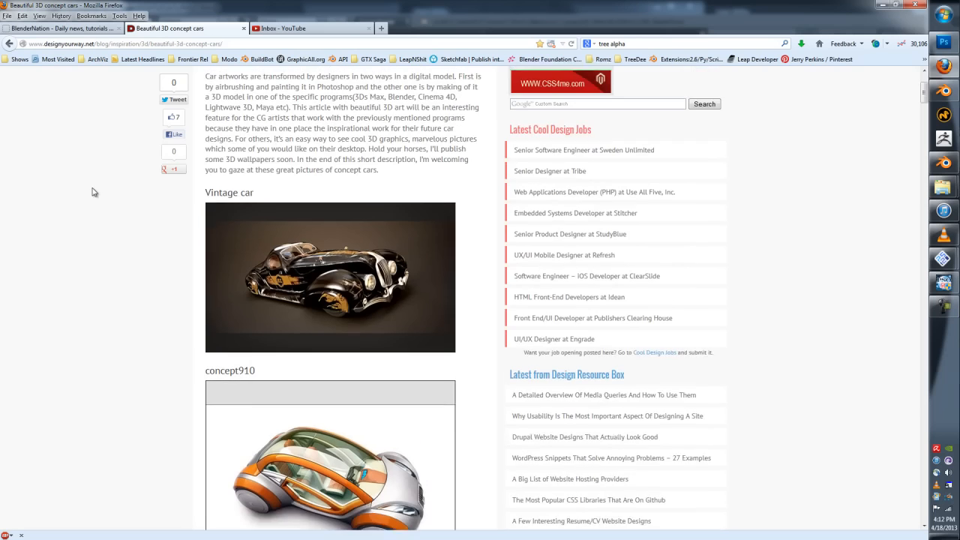
# - Browse the enlarged 3D concept cars gallery, examining body shapes and styling for reference from Vintage car down to Drag
pyautogui.keyDown('ctrl'); pyautogui.scroll(3, 133, 273); pyautogui.keyUp('ctrl')
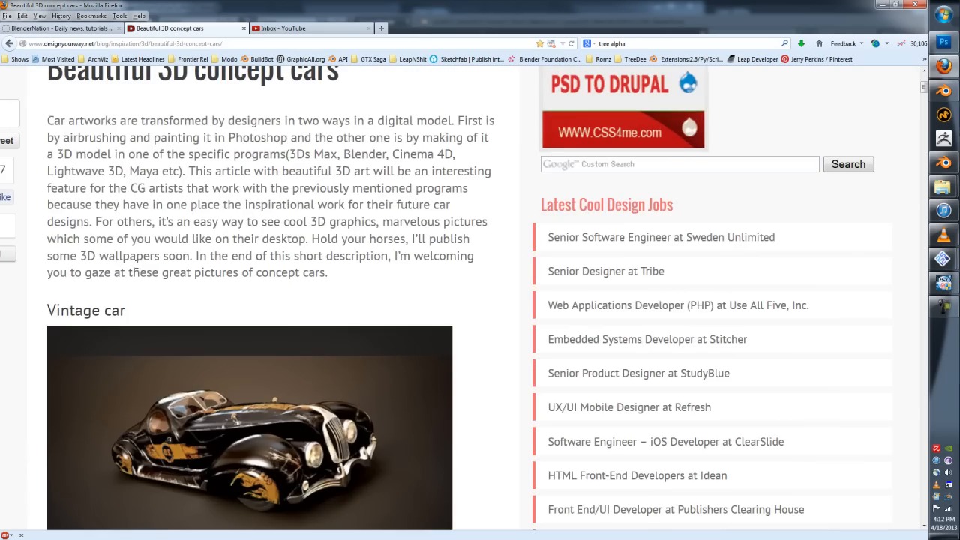
pyautogui.scroll(-4, 170, 256)
pyautogui.scroll(-1, 185, 243)
pyautogui.scroll(-12, 186, 243)
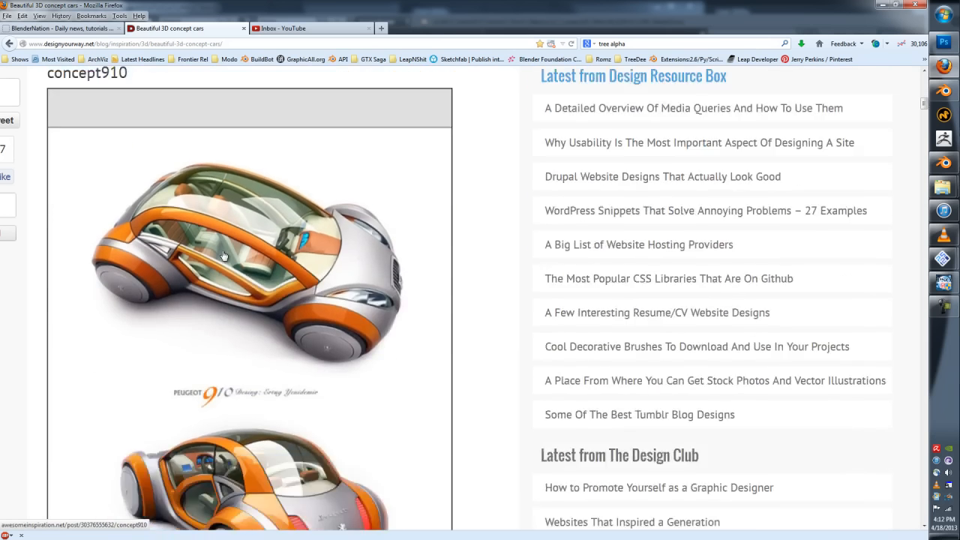
pyautogui.scroll(-2, 231, 257)
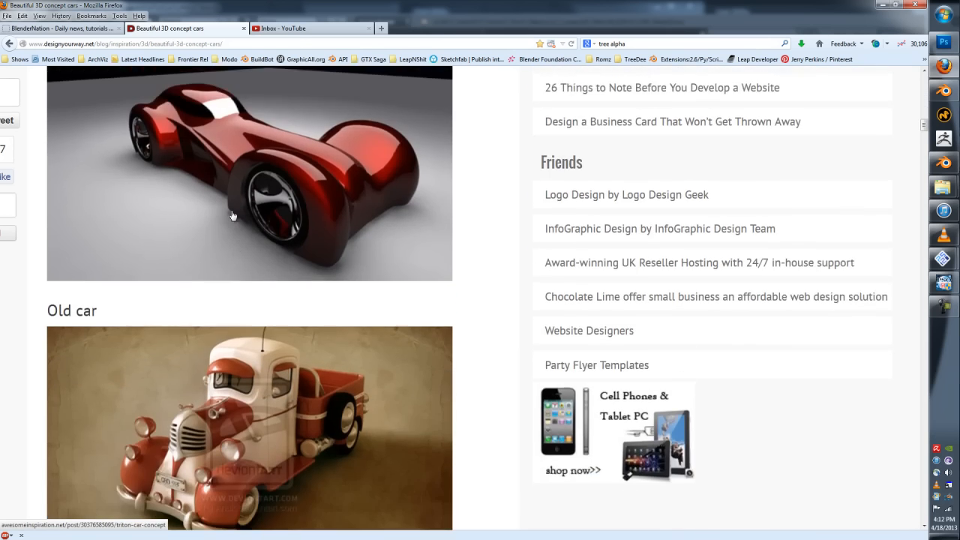
pyautogui.scroll(2, 231, 217)
pyautogui.scroll(-6, 290, 290)
pyautogui.scroll(-3, 261, 351)
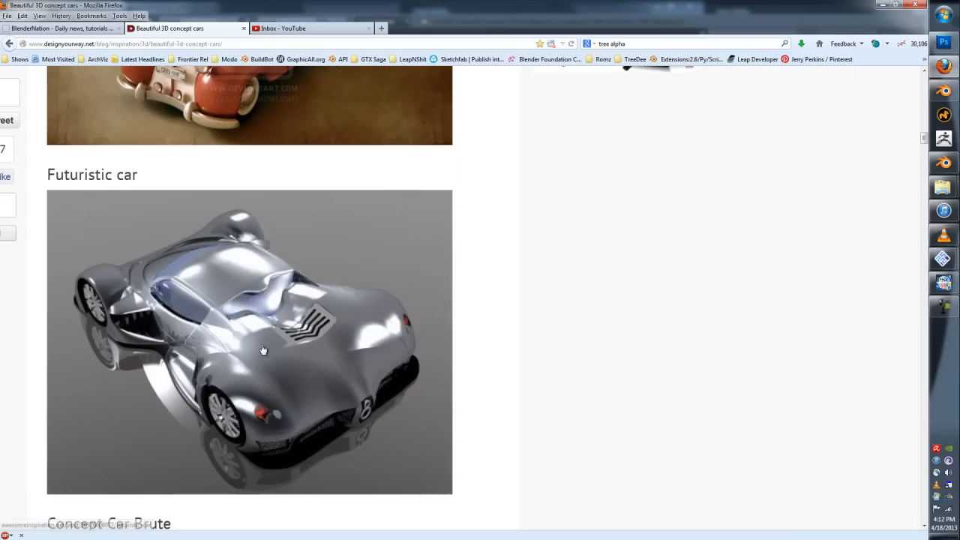
pyautogui.scroll(-7, 233, 345)
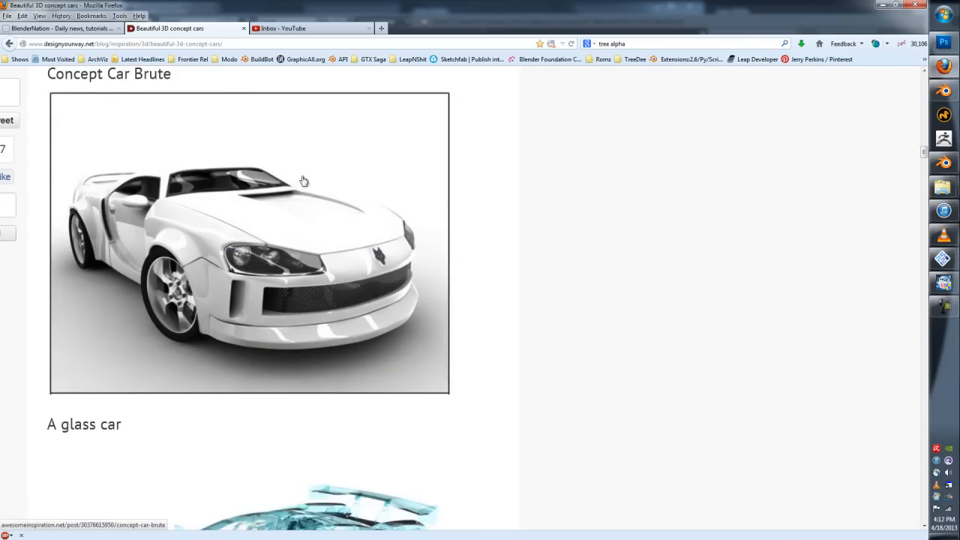
pyautogui.scroll(-3, 202, 337)
pyautogui.scroll(-10, 249, 347)
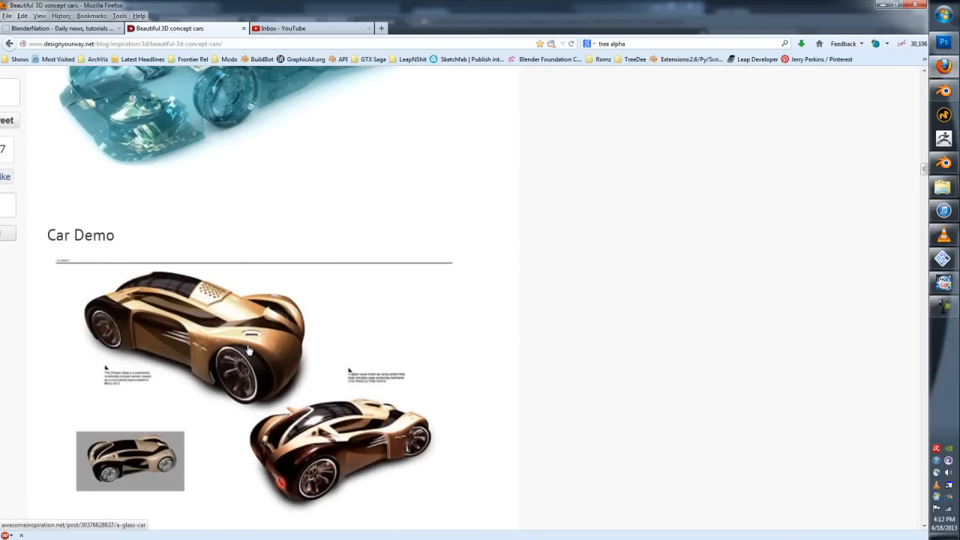
pyautogui.scroll(-3, 356, 332)
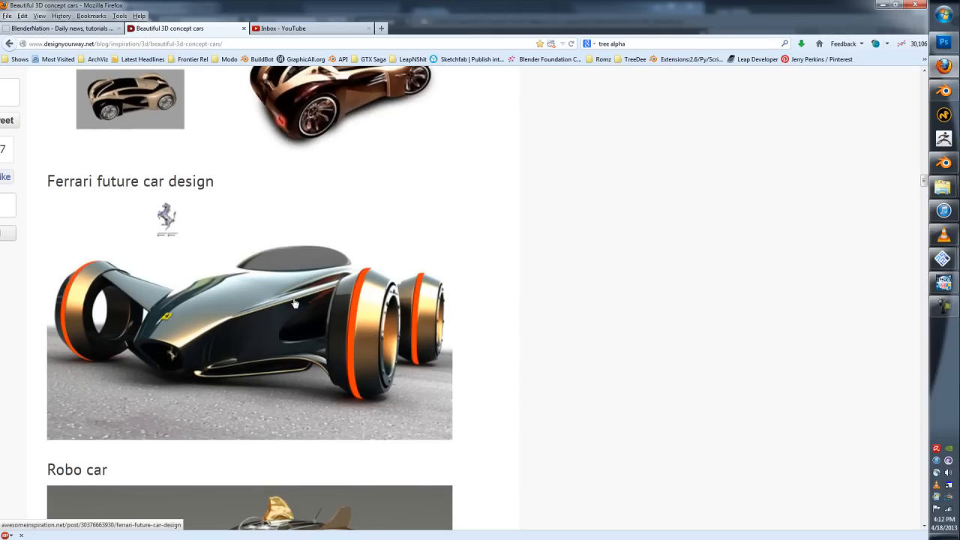
pyautogui.scroll(-5, 291, 302)
pyautogui.scroll(-2, 294, 302)
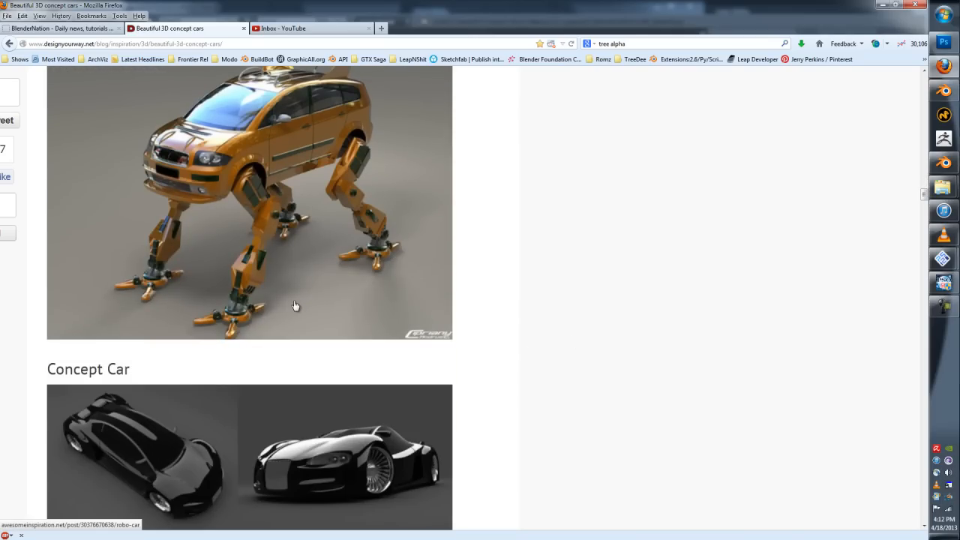
pyautogui.scroll(-4, 313, 325)
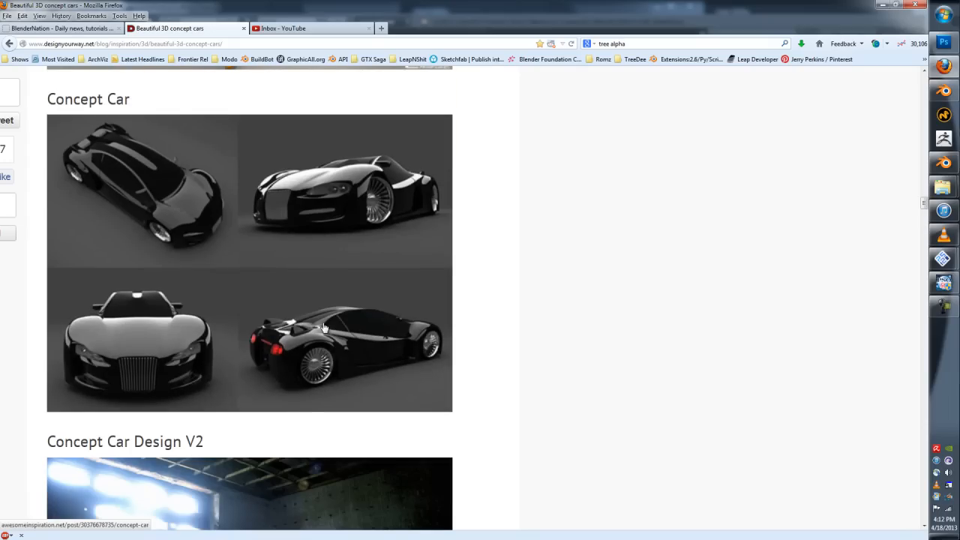
pyautogui.scroll(-3, 324, 330)
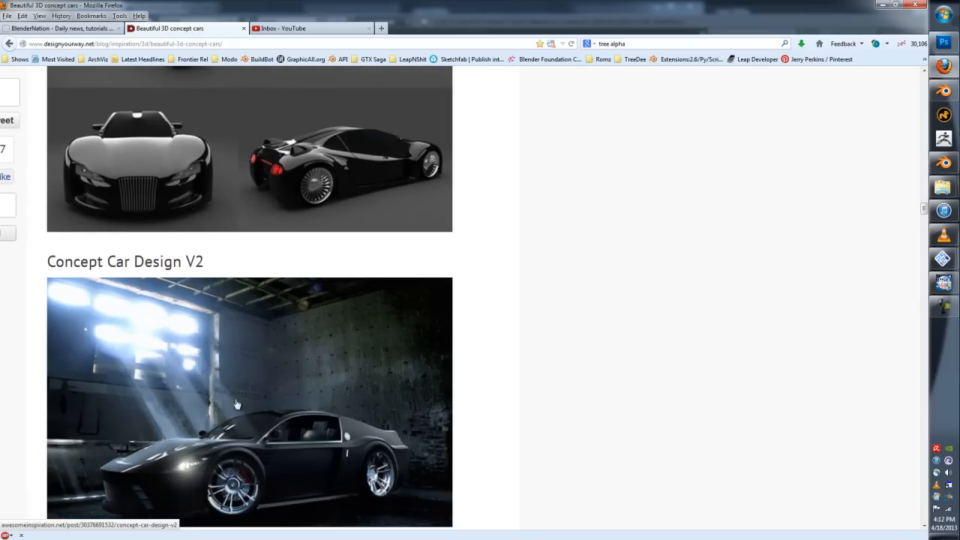
pyautogui.scroll(-6, 173, 185)
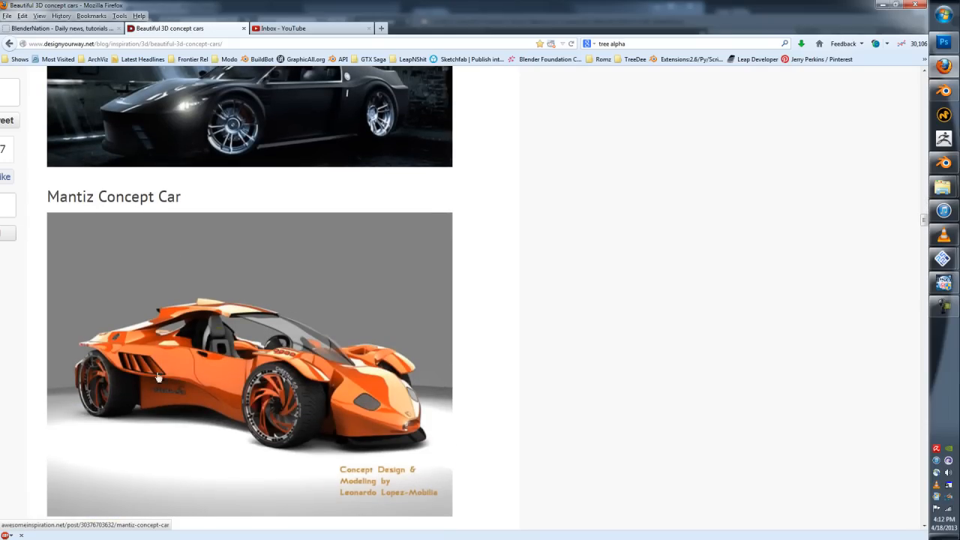
pyautogui.scroll(-5, 158, 377)
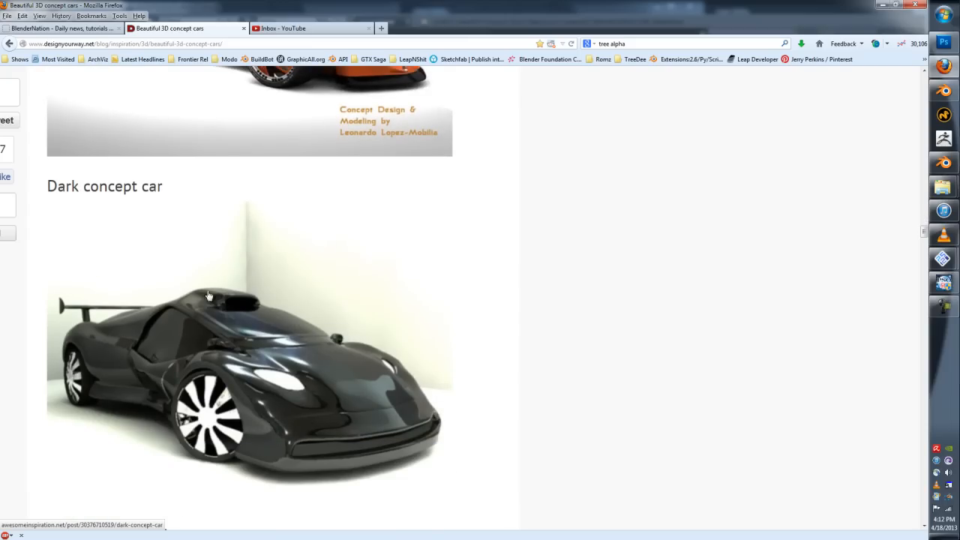
pyautogui.scroll(-5, 140, 355)
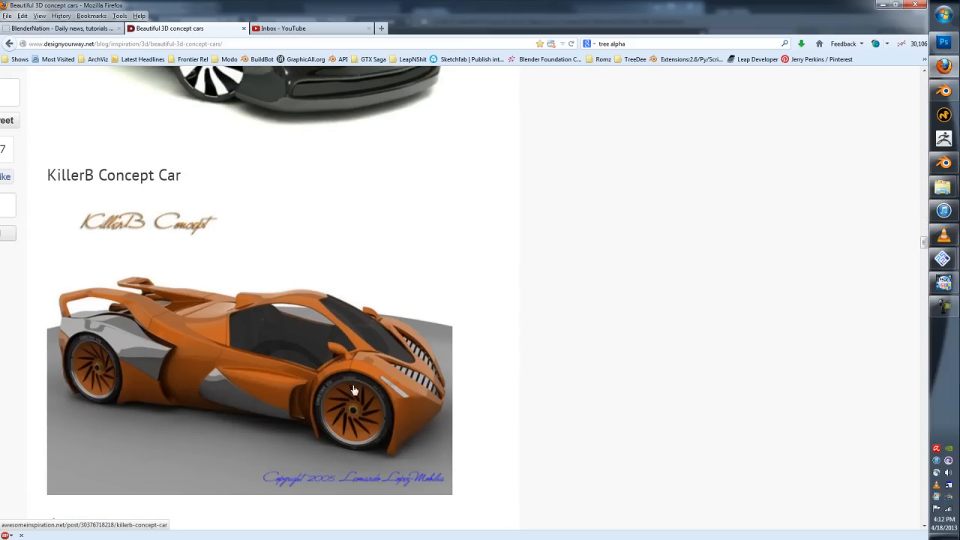
pyautogui.scroll(-4, 354, 390)
pyautogui.scroll(-5, 255, 405)
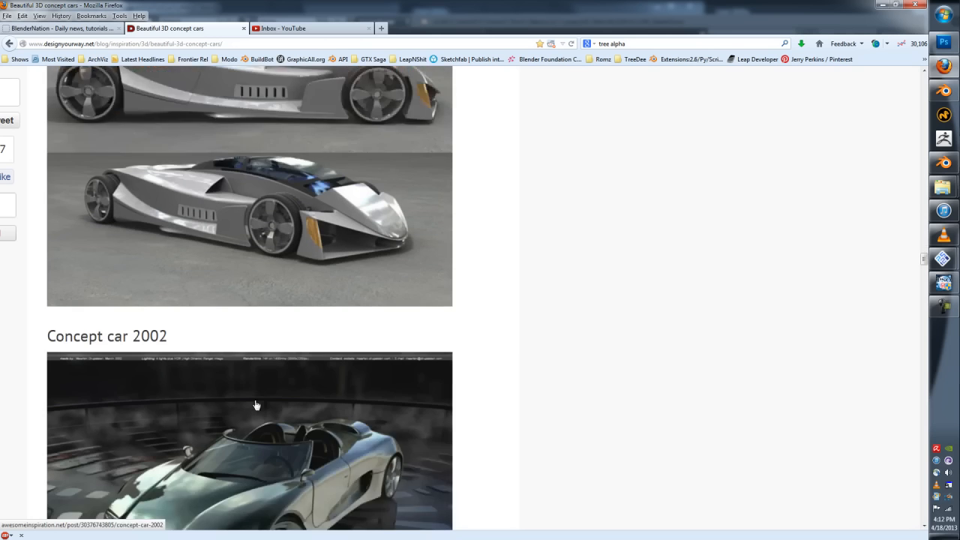
pyautogui.scroll(-4, 123, 390)
pyautogui.scroll(-17, 268, 337)
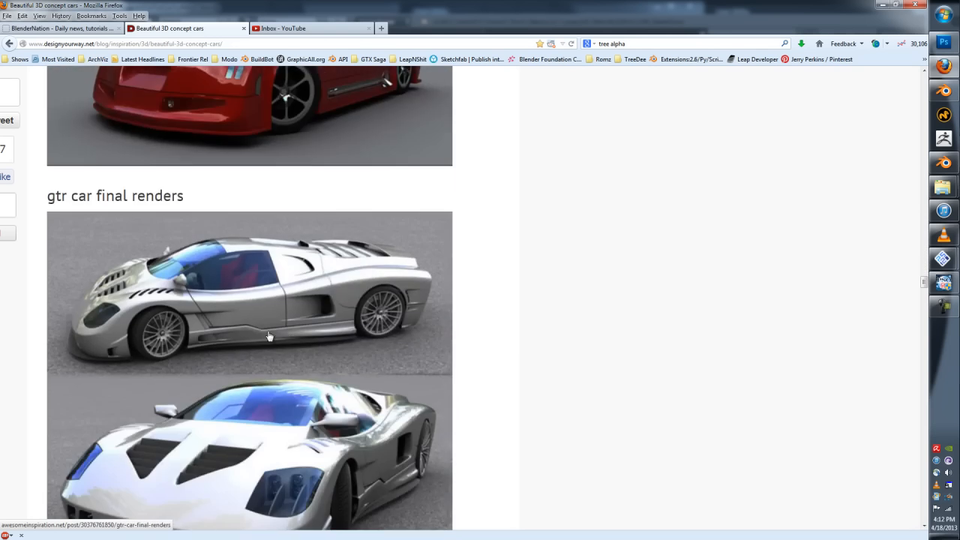
pyautogui.scroll(-10, 316, 343)
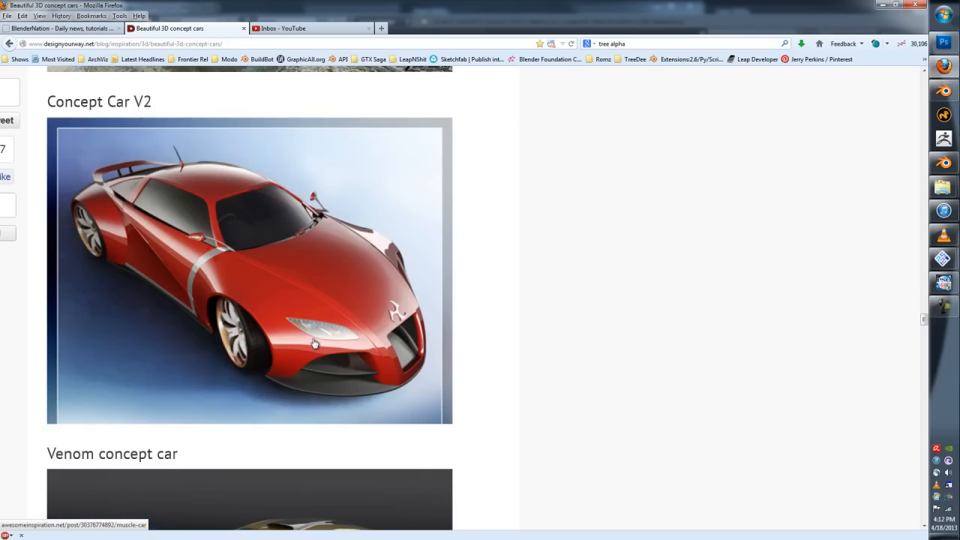
pyautogui.scroll(-5, 315, 343)
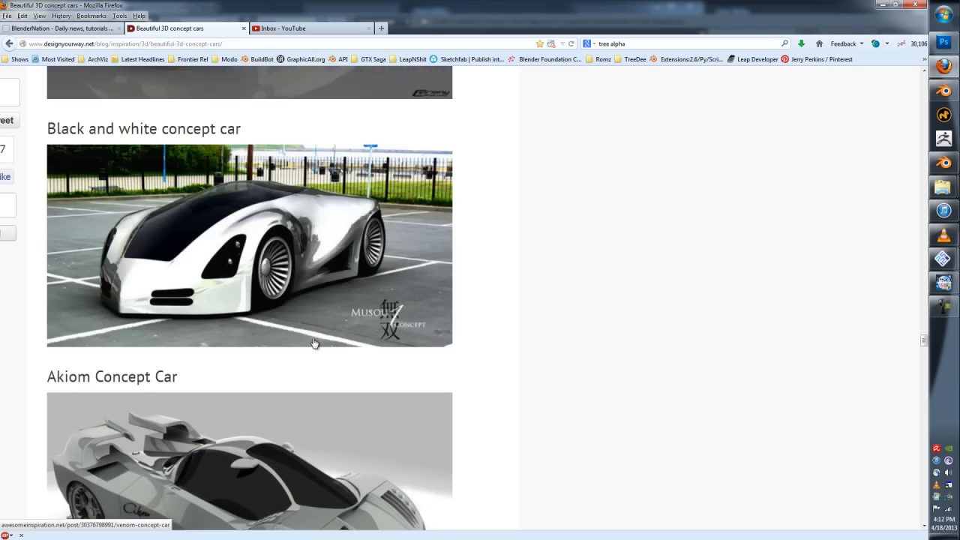
pyautogui.scroll(-4, 315, 343)
pyautogui.scroll(-5, 316, 343)
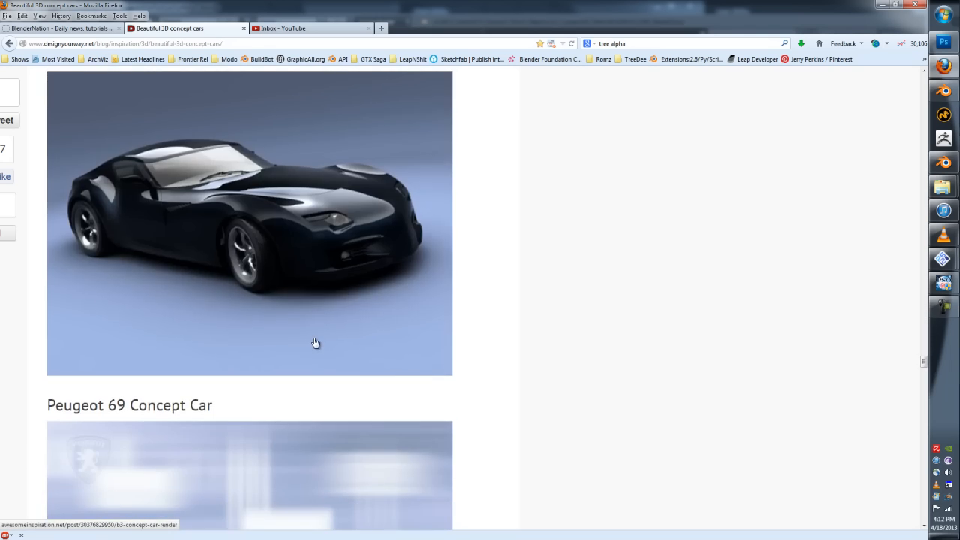
pyautogui.scroll(-5, 316, 343)
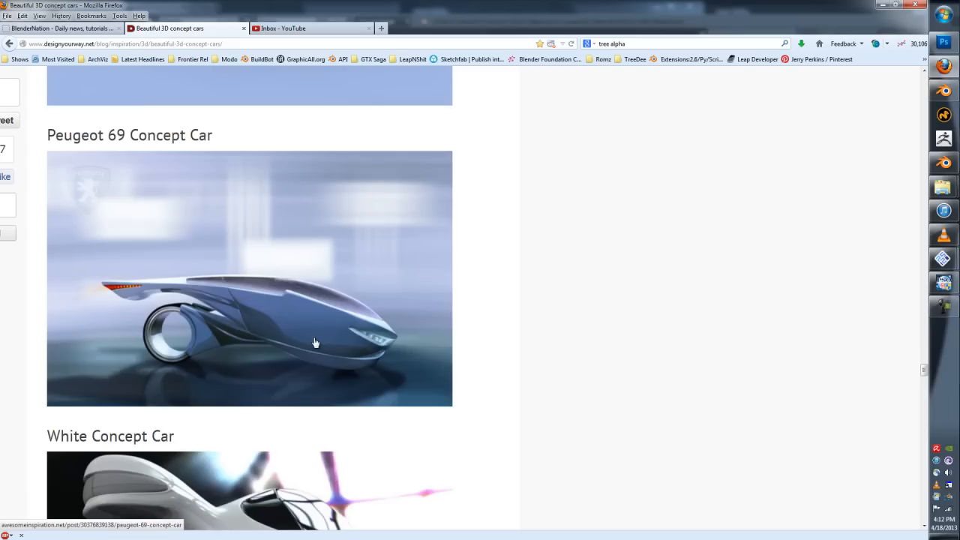
pyautogui.scroll(2, 315, 343)
pyautogui.scroll(4, 316, 342)
pyautogui.scroll(-5, 289, 285)
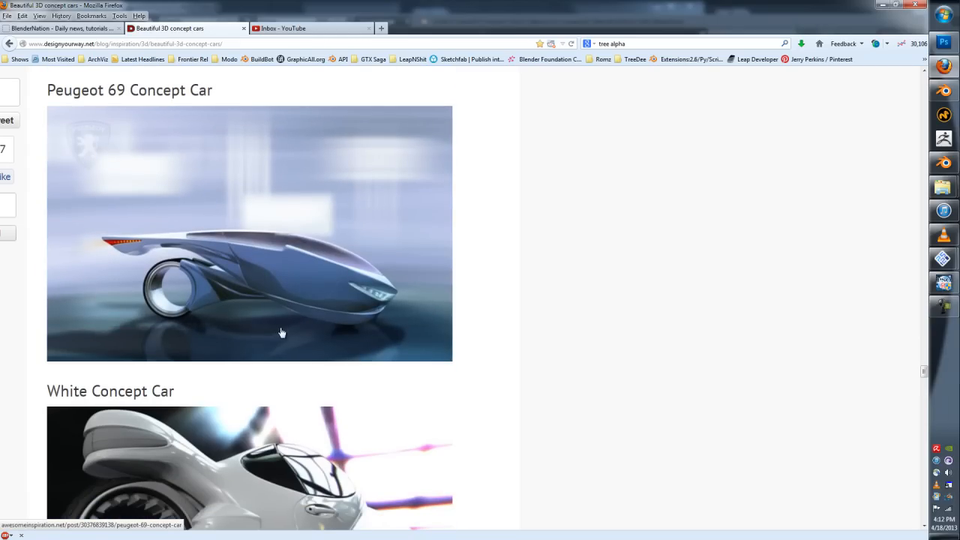
pyautogui.scroll(-3, 282, 333)
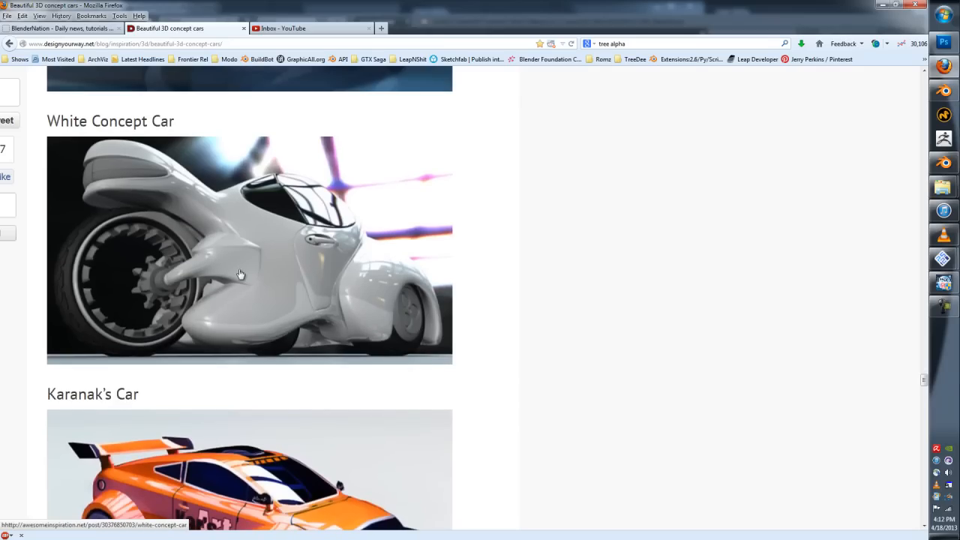
pyautogui.scroll(-4, 311, 361)
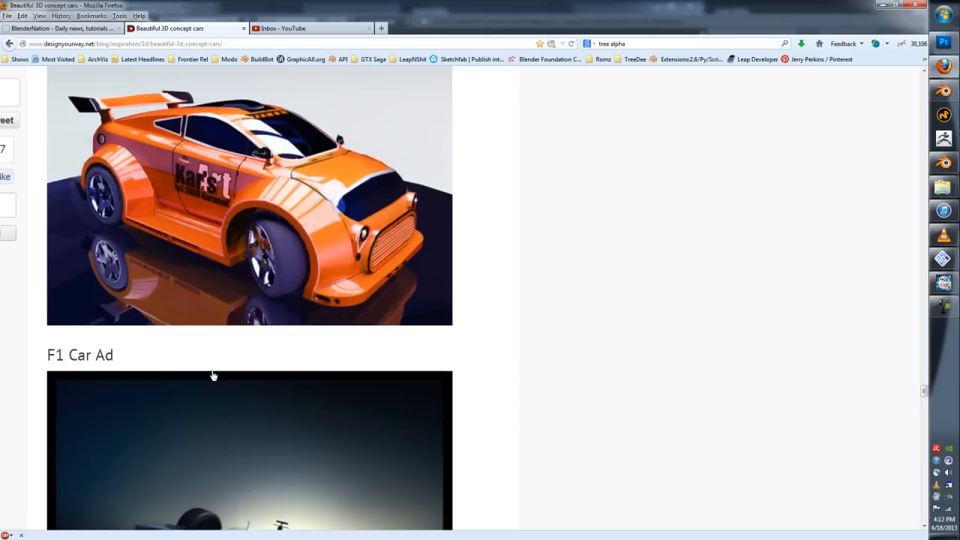
pyautogui.scroll(-8, 310, 298)
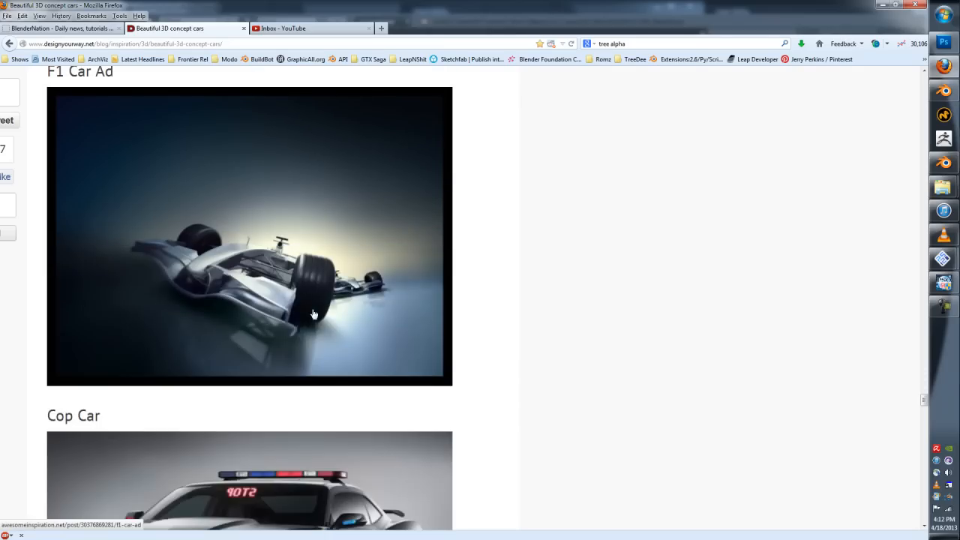
pyautogui.scroll(-18, 501, 301)
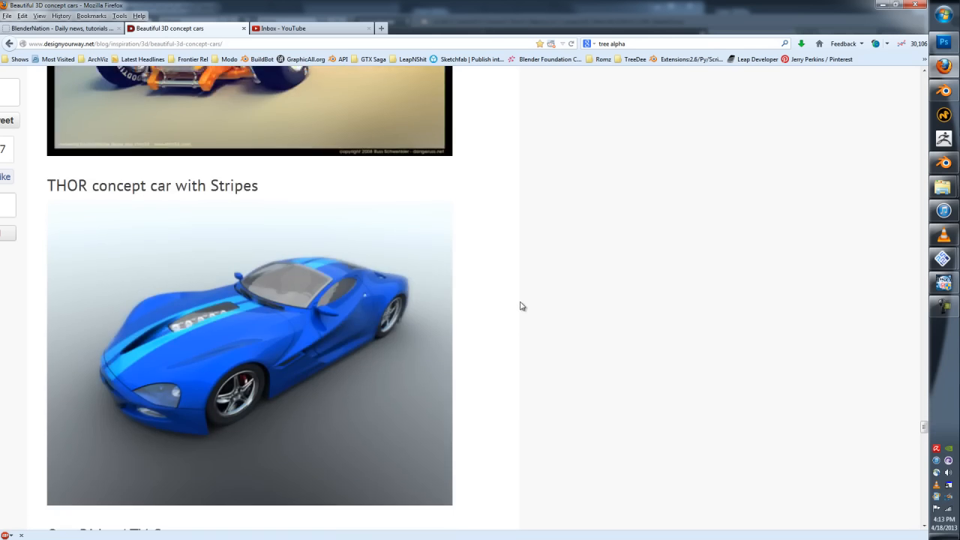
pyautogui.scroll(-6, 522, 305)
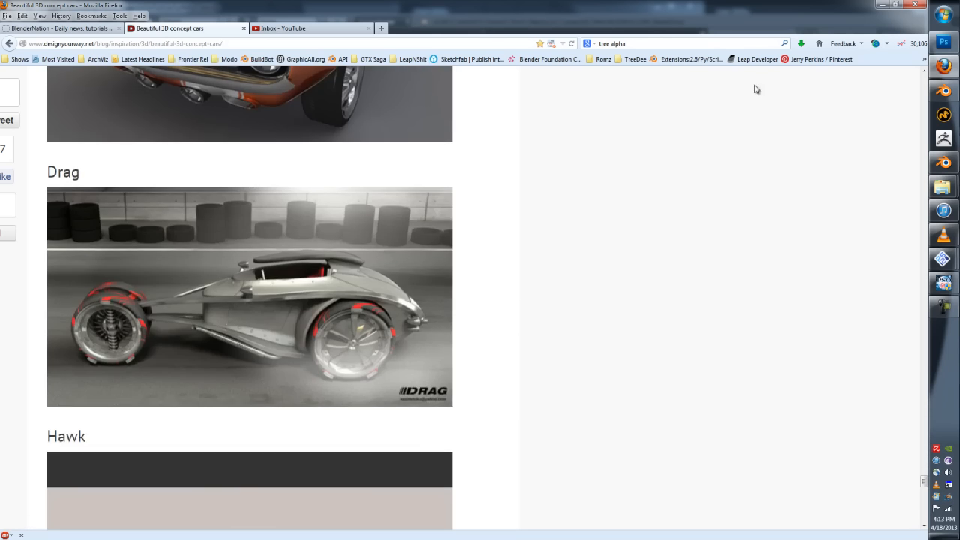
# - Switch to Blender and examine the car's curve wireframe in orthographic projection, from an angle and from the right side
pyautogui.click(887, 5)
pyautogui.scroll(-5, 438, 373)
pyautogui.moveTo(438, 372); pyautogui.dragTo(466, 328, button='middle')
pyautogui.press('KP_1')
pyautogui.press('KP_3')
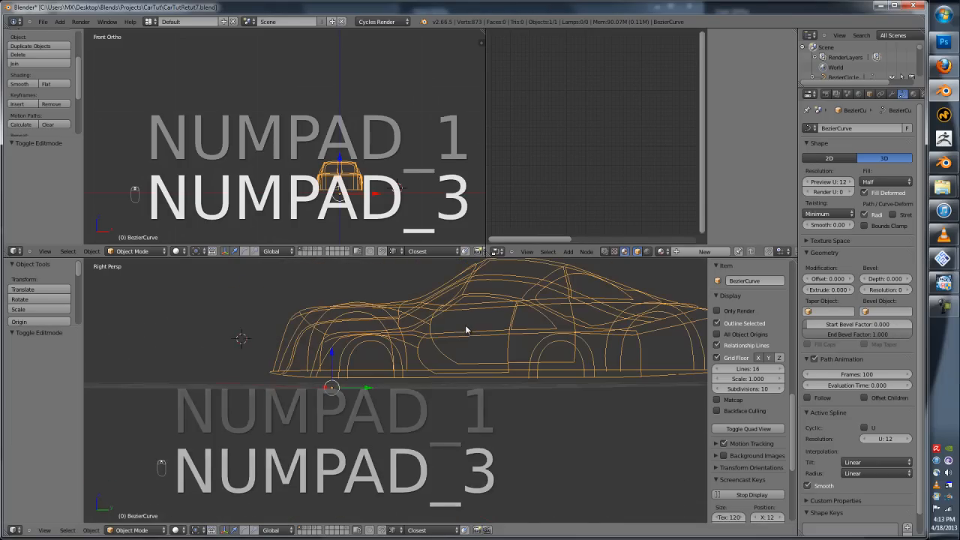
pyautogui.press('KP_5')
pyautogui.moveTo(477, 328); pyautogui.dragTo(462, 423, button='middle')
pyautogui.press('a')
pyautogui.scroll(3, 451, 381)
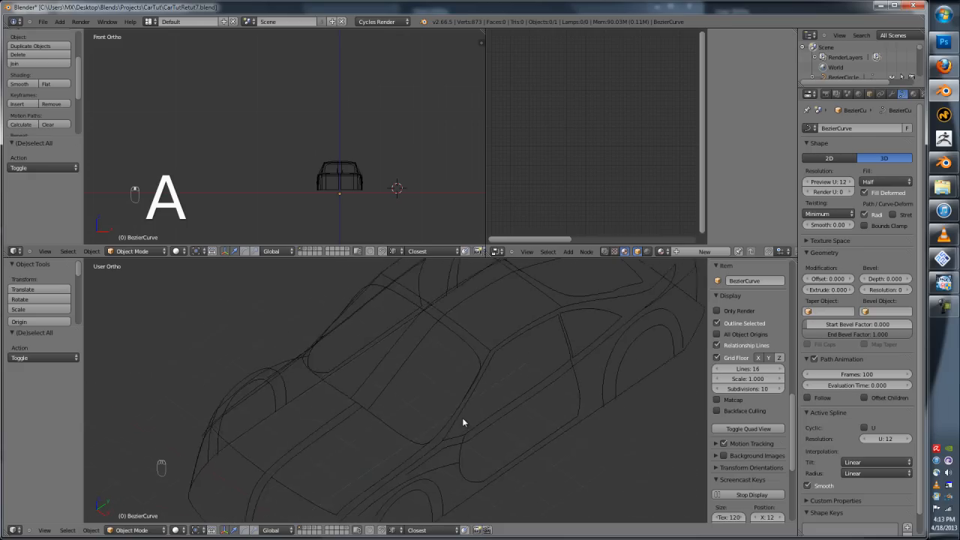
pyautogui.scroll(-3, 462, 422)
pyautogui.press('KP_1')
pyautogui.press('KP_3')
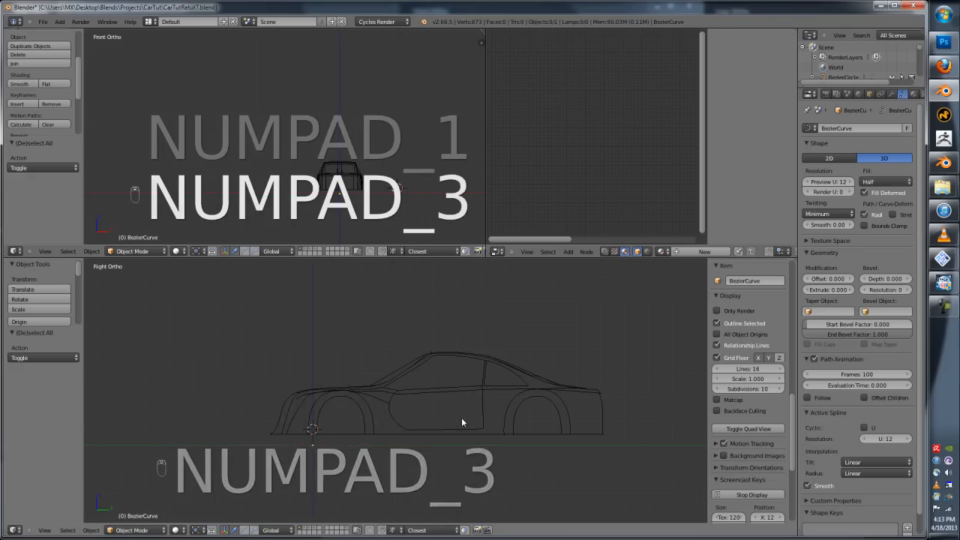
# - Examine the control points and handles of the car's Bezier curve in Edit Mode, from the side and at an angle
pyautogui.scroll(4, 439, 360)
pyautogui.rightClick(398, 396)
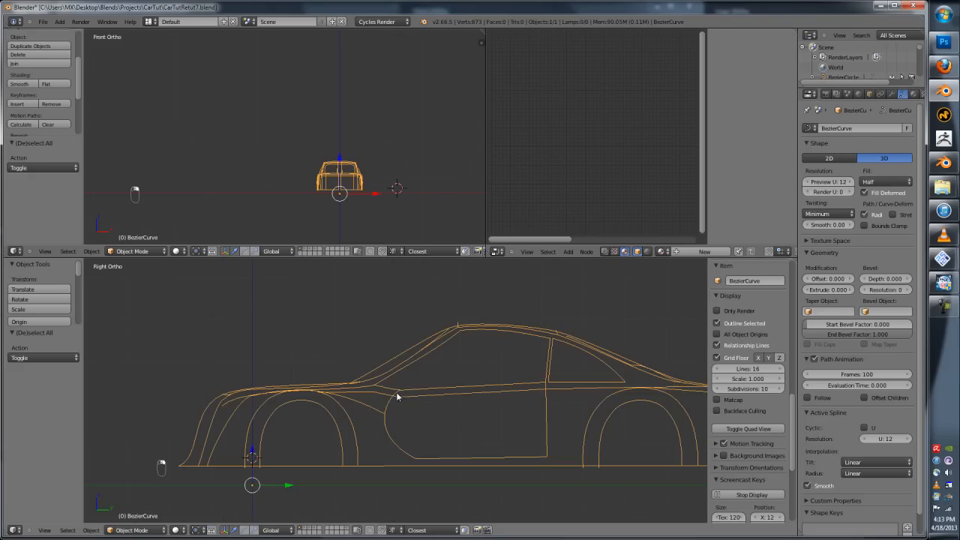
pyautogui.keyDown('shift'); pyautogui.moveTo(461, 403); pyautogui.dragTo(400, 390, button='middle'); pyautogui.keyUp('shift')
pyautogui.scroll(-1, 400, 390)
pyautogui.press('a')
pyautogui.press('a')
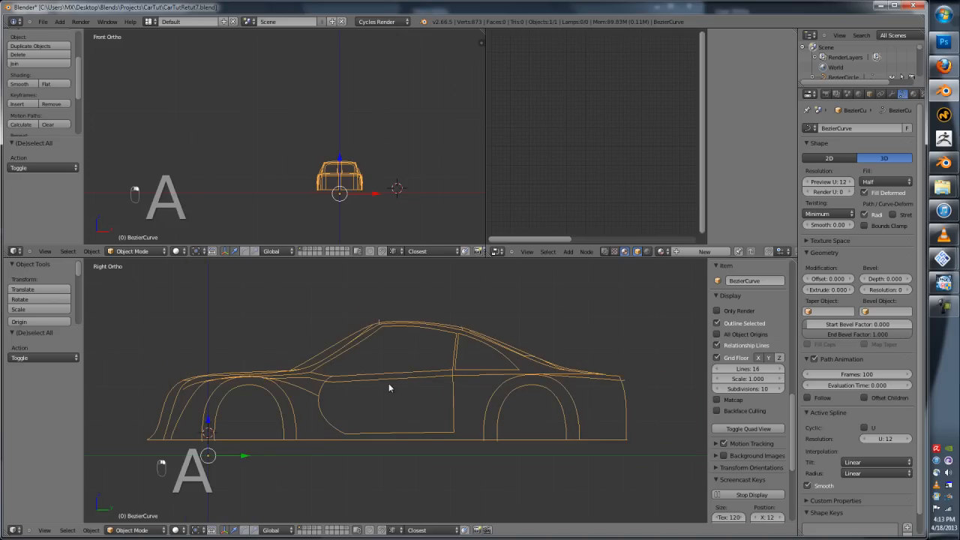
pyautogui.press('a')
pyautogui.press('Tab')
pyautogui.press('a')
pyautogui.press('a')
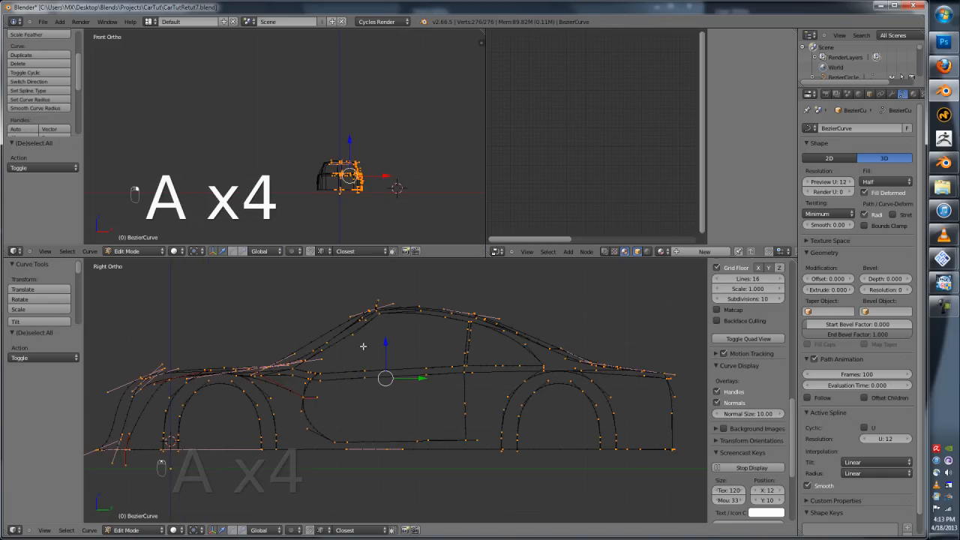
pyautogui.scroll(-1, 377, 378)
pyautogui.scroll(6, 293, 352)
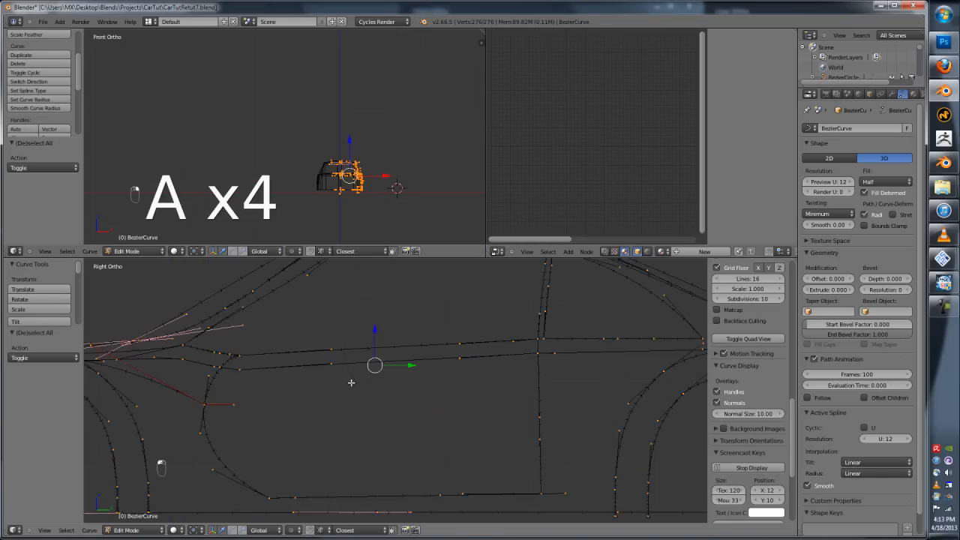
pyautogui.press('Tab')
pyautogui.scroll(-3, 400, 393)
pyautogui.moveTo(400, 392); pyautogui.dragTo(364, 392, button='middle')
pyautogui.press('Tab')
pyautogui.press('a')
pyautogui.press('a')
pyautogui.press('a')
pyautogui.press('a')
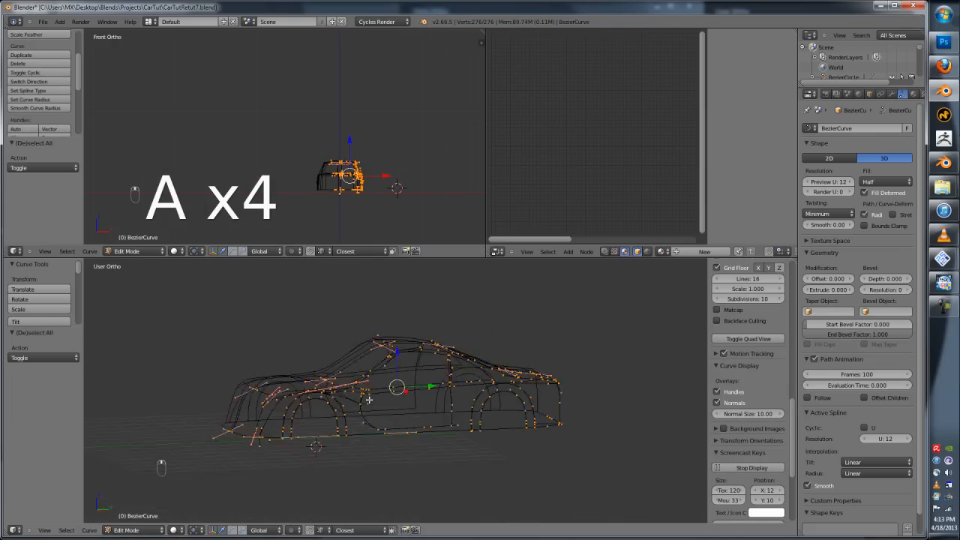
# - Return to Object Mode in the right orthographic view, switch to layer 5 and reset the 3D cursor to the origin
pyautogui.press('Tab')
pyautogui.press('KP_1')
pyautogui.press('KP_3')
pyautogui.press('5')
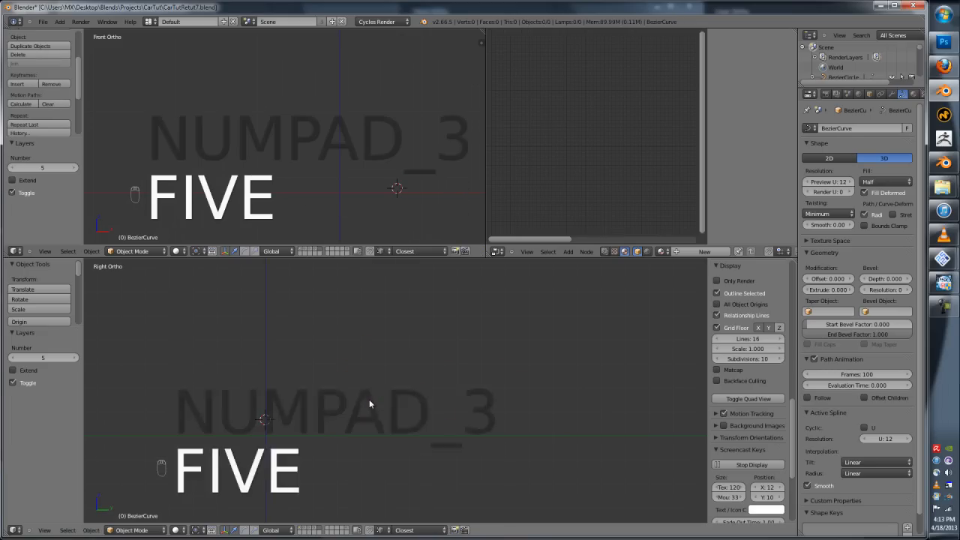
pyautogui.hotkey('shift', 'c')
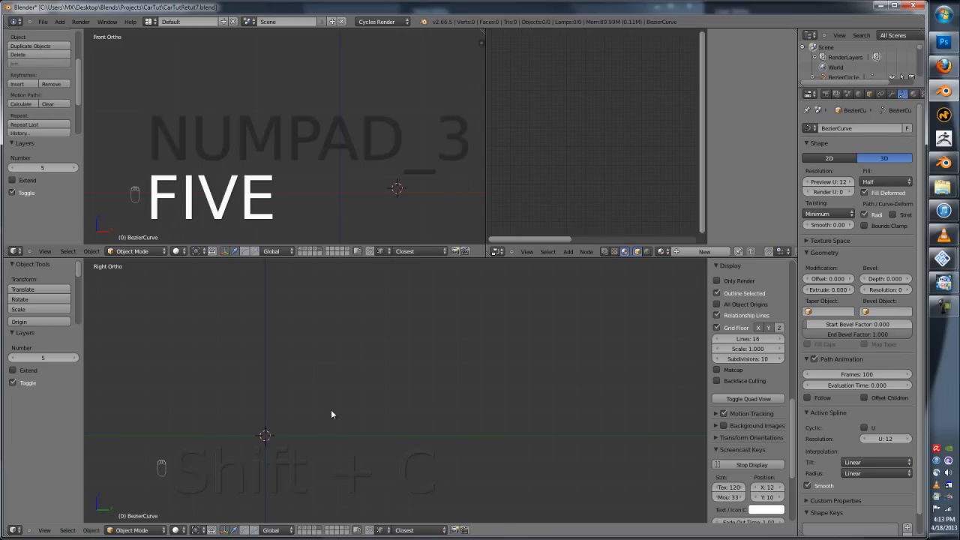
# - Add a Bezier curve at the origin in the maximised right orthographic view and open it in Edit Mode
pyautogui.hotkey('ctrl', 'Up')
pyautogui.hotkey('shift', 'a')
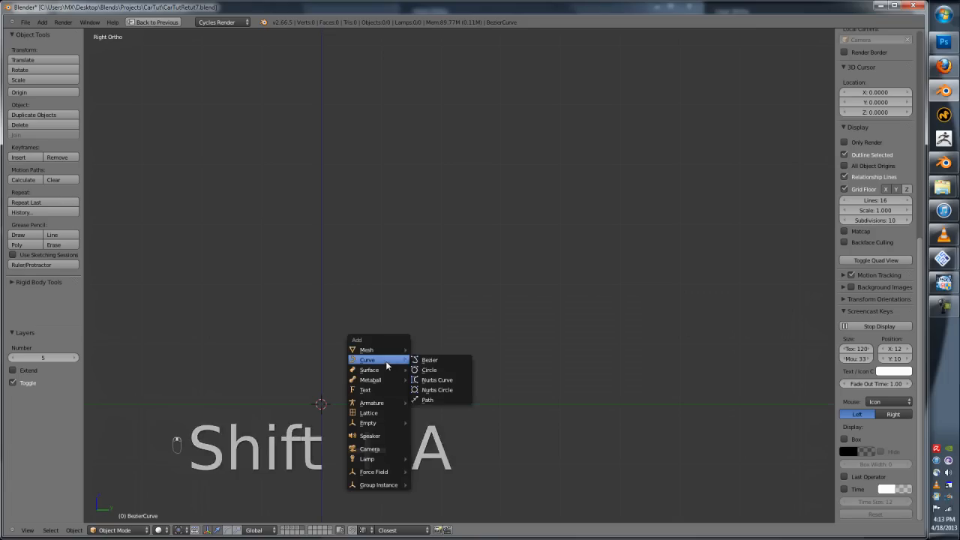
pyautogui.click(435, 358)
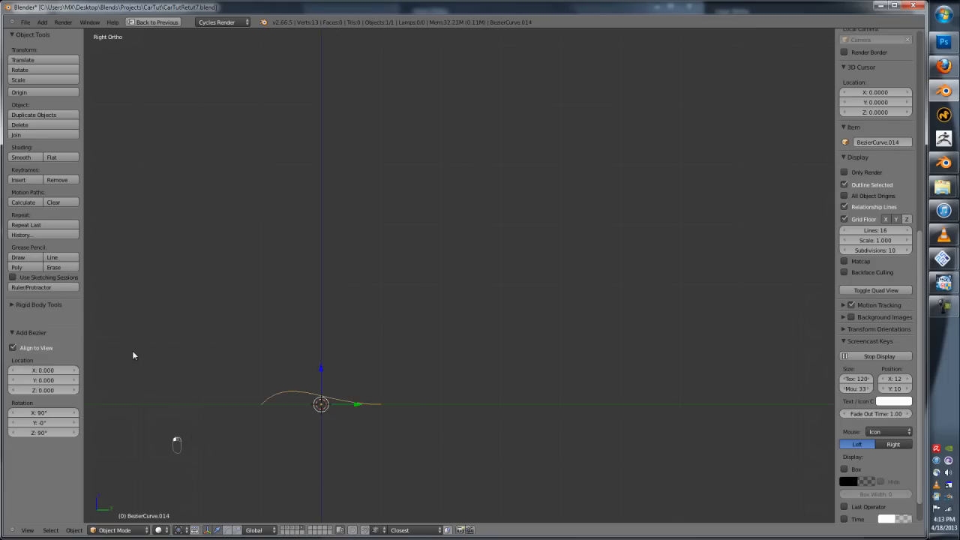
pyautogui.press('Tab')
pyautogui.scroll(3, 360, 410)
pyautogui.keyDown('shift'); pyautogui.moveTo(322, 444); pyautogui.dragTo(494, 339, button='middle'); pyautogui.keyUp('shift')
pyautogui.scroll(-2, 479, 381)
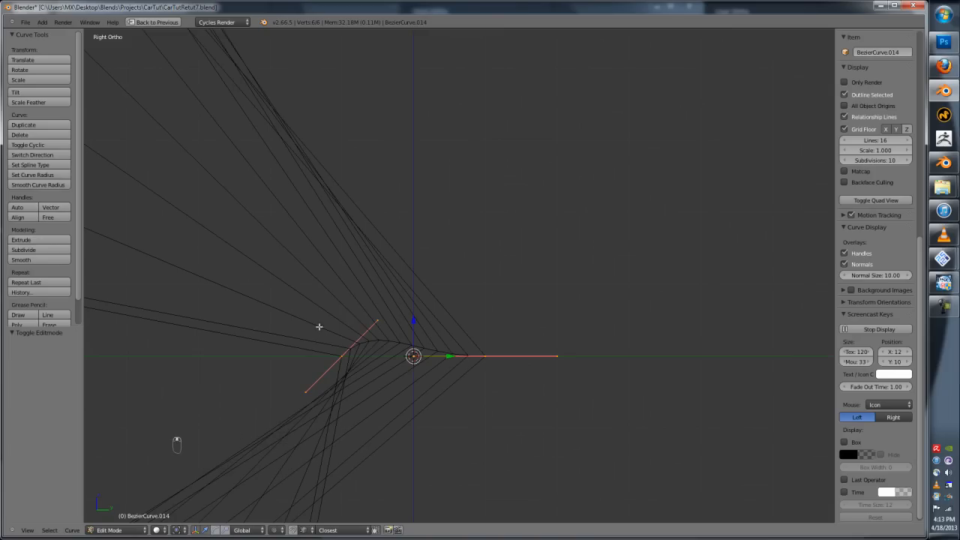
# - Select all control points of the new curve and set their curve radius to 0.0131
pyautogui.press('g')
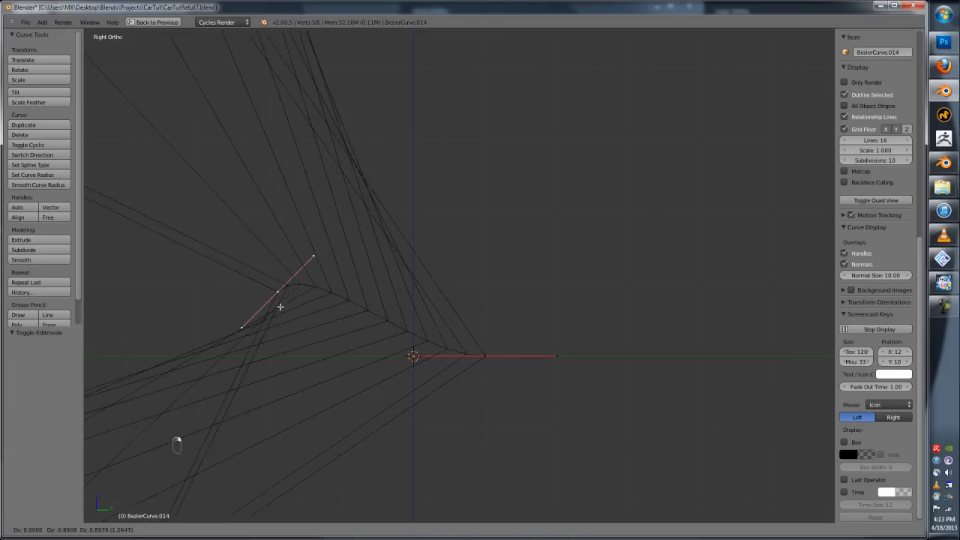
pyautogui.rightClick(303, 309)
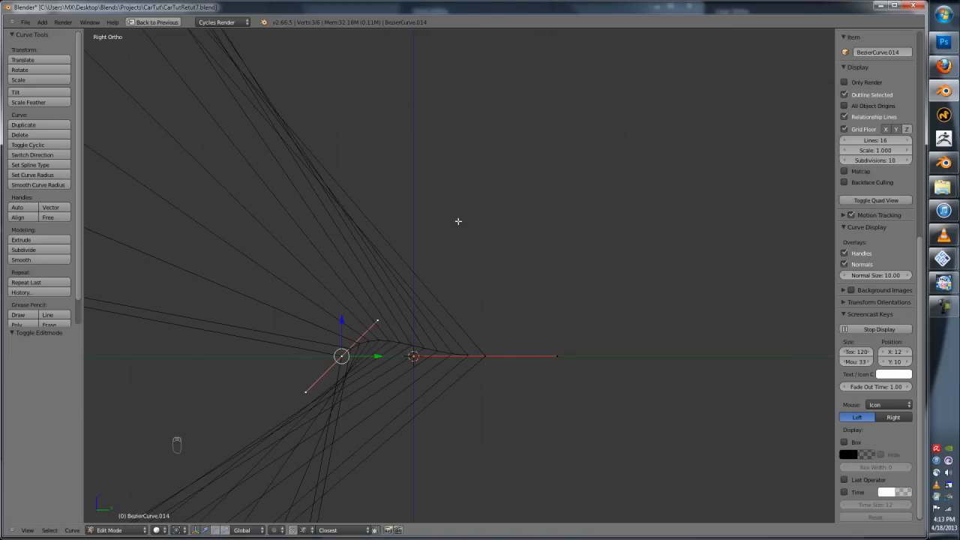
pyautogui.press('a')
pyautogui.press('a')
pyautogui.press('a')
pyautogui.press('w')
pyautogui.press('w')
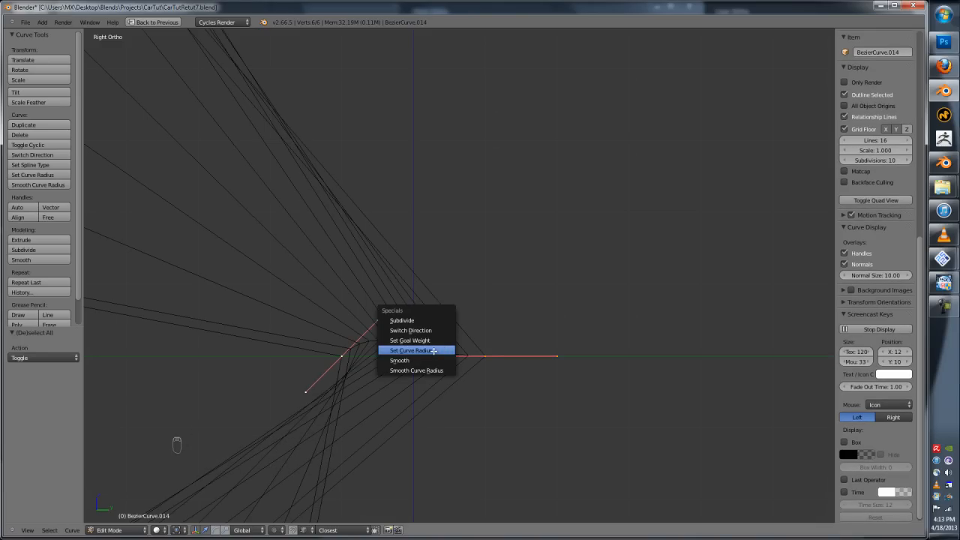
pyautogui.click(433, 350)
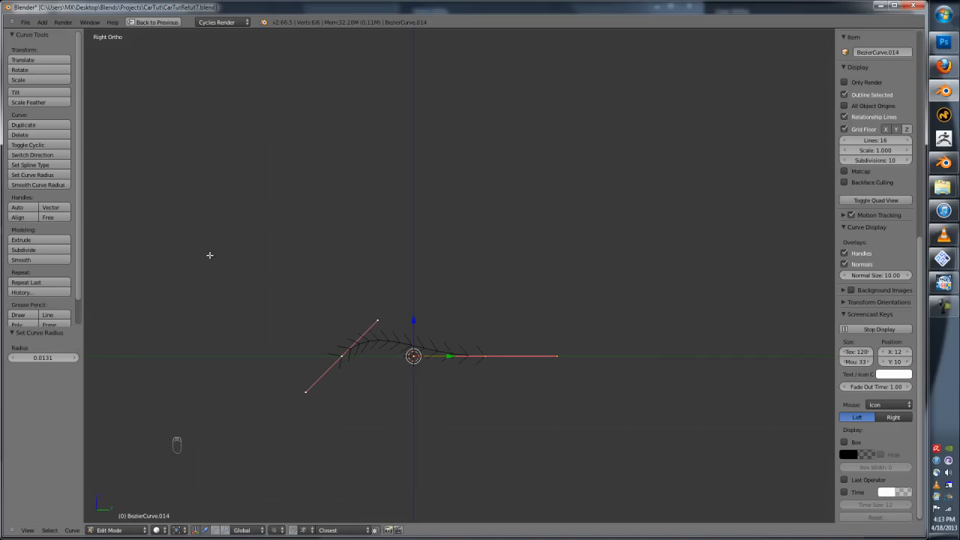
# - Check the Input section of the user preferences, close them and readjust the curve radius to 0.0131
pyautogui.hotkey('ctrl', 'alt', 'u')
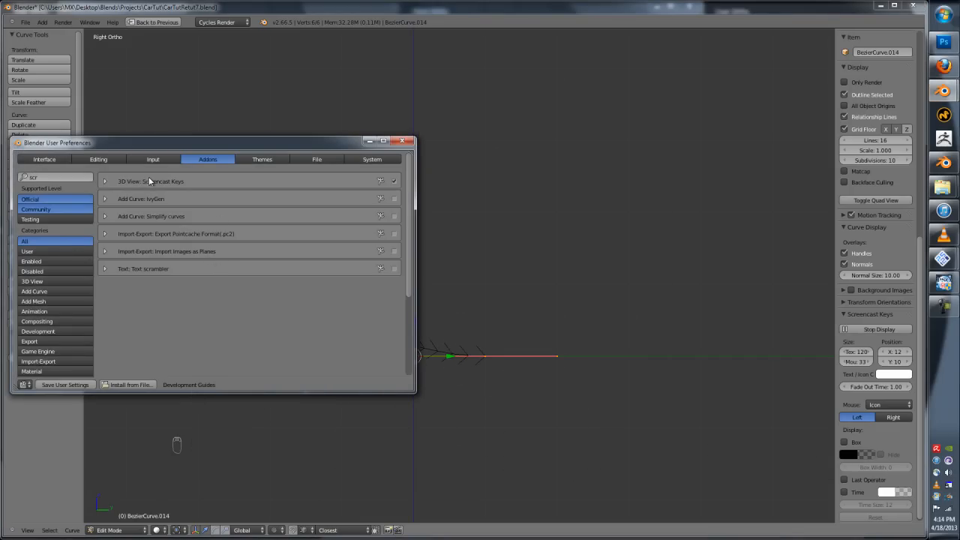
pyautogui.click(252, 160)
pyautogui.click(135, 161)
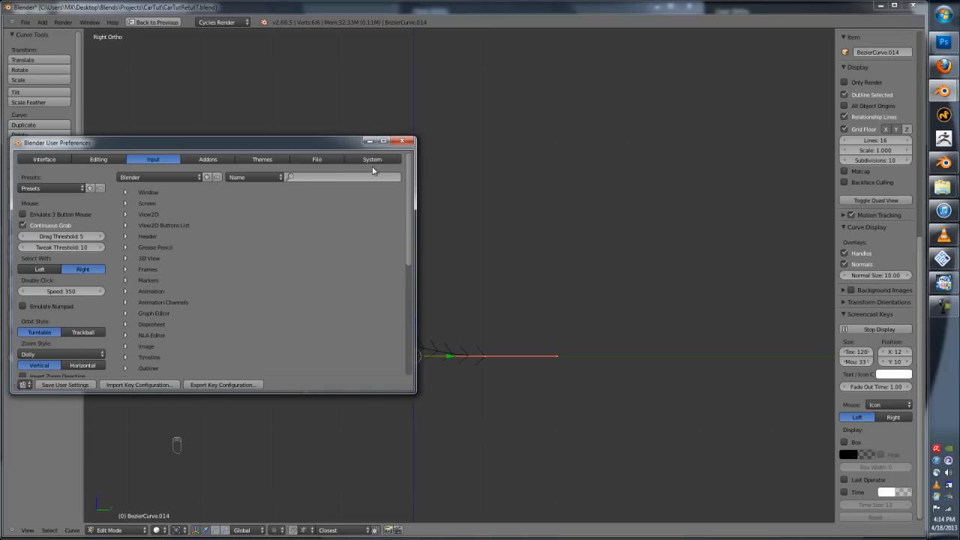
pyautogui.click(401, 142)
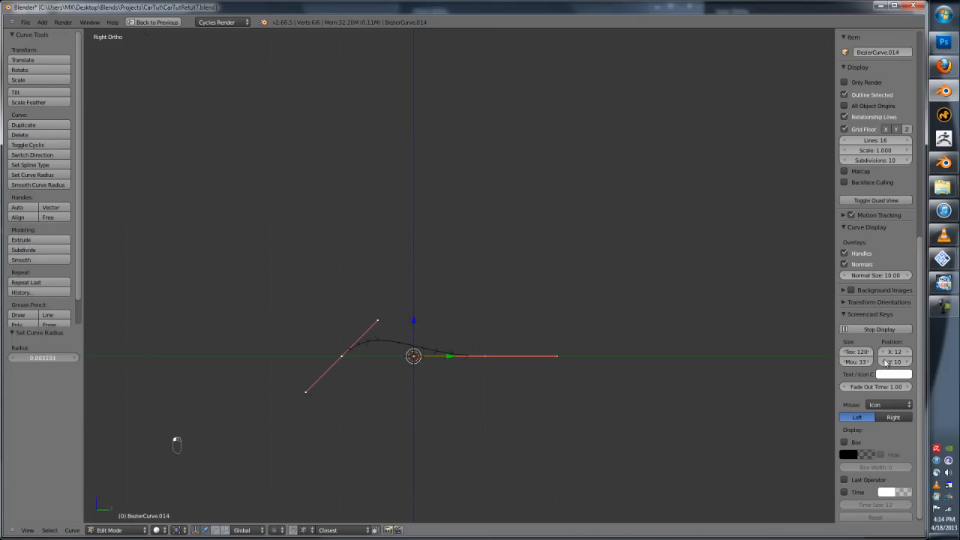
pyautogui.moveTo(885, 363); pyautogui.dragTo(857, 366)
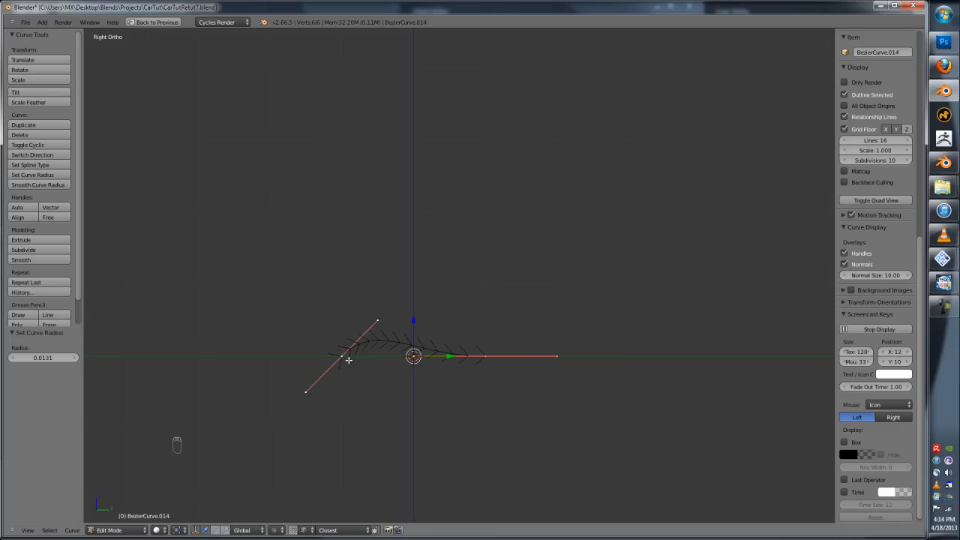
pyautogui.press('s')
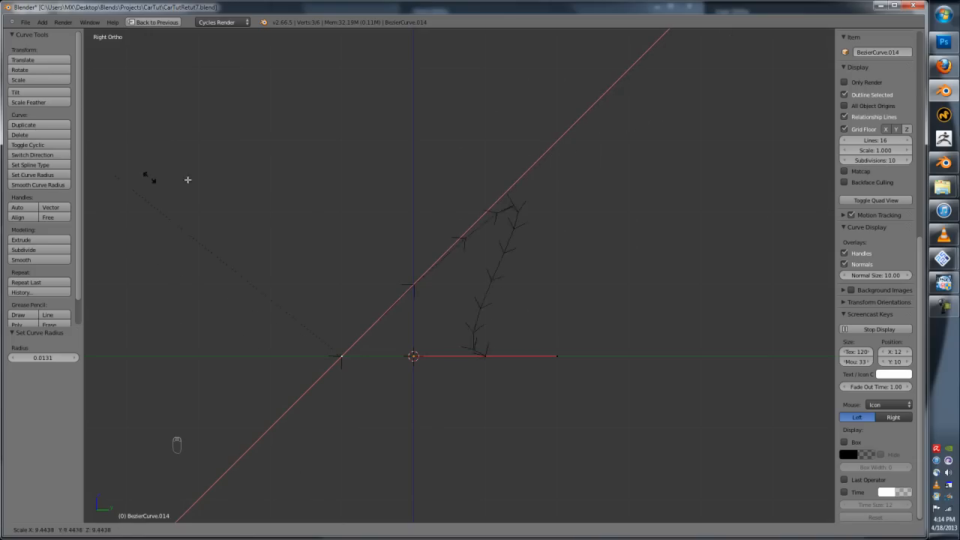
pyautogui.rightClick(272, 144)
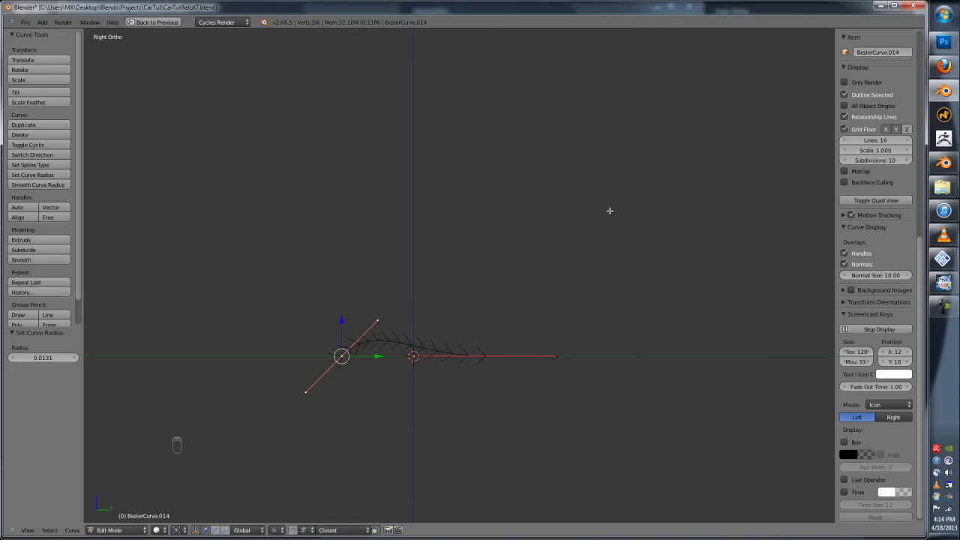
pyautogui.scroll(-5, 453, 266)
pyautogui.press('s')
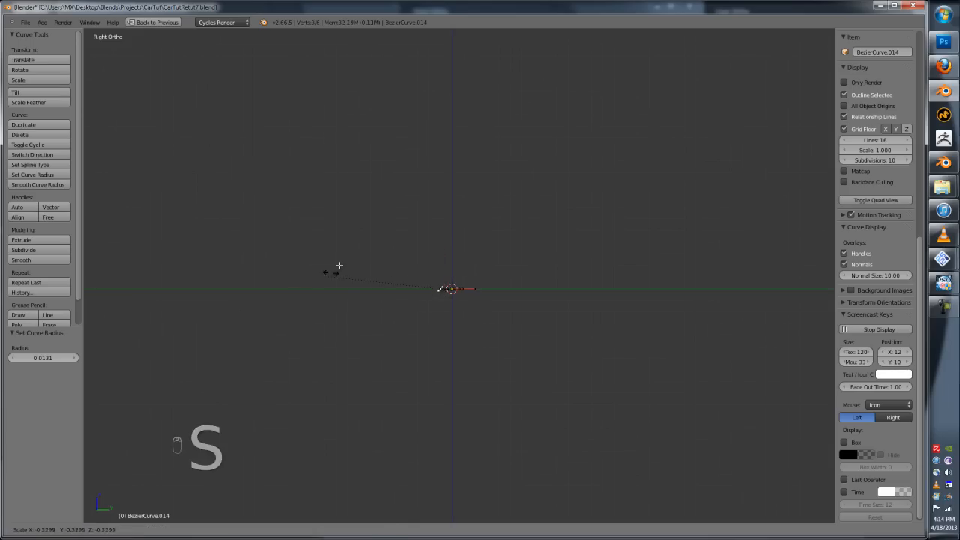
pyautogui.rightClick(353, 283)
pyautogui.scroll(8, 466, 286)
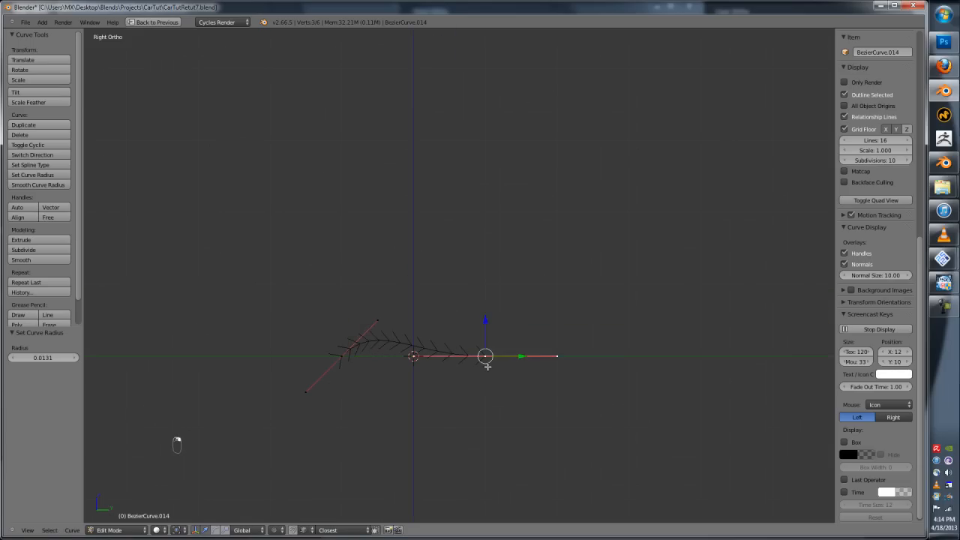
# - Move the right control point by about 1.14 in Y and 3.29 in Z and set its inner handle type to Vector
pyautogui.press('g')
pyautogui.click(559, 129)
pyautogui.rightClick(472, 118)
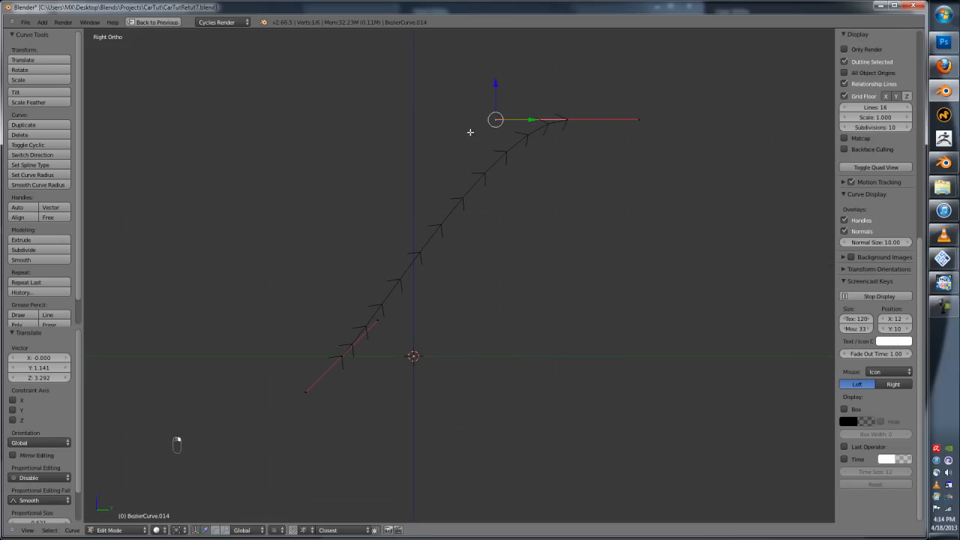
pyautogui.press('g')
pyautogui.rightClick(508, 141)
pyautogui.press('v')
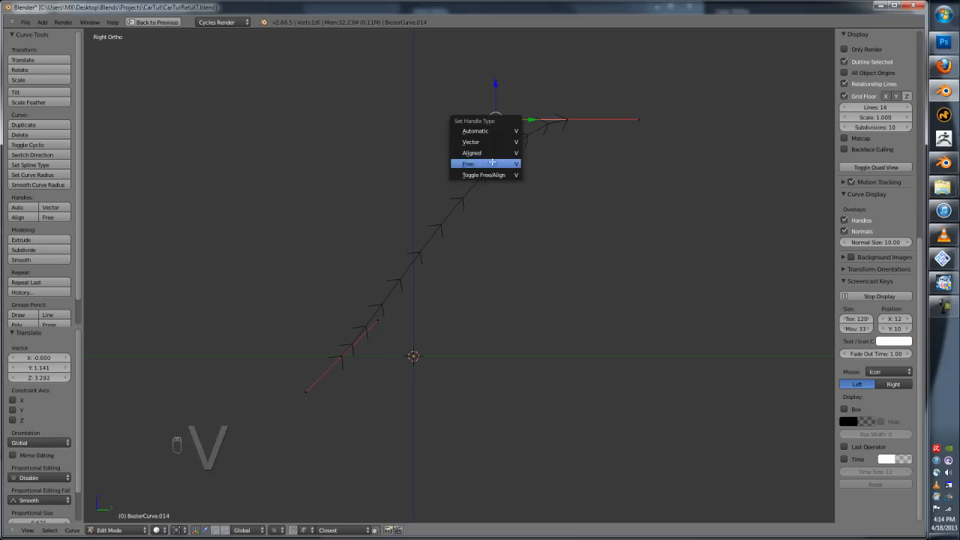
pyautogui.click(488, 141)
pyautogui.press('g')
pyautogui.rightClick(482, 173)
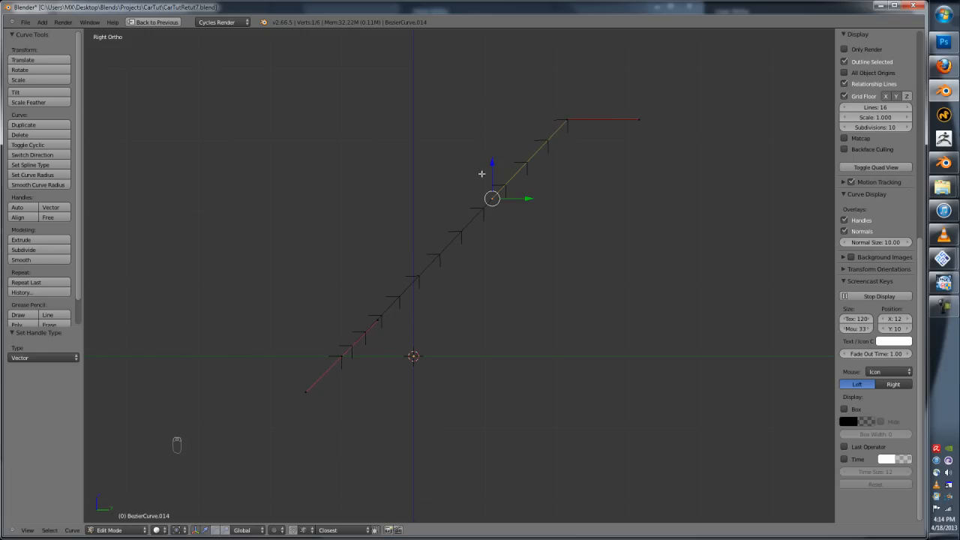
# - Move the left control point about -0.4 in Y and 1.9 in Z, and adjust the two inner handles into a nearly straight segment
pyautogui.rightClick(336, 363)
pyautogui.press('g')
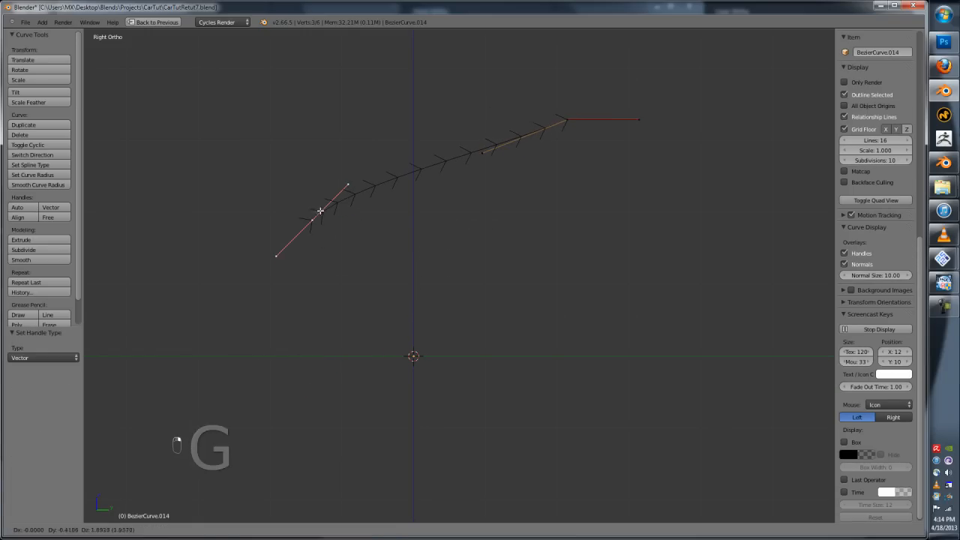
pyautogui.click(465, 169)
pyautogui.rightClick(482, 153)
pyautogui.press('g')
pyautogui.click(482, 146)
pyautogui.rightClick(351, 186)
pyautogui.press('g')
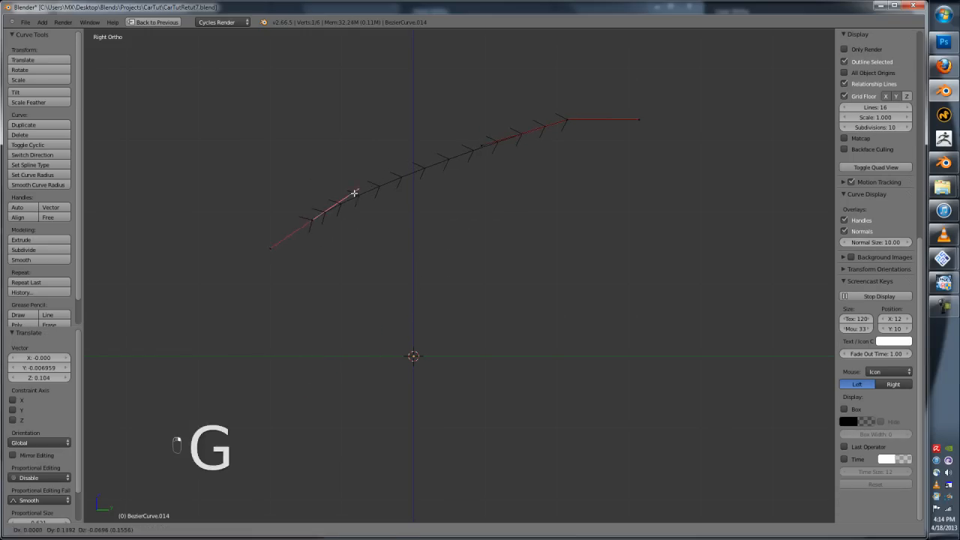
pyautogui.click(359, 193)
pyautogui.press('g')
# - Leave Edit Mode, examine the hood and roof lines of the car outline on layer 1, and return to layer 5
pyautogui.press('Tab')
pyautogui.press('1')
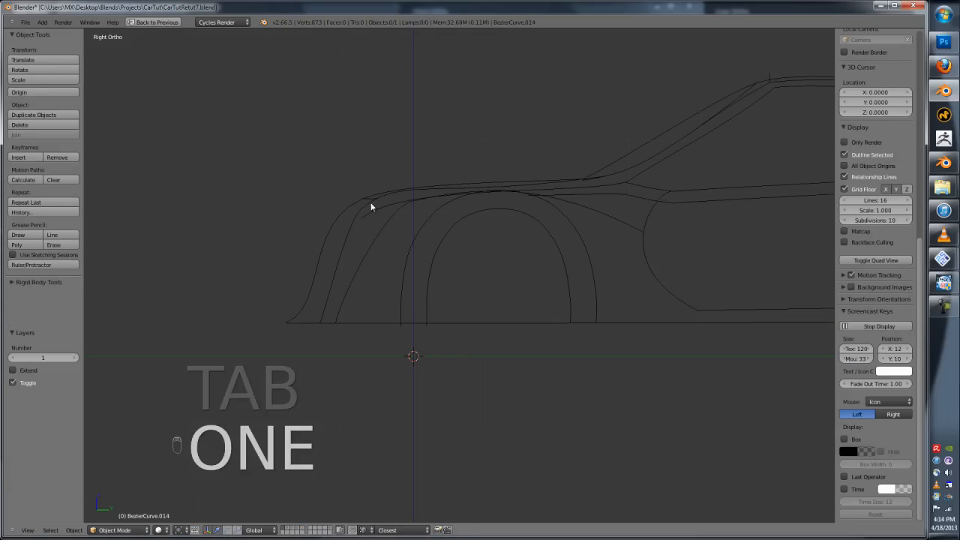
pyautogui.keyDown('shift'); pyautogui.moveTo(652, 191); pyautogui.dragTo(527, 261, button='middle'); pyautogui.keyUp('shift')
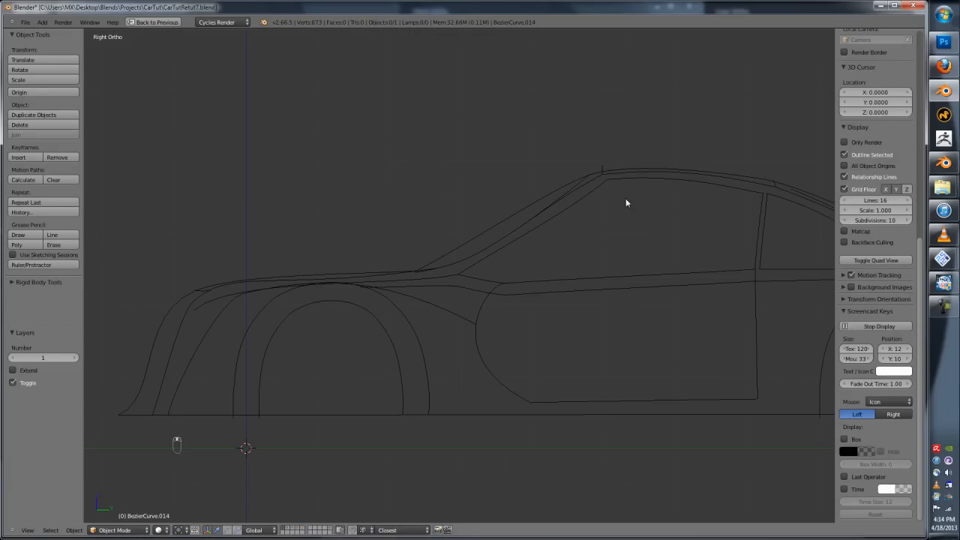
pyautogui.press('5')
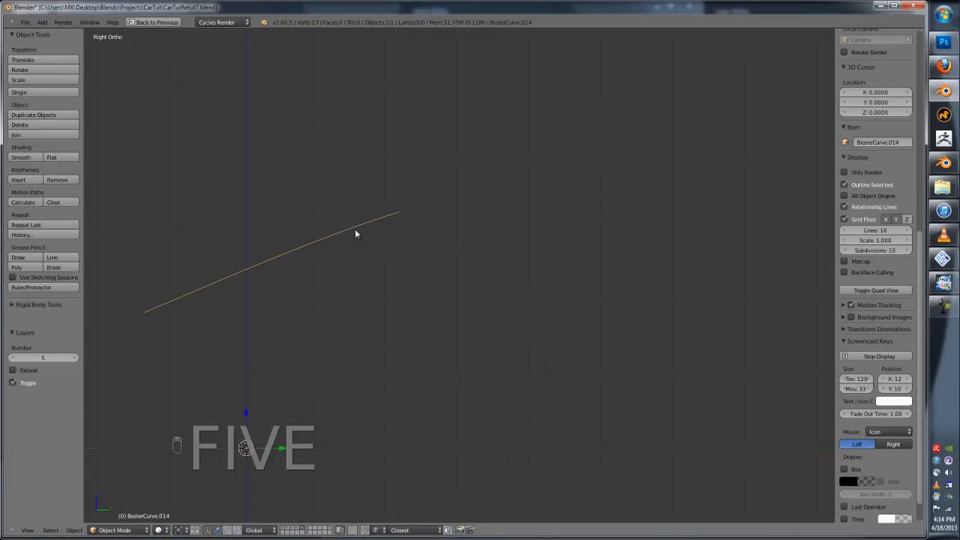
# - Extrude a new control point from the curve's right end, rotate it about 90° and raise it by about 1.0 in Z
pyautogui.press('Tab')
pyautogui.rightClick(398, 212)
pyautogui.press('e')
pyautogui.click(576, 345)
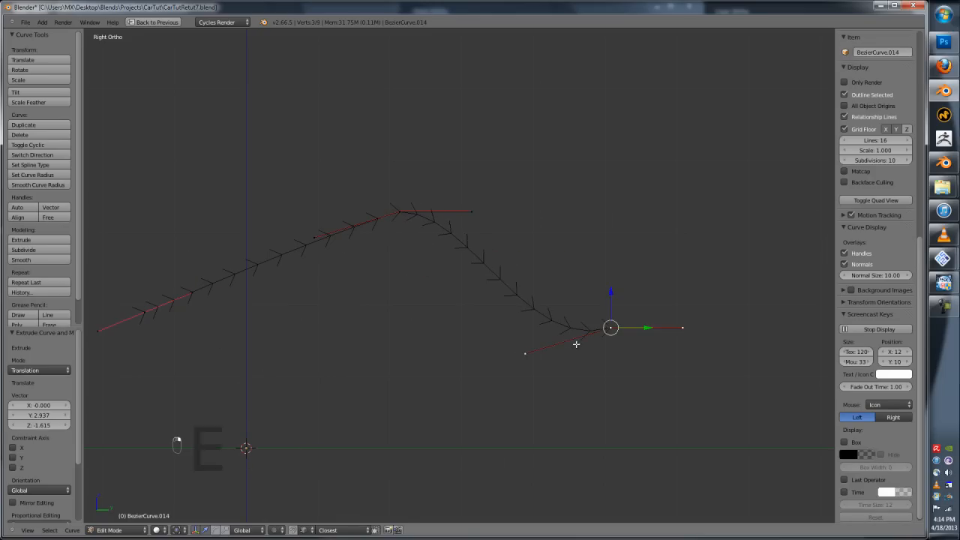
pyautogui.press('r')
pyautogui.click(620, 372)
pyautogui.press('g')
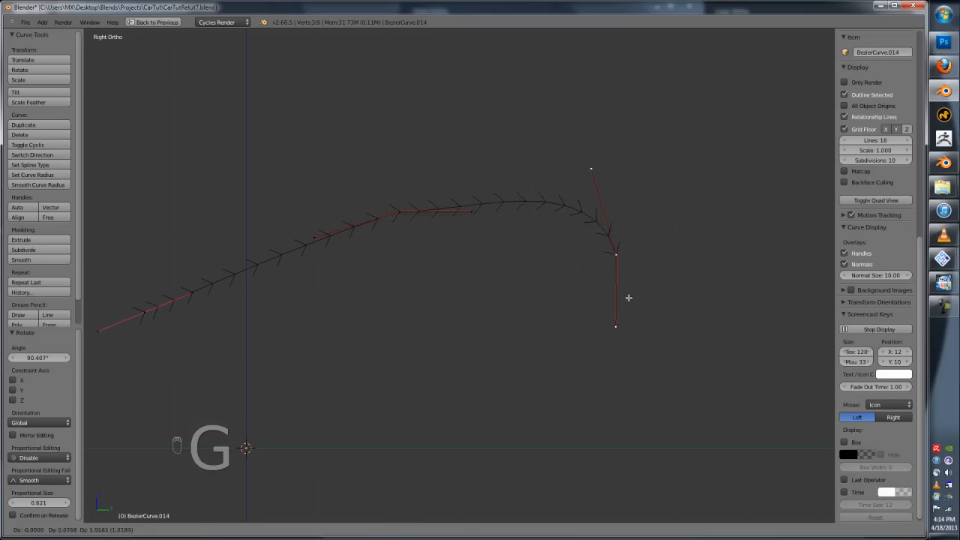
pyautogui.click(627, 298)
# - Reposition the two inner handles of the second segment into a gentle downward slope, shortening both toward their control points
pyautogui.moveTo(599, 180); pyautogui.dragTo(568, 225, button='right')
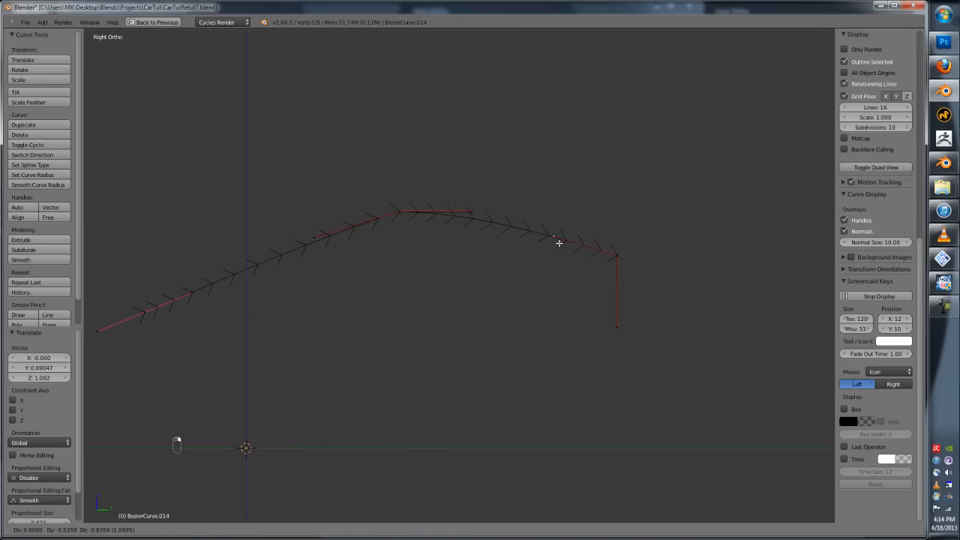
pyautogui.click(558, 243)
pyautogui.rightClick(473, 213)
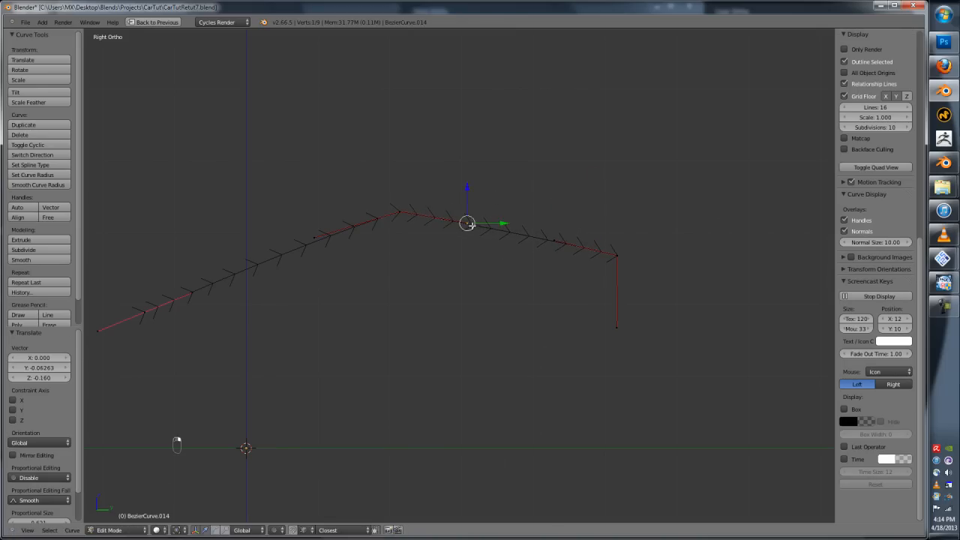
pyautogui.scroll(4, 476, 217)
pyautogui.press('g')
pyautogui.click(367, 152)
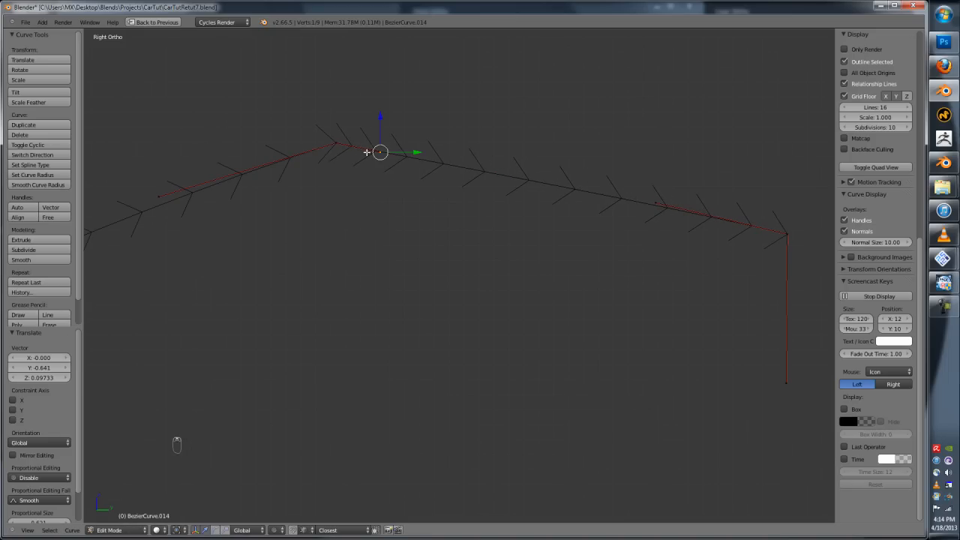
pyautogui.rightClick(661, 205)
pyautogui.press('g')
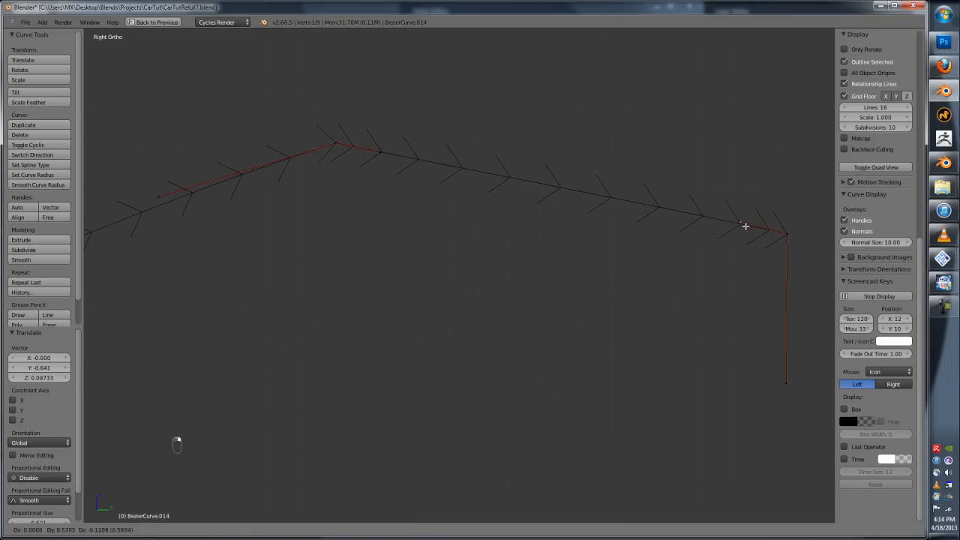
pyautogui.click(745, 226)
# - Try to extrude a branch sideways from the curve's middle control point in an angled view
pyautogui.scroll(-3, 637, 238)
pyautogui.press('Tab')
pyautogui.moveTo(462, 257); pyautogui.dragTo(560, 291, button='middle')
pyautogui.press('Tab')
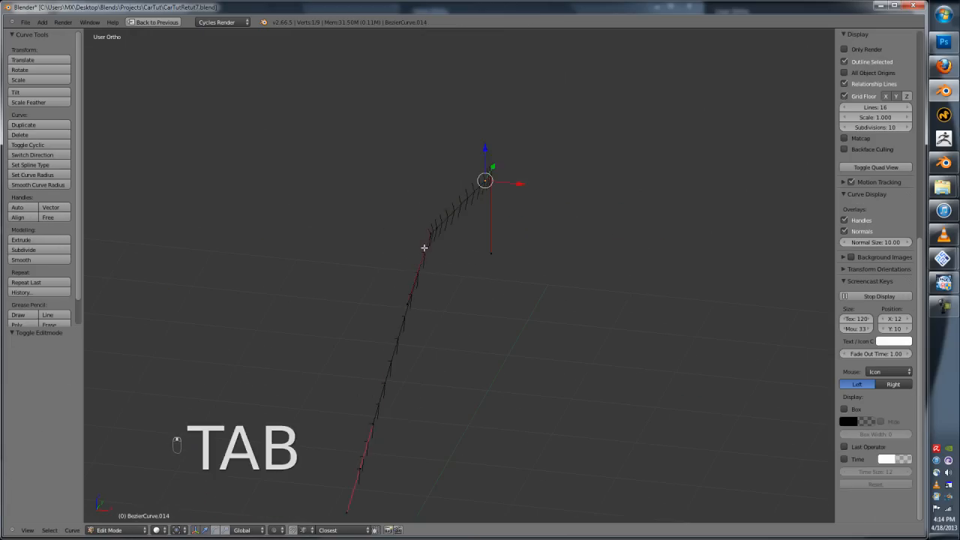
pyautogui.moveTo(423, 248); pyautogui.dragTo(564, 293, button='middle')
pyautogui.press('e')
pyautogui.rightClick(441, 263)
pyautogui.scroll(4, 541, 259)
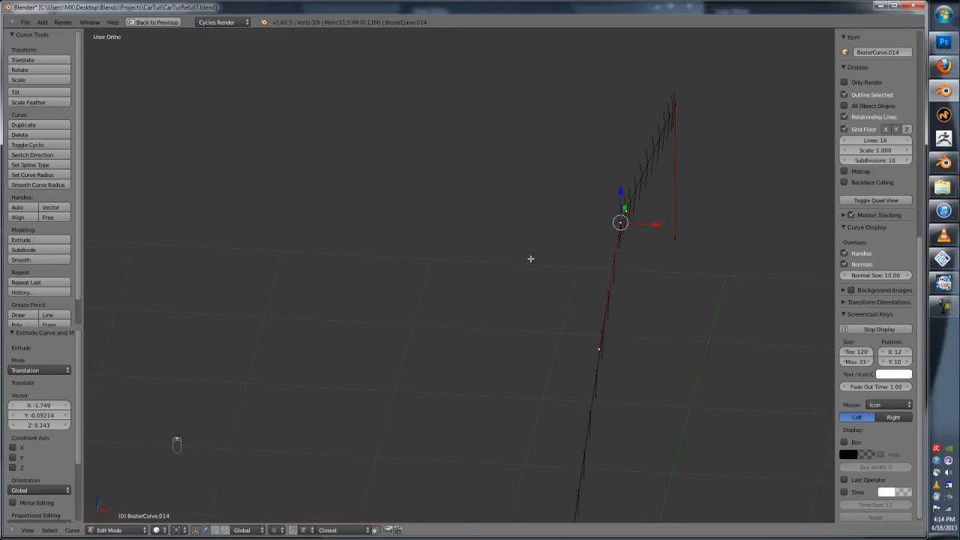
pyautogui.press('e')
pyautogui.rightClick(429, 240)
# - Duplicate the curve's middle control point in place and rotate the copy 90° around the global Z axis
pyautogui.scroll(-3, 510, 246)
pyautogui.scroll(5, 600, 253)
pyautogui.moveTo(611, 257); pyautogui.dragTo(491, 259, button='middle')
pyautogui.hotkey('shift', 'd')
pyautogui.rightClick(527, 243)
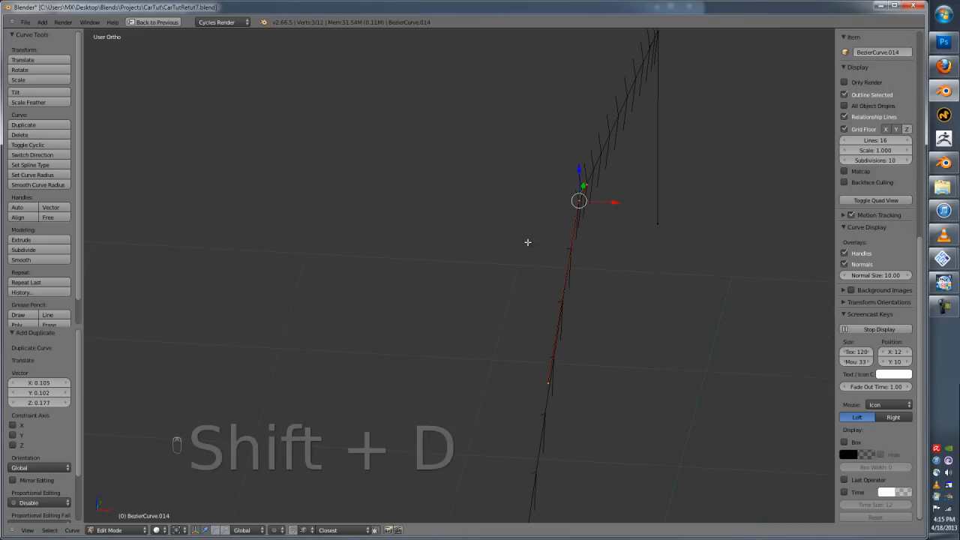
pyautogui.press('r')
pyautogui.press('z')
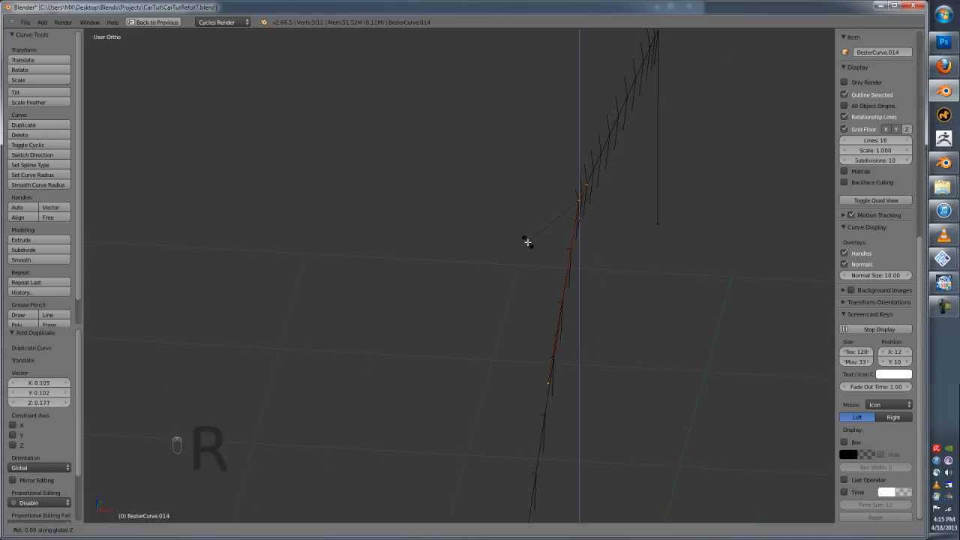
pyautogui.press('Return')
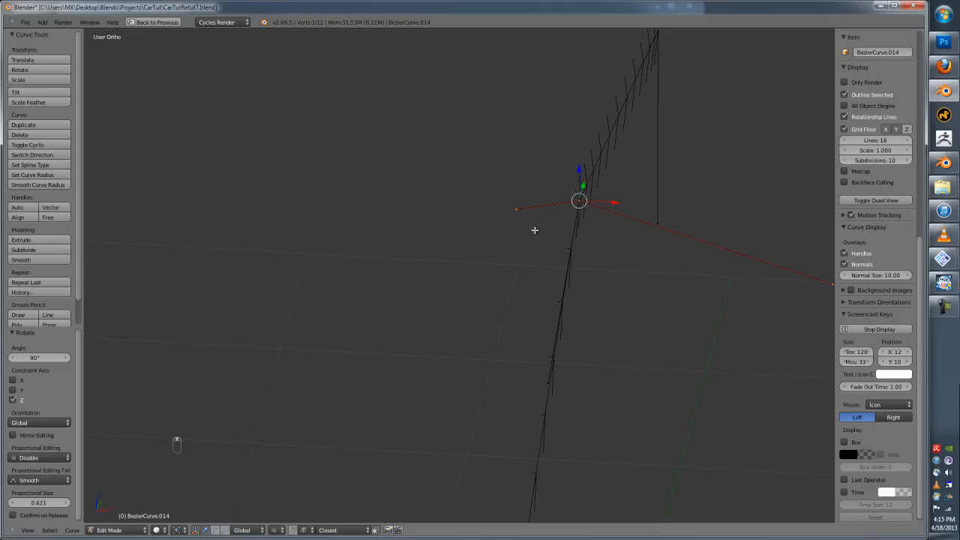
pyautogui.scroll(-3, 591, 197)
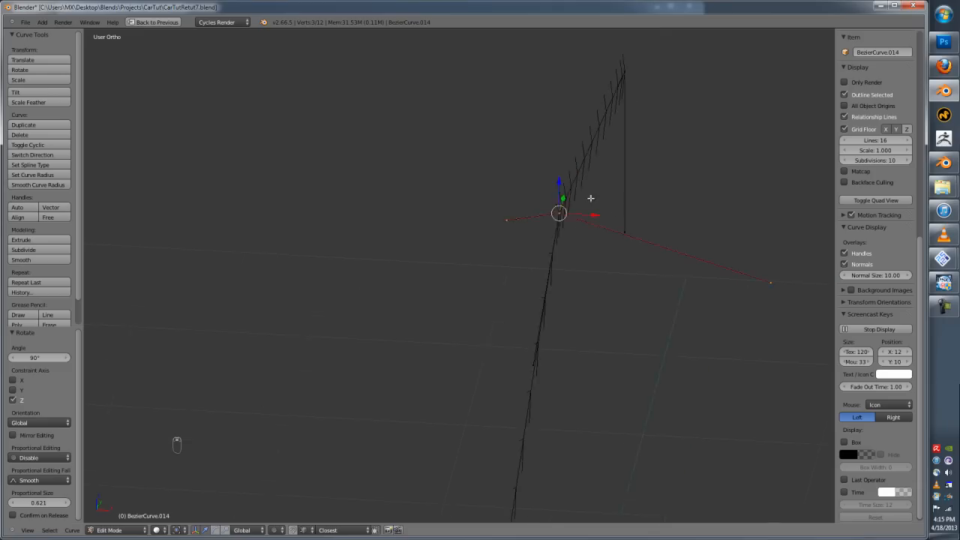
# - Extrude a side branch from the rotated control point, about 1.67 units in the negative X direction
pyautogui.scroll(4, 548, 227)
pyautogui.scroll(-3, 635, 235)
pyautogui.press('e')
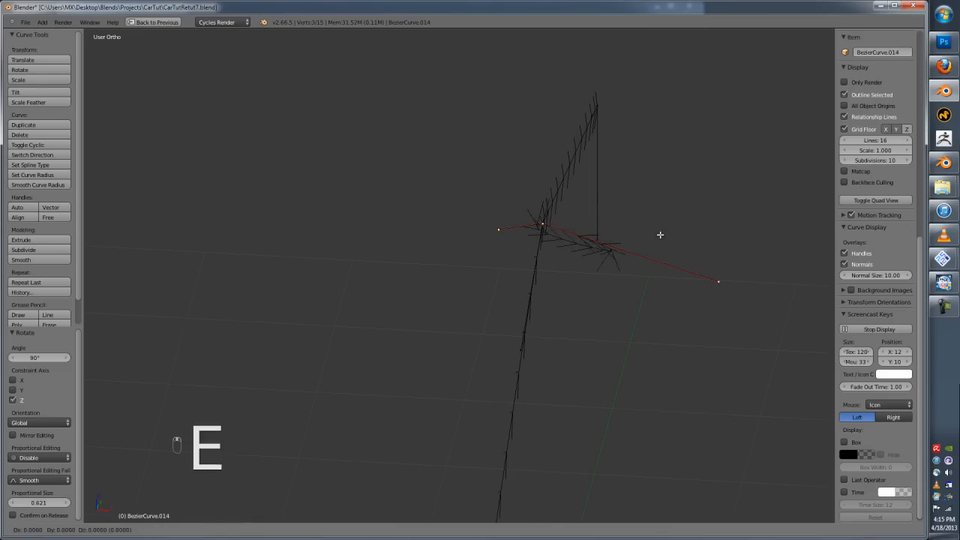
pyautogui.press('x')
pyautogui.click(417, 237)
# - Shift the side branch's inner handle about 0.19 in negative Y to straighten the branch
pyautogui.rightClick(468, 268)
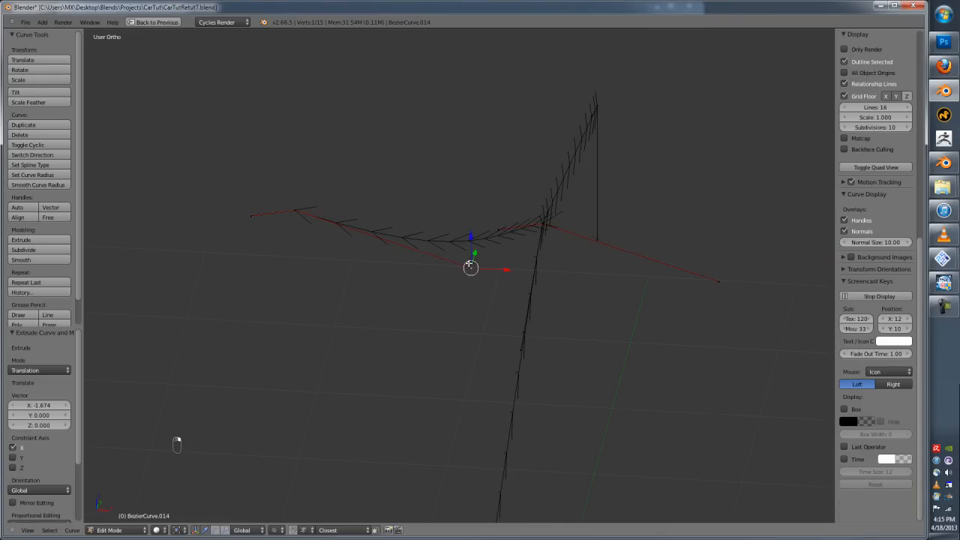
pyautogui.scroll(3, 477, 260)
pyautogui.moveTo(503, 243); pyautogui.dragTo(461, 278, button='middle')
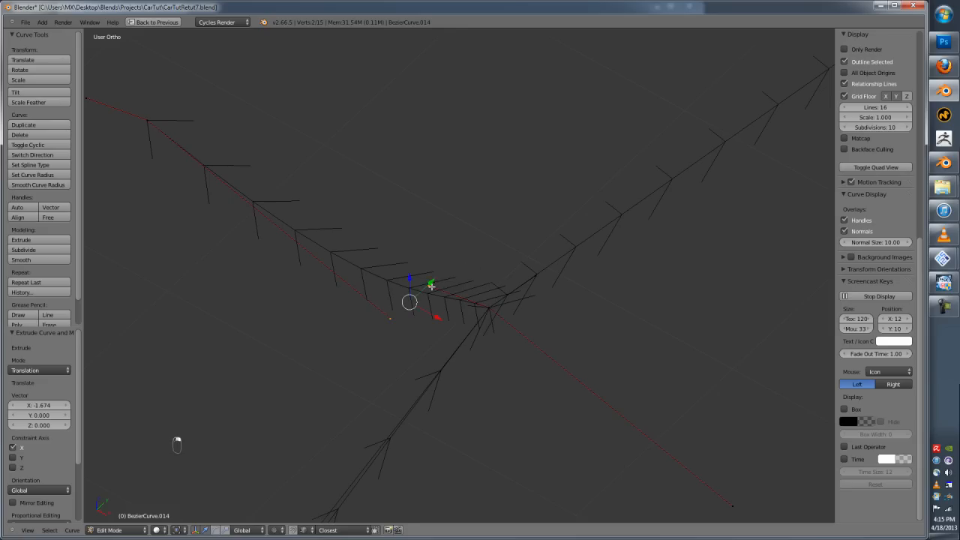
pyautogui.press('g')
pyautogui.press('y')
pyautogui.click(470, 257)
pyautogui.moveTo(482, 238); pyautogui.dragTo(451, 263)
pyautogui.moveTo(414, 295); pyautogui.dragTo(435, 278, button='right')
pyautogui.rightClick(437, 277)
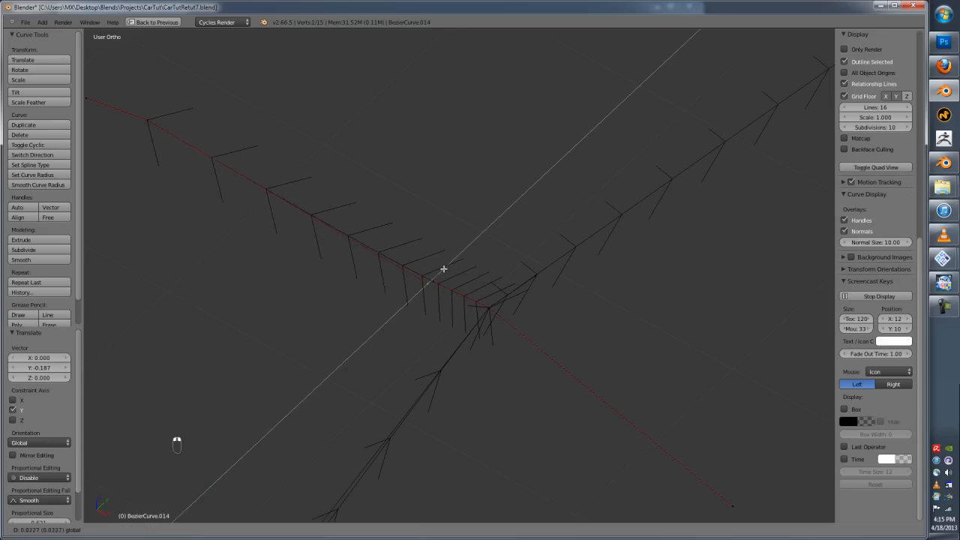
# - Examine in Object Mode how the side branch meets the main curve, from several angles and distances
pyautogui.press('Tab')
pyautogui.scroll(6, 465, 288)
pyautogui.scroll(1, 565, 388)
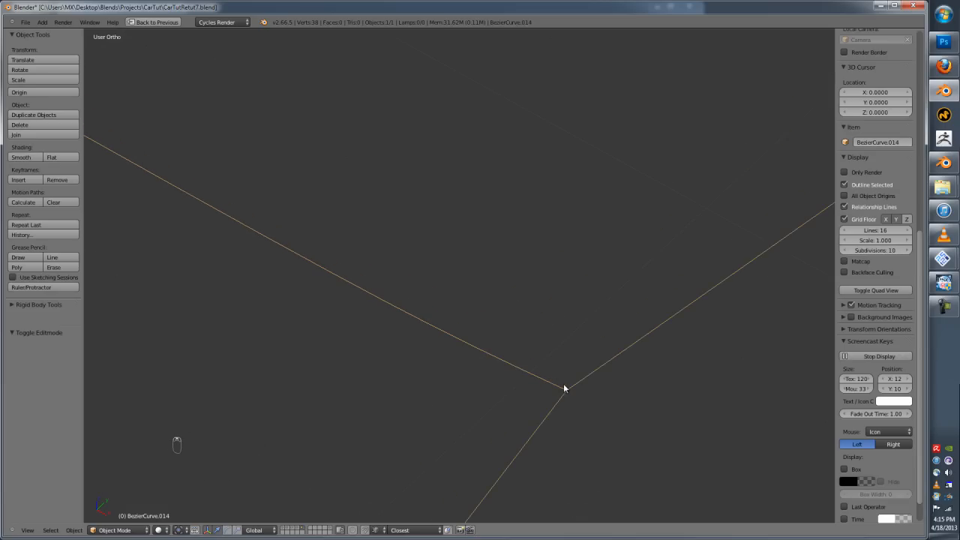
pyautogui.scroll(-5, 551, 382)
pyautogui.moveTo(461, 315); pyautogui.dragTo(517, 207, button='middle')
pyautogui.keyDown('shift'); pyautogui.moveTo(549, 165); pyautogui.dragTo(522, 227, button='middle'); pyautogui.keyUp('shift')
pyautogui.moveTo(522, 228); pyautogui.dragTo(516, 246, button='middle')
pyautogui.scroll(4, 519, 300)
pyautogui.moveTo(642, 316)
pyautogui.keyDown('ctrl'); pyautogui.mouseDown()
pyautogui.moveTo(525, 256)
pyautogui.moveTo(659, 323)
pyautogui.moveTo(645, 299)
pyautogui.mouseUp(); pyautogui.keyUp('ctrl')
pyautogui.scroll(-4, 642, 301)
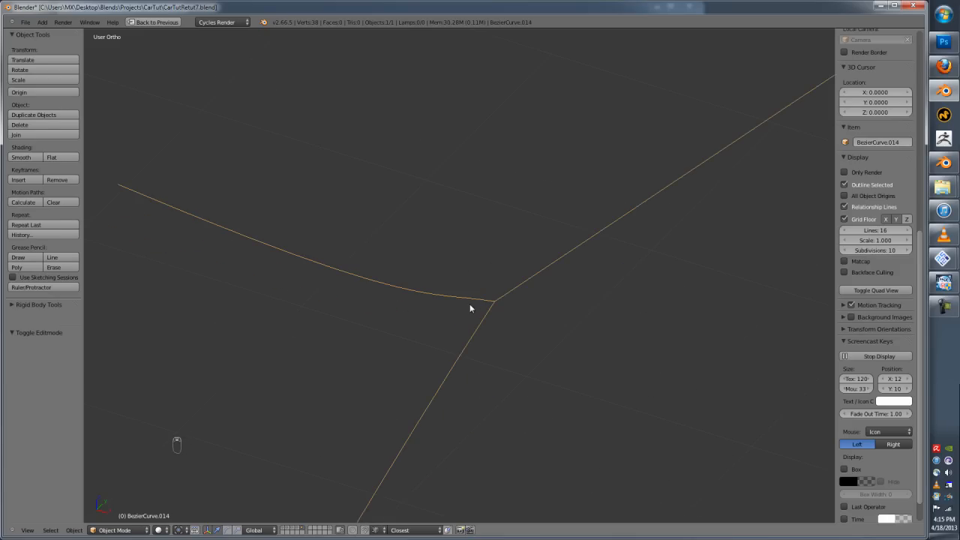
# - Raise the inner handle of the side branch's end point in front view so the branch runs nearly level
pyautogui.press('Tab')
pyautogui.moveTo(497, 278)
pyautogui.mouseDown(button='middle')
pyautogui.moveTo(540, 275)
pyautogui.moveTo(507, 277)
pyautogui.mouseUp(button='middle')
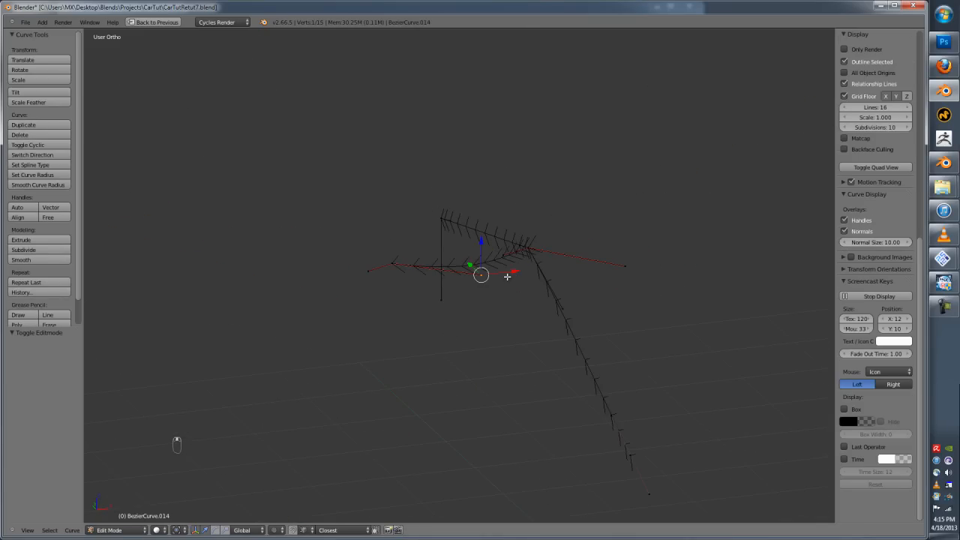
pyautogui.press('KP_0')
pyautogui.press('KP_1')
pyautogui.press('g')
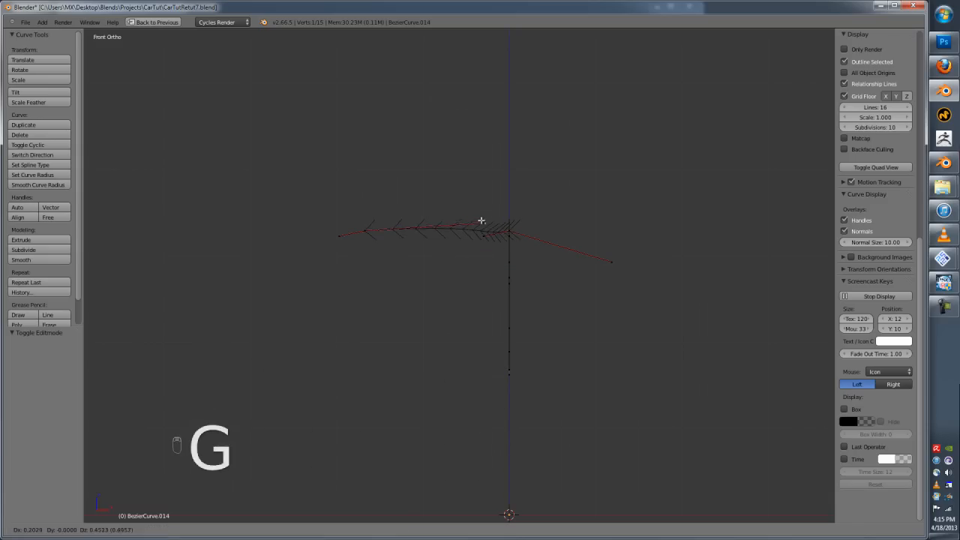
pyautogui.click(484, 228)
pyautogui.press('Tab')
pyautogui.press('Tab')
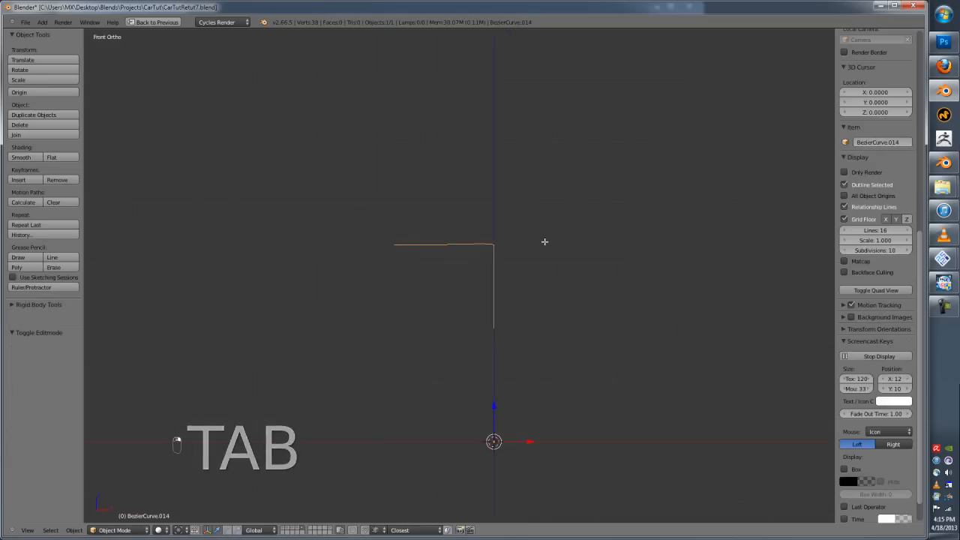
pyautogui.scroll(2, 510, 223)
pyautogui.moveTo(540, 176); pyautogui.dragTo(536, 240, button='middle')
pyautogui.rightClick(535, 263)
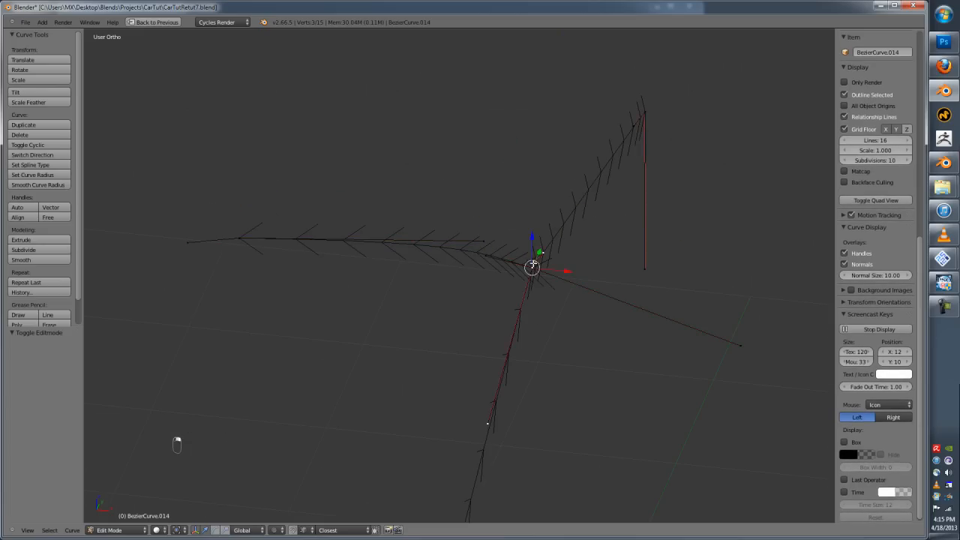
pyautogui.scroll(5, 555, 268)
pyautogui.scroll(-1, 641, 248)
pyautogui.press('g')
pyautogui.rightClick(763, 177)
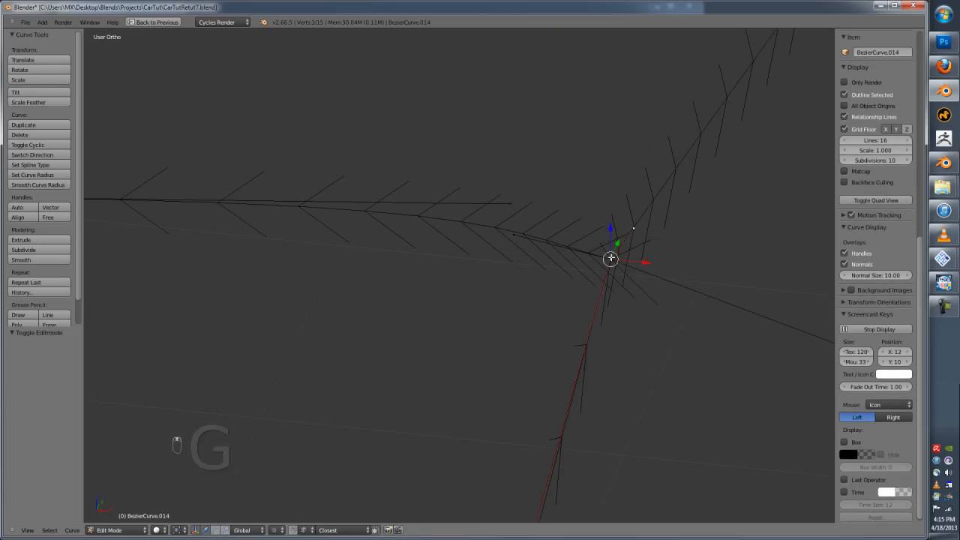
pyautogui.press('g')
pyautogui.rightClick(700, 146)
# - Extrude a downward branch from the side branch's junction point in front view, about 0.85 in X and -1.22 in Z
pyautogui.scroll(-4, 665, 205)
pyautogui.press('KP_1')
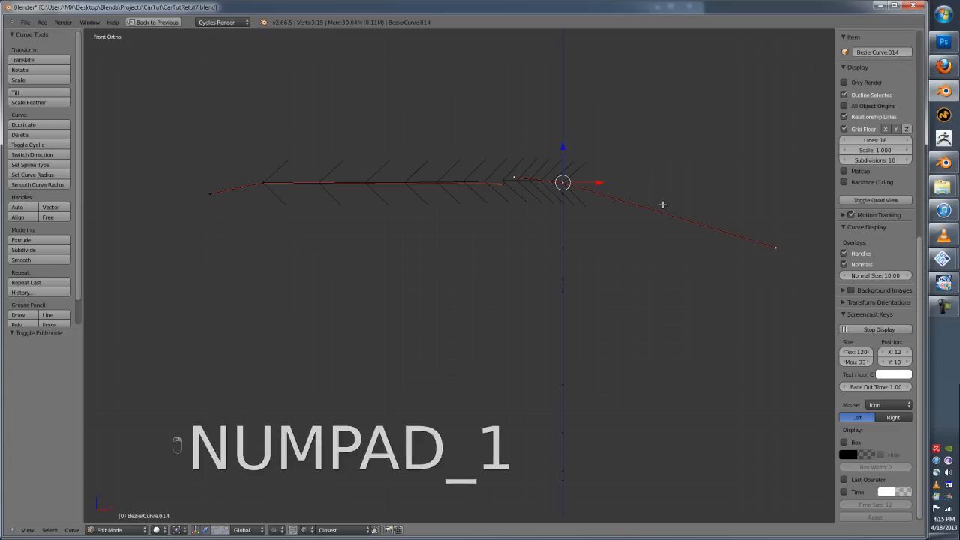
pyautogui.press('e')
pyautogui.click(733, 406)
# - Reposition both inner handles of the downward branch close to the line between its two control points to straighten it
pyautogui.rightClick(666, 390)
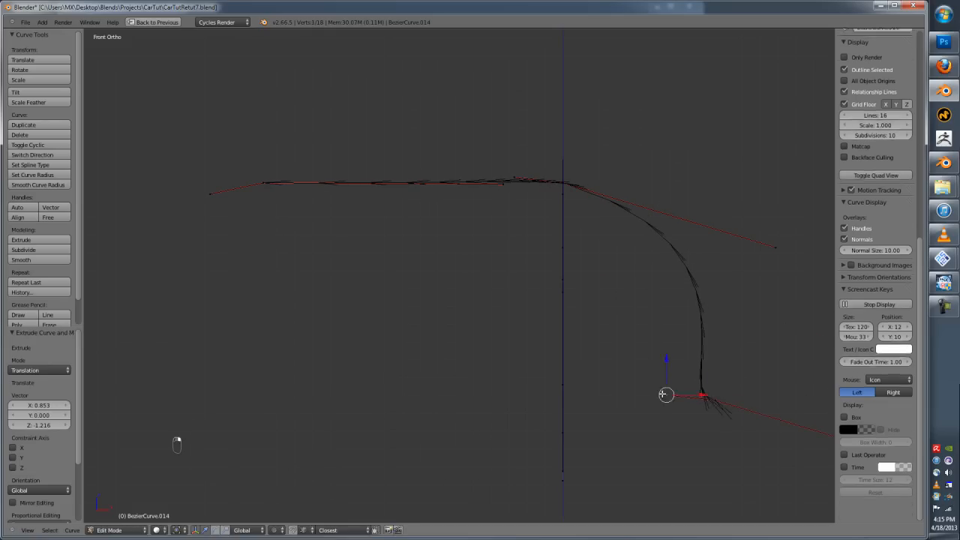
pyautogui.press('g')
pyautogui.click(684, 354)
pyautogui.rightClick(775, 246)
pyautogui.press('g')
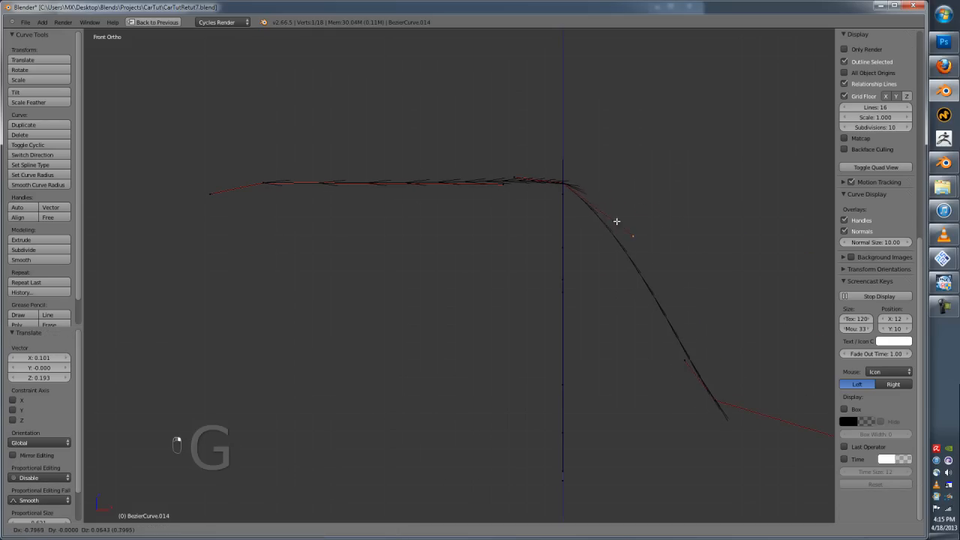
pyautogui.click(600, 229)
pyautogui.press('g')
pyautogui.click(684, 344)
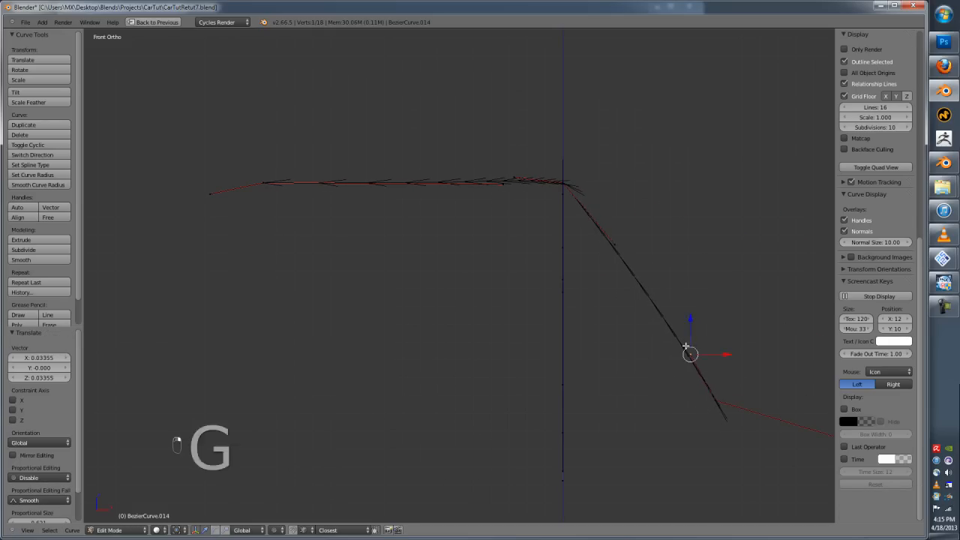
# - Nudge the downward branch's end point slightly up and swing its outer handle to point straight down
pyautogui.scroll(-2, 685, 345)
pyautogui.keyDown('shift'); pyautogui.moveTo(675, 338); pyautogui.dragTo(633, 276, button='middle'); pyautogui.keyUp('shift')
pyautogui.rightClick(602, 303)
pyautogui.press('g')
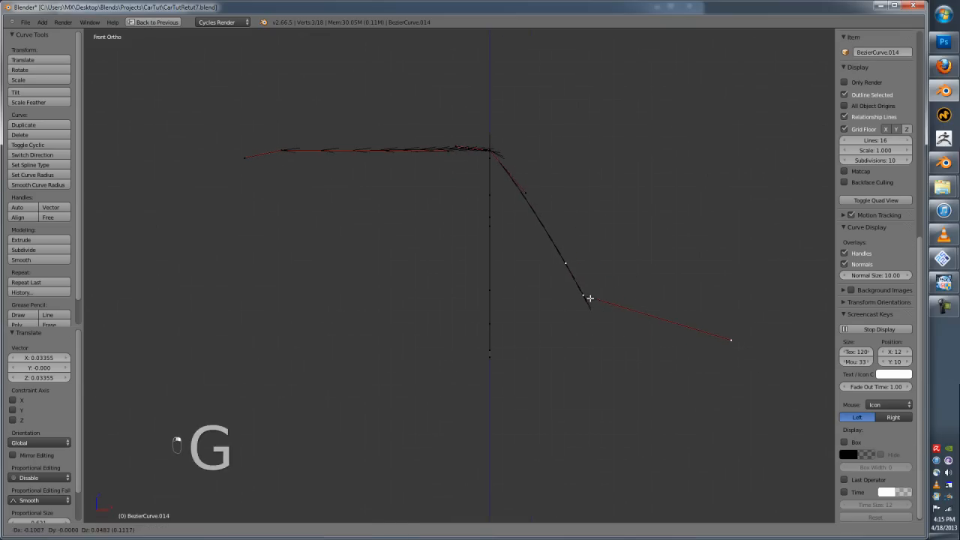
pyautogui.click(587, 296)
pyautogui.rightClick(729, 346)
pyautogui.press('g')
pyautogui.click(573, 396)
pyautogui.press('Tab')
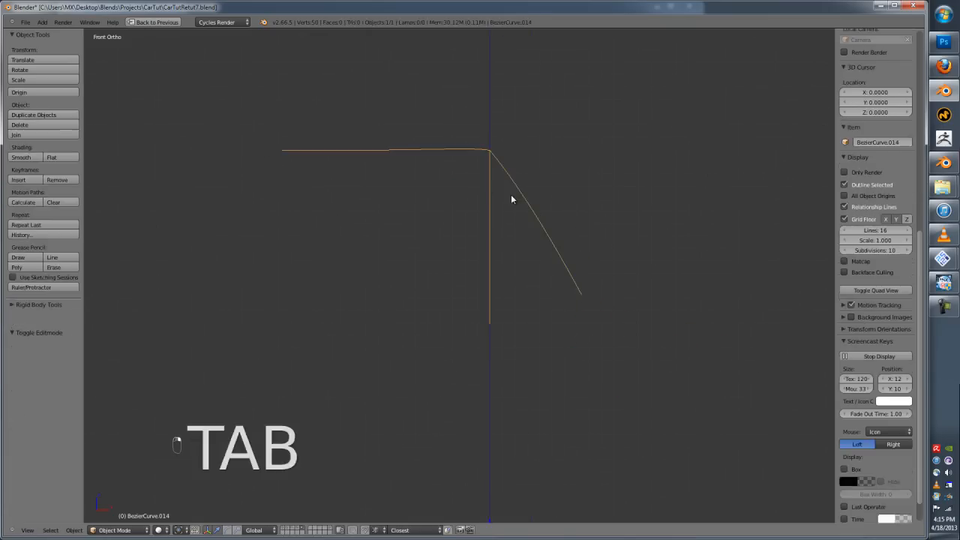
# - Move the junction's handle outward about 0.21 in X and adjust the end point's inner handle to round the downward branch
pyautogui.press('Tab')
pyautogui.scroll(2, 525, 174)
pyautogui.press('g')
pyautogui.click(593, 148)
pyautogui.rightClick(596, 256)
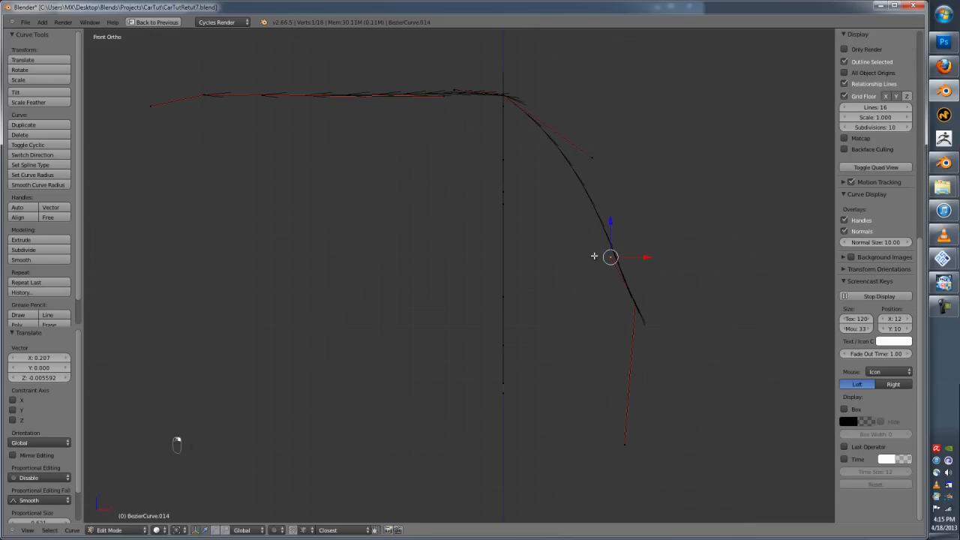
pyautogui.press('g')
pyautogui.click(608, 251)
# - Lower the downward branch's end point by about 0.02 in Z and shorten its outer handle
pyautogui.rightClick(640, 308)
pyautogui.press('g')
pyautogui.click(636, 316)
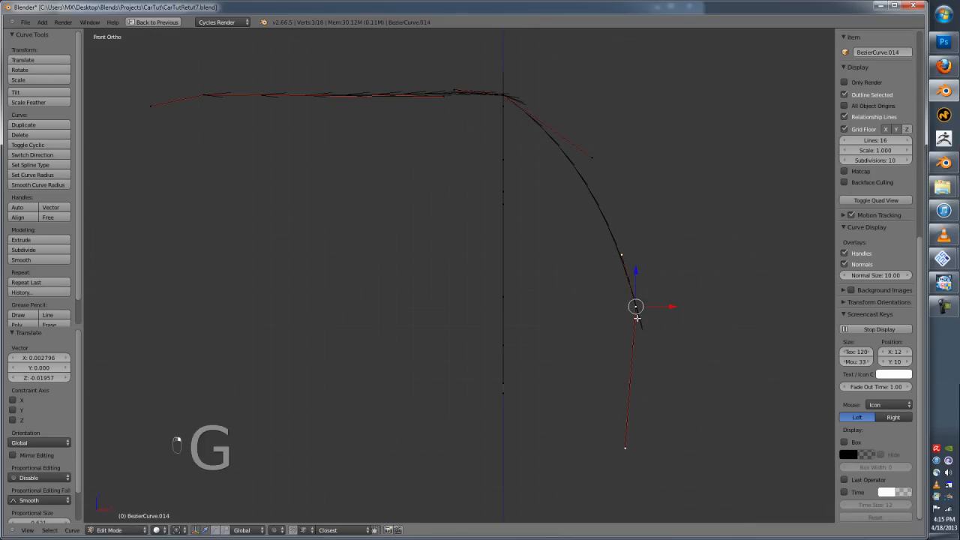
pyautogui.rightClick(621, 445)
pyautogui.press('g')
pyautogui.click(630, 346)
pyautogui.press('Tab')
pyautogui.scroll(-3, 615, 309)
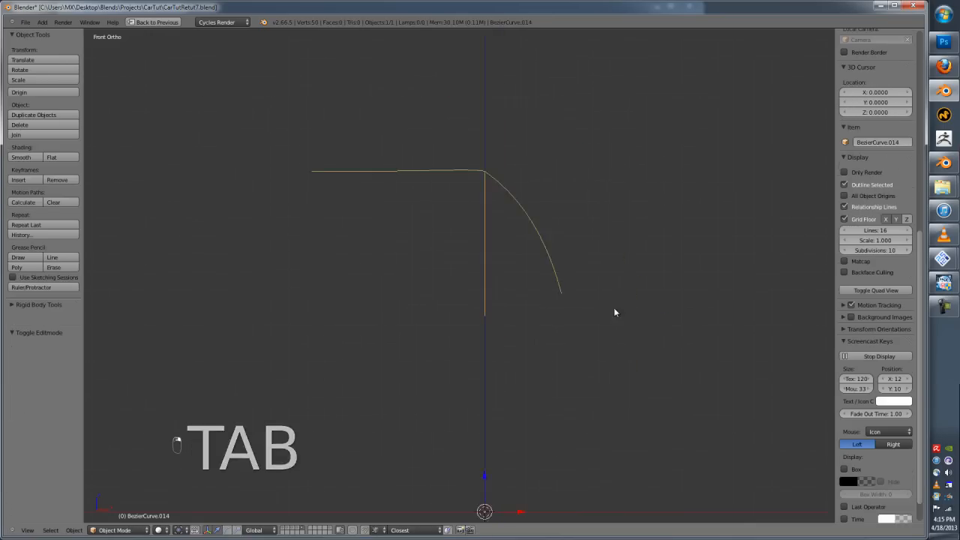
pyautogui.scroll(2, 525, 232)
pyautogui.scroll(-2, 495, 183)
# - Raise the side branch's end control point by about 0.08 along Z
pyautogui.moveTo(504, 194); pyautogui.dragTo(373, 224, button='middle')
pyautogui.press('Tab')
pyautogui.rightClick(307, 189)
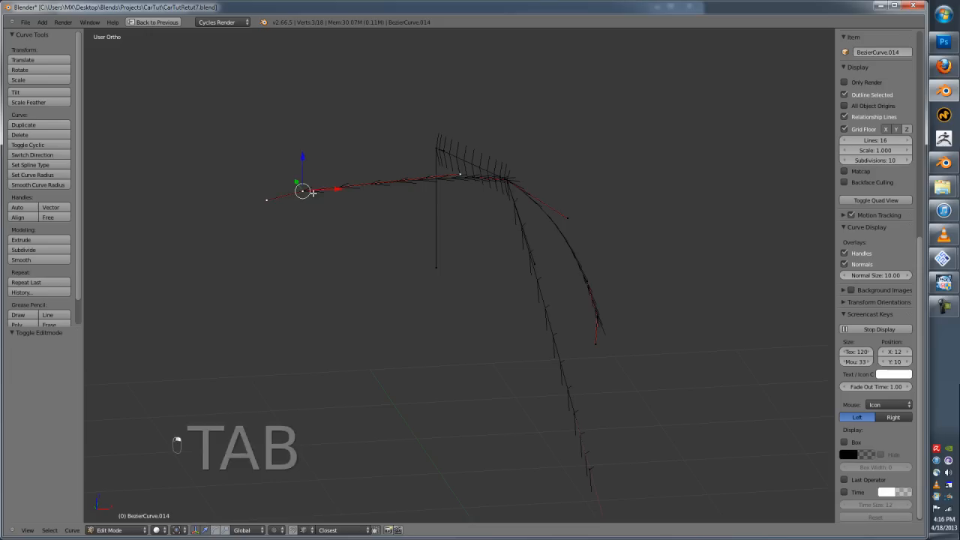
pyautogui.press('g')
pyautogui.press('z')
pyautogui.click(418, 164)
# - Flatten the side branch's end point and its handles by scaling them to 0 along Z
pyautogui.rightClick(461, 160)
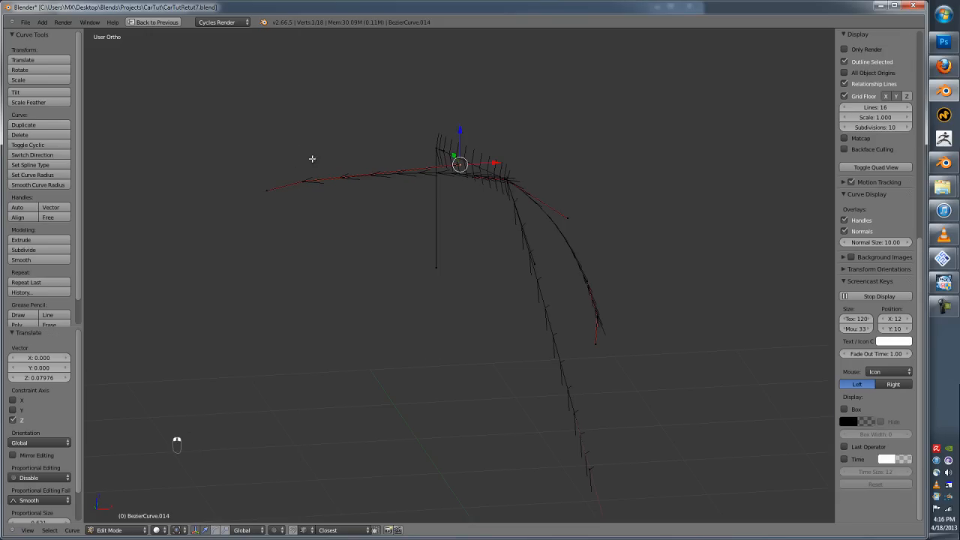
pyautogui.keyDown('shift'); pyautogui.rightClick(300, 179); pyautogui.keyUp('shift')
pyautogui.press('s')
pyautogui.press('z')
pyautogui.press('0')
pyautogui.press('Return')
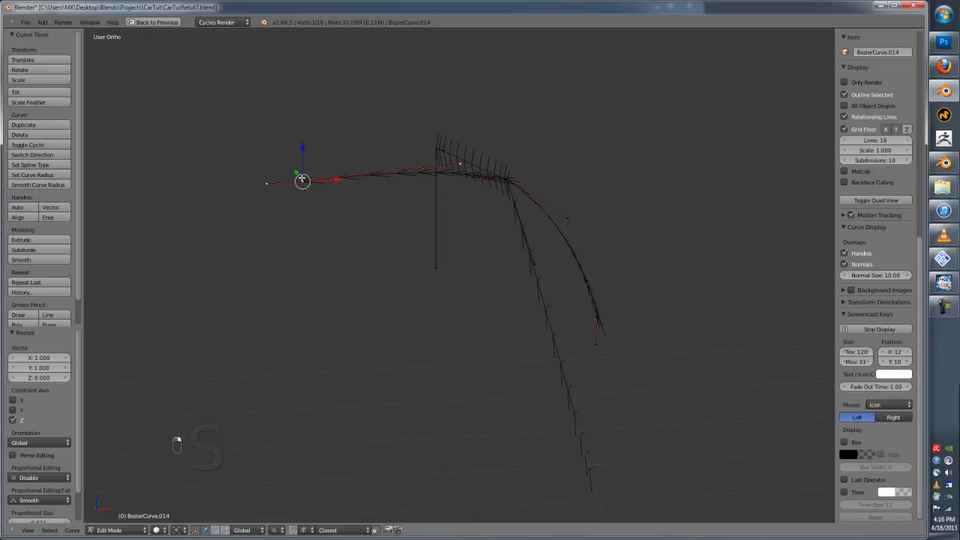
# - Align the side branch's end point and handles in top view by scaling them to 0 along Y
pyautogui.press('KP_1')
pyautogui.press('KP_7')
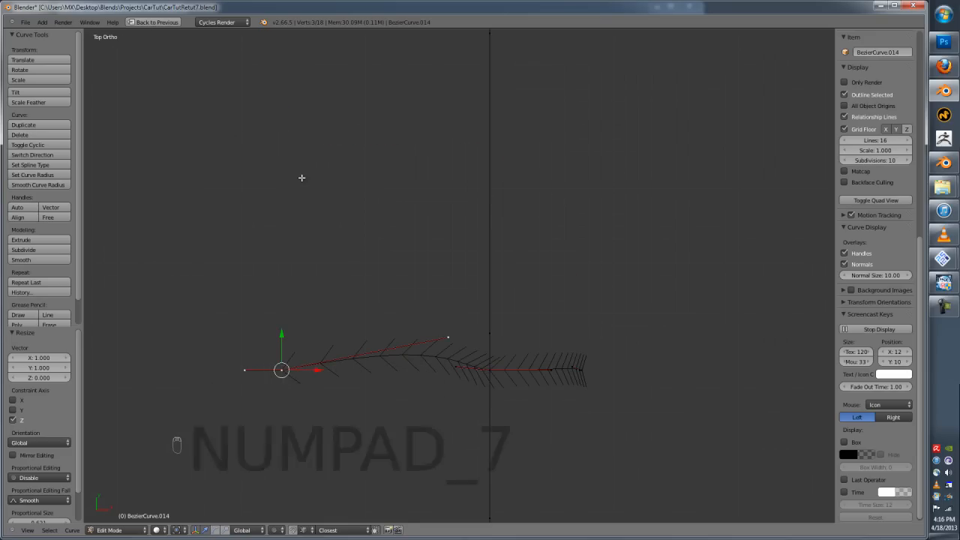
pyautogui.press('s')
pyautogui.press('y')
pyautogui.press('0')
pyautogui.press('Return')
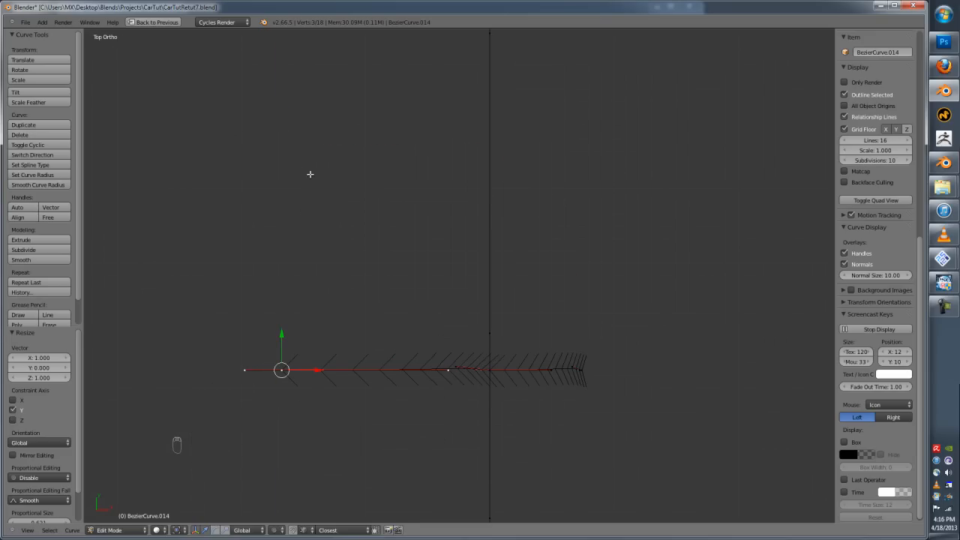
# - Move the side branch's end point about 0.02 along Y and switch to front view
pyautogui.press('g')
pyautogui.press('y')
pyautogui.click(284, 335)
pyautogui.press('KP_1')
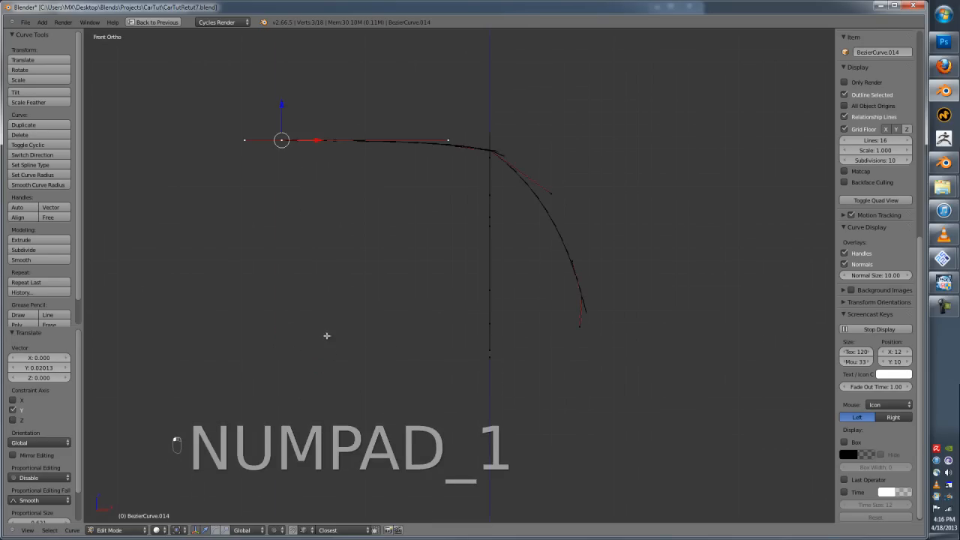
# - Convert the branched curve to a mesh from Object Mode and open the mesh in Edit Mode
pyautogui.press('Tab')
pyautogui.moveTo(455, 223); pyautogui.dragTo(436, 236, button='middle')
pyautogui.scroll(3, 437, 235)
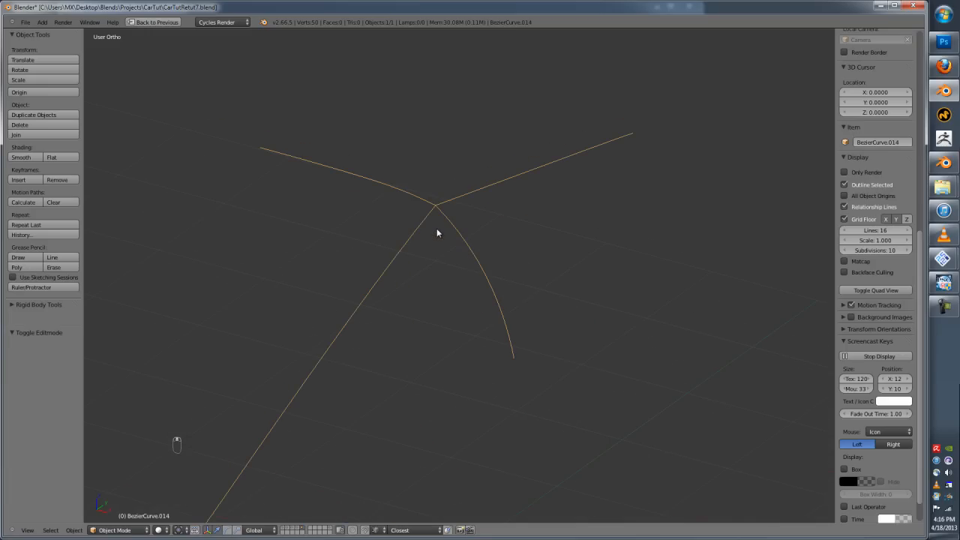
pyautogui.hotkey('alt', 'c')
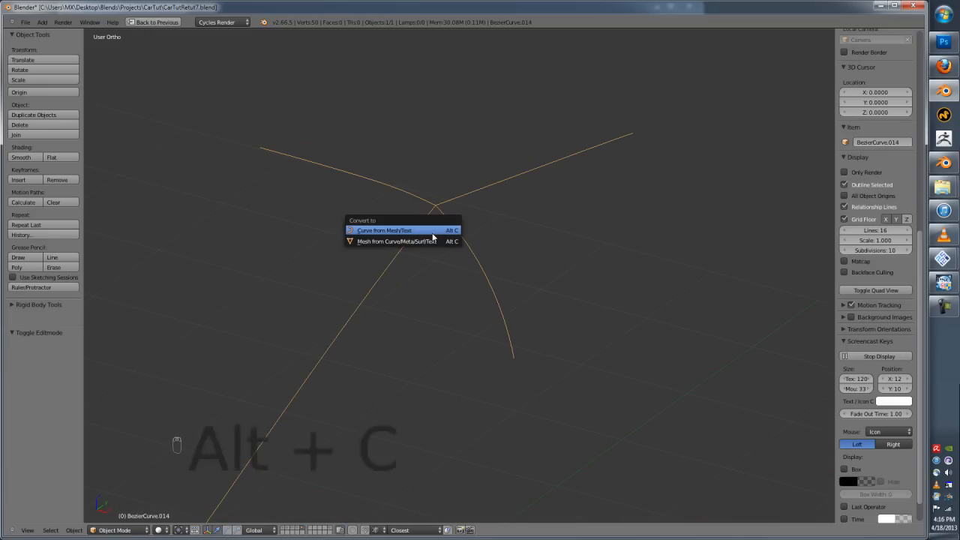
pyautogui.click(434, 232)
pyautogui.press('Tab')
pyautogui.press('Tab')
pyautogui.scroll(3, 431, 193)
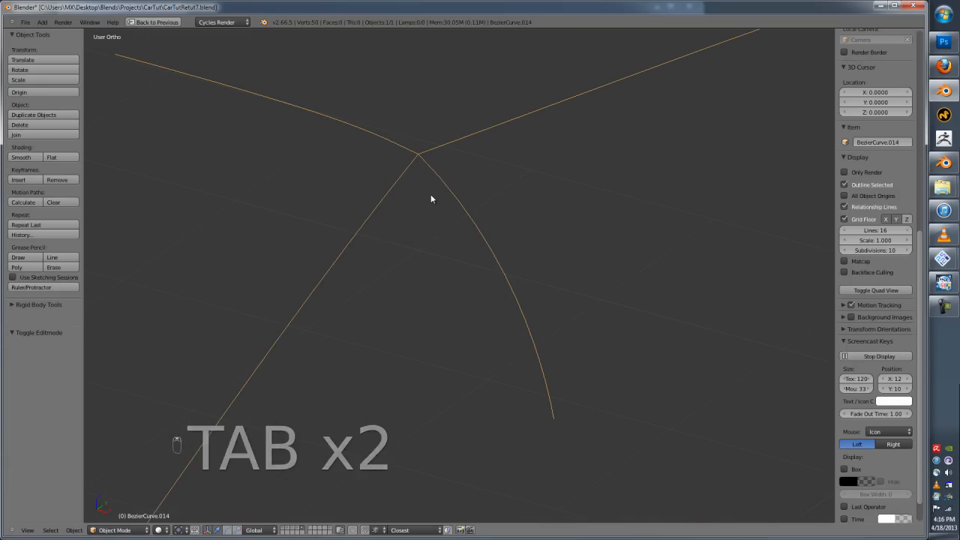
pyautogui.hotkey('alt', 'c')
pyautogui.click(422, 206)
pyautogui.press('Tab')
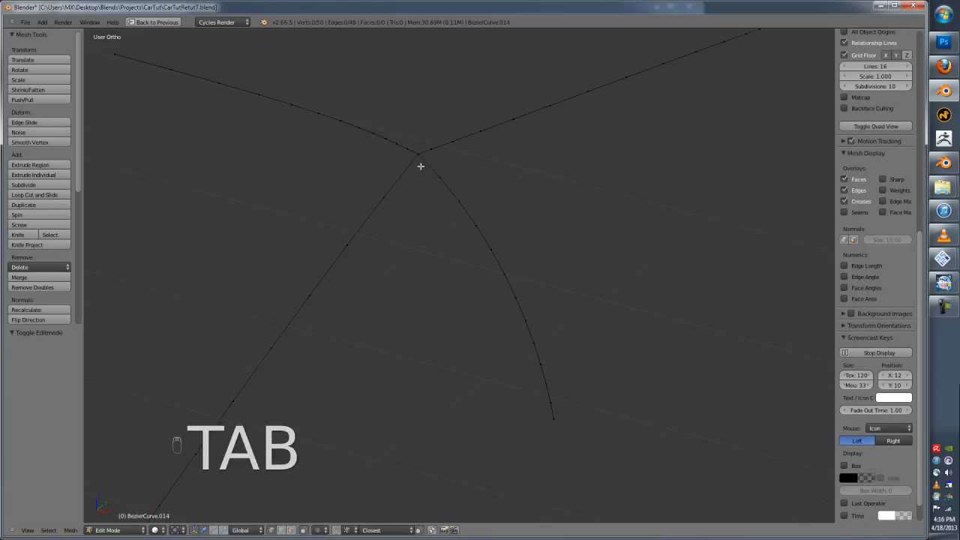
# - Test-move the vertex at the branch junction to check whether the branches are connected
pyautogui.press('a')
pyautogui.press('a')
pyautogui.press('a')
pyautogui.press('a')
pyautogui.scroll(3, 426, 168)
pyautogui.press('a')
pyautogui.press('a')
pyautogui.rightClick(418, 151)
pyautogui.press('g')
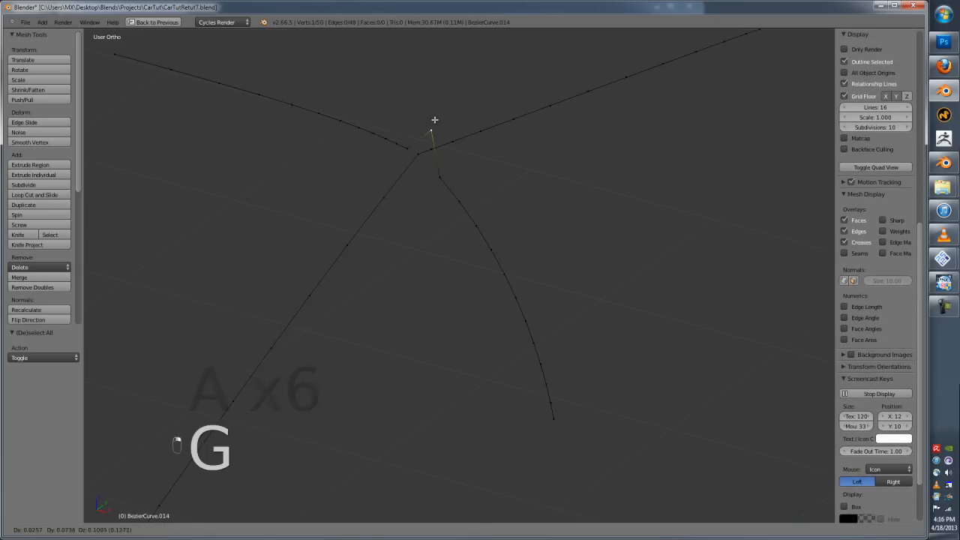
pyautogui.rightClick(428, 135)
# - Select all vertices and merge the overlapping ones at the junction with Remove Doubles
pyautogui.press('a')
pyautogui.press('a')
pyautogui.press('a')
pyautogui.press('w')
pyautogui.press('w')
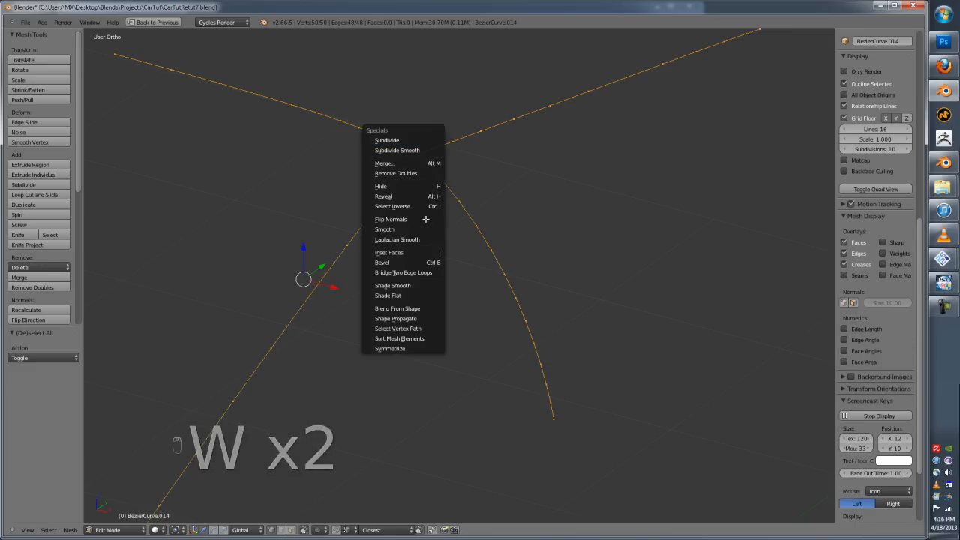
pyautogui.click(415, 173)
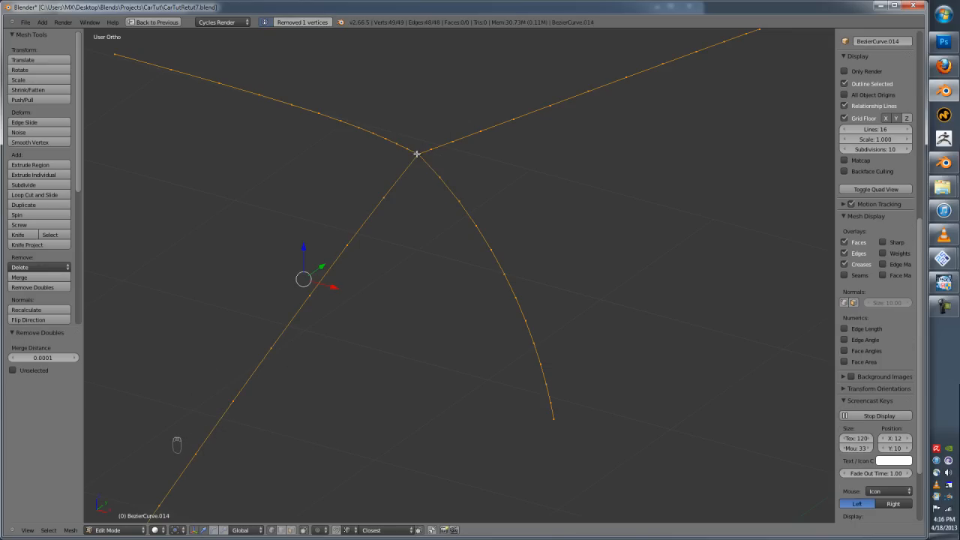
pyautogui.scroll(-2, 261, 125)
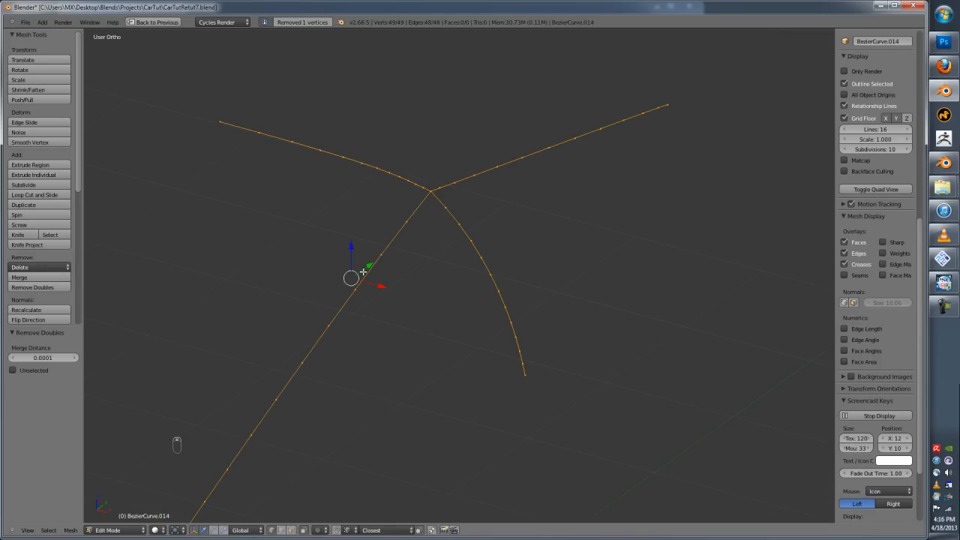
pyautogui.keyDown('shift'); pyautogui.moveTo(330, 340); pyautogui.dragTo(402, 279, button='middle'); pyautogui.keyUp('shift')
pyautogui.scroll(-1, 351, 320)
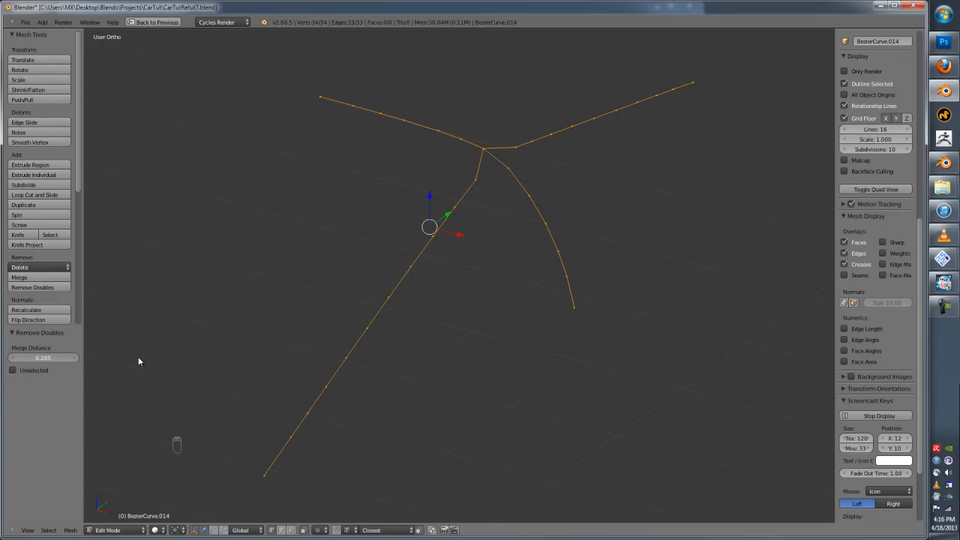
# - Adjust the Remove Doubles merge distance to thin out the vertices along all branches, then deselect everything
pyautogui.moveTo(151, 357); pyautogui.dragTo(132, 351)
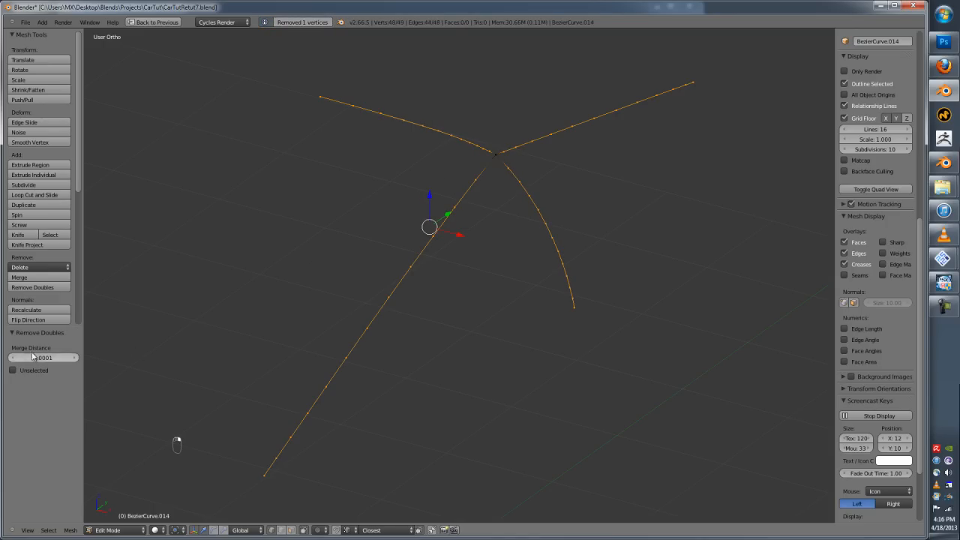
pyautogui.moveTo(41, 362); pyautogui.dragTo(74, 360)
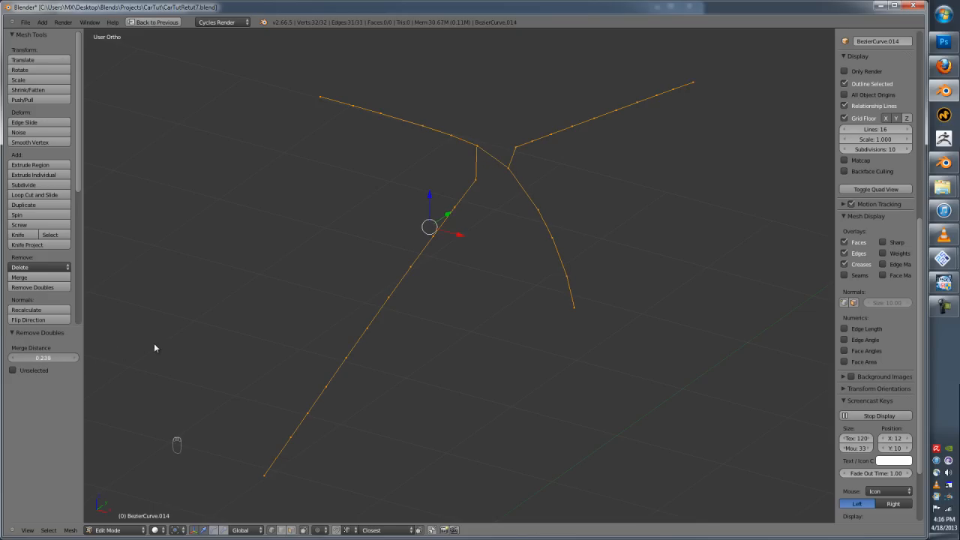
pyautogui.moveTo(161, 342); pyautogui.dragTo(105, 350)
pyautogui.press('a')
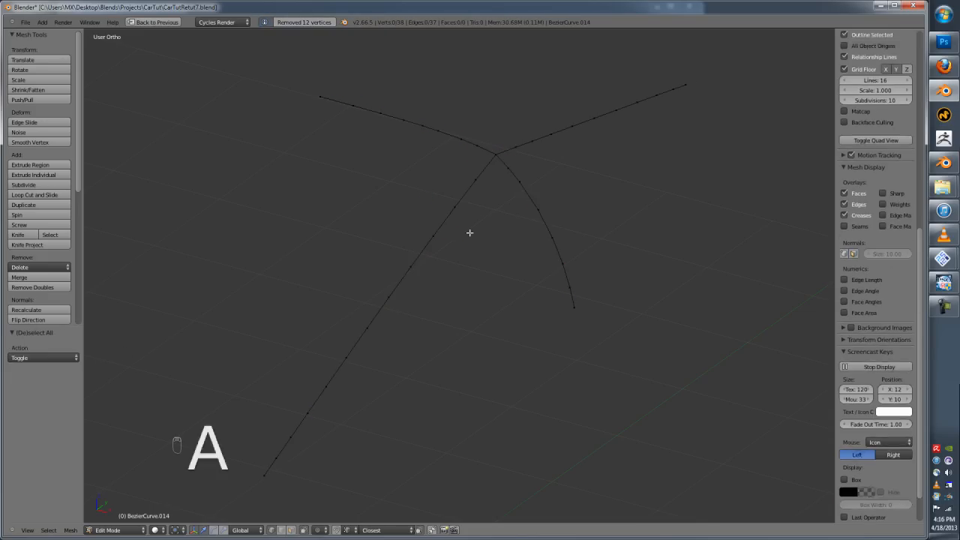
# - Lasso-select the middle vertices of the long branch and merge them using Remove Doubles with an increased merge distance
pyautogui.moveTo(469, 232)
pyautogui.keyDown('ctrl'); pyautogui.mouseDown()
pyautogui.moveTo(496, 201)
pyautogui.moveTo(350, 235)
pyautogui.moveTo(333, 431)
pyautogui.mouseUp(); pyautogui.keyUp('ctrl')
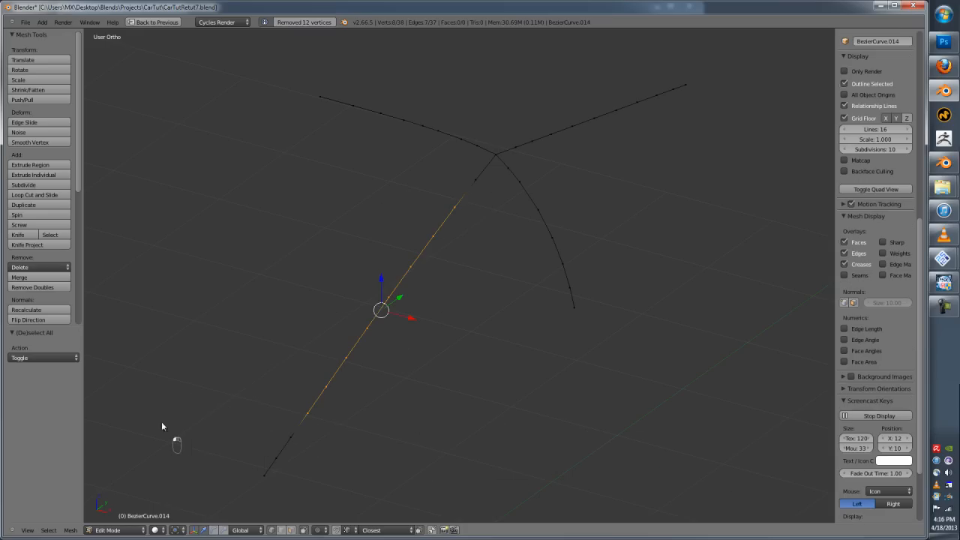
pyautogui.press('w')
pyautogui.click(200, 318)
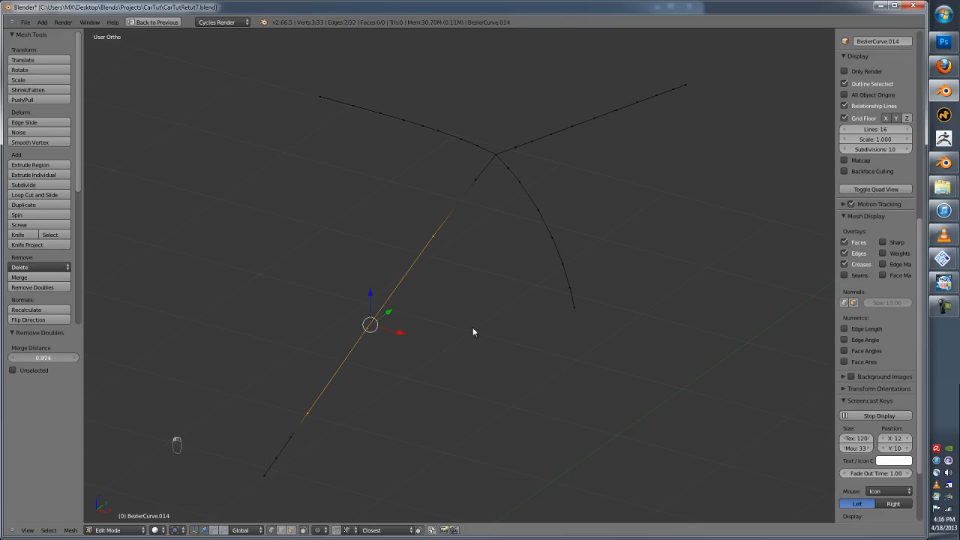
# - Slide the long branch's middle vertex toward the junction by about 0.464 and subdivide the edge between it and the next lower vertex
pyautogui.press('a')
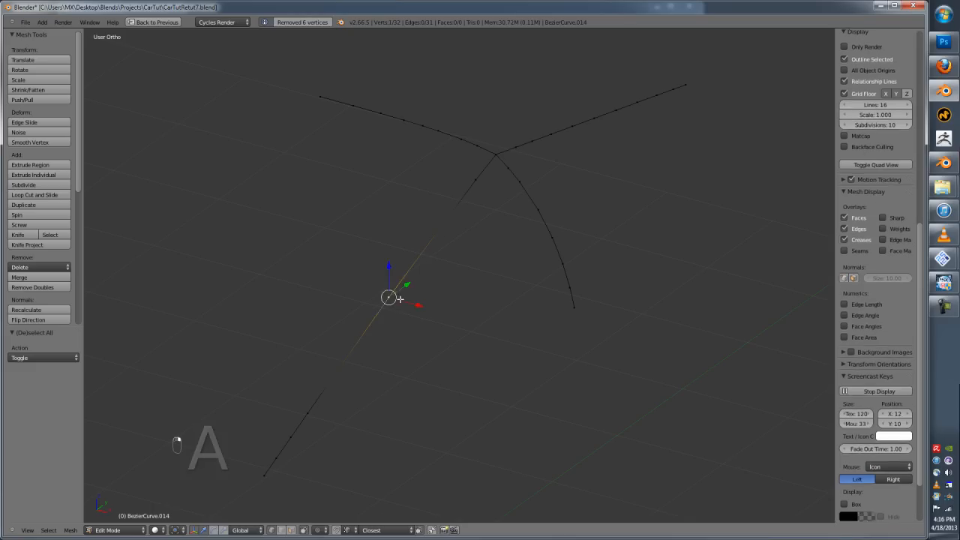
pyautogui.press('g')
pyautogui.click(414, 249)
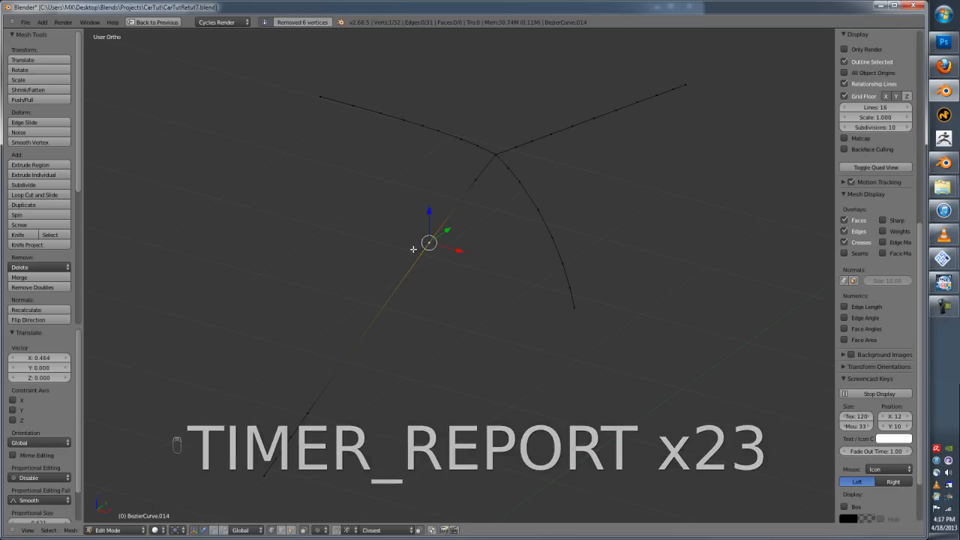
pyautogui.keyDown('shift'); pyautogui.rightClick(313, 407); pyautogui.keyUp('shift')
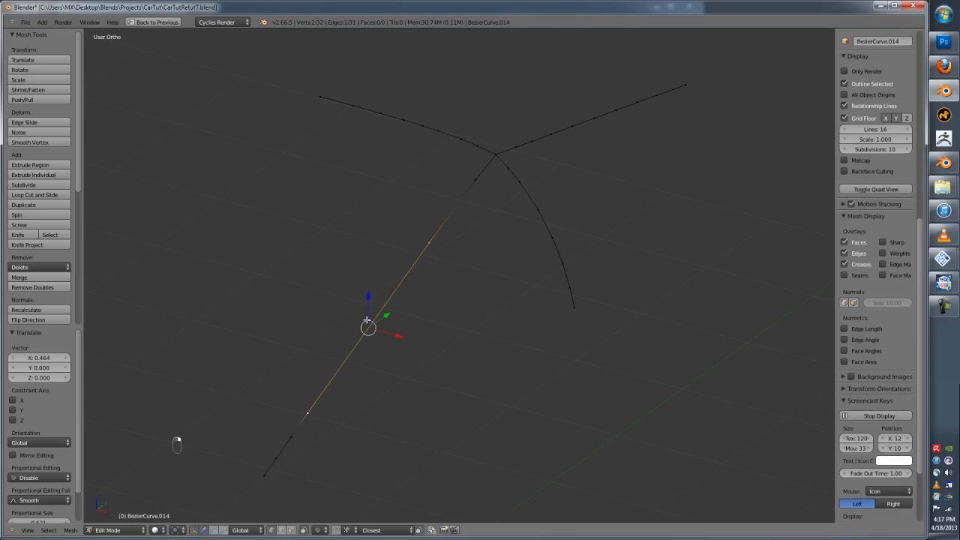
pyautogui.press('w')
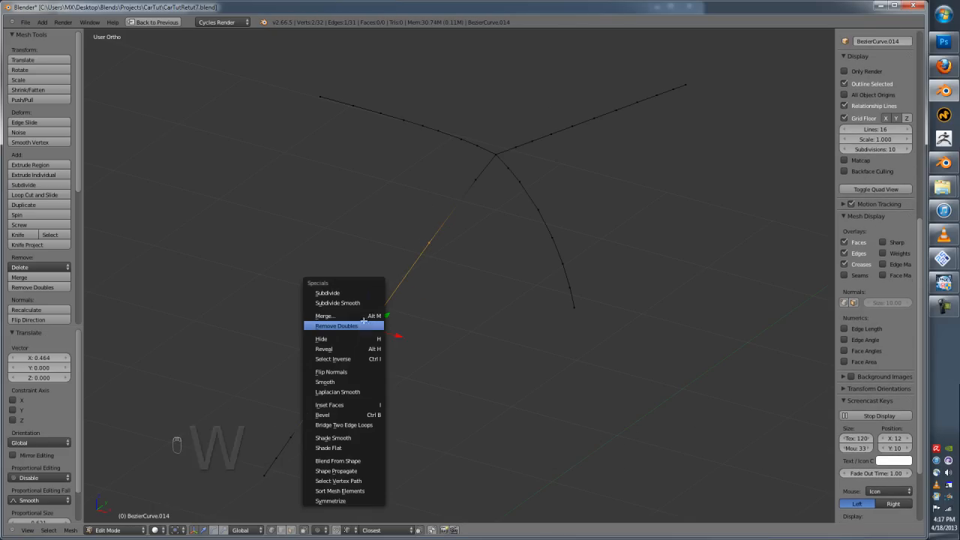
pyautogui.click(358, 299)
# - Try sliding the vertex created by the subdivision along the long branch
pyautogui.rightClick(367, 327)
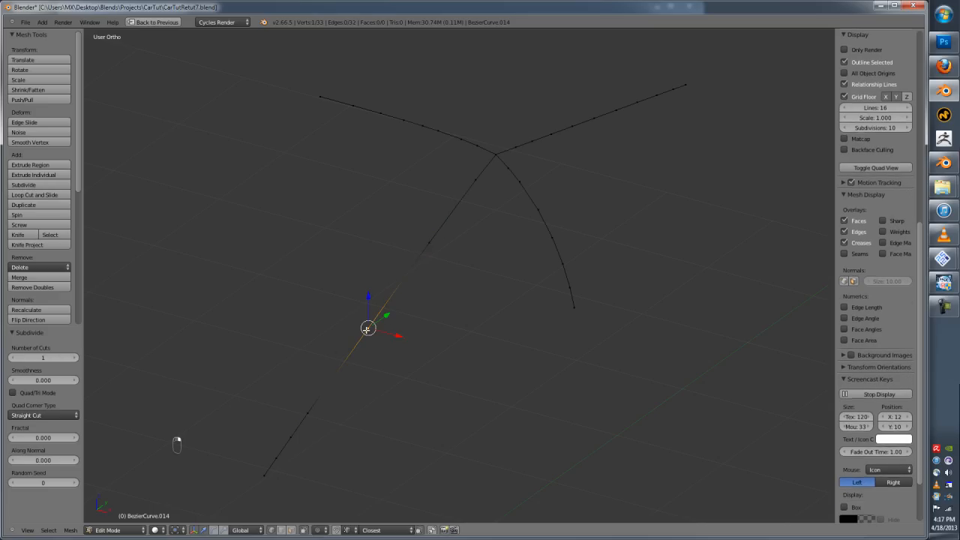
pyautogui.press('g')
pyautogui.press('g')
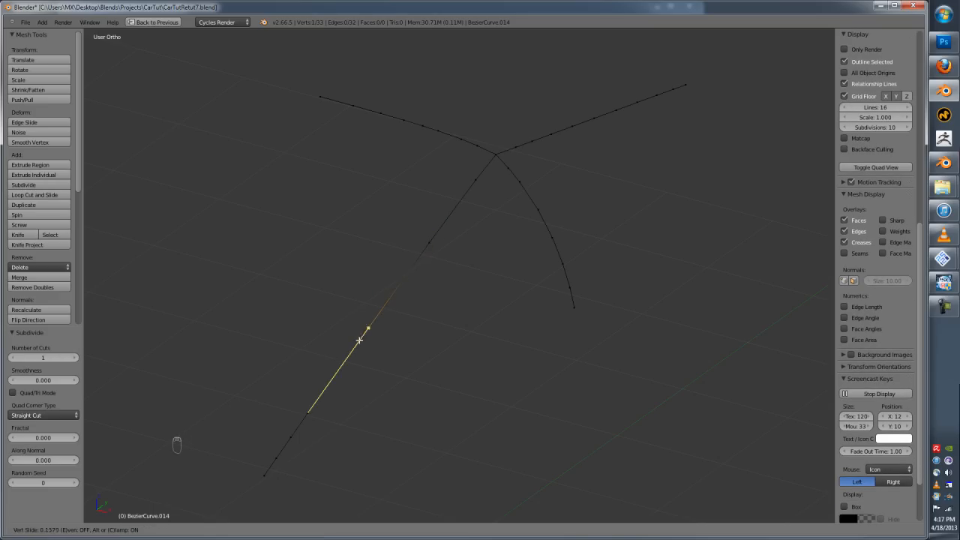
pyautogui.rightClick(357, 337)
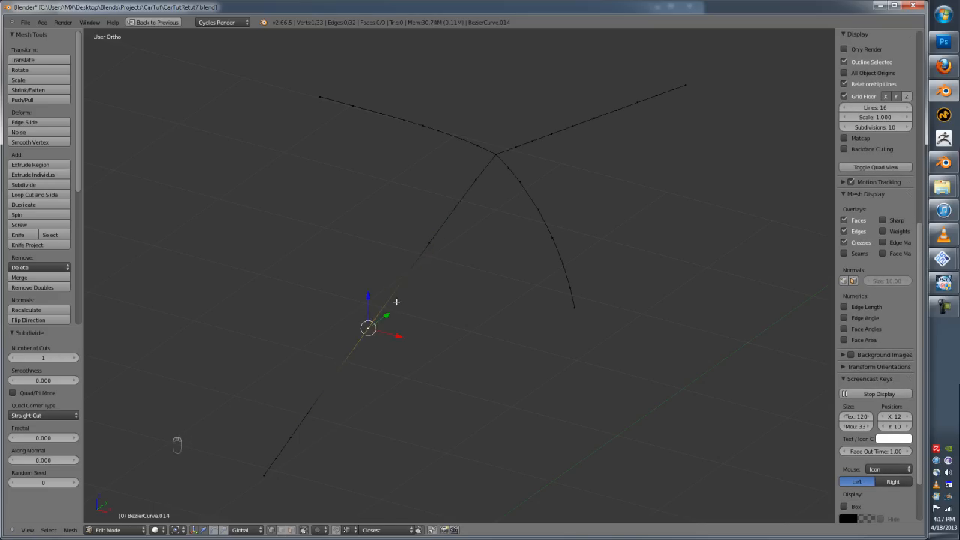
# - Duplicate the long branch's vertices below the junction about -0.376 along X and subdivide the copy with one cut
pyautogui.moveTo(357, 337); pyautogui.dragTo(416, 345, button='middle')
pyautogui.press('a')
pyautogui.rightClick(473, 248)
pyautogui.keyDown('shift'); pyautogui.rightClick(437, 348); pyautogui.keyUp('shift')
pyautogui.keyDown('shift'); pyautogui.rightClick(402, 430); pyautogui.keyUp('shift')
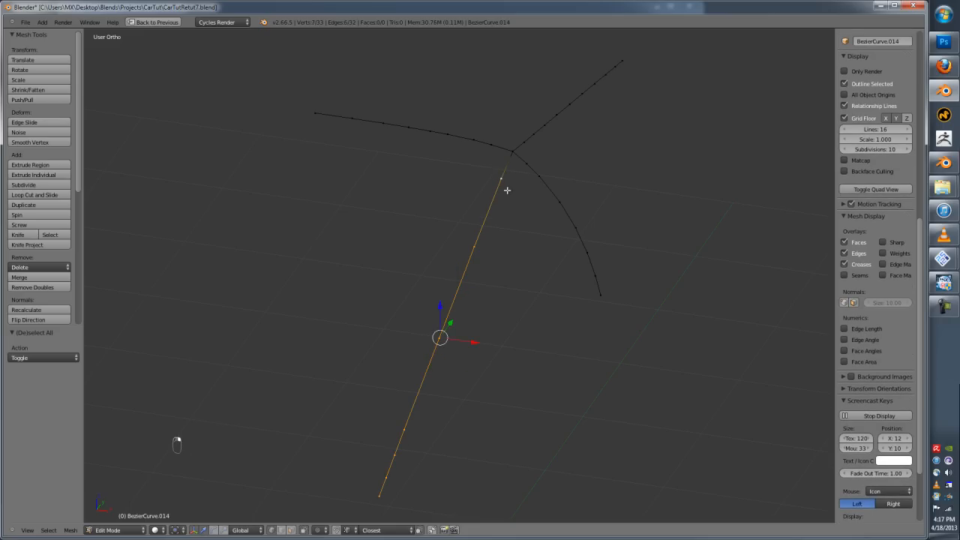
pyautogui.hotkey('shift', 'd')
pyautogui.click(518, 252)
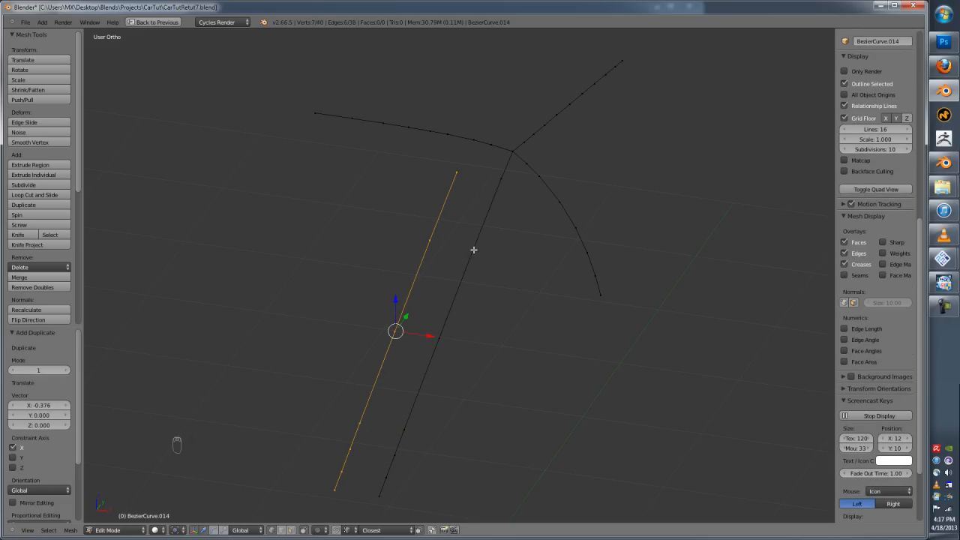
pyautogui.press('w')
pyautogui.click(431, 218)
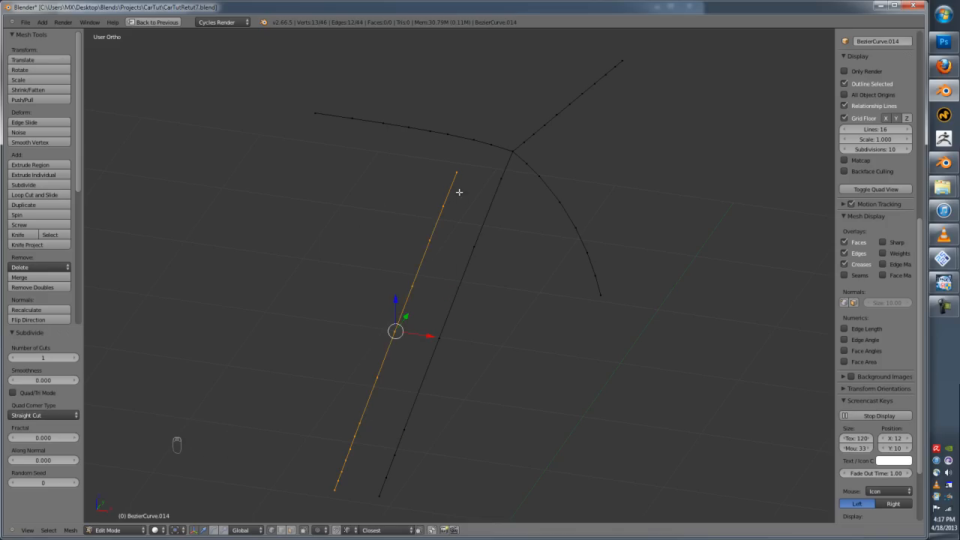
# - Connect the end vertices of the original and duplicated strands near the junction with an edge
pyautogui.rightClick(444, 198)
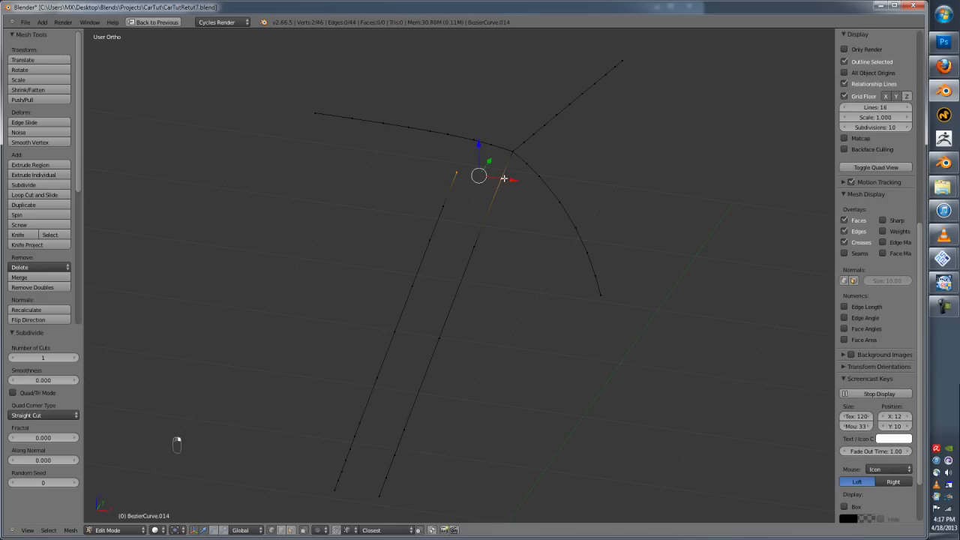
pyautogui.press('f')
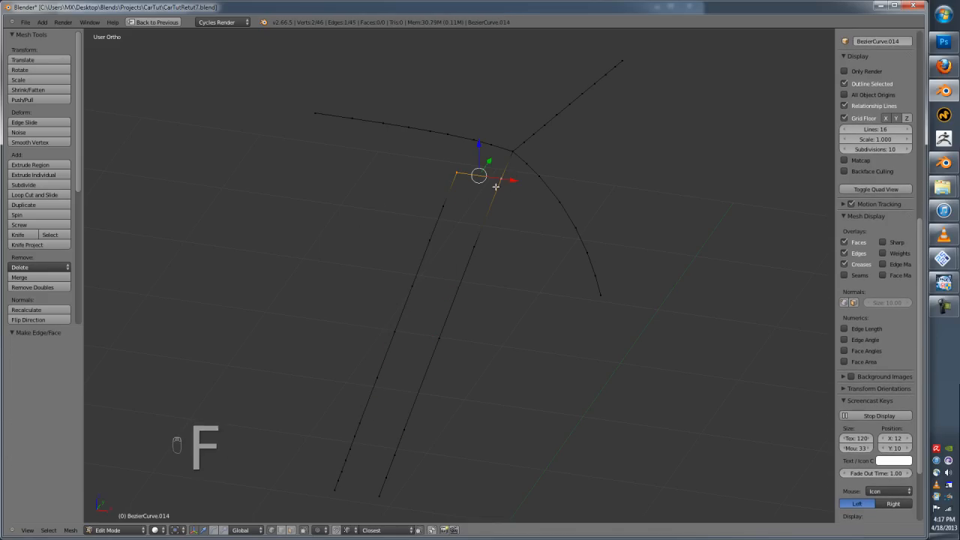
pyautogui.press('f')
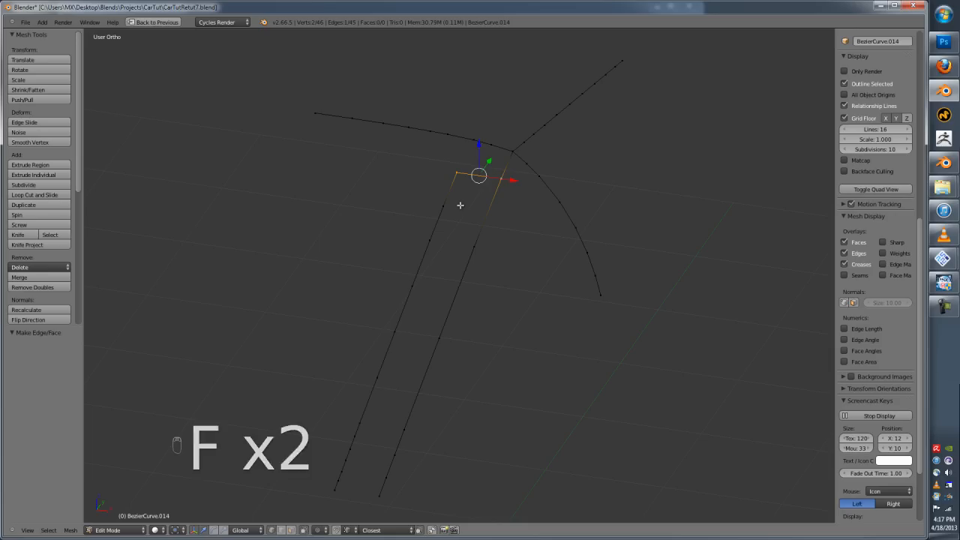
# - Search the add-ons in User Preferences for "f2" and close the preferences window
pyautogui.hotkey('ctrl', 'alt', 'u')
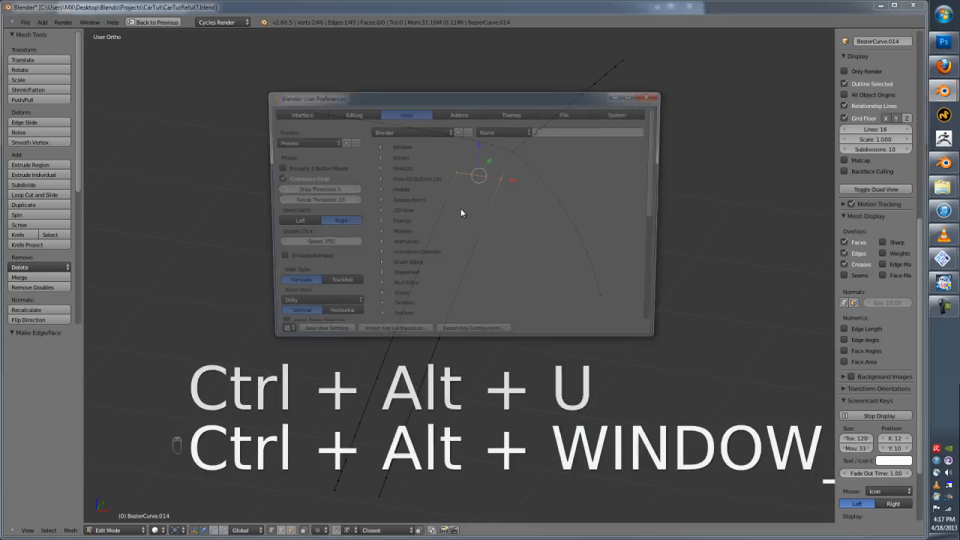
pyautogui.click(452, 113)
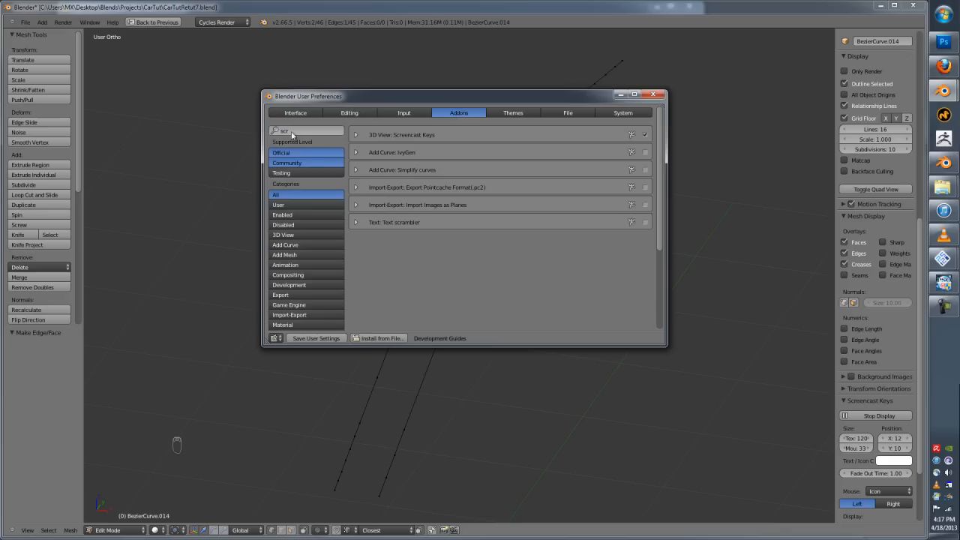
pyautogui.press('BackSpace')
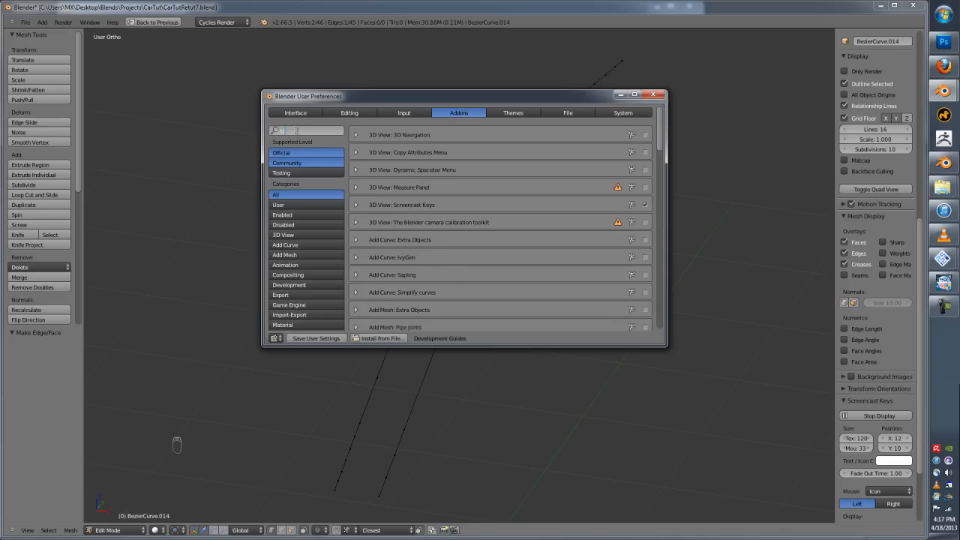
pyautogui.press('BackSpace')
pyautogui.write('f2')
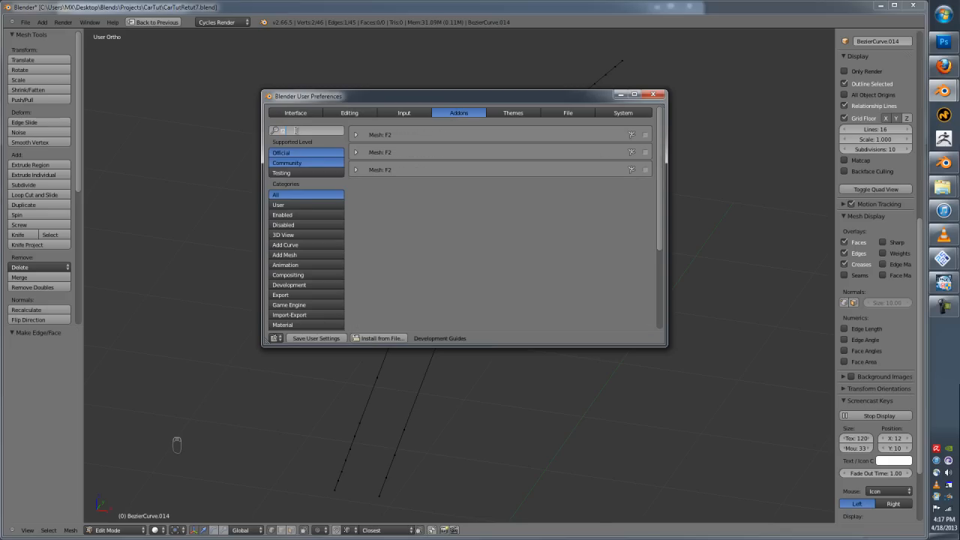
pyautogui.click(659, 95)
# - Try to fill a face from the edge joining the two strands, undoing the first attempt
pyautogui.press('f')
pyautogui.hotkey('ctrl', 'z')
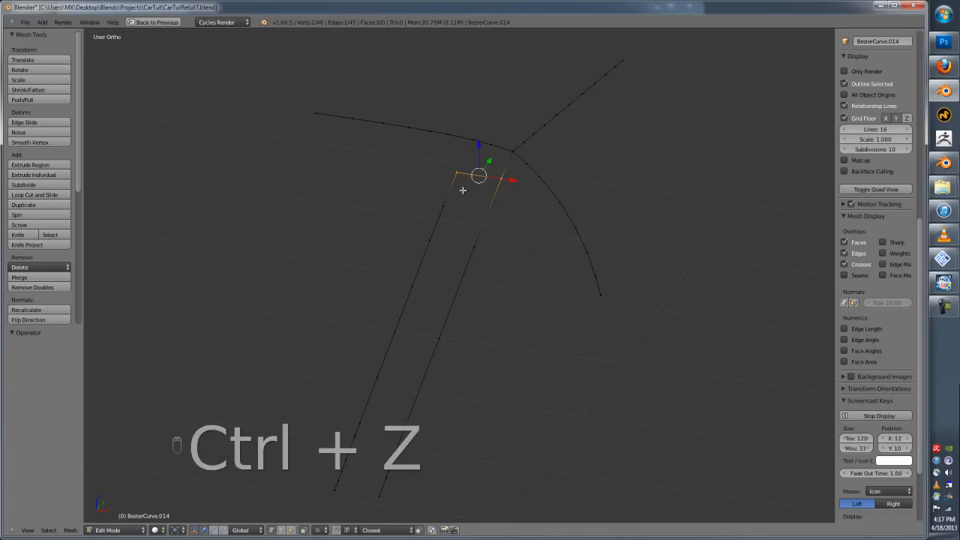
pyautogui.press('f')
pyautogui.press('f')
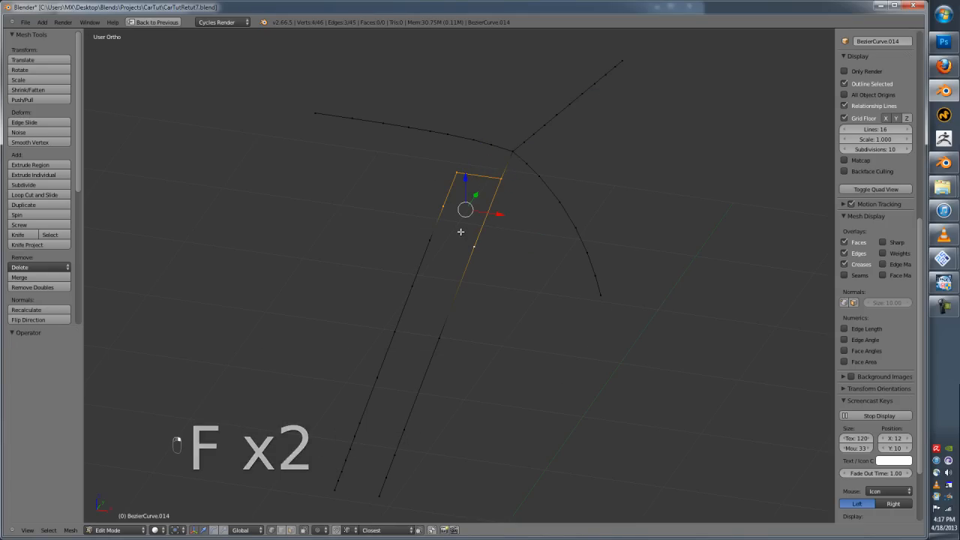
# - Test-move the two corner vertices of the edge that joins the strands near the junction
pyautogui.moveTo(470, 213); pyautogui.dragTo(555, 218, button='middle')
pyautogui.scroll(2, 554, 214)
pyautogui.rightClick(551, 167)
pyautogui.rightClick(556, 149)
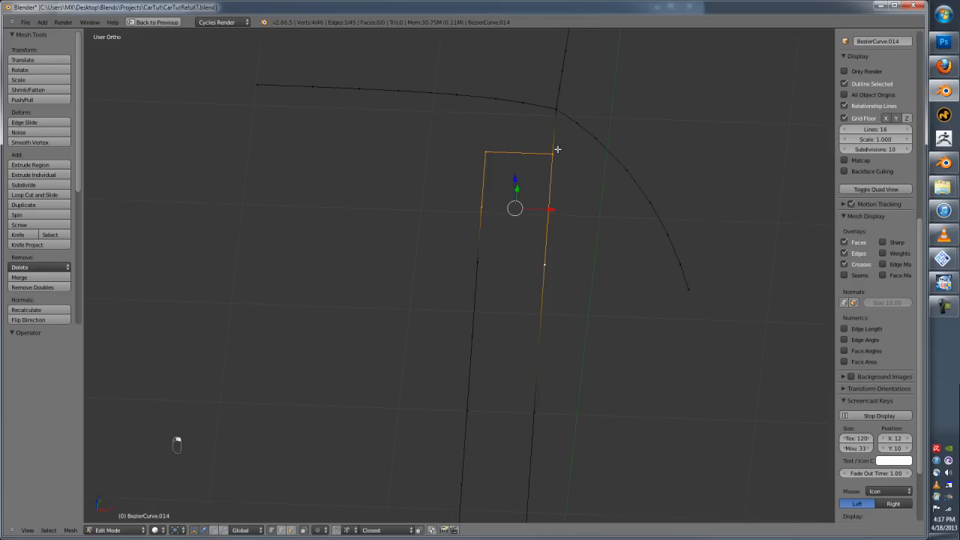
pyautogui.rightClick(557, 148)
pyautogui.press('g')
pyautogui.rightClick(529, 146)
pyautogui.rightClick(490, 152)
pyautogui.press('g')
pyautogui.rightClick(489, 149)
pyautogui.press('g')
pyautogui.rightClick(496, 140)
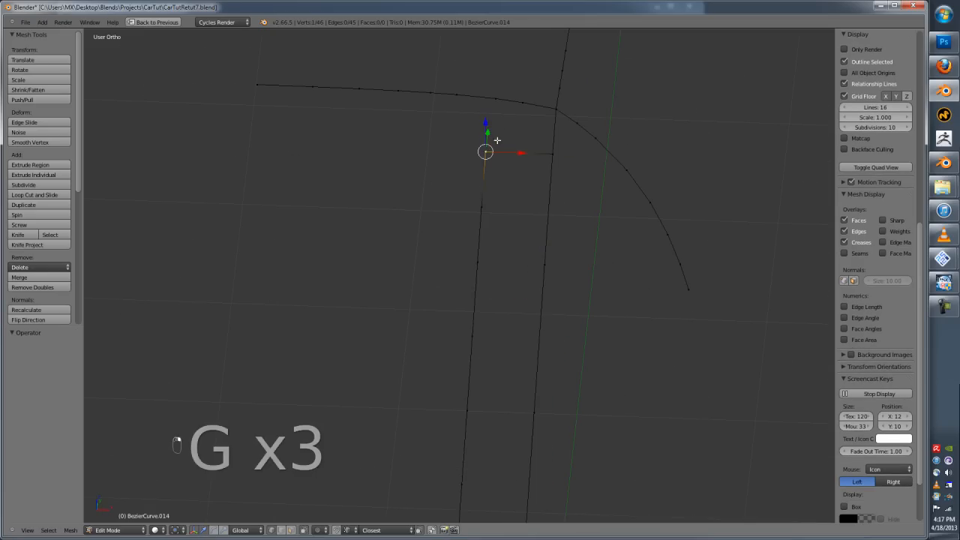
# - Fill the gap between the two strands with successive faces, starting from their connecting edge near the junction
pyautogui.keyDown('shift'); pyautogui.rightClick(551, 148); pyautogui.keyUp('shift')
pyautogui.press('f')
pyautogui.press('f')
pyautogui.scroll(-3, 515, 255)
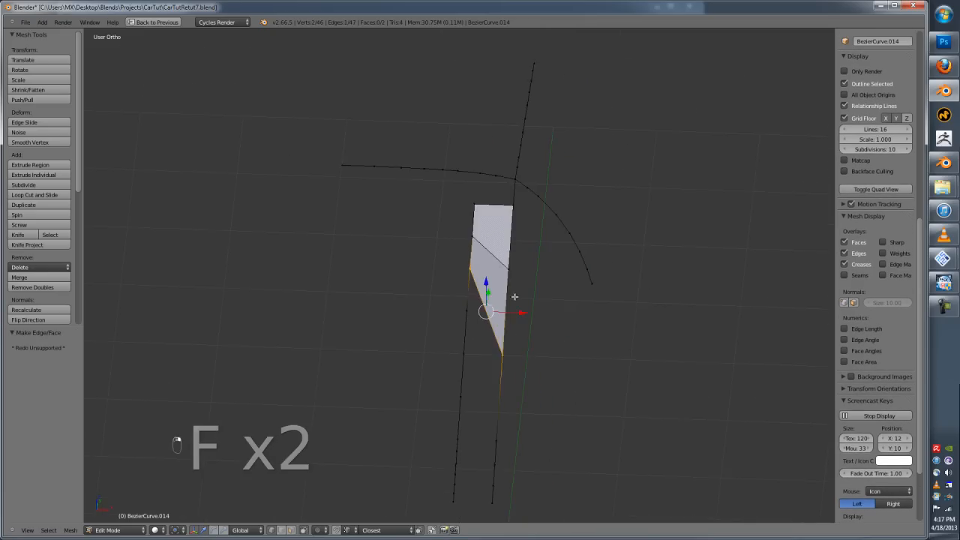
pyautogui.keyDown('shift'); pyautogui.moveTo(521, 376); pyautogui.dragTo(480, 245, button='middle'); pyautogui.keyUp('shift')
pyautogui.press('f')
pyautogui.press('f')
pyautogui.press('f')
pyautogui.press('f')
pyautogui.press('f')
pyautogui.press('f')
pyautogui.press('f')
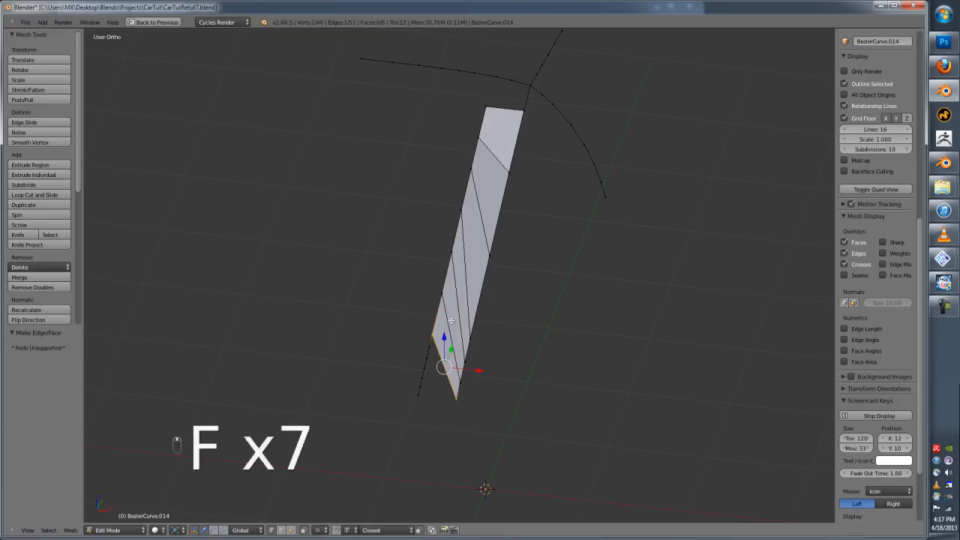
pyautogui.press('f')
pyautogui.press('f')
# - Slide the original strand's vertices on the first two slanted cross edges toward the junction to square up those faces
pyautogui.scroll(2, 469, 269)
pyautogui.scroll(1, 466, 269)
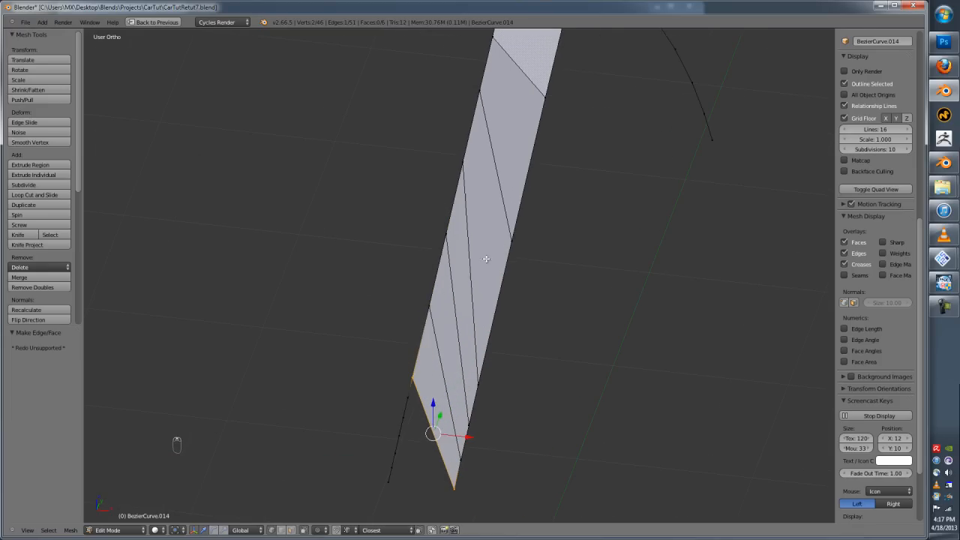
pyautogui.rightClick(512, 241)
pyautogui.press('g')
pyautogui.press('g')
pyautogui.click(536, 118)
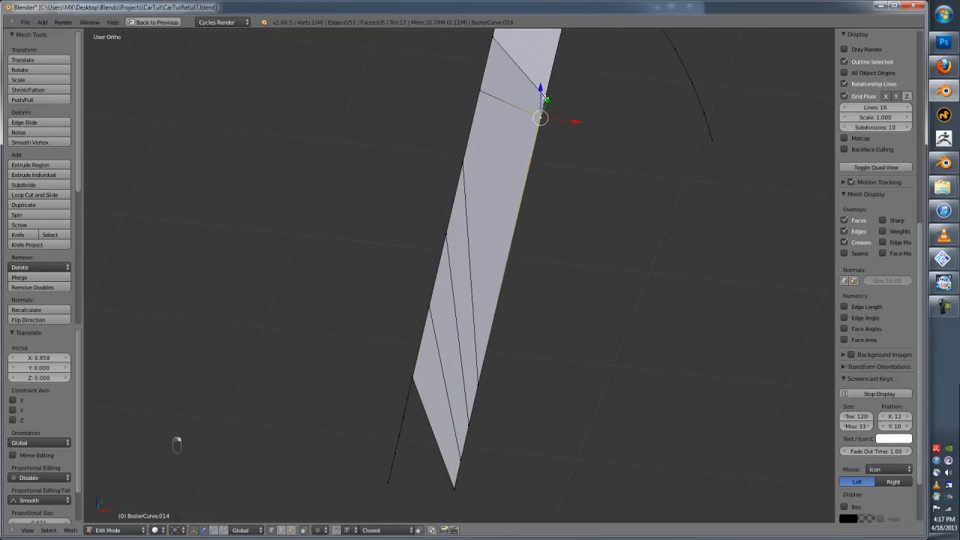
pyautogui.scroll(-2, 536, 113)
pyautogui.press('g')
pyautogui.press('g')
pyautogui.click(531, 168)
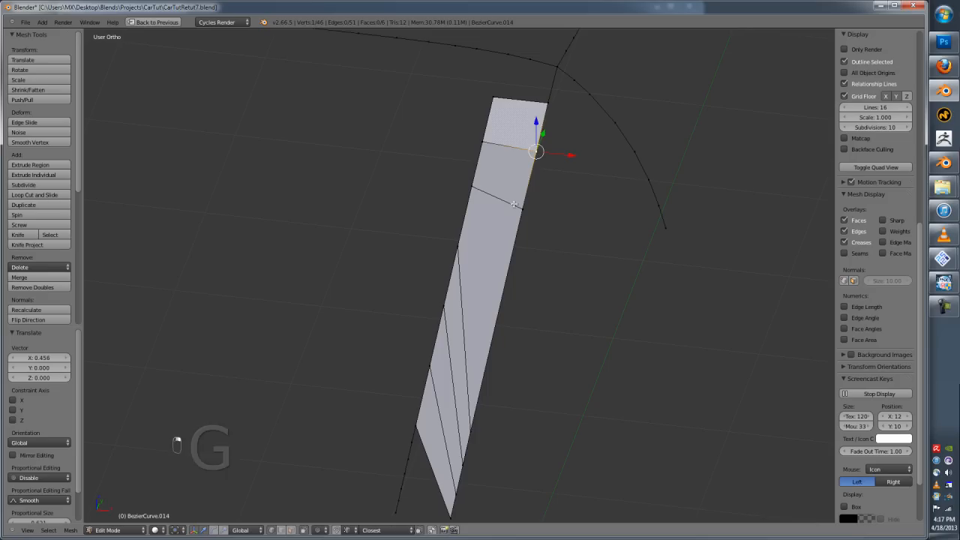
# - Slide the original strand's vertices on the third and fourth cross edges up the strip to even out the faces
pyautogui.rightClick(473, 432)
pyautogui.press('g')
pyautogui.press('g')
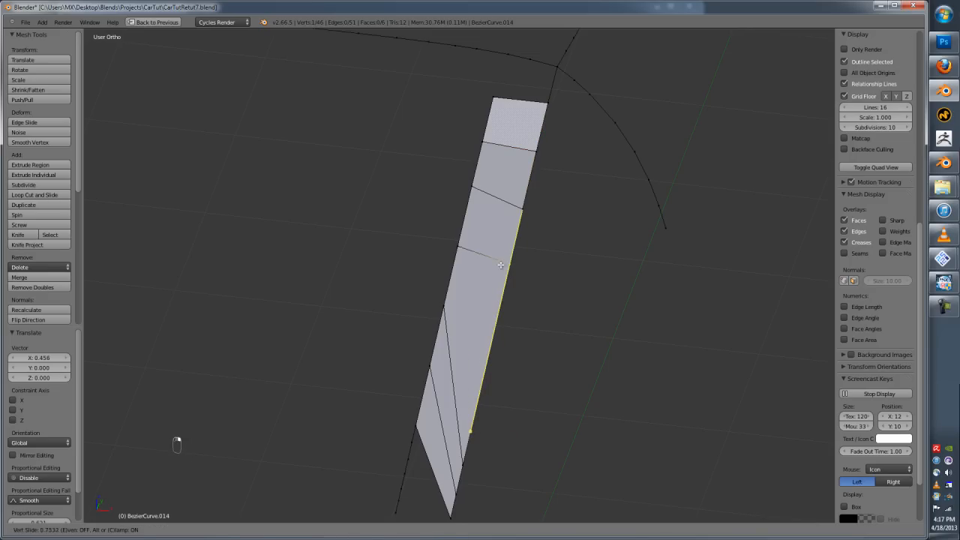
pyautogui.click(501, 267)
pyautogui.press('g')
pyautogui.rightClick(465, 453)
pyautogui.rightClick(461, 462)
pyautogui.press('g')
pyautogui.press('g')
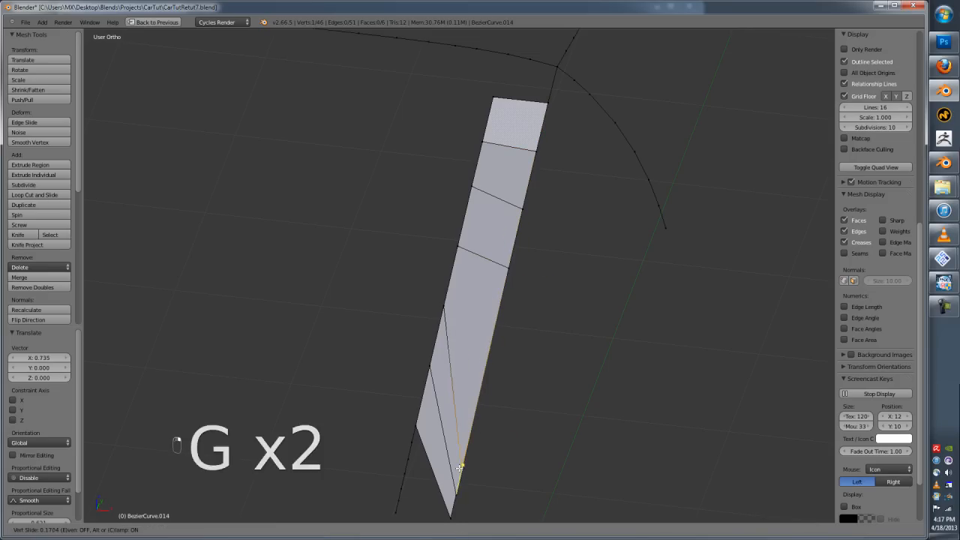
pyautogui.click(489, 328)
# - Slide the original strand's vertex on the fifth cross edge up the strip by about 0.689
pyautogui.keyDown('shift'); pyautogui.moveTo(480, 391); pyautogui.dragTo(494, 339, button='middle'); pyautogui.keyUp('shift')
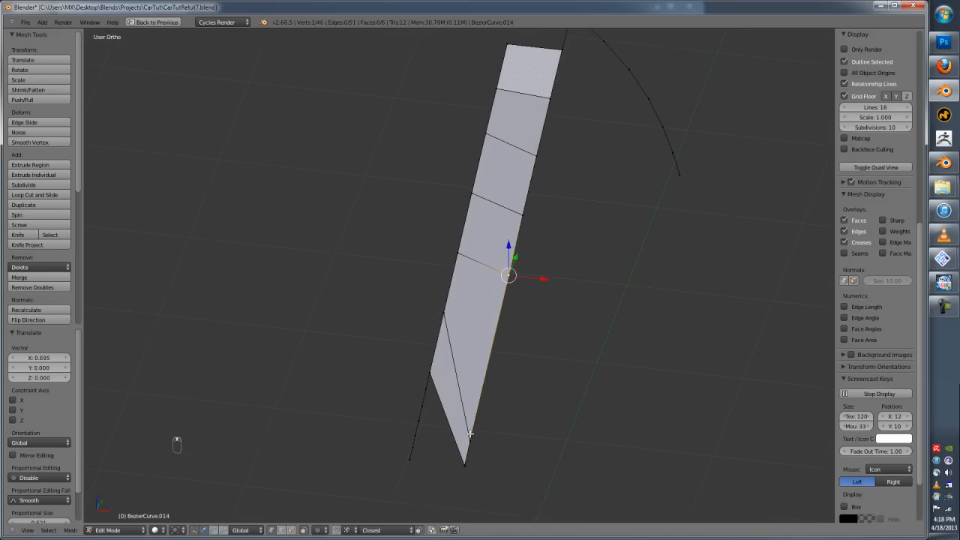
pyautogui.rightClick(471, 434)
pyautogui.press('g')
pyautogui.press('g')
pyautogui.click(504, 319)
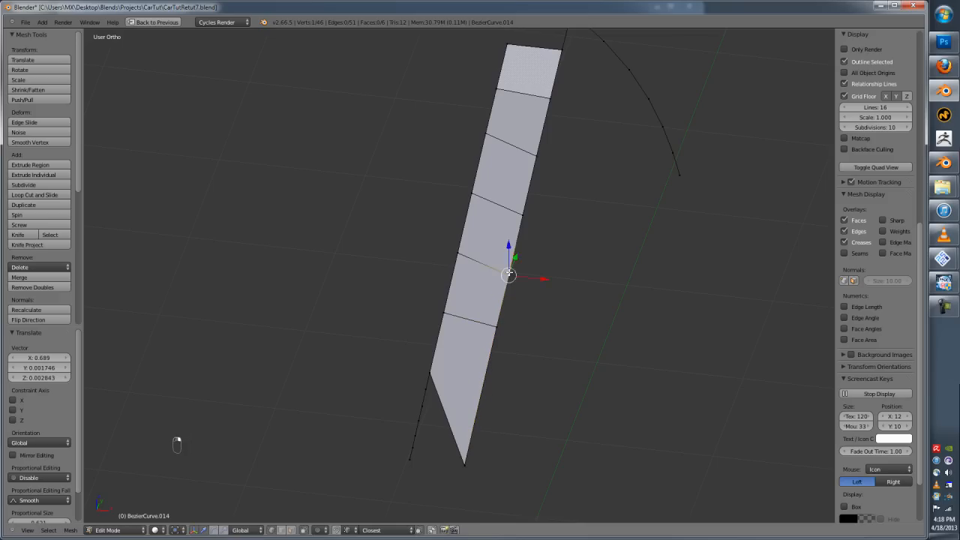
# - Slide the original strand's vertices on the three remaining slanted cross edges up the strip to square up the faces
pyautogui.press('g')
pyautogui.press('g')
pyautogui.click(510, 262)
pyautogui.rightClick(527, 210)
pyautogui.press('g')
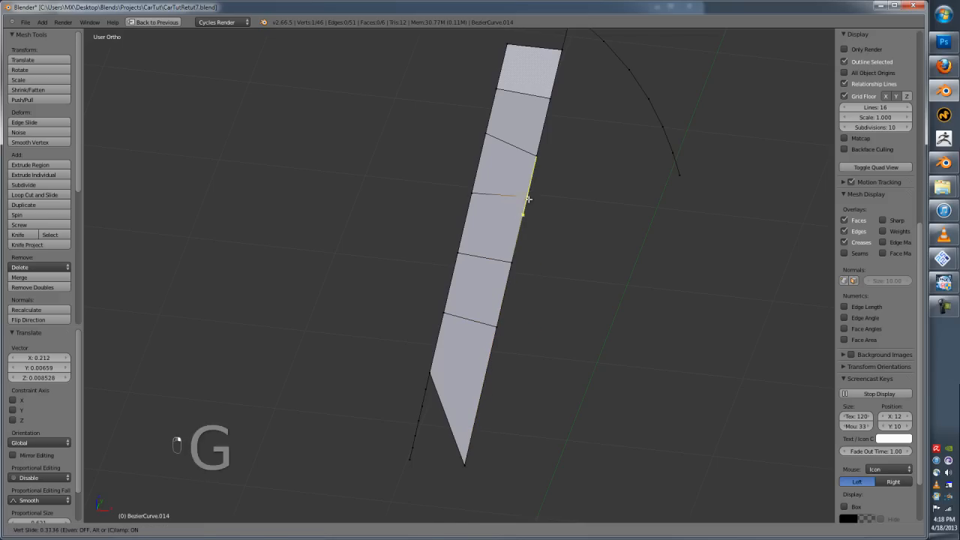
pyautogui.click(529, 201)
pyautogui.rightClick(537, 159)
pyautogui.press('g')
pyautogui.press('g')
pyautogui.click(541, 143)
# - Switch to edge selection and delete three alternate cross edges of the strip as edge loops, starting with the lowest one
pyautogui.moveTo(520, 272); pyautogui.dragTo(574, 211, button='middle')
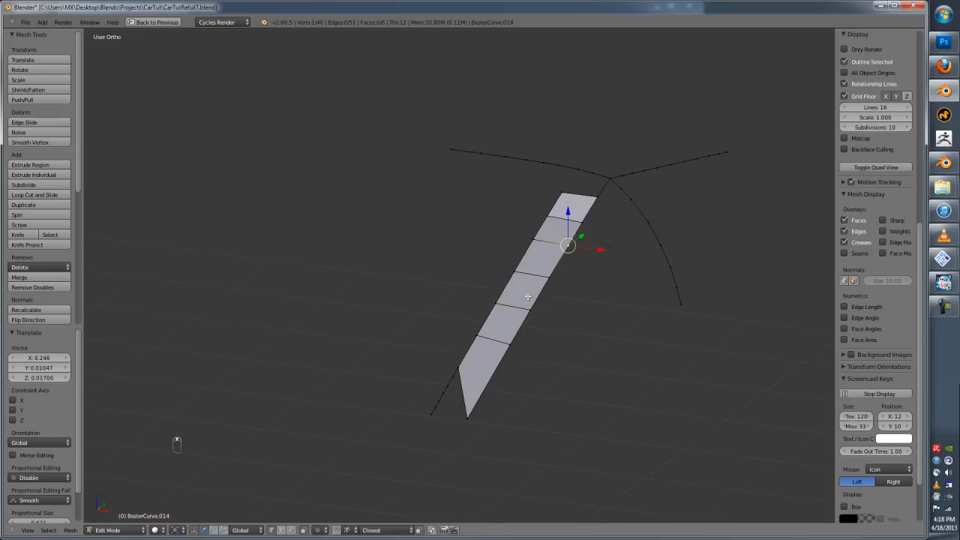
pyautogui.moveTo(528, 297); pyautogui.dragTo(637, 134, button='middle')
pyautogui.hotkey('ctrl', 'Tab')
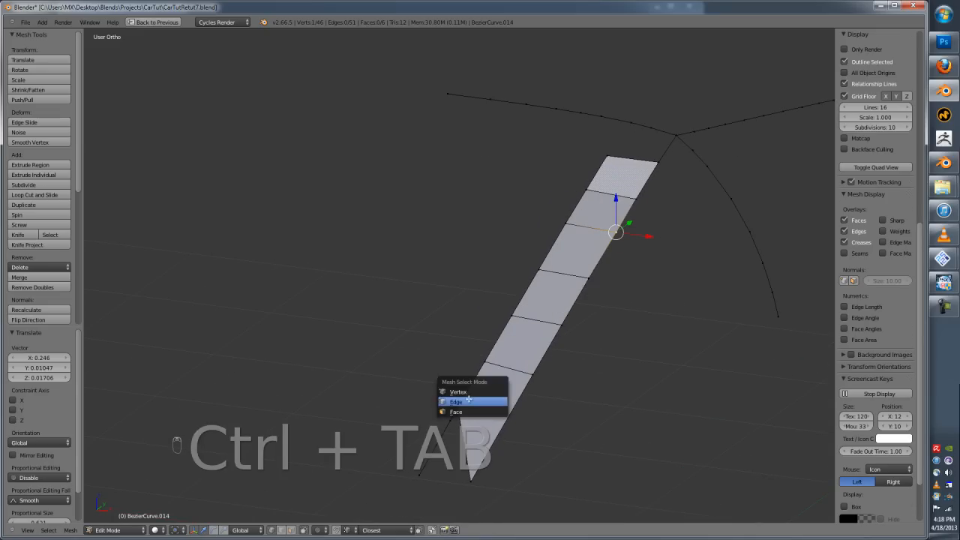
pyautogui.click(480, 401)
pyautogui.press('x')
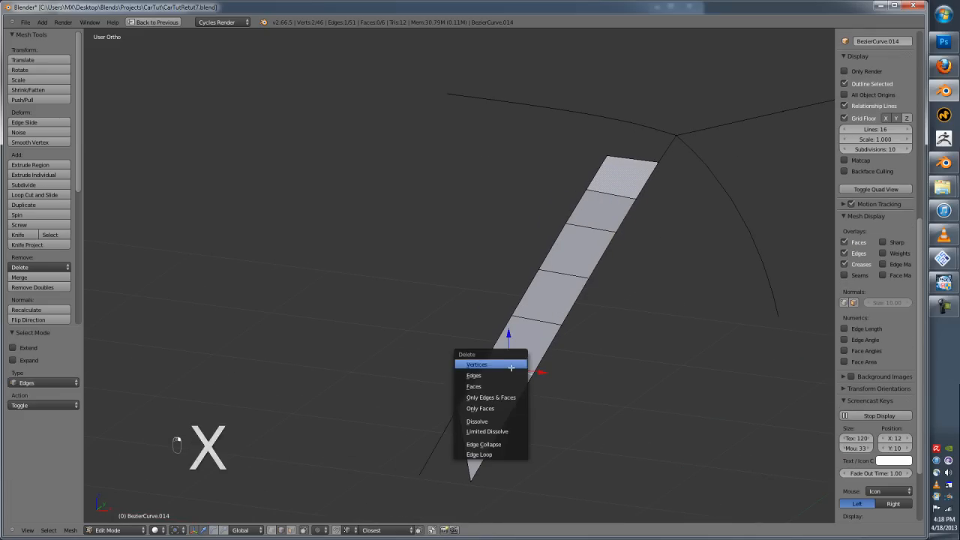
pyautogui.click(480, 455)
pyautogui.rightClick(573, 257)
pyautogui.press('x')
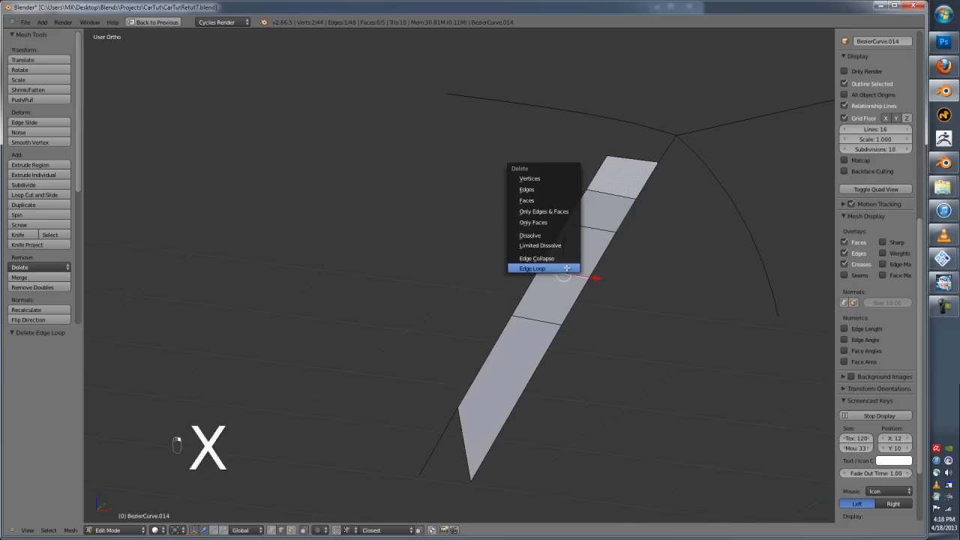
pyautogui.click(574, 259)
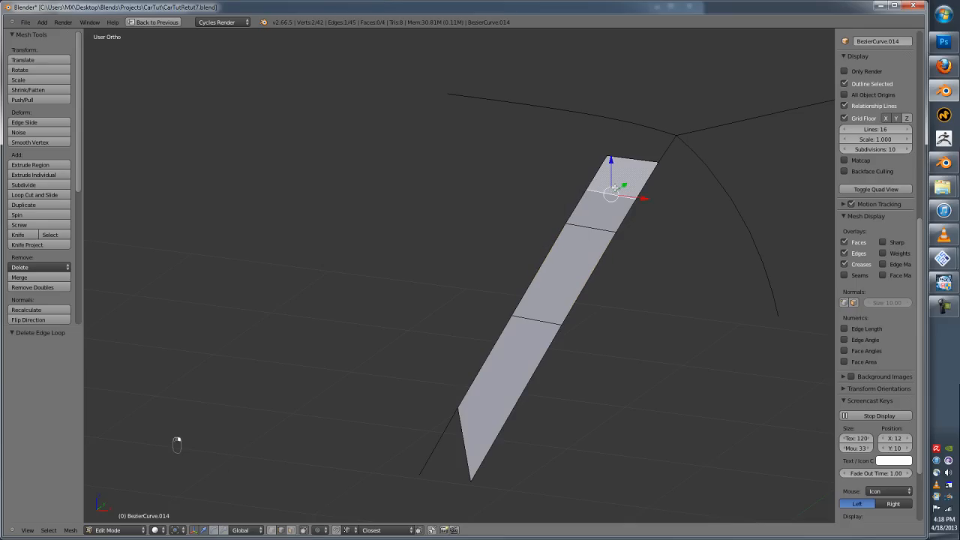
pyautogui.press('x')
pyautogui.click(660, 204)
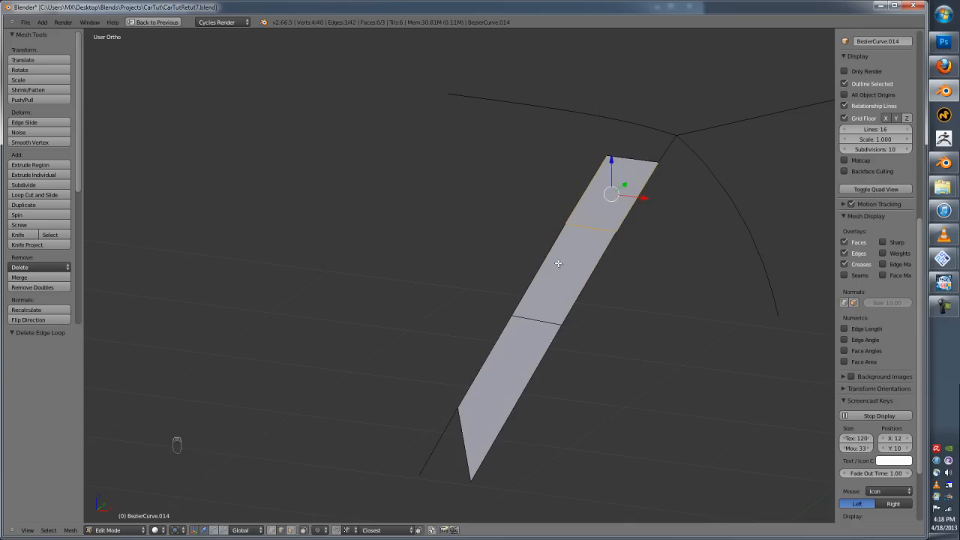
# - In vertex selection with nothing selected, knife-cut the pointed end face from its corner vertex straight across to the opposite strand
pyautogui.scroll(-2, 558, 263)
pyautogui.press('a')
pyautogui.hotkey('ctrl', 'r')
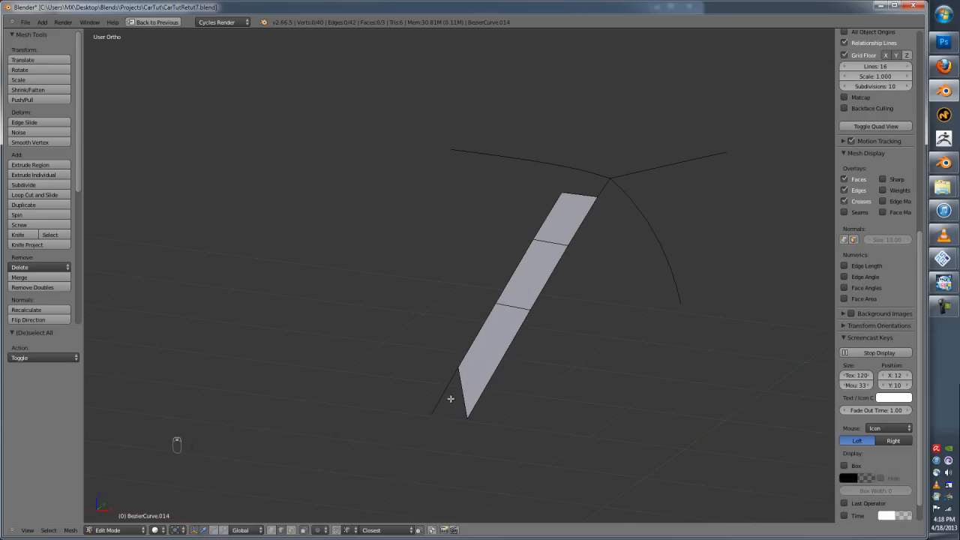
pyautogui.scroll(2, 472, 423)
pyautogui.hotkey('ctrl', 'Tab')
pyautogui.click(459, 421)
pyautogui.press('a')
pyautogui.scroll(2, 463, 413)
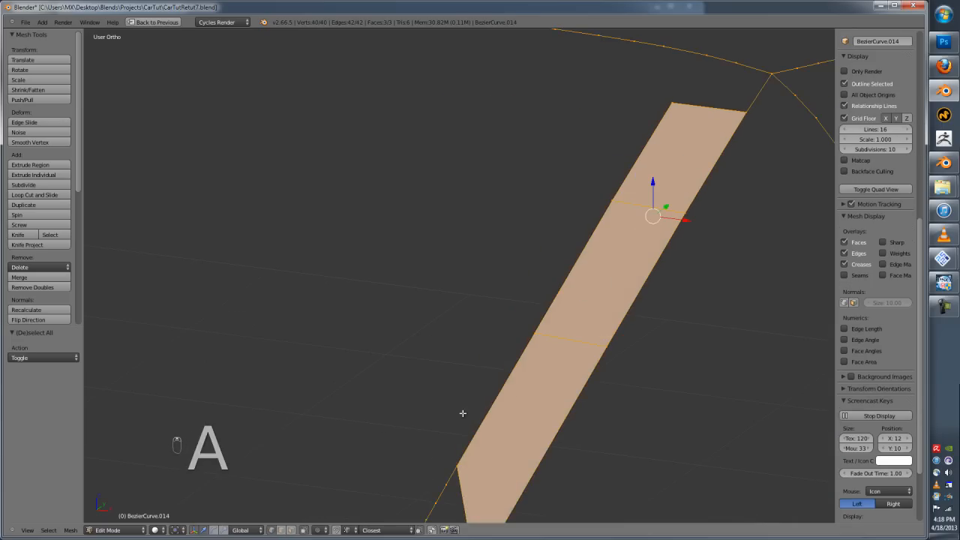
pyautogui.keyDown('shift'); pyautogui.moveTo(479, 441); pyautogui.dragTo(516, 381, button='middle'); pyautogui.keyUp('shift')
pyautogui.press('a')
pyautogui.press('k')
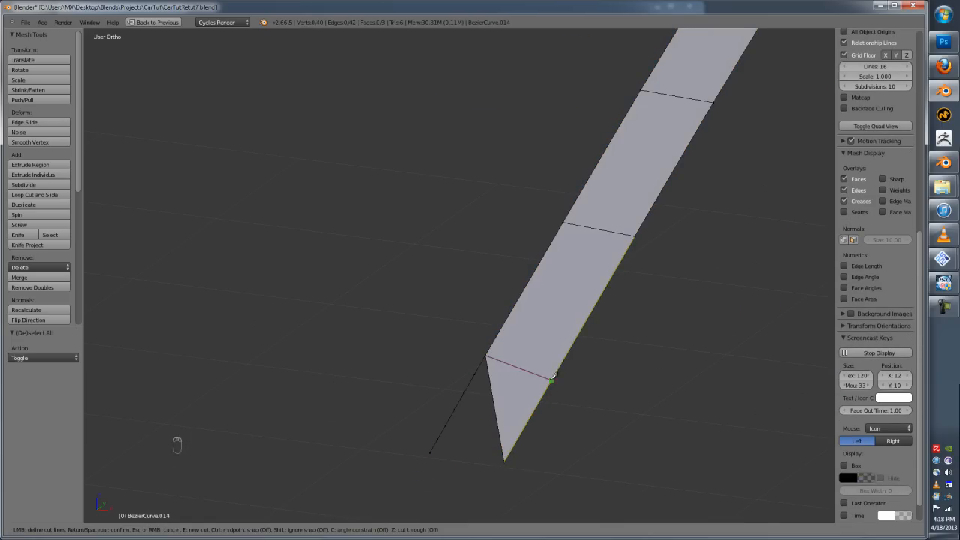
pyautogui.press('Return')
# - Switch to edge selection and delete the slanted edge that closes the triangular end face
pyautogui.hotkey('ctrl', 'Tab')
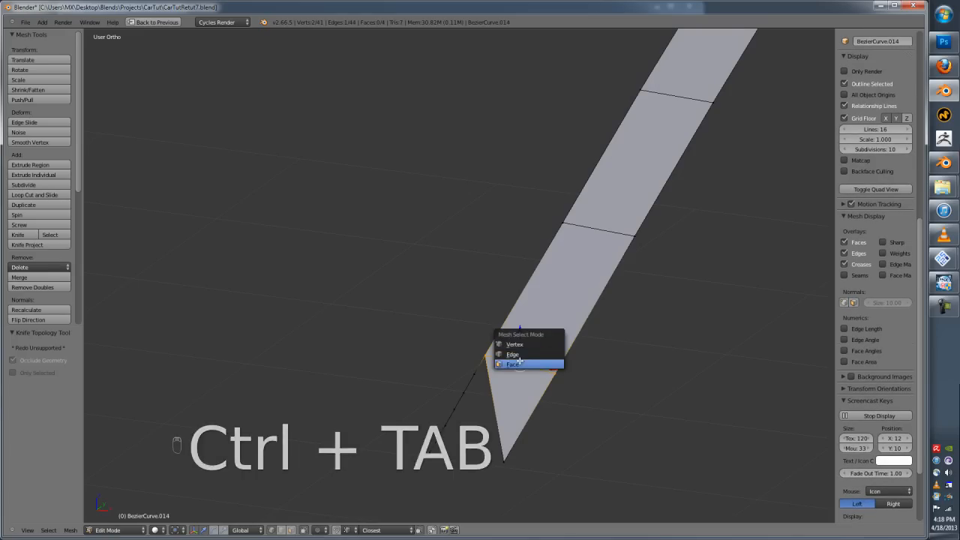
pyautogui.click(513, 354)
pyautogui.rightClick(503, 393)
pyautogui.press('x')
pyautogui.click(488, 316)
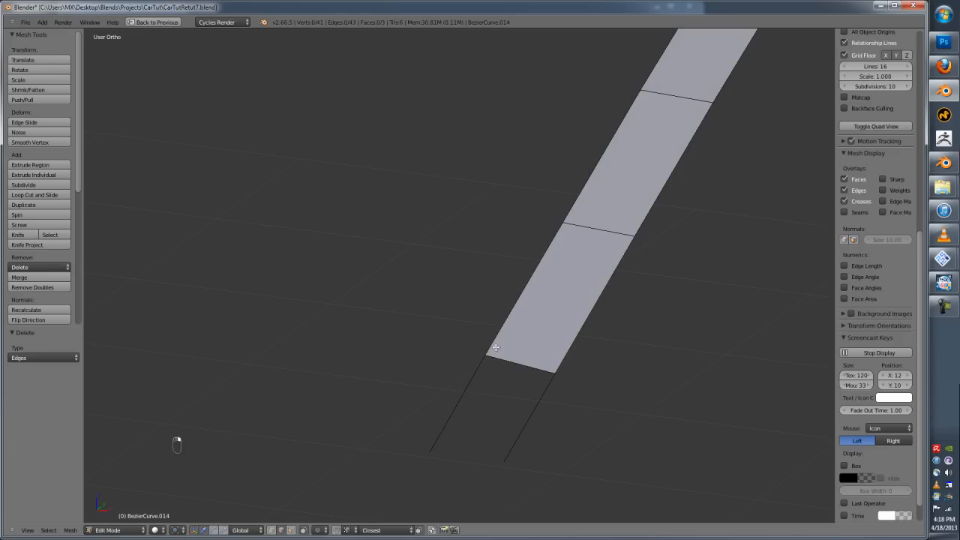
# - Switch to vertex selection and dissolve the five intermediate vertices on the loose strand end below the strip
pyautogui.hotkey('ctrl', 'Tab')
pyautogui.click(512, 376)
pyautogui.rightClick(485, 357)
pyautogui.keyDown('shift'); pyautogui.moveTo(482, 373); pyautogui.dragTo(492, 341, button='middle'); pyautogui.keyUp('shift')
pyautogui.keyDown('shift'); pyautogui.rightClick(570, 336); pyautogui.keyUp('shift')
pyautogui.rightClick(489, 340)
pyautogui.keyDown('shift'); pyautogui.rightClick(473, 362); pyautogui.keyUp('shift')
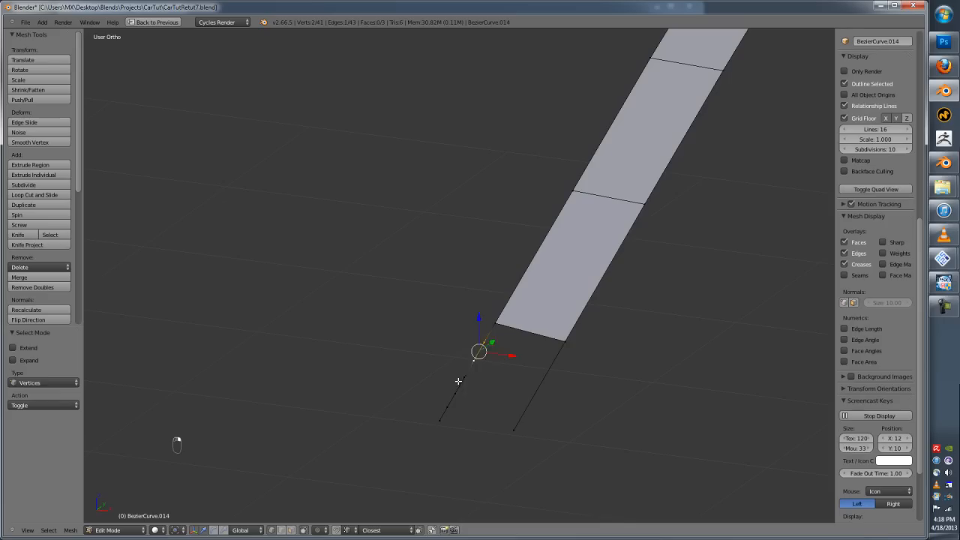
pyautogui.press('w')
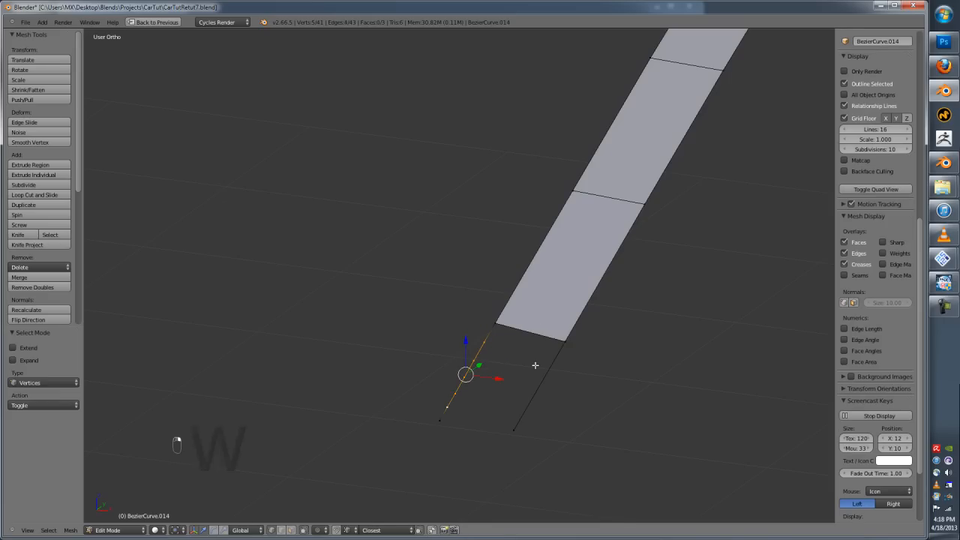
pyautogui.press('x')
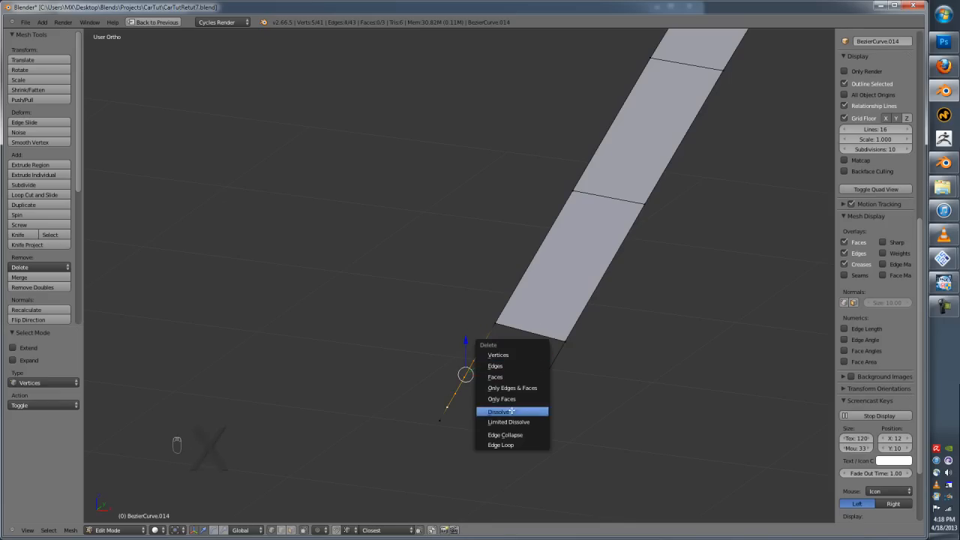
pyautogui.click(511, 412)
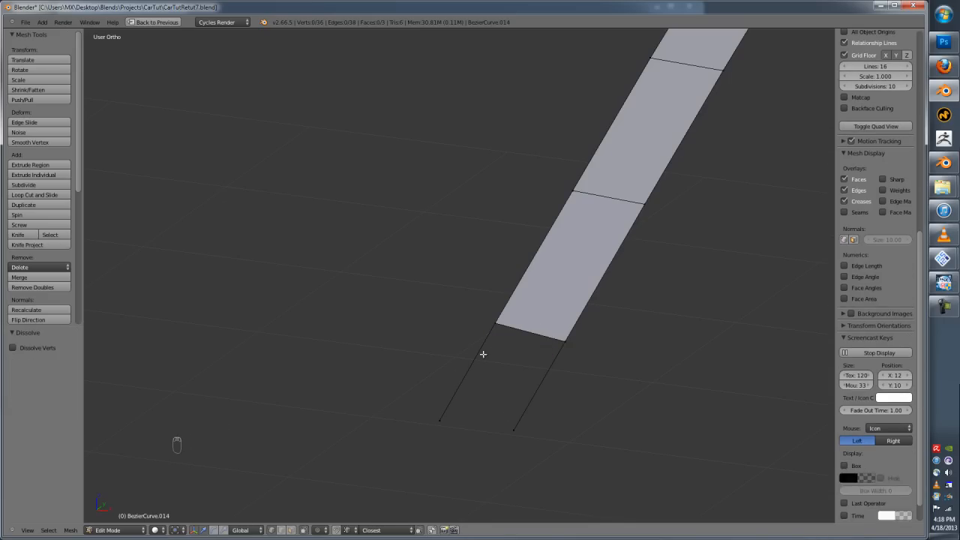
# - Fill the open lower end of the strip with one quad face between the two strands' end vertices
pyautogui.rightClick(484, 354)
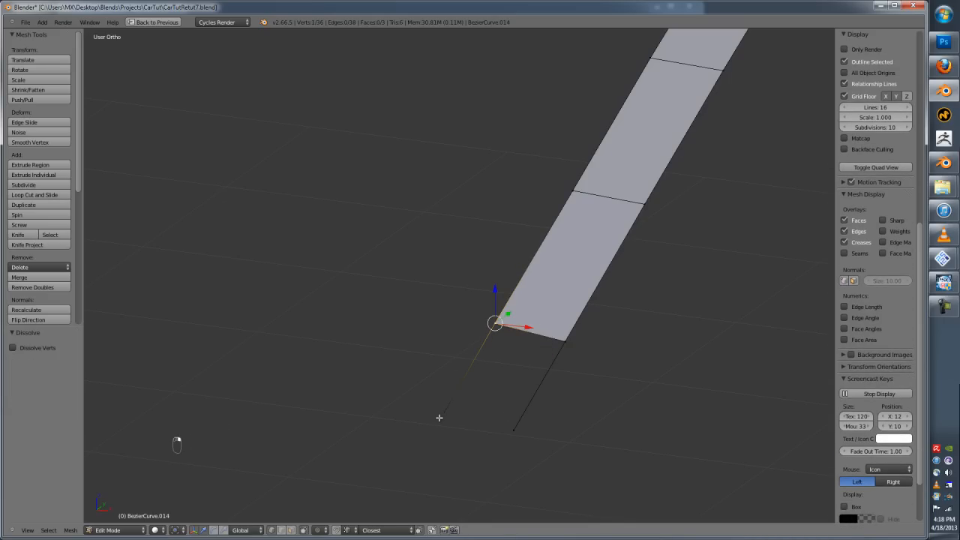
pyautogui.keyDown('shift'); pyautogui.rightClick(439, 417); pyautogui.keyUp('shift')
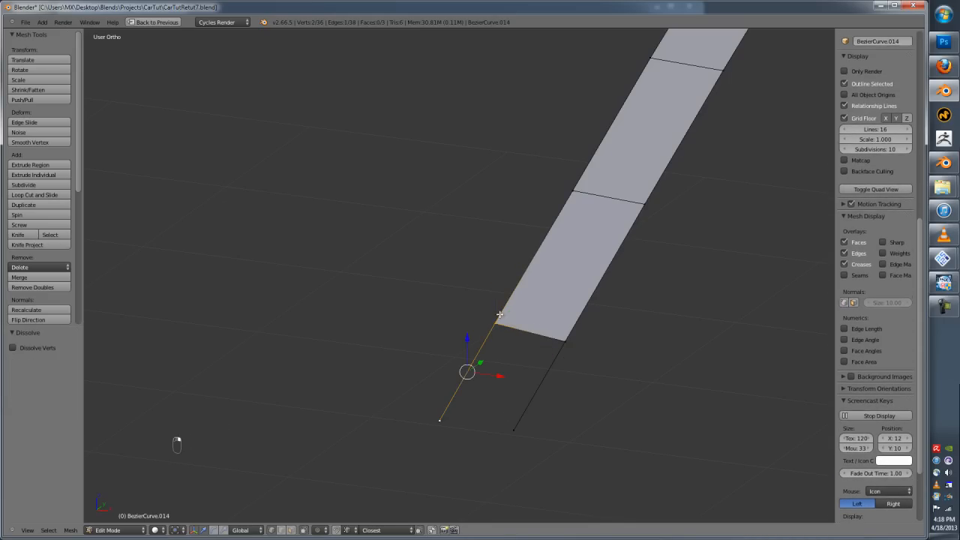
pyautogui.keyDown('shift'); pyautogui.rightClick(566, 341); pyautogui.keyUp('shift')
pyautogui.press('f')
pyautogui.scroll(-4, 527, 400)
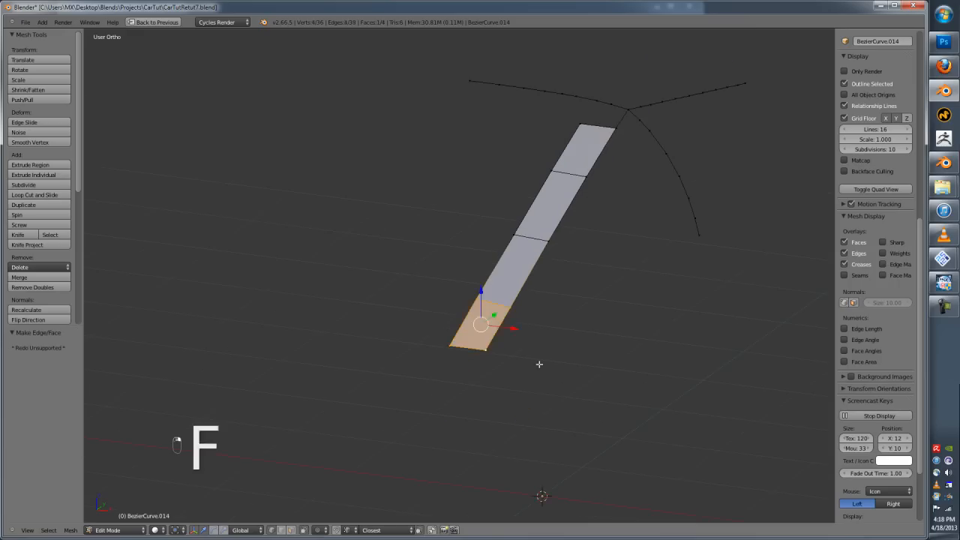
# - Select the strip's free corner vertex near the junction, enable snapping and set the snap element to Vertex
pyautogui.scroll(-2, 555, 285)
pyautogui.keyDown('shift'); pyautogui.moveTo(564, 241); pyautogui.dragTo(577, 310, button='middle'); pyautogui.keyUp('shift')
pyautogui.scroll(1, 581, 208)
pyautogui.press('Tab')
pyautogui.press('Tab')
pyautogui.scroll(2, 578, 310)
pyautogui.scroll(1, 577, 310)
pyautogui.rightClick(591, 278)
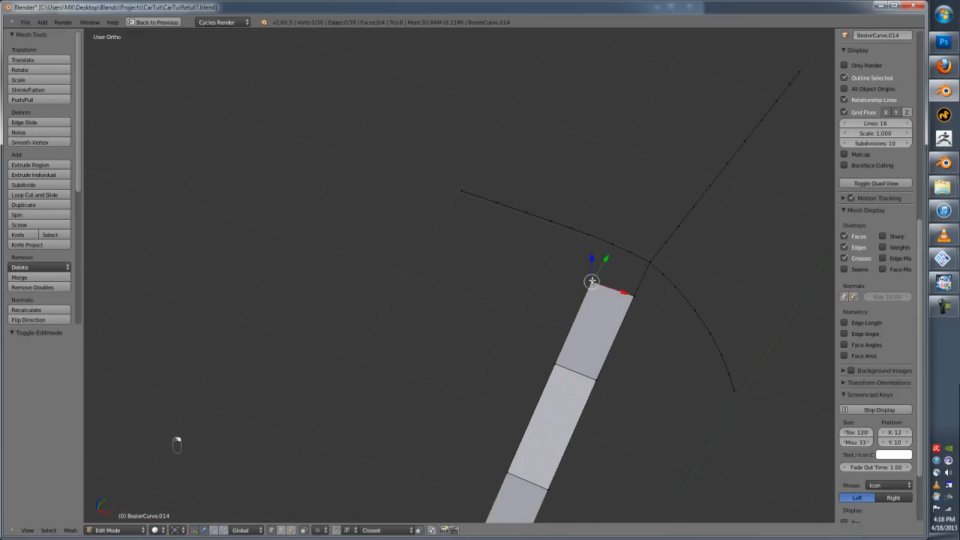
pyautogui.scroll(2, 602, 275)
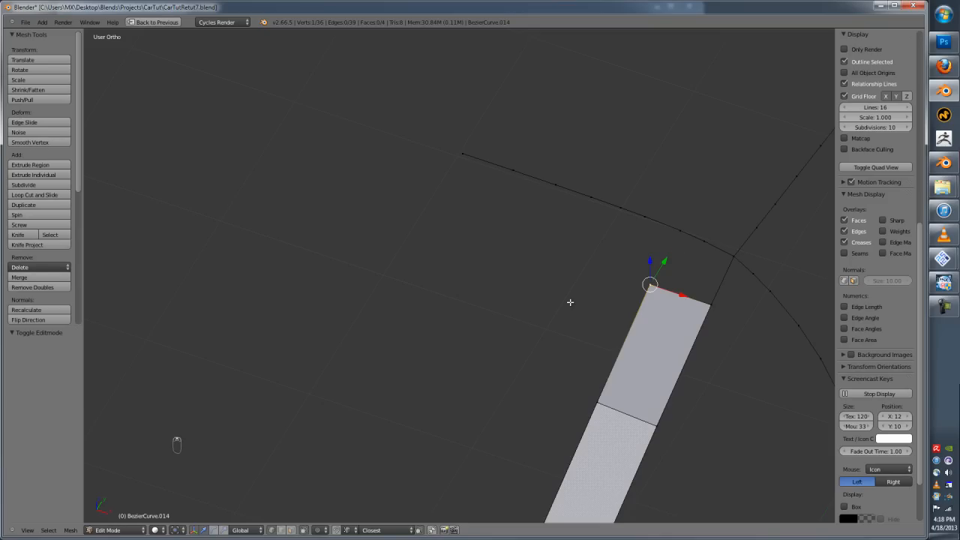
pyautogui.click(337, 530)
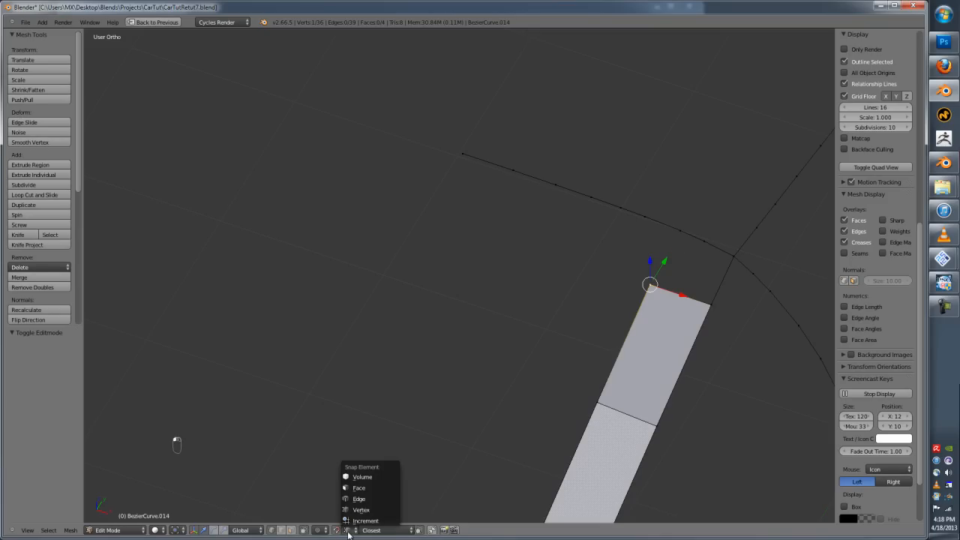
pyautogui.click(358, 510)
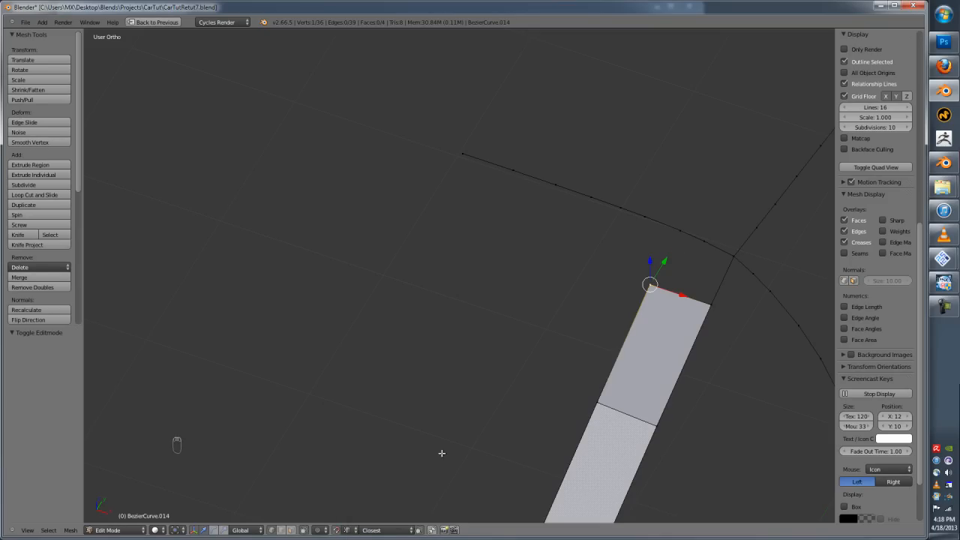
# - Try moving the strip's corner vertex toward the adjacent curve, with vertex snapping on and temporarily inverted
pyautogui.press('g')
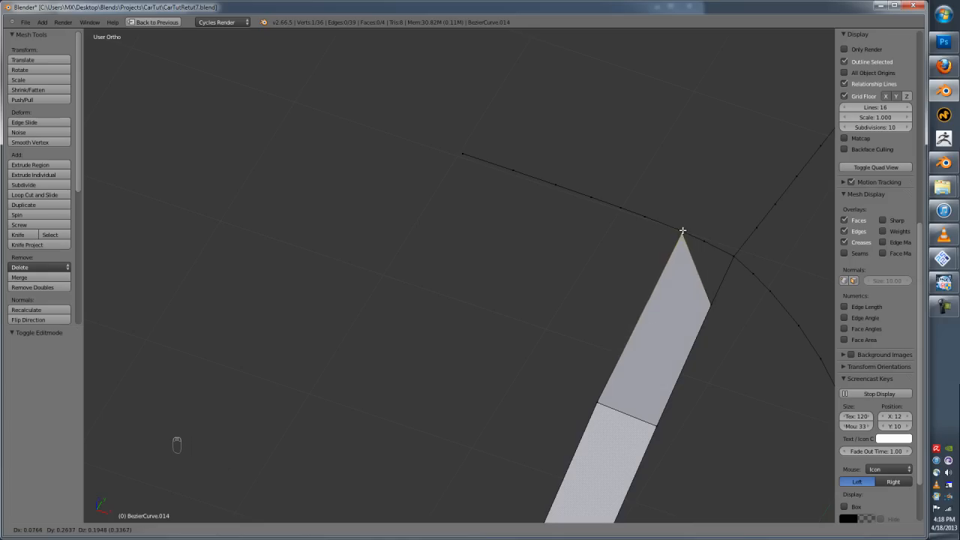
pyautogui.rightClick(635, 226)
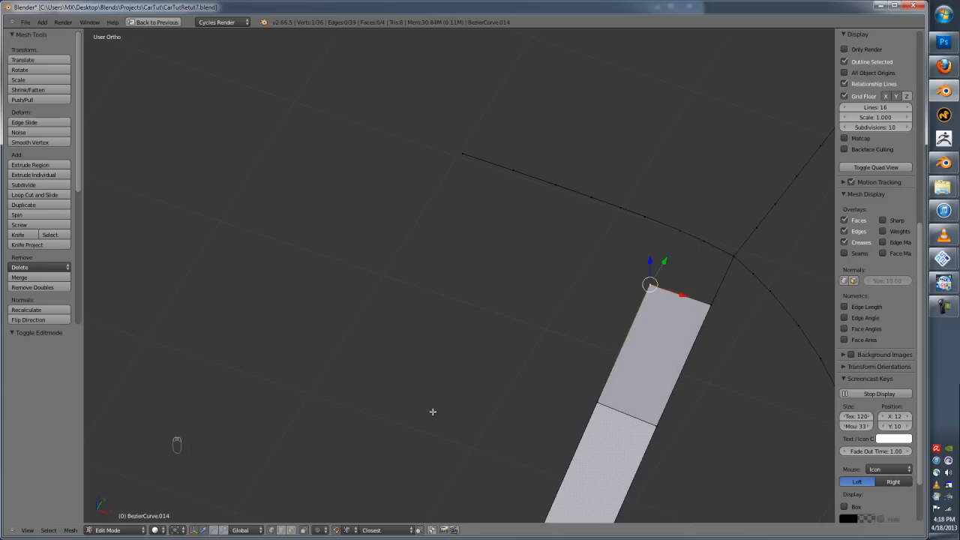
pyautogui.moveTo(748, 180); pyautogui.dragTo(694, 202, button='middle')
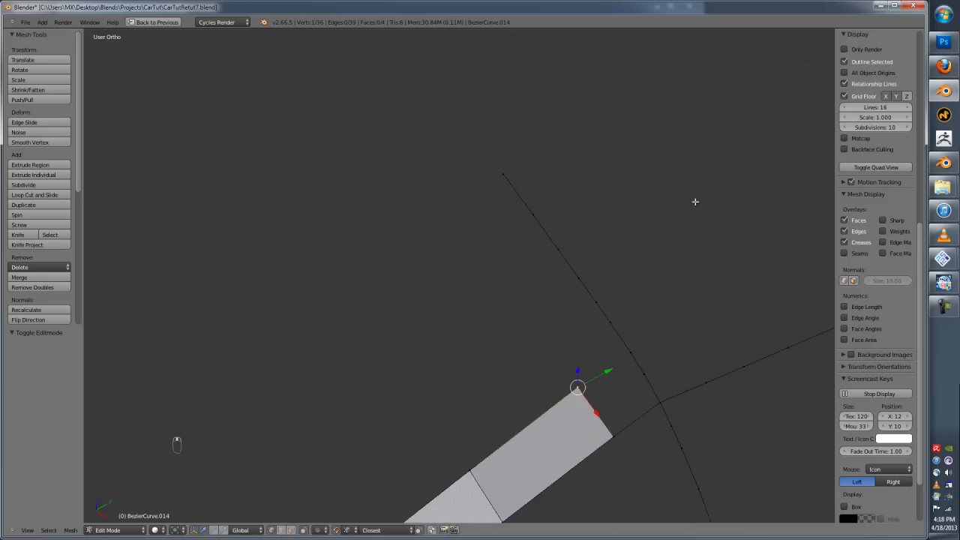
pyautogui.scroll(2, 634, 358)
pyautogui.press('g')
pyautogui.press('ctrl')
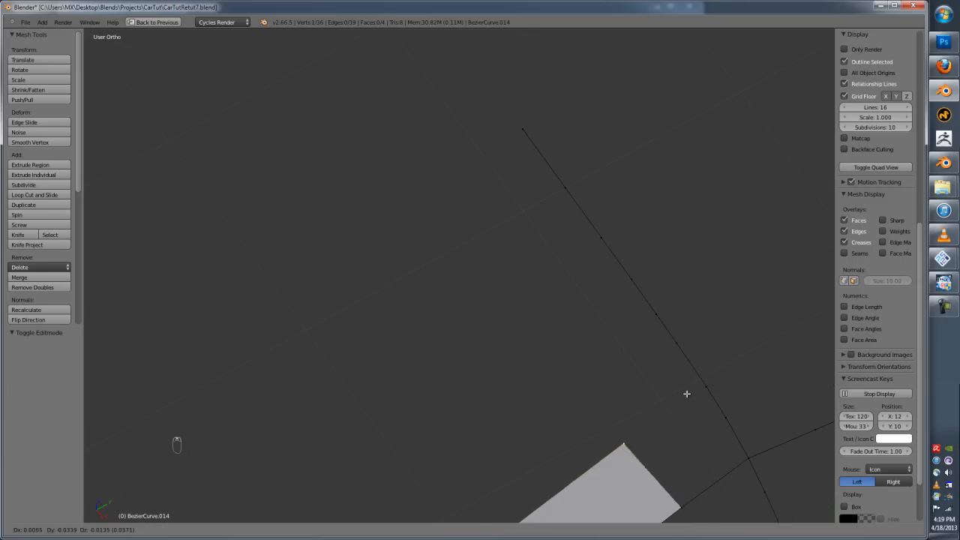
pyautogui.press('ctrl')
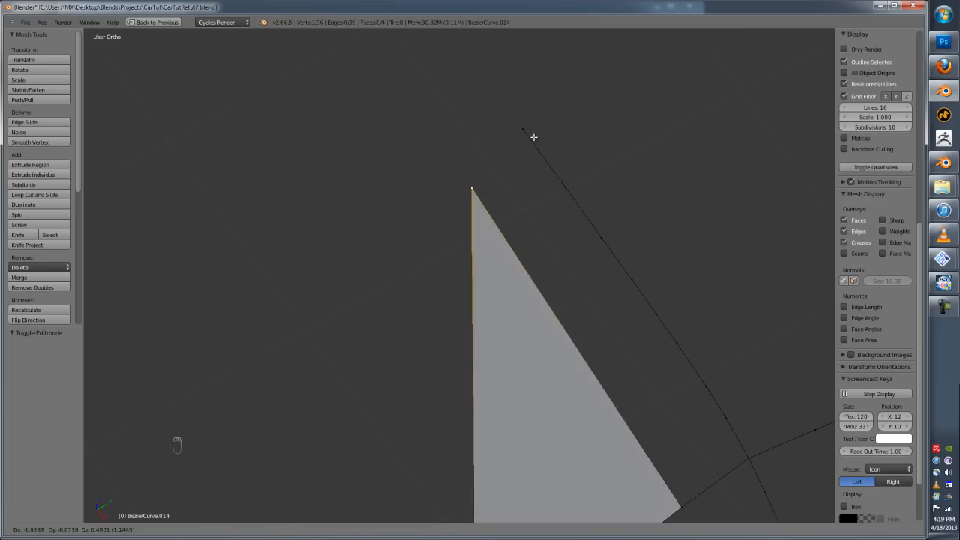
pyautogui.rightClick(578, 217)
# - Toggle snapping off and on several times, ending with vertex snapping enabled
pyautogui.hotkey('ctrl', 'Tab')
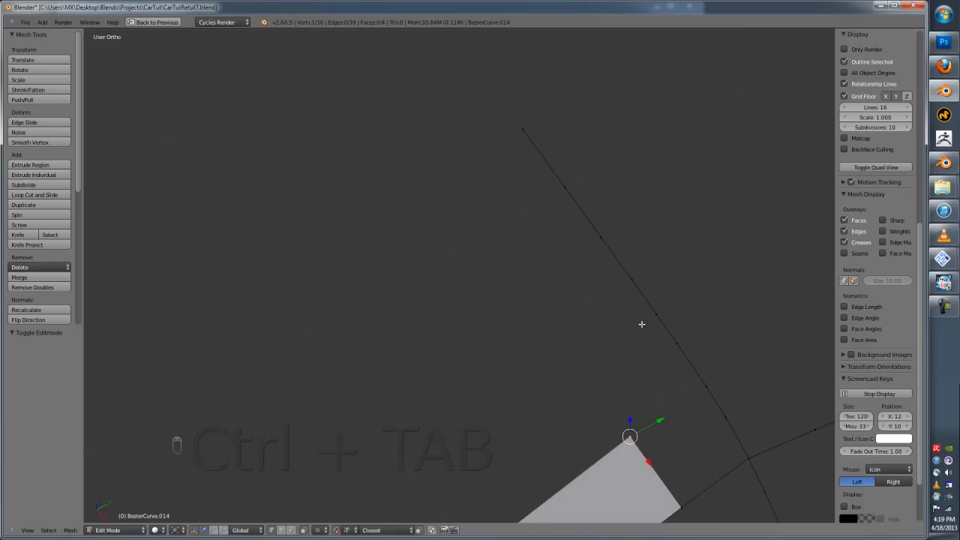
pyautogui.hotkey('ctrl', 'shift', 'Tab')
pyautogui.click(337, 531)
pyautogui.hotkey('ctrl', 'Tab')
pyautogui.hotkey('shift', 'Tab')
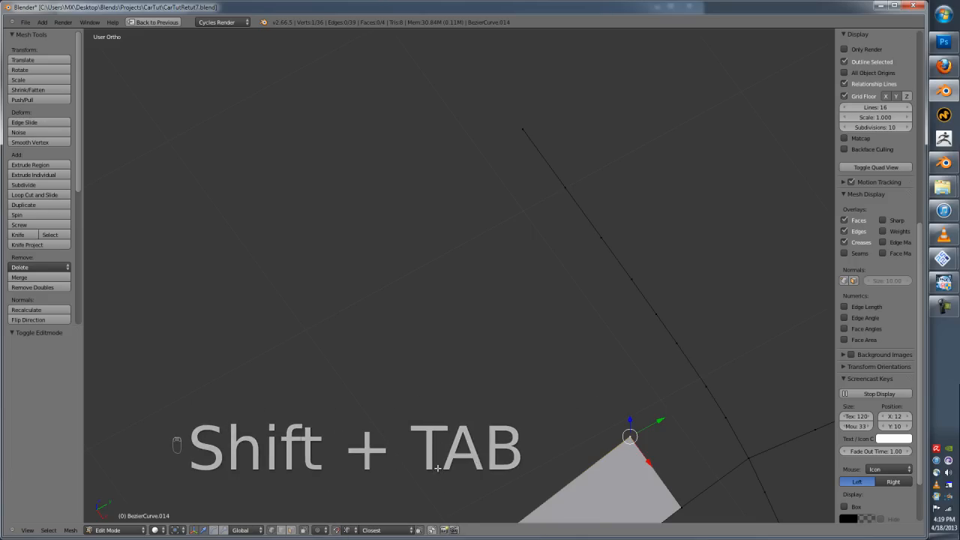
pyautogui.hotkey('shift', 'Tab')
pyautogui.hotkey('shift', 'Tab')
pyautogui.keyDown('shift'); pyautogui.moveTo(640, 442); pyautogui.dragTo(561, 296, button='middle'); pyautogui.keyUp('shift')
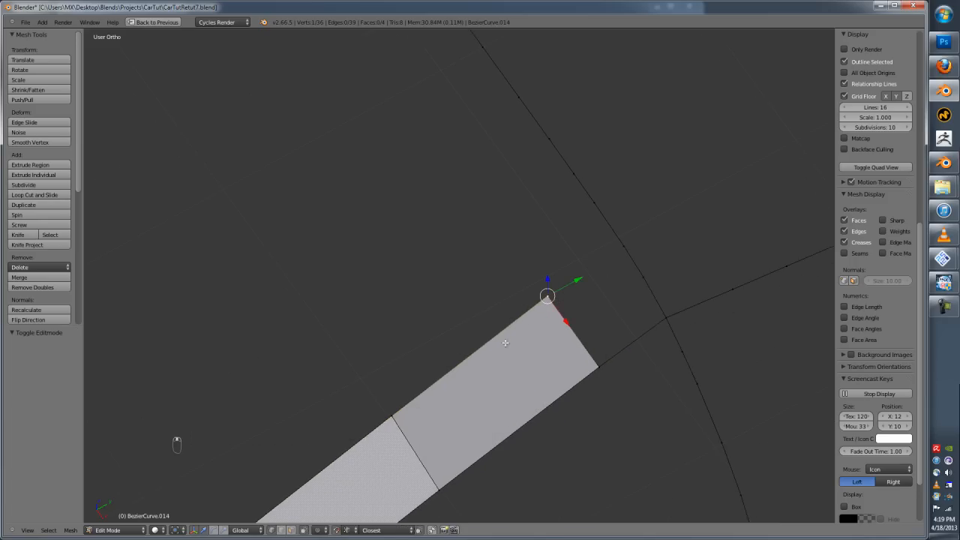
pyautogui.scroll(-2, 516, 338)
pyautogui.hotkey('shift', 'Tab')
pyautogui.scroll(-1, 504, 357)
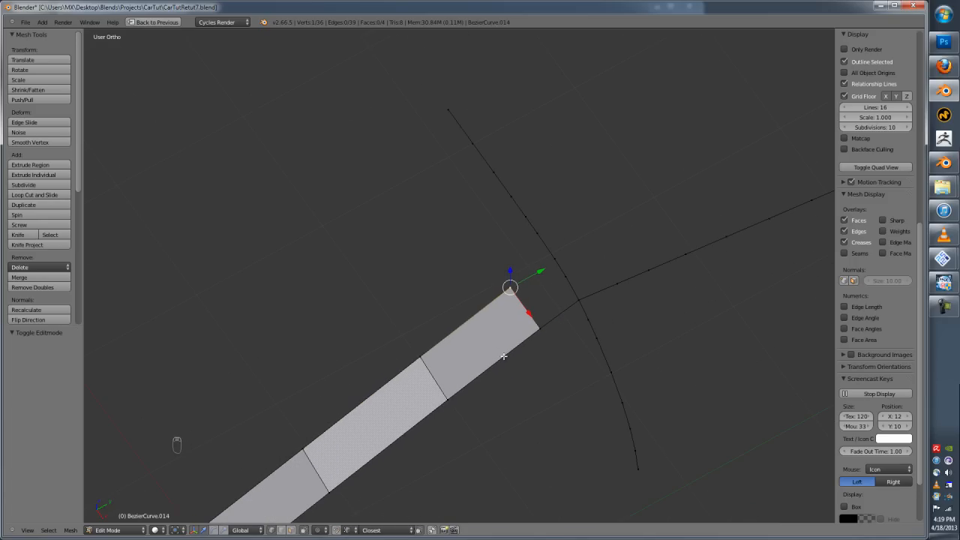
# - Try snapping the strip's free corner vertex onto a vertex of the adjacent curve
pyautogui.scroll(2, 551, 303)
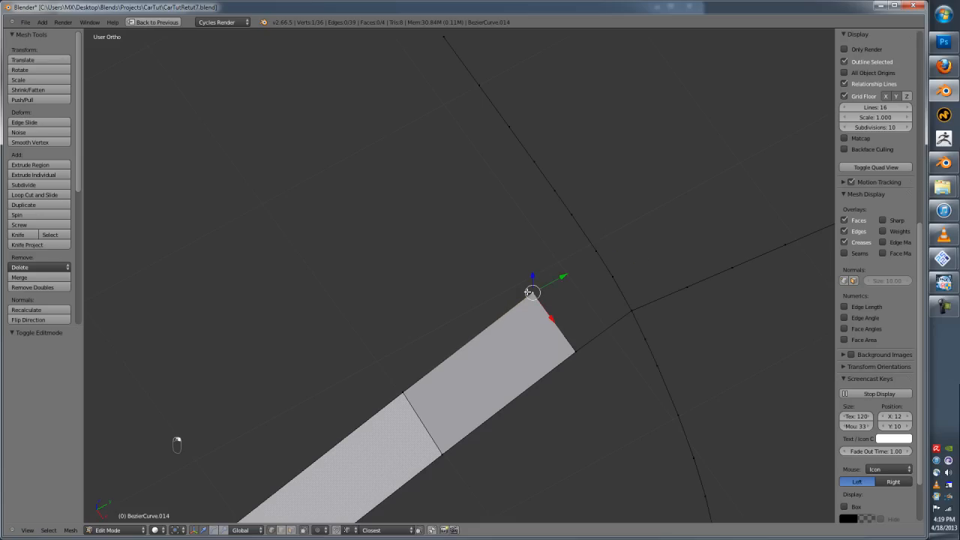
pyautogui.press('g')
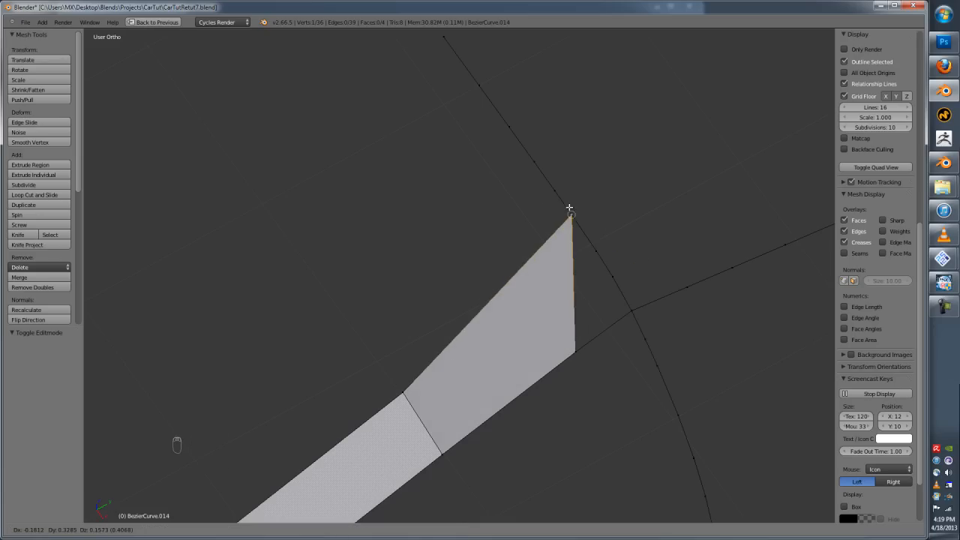
pyautogui.rightClick(570, 213)
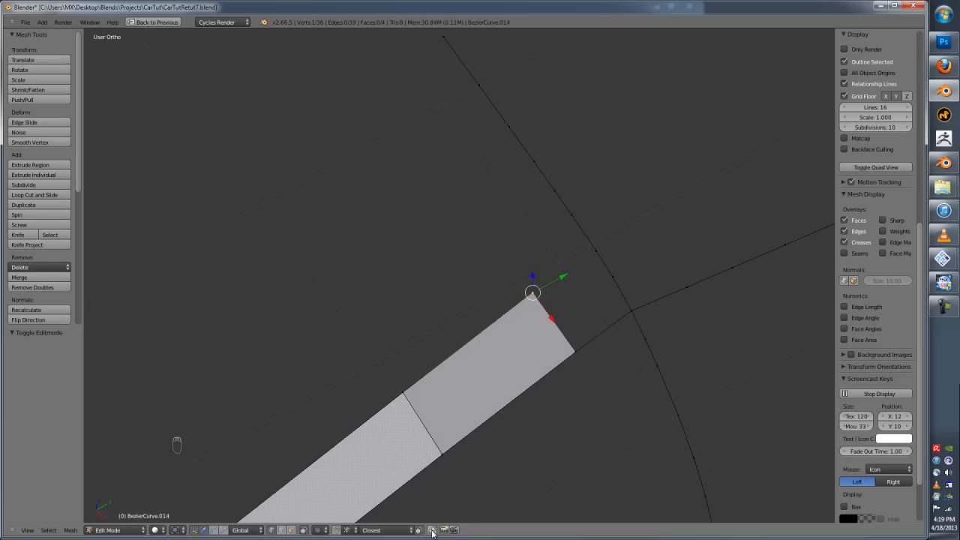
# - Snap the strip's free corner vertex onto the nearby vertex of the adjacent curve, and select the next vertex along that curve
pyautogui.press('g')
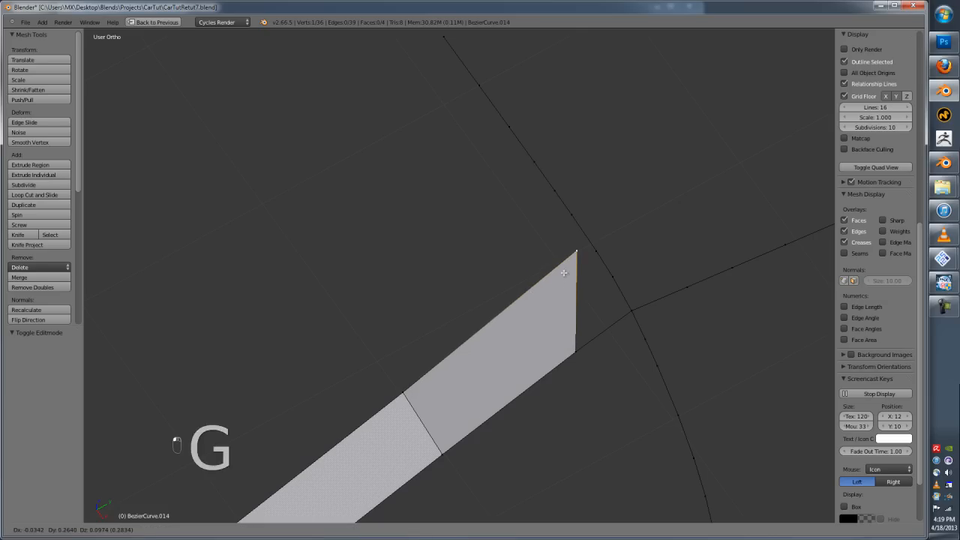
pyautogui.click(595, 250)
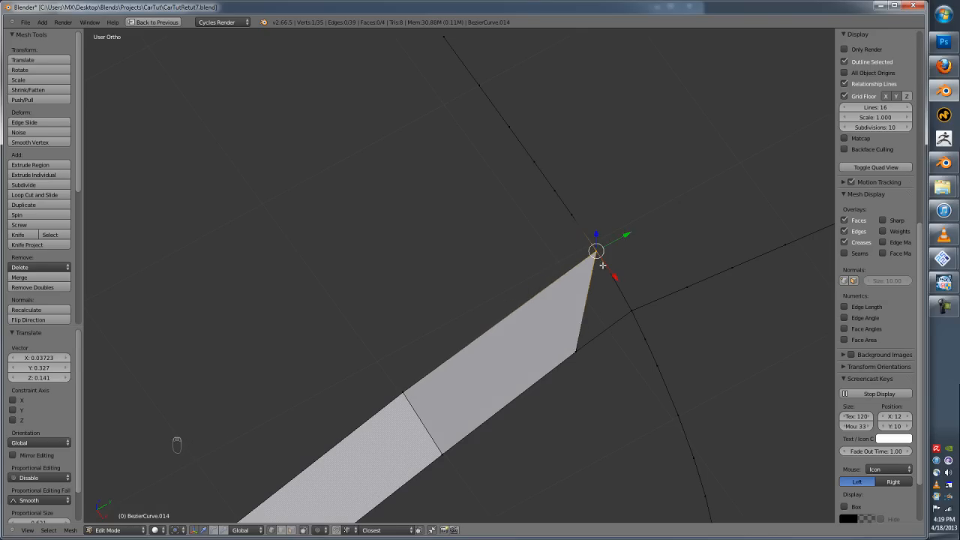
pyautogui.press('a')
pyautogui.rightClick(617, 270)
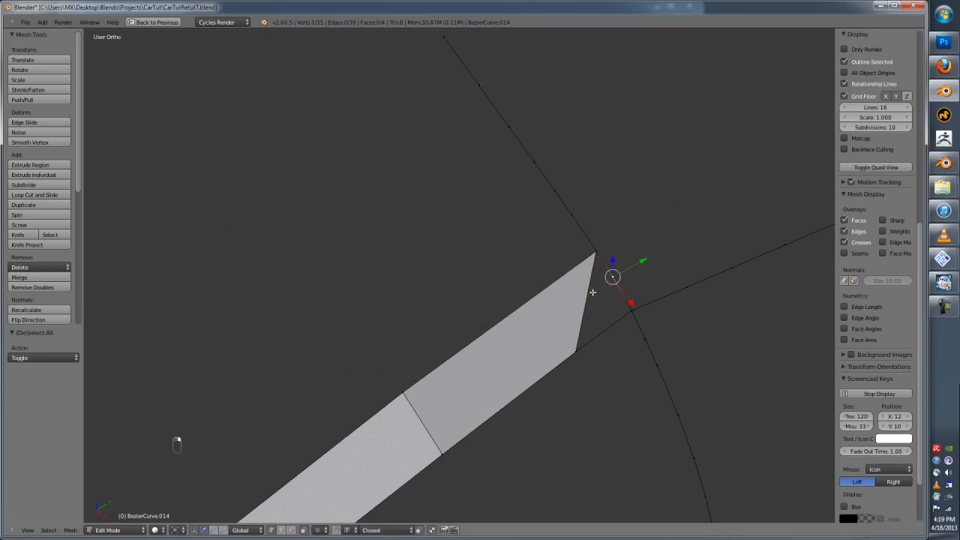
# - Select the vertices along the lower curve branch, from just below the junction to its free end
pyautogui.scroll(-4, 589, 374)
pyautogui.moveTo(557, 411); pyautogui.dragTo(527, 300, button='middle')
pyautogui.scroll(2, 551, 278)
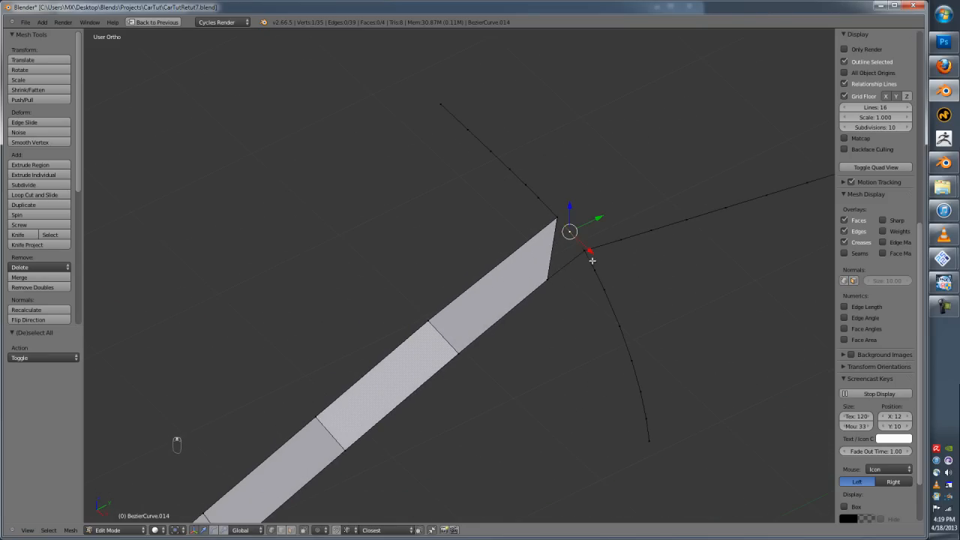
pyautogui.keyDown('shift'); pyautogui.rightClick(607, 288); pyautogui.keyUp('shift')
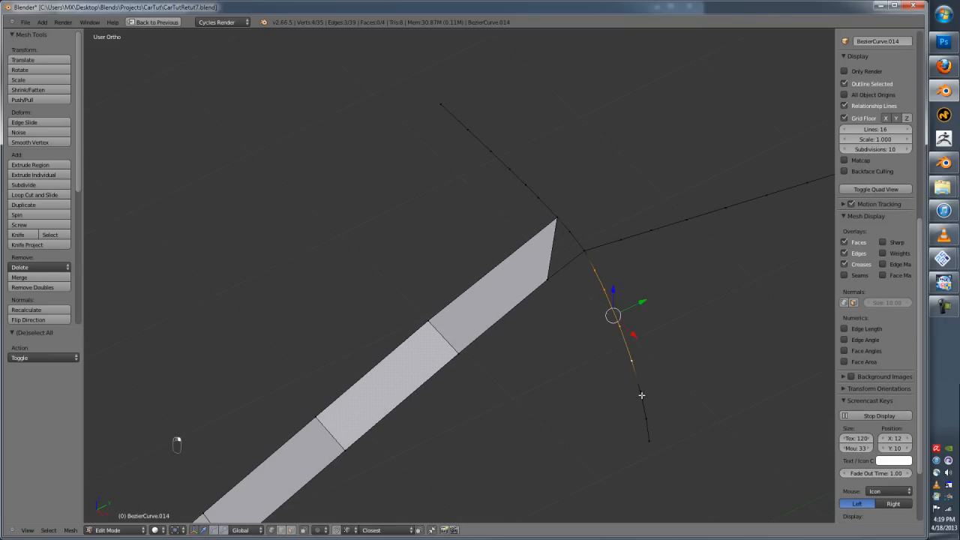
pyautogui.scroll(-3, 617, 289)
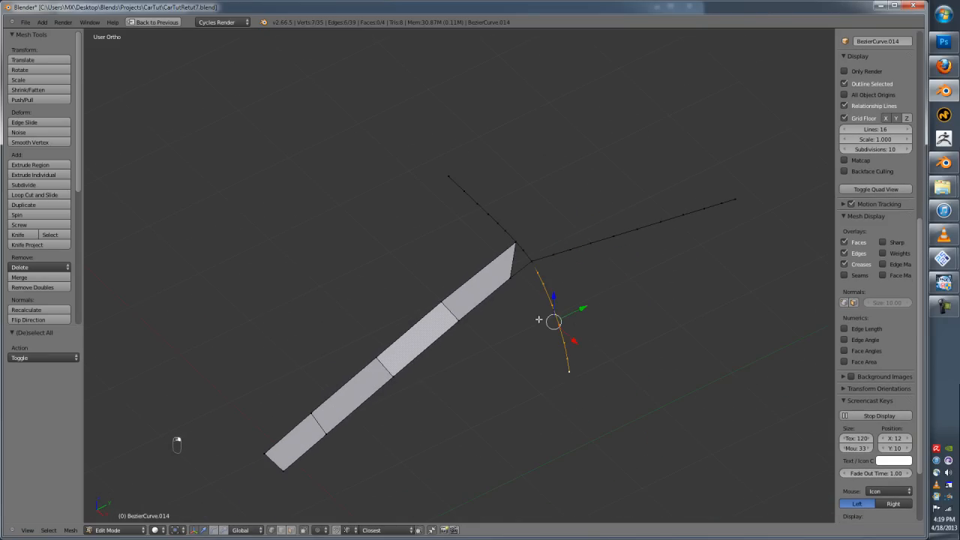
# - Try deleting the whole practice strip object, and undo the deletion
pyautogui.press('Tab')
pyautogui.press('x')
pyautogui.click(551, 288)
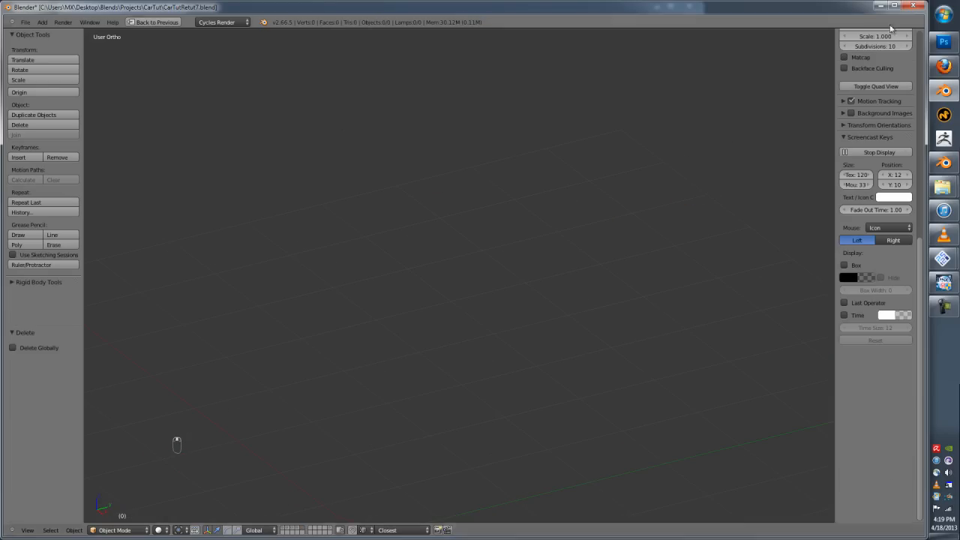
pyautogui.press('Tab')
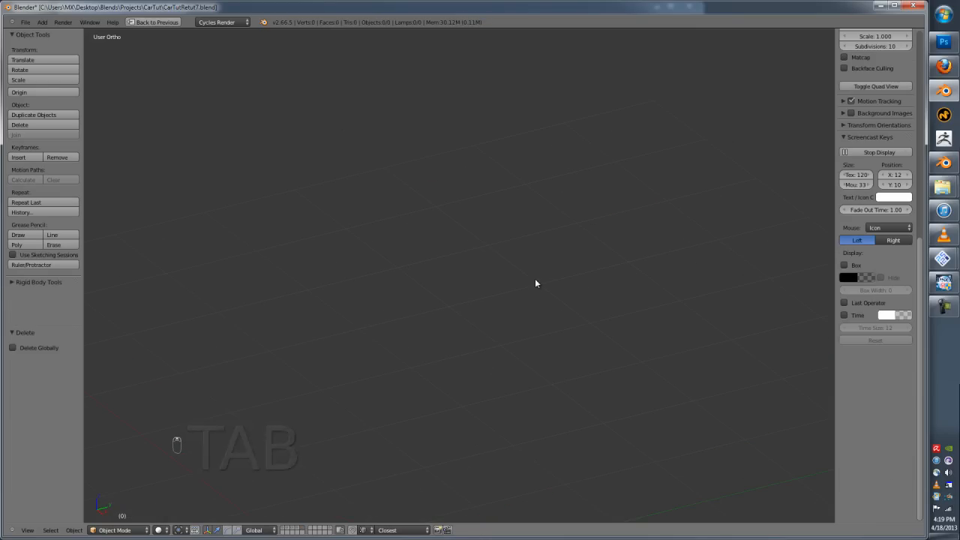
pyautogui.hotkey('ctrl', 'z')
# - In Edit Mode, delete the strip's faces and cross edges, keeping its two long rails and the connected curve branches
pyautogui.press('Tab')
pyautogui.press('a')
pyautogui.press('a')
pyautogui.hotkey('ctrl', 'Tab')
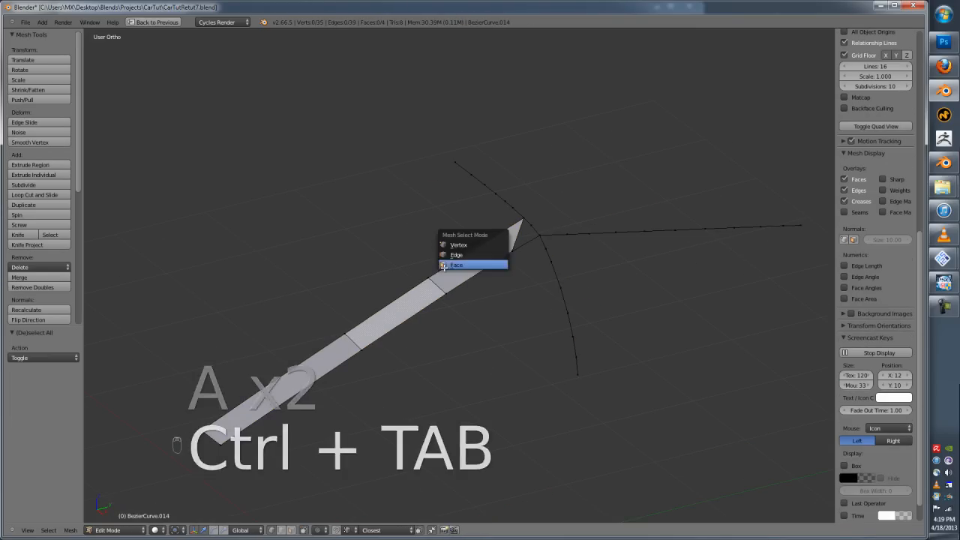
pyautogui.hotkey('ctrl', 'f')
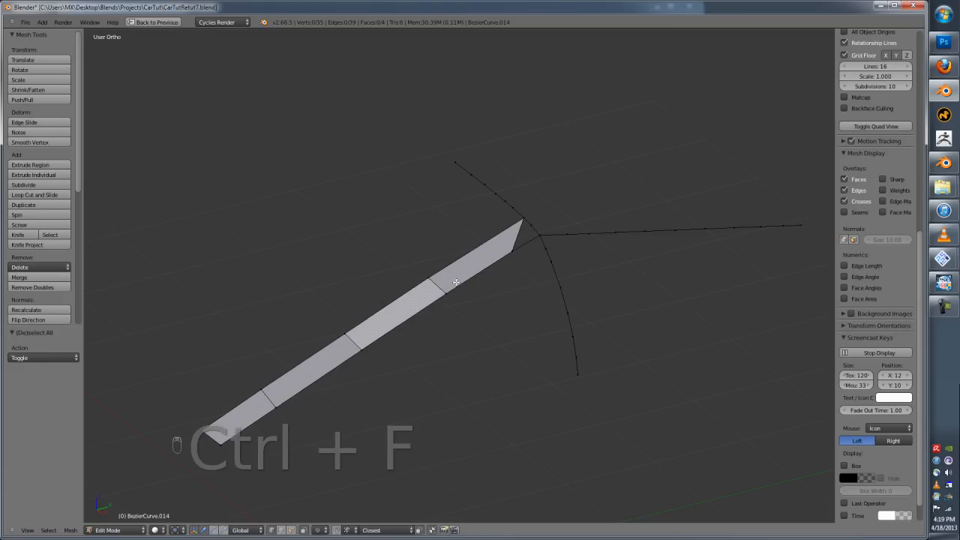
pyautogui.hotkey('ctrl', 'r')
pyautogui.click(430, 285)
pyautogui.press('x')
pyautogui.click(401, 228)
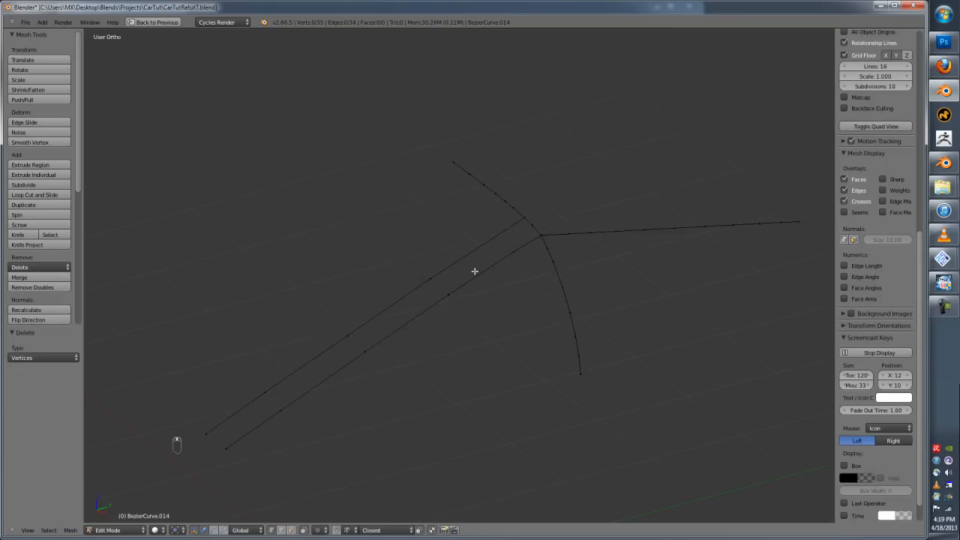
# - Convert the branched mesh to a curve in Object Mode and check its points in Edit Mode
pyautogui.press('Tab')
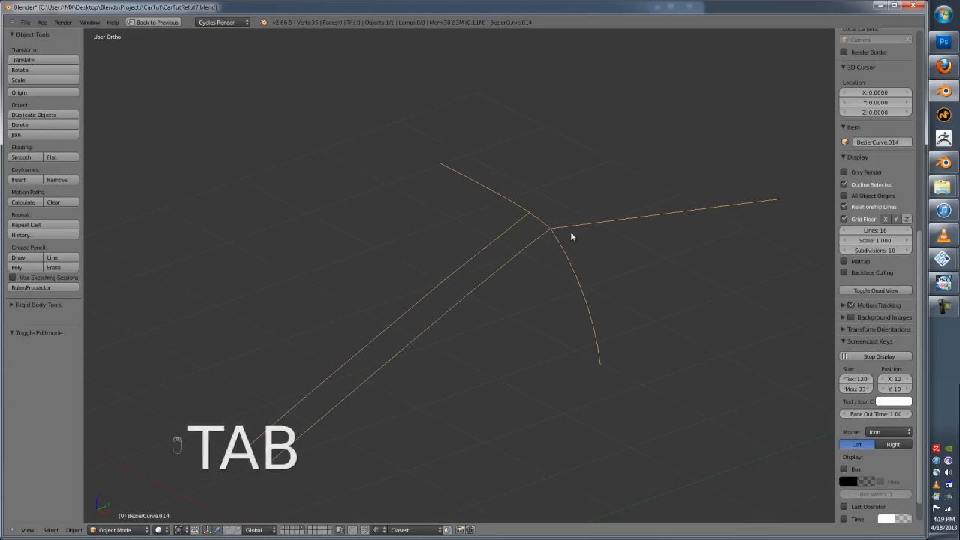
pyautogui.hotkey('alt', 'c')
pyautogui.click(551, 241)
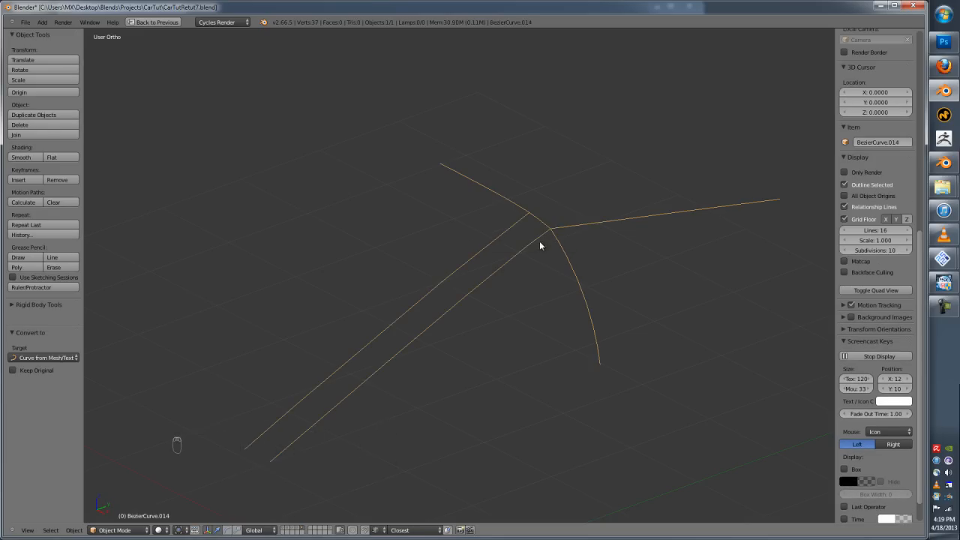
pyautogui.moveTo(540, 242); pyautogui.dragTo(505, 259, button='middle')
pyautogui.press('Tab')
pyautogui.scroll(5, 504, 259)
pyautogui.press('Tab')
pyautogui.scroll(4, 582, 268)
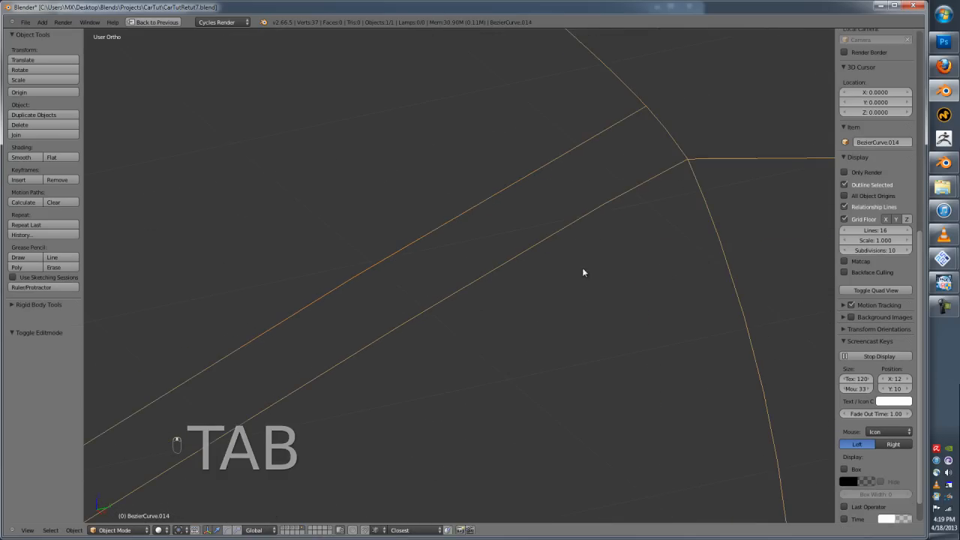
# - Restore the full multi-editor layout and set the converted curve's preview U resolution to 16
pyautogui.hotkey('ctrl', 'Up')
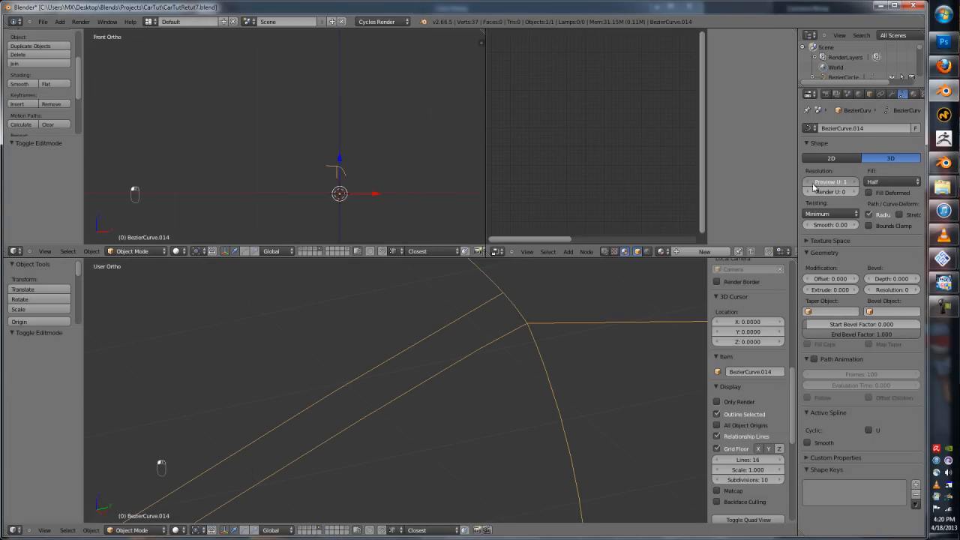
pyautogui.scroll(-2, 565, 327)
pyautogui.moveTo(508, 384); pyautogui.dragTo(523, 378, button='middle')
pyautogui.click(831, 183)
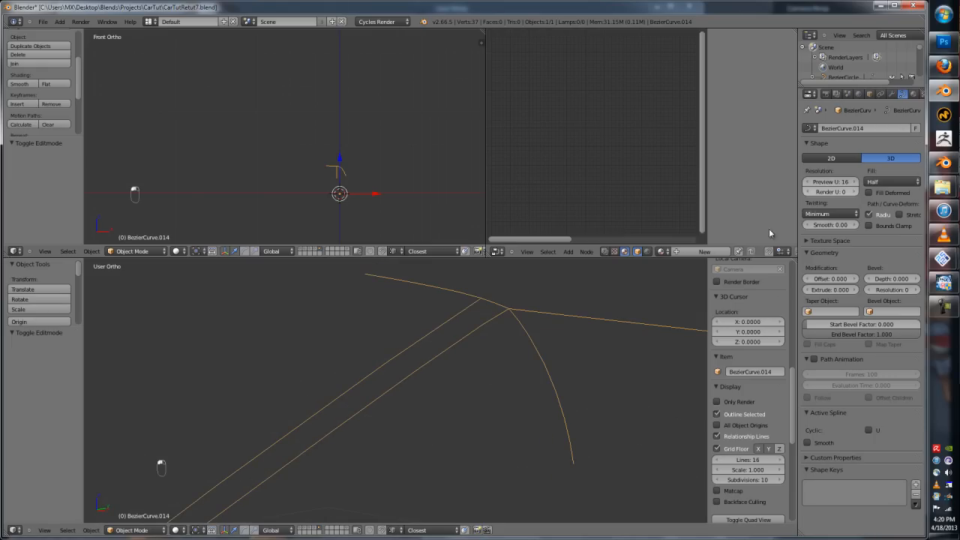
# - Convert the curve back to a mesh and inspect its vertex spacing in Edit Mode
pyautogui.press('Tab')
pyautogui.press('Tab')
pyautogui.hotkey('alt', 'c')
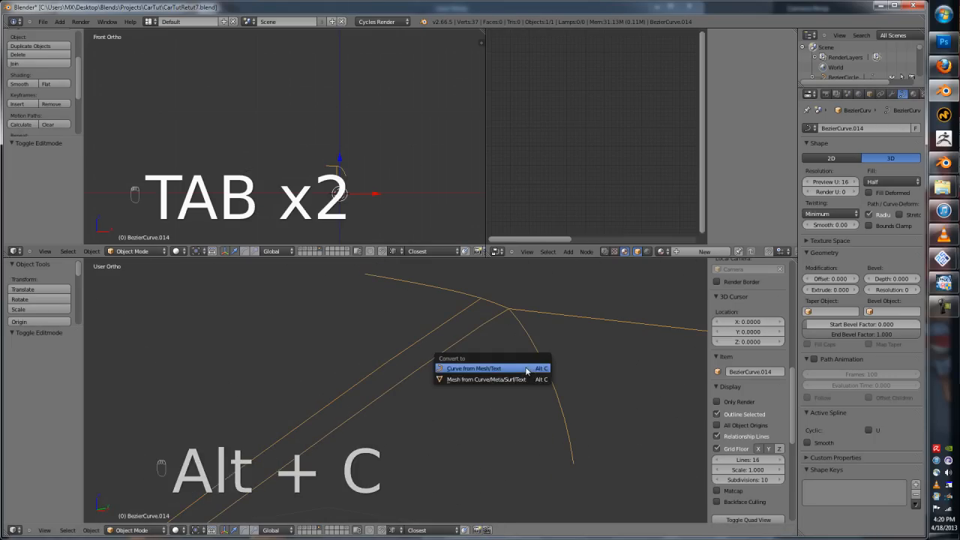
pyautogui.click(517, 377)
pyautogui.press('Tab')
pyautogui.moveTo(519, 371); pyautogui.dragTo(629, 333, button='middle')
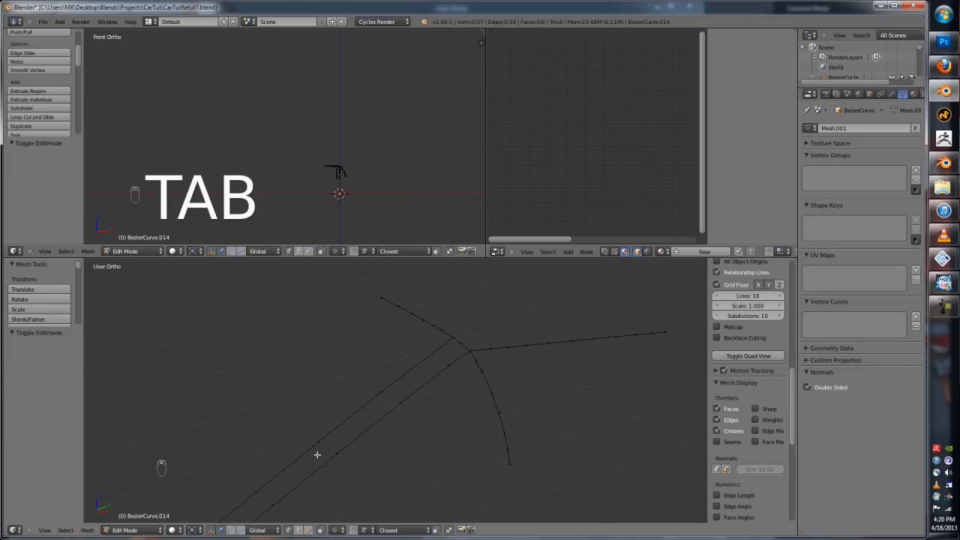
pyautogui.rightClick(381, 392)
pyautogui.scroll(-1, 381, 393)
pyautogui.keyDown('shift'); pyautogui.moveTo(381, 393); pyautogui.dragTo(445, 357, button='middle'); pyautogui.keyUp('shift')
pyautogui.press('Tab')
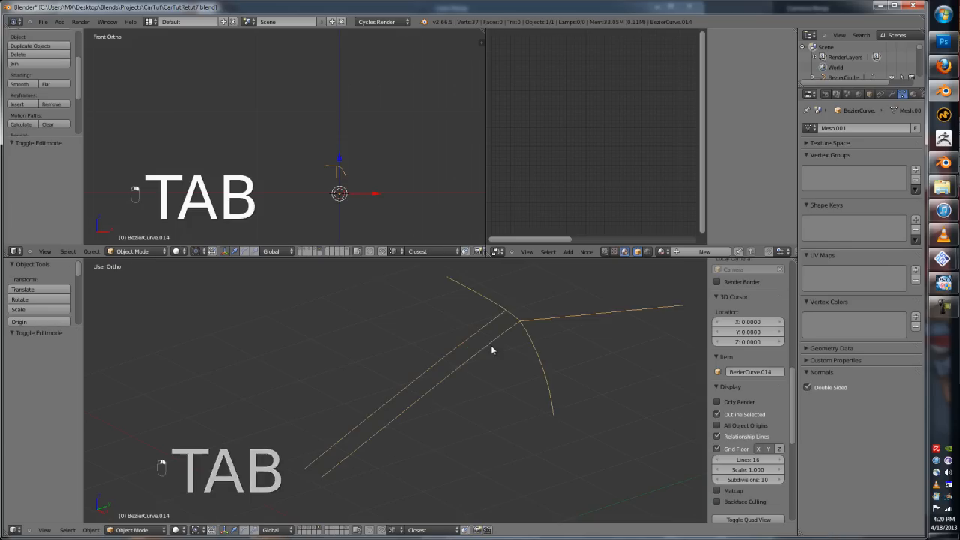
# - Place the 3D cursor above the branched mesh and add a Path curve there
pyautogui.scroll(-3, 491, 349)
pyautogui.click(557, 308)
pyautogui.hotkey('shift', 'a')
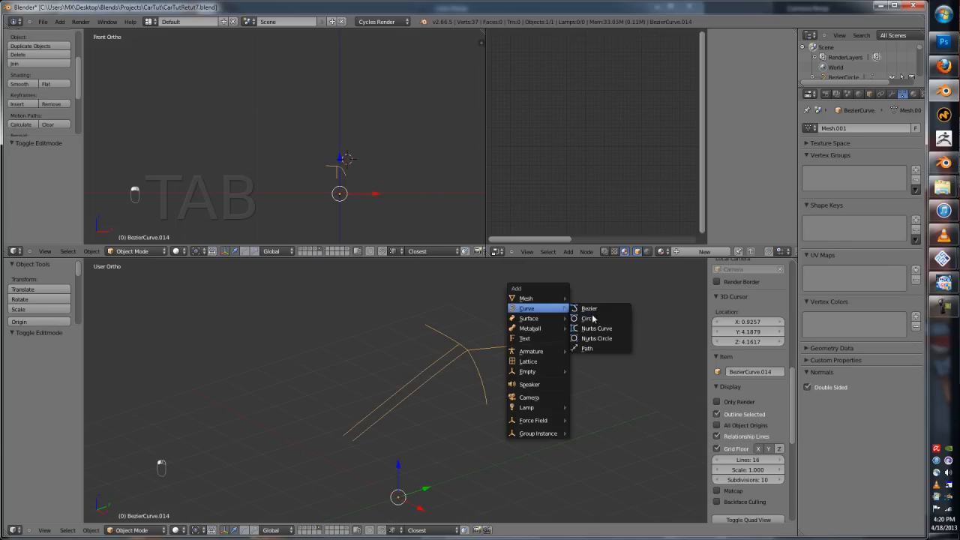
pyautogui.click(588, 349)
pyautogui.scroll(3, 560, 319)
pyautogui.keyDown('shift'); pyautogui.moveTo(558, 338); pyautogui.dragTo(388, 452, button='middle'); pyautogui.keyUp('shift')
pyautogui.moveTo(504, 398); pyautogui.dragTo(548, 384, button='middle')
# - Move three of the path's control points in Edit Mode to bend it into a wavy curve
pyautogui.press('Tab')
pyautogui.rightClick(501, 351)
pyautogui.press('g')
pyautogui.click(551, 498)
pyautogui.moveTo(568, 365); pyautogui.dragTo(542, 285, button='right')
pyautogui.click(543, 285)
pyautogui.rightClick(435, 342)
pyautogui.press('g')
pyautogui.click(480, 271)
# - Select all of the path's control points, apply Smooth Curve Radius and return to Object Mode
pyautogui.press('a')
pyautogui.press('a')
pyautogui.press('a')
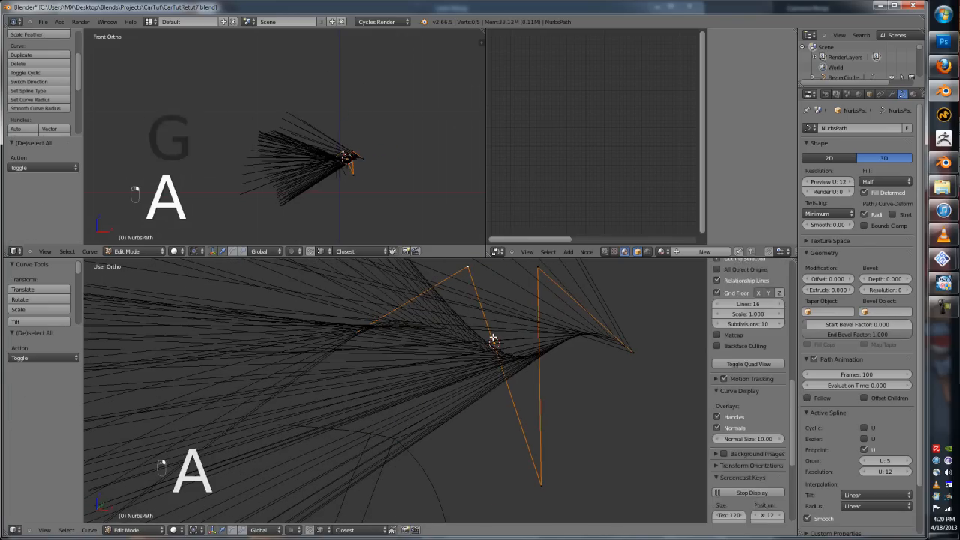
pyautogui.press('w')
pyautogui.press('w')
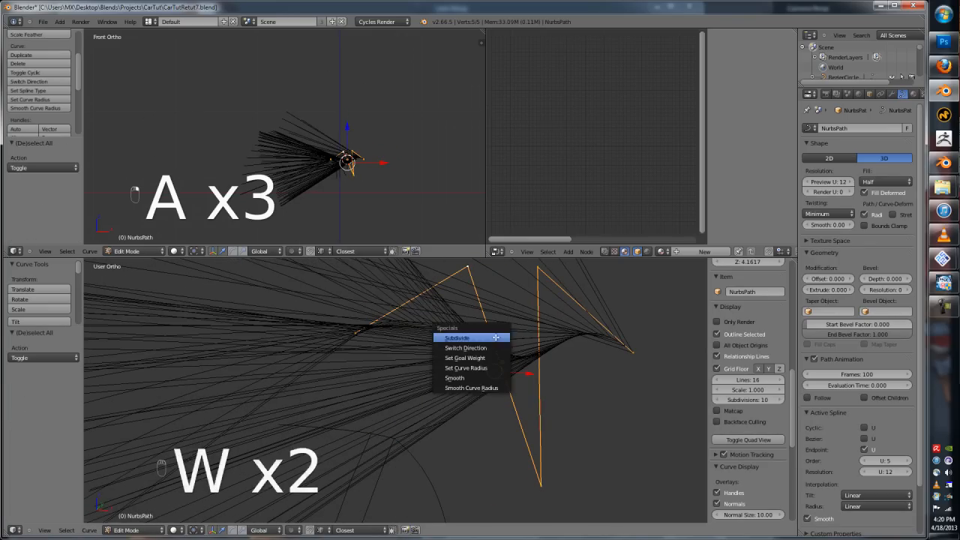
pyautogui.click(472, 387)
pyautogui.press('Tab')
# - Set the path's preview U resolution to 8 and look over the curve
pyautogui.scroll(2, 533, 342)
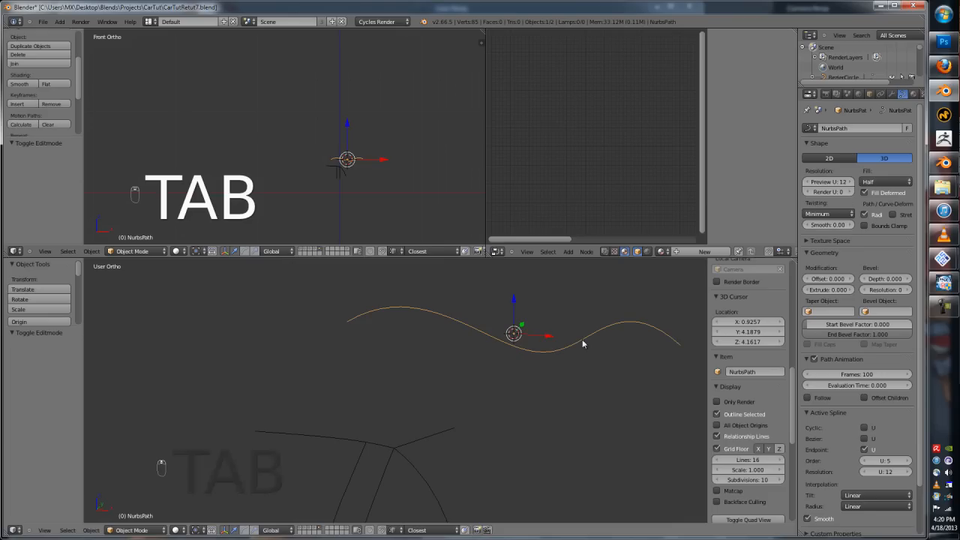
pyautogui.moveTo(824, 183); pyautogui.dragTo(770, 187)
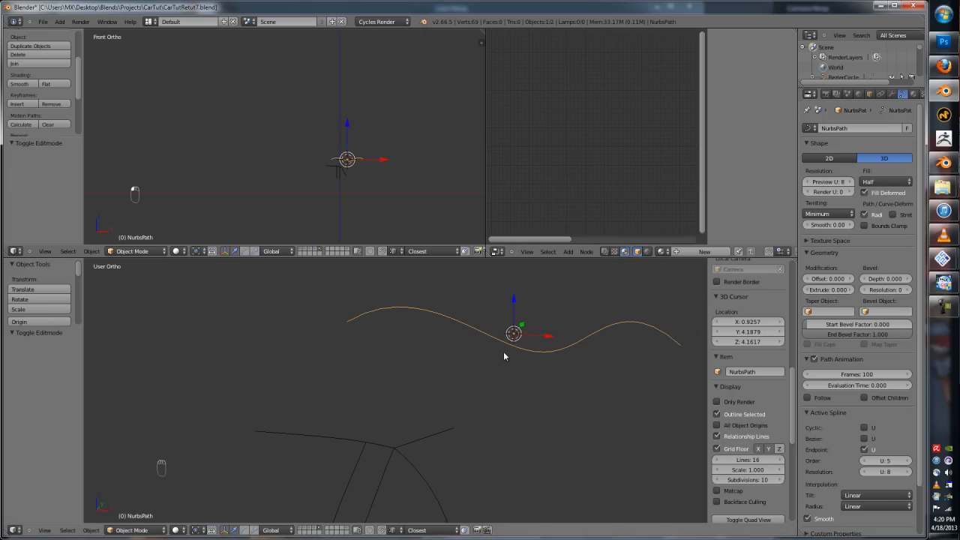
pyautogui.scroll(-5, 504, 352)
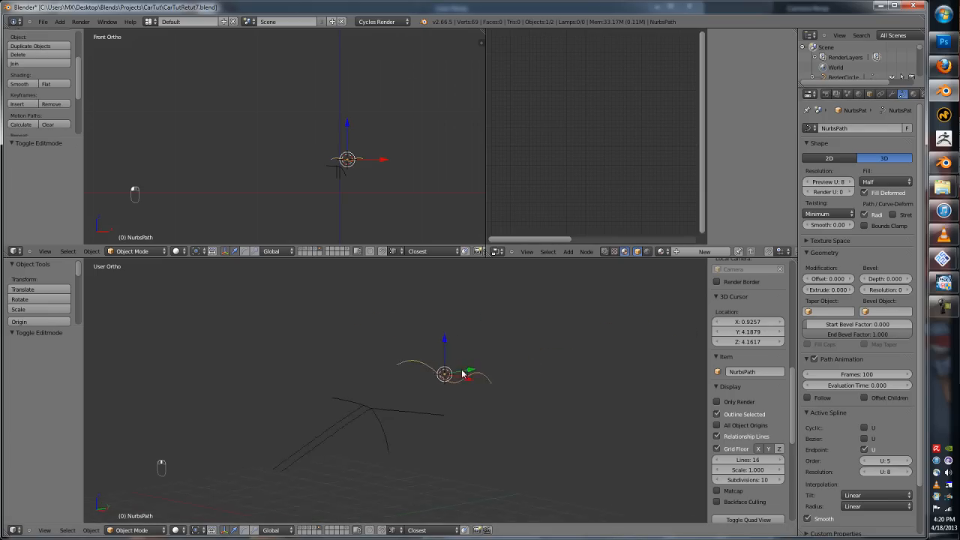
pyautogui.scroll(3, 465, 372)
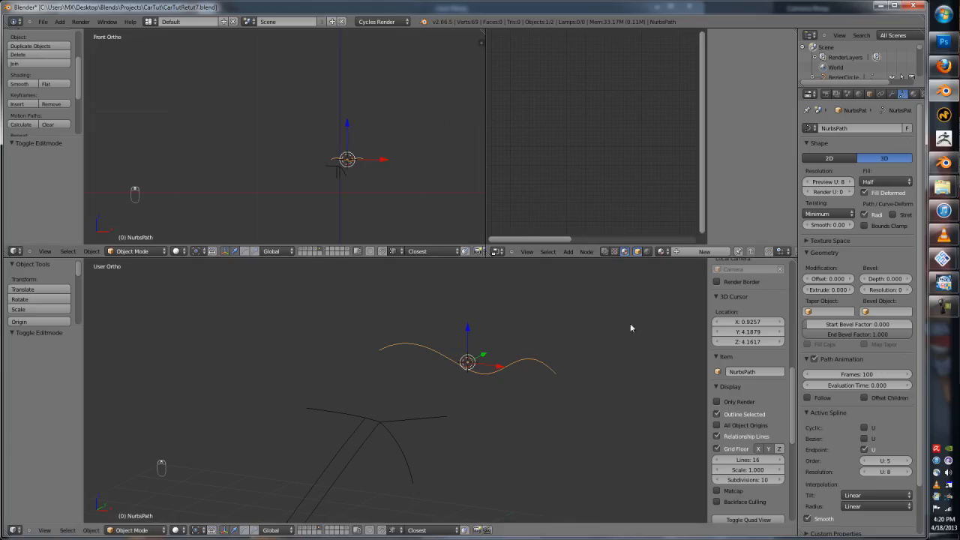
# - Show layer 1 with the car's curve outline, select the outline and frame the area behind the front wheel arch
pyautogui.moveTo(537, 363); pyautogui.dragTo(481, 323, button='middle')
pyautogui.press('1')
pyautogui.scroll(-2, 477, 378)
pyautogui.rightClick(472, 391)
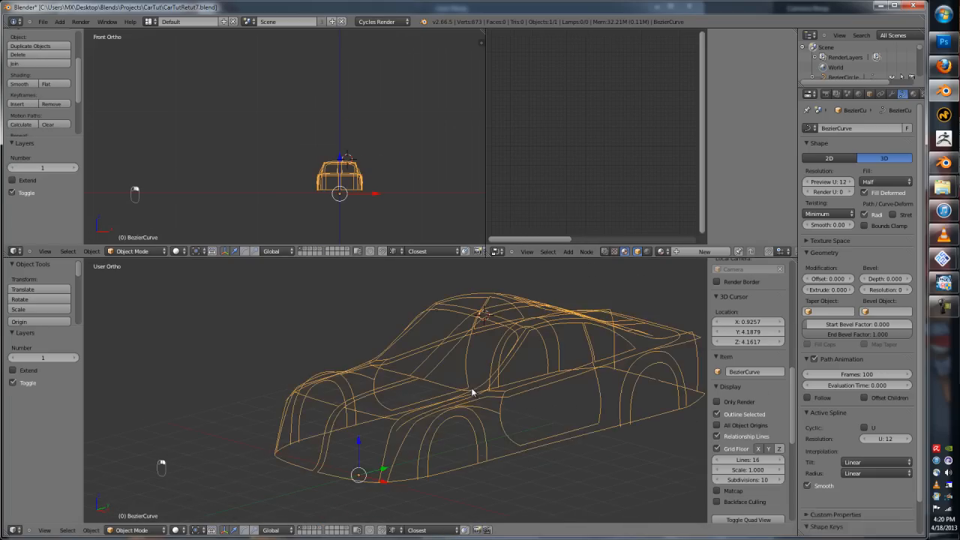
pyautogui.moveTo(472, 391); pyautogui.dragTo(294, 446, button='middle')
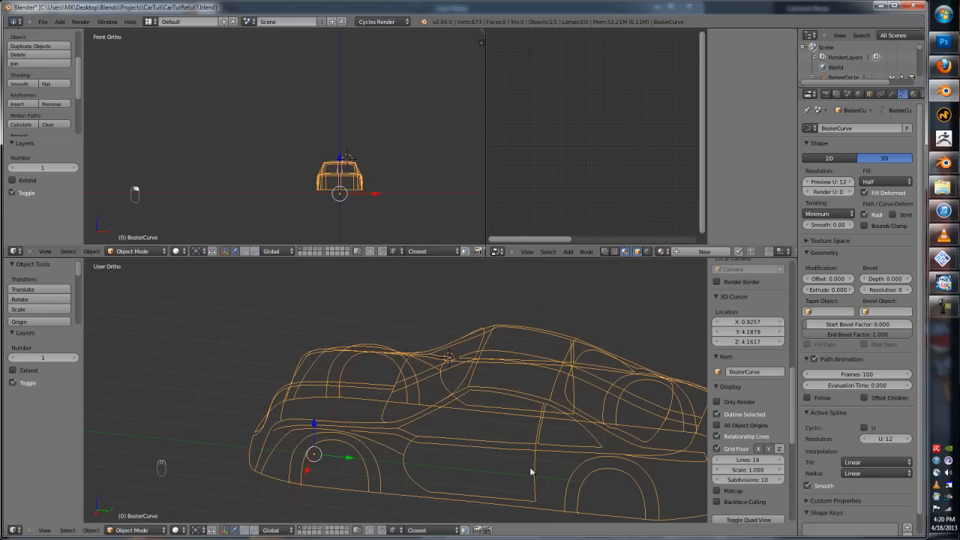
pyautogui.scroll(3, 535, 453)
pyautogui.keyDown('shift'); pyautogui.moveTo(415, 521); pyautogui.dragTo(434, 373, button='middle'); pyautogui.keyUp('shift')
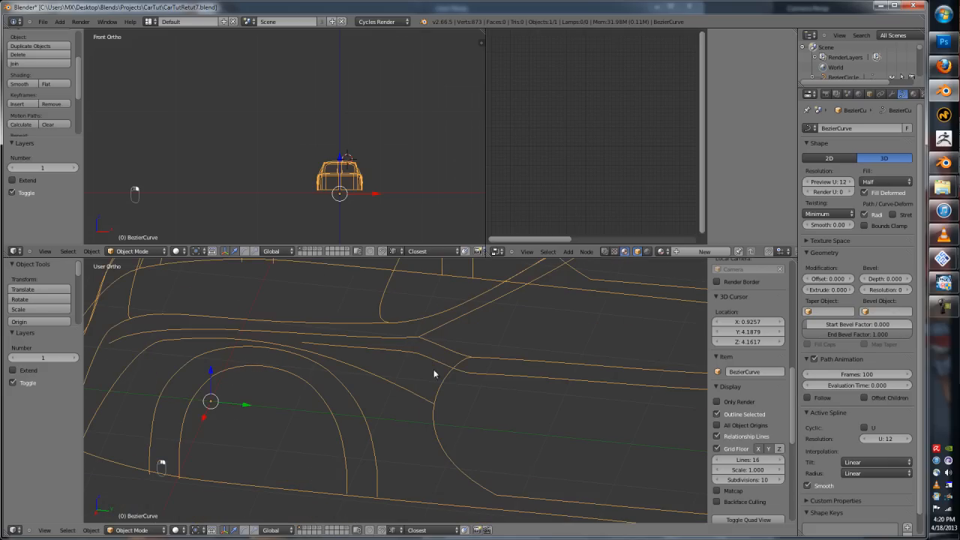
# - Enter Edit Mode on the car outline and move an upper side-line control point away from its junction at the door's front edge
pyautogui.press('Tab')
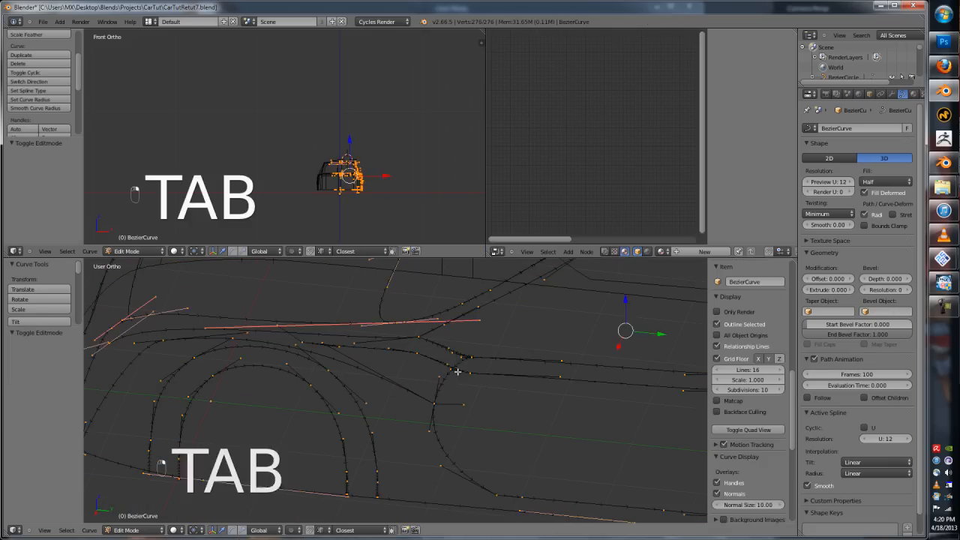
pyautogui.scroll(4, 510, 359)
pyautogui.keyDown('shift'); pyautogui.moveTo(556, 358); pyautogui.dragTo(405, 383, button='middle'); pyautogui.keyUp('shift')
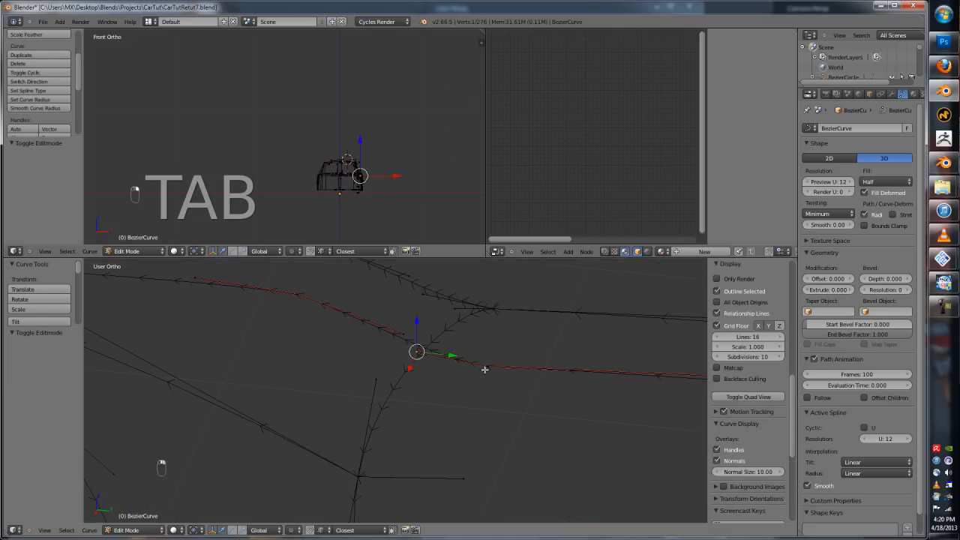
pyautogui.press('g')
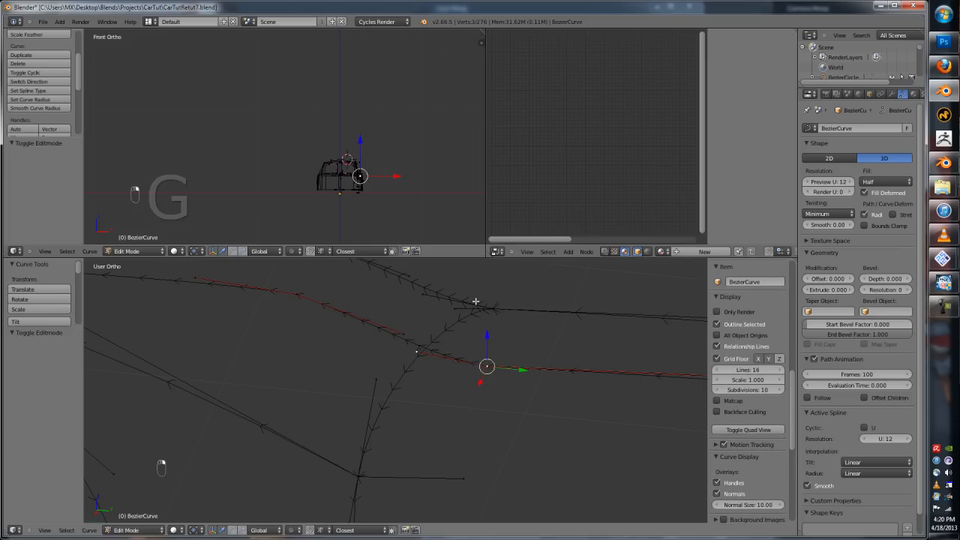
pyautogui.click(495, 318)
pyautogui.press('g')
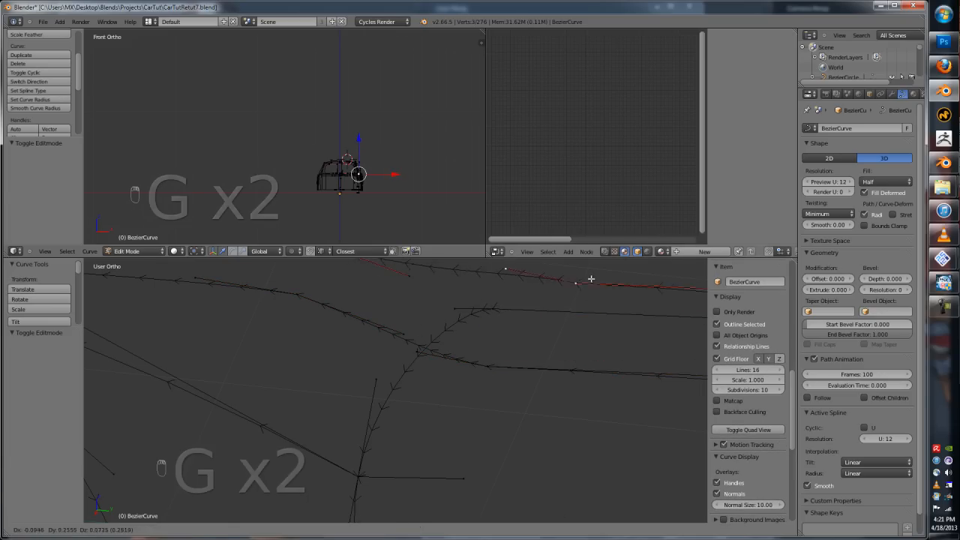
pyautogui.click(592, 279)
# - Move the same side-line control point further by X -0.538, Y 1.397, Z 0.433, and look over the altered curve
pyautogui.scroll(-4, 575, 304)
pyautogui.keyDown('shift'); pyautogui.moveTo(557, 315); pyautogui.dragTo(460, 394, button='middle'); pyautogui.keyUp('shift')
pyautogui.scroll(-4, 450, 398)
pyautogui.press('g')
pyautogui.click(529, 366)
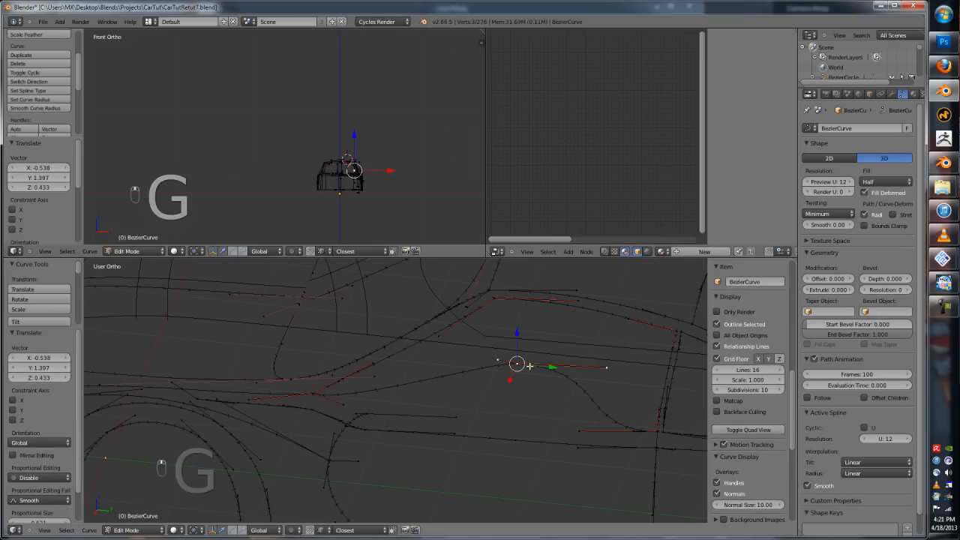
pyautogui.moveTo(530, 366); pyautogui.dragTo(454, 439, button='middle')
pyautogui.scroll(-3, 529, 334)
pyautogui.scroll(4, 455, 440)
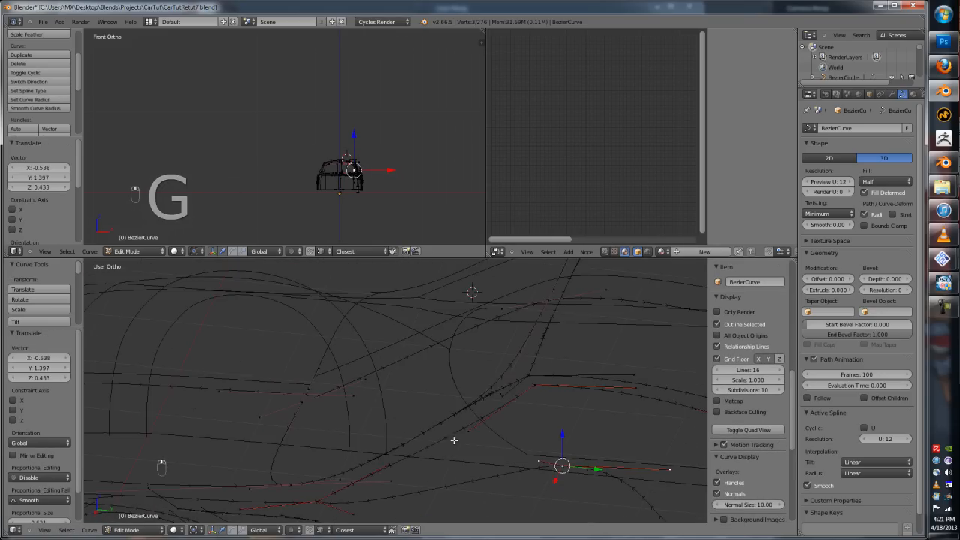
# - Place the 3D cursor on the junction's control point and snap the displaced side-line control point onto it
pyautogui.keyDown('shift'); pyautogui.moveTo(413, 475); pyautogui.dragTo(460, 364, button='middle'); pyautogui.keyUp('shift')
pyautogui.rightClick(417, 416)
pyautogui.scroll(2, 418, 417)
pyautogui.hotkey('shift', 's')
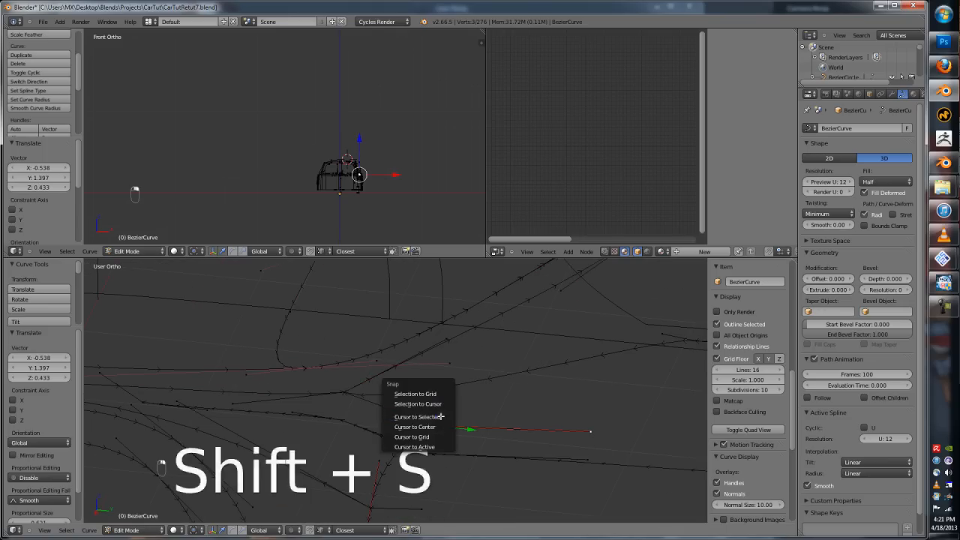
pyautogui.click(441, 417)
pyautogui.keyDown('shift'); pyautogui.moveTo(663, 342); pyautogui.dragTo(577, 344, button='middle'); pyautogui.keyUp('shift')
pyautogui.rightClick(625, 350)
pyautogui.hotkey('shift', 's')
pyautogui.click(611, 337)
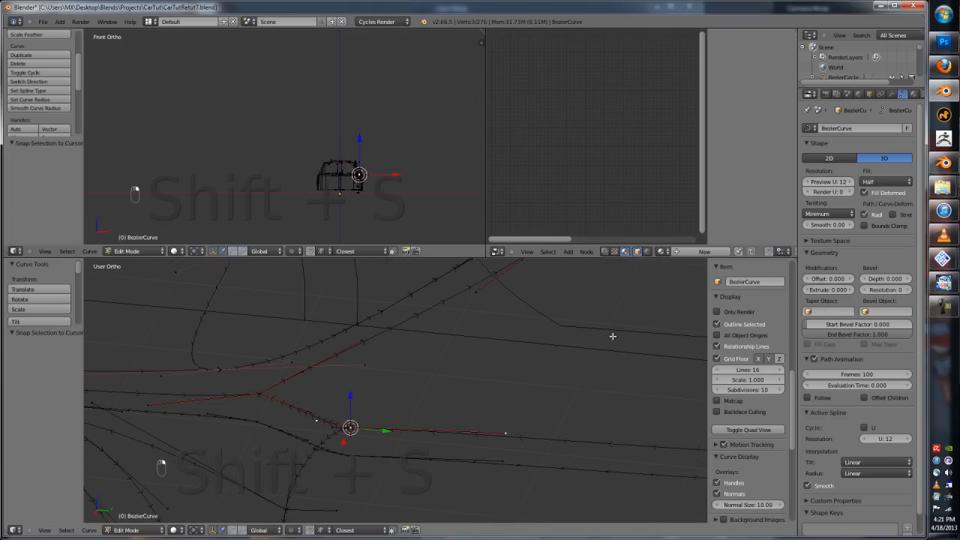
pyautogui.scroll(-7, 462, 390)
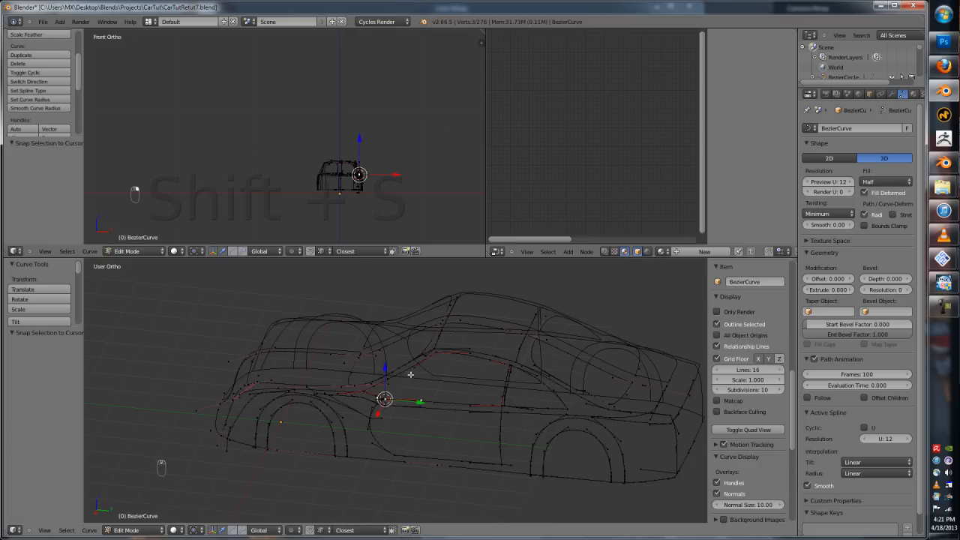
# - Move the snapped point's rear handle about 0.03 along X in the top view and leave Edit Mode
pyautogui.scroll(8, 410, 373)
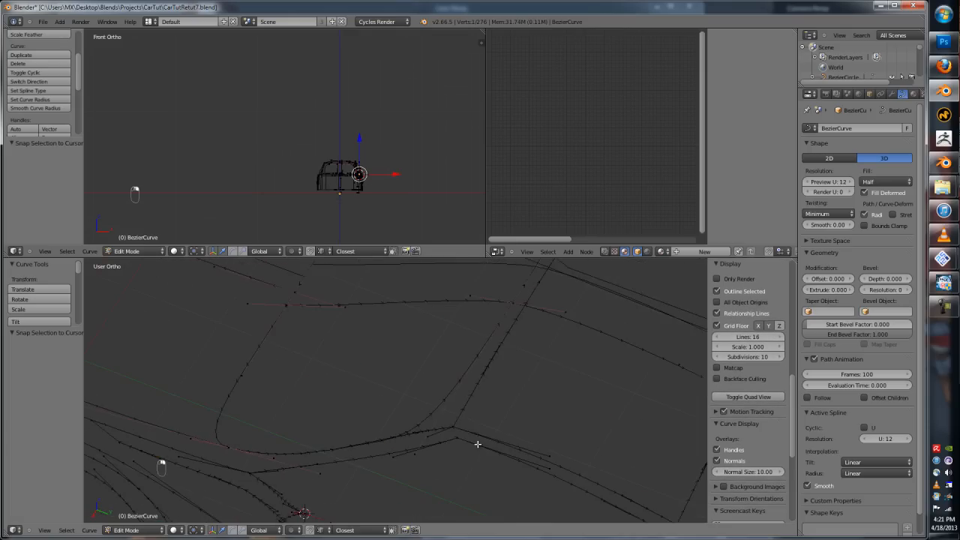
pyautogui.press('KP_7')
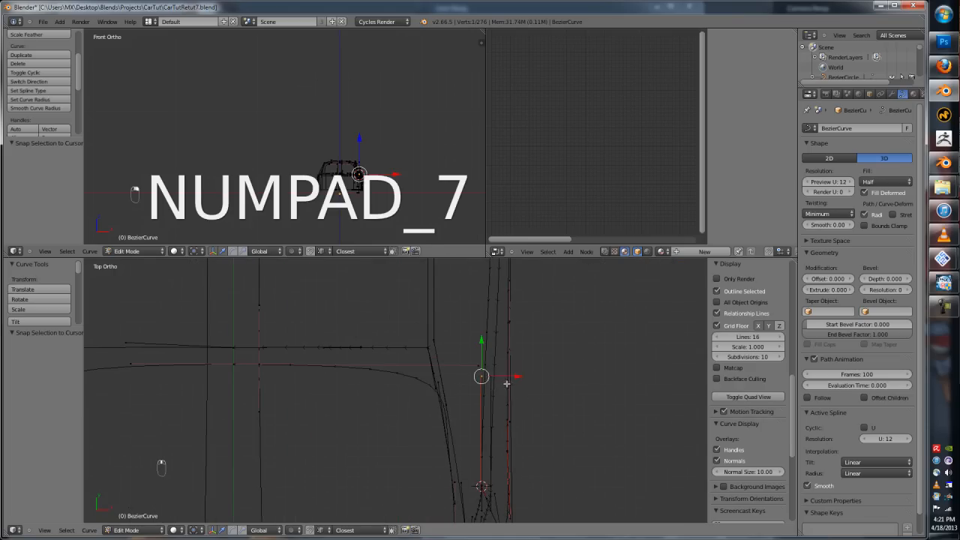
pyautogui.press('g')
pyautogui.press('x')
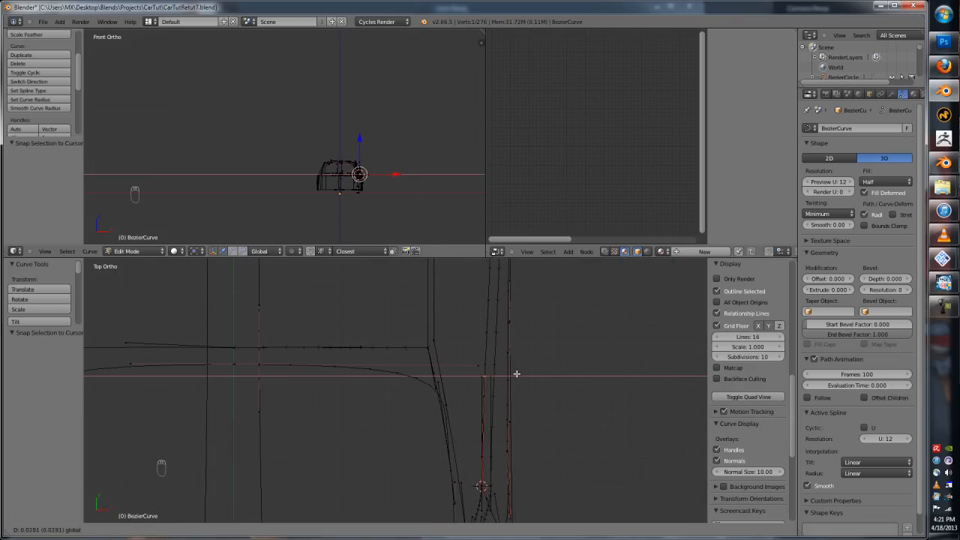
pyautogui.click(516, 373)
pyautogui.moveTo(494, 413); pyautogui.dragTo(461, 403, button='middle')
pyautogui.press('Tab')
# - Look over the car's curve outline from above and from the side, and deselect it
pyautogui.press('KP_7')
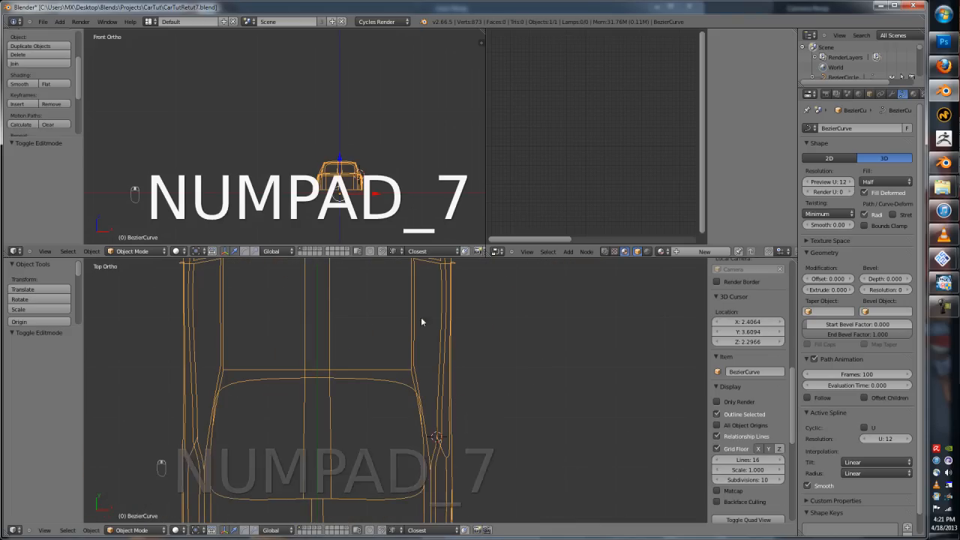
pyautogui.scroll(-3, 420, 324)
pyautogui.keyDown('shift'); pyautogui.moveTo(401, 328); pyautogui.dragTo(440, 358, button='middle'); pyautogui.keyUp('shift')
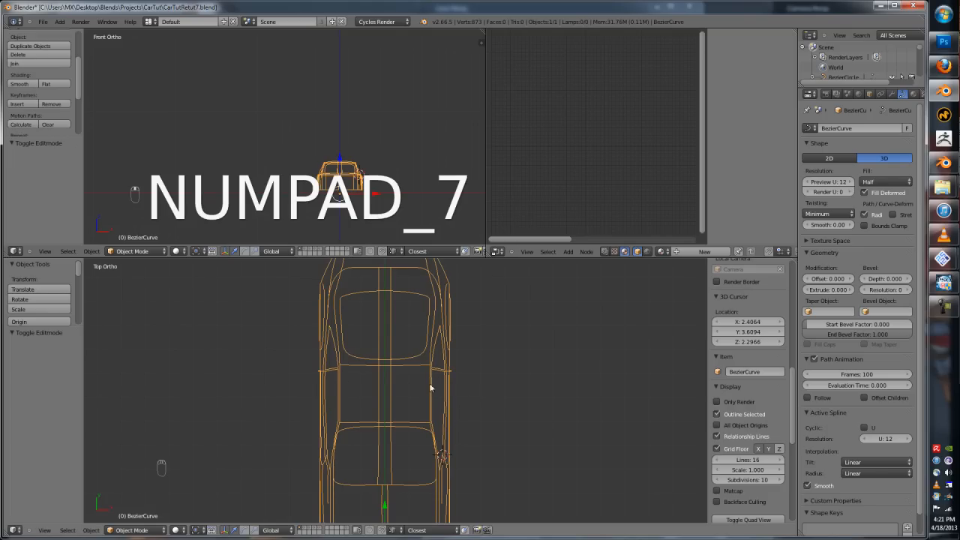
pyautogui.moveTo(450, 400); pyautogui.dragTo(341, 364, button='middle')
pyautogui.press('z')
pyautogui.press('a')
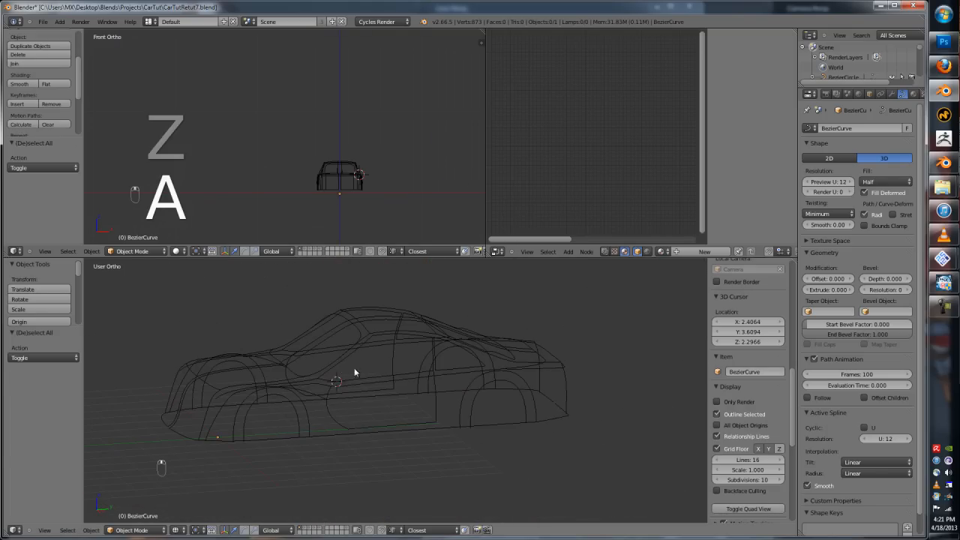
# - Show layer 2 with the finished car in solid shading through the camera view, with nothing selected
pyautogui.press('2')
pyautogui.press('z')
pyautogui.press('KP_0')
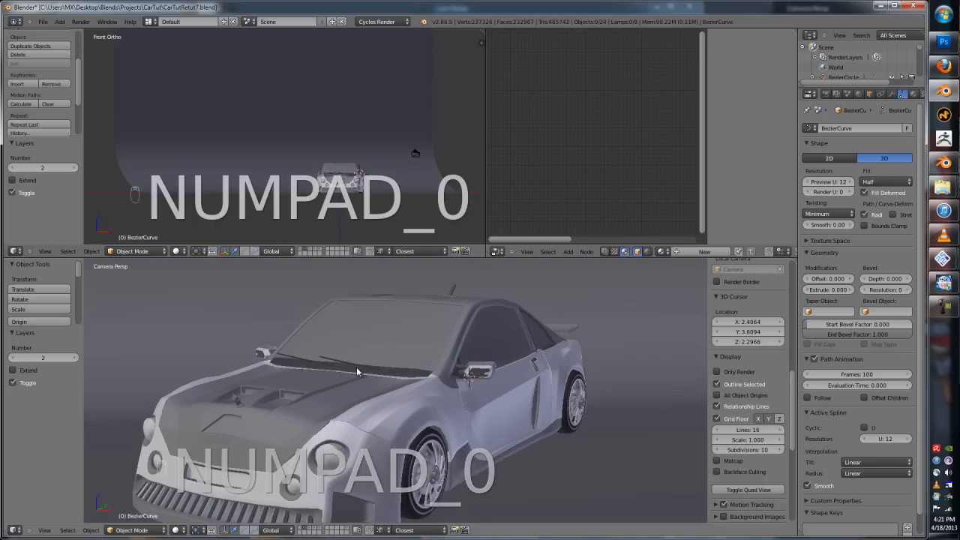
pyautogui.press('a')
pyautogui.press('a')
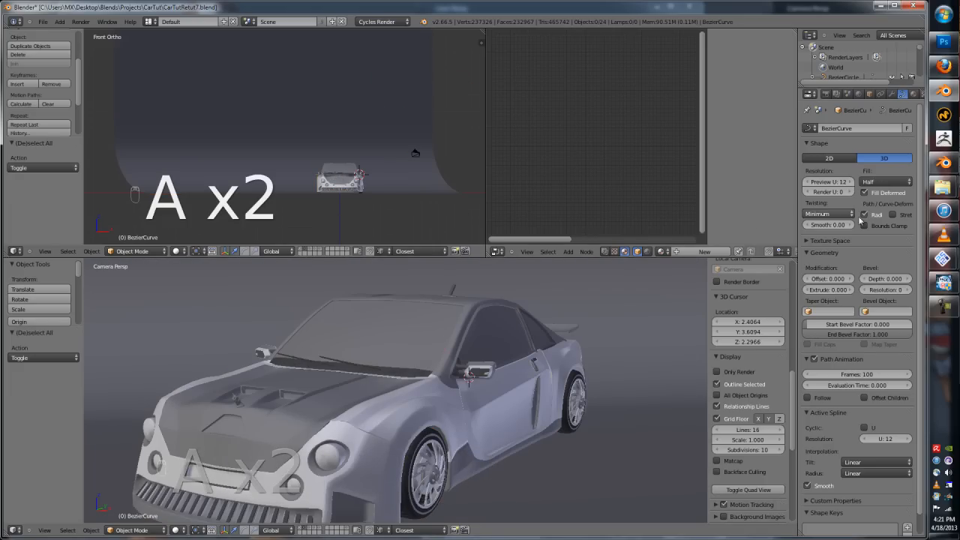
# - Switch to the Phantasy Star Online 2 launcher and look through the pages of its environment settings
pyautogui.click(947, 257)
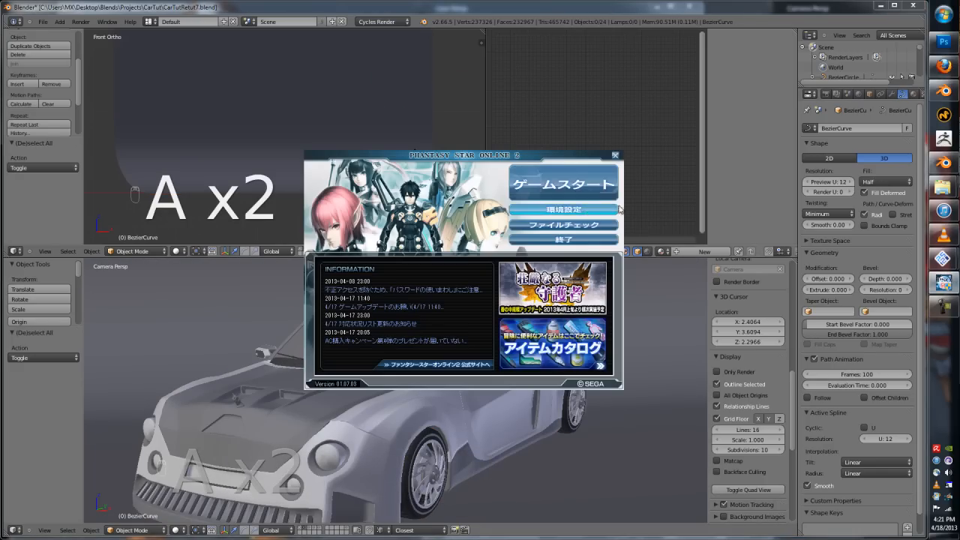
pyautogui.click(552, 213)
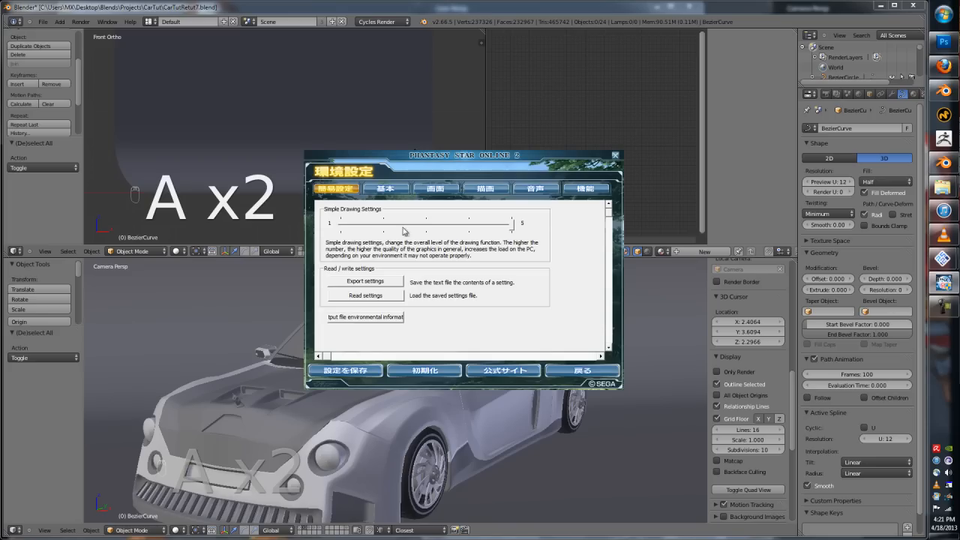
pyautogui.click(551, 192)
pyautogui.click(585, 188)
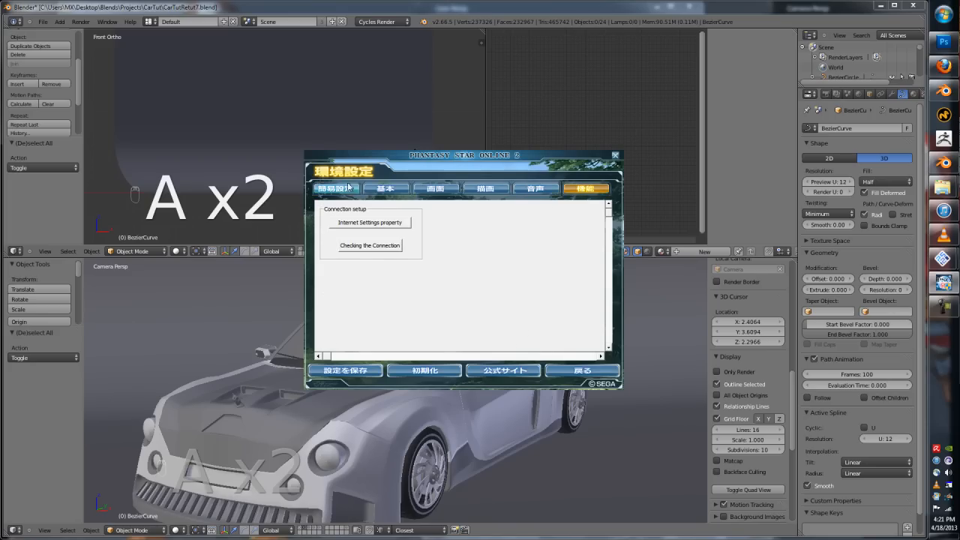
pyautogui.click(348, 189)
pyautogui.click(385, 188)
pyautogui.click(435, 188)
pyautogui.click(478, 190)
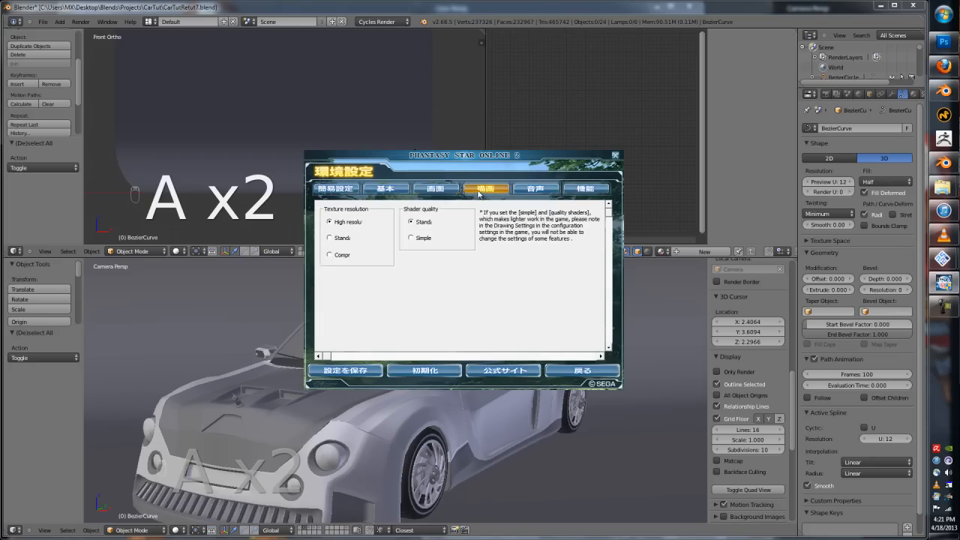
# - Set the game's screen size to 800*600, save the settings and return to the launcher's main page
pyautogui.click(435, 188)
pyautogui.click(405, 285)
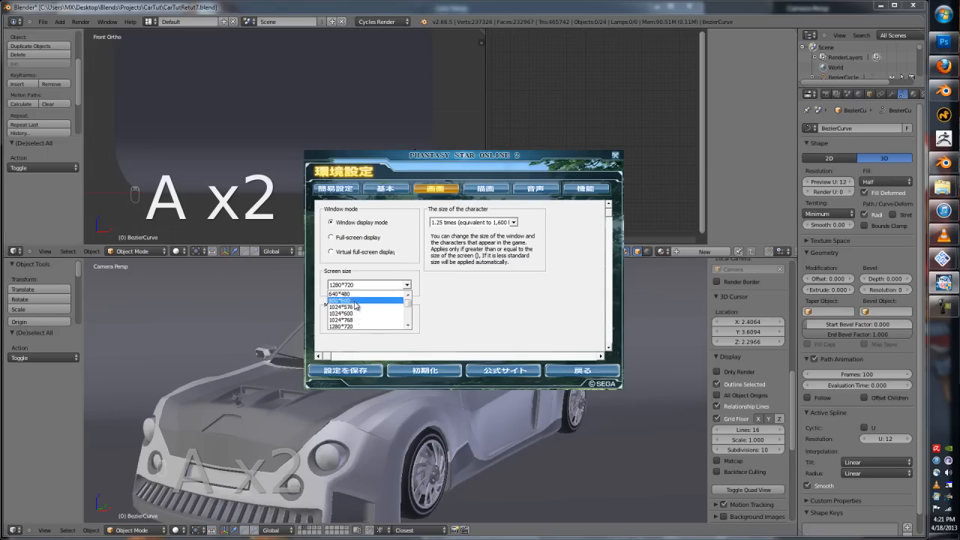
pyautogui.click(353, 300)
pyautogui.click(349, 375)
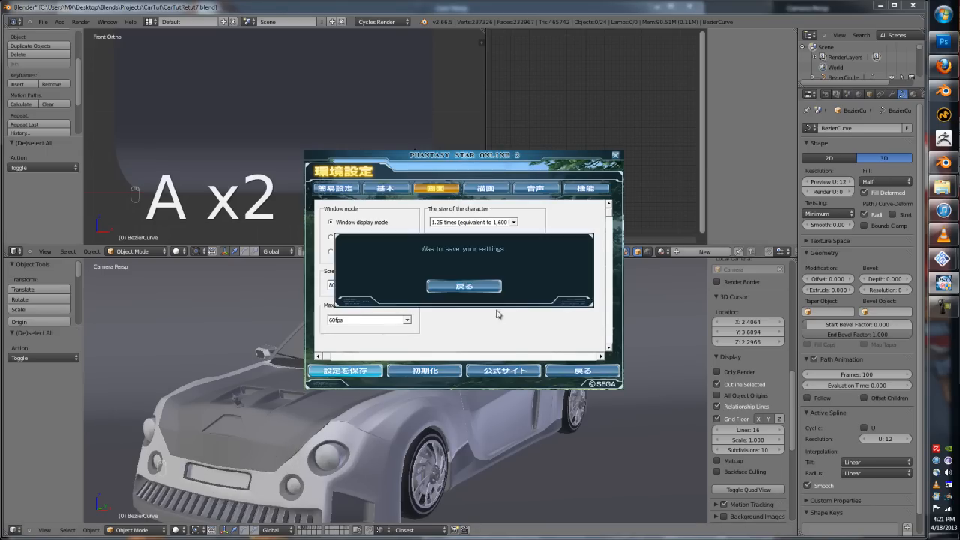
pyautogui.click(489, 287)
pyautogui.click(572, 371)
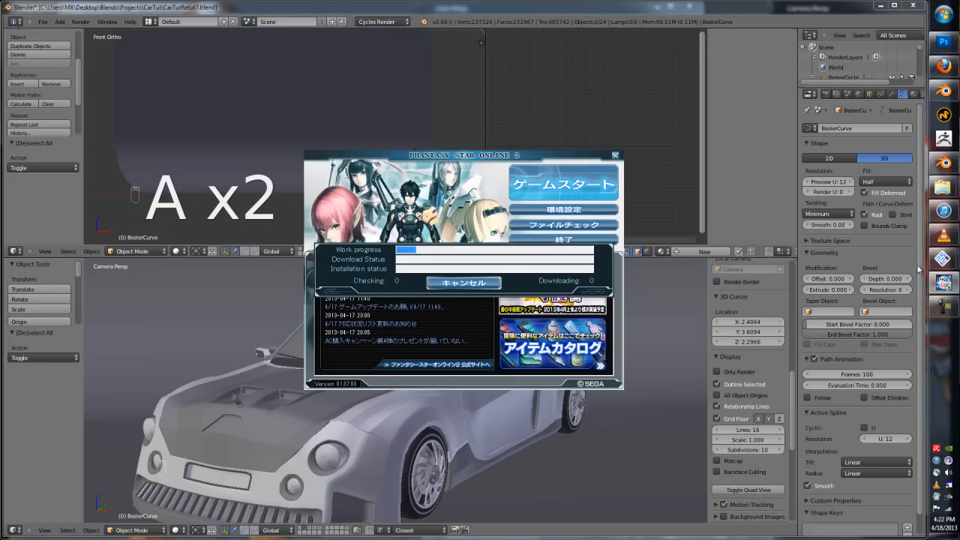
# - Switch to VLC media player and show conceptcarReCar1.mp4 in full screen
pyautogui.click(943, 236)
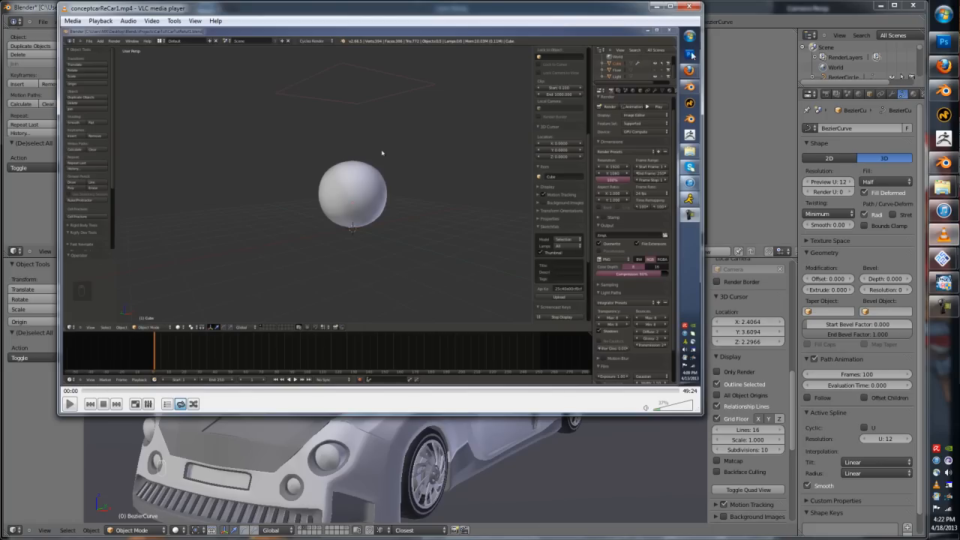
pyautogui.click(718, 14)
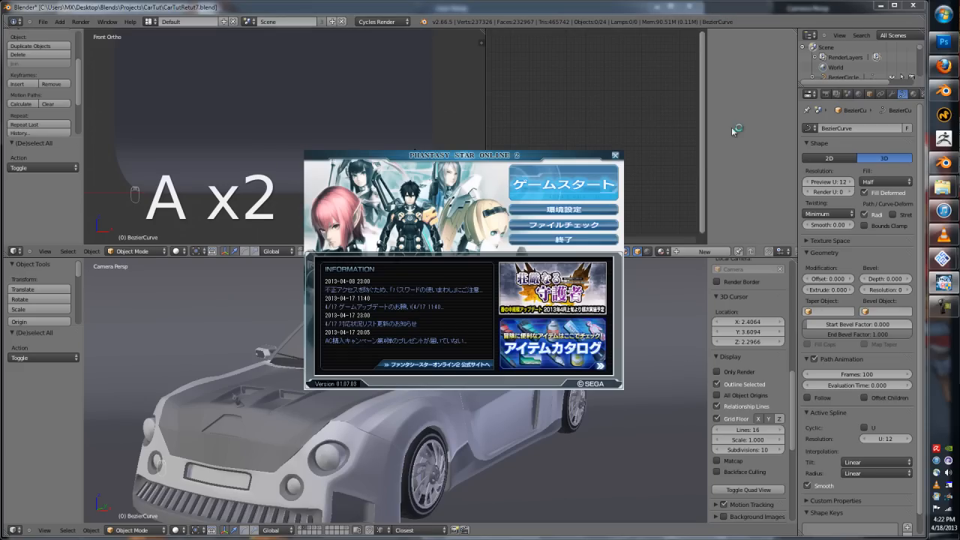
pyautogui.click(943, 237)
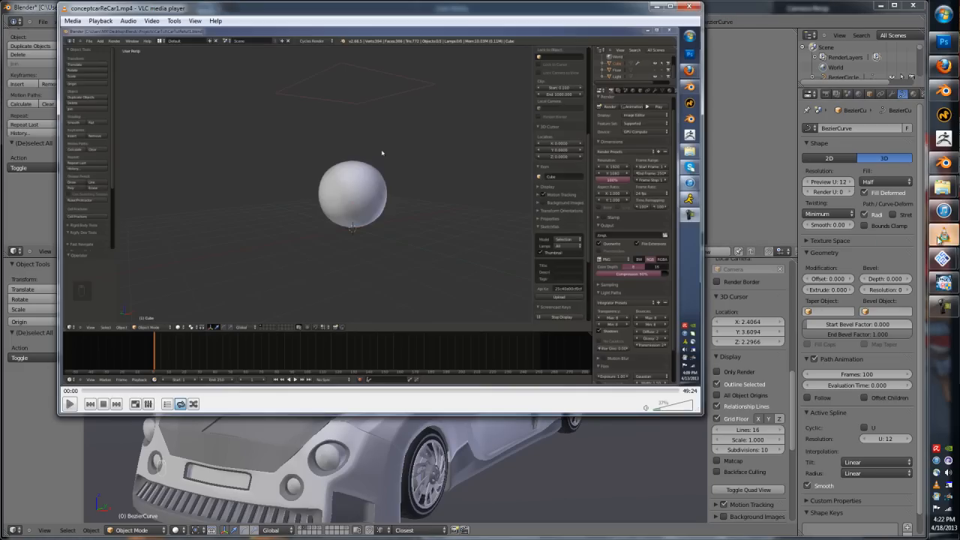
pyautogui.doubleClick(495, 190)
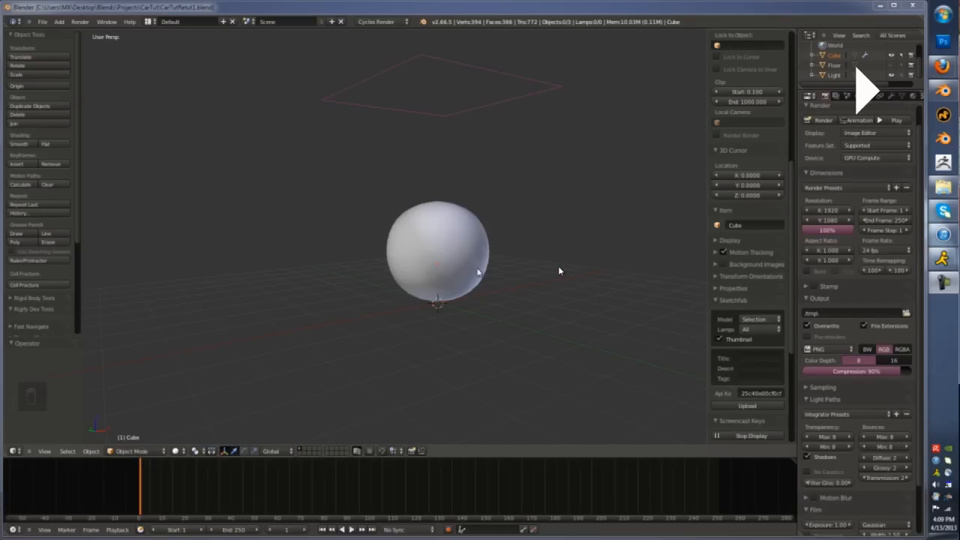
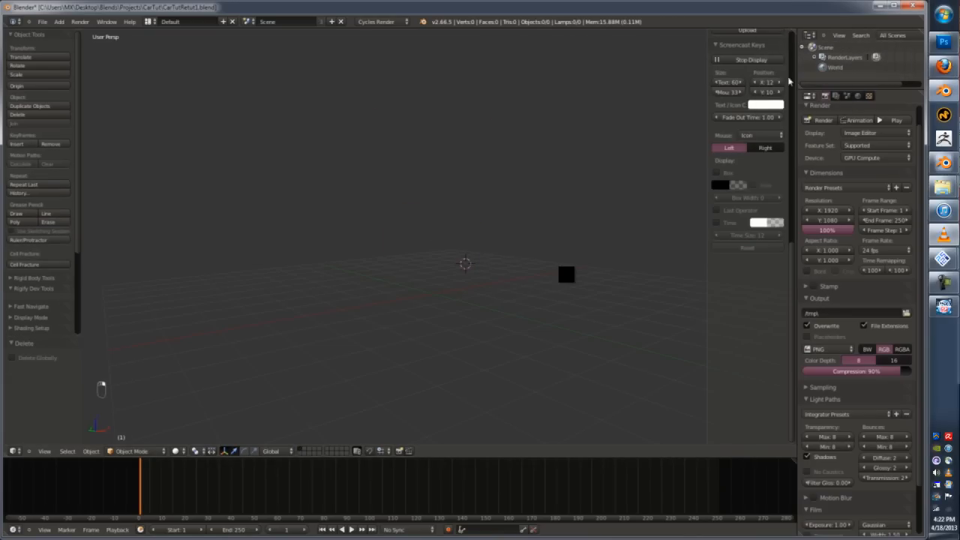
# - Maximize the 3D view in front orthographic view and add a Bezier curve aligned to it at the origin
pyautogui.press('KP_1')
pyautogui.press('KP_5')
pyautogui.hotkey('ctrl', 'Up')
pyautogui.press('t')
pyautogui.press('n')
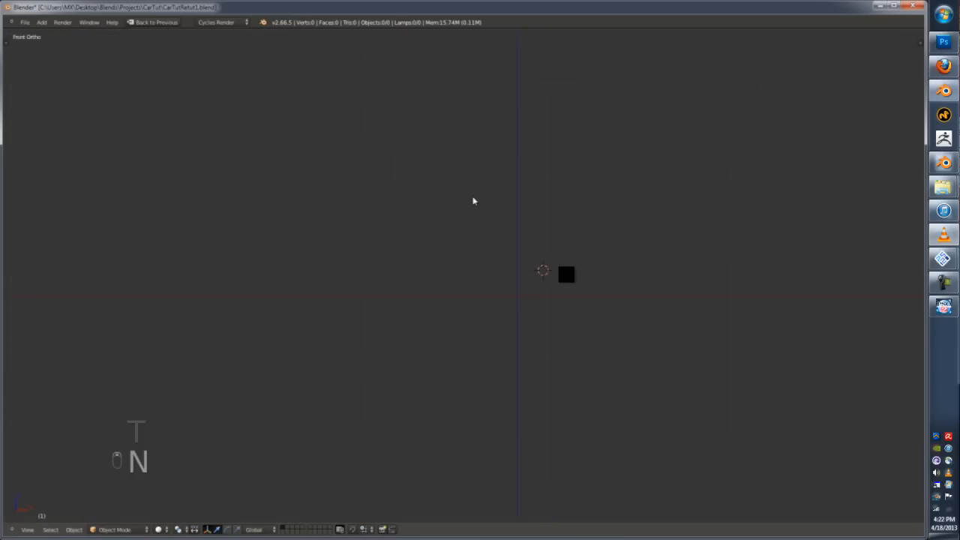
pyautogui.hotkey('shift', 'a')
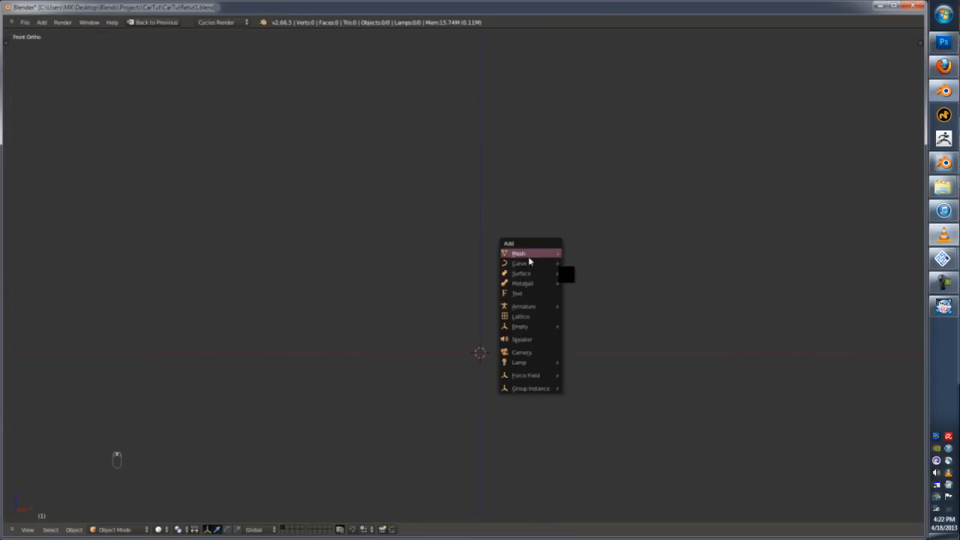
pyautogui.moveTo(525, 264)
pyautogui.click(572, 263)
pyautogui.press('t')
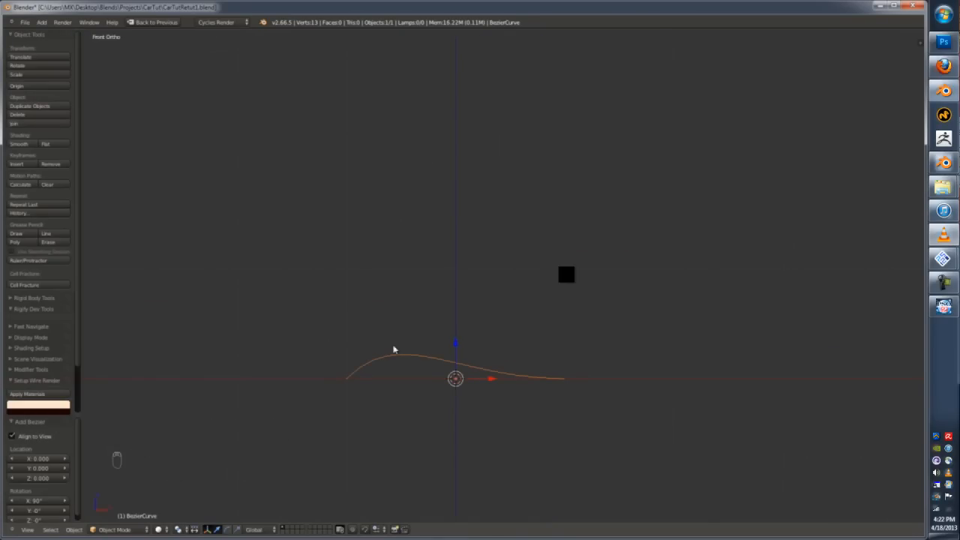
# - Enter Edit Mode on the Bezier curve and set its curve radius to 0.002
pyautogui.press('Tab')
pyautogui.press('w')
pyautogui.click(398, 377)
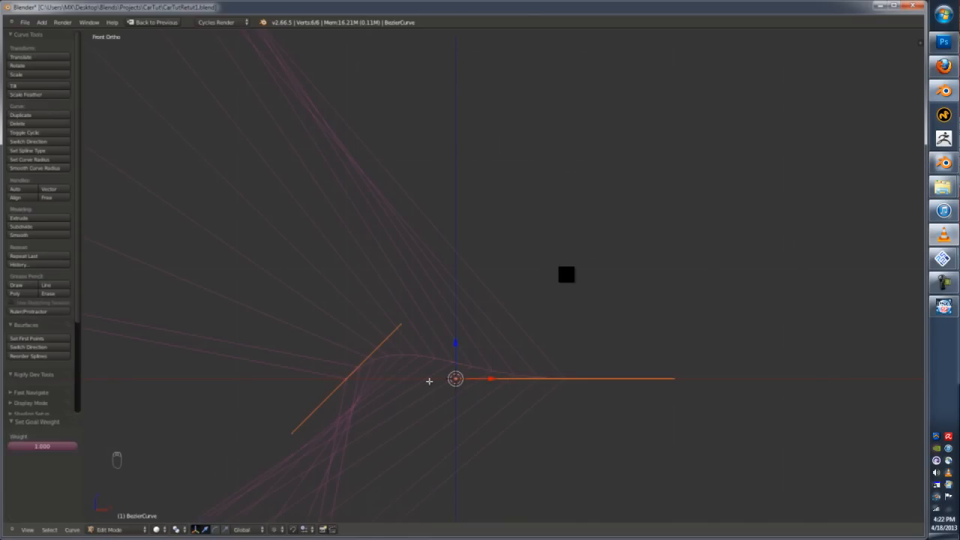
pyautogui.press('w')
pyautogui.click(30, 460)
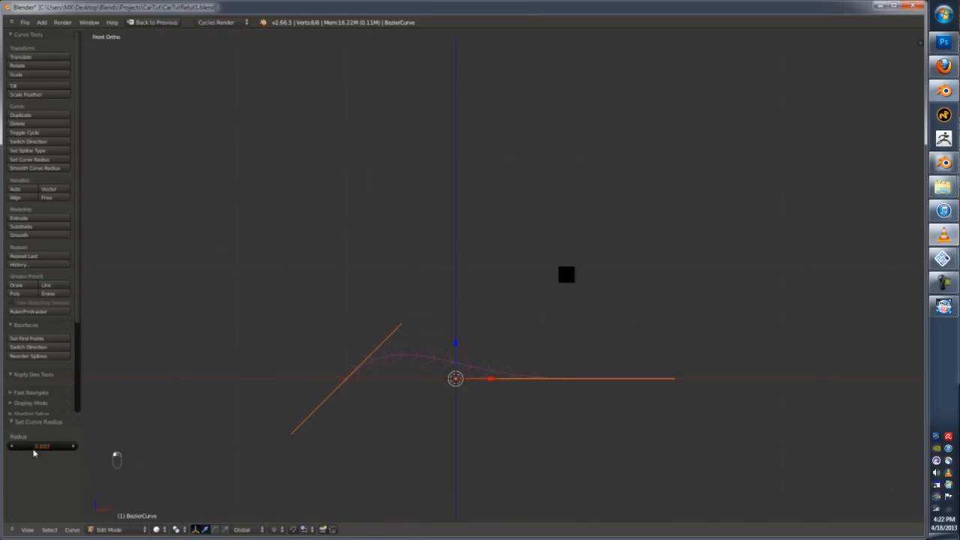
# - Move the curve's right end point by X 1.609, Z 1.939 and its left end point by X 0.270, Z 1.181
pyautogui.press('g')
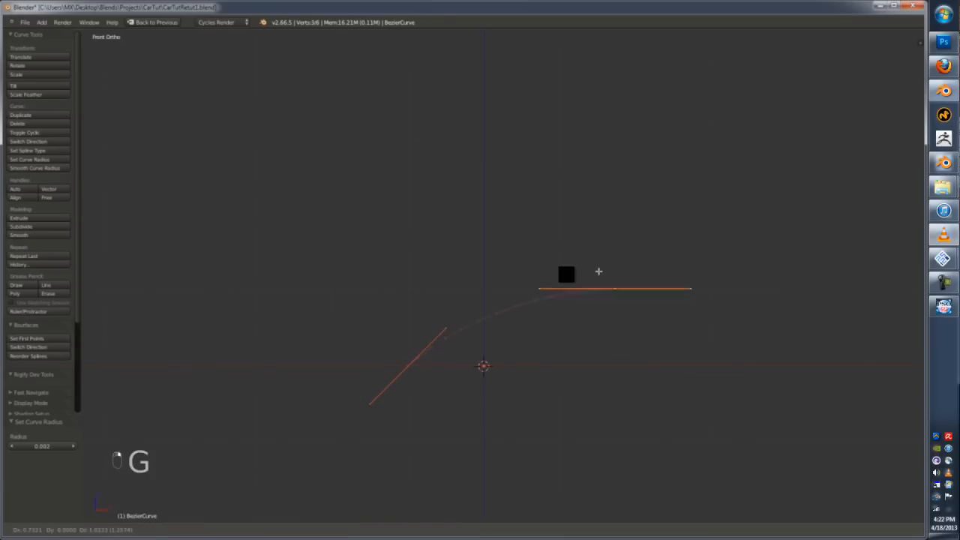
pyautogui.click(628, 236)
pyautogui.press('g')
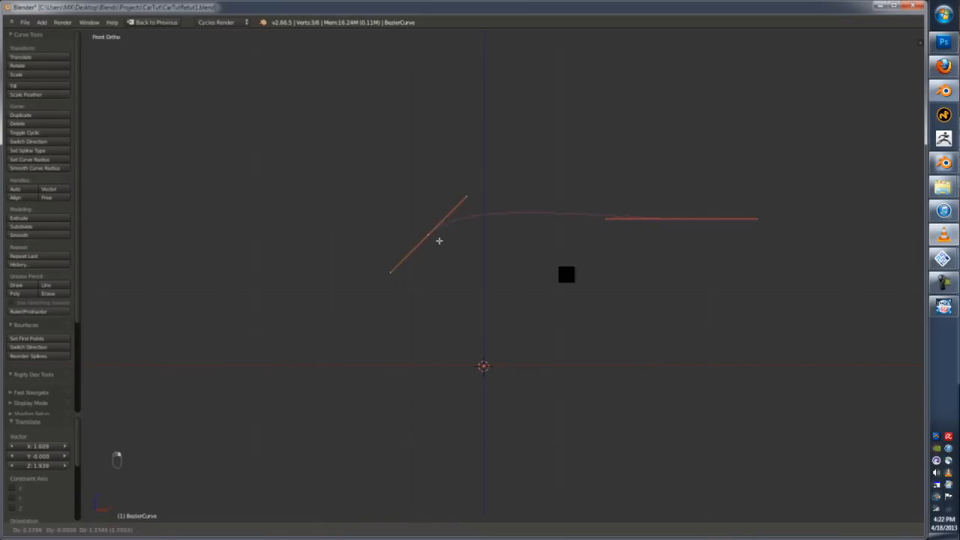
# - Switch to the Phantasy Star Online 2 window and move it off the main screen
pyautogui.click(934, 309)
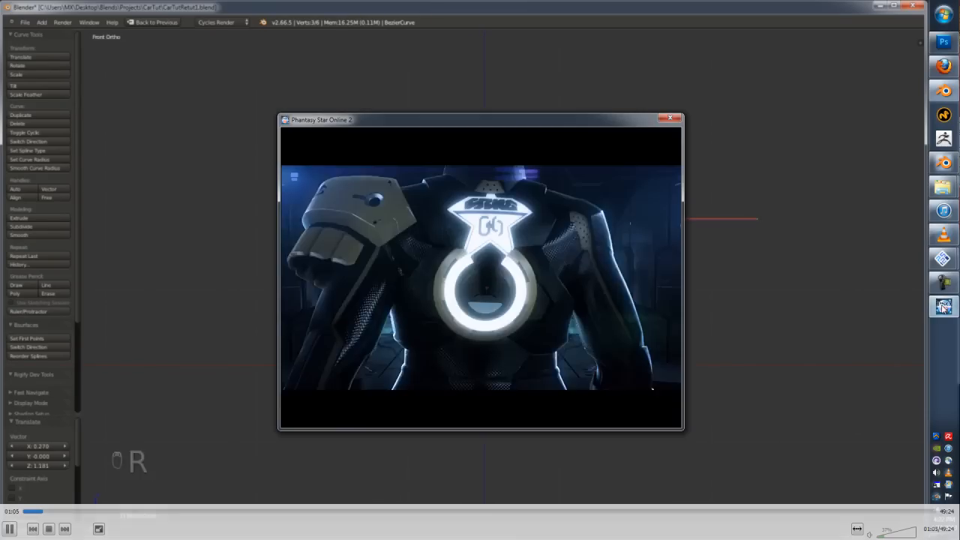
pyautogui.moveTo(510, 122); pyautogui.dragTo(959, 105)
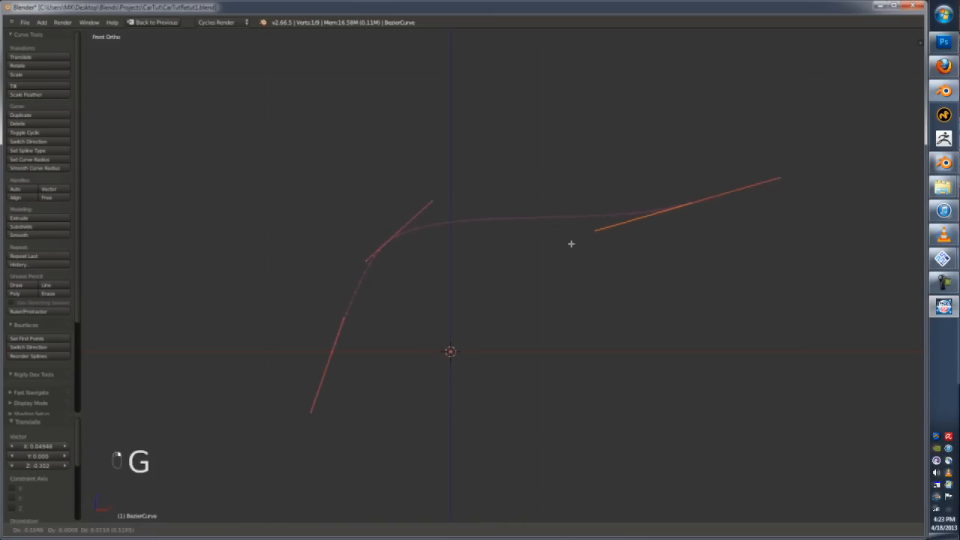
# - Pull the inner handle of the curve's right end point inward, and toggle Edit Mode off and on again
pyautogui.click(468, 240)
pyautogui.press('Tab')
pyautogui.press('Tab')
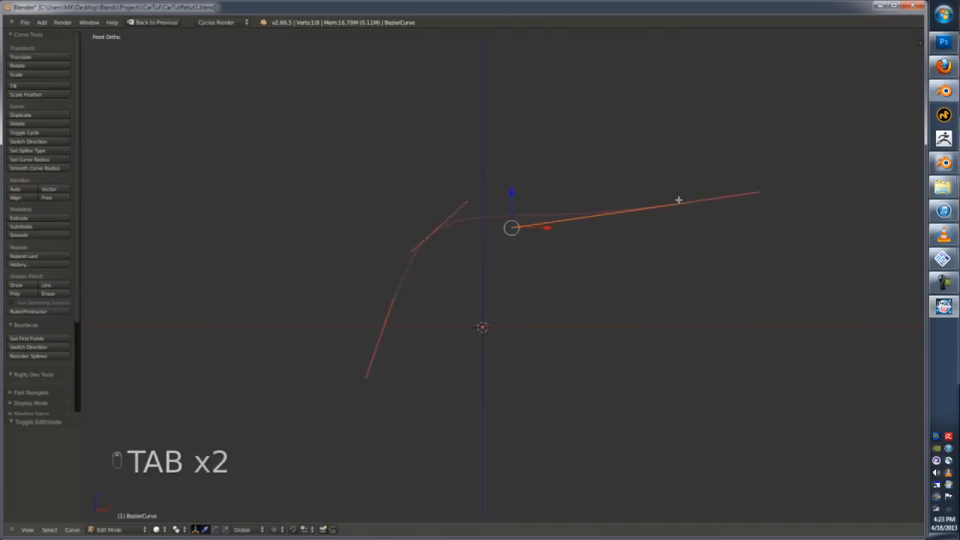
# - Select all of the curve's points in the top view and move them by Y -1.732
pyautogui.press('KP_7')
pyautogui.press('a')
pyautogui.press('a')
pyautogui.press('a')
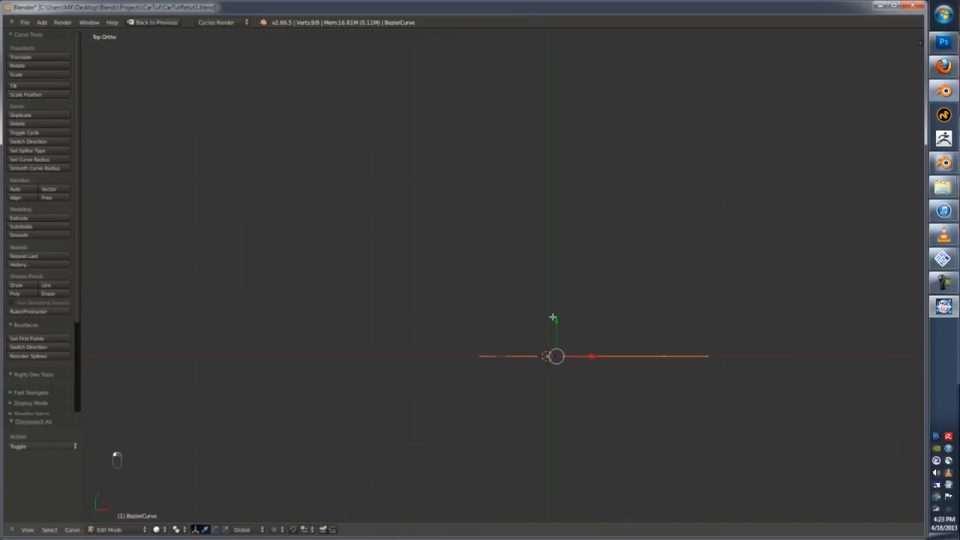
pyautogui.press('g')
pyautogui.press('y')
pyautogui.click(574, 392)
# - Restore the split screen layout and add a Mirror modifier to the curve that mirrors across its Z axis
pyautogui.hotkey('ctrl', 'Up')
pyautogui.click(891, 96)
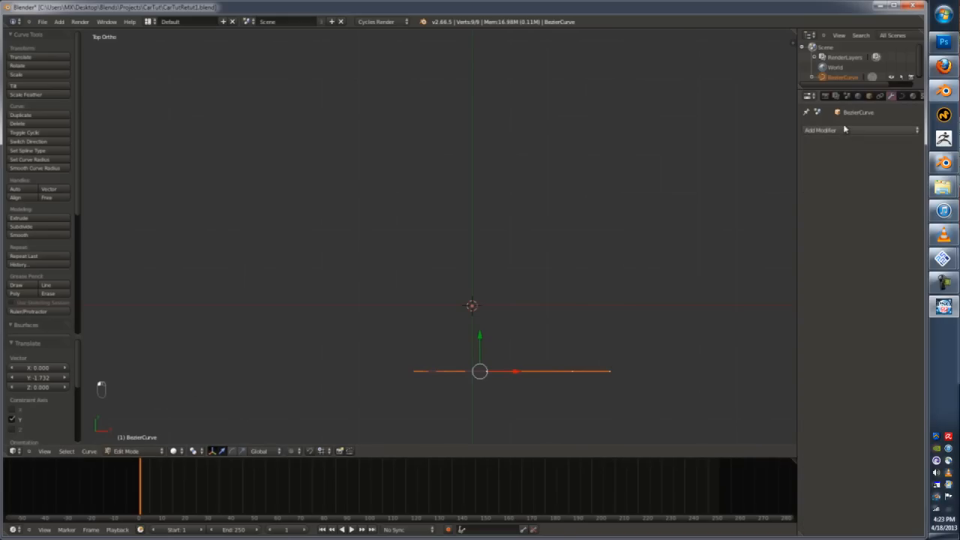
pyautogui.click(845, 130)
pyautogui.click(724, 207)
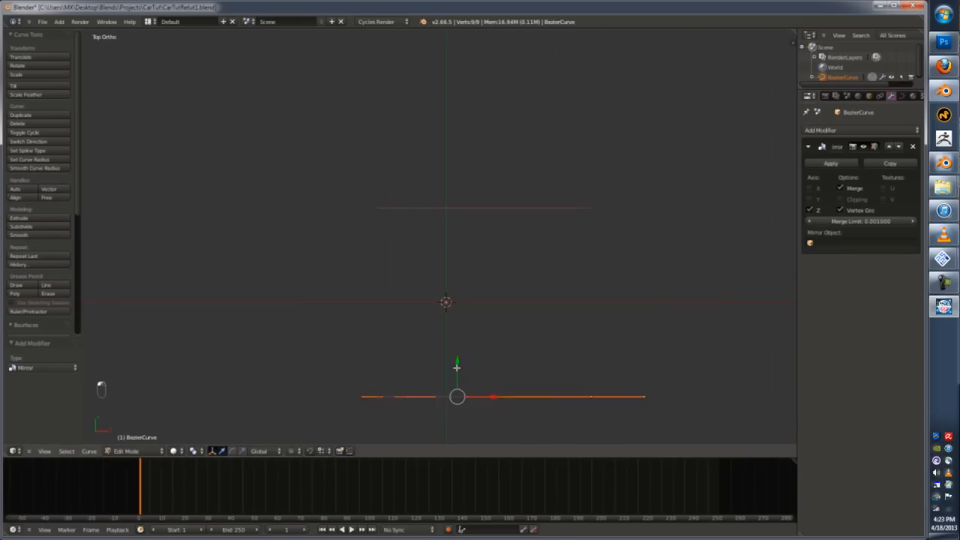
pyautogui.press('Tab')
pyautogui.press('KP_1')
pyautogui.press('Tab')
pyautogui.moveTo(574, 194); pyautogui.dragTo(665, 224, button='middle')
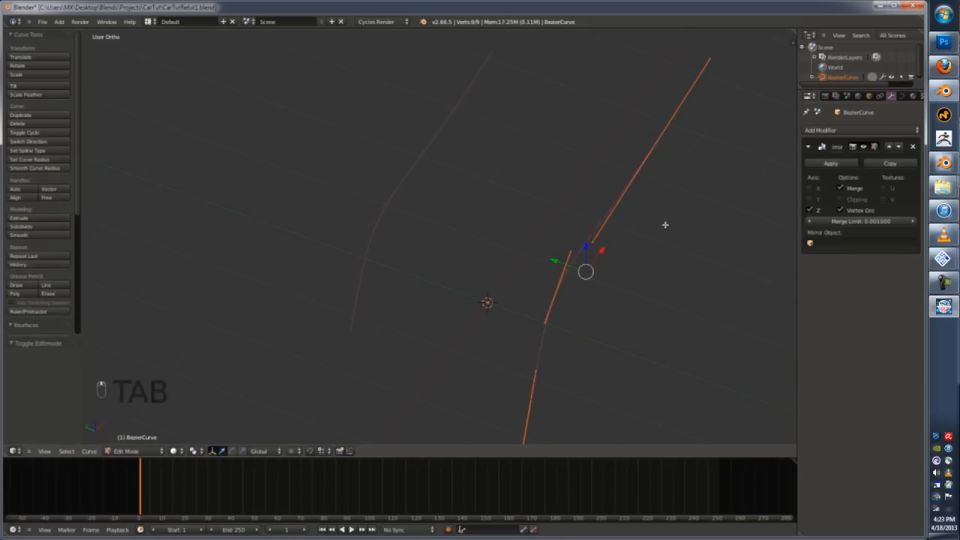
pyautogui.moveTo(641, 171); pyautogui.dragTo(516, 240, button='middle')
# - Extrude the end point of the curve's long side upward by Z 1.208
pyautogui.press('a')
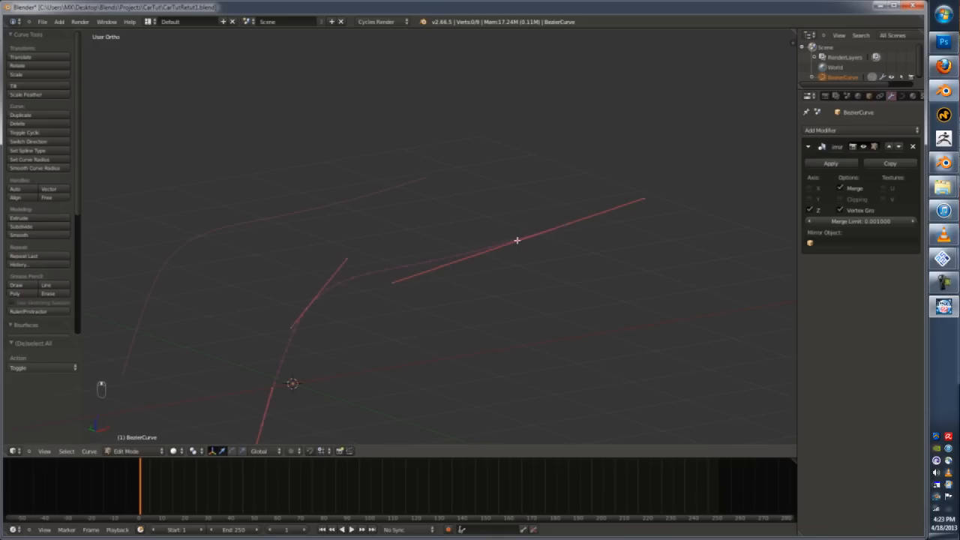
pyautogui.rightClick(568, 225)
pyautogui.scroll(2, 589, 220)
pyautogui.hotkey('shift', 'd')
pyautogui.rightClick(585, 220)
pyautogui.press('e')
pyautogui.middleClick(589, 173)
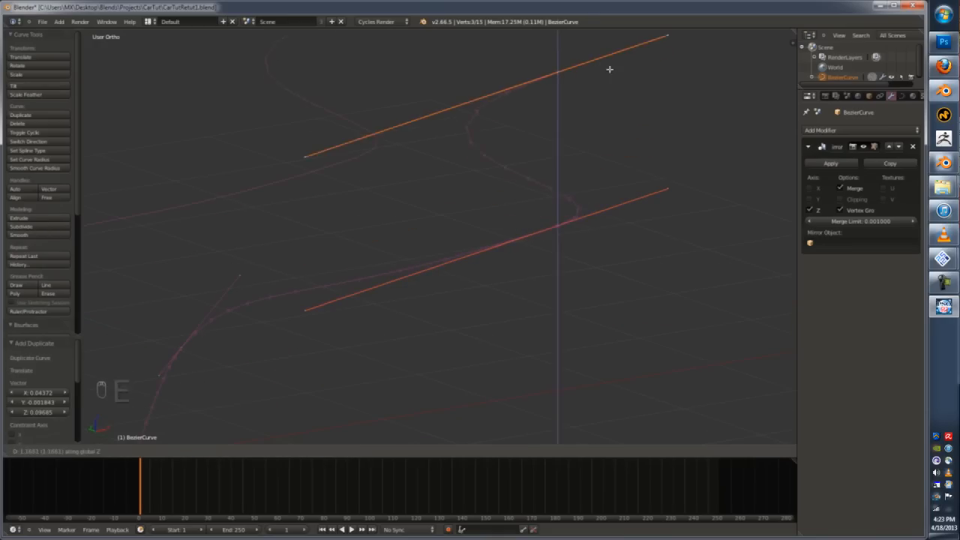
pyautogui.click(609, 66)
pyautogui.scroll(-2, 590, 113)
# - In the top view, rotate the extruded end point crosswise and move it onto the mirror centre line
pyautogui.press('KP_7')
pyautogui.press('r')
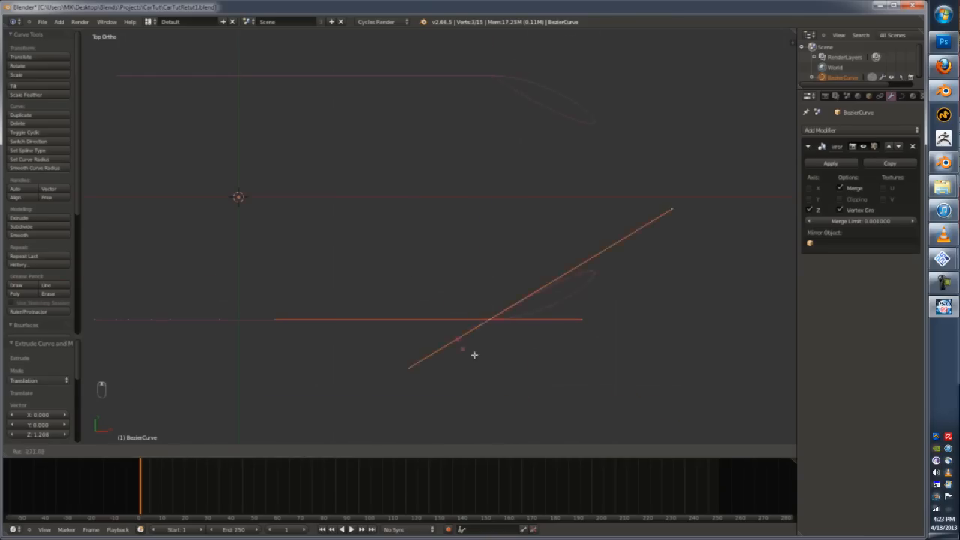
pyautogui.click(487, 342)
pyautogui.press('g')
pyautogui.click(505, 205)
pyautogui.press('r')
pyautogui.click(508, 265)
pyautogui.press('g')
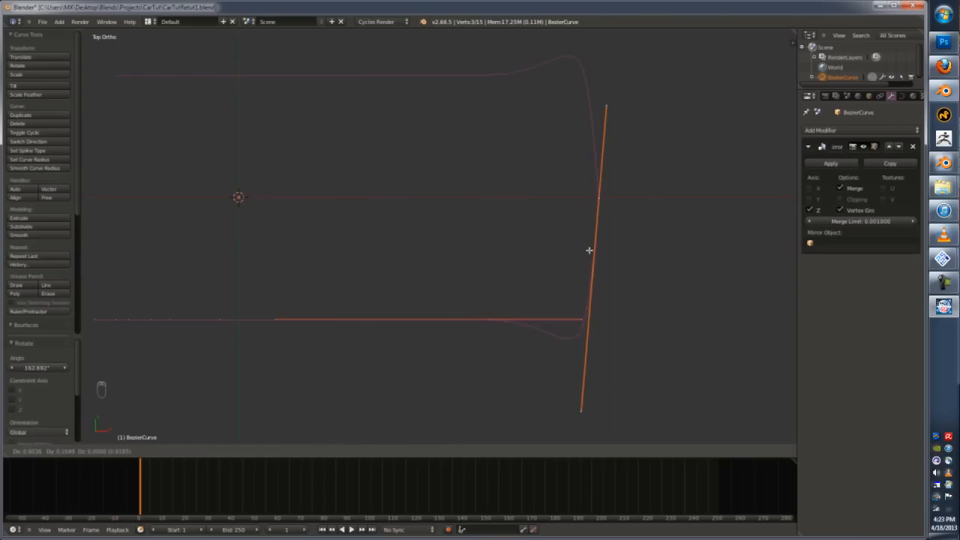
pyautogui.click(590, 249)
# - Move the new end point's lower handle by X 0.159, Y 0.845 and level it in the left view
pyautogui.rightClick(579, 409)
pyautogui.press('g')
pyautogui.click(595, 330)
pyautogui.moveTo(595, 330); pyautogui.dragTo(645, 278, button='middle')
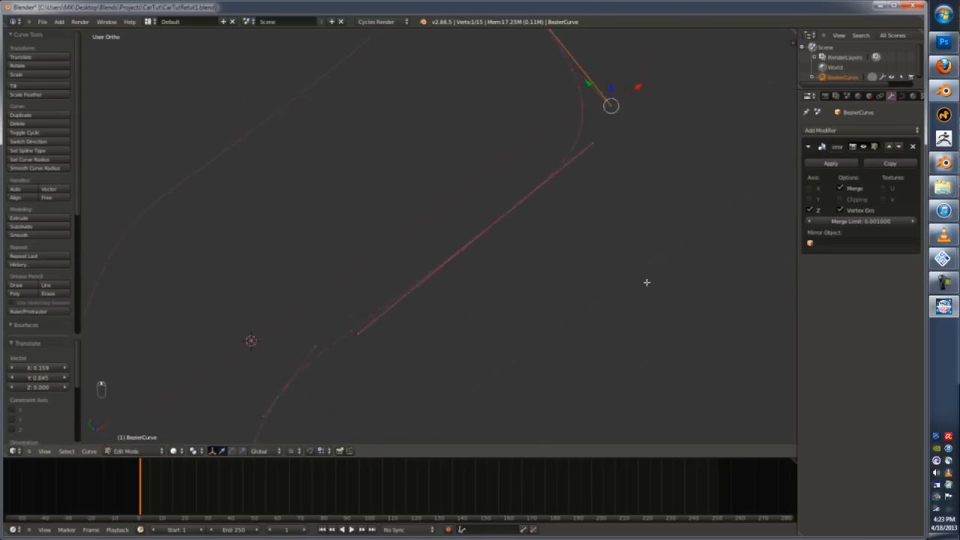
pyautogui.press('KP_1')
pyautogui.press('KP_Decimal')
pyautogui.press('KP_3')
pyautogui.press('ctrl+KP_1')
pyautogui.press('ctrl+KP_3')
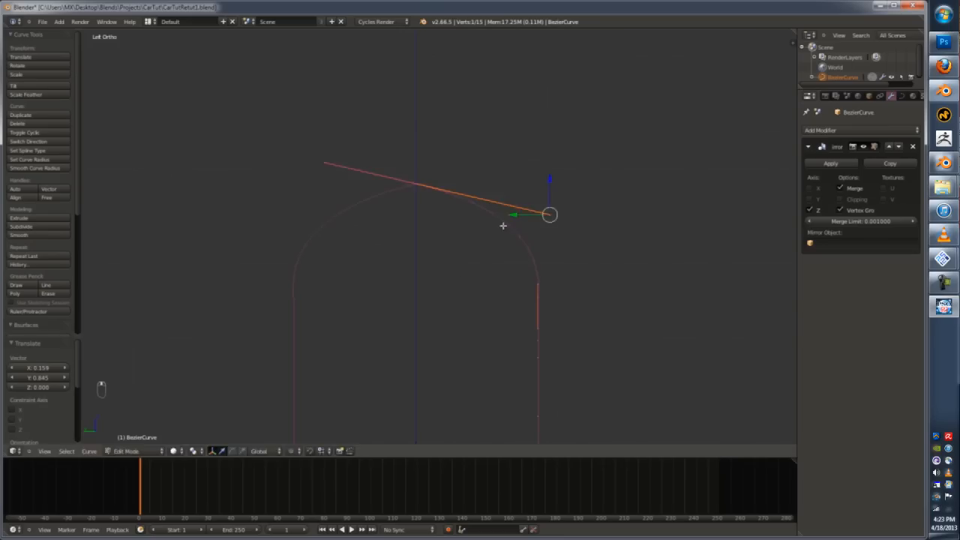
pyautogui.press('g')
pyautogui.click(532, 179)
# - Subdivide the segment between the last two points with one cut and move the new point by Y -0.09158
pyautogui.moveTo(533, 180); pyautogui.dragTo(551, 142, button='middle')
pyautogui.press('a')
pyautogui.press('w')
pyautogui.click(548, 120)
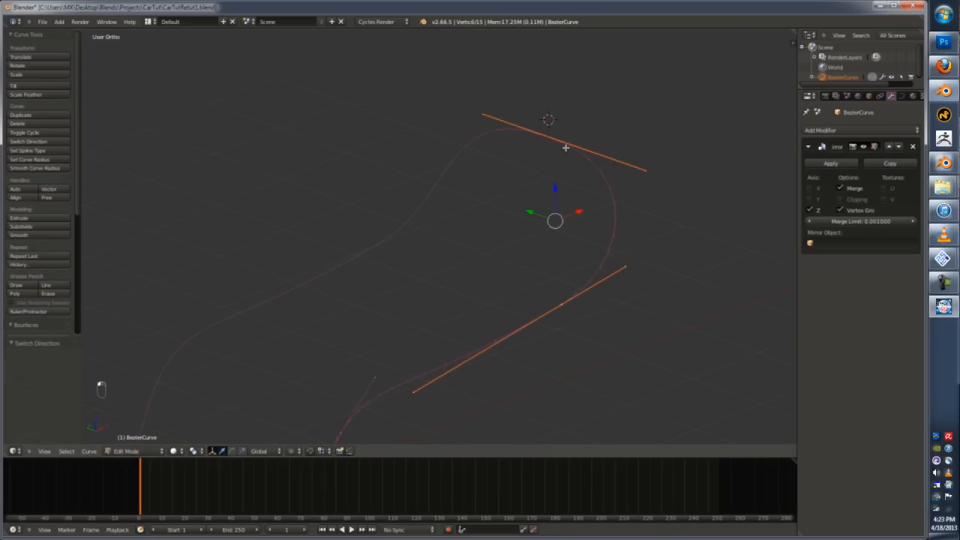
pyautogui.press('g')
pyautogui.press('Escape')
pyautogui.press('w')
pyautogui.click(547, 188)
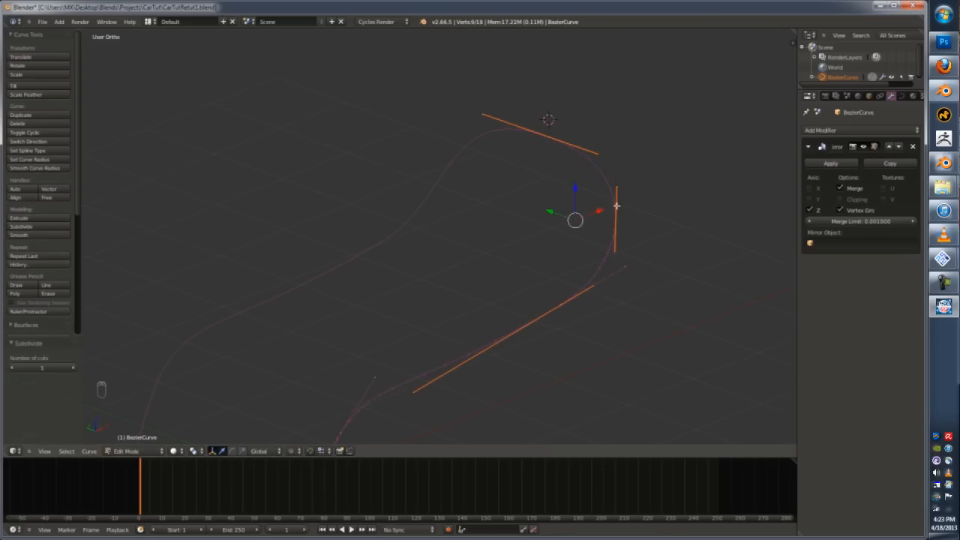
pyautogui.press('g')
pyautogui.press('y')
pyautogui.click(608, 215)
# - In the front view, move the curve's end point by X 0.418, Z -0.05229 and the subdivided point by X 0.0892, Z -0.07997
pyautogui.press('KP_1')
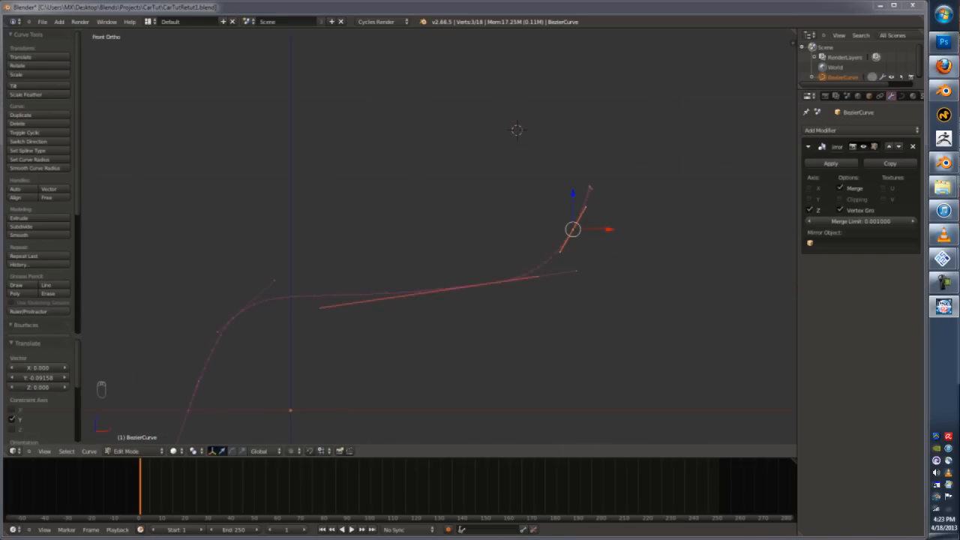
pyautogui.press('a')
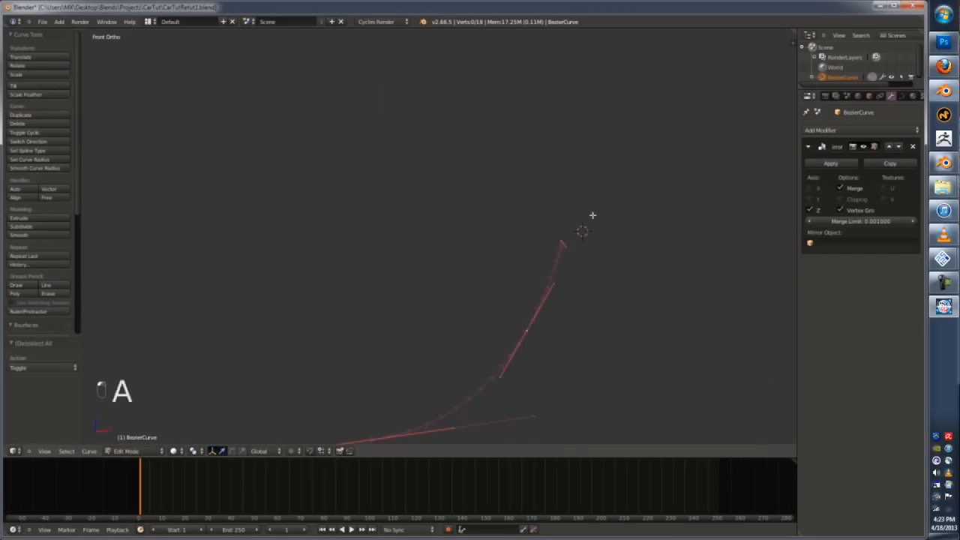
pyautogui.rightClick(589, 268)
pyautogui.press('g')
pyautogui.click(501, 299)
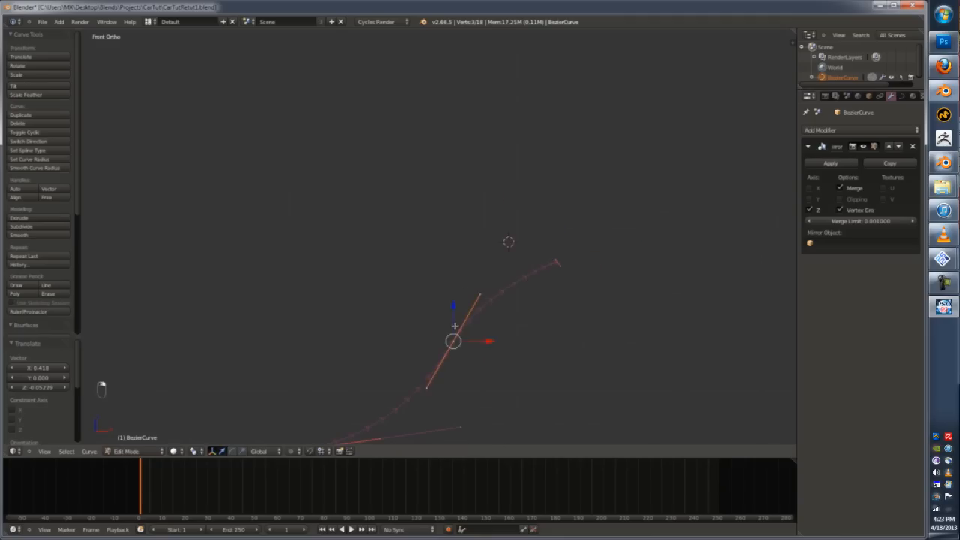
pyautogui.rightClick(488, 298)
pyautogui.moveTo(454, 326); pyautogui.dragTo(458, 363, button='right')
pyautogui.press('g')
pyautogui.click(502, 311)
pyautogui.scroll(-5, 533, 337)
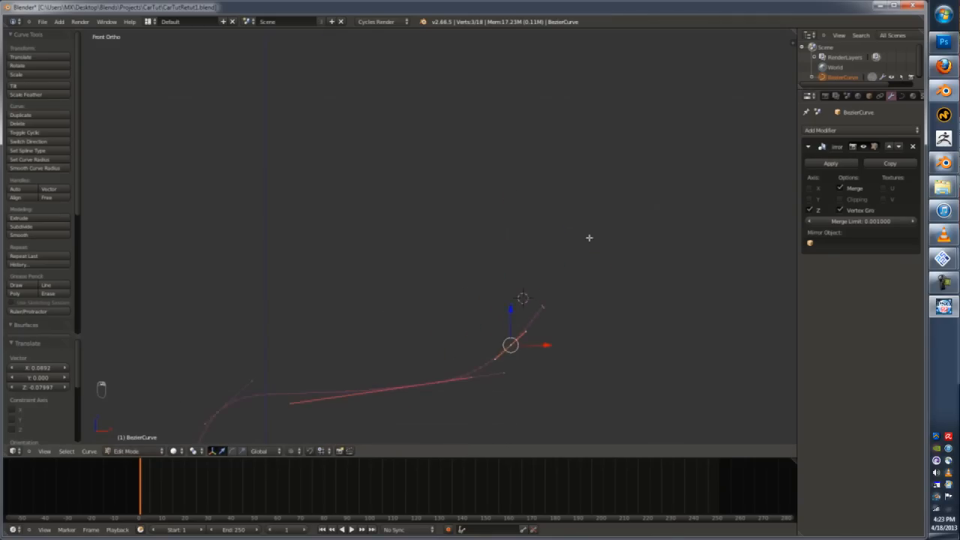
# - Switch to wireframe shading, lasso the curve's end point and move it by X 0.549, Z 0.283
pyautogui.keyDown('shift'); pyautogui.moveTo(588, 238); pyautogui.dragTo(616, 213, button='middle'); pyautogui.keyUp('shift')
pyautogui.scroll(3, 617, 213)
pyautogui.press('z')
pyautogui.press('a')
pyautogui.moveTo(663, 180)
pyautogui.keyDown('ctrl'); pyautogui.mouseDown()
pyautogui.moveTo(578, 200)
pyautogui.moveTo(625, 244)
pyautogui.mouseUp(); pyautogui.keyUp('ctrl')
pyautogui.press('g')
pyautogui.click(687, 214)
pyautogui.scroll(4, 685, 197)
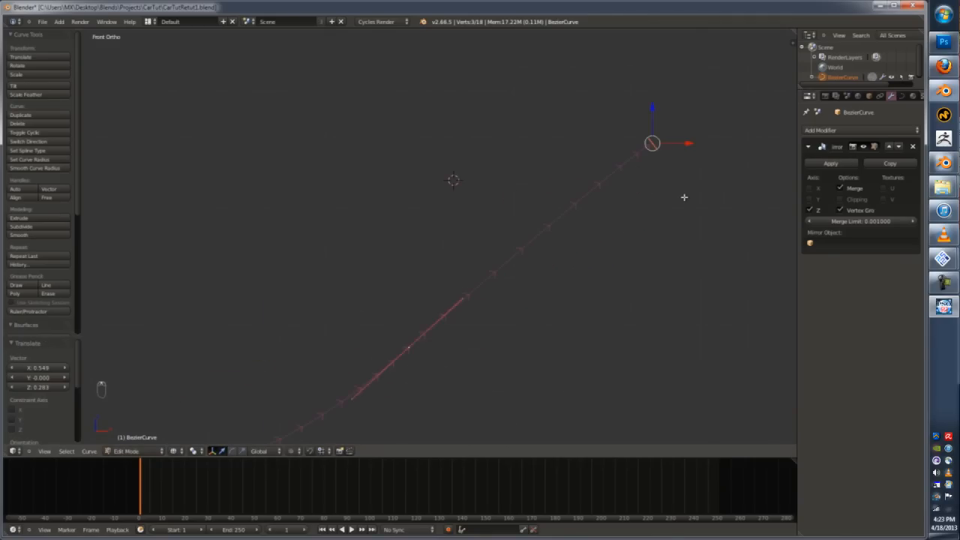
# - In the back view, adjust the end point's outer handle along one axis and leave Edit Mode
pyautogui.press('KP_3')
pyautogui.press('ctrl+KP_1')
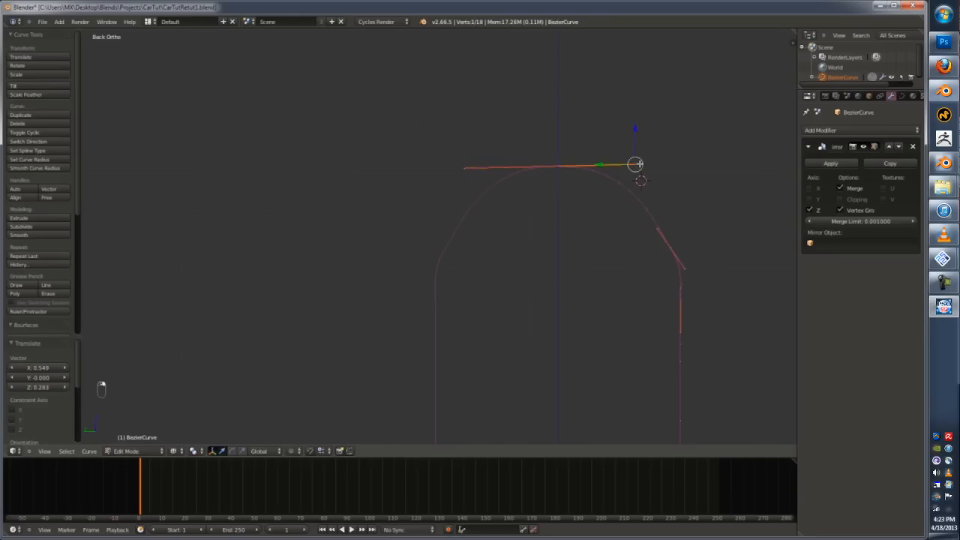
pyautogui.press('g')
pyautogui.press('x')
pyautogui.click(622, 226)
pyautogui.scroll(-5, 621, 226)
pyautogui.press('Tab')
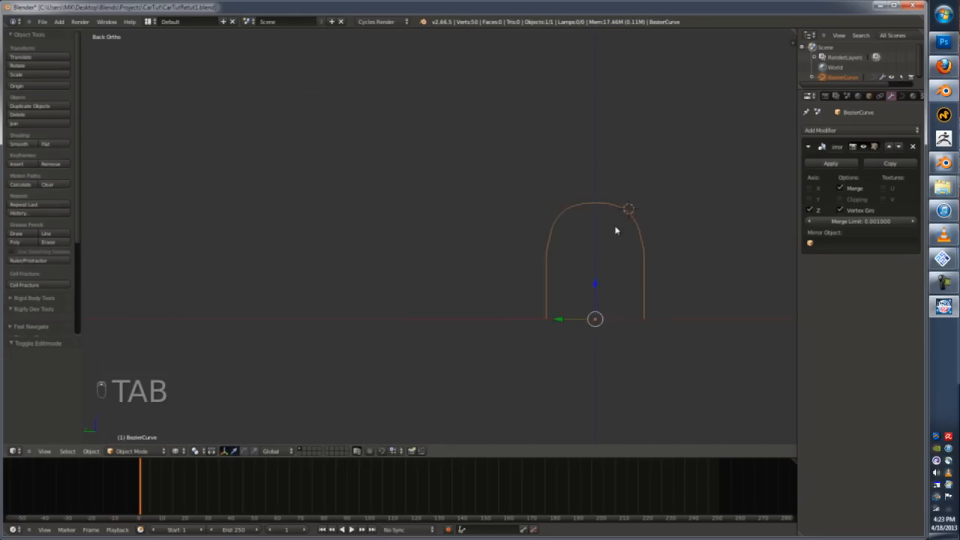
# - Reopen the curve for editing in the top view and move the end point's lower handle by Y -0.549
pyautogui.press('KP_1')
pyautogui.press('KP_7')
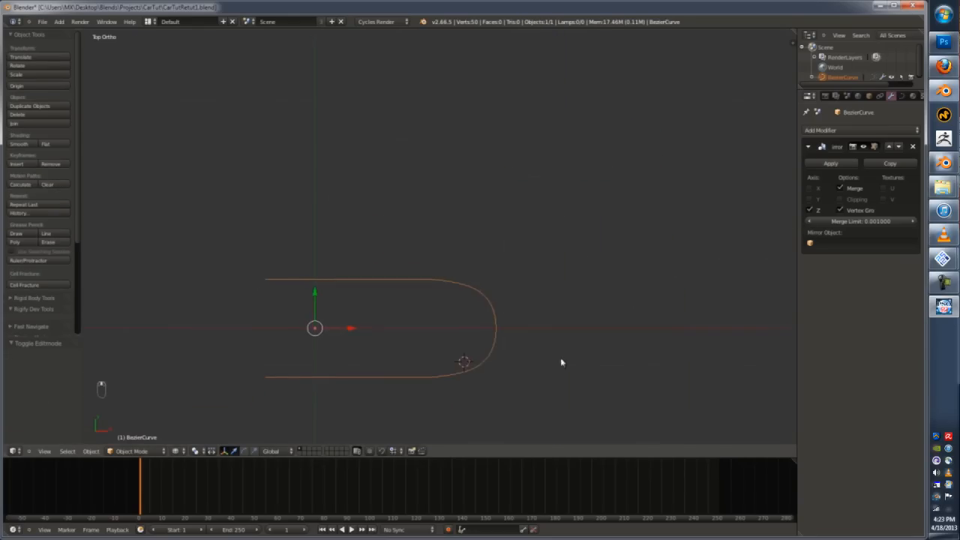
pyautogui.press('Tab')
pyautogui.scroll(6, 485, 369)
pyautogui.keyDown('shift'); pyautogui.moveTo(485, 370); pyautogui.dragTo(491, 287, button='middle'); pyautogui.keyUp('shift')
pyautogui.rightClick(526, 274)
pyautogui.press('g')
pyautogui.press('y')
pyautogui.click(528, 324)
# - Adjust the subdivided point along Y, move its right handle by Y -0.03543, and shorten the end point's handle along Y
pyautogui.rightClick(409, 303)
pyautogui.press('g')
pyautogui.press('y')
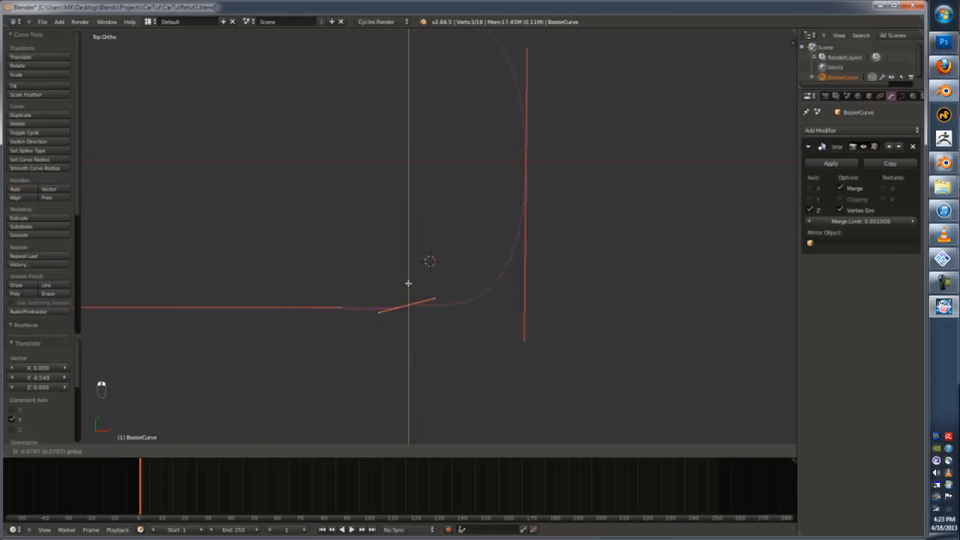
pyautogui.rightClick(433, 296)
pyautogui.moveTo(409, 284); pyautogui.dragTo(433, 268)
pyautogui.rightClick(527, 340)
pyautogui.moveTo(525, 305); pyautogui.dragTo(518, 278)
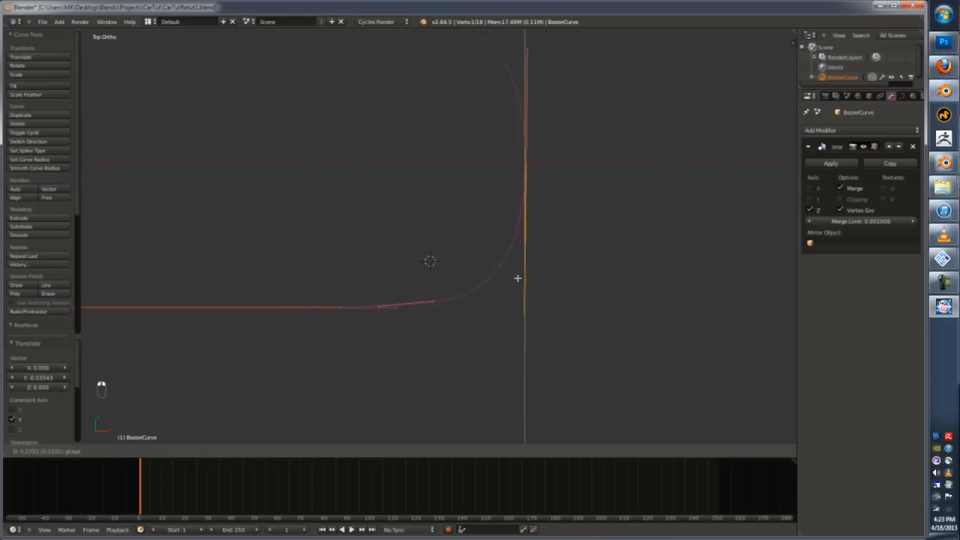
pyautogui.click(517, 278)
# - Move the subdivided point's right handle by X 0.576, Y 0.07529 and raise it in the front view
pyautogui.rightClick(432, 298)
pyautogui.press('g')
pyautogui.click(504, 284)
pyautogui.press('KP_1')
pyautogui.press('g')
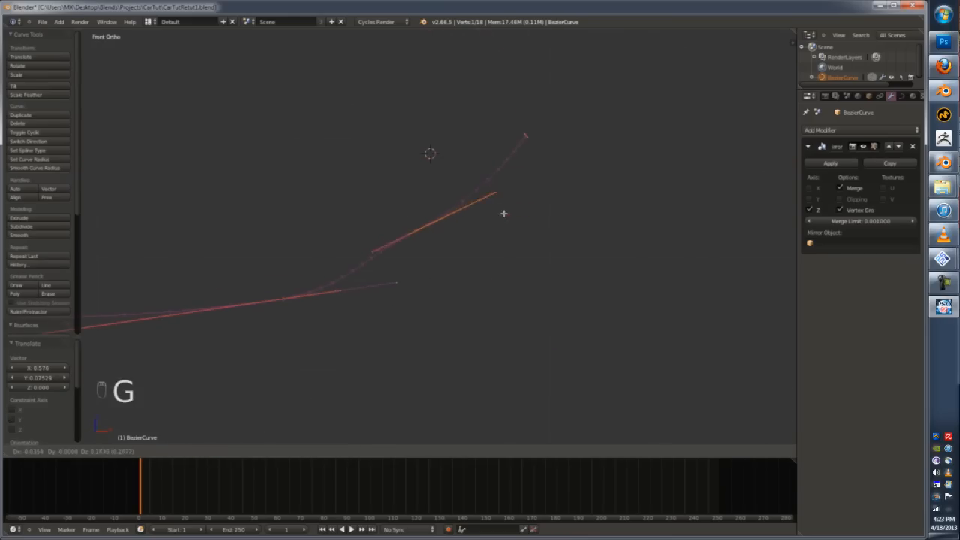
pyautogui.click(500, 191)
pyautogui.scroll(-2, 497, 193)
pyautogui.press('Tab')
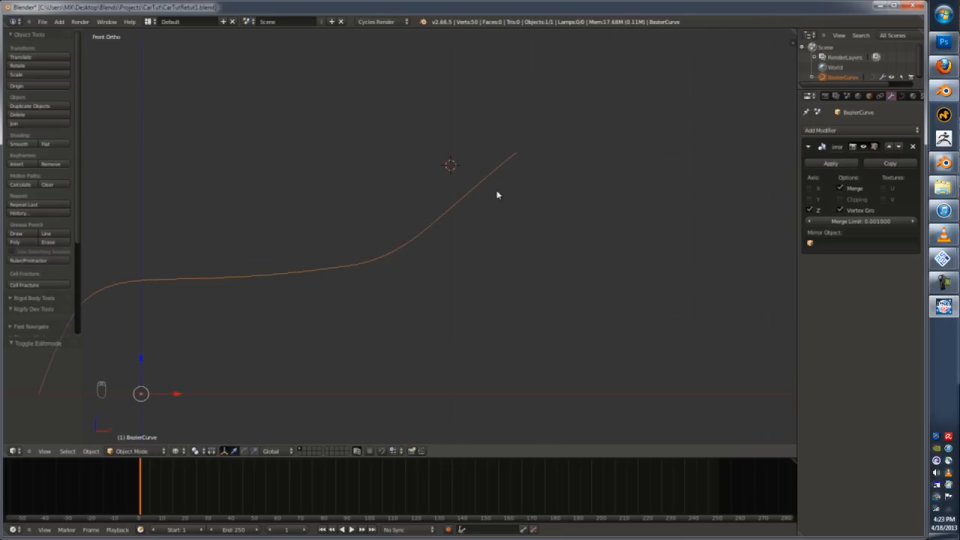
pyautogui.press('Tab')
pyautogui.moveTo(486, 196); pyautogui.dragTo(459, 197, button='middle')
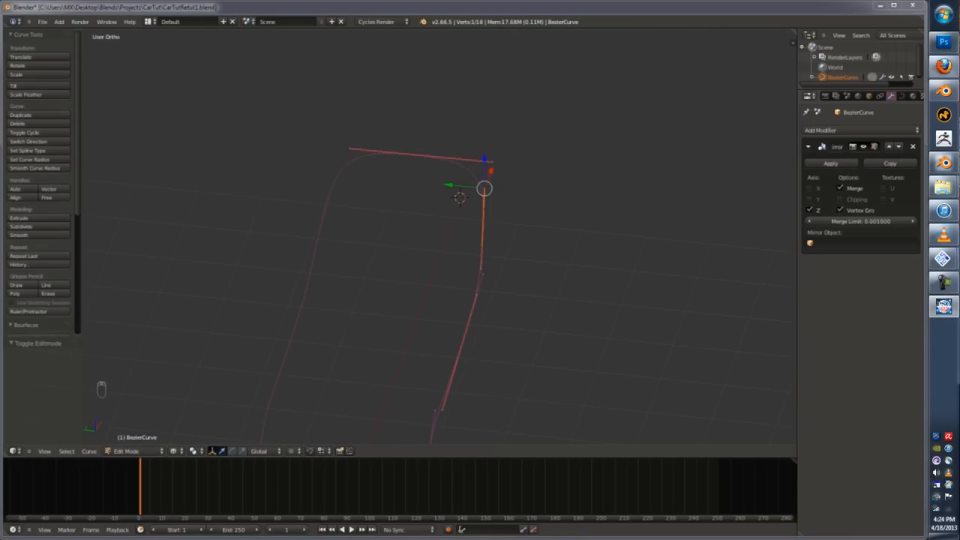
# - Select the point where the long side meets the rear arc and extrude it inward along Y
pyautogui.moveTo(328, 240); pyautogui.dragTo(368, 217, button='middle')
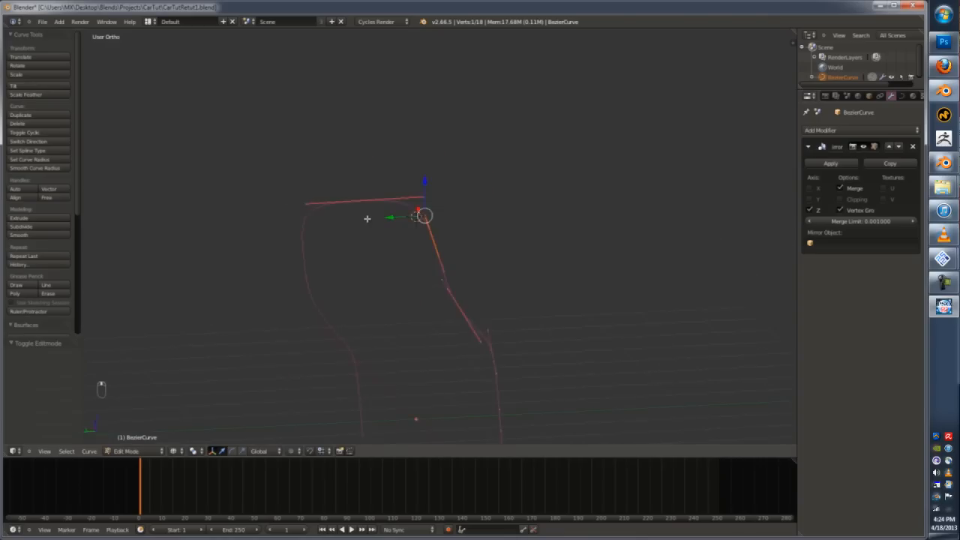
pyautogui.press('ctrl+KP_1')
pyautogui.press('ctrl+KP_3')
pyautogui.press('a')
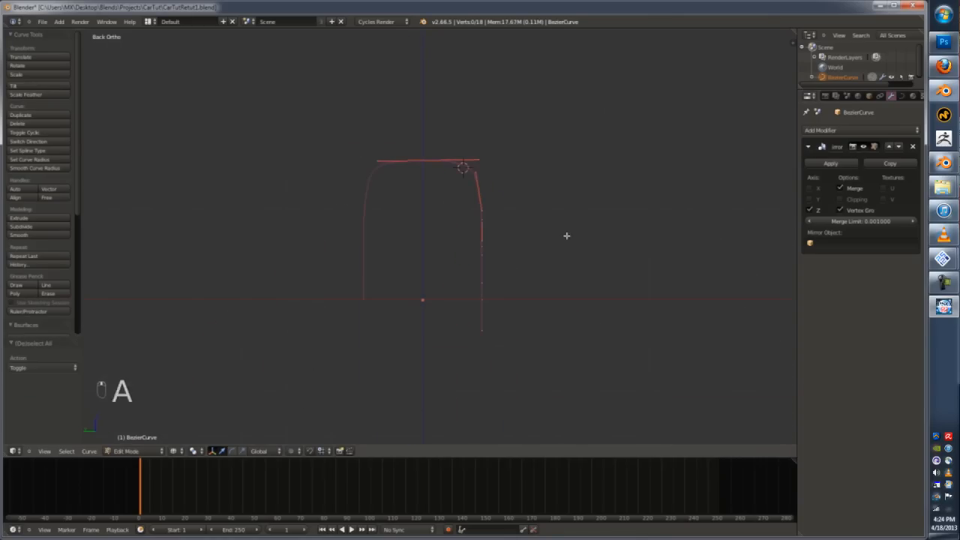
pyautogui.moveTo(475, 170)
pyautogui.keyDown('ctrl'); pyautogui.mouseDown()
pyautogui.moveTo(578, 288)
pyautogui.moveTo(482, 351)
pyautogui.mouseUp(); pyautogui.keyUp('ctrl')
pyautogui.keyDown('ctrl'); pyautogui.moveTo(542, 281); pyautogui.dragTo(453, 334); pyautogui.keyUp('ctrl')
pyautogui.moveTo(460, 240); pyautogui.dragTo(482, 242)
pyautogui.press('Tab')
pyautogui.press('Tab')
pyautogui.moveTo(472, 208); pyautogui.dragTo(561, 273, button='middle')
pyautogui.press('g')
pyautogui.rightClick(562, 275)
pyautogui.press('e')
pyautogui.middleClick(525, 276)
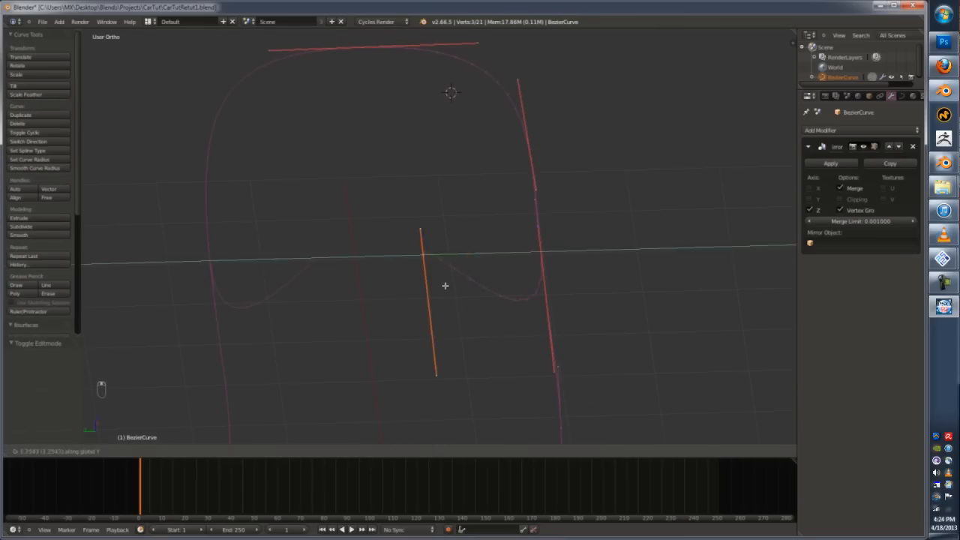
pyautogui.click(444, 286)
# - Rotate the extruded point -102.485° about Z, slide it along X, and move it by X 0.0372, Y 0.500 onto the centre line
pyautogui.press('r')
pyautogui.middleClick(484, 296)
pyautogui.press('z')
pyautogui.click(409, 271)
pyautogui.press('KP_7')
pyautogui.press('g')
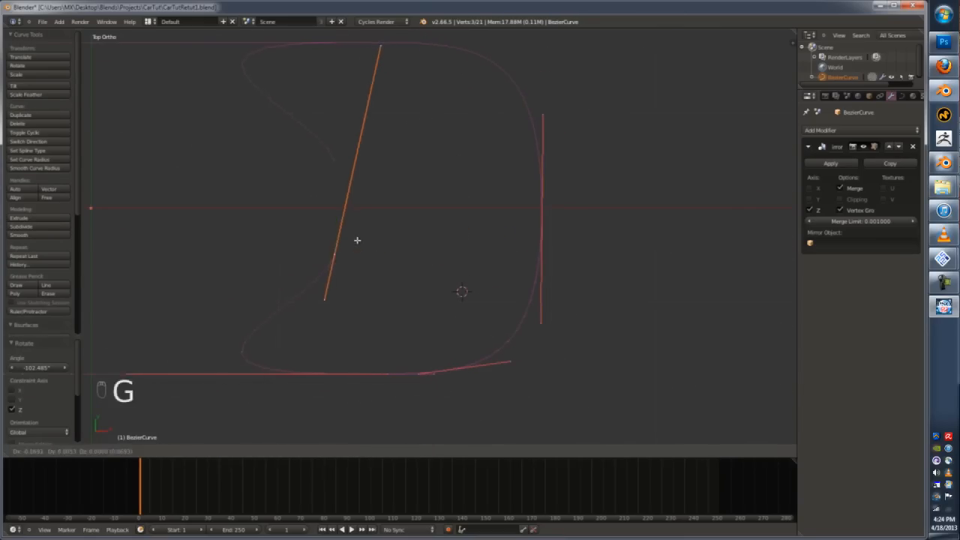
pyautogui.press('x')
pyautogui.click(275, 228)
pyautogui.press('g')
pyautogui.click(267, 178)
pyautogui.scroll(-4, 267, 177)
# - Pull the centre point's upper handle closer to the point and move the whole point by X -0.406
pyautogui.rightClick(276, 123)
pyautogui.press('g')
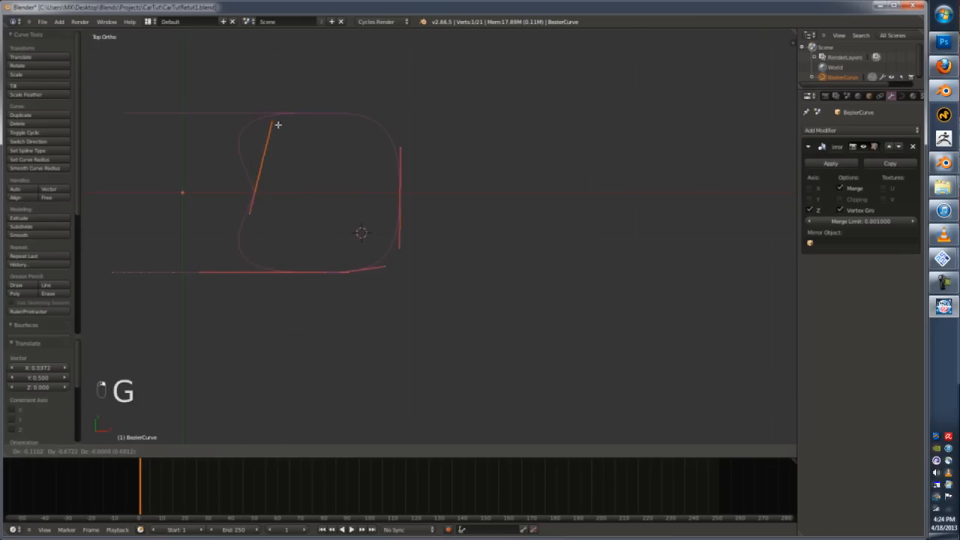
pyautogui.click(260, 181)
pyautogui.scroll(1, 261, 182)
pyautogui.scroll(4, 258, 190)
pyautogui.keyDown('shift'); pyautogui.moveTo(265, 212); pyautogui.dragTo(391, 226, button='middle'); pyautogui.keyUp('shift')
pyautogui.scroll(1, 392, 226)
pyautogui.rightClick(378, 213)
pyautogui.moveTo(389, 210); pyautogui.dragTo(332, 213)
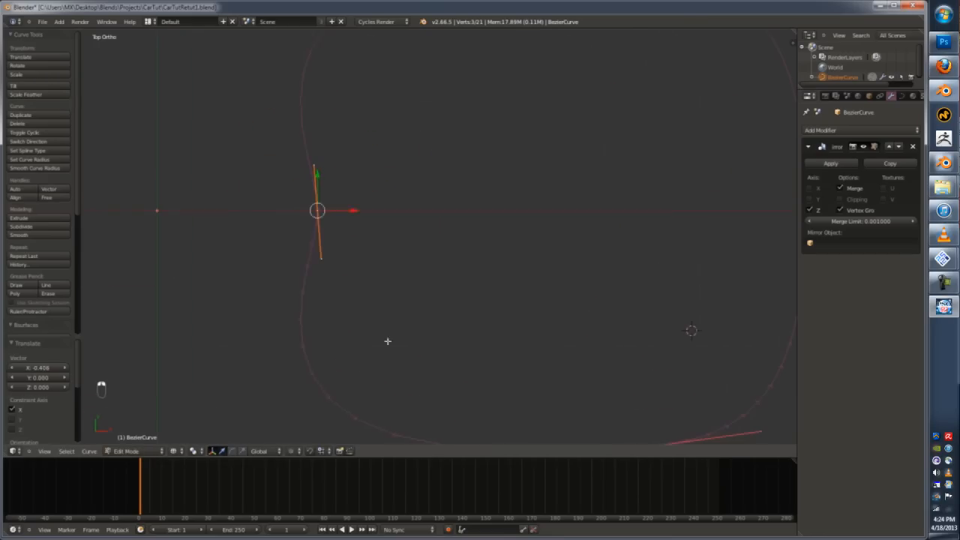
pyautogui.keyDown('shift'); pyautogui.moveTo(388, 340); pyautogui.dragTo(420, 257, button='middle'); pyautogui.keyUp('shift')
pyautogui.scroll(-3, 420, 256)
# - In the front view, move the centre point by X 1.932, Z 0.02551 and select one of its handles
pyautogui.press('KP_1')
pyautogui.press('g')
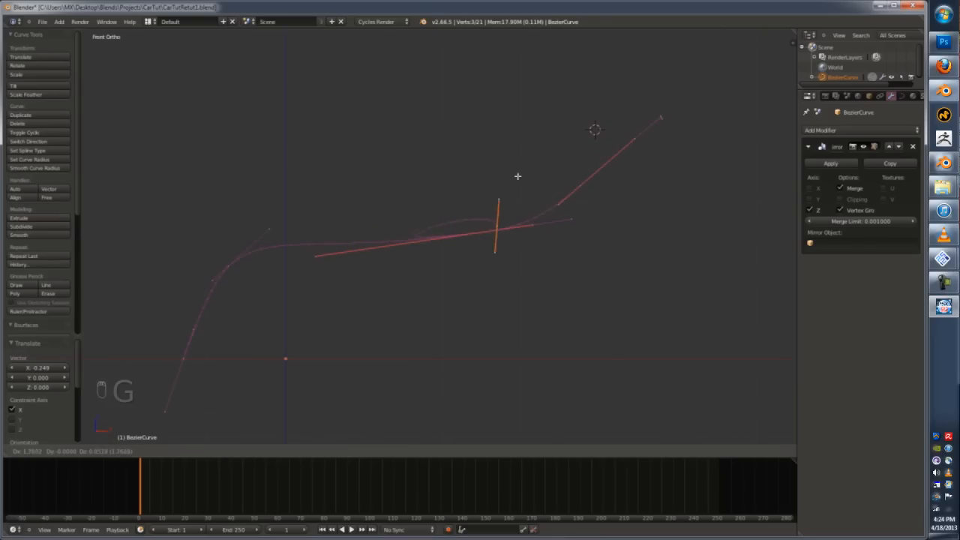
pyautogui.click(531, 179)
pyautogui.moveTo(531, 178); pyautogui.dragTo(531, 205, button='middle')
pyautogui.rightClick(436, 181)
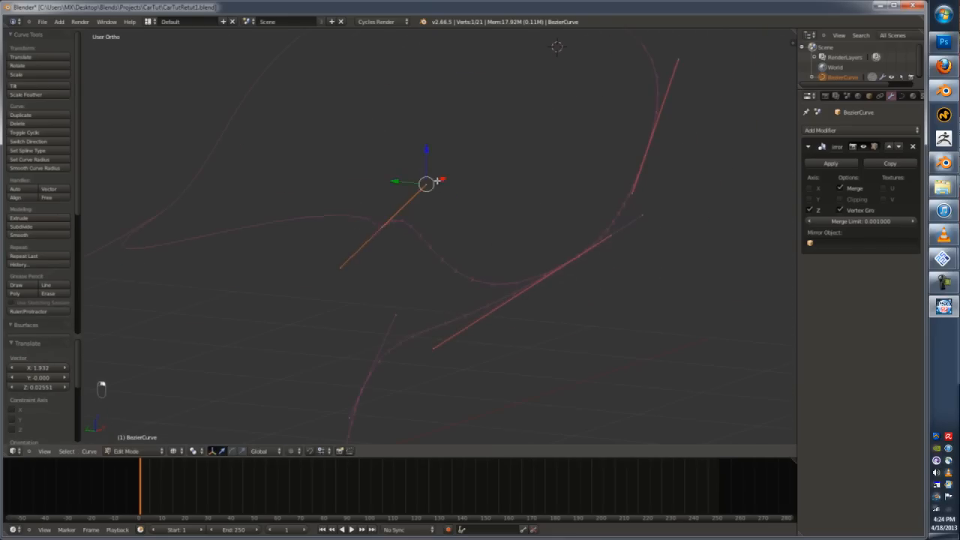
# - Rotate the whole curve object 90° about Z and return to editing its points
pyautogui.press('KP_1')
pyautogui.press('KP_3')
pyautogui.press('Tab')
pyautogui.press('KP_1')
pyautogui.scroll(-3, 450, 210)
pyautogui.press('r')
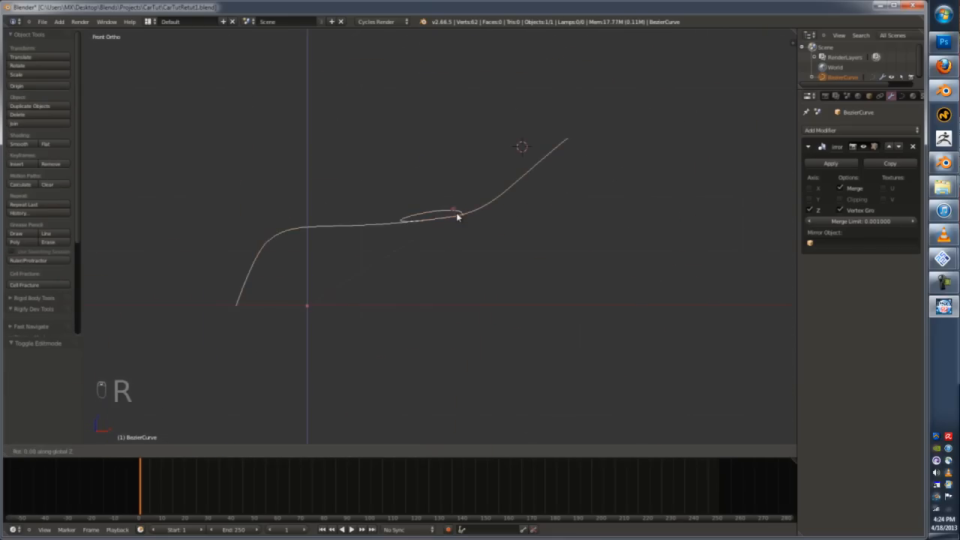
pyautogui.rightClick(456, 214)
pyautogui.write('rz90')
pyautogui.press('Return')
pyautogui.press('Tab')
pyautogui.scroll(4, 244, 225)
pyautogui.click(420, 135)
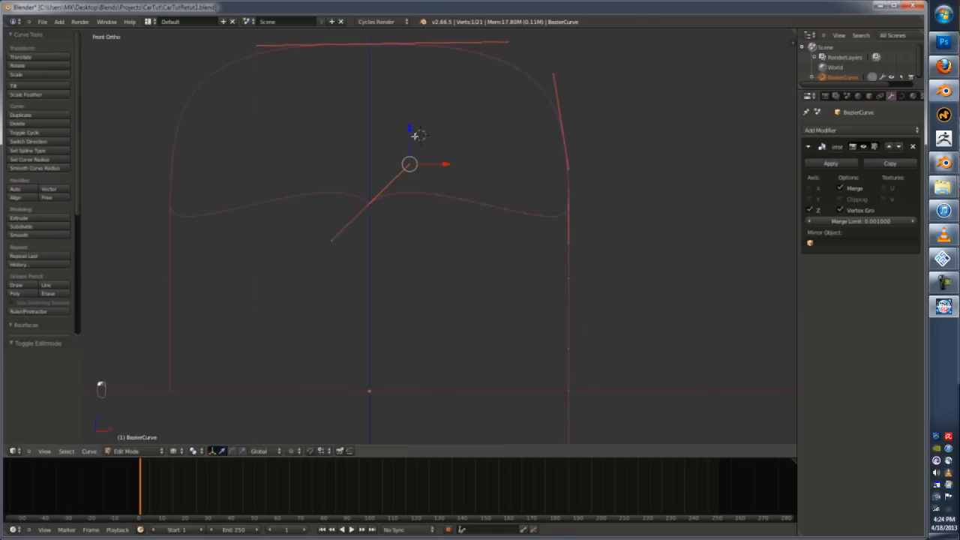
# - Lower the centre point's upper handle by Z -0.323
pyautogui.moveTo(417, 135); pyautogui.dragTo(418, 171)
pyautogui.rightClick(562, 247)
pyautogui.moveTo(562, 247); pyautogui.dragTo(604, 251, button='middle')
pyautogui.scroll(-4, 604, 250)
pyautogui.press('KP_1')
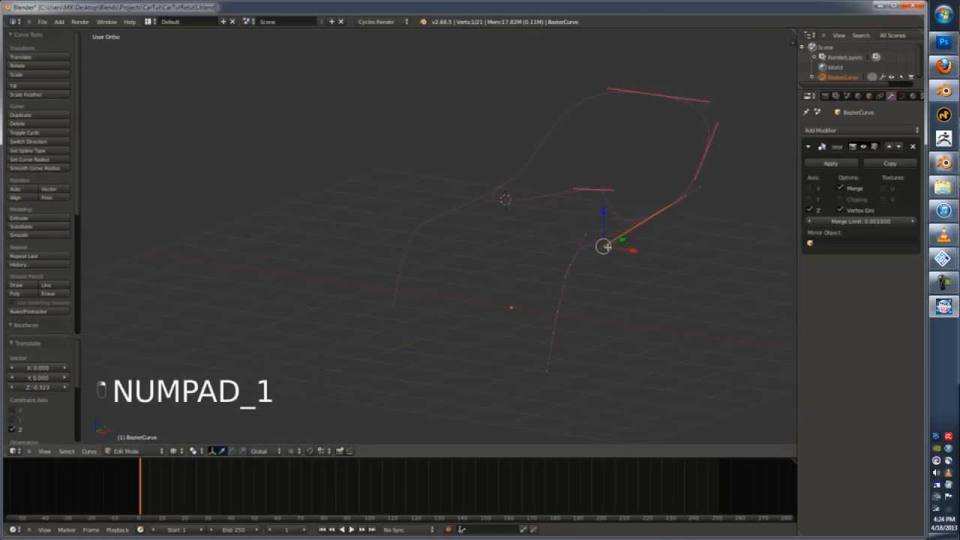
# - In the right view, move the cross curve's centre point by Y 1.864, Z 0.239
pyautogui.press('g')
pyautogui.press('KP_1')
pyautogui.press('KP_3')
pyautogui.press('g')
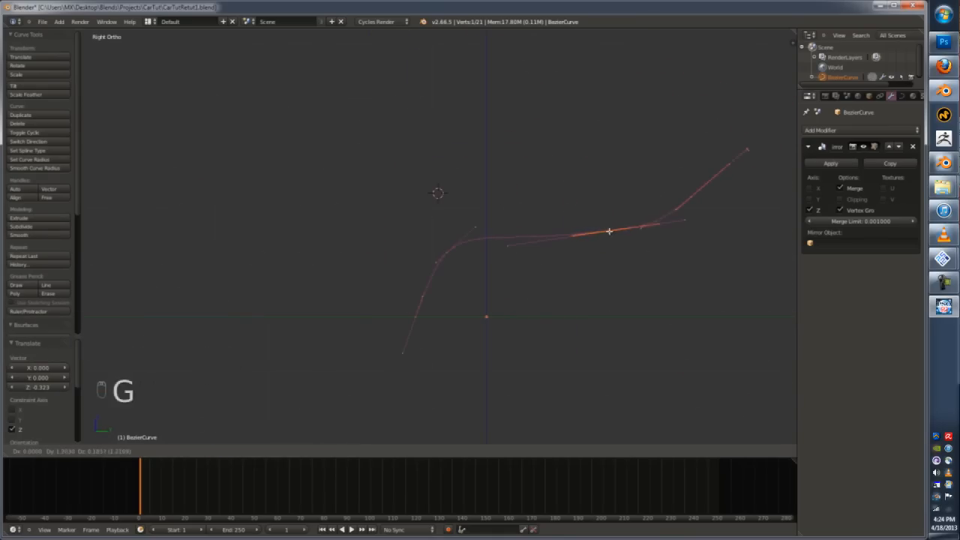
pyautogui.click(641, 228)
# - In the front view, shift the cross curve's centre point by Z -0.08377 and flatten its handles with a Z scale of 0
pyautogui.press('KP_1')
pyautogui.moveTo(630, 228); pyautogui.dragTo(469, 232, button='middle')
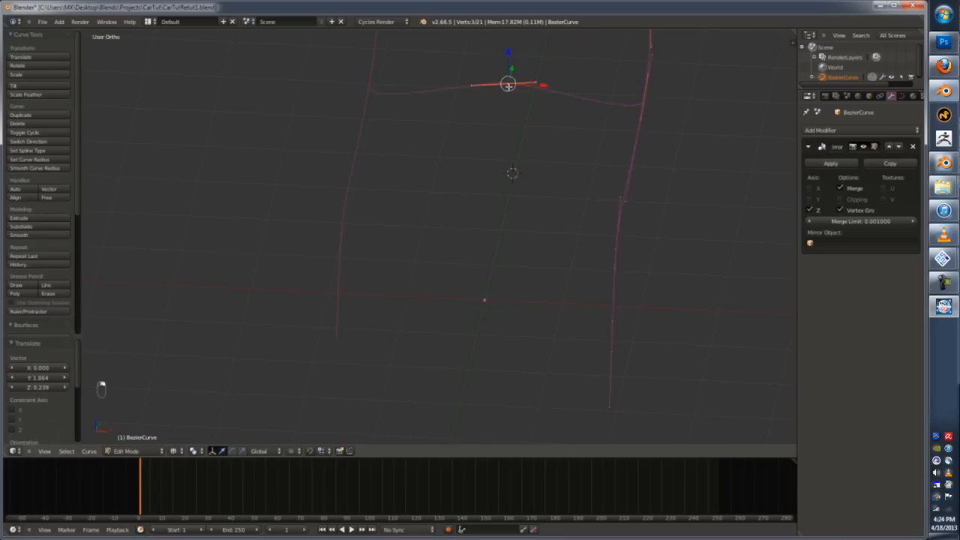
pyautogui.press('KP_1')
pyautogui.press('g')
pyautogui.click(486, 147)
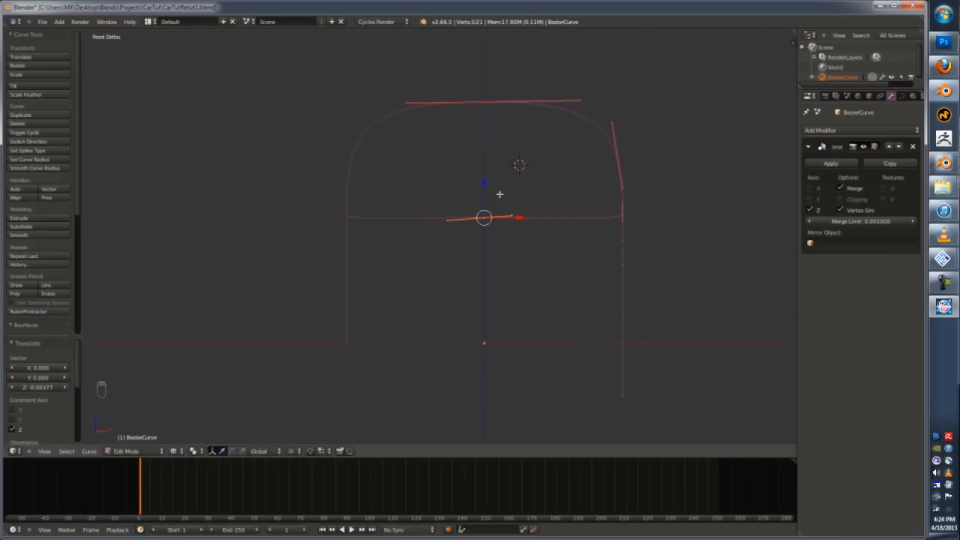
pyautogui.press('s')
pyautogui.press('z')
pyautogui.press('0')
pyautogui.press('Return')
# - Lengthen the centre point's outer handle along X and adjust the point's height in the front view
pyautogui.moveTo(548, 218); pyautogui.dragTo(576, 222)
pyautogui.moveTo(576, 221); pyautogui.dragTo(529, 251, button='middle')
pyautogui.keyDown('shift'); pyautogui.moveTo(529, 251); pyautogui.dragTo(562, 227, button='middle'); pyautogui.keyUp('shift')
pyautogui.press('Tab')
pyautogui.press('Tab')
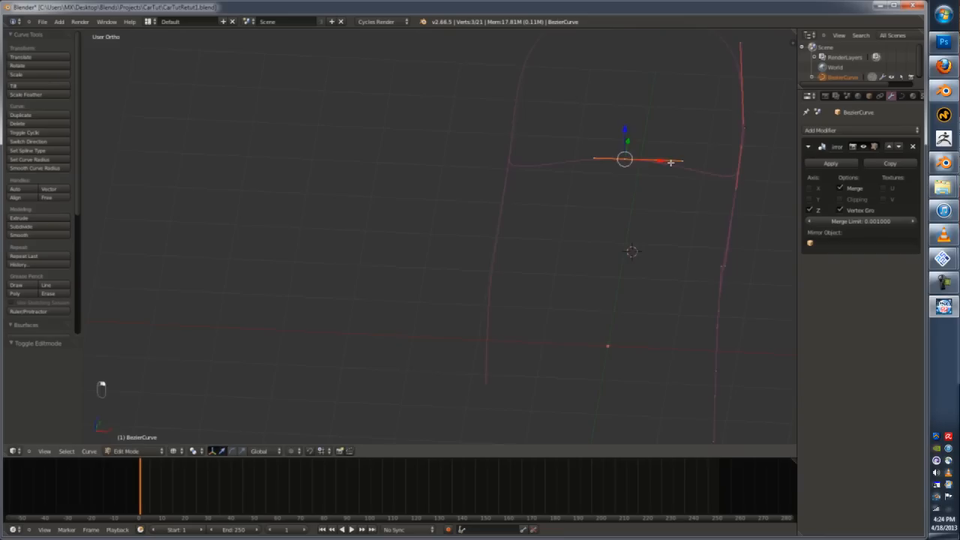
pyautogui.press('KP_1')
pyautogui.press('g')
pyautogui.press('z')
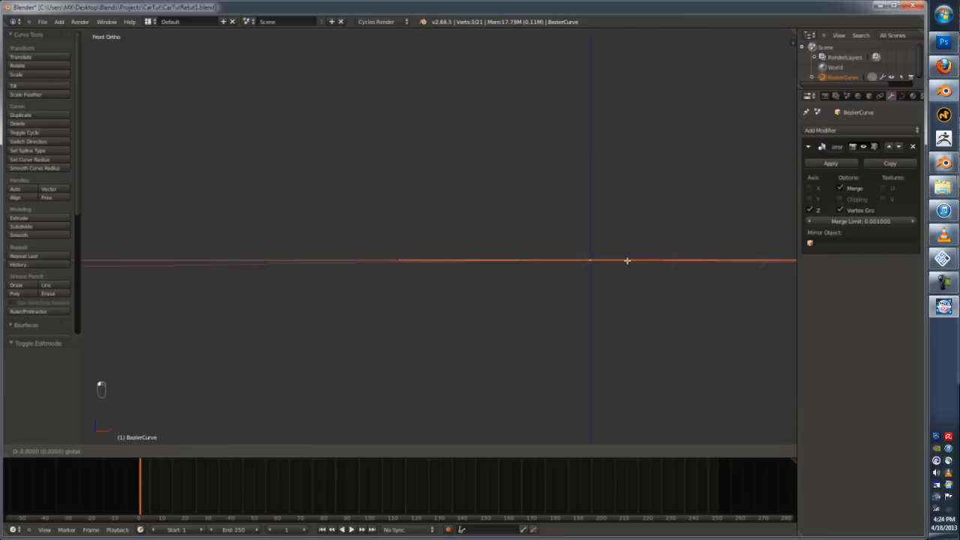
pyautogui.click(627, 261)
# - Duplicate the centre point just beside the original and rotate the copy 90° in the top view
pyautogui.scroll(-4, 627, 261)
pyautogui.hotkey('shift', 'd')
pyautogui.click(622, 228)
pyautogui.press('KP_7')
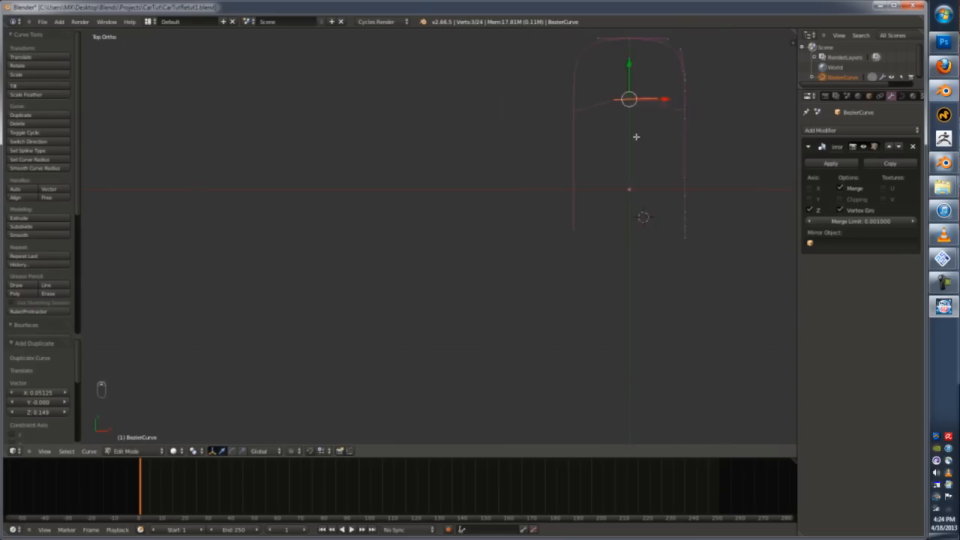
pyautogui.write('r90')
pyautogui.press('Return')
# - Reposition both centre points along Y, moving the duplicated point by Y -0.03186
pyautogui.moveTo(597, 223)
pyautogui.keyDown('ctrl'); pyautogui.mouseDown()
pyautogui.moveTo(556, 182)
pyautogui.moveTo(563, 236)
pyautogui.mouseUp(); pyautogui.keyUp('ctrl')
pyautogui.hotkey('ctrl', 'z')
pyautogui.keyDown('shift'); pyautogui.rightClick(688, 187); pyautogui.keyUp('shift')
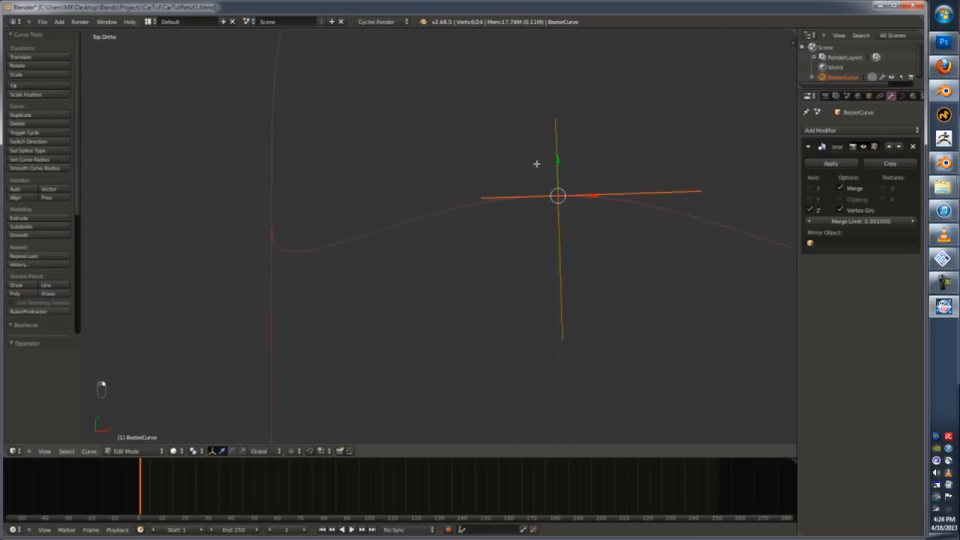
pyautogui.moveTo(557, 160); pyautogui.dragTo(565, 242)
pyautogui.scroll(-3, 565, 242)
pyautogui.rightClick(642, 253)
pyautogui.moveTo(647, 233); pyautogui.dragTo(647, 236)
pyautogui.moveTo(548, 272); pyautogui.dragTo(528, 306, button='middle')
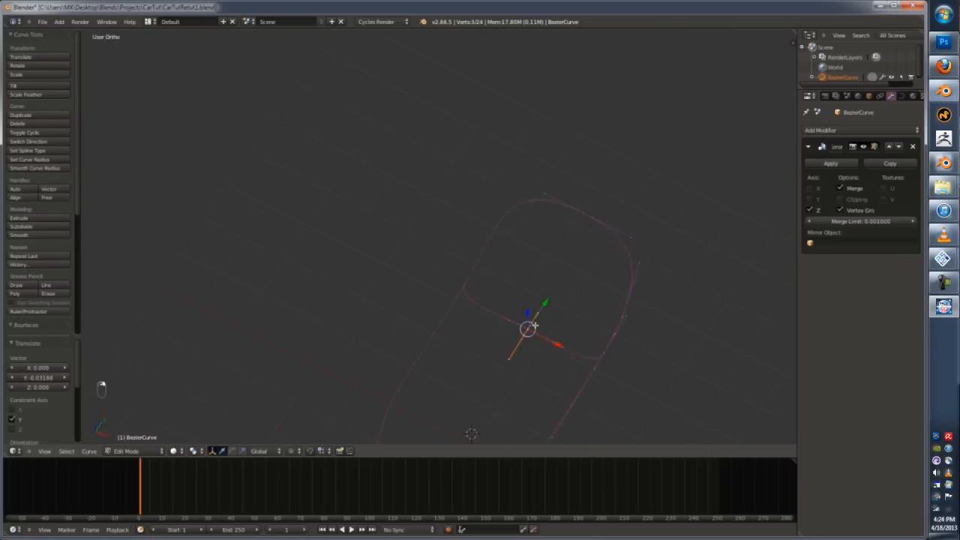
# - In the right view, extrude the duplicated point to the front bend of the side curve and rotate it -28.273°
pyautogui.press('KP_1')
pyautogui.press('KP_3')
pyautogui.press('e')
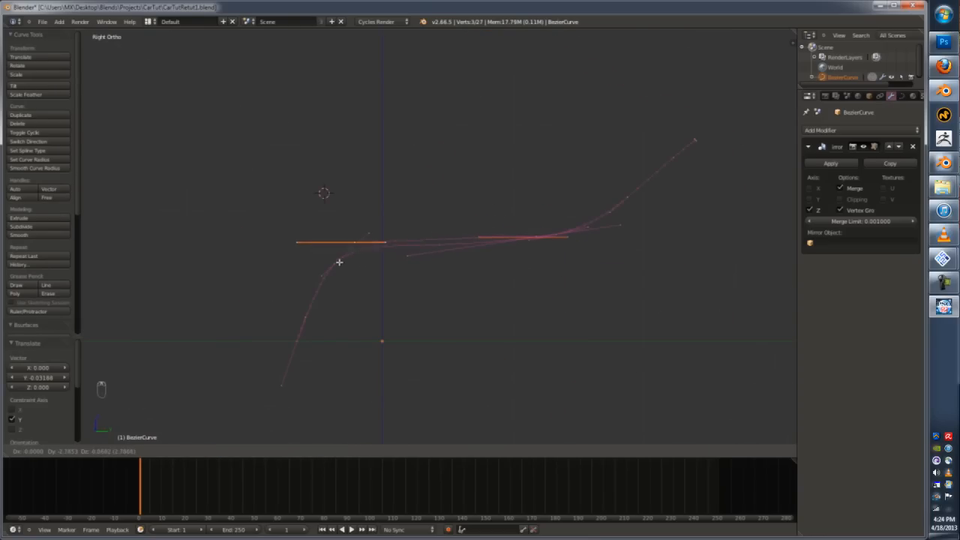
pyautogui.click(342, 263)
pyautogui.scroll(4, 342, 263)
pyautogui.press('r')
pyautogui.click(372, 247)
pyautogui.press('g')
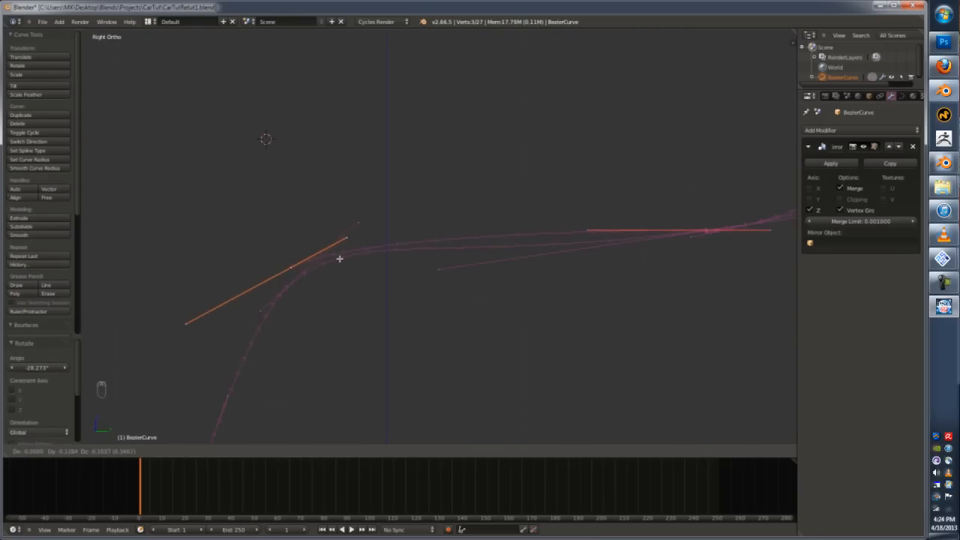
pyautogui.click(341, 257)
# - Move the new bend point's upper handle by Y 0.148, Z 0.01476, and the starting point's front handle by Y 0.02214, Z -0.04797
pyautogui.press('g')
pyautogui.click(365, 235)
pyautogui.rightClick(588, 229)
pyautogui.press('g')
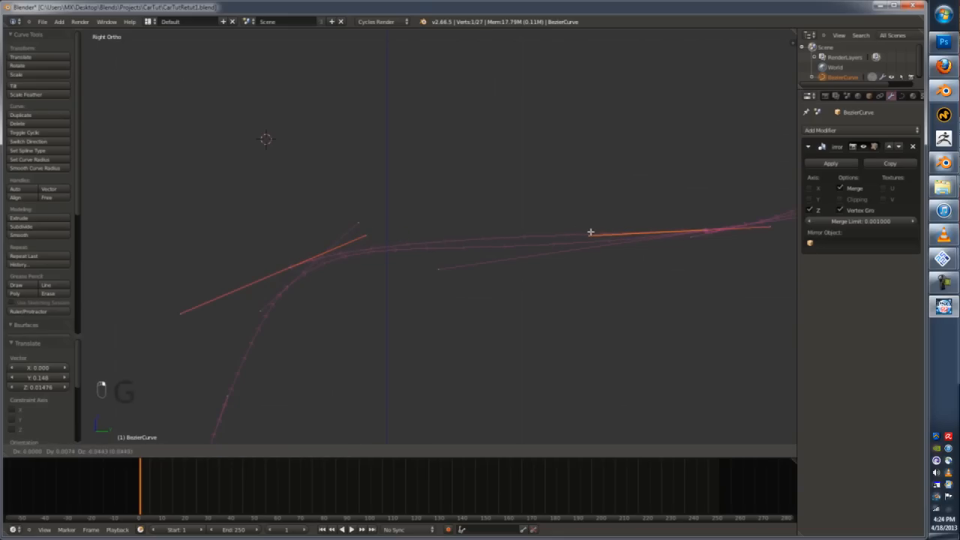
pyautogui.click(591, 235)
# - Extrude the bend point down the front slope towards the ground line and nudge the new end's upper handle along Z
pyautogui.rightClick(292, 268)
pyautogui.keyDown('shift'); pyautogui.moveTo(292, 267); pyautogui.dragTo(460, 149, button='middle'); pyautogui.keyUp('shift')
pyautogui.press('e')
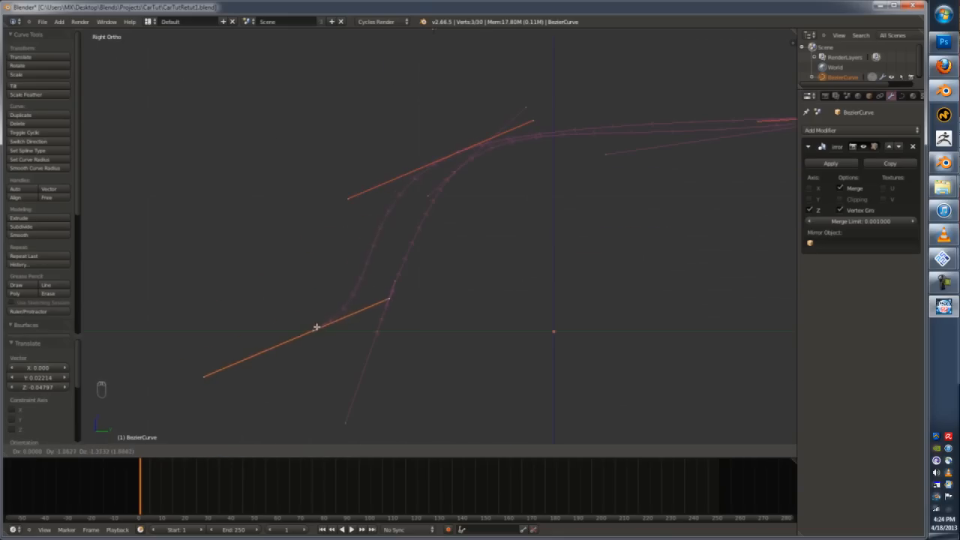
pyautogui.click(316, 327)
pyautogui.press('Tab')
pyautogui.scroll(-2, 373, 278)
pyautogui.press('Tab')
pyautogui.scroll(1, 374, 278)
pyautogui.rightClick(391, 282)
pyautogui.moveTo(410, 284)
pyautogui.mouseDown()
pyautogui.moveTo(337, 253)
pyautogui.moveTo(413, 293)
pyautogui.mouseUp()
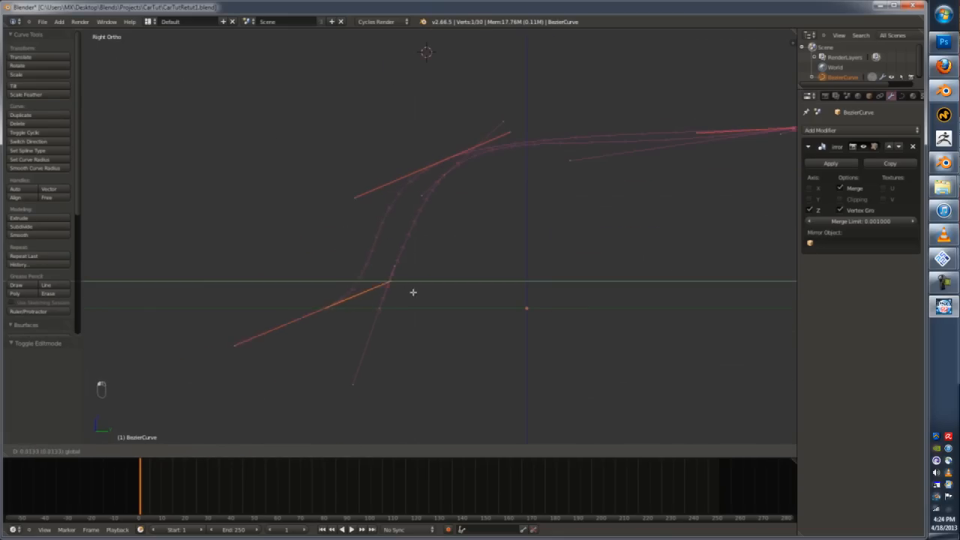
pyautogui.click(413, 293)
# - Examine the mirrored curves from several angles, with the whole centre curve selected
pyautogui.press('Tab')
pyautogui.scroll(-4, 413, 290)
pyautogui.moveTo(390, 285); pyautogui.dragTo(440, 250, button='middle')
pyautogui.scroll(4, 437, 259)
pyautogui.press('Tab')
pyautogui.press('a')
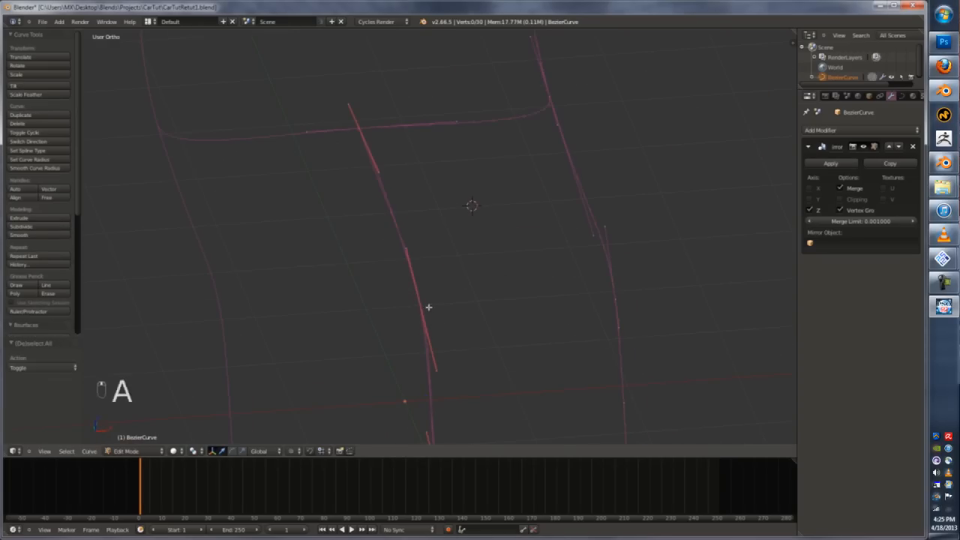
pyautogui.press('l')
pyautogui.press('Tab')
pyautogui.scroll(-5, 396, 282)
pyautogui.press('a')
pyautogui.press('a')
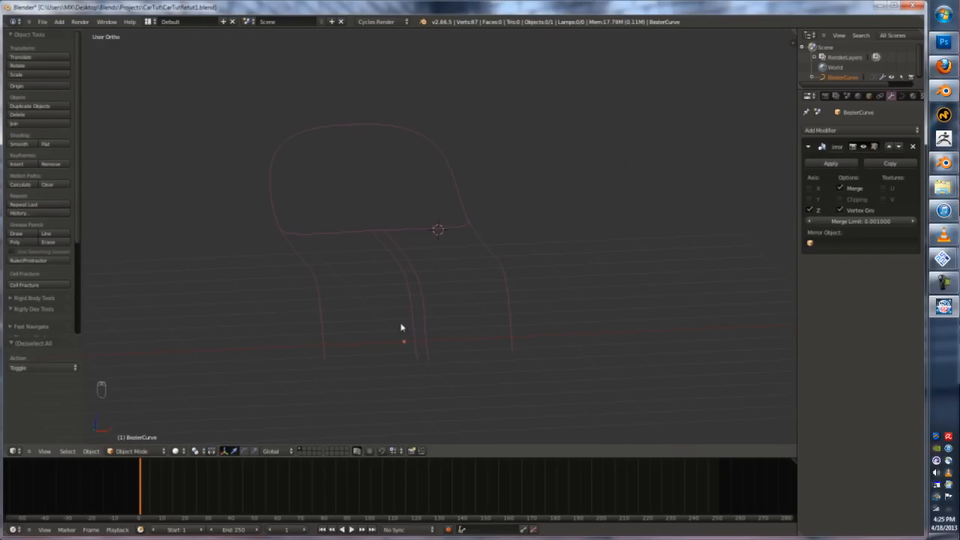
pyautogui.press('Tab')
pyautogui.press('KP_7')
pyautogui.press('Tab')
pyautogui.moveTo(472, 256); pyautogui.dragTo(449, 265, button='middle')
pyautogui.press('Tab')
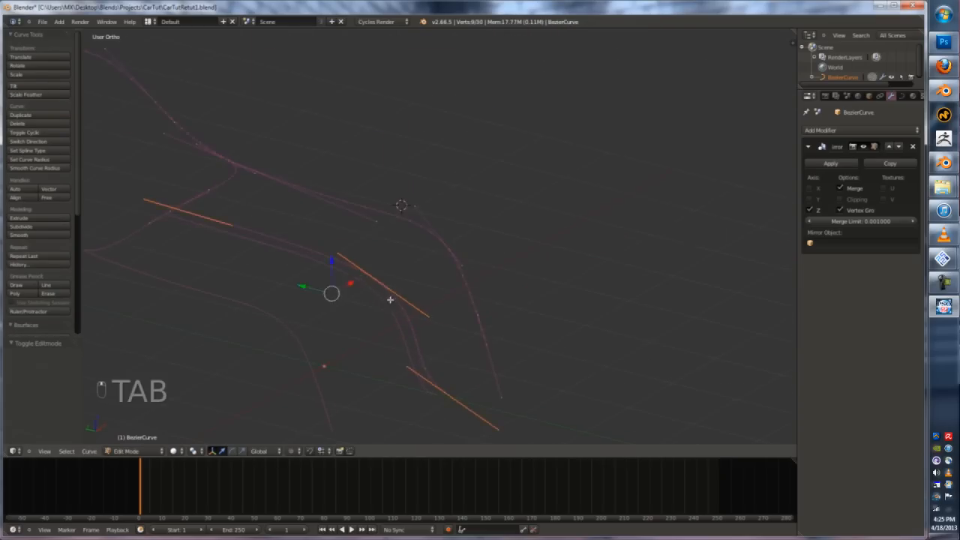
# - Duplicate the front bend points of the centre and side curves in place and join the copies with a segment
pyautogui.rightClick(388, 296)
pyautogui.moveTo(390, 296); pyautogui.dragTo(420, 291, button='middle')
pyautogui.keyDown('shift'); pyautogui.rightClick(427, 299); pyautogui.keyUp('shift')
pyautogui.hotkey('shift', 'd')
pyautogui.rightClick(452, 261)
pyautogui.press('f')
pyautogui.press('g')
pyautogui.rightClick(454, 249)
pyautogui.press('g')
pyautogui.rightClick(464, 232)
pyautogui.moveTo(462, 236); pyautogui.dragTo(419, 271, button='middle')
# - In the top view, move the front segment's centre handle by X -0.650, Y 0.784 and its outer handle by Y -0.03542
pyautogui.press('KP_7')
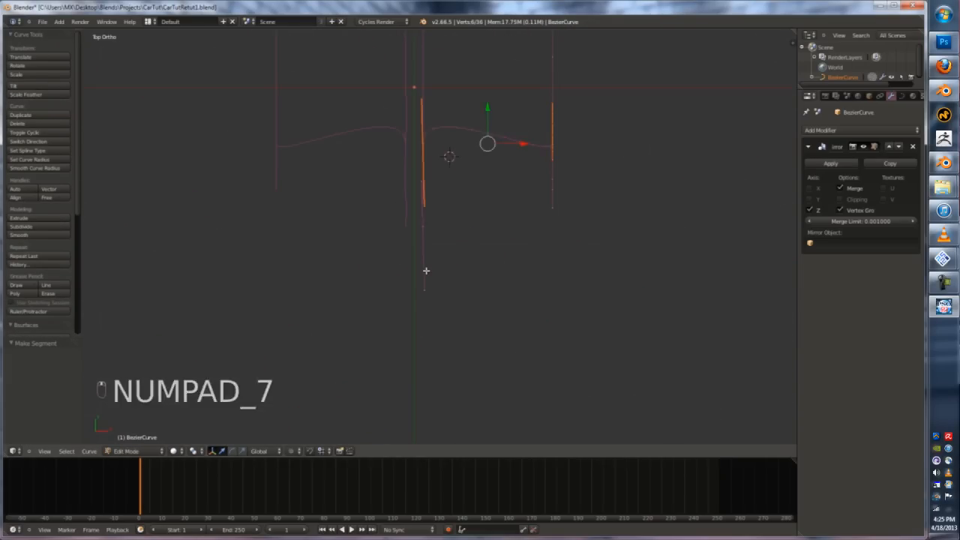
pyautogui.rightClick(422, 206)
pyautogui.press('g')
pyautogui.click(383, 148)
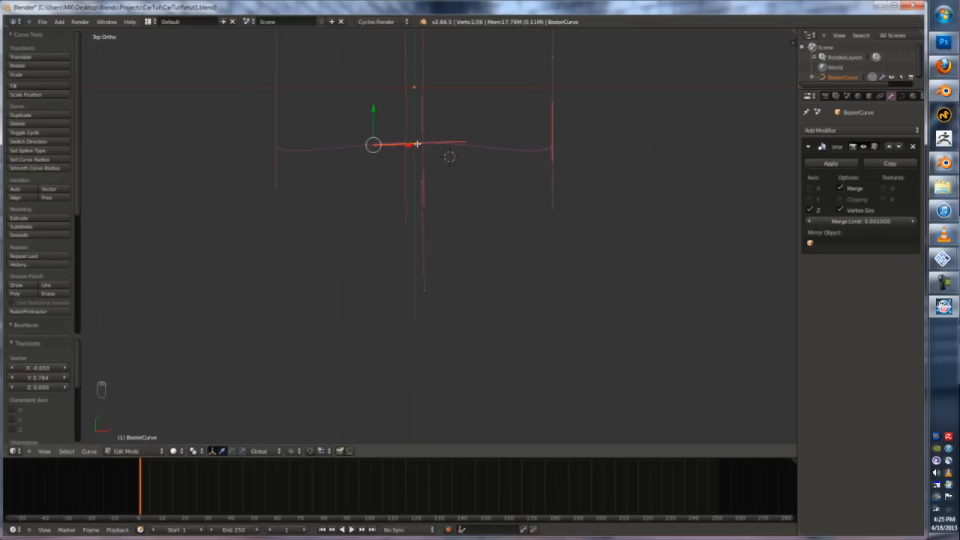
pyautogui.press('g')
pyautogui.press('y')
pyautogui.click(482, 122)
pyautogui.keyDown('shift'); pyautogui.moveTo(504, 141); pyautogui.dragTo(446, 260, button='middle'); pyautogui.keyUp('shift')
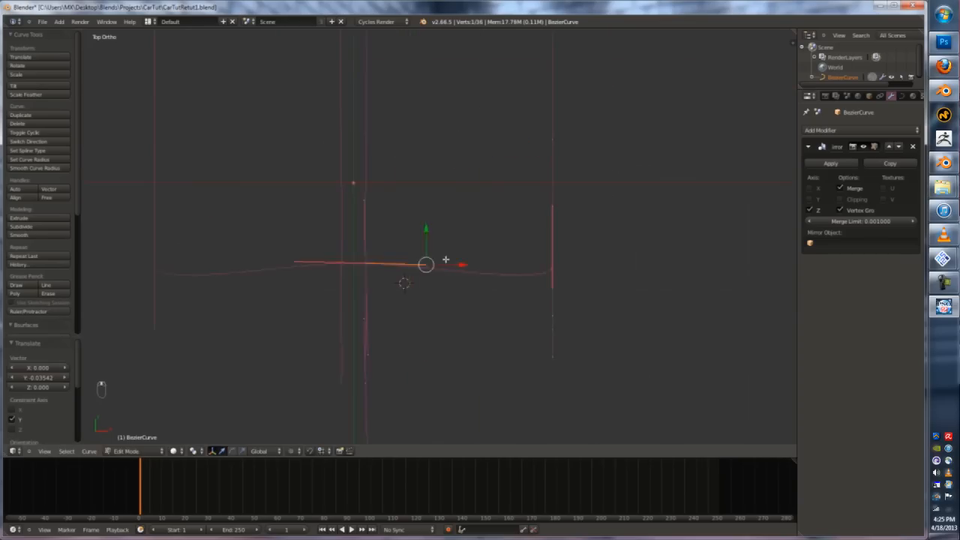
# - In the right view, move the front segment's side end by Y 0.235, Z 0.164 and rotate it 15.275°
pyautogui.rightClick(562, 334)
pyautogui.moveTo(556, 282); pyautogui.dragTo(424, 225, button='middle')
pyautogui.keyDown('shift'); pyautogui.moveTo(431, 368); pyautogui.dragTo(440, 313, button='middle'); pyautogui.keyUp('shift')
pyautogui.scroll(2, 441, 313)
pyautogui.press('g')
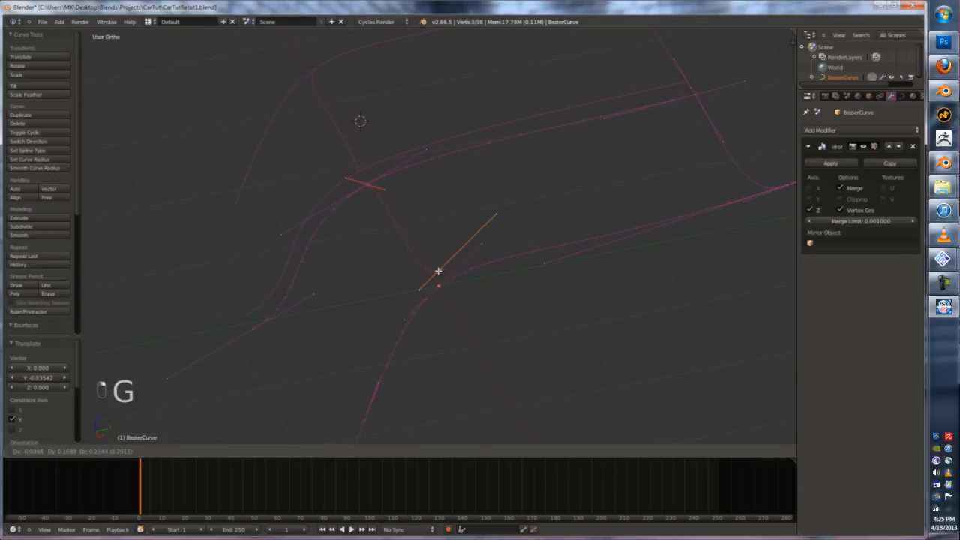
pyautogui.press('KP_1')
pyautogui.press('KP_3')
pyautogui.click(448, 250)
pyautogui.scroll(4, 448, 250)
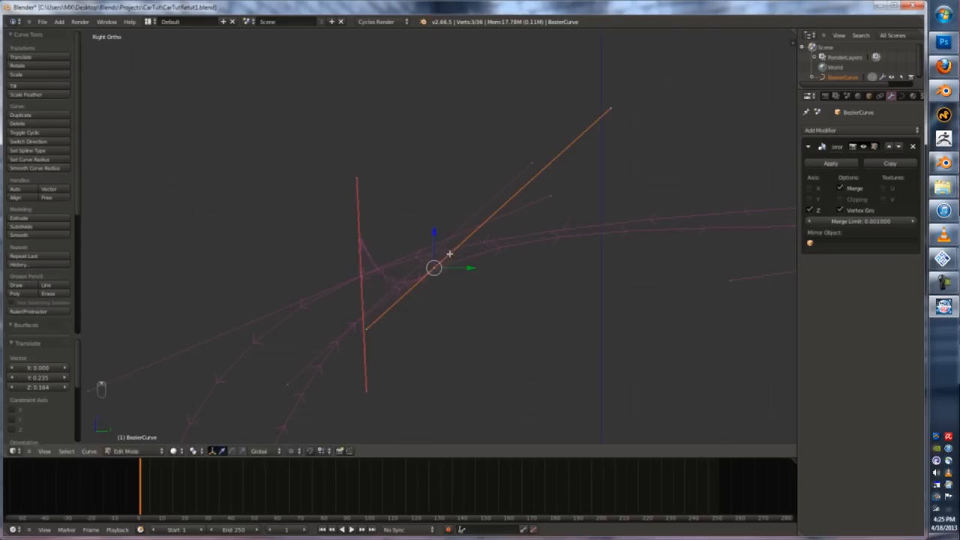
pyautogui.press('g')
pyautogui.press('r')
pyautogui.click(383, 249)
# - Rotate the front segment's centre end about 69° in the right view
pyautogui.press('g')
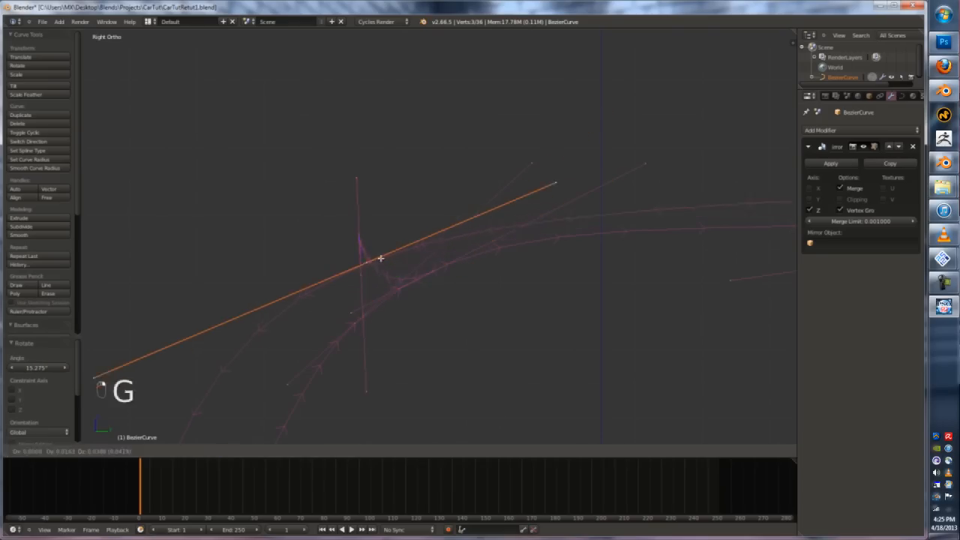
pyautogui.press('g')
pyautogui.press('r')
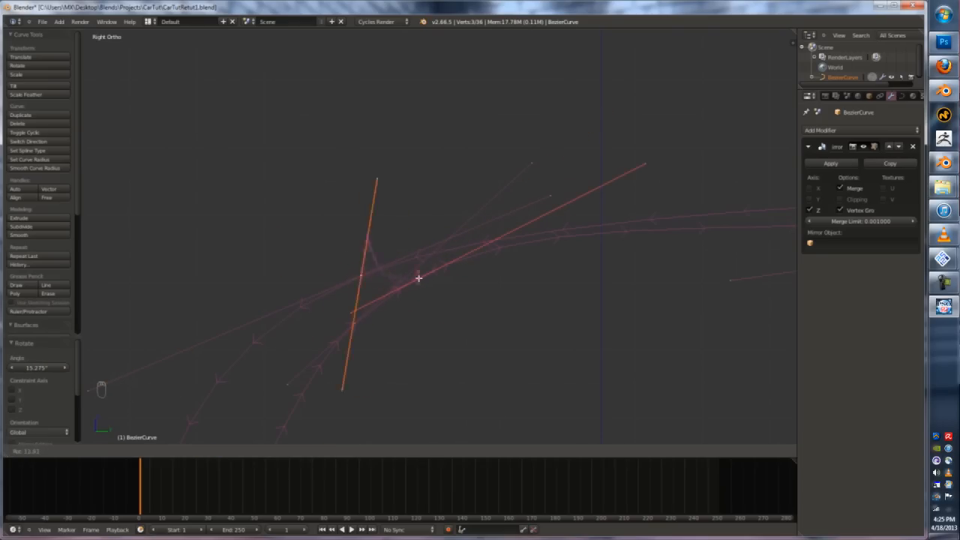
pyautogui.click(375, 300)
pyautogui.moveTo(376, 299)
pyautogui.mouseDown(button='middle')
pyautogui.moveTo(366, 290)
pyautogui.moveTo(392, 295)
pyautogui.mouseUp(button='middle')
# - In the top view, pull the centre end's outer handle back along Y to straighten the front cross curve
pyautogui.press('KP_7')
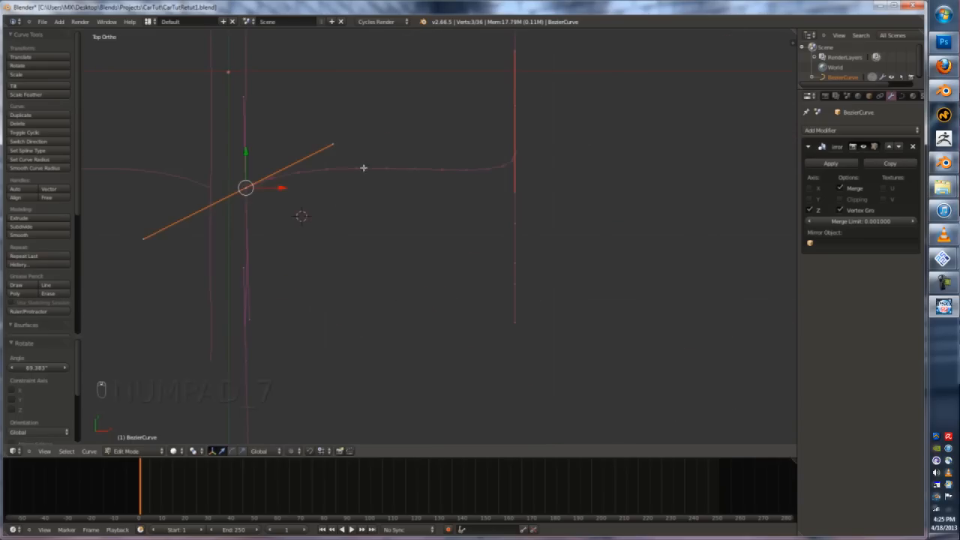
pyautogui.rightClick(334, 145)
pyautogui.moveTo(334, 113); pyautogui.dragTo(334, 144)
pyautogui.click(332, 159)
pyautogui.press('Tab')
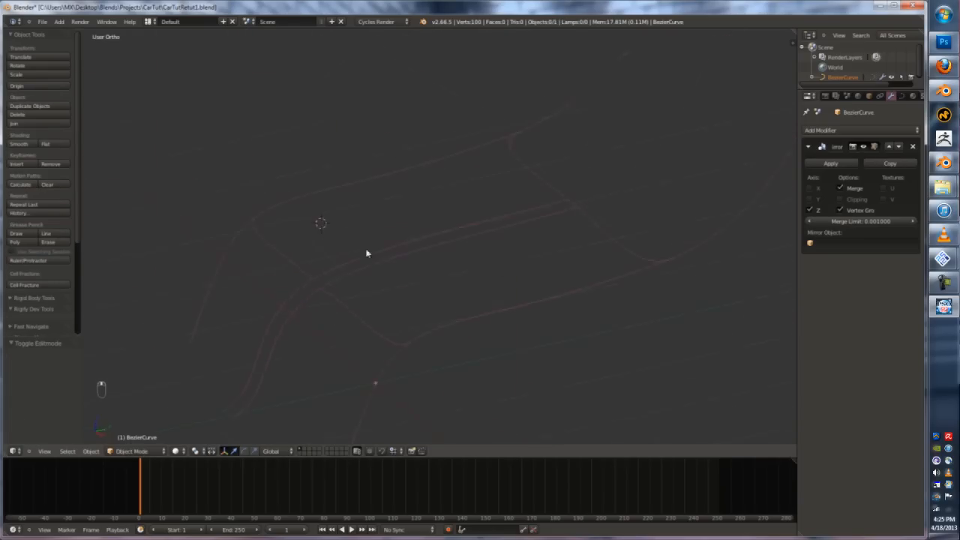
# - Shift the handle at the front cross curve's side end by about -0.07 along Y
pyautogui.press('Tab')
pyautogui.moveTo(341, 361); pyautogui.dragTo(332, 379, button='middle')
pyautogui.moveTo(375, 360); pyautogui.dragTo(366, 358)
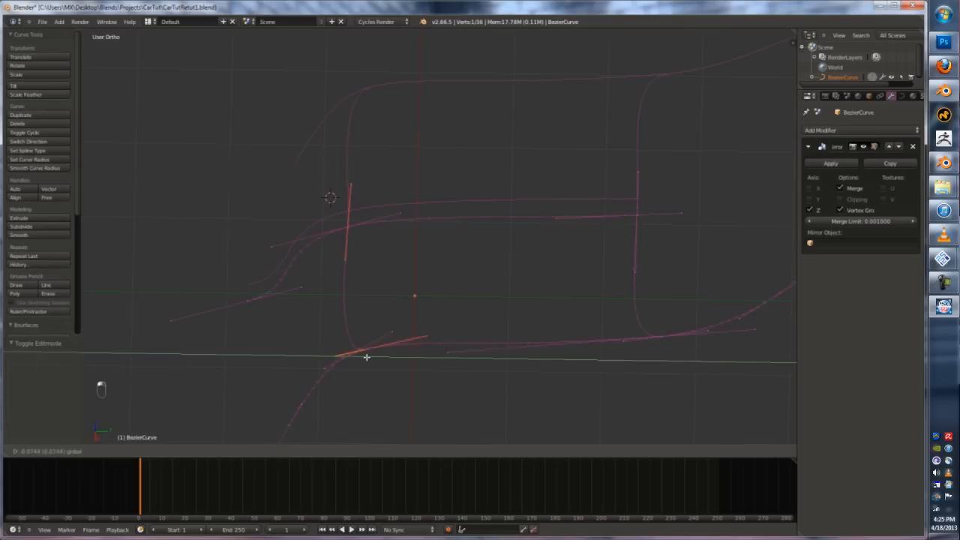
pyautogui.press('Tab')
pyautogui.scroll(-3, 365, 359)
pyautogui.press('KP_0')
# - In the front view, lower the front cross curve's outer centre handle by Z -0.102
pyautogui.press('KP_1')
pyautogui.press('Tab')
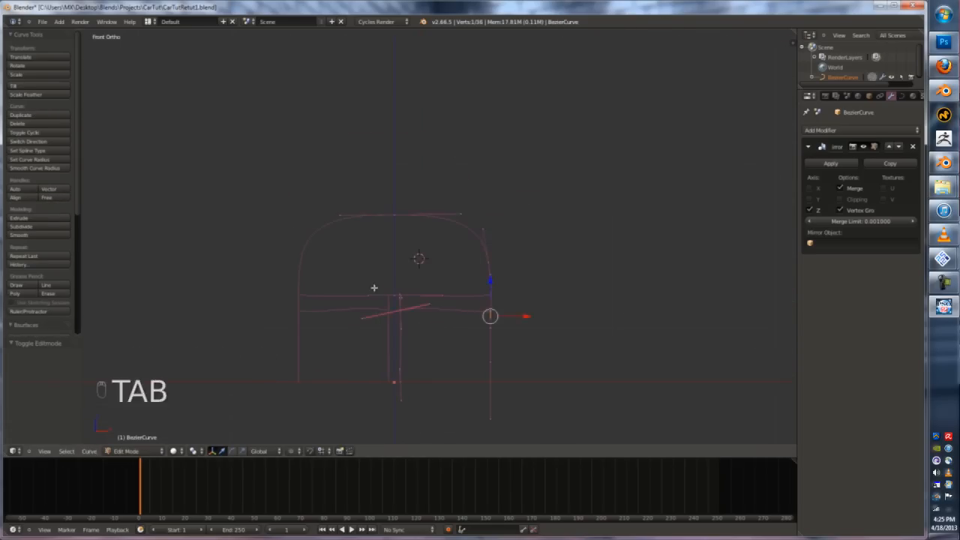
pyautogui.scroll(2, 373, 288)
pyautogui.moveTo(463, 283); pyautogui.dragTo(467, 294)
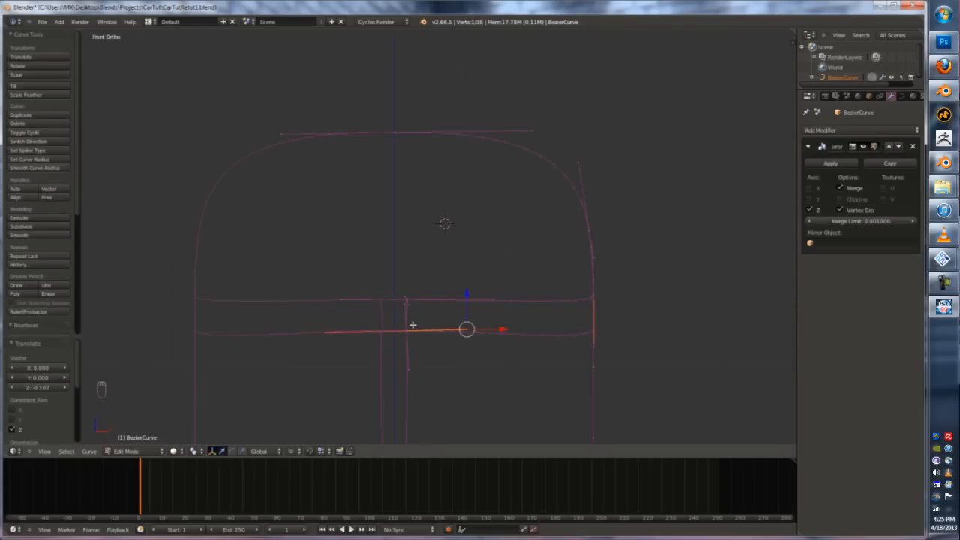
pyautogui.press('Tab')
pyautogui.press('Tab')
# - Examine where the front cross curve meets the side curve, in and out of point editing
pyautogui.moveTo(593, 335); pyautogui.dragTo(534, 370, button='middle')
pyautogui.press('KP_1')
pyautogui.press('KP_3')
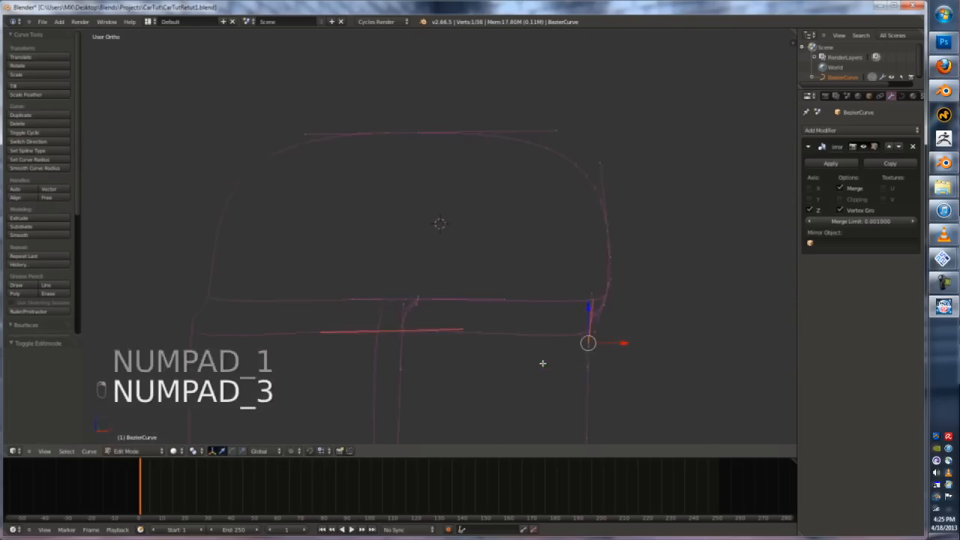
pyautogui.press('Tab')
pyautogui.moveTo(381, 321); pyautogui.dragTo(294, 256, button='middle')
pyautogui.press('Tab')
pyautogui.press('Tab')
pyautogui.press('Tab')
pyautogui.scroll(5, 420, 270)
pyautogui.press('Tab')
pyautogui.press('Tab')
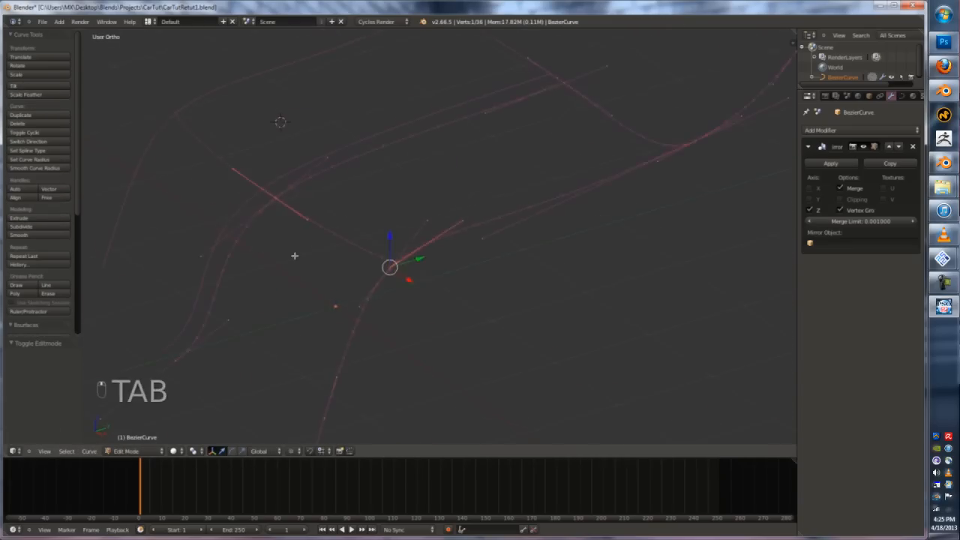
# - In the top view, duplicate the side curve's front end by X 0.254, Y 0.365 and extrude it outward beside the body
pyautogui.moveTo(297, 344); pyautogui.dragTo(285, 375, button='middle')
pyautogui.press('KP_7')
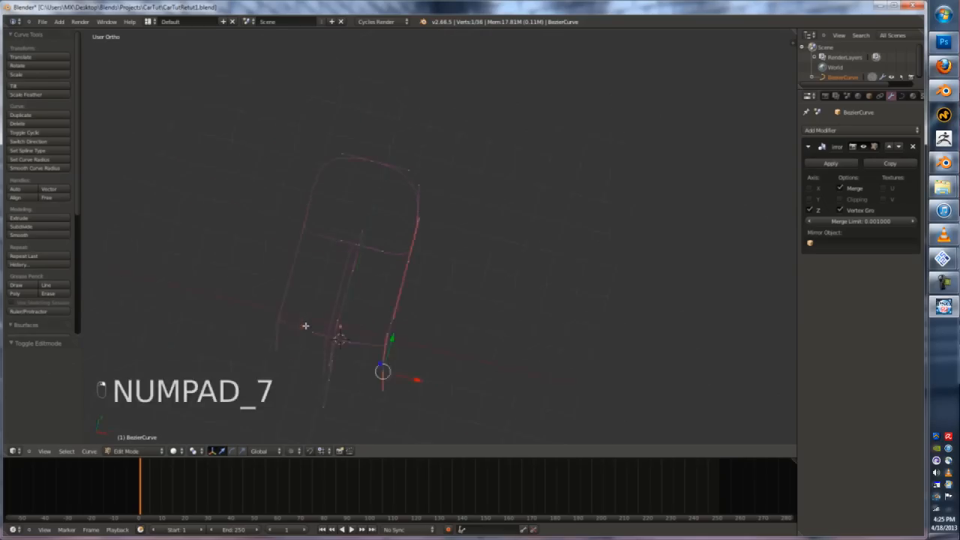
pyautogui.hotkey('shift', 'd')
pyautogui.press('e')
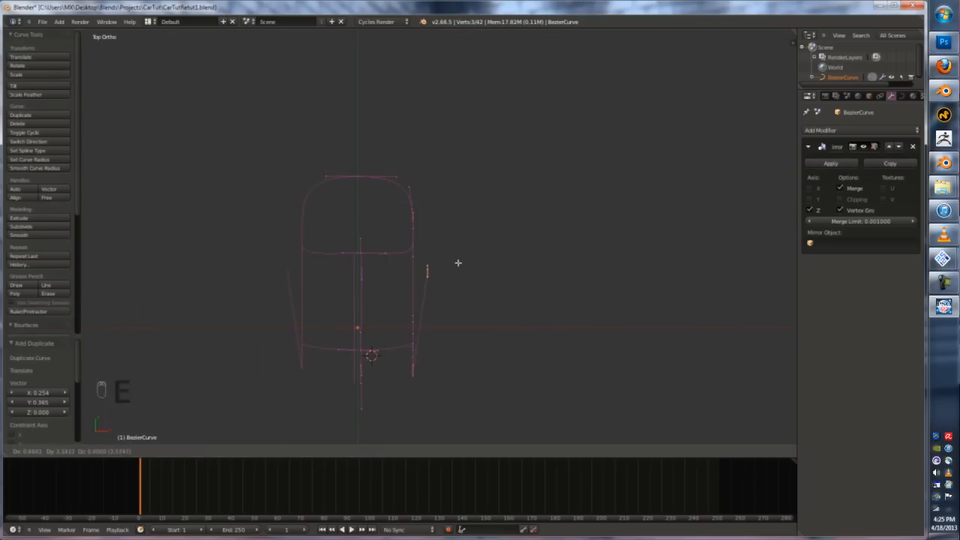
pyautogui.click(456, 304)
# - Extrude the outer side curve rearward by X -0.0459, Y 4.737, and rotate its points 70.405° in the side view
pyautogui.scroll(3, 455, 306)
pyautogui.press('e')
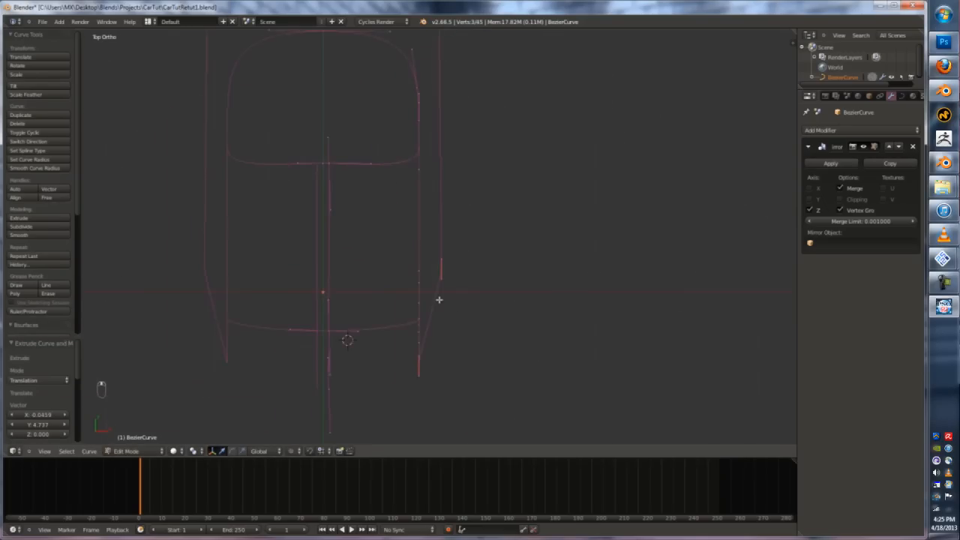
pyautogui.press('KP_3')
pyautogui.press('r')
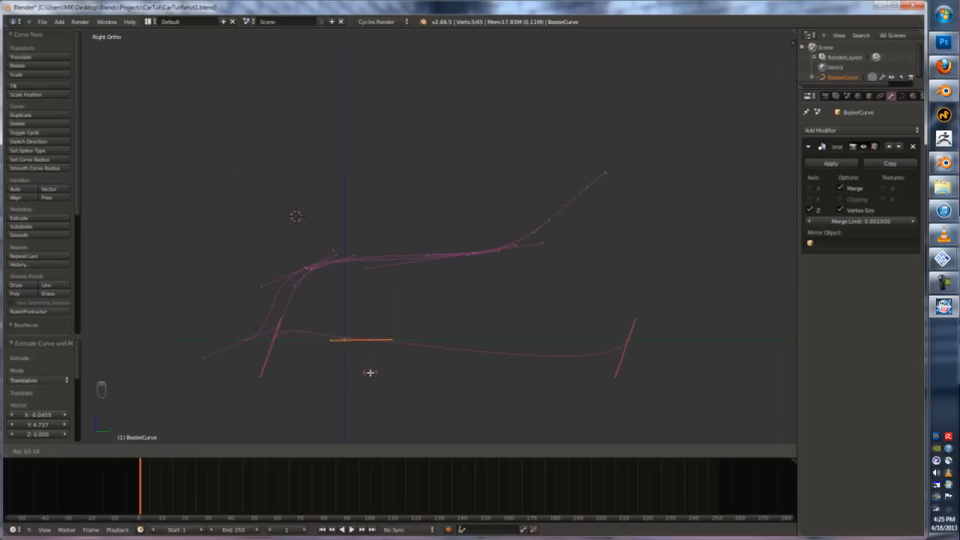
pyautogui.click(370, 372)
# - In the side view, move the handles at the outer side curve's front and rear ends to lie flat along the ground line
pyautogui.scroll(2, 303, 346)
pyautogui.press('g')
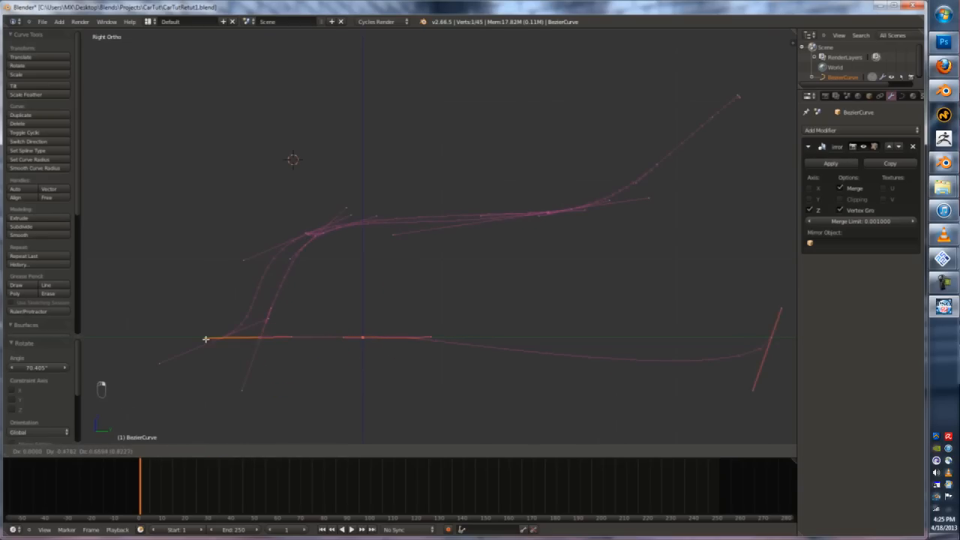
pyautogui.click(205, 340)
pyautogui.keyDown('shift'); pyautogui.moveTo(701, 370); pyautogui.dragTo(544, 349, button='middle'); pyautogui.keyUp('shift')
pyautogui.rightClick(592, 365)
pyautogui.press('g')
pyautogui.click(554, 314)
# - In the top view, move the outer side curve's middle point outward by X 0.033 and pull its rear handle back and inward
pyautogui.press('Tab')
pyautogui.moveTo(554, 315); pyautogui.dragTo(452, 309, button='middle')
pyautogui.press('Tab')
pyautogui.press('KP_7')
pyautogui.moveTo(459, 297); pyautogui.dragTo(463, 295, button='right')
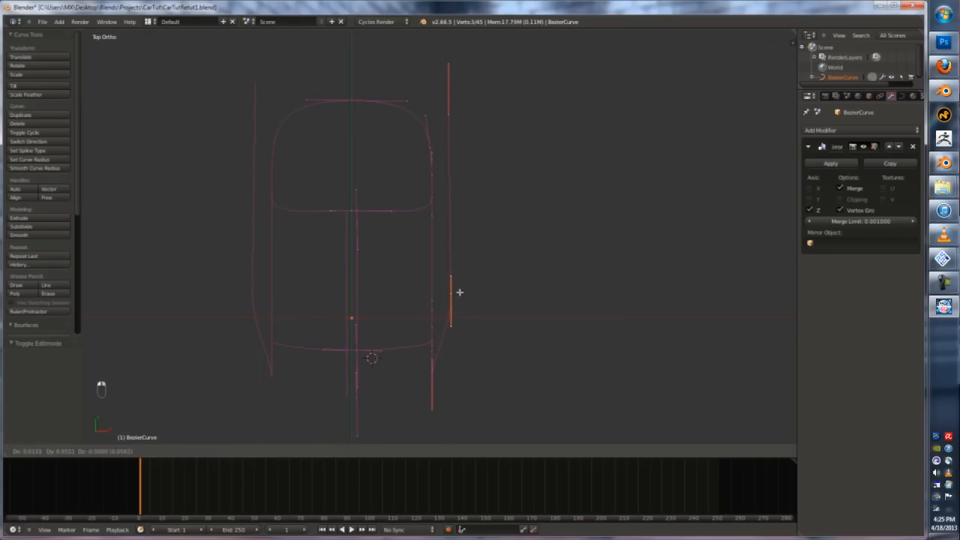
pyautogui.rightClick(459, 293)
pyautogui.moveTo(466, 295); pyautogui.dragTo(470, 293)
pyautogui.click(459, 261)
pyautogui.rightClick(454, 278)
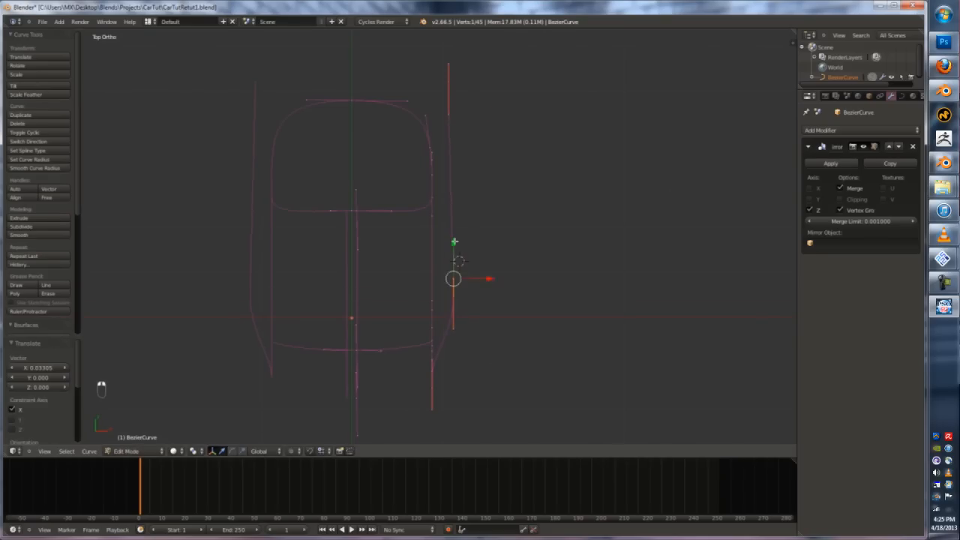
pyautogui.moveTo(484, 218); pyautogui.dragTo(474, 218)
# - Shift the handle at the outer side curve's rear end by Y -0.253
pyautogui.rightClick(447, 112)
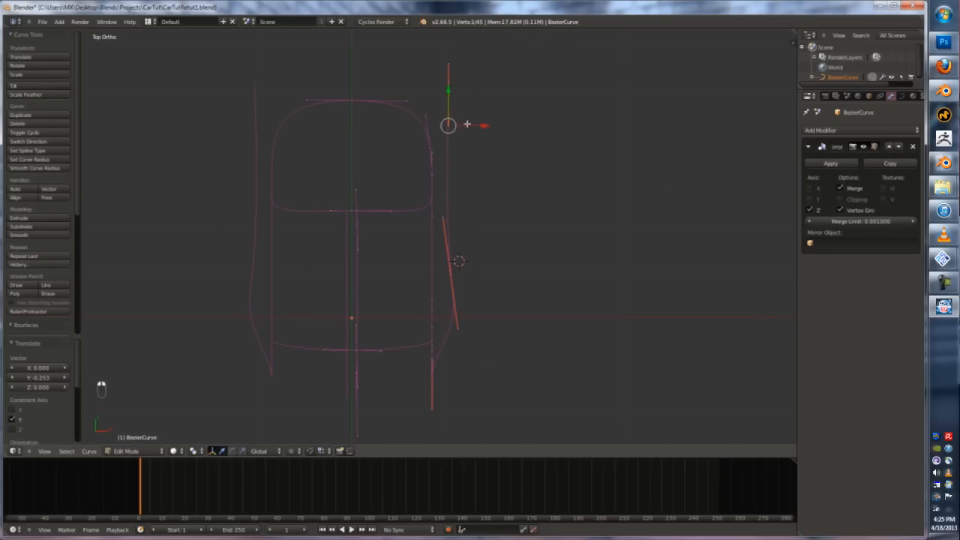
pyautogui.press('Tab')
pyautogui.scroll(-2, 460, 158)
pyautogui.press('Tab')
pyautogui.scroll(3, 380, 329)
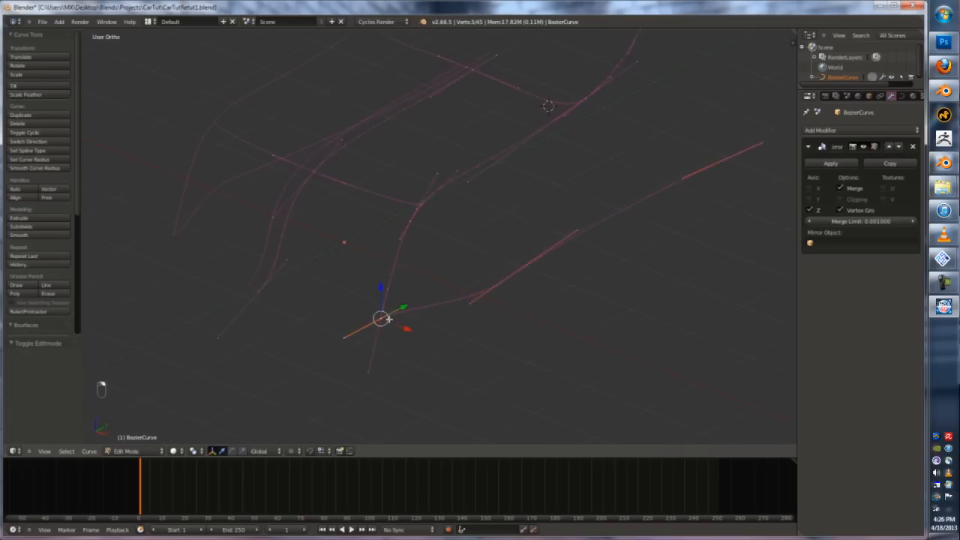
# - In the top view, extrude the outer curve's front end to the centre line at the nose and rotate the new point 86.914°
pyautogui.press('KP_7')
pyautogui.keyDown('shift'); pyautogui.moveTo(540, 438); pyautogui.dragTo(552, 280, button='middle'); pyautogui.keyUp('shift')
pyautogui.press('e')
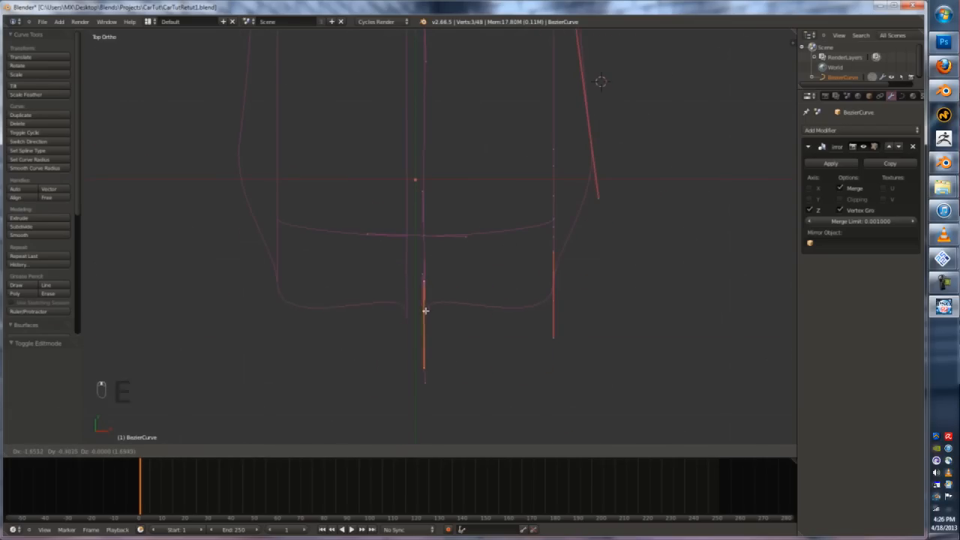
pyautogui.click(422, 315)
pyautogui.scroll(2, 422, 320)
pyautogui.press('r')
pyautogui.click(450, 367)
# - Move the new nose point by X 0.035, Y -0.009 and nudge it onto the centre line's front tip
pyautogui.press('g')
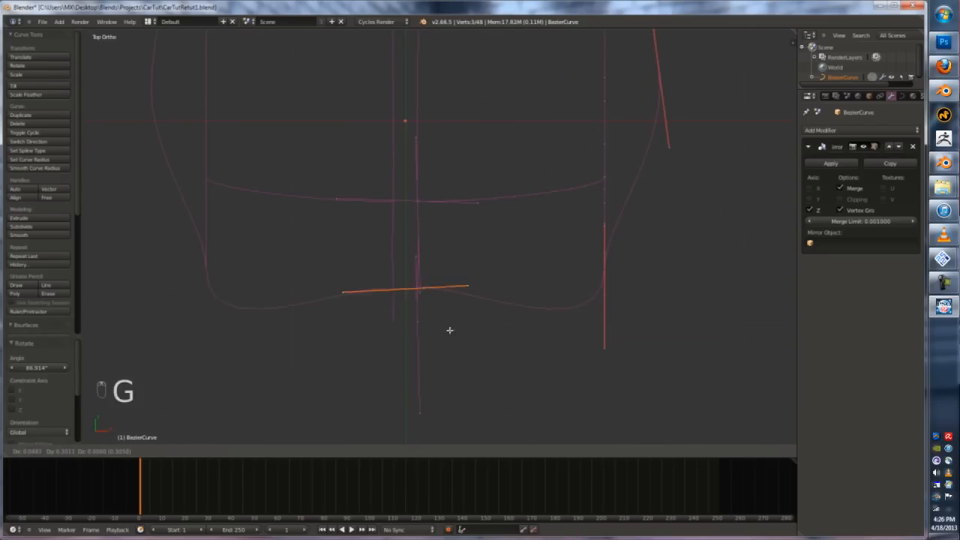
pyautogui.click(449, 368)
pyautogui.press('KP_1')
pyautogui.press('KP_3')
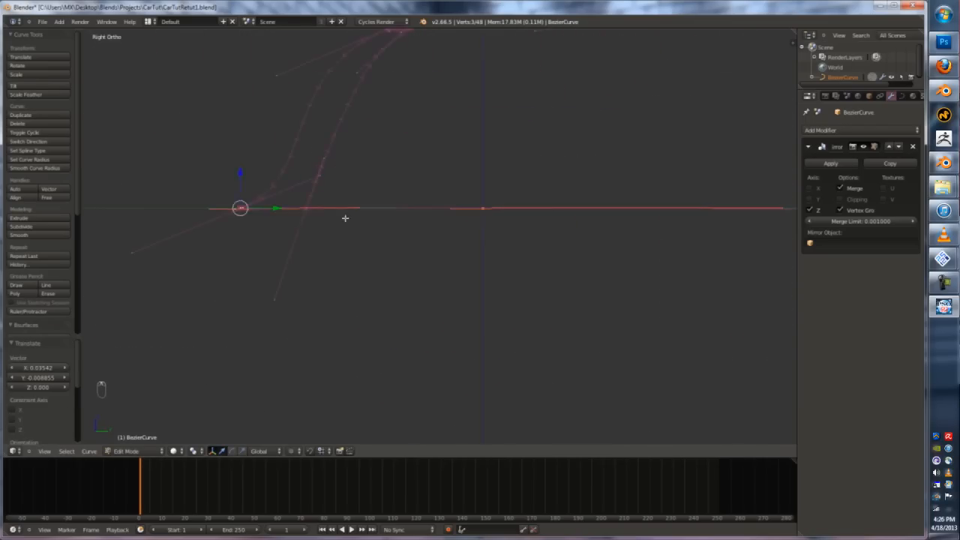
pyautogui.moveTo(345, 216); pyautogui.dragTo(304, 271, button='middle')
pyautogui.press('g')
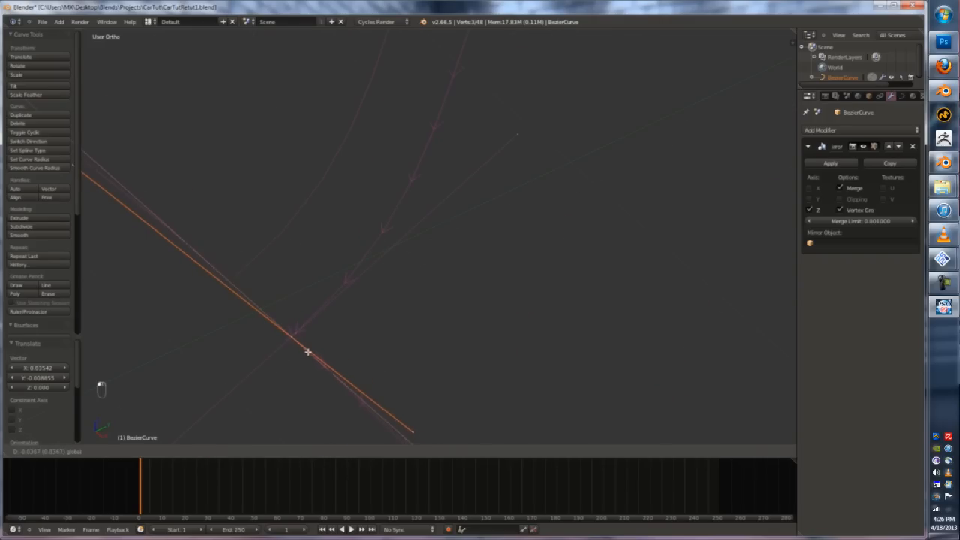
pyautogui.moveTo(308, 351); pyautogui.dragTo(308, 352)
pyautogui.moveTo(308, 353); pyautogui.dragTo(294, 336, button='middle')
pyautogui.moveTo(292, 329); pyautogui.dragTo(308, 321)
# - Fine-tune the joint between the outer curve's nose point and the centre line's front end
pyautogui.press('Tab')
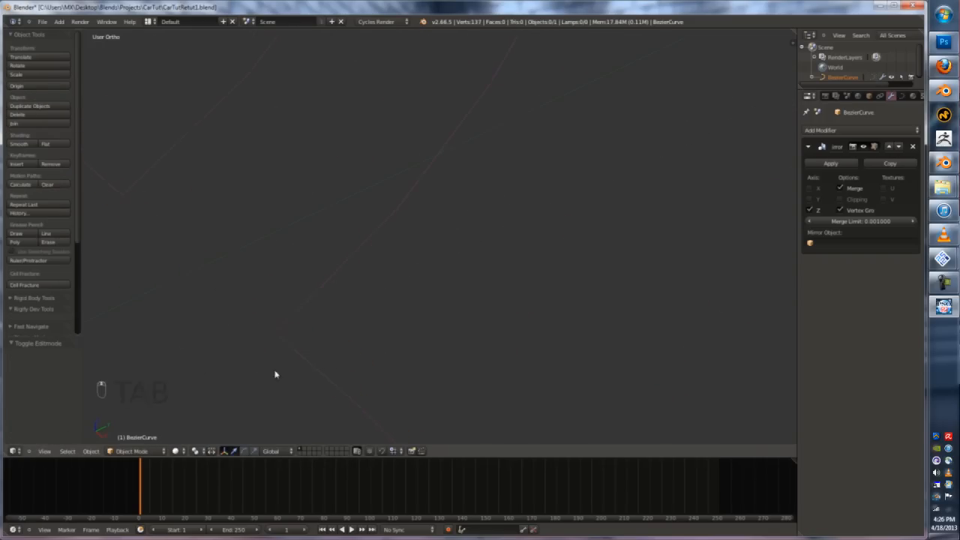
pyautogui.press('Tab')
pyautogui.moveTo(575, 318); pyautogui.dragTo(557, 318)
pyautogui.press('Tab')
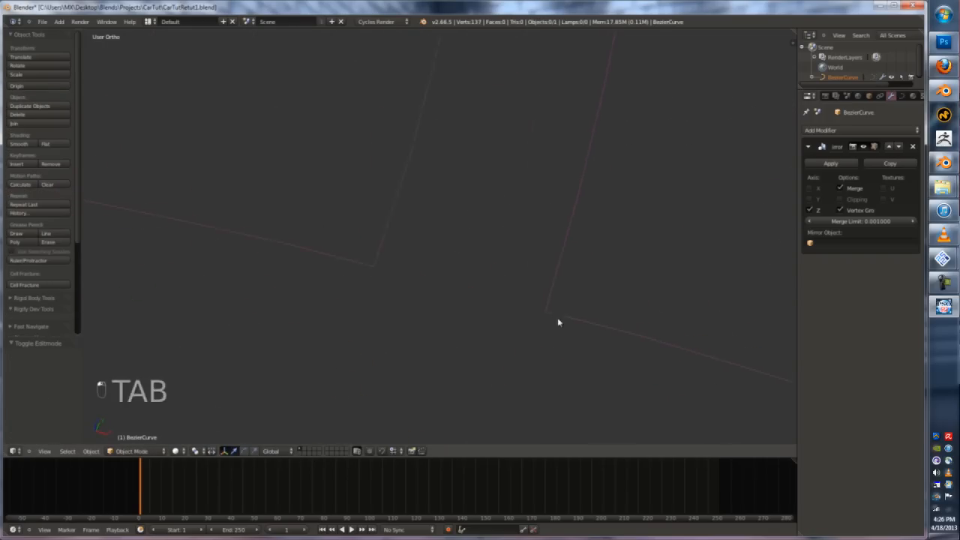
pyautogui.press('Tab')
pyautogui.scroll(5, 412, 245)
pyautogui.moveTo(411, 245); pyautogui.dragTo(331, 258, button='middle')
pyautogui.rightClick(463, 348)
pyautogui.moveTo(485, 347)
pyautogui.mouseDown()
pyautogui.moveTo(463, 343)
pyautogui.moveTo(483, 347)
pyautogui.mouseUp()
# - In the top view, swing the outer curve's front corner handle inward to round the nose corner
pyautogui.press('Tab')
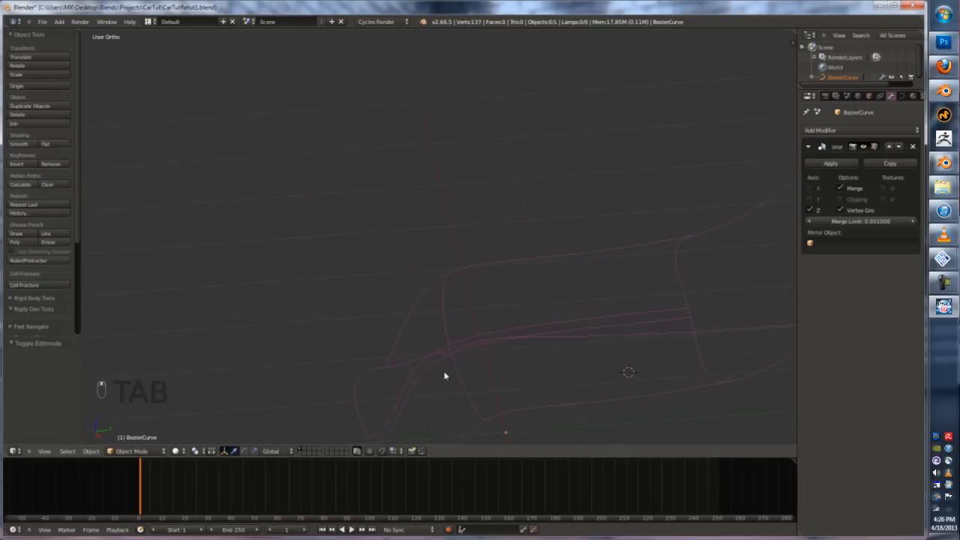
pyautogui.press('KP_1')
pyautogui.press('KP_3')
pyautogui.press('KP_7')
pyautogui.press('Tab')
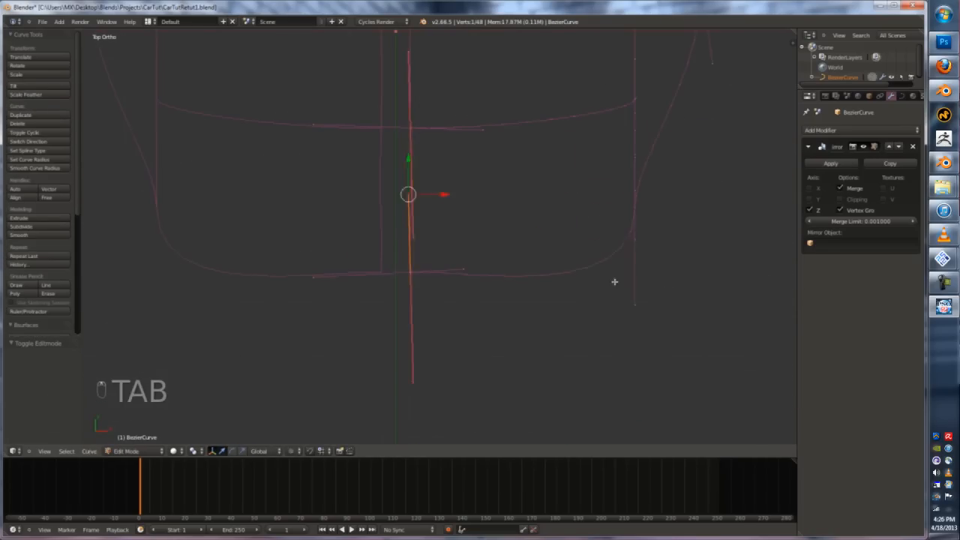
pyautogui.press('g')
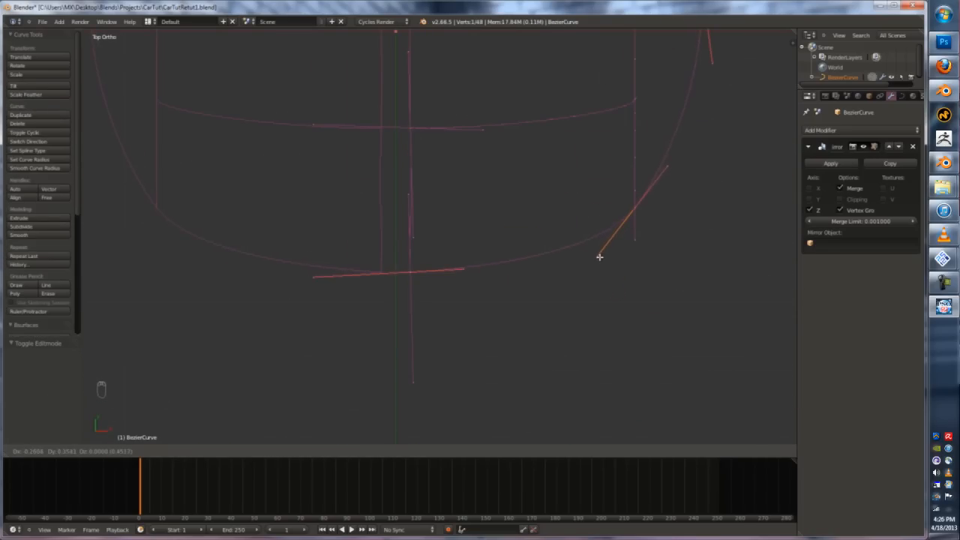
pyautogui.press('Tab')
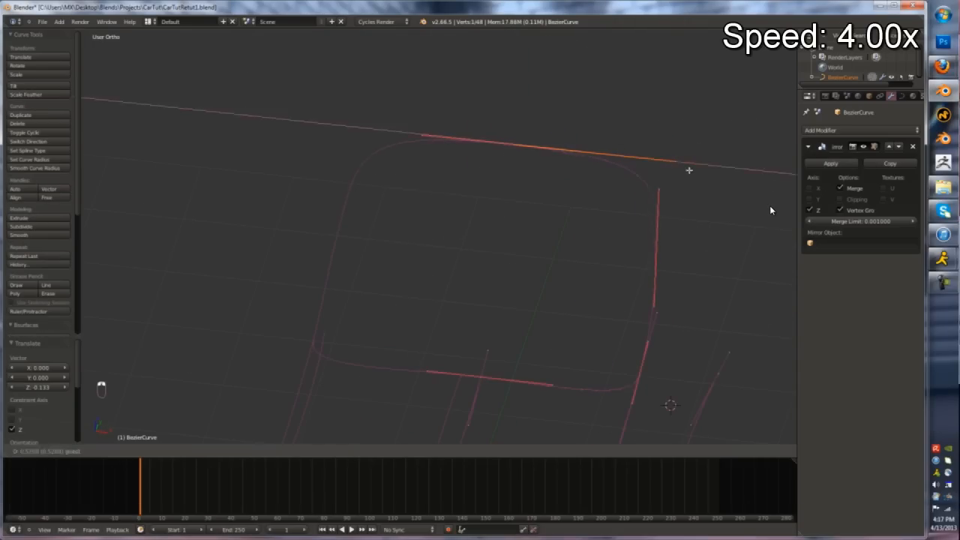
# - Extend the rear arc's centre handle outward and set the handle type at the arc's side end to Vector
pyautogui.click(689, 170)
pyautogui.rightClick(548, 148)
pyautogui.rightClick(649, 272)
pyautogui.press('v')
pyautogui.click(649, 272)
pyautogui.hotkey('ctrl', 'z')
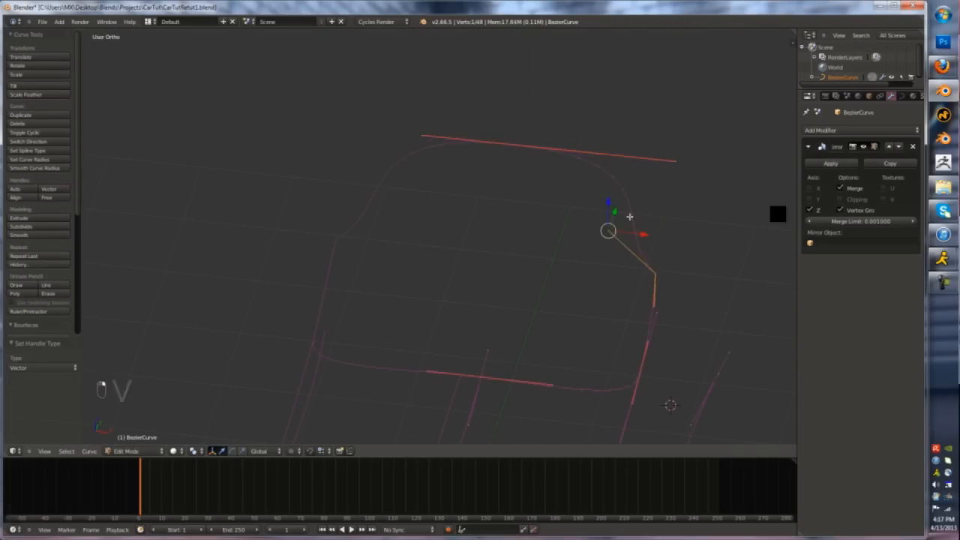
# - In the top view, nudge the rear arc's side end along X to improve its join with the side curve
pyautogui.press('KP_1')
pyautogui.press('KP_3')
pyautogui.press('KP_7')
pyautogui.press('Tab')
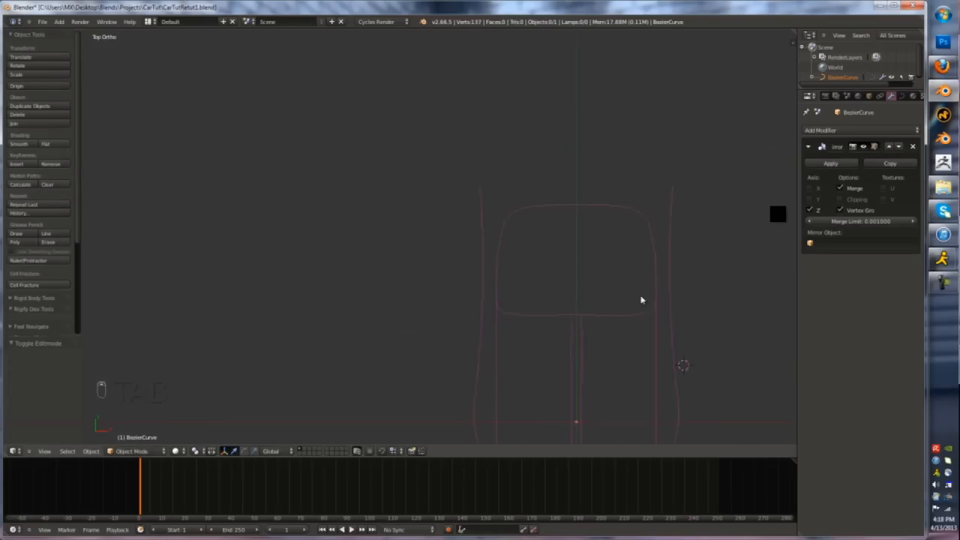
pyautogui.press('Tab')
pyautogui.scroll(3, 642, 300)
pyautogui.press('g')
pyautogui.press('x')
pyautogui.moveTo(673, 256); pyautogui.dragTo(676, 256)
pyautogui.scroll(1, 663, 245)
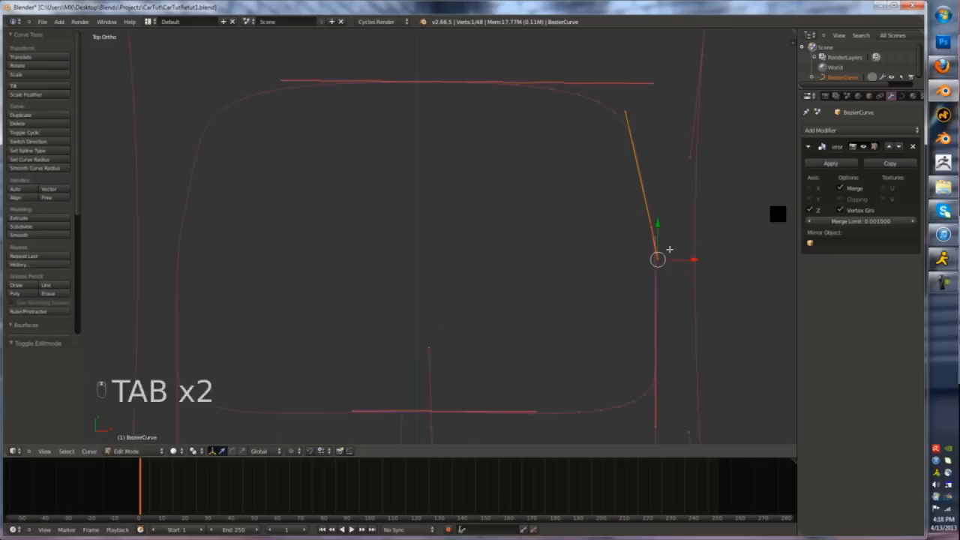
# - Align the points where the rear arc meets the side curve and shift the arc's side handle outward by X 0.053
pyautogui.rightClick(654, 225)
pyautogui.moveTo(674, 222); pyautogui.dragTo(671, 222)
pyautogui.rightClick(659, 257)
pyautogui.moveTo(677, 259); pyautogui.dragTo(675, 260)
pyautogui.scroll(-3, 629, 110)
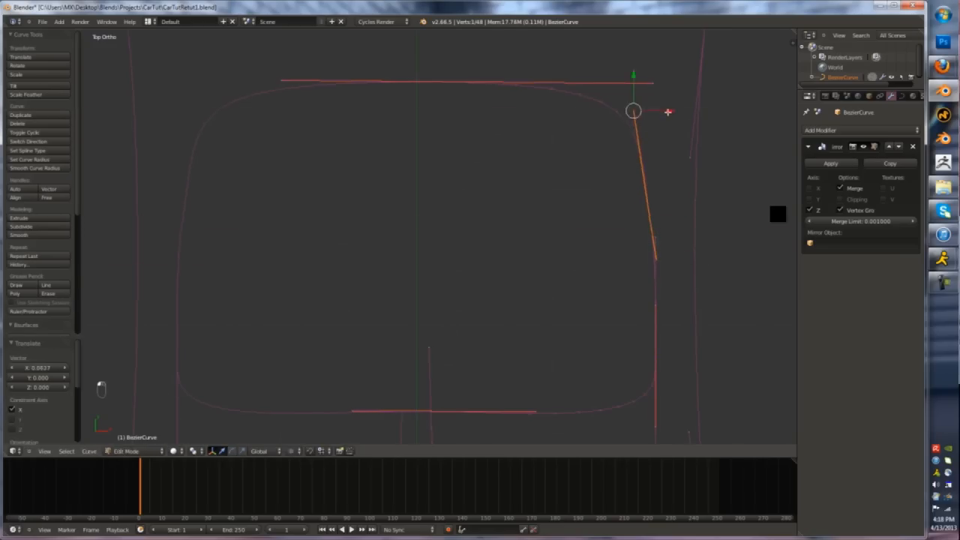
pyautogui.press('Tab')
pyautogui.press('Tab')
pyautogui.press('Tab')
pyautogui.press('Tab')
# - Duplicate the rear cross curve's centre point and extrude it by Y 2.449, Z 1.370 up to the rear arc
pyautogui.moveTo(320, 219); pyautogui.dragTo(428, 321, button='middle')
pyautogui.rightClick(390, 313)
pyautogui.scroll(-3, 428, 322)
pyautogui.press('KP_3')
pyautogui.scroll(3, 338, 235)
pyautogui.hotkey('shift', 'd')
pyautogui.press('e')
pyautogui.click(574, 110)
pyautogui.moveTo(574, 110); pyautogui.dragTo(610, 160, button='middle')
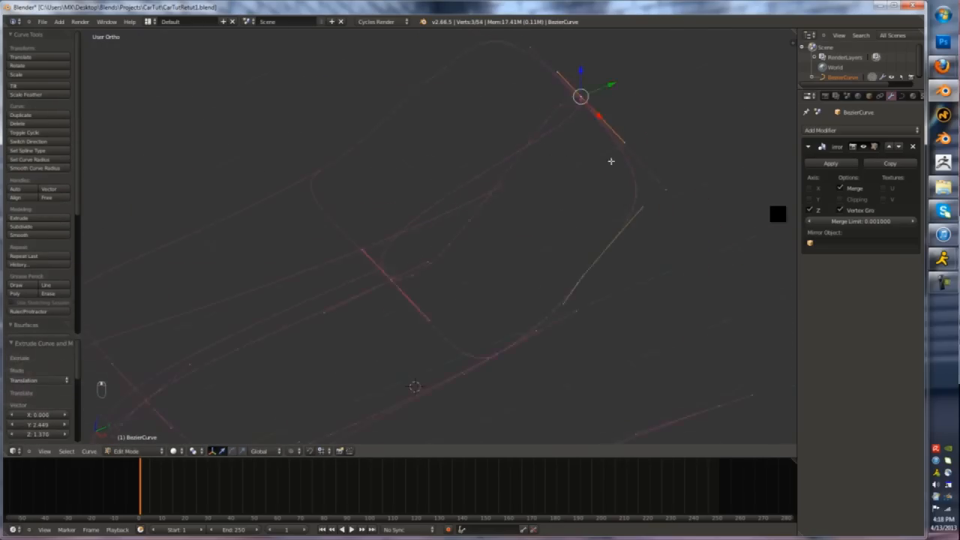
# - Snap the new curve's rear end to the rear arc's centre using the 3D cursor
pyautogui.hotkey('shift', 's')
pyautogui.click(573, 126)
pyautogui.rightClick(604, 81)
pyautogui.hotkey('shift', 's')
pyautogui.click(573, 87)
# - In the top view, turn the new curve's rear handle lengthwise and offset that end sideways from the centre along X
pyautogui.press('KP_7')
pyautogui.press('g')
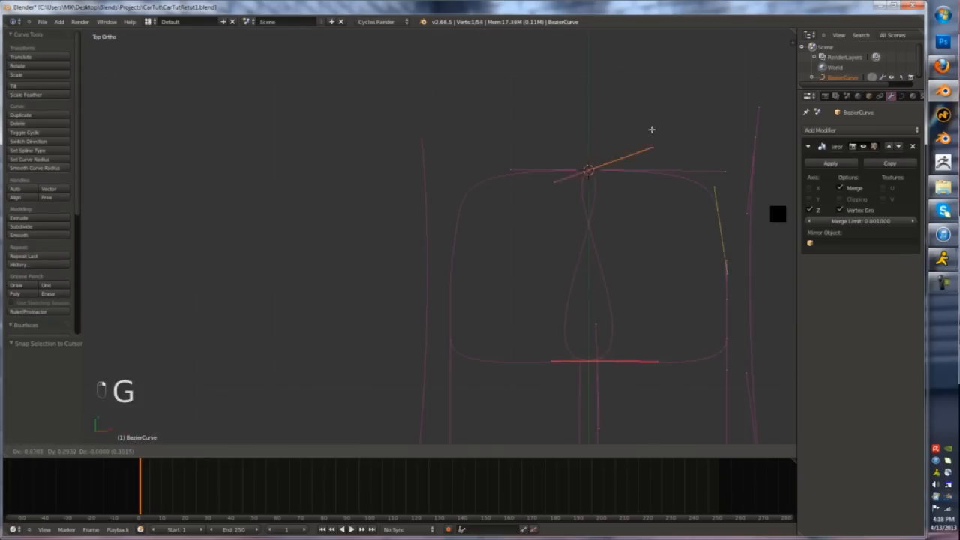
pyautogui.click(590, 97)
pyautogui.moveTo(620, 171); pyautogui.dragTo(647, 170)
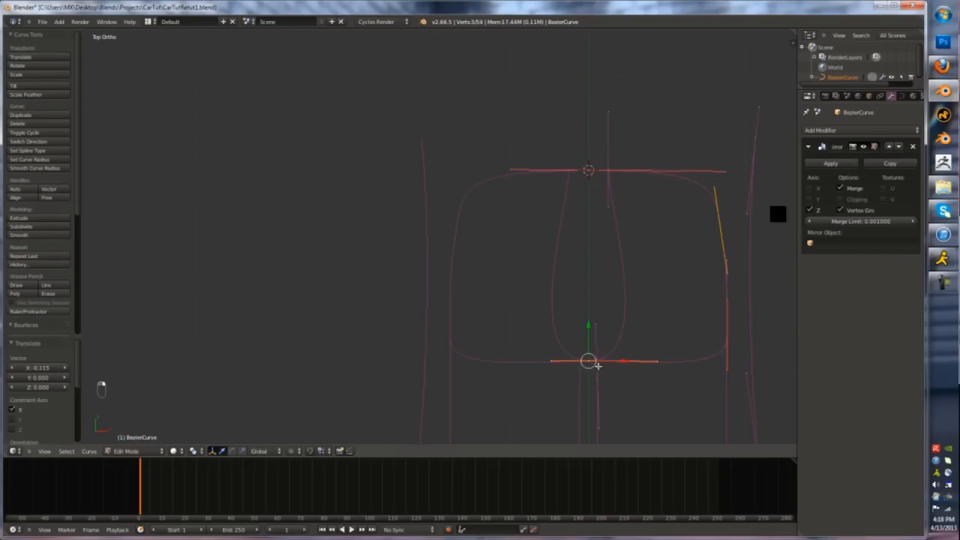
# - Offset the new curve's front end sideways along the rear cross curve and rotate it lengthwise, shifting its handle by X 0.032
pyautogui.rightClick(620, 362)
pyautogui.moveTo(611, 362)
pyautogui.mouseDown()
pyautogui.moveTo(647, 363)
pyautogui.moveTo(627, 360)
pyautogui.mouseUp()
pyautogui.rightClick(591, 364)
pyautogui.press('r')
pyautogui.click(626, 318)
pyautogui.rightClick(610, 292)
pyautogui.moveTo(632, 292); pyautogui.dragTo(629, 291)
# - In the side view, tilt the new curve's front handle to follow the slope of the neighbouring curves
pyautogui.press('KP_1')
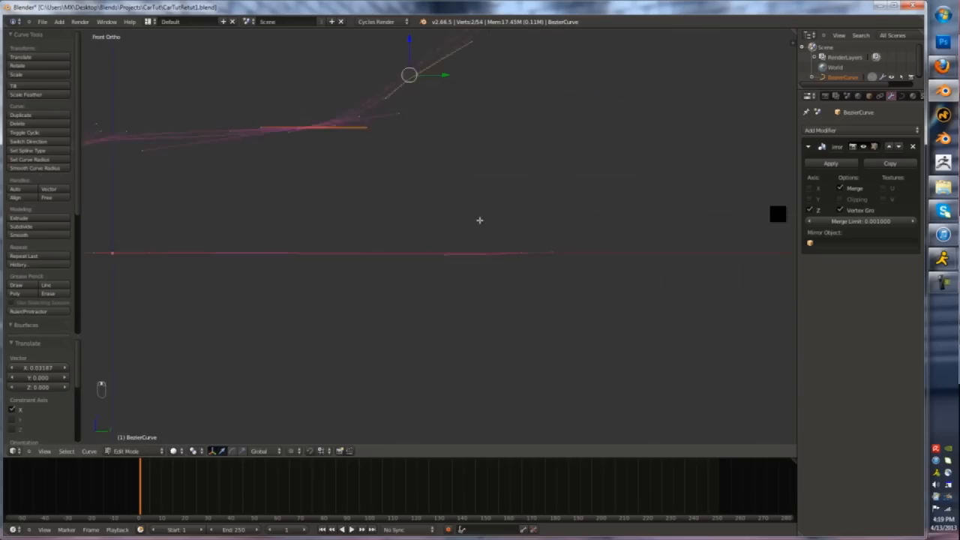
pyautogui.moveTo(441, 243); pyautogui.dragTo(486, 301, button='middle')
pyautogui.rightClick(500, 321)
pyautogui.press('KP_3')
pyautogui.press('g')
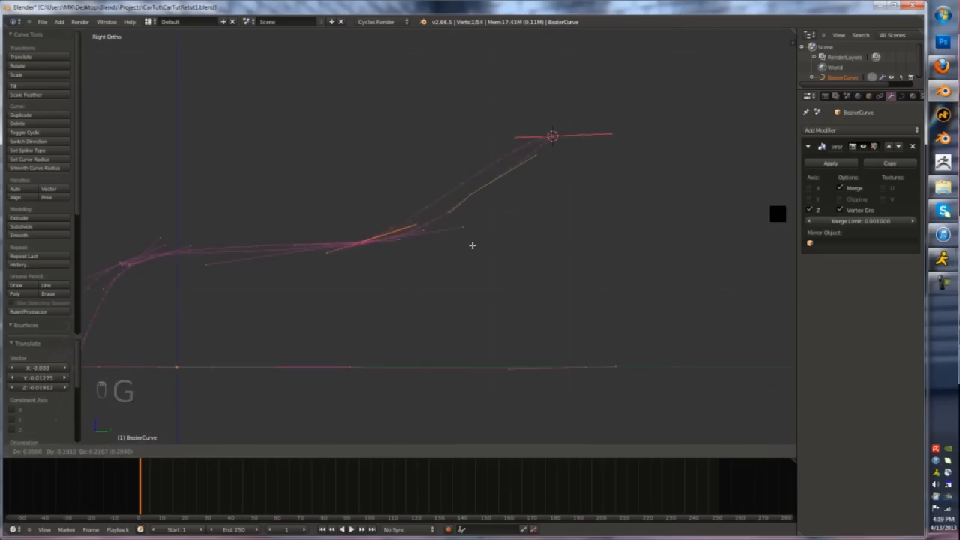
pyautogui.click(468, 238)
pyautogui.moveTo(450, 218); pyautogui.dragTo(471, 233, button='middle')
pyautogui.press('Tab')
pyautogui.press('Tab')
# - Refine the new rear curve's slope between the rear cross curve and the rear arc by moving its handle in the side view
pyautogui.scroll(4, 390, 214)
pyautogui.moveTo(390, 213); pyautogui.dragTo(441, 248, button='middle')
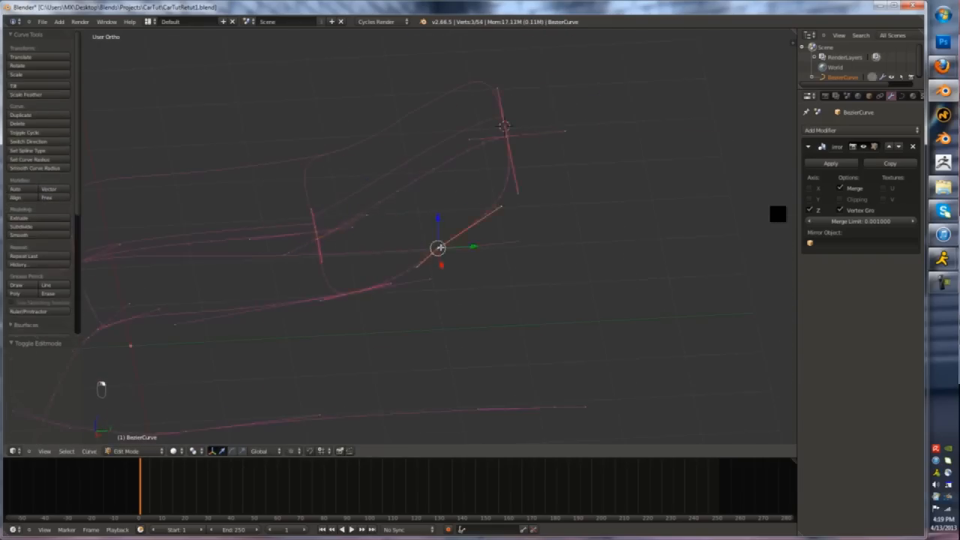
pyautogui.press('KP_3')
pyautogui.scroll(3, 461, 189)
pyautogui.rightClick(404, 208)
pyautogui.press('g')
pyautogui.click(576, 82)
pyautogui.press('Tab')
pyautogui.moveTo(576, 105); pyautogui.dragTo(555, 240, button='middle')
pyautogui.press('Tab')
pyautogui.press('Tab')
pyautogui.press('Tab')
# - Duplicate the side curve's section between the front and rear cross curves and place the copy close to it
pyautogui.rightClick(621, 238)
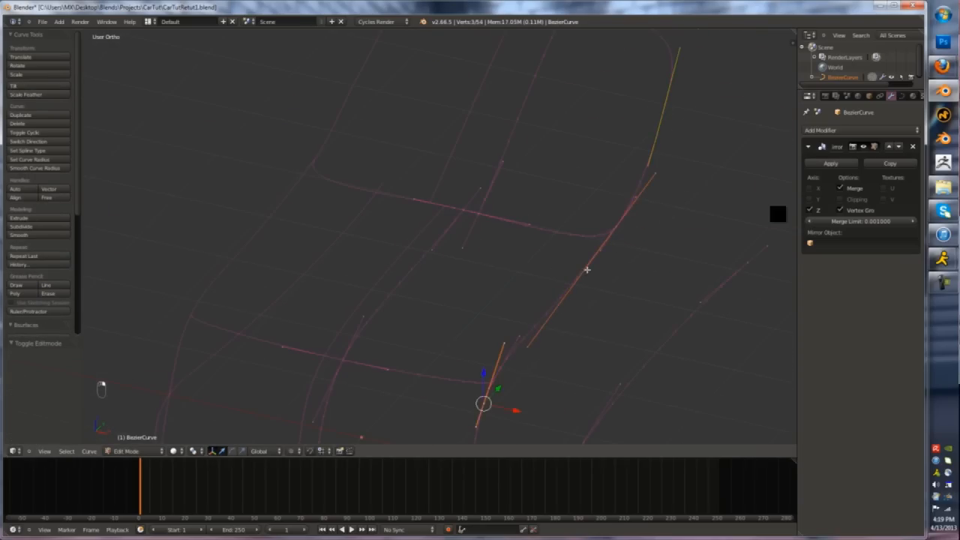
pyautogui.scroll(-3, 620, 271)
pyautogui.hotkey('shift', 'd')
pyautogui.click(617, 266)
pyautogui.moveTo(644, 294); pyautogui.dragTo(587, 253, button='middle')
# - In the side view, position the copied side section just below the original side curve
pyautogui.press('KP_7')
pyautogui.press('Tab')
pyautogui.press('KP_1')
pyautogui.press('KP_3')
pyautogui.press('Tab')
pyautogui.press('g')
pyautogui.scroll(2, 651, 214)
pyautogui.press('Tab')
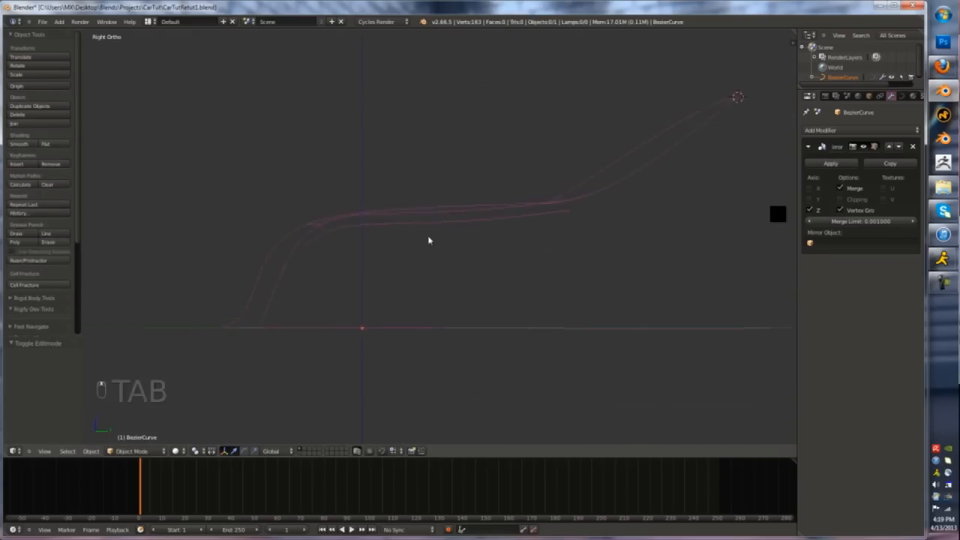
# - Move the rear end of the lower side section back by Y 1.216
pyautogui.press('Tab')
pyautogui.rightClick(482, 217)
pyautogui.moveTo(495, 235); pyautogui.dragTo(637, 278, button='middle')
pyautogui.press('a')
pyautogui.rightClick(682, 234)
pyautogui.moveTo(684, 244); pyautogui.dragTo(525, 321, button='middle')
pyautogui.press('KP_1')
pyautogui.press('KP_3')
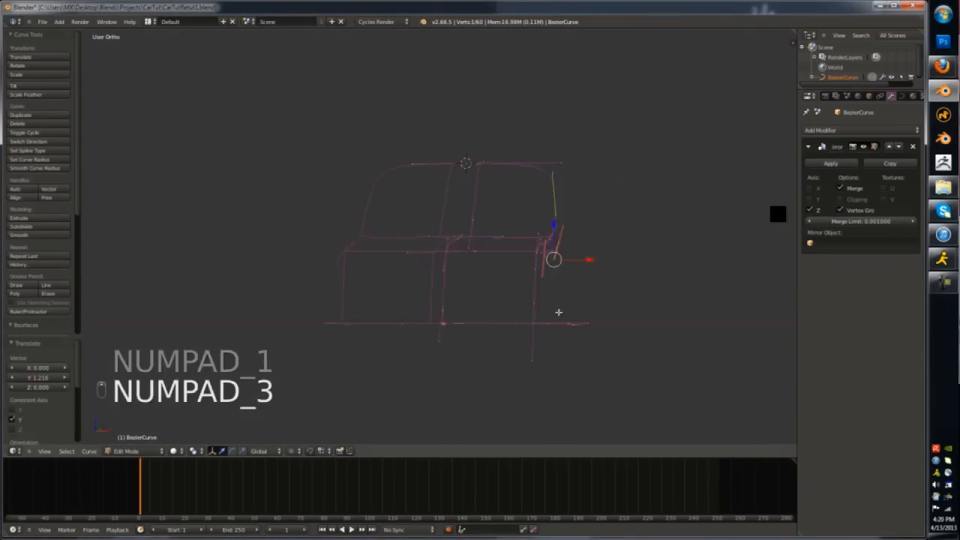
# - In the side view, adjust the lower side section's rear end by Y 0.089, Z 0.044
pyautogui.press('Tab')
pyautogui.press('Tab')
pyautogui.press('g')
pyautogui.click(502, 243)
# - In the side view, extrude the lower side section's rear end up the windscreen slope to just below the roofline's front end
pyautogui.rightClick(542, 224)
pyautogui.scroll(-4, 525, 231)
pyautogui.keyDown('shift'); pyautogui.moveTo(525, 231); pyautogui.dragTo(388, 288, button='middle'); pyautogui.keyUp('shift')
pyautogui.press('e')
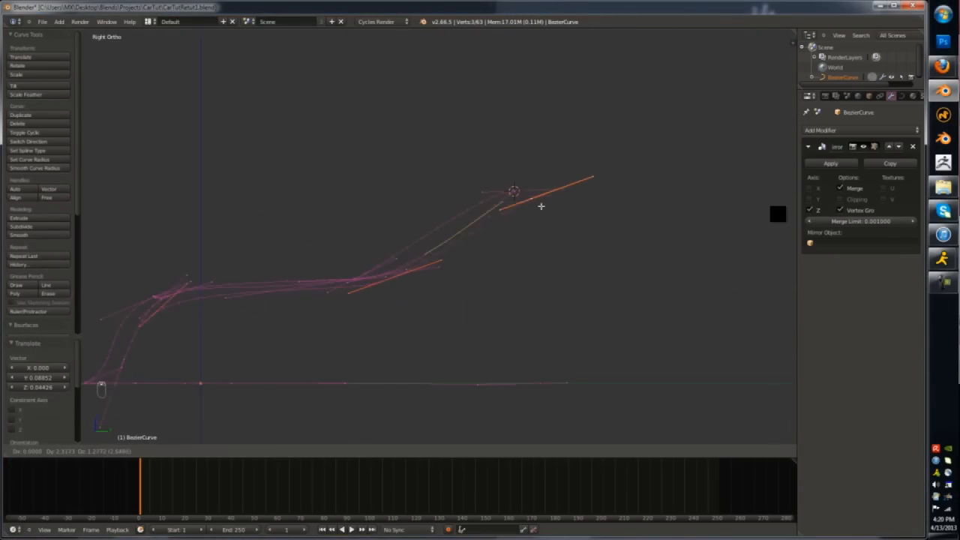
pyautogui.click(543, 204)
pyautogui.scroll(3, 564, 197)
pyautogui.press('g')
pyautogui.click(529, 212)
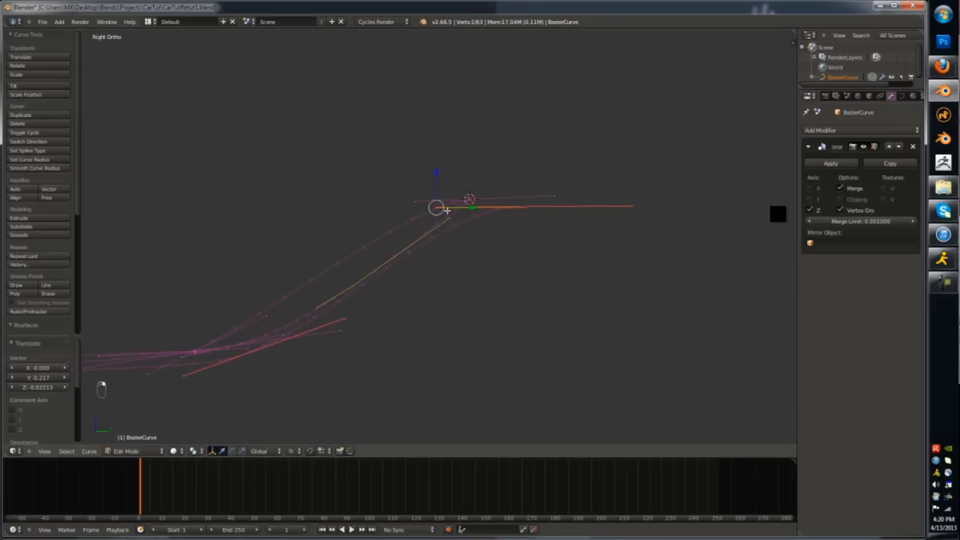
# - Change the handle type of the new pillar's top point and reposition its handles to form a sharp corner
pyautogui.scroll(3, 445, 210)
pyautogui.press('v')
pyautogui.click(491, 227)
pyautogui.press('g')
pyautogui.click(481, 206)
pyautogui.rightClick(360, 291)
pyautogui.press('g')
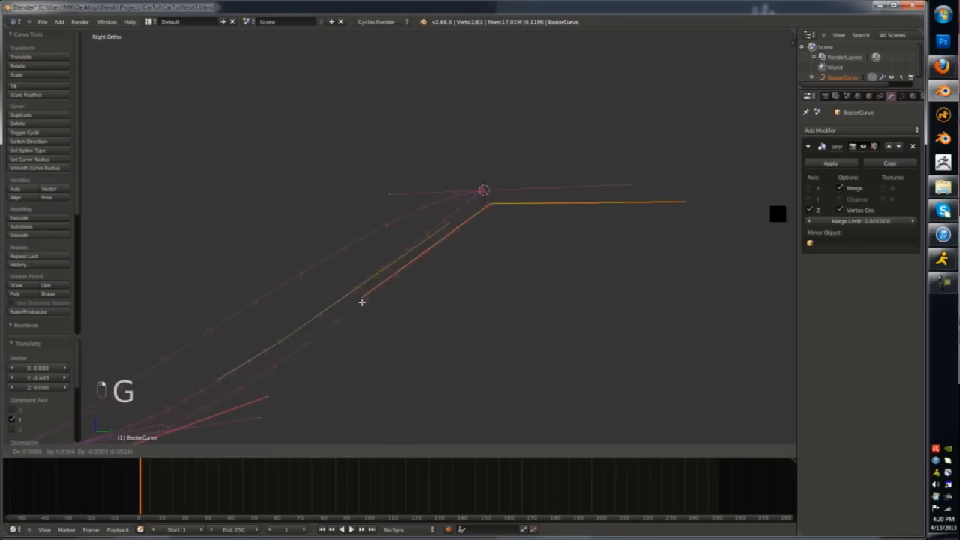
pyautogui.click(365, 303)
# - In the top view, shift the pillar's top and bottom points along X to line them up beside the windscreen edge
pyautogui.scroll(-3, 371, 277)
pyautogui.keyDown('shift'); pyautogui.moveTo(374, 269); pyautogui.dragTo(476, 182, button='middle'); pyautogui.keyUp('shift')
pyautogui.press('Tab')
pyautogui.press('Tab')
pyautogui.moveTo(519, 245); pyautogui.dragTo(458, 176, button='middle')
pyautogui.rightClick(566, 128)
pyautogui.press('KP_7')
pyautogui.moveTo(628, 137); pyautogui.dragTo(601, 141)
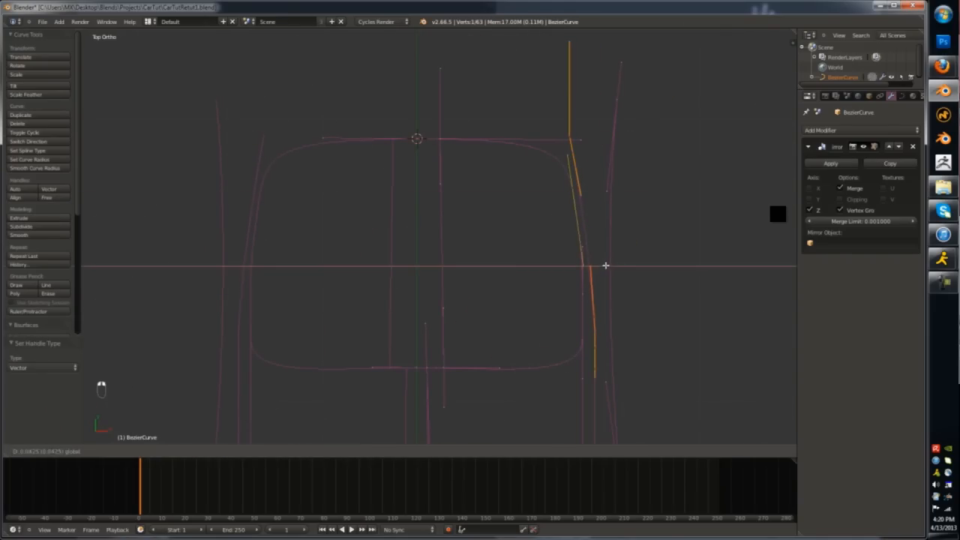
pyautogui.moveTo(606, 265); pyautogui.dragTo(604, 266)
pyautogui.rightClick(583, 246)
pyautogui.moveTo(600, 246); pyautogui.dragTo(595, 245)
pyautogui.press('Tab')
pyautogui.press('Tab')
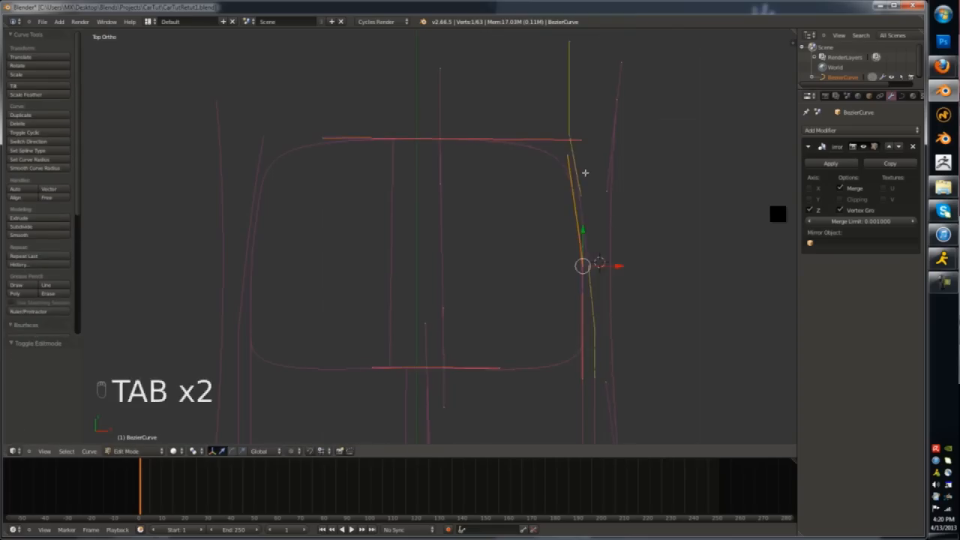
# - In the side view, shift the pillar's lower end by Y 0.203 and reposition the lower point's front handle
pyautogui.press('KP_1')
pyautogui.press('Tab')
pyautogui.press('Tab')
pyautogui.moveTo(492, 79); pyautogui.dragTo(578, 165, button='middle')
pyautogui.press('g')
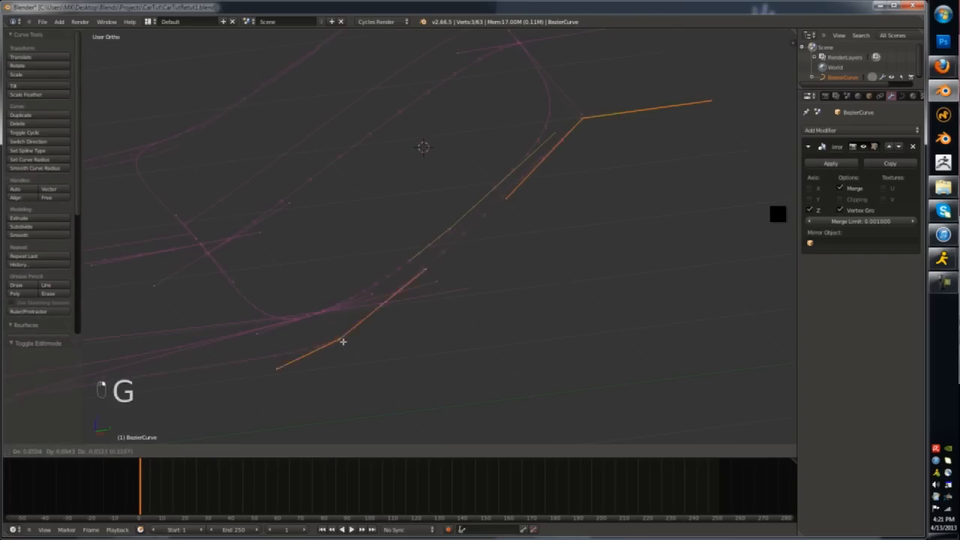
pyautogui.press('KP_3')
pyautogui.moveTo(412, 130); pyautogui.dragTo(444, 132)
pyautogui.scroll(-2, 381, 160)
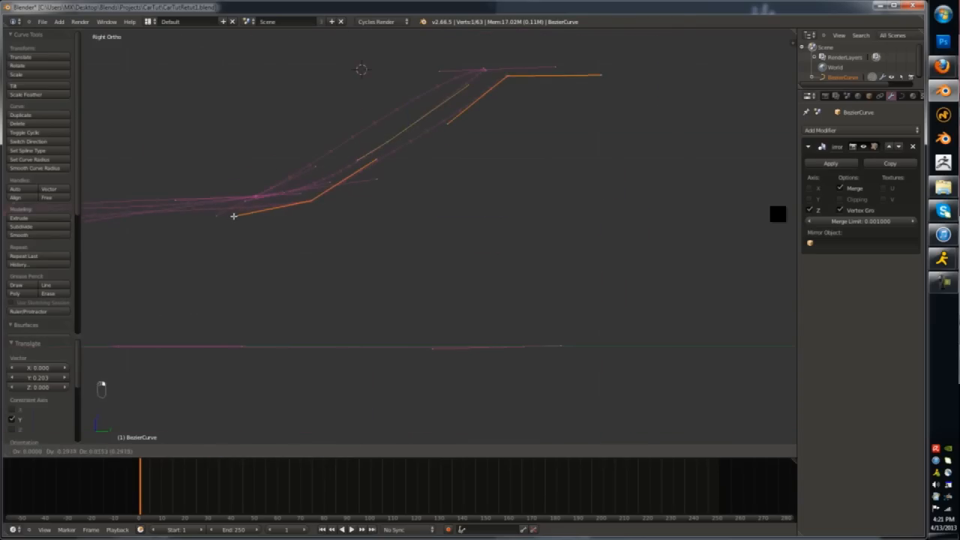
pyautogui.click(234, 216)
# - In the side view, extrude the pillar's top point straight back to form the upper edge of the side outline
pyautogui.moveTo(234, 216); pyautogui.dragTo(343, 223, button='middle')
pyautogui.press('Tab')
pyautogui.press('Tab')
pyautogui.rightClick(500, 129)
pyautogui.press('KP_1')
pyautogui.moveTo(502, 134); pyautogui.dragTo(505, 163, button='middle')
pyautogui.press('Tab')
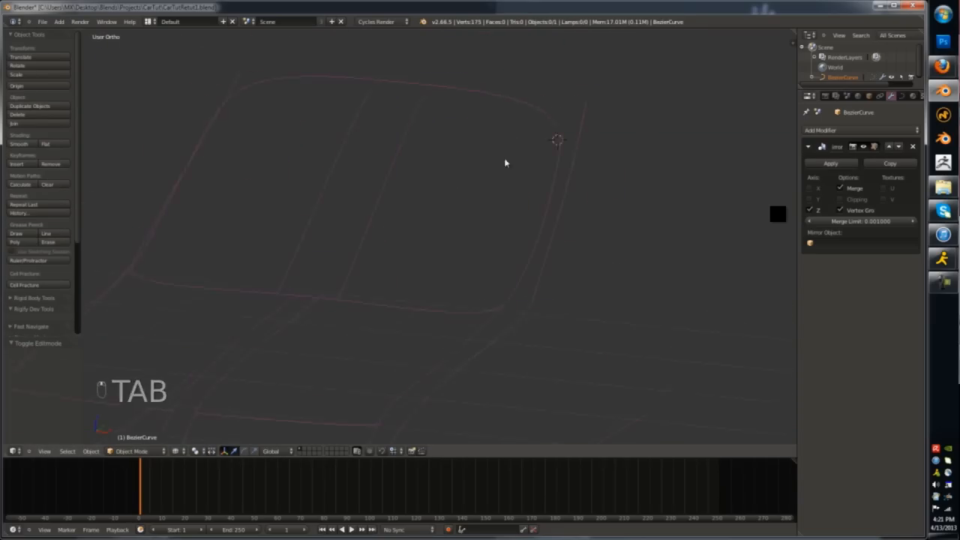
pyautogui.press('Tab')
pyautogui.press('KP_3')
pyautogui.press('e')
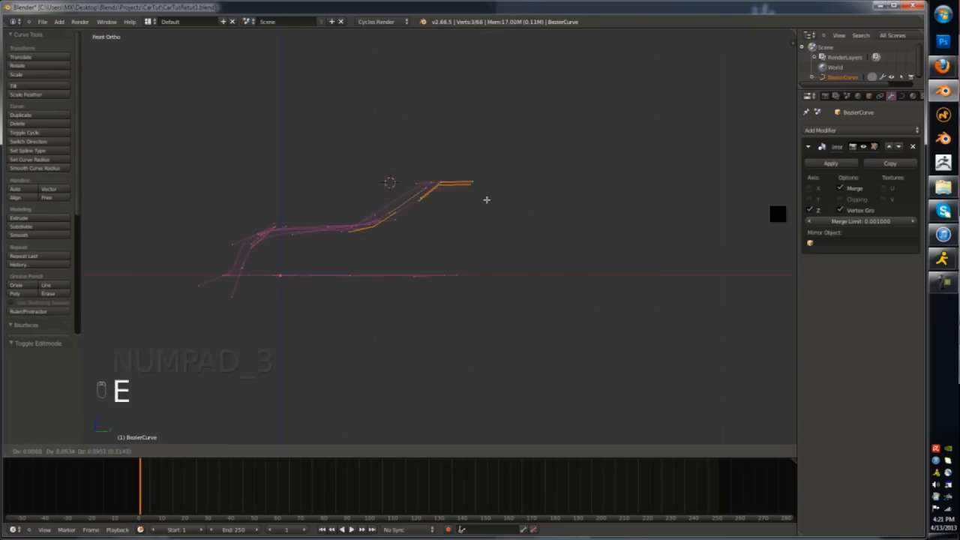
pyautogui.click(517, 201)
pyautogui.press('r')
pyautogui.press('g')
pyautogui.click(504, 219)
# - Square up the upper edge's rear end by changing its handle type, and extrude it outward by X 0.803, Y 0.283 in the top view
pyautogui.scroll(4, 530, 190)
pyautogui.press('v')
pyautogui.click(488, 148)
pyautogui.moveTo(530, 194); pyautogui.dragTo(507, 179)
pyautogui.press('KP_7')
pyautogui.keyDown('shift'); pyautogui.moveTo(510, 132); pyautogui.dragTo(462, 202, button='middle'); pyautogui.keyUp('shift')
pyautogui.scroll(2, 526, 225)
pyautogui.moveTo(526, 172)
pyautogui.mouseDown()
pyautogui.moveTo(527, 225)
pyautogui.moveTo(526, 167)
pyautogui.mouseUp()
pyautogui.scroll(-2, 527, 166)
pyautogui.press('e')
pyautogui.click(595, 183)
pyautogui.scroll(3, 580, 210)
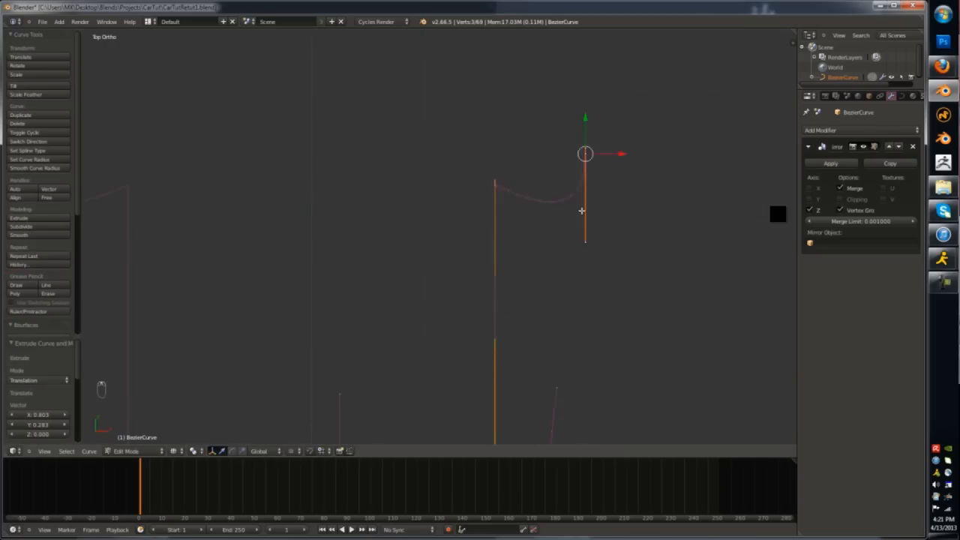
# - In the side view, move the extruded point down to form the outline's lower rear corner and rotate its handles
pyautogui.press('KP_3')
pyautogui.press('g')
pyautogui.click(545, 244)
pyautogui.click(500, 318)
pyautogui.scroll(-3, 529, 293)
pyautogui.press('r')
pyautogui.click(525, 293)
# - Reposition the rear corners' handles so the outline's rear edge runs nearly straight down
pyautogui.rightClick(502, 242)
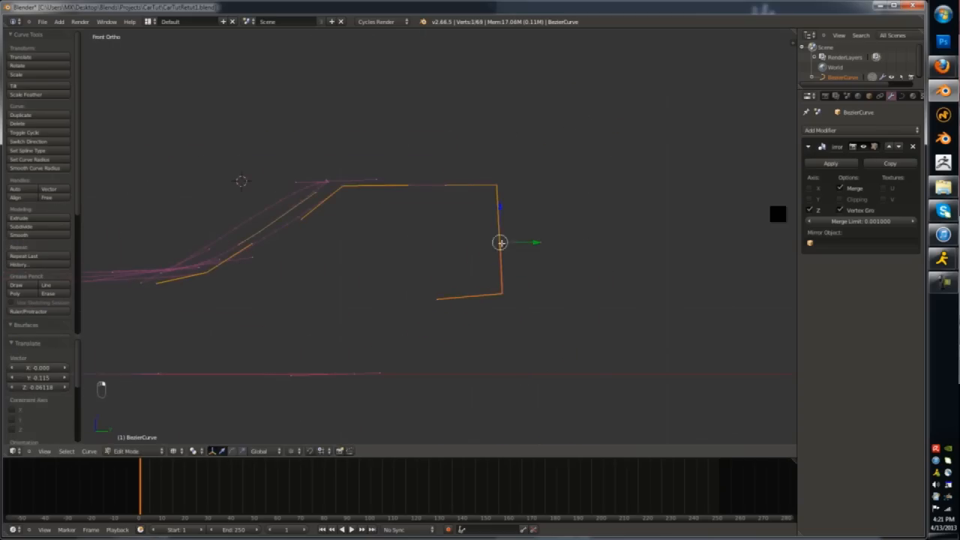
pyautogui.press('g')
pyautogui.scroll(3, 498, 294)
pyautogui.rightClick(508, 215)
pyautogui.click(503, 123)
pyautogui.press('Tab')
pyautogui.press('Tab')
# - In the top view, extrude the outline's lower rear corner forward by Y -3.089 and fine-tune the placement by X 0.077, Y -0.451
pyautogui.scroll(-6, 501, 182)
pyautogui.rightClick(500, 204)
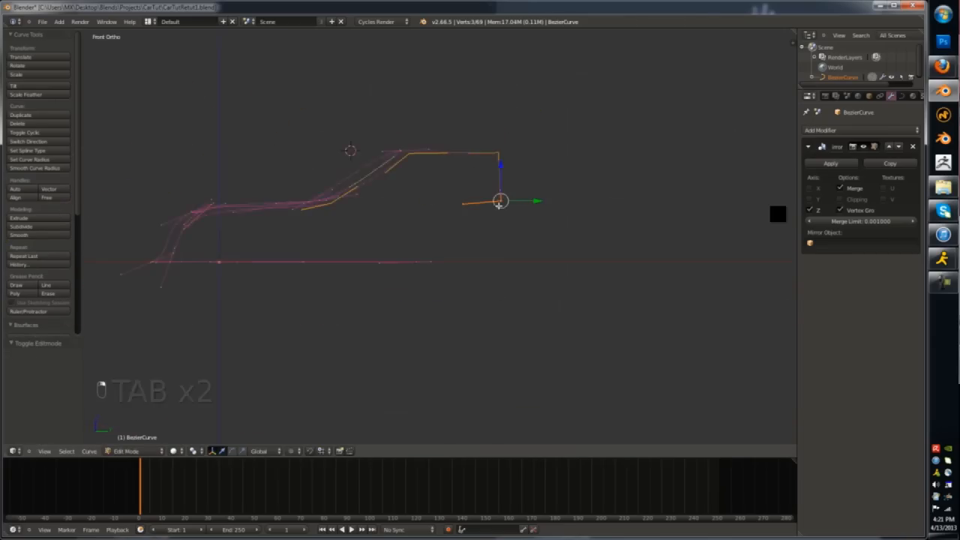
pyautogui.press('KP_7')
pyautogui.scroll(3, 470, 178)
pyautogui.press('e')
pyautogui.click(473, 323)
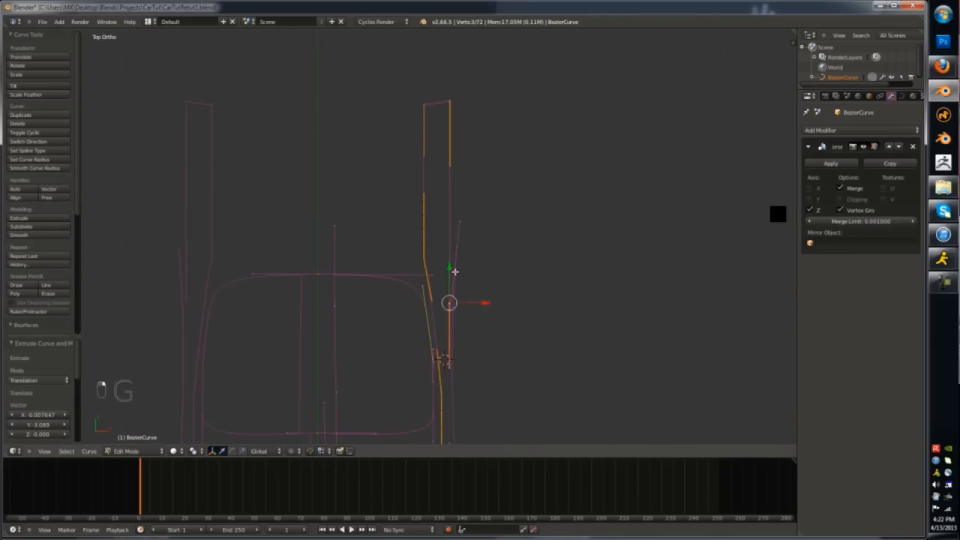
pyautogui.scroll(-2, 455, 271)
pyautogui.rightClick(477, 201)
pyautogui.press('g')
pyautogui.click(480, 220)
# - In the side view, reposition the lower edge's front and rear handles to give the edge a gentle downward curve
pyautogui.scroll(4, 464, 290)
pyautogui.rightClick(444, 301)
pyautogui.moveTo(444, 301); pyautogui.dragTo(400, 218, button='middle')
pyautogui.press('KP_1')
pyautogui.press('KP_3')
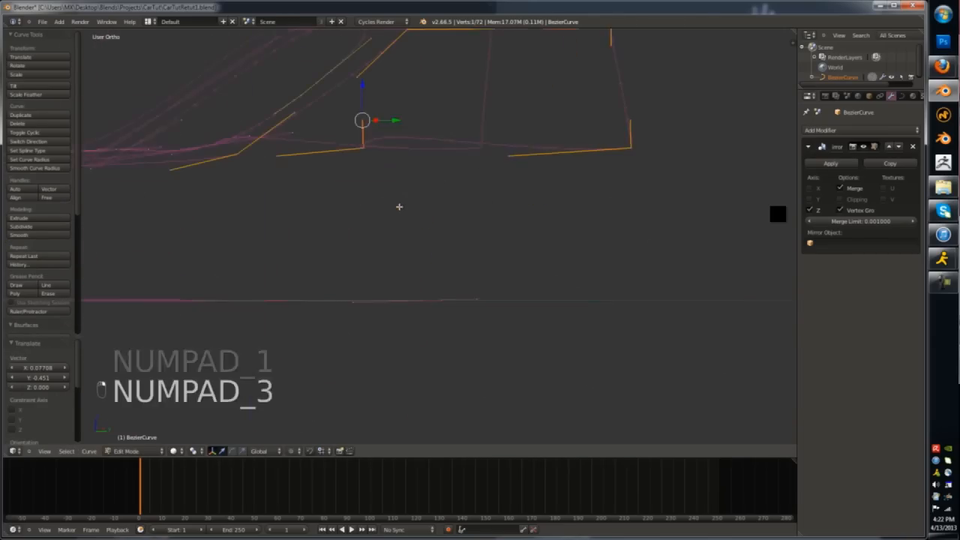
pyautogui.press('g')
pyautogui.rightClick(348, 145)
pyautogui.press('g')
pyautogui.rightClick(498, 156)
pyautogui.press('g')
pyautogui.press('Tab')
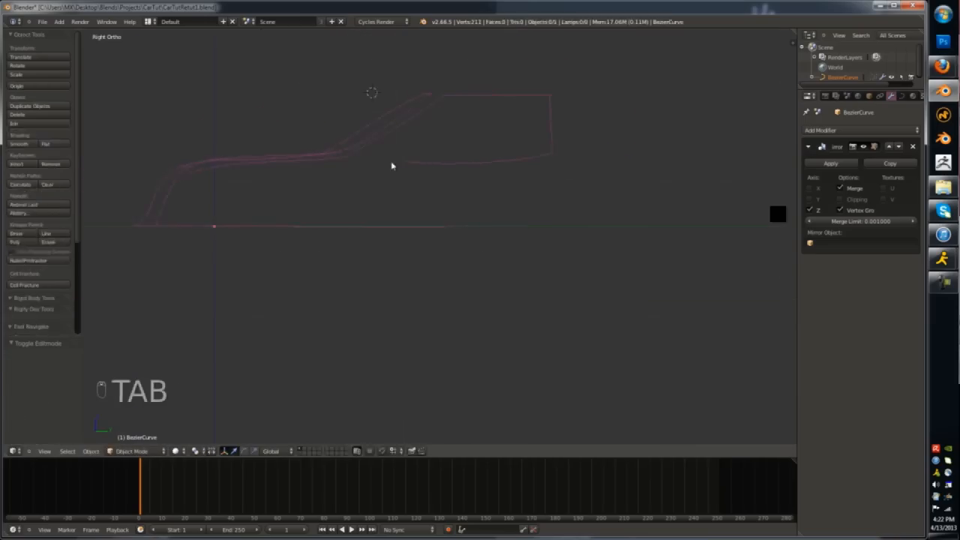
pyautogui.press('Tab')
pyautogui.rightClick(320, 145)
pyautogui.press('g')
pyautogui.click(462, 169)
# - In the top view, move the side curve's points beside the cabin outward along X
pyautogui.press('Tab')
pyautogui.scroll(-4, 456, 173)
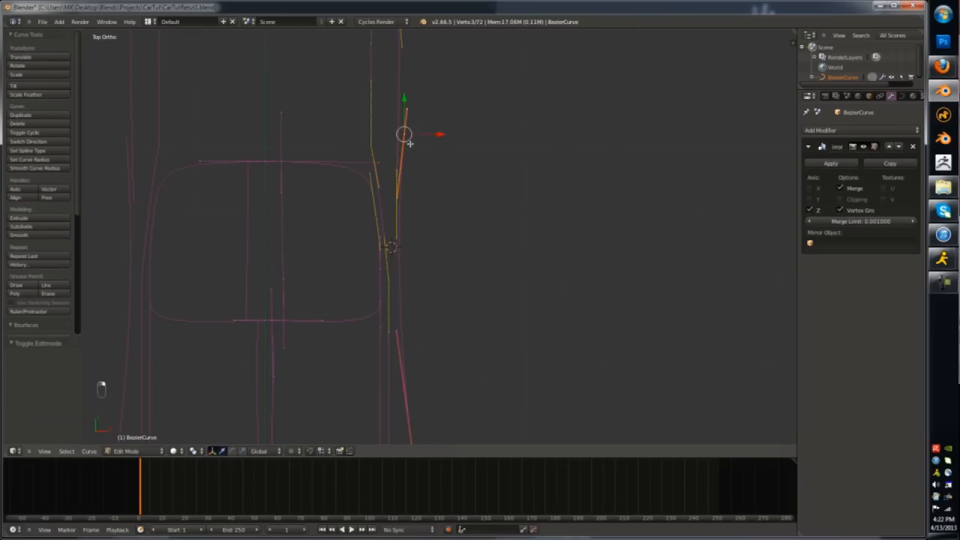
pyautogui.press('g')
pyautogui.press('x')
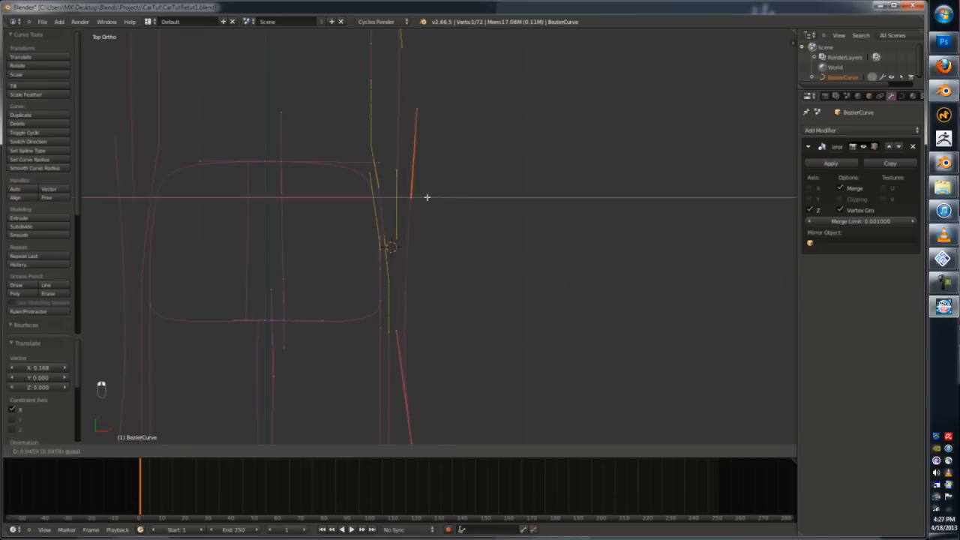
pyautogui.click(433, 438)
pyautogui.keyDown('shift'); pyautogui.moveTo(433, 438); pyautogui.dragTo(432, 356, button='middle'); pyautogui.keyUp('shift')
pyautogui.rightClick(406, 255)
pyautogui.press('g')
pyautogui.press('x')
pyautogui.click(412, 257)
# - Extend the lower edge with a new front point and snap it onto the pillar's lower point using the 3D cursor
pyautogui.press('Tab')
pyautogui.scroll(-3, 412, 258)
pyautogui.moveTo(412, 258); pyautogui.dragTo(397, 267, button='middle')
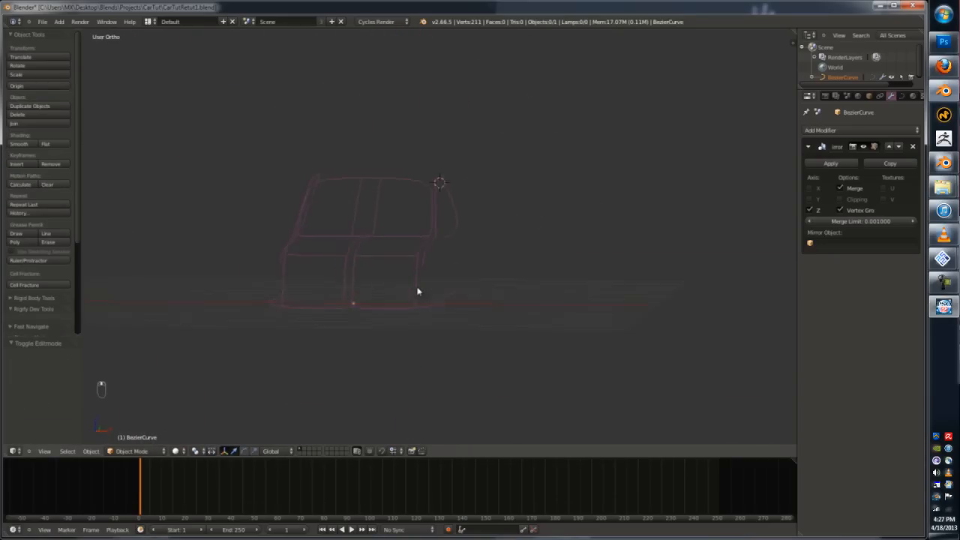
pyautogui.press('Tab')
pyautogui.scroll(6, 405, 277)
pyautogui.hotkey('shift', 's')
pyautogui.click(332, 273)
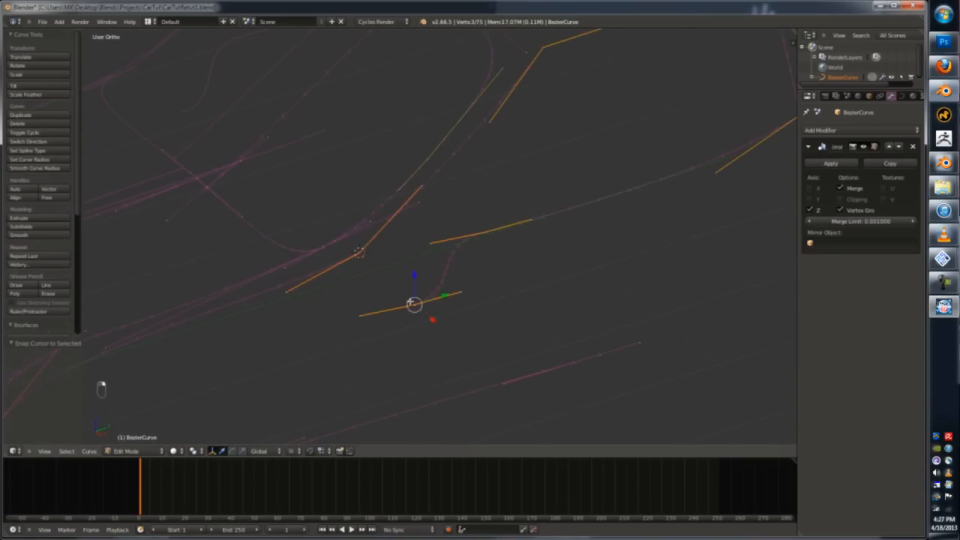
pyautogui.hotkey('shift', 's')
pyautogui.click(411, 289)
# - In the side view, set the snapped end's rear handle to Vector and adjust how the lower edge meets the pillar
pyautogui.scroll(-2, 413, 282)
pyautogui.press('KP_3')
pyautogui.scroll(3, 343, 155)
pyautogui.moveTo(347, 171); pyautogui.dragTo(348, 178, button='right')
pyautogui.rightClick(348, 175)
pyautogui.press('v')
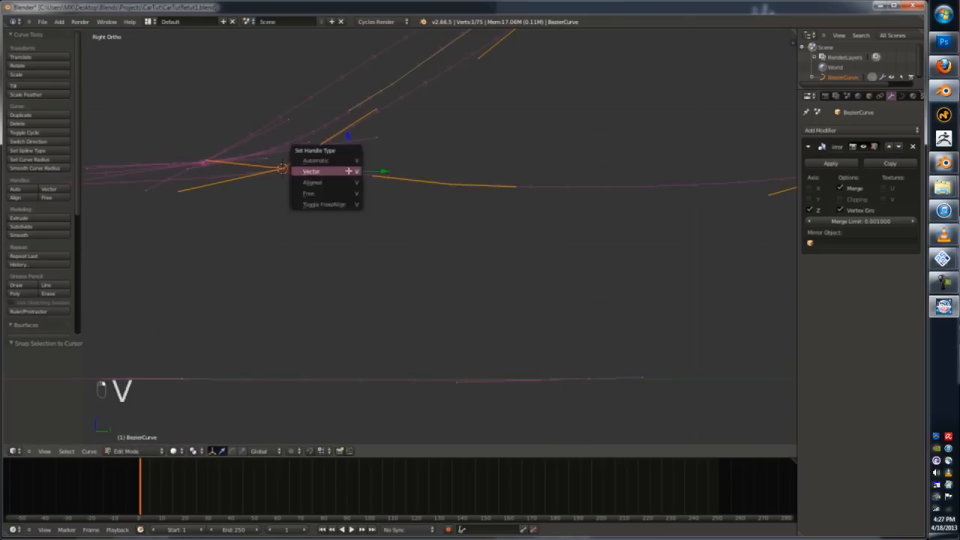
pyautogui.click(348, 172)
pyautogui.press('Tab')
pyautogui.press('Tab')
pyautogui.press('g')
# - In the top view, move the lower edge's front point and lower rear corner slightly inward along X
pyautogui.press('Tab')
pyautogui.moveTo(396, 225); pyautogui.dragTo(480, 270, button='middle')
pyautogui.press('Tab')
pyautogui.rightClick(543, 276)
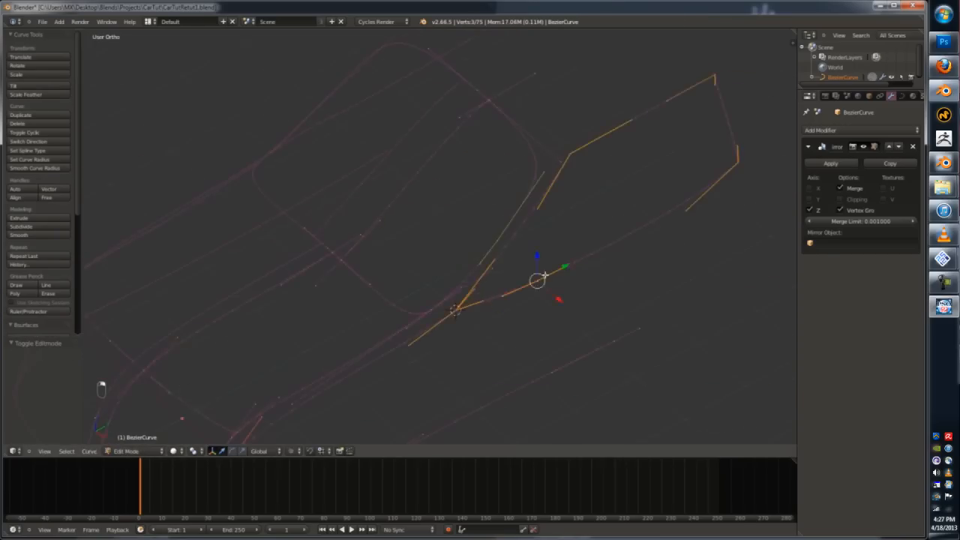
pyautogui.moveTo(546, 275); pyautogui.dragTo(529, 302, button='middle')
pyautogui.keyDown('shift'); pyautogui.rightClick(755, 227); pyautogui.keyUp('shift')
pyautogui.press('KP_7')
pyautogui.keyDown('shift'); pyautogui.moveTo(545, 188); pyautogui.dragTo(544, 343, button='middle'); pyautogui.keyUp('shift')
pyautogui.moveTo(531, 182); pyautogui.dragTo(523, 183)
pyautogui.press('Tab')
pyautogui.press('Tab')
# - In the side view, extrude the centre curve's roof end rearward to above the side outline's upper rear corner
pyautogui.moveTo(551, 341); pyautogui.dragTo(419, 203, button='middle')
pyautogui.scroll(3, 420, 203)
pyautogui.rightClick(422, 197)
pyautogui.press('g')
pyautogui.press('KP_3')
pyautogui.scroll(-2, 492, 223)
pyautogui.press('e')
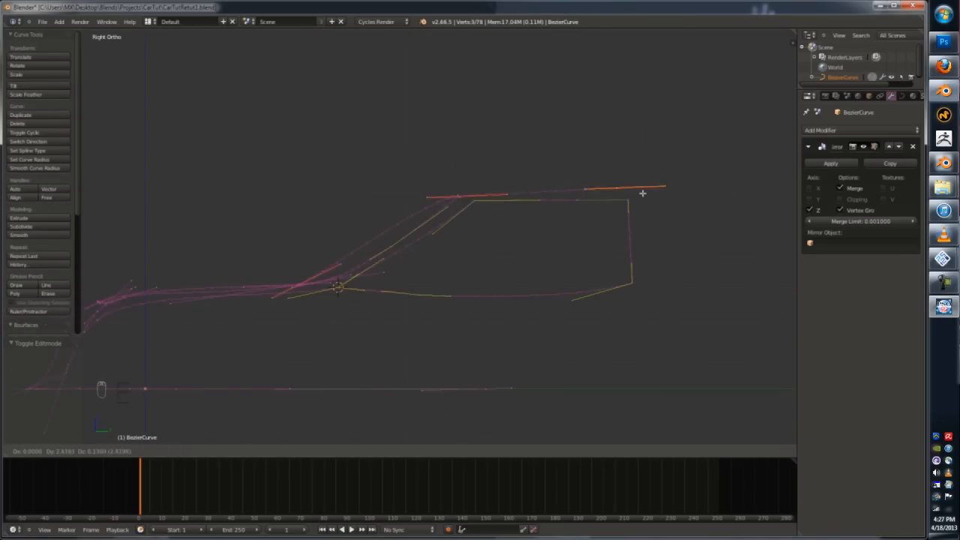
pyautogui.click(649, 191)
# - Adjust the handles at both ends of the new roof segment to give the roofline a slight arch
pyautogui.moveTo(594, 184); pyautogui.dragTo(589, 178, button='right')
pyautogui.moveTo(515, 191); pyautogui.dragTo(525, 179, button='right')
pyautogui.moveTo(627, 185); pyautogui.dragTo(628, 188, button='right')
pyautogui.rightClick(577, 201)
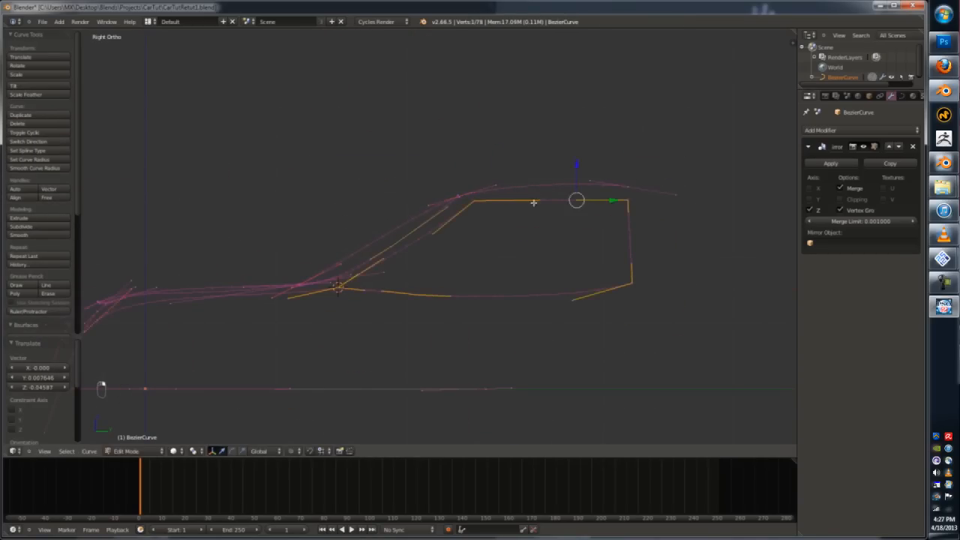
# - Raise the upper rear handle of the side outline to give its top edge a slight arch
pyautogui.keyDown('shift'); pyautogui.moveTo(536, 203); pyautogui.dragTo(537, 194, button='right'); pyautogui.keyUp('shift')
pyautogui.press('Tab')
pyautogui.scroll(-1, 581, 203)
pyautogui.press('Tab')
# - Extrude the centre roofline's rear end down and rearward twice to form the sloping rear window line and tail
pyautogui.rightClick(628, 186)
pyautogui.press('e')
pyautogui.click(760, 273)
pyautogui.scroll(-2, 324, 130)
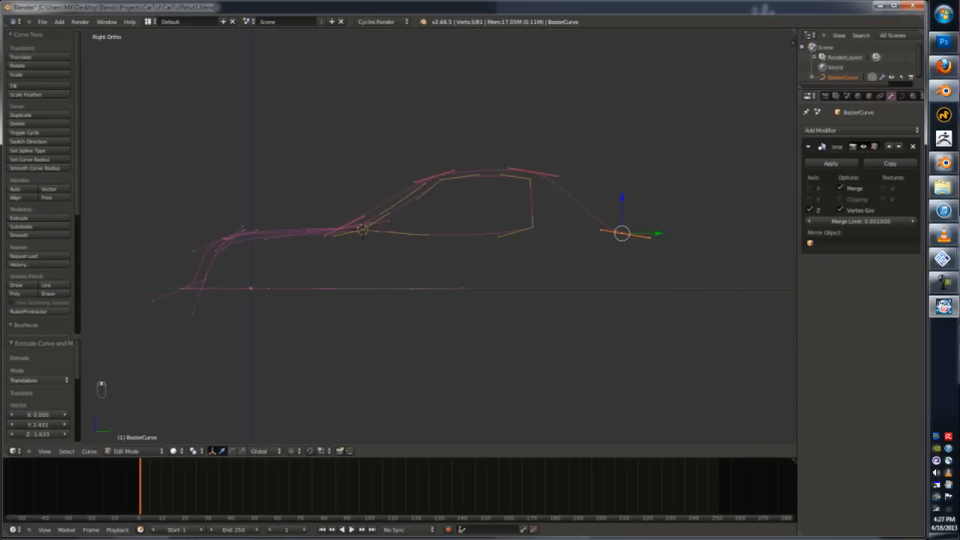
pyautogui.press('g')
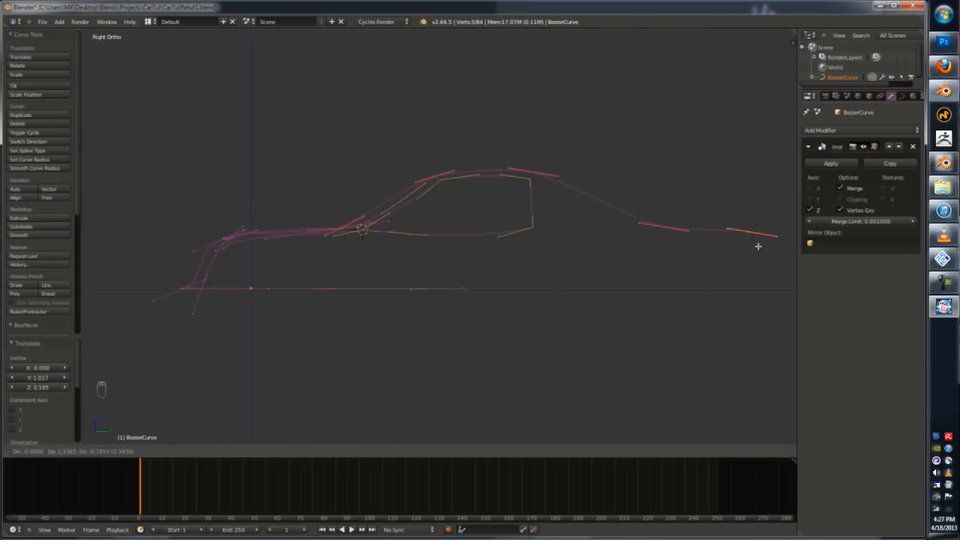
pyautogui.click(758, 246)
pyautogui.rightClick(664, 227)
# - Duplicate the side outline's two rear corner points, mirror the copy along Y, and place it just behind the original edge
pyautogui.keyDown('shift'); pyautogui.moveTo(534, 192); pyautogui.dragTo(480, 198, button='middle'); pyautogui.keyUp('shift')
pyautogui.scroll(3, 464, 215)
pyautogui.rightClick(476, 179)
pyautogui.keyDown('shift'); pyautogui.rightClick(481, 261); pyautogui.keyUp('shift')
pyautogui.hotkey('shift', 'd')
pyautogui.click(499, 260)
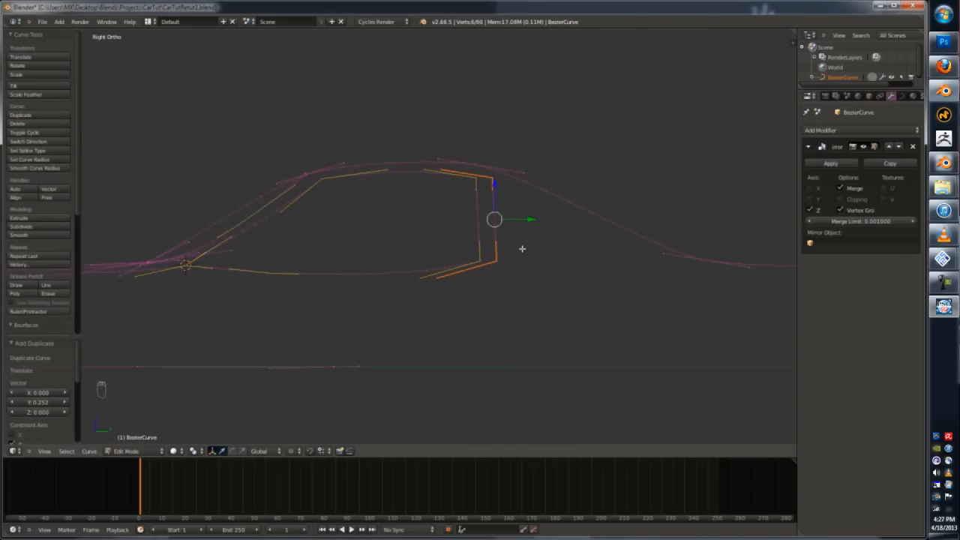
pyautogui.scroll(2, 521, 249)
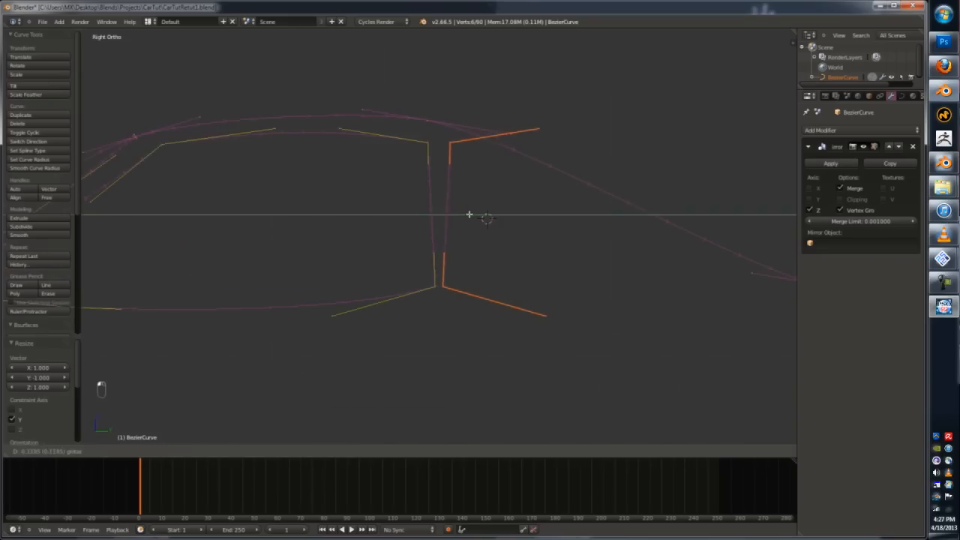
pyautogui.press('Tab')
pyautogui.press('Tab')
# - Adjust the duplicated edge's lower and upper handles along Y so it runs parallel to the original rear edge
pyautogui.scroll(2, 445, 250)
pyautogui.rightClick(446, 251)
pyautogui.moveTo(456, 247); pyautogui.dragTo(452, 247)
pyautogui.rightClick(431, 91)
pyautogui.moveTo(443, 90); pyautogui.dragTo(445, 88)
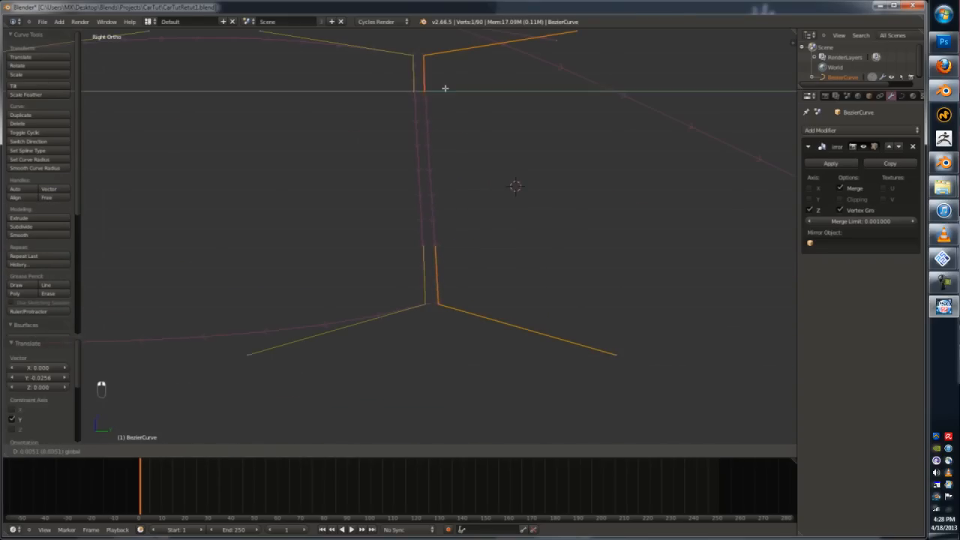
pyautogui.scroll(-4, 447, 119)
pyautogui.moveTo(447, 139); pyautogui.dragTo(450, 204, button='middle')
pyautogui.press('Tab')
pyautogui.press('Tab')
# - In the top view, extrude the duplicated edge's upper end rearward and slightly outward as the rear side window's top edge
pyautogui.rightClick(480, 251)
pyautogui.rightClick(441, 261)
pyautogui.scroll(-4, 460, 345)
pyautogui.keyDown('shift'); pyautogui.rightClick(456, 365); pyautogui.keyUp('shift')
pyautogui.press('KP_7')
pyautogui.scroll(5, 534, 199)
pyautogui.press('Tab')
pyautogui.press('Tab')
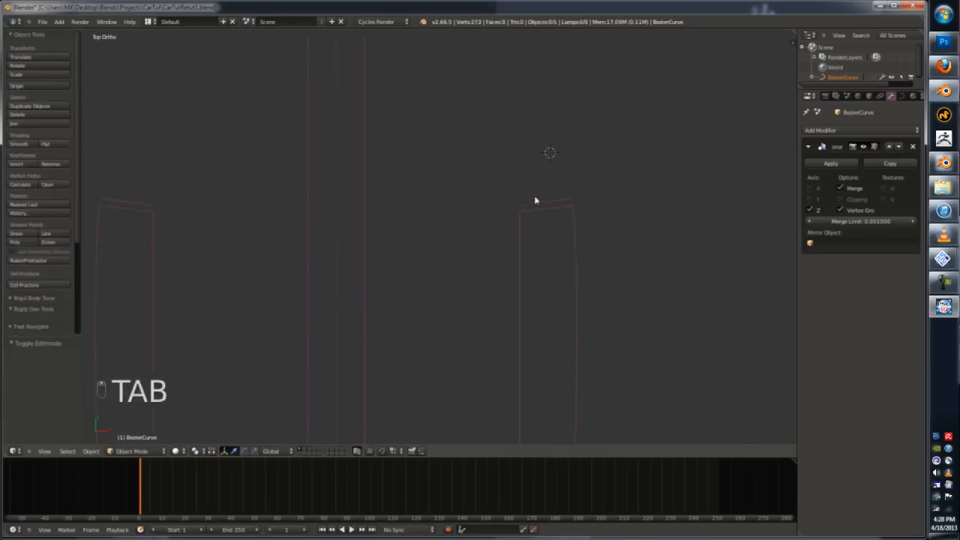
pyautogui.scroll(-6, 532, 201)
pyautogui.rightClick(520, 212)
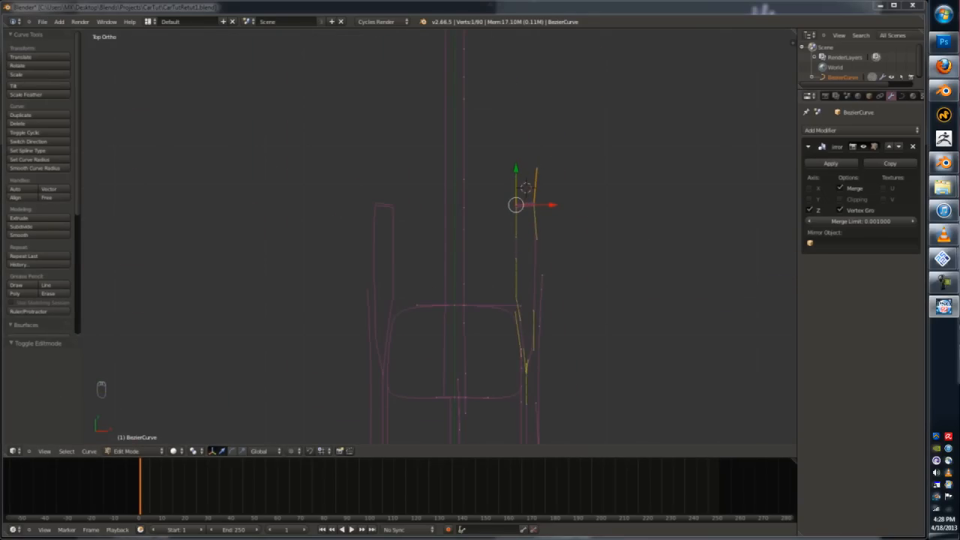
pyautogui.press('Tab')
pyautogui.press('Tab')
pyautogui.press('e')
pyautogui.click(520, 143)
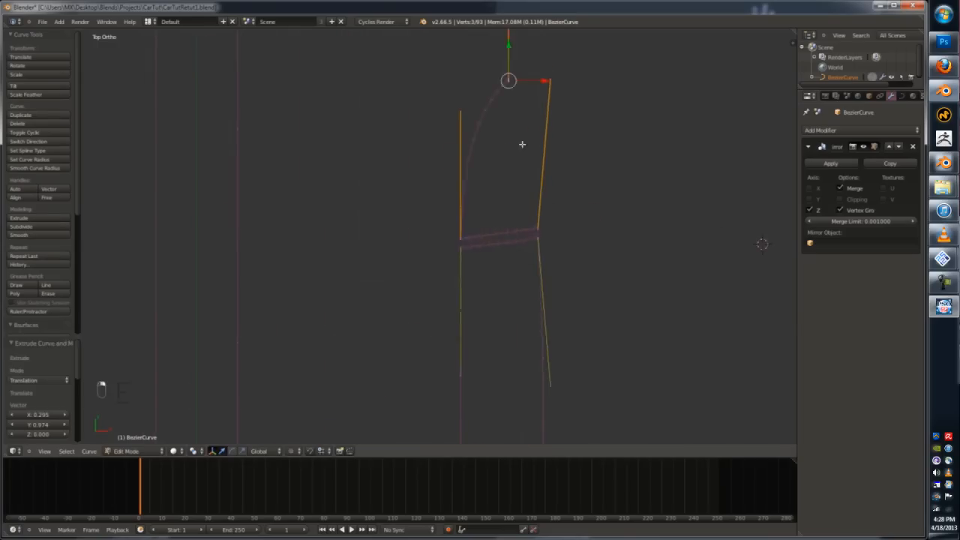
# - In the side view, rotate the extruded point and move it down level with the duplicated edge's lower end
pyautogui.press('KP_3')
pyautogui.press('r')
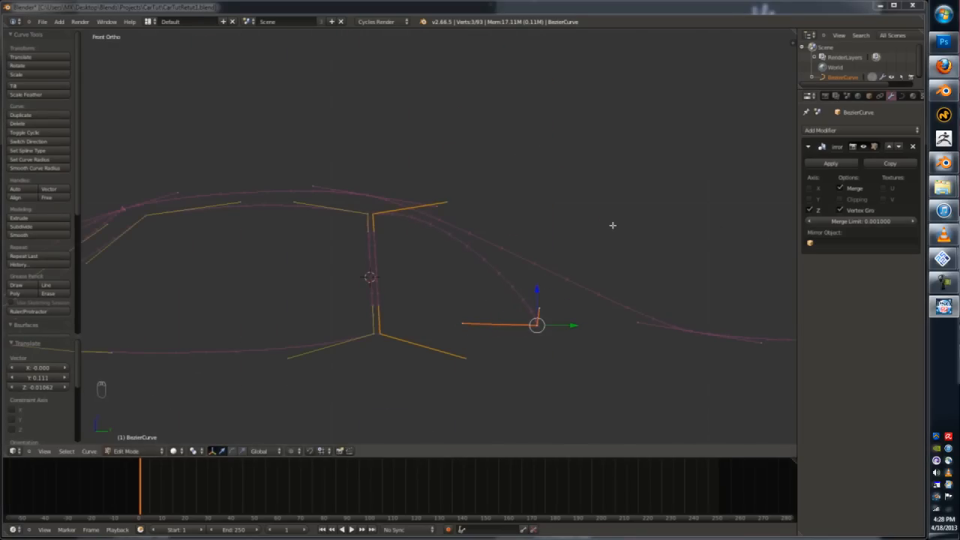
pyautogui.press('g')
pyautogui.click(488, 332)
# - Extrude the rear tip forward and snap the new point onto the duplicated edge's lower end using the 3D cursor
pyautogui.rightClick(381, 335)
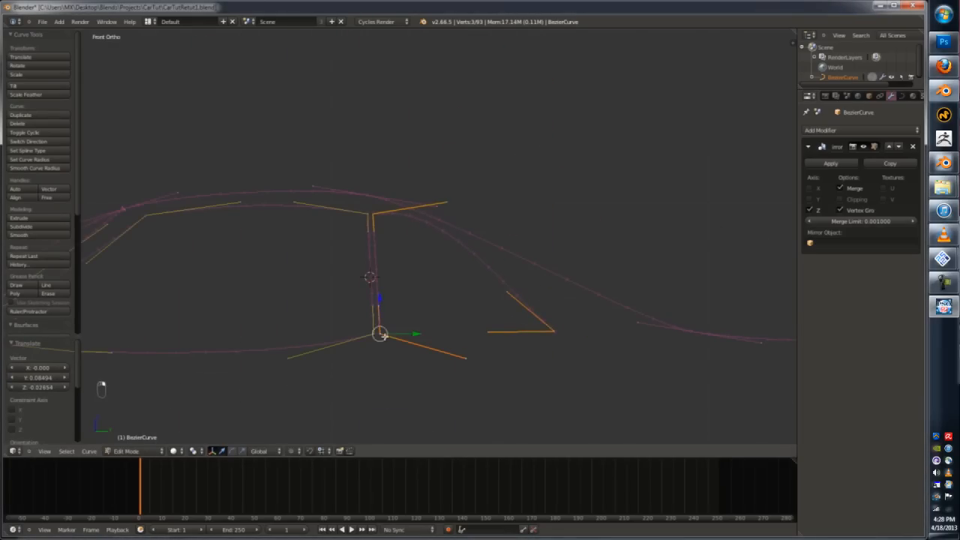
pyautogui.hotkey('shift', 's')
pyautogui.click(381, 347)
pyautogui.rightClick(553, 331)
pyautogui.press('e')
pyautogui.click(393, 338)
pyautogui.hotkey('shift', 's')
# - Rotate the snapped point's handles and reshape the rear tip's handles to smooth the rear side window's lower and sloping edges
pyautogui.press('r')
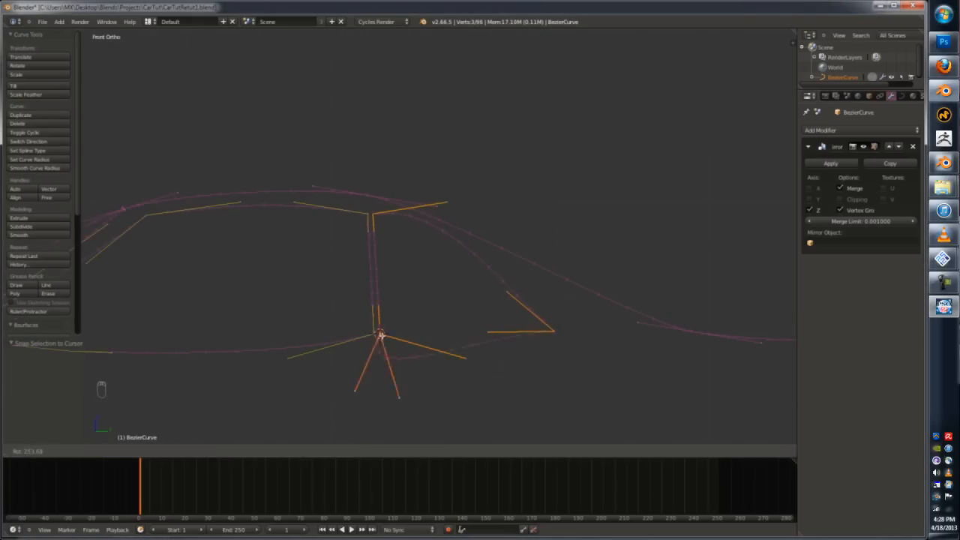
pyautogui.rightClick(348, 276)
pyautogui.press('r')
pyautogui.click(455, 283)
pyautogui.press('r')
pyautogui.click(446, 334)
pyautogui.scroll(5, 451, 340)
pyautogui.press('g')
pyautogui.click(453, 345)
pyautogui.moveTo(543, 318); pyautogui.dragTo(574, 328, button='right')
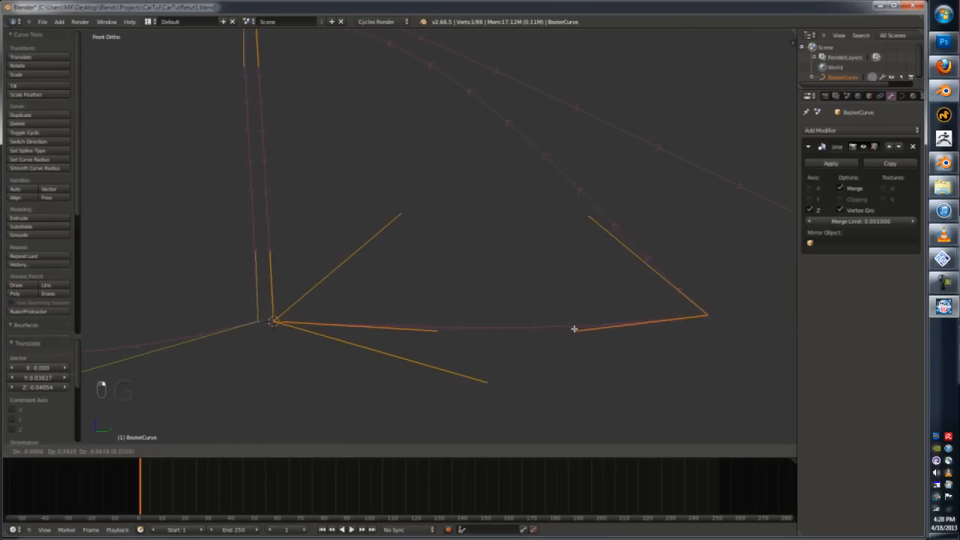
pyautogui.moveTo(589, 215); pyautogui.dragTo(602, 201, button='right')
pyautogui.scroll(-3, 583, 202)
pyautogui.press('Tab')
pyautogui.press('Tab')
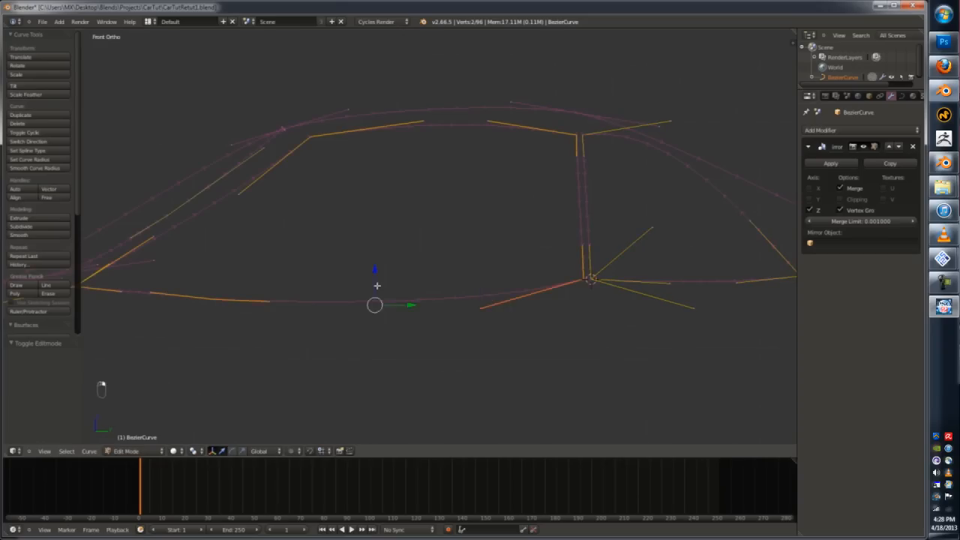
# - Move the front side window's lower-edge handles along Z to straighten it, and adjust the rear side window's lower handles
pyautogui.press('g')
pyautogui.press('z')
pyautogui.rightClick(481, 296)
pyautogui.press('g')
pyautogui.press('z')
pyautogui.click(472, 270)
pyautogui.rightClick(215, 303)
pyautogui.rightClick(269, 294)
pyautogui.scroll(-2, 548, 303)
pyautogui.press('Tab')
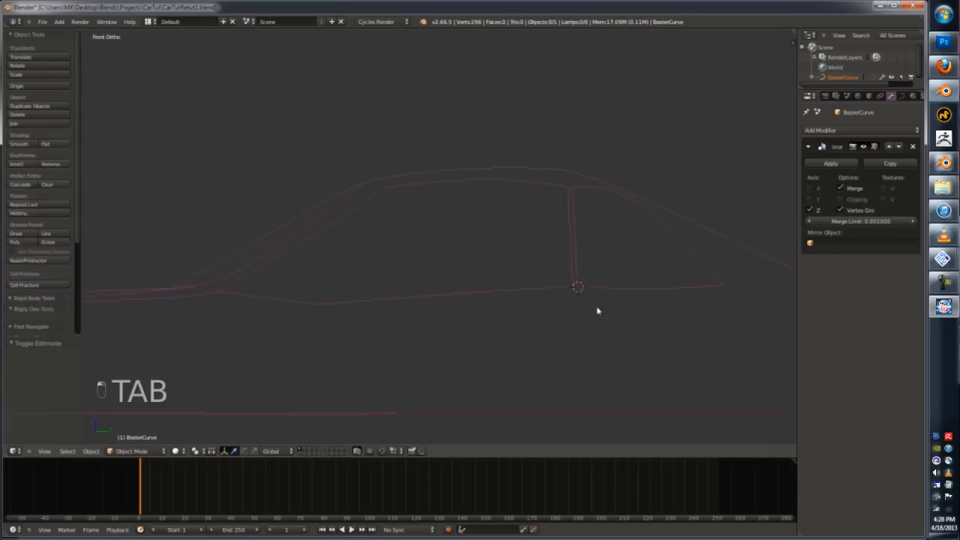
pyautogui.press('Tab')
pyautogui.scroll(2, 755, 249)
pyautogui.moveTo(560, 253); pyautogui.dragTo(492, 228, button='right')
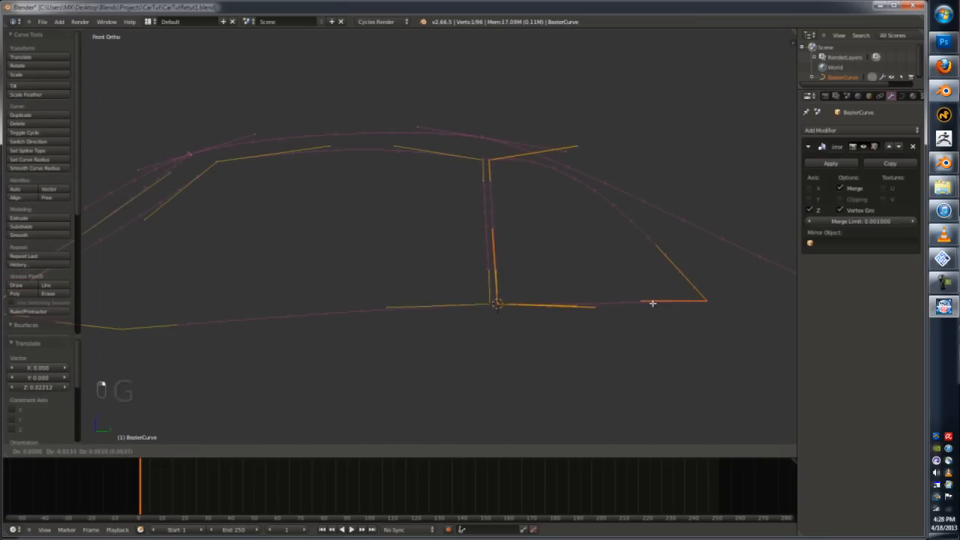
# - Select the lower points around the pillar and rear side window and flatten them with a Z scale of 0
pyautogui.scroll(-3, 653, 304)
pyautogui.press('a')
pyautogui.press('b')
pyautogui.moveTo(716, 314); pyautogui.dragTo(404, 285)
pyautogui.press('s')
pyautogui.press('z')
pyautogui.press('0')
pyautogui.press('Tab')
pyautogui.press('Tab')
# - Lower the top edge's front handle along Z, and adjust its rear handle and the rear side window's top handle
pyautogui.rightClick(364, 227)
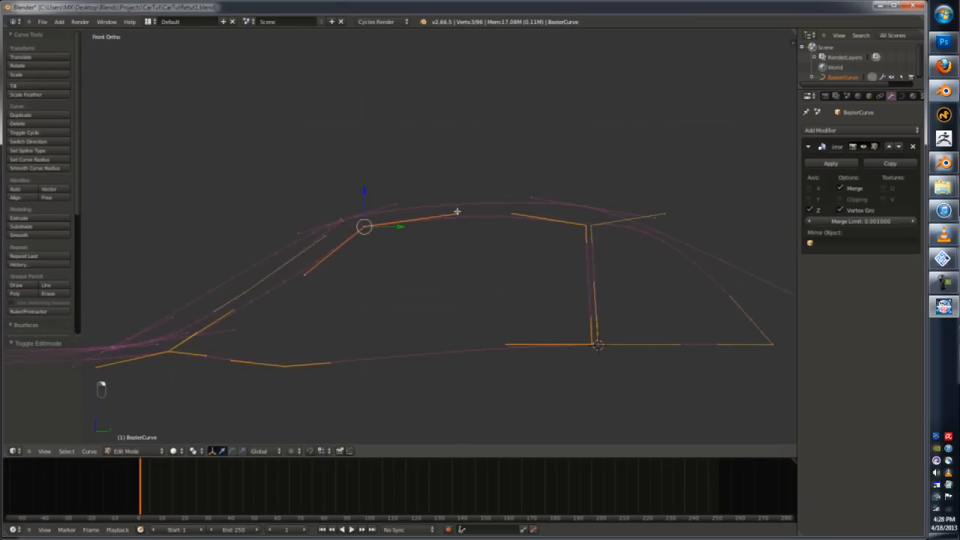
pyautogui.rightClick(458, 211)
pyautogui.press('g')
pyautogui.press('z')
pyautogui.click(458, 217)
pyautogui.rightClick(512, 211)
pyautogui.press('Tab')
pyautogui.press('Tab')
pyautogui.press('Tab')
pyautogui.scroll(1, 657, 211)
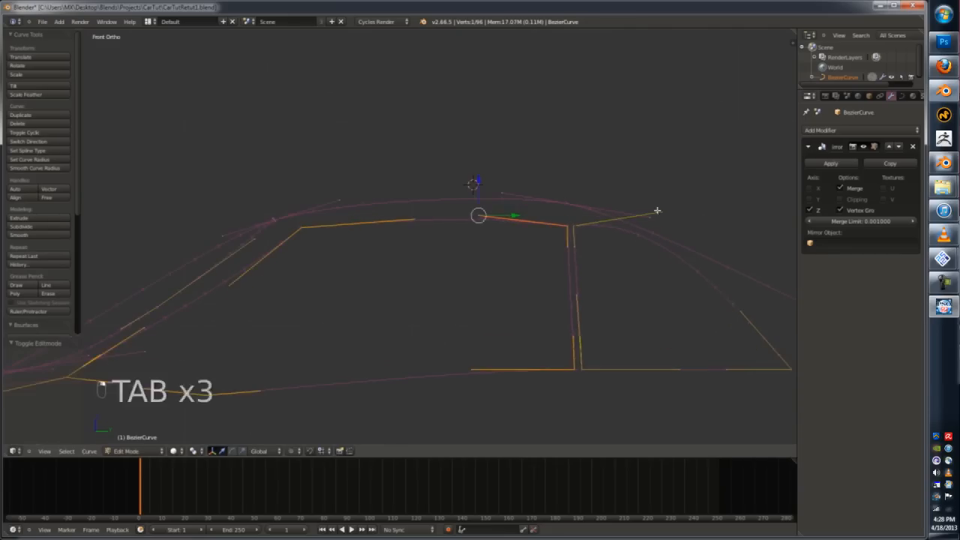
pyautogui.click(658, 224)
pyautogui.scroll(-7, 652, 229)
pyautogui.press('Tab')
pyautogui.press('Tab')
pyautogui.press('a')
pyautogui.press('a')
pyautogui.press('a')
pyautogui.press('a')
pyautogui.press('Escape')
pyautogui.moveTo(506, 315); pyautogui.dragTo(488, 276, button='middle')
pyautogui.press('g')
pyautogui.press('z')
pyautogui.press('Escape')
# - Adjust the selected handle in the side view and switch the viewport shading to wireframe
pyautogui.press('KP_3')
pyautogui.press('g')
pyautogui.click(523, 287)
pyautogui.press('Tab')
pyautogui.press('z')
pyautogui.press('Tab')
pyautogui.scroll(6, 409, 296)
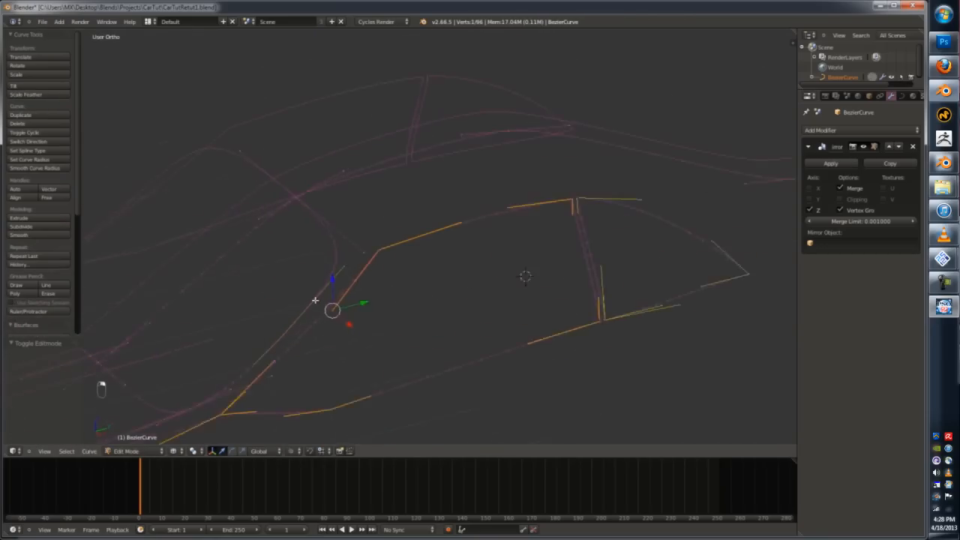
# - Duplicate the windscreen pillar point and extrude the copy to above the side outline's upper front corner in the side view
pyautogui.press('a')
pyautogui.rightClick(264, 356)
pyautogui.press('KP_3')
pyautogui.hotkey('shift', 'd')
pyautogui.press('e')
pyautogui.click(382, 234)
# - Rotate the extruded point and move it between the centre roofline and the side window's top edge, following the roof
pyautogui.scroll(4, 387, 227)
pyautogui.press('r')
pyautogui.click(388, 276)
pyautogui.press('g')
pyautogui.click(371, 296)
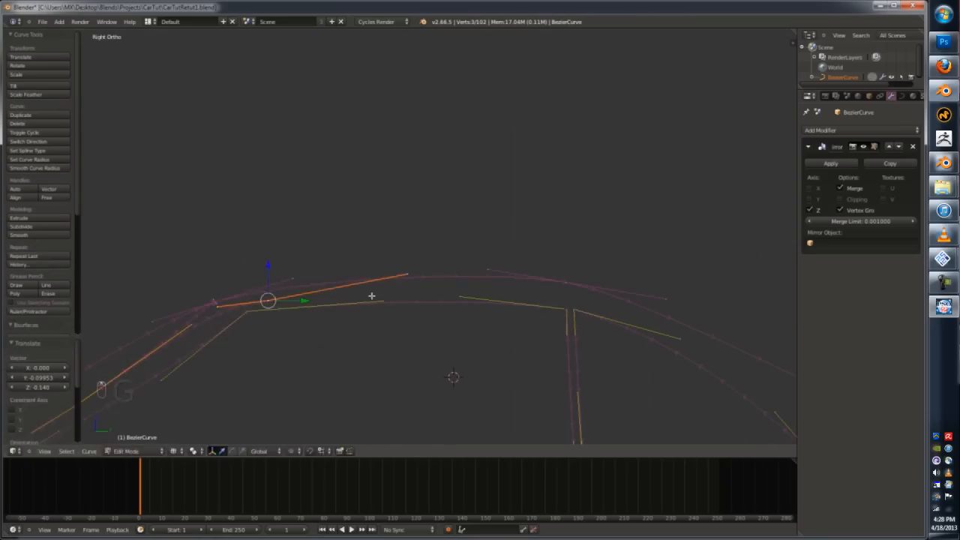
pyautogui.rightClick(274, 296)
pyautogui.scroll(1, 279, 296)
pyautogui.press('g')
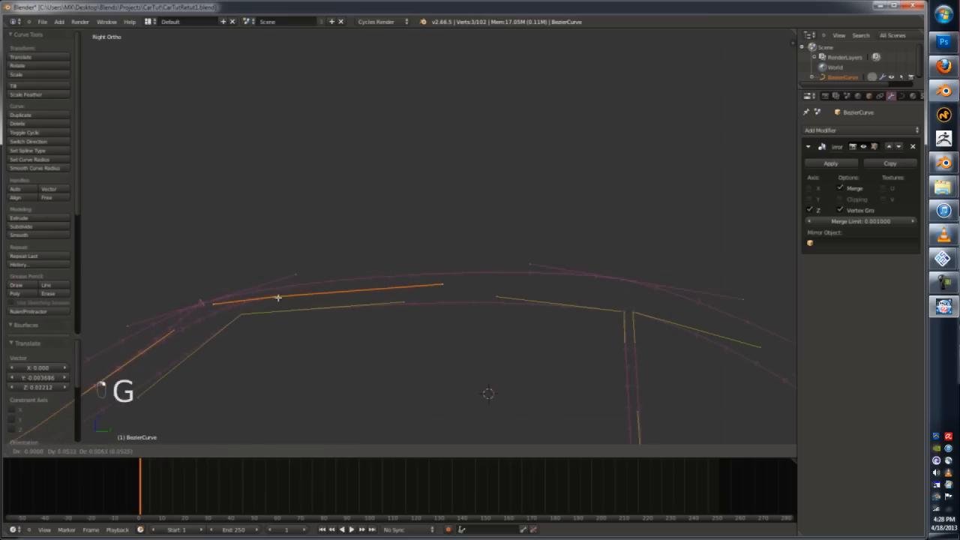
pyautogui.click(278, 297)
# - Extrude the new side roof curve rearward to above the rear pillar and rotate its handles to match the roofline
pyautogui.press('e')
pyautogui.click(618, 288)
pyautogui.press('r')
pyautogui.click(660, 311)
pyautogui.press('Tab')
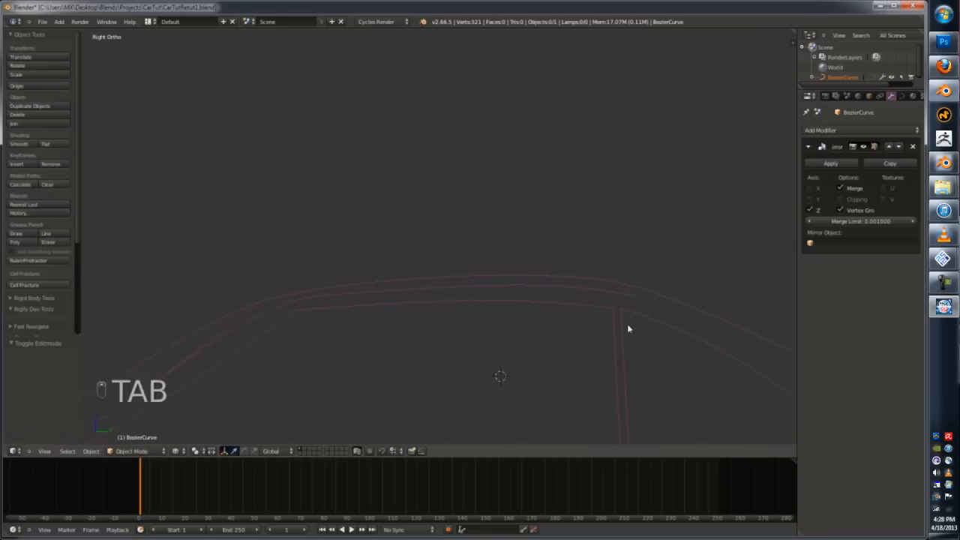
pyautogui.press('Tab')
pyautogui.press('r')
# - Extrude the side roof curve down to the tail and position its end just below the centre curve
pyautogui.press('e')
pyautogui.click(699, 374)
pyautogui.press('g')
pyautogui.click(618, 369)
pyautogui.press('g')
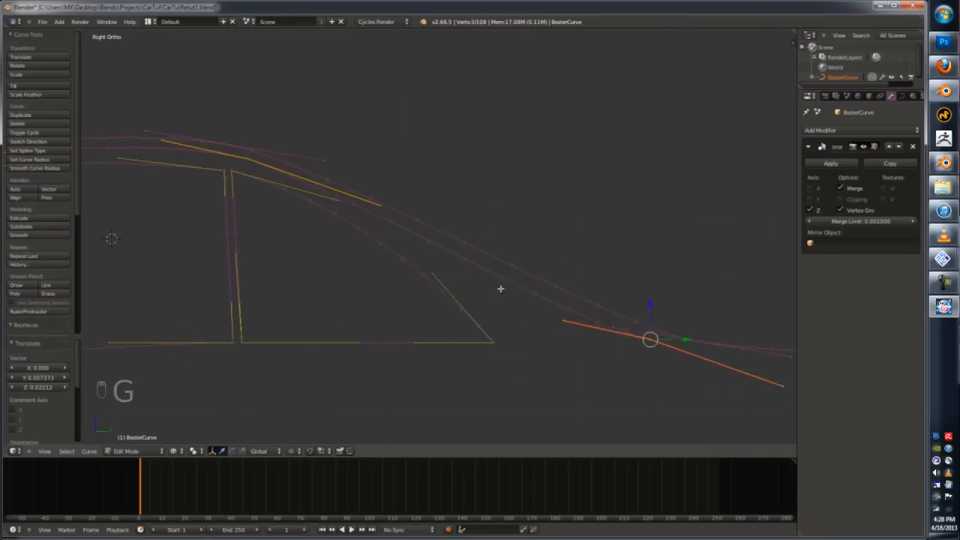
# - In the top view, align the side roof curve's two roof points with an X scale of 0 and adjust their X position
pyautogui.moveTo(500, 288); pyautogui.dragTo(456, 241, button='middle')
pyautogui.keyDown('shift'); pyautogui.rightClick(468, 233); pyautogui.keyUp('shift')
pyautogui.press('KP_7')
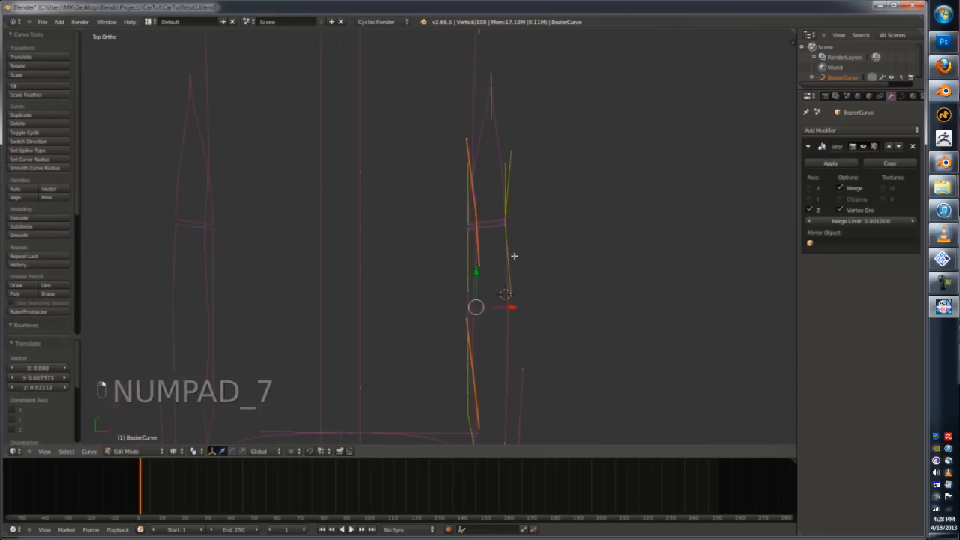
pyautogui.moveTo(513, 306); pyautogui.dragTo(490, 305)
pyautogui.press('s')
pyautogui.press('x')
pyautogui.press('0')
pyautogui.press('Return')
pyautogui.keyDown('shift'); pyautogui.moveTo(480, 308); pyautogui.dragTo(495, 227, button='middle'); pyautogui.keyUp('shift')
pyautogui.moveTo(494, 223); pyautogui.dragTo(502, 222)
# - In the top view, set the handle type at the side roof curve's front roof corner to Vector
pyautogui.scroll(2, 502, 225)
pyautogui.keyDown('shift'); pyautogui.moveTo(513, 409); pyautogui.dragTo(472, 285, button='middle'); pyautogui.keyUp('shift')
pyautogui.rightClick(472, 285)
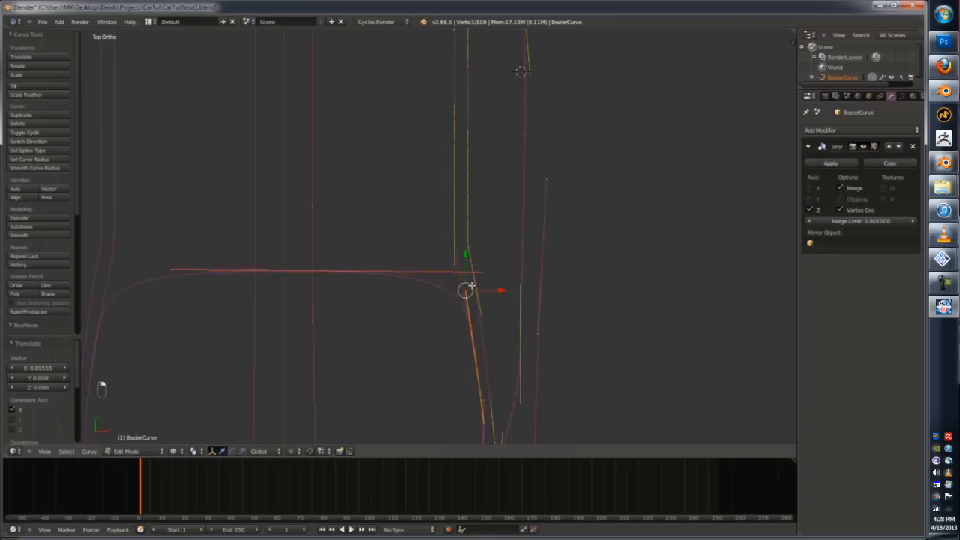
pyautogui.press('v')
pyautogui.press('v')
pyautogui.scroll(1, 460, 188)
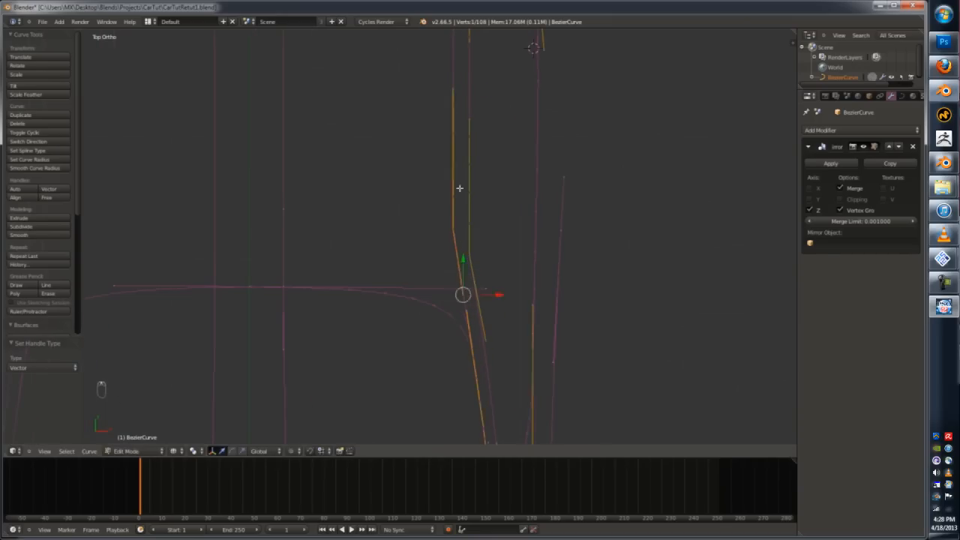
pyautogui.scroll(-4, 468, 225)
pyautogui.press('Tab')
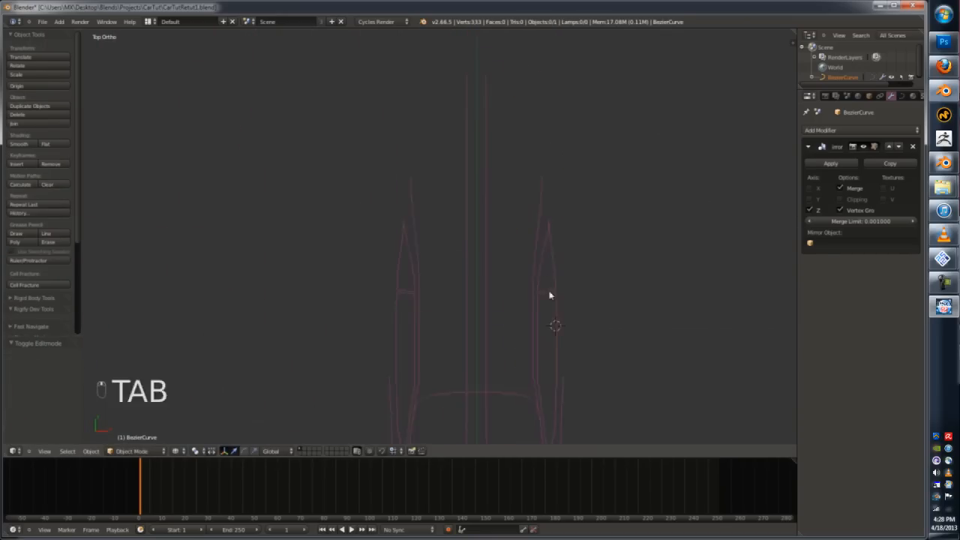
# - In the side view, reposition the handle at the side roof curve's windshield-top corner to follow the roofline
pyautogui.press('KP_1')
pyautogui.press('KP_3')
pyautogui.scroll(7, 437, 279)
pyautogui.press('Tab')
pyautogui.keyDown('shift'); pyautogui.moveTo(437, 259); pyautogui.dragTo(453, 280, button='middle'); pyautogui.keyUp('shift')
pyautogui.press('KP_1')
pyautogui.press('KP_3')
pyautogui.rightClick(446, 278)
pyautogui.moveTo(480, 279); pyautogui.dragTo(448, 282)
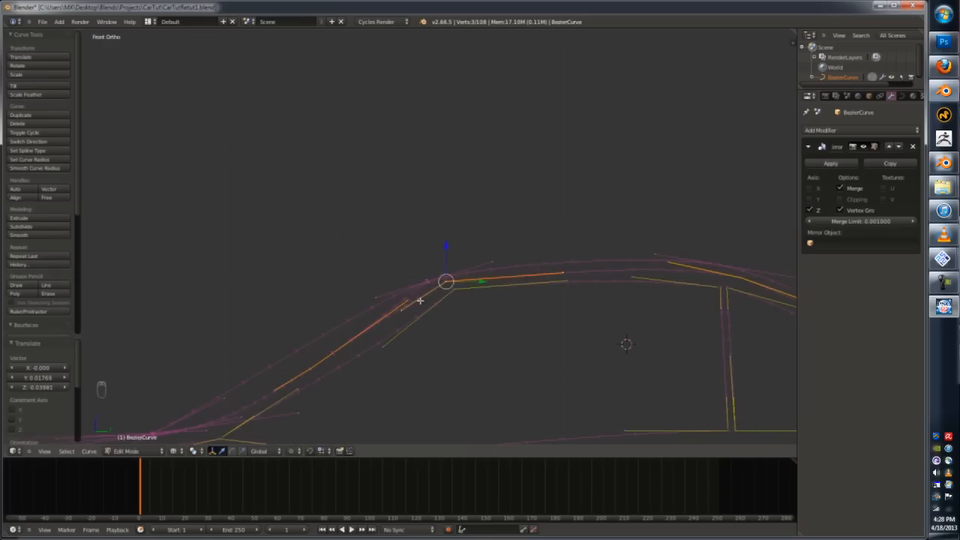
pyautogui.click(643, 264)
# - Examine the side roof curve's windshield-top corner from the side and at an angle, with and without its handles
pyautogui.press('Tab')
pyautogui.scroll(-3, 587, 330)
pyautogui.scroll(3, 484, 330)
pyautogui.press('Tab')
pyautogui.press('Tab')
pyautogui.press('KP_3')
pyautogui.moveTo(437, 248); pyautogui.dragTo(492, 272, button='middle')
pyautogui.press('Tab')
pyautogui.press('Tab')
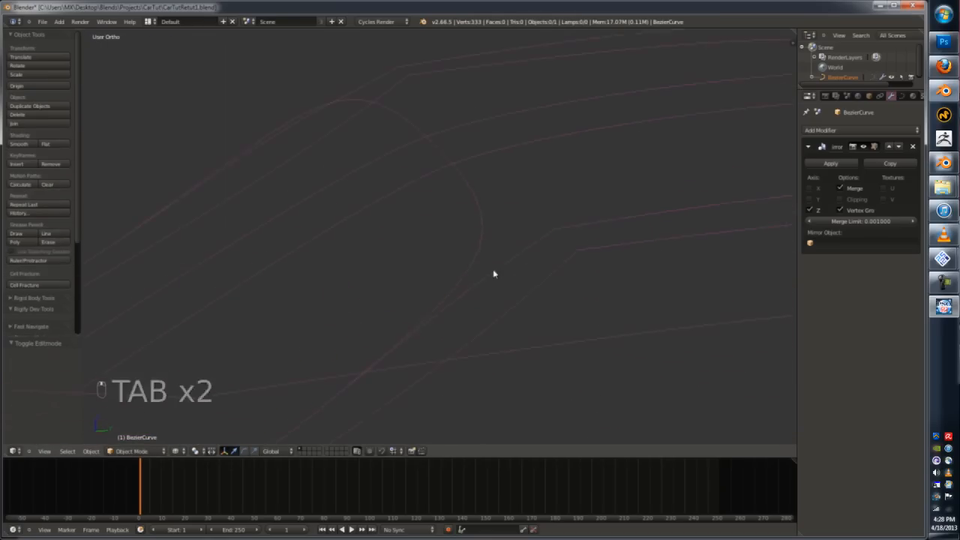
# - Nudge the control point at the side roof curve's windshield-top corner and review the whole cabin framework in object mode
pyautogui.press('Tab')
pyautogui.scroll(-2, 493, 274)
pyautogui.rightClick(502, 242)
pyautogui.moveTo(512, 251); pyautogui.dragTo(531, 255)
pyautogui.press('Tab')
pyautogui.scroll(-7, 525, 259)
pyautogui.moveTo(524, 258); pyautogui.dragTo(418, 287, button='middle')
pyautogui.press('a')
pyautogui.press('a')
pyautogui.press('a')
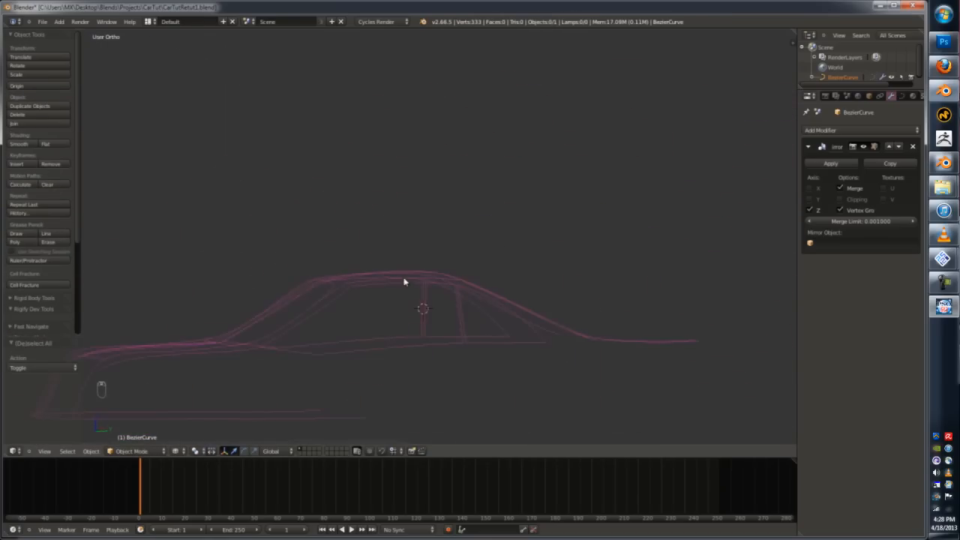
# - In the side view, move the side window outline's lower front point forward and adjust its front handle
pyautogui.press('KP_3')
pyautogui.press('Tab')
pyautogui.scroll(5, 388, 283)
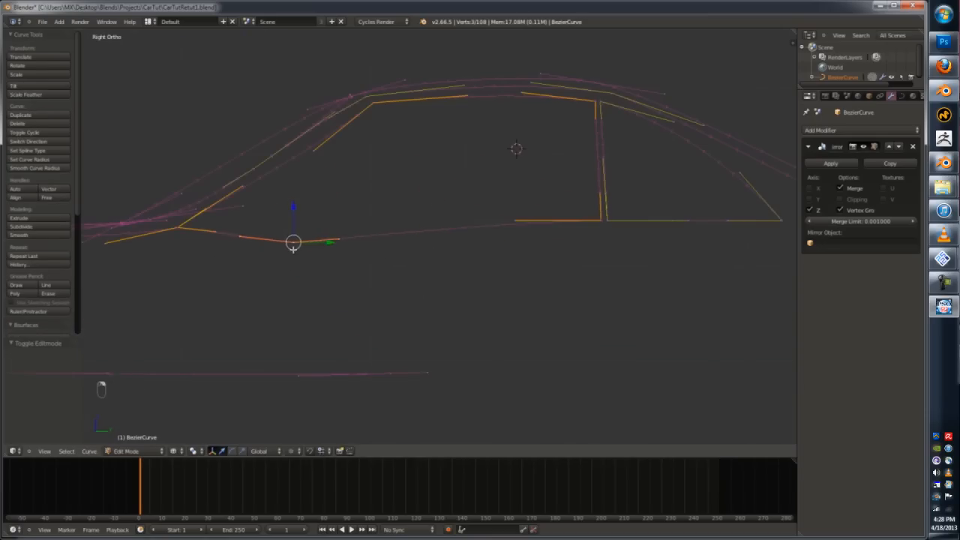
pyautogui.click(248, 236)
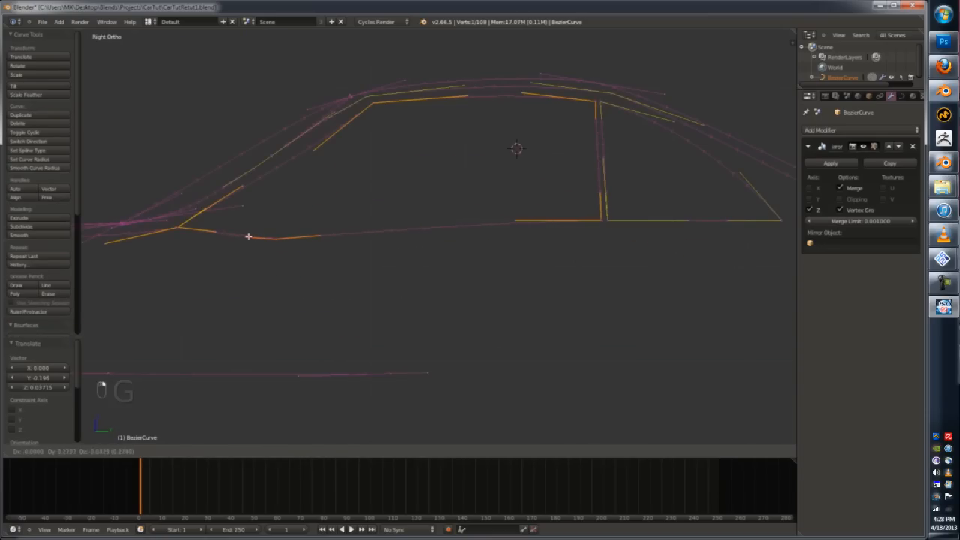
pyautogui.moveTo(250, 237); pyautogui.dragTo(241, 239, button='right')
pyautogui.scroll(4, 227, 231)
pyautogui.rightClick(205, 240)
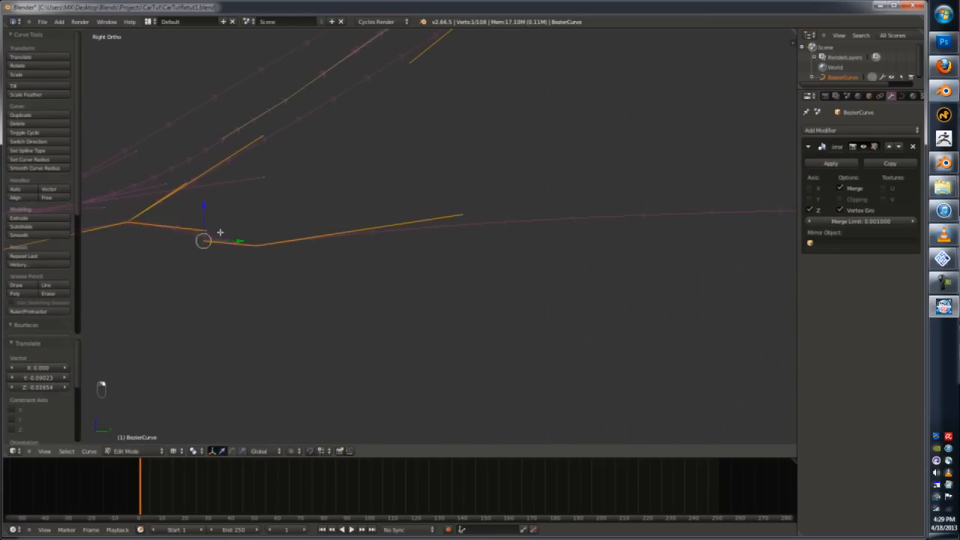
pyautogui.press('Tab')
pyautogui.press('Tab')
# - In the top view, duplicate the side window outline's lower front point and extrude a new curve segment from it
pyautogui.press('KP_7')
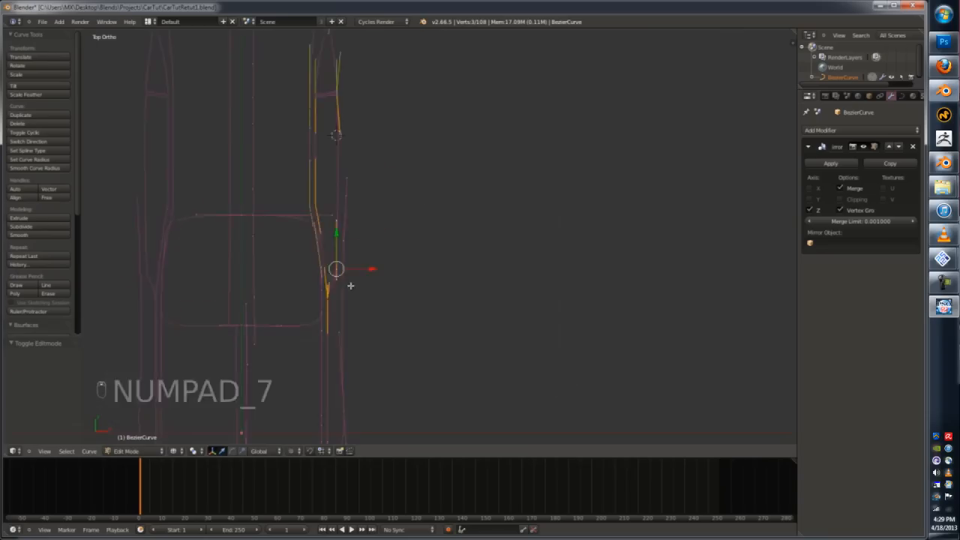
pyautogui.scroll(3, 345, 277)
pyautogui.hotkey('shift', 'd')
pyautogui.press('e')
pyautogui.click(445, 352)
# - In the side view, rotate the extruded point's handles and move it down below the side window's lower front corner towards the sill
pyautogui.press('KP_3')
pyautogui.scroll(-4, 411, 360)
pyautogui.press('r')
pyautogui.click(362, 308)
pyautogui.press('g')
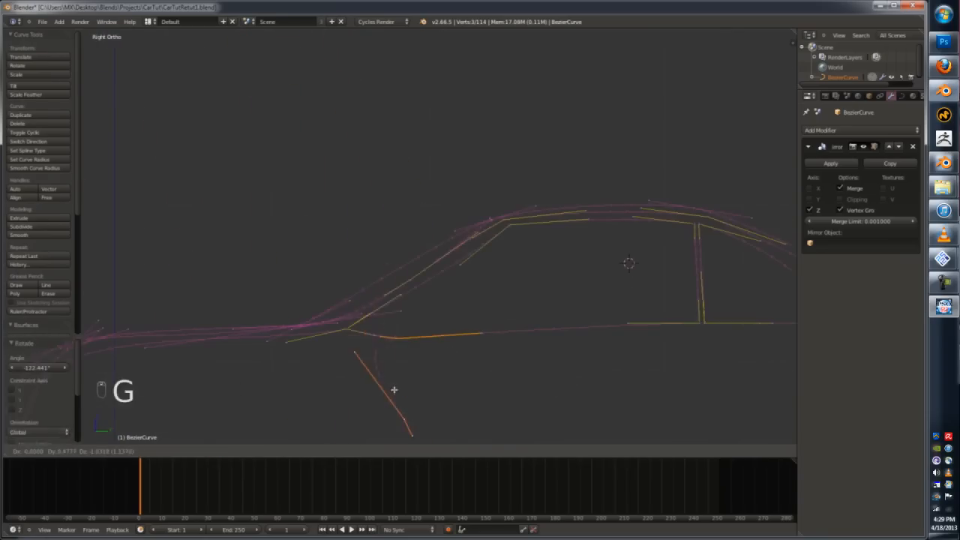
pyautogui.click(432, 439)
# - Clear the selection and select the entire linked curve along the car's lower front and side sill
pyautogui.keyDown('shift'); pyautogui.moveTo(431, 439); pyautogui.dragTo(409, 327, button='middle'); pyautogui.keyUp('shift')
pyautogui.press('a')
pyautogui.moveTo(494, 309); pyautogui.dragTo(449, 277, button='middle')
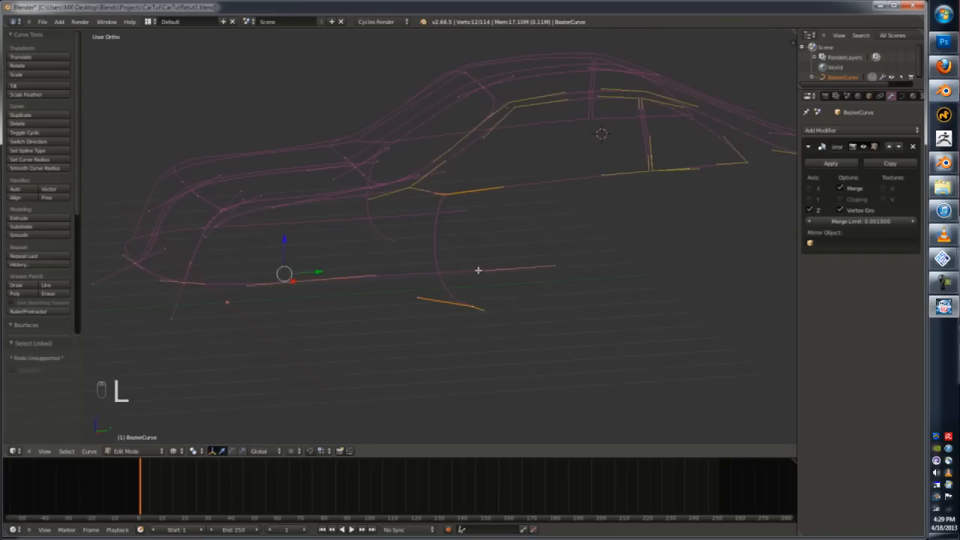
# - Check the car's curve cage from the front and side views, and save the file over the existing one
pyautogui.press('z')
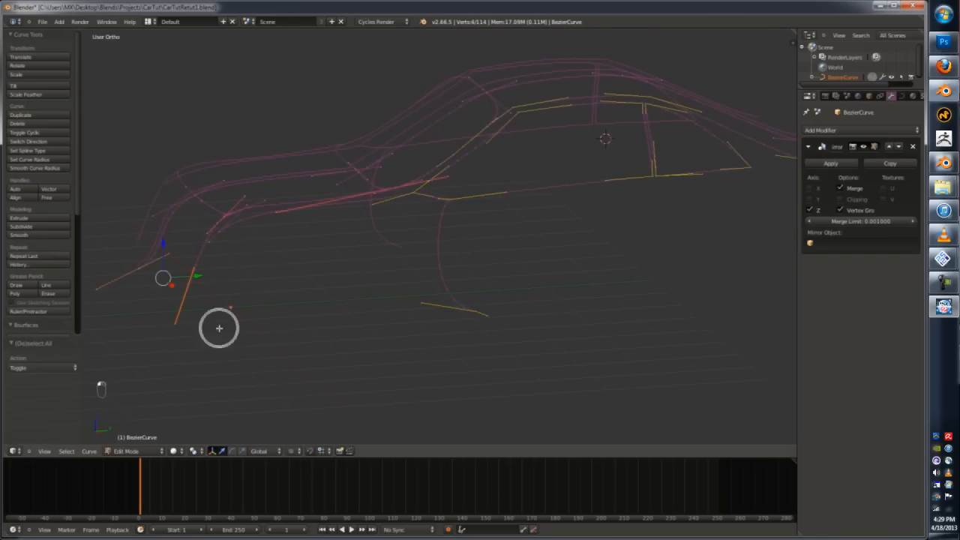
pyautogui.moveTo(357, 295); pyautogui.dragTo(511, 290, button='middle')
pyautogui.press('KP_1')
pyautogui.press('KP_3')
pyautogui.press('Tab')
pyautogui.hotkey('ctrl', 's')
pyautogui.click(435, 288)
# - Shift the control points of the lower sill curve along X in the top view to align the car's side outline
pyautogui.press('Tab')
pyautogui.scroll(4, 484, 375)
pyautogui.rightClick(321, 403)
pyautogui.press('KP_7')
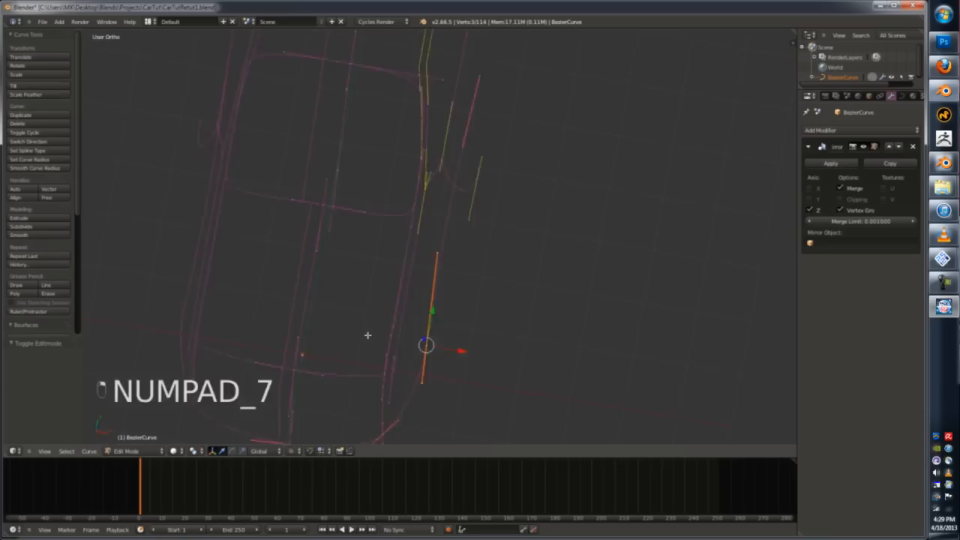
pyautogui.moveTo(464, 236); pyautogui.dragTo(469, 235)
pyautogui.keyDown('shift'); pyautogui.moveTo(469, 235); pyautogui.dragTo(469, 324, button='middle'); pyautogui.keyUp('shift')
pyautogui.scroll(2, 469, 270)
pyautogui.rightClick(471, 223)
pyautogui.press('Tab')
pyautogui.moveTo(499, 225); pyautogui.dragTo(443, 212)
pyautogui.press('Tab')
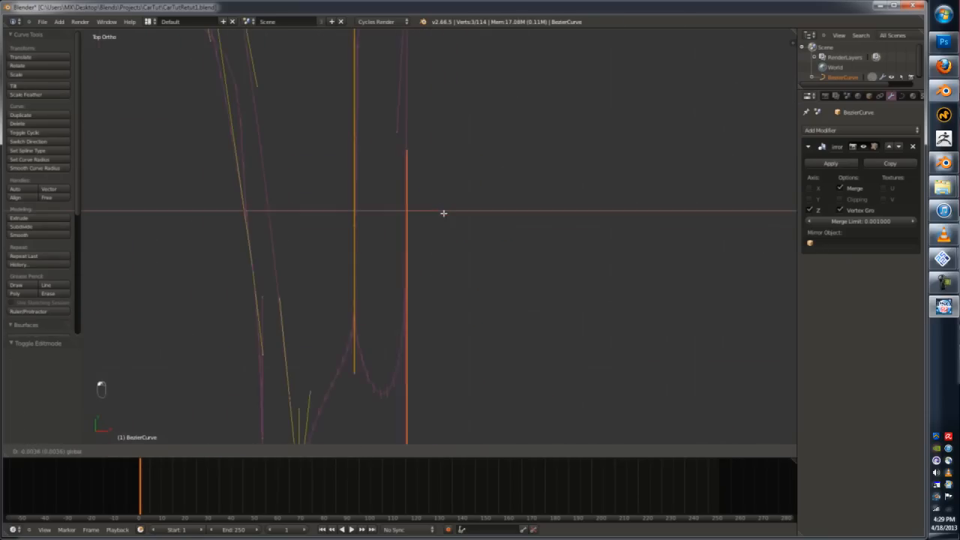
# - Reposition the lower end of the door's front edge curve in the side view, placing it near the sill line
pyautogui.press('Tab')
pyautogui.press('KP_1')
pyautogui.press('Tab')
pyautogui.press('KP_3')
pyautogui.rightClick(330, 312)
pyautogui.press('g')
pyautogui.scroll(-2, 386, 337)
pyautogui.press('g')
pyautogui.click(401, 316)
pyautogui.rightClick(319, 306)
pyautogui.press('g')
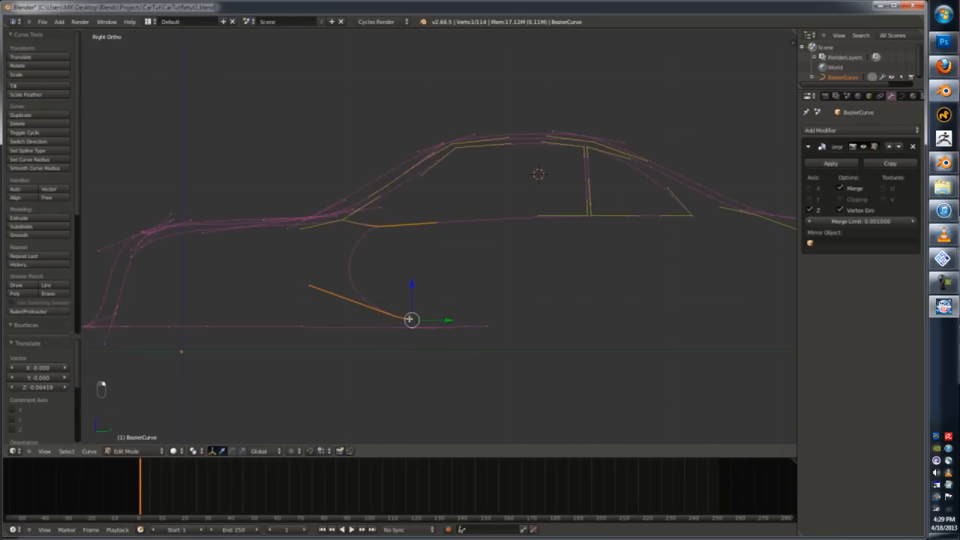
# - Adjust the upper control point of the door's front edge curve along X in the top view
pyautogui.press('KP_7')
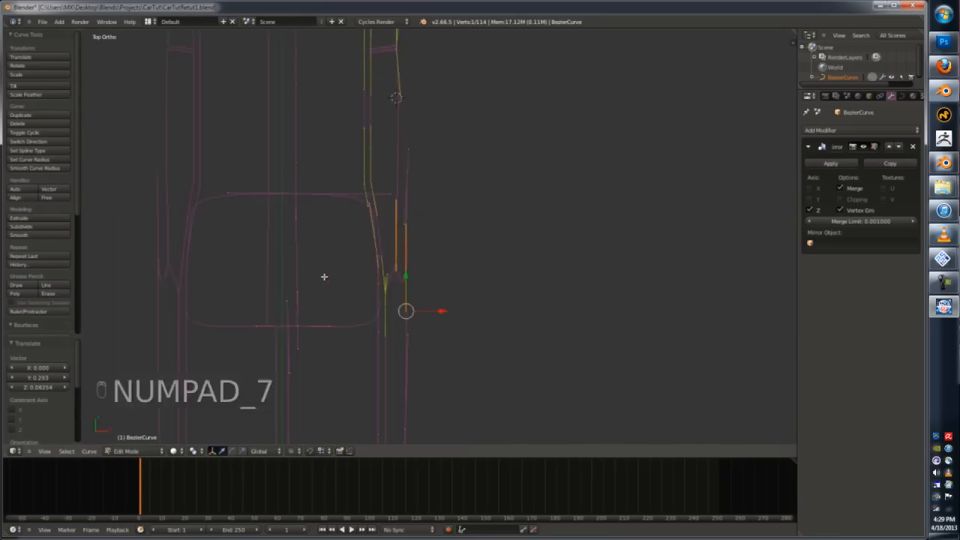
pyautogui.scroll(3, 465, 343)
pyautogui.press('Tab')
pyautogui.press('Tab')
pyautogui.hotkey('ctrl', 'z')
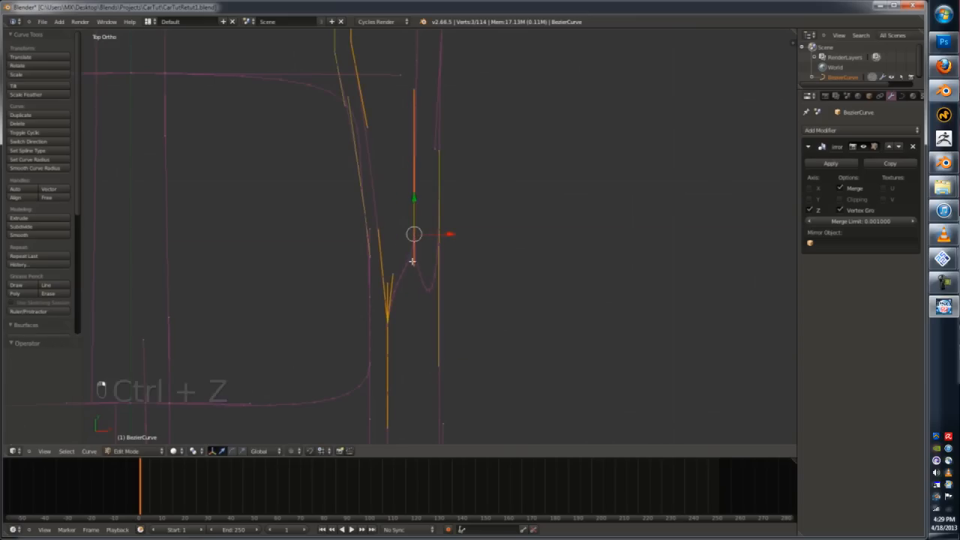
pyautogui.hotkey('ctrl', 'z')
pyautogui.moveTo(448, 236); pyautogui.dragTo(438, 236)
pyautogui.hotkey('ctrl', 'shift', 'z')
pyautogui.hotkey('ctrl', 'shift', 'z')
pyautogui.moveTo(438, 236); pyautogui.dragTo(390, 228, button='middle')
pyautogui.press('Tab')
pyautogui.press('Tab')
# - Move the lower control point and handles of the door's front edge curve outward along X in the top view
pyautogui.rightClick(401, 381)
pyautogui.press('KP_7')
pyautogui.moveTo(475, 365); pyautogui.dragTo(482, 365)
pyautogui.moveTo(431, 269); pyautogui.dragTo(437, 262)
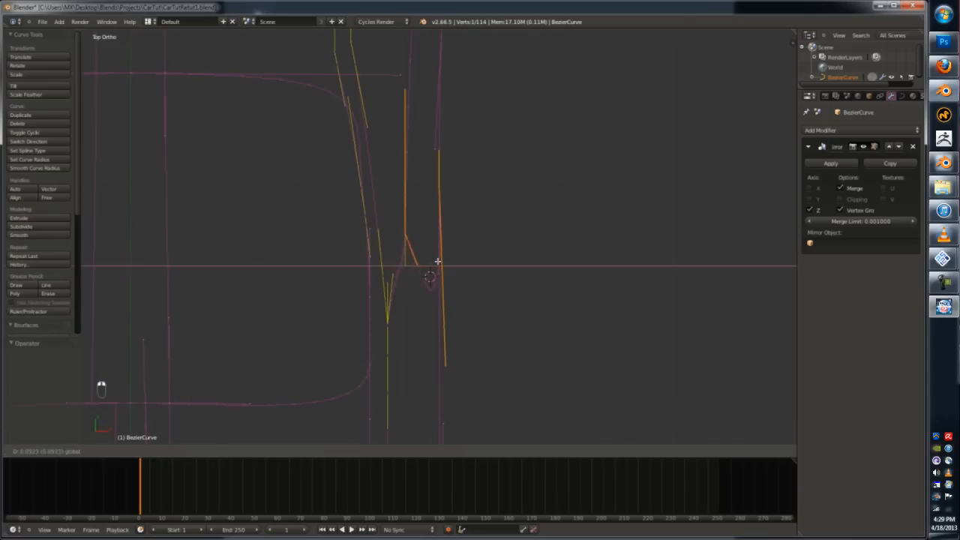
pyautogui.rightClick(446, 364)
pyautogui.moveTo(464, 363); pyautogui.dragTo(467, 362)
pyautogui.press('Tab')
pyautogui.press('Tab')
# - Subdivide the door's front edge curve to add a control point midway down the edge
pyautogui.moveTo(467, 362); pyautogui.dragTo(411, 292, button='middle')
pyautogui.rightClick(390, 346)
pyautogui.hotkey('ctrl', 'l')
pyautogui.press('w')
pyautogui.click(390, 346)
pyautogui.scroll(3, 342, 274)
# - Duplicate the new middle point of the door's front edge and extrude it forward along the fender in the side view
pyautogui.rightClick(338, 273)
pyautogui.press('KP_3')
pyautogui.scroll(3, 405, 292)
pyautogui.hotkey('shift', 'd')
pyautogui.click(220, 275)
pyautogui.keyDown('shift'); pyautogui.moveTo(221, 275); pyautogui.dragTo(442, 232, button='middle'); pyautogui.keyUp('shift')
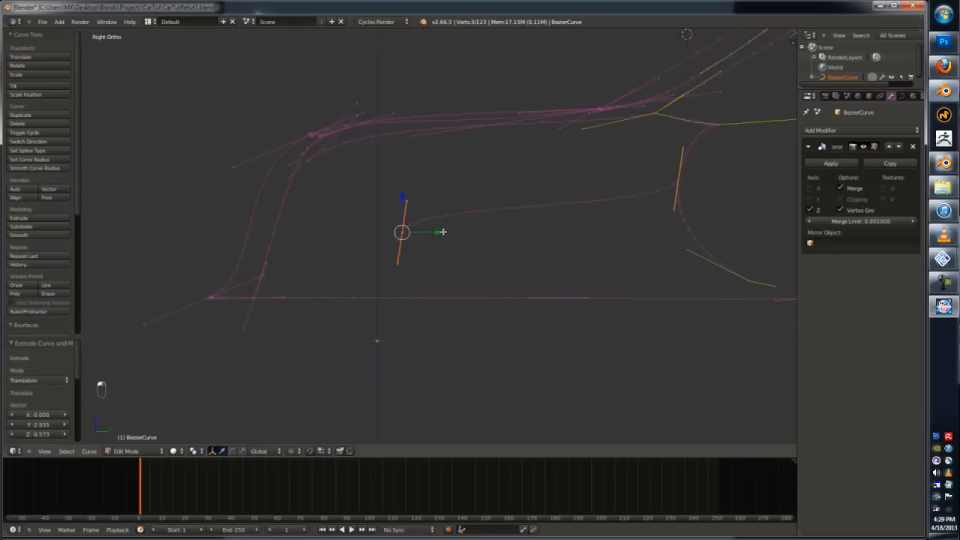
# - Rotate the fender line's handles to follow its direction and move its front end up below the hood corner
pyautogui.press('r')
pyautogui.click(687, 207)
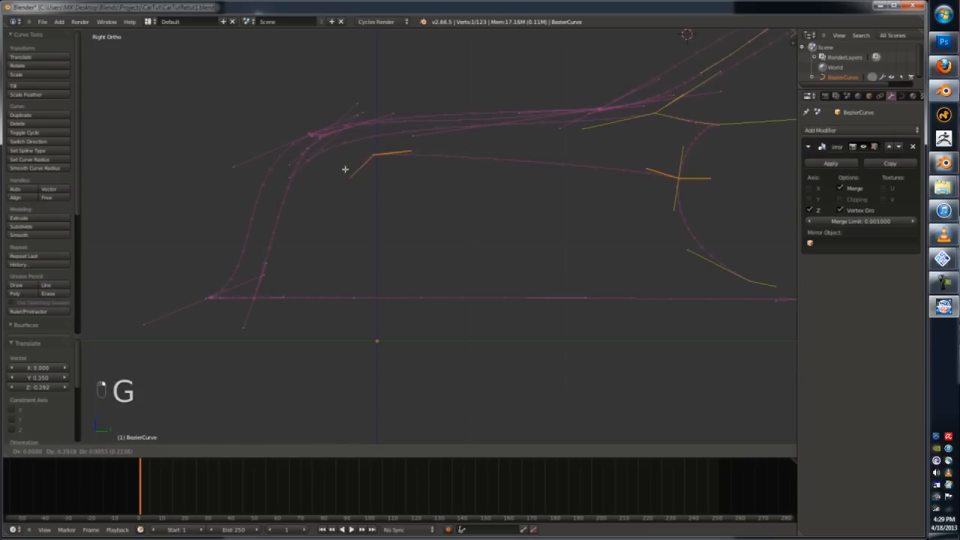
pyautogui.click(333, 157)
# - Extrude the front end of the fender line down toward the sill at the car's nose
pyautogui.rightClick(374, 155)
pyautogui.press('e')
pyautogui.click(336, 293)
pyautogui.click(294, 243)
# - Shift the fender line's lower front end and upper corner along X in the top view to follow the body outline
pyautogui.press('KP_7')
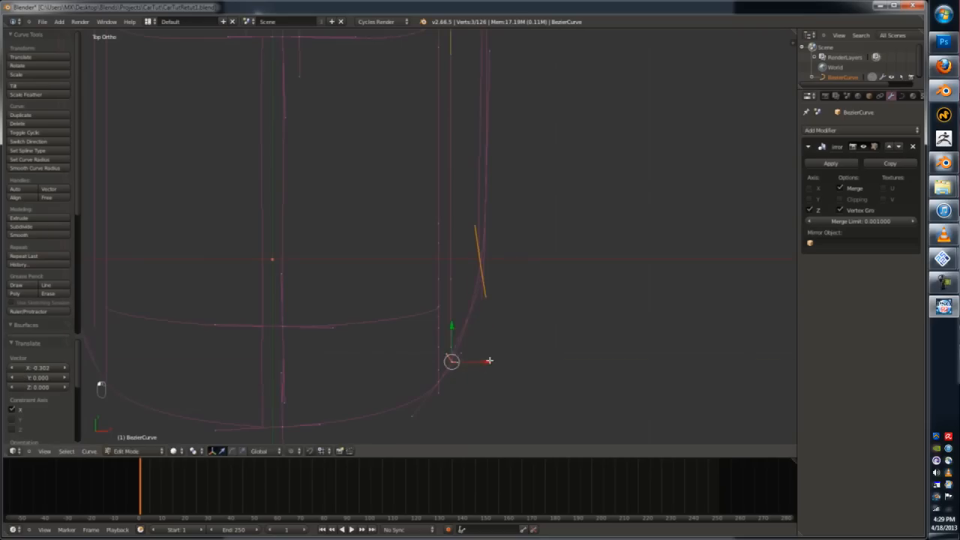
pyautogui.scroll(5, 444, 356)
pyautogui.rightClick(476, 370)
pyautogui.rightClick(451, 350)
pyautogui.moveTo(486, 350); pyautogui.dragTo(502, 349)
pyautogui.rightClick(547, 209)
pyautogui.moveTo(580, 210); pyautogui.dragTo(545, 210)
pyautogui.press('Tab')
pyautogui.moveTo(548, 213); pyautogui.dragTo(527, 251, button='middle')
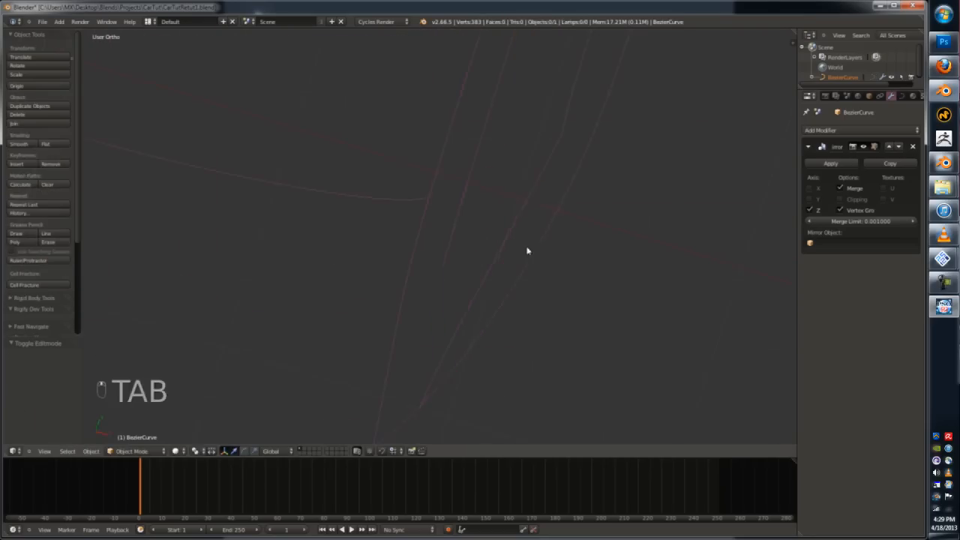
# - Move two more control points of the fender line inward along X in the top view to smooth its bend
pyautogui.press('Tab')
pyautogui.rightClick(537, 120)
pyautogui.press('KP_7')
pyautogui.moveTo(528, 138); pyautogui.dragTo(516, 140)
pyautogui.rightClick(496, 86)
pyautogui.moveTo(528, 86); pyautogui.dragTo(518, 85)
# - Examine how the new fender line fits the rest of the curve cage from the front, perspective and side views
pyautogui.press('Tab')
pyautogui.press('KP_1')
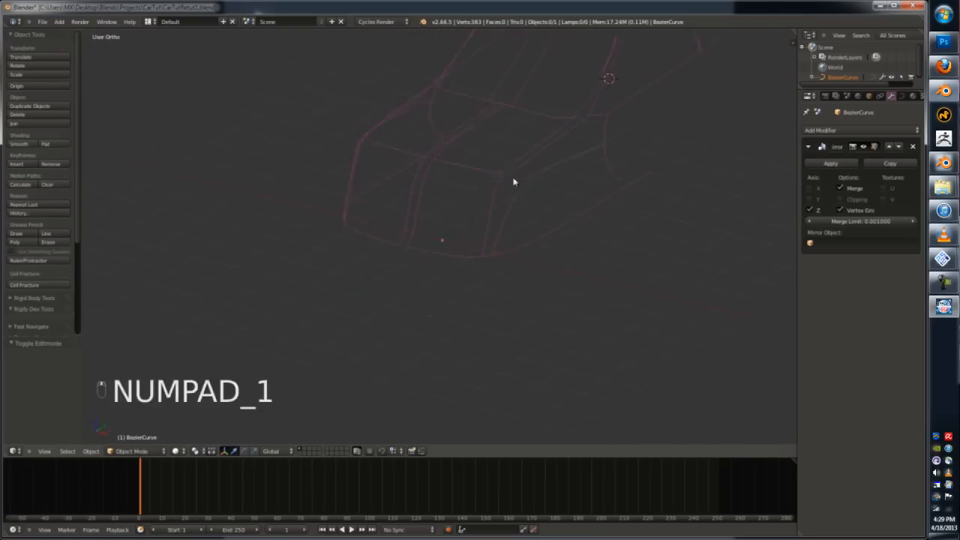
pyautogui.press('Tab')
pyautogui.press('Tab')
pyautogui.press('Tab')
pyautogui.scroll(7, 558, 200)
pyautogui.rightClick(425, 163)
pyautogui.scroll(-8, 503, 219)
pyautogui.press('Tab')
pyautogui.press('Tab')
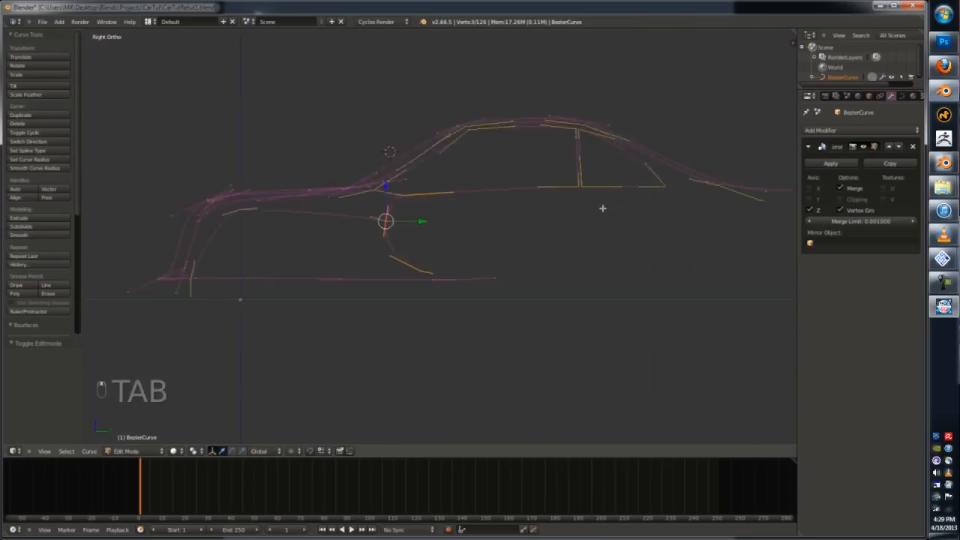
# - Duplicate the control point at the base of the pillar between the side windows and extrude it down to sill height
pyautogui.scroll(4, 602, 208)
pyautogui.rightClick(556, 165)
pyautogui.keyDown('shift'); pyautogui.moveTo(242, 249); pyautogui.dragTo(351, 240, button='middle'); pyautogui.keyUp('shift')
pyautogui.rightClick(666, 158)
pyautogui.hotkey('shift', 'd')
pyautogui.rightClick(666, 172)
pyautogui.scroll(-1, 666, 177)
pyautogui.press('e')
pyautogui.click(680, 337)
# - Rotate and move the handles of the door's rear edge curve to make it run straight down in the side view
pyautogui.press('r')
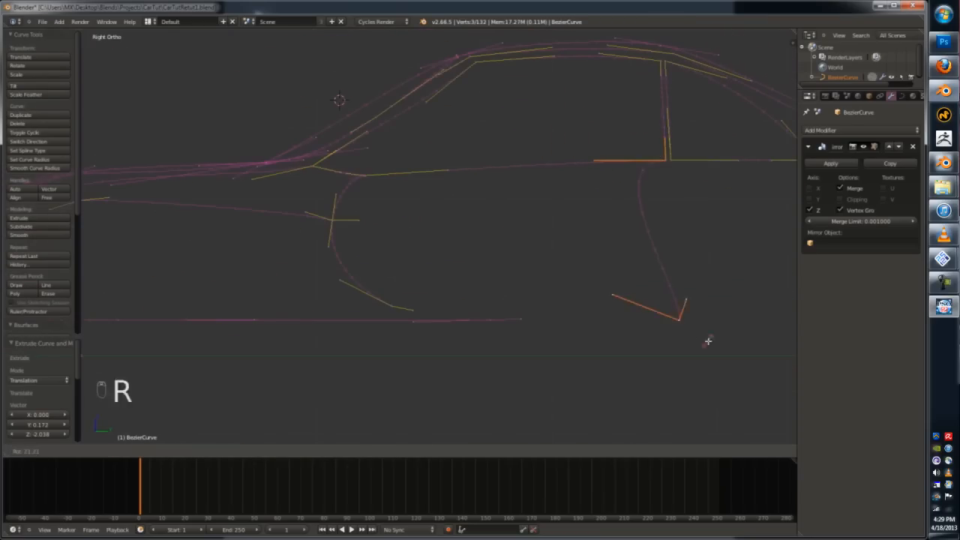
pyautogui.click(673, 140)
pyautogui.press('g')
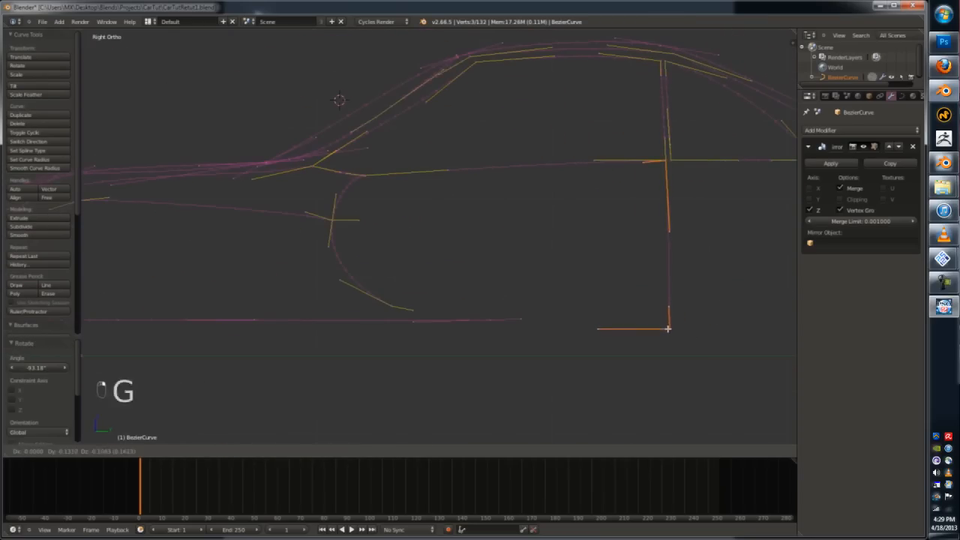
pyautogui.click(670, 286)
pyautogui.click(671, 231)
# - Shift the upper handle of the door's rear edge outward along X in the top view to bulge the door side
pyautogui.moveTo(673, 237); pyautogui.dragTo(722, 293, button='middle')
pyautogui.press('KP_7')
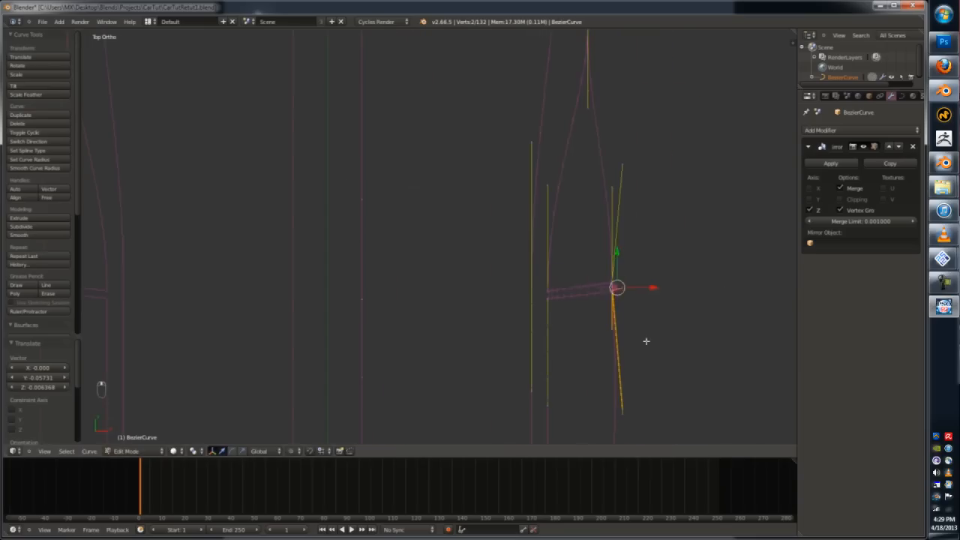
pyautogui.moveTo(655, 288); pyautogui.dragTo(662, 292)
pyautogui.rightClick(585, 246)
pyautogui.moveTo(662, 291); pyautogui.dragTo(488, 291, button='middle')
pyautogui.press('Tab')
pyautogui.scroll(-8, 625, 252)
pyautogui.press('KP_1')
pyautogui.scroll(5, 487, 291)
pyautogui.press('Tab')
pyautogui.press('Tab')
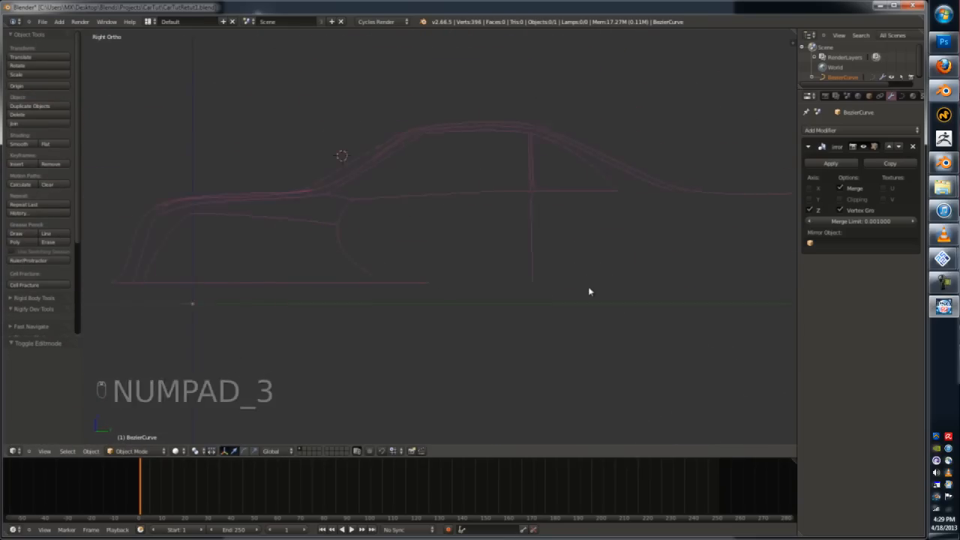
# - Extrude the lower end of the door's front edge curve backward to the door's rear edge as a bottom line
pyautogui.press('Tab')
pyautogui.scroll(4, 381, 279)
pyautogui.press('g')
pyautogui.press('e')
pyautogui.click(674, 269)
# - Snap the rear end of the door's bottom line to the lower end of the rear edge using the 3D cursor, and adjust its handle
pyautogui.rightClick(689, 282)
pyautogui.hotkey('shift', 's')
pyautogui.hotkey('shift', 's')
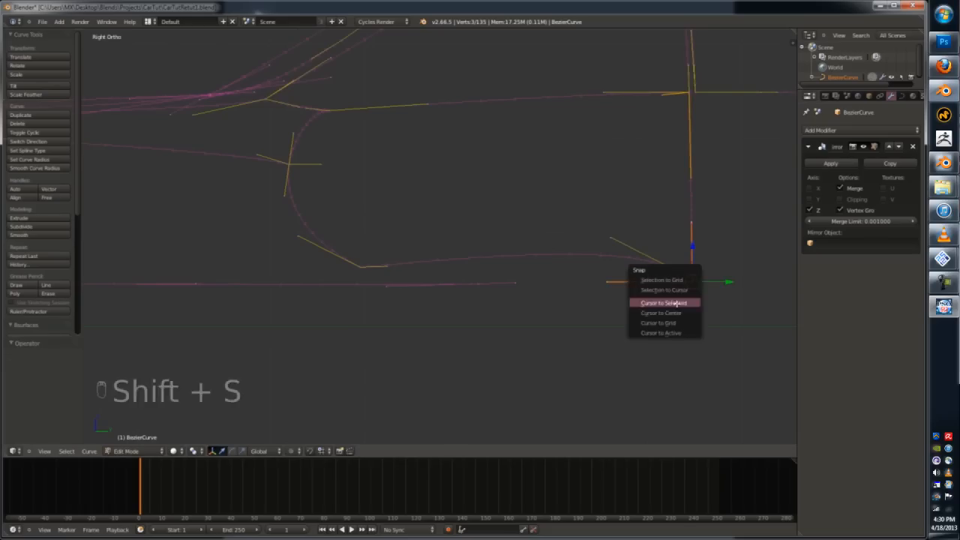
pyautogui.click(677, 303)
pyautogui.rightClick(672, 271)
pyautogui.hotkey('shift', 's')
pyautogui.click(670, 270)
pyautogui.moveTo(646, 252); pyautogui.dragTo(647, 282, button='right')
# - Try to move the single selected point at the door's lower rear corner along X in the top view
pyautogui.press('KP_7')
pyautogui.press('Tab')
pyautogui.press('Tab')
pyautogui.keyDown('shift'); pyautogui.moveTo(668, 82); pyautogui.dragTo(525, 180, button='middle'); pyautogui.keyUp('shift')
pyautogui.rightClick(569, 352)
pyautogui.moveTo(603, 348); pyautogui.dragTo(621, 366)
pyautogui.hotkey('ctrl', 'z')
# - Add the coincident point at the door's lower rear corner to the selection and adjust both along X in the top view
pyautogui.keyDown('shift'); pyautogui.rightClick(600, 272); pyautogui.keyUp('shift')
pyautogui.press('KP_7')
pyautogui.scroll(-2, 584, 336)
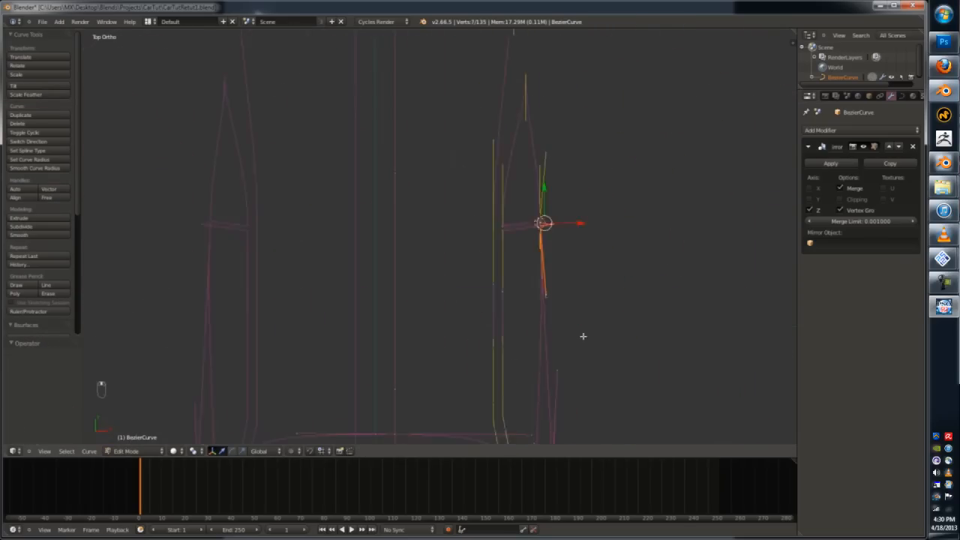
pyautogui.scroll(1, 583, 336)
pyautogui.moveTo(555, 168); pyautogui.dragTo(578, 167)
pyautogui.keyDown('shift'); pyautogui.moveTo(592, 162); pyautogui.dragTo(609, 250, button='middle'); pyautogui.keyUp('shift')
pyautogui.press('Tab')
pyautogui.press('Tab')
pyautogui.press('Tab')
pyautogui.press('Tab')
pyautogui.scroll(4, 595, 257)
pyautogui.moveTo(564, 263); pyautogui.dragTo(557, 263)
pyautogui.press('Tab')
pyautogui.moveTo(557, 285); pyautogui.dragTo(519, 274, button='middle')
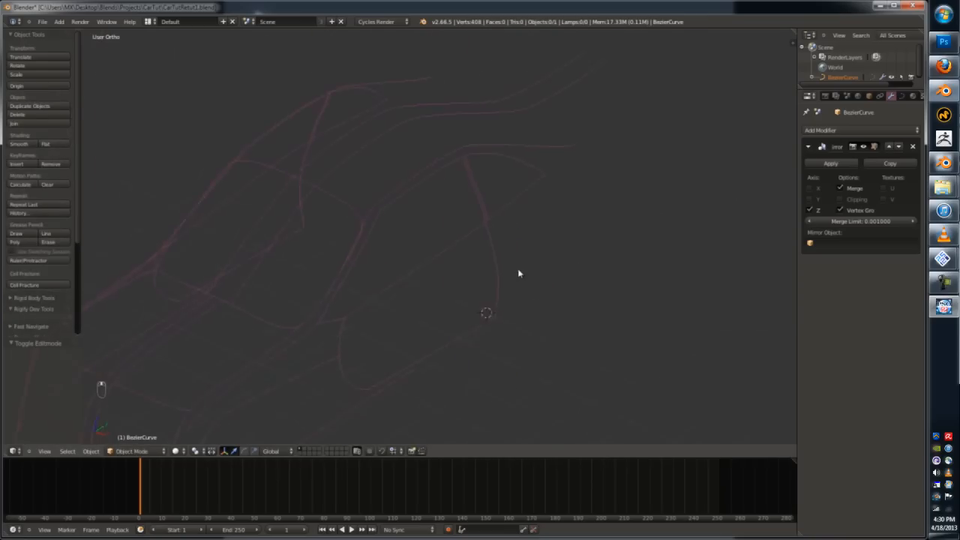
# - Select the coincident points at the door's lower rear corner and raise them about 0.2 units along Z in the side view
pyautogui.press('KP_3')
pyautogui.press('Tab')
pyautogui.moveTo(425, 287); pyautogui.dragTo(517, 315, button='middle')
pyautogui.press('a')
pyautogui.press('z')
pyautogui.rightClick(491, 334)
pyautogui.moveTo(490, 301)
pyautogui.mouseDown()
pyautogui.moveTo(584, 365)
pyautogui.moveTo(562, 329)
pyautogui.mouseUp()
pyautogui.hotkey('ctrl', 'z')
pyautogui.press('KP_3')
pyautogui.scroll(-3, 442, 315)
pyautogui.moveTo(417, 260); pyautogui.dragTo(418, 249)
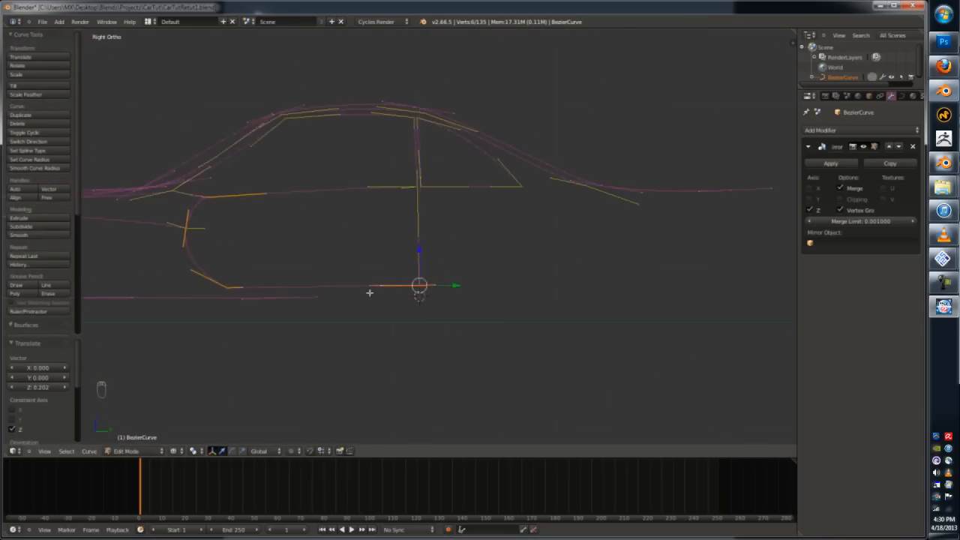
# - Adjust the handle at the rear end of the door's bottom line and change its handle type
pyautogui.scroll(3, 368, 293)
pyautogui.rightClick(382, 282)
pyautogui.press('g')
pyautogui.rightClick(386, 298)
pyautogui.press('v')
pyautogui.click(388, 293)
pyautogui.scroll(-5, 315, 289)
pyautogui.press('Tab')
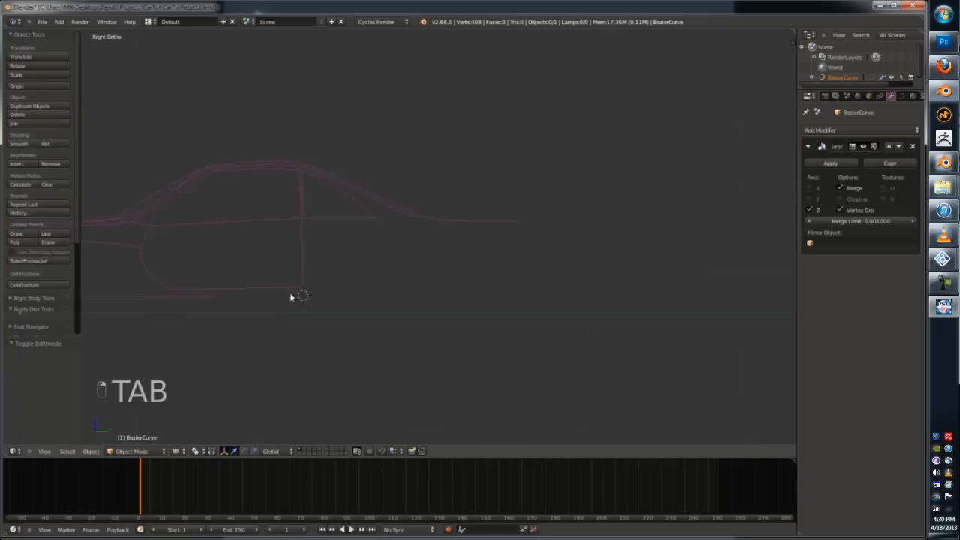
# - Duplicate the door's beltline points below the side window and move the copy about 0.17 units down along Z
pyautogui.press('KP_7')
pyautogui.press('Tab')
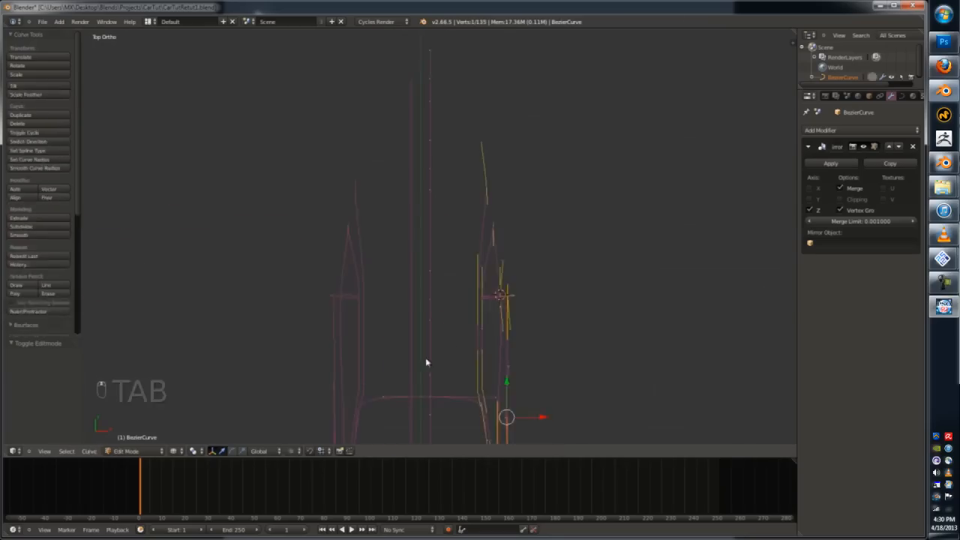
pyautogui.press('KP_1')
pyautogui.press('KP_3')
pyautogui.rightClick(415, 237)
pyautogui.scroll(2, 153, 238)
pyautogui.keyDown('shift'); pyautogui.moveTo(153, 239); pyautogui.dragTo(420, 211, button='middle'); pyautogui.keyUp('shift')
pyautogui.scroll(1, 375, 213)
pyautogui.press('Tab')
pyautogui.press('Tab')
pyautogui.rightClick(251, 207)
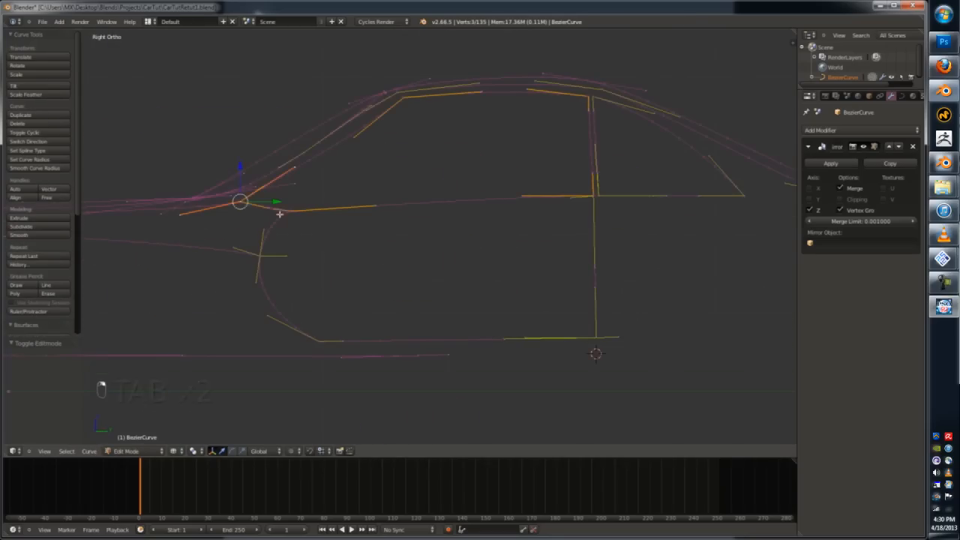
pyautogui.rightClick(241, 201)
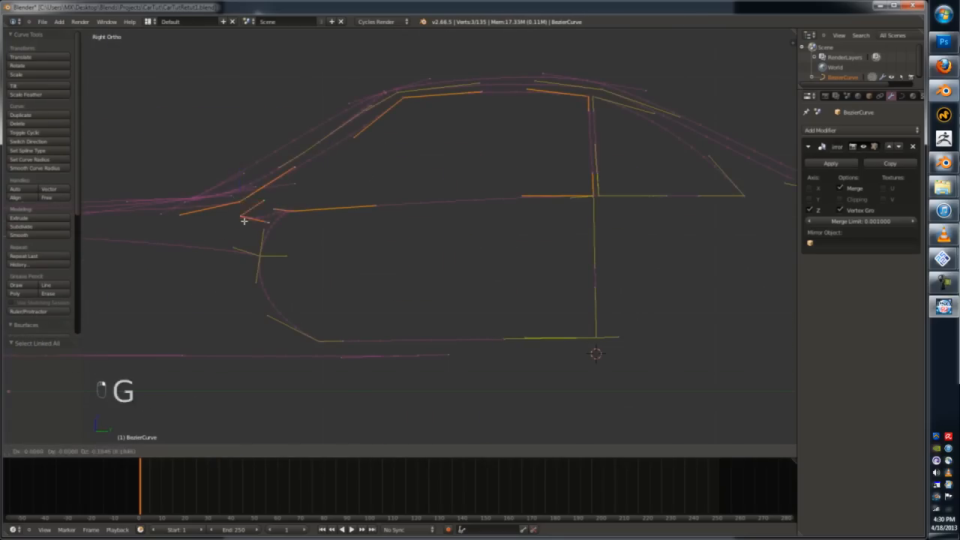
pyautogui.click(488, 223)
# - Shift the duplicated beltline outward along X in the top view to follow the body side
pyautogui.keyDown('shift'); pyautogui.moveTo(366, 259); pyautogui.dragTo(490, 287, button='middle'); pyautogui.keyUp('shift')
pyautogui.press('KP_7')
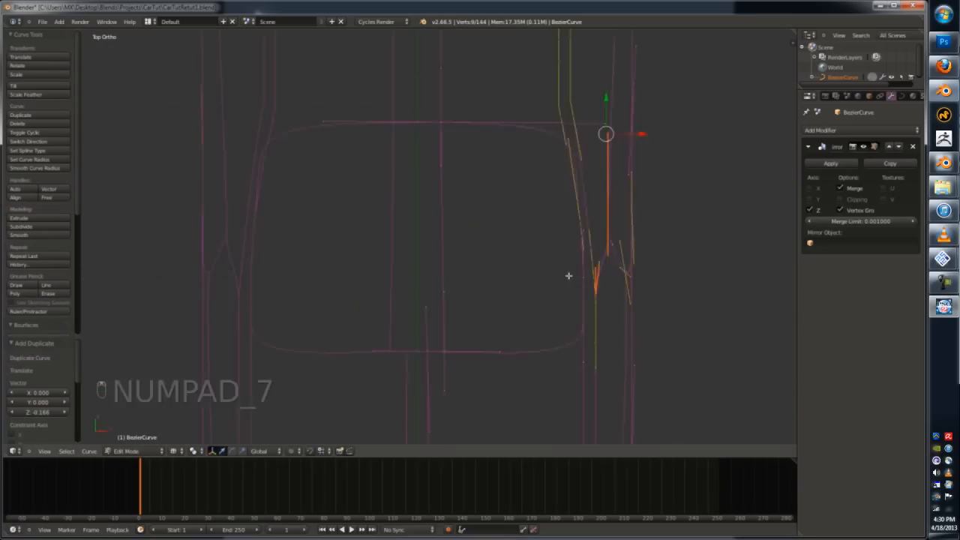
pyautogui.keyDown('shift'); pyautogui.moveTo(568, 274); pyautogui.dragTo(441, 335, button='middle'); pyautogui.keyUp('shift')
pyautogui.moveTo(499, 195); pyautogui.dragTo(509, 195)
pyautogui.moveTo(504, 195); pyautogui.dragTo(506, 196)
pyautogui.scroll(-4, 507, 232)
pyautogui.press('KP_3')
pyautogui.scroll(6, 450, 244)
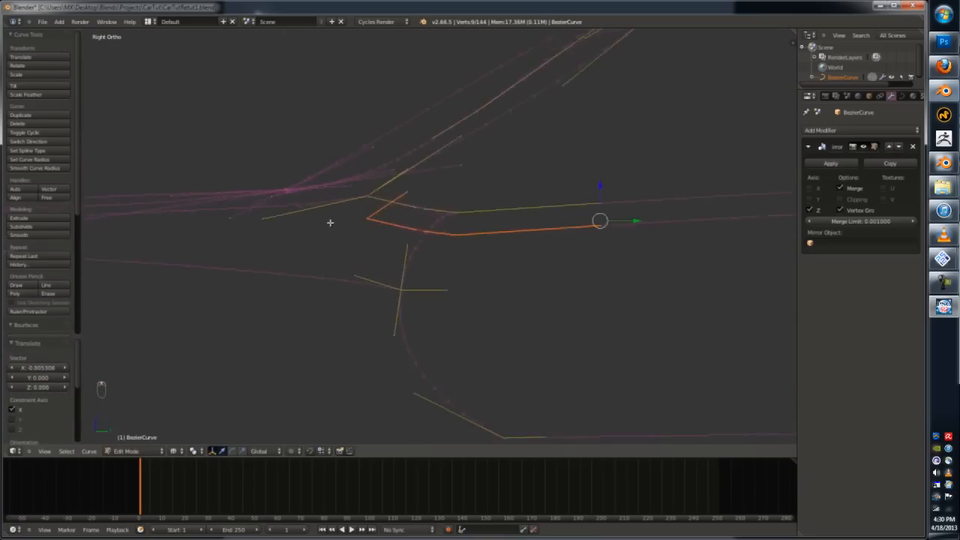
# - Extrude the front end of the duplicated beltline about 1.1 units forward in the side view and adjust the new point's handle
pyautogui.scroll(-3, 332, 222)
pyautogui.press('Tab')
pyautogui.press('Tab')
pyautogui.moveTo(330, 221); pyautogui.dragTo(457, 273, button='middle')
pyautogui.scroll(2, 401, 270)
pyautogui.rightClick(427, 282)
pyautogui.scroll(1, 427, 281)
pyautogui.press('KP_7')
pyautogui.press('KP_1')
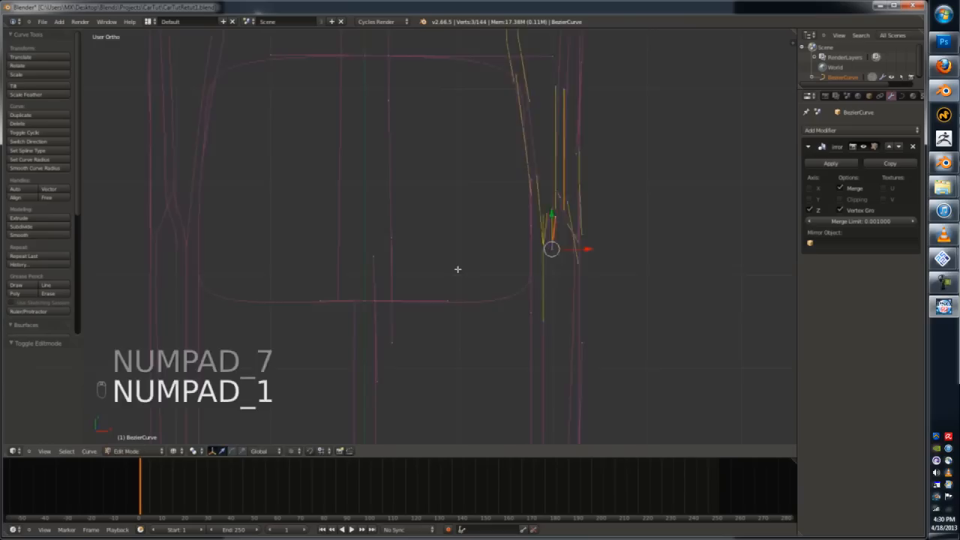
pyautogui.press('KP_3')
pyautogui.press('g')
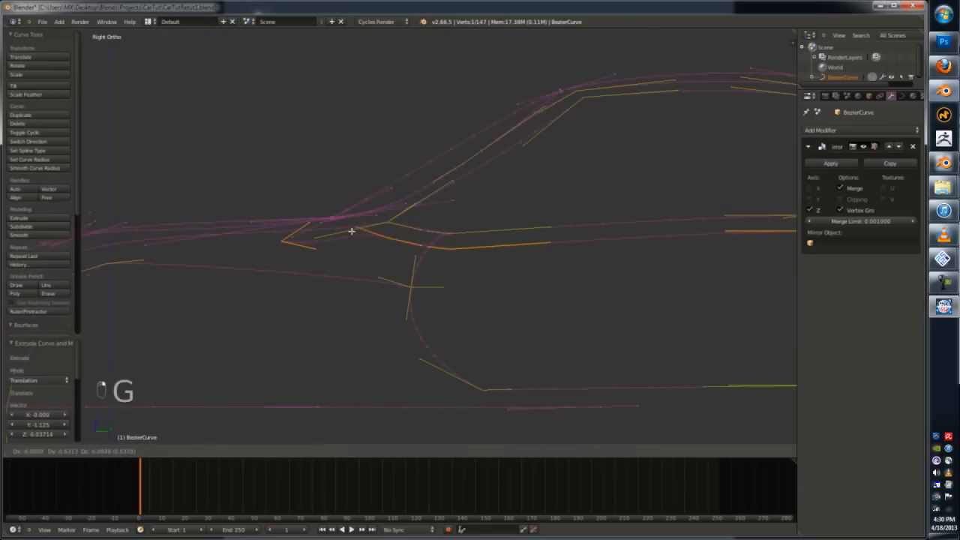
pyautogui.click(258, 238)
pyautogui.click(361, 235)
# - Adjust the front handle of the beltline's new front point in the top view to follow the body side
pyautogui.press('Tab')
pyautogui.press('KP_7')
pyautogui.scroll(5, 440, 289)
pyautogui.press('Tab')
pyautogui.press('g')
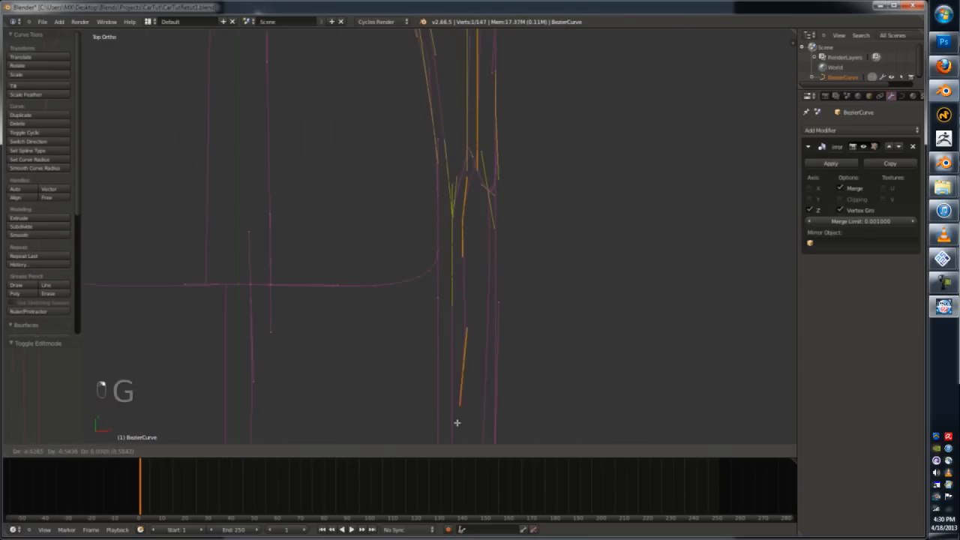
pyautogui.click(471, 383)
pyautogui.scroll(-2, 471, 315)
pyautogui.press('Tab')
pyautogui.moveTo(525, 382); pyautogui.dragTo(496, 317, button='middle')
pyautogui.moveTo(529, 275); pyautogui.dragTo(557, 225, button='middle')
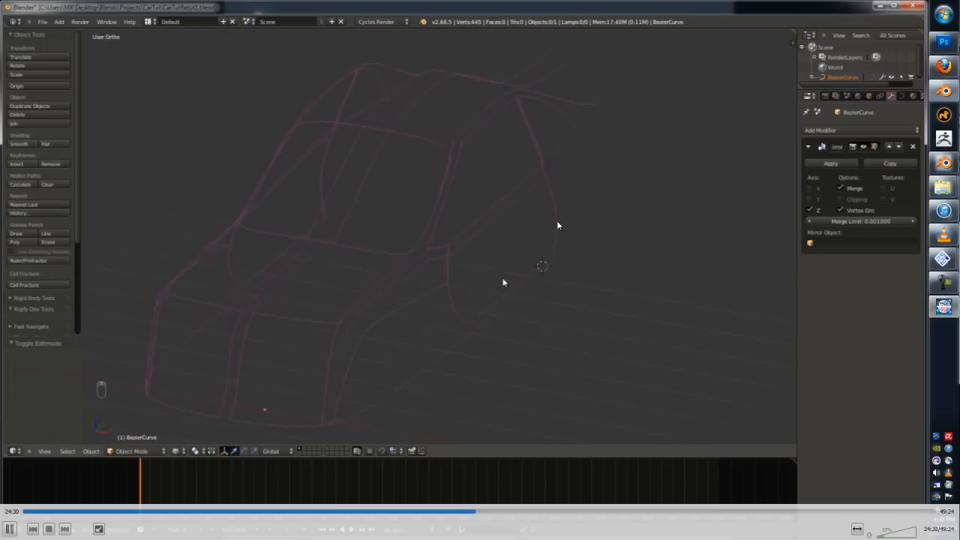
# - Extrude the rear end of the duplicated beltline about 2.9 units backward in the side view and rotate the new point
pyautogui.press('KP_3')
pyautogui.press('Tab')
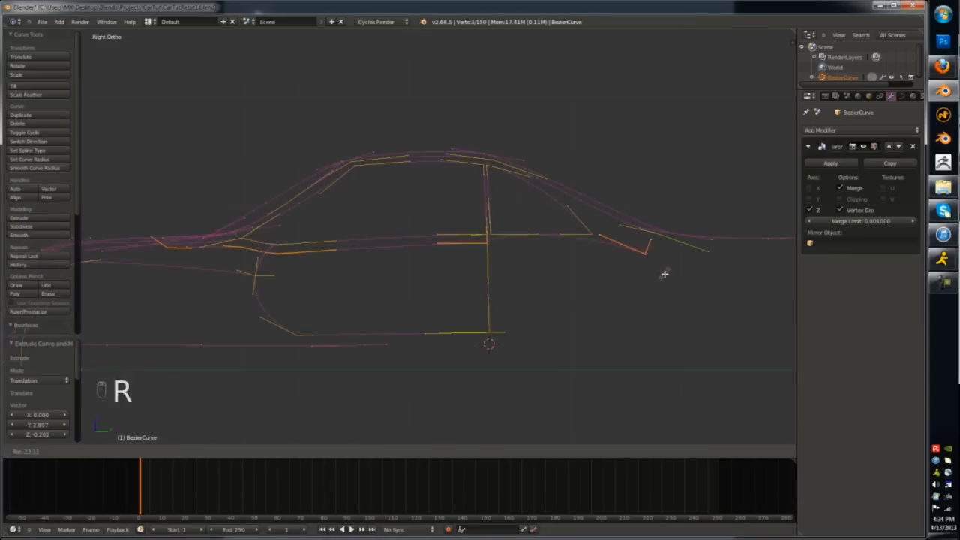
pyautogui.click(671, 265)
# - Adjust the new rear point's handle and raise the point about 0.25 units to level it with the beltline
pyautogui.scroll(5, 488, 240)
pyautogui.rightClick(486, 224)
pyautogui.press('g')
pyautogui.click(517, 260)
pyautogui.keyDown('shift'); pyautogui.moveTo(598, 251); pyautogui.dragTo(426, 264, button='middle'); pyautogui.keyUp('shift')
pyautogui.moveTo(686, 293); pyautogui.dragTo(678, 259, button='right')
pyautogui.scroll(-2, 677, 259)
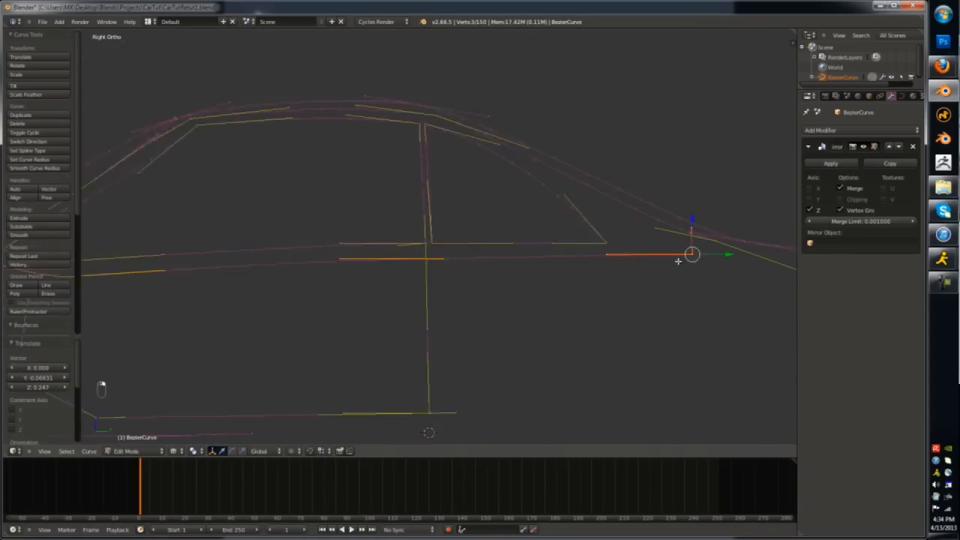
# - Move the beltline's new rear point inward along X in the top view
pyautogui.press('KP_7')
pyautogui.keyDown('shift'); pyautogui.moveTo(585, 113); pyautogui.dragTo(555, 412, button='middle'); pyautogui.keyUp('shift')
pyautogui.keyDown('shift'); pyautogui.moveTo(573, 330); pyautogui.dragTo(614, 186, button='middle'); pyautogui.keyUp('shift')
pyautogui.moveTo(615, 186); pyautogui.dragTo(599, 185)
pyautogui.keyDown('shift'); pyautogui.moveTo(598, 186); pyautogui.dragTo(636, 230, button='middle'); pyautogui.keyUp('shift')
# - Extrude the beltline's rear end around the rear corner toward the centre, then rotate and reposition the new point for a smooth curve
pyautogui.press('e')
pyautogui.click(607, 139)
pyautogui.press('r')
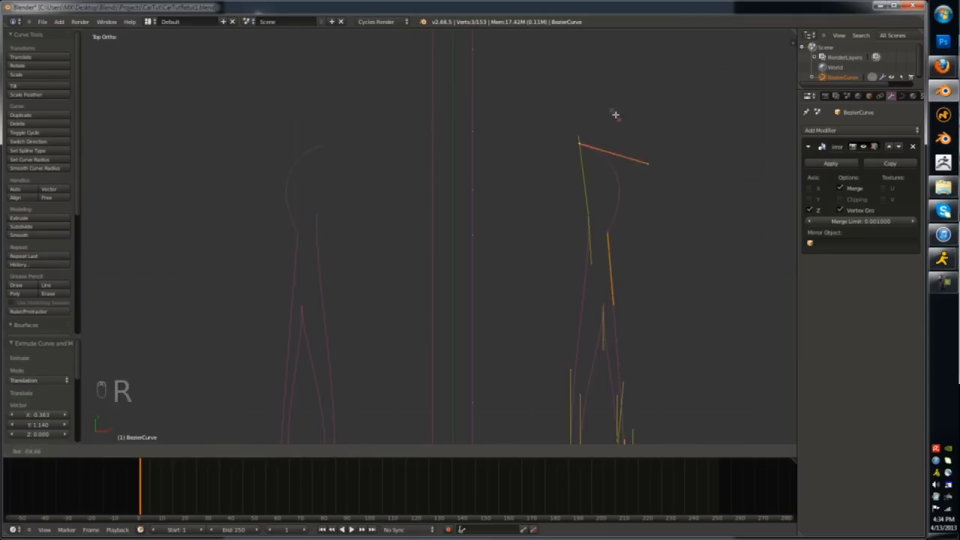
pyautogui.click(621, 122)
pyautogui.press('g')
pyautogui.click(595, 164)
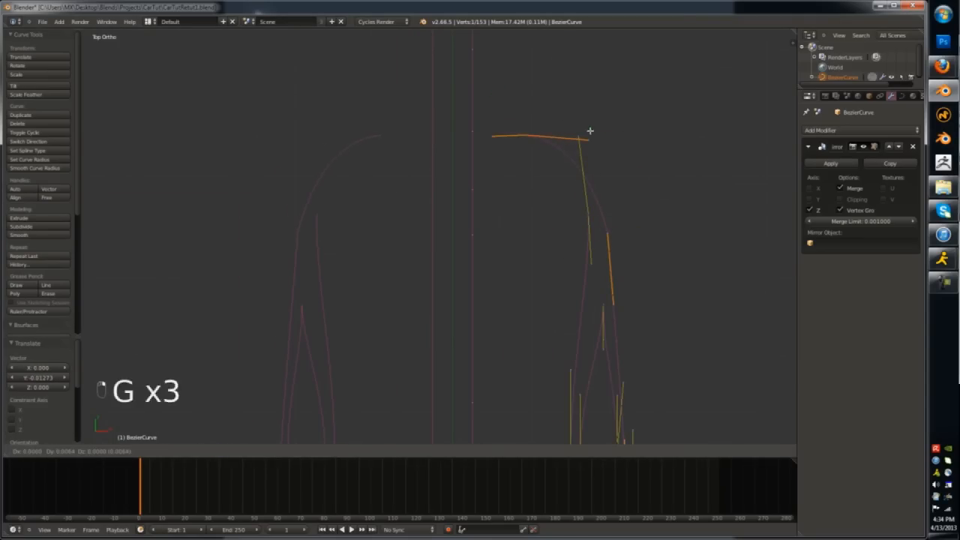
pyautogui.click(591, 133)
pyautogui.scroll(-4, 615, 226)
# - Pull the rear end of the car's centreline curve forward along Y
pyautogui.press('Tab')
pyautogui.press('KP_3')
pyautogui.press('Tab')
pyautogui.moveTo(480, 216); pyautogui.dragTo(470, 255, button='middle')
pyautogui.scroll(3, 475, 252)
pyautogui.rightClick(664, 288)
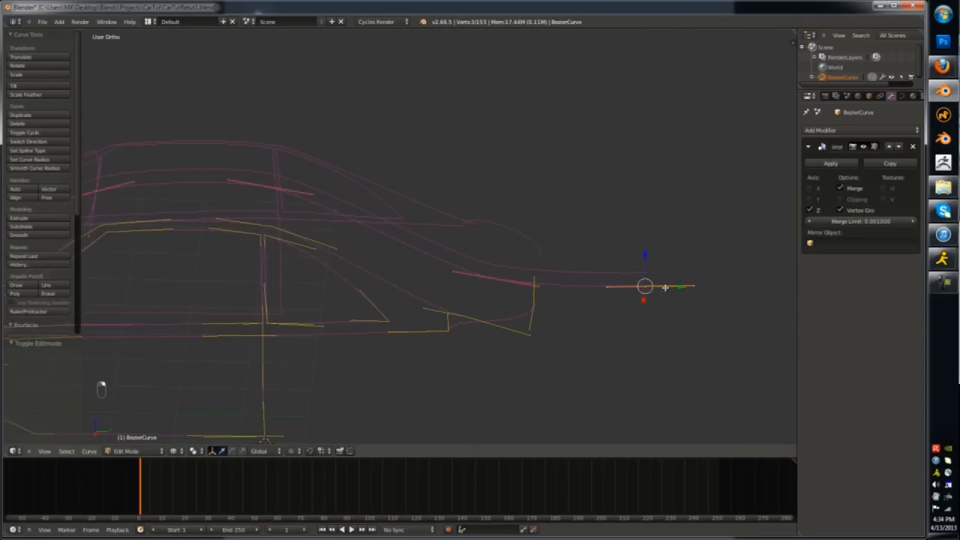
pyautogui.moveTo(667, 287); pyautogui.dragTo(558, 289)
pyautogui.press('Tab')
pyautogui.press('KP_3')
pyautogui.scroll(-4, 561, 291)
# - Move the upright handle of the beltline's point before the rear corner backward in the side view to smooth the curve
pyautogui.press('Tab')
pyautogui.scroll(6, 516, 268)
pyautogui.rightClick(502, 328)
pyautogui.rightClick(478, 318)
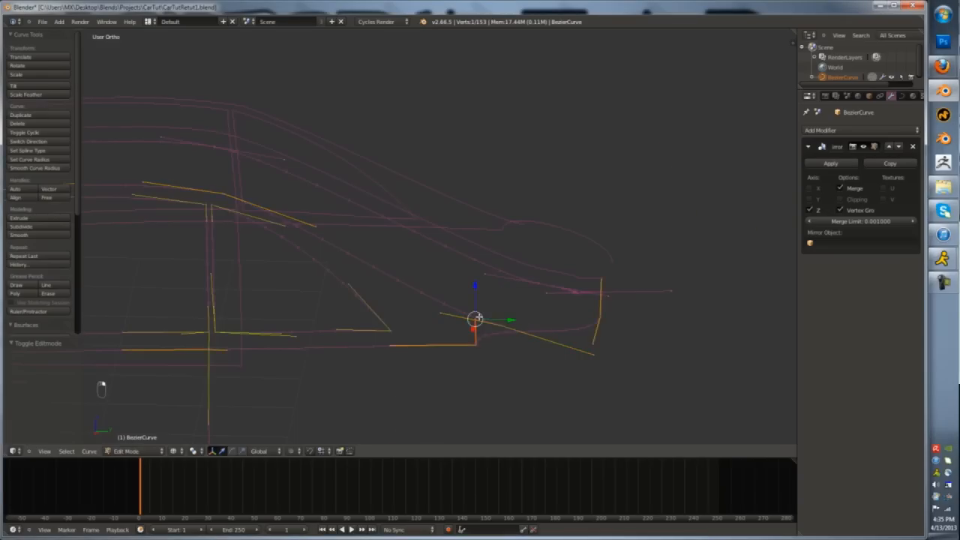
pyautogui.press('KP_3')
pyautogui.press('g')
pyautogui.click(575, 258)
pyautogui.moveTo(578, 257); pyautogui.dragTo(619, 268, button='middle')
pyautogui.press('Tab')
pyautogui.press('KP_7')
pyautogui.scroll(-3, 574, 245)
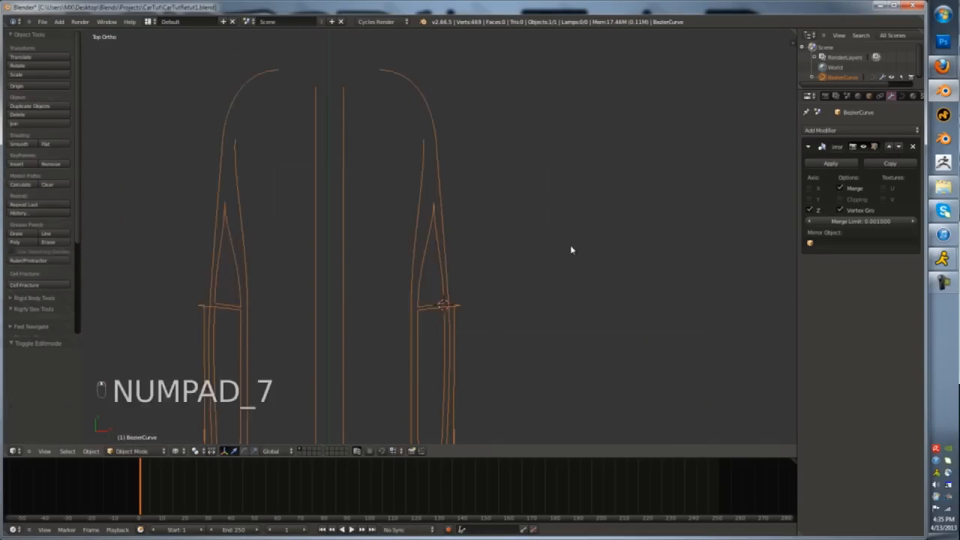
# - Try to extend the beltline's rear end across to the car's centre by extruding it in the top view
pyautogui.press('Tab')
pyautogui.keyDown('shift'); pyautogui.moveTo(402, 43); pyautogui.dragTo(583, 201, button='middle'); pyautogui.keyUp('shift')
pyautogui.scroll(5, 584, 201)
pyautogui.press('e')
pyautogui.click(483, 279)
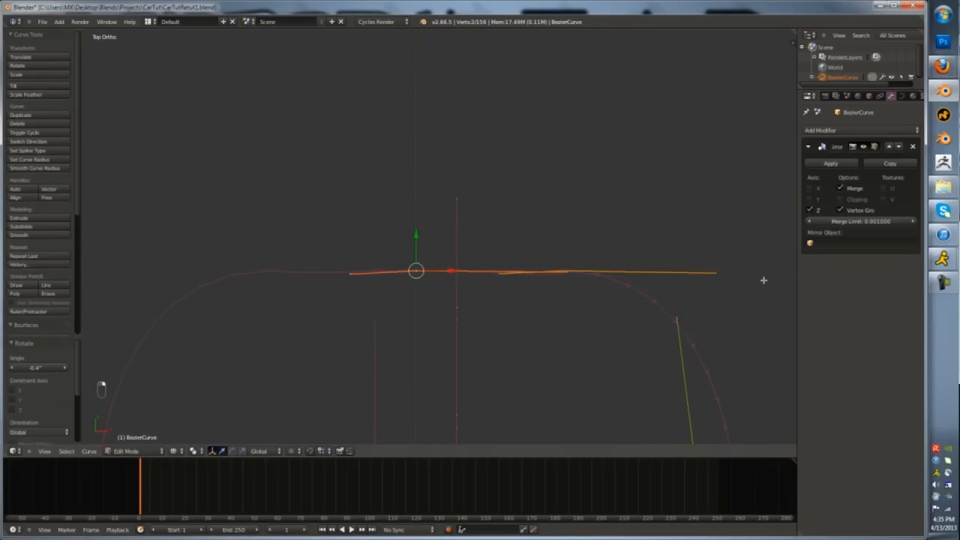
# - Flatten the points at the back end of the beltline by scaling them to 0 along Y
pyautogui.keyDown('ctrl'); pyautogui.moveTo(762, 280); pyautogui.dragTo(736, 277); pyautogui.keyUp('ctrl')
pyautogui.press('s')
pyautogui.press('y')
pyautogui.press('0')
pyautogui.click(660, 291)
# - Try to adjust the height of the added rear point near the car's centre along Z
pyautogui.press('Tab')
pyautogui.press('Tab')
pyautogui.press('KP_1')
pyautogui.press('KP_3')
pyautogui.press('Tab')
pyautogui.press('Tab')
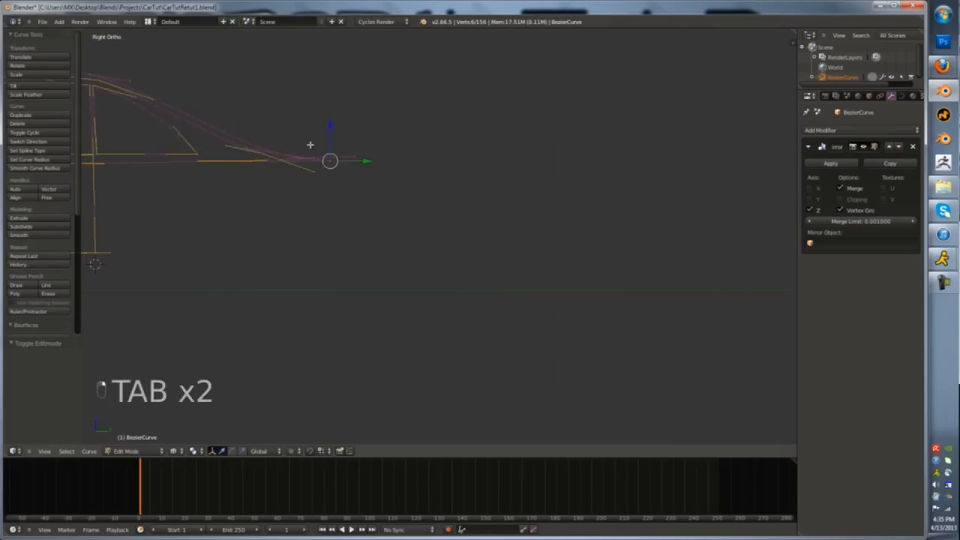
pyautogui.moveTo(310, 146); pyautogui.dragTo(423, 319, button='middle')
pyautogui.press('Tab')
pyautogui.press('Tab')
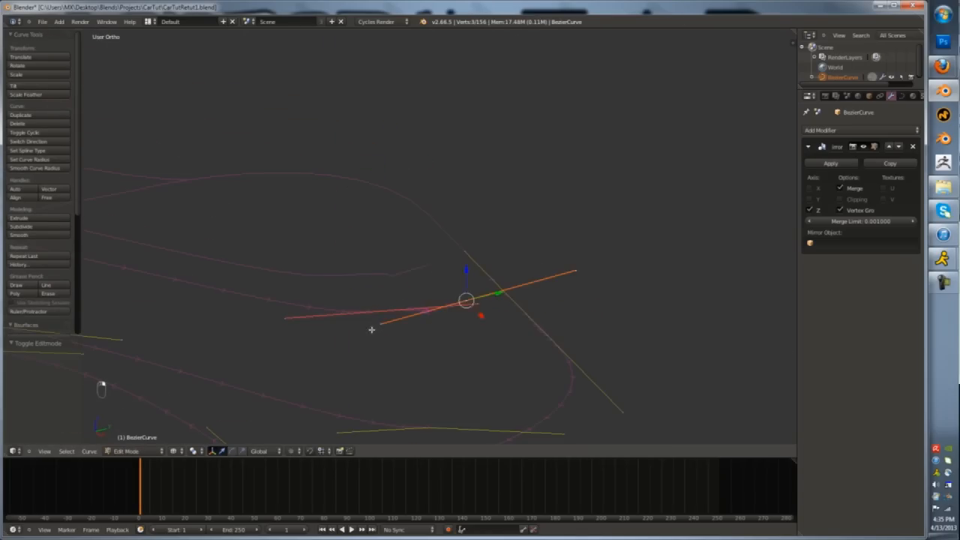
pyautogui.press('g')
pyautogui.press('z')
pyautogui.click(453, 301)
pyautogui.press('Tab')
pyautogui.press('Tab')
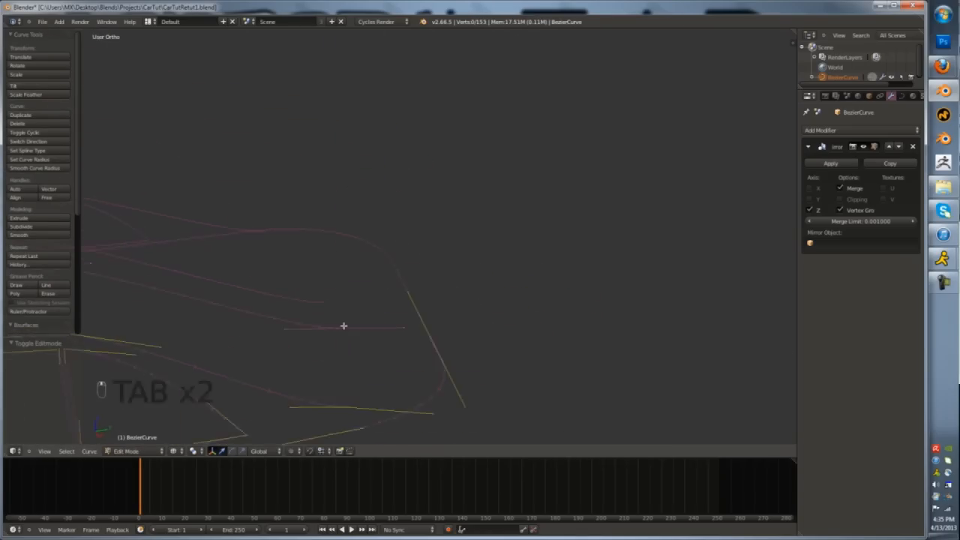
# - Flatten the rear end point of the sill line by scaling it to 0 along Z in the side view
pyautogui.press('KP_0')
pyautogui.press('KP_3')
pyautogui.press('a')
pyautogui.press('a')
pyautogui.press('Tab')
pyautogui.press('s')
pyautogui.press('z')
pyautogui.press('0')
pyautogui.press('Return')
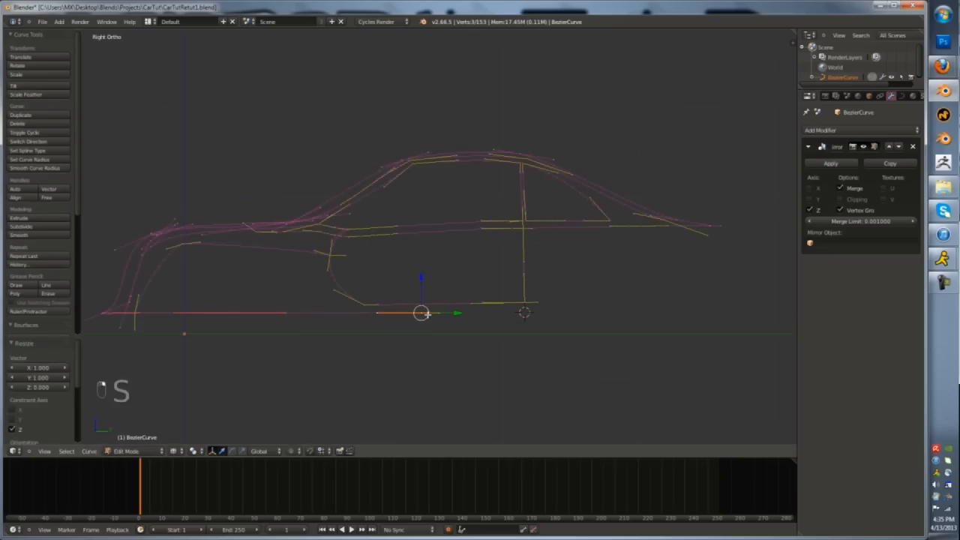
pyautogui.click(425, 314)
# - Duplicate the front upper corner point of the side window frame and extrude it about 1.5 units along X toward the centre
pyautogui.press('Tab')
pyautogui.scroll(-3, 425, 314)
pyautogui.press('Tab')
pyautogui.moveTo(424, 314); pyautogui.dragTo(594, 192, button='middle')
pyautogui.press('Tab')
pyautogui.rightClick(595, 192)
pyautogui.press('Tab')
pyautogui.hotkey('shift', 'd')
pyautogui.click(596, 192)
pyautogui.press('e')
pyautogui.press('x')
pyautogui.click(511, 158)
# - Adjust the new roof cross line's corner point and rotate its points in the top view so the line runs straight across
pyautogui.scroll(2, 575, 184)
pyautogui.rightClick(600, 193)
pyautogui.press('g')
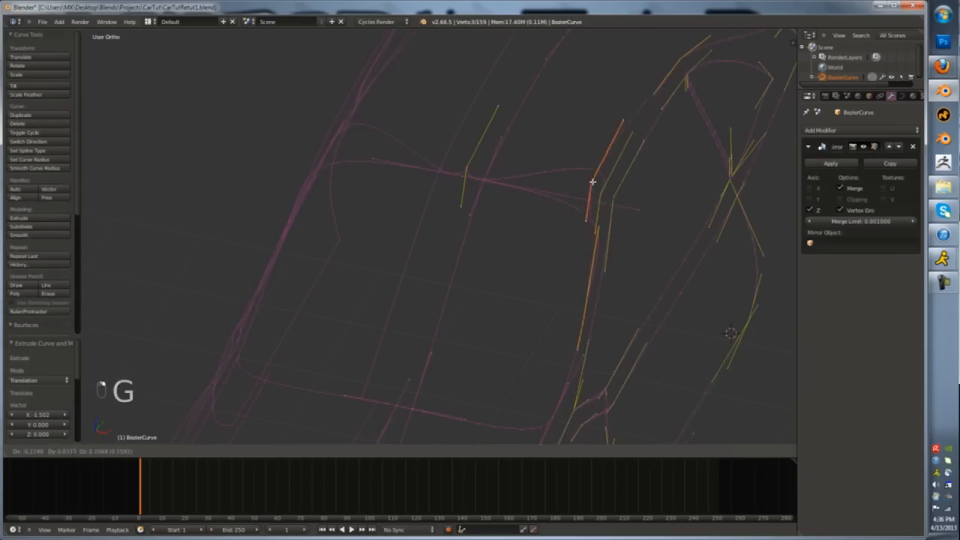
pyautogui.press('KP_7')
pyautogui.press('r')
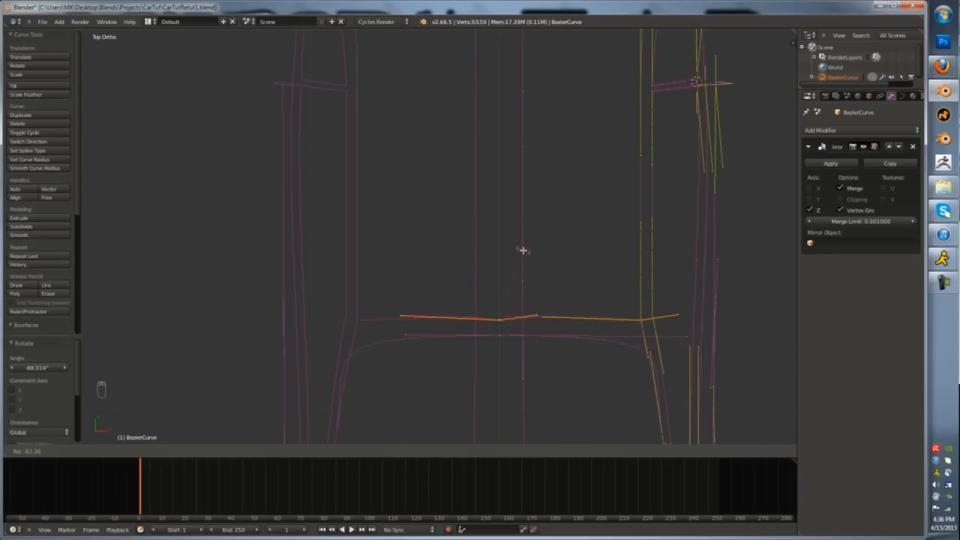
pyautogui.press('Tab')
pyautogui.scroll(-2, 633, 357)
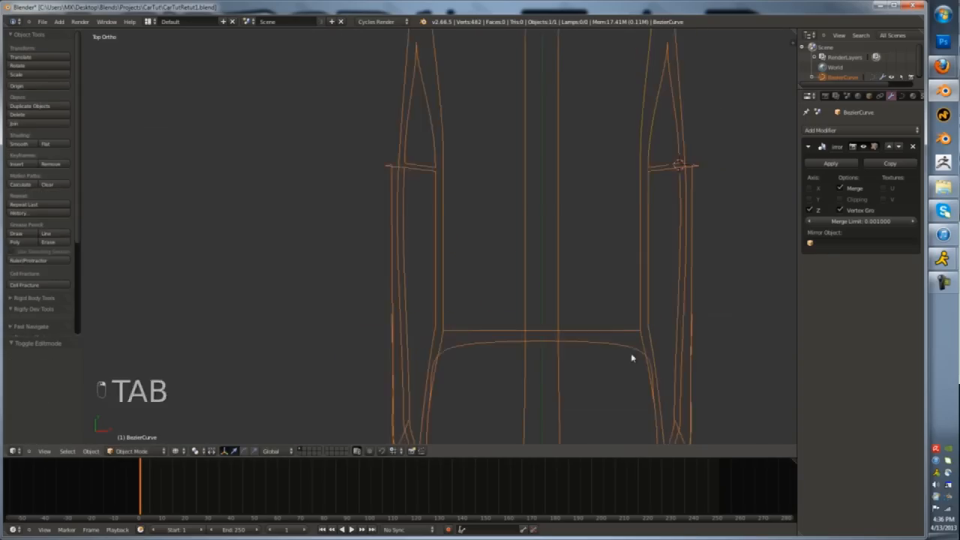
# - Raise the roof cross line's inner point and adjust its height along Z in the front view
pyautogui.moveTo(632, 358); pyautogui.dragTo(593, 218, button='middle')
pyautogui.scroll(3, 559, 172)
pyautogui.press('Tab')
pyautogui.rightClick(533, 149)
pyautogui.press('KP_1')
pyautogui.rightClick(587, 83)
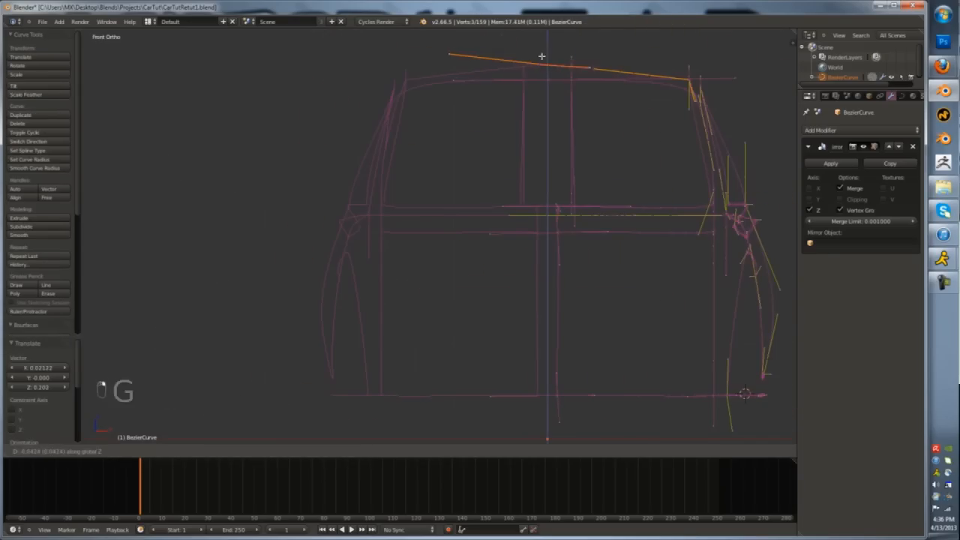
pyautogui.click(541, 56)
# - Lower the roof cross line's inner point along Z in the side view to follow the roof contour
pyautogui.press('Tab')
pyautogui.press('Tab')
pyautogui.press('KP_1')
pyautogui.press('KP_3')
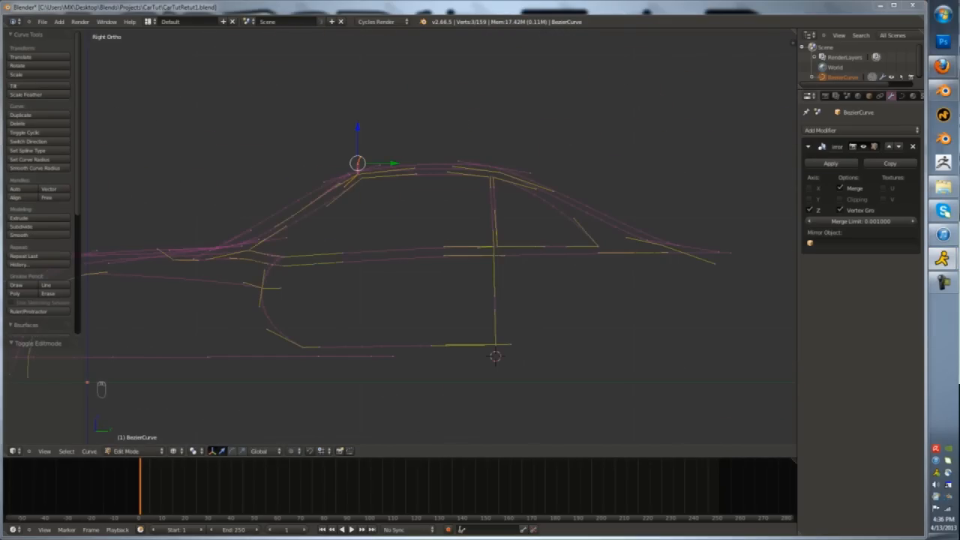
pyautogui.press('Tab')
pyautogui.press('Tab')
pyautogui.scroll(9, 359, 178)
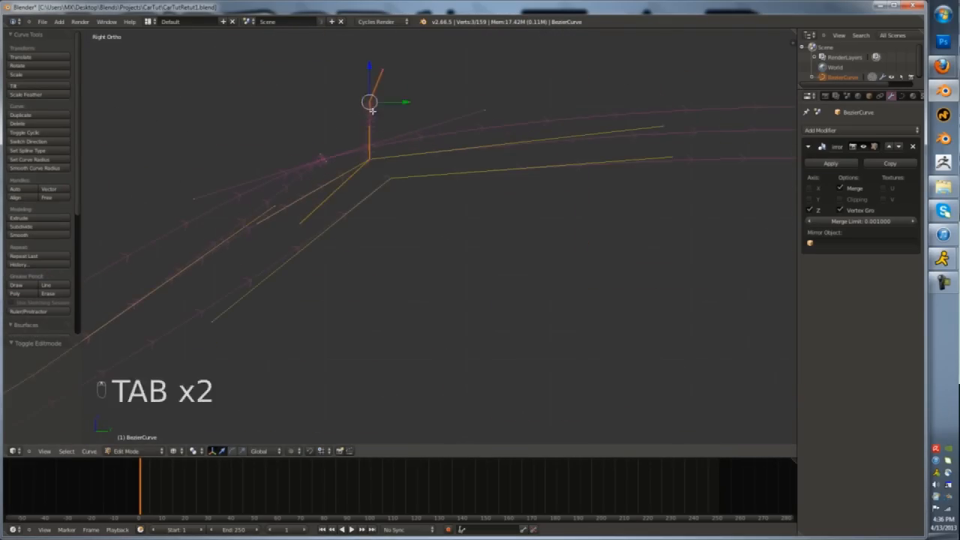
pyautogui.moveTo(369, 68); pyautogui.dragTo(368, 108)
pyautogui.moveTo(375, 128); pyautogui.dragTo(593, 150, button='middle')
pyautogui.scroll(-3, 577, 171)
pyautogui.press('Tab')
pyautogui.press('Tab')
pyautogui.press('Tab')
pyautogui.press('Tab')
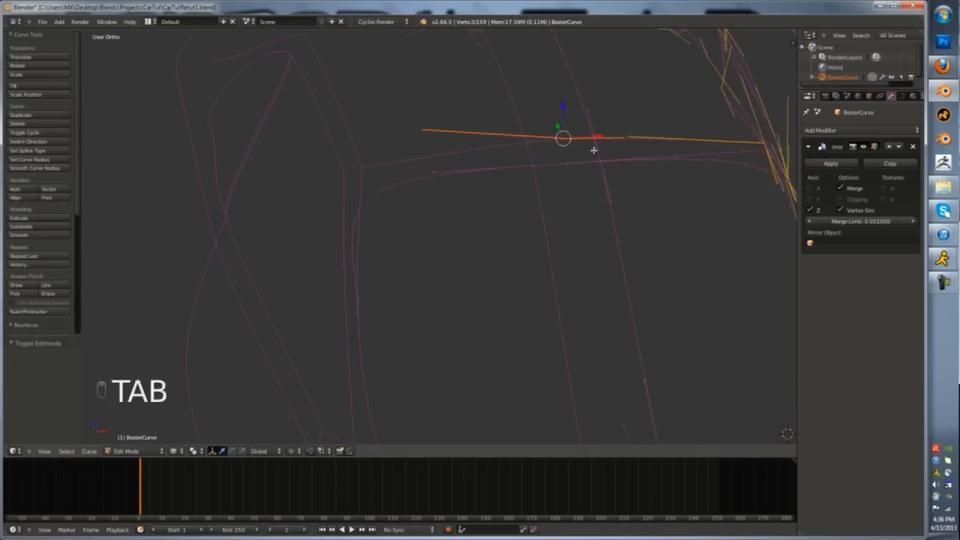
# - Slide the inner handle of the roof cross line outward along X to smooth the curve
pyautogui.rightClick(624, 136)
pyautogui.moveTo(660, 136); pyautogui.dragTo(697, 135)
pyautogui.press('Tab')
pyautogui.scroll(-4, 621, 182)
pyautogui.press('KP_3')
pyautogui.moveTo(632, 188); pyautogui.dragTo(318, 234, button='middle')
pyautogui.press('a')
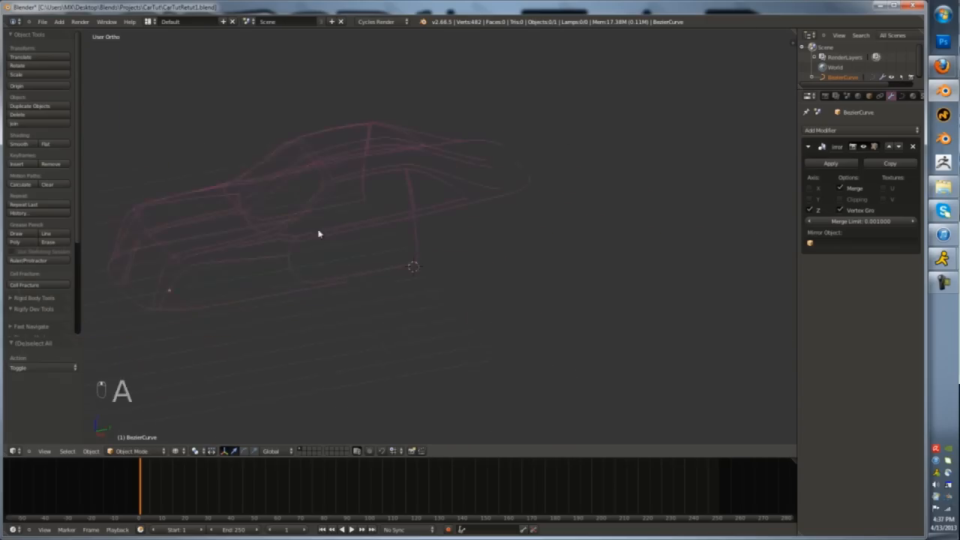
# - Select the points of the lower sill line and shift them slightly outward along X in the top view
pyautogui.scroll(-4, 705, 201)
pyautogui.moveTo(705, 202); pyautogui.dragTo(603, 274, button='middle')
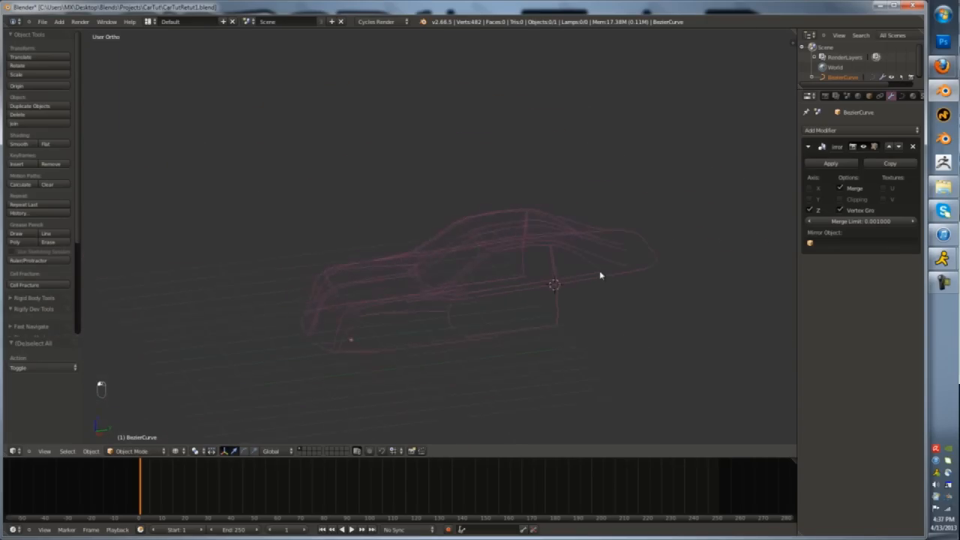
pyautogui.press('KP_3')
pyautogui.scroll(2, 571, 285)
pyautogui.press('Tab')
pyautogui.rightClick(435, 263)
pyautogui.keyDown('shift'); pyautogui.moveTo(299, 261); pyautogui.dragTo(345, 262, button='middle'); pyautogui.keyUp('shift')
pyautogui.keyDown('shift'); pyautogui.rightClick(298, 280); pyautogui.keyUp('shift')
pyautogui.scroll(1, 304, 270)
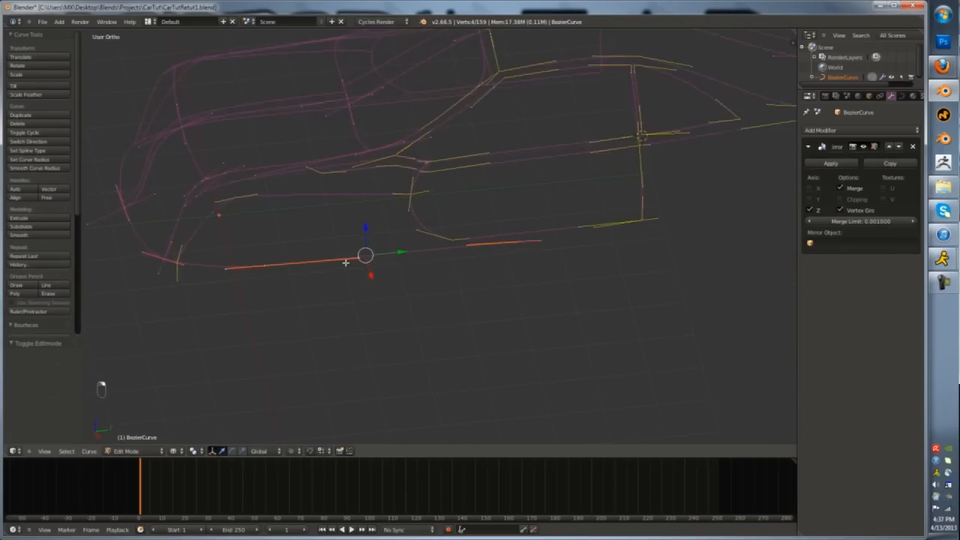
pyautogui.press('KP_7')
pyautogui.moveTo(563, 277); pyautogui.dragTo(568, 278)
# - Extrude the rear end of the lower sill line about 5.9 units along Y to the back of the car
pyautogui.press('Tab')
pyautogui.moveTo(568, 278); pyautogui.dragTo(518, 231, button='middle')
pyautogui.press('KP_3')
pyautogui.press('Tab')
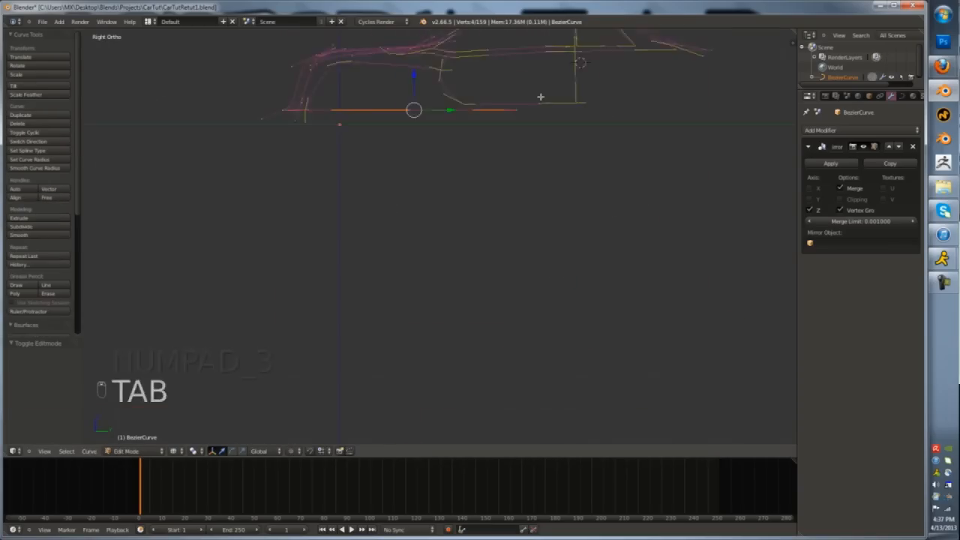
pyautogui.keyDown('shift'); pyautogui.moveTo(540, 96); pyautogui.dragTo(465, 200, button='middle'); pyautogui.keyUp('shift')
pyautogui.scroll(3, 464, 199)
pyautogui.rightClick(426, 203)
pyautogui.scroll(-4, 585, 213)
pyautogui.press('e')
pyautogui.press('x')
pyautogui.click(598, 217)
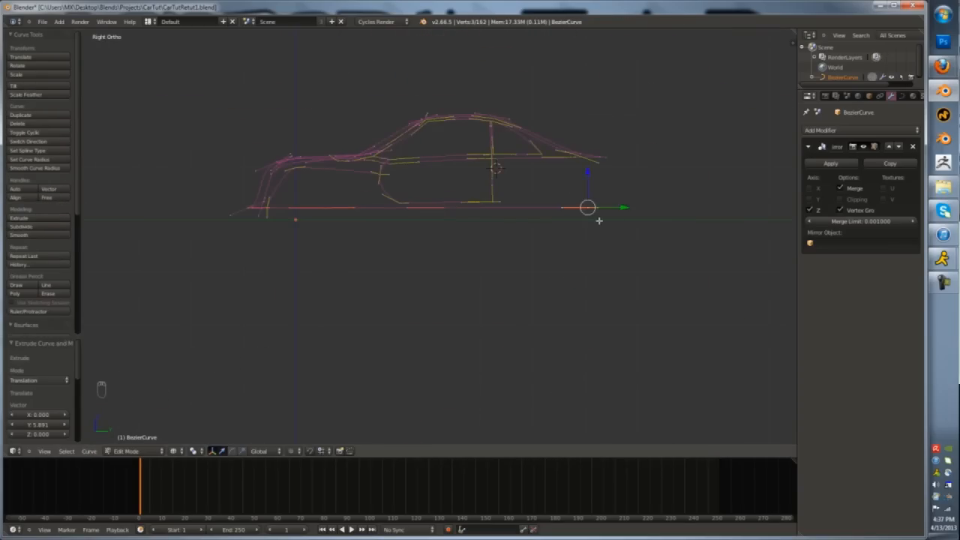
# - Set the sill line's rear end to Vector handles and move it forward to where the rear corner starts
pyautogui.press('KP_7')
pyautogui.click(505, 279)
pyautogui.rightClick(501, 136)
pyautogui.press('g')
pyautogui.press('v')
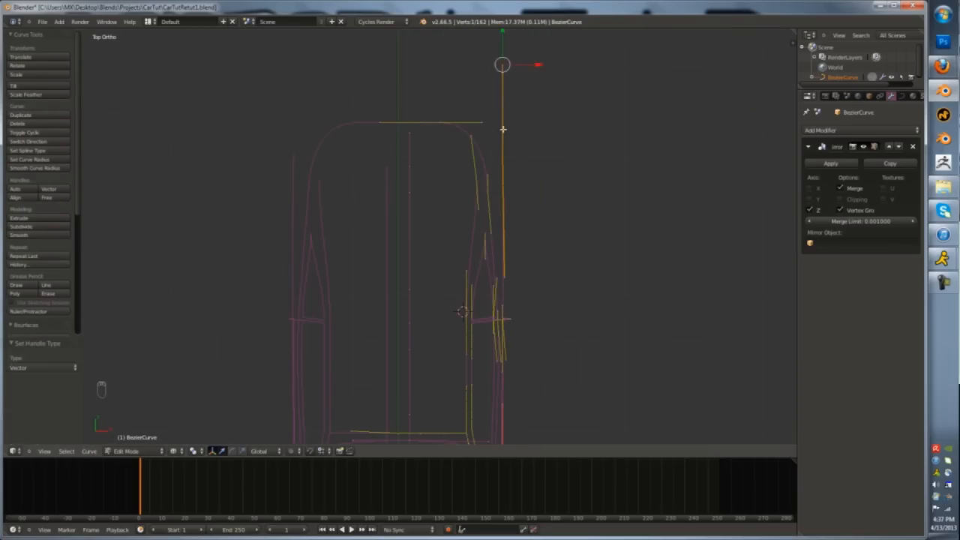
pyautogui.press('g')
pyautogui.rightClick(505, 154)
# - Extrude a rear corner point inward from the sill line's end, then rotate and position it in the top view
pyautogui.press('e')
pyautogui.click(482, 104)
pyautogui.press('r')
pyautogui.click(480, 61)
pyautogui.press('g')
pyautogui.click(473, 66)
pyautogui.moveTo(581, 58); pyautogui.dragTo(485, 124, button='right')
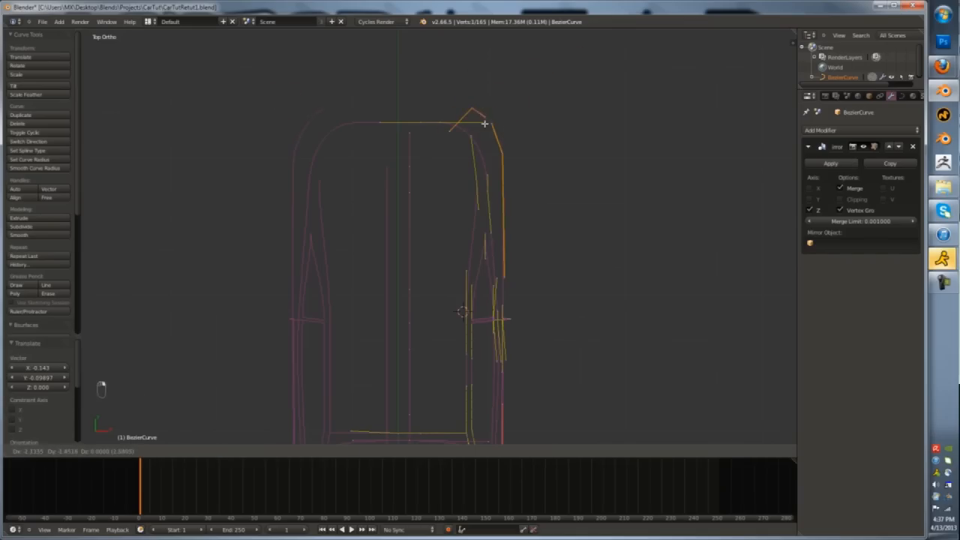
# - Extrude the sill line about 1.57 units along X across the rear centre and level its end and corner handles
pyautogui.click(406, 110)
pyautogui.scroll(3, 406, 110)
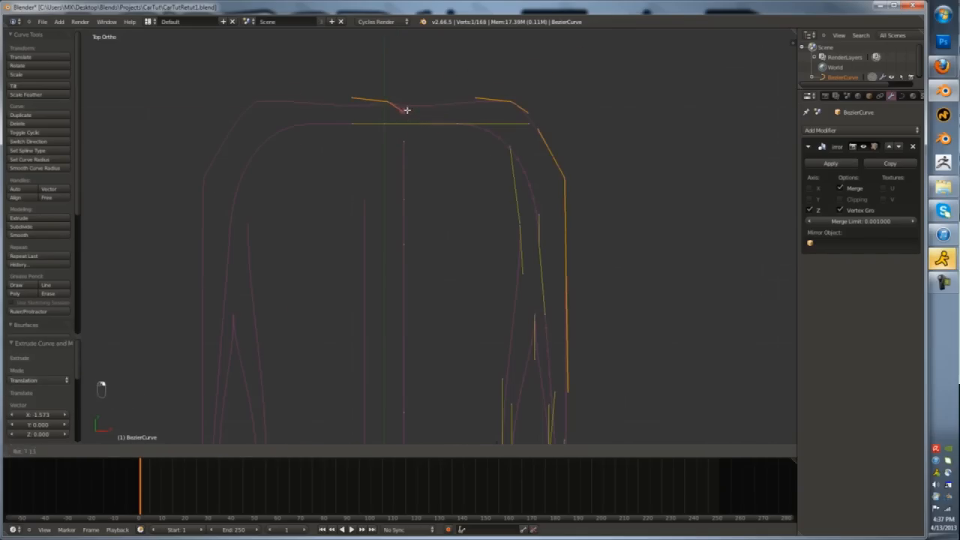
pyautogui.click(411, 102)
pyautogui.scroll(3, 392, 98)
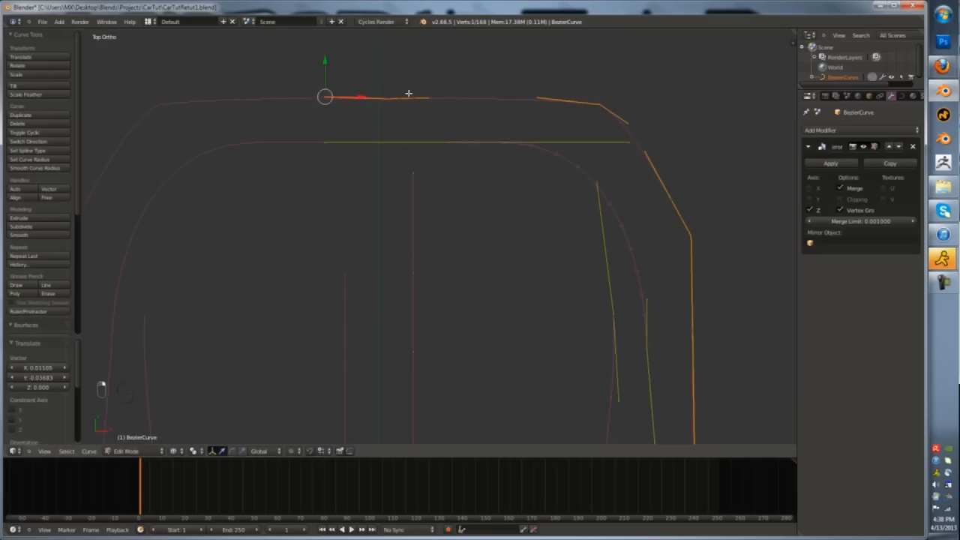
pyautogui.click(638, 123)
# - Examine the sill line's wrap around the rear from perspective, top and side views
pyautogui.scroll(-3, 643, 187)
pyautogui.press('Tab')
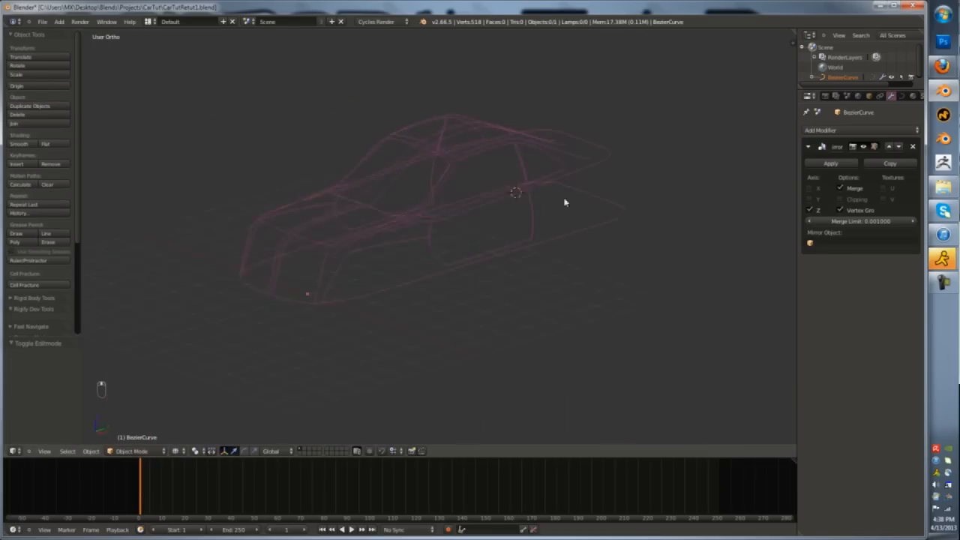
pyautogui.moveTo(565, 203); pyautogui.dragTo(471, 228, button='middle')
pyautogui.press('KP_7')
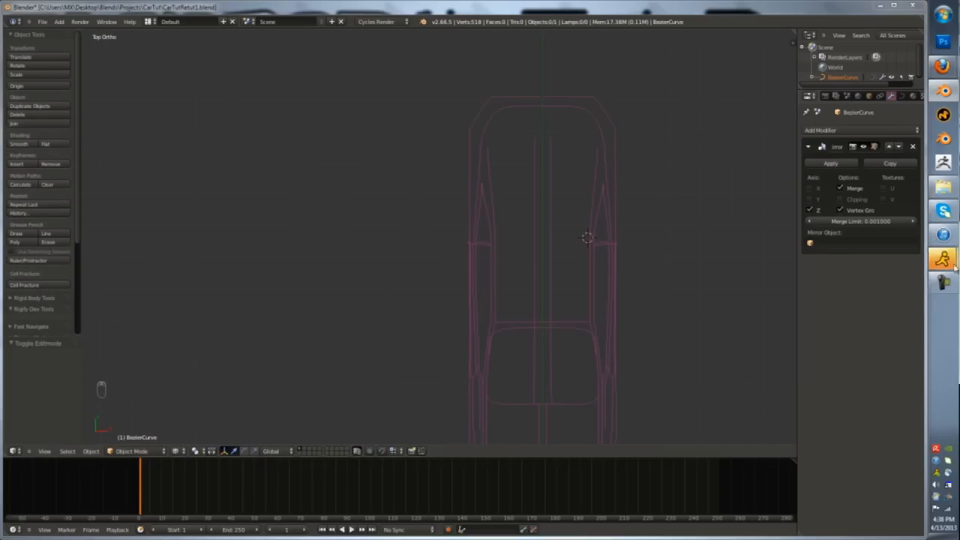
pyautogui.press('KP_3')
pyautogui.press('Tab')
pyautogui.press('Tab')
pyautogui.press('Tab')
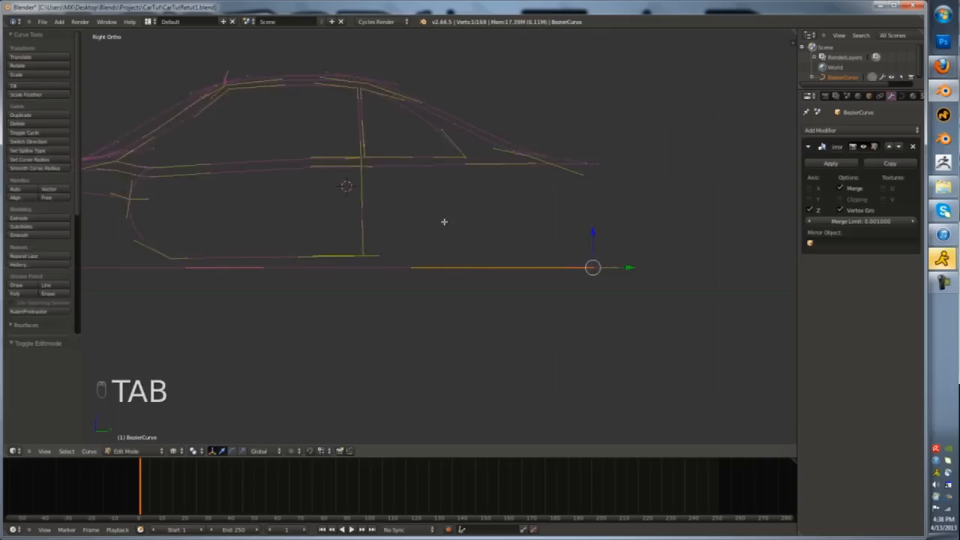
# - Add a Bezier circle at the rear wheel position and rotate it 90° about Y
pyautogui.press('Tab')
pyautogui.hotkey('shift', 'a')
pyautogui.moveTo(461, 259)
pyautogui.click(492, 271)
pyautogui.press('r')
pyautogui.press('y')
pyautogui.press('9')
pyautogui.press('0')
pyautogui.press('Return')
# - Open the Bezier circle by toggling cyclic off and rotate its points so the gap faces the ground
pyautogui.press('Tab')
pyautogui.hotkey('alt', 'c')
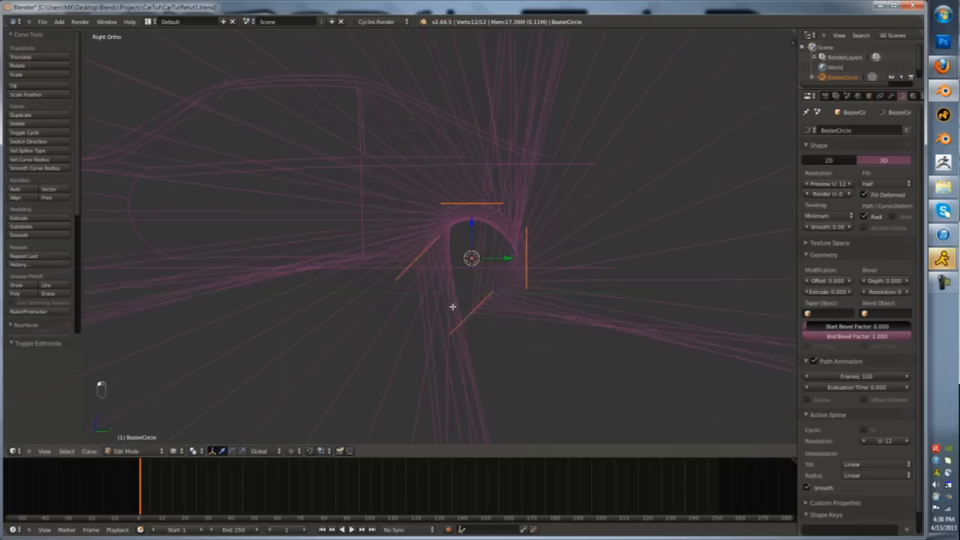
pyautogui.press('w')
pyautogui.click(452, 335)
pyautogui.press('r')
pyautogui.click(540, 246)
# - Move and rotate the open curve's two lower points so the wheel arch's legs run nearly straight down
pyautogui.press('g')
pyautogui.click(545, 244)
pyautogui.press('r')
pyautogui.click(544, 243)
pyautogui.click(533, 292)
pyautogui.rightClick(534, 292)
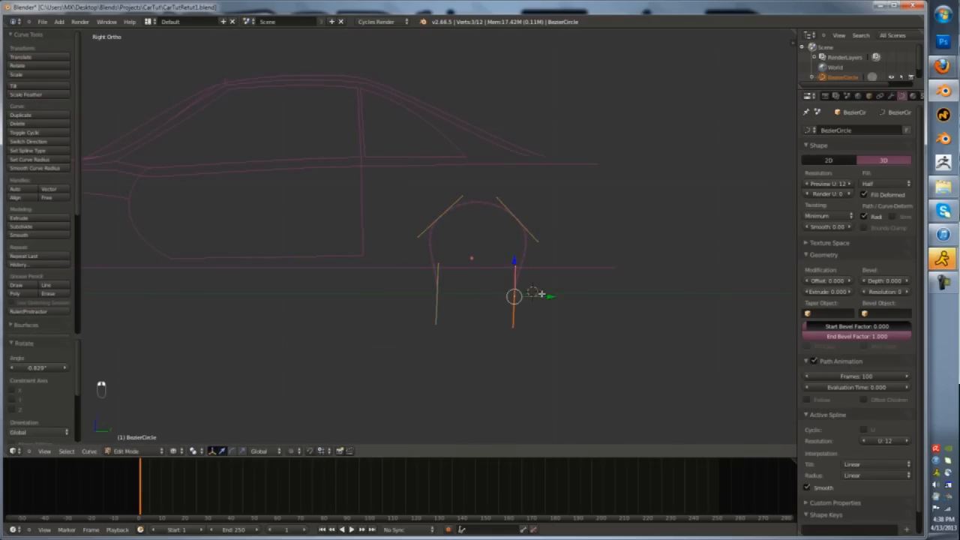
pyautogui.click(541, 294)
pyautogui.press('KP_1')
pyautogui.press('Tab')
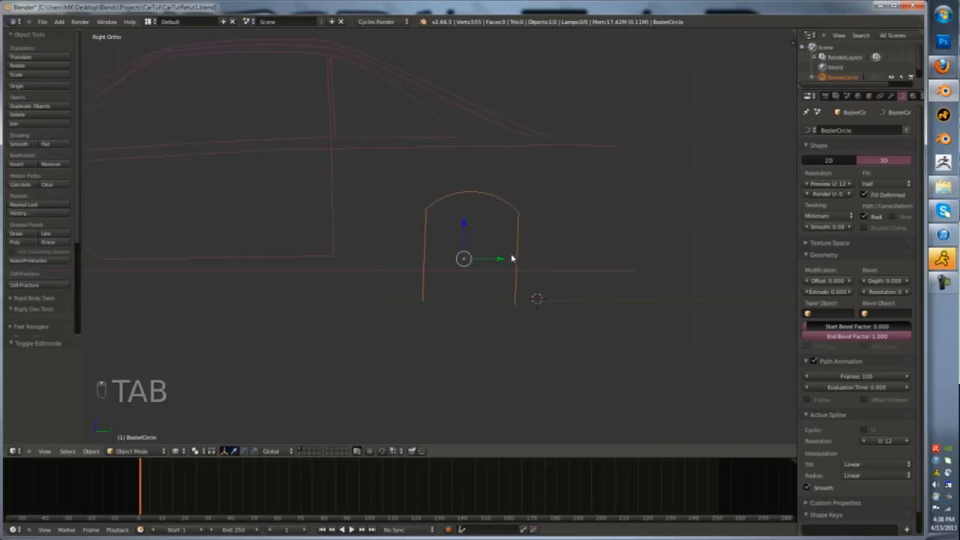
# - Select all of the wheel arch's points and rotate them slightly to stand the legs upright
pyautogui.press('a')
pyautogui.press('a')
pyautogui.press('a')
pyautogui.press('a')
pyautogui.press('Escape')
pyautogui.press('r')
pyautogui.click(581, 264)
pyautogui.press('Tab')
pyautogui.press('Tab')
pyautogui.scroll(1, 521, 242)
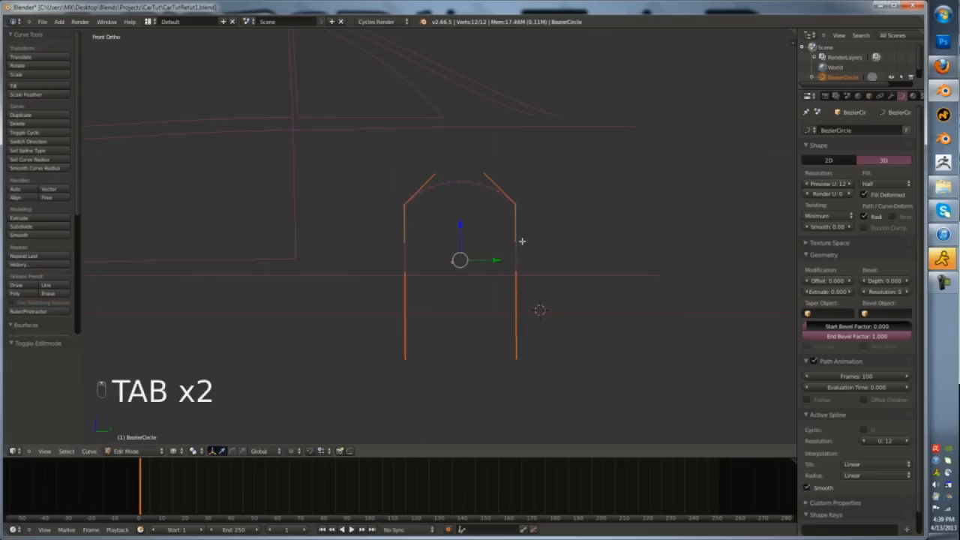
# - Scale the wheel arch's side handles by about 1.17 and spread its lower ends outward
pyautogui.click(519, 245)
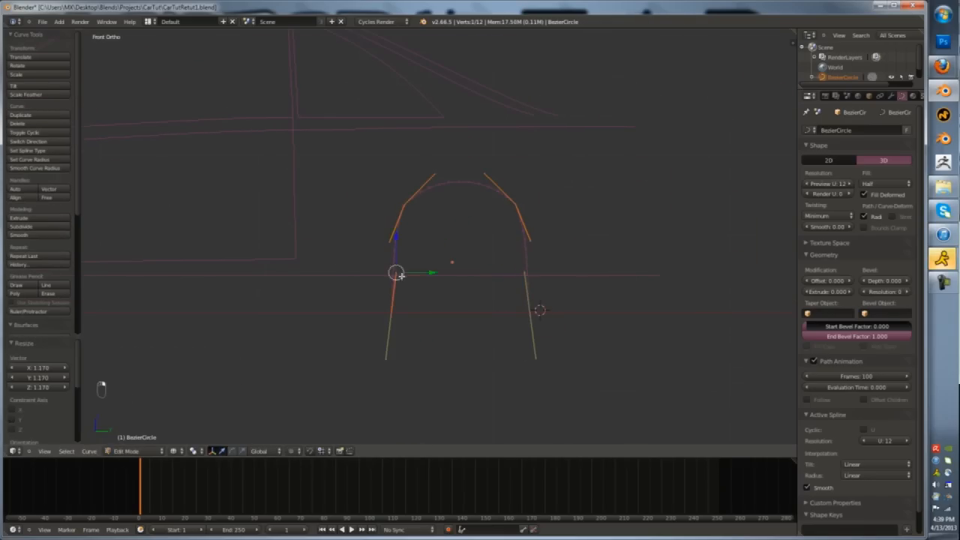
pyautogui.keyDown('shift'); pyautogui.scroll(1, 480, 280); pyautogui.keyUp('shift')
pyautogui.keyDown('shift'); pyautogui.rightClick(528, 284); pyautogui.keyUp('shift')
pyautogui.press('s')
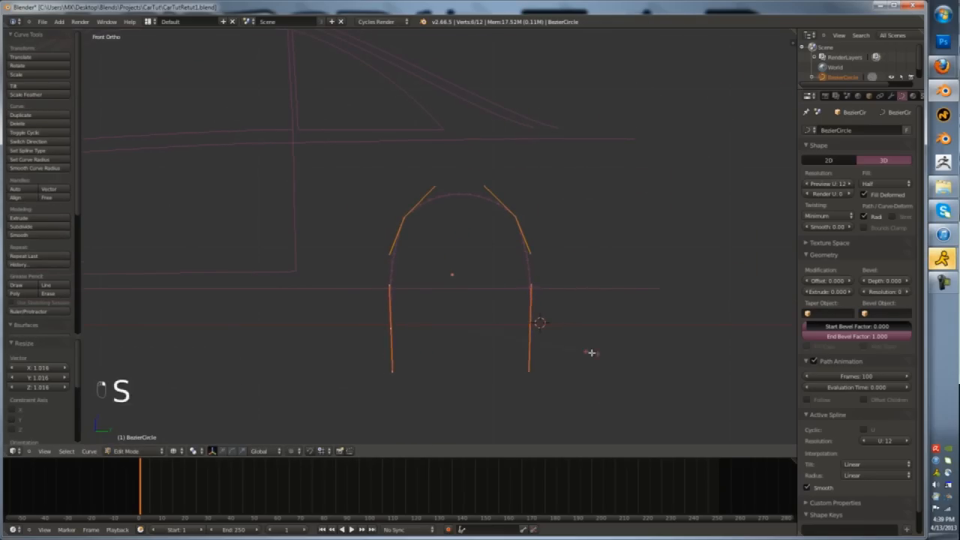
pyautogui.click(409, 255)
pyautogui.press('Tab')
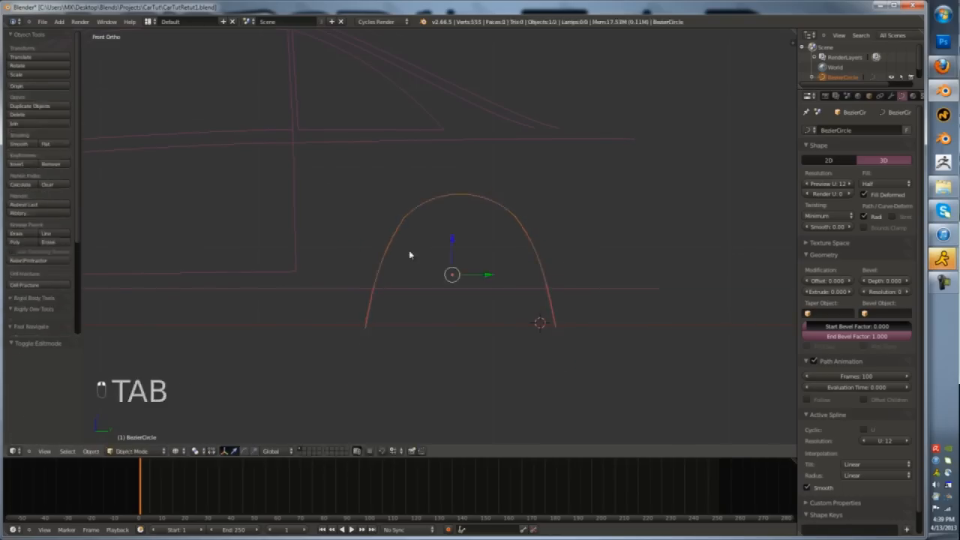
# - Nudge the wheel arch's upper points to refine the shape of its crown
pyautogui.press('Tab')
pyautogui.scroll(1, 410, 254)
pyautogui.press('g')
pyautogui.rightClick(497, 186)
pyautogui.press('Tab')
pyautogui.press('Tab')
pyautogui.press('g')
pyautogui.press('Tab')
pyautogui.scroll(-3, 562, 288)
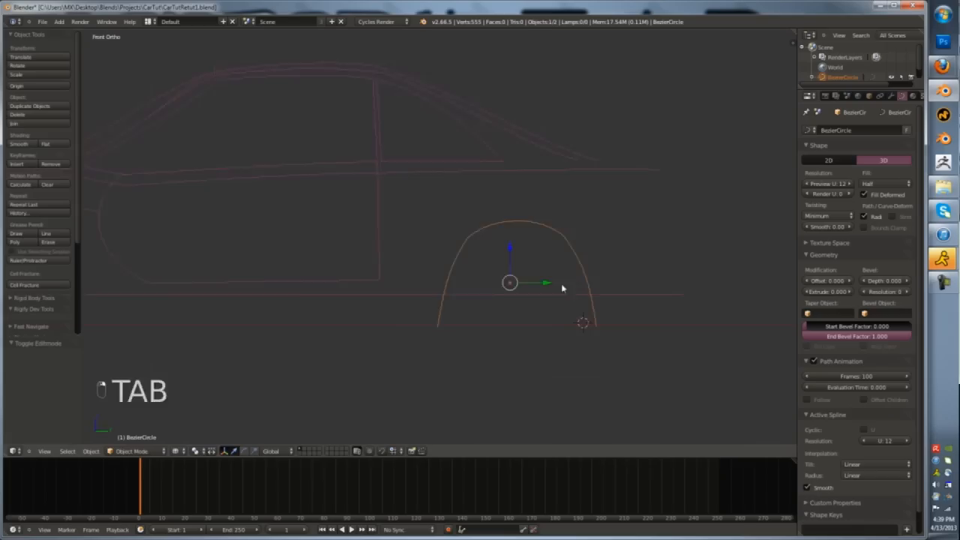
# - Check the wheel arch against the body side and raise its upper points in the side view
pyautogui.press('KP_7')
pyautogui.press('Tab')
pyautogui.press('Tab')
pyautogui.press('KP_1')
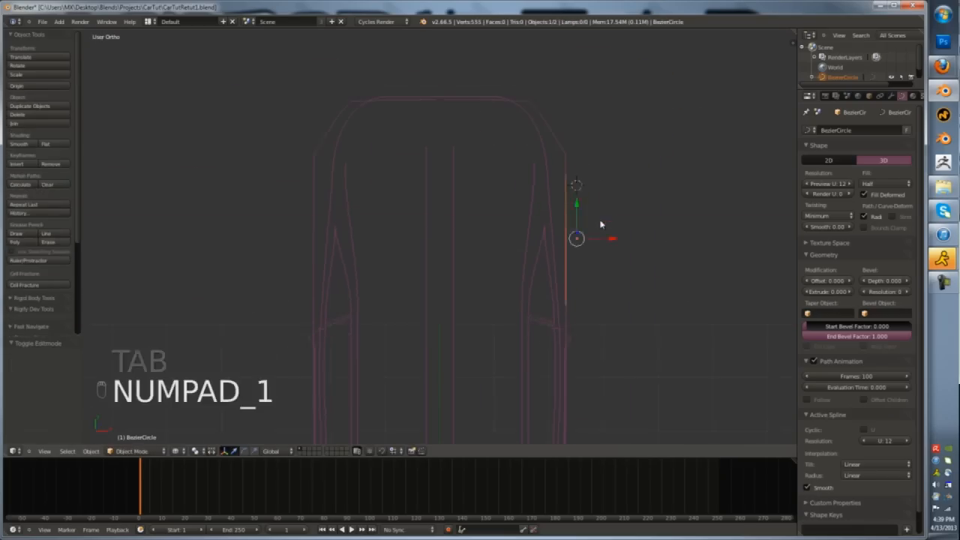
pyautogui.press('KP_3')
pyautogui.press('Tab')
pyautogui.press('g')
pyautogui.press('Tab')
pyautogui.press('Tab')
pyautogui.scroll(2, 407, 266)
# - Change the handle type of the arch's lower ends and move their bottom handles inward along Y by about 0.16
pyautogui.rightClick(392, 296)
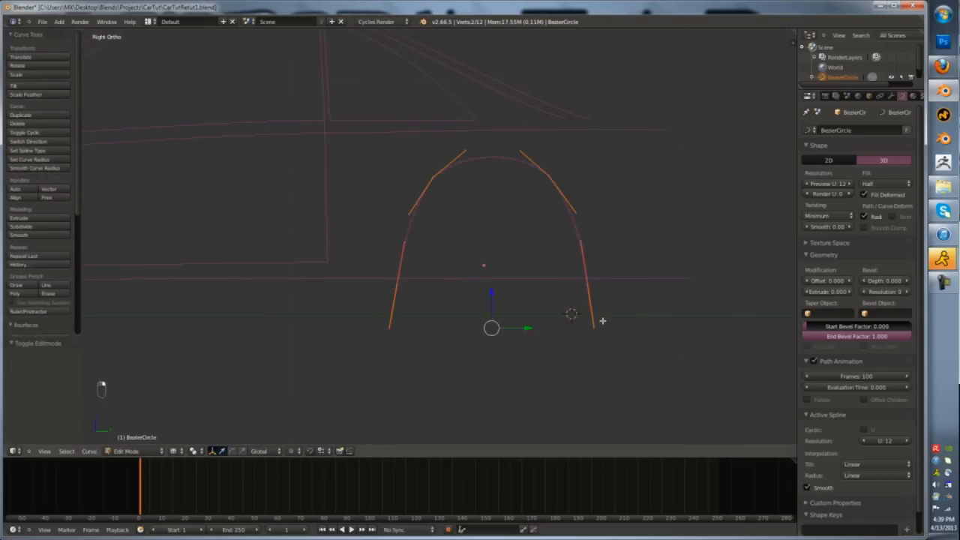
pyautogui.press('v')
pyautogui.click(534, 317)
pyautogui.click(427, 321)
pyautogui.rightClick(600, 321)
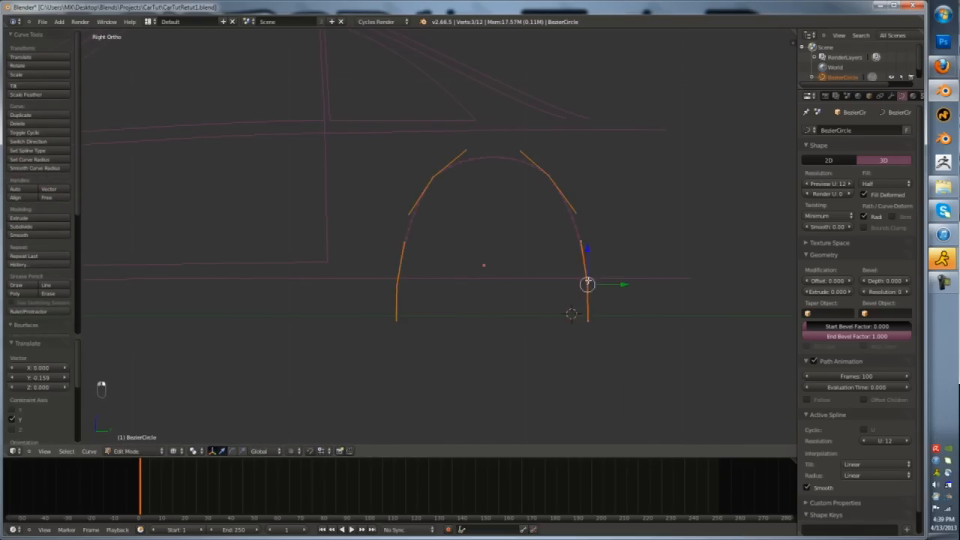
# - Extrude both lower ends of the wheel arch straight down along Z
pyautogui.rightClick(391, 296)
pyautogui.press('e')
pyautogui.press('z')
pyautogui.click(392, 369)
# - Reposition the handles on the arch's legs so both sides run straight and blend into the crown
pyautogui.rightClick(398, 315)
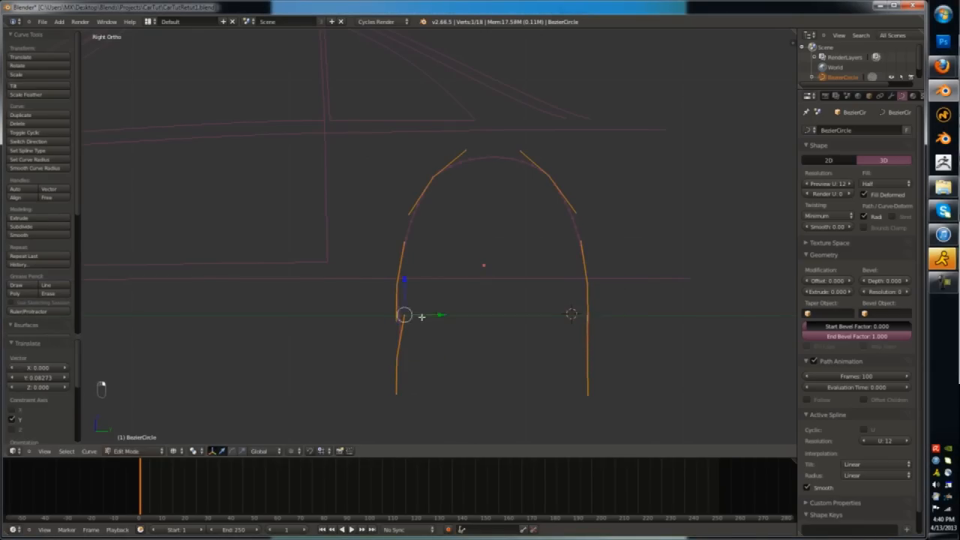
pyautogui.press('Tab')
pyautogui.press('Tab')
pyautogui.press('g')
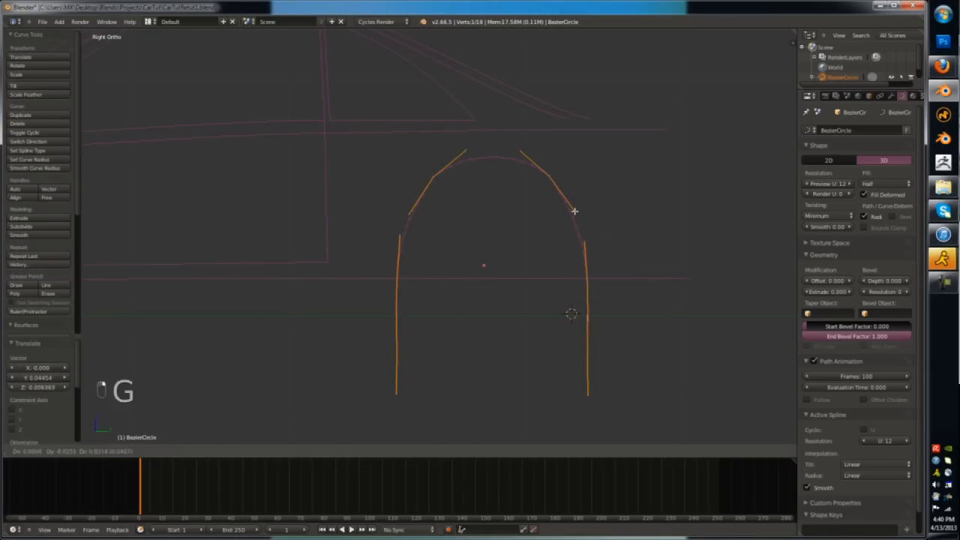
pyautogui.click(578, 208)
# - Move the whole wheel arch curve about 0.17 along Y and 0.1 along Z
pyautogui.press('Tab')
pyautogui.press('Tab')
pyautogui.scroll(1, 490, 204)
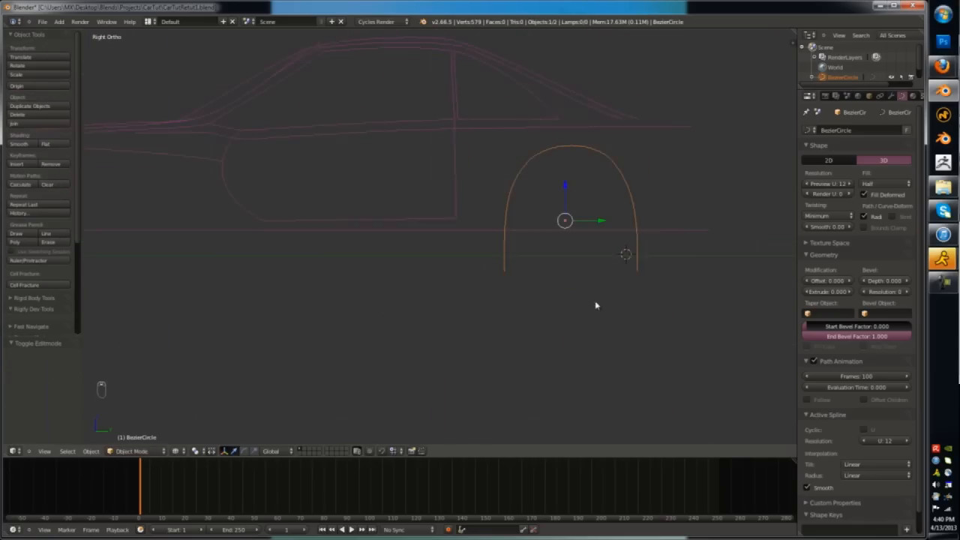
pyautogui.click(602, 284)
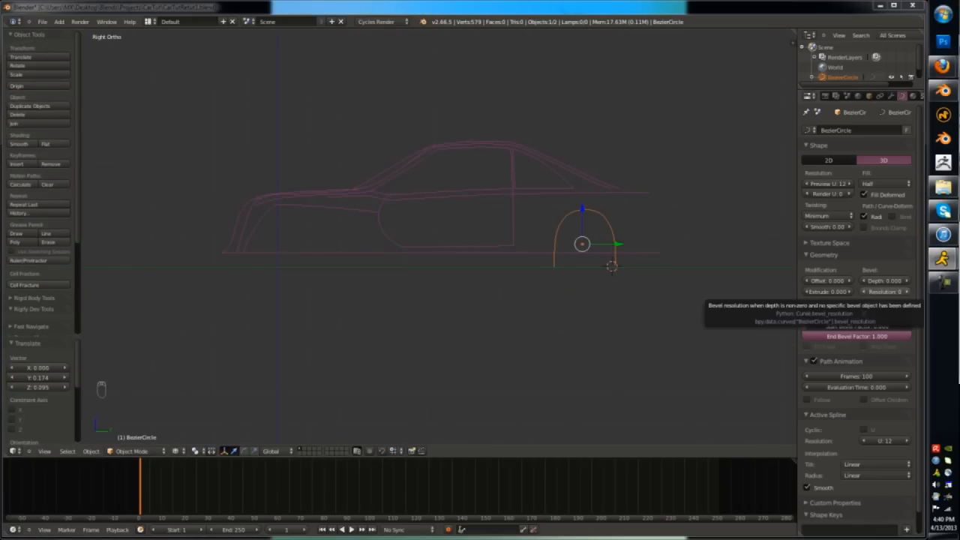
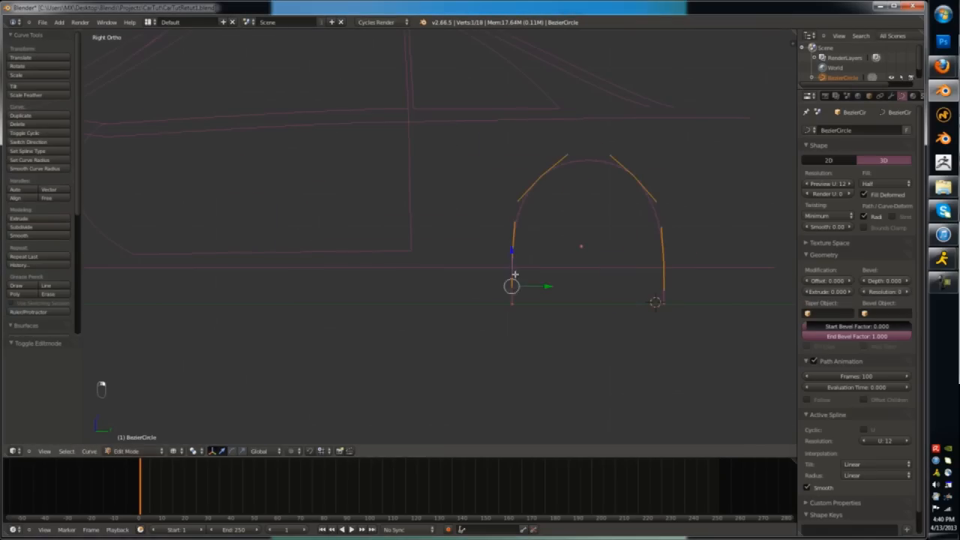
# - Shift the lower points of both wheel arch legs slightly along Y and reposition the rear leg's upper handle
pyautogui.keyDown('ctrl'); pyautogui.moveTo(501, 262); pyautogui.dragTo(516, 329); pyautogui.keyUp('ctrl')
pyautogui.keyDown('ctrl'); pyautogui.moveTo(758, 243); pyautogui.dragTo(747, 315); pyautogui.keyUp('ctrl')
pyautogui.moveTo(751, 279); pyautogui.dragTo(754, 278)
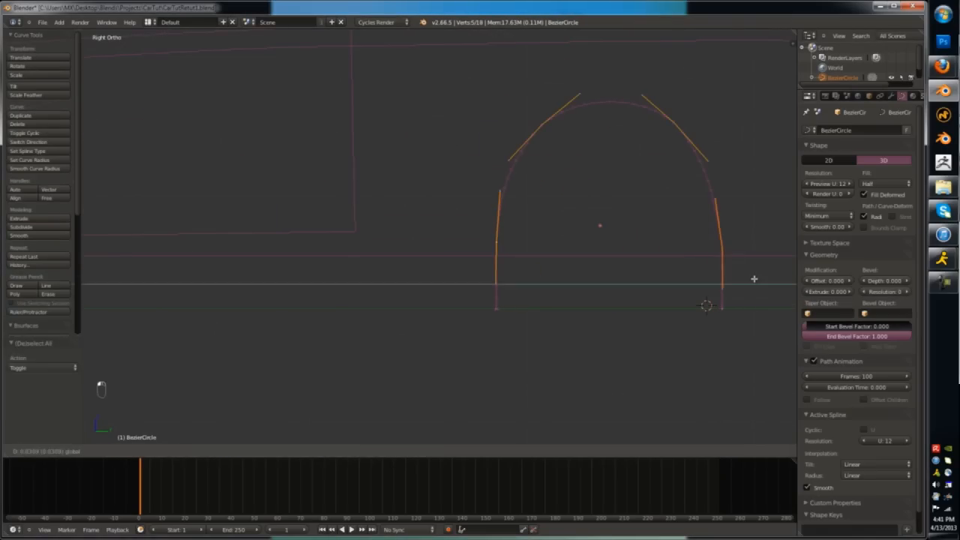
pyautogui.keyDown('shift'); pyautogui.moveTo(739, 225); pyautogui.dragTo(745, 250, button='middle'); pyautogui.keyUp('shift')
pyautogui.press('Tab')
pyautogui.press('Tab')
pyautogui.rightClick(715, 186)
pyautogui.moveTo(739, 185); pyautogui.dragTo(738, 185)
pyautogui.press('Tab')
pyautogui.scroll(-4, 745, 229)
pyautogui.press('a')
pyautogui.press('a')
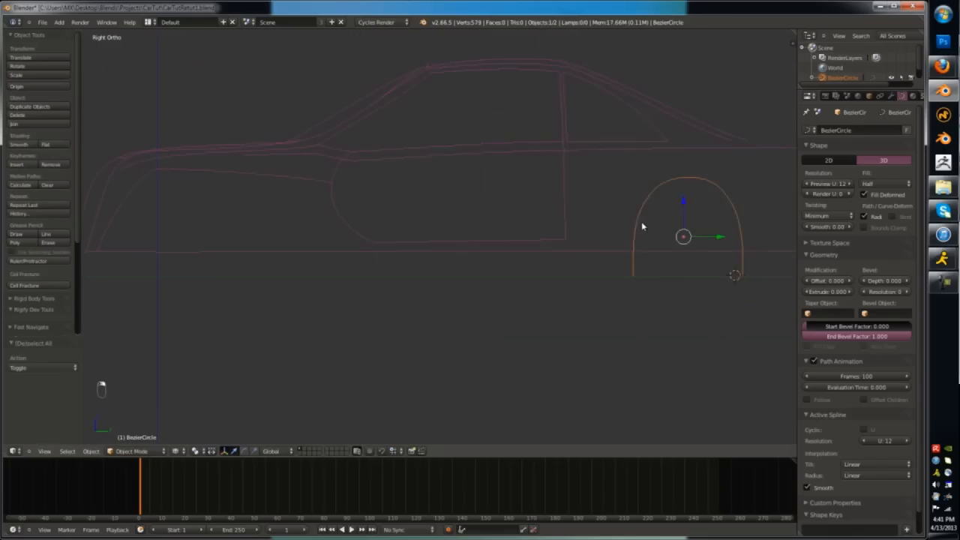
# - Raise both lower ends of the wheel arch along Z to shorten its legs above the ground line
pyautogui.press('Tab')
pyautogui.press('Tab')
pyautogui.scroll(2, 693, 289)
pyautogui.press('Tab')
pyautogui.press('a')
pyautogui.press('a')
pyautogui.press('a')
pyautogui.press('a')
pyautogui.moveTo(787, 282)
pyautogui.keyDown('ctrl'); pyautogui.mouseDown()
pyautogui.moveTo(667, 332)
pyautogui.moveTo(675, 330)
pyautogui.mouseUp(); pyautogui.keyUp('ctrl')
pyautogui.press('g')
pyautogui.press('z')
pyautogui.press('Tab')
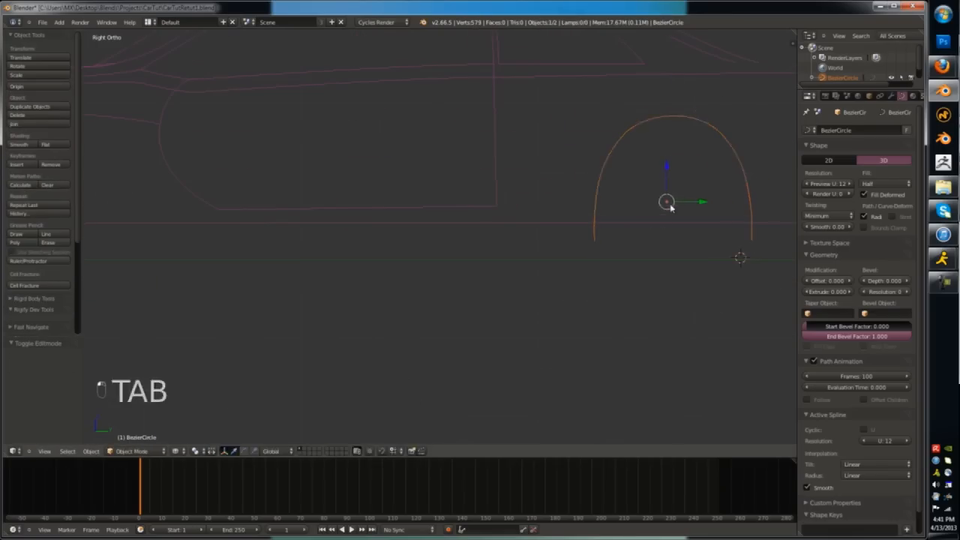
# - Move the whole wheel arch curve slightly upward along Z
pyautogui.scroll(-3, 672, 207)
pyautogui.press('g')
pyautogui.press('z')
pyautogui.scroll(4, 675, 210)
# - Select both lower ends of the wheel arch and snap the 3D cursor to the selection
pyautogui.press('Tab')
pyautogui.press('a')
pyautogui.press('a')
pyautogui.press('a')
pyautogui.press('a')
pyautogui.moveTo(758, 217)
pyautogui.keyDown('ctrl'); pyautogui.mouseDown()
pyautogui.moveTo(647, 211)
pyautogui.moveTo(731, 239)
pyautogui.mouseUp(); pyautogui.keyUp('ctrl')
pyautogui.hotkey('shift', 's')
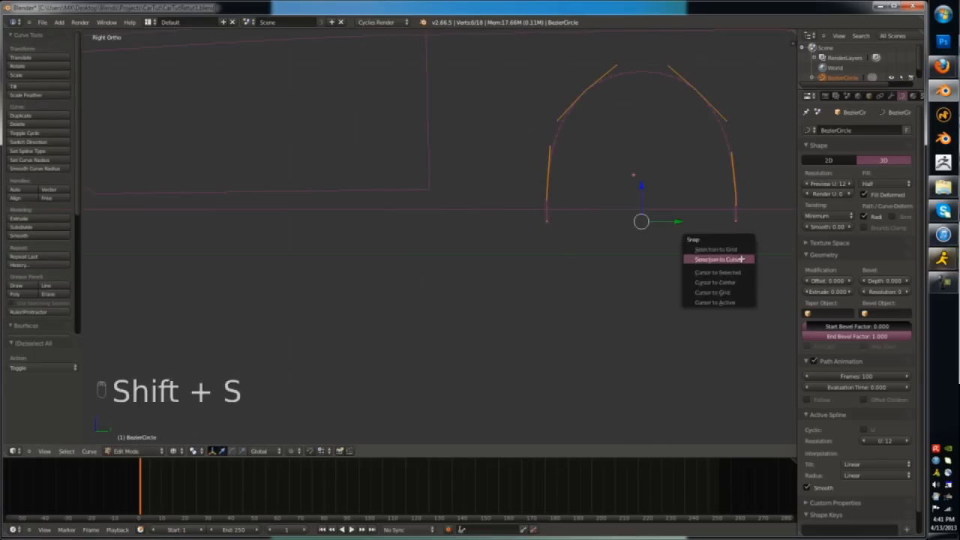
pyautogui.click(729, 271)
# - Duplicate the wheel arch in place and scale the copy down around the 3D cursor to form an inner arch
pyautogui.press('a')
pyautogui.press('a')
pyautogui.scroll(-3, 698, 246)
pyautogui.hotkey('shift', 'd')
pyautogui.press('Return')
pyautogui.press('.')
pyautogui.press('s')
pyautogui.click(698, 247)
pyautogui.press('s')
pyautogui.press('Tab')
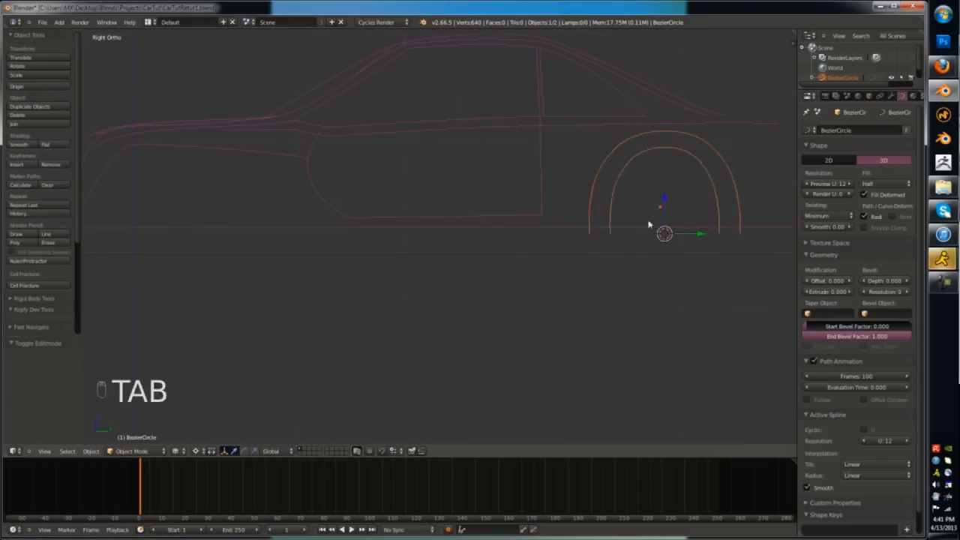
# - Move the arch's lower end points about 0.032 outward along X
pyautogui.moveTo(666, 231); pyautogui.dragTo(686, 266, button='middle')
pyautogui.press('KP_7')
pyautogui.press('a')
pyautogui.press('a')
pyautogui.press('a')
pyautogui.press('a')
pyautogui.moveTo(649, 236); pyautogui.dragTo(646, 236)
pyautogui.moveTo(646, 236); pyautogui.dragTo(570, 178, button='middle')
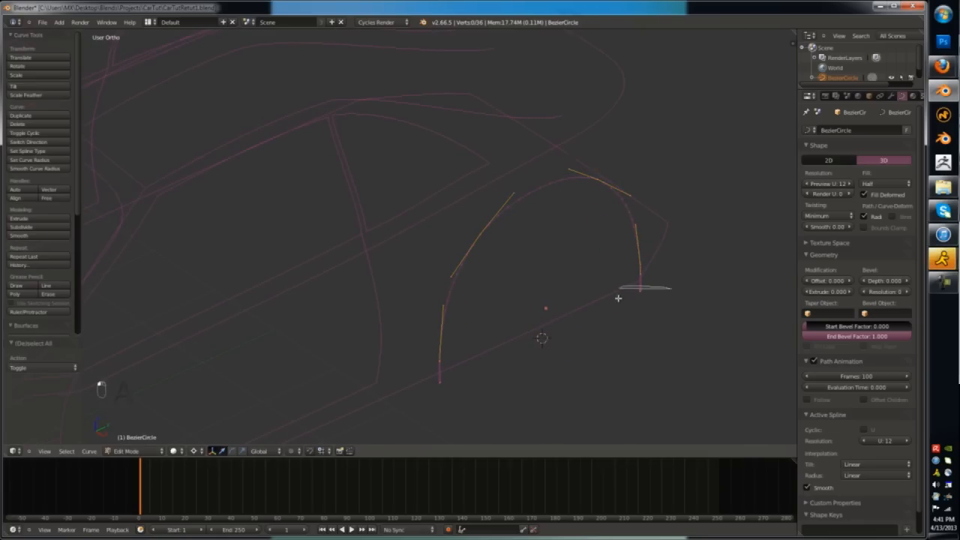
pyautogui.press('KP_7')
pyautogui.moveTo(654, 234)
pyautogui.mouseDown()
pyautogui.moveTo(633, 237)
pyautogui.moveTo(660, 234)
pyautogui.mouseUp()
pyautogui.scroll(3, 593, 366)
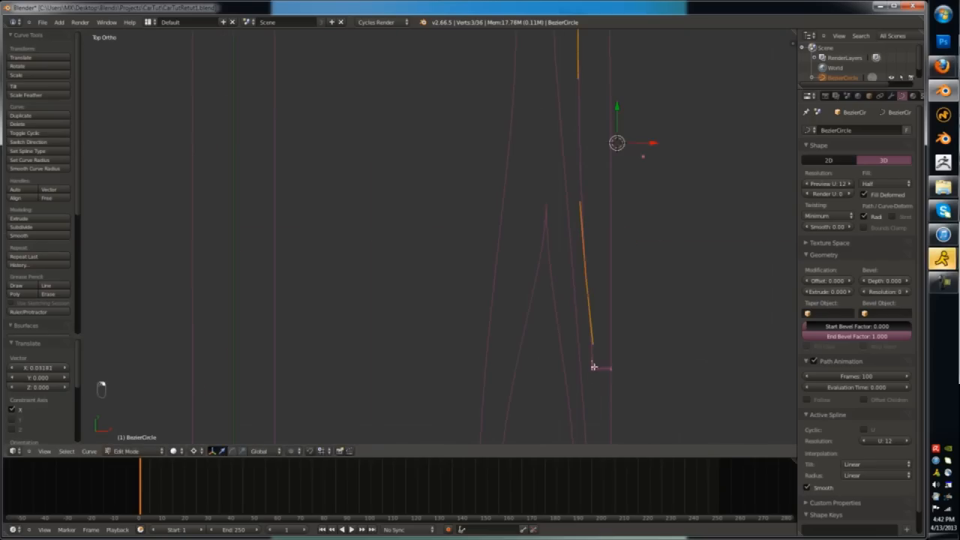
# - Reposition the arch's front lower end and leg handles along X to follow the body side
pyautogui.press('g')
pyautogui.press('x')
pyautogui.click(626, 308)
pyautogui.press('g')
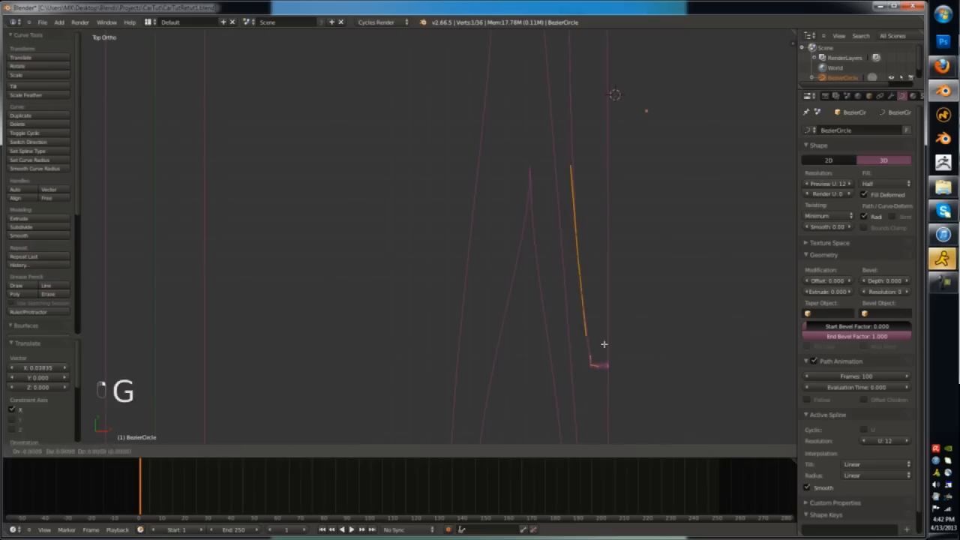
pyautogui.press('x')
pyautogui.click(597, 348)
pyautogui.moveTo(589, 362); pyautogui.dragTo(594, 361, button='right')
pyautogui.press('x')
pyautogui.click(594, 360)
pyautogui.scroll(-5, 597, 354)
pyautogui.press('Tab')
pyautogui.moveTo(600, 343); pyautogui.dragTo(599, 312, button='middle')
pyautogui.press('Tab')
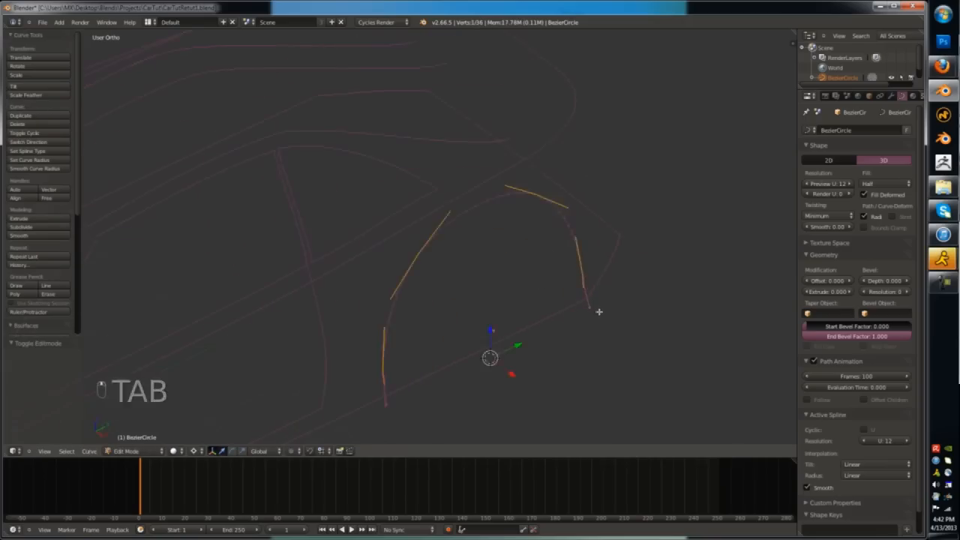
# - Move the arch's selected lower point about 0.034 inward along X
pyautogui.click(626, 230)
pyautogui.press('Tab')
pyautogui.moveTo(618, 244); pyautogui.dragTo(578, 307, button='middle')
pyautogui.press('Tab')
pyautogui.press('a')
pyautogui.press('a')
pyautogui.press('g')
pyautogui.press('x')
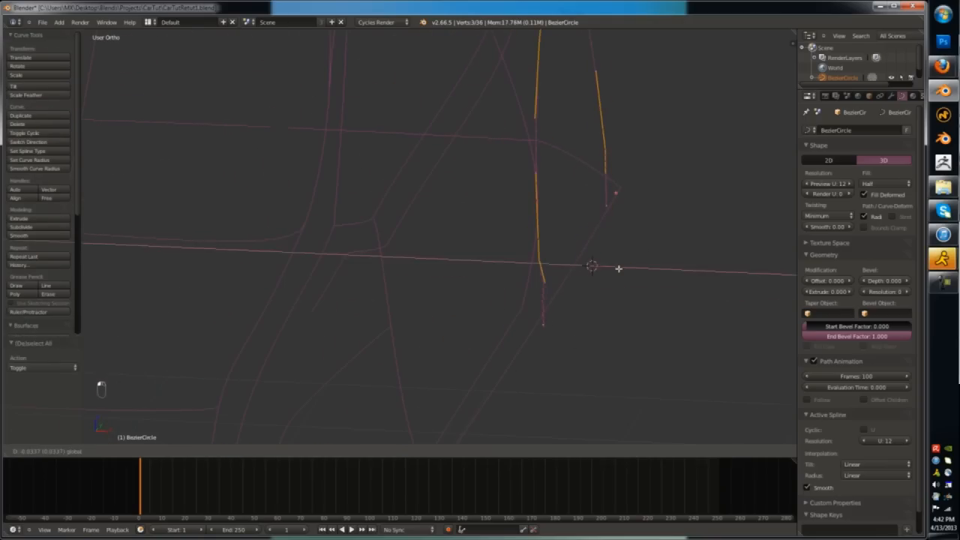
pyautogui.click(618, 268)
pyautogui.press('Tab')
pyautogui.press('Tab')
pyautogui.scroll(-2, 552, 249)
pyautogui.press('Tab')
# - Move both lower ends of the inner wheel arch about 0.094 inward along X
pyautogui.press('KP_1')
pyautogui.press('KP_3')
pyautogui.press('KP_7')
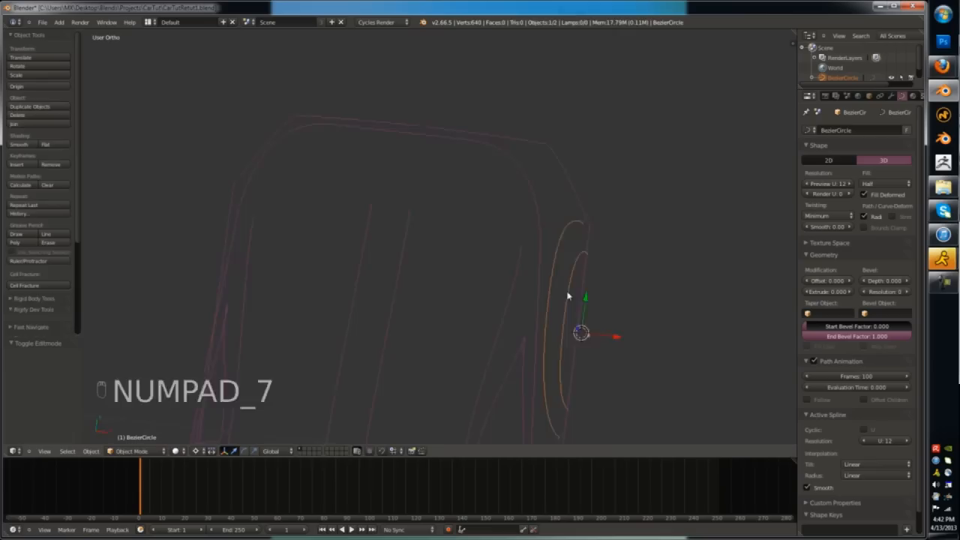
pyautogui.scroll(4, 525, 247)
pyautogui.press('Tab')
pyautogui.moveTo(568, 293)
pyautogui.mouseDown(button='middle')
pyautogui.moveTo(525, 246)
pyautogui.moveTo(594, 260)
pyautogui.moveTo(624, 198)
pyautogui.mouseUp(button='middle')
pyautogui.press('a')
pyautogui.keyDown('ctrl'); pyautogui.moveTo(629, 201); pyautogui.dragTo(600, 223); pyautogui.keyUp('ctrl')
pyautogui.keyDown('ctrl'); pyautogui.moveTo(495, 349); pyautogui.dragTo(463, 398); pyautogui.keyUp('ctrl')
pyautogui.moveTo(571, 302); pyautogui.dragTo(553, 299)
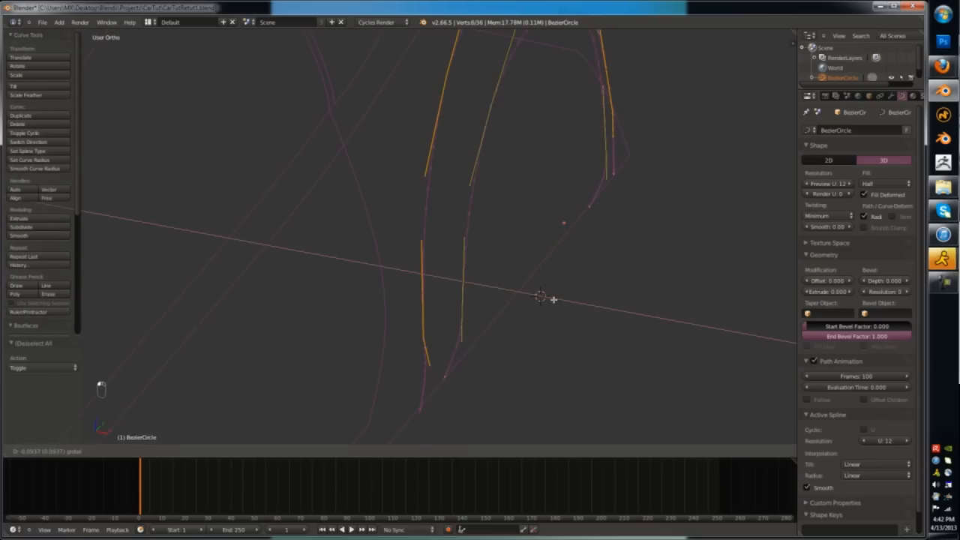
pyautogui.click(554, 299)
pyautogui.press('Tab')
pyautogui.press('KP_3')
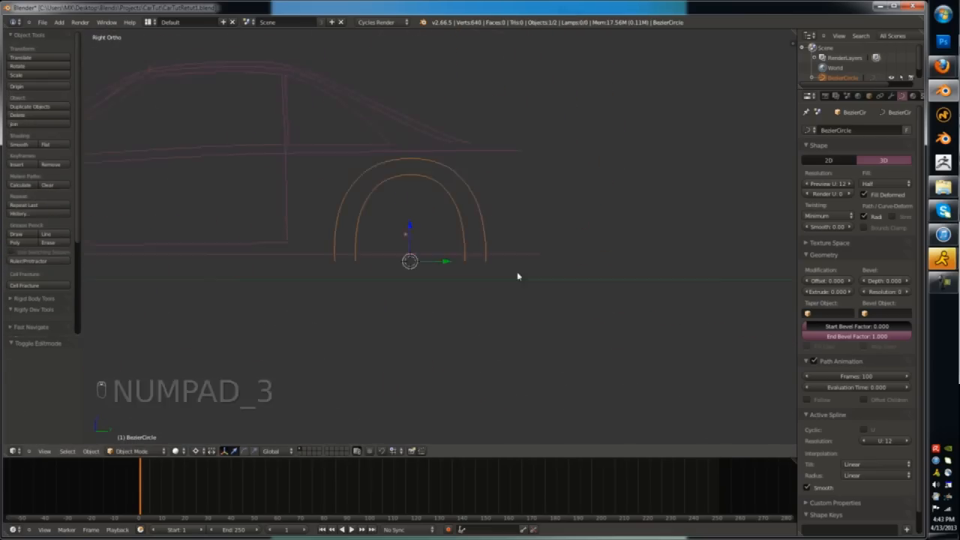
# - Raise the wheel arch object with both arches slightly along Z
pyautogui.rightClick(397, 231)
pyautogui.press('g')
pyautogui.press('z')
pyautogui.click(401, 218)
pyautogui.moveTo(400, 238)
pyautogui.mouseDown(button='middle')
pyautogui.moveTo(456, 278)
pyautogui.moveTo(438, 280)
pyautogui.mouseUp(button='middle')
pyautogui.scroll(3, 450, 285)
# - Try to move the inner arch's lower ends about 0.04 along X, and undo the move
pyautogui.press('Tab')
pyautogui.press('a')
pyautogui.press('a')
pyautogui.moveTo(534, 375)
pyautogui.keyDown('ctrl'); pyautogui.mouseDown()
pyautogui.moveTo(503, 388)
pyautogui.moveTo(521, 393)
pyautogui.mouseUp(); pyautogui.keyUp('ctrl')
pyautogui.moveTo(559, 386); pyautogui.dragTo(612, 382, button='middle')
pyautogui.press('g')
pyautogui.click(612, 382)
pyautogui.moveTo(772, 315); pyautogui.dragTo(765, 313)
pyautogui.moveTo(588, 380); pyautogui.dragTo(635, 385, button='middle')
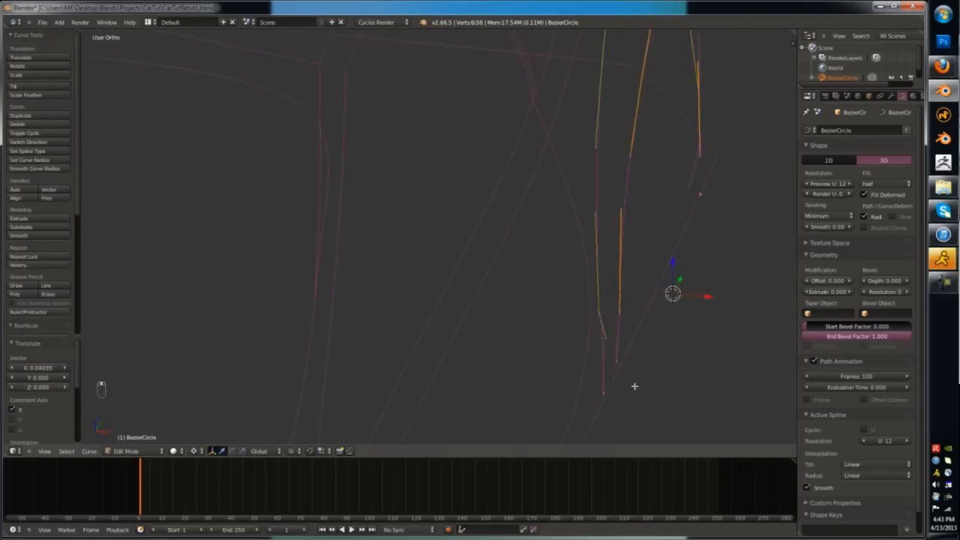
pyautogui.scroll(3, 635, 385)
pyautogui.hotkey('ctrl', 'z')
pyautogui.hotkey('ctrl', 'z')
# - Move the inner arch's front lower end along X to meet the sill curve
pyautogui.moveTo(746, 219); pyautogui.dragTo(677, 311)
pyautogui.click(756, 188)
pyautogui.press('Tab')
pyautogui.press('Tab')
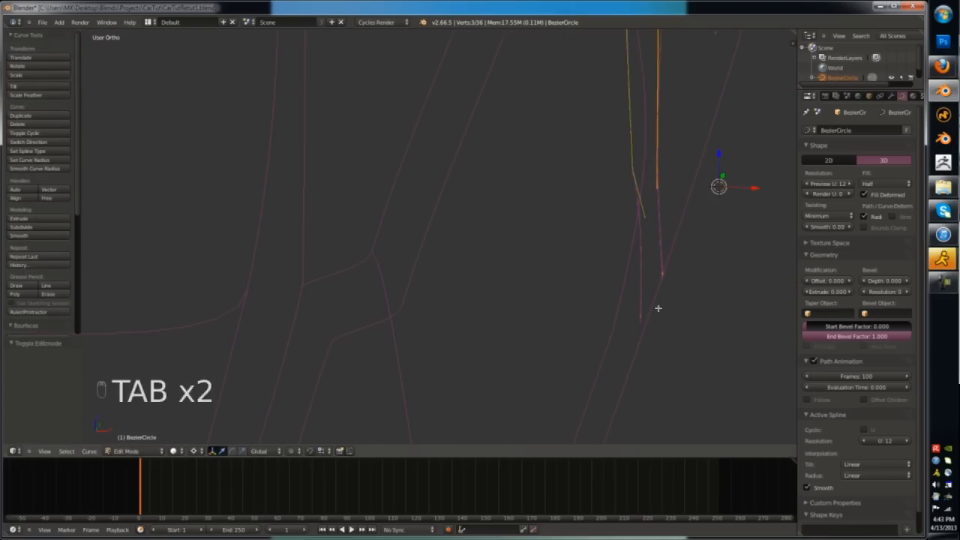
pyautogui.press('Tab')
pyautogui.moveTo(755, 187); pyautogui.dragTo(739, 204)
pyautogui.press('Tab')
pyautogui.press('Tab')
pyautogui.moveTo(731, 210); pyautogui.dragTo(709, 217, button='middle')
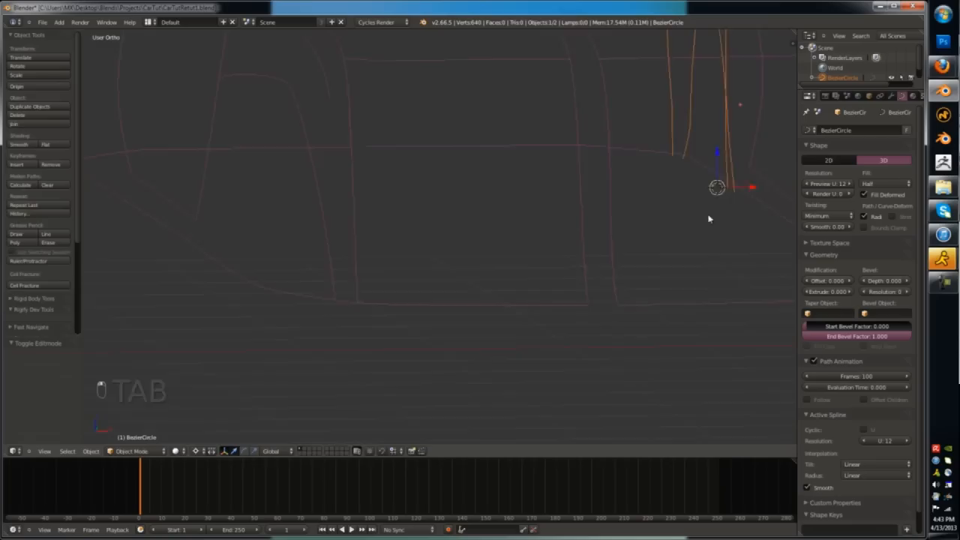
# - Move the inner arch's rear lower end along X to line up with the sill curve
pyautogui.press('KP_1')
pyautogui.press('Tab')
pyautogui.moveTo(730, 178); pyautogui.dragTo(533, 323, button='middle')
pyautogui.scroll(3, 534, 323)
pyautogui.scroll(3, 533, 323)
pyautogui.press('a')
pyautogui.moveTo(604, 355); pyautogui.dragTo(573, 243, button='middle')
pyautogui.click(590, 242)
pyautogui.press('g')
pyautogui.press('x')
pyautogui.click(651, 198)
pyautogui.press('Tab')
pyautogui.moveTo(651, 198); pyautogui.dragTo(624, 158, button='middle')
pyautogui.press('Tab')
pyautogui.press('a')
pyautogui.press('a')
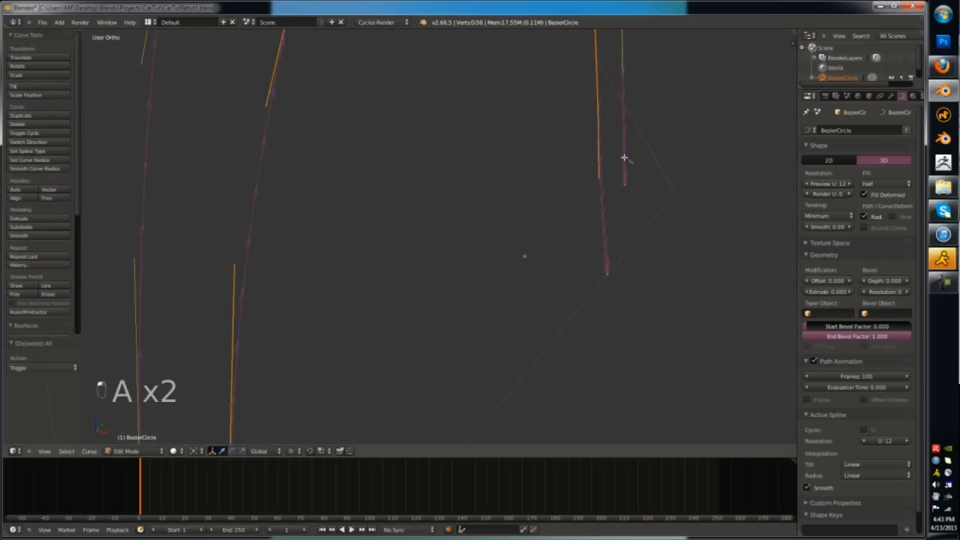
pyautogui.moveTo(636, 221); pyautogui.dragTo(613, 250, button='middle')
pyautogui.press('Tab')
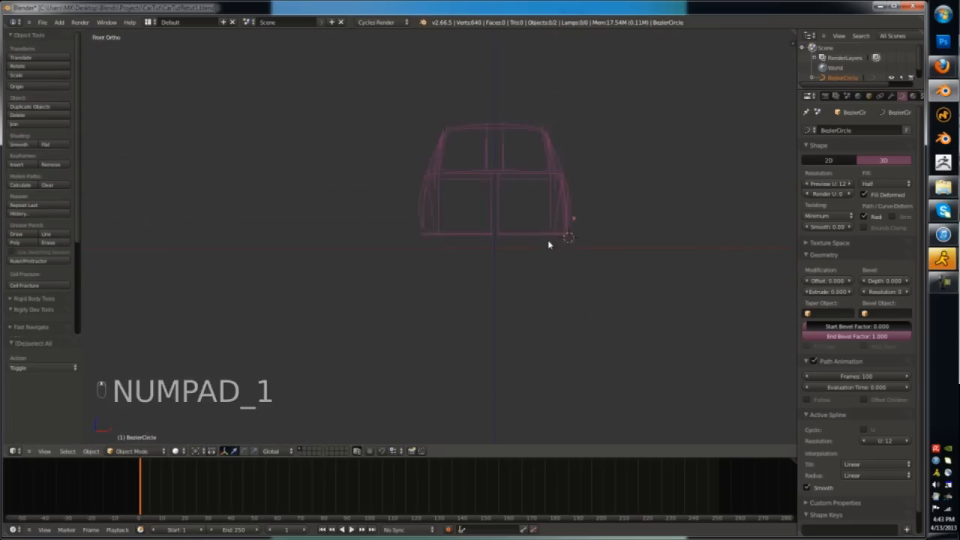
# - Move the selected wheel arch points slightly upward along Z in the side view and deselect everything
pyautogui.press('KP_3')
pyautogui.scroll(6, 548, 242)
pyautogui.press('Tab')
pyautogui.moveTo(365, 184); pyautogui.dragTo(367, 174)
pyautogui.press('Tab')
pyautogui.moveTo(367, 174); pyautogui.dragTo(433, 244, button='middle')
pyautogui.scroll(-6, 433, 244)
pyautogui.press('a')
pyautogui.press('a')
pyautogui.press('a')
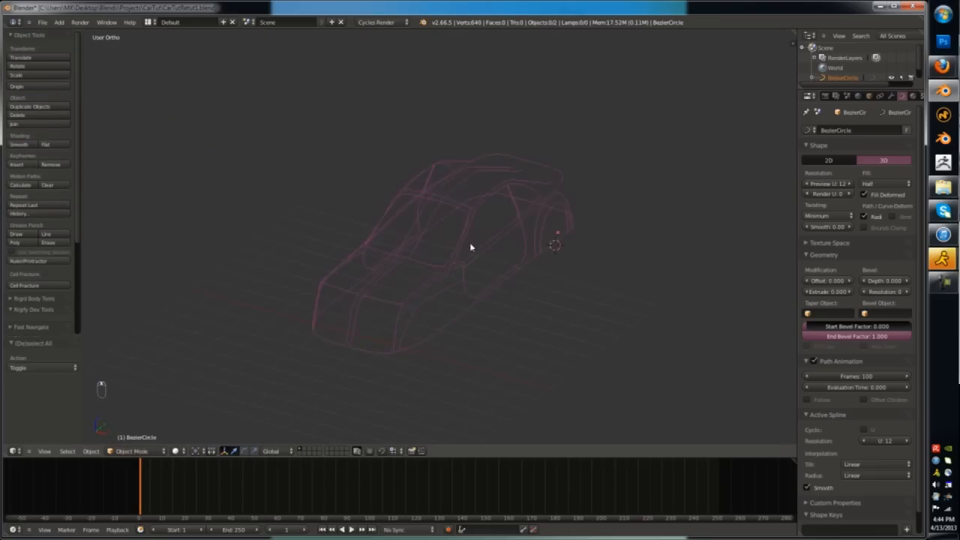
# - Adjust the lower end of one wheel arch along X in the top view and return to Object Mode
pyautogui.press('KP_7')
pyautogui.scroll(5, 480, 225)
pyautogui.press('Tab')
pyautogui.press('KP_7')
pyautogui.press('a')
pyautogui.press('a')
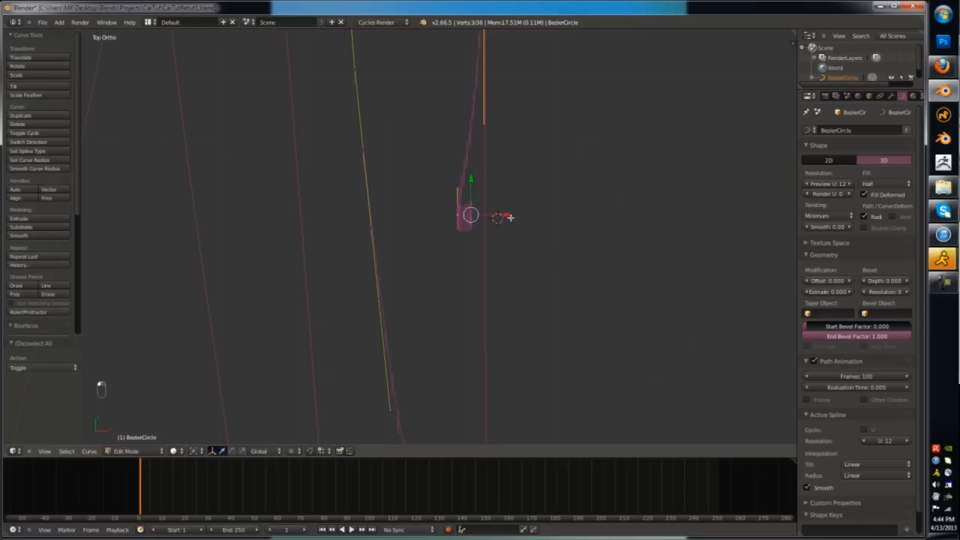
pyautogui.press('Tab')
pyautogui.moveTo(501, 212); pyautogui.dragTo(470, 246, button='middle')
pyautogui.scroll(-5, 470, 245)
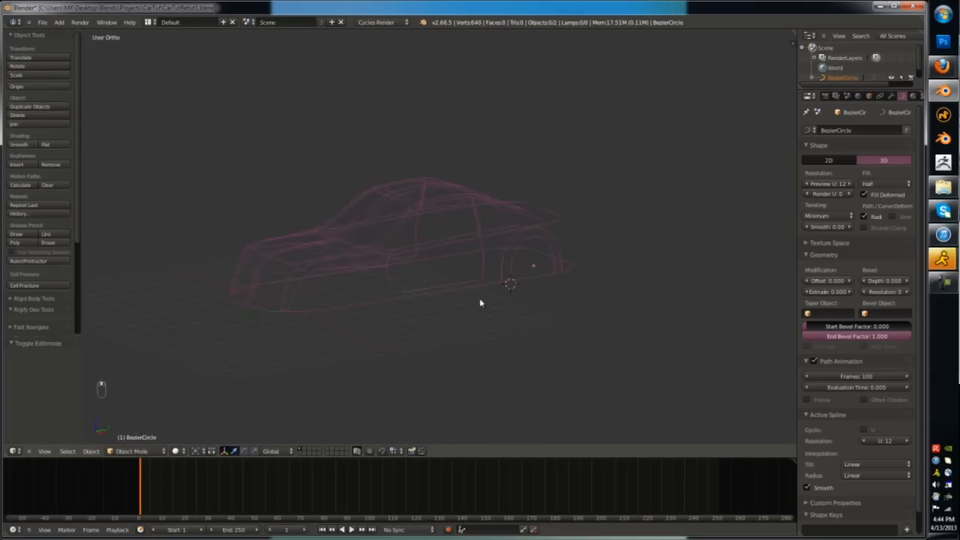
# - Duplicate the inner rear wheel arch and separate the copy into its own object
pyautogui.press('KP_Decimal')
pyautogui.press('KP_3')
pyautogui.scroll(4, 495, 289)
pyautogui.scroll(-2, 580, 262)
pyautogui.press('Tab')
pyautogui.press('l')
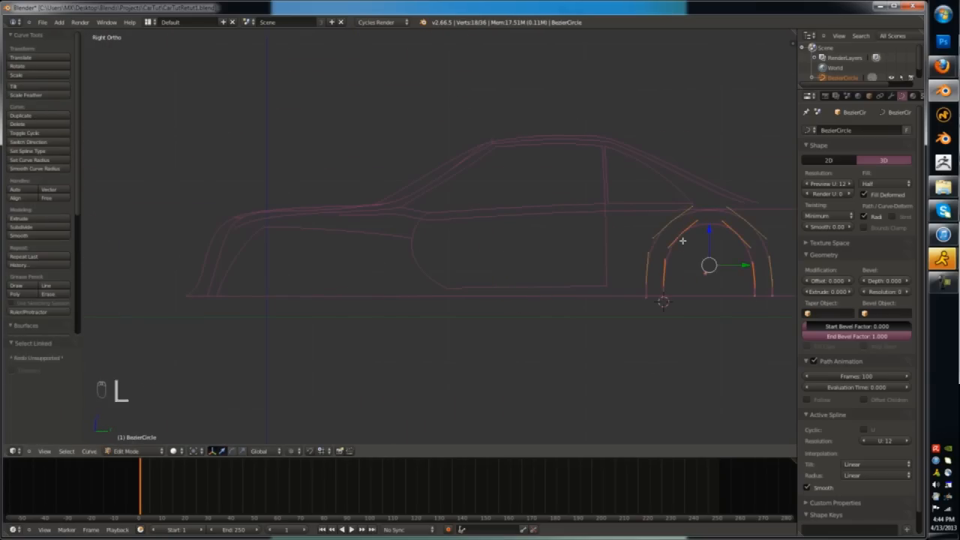
pyautogui.press('p')
pyautogui.press('Tab')
# - Move the separated wheel arch forward along Y to the front wheel position in the side view
pyautogui.rightClick(738, 242)
pyautogui.press('g')
pyautogui.press('y')
pyautogui.click(348, 289)
# - Select all points of the front wheel arch and scale them in the top view
pyautogui.scroll(4, 348, 290)
pyautogui.press('Tab')
pyautogui.press('Tab')
pyautogui.press('KP_7')
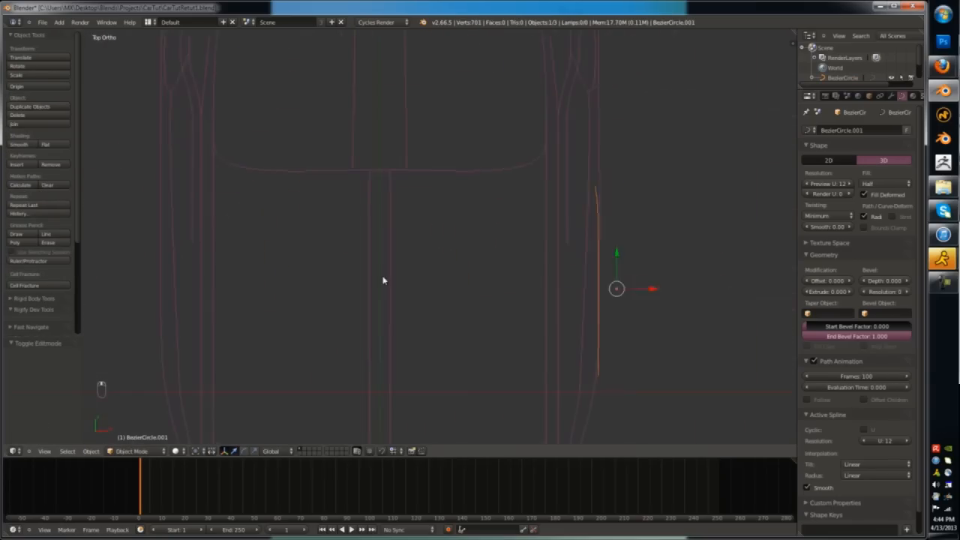
pyautogui.press('Tab')
pyautogui.press('a')
pyautogui.press('a')
pyautogui.press('a')
pyautogui.keyDown('shift'); pyautogui.moveTo(382, 280); pyautogui.dragTo(414, 272, button='middle'); pyautogui.keyUp('shift')
pyautogui.press('s')
pyautogui.click(649, 225)
# - Move the front arch's rear points along X to line up with the body side in the top view
pyautogui.scroll(3, 656, 234)
pyautogui.press('a')
pyautogui.press('a')
pyautogui.press('a')
pyautogui.rightClick(635, 173)
pyautogui.press('g')
pyautogui.press('x')
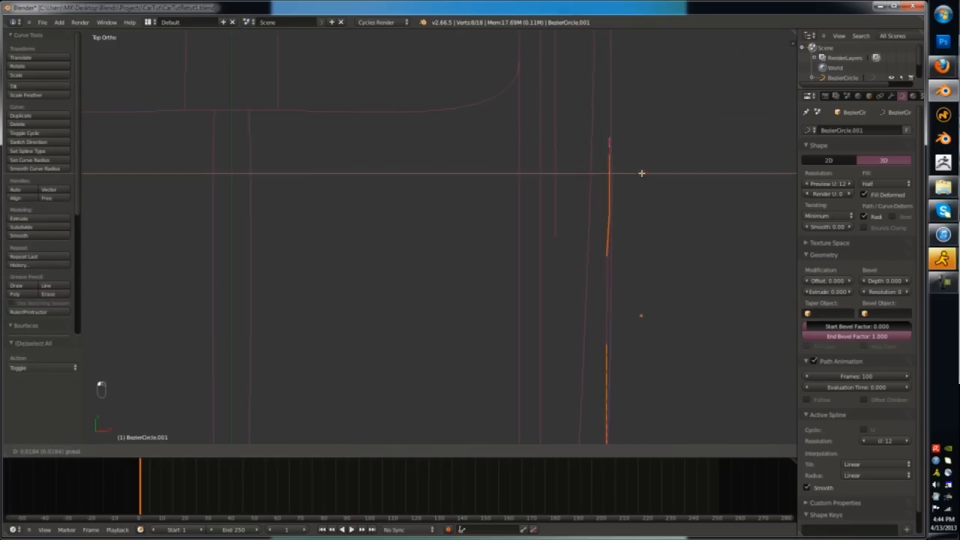
pyautogui.click(641, 173)
# - Move the front arch's forward points and forward lower end along X to follow the sill curve, and return to Object Mode
pyautogui.rightClick(628, 257)
pyautogui.press('g')
pyautogui.press('x')
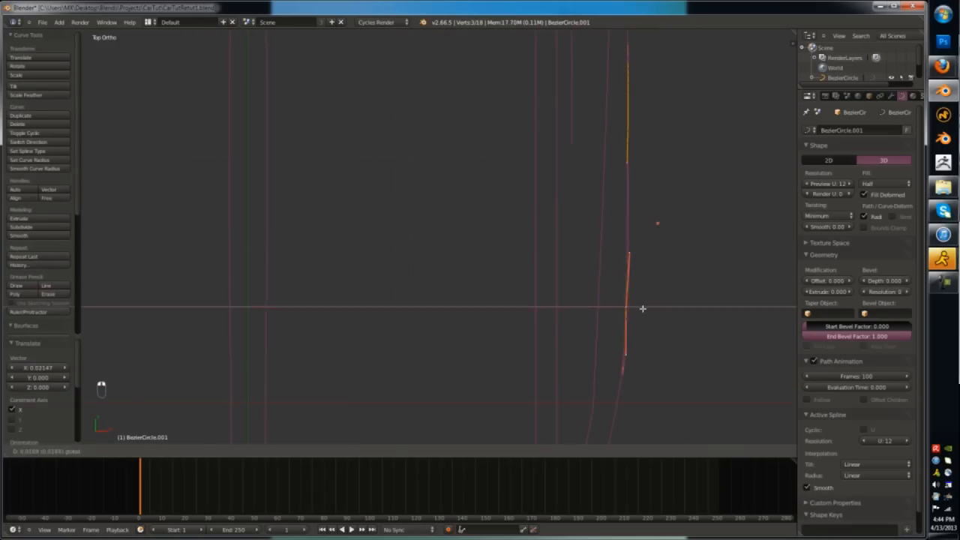
pyautogui.rightClick(623, 364)
pyautogui.press('g')
pyautogui.press('x')
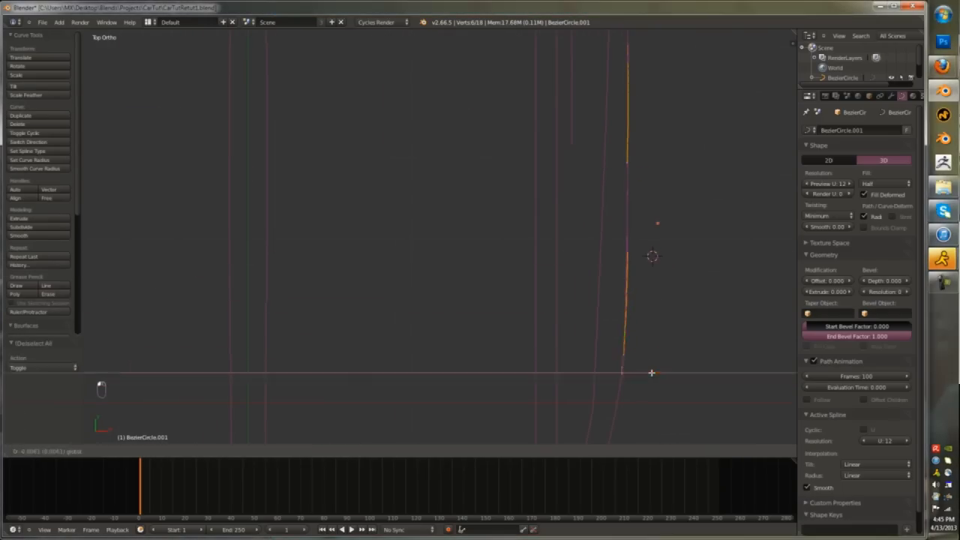
pyautogui.click(651, 373)
pyautogui.scroll(-3, 651, 372)
pyautogui.press('Tab')
pyautogui.press('a')
# - Reposition the control point of the body's front fender curve above the front wheel arch in the side view
pyautogui.moveTo(439, 330); pyautogui.dragTo(658, 321, button='middle')
pyautogui.press('KP_3')
pyautogui.rightClick(646, 302)
pyautogui.press('Tab')
pyautogui.press('Tab')
pyautogui.press('Tab')
pyautogui.rightClick(589, 295)
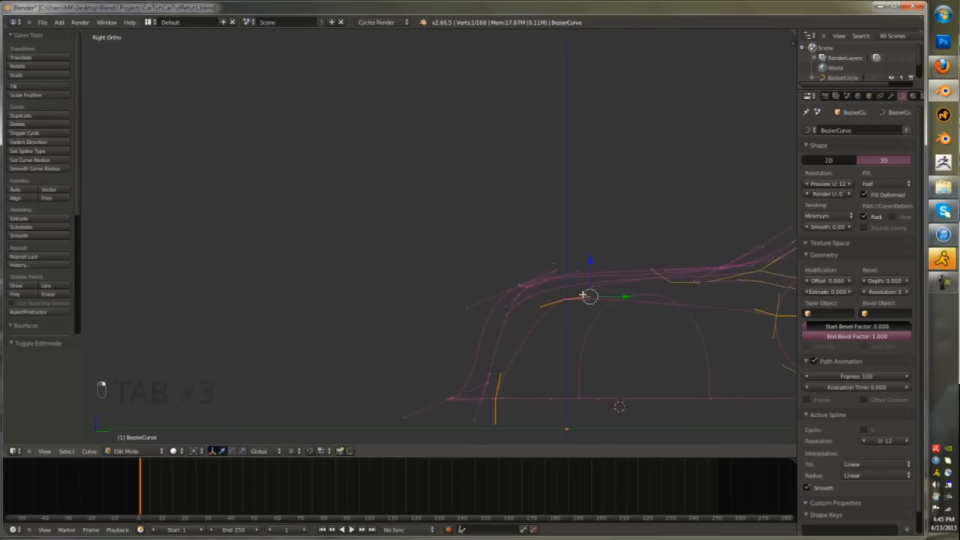
pyautogui.press('g')
pyautogui.click(629, 285)
pyautogui.click(645, 285)
pyautogui.press('Tab')
pyautogui.scroll(-3, 638, 293)
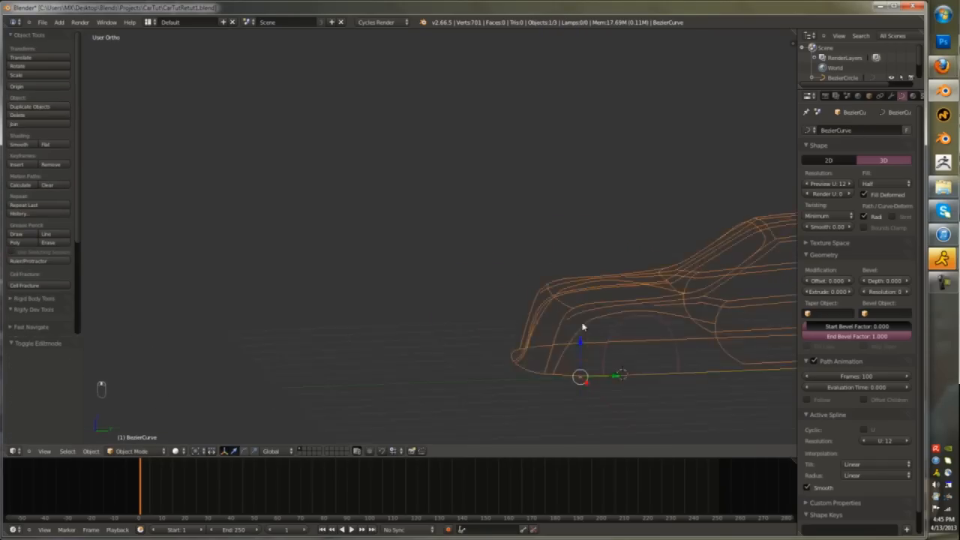
# - Duplicate the roof side point near the B-pillar and extend it to the centreline to start a roof cross curve
pyautogui.press('a')
pyautogui.moveTo(583, 326); pyautogui.dragTo(608, 340, button='middle')
pyautogui.press('Tab')
pyautogui.rightClick(546, 308)
pyautogui.press('KP_4')
pyautogui.press('KP_1')
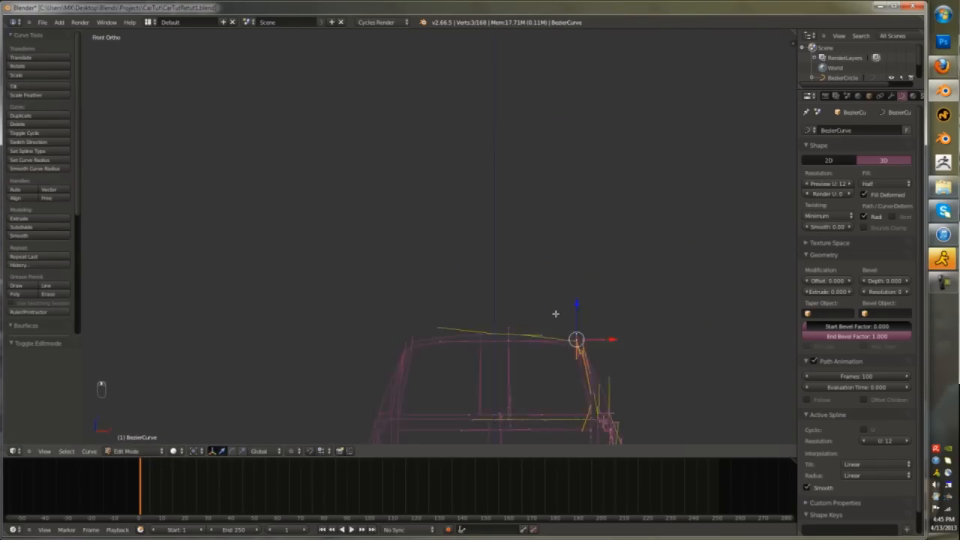
pyautogui.hotkey('shift', 'd')
pyautogui.click(424, 328)
pyautogui.press('KP_7')
pyautogui.keyDown('shift'); pyautogui.moveTo(441, 326); pyautogui.dragTo(539, 255, button='middle'); pyautogui.keyUp('shift')
# - Straighten the roof cross curve's centre handles with a Y scale of 0 and reposition the centre point along Y and Z
pyautogui.press('r')
pyautogui.press('0')
pyautogui.press('Return')
pyautogui.press('g')
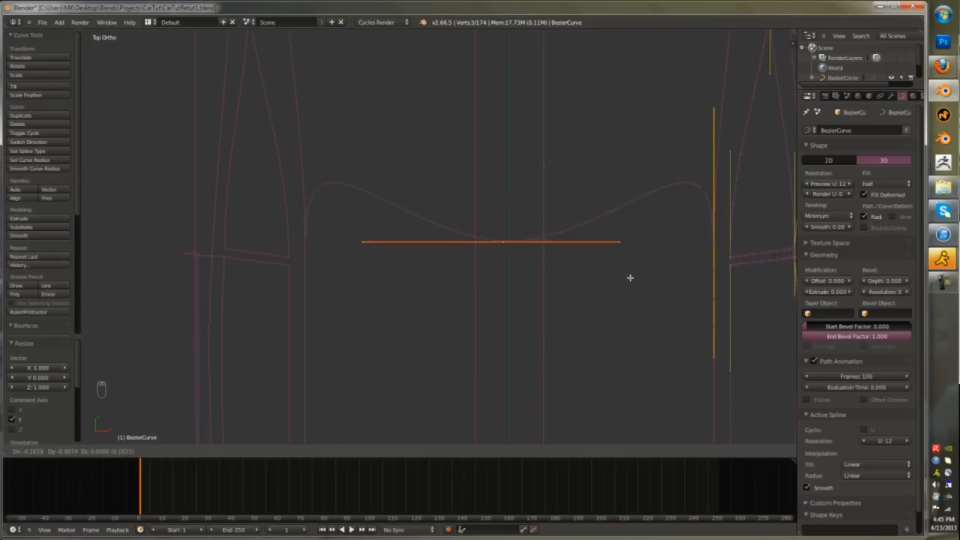
pyautogui.rightClick(510, 246)
pyautogui.moveTo(511, 232); pyautogui.dragTo(509, 266)
pyautogui.press('KP_1')
pyautogui.moveTo(510, 268); pyautogui.dragTo(553, 293, button='middle')
pyautogui.moveTo(493, 259); pyautogui.dragTo(493, 275)
# - Fine-tune the height of the roof cross curve's centre point and return to Object Mode
pyautogui.scroll(-2, 510, 273)
pyautogui.moveTo(517, 272); pyautogui.dragTo(510, 303, button='middle')
pyautogui.moveTo(563, 253); pyautogui.dragTo(559, 285, button='middle')
pyautogui.scroll(5, 561, 284)
pyautogui.moveTo(563, 249); pyautogui.dragTo(566, 257)
pyautogui.scroll(-2, 569, 271)
pyautogui.press('Tab')
pyautogui.press('Tab')
pyautogui.press('Tab')
pyautogui.moveTo(570, 274)
pyautogui.mouseDown(button='middle')
pyautogui.moveTo(566, 324)
pyautogui.moveTo(503, 334)
pyautogui.moveTo(540, 293)
pyautogui.mouseUp(button='middle')
pyautogui.press('Tab')
pyautogui.press('Tab')
pyautogui.scroll(-6, 517, 315)
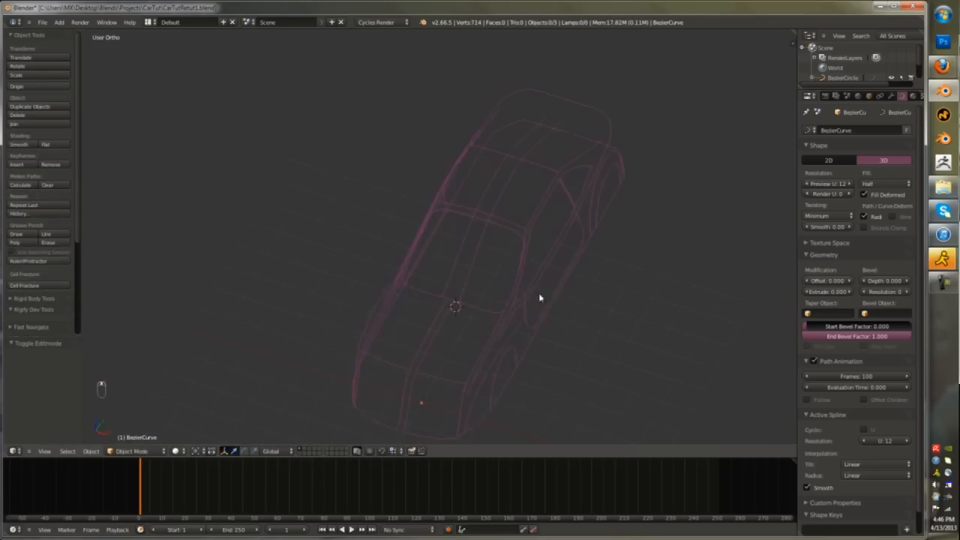
pyautogui.press('KP_7')
pyautogui.press('Tab')
pyautogui.press('a')
pyautogui.press('a')
pyautogui.press('a')
pyautogui.press('a')
pyautogui.press('a')
pyautogui.press('a')
pyautogui.keyDown('ctrl'); pyautogui.moveTo(666, 249); pyautogui.dragTo(528, 141); pyautogui.keyUp('ctrl')
pyautogui.moveTo(574, 387)
pyautogui.mouseDown(button='middle')
pyautogui.moveTo(561, 275)
pyautogui.moveTo(539, 208)
pyautogui.mouseUp(button='middle')
pyautogui.press('Tab')
pyautogui.press('Tab')
# - Duplicate the centre point of the rear deck edge curve and rotate the copy 90 degrees in the top view
pyautogui.moveTo(548, 275); pyautogui.dragTo(573, 281, button='middle')
pyautogui.scroll(4, 573, 281)
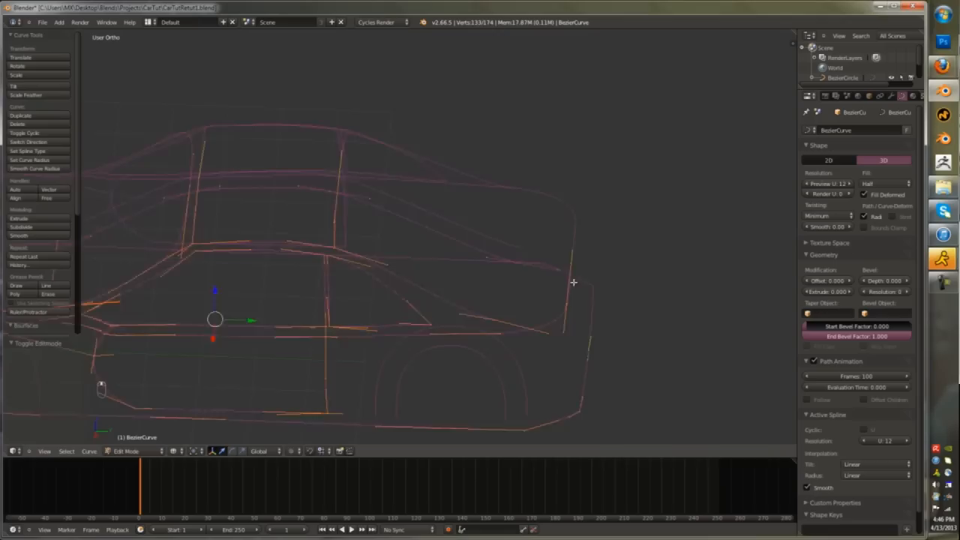
pyautogui.scroll(-3, 572, 280)
pyautogui.rightClick(570, 269)
pyautogui.scroll(4, 600, 282)
pyautogui.hotkey('shift', 'd')
pyautogui.click(585, 288)
pyautogui.press('KP_7')
pyautogui.press('KP_1')
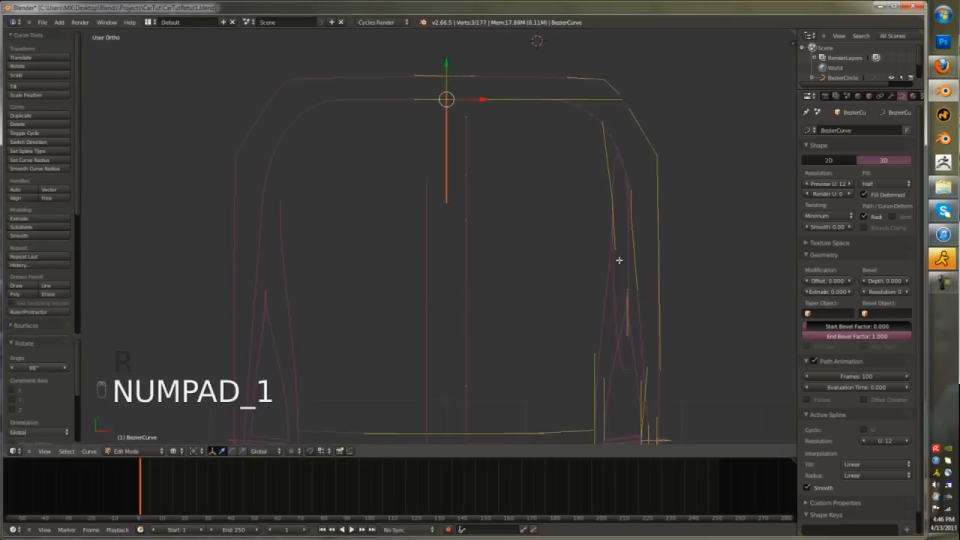
# - Extrude the copied tail point down toward the rear bumper's lower edge in the side view, then rotate and position the new end
pyautogui.press('KP_3')
pyautogui.press('e')
pyautogui.click(649, 351)
pyautogui.press('r')
pyautogui.press('g')
pyautogui.click(652, 310)
pyautogui.moveTo(652, 310); pyautogui.dragTo(592, 330, button='middle')
# - Snap the tail curve's lower end to the rear end of the sill curve and adjust its upper handle to bow the profile
pyautogui.rightClick(517, 400)
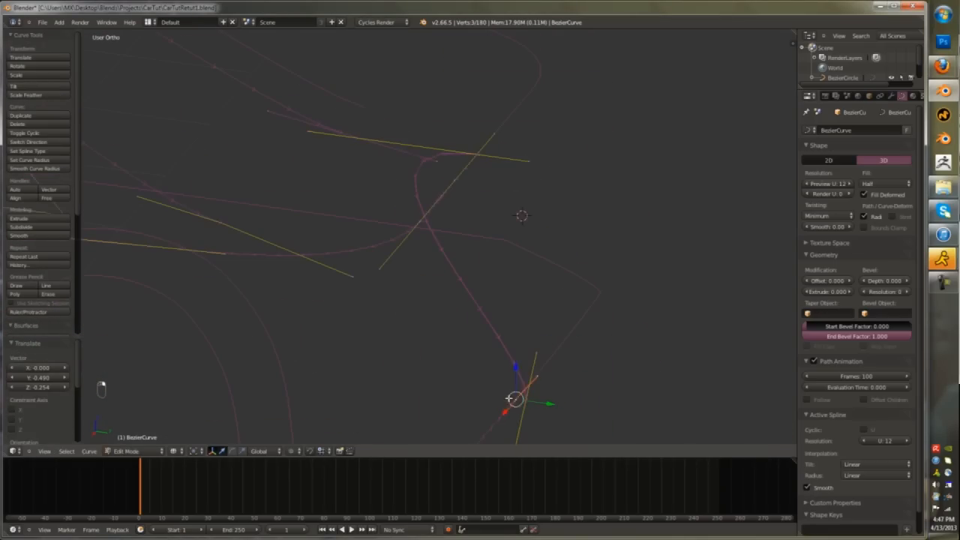
pyautogui.hotkey('shift', 's')
pyautogui.click(523, 392)
pyautogui.press('g')
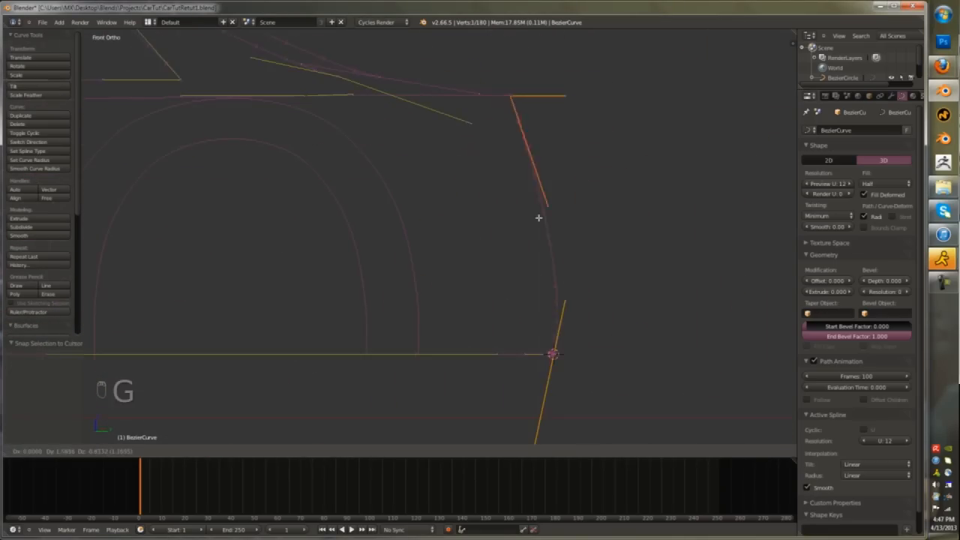
pyautogui.click(529, 225)
pyautogui.press('Tab')
pyautogui.scroll(-4, 530, 224)
pyautogui.keyDown('shift'); pyautogui.moveTo(529, 225); pyautogui.dragTo(718, 288, button='middle'); pyautogui.keyUp('shift')
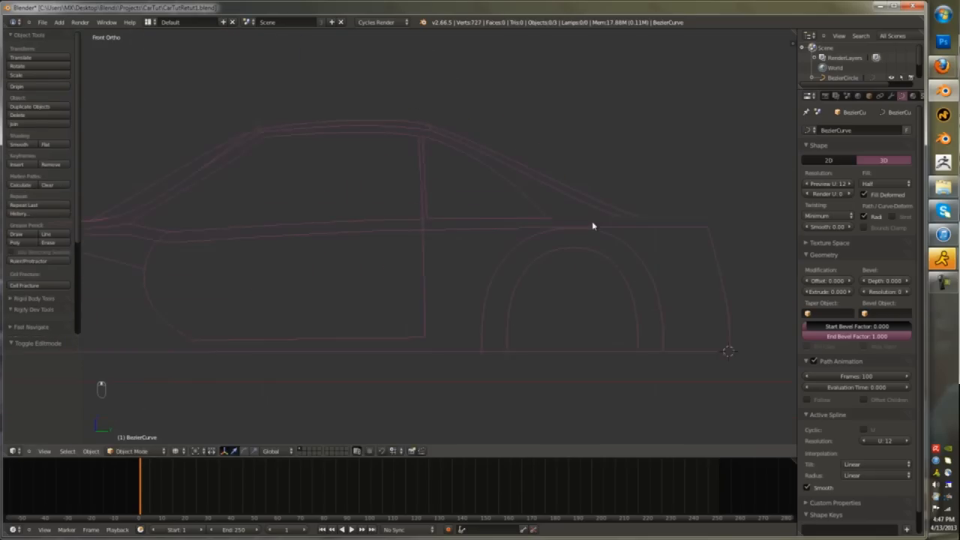
# - Extrude the rear end of the centre stripe curve at the rear window base back along Y to the tail
pyautogui.press('Tab')
pyautogui.scroll(2, 593, 225)
pyautogui.rightClick(651, 217)
pyautogui.press('KP_7')
pyautogui.press('e')
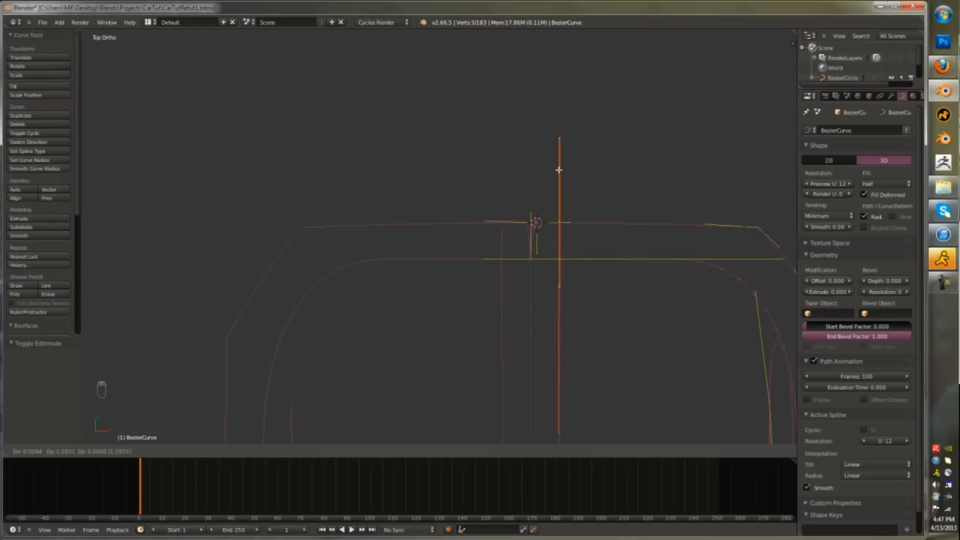
pyautogui.click(558, 169)
# - Adjust the new rear deck point's handle in the side view to slope the curve into the tail edge
pyautogui.press('KP_1')
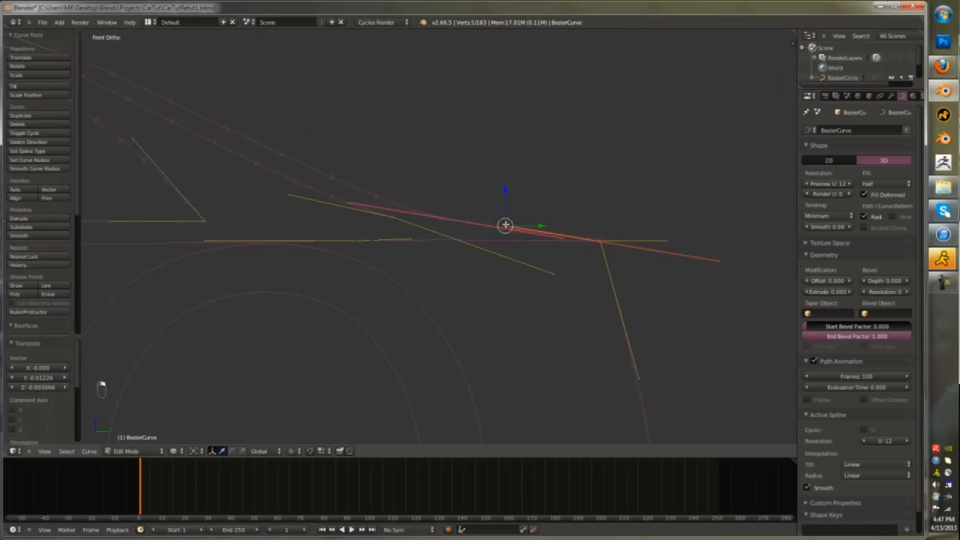
pyautogui.click(506, 230)
pyautogui.press('Tab')
pyautogui.scroll(-4, 506, 230)
pyautogui.moveTo(507, 230); pyautogui.dragTo(527, 309, button='middle')
pyautogui.scroll(-3, 528, 309)
# - Select the entire linked windshield outline curve and duplicate it rearward along Y in the top view
pyautogui.press('Tab')
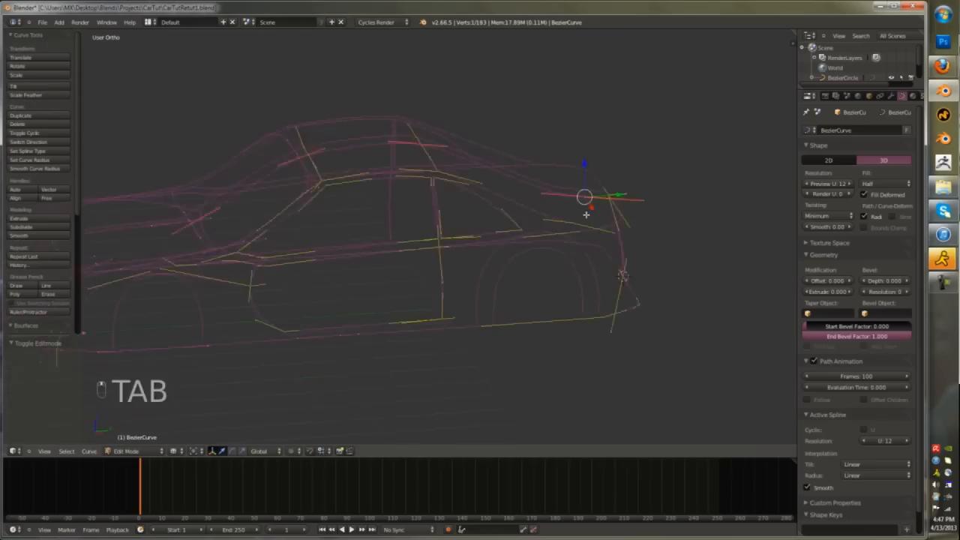
pyautogui.press('KP_7')
pyautogui.press('a')
pyautogui.press('a')
pyautogui.keyDown('shift'); pyautogui.moveTo(515, 368); pyautogui.dragTo(511, 322, button='middle'); pyautogui.keyUp('shift')
pyautogui.rightClick(589, 307)
pyautogui.hotkey('ctrl', 'l')
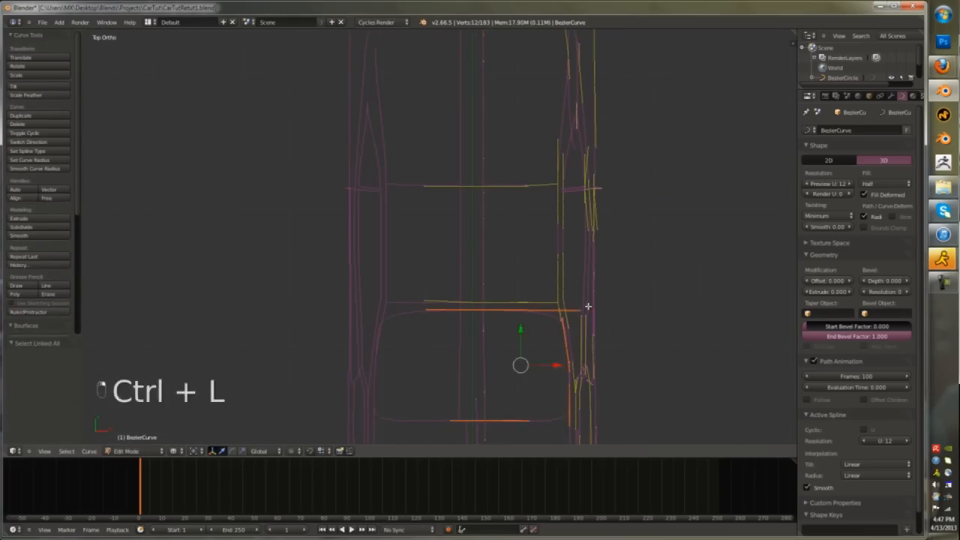
pyautogui.hotkey('shift', 'd')
pyautogui.press('y')
pyautogui.click(574, 170)
# - Flip the duplicated windshield outline with a Y scale of -1
pyautogui.keyDown('shift'); pyautogui.moveTo(574, 170); pyautogui.dragTo(596, 250, button='middle'); pyautogui.keyUp('shift')
pyautogui.press('y')
pyautogui.press('Escape')
pyautogui.write('1')
pyautogui.press('Return')
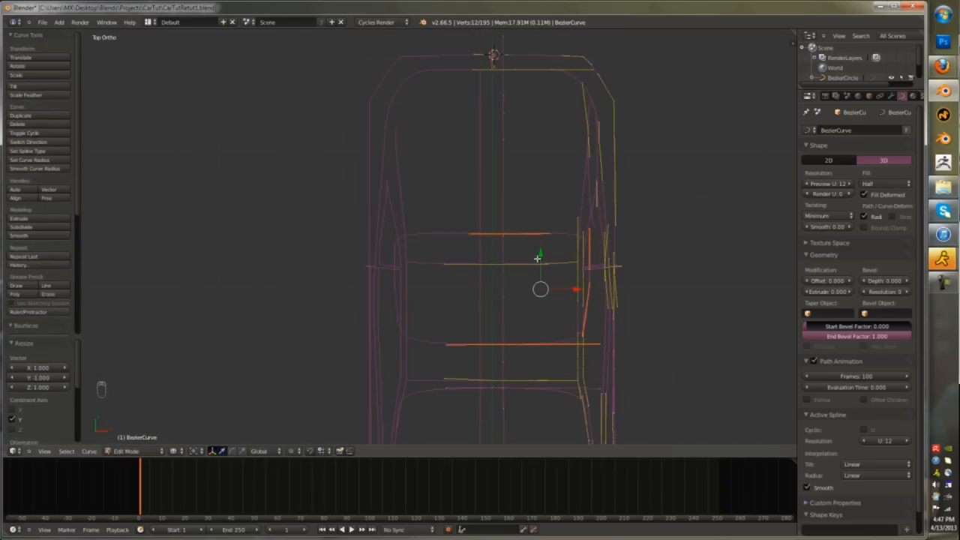
# - Move the flipped windshield outline along Y into the rear window area and shift it slightly inward along X
pyautogui.moveTo(538, 258); pyautogui.dragTo(537, 174)
pyautogui.moveTo(576, 203); pyautogui.dragTo(562, 204)
pyautogui.press('Tab')
pyautogui.scroll(-4, 562, 204)
pyautogui.press('KP_1')
pyautogui.scroll(5, 323, 277)
pyautogui.press('Tab')
pyautogui.moveTo(613, 268); pyautogui.dragTo(463, 197, button='middle')
pyautogui.press('Tab')
pyautogui.press('Tab')
pyautogui.press('Tab')
pyautogui.press('Tab')
pyautogui.press('KP_1')
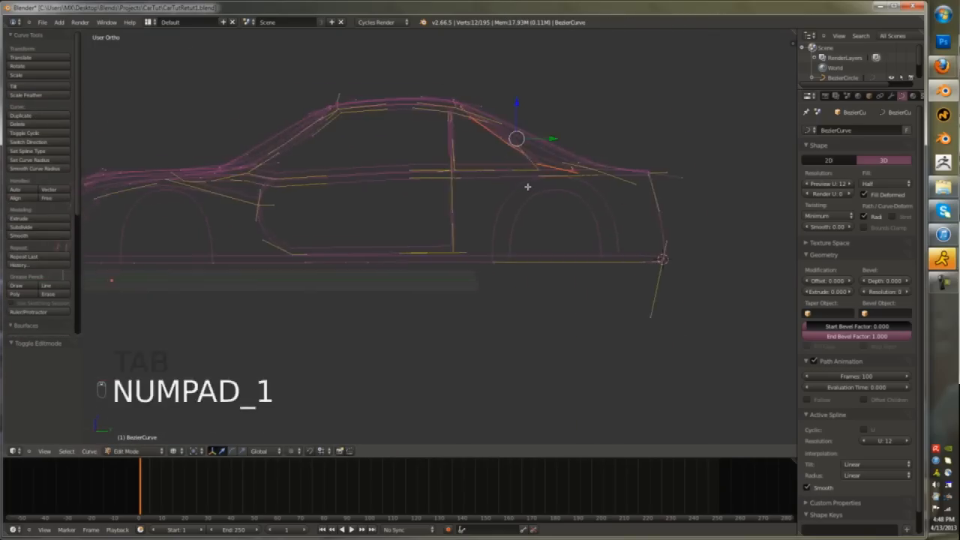
# - Isolate the rear window outline in the side view, reposition its lower points along the rear slope, and unhide the other curves
pyautogui.scroll(6, 570, 212)
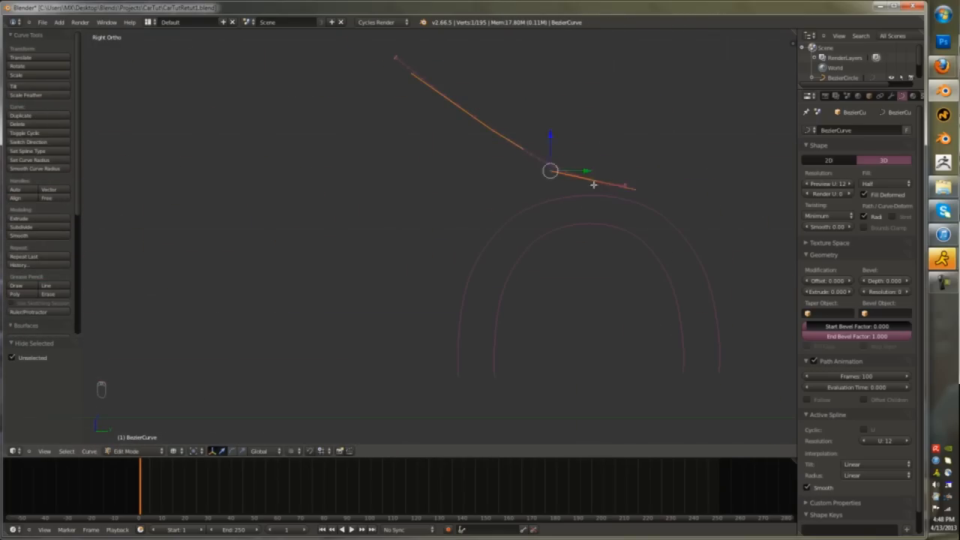
pyautogui.moveTo(490, 129); pyautogui.dragTo(503, 136, button='right')
pyautogui.scroll(-1, 553, 168)
pyautogui.press('g')
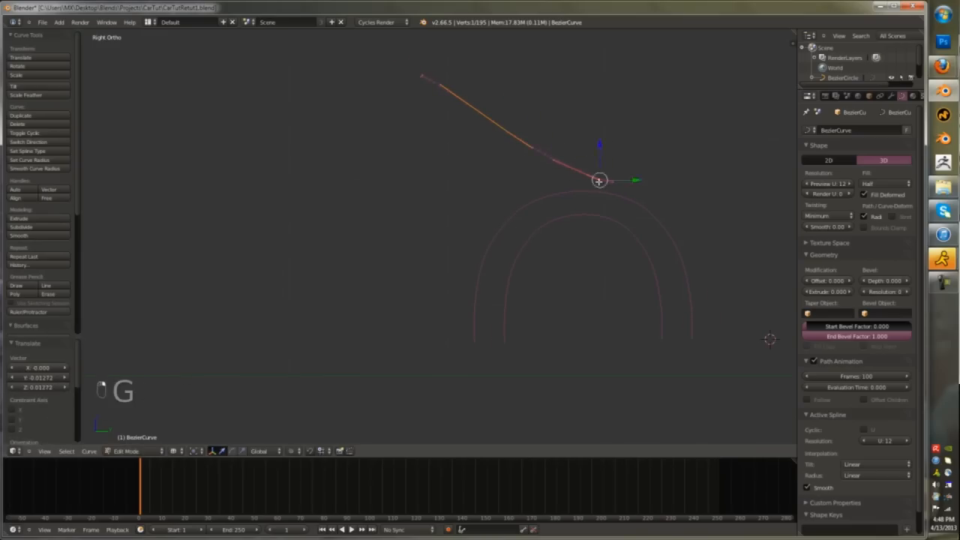
pyautogui.hotkey('alt', 'h')
pyautogui.press('a')
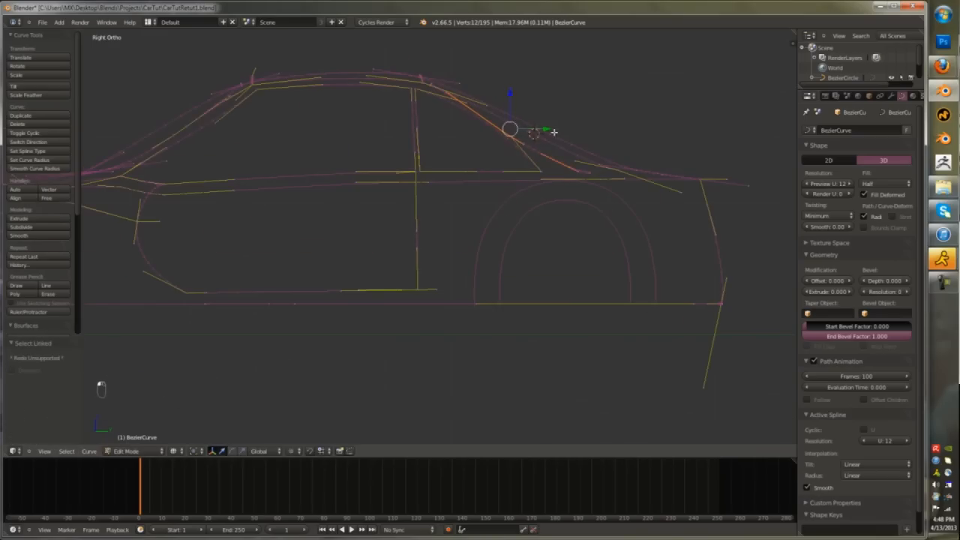
# - Nudge the whole rear window outline along Y and move its upper centre point forward along Y
pyautogui.moveTo(555, 132); pyautogui.dragTo(560, 134)
pyautogui.press('a')
pyautogui.moveTo(517, 122); pyautogui.dragTo(489, 163, button='middle')
pyautogui.rightClick(383, 192)
pyautogui.moveTo(432, 186); pyautogui.dragTo(423, 178)
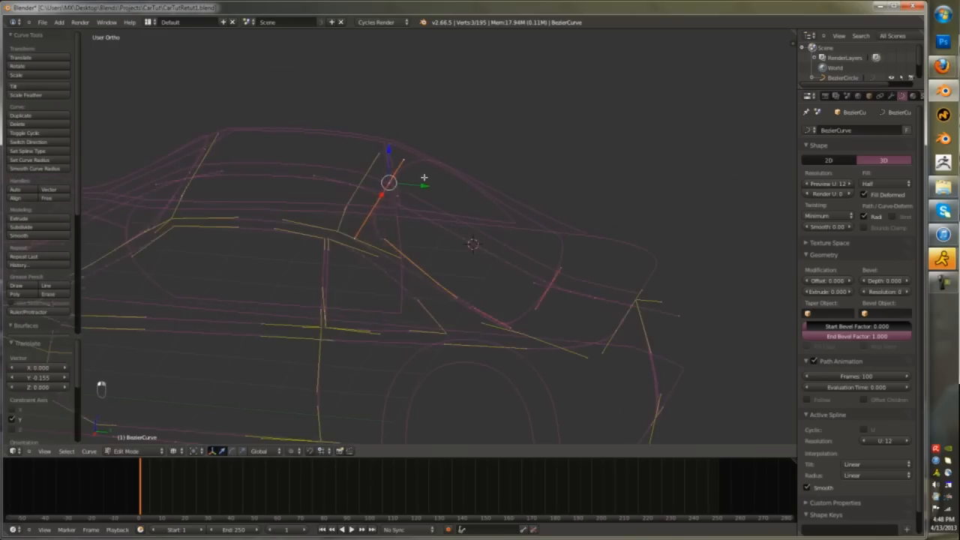
# - Pull the rear window outline's upper points further forward along Y toward the roof's rear edge in the side view
pyautogui.press('KP_3')
pyautogui.scroll(3, 459, 142)
pyautogui.keyDown('shift'); pyautogui.moveTo(518, 50); pyautogui.dragTo(476, 215, button='middle'); pyautogui.keyUp('shift')
pyautogui.scroll(4, 472, 206)
pyautogui.press('Tab')
pyautogui.press('Tab')
pyautogui.moveTo(440, 184); pyautogui.dragTo(419, 186)
pyautogui.rightClick(496, 210)
pyautogui.moveTo(531, 210); pyautogui.dragTo(513, 211)
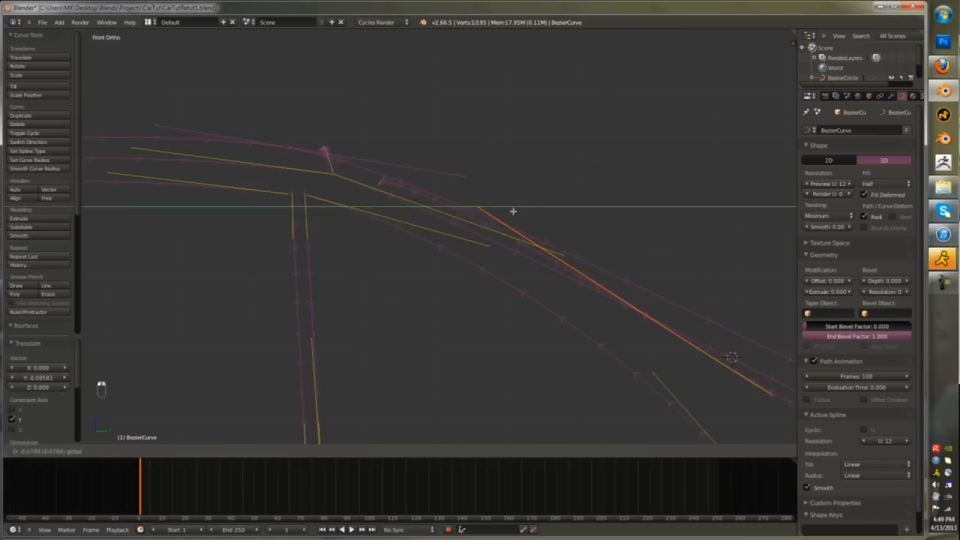
# - Slide the rear window outline's remaining side and lower points rearward along Y to follow the body's rear slope
pyautogui.rightClick(734, 357)
pyautogui.moveTo(728, 350); pyautogui.dragTo(778, 330)
pyautogui.rightClick(553, 202)
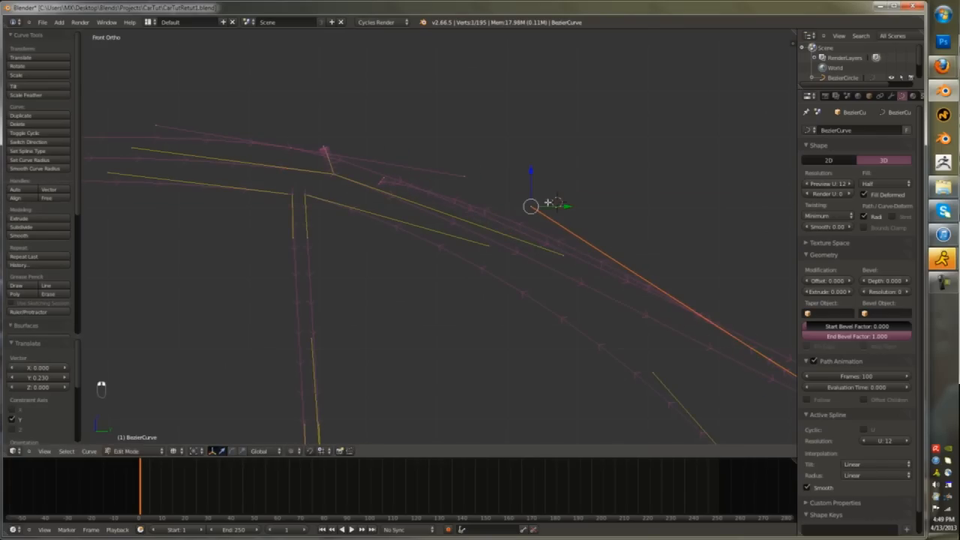
pyautogui.moveTo(480, 212); pyautogui.dragTo(480, 213)
pyautogui.keyDown('shift'); pyautogui.moveTo(725, 339); pyautogui.dragTo(459, 237, button='middle'); pyautogui.keyUp('shift')
pyautogui.rightClick(561, 289)
pyautogui.moveTo(576, 289); pyautogui.dragTo(600, 280)
pyautogui.keyDown('shift'); pyautogui.moveTo(641, 362); pyautogui.dragTo(580, 323, button='middle'); pyautogui.keyUp('shift')
pyautogui.rightClick(580, 323)
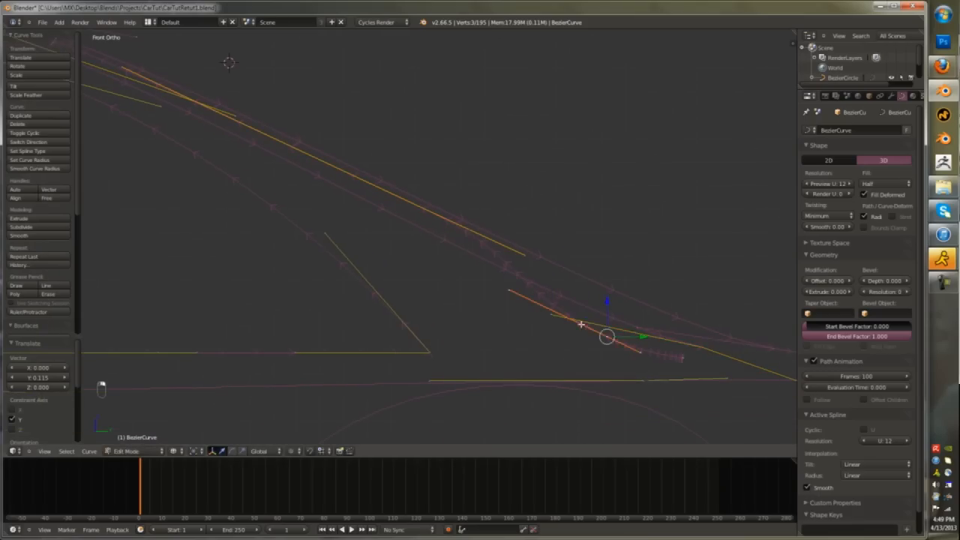
pyautogui.moveTo(641, 337); pyautogui.dragTo(759, 351)
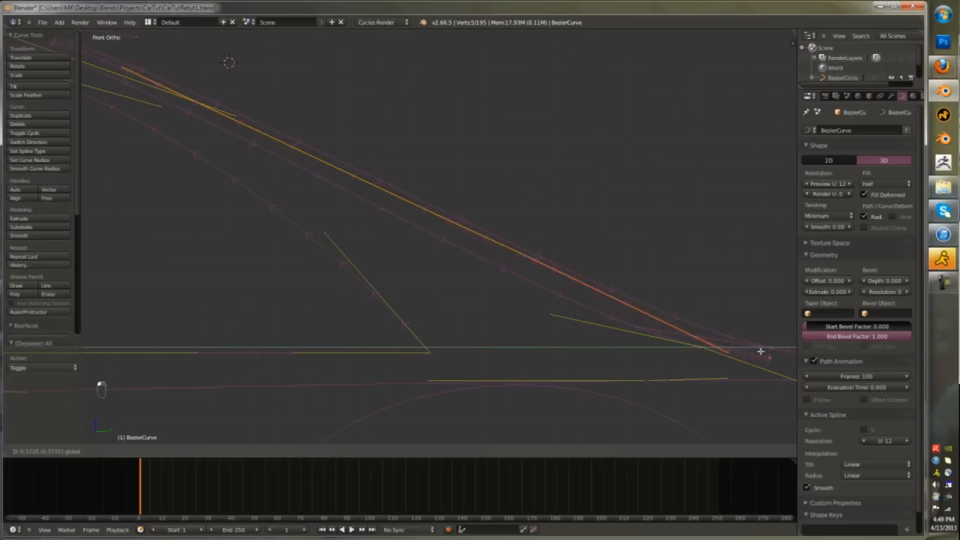
# - Scale the handles of the rear window outline's upper side point
pyautogui.press('Tab')
pyautogui.press('Tab')
pyautogui.moveTo(536, 331); pyautogui.dragTo(593, 347, button='middle')
pyautogui.scroll(3, 593, 347)
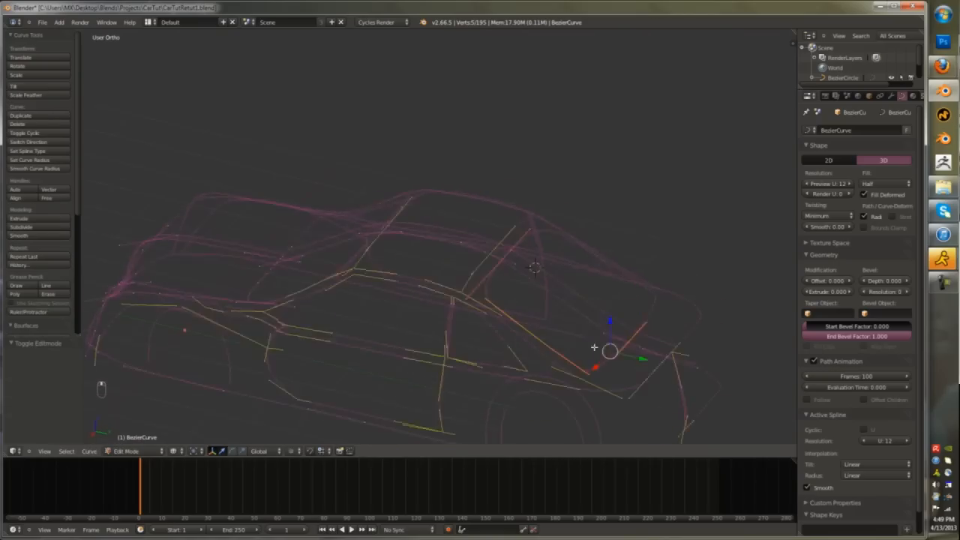
pyautogui.scroll(2, 593, 347)
pyautogui.rightClick(485, 300)
pyautogui.press('s')
pyautogui.press('Tab')
pyautogui.moveTo(484, 300); pyautogui.dragTo(469, 291, button='middle')
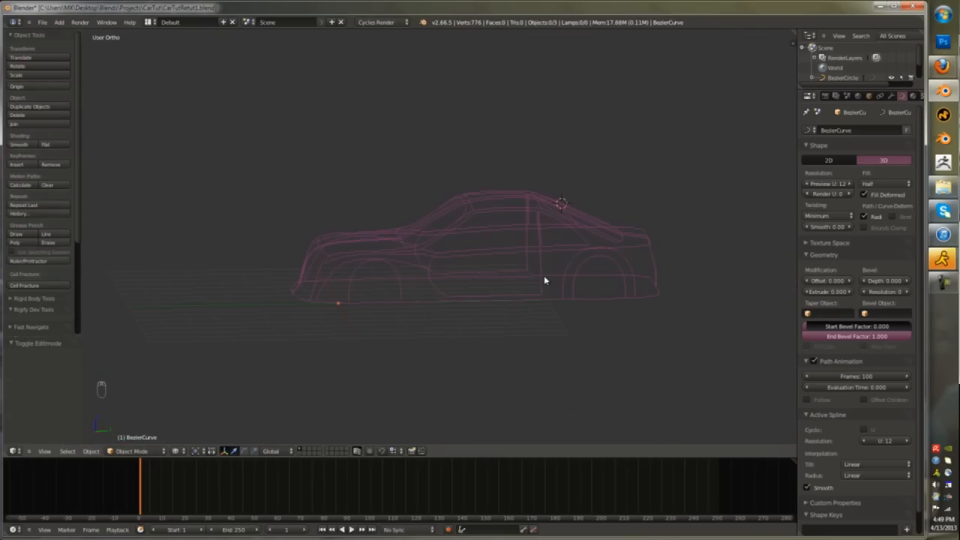
# - Examine how the rear window outline follows the roof and rear slope from the side and at an angle
pyautogui.press('Tab')
pyautogui.press('KP_3')
pyautogui.scroll(3, 507, 267)
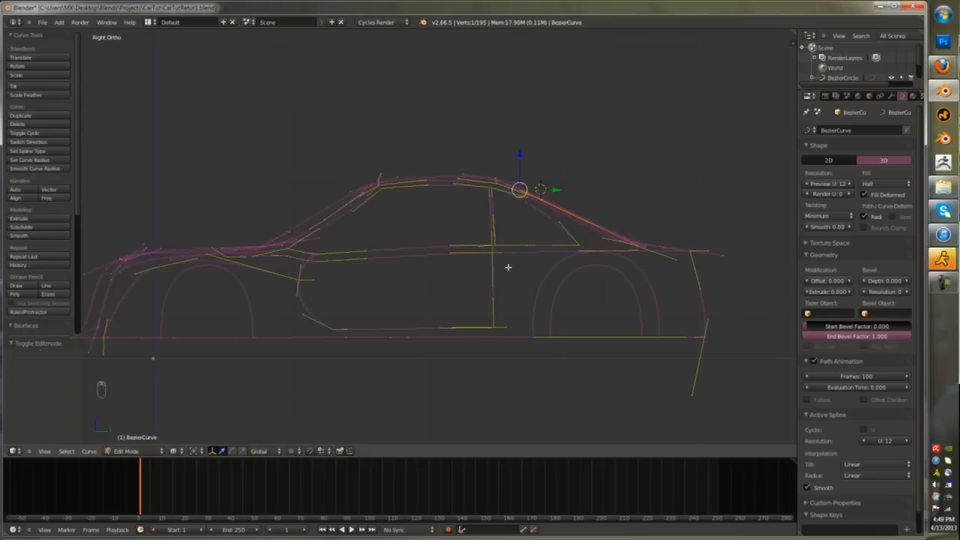
pyautogui.press('Tab')
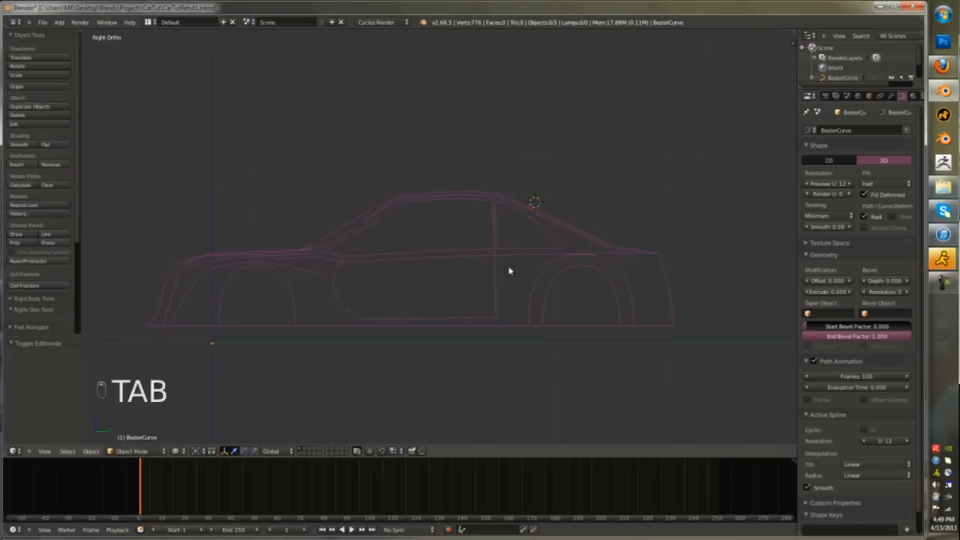
pyautogui.scroll(3, 403, 218)
pyautogui.moveTo(507, 269); pyautogui.dragTo(444, 262, button='middle')
pyautogui.press('Tab')
pyautogui.press('Tab')
pyautogui.scroll(-4, 632, 280)
pyautogui.press('KP_1')
# - Undo the last curve edits
pyautogui.hotkey('ctrl', 'z')
pyautogui.hotkey('ctrl', 'z')
pyautogui.hotkey('ctrl', 'z')
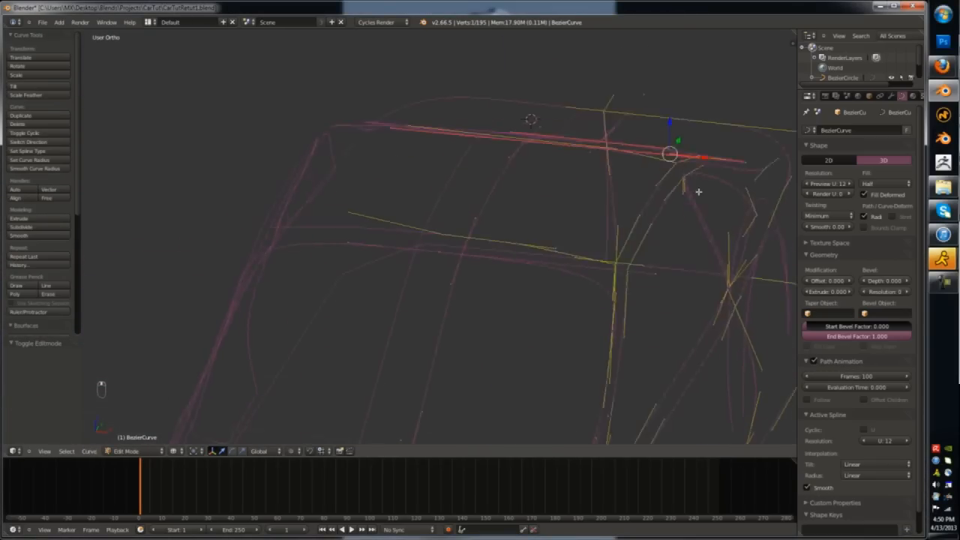
# - Select the side window frame's upper points and move them inward along X toward the roof edge
pyautogui.keyDown('shift'); pyautogui.rightClick(609, 283); pyautogui.keyUp('shift')
pyautogui.press('g')
pyautogui.press('x')
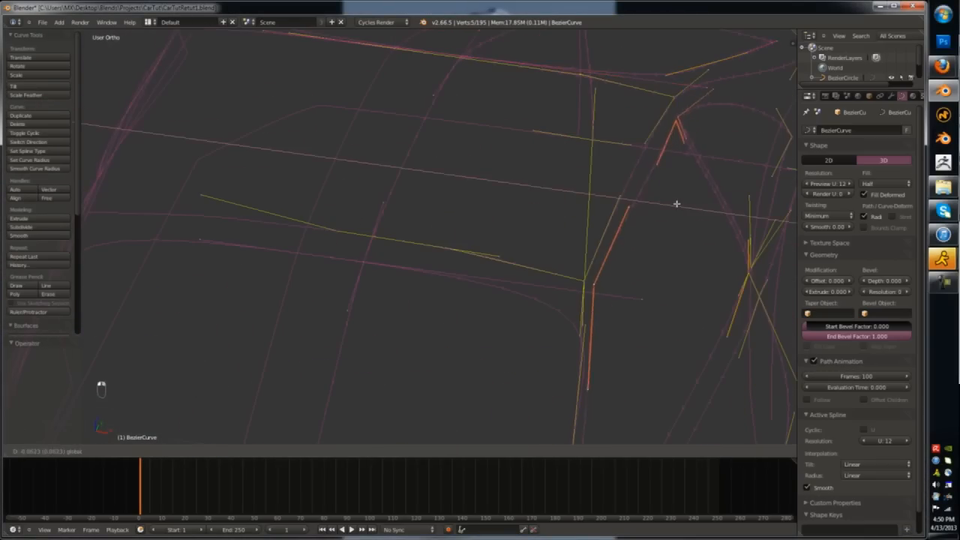
pyautogui.click(678, 205)
pyautogui.press('Tab')
pyautogui.scroll(-4, 679, 208)
pyautogui.press('Tab')
# - Move a single upper point of the side window frame slightly inward along X to line it up with the roof rail
pyautogui.scroll(4, 679, 208)
pyautogui.moveTo(606, 201); pyautogui.dragTo(557, 286, button='middle')
pyautogui.rightClick(618, 324)
pyautogui.press('g')
pyautogui.press('x')
pyautogui.click(613, 327)
pyautogui.press('Tab')
pyautogui.scroll(-4, 593, 335)
pyautogui.press('KP_1')
pyautogui.press('Tab')
pyautogui.press('KP_7')
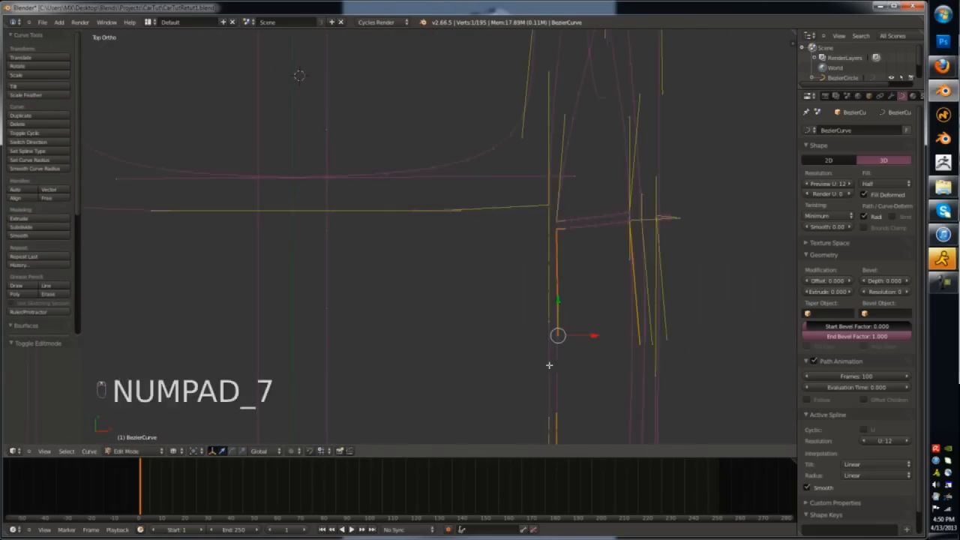
# - Adjust the side window frame's point near the door pillar in the top view
pyautogui.scroll(-1, 550, 360)
pyautogui.press('Tab')
pyautogui.press('Tab')
pyautogui.keyDown('shift'); pyautogui.moveTo(589, 115); pyautogui.dragTo(637, 296, button='middle'); pyautogui.keyUp('shift')
pyautogui.rightClick(632, 302)
pyautogui.press('KP_7')
pyautogui.moveTo(639, 196); pyautogui.dragTo(660, 209)
pyautogui.rightClick(630, 207)
# - Enlarge the timeline area to about half the window height and switch it to a second 3D View
pyautogui.press('Tab')
pyautogui.scroll(-2, 656, 213)
pyautogui.moveTo(705, 456); pyautogui.dragTo(637, 259)
pyautogui.click(13, 530)
pyautogui.click(30, 518)
pyautogui.press('KP_1')
pyautogui.press('KP_3')
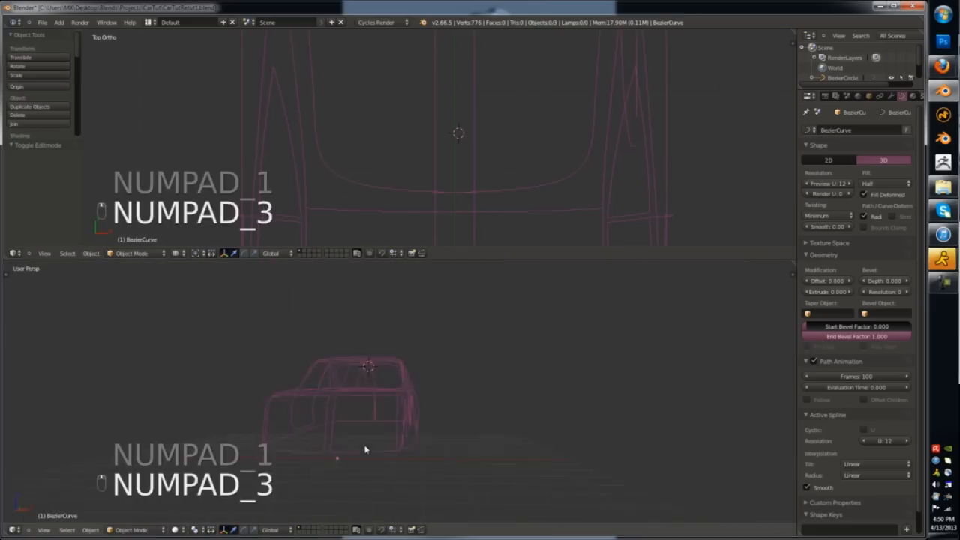
pyautogui.press('KP_4')
# - Examine the front fender and hood curves from an angle in the second 3D View
pyautogui.moveTo(426, 424); pyautogui.dragTo(464, 440, button='middle')
pyautogui.press('Tab')
pyautogui.rightClick(468, 372)
pyautogui.moveTo(468, 373); pyautogui.dragTo(473, 361, button='middle')
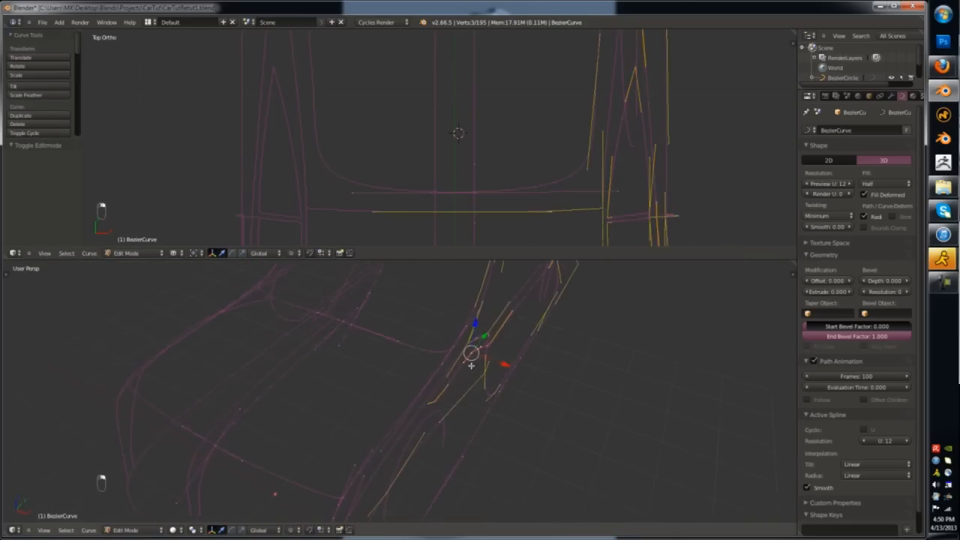
pyautogui.scroll(-2, 469, 199)
pyautogui.keyDown('shift'); pyautogui.moveTo(469, 199); pyautogui.dragTo(452, 64, button='middle'); pyautogui.keyUp('shift')
pyautogui.press('Tab')
pyautogui.moveTo(490, 358); pyautogui.dragTo(482, 395, button='middle')
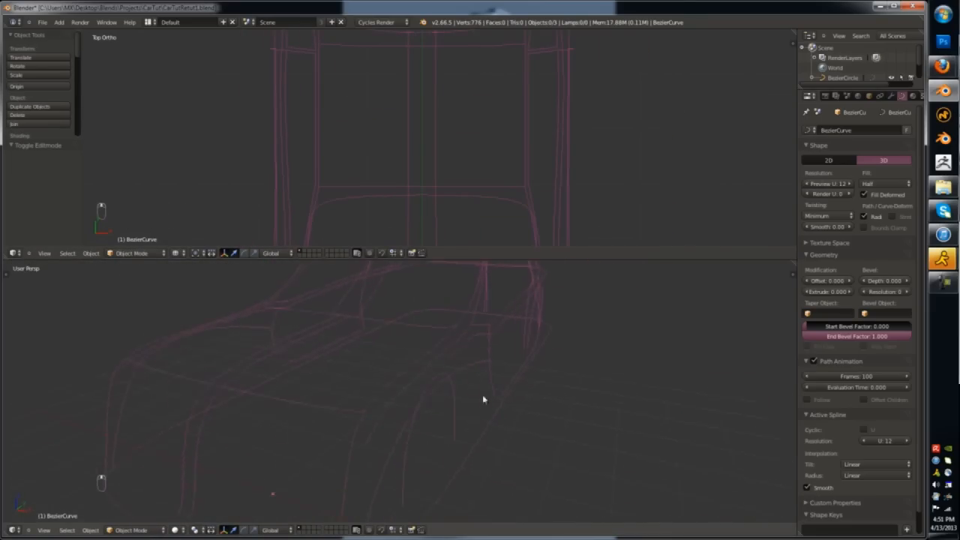
pyautogui.scroll(-3, 483, 399)
# - Select the front wheel arch curve and move it outward along X onto the fender
pyautogui.press('Tab')
pyautogui.press('Tab')
pyautogui.rightClick(480, 408)
pyautogui.press('Tab')
pyautogui.press('Tab')
pyautogui.moveTo(495, 423); pyautogui.dragTo(514, 429)
pyautogui.press('Tab')
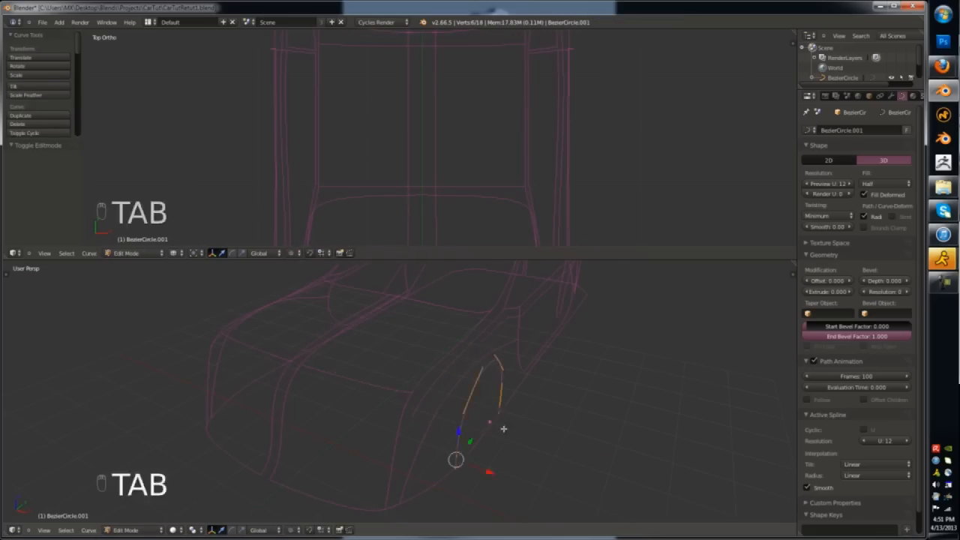
pyautogui.press('Tab')
# - Try to scale all of the front wheel arch's points in the top view
pyautogui.moveTo(503, 425); pyautogui.dragTo(525, 400, button='middle')
pyautogui.press('KP_7')
pyautogui.press('KP_5')
pyautogui.press('Tab')
pyautogui.press('Tab')
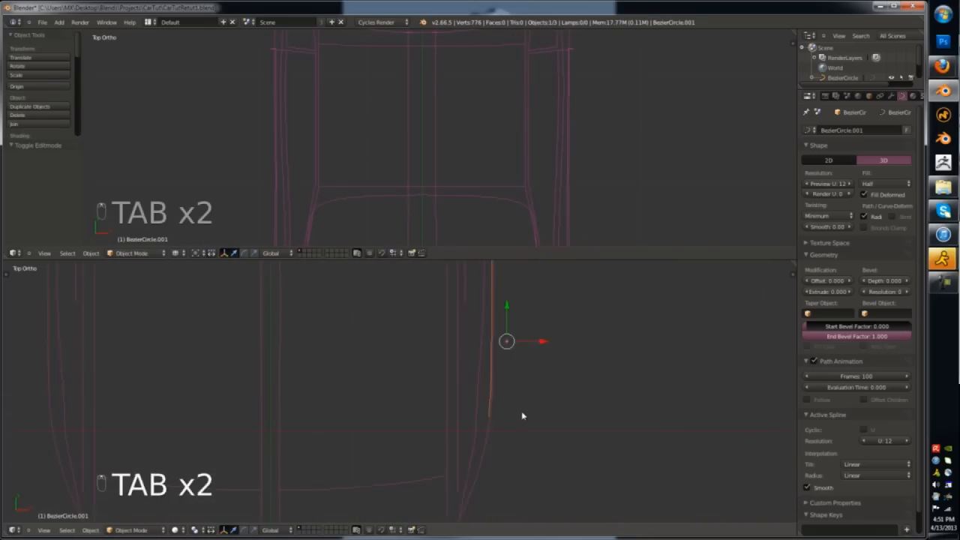
pyautogui.scroll(6, 456, 431)
pyautogui.press('Tab')
pyautogui.press('a')
pyautogui.press('a')
pyautogui.press('a')
pyautogui.press('a')
pyautogui.press('s')
pyautogui.rightClick(481, 462)
pyautogui.press('Tab')
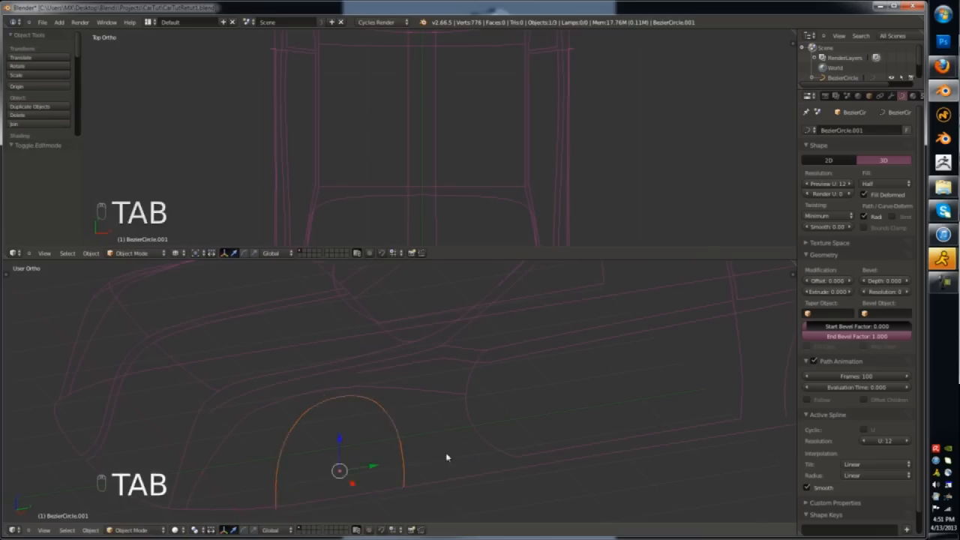
# - Select the rear end point of the body's roof rail curve and extrude it back to the tail edge in the side view
pyautogui.scroll(-4, 420, 433)
pyautogui.press('KP_3')
pyautogui.press('a')
pyautogui.press('a')
pyautogui.rightClick(390, 448)
pyautogui.press('Tab')
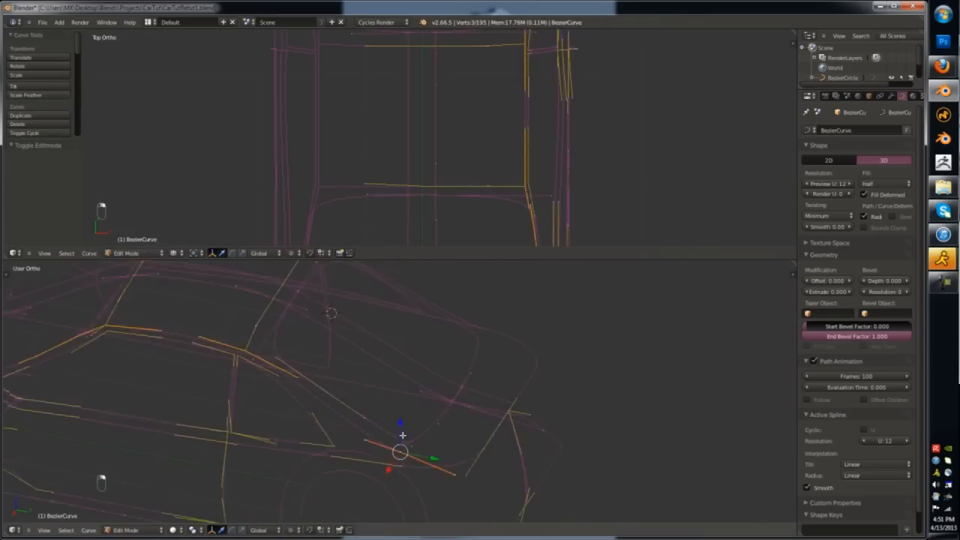
pyautogui.press('KP_3')
pyautogui.press('e')
pyautogui.click(570, 379)
# - Adjust the handles of the extruded roof rail segment so it slopes smoothly into the tail edge
pyautogui.press('g')
pyautogui.click(567, 383)
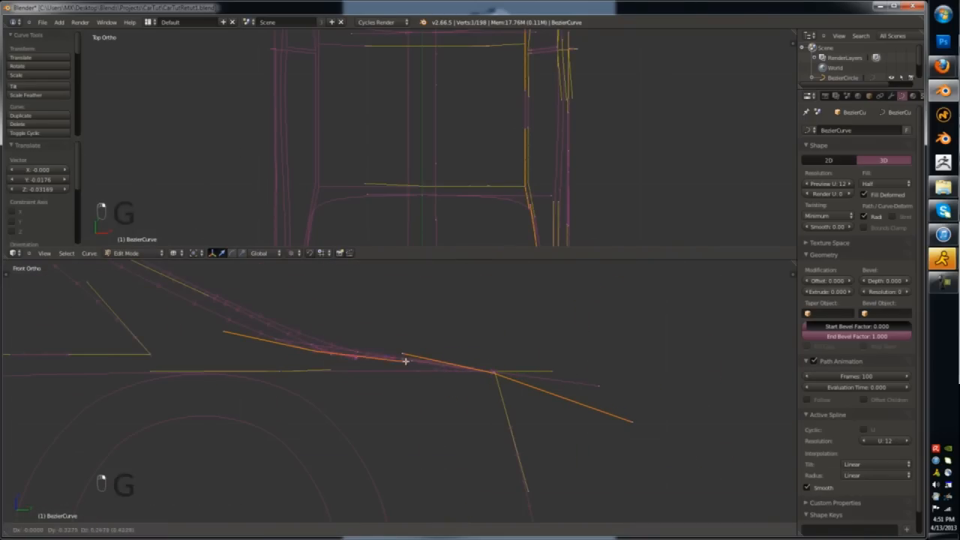
pyautogui.press('Tab')
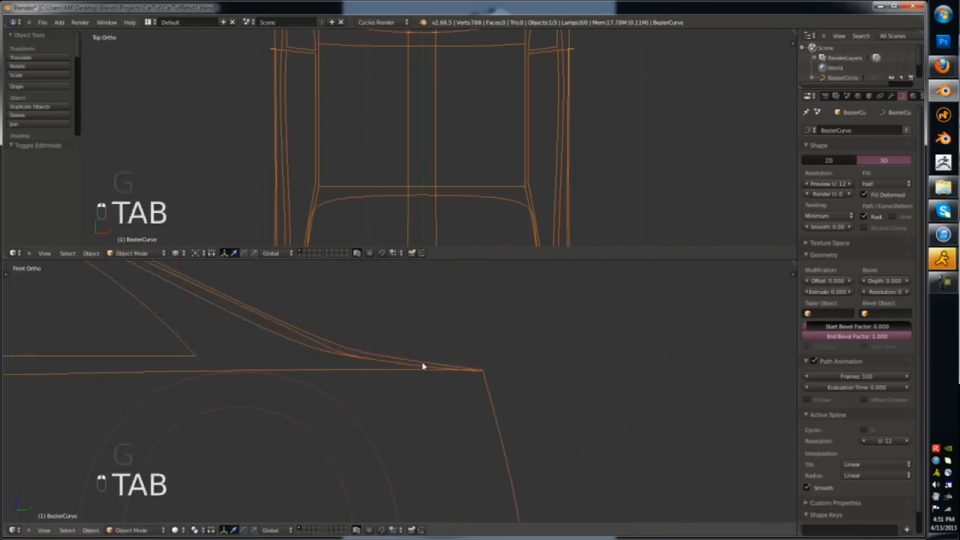
# - Reposition the selected tail point in the top view and delete one of the tail's points
pyautogui.press('KP_7')
pyautogui.press('Tab')
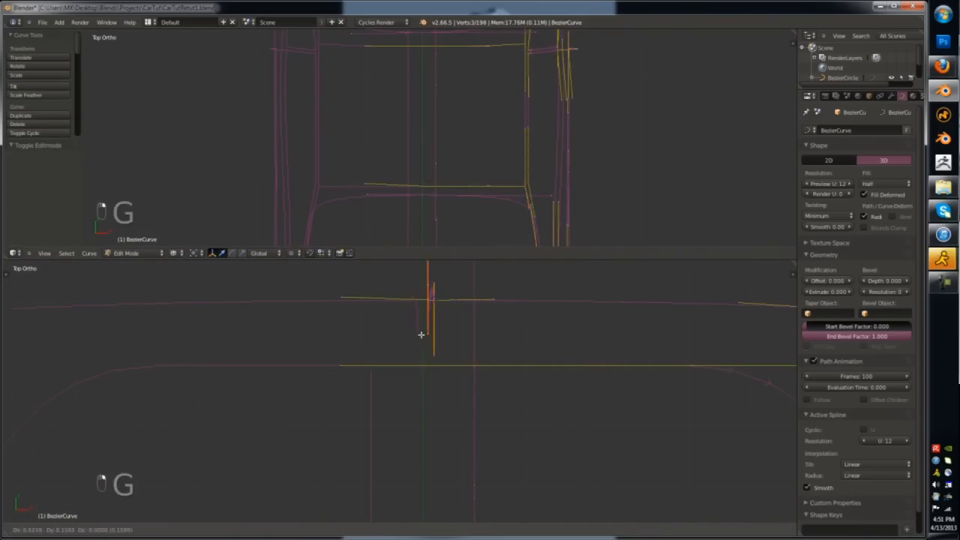
pyautogui.click(420, 334)
pyautogui.press('x')
pyautogui.scroll(-4, 441, 334)
# - Move the roof rail curve's rear end point to the tail corner
pyautogui.rightClick(434, 342)
pyautogui.press('g')
pyautogui.press('Tab')
pyautogui.press('Tab')
pyautogui.moveTo(623, 337); pyautogui.dragTo(599, 443, button='middle')
pyautogui.press('KP_7')
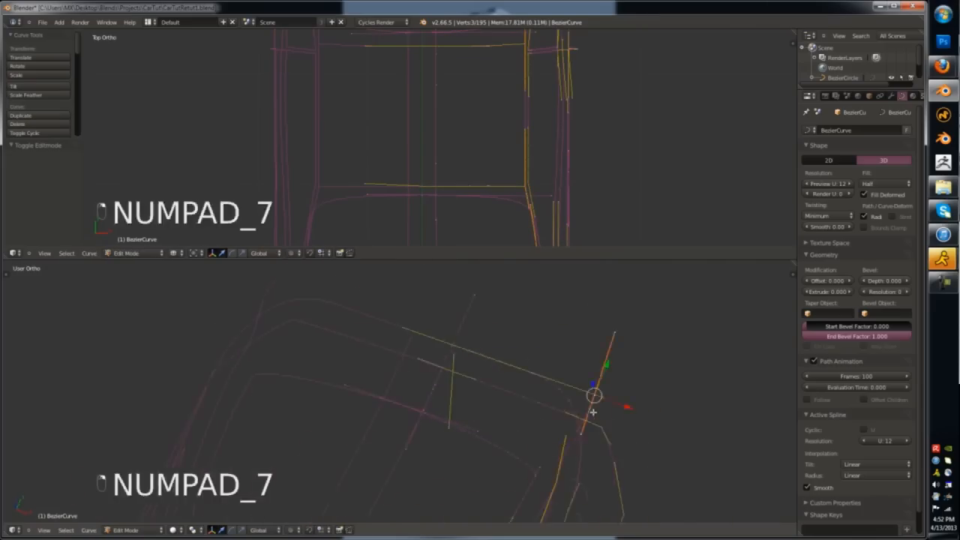
pyautogui.press('g')
pyautogui.press('Tab')
pyautogui.scroll(-3, 560, 368)
pyautogui.press('KP_3')
pyautogui.scroll(6, 412, 292)
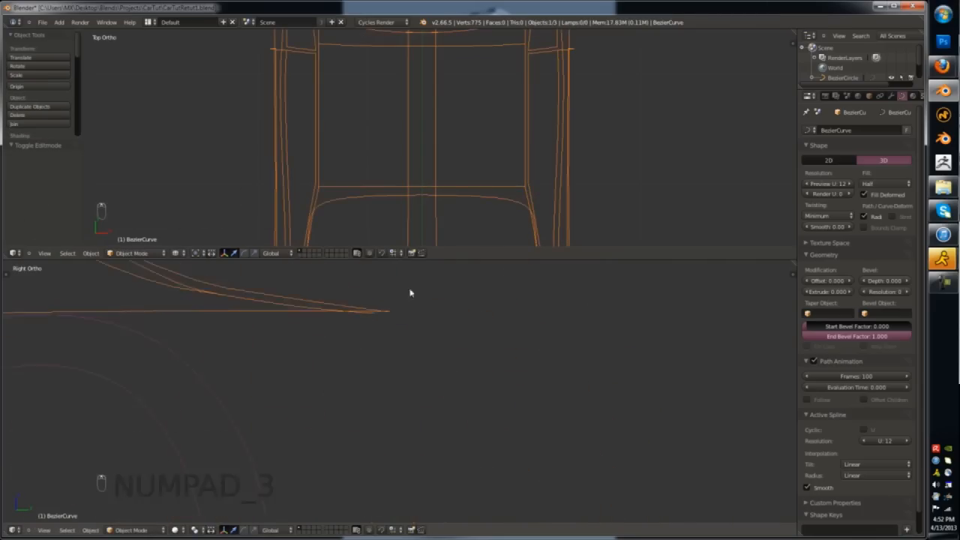
# - Align the roof rail curve's rear end point with the tail corner, moving it along the Y axis
pyautogui.press('Tab')
pyautogui.press('g')
pyautogui.click(399, 332)
pyautogui.press('Tab')
pyautogui.moveTo(398, 334); pyautogui.dragTo(417, 383, button='middle')
pyautogui.scroll(5, 420, 382)
pyautogui.press('Tab')
pyautogui.press('g')
pyautogui.press('y')
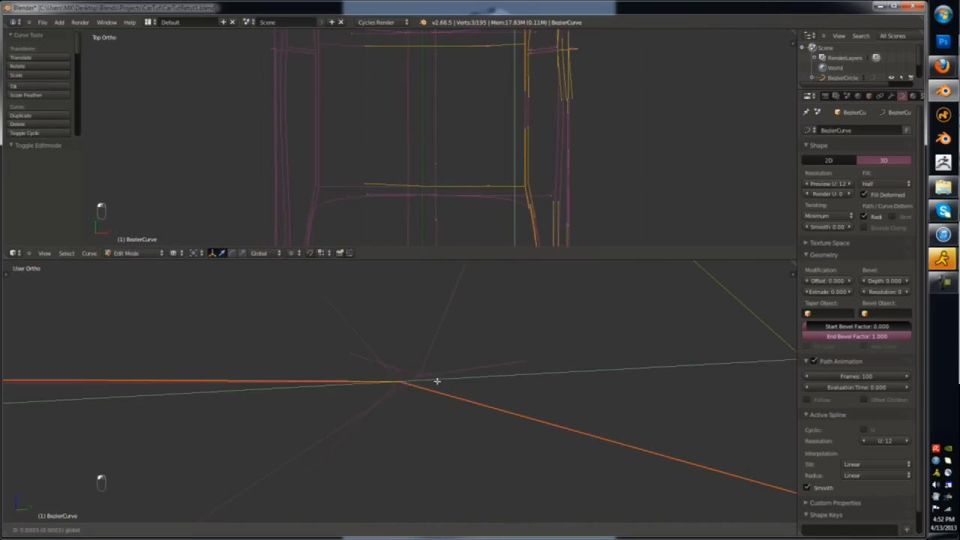
pyautogui.press('Tab')
# - Extrude the roof rail curve's rear end point down to the lower rear edge of the bumper in the side view
pyautogui.scroll(-3, 445, 380)
pyautogui.press('KP_3')
pyautogui.scroll(4, 445, 378)
pyautogui.press('Tab')
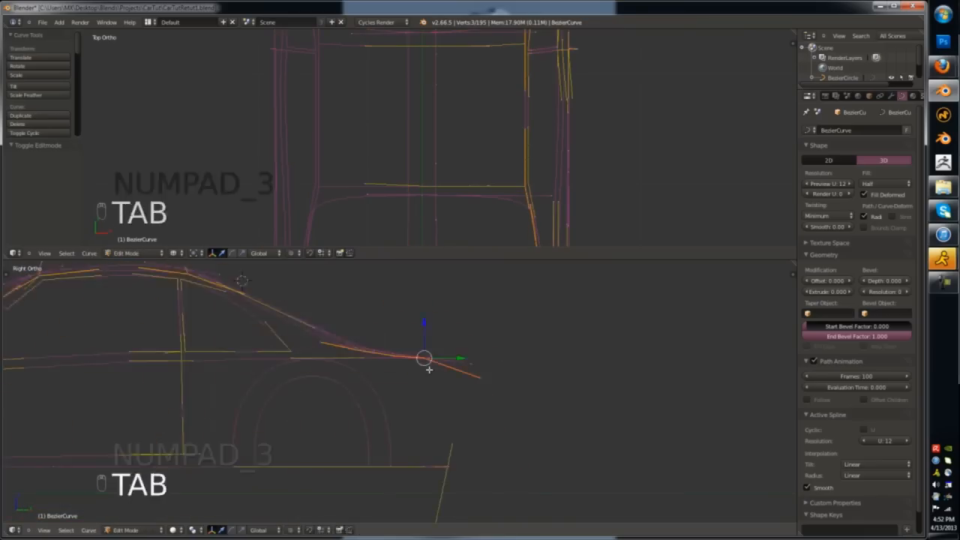
pyautogui.press('e')
pyautogui.click(457, 476)
pyautogui.scroll(-2, 458, 475)
pyautogui.press('g')
pyautogui.click(502, 444)
# - Shift the extruded bumper point along the Y axis onto the rear corner and rotate its handles about 112°
pyautogui.moveTo(502, 443); pyautogui.dragTo(473, 341, button='middle')
pyautogui.scroll(6, 473, 341)
pyautogui.press('g')
pyautogui.press('y')
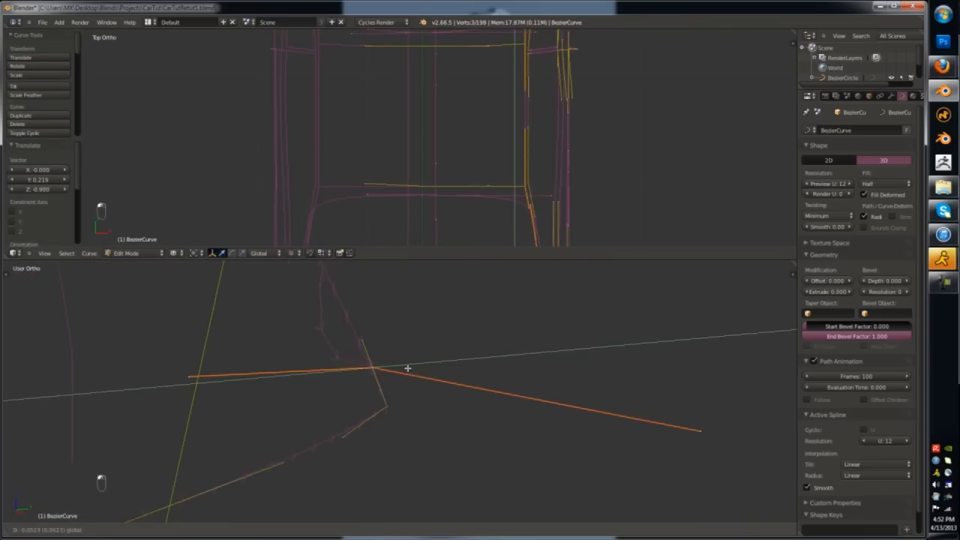
pyautogui.click(408, 368)
pyautogui.press('KP_1')
pyautogui.press('KP_3')
pyautogui.press('r')
pyautogui.click(390, 442)
# - Reposition the lower bumper point's upper handle and set the tail corner's lower handle to the Vector type
pyautogui.scroll(-4, 443, 434)
pyautogui.rightClick(492, 423)
pyautogui.press('g')
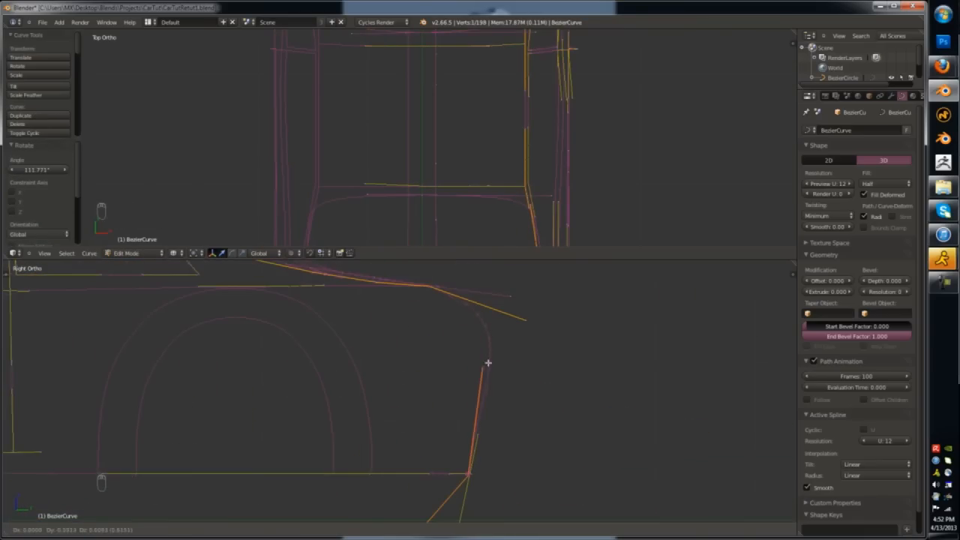
pyautogui.click(487, 363)
pyautogui.moveTo(488, 363); pyautogui.dragTo(469, 356, button='middle')
pyautogui.press('KP_1')
pyautogui.press('KP_3')
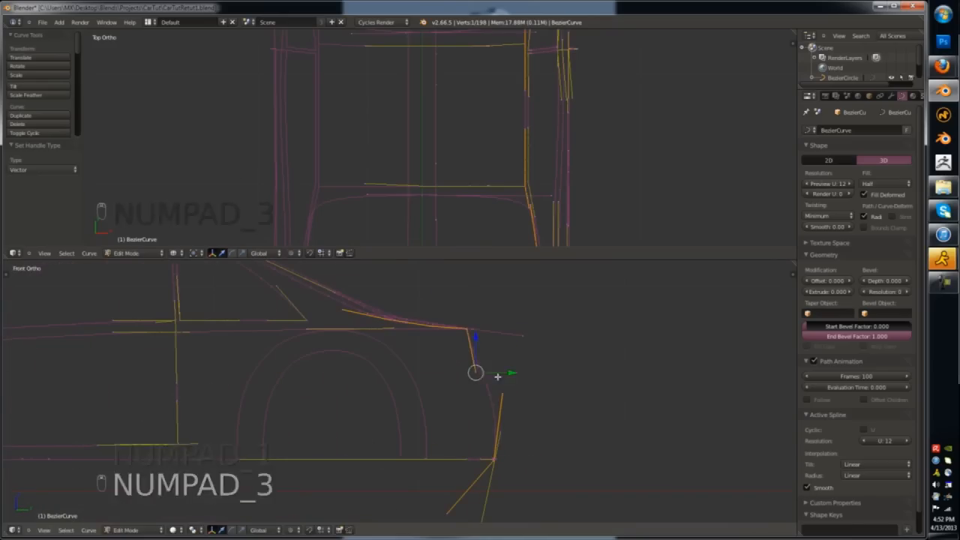
# - Move the tail corner point about 0.131 along Y and -0.066 along Z in the side view
pyautogui.moveTo(464, 331); pyautogui.dragTo(491, 421, button='middle')
pyautogui.moveTo(505, 426); pyautogui.dragTo(530, 420)
pyautogui.press('KP_1')
pyautogui.press('KP_3')
pyautogui.press('g')
pyautogui.click(548, 335)
# - Set the tail curve's lower handles to the Vector type and adjust the rear segment in the side view
pyautogui.moveTo(513, 420); pyautogui.dragTo(531, 485, button='middle')
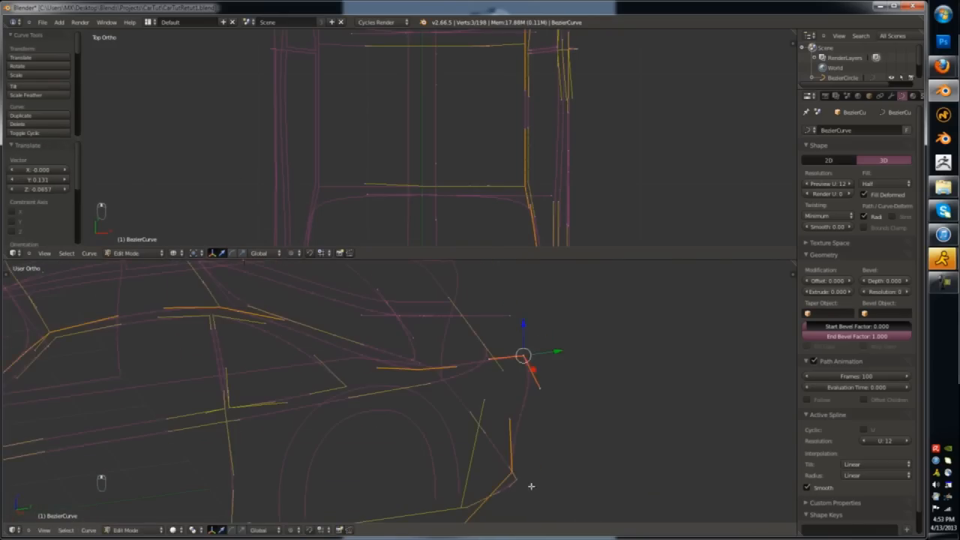
pyautogui.press('KP_1')
pyautogui.press('KP_3')
pyautogui.press('v')
pyautogui.click(470, 443)
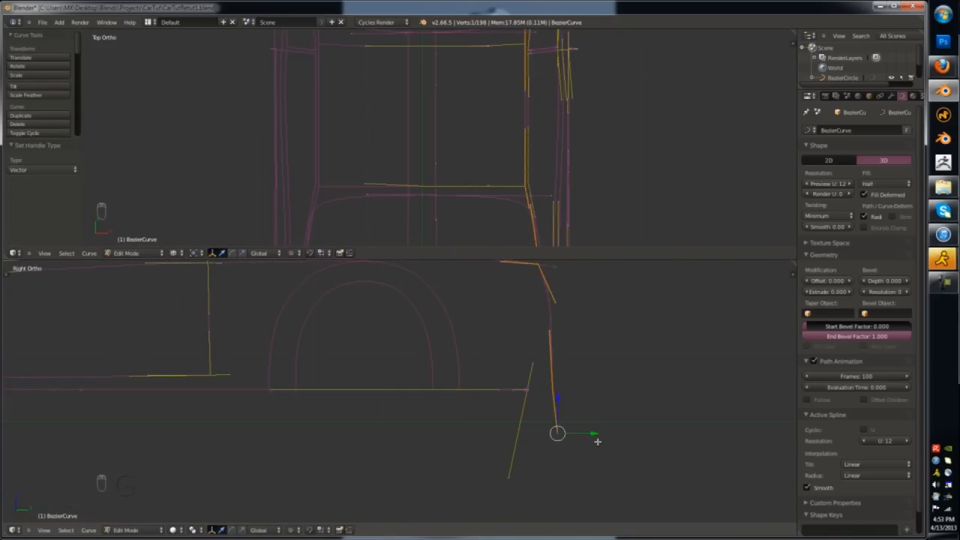
pyautogui.click(548, 340)
# - Move the selected lower body curve points about 0.45 along a single axis and reposition a neighbouring sill point
pyautogui.scroll(-7, 546, 341)
pyautogui.press('Tab')
pyautogui.moveTo(523, 353); pyautogui.dragTo(508, 399, button='middle')
pyautogui.press('Tab')
pyautogui.scroll(6, 507, 399)
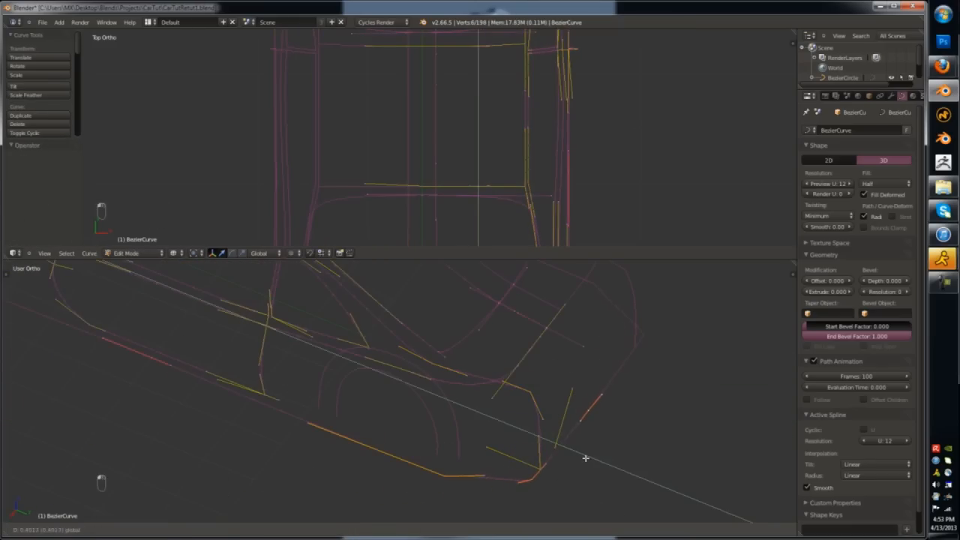
pyautogui.click(585, 458)
pyautogui.press('Tab')
pyautogui.press('Tab')
pyautogui.rightClick(476, 490)
pyautogui.click(577, 394)
# - Select another point of the lower body curve and shift it along the X axis in the top view
pyautogui.press('Tab')
pyautogui.scroll(-6, 581, 389)
pyautogui.moveTo(577, 394); pyautogui.dragTo(485, 310, button='middle')
pyautogui.press('Tab')
pyautogui.press('Tab')
pyautogui.scroll(6, 494, 407)
pyautogui.rightClick(503, 409)
pyautogui.press('KP_7')
pyautogui.press('g')
pyautogui.press('x')
pyautogui.click(561, 368)
# - Deselect everything, inspect the body curve's shape from several angles, and save the file
pyautogui.press('Tab')
pyautogui.scroll(4, 505, 398)
pyautogui.press('a')
pyautogui.press('a')
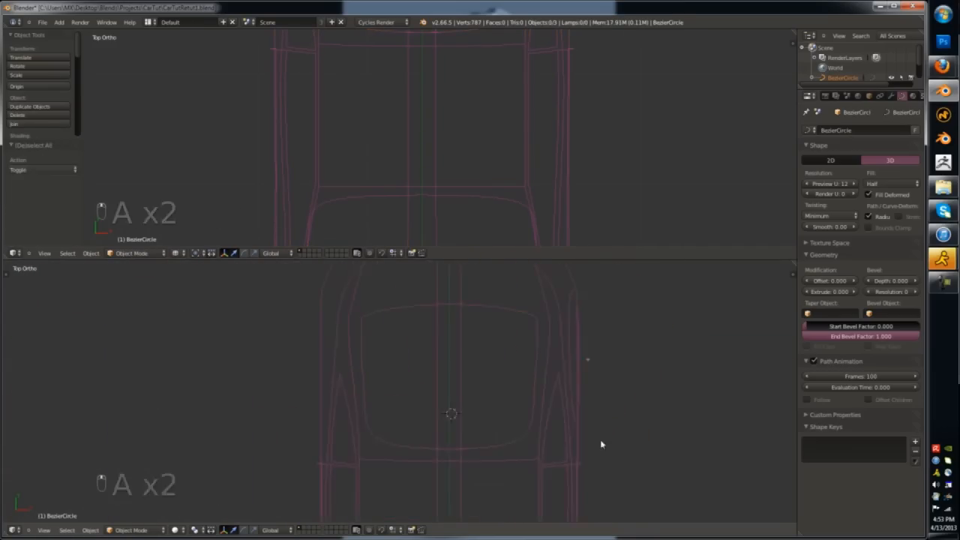
pyautogui.keyDown('shift'); pyautogui.moveTo(602, 443); pyautogui.dragTo(602, 270, button='middle'); pyautogui.keyUp('shift')
pyautogui.rightClick(550, 427)
pyautogui.press('Tab')
pyautogui.press('Tab')
pyautogui.press('Tab')
pyautogui.moveTo(550, 427); pyautogui.dragTo(510, 383, button='middle')
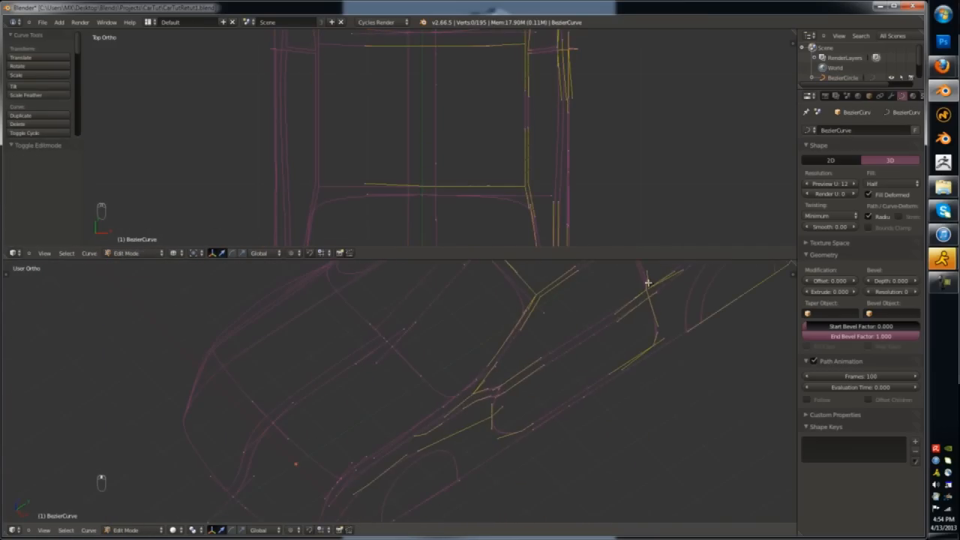
pyautogui.press('Tab')
pyautogui.scroll(-5, 698, 383)
pyautogui.hotkey('ctrl', 's')
pyautogui.press('KP_7')
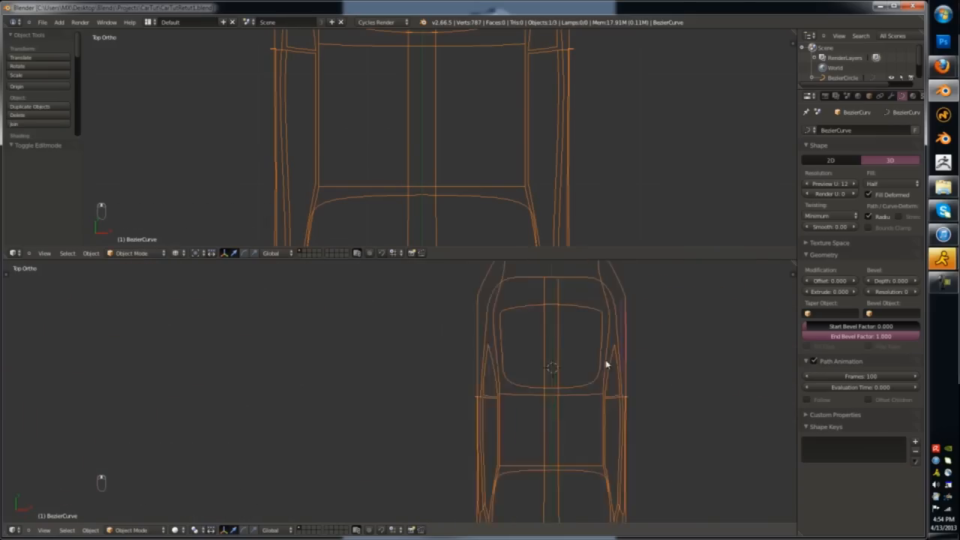
# - Duplicate the fender curve point above the rear wheel arch and move the copy toward the tail in the top view
pyautogui.moveTo(606, 365); pyautogui.dragTo(596, 413, button='middle')
pyautogui.press('Tab')
pyautogui.rightClick(532, 438)
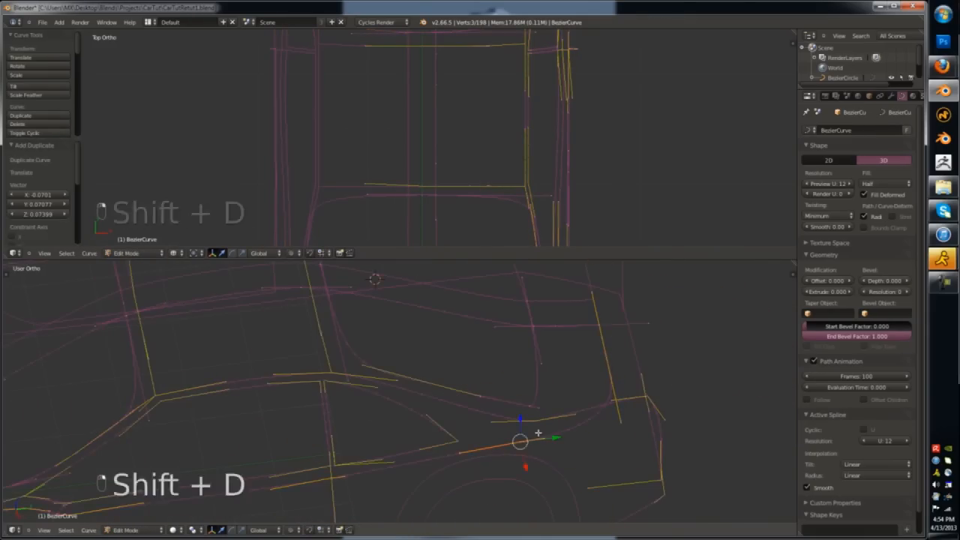
pyautogui.press('KP_7')
pyautogui.keyDown('shift'); pyautogui.moveTo(701, 270); pyautogui.dragTo(704, 403, button='middle'); pyautogui.keyUp('shift')
pyautogui.press('g')
pyautogui.click(688, 338)
# - Place the duplicated point just below the tail corner in the side view and at the corner's outer edge in the top view
pyautogui.scroll(-2, 683, 330)
pyautogui.press('KP_3')
pyautogui.keyDown('shift'); pyautogui.moveTo(491, 274); pyautogui.dragTo(558, 372, button='middle'); pyautogui.keyUp('shift')
pyautogui.press('g')
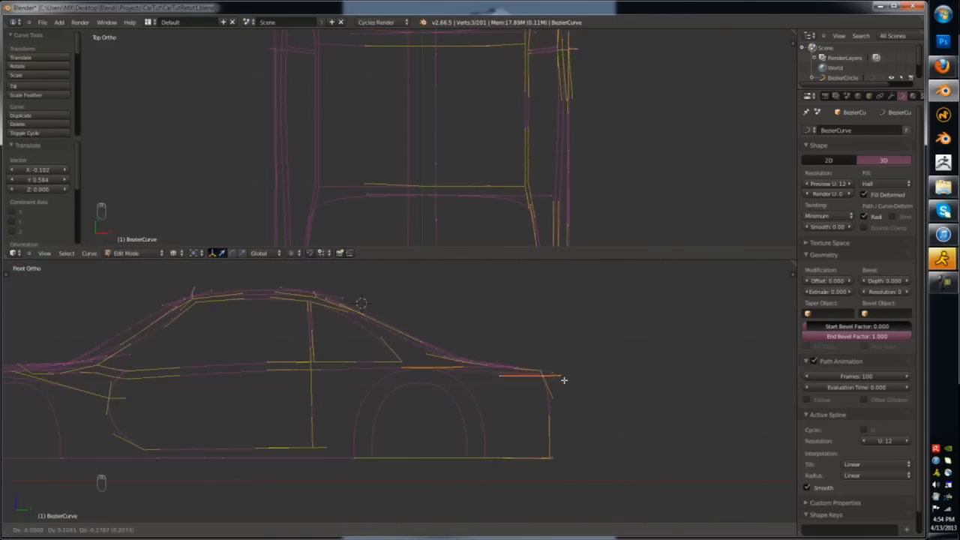
pyautogui.click(565, 382)
pyautogui.scroll(8, 566, 382)
pyautogui.press('KP_7')
pyautogui.press('g')
pyautogui.click(623, 361)
pyautogui.scroll(-5, 622, 363)
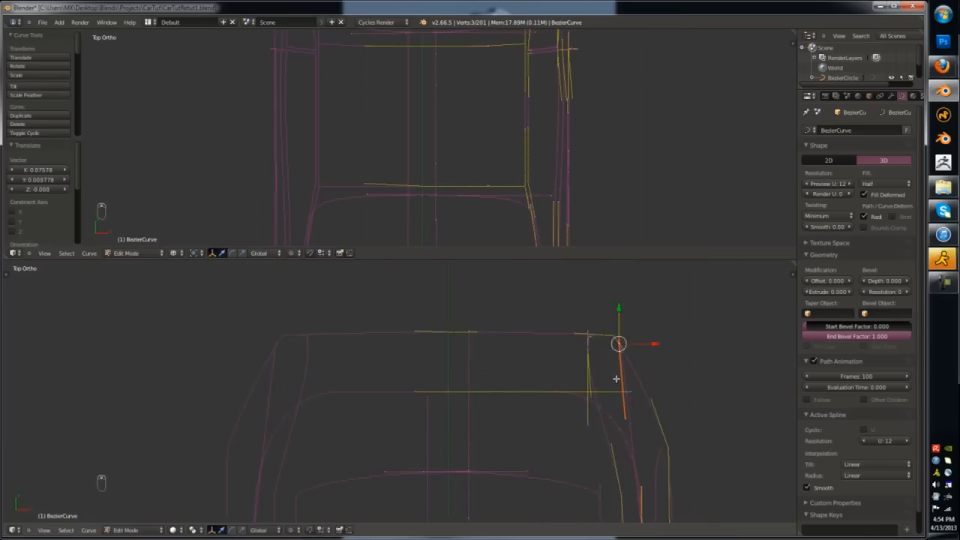
# - Nudge the duplicated tail point by about -0.0035 along the Y axis in the top view
pyautogui.press('Tab')
pyautogui.press('KP_1')
pyautogui.press('KP_3')
pyautogui.press('Tab')
pyautogui.scroll(3, 455, 337)
pyautogui.press('KP_7')
pyautogui.moveTo(615, 319); pyautogui.dragTo(615, 324)
pyautogui.scroll(-3, 615, 324)
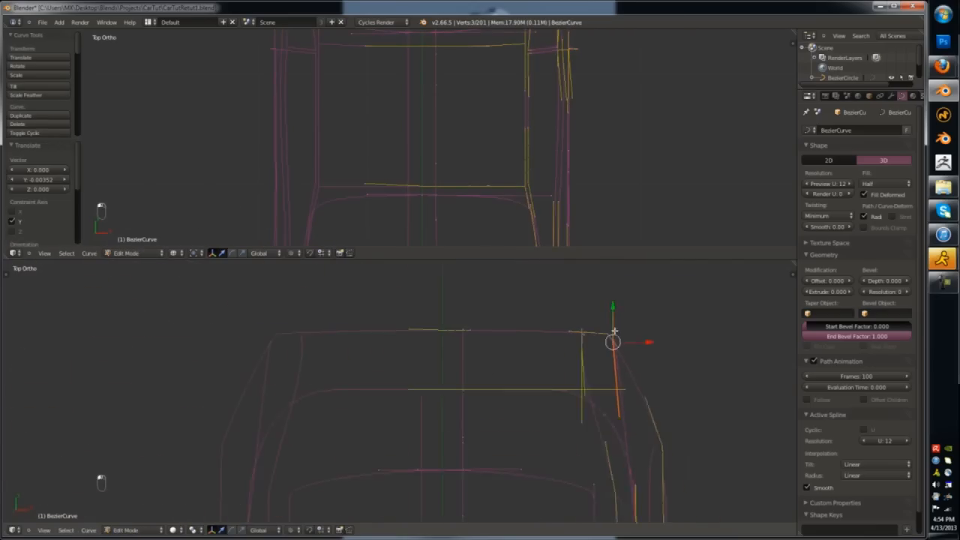
# - Extrude the duplicated tail point about -1.025 along the X axis toward the car's centre
pyautogui.press('KP_3')
pyautogui.scroll(4, 462, 308)
pyautogui.press('Tab')
pyautogui.moveTo(477, 302); pyautogui.dragTo(343, 371, button='middle')
pyautogui.press('Tab')
pyautogui.press('KP_7')
pyautogui.scroll(4, 343, 371)
pyautogui.press('e')
pyautogui.press('x')
pyautogui.click(558, 363)
pyautogui.scroll(-3, 497, 363)
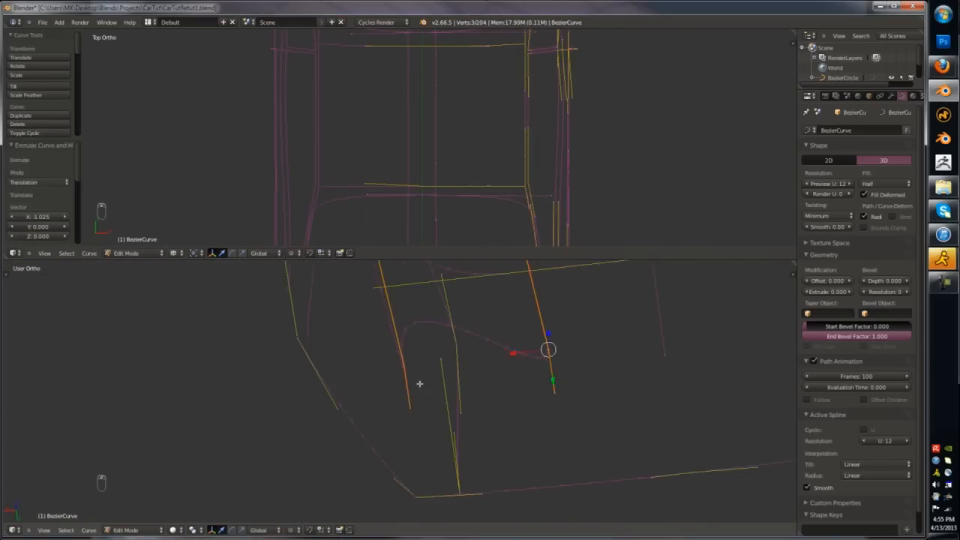
# - Adjust the new tail crossing curve's points and handles along the Y axis to follow the rear edge
pyautogui.moveTo(492, 295); pyautogui.dragTo(506, 377)
pyautogui.scroll(-4, 514, 382)
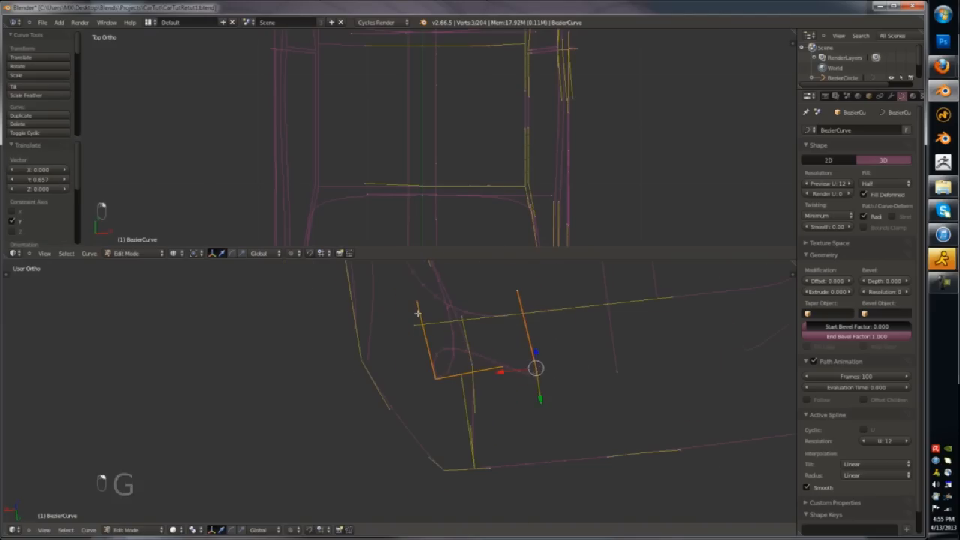
pyautogui.click(505, 388)
pyautogui.rightClick(537, 369)
pyautogui.scroll(-2, 552, 360)
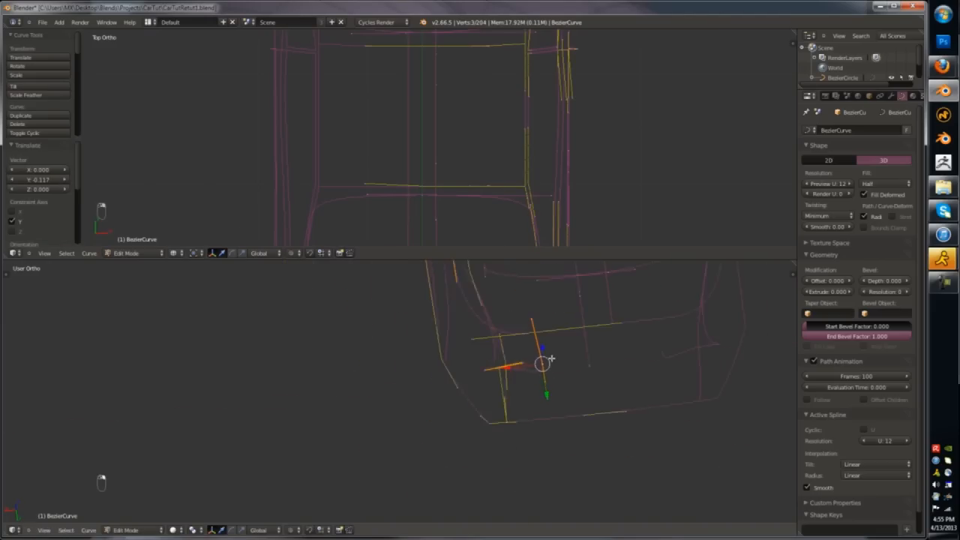
# - Rotate and reposition the crossing curve's handles in the top view so it runs parallel to the tail edge
pyautogui.press('KP_7')
pyautogui.scroll(5, 195, 330)
pyautogui.press('r')
pyautogui.click(363, 389)
pyautogui.press('g')
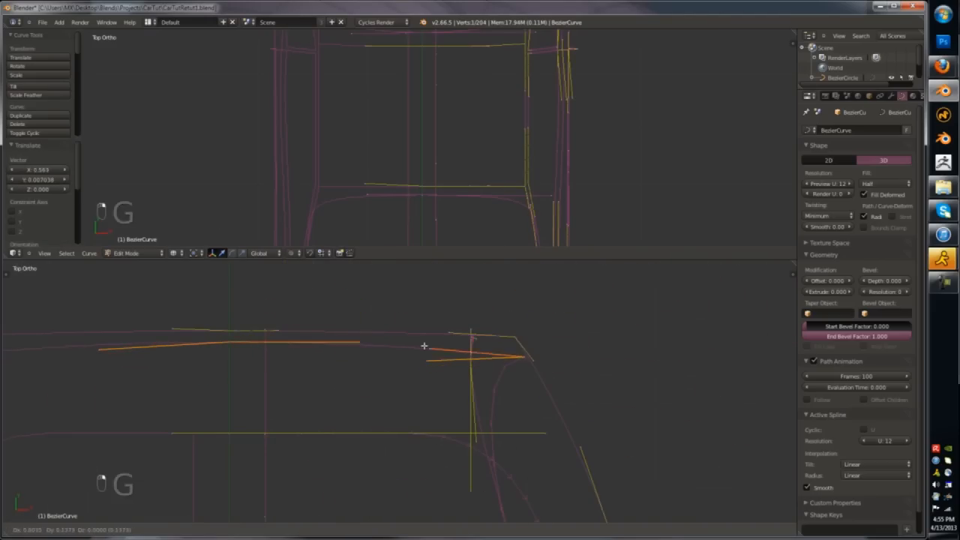
pyautogui.scroll(-3, 510, 375)
pyautogui.keyDown('shift'); pyautogui.moveTo(510, 376); pyautogui.dragTo(452, 323, button='middle'); pyautogui.keyUp('shift')
# - Select a handle on the rear fender curve and move it in the top view to smooth the bend toward the tail
pyautogui.rightClick(477, 315)
pyautogui.press('g')
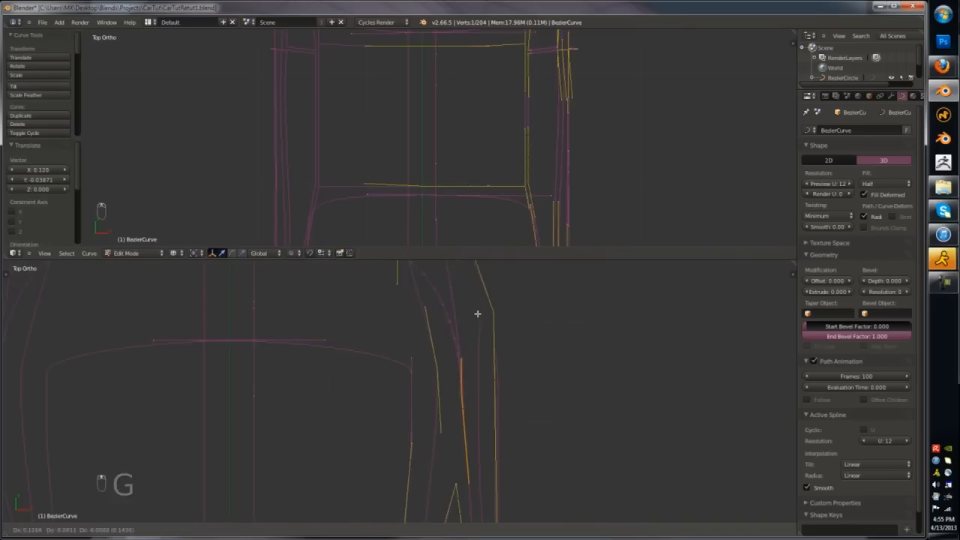
pyautogui.rightClick(477, 312)
pyautogui.press('Tab')
pyautogui.press('Tab')
pyautogui.rightClick(490, 304)
pyautogui.press('g')
pyautogui.click(490, 301)
pyautogui.press('Tab')
pyautogui.press('KP_1')
pyautogui.press('KP_3')
pyautogui.press('Tab')
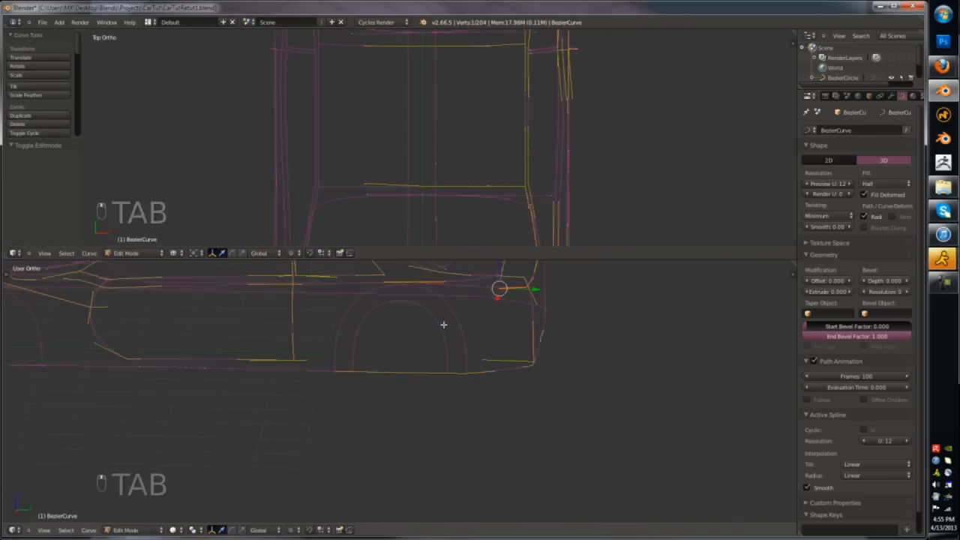
# - Select the front wheel arch curve, snap the 3D cursor to its selected points, and use the 3D cursor as pivot
pyautogui.press('Tab')
pyautogui.scroll(-5, 527, 298)
pyautogui.moveTo(528, 298); pyautogui.dragTo(598, 362, button='middle')
pyautogui.rightClick(516, 473)
pyautogui.press('Tab')
pyautogui.scroll(6, 518, 477)
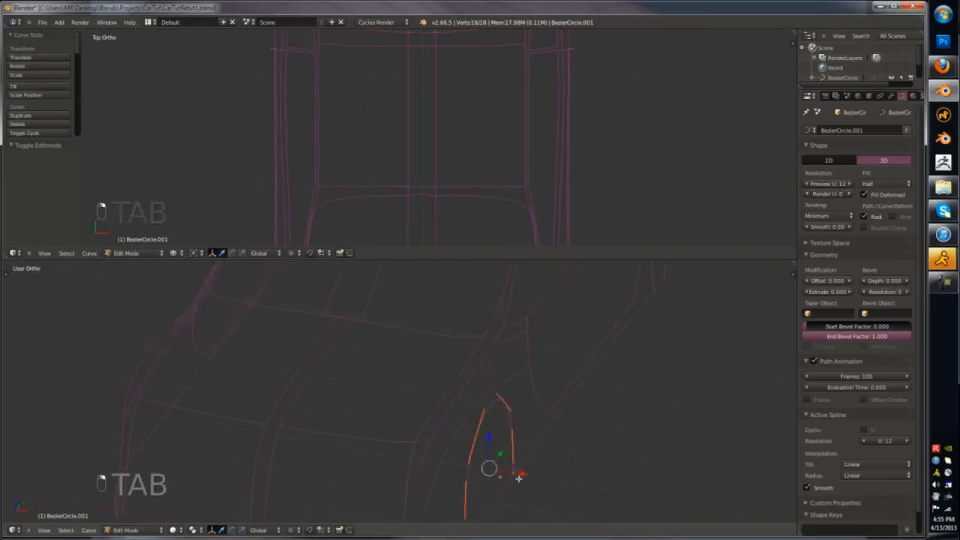
pyautogui.keyDown('shift'); pyautogui.moveTo(513, 420); pyautogui.dragTo(548, 349, button='middle'); pyautogui.keyUp('shift')
pyautogui.keyDown('shift'); pyautogui.rightClick(473, 452); pyautogui.keyUp('shift')
pyautogui.hotkey('shift', 's')
pyautogui.click(528, 477)
pyautogui.scroll(-3, 519, 413)
pyautogui.press('Tab')
pyautogui.press('.')
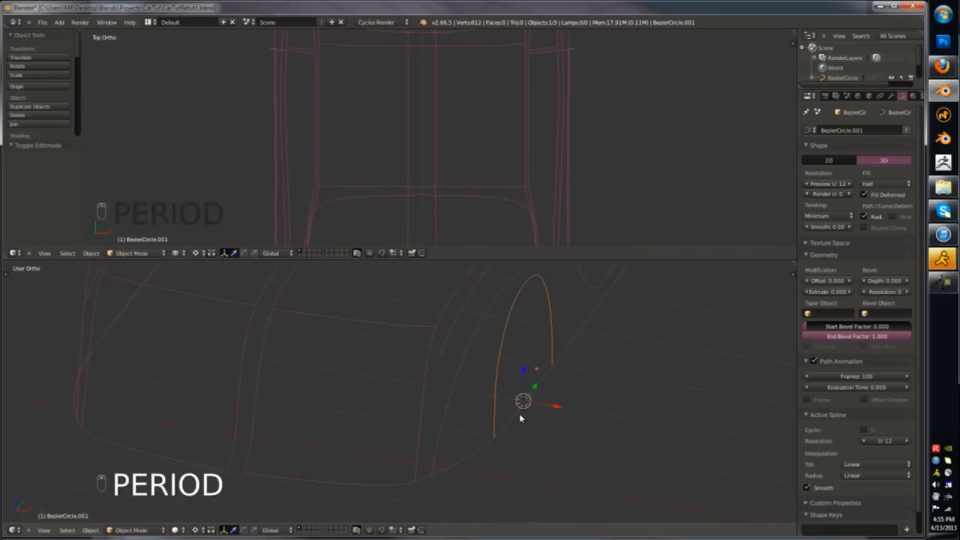
# - Duplicate the front wheel arch in the side view and scale the copy up about the 3D cursor, by 1.13 along Y
pyautogui.press('KP_3')
pyautogui.scroll(-1, 527, 402)
pyautogui.hotkey('shift', 'd')
pyautogui.press('s')
pyautogui.click(541, 405)
pyautogui.press('s')
pyautogui.click(551, 407)
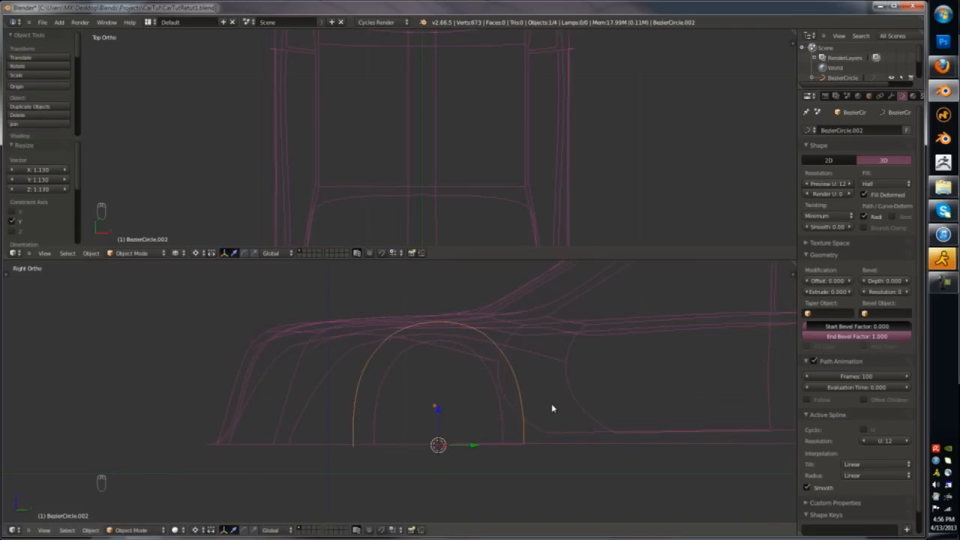
pyautogui.press('s')
pyautogui.click(550, 407)
# - Edit the outer arch copy in the top view, moving its points about 0.04 inward along X toward the fender
pyautogui.press('KP_7')
pyautogui.press('Tab')
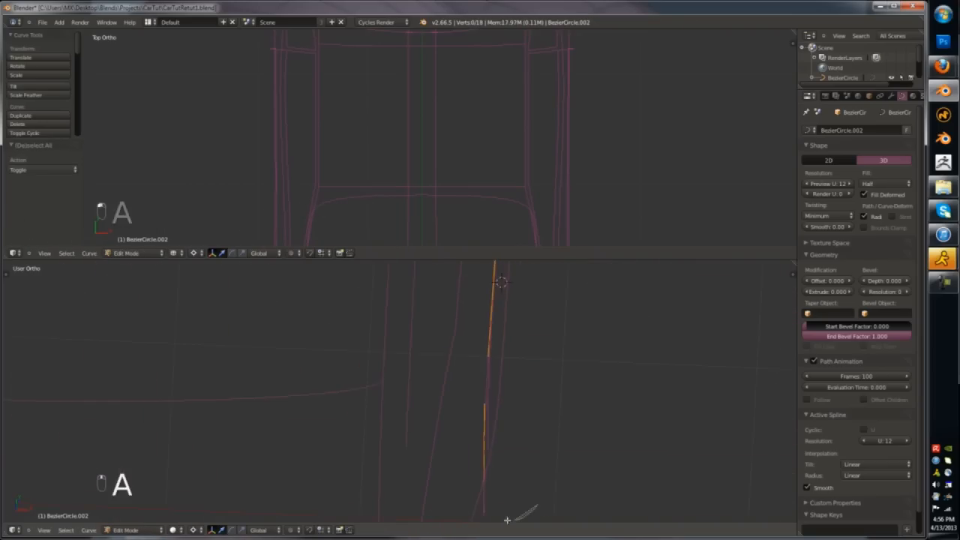
pyautogui.press('KP_7')
pyautogui.press('g')
pyautogui.press('x')
pyautogui.click(526, 300)
pyautogui.keyDown('shift'); pyautogui.moveTo(558, 435); pyautogui.dragTo(523, 372, button='middle'); pyautogui.keyUp('shift')
pyautogui.scroll(4, 523, 371)
pyautogui.keyDown('shift'); pyautogui.rightClick(522, 371); pyautogui.keyUp('shift')
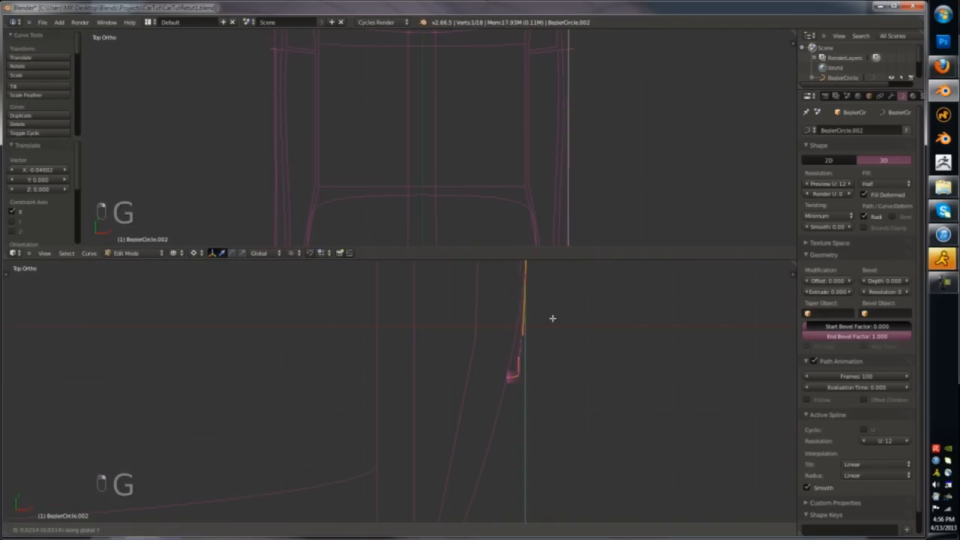
# - Reposition the outer arch's remaining points in the top view so the arch follows the fender edge
pyautogui.scroll(4, 522, 377)
pyautogui.press('a')
pyautogui.rightClick(515, 373)
pyautogui.press('g')
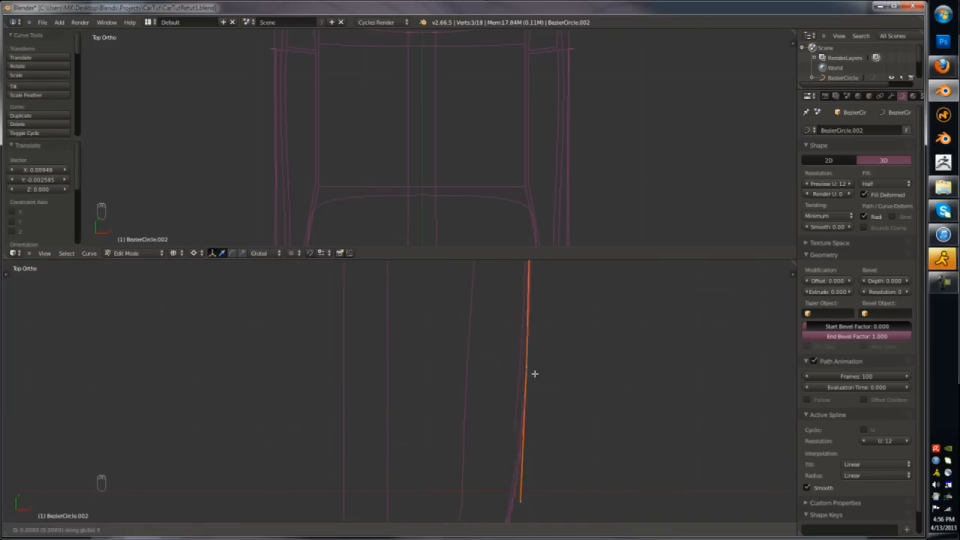
pyautogui.click(535, 373)
# - Examine the fit of the outer wheel arch against the body from the front, side and an angled view
pyautogui.press('Tab')
pyautogui.press('KP_1')
pyautogui.press('KP_3')
pyautogui.press('Tab')
pyautogui.press('Tab')
pyautogui.press('Tab')
pyautogui.press('Tab')
pyautogui.moveTo(476, 381); pyautogui.dragTo(596, 372, button='middle')
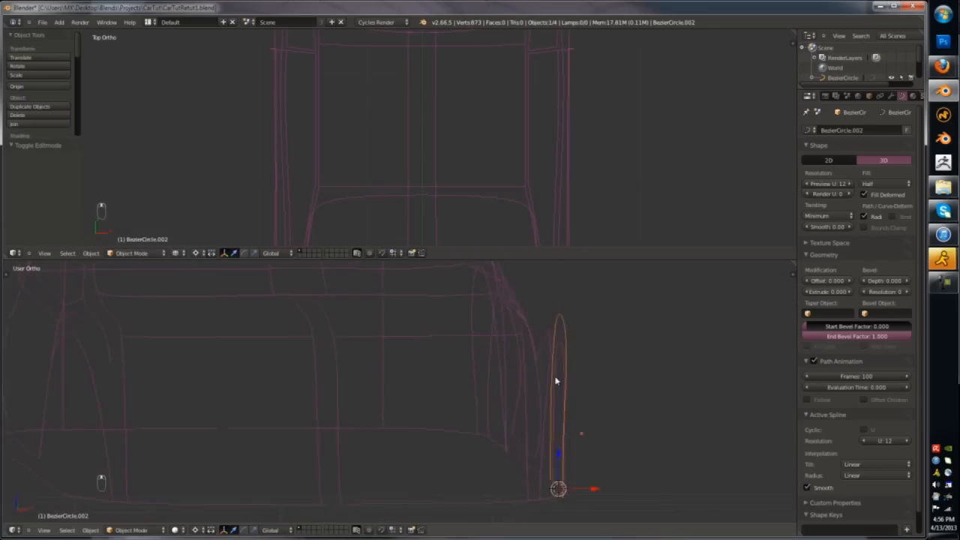
# - Edit the main body curve in the side view, raising the fender point above the front wheel arch along Z
pyautogui.rightClick(497, 360)
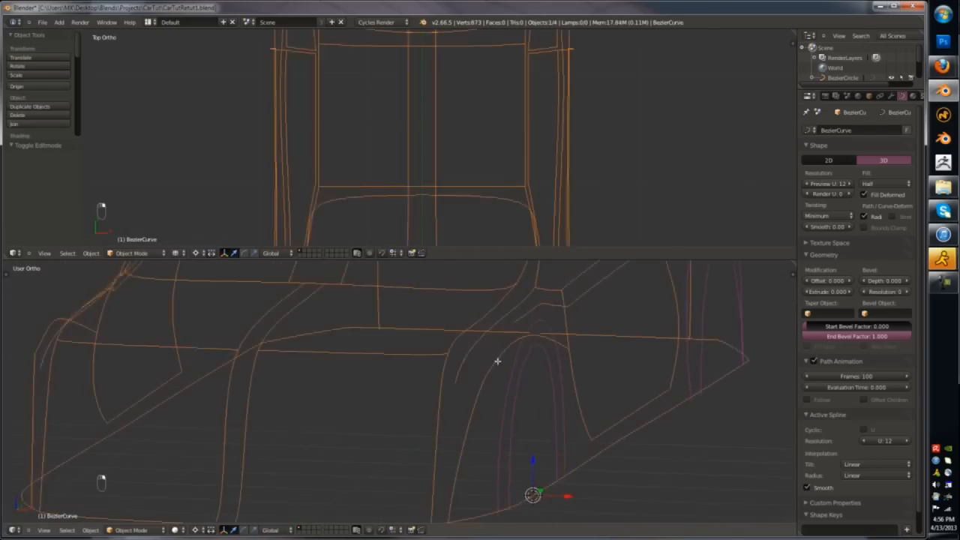
pyautogui.press('Tab')
pyautogui.press('KP_1')
pyautogui.press('KP_3')
pyautogui.click(444, 351)
pyautogui.rightClick(570, 352)
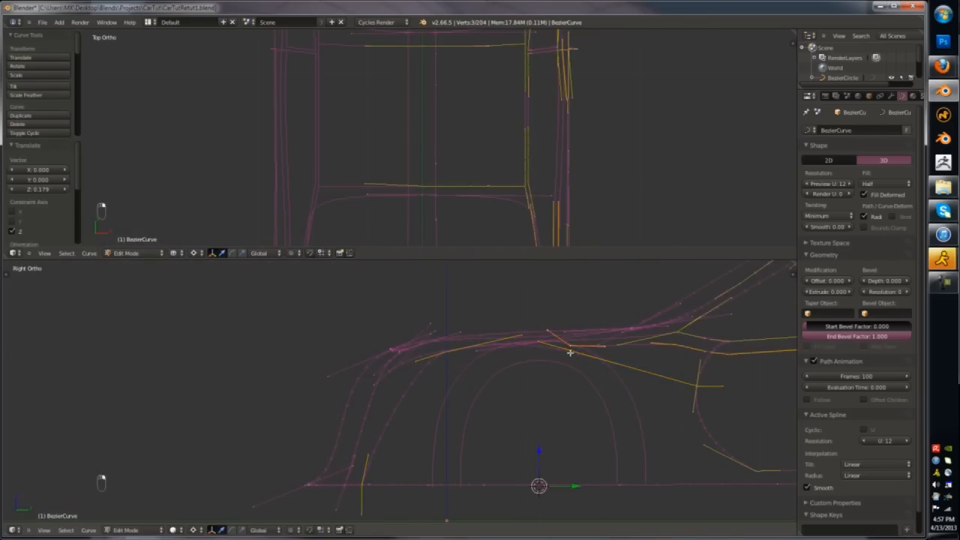
pyautogui.click(588, 330)
pyautogui.press('Tab')
pyautogui.moveTo(511, 347); pyautogui.dragTo(461, 403, button='middle')
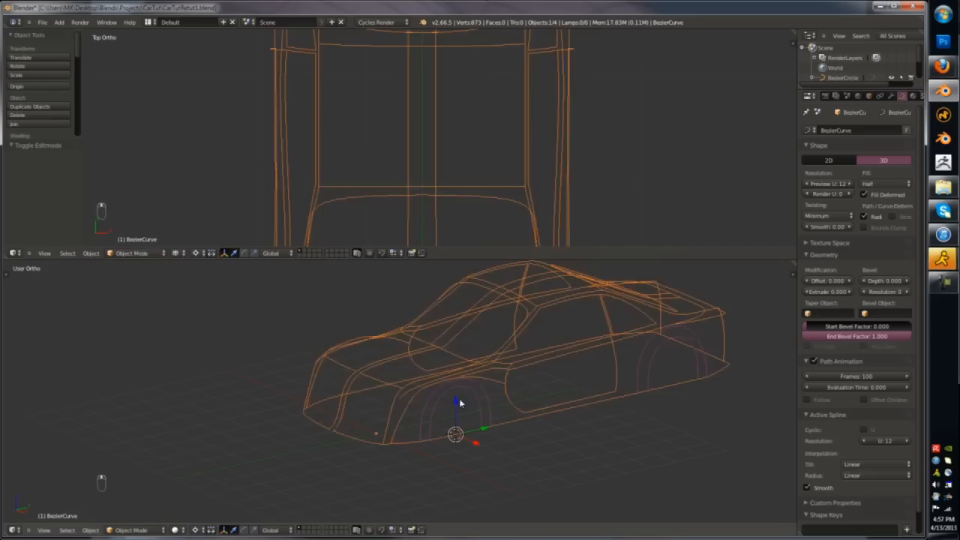
# - Select all the wheel arch and body curves and join them into one curve object
pyautogui.rightClick(480, 401)
pyautogui.press('a')
pyautogui.press('a')
# - Examine the joined car cage from all around in perspective and orthographic views
pyautogui.press('KP_1')
pyautogui.press('KP_5')
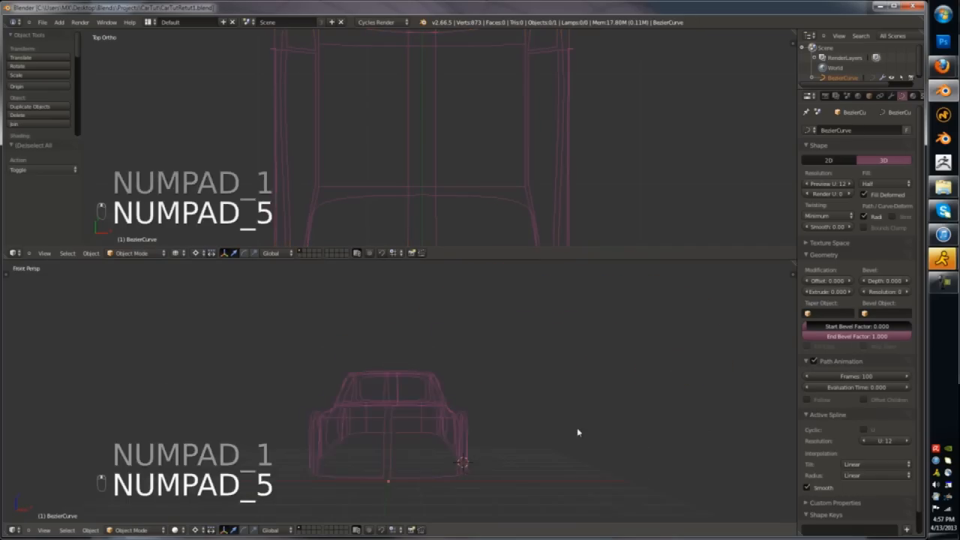
pyautogui.press('KP_6')
pyautogui.press('KP_6')
pyautogui.press('KP_6')
pyautogui.press('KP_6')
pyautogui.press('KP_6')
pyautogui.press('KP_6')
pyautogui.press('KP_6')
pyautogui.press('KP_6')
pyautogui.press('KP_6')
pyautogui.press('KP_6')
pyautogui.press('KP_6')
pyautogui.press('KP_6')
pyautogui.press('KP_6')
pyautogui.press('KP_6')
pyautogui.scroll(-3, 577, 432)
pyautogui.moveTo(578, 432); pyautogui.dragTo(536, 411, button='middle')
pyautogui.hotkey('shift', 'a')
pyautogui.press('KP_1')
pyautogui.press('KP_3')
pyautogui.press('KP_1')
pyautogui.press('KP_5')
# - Box-select the rear half of the car's control points in the side view and move it forward to shorten the body
pyautogui.press('Tab')
pyautogui.press('a')
pyautogui.press('a')
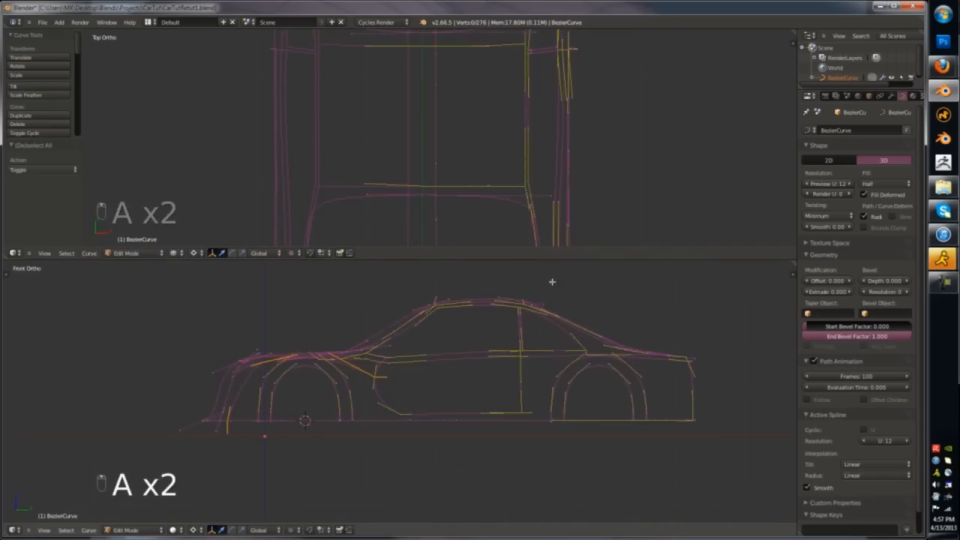
pyautogui.keyDown('ctrl'); pyautogui.click(568, 301); pyautogui.keyUp('ctrl')
pyautogui.press('a')
pyautogui.keyDown('shift'); pyautogui.moveTo(567, 302); pyautogui.dragTo(554, 301, button='middle'); pyautogui.keyUp('shift')
pyautogui.press('b')
pyautogui.moveTo(462, 272); pyautogui.dragTo(724, 473)
pyautogui.moveTo(330, 418); pyautogui.dragTo(317, 420)
pyautogui.rightClick(462, 355)
pyautogui.keyDown('shift'); pyautogui.rightClick(463, 349); pyautogui.keyUp('shift')
pyautogui.press('Tab')
pyautogui.scroll(5, 421, 290)
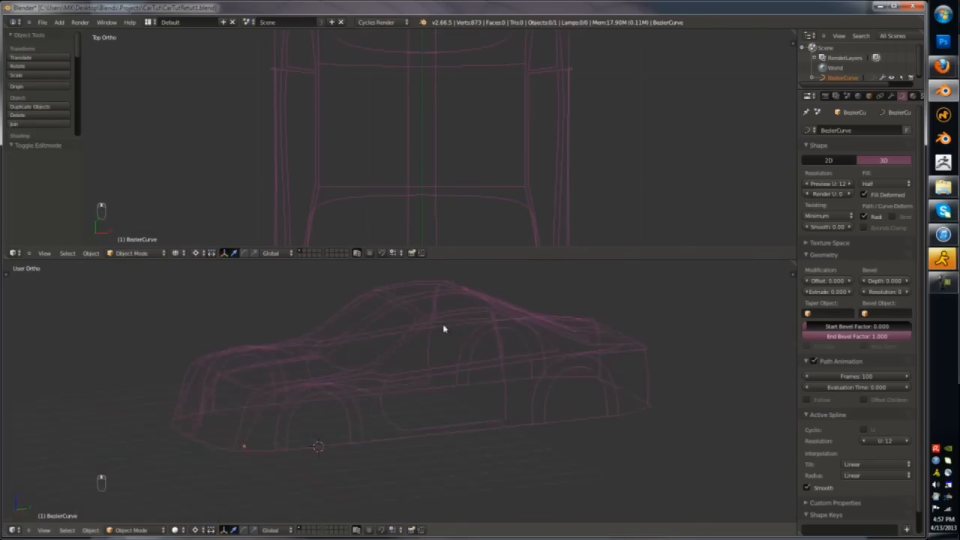
# - Save the file and delete the stray control point floating above the rear roof
pyautogui.press('KP_1')
pyautogui.press('KP_3')
pyautogui.hotkey('ctrl', 's')
pyautogui.press('Tab')
pyautogui.scroll(3, 465, 291)
pyautogui.press('a')
pyautogui.press('a')
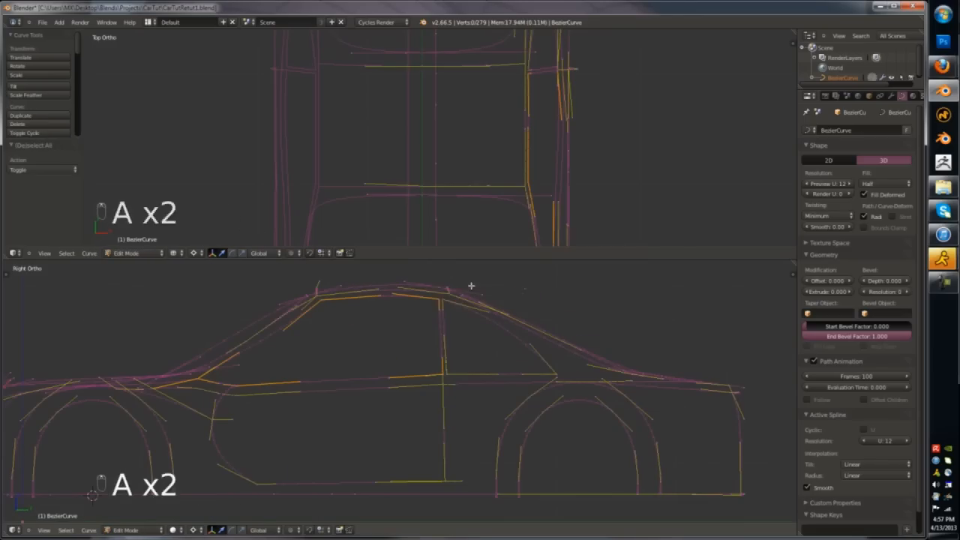
pyautogui.keyDown('ctrl'); pyautogui.moveTo(381, 283); pyautogui.dragTo(588, 300); pyautogui.keyUp('ctrl')
pyautogui.rightClick(526, 290)
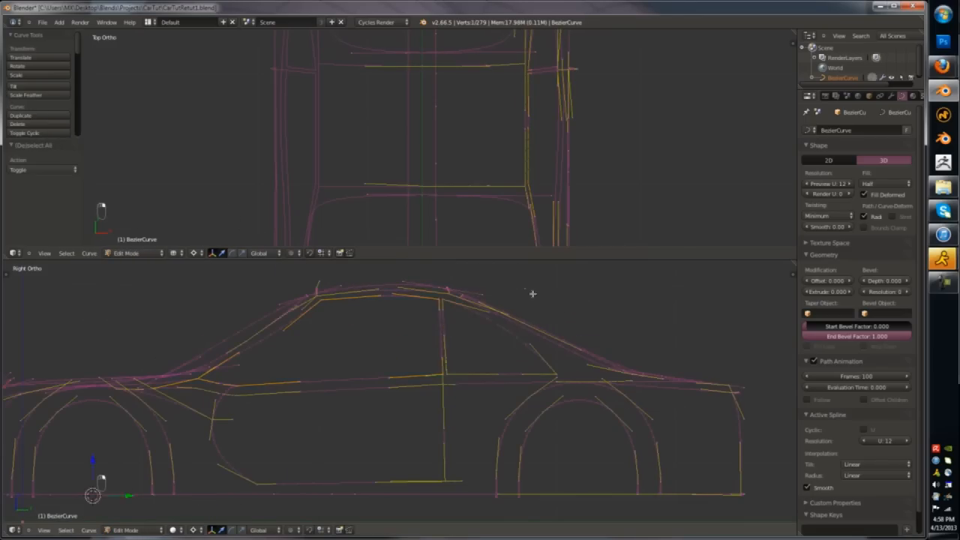
pyautogui.moveTo(532, 293); pyautogui.dragTo(602, 325, button='middle')
pyautogui.press('x')
pyautogui.click(604, 324)
# - Lasso-select the control points at the rear of the roof in the side view and move them slightly rearward and down
pyautogui.press('KP_1')
pyautogui.press('KP_3')
pyautogui.press('a')
pyautogui.press('a')
pyautogui.press('a')
pyautogui.moveTo(568, 300)
pyautogui.keyDown('ctrl'); pyautogui.mouseDown()
pyautogui.moveTo(469, 328)
pyautogui.moveTo(608, 337)
pyautogui.mouseUp(); pyautogui.keyUp('ctrl')
pyautogui.press('g')
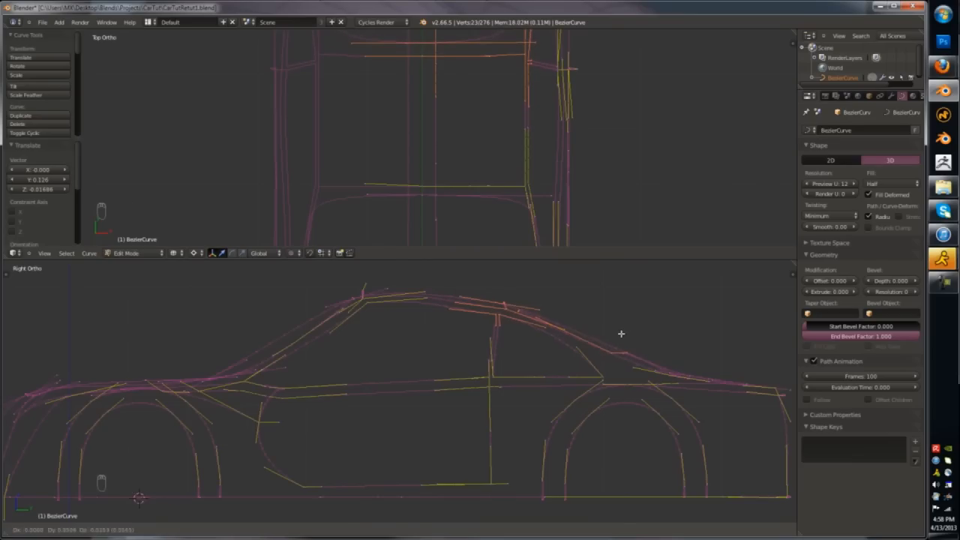
pyautogui.click(621, 334)
# - Move the door pillar's handle and the handle along the window's upper edge in the side view to smooth the side windows
pyautogui.scroll(3, 507, 338)
pyautogui.rightClick(480, 371)
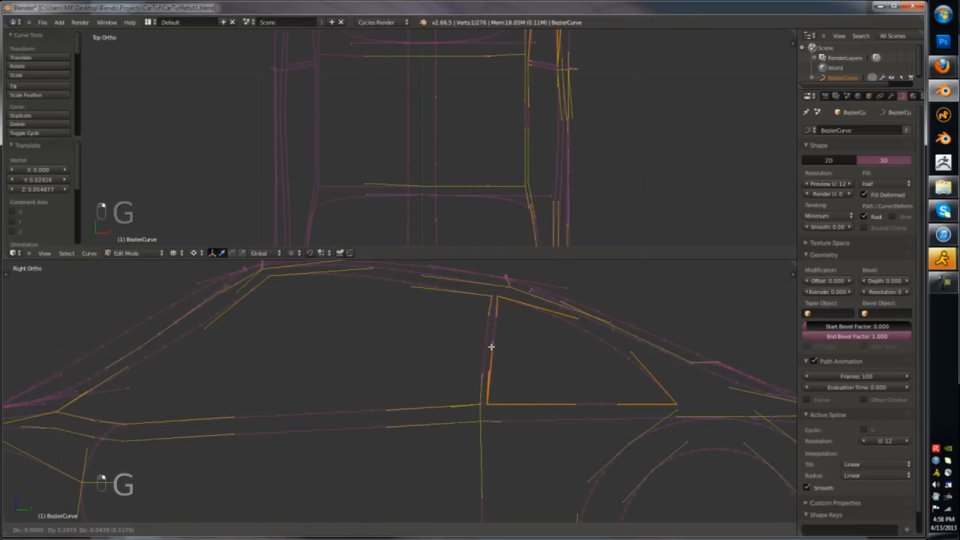
pyautogui.click(491, 346)
pyautogui.press('Tab')
pyautogui.scroll(-4, 493, 303)
pyautogui.press('Tab')
pyautogui.scroll(2, 444, 321)
pyautogui.press('KP_1')
pyautogui.keyDown('shift'); pyautogui.moveTo(437, 290); pyautogui.dragTo(403, 350, button='middle'); pyautogui.keyUp('shift')
pyautogui.rightClick(403, 351)
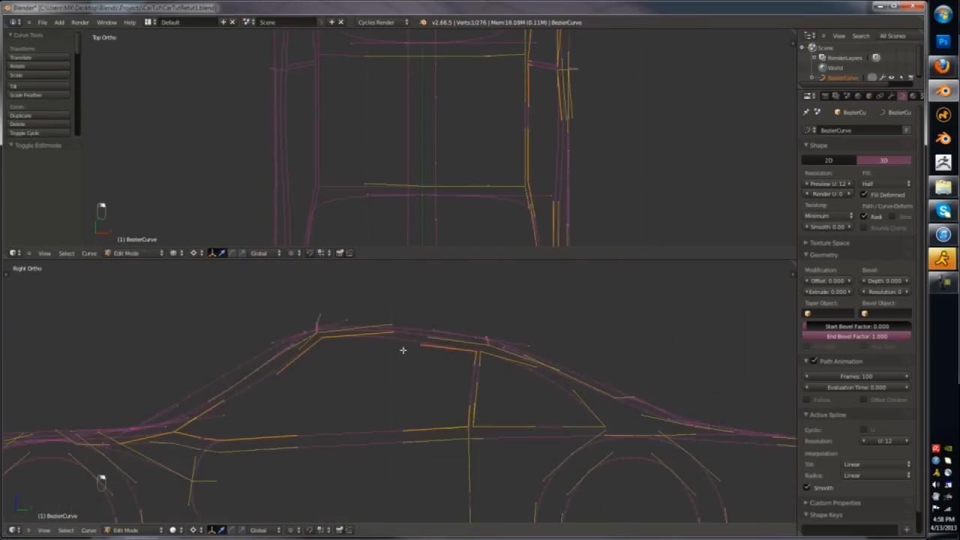
pyautogui.click(449, 338)
pyautogui.press('Tab')
pyautogui.scroll(2, 332, 349)
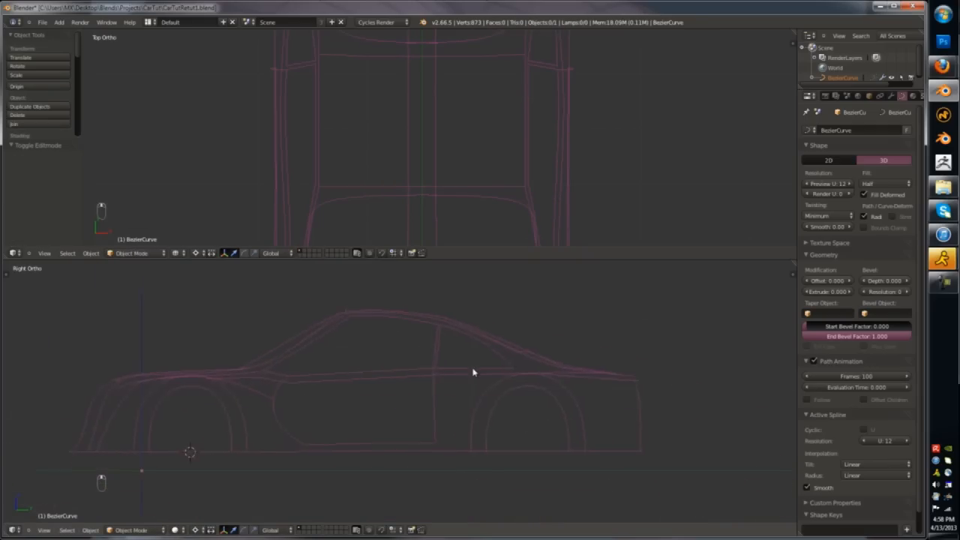
# - Examine the reshaped car cage from the side, an angle and the front
pyautogui.scroll(2, 472, 372)
pyautogui.press('Tab')
pyautogui.press('Tab')
pyautogui.moveTo(414, 379); pyautogui.dragTo(384, 413, button='middle')
pyautogui.scroll(-4, 419, 405)
pyautogui.press('KP_1')
pyautogui.keyDown('shift'); pyautogui.moveTo(384, 413); pyautogui.dragTo(435, 455, button='middle'); pyautogui.keyUp('shift')
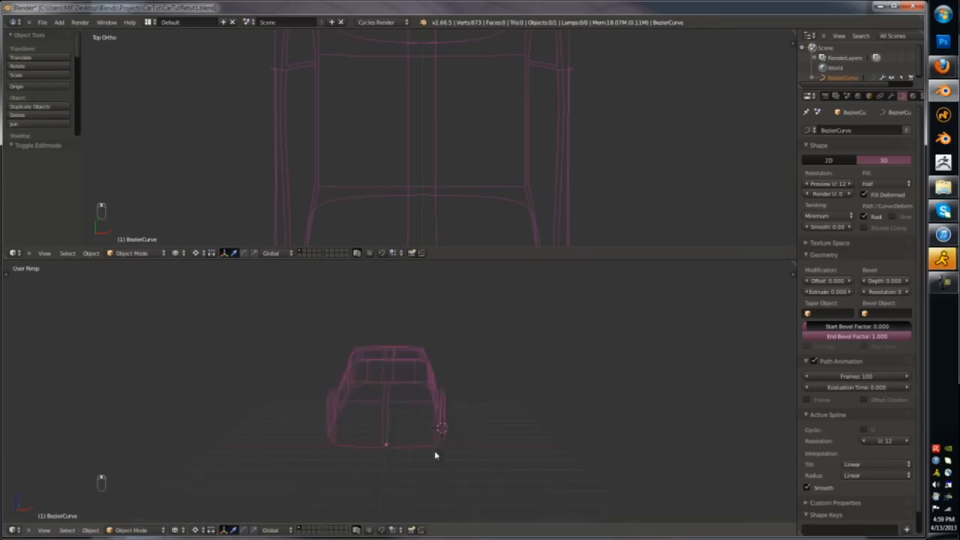
# - Select the car curve cage, check it from the front and side, and save over the existing file
pyautogui.rightClick(459, 456)
pyautogui.moveTo(388, 424); pyautogui.dragTo(577, 446, button='middle')
pyautogui.hotkey('ctrl', 's')
pyautogui.click(542, 443)
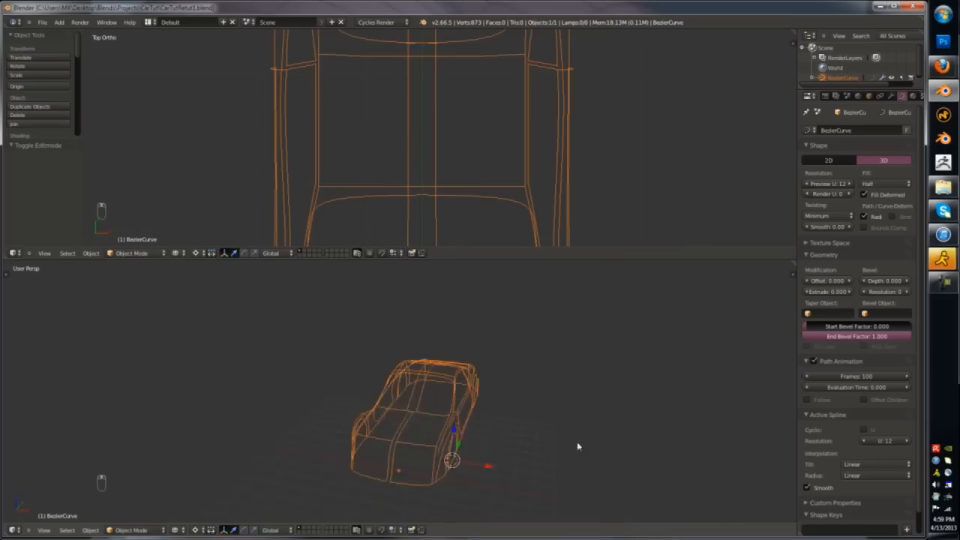
pyautogui.scroll(4, 576, 445)
pyautogui.moveTo(517, 447); pyautogui.dragTo(593, 405, button='middle')
pyautogui.press('KP_1')
pyautogui.press('KP_3')
pyautogui.press('KP_5')
pyautogui.hotkey('ctrl', 's')
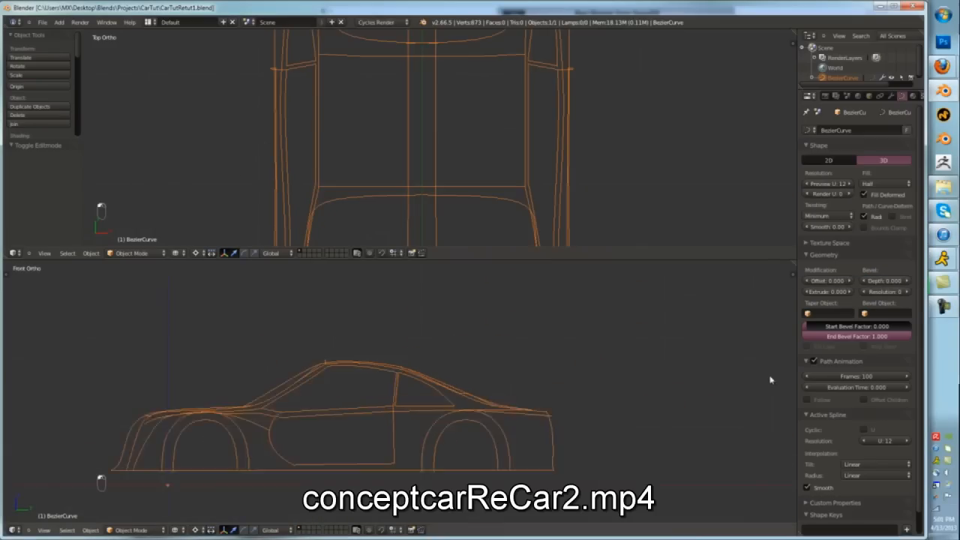
# - Save the project as a new version named CarTutRetut2.blend
pyautogui.hotkey('ctrl', 'shift', 's')
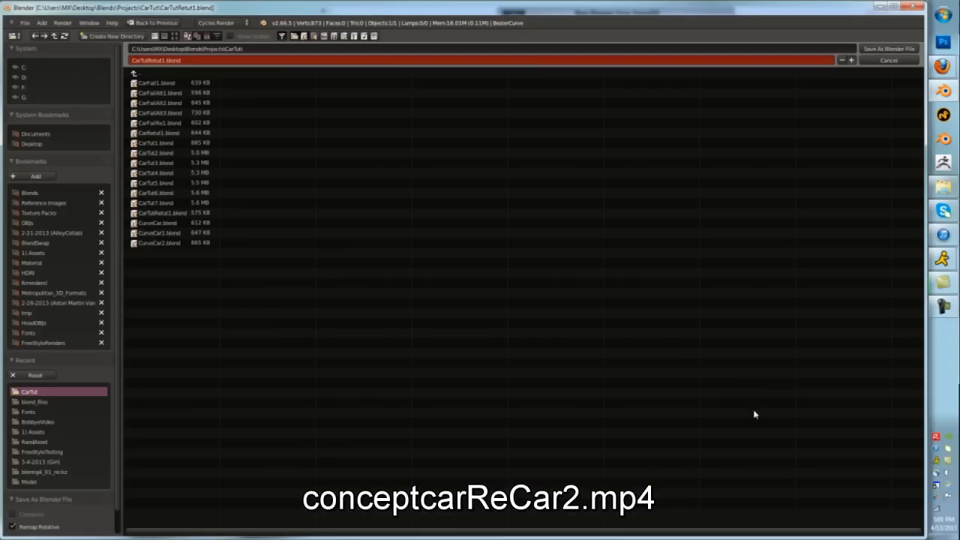
pyautogui.press('KP_Add')
pyautogui.press('Return')
# - Duplicate the car curve cage in place and move the copy to layer 2
pyautogui.moveTo(766, 413); pyautogui.dragTo(727, 422, button='middle')
pyautogui.press('a')
pyautogui.press('a')
pyautogui.hotkey('shift', 's')
pyautogui.press('Return')
pyautogui.hotkey('shift', 'd')
pyautogui.rightClick(722, 396)
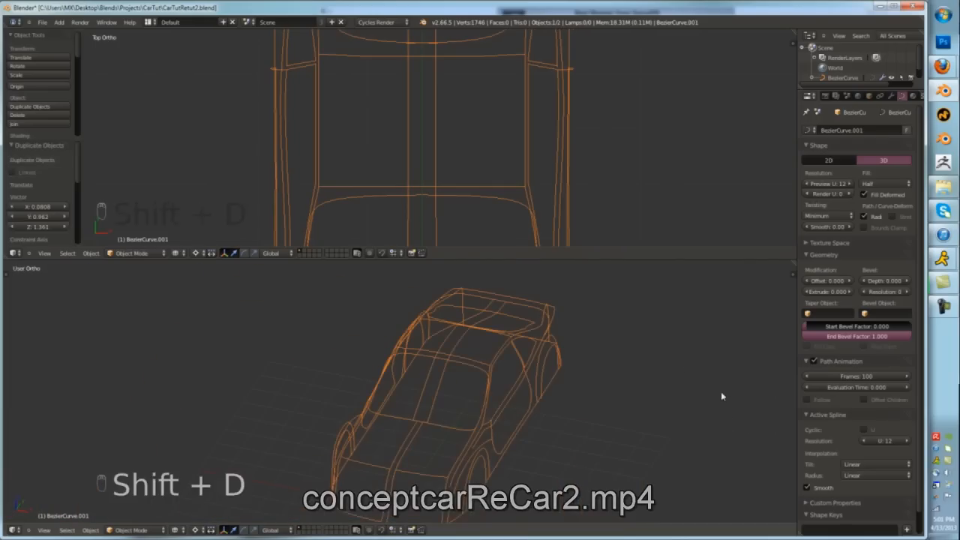
pyautogui.press('2')
pyautogui.press('a')
# - Remove the Mirror modifier from the copied cage and convert its curves to a mesh
pyautogui.hotkey('alt', 'c')
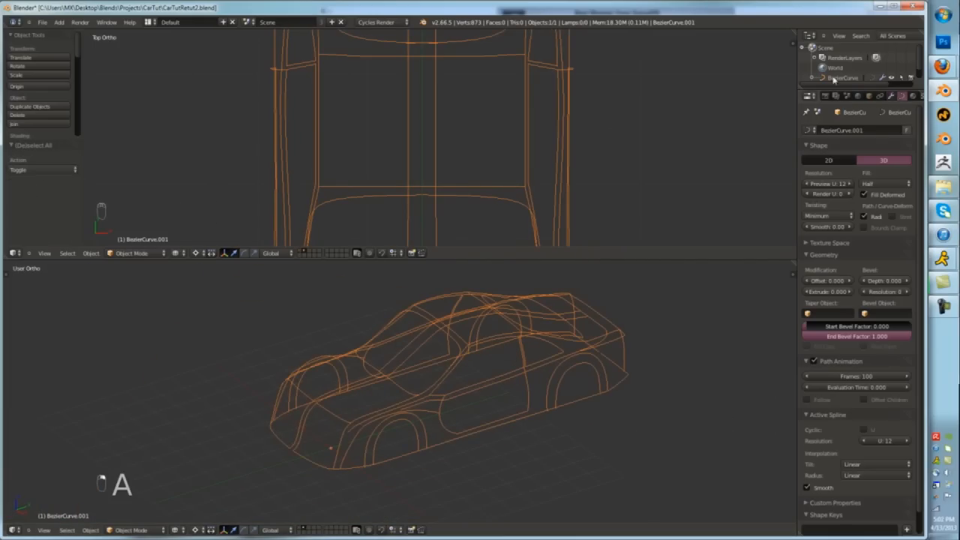
pyautogui.click(890, 96)
pyautogui.click(829, 163)
pyautogui.click(910, 147)
pyautogui.hotkey('alt', 'c')
pyautogui.click(462, 204)
# - Try a Mirror modifier on the converted mesh and check the mesh in Edit Mode
pyautogui.click(860, 131)
pyautogui.click(691, 227)
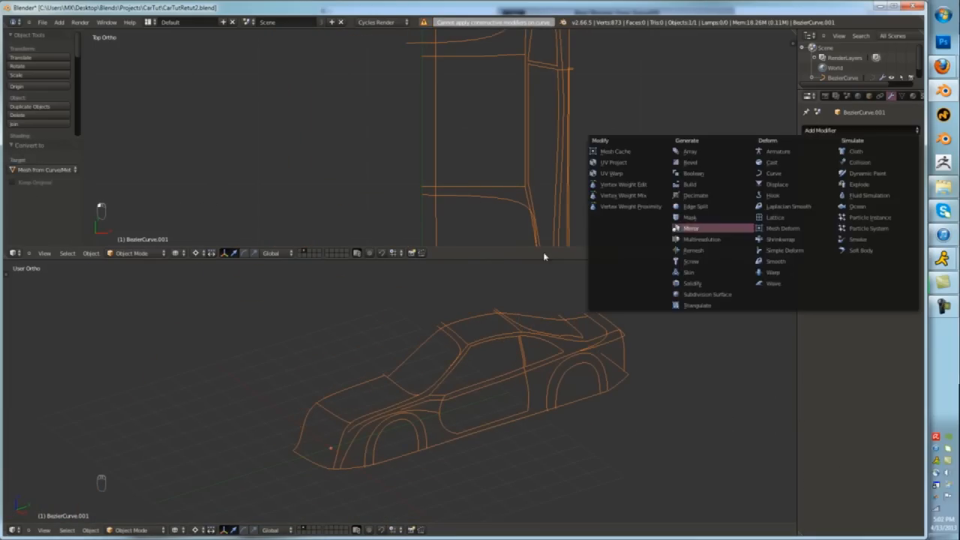
pyautogui.press('Tab')
pyautogui.moveTo(198, 304); pyautogui.dragTo(230, 343, button='middle')
pyautogui.press('Tab')
# - Undo the Mirror modifier on the converted mesh and return the mesh to Edit Mode
pyautogui.hotkey('ctrl', 'z')
pyautogui.hotkey('ctrl', 'z')
pyautogui.hotkey('ctrl', 'z')
pyautogui.hotkey('ctrl', 'z')
pyautogui.hotkey('ctrl', 'z')
pyautogui.press('Tab')
pyautogui.press('Tab')
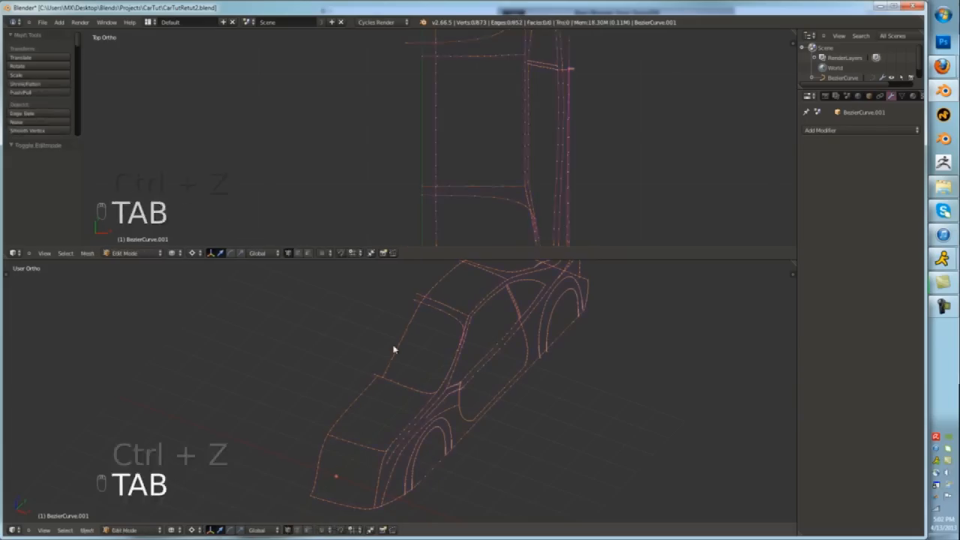
# - Convert the copied curve cage to a mesh and add a Mirror modifier on the Z axis instead of X
pyautogui.hotkey('alt', 'c')
pyautogui.click(37, 453)
pyautogui.click(890, 96)
pyautogui.click(860, 131)
pyautogui.click(692, 227)
pyautogui.click(810, 188)
pyautogui.click(810, 210)
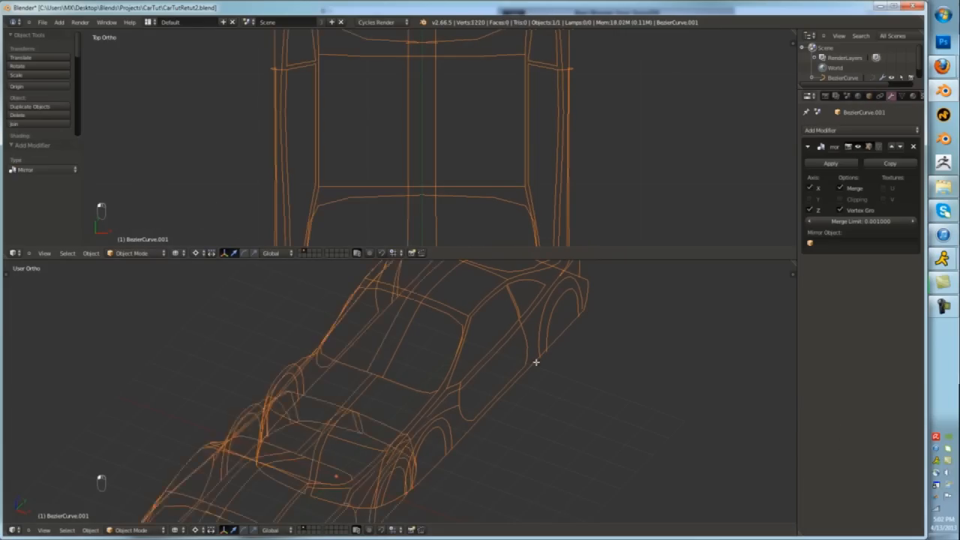
# - Try removing doubles on all vertices of the cage mesh and bring up the mesh options with the double threshold
pyautogui.moveTo(535, 362); pyautogui.dragTo(508, 317, button='middle')
pyautogui.press('Tab')
pyautogui.rightClick(435, 249)
pyautogui.press('a')
pyautogui.press('a')
pyautogui.press('a')
pyautogui.press('w')
pyautogui.press('w')
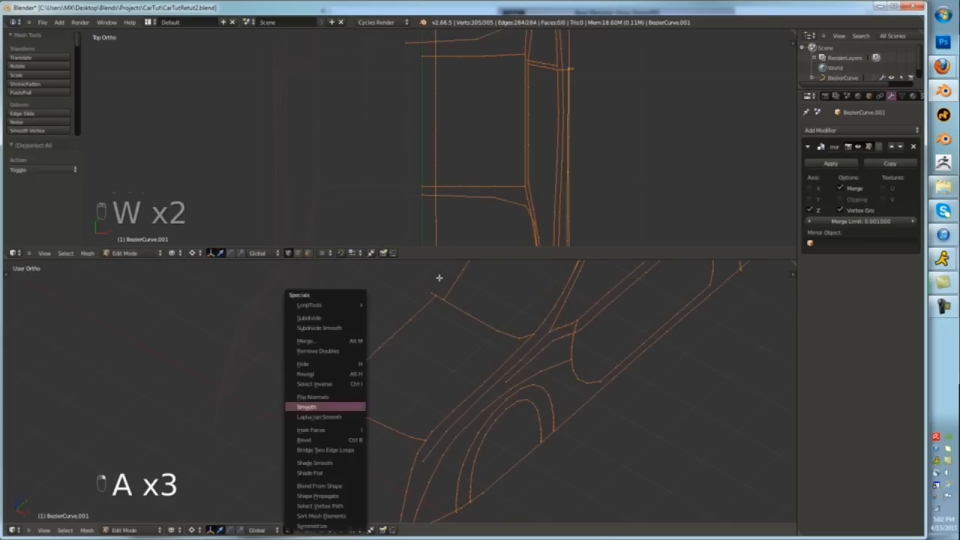
pyautogui.click(327, 352)
pyautogui.press('t')
pyautogui.scroll(-12, 41, 390)
pyautogui.scroll(-2, 41, 390)
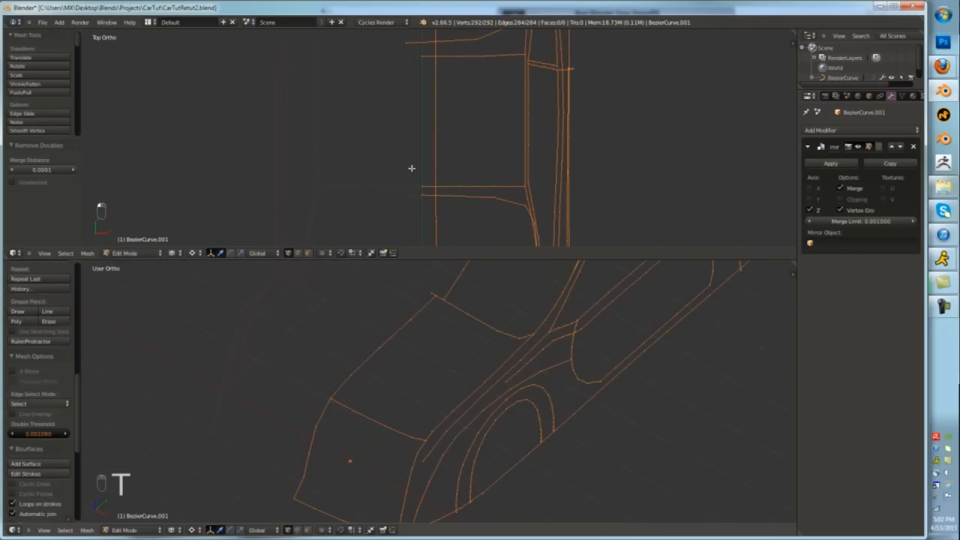
# - Undo the removal of doubles on the cage mesh
pyautogui.hotkey('ctrl', 'z')
pyautogui.hotkey('ctrl', 'z')
pyautogui.hotkey('ctrl', 'z')
pyautogui.hotkey('ctrl', 'z')
pyautogui.hotkey('ctrl', 'z')
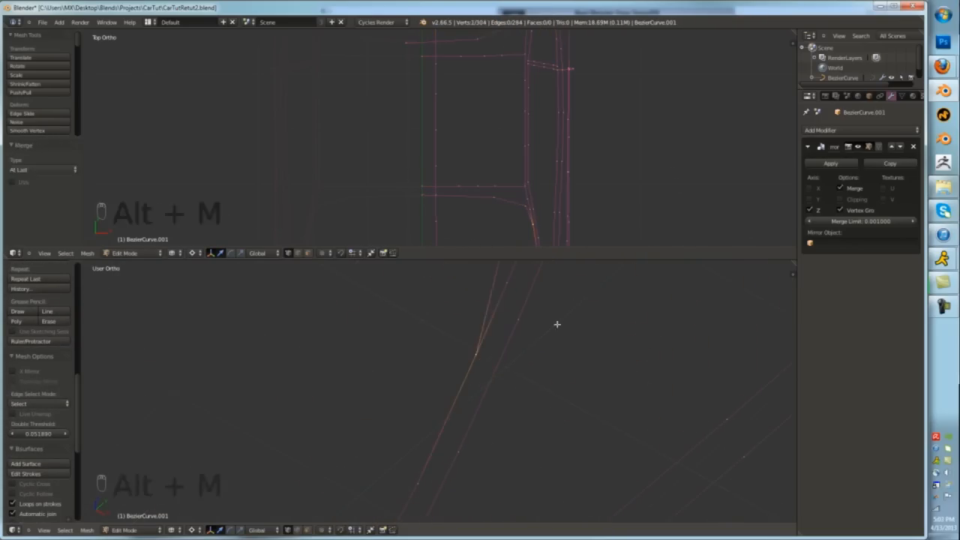
# - Select the parallel beltline edges in edge select mode and fill the strip below the side window with faces
pyautogui.scroll(-8, 557, 324)
pyautogui.press('Tab')
pyautogui.moveTo(576, 390); pyautogui.dragTo(633, 375, button='middle')
pyautogui.scroll(-6, 633, 375)
pyautogui.press('Tab')
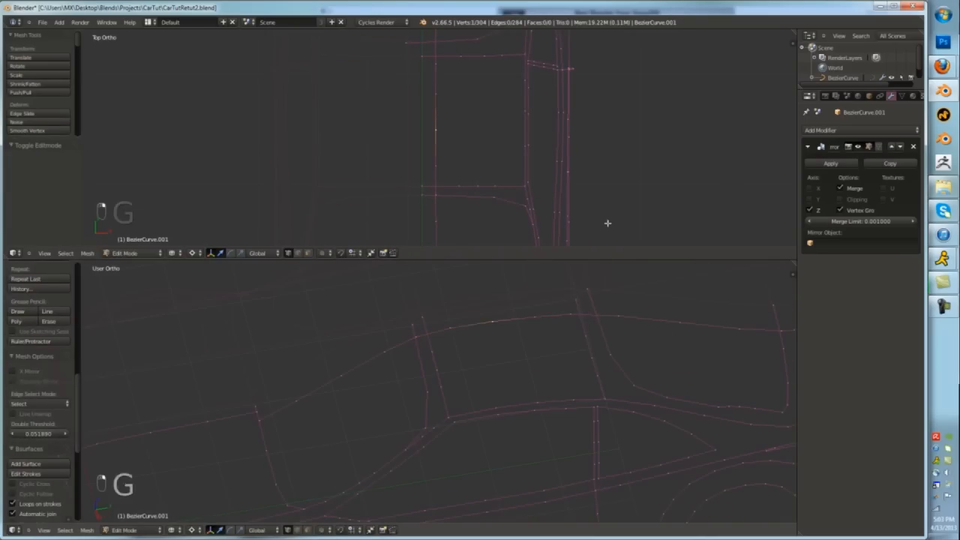
pyautogui.hotkey('ctrl', 'Tab')
pyautogui.scroll(1, 485, 360)
pyautogui.rightClick(454, 354)
pyautogui.keyDown('shift'); pyautogui.rightClick(450, 338); pyautogui.keyUp('shift')
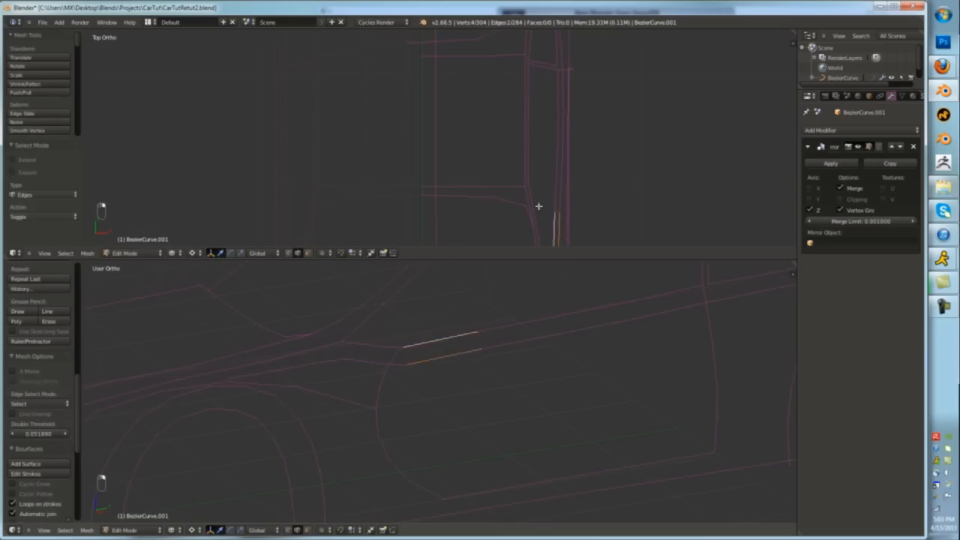
pyautogui.moveTo(495, 237); pyautogui.dragTo(568, 255, button='middle')
pyautogui.scroll(2, 574, 382)
pyautogui.press('a')
pyautogui.press('z')
pyautogui.press('g')
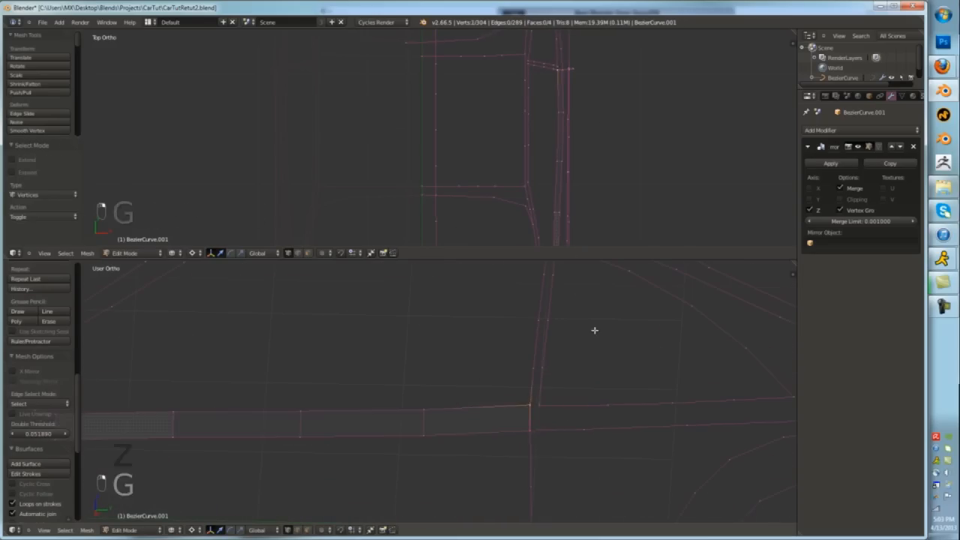
# - Select all vertices of the cage mesh and remove the doubles
pyautogui.press('a')
pyautogui.press('a')
pyautogui.press('a')
pyautogui.press('w')
pyautogui.press('w')
pyautogui.click(503, 351)
pyautogui.rightClick(528, 177)
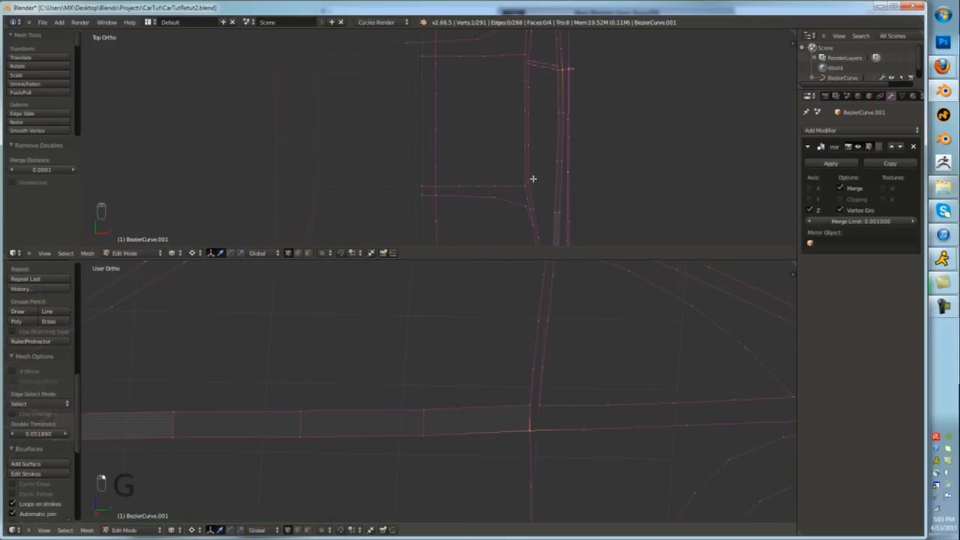
# - Subdivide the door's rear edge just below the beltline and snap the vertex to the beltline corner using the 3D cursor
pyautogui.rightClick(530, 486)
pyautogui.keyDown('shift'); pyautogui.moveTo(566, 496); pyautogui.dragTo(553, 398, button='middle'); pyautogui.keyUp('shift')
pyautogui.press('w')
pyautogui.click(588, 186)
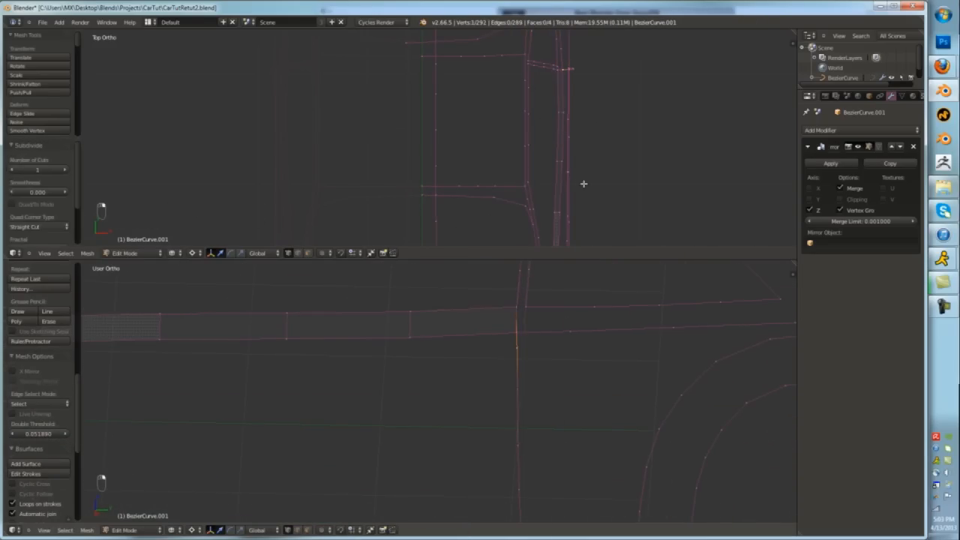
pyautogui.hotkey('shift', 's')
pyautogui.hotkey('shift', 's')
pyautogui.click(531, 385)
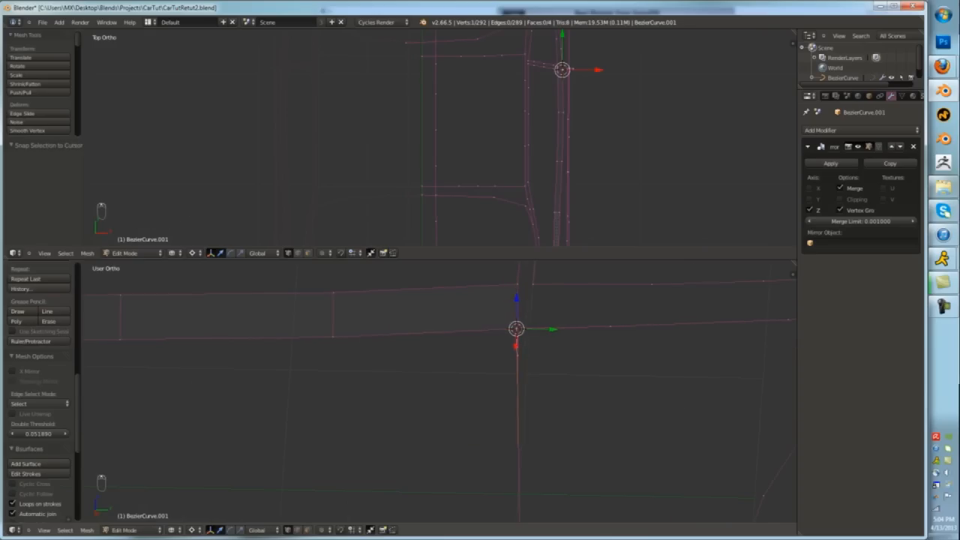
# - Delete the extra vertex at the beltline's rear corner and weld the overlapping vertices by scaling them to 0 and removing doubles
pyautogui.press('x')
pyautogui.click(501, 300)
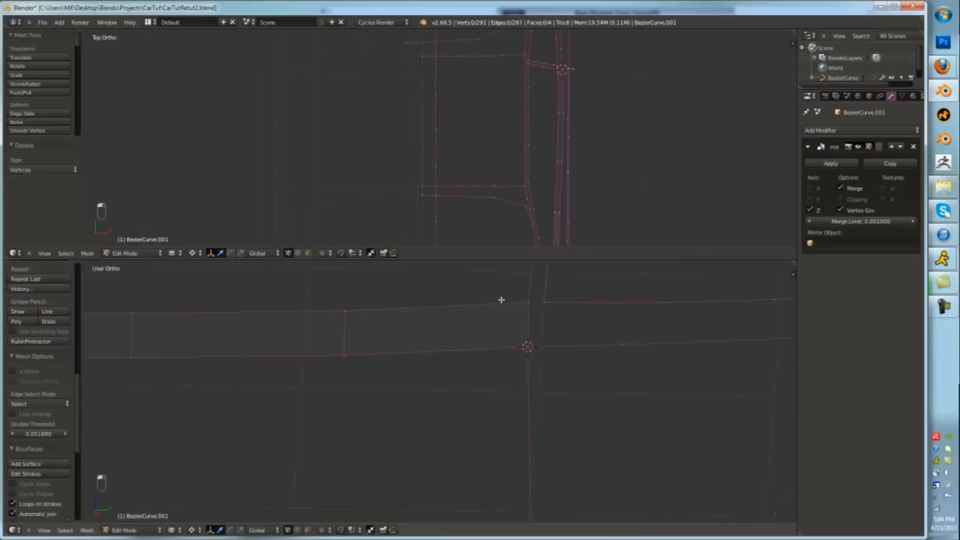
pyautogui.scroll(2, 540, 401)
pyautogui.keyDown('shift'); pyautogui.rightClick(523, 392); pyautogui.keyUp('shift')
pyautogui.press('s')
pyautogui.press('0')
pyautogui.press('Return')
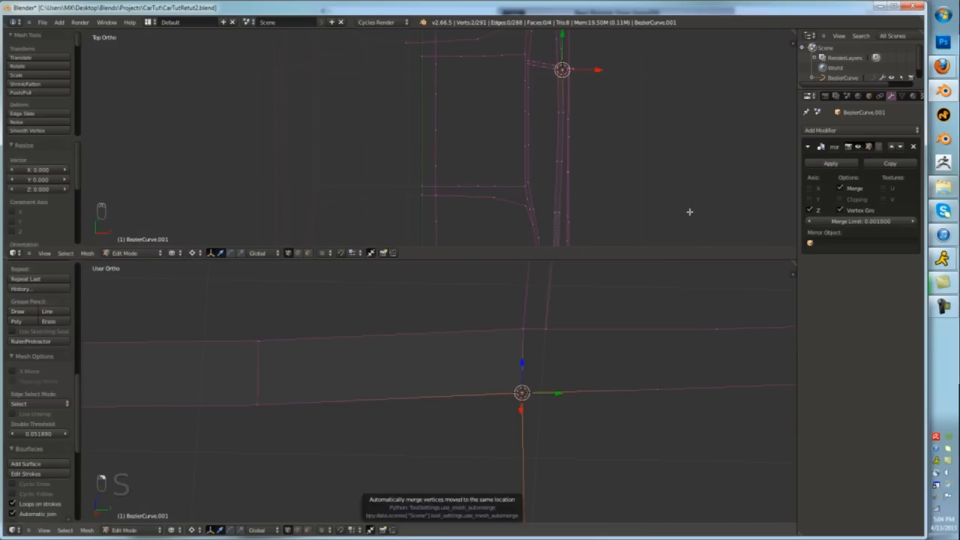
pyautogui.press('w')
pyautogui.click(640, 228)
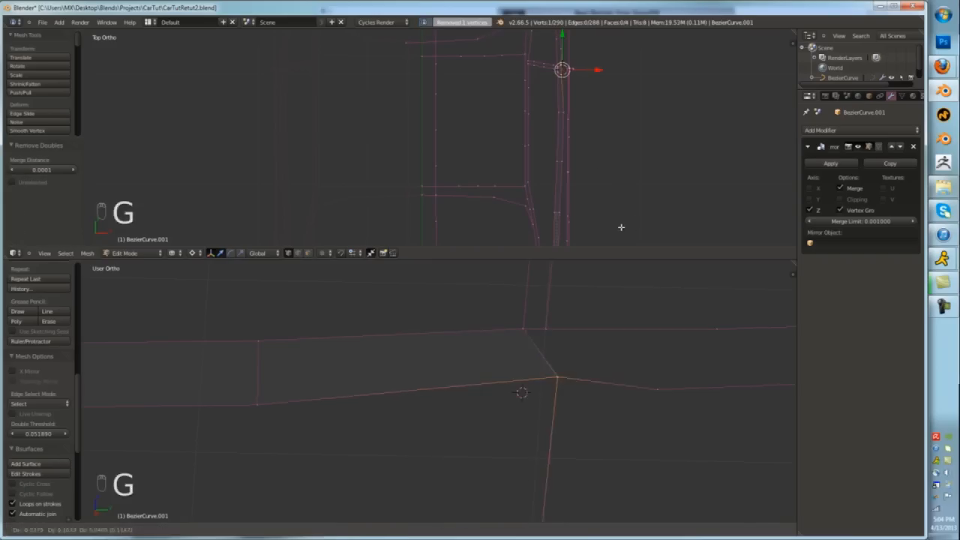
# - Fill the narrow pillar strip behind the side window with faces and check the mirrored body in solid shading
pyautogui.press('f')
pyautogui.scroll(-3, 450, 289)
pyautogui.press('Tab')
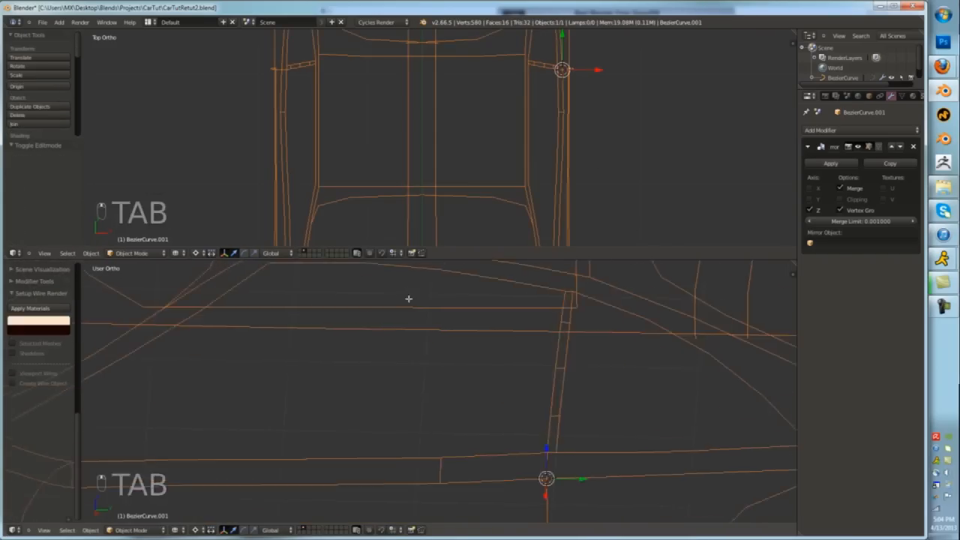
pyautogui.moveTo(407, 298); pyautogui.dragTo(422, 270, button='middle')
pyautogui.press('Tab')
pyautogui.scroll(3, 497, 375)
pyautogui.moveTo(547, 485); pyautogui.dragTo(453, 294)
pyautogui.press('Tab')
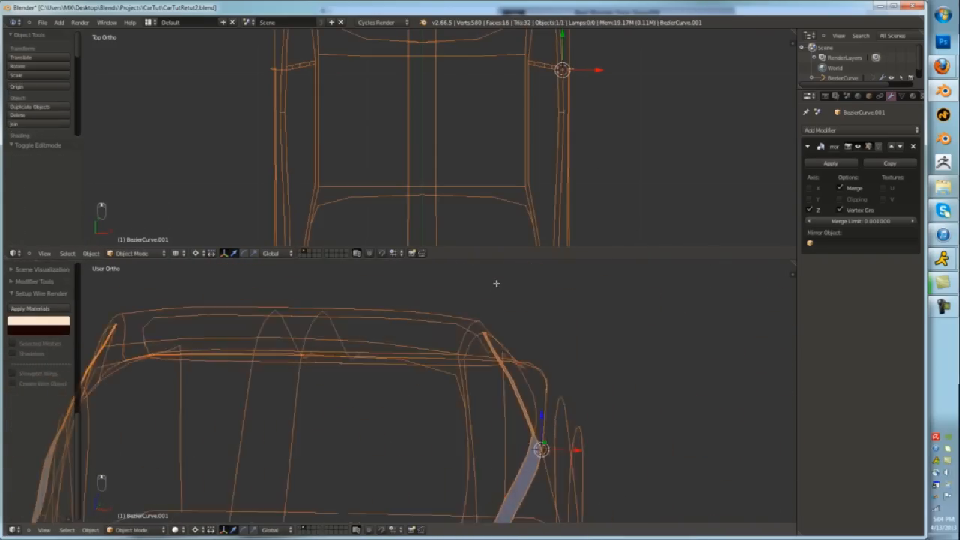
# - Subdivide the roof rail edge near the top of the rear window pillar and move the new vertex closer to the pillar
pyautogui.press('Tab')
pyautogui.click(403, 387)
pyautogui.moveTo(402, 388); pyautogui.dragTo(368, 397, button='middle')
pyautogui.keyDown('shift'); pyautogui.rightClick(412, 412); pyautogui.keyUp('shift')
pyautogui.press('w')
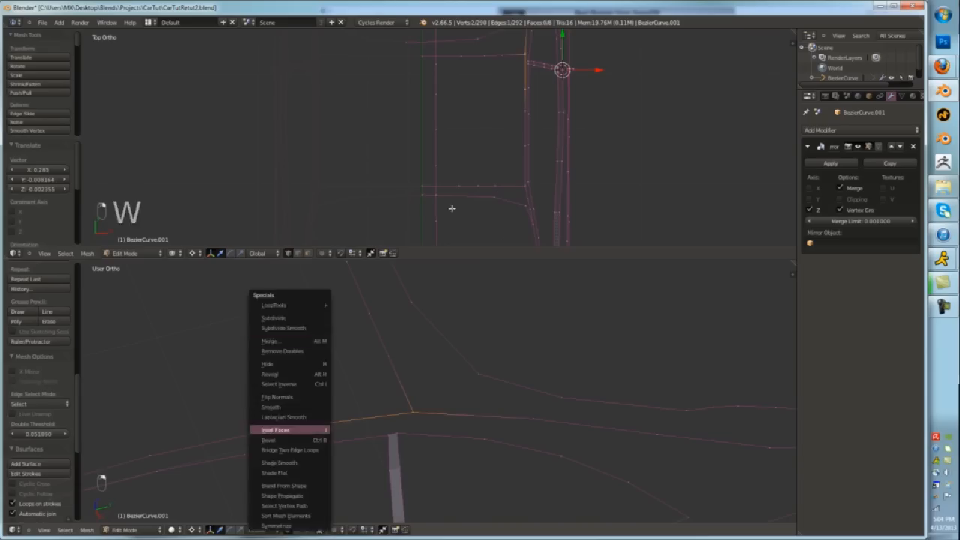
pyautogui.click(290, 328)
pyautogui.rightClick(363, 419)
pyautogui.press('g')
pyautogui.click(387, 416)
# - Subdivide the roof rail segment beside the pillar and fill the rail strip with faces forward to the windshield corner
pyautogui.keyDown('shift'); pyautogui.rightClick(412, 412); pyautogui.keyUp('shift')
pyautogui.press('w')
pyautogui.scroll(2, 403, 432)
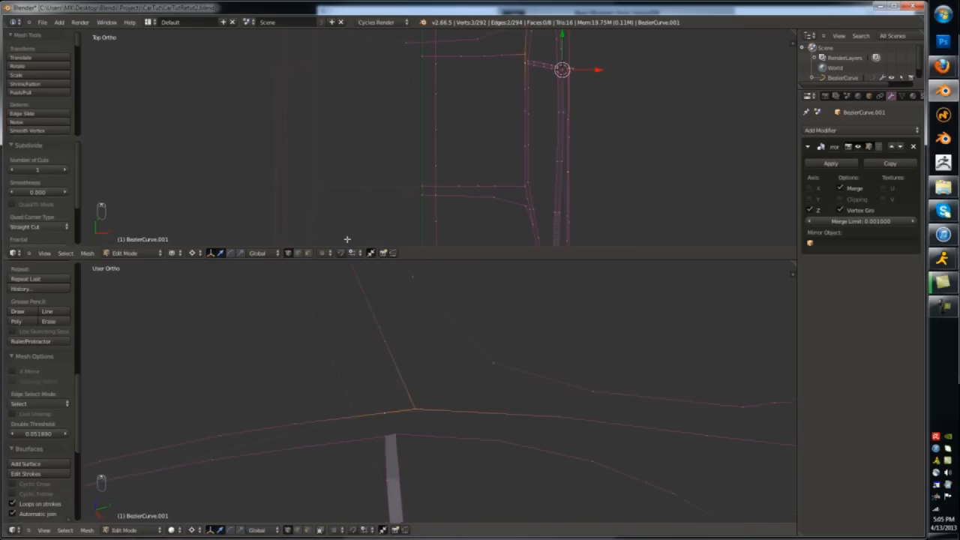
pyautogui.press('f')
pyautogui.press('f')
pyautogui.keyDown('shift'); pyautogui.moveTo(202, 450); pyautogui.dragTo(461, 384, button='middle'); pyautogui.keyUp('shift')
pyautogui.keyDown('shift'); pyautogui.moveTo(315, 427); pyautogui.dragTo(488, 379, button='middle'); pyautogui.keyUp('shift')
pyautogui.press('f')
pyautogui.press('f')
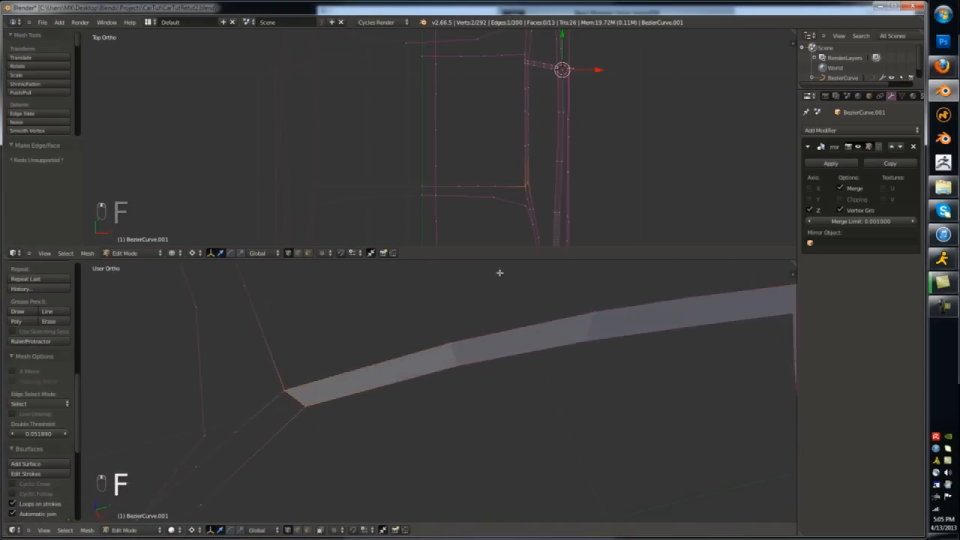
# - Subdivide the edges of the windshield pillar strip and fill its first faces below the roof corner
pyautogui.keyDown('shift'); pyautogui.moveTo(300, 405); pyautogui.dragTo(435, 341, button='middle'); pyautogui.keyUp('shift')
pyautogui.rightClick(336, 431)
pyautogui.keyDown('shift'); pyautogui.rightClick(443, 333); pyautogui.keyUp('shift')
pyautogui.press('w')
pyautogui.press('s')
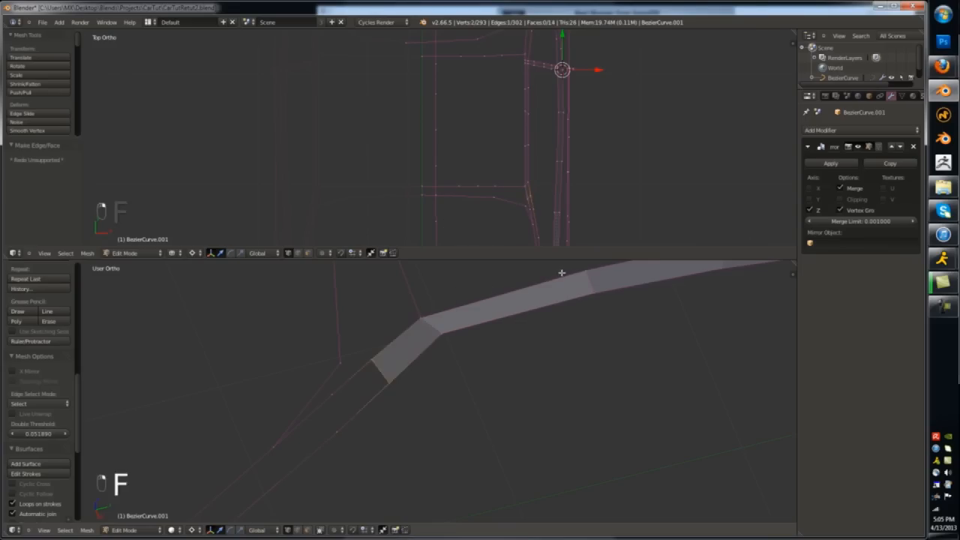
pyautogui.keyDown('shift'); pyautogui.moveTo(309, 346); pyautogui.dragTo(399, 282, button='middle'); pyautogui.keyUp('shift')
pyautogui.keyDown('shift'); pyautogui.rightClick(311, 461); pyautogui.keyUp('shift')
pyautogui.press('w')
pyautogui.press('s')
pyautogui.press('f')
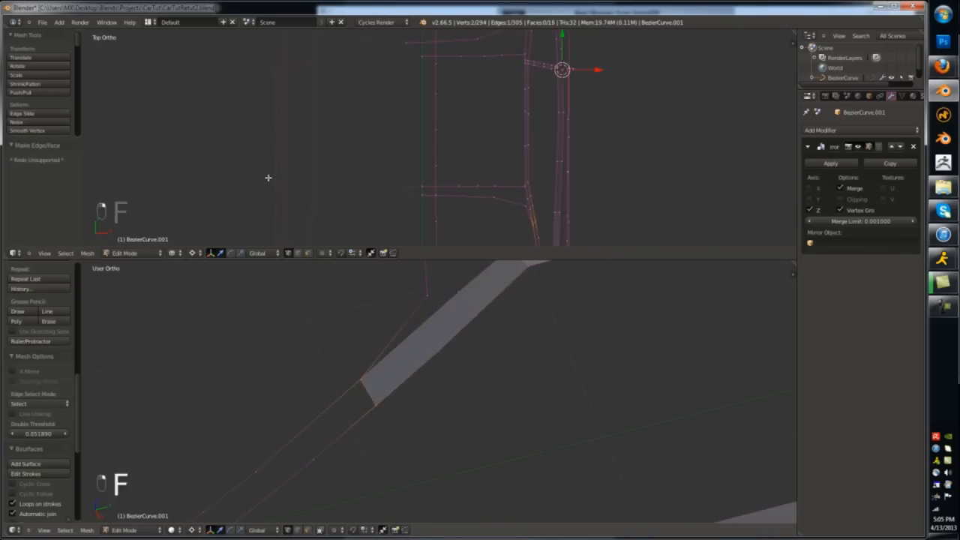
# - Reposition a vertex on the windshield pillar strip and fill the next faces down the pillar
pyautogui.keyDown('shift'); pyautogui.moveTo(315, 450); pyautogui.dragTo(430, 351, button='middle'); pyautogui.keyUp('shift')
pyautogui.rightClick(427, 363)
pyautogui.press('g')
pyautogui.press('g')
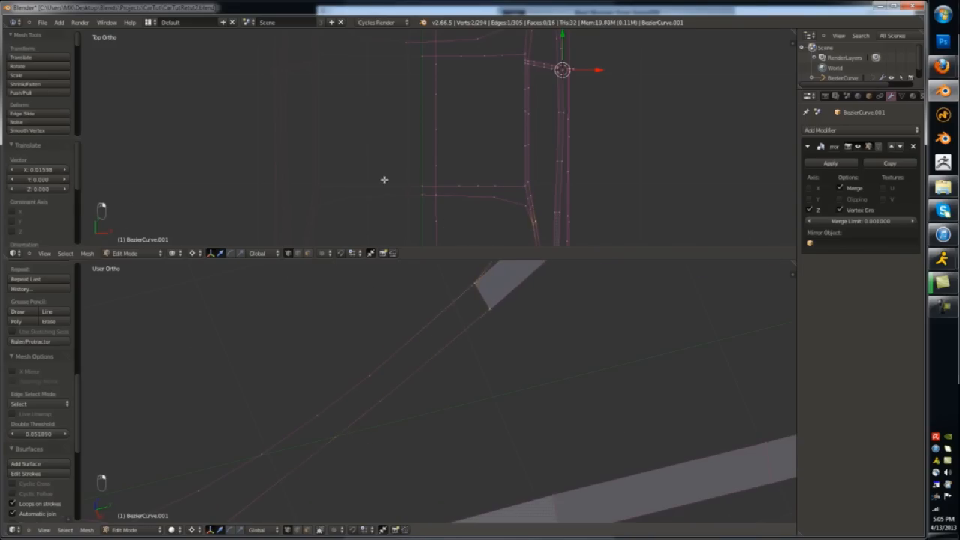
pyautogui.press('f')
pyautogui.press('f')
# - Subdivide the edge at the lower end of the windshield pillar, fill the next face and adjust its corner vertex
pyautogui.scroll(-7, 371, 396)
pyautogui.press('Tab')
pyautogui.press('Tab')
pyautogui.scroll(2, 371, 396)
pyautogui.press('w')
pyautogui.press('s')
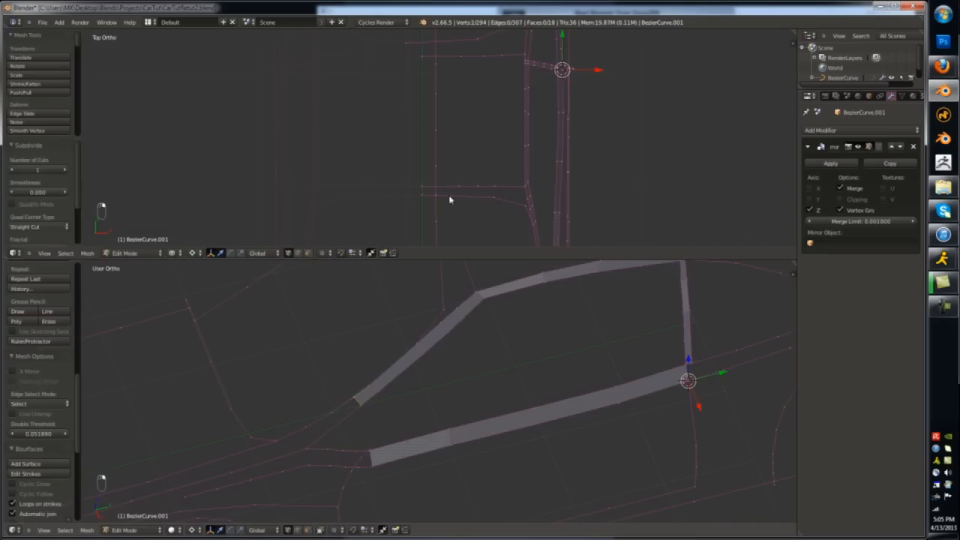
pyautogui.keyDown('shift'); pyautogui.rightClick(308, 448); pyautogui.keyUp('shift')
pyautogui.press('w')
pyautogui.press('s')
pyautogui.press('f')
pyautogui.rightClick(339, 422)
pyautogui.press('g')
pyautogui.press('g')
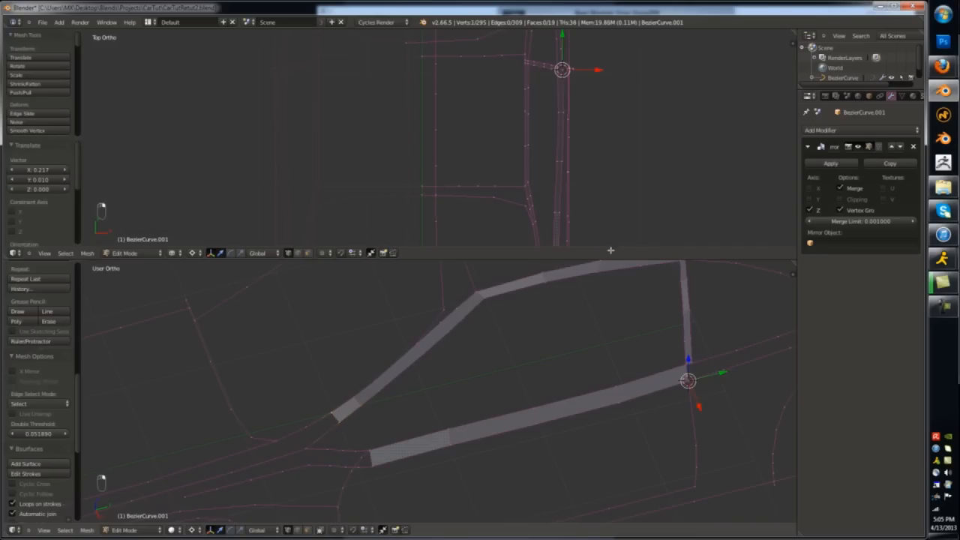
# - Subdivide the remaining edge at the windshield pillar's base and adjust the vertex to close the strip with another face
pyautogui.keyDown('shift'); pyautogui.rightClick(307, 448); pyautogui.keyUp('shift')
pyautogui.press('w')
pyautogui.press('s')
pyautogui.rightClick(333, 414)
pyautogui.press('g')
pyautogui.press('g')
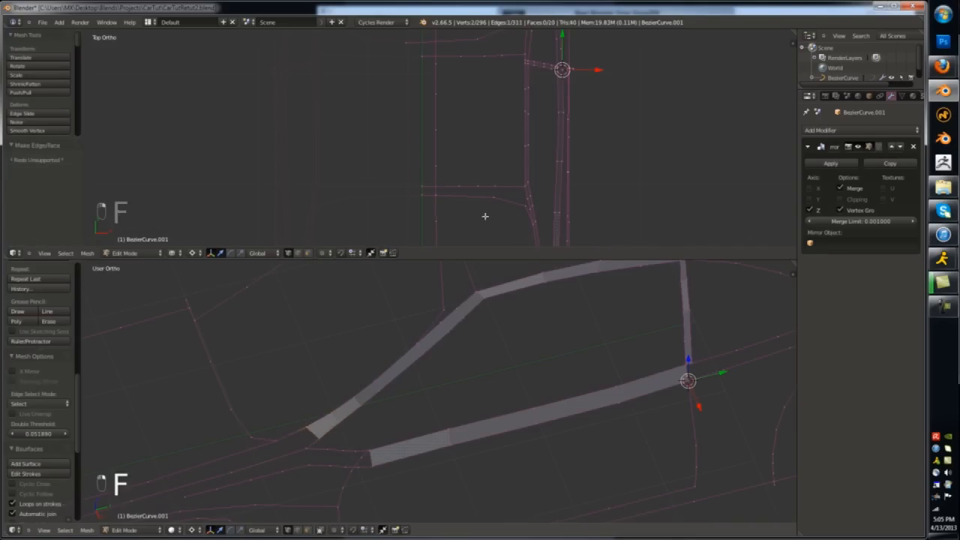
# - Check the window frame in side view and delete the surplus edge loop across the windshield pillar strip
pyautogui.press('Tab')
pyautogui.press('KP_1')
pyautogui.press('KP_3')
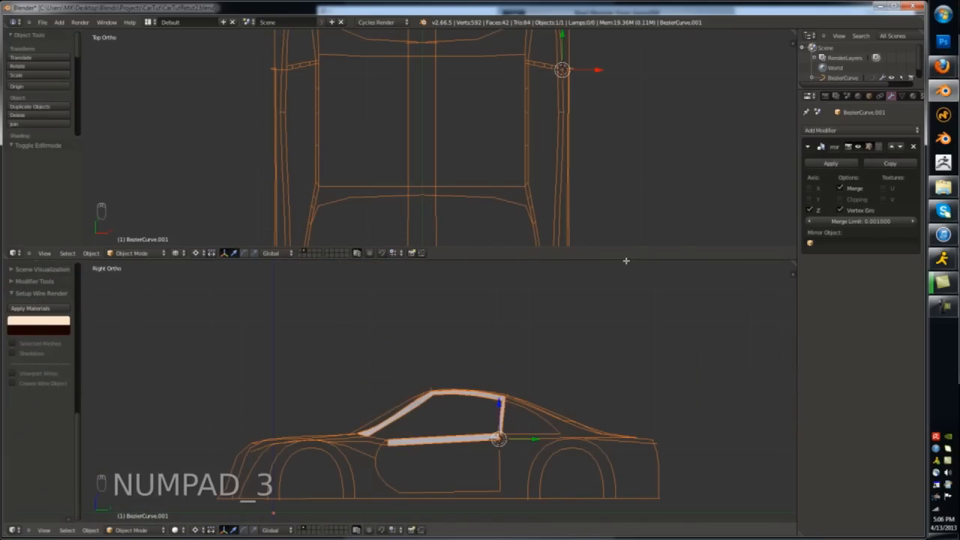
pyautogui.moveTo(621, 249); pyautogui.dragTo(623, 227, button='middle')
pyautogui.press('Tab')
pyautogui.scroll(8, 450, 405)
pyautogui.keyDown('alt'); pyautogui.rightClick(433, 469); pyautogui.keyUp('alt')
pyautogui.press('x')
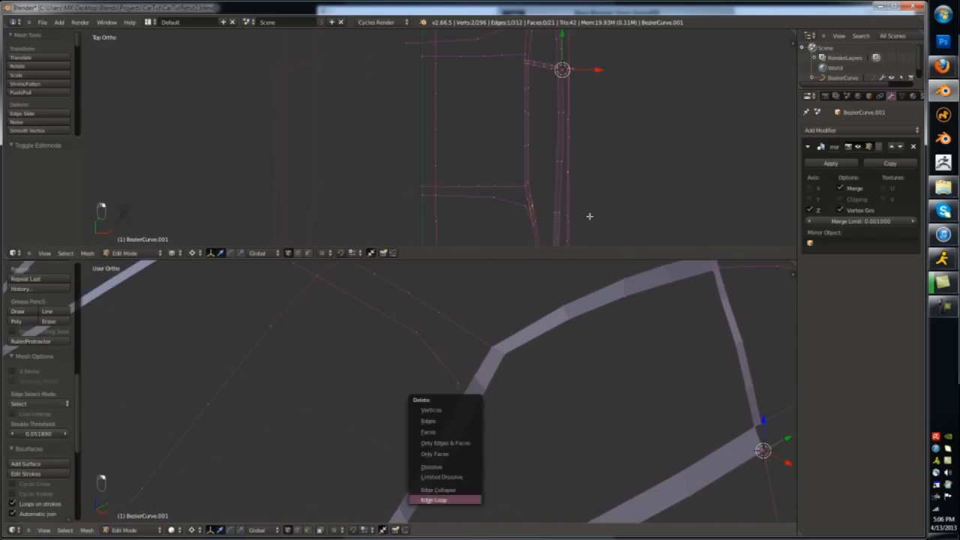
pyautogui.click(437, 500)
# - Fill the first face of the windshield header strip, starting from the roof corner of the pillar
pyautogui.rightClick(457, 383)
pyautogui.rightClick(438, 312)
pyautogui.scroll(-2, 443, 322)
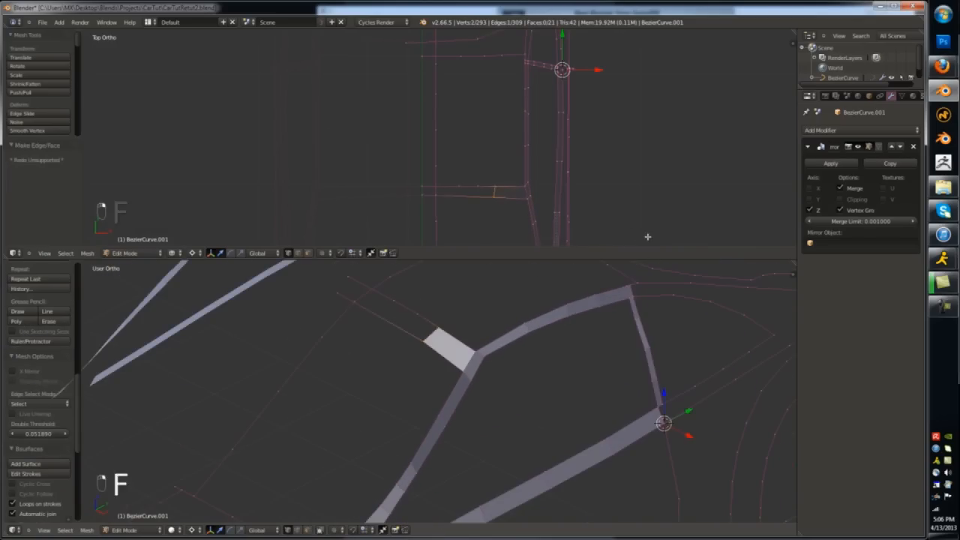
# - Try subdividing the windshield header edge beside the new face, and undo it
pyautogui.rightClick(354, 302)
pyautogui.keyDown('shift'); pyautogui.rightClick(423, 341); pyautogui.keyUp('shift')
pyautogui.press('w')
pyautogui.click(409, 318)
pyautogui.hotkey('ctrl', 'z')
pyautogui.hotkey('ctrl', 'z')
pyautogui.scroll(2, 525, 313)
pyautogui.moveTo(525, 313); pyautogui.dragTo(445, 241, button='middle')
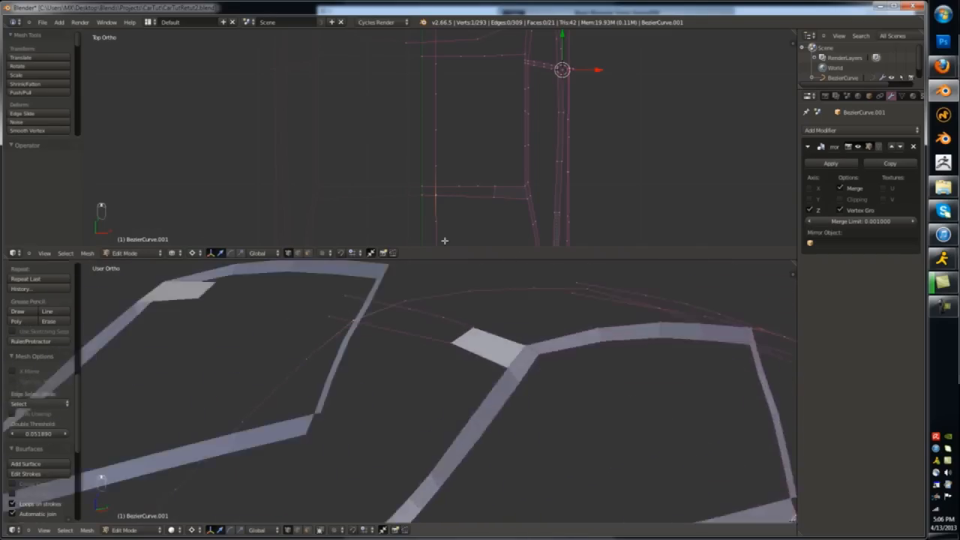
# - Subdivide the quarter window's upper edge behind the rear pillar, move the new vertex toward the pillar and fill a face
pyautogui.press('Tab')
pyautogui.press('Tab')
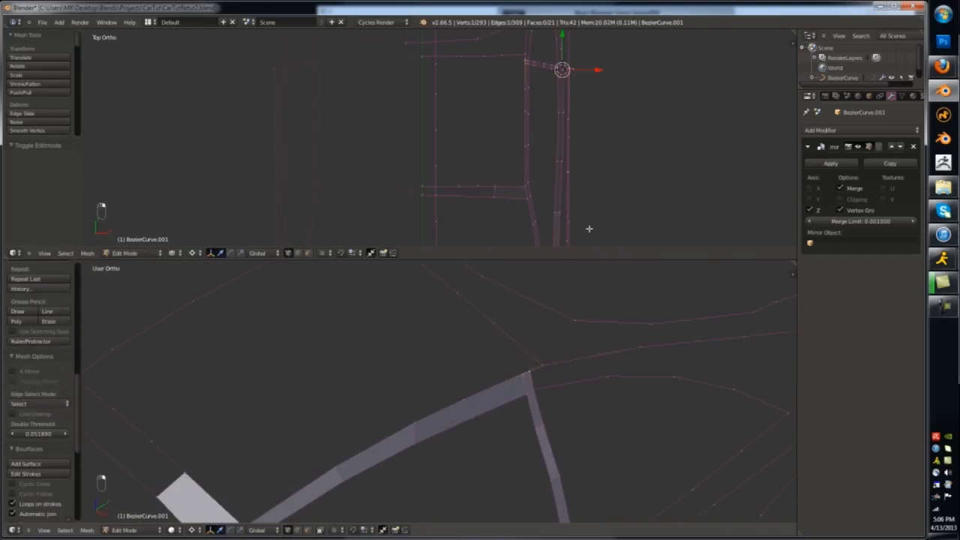
pyautogui.press('Tab')
pyautogui.press('Tab')
pyautogui.press('w')
pyautogui.click(525, 317)
pyautogui.press('g')
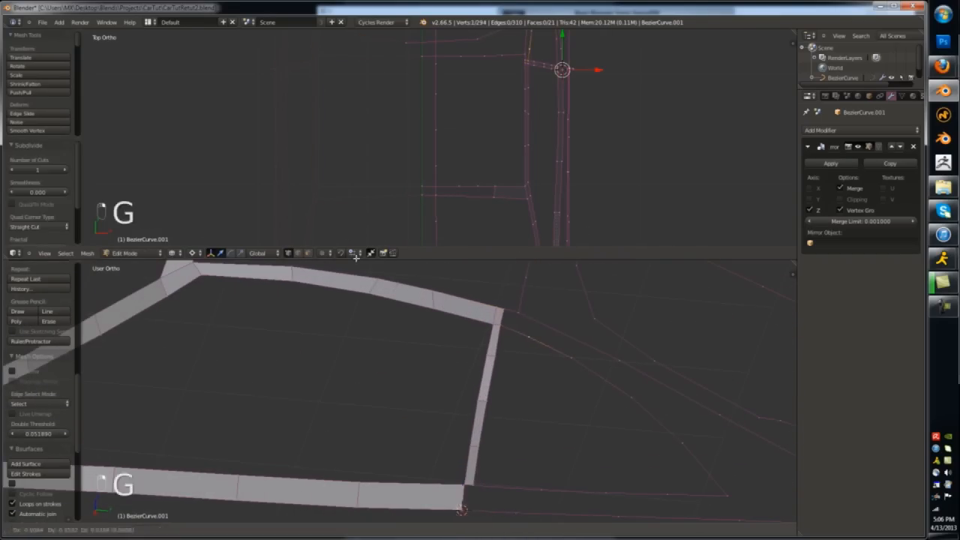
pyautogui.click(443, 275)
pyautogui.press('f')
pyautogui.hotkey('ctrl', 'z')
# - Subdivide the next edge of the roofline behind the rear pillar and move the new vertex along the line
pyautogui.press('w')
pyautogui.click(493, 317)
pyautogui.rightClick(569, 336)
pyautogui.press('g')
pyautogui.click(399, 287)
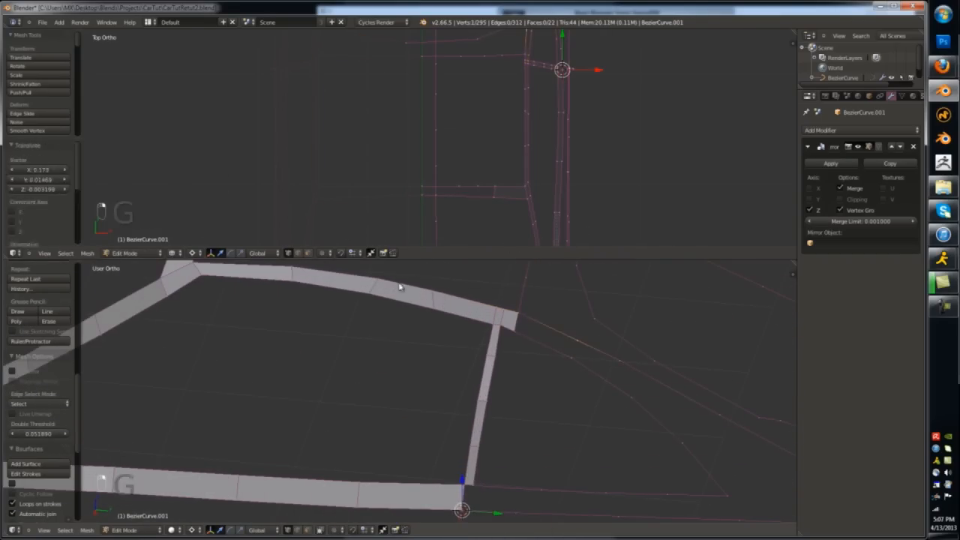
# - Fill the remaining faces of the quarter window's upper strip behind the rear pillar, down toward its rear corner
pyautogui.press('f')
pyautogui.press('f')
pyautogui.press('f')
# - Subdivide the beltline edge behind the rear pillar, move the new vertex into line and fill the first faces below the quarter window
pyautogui.scroll(-3, 400, 323)
pyautogui.moveTo(401, 323); pyautogui.dragTo(453, 261, button='middle')
pyautogui.scroll(2, 415, 308)
pyautogui.scroll(2, 452, 261)
pyautogui.press('w')
pyautogui.click(568, 305)
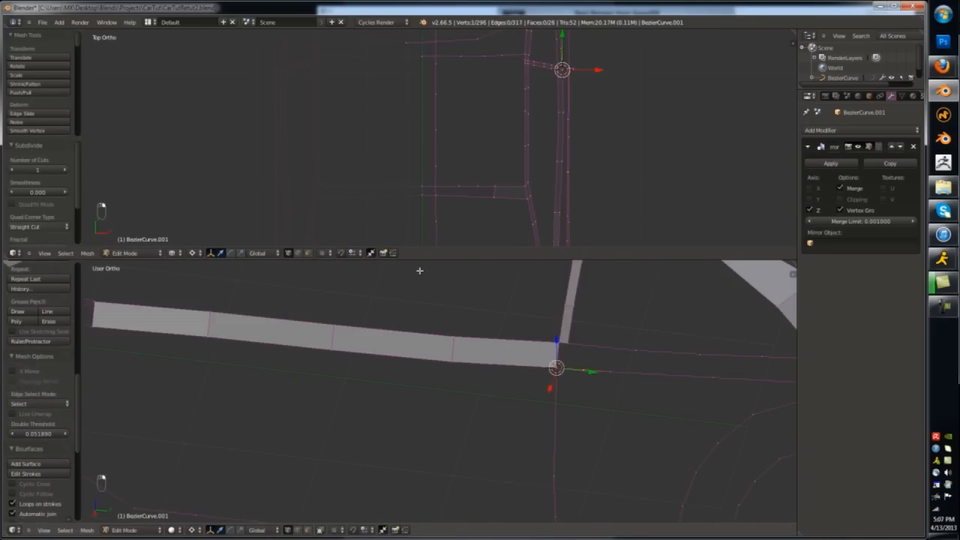
pyautogui.rightClick(420, 270)
pyautogui.press('g')
pyautogui.click(431, 211)
pyautogui.press('f')
pyautogui.click(491, 138)
# - Move the next lower beltline vertices under the quarter window to match the upper edge and extend the face strip rearward
pyautogui.keyDown('shift'); pyautogui.moveTo(490, 138); pyautogui.dragTo(455, 147, button='middle'); pyautogui.keyUp('shift')
pyautogui.rightClick(481, 119)
pyautogui.press('g')
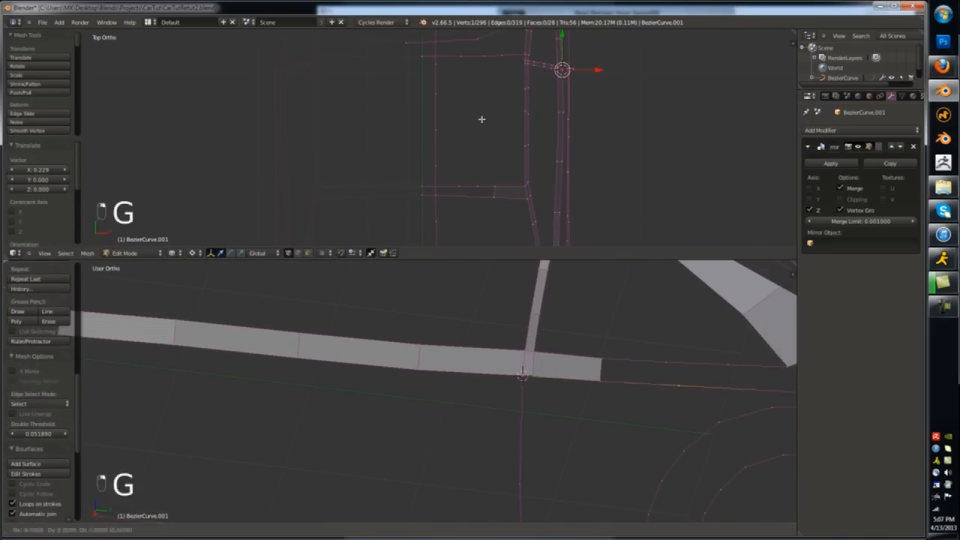
pyautogui.keyDown('shift'); pyautogui.moveTo(467, 190); pyautogui.dragTo(427, 193, button='middle'); pyautogui.keyUp('shift')
pyautogui.rightClick(437, 289)
pyautogui.press('g')
pyautogui.click(437, 294)
pyautogui.keyDown('shift'); pyautogui.moveTo(495, 283); pyautogui.dragTo(443, 279, button='middle'); pyautogui.keyUp('shift')
pyautogui.press('g')
pyautogui.click(443, 274)
pyautogui.keyDown('shift'); pyautogui.moveTo(525, 255); pyautogui.dragTo(446, 253, button='middle'); pyautogui.keyUp('shift')
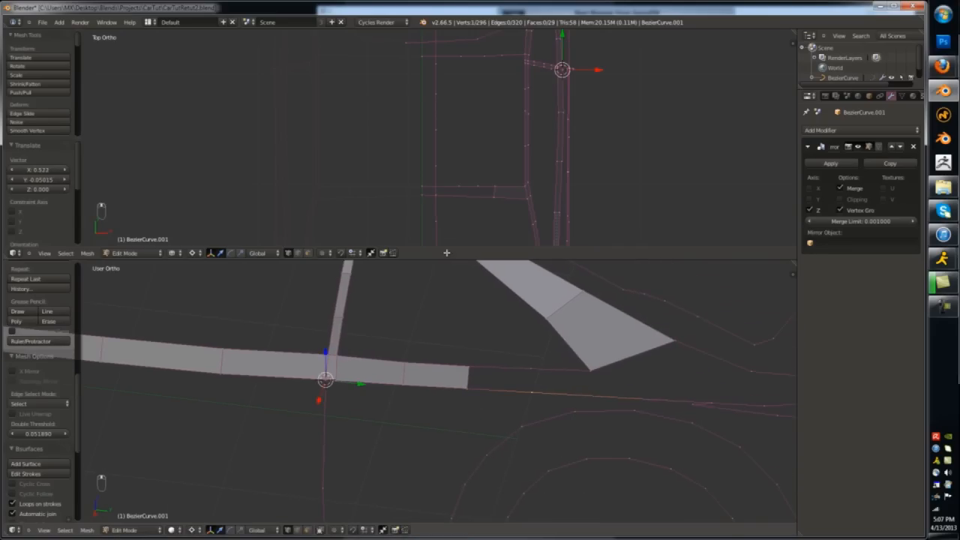
# - Subdivide the next beltline edge and fill the last faces of the strip at the quarter window's rear corner
pyautogui.press('w')
pyautogui.click(371, 264)
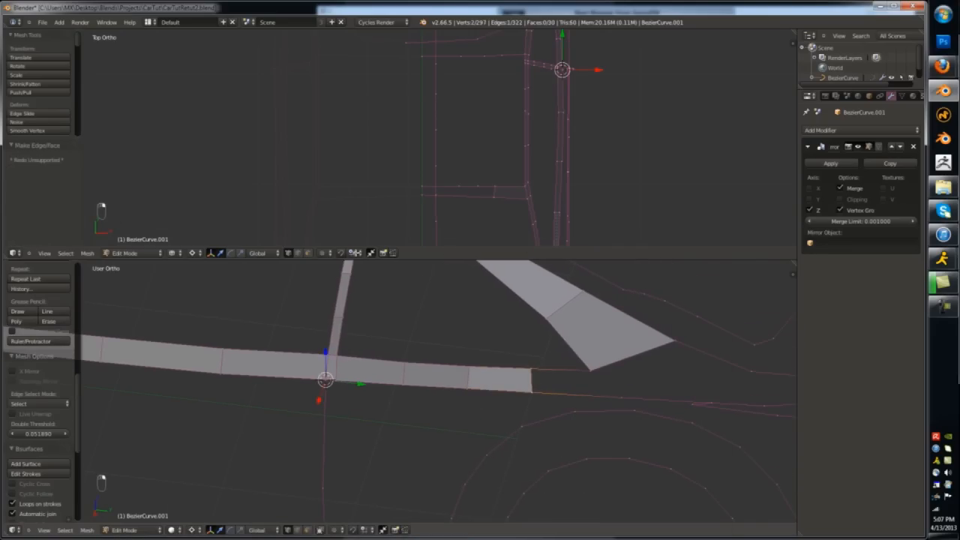
pyautogui.press('f')
# - Examine the filled window surround and its mirrored half in object and edit mode from above and from the side
pyautogui.press('Tab')
pyautogui.press('Tab')
pyautogui.press('KP_7')
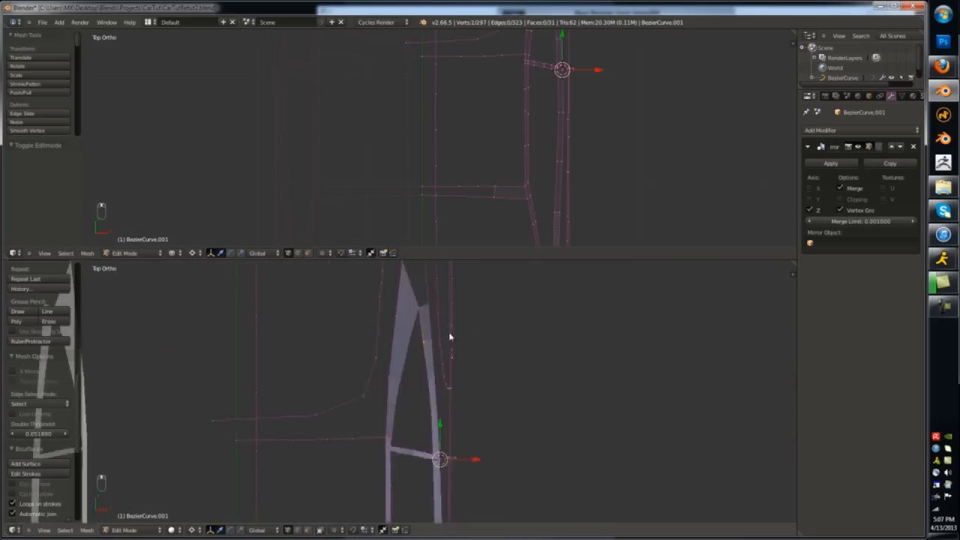
pyautogui.scroll(-2, 373, 358)
pyautogui.moveTo(412, 280); pyautogui.dragTo(374, 286, button='middle')
pyautogui.press('Tab')
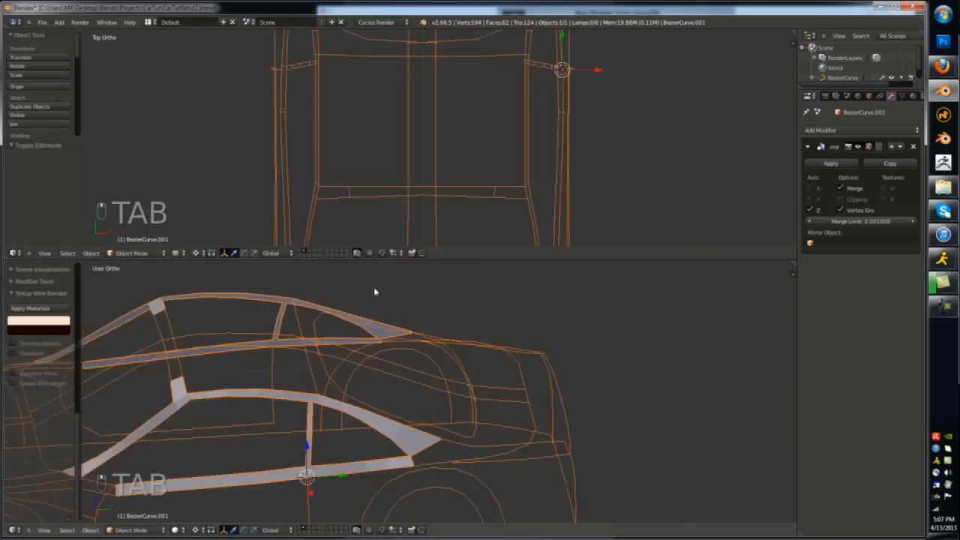
pyautogui.press('Tab')
pyautogui.scroll(3, 373, 287)
pyautogui.scroll(3, 465, 295)
pyautogui.keyDown('shift'); pyautogui.moveTo(517, 427); pyautogui.dragTo(495, 319, button='middle'); pyautogui.keyUp('shift')
pyautogui.click(597, 330)
pyautogui.press('Tab')
pyautogui.press('Tab')
pyautogui.scroll(-5, 593, 333)
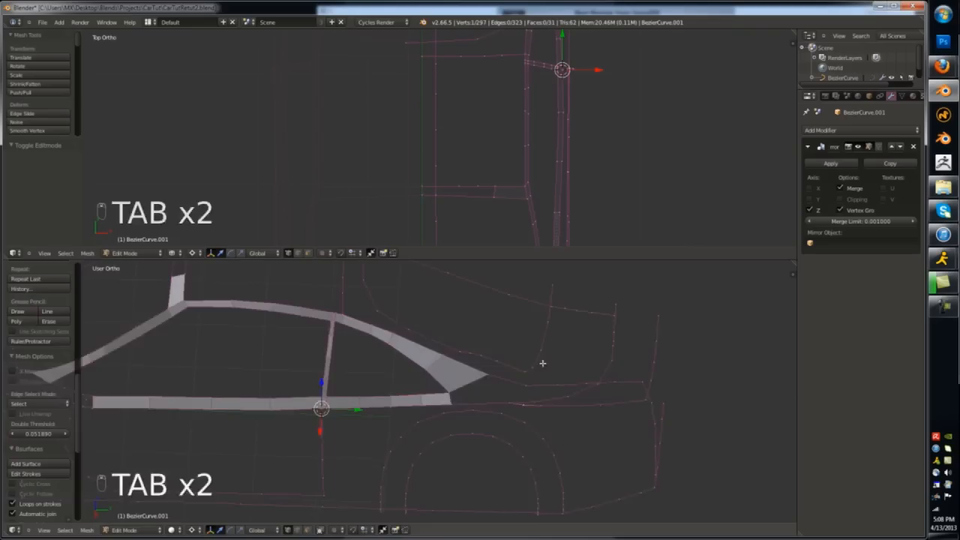
# - Dissolve two surplus vertices on the body lines behind the quarter window
pyautogui.keyDown('shift'); pyautogui.moveTo(543, 362); pyautogui.dragTo(562, 410, button='middle'); pyautogui.keyUp('shift')
pyautogui.press('x')
pyautogui.click(500, 361)
pyautogui.rightClick(516, 394)
pyautogui.press('x')
pyautogui.press('KP_3')
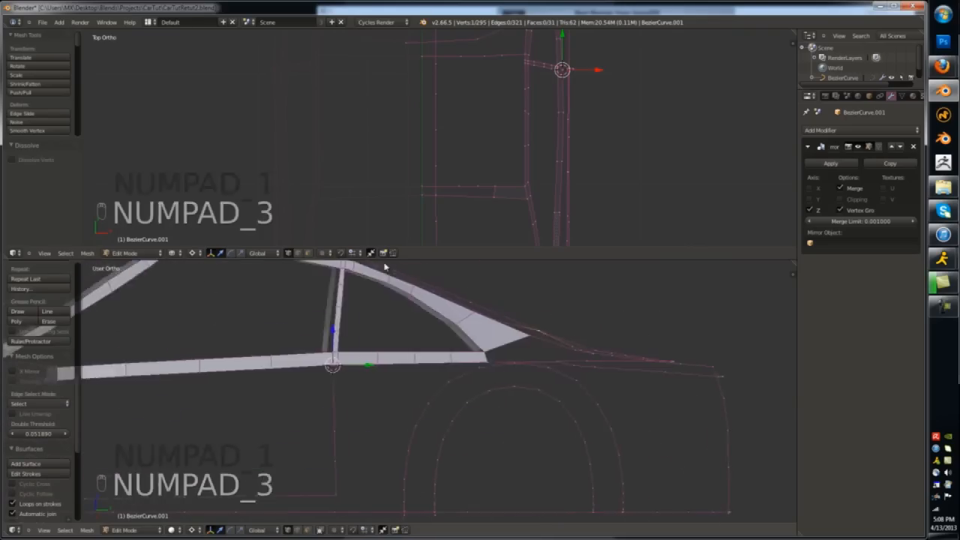
# - Fill three faces along the outer side of the rear roof pillar, next to the rear window line
pyautogui.scroll(2, 407, 267)
pyautogui.keyDown('shift'); pyautogui.moveTo(426, 264); pyautogui.dragTo(428, 265, button='right'); pyautogui.keyUp('shift')
pyautogui.moveTo(428, 266); pyautogui.dragTo(286, 254, button='middle')
pyautogui.press('f')
pyautogui.press('f')
pyautogui.scroll(2, 301, 325)
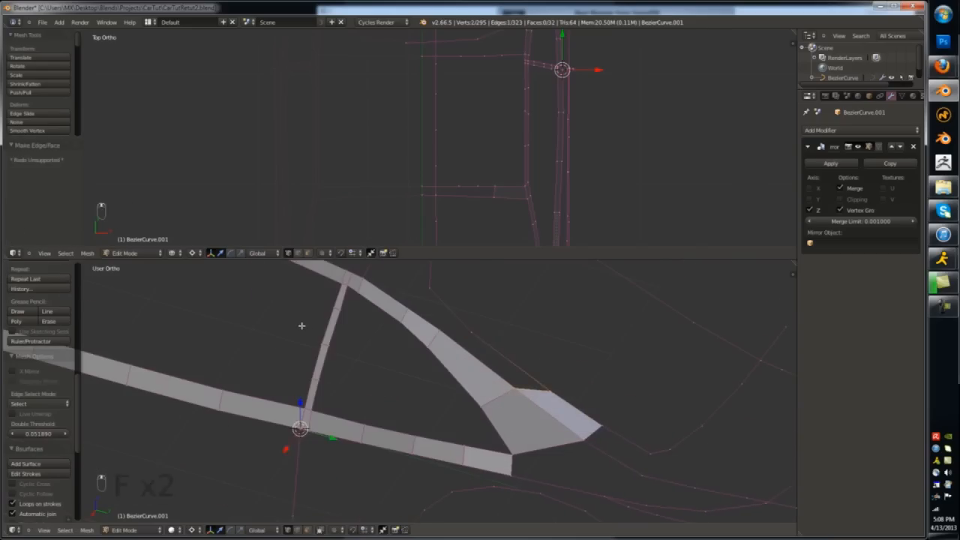
pyautogui.press('f')
# - Subdivide the edges of the rear window header next to the roof pillar and fill its outer faces
pyautogui.keyDown('shift'); pyautogui.moveTo(443, 289); pyautogui.dragTo(512, 410, button='middle'); pyautogui.keyUp('shift')
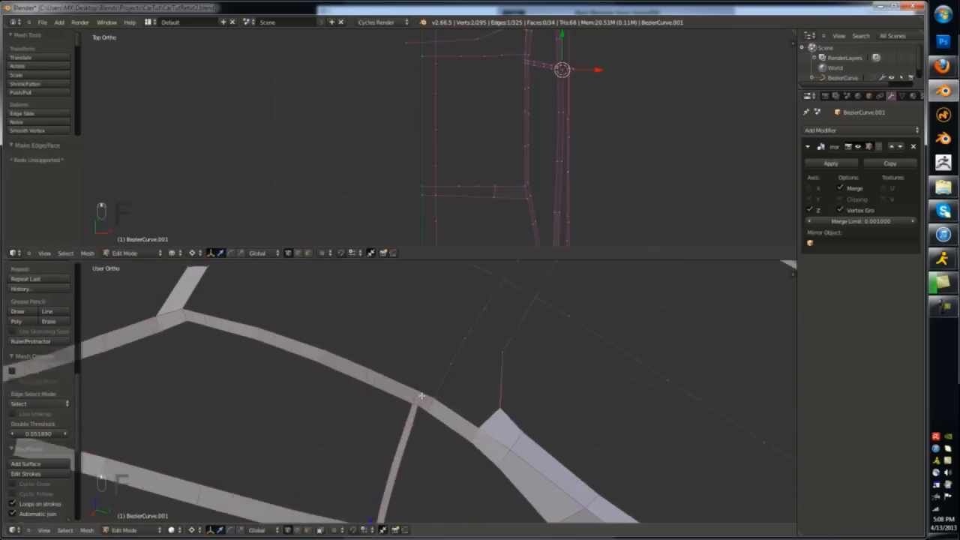
pyautogui.scroll(-1, 509, 398)
pyautogui.rightClick(499, 409)
pyautogui.keyDown('shift'); pyautogui.rightClick(500, 363); pyautogui.keyUp('shift')
pyautogui.press('w')
pyautogui.click(446, 304)
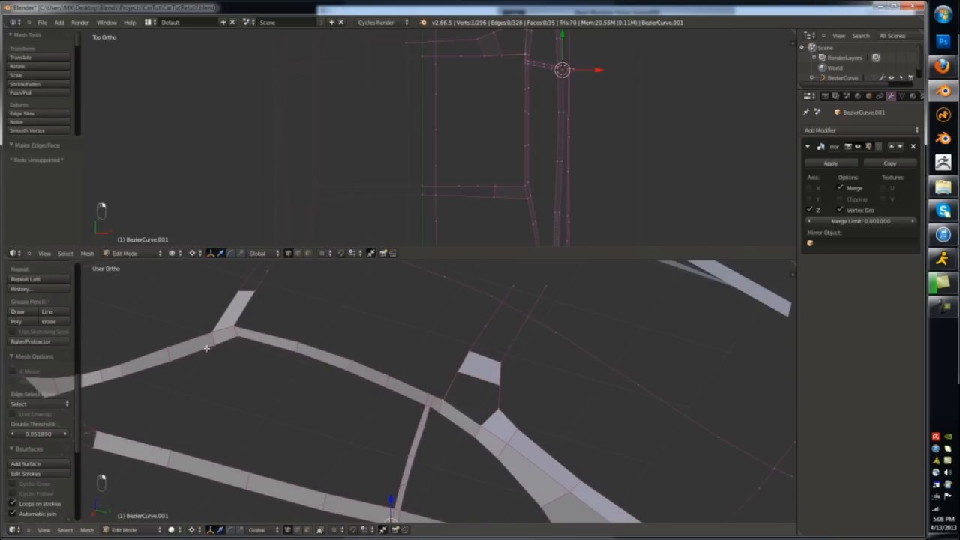
pyautogui.press('w')
pyautogui.click(416, 318)
# - Examine the whole mirrored car body in object mode and the front end of the windshield pillars in edit mode
pyautogui.press('Tab')
pyautogui.scroll(-4, 457, 297)
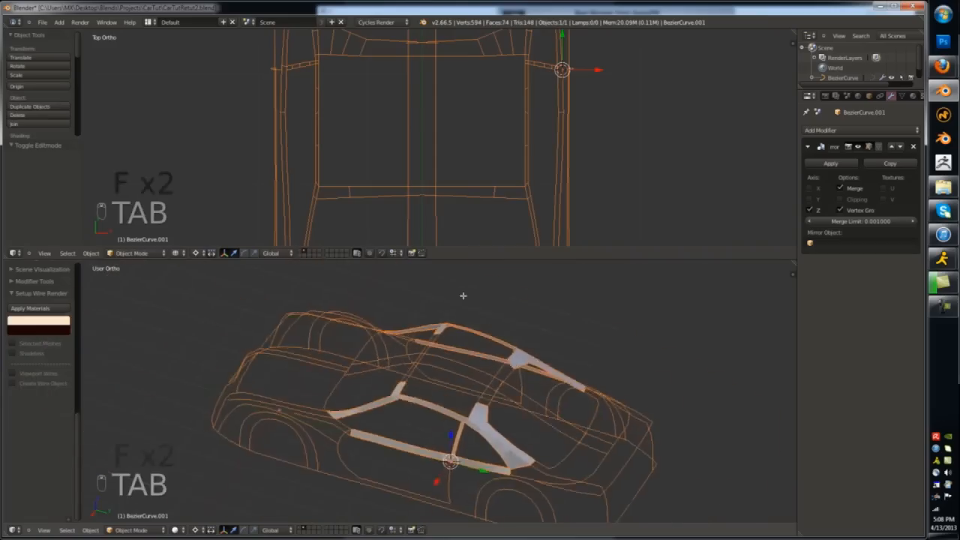
pyautogui.scroll(2, 461, 288)
pyautogui.press('Tab')
pyautogui.scroll(2, 460, 281)
pyautogui.press('Tab')
pyautogui.scroll(-4, 467, 281)
pyautogui.press('KP_1')
pyautogui.moveTo(465, 285); pyautogui.dragTo(430, 150, button='middle')
pyautogui.press('Tab')
pyautogui.scroll(4, 387, 323)
pyautogui.moveTo(388, 323); pyautogui.dragTo(389, 319, button='middle')
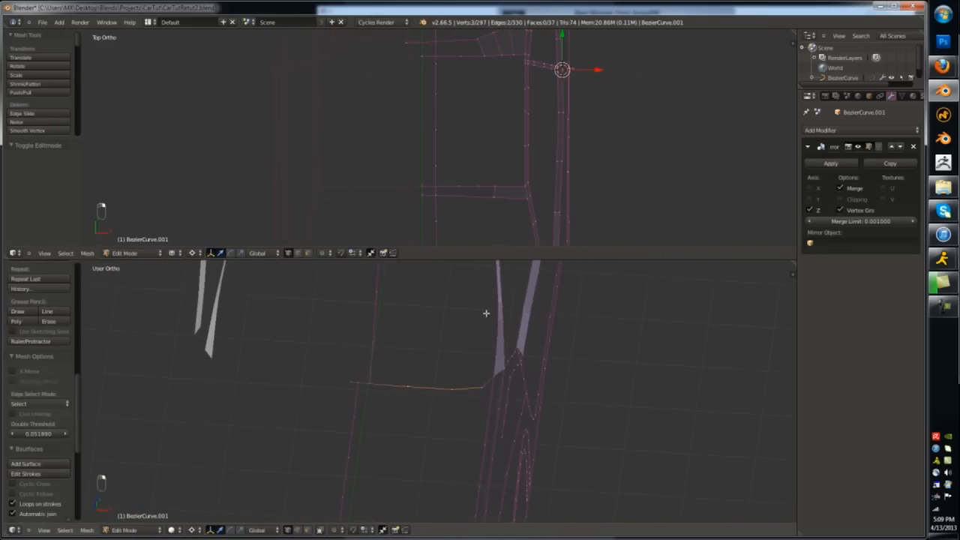
# - Extrude the lengthwise roof line along X to the centerline as a center strip, with Clipping enabled on the mirror modifier
pyautogui.scroll(6, 362, 386)
pyautogui.keyDown('alt'); pyautogui.rightClick(354, 397); pyautogui.keyUp('alt')
pyautogui.scroll(-8, 424, 353)
pyautogui.press('KP_7')
pyautogui.moveTo(448, 375); pyautogui.dragTo(402, 314, button='middle')
pyautogui.scroll(-2, 405, 319)
pyautogui.keyDown('alt'); pyautogui.rightClick(412, 333); pyautogui.keyUp('alt')
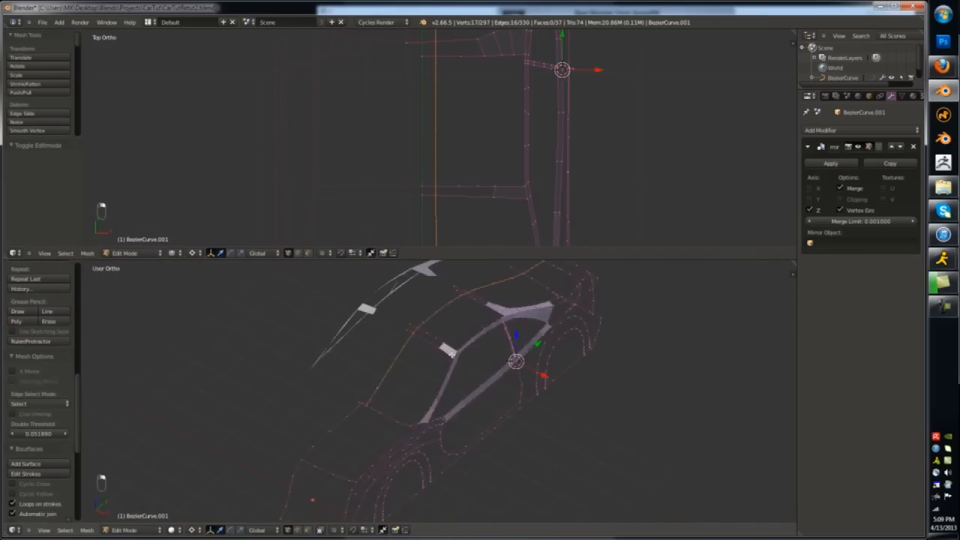
pyautogui.scroll(-3, 452, 353)
pyautogui.press('KP_7')
pyautogui.press('g')
pyautogui.press('x')
pyautogui.click(309, 352)
pyautogui.click(840, 200)
pyautogui.scroll(3, 306, 332)
pyautogui.press('e')
pyautogui.press('x')
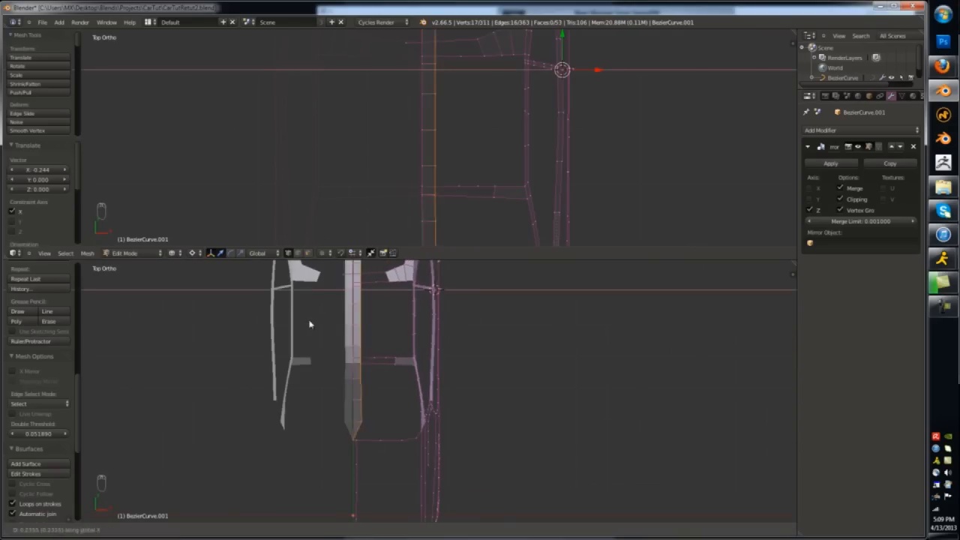
# - Move the center strip's edge loop along X to narrow the strip, keeping its inner loop on the mirror centerline
pyautogui.rightClick(309, 325)
pyautogui.click(841, 199)
pyautogui.press('g')
pyautogui.press('x')
pyautogui.click(345, 278)
pyautogui.keyDown('alt'); pyautogui.rightClick(355, 368); pyautogui.keyUp('alt')
pyautogui.press('g')
pyautogui.rightClick(377, 273)
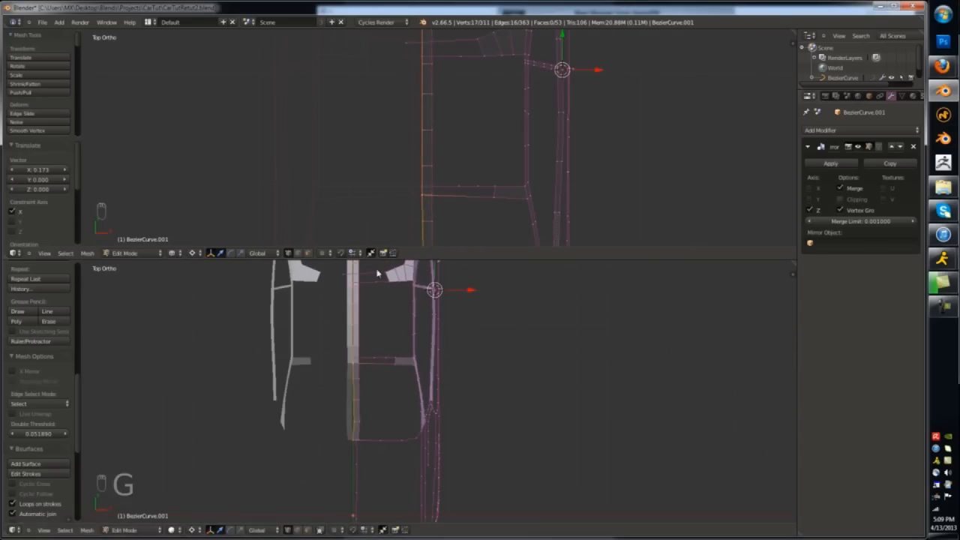
pyautogui.press('Tab')
pyautogui.press('Tab')
pyautogui.click(462, 321)
pyautogui.press('Tab')
pyautogui.moveTo(462, 321); pyautogui.dragTo(460, 321, button='middle')
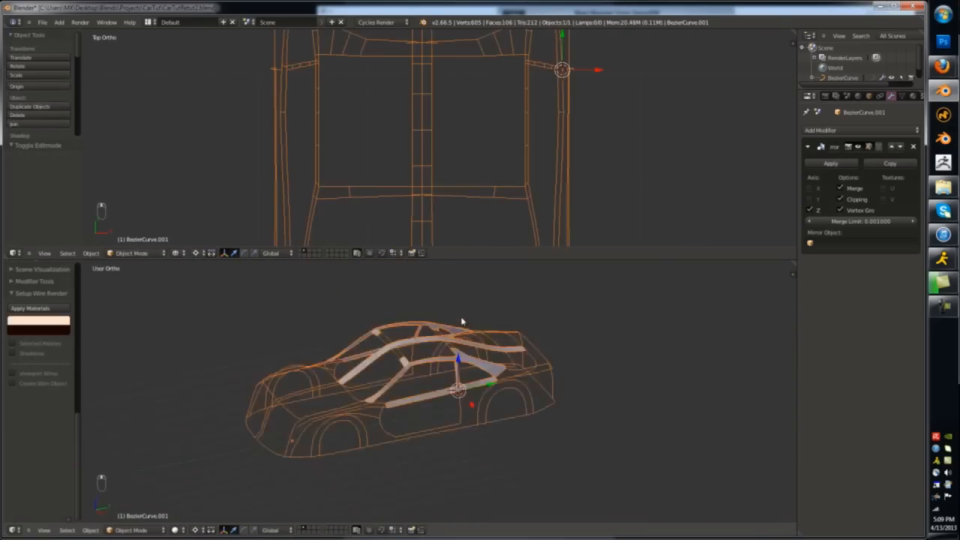
# - Subdivide the windshield header's front edge between the center strip and the existing header face
pyautogui.press('Tab')
pyautogui.scroll(8, 617, 293)
pyautogui.scroll(2, 618, 293)
pyautogui.press('g')
pyautogui.scroll(2, 359, 313)
pyautogui.press('z')
pyautogui.hotkey('ctrl', 'Tab')
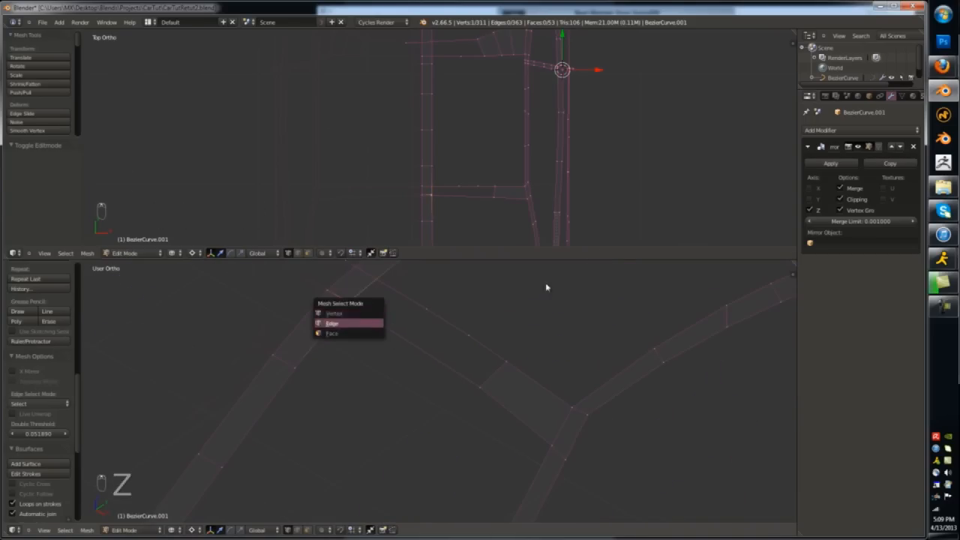
pyautogui.click(348, 324)
pyautogui.rightClick(370, 318)
pyautogui.press('w')
pyautogui.click(370, 317)
pyautogui.press('z')
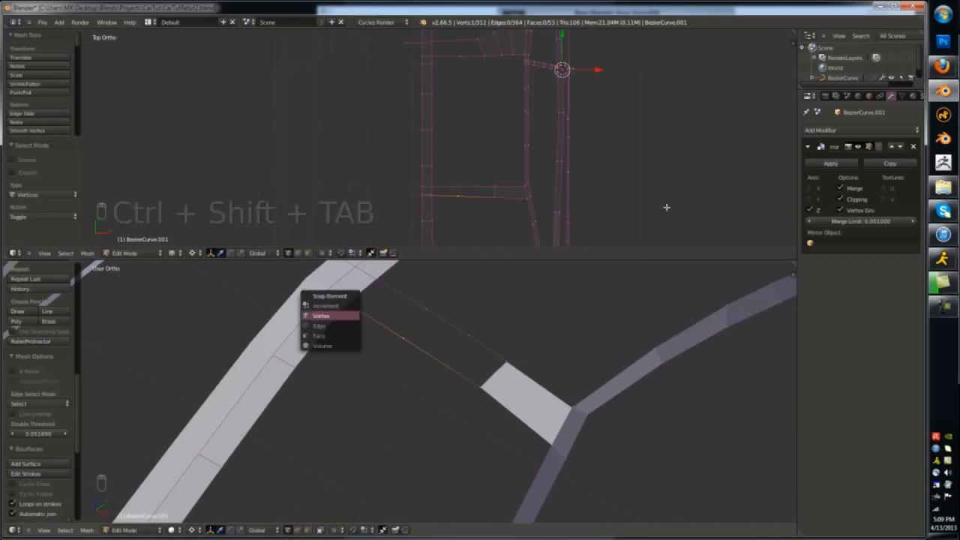
# - Set snapping to Vertex and snap the header's front edge onto the corner of the center strip
pyautogui.click(330, 315)
pyautogui.press('g')
pyautogui.click(349, 318)
pyautogui.press('z')
pyautogui.hotkey('ctrl', 'Tab')
pyautogui.click(327, 312)
pyautogui.rightClick(337, 311)
pyautogui.press('g')
pyautogui.press('z')
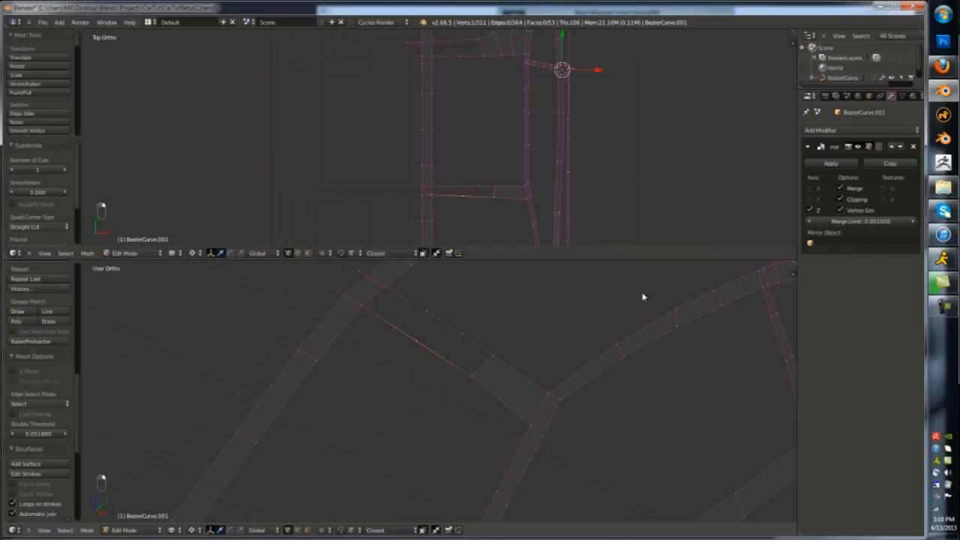
# - Subdivide the header's front edge again, move the new vertex into line and fill the header faces, undoing the last one
pyautogui.keyDown('shift'); pyautogui.rightClick(471, 375); pyautogui.keyUp('shift')
pyautogui.press('w')
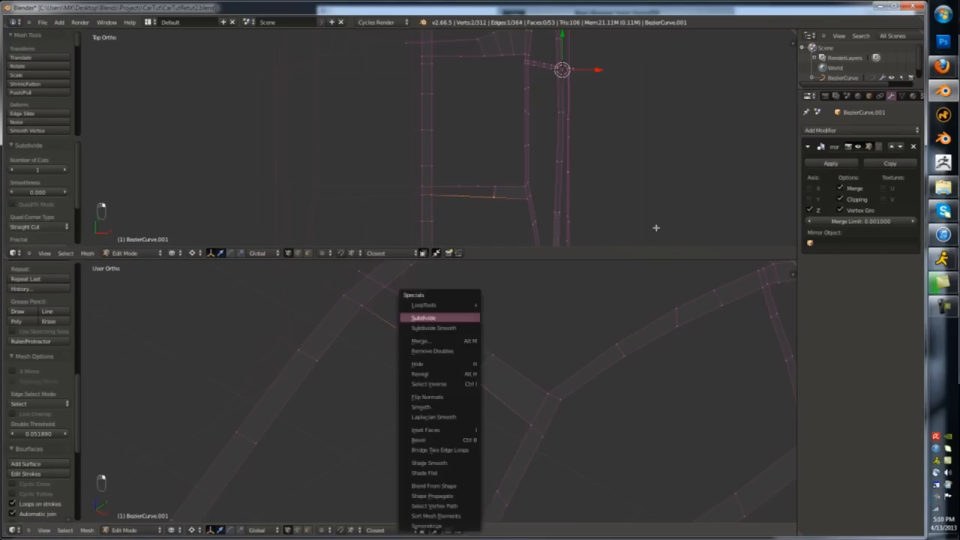
pyautogui.click(438, 318)
pyautogui.rightClick(416, 341)
pyautogui.press('g')
pyautogui.click(404, 332)
pyautogui.press('f')
pyautogui.press('f')
pyautogui.press('f')
pyautogui.press('z')
pyautogui.moveTo(674, 256); pyautogui.dragTo(673, 223, button='middle')
pyautogui.press('z')
pyautogui.hotkey('ctrl', 'z')
# - Add a loop cut across the center strip, snap the header's rear corner to its edge and fill the last header face
pyautogui.rightClick(381, 282)
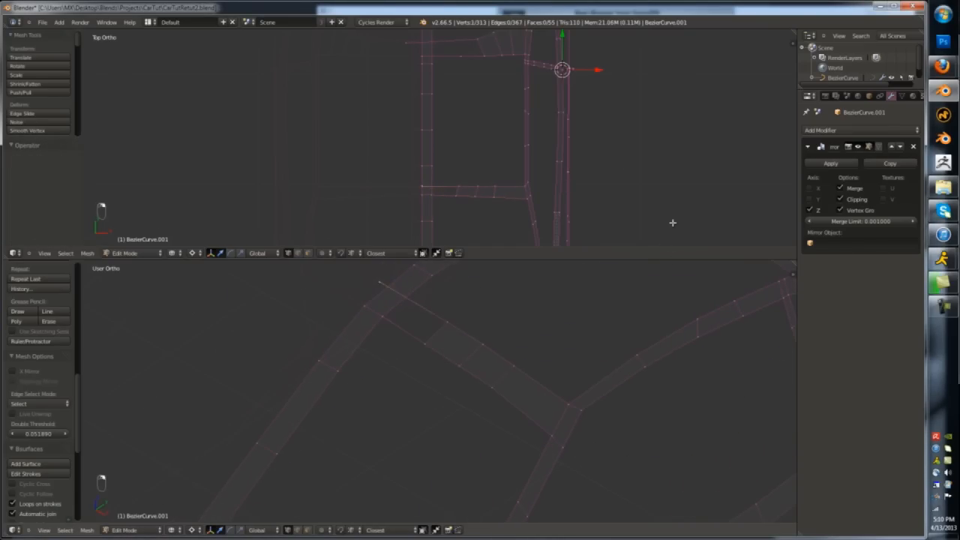
pyautogui.click(660, 254)
pyautogui.hotkey('ctrl', 'r')
pyautogui.click(399, 291)
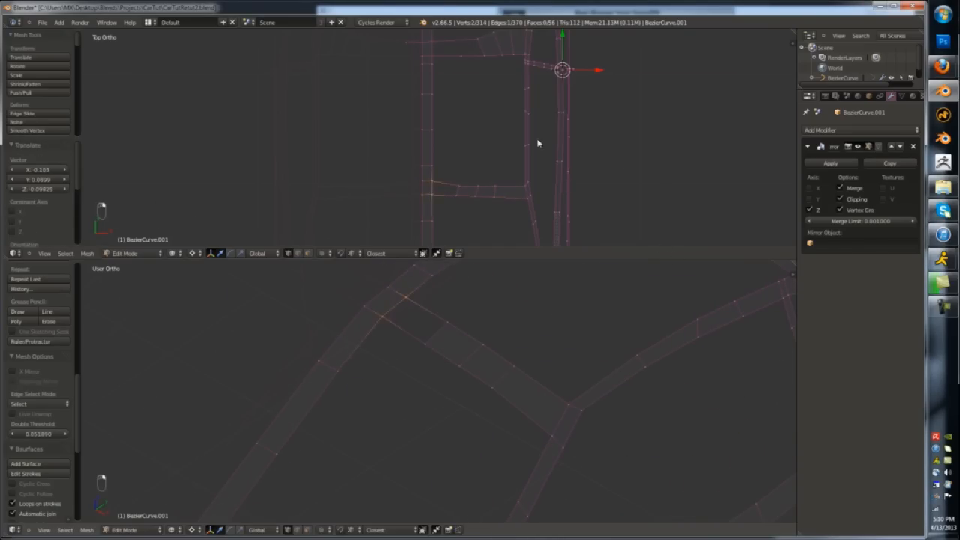
pyautogui.press('f')
pyautogui.press('z')
# - Match the roof edges of the center strip and side rail with loop cuts and fill roof faces between them in edge select mode
pyautogui.scroll(-5, 501, 315)
pyautogui.press('Tab')
pyautogui.press('Tab')
pyautogui.scroll(2, 480, 360)
pyautogui.rightClick(581, 418)
pyautogui.keyDown('shift'); pyautogui.rightClick(518, 441); pyautogui.keyUp('shift')
pyautogui.press('KP_7')
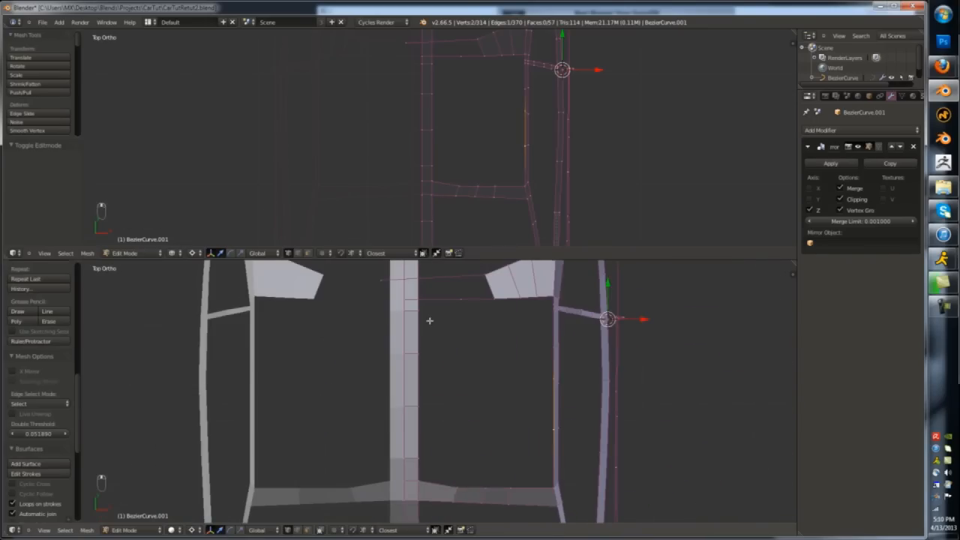
pyautogui.click(463, 149)
pyautogui.hotkey('ctrl', 'r')
pyautogui.click(581, 101)
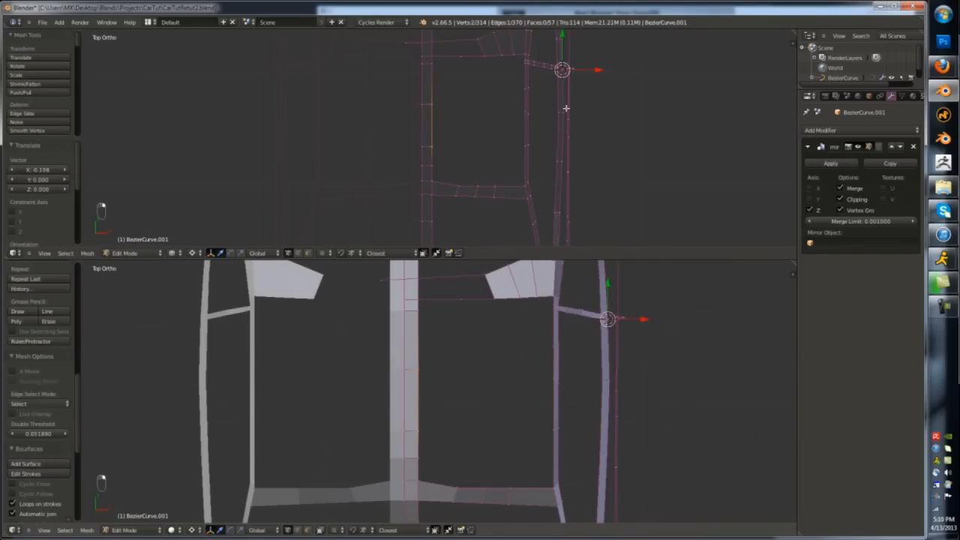
pyautogui.hotkey('ctrl', 'Tab')
pyautogui.press('f')
# - Slide the roof's cross edges on the center strip and side rail to even out the face rows between them
pyautogui.press('g')
pyautogui.press('g')
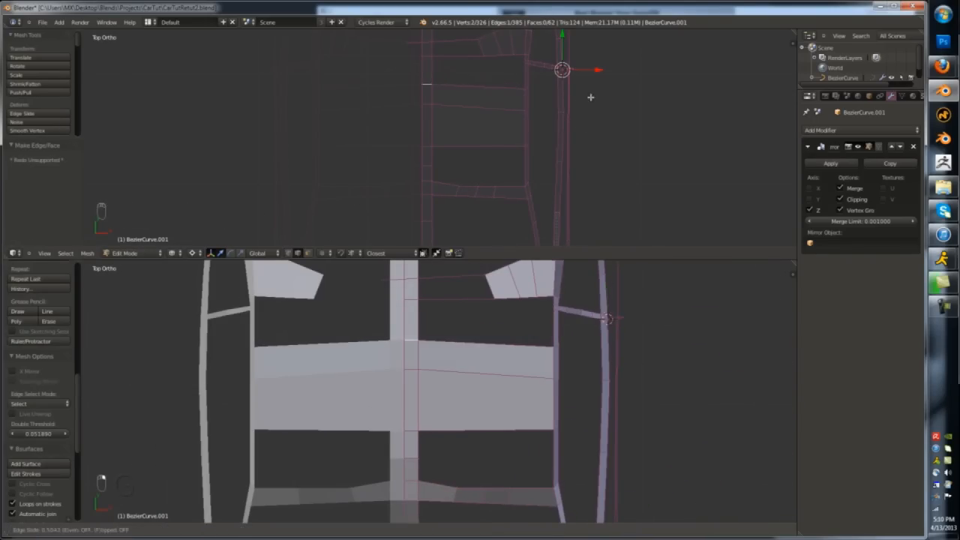
pyautogui.click(591, 96)
pyautogui.rightClick(601, 144)
pyautogui.press('g')
pyautogui.press('g')
pyautogui.click(646, 170)
pyautogui.press('Tab')
pyautogui.moveTo(609, 420); pyautogui.dragTo(634, 360, button='middle')
pyautogui.press('Tab')
# - In vertex selection, pick the windshield header's rear-edge vertices and move them along Z in front view to follow the roof
pyautogui.scroll(2, 623, 311)
pyautogui.hotkey('ctrl', 'Tab')
pyautogui.click(437, 398)
pyautogui.rightClick(456, 397)
pyautogui.keyDown('shift'); pyautogui.rightClick(508, 401); pyautogui.keyUp('shift')
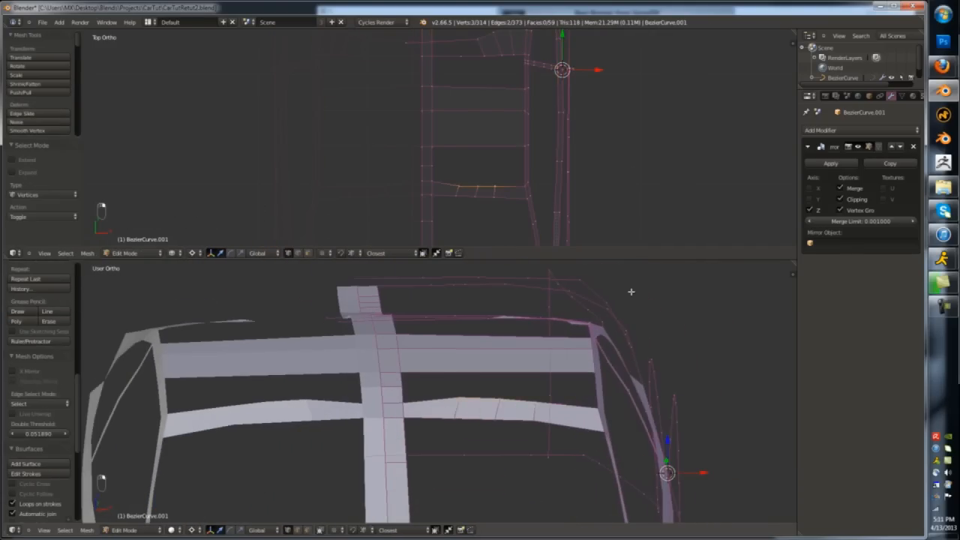
pyautogui.press('KP_1')
pyautogui.press('g')
pyautogui.press('z')
pyautogui.click(625, 372)
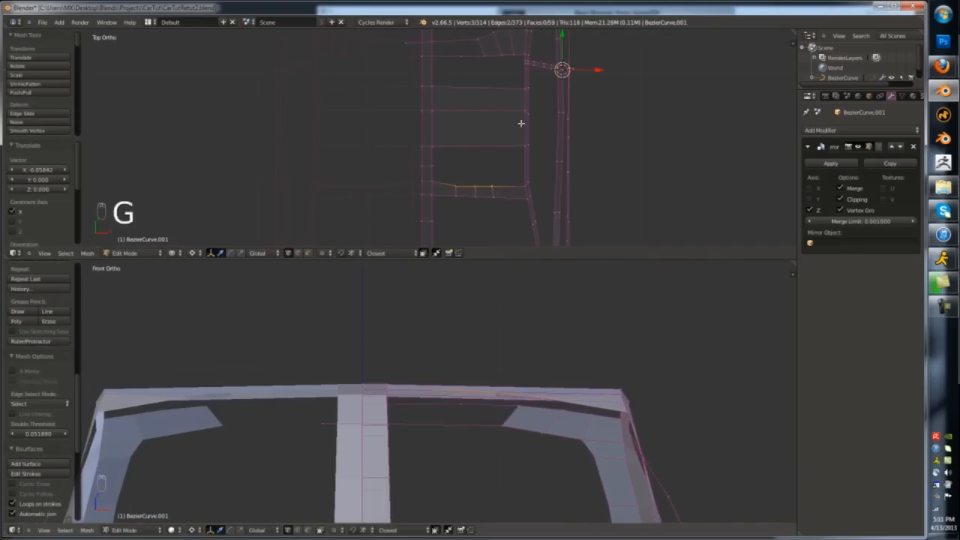
# - Delete the extra edge loop across the center strip between the windshield header and the filled roof faces
pyautogui.press('Tab')
pyautogui.press('Tab')
pyautogui.moveTo(472, 305); pyautogui.dragTo(469, 242, button='middle')
pyautogui.keyDown('alt'); pyautogui.rightClick(379, 401); pyautogui.keyUp('alt')
pyautogui.press('x')
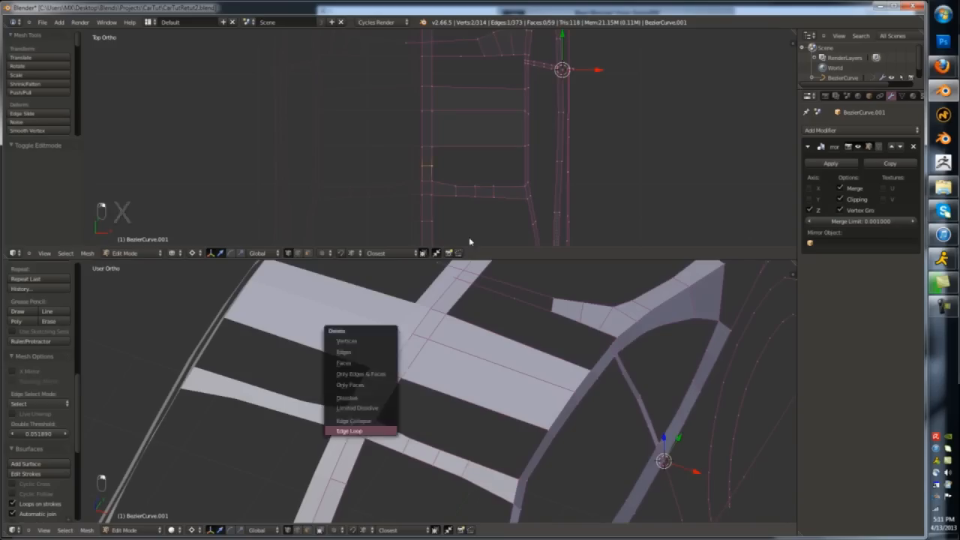
pyautogui.click(359, 433)
# - Add lengthwise loop cuts through the roof faces and slide them in top view to line up with the header's vertices
pyautogui.hotkey('ctrl', 'r')
pyautogui.scroll(1, 488, 364)
pyautogui.click(413, 250)
pyautogui.rightClick(413, 250)
pyautogui.press('KP_7')
pyautogui.keyDown('alt'); pyautogui.rightClick(447, 267); pyautogui.keyUp('alt')
pyautogui.press('g')
pyautogui.press('g')
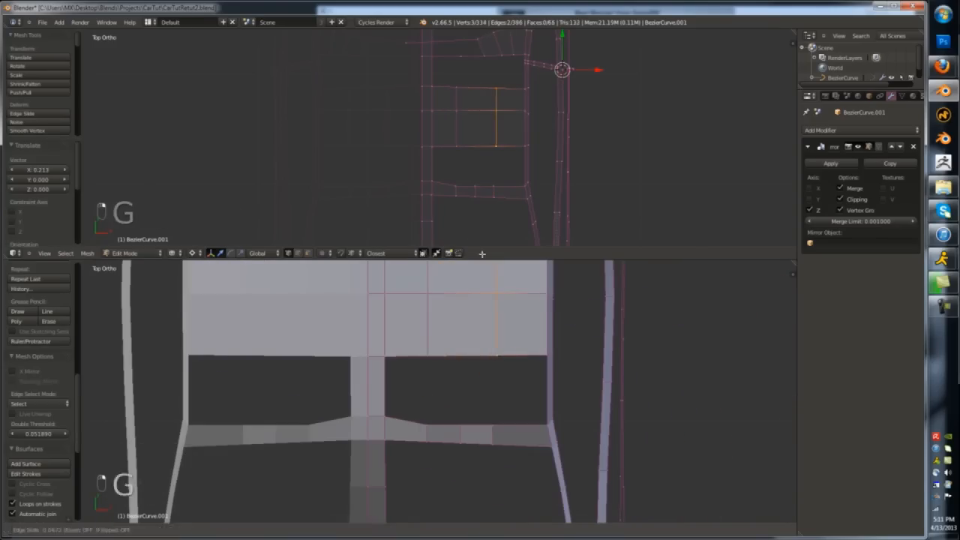
pyautogui.click(482, 255)
# - Add another lengthwise roof loop cut and fill the faces between the roof and the windshield header
pyautogui.hotkey('ctrl', 'r')
pyautogui.keyDown('shift'); pyautogui.rightClick(460, 425); pyautogui.keyUp('shift')
pyautogui.press('f')
pyautogui.keyDown('shift'); pyautogui.rightClick(427, 424); pyautogui.keyUp('shift')
pyautogui.press('f')
pyautogui.press('f')
pyautogui.press('f')
pyautogui.scroll(-1, 503, 406)
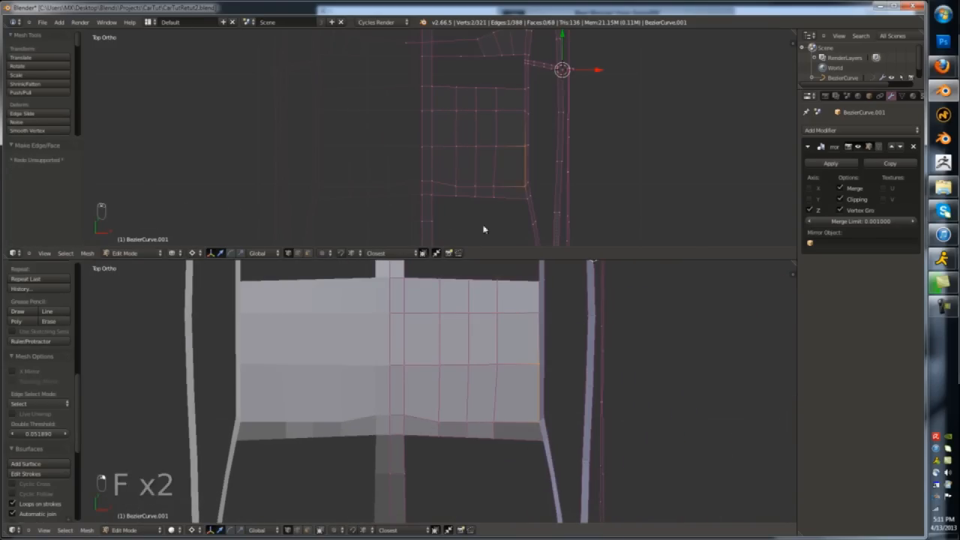
pyautogui.click(622, 242)
pyautogui.moveTo(554, 322); pyautogui.dragTo(527, 392, button='middle')
pyautogui.press('Tab')
pyautogui.press('Tab')
# - In wireframe top view, delete the stray curve vertices running from the centerline to the rear window header
pyautogui.press('KP_7')
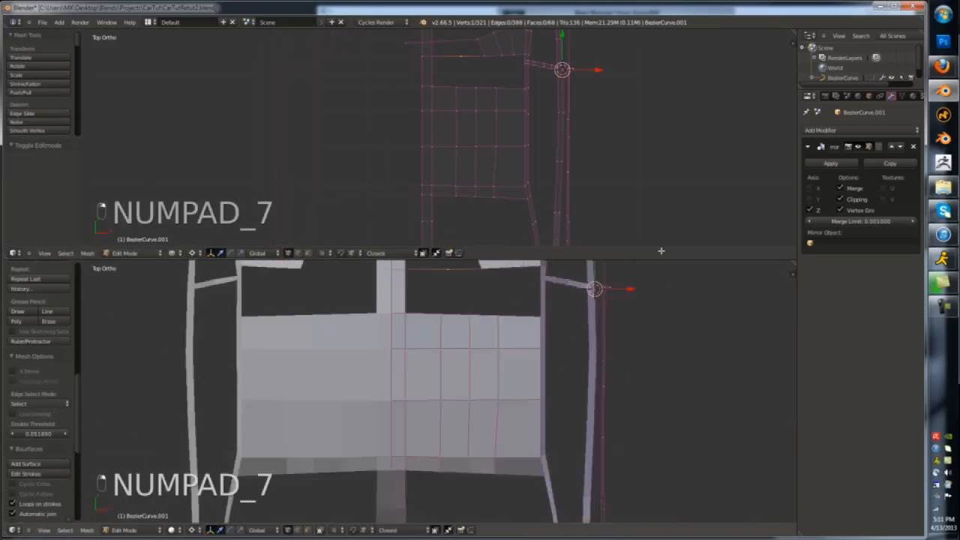
pyautogui.keyDown('shift'); pyautogui.moveTo(592, 300); pyautogui.dragTo(645, 420, button='middle'); pyautogui.keyUp('shift')
pyautogui.press('z')
pyautogui.rightClick(412, 357)
pyautogui.press('x')
pyautogui.click(423, 272)
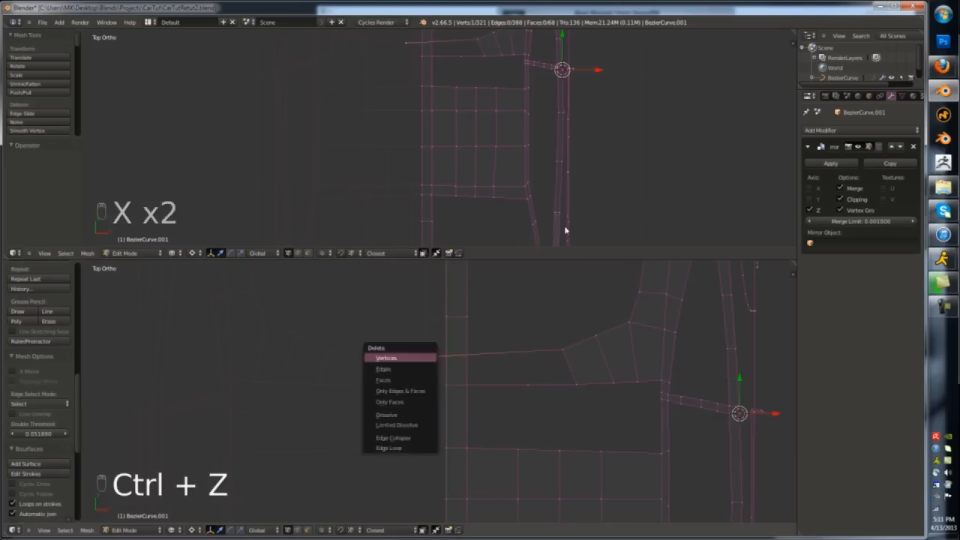
# - Add a loop cut across the center strip at the rear window header and fill the faces joining them
pyautogui.press(',')
pyautogui.hotkey('ctrl', 'r')
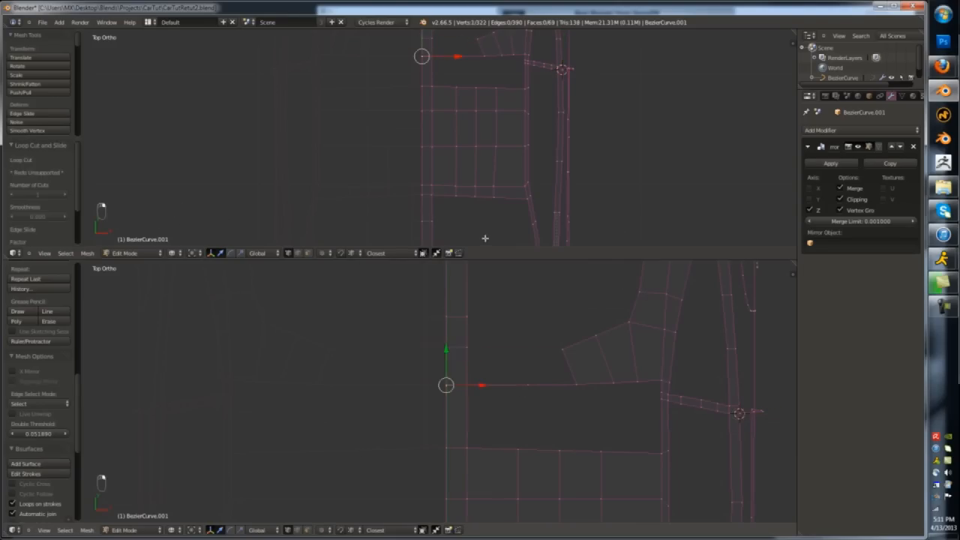
pyautogui.press('z')
pyautogui.press('z')
pyautogui.press('x')
pyautogui.click(492, 240)
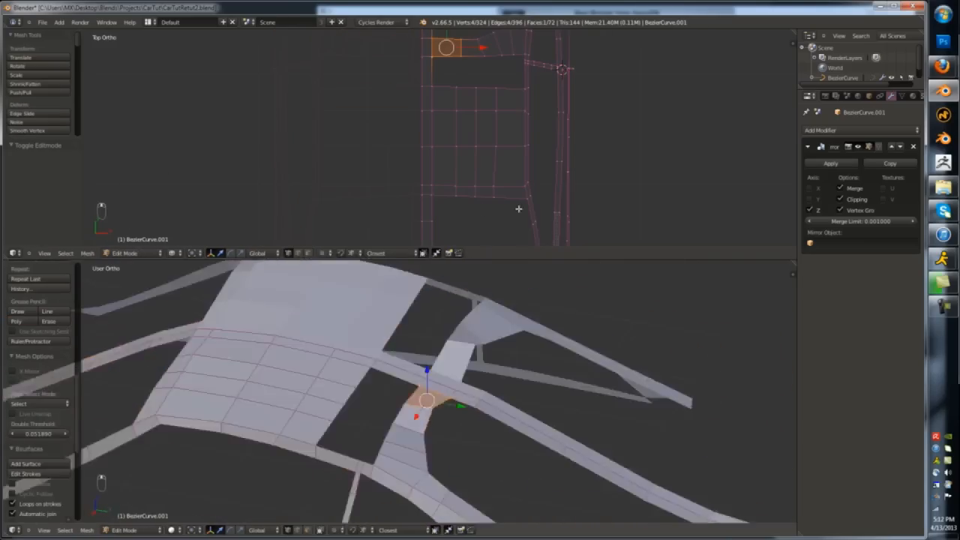
# - Adjust the height of the center strip's edge at the rear header along Z and delete the surplus edge loop there
pyautogui.hotkey('ctrl', 'Tab')
pyautogui.press('Return')
pyautogui.press('g')
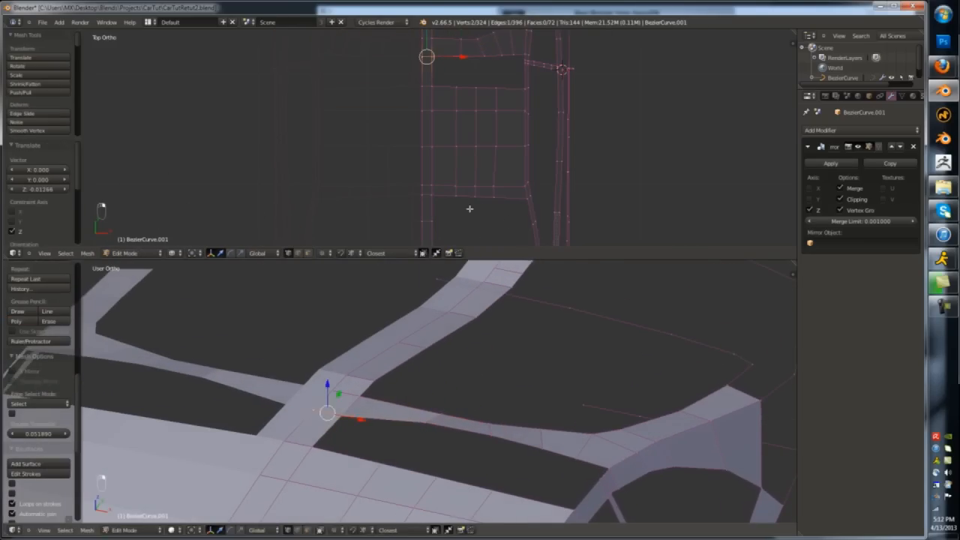
pyautogui.moveTo(327, 383); pyautogui.dragTo(327, 375)
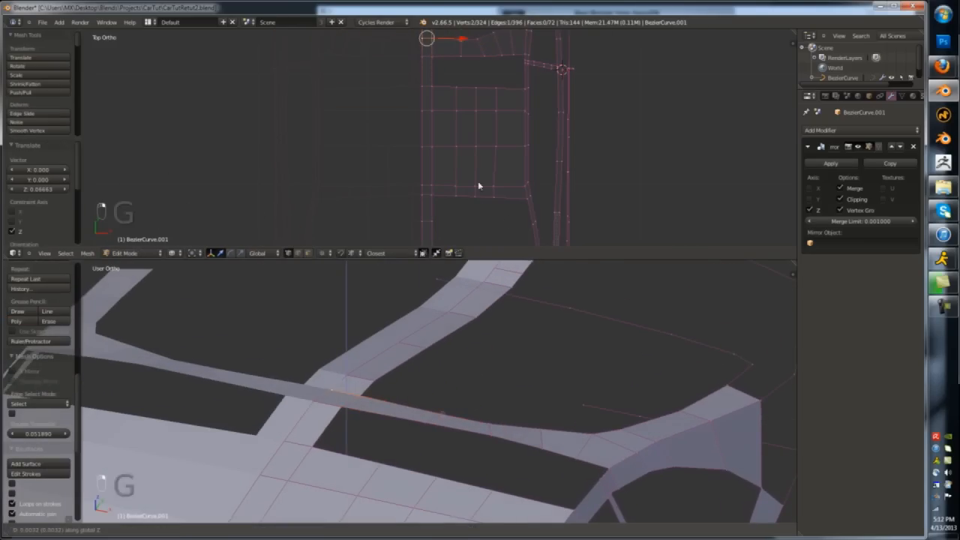
pyautogui.press('x')
pyautogui.click(330, 375)
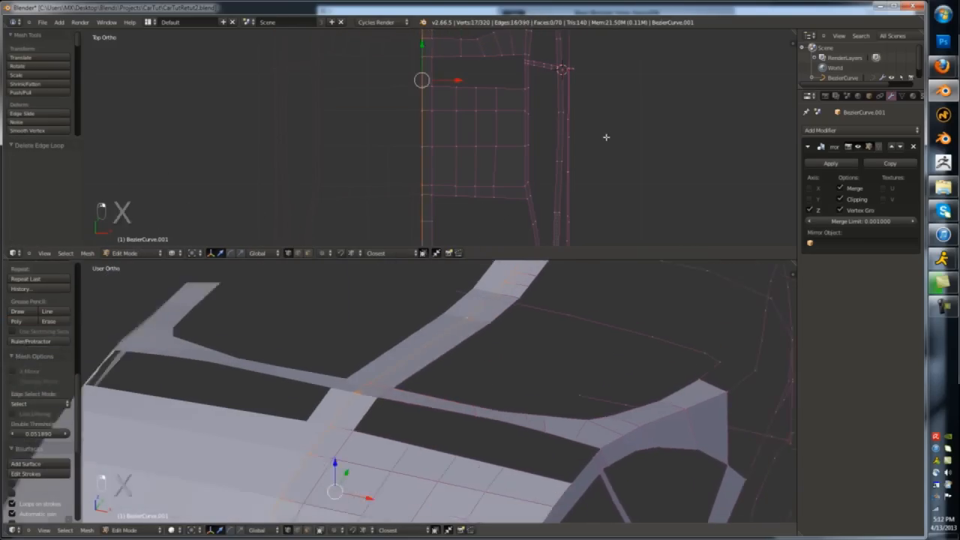
pyautogui.press('Tab')
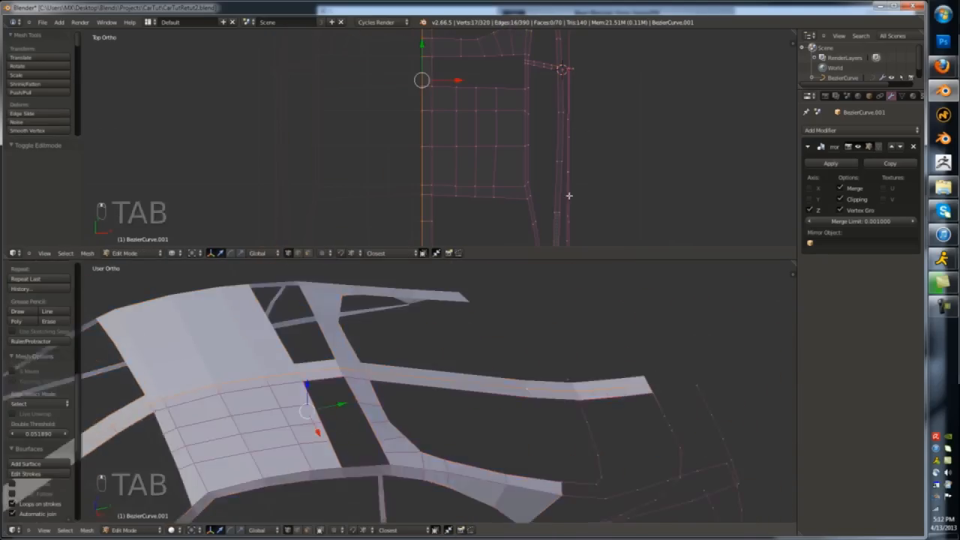
# - Fill faces between the roof and the rear header and slide their shared vertices into line in top view
pyautogui.press('g')
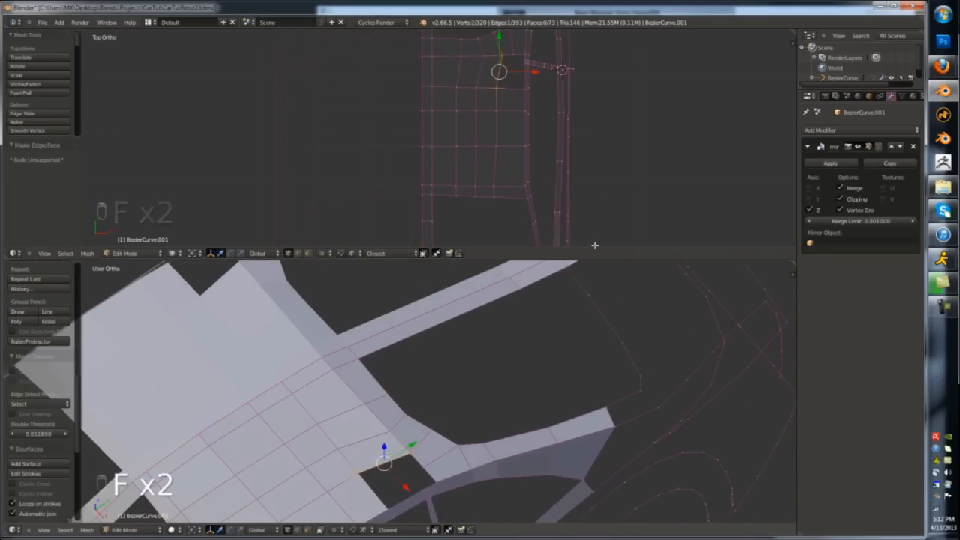
pyautogui.press('KP_7')
pyautogui.press('g')
pyautogui.click(609, 266)
pyautogui.keyDown('shift'); pyautogui.moveTo(574, 267); pyautogui.dragTo(600, 186, button='middle'); pyautogui.keyUp('shift')
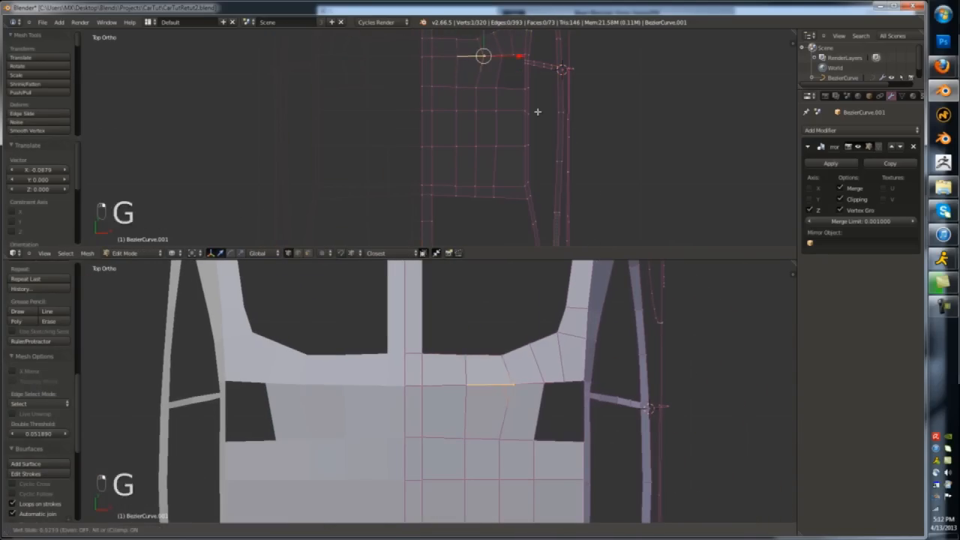
# - Add a lengthwise loop cut through the roof's outer column, align its vertices along X and fill the remaining rear roof faces
pyautogui.scroll(-2, 439, 391)
pyautogui.keyDown('shift'); pyautogui.moveTo(525, 420); pyautogui.dragTo(443, 337, button='middle'); pyautogui.keyUp('shift')
pyautogui.hotkey('ctrl', 'r')
pyautogui.click(519, 368)
pyautogui.keyDown('shift'); pyautogui.rightClick(512, 390); pyautogui.keyUp('shift')
pyautogui.press('g')
pyautogui.press('x')
pyautogui.click(507, 379)
pyautogui.keyDown('shift'); pyautogui.rightClick(546, 372); pyautogui.keyUp('shift')
pyautogui.scroll(4, 529, 373)
pyautogui.press('f')
pyautogui.press('Tab')
# - Select the centerline curve's edges at the car's nose and extrude them along X into a face strip
pyautogui.scroll(-8, 467, 375)
pyautogui.moveTo(501, 390); pyautogui.dragTo(467, 315, button='middle')
pyautogui.press('KP_3')
pyautogui.press('Tab')
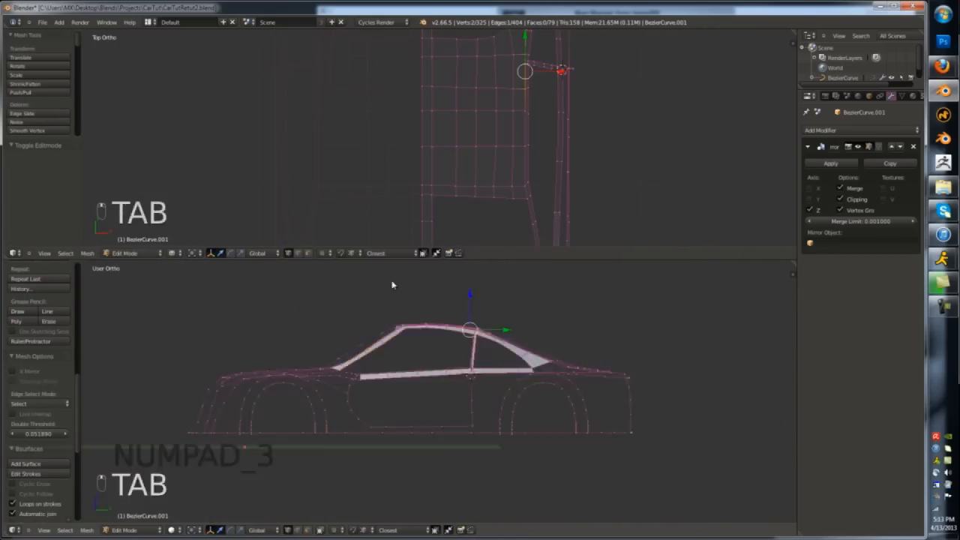
pyautogui.moveTo(392, 282); pyautogui.dragTo(459, 282, button='middle')
pyautogui.scroll(4, 459, 282)
pyautogui.keyDown('shift'); pyautogui.rightClick(308, 365); pyautogui.keyUp('shift')
pyautogui.press('e')
pyautogui.press('x')
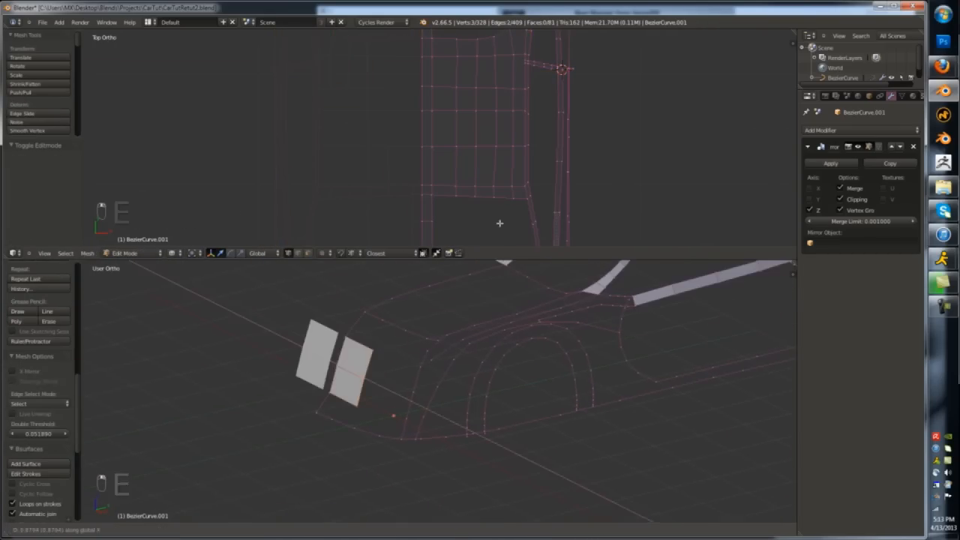
pyautogui.click(501, 219)
pyautogui.moveTo(501, 219); pyautogui.dragTo(530, 188, button='middle')
# - Move the extruded nose strip's outer edge along Y in top view to follow the front bumper curve
pyautogui.press('g')
pyautogui.press('y')
pyautogui.press('super')
pyautogui.press('KP_7')
pyautogui.moveTo(486, 300); pyautogui.dragTo(595, 183, button='middle')
pyautogui.press('g')
pyautogui.press('y')
pyautogui.click(525, 223)
# - Select the hood's centerline curve and extrude it along X to form the hood's center strip
pyautogui.keyDown('alt'); pyautogui.rightClick(500, 439); pyautogui.keyUp('alt')
pyautogui.press('v')
pyautogui.press('b')
pyautogui.moveTo(574, 485); pyautogui.dragTo(471, 387, button='middle')
pyautogui.press('z')
pyautogui.scroll(4, 469, 386)
pyautogui.keyDown('shift'); pyautogui.moveTo(493, 319); pyautogui.dragTo(510, 404, button='middle'); pyautogui.keyUp('shift')
pyautogui.press('e')
pyautogui.press('x')
pyautogui.click(501, 244)
# - Move the hood strip's outer vertices along X so its width blends into the windshield's center strip
pyautogui.scroll(5, 472, 348)
pyautogui.rightClick(472, 348)
pyautogui.press('Tab')
pyautogui.press('z')
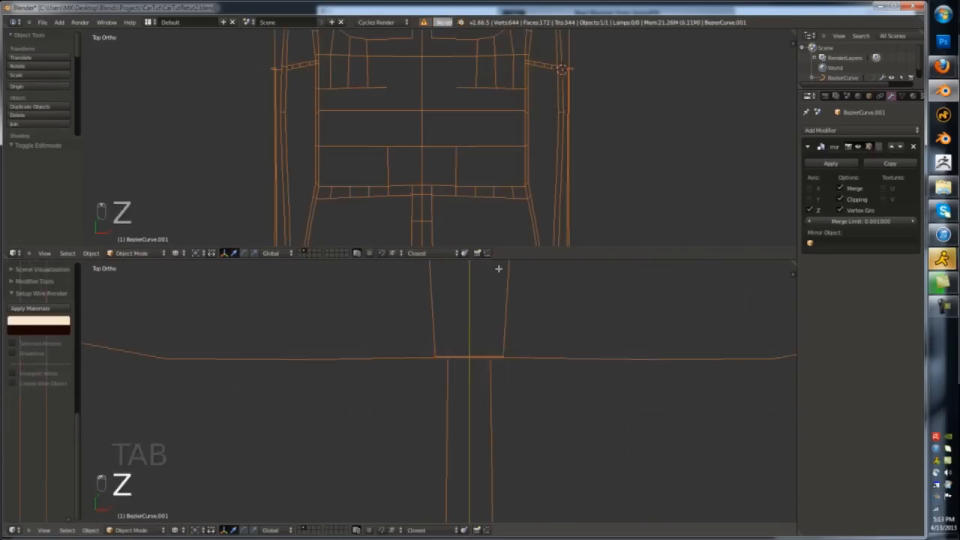
pyautogui.press('Tab')
pyautogui.click(499, 205)
pyautogui.rightClick(469, 178)
pyautogui.scroll(-5, 469, 178)
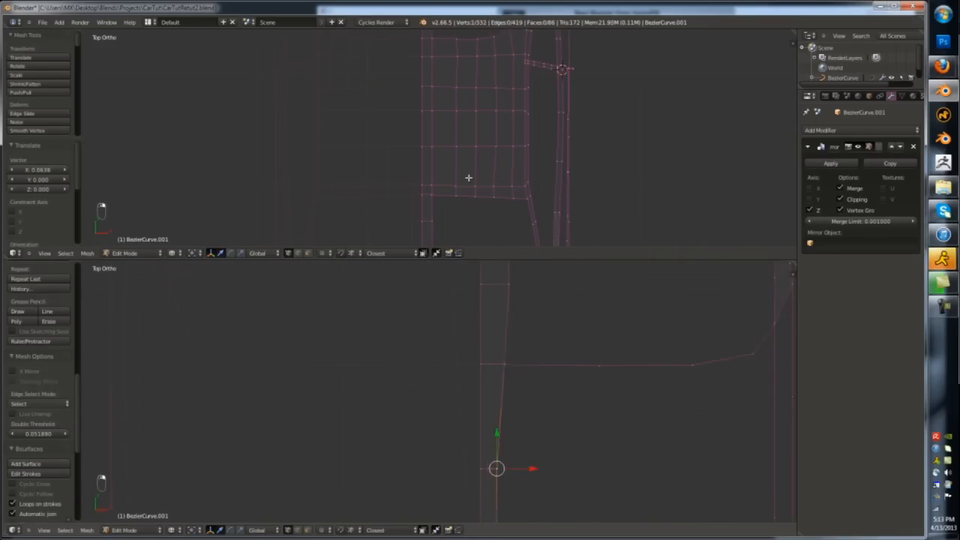
pyautogui.press('z')
pyautogui.press('Tab')
pyautogui.press('Tab')
pyautogui.keyDown('shift'); pyautogui.moveTo(459, 279); pyautogui.dragTo(484, 204, button='middle'); pyautogui.keyUp('shift')
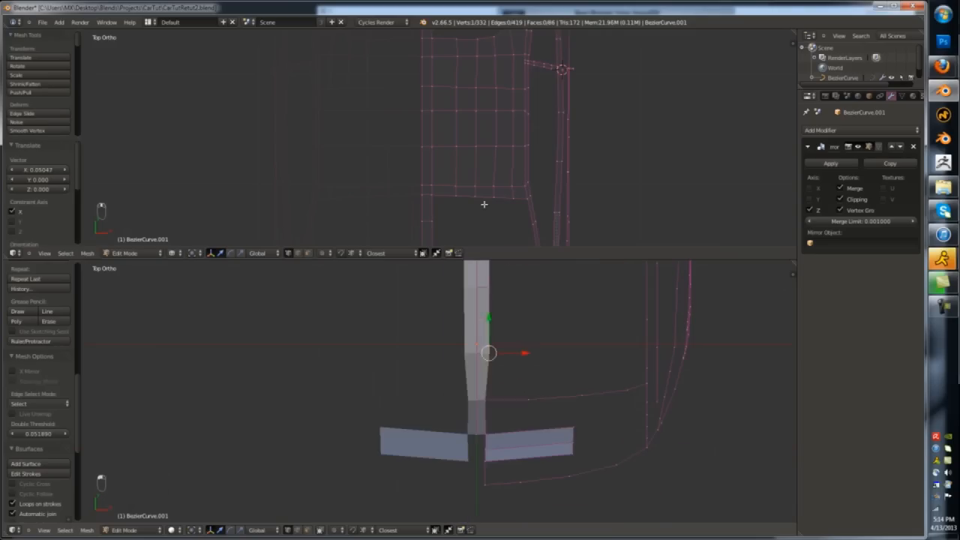
pyautogui.click(402, 219)
# - Split the upper 3D view into two side-by-side views, hide the new view's tool shelf and show the car in perspective
pyautogui.press('Tab')
pyautogui.scroll(-6, 398, 206)
pyautogui.moveTo(398, 206)
pyautogui.mouseDown(button='middle')
pyautogui.moveTo(543, 153)
pyautogui.moveTo(566, 154)
pyautogui.moveTo(557, 170)
pyautogui.mouseUp(button='middle')
pyautogui.press('z')
pyautogui.moveTo(793, 34); pyautogui.dragTo(484, 138)
pyautogui.press('t')
pyautogui.press('KP_1')
pyautogui.press('KP_5')
pyautogui.moveTo(525, 154); pyautogui.dragTo(455, 169, button='middle')
pyautogui.keyDown('shift'); pyautogui.moveTo(518, 271); pyautogui.dragTo(425, 138, button='middle'); pyautogui.keyUp('shift')
# - Move the hood strip's outer edge vertex along Y and fill a hood face from the strip out to the fender curve
pyautogui.press('Tab')
pyautogui.press('KP_7')
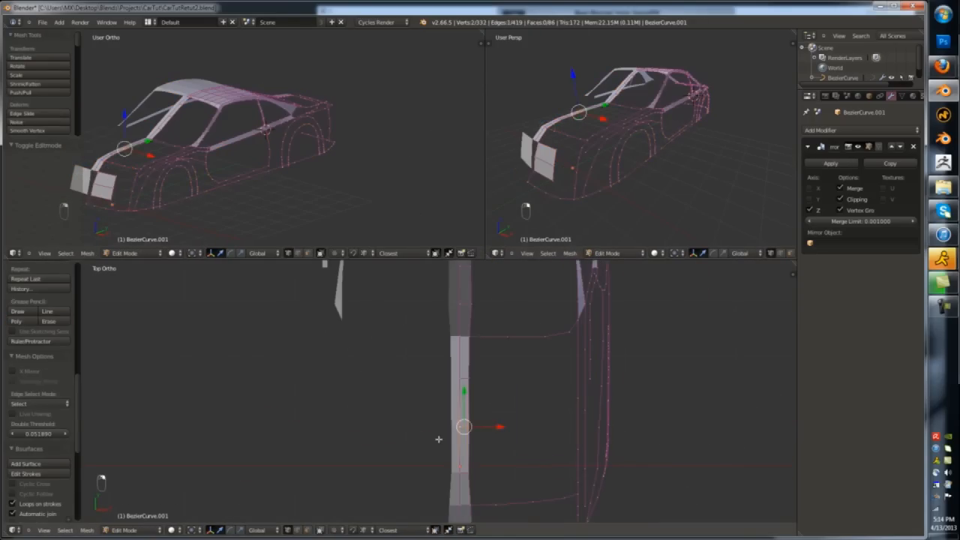
pyautogui.moveTo(464, 391); pyautogui.dragTo(464, 416)
pyautogui.press('f')
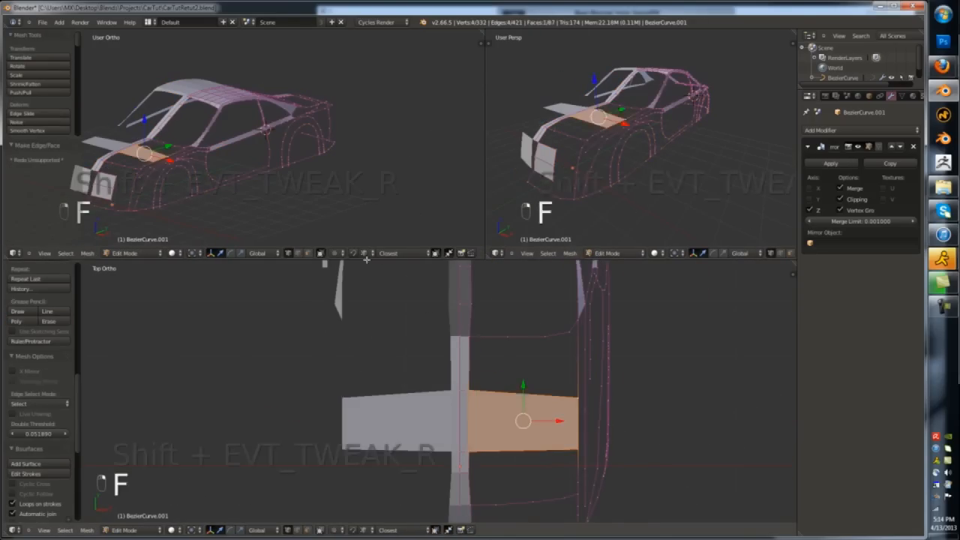
# - Add lengthwise loop cuts through the hood face and undo the last fill
pyautogui.hotkey('ctrl', 'r')
pyautogui.press('f')
pyautogui.hotkey('ctrl', 'z')
# - Select edges in wireframe and fill faces between the hood's filled section and the curve at the windshield base
pyautogui.press('z')
pyautogui.scroll(3, 475, 338)
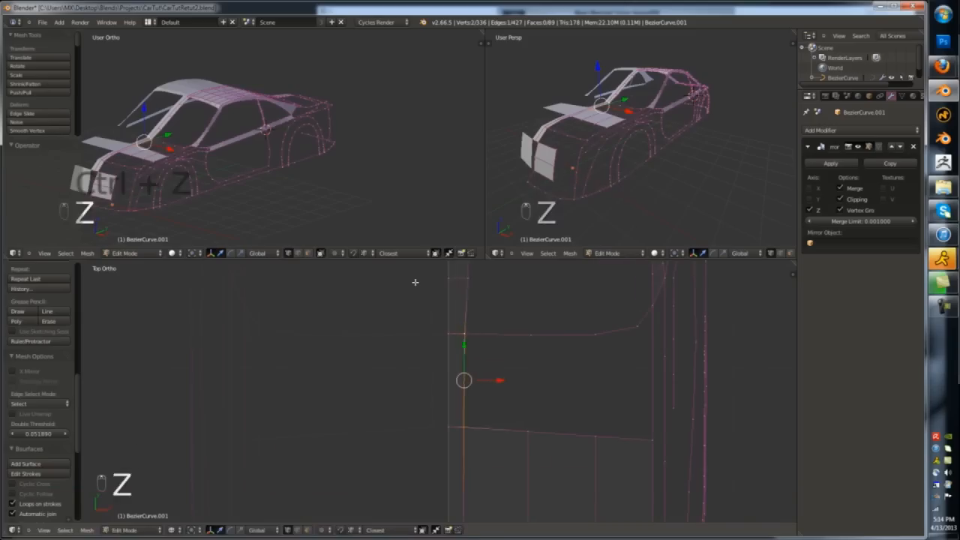
pyautogui.hotkey('ctrl', 'Tab')
pyautogui.click(454, 347)
pyautogui.rightClick(487, 334)
pyautogui.press('x')
pyautogui.hotkey('ctrl', 'Tab')
pyautogui.press('f')
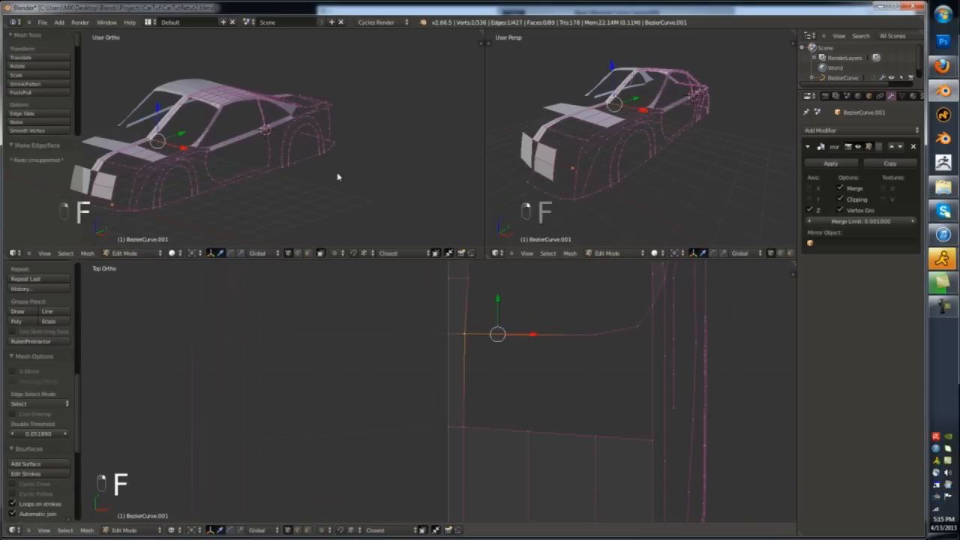
# - Return to solid shading, add a loop cut to the hood faces and select the open edge beside the remaining gap
pyautogui.press('z')
pyautogui.moveTo(346, 215); pyautogui.dragTo(540, 274, button='middle')
pyautogui.hotkey('ctrl', 'r')
pyautogui.click(540, 274)
pyautogui.rightClick(752, 232)
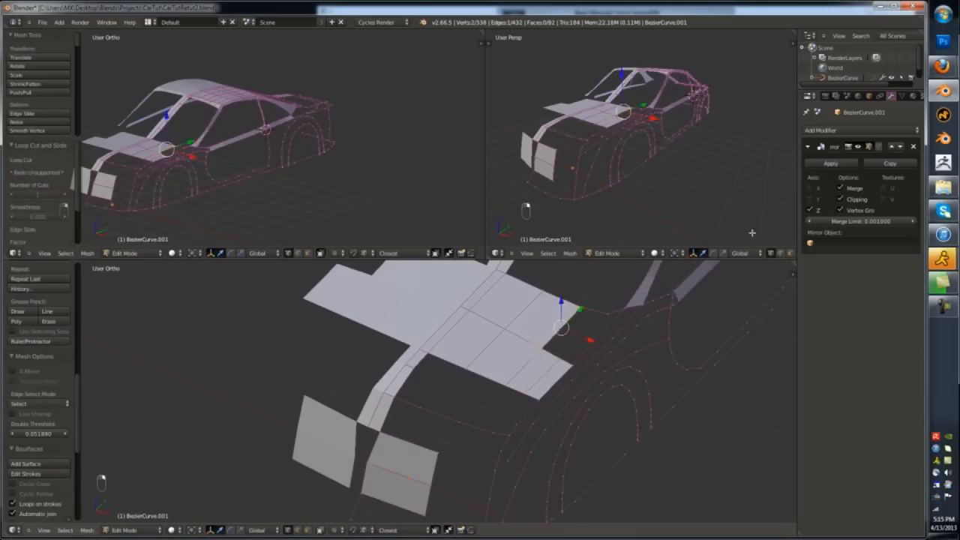
# - Fill faces across the remaining hood gap near the windshield base and add a loop cut through them
pyautogui.press('f')
pyautogui.press('Tab')
pyautogui.press('Tab')
pyautogui.press('f')
pyautogui.press('Tab')
pyautogui.moveTo(543, 215); pyautogui.dragTo(419, 204, button='middle')
pyautogui.press('Tab')
pyautogui.hotkey('ctrl', 'r')
pyautogui.click(419, 204)
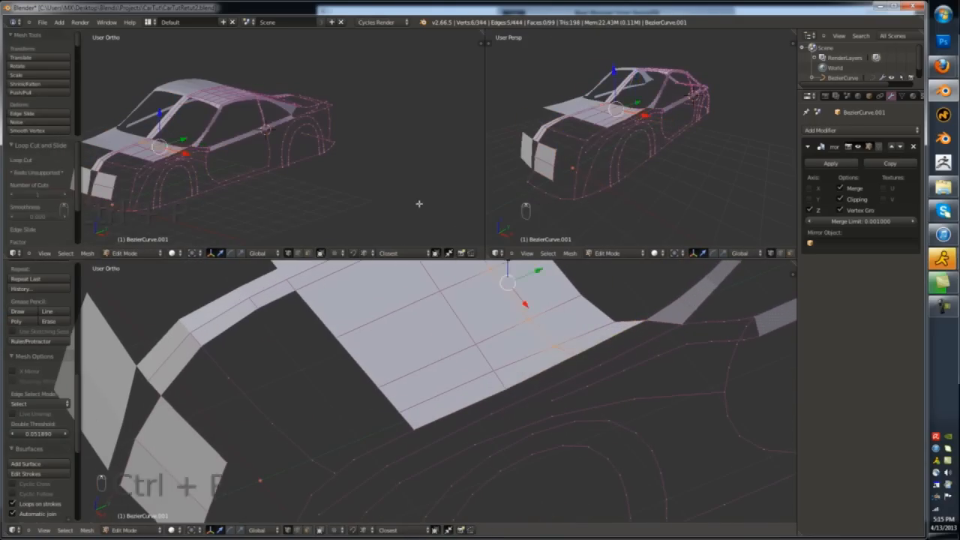
# - Undo the last change and move the selected fender curve vertex 0.207 along X
pyautogui.hotkey('ctrl', 'z')
pyautogui.keyDown('shift'); pyautogui.rightClick(440, 195); pyautogui.keyUp('shift')
pyautogui.press('g')
pyautogui.press('x')
pyautogui.click(589, 176)
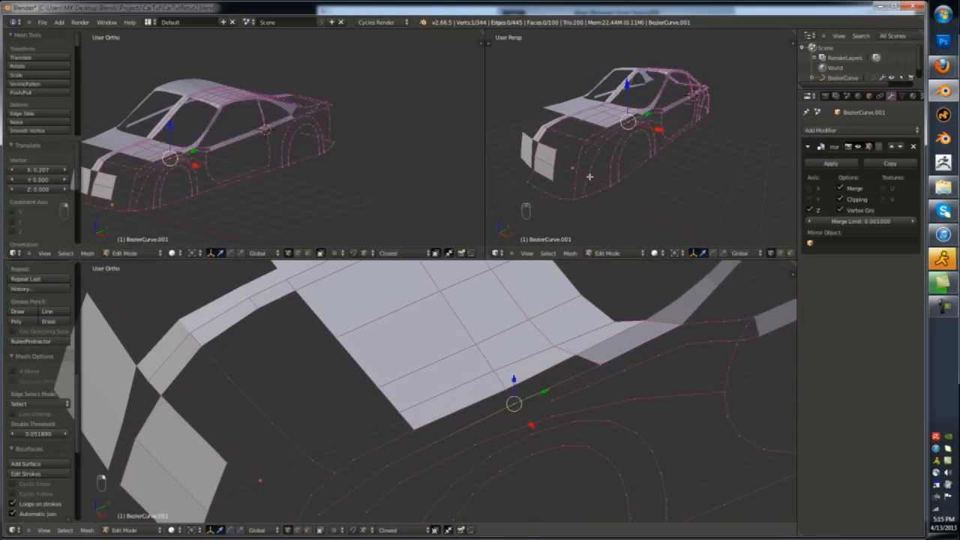
# - Subdivide the fender curve edge and fill a strip of faces between it and the hood's outer edge
pyautogui.press('w')
pyautogui.click(480, 318)
pyautogui.keyDown('shift'); pyautogui.rightClick(527, 187); pyautogui.keyUp('shift')
pyautogui.press('f')
pyautogui.moveTo(540, 187); pyautogui.dragTo(587, 203, button='middle')
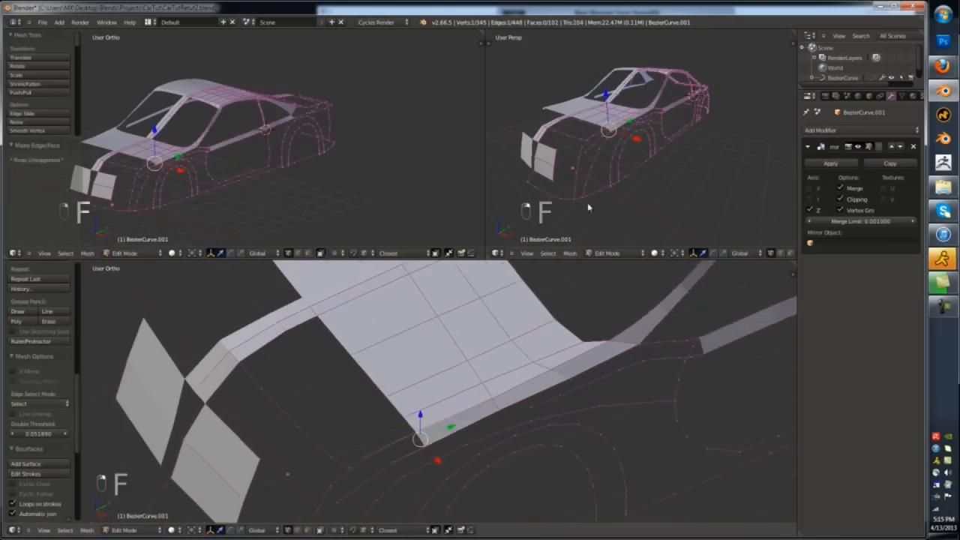
pyautogui.press('Tab')
pyautogui.scroll(-5, 630, 182)
pyautogui.press('Tab')
pyautogui.scroll(8, 630, 183)
pyautogui.press('f')
# - Slide the curve vertex ahead of the hood's front corner into position and subdivide the adjoining edge
pyautogui.moveTo(761, 272); pyautogui.dragTo(675, 225, button='middle')
pyautogui.rightClick(446, 210)
pyautogui.press('g')
pyautogui.press('x')
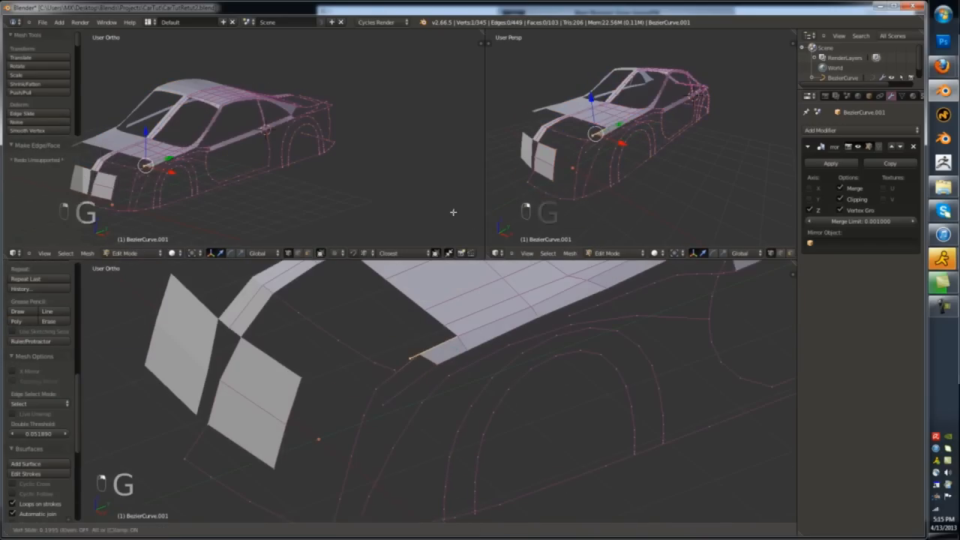
pyautogui.click(480, 214)
pyautogui.press('w')
pyautogui.click(345, 318)
# - Reposition and subdivide the curve at the fender strip's front end, adjusting the vertex in the right view
pyautogui.scroll(3, 401, 367)
pyautogui.press('g')
pyautogui.click(443, 348)
pyautogui.scroll(-2, 443, 347)
pyautogui.press('w')
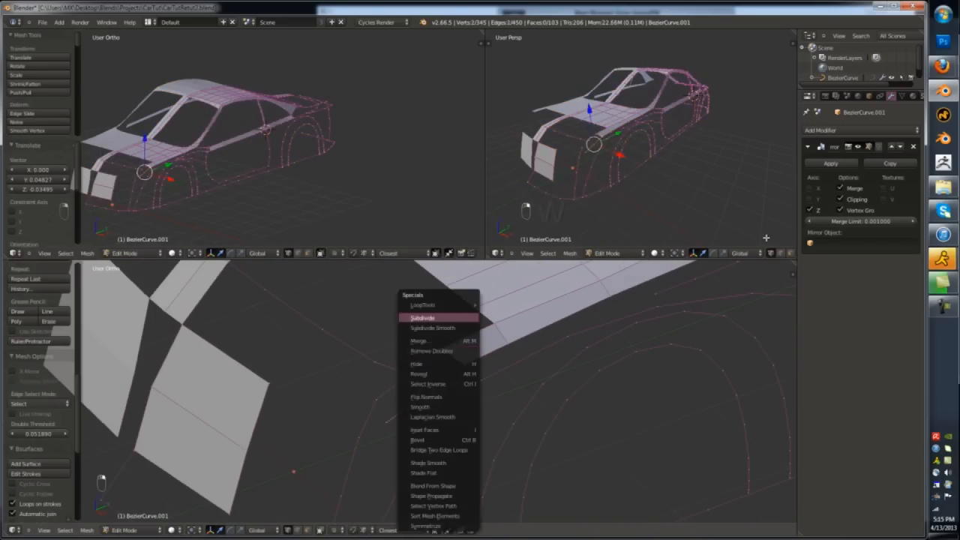
pyautogui.click(424, 317)
pyautogui.press('KP_1')
pyautogui.press('KP_3')
pyautogui.press('g')
pyautogui.click(523, 249)
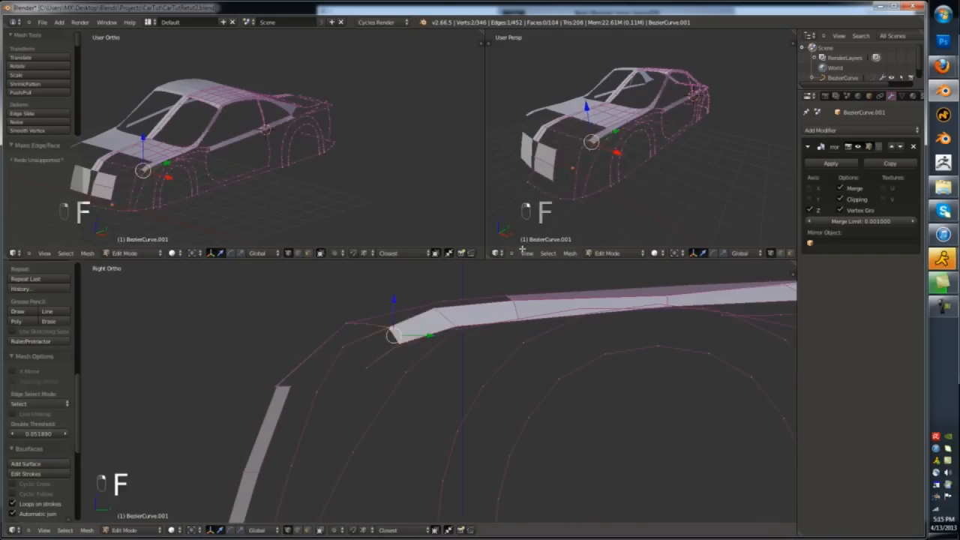
# - Undo the last change, extend the fender strip one face toward the nose and check it outside edit mode
pyautogui.hotkey('ctrl', 'z')
pyautogui.press('Tab')
pyautogui.press('Tab')
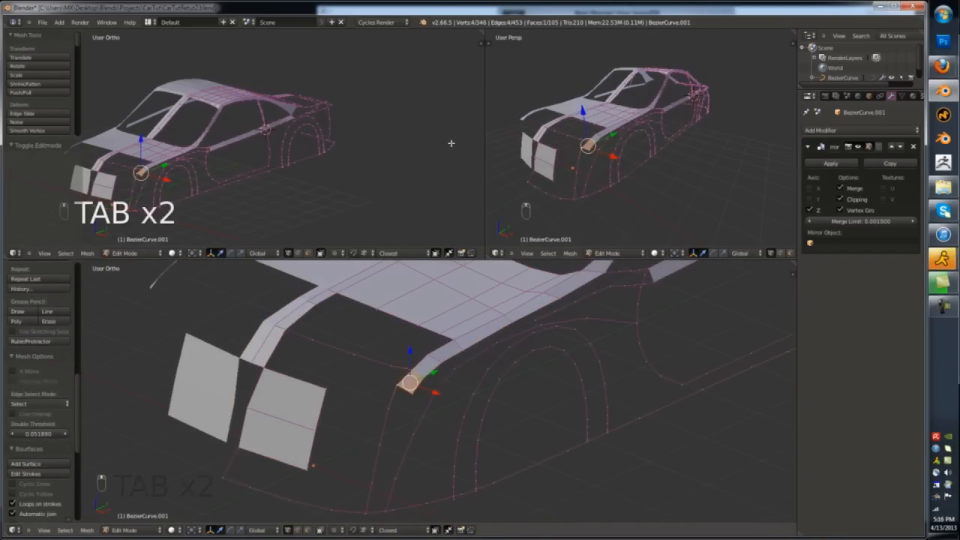
pyautogui.press('Tab')
pyautogui.press('Tab')
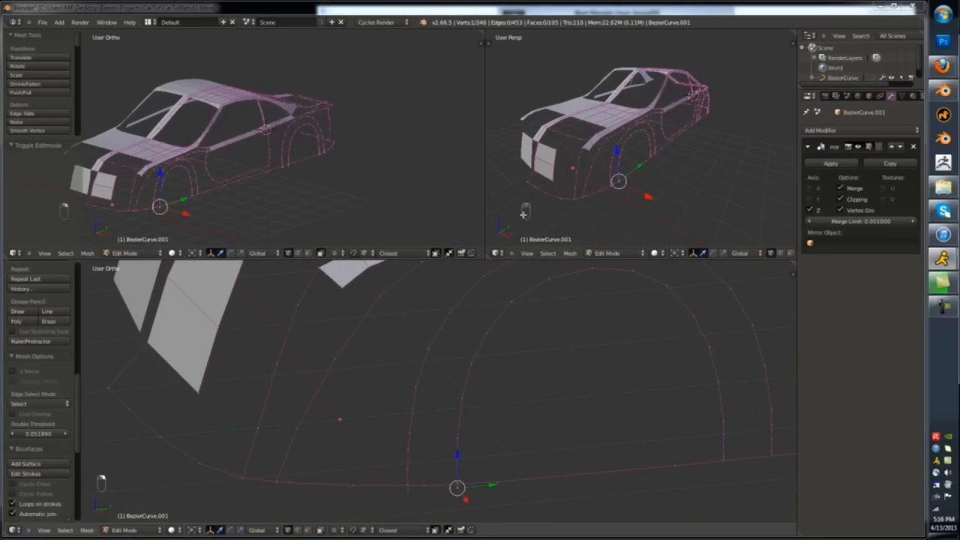
# - Fill a lower row of faces beneath the nose panel down to the bottom bumper curve
pyautogui.scroll(-3, 525, 424)
pyautogui.click(536, 412)
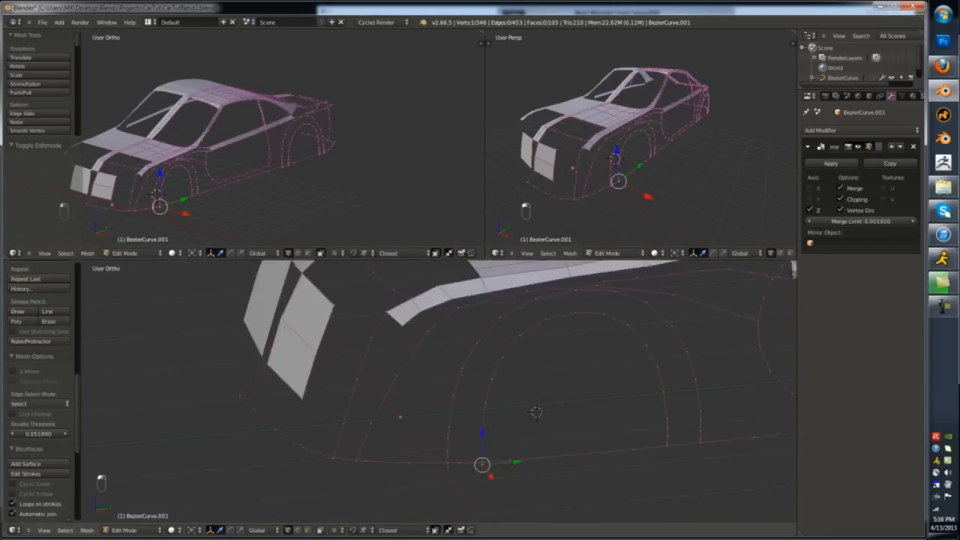
pyautogui.moveTo(535, 412); pyautogui.dragTo(572, 419, button='middle')
pyautogui.press('f')
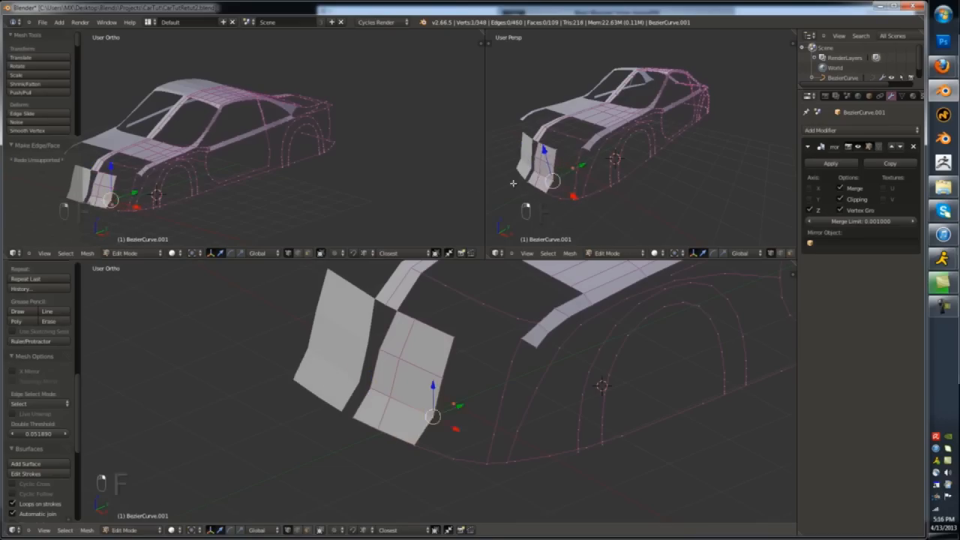
# - Extrude from the nose panel's outer edge in the top view and fill a face along the bumper curve
pyautogui.press('g')
pyautogui.press('Tab')
pyautogui.press('KP_7')
pyautogui.press('Tab')
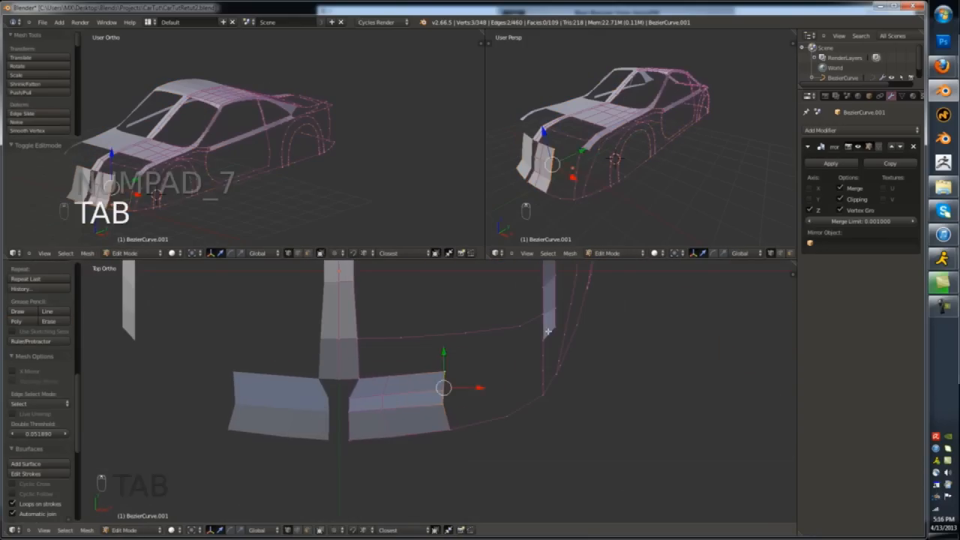
pyautogui.click(507, 289)
pyautogui.press('e')
pyautogui.click(483, 331)
pyautogui.keyDown('shift'); pyautogui.rightClick(349, 380); pyautogui.keyUp('shift')
pyautogui.press('f')
# - Delete the unneeded geometry and fill the nose faces above the lower bumper row out to the corner
pyautogui.moveTo(387, 335); pyautogui.dragTo(442, 338, button='middle')
pyautogui.press('Tab')
pyautogui.press('Tab')
pyautogui.press('x')
pyautogui.click(396, 493)
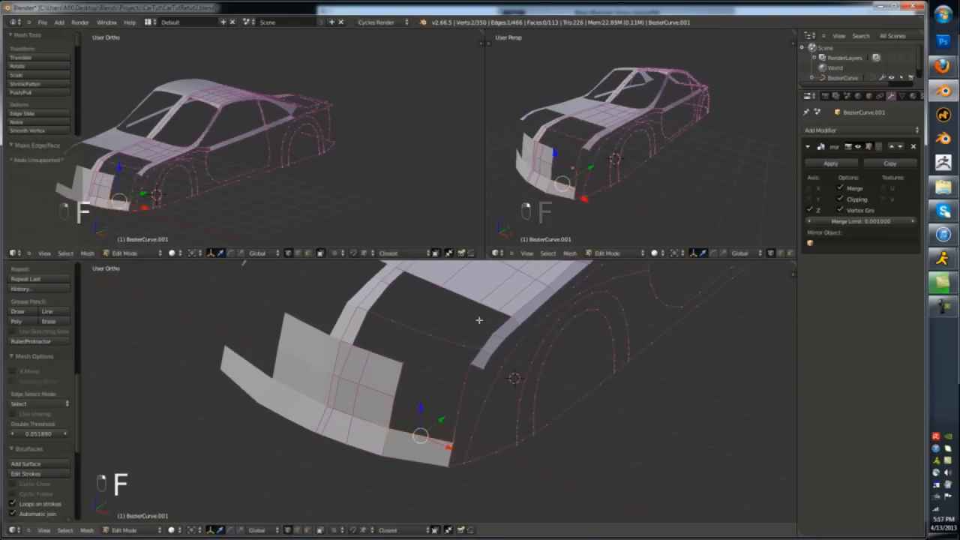
pyautogui.press('f')
pyautogui.press('f')
# - Align the nose's vertical edge loop with the bumper curve in the wireframe top view and subdivide the corner curve edge
pyautogui.press('KP_7')
pyautogui.press('z')
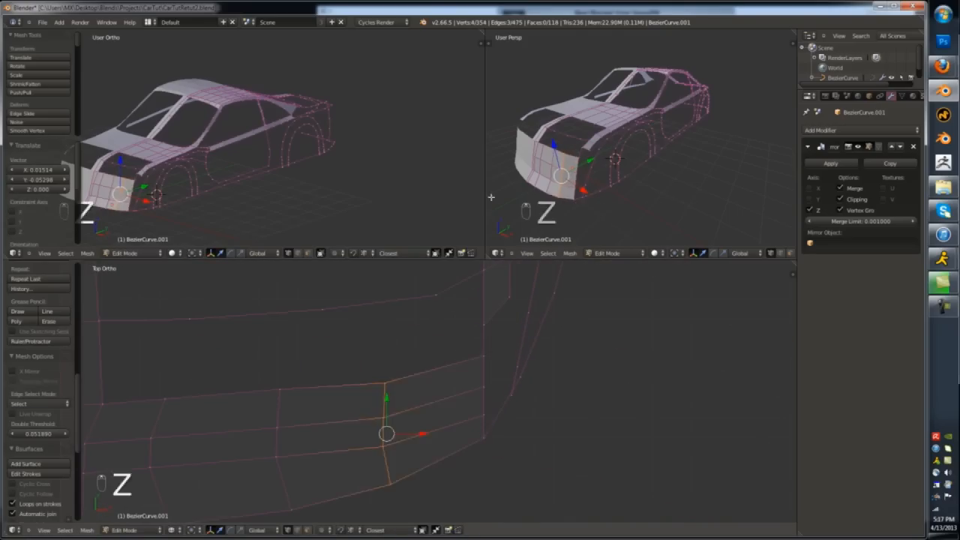
pyautogui.click(477, 308)
pyautogui.rightClick(502, 404)
pyautogui.scroll(3, 506, 399)
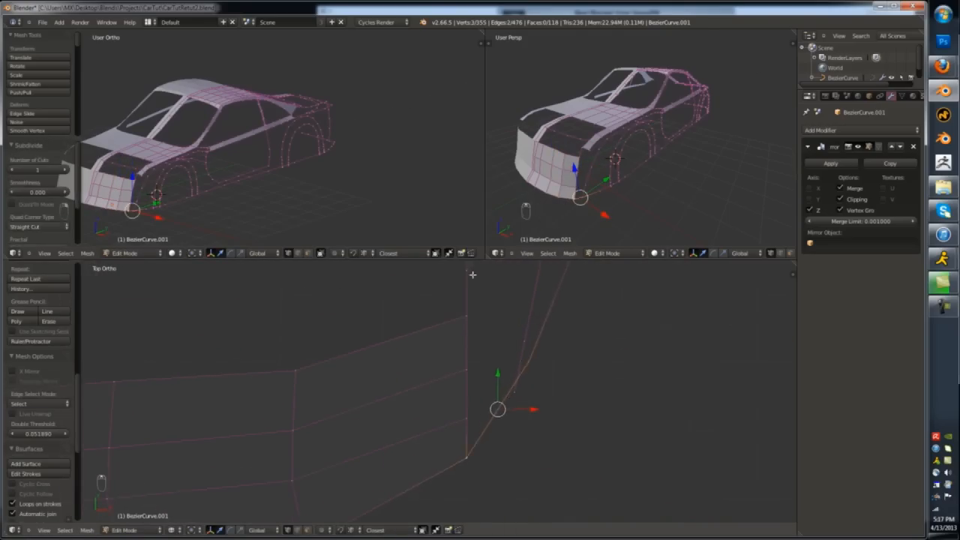
# - Move the bumper corner vertex into place and fill faces from the nose's outer edge to the fender's front curve
pyautogui.press('g')
pyautogui.click(218, 291)
pyautogui.press('Tab')
pyautogui.moveTo(218, 292)
pyautogui.mouseDown(button='middle')
pyautogui.moveTo(267, 279)
pyautogui.moveTo(581, 308)
pyautogui.moveTo(652, 303)
pyautogui.mouseUp(button='middle')
pyautogui.press('Tab')
pyautogui.press('z')
pyautogui.press('f')
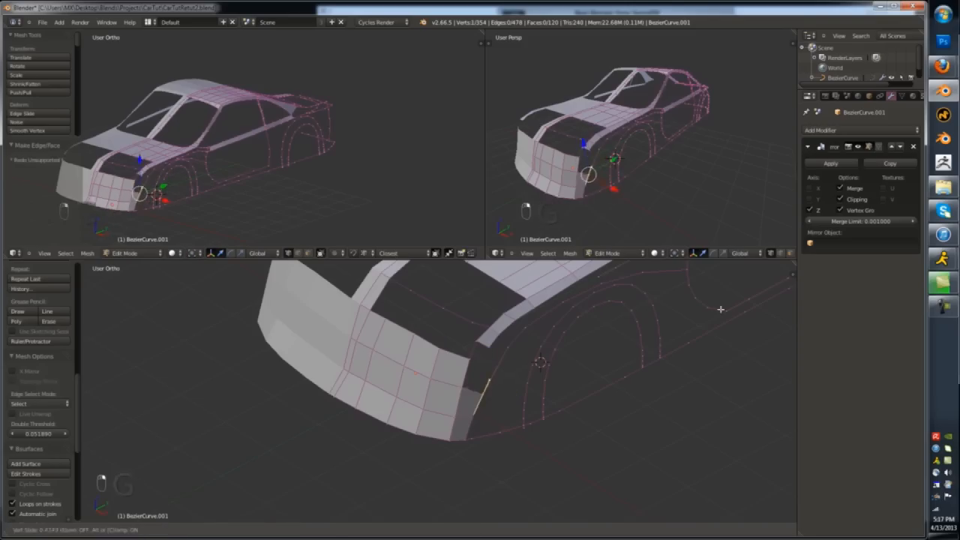
# - Extrude the curve vertex at the nose corner upward and fill the top corner face beside the nose
pyautogui.rightClick(482, 395)
pyautogui.press('e')
pyautogui.click(495, 370)
pyautogui.press('w')
pyautogui.keyDown('shift'); pyautogui.rightClick(469, 358); pyautogui.keyUp('shift')
pyautogui.press('f')
pyautogui.scroll(3, 486, 364)
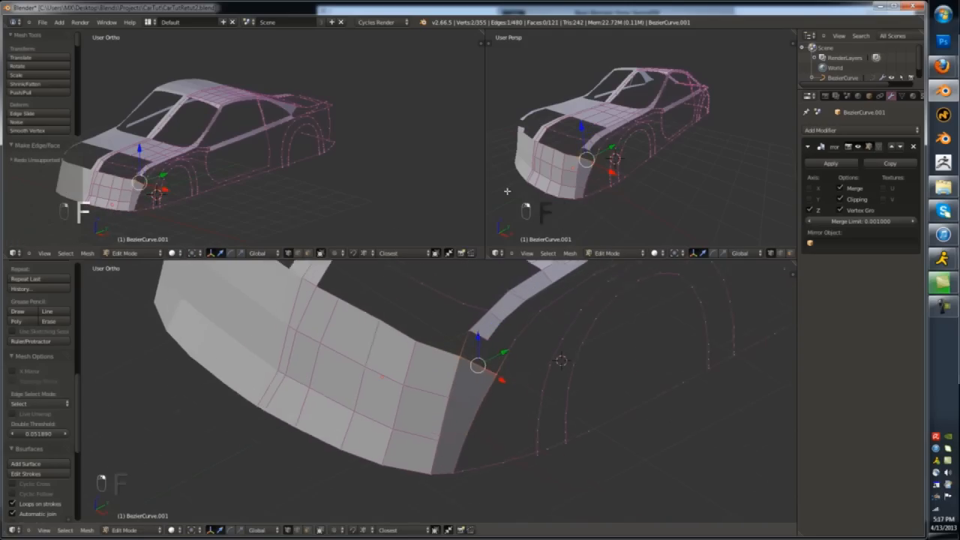
# - Add a loop cut to the nose corner faces, fill toward the hood strip and subdivide the adjacent fender curve edge
pyautogui.hotkey('ctrl', 'r')
pyautogui.click(480, 369)
pyautogui.rightClick(479, 369)
pyautogui.rightClick(464, 341)
pyautogui.press('f')
pyautogui.click(657, 210)
pyautogui.keyDown('shift'); pyautogui.rightClick(543, 312); pyautogui.keyUp('shift')
pyautogui.press('w')
pyautogui.click(657, 223)
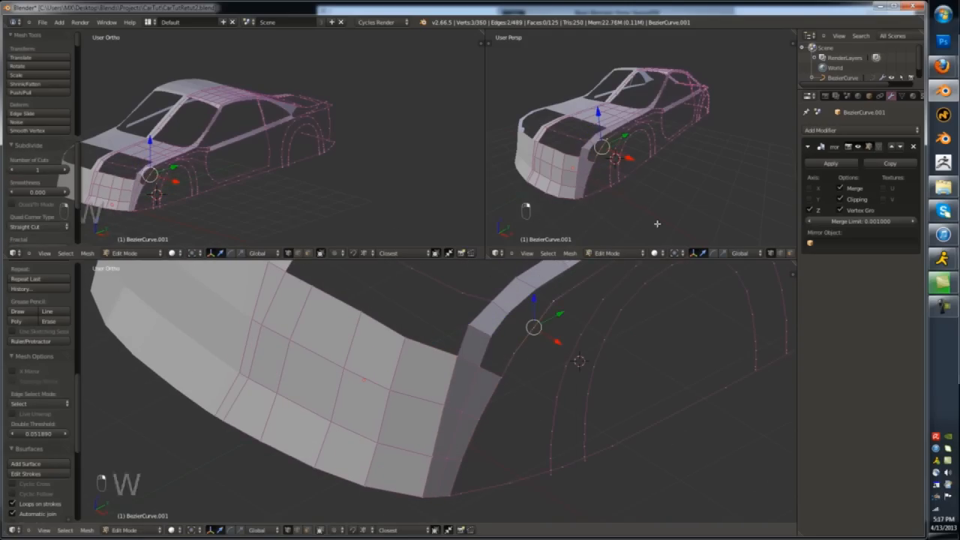
# - Move the subdivided fender vertex in the side view and fill the faces joining the nose corner to the hood strip
pyautogui.rightClick(533, 327)
pyautogui.press('KP_1')
pyautogui.press('KP_3')
pyautogui.press('g')
pyautogui.press('f')
pyautogui.press('f')
pyautogui.moveTo(527, 330); pyautogui.dragTo(519, 374, button='middle')
pyautogui.press('f')
# - Move the next fender curve vertex and fill two more faces along the hood strip above the front wheel arch
pyautogui.rightClick(518, 419)
pyautogui.press('g')
pyautogui.click(518, 417)
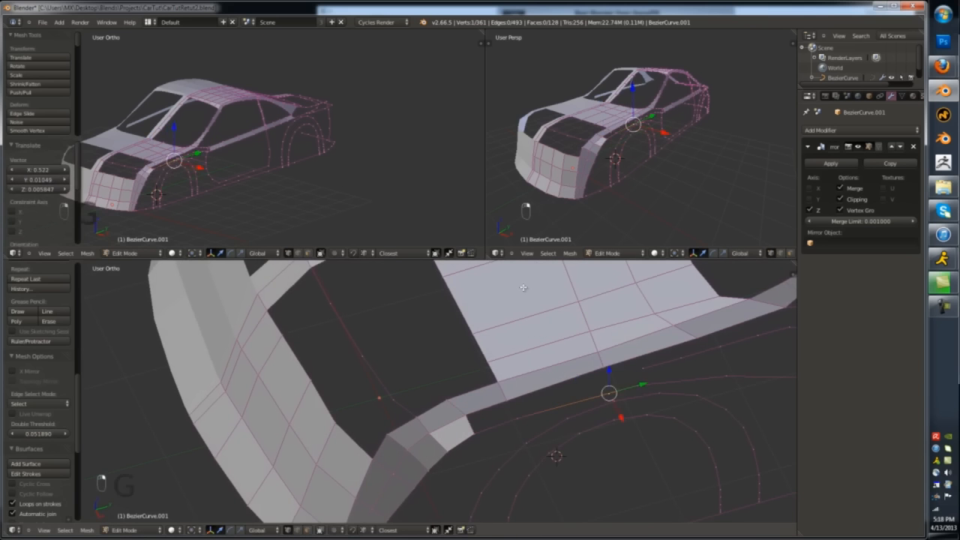
pyautogui.press('f')
pyautogui.press('f')
pyautogui.scroll(-3, 480, 290)
pyautogui.press('Tab')
pyautogui.moveTo(480, 289); pyautogui.dragTo(528, 285, button='middle')
pyautogui.press('Tab')
pyautogui.moveTo(251, 323); pyautogui.dragTo(290, 349, button='middle')
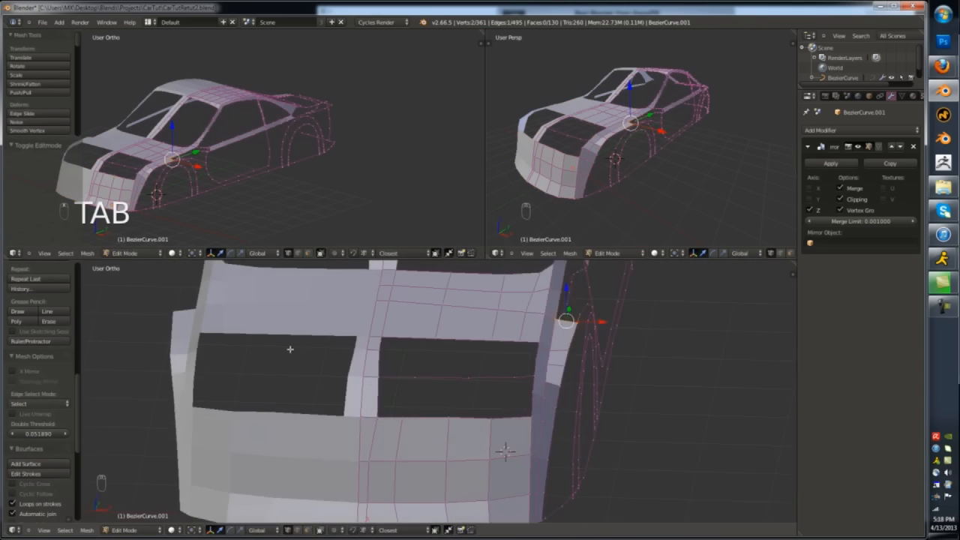
# - Examine the open front hood gap, its cross curve and the fender area behind the wheel arch
pyautogui.rightClick(415, 377)
pyautogui.moveTo(415, 377); pyautogui.dragTo(307, 256, button='middle')
pyautogui.press('KP_1')
pyautogui.press('KP_3')
pyautogui.press('Tab')
pyautogui.press('Tab')
pyautogui.moveTo(379, 270); pyautogui.dragTo(370, 295, button='middle')
pyautogui.scroll(6, 370, 296)
pyautogui.keyDown('shift'); pyautogui.moveTo(176, 301); pyautogui.dragTo(269, 299, button='middle'); pyautogui.keyUp('shift')
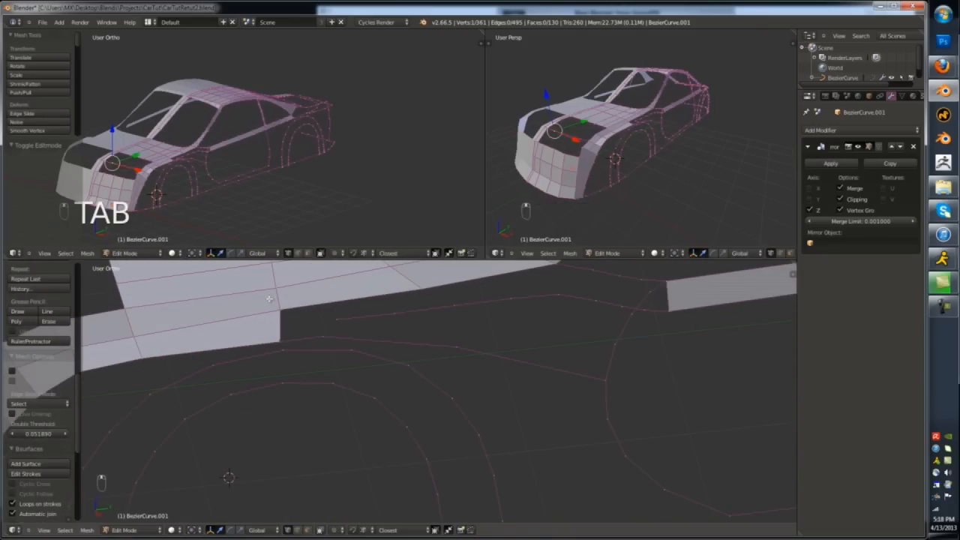
# - Adjust and subdivide the lower fender curve above the wheel arch and fill faces up to the upper curve
pyautogui.rightClick(322, 336)
pyautogui.press('g')
pyautogui.click(338, 336)
pyautogui.keyDown('shift'); pyautogui.rightClick(456, 346); pyautogui.keyUp('shift')
pyautogui.press('w')
pyautogui.click(409, 306)
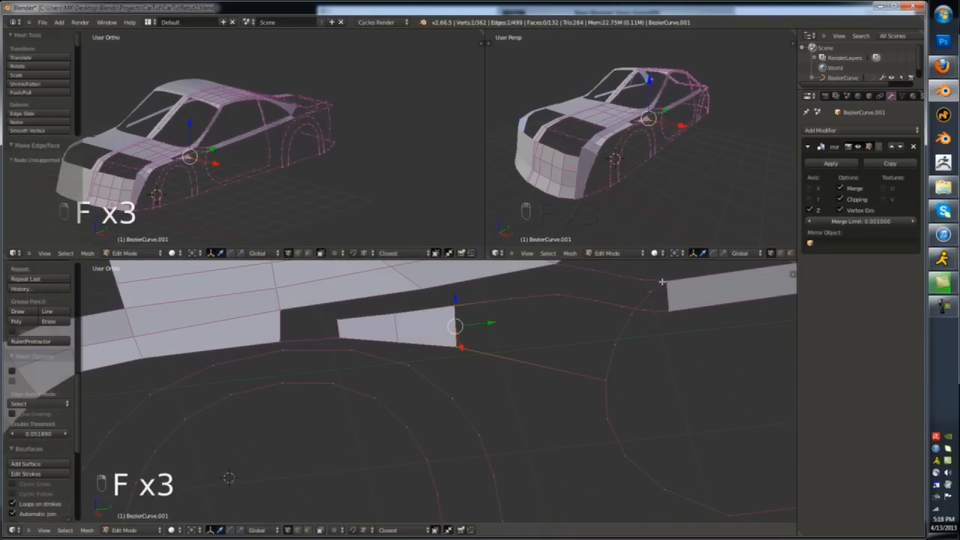
# - Subdivide the lower curve edge leading to the door outline and fill the next face behind the wheel arch
pyautogui.rightClick(606, 381)
pyautogui.keyDown('shift'); pyautogui.rightClick(456, 346); pyautogui.keyUp('shift')
pyautogui.press('w')
pyautogui.click(455, 351)
pyautogui.rightClick(455, 294)
pyautogui.press('f')
# - Slide the lower curve vertex along its edge and subdivide the remaining edge toward the door outline
pyautogui.rightClick(512, 345)
pyautogui.press('g')
pyautogui.press('g')
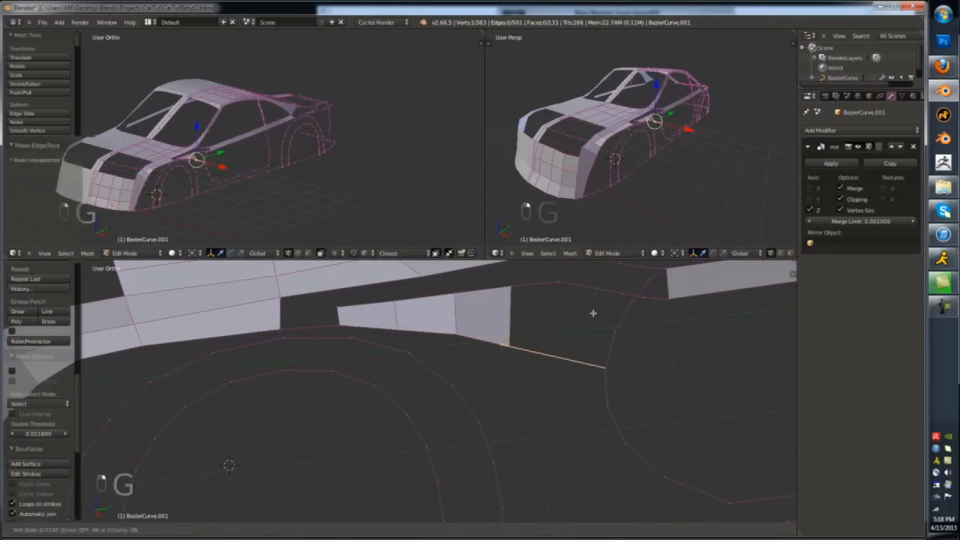
pyautogui.click(592, 313)
pyautogui.keyDown('shift'); pyautogui.rightClick(606, 366); pyautogui.keyUp('shift')
pyautogui.press('w')
pyautogui.click(567, 328)
# - Slide the new lower vertex along the curve and fill another face of the fender strip
pyautogui.rightClick(557, 357)
pyautogui.press('g')
pyautogui.press('g')
pyautogui.rightClick(508, 345)
pyautogui.press('f')
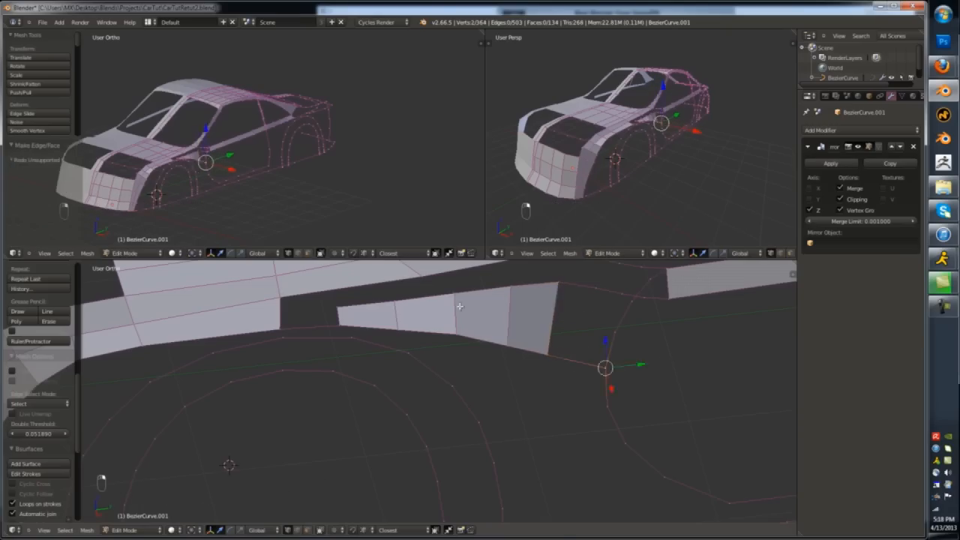
# - Subdivide the last lower edge before the door outline and fill the strip's end face up to the upper curve
pyautogui.keyDown('shift'); pyautogui.rightClick(548, 354); pyautogui.keyUp('shift')
pyautogui.press('w')
pyautogui.click(534, 317)
pyautogui.rightClick(549, 354)
pyautogui.keyDown('shift'); pyautogui.rightClick(557, 284); pyautogui.keyUp('shift')
pyautogui.press('f')
# - Dissolve the surplus vertices around the end of the fender strip and clear the selection
pyautogui.hotkey('ctrl', 'r')
pyautogui.rightClick(568, 312)
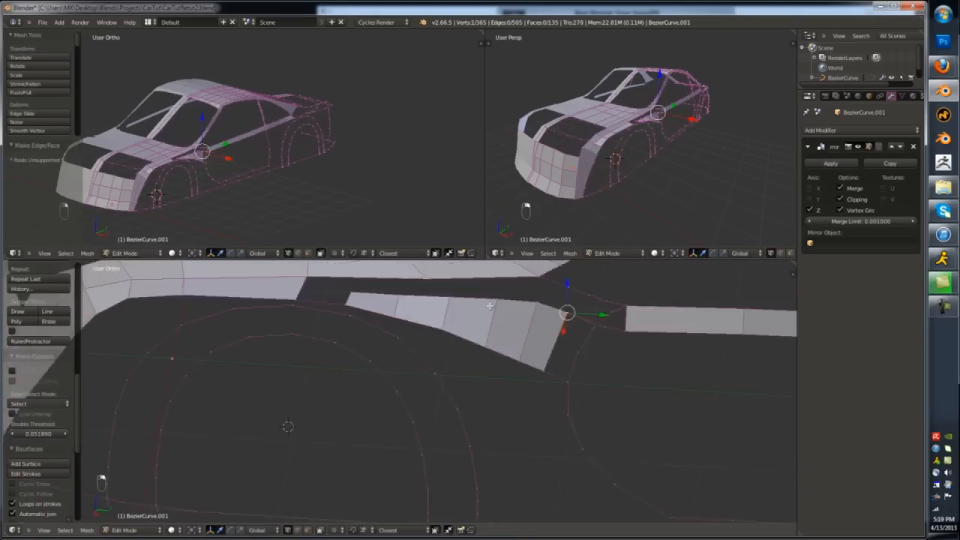
pyautogui.moveTo(489, 305); pyautogui.dragTo(494, 224, button='middle')
pyautogui.press('a')
pyautogui.moveTo(467, 288); pyautogui.dragTo(519, 296, button='middle')
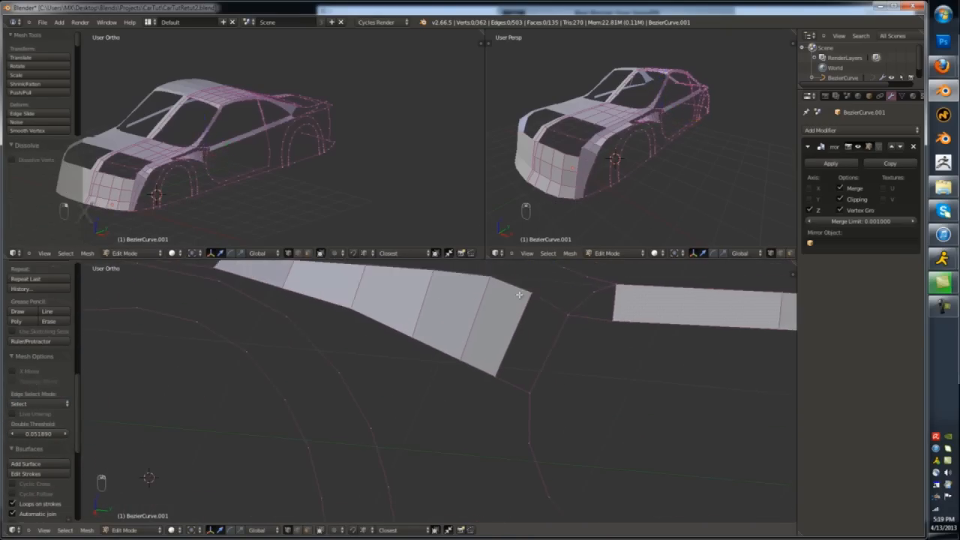
# - Fill the face that joins the rear end of the fender strip to the front of the door's upper strip
pyautogui.rightClick(530, 295)
pyautogui.press('f')
pyautogui.scroll(-3, 529, 330)
pyautogui.moveTo(525, 360); pyautogui.dragTo(555, 330, button='middle')
pyautogui.press('Tab')
pyautogui.press('KP_1')
pyautogui.press('KP_7')
pyautogui.keyDown('shift'); pyautogui.moveTo(380, 406); pyautogui.dragTo(534, 322, button='middle'); pyautogui.keyUp('shift')
# - Dissolve the surplus vertex near the door strip's front end and move the strip's upper corner vertex toward the fender strip
pyautogui.press('Tab')
pyautogui.press('x')
pyautogui.click(532, 319)
pyautogui.rightClick(569, 330)
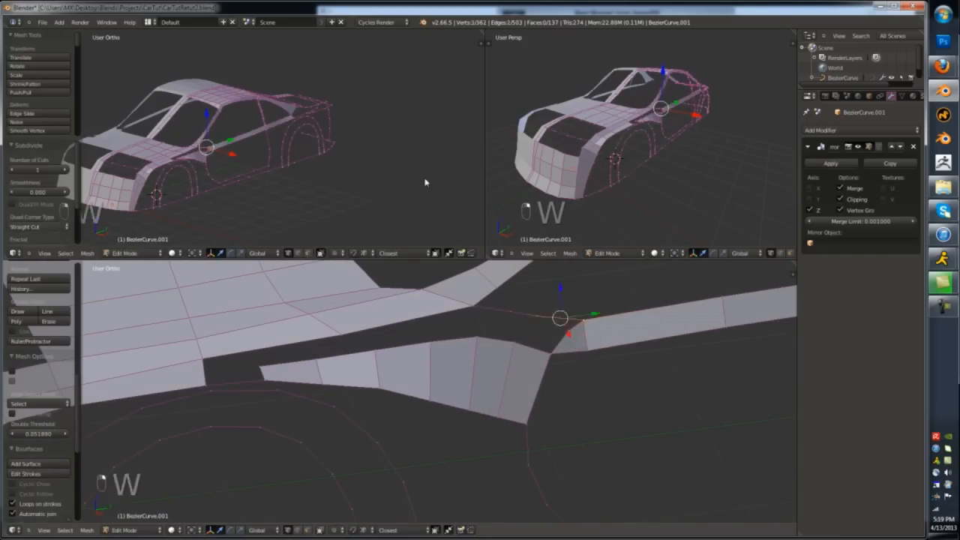
pyautogui.moveTo(568, 336); pyautogui.dragTo(560, 318, button='right')
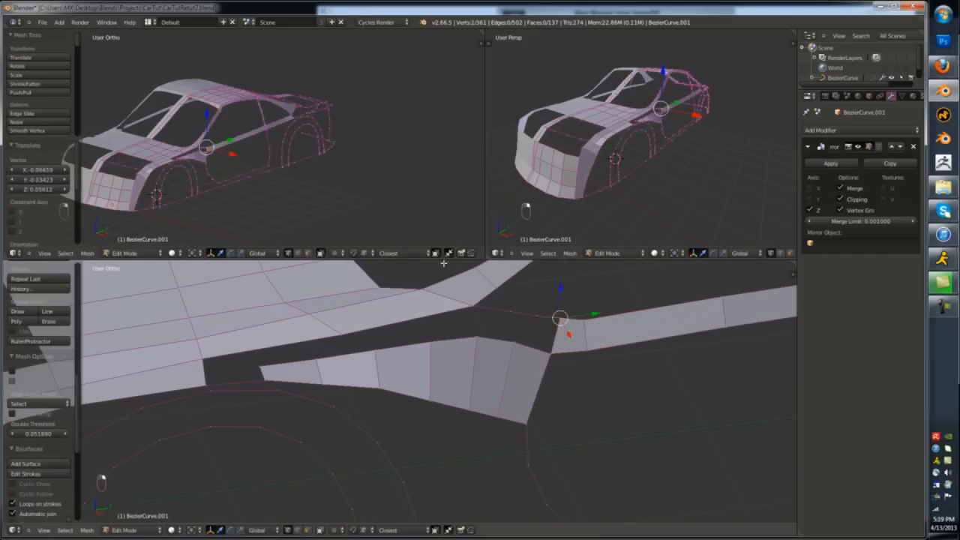
# - Add a loop cut to the strip beside the hood and fill the rear gap down to the fender strip
pyautogui.moveTo(406, 306); pyautogui.dragTo(417, 319, button='middle')
pyautogui.hotkey('ctrl', 'r')
pyautogui.click(416, 319)
pyautogui.click(420, 321)
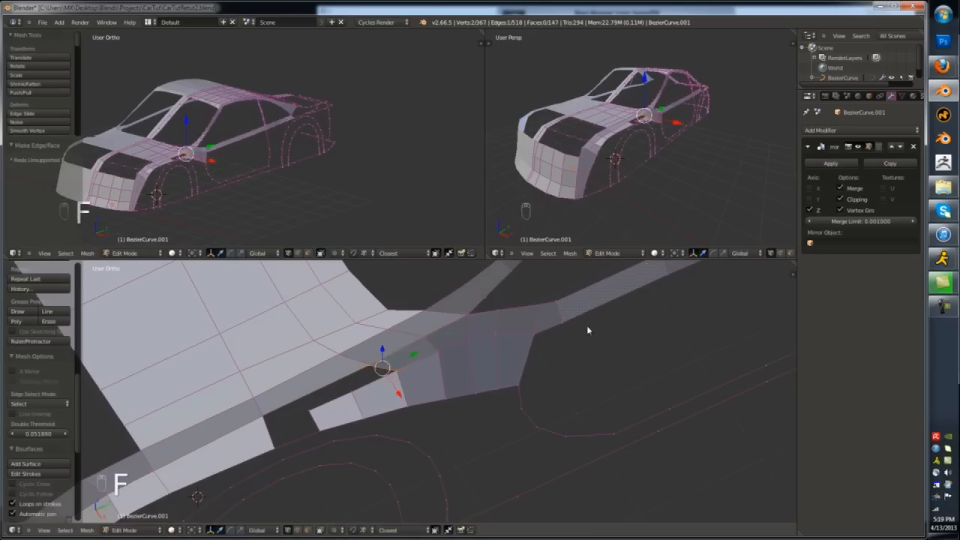
# - Add another loop cut beside the hood and fill the next faces forward between the hood side and fender strip
pyautogui.hotkey('ctrl', 'r')
pyautogui.click(375, 284)
pyautogui.moveTo(588, 330); pyautogui.dragTo(524, 267, button='middle')
pyautogui.click(379, 281)
pyautogui.rightClick(389, 291)
pyautogui.press('f')
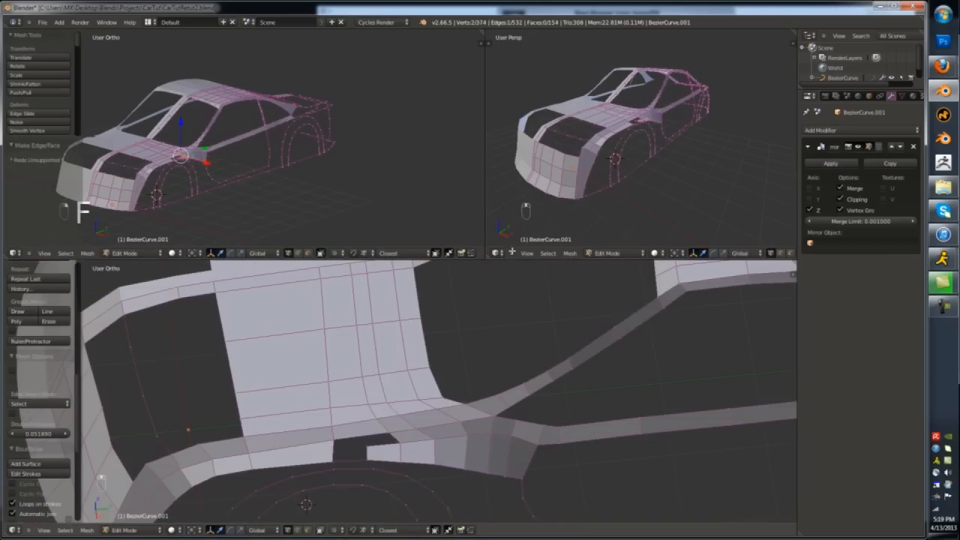
# - Remove the mismatched edge loop near the remaining fender gap and add a new loop cut across the hood side
pyautogui.keyDown('alt'); pyautogui.rightClick(371, 431); pyautogui.keyUp('alt')
pyautogui.press('x')
pyautogui.click(375, 455)
pyautogui.press('Tab')
pyautogui.press('Tab')
pyautogui.hotkey('ctrl', 'r')
pyautogui.click(382, 420)
pyautogui.rightClick(382, 429)
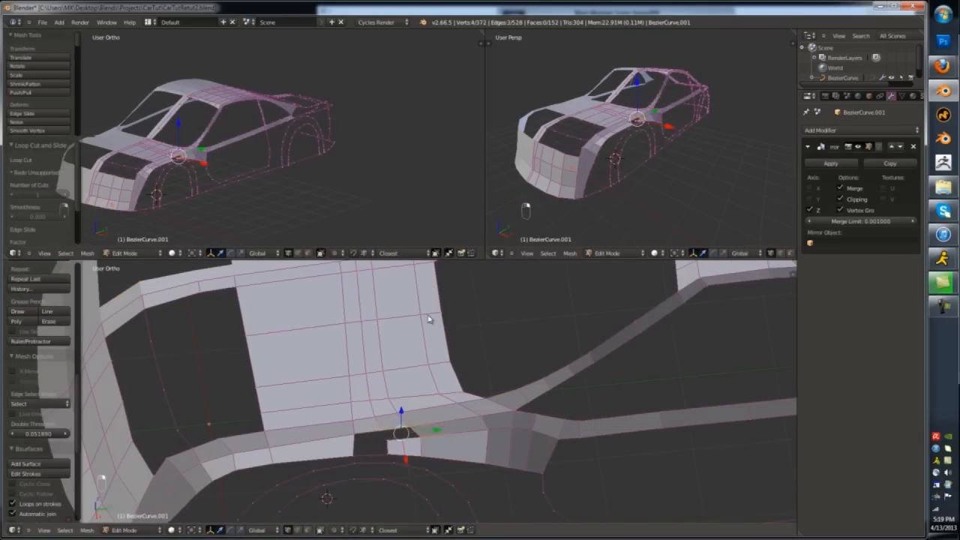
# - Fill the remaining gap faces between the hood side and the fender strip above the front wheel
pyautogui.press('f')
pyautogui.moveTo(429, 319)
pyautogui.mouseDown(button='middle')
pyautogui.moveTo(388, 291)
pyautogui.moveTo(420, 330)
pyautogui.mouseUp(button='middle')
pyautogui.rightClick(450, 406)
pyautogui.press('f')
pyautogui.press('f')
pyautogui.scroll(-5, 449, 360)
pyautogui.press('Tab')
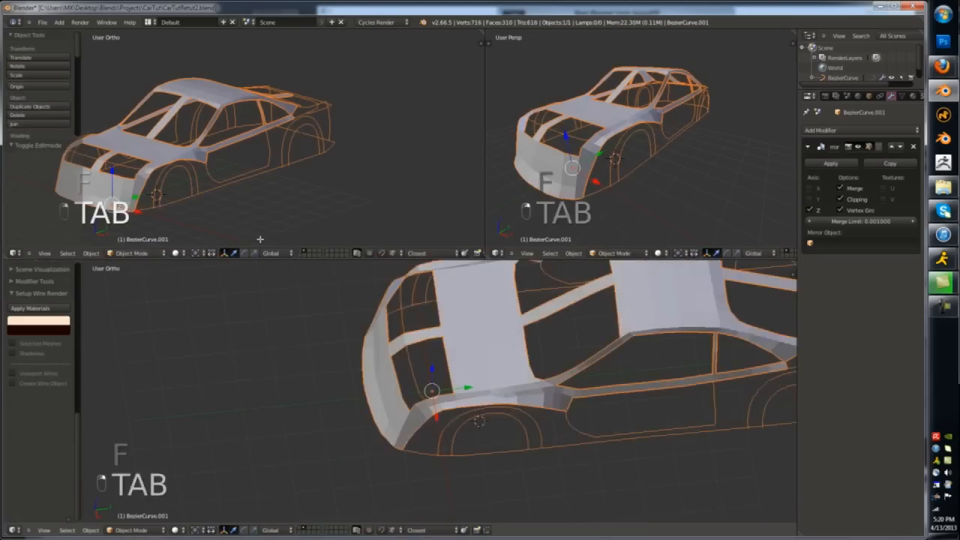
# - Delete the overlapping end vertices at the base of the front wheel arch curves
pyautogui.press('KP_6')
pyautogui.press('KP_1')
pyautogui.press('KP_3')
pyautogui.press('Tab')
pyautogui.scroll(5, 450, 360)
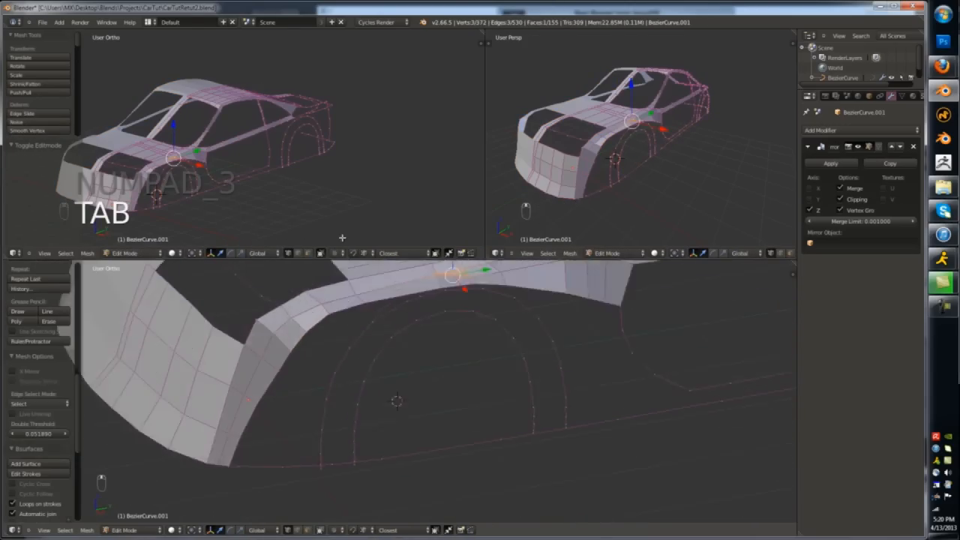
pyautogui.scroll(4, 313, 467)
pyautogui.rightClick(330, 468)
pyautogui.press('x')
pyautogui.click(300, 380)
pyautogui.rightClick(368, 461)
pyautogui.press('x')
pyautogui.click(693, 315)
# - Dissolve the surplus vertices at the arch's front base and move the bottom curve vertex to the outer arch curve's end
pyautogui.rightClick(279, 466)
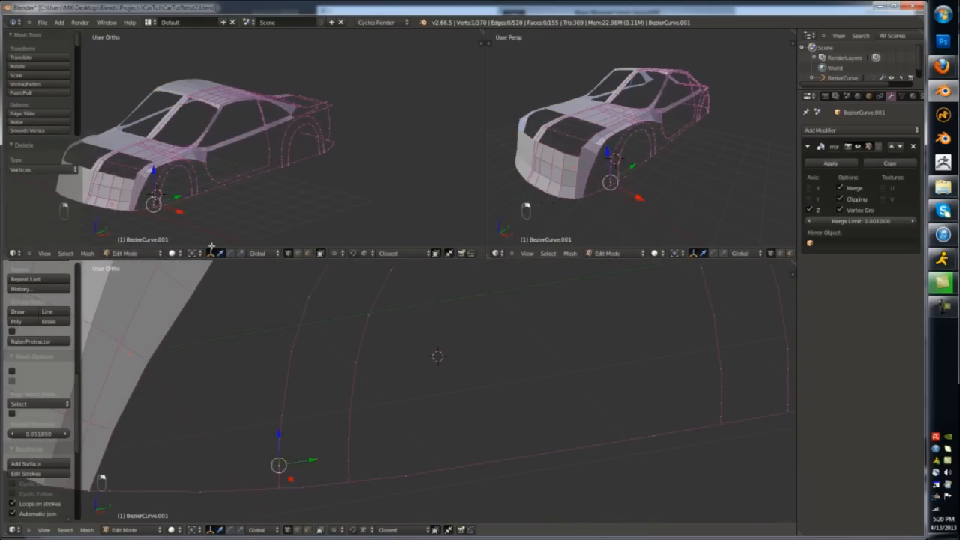
pyautogui.press('x')
pyautogui.click(255, 495)
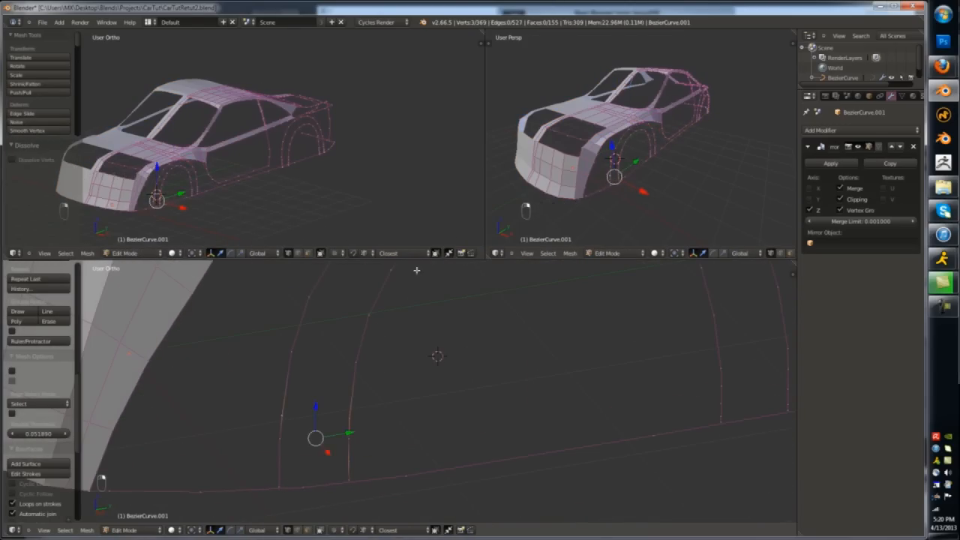
pyautogui.press('x')
pyautogui.click(367, 337)
pyautogui.scroll(-2, 363, 338)
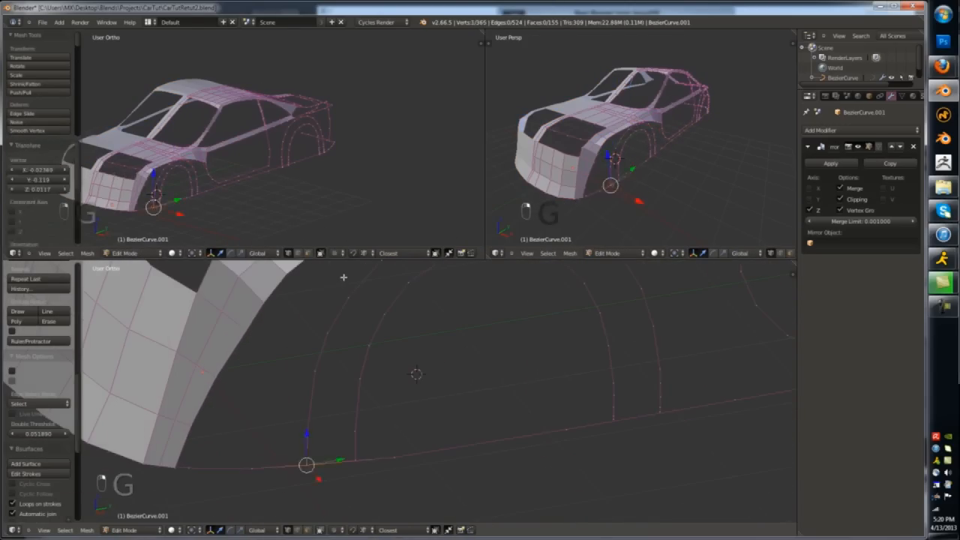
# - Move a bottom curve vertex onto the inner arch curve's rear end and dissolve the surplus vertices beside it
pyautogui.scroll(4, 622, 425)
pyautogui.press('g')
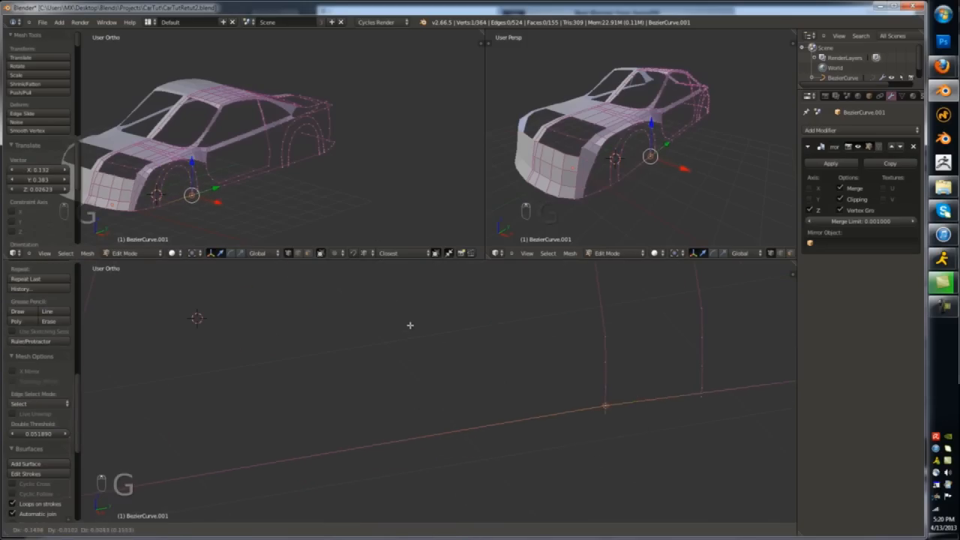
pyautogui.click(604, 409)
pyautogui.rightClick(604, 396)
pyautogui.press('x')
pyautogui.scroll(-3, 604, 405)
pyautogui.press('x')
pyautogui.click(600, 397)
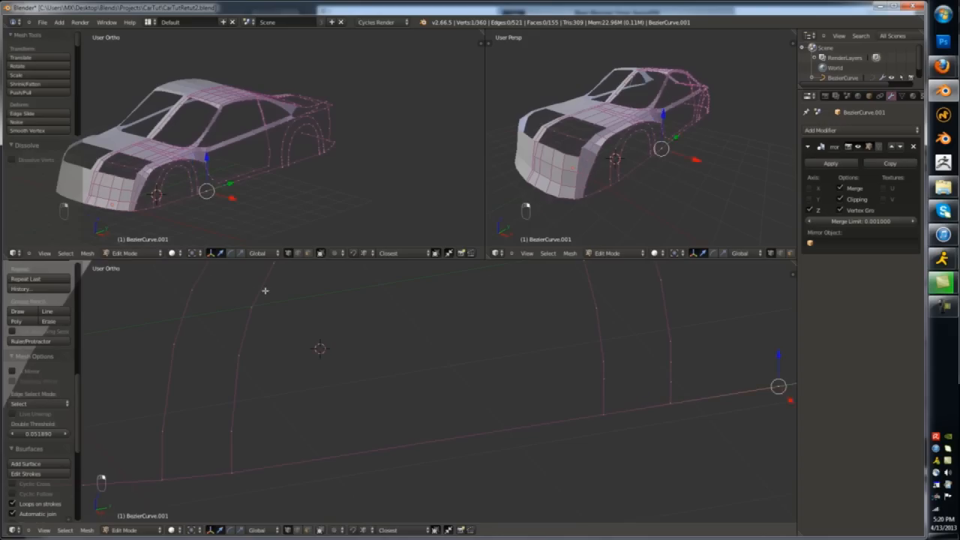
# - Move the next bottom curve vertex onto the outer arch curve's rear end and dissolve surplus vertices along the arch curves
pyautogui.press('g')
pyautogui.click(670, 403)
pyautogui.rightClick(670, 382)
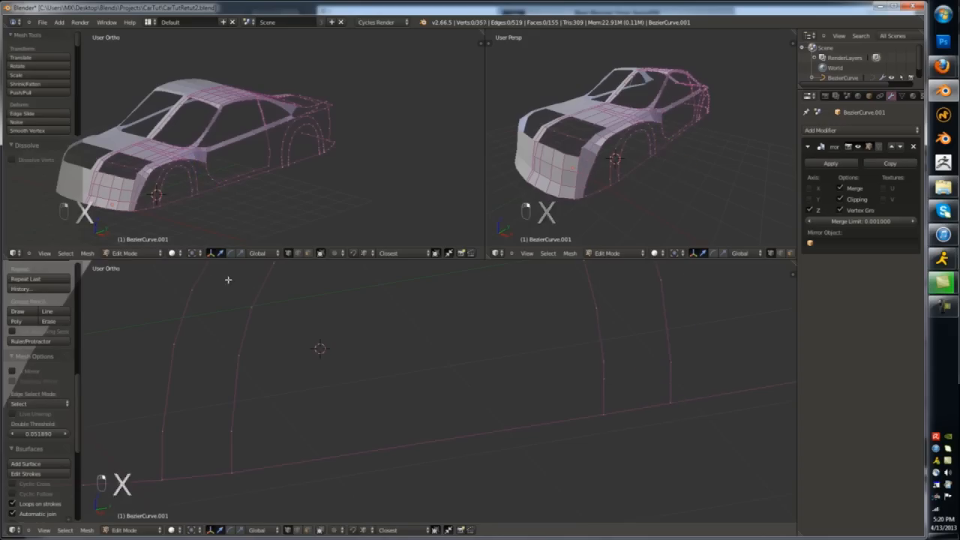
pyautogui.rightClick(228, 279)
pyautogui.press('x')
pyautogui.click(228, 280)
pyautogui.scroll(-3, 228, 280)
pyautogui.keyDown('shift'); pyautogui.moveTo(138, 280); pyautogui.dragTo(229, 329, button='middle'); pyautogui.keyUp('shift')
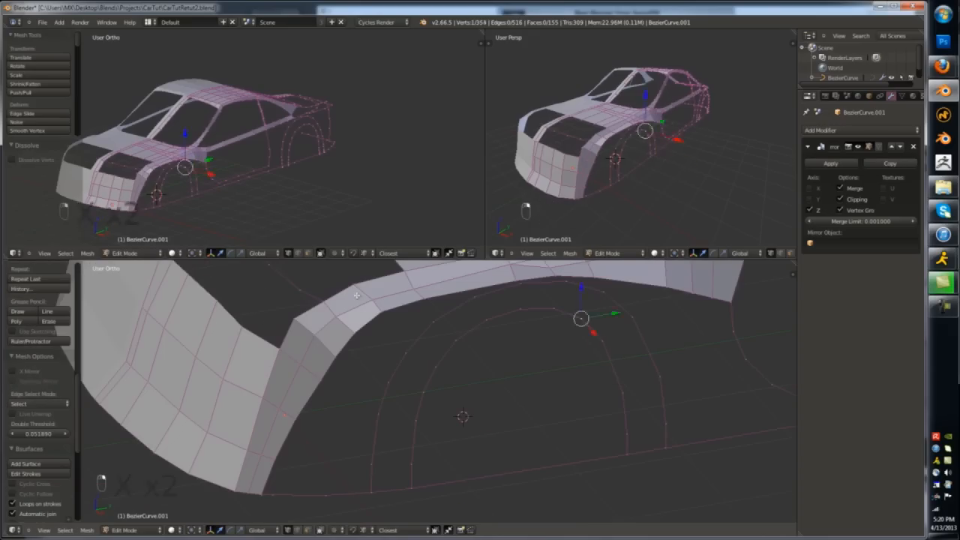
# - Fill the ring of faces between the inner and outer front wheel arch curves
pyautogui.press('f')
pyautogui.press('f')
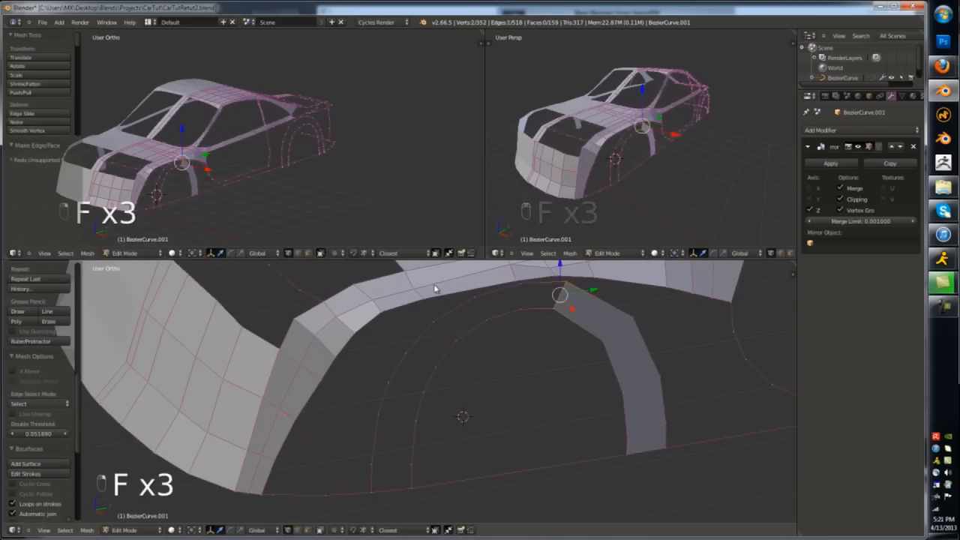
pyautogui.press('f')
pyautogui.press('f')
pyautogui.press('Tab')
# - Add a loop cut across the upper rear part of the wheel arch ring and reposition it in the front view
pyautogui.moveTo(318, 404); pyautogui.dragTo(285, 401, button='middle')
pyautogui.press('Tab')
pyautogui.hotkey('ctrl', 'r')
pyautogui.click(501, 343)
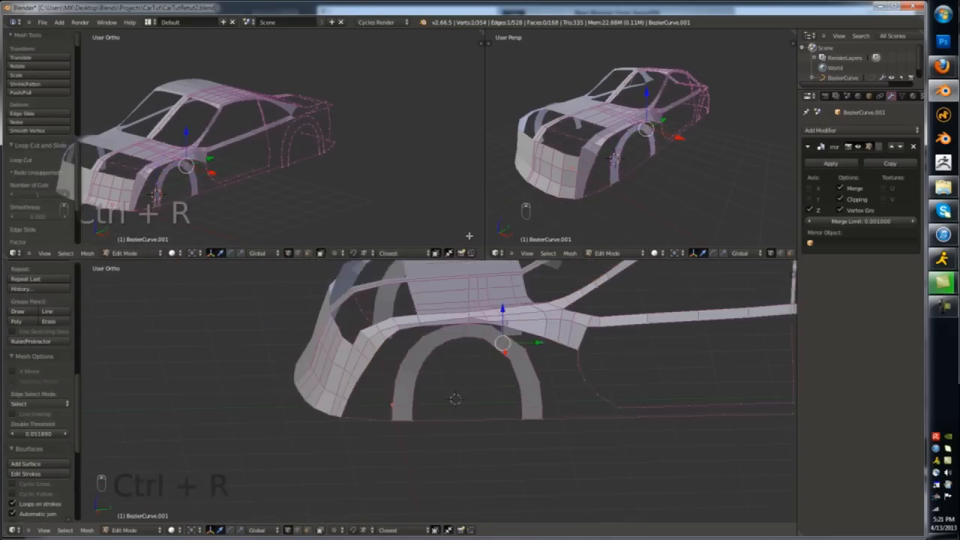
pyautogui.press('KP_3')
pyautogui.press('KP_1')
pyautogui.press('g')
pyautogui.click(461, 231)
# - Add another loop cut across the rear leg of the wheel arch ring and shift it along the arch
pyautogui.hotkey('ctrl', 'r')
pyautogui.click(443, 213)
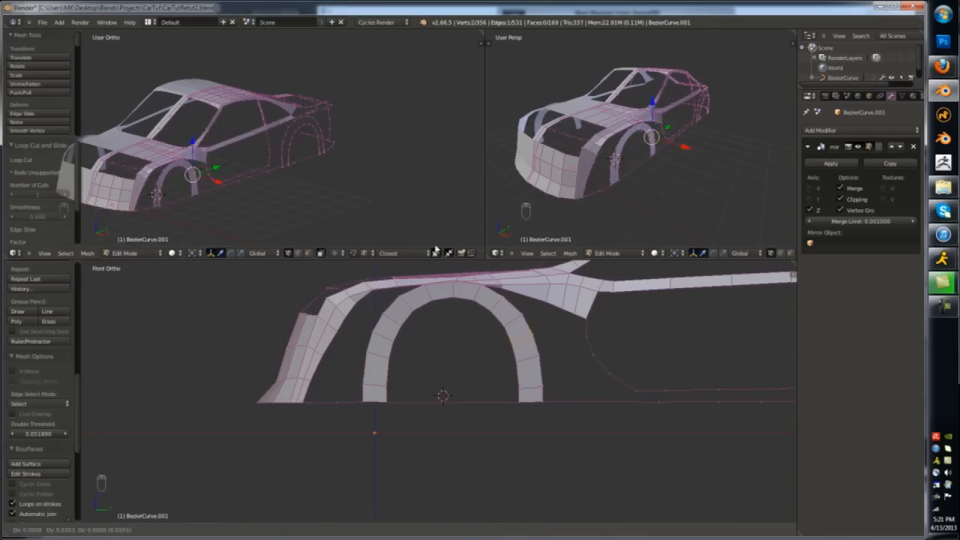
pyautogui.click(434, 249)
pyautogui.press('Tab')
pyautogui.moveTo(435, 330); pyautogui.dragTo(517, 360, button='middle')
pyautogui.press('Tab')
pyautogui.scroll(2, 480, 390)
# - Fill the first faces between the wheel arch ring and the front fender strip
pyautogui.rightClick(481, 395)
pyautogui.press('f')
pyautogui.moveTo(367, 306); pyautogui.dragTo(420, 379, button='middle')
pyautogui.press('f')
pyautogui.press('Tab')
pyautogui.press('Tab')
# - Move the selected vertex along X and fill three more faces between the fender and the wheel arch
pyautogui.press('g')
pyautogui.press('x')
pyautogui.click(338, 271)
pyautogui.rightClick(431, 231)
pyautogui.press('f')
pyautogui.press('f')
pyautogui.press('f')
pyautogui.press('Tab')
pyautogui.press('Tab')
# - Fill the next three faces above the wheel arch, toward the rear of the fender
pyautogui.rightClick(489, 365)
pyautogui.press('f')
pyautogui.moveTo(489, 366); pyautogui.dragTo(467, 361, button='middle')
pyautogui.press('f')
pyautogui.press('f')
pyautogui.press('Tab')
pyautogui.press('Tab')
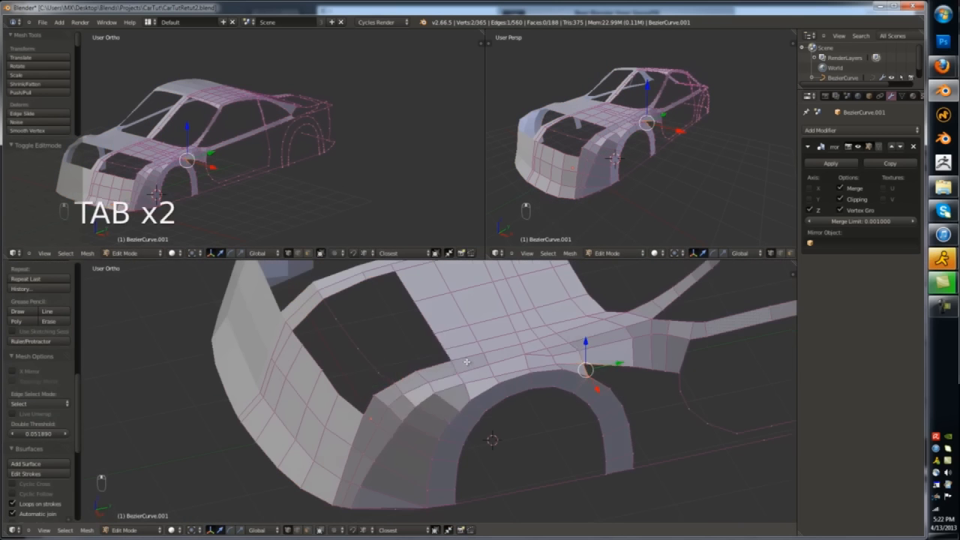
# - Delete the surplus edge loops running through the bumper corner and front fender
pyautogui.click(440, 435)
pyautogui.rightClick(603, 398)
pyautogui.press('x')
pyautogui.click(604, 398)
pyautogui.rightClick(617, 433)
pyautogui.press('x')
pyautogui.click(617, 433)
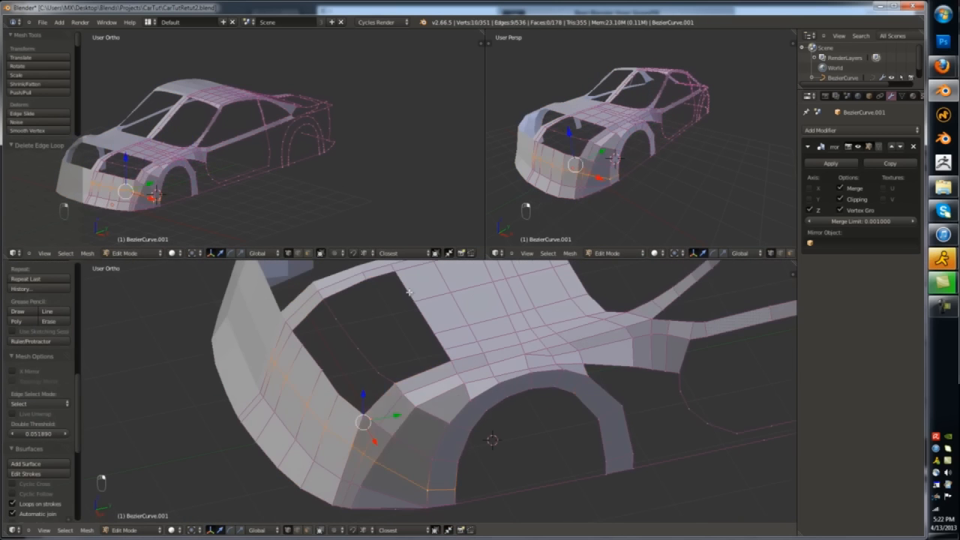
# - Move the selected fender vertices ahead of the wheel arch by -0.137 along X
pyautogui.press('Tab')
pyautogui.moveTo(409, 292); pyautogui.dragTo(405, 255, button='middle')
pyautogui.press('Tab')
pyautogui.press('g')
pyautogui.click(407, 190)
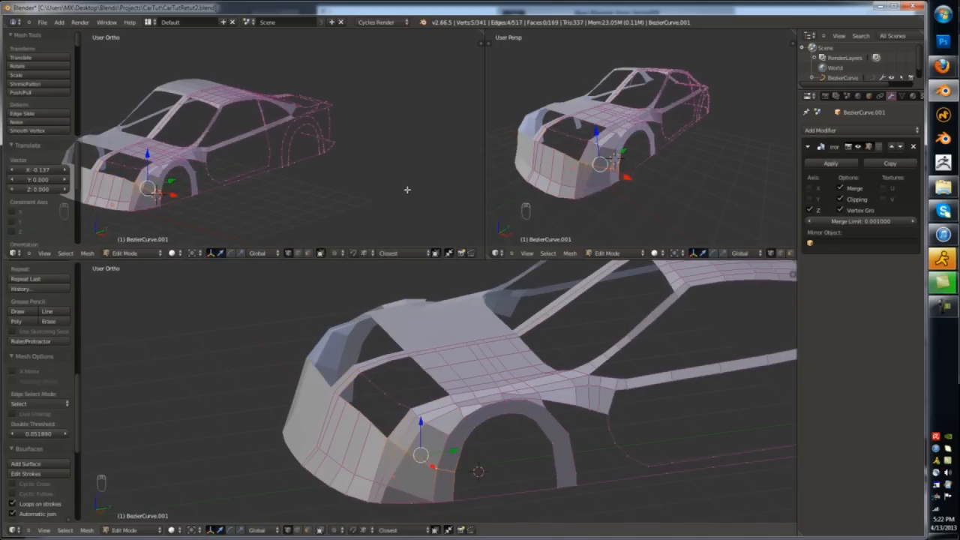
# - Move the fender vertex above the wheel arch by -0.0611 along X
pyautogui.press('Tab')
pyautogui.press('Tab')
pyautogui.moveTo(480, 353); pyautogui.dragTo(554, 360, button='middle')
pyautogui.rightClick(494, 365)
pyautogui.moveTo(357, 158); pyautogui.dragTo(325, 180, button='middle')
pyautogui.press('KP_1')
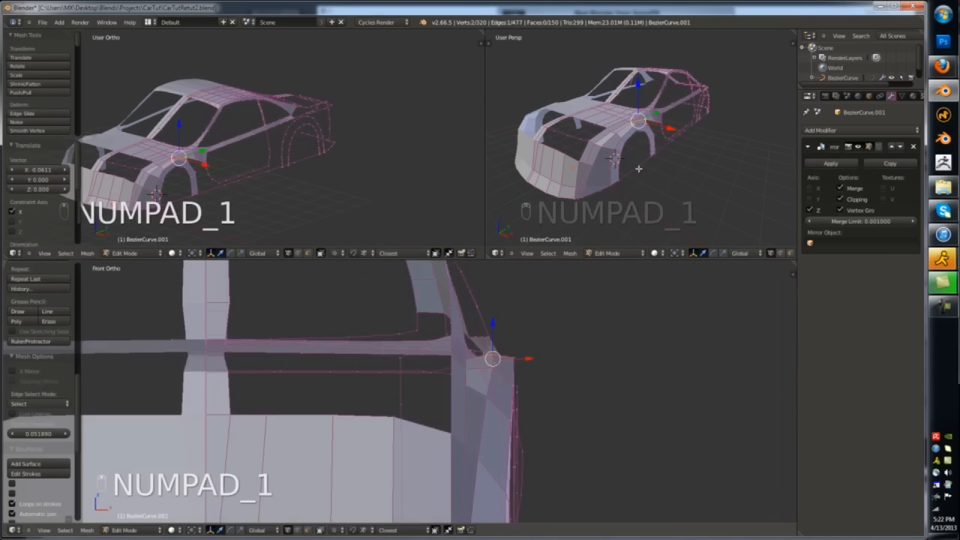
# - Adjust the height of the vertex above the wheel arch along Z in the front view
pyautogui.press('g')
pyautogui.press('z')
pyautogui.press('z')
pyautogui.click(469, 154)
pyautogui.moveTo(469, 155); pyautogui.dragTo(380, 125, button='middle')
pyautogui.press('Tab')
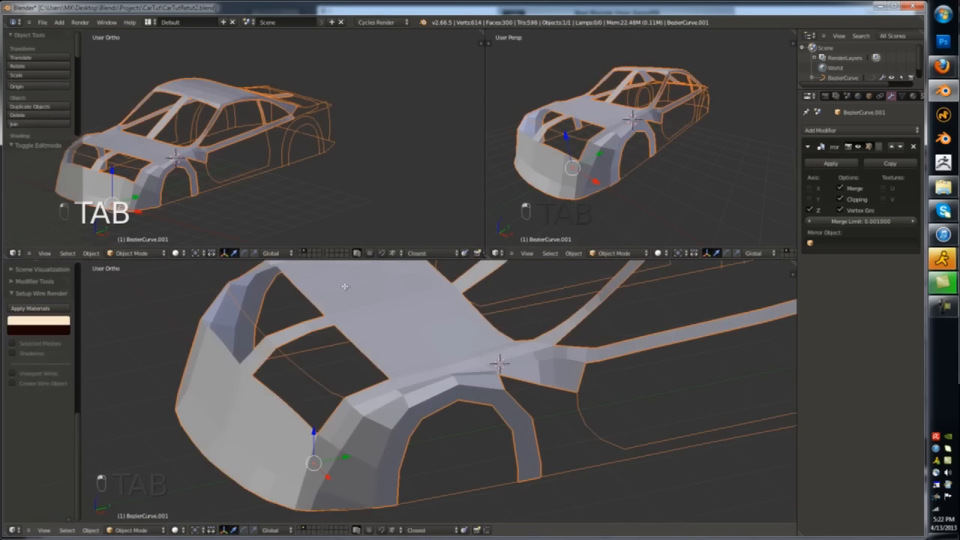
# - Select the open outline along the bumper's lower edge and wheel arch, and set the selection mode to vertices
pyautogui.press('Tab')
pyautogui.hotkey('ctrl', 'Tab')
pyautogui.click(413, 412)
pyautogui.hotkey('ctrl', 'Tab')
pyautogui.rightClick(371, 425)
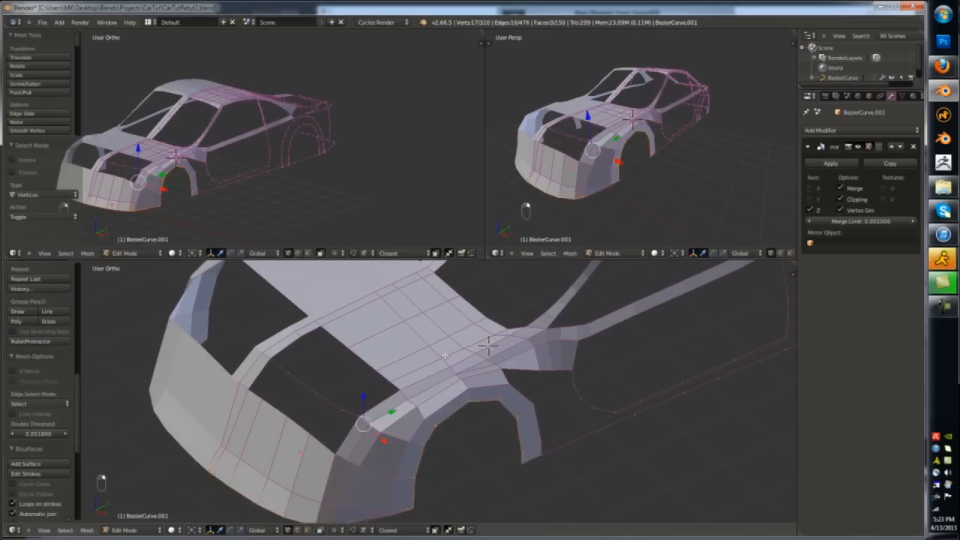
# - Examine the lower bumper corner in wireframe and the front of the body from above
pyautogui.press('z')
pyautogui.rightClick(412, 506)
pyautogui.press('z')
pyautogui.scroll(4, 454, 477)
pyautogui.keyDown('shift'); pyautogui.moveTo(455, 477); pyautogui.dragTo(522, 242, button='middle'); pyautogui.keyUp('shift')
pyautogui.press('z')
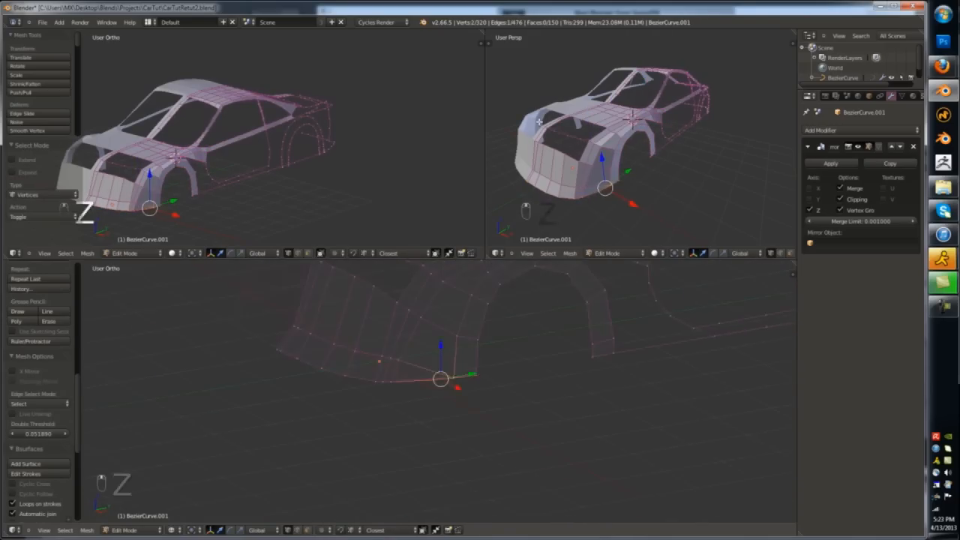
pyautogui.press('z')
pyautogui.press('KP_7')
pyautogui.press('Tab')
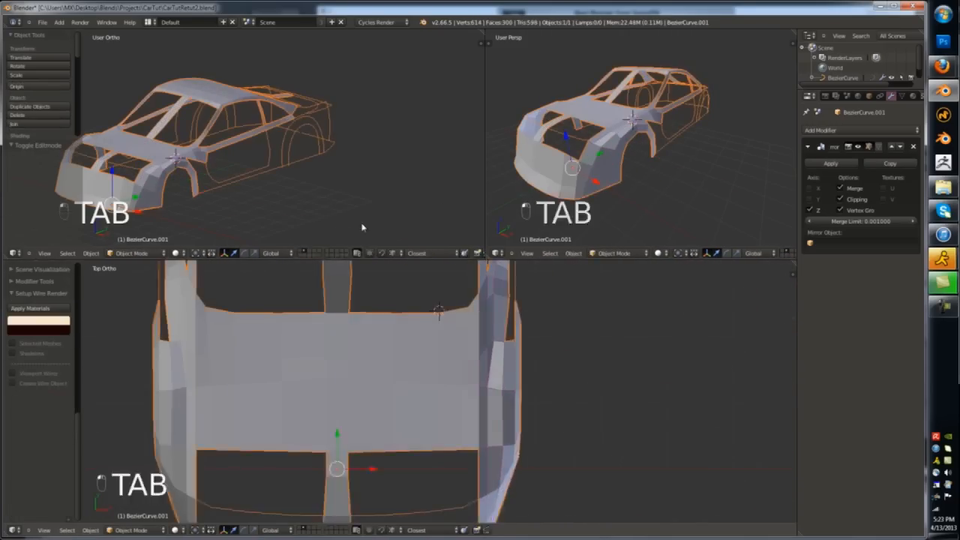
# - Add a loop cut across the rear leg of the front wheel arch and position its vertices in the front view
pyautogui.press('Tab')
pyautogui.moveTo(425, 165); pyautogui.dragTo(589, 197, button='middle')
pyautogui.hotkey('ctrl', 'r')
pyautogui.click(442, 398)
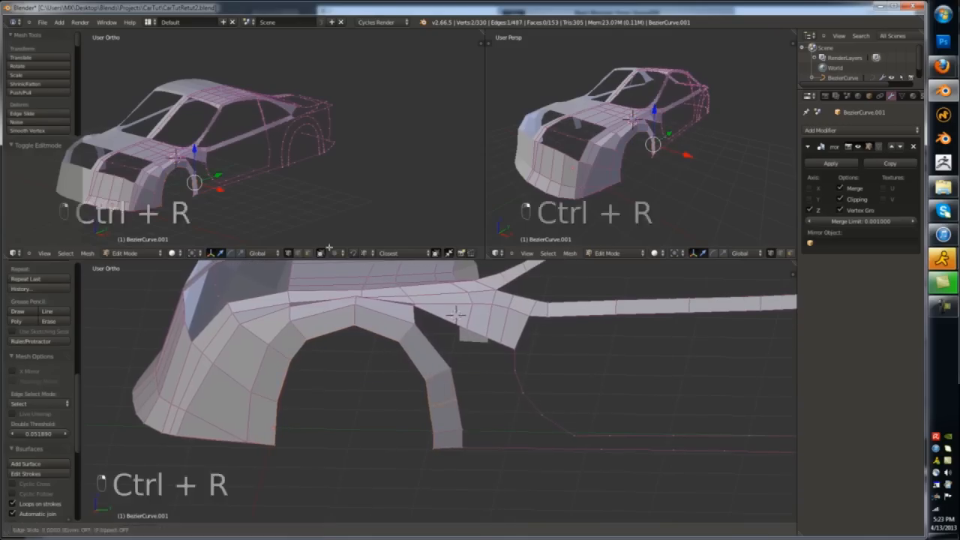
pyautogui.click(442, 397)
pyautogui.press('KP_1')
pyautogui.press('KP_3')
pyautogui.press('g')
pyautogui.click(663, 178)
# - Fill a face between the wheel arch's rear strip and the door's front outline, and divide it with a loop cut
pyautogui.keyDown('shift'); pyautogui.rightClick(462, 320); pyautogui.keyUp('shift')
pyautogui.press('f')
pyautogui.keyDown('shift'); pyautogui.moveTo(462, 320); pyautogui.dragTo(464, 350, button='middle'); pyautogui.keyUp('shift')
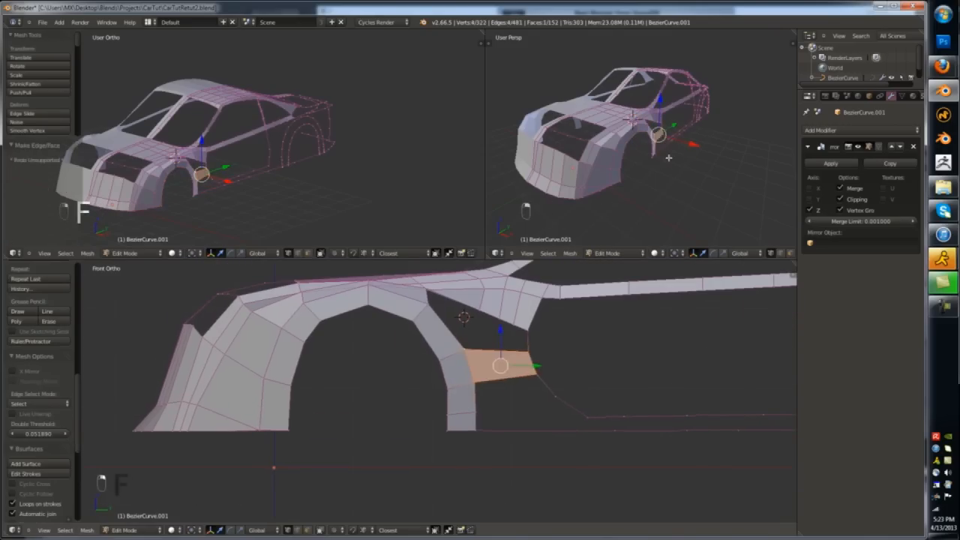
pyautogui.hotkey('ctrl', 'r')
pyautogui.click(499, 351)
pyautogui.click(516, 353)
pyautogui.rightClick(528, 352)
pyautogui.keyDown('shift'); pyautogui.rightClick(528, 330); pyautogui.keyUp('shift')
# - Reposition the vertices of the filled area behind the wheel arch, shifting the vertex below the fender top 0.142 along X
pyautogui.moveTo(667, 327); pyautogui.dragTo(668, 230, button='middle')
pyautogui.press('g')
pyautogui.click(447, 377)
pyautogui.press('Tab')
pyautogui.moveTo(525, 360); pyautogui.dragTo(654, 336, button='middle')
pyautogui.press('Tab')
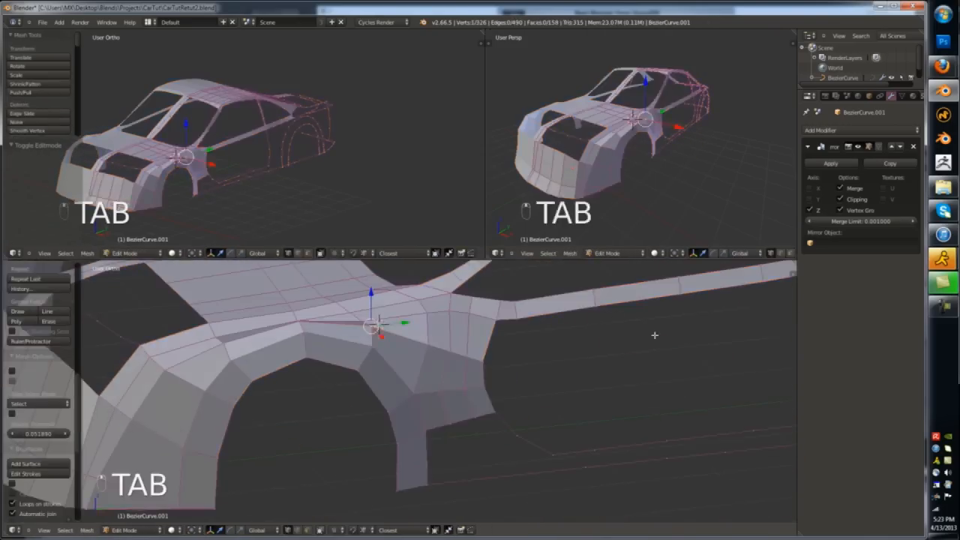
pyautogui.click(378, 324)
pyautogui.moveTo(378, 323); pyautogui.dragTo(489, 291, button='middle')
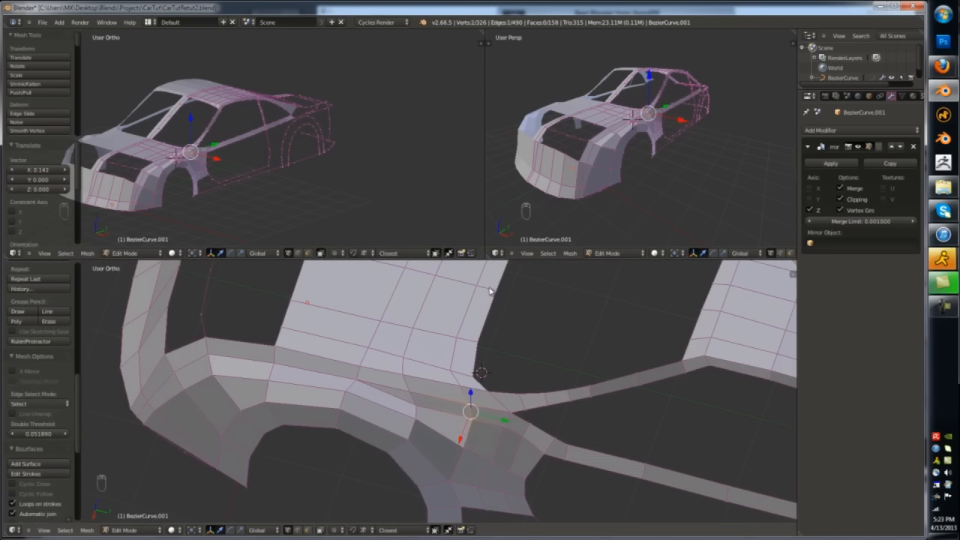
# - Adjust the fender vertices between wheel arch and door opening, moving the middle one 0.324 along X
pyautogui.moveTo(608, 297); pyautogui.dragTo(647, 282, button='middle')
pyautogui.press('Tab')
pyautogui.press('Tab')
pyautogui.press('Tab')
pyautogui.press('KP_1')
pyautogui.press('KP_3')
pyautogui.press('Tab')
pyautogui.press('KP_3')
pyautogui.press('KP_1')
pyautogui.press('g')
pyautogui.click(580, 347)
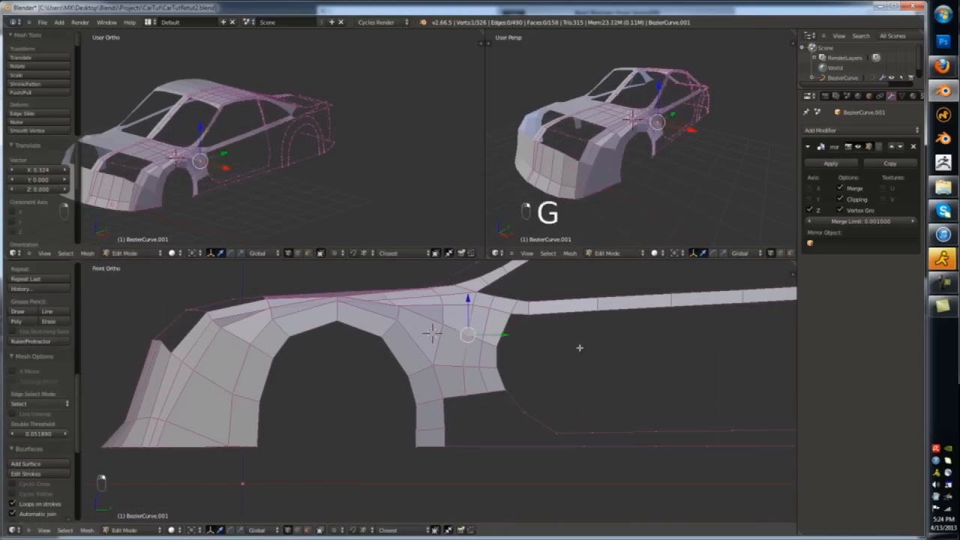
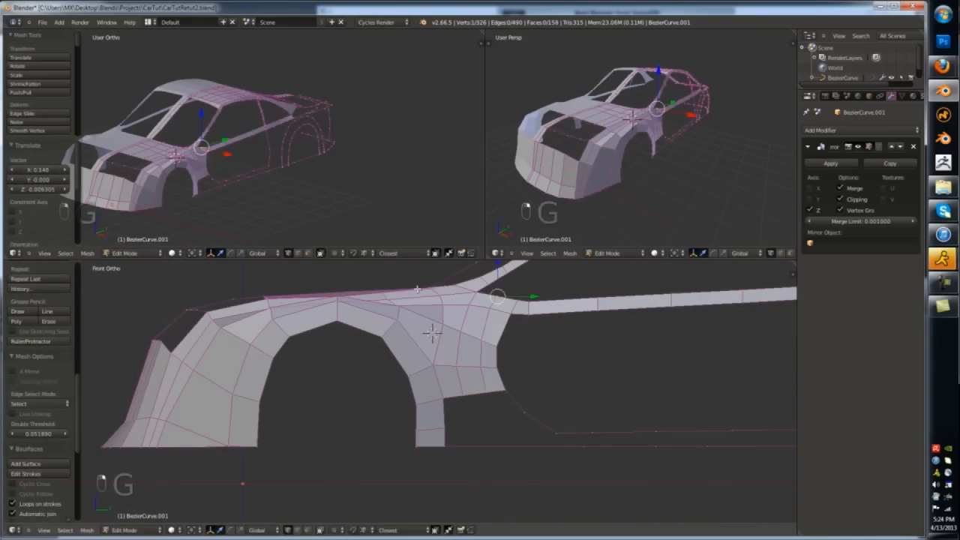
# - Subdivide the bottom sill edge behind the wheel arch and move the new vertex 0.415 along Y, under the door's lower front corner
pyautogui.press('Tab')
pyautogui.press('Tab')
pyautogui.scroll(-4, 545, 304)
pyautogui.scroll(9, 488, 345)
pyautogui.keyDown('shift'); pyautogui.moveTo(525, 405); pyautogui.dragTo(488, 294, button='middle'); pyautogui.keyUp('shift')
pyautogui.rightClick(360, 430)
pyautogui.keyDown('shift'); pyautogui.rightClick(707, 430); pyautogui.keyUp('shift')
pyautogui.press('w')
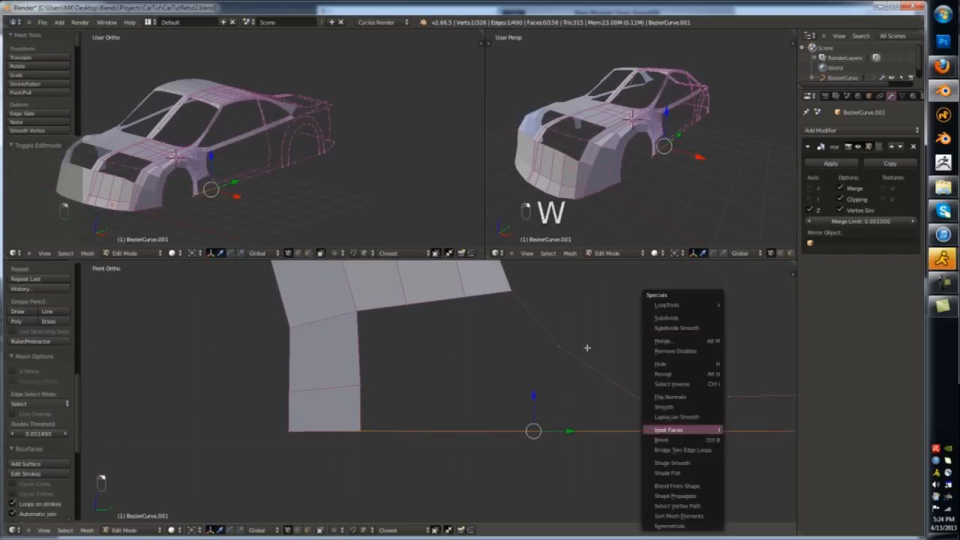
pyautogui.click(694, 318)
pyautogui.press('g')
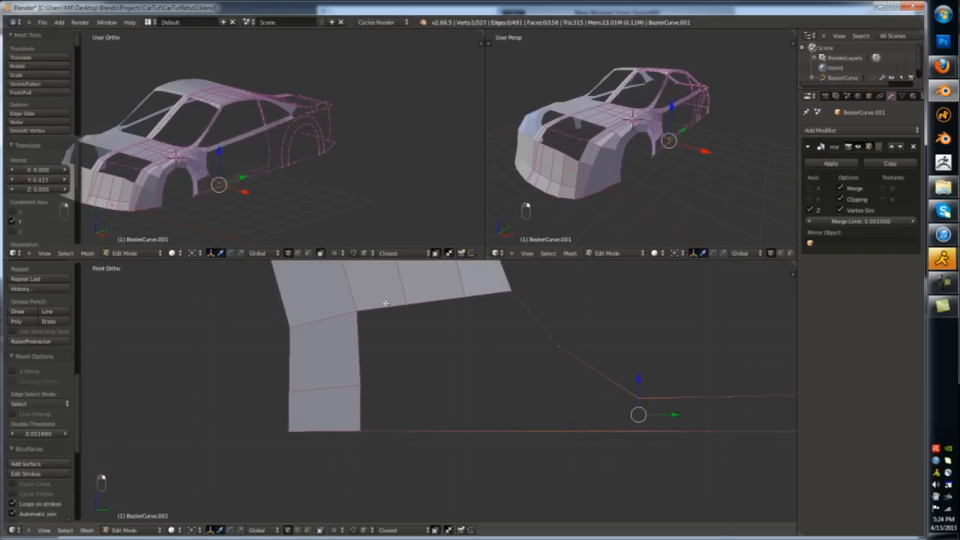
# - Fill the first sill face below the door's lower front corner and align its rear bottom vertex with the outline above
pyautogui.press('f')
pyautogui.press('f')
pyautogui.rightClick(707, 430)
pyautogui.press('g')
pyautogui.click(730, 430)
pyautogui.scroll(-2, 563, 396)
# - Extrude the vertex on the door's lower front curve by -0.201 in Y and -0.186 in Z, and adjust it along X
pyautogui.press('e')
pyautogui.moveTo(225, 282); pyautogui.dragTo(337, 325, button='middle')
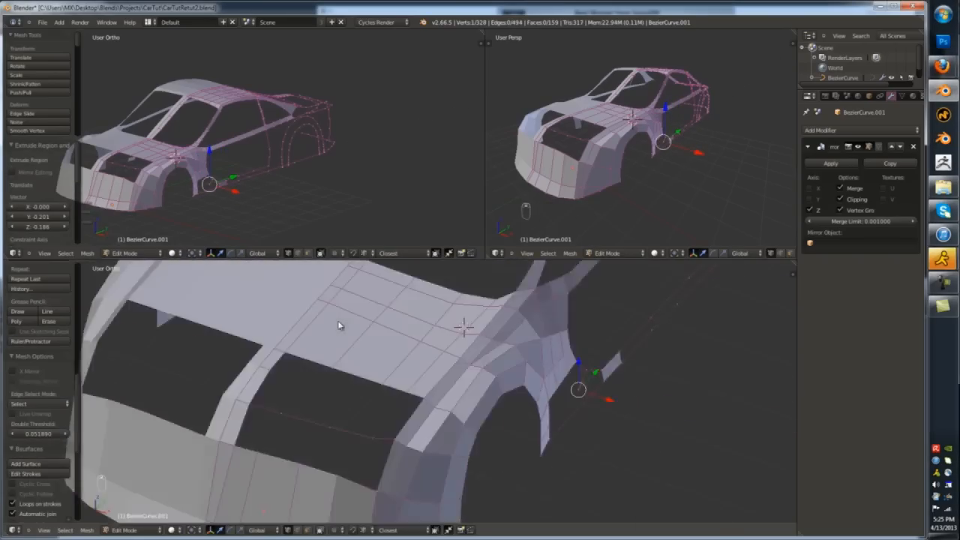
pyautogui.press('KP_7')
pyautogui.press('g')
pyautogui.press('x')
pyautogui.click(340, 325)
pyautogui.press('Tab')
pyautogui.press('KP_1')
pyautogui.press('KP_3')
pyautogui.press('Tab')
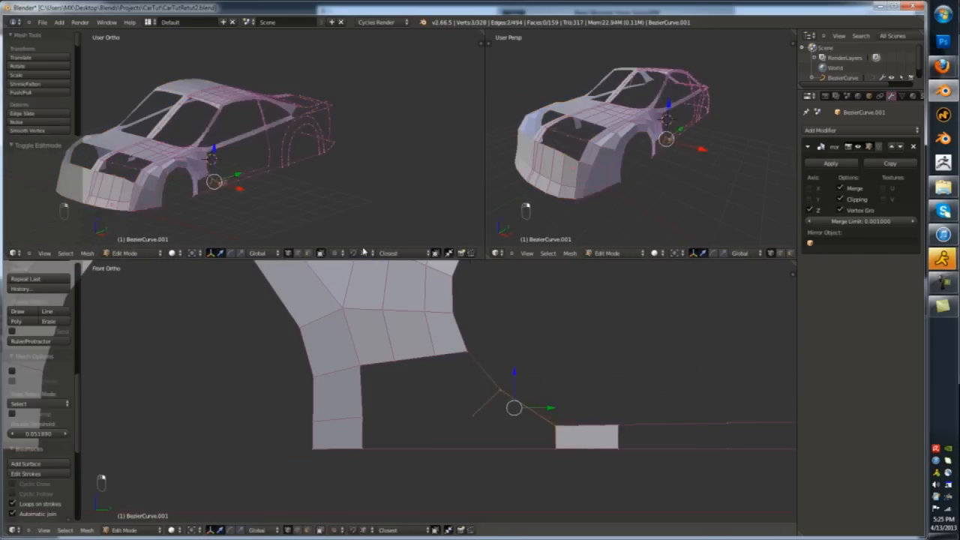
# - Fill faces along the door's lower front curve from fender to sill, and move the inner vertex 0.04613 in Y and 0.02554 in Z
pyautogui.rightClick(420, 290)
pyautogui.rightClick(555, 437)
pyautogui.keyDown('shift'); pyautogui.rightClick(556, 425); pyautogui.keyUp('shift')
pyautogui.keyDown('shift'); pyautogui.rightClick(501, 389); pyautogui.keyUp('shift')
pyautogui.keyDown('shift'); pyautogui.rightClick(473, 416); pyautogui.keyUp('shift')
pyautogui.press('f')
pyautogui.rightClick(473, 416)
pyautogui.press('g')
pyautogui.click(478, 411)
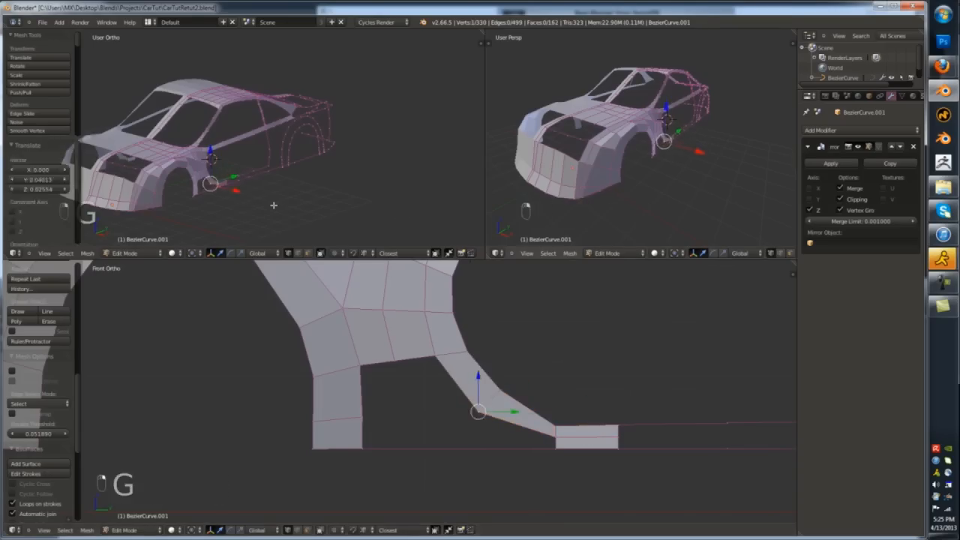
# - Subdivide the bottom edge behind the wheel arch, move a new vertex 0.142 along Y, and fill the lower fender gap with faces
pyautogui.press('Tab')
pyautogui.scroll(4, 638, 150)
pyautogui.press('Tab')
pyautogui.press('w')
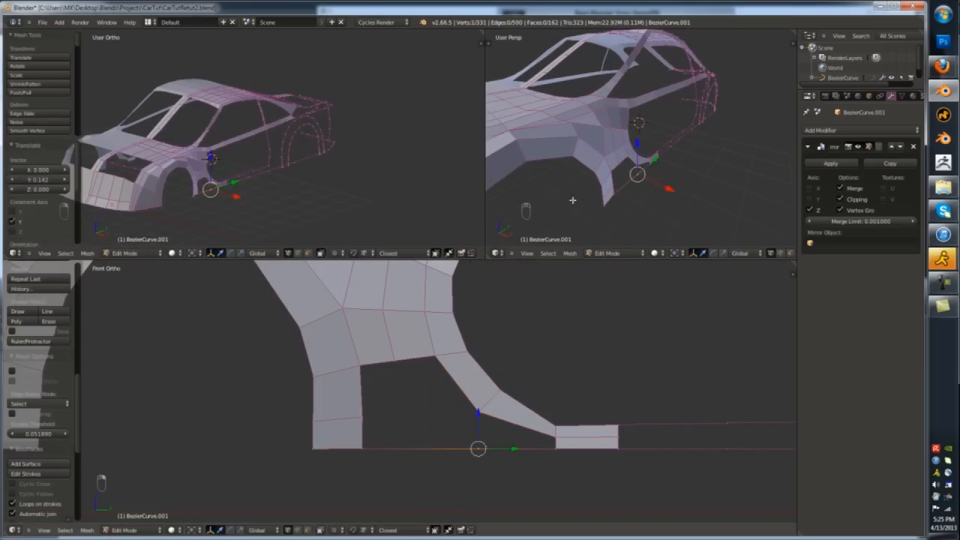
pyautogui.press('f')
pyautogui.press('f')
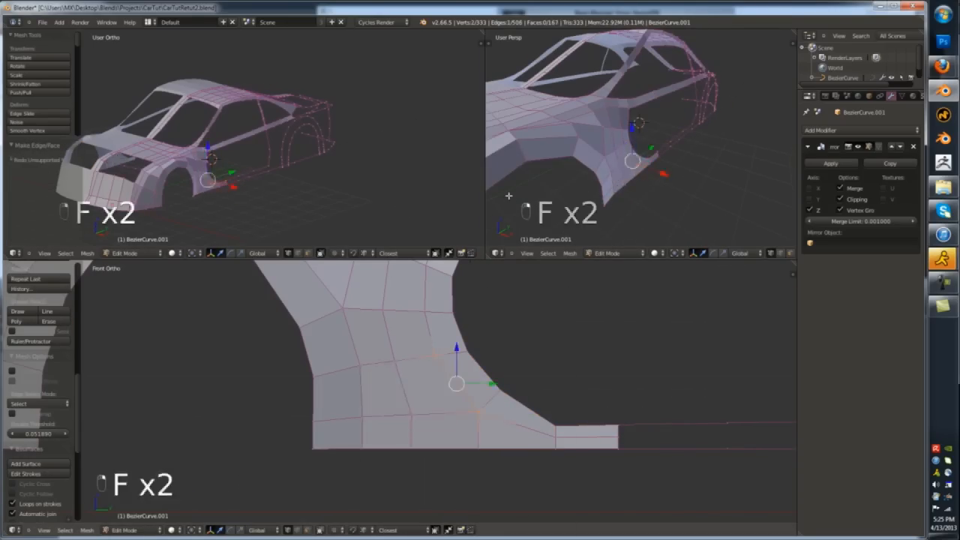
pyautogui.press('Tab')
pyautogui.press('Tab')
pyautogui.press('Tab')
pyautogui.press('Tab')
pyautogui.press('Tab')
pyautogui.press('Tab')
# - Move the next pair of sill vertices -0.315 along Y and fill the sill segment behind the first face
pyautogui.scroll(-5, 459, 337)
pyautogui.scroll(3, 508, 260)
pyautogui.press('y')
pyautogui.click(395, 266)
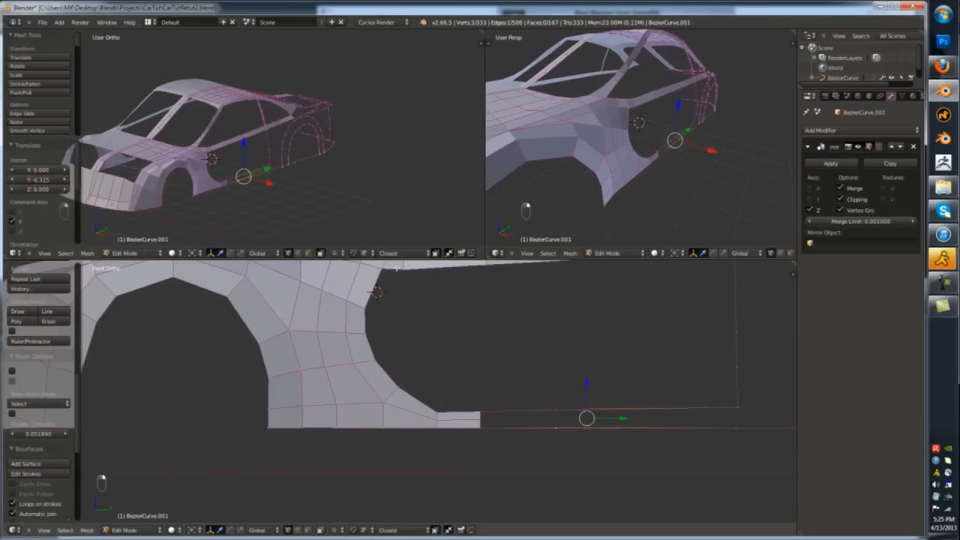
pyautogui.click(428, 281)
pyautogui.rightClick(479, 420)
pyautogui.keyDown('shift'); pyautogui.rightClick(479, 411); pyautogui.keyUp('shift')
pyautogui.keyDown('shift'); pyautogui.rightClick(556, 410); pyautogui.keyUp('shift')
pyautogui.keyDown('shift'); pyautogui.rightClick(556, 415); pyautogui.keyUp('shift')
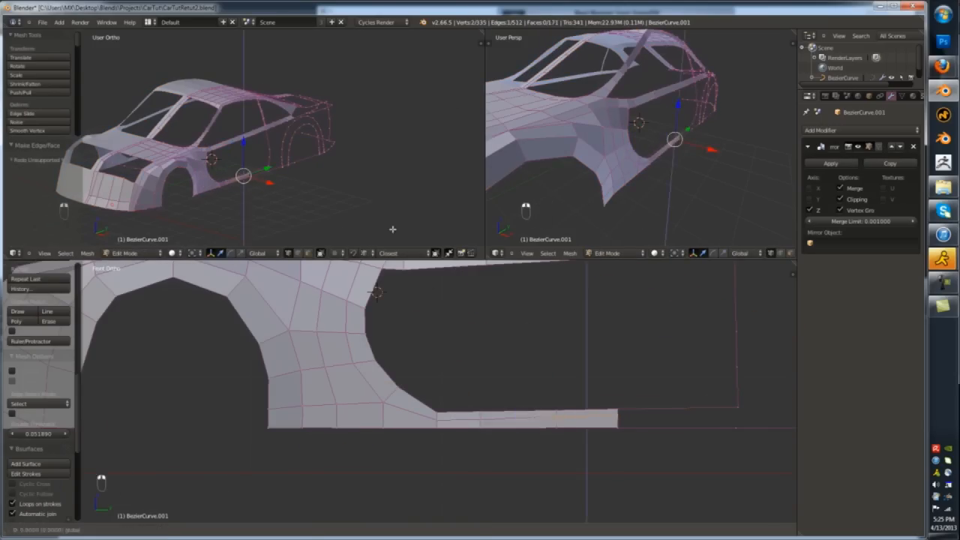
# - Level the sill's middle vertex along Z and continue the lengthwise loop cut to the rear end of the sill
pyautogui.press('Tab')
pyautogui.press('Tab')
pyautogui.click(351, 241)
pyautogui.scroll(3, 480, 416)
pyautogui.press('z')
pyautogui.press('z')
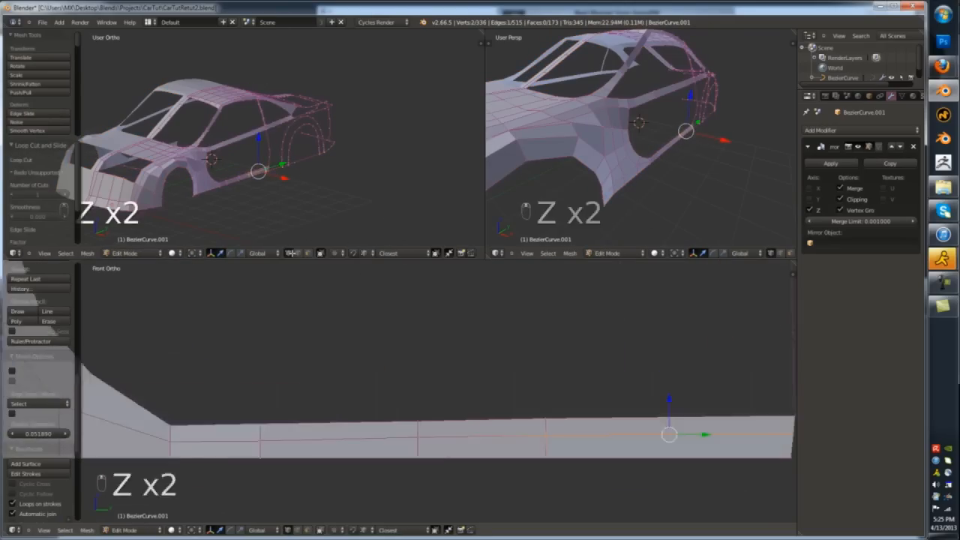
# - Move the vertex at the sill's rear end 0.01267 along Y to line up with the door's rear edge
pyautogui.keyDown('shift'); pyautogui.moveTo(645, 398); pyautogui.dragTo(436, 397, button='middle'); pyautogui.keyUp('shift')
pyautogui.rightClick(591, 424)
pyautogui.press('g')
pyautogui.click(360, 236)
pyautogui.scroll(-11, 473, 287)
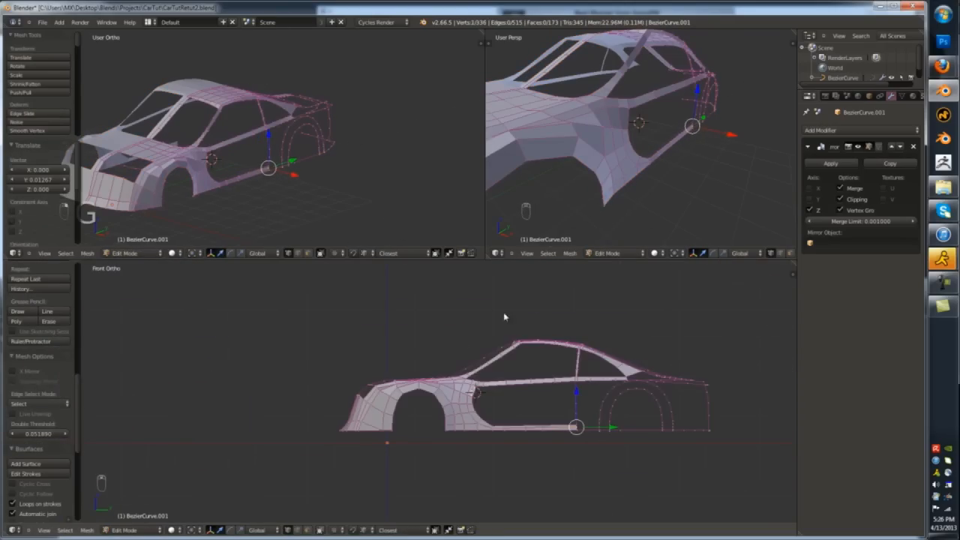
pyautogui.press('Tab')
pyautogui.press('Tab')
# - Add a loop cut in the beltline strip just behind the door pillar
pyautogui.moveTo(490, 310); pyautogui.dragTo(493, 280, button='middle')
pyautogui.scroll(4, 530, 273)
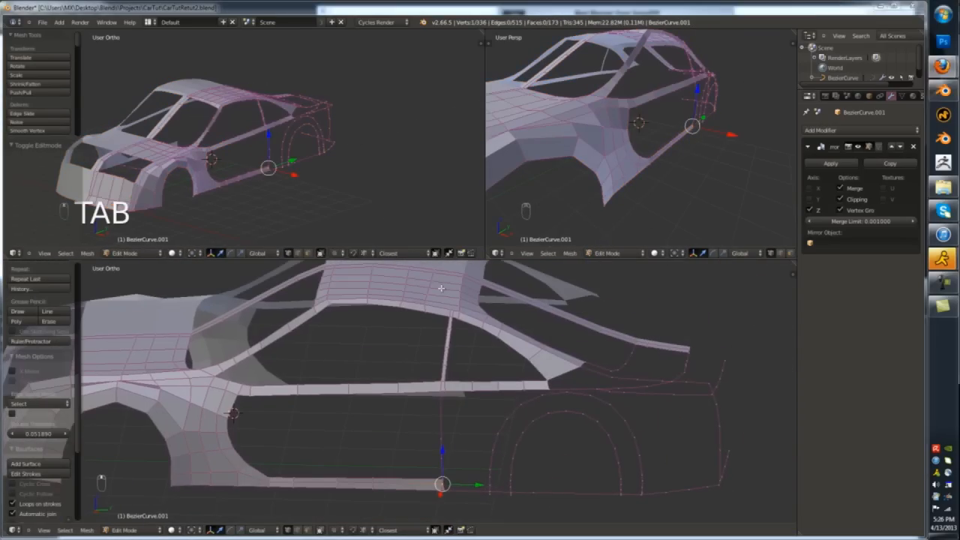
pyautogui.press('KP_1')
pyautogui.press('KP_3')
pyautogui.press('KP_1')
pyautogui.scroll(3, 441, 390)
pyautogui.hotkey('ctrl', 'r')
pyautogui.click(408, 411)
pyautogui.keyDown('shift'); pyautogui.moveTo(408, 416); pyautogui.dragTo(440, 303, button='middle'); pyautogui.keyUp('shift')
pyautogui.click(422, 307)
pyautogui.rightClick(441, 303)
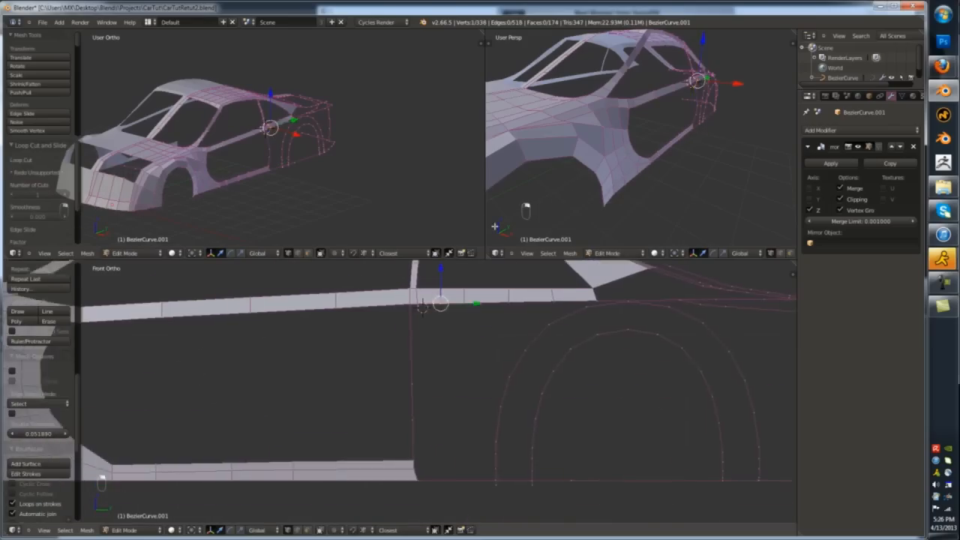
# - Extrude the middle edge of the door's rear outline rearward along Y
pyautogui.scroll(-1, 438, 336)
pyautogui.rightClick(415, 376)
pyautogui.keyDown('shift'); pyautogui.rightClick(416, 405); pyautogui.keyUp('shift')
pyautogui.press('e')
pyautogui.moveTo(452, 390); pyautogui.dragTo(471, 391)
# - Fill the faces joining the extruded piece to the beltline above and the sill below
pyautogui.rightClick(434, 376)
pyautogui.keyDown('shift'); pyautogui.rightClick(416, 375); pyautogui.keyUp('shift')
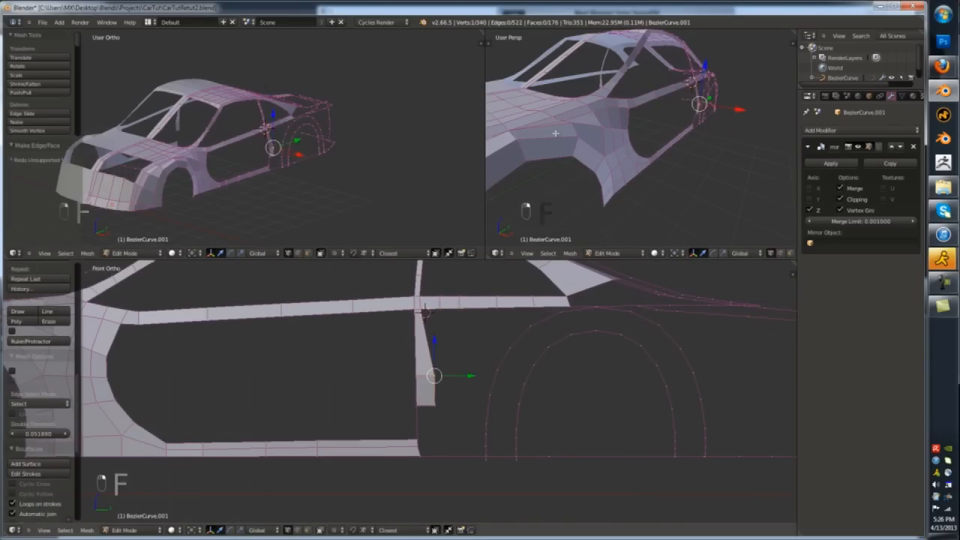
pyautogui.rightClick(435, 406)
pyautogui.keyDown('shift'); pyautogui.rightClick(435, 376); pyautogui.keyUp('shift')
pyautogui.moveTo(471, 390); pyautogui.dragTo(469, 390)
pyautogui.press('Tab')
pyautogui.press('Tab')
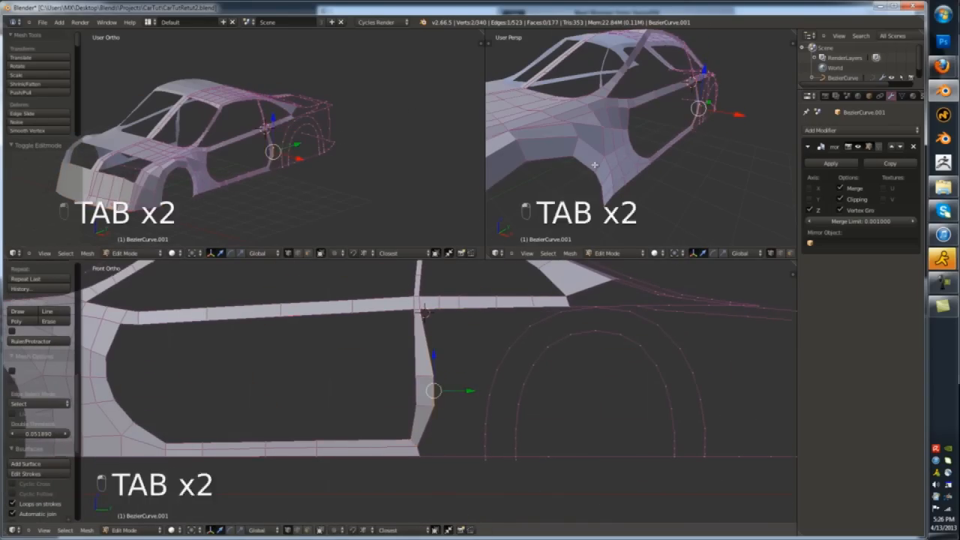
# - Fill a door face spanning from the beltline strip down to the sill
pyautogui.keyDown('shift'); pyautogui.moveTo(420, 390); pyautogui.dragTo(508, 379, button='middle'); pyautogui.keyUp('shift')
pyautogui.scroll(-1, 508, 380)
pyautogui.press('Tab')
pyautogui.press('Tab')
pyautogui.keyDown('shift'); pyautogui.rightClick(505, 313); pyautogui.keyUp('shift')
pyautogui.press('f')
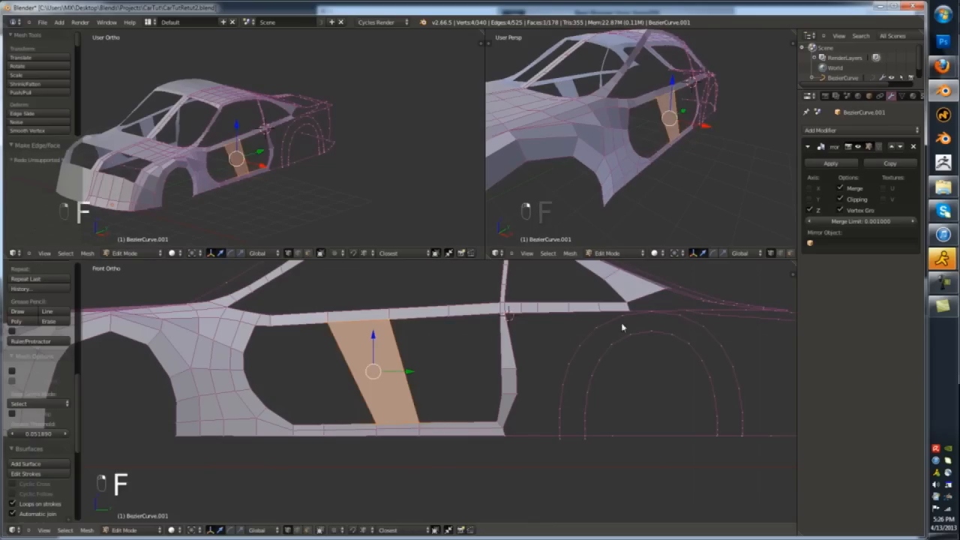
# - Shift the beltline vertex pairs above the door face rearward so its sides stand nearly upright
pyautogui.rightClick(328, 322)
pyautogui.keyDown('shift'); pyautogui.rightClick(327, 312); pyautogui.keyUp('shift')
pyautogui.press('g')
pyautogui.press('g')
pyautogui.click(420, 319)
pyautogui.rightClick(390, 319)
pyautogui.keyDown('shift'); pyautogui.rightClick(389, 309); pyautogui.keyUp('shift')
pyautogui.press('g')
pyautogui.press('g')
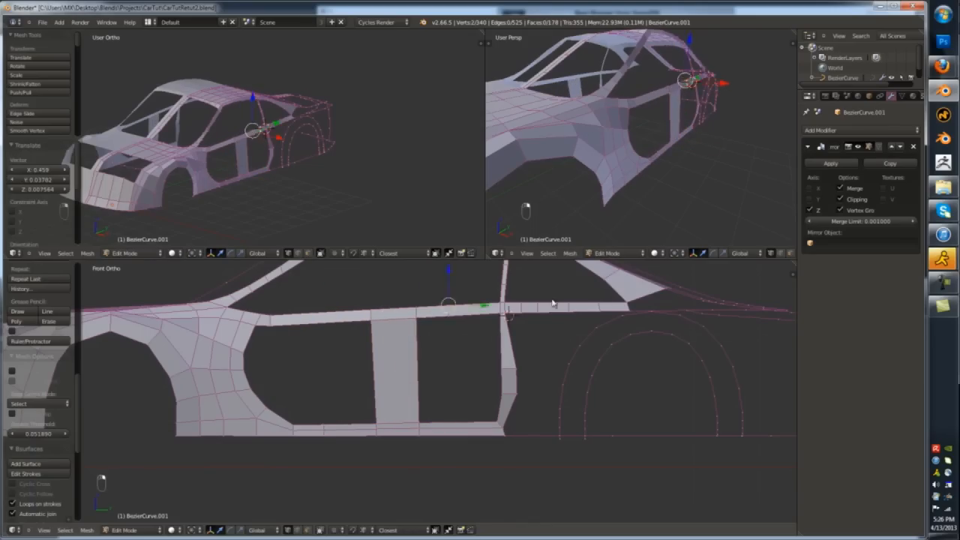
# - Add a loop cut in the beltline strip ahead of the door face and fill the adjoining face down to the sill
pyautogui.hotkey('ctrl', 'r')
pyautogui.click(321, 316)
pyautogui.rightClick(371, 320)
pyautogui.keyDown('shift'); pyautogui.rightClick(375, 425); pyautogui.keyUp('shift')
pyautogui.press('f')
pyautogui.press('f')
pyautogui.hotkey('ctrl', 'z')
pyautogui.hotkey('ctrl', 'r')
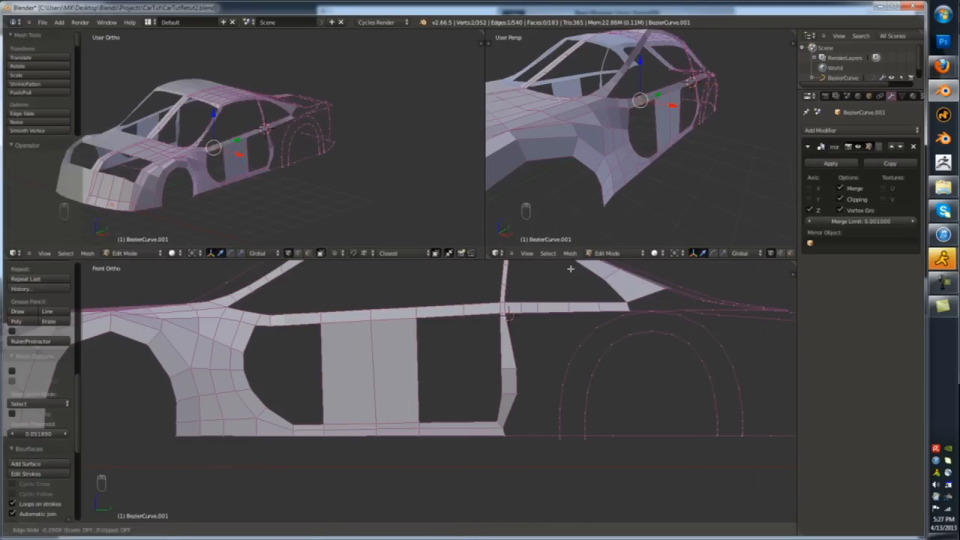
# - Fill further door faces toward the fender and add a horizontal loop cut halfway up the door panel
pyautogui.press('f')
pyautogui.scroll(2, 276, 413)
pyautogui.press('f')
pyautogui.hotkey('ctrl', 'r')
pyautogui.doubleClick(268, 354)
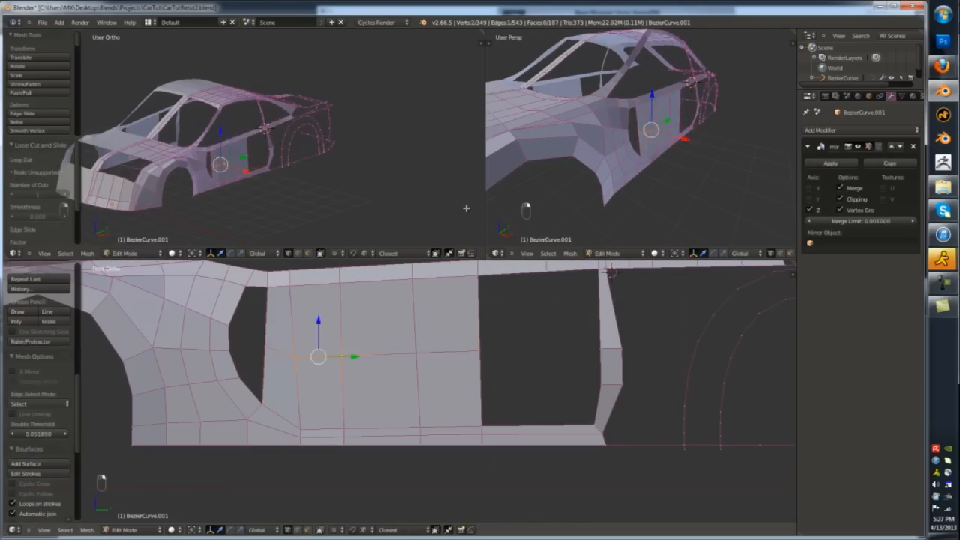
# - Fill the lower gap between fender and door panel, and move the panel's mid-height vertex 0.06825 along X
pyautogui.press('f')
pyautogui.click(787, 273)
pyautogui.rightClick(295, 347)
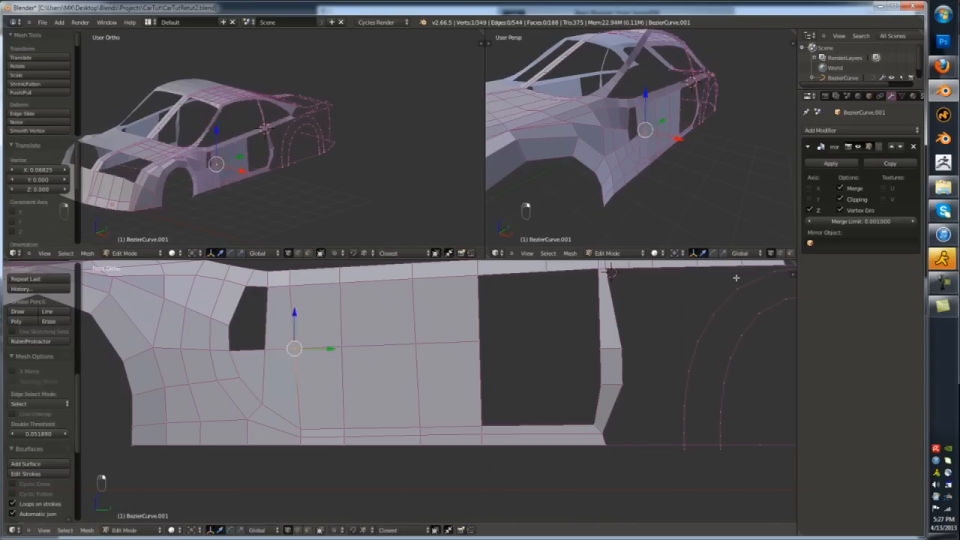
# - Add a loop cut beside the opening between front fender and door panel and fill the opening with faces
pyautogui.hotkey('ctrl', 'r')
pyautogui.click(518, 309)
pyautogui.click(568, 314)
pyautogui.press('f')
pyautogui.press('Tab')
pyautogui.moveTo(559, 353); pyautogui.dragTo(437, 314, button='middle')
pyautogui.scroll(-2, 559, 353)
pyautogui.scroll(2, 266, 289)
pyautogui.press('Tab')
pyautogui.press('KP_7')
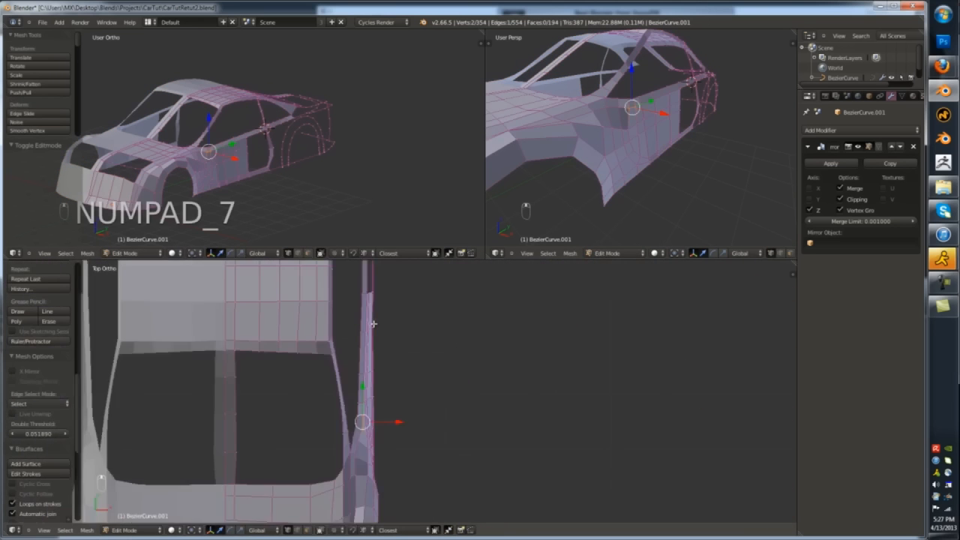
pyautogui.moveTo(370, 326); pyautogui.dragTo(308, 289, button='middle')
pyautogui.scroll(2, 420, 359)
pyautogui.rightClick(423, 375)
pyautogui.keyDown('shift'); pyautogui.rightClick(364, 401); pyautogui.keyUp('shift')
pyautogui.keyDown('shift'); pyautogui.moveTo(285, 353); pyautogui.dragTo(343, 325, button='middle'); pyautogui.keyUp('shift')
pyautogui.keyDown('shift'); pyautogui.rightClick(355, 405); pyautogui.keyUp('shift')
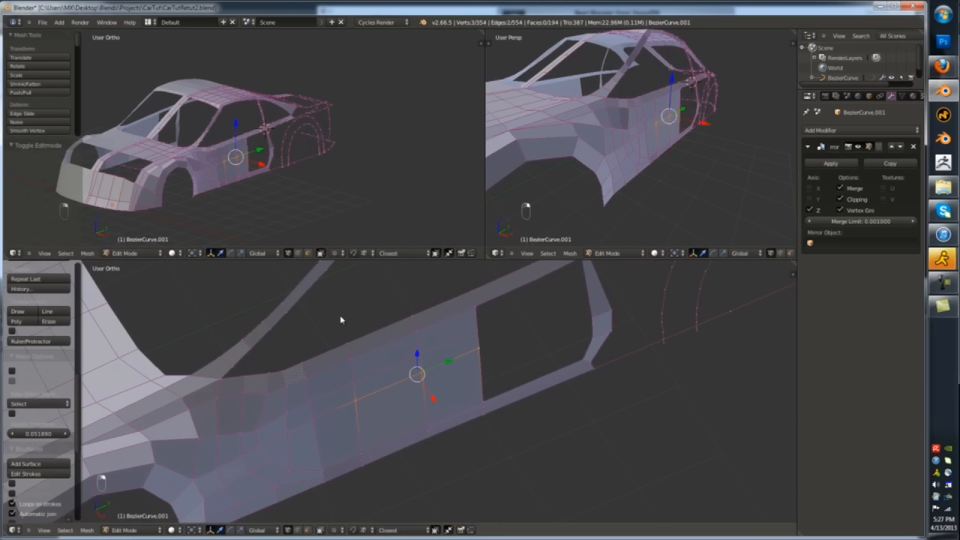
pyautogui.hotkey('ctrl', 'z')
pyautogui.press('Tab')
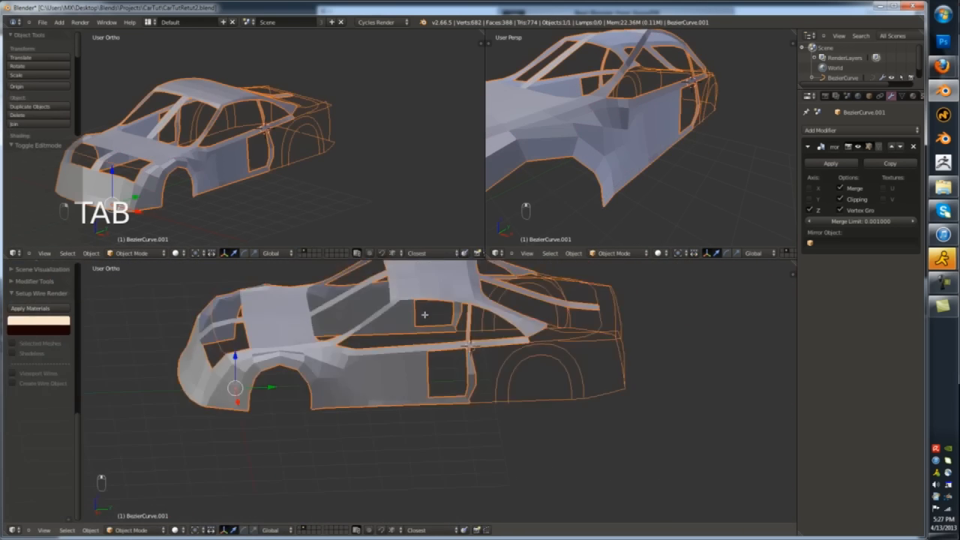
# - Fill the upper part of the opening at the door's rear, adding a loop cut to split it into columns
pyautogui.press('KP_3')
pyautogui.press('Tab')
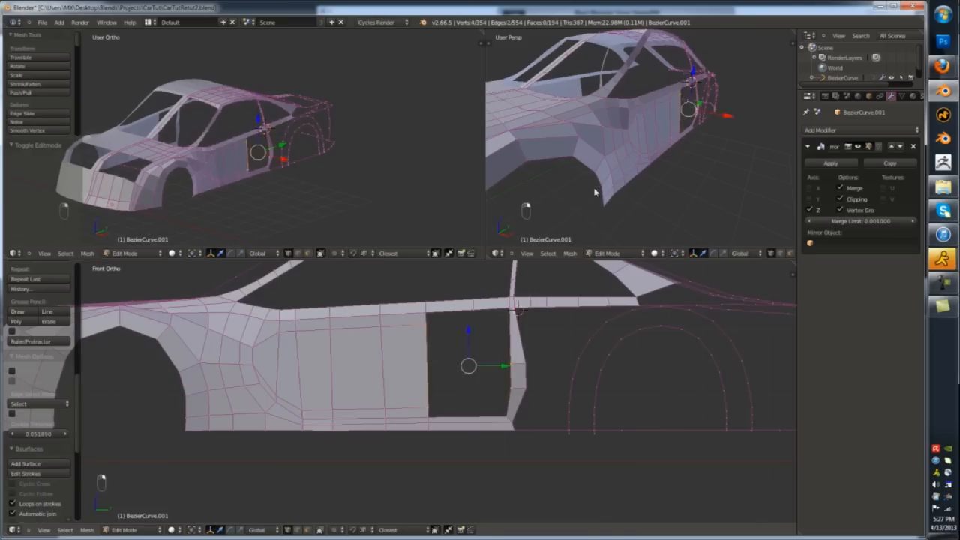
pyautogui.press('f')
pyautogui.hotkey('ctrl', 'r')
pyautogui.click(469, 343)
pyautogui.rightClick(426, 312)
pyautogui.keyDown('shift'); pyautogui.rightClick(426, 323); pyautogui.keyUp('shift')
pyautogui.press('f')
pyautogui.press('f')
# - Add a vertical loop cut through the sill below the rear door opening, flatten it along Y with scale 0, and fill the remaining gap
pyautogui.hotkey('ctrl', 'r')
pyautogui.click(469, 418)
pyautogui.press('s')
pyautogui.press('y')
pyautogui.press('0')
pyautogui.press('Return')
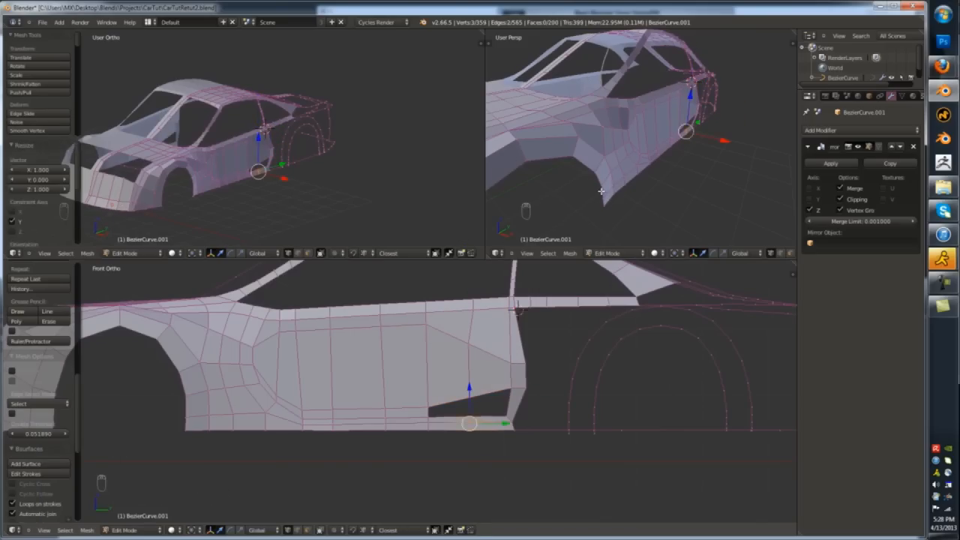
pyautogui.rightClick(428, 408)
pyautogui.keyDown('shift'); pyautogui.rightClick(428, 417); pyautogui.keyUp('shift')
pyautogui.press('f')
pyautogui.press('f')
# - Move the upper vertices of the door panel outward along X to round the door surface
pyautogui.press('Tab')
pyautogui.moveTo(420, 285); pyautogui.dragTo(480, 289, button='middle')
pyautogui.scroll(4, 510, 288)
pyautogui.press('Tab')
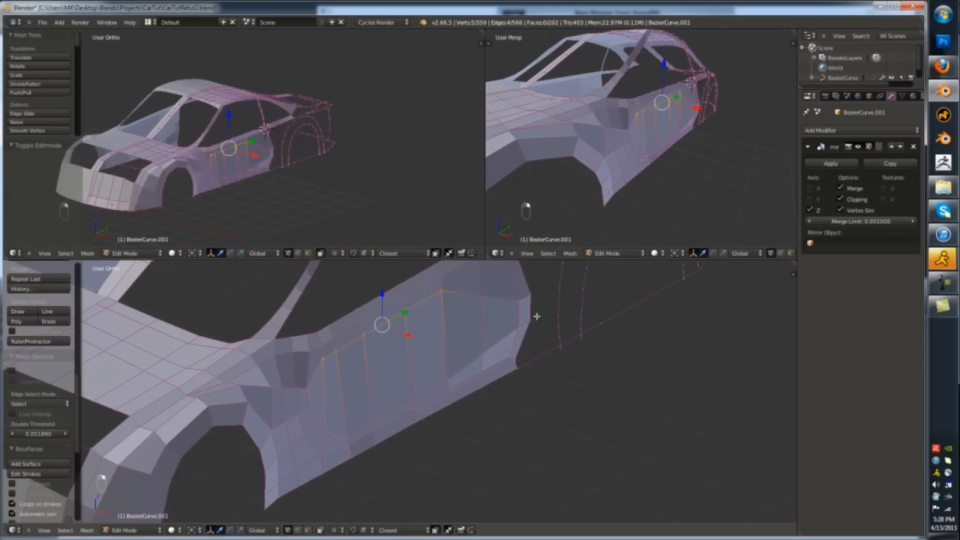
pyautogui.rightClick(533, 317)
pyautogui.press('g')
pyautogui.press('x')
pyautogui.click(541, 319)
pyautogui.moveTo(542, 319); pyautogui.dragTo(618, 366, button='middle')
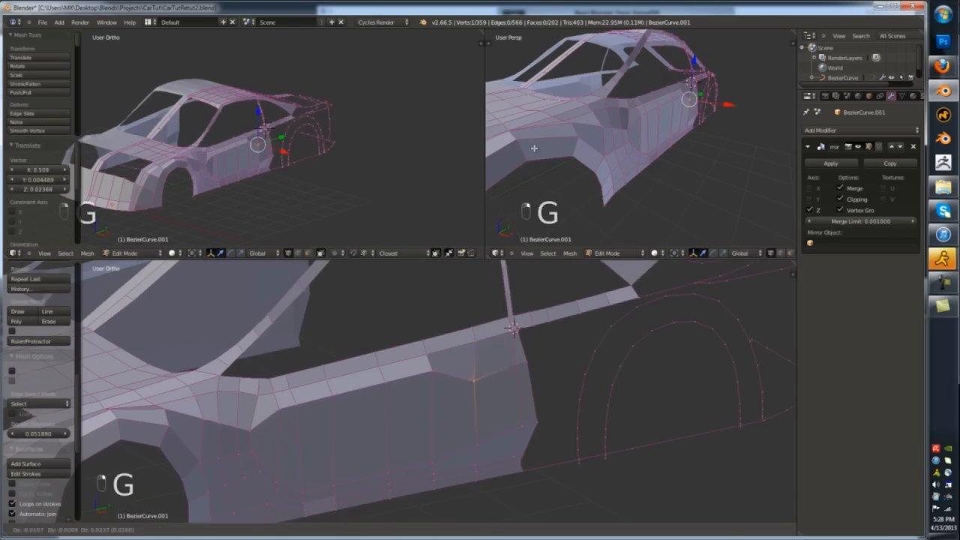
# - Adjust the door's upper rear vertices outward along X so they follow the body side in top view
pyautogui.press('Tab')
pyautogui.press('Tab')
pyautogui.press('KP_7')
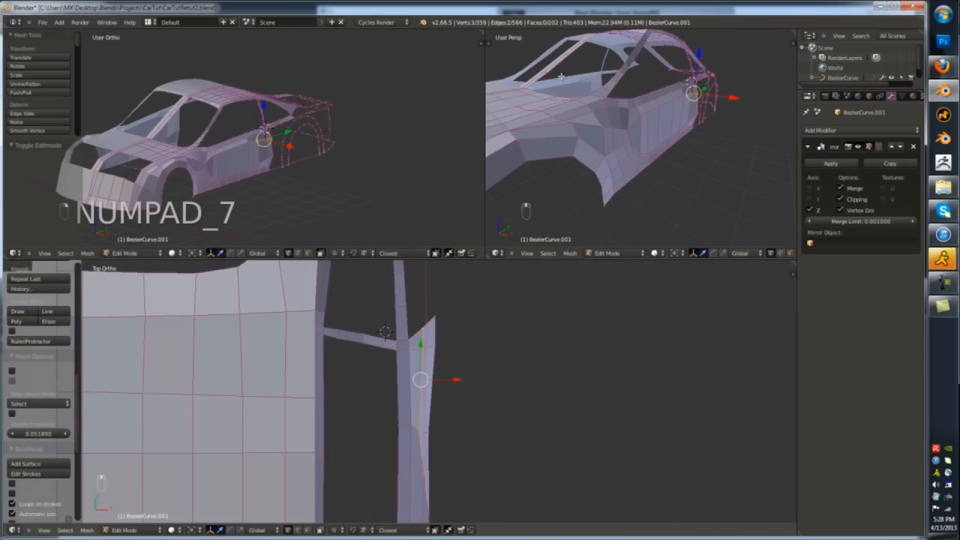
pyautogui.press('g')
pyautogui.press('x')
pyautogui.click(624, 80)
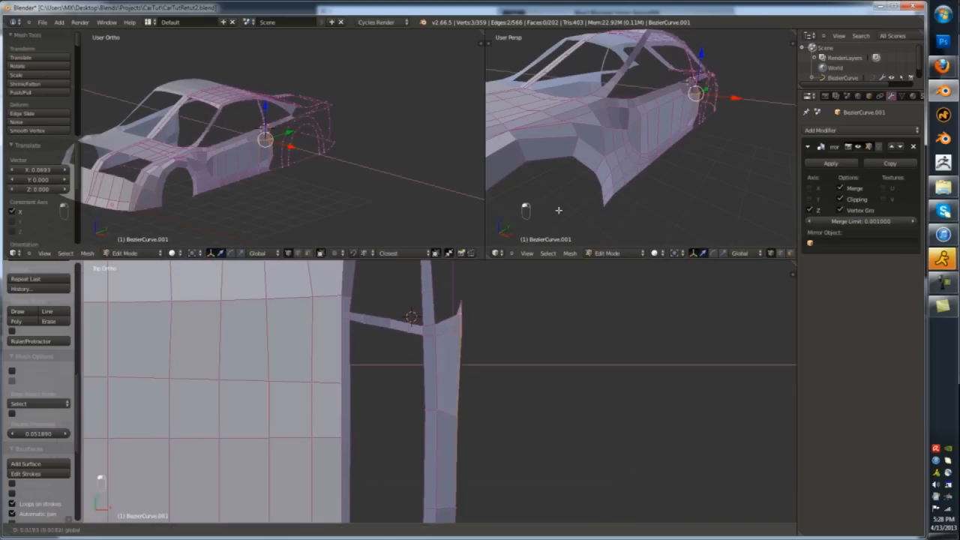
pyautogui.press('Tab')
pyautogui.press('Tab')
pyautogui.press('KP_1')
pyautogui.press('KP_3')
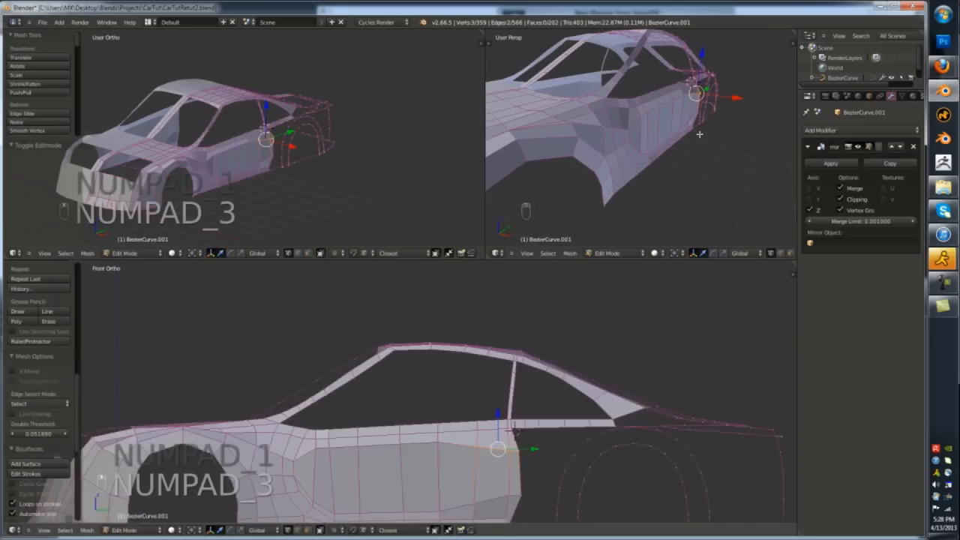
# - Delete the surplus sill-line vertices inside the rear wheel arch and move the loose line end to the outer arch curve's rear foot
pyautogui.keyDown('shift'); pyautogui.moveTo(750, 442); pyautogui.dragTo(632, 379, button='middle'); pyautogui.keyUp('shift')
pyautogui.scroll(5, 557, 347)
pyautogui.rightClick(558, 347)
pyautogui.press('x')
pyautogui.click(473, 347)
pyautogui.scroll(-4, 461, 397)
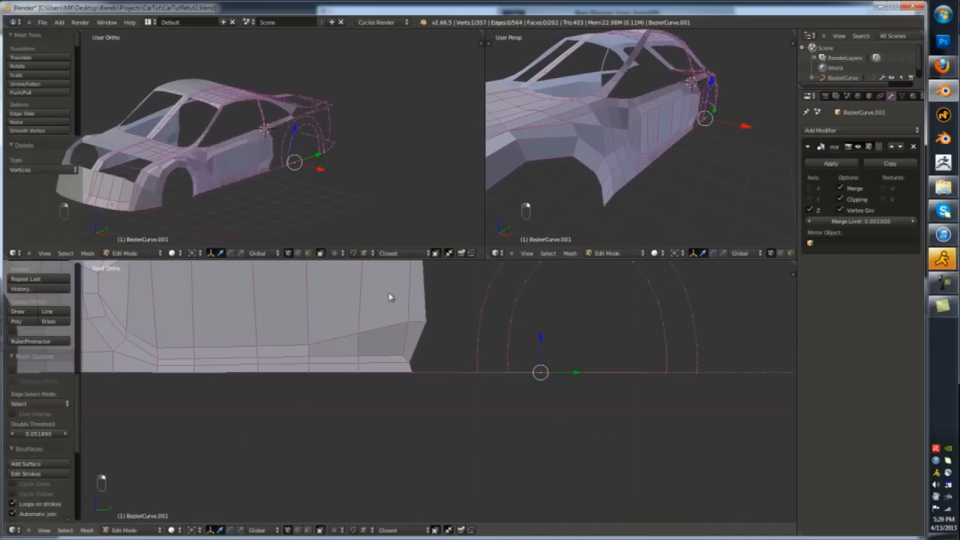
pyautogui.click(477, 372)
pyautogui.rightClick(540, 372)
pyautogui.press('g')
pyautogui.click(572, 392)
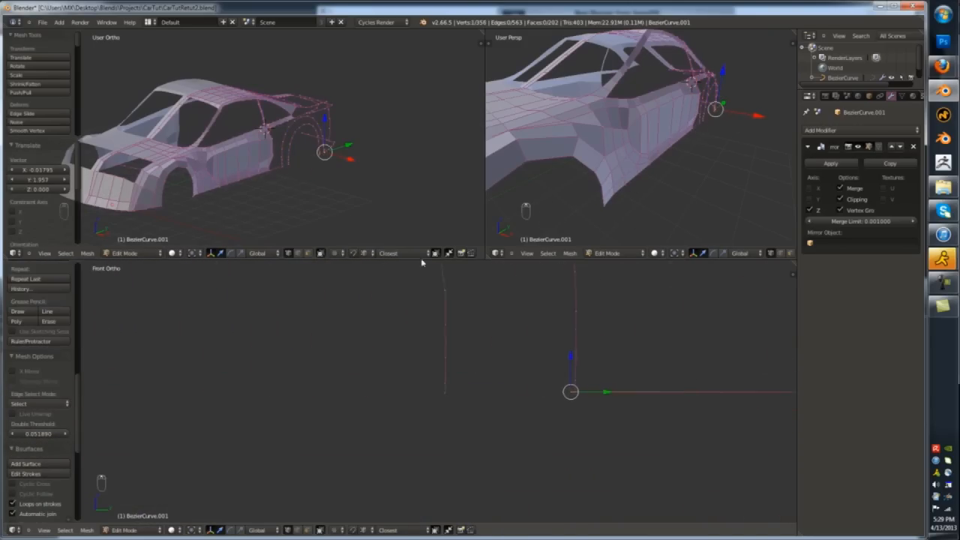
pyautogui.press('g')
pyautogui.click(537, 387)
# - Remove the extra vertices low on the rear wheel arch curves and fill the first face at the arch's rear foot
pyautogui.rightClick(433, 388)
pyautogui.keyDown('shift'); pyautogui.moveTo(235, 292); pyautogui.dragTo(303, 306, button='middle'); pyautogui.keyUp('shift')
pyautogui.rightClick(592, 394)
pyautogui.press('x')
pyautogui.click(577, 447)
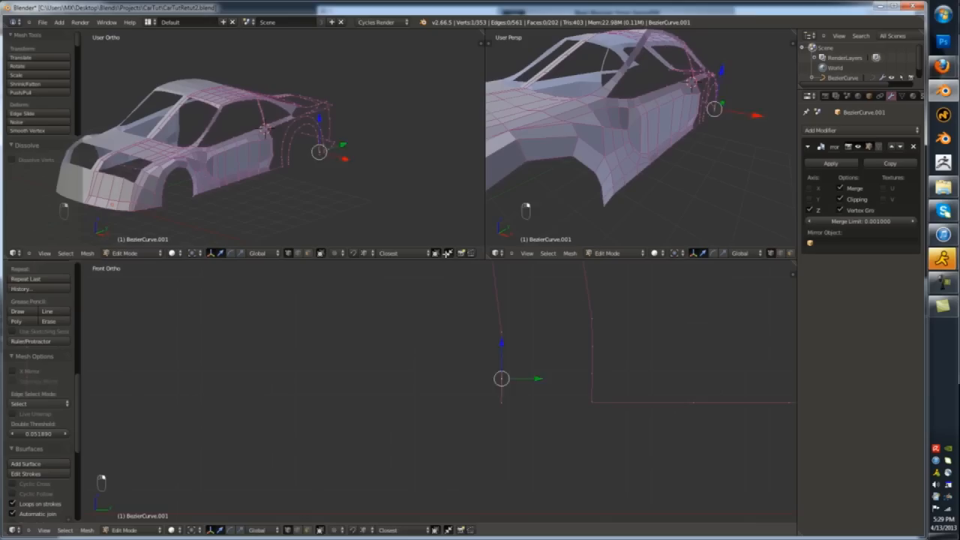
pyautogui.rightClick(592, 318)
pyautogui.keyDown('shift'); pyautogui.rightClick(592, 373); pyautogui.keyUp('shift')
pyautogui.keyDown('shift'); pyautogui.rightClick(592, 345); pyautogui.keyUp('shift')
pyautogui.press('x')
pyautogui.click(591, 350)
pyautogui.scroll(-3, 579, 446)
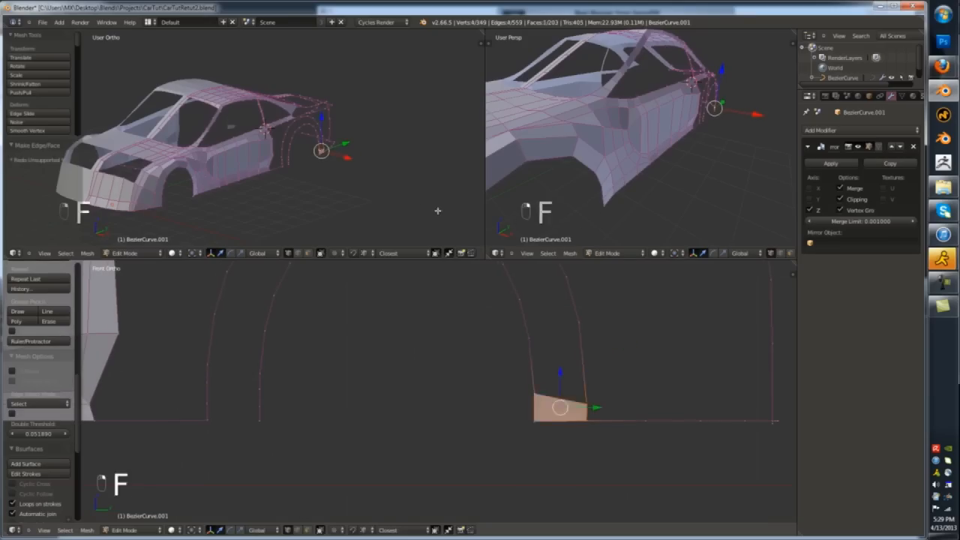
pyautogui.scroll(4, 528, 385)
pyautogui.moveTo(528, 385); pyautogui.dragTo(544, 378, button='middle')
pyautogui.rightClick(540, 402)
pyautogui.press('f')
pyautogui.press('f')
pyautogui.press('f')
pyautogui.press('Escape')
pyautogui.hotkey('ctrl', 'z')
pyautogui.press('x')
pyautogui.click(493, 299)
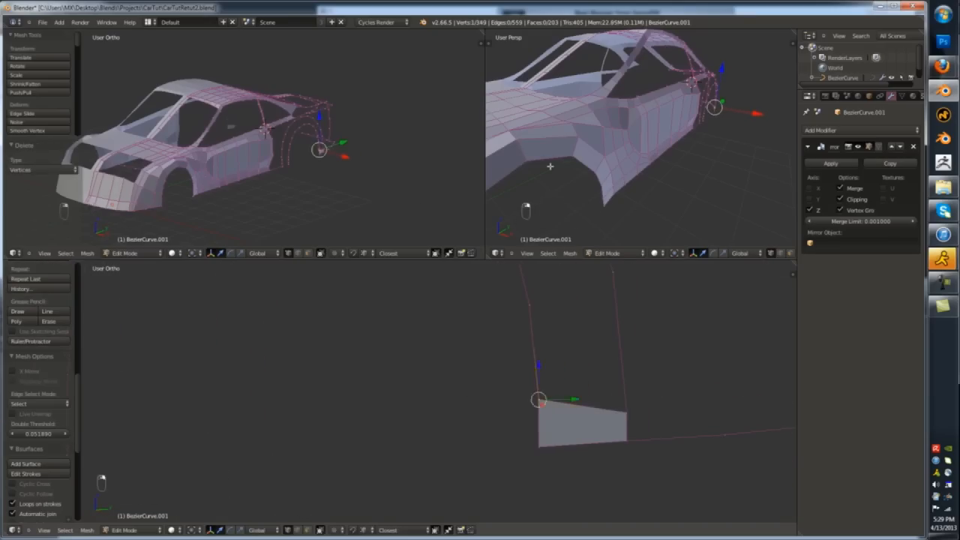
# - Fill the strip between the two rear wheel arch curves with faces, from the rear foot around to the front foot
pyautogui.press('f')
pyautogui.press('f')
pyautogui.press('f')
pyautogui.press('f')
pyautogui.press('f')
pyautogui.press('f')
pyautogui.press('f')
pyautogui.press('f')
pyautogui.press('f')
pyautogui.press('f')
pyautogui.press('f')
pyautogui.press('f')
pyautogui.press('f')
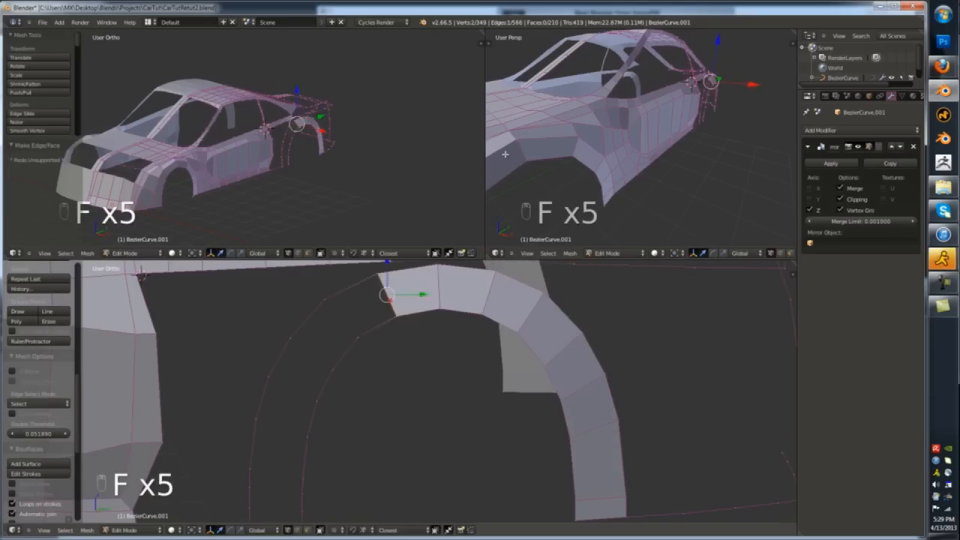
pyautogui.press('f')
pyautogui.press('f')
pyautogui.press('f')
# - Delete the surplus edge loops across the rear wheel arch strip to simplify its segments
pyautogui.keyDown('alt'); pyautogui.rightClick(350, 424); pyautogui.keyUp('alt')
pyautogui.press('x')
pyautogui.click(316, 506)
pyautogui.keyDown('alt'); pyautogui.rightClick(350, 388); pyautogui.keyUp('alt')
pyautogui.press('x')
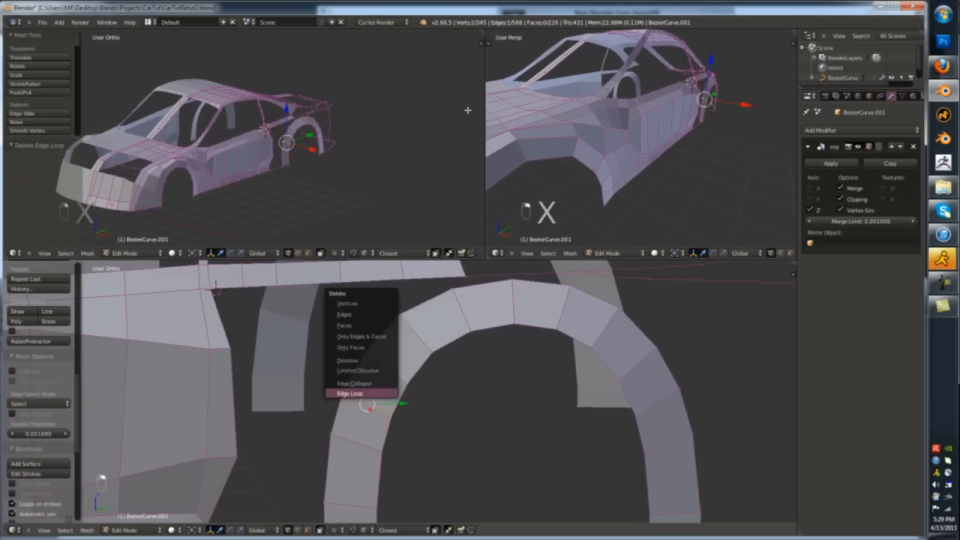
pyautogui.click(352, 393)
pyautogui.scroll(-3, 420, 360)
pyautogui.keyDown('alt'); pyautogui.rightClick(576, 395); pyautogui.keyUp('alt')
pyautogui.press('x')
pyautogui.click(575, 395)
# - Move the top cross edge of the rear wheel arch strip and slide the neighbouring edge along the arch
pyautogui.press('g')
pyautogui.press('KP_3')
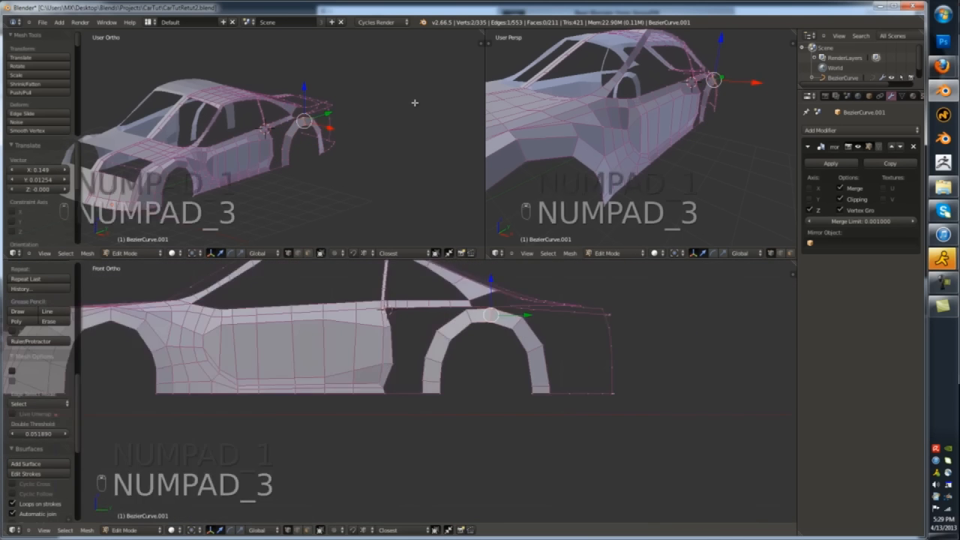
pyautogui.scroll(3, 480, 360)
pyautogui.keyDown('alt'); pyautogui.rightClick(439, 311); pyautogui.keyUp('alt')
pyautogui.press('g')
pyautogui.press('g')
pyautogui.click(412, 94)
# - Add a loop cut near the top of the rear wheel arch strip and fill faces between the arch and the beltline
pyautogui.press('Tab')
pyautogui.moveTo(412, 94); pyautogui.dragTo(638, 125, button='middle')
pyautogui.press('Tab')
pyautogui.press('KP_7')
pyautogui.moveTo(645, 235); pyautogui.dragTo(472, 228, button='middle')
pyautogui.rightClick(501, 416)
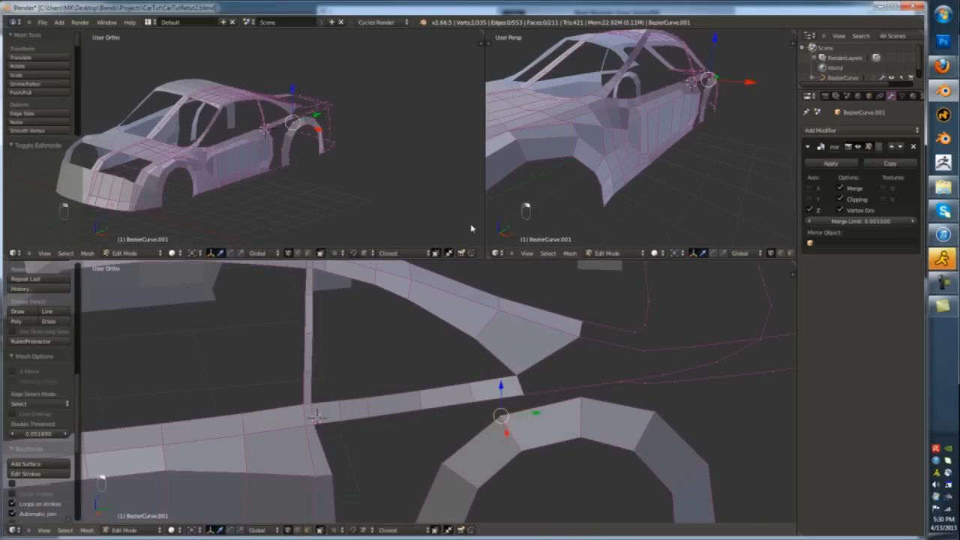
pyautogui.hotkey('ctrl', 'r')
pyautogui.click(539, 409)
pyautogui.press('f')
pyautogui.moveTo(535, 400); pyautogui.dragTo(551, 391, button='middle')
# - Subdivide the beltline edge above the rear wheel and fill the faces down to the top of the arch
pyautogui.rightClick(534, 399)
pyautogui.keyDown('shift'); pyautogui.rightClick(634, 391); pyautogui.keyUp('shift')
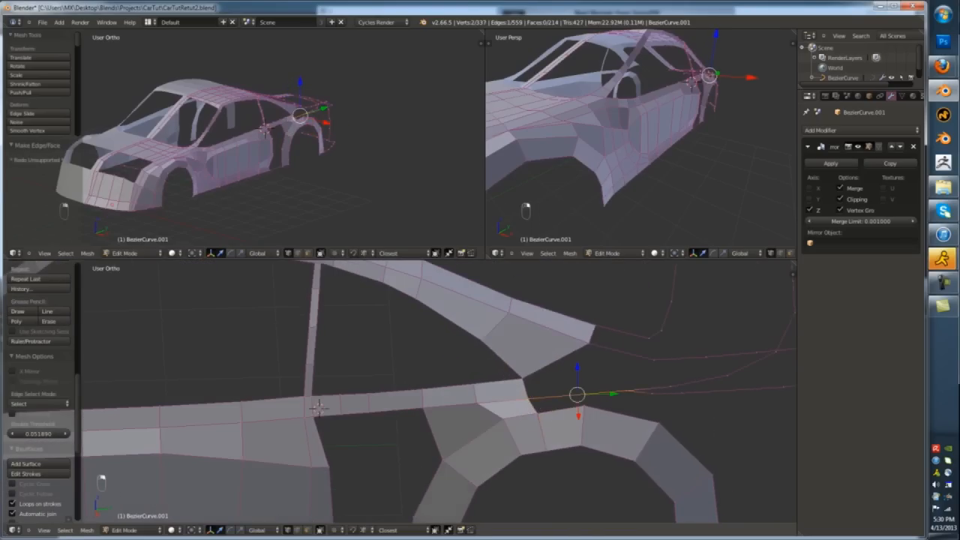
pyautogui.press('w')
pyautogui.click(517, 306)
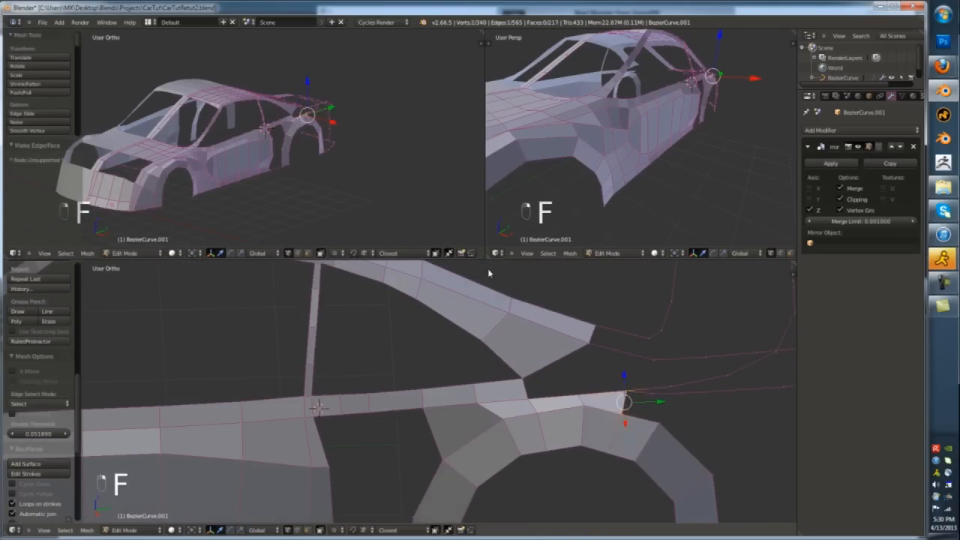
pyautogui.press('f')
# - Fill a face bridging the door's rear edge and the front side of the rear wheel arch
pyautogui.moveTo(488, 274); pyautogui.dragTo(674, 338, button='middle')
pyautogui.press('Tab')
pyautogui.press('Tab')
pyautogui.scroll(-4, 750, 368)
pyautogui.scroll(4, 480, 330)
pyautogui.rightClick(443, 342)
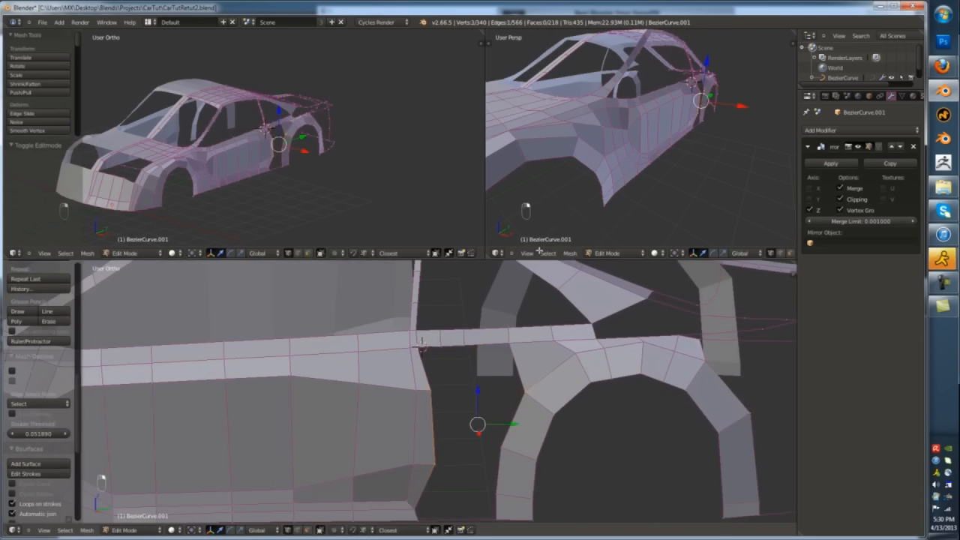
pyautogui.keyDown('shift'); pyautogui.rightClick(536, 447); pyautogui.keyUp('shift')
pyautogui.press('f')
# - Switch to edge selection and fill the remaining faces between door and rear wheel arch down to the sill
pyautogui.scroll(-3, 479, 390)
pyautogui.hotkey('ctrl', 'Tab')
pyautogui.click(447, 462)
pyautogui.rightClick(480, 439)
pyautogui.press('f')
pyautogui.press('f')
pyautogui.moveTo(487, 420); pyautogui.dragTo(542, 294, button='middle')
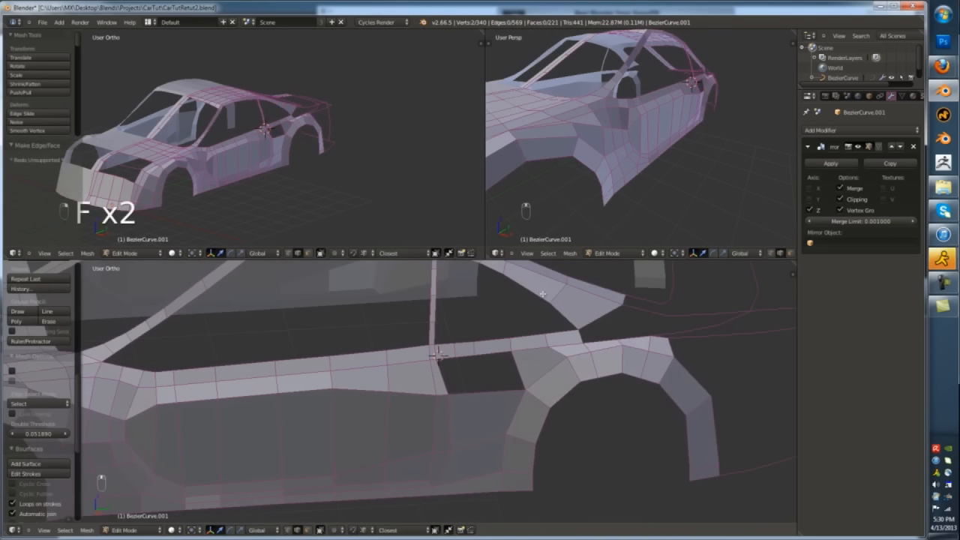
# - Flatten the selected edge behind the door to 0 along Y and fill a face in the gap beside the rear wheel arch
pyautogui.click(423, 300)
pyautogui.moveTo(423, 300); pyautogui.dragTo(458, 315, button='middle')
pyautogui.press('s')
pyautogui.press('y')
pyautogui.press('0')
pyautogui.click(582, 218)
pyautogui.scroll(1, 480, 390)
pyautogui.rightClick(524, 368)
pyautogui.press('f')
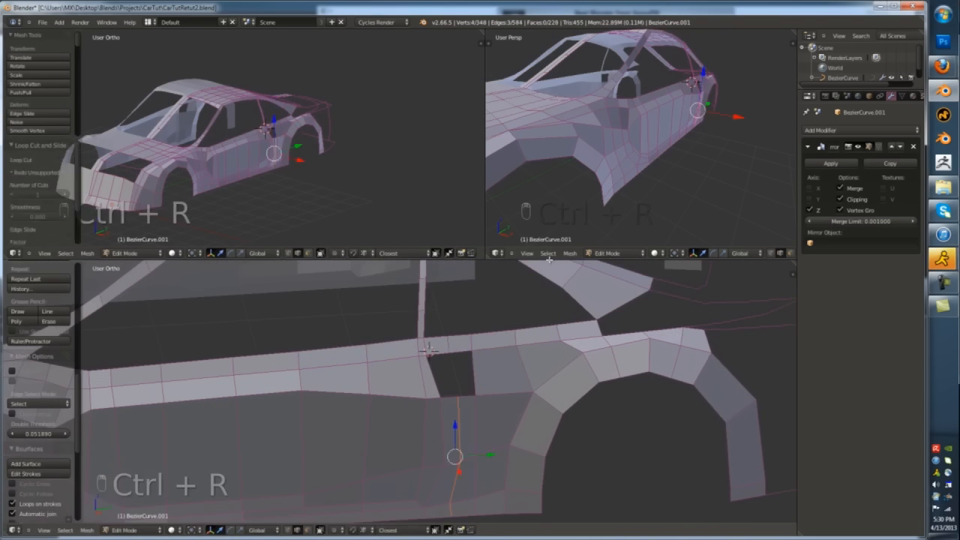
# - Fill the remaining gap under the beltline at the door's upper rear corner
pyautogui.rightClick(474, 373)
pyautogui.press('f')
pyautogui.press('f')
pyautogui.press('Tab')
pyautogui.scroll(-3, 579, 262)
pyautogui.moveTo(578, 262); pyautogui.dragTo(580, 265, button='middle')
# - Delete the surplus vertical edge loop between the door and rear wheel arch and slide the adjacent loop
pyautogui.press('Tab')
pyautogui.scroll(2, 581, 265)
pyautogui.keyDown('alt'); pyautogui.rightClick(450, 424); pyautogui.keyUp('alt')
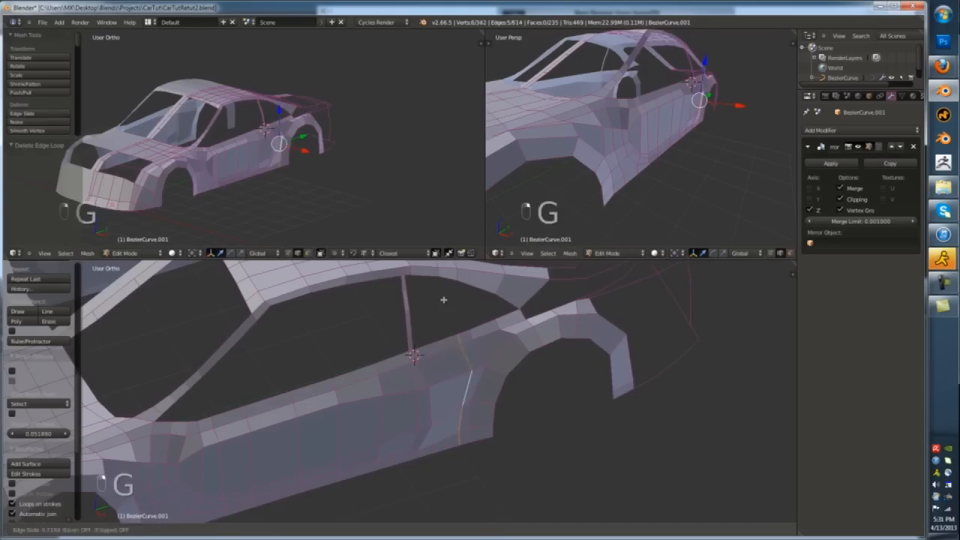
pyautogui.click(444, 300)
pyautogui.press('Tab')
pyautogui.scroll(-4, 443, 300)
# - Fill the faces joining the rear pillar's base to the quarter panel and slide the pillar's end vertices along the curves
pyautogui.press('Tab')
pyautogui.scroll(4, 450, 338)
pyautogui.rightClick(497, 474)
pyautogui.keyDown('shift'); pyautogui.rightClick(498, 438); pyautogui.keyUp('shift')
pyautogui.press('f')
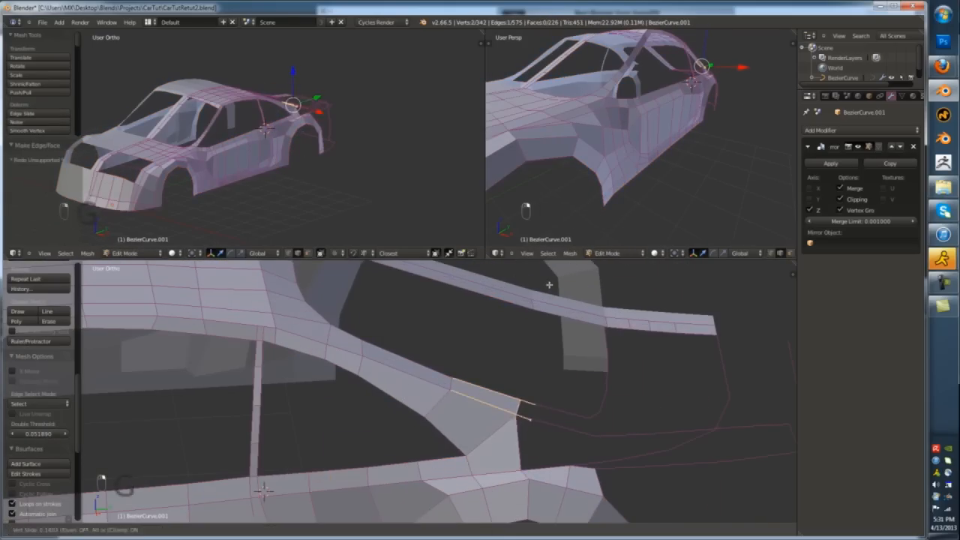
pyautogui.click(549, 285)
# - Switch to vertex selection and subdivide the curve segment running rearward from the rear pillar's base
pyautogui.scroll(-1, 557, 285)
pyautogui.rightClick(553, 424)
pyautogui.scroll(1, 552, 424)
pyautogui.hotkey('ctrl', 'Tab')
pyautogui.press('w')
pyautogui.hotkey('ctrl', 'z')
pyautogui.press('w')
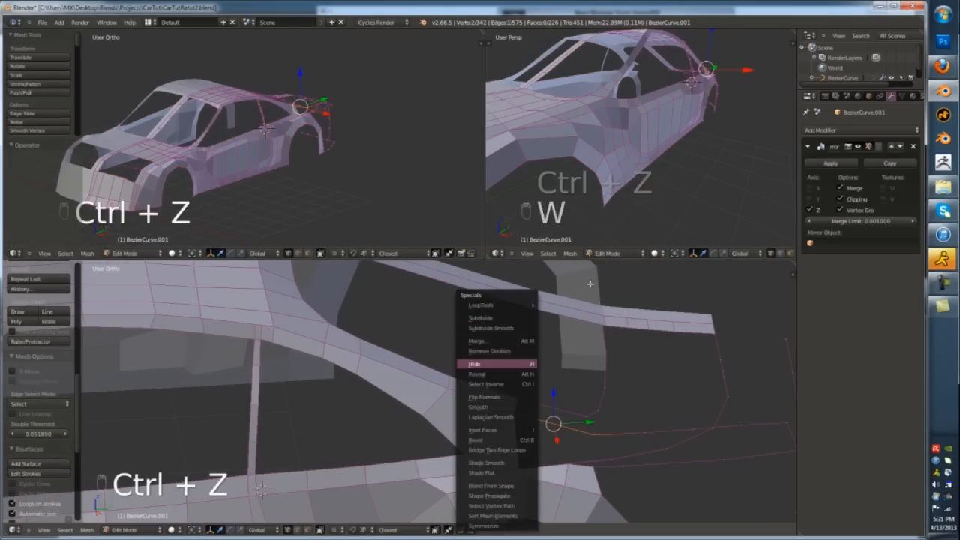
pyautogui.click(480, 318)
# - Slide the new curve vertex into line with the rear pillar's base and fill the adjoining faces
pyautogui.rightClick(553, 424)
pyautogui.press('g')
pyautogui.click(398, 280)
pyautogui.press('f')
pyautogui.moveTo(415, 253); pyautogui.dragTo(485, 182, button='middle')
pyautogui.rightClick(496, 453)
pyautogui.press('f')
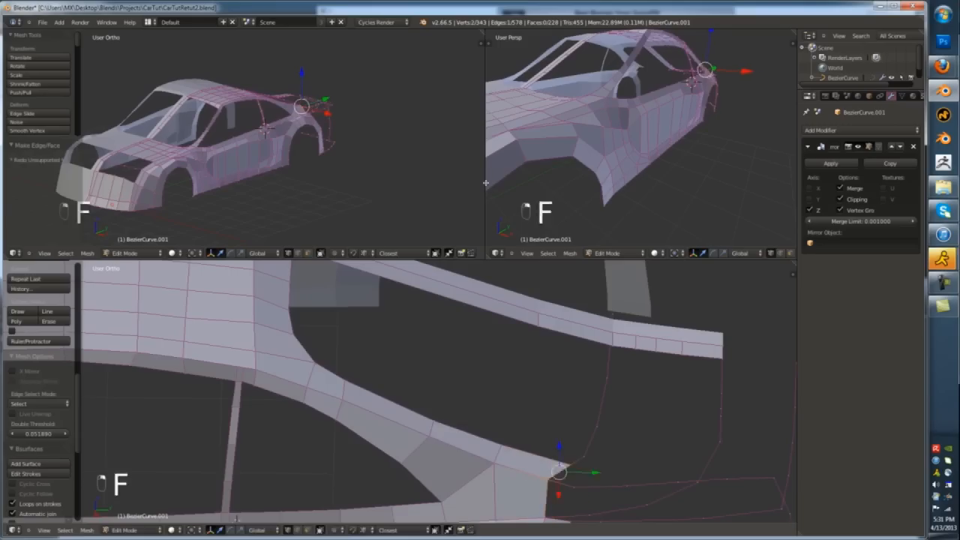
# - Fill the faces along the trunk's side curve behind the quarter panel and slide the strip's end vertex rearward
pyautogui.click(419, 209)
pyautogui.press('Tab')
pyautogui.moveTo(464, 330); pyautogui.dragTo(548, 203, button='middle')
pyautogui.press('Tab')
pyautogui.scroll(3, 551, 300)
pyautogui.rightClick(527, 365)
pyautogui.keyDown('shift'); pyautogui.rightClick(510, 399); pyautogui.keyUp('shift')
pyautogui.press('f')
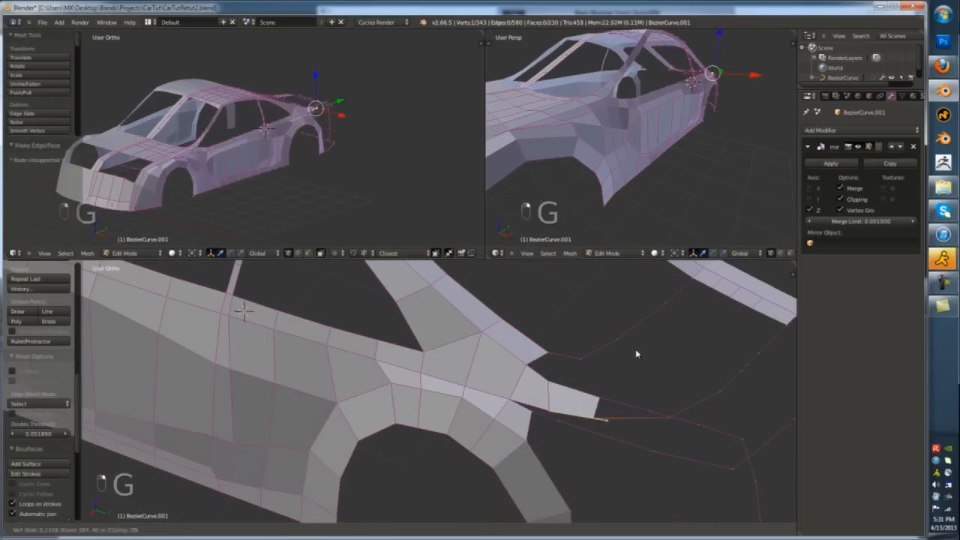
pyautogui.press('Tab')
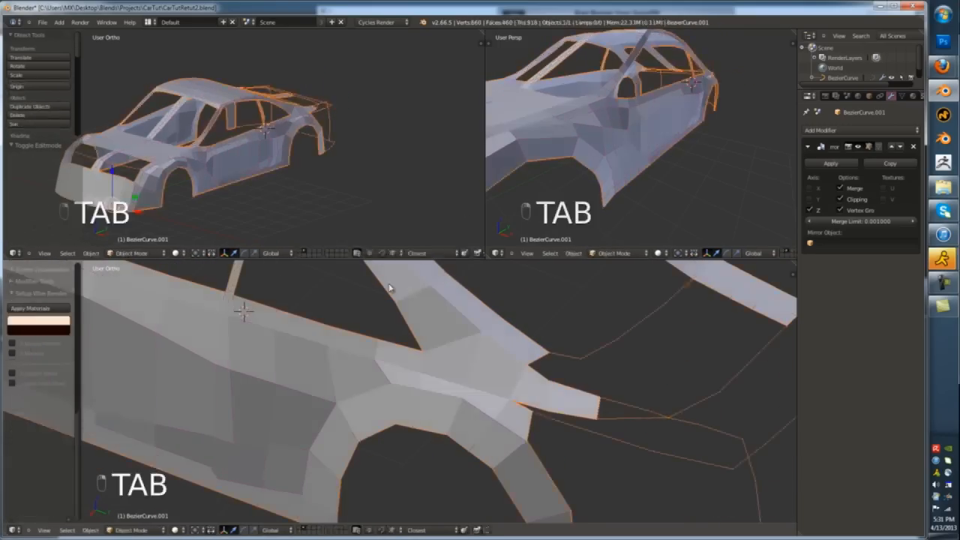
# - Fill the last face of the trunk's side strip up to the point where the curves meet
pyautogui.press('Tab')
pyautogui.keyDown('shift'); pyautogui.rightClick(598, 397); pyautogui.keyUp('shift')
pyautogui.keyDown('shift'); pyautogui.rightClick(597, 417); pyautogui.keyUp('shift')
pyautogui.press('f')
# - Extrude the trunk's rear curve segments into a short strip and raise the extruded edge about 0.045 units along Z
pyautogui.rightClick(720, 391)
pyautogui.keyDown('shift'); pyautogui.moveTo(407, 303); pyautogui.dragTo(389, 317, button='middle'); pyautogui.keyUp('shift')
pyautogui.keyDown('shift'); pyautogui.moveTo(602, 321); pyautogui.dragTo(616, 306, button='middle'); pyautogui.keyUp('shift')
pyautogui.press('e')
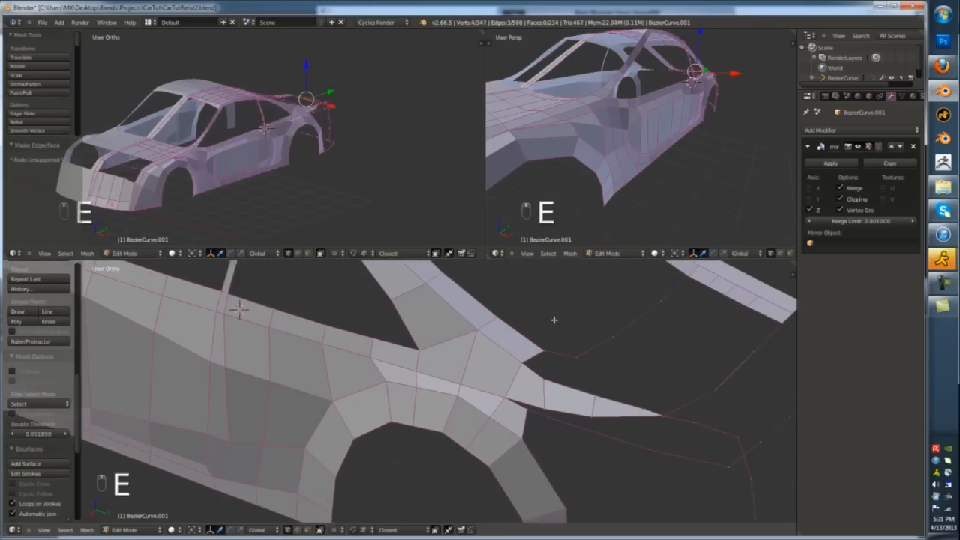
pyautogui.click(618, 323)
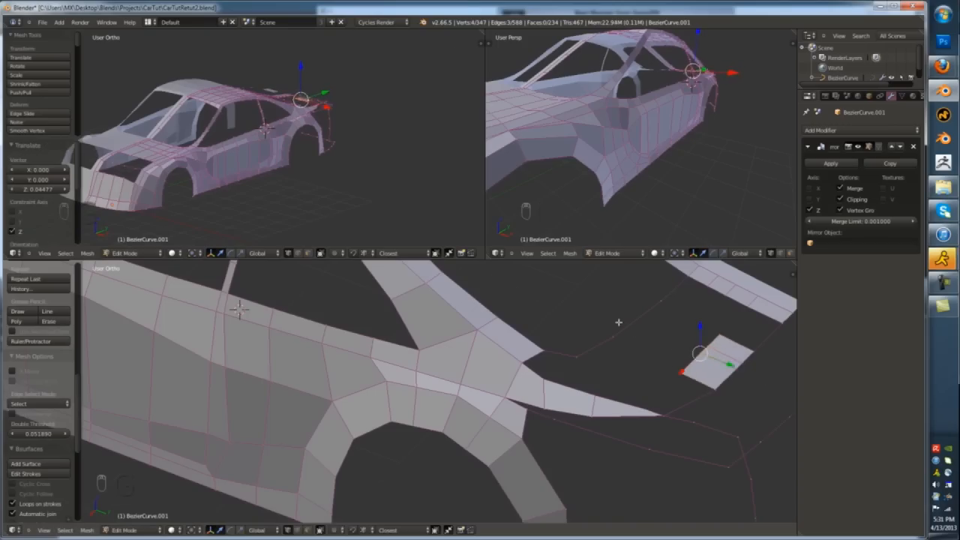
pyautogui.click(395, 285)
# - Join the trunk's side strip to the extruded rear strip and delete the surplus edge loops on the rear centre and cross strips
pyautogui.rightClick(543, 351)
pyautogui.scroll(-3, 485, 276)
pyautogui.keyDown('shift'); pyautogui.moveTo(485, 276); pyautogui.dragTo(584, 281, button='middle'); pyautogui.keyUp('shift')
pyautogui.press('Tab')
pyautogui.press('Tab')
pyautogui.click(597, 314)
pyautogui.moveTo(597, 314); pyautogui.dragTo(525, 317, button='middle')
pyautogui.keyDown('alt'); pyautogui.rightClick(664, 381); pyautogui.keyUp('alt')
pyautogui.press('x')
pyautogui.click(721, 384)
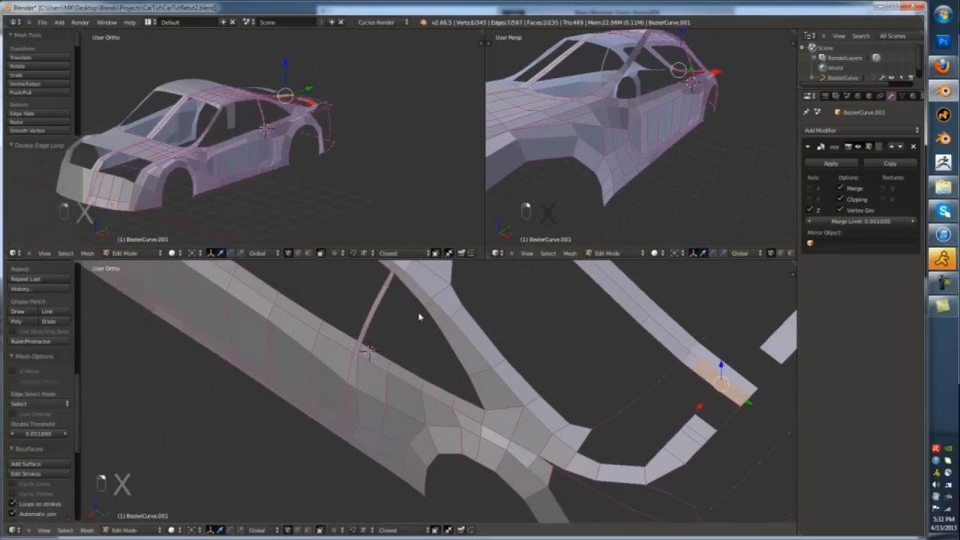
pyautogui.press('x')
pyautogui.click(681, 422)
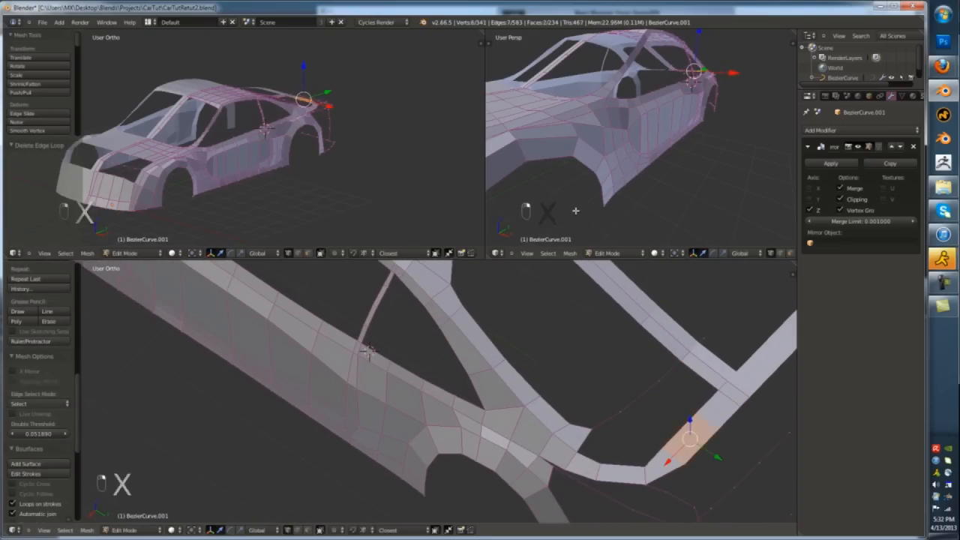
# - Switch to wireframe and slide the rear window curve's end vertex onto its neighbour to merge them
pyautogui.click(489, 204)
pyautogui.rightClick(668, 365)
pyautogui.press('f')
pyautogui.press('z')
pyautogui.moveTo(668, 364); pyautogui.dragTo(638, 364, button='middle')
pyautogui.rightClick(689, 365)
pyautogui.press('g')
pyautogui.rightClick(636, 275)
pyautogui.hotkey('ctrl', 'z')
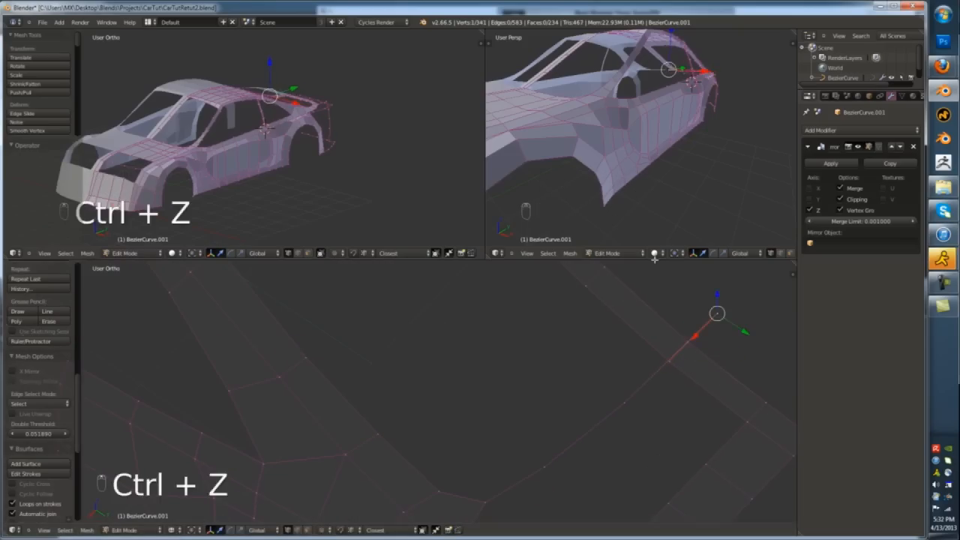
pyautogui.press('g')
pyautogui.click(669, 362)
# - Subdivide the lower rear window curve segment opposite the trunk's cross strip
pyautogui.rightClick(624, 404)
pyautogui.keyDown('shift'); pyautogui.rightClick(707, 464); pyautogui.keyUp('shift')
pyautogui.press('f')
pyautogui.hotkey('ctrl', 'z')
pyautogui.rightClick(594, 397)
pyautogui.keyDown('shift'); pyautogui.rightClick(640, 360); pyautogui.keyUp('shift')
pyautogui.press('w')
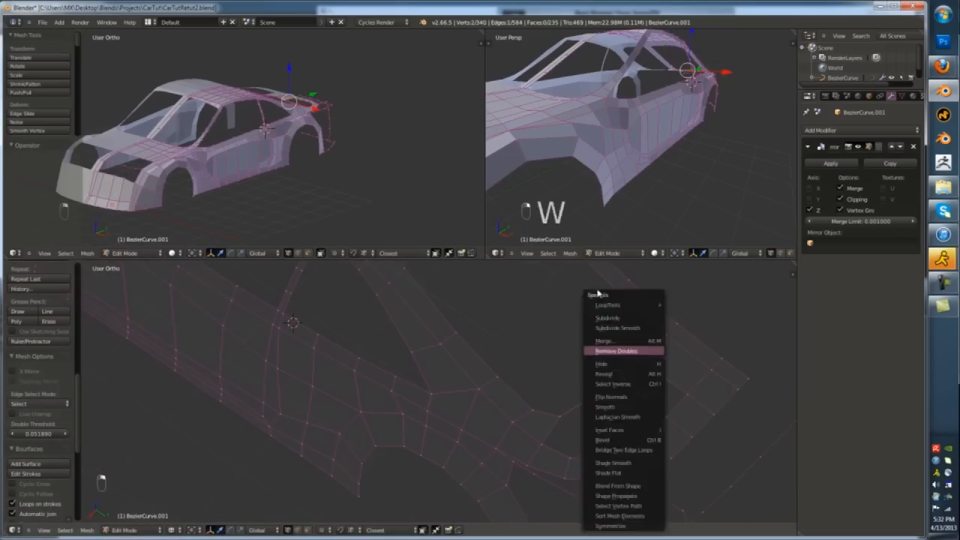
pyautogui.click(630, 317)
# - Fill the faces between the lower rear window curve and the trunk's cross strip
pyautogui.rightClick(617, 377)
pyautogui.keyDown('shift'); pyautogui.rightClick(666, 417); pyautogui.keyUp('shift')
pyautogui.press('f')
pyautogui.click(643, 396)
pyautogui.rightClick(619, 417)
pyautogui.keyDown('shift'); pyautogui.rightClick(569, 458); pyautogui.keyUp('shift')
pyautogui.press('f')
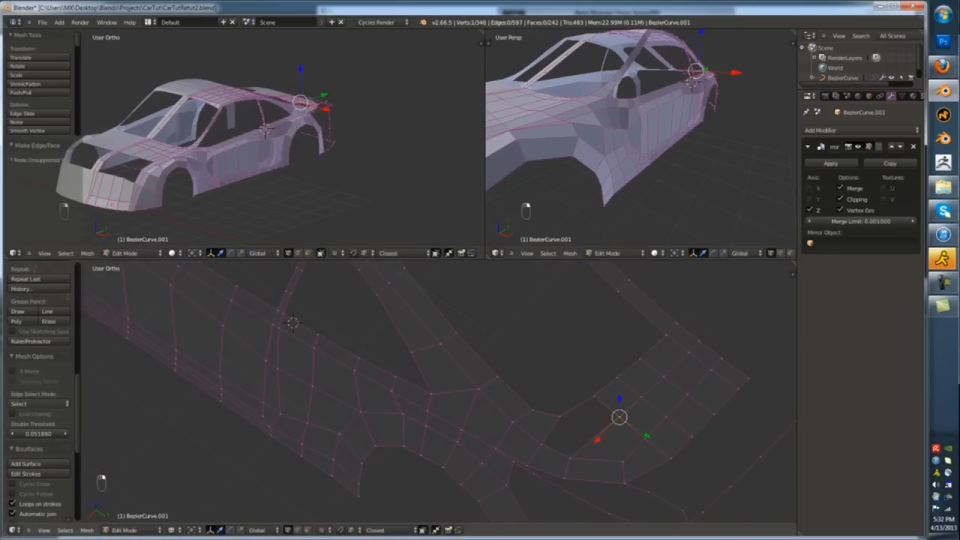
# - Delete the surplus edge loops near the base of the windshield pillar
pyautogui.press('Tab')
pyautogui.scroll(-6, 292, 322)
pyautogui.press('KP_2')
pyautogui.press('KP_1')
pyautogui.press('KP_3')
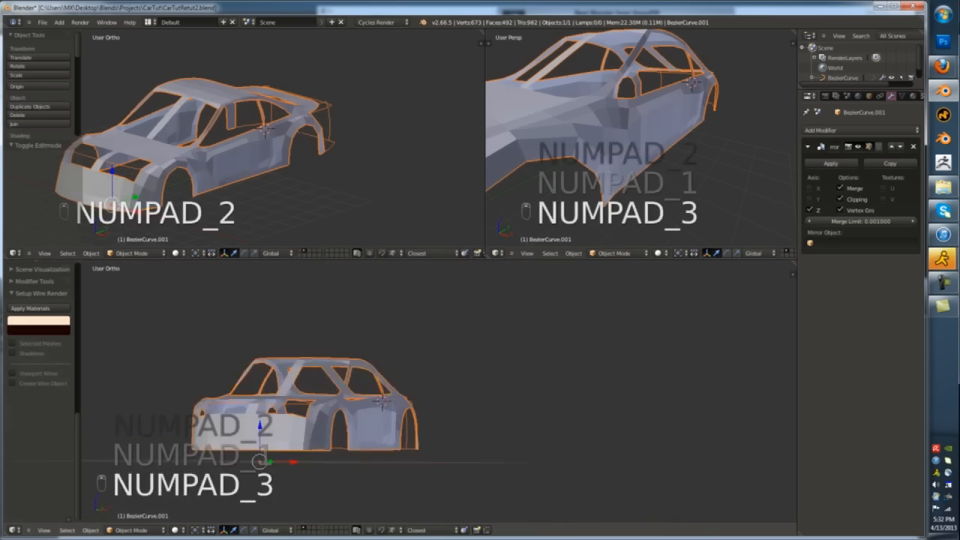
pyautogui.press('Tab')
pyautogui.scroll(7, 439, 392)
pyautogui.rightClick(353, 409)
pyautogui.keyDown('shift'); pyautogui.rightClick(365, 418); pyautogui.keyUp('shift')
pyautogui.moveTo(516, 274); pyautogui.dragTo(420, 345, button='middle')
pyautogui.press('x')
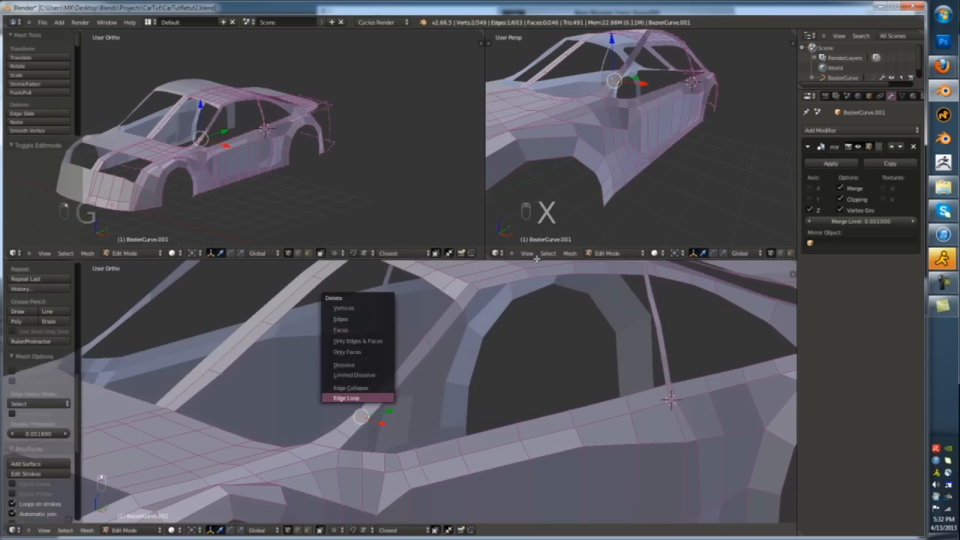
pyautogui.click(352, 398)
pyautogui.keyDown('alt'); pyautogui.rightClick(375, 386); pyautogui.keyUp('alt')
pyautogui.press('x')
pyautogui.click(362, 386)
# - Reposition the windshield pillar's edges in the right side view to follow the roof profile curve
pyautogui.press('KP_1')
pyautogui.press('KP_3')
pyautogui.scroll(5, 480, 360)
pyautogui.press('a')
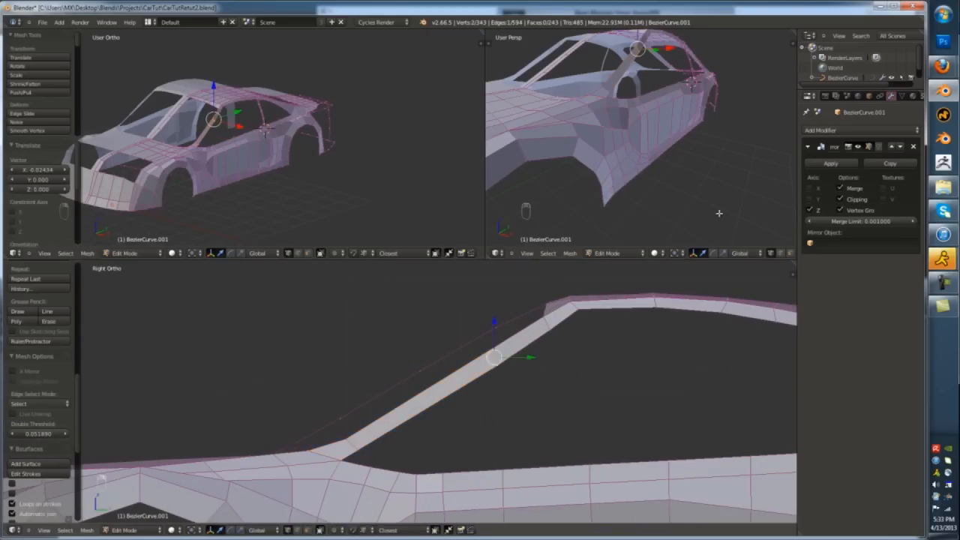
pyautogui.press('z')
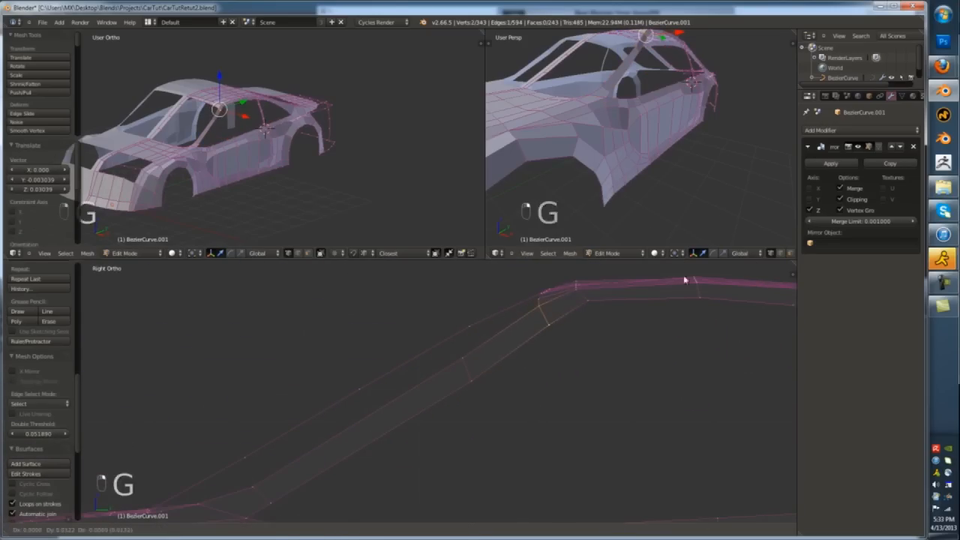
pyautogui.keyDown('shift'); pyautogui.moveTo(546, 375); pyautogui.dragTo(671, 315, button='middle'); pyautogui.keyUp('shift')
# - Add a loop cut halfway along the windshield pillar and move the pillar's edges to smooth its curve in side view
pyautogui.scroll(-3, 670, 315)
pyautogui.hotkey('ctrl', 'r')
pyautogui.press('g')
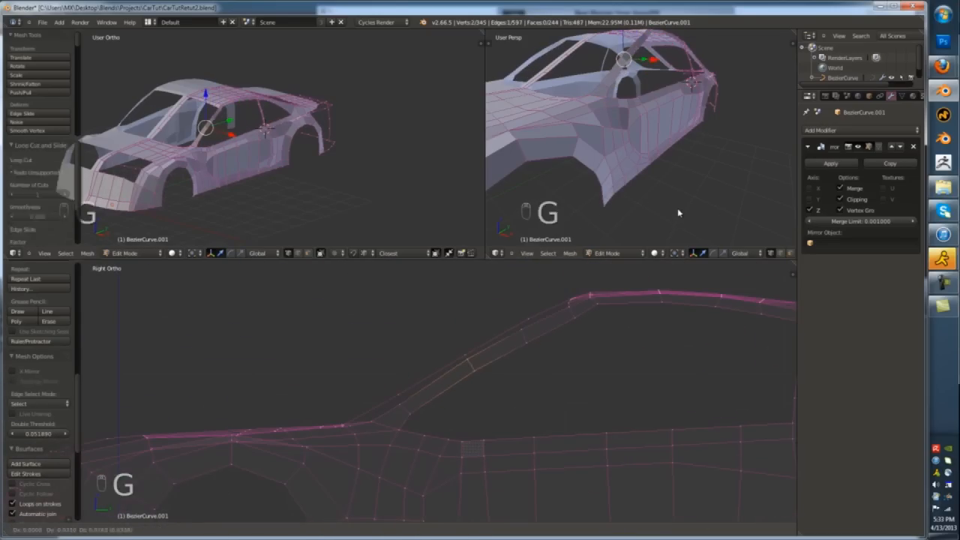
pyautogui.press('Tab')
pyautogui.press('Tab')
pyautogui.press('g')
pyautogui.click(623, 214)
pyautogui.scroll(-9, 736, 282)
pyautogui.press('Tab')
pyautogui.press('Tab')
pyautogui.press('z')
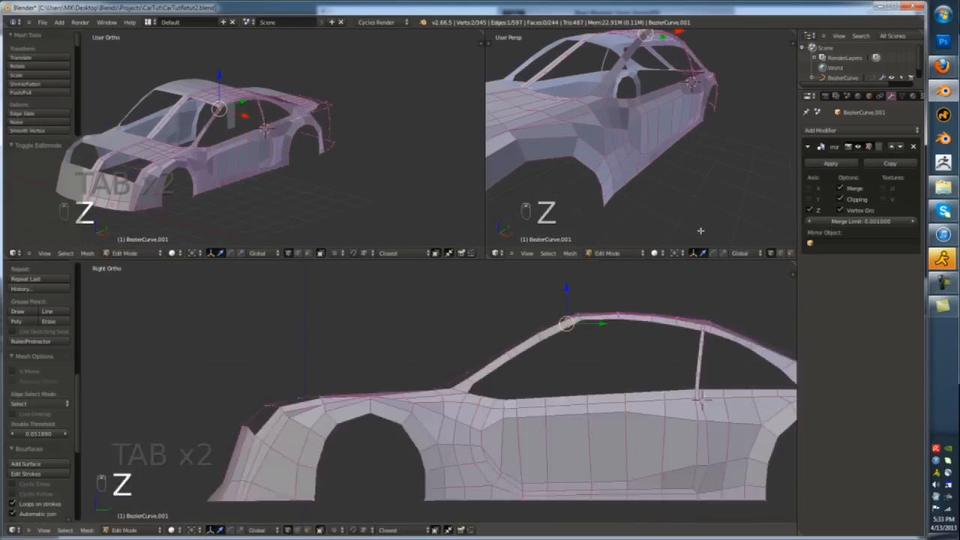
# - Extrude the trunk's rear edge about 0.57 units rearward along Y
pyautogui.moveTo(700, 231); pyautogui.dragTo(634, 219, button='middle')
pyautogui.scroll(4, 633, 219)
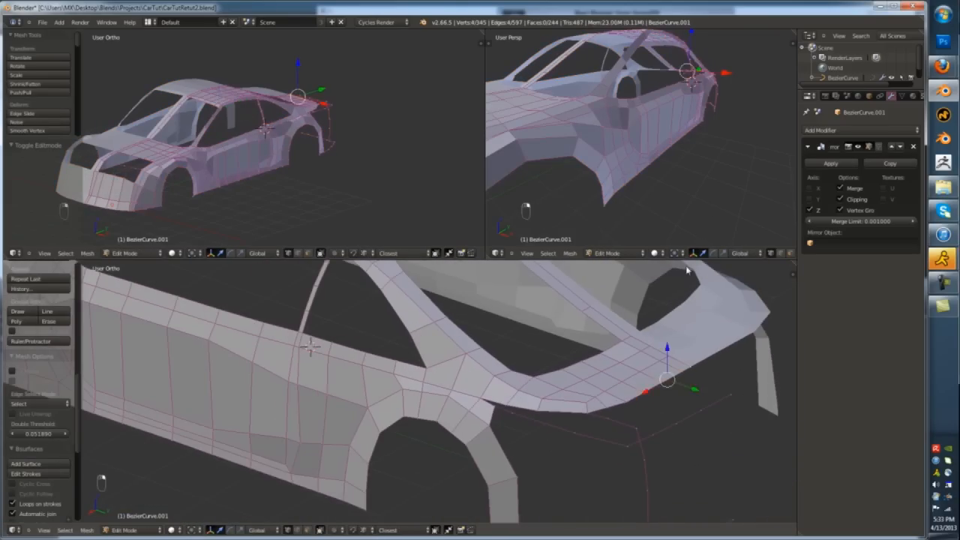
pyautogui.press('KP_1')
pyautogui.press('z')
pyautogui.press('e')
pyautogui.click(615, 292)
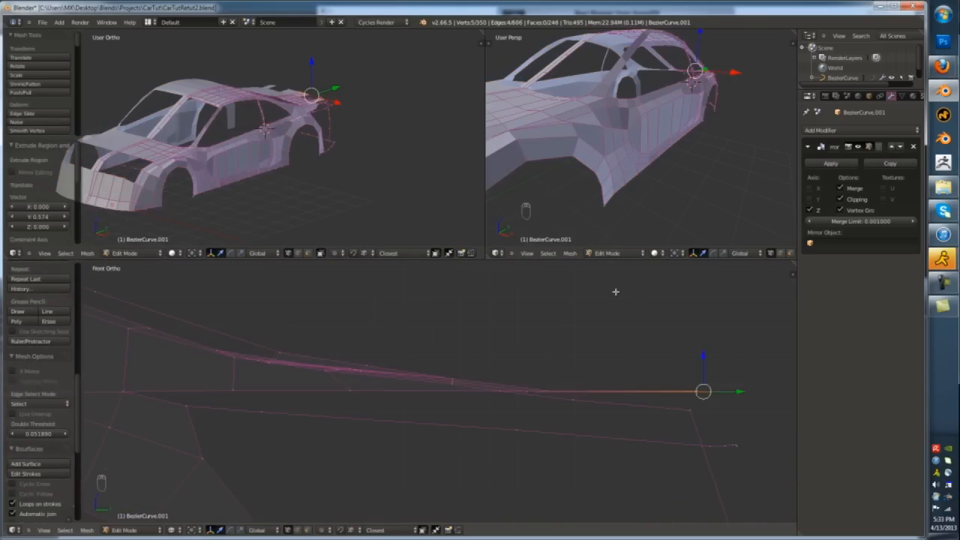
# - Lower the extruded trunk edge toward the rear curve and select the unextruded trunk edge vertex in top view
pyautogui.click(613, 267)
pyautogui.press('KP_7')
pyautogui.press('z')
pyautogui.scroll(-1, 517, 366)
pyautogui.rightClick(439, 425)
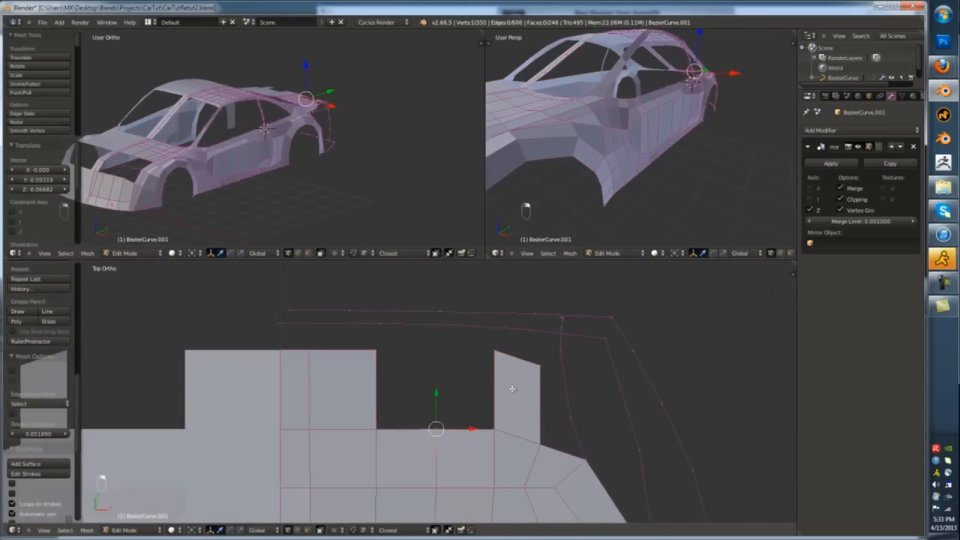
# - Extrude the trunk deck's middle edge point along the Y axis, in line with the rear edge of the neighbouring faces
pyautogui.press('e')
pyautogui.press('y')
pyautogui.keyDown('ctrl'); pyautogui.click(492, 352); pyautogui.keyUp('ctrl')
pyautogui.press('g')
pyautogui.press('z')
pyautogui.click(641, 237)
pyautogui.press('z')
pyautogui.press('a')
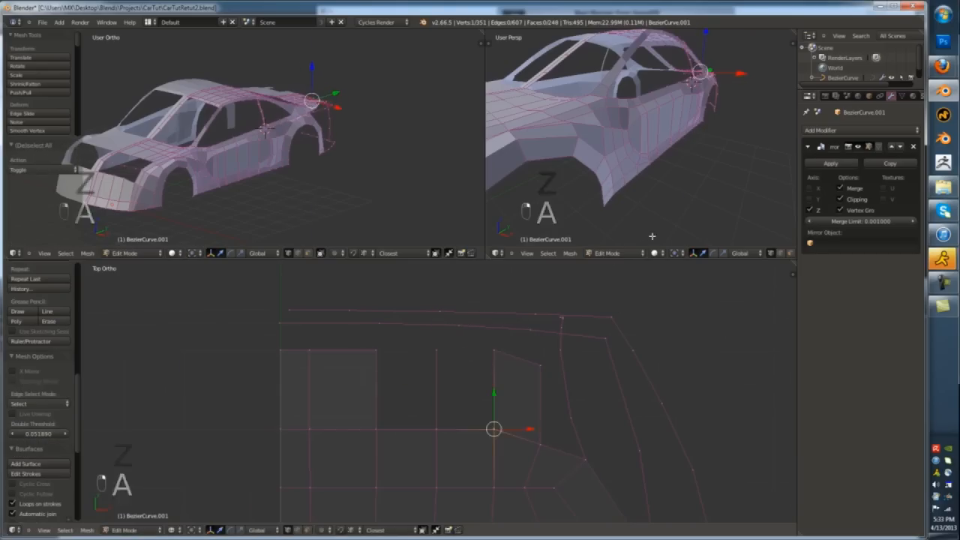
# - Fill the two gaps in the trunk deck's last row with faces
pyautogui.keyDown('shift'); pyautogui.rightClick(436, 429); pyautogui.keyUp('shift')
pyautogui.press('f')
pyautogui.keyDown('shift'); pyautogui.rightClick(494, 429); pyautogui.keyUp('shift')
pyautogui.press('f')
# - Fill a face between the trunk's rear edge and the rear outline, and move its outline vertex along the curve
pyautogui.rightClick(571, 417)
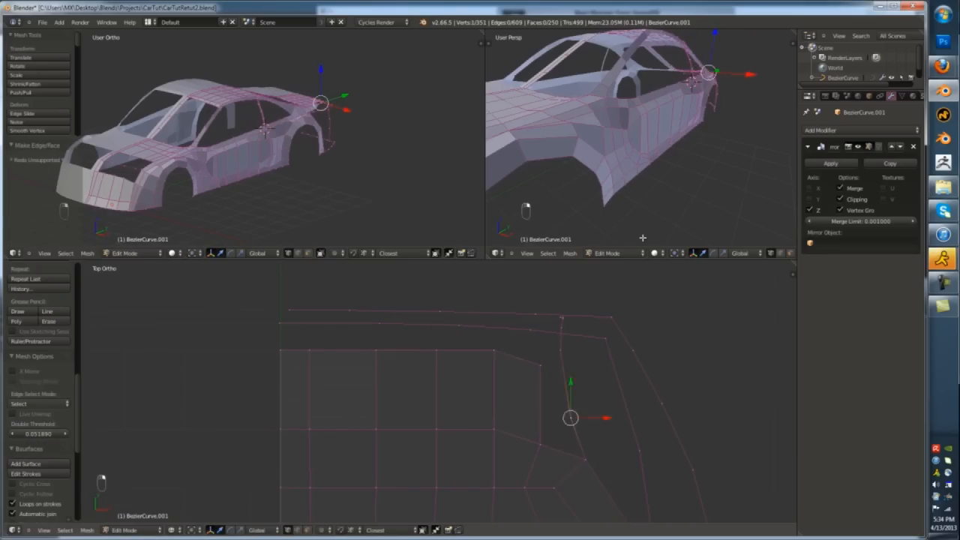
pyautogui.keyDown('shift'); pyautogui.rightClick(561, 350); pyautogui.keyUp('shift')
pyautogui.press('z')
pyautogui.moveTo(552, 360); pyautogui.dragTo(510, 300, button='middle')
pyautogui.moveTo(660, 234); pyautogui.dragTo(626, 308, button='middle')
pyautogui.rightClick(621, 327)
pyautogui.press('g')
pyautogui.click(617, 310)
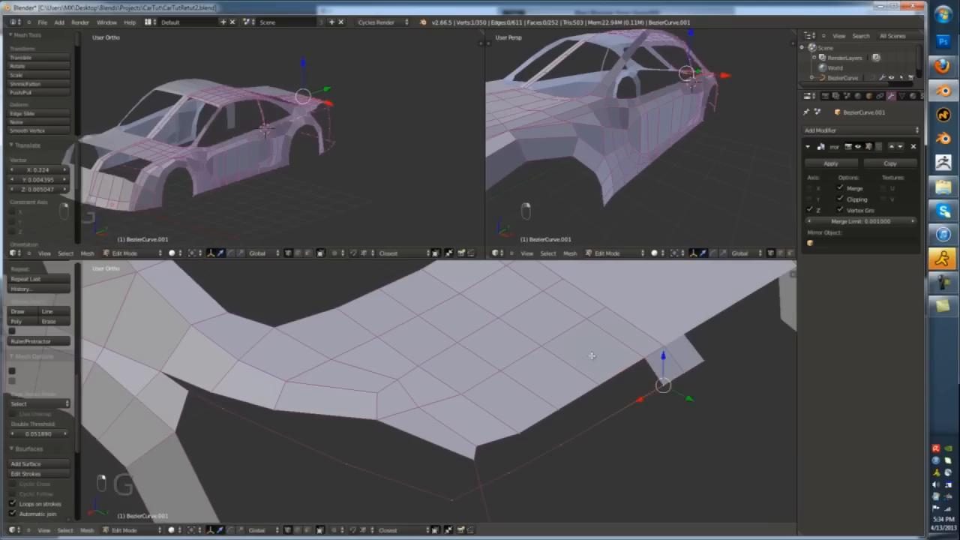
# - Subdivide the rear outline edge, slide the vertices level with the trunk's edge divisions, and fill the lip faces between them
pyautogui.keyDown('shift'); pyautogui.rightClick(564, 439); pyautogui.keyUp('shift')
pyautogui.press('w')
pyautogui.click(637, 396)
pyautogui.rightClick(611, 408)
pyautogui.press('g')
pyautogui.click(606, 343)
pyautogui.keyDown('shift'); pyautogui.rightClick(601, 373); pyautogui.keyUp('shift')
pyautogui.press('f')
pyautogui.press('f')
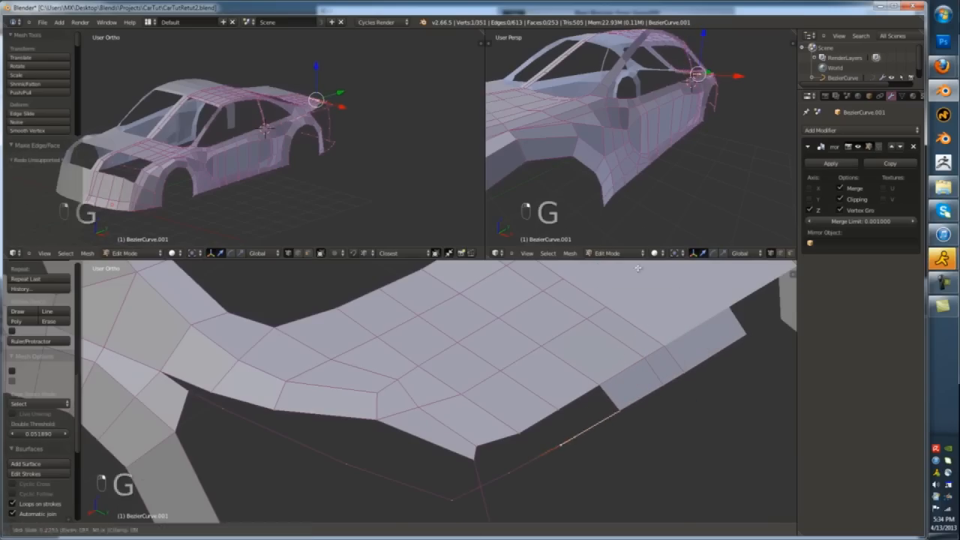
pyautogui.click(637, 268)
pyautogui.press('f')
# - Subdivide the next outline segment near the trunk corner and slide the new vertex along the outline
pyautogui.keyDown('shift'); pyautogui.rightClick(530, 460); pyautogui.keyUp('shift')
pyautogui.press('w')
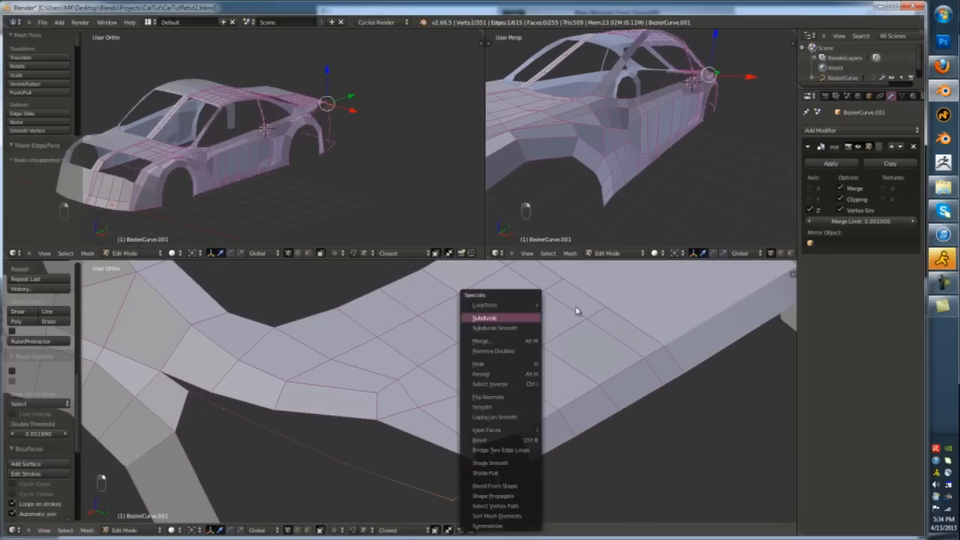
pyautogui.click(501, 318)
pyautogui.rightClick(491, 480)
pyautogui.press('g')
pyautogui.press('g')
pyautogui.click(552, 255)
pyautogui.press('g')
pyautogui.press('g')
# - Subdivide the outline edge at the trunk corner and fill the corner lip face
pyautogui.moveTo(551, 255); pyautogui.dragTo(555, 382, button='middle')
pyautogui.press('a')
pyautogui.rightClick(482, 474)
pyautogui.keyDown('shift'); pyautogui.rightClick(551, 451); pyautogui.keyUp('shift')
pyautogui.press('w')
pyautogui.click(525, 318)
pyautogui.rightClick(517, 462)
pyautogui.press('f')
# - Inspect the trunk lip outside edit mode and in side view
pyautogui.press('Tab')
pyautogui.press('Tab')
pyautogui.moveTo(510, 420); pyautogui.dragTo(514, 414)
pyautogui.moveTo(540, 323); pyautogui.dragTo(525, 278, button='middle')
pyautogui.press('Tab')
pyautogui.press('KP_3')
pyautogui.press('Tab')
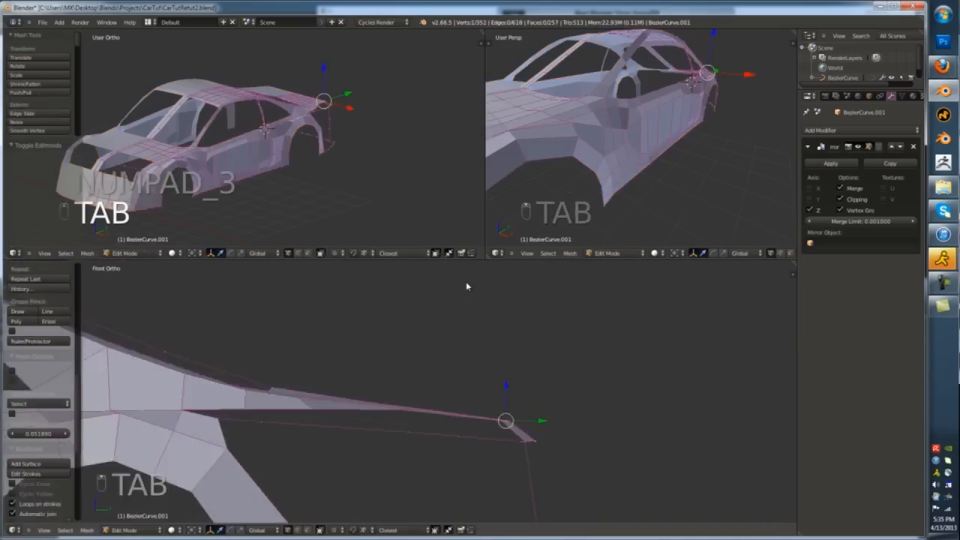
# - Extrude the outline edge beside the trunk inward in top view and adjust its height along Z
pyautogui.press('KP_7')
pyautogui.rightClick(512, 390)
pyautogui.keyDown('shift'); pyautogui.moveTo(398, 220); pyautogui.dragTo(450, 279, button='middle'); pyautogui.keyUp('shift')
pyautogui.press('e')
pyautogui.click(495, 389)
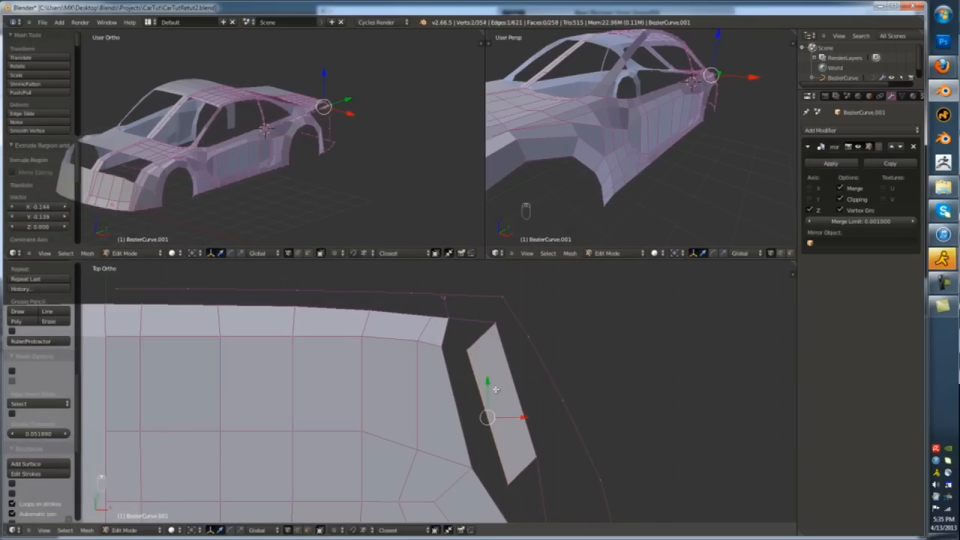
pyautogui.press('KP_3')
pyautogui.press('KP_1')
pyautogui.press('g')
pyautogui.press('z')
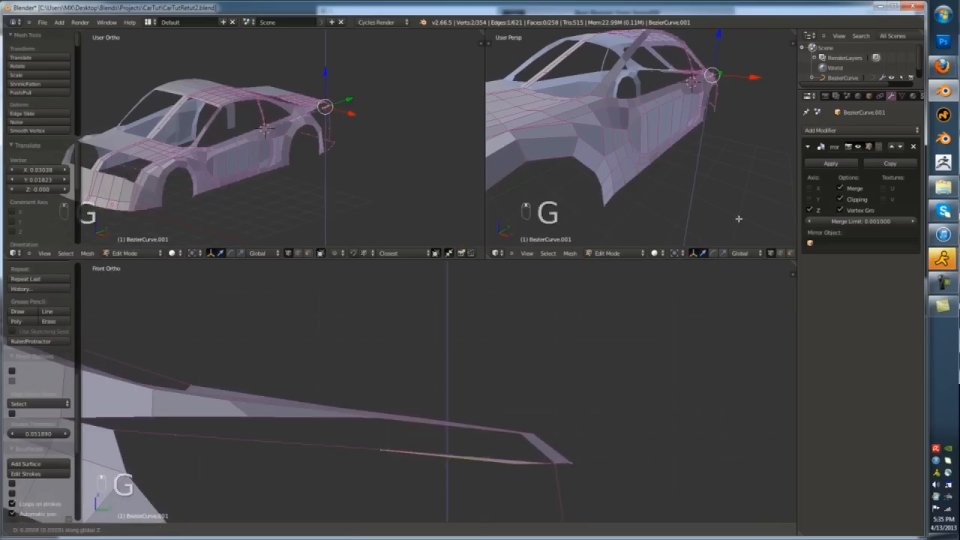
pyautogui.moveTo(678, 311); pyautogui.dragTo(666, 338, button='middle')
# - Fill the side lip face next to the trunk corner and slide the adjoining outline vertex along its edge
pyautogui.rightClick(522, 418)
pyautogui.keyDown('shift'); pyautogui.rightClick(535, 408); pyautogui.keyUp('shift')
pyautogui.press('g')
pyautogui.press('g')
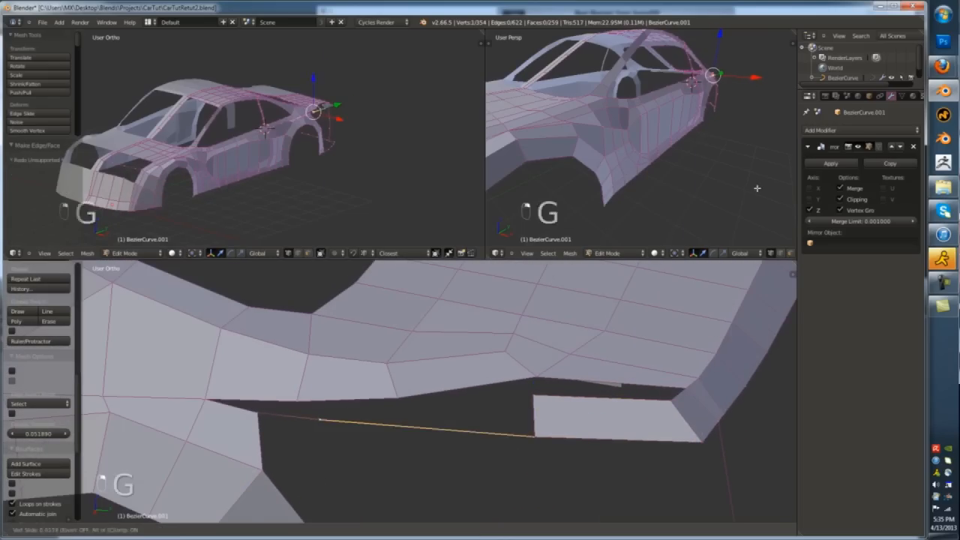
# - Subdivide the side outline ahead of the lip and fill the face between it and the rear fender's edge
pyautogui.rightClick(393, 425)
pyautogui.keyDown('shift'); pyautogui.rightClick(258, 413); pyautogui.keyUp('shift')
pyautogui.press('w')
pyautogui.click(370, 341)
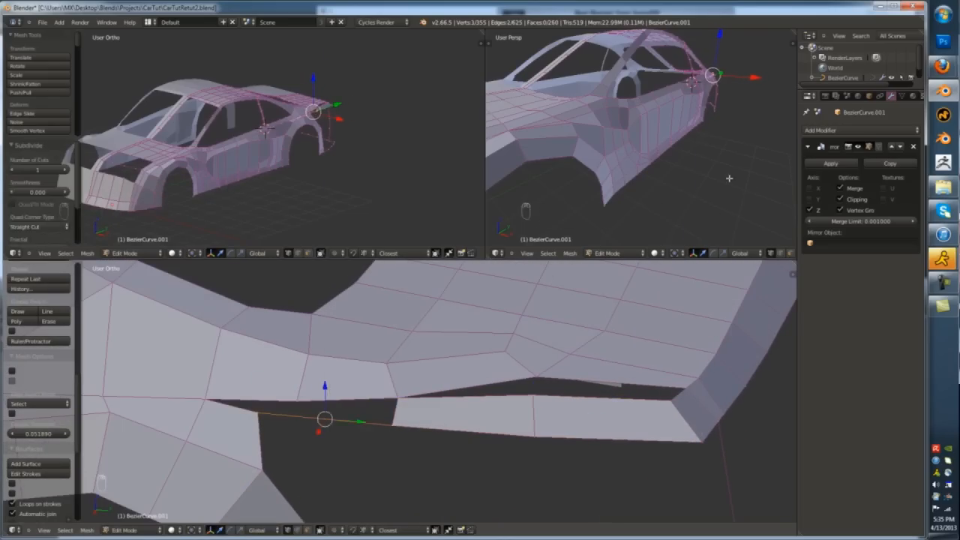
pyautogui.keyDown('shift'); pyautogui.rightClick(297, 400); pyautogui.keyUp('shift')
pyautogui.keyDown('shift'); pyautogui.rightClick(397, 397); pyautogui.keyUp('shift')
pyautogui.keyDown('shift'); pyautogui.rightClick(393, 426); pyautogui.keyUp('shift')
pyautogui.press('f')
# - Close the gap between the trunk's side and the side lip with faces, adding a loop cut across the strip
pyautogui.scroll(-2, 574, 365)
pyautogui.moveTo(574, 365); pyautogui.dragTo(649, 201, button='middle')
pyautogui.scroll(-3, 559, 283)
pyautogui.keyDown('shift'); pyautogui.rightClick(448, 402); pyautogui.keyUp('shift')
pyautogui.keyDown('shift'); pyautogui.rightClick(440, 420); pyautogui.keyUp('shift')
pyautogui.press('f')
pyautogui.hotkey('ctrl', 'r')
pyautogui.click(466, 414)
pyautogui.press('f')
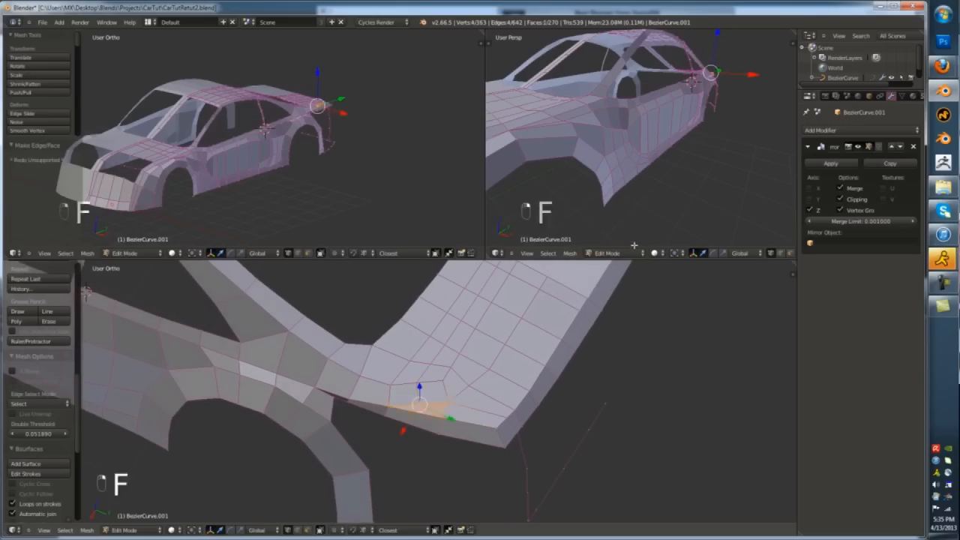
pyautogui.press('f')
# - Slide the vertex beside the newly filled trunk-side faces along its edge to even out the mesh
pyautogui.moveTo(548, 244); pyautogui.dragTo(479, 248, button='middle')
pyautogui.rightClick(414, 391)
pyautogui.press('g')
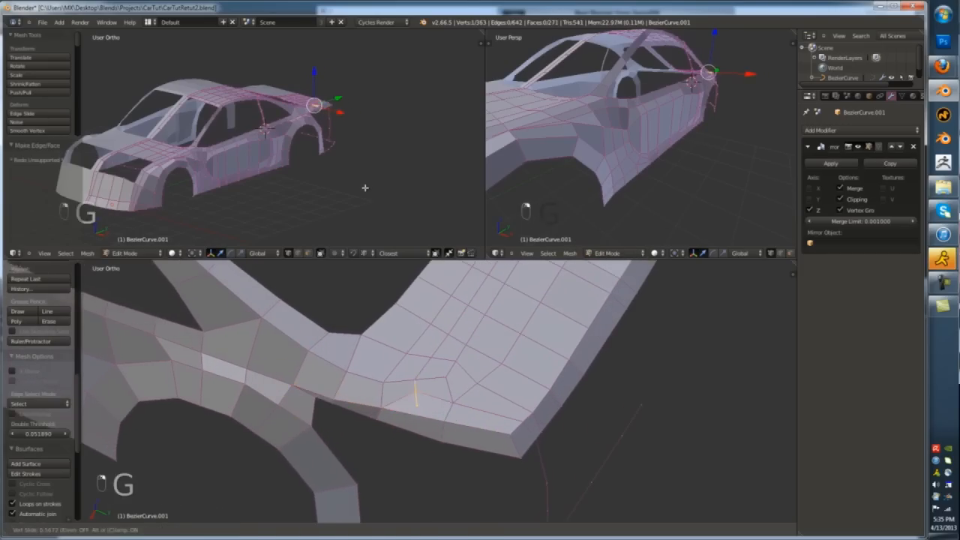
pyautogui.click(366, 187)
pyautogui.press('Tab')
pyautogui.press('Tab')
pyautogui.press('Tab')
pyautogui.press('Tab')
# - Adjust the trunk's rear corner vertices by sliding them along their edges, and check the shape in side view
pyautogui.press('g')
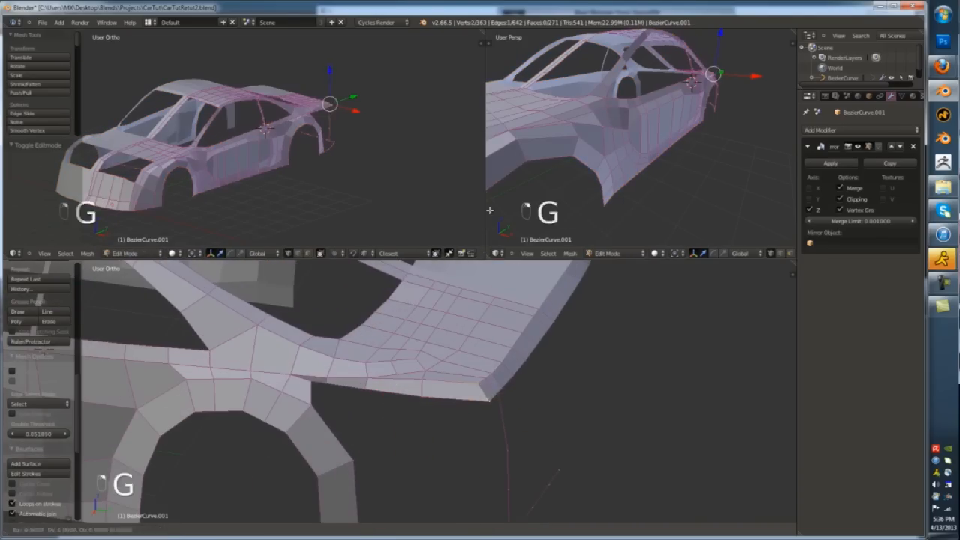
pyautogui.moveTo(508, 201); pyautogui.dragTo(474, 196, button='middle')
pyautogui.scroll(3, 474, 197)
pyautogui.press('g')
pyautogui.press('g')
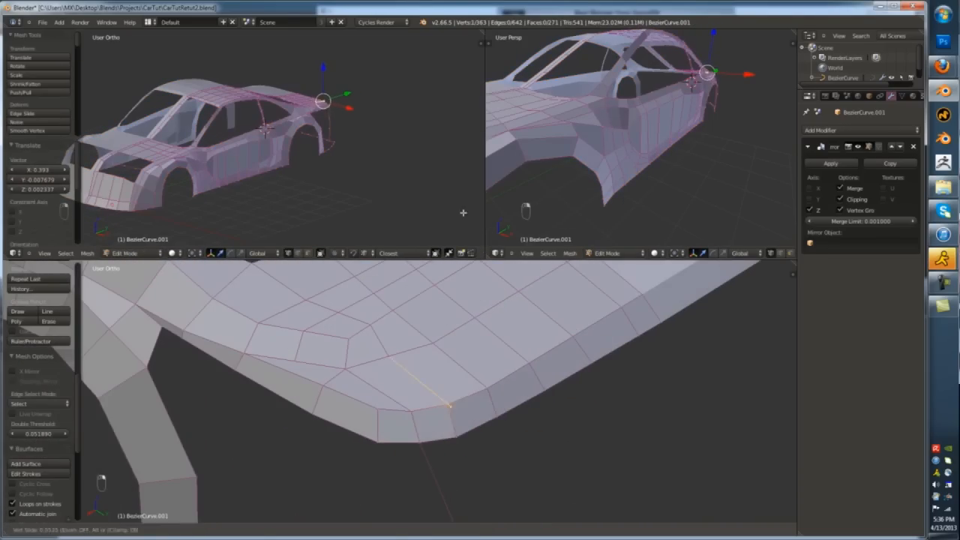
pyautogui.press('Tab')
pyautogui.press('KP_1')
pyautogui.press('KP_3')
pyautogui.press('Tab')
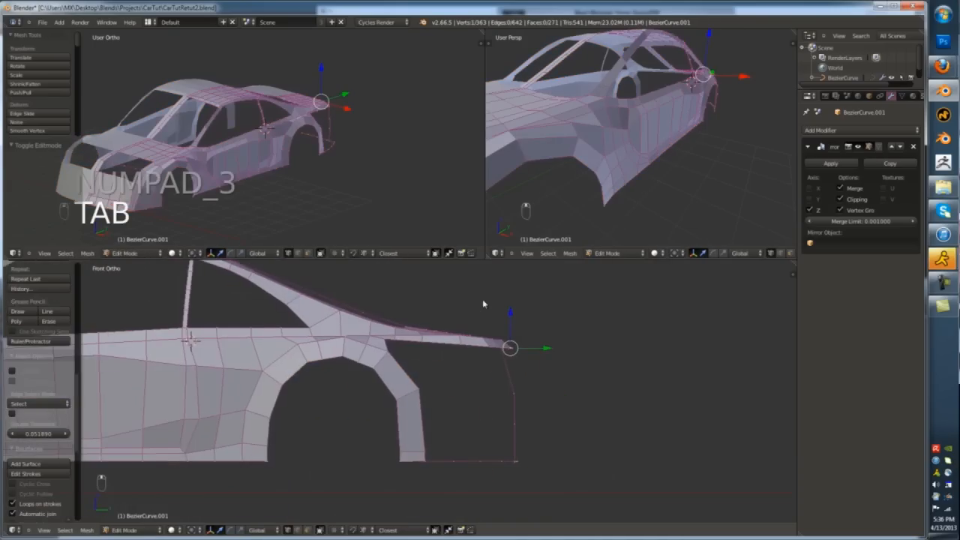
# - Extrude the trunk's rear lip edges downward in side view, stepping out into a ledge and down again to form the bumper
pyautogui.moveTo(484, 305); pyautogui.dragTo(641, 260, button='middle')
pyautogui.press('KP_1')
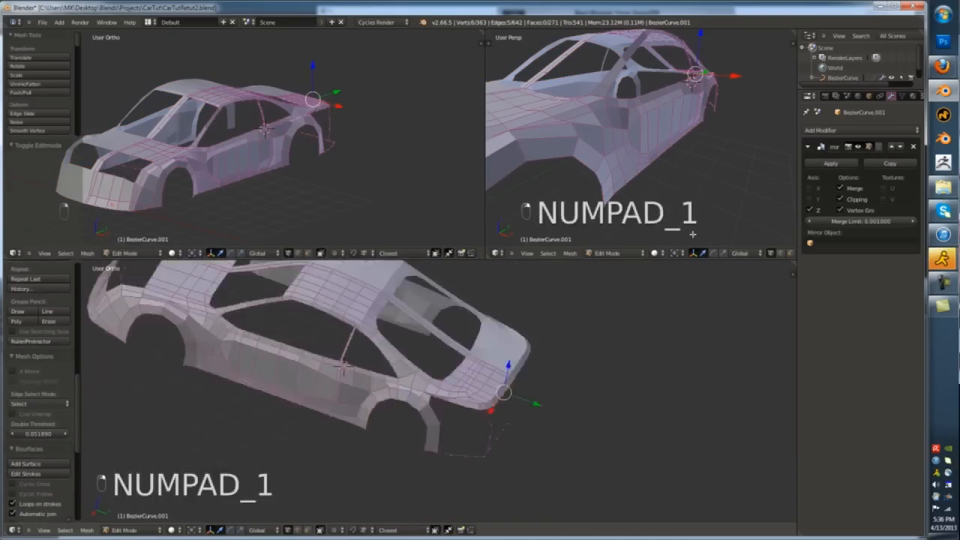
pyautogui.press('KP_3')
pyautogui.keyDown('shift'); pyautogui.moveTo(480, 375); pyautogui.dragTo(413, 314, button='middle'); pyautogui.keyUp('shift')
pyautogui.press('e')
pyautogui.press('e')
pyautogui.keyDown('shift'); pyautogui.moveTo(605, 365); pyautogui.dragTo(650, 225, button='middle'); pyautogui.keyUp('shift')
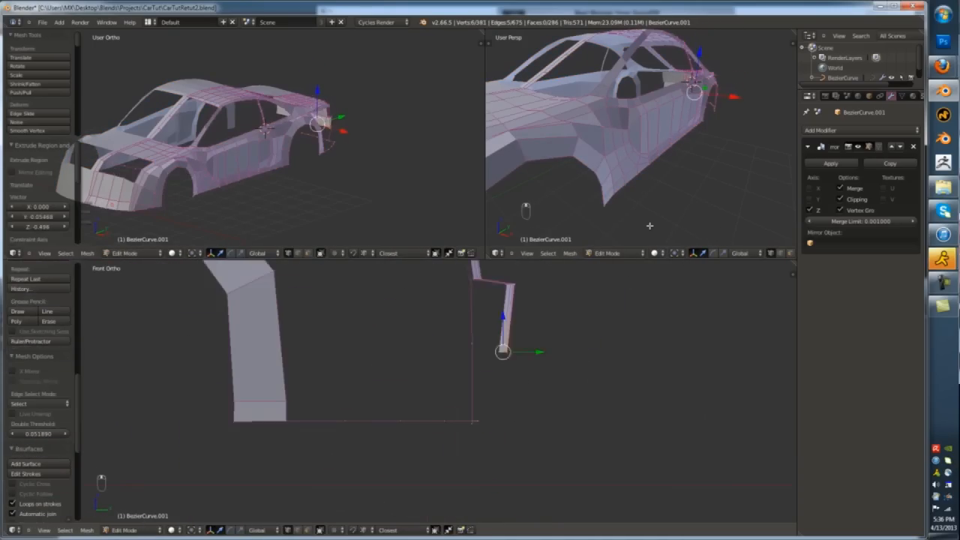
pyautogui.press('g')
pyautogui.moveTo(525, 360)
pyautogui.mouseDown(button='middle')
pyautogui.moveTo(615, 337)
pyautogui.moveTo(525, 375)
pyautogui.mouseUp(button='middle')
# - Fill the opening at the bumper's side edge with a face
pyautogui.rightClick(470, 449)
pyautogui.press('f')
pyautogui.press('f')
# - Delete the redundant outline vertices along the bumper's lower edge in wireframe display
pyautogui.keyDown('shift'); pyautogui.moveTo(525, 427); pyautogui.dragTo(519, 315, button='middle'); pyautogui.keyUp('shift')
pyautogui.press('z')
pyautogui.rightClick(539, 440)
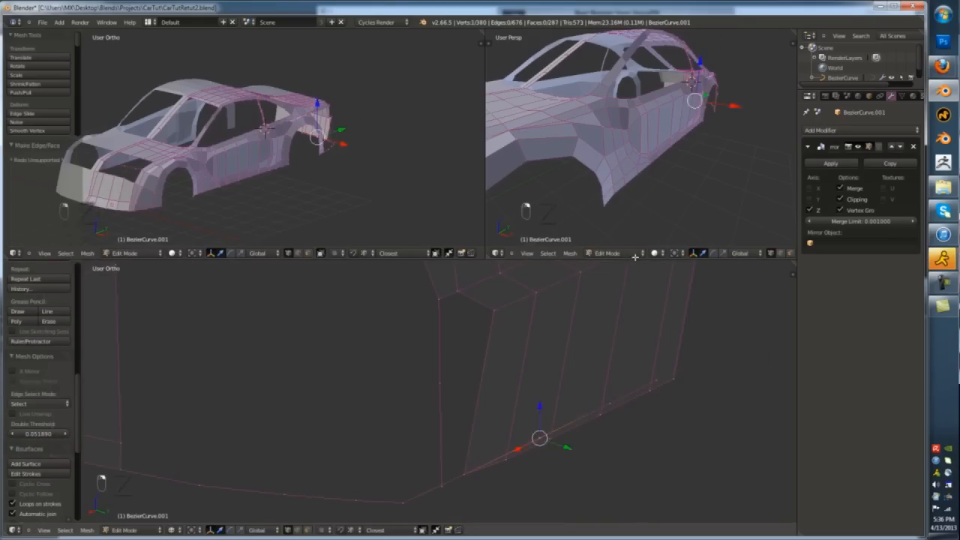
pyautogui.rightClick(599, 415)
pyautogui.press('x')
pyautogui.click(616, 334)
# - Subdivide the lower outline edge at the bumper corner with one cut and fill the bumper's side faces
pyautogui.press('z')
pyautogui.press('z')
pyautogui.press('w')
pyautogui.click(448, 312)
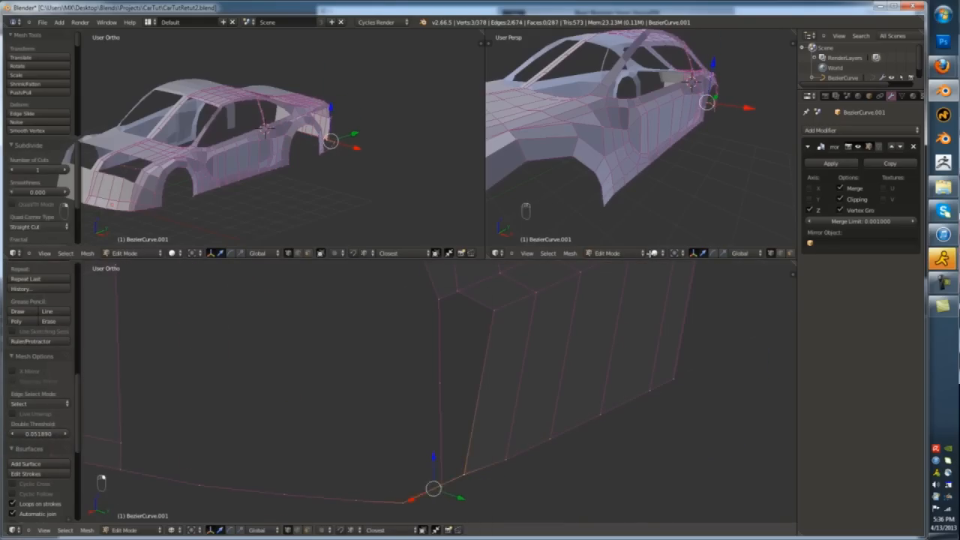
pyautogui.press('z')
pyautogui.moveTo(652, 373); pyautogui.dragTo(444, 328, button='middle')
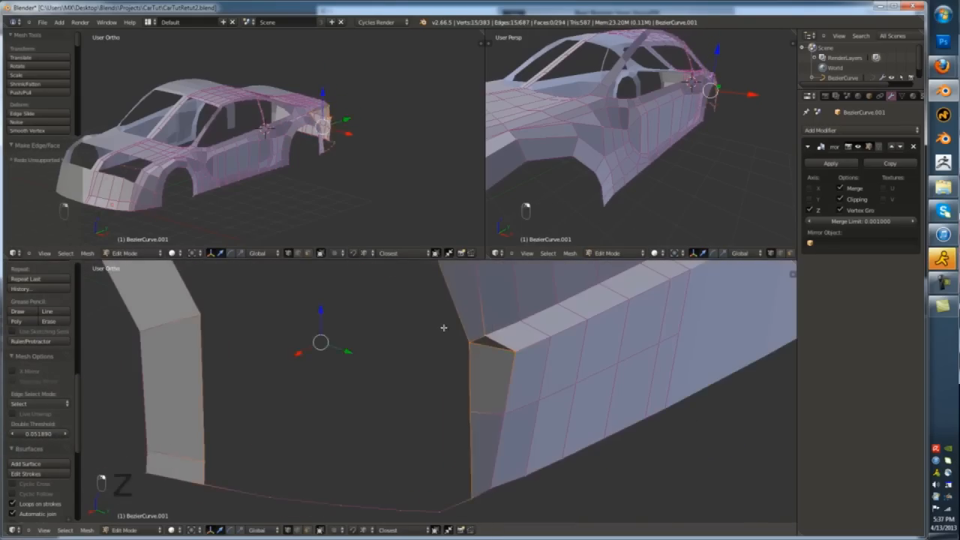
# - Try filling the open side between the rear wheel arch and bumper, and undo the last edits
pyautogui.press('f')
pyautogui.press('Tab')
pyautogui.scroll(-4, 557, 298)
pyautogui.press('Tab')
pyautogui.rightClick(476, 411)
pyautogui.moveTo(452, 427); pyautogui.dragTo(437, 436)
pyautogui.hotkey('ctrl', 'z')
pyautogui.hotkey('ctrl', 'z')
pyautogui.hotkey('ctrl', 'z')
pyautogui.hotkey('ctrl', 'z')
pyautogui.hotkey('ctrl', 'z')
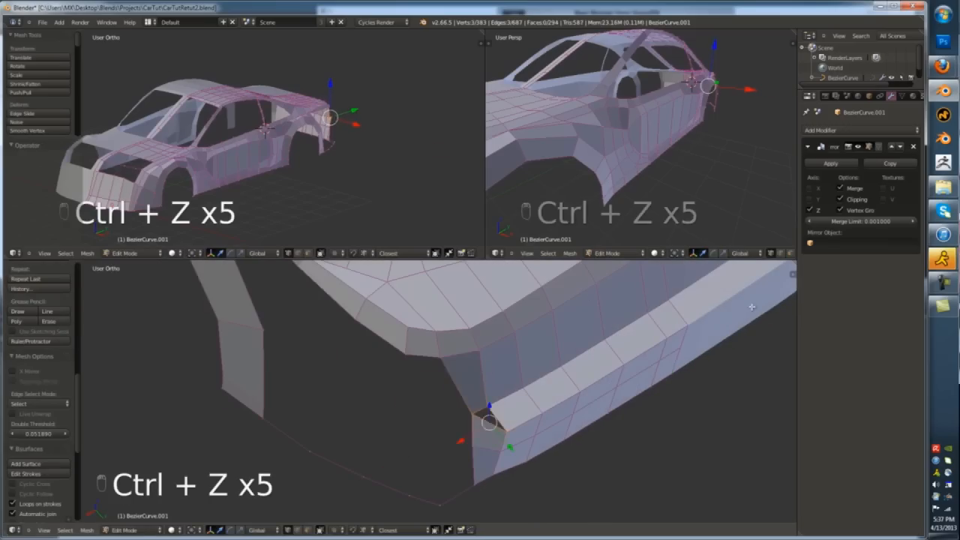
# - Switch the mesh selection mode to edges and inspect the whole car body from the side
pyautogui.scroll(-1, 676, 282)
pyautogui.hotkey('ctrl', 'Tab')
pyautogui.click(645, 281)
pyautogui.moveTo(645, 282); pyautogui.dragTo(548, 308, button='middle')
pyautogui.press('Tab')
pyautogui.scroll(-5, 608, 335)
pyautogui.scroll(3, 575, 305)
pyautogui.press('Tab')
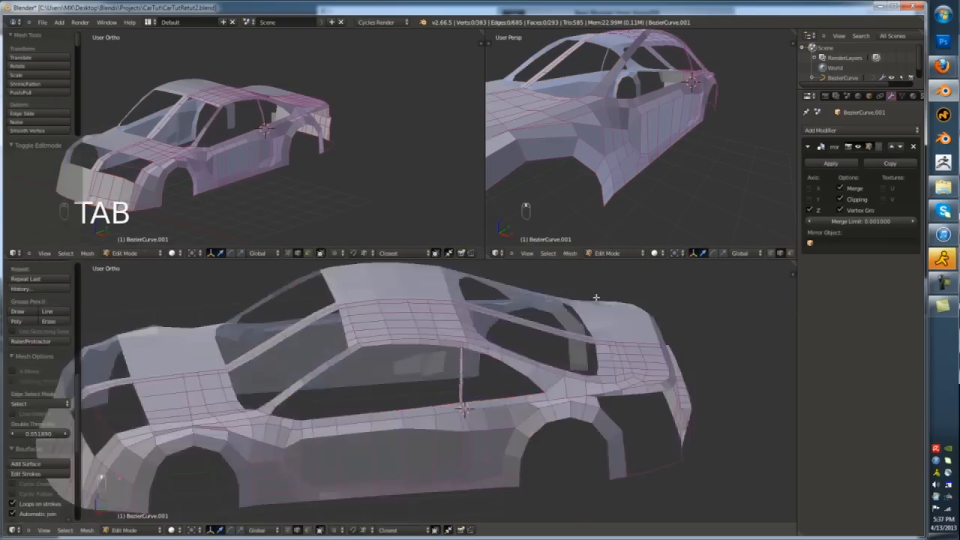
# - Fill the narrow quarter-panel strip from below the trunk lip to the lower outline and add loop cuts across it
pyautogui.scroll(5, 424, 328)
pyautogui.press('f')
pyautogui.moveTo(466, 111); pyautogui.dragTo(570, 299, button='middle')
pyautogui.hotkey('ctrl', 'r')
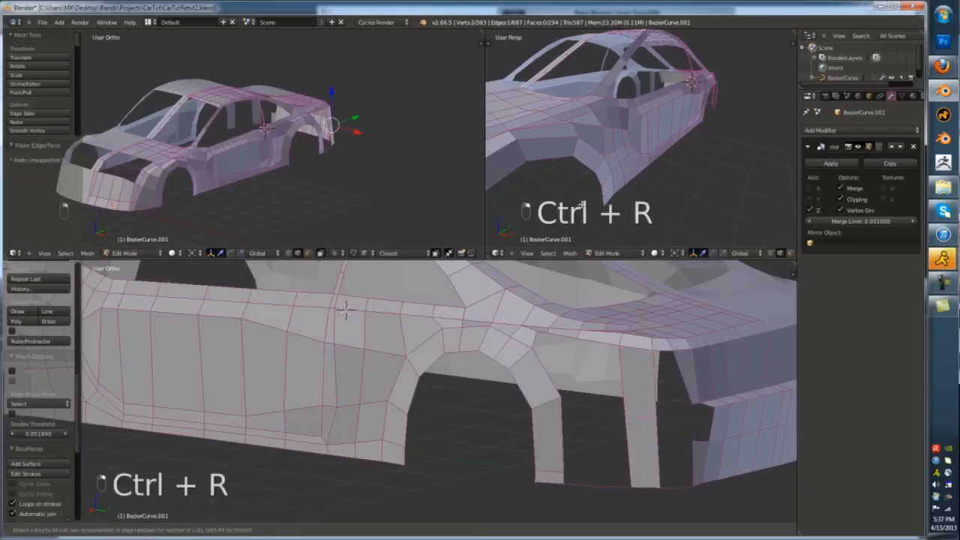
pyautogui.click(650, 398)
pyautogui.press('f')
pyautogui.hotkey('ctrl', 'r')
pyautogui.moveTo(581, 204); pyautogui.dragTo(600, 338, button='middle')
pyautogui.click(632, 279)
pyautogui.click(631, 429)
# - Reposition the strip's vertices and extend the bumper's upper ledge around the corner to meet the strip
pyautogui.moveTo(616, 437); pyautogui.dragTo(619, 190)
pyautogui.click(615, 248)
pyautogui.press('g')
pyautogui.click(512, 223)
pyautogui.press('KP_8')
pyautogui.press('KP_7')
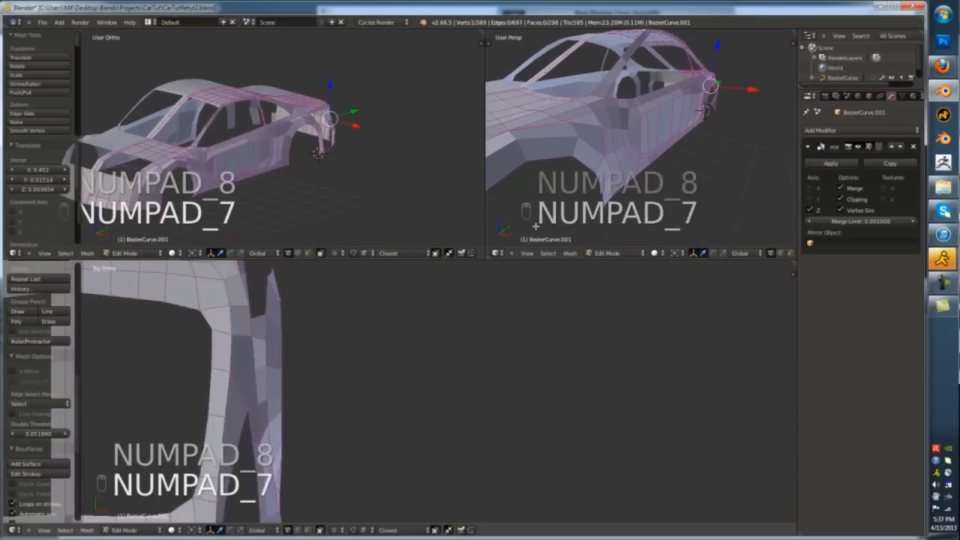
pyautogui.keyDown('shift'); pyautogui.moveTo(450, 300); pyautogui.dragTo(510, 353, button='middle'); pyautogui.keyUp('shift')
pyautogui.press('e')
pyautogui.click(559, 297)
pyautogui.moveTo(492, 275); pyautogui.dragTo(578, 303, button='middle')
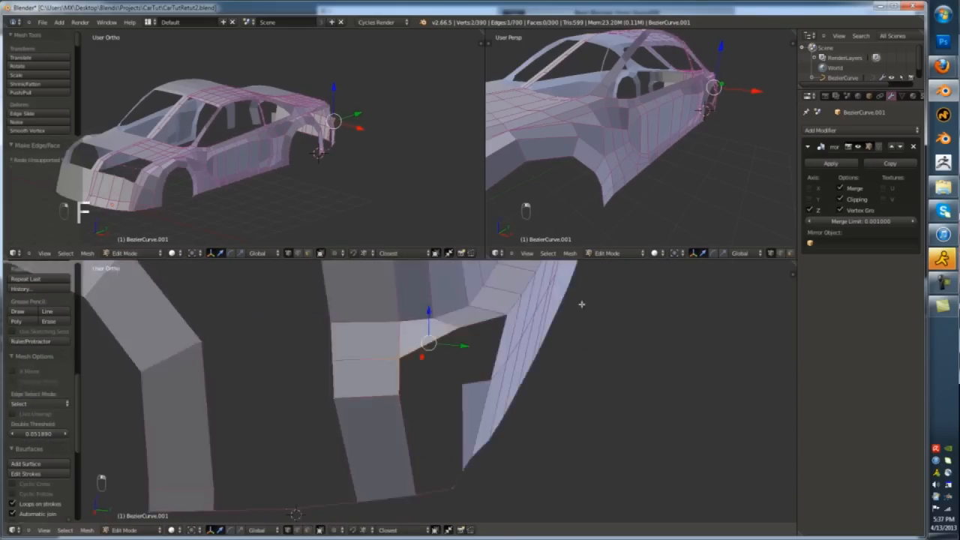
# - Lower the bumper ledge's corner vertex by about 0.07 along the Z axis in back view and check the rear end
pyautogui.press('KP_1')
pyautogui.press('ctrl+KP_1')
pyautogui.click(567, 256)
pyautogui.keyDown('shift'); pyautogui.rightClick(572, 272); pyautogui.keyUp('shift')
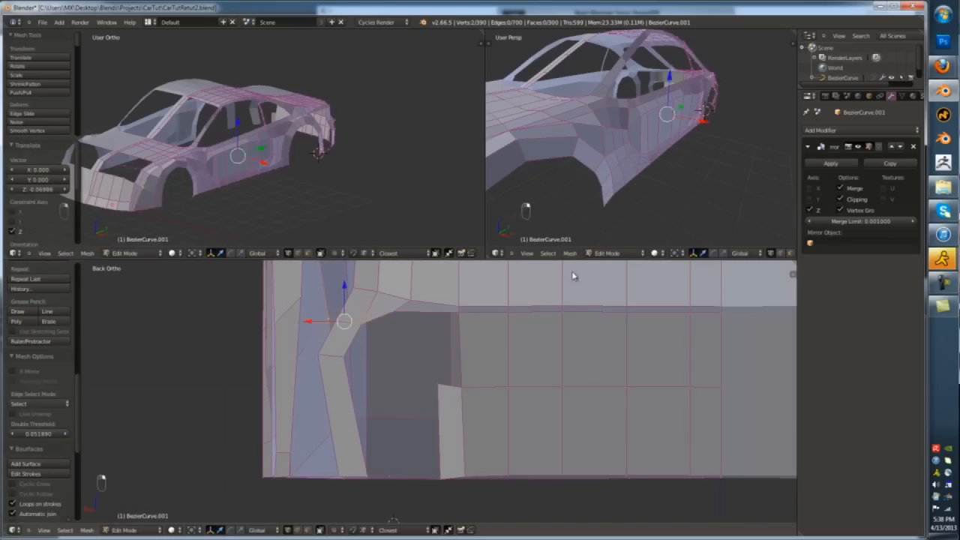
pyautogui.press('Tab')
pyautogui.scroll(-3, 541, 296)
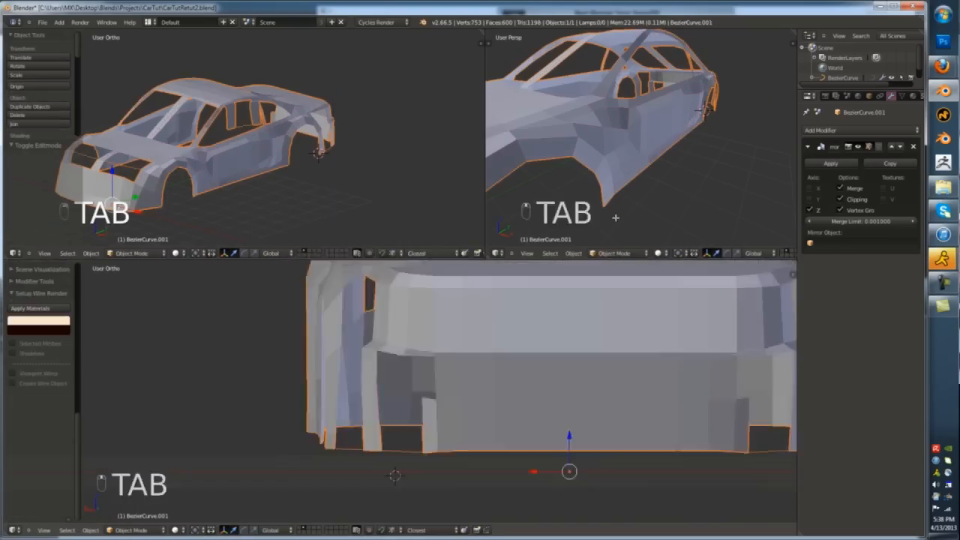
pyautogui.moveTo(615, 300); pyautogui.dragTo(525, 345, button='middle')
pyautogui.press('Tab')
# - Fill the open faces at the lower rear bumper corner between the side strip and the rear face
pyautogui.scroll(5, 554, 375)
pyautogui.rightClick(574, 418)
pyautogui.keyDown('shift'); pyautogui.rightClick(568, 457); pyautogui.keyUp('shift')
pyautogui.keyDown('shift'); pyautogui.rightClick(543, 458); pyautogui.keyUp('shift')
pyautogui.keyDown('shift'); pyautogui.moveTo(566, 283); pyautogui.dragTo(566, 215, button='middle'); pyautogui.keyUp('shift')
pyautogui.press('f')
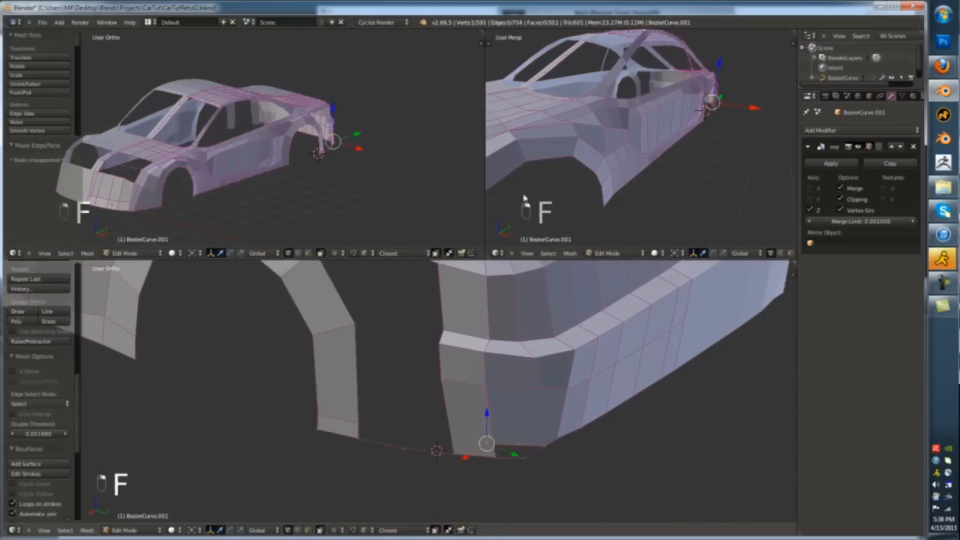
# - Add a loop cut to the bumper's corner face and fill the remaining gap along its lower edge
pyautogui.hotkey('ctrl', 'r')
pyautogui.click(492, 421)
pyautogui.click(492, 441)
pyautogui.scroll(1, 534, 450)
pyautogui.keyDown('alt'); pyautogui.rightClick(529, 447); pyautogui.keyUp('alt')
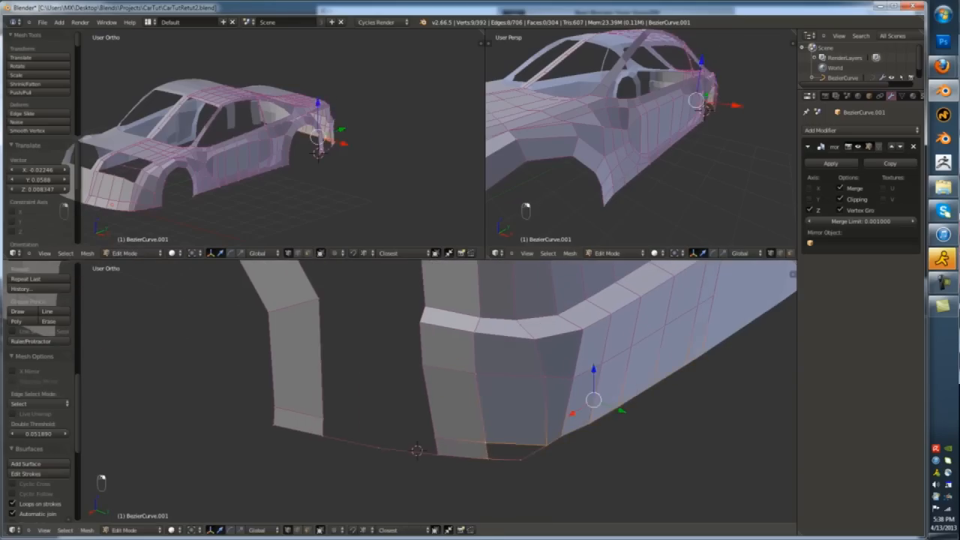
pyautogui.keyDown('shift'); pyautogui.rightClick(486, 442); pyautogui.keyUp('shift')
pyautogui.press('f')
pyautogui.press('Tab')
pyautogui.scroll(-8, 595, 290)
# - Join the lower outline vertex ahead of the bumper to the panel edge above and subdivide the new edge with one cut
pyautogui.press('KP_1')
pyautogui.press('KP_3')
pyautogui.press('Tab')
pyautogui.scroll(6, 619, 285)
pyautogui.keyDown('shift'); pyautogui.moveTo(645, 457); pyautogui.dragTo(652, 349, button='middle'); pyautogui.keyUp('shift')
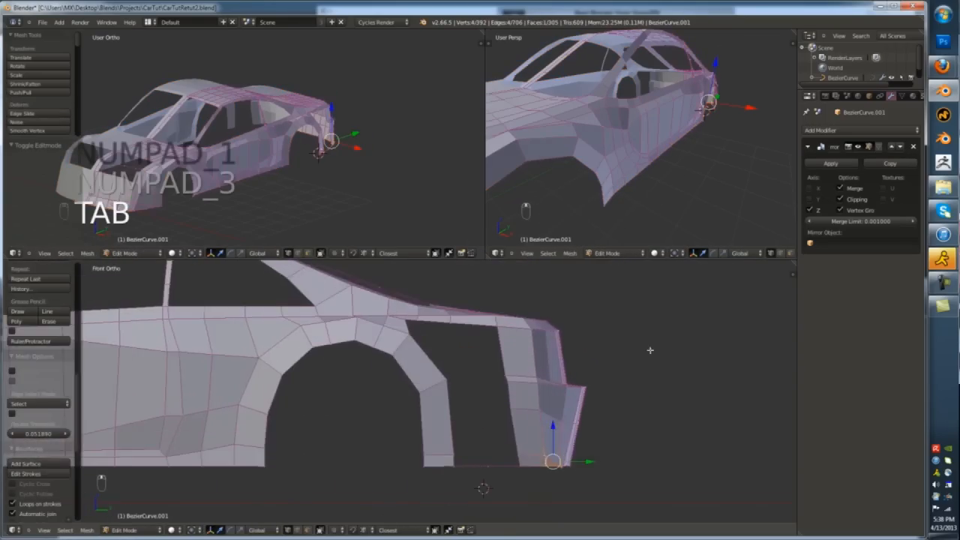
pyautogui.rightClick(484, 465)
pyautogui.moveTo(674, 300); pyautogui.dragTo(634, 313, button='middle')
pyautogui.press('w')
pyautogui.click(466, 317)
# - Move the new edge's midpoint vertex outward so the edge follows the car's side curvature
pyautogui.rightClick(471, 397)
pyautogui.moveTo(592, 375); pyautogui.dragTo(525, 401, button='middle')
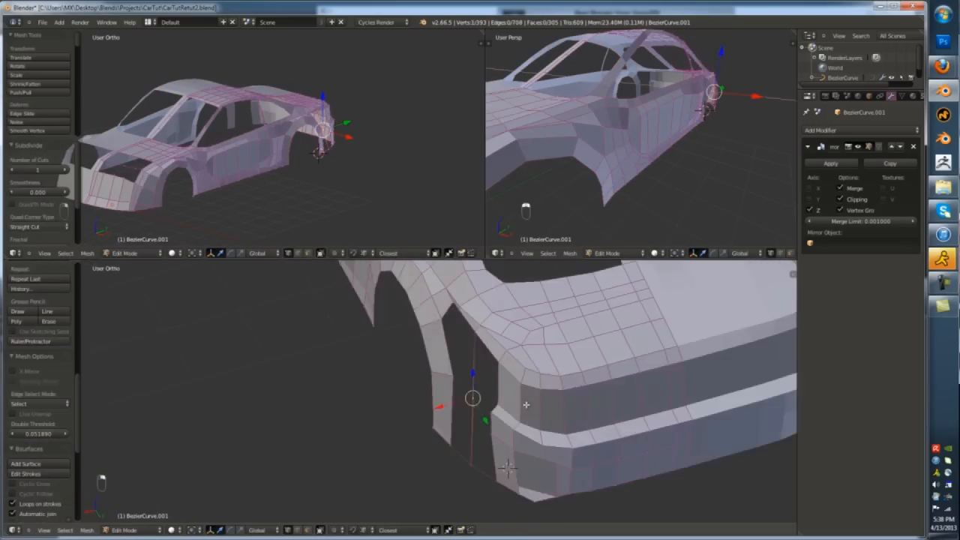
pyautogui.moveTo(442, 406); pyautogui.dragTo(430, 409)
pyautogui.moveTo(465, 405); pyautogui.dragTo(540, 392, button='middle')
# - Fill the lower row of faces between the rear wheel arch and the bumper, dividing it with a loop cut
pyautogui.keyDown('shift'); pyautogui.rightClick(395, 501); pyautogui.keyUp('shift')
pyautogui.press('w')
pyautogui.click(549, 203)
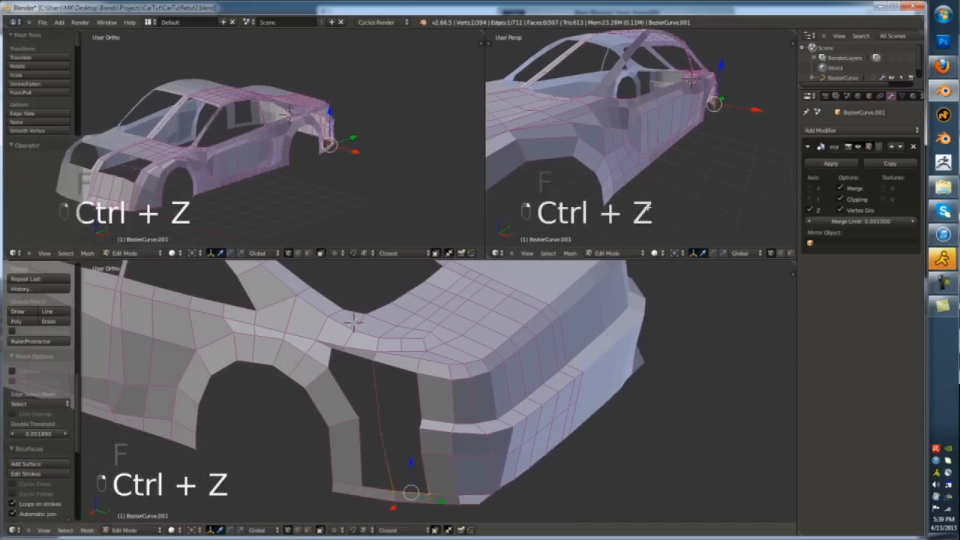
pyautogui.hotkey('ctrl', 'r')
pyautogui.click(559, 203)
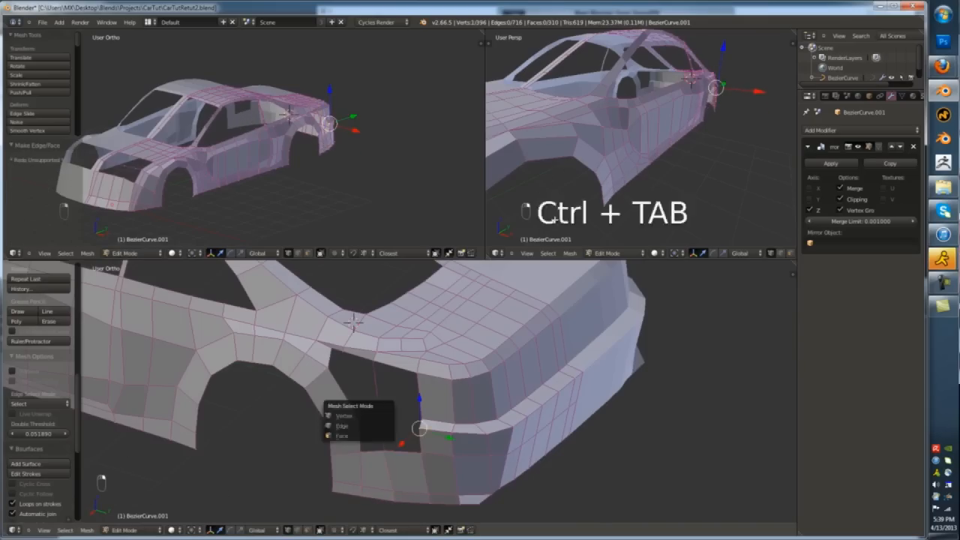
# - Subdivide the remaining vertical edge in the quarter-panel opening and shift its midpoint vertex along the X axis
pyautogui.click(375, 429)
pyautogui.rightClick(379, 401)
pyautogui.press('w')
pyautogui.click(375, 317)
pyautogui.hotkey('ctrl', 'Tab')
pyautogui.click(375, 390)
pyautogui.rightClick(379, 406)
pyautogui.press('g')
pyautogui.press('x')
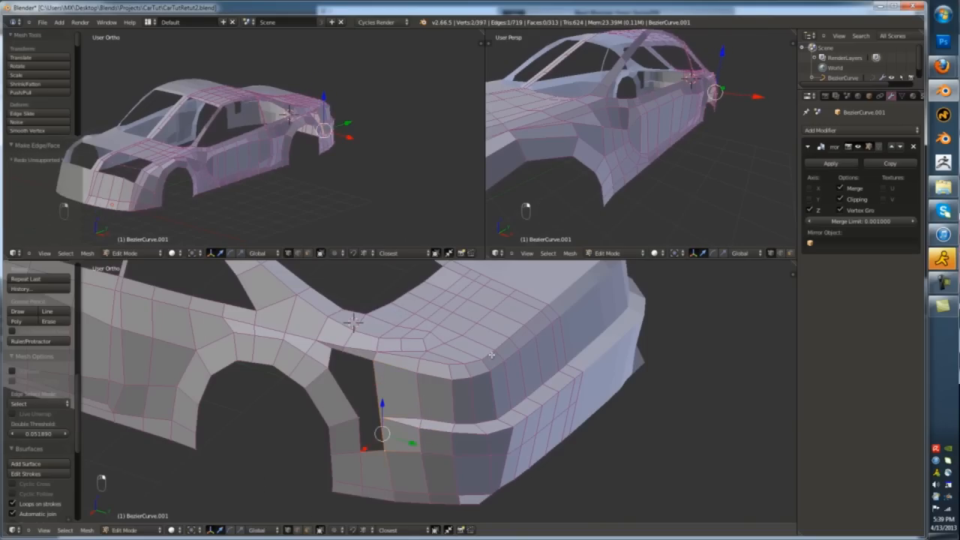
# - Fill the face beside the rear wheel arch and add a horizontal loop cut around the quarter panel and rear
pyautogui.hotkey('ctrl', 'z')
pyautogui.keyDown('shift'); pyautogui.rightClick(361, 435); pyautogui.keyUp('shift')
pyautogui.press('f')
pyautogui.moveTo(495, 375); pyautogui.dragTo(514, 362, button='middle')
pyautogui.scroll(2, 514, 362)
pyautogui.rightClick(344, 394)
pyautogui.hotkey('ctrl', 'r')
pyautogui.click(589, 300)
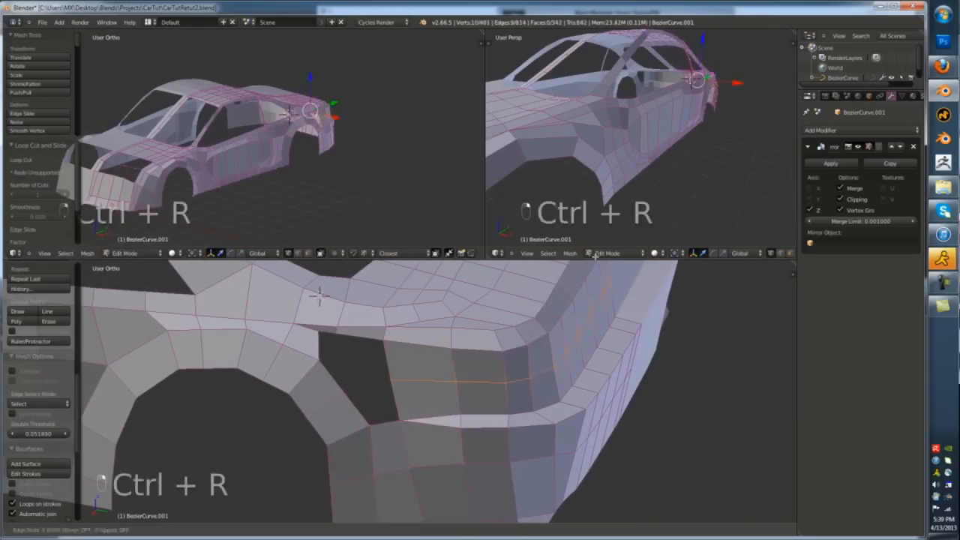
pyautogui.click(594, 255)
# - Fill the four-sided gap between the quarter panel's front edge and the rear wheel arch
pyautogui.rightClick(390, 380)
pyautogui.keyDown('shift'); pyautogui.rightClick(399, 420); pyautogui.keyUp('shift')
pyautogui.keyDown('shift'); pyautogui.rightClick(370, 425); pyautogui.keyUp('shift')
pyautogui.keyDown('shift'); pyautogui.rightClick(343, 391); pyautogui.keyUp('shift')
pyautogui.moveTo(597, 258); pyautogui.dragTo(450, 294, button='middle')
pyautogui.press('f')
# - Slide the vertex at the quarter panel's upper edge along its edge and fill the last gap above the wheel arch
pyautogui.rightClick(327, 339)
pyautogui.press('g')
pyautogui.click(584, 216)
pyautogui.press('g')
pyautogui.press('g')
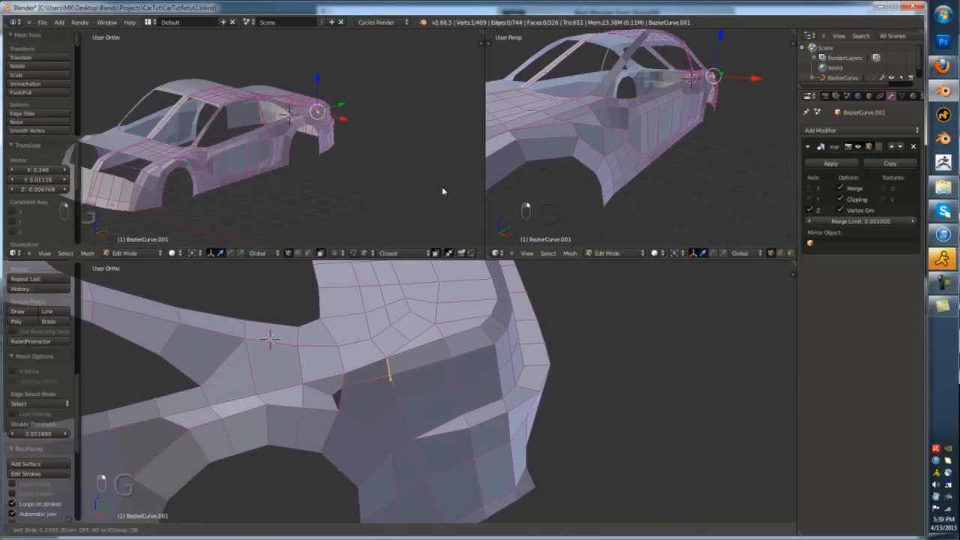
pyautogui.click(442, 191)
pyautogui.press('f')
pyautogui.press('Tab')
# - Fill the strip between the hood's front edge and the outline above the headlight opening, and add a loop cut across it
pyautogui.press('KP_3')
pyautogui.scroll(-4, 508, 201)
pyautogui.moveTo(508, 201); pyautogui.dragTo(570, 213, button='middle')
pyautogui.press('Tab')
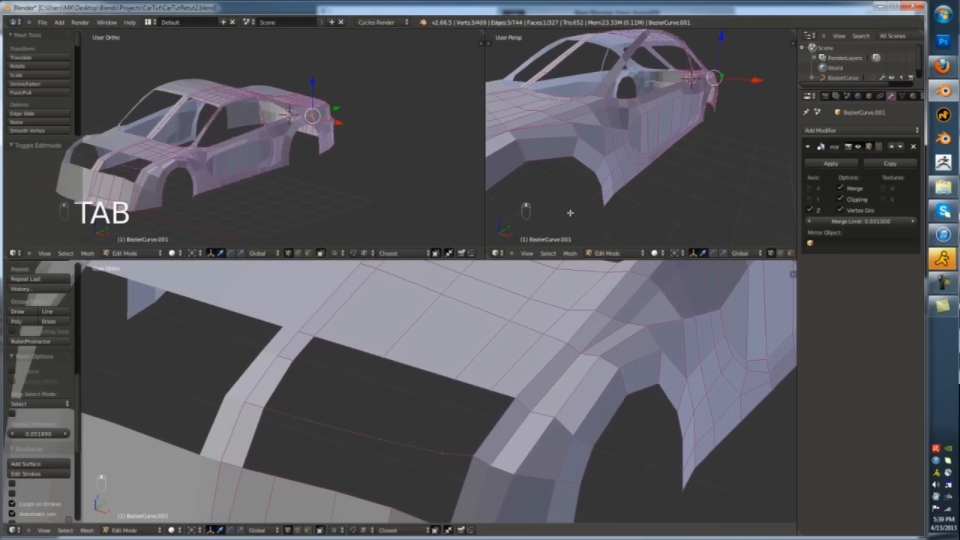
pyautogui.press('x')
pyautogui.click(549, 168)
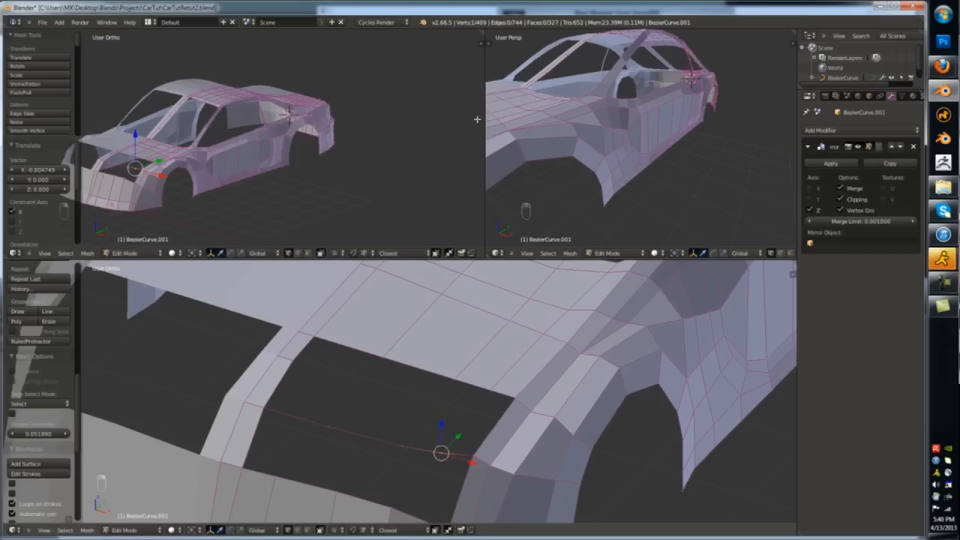
pyautogui.press('f')
pyautogui.hotkey('ctrl', 'r')
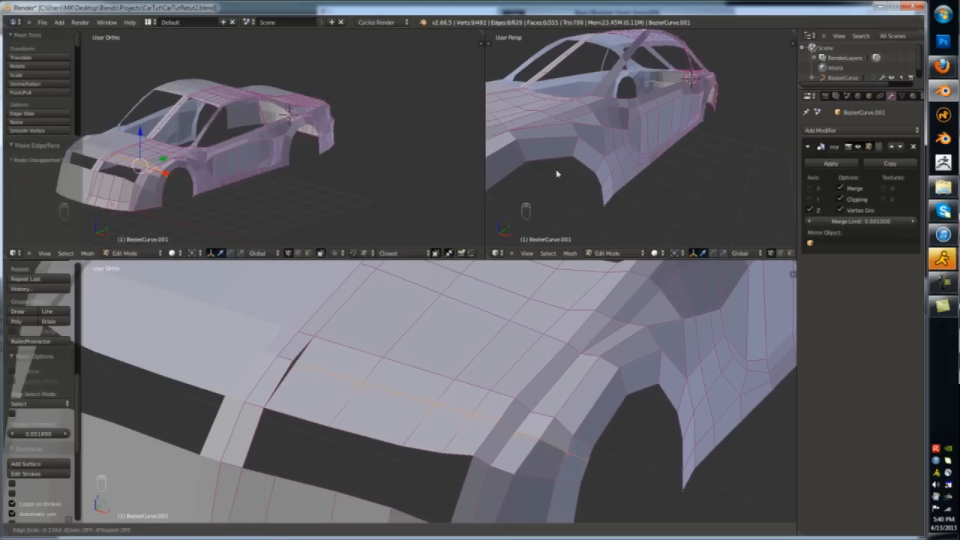
pyautogui.click(556, 171)
# - Fill the remaining front opening between the hood strip and the front bumper with faces
pyautogui.press('z')
pyautogui.press('z')
pyautogui.moveTo(598, 181); pyautogui.dragTo(527, 206, button='middle')
pyautogui.rightClick(528, 206)
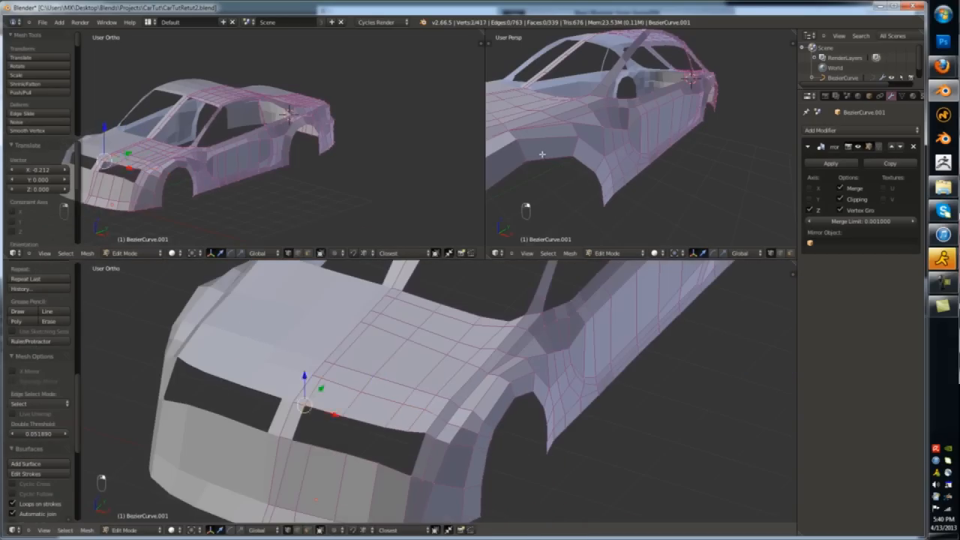
pyautogui.press('f')
pyautogui.press('f')
pyautogui.press('f')
pyautogui.moveTo(488, 122); pyautogui.dragTo(540, 127, button='middle')
pyautogui.press('Tab')
pyautogui.press('Tab')
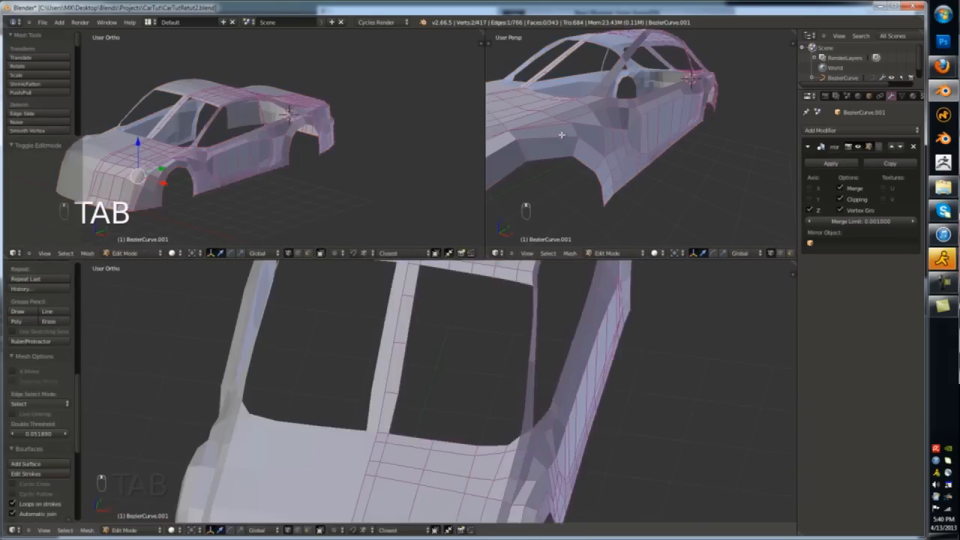
# - In top view, move the windshield pillar's middle and lower vertices inward along the X axis by about 0.03 each
pyautogui.press('KP_7')
pyautogui.press('z')
pyautogui.click(424, 177)
pyautogui.press('z')
pyautogui.scroll(-3, 512, 46)
pyautogui.rightClick(517, 76)
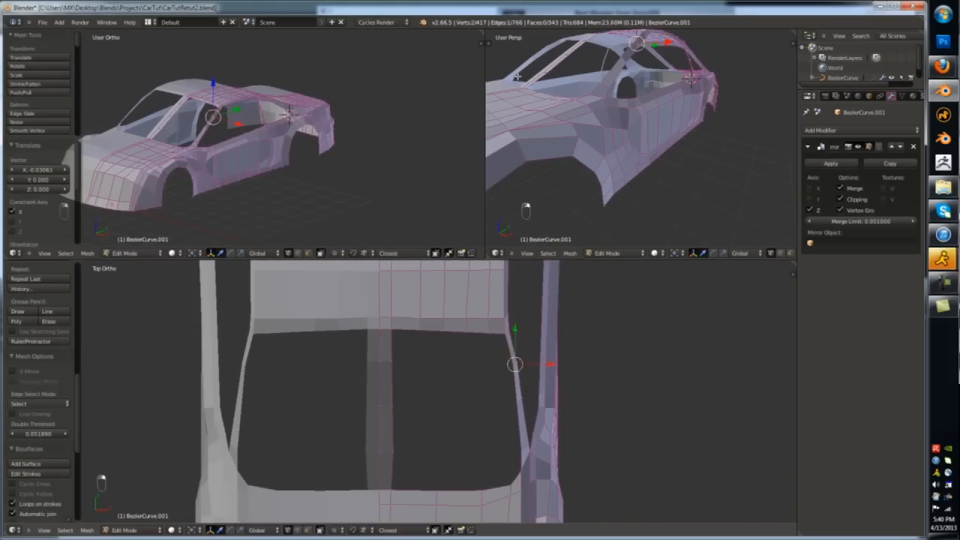
pyautogui.scroll(3, 512, 211)
pyautogui.rightClick(507, 203)
pyautogui.moveTo(538, 203); pyautogui.dragTo(533, 203)
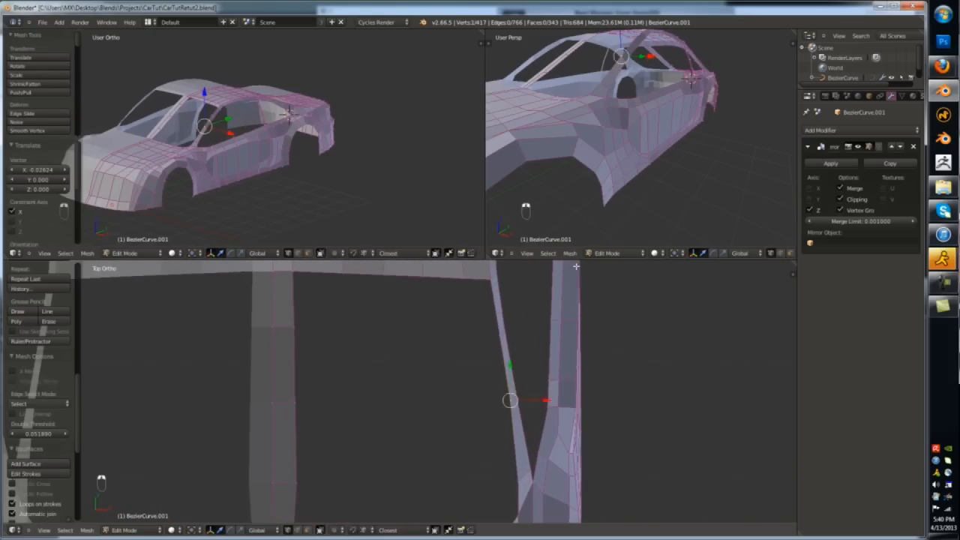
pyautogui.press('Tab')
pyautogui.press('Tab')
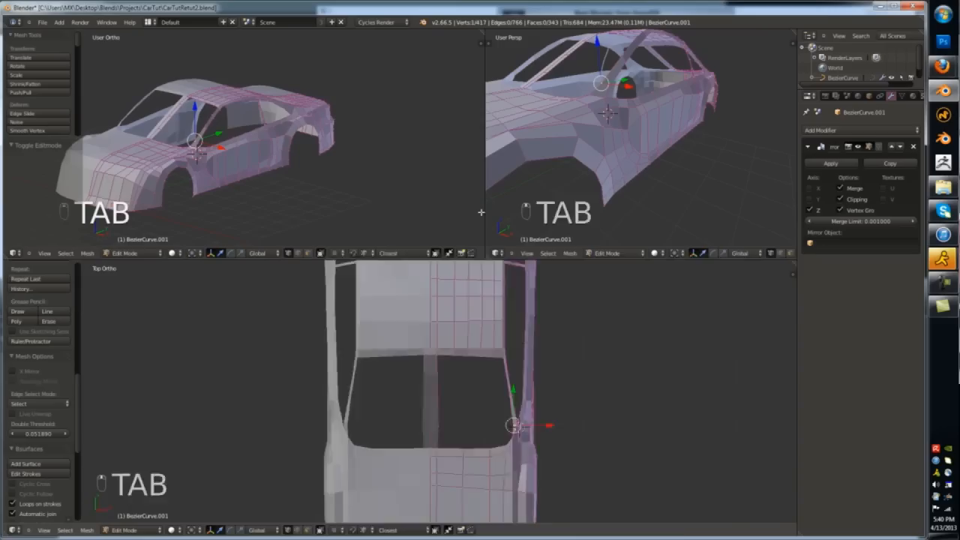
# - Extrude the windshield side pillar's edges in top view to widen the pillar with new faces
pyautogui.press('KP_7')
pyautogui.keyDown('alt'); pyautogui.rightClick(639, 372); pyautogui.keyUp('alt')
pyautogui.scroll(1, 662, 373)
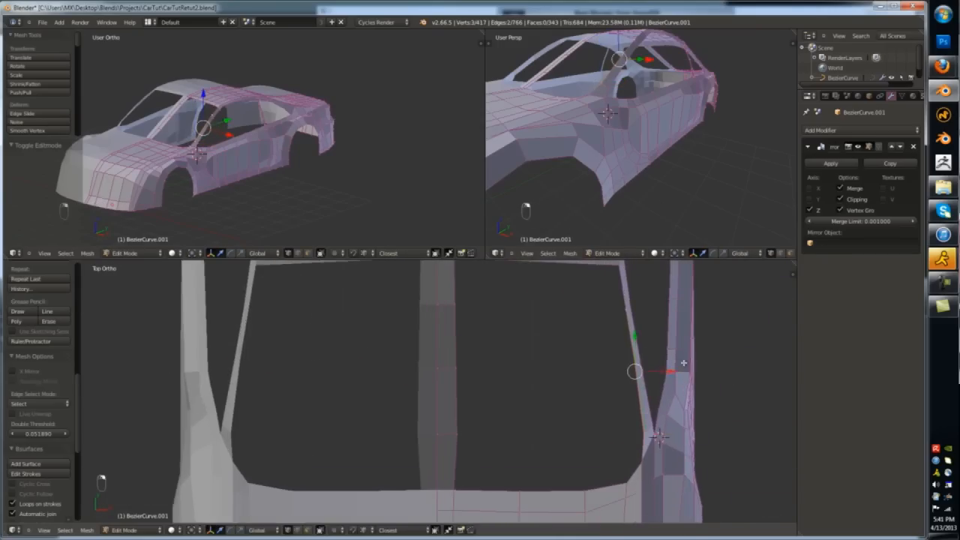
pyautogui.press('e')
pyautogui.click(645, 368)
# - Slide the inner vertex of the rear window pillar along its edge to even out the pillar's width
pyautogui.scroll(-5, 626, 362)
pyautogui.keyDown('alt'); pyautogui.rightClick(599, 337); pyautogui.keyUp('alt')
pyautogui.scroll(2, 666, 354)
pyautogui.press('g')
pyautogui.press('g')
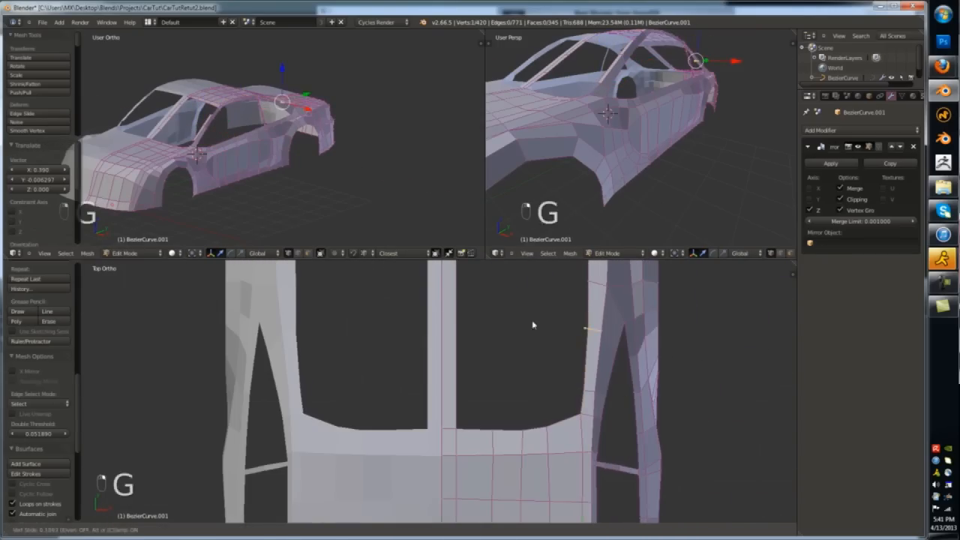
pyautogui.click(533, 325)
# - Slide the vertex at the rear window's lower corner along its edge to smooth the window outline
pyautogui.scroll(-5, 533, 326)
pyautogui.scroll(7, 553, 277)
pyautogui.rightClick(570, 365)
pyautogui.press('g')
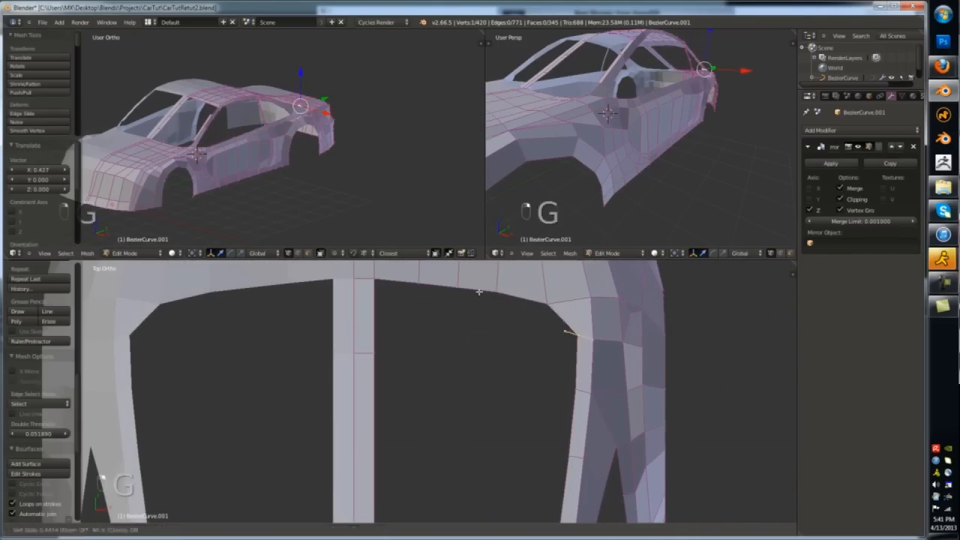
pyautogui.click(470, 291)
pyautogui.scroll(-6, 543, 276)
# - Slide the vertices at the roof's rear corner along their edges to refine the rear window's upper outline
pyautogui.press('Tab')
pyautogui.press('Tab')
pyautogui.scroll(3, 544, 276)
pyautogui.rightClick(576, 339)
pyautogui.press('g')
pyautogui.press('g')
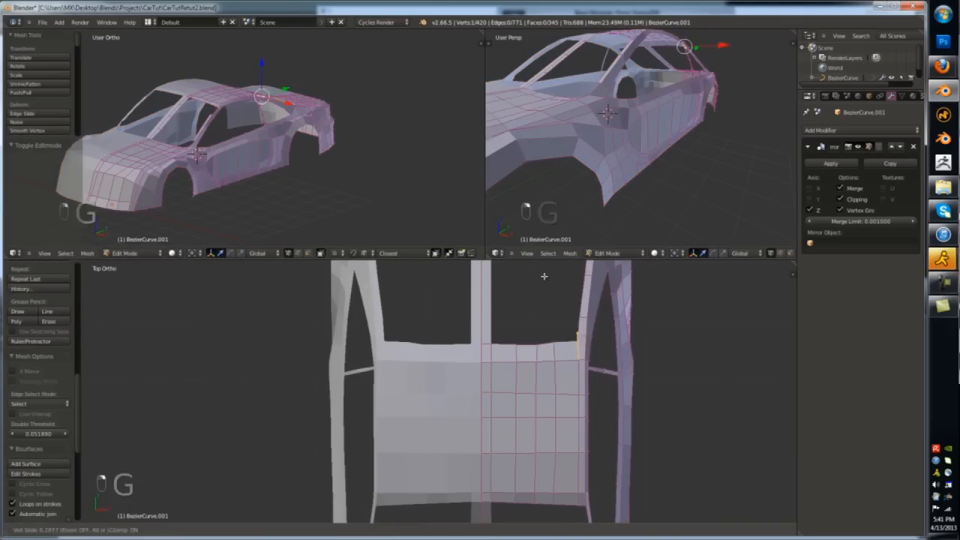
pyautogui.rightClick(553, 342)
pyautogui.press('g')
pyautogui.press('g')
pyautogui.click(536, 277)
# - Fill the faces at the windshield pillar's base and adjust the vertex where the pillar meets the hood corner
pyautogui.scroll(-6, 537, 277)
pyautogui.press('Tab')
pyautogui.press('Tab')
pyautogui.scroll(6, 537, 277)
pyautogui.keyDown('shift'); pyautogui.rightClick(535, 290); pyautogui.keyUp('shift')
pyautogui.press('f')
pyautogui.scroll(4, 508, 267)
pyautogui.rightClick(573, 352)
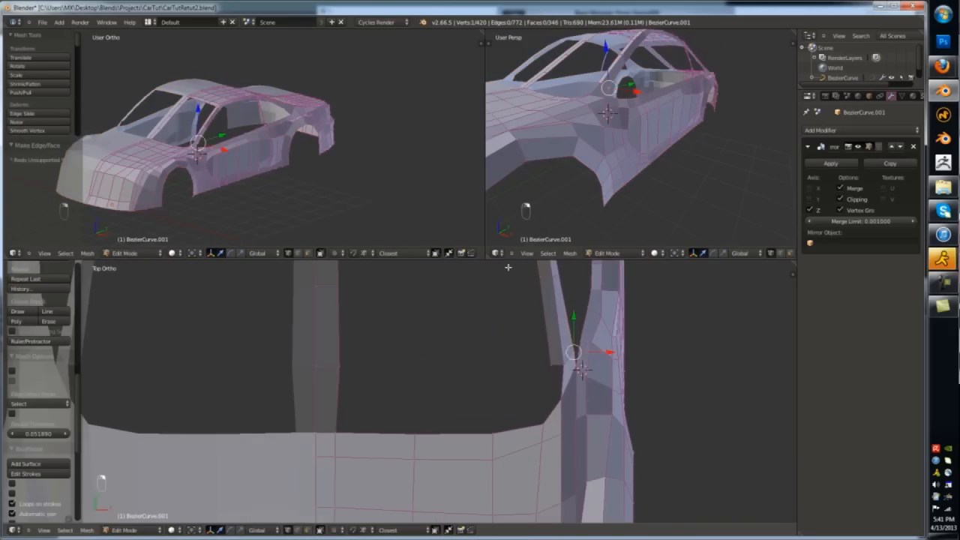
pyautogui.click(509, 270)
pyautogui.scroll(-5, 508, 272)
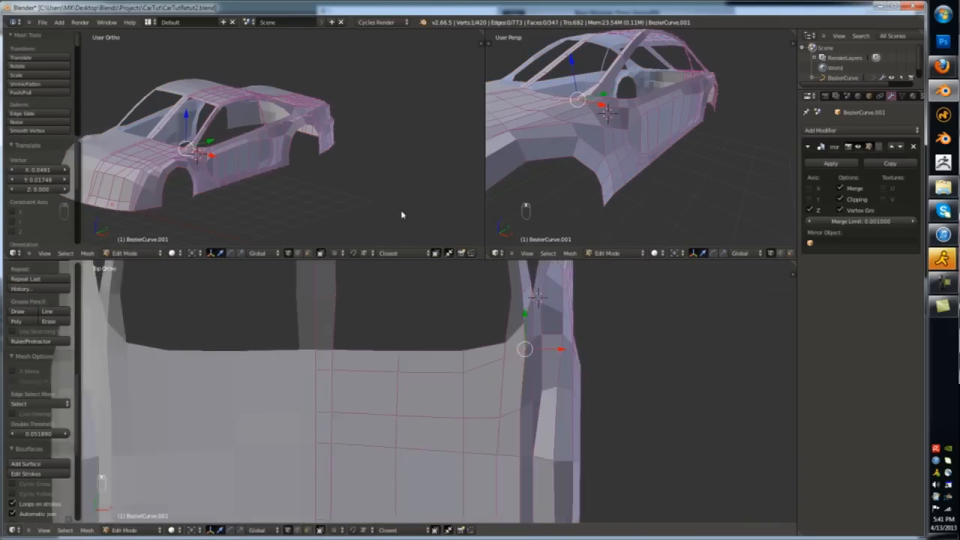
# - Move the rear edge loop of the B-pillar in the side view to give the pillar more width
pyautogui.press('Tab')
pyautogui.scroll(-4, 633, 280)
pyautogui.moveTo(632, 281); pyautogui.dragTo(645, 240, button='middle')
pyautogui.press('Tab')
pyautogui.scroll(5, 645, 262)
pyautogui.scroll(1, 608, 280)
pyautogui.keyDown('alt'); pyautogui.rightClick(542, 289); pyautogui.keyUp('alt')
pyautogui.moveTo(607, 280); pyautogui.dragTo(680, 209, button='middle')
pyautogui.keyDown('alt'); pyautogui.rightClick(563, 302); pyautogui.keyUp('alt')
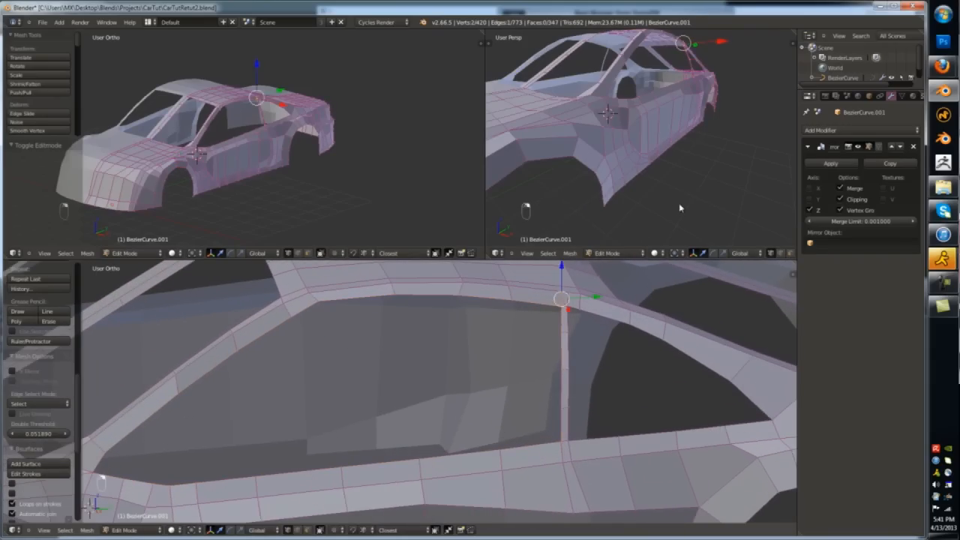
pyautogui.press('KP_1')
pyautogui.press('KP_3')
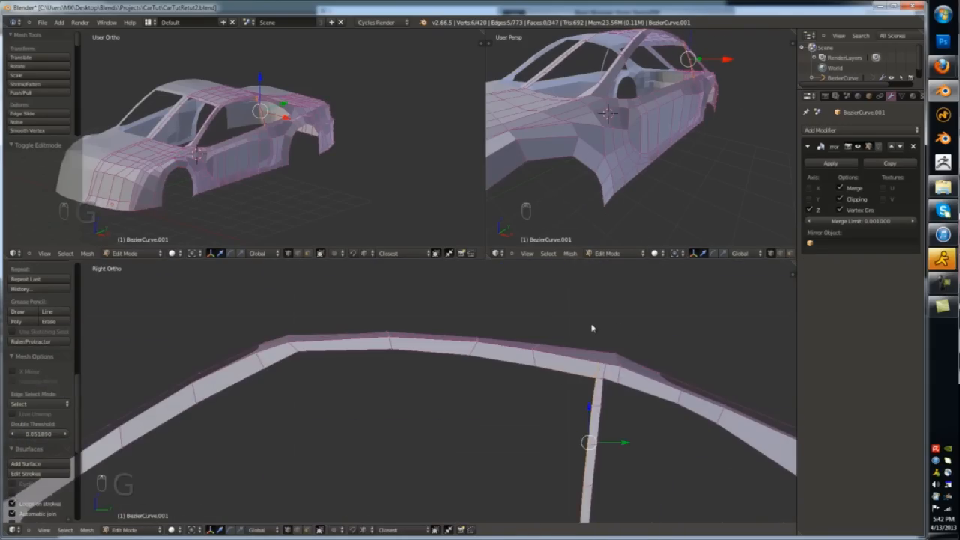
pyautogui.click(601, 347)
# - Move the beltline edge beneath the B-pillar to line up with the base of the pillar
pyautogui.scroll(-2, 601, 348)
pyautogui.keyDown('shift'); pyautogui.moveTo(592, 368); pyautogui.dragTo(623, 280, button='middle'); pyautogui.keyUp('shift')
pyautogui.rightClick(568, 406)
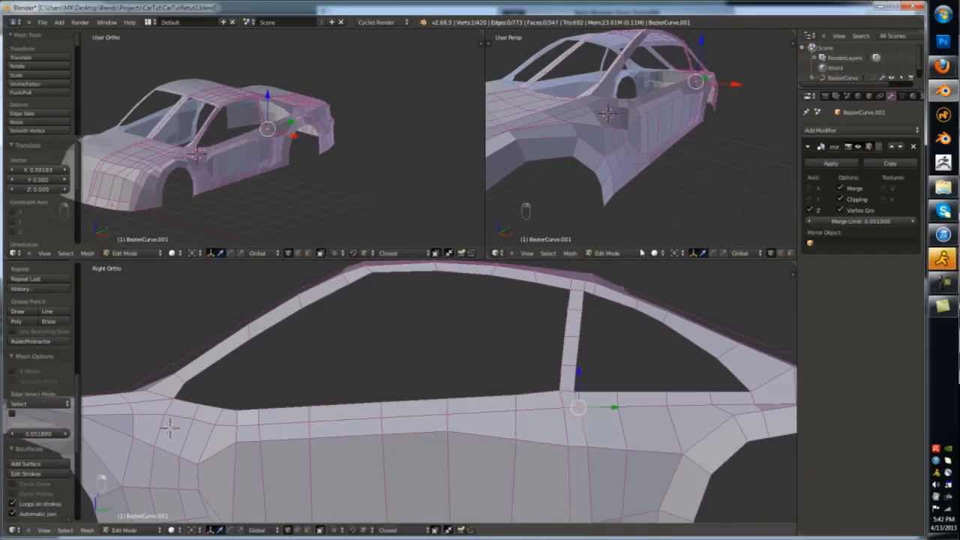
pyautogui.press('Tab')
pyautogui.press('Tab')
pyautogui.press('KP_7')
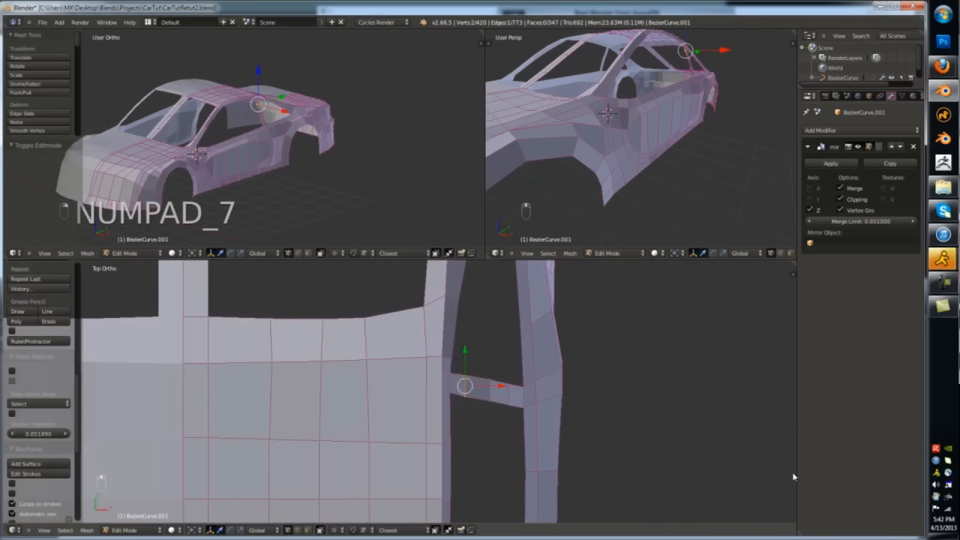
pyautogui.press('Tab')
pyautogui.moveTo(375, 465)
pyautogui.mouseDown(button='middle')
pyautogui.moveTo(345, 450)
pyautogui.moveTo(276, 372)
pyautogui.moveTo(364, 450)
pyautogui.mouseUp(button='middle')
pyautogui.scroll(-5, 398, 439)
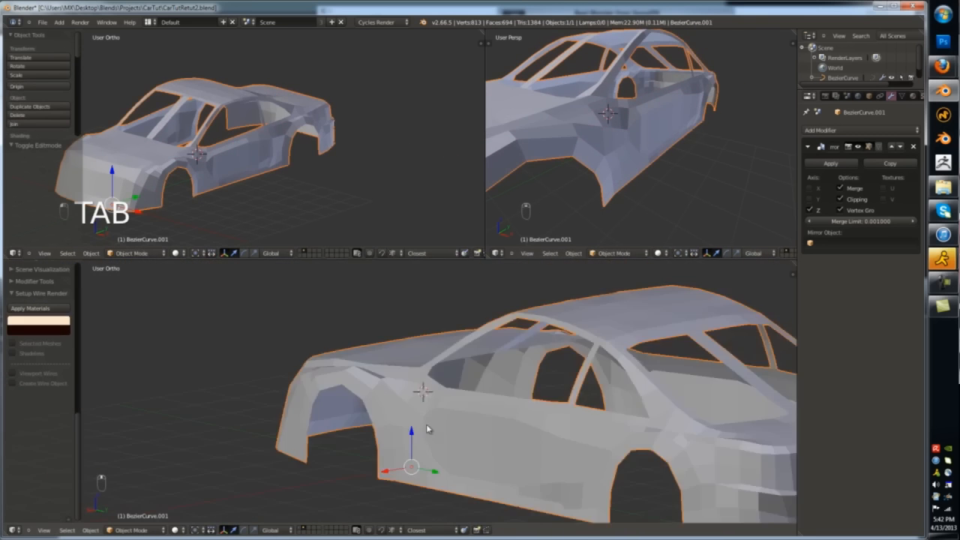
# - Edge-slide the horizontal edge loop running across the door panel below the side window
pyautogui.press('Tab')
pyautogui.moveTo(427, 429); pyautogui.dragTo(458, 420, button='middle')
pyautogui.scroll(2, 465, 413)
pyautogui.rightClick(514, 377)
pyautogui.keyDown('alt'); pyautogui.rightClick(471, 375); pyautogui.keyUp('alt')
pyautogui.press('g')
pyautogui.press('g')
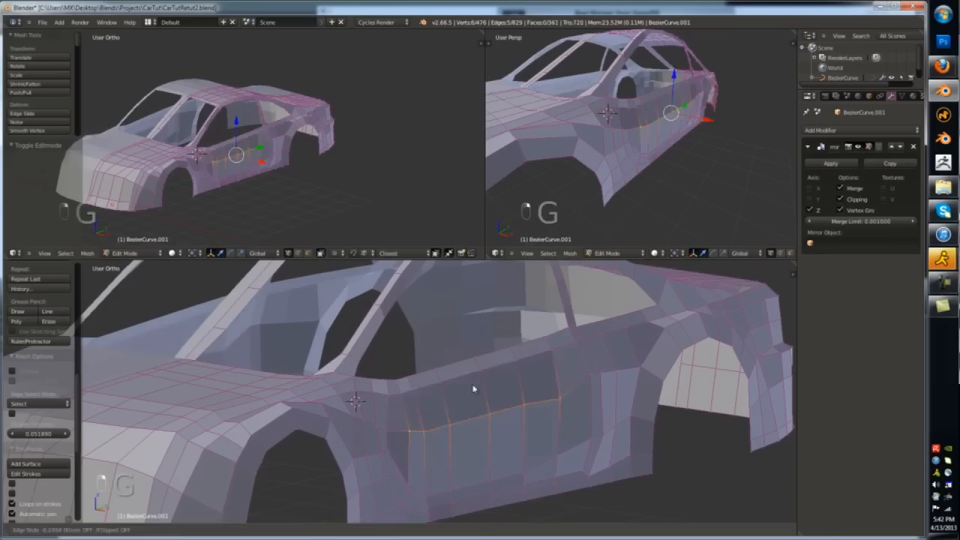
pyautogui.click(473, 385)
# - Slide the vertex at the front end of the door's horizontal edge loop along its edge
pyautogui.rightClick(410, 423)
pyautogui.press('g')
pyautogui.press('g')
pyautogui.click(504, 375)
# - Adjust the horizontal edge loop across the middle of the door panel, including the vertices at its ends
pyautogui.keyDown('alt'); pyautogui.rightClick(484, 450); pyautogui.keyUp('alt')
pyautogui.moveTo(504, 375); pyautogui.dragTo(468, 420, button='middle')
pyautogui.keyDown('shift'); pyautogui.rightClick(502, 484); pyautogui.keyUp('shift')
pyautogui.keyDown('shift'); pyautogui.rightClick(446, 489); pyautogui.keyUp('shift')
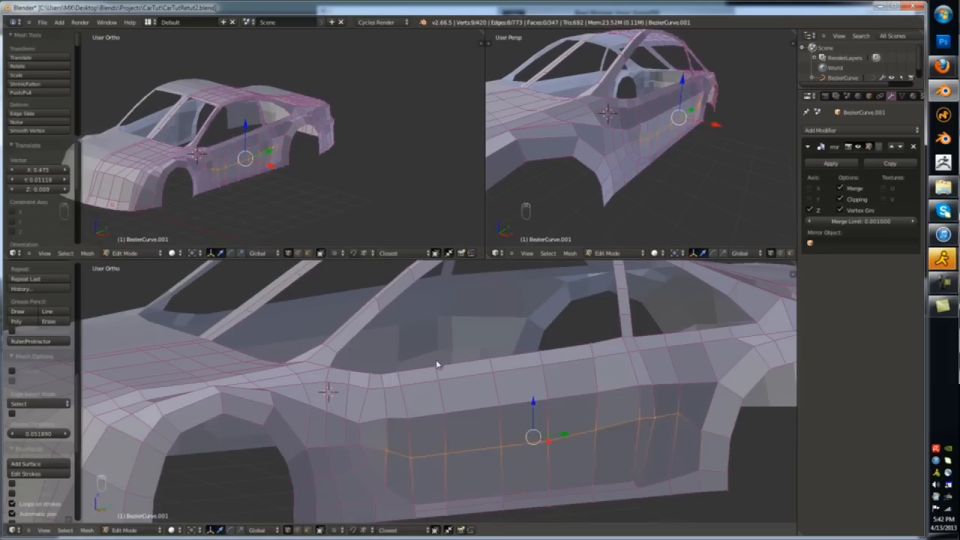
pyautogui.press('Tab')
pyautogui.moveTo(536, 420); pyautogui.dragTo(455, 420, button='middle')
pyautogui.press('Tab')
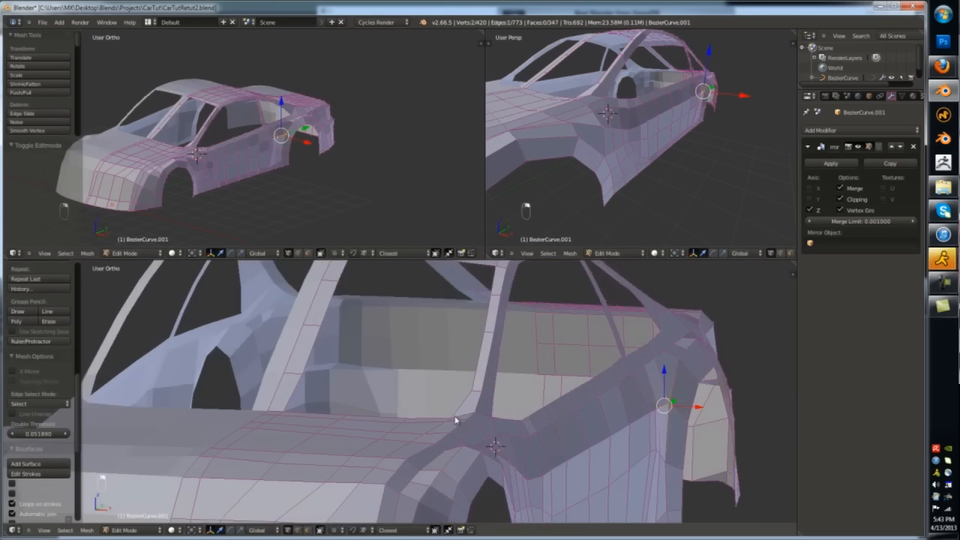
# - Move the rear quarter panel vertex above the front of the rear wheel arch to smooth the surface
pyautogui.moveTo(417, 460); pyautogui.dragTo(345, 413, button='middle')
pyautogui.press('g')
pyautogui.click(480, 464)
pyautogui.moveTo(479, 464); pyautogui.dragTo(441, 451, button='middle')
# - Reposition the vertices on the rear quarter panel near the wheel arch in the side view
pyautogui.press('KP_1')
pyautogui.press('KP_3')
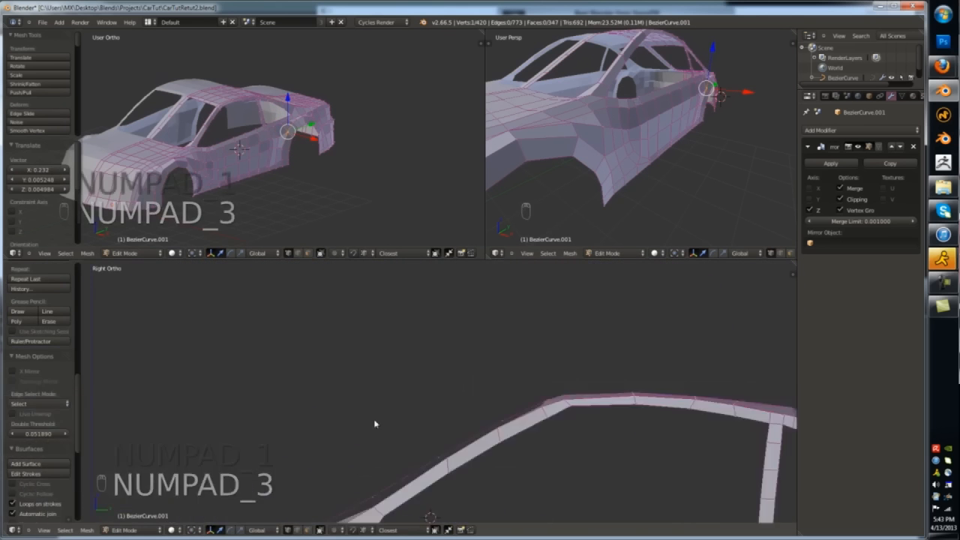
pyautogui.keyDown('shift'); pyautogui.moveTo(375, 424); pyautogui.dragTo(89, 305, button='middle'); pyautogui.keyUp('shift')
pyautogui.press('g')
pyautogui.click(480, 403)
pyautogui.rightClick(567, 400)
pyautogui.press('g')
pyautogui.click(395, 452)
# - Move the vertical row of vertices just ahead of the rear wheel arch along the X axis
pyautogui.keyDown('shift'); pyautogui.moveTo(480, 403); pyautogui.dragTo(404, 362, button='middle'); pyautogui.keyUp('shift')
pyautogui.scroll(-2, 596, 382)
pyautogui.press('Tab')
pyautogui.scroll(3, 405, 362)
pyautogui.press('Tab')
pyautogui.rightClick(562, 427)
pyautogui.keyDown('shift'); pyautogui.rightClick(562, 487); pyautogui.keyUp('shift')
pyautogui.moveTo(587, 473); pyautogui.dragTo(411, 369)
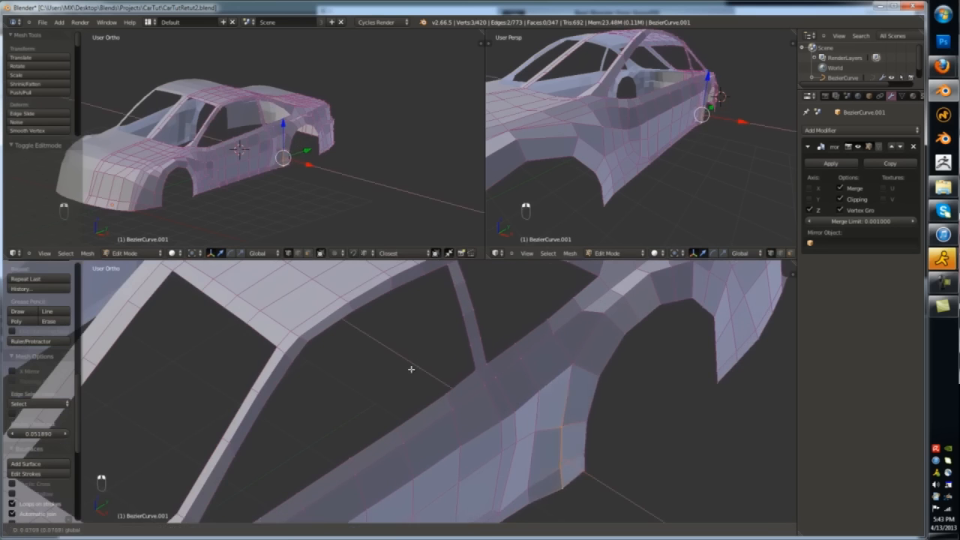
# - Adjust the vertex on the upper door side beneath the B-pillar to even out the body side
pyautogui.press('Tab')
pyautogui.moveTo(407, 365); pyautogui.dragTo(497, 377, button='middle')
pyautogui.press('Tab')
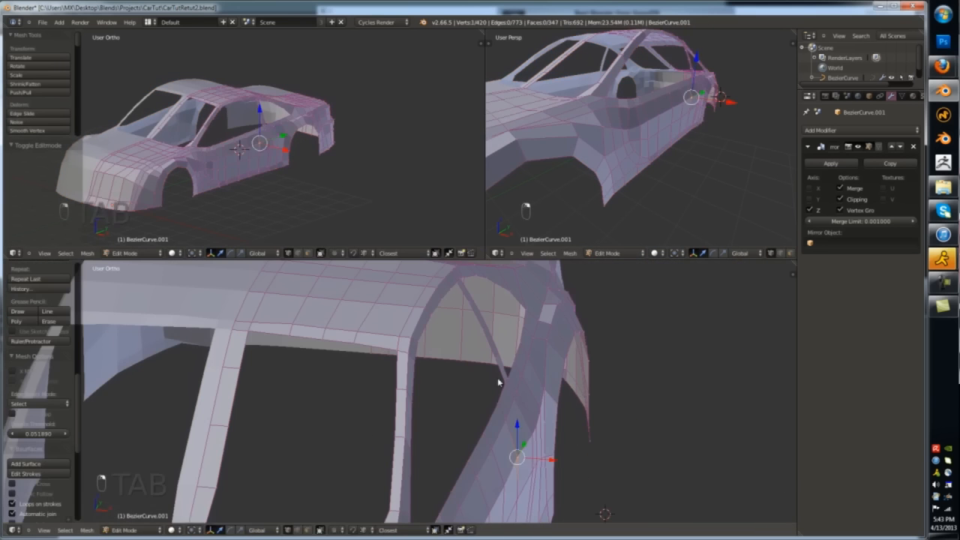
pyautogui.moveTo(417, 355); pyautogui.dragTo(415, 354)
pyautogui.press('Tab')
pyautogui.scroll(-5, 405, 339)
pyautogui.moveTo(402, 336); pyautogui.dragTo(548, 358, button='middle')
pyautogui.press('Tab')
# - Fill the front side window opening, inset the face and delete its centre to leave a thin rim
pyautogui.scroll(-2, 583, 417)
pyautogui.scroll(-4, 587, 415)
pyautogui.scroll(3, 555, 368)
pyautogui.scroll(-4, 555, 367)
pyautogui.press('KP_3')
pyautogui.press('KP_Decimal')
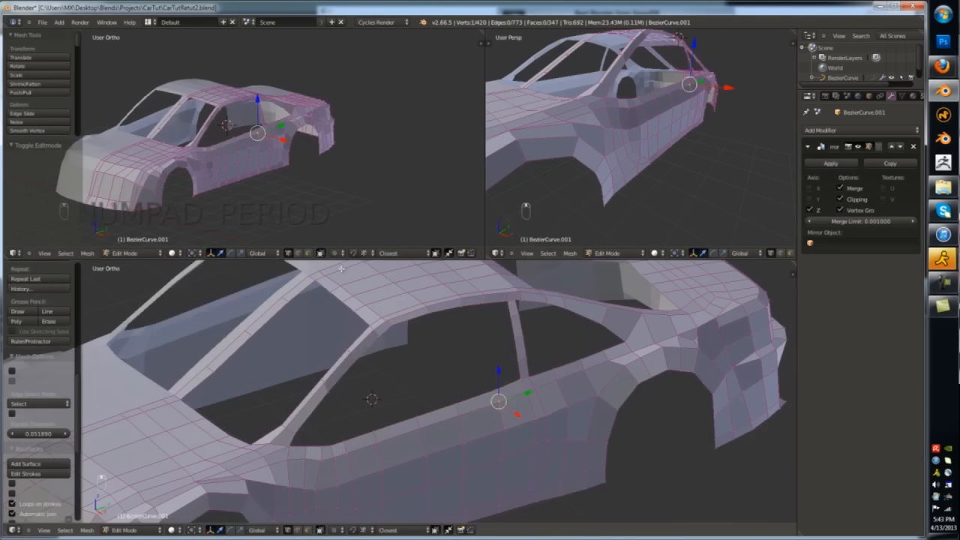
pyautogui.press('i')
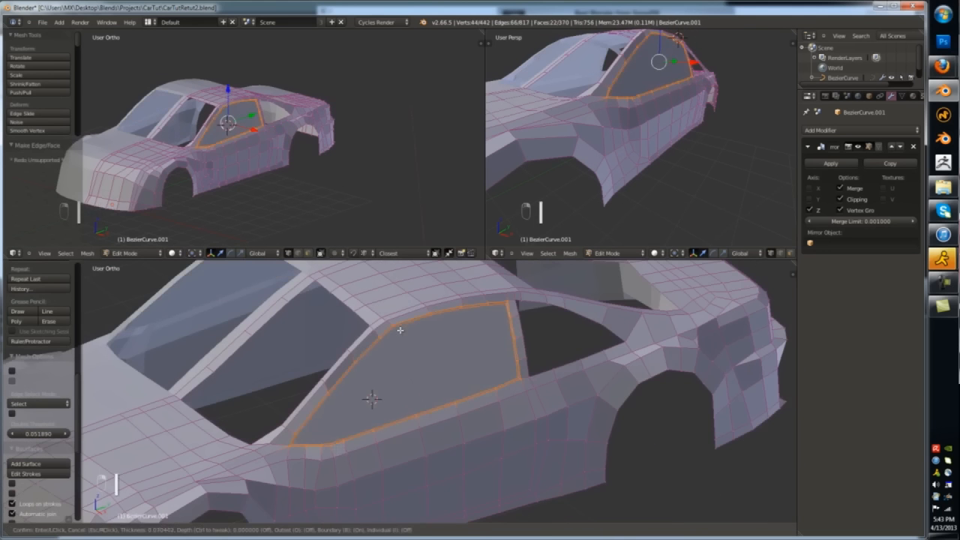
pyautogui.click(404, 327)
pyautogui.hotkey('ctrl', 'Tab')
pyautogui.press('Tab')
pyautogui.press('Tab')
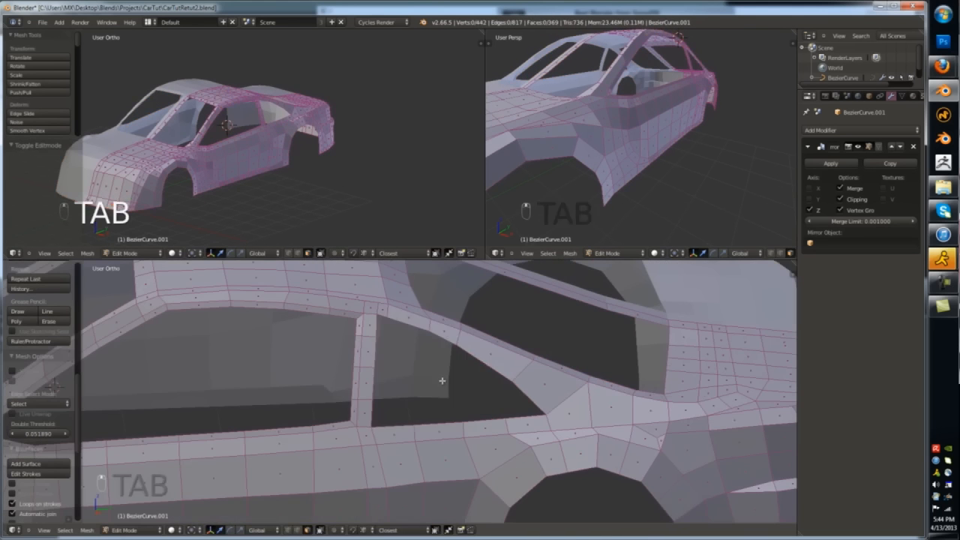
# - Fill the rear side window opening, inset the face and delete its centre to leave a matching rim
pyautogui.press('f')
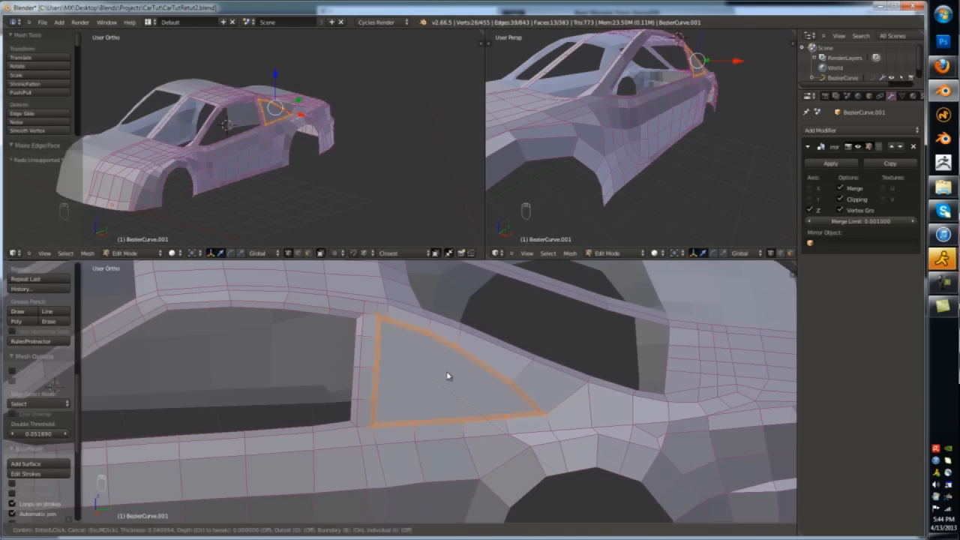
pyautogui.click(447, 370)
pyautogui.hotkey('ctrl', 'Tab')
pyautogui.press('Tab')
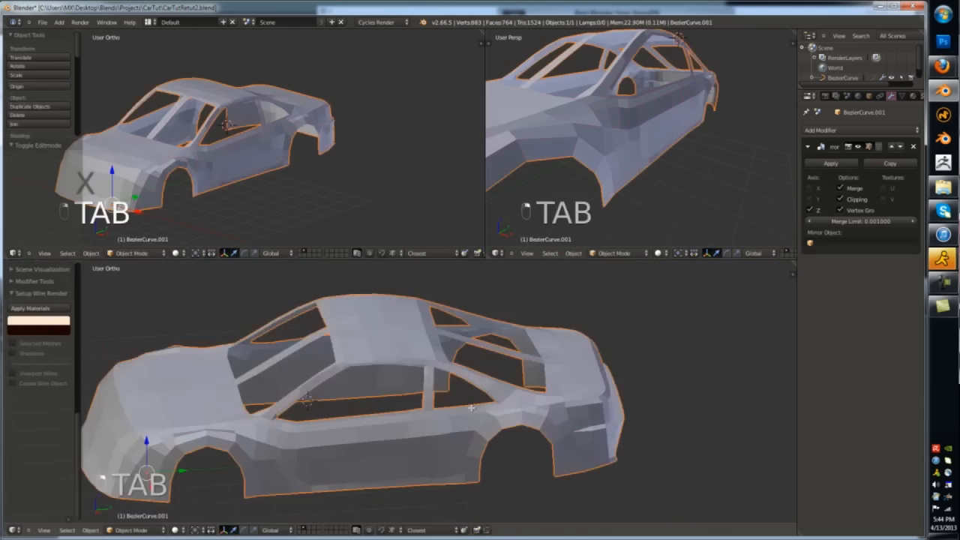
pyautogui.hotkey('ctrl', 'Tab')
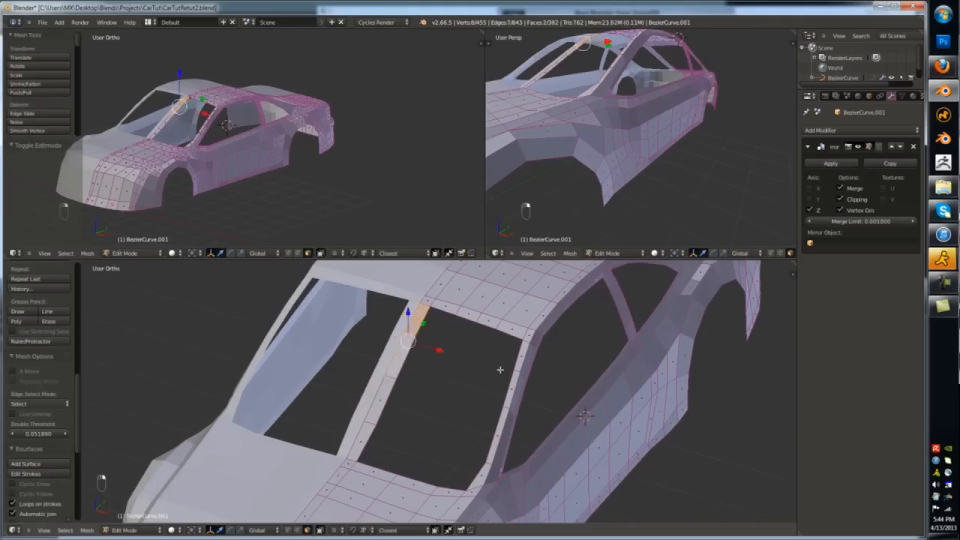
pyautogui.hotkey('ctrl', 'z')
pyautogui.hotkey('ctrl', 'z')
pyautogui.scroll(-3, 408, 367)
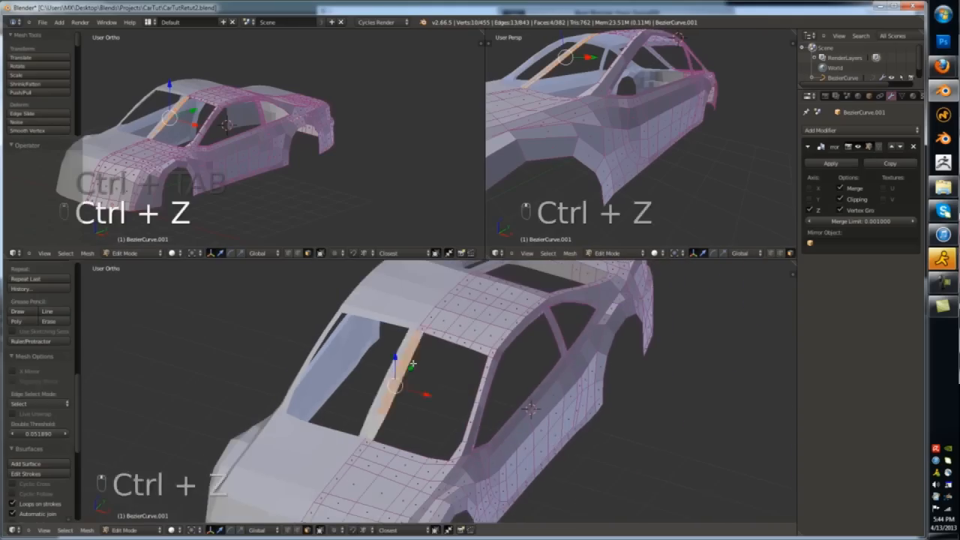
# - Reposition the vertices of the windshield's centre strip in a wireframe side view
pyautogui.press('KP_1')
pyautogui.press('KP_3')
pyautogui.hotkey('ctrl', 'Tab')
pyautogui.press('z')
pyautogui.press('a')
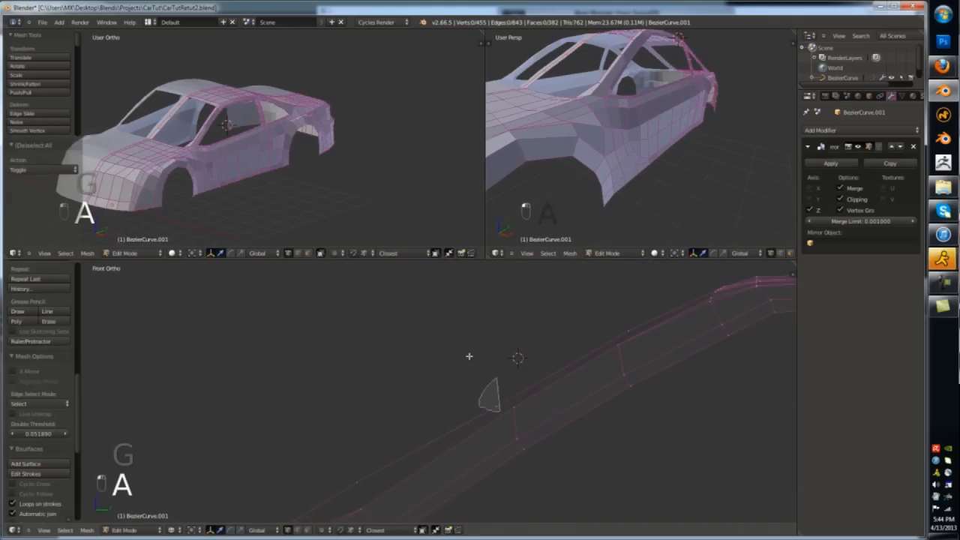
pyautogui.press('KP_3')
pyautogui.press('Tab')
pyautogui.press('z')
pyautogui.press('Tab')
pyautogui.moveTo(497, 377); pyautogui.dragTo(641, 470, button='middle')
# - Move the lower edge of the windshield's centre strip in the side view to follow the pillar's slope
pyautogui.rightClick(390, 455)
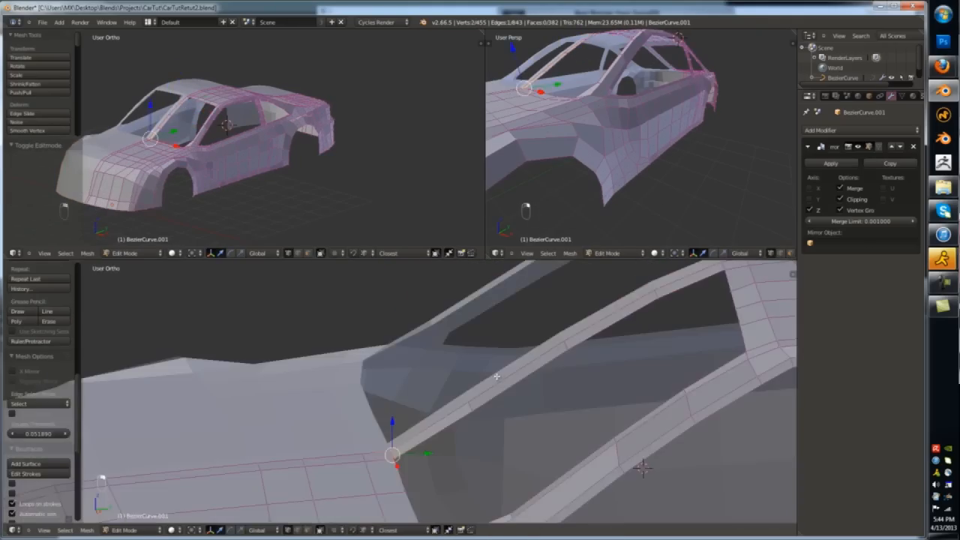
pyautogui.press('KP_3')
pyautogui.press('g')
pyautogui.press('g')
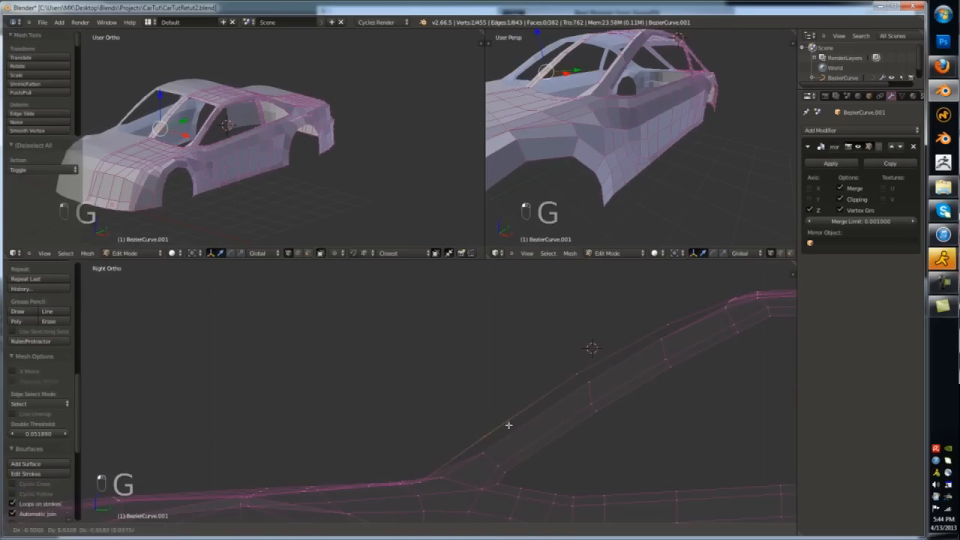
pyautogui.press('Tab')
pyautogui.press('z')
pyautogui.moveTo(549, 334); pyautogui.dragTo(645, 408, button='middle')
pyautogui.press('Tab')
# - Move two vertices on the hood's rear edge in the top view to straighten the windshield's base line
pyautogui.press('KP_7')
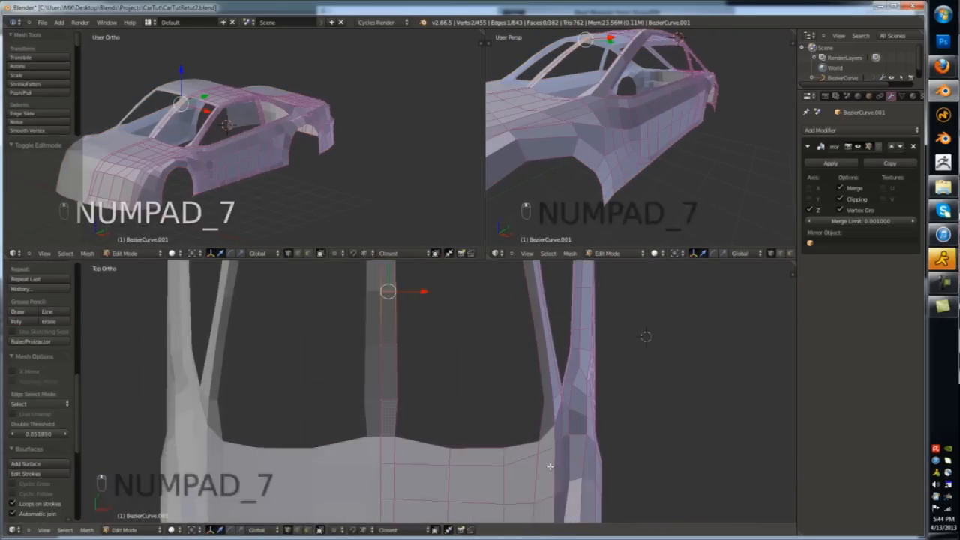
pyautogui.rightClick(483, 461)
pyautogui.keyDown('shift'); pyautogui.rightClick(528, 457); pyautogui.keyUp('shift')
pyautogui.moveTo(501, 449); pyautogui.dragTo(492, 443)
pyautogui.press('Tab')
pyautogui.moveTo(517, 425); pyautogui.dragTo(557, 392, button='middle')
pyautogui.press('KP_7')
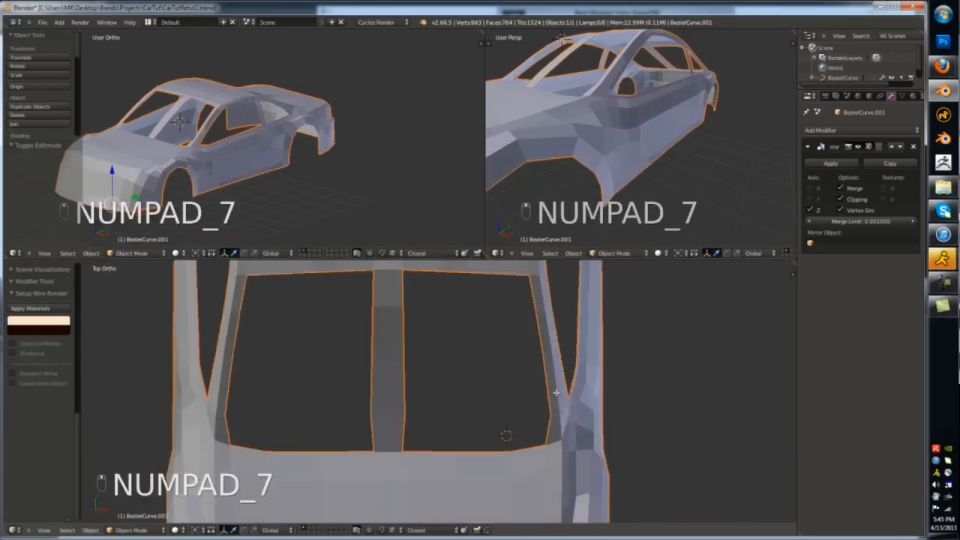
# - Slide the vertex at the windshield's lower outer corner along its edge to refine the opening
pyautogui.press('Tab')
pyautogui.scroll(2, 537, 457)
pyautogui.rightClick(550, 440)
pyautogui.press('g')
pyautogui.press('g')
pyautogui.press('Tab')
# - Straighten the outer edge of the windshield's centre strip by moving its vertices in the top view
pyautogui.scroll(-2, 493, 353)
pyautogui.keyDown('shift'); pyautogui.moveTo(493, 354); pyautogui.dragTo(598, 393, button='middle'); pyautogui.keyUp('shift')
pyautogui.press('Tab')
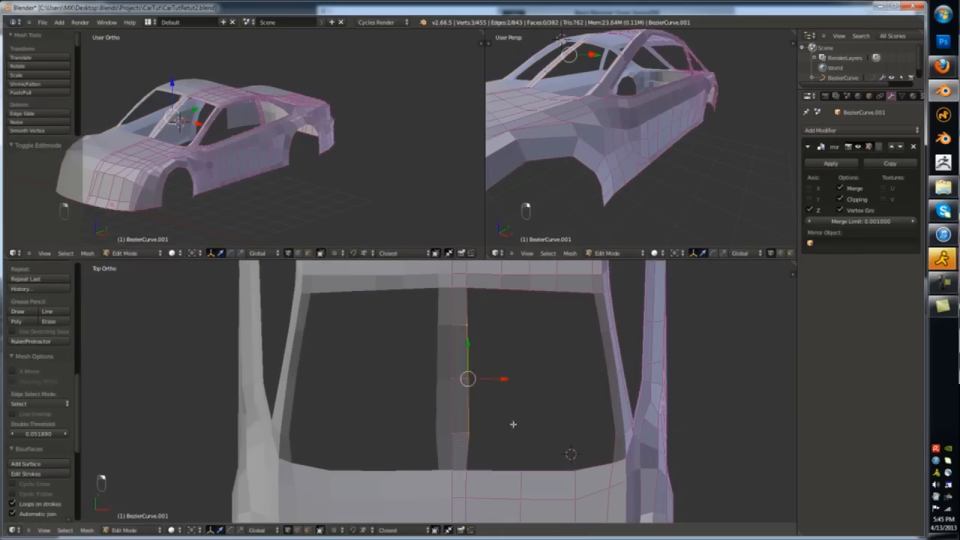
pyautogui.scroll(-2, 525, 453)
pyautogui.rightClick(470, 326)
pyautogui.click(585, 458)
pyautogui.press('Tab')
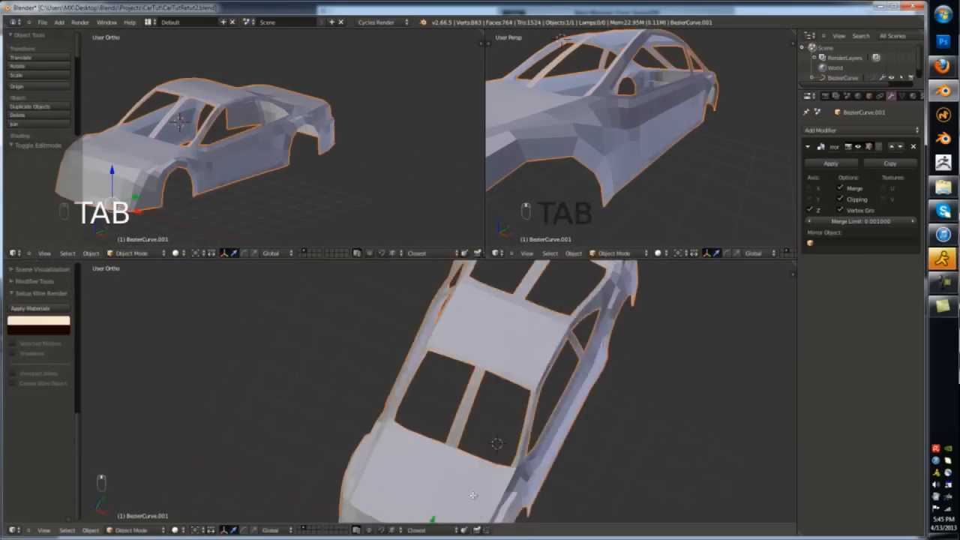
# - Fill the windshield opening beside the centre strip and inset the new face by a thin margin
pyautogui.press('Tab')
pyautogui.keyDown('alt'); pyautogui.rightClick(473, 462); pyautogui.keyUp('alt')
pyautogui.press('f')
pyautogui.press('i')
pyautogui.click(584, 395)
# - Select the windshield face together with the centre strip faces and separate the selection into its own object
pyautogui.hotkey('ctrl', 'Tab')
pyautogui.click(495, 445)
pyautogui.rightClick(514, 393)
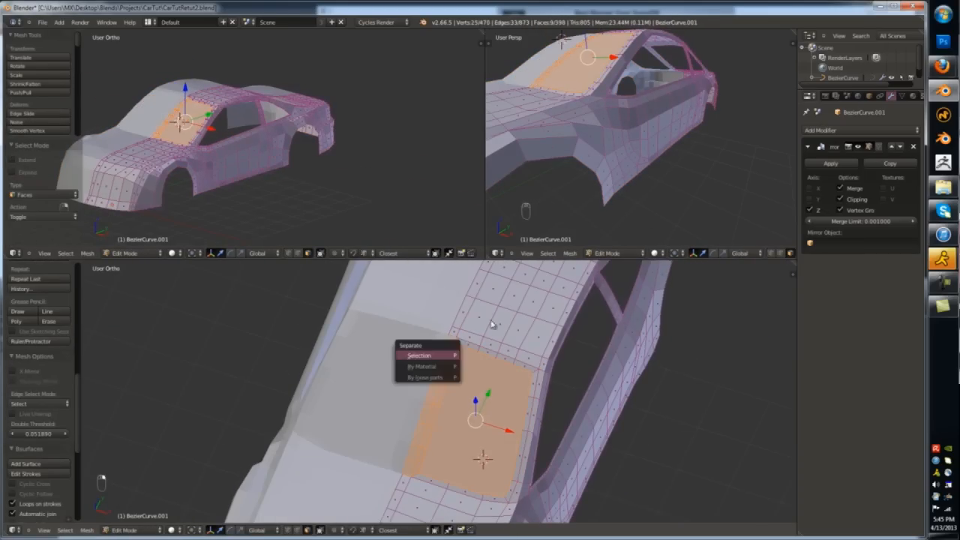
pyautogui.press('Return')
# - Set the display type of the separated windshield object to Wire
pyautogui.press('Tab')
pyautogui.rightClick(503, 396)
pyautogui.rightClick(522, 384)
pyautogui.click(841, 348)
pyautogui.click(825, 316)
# - Extrude the inner edge at the roof's front border toward the centre line to close the gap above the windshield
pyautogui.press('a')
pyautogui.moveTo(581, 442)
pyautogui.mouseDown(button='middle')
pyautogui.moveTo(551, 427)
pyautogui.moveTo(590, 429)
pyautogui.mouseUp(button='middle')
pyautogui.scroll(3, 589, 429)
pyautogui.rightClick(589, 417)
pyautogui.press('Tab')
pyautogui.hotkey('ctrl', 'Tab')
pyautogui.click(429, 319)
pyautogui.rightClick(465, 320)
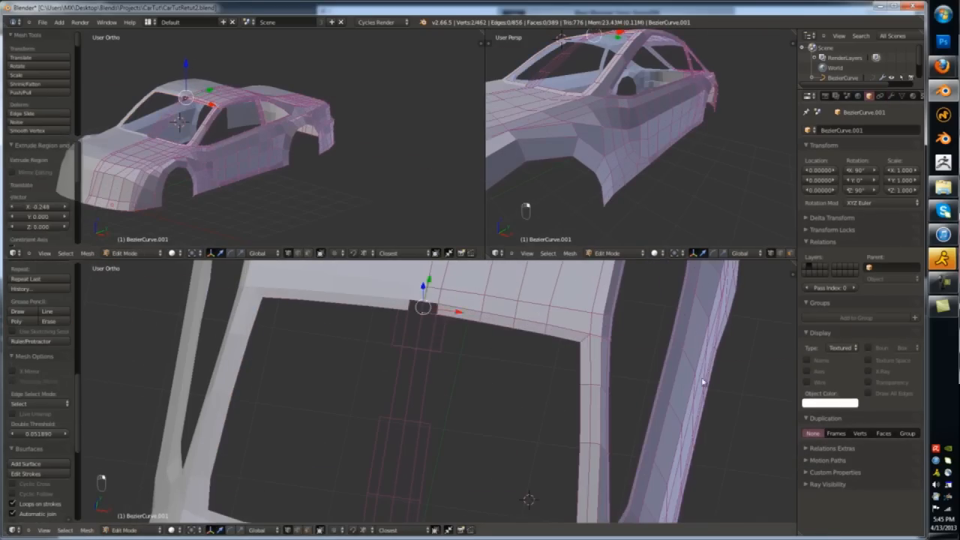
# - Fill the gap at the roof's front border above the windshield and delete the leftover vertices near the centre line
pyautogui.press('f')
pyautogui.moveTo(703, 382); pyautogui.dragTo(677, 385, button='middle')
pyautogui.scroll(3, 668, 375)
pyautogui.rightClick(439, 446)
pyautogui.press('Tab')
pyautogui.moveTo(649, 353); pyautogui.dragTo(551, 431, button='middle')
pyautogui.scroll(-4, 578, 408)
pyautogui.scroll(4, 551, 431)
pyautogui.press('Tab')
pyautogui.hotkey('ctrl', 'Tab')
pyautogui.rightClick(593, 379)
pyautogui.press('x')
pyautogui.click(596, 375)
pyautogui.moveTo(750, 337); pyautogui.dragTo(696, 378, button='middle')
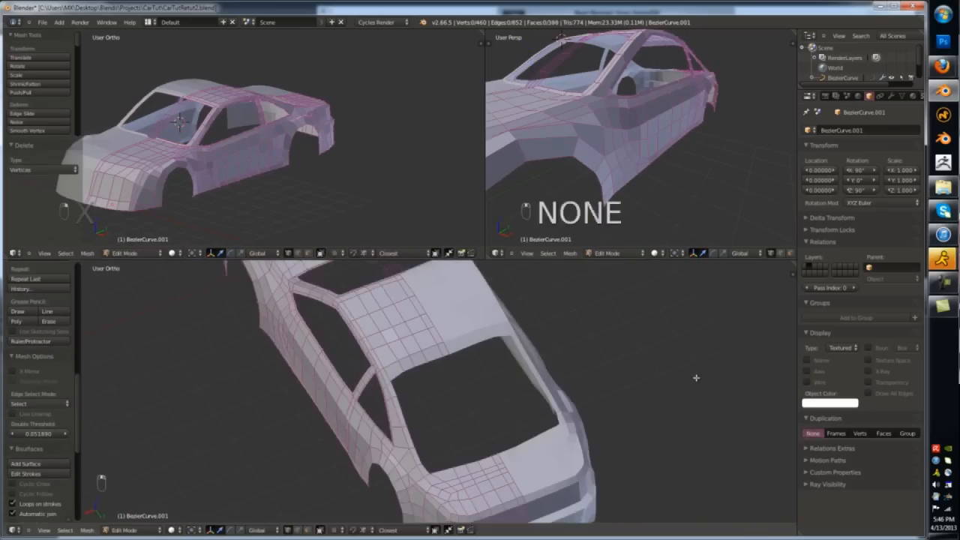
# - Move vertices on the roof's rear edge and the trunk's front edge along Y to even out the rear window opening
pyautogui.press('KP_7')
pyautogui.click(563, 381)
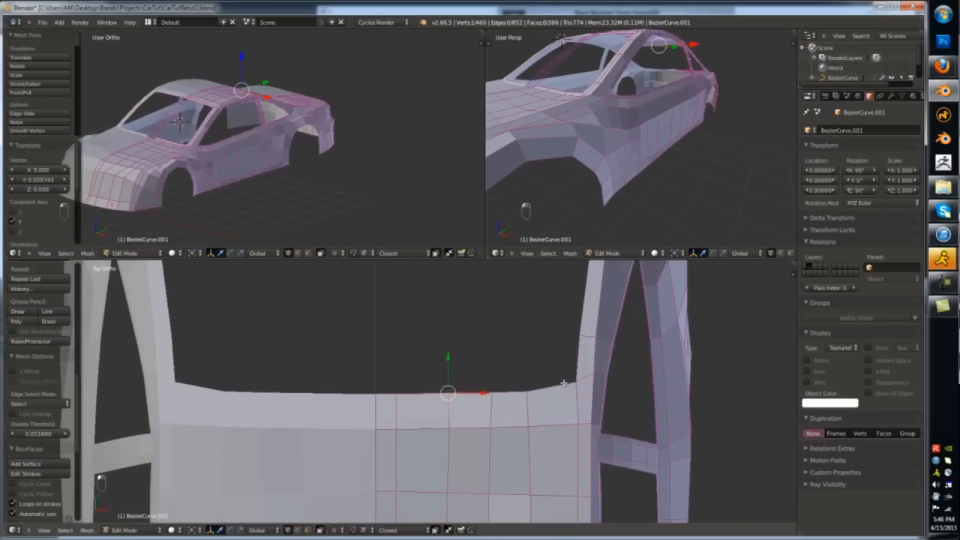
pyautogui.rightClick(528, 391)
pyautogui.press('g')
pyautogui.press('y')
pyautogui.click(528, 388)
pyautogui.scroll(-1, 525, 337)
pyautogui.keyDown('shift'); pyautogui.moveTo(586, 278); pyautogui.dragTo(624, 358, button='middle'); pyautogui.keyUp('shift')
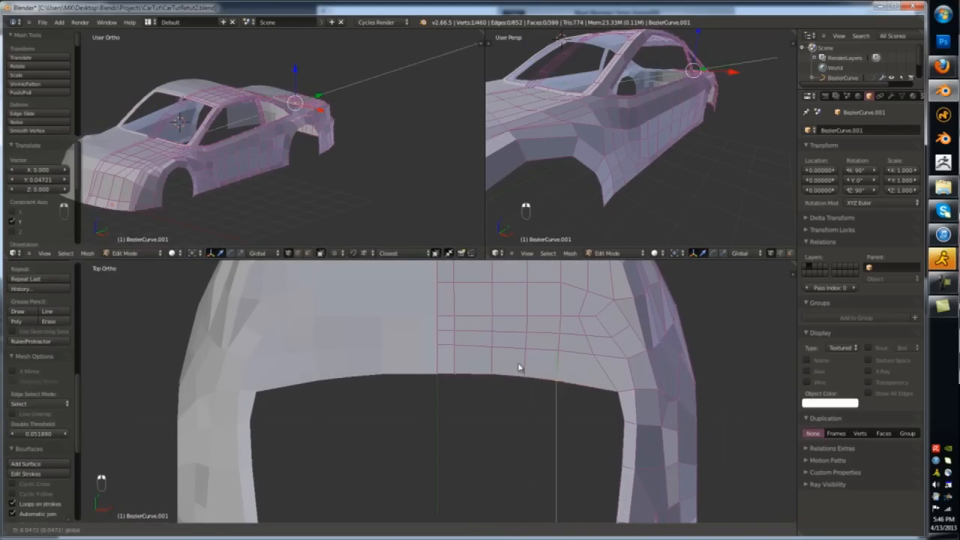
pyautogui.click(616, 321)
pyautogui.scroll(-9, 615, 329)
pyautogui.press('Tab')
pyautogui.press('a')
pyautogui.moveTo(615, 333); pyautogui.dragTo(480, 304, button='middle')
# - Fill the rear window opening with a face and inset it by a thin margin
pyautogui.press('Tab')
pyautogui.press('KP_7')
pyautogui.keyDown('shift'); pyautogui.moveTo(585, 285); pyautogui.dragTo(650, 408, button='middle'); pyautogui.keyUp('shift')
pyautogui.scroll(3, 649, 407)
pyautogui.press('f')
pyautogui.press('i')
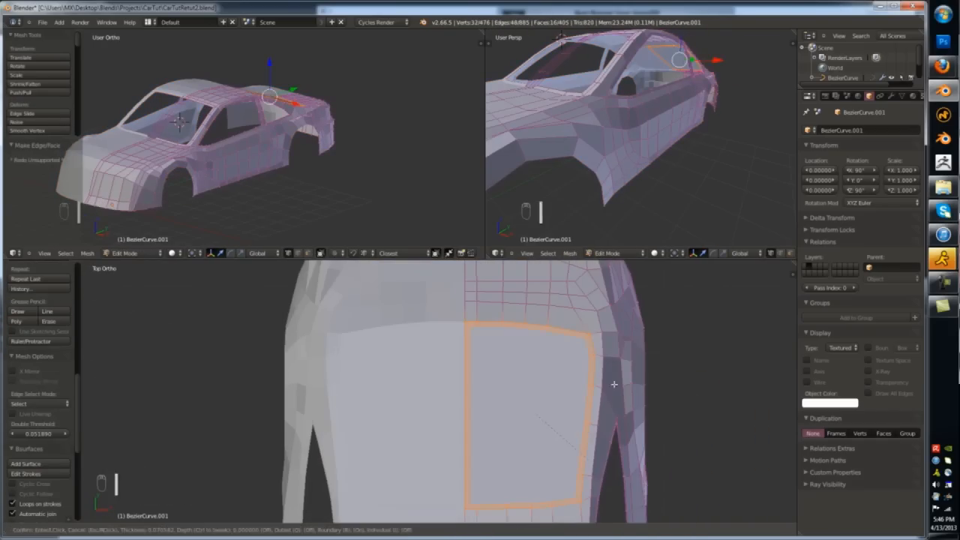
pyautogui.click(613, 385)
# - Delete the inner rear window face and the thin face along the centre line, keeping the inset rim
pyautogui.hotkey('ctrl', 'Tab')
pyautogui.click(552, 482)
pyautogui.press('x')
pyautogui.click(347, 373)
pyautogui.rightClick(468, 415)
pyautogui.press('x')
pyautogui.click(466, 413)
# - Close the small notches where the rear window rim meets the centre line
pyautogui.hotkey('ctrl', 'Tab')
pyautogui.click(414, 368)
pyautogui.rightClick(472, 329)
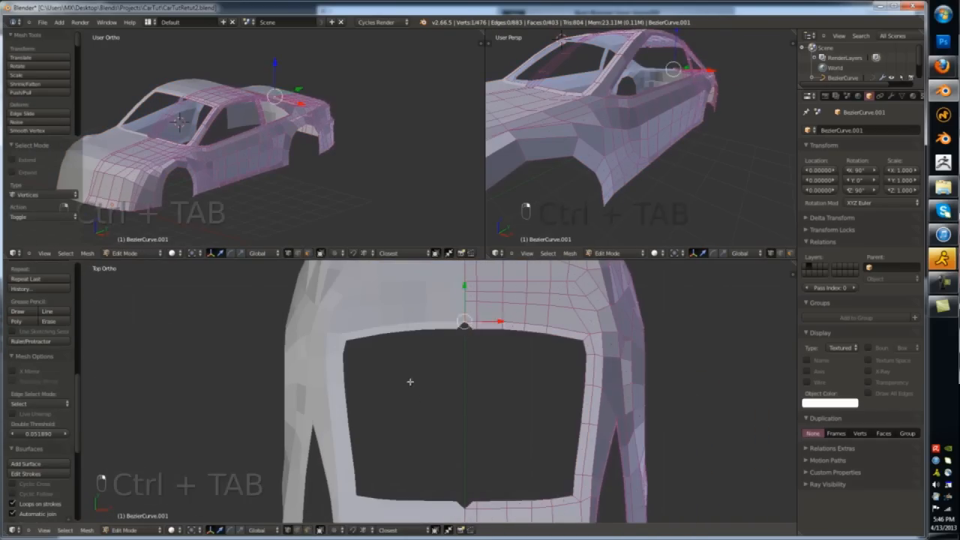
pyautogui.keyDown('shift'); pyautogui.moveTo(465, 331); pyautogui.dragTo(487, 281, button='middle'); pyautogui.keyUp('shift')
pyautogui.press('Tab')
pyautogui.press('Tab')
pyautogui.press('Tab')
pyautogui.moveTo(519, 369); pyautogui.dragTo(432, 401, button='middle')
pyautogui.scroll(-4, 417, 311)
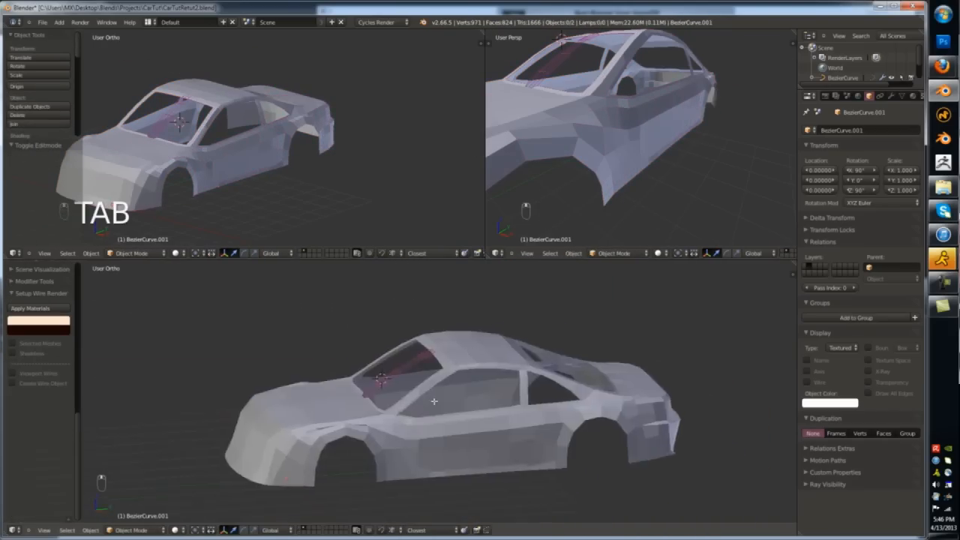
# - Snap the 3D cursor to the rear wheel arch's centre and extrude the arch edge inward, scaled to 0.939
pyautogui.scroll(6, 433, 401)
pyautogui.press('Tab')
pyautogui.keyDown('shift'); pyautogui.moveTo(632, 322); pyautogui.dragTo(538, 420, button='middle'); pyautogui.keyUp('shift')
pyautogui.rightClick(616, 478)
pyautogui.keyDown('shift'); pyautogui.moveTo(538, 365); pyautogui.dragTo(557, 325, button='middle'); pyautogui.keyUp('shift')
pyautogui.keyDown('shift'); pyautogui.rightClick(466, 470); pyautogui.keyUp('shift')
pyautogui.hotkey('shift', 's')
pyautogui.click(552, 358)
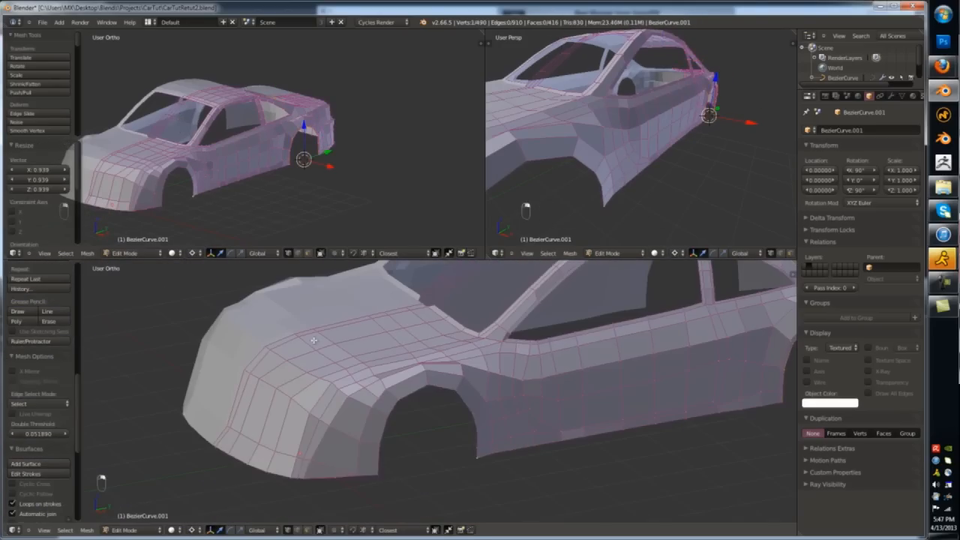
# - Snap the 3D cursor to the front wheel arch's centre, deselect the bumper's lower edge, and extrude the arch edge inward with scaling
pyautogui.hotkey('shift', 's')
pyautogui.press('z')
pyautogui.press('c')
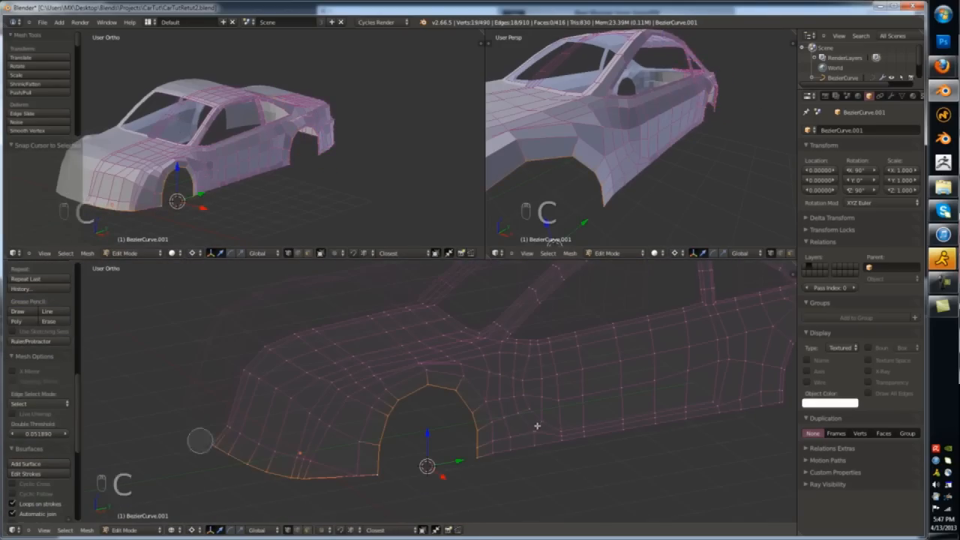
pyautogui.press('z')
pyautogui.press('e')
pyautogui.press('s')
pyautogui.click(477, 314)
pyautogui.press('Tab')
pyautogui.scroll(-9, 478, 309)
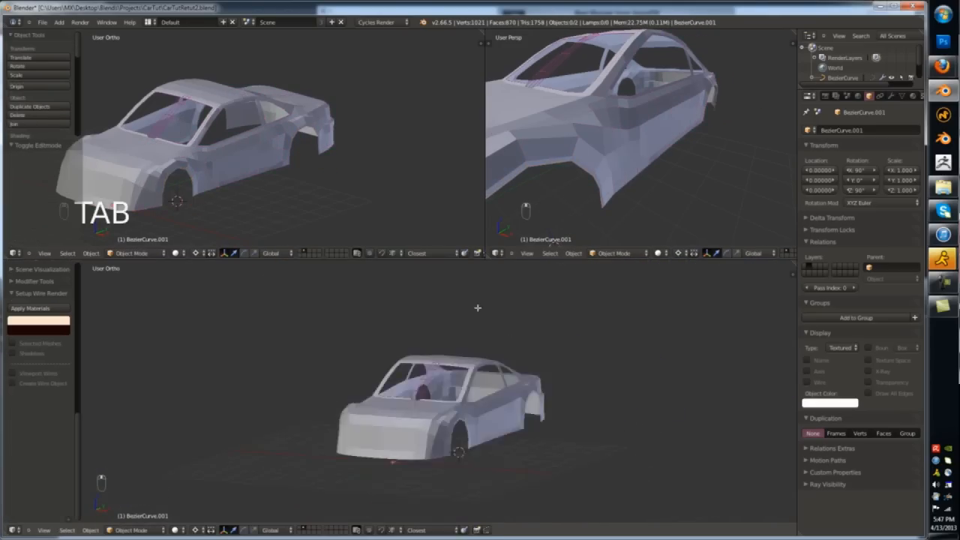
# - Enable Matcap shading in the large 3D view and choose the glossy blue material
pyautogui.press('KP_1')
pyautogui.press('KP_3')
pyautogui.scroll(5, 488, 303)
pyautogui.moveTo(489, 302); pyautogui.dragTo(486, 360, button='middle')
pyautogui.rightClick(486, 360)
pyautogui.press('n')
pyautogui.scroll(-12, 746, 398)
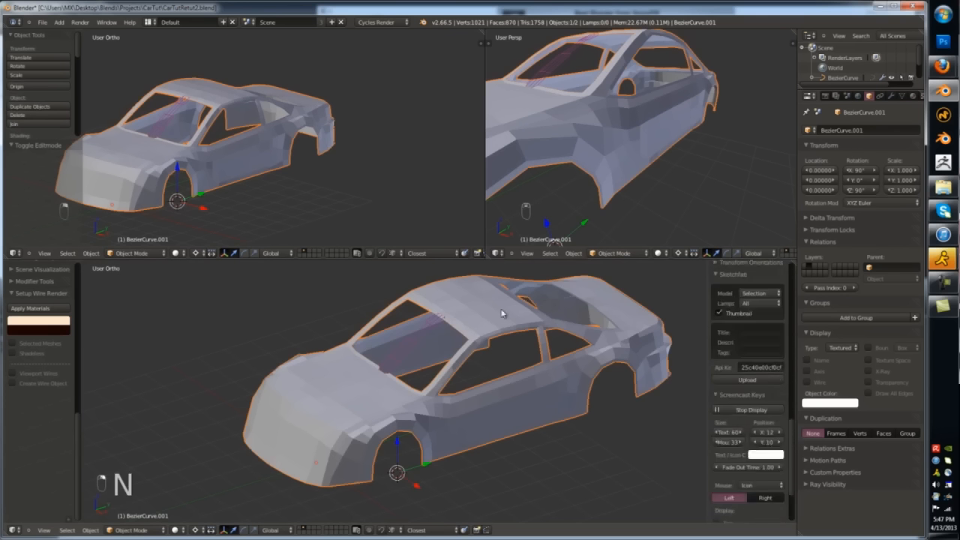
pyautogui.scroll(12, 746, 397)
pyautogui.click(729, 424)
pyautogui.scroll(-6, 747, 420)
pyautogui.click(718, 407)
pyautogui.click(747, 442)
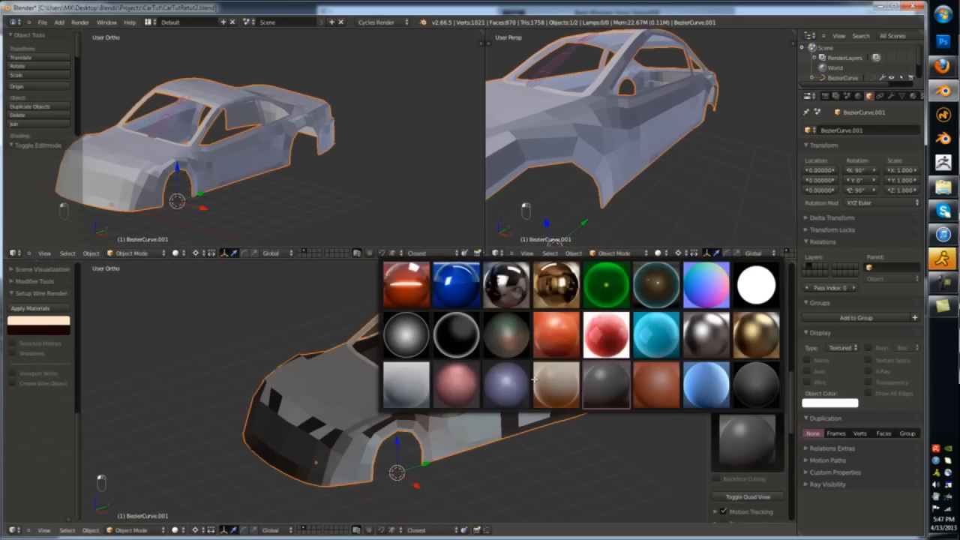
pyautogui.click(456, 285)
# - Select the whole car body mesh and recalculate its normals to face outward
pyautogui.press('Tab')
pyautogui.press('a')
pyautogui.press('a')
pyautogui.press('a')
pyautogui.press('a')
pyautogui.hotkey('ctrl', 'n')
# - Select a stray face on the body mesh and delete it
pyautogui.press('Tab')
pyautogui.moveTo(520, 417); pyautogui.dragTo(491, 368, button='middle')
pyautogui.scroll(7, 525, 397)
pyautogui.press('Tab')
pyautogui.hotkey('ctrl', 'Tab')
pyautogui.click(538, 406)
pyautogui.rightClick(450, 407)
pyautogui.press('z')
pyautogui.press('z')
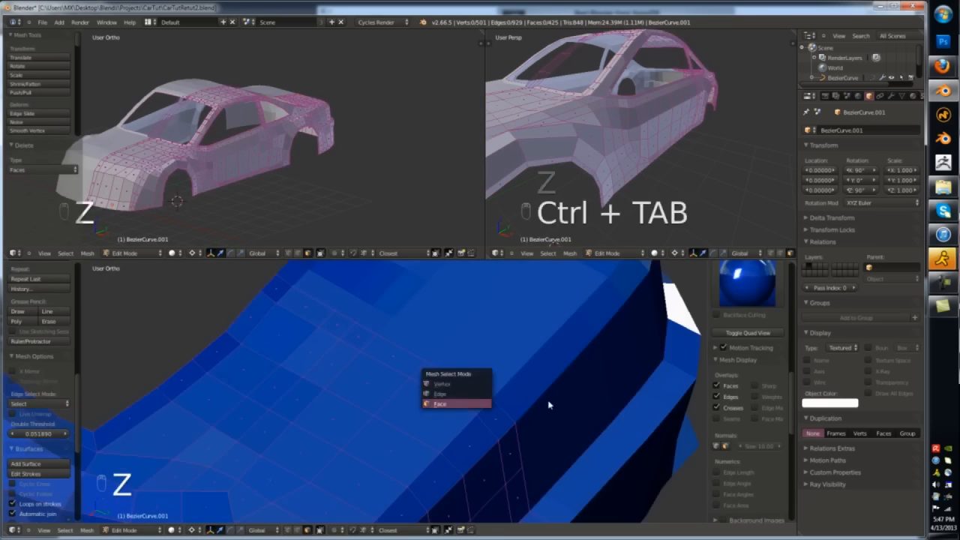
# - Move an edge of the body side along X in top view to smooth the surface
pyautogui.scroll(-7, 471, 397)
pyautogui.press('Tab')
pyautogui.moveTo(469, 398); pyautogui.dragTo(533, 393, button='middle')
pyautogui.press('Tab')
pyautogui.rightClick(527, 298)
pyautogui.press('KP_7')
pyautogui.scroll(2, 523, 371)
pyautogui.press('g')
pyautogui.press('x')
pyautogui.click(552, 318)
pyautogui.press('g')
pyautogui.press('KP_7')
pyautogui.press('Tab')
pyautogui.press('Tab')
pyautogui.scroll(-4, 533, 392)
pyautogui.press('Tab')
pyautogui.press('Tab')
pyautogui.scroll(3, 533, 374)
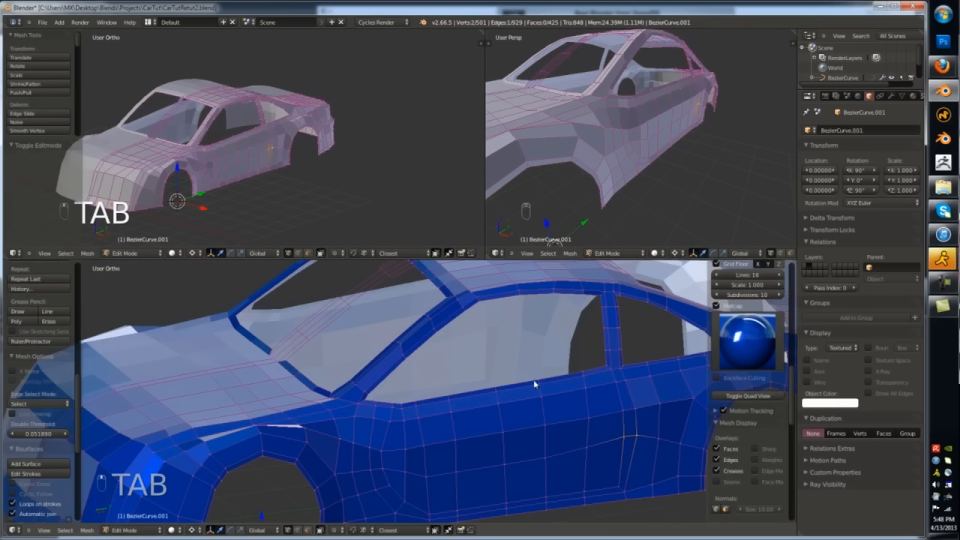
# - Knife a continuous cut along the body side just below the side windows and back to the trunk's rear corner
pyautogui.keyDown('shift'); pyautogui.moveTo(609, 365); pyautogui.dragTo(556, 379, button='middle'); pyautogui.keyUp('shift')
pyautogui.scroll(1, 555, 379)
pyautogui.scroll(-1, 555, 381)
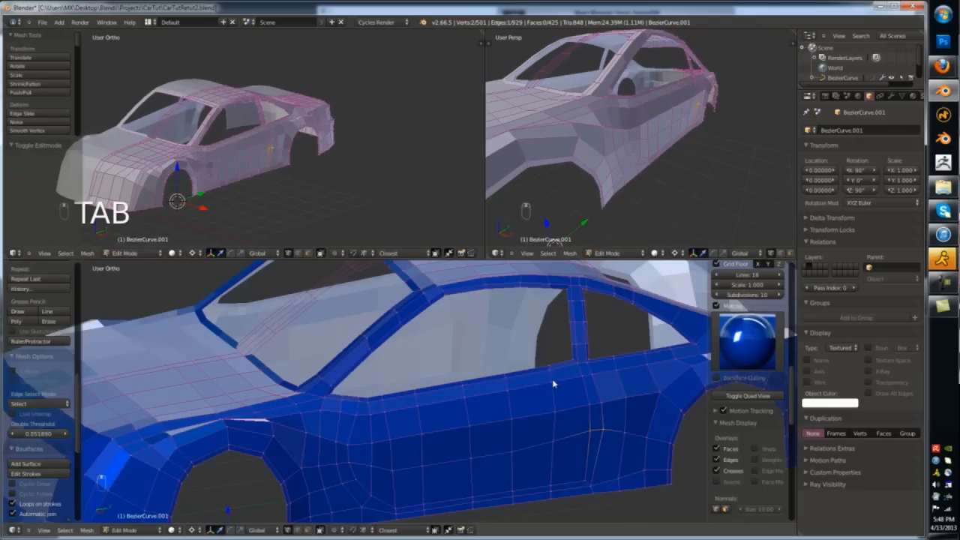
pyautogui.scroll(-1, 551, 382)
pyautogui.press('k')
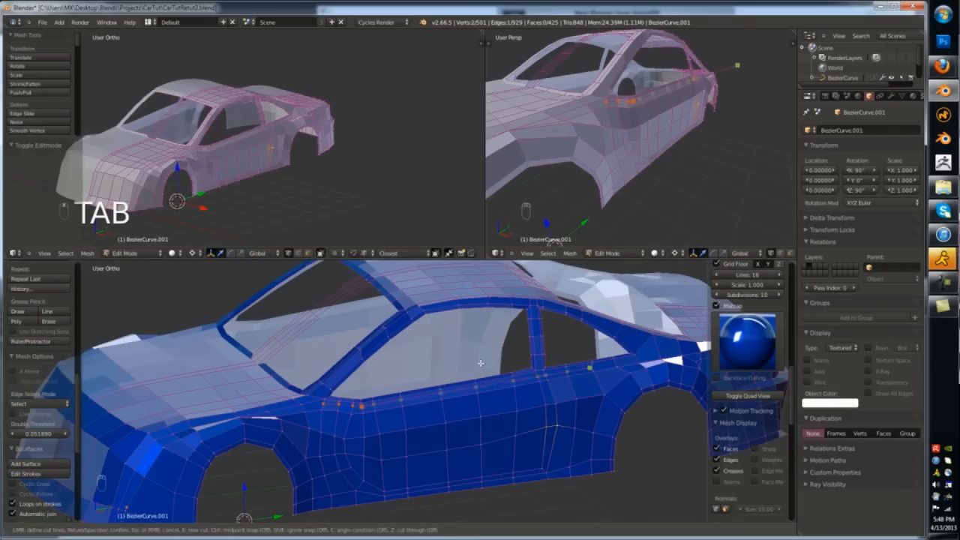
pyautogui.scroll(5, 448, 352)
pyautogui.click(450, 385)
pyautogui.scroll(-3, 525, 364)
pyautogui.scroll(3, 581, 341)
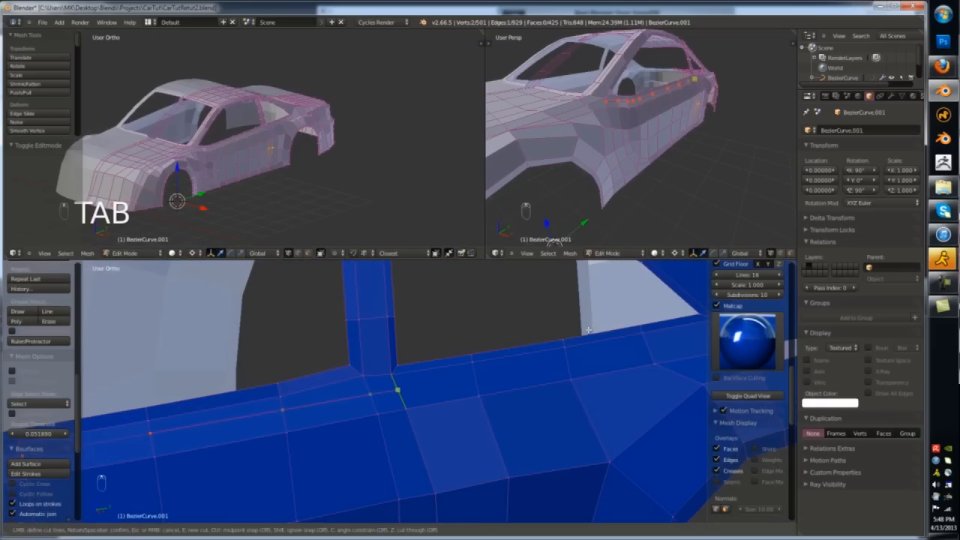
pyautogui.moveTo(519, 361); pyautogui.dragTo(660, 373, button='middle')
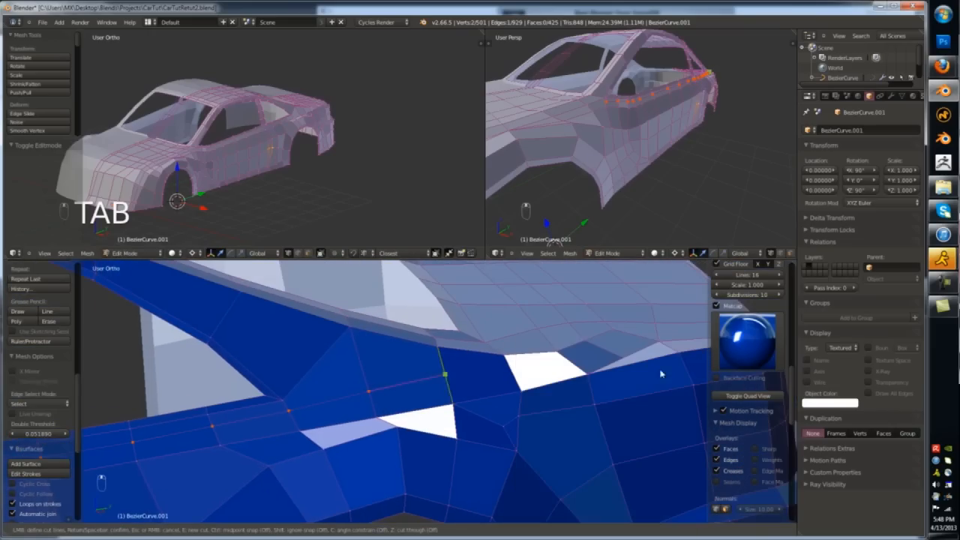
pyautogui.moveTo(624, 403); pyautogui.dragTo(552, 401, button='middle')
pyautogui.click(624, 335)
pyautogui.keyDown('shift'); pyautogui.moveTo(689, 333); pyautogui.dragTo(465, 388, button='middle'); pyautogui.keyUp('shift')
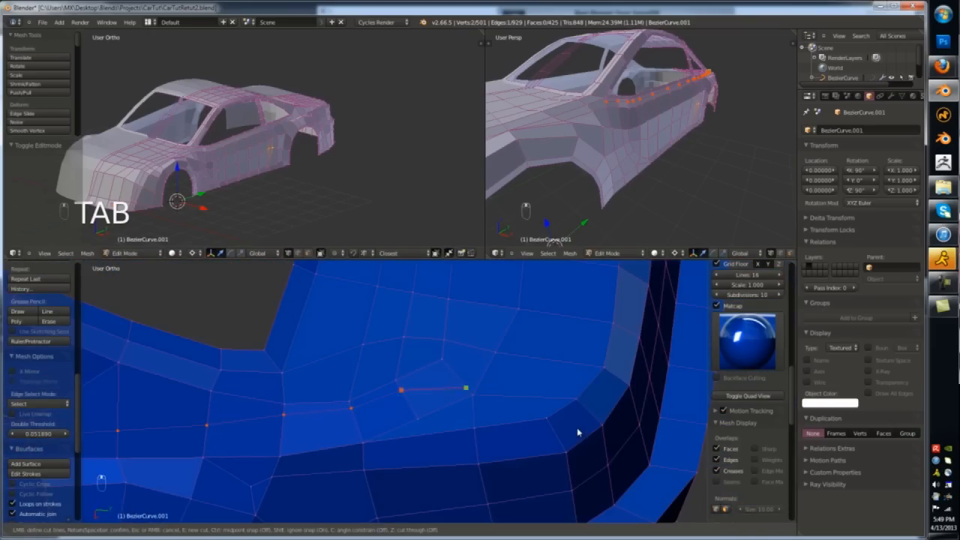
pyautogui.press('Return')
# - Adjust the vertex at the rear end of the knife cut and remove the surplus vertex beside the trunk corner
pyautogui.press('z')
pyautogui.hotkey('ctrl', 'Tab')
pyautogui.rightClick(480, 399)
pyautogui.scroll(5, 493, 434)
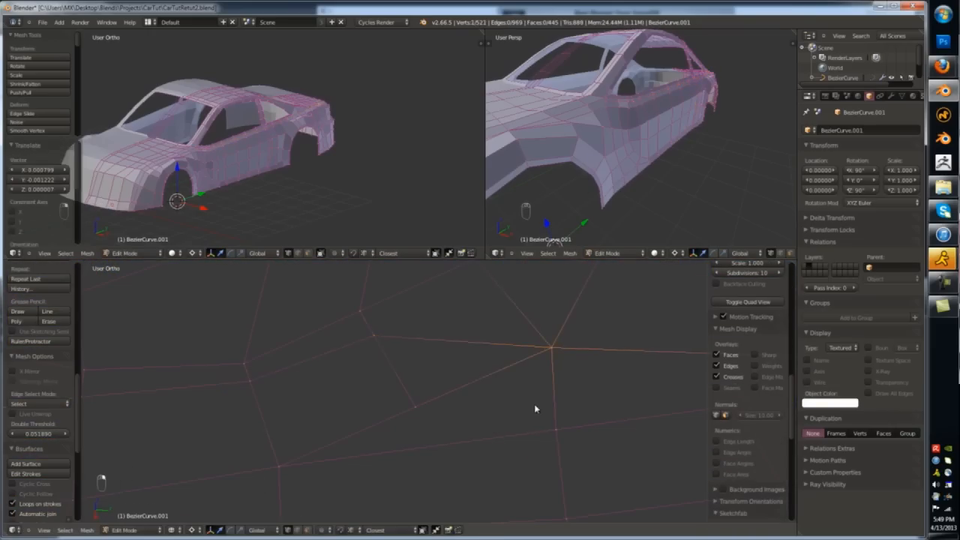
pyautogui.press('z')
pyautogui.scroll(-5, 536, 409)
pyautogui.press('x')
pyautogui.click(385, 383)
pyautogui.moveTo(525, 394); pyautogui.dragTo(536, 394, button='middle')
# - Add a vertical loop cut through the rear bumper side and knife its upper end into the trunk corner
pyautogui.hotkey('ctrl', 'r')
pyautogui.click(559, 289)
pyautogui.scroll(4, 562, 300)
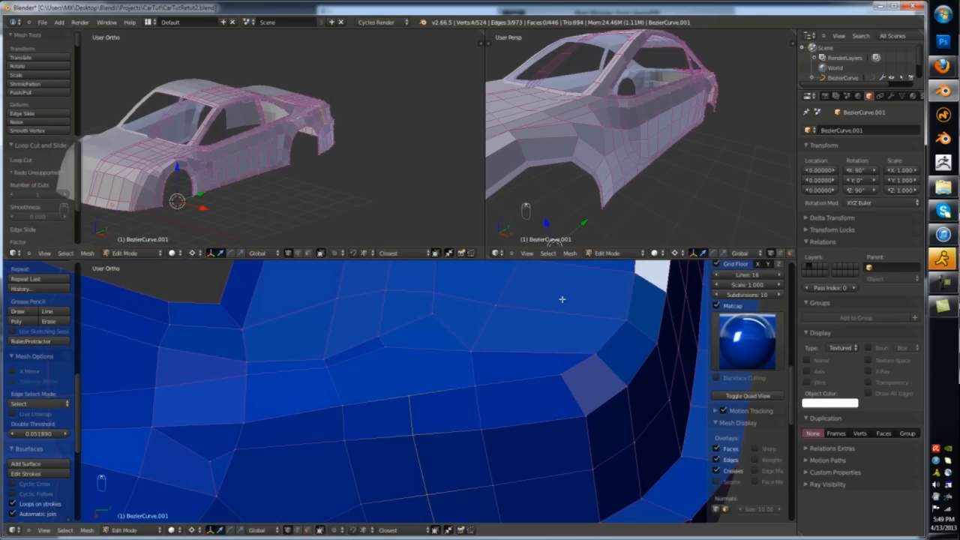
pyautogui.press('k')
pyautogui.click(409, 396)
pyautogui.press('Return')
# - Slide vertices along their edges around the trunk's rear corner to even out the shading
pyautogui.press('g')
pyautogui.press('g')
pyautogui.press('Tab')
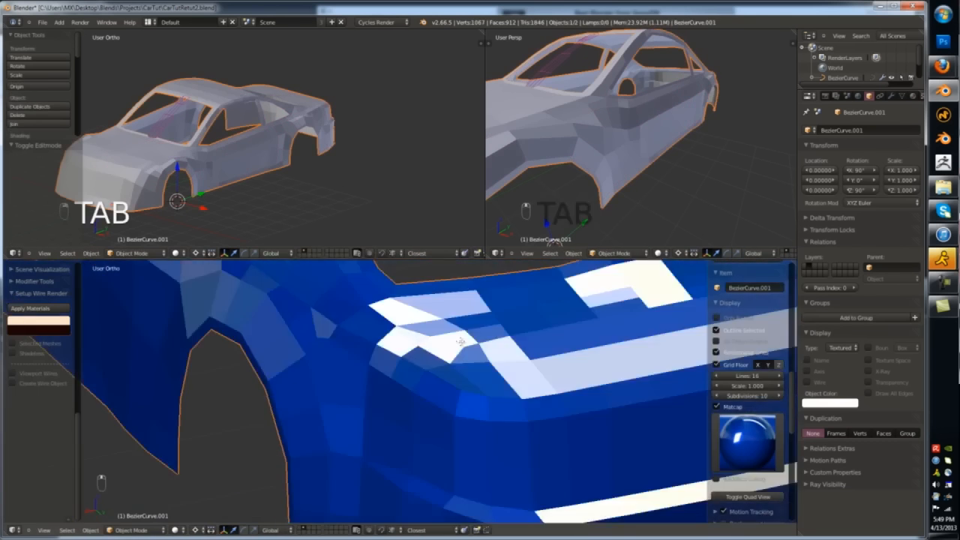
pyautogui.press('Tab')
pyautogui.scroll(-4, 459, 342)
pyautogui.rightClick(363, 383)
pyautogui.press('g')
pyautogui.press('g')
pyautogui.press('Tab')
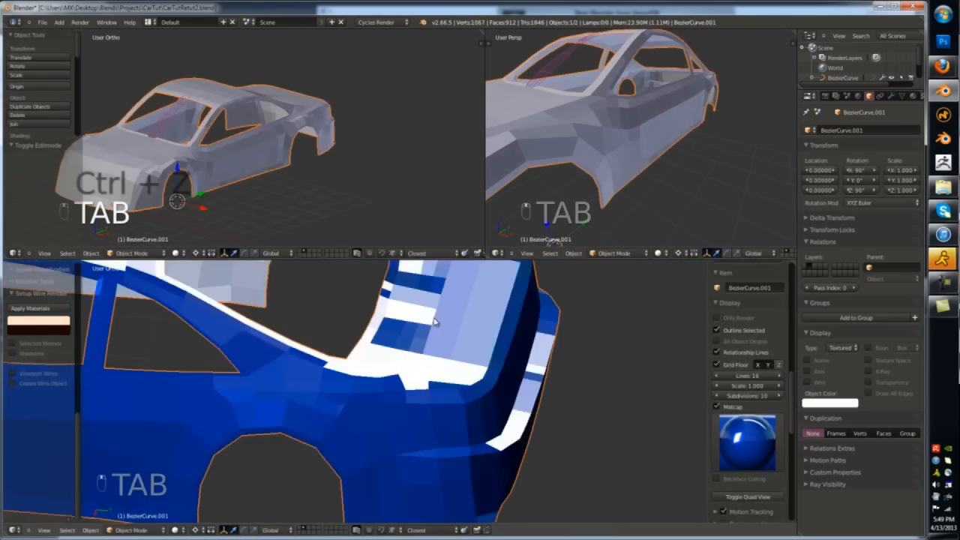
# - Shrink/fatten the selected vertex near the trunk corner and dissolve it
pyautogui.press('Tab')
pyautogui.moveTo(478, 318); pyautogui.dragTo(462, 291, button='middle')
pyautogui.hotkey('alt', 's')
pyautogui.press('x')
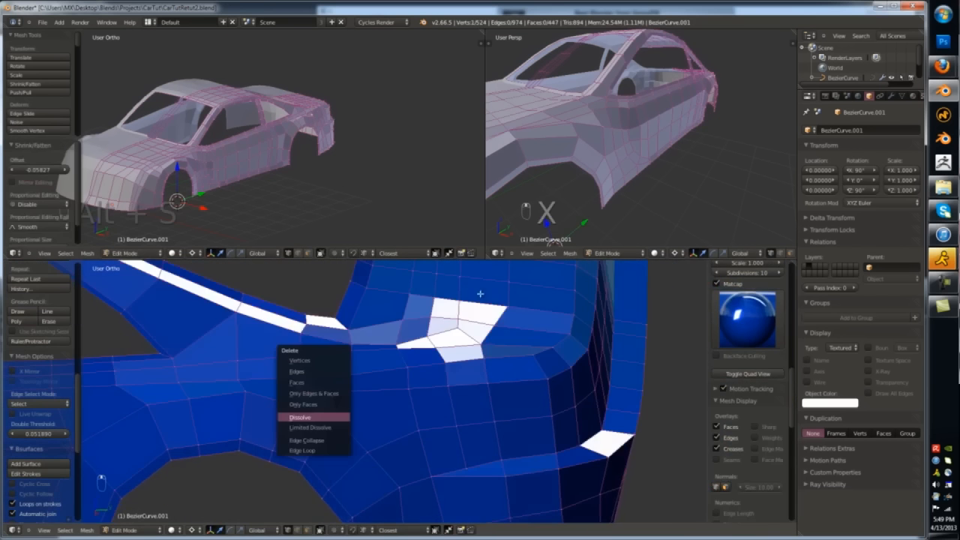
pyautogui.click(300, 417)
pyautogui.scroll(-4, 461, 315)
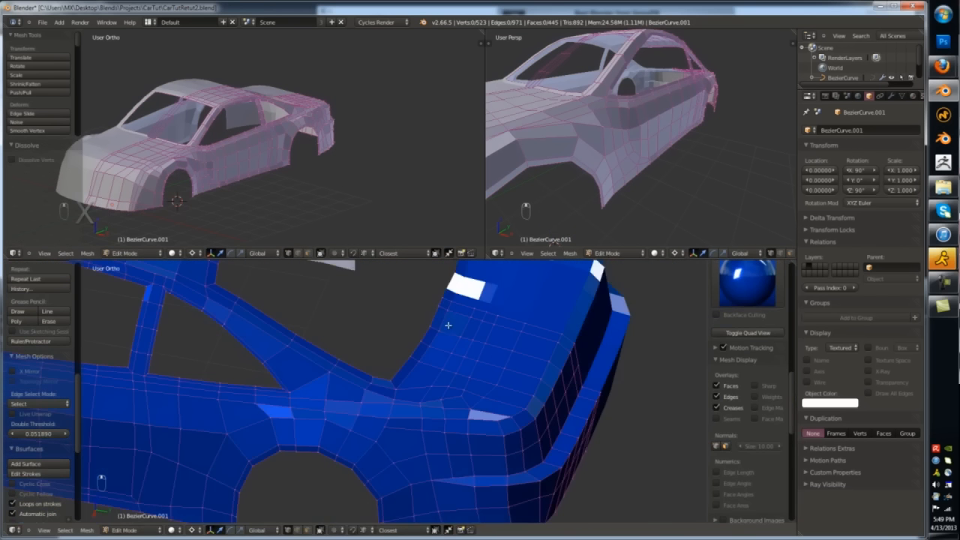
# - Slide a vertex on the shoulder line above the rear wheel arch along its edge to smooth the surface
pyautogui.moveTo(448, 325)
pyautogui.mouseDown(button='middle')
pyautogui.moveTo(553, 307)
pyautogui.moveTo(388, 272)
pyautogui.mouseUp(button='middle')
pyautogui.scroll(4, 480, 330)
pyautogui.keyDown('alt'); pyautogui.rightClick(500, 426); pyautogui.keyUp('alt')
pyautogui.press('z')
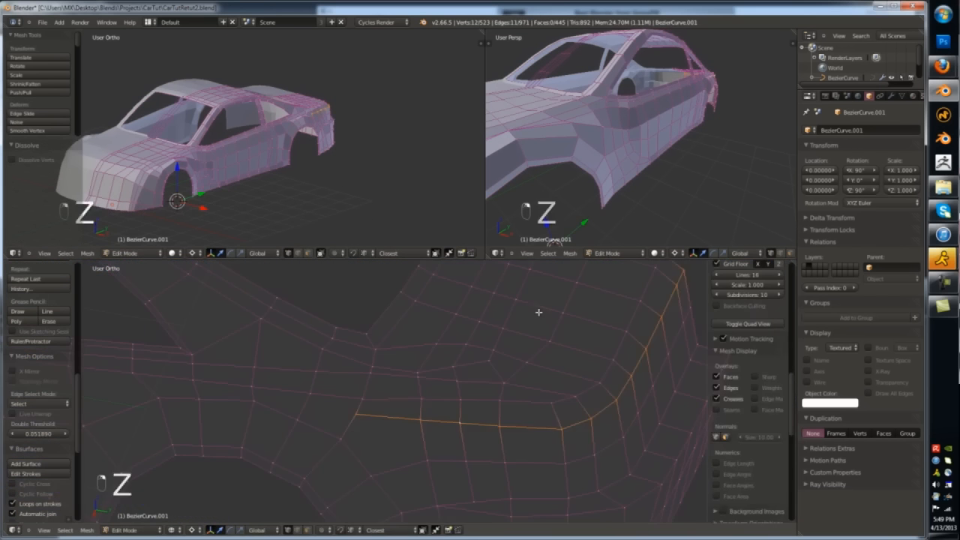
pyautogui.press('z')
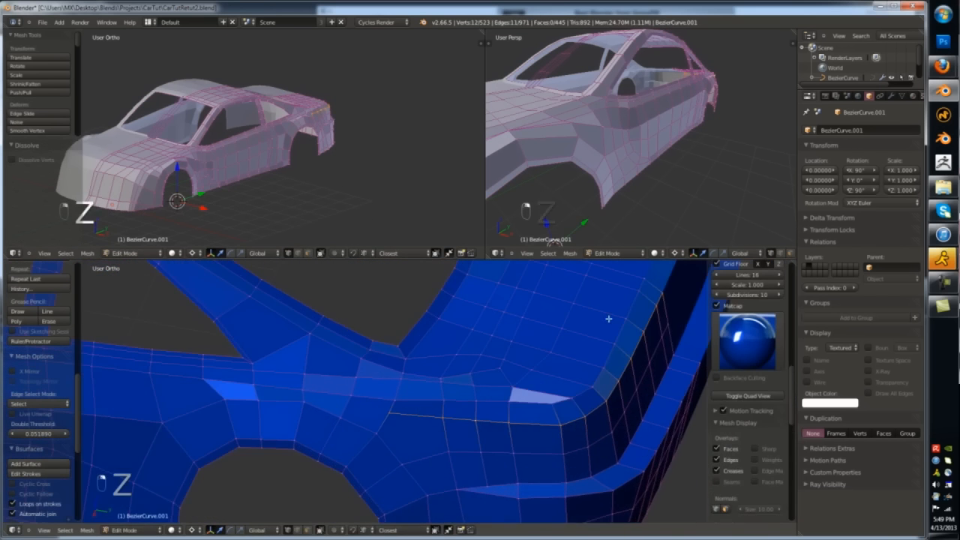
pyautogui.scroll(2, 622, 306)
pyautogui.keyDown('shift'); pyautogui.moveTo(593, 295); pyautogui.dragTo(617, 311, button='middle'); pyautogui.keyUp('shift')
pyautogui.rightClick(451, 381)
pyautogui.hotkey('shift', 'v')
pyautogui.scroll(-4, 484, 330)
pyautogui.moveTo(484, 331); pyautogui.dragTo(621, 334, button='middle')
pyautogui.press('Tab')
pyautogui.scroll(-3, 657, 338)
pyautogui.scroll(-2, 623, 333)
pyautogui.press('Tab')
pyautogui.scroll(3, 525, 353)
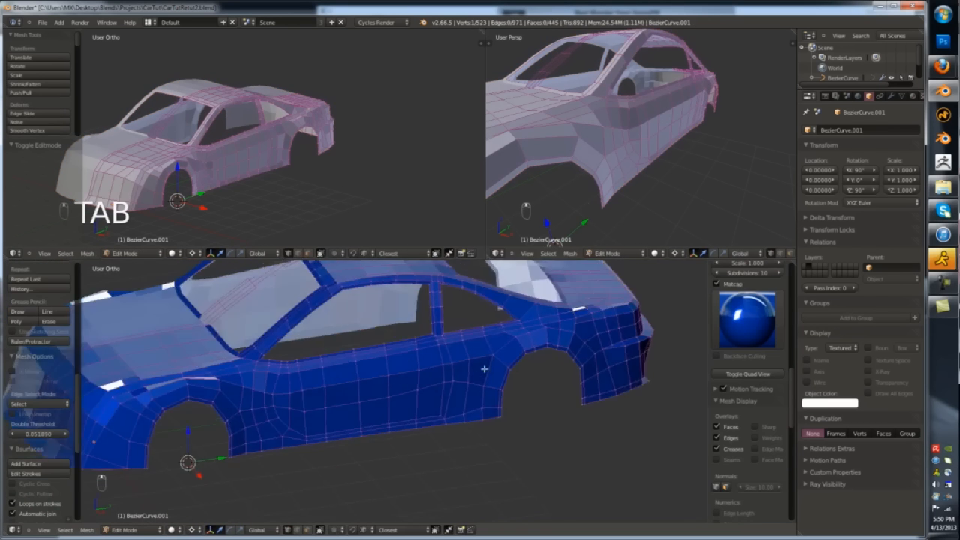
# - Extrude the lower edge loop of the car's side between the front and rear wheel arches
pyautogui.moveTo(485, 369); pyautogui.dragTo(508, 348, button='middle')
pyautogui.keyDown('alt'); pyautogui.rightClick(458, 450); pyautogui.keyUp('alt')
pyautogui.press('KP_1')
pyautogui.scroll(-3, 480, 360)
pyautogui.press('z')
pyautogui.press('KP_1')
pyautogui.press('e')
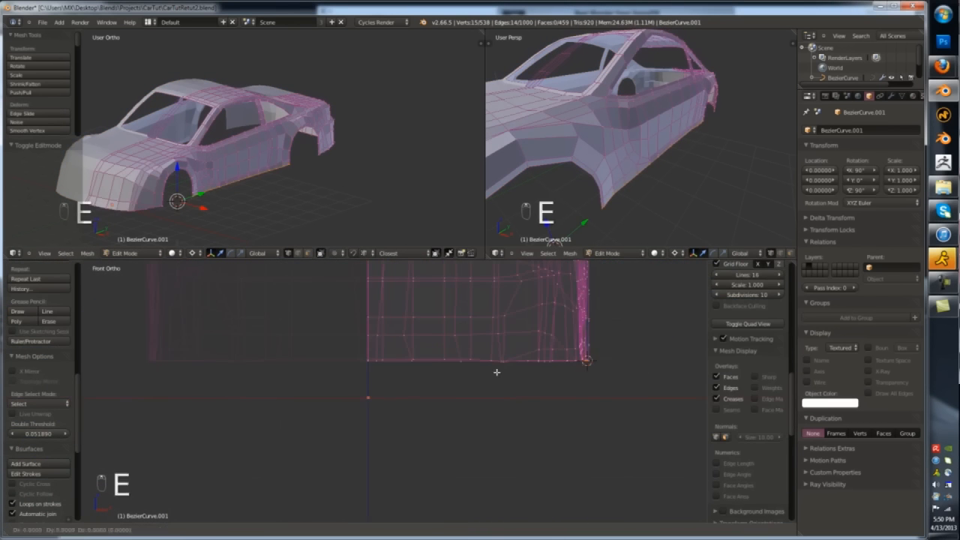
pyautogui.moveTo(476, 381); pyautogui.dragTo(490, 345, button='middle')
pyautogui.press('z')
pyautogui.press('Tab')
pyautogui.scroll(-4, 494, 302)
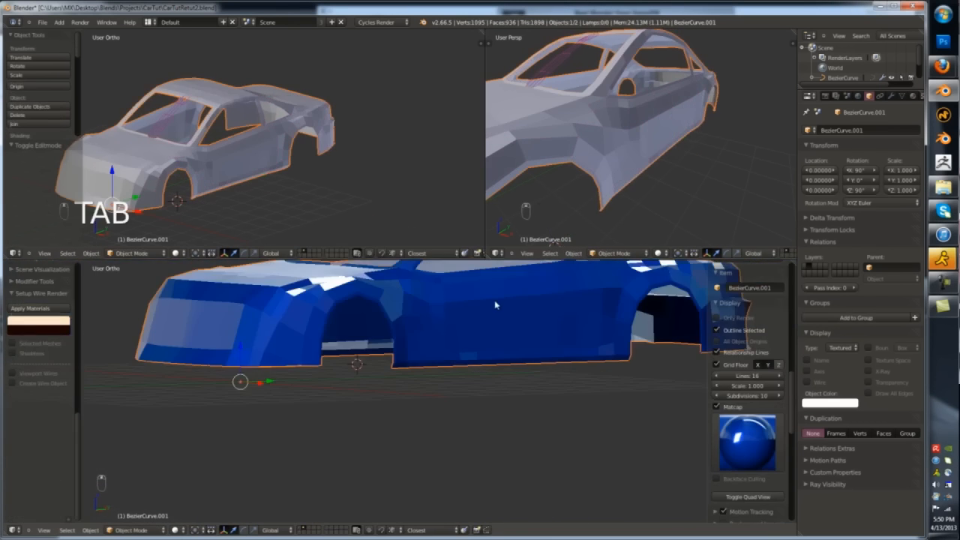
# - Move the front bumper's lower edge loop along the Z axis
pyautogui.press('Tab')
pyautogui.keyDown('alt'); pyautogui.rightClick(315, 366); pyautogui.keyUp('alt')
pyautogui.press('g')
pyautogui.press('z')
pyautogui.click(407, 348)
pyautogui.press('z')
# - Move the bumper's lower vertex beside the front wheel arch along Z
pyautogui.moveTo(407, 348); pyautogui.dragTo(428, 336, button='middle')
pyautogui.scroll(4, 428, 336)
pyautogui.press('z')
pyautogui.rightClick(368, 455)
pyautogui.press('g')
pyautogui.press('z')
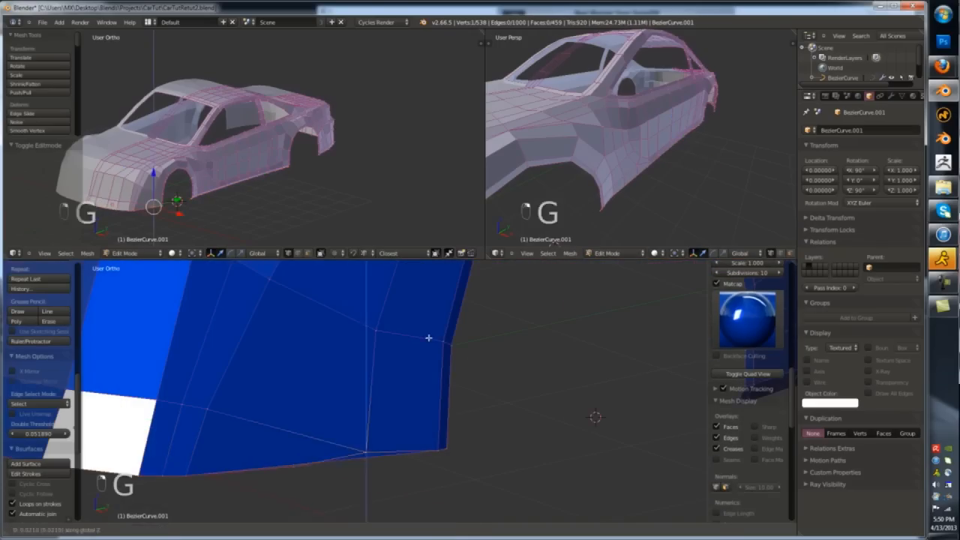
pyautogui.click(450, 338)
# - Delete the surplus vertex at the front bumper's lower corner beside the wheel arch and rebuild the corner face
pyautogui.press('x')
pyautogui.click(345, 354)
pyautogui.rightClick(366, 454)
pyautogui.press('z')
pyautogui.press('z')
pyautogui.press('g')
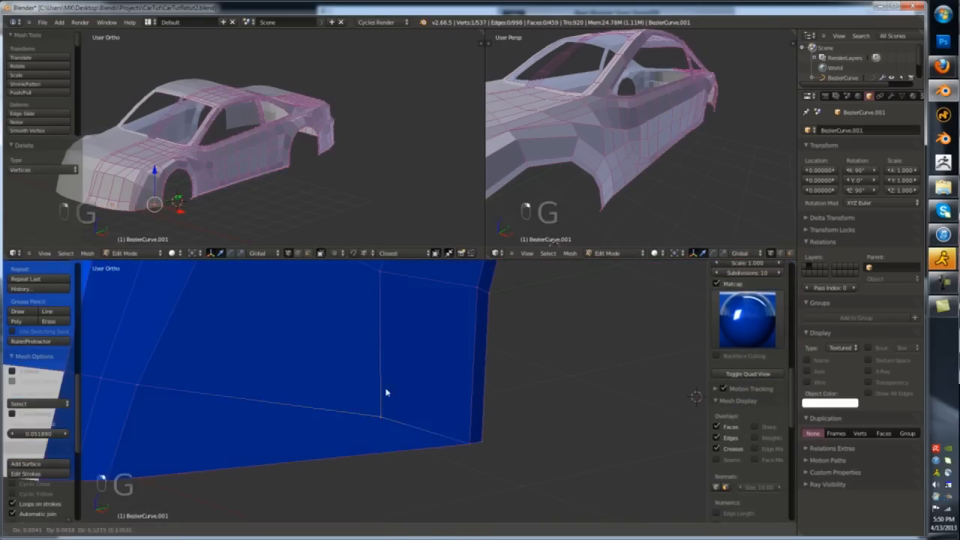
pyautogui.hotkey('ctrl', 'Tab')
pyautogui.press('f')
# - Extrude the front bumper's lower edge loop to add a strip of faces
pyautogui.scroll(-4, 389, 427)
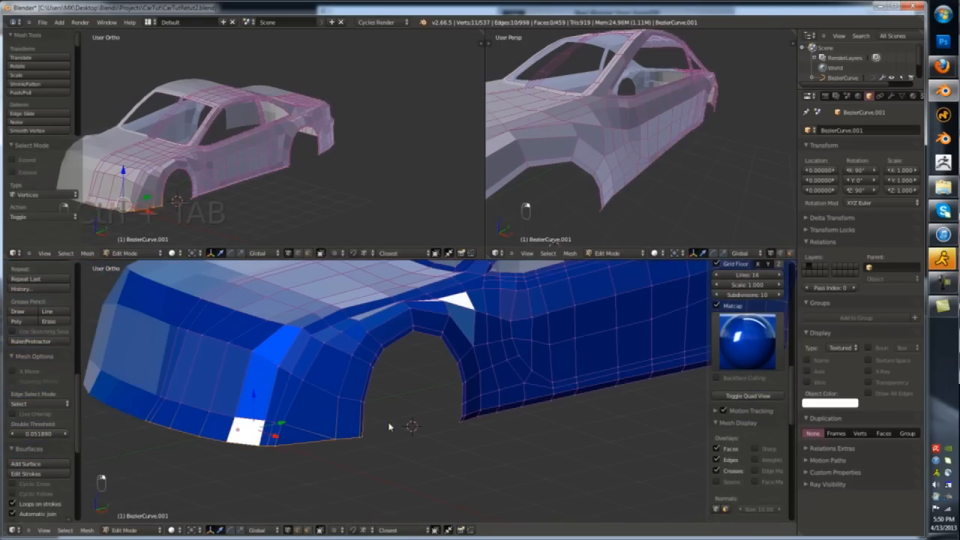
pyautogui.click(524, 448)
pyautogui.keyDown('shift'); pyautogui.moveTo(524, 447); pyautogui.dragTo(568, 451, button='middle'); pyautogui.keyUp('shift')
pyautogui.scroll(1, 568, 450)
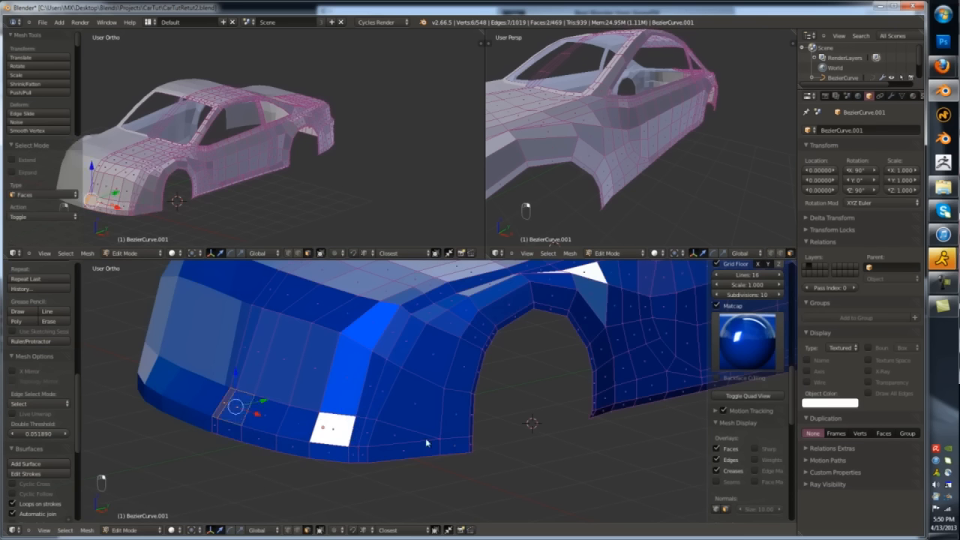
# - Extrude the band of five faces low on the front bumper inward along the Y axis
pyautogui.moveTo(508, 395); pyautogui.dragTo(390, 413, button='middle')
pyautogui.press('KP_1')
pyautogui.press('KP_3')
pyautogui.scroll(3, 520, 465)
pyautogui.keyDown('shift'); pyautogui.moveTo(521, 465); pyautogui.dragTo(592, 457, button='middle'); pyautogui.keyUp('shift')
pyautogui.press('e')
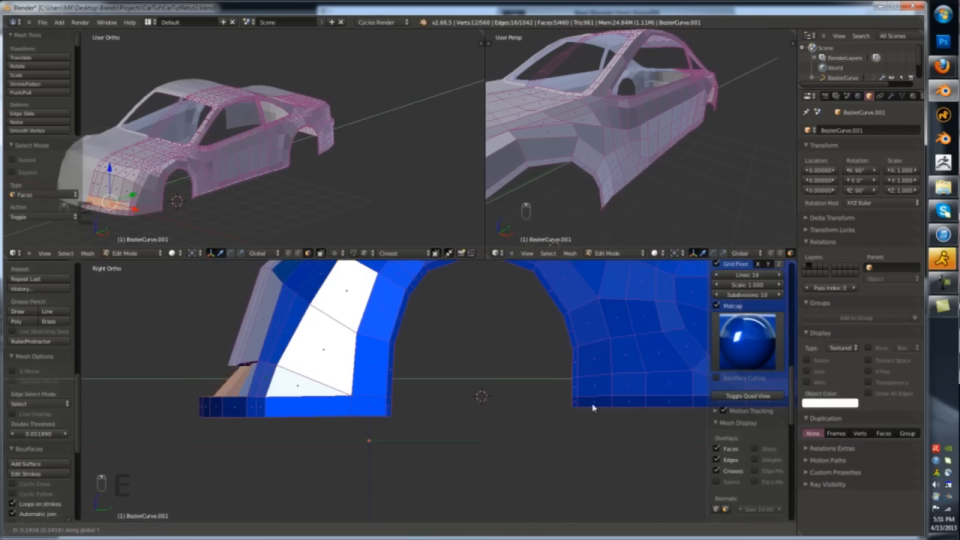
pyautogui.press('y')
pyautogui.click(593, 407)
# - Shift the recessed bumper faces by about -0.034 along the X axis
pyautogui.moveTo(593, 407); pyautogui.dragTo(617, 384, button='middle')
pyautogui.press('g')
pyautogui.press('x')
pyautogui.click(569, 411)
pyautogui.scroll(2, 616, 384)
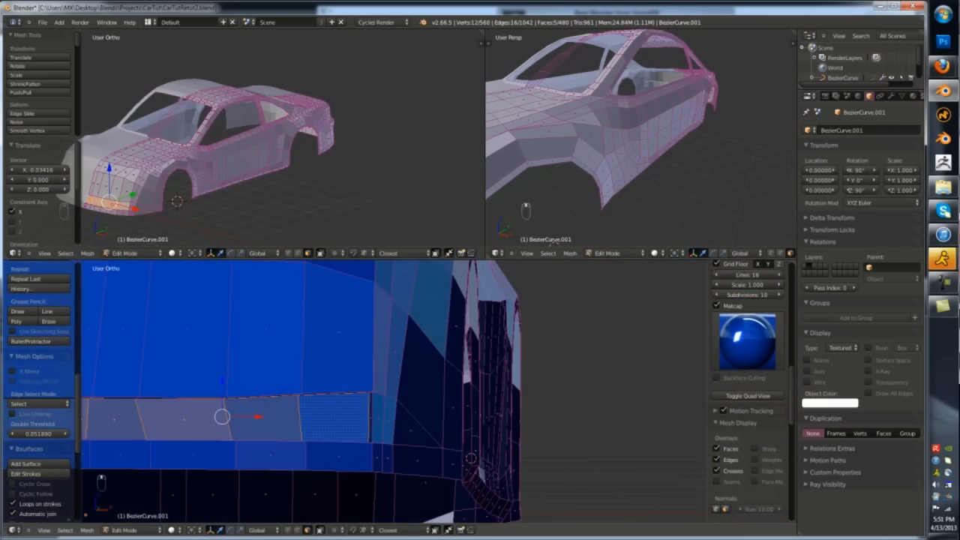
# - Examine the recessed front bumper band in object mode and from the front and side views
pyautogui.keyDown('shift'); pyautogui.moveTo(420, 405); pyautogui.dragTo(375, 457, button='middle'); pyautogui.keyUp('shift')
pyautogui.scroll(-5, 536, 396)
pyautogui.press('Tab')
pyautogui.press('Tab')
pyautogui.scroll(-3, 468, 409)
pyautogui.press('Tab')
pyautogui.press('KP_1')
pyautogui.press('KP_3')
pyautogui.scroll(3, 450, 420)
# - Preview the car body with different matcap materials, including an orange and a cyan one
pyautogui.click(748, 441)
pyautogui.moveTo(450, 420); pyautogui.dragTo(585, 405, button='middle')
pyautogui.click(705, 284)
pyautogui.scroll(-4, 525, 390)
pyautogui.moveTo(420, 420); pyautogui.dragTo(450, 405, button='middle')
pyautogui.click(748, 443)
pyautogui.click(557, 334)
pyautogui.moveTo(525, 390); pyautogui.dragTo(495, 397, button='middle')
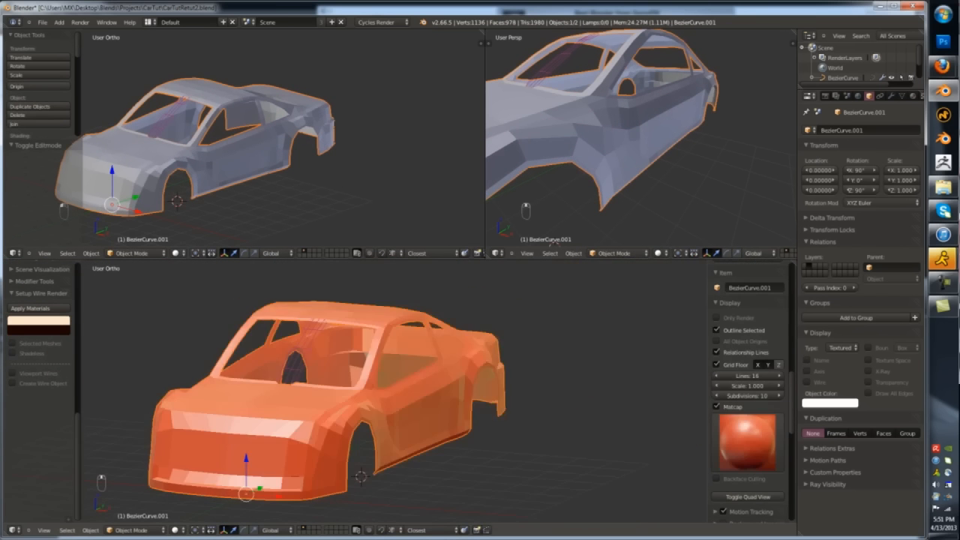
pyautogui.click(748, 442)
pyautogui.click(655, 334)
# - Save over CarTutRetut2.blend and save the project under the new file name CarTutRetut3.blend
pyautogui.moveTo(570, 375); pyautogui.dragTo(600, 353, button='middle')
pyautogui.scroll(-3, 375, 405)
pyautogui.press('KP_7')
pyautogui.keyDown('shift'); pyautogui.moveTo(360, 375); pyautogui.dragTo(450, 375, button='middle'); pyautogui.keyUp('shift')
pyautogui.scroll(2, 435, 404)
pyautogui.hotkey('ctrl', 's')
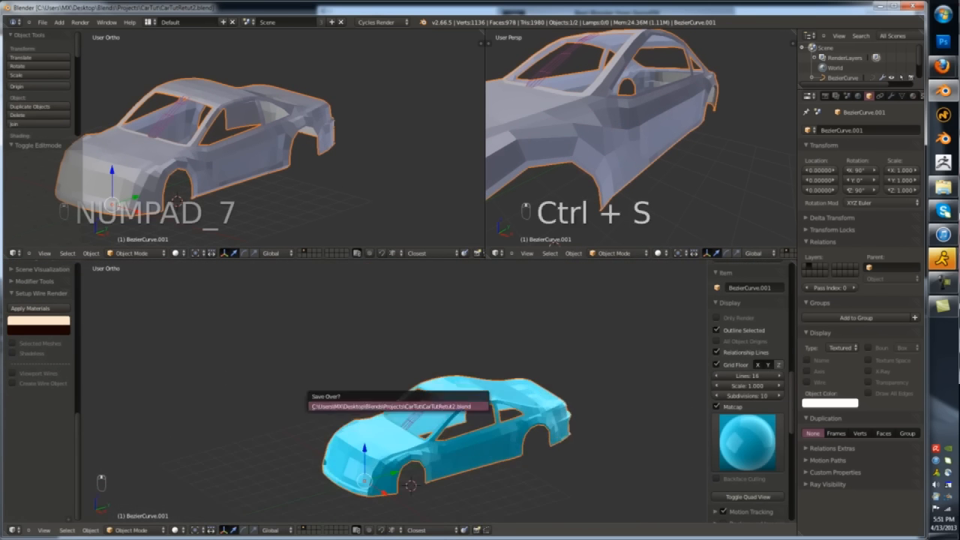
pyautogui.press('Return')
pyautogui.hotkey('ctrl', 'shift', 's')
# - Turn off the viewport matcap and enable backface culling
pyautogui.moveTo(480, 420)
pyautogui.mouseDown(button='middle')
pyautogui.moveTo(488, 431)
pyautogui.moveTo(457, 423)
pyautogui.moveTo(469, 416)
pyautogui.mouseUp(button='middle')
pyautogui.scroll(2, 480, 420)
pyautogui.click(748, 442)
pyautogui.click(717, 407)
pyautogui.click(717, 418)
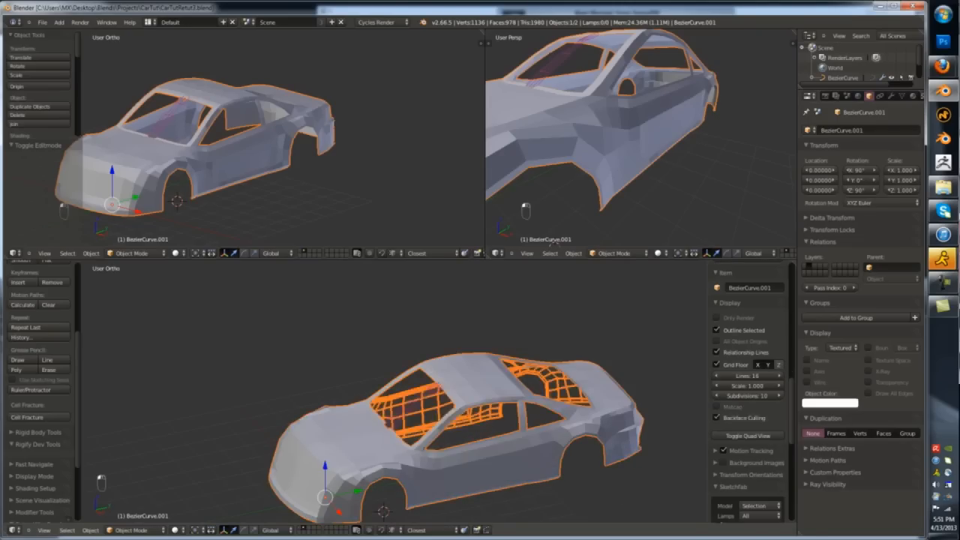
pyautogui.click(717, 418)
pyautogui.click(717, 418)
# - Deselect the car body and save the file
pyautogui.moveTo(525, 427); pyautogui.dragTo(645, 412, button='middle')
pyautogui.press('a')
pyautogui.press('KP_1')
pyautogui.press('KP_3')
pyautogui.hotkey('ctrl', 's')
pyautogui.scroll(4, 443, 450)
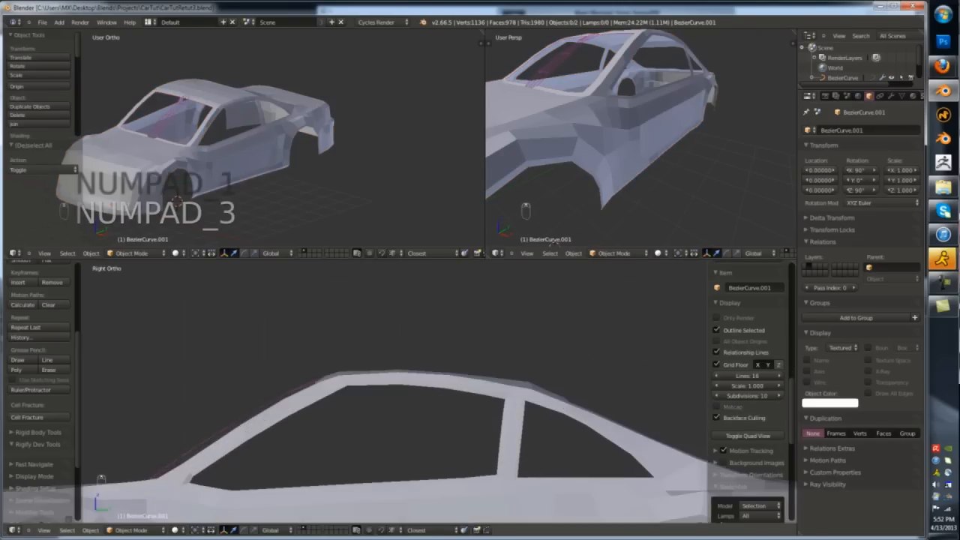
# - Switch to edge select mode and try to move the rear window opening's edge loop along Z
pyautogui.press('Tab')
pyautogui.scroll(2, 378, 383)
pyautogui.hotkey('ctrl', 'Tab')
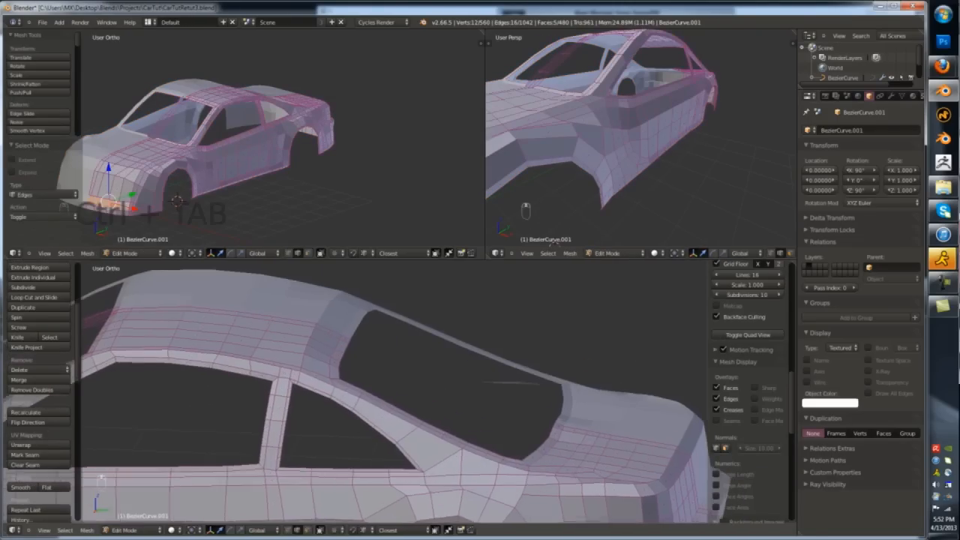
pyautogui.press('KP_7')
pyautogui.press('KP_1')
pyautogui.press('KP_3')
pyautogui.moveTo(420, 375); pyautogui.dragTo(375, 428, button='middle')
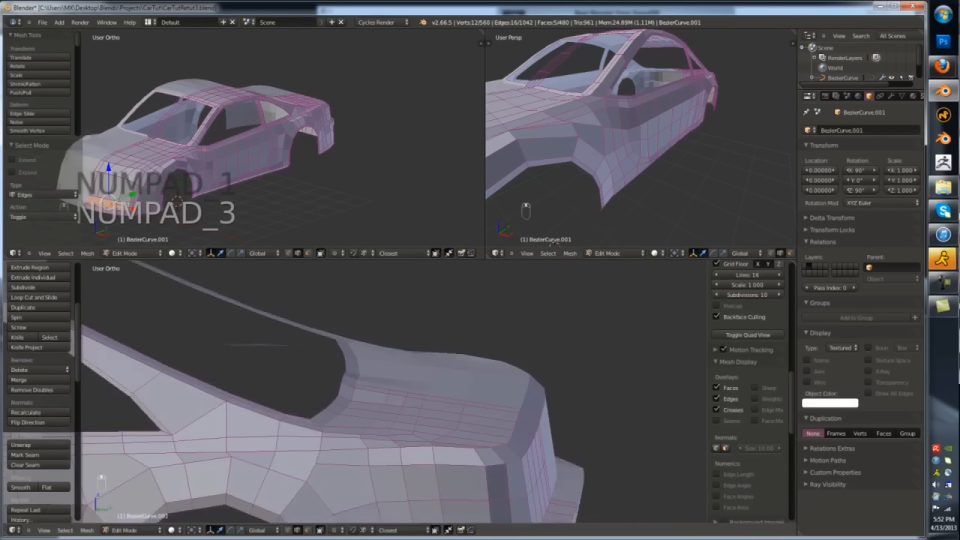
pyautogui.scroll(2, 375, 390)
pyautogui.keyDown('alt'); pyautogui.rightClick(390, 367); pyautogui.keyUp('alt')
pyautogui.press('Tab')
pyautogui.scroll(-2, 389, 368)
pyautogui.moveTo(389, 368); pyautogui.dragTo(368, 382, button='middle')
pyautogui.press('Tab')
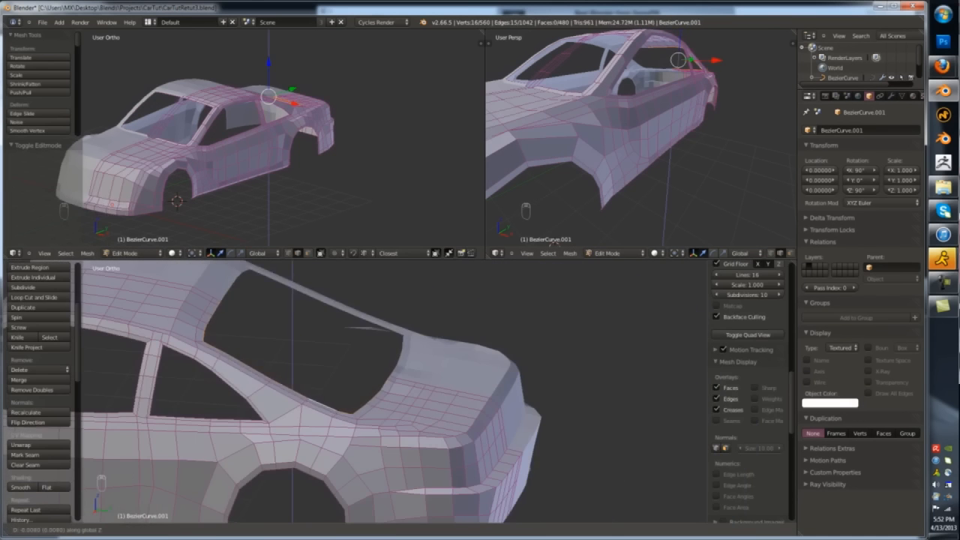
# - Undo the last three changes to the rear window's edge loop
pyautogui.press('Tab')
pyautogui.hotkey('ctrl', 'z')
pyautogui.hotkey('ctrl', 'z')
pyautogui.hotkey('ctrl', 'z')
pyautogui.press('Tab')
pyautogui.scroll(3, 450, 405)
pyautogui.moveTo(465, 398); pyautogui.dragTo(420, 420, button='middle')
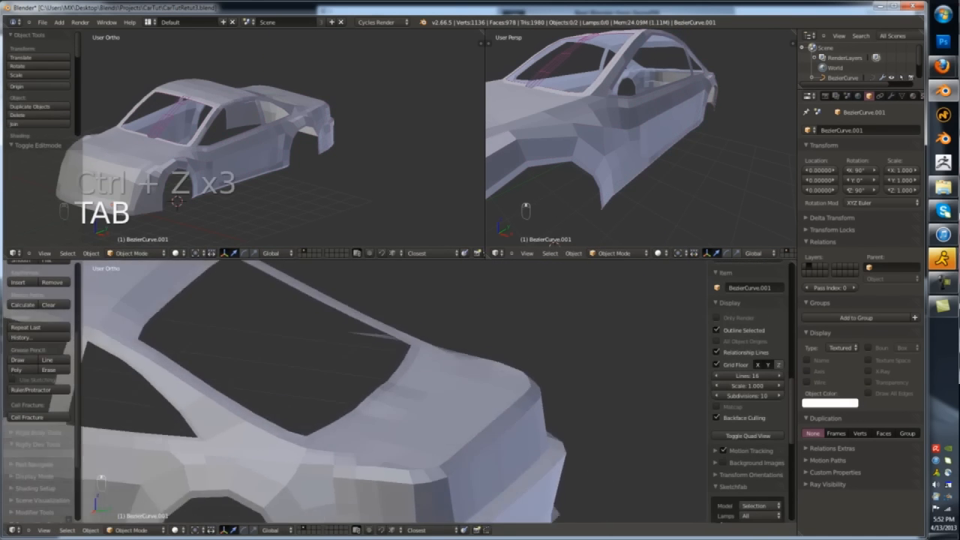
# - Knife a cut across the rear of the trunk lid and raise its edges 0.107 along Z as a spoiler
pyautogui.press('Tab')
pyautogui.scroll(3, 450, 412)
pyautogui.scroll(-3, 480, 420)
pyautogui.press('k')
pyautogui.press('Return')
pyautogui.scroll(2, 454, 443)
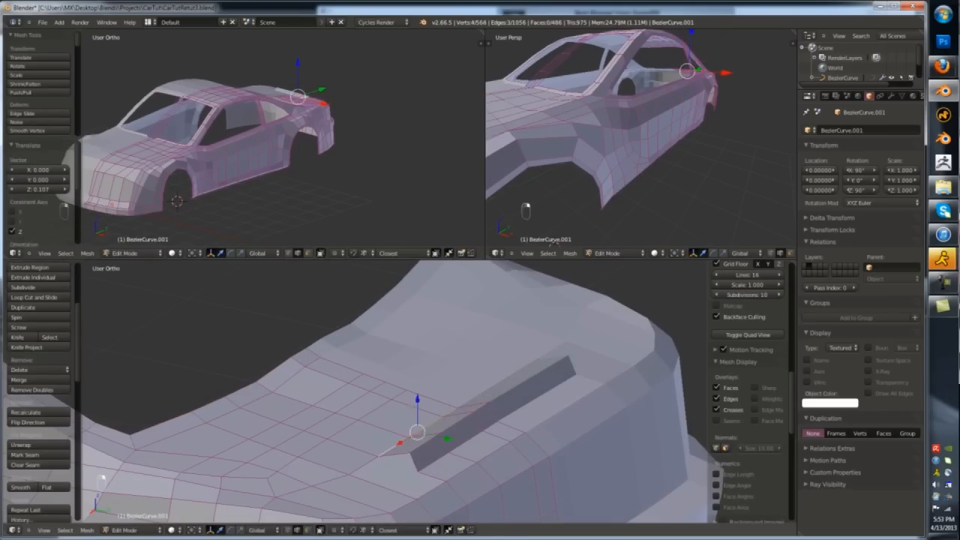
# - Knife a second line across the trunk lid just in front of the raised spoiler strip
pyautogui.press('Tab')
pyautogui.press('Tab')
pyautogui.press('z')
pyautogui.press('a')
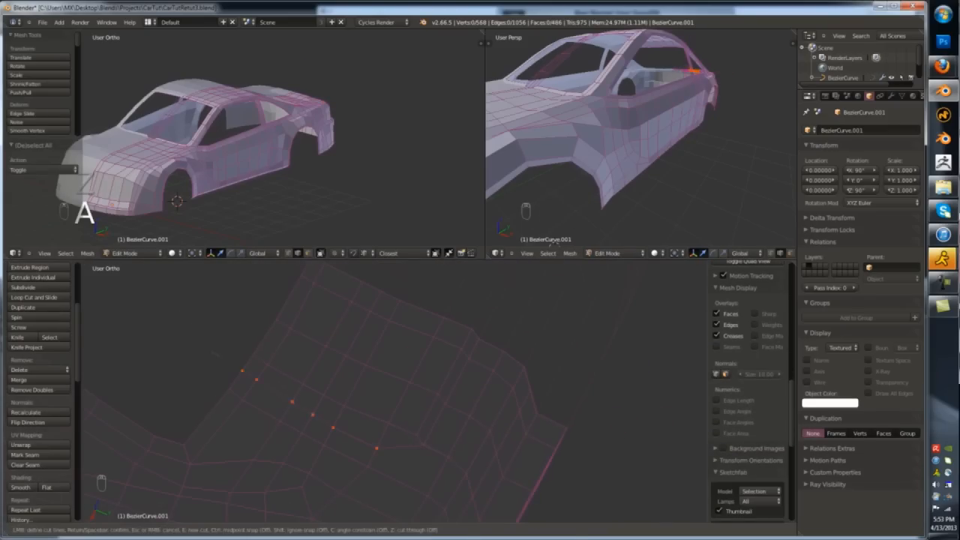
pyautogui.press('Return')
pyautogui.press('z')
pyautogui.press('g')
pyautogui.press('z')
pyautogui.press('Escape')
pyautogui.hotkey('ctrl', 'z')
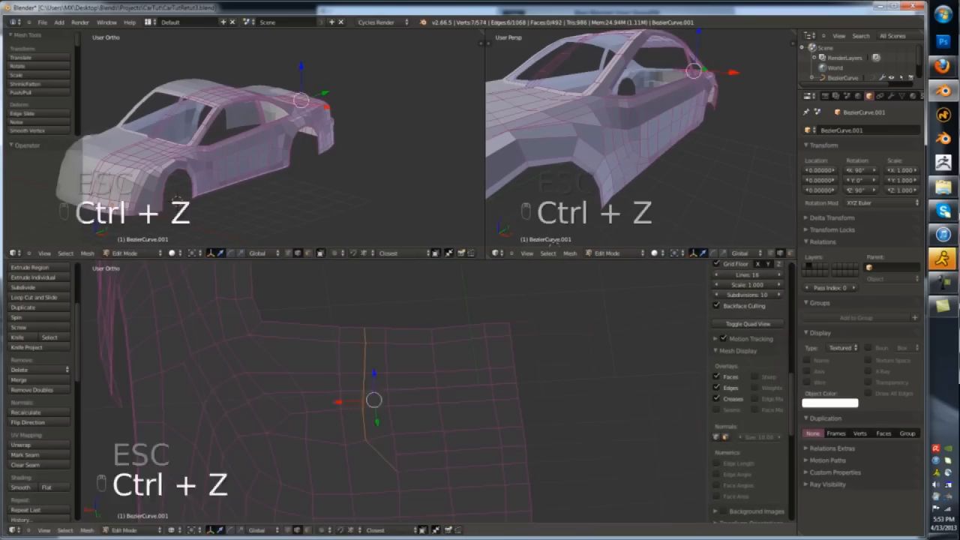
# - Undo the latest edits to the new cut on the trunk lid
pyautogui.press('z')
pyautogui.press('Tab')
pyautogui.press('Tab')
pyautogui.hotkey('ctrl', 'z')
pyautogui.hotkey('ctrl', 'z')
pyautogui.hotkey('ctrl', 'z')
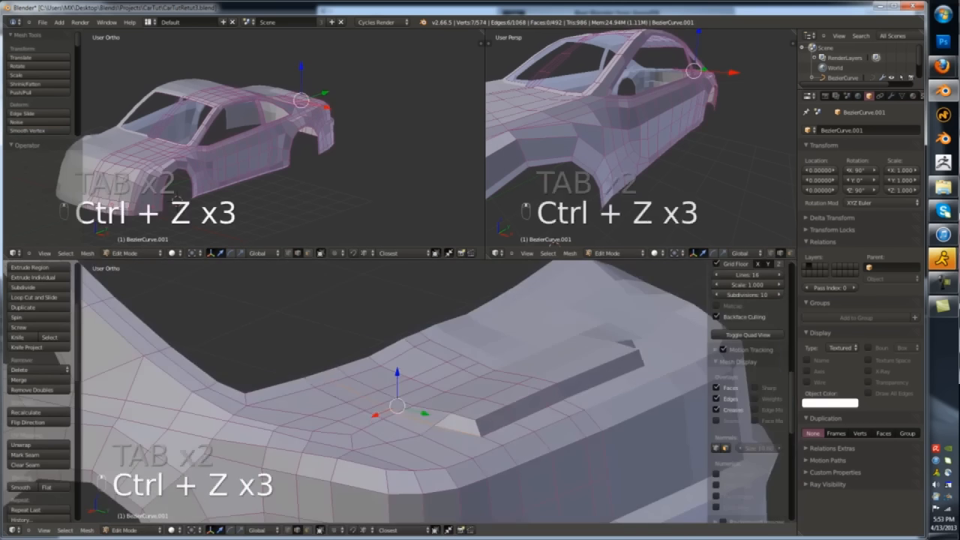
pyautogui.press('Tab')
pyautogui.press('Tab')
pyautogui.press('Tab')
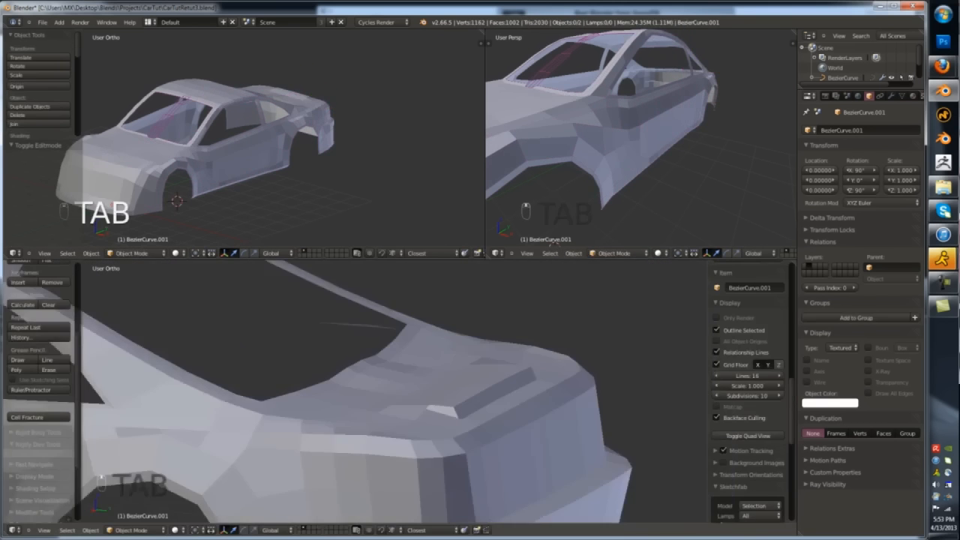
# - Bevel the lengthwise edge run on the hood into a narrow strip
pyautogui.moveTo(299, 315); pyautogui.dragTo(389, 353, button='middle')
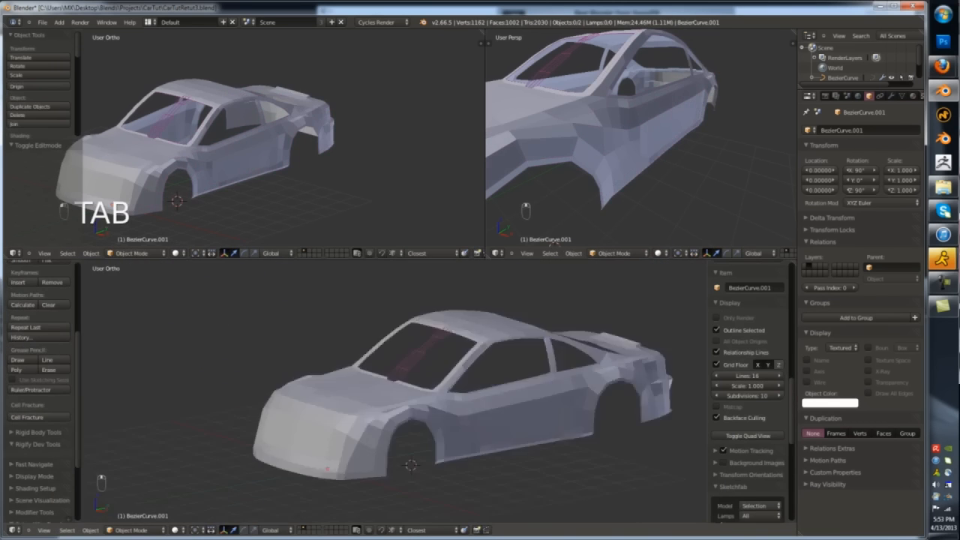
pyautogui.scroll(6, 390, 330)
pyautogui.press('Tab')
pyautogui.hotkey('ctrl', 'Tab')
pyautogui.scroll(2, 384, 320)
pyautogui.keyDown('shift'); pyautogui.rightClick(365, 318); pyautogui.keyUp('shift')
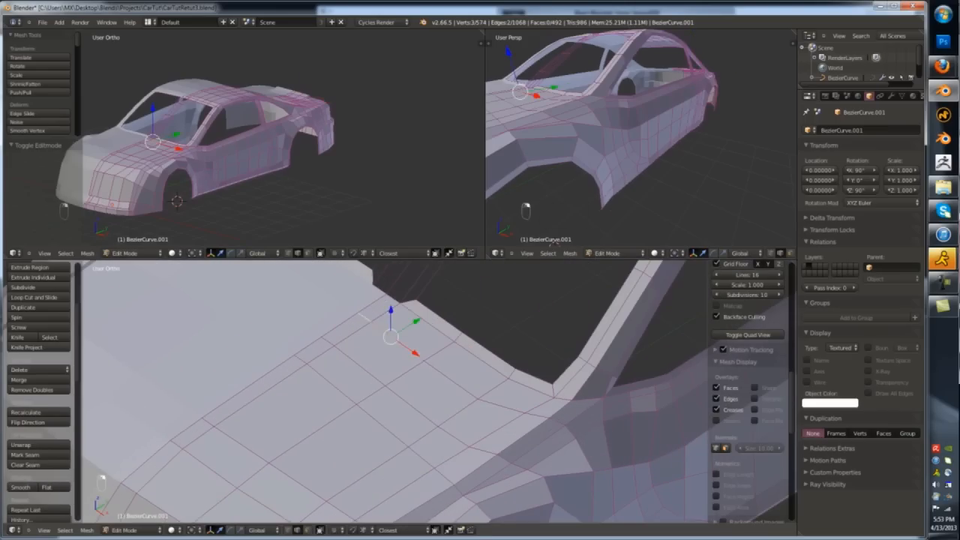
pyautogui.hotkey('ctrl', 'z')
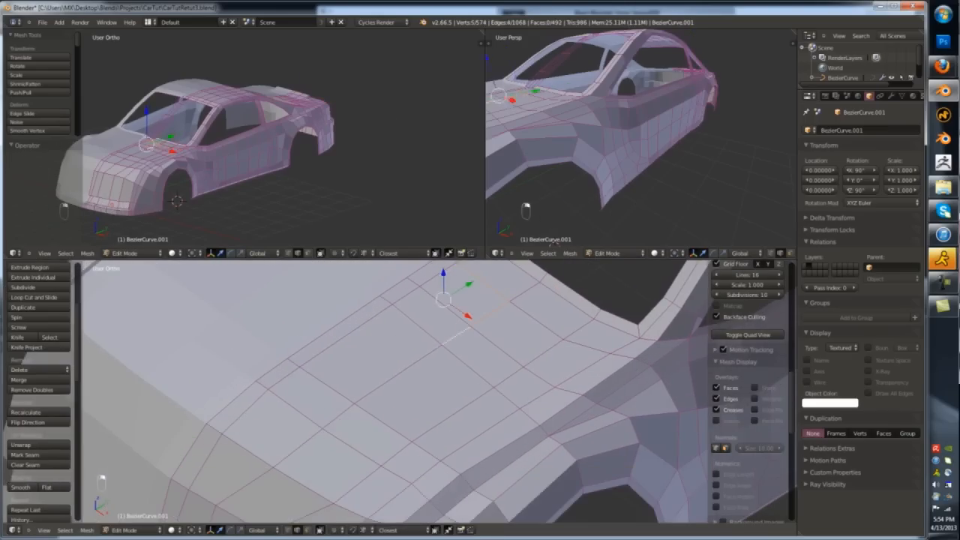
pyautogui.hotkey('ctrl', 'b')
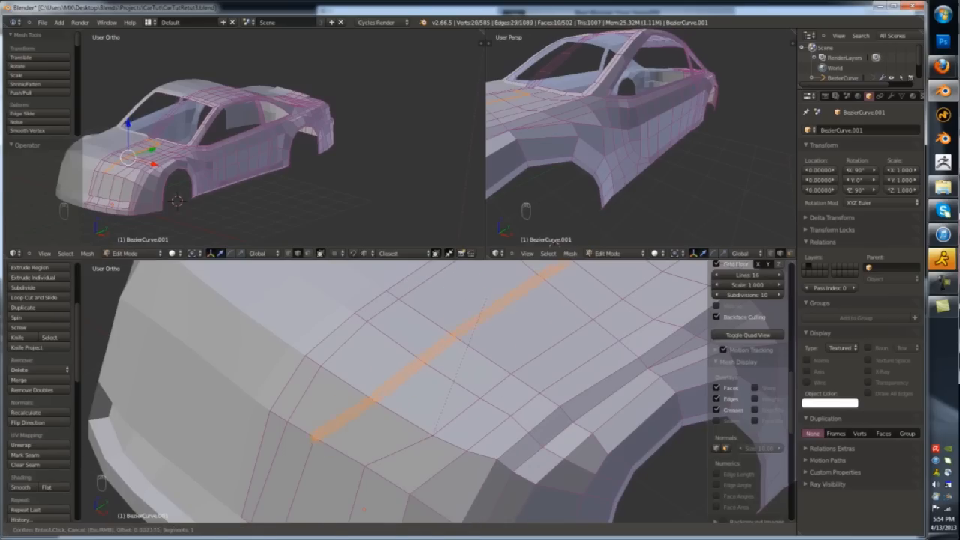
pyautogui.click(433, 435)
# - Select the edges beside the rear end of the beveled hood strip and raise them slightly along Z
pyautogui.keyDown('shift'); pyautogui.moveTo(433, 360); pyautogui.dragTo(300, 502, button='middle'); pyautogui.keyUp('shift')
pyautogui.rightClick(461, 331)
pyautogui.keyDown('shift'); pyautogui.rightClick(492, 356); pyautogui.keyUp('shift')
pyautogui.scroll(2, 480, 353)
pyautogui.scroll(-1, 450, 322)
pyautogui.moveTo(431, 330); pyautogui.dragTo(431, 318)
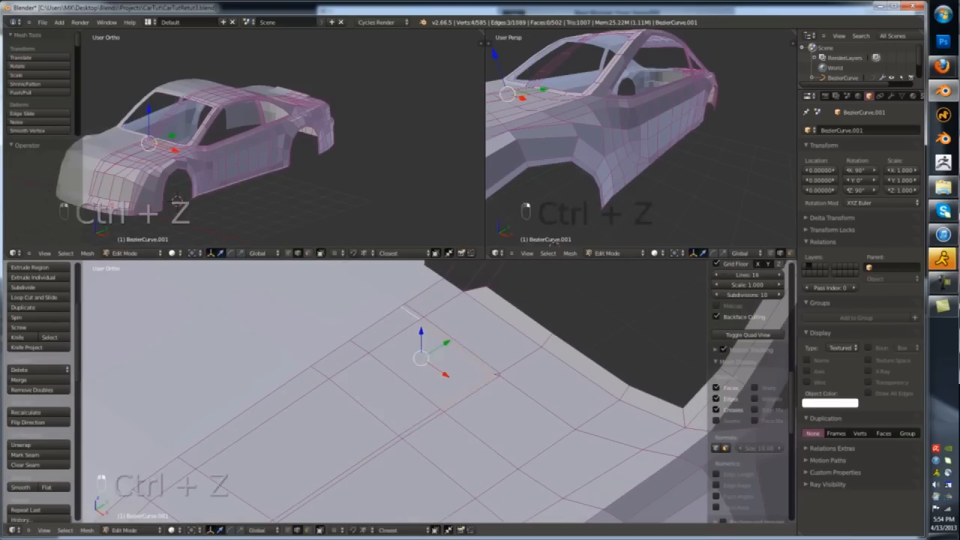
# - Raise two more edges at the rear of the hood along Z to form a step beside the strip
pyautogui.moveTo(420, 322); pyautogui.dragTo(398, 296, button='middle')
pyautogui.rightClick(362, 405)
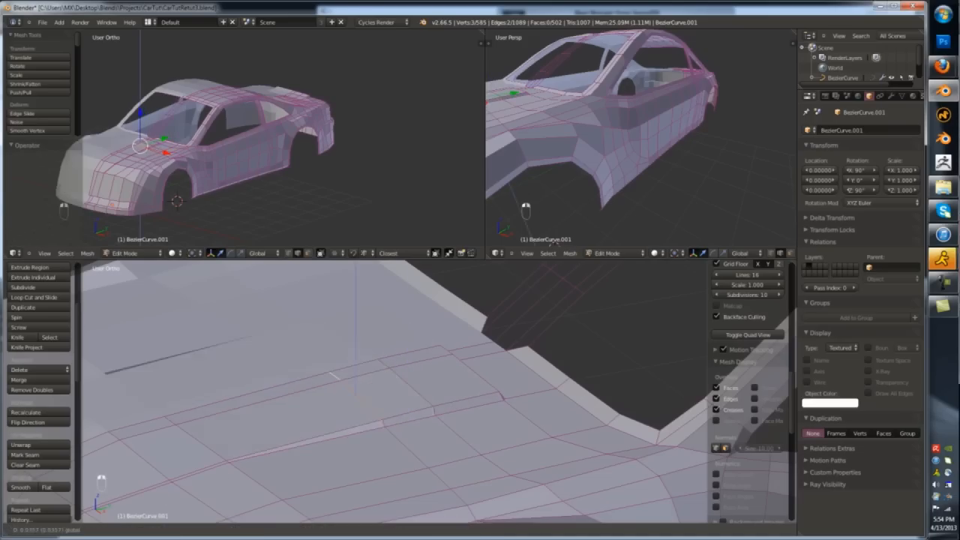
pyautogui.moveTo(356, 364); pyautogui.dragTo(356, 360)
pyautogui.keyDown('shift'); pyautogui.moveTo(355, 360); pyautogui.dragTo(463, 318, button='middle'); pyautogui.keyUp('shift')
pyautogui.scroll(-4, 398, 390)
pyautogui.press('Tab')
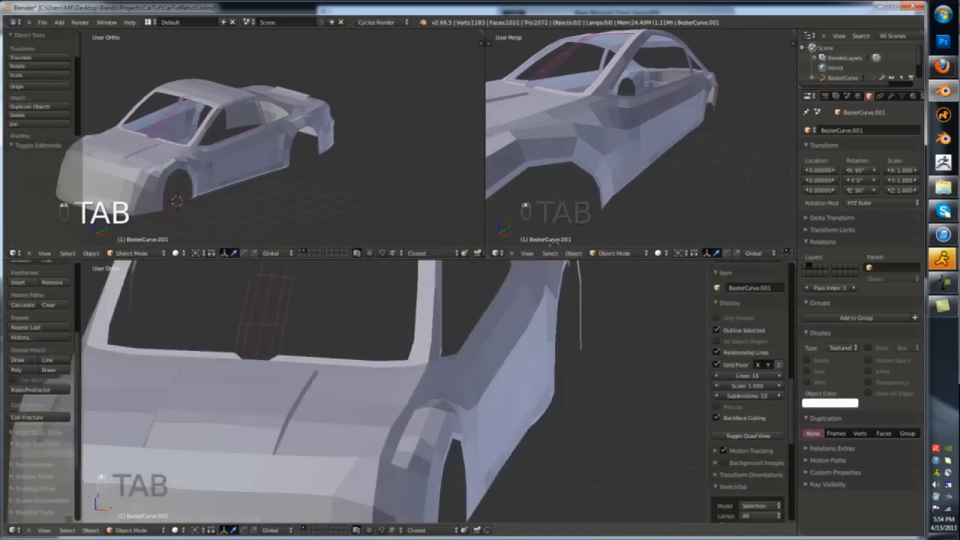
# - Try to move the front edges of the hood strip -0.086 along Y and undo the move
pyautogui.press('Tab')
pyautogui.keyDown('shift'); pyautogui.moveTo(375, 450); pyautogui.dragTo(360, 330, button='middle'); pyautogui.keyUp('shift')
pyautogui.moveTo(360, 405); pyautogui.dragTo(405, 353, button='middle')
pyautogui.rightClick(239, 471)
pyautogui.moveTo(239, 442); pyautogui.dragTo(239, 435)
pyautogui.moveTo(375, 375); pyautogui.dragTo(409, 405, button='middle')
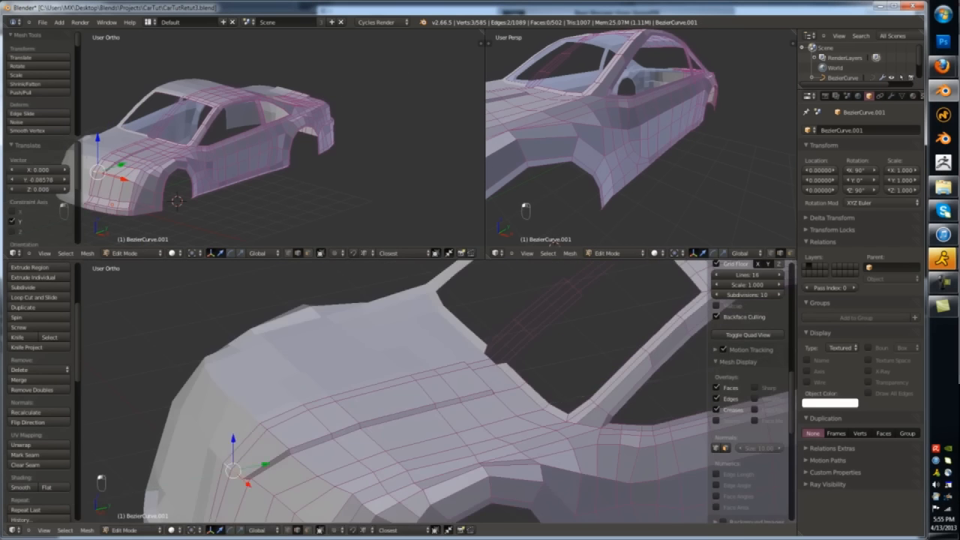
pyautogui.hotkey('ctrl', 'z')
# - Add short cut edges at the front end of the hood strip above the bumper and check the shape in object mode
pyautogui.keyDown('shift'); pyautogui.moveTo(300, 450); pyautogui.dragTo(446, 315, button='middle'); pyautogui.keyUp('shift')
pyautogui.moveTo(375, 390); pyautogui.dragTo(442, 375, button='middle')
pyautogui.scroll(4, 390, 390)
pyautogui.scroll(2, 390, 390)
pyautogui.click(375, 337)
pyautogui.scroll(-4, 375, 360)
pyautogui.moveTo(375, 360); pyautogui.dragTo(285, 375, button='middle')
pyautogui.press('Tab')
pyautogui.press('Tab')
# - Undo the latest edits to the edges at the front end of the hood strip
pyautogui.hotkey('ctrl', 'z')
pyautogui.scroll(3, 375, 374)
pyautogui.scroll(2, 375, 375)
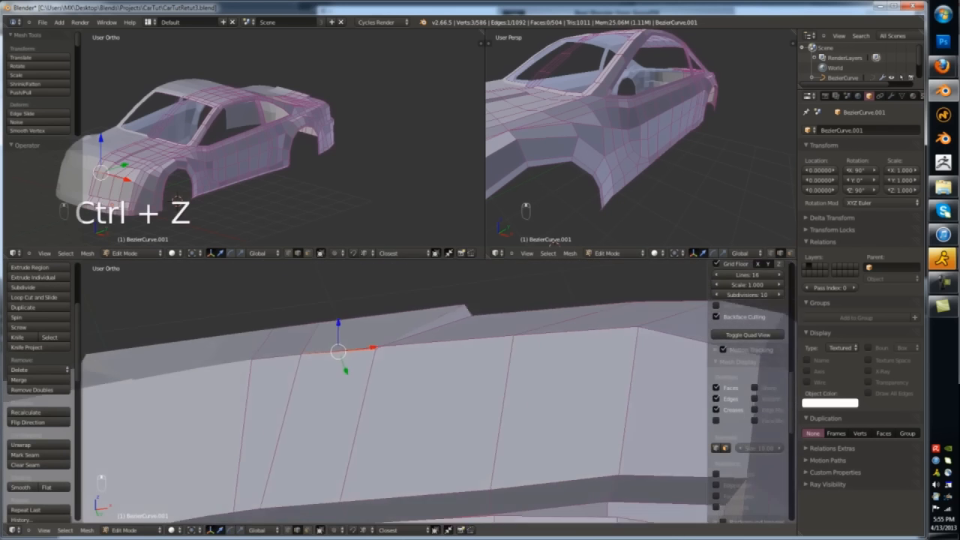
pyautogui.hotkey('ctrl', 'z')
pyautogui.hotkey('ctrl', 'z')
pyautogui.scroll(-1, 198, 342)
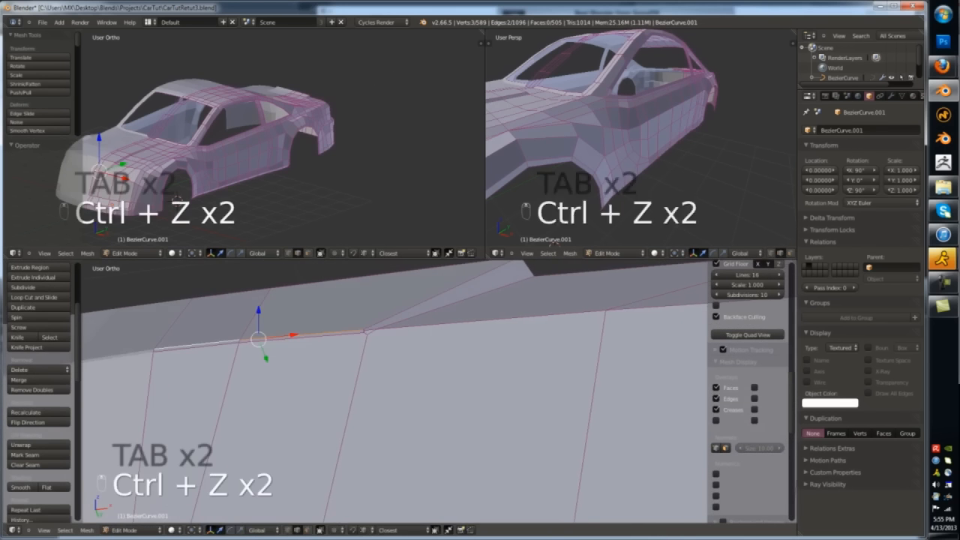
# - Inspect the whole car body from the front and side in object mode and save the file
pyautogui.press('Tab')
pyautogui.scroll(-12, 375, 374)
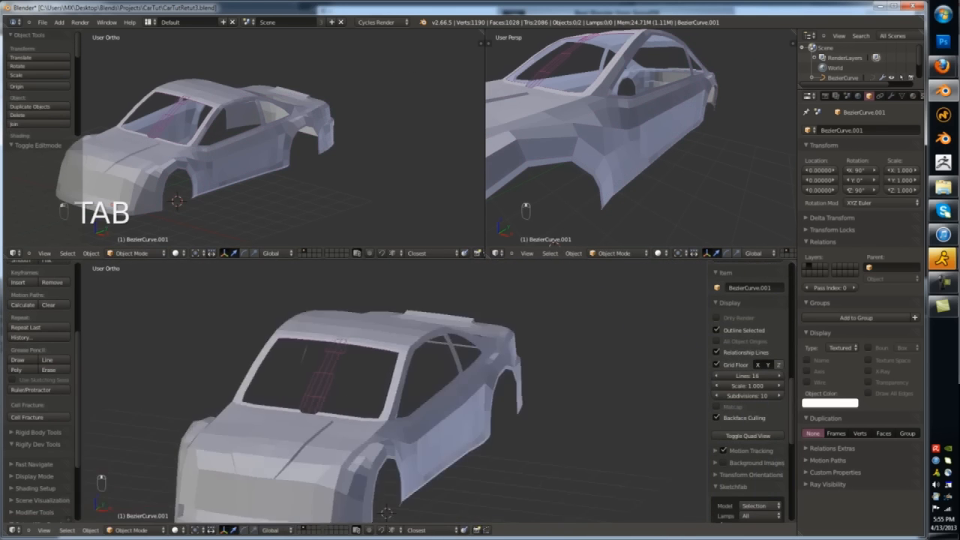
pyautogui.moveTo(390, 389); pyautogui.dragTo(308, 375, button='middle')
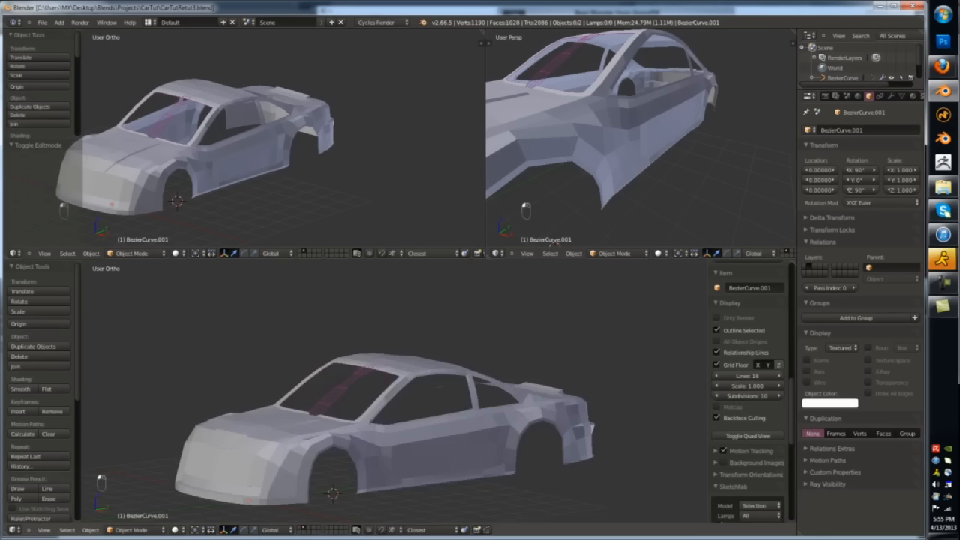
pyautogui.scroll(3, 360, 405)
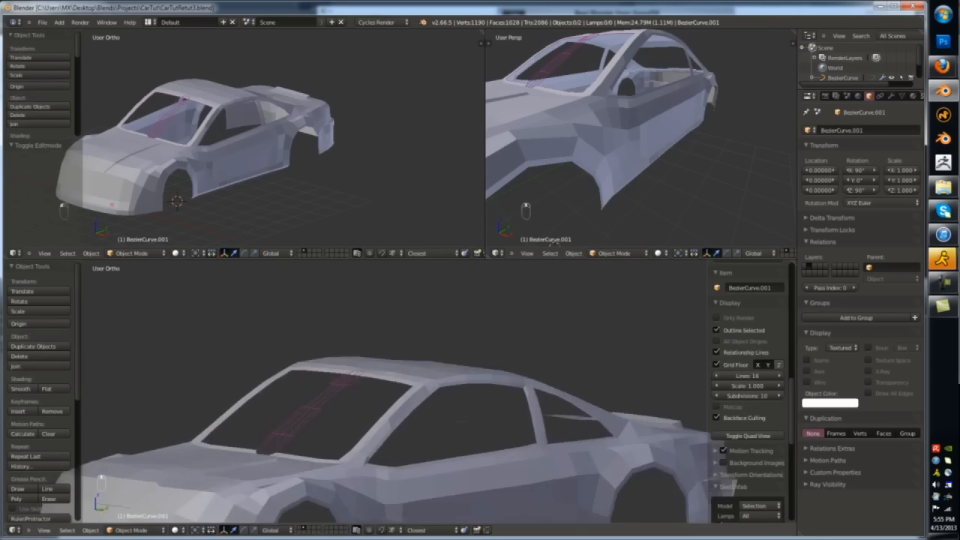
pyautogui.moveTo(360, 405); pyautogui.dragTo(332, 453, button='middle')
pyautogui.moveTo(390, 405); pyautogui.dragTo(300, 409, button='middle')
pyautogui.scroll(3, 360, 398)
pyautogui.rightClick(360, 397)
pyautogui.scroll(-3, 360, 398)
pyautogui.scroll(3, 360, 405)
pyautogui.press('Tab')
pyautogui.scroll(3, 360, 398)
pyautogui.press('Tab')
pyautogui.scroll(-3, 360, 397)
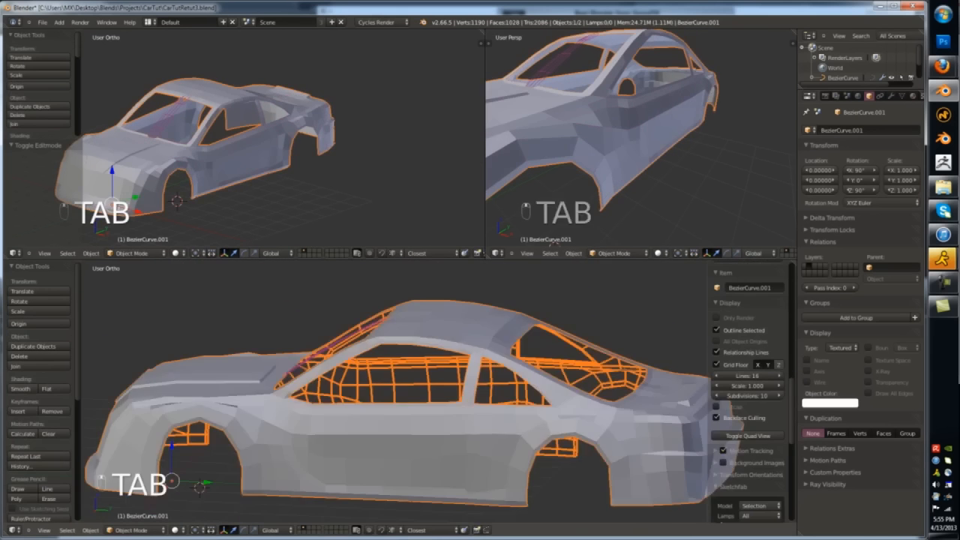
pyautogui.hotkey('ctrl', 's')
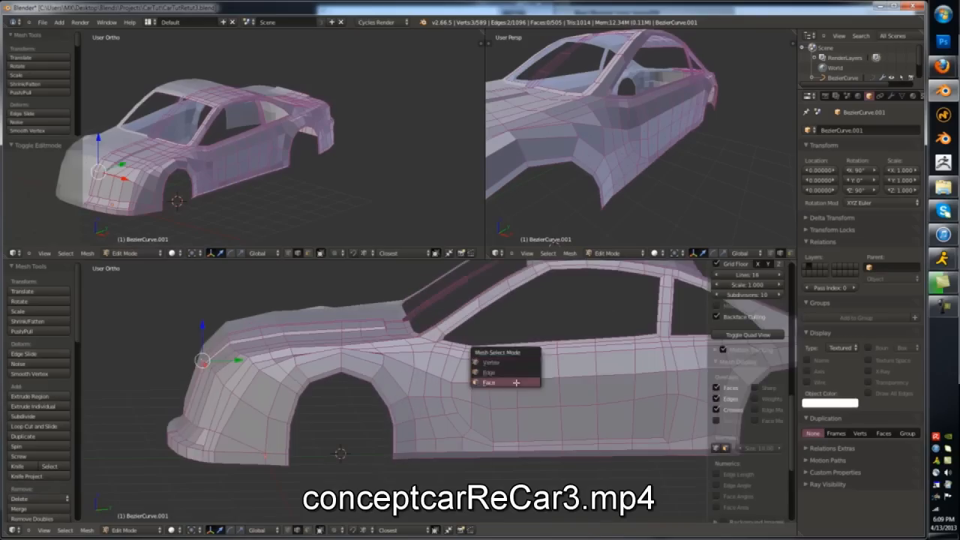
# - Select the faces of the side door below the window in front wireframe view and split them off from the body
pyautogui.scroll(3, 490, 303)
pyautogui.press('a')
pyautogui.press('a')
pyautogui.moveTo(495, 304); pyautogui.dragTo(497, 427)
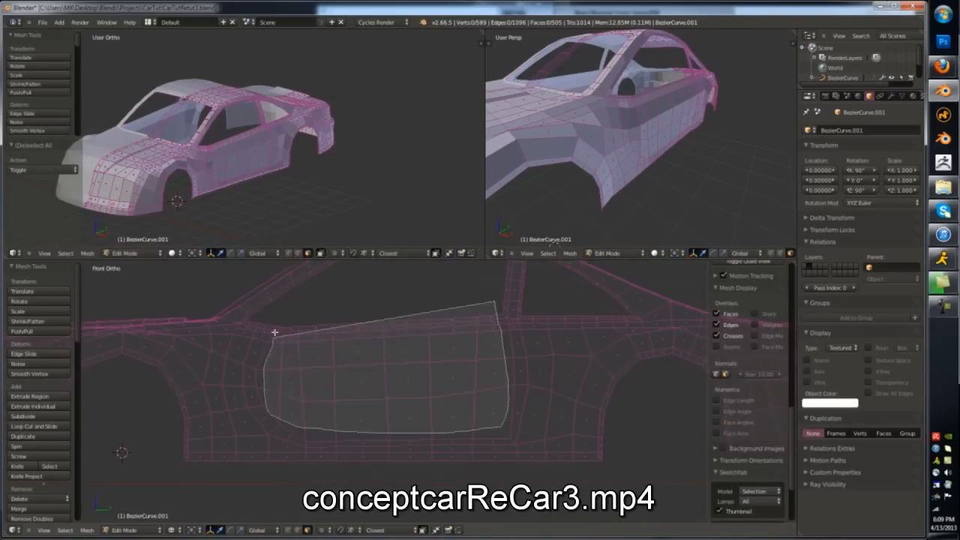
pyautogui.keyDown('ctrl'); pyautogui.moveTo(274, 332); pyautogui.dragTo(270, 337); pyautogui.keyUp('ctrl')
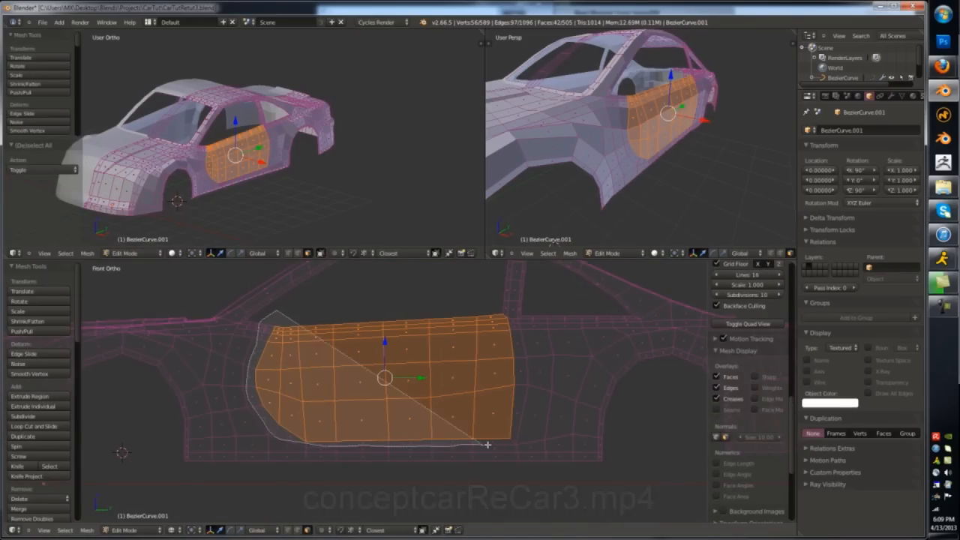
pyautogui.keyDown('ctrl'); pyautogui.moveTo(535, 315); pyautogui.dragTo(548, 316); pyautogui.keyUp('ctrl')
pyautogui.scroll(3, 657, 352)
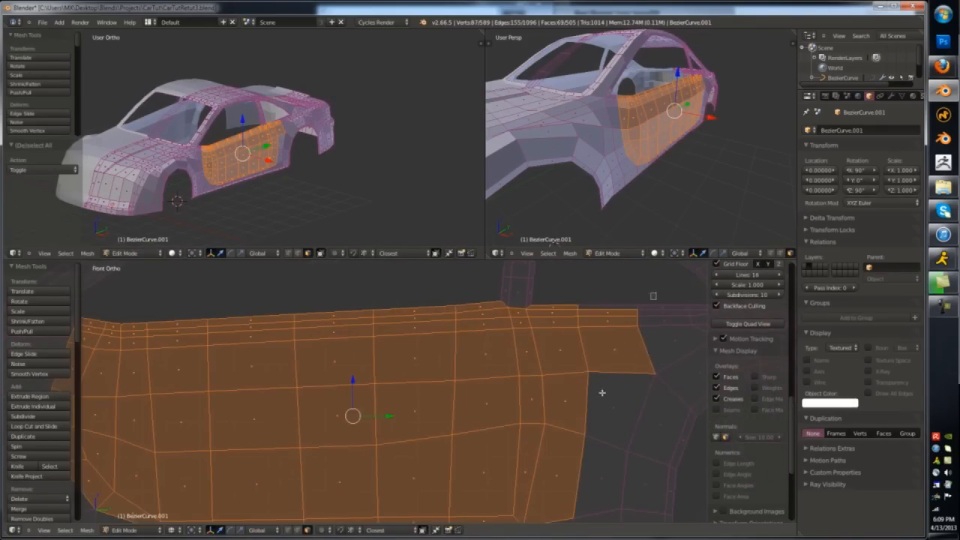
pyautogui.scroll(-3, 572, 429)
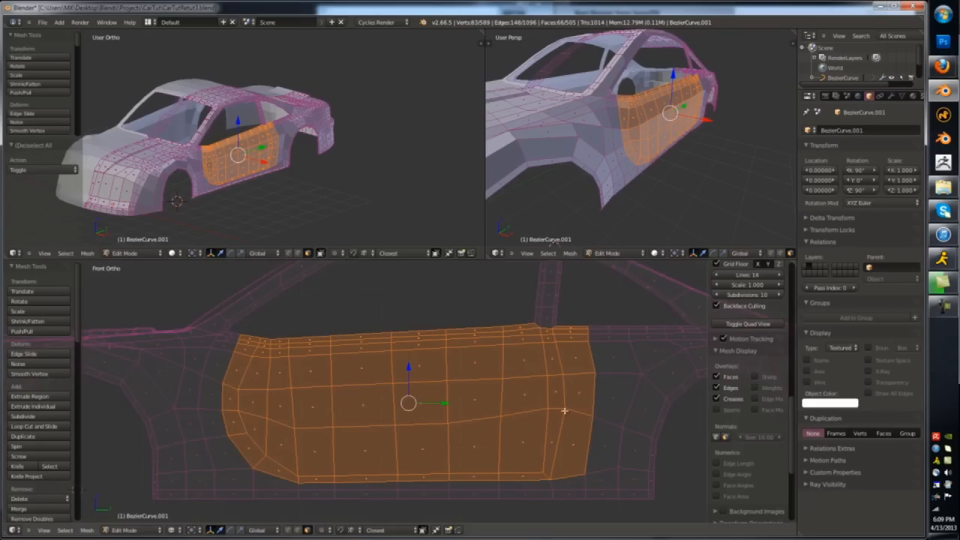
pyautogui.press('x')
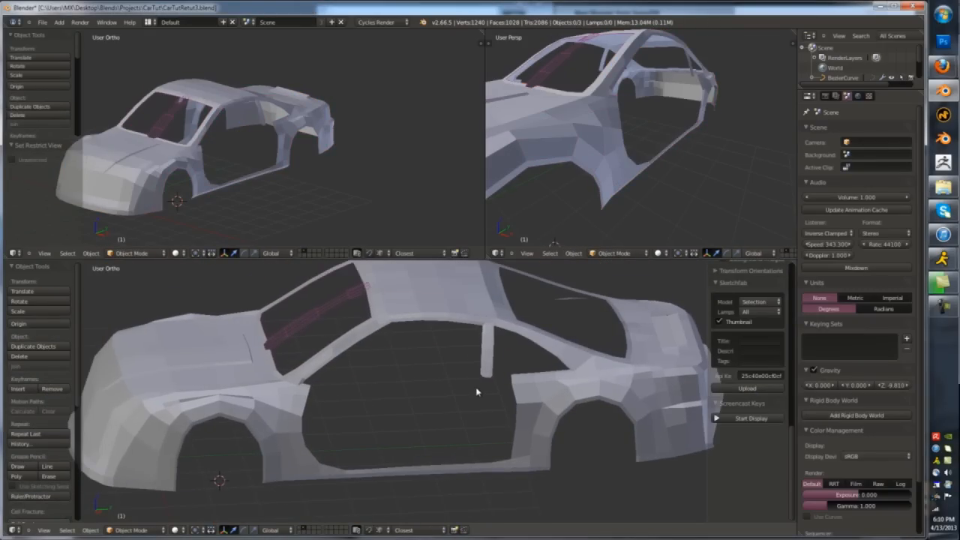
# - Undo hiding and separating the door panel and return to editing the car body mesh
pyautogui.scroll(1, 483, 384)
pyautogui.hotkey('ctrl', 'z')
pyautogui.hotkey('ctrl', 'z')
pyautogui.hotkey('ctrl', 'z')
pyautogui.press('Tab')
pyautogui.scroll(1, 510, 348)
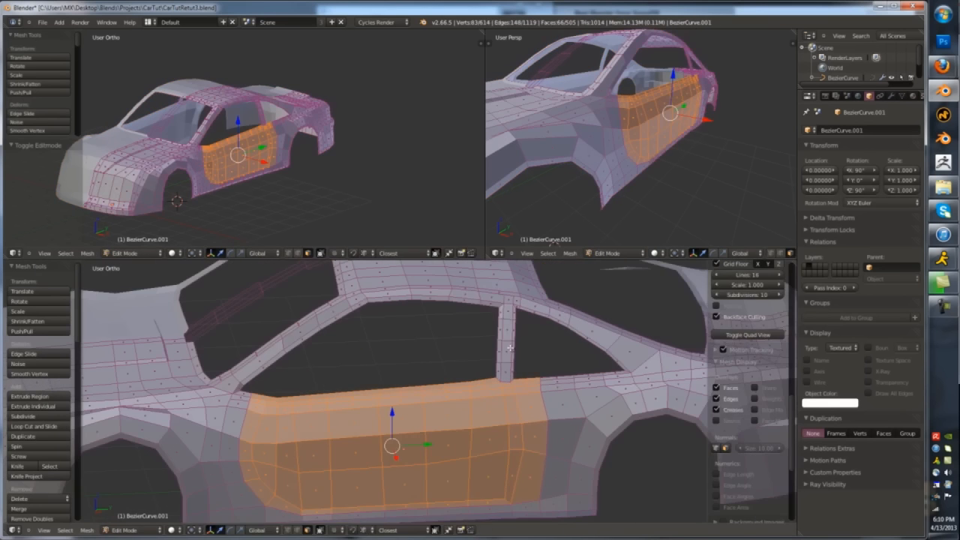
# - Add a lengthwise loop cut to the pillar behind the door window and select the pillar's front column of faces
pyautogui.keyDown('alt'); pyautogui.rightClick(510, 348); pyautogui.keyUp('alt')
pyautogui.scroll(3, 510, 348)
pyautogui.hotkey('ctrl', 'r')
pyautogui.click(498, 405)
pyautogui.hotkey('ctrl', 'Tab')
pyautogui.click(498, 407)
pyautogui.keyDown('alt'); pyautogui.rightClick(499, 384); pyautogui.keyUp('alt')
pyautogui.scroll(-4, 488, 322)
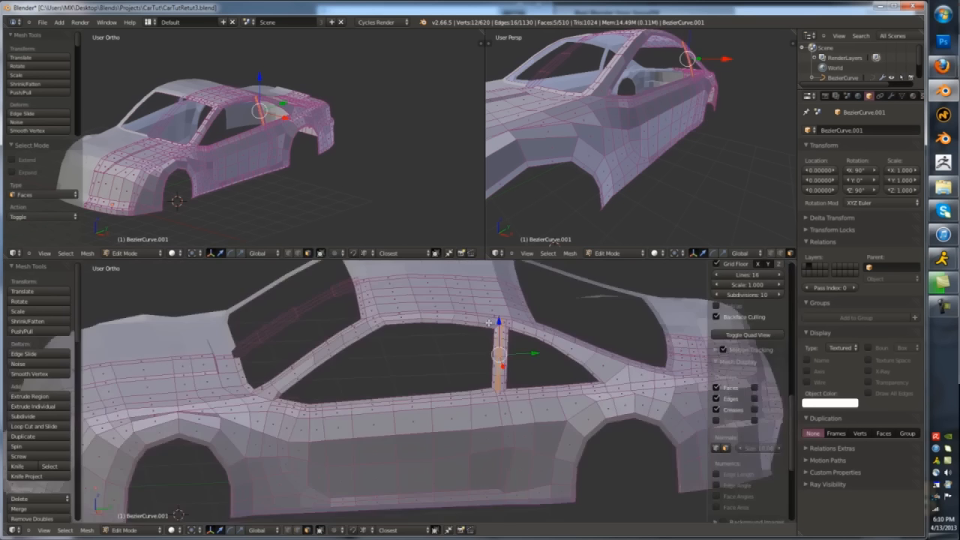
# - Extend the selection with the inner window frame faces and the linked door panel
pyautogui.scroll(4, 489, 323)
pyautogui.keyDown('shift'); pyautogui.rightClick(506, 316); pyautogui.keyUp('shift')
pyautogui.scroll(-4, 488, 333)
pyautogui.press('l')
pyautogui.scroll(1, 285, 411)
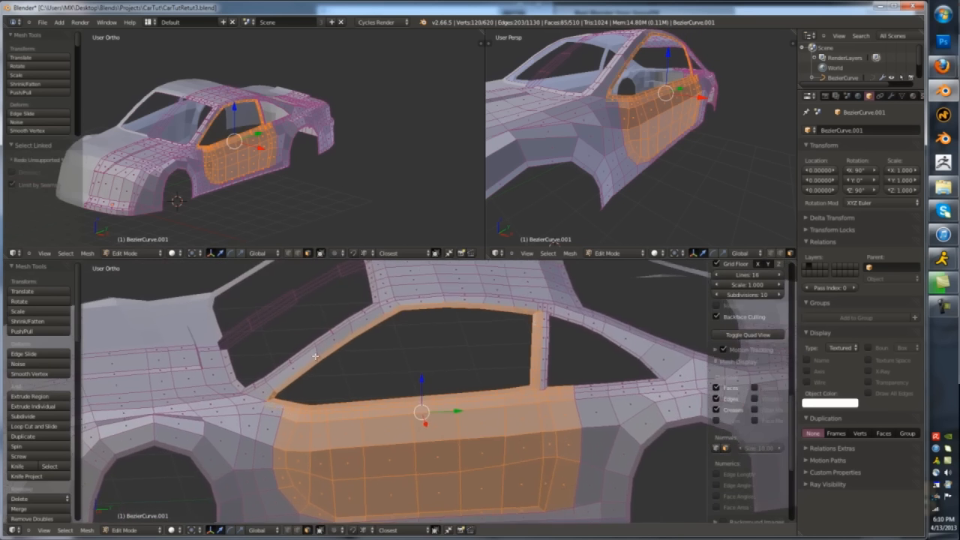
# - Add the remaining face at the front corner of the window sill and separate the selected door into its own object
pyautogui.scroll(1, 326, 337)
pyautogui.keyDown('shift'); pyautogui.moveTo(283, 413); pyautogui.dragTo(336, 365, button='middle'); pyautogui.keyUp('shift')
pyautogui.scroll(-3, 336, 365)
pyautogui.scroll(4, 336, 365)
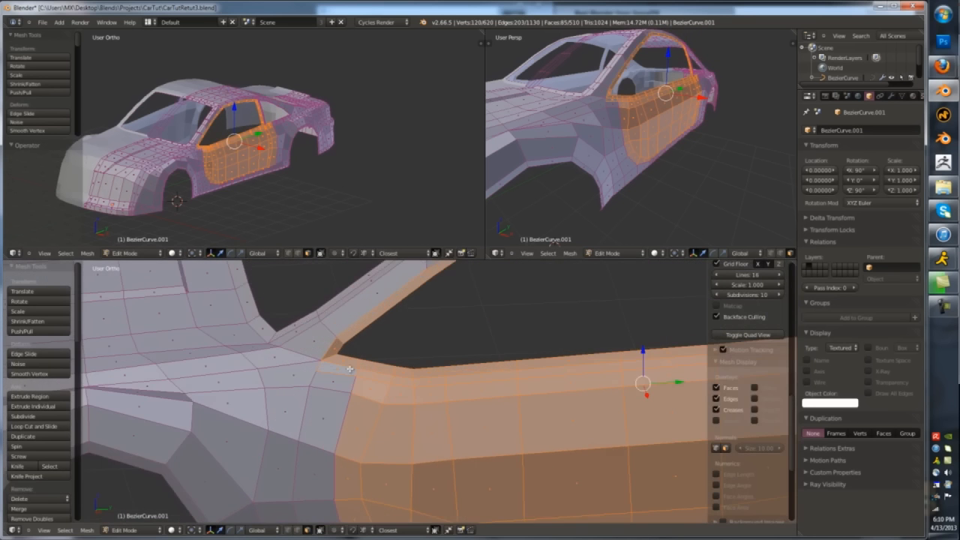
pyautogui.scroll(1, 349, 371)
pyautogui.keyDown('shift'); pyautogui.rightClick(382, 385); pyautogui.keyUp('shift')
pyautogui.press('p')
pyautogui.click(385, 385)
# - Hide the separated door object to expose the door opening
pyautogui.press('Tab')
pyautogui.scroll(-7, 398, 394)
pyautogui.rightClick(418, 403)
pyautogui.press('h')
pyautogui.scroll(5, 531, 362)
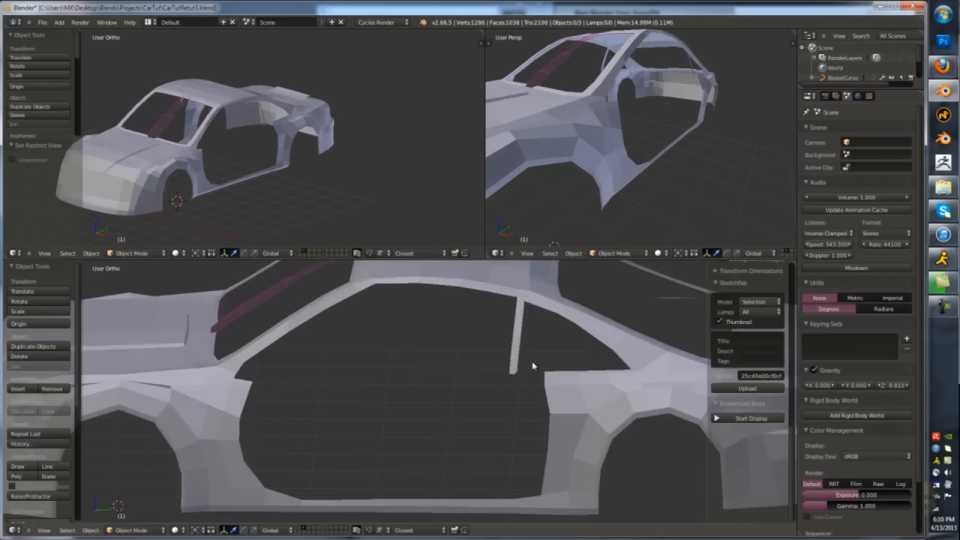
# - Extrude the rear edges of the body's door opening inward along X, flatten them along X and shift them a further -0.102
pyautogui.rightClick(516, 367)
pyautogui.press('Tab')
pyautogui.moveTo(535, 373); pyautogui.dragTo(548, 380, button='middle')
pyautogui.hotkey('ctrl', 'Tab')
pyautogui.click(546, 370)
pyautogui.rightClick(557, 379)
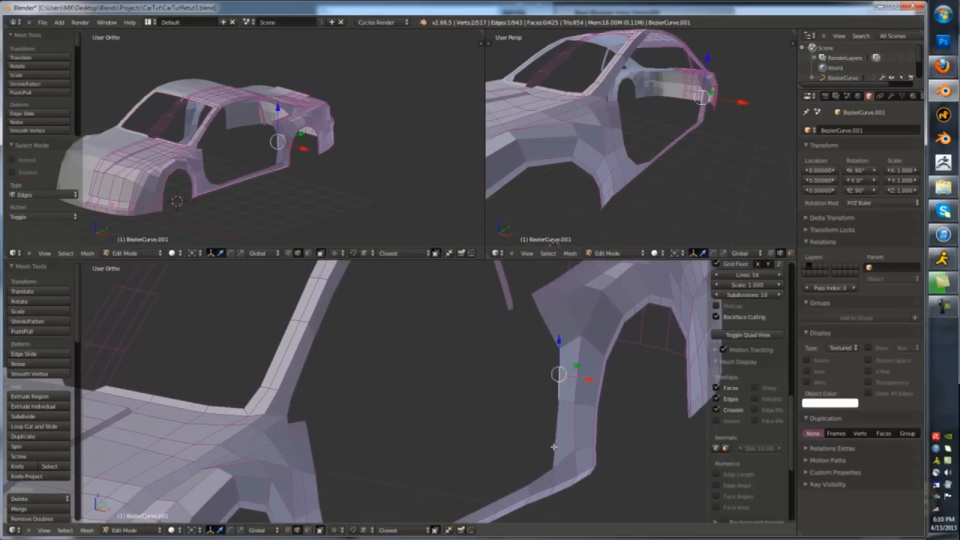
pyautogui.press('e')
pyautogui.press('x')
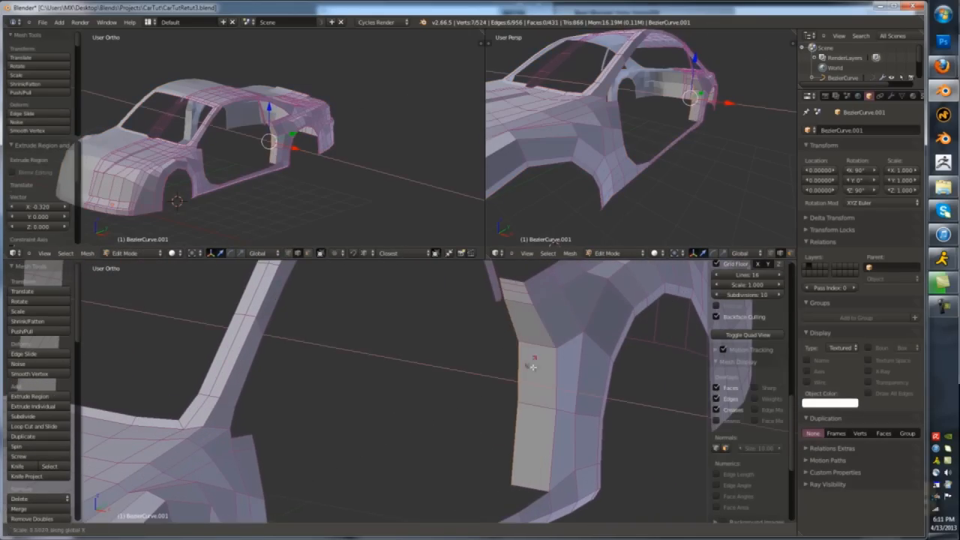
pyautogui.click(505, 335)
pyautogui.click(548, 391)
pyautogui.moveTo(547, 391); pyautogui.dragTo(510, 365, button='middle')
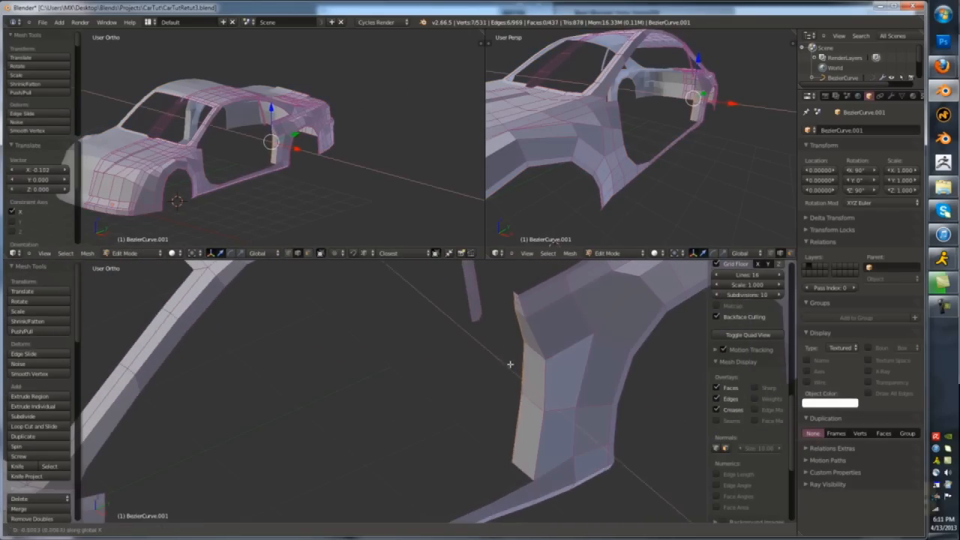
# - Extrude the flattened inner edges of the rear door jamb -0.529 along Y
pyautogui.press('e')
pyautogui.press('y')
pyautogui.click(487, 394)
pyautogui.scroll(4, 487, 395)
pyautogui.moveTo(486, 394); pyautogui.dragTo(489, 305, button='middle')
# - Add a lengthwise loop cut to the new jamb panel where it meets the window pillar
pyautogui.hotkey('ctrl', 'r')
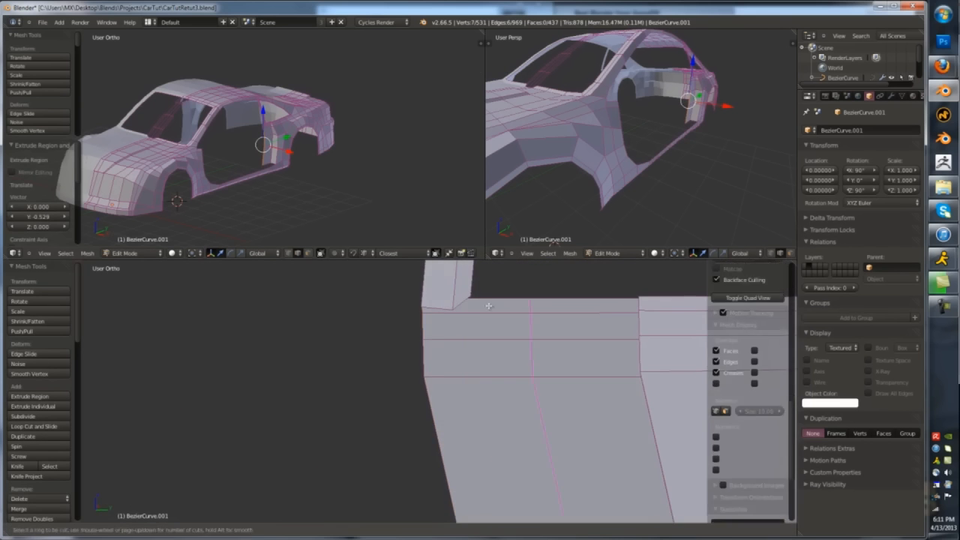
pyautogui.doubleClick(445, 377)
pyautogui.rightClick(455, 312)
pyautogui.moveTo(446, 377); pyautogui.dragTo(471, 380, button='middle')
pyautogui.rightClick(456, 307)
# - Select the front and lower boundary edges of the door opening and extrude them inward as an inner sill
pyautogui.press('Tab')
pyautogui.scroll(-6, 465, 337)
pyautogui.press('KP_3')
pyautogui.moveTo(472, 418); pyautogui.dragTo(538, 389, button='middle')
pyautogui.scroll(4, 538, 389)
pyautogui.press('Tab')
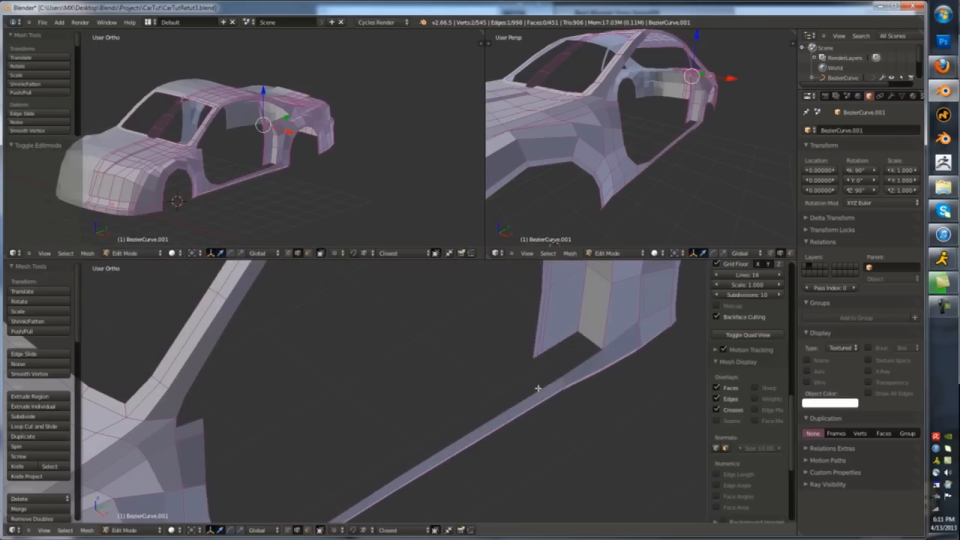
pyautogui.moveTo(430, 460); pyautogui.dragTo(367, 454, button='middle')
pyautogui.keyDown('shift'); pyautogui.rightClick(266, 419); pyautogui.keyUp('shift')
pyautogui.moveTo(266, 420); pyautogui.dragTo(486, 400, button='middle')
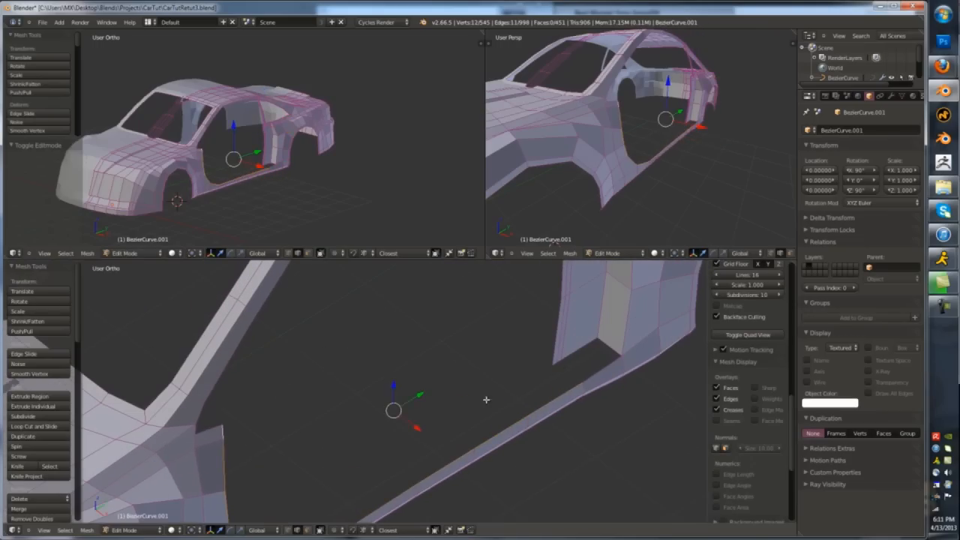
# - Fill the gap between the lower end of the rear jamb panel and the sill with a face
pyautogui.rightClick(567, 373)
pyautogui.moveTo(567, 374); pyautogui.dragTo(563, 319, button='middle')
pyautogui.scroll(-5, 573, 368)
pyautogui.scroll(4, 605, 394)
pyautogui.keyDown('shift'); pyautogui.rightClick(584, 406); pyautogui.keyUp('shift')
pyautogui.press('f')
pyautogui.press('Tab')
pyautogui.scroll(-5, 583, 409)
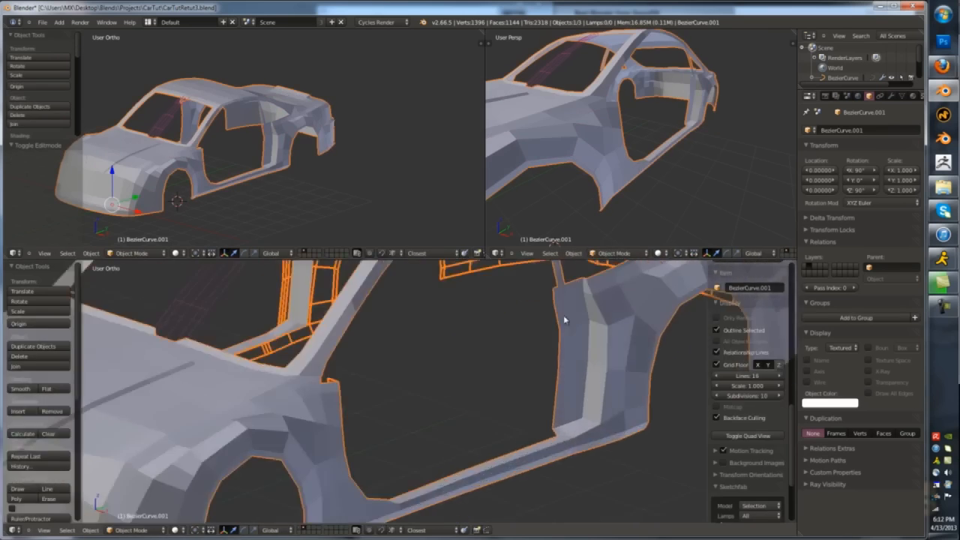
# - Select the open edge of the door opening just below the front corner of the side window
pyautogui.press('Tab')
pyautogui.scroll(4, 598, 418)
pyautogui.press('Tab')
pyautogui.scroll(-6, 512, 394)
pyautogui.press('Tab')
pyautogui.scroll(6, 534, 311)
pyautogui.moveTo(513, 394); pyautogui.dragTo(515, 428, button='middle')
pyautogui.rightClick(510, 439)
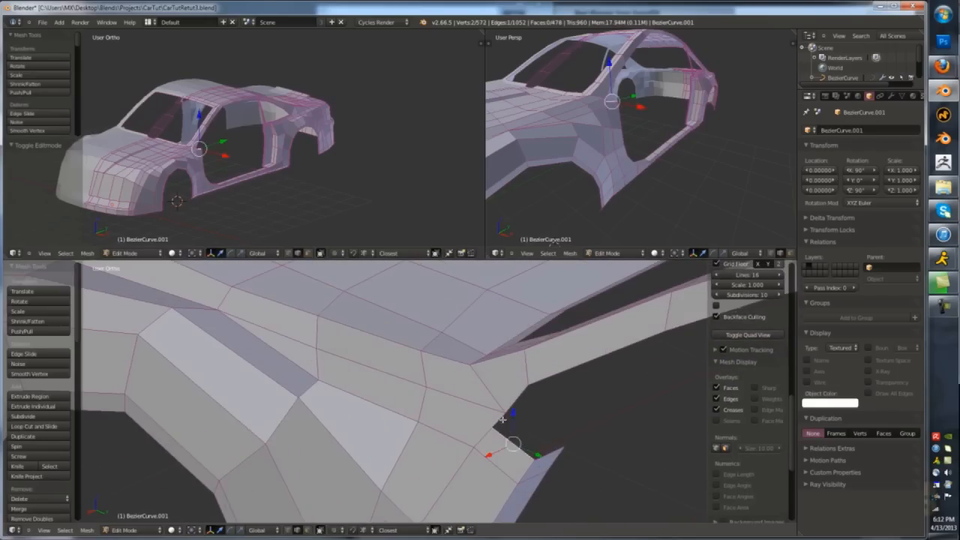
# - Add the neighboring corner edges to the selection and extrude them inward along X
pyautogui.keyDown('shift'); pyautogui.rightClick(513, 409); pyautogui.keyUp('shift')
pyautogui.scroll(-4, 613, 383)
pyautogui.scroll(3, 613, 383)
pyautogui.press('e')
pyautogui.press('x')
pyautogui.click(497, 426)
# - Merge the new strip's loose end vertex into the adjacent corner vertex below the window and loop-cut the strip lengthwise
pyautogui.press('z')
pyautogui.hotkey('ctrl', 'Tab')
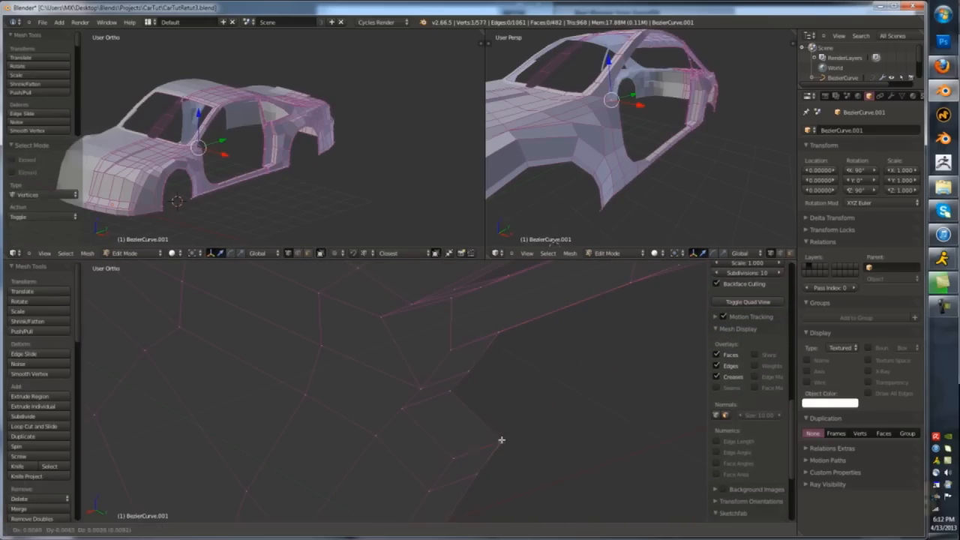
pyautogui.press('z')
pyautogui.moveTo(485, 420); pyautogui.dragTo(518, 404, button='middle')
pyautogui.press('KP_3')
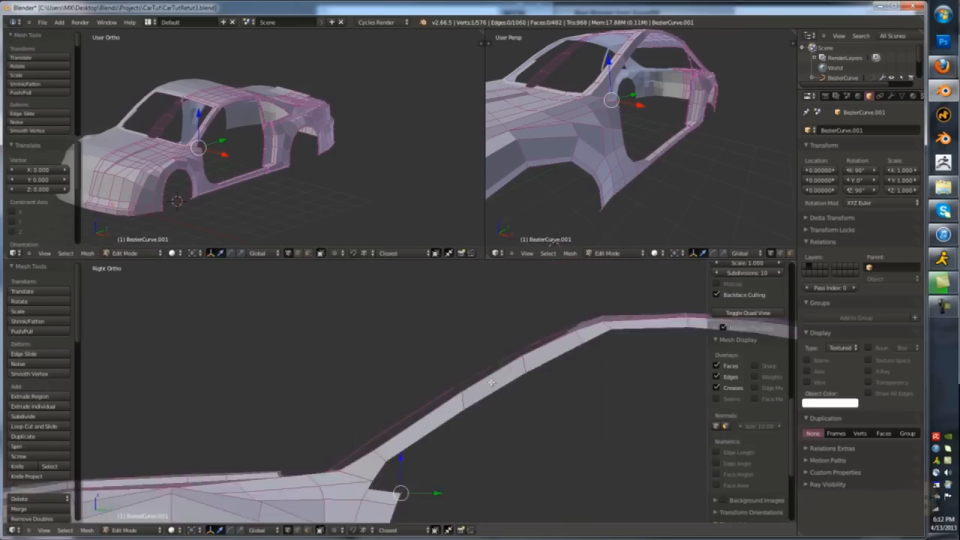
pyautogui.moveTo(570, 375); pyautogui.dragTo(549, 350, button='middle')
pyautogui.hotkey('ctrl', 'r')
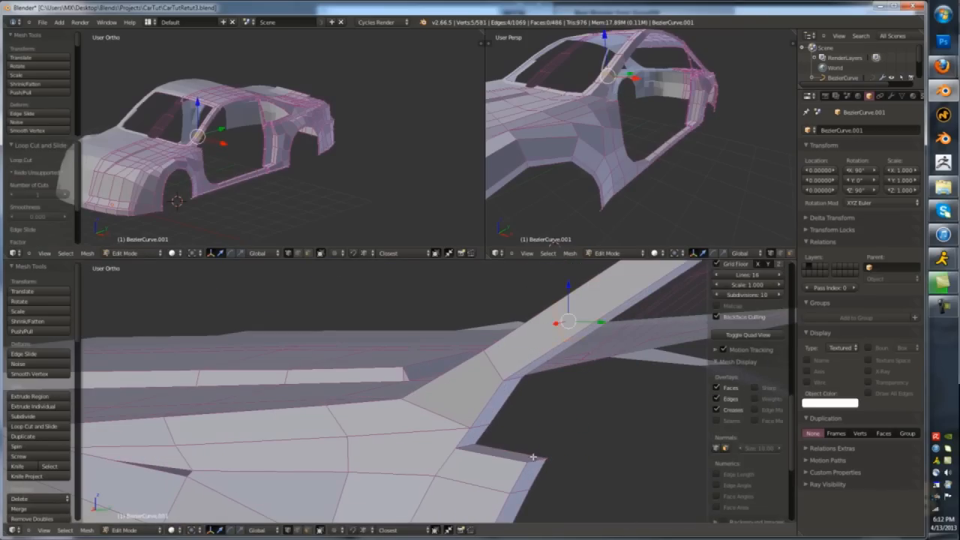
# - Extrude the end face of the stub below the side window corner 0.205 along Y and flatten it with a Y scale of 0
pyautogui.rightClick(534, 456)
pyautogui.scroll(-3, 533, 456)
pyautogui.hotkey('ctrl', 'Tab')
pyautogui.click(525, 493)
pyautogui.rightClick(528, 468)
pyautogui.press('KP_1')
pyautogui.press('KP_3')
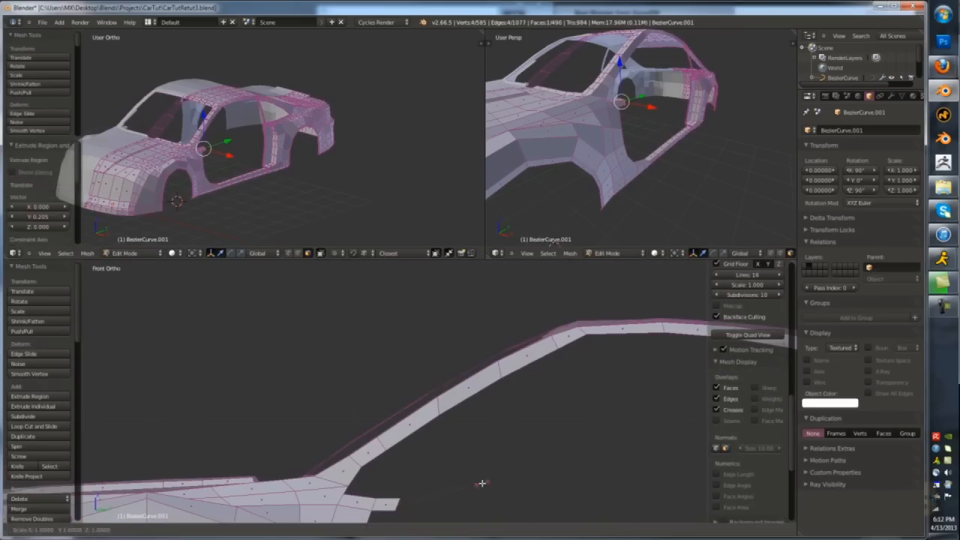
pyautogui.press('y')
pyautogui.press('0')
pyautogui.press('Return')
# - Delete the unneeded face at the extruded stub below the windshield pillar
pyautogui.moveTo(482, 483); pyautogui.dragTo(425, 431, button='middle')
pyautogui.scroll(5, 467, 367)
pyautogui.press('z')
pyautogui.press('x')
pyautogui.click(460, 389)
# - Select pairs of facing edges around the stub and pillar base and bridge each pair with a new face
pyautogui.press('z')
pyautogui.hotkey('ctrl', 'Tab')
pyautogui.click(459, 384)
pyautogui.rightClick(460, 381)
pyautogui.scroll(4, 466, 381)
pyautogui.keyDown('shift'); pyautogui.rightClick(449, 348); pyautogui.keyUp('shift')
pyautogui.press('f')
pyautogui.rightClick(427, 429)
pyautogui.keyDown('shift'); pyautogui.rightClick(348, 453); pyautogui.keyUp('shift')
pyautogui.press('f')
# - Fill the remaining opening at the front window corner with a face and review the body in Object Mode
pyautogui.hotkey('ctrl', 'r')
pyautogui.rightClick(405, 377)
pyautogui.moveTo(418, 381); pyautogui.dragTo(438, 420, button='middle')
pyautogui.press('KP_Decimal')
pyautogui.scroll(-5, 426, 485)
pyautogui.keyDown('shift'); pyautogui.rightClick(425, 428); pyautogui.keyUp('shift')
pyautogui.press('f')
pyautogui.hotkey('ctrl', 'r')
pyautogui.press('Tab')
pyautogui.moveTo(373, 422); pyautogui.dragTo(480, 439, button='middle')
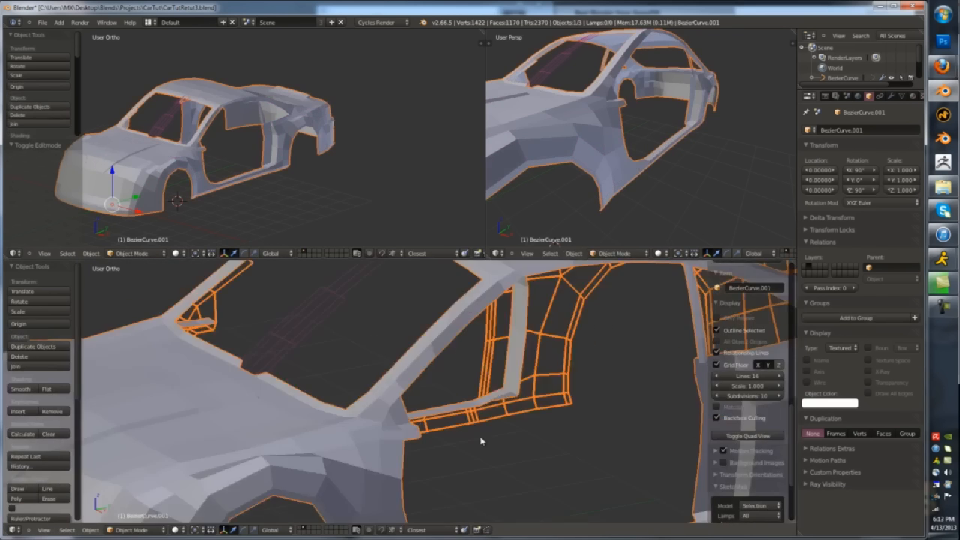
# - Move the selected geometry at the base of the windshield pillar along X and review the shape in Object Mode
pyautogui.press('Tab')
pyautogui.press('g')
pyautogui.press('x')
pyautogui.moveTo(386, 400); pyautogui.dragTo(540, 420, button='middle')
pyautogui.click(414, 407)
pyautogui.press('Tab')
pyautogui.press('KP_7')
pyautogui.press('Tab')
pyautogui.press('Tab')
pyautogui.press('Tab')
pyautogui.scroll(4, 450, 443)
pyautogui.hotkey('ctrl', 'r')
pyautogui.press('Escape')
# - Select the inner edges of the center pillar, roof rail and windshield pillar and extrude them 0.181 inward along X
pyautogui.scroll(3, 540, 420)
pyautogui.scroll(2, 739, 420)
pyautogui.moveTo(675, 412); pyautogui.dragTo(639, 383, button='middle')
pyautogui.keyDown('alt'); pyautogui.rightClick(639, 376); pyautogui.keyUp('alt')
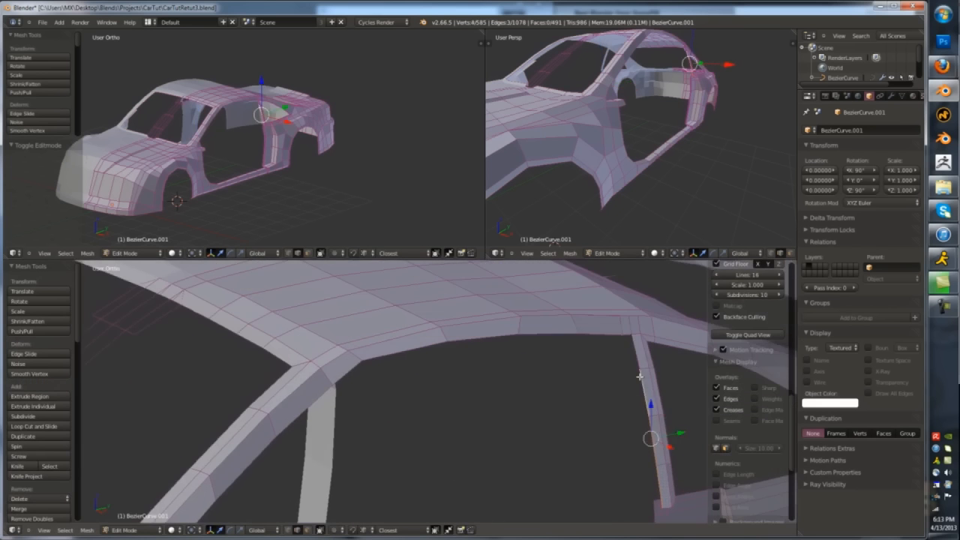
pyautogui.keyDown('shift'); pyautogui.rightClick(548, 333); pyautogui.keyUp('shift')
pyautogui.keyDown('shift'); pyautogui.rightClick(484, 336); pyautogui.keyUp('shift')
pyautogui.keyDown('shift'); pyautogui.rightClick(405, 350); pyautogui.keyUp('shift')
pyautogui.keyDown('shift'); pyautogui.rightClick(345, 373); pyautogui.keyUp('shift')
pyautogui.moveTo(345, 375); pyautogui.dragTo(507, 363, button='middle')
pyautogui.keyDown('shift'); pyautogui.rightClick(484, 335); pyautogui.keyUp('shift')
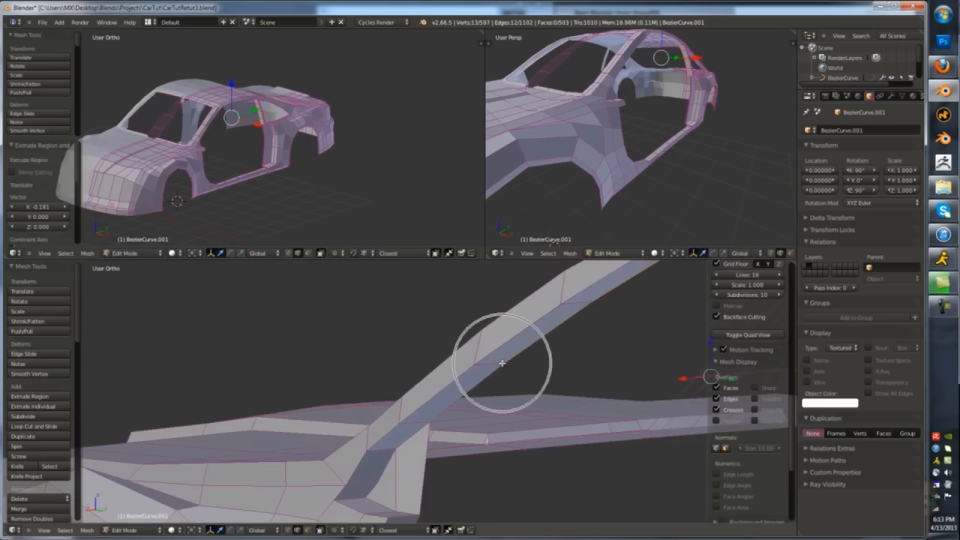
# - Switch to vertex selection and pick a vertex on the windshield pillar's new inner strip
pyautogui.press('z')
pyautogui.hotkey('ctrl', 'Tab')
pyautogui.click(503, 354)
pyautogui.rightClick(504, 364)
pyautogui.press('z')
pyautogui.scroll(-4, 505, 364)
pyautogui.moveTo(563, 381); pyautogui.dragTo(577, 420, button='middle')
pyautogui.scroll(4, 474, 381)
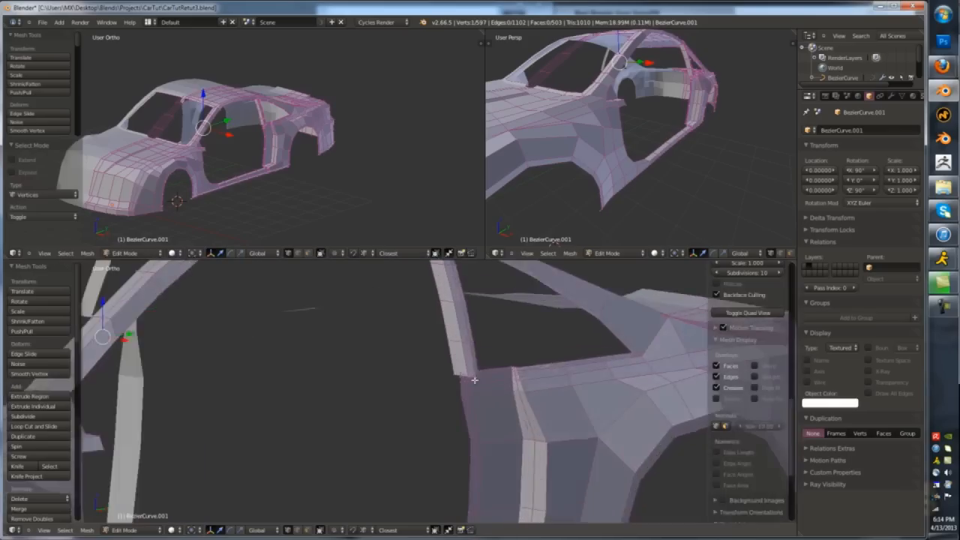
# - Reposition the vertex at the lower end of the center pillar's inner strip, beside the top of the rear side panel
pyautogui.press('z')
pyautogui.press('g')
pyautogui.click(478, 369)
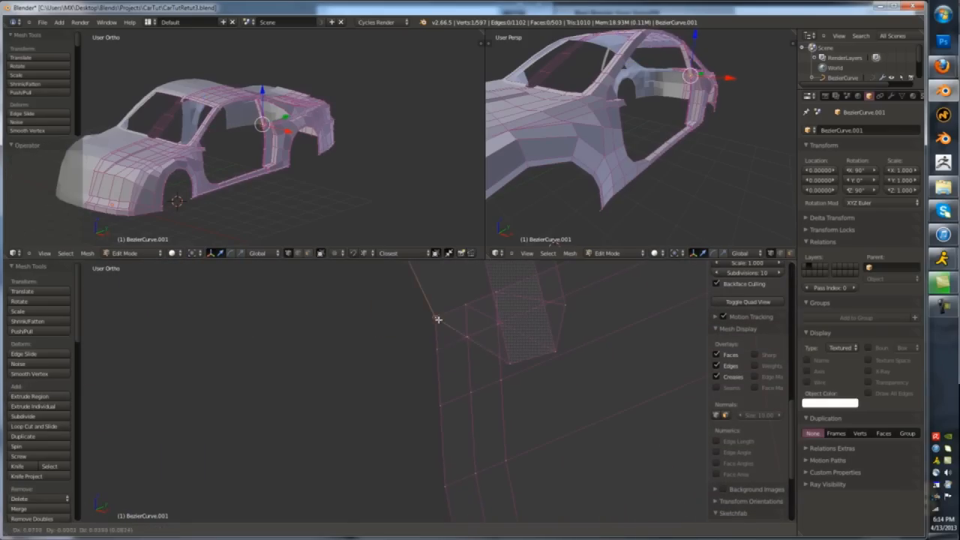
pyautogui.hotkey('ctrl', 'z')
pyautogui.scroll(2, 296, 448)
pyautogui.press('z')
pyautogui.moveTo(421, 322)
pyautogui.mouseDown(button='middle')
pyautogui.moveTo(296, 448)
pyautogui.moveTo(278, 429)
pyautogui.moveTo(381, 522)
pyautogui.mouseUp(button='middle')
pyautogui.press('z')
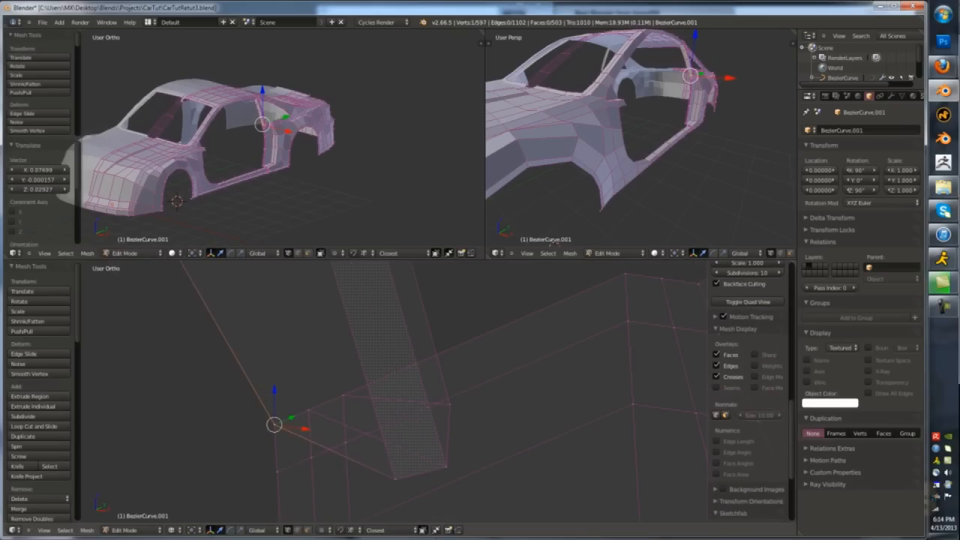
pyautogui.press('z')
pyautogui.press('Tab')
pyautogui.scroll(-5, 276, 405)
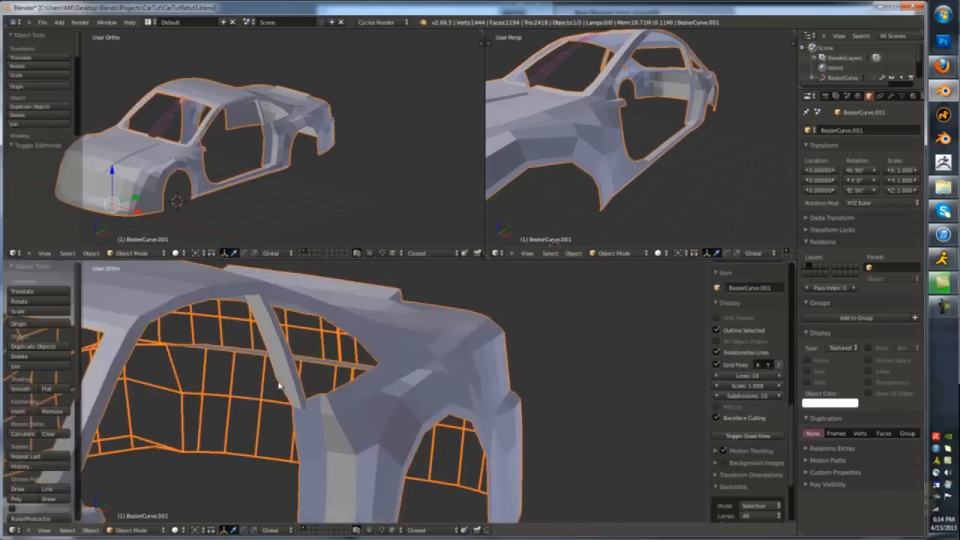
# - Move the upper vertices of the center pillar's inner strip along X to straighten it
pyautogui.press('Tab')
pyautogui.scroll(3, 279, 384)
pyautogui.moveTo(279, 384)
pyautogui.mouseDown(button='middle')
pyautogui.moveTo(307, 392)
pyautogui.moveTo(277, 395)
pyautogui.mouseUp(button='middle')
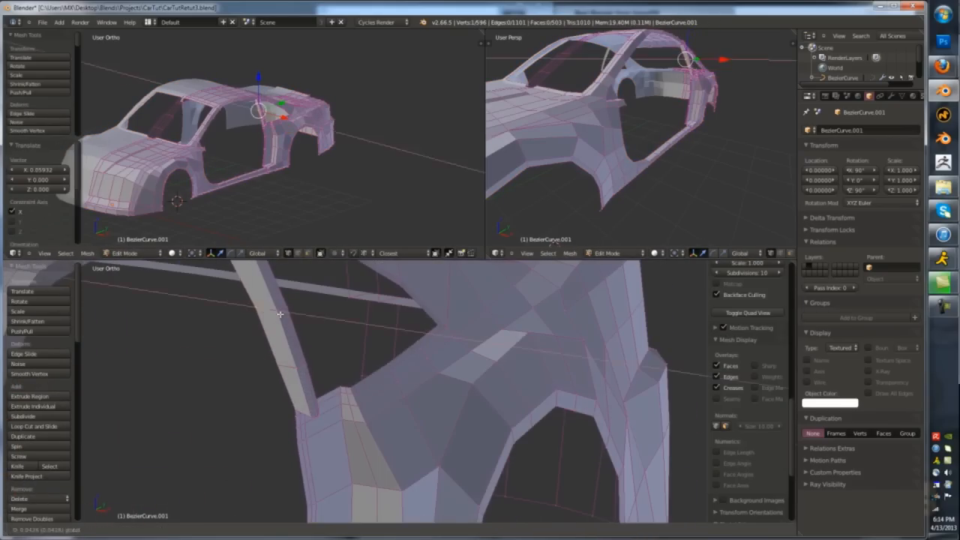
pyautogui.moveTo(279, 314); pyautogui.dragTo(282, 315)
pyautogui.moveTo(282, 315); pyautogui.dragTo(274, 360, button='middle')
pyautogui.moveTo(279, 363); pyautogui.dragTo(283, 365)
pyautogui.moveTo(283, 364); pyautogui.dragTo(217, 357, button='middle')
# - Select the inner strip's edges where the center pillar meets the roof rail, adjust their position and review the body
pyautogui.press('a')
pyautogui.keyDown('alt'); pyautogui.rightClick(211, 353); pyautogui.keyUp('alt')
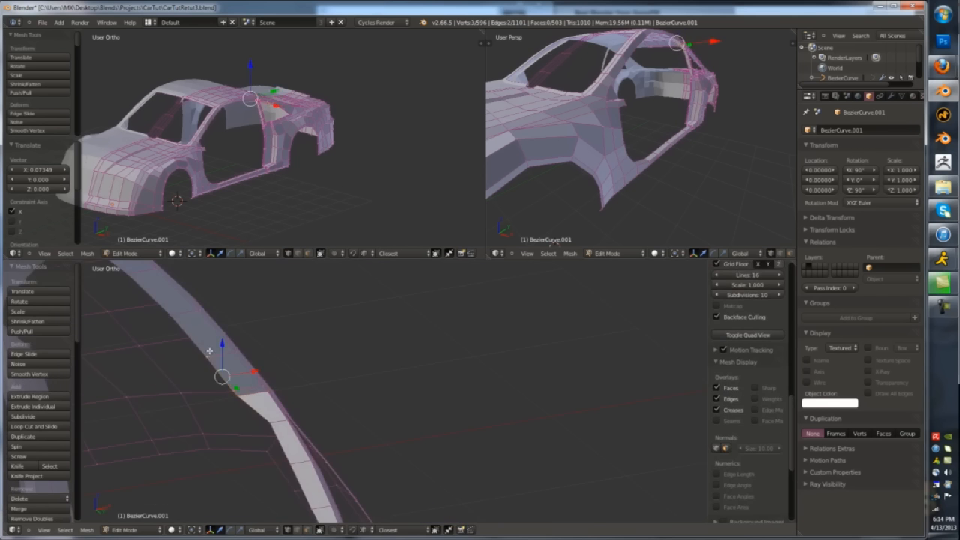
pyautogui.keyDown('shift'); pyautogui.rightClick(202, 323); pyautogui.keyUp('shift')
pyautogui.keyDown('shift'); pyautogui.rightClick(178, 290); pyautogui.keyUp('shift')
pyautogui.keyDown('shift'); pyautogui.moveTo(179, 288); pyautogui.dragTo(212, 327, button='middle'); pyautogui.keyUp('shift')
pyautogui.click(266, 359)
pyautogui.press('Tab')
pyautogui.scroll(-5, 427, 401)
pyautogui.press('Tab')
# - Select the lower boundary edges of the rear quarter window opening and extrude them about 0.063 inward along X
pyautogui.moveTo(427, 401)
pyautogui.mouseDown(button='middle')
pyautogui.moveTo(425, 437)
pyautogui.moveTo(475, 430)
pyautogui.moveTo(349, 356)
pyautogui.moveTo(280, 364)
pyautogui.mouseUp(button='middle')
pyautogui.press('KP_3')
pyautogui.keyDown('alt'); pyautogui.rightClick(420, 426); pyautogui.keyUp('alt')
pyautogui.scroll(3, 349, 356)
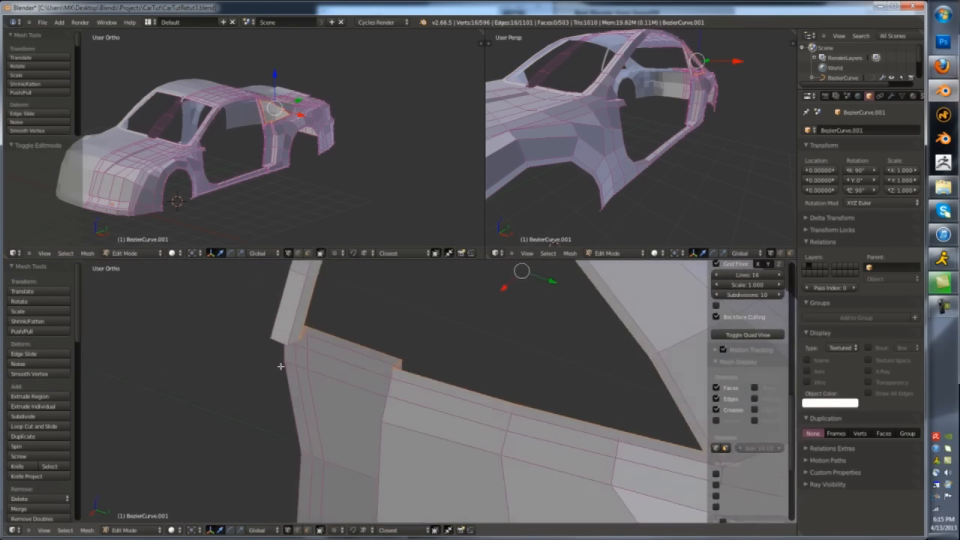
pyautogui.scroll(2, 285, 355)
pyautogui.keyDown('shift'); pyautogui.rightClick(298, 326); pyautogui.keyUp('shift')
pyautogui.press('z')
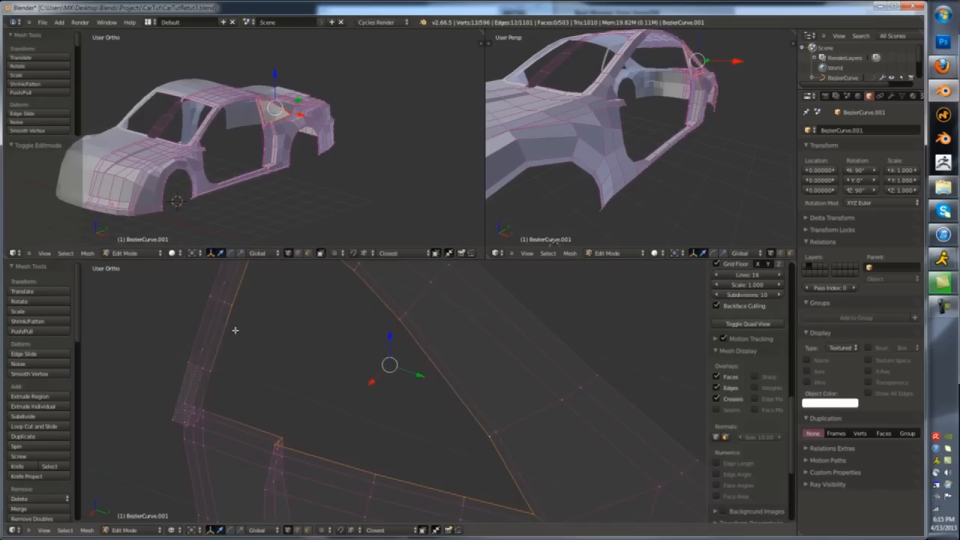
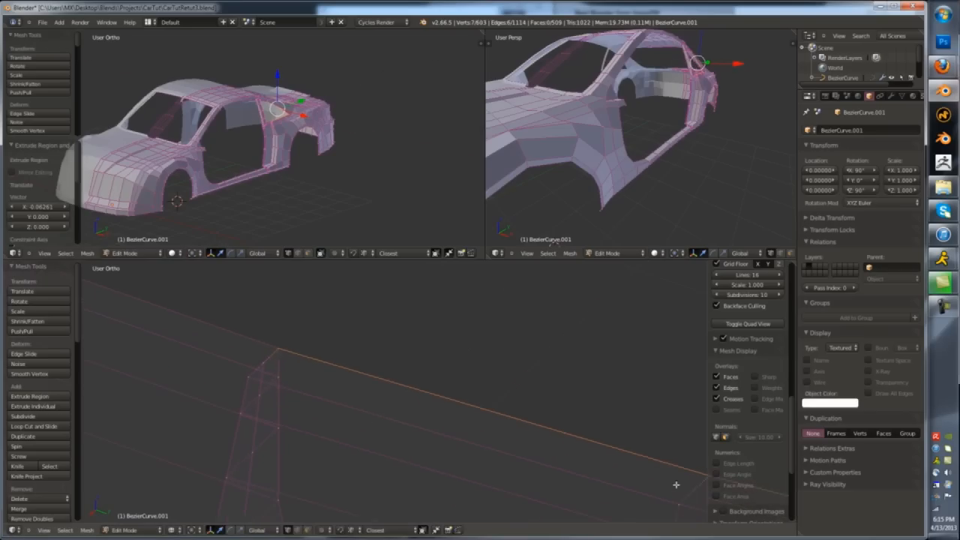
# - Add a lengthwise loop cut to the quarter window's new ledge and merge its overlapping corner vertices
pyautogui.scroll(3, 351, 399)
pyautogui.press('z')
pyautogui.hotkey('ctrl', 'r')
pyautogui.click(249, 367)
pyautogui.click(248, 366)
pyautogui.press('z')
pyautogui.rightClick(198, 332)
pyautogui.keyDown('shift'); pyautogui.rightClick(197, 332); pyautogui.keyUp('shift')
pyautogui.press('z')
pyautogui.scroll(-7, 204, 332)
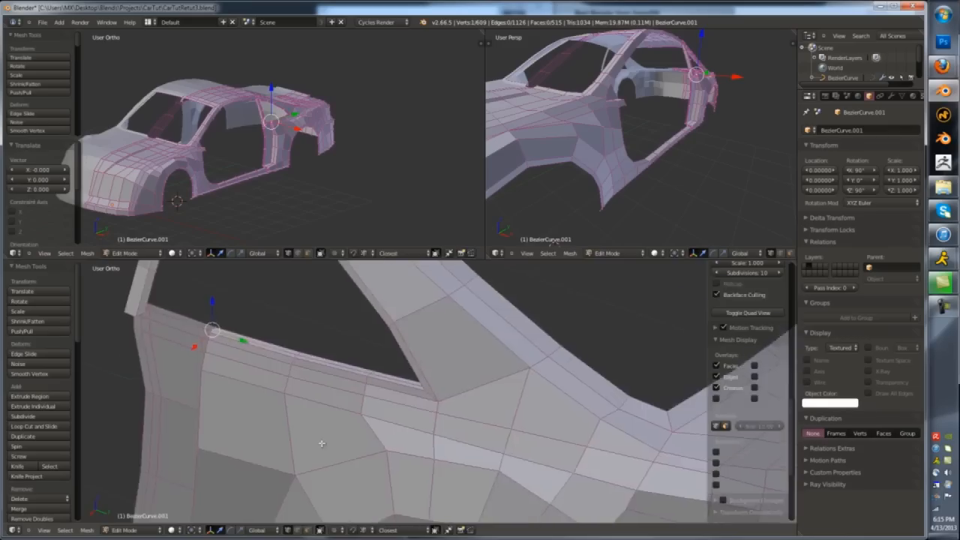
# - Select the boundary edges of the rear quarter window that run up along the center pillar
pyautogui.moveTo(322, 442); pyautogui.dragTo(276, 428, button='middle')
pyautogui.keyDown('shift'); pyautogui.moveTo(318, 358); pyautogui.dragTo(284, 419, button='middle'); pyautogui.keyUp('shift')
pyautogui.keyDown('shift'); pyautogui.rightClick(317, 314); pyautogui.keyUp('shift')
pyautogui.keyDown('shift'); pyautogui.rightClick(353, 270); pyautogui.keyUp('shift')
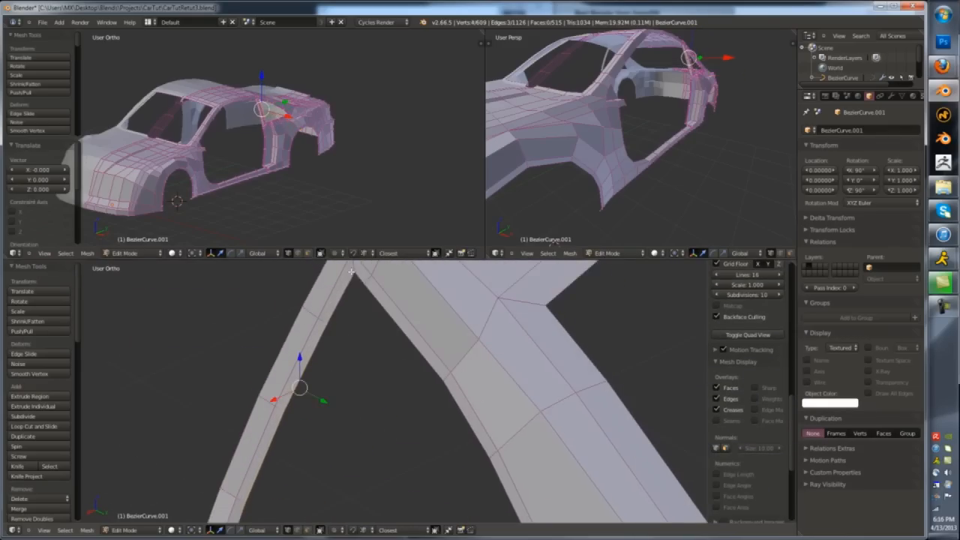
pyautogui.keyDown('shift'); pyautogui.moveTo(365, 301); pyautogui.dragTo(356, 354, button='middle'); pyautogui.keyUp('shift')
# - Save the project as CarTutRetut4.blend
pyautogui.hotkey('ctrl', 'shift', 's')
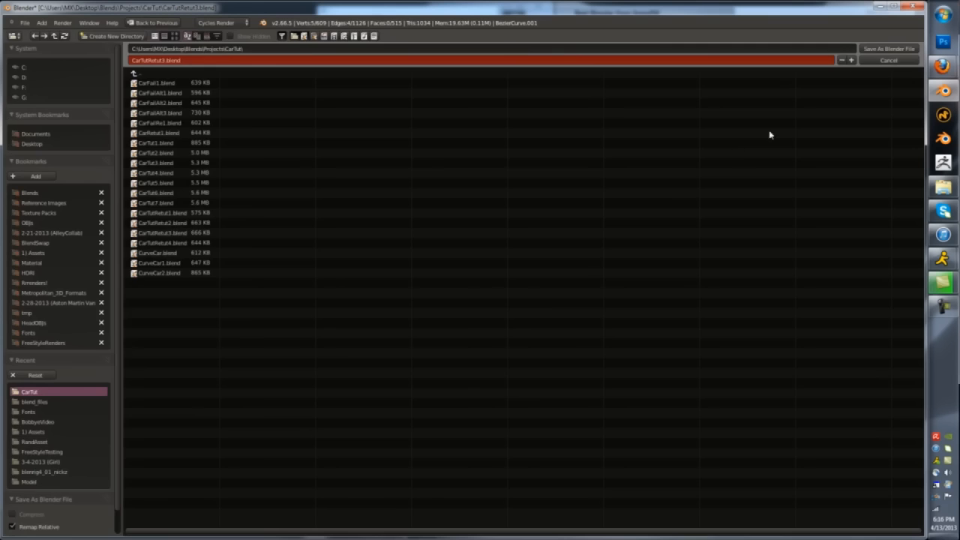
pyautogui.click(879, 50)
# - Extend the pillar-side edge selection to the quarter window's upper corner and extrude those edges inward
pyautogui.press('z')
pyautogui.scroll(5, 450, 368)
pyautogui.press('z')
pyautogui.press('z')
pyautogui.moveTo(482, 368); pyautogui.dragTo(574, 274, button='middle')
pyautogui.press('z')
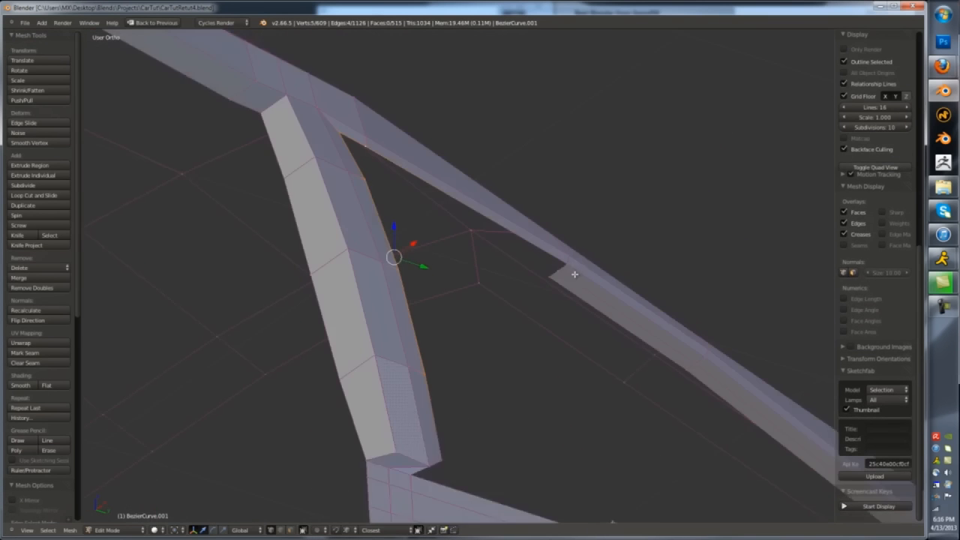
pyautogui.scroll(3, 574, 266)
pyautogui.click(543, 275)
pyautogui.press('z')
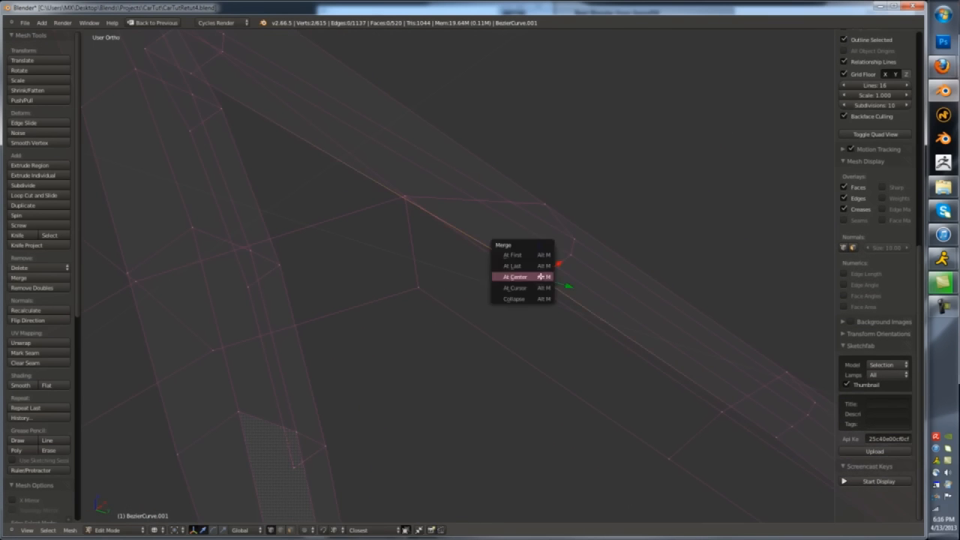
# - Merge the new strip's upper end vertices with the roof-side frame and loop-cut the strip lengthwise
pyautogui.click(483, 255)
pyautogui.press('z')
pyautogui.press('z')
pyautogui.hotkey('alt', 'm')
pyautogui.click(594, 281)
pyautogui.press('z')
pyautogui.scroll(-7, 604, 330)
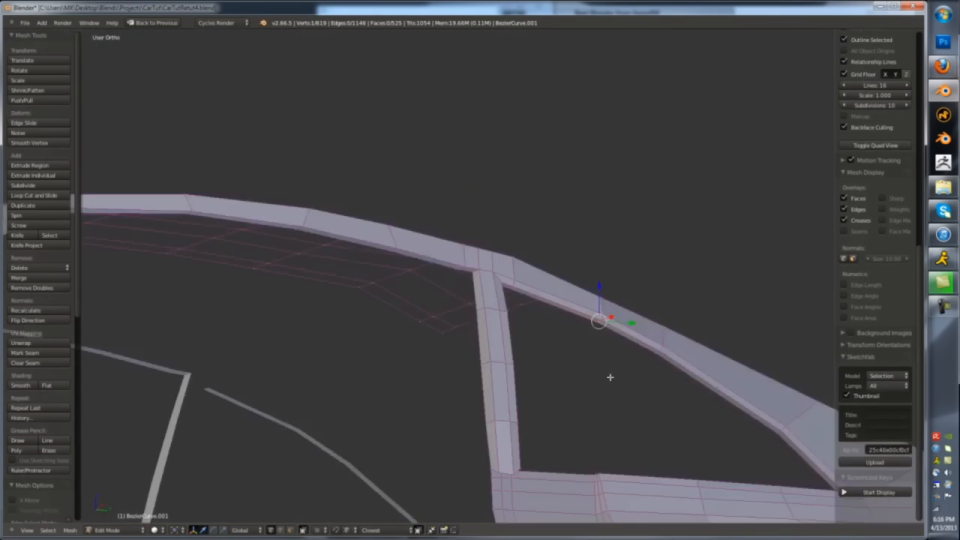
# - Fill the gap between the center pillar strip's lower end and the quarter window ledge with a face
pyautogui.moveTo(608, 378); pyautogui.dragTo(547, 435, button='middle')
pyautogui.scroll(-2, 546, 435)
pyautogui.rightClick(477, 395)
pyautogui.scroll(3, 479, 401)
pyautogui.keyDown('shift'); pyautogui.rightClick(542, 283); pyautogui.keyUp('shift')
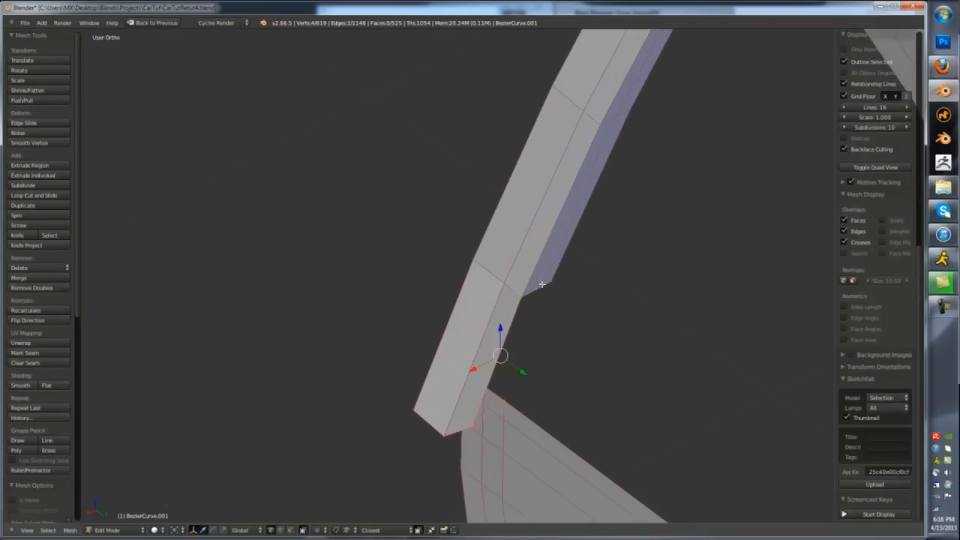
pyautogui.press('f')
# - Clean up the vertices where the quarter window ledge meets the center pillar's lower end
pyautogui.scroll(-3, 551, 338)
pyautogui.keyDown('alt'); pyautogui.rightClick(561, 386); pyautogui.keyUp('alt')
pyautogui.scroll(-3, 577, 410)
pyautogui.press('z')
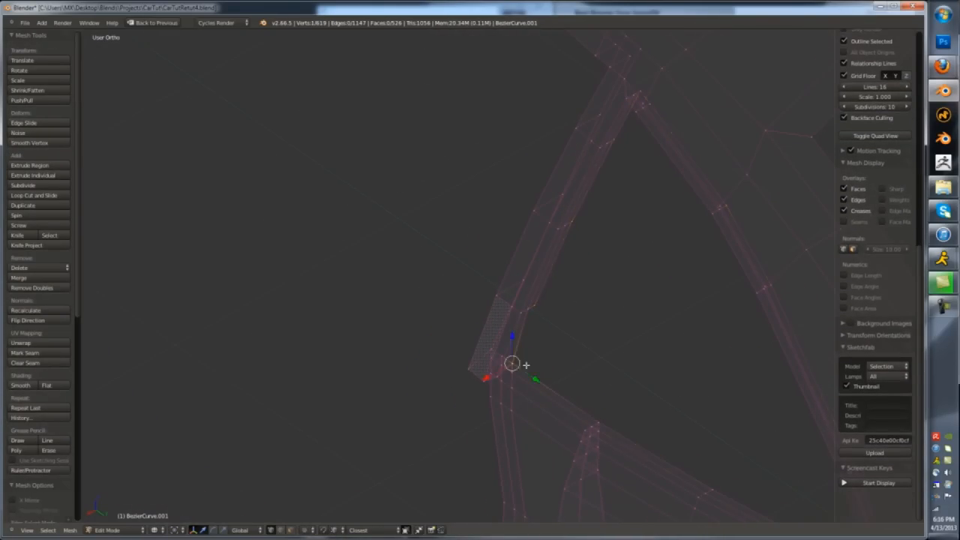
pyautogui.keyDown('shift'); pyautogui.moveTo(627, 339); pyautogui.dragTo(604, 340, button='middle'); pyautogui.keyUp('shift')
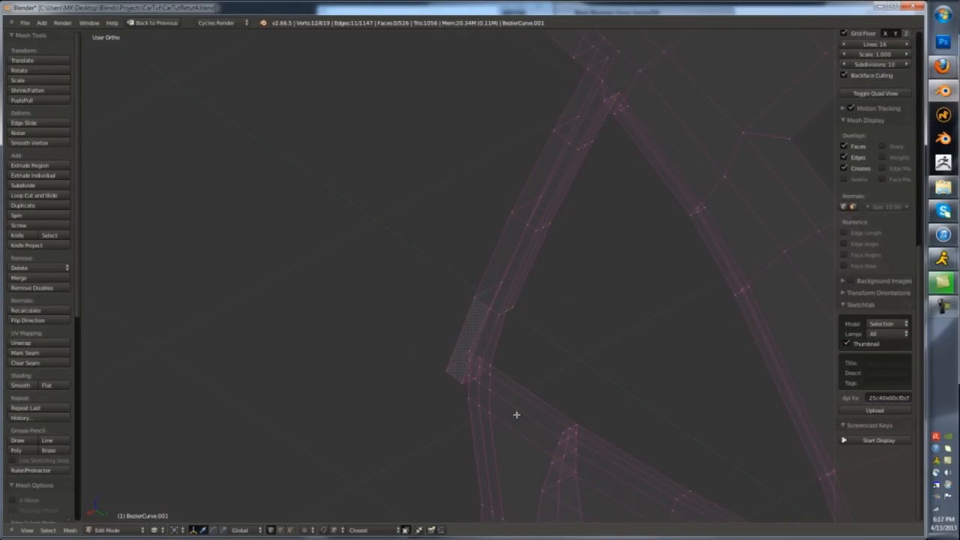
pyautogui.rightClick(492, 377)
pyautogui.press('w')
pyautogui.click(595, 410)
pyautogui.press('z')
pyautogui.rightClick(499, 366)
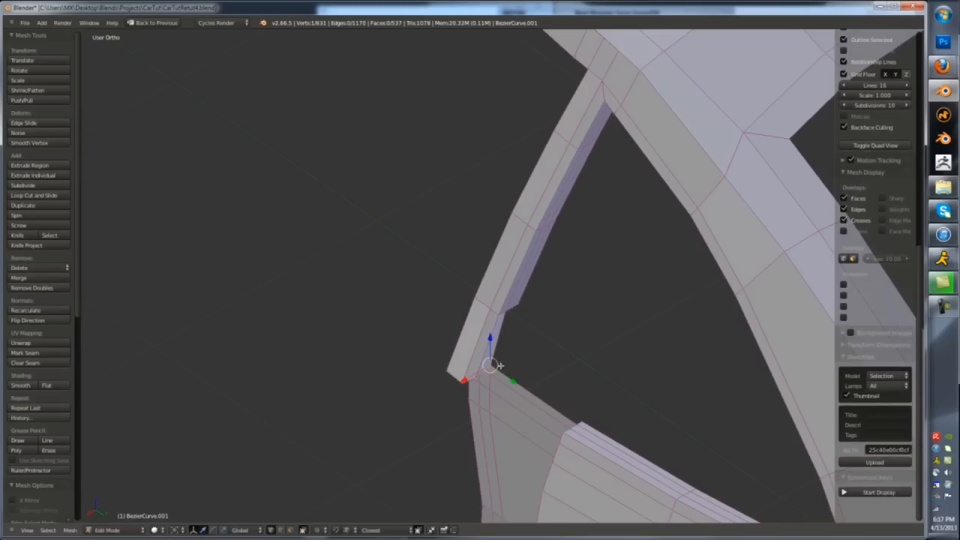
# - Fill the small gap at the center pillar's lower inner corner, above the quarter window ledge, with a face
pyautogui.rightClick(518, 304)
pyautogui.keyDown('shift'); pyautogui.rightClick(504, 357); pyautogui.keyUp('shift')
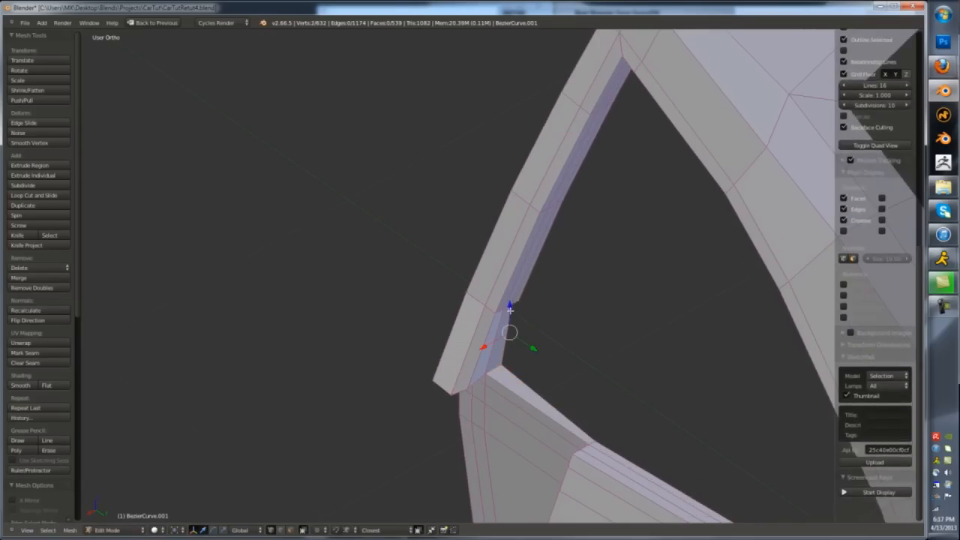
pyautogui.press('f')
pyautogui.press('Tab')
pyautogui.scroll(-4, 493, 389)
pyautogui.press('Tab')
pyautogui.moveTo(492, 389); pyautogui.dragTo(599, 378, button='middle')
pyautogui.hotkey('ctrl', 'r')
pyautogui.press('Escape')
# - Knife-cut new edges from the quarter window's pointed rear corner across the base of the rear pillar
pyautogui.scroll(-2, 450, 345)
pyautogui.moveTo(308, 344)
pyautogui.mouseDown(button='middle')
pyautogui.moveTo(363, 341)
pyautogui.moveTo(297, 336)
pyautogui.mouseUp(button='middle')
pyautogui.scroll(4, 466, 340)
pyautogui.press('z')
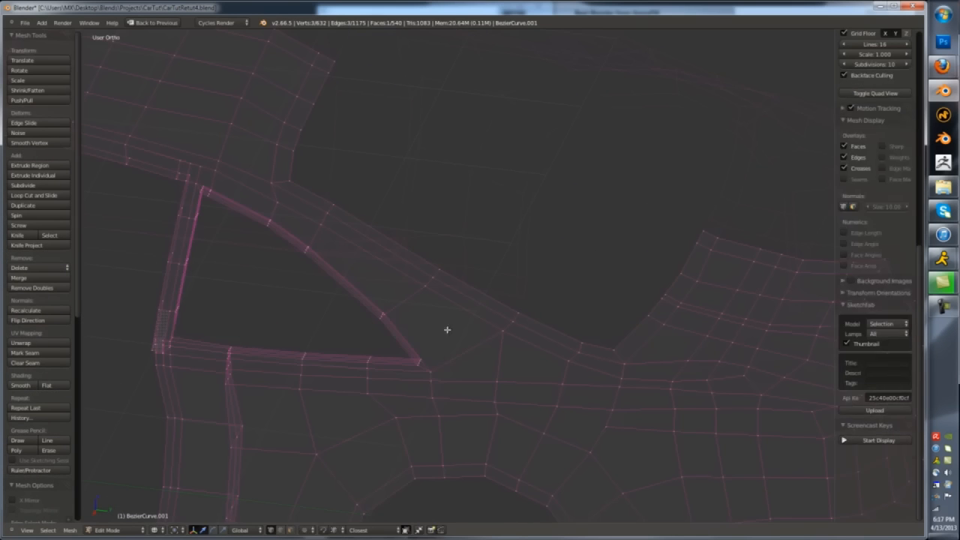
pyautogui.click(435, 259)
pyautogui.press('z')
pyautogui.scroll(1, 450, 315)
pyautogui.moveTo(465, 381)
pyautogui.mouseDown(button='middle')
pyautogui.moveTo(453, 384)
pyautogui.moveTo(470, 378)
pyautogui.mouseUp(button='middle')
pyautogui.press('z')
pyautogui.press('a')
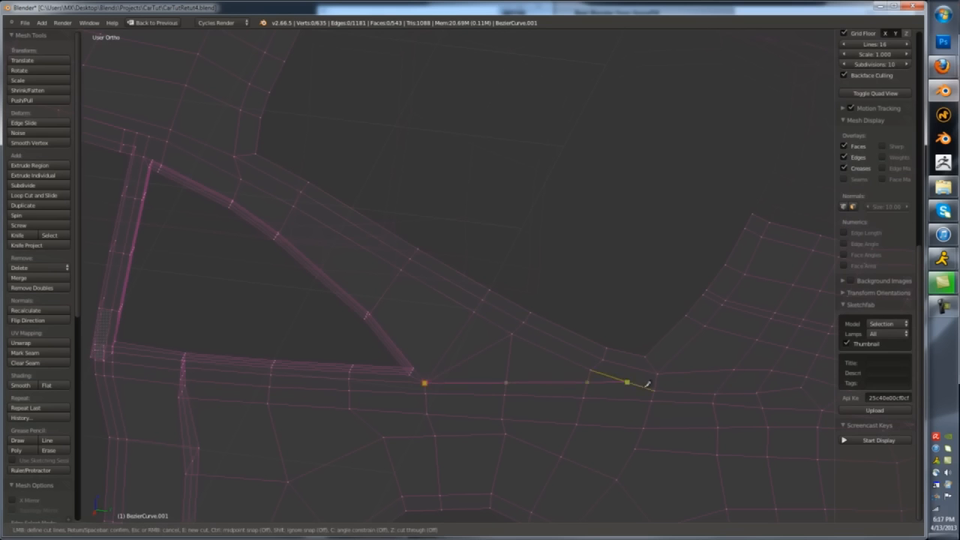
pyautogui.press('Return')
# - Examine the newly cut faces around the rear pillar in face selection mode, including from the top view
pyautogui.press('z')
pyautogui.scroll(2, 466, 366)
pyautogui.hotkey('ctrl', 'Tab')
pyautogui.click(462, 372)
pyautogui.scroll(-2, 517, 364)
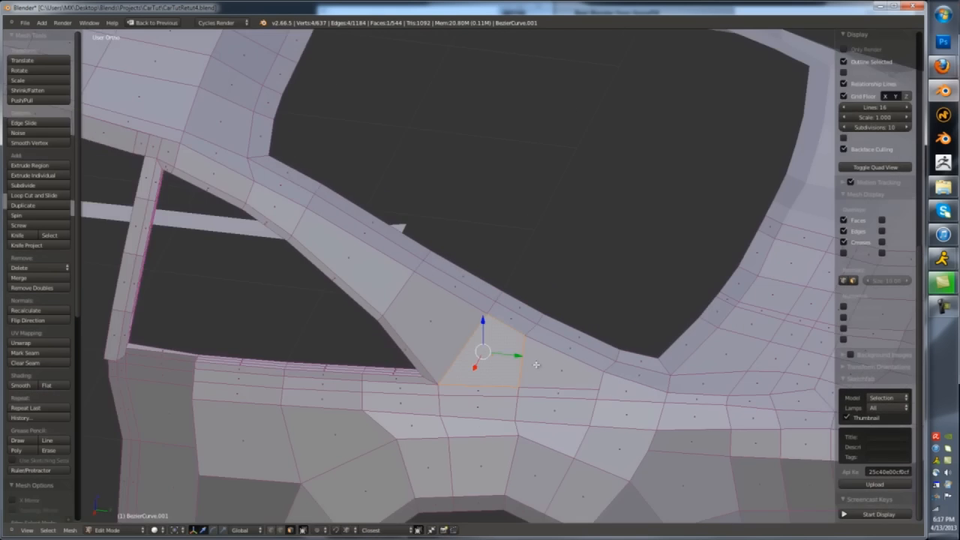
pyautogui.keyDown('shift'); pyautogui.moveTo(610, 395); pyautogui.dragTo(522, 388, button='middle'); pyautogui.keyUp('shift')
pyautogui.scroll(-3, 488, 372)
pyautogui.moveTo(405, 358); pyautogui.dragTo(379, 401, button='middle')
pyautogui.press('KP_7')
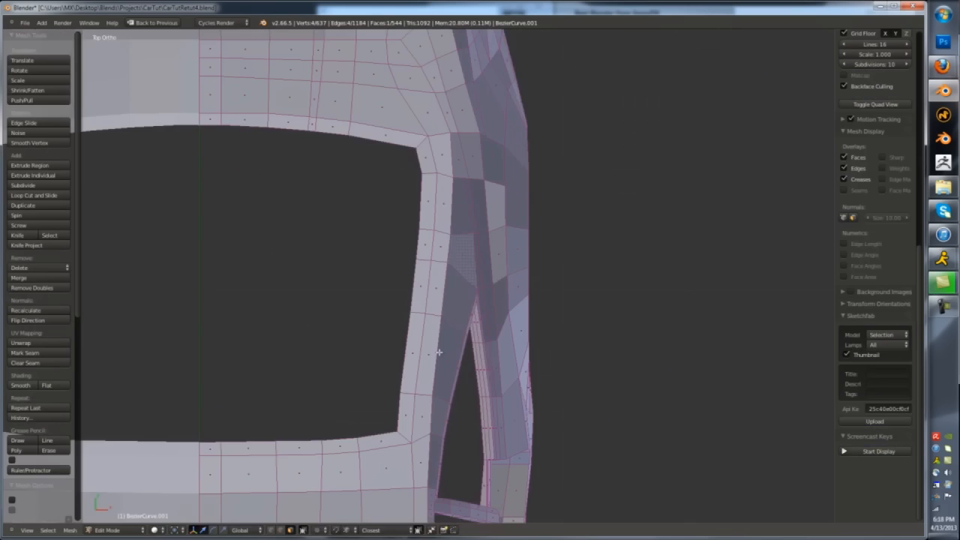
# - Loop-cut the windshield frame around its opening, following the roof edge and front pillar
pyautogui.press('Tab')
pyautogui.scroll(-6, 457, 360)
pyautogui.moveTo(544, 443); pyautogui.dragTo(460, 343, button='middle')
pyautogui.press('Tab')
pyautogui.scroll(4, 420, 307)
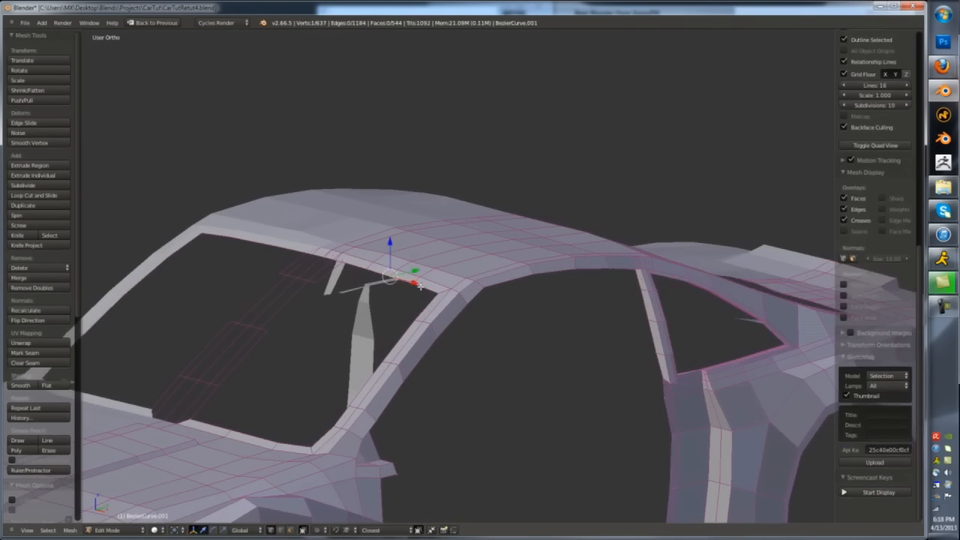
pyautogui.scroll(2, 420, 286)
pyautogui.hotkey('ctrl', 'r')
pyautogui.click(446, 290)
pyautogui.click(412, 360)
# - Extend the windshield opening's edge loop inward into a lip and add a supporting edge loop along it
pyautogui.scroll(-4, 439, 311)
pyautogui.moveTo(439, 310); pyautogui.dragTo(495, 390, button='middle')
pyautogui.scroll(6, 420, 390)
pyautogui.moveTo(368, 397); pyautogui.dragTo(334, 389, button='middle')
pyautogui.press('z')
pyautogui.press('z')
pyautogui.press('KP_3')
pyautogui.press('z')
pyautogui.scroll(3, 712, 201)
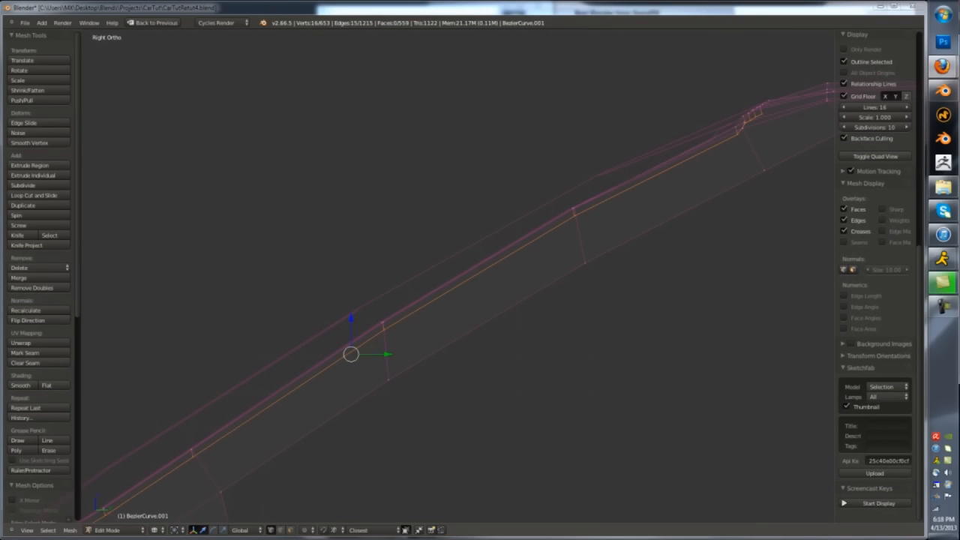
pyautogui.press('z')
pyautogui.scroll(-4, 480, 225)
pyautogui.moveTo(450, 203); pyautogui.dragTo(364, 510, button='middle')
pyautogui.scroll(3, 570, 150)
# - Knife-cut a line across the rear of the hood, just ahead of the windshield, in top view
pyautogui.press('Tab')
pyautogui.scroll(5, 555, 113)
pyautogui.scroll(-6, 561, 115)
pyautogui.press('Tab')
pyautogui.scroll(4, 405, 315)
pyautogui.hotkey('ctrl', 'Tab')
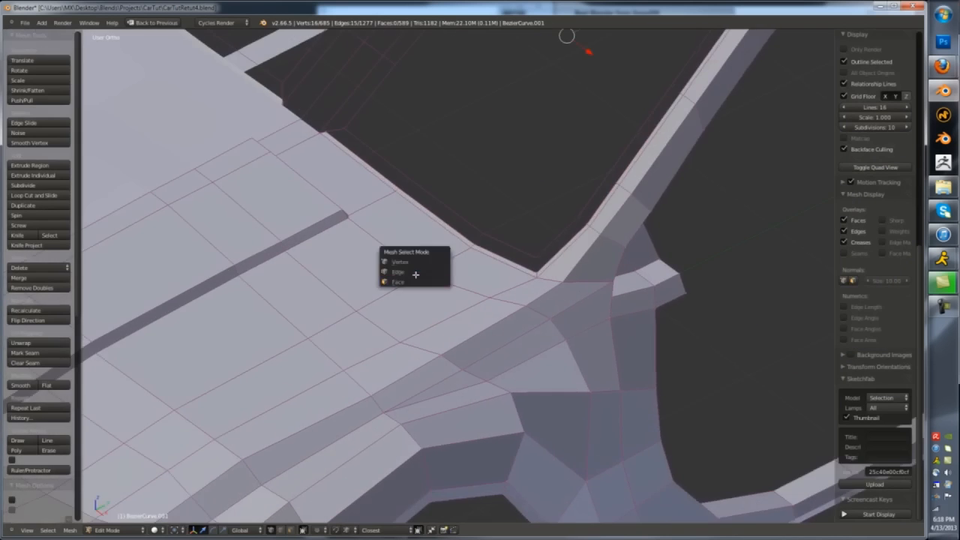
pyautogui.click(414, 282)
pyautogui.press('z')
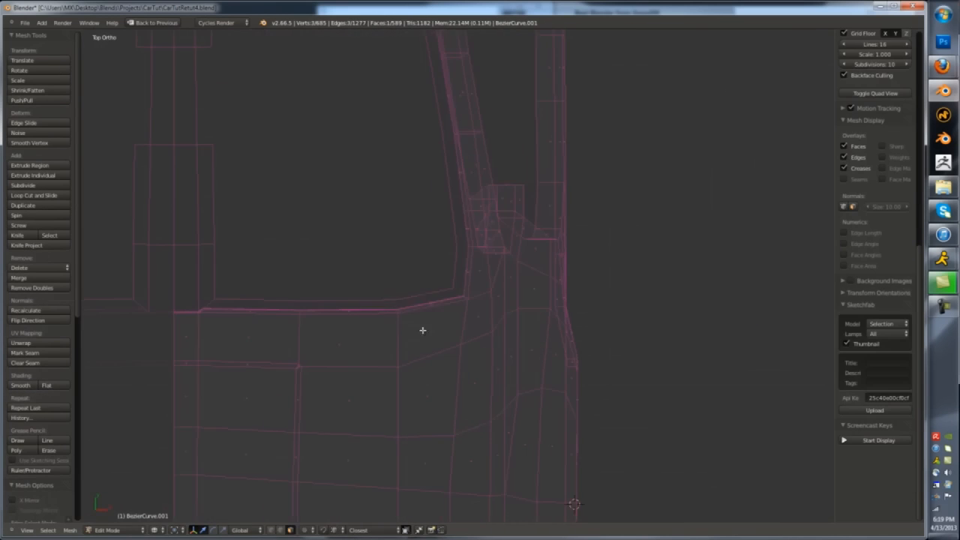
pyautogui.scroll(-2, 405, 361)
pyautogui.press('k')
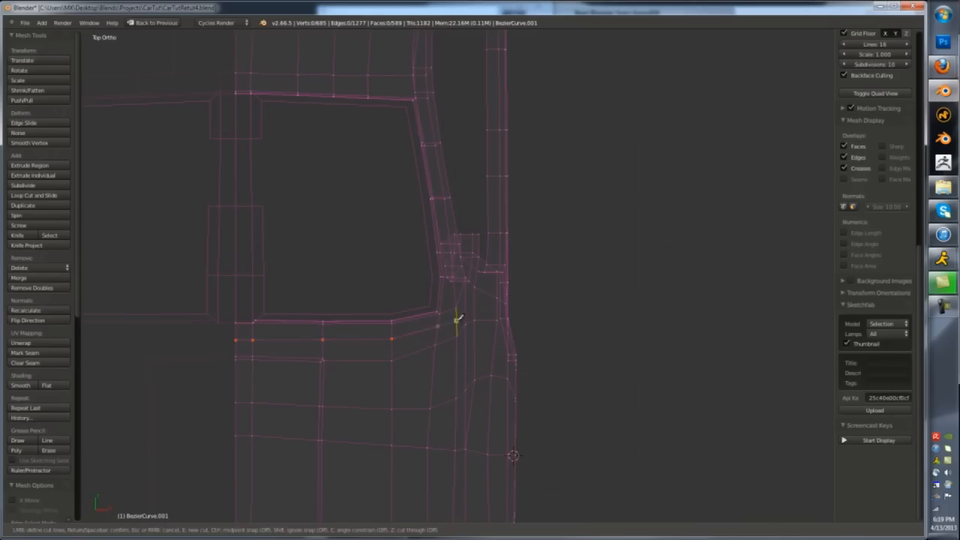
pyautogui.scroll(-2, 465, 355)
# - Select the hood faces together with the front panel faces below them and separate the selection into its own object
pyautogui.keyDown('shift'); pyautogui.moveTo(465, 356); pyautogui.dragTo(489, 291, button='middle'); pyautogui.keyUp('shift')
pyautogui.hotkey('ctrl', 'Tab')
pyautogui.click(407, 371)
pyautogui.press('b')
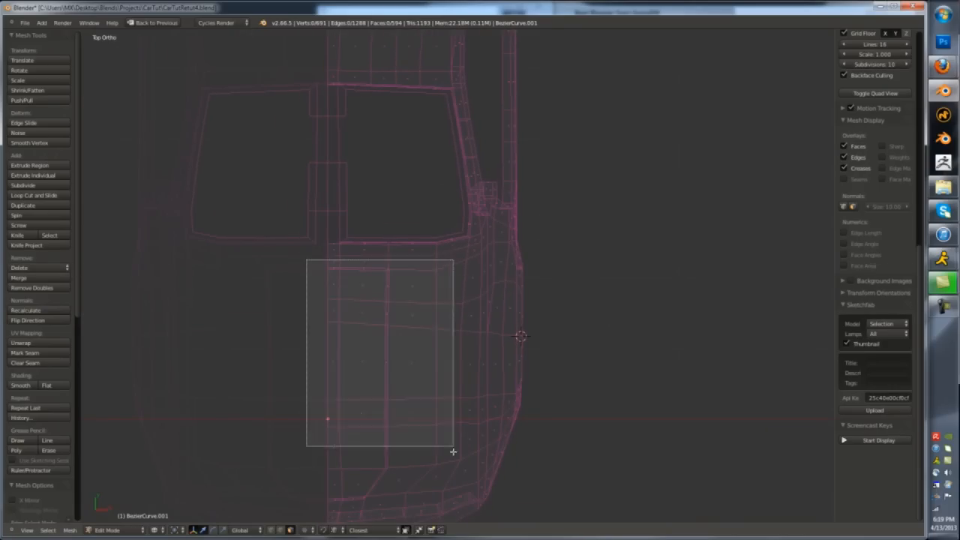
pyautogui.moveTo(453, 452); pyautogui.dragTo(455, 452)
pyautogui.keyDown('shift'); pyautogui.moveTo(454, 452); pyautogui.dragTo(489, 342, button='middle'); pyautogui.keyUp('shift')
pyautogui.press('b')
pyautogui.moveTo(338, 343); pyautogui.dragTo(439, 403)
pyautogui.press('z')
pyautogui.moveTo(451, 333); pyautogui.dragTo(435, 388, button='middle')
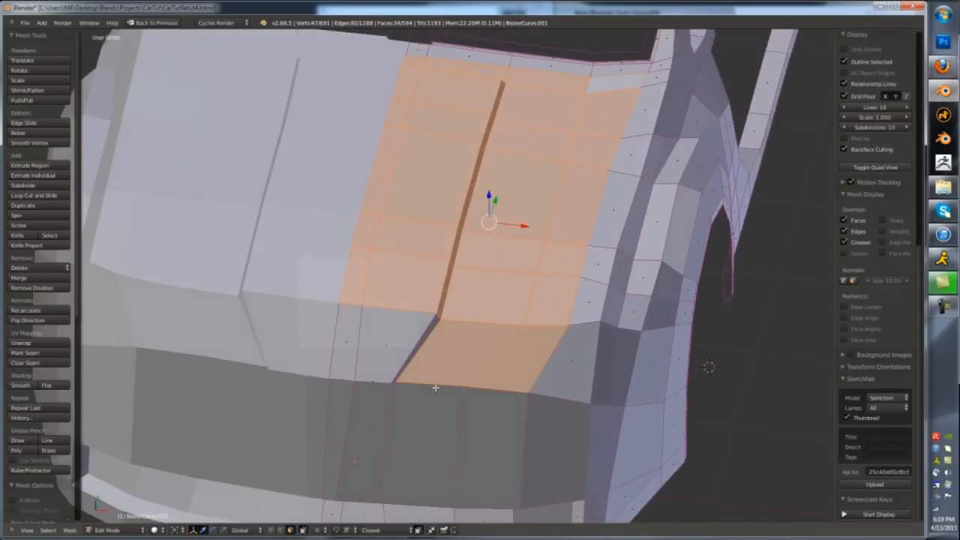
pyautogui.press('z')
pyautogui.press('b')
pyautogui.moveTo(355, 353); pyautogui.dragTo(473, 463)
pyautogui.press('z')
pyautogui.scroll(-2, 497, 463)
pyautogui.moveTo(497, 462)
pyautogui.mouseDown(button='middle')
pyautogui.moveTo(569, 390)
pyautogui.moveTo(550, 367)
pyautogui.mouseUp(button='middle')
pyautogui.press('p')
pyautogui.click(567, 390)
# - Separate the lowest row of front faces from the hood object in front view
pyautogui.press('Tab')
pyautogui.rightClick(540, 388)
pyautogui.scroll(-3, 540, 388)
pyautogui.press('Tab')
pyautogui.rightClick(501, 420)
pyautogui.press('z')
pyautogui.press('KP_1')
pyautogui.press('a')
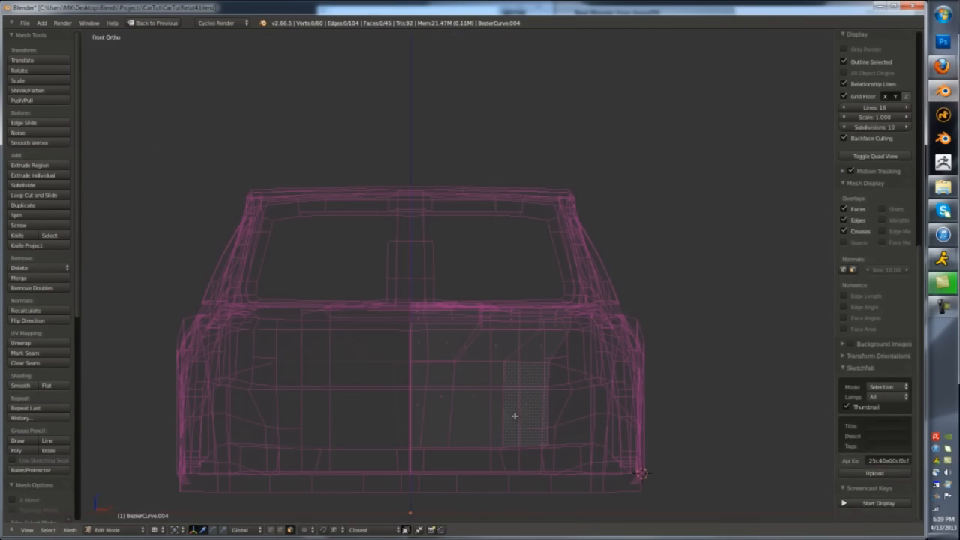
pyautogui.press('z')
pyautogui.press('b')
pyautogui.moveTo(414, 405); pyautogui.dragTo(534, 441)
pyautogui.press('p')
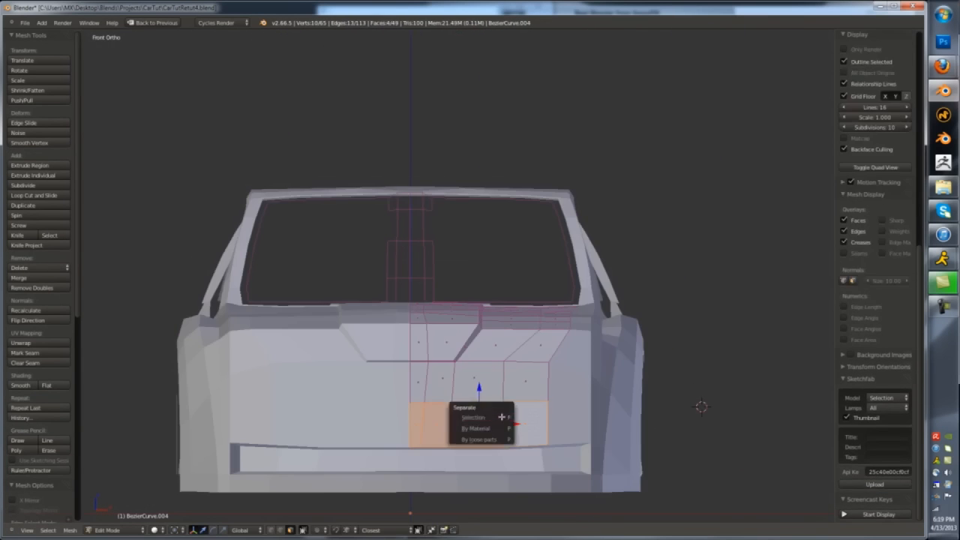
pyautogui.click(506, 418)
# - Join the separated front strip back to the car body and remove its duplicate vertices
pyautogui.press('Tab')
pyautogui.keyDown('shift'); pyautogui.rightClick(581, 423); pyautogui.keyUp('shift')
pyautogui.press('Tab')
pyautogui.keyDown('ctrl'); pyautogui.scroll(1, 425, 310); pyautogui.keyUp('ctrl')
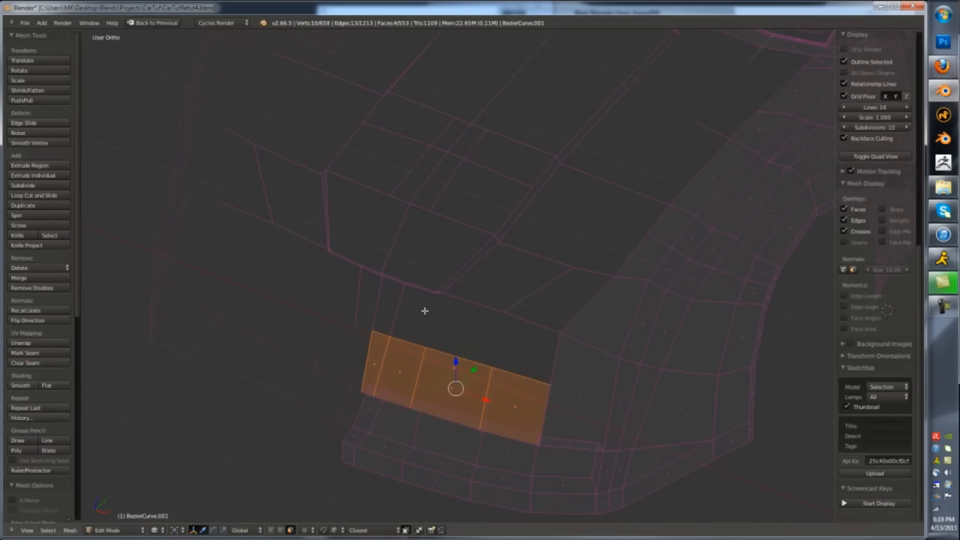
pyautogui.click(621, 404)
pyautogui.press('a')
pyautogui.keyDown('ctrl'); pyautogui.moveTo(326, 396); pyautogui.dragTo(325, 386); pyautogui.keyUp('ctrl')
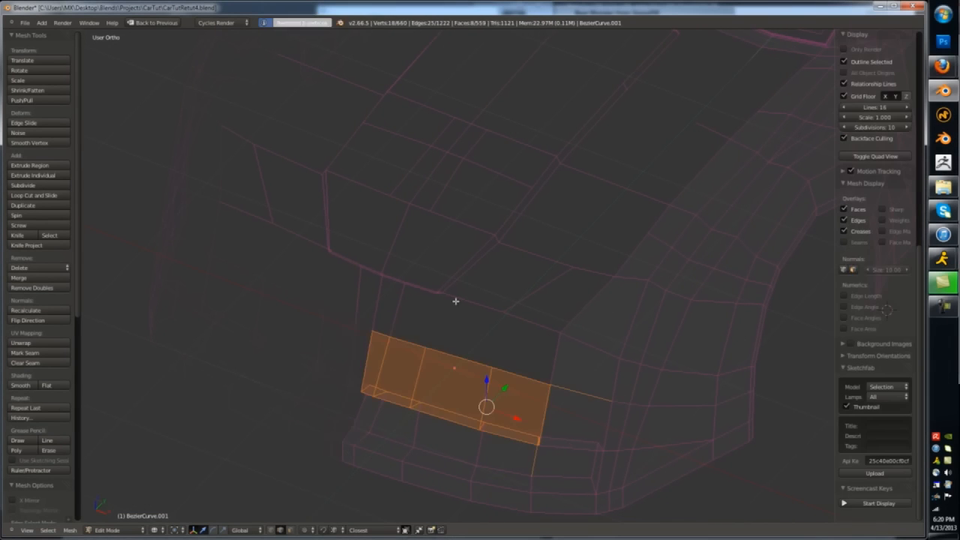
pyautogui.press('p')
pyautogui.click(459, 304)
# - Hide the separated hood object and return to editing the car body's mesh
pyautogui.press('Tab')
pyautogui.press('z')
pyautogui.moveTo(491, 334); pyautogui.dragTo(459, 335, button='middle')
pyautogui.press('h')
pyautogui.scroll(-4, 487, 353)
pyautogui.scroll(4, 525, 367)
pyautogui.rightClick(445, 377)
pyautogui.moveTo(375, 300)
pyautogui.mouseDown(button='middle')
pyautogui.moveTo(445, 377)
pyautogui.moveTo(377, 300)
pyautogui.mouseUp(button='middle')
pyautogui.press('Tab')
# - Eliminate the extra vertex at the front corner of the hood opening
pyautogui.keyDown('alt'); pyautogui.rightClick(469, 371); pyautogui.keyUp('alt')
pyautogui.moveTo(468, 375)
pyautogui.mouseDown(button='middle')
pyautogui.moveTo(523, 405)
pyautogui.moveTo(560, 373)
pyautogui.moveTo(570, 413)
pyautogui.mouseUp(button='middle')
pyautogui.press('z')
pyautogui.scroll(1, 592, 397)
pyautogui.rightClick(664, 390)
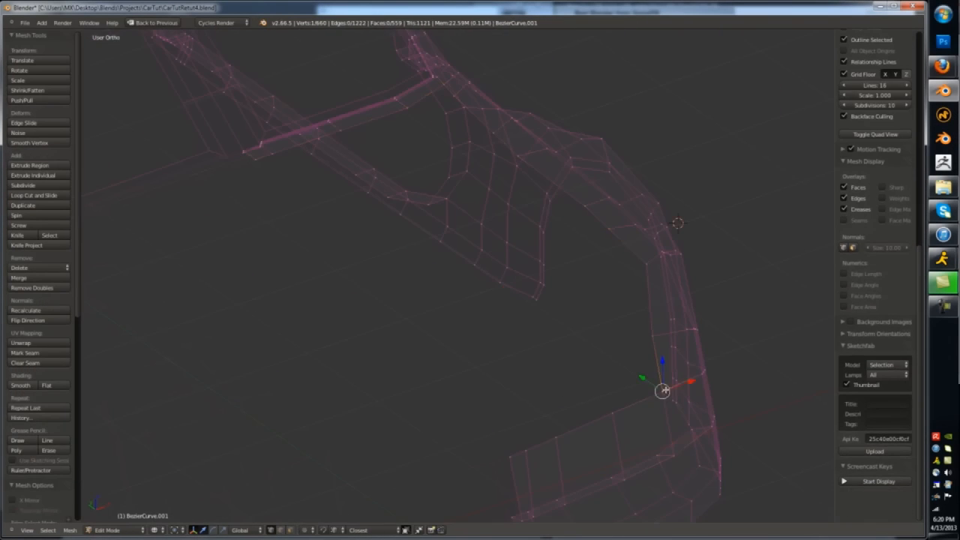
pyautogui.scroll(-4, 569, 324)
pyautogui.press('z')
# - Extrude the hood opening's edge loop into a narrow inner lip and delete the faces filling the opening
pyautogui.keyDown('alt'); pyautogui.rightClick(561, 331); pyautogui.keyUp('alt')
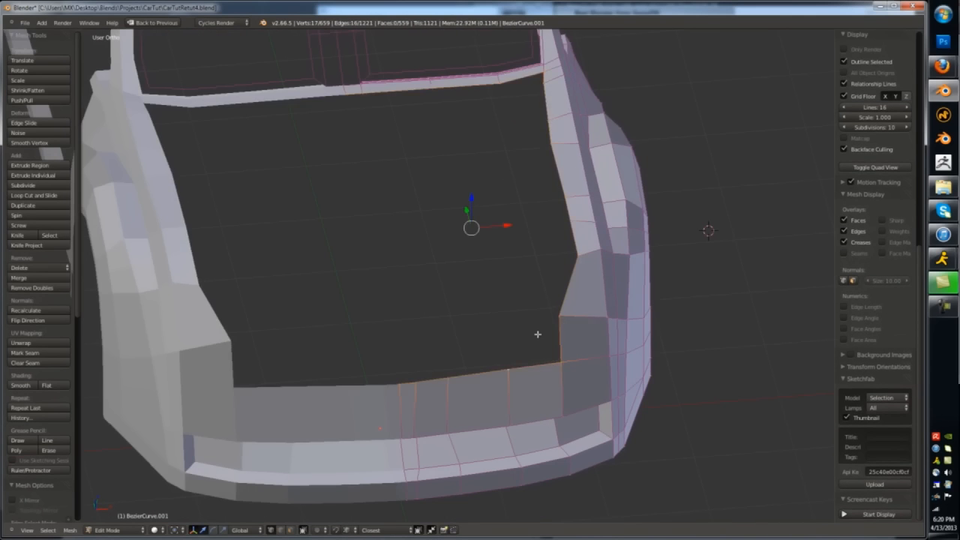
pyautogui.press('f')
pyautogui.click(537, 352)
pyautogui.scroll(-3, 537, 353)
pyautogui.press('KP_3')
pyautogui.press('z')
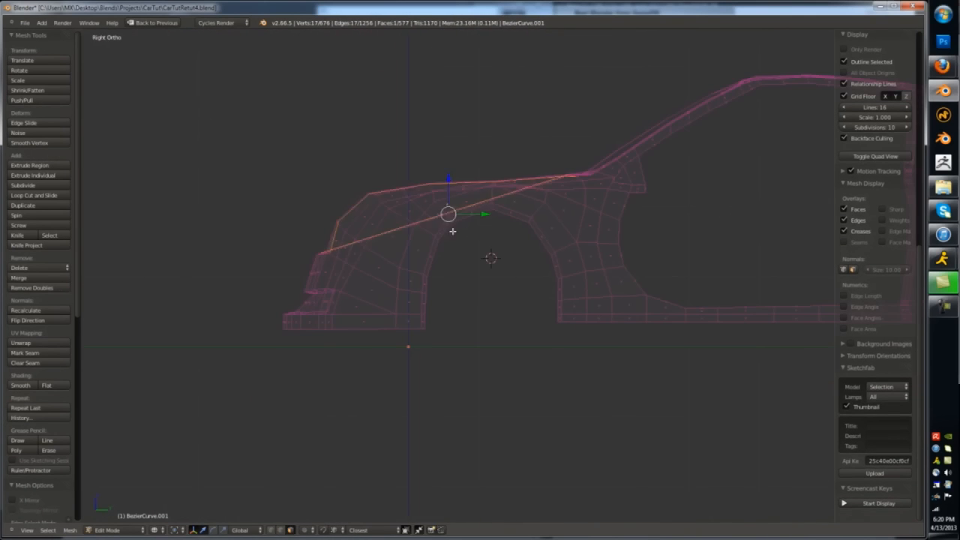
pyautogui.press('z')
pyautogui.scroll(3, 592, 326)
pyautogui.moveTo(469, 239); pyautogui.dragTo(645, 360, button='middle')
pyautogui.press('x')
pyautogui.click(405, 327)
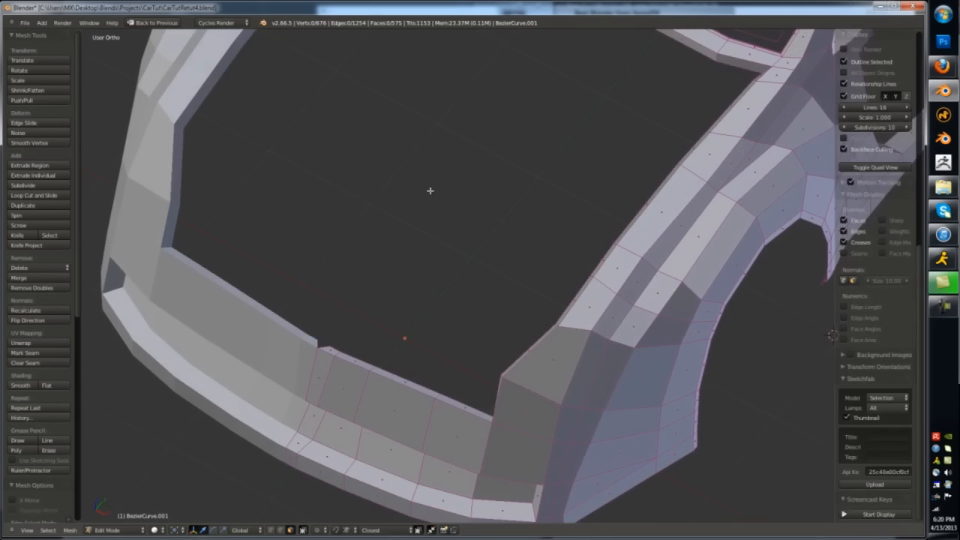
# - Try a loop cut through the front end beside the grille opening and undo it
pyautogui.moveTo(334, 345); pyautogui.dragTo(513, 196, button='middle')
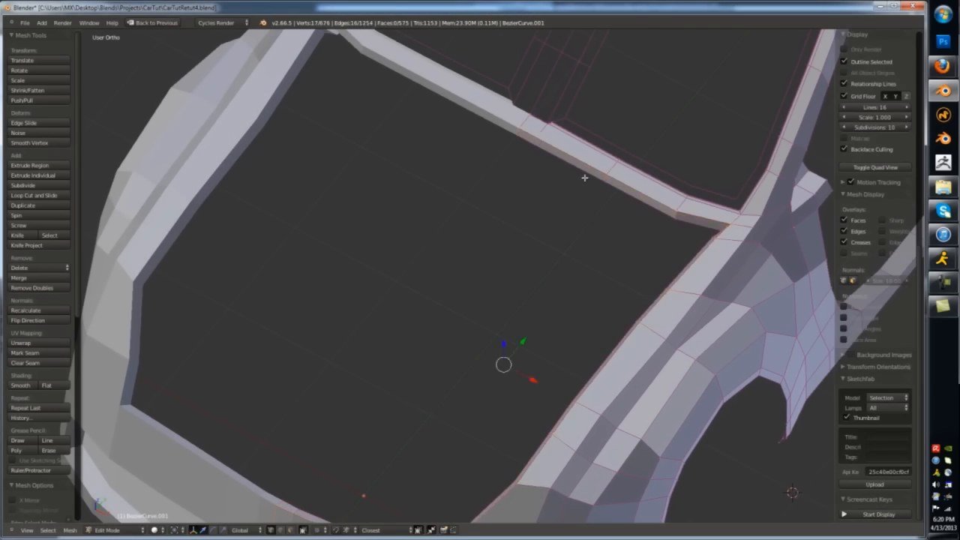
pyautogui.press('Tab')
pyautogui.scroll(-3, 585, 178)
pyautogui.moveTo(585, 178); pyautogui.dragTo(428, 332, button='middle')
pyautogui.press('Tab')
pyautogui.scroll(3, 448, 381)
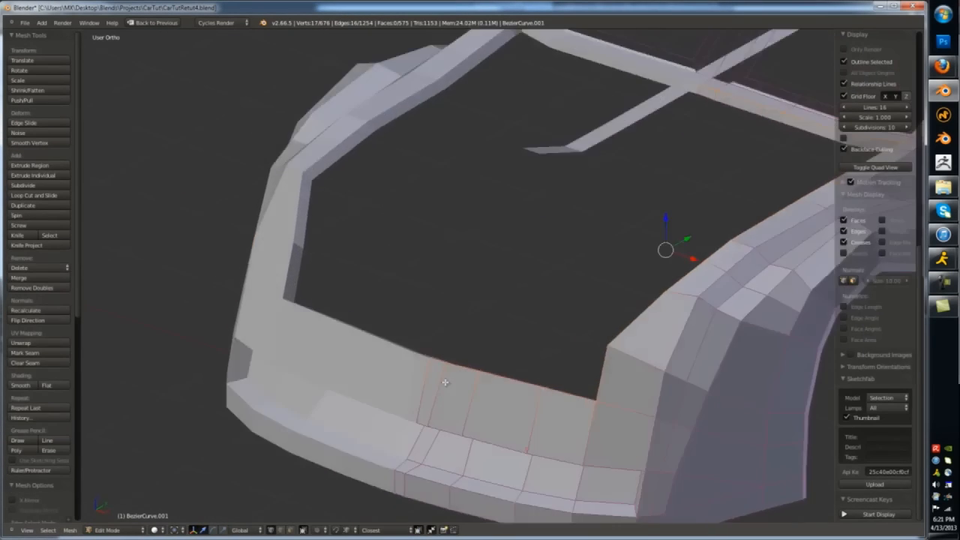
pyautogui.moveTo(445, 383); pyautogui.dragTo(600, 420, button='middle')
pyautogui.hotkey('ctrl', 'r')
pyautogui.click(628, 439)
pyautogui.hotkey('ctrl', 'z')
# - Try loop cuts around the recessed rim of the grille opening below the front panel
pyautogui.hotkey('ctrl', 'r')
pyautogui.scroll(4, 623, 413)
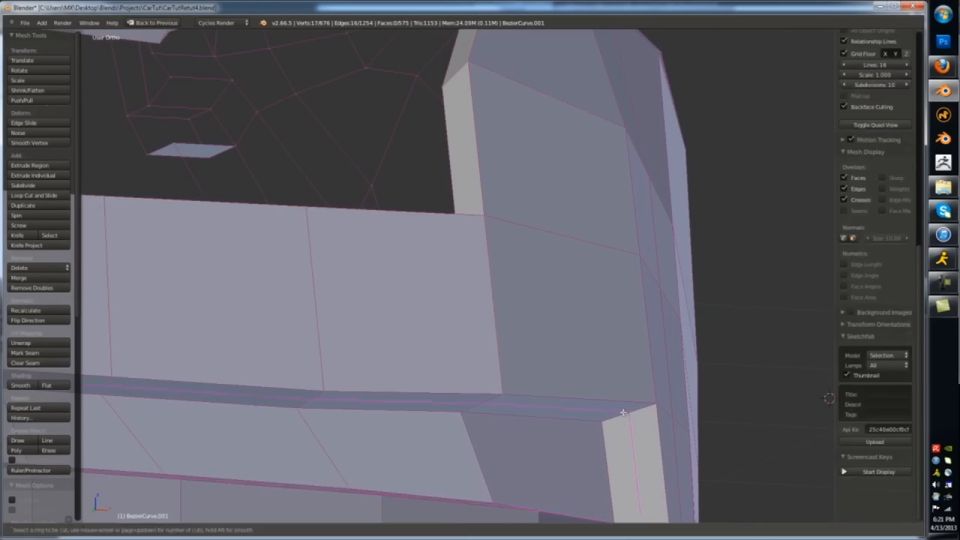
pyautogui.click(638, 415)
pyautogui.press('Tab')
pyautogui.press('Tab')
pyautogui.scroll(-5, 590, 407)
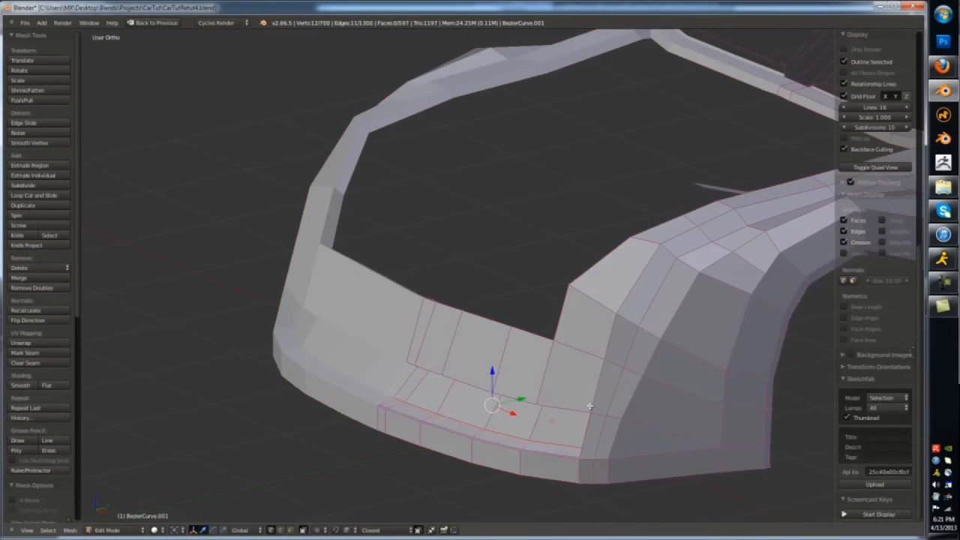
pyautogui.press('Tab')
pyautogui.moveTo(590, 407); pyautogui.dragTo(528, 391, button='middle')
pyautogui.press('Tab')
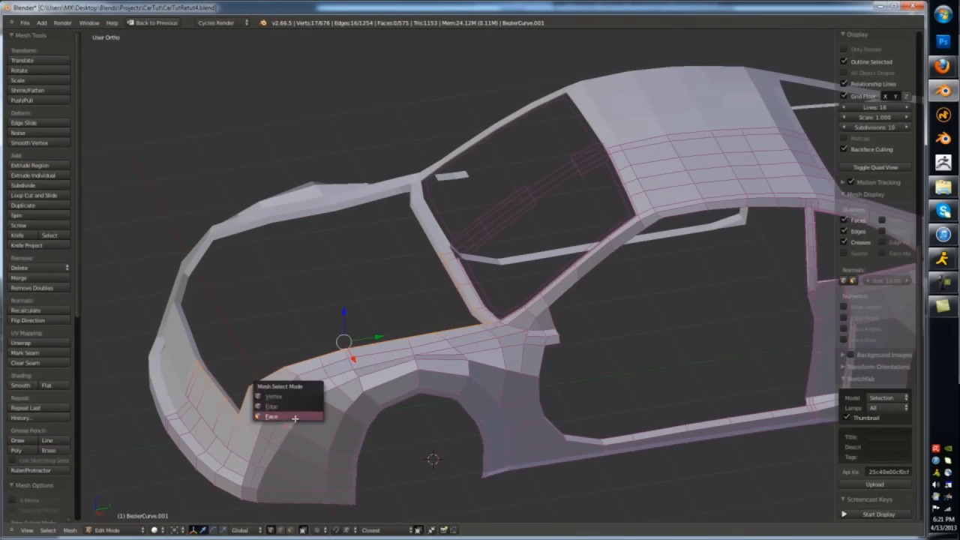
# - Reveal the hidden front bumper faces in face selection mode and separate them into their own object
pyautogui.click(295, 417)
pyautogui.hotkey('alt', 'h')
pyautogui.press('z')
pyautogui.scroll(-3, 323, 455)
pyautogui.press('p')
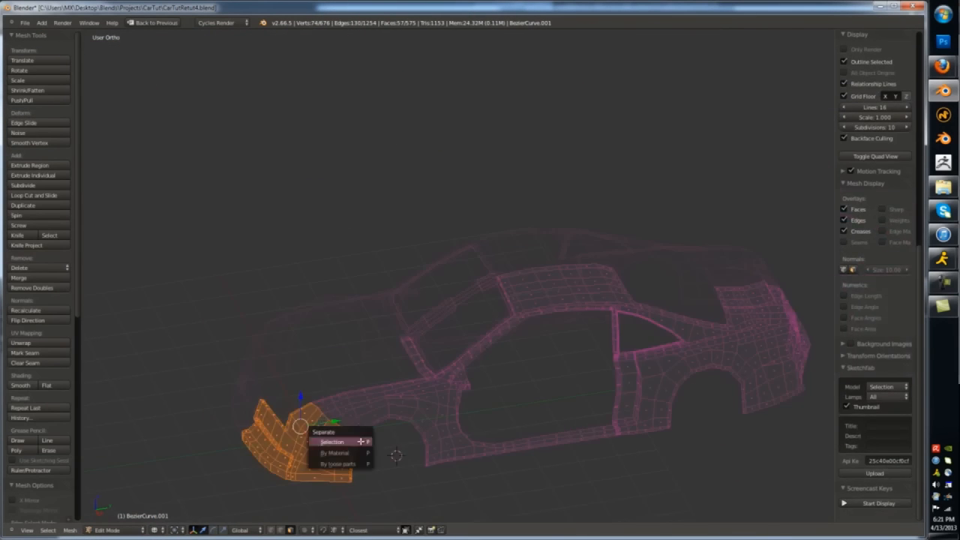
pyautogui.click(330, 442)
pyautogui.press('Tab')
pyautogui.rightClick(315, 428)
pyautogui.press('Tab')
pyautogui.press('Tab')
# - Select the main car body object and open its mesh for editing
pyautogui.scroll(-5, 273, 412)
pyautogui.moveTo(273, 412); pyautogui.dragTo(391, 348, button='middle')
pyautogui.rightClick(392, 350)
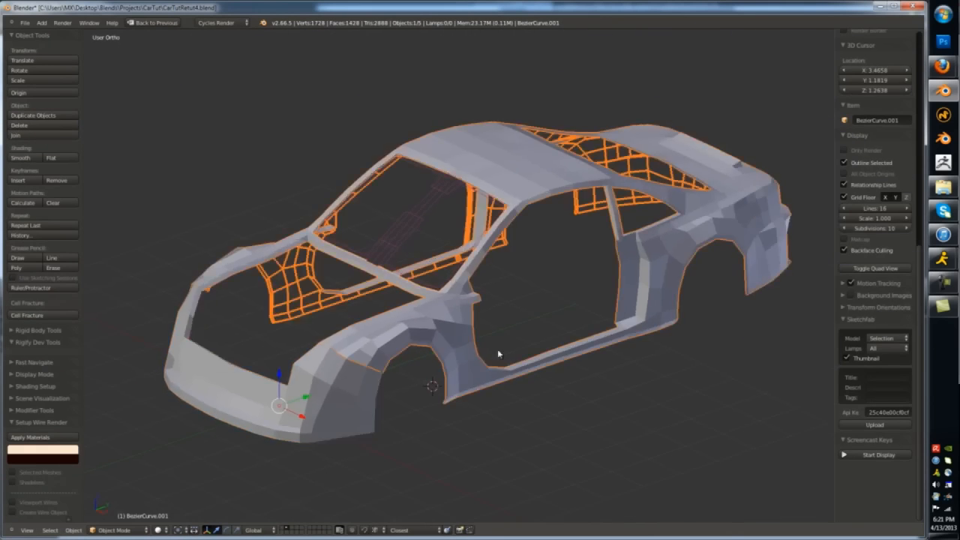
pyautogui.moveTo(499, 352); pyautogui.dragTo(452, 345, button='middle')
pyautogui.press('Tab')
# - Try lasso-selecting the faces where the windshield pillar meets the front fender and clear the selection
pyautogui.scroll(5, 450, 342)
pyautogui.keyDown('alt'); pyautogui.rightClick(444, 241); pyautogui.keyUp('alt')
pyautogui.press('a')
pyautogui.moveTo(444, 242); pyautogui.dragTo(420, 218, button='middle')
pyautogui.press('z')
pyautogui.keyDown('ctrl'); pyautogui.moveTo(416, 211); pyautogui.dragTo(419, 263); pyautogui.keyUp('ctrl')
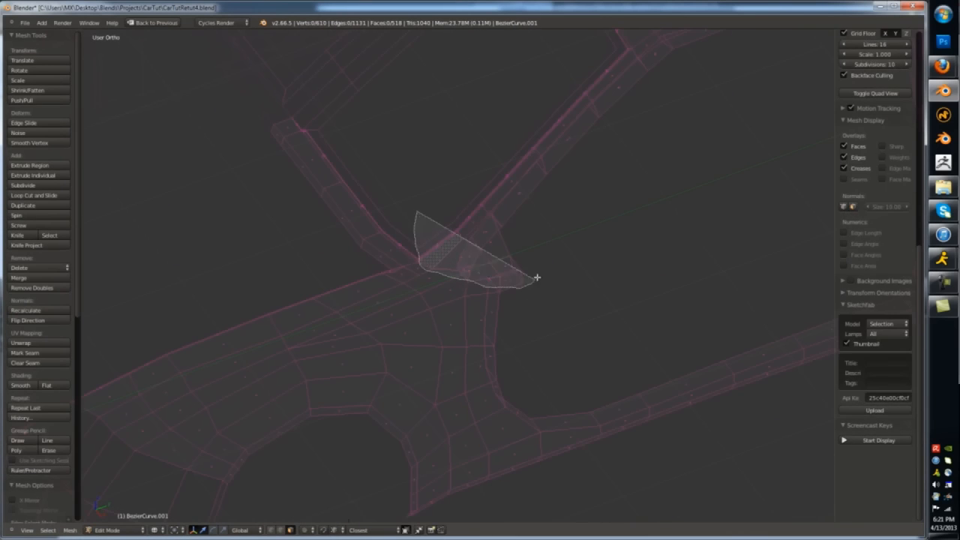
pyautogui.keyDown('ctrl'); pyautogui.moveTo(537, 277); pyautogui.dragTo(523, 218); pyautogui.keyUp('ctrl')
pyautogui.press('z')
pyautogui.moveTo(523, 225); pyautogui.dragTo(567, 395, button='middle')
pyautogui.press('z')
pyautogui.keyDown('ctrl'); pyautogui.keyDown('shift'); pyautogui.moveTo(581, 411); pyautogui.dragTo(604, 423); pyautogui.keyUp('shift'); pyautogui.keyUp('ctrl')
pyautogui.press('z')
pyautogui.moveTo(604, 422)
pyautogui.mouseDown(button='middle')
pyautogui.moveTo(632, 407)
pyautogui.moveTo(575, 398)
pyautogui.mouseUp(button='middle')
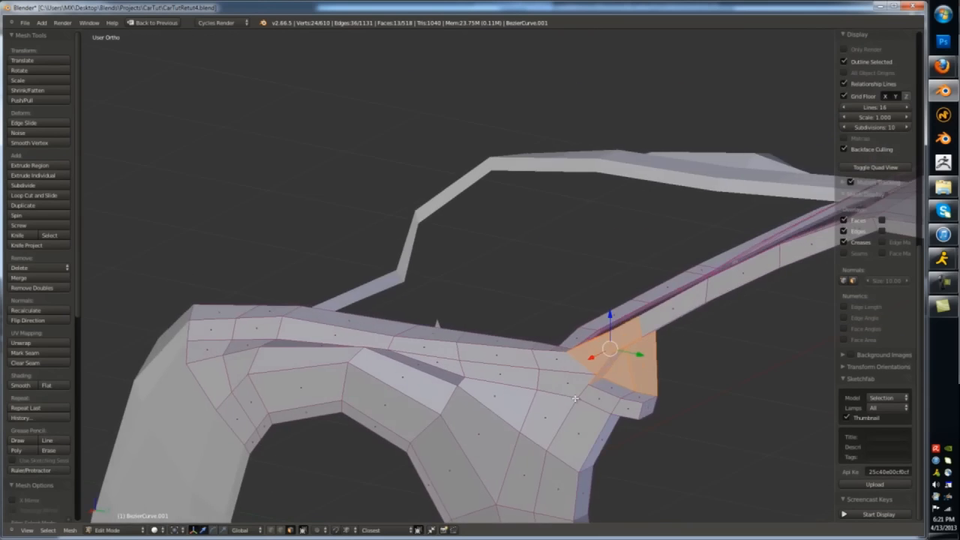
pyautogui.scroll(2, 575, 399)
pyautogui.keyDown('shift'); pyautogui.rightClick(651, 421); pyautogui.keyUp('shift')
pyautogui.press('z')
pyautogui.press('z')
pyautogui.press('a')
# - Try a knife cut across the faces at the base of the windshield pillar and undo it
pyautogui.moveTo(643, 422); pyautogui.dragTo(504, 376, button='middle')
pyautogui.rightClick(527, 390)
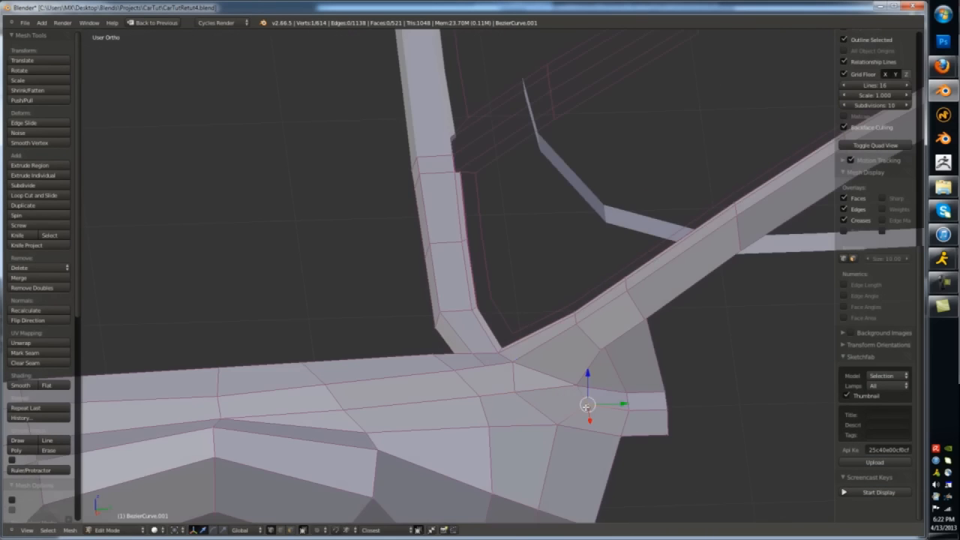
pyautogui.moveTo(586, 407)
pyautogui.mouseDown(button='middle')
pyautogui.moveTo(550, 390)
pyautogui.moveTo(592, 368)
pyautogui.moveTo(633, 390)
pyautogui.mouseUp(button='middle')
pyautogui.scroll(-5, 550, 390)
pyautogui.scroll(5, 632, 390)
pyautogui.press('a')
pyautogui.press('z')
pyautogui.press('k')
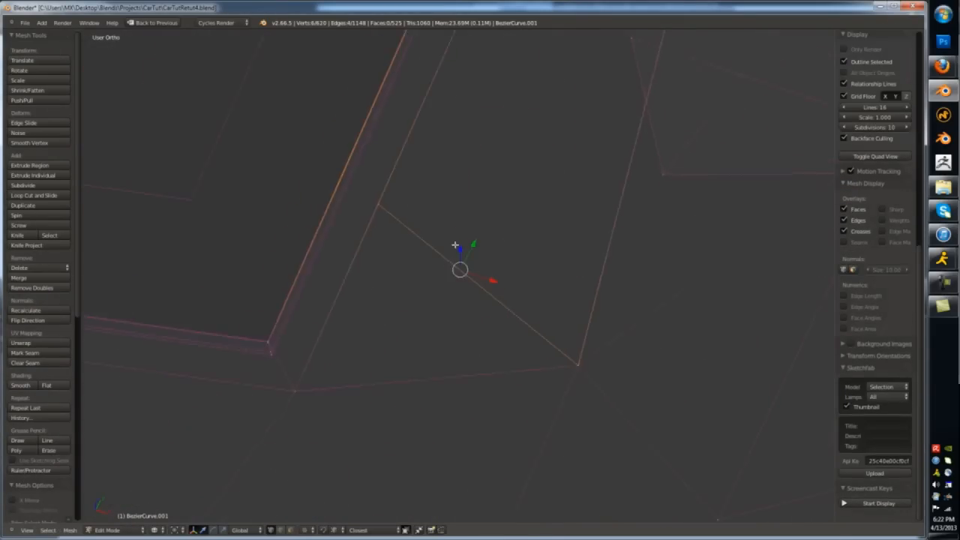
pyautogui.press('Return')
pyautogui.moveTo(337, 101); pyautogui.dragTo(484, 252, button='middle')
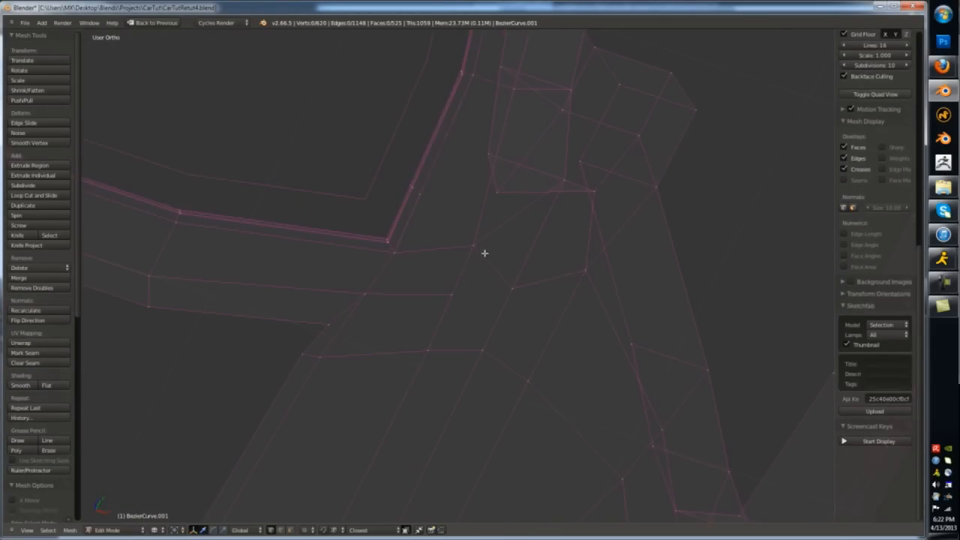
pyautogui.scroll(3, 452, 324)
pyautogui.hotkey('ctrl', 'z')
# - Knife-cut new edges through the faces between the windshield pillar base and the fender
pyautogui.moveTo(484, 317); pyautogui.dragTo(481, 310, button='middle')
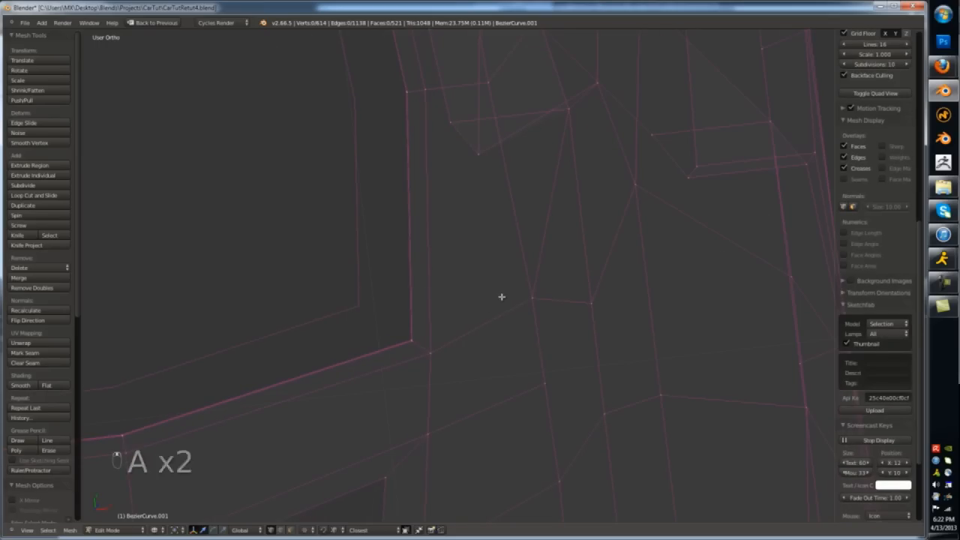
pyautogui.press('Return')
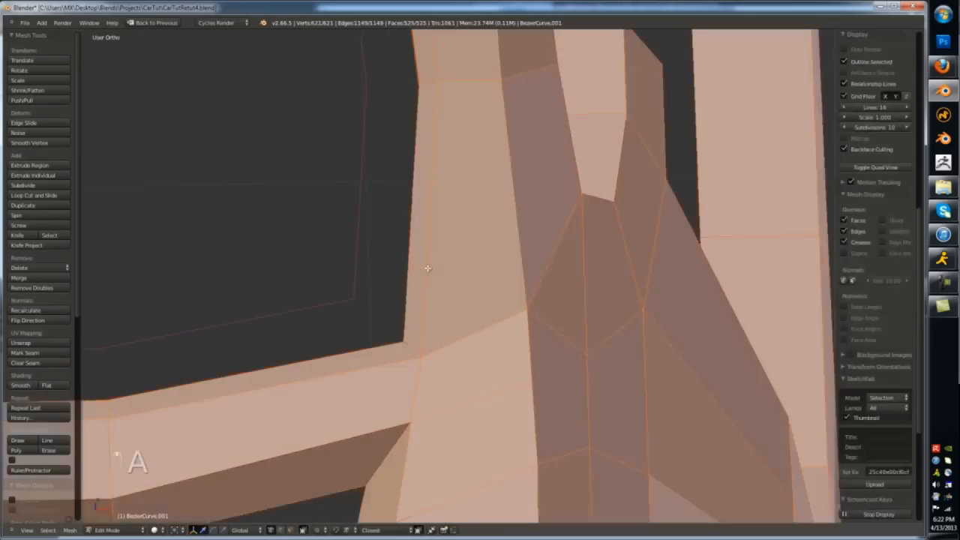
pyautogui.press('k')
pyautogui.click(426, 270)
pyautogui.scroll(6, 529, 309)
pyautogui.hotkey('ctrl', 'z')
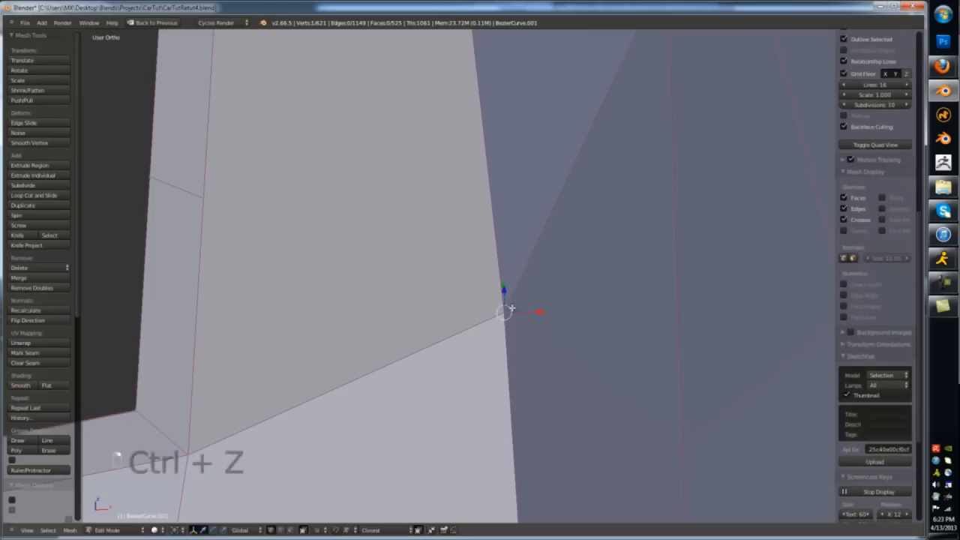
# - Clean up the surplus vertices at the pillar base corner and knife an edge from there to the windshield frame
pyautogui.press('x')
pyautogui.click(512, 328)
pyautogui.hotkey('ctrl', 'z')
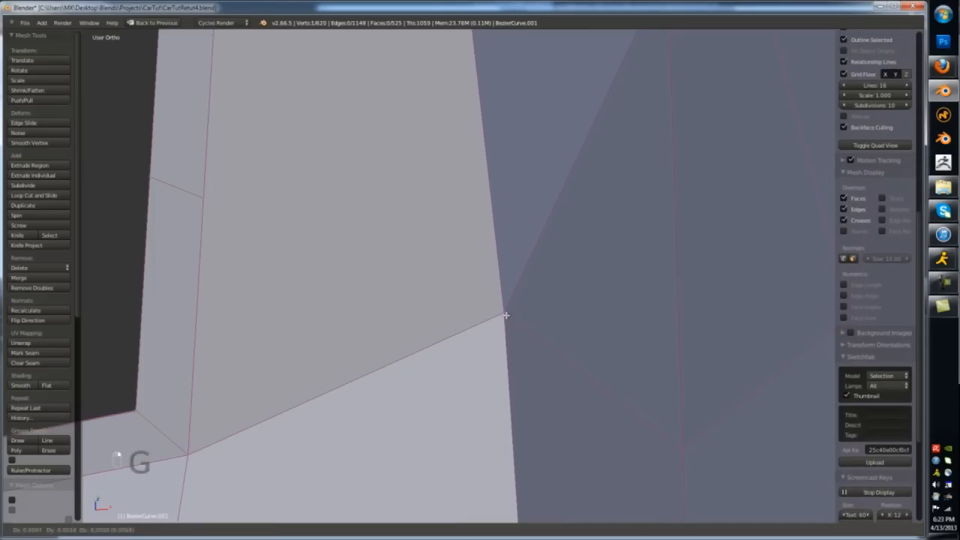
pyautogui.press('g')
pyautogui.click(504, 312)
pyautogui.press('a')
pyautogui.scroll(-2, 504, 313)
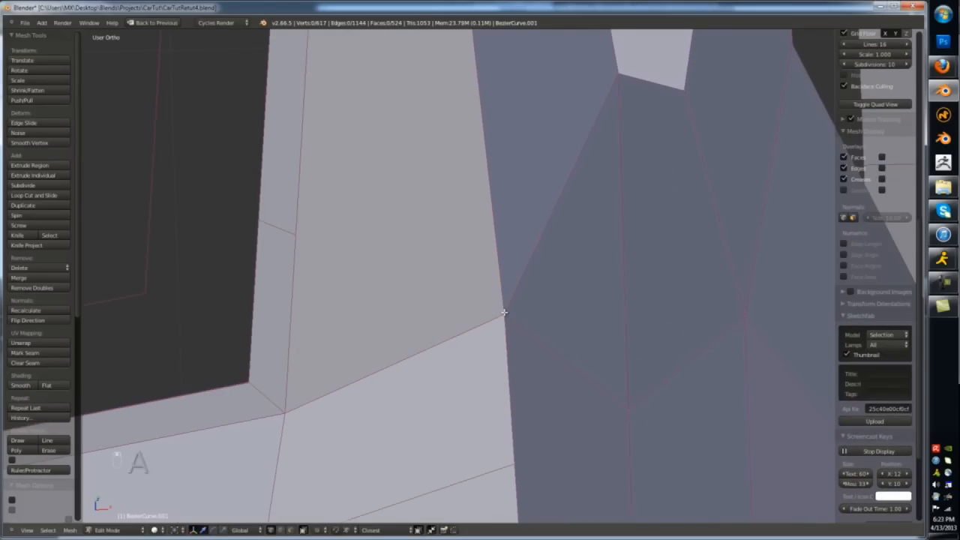
pyautogui.click(296, 234)
pyautogui.press('space')
# - Lasso-select the windshield pillar faces and the adjoining roof faces of the body
pyautogui.scroll(-8, 381, 210)
pyautogui.moveTo(381, 210); pyautogui.dragTo(485, 267, button='middle')
pyautogui.press('z')
pyautogui.press('z')
pyautogui.press('z')
pyautogui.press('a')
pyautogui.press('a')
pyautogui.moveTo(474, 156)
pyautogui.keyDown('ctrl'); pyautogui.mouseDown()
pyautogui.moveTo(700, 246)
pyautogui.moveTo(674, 135)
pyautogui.mouseUp(); pyautogui.keyUp('ctrl')
pyautogui.press('z')
pyautogui.scroll(-4, 593, 350)
pyautogui.moveTo(593, 349); pyautogui.dragTo(532, 325, button='middle')
pyautogui.press('z')
pyautogui.moveTo(481, 319)
pyautogui.keyDown('ctrl'); pyautogui.mouseDown()
pyautogui.moveTo(604, 75)
pyautogui.moveTo(409, 105)
pyautogui.mouseUp(); pyautogui.keyUp('ctrl')
# - Add the other roof faces to the selection from the front view and hide the selected faces
pyautogui.press('KP_1')
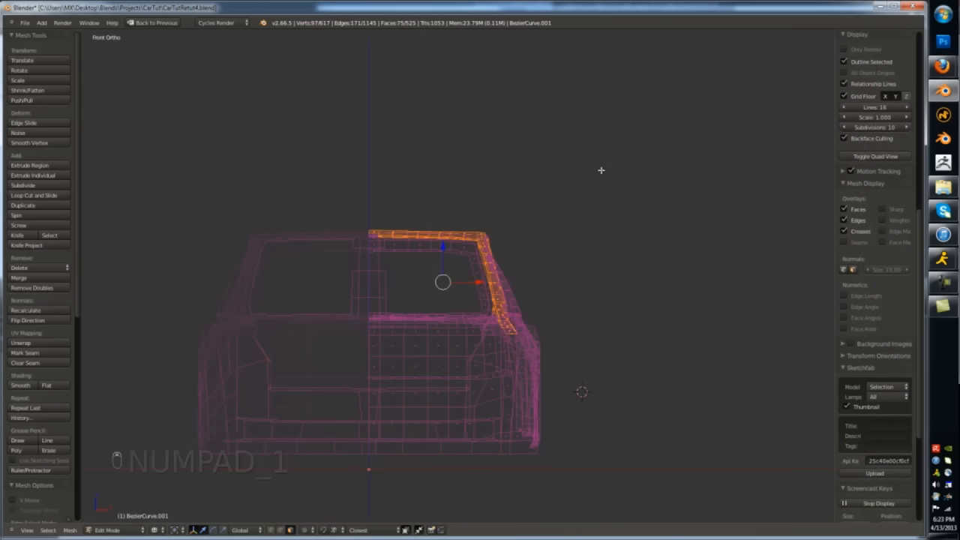
pyautogui.keyDown('shift'); pyautogui.moveTo(644, 265); pyautogui.dragTo(472, 224, button='middle'); pyautogui.keyUp('shift')
pyautogui.press('b')
pyautogui.moveTo(403, 122); pyautogui.dragTo(730, 256)
pyautogui.press('z')
pyautogui.moveTo(731, 257); pyautogui.dragTo(546, 394, button='middle')
pyautogui.press('h')
pyautogui.keyDown('shift'); pyautogui.rightClick(607, 312); pyautogui.keyUp('shift')
pyautogui.press('h')
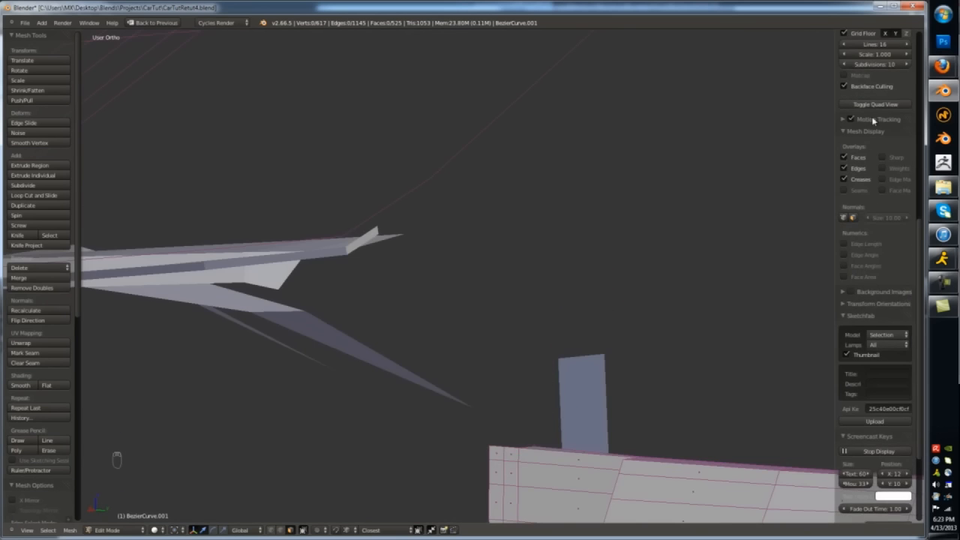
# - Turn off backface culling and pick out the leftover faces above the rear fender
pyautogui.scroll(2, 872, 121)
pyautogui.click(870, 145)
pyautogui.moveTo(600, 360); pyautogui.dragTo(687, 318, button='middle')
pyautogui.rightClick(638, 335)
pyautogui.scroll(3, 611, 333)
pyautogui.moveTo(611, 334); pyautogui.dragTo(662, 198, button='middle')
pyautogui.scroll(-1, 642, 377)
# - Box-select the leftover upper faces above the rear fender line in the side view and hide them
pyautogui.press('KP_1')
pyautogui.press('KP_3')
pyautogui.press('z')
pyautogui.press('a')
pyautogui.press('b')
pyautogui.moveTo(238, 198); pyautogui.dragTo(650, 312)
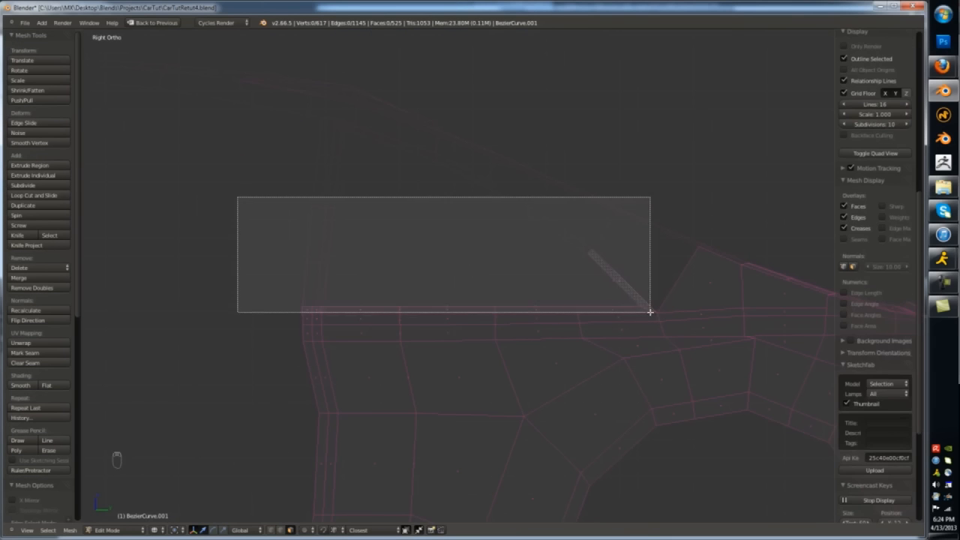
pyautogui.press('h')
# - Hide the last stray roof-section faces next to the rear fender
pyautogui.moveTo(588, 283); pyautogui.dragTo(648, 302)
pyautogui.press('z')
pyautogui.moveTo(667, 296)
pyautogui.mouseDown(button='middle')
pyautogui.moveTo(647, 341)
pyautogui.moveTo(546, 344)
pyautogui.moveTo(457, 375)
pyautogui.moveTo(489, 366)
pyautogui.moveTo(518, 378)
pyautogui.mouseUp(button='middle')
pyautogui.scroll(2, 648, 341)
pyautogui.press('h')
pyautogui.hotkey('ctrl', 'z')
pyautogui.scroll(-2, 612, 337)
pyautogui.press('h')
# - Reveal the hidden roof and pillar faces and separate them into their own object
pyautogui.scroll(-4, 545, 345)
pyautogui.hotkey('alt', 'h')
pyautogui.hotkey('alt', 'h')
pyautogui.hotkey('alt', 'h')
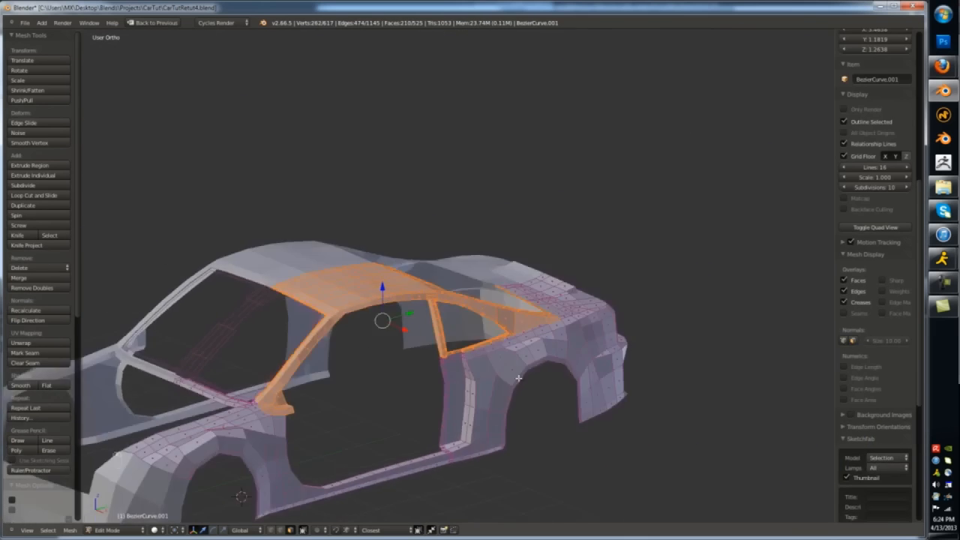
pyautogui.press('p')
pyautogui.press('Tab')
# - Hide the separated roof object and open the remaining lower body for editing
pyautogui.rightClick(443, 328)
pyautogui.press('h')
pyautogui.scroll(-2, 448, 330)
pyautogui.press('KP_3')
pyautogui.press('Tab')
pyautogui.scroll(2, 524, 355)
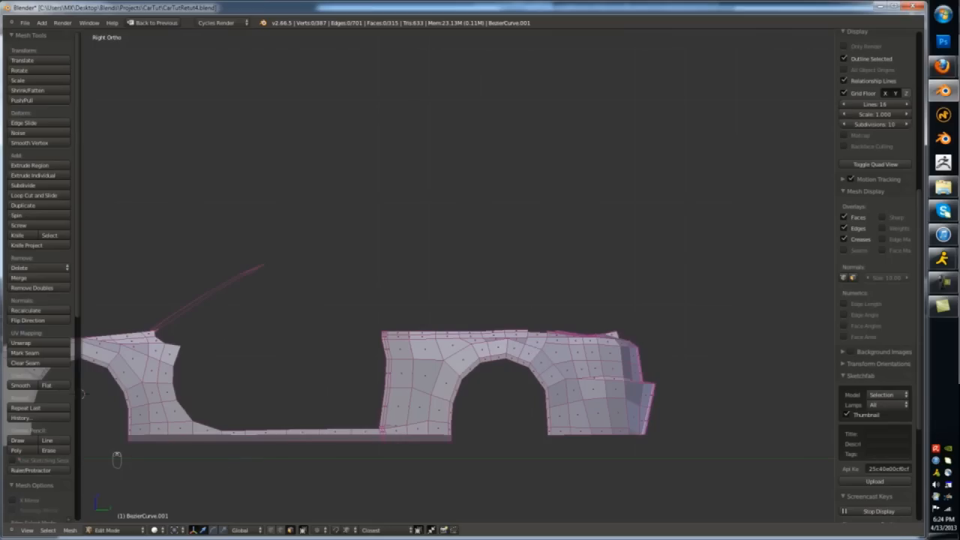
# - Slide the vertex behind the rear wheel arch along its edge toward the bumper seam in vertex selection mode
pyautogui.press('KP_3')
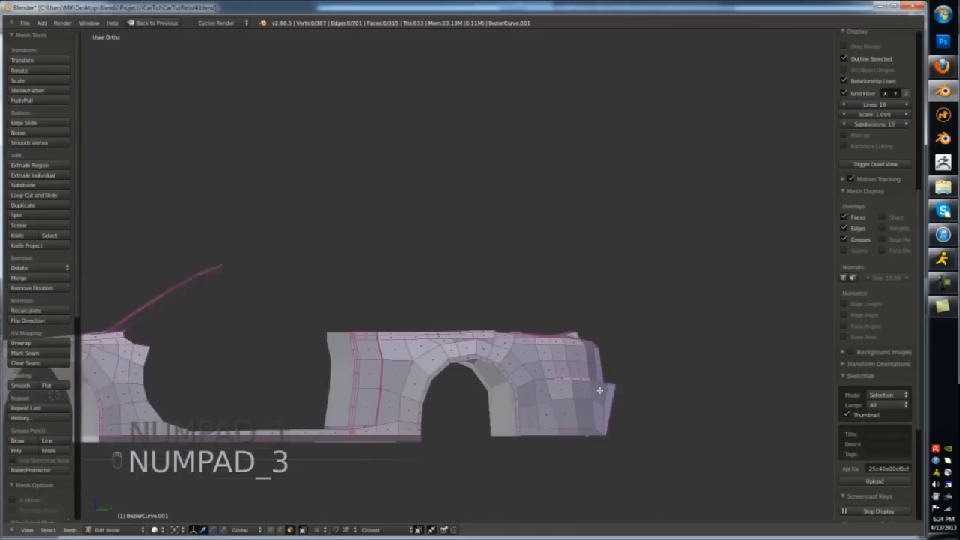
pyautogui.press('a')
pyautogui.press('a')
pyautogui.scroll(2, 525, 360)
pyautogui.hotkey('ctrl', 'Tab')
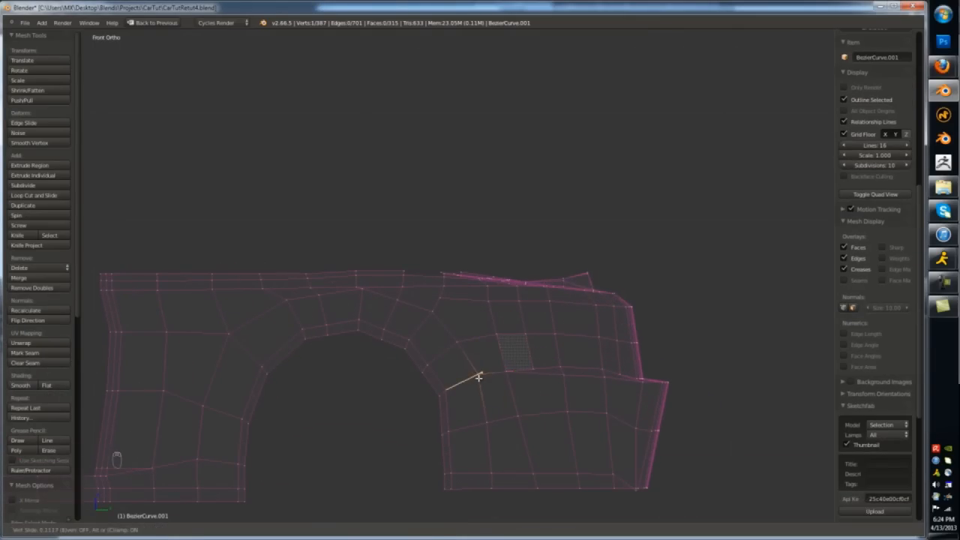
pyautogui.click(479, 379)
pyautogui.press('a')
# - Knife-cut a diagonal edge from the rear wheel arch up to the end of the bumper seam
pyautogui.scroll(2, 471, 405)
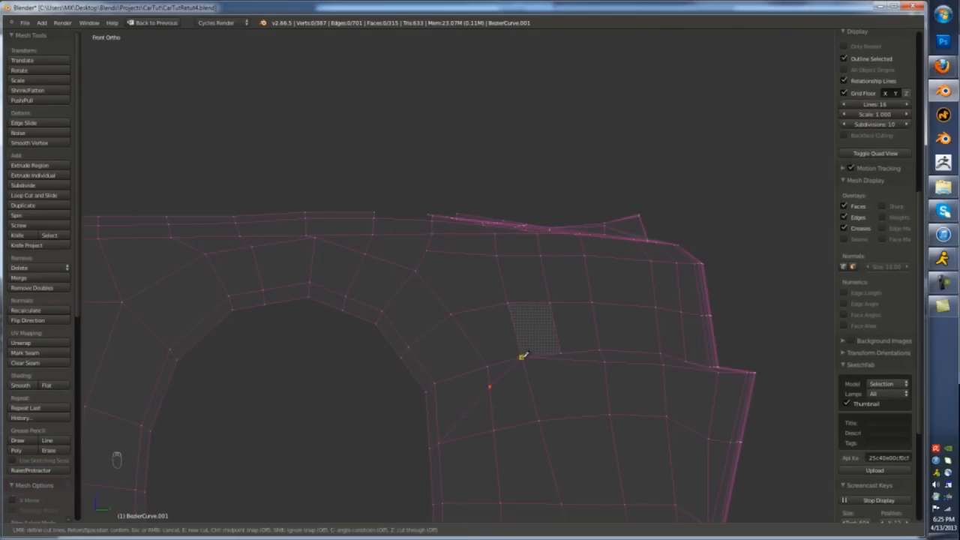
pyautogui.press('Return')
pyautogui.scroll(-3, 523, 355)
# - Box-select the lower faces of the rear bumper in face selection mode
pyautogui.hotkey('ctrl', 'Tab')
pyautogui.press('a')
pyautogui.press('a')
pyautogui.moveTo(451, 438); pyautogui.dragTo(449, 437)
pyautogui.press('b')
pyautogui.moveTo(713, 487); pyautogui.dragTo(532, 381)
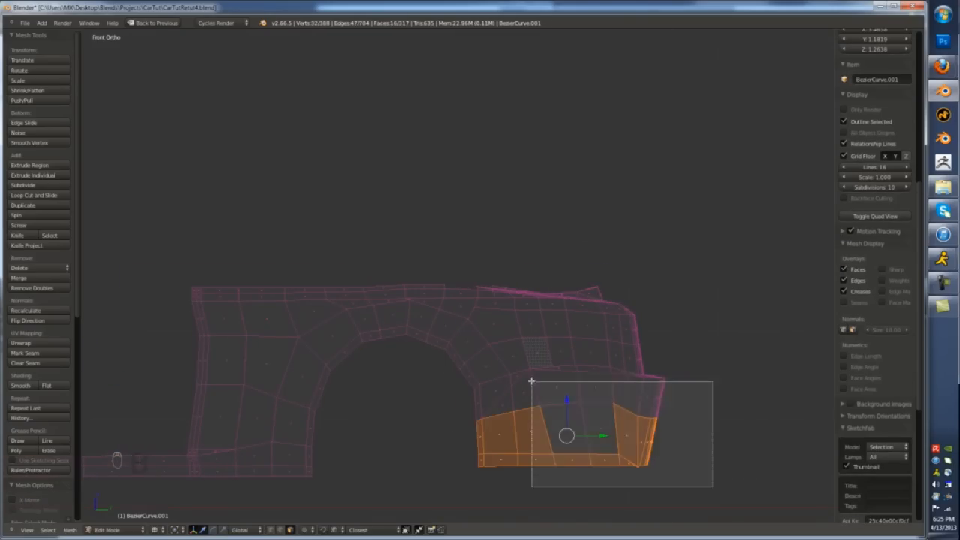
# - Add the missing rear bumper faces below the seam and around the rear corner to the selection
pyautogui.scroll(4, 532, 382)
pyautogui.keyDown('shift'); pyautogui.moveTo(637, 368); pyautogui.dragTo(493, 369, button='middle'); pyautogui.keyUp('shift')
pyautogui.keyDown('shift'); pyautogui.rightClick(322, 422); pyautogui.keyUp('shift')
pyautogui.press('z')
pyautogui.moveTo(626, 287)
pyautogui.mouseDown(button='middle')
pyautogui.moveTo(604, 349)
pyautogui.moveTo(559, 326)
pyautogui.mouseUp(button='middle')
pyautogui.hotkey('ctrl', 'z')
pyautogui.scroll(-2, 592, 326)
pyautogui.keyDown('shift'); pyautogui.rightClick(661, 286); pyautogui.keyUp('shift')
pyautogui.scroll(-3, 694, 231)
pyautogui.scroll(3, 482, 345)
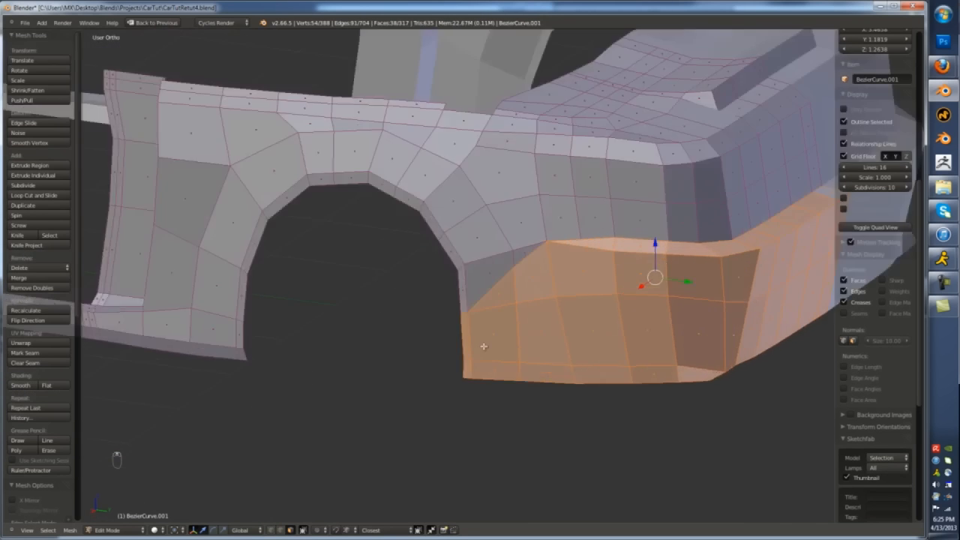
# - Separate the selected rear bumper faces into their own object and hide that object
pyautogui.press('z')
pyautogui.press('p')
pyautogui.press('Tab')
pyautogui.press('z')
pyautogui.press('z')
pyautogui.press('z')
pyautogui.press('z')
pyautogui.press('z')
pyautogui.rightClick(673, 349)
pyautogui.press('h')
pyautogui.scroll(-2, 662, 351)
pyautogui.press('KP_3')
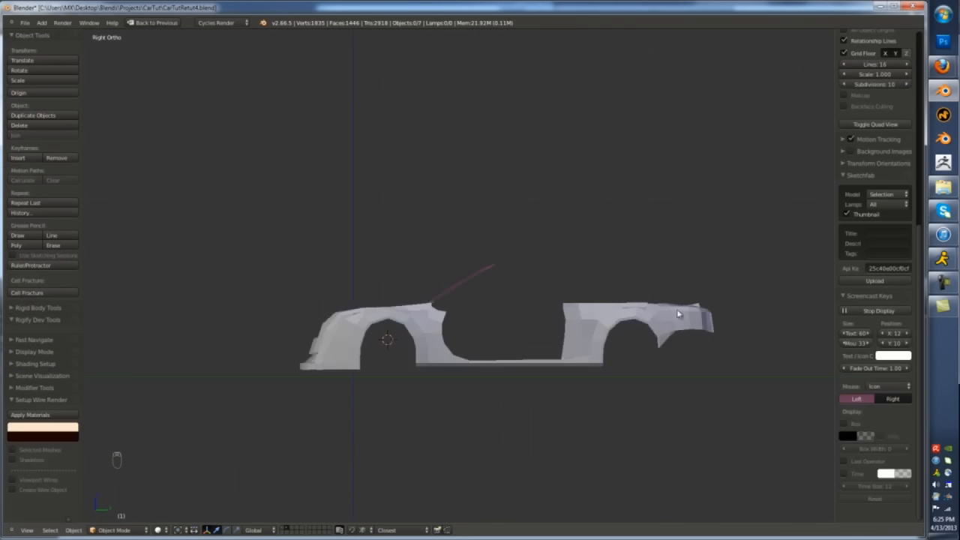
# - Select a face loop on the rear deck in the body mesh and grow the selection five times to cover the trunk area
pyautogui.moveTo(677, 315); pyautogui.dragTo(626, 360, button='middle')
pyautogui.press('Tab')
pyautogui.scroll(3, 726, 294)
pyautogui.keyDown('alt'); pyautogui.rightClick(729, 252); pyautogui.keyUp('alt')
pyautogui.press('ctrl+KP_Add')
pyautogui.press('ctrl+KP_Add')
pyautogui.press('ctrl+KP_Add')
pyautogui.press('ctrl+KP_Add')
pyautogui.press('ctrl+KP_Add')
pyautogui.scroll(2, 724, 279)
pyautogui.moveTo(716, 297); pyautogui.dragTo(519, 414, button='middle')
pyautogui.scroll(-1, 690, 341)
# - Separate the selected trunk faces into their own object and hide that object
pyautogui.press('p')
pyautogui.press('Tab')
pyautogui.rightClick(707, 357)
pyautogui.press('h')
pyautogui.scroll(-4, 705, 357)
pyautogui.scroll(3, 555, 392)
# - In the body mesh, hide the face loops at the front and rear ends of the side sill and its lowest face strip
pyautogui.press('Tab')
pyautogui.rightClick(551, 392)
pyautogui.press('Tab')
pyautogui.keyDown('shift'); pyautogui.moveTo(337, 404); pyautogui.dragTo(437, 402, button='middle'); pyautogui.keyUp('shift')
pyautogui.scroll(1, 371, 384)
pyautogui.keyDown('alt'); pyautogui.rightClick(347, 388); pyautogui.keyUp('alt')
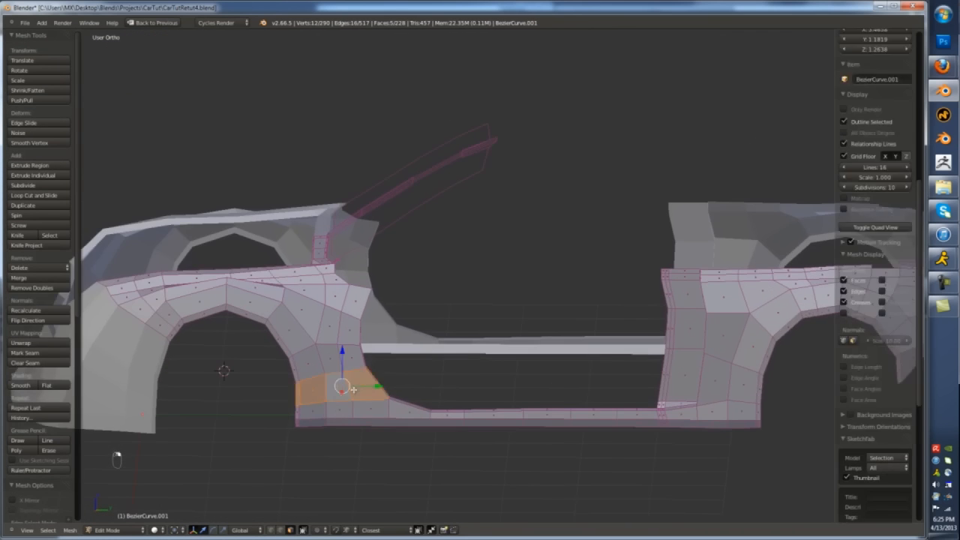
pyautogui.press('h')
pyautogui.keyDown('shift'); pyautogui.moveTo(712, 380); pyautogui.dragTo(599, 382, button='middle'); pyautogui.keyUp('shift')
pyautogui.keyDown('alt'); pyautogui.rightClick(611, 382); pyautogui.keyUp('alt')
pyautogui.press('h')
pyautogui.keyDown('alt'); pyautogui.rightClick(615, 424); pyautogui.keyUp('alt')
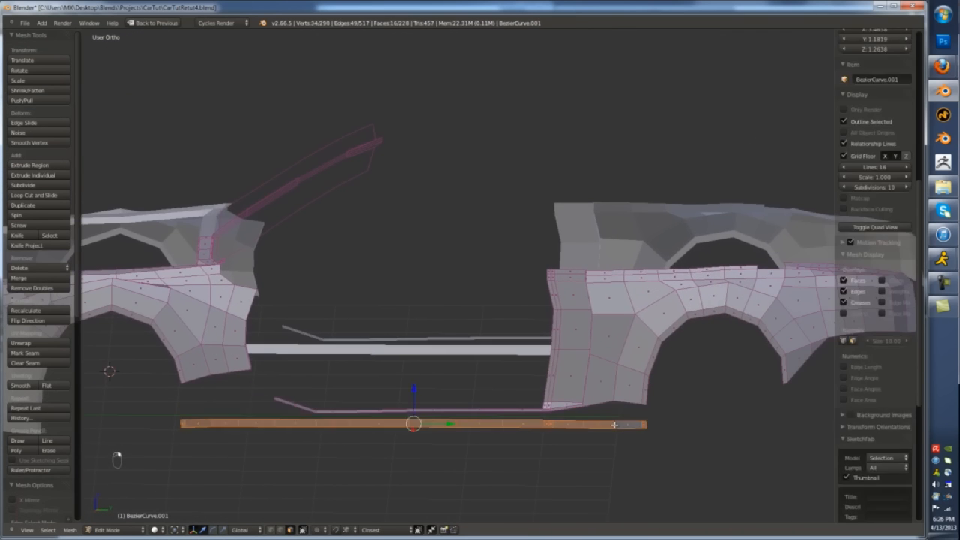
pyautogui.press('h')
# - Lasso-select the remaining sill strip and reveal the hidden faces so the whole side skirt is selected
pyautogui.scroll(3, 525, 408)
pyautogui.moveTo(523, 403); pyautogui.dragTo(518, 442, button='middle')
pyautogui.keyDown('ctrl'); pyautogui.moveTo(536, 388); pyautogui.dragTo(259, 330); pyautogui.keyUp('ctrl')
pyautogui.scroll(-4, 270, 334)
pyautogui.hotkey('alt', 'h')
pyautogui.scroll(-3, 401, 410)
pyautogui.moveTo(390, 442); pyautogui.dragTo(400, 410, button='middle')
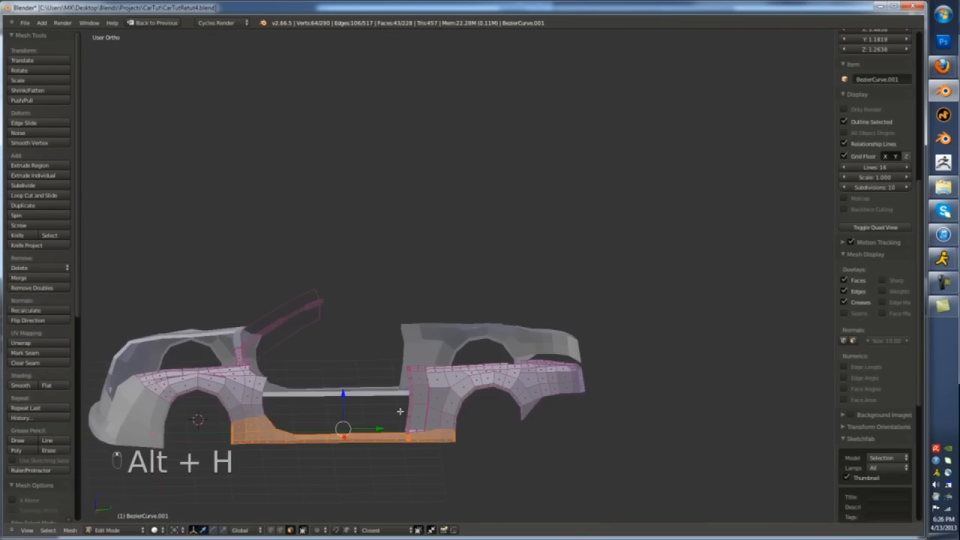
# - Separate the selected side skirt faces into their own object and hide that object
pyautogui.press('z')
pyautogui.press('z')
pyautogui.scroll(5, 462, 442)
pyautogui.moveTo(462, 428); pyautogui.dragTo(463, 461, button='middle')
pyautogui.click(463, 461)
pyautogui.press('Tab')
pyautogui.scroll(-4, 464, 459)
pyautogui.rightClick(467, 458)
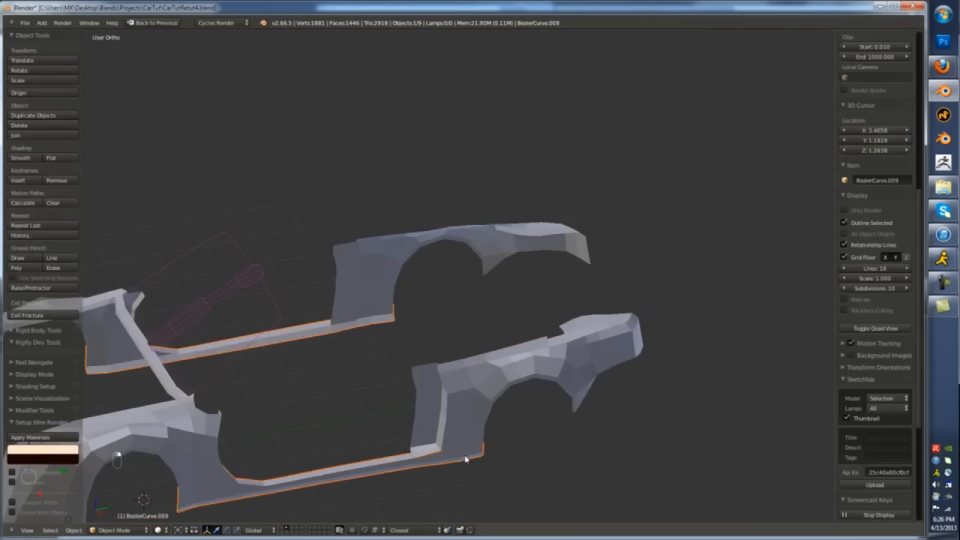
pyautogui.press('h')
# - Lasso-select all rear quarter panel faces in wireframe and separate them into their own object
pyautogui.rightClick(469, 435)
pyautogui.press('Tab')
pyautogui.press('KP_1')
pyautogui.press('z')
pyautogui.press('a')
pyautogui.press('a')
pyautogui.moveTo(681, 385)
pyautogui.keyDown('ctrl'); pyautogui.mouseDown()
pyautogui.moveTo(323, 434)
pyautogui.moveTo(637, 498)
pyautogui.mouseUp(); pyautogui.keyUp('ctrl')
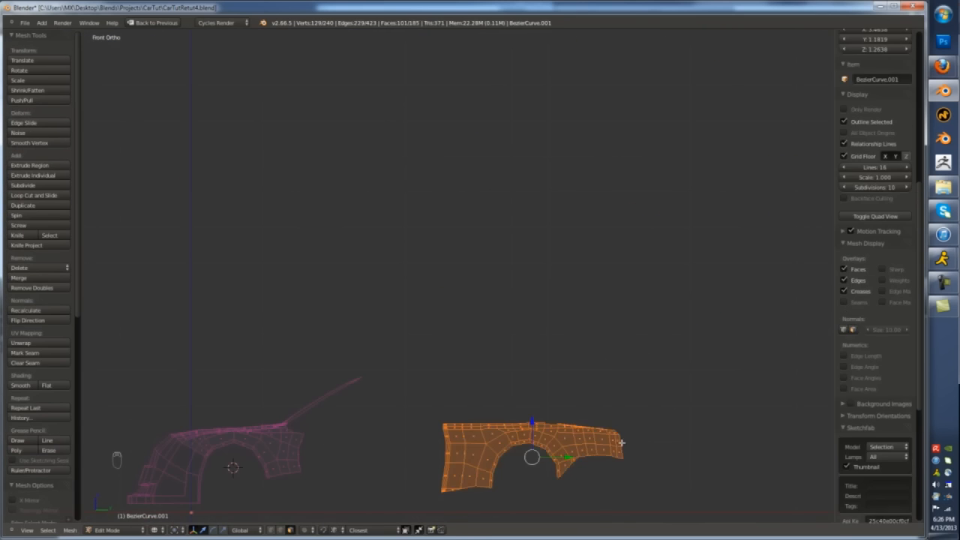
pyautogui.press('Tab')
# - Unhide all car parts, return to solid shading and open the hood's mesh for editing
pyautogui.hotkey('alt', 'h')
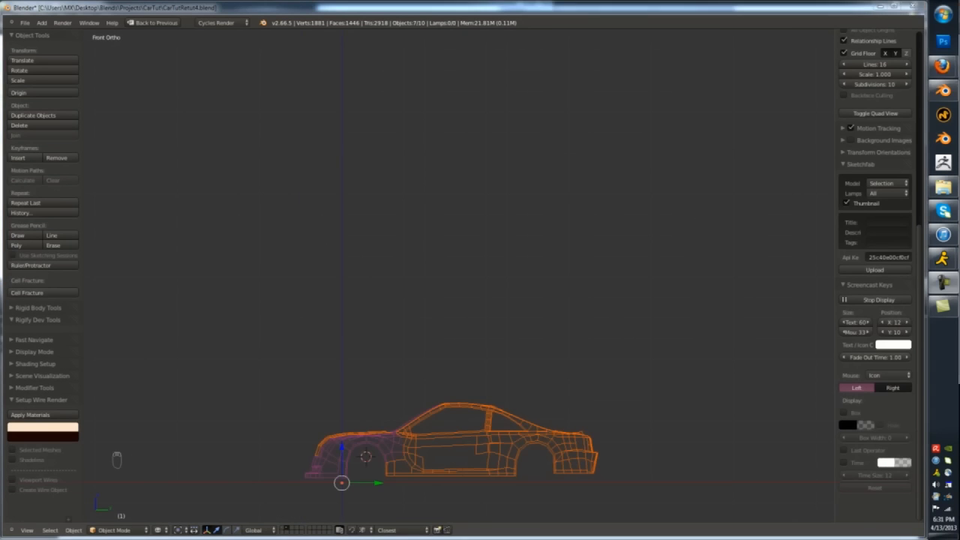
pyautogui.scroll(3, 535, 392)
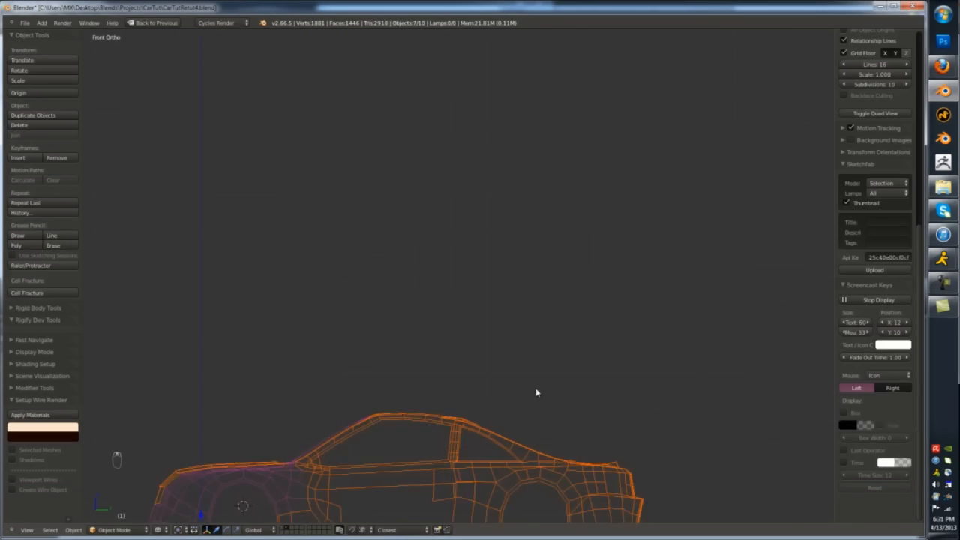
pyautogui.press('a')
pyautogui.press('z')
pyautogui.moveTo(375, 375); pyautogui.dragTo(487, 386, button='middle')
pyautogui.rightClick(441, 381)
pyautogui.press('a')
pyautogui.rightClick(343, 331)
pyautogui.press('Tab')
pyautogui.moveTo(343, 331); pyautogui.dragTo(382, 375, button='middle')
pyautogui.scroll(3, 336, 397)
pyautogui.press('a')
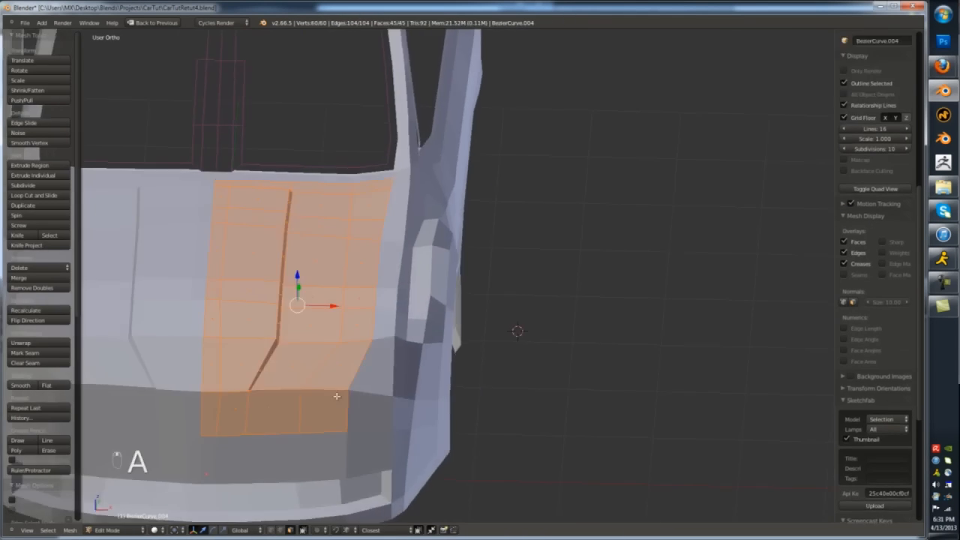
# - Knife-cut a horizontal line across the hood's front strip in wireframe front view
pyautogui.press('a')
pyautogui.scroll(1, 337, 397)
pyautogui.moveTo(337, 397)
pyautogui.keyDown('shift'); pyautogui.mouseDown(button='middle')
pyautogui.moveTo(424, 397)
pyautogui.moveTo(333, 411)
pyautogui.mouseUp(button='middle'); pyautogui.keyUp('shift')
pyautogui.press('KP_1')
pyautogui.press('z')
pyautogui.press('a')
pyautogui.press('a')
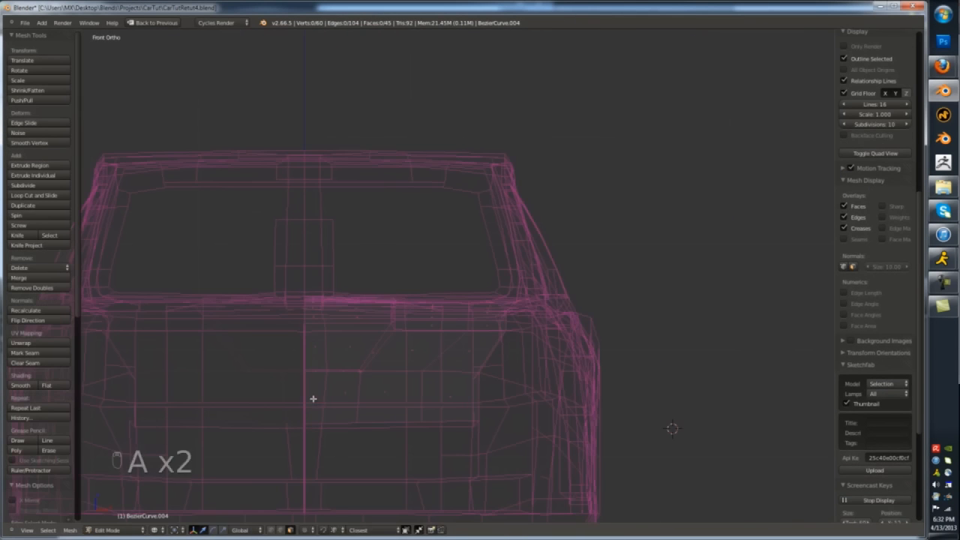
pyautogui.click(525, 386)
pyautogui.press('Return')
pyautogui.press('z')
# - Knife-cut the hood's front outer corner diagonally and separate the two corner faces into their own object
pyautogui.moveTo(441, 381); pyautogui.dragTo(423, 424, button='middle')
pyautogui.scroll(3, 422, 424)
pyautogui.press('k')
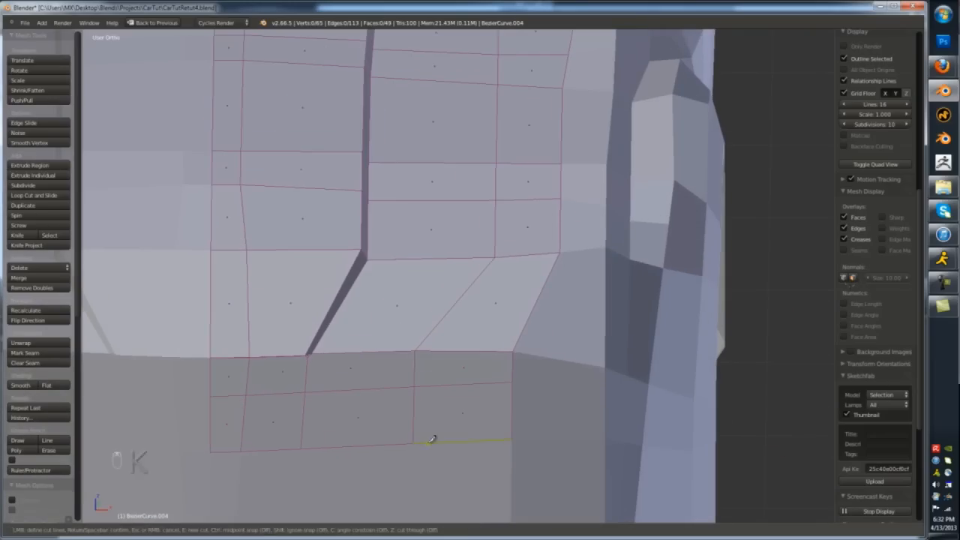
pyautogui.rightClick(486, 409)
pyautogui.keyDown('shift'); pyautogui.rightClick(506, 374); pyautogui.keyUp('shift')
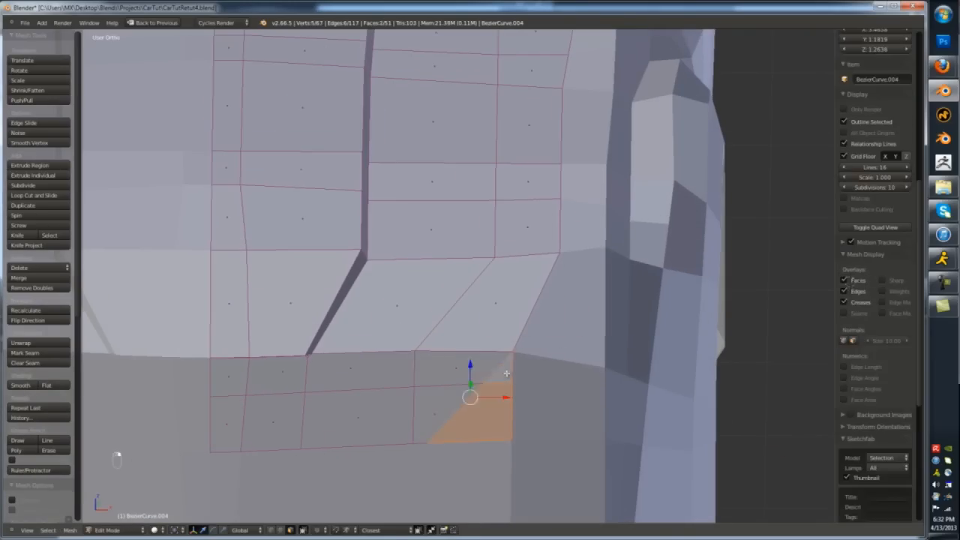
pyautogui.press('p')
pyautogui.click(509, 375)
pyautogui.press('Tab')
# - Join the separated hood corner piece to the front bumper and remove the doubled vertices
pyautogui.press('z')
pyautogui.scroll(-4, 525, 411)
pyautogui.rightClick(518, 393)
pyautogui.rightClick(532, 400)
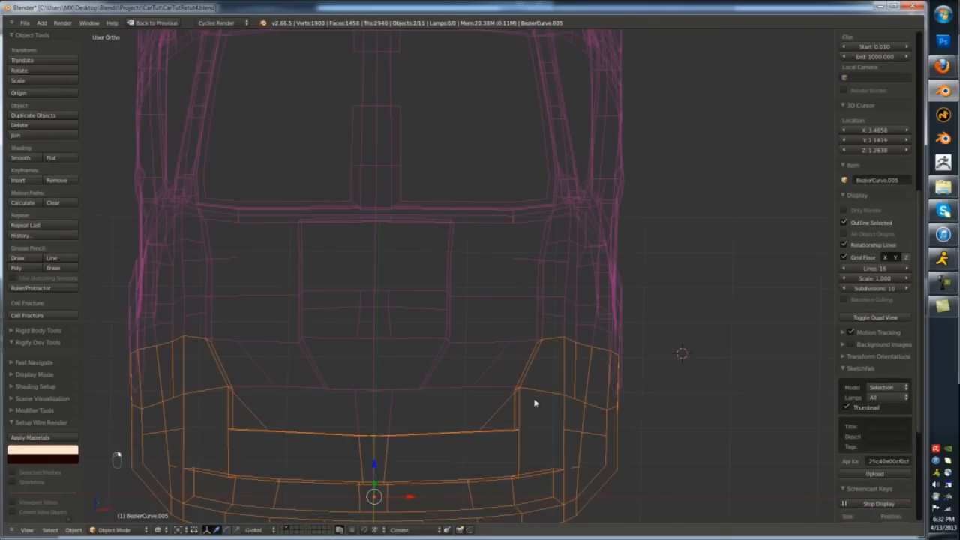
pyautogui.press('Tab')
pyautogui.press('z')
pyautogui.scroll(3, 534, 401)
pyautogui.moveTo(534, 402); pyautogui.dragTo(388, 402, button='middle')
pyautogui.press('z')
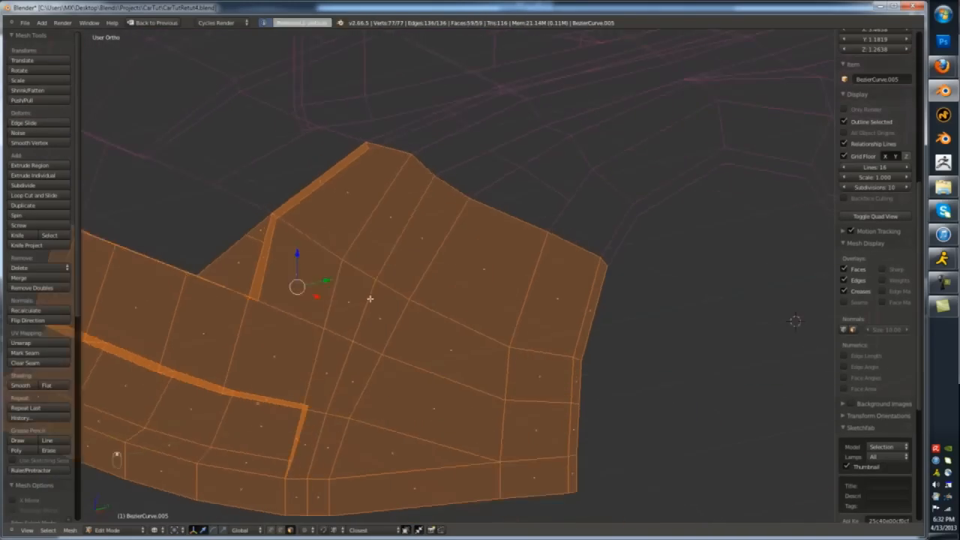
pyautogui.press('z')
pyautogui.moveTo(369, 298); pyautogui.dragTo(441, 341, button='middle')
# - Isolate the hood by hiding all other objects, and set its mesh to vertex selection mode
pyautogui.press('Tab')
pyautogui.press('h')
pyautogui.rightClick(377, 297)
pyautogui.hotkey('shift', 'h')
pyautogui.press('Tab')
pyautogui.moveTo(377, 298); pyautogui.dragTo(499, 293, button='middle')
pyautogui.press('Tab')
pyautogui.press('Tab')
pyautogui.hotkey('ctrl', 'Tab')
# - Select the hood's outer lengthwise edge loop and move it along the Z axis in front view
pyautogui.keyDown('alt'); pyautogui.rightClick(343, 370); pyautogui.keyUp('alt')
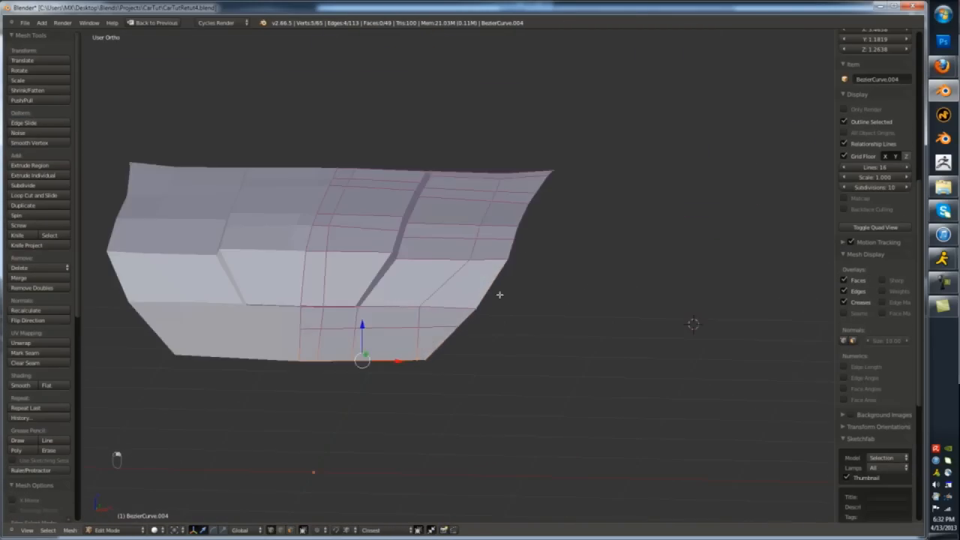
pyautogui.keyDown('alt'); pyautogui.rightClick(471, 240); pyautogui.keyUp('alt')
pyautogui.press('KP_1')
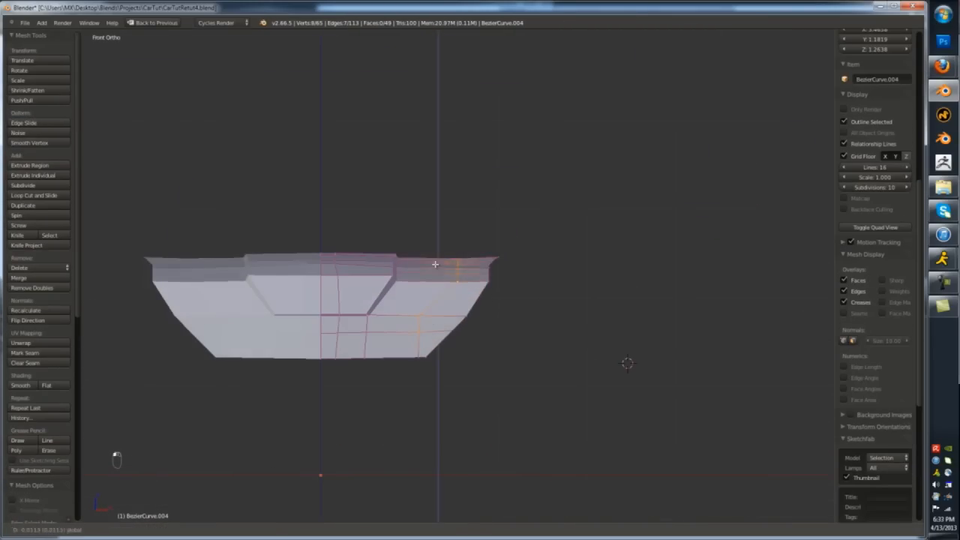
pyautogui.press('Tab')
pyautogui.press('Tab')
# - Slide the vertices near the hood's front outer corner along their edges to even out the topology
pyautogui.moveTo(444, 267); pyautogui.dragTo(581, 183, button='middle')
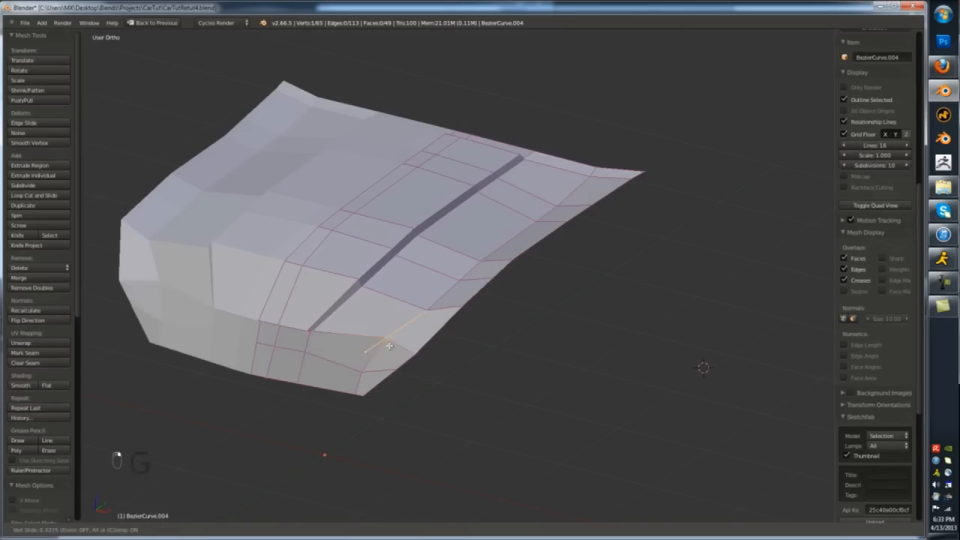
pyautogui.click(386, 351)
pyautogui.scroll(3, 386, 350)
pyautogui.press('g')
pyautogui.press('g')
pyautogui.click(361, 348)
pyautogui.scroll(-2, 361, 350)
pyautogui.press('g')
pyautogui.press('g')
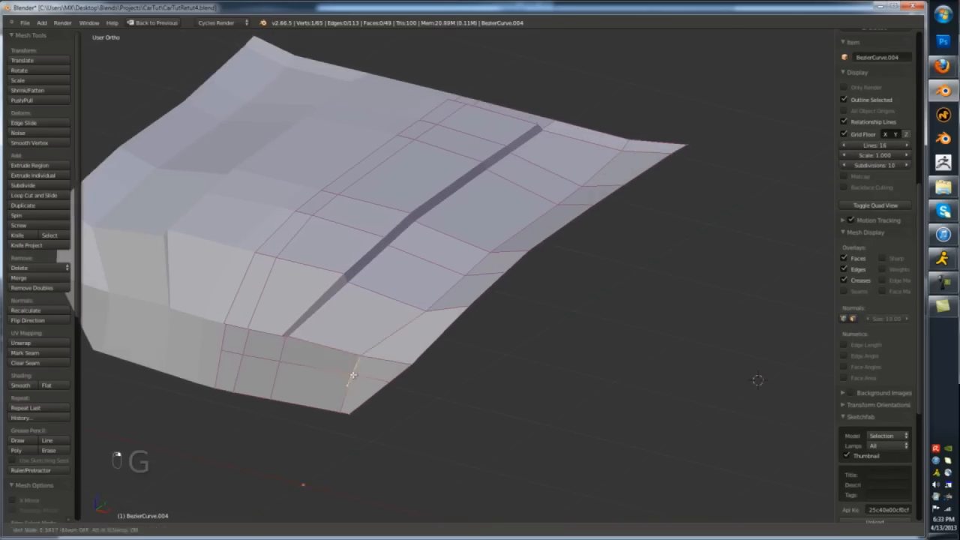
pyautogui.moveTo(355, 368); pyautogui.dragTo(318, 354, button='middle')
# - Add a loop cut through the lowest front strip of the hood, beside the crease corner
pyautogui.press('Tab')
pyautogui.press('Tab')
pyautogui.scroll(6, 334, 375)
pyautogui.hotkey('ctrl', 'r')
pyautogui.click(364, 388)
pyautogui.click(360, 375)
# - Knife-cut an edge from the crease's front corner to the top vertex of the new loop cut
pyautogui.scroll(2, 361, 342)
pyautogui.scroll(1, 330, 293)
pyautogui.rightClick(317, 280)
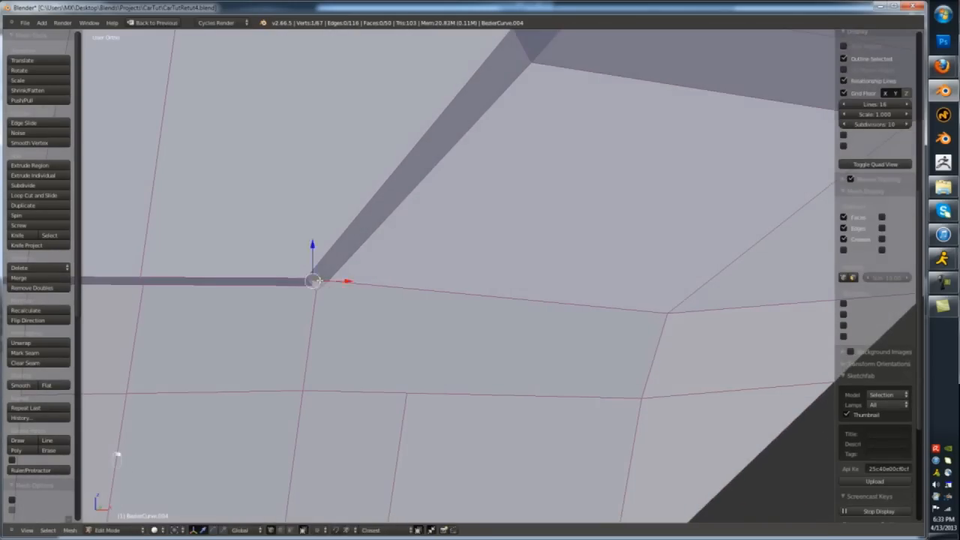
pyautogui.scroll(1, 333, 281)
pyautogui.press('Tab')
pyautogui.press('Tab')
pyautogui.press('k')
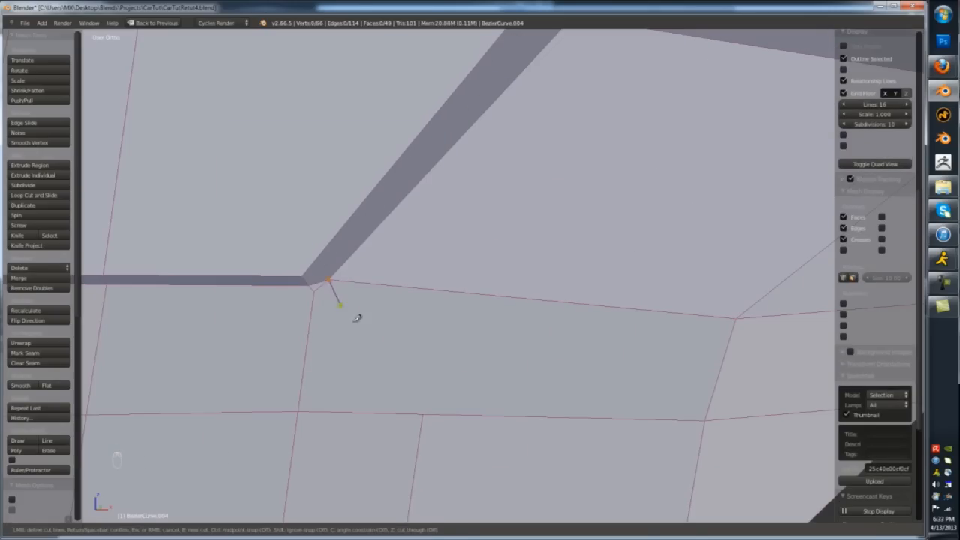
pyautogui.hotkey('ctrl', 'z')
pyautogui.press('g')
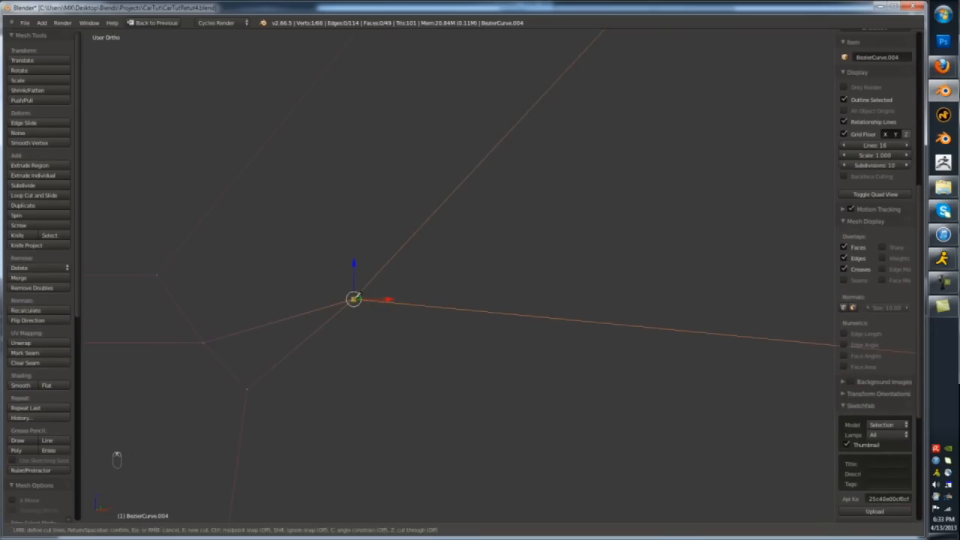
pyautogui.press('Return')
pyautogui.press('z')
pyautogui.scroll(-2, 302, 168)
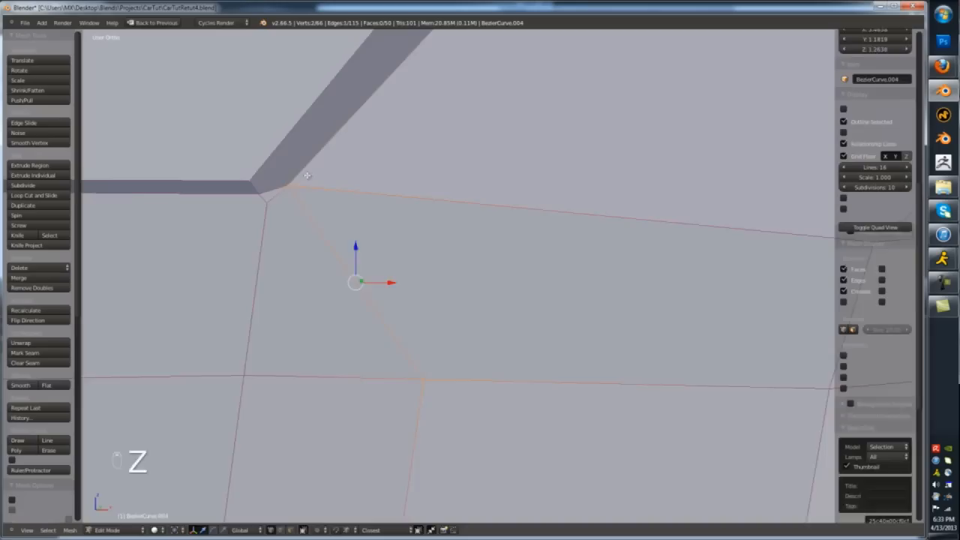
pyautogui.rightClick(292, 183)
pyautogui.scroll(-7, 308, 214)
pyautogui.keyDown('shift'); pyautogui.moveTo(330, 247); pyautogui.dragTo(360, 341, button='middle'); pyautogui.keyUp('shift')
pyautogui.hotkey('ctrl', 'r')
pyautogui.hotkey('ctrl', 'z')
# - Add a lengthwise loop cut along the hood crease's wall and knife-cut its end to the crease's front corner
pyautogui.scroll(3, 454, 225)
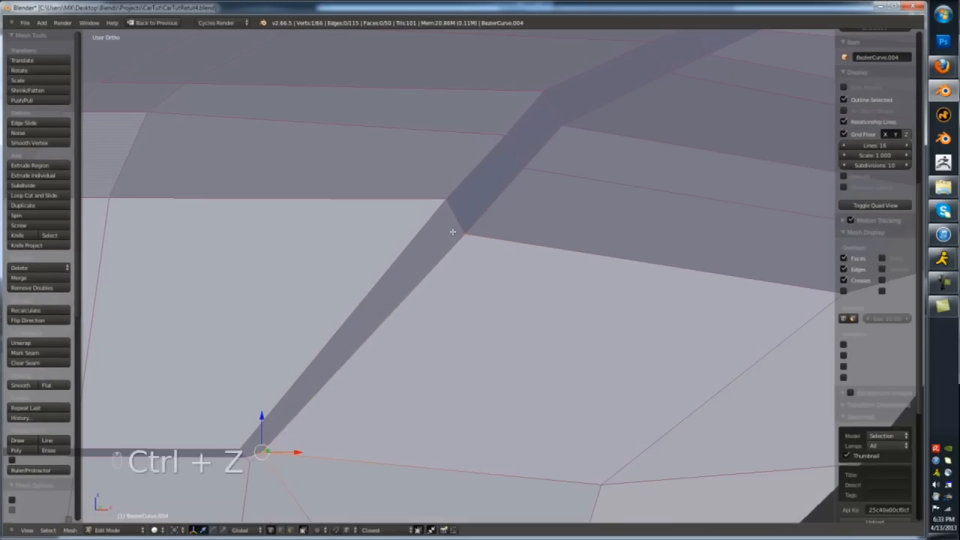
pyautogui.click(447, 206)
pyautogui.press('a')
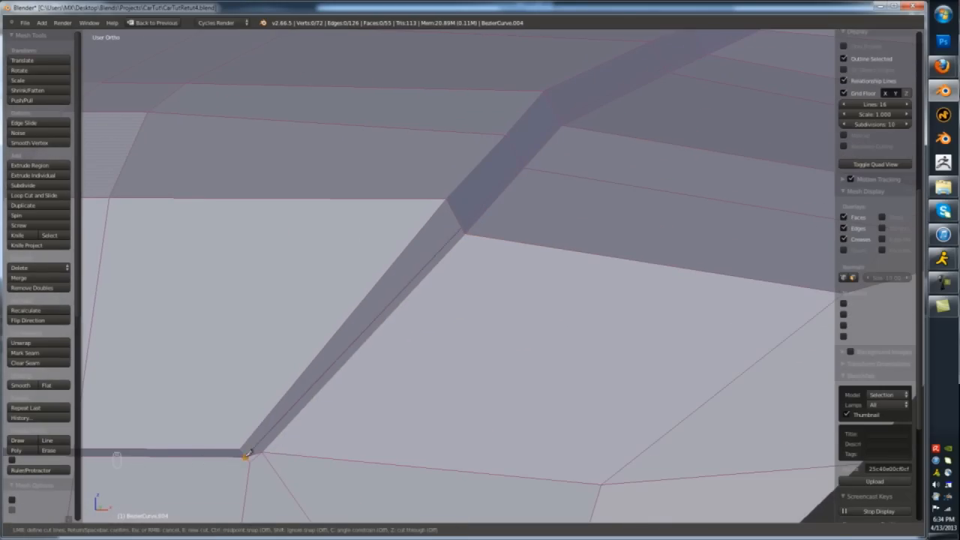
pyautogui.click(246, 456)
pyautogui.press('Return')
pyautogui.press('a')
# - Knife-cut a short edge from the crease's front corner to the edge running beside it, and switch to face selection mode
pyautogui.hotkey('ctrl', 'r')
pyautogui.scroll(1, 250, 448)
pyautogui.press('a')
pyautogui.press('a')
pyautogui.press('k')
pyautogui.click(262, 453)
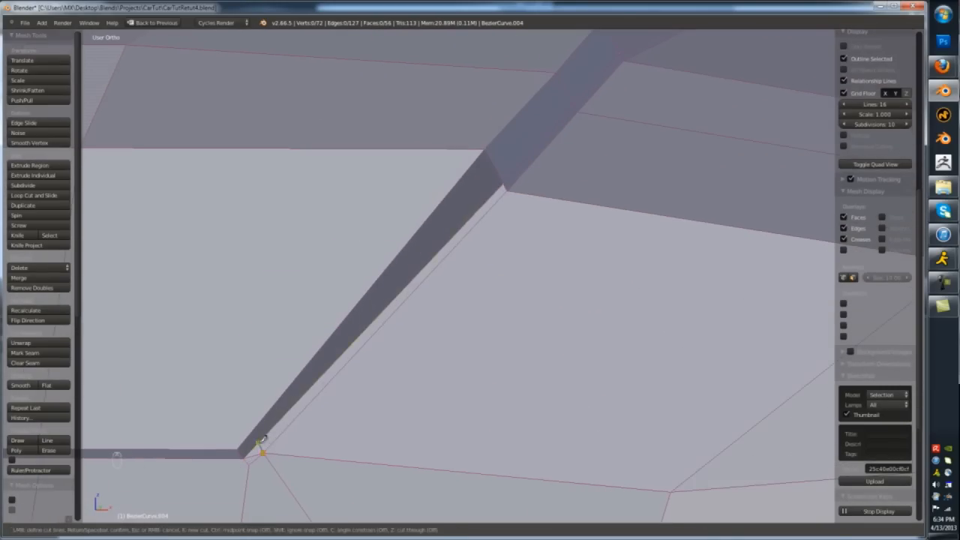
pyautogui.scroll(-3, 220, 398)
pyautogui.scroll(6, 284, 421)
pyautogui.hotkey('ctrl', 'Tab')
pyautogui.click(285, 429)
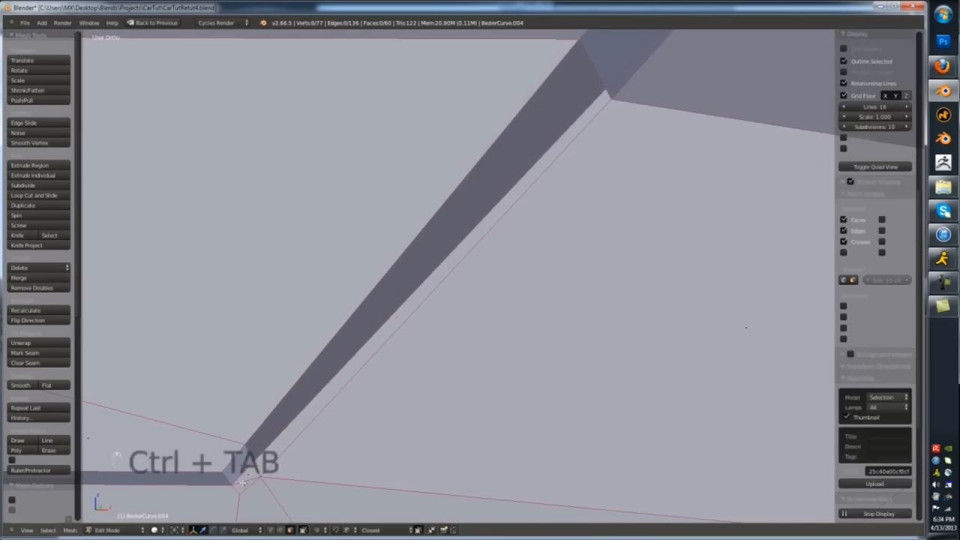
# - Merge the small faces at the crease's front corner into one face and remove doubled vertices across the hood mesh
pyautogui.press('f')
pyautogui.scroll(-4, 387, 396)
pyautogui.hotkey('ctrl', 'r')
pyautogui.press('Escape')
pyautogui.scroll(-2, 379, 389)
pyautogui.scroll(3, 424, 330)
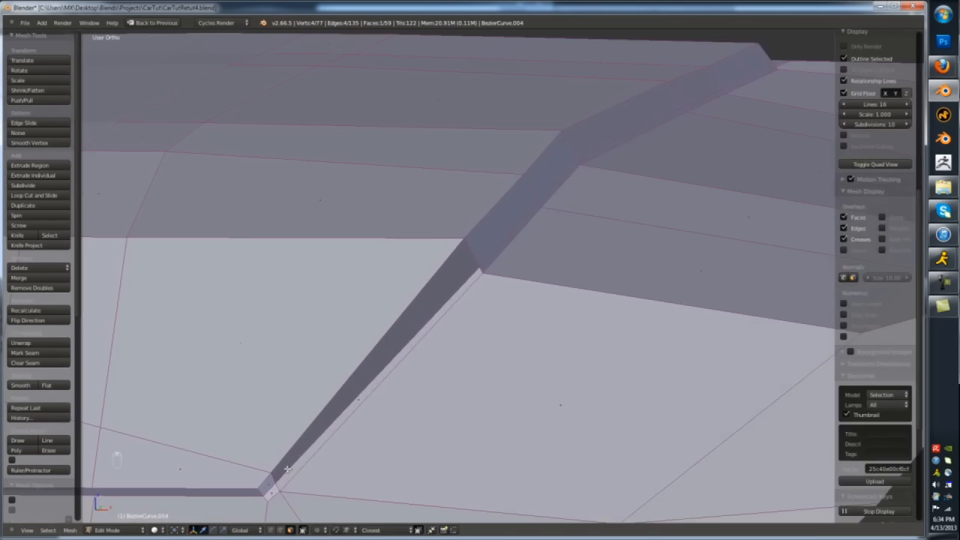
pyautogui.press('a')
pyautogui.press('w')
pyautogui.click(268, 348)
pyautogui.press('a')
# - Knife-cut an edge from the hood's lowest front strip diagonally up to the crease's front corner
pyautogui.keyDown('shift'); pyautogui.moveTo(357, 405); pyautogui.dragTo(451, 259, button='middle'); pyautogui.keyUp('shift')
pyautogui.hotkey('ctrl', 'r')
pyautogui.doubleClick(366, 362)
pyautogui.scroll(1, 378, 367)
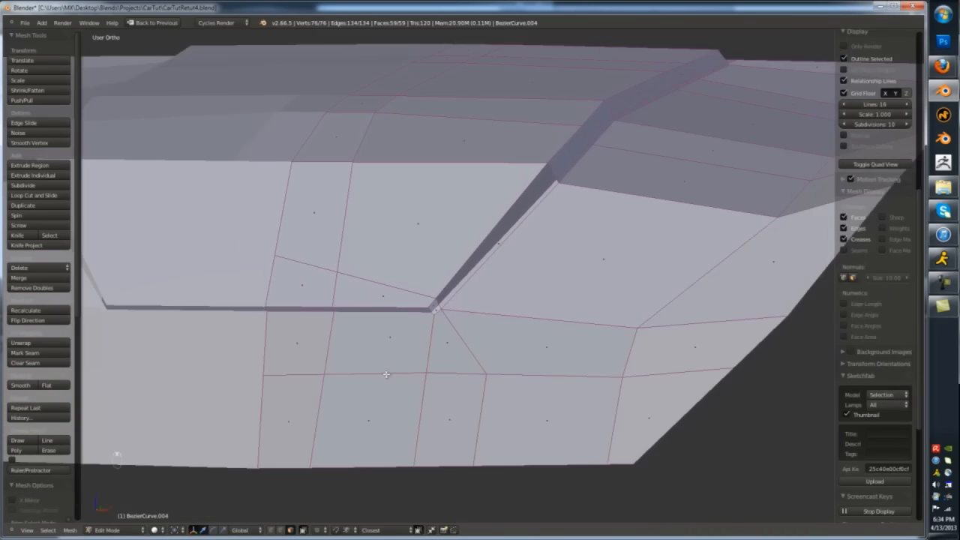
pyautogui.press('a')
pyautogui.scroll(3, 379, 374)
pyautogui.press('a')
pyautogui.press('k')
pyautogui.click(376, 373)
pyautogui.click(474, 264)
pyautogui.press('Return')
pyautogui.press('a')
pyautogui.scroll(-6, 480, 278)
pyautogui.press('Tab')
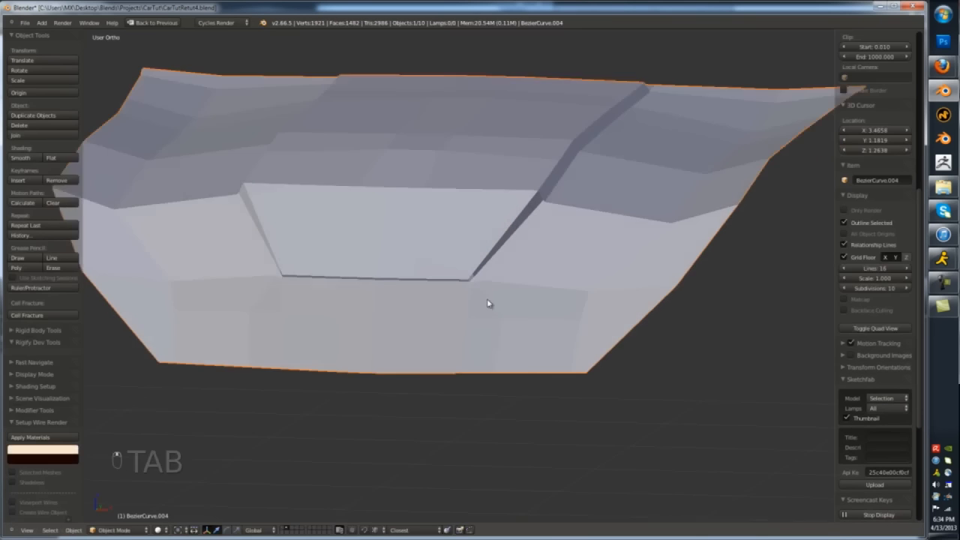
pyautogui.press('Tab')
pyautogui.hotkey('ctrl', 'r')
pyautogui.moveTo(488, 302); pyautogui.dragTo(558, 185, button='middle')
pyautogui.press('Escape')
# - Knife-cut an edge from the crease's rear corner to the hood's rear border
pyautogui.press('Tab')
pyautogui.scroll(-4, 480, 320)
pyautogui.press('Tab')
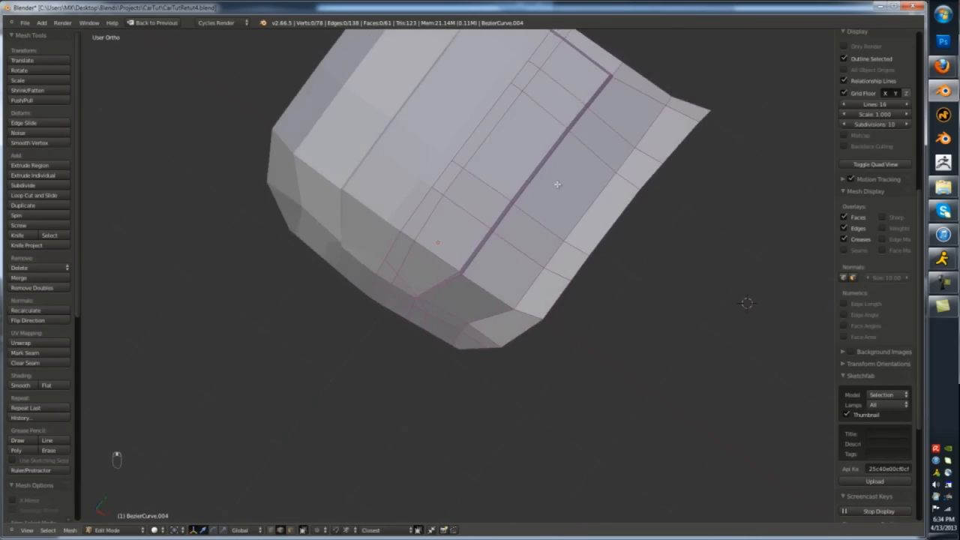
pyautogui.scroll(6, 507, 221)
pyautogui.press('a')
pyautogui.press('a')
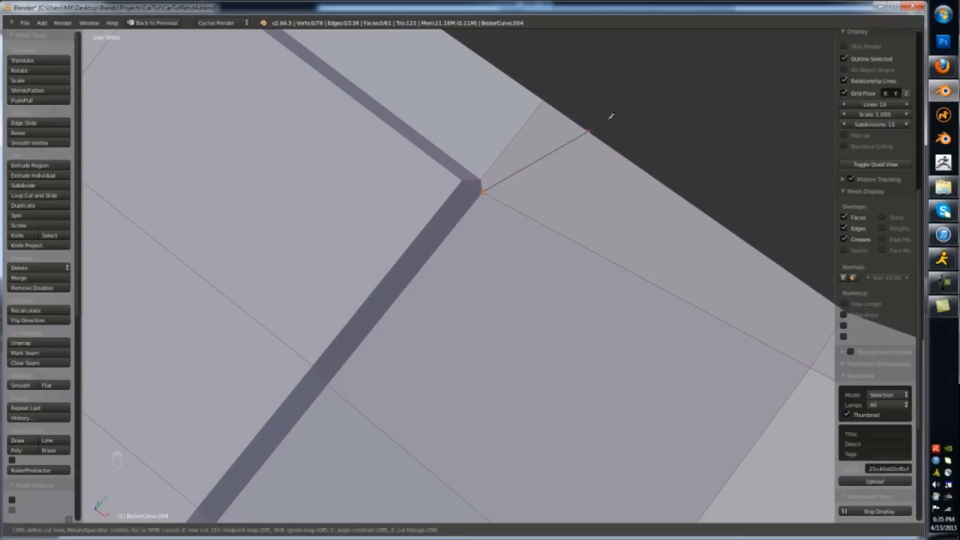
pyautogui.click(610, 116)
pyautogui.press('Return')
# - Merge the two overlapping vertices at the crease's rear corner into one, using wireframe display
pyautogui.press('z')
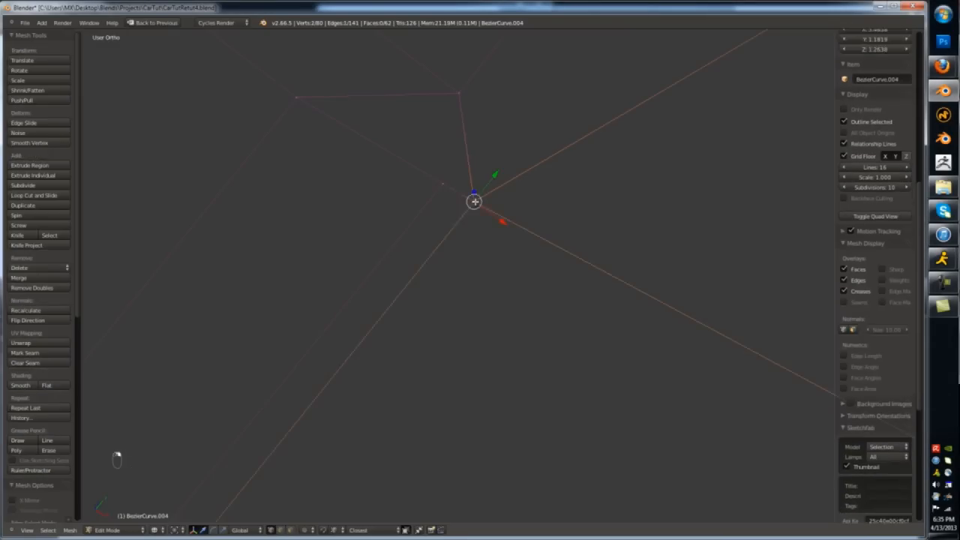
pyautogui.press('z')
pyautogui.press('Tab')
pyautogui.press('Tab')
pyautogui.hotkey('ctrl', 'r')
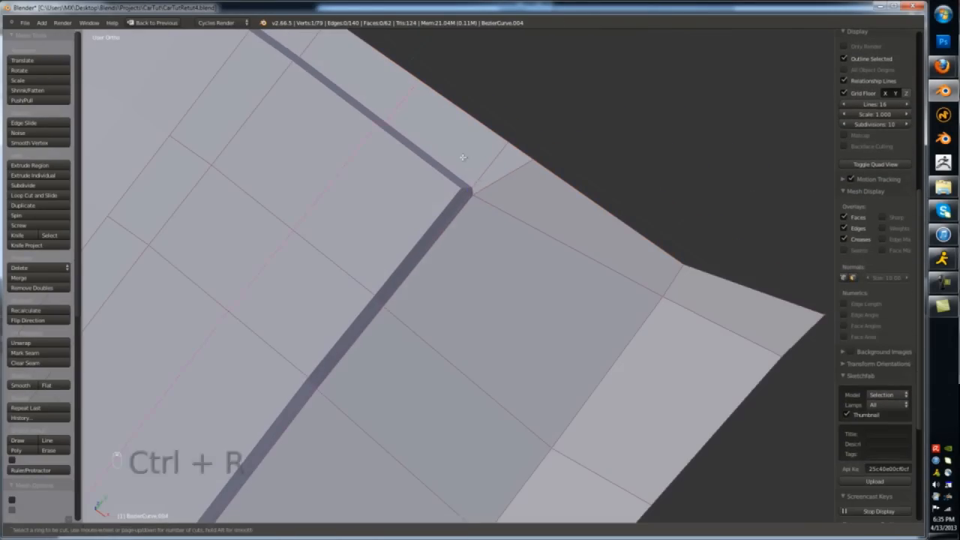
pyautogui.rightClick(454, 211)
pyautogui.scroll(-4, 453, 211)
pyautogui.press('g')
pyautogui.rightClick(467, 225)
# - Select the hood's outer border edge loop in the vertex editing mode and extrude it from the side view as a rim
pyautogui.press('Tab')
pyautogui.scroll(-4, 467, 238)
pyautogui.moveTo(467, 240); pyautogui.dragTo(413, 266, button='middle')
pyautogui.press('Tab')
pyautogui.hotkey('ctrl', 'Tab')
pyautogui.click(363, 378)
pyautogui.keyDown('alt'); pyautogui.rightClick(480, 250); pyautogui.keyUp('alt')
pyautogui.press('KP_1')
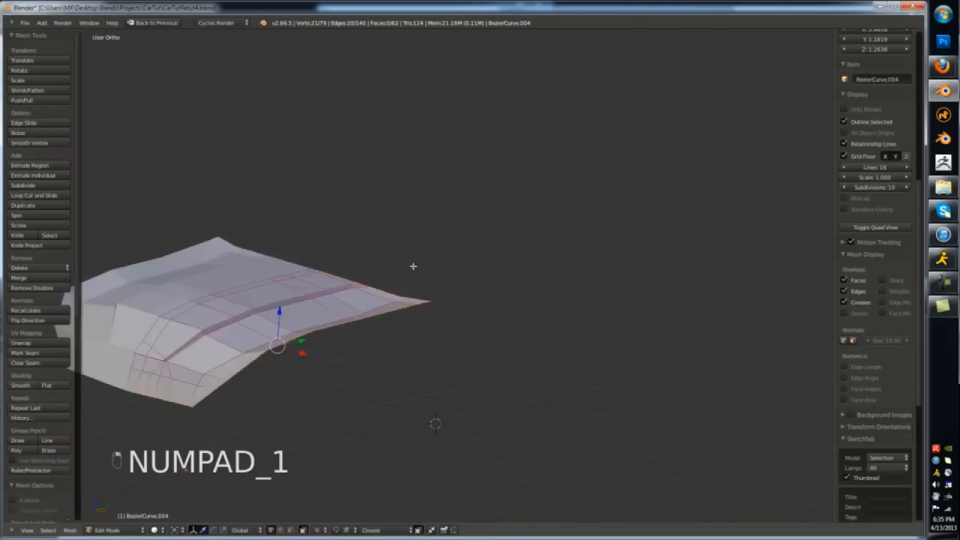
pyautogui.press('KP_3')
pyautogui.scroll(6, 381, 367)
pyautogui.scroll(4, 379, 349)
# - Add a loop cut around the hood's rim and smooth the hood with subdivision level 1
pyautogui.hotkey('ctrl', 'r')
pyautogui.click(356, 293)
pyautogui.click(355, 293)
pyautogui.press('Tab')
pyautogui.press('Tab')
pyautogui.moveTo(355, 293); pyautogui.dragTo(368, 315, button='middle')
pyautogui.press('Tab')
pyautogui.hotkey('ctrl', '1')
pyautogui.press('Tab')
# - Add supporting loop cuts alongside the hood's crease to tighten the smoothed edge
pyautogui.hotkey('ctrl', 'r')
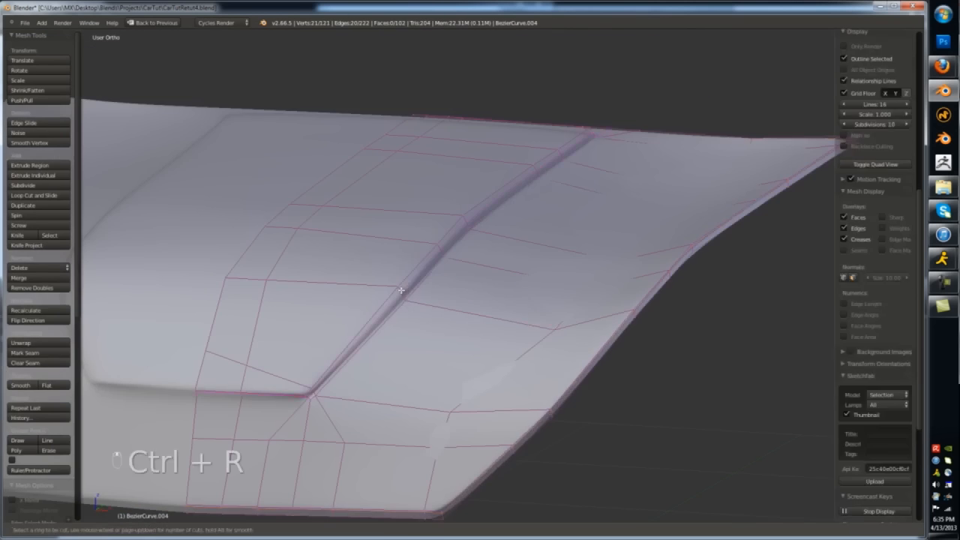
pyautogui.click(401, 289)
pyautogui.press('Tab')
pyautogui.press('Tab')
pyautogui.moveTo(475, 296); pyautogui.dragTo(510, 263, button='middle')
pyautogui.hotkey('ctrl', 'r')
pyautogui.click(510, 250)
pyautogui.click(522, 248)
# - Add two more loop cuts to the hood to sharpen its smoothed shape, checking the result in Object Mode
pyautogui.hotkey('ctrl', 'r')
pyautogui.click(518, 328)
pyautogui.press('Tab')
pyautogui.scroll(-2, 510, 345)
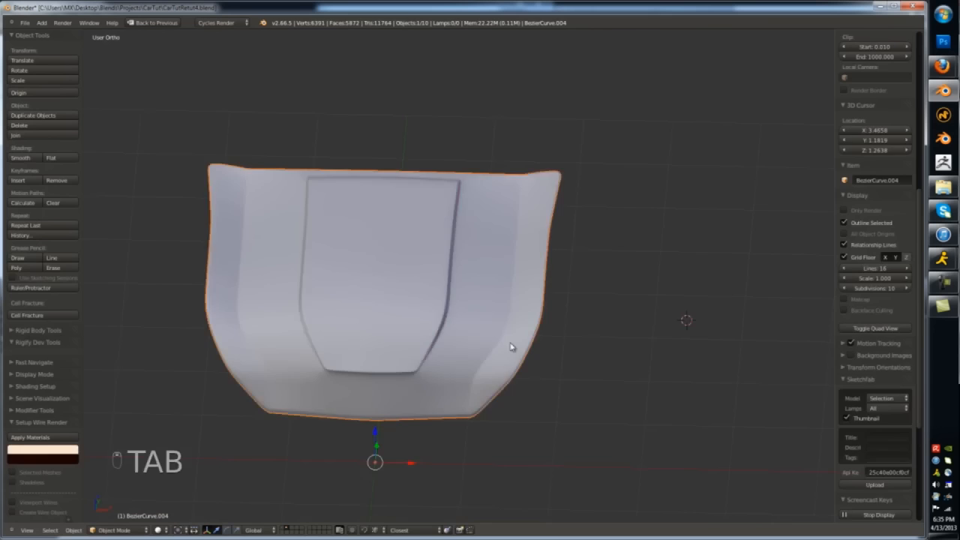
pyautogui.moveTo(510, 345); pyautogui.dragTo(427, 289, button='middle')
pyautogui.press('Tab')
pyautogui.hotkey('ctrl', 'r')
pyautogui.click(487, 339)
pyautogui.press('Tab')
pyautogui.moveTo(487, 339); pyautogui.dragTo(581, 386, button='middle')
pyautogui.scroll(-8, 866, 469)
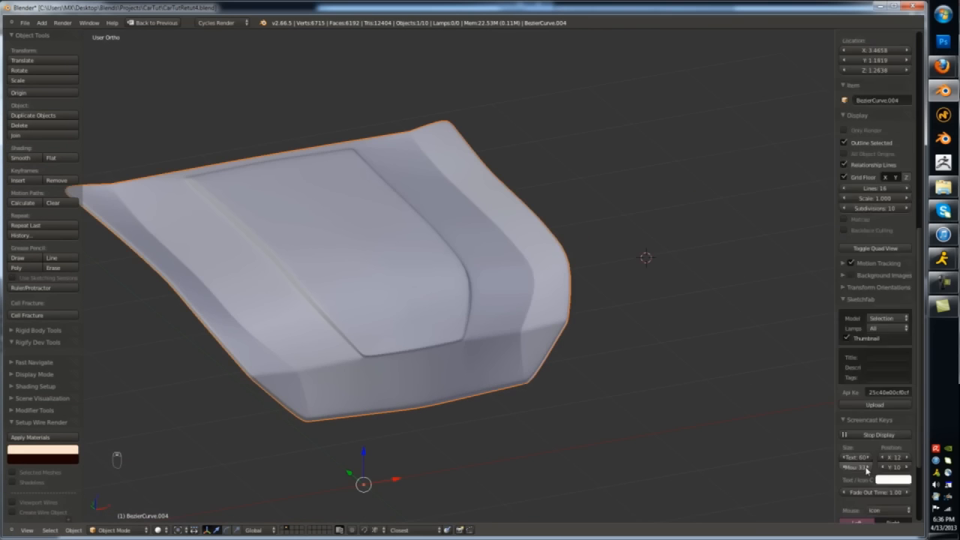
# - Enable Matcap display in the viewport and choose the glossy blue matcap to judge the hood's reflections
pyautogui.scroll(8, 870, 330)
pyautogui.click(846, 291)
pyautogui.click(868, 321)
pyautogui.click(787, 264)
pyautogui.moveTo(548, 277)
pyautogui.mouseDown(button='middle')
pyautogui.moveTo(602, 313)
pyautogui.moveTo(499, 281)
pyautogui.mouseUp(button='middle')
pyautogui.click(870, 323)
pyautogui.click(579, 168)
pyautogui.scroll(-4, 600, 364)
pyautogui.moveTo(522, 355); pyautogui.dragTo(655, 360, button='middle')
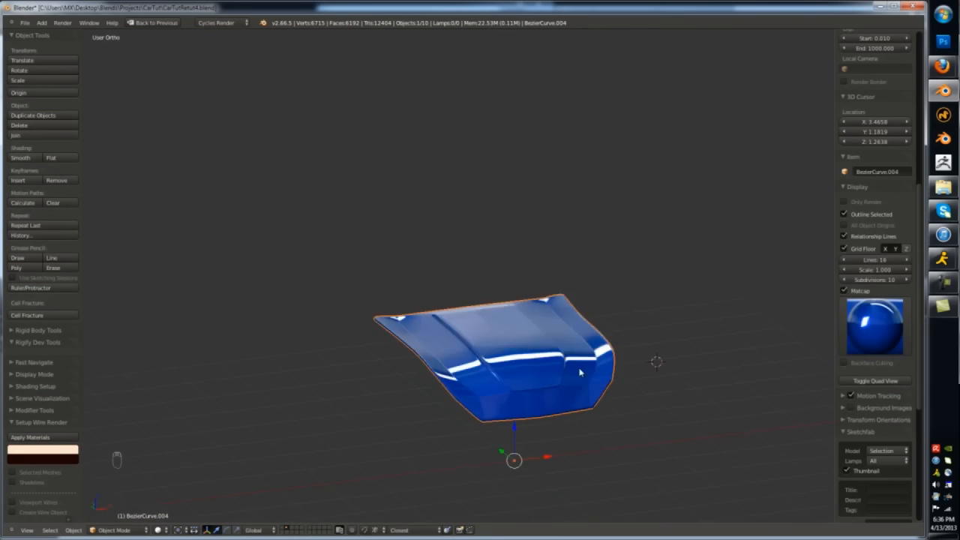
# - Add a loop cut along the hood's outer side and slide it close to the border edge
pyautogui.press('Tab')
pyautogui.scroll(6, 615, 328)
pyautogui.moveTo(616, 329); pyautogui.dragTo(636, 318, button='middle')
pyautogui.hotkey('ctrl', 'r')
pyautogui.click(636, 318)
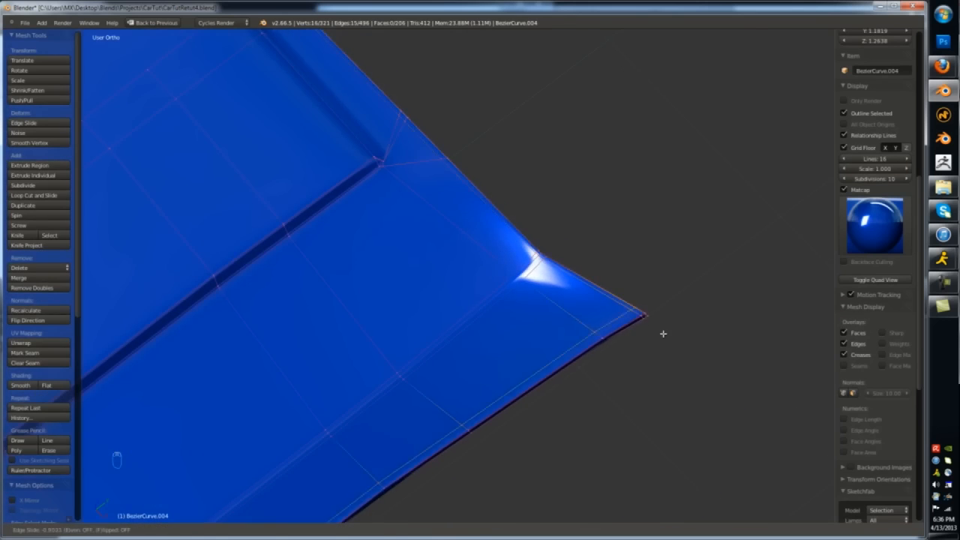
pyautogui.click(662, 336)
pyautogui.press('Tab')
pyautogui.moveTo(430, 371); pyautogui.dragTo(472, 346, button='middle')
# - Add two more supporting loop cuts near the hood's borders to sharpen its edges and corners
pyautogui.press('Tab')
pyautogui.hotkey('ctrl', 'r')
pyautogui.click(452, 365)
pyautogui.click(450, 395)
pyautogui.press('Tab')
pyautogui.scroll(-6, 470, 351)
pyautogui.press('Tab')
pyautogui.scroll(8, 660, 330)
pyautogui.hotkey('ctrl', 'r')
pyautogui.click(750, 331)
pyautogui.press('Tab')
pyautogui.scroll(-5, 488, 300)
# - Leave the isolated hood view, select the front bumper, and open its mesh for editing in front view
pyautogui.press('KP_Divide')
pyautogui.press('a')
pyautogui.rightClick(484, 352)
pyautogui.scroll(3, 469, 354)
pyautogui.press('Tab')
pyautogui.press('Tab')
pyautogui.press('KP_1')
pyautogui.scroll(2, 457, 390)
pyautogui.press('Tab')
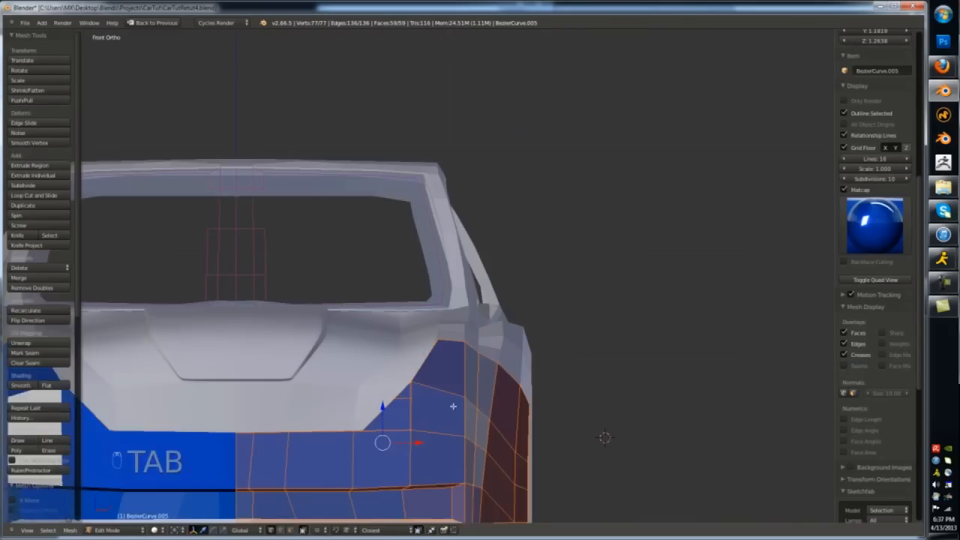
# - Place the 3D cursor at the bumper's upper outer corner and add a mesh circle there as a separate object
pyautogui.keyDown('shift'); pyautogui.moveTo(453, 406); pyautogui.dragTo(478, 360, button='middle'); pyautogui.keyUp('shift')
pyautogui.click(491, 352)
pyautogui.press('Tab')
pyautogui.hotkey('shift', 'a')
pyautogui.click(434, 370)
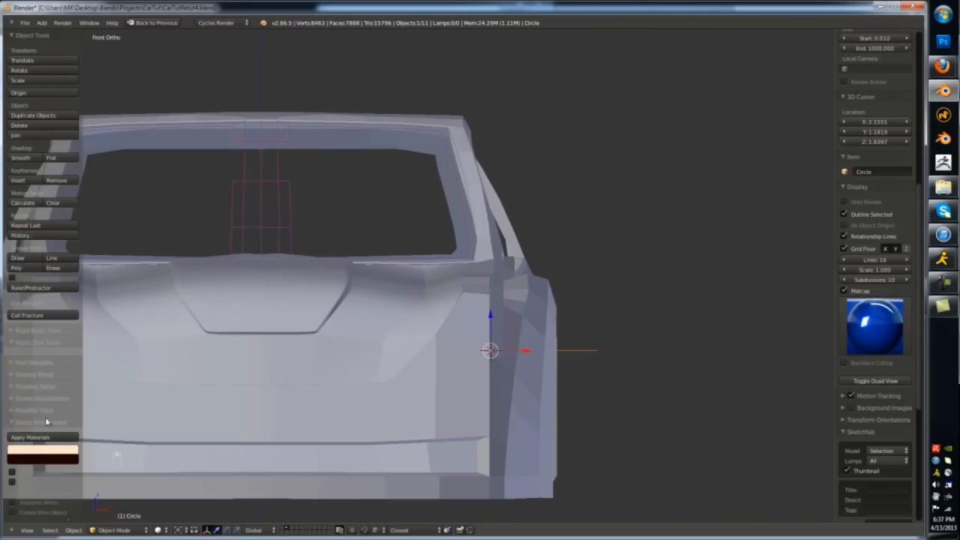
# - Set the new circle to 12 vertices and stand it upright facing the front view
pyautogui.scroll(-2, 476, 281)
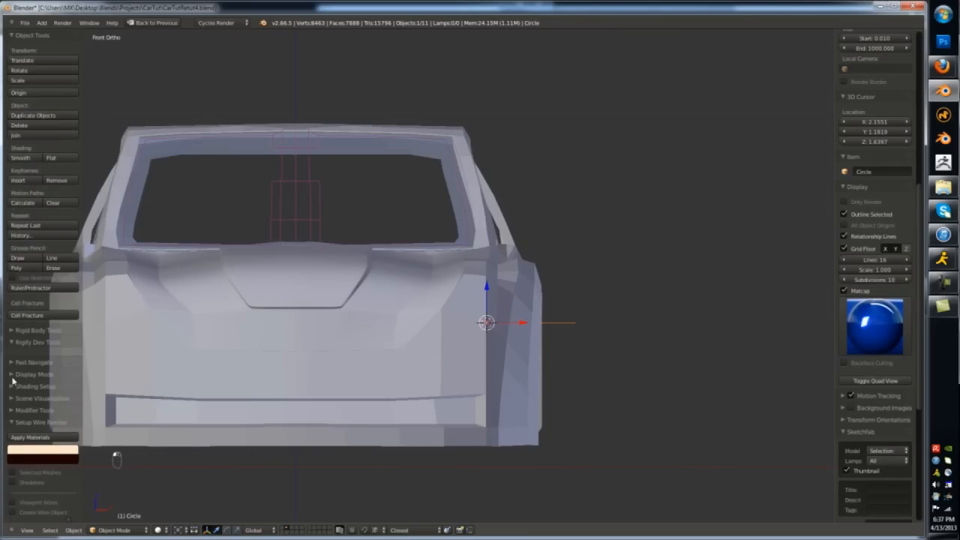
pyautogui.press('F6')
pyautogui.click(444, 420)
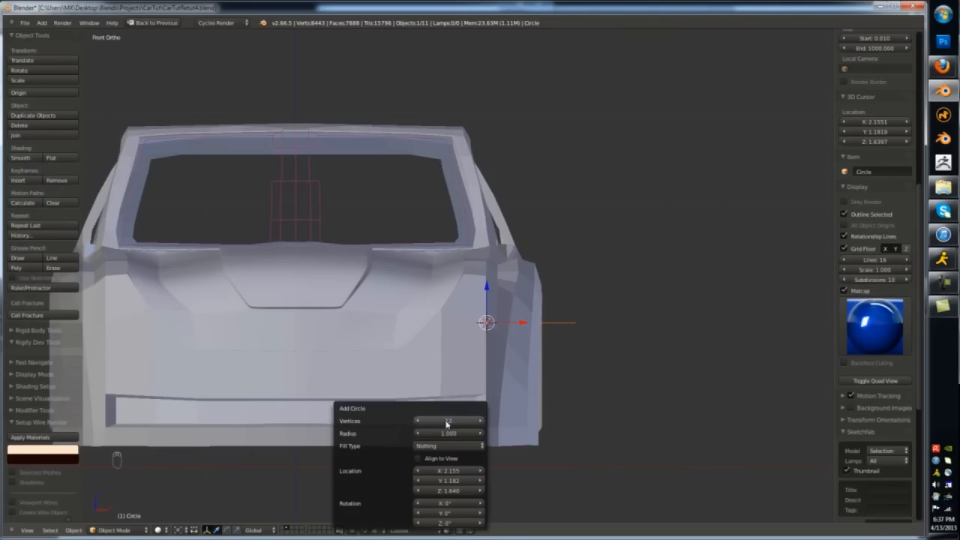
pyautogui.press('Tab')
pyautogui.press('Tab')
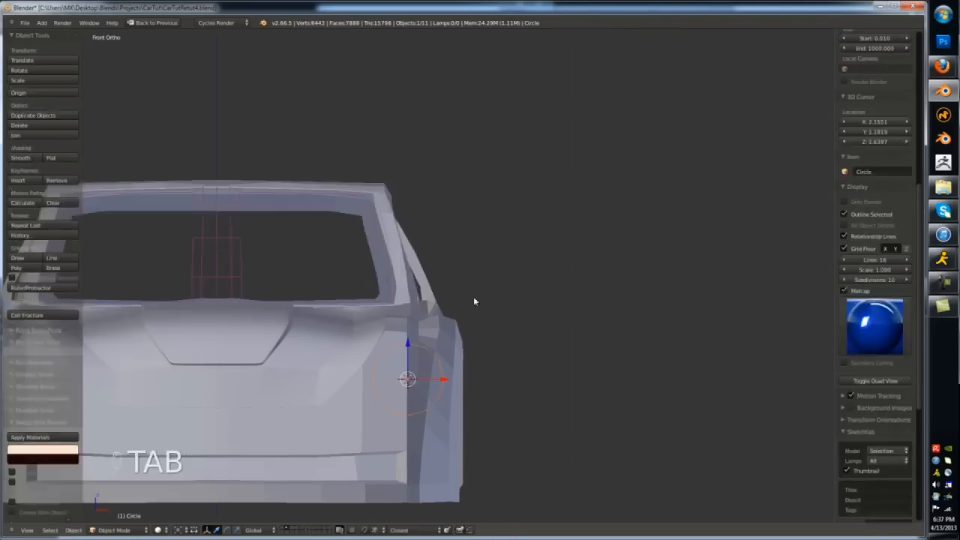
# - Scale the circle to headlight size over the bumper's upper outer corner
pyautogui.press('s')
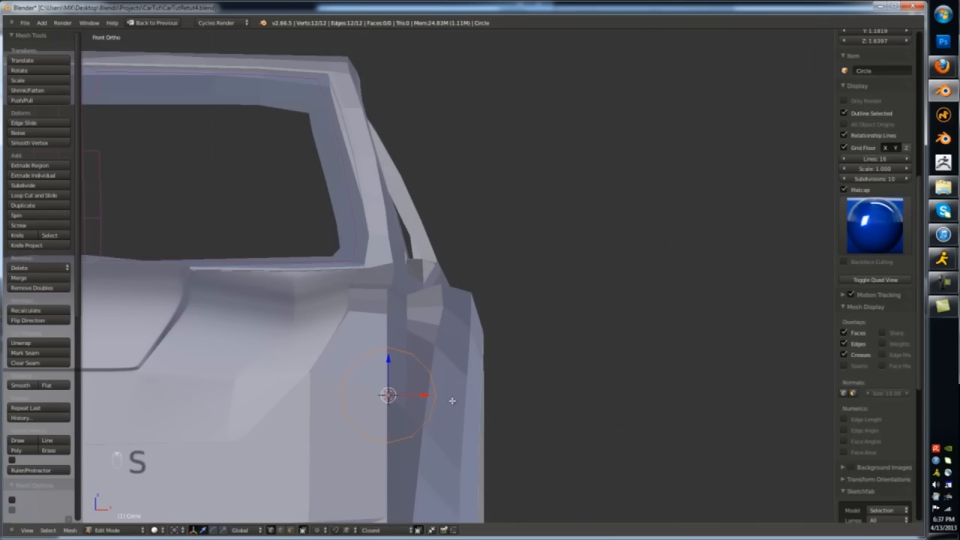
pyautogui.click(428, 397)
pyautogui.press('Tab')
pyautogui.scroll(-3, 383, 427)
pyautogui.press('Tab')
pyautogui.scroll(3, 377, 431)
pyautogui.keyDown('shift'); pyautogui.moveTo(411, 392); pyautogui.dragTo(511, 319, button='middle'); pyautogui.keyUp('shift')
# - Duplicate the circle as a smaller one and place it below the first, closer to the car's centre
pyautogui.hotkey('shift', 'd')
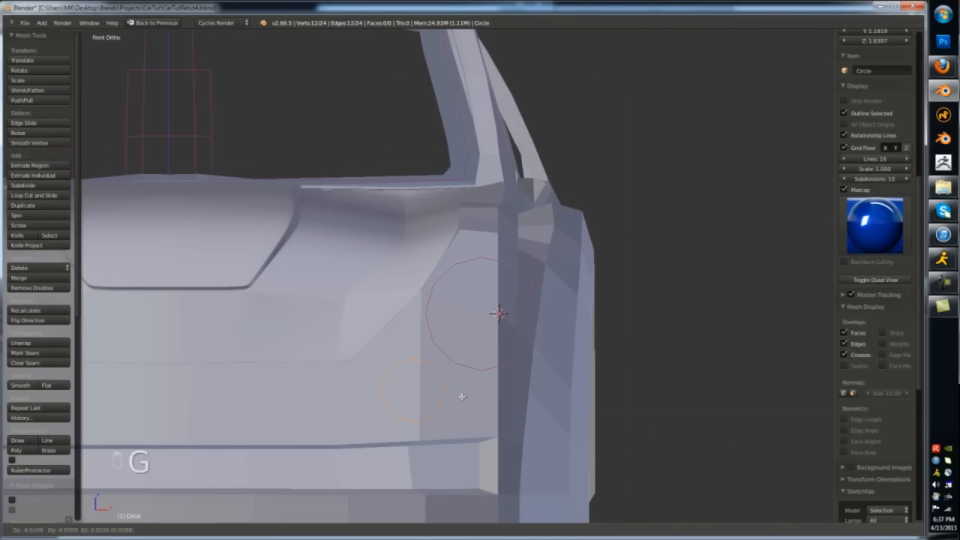
pyautogui.click(462, 393)
pyautogui.scroll(-1, 468, 372)
pyautogui.press('a')
pyautogui.press('a')
pyautogui.press('a')
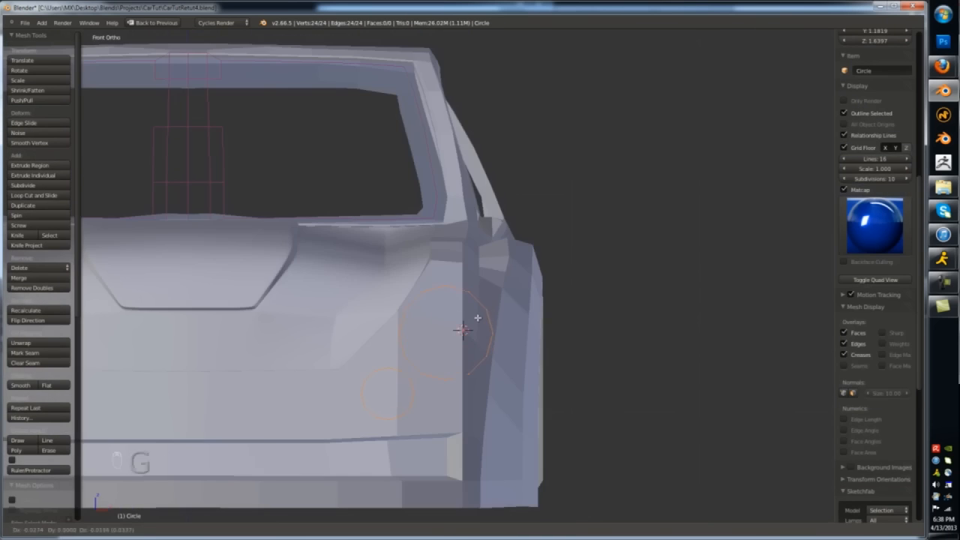
# - Move both circles together to position them over the bumper's headlight area, and clear the selection
pyautogui.click(485, 334)
pyautogui.scroll(-1, 482, 325)
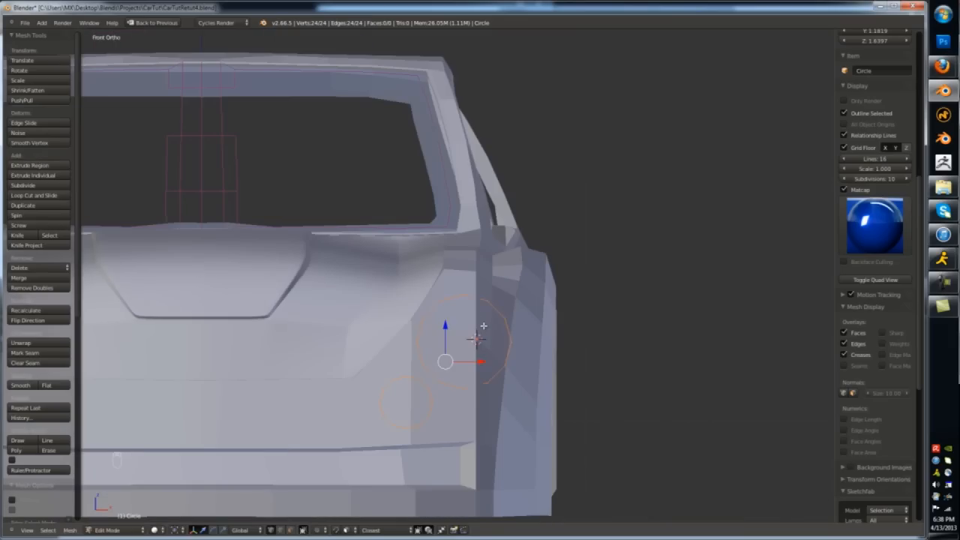
pyautogui.click(482, 327)
pyautogui.press('a')
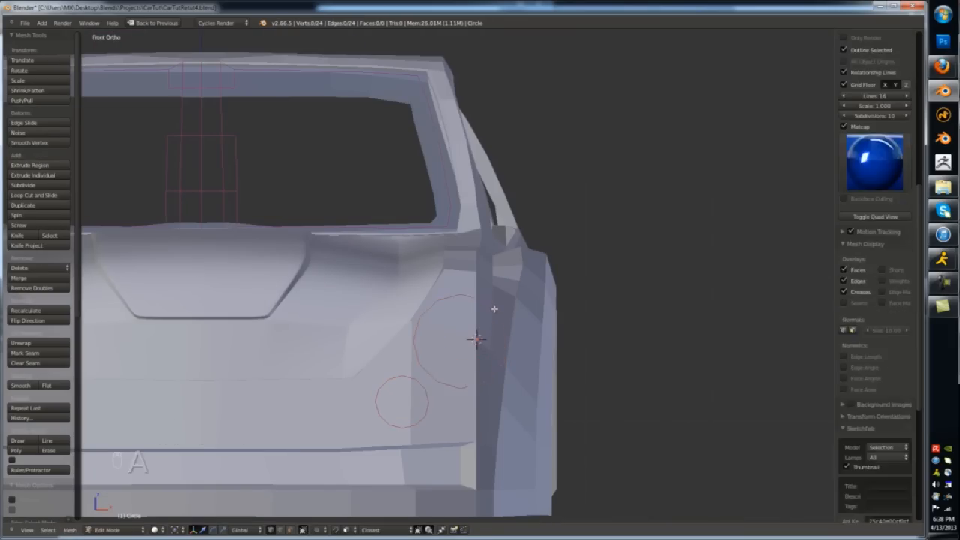
# - Select the whole larger circle, rotate it, and check its fit against the bumper's corner
pyautogui.press('l')
pyautogui.press('r')
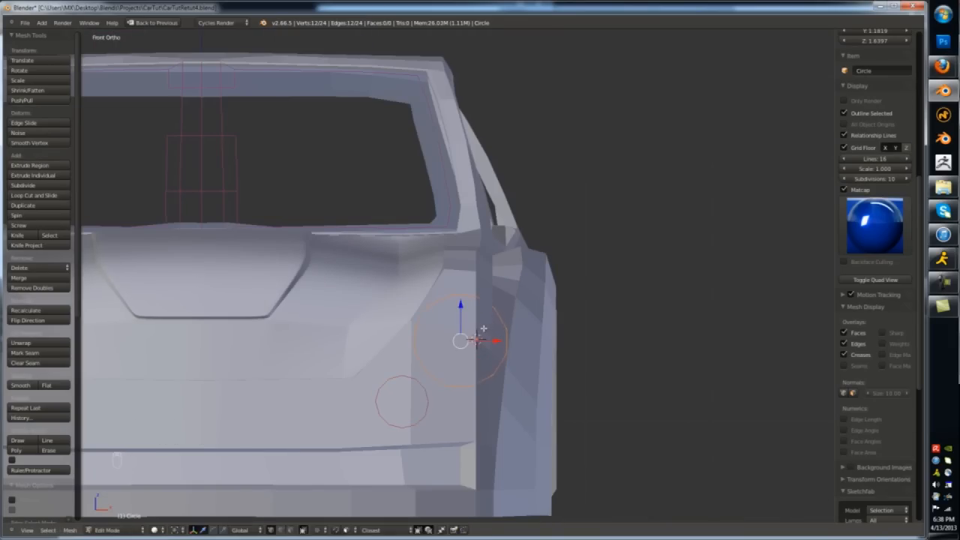
pyautogui.press('Tab')
pyautogui.moveTo(484, 328); pyautogui.dragTo(434, 344, button='middle')
pyautogui.scroll(1, 434, 344)
pyautogui.press('Tab')
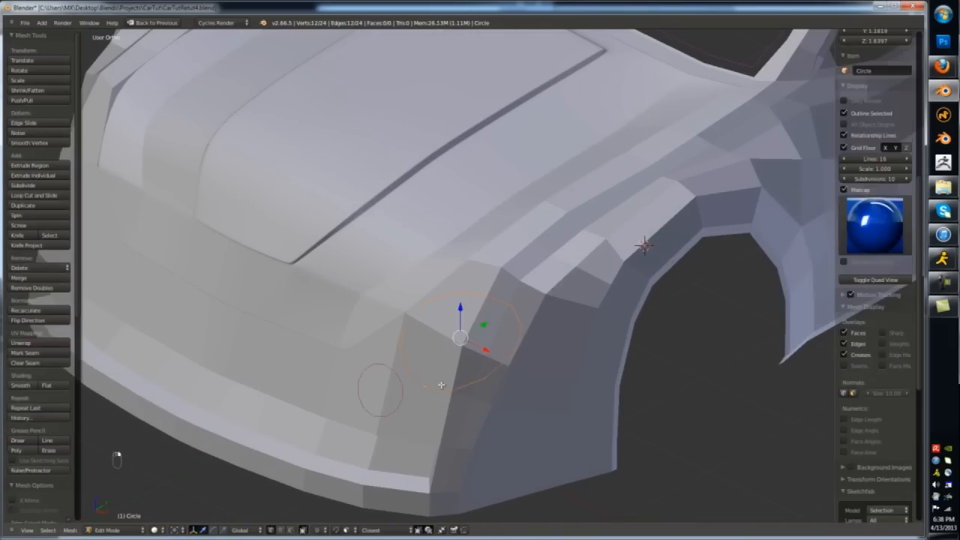
# - Extrude both circles in front view and scale the new edges inward to form headlight rings
pyautogui.press('KP_1')
pyautogui.press('e')
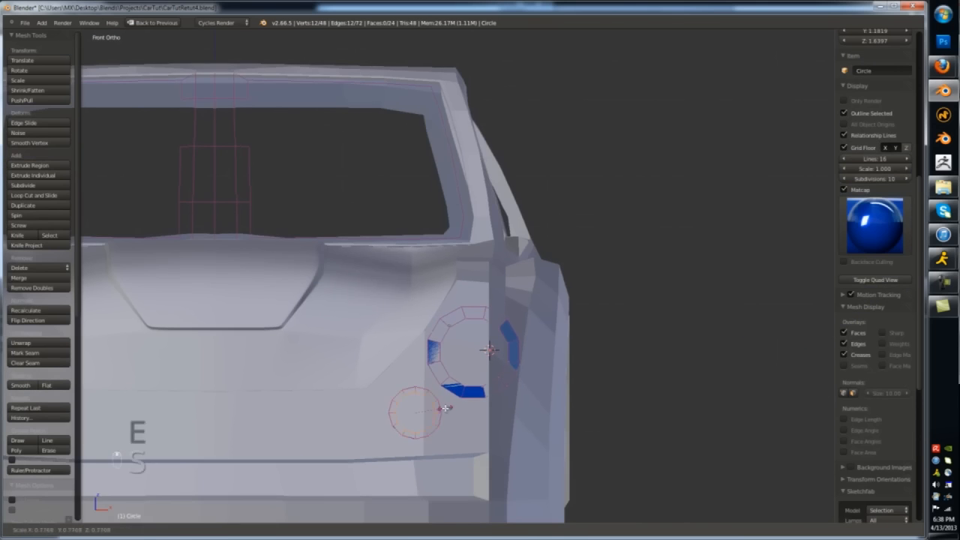
pyautogui.press('Tab')
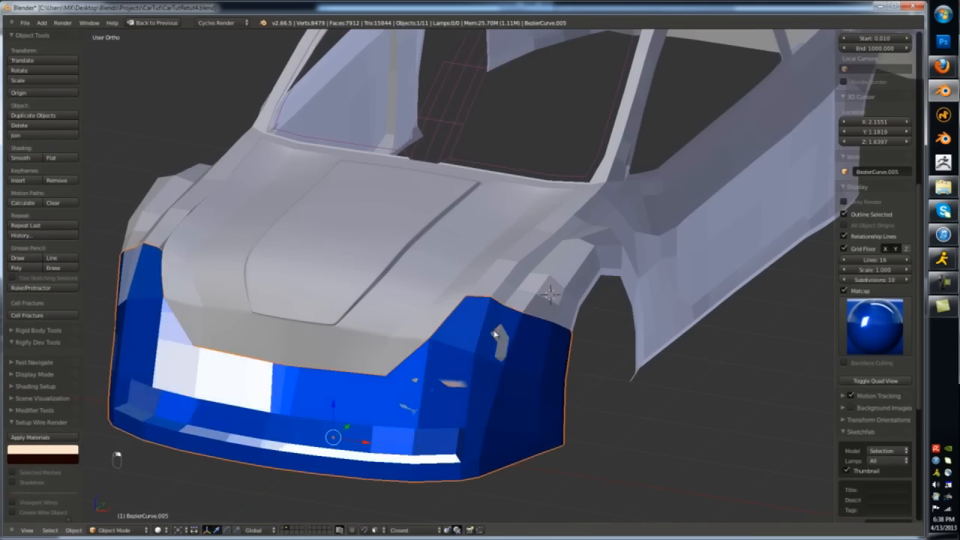
# - Join the headlight rings to the front bumper mesh and select the bumper faces around both rings
pyautogui.hotkey('ctrl', 'j')
pyautogui.press('Tab')
pyautogui.scroll(4, 487, 386)
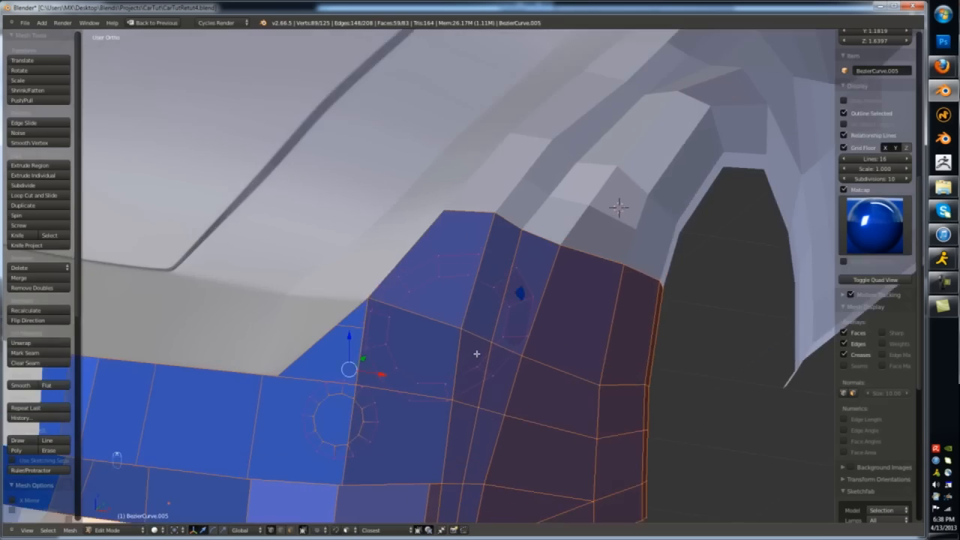
pyautogui.moveTo(475, 353); pyautogui.dragTo(467, 318, button='middle')
pyautogui.rightClick(436, 359)
pyautogui.keyDown('shift'); pyautogui.rightClick(516, 378); pyautogui.keyUp('shift')
pyautogui.moveTo(518, 379); pyautogui.dragTo(504, 411, button='middle')
pyautogui.keyDown('shift'); pyautogui.rightClick(550, 361); pyautogui.keyUp('shift')
pyautogui.keyDown('shift'); pyautogui.rightClick(577, 351); pyautogui.keyUp('shift')
pyautogui.keyDown('shift'); pyautogui.rightClick(568, 302); pyautogui.keyUp('shift')
pyautogui.keyDown('shift'); pyautogui.rightClick(591, 303); pyautogui.keyUp('shift')
pyautogui.keyDown('shift'); pyautogui.rightClick(616, 228); pyautogui.keyUp('shift')
pyautogui.keyDown('shift'); pyautogui.rightClick(592, 200); pyautogui.keyUp('shift')
pyautogui.keyDown('shift'); pyautogui.rightClick(566, 171); pyautogui.keyUp('shift')
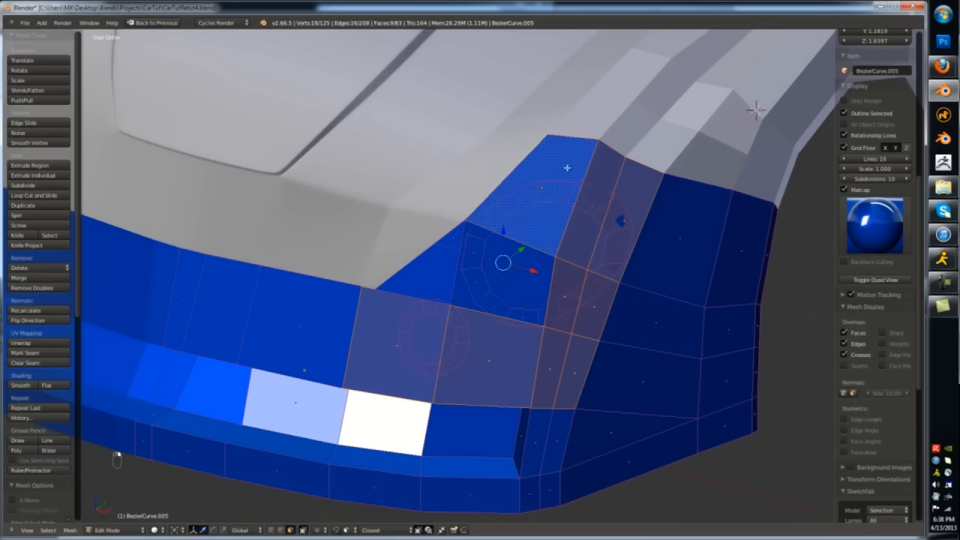
# - Try separating the selected headlight faces into their own object, check the result, and undo the separation
pyautogui.press('p')
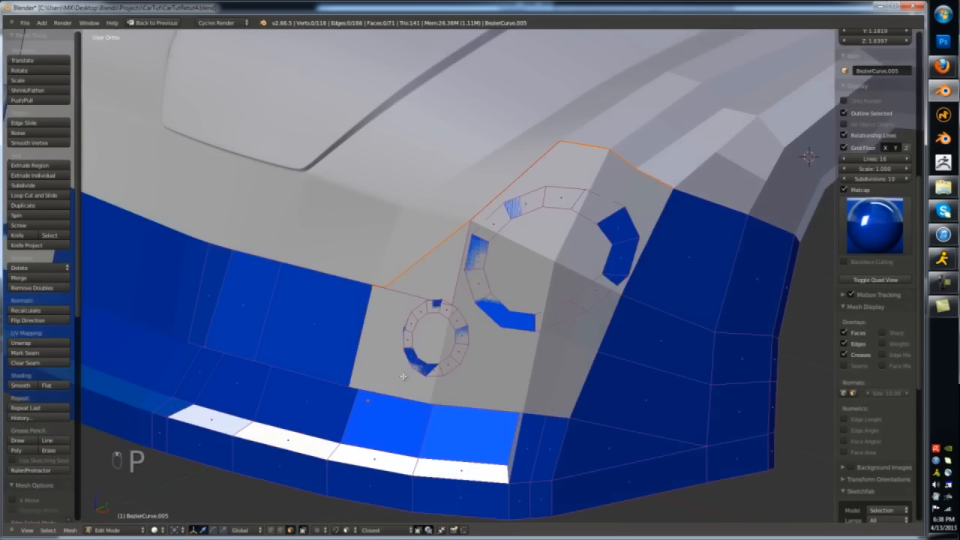
pyautogui.press('Tab')
pyautogui.press('a')
pyautogui.press('a')
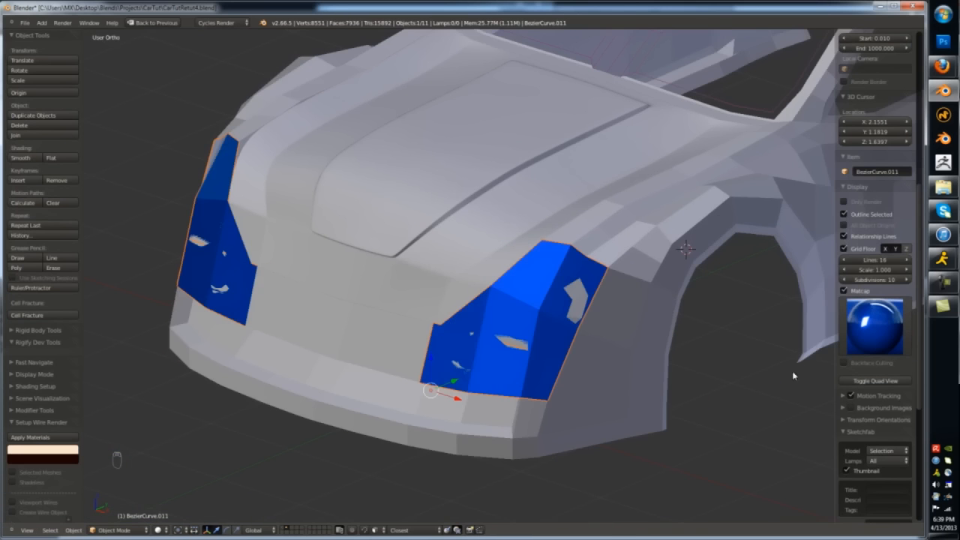
pyautogui.press('Tab')
pyautogui.press('Tab')
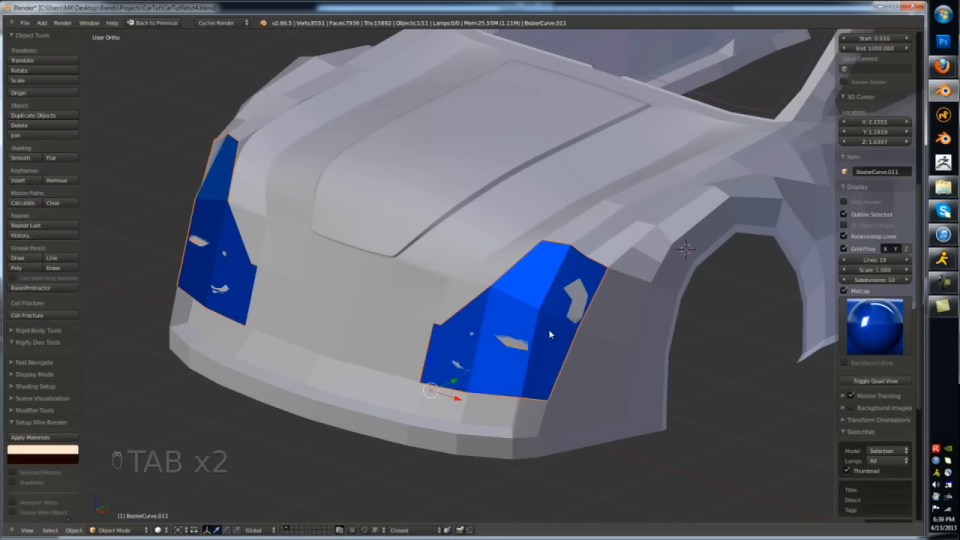
pyautogui.hotkey('ctrl', 'Up')
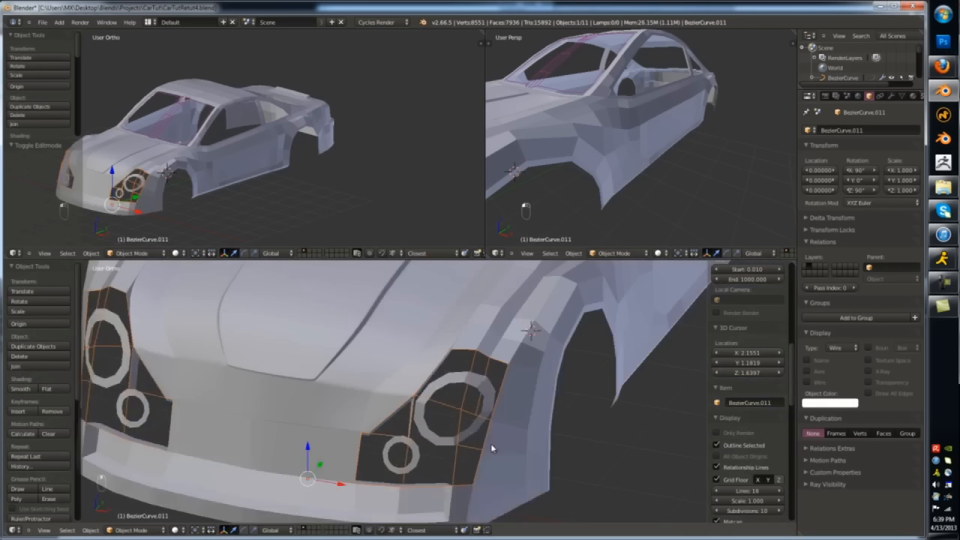
pyautogui.press('Tab')
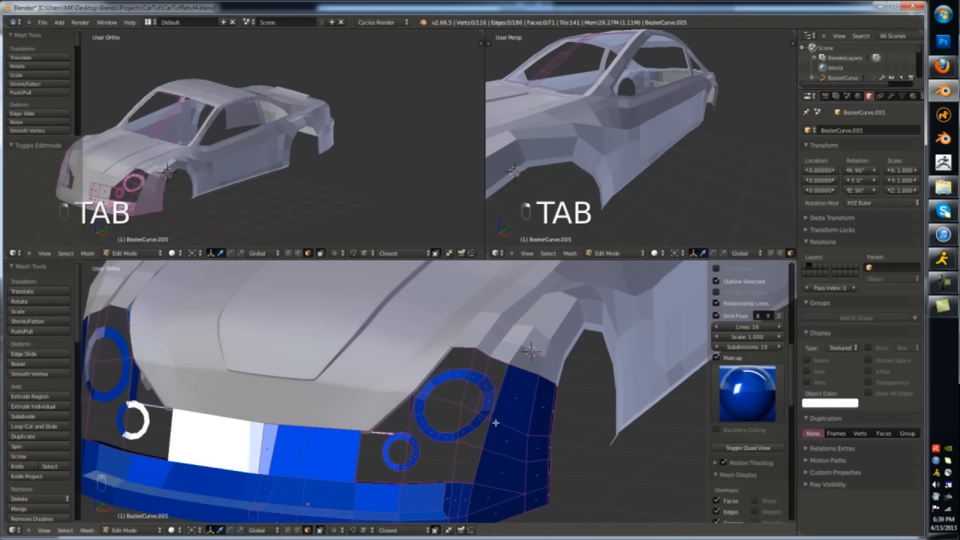
pyautogui.hotkey('ctrl', 'z')
pyautogui.hotkey('ctrl', 'z')
# - Delete the selected bumper faces behind the headlight rings, including the one that remains beside them
pyautogui.scroll(2, 429, 381)
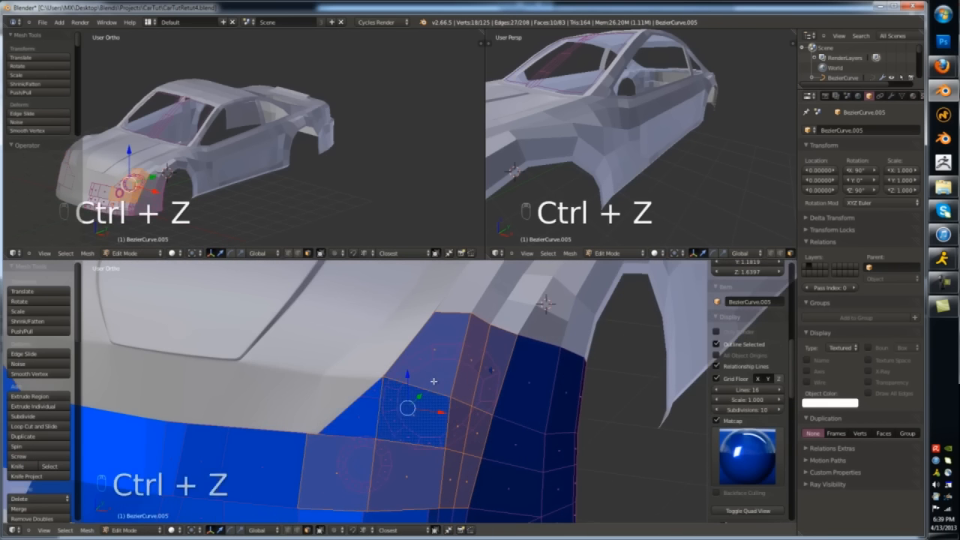
pyautogui.press('x')
pyautogui.click(434, 381)
pyautogui.rightClick(373, 397)
pyautogui.press('x')
pyautogui.click(373, 387)
# - Delete the leftover sliver faces beside the headlight rings
pyautogui.press('KP_1')
pyautogui.scroll(6, 360, 384)
pyautogui.rightClick(352, 381)
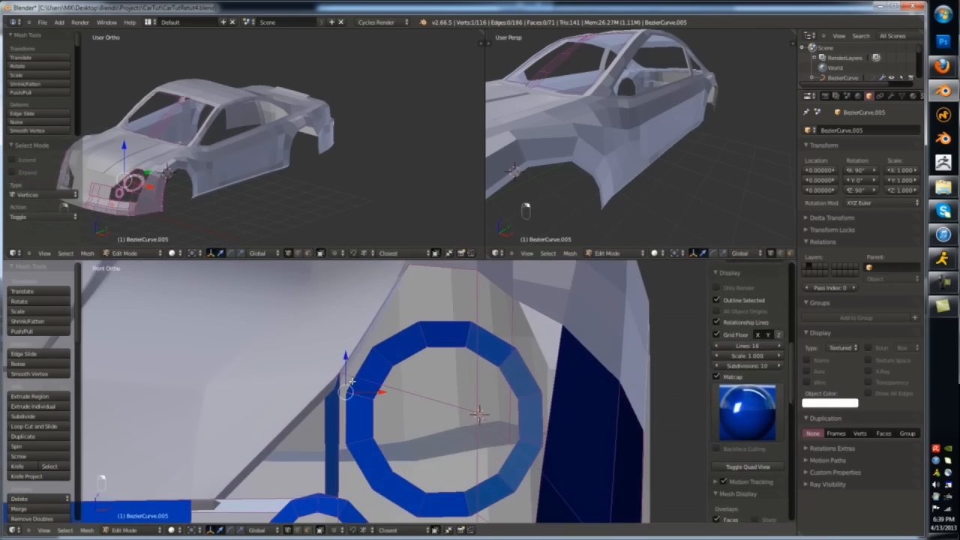
pyautogui.keyDown('shift'); pyautogui.rightClick(366, 355); pyautogui.keyUp('shift')
pyautogui.scroll(2, 363, 358)
pyautogui.moveTo(361, 364); pyautogui.dragTo(407, 401, button='middle')
pyautogui.scroll(-2, 343, 416)
pyautogui.hotkey('ctrl', 'Tab')
pyautogui.rightClick(363, 377)
pyautogui.press('x')
pyautogui.click(360, 373)
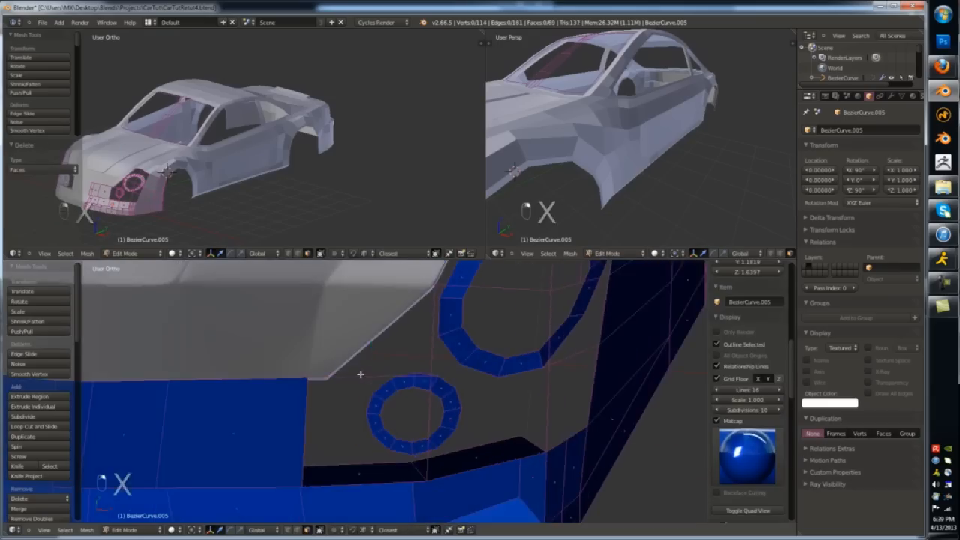
# - Extrude an edge of the small ring up toward the hood's corner as a short strip
pyautogui.press('z')
pyautogui.press('z')
pyautogui.scroll(-4, 360, 373)
pyautogui.scroll(5, 390, 381)
pyautogui.hotkey('ctrl', 'Tab')
pyautogui.click(396, 384)
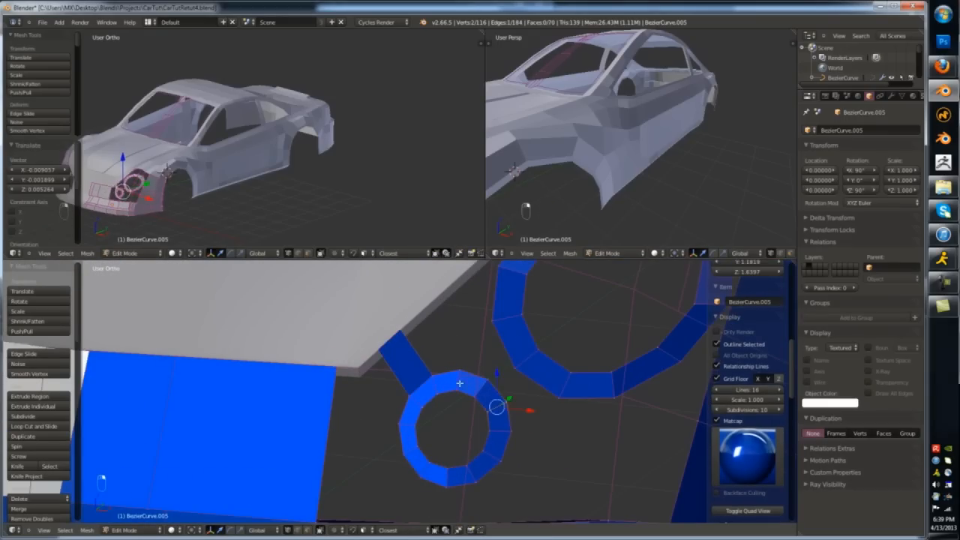
# - Try reducing the number of vertices in the small ring, and undo the changes
pyautogui.press('x')
pyautogui.click(500, 429)
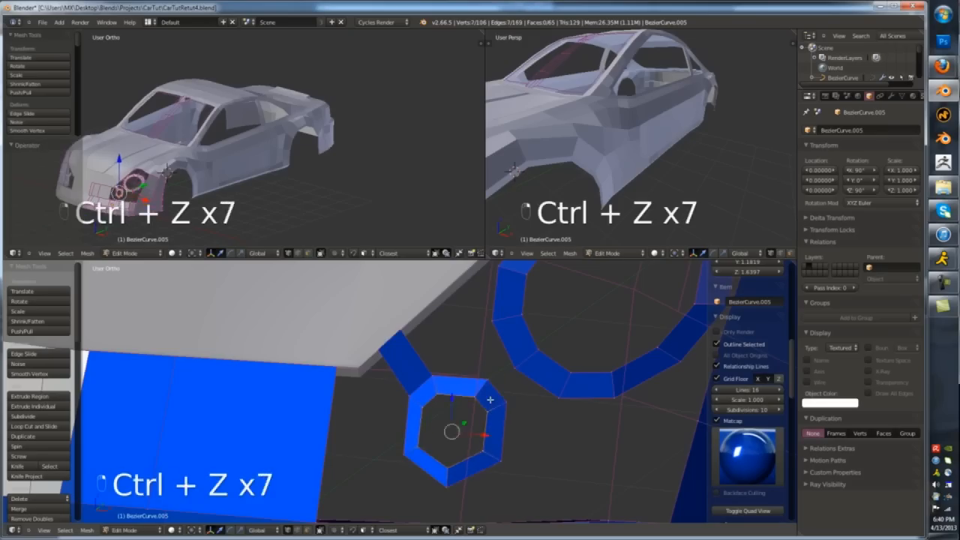
pyautogui.hotkey('ctrl', 'z')
# - Bridge the small and large rings with faces and fill the gap between them and the hood's edge
pyautogui.scroll(-2, 543, 337)
pyautogui.rightClick(509, 363)
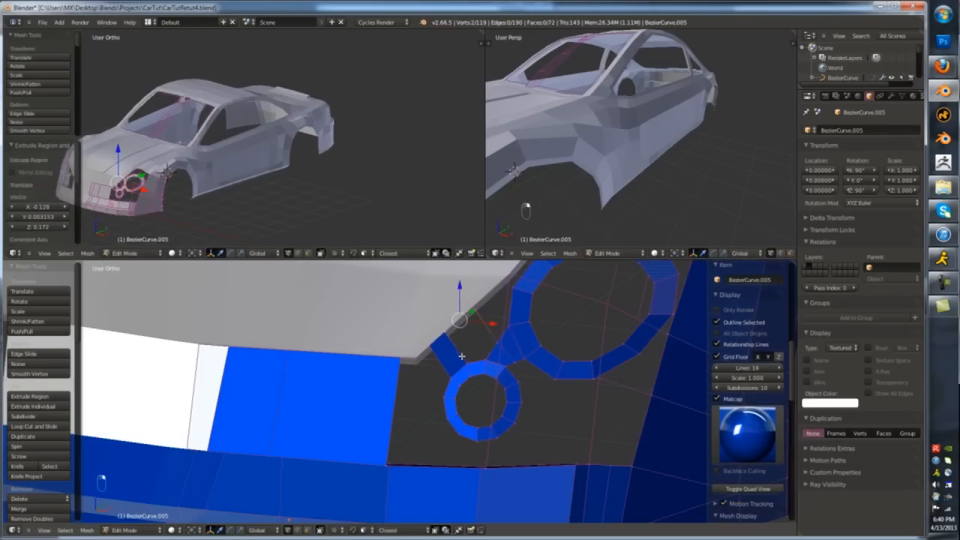
pyautogui.moveTo(496, 340); pyautogui.dragTo(492, 333, button='right')
pyautogui.scroll(3, 482, 302)
pyautogui.keyDown('shift'); pyautogui.moveTo(482, 301); pyautogui.dragTo(472, 359, button='middle'); pyautogui.keyUp('shift')
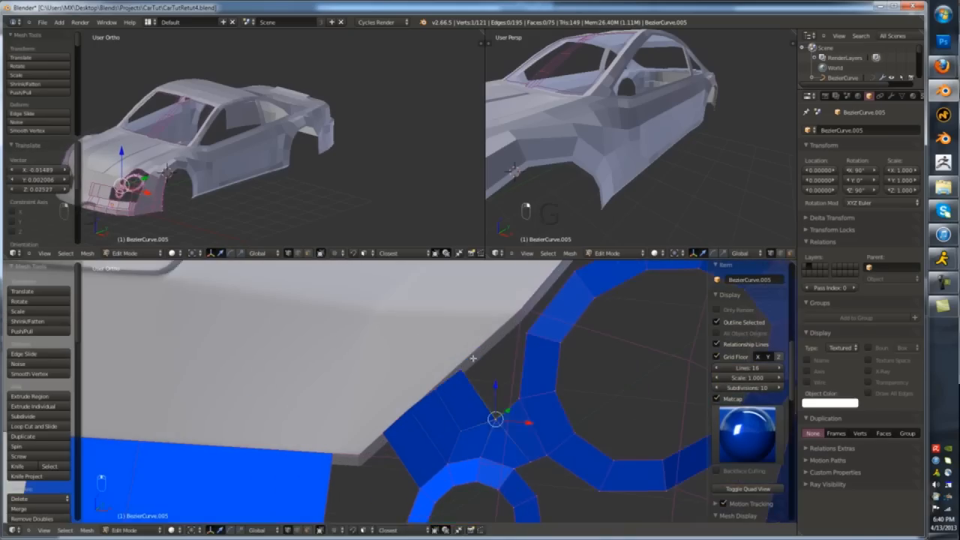
# - Extrude the large ring's hood-side edge toward the hood line and connect it to the filled patch
pyautogui.rightClick(528, 336)
pyautogui.moveTo(528, 336); pyautogui.dragTo(497, 354, button='middle')
pyautogui.keyDown('shift'); pyautogui.rightClick(484, 311); pyautogui.keyUp('shift')
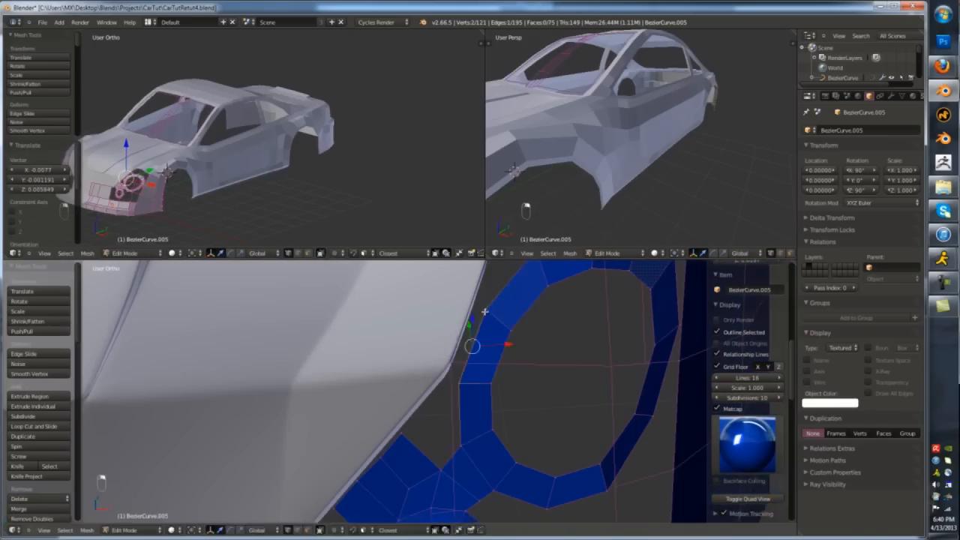
pyautogui.click(428, 406)
pyautogui.press('g')
pyautogui.press('g')
pyautogui.scroll(-4, 429, 406)
pyautogui.moveTo(429, 406); pyautogui.dragTo(462, 464, button='middle')
pyautogui.press('Tab')
pyautogui.press('Tab')
pyautogui.scroll(5, 462, 450)
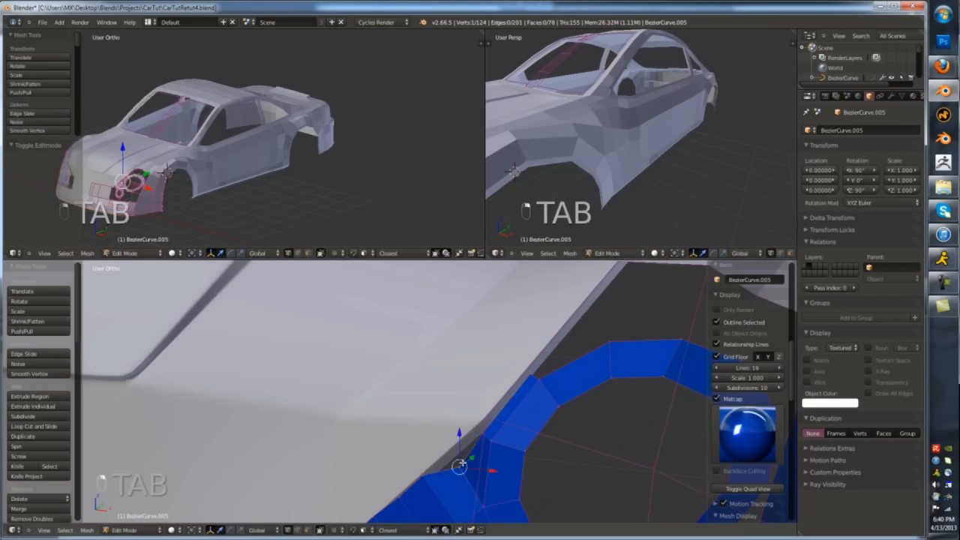
# - Move the new outer vertices beside the large ring so they follow the hood's edge
pyautogui.press('g')
pyautogui.scroll(-4, 510, 386)
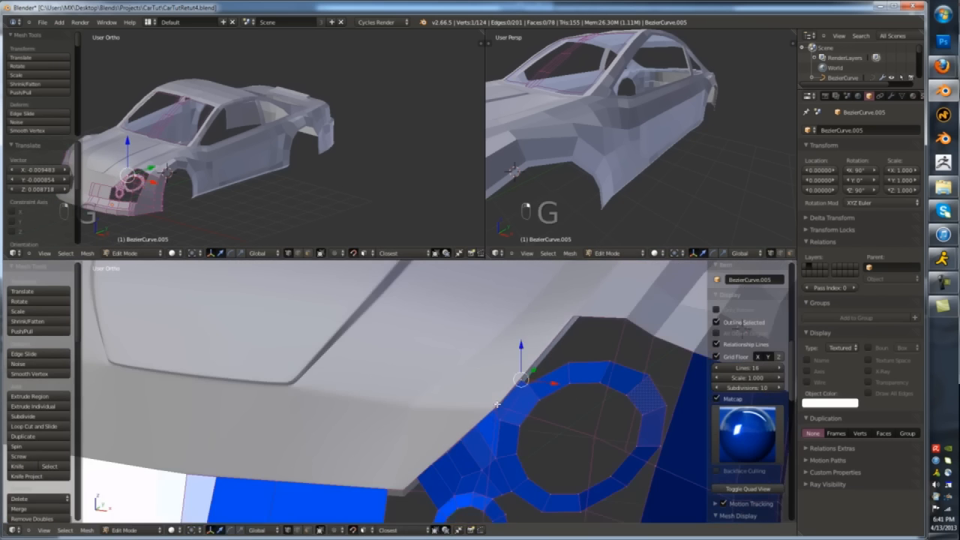
pyautogui.moveTo(521, 375); pyautogui.dragTo(515, 316, button='middle')
pyautogui.press('Tab')
pyautogui.press('Tab')
pyautogui.scroll(3, 504, 375)
pyautogui.press('g')
pyautogui.moveTo(491, 420); pyautogui.dragTo(573, 338, button='middle')
# - Extrude the large ring's top edge upward and position the new vertices along the headlight opening's upper edge
pyautogui.rightClick(570, 333)
pyautogui.keyDown('shift'); pyautogui.rightClick(608, 343); pyautogui.keyUp('shift')
pyautogui.press('e')
pyautogui.click(612, 311)
pyautogui.press('g')
pyautogui.moveTo(611, 310); pyautogui.dragTo(530, 389, button='middle')
pyautogui.click(597, 288)
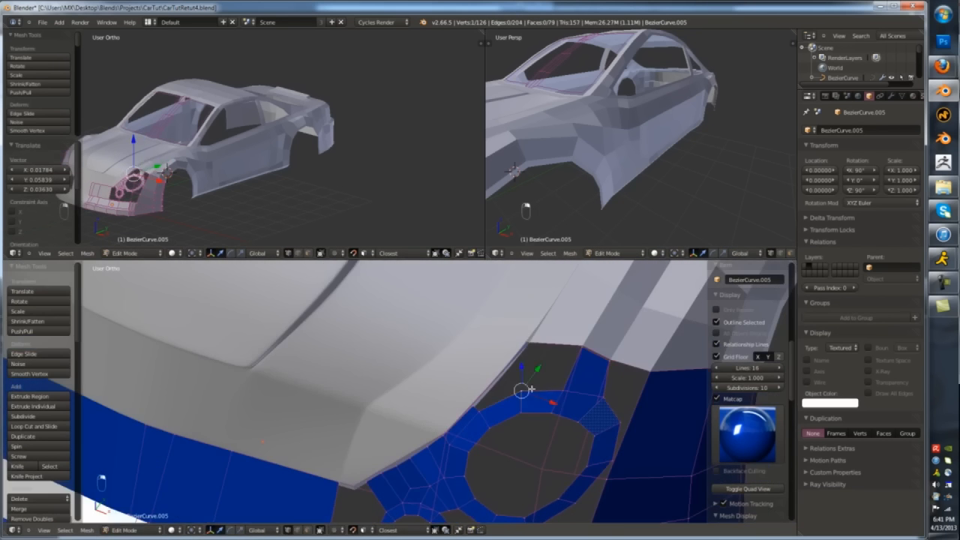
# - Fill the faces above the large ring and move the corner vertex to meet the hood's corner
pyautogui.moveTo(530, 347); pyautogui.dragTo(496, 391, button='middle')
pyautogui.rightClick(474, 414)
pyautogui.keyDown('shift'); pyautogui.rightClick(480, 401); pyautogui.keyUp('shift')
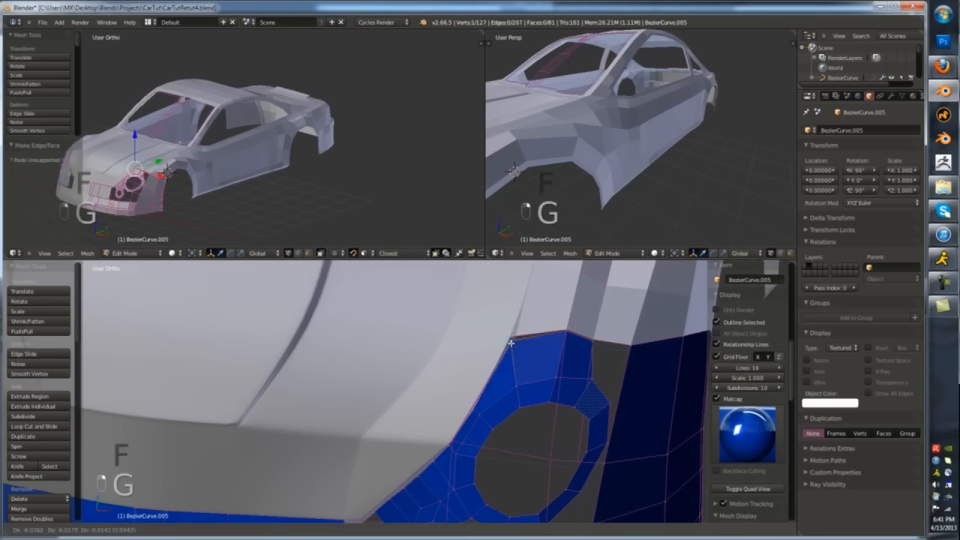
pyautogui.click(512, 344)
pyautogui.press('g')
pyautogui.click(512, 341)
pyautogui.moveTo(512, 341); pyautogui.dragTo(596, 412, button='middle')
# - Add a loop cut across the bumper's side section and slide it into place beside the large ring
pyautogui.scroll(-2, 597, 414)
pyautogui.hotkey('ctrl', 'r')
pyautogui.scroll(2, 558, 376)
pyautogui.press('g')
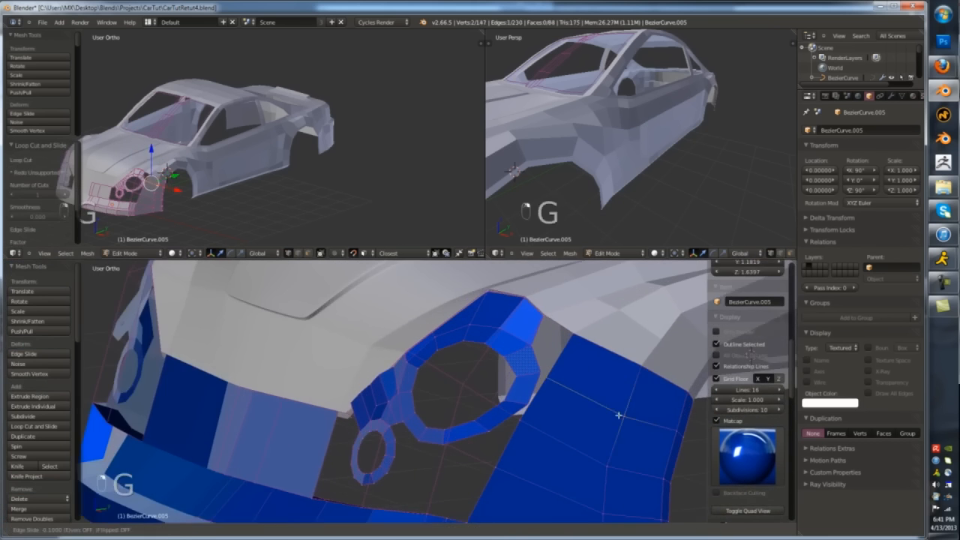
pyautogui.click(541, 374)
pyautogui.scroll(3, 539, 372)
# - Connect the large ring's outer edge to the bumper's side section with a face
pyautogui.keyDown('shift'); pyautogui.rightClick(537, 362); pyautogui.keyUp('shift')
pyautogui.click(525, 435)
pyautogui.hotkey('ctrl', 'z')
pyautogui.scroll(-2, 517, 439)
pyautogui.scroll(1, 512, 440)
pyautogui.keyDown('shift'); pyautogui.rightClick(499, 421); pyautogui.keyUp('shift')
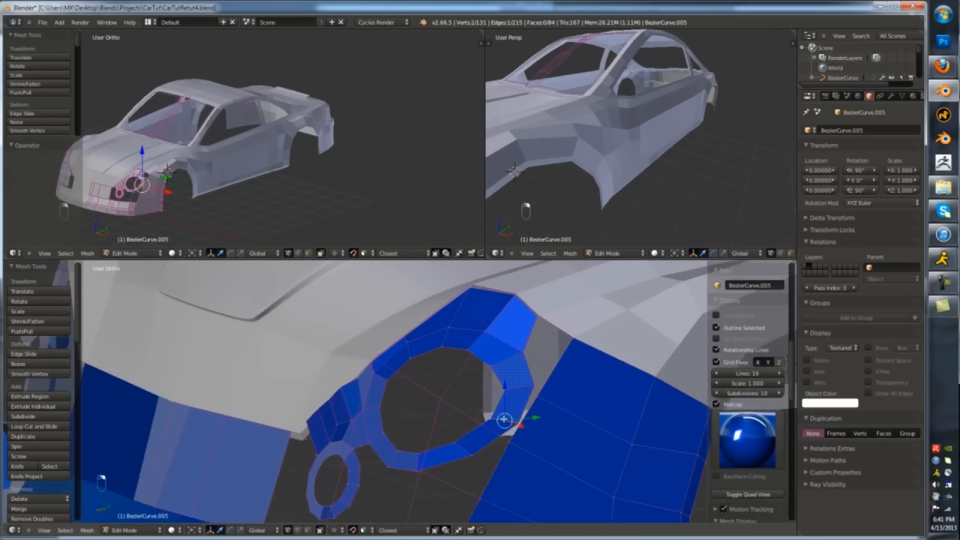
pyautogui.moveTo(501, 422); pyautogui.dragTo(512, 440, button='middle')
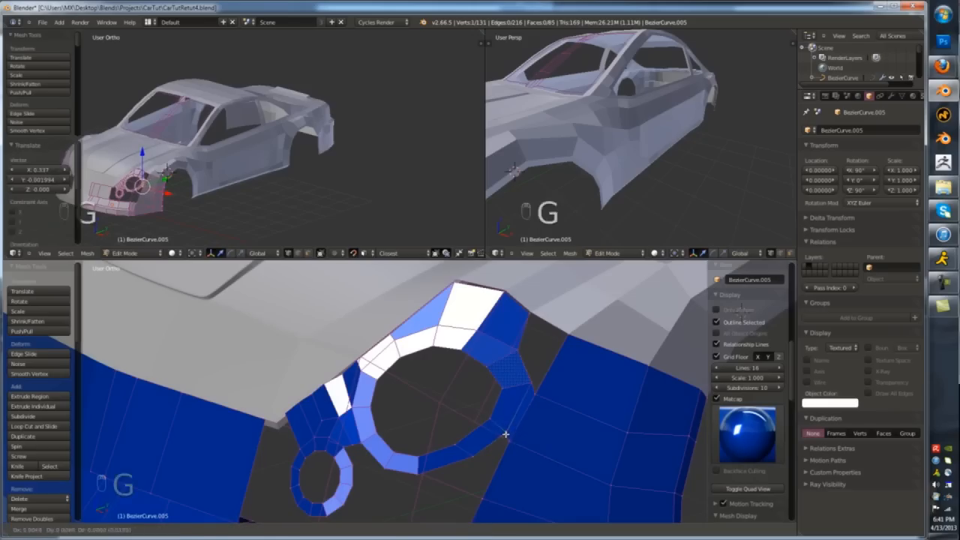
# - Extrude from the large ring's upper outer corner, place the new vertex at the side section's edge, and check the bumper
pyautogui.press('z')
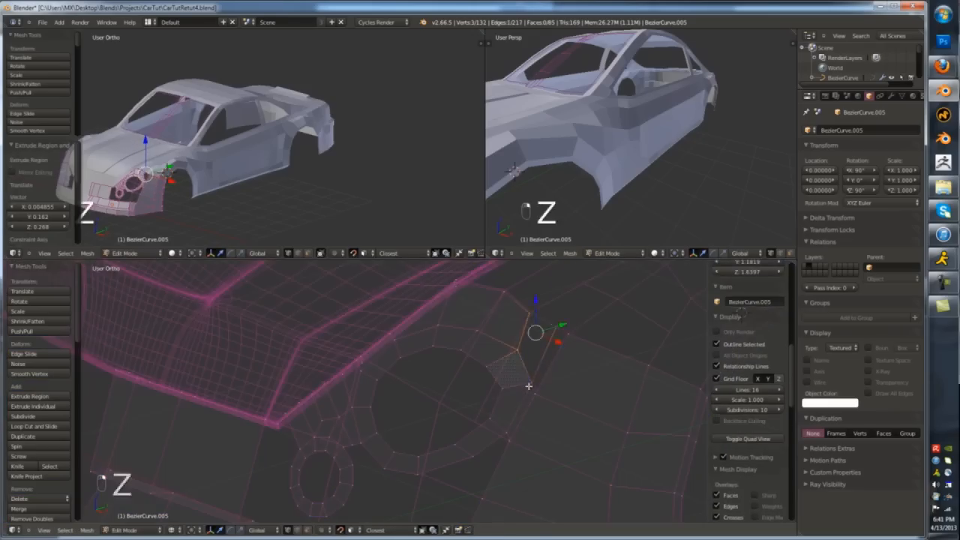
pyautogui.press('z')
pyautogui.press('g')
pyautogui.click(555, 337)
pyautogui.press('Tab')
pyautogui.scroll(-5, 446, 482)
pyautogui.moveTo(446, 483); pyautogui.dragTo(487, 450, button='middle')
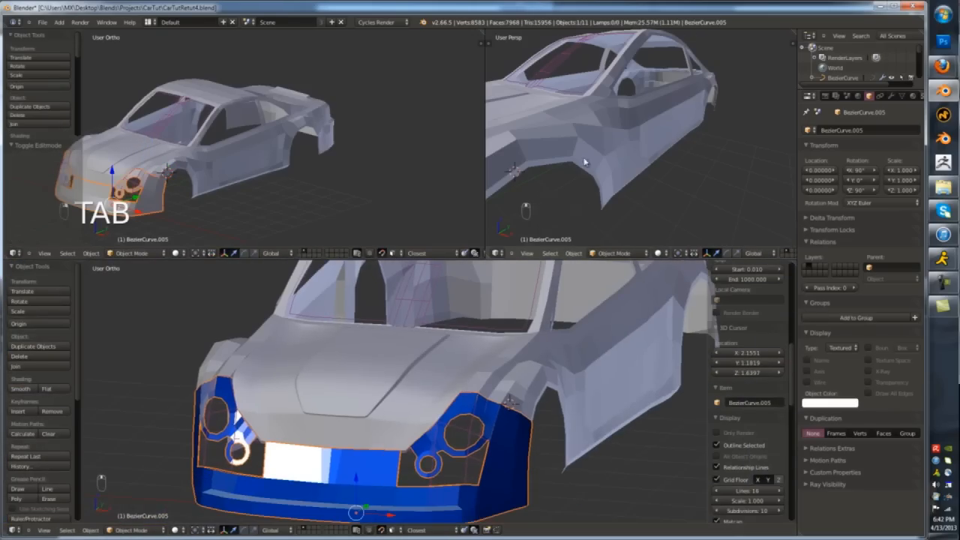
# - Isolate the bumper in local view in the second viewport and look at it from the front
pyautogui.press('KP_Divide')
pyautogui.moveTo(584, 160); pyautogui.dragTo(694, 150, button='middle')
pyautogui.scroll(-2, 625, 183)
# - Fill the remaining faces between the large ring's outer side and the bumper's side section
pyautogui.press('Tab')
pyautogui.rightClick(694, 148)
pyautogui.scroll(5, 470, 462)
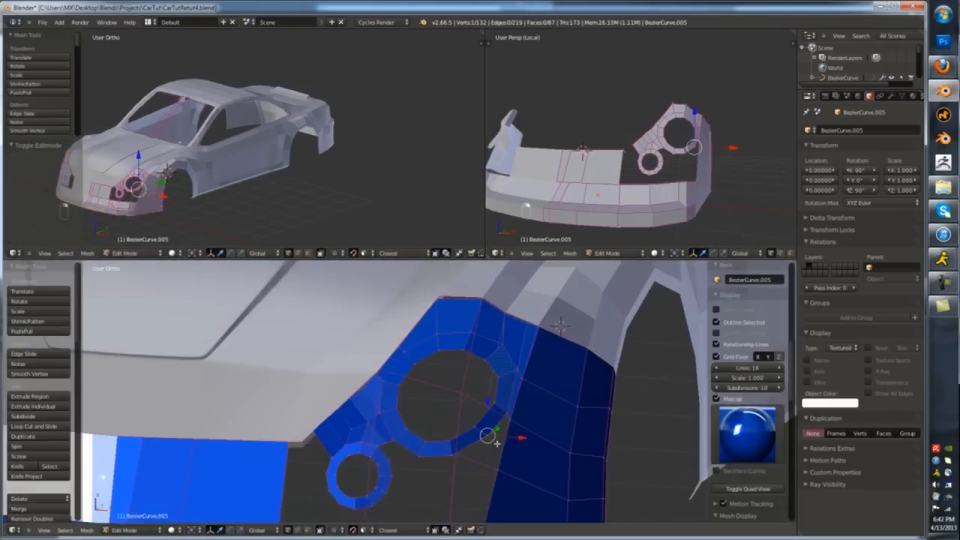
pyautogui.moveTo(561, 391); pyautogui.dragTo(526, 402, button='middle')
pyautogui.press('f')
pyautogui.scroll(-3, 484, 424)
pyautogui.scroll(4, 504, 407)
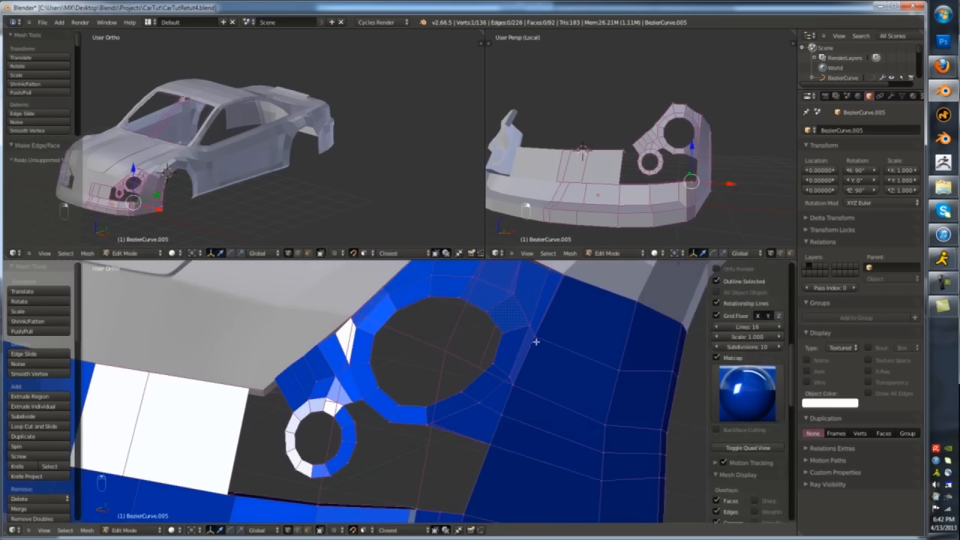
# - Fill the gaps below the large ring at the headlight opening's lower outer corner
pyautogui.keyDown('shift'); pyautogui.moveTo(435, 428); pyautogui.dragTo(470, 338, button='middle'); pyautogui.keyUp('shift')
pyautogui.keyDown('shift'); pyautogui.rightClick(441, 421); pyautogui.keyUp('shift')
pyautogui.keyDown('shift'); pyautogui.rightClick(496, 426); pyautogui.keyUp('shift')
pyautogui.scroll(-2, 501, 450)
pyautogui.press('f')
pyautogui.scroll(2, 503, 393)
pyautogui.rightClick(485, 344)
pyautogui.keyDown('shift'); pyautogui.rightClick(496, 422); pyautogui.keyUp('shift')
pyautogui.keyDown('shift'); pyautogui.rightClick(473, 420); pyautogui.keyUp('shift')
pyautogui.press('f')
# - Fill faces between the bottom of the small ring and the lower bumper's upper edge
pyautogui.moveTo(475, 417); pyautogui.dragTo(484, 345, button='middle')
pyautogui.rightClick(367, 433)
pyautogui.keyDown('shift'); pyautogui.rightClick(376, 398); pyautogui.keyUp('shift')
pyautogui.keyDown('shift'); pyautogui.rightClick(389, 399); pyautogui.keyUp('shift')
pyautogui.keyDown('shift'); pyautogui.rightClick(397, 426); pyautogui.keyUp('shift')
pyautogui.press('f')
pyautogui.keyDown('shift'); pyautogui.rightClick(399, 424); pyautogui.keyUp('shift')
pyautogui.press('f')
pyautogui.press('KP_Decimal')
pyautogui.scroll(-5, 450, 416)
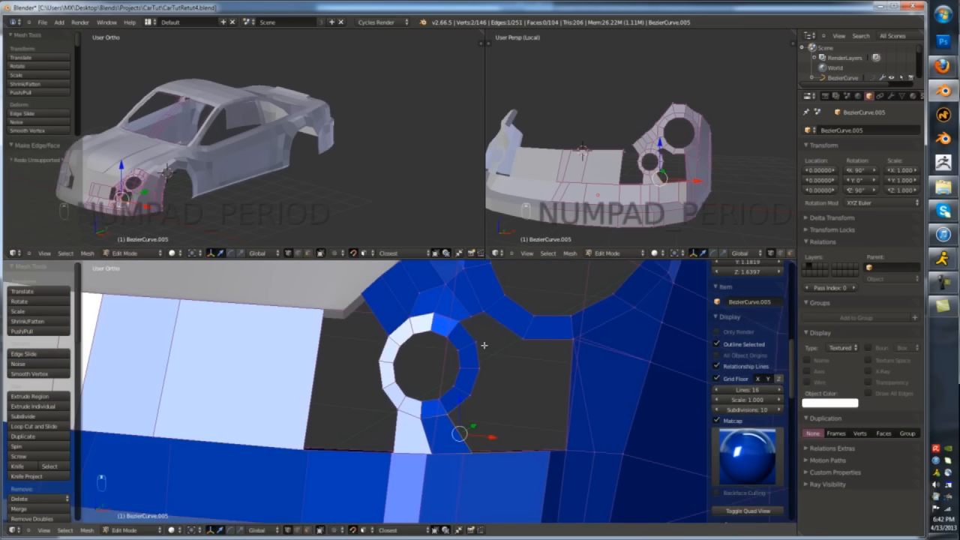
# - Add a loop cut through the faces joining the two rings and merge the two neighbouring vertices at center
pyautogui.hotkey('ctrl', 'r')
pyautogui.doubleClick(491, 334)
pyautogui.press('z')
pyautogui.rightClick(473, 316)
pyautogui.keyDown('shift'); pyautogui.rightClick(473, 316); pyautogui.keyUp('shift')
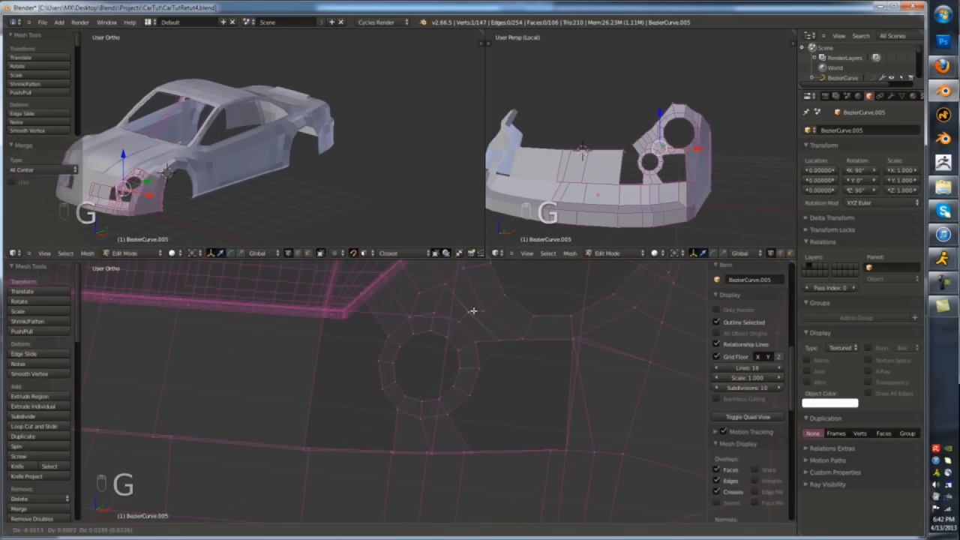
# - Reposition the merged vertex between the two rings to even out the surrounding faces
pyautogui.click(473, 310)
pyautogui.press('z')
pyautogui.press('g')
pyautogui.click(472, 313)
pyautogui.moveTo(477, 307)
pyautogui.mouseDown(button='middle')
pyautogui.moveTo(442, 304)
pyautogui.moveTo(391, 355)
pyautogui.mouseUp(button='middle')
pyautogui.rightClick(432, 301)
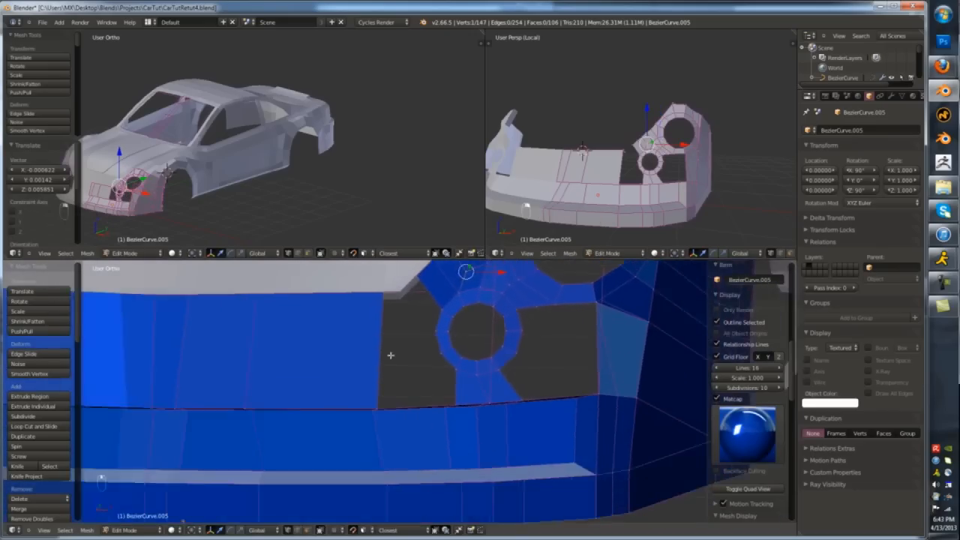
# - Add a horizontal loop cut across the bumper's centre section
pyautogui.scroll(-2, 390, 355)
pyautogui.hotkey('ctrl', 'r')
pyautogui.click(386, 352)
pyautogui.click(386, 340)
# - Fill the faces between the bumper centre section's upper corner and the small ring, and align their corner vertex with the hood edge
pyautogui.rightClick(388, 312)
pyautogui.keyDown('shift'); pyautogui.rightClick(425, 324); pyautogui.keyUp('shift')
pyautogui.keyDown('shift'); pyautogui.rightClick(412, 301); pyautogui.keyUp('shift')
pyautogui.press('f')
pyautogui.scroll(3, 402, 313)
pyautogui.rightClick(400, 312)
pyautogui.press('g')
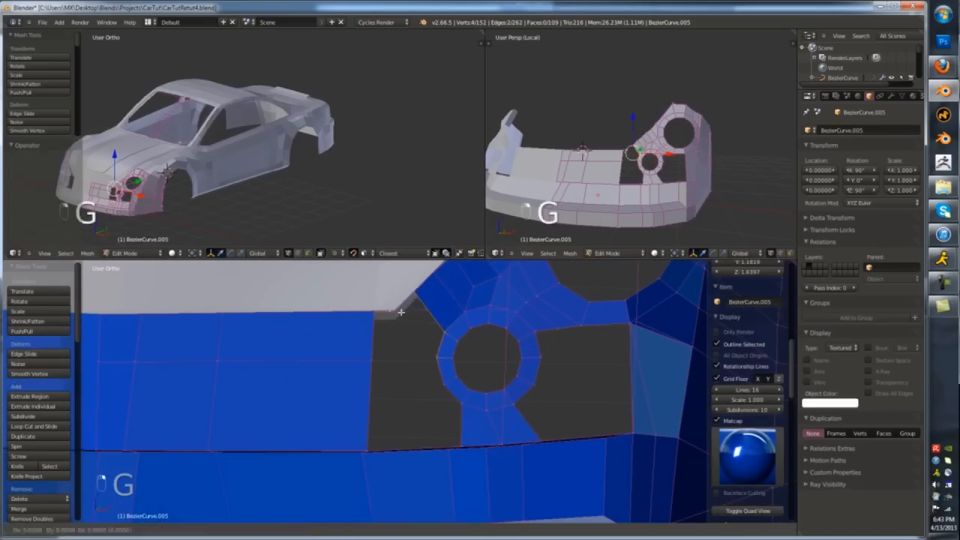
pyautogui.rightClick(396, 312)
pyautogui.press('g')
pyautogui.click(398, 314)
pyautogui.scroll(-3, 416, 323)
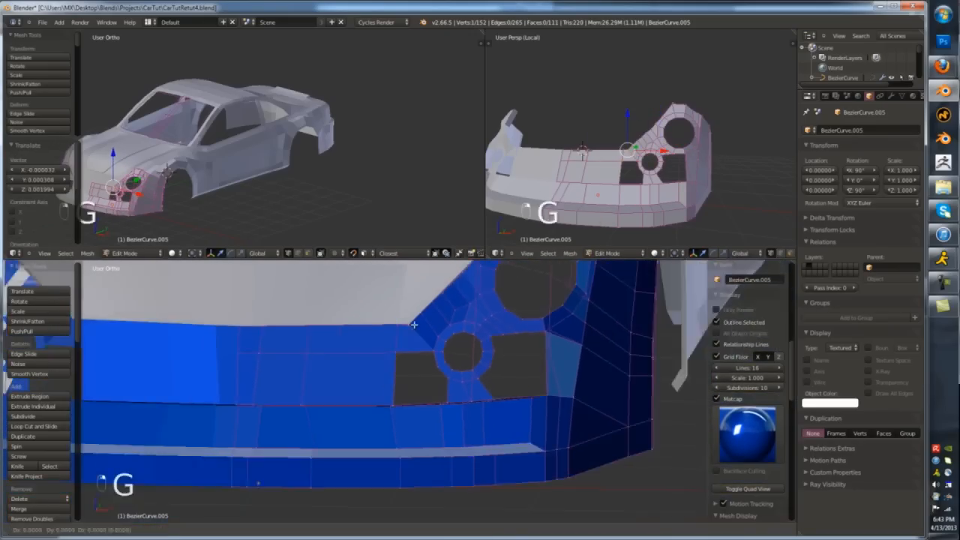
# - Add loop cuts beside the small ring and fill faces across the gap between the ring and the bumper's centre section
pyautogui.scroll(3, 417, 334)
pyautogui.rightClick(438, 352)
pyautogui.hotkey('ctrl', 'r')
pyautogui.rightClick(426, 442)
pyautogui.keyDown('shift'); pyautogui.rightClick(464, 437); pyautogui.keyUp('shift')
pyautogui.keyDown('shift'); pyautogui.rightClick(464, 397); pyautogui.keyUp('shift')
pyautogui.keyDown('shift'); pyautogui.rightClick(445, 382); pyautogui.keyUp('shift')
pyautogui.press('f')
pyautogui.moveTo(442, 397); pyautogui.dragTo(435, 424, button='middle')
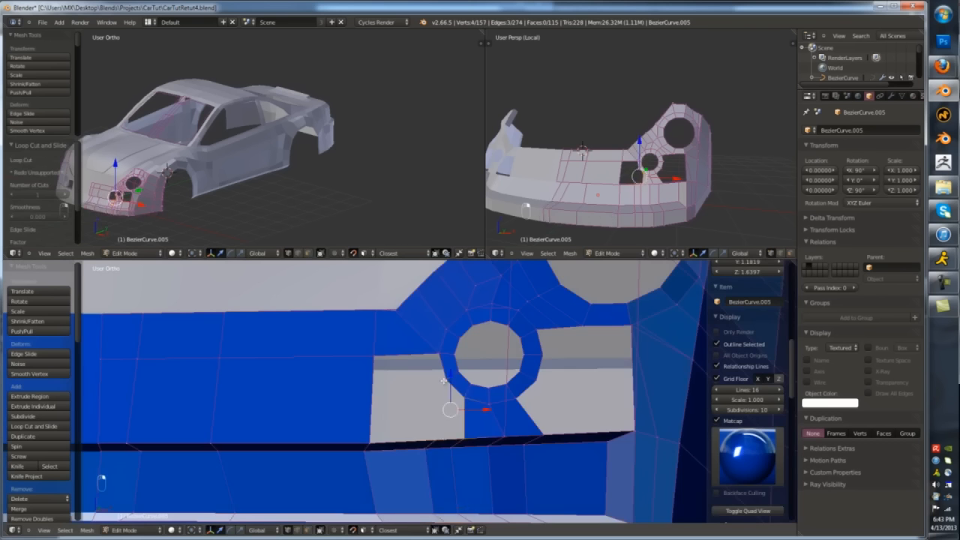
pyautogui.hotkey('ctrl', 'r')
pyautogui.click(369, 397)
pyautogui.press('f')
# - Reposition the vertices beside the small ring to even out the new faces
pyautogui.press('Tab')
pyautogui.moveTo(435, 372); pyautogui.dragTo(563, 458, button='middle')
pyautogui.press('Tab')
pyautogui.press('Tab')
pyautogui.press('Tab')
pyautogui.scroll(3, 469, 292)
pyautogui.rightClick(484, 367)
pyautogui.press('g')
pyautogui.click(478, 376)
pyautogui.press('g')
pyautogui.click(522, 405)
# - Try a vertical loop cut through the lower bumper below the remaining opening
pyautogui.scroll(-4, 522, 404)
pyautogui.scroll(3, 540, 420)
pyautogui.hotkey('ctrl', 'r')
pyautogui.click(516, 374)
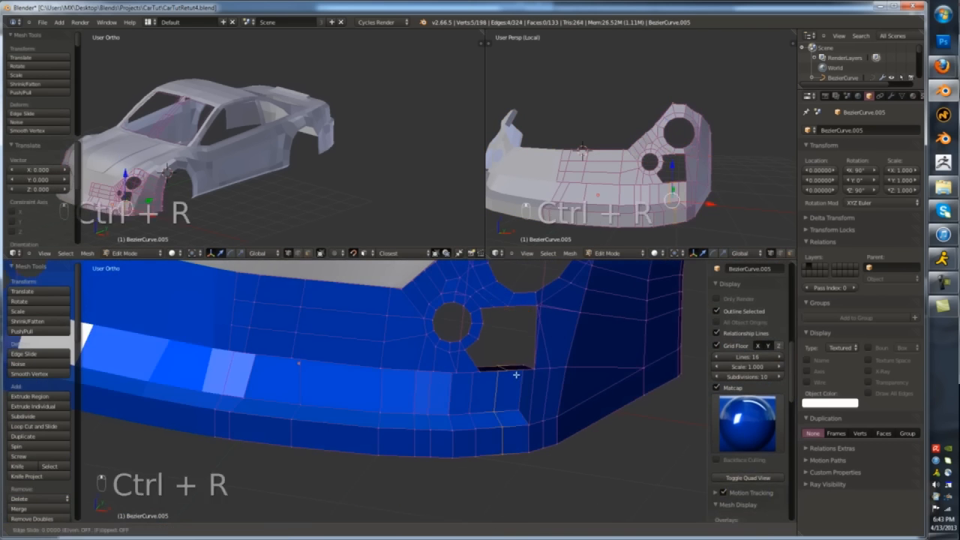
pyautogui.hotkey('ctrl', 'r')
pyautogui.moveTo(503, 333); pyautogui.dragTo(585, 338, button='middle')
pyautogui.hotkey('ctrl', 'z')
# - Adjust the outer upper corner vertex of the remaining opening and fill a face along its outer side
pyautogui.rightClick(559, 301)
pyautogui.press('g')
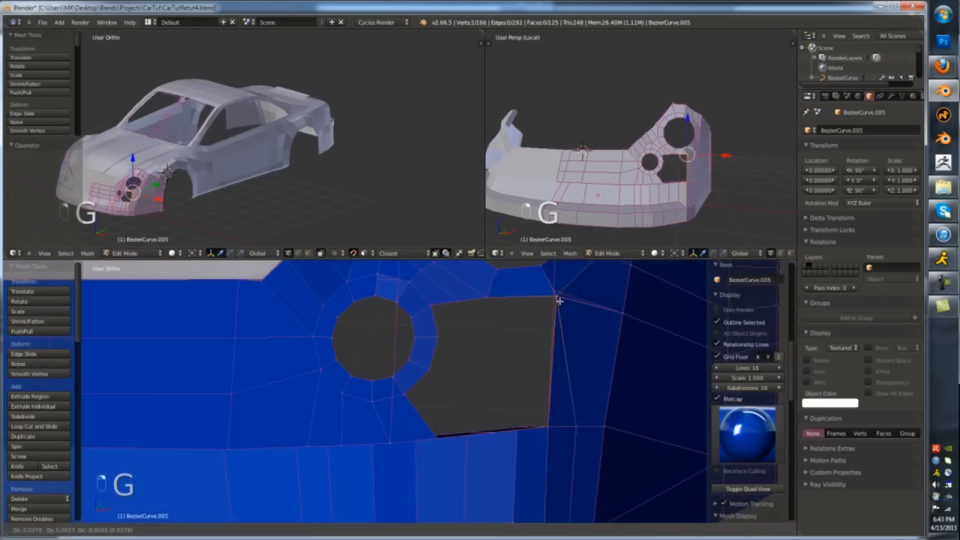
pyautogui.click(561, 300)
pyautogui.moveTo(561, 300); pyautogui.dragTo(499, 370, button='middle')
pyautogui.keyDown('shift'); pyautogui.rightClick(527, 420); pyautogui.keyUp('shift')
pyautogui.press('f')
# - Add a loop cut, fill a face towards the small ring, and merge the neighbouring vertices between the rings at center
pyautogui.hotkey('ctrl', 'r')
pyautogui.doubleClick(488, 370)
pyautogui.scroll(1, 499, 369)
pyautogui.rightClick(493, 395)
pyautogui.keyDown('shift'); pyautogui.rightClick(445, 389); pyautogui.keyUp('shift')
pyautogui.keyDown('shift'); pyautogui.rightClick(443, 355); pyautogui.keyUp('shift')
pyautogui.doubleClick(465, 393)
pyautogui.press('z')
pyautogui.hotkey('alt', 'm')
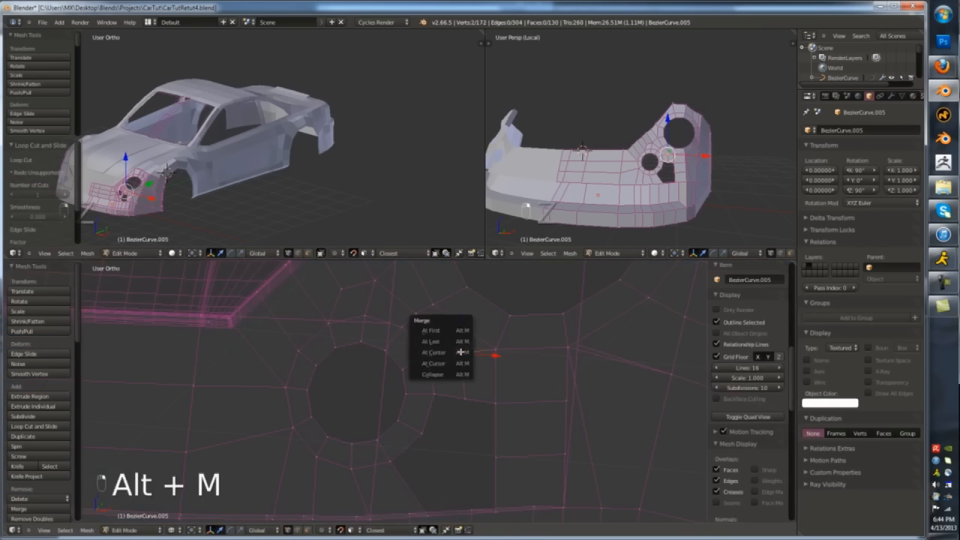
pyautogui.click(460, 351)
# - Add another loop cut beside the small ring and fill the last faces closing the opening above the lower bumper
pyautogui.press('z')
pyautogui.hotkey('ctrl', 'r')
pyautogui.doubleClick(466, 404)
pyautogui.press('z')
pyautogui.press('z')
pyautogui.scroll(-3, 466, 406)
pyautogui.moveTo(467, 407)
pyautogui.mouseDown(button='middle')
pyautogui.moveTo(488, 368)
pyautogui.moveTo(527, 399)
pyautogui.mouseUp(button='middle')
pyautogui.rightClick(489, 369)
pyautogui.keyDown('shift'); pyautogui.rightClick(517, 377); pyautogui.keyUp('shift')
pyautogui.press('f')
pyautogui.press('f')
pyautogui.press('Tab')
pyautogui.scroll(-5, 478, 396)
pyautogui.press('Tab')
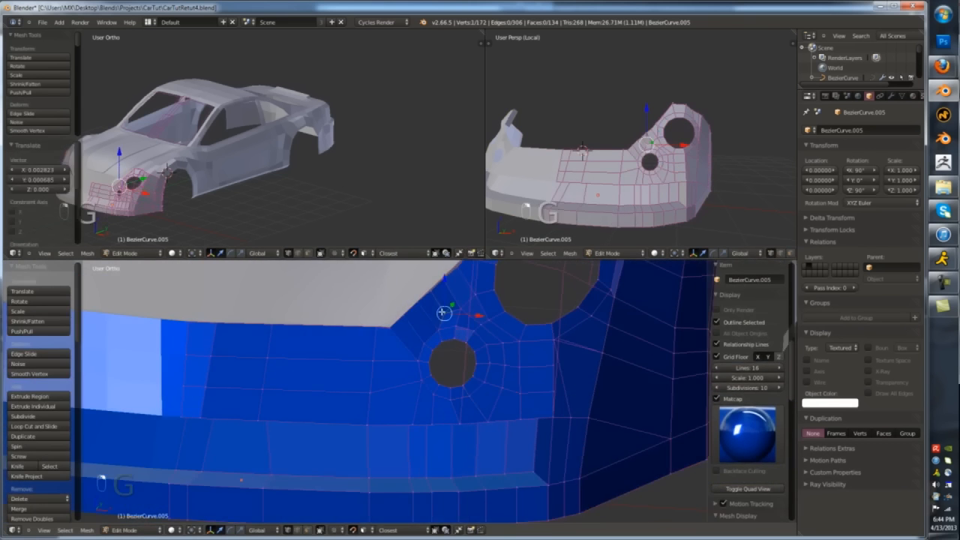
# - Leave mesh editing and delete the leftover wireframe headlight object at the car's front
pyautogui.press('Tab')
pyautogui.moveTo(443, 313); pyautogui.dragTo(448, 386, button='middle')
pyautogui.press('Tab')
pyautogui.press('Tab')
pyautogui.press('a')
pyautogui.rightClick(478, 404)
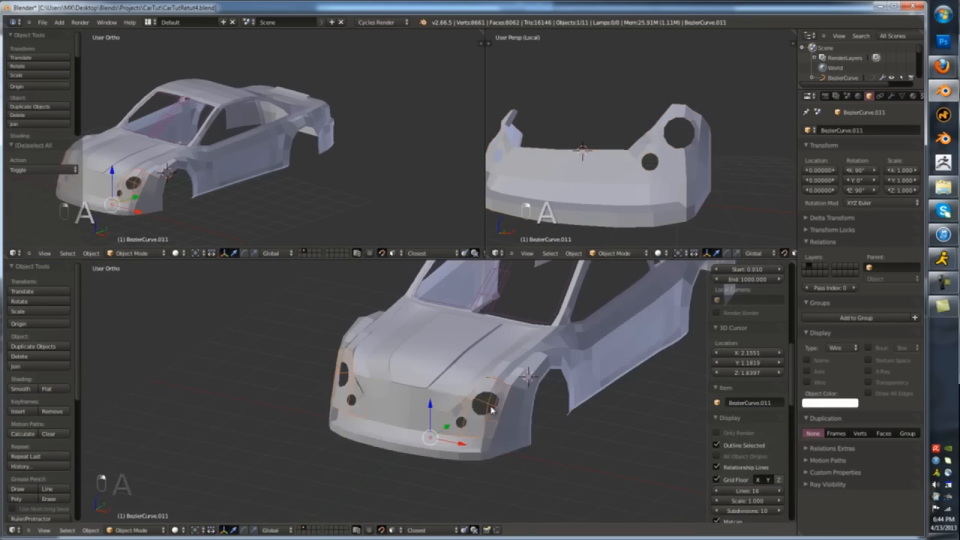
pyautogui.press('x')
pyautogui.click(480, 406)
# - Select the front bumper and turn off its matcap shading
pyautogui.rightClick(493, 413)
pyautogui.scroll(4, 493, 414)
pyautogui.scroll(-7, 718, 417)
pyautogui.click(717, 382)
# - Extrude the inner edges of both headlight holes inward and add supporting loop cuts around their rims
pyautogui.press('Tab')
pyautogui.scroll(2, 518, 405)
pyautogui.moveTo(517, 404); pyautogui.dragTo(443, 428, button='middle')
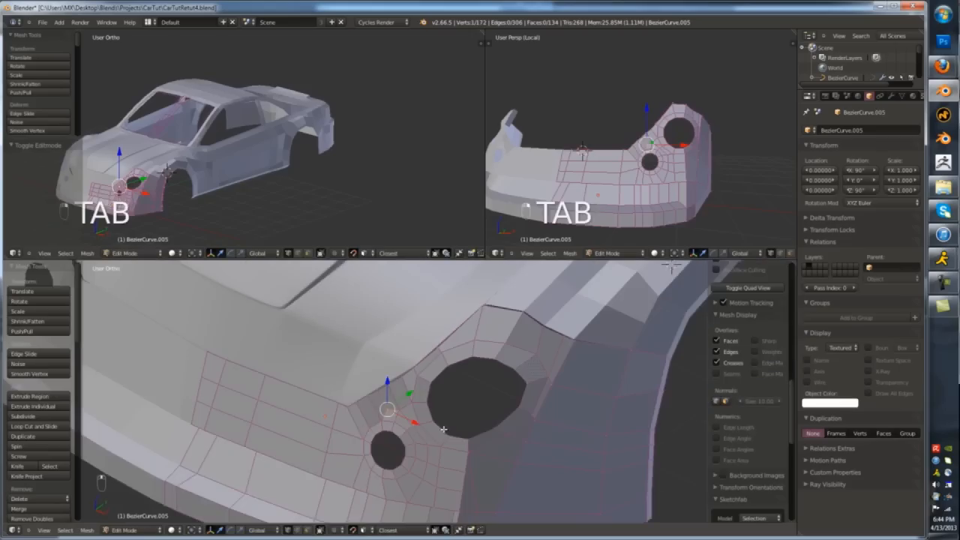
pyautogui.hotkey('shift', 'Tab')
pyautogui.keyDown('alt'); pyautogui.rightClick(399, 447); pyautogui.keyUp('alt')
pyautogui.scroll(3, 399, 447)
pyautogui.moveTo(407, 440); pyautogui.dragTo(414, 436)
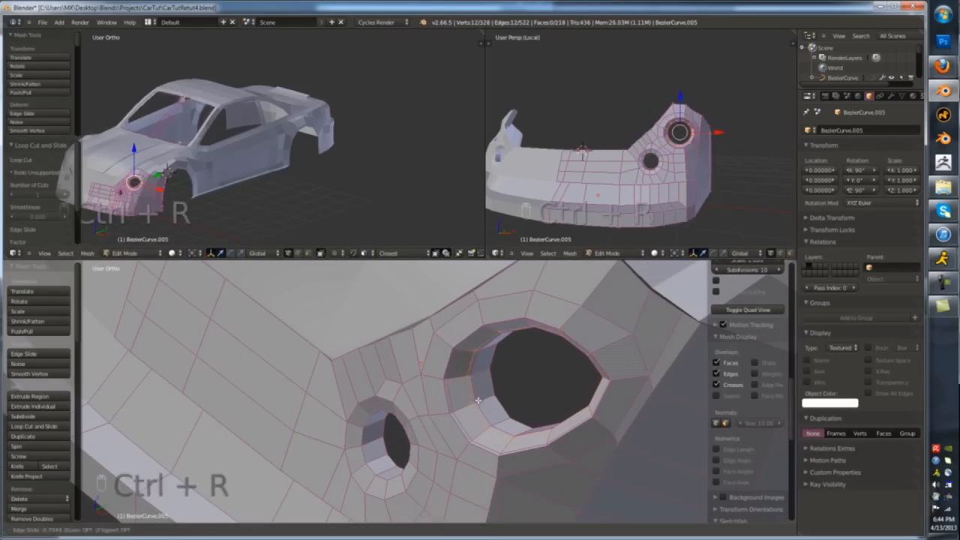
# - Isolate the bumper in local view and delete the unwanted vertices behind its headlight corner
pyautogui.press('Tab')
pyautogui.scroll(-6, 399, 396)
pyautogui.press('KP_Divide')
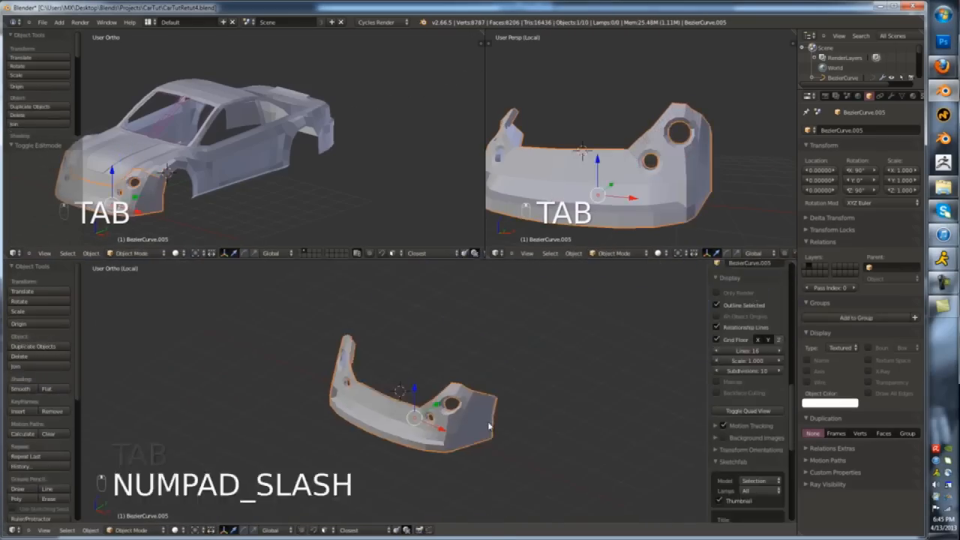
pyautogui.press('Tab')
pyautogui.press('Tab')
pyautogui.press('Tab')
pyautogui.scroll(5, 576, 358)
pyautogui.moveTo(576, 358); pyautogui.dragTo(454, 392, button='middle')
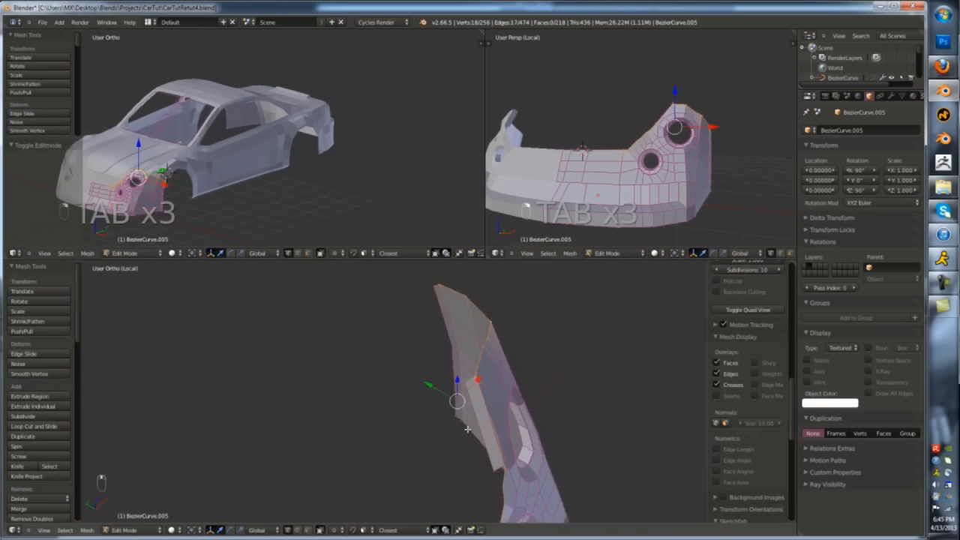
pyautogui.press('Tab')
pyautogui.press('Tab')
pyautogui.press('x')
pyautogui.click(456, 291)
pyautogui.moveTo(456, 300); pyautogui.dragTo(510, 420, button='middle')
pyautogui.press('x')
pyautogui.scroll(-3, 501, 480)
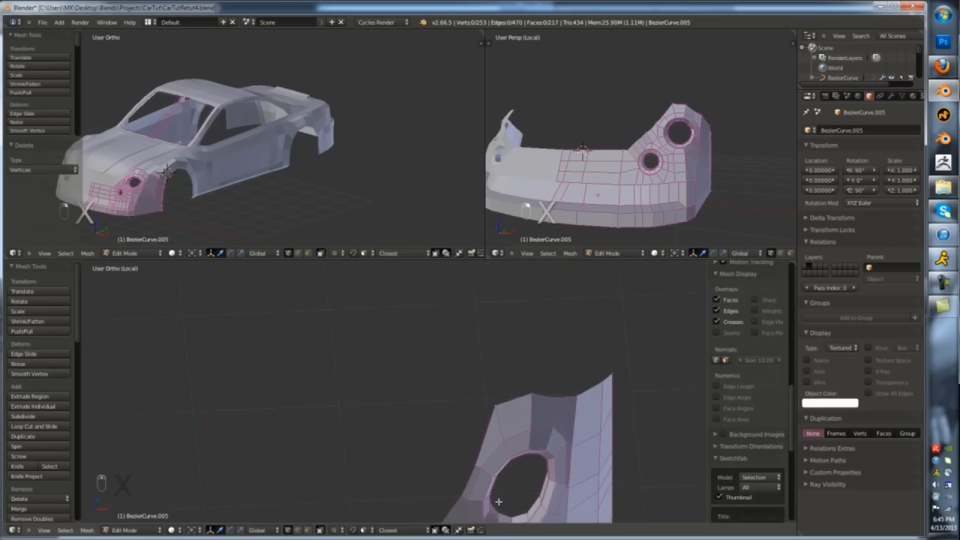
# - Adjust the selected geometry around the large headlight hole with Shrink/Fatten
pyautogui.press('Tab')
pyautogui.press('Tab')
pyautogui.moveTo(501, 491); pyautogui.dragTo(550, 468, button='middle')
pyautogui.rightClick(474, 464)
pyautogui.hotkey('alt', 's')
pyautogui.click(495, 428)
pyautogui.press('Tab')
pyautogui.moveTo(495, 429); pyautogui.dragTo(443, 425, button='middle')
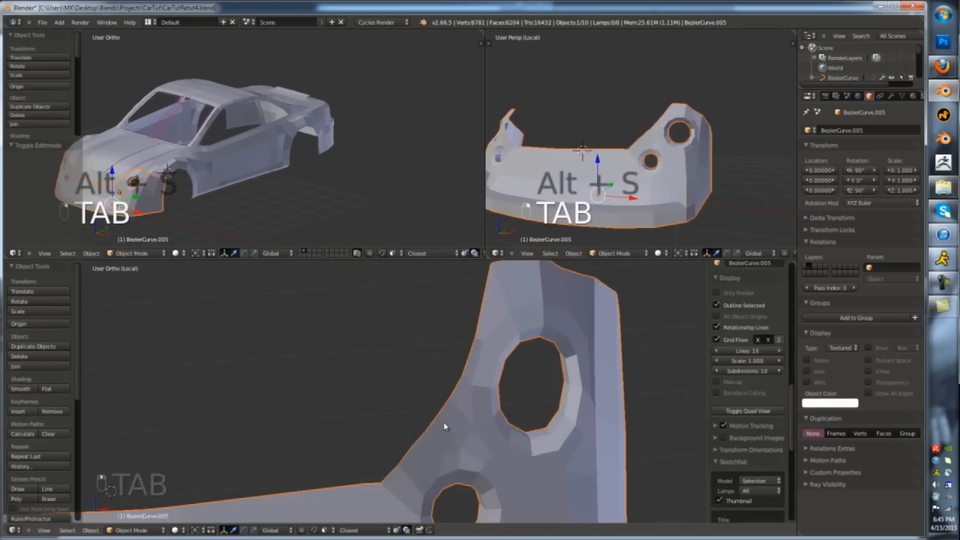
# - Add subdivision surface smoothing to the bumper and set it to level 2
pyautogui.hotkey('ctrl', '1')
pyautogui.hotkey('ctrl', '2')
pyautogui.scroll(-5, 465, 439)
pyautogui.scroll(4, 510, 431)
# - Move the three vertices running down the bumper's outer front corner to refine the smoothed curve
pyautogui.press('Tab')
pyautogui.moveTo(527, 397); pyautogui.dragTo(498, 411, button='middle')
pyautogui.rightClick(537, 395)
pyautogui.keyDown('shift'); pyautogui.rightClick(530, 449); pyautogui.keyUp('shift')
pyautogui.keyDown('shift'); pyautogui.rightClick(529, 473); pyautogui.keyUp('shift')
pyautogui.press('g')
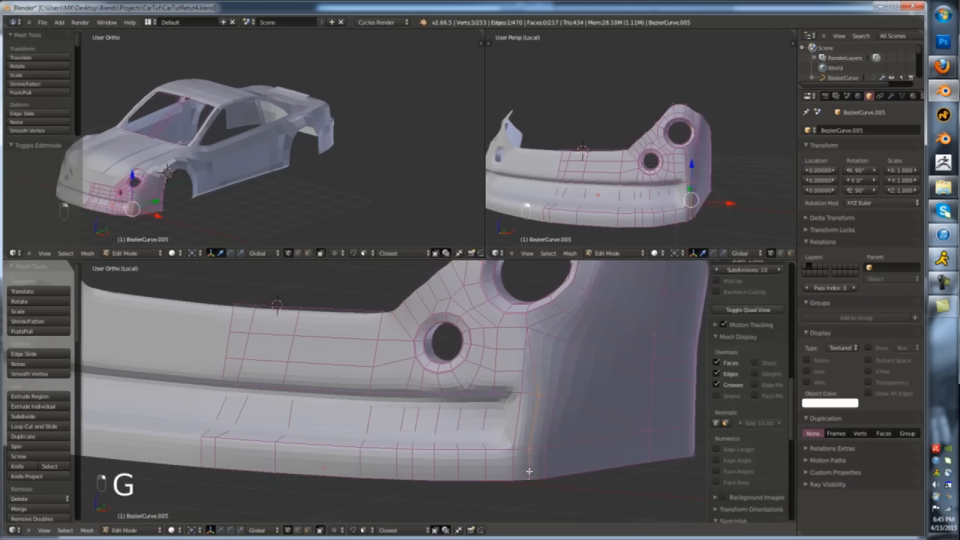
pyautogui.press('Tab')
pyautogui.moveTo(547, 329); pyautogui.dragTo(515, 384, button='middle')
pyautogui.scroll(-3, 516, 387)
pyautogui.press('Tab')
pyautogui.scroll(8, 517, 389)
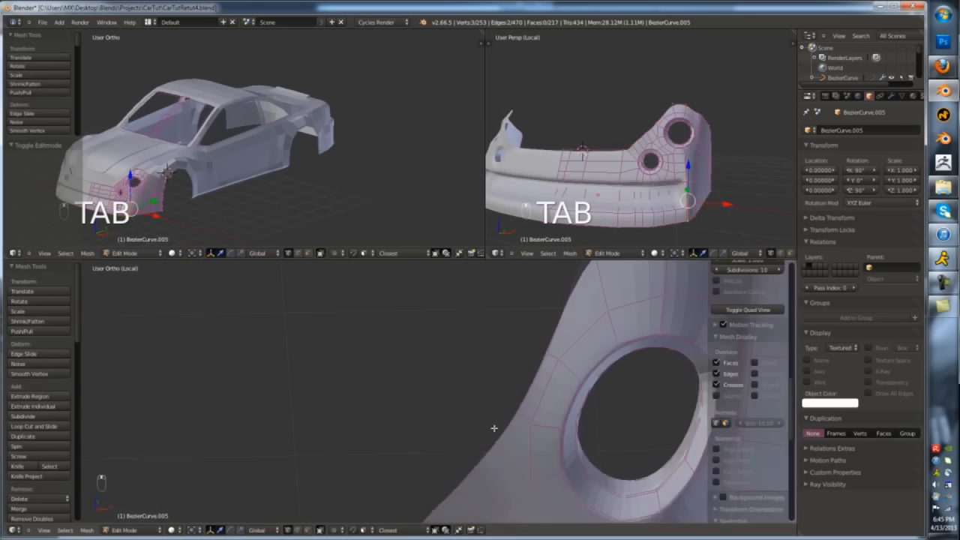
# - Dissolve the extra vertex on the bumper between the large headlight hole and the upper edge
pyautogui.rightClick(530, 441)
pyautogui.press('x')
pyautogui.click(529, 448)
pyautogui.scroll(-4, 555, 360)
# - Select the bumper's upper edge beside the headlights and extrude it backward about 0.088 along Y
pyautogui.press('z')
pyautogui.scroll(2, 557, 395)
pyautogui.press('z')
pyautogui.moveTo(557, 394); pyautogui.dragTo(504, 421, button='middle')
pyautogui.keyDown('alt'); pyautogui.rightClick(506, 433); pyautogui.keyUp('alt')
pyautogui.press('z')
pyautogui.scroll(-3, 509, 420)
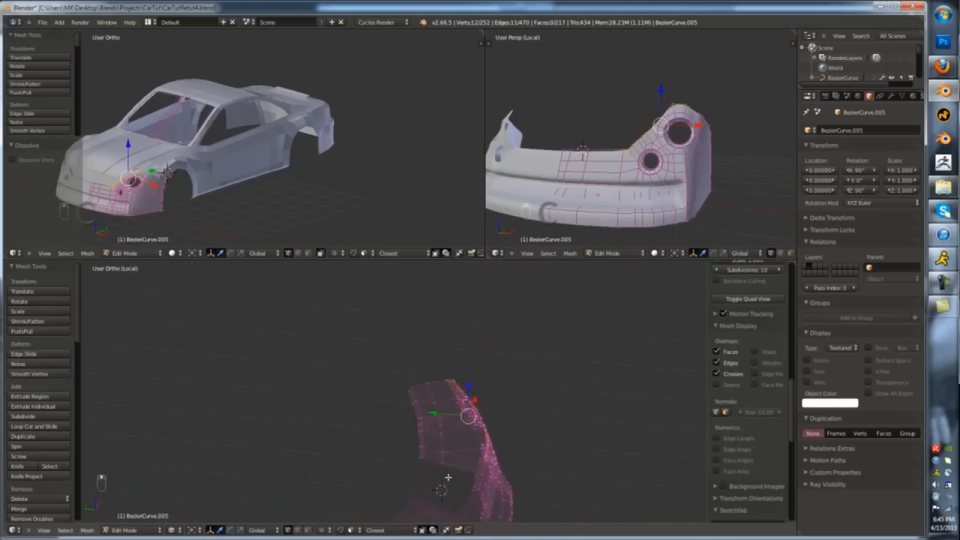
pyautogui.press('z')
pyautogui.scroll(5, 558, 444)
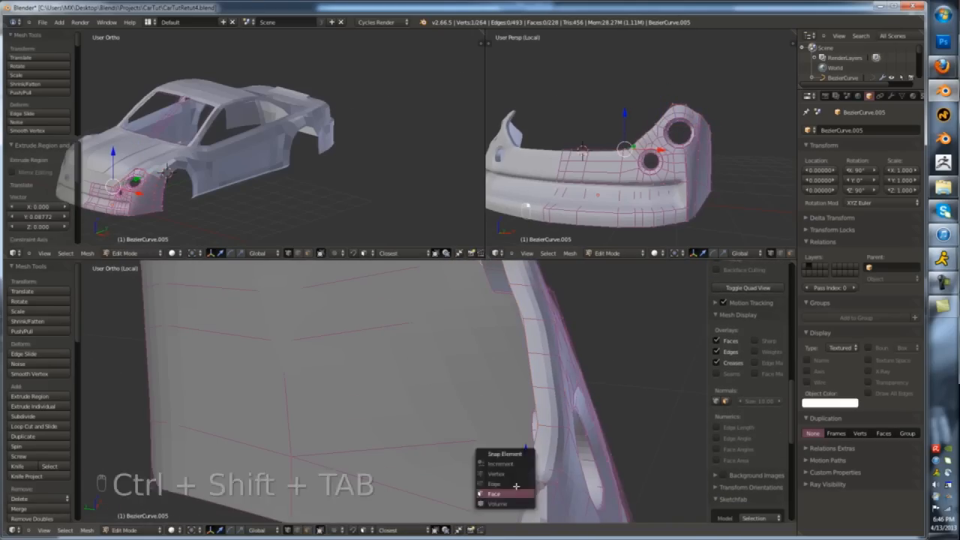
# - Snap the end vertex of the extruded upper edge into place and maximize the 3D view
pyautogui.press('g')
pyautogui.click(526, 484)
pyautogui.moveTo(526, 484); pyautogui.dragTo(539, 375, button='middle')
pyautogui.press('Tab')
pyautogui.press('Tab')
pyautogui.hotkey('shift', 'space')
pyautogui.scroll(-3, 551, 315)
pyautogui.scroll(6, 551, 315)
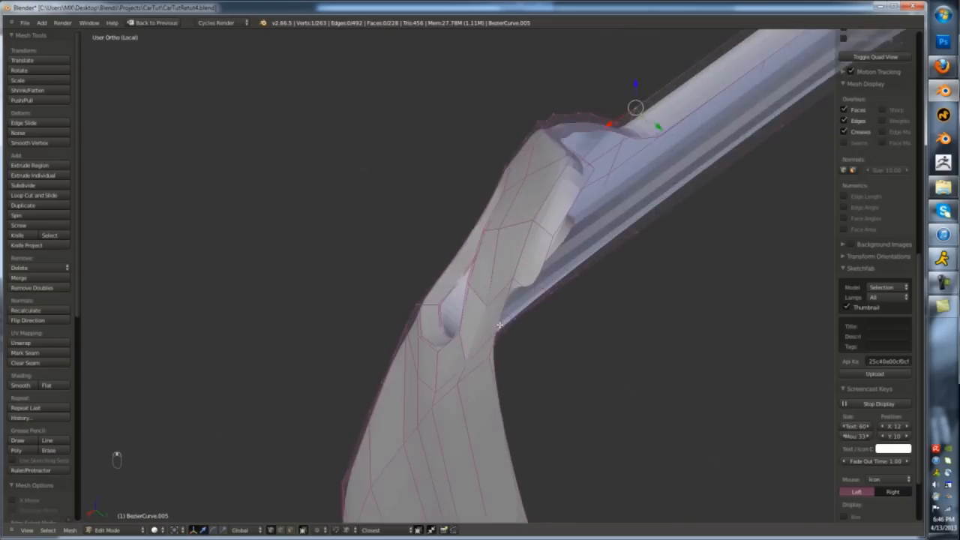
# - Select the vertices along the bumper's open rear side edge and extrude them inward along the X axis
pyautogui.moveTo(550, 315); pyautogui.dragTo(522, 345, button='middle')
pyautogui.rightClick(499, 289)
pyautogui.keyDown('shift'); pyautogui.rightClick(522, 381); pyautogui.keyUp('shift')
pyautogui.keyDown('ctrl'); pyautogui.rightClick(523, 380); pyautogui.keyUp('ctrl')
pyautogui.keyDown('ctrl'); pyautogui.rightClick(543, 459); pyautogui.keyUp('ctrl')
pyautogui.keyDown('shift'); pyautogui.moveTo(543, 459); pyautogui.dragTo(547, 276, button='middle'); pyautogui.keyUp('shift')
pyautogui.keyDown('ctrl'); pyautogui.rightClick(516, 443); pyautogui.keyUp('ctrl')
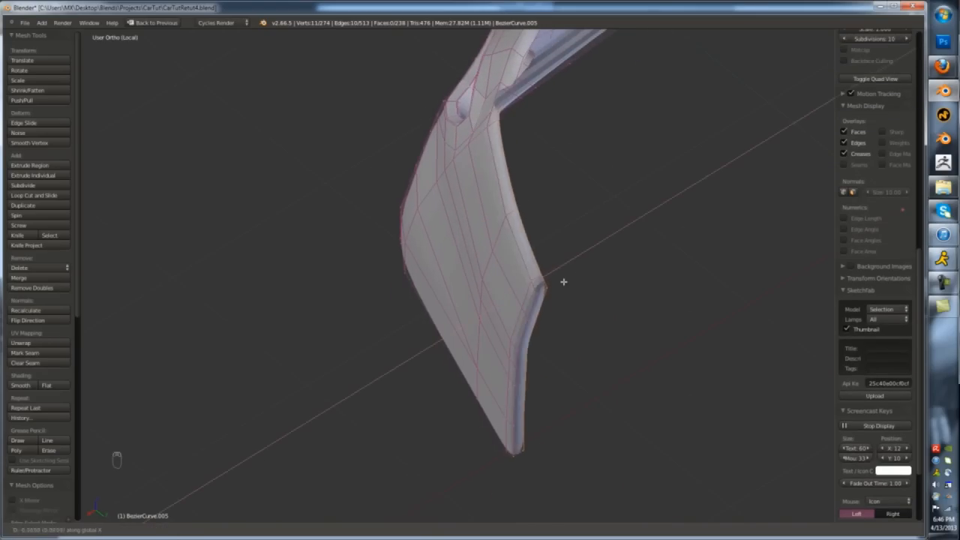
pyautogui.click(561, 281)
# - Fill the corner gap between the extruded rear edge and the extruded upper edge with a face
pyautogui.keyDown('shift'); pyautogui.moveTo(520, 136); pyautogui.dragTo(581, 328, button='middle'); pyautogui.keyUp('shift')
pyautogui.scroll(4, 575, 322)
pyautogui.rightClick(551, 283)
pyautogui.press('f')
# - Select the five inner vertices along the bumper's upper side edge and adjust their position
pyautogui.moveTo(574, 252); pyautogui.dragTo(581, 353, button='middle')
pyautogui.keyDown('ctrl'); pyautogui.rightClick(587, 371); pyautogui.keyUp('ctrl')
pyautogui.keyDown('ctrl'); pyautogui.rightClick(601, 431); pyautogui.keyUp('ctrl')
pyautogui.press('KP_7')
pyautogui.keyDown('shift'); pyautogui.moveTo(501, 109); pyautogui.dragTo(568, 232, button='middle'); pyautogui.keyUp('shift')
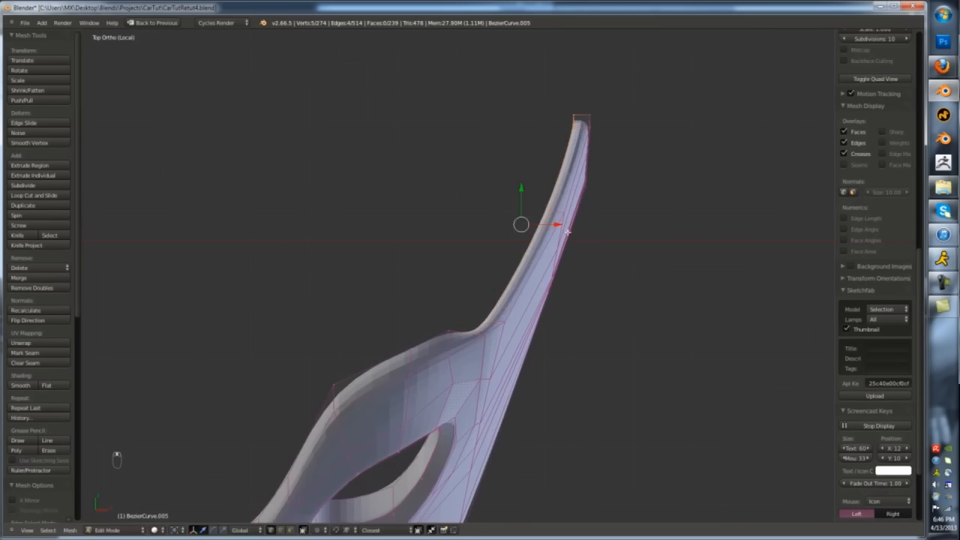
pyautogui.moveTo(579, 134); pyautogui.dragTo(433, 535, button='middle')
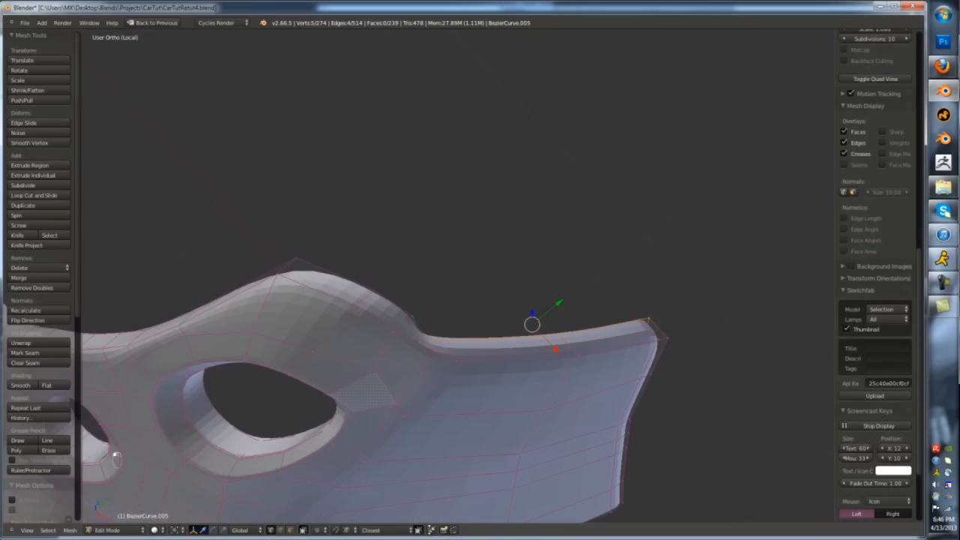
pyautogui.click(572, 349)
# - Leave mesh editing and apply smooth shading to the whole bumper
pyautogui.press('Tab')
pyautogui.moveTo(573, 349)
pyautogui.mouseDown(button='middle')
pyautogui.moveTo(484, 407)
pyautogui.moveTo(587, 292)
pyautogui.moveTo(525, 247)
pyautogui.mouseUp(button='middle')
pyautogui.click(24, 159)
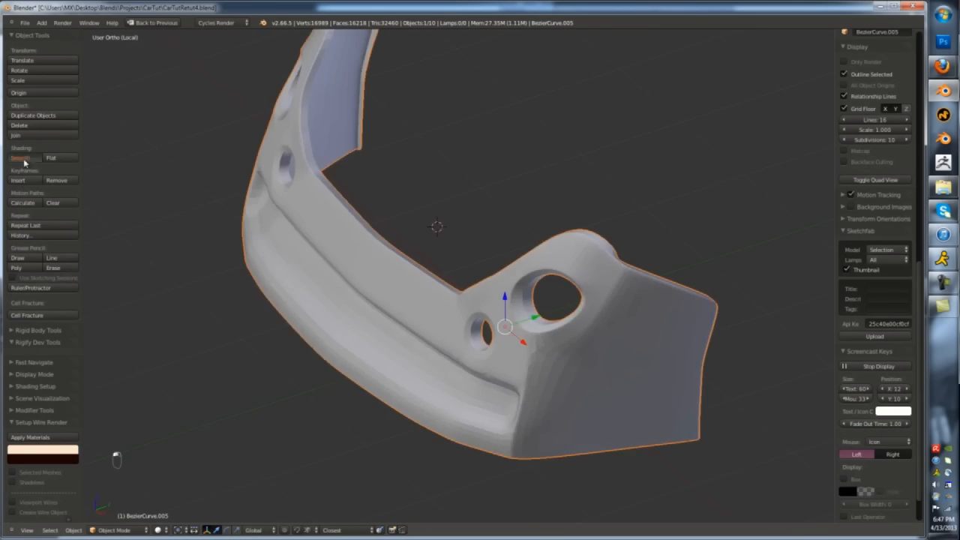
# - Nudge the vertex on the bumper's upper edge at the corner beside the small headlight hole
pyautogui.moveTo(419, 315)
pyautogui.mouseDown(button='middle')
pyautogui.moveTo(523, 350)
pyautogui.moveTo(334, 338)
pyautogui.moveTo(448, 343)
pyautogui.moveTo(525, 297)
pyautogui.moveTo(614, 270)
pyautogui.moveTo(563, 264)
pyautogui.mouseUp(button='middle')
pyautogui.scroll(6, 523, 350)
pyautogui.press('Tab')
pyautogui.scroll(3, 447, 342)
pyautogui.press('z')
pyautogui.rightClick(548, 260)
pyautogui.press('z')
pyautogui.moveTo(525, 245); pyautogui.dragTo(517, 240)
pyautogui.press('Tab')
pyautogui.moveTo(517, 240); pyautogui.dragTo(600, 262, button='middle')
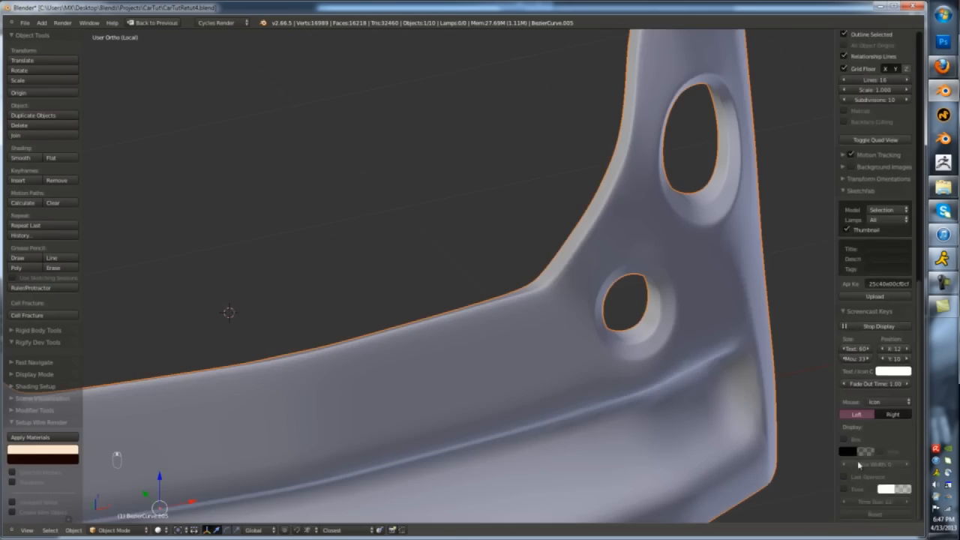
# - Enable matcap shading and exit the bumper's local view, keeping its mesh in edit mode
pyautogui.click(843, 270)
pyautogui.moveTo(646, 319); pyautogui.dragTo(540, 360, button='middle')
pyautogui.press('Tab')
pyautogui.press('KP_Divide')
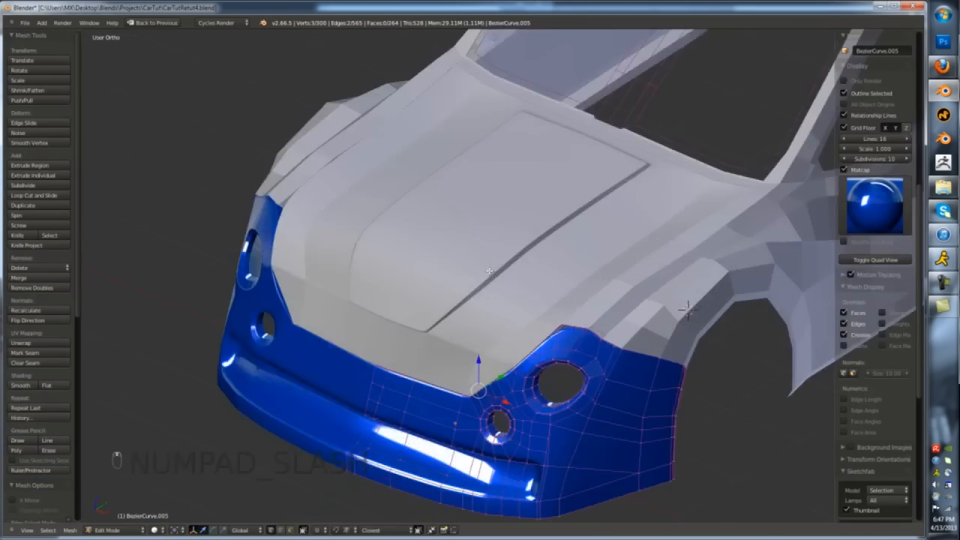
# - Move the bumper's upper edge vertices near the small headlight hole to follow the hood's edge
pyautogui.scroll(5, 510, 352)
pyautogui.moveTo(465, 337); pyautogui.dragTo(560, 349, button='middle')
pyautogui.scroll(3, 499, 458)
pyautogui.moveTo(499, 458); pyautogui.dragTo(486, 471, button='middle')
pyautogui.keyDown('shift'); pyautogui.moveTo(486, 470); pyautogui.dragTo(555, 354, button='middle'); pyautogui.keyUp('shift')
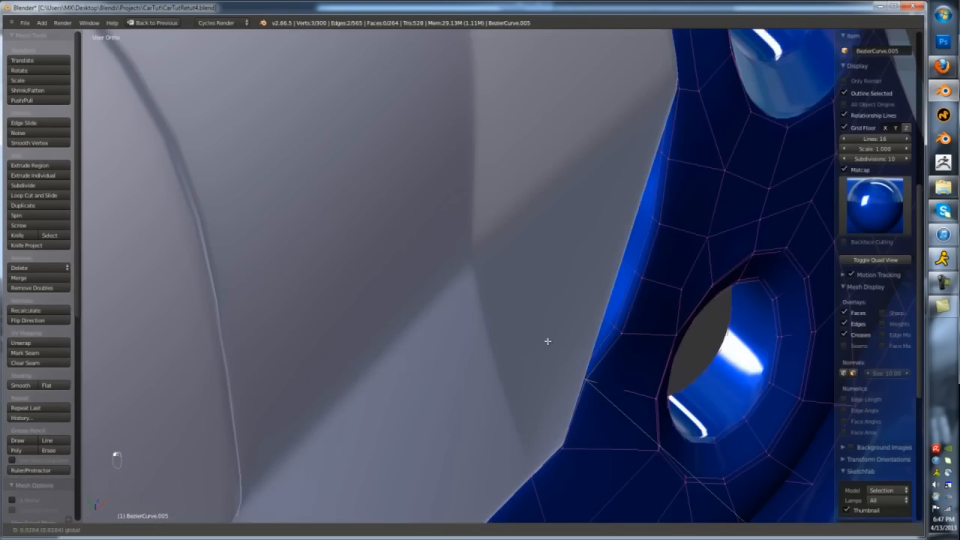
pyautogui.press('z')
pyautogui.press('z')
pyautogui.press('z')
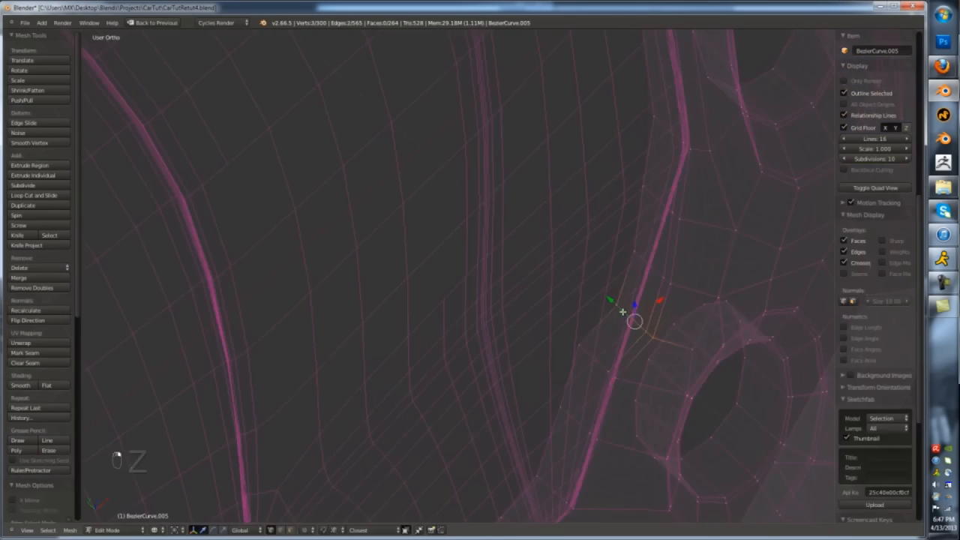
pyautogui.press('z')
pyautogui.press('z')
pyautogui.press('z')
pyautogui.press('z')
pyautogui.press('z')
# - Move the bumper's edge vertices at the hood corner beside the large headlight hole to tighten the seam
pyautogui.moveTo(656, 271); pyautogui.dragTo(666, 319, button='middle')
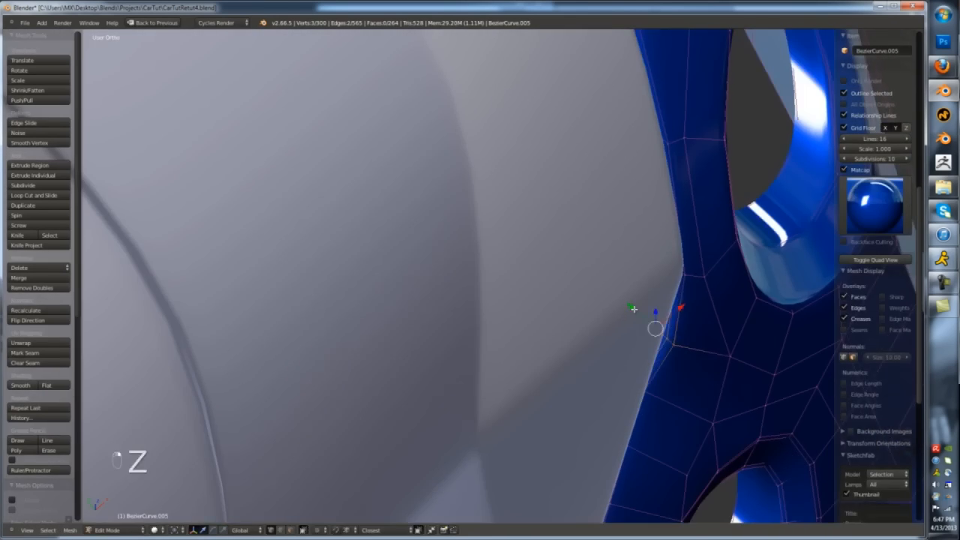
pyautogui.scroll(-3, 696, 364)
pyautogui.moveTo(696, 364); pyautogui.dragTo(687, 350, button='middle')
pyautogui.press('Tab')
pyautogui.press('z')
pyautogui.moveTo(684, 352); pyautogui.dragTo(655, 326, button='middle')
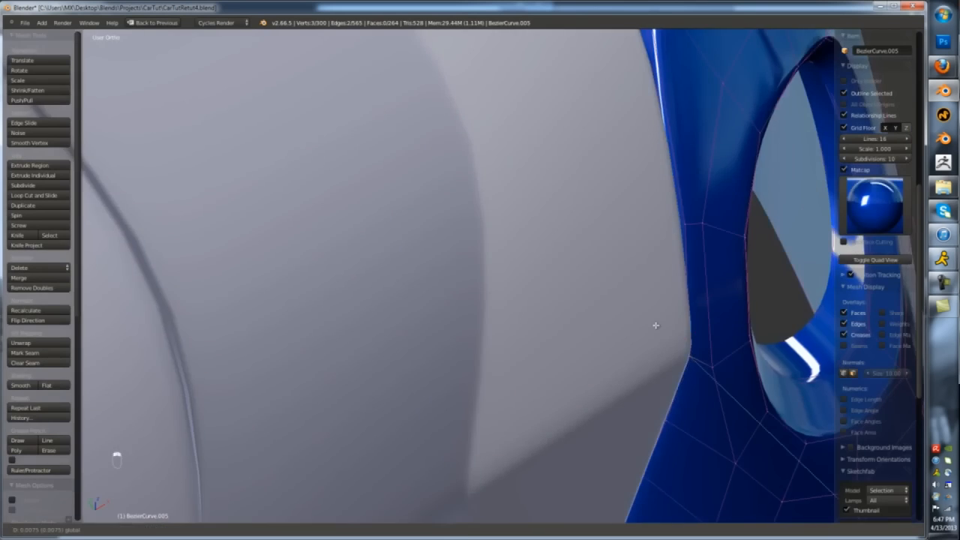
# - Select the inner edge vertices at the bumper's upper tip and shift them toward the hood
pyautogui.press('z')
pyautogui.rightClick(681, 218)
pyautogui.keyDown('shift'); pyautogui.rightClick(660, 196); pyautogui.keyUp('shift')
pyautogui.press('z')
pyautogui.moveTo(657, 82); pyautogui.dragTo(673, 149, button='middle')
pyautogui.press('z')
pyautogui.keyDown('alt'); pyautogui.rightClick(673, 149); pyautogui.keyUp('alt')
pyautogui.press('z')
pyautogui.moveTo(656, 135); pyautogui.dragTo(648, 129)
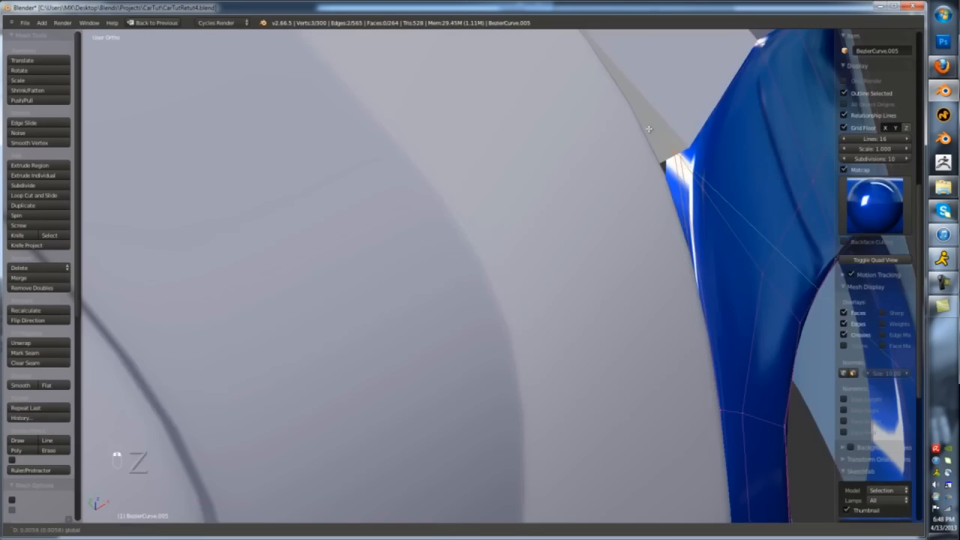
# - Add a loop cut near the bumper's upper tip and move its edge vertices along the hood line
pyautogui.hotkey('ctrl', 'r')
pyautogui.click(737, 174)
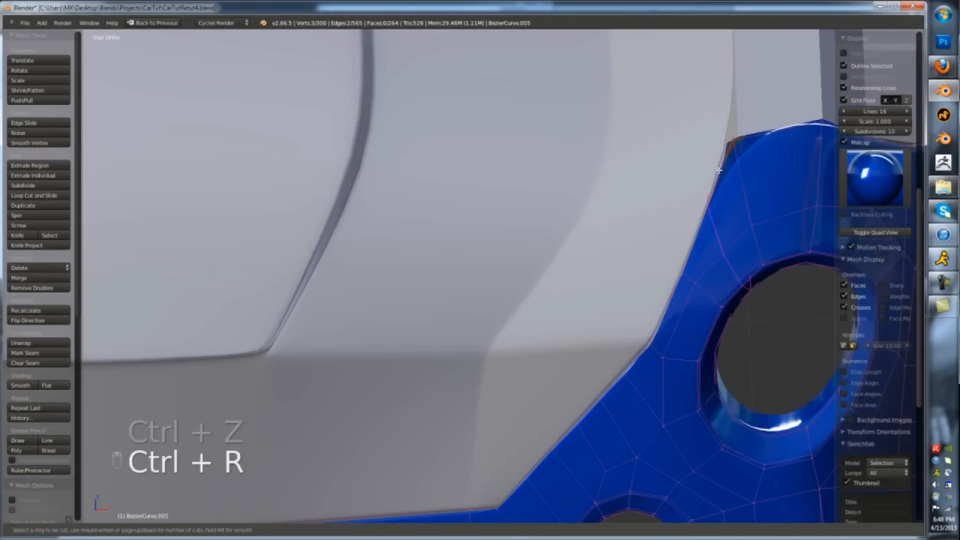
pyautogui.press('z')
pyautogui.press('z')
pyautogui.moveTo(741, 167); pyautogui.dragTo(672, 249, button='middle')
pyautogui.press('g')
pyautogui.click(651, 253)
pyautogui.press('g')
pyautogui.moveTo(596, 258); pyautogui.dragTo(495, 267, button='middle')
pyautogui.moveTo(629, 227); pyautogui.dragTo(628, 223)
# - Nudge another bumper vertex along the hood seam and leave edit mode to check the gap
pyautogui.keyDown('shift'); pyautogui.moveTo(525, 420); pyautogui.dragTo(638, 297, button='middle'); pyautogui.keyUp('shift')
pyautogui.press('z')
pyautogui.press('a')
pyautogui.press('z')
pyautogui.moveTo(552, 304); pyautogui.dragTo(552, 300)
pyautogui.press('Tab')
pyautogui.scroll(-3, 541, 325)
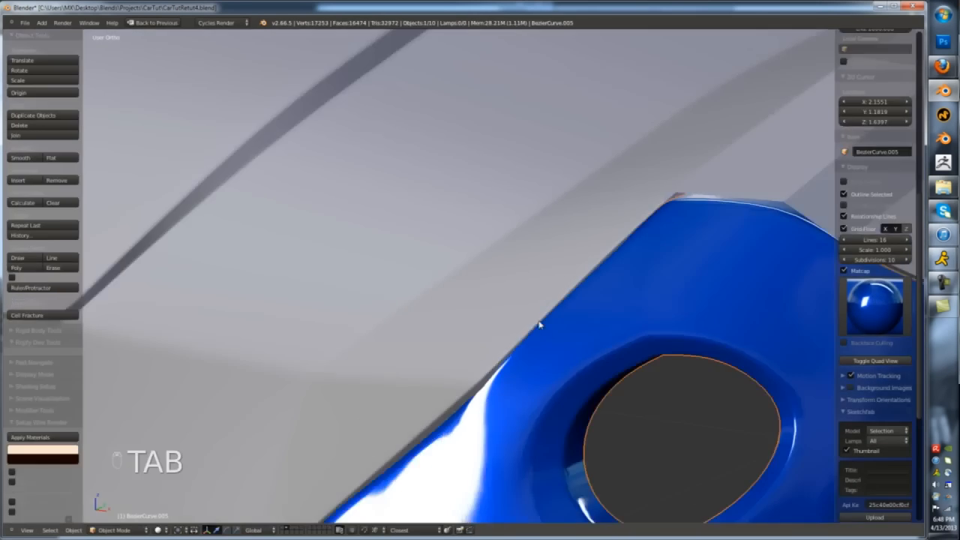
# - Refine the bumper edge vertices above the large headlight hole so the seam with the hood stays even
pyautogui.press('Tab')
pyautogui.keyDown('shift'); pyautogui.moveTo(541, 352); pyautogui.dragTo(616, 257, button='middle'); pyautogui.keyUp('shift')
pyautogui.press('z')
pyautogui.press('a')
pyautogui.press('z')
pyautogui.moveTo(595, 221); pyautogui.dragTo(594, 219)
pyautogui.moveTo(596, 223); pyautogui.dragTo(619, 254, button='middle')
pyautogui.moveTo(624, 257); pyautogui.dragTo(635, 254)
pyautogui.moveTo(634, 254); pyautogui.dragTo(535, 277, button='middle')
pyautogui.press('Tab')
pyautogui.scroll(-8, 536, 285)
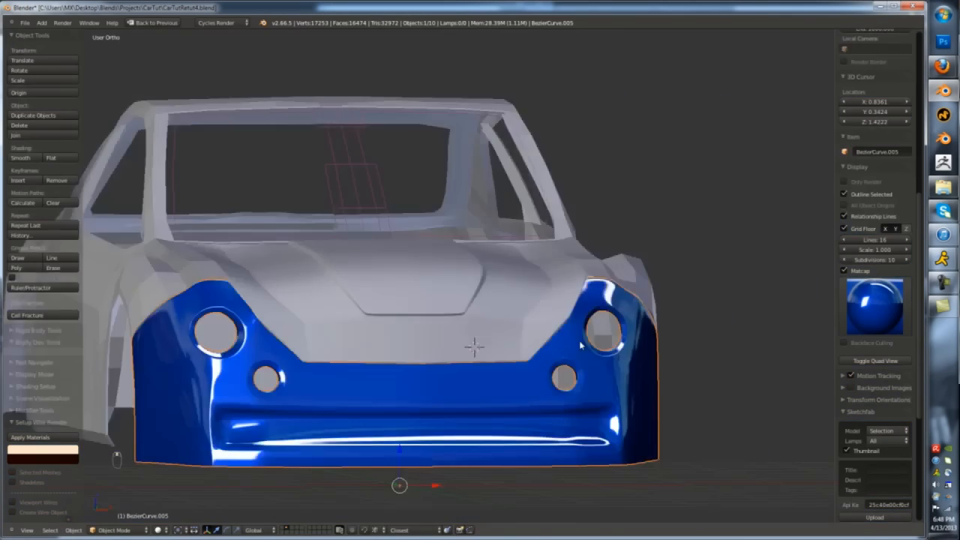
# - Reselect the bumper and add another loop cut to its mesh
pyautogui.rightClick(480, 293)
pyautogui.press('a')
pyautogui.rightClick(555, 346)
pyautogui.scroll(7, 588, 359)
pyautogui.press('Tab')
pyautogui.moveTo(588, 359); pyautogui.dragTo(679, 420, button='middle')
pyautogui.press('Tab')
pyautogui.scroll(-7, 634, 336)
pyautogui.press('Tab')
pyautogui.scroll(3, 675, 420)
pyautogui.hotkey('ctrl', 'r')
pyautogui.press('Tab')
# - Turn off matcap shading and view the whole front of the car
pyautogui.click(874, 306)
pyautogui.click(843, 271)
pyautogui.scroll(-5, 615, 337)
pyautogui.moveTo(615, 338); pyautogui.dragTo(524, 352, button='middle')
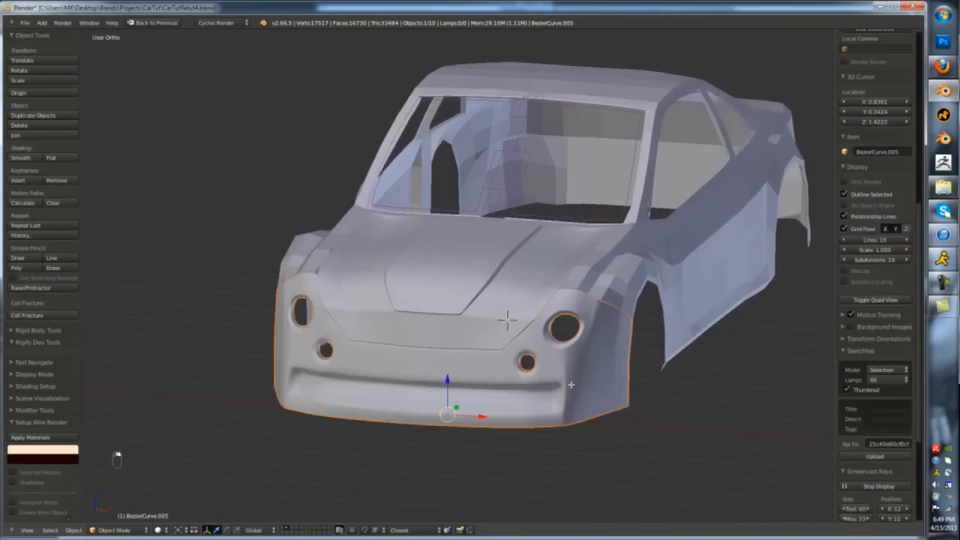
# - Add a loop cut across the bumper's front corner below the headlight holes and reposition its corner vertices
pyautogui.press('Tab')
pyautogui.scroll(6, 584, 345)
pyautogui.moveTo(632, 350); pyautogui.dragTo(600, 345, button='middle')
pyautogui.hotkey('ctrl', 'r')
pyautogui.click(606, 349)
pyautogui.click(603, 358)
pyautogui.scroll(4, 603, 359)
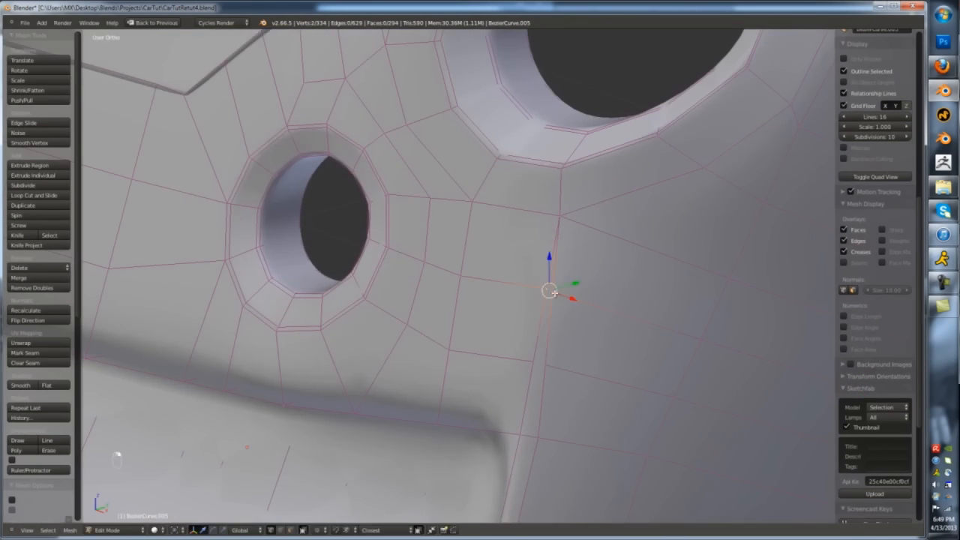
pyautogui.press('g')
pyautogui.click(535, 360)
pyautogui.scroll(-3, 532, 337)
# - Add a second loop cut through the bumper's side near the front corner
pyautogui.hotkey('ctrl', 'r')
pyautogui.click(527, 338)
pyautogui.moveTo(532, 332); pyautogui.dragTo(563, 360, button='middle')
pyautogui.click(530, 335)
# - Examine the bumper's surface in object mode with a different matcap
pyautogui.press('Tab')
pyautogui.scroll(-4, 549, 308)
pyautogui.click(844, 271)
pyautogui.click(876, 306)
pyautogui.click(533, 149)
pyautogui.moveTo(480, 330)
pyautogui.mouseDown(button='middle')
pyautogui.moveTo(529, 319)
pyautogui.moveTo(480, 334)
pyautogui.mouseUp(button='middle')
pyautogui.click(891, 299)
# - Undo the latest bumper edits and select the edge below the large headlight hole
pyautogui.hotkey('ctrl', 'z')
pyautogui.hotkey('ctrl', 'z')
pyautogui.hotkey('ctrl', 'z')
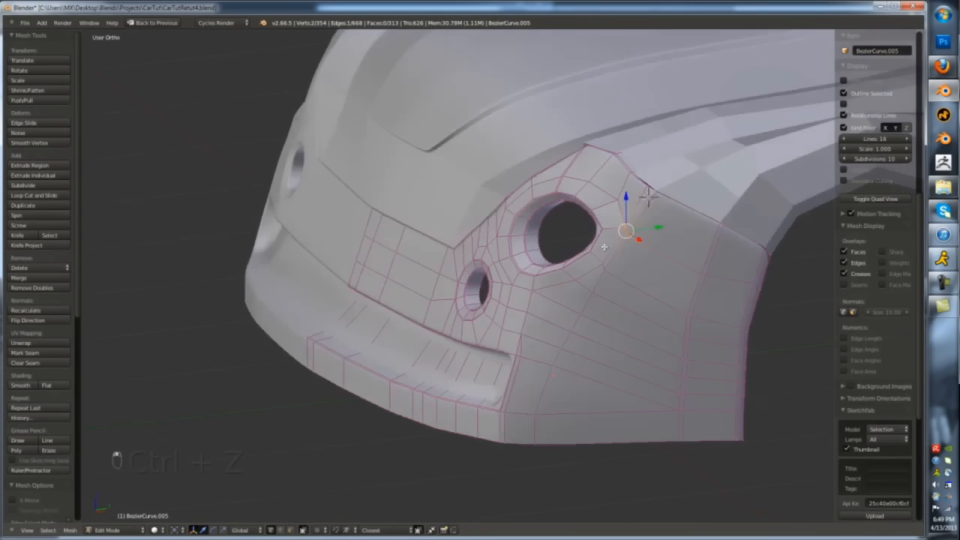
pyautogui.scroll(1, 604, 246)
pyautogui.moveTo(603, 246); pyautogui.dragTo(611, 258, button='middle')
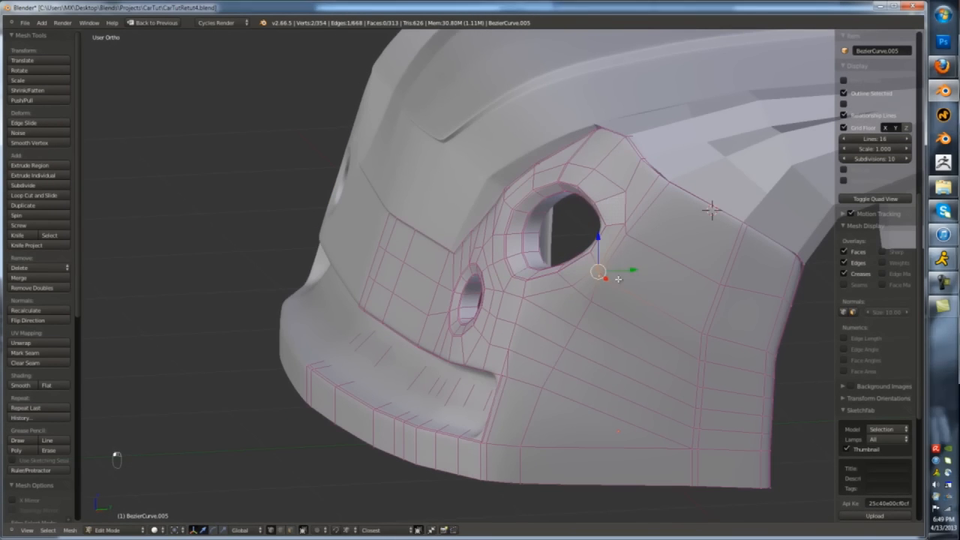
pyautogui.click(539, 327)
# - Examine the smoothed side surface of the bumper behind the headlight holes
pyautogui.press('Tab')
pyautogui.moveTo(539, 327); pyautogui.dragTo(634, 397, button='middle')
pyautogui.scroll(-4, 622, 360)
pyautogui.press('Tab')
pyautogui.press('Tab')
pyautogui.press('Tab')
pyautogui.scroll(3, 593, 357)
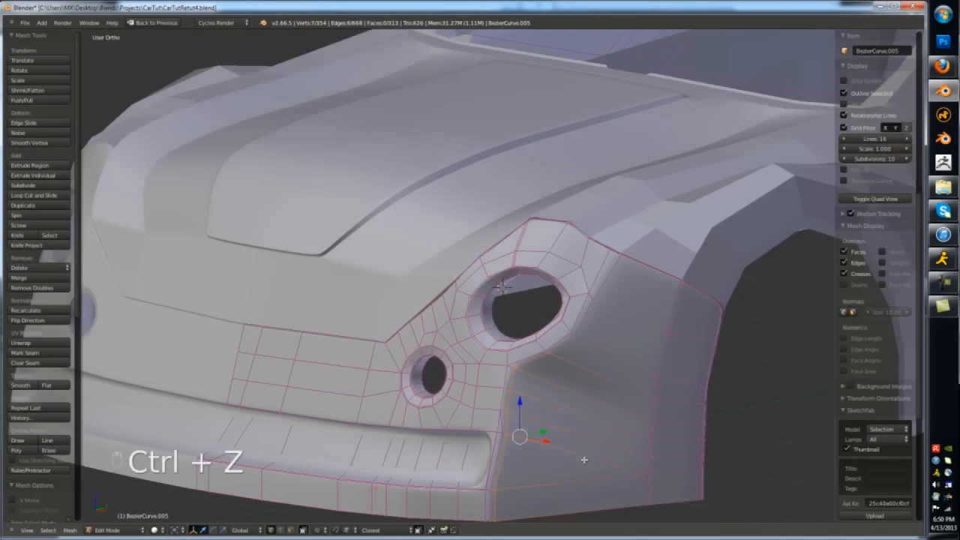
# - Scale the short vertical edge on the bumper's lower side along the Z axis and deselect it
pyautogui.moveTo(584, 460); pyautogui.dragTo(690, 410, button='middle')
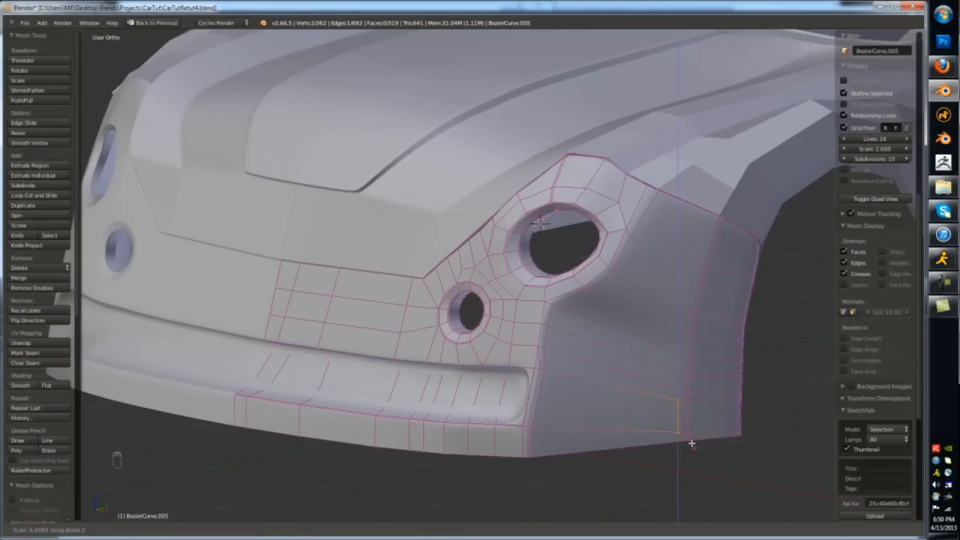
pyautogui.press('a')
pyautogui.scroll(-3, 617, 330)
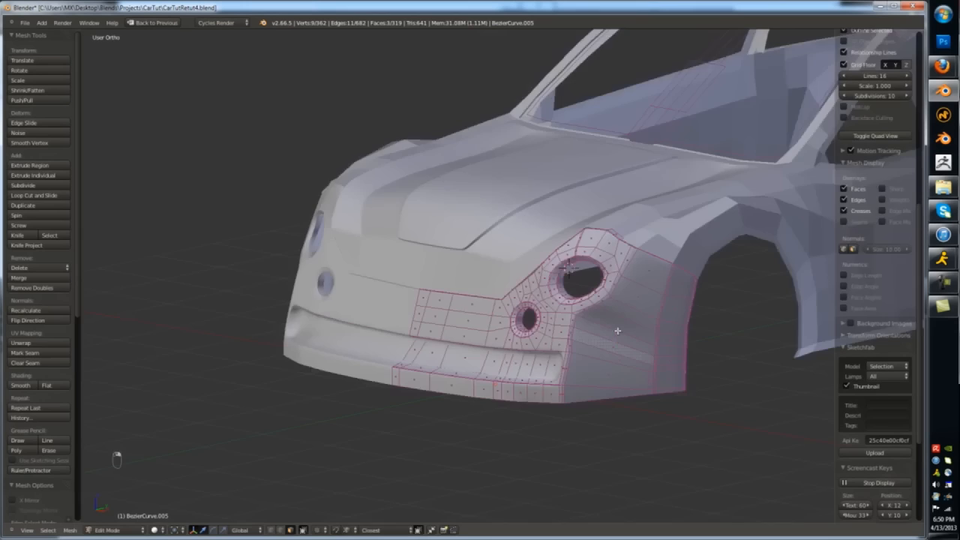
# - Examine the bumper's side mesh around the headlight holes in the front wireframe view and in shaded view
pyautogui.press('KP_1')
pyautogui.scroll(2, 524, 367)
pyautogui.press('Tab')
pyautogui.press('z')
pyautogui.press('z')
pyautogui.press('Tab')
pyautogui.press('a')
pyautogui.press('a')
pyautogui.scroll(1, 493, 179)
pyautogui.press('z')
pyautogui.press('k')
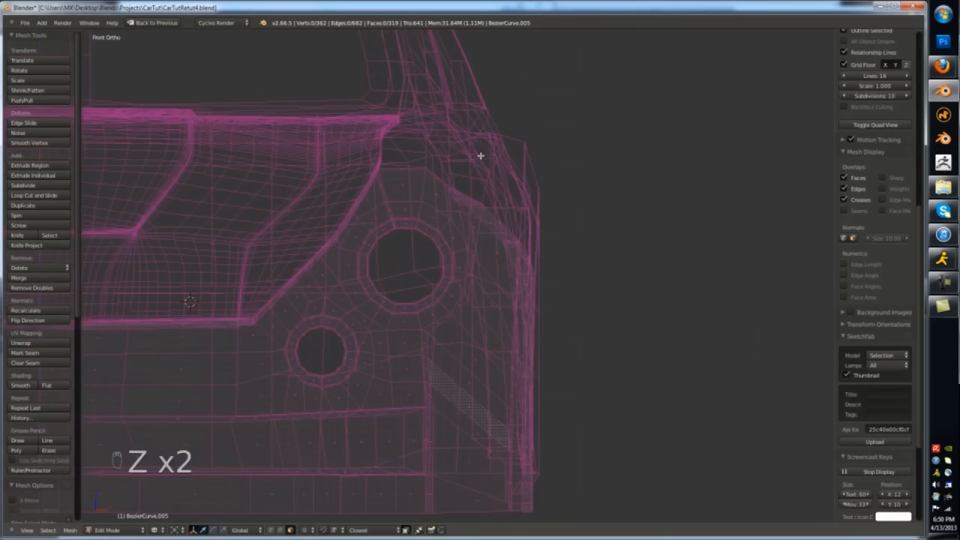
pyautogui.press('z')
pyautogui.press('Tab')
pyautogui.scroll(-2, 472, 420)
pyautogui.press('Tab')
pyautogui.moveTo(562, 407); pyautogui.dragTo(626, 354, button='middle')
pyautogui.hotkey('ctrl', 'r')
pyautogui.hotkey('ctrl', 'z')
pyautogui.scroll(2, 643, 474)
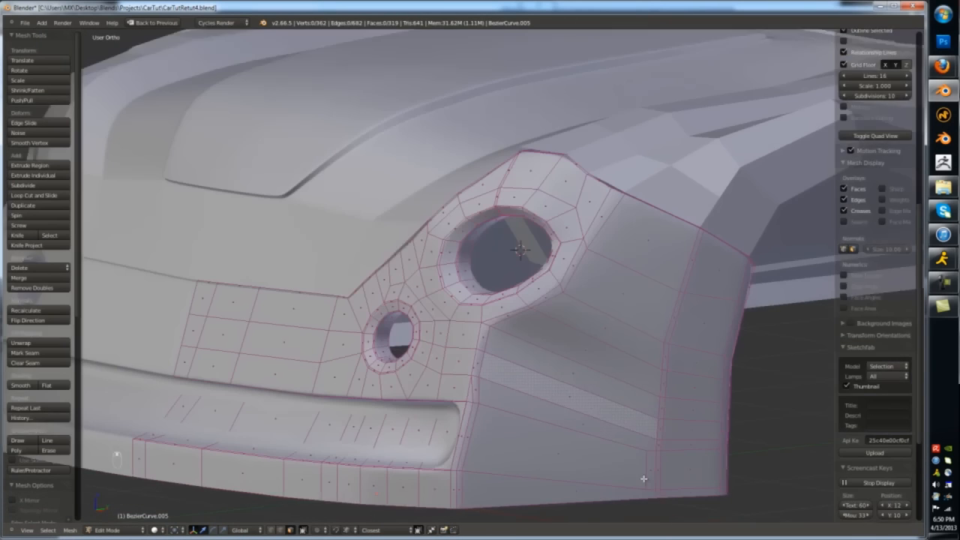
# - Delete the short edge on the bumper's lower side near the wheel arch
pyautogui.keyDown('shift'); pyautogui.moveTo(643, 478); pyautogui.dragTo(642, 448, button='middle'); pyautogui.keyUp('shift')
pyautogui.rightClick(639, 418)
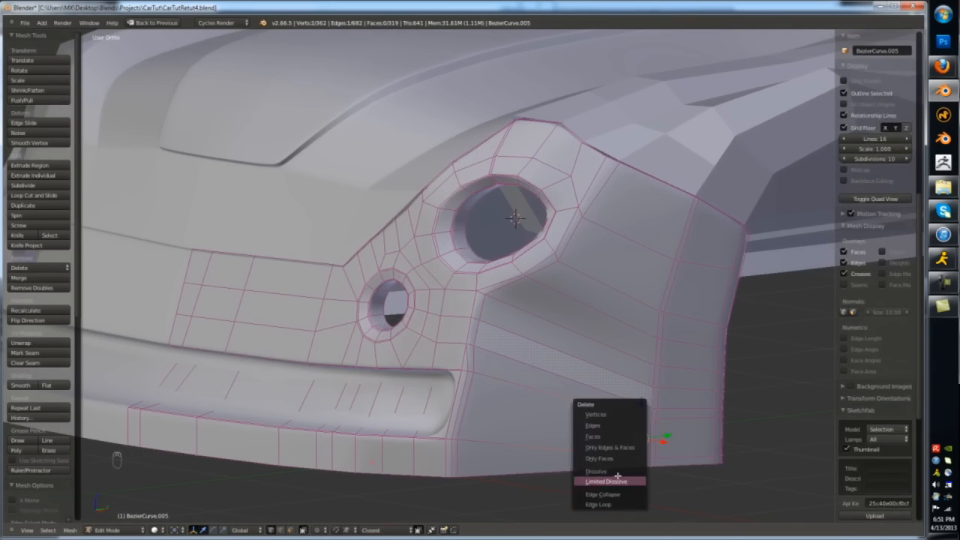
pyautogui.scroll(2, 675, 437)
pyautogui.scroll(-2, 620, 445)
pyautogui.press('x')
pyautogui.click(589, 421)
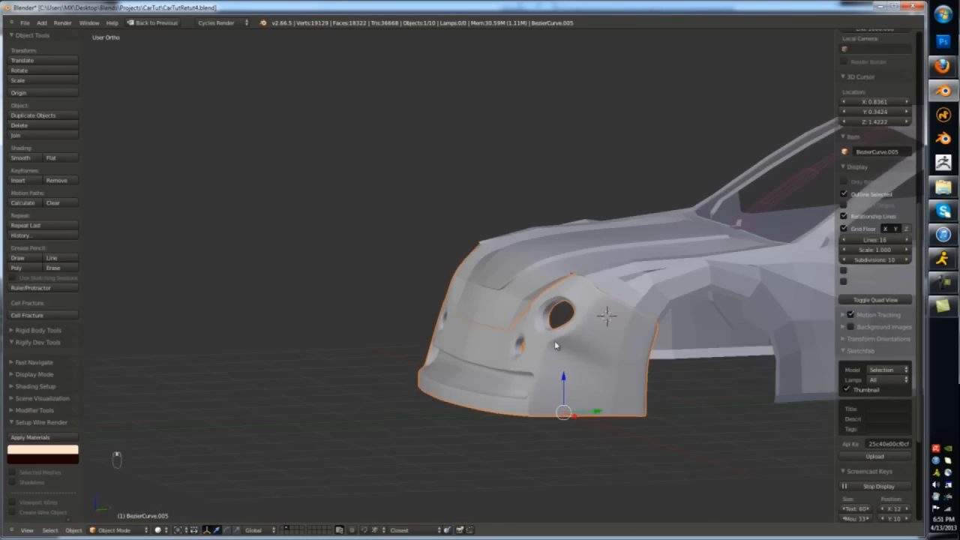
# - Open the front fender for mesh editing at the corner below the windshield pillar and clear its selection
pyautogui.moveTo(606, 315); pyautogui.dragTo(570, 332, button='middle')
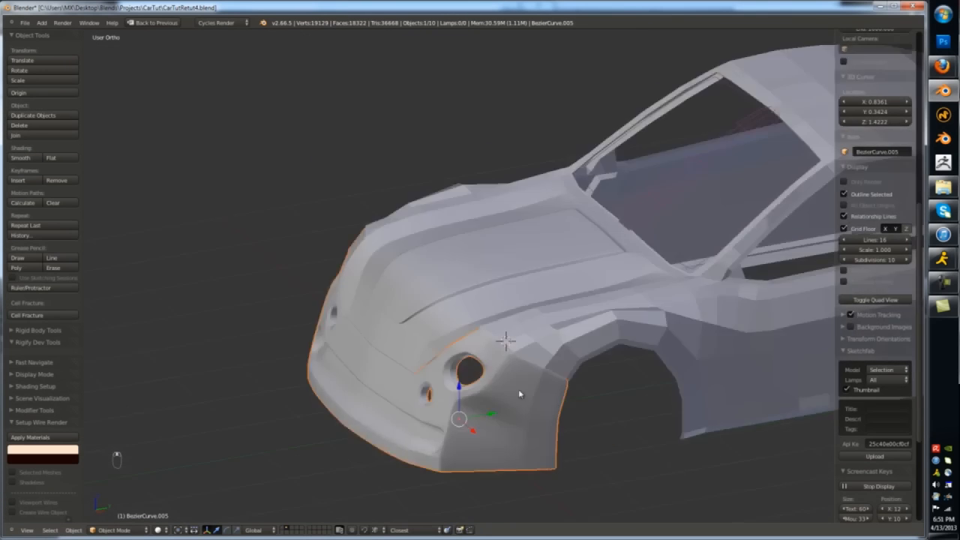
pyautogui.scroll(-3, 518, 388)
pyautogui.rightClick(497, 317)
pyautogui.scroll(4, 485, 368)
pyautogui.press('Tab')
pyautogui.scroll(6, 569, 332)
pyautogui.press('a')
pyautogui.press('a')
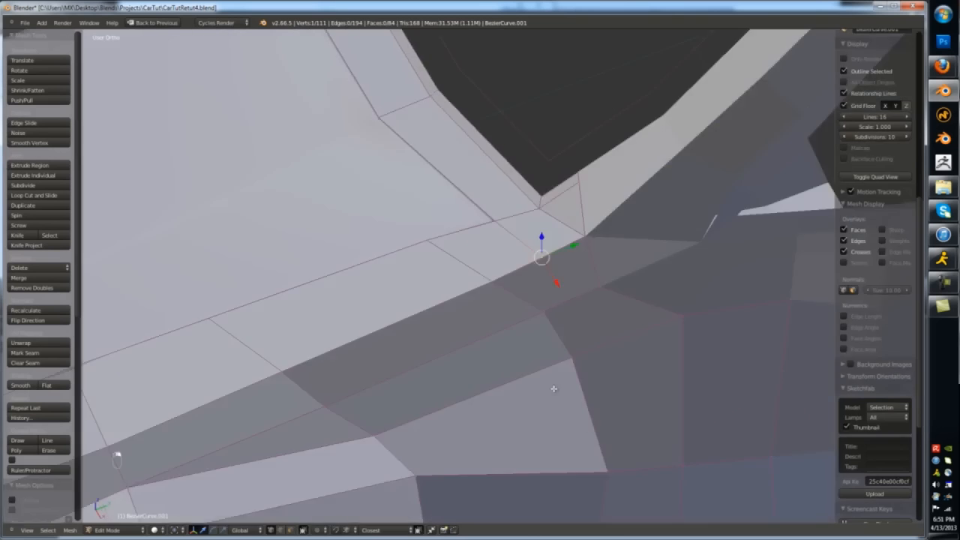
# - Slide the fender vertices behind the wheel arch along their edges to space the columns more evenly
pyautogui.moveTo(553, 388); pyautogui.dragTo(521, 300, button='middle')
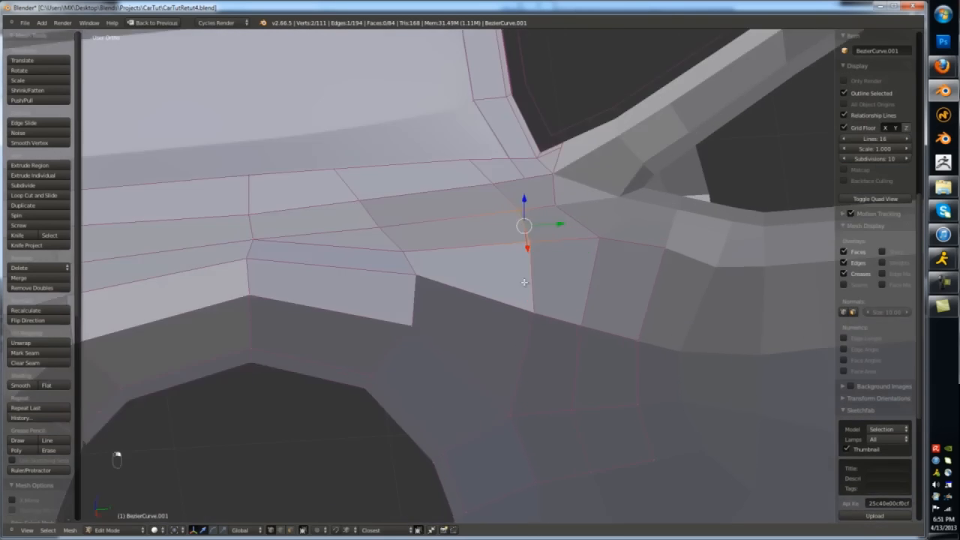
pyautogui.press('g')
pyautogui.press('g')
pyautogui.moveTo(506, 241); pyautogui.dragTo(542, 372, button='middle')
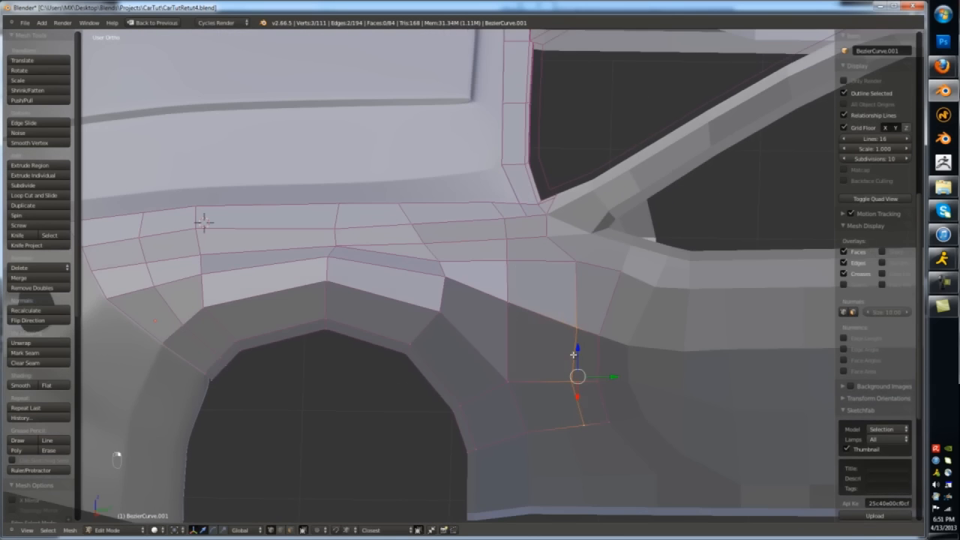
# - Cut a new edge line with the Knife down the fender between the windshield corner and the area behind the wheel arch
pyautogui.moveTo(533, 270); pyautogui.dragTo(545, 243, button='middle')
pyautogui.press('k')
pyautogui.click(519, 190)
pyautogui.press('Return')
pyautogui.moveTo(519, 189); pyautogui.dragTo(542, 227, button='middle')
# - Adjust the new cut's vertex below the windshield corner and check the fender's shape in object mode
pyautogui.rightClick(546, 232)
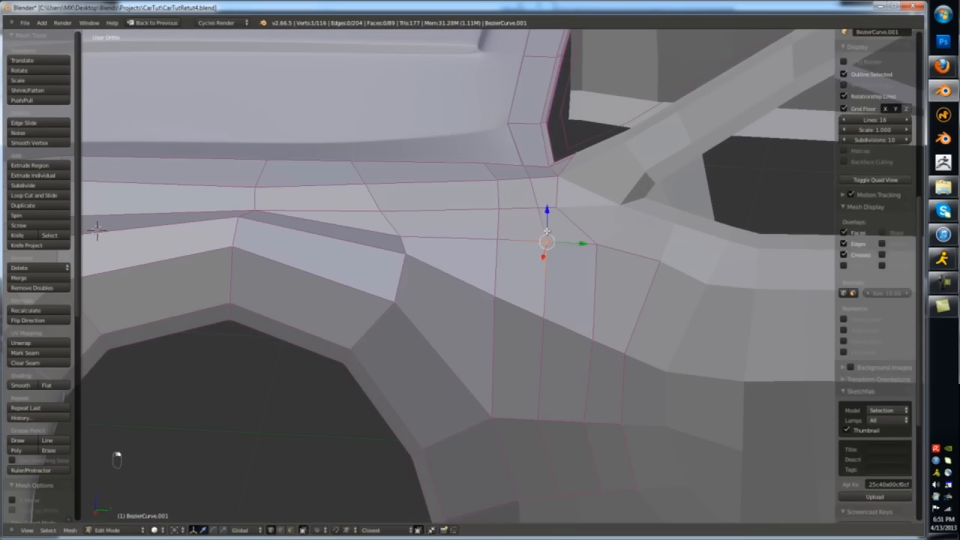
pyautogui.click(530, 179)
pyautogui.scroll(-5, 530, 178)
pyautogui.moveTo(530, 178); pyautogui.dragTo(585, 239, button='middle')
pyautogui.press('Tab')
pyautogui.press('Tab')
pyautogui.scroll(4, 495, 225)
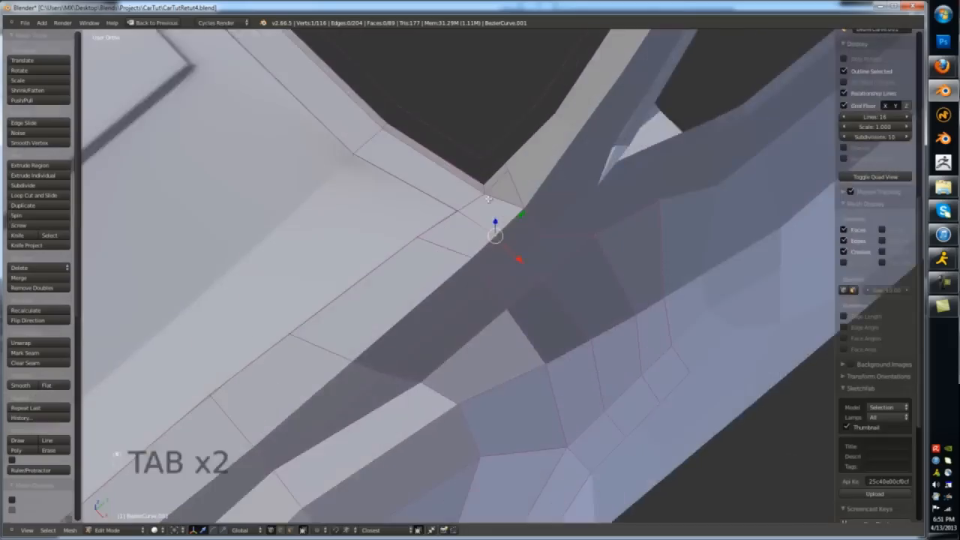
# - Cut a second Knife line from the windshield corner down across the fender behind the wheel arch
pyautogui.press('a')
pyautogui.moveTo(495, 232); pyautogui.dragTo(460, 252, button='middle')
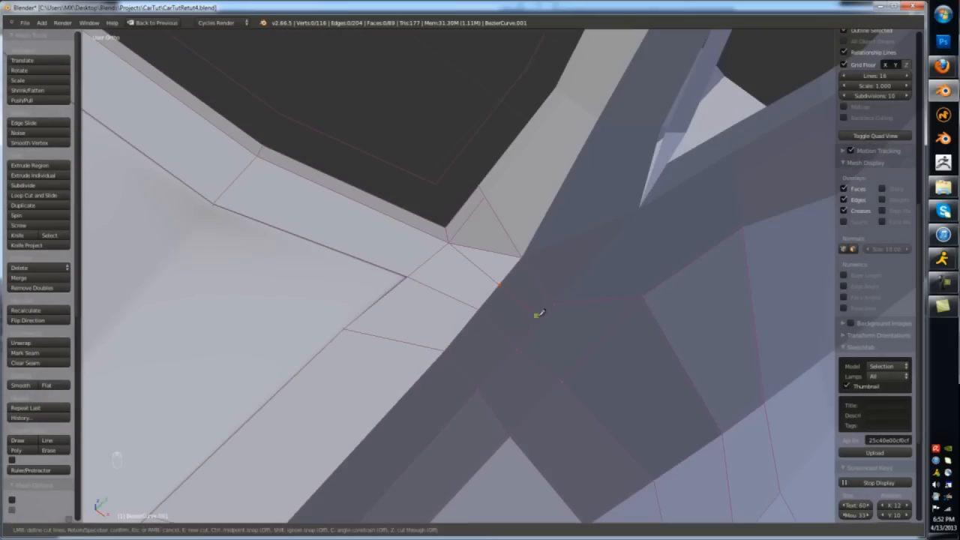
pyautogui.click(589, 354)
pyautogui.scroll(-5, 600, 363)
pyautogui.moveTo(692, 439); pyautogui.dragTo(592, 228, button='middle')
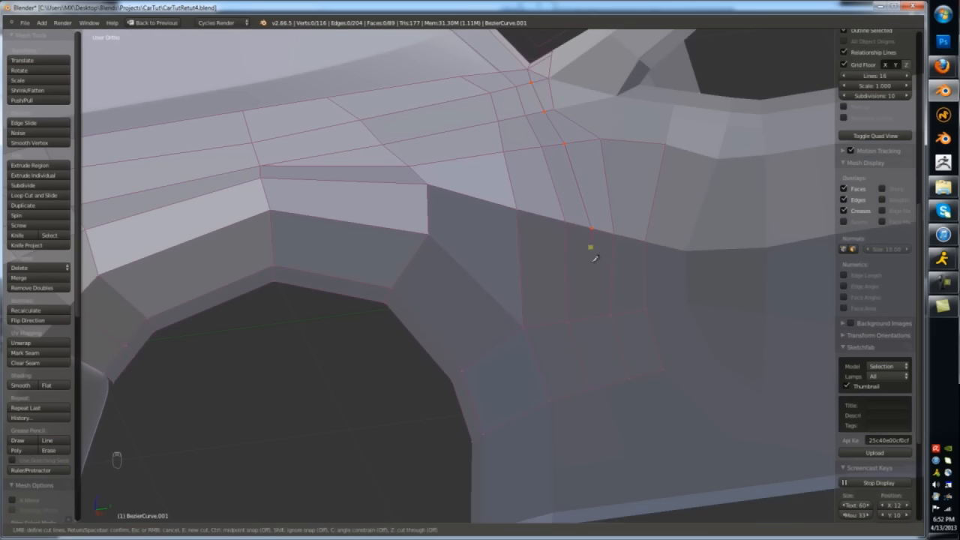
pyautogui.moveTo(604, 367); pyautogui.dragTo(574, 292, button='middle')
# - Join the two small faces at the fender's windshield corner into one face
pyautogui.scroll(4, 574, 285)
pyautogui.hotkey('ctrl', 'Tab')
pyautogui.rightClick(555, 259)
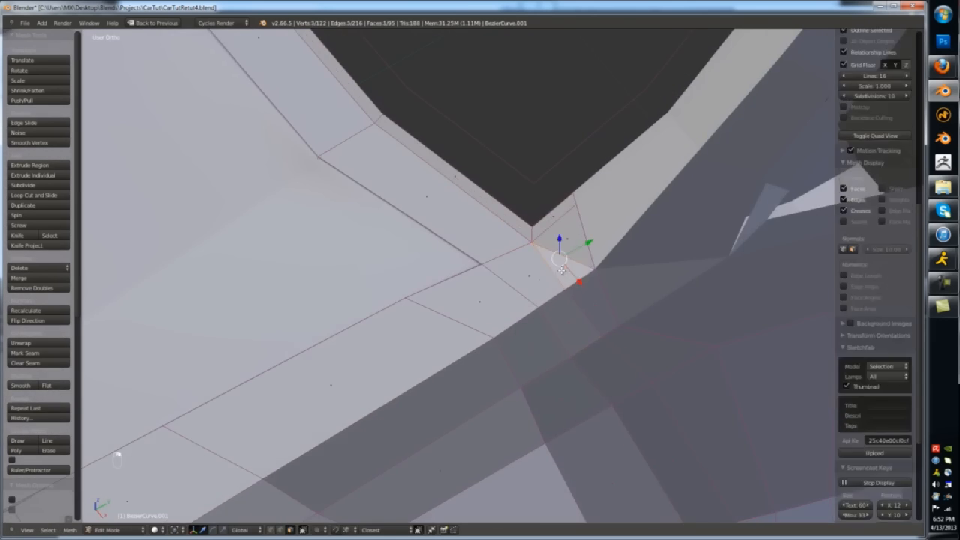
pyautogui.keyDown('shift'); pyautogui.rightClick(570, 266); pyautogui.keyUp('shift')
pyautogui.press('f')
# - Isolate the fender in local view and give it a level 2 subdivision surface
pyautogui.press('Tab')
pyautogui.press('Tab')
pyautogui.press('KP_Divide')
pyautogui.moveTo(608, 354); pyautogui.dragTo(487, 348, button='middle')
pyautogui.scroll(3, 487, 348)
pyautogui.press('Tab')
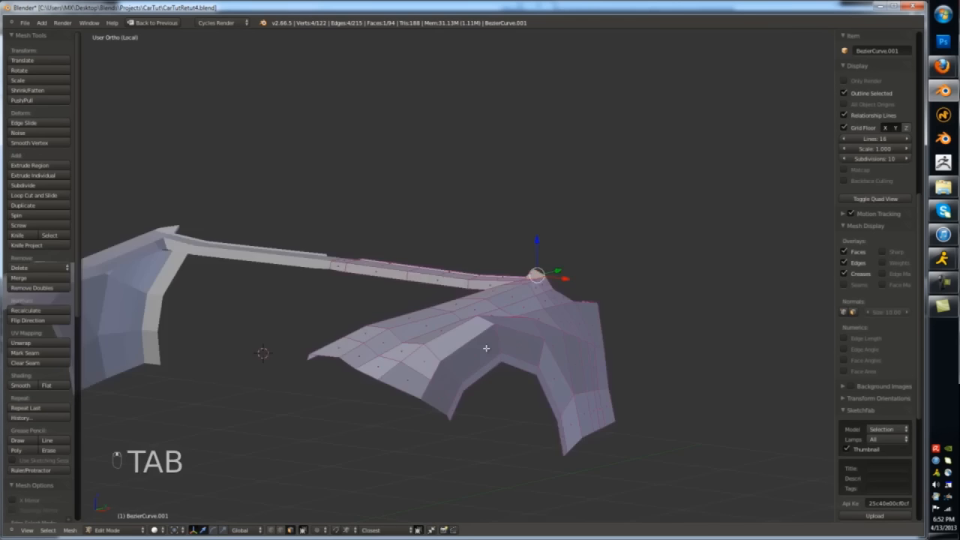
pyautogui.hotkey('ctrl', '2')
pyautogui.press('Tab')
# - Add a loop cut around the wheel arch and slide it close to the arch's edge
pyautogui.hotkey('ctrl', 'r')
pyautogui.click(429, 308)
pyautogui.click(428, 309)
pyautogui.moveTo(428, 309); pyautogui.dragTo(504, 350, button='middle')
pyautogui.hotkey('ctrl', 'z')
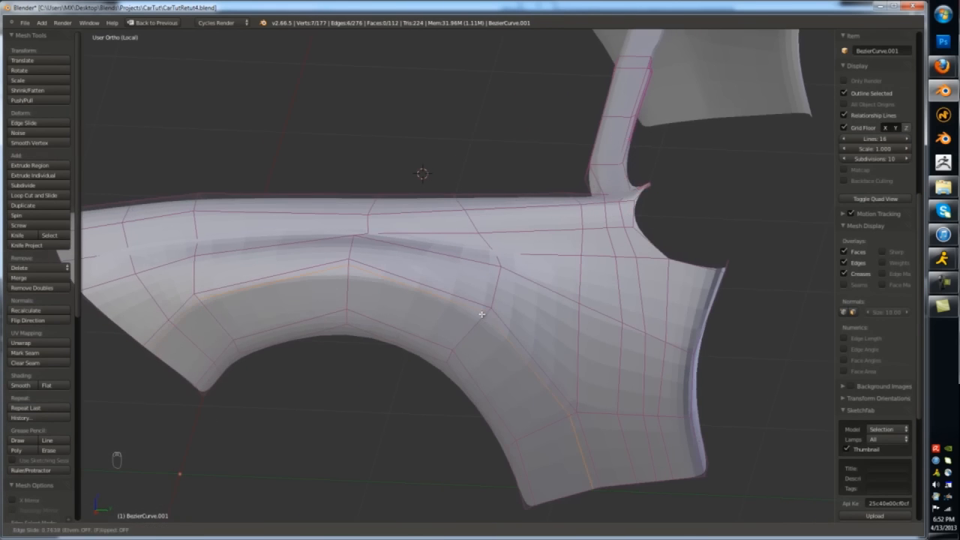
pyautogui.click(451, 350)
pyautogui.press('Tab')
pyautogui.press('Tab')
# - Move the vertices at the front tip of the wheel arch to refine the corner of the fender
pyautogui.press('KP_1')
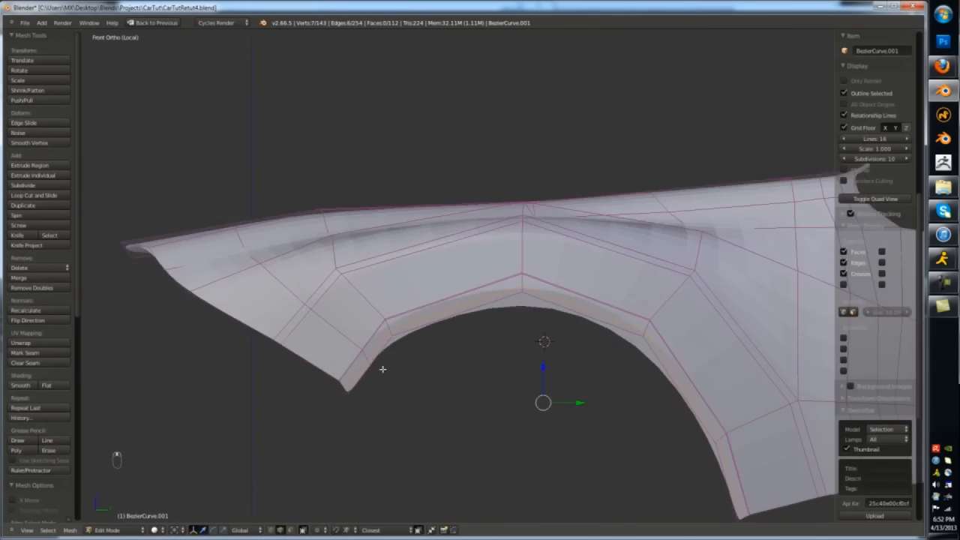
pyautogui.scroll(3, 380, 369)
pyautogui.press('z')
pyautogui.press('a')
pyautogui.keyDown('ctrl'); pyautogui.moveTo(383, 352); pyautogui.dragTo(353, 363); pyautogui.keyUp('ctrl')
pyautogui.click(406, 348)
pyautogui.scroll(-5, 417, 364)
pyautogui.press('z')
pyautogui.press('Tab')
pyautogui.moveTo(420, 368); pyautogui.dragTo(480, 390, button='middle')
pyautogui.press('Tab')
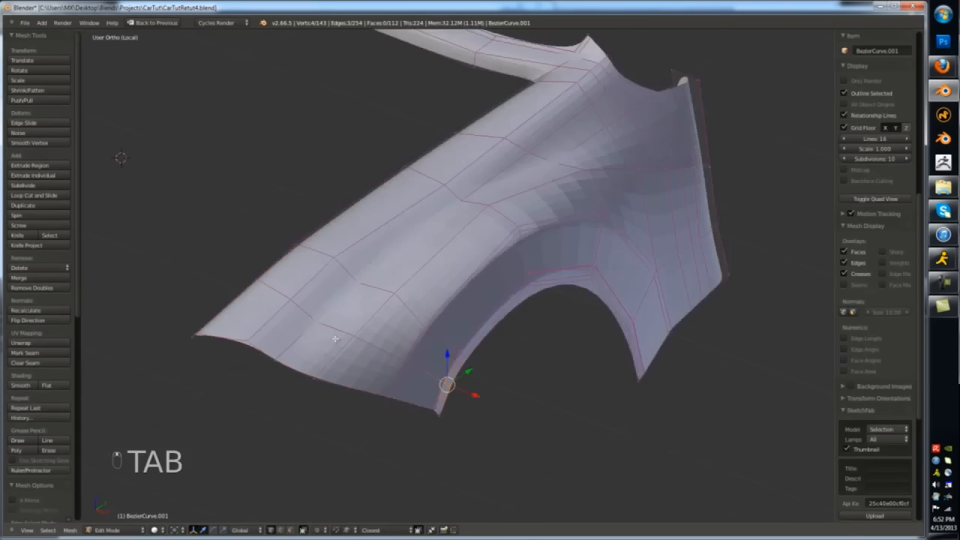
# - Add a supporting loop cut along the fender's folded rear edge
pyautogui.moveTo(337, 337); pyautogui.dragTo(375, 334, button='middle')
pyautogui.press('Tab')
pyautogui.moveTo(475, 268); pyautogui.dragTo(651, 311, button='middle')
pyautogui.press('Tab')
pyautogui.scroll(2, 652, 311)
pyautogui.hotkey('ctrl', 'r')
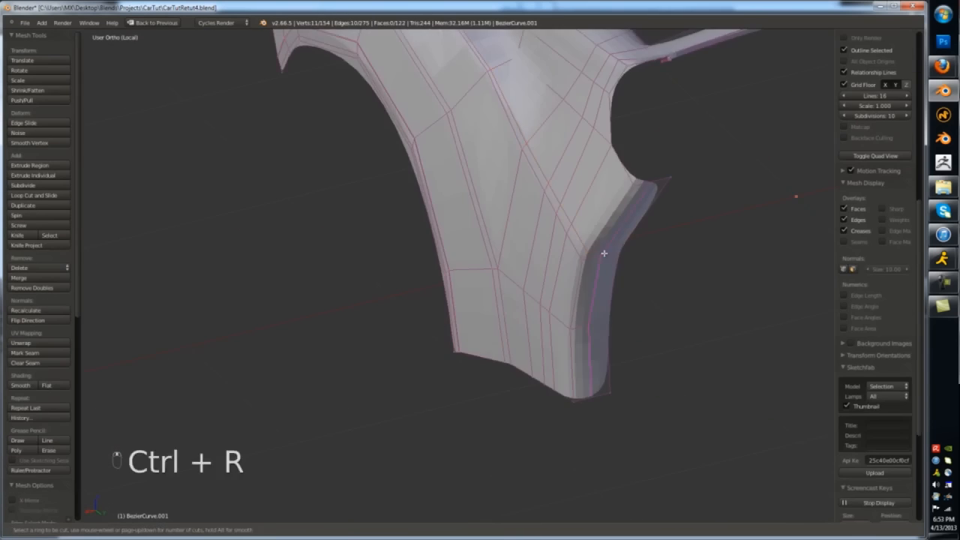
pyautogui.click(604, 253)
pyautogui.moveTo(604, 253); pyautogui.dragTo(517, 352, button='middle')
# - Extrude the fender's lower rear boundary edges inward along the X axis
pyautogui.keyDown('alt'); pyautogui.rightClick(602, 420); pyautogui.keyUp('alt')
pyautogui.keyDown('shift'); pyautogui.rightClick(602, 420); pyautogui.keyUp('shift')
pyautogui.scroll(2, 607, 420)
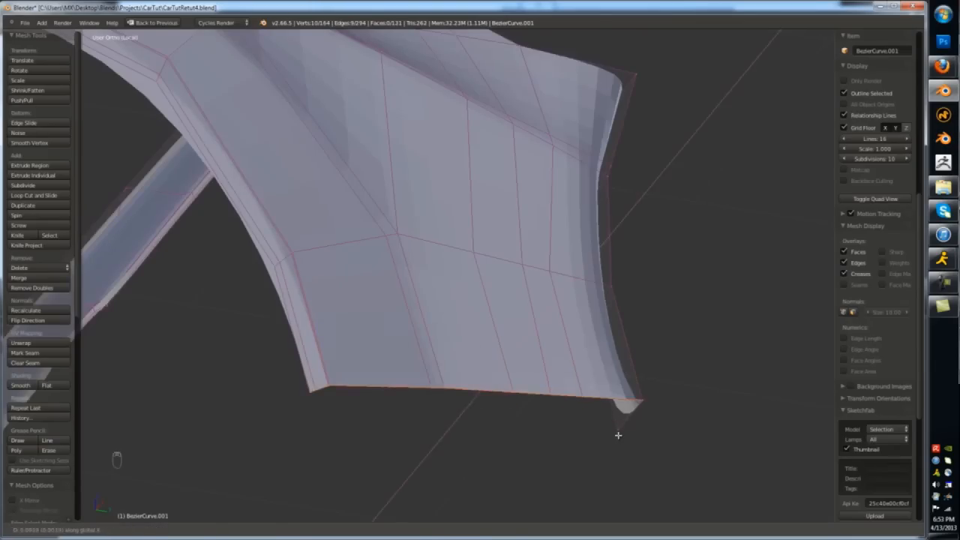
pyautogui.click(617, 434)
# - Merge the two vertices at the rear lower corner of the extruded flange
pyautogui.scroll(3, 615, 429)
pyautogui.rightClick(615, 429)
pyautogui.keyDown('shift'); pyautogui.rightClick(617, 428); pyautogui.keyUp('shift')
pyautogui.hotkey('alt', 'm')
pyautogui.click(619, 427)
pyautogui.scroll(-3, 618, 427)
pyautogui.scroll(-3, 609, 417)
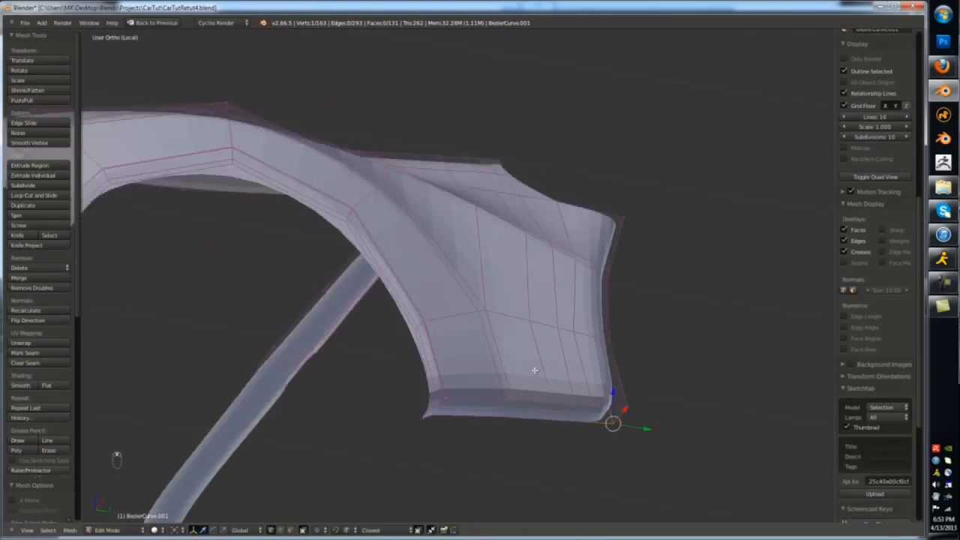
# - Extrude the fender's front boundary edges inward to form a flange, working in the top view
pyautogui.scroll(-2, 535, 371)
pyautogui.moveTo(535, 371); pyautogui.dragTo(420, 390, button='middle')
pyautogui.keyDown('alt'); pyautogui.rightClick(307, 311); pyautogui.keyUp('alt')
pyautogui.moveTo(306, 310); pyautogui.dragTo(233, 260, button='middle')
pyautogui.press('KP_3')
pyautogui.scroll(7, 357, 334)
pyautogui.keyDown('shift'); pyautogui.rightClick(411, 351); pyautogui.keyUp('shift')
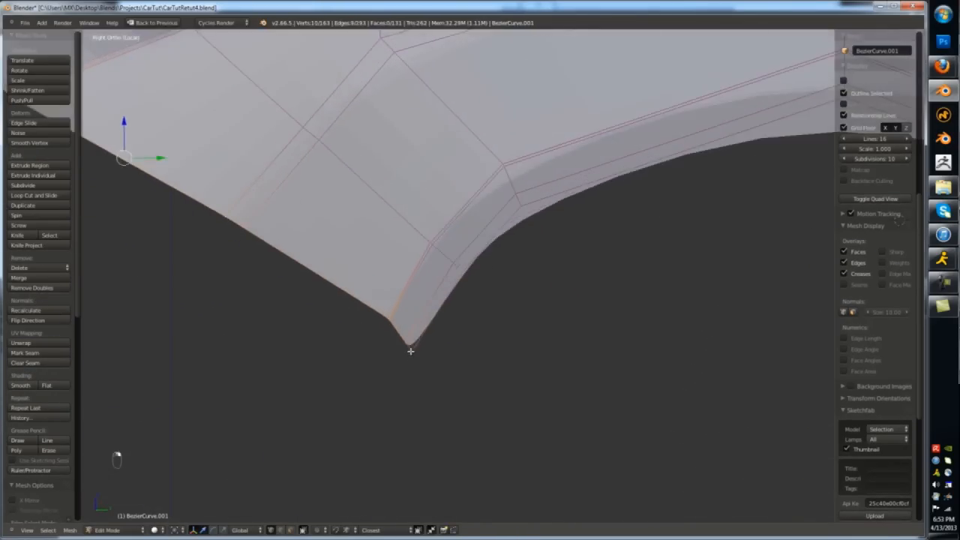
pyautogui.scroll(-5, 410, 351)
pyautogui.moveTo(410, 351); pyautogui.dragTo(373, 376, button='middle')
pyautogui.press('KP_7')
pyautogui.press('z')
pyautogui.scroll(2, 559, 475)
pyautogui.press('z')
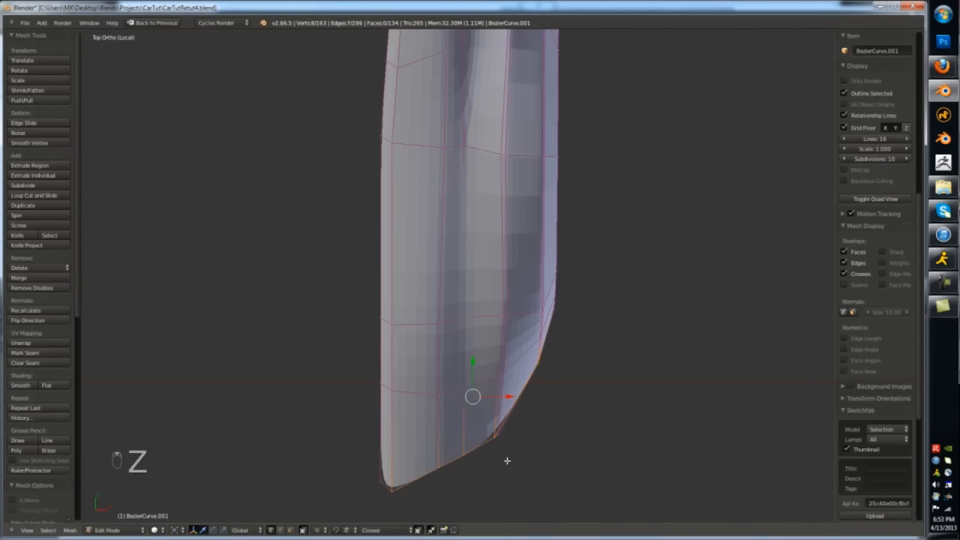
pyautogui.click(510, 432)
# - Move the selected part of the front flange into place and select a vertex at its end
pyautogui.moveTo(510, 432); pyautogui.dragTo(457, 330, button='middle')
pyautogui.press('g')
pyautogui.click(521, 180)
pyautogui.scroll(6, 482, 272)
pyautogui.rightClick(446, 358)
pyautogui.scroll(-3, 561, 387)
# - Cut a short edge across the front flange at the fender's crease and merge the neighbouring vertices there
pyautogui.moveTo(561, 386); pyautogui.dragTo(486, 332, button='middle')
pyautogui.press('z')
pyautogui.scroll(4, 485, 331)
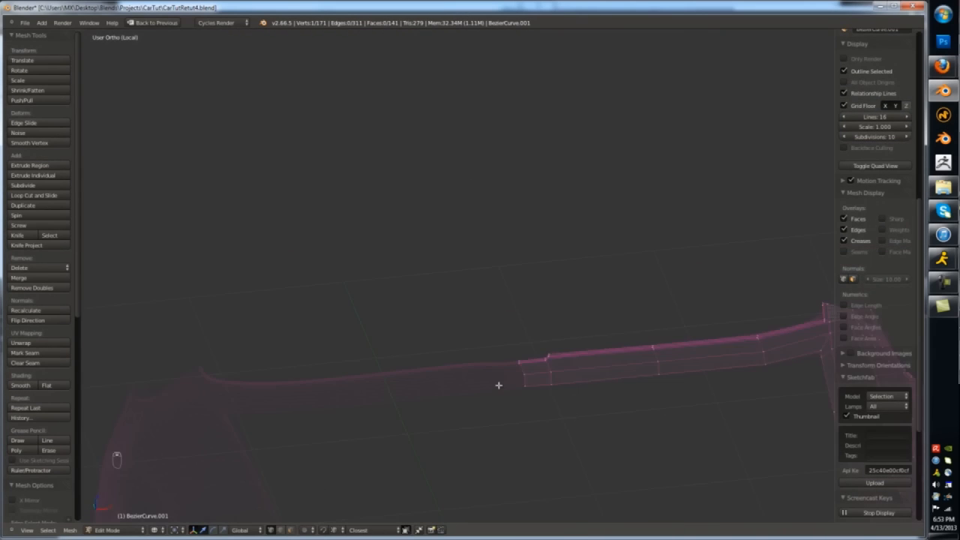
pyautogui.press('z')
pyautogui.scroll(5, 422, 202)
pyautogui.press('z')
pyautogui.press('g')
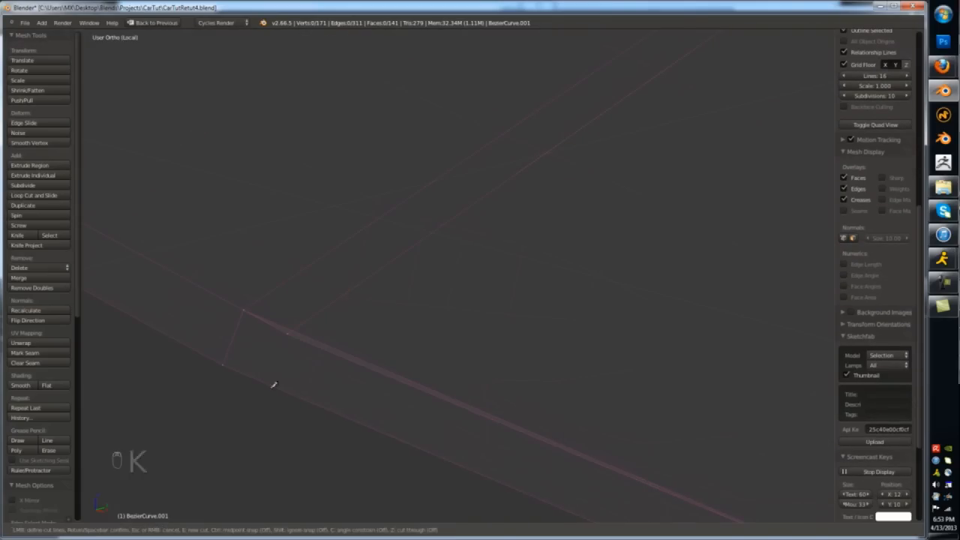
pyautogui.hotkey('ctrl', 'z')
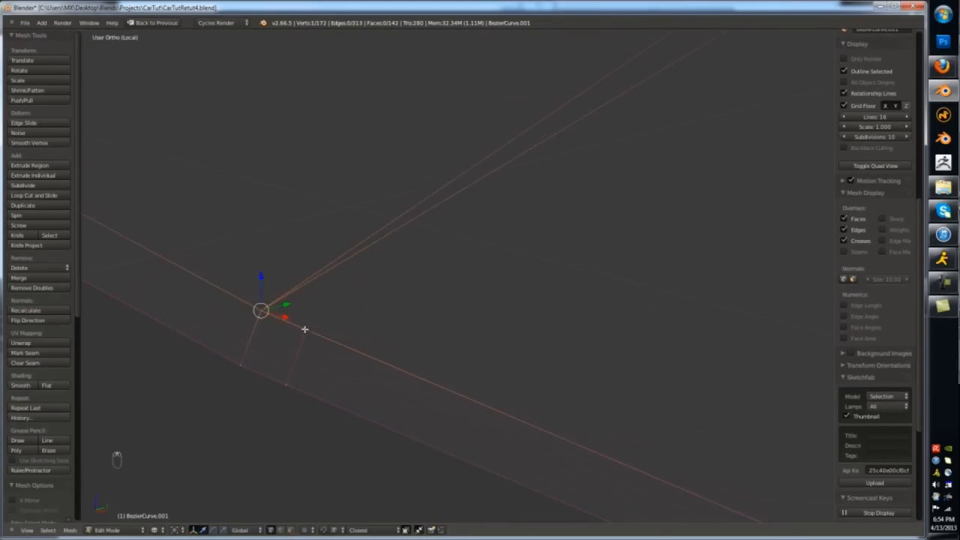
pyautogui.press('z')
pyautogui.scroll(-10, 303, 328)
pyautogui.press('Tab')
pyautogui.press('Tab')
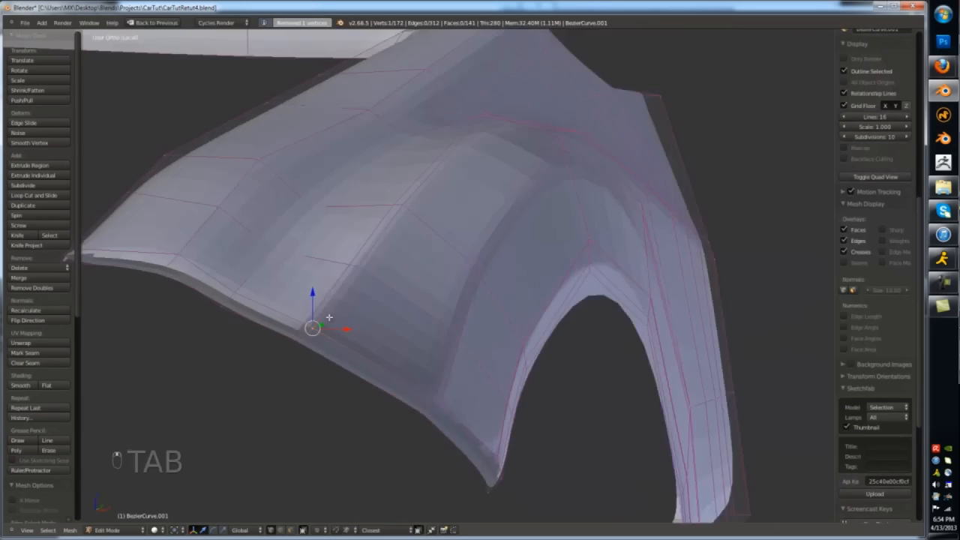
# - Examine the fender's joint with the windshield pillar up close and undo the last action
pyautogui.moveTo(225, 328); pyautogui.dragTo(420, 286, button='middle')
pyautogui.scroll(5, 442, 330)
pyautogui.scroll(-3, 445, 341)
pyautogui.scroll(-8, 446, 341)
pyautogui.scroll(6, 227, 422)
pyautogui.press('z')
pyautogui.press('z')
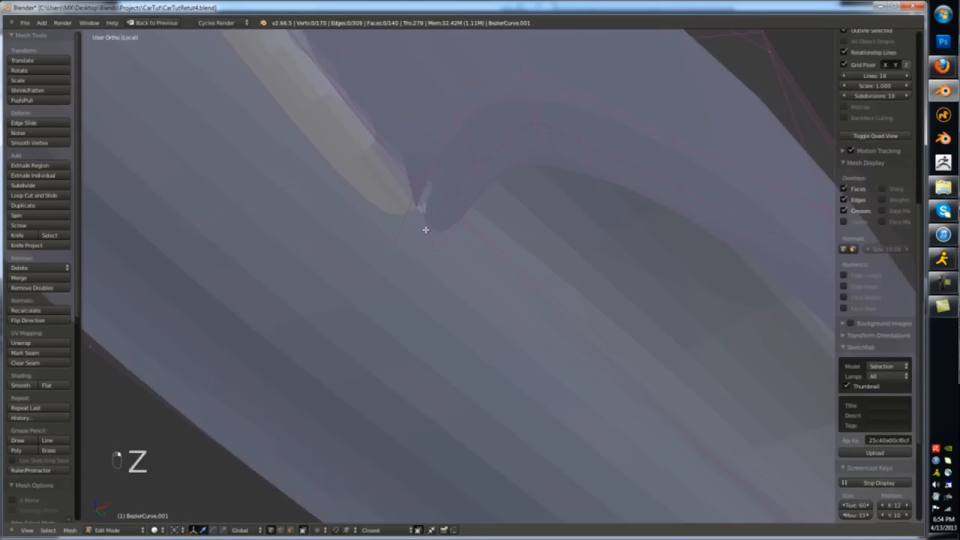
pyautogui.hotkey('ctrl', 'z')
# - Extrude the fender's boundary edges at the windshield pillar corner and fill the gap beside them with a face
pyautogui.scroll(-5, 424, 230)
pyautogui.moveTo(425, 230); pyautogui.dragTo(327, 174, button='middle')
pyautogui.scroll(3, 327, 175)
pyautogui.scroll(6, 329, 175)
pyautogui.keyDown('shift'); pyautogui.rightClick(346, 198); pyautogui.keyUp('shift')
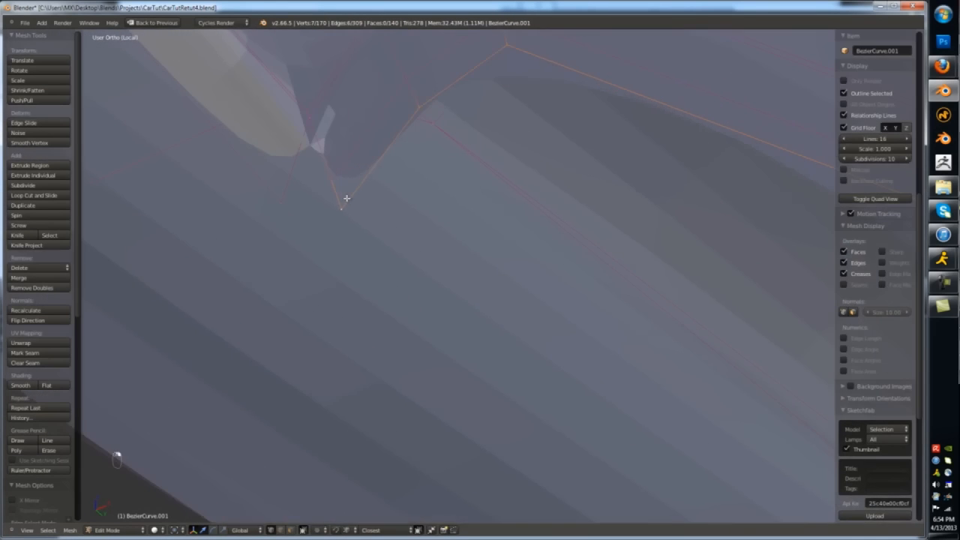
pyautogui.scroll(-5, 329, 235)
pyautogui.moveTo(329, 235); pyautogui.dragTo(335, 158, button='middle')
pyautogui.scroll(2, 325, 182)
pyautogui.rightClick(316, 169)
pyautogui.press('f')
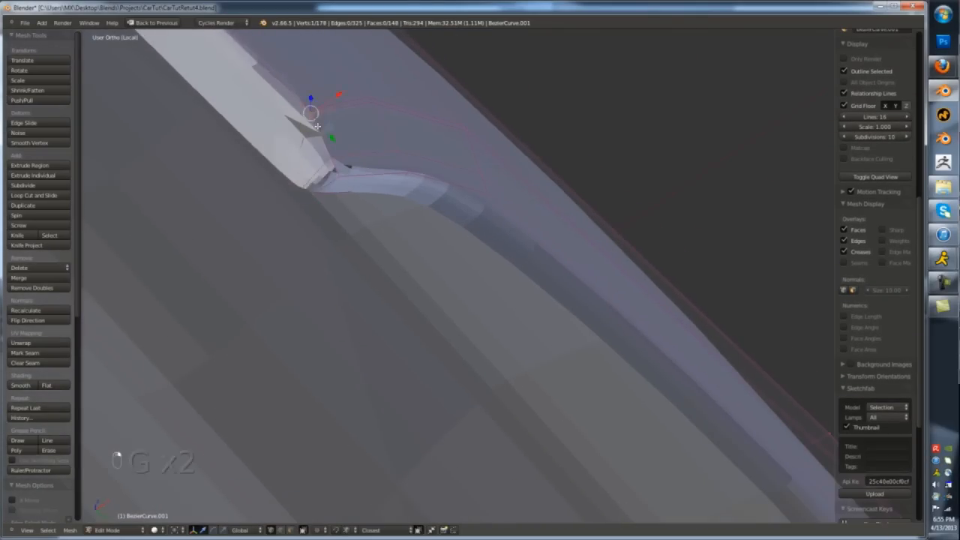
# - Try sliding a vertex along its edge near the fender's front lower corner and undo the change
pyautogui.scroll(-4, 317, 126)
pyautogui.moveTo(317, 126); pyautogui.dragTo(334, 202, button='middle')
pyautogui.scroll(7, 333, 207)
pyautogui.rightClick(348, 244)
pyautogui.press('g')
pyautogui.press('g')
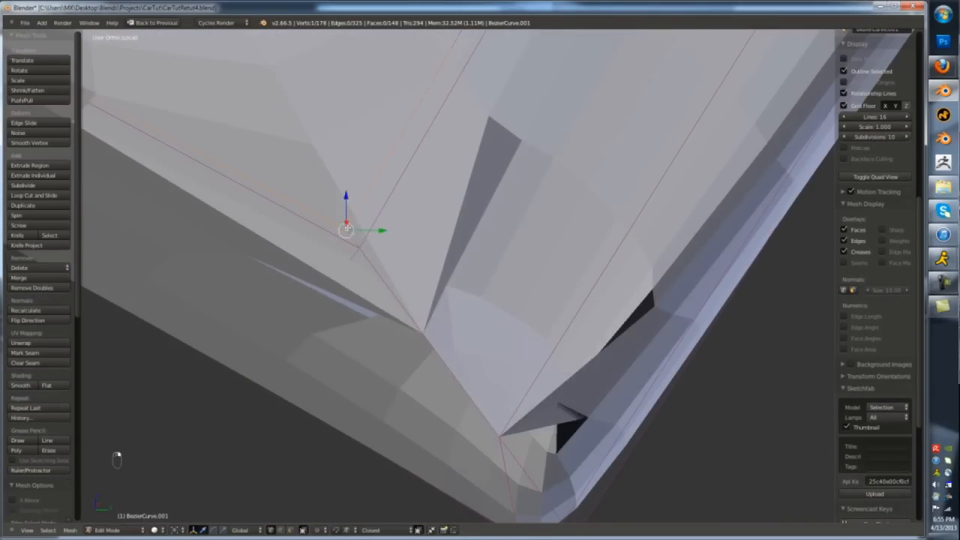
pyautogui.hotkey('ctrl', 'z')
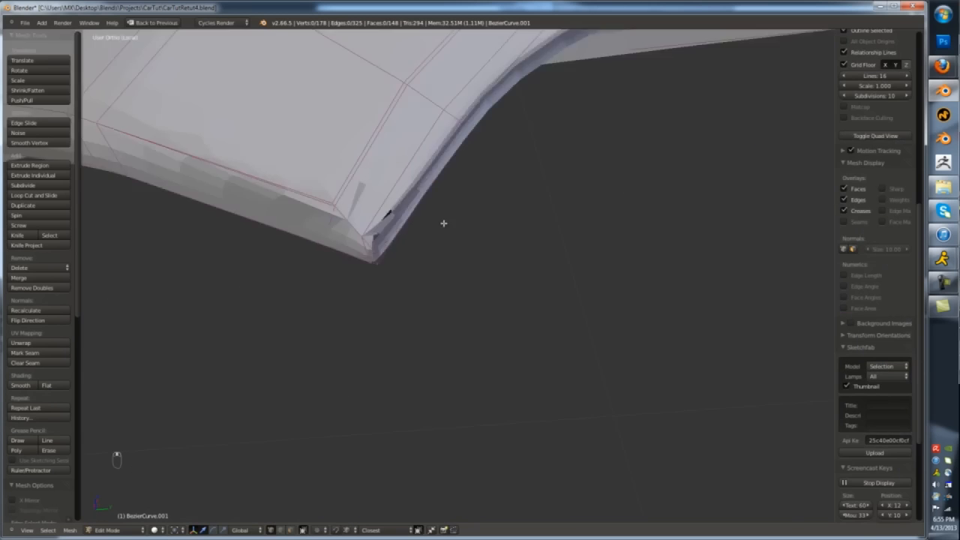
# - Open up the faulty faces at the fender's front lower corner beside the wheel arch and refill the gap with new faces
pyautogui.press('z')
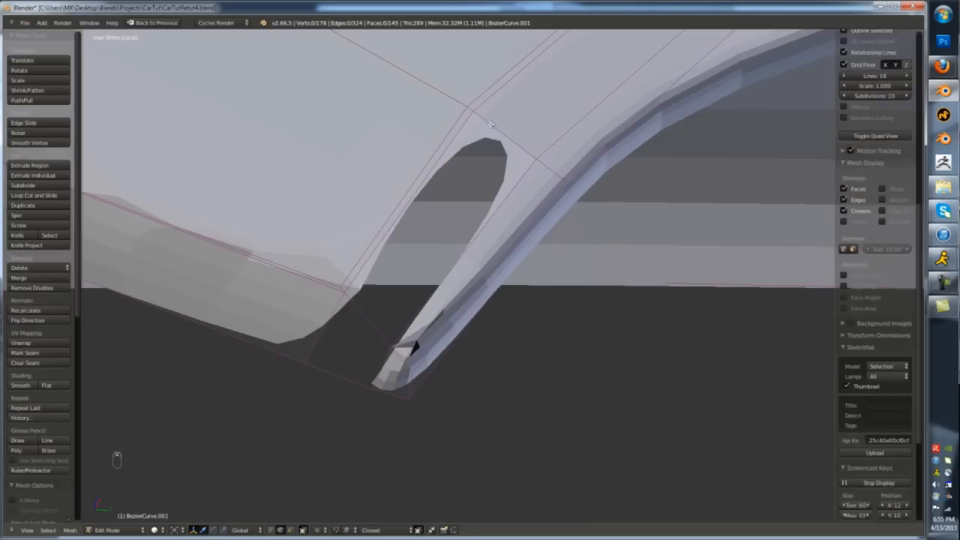
pyautogui.press('f')
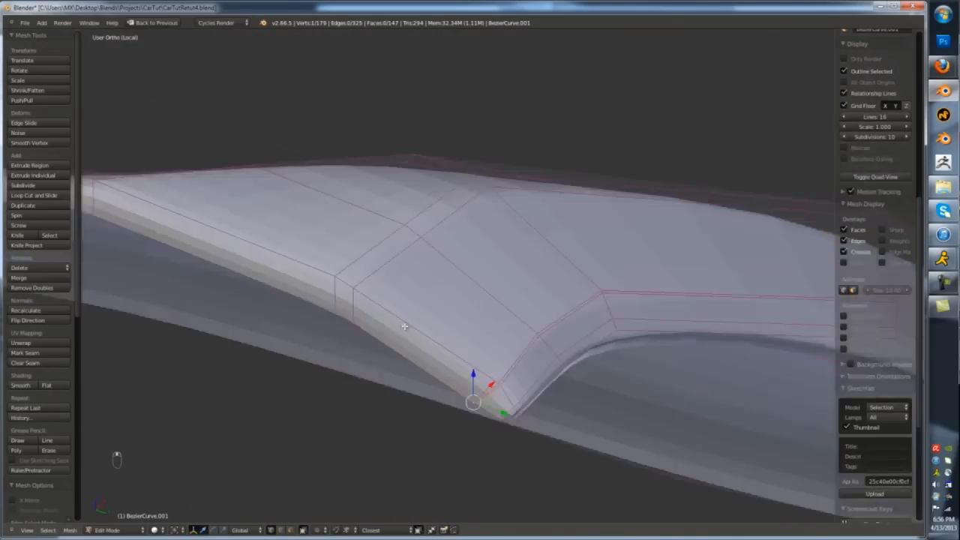
# - Move the boundary vertex on the fender's curved rear cutout below the windshield pillar in wireframe view
pyautogui.scroll(2, 486, 417)
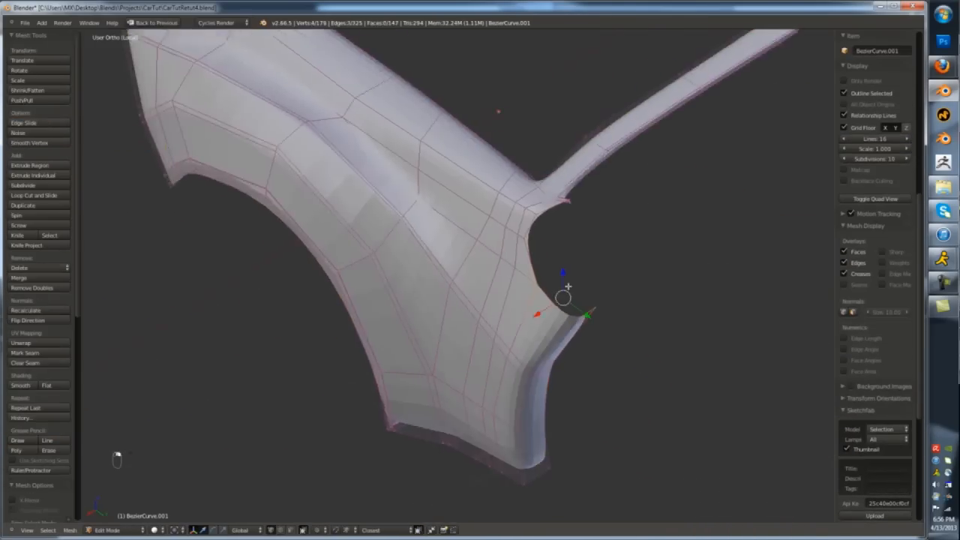
pyautogui.scroll(3, 477, 318)
pyautogui.press('z')
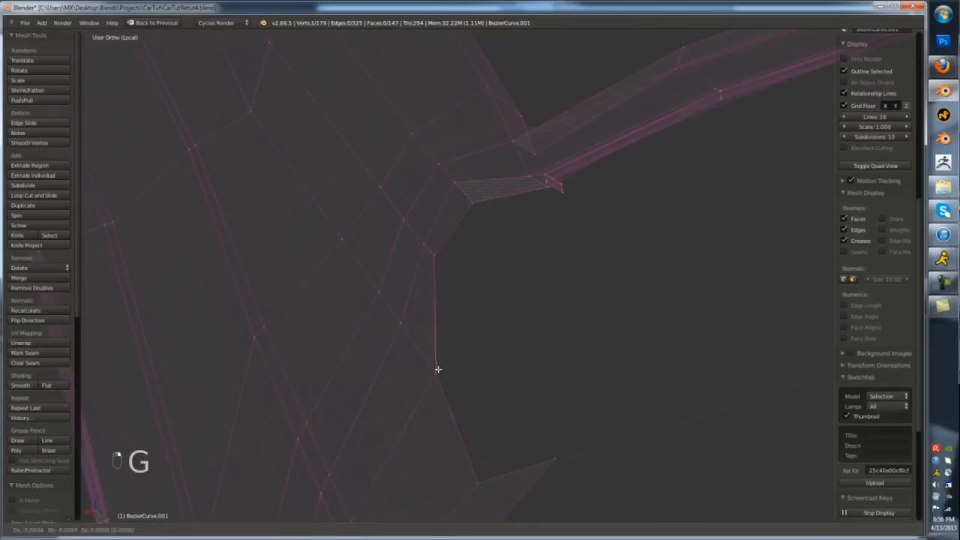
pyautogui.click(424, 375)
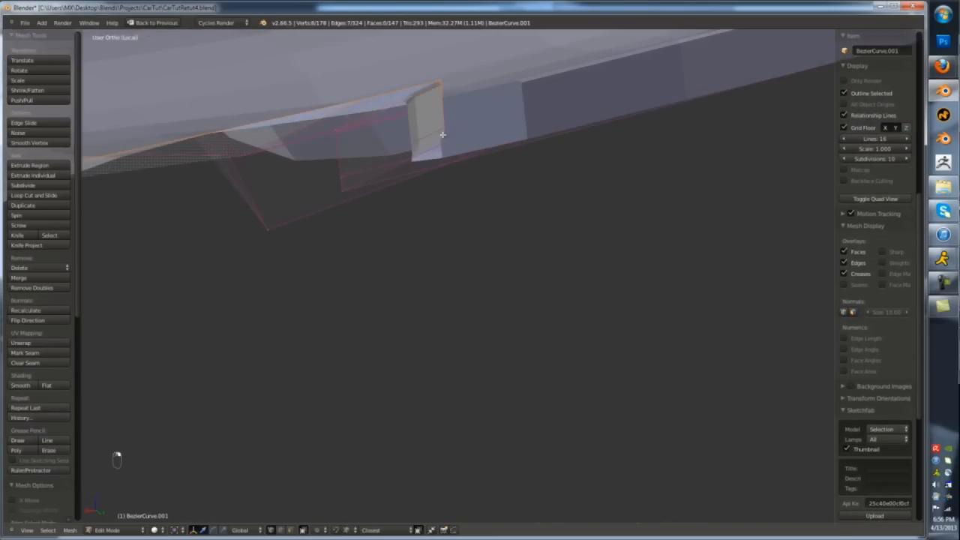
# - Extrude the fender's rear cutout edges into an inward flange using Shrink/Fatten and add a supporting edge loop
pyautogui.hotkey('ctrl', 'z')
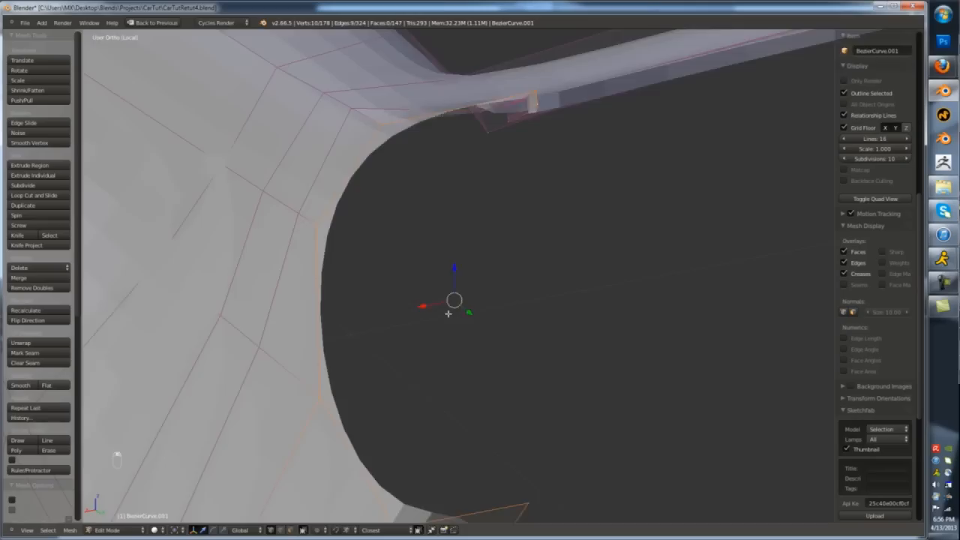
pyautogui.scroll(-3, 448, 314)
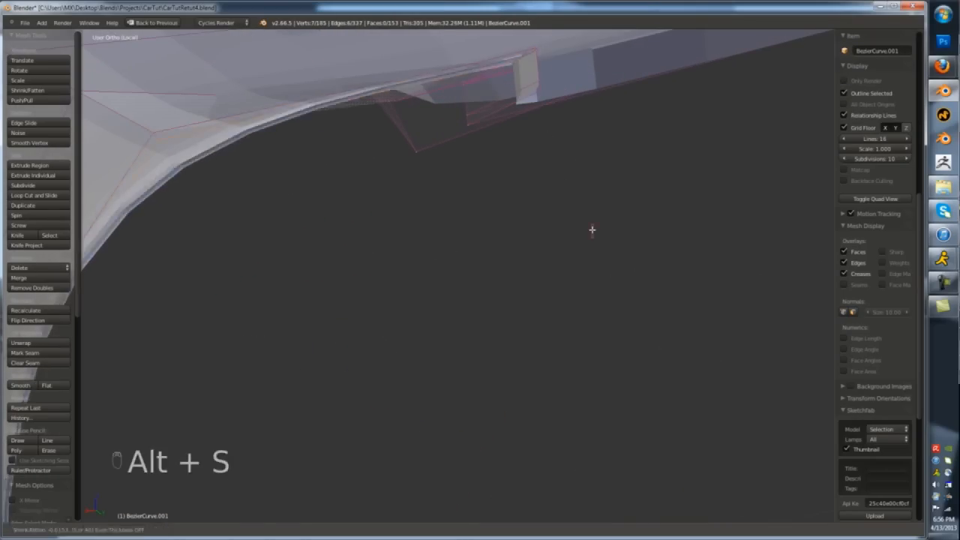
pyautogui.hotkey('ctrl', 'r')
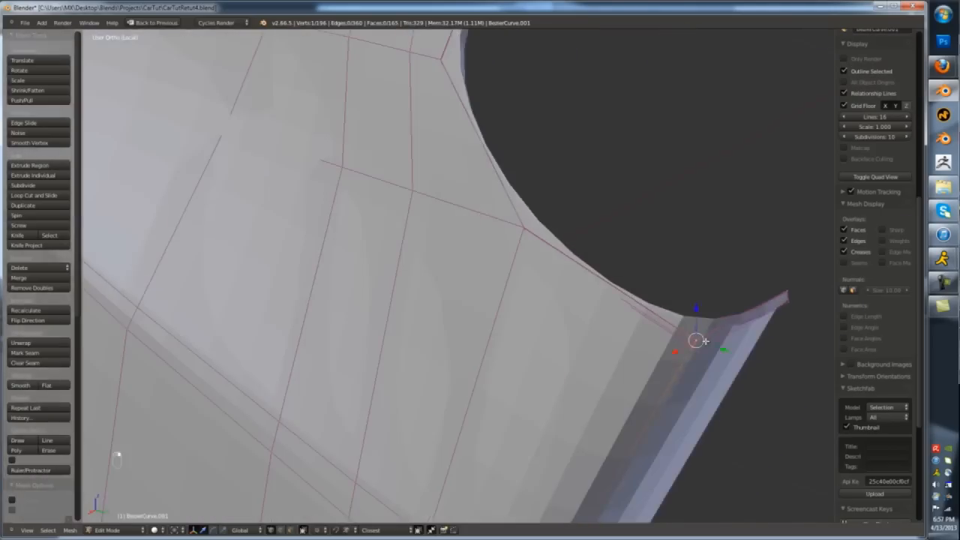
# - Undo the last geometry removal on the rear cutout's flange and reposition its edge vertices from the top view
pyautogui.press('z')
pyautogui.press('z')
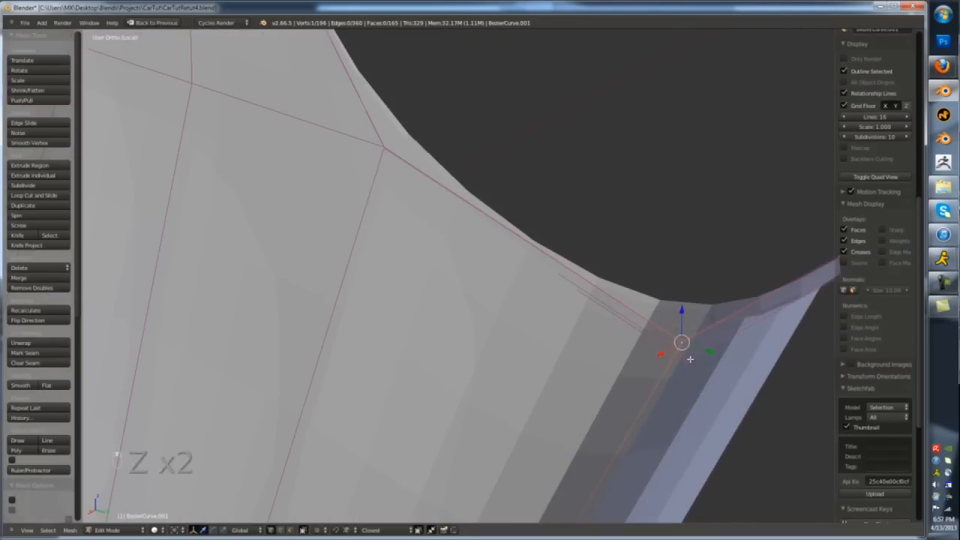
pyautogui.press('z')
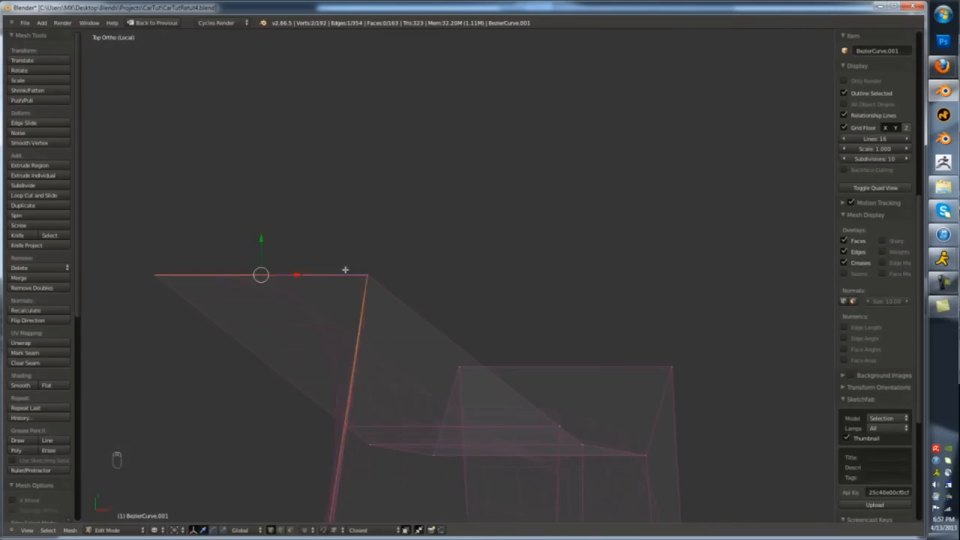
pyautogui.hotkey('ctrl', 'z')
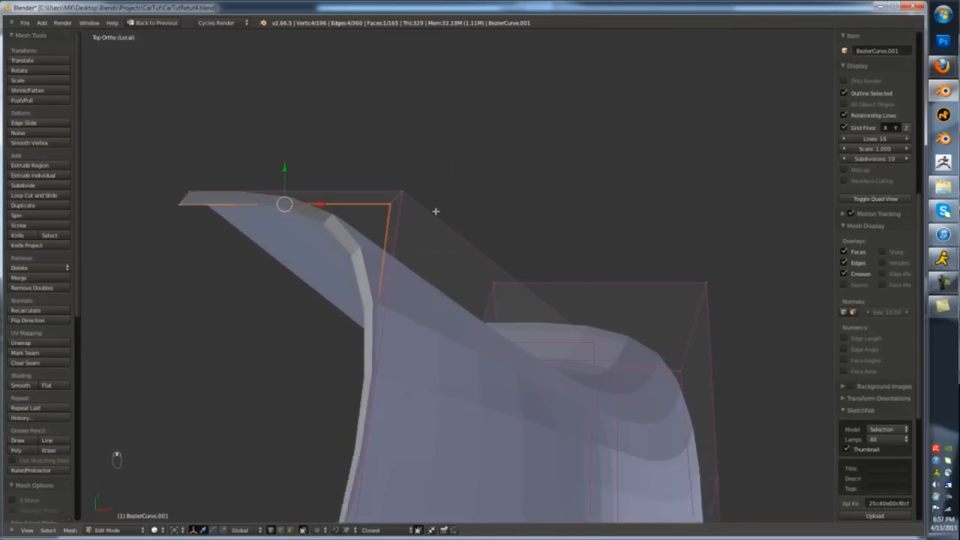
pyautogui.press('z')
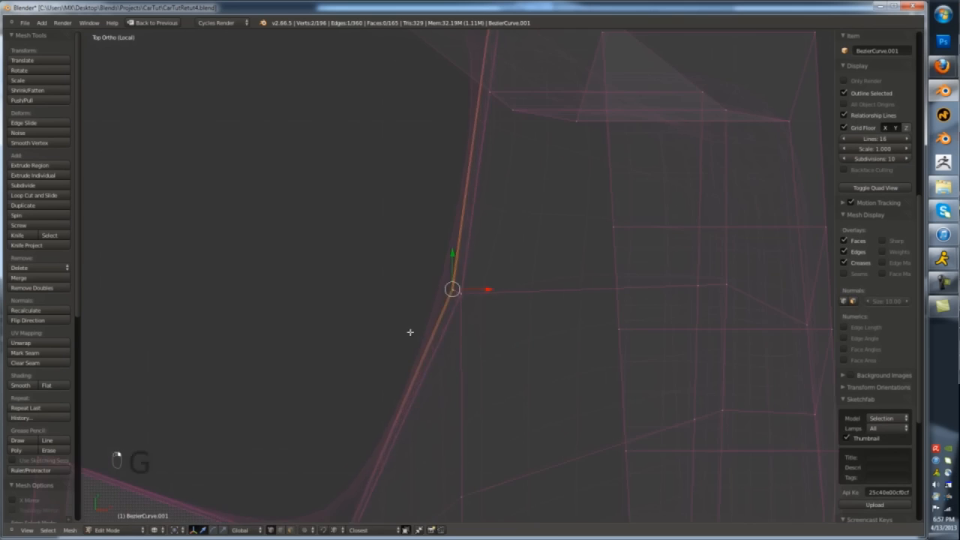
pyautogui.press('z')
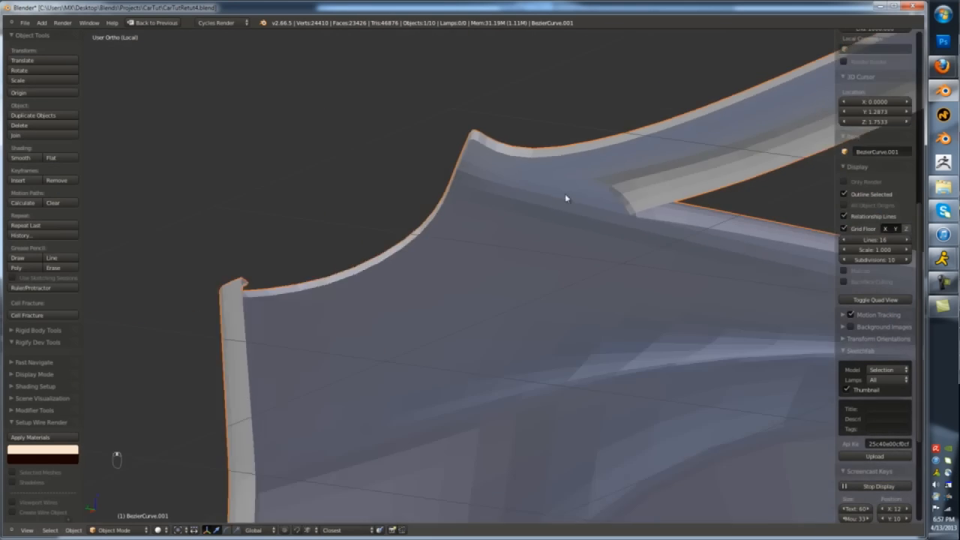
# - Review the fender in Object Mode and add a supporting edge loop along its flange and the windshield pillar
pyautogui.hotkey('ctrl', 'r')
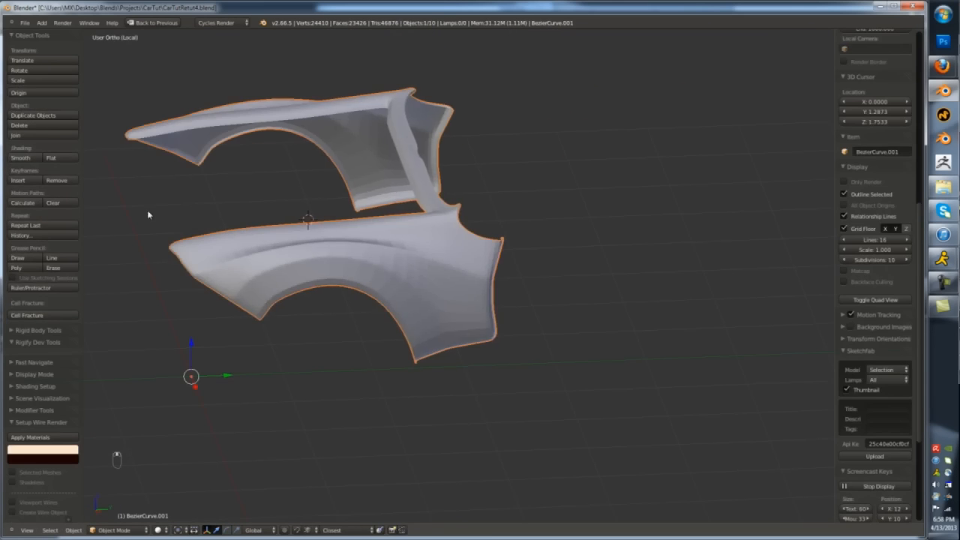
pyautogui.press('Tab')
pyautogui.press('Tab')
pyautogui.hotkey('ctrl', 'r')
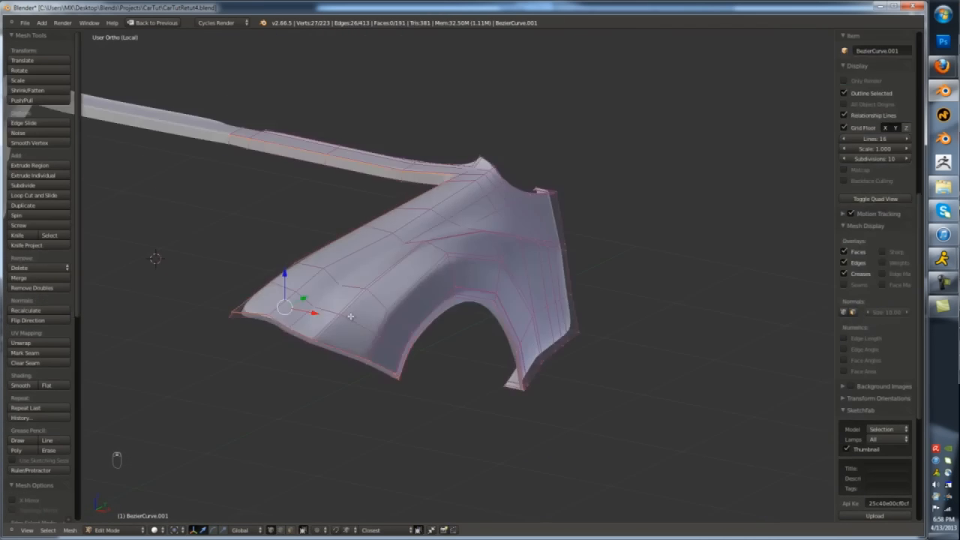
# - Add a loop cut to the front fender mesh and check its smoothed surface with Matcap shading
pyautogui.hotkey('ctrl', 'r')
pyautogui.press('Tab')
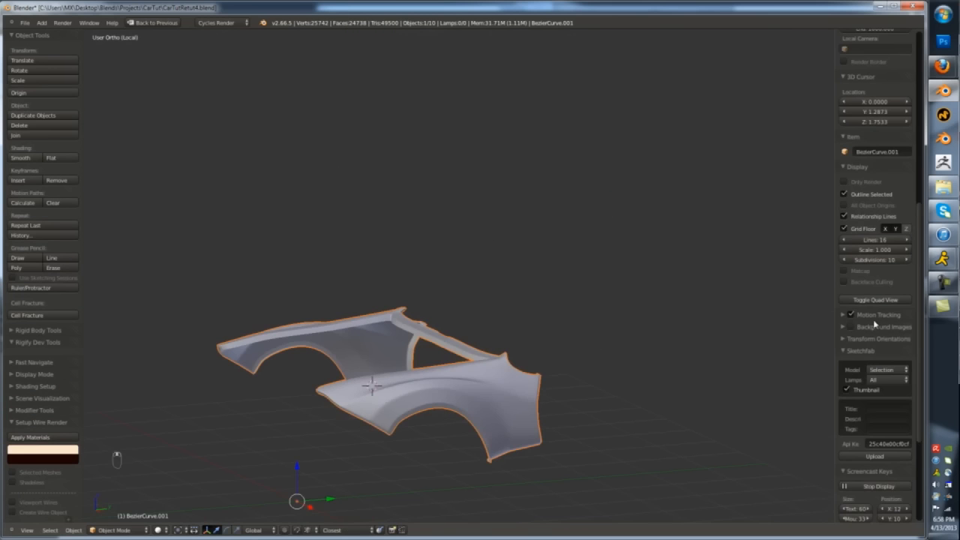
pyautogui.scroll(-8, 874, 326)
pyautogui.scroll(3, 863, 418)
pyautogui.click(849, 173)
pyautogui.moveTo(453, 339); pyautogui.dragTo(486, 344, button='middle')
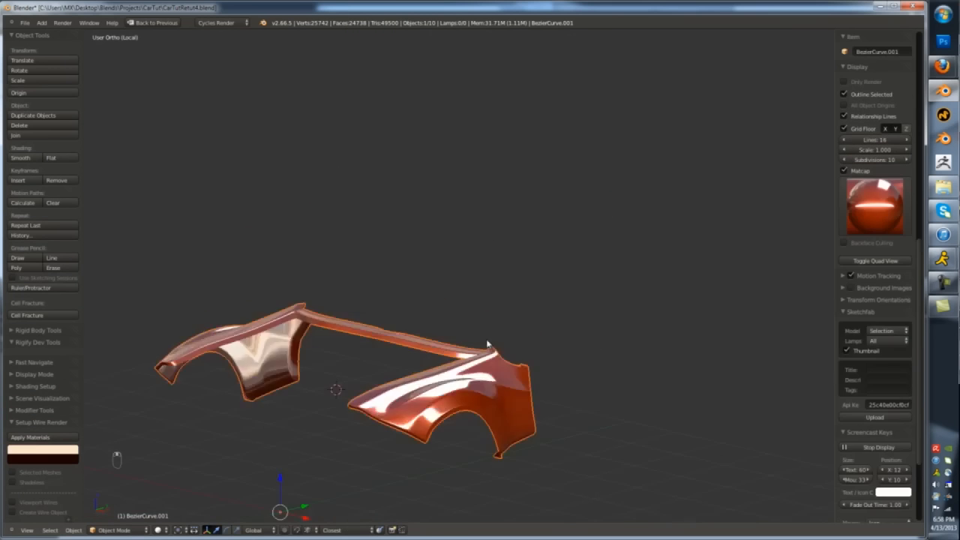
pyautogui.click(854, 70)
# - Add more supporting edge loops along the fender, including one just below the crease above the wheel arch
pyautogui.hotkey('ctrl', 'r')
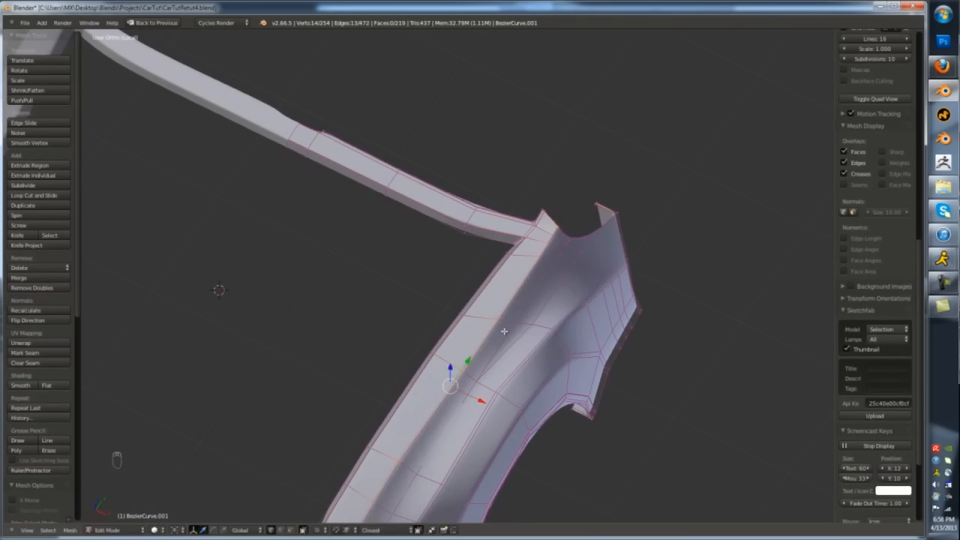
pyautogui.press('Tab')
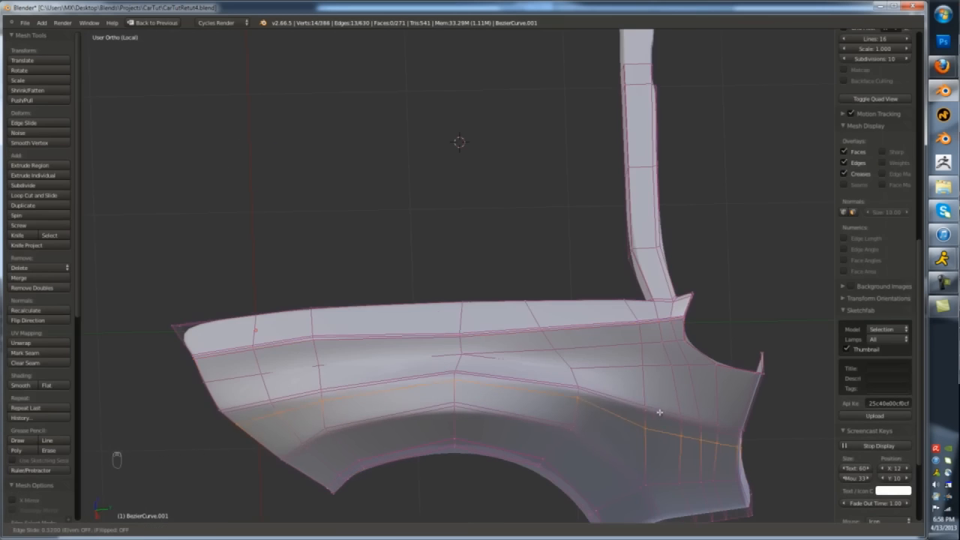
pyautogui.press('Tab')
pyautogui.scroll(-3, 545, 428)
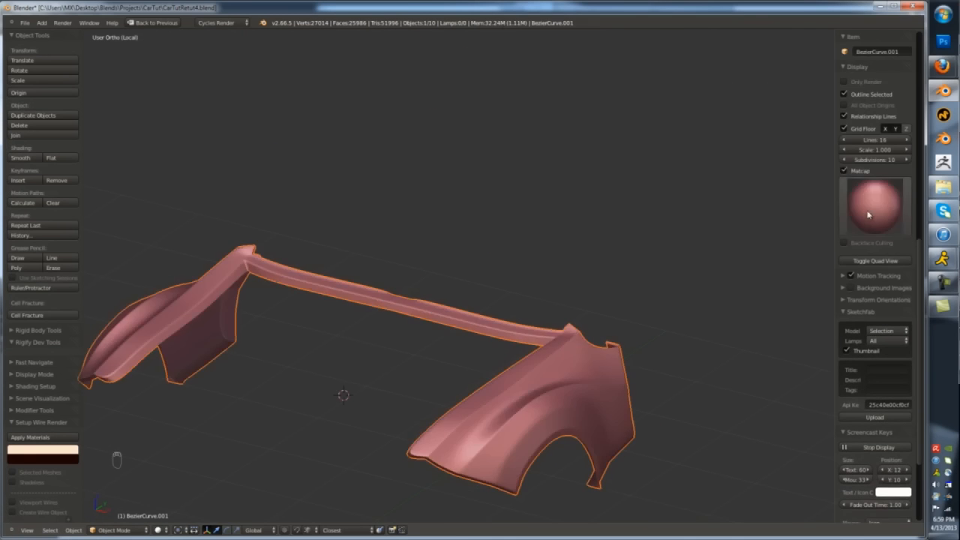
# - Add supporting edge loops beside the seam between the fender and the headlight section of the front body
pyautogui.press('a')
pyautogui.press('a')
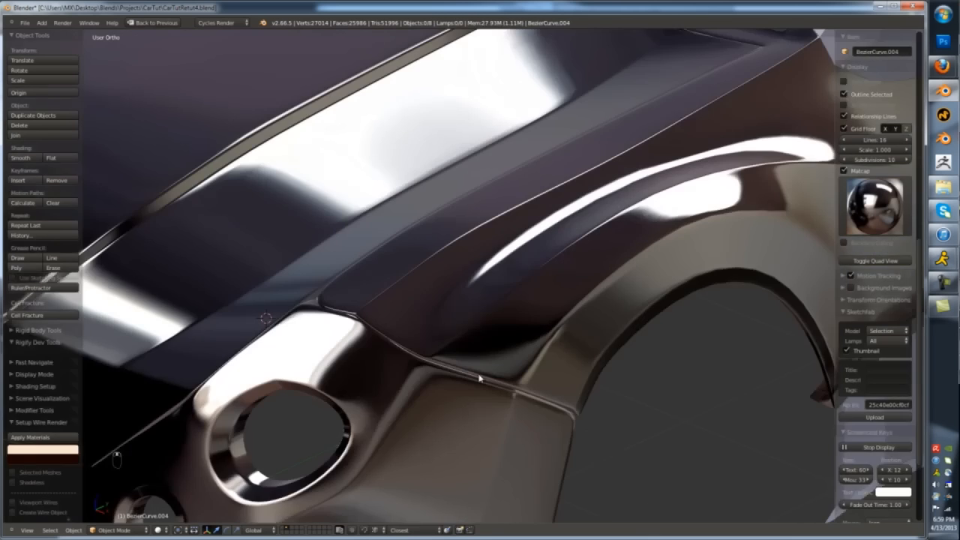
pyautogui.press('Tab')
pyautogui.hotkey('ctrl', 'r')
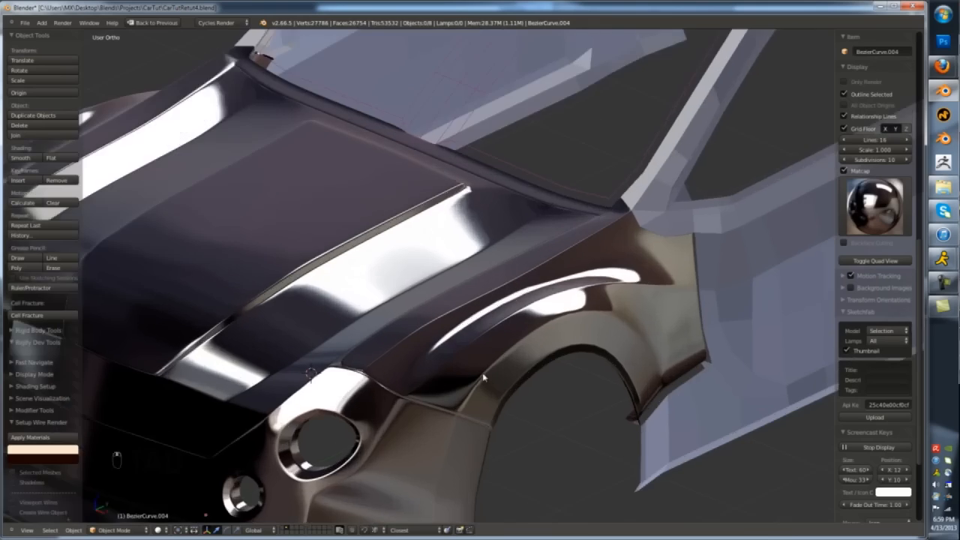
pyautogui.press('Tab')
pyautogui.press('Tab')
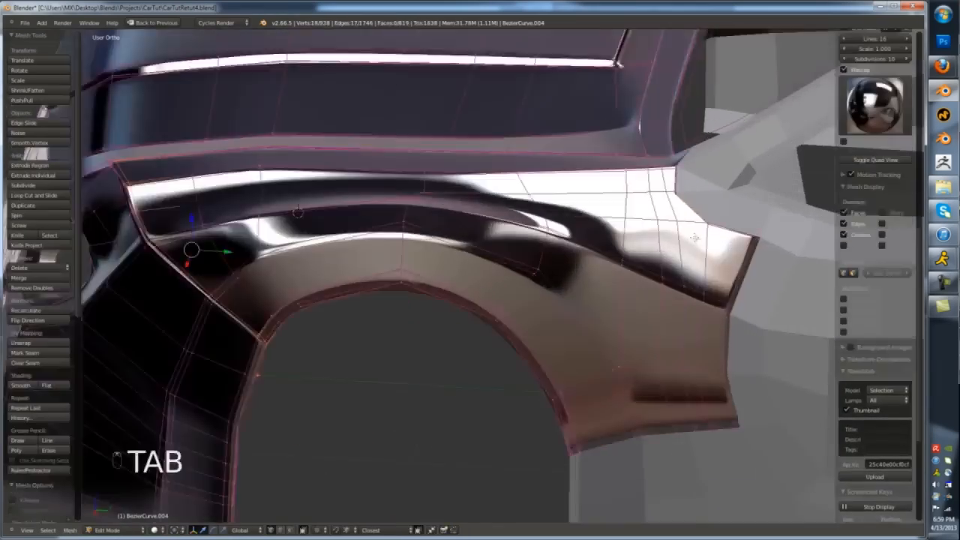
# - Deselect the mesh, review the smoothed front body in perspective and orthographic projection, and save the file
pyautogui.press('z')
pyautogui.press('z')
pyautogui.press('a')
pyautogui.press('Tab')
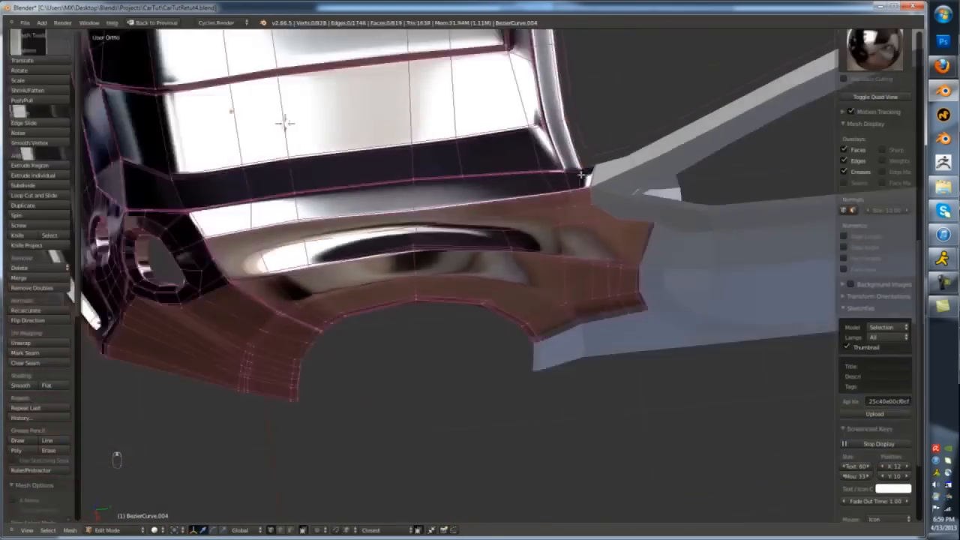
pyautogui.press('Tab')
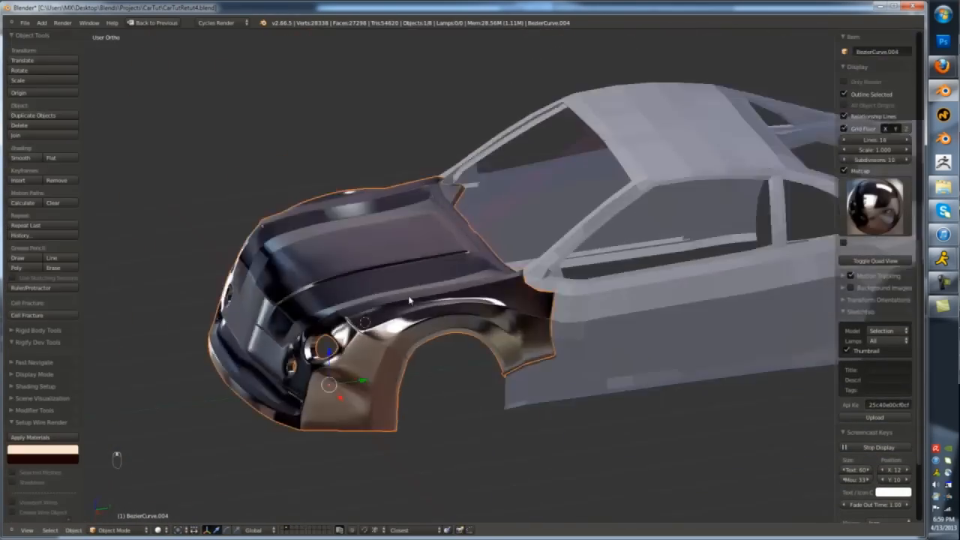
pyautogui.press('KP_5')
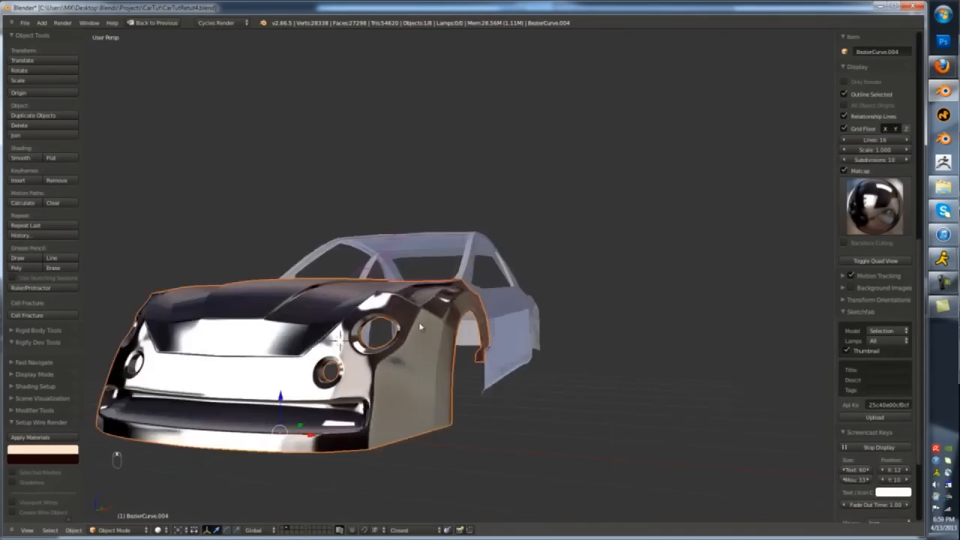
pyautogui.press('KP_5')
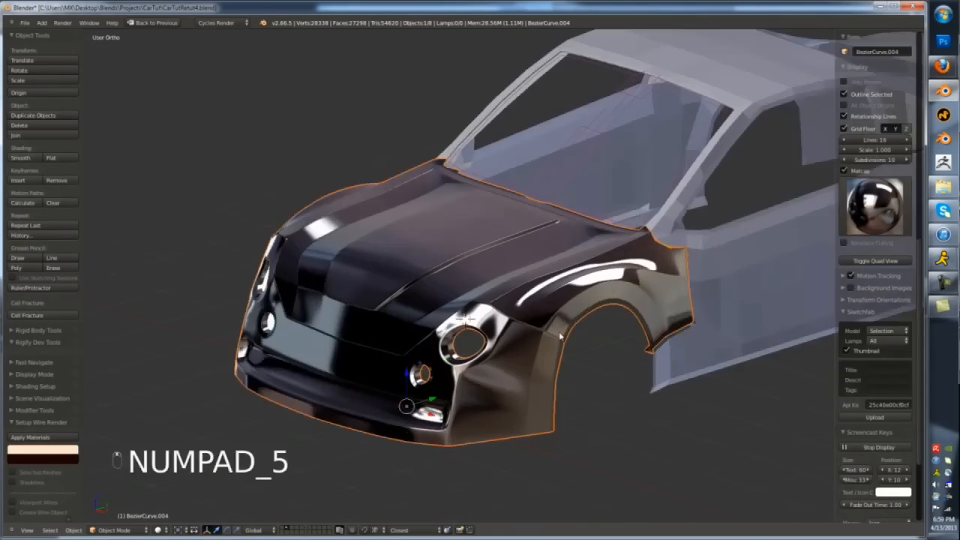
pyautogui.hotkey('ctrl', 's')
# - Slide a vertex along its edge where the fender crease meets the area above the wheel arch
pyautogui.press('Tab')
pyautogui.press('a')
pyautogui.press('a')
pyautogui.press('a')
pyautogui.press('a')
pyautogui.press('a')
pyautogui.press('a')
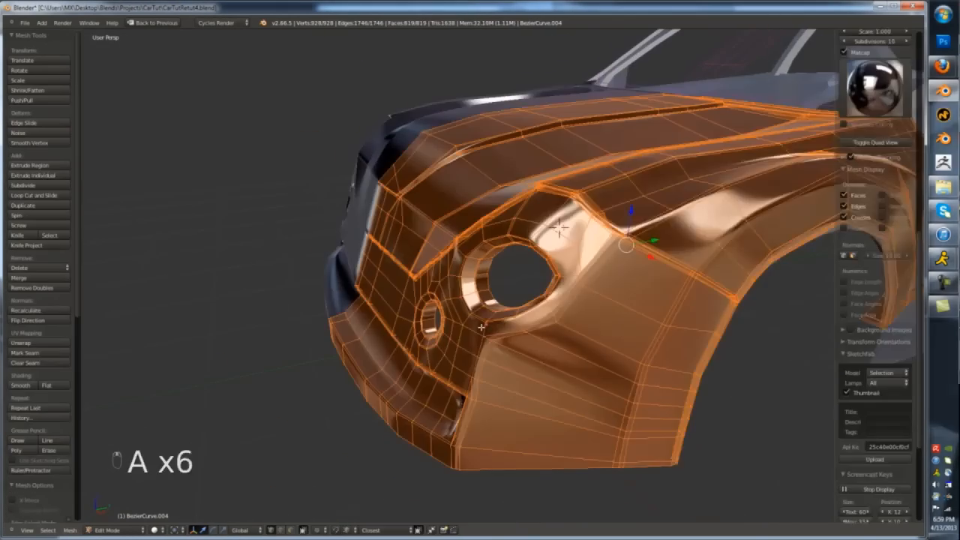
pyautogui.press('Tab')
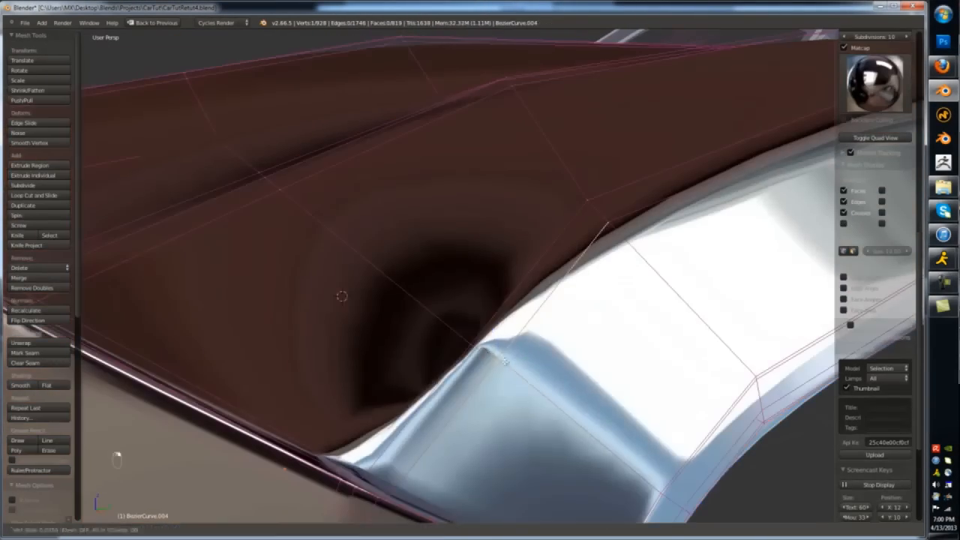
pyautogui.press('Tab')
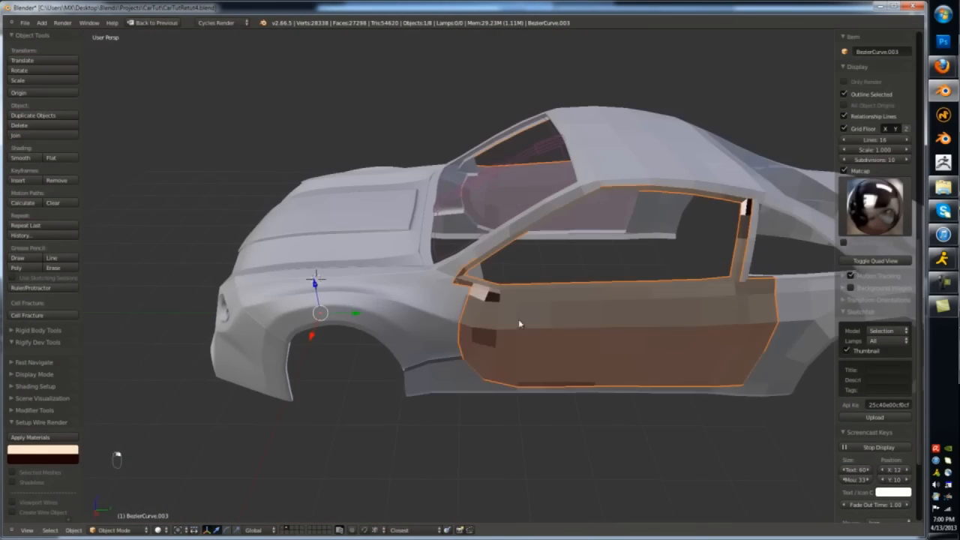
# - Isolate the roof and pillar object in local view, disable Matcap shading and start editing its mesh
pyautogui.rightClick(501, 249)
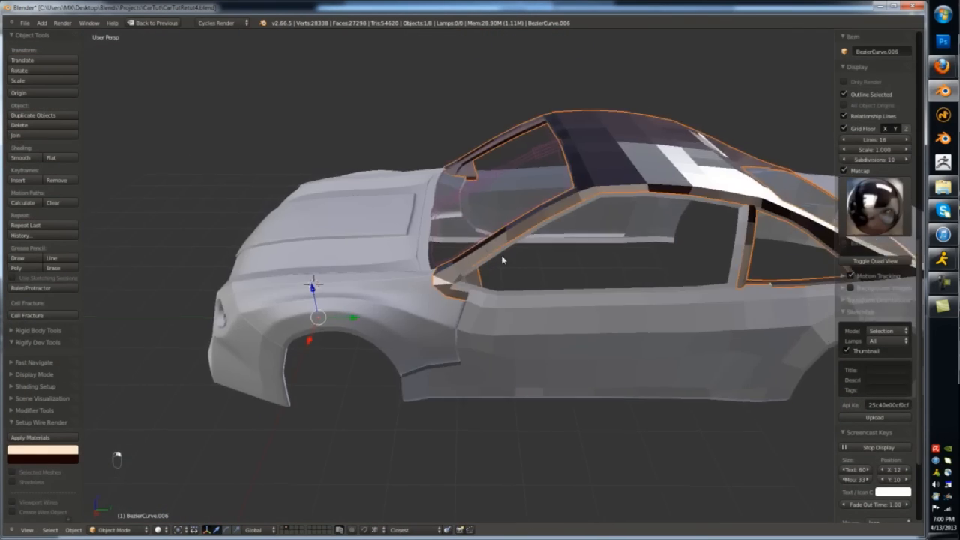
pyautogui.press('KP_Divide')
pyautogui.moveTo(501, 259); pyautogui.dragTo(558, 281, button='middle')
pyautogui.click(844, 171)
pyautogui.press('Tab')
# - Cut a new edge with the Knife from the inner corner at the base of the windshield pillar
pyautogui.scroll(8, 295, 385)
pyautogui.moveTo(341, 416)
pyautogui.mouseDown(button='middle')
pyautogui.moveTo(311, 400)
pyautogui.moveTo(328, 404)
pyautogui.mouseUp(button='middle')
pyautogui.rightClick(379, 397)
pyautogui.press('g')
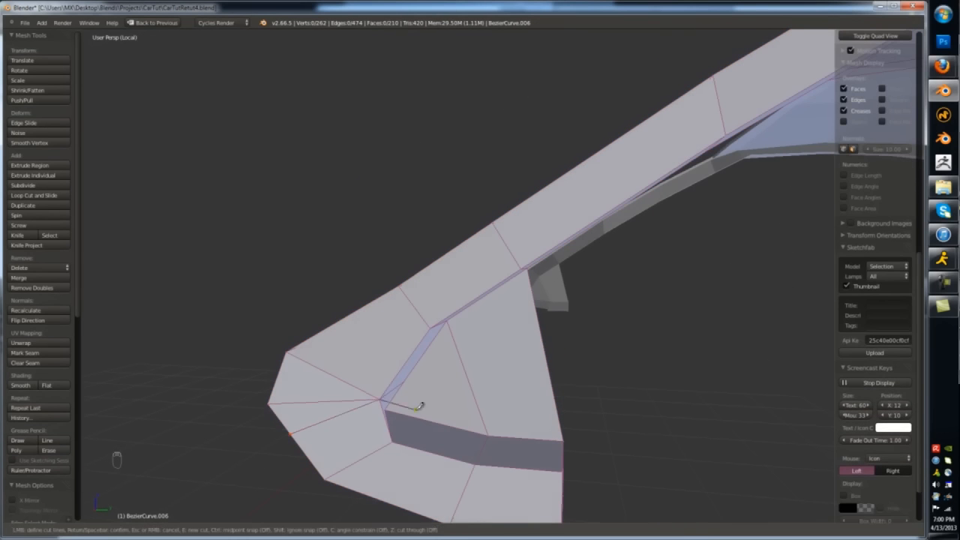
pyautogui.press('Tab')
pyautogui.press('Tab')
pyautogui.moveTo(344, 393); pyautogui.dragTo(450, 375, button='middle')
pyautogui.click(431, 402)
pyautogui.press('Tab')
pyautogui.press('Tab')
# - Extrude geometry at the foot of the windshield pillar and fill a face between the selected vertices
pyautogui.scroll(-8, 454, 360)
pyautogui.moveTo(441, 317); pyautogui.dragTo(608, 328, button='middle')
pyautogui.scroll(5, 608, 327)
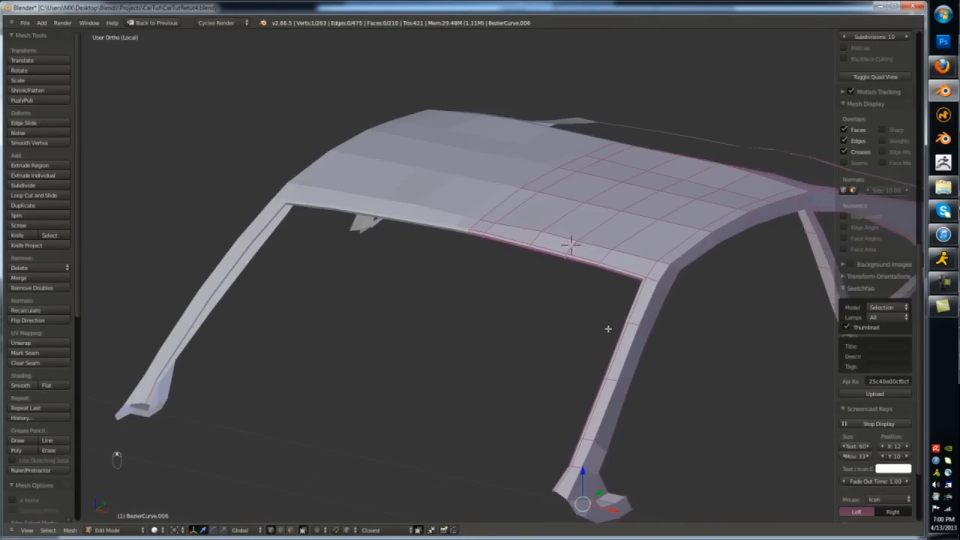
pyautogui.scroll(4, 600, 360)
pyautogui.press('Tab')
pyautogui.press('Tab')
pyautogui.keyDown('shift'); pyautogui.rightClick(602, 444); pyautogui.keyUp('shift')
pyautogui.moveTo(593, 440); pyautogui.dragTo(536, 412, button='middle')
pyautogui.press('e')
pyautogui.press('f')
# - Close the remaining gaps at the windshield pillar's foot by filling faces between neighbouring vertices
pyautogui.scroll(3, 533, 417)
pyautogui.rightClick(517, 427)
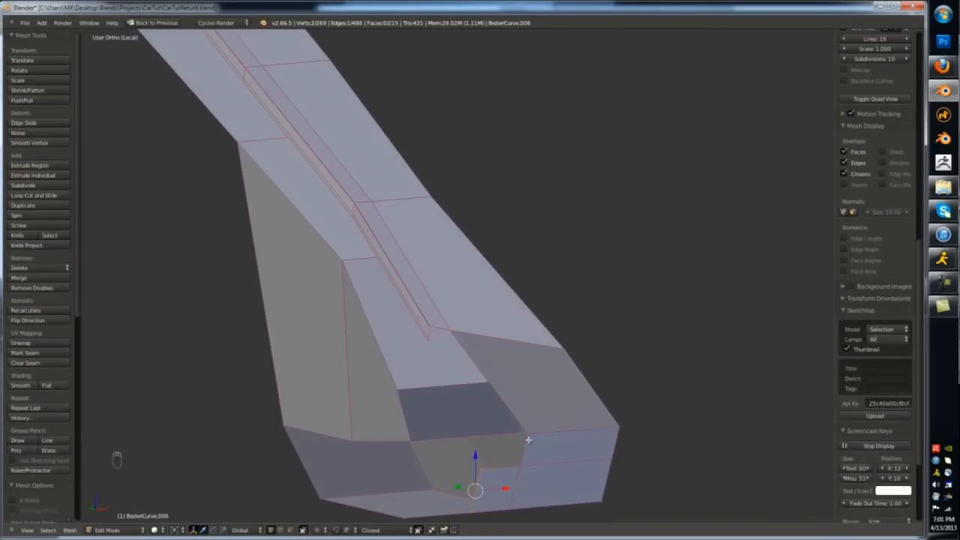
pyautogui.keyDown('shift'); pyautogui.rightClick(523, 464); pyautogui.keyUp('shift')
pyautogui.moveTo(524, 464); pyautogui.dragTo(523, 416, button='middle')
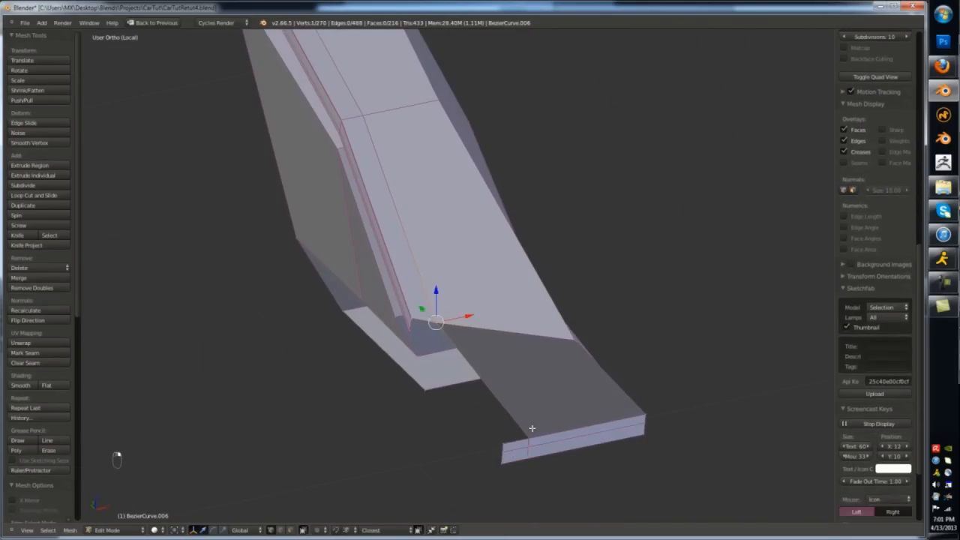
pyautogui.keyDown('shift'); pyautogui.rightClick(531, 428); pyautogui.keyUp('shift')
pyautogui.moveTo(531, 428); pyautogui.dragTo(517, 364, button='middle')
pyautogui.press('KP_Decimal')
pyautogui.press('f')
# - Add a loop cut through the pillar's foot and give the roof object a level 2 Subdivision Surface
pyautogui.moveTo(392, 227); pyautogui.dragTo(540, 352, button='middle')
pyautogui.hotkey('ctrl', 'r')
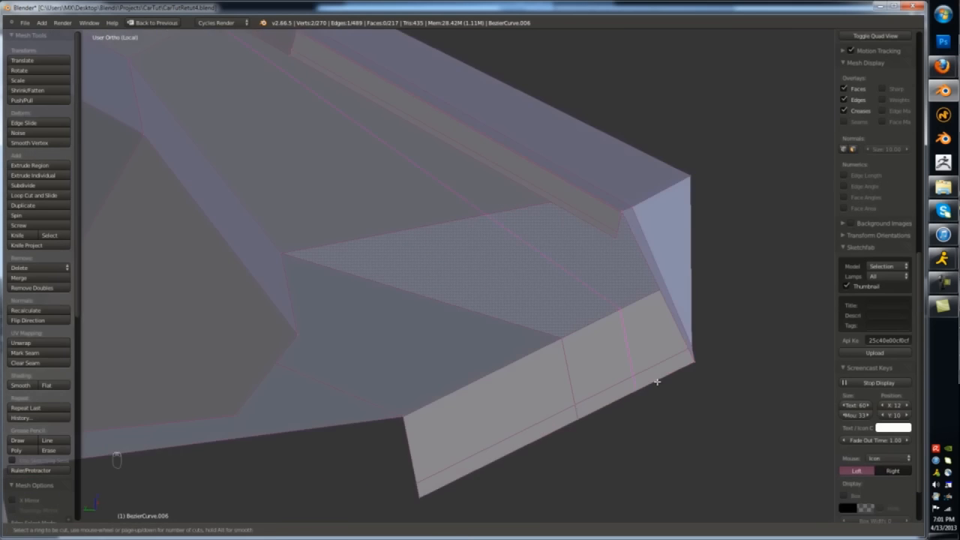
pyautogui.click(657, 382)
pyautogui.scroll(-8, 557, 311)
pyautogui.moveTo(557, 311); pyautogui.dragTo(607, 312, button='middle')
pyautogui.press('Tab')
pyautogui.hotkey('ctrl', '2')
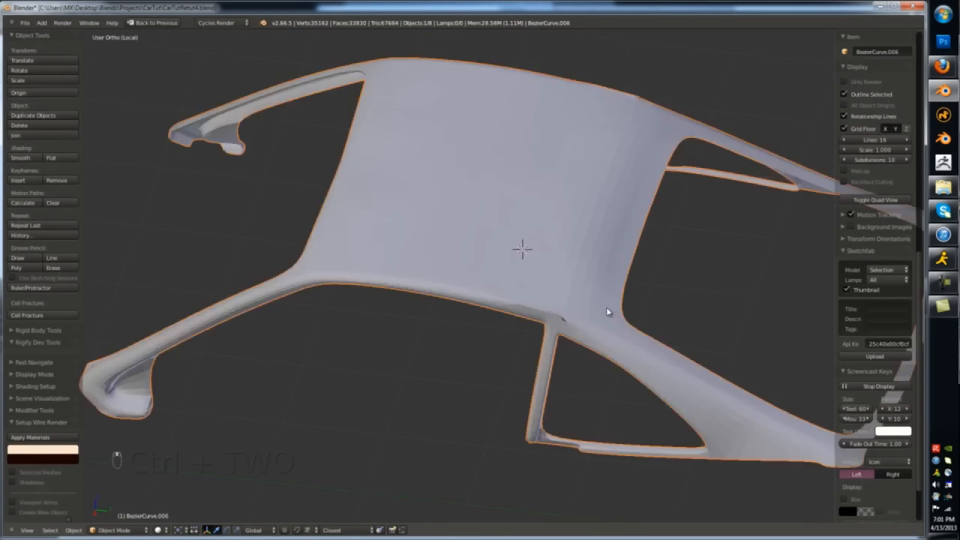
# - Add a loop cut across the roof just ahead of the B-pillar and join its end to the roof-rail vertex
pyautogui.scroll(8, 581, 330)
pyautogui.press('Tab')
pyautogui.press('z')
pyautogui.press('z')
pyautogui.moveTo(469, 269); pyautogui.dragTo(452, 283, button='middle')
pyautogui.hotkey('ctrl', 'r')
pyautogui.click(469, 185)
pyautogui.press('z')
pyautogui.rightClick(399, 242)
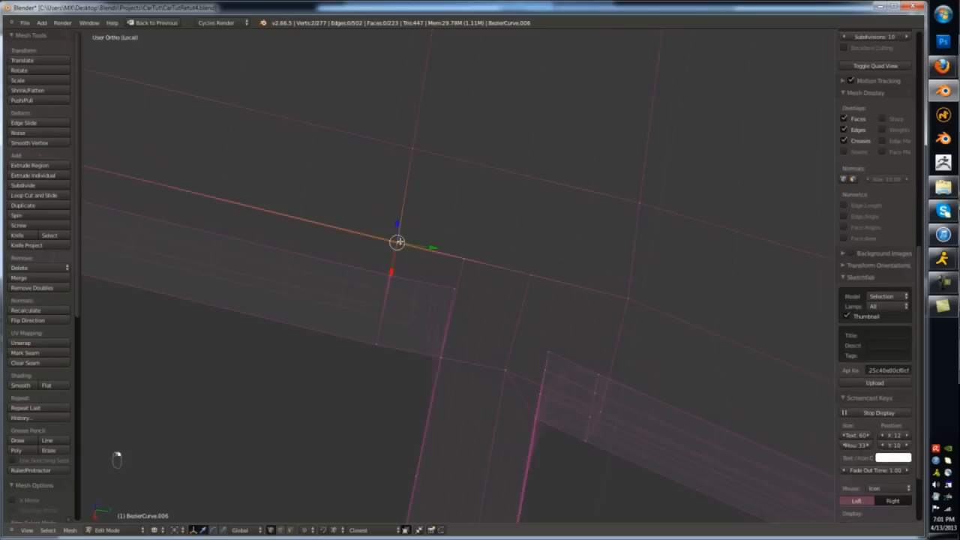
# - Add a second loop cut across the roof and join its end to the rail vertex at the B-pillar's front edge
pyautogui.press('z')
pyautogui.click(451, 156)
pyautogui.press('z')
pyautogui.rightClick(462, 260)
pyautogui.keyDown('shift'); pyautogui.rightClick(462, 261); pyautogui.keyUp('shift')
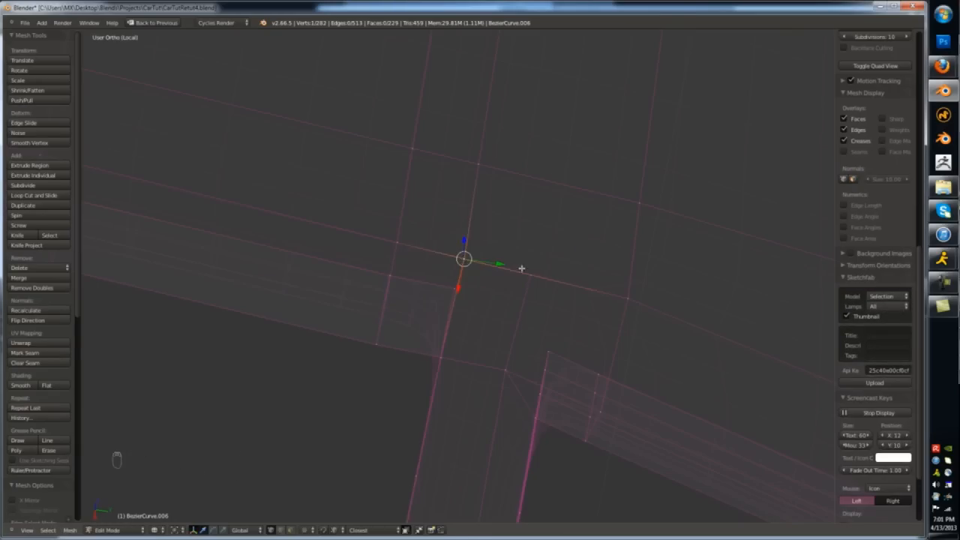
# - Add a third loop cut across the roof behind the B-pillar's front edge and check the smoothed roof
pyautogui.click(556, 174)
pyautogui.press('z')
pyautogui.press('z')
pyautogui.scroll(-6, 535, 292)
pyautogui.press('z')
pyautogui.press('Tab')
pyautogui.press('Tab')
pyautogui.moveTo(535, 291); pyautogui.dragTo(540, 336, button='middle')
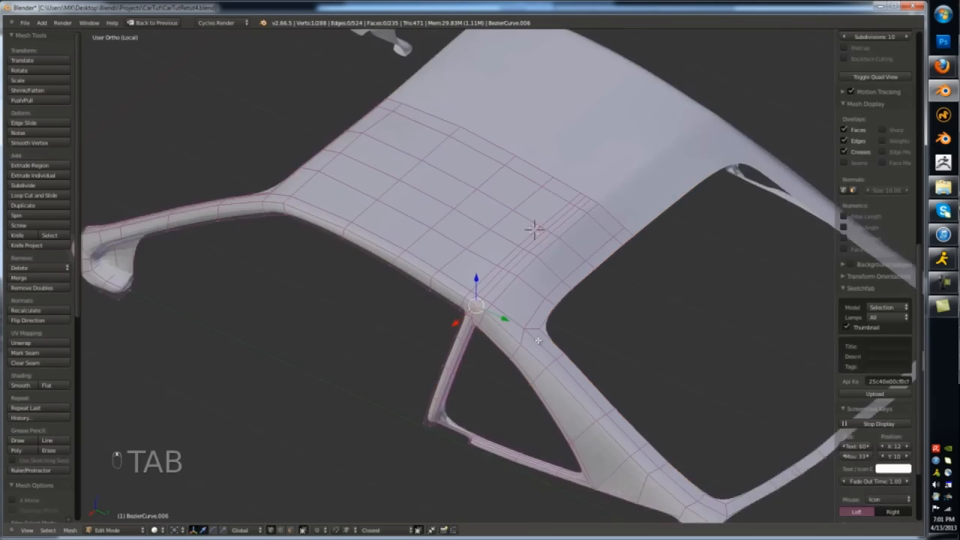
# - Extrude the edge loop of the rear window opening in side view to give the frame thickness
pyautogui.hotkey('ctrl', 'r')
pyautogui.click(539, 329)
pyautogui.scroll(-6, 533, 313)
pyautogui.press('KP_3')
pyautogui.press('z')
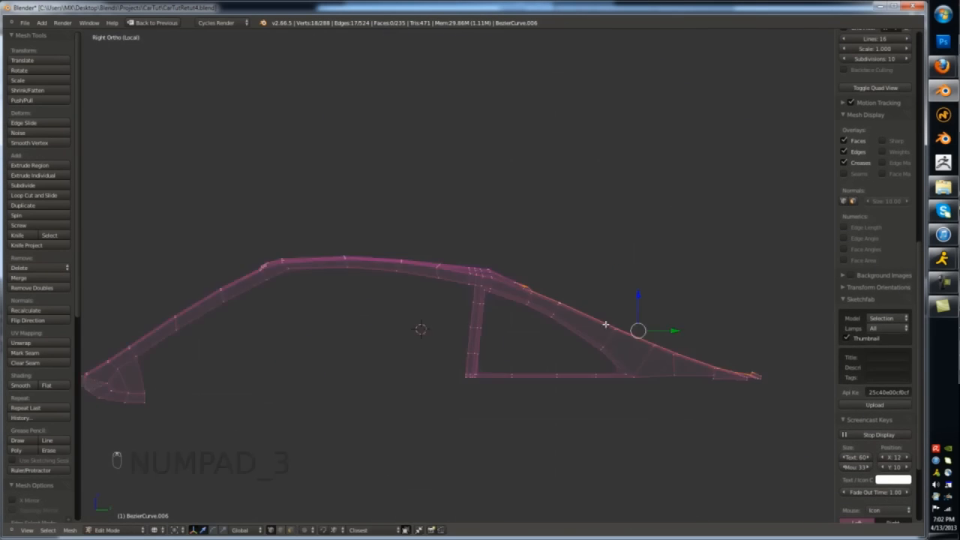
pyautogui.click(698, 357)
# - Add a loop cut along the rear window's inner rim and slide it close to the rim's outer edge
pyautogui.scroll(4, 525, 319)
pyautogui.moveTo(698, 356)
pyautogui.mouseDown(button='middle')
pyautogui.moveTo(525, 320)
pyautogui.moveTo(512, 450)
pyautogui.mouseUp(button='middle')
pyautogui.scroll(4, 525, 320)
pyautogui.press('z')
pyautogui.hotkey('ctrl', 'r')
pyautogui.click(559, 190)
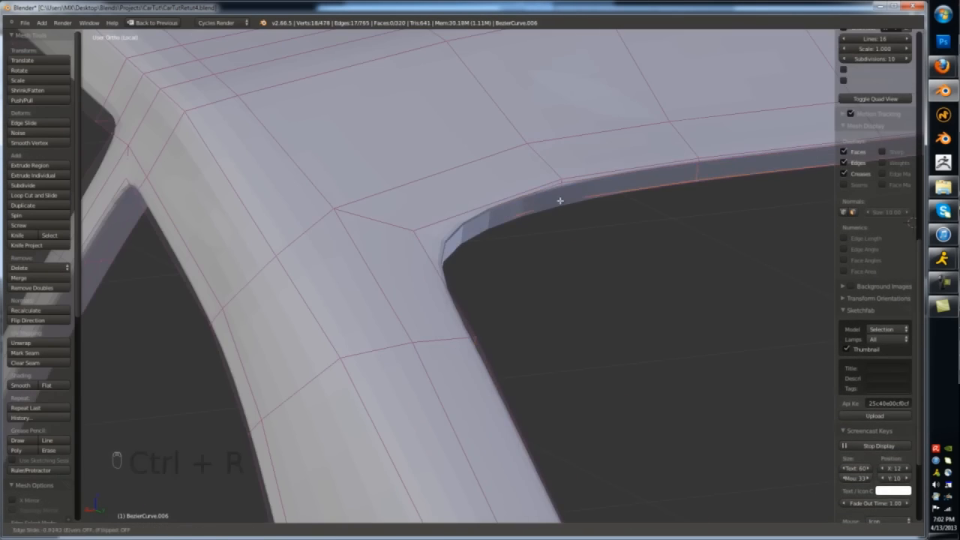
pyautogui.click(560, 201)
# - Add another supporting loop cut to the roof frame and check the smoothed shape
pyautogui.scroll(-6, 560, 201)
pyautogui.press('Tab')
pyautogui.moveTo(561, 201); pyautogui.dragTo(451, 366, button='middle')
pyautogui.press('Tab')
pyautogui.hotkey('ctrl', 'r')
pyautogui.click(467, 374)
pyautogui.press('Tab')
pyautogui.press('Tab')
# - Adjust the lower edge vertices at the rear tip of the roof frame in wireframe display
pyautogui.scroll(6, 502, 408)
pyautogui.press('z')
pyautogui.rightClick(549, 428)
pyautogui.press('g')
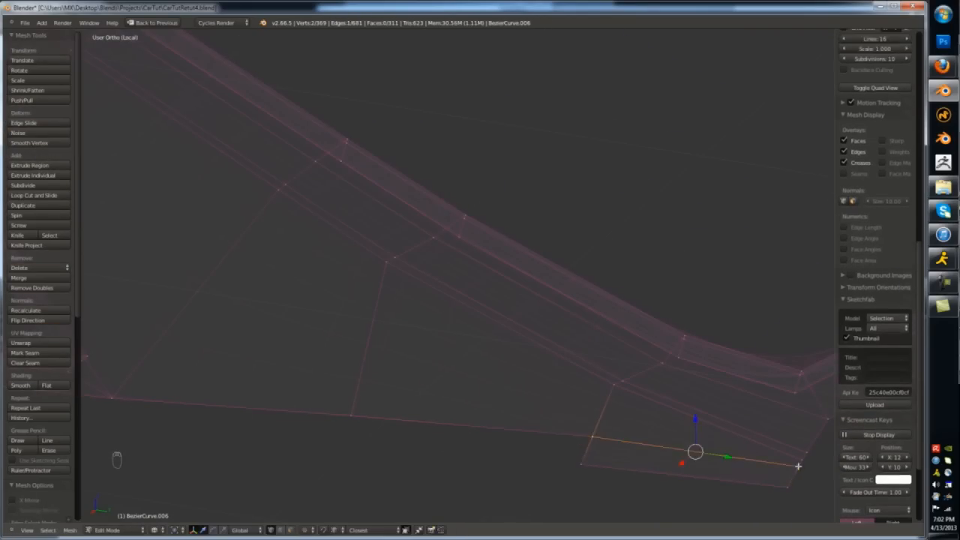
pyautogui.click(593, 436)
pyautogui.press('z')
pyautogui.scroll(-5, 593, 436)
pyautogui.press('Tab')
pyautogui.press('Tab')
# - Add a supporting loop cut near the rear end of the roof frame
pyautogui.moveTo(593, 436)
pyautogui.mouseDown(button='middle')
pyautogui.moveTo(250, 381)
pyautogui.moveTo(352, 347)
pyautogui.moveTo(460, 415)
pyautogui.moveTo(673, 343)
pyautogui.moveTo(540, 300)
pyautogui.moveTo(508, 255)
pyautogui.moveTo(516, 395)
pyautogui.mouseUp(button='middle')
pyautogui.hotkey('ctrl', 'r')
pyautogui.click(691, 345)
pyautogui.press('Tab')
# - Select the transverse roof edge loop just ahead of the B-pillar and slide it to a new position
pyautogui.scroll(-3, 691, 344)
pyautogui.press('Tab')
pyautogui.keyDown('alt'); pyautogui.rightClick(508, 250); pyautogui.keyUp('alt')
pyautogui.click(512, 251)
pyautogui.press('Tab')
pyautogui.press('Tab')
pyautogui.scroll(1, 516, 375)
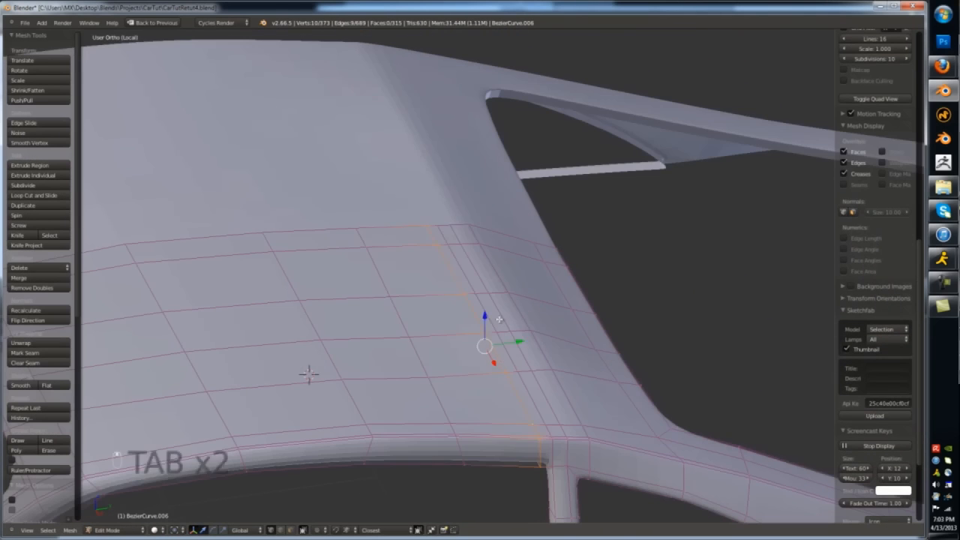
# - Merge the neighbouring vertex pairs along the closely spaced roof loops ahead of the B-pillar, using At First
pyautogui.rightClick(448, 226)
pyautogui.press('w')
pyautogui.click(423, 324)
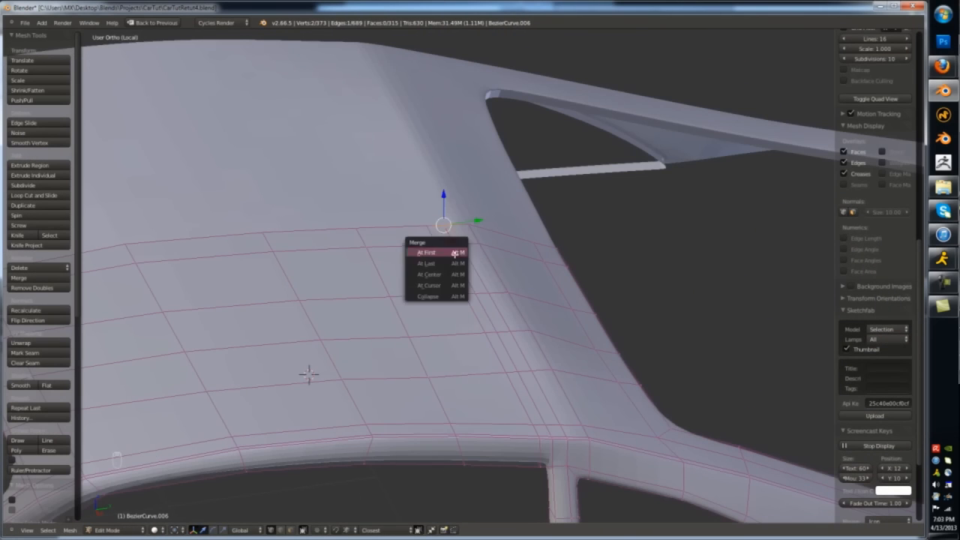
pyautogui.click(454, 253)
pyautogui.scroll(2, 463, 233)
pyautogui.hotkey('shift', 'r')
pyautogui.rightClick(516, 325)
pyautogui.keyDown('shift'); pyautogui.moveTo(563, 411); pyautogui.dragTo(551, 332, button='middle'); pyautogui.keyUp('shift')
pyautogui.rightClick(533, 339)
pyautogui.press('Tab')
# - Add a supporting loop cut along the side window frame and check the smoothed result
pyautogui.scroll(-4, 521, 398)
pyautogui.press('Tab')
pyautogui.moveTo(522, 419); pyautogui.dragTo(518, 360, button='middle')
pyautogui.press('Tab')
pyautogui.press('Tab')
pyautogui.hotkey('ctrl', 'r')
pyautogui.click(547, 339)
pyautogui.scroll(-4, 548, 339)
pyautogui.press('Tab')
pyautogui.press('Tab')
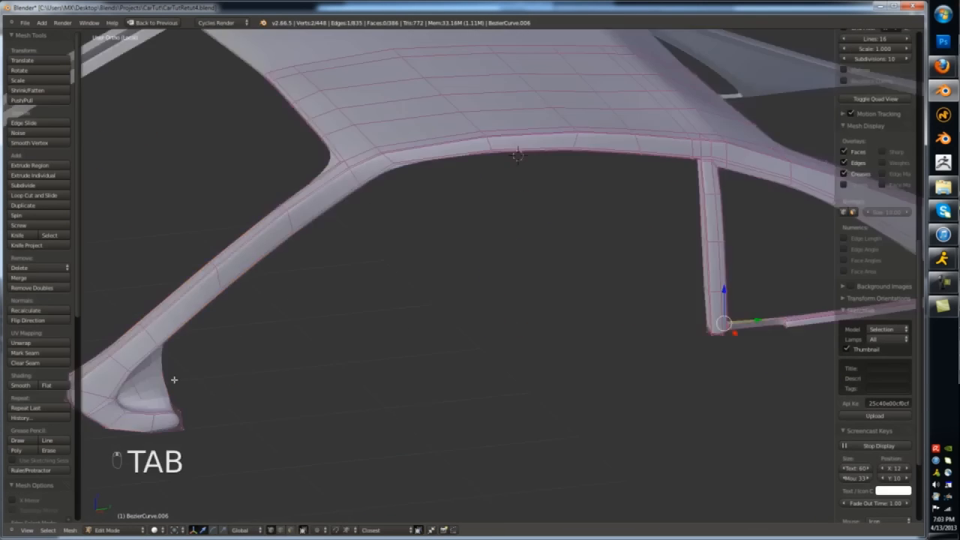
# - Add a supporting loop cut at the A-pillar's lower end and check the smoothed frame
pyautogui.keyDown('shift'); pyautogui.moveTo(173, 380); pyautogui.dragTo(441, 360, button='middle'); pyautogui.keyUp('shift')
pyautogui.scroll(4, 442, 375)
pyautogui.hotkey('ctrl', 'r')
pyautogui.click(446, 380)
pyautogui.scroll(-5, 446, 380)
pyautogui.press('Tab')
pyautogui.scroll(4, 478, 208)
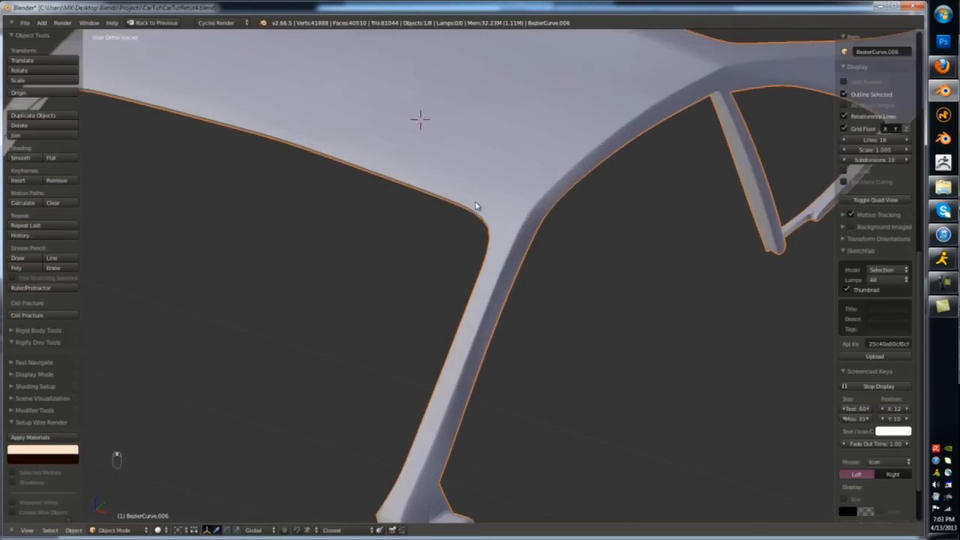
# - Add a supporting loop cut along the roof's side edge, running from the windshield corner to the rear window
pyautogui.press('Tab')
pyautogui.hotkey('ctrl', 'r')
pyautogui.click(504, 218)
pyautogui.press('Tab')
pyautogui.moveTo(690, 383); pyautogui.dragTo(541, 360, button='middle')
pyautogui.scroll(3, 540, 217)
pyautogui.press('Tab')
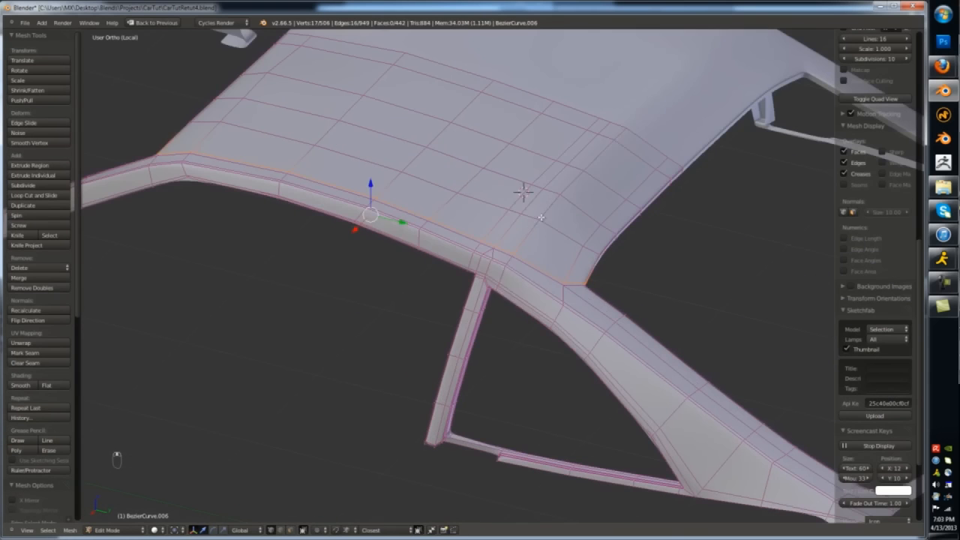
# - Adjust the roof vertices just above the B-pillar and check the smoothed roof surface
pyautogui.click(505, 231)
pyautogui.press('Tab')
pyautogui.scroll(-4, 505, 231)
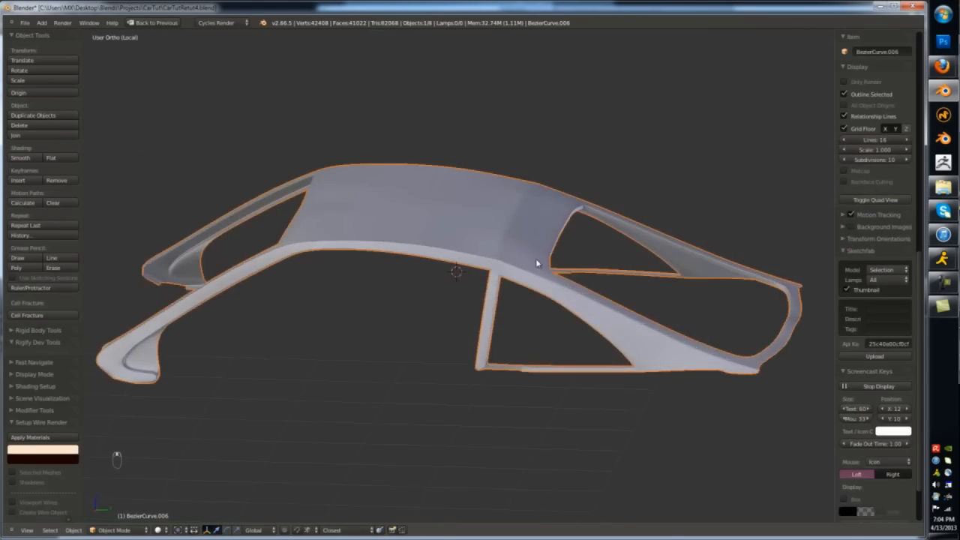
pyautogui.scroll(4, 500, 297)
pyautogui.press('Tab')
pyautogui.press('z')
pyautogui.press('z')
pyautogui.scroll(1, 530, 251)
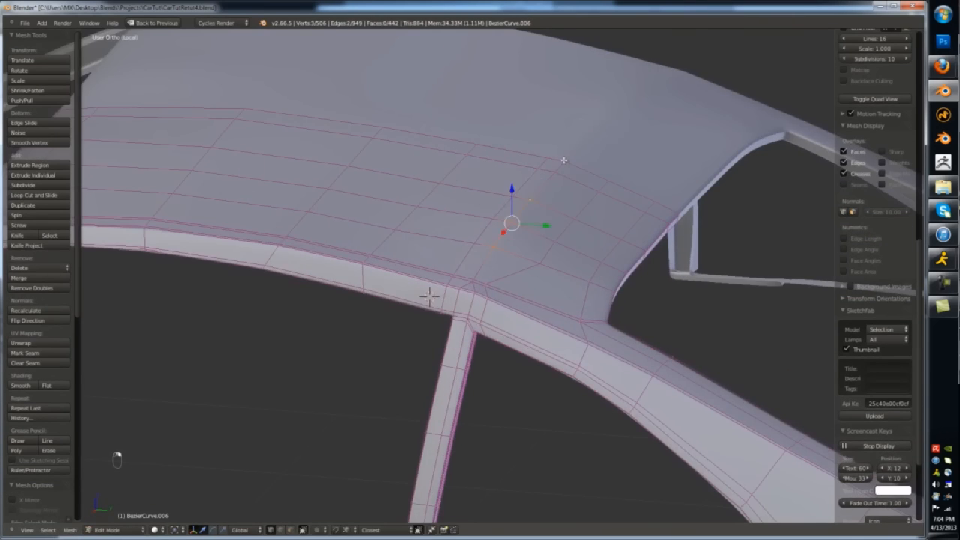
pyautogui.click(563, 180)
pyautogui.press('Tab')
pyautogui.scroll(-4, 563, 180)
pyautogui.moveTo(563, 179); pyautogui.dragTo(488, 326, button='middle')
# - Move the short roof-rail edge above the B-pillar vertically along Z and check the silhouette from the side
pyautogui.scroll(5, 489, 326)
pyautogui.press('Tab')
pyautogui.rightClick(493, 271)
pyautogui.press('g')
pyautogui.press('z')
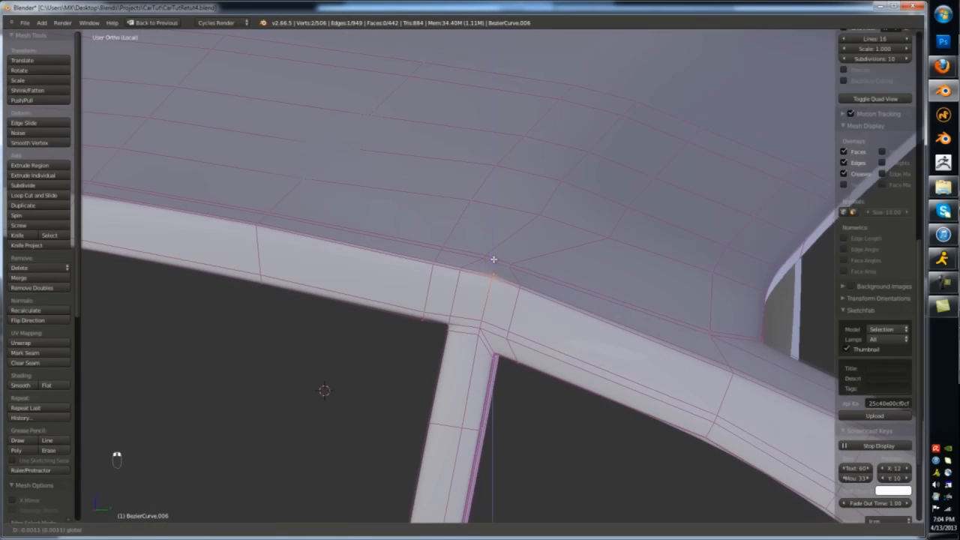
pyautogui.click(538, 273)
pyautogui.press('Tab')
pyautogui.scroll(-4, 538, 273)
pyautogui.press('KP_3')
pyautogui.scroll(5, 484, 300)
pyautogui.press('Tab')
pyautogui.press('Tab')
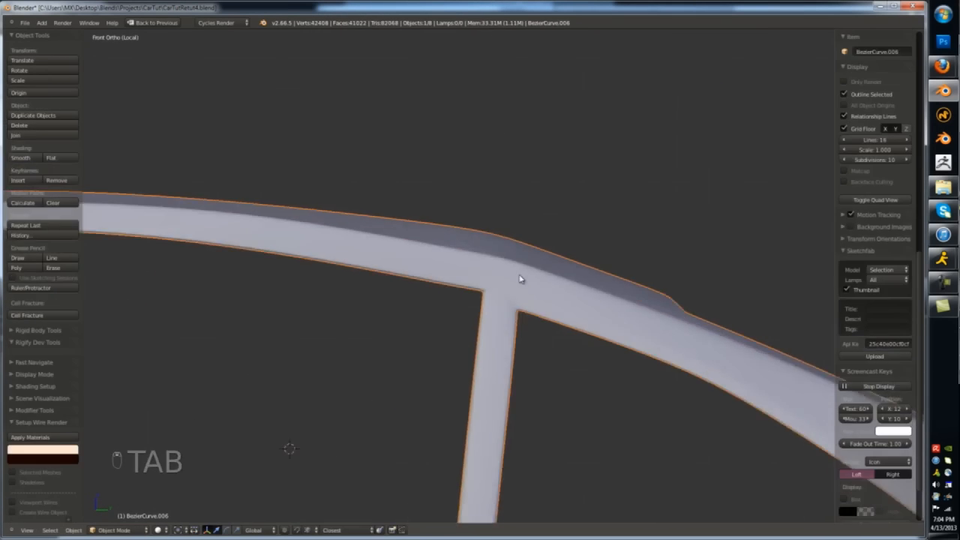
# - Slide the edge loop at the top of the B-pillar along its neighbouring edges and check the window corner's smoothing
pyautogui.scroll(5, 520, 264)
pyautogui.press('Tab')
pyautogui.scroll(-2, 520, 278)
pyautogui.keyDown('shift'); pyautogui.moveTo(517, 345); pyautogui.dragTo(520, 278, button='middle'); pyautogui.keyUp('shift')
pyautogui.scroll(6, 521, 278)
pyautogui.press('z')
pyautogui.keyDown('alt'); pyautogui.rightClick(510, 315); pyautogui.keyUp('alt')
pyautogui.press('g')
pyautogui.press('g')
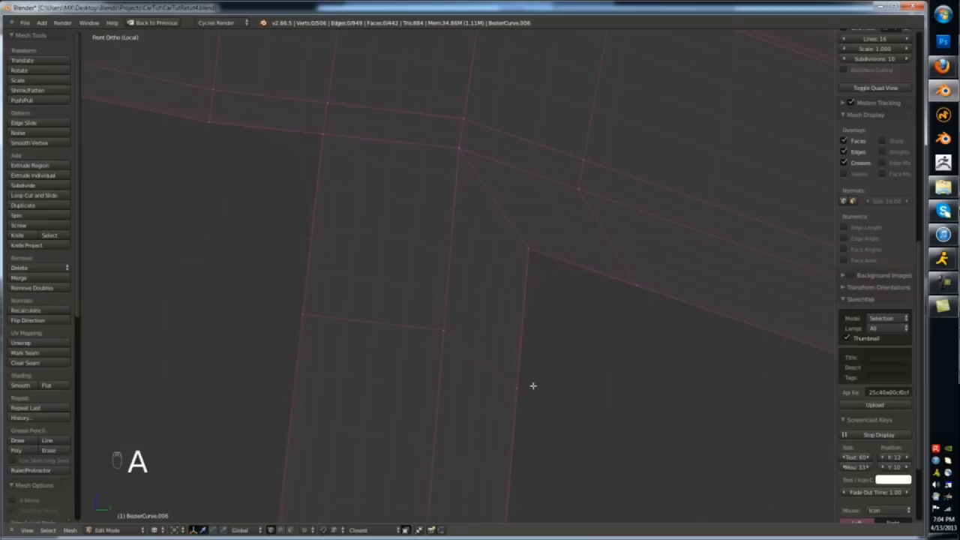
pyautogui.press('Tab')
pyautogui.scroll(-3, 487, 324)
pyautogui.press('z')
pyautogui.moveTo(493, 333); pyautogui.dragTo(472, 315, button='middle')
pyautogui.press('Tab')
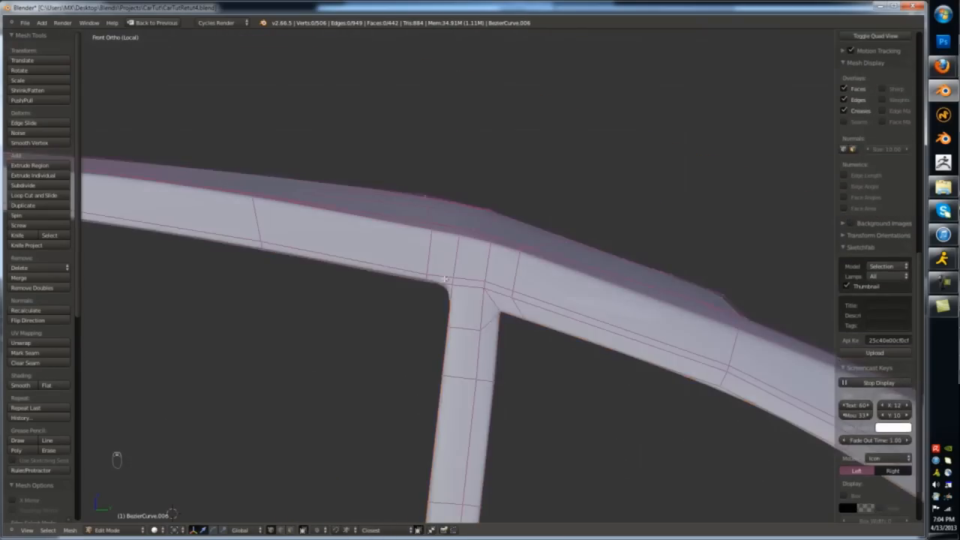
# - Examine the smoothed side window frame, B-pillar corner and front A-pillar base from the side and in context
pyautogui.press('KP_1')
pyautogui.press('z')
pyautogui.press('a')
pyautogui.press('a')
pyautogui.scroll(-4, 522, 264)
pyautogui.press('Tab')
pyautogui.press('z')
pyautogui.press('Tab')
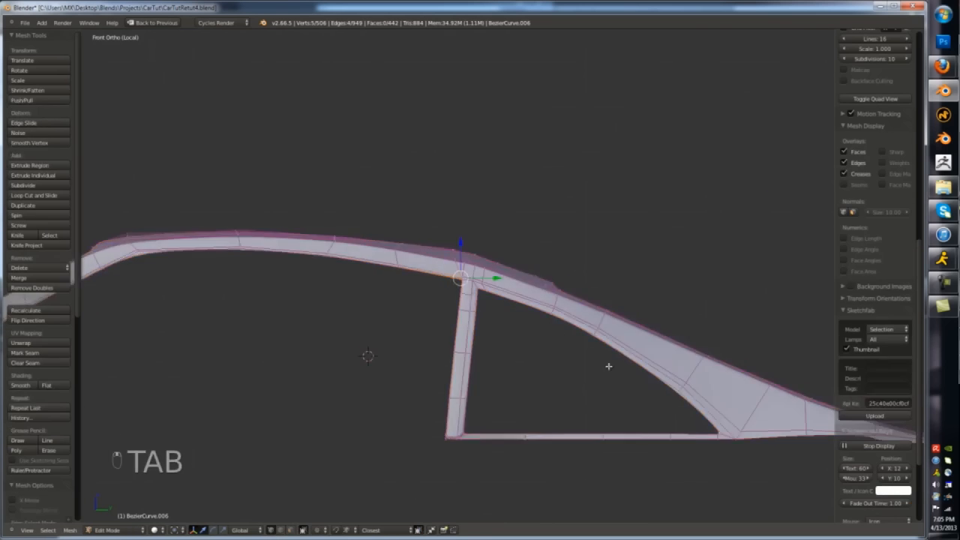
pyautogui.moveTo(368, 353); pyautogui.dragTo(429, 258, button='middle')
pyautogui.press('Tab')
pyautogui.press('KP_Divide')
pyautogui.scroll(6, 392, 368)
pyautogui.press('Tab')
pyautogui.press('KP_Divide')
pyautogui.press('KP_1')
pyautogui.scroll(5, 375, 300)
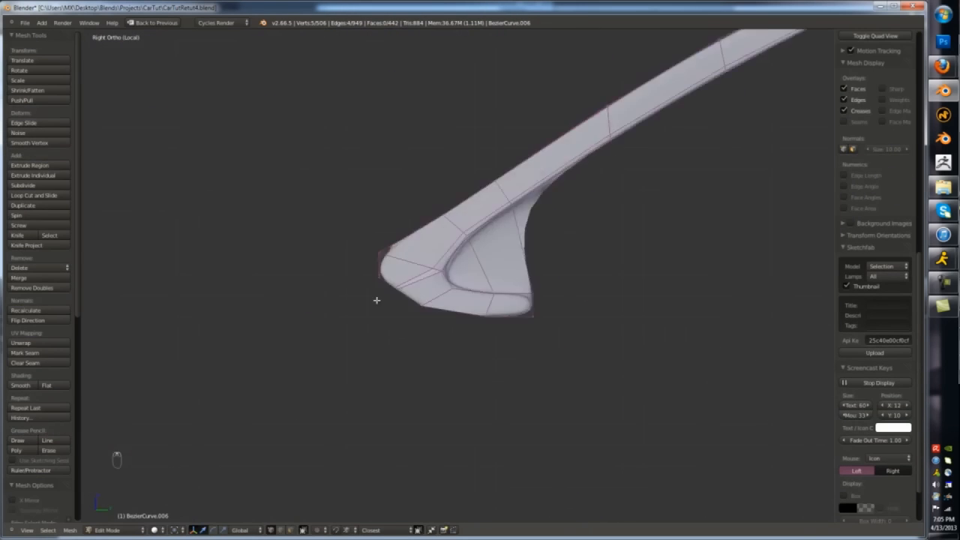
# - Fill the open underside of the A-pillar base with faces, undoing and redoing a misplaced fill
pyautogui.moveTo(375, 300); pyautogui.dragTo(599, 204, button='middle')
pyautogui.press('f')
pyautogui.press('f')
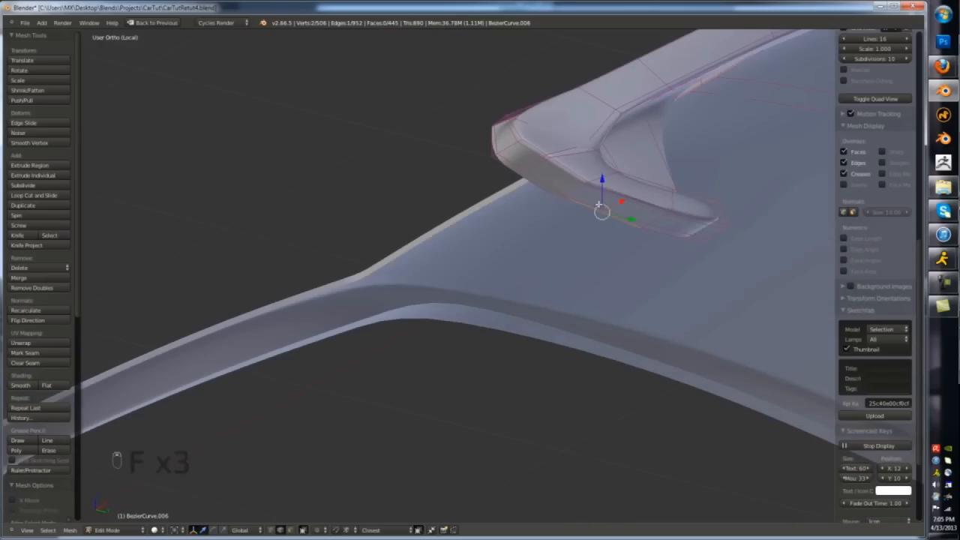
pyautogui.hotkey('ctrl', 'z')
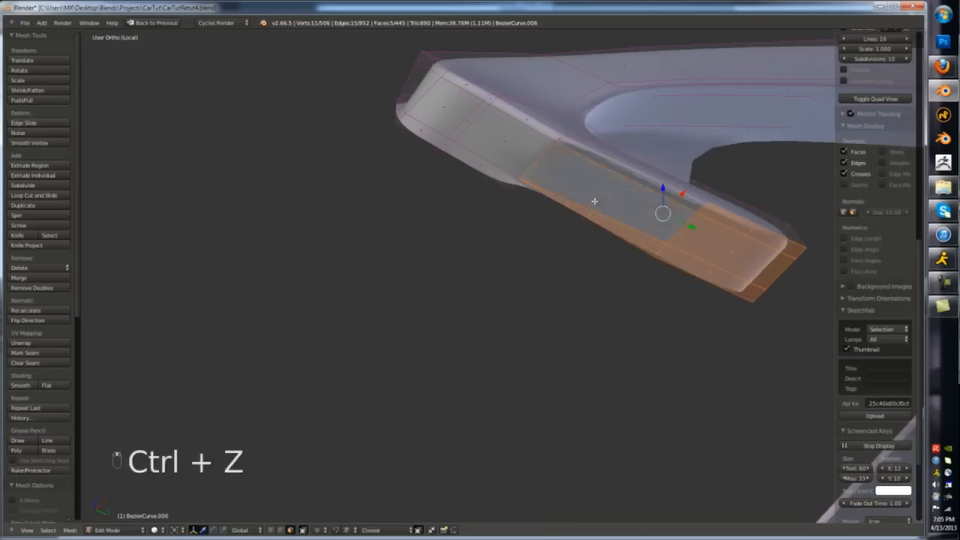
pyautogui.press('f')
pyautogui.scroll(3, 547, 209)
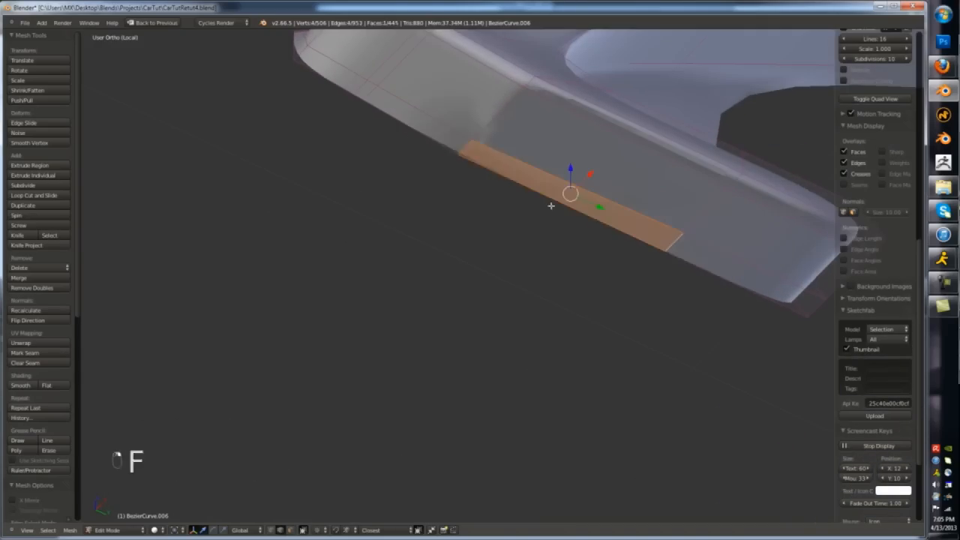
# - Merge the surplus vertices along the new underside faces of the A-pillar base and check the smoothed result
pyautogui.press('z')
pyautogui.press('z')
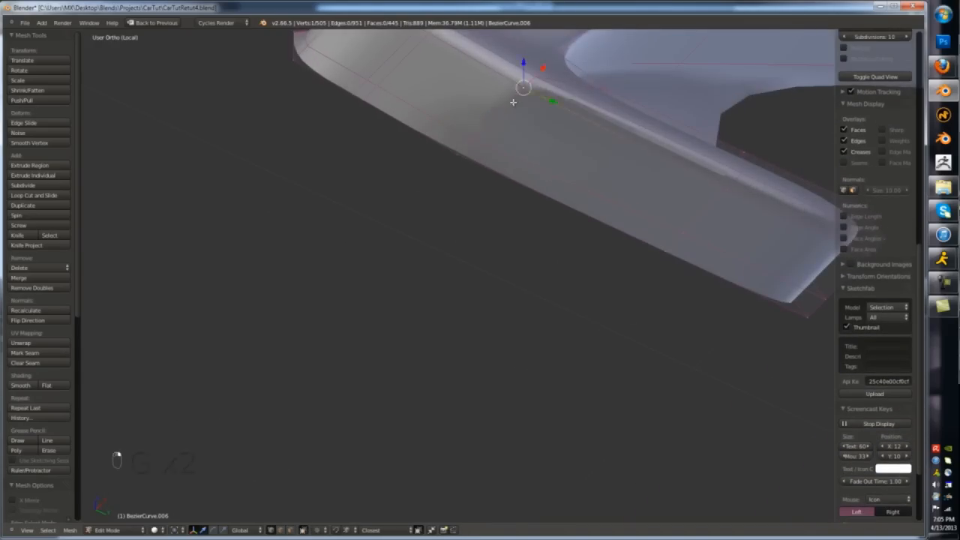
pyautogui.press('z')
pyautogui.rightClick(523, 89)
pyautogui.press('z')
pyautogui.scroll(-2, 689, 141)
pyautogui.rightClick(712, 174)
pyautogui.press('Tab')
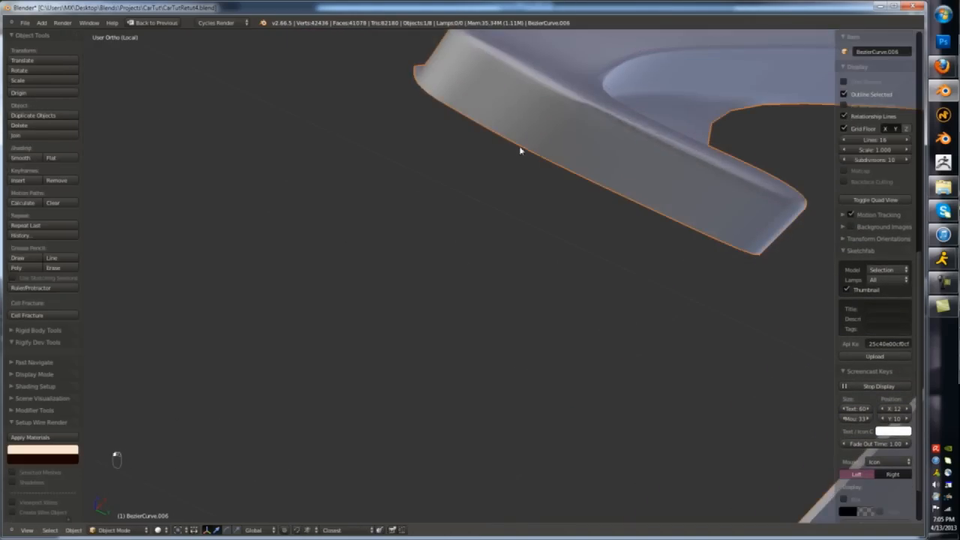
# - Examine the edges and corner vertices at the front of the A-pillar base in wireframe and smoothed display
pyautogui.press('Tab')
pyautogui.scroll(-3, 521, 151)
pyautogui.moveTo(521, 151); pyautogui.dragTo(548, 137, button='middle')
pyautogui.scroll(2, 548, 137)
pyautogui.press('z')
pyautogui.keyDown('alt'); pyautogui.rightClick(512, 151); pyautogui.keyUp('alt')
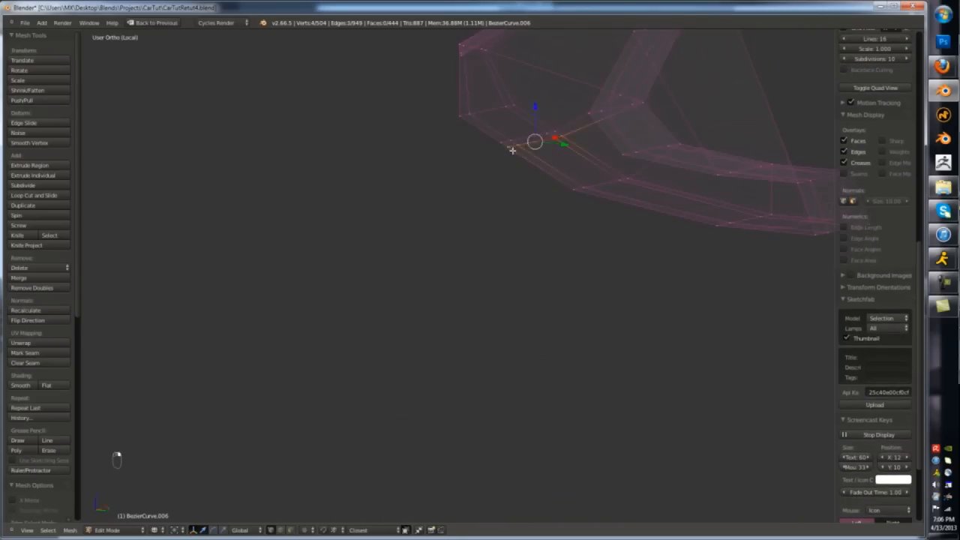
pyautogui.press('Tab')
pyautogui.scroll(-3, 518, 148)
pyautogui.press('z')
pyautogui.press('Tab')
pyautogui.scroll(4, 523, 146)
pyautogui.press('z')
pyautogui.rightClick(475, 123)
pyautogui.press('z')
pyautogui.moveTo(477, 120); pyautogui.dragTo(587, 205, button='middle')
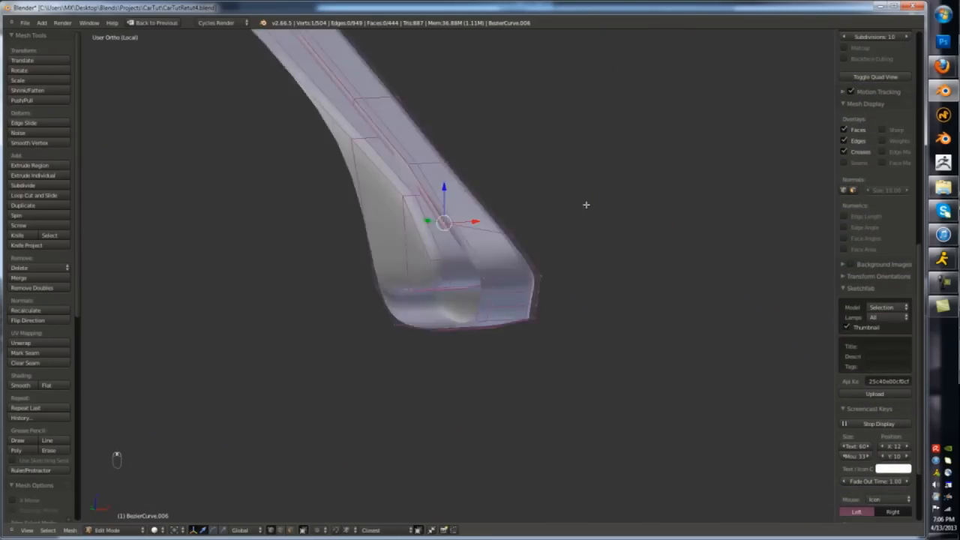
# - Add a supporting loop cut along the A-pillar base and connect the vertices where the loop ends
pyautogui.scroll(5, 465, 233)
pyautogui.hotkey('ctrl', 'r')
pyautogui.click(458, 253)
pyautogui.scroll(4, 420, 233)
pyautogui.rightClick(407, 233)
pyautogui.scroll(3, 412, 225)
pyautogui.press('f')
# - Merge the stray vertices at the end of the new loop on the A-pillar base and check it from the side
pyautogui.rightClick(402, 178)
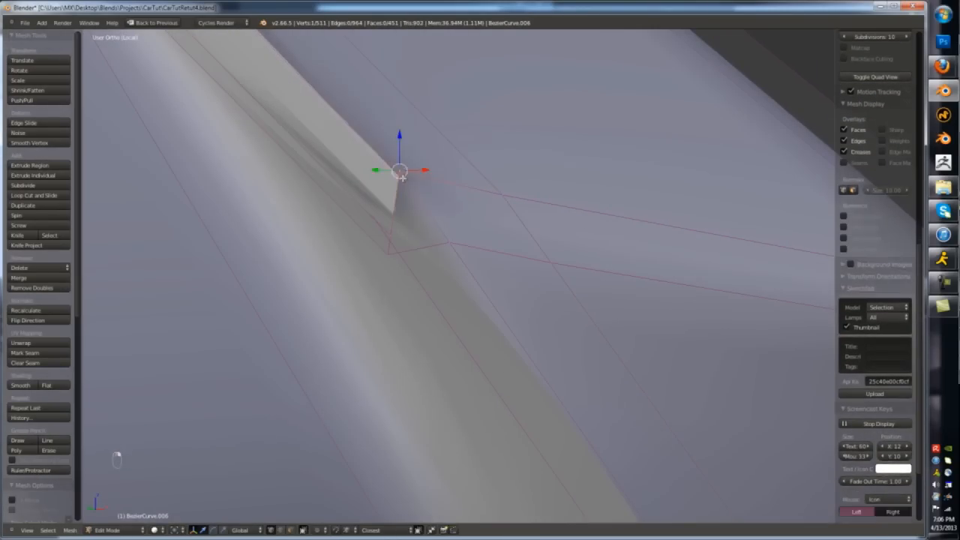
pyautogui.hotkey('alt', 'm')
pyautogui.click(404, 177)
pyautogui.click(366, 197)
pyautogui.scroll(-8, 420, 260)
pyautogui.press('KP_1')
pyautogui.press('KP_3')
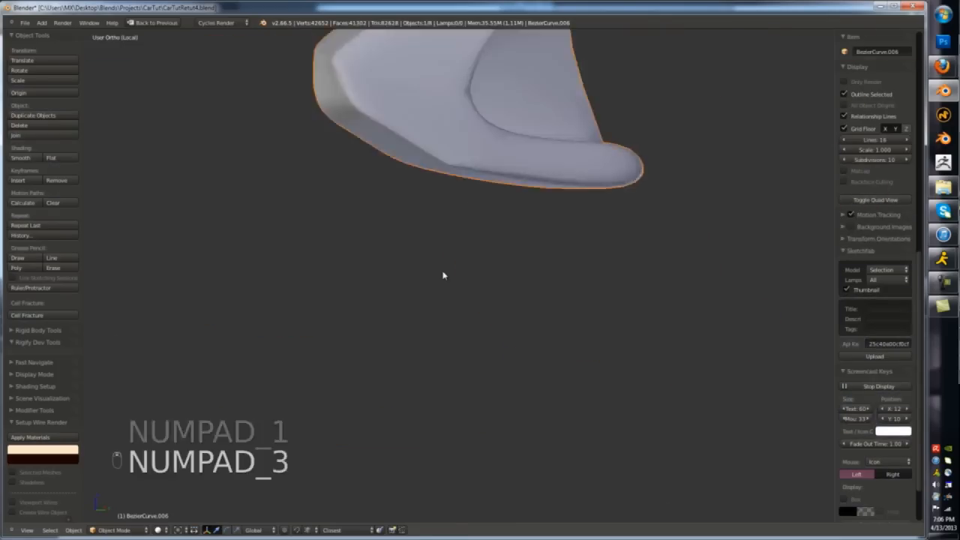
# - Add a supporting loop cut close to the lower edge of the A-pillar base
pyautogui.hotkey('ctrl', 'r')
pyautogui.click(444, 284)
pyautogui.click(443, 293)
pyautogui.scroll(5, 388, 278)
# - Knife-cut an edge from the end of the lower loop to the base's inner corner and check the subdivided wireframe
pyautogui.press('a')
pyautogui.press('z')
pyautogui.press('k')
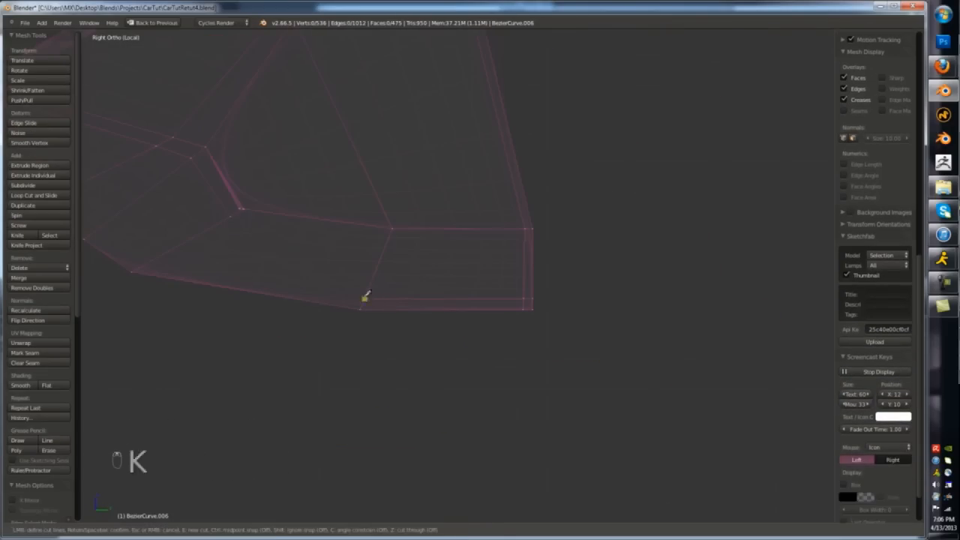
pyautogui.click(230, 217)
pyautogui.click(242, 209)
pyautogui.press('Return')
pyautogui.press('z')
pyautogui.hotkey('ctrl', 'r')
pyautogui.press('Escape')
pyautogui.press('z')
pyautogui.press('a')
pyautogui.scroll(-3, 465, 325)
pyautogui.press('z')
pyautogui.press('Tab')
pyautogui.press('z')
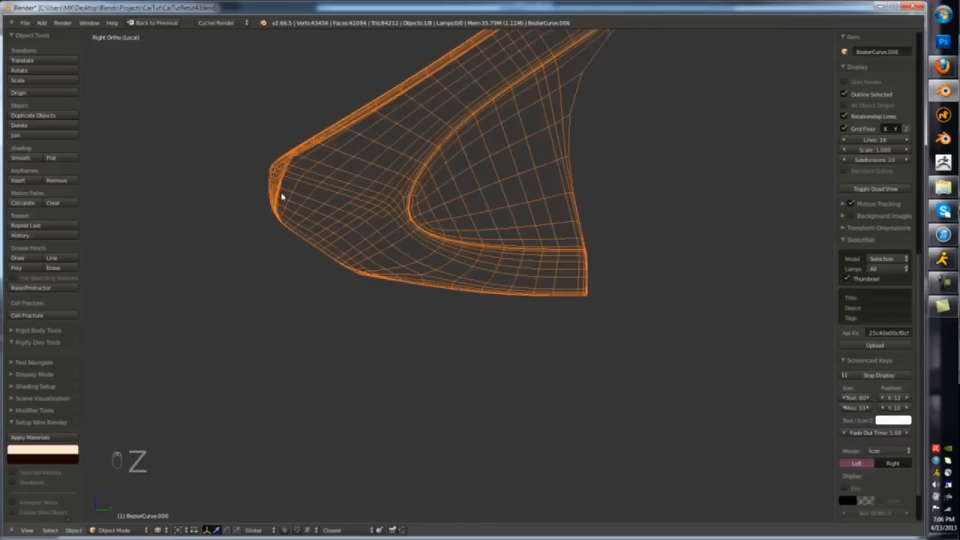
# - Select the vertices at the front corner of the A-pillar base and reposition them
pyautogui.press('z')
pyautogui.press('Tab')
pyautogui.moveTo(280, 197); pyautogui.dragTo(263, 153, button='middle')
pyautogui.rightClick(252, 145)
pyautogui.keyDown('shift'); pyautogui.rightClick(253, 153); pyautogui.keyUp('shift')
pyautogui.press('g')
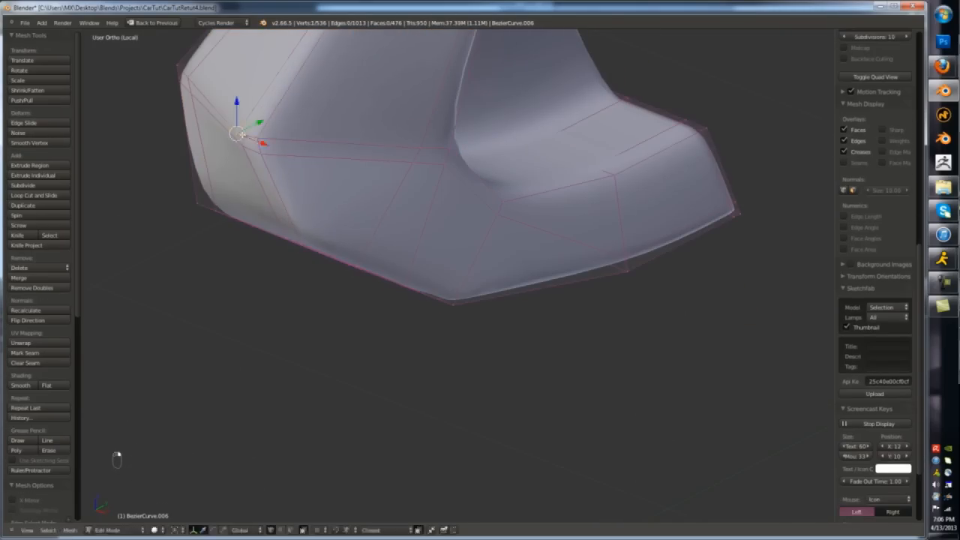
# - Select the strip of faces around the front and underside of the A-pillar base and extrude it
pyautogui.scroll(3, 332, 248)
pyautogui.press('KP_Decimal')
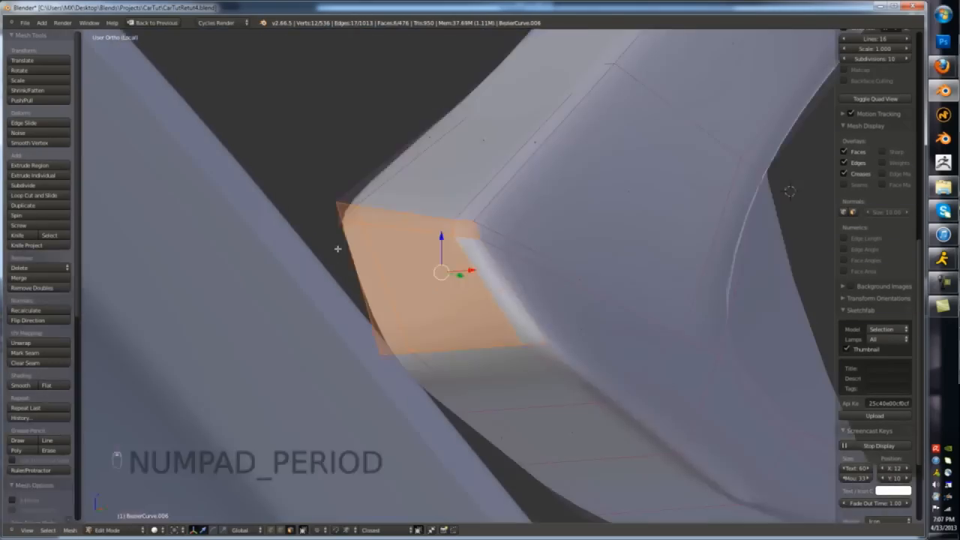
pyautogui.keyDown('shift'); pyautogui.rightClick(511, 427); pyautogui.keyUp('shift')
pyautogui.keyDown('shift'); pyautogui.rightClick(489, 402); pyautogui.keyUp('shift')
pyautogui.keyDown('shift'); pyautogui.rightClick(520, 399); pyautogui.keyUp('shift')
pyautogui.keyDown('shift'); pyautogui.moveTo(632, 445); pyautogui.dragTo(543, 351, button='middle'); pyautogui.keyUp('shift')
pyautogui.scroll(2, 543, 351)
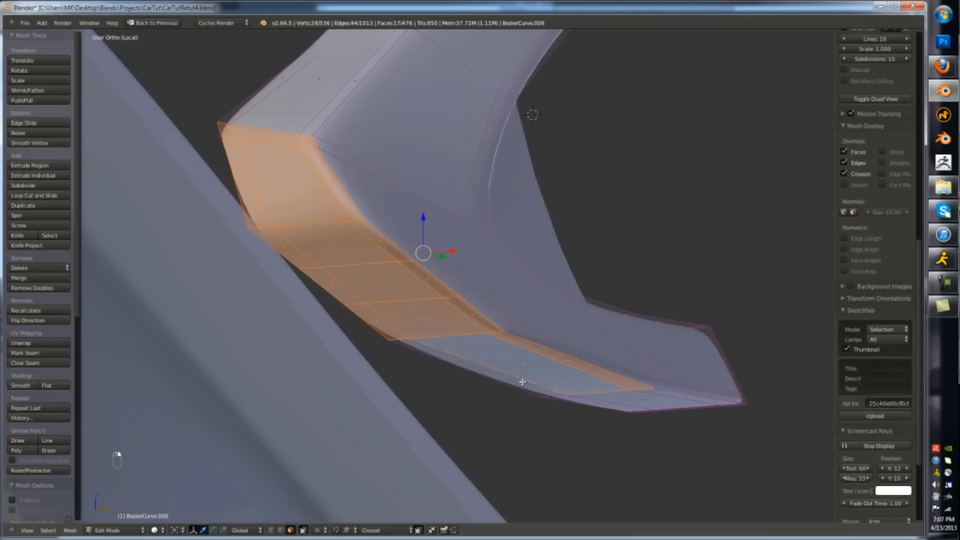
pyautogui.scroll(-4, 657, 393)
pyautogui.moveTo(656, 393); pyautogui.dragTo(640, 388, button='middle')
pyautogui.press('KP_3')
pyautogui.press('e')
pyautogui.click(602, 405)
# - Merge the surplus vertices along the lower edge of the A-pillar base's extruded strip
pyautogui.press('z')
pyautogui.scroll(9, 526, 360)
pyautogui.hotkey('ctrl', 'Tab')
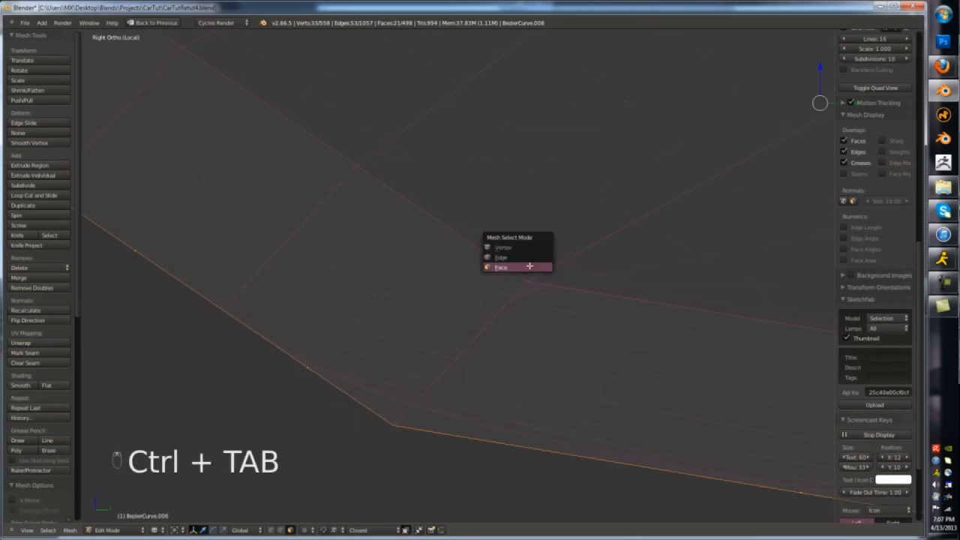
pyautogui.hotkey('alt', 'm')
pyautogui.scroll(-3, 497, 335)
pyautogui.press('z')
pyautogui.moveTo(458, 386)
pyautogui.mouseDown(button='middle')
pyautogui.moveTo(458, 373)
pyautogui.moveTo(405, 353)
pyautogui.moveTo(457, 302)
pyautogui.mouseUp(button='middle')
# - Try to merge two neighbouring vertices on the underside strip of the A-pillar base, and undo the attempt
pyautogui.press('z')
pyautogui.rightClick(444, 378)
pyautogui.keyDown('shift'); pyautogui.rightClick(453, 369); pyautogui.keyUp('shift')
pyautogui.hotkey('alt', 'm')
pyautogui.press('a')
pyautogui.press('z')
pyautogui.press('Tab')
pyautogui.press('Tab')
pyautogui.hotkey('ctrl', 'z')
pyautogui.hotkey('ctrl', 'z')
pyautogui.hotkey('ctrl', 'z')
pyautogui.hotkey('ctrl', 'z')
pyautogui.hotkey('ctrl', 'z')
pyautogui.hotkey('ctrl', 'z')
pyautogui.hotkey('ctrl', 'z')
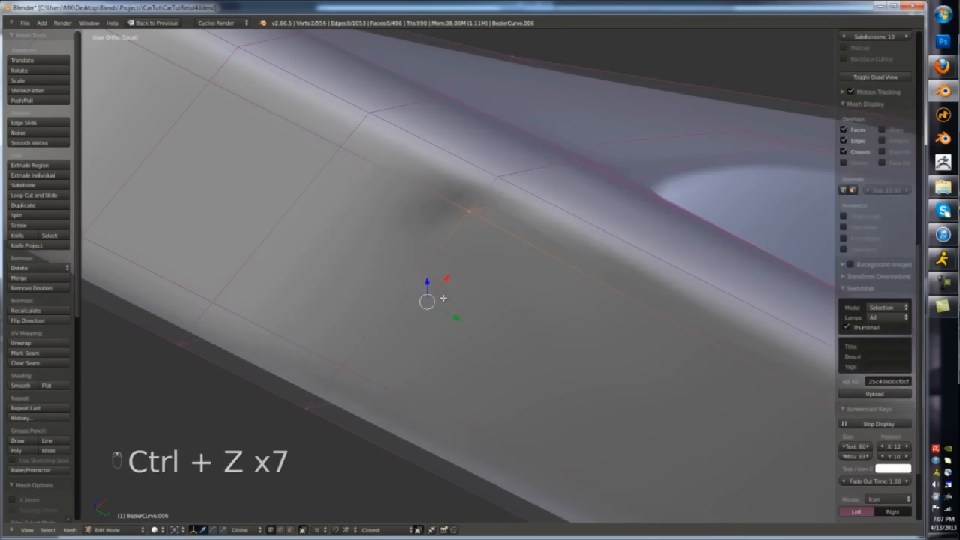
# - Merge the overlapping vertices on the underside strip of the A-pillar base and clear the selection
pyautogui.press('z')
pyautogui.scroll(-2, 480, 270)
pyautogui.hotkey('alt', 'm')
pyautogui.moveTo(501, 250); pyautogui.dragTo(546, 192, button='middle')
pyautogui.hotkey('ctrl', 'Tab')
pyautogui.press('a')
pyautogui.press('z')
# - Add a loop cut running along the extruded strip of the A-pillar base
pyautogui.moveTo(510, 268)
pyautogui.mouseDown(button='middle')
pyautogui.moveTo(675, 320)
pyautogui.moveTo(523, 301)
pyautogui.moveTo(650, 332)
pyautogui.mouseUp(button='middle')
pyautogui.scroll(-4, 522, 301)
pyautogui.hotkey('ctrl', 'r')
pyautogui.click(482, 278)
pyautogui.scroll(5, 649, 332)
# - Select the loose vertices at the inner corner of the A-pillar base and merge them at their center
pyautogui.rightClick(517, 222)
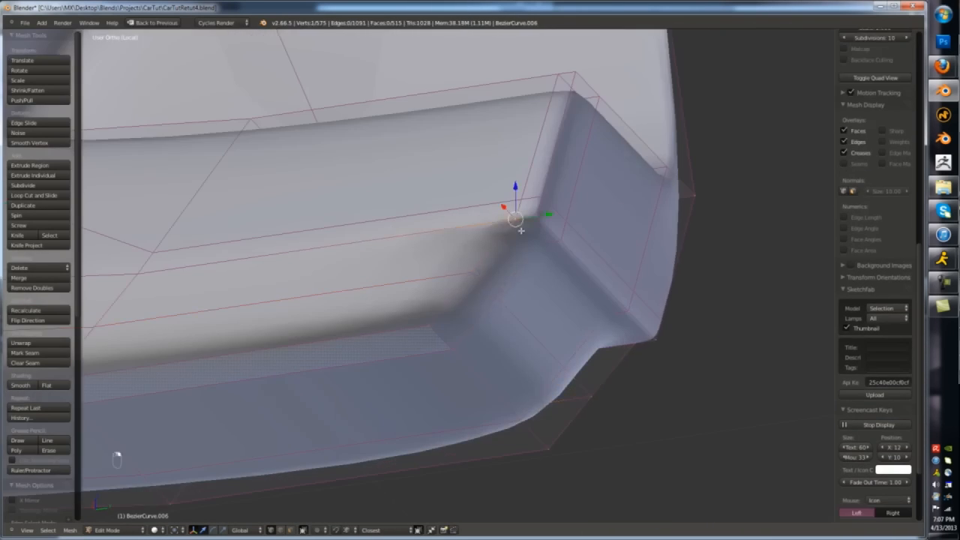
pyautogui.press('z')
pyautogui.keyDown('shift'); pyautogui.rightClick(633, 341); pyautogui.keyUp('shift')
pyautogui.press('z')
pyautogui.scroll(2, 533, 216)
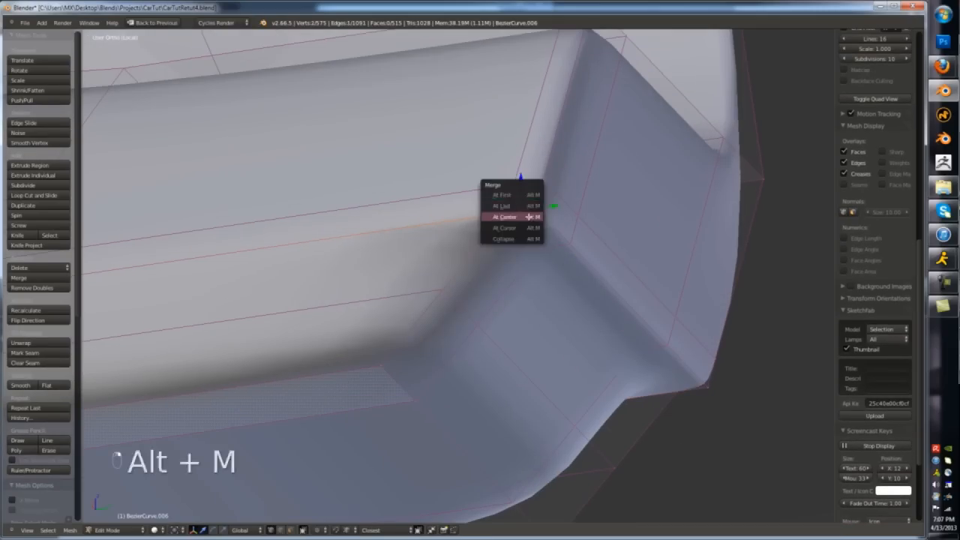
pyautogui.moveTo(531, 250); pyautogui.dragTo(639, 350, button='right')
pyautogui.press('z')
pyautogui.press('z')
# - Slide a supporting loop cut close to the A-pillar base's corner edge and check the smoothed body in Object Mode
pyautogui.hotkey('ctrl', 'r')
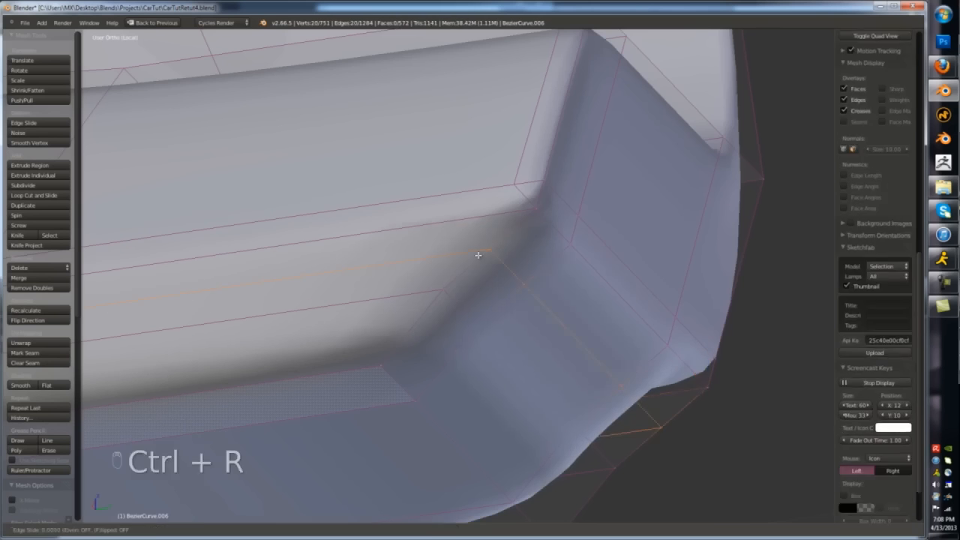
pyautogui.click(478, 255)
pyautogui.click(510, 215)
pyautogui.scroll(-1, 505, 213)
pyautogui.moveTo(506, 212); pyautogui.dragTo(488, 262, button='middle')
pyautogui.press('Tab')
pyautogui.scroll(-8, 501, 327)
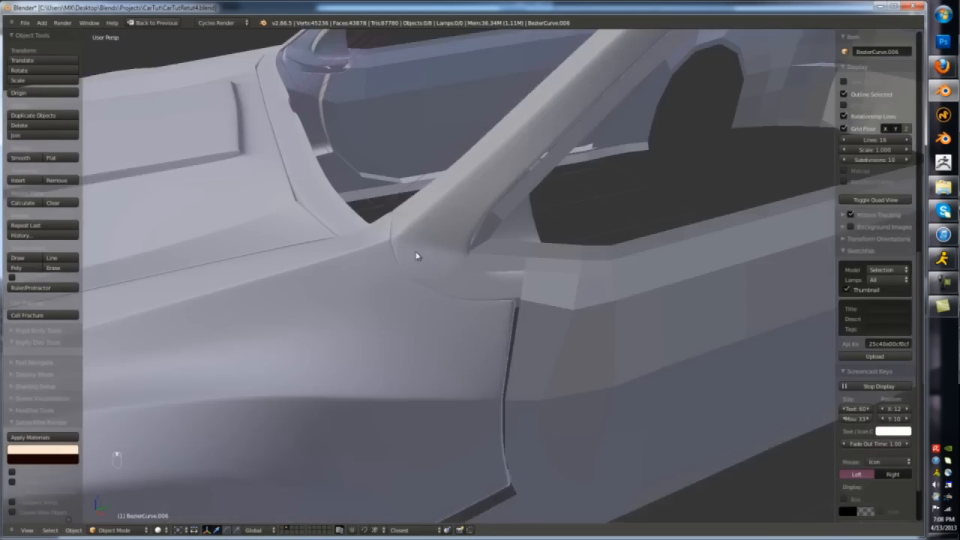
# - Loop-cut the extruded rim of the A-pillar base and reposition the single vertex on its front corner
pyautogui.hotkey('ctrl', 'r')
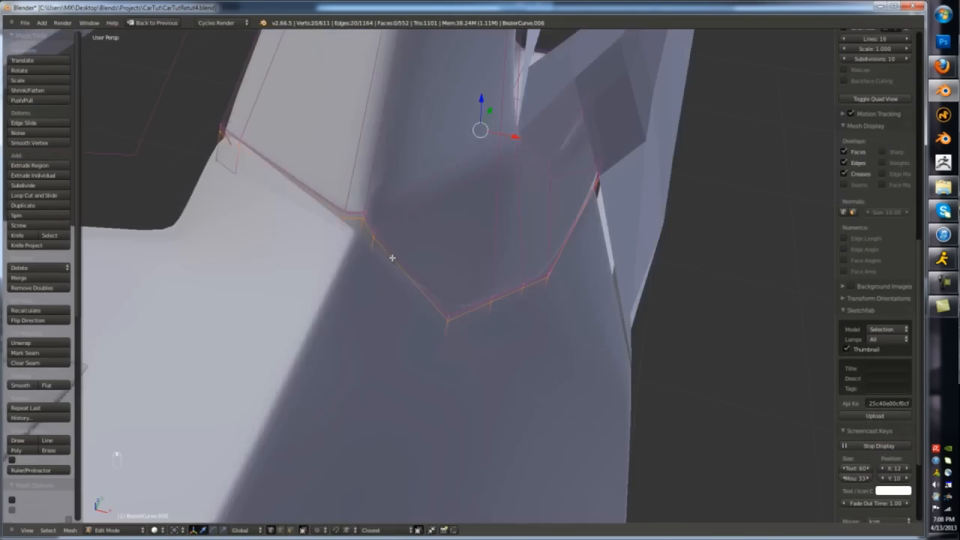
pyautogui.hotkey('ctrl', 'Tab')
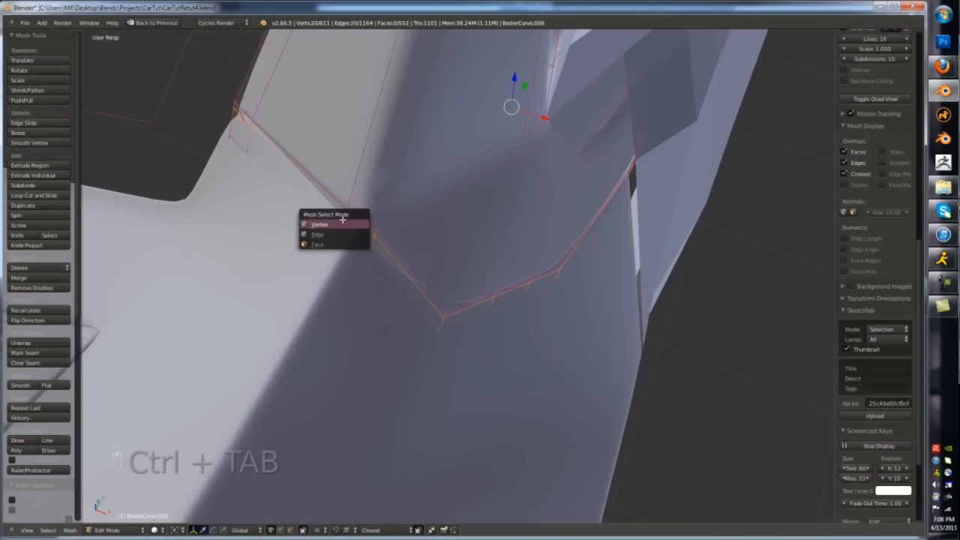
pyautogui.click(357, 215)
pyautogui.rightClick(366, 211)
pyautogui.press('z')
pyautogui.press('z')
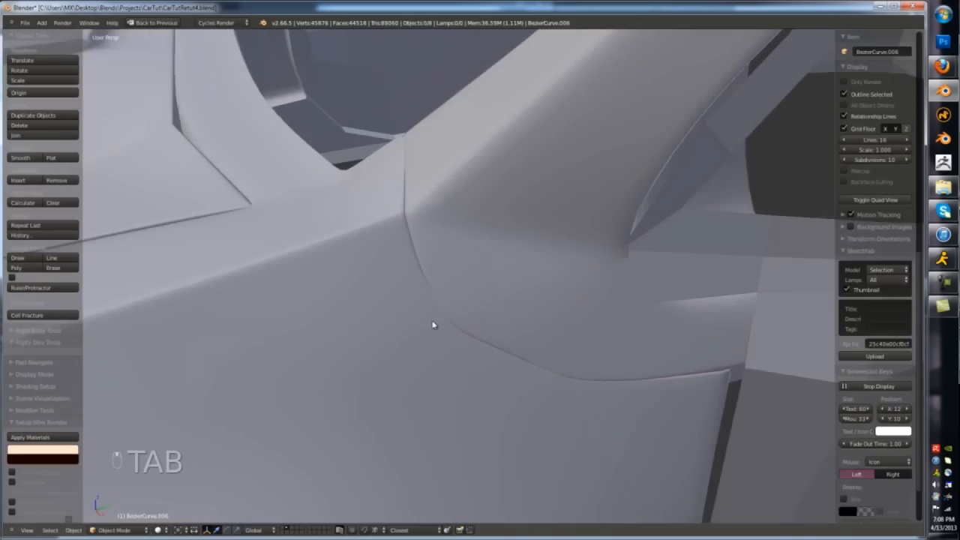
pyautogui.press('g')
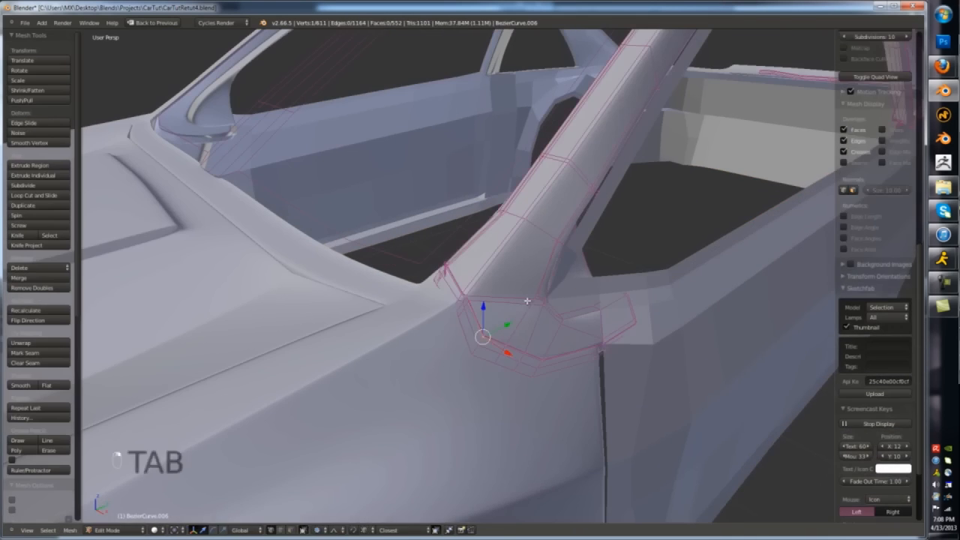
pyautogui.press('Tab')
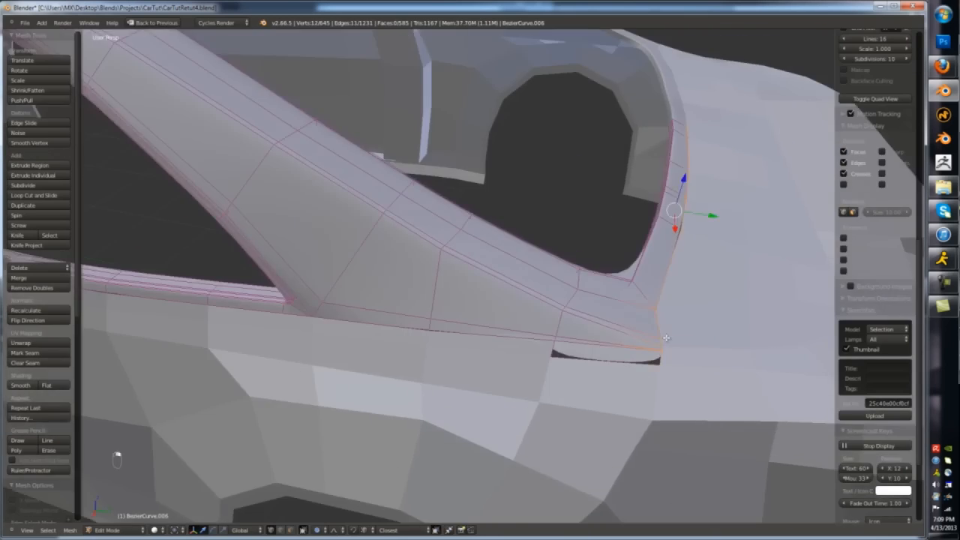
# - Select the lower border edges of the rear pillar and rear window frame, extrude them and position the new rim
pyautogui.press('z')
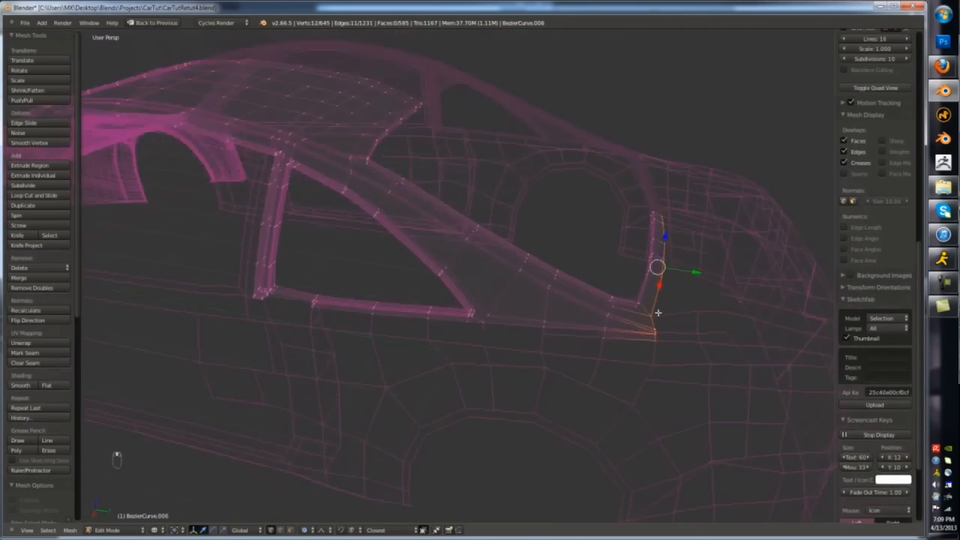
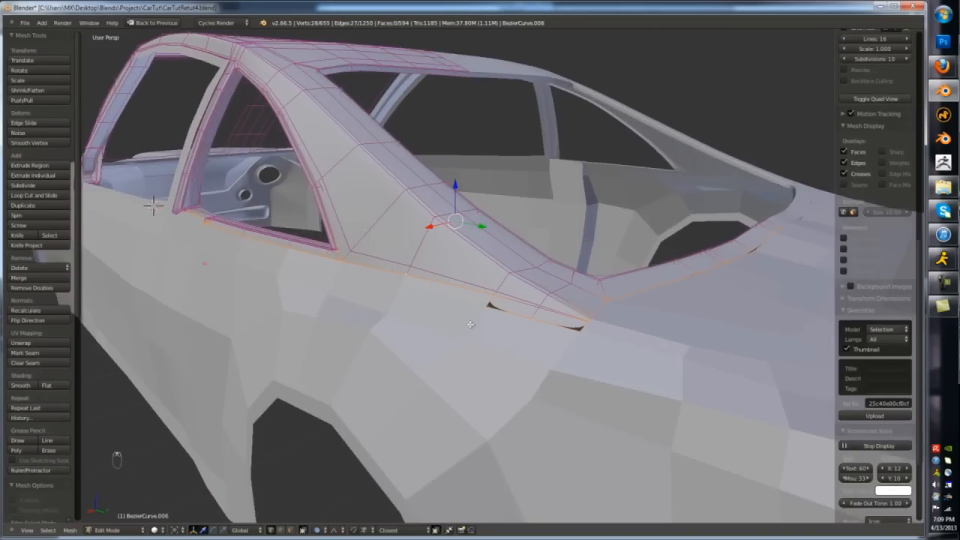
pyautogui.press('c')
pyautogui.press('e')
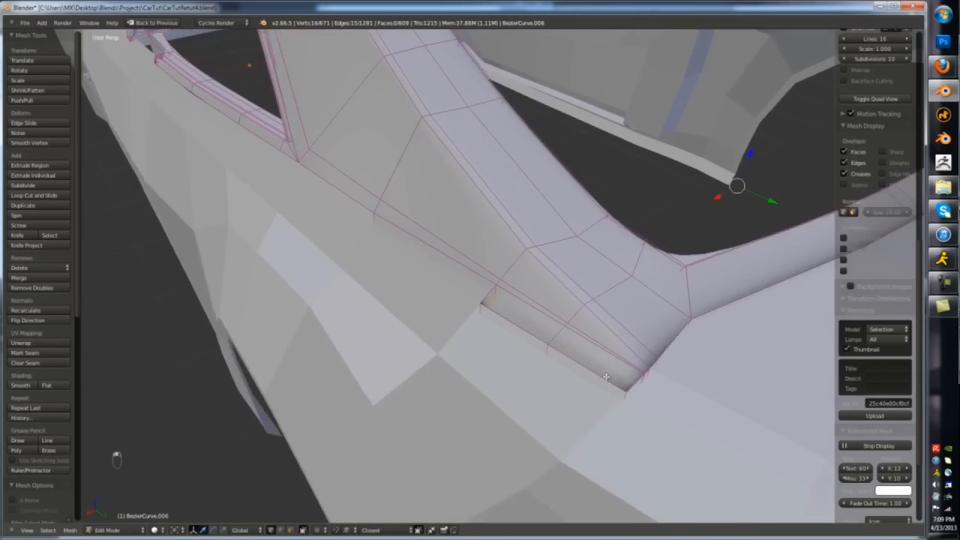
pyautogui.press('z')
pyautogui.press('z')
pyautogui.press('g')
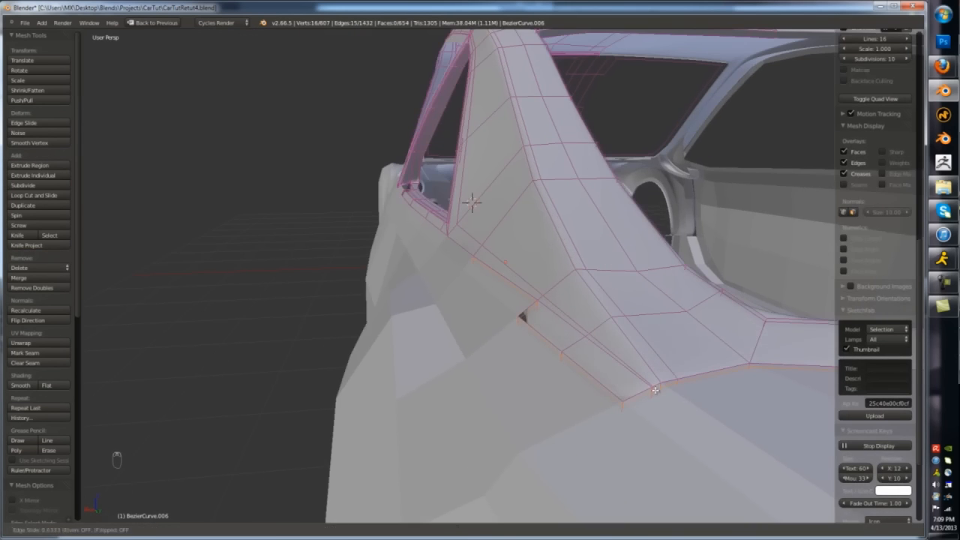
# - Add supporting loop cuts along the rear pillar's extruded rim and undo the last cut across the pillar
pyautogui.hotkey('ctrl', 'r')
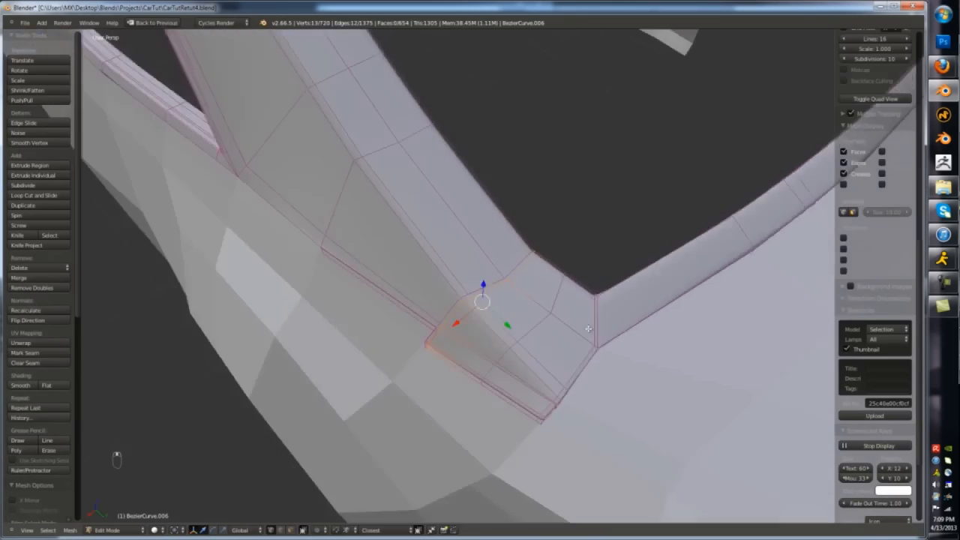
pyautogui.hotkey('ctrl', 'z')
pyautogui.hotkey('ctrl', 'z')
pyautogui.hotkey('ctrl', 'z')
pyautogui.hotkey('ctrl', 'z')
pyautogui.hotkey('ctrl', 'z')
pyautogui.press('z')
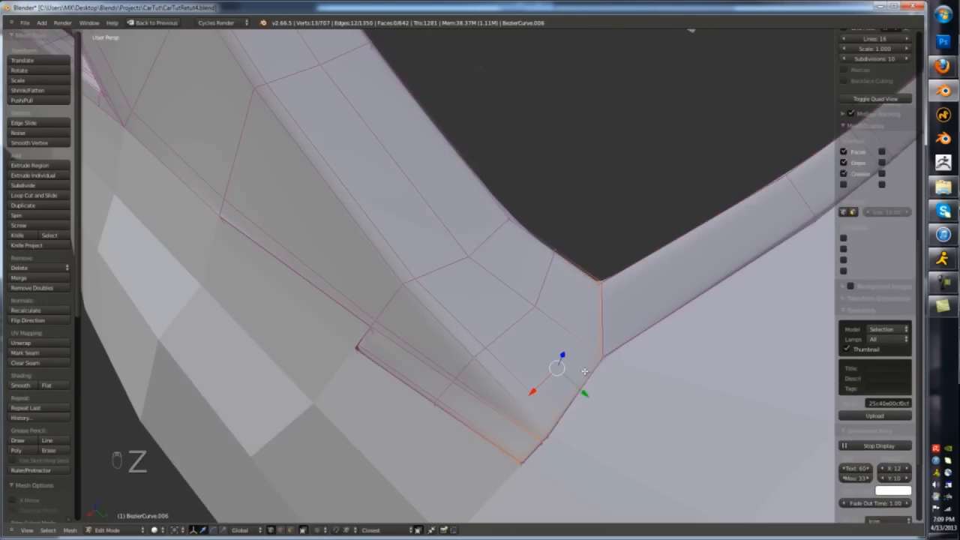
# - Add a supporting loop cut at the rear pillar's lower corner and check the smoothed body in Object Mode
pyautogui.press('Tab')
pyautogui.hotkey('ctrl', 'r')
pyautogui.press('Tab')
pyautogui.press('Tab')
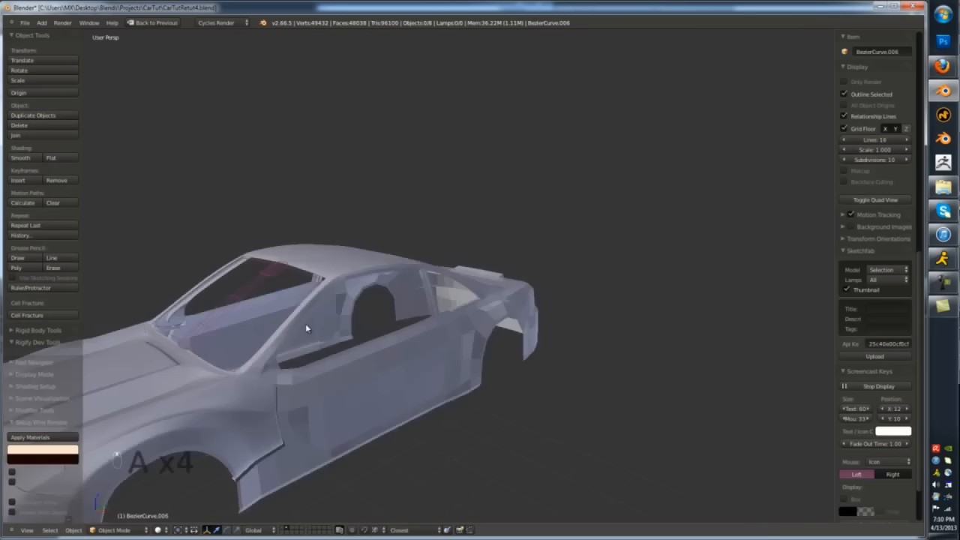
# - Isolate the front body and roof frame in local view and shade it with the glossy blue matcap
pyautogui.moveTo(306, 328); pyautogui.dragTo(468, 388, button='middle')
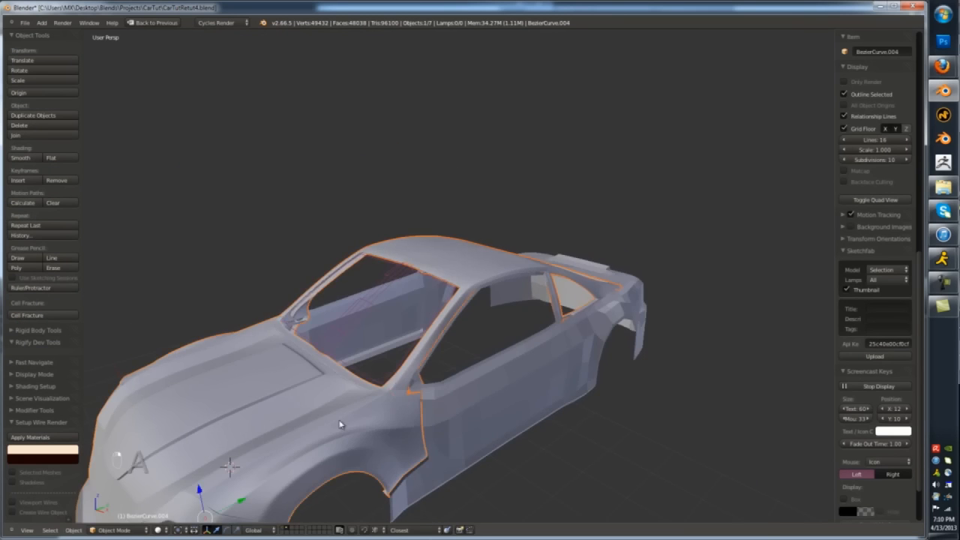
pyautogui.press('KP_Divide')
pyautogui.press('a')
pyautogui.rightClick(489, 344)
pyautogui.click(852, 172)
pyautogui.click(874, 207)
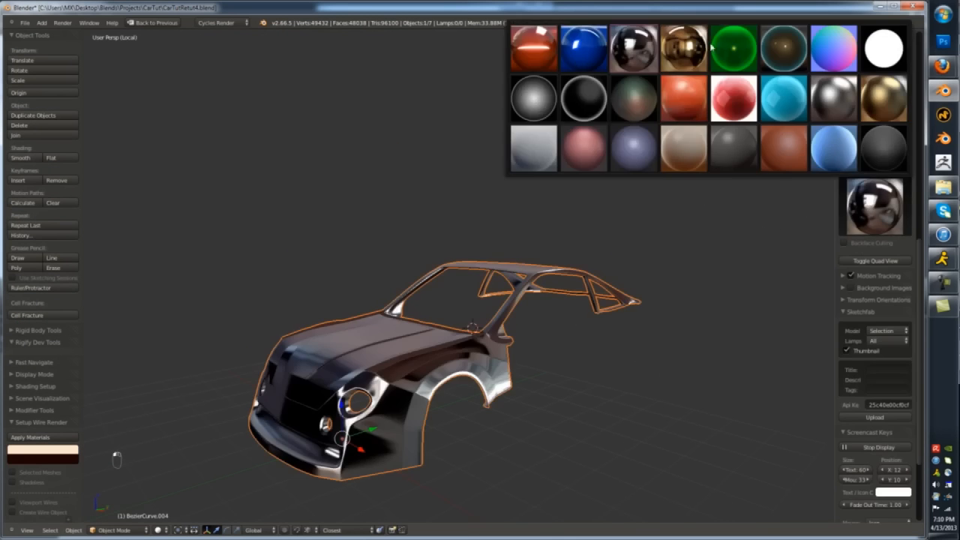
pyautogui.click(713, 47)
pyautogui.click(874, 208)
pyautogui.click(578, 50)
# - Isolate the linked front fender faces in the body mesh and display their face normals for inspection
pyautogui.press('Tab')
pyautogui.moveTo(480, 342); pyautogui.dragTo(478, 393, button='middle')
pyautogui.scroll(3, 421, 344)
pyautogui.press('Tab')
pyautogui.press('Tab')
pyautogui.press('a')
pyautogui.press('a')
pyautogui.press('a')
pyautogui.press('a')
pyautogui.press('a')
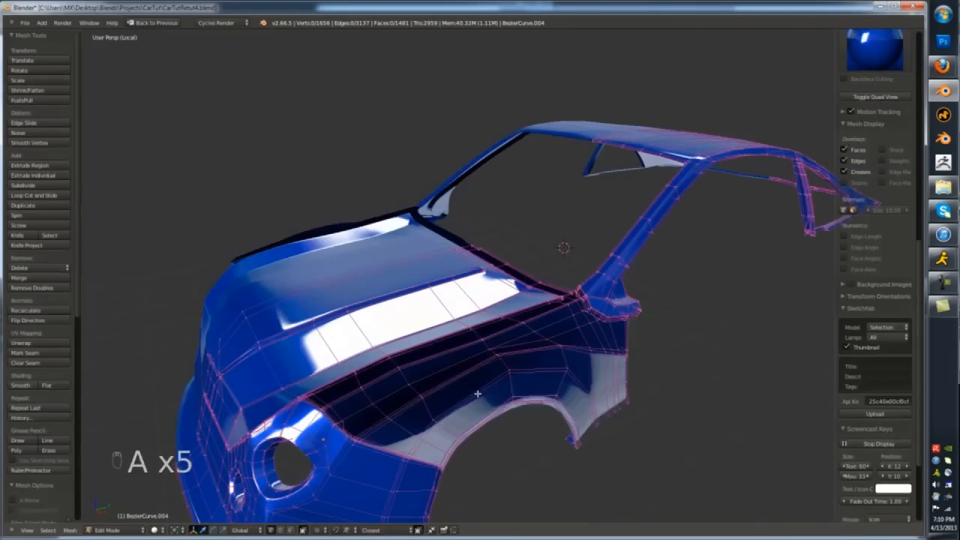
pyautogui.press('l')
pyautogui.press('l')
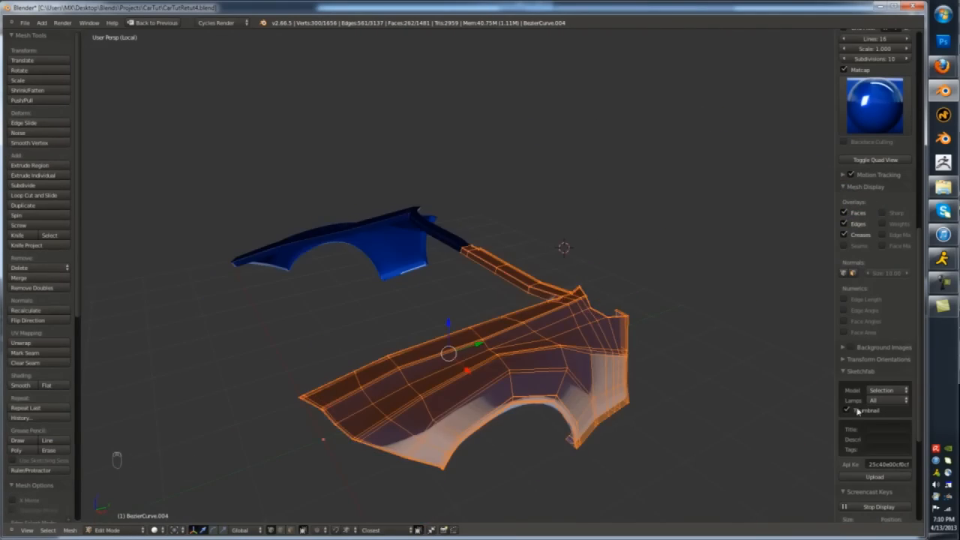
pyautogui.click(853, 273)
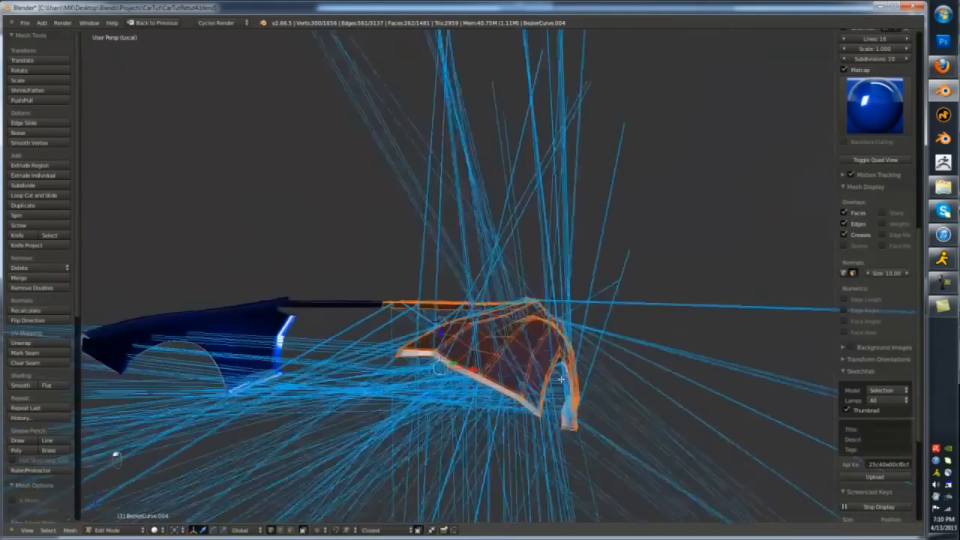
pyautogui.click(547, 395)
# - Add a supporting loop cut to the front fender and check the body's smoothed reflections in Object Mode
pyautogui.press('Tab')
pyautogui.moveTo(546, 395); pyautogui.dragTo(420, 397, button='middle')
pyautogui.scroll(3, 623, 332)
pyautogui.scroll(-6, 517, 411)
pyautogui.scroll(4, 442, 409)
pyautogui.press('a')
pyautogui.press('Tab')
pyautogui.hotkey('ctrl', 'r')
pyautogui.click(561, 407)
pyautogui.click(563, 407)
pyautogui.press('Tab')
pyautogui.moveTo(562, 407)
pyautogui.mouseDown(button='middle')
pyautogui.moveTo(500, 430)
pyautogui.moveTo(568, 421)
pyautogui.mouseUp(button='middle')
pyautogui.press('a')
pyautogui.press('a')
pyautogui.scroll(-4, 527, 426)
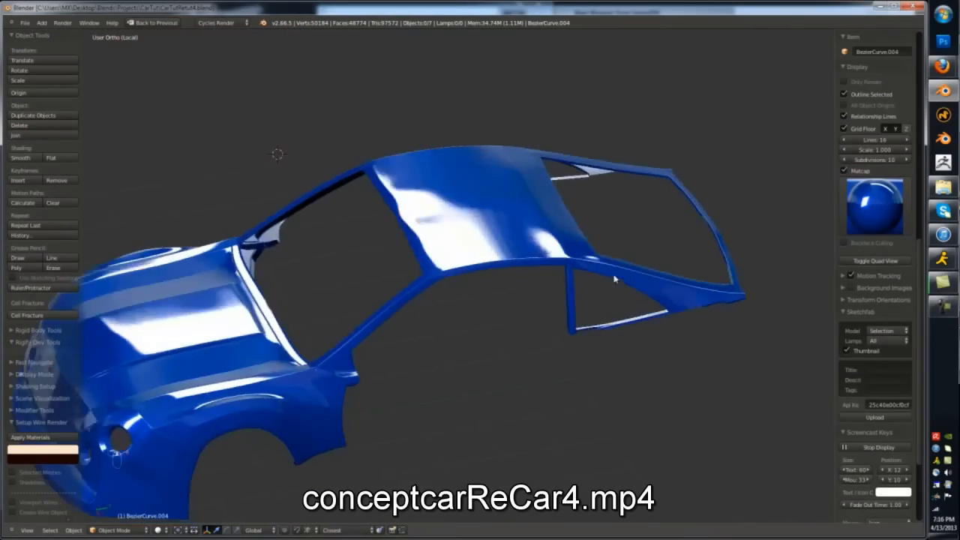
# - Open the door mesh for editing and create a narrow strip of faces along its front curve and bottom edge
pyautogui.press('a')
pyautogui.press('a')
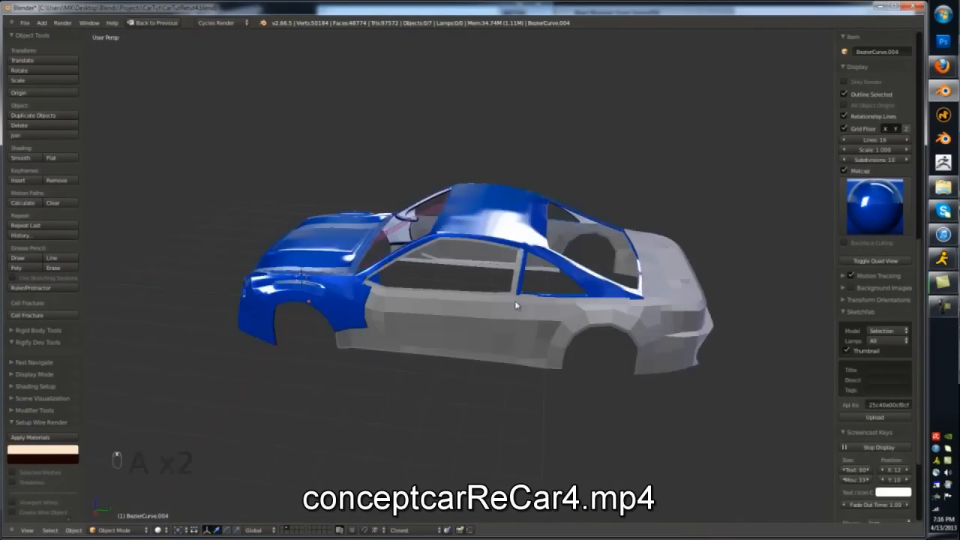
pyautogui.press('Tab')
pyautogui.scroll(3, 508, 301)
pyautogui.press('Tab')
pyautogui.scroll(-4, 509, 302)
pyautogui.moveTo(509, 303); pyautogui.dragTo(329, 375, button='middle')
pyautogui.press('Tab')
pyautogui.scroll(2, 328, 375)
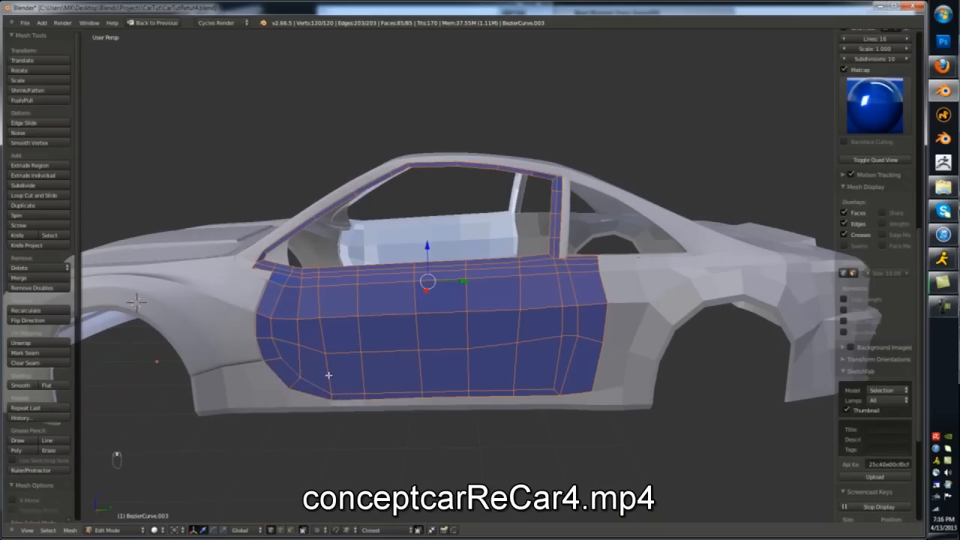
pyautogui.rightClick(303, 375)
pyautogui.scroll(2, 278, 346)
pyautogui.keyDown('shift'); pyautogui.rightClick(345, 403); pyautogui.keyUp('shift')
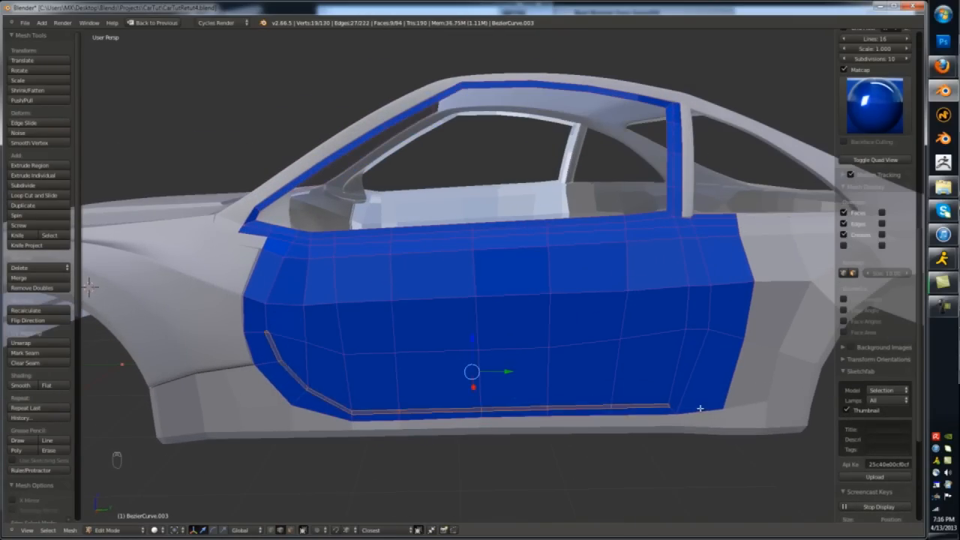
# - Snap the 3D cursor to the vertex at the rear end of the door's lower strip
pyautogui.hotkey('ctrl', 'Tab')
pyautogui.click(657, 389)
pyautogui.rightClick(627, 404)
pyautogui.hotkey('shift', 's')
pyautogui.click(630, 397)
# - Select the door strip's lower edge run and rotate it about -1.18° around global Z at the 3D cursor
pyautogui.hotkey('ctrl', 'Tab')
pyautogui.click(521, 404)
pyautogui.keyDown('alt'); pyautogui.rightClick(529, 406); pyautogui.keyUp('alt')
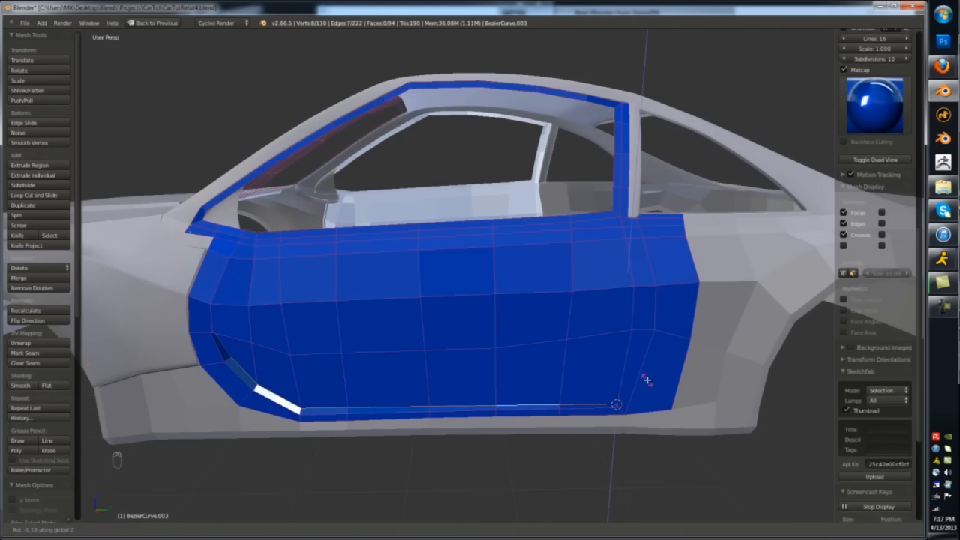
pyautogui.click(647, 379)
pyautogui.press('Tab')
pyautogui.scroll(-3, 413, 387)
pyautogui.moveTo(411, 389); pyautogui.dragTo(390, 364, button='middle')
pyautogui.scroll(3, 345, 360)
pyautogui.press('Tab')
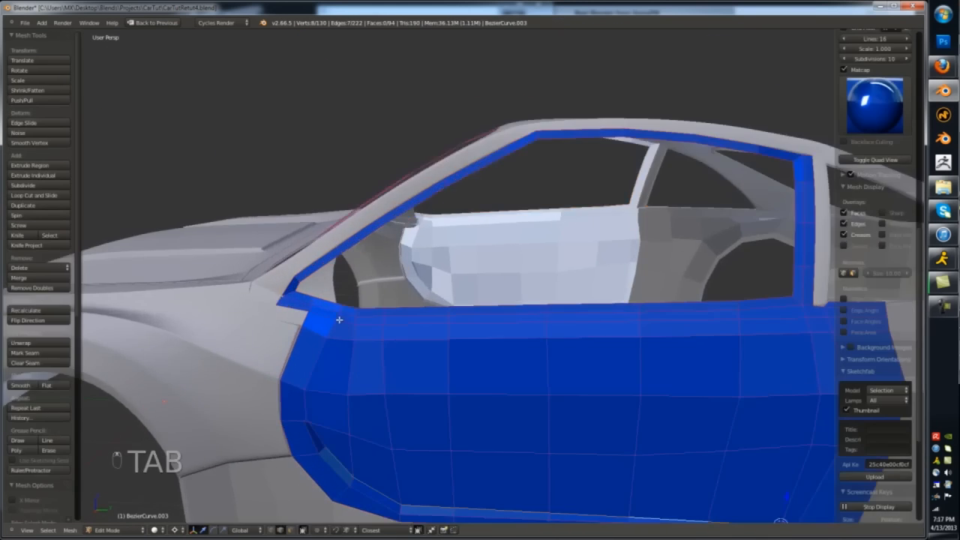
# - Isolate the door in local view and examine the window frame's lower corners in vertex mode and wireframe
pyautogui.press('KP_Divide')
pyautogui.press('a')
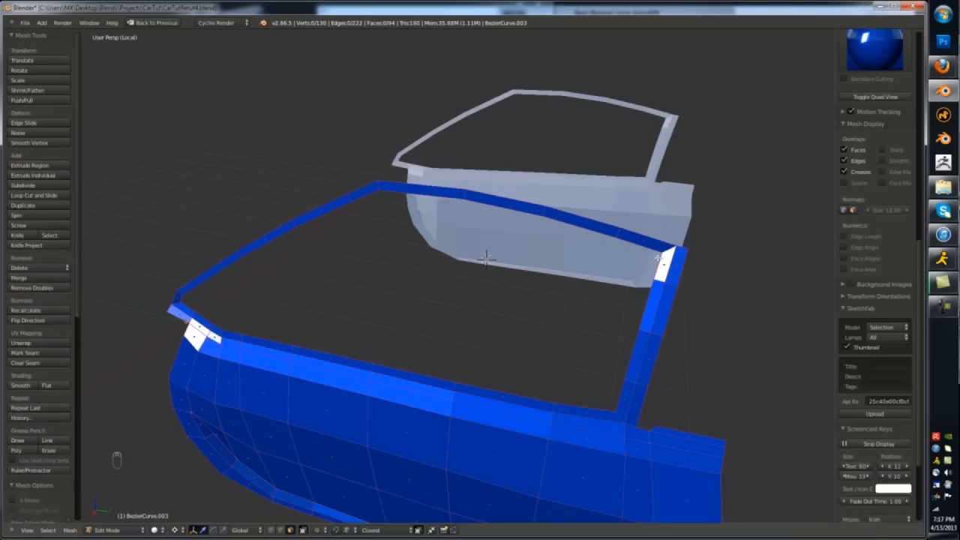
pyautogui.keyDown('alt'); pyautogui.rightClick(333, 351); pyautogui.keyUp('alt')
pyautogui.scroll(1, 615, 410)
pyautogui.hotkey('ctrl', 'Tab')
pyautogui.click(612, 386)
pyautogui.rightClick(617, 410)
pyautogui.press('z')
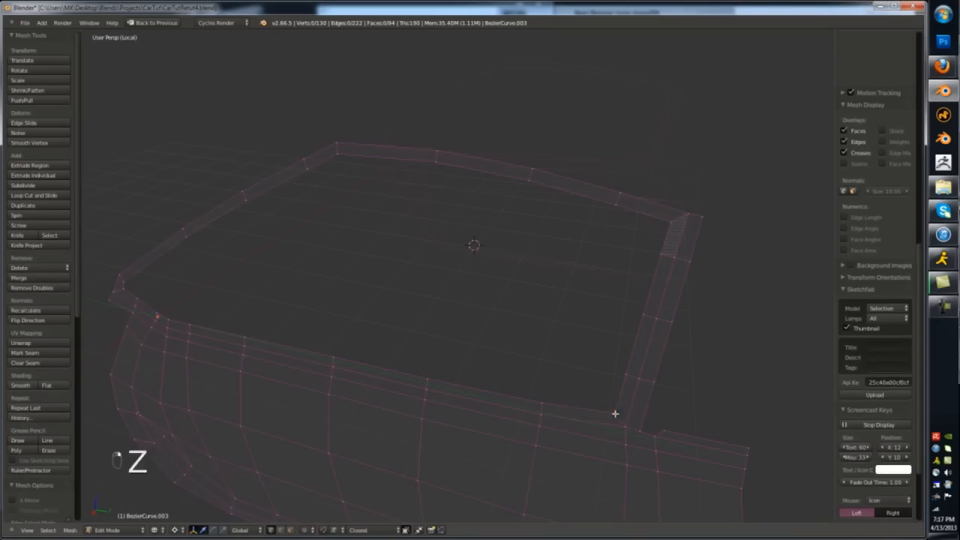
# - Move and merge the surplus vertices at the front lower corner of the door's window frame
pyautogui.press('z')
pyautogui.press('z')
pyautogui.press('g')
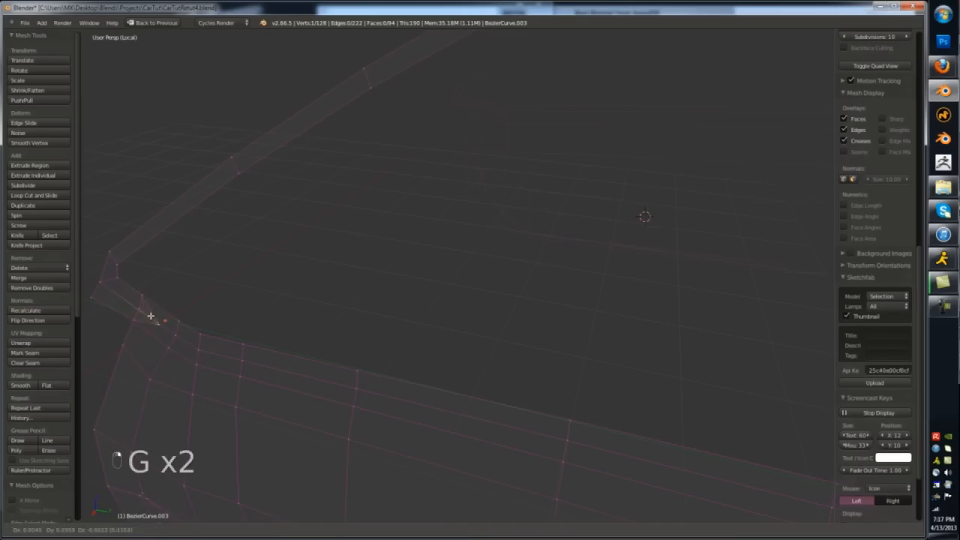
pyautogui.hotkey('alt', 'm')
pyautogui.scroll(-4, 133, 321)
pyautogui.press('z')
pyautogui.hotkey('ctrl', 'Tab')
pyautogui.click(209, 346)
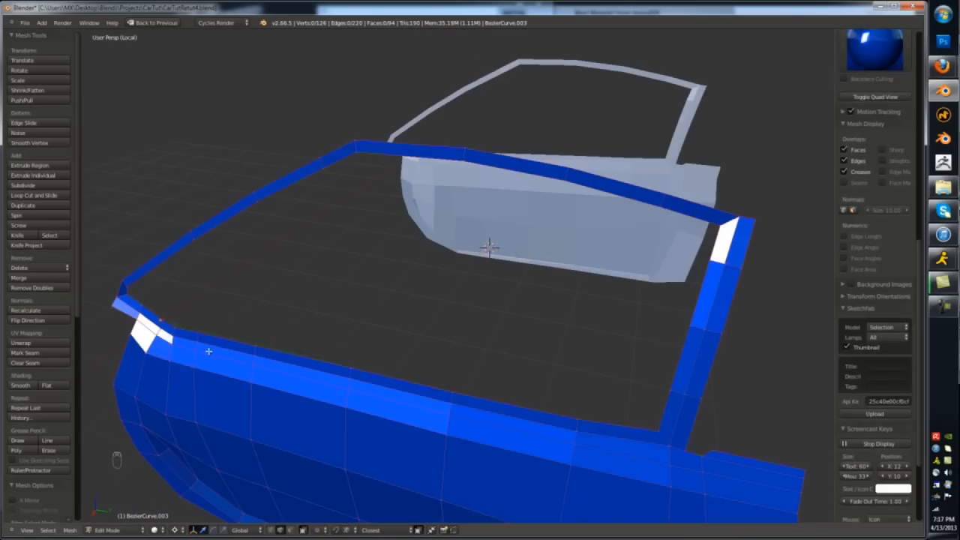
# - Cut a new edge across the window frame strip beside its upper rear corner with the Knife
pyautogui.hotkey('ctrl', 'Tab')
pyautogui.click(209, 359)
pyautogui.keyDown('alt'); pyautogui.rightClick(257, 350); pyautogui.keyUp('alt')
pyautogui.press('a')
pyautogui.scroll(3, 525, 251)
pyautogui.press('k')
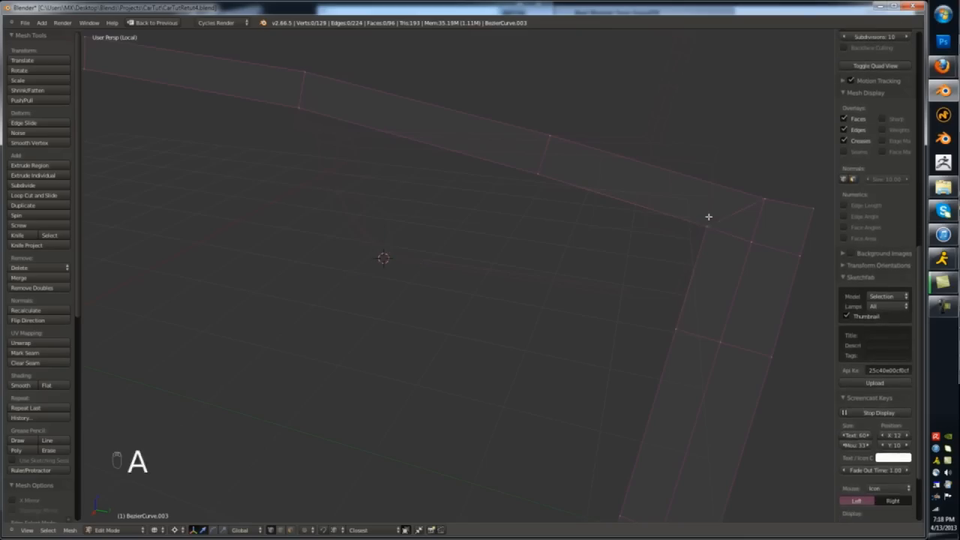
pyautogui.keyDown('alt'); pyautogui.rightClick(793, 255); pyautogui.keyUp('alt')
pyautogui.press('g')
pyautogui.click(793, 252)
pyautogui.press('a')
pyautogui.press('Return')
# - Merge the two triangles at the window frame's upper rear corner into a single face
pyautogui.hotkey('ctrl', 'Tab')
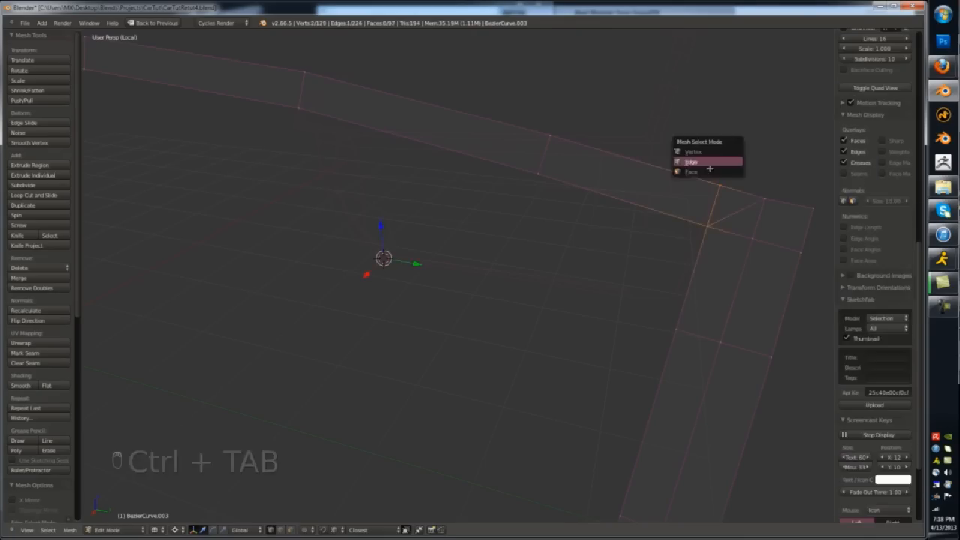
pyautogui.press('f')
pyautogui.press('z')
pyautogui.scroll(-5, 739, 215)
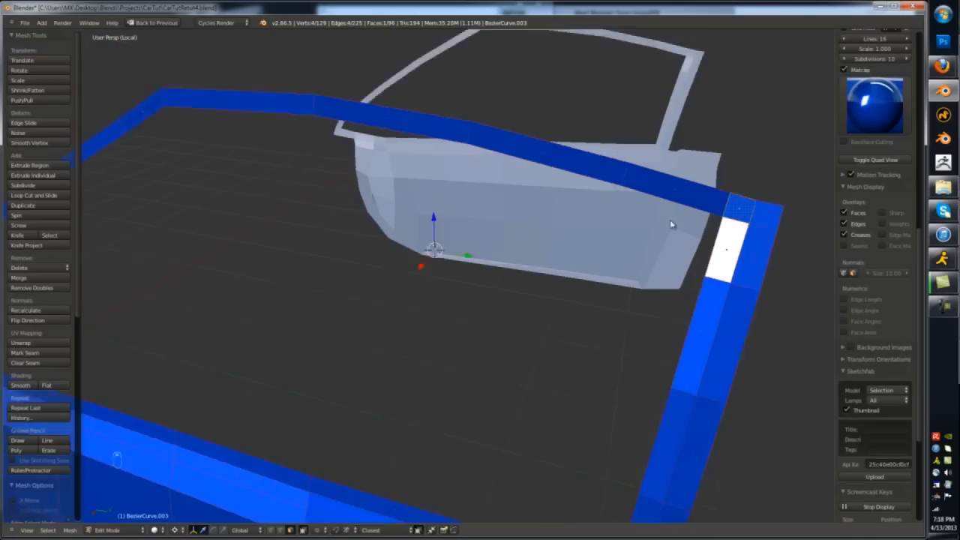
pyautogui.press('Tab')
pyautogui.press('Tab')
pyautogui.scroll(3, 709, 328)
pyautogui.press('a')
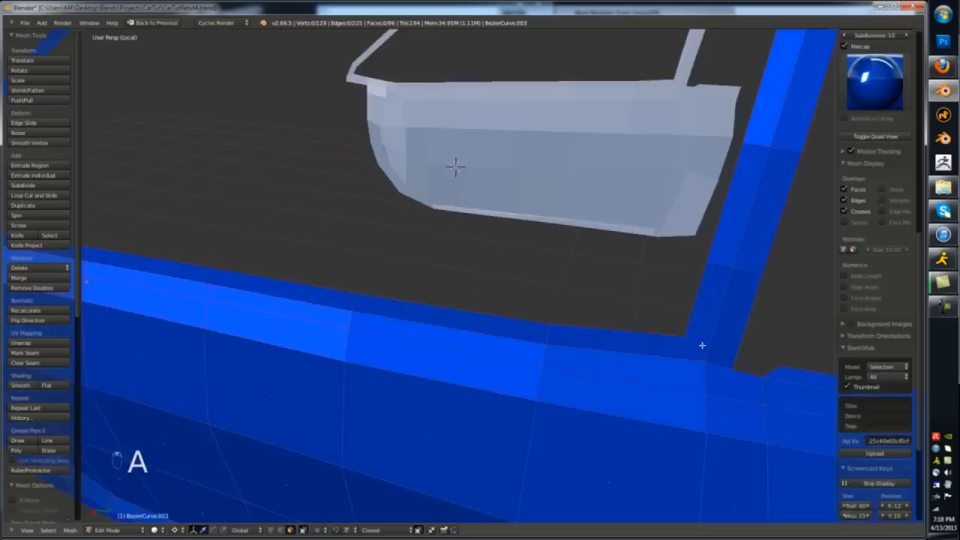
# - Knife a vertical cut down the door panel from the rear pillar's inner base to the lower edge in right view
pyautogui.press('KP_1')
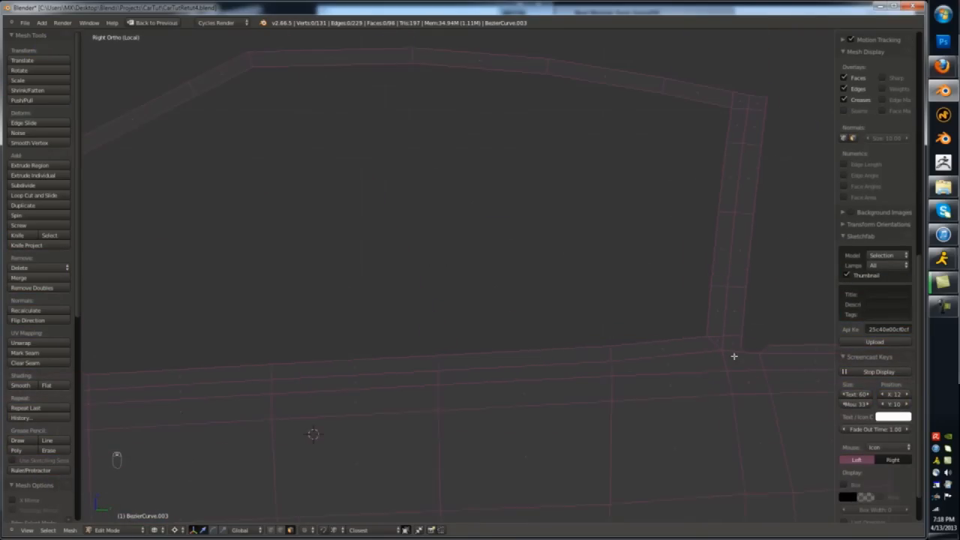
pyautogui.scroll(-3, 629, 263)
pyautogui.press('a')
pyautogui.press('a')
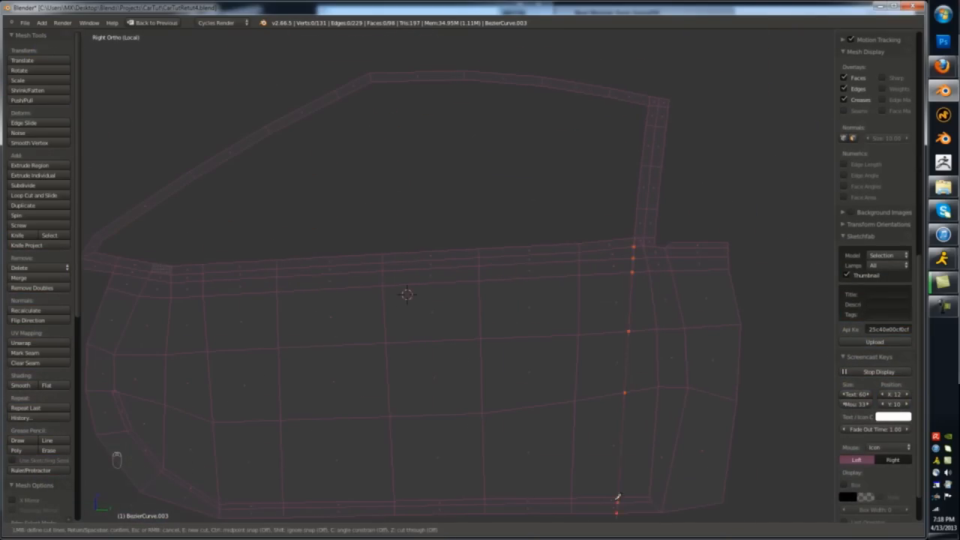
pyautogui.press('f')
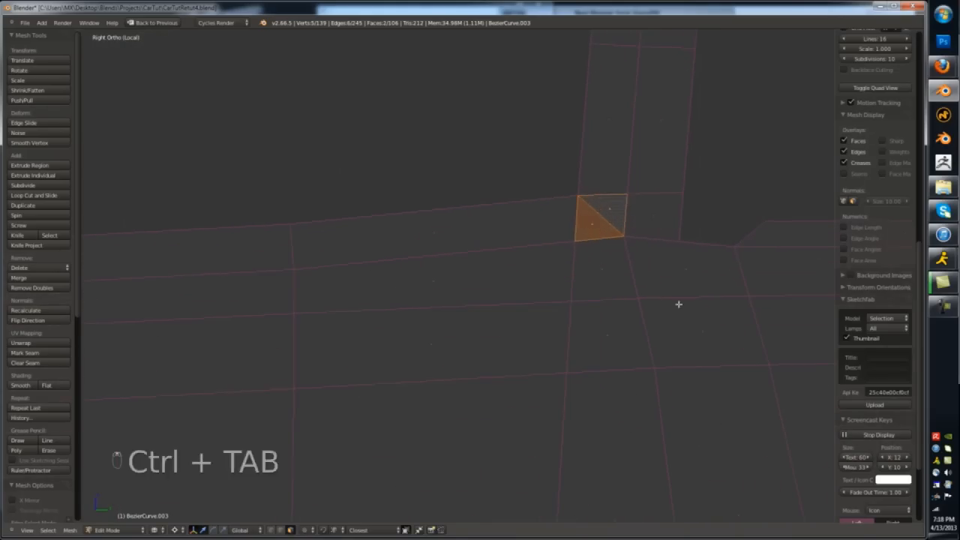
# - Add a second vertical edge run down the door panel from the rear pillar's outer base corner
pyautogui.hotkey('ctrl', 'r')
pyautogui.click(679, 303)
pyautogui.press('z')
pyautogui.hotkey('ctrl', 'Tab')
pyautogui.click(667, 262)
pyautogui.press('z')
pyautogui.rightClick(681, 241)
pyautogui.press('z')
pyautogui.keyDown('shift'); pyautogui.moveTo(626, 213); pyautogui.dragTo(636, 225, button='middle'); pyautogui.keyUp('shift')
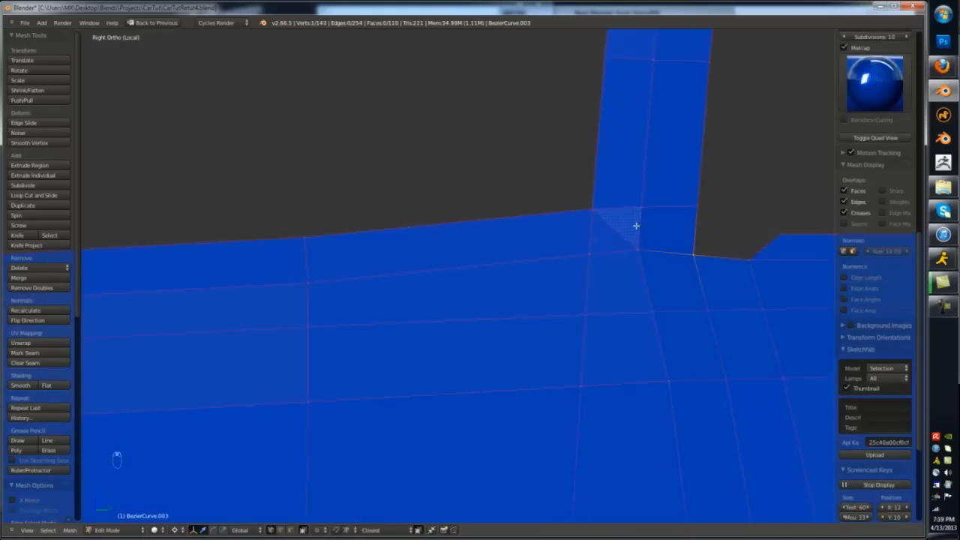
# - Adjust the vertex at the rear pillar's inner base and join the neighbouring triangles into one face
pyautogui.press('z')
pyautogui.hotkey('ctrl', 'Tab')
pyautogui.click(596, 260)
pyautogui.rightClick(601, 237)
pyautogui.keyDown('shift'); pyautogui.rightClick(619, 225); pyautogui.keyUp('shift')
pyautogui.press('f')
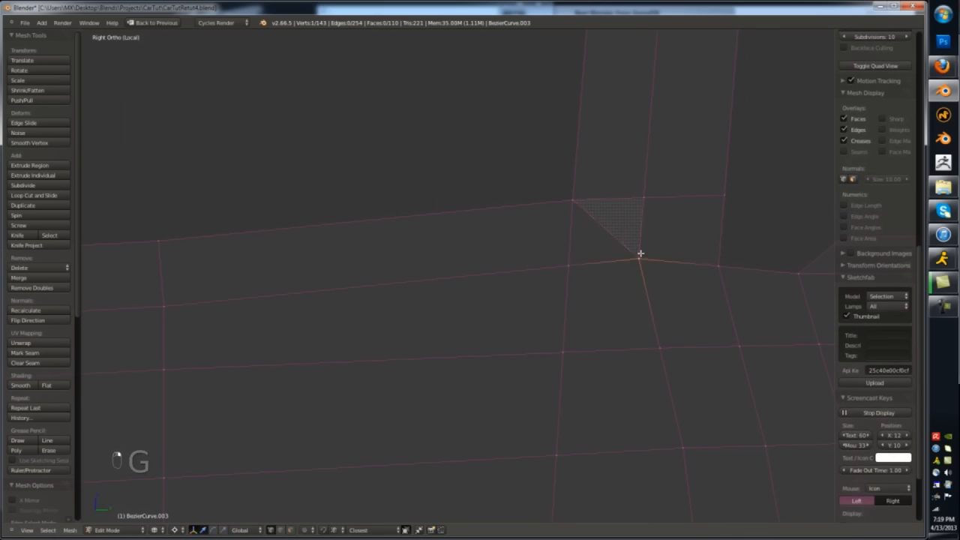
pyautogui.press('z')
pyautogui.hotkey('ctrl', 'Tab')
pyautogui.rightClick(596, 241)
pyautogui.keyDown('shift'); pyautogui.rightClick(615, 223); pyautogui.keyUp('shift')
pyautogui.press('f')
pyautogui.scroll(-10, 616, 234)
pyautogui.press('Tab')
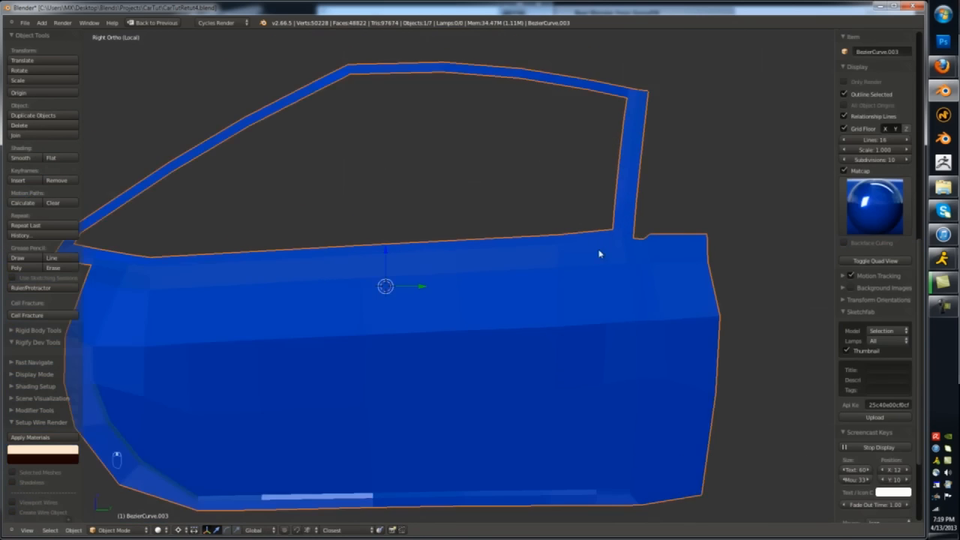
# - Select the face strips along the upper and lower window frame and extrude them outward as a raised trim
pyautogui.moveTo(600, 253); pyautogui.dragTo(507, 241, button='middle')
pyautogui.press('Tab')
pyautogui.hotkey('ctrl', 'Tab')
pyautogui.moveTo(619, 210); pyautogui.dragTo(628, 244, button='middle')
pyautogui.press('e')
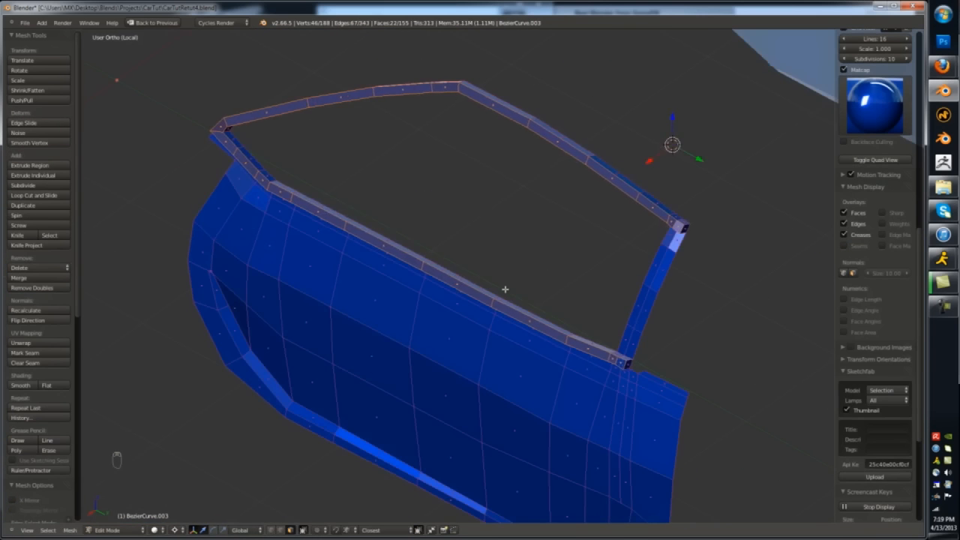
# - Merge the two close vertices at the upper front end of the door's recessed crease at their center
pyautogui.moveTo(505, 289); pyautogui.dragTo(257, 258, button='middle')
pyautogui.scroll(6, 262, 225)
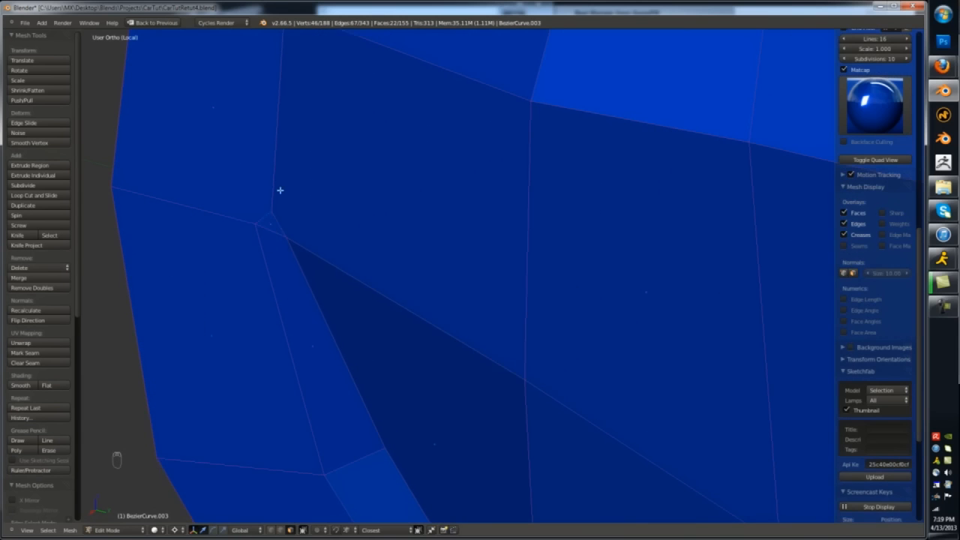
pyautogui.rightClick(273, 203)
pyautogui.press('z')
pyautogui.hotkey('alt', 'm')
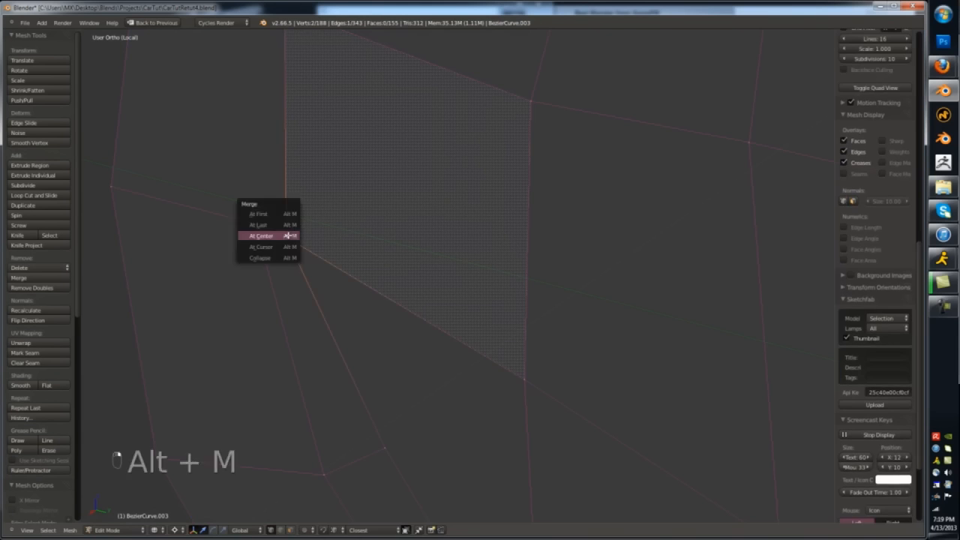
pyautogui.click(288, 235)
# - Add supporting edge cuts to the door and preview it with subdivision level 2
pyautogui.press('z')
pyautogui.scroll(-7, 287, 231)
pyautogui.press('Tab')
pyautogui.press('Tab')
pyautogui.hotkey('ctrl', 'r')
pyautogui.click(323, 224)
pyautogui.scroll(2, 307, 215)
pyautogui.press('k')
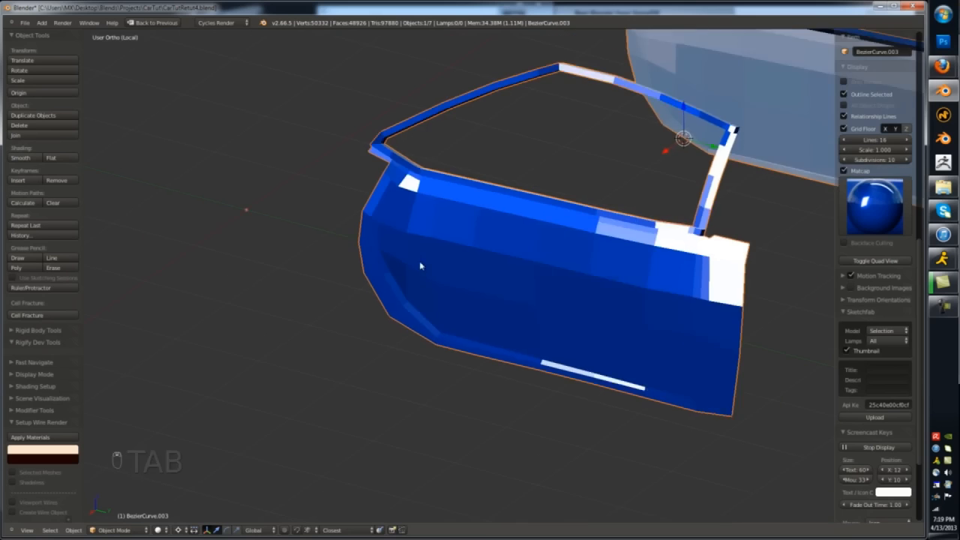
pyautogui.scroll(6, 707, 257)
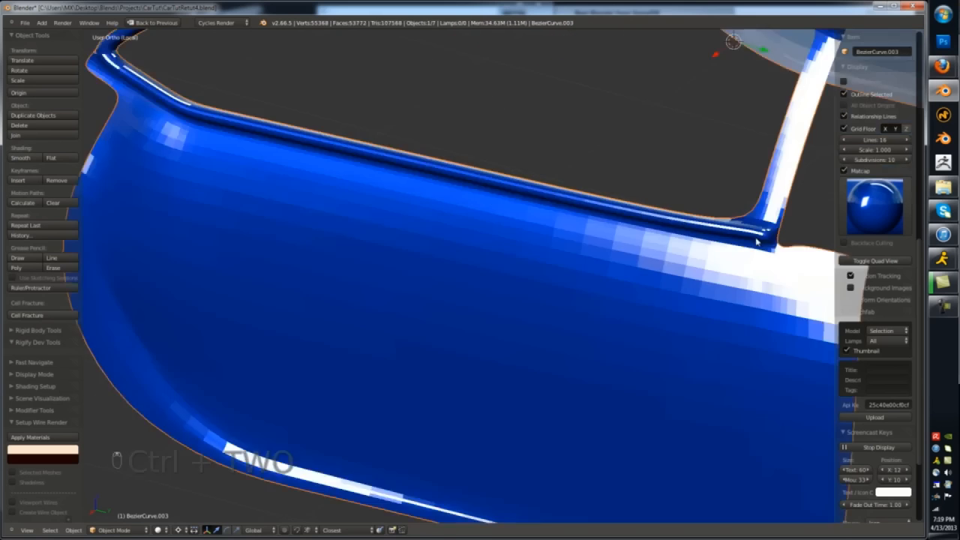
# - Add and slide supporting edge loops along the raised window trim and around its rear end
pyautogui.hotkey('ctrl', 'r')
pyautogui.click(766, 272)
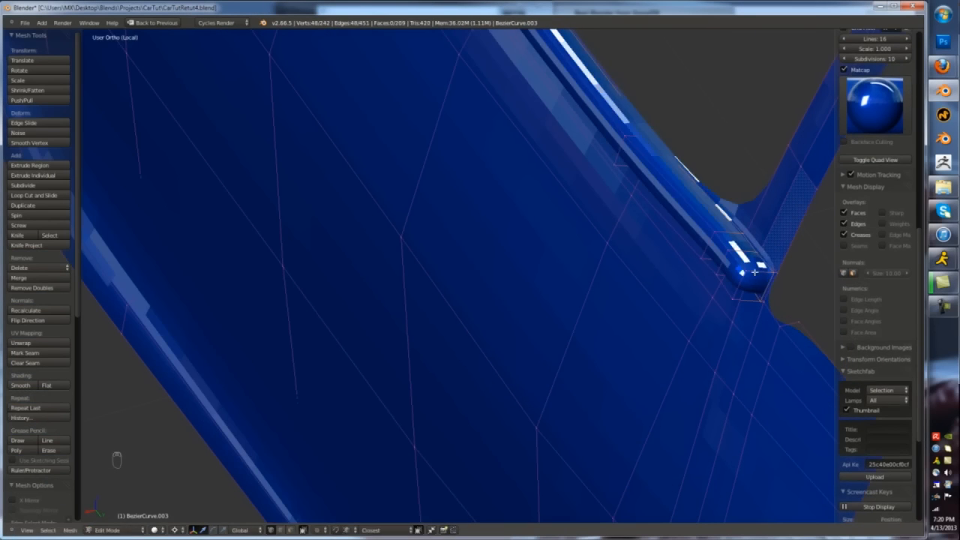
pyautogui.press('Tab')
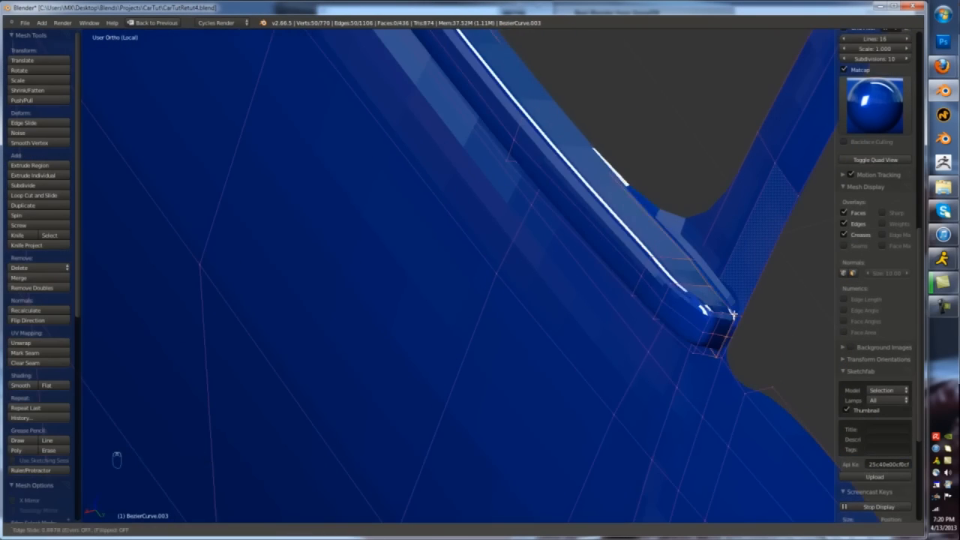
pyautogui.press('Tab')
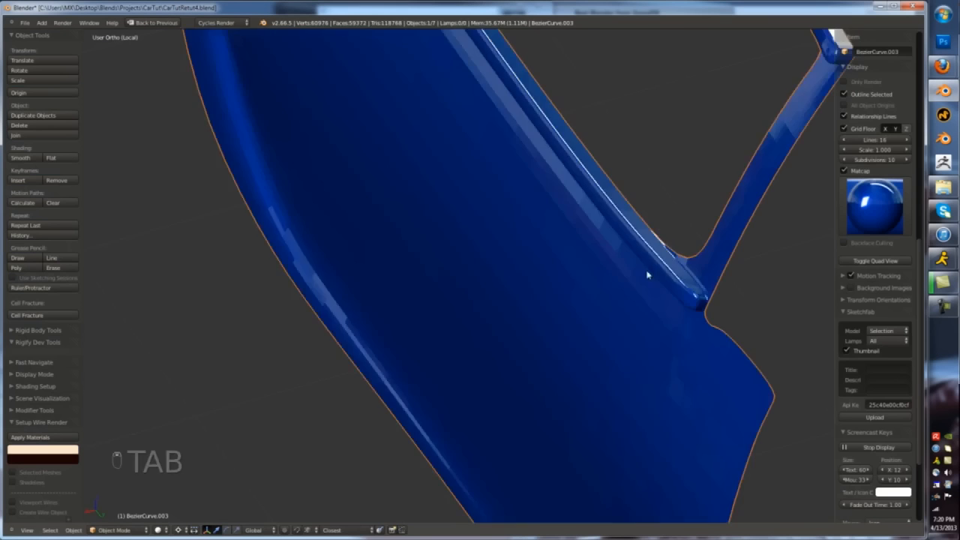
pyautogui.hotkey('ctrl', 'r')
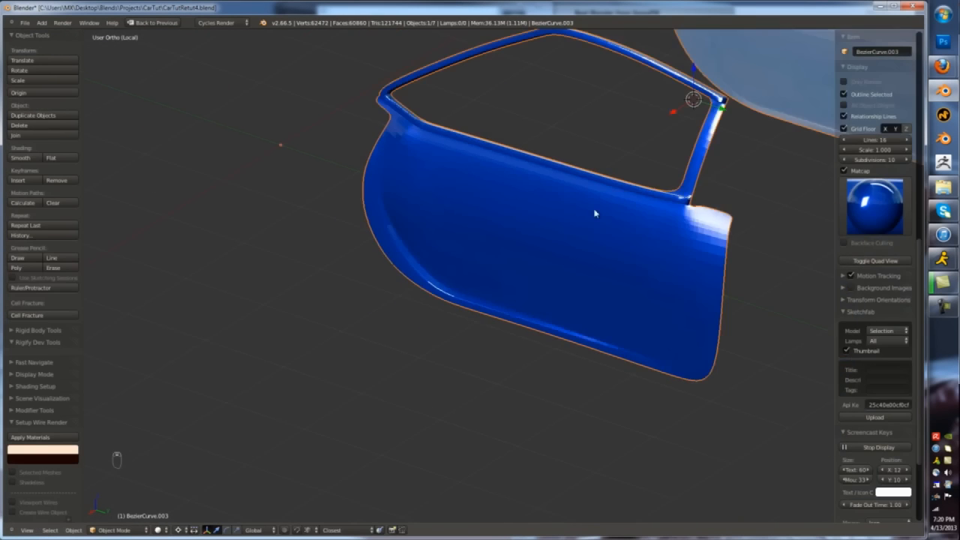
# - Extrude the door's outer boundary edges about 0.042 along global X and add a supporting loop to the new side
pyautogui.press('Tab')
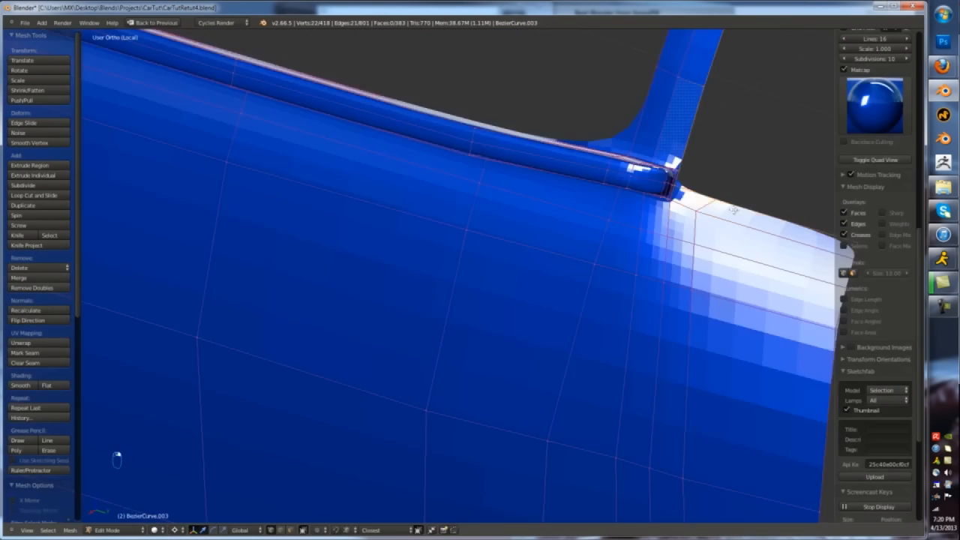
pyautogui.press('z')
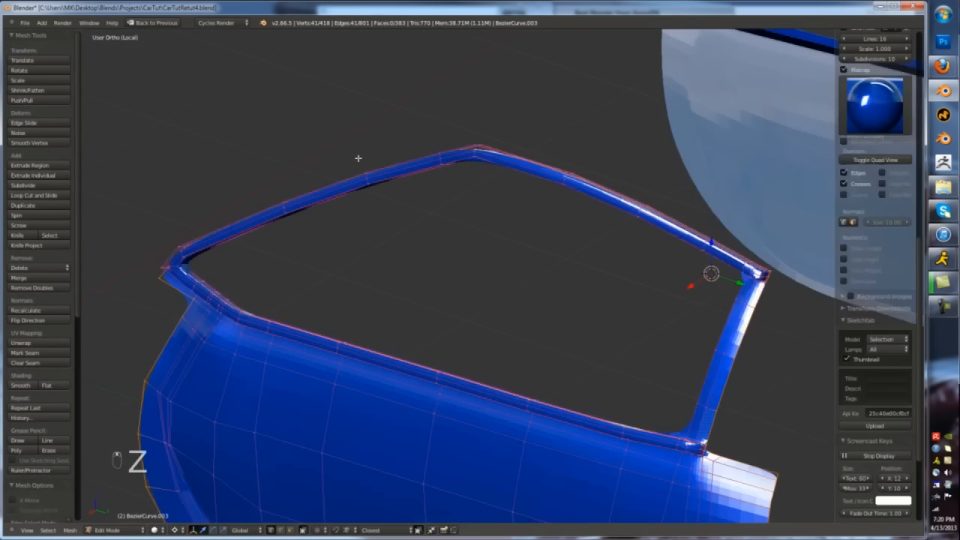
pyautogui.moveTo(358, 158); pyautogui.dragTo(554, 297, button='middle')
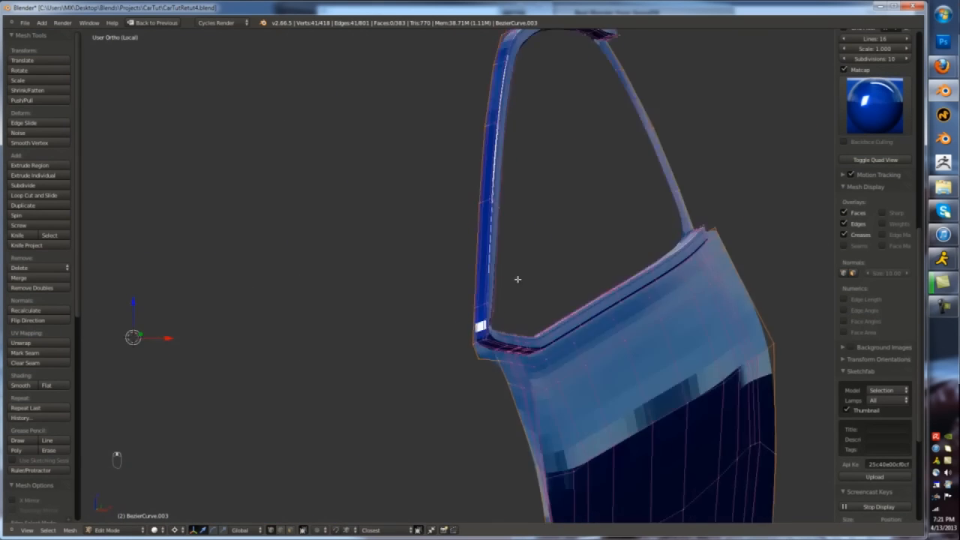
pyautogui.press('e')
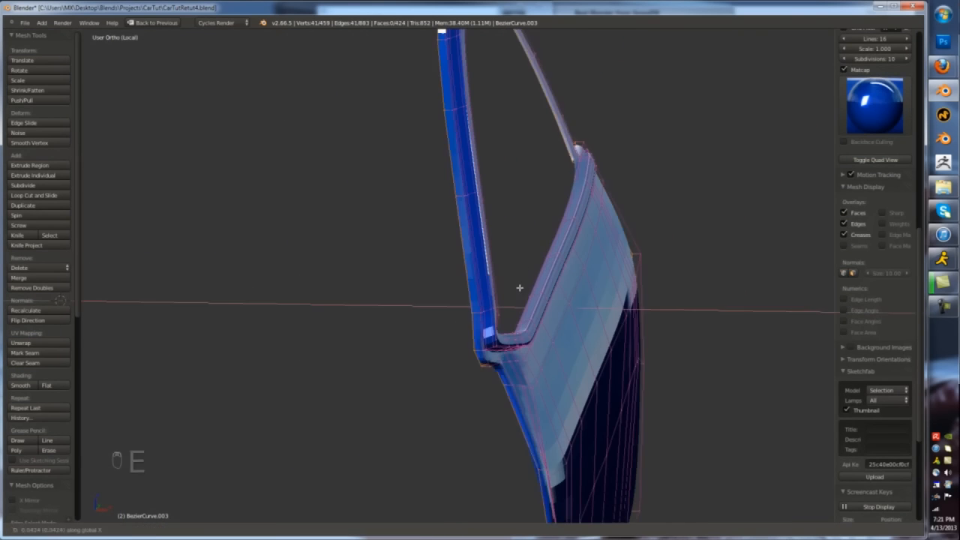
pyautogui.hotkey('ctrl', 'r')
pyautogui.press('Tab')
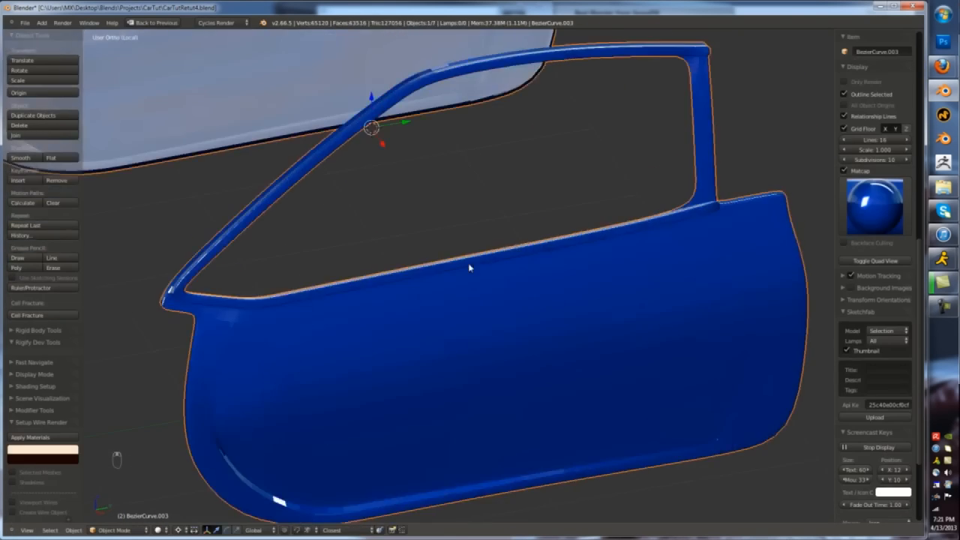
# - Extrude the window opening's inner edge loop about 0.046 along global X and add supporting loop cuts
pyautogui.press('Tab')
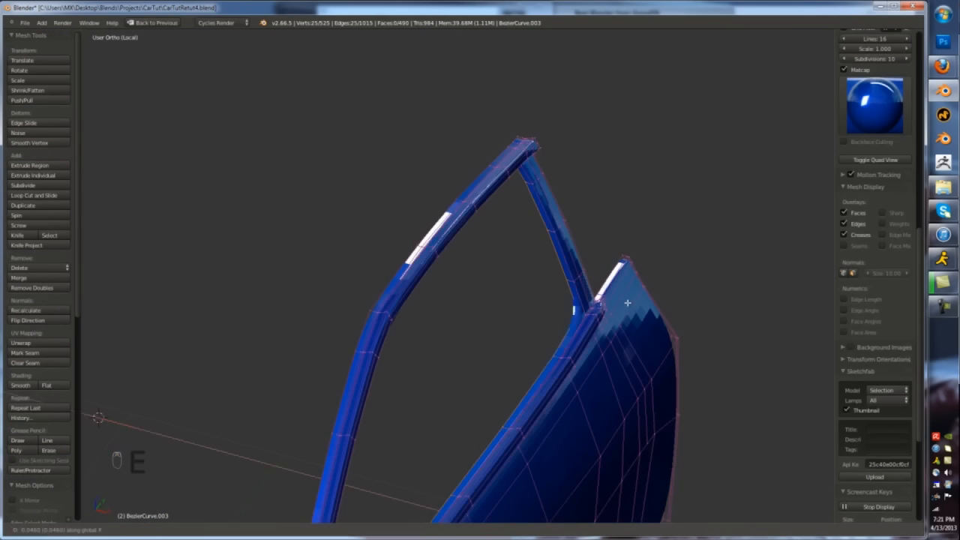
pyautogui.click(627, 302)
pyautogui.scroll(3, 568, 275)
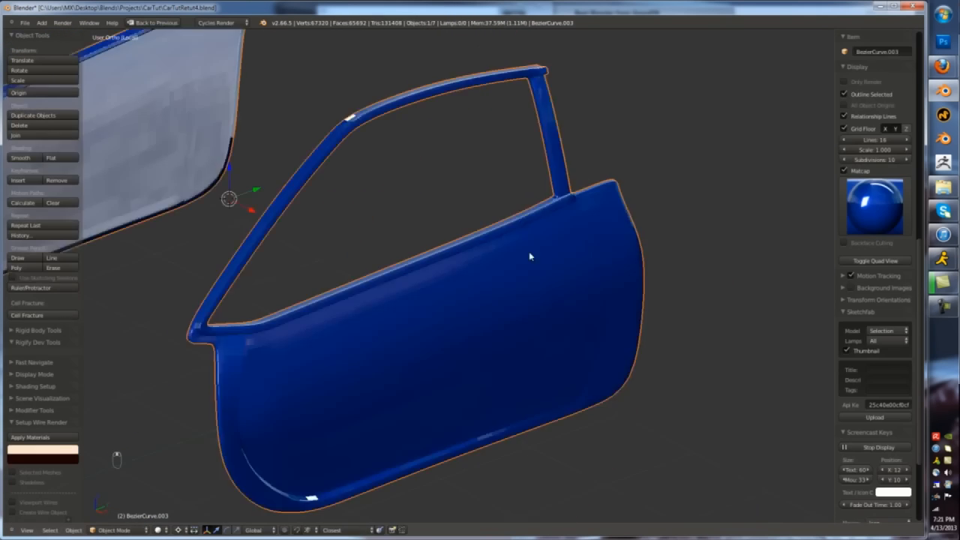
pyautogui.scroll(5, 529, 258)
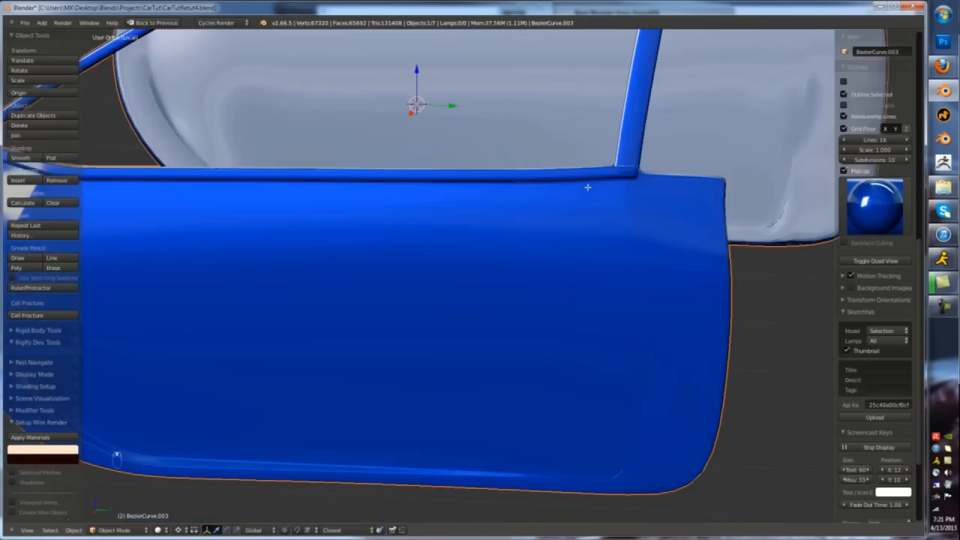
pyautogui.hotkey('ctrl', 'r')
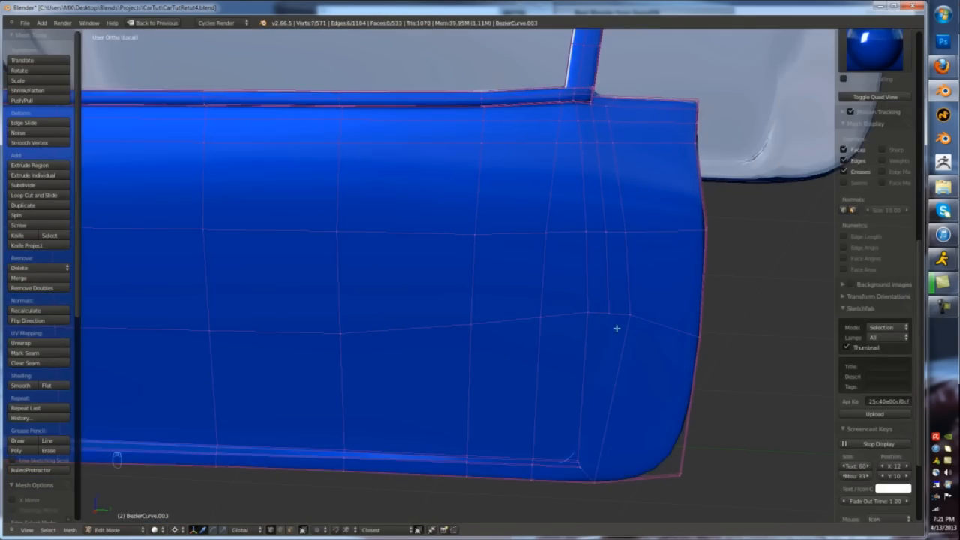
# - Try to knife a diagonal edge across the door panel's lower rear corner
pyautogui.press('z')
pyautogui.scroll(5, 620, 453)
pyautogui.scroll(-5, 578, 435)
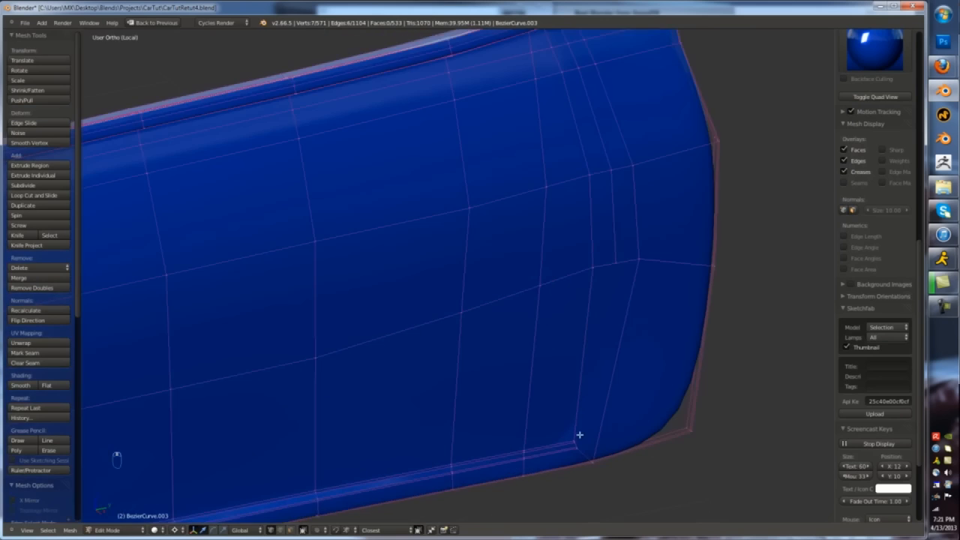
pyautogui.scroll(5, 578, 435)
pyautogui.press('z')
pyautogui.press('k')
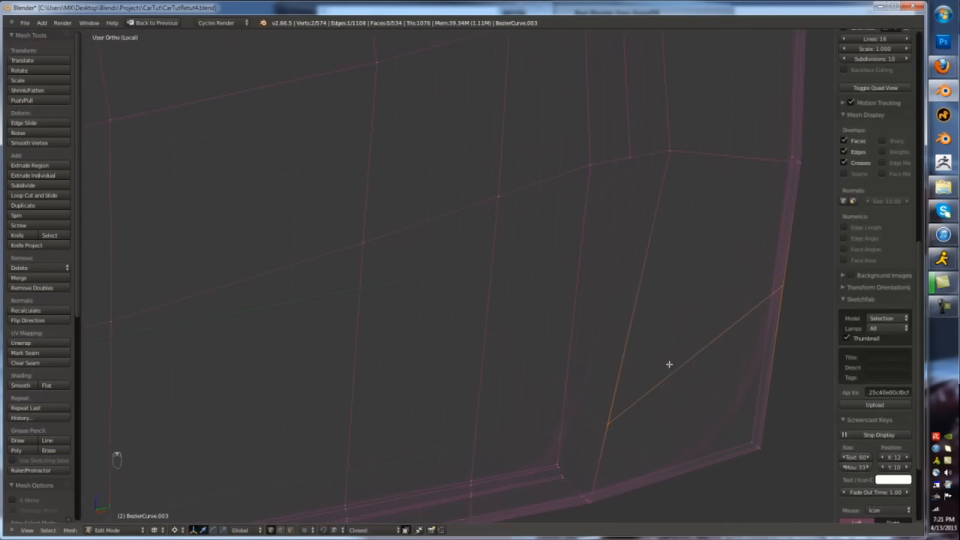
pyautogui.press('Tab')
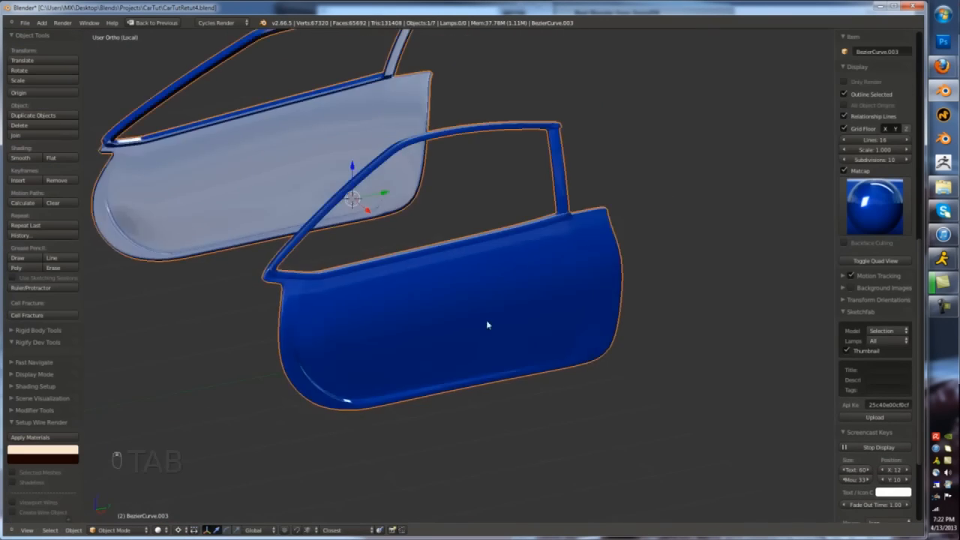
# - Select the vertices of the curved crease at the door's lower front in right view and move them along Y
pyautogui.press('KP_1')
pyautogui.press('Tab')
pyautogui.scroll(5, 317, 327)
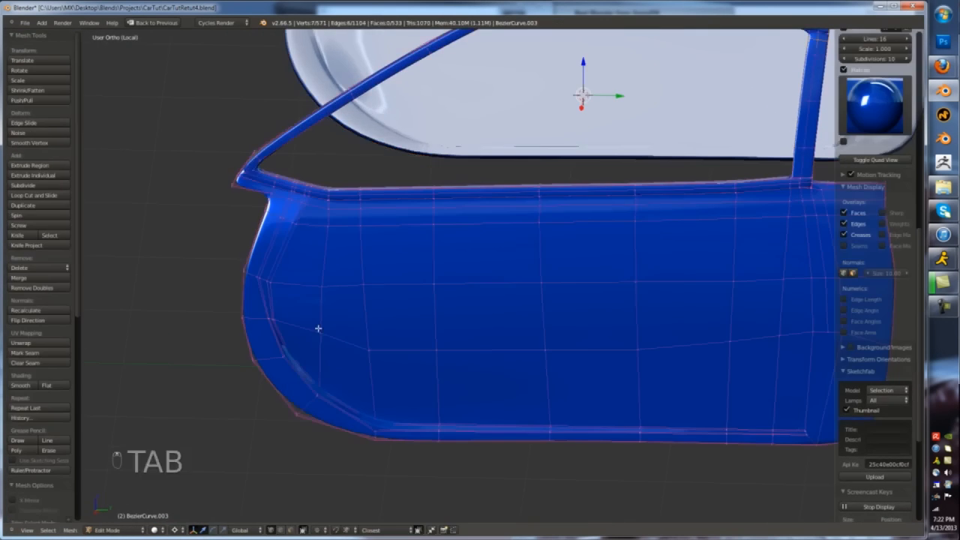
pyautogui.press('KP_1')
pyautogui.press('KP_3')
pyautogui.press('z')
pyautogui.press('a')
pyautogui.keyDown('ctrl'); pyautogui.moveTo(367, 379); pyautogui.dragTo(367, 378); pyautogui.keyUp('ctrl')
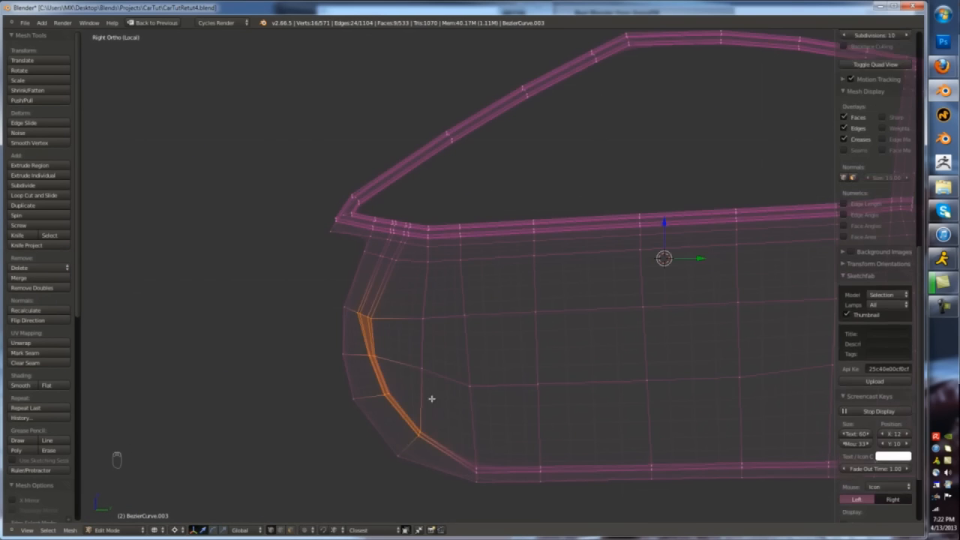
pyautogui.press('g')
pyautogui.press('y')
pyautogui.press('z')
pyautogui.press('Tab')
pyautogui.scroll(-4, 437, 313)
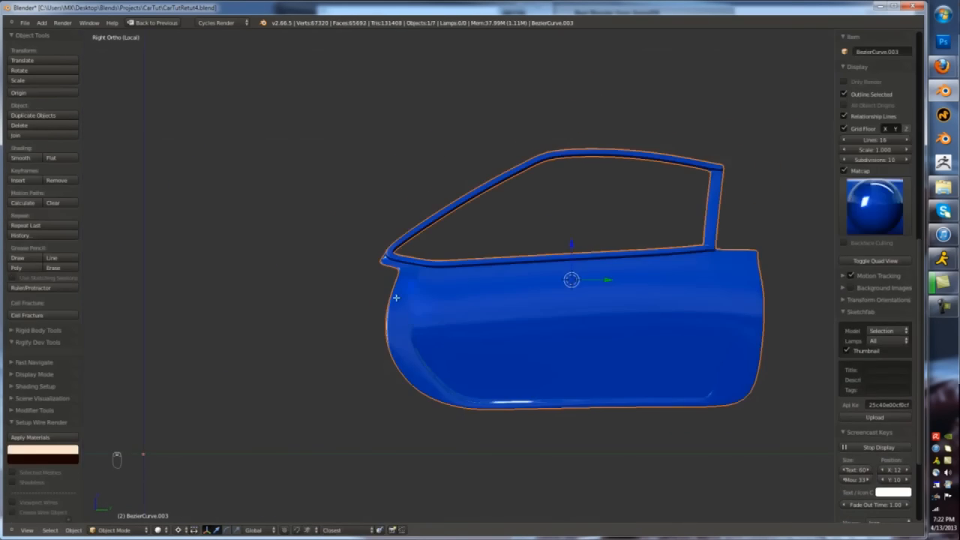
# - Add edge support at the door's upper front corner below the window frame and check the smoothed surface
pyautogui.press('Tab')
pyautogui.moveTo(394, 295); pyautogui.dragTo(425, 439, button='middle')
pyautogui.press('Tab')
pyautogui.press('Tab')
pyautogui.scroll(3, 346, 248)
pyautogui.press('Tab')
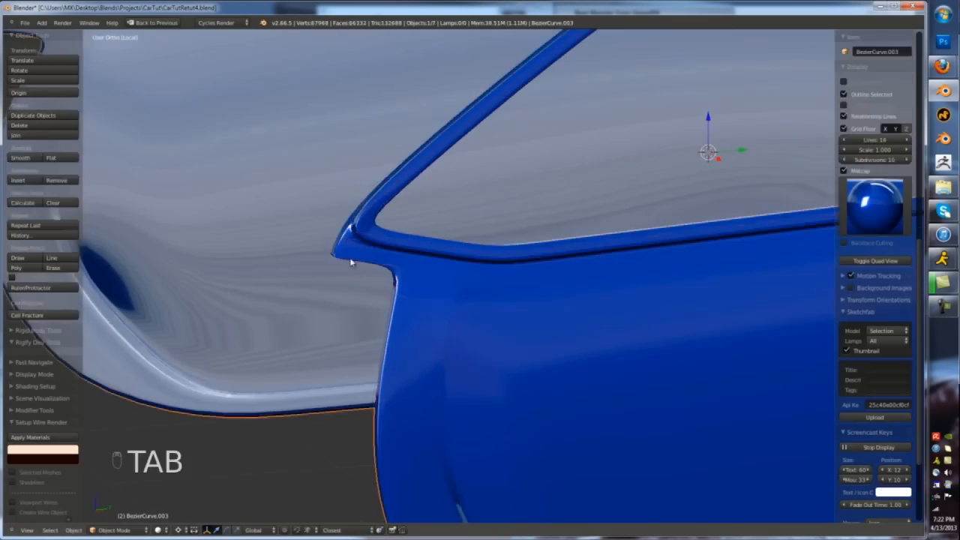
# - Exit local view and join the door object with the rest of the blue car body mesh
pyautogui.scroll(-3, 346, 248)
pyautogui.press('KP_Divide')
pyautogui.press('a')
pyautogui.press('a')
pyautogui.moveTo(263, 434); pyautogui.dragTo(267, 380, button='middle')
pyautogui.keyDown('shift'); pyautogui.rightClick(279, 368); pyautogui.keyUp('shift')
pyautogui.hotkey('ctrl', 'j')
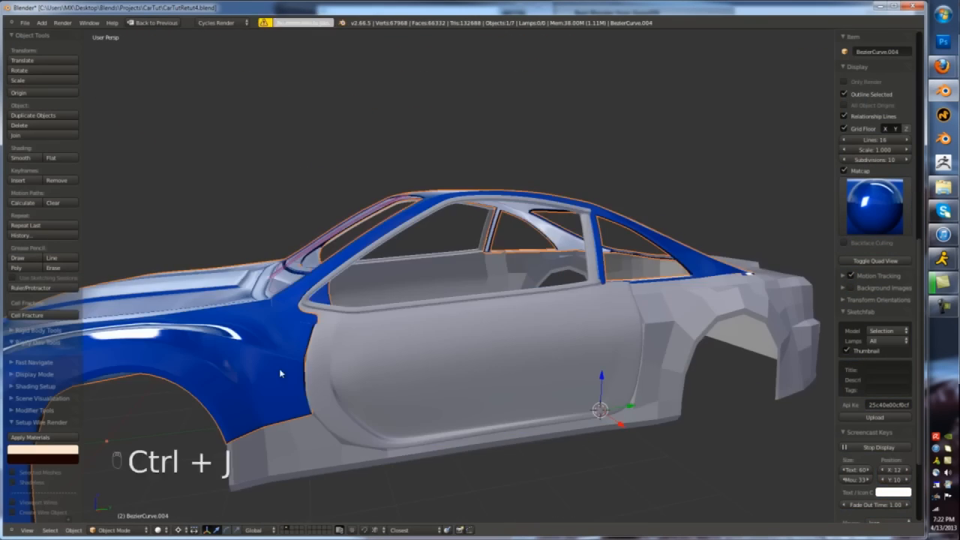
pyautogui.scroll(-2, 279, 368)
pyautogui.rightClick(338, 354)
pyautogui.keyDown('shift'); pyautogui.rightClick(289, 364); pyautogui.keyUp('shift')
pyautogui.hotkey('ctrl', 'j')
pyautogui.press('a')
pyautogui.scroll(3, 289, 364)
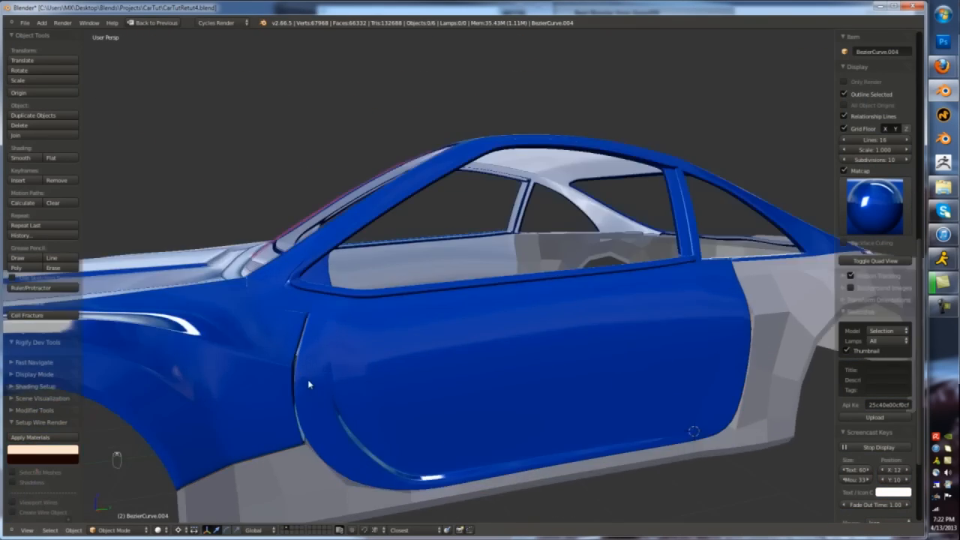
# - Set the body's subdivision level to 1 and, in right view, hide everything in the mesh except the door
pyautogui.press('KP_1')
pyautogui.press('KP_1')
pyautogui.press('KP_3')
pyautogui.press('Tab')
pyautogui.press('ctrl+KP_1')
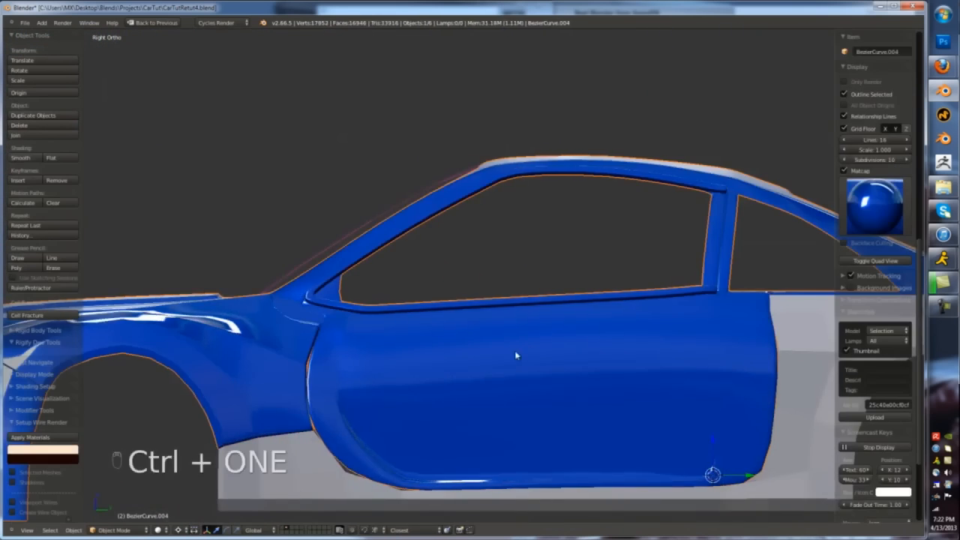
pyautogui.press('a')
pyautogui.press('a')
pyautogui.press('z')
pyautogui.scroll(3, 306, 362)
pyautogui.press('a')
pyautogui.press('l')
pyautogui.hotkey('shift', 'h')
pyautogui.press('z')
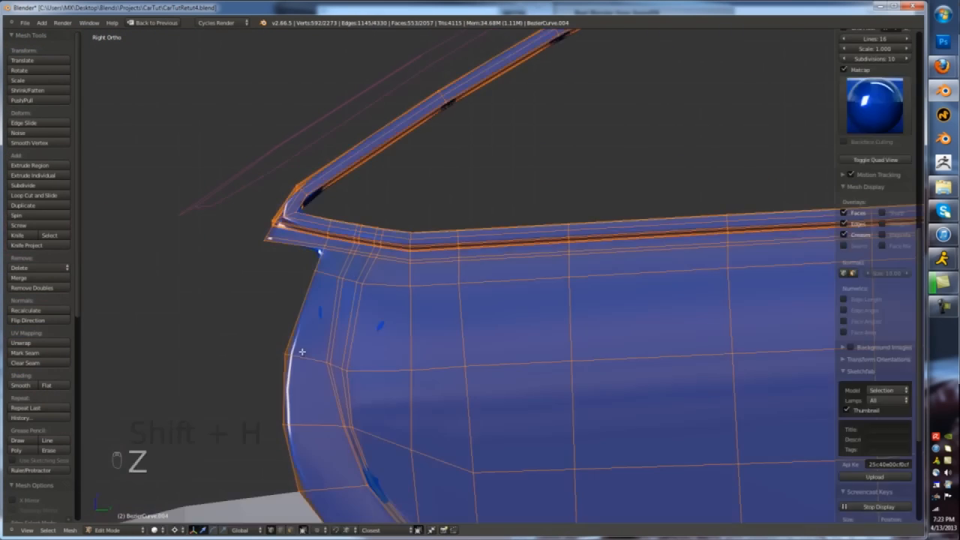
# - Box-select the vertices on the door's curved front edge in wireframe
pyautogui.press('z')
pyautogui.press('a')
pyautogui.press('b')
pyautogui.moveTo(295, 345); pyautogui.dragTo(270, 365)
pyautogui.press('z')
pyautogui.press('Tab')
pyautogui.press('Tab')
pyautogui.keyDown('shift'); pyautogui.moveTo(309, 424); pyautogui.dragTo(343, 365, button='middle'); pyautogui.keyUp('shift')
pyautogui.press('z')
pyautogui.press('a')
pyautogui.press('b')
pyautogui.moveTo(307, 354); pyautogui.dragTo(326, 374)
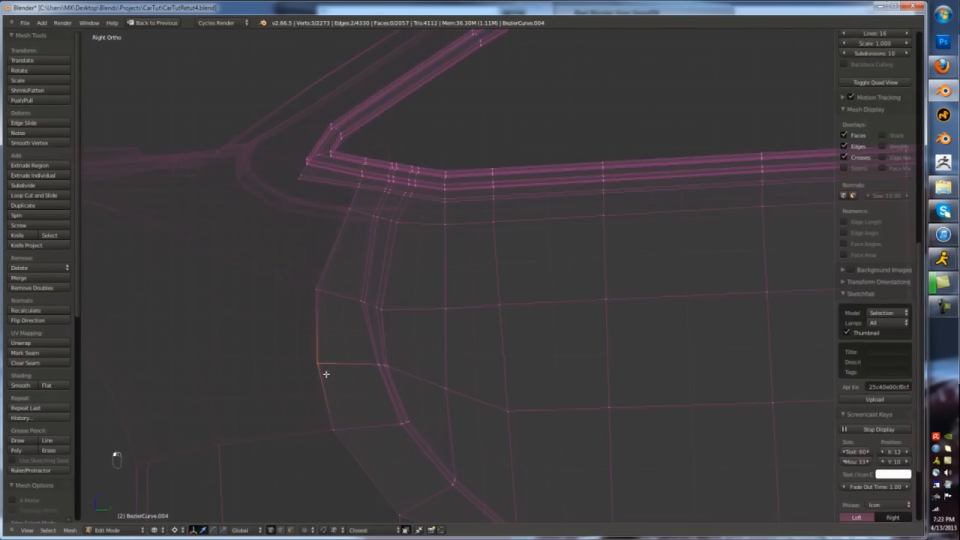
# - Add a supporting loop cut close to the door's curved outer edge and check the smoothed surface
pyautogui.press('a')
pyautogui.press('a')
pyautogui.press('a')
pyautogui.moveTo(359, 420)
pyautogui.keyDown('ctrl'); pyautogui.mouseDown()
pyautogui.moveTo(311, 428)
pyautogui.moveTo(339, 435)
pyautogui.mouseUp(); pyautogui.keyUp('ctrl')
pyautogui.press('Tab')
pyautogui.press('Tab')
pyautogui.hotkey('ctrl', 'r')
pyautogui.click(335, 372)
pyautogui.click(323, 366)
pyautogui.press('Tab')
pyautogui.scroll(-4, 352, 335)
pyautogui.press('z')
pyautogui.moveTo(352, 336); pyautogui.dragTo(327, 358, button='middle')
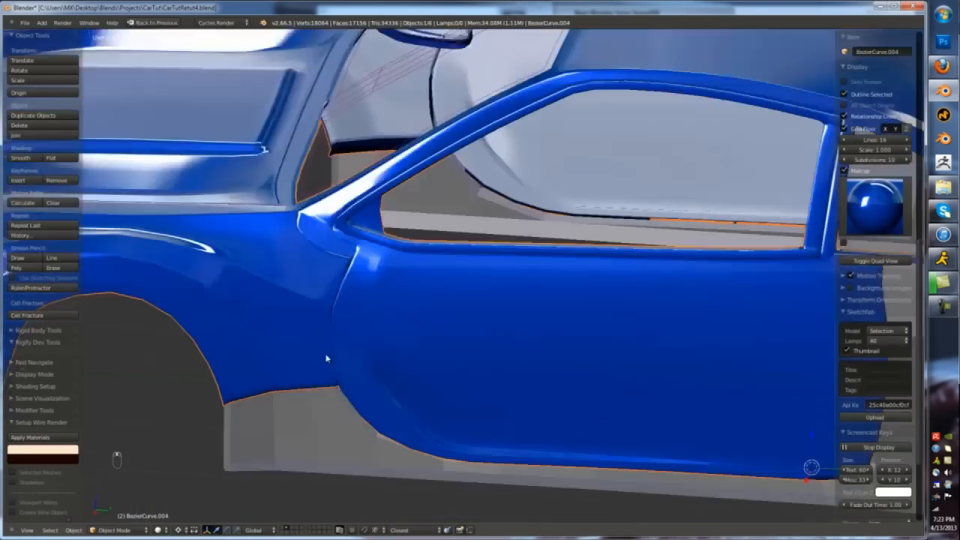
pyautogui.scroll(2, 369, 291)
pyautogui.scroll(-2, 369, 291)
pyautogui.moveTo(369, 291); pyautogui.dragTo(649, 410, button='middle')
# - Move the vertices at the door's upper rear corner along Y and check the gap to the quarter panel
pyautogui.press('Tab')
pyautogui.scroll(-3, 649, 410)
pyautogui.press('KP_1')
pyautogui.press('KP_3')
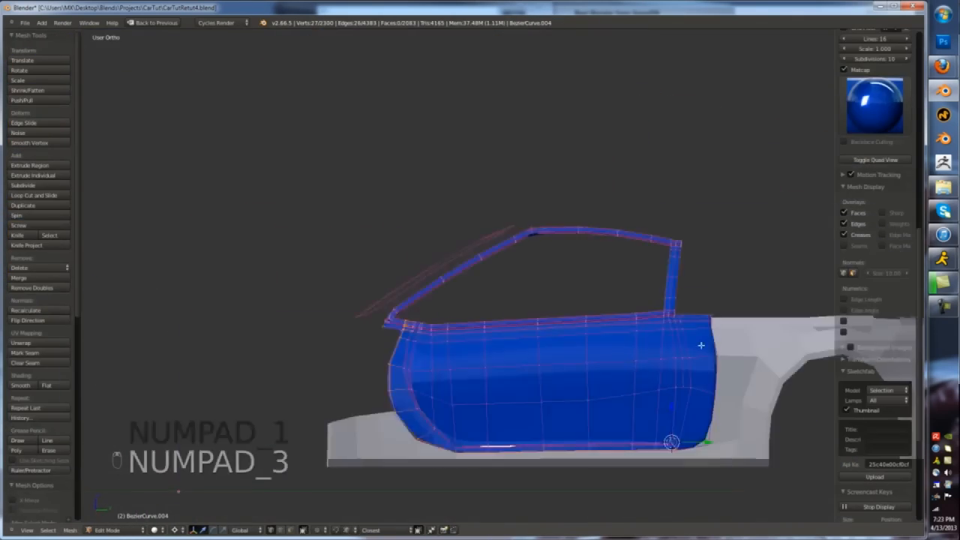
pyautogui.press('z')
pyautogui.scroll(5, 706, 312)
pyautogui.press('z')
pyautogui.press('KP_3')
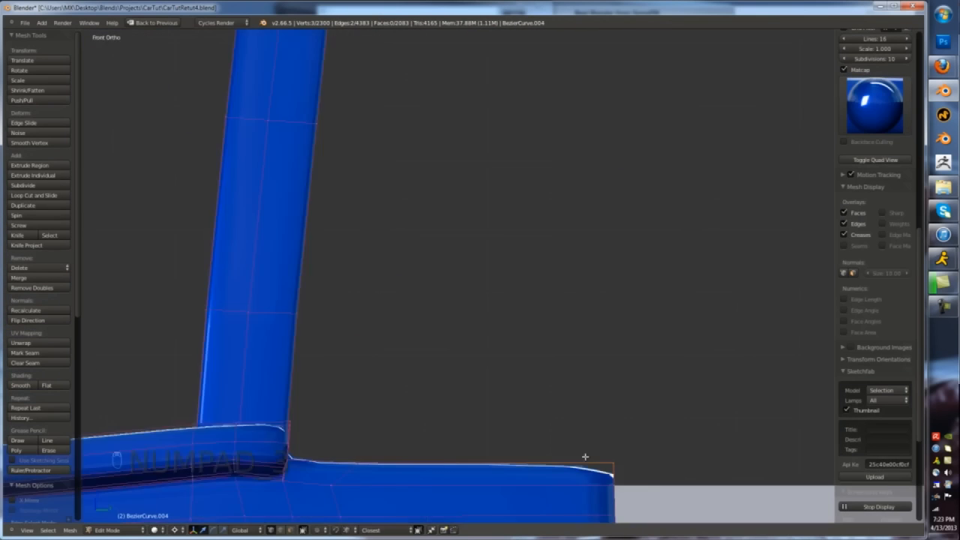
pyautogui.scroll(-4, 620, 450)
pyautogui.press('g')
pyautogui.press('y')
pyautogui.click(621, 468)
pyautogui.press('Tab')
pyautogui.scroll(-4, 621, 450)
pyautogui.moveTo(621, 450); pyautogui.dragTo(578, 361, button='middle')
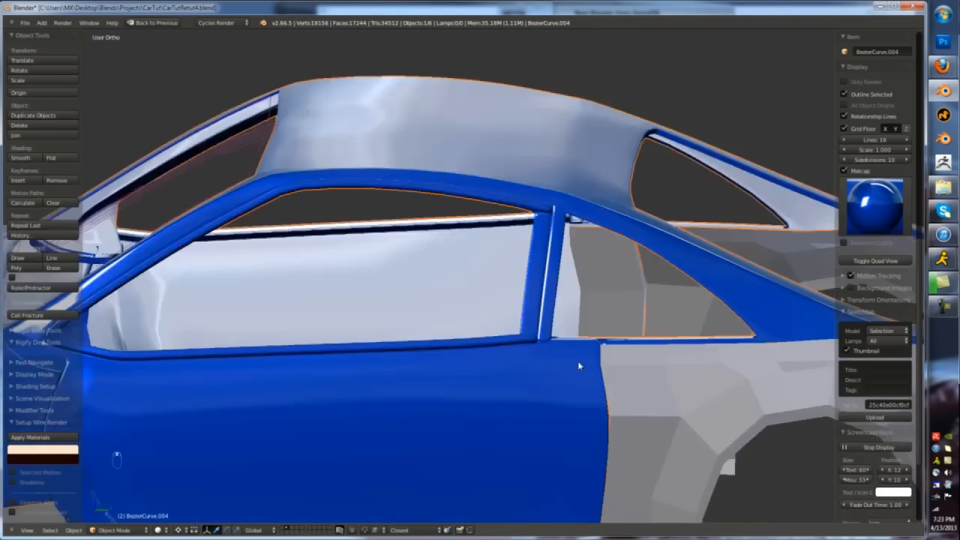
# - Reveal the hidden body geometry and try a loop cut at the door's upper rear corner under the quarter window
pyautogui.scroll(3, 780, 320)
pyautogui.press('Tab')
pyautogui.hotkey('alt', 'h')
pyautogui.press('z')
pyautogui.press('a')
pyautogui.scroll(2, 461, 354)
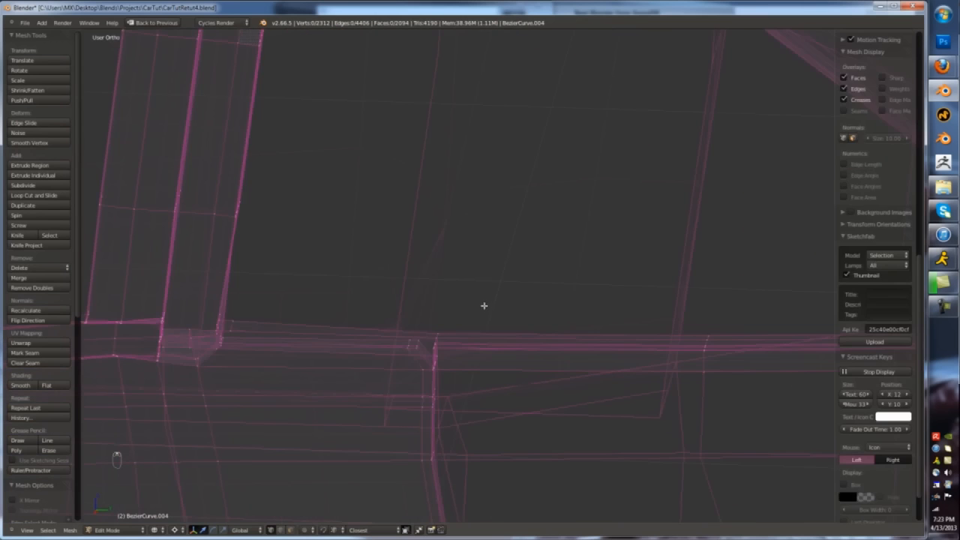
pyautogui.moveTo(439, 332); pyautogui.dragTo(440, 356, button='middle')
pyautogui.press('z')
pyautogui.scroll(2, 439, 345)
pyautogui.hotkey('ctrl', 'r')
pyautogui.click(358, 328)
pyautogui.press('z')
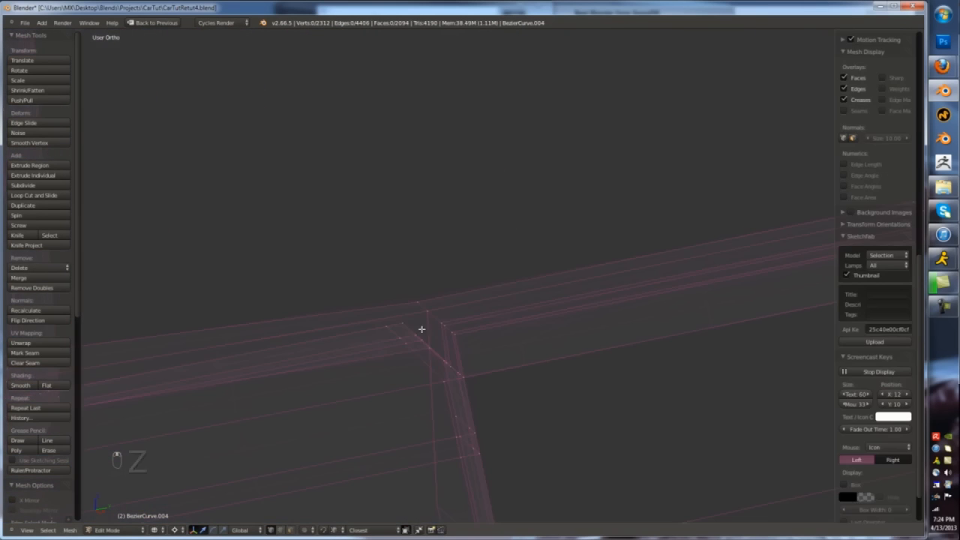
# - Select the vertices where the quarter window sill meets the door's rear corner and move them about 0.04 along global Y
pyautogui.moveTo(420, 330)
pyautogui.keyDown('ctrl'); pyautogui.mouseDown()
pyautogui.moveTo(386, 368)
pyautogui.moveTo(405, 334)
pyautogui.mouseUp(); pyautogui.keyUp('ctrl')
pyautogui.press('z')
pyautogui.press('g')
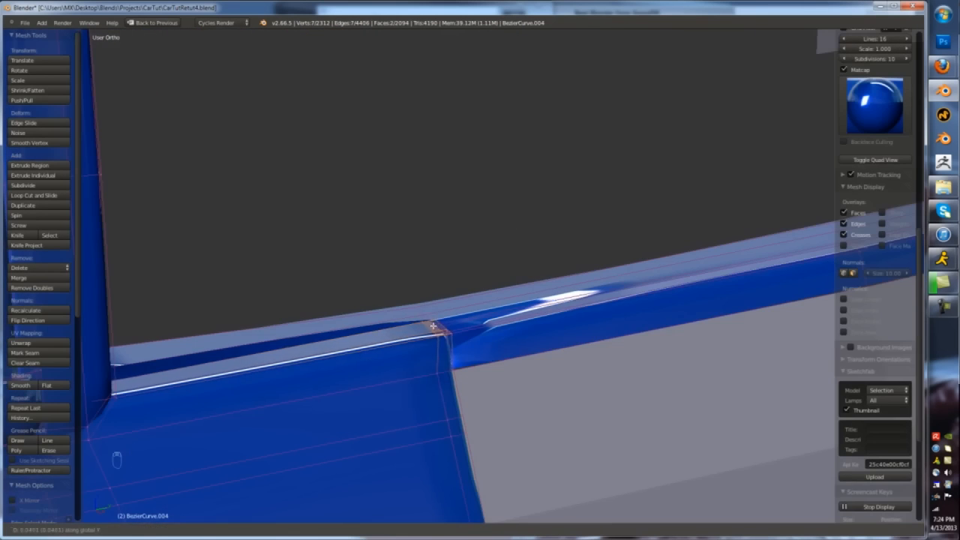
pyautogui.click(433, 326)
pyautogui.press('g')
pyautogui.moveTo(433, 326); pyautogui.dragTo(413, 343, button='middle')
pyautogui.click(438, 342)
pyautogui.press('Tab')
pyautogui.scroll(-5, 424, 343)
pyautogui.scroll(-3, 413, 342)
pyautogui.press('Tab')
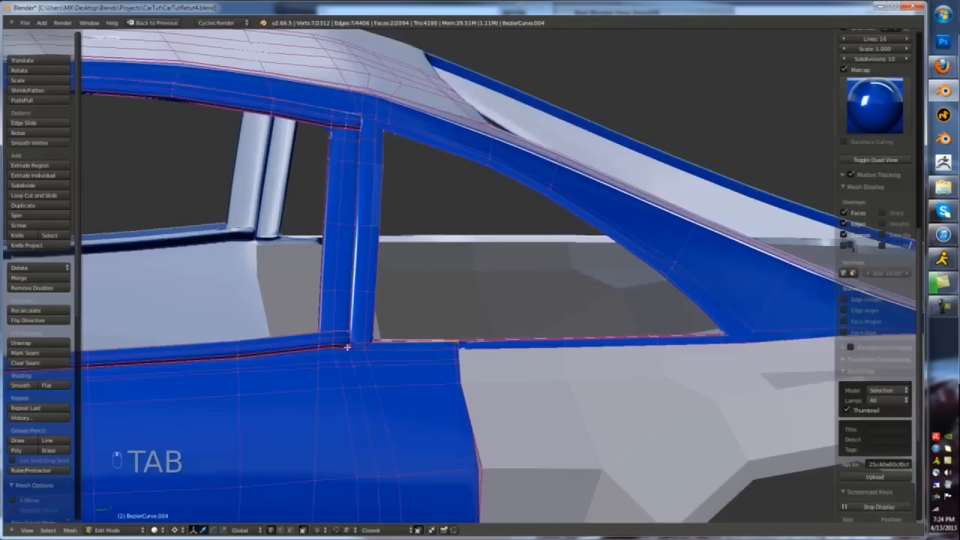
# - Add supporting loop cuts at the window trim's lower rear corner beside the center pillar
pyautogui.scroll(6, 350, 333)
pyautogui.moveTo(350, 333); pyautogui.dragTo(330, 323, button='middle')
pyautogui.rightClick(349, 335)
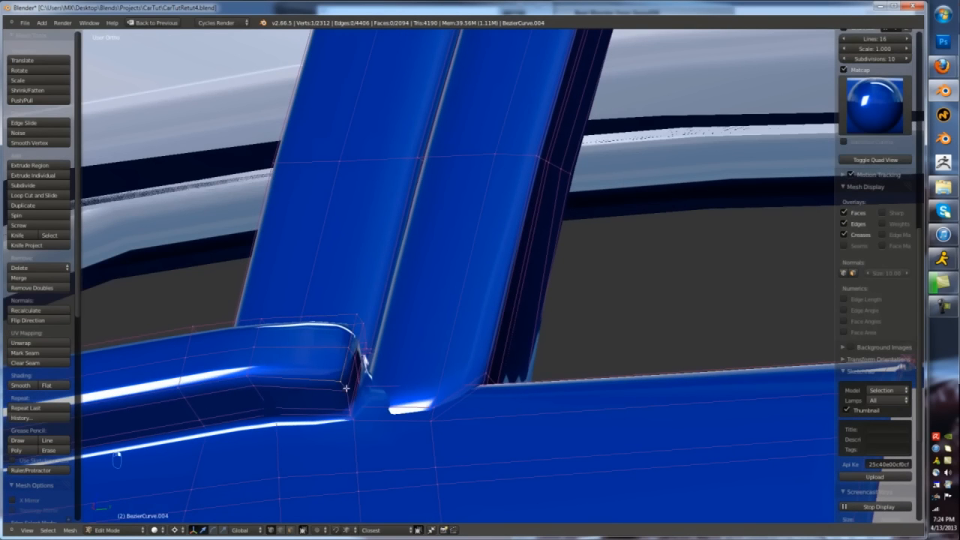
pyautogui.click(344, 405)
pyautogui.moveTo(344, 405); pyautogui.dragTo(309, 213, button='middle')
pyautogui.hotkey('shift', 'r')
pyautogui.press('Tab')
pyautogui.scroll(2, 268, 305)
pyautogui.press('Tab')
pyautogui.press('z')
pyautogui.press('z')
pyautogui.keyDown('alt'); pyautogui.rightClick(268, 315); pyautogui.keyUp('alt')
pyautogui.click(258, 389)
# - Add a loop cut along the center pillar with an edge slide of about -0.75 and check the body
pyautogui.press('Tab')
pyautogui.scroll(-8, 285, 368)
pyautogui.press('Tab')
pyautogui.scroll(3, 309, 213)
pyautogui.hotkey('ctrl', 'r')
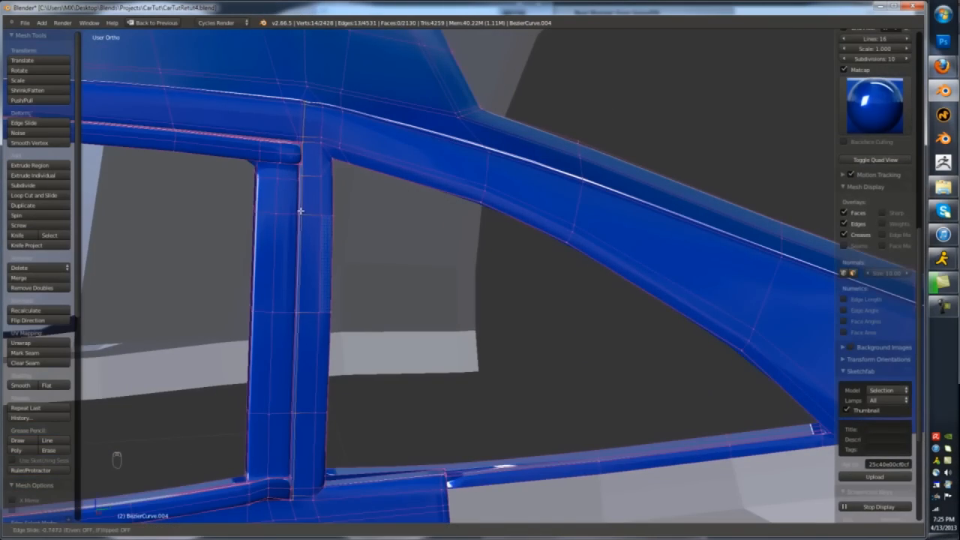
pyautogui.press('Tab')
pyautogui.scroll(-9, 353, 379)
pyautogui.moveTo(353, 379); pyautogui.dragTo(525, 383, button='middle')
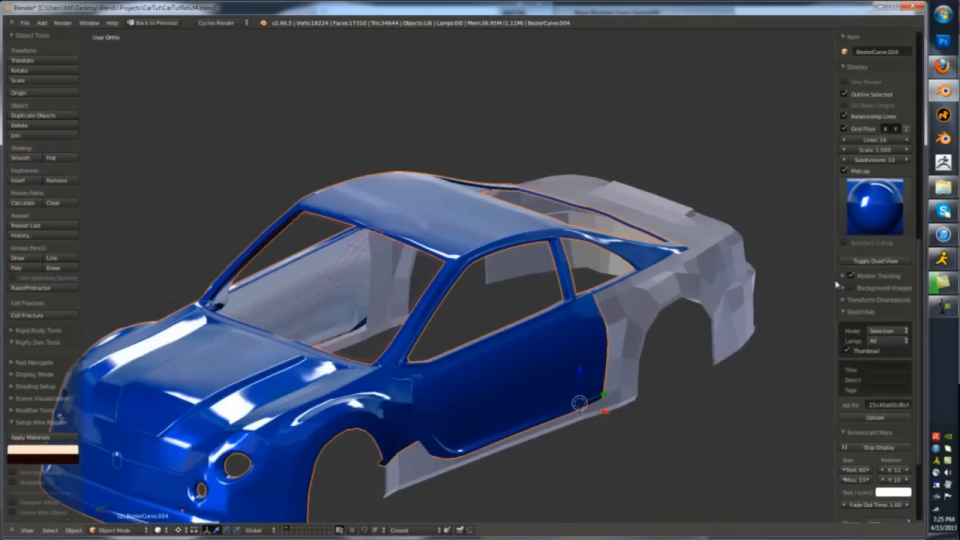
# - Turn off Matcap shading and set the side skirt's subdivision level to 1
pyautogui.click(843, 171)
pyautogui.scroll(-2, 585, 352)
pyautogui.press('a')
pyautogui.moveTo(585, 368)
pyautogui.mouseDown(button='middle')
pyautogui.moveTo(568, 364)
pyautogui.moveTo(588, 352)
pyautogui.mouseUp(button='middle')
pyautogui.rightClick(585, 375)
pyautogui.press('Tab')
pyautogui.press('Tab')
pyautogui.hotkey('ctrl', '1')
pyautogui.press('Tab')
# - Isolate the side skirt in local view and extrude its border edges inward to give it thickness
pyautogui.hotkey('ctrl', 'r')
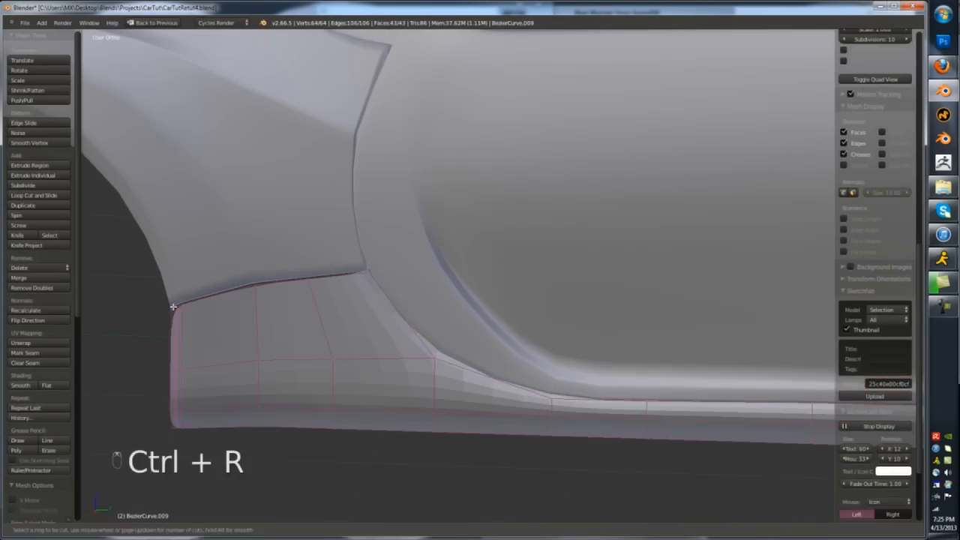
pyautogui.hotkey('ctrl', 'z')
pyautogui.press('KP_Divide')
pyautogui.moveTo(420, 315); pyautogui.dragTo(486, 382, button='middle')
pyautogui.press('z')
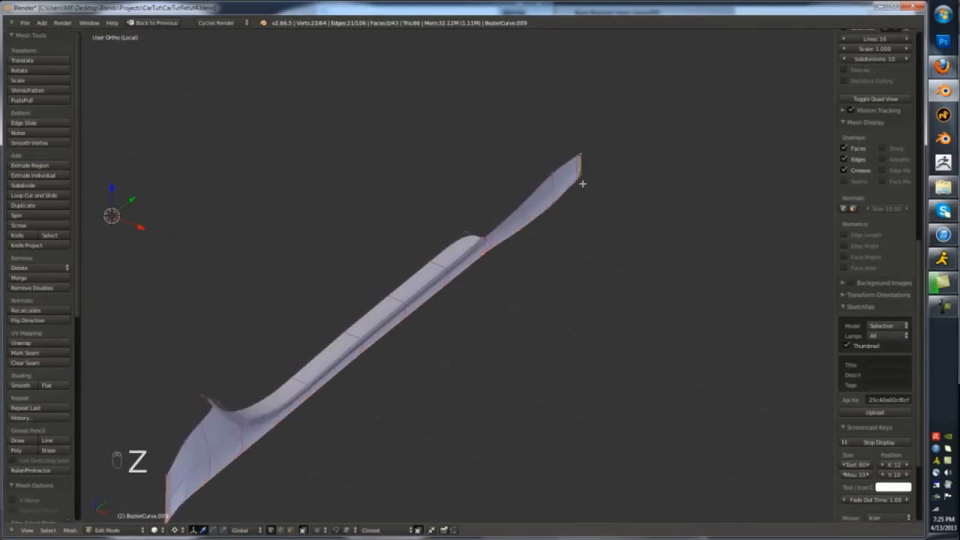
pyautogui.scroll(3, 505, 224)
pyautogui.press('z')
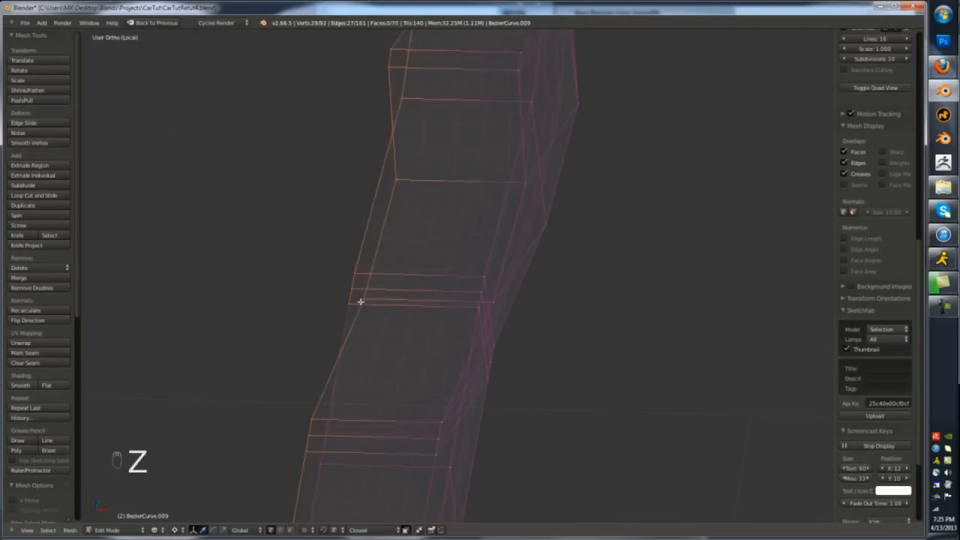
pyautogui.click(352, 314)
pyautogui.press('z')
pyautogui.scroll(-4, 397, 300)
pyautogui.moveTo(443, 315); pyautogui.dragTo(270, 287, button='middle')
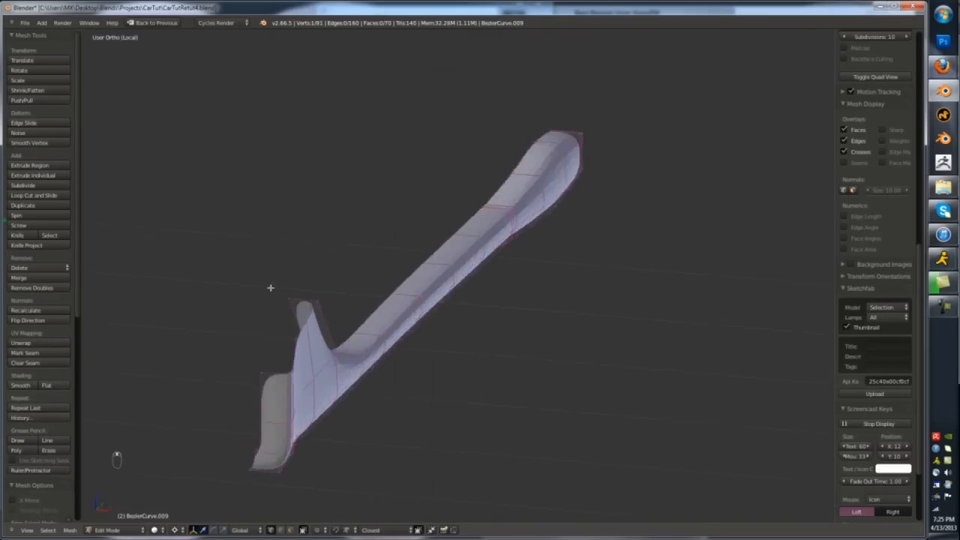
# - Add supporting loops around the side skirt's border and check its smoothed shape within the full car body
pyautogui.scroll(3, 272, 289)
pyautogui.moveTo(313, 391); pyautogui.dragTo(262, 400, button='middle')
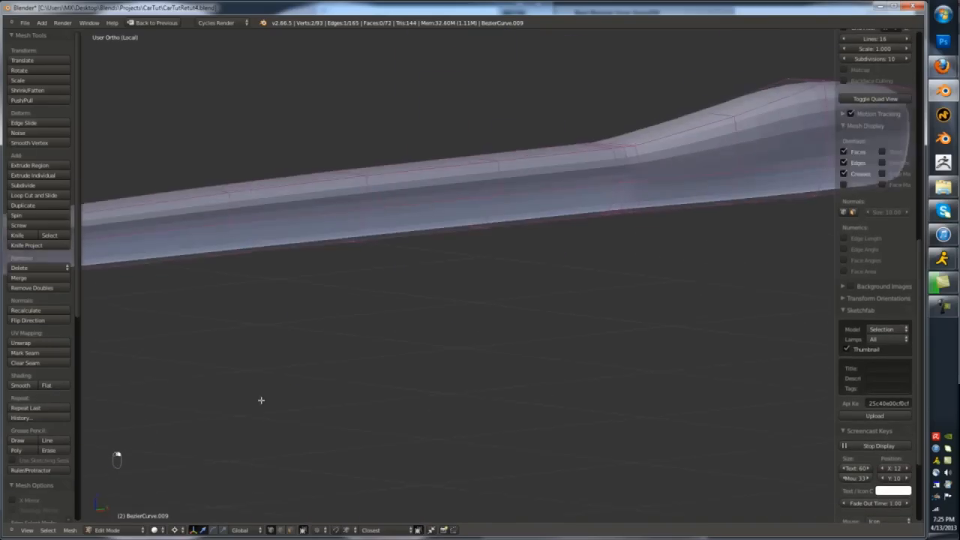
pyautogui.press('KP_Decimal')
pyautogui.keyDown('shift'); pyautogui.rightClick(350, 363); pyautogui.keyUp('shift')
pyautogui.moveTo(281, 349); pyautogui.dragTo(518, 242, button='middle')
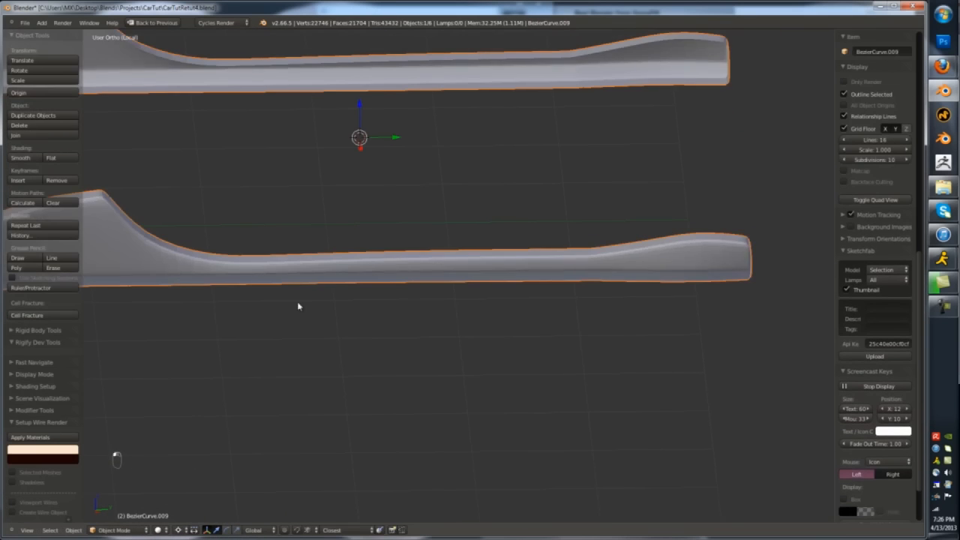
pyautogui.moveTo(298, 306); pyautogui.dragTo(300, 333, button='middle')
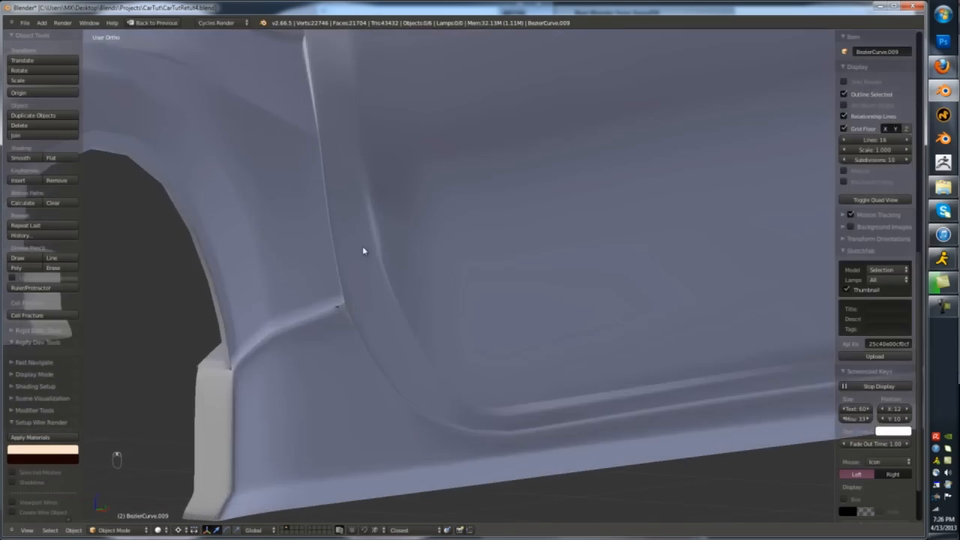
# - Add supporting loop cuts across the front and rear ends of the side skirt
pyautogui.press('Tab')
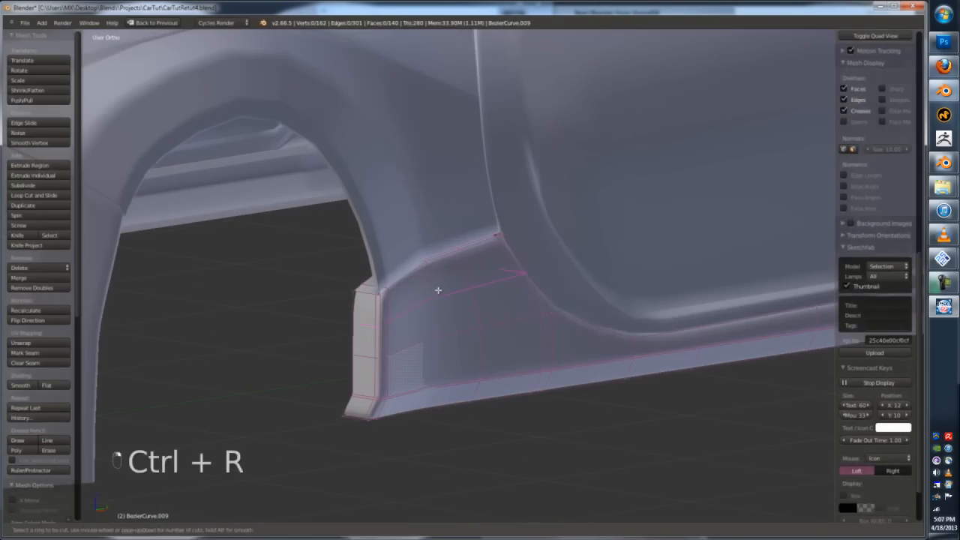
pyautogui.press('Tab')
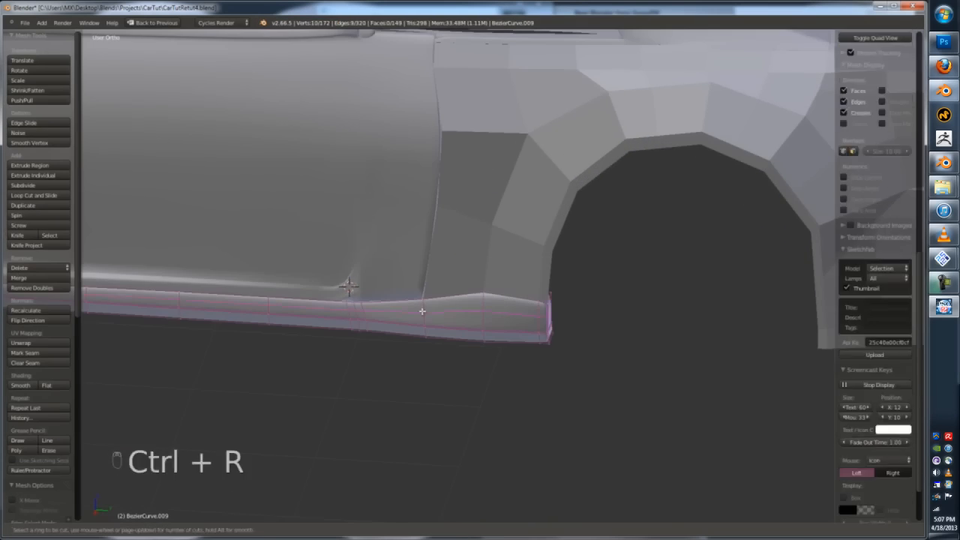
pyautogui.press('Tab')
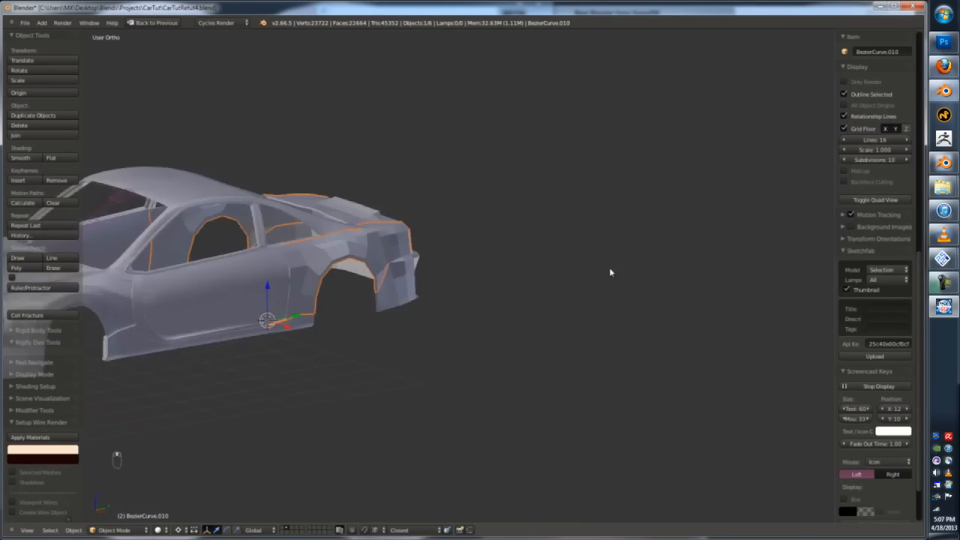
# - Select the edge loop along the front pillar at the door window's lower corner and check the smoothed body
pyautogui.press('KP_Decimal')
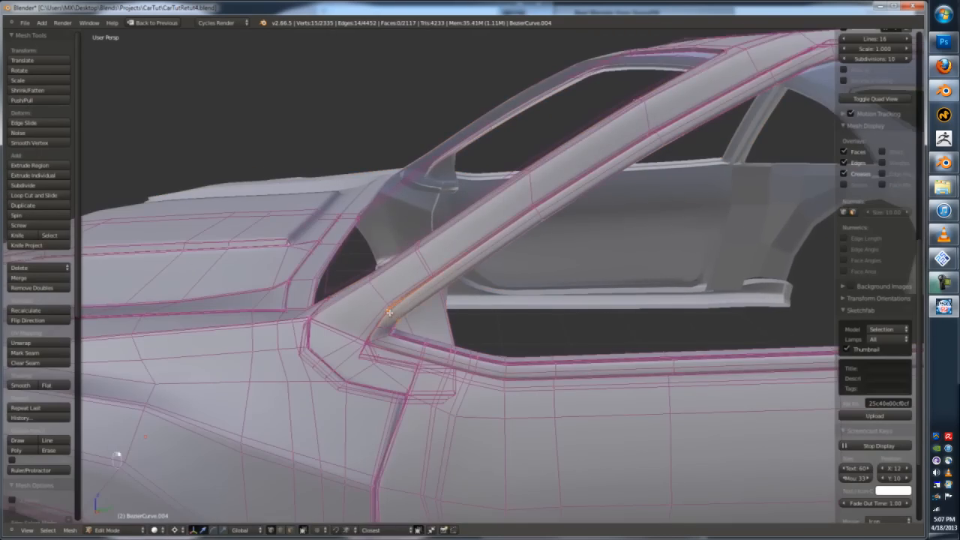
pyautogui.press('Tab')
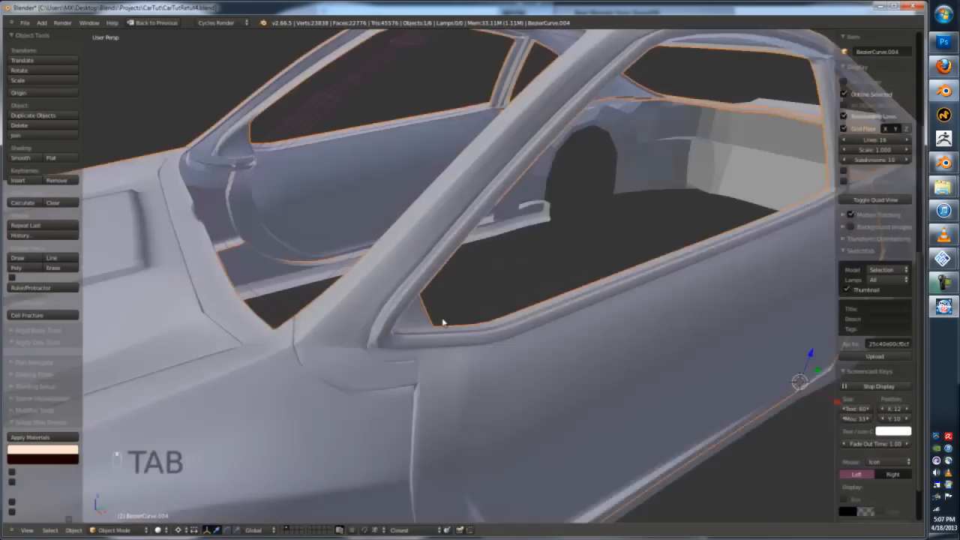
pyautogui.press('Tab')
pyautogui.press('KP_5')
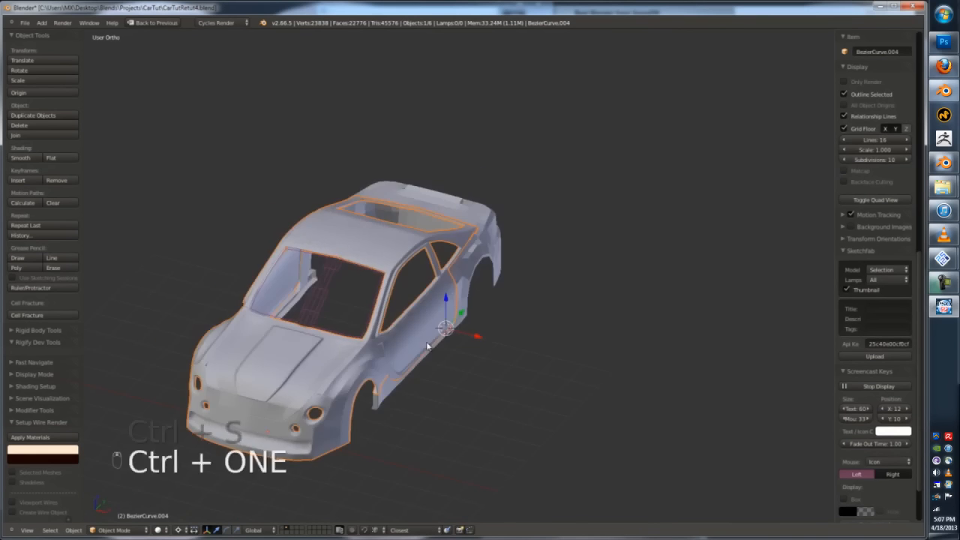
# - Isolate the rear quarter panel in local view and smooth it with subdivision
pyautogui.press('a')
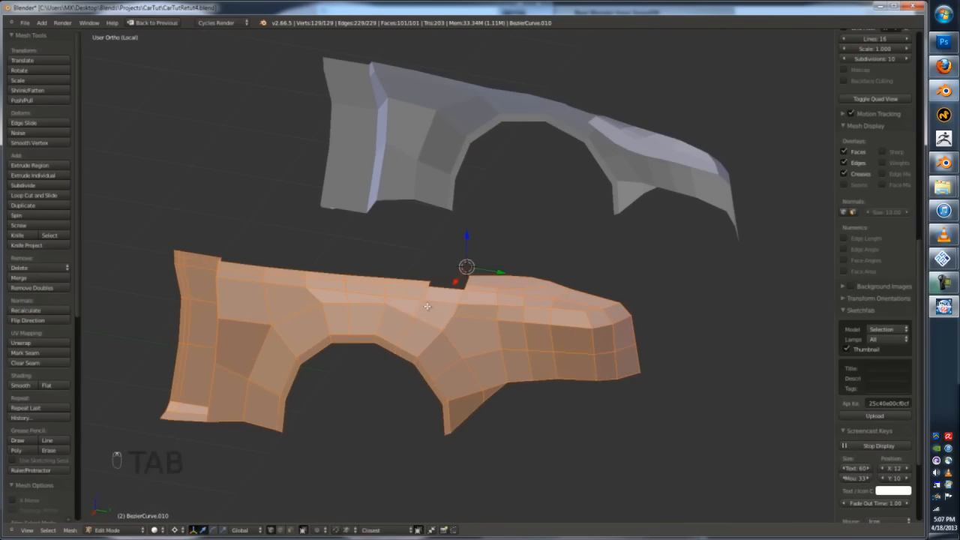
pyautogui.press('Tab')
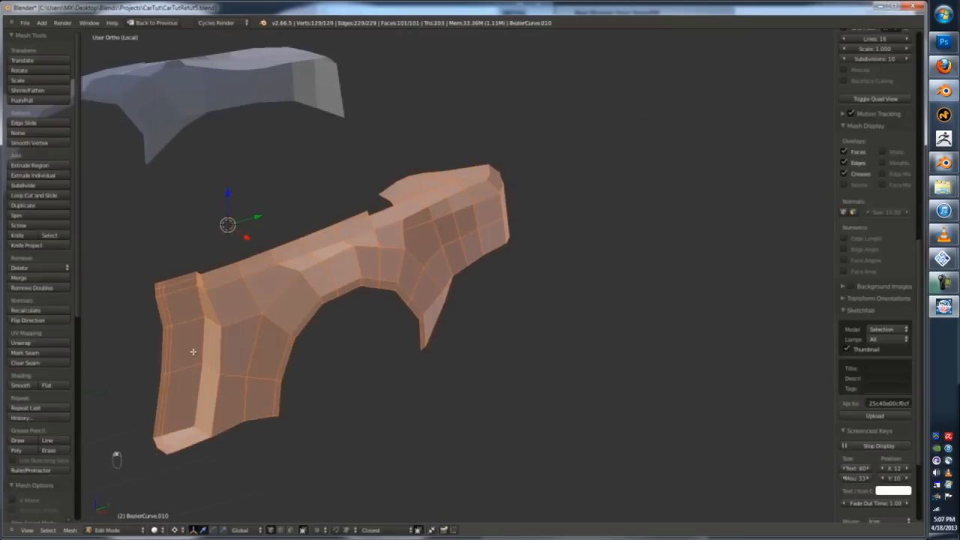
pyautogui.press('Tab')
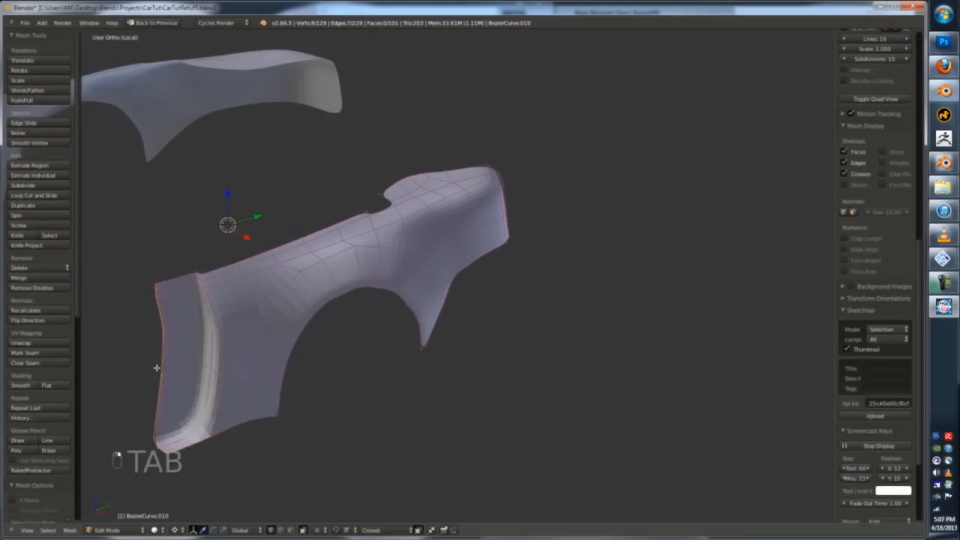
# - Select the border edges around the rear quarter panel, leaving out its upper edge, and extrude them inward to give the panel thickness
pyautogui.keyDown('alt'); pyautogui.keyDown('shift'); pyautogui.rightClick(297, 359); pyautogui.keyUp('shift'); pyautogui.keyUp('alt')
pyautogui.moveTo(297, 359); pyautogui.dragTo(227, 449, button='middle')
pyautogui.scroll(2, 227, 449)
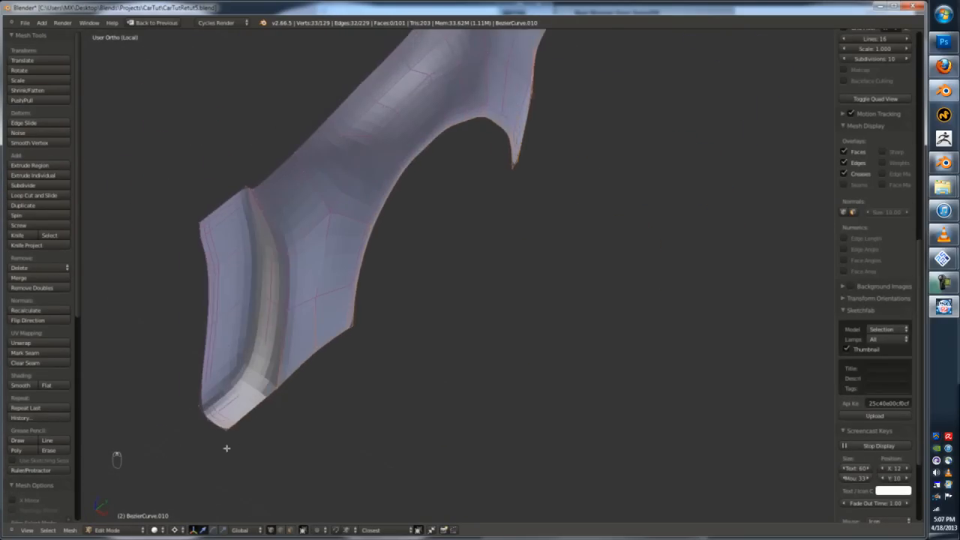
pyautogui.scroll(1, 227, 448)
pyautogui.keyDown('alt'); pyautogui.keyDown('shift'); pyautogui.rightClick(230, 431); pyautogui.keyUp('shift'); pyautogui.keyUp('alt')
pyautogui.keyDown('shift'); pyautogui.moveTo(352, 320); pyautogui.dragTo(373, 390, button='middle'); pyautogui.keyUp('shift')
pyautogui.scroll(-2, 373, 390)
pyautogui.keyDown('shift'); pyautogui.moveTo(421, 160); pyautogui.dragTo(441, 247, button='middle'); pyautogui.keyUp('shift')
pyautogui.scroll(6, 322, 380)
pyautogui.keyDown('alt'); pyautogui.keyDown('shift'); pyautogui.rightClick(252, 410); pyautogui.keyUp('shift'); pyautogui.keyUp('alt')
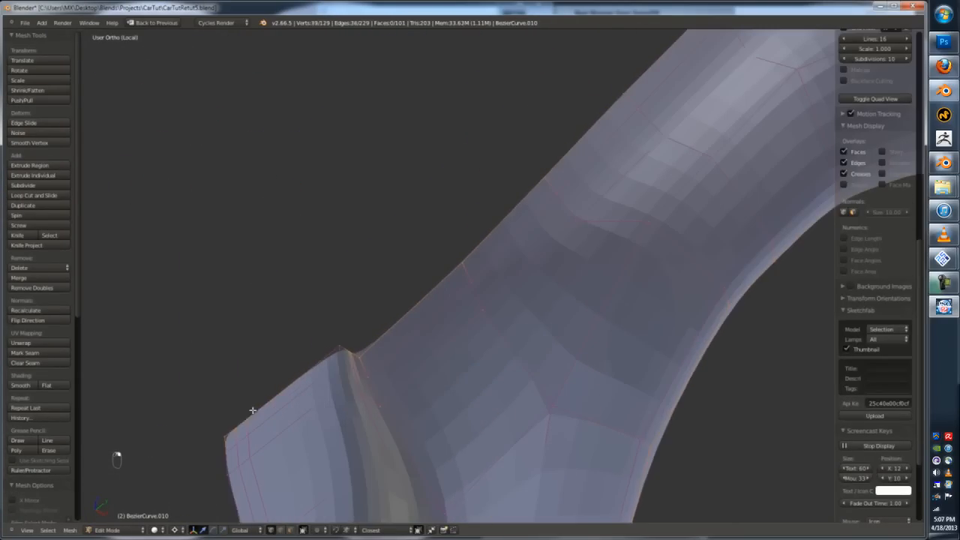
pyautogui.keyDown('shift'); pyautogui.rightClick(360, 354); pyautogui.keyUp('shift')
pyautogui.scroll(-4, 420, 311)
pyautogui.keyDown('shift'); pyautogui.moveTo(555, 207); pyautogui.dragTo(363, 410, button='middle'); pyautogui.keyUp('shift')
pyautogui.scroll(-1, 551, 224)
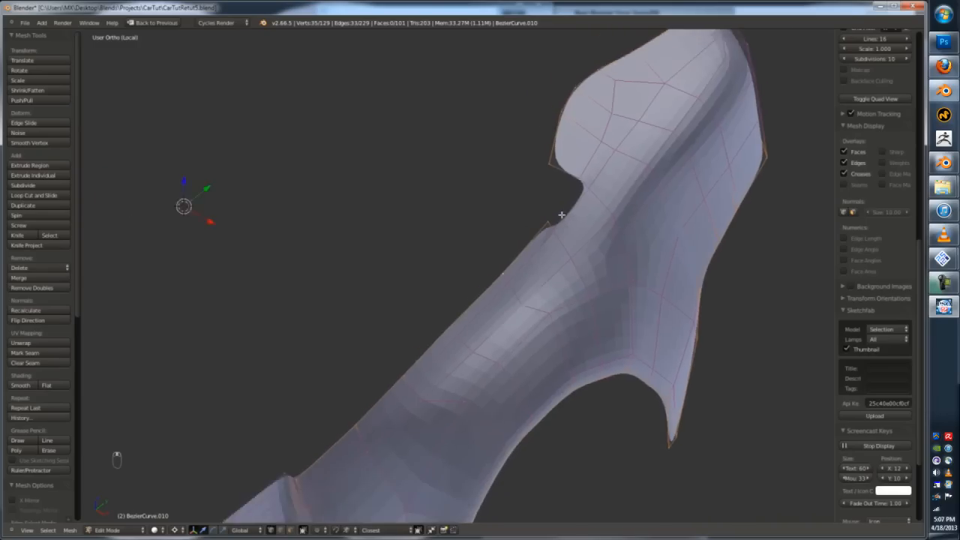
pyautogui.press('KP_7')
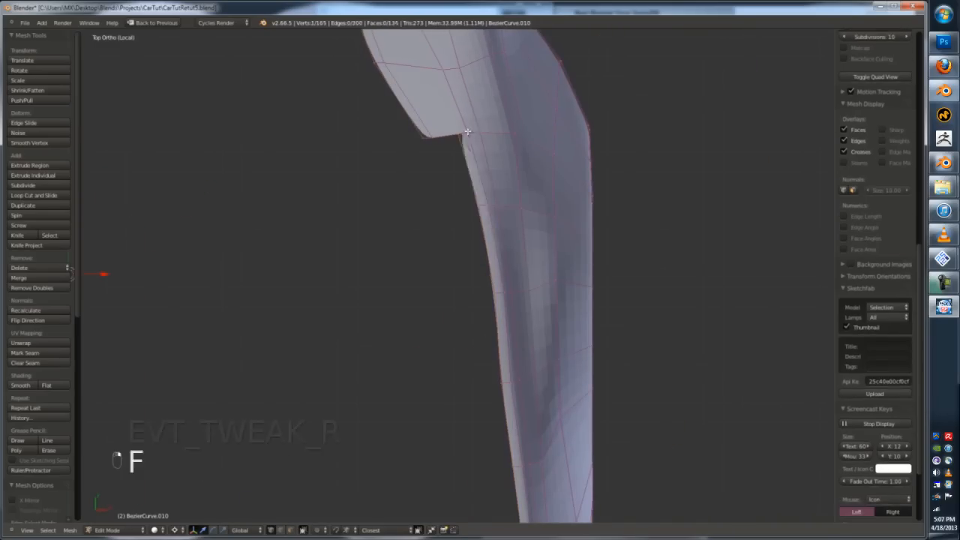
# - Undo the last fill and fill between the vertices at the notch in the panel's upper edge
pyautogui.hotkey('ctrl', 'z')
pyautogui.keyDown('shift'); pyautogui.rightClick(424, 129); pyautogui.keyUp('shift')
pyautogui.press('f')
pyautogui.scroll(-6, 465, 254)
pyautogui.press('Tab')
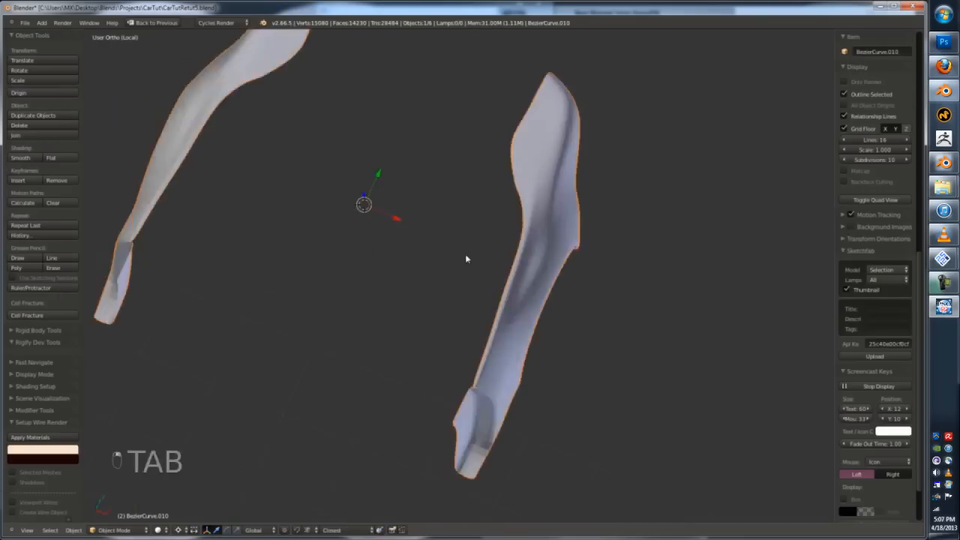
# - Merge two neighbouring vertices of the extruded border on the rear quarter panel
pyautogui.press('Tab')
pyautogui.moveTo(465, 253); pyautogui.dragTo(398, 380, button='middle')
pyautogui.scroll(7, 412, 359)
pyautogui.press('z')
pyautogui.keyDown('shift'); pyautogui.rightClick(432, 351); pyautogui.keyUp('shift')
pyautogui.hotkey('alt', 'm')
pyautogui.click(433, 349)
# - Extrude the upper edge between the front groove and the rear notch inward and fill the gap left at the notch
pyautogui.scroll(-8, 442, 345)
pyautogui.press('z')
pyautogui.press('z')
pyautogui.keyDown('alt'); pyautogui.rightClick(460, 331); pyautogui.keyUp('alt')
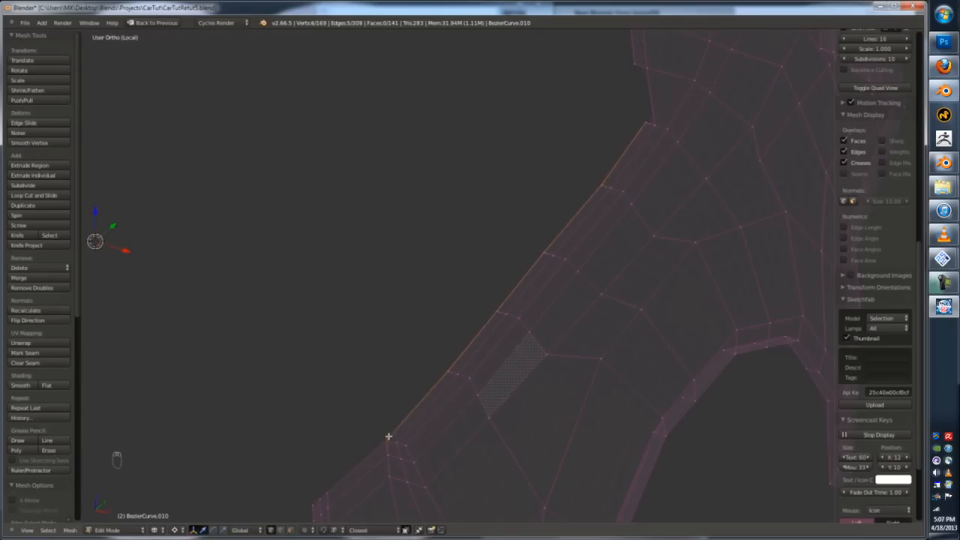
pyautogui.click(392, 425)
pyautogui.press('z')
pyautogui.scroll(-1, 600, 143)
pyautogui.keyDown('shift'); pyautogui.moveTo(617, 120); pyautogui.dragTo(539, 231, button='middle'); pyautogui.keyUp('shift')
pyautogui.keyDown('shift'); pyautogui.rightClick(537, 213); pyautogui.keyUp('shift')
pyautogui.press('f')
pyautogui.scroll(-4, 546, 272)
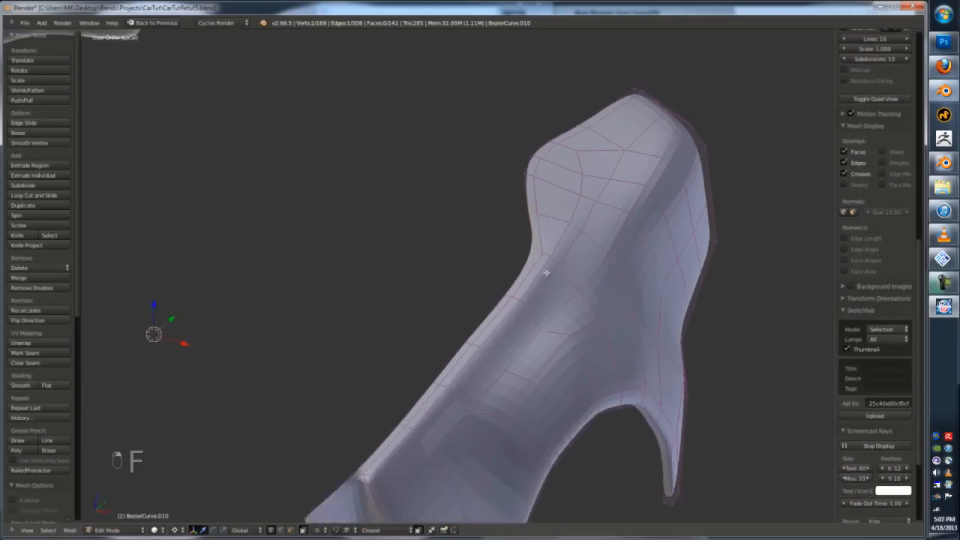
# - Try to extrude the bottom edge at the panel's front end along the global Z axis
pyautogui.press('Tab')
pyautogui.moveTo(546, 273); pyautogui.dragTo(456, 313, button='middle')
pyautogui.press('Tab')
pyautogui.scroll(2, 456, 314)
pyautogui.keyDown('alt'); pyautogui.rightClick(454, 310); pyautogui.keyUp('alt')
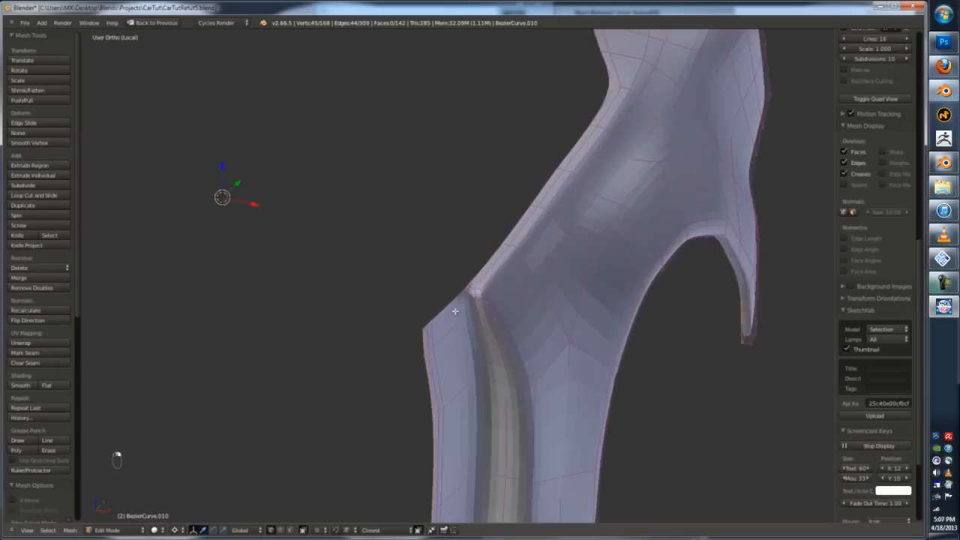
pyautogui.press('z')
pyautogui.scroll(-4, 521, 358)
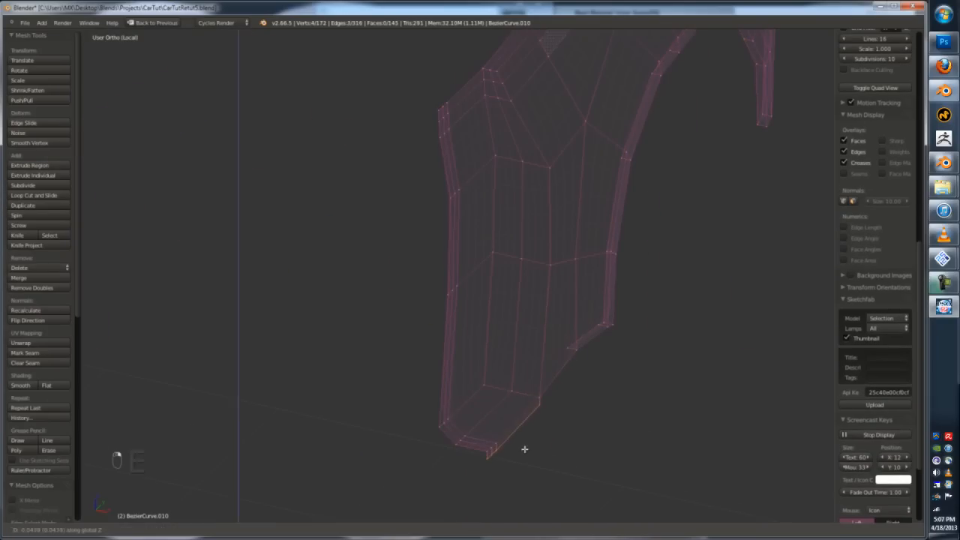
# - Try to shift the extruded bottom edge along X and delete the extrusion
pyautogui.scroll(2, 405, 374)
pyautogui.press('z')
pyautogui.moveTo(569, 378)
pyautogui.mouseDown(button='middle')
pyautogui.moveTo(405, 375)
pyautogui.moveTo(431, 388)
pyautogui.moveTo(444, 315)
pyautogui.mouseUp(button='middle')
pyautogui.keyDown('alt'); pyautogui.rightClick(398, 382); pyautogui.keyUp('alt')
pyautogui.press('z')
pyautogui.press('x')
pyautogui.press('g')
pyautogui.press('x')
pyautogui.press('x')
pyautogui.click(443, 309)
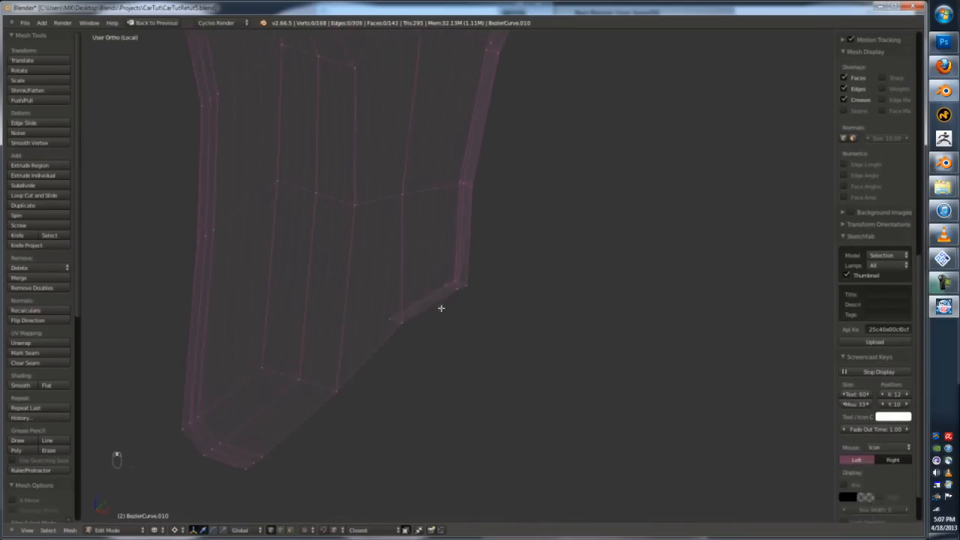
# - Limit the selected border to the inner edge loop of the wheel arch and move it along the X axis
pyautogui.keyDown('alt'); pyautogui.rightClick(444, 300); pyautogui.keyUp('alt')
pyautogui.scroll(-4, 495, 225)
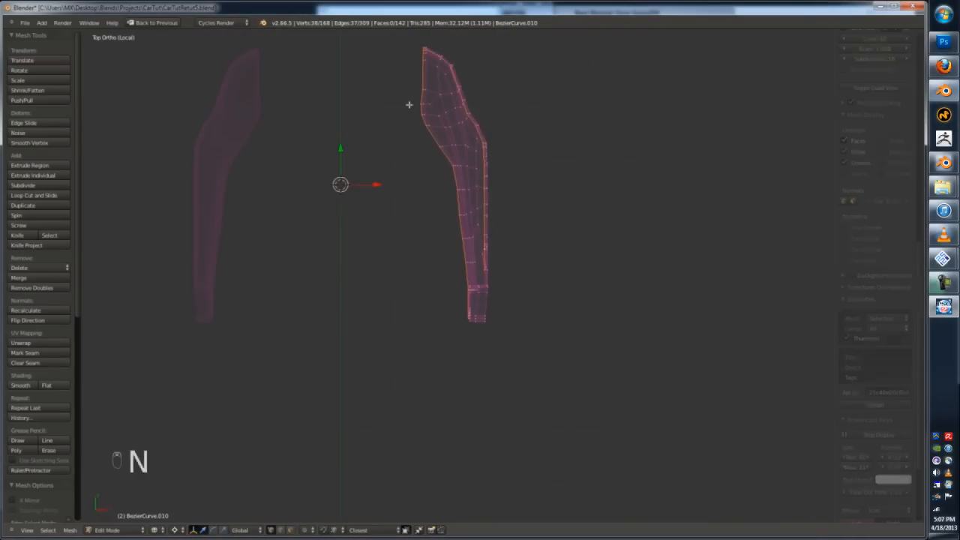
pyautogui.press('b')
pyautogui.moveTo(405, 107); pyautogui.dragTo(515, 516, button='middle')
pyautogui.scroll(2, 528, 300)
pyautogui.press('z')
pyautogui.moveTo(550, 191); pyautogui.dragTo(411, 413, button='middle')
pyautogui.press('g')
pyautogui.press('x')
pyautogui.click(303, 250)
pyautogui.press('z')
pyautogui.scroll(2, 411, 414)
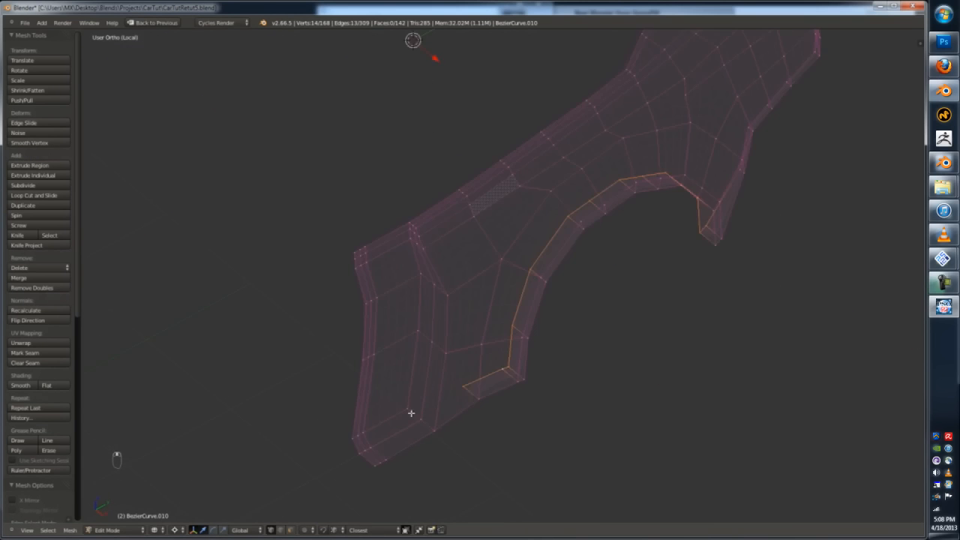
# - Try to extrude the panel's front border edge and scale it along the global Z axis
pyautogui.scroll(3, 572, 247)
pyautogui.press('z')
pyautogui.moveTo(467, 313)
pyautogui.mouseDown(button='middle')
pyautogui.moveTo(572, 246)
pyautogui.moveTo(598, 299)
pyautogui.moveTo(615, 281)
pyautogui.moveTo(453, 335)
pyautogui.moveTo(458, 316)
pyautogui.mouseUp(button='middle')
pyautogui.rightClick(458, 317)
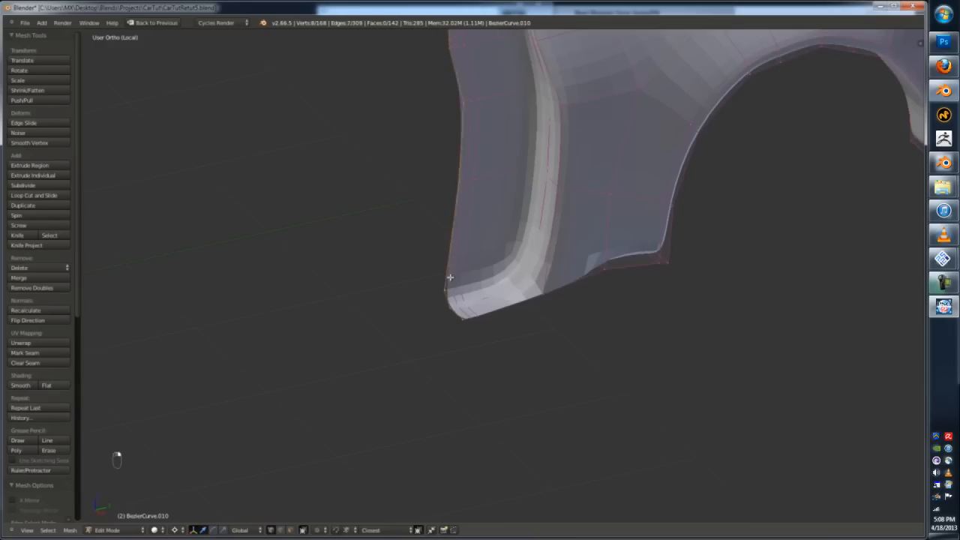
pyautogui.scroll(-3, 450, 278)
pyautogui.press(',')
pyautogui.scroll(2, 476, 310)
pyautogui.press('e')
pyautogui.press('s')
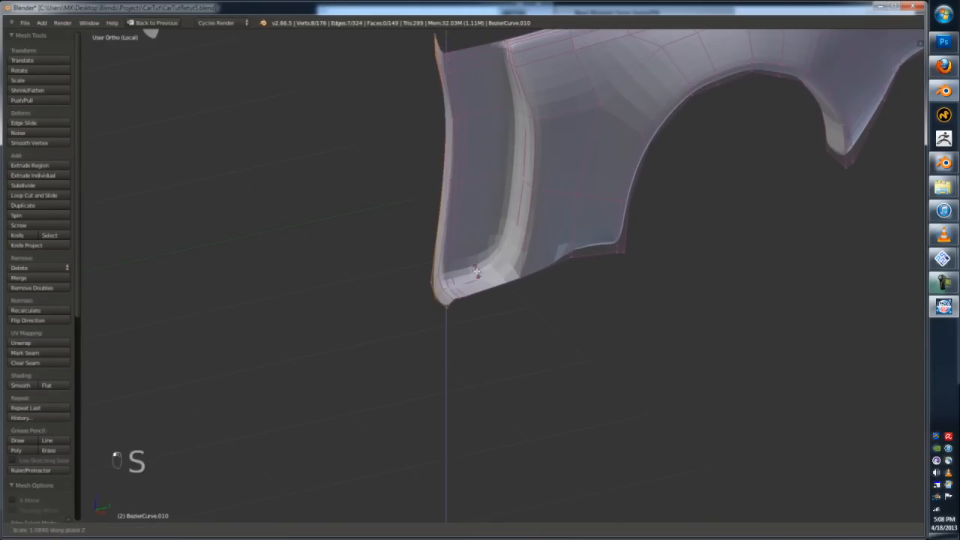
pyautogui.click(478, 241)
# - Try to extrude the bottom edge beside the front corner and remove the new front and bottom geometry
pyautogui.moveTo(477, 241); pyautogui.dragTo(457, 294, button='middle')
pyautogui.press('z')
pyautogui.press('e')
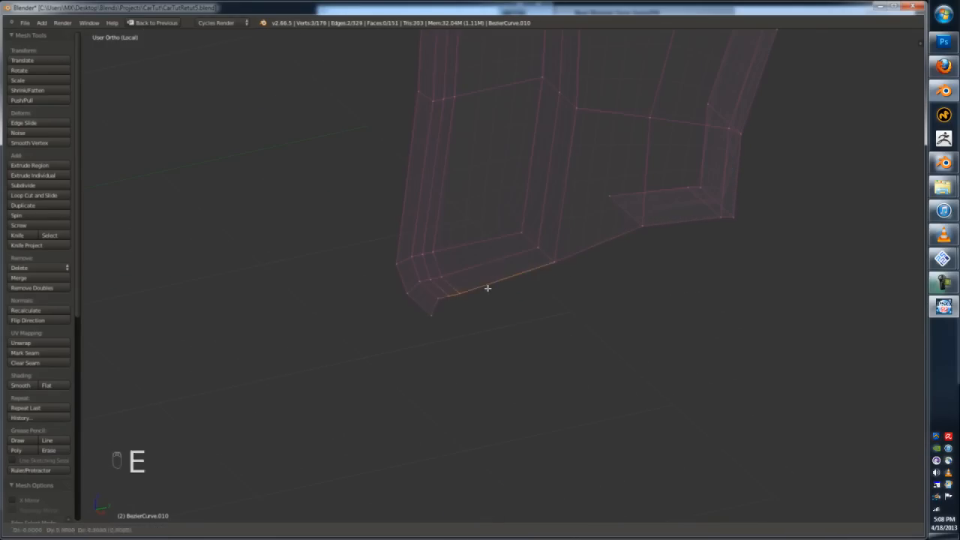
pyautogui.rightClick(556, 269)
pyautogui.press('z')
pyautogui.press('x')
pyautogui.scroll(-4, 513, 283)
pyautogui.press('Tab')
pyautogui.moveTo(512, 283); pyautogui.dragTo(615, 287, button='middle')
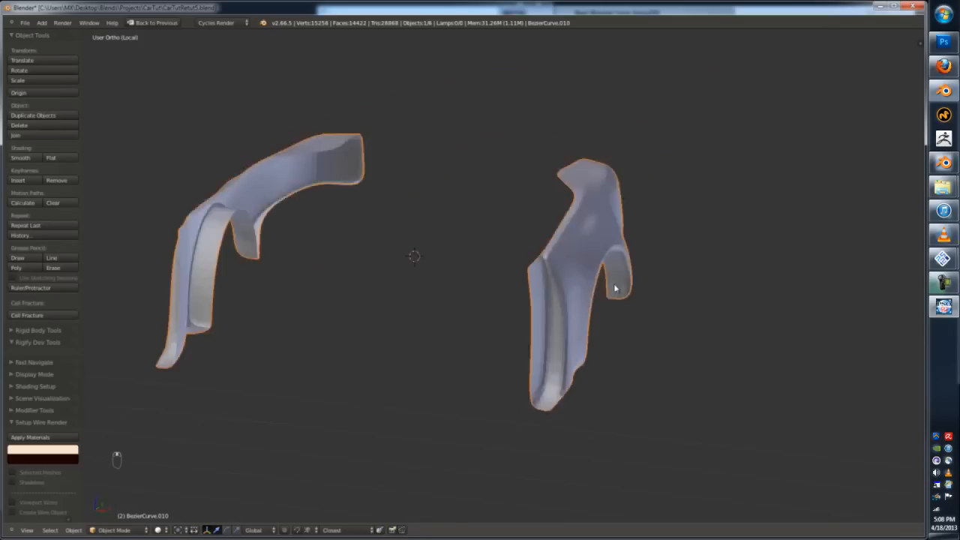
# - Select the front border edge together with the short upper edge up to the groove and extrude them inward along X
pyautogui.press('Tab')
pyautogui.keyDown('alt'); pyautogui.rightClick(519, 397); pyautogui.keyUp('alt')
pyautogui.scroll(3, 518, 255)
pyautogui.keyDown('shift'); pyautogui.rightClick(522, 175); pyautogui.keyUp('shift')
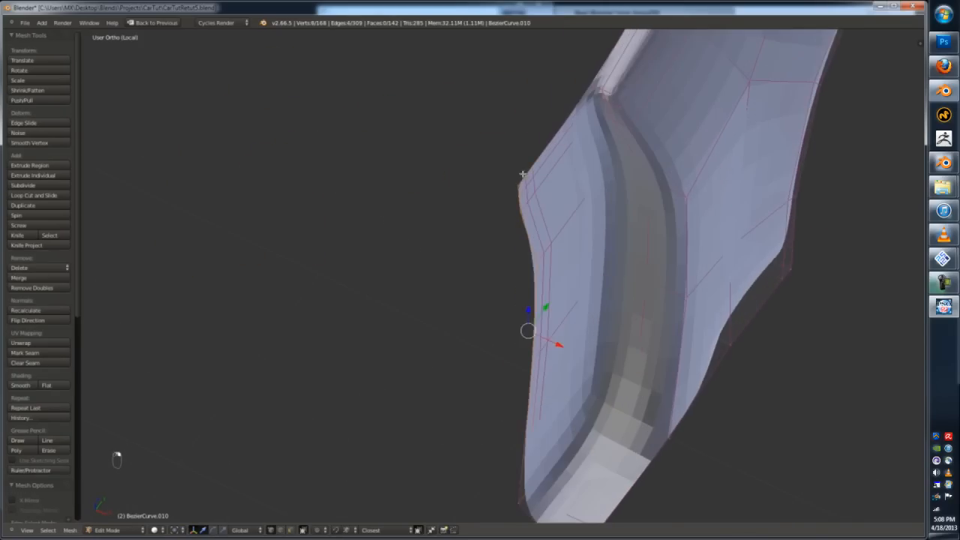
pyautogui.keyDown('shift'); pyautogui.rightClick(584, 95); pyautogui.keyUp('shift')
pyautogui.scroll(-3, 584, 94)
pyautogui.press('e')
pyautogui.hotkey('ctrl', 'z')
pyautogui.press('z')
pyautogui.keyDown('shift'); pyautogui.rightClick(532, 363); pyautogui.keyUp('shift')
pyautogui.press('e')
pyautogui.press('x')
pyautogui.click(545, 375)
pyautogui.press('z')
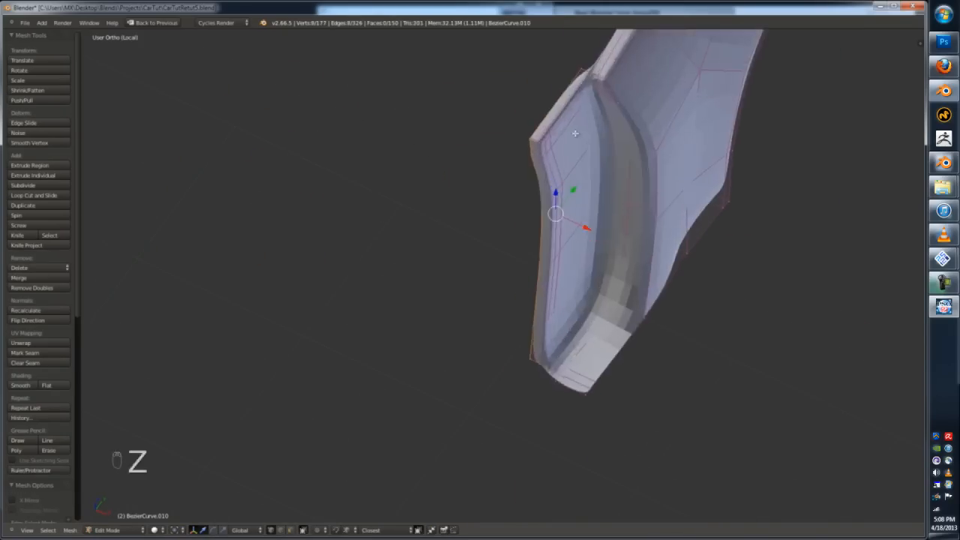
# - Select two vertices at the lower front corner and check the panel's smoothed shape
pyautogui.press('z')
pyautogui.scroll(1, 615, 268)
pyautogui.rightClick(545, 405)
pyautogui.keyDown('shift'); pyautogui.rightClick(570, 415); pyautogui.keyUp('shift')
pyautogui.press('a')
pyautogui.press('z')
pyautogui.press('Tab')
pyautogui.moveTo(549, 403)
pyautogui.mouseDown(button='middle')
pyautogui.moveTo(564, 357)
pyautogui.moveTo(599, 307)
pyautogui.mouseUp(button='middle')
# - Add supporting loop cuts along the panel's upper edge and front groove and slide them close to the edges
pyautogui.press('Tab')
pyautogui.scroll(-4, 599, 307)
pyautogui.moveTo(709, 240)
pyautogui.mouseDown(button='middle')
pyautogui.moveTo(615, 312)
pyautogui.moveTo(465, 315)
pyautogui.moveTo(439, 280)
pyautogui.mouseUp(button='middle')
pyautogui.hotkey('ctrl', 'r')
pyautogui.click(577, 302)
pyautogui.hotkey('ctrl', 'r')
pyautogui.click(450, 330)
pyautogui.scroll(4, 441, 283)
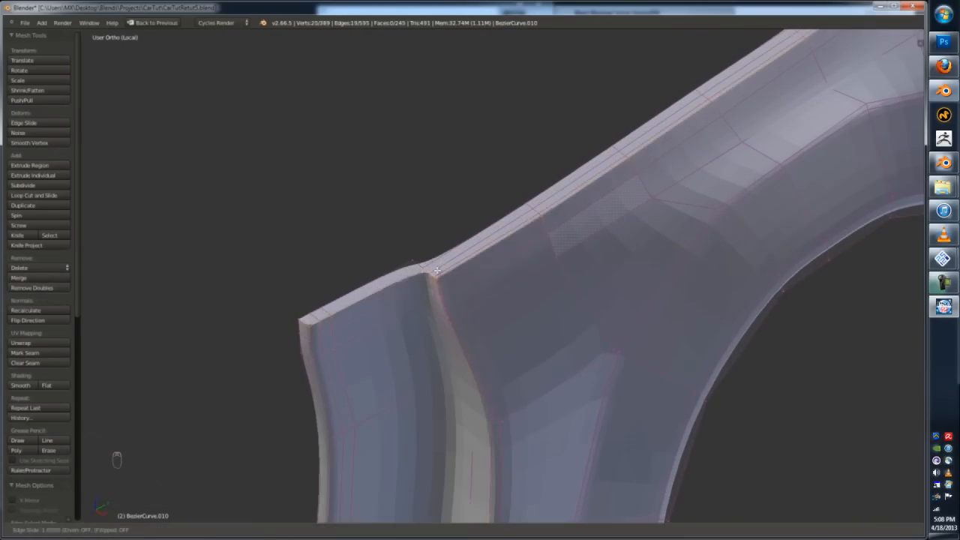
pyautogui.click(437, 271)
# - Check the smoothed panel and slide a new supporting loop beside its rear vertical corner
pyautogui.press('Tab')
pyautogui.scroll(-3, 570, 271)
pyautogui.moveTo(669, 272); pyautogui.dragTo(779, 287, button='middle')
pyautogui.scroll(-2, 779, 288)
pyautogui.press('Tab')
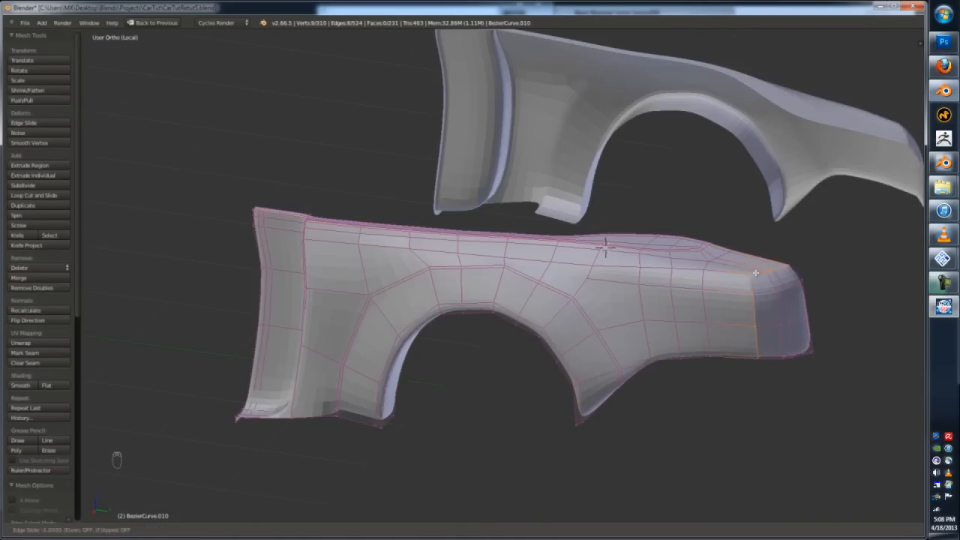
pyautogui.moveTo(581, 404); pyautogui.dragTo(602, 311, button='middle')
pyautogui.scroll(3, 641, 351)
pyautogui.scroll(-3, 647, 350)
# - Focus on the panel's rear end and expand the Display Mode and Shading Setup options
pyautogui.moveTo(647, 350); pyautogui.dragTo(811, 402, button='middle')
pyautogui.scroll(2, 812, 402)
pyautogui.press('KP_Decimal')
pyautogui.press('n')
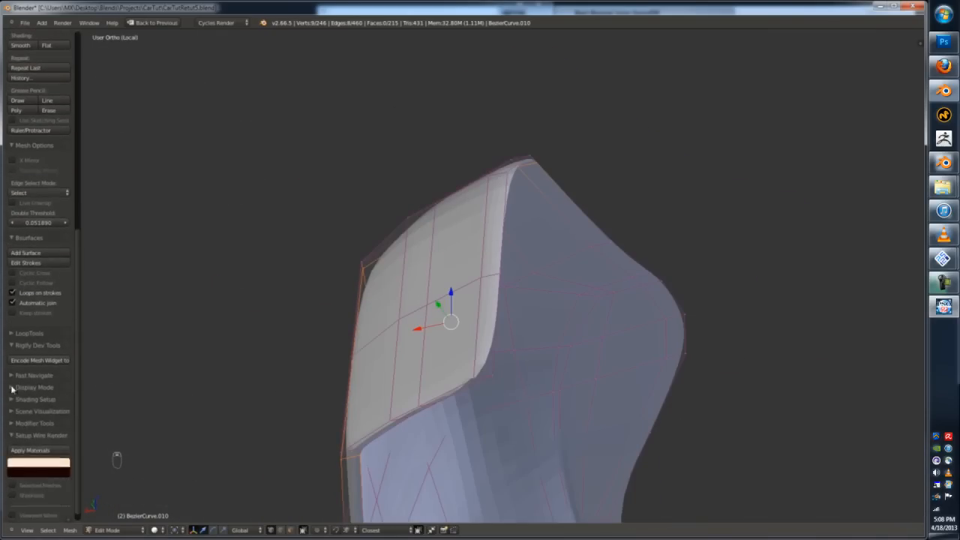
pyautogui.click(50, 426)
pyautogui.scroll(-2, 375, 386)
pyautogui.moveTo(338, 390); pyautogui.dragTo(579, 317, button='middle')
pyautogui.scroll(-2, 482, 334)
pyautogui.scroll(2, 504, 259)
# - Select the vertices along the lower edge of the panel's rear end and reposition them in top view
pyautogui.rightClick(507, 258)
pyautogui.keyDown('shift'); pyautogui.rightClick(572, 248); pyautogui.keyUp('shift')
pyautogui.scroll(-3, 578, 317)
pyautogui.keyDown('shift'); pyautogui.rightClick(611, 168); pyautogui.keyUp('shift')
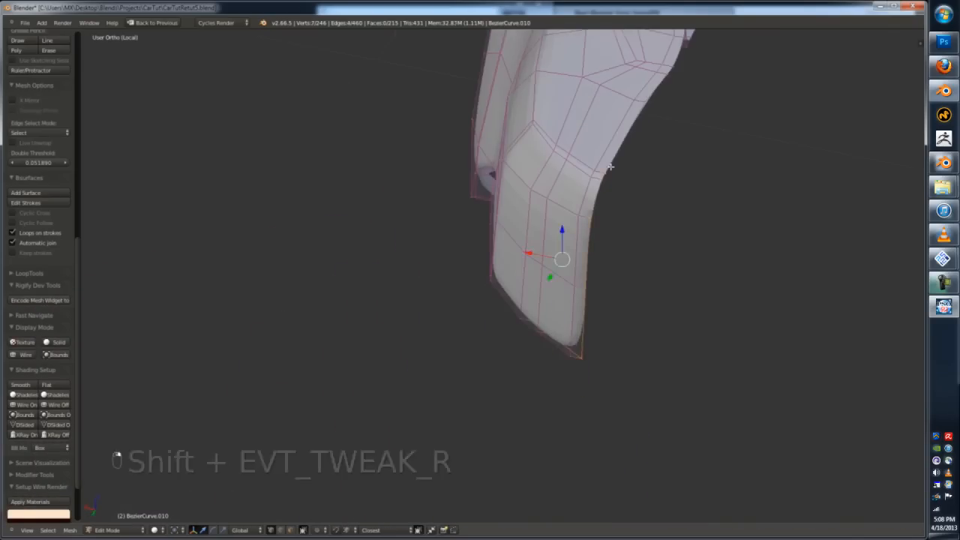
pyautogui.press('KP_7')
pyautogui.press('z')
pyautogui.press('g')
pyautogui.click(387, 259)
pyautogui.press('z')
pyautogui.press('KP_3')
pyautogui.moveTo(388, 260)
pyautogui.mouseDown(button='middle')
pyautogui.moveTo(381, 425)
pyautogui.moveTo(387, 252)
pyautogui.moveTo(302, 235)
pyautogui.mouseUp(button='middle')
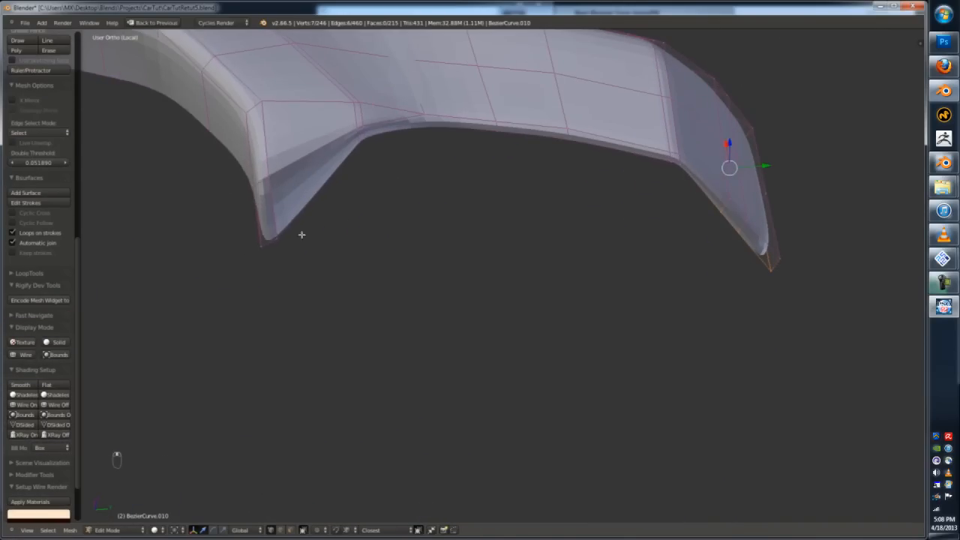
# - Select the edge loop at the rear tip of the wheel arch and examine its shape in solid and wireframe display
pyautogui.keyDown('alt'); pyautogui.rightClick(267, 135); pyautogui.keyUp('alt')
pyautogui.moveTo(267, 135); pyautogui.dragTo(254, 195, button='middle')
pyautogui.scroll(3, 254, 195)
pyautogui.press('z')
pyautogui.press('z')
pyautogui.moveTo(421, 140); pyautogui.dragTo(615, 258, button='middle')
# - Knife a horizontal cut across the panel's rear side from its end to the loop behind the wheel arch
pyautogui.scroll(-4, 476, 280)
pyautogui.press('z')
pyautogui.press('a')
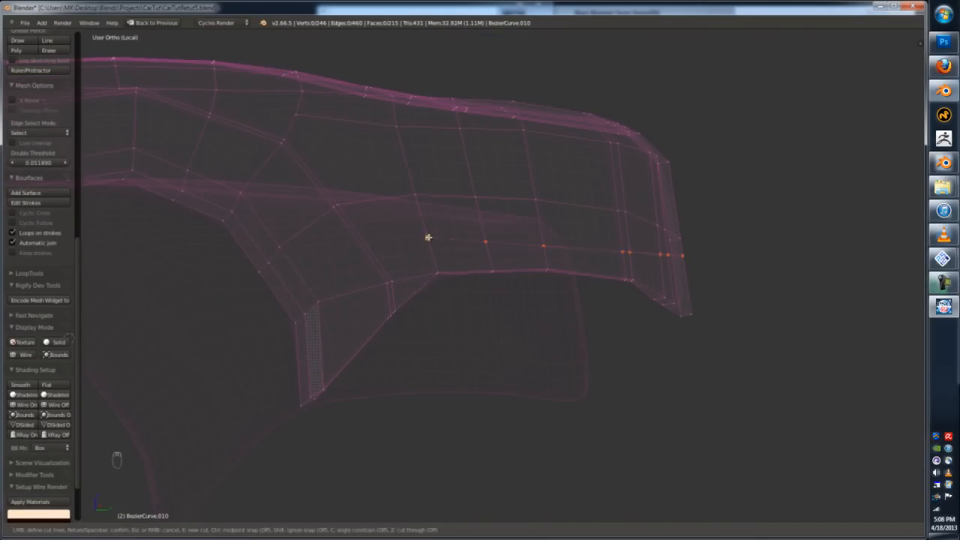
pyautogui.click(428, 237)
pyautogui.press('space')
pyautogui.press('a')
pyautogui.scroll(2, 427, 239)
pyautogui.rightClick(433, 234)
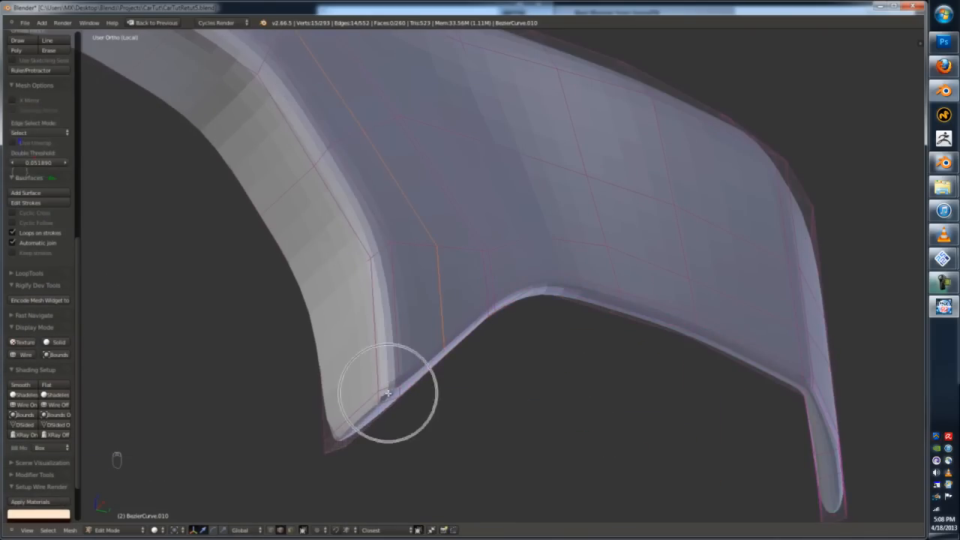
# - Cut a support loop at the pointed tip behind the wheel arch and check the smoothed panel in object mode
pyautogui.click(382, 393)
pyautogui.click(383, 394)
pyautogui.press('Tab')
pyautogui.scroll(-4, 455, 338)
pyautogui.moveTo(305, 261); pyautogui.dragTo(420, 366, button='middle')
pyautogui.scroll(-2, 420, 366)
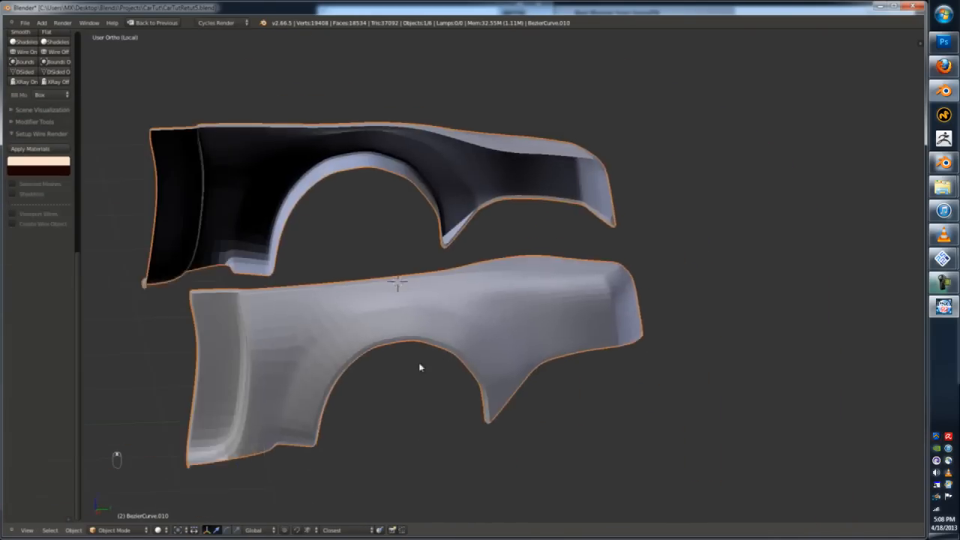
# - Rotate the edges crossing the wheel arch's rear lip slightly in side view and check the solid panel
pyautogui.press('KP_3')
pyautogui.press('Tab')
pyautogui.press('z')
pyautogui.hotkey('ctrl', 'Tab')
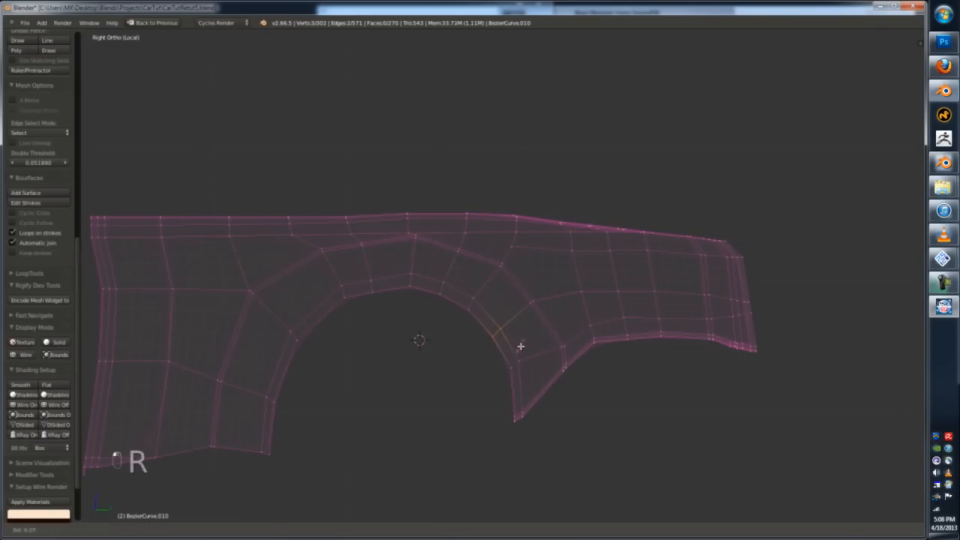
pyautogui.click(525, 386)
pyautogui.press('Tab')
pyautogui.press('z')
pyautogui.scroll(-4, 518, 384)
pyautogui.moveTo(437, 350); pyautogui.dragTo(504, 387, button='middle')
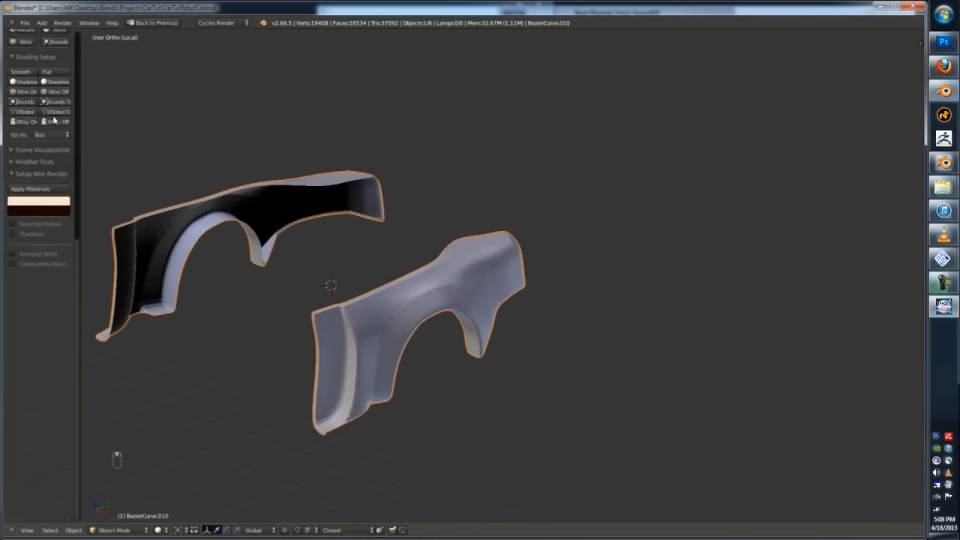
# - Apply smooth shading to the rear quarter panel and bring back the rest of the car
pyautogui.click(27, 118)
pyautogui.moveTo(539, 315); pyautogui.dragTo(472, 326, button='middle')
pyautogui.press('Tab')
pyautogui.scroll(4, 555, 337)
pyautogui.press('Tab')
pyautogui.press('KP_Divide')
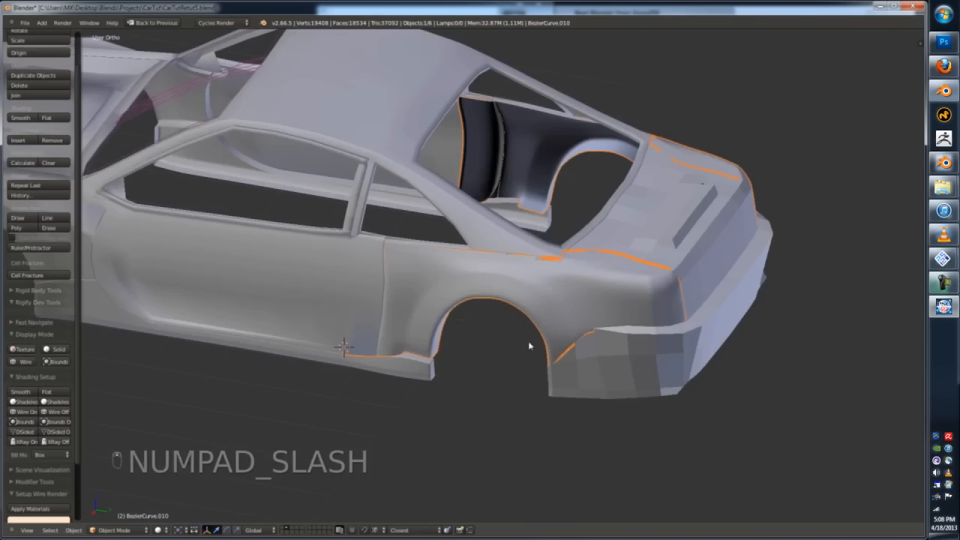
# - Check the quarter panel's fit against the car and join it to the main body object
pyautogui.scroll(5, 529, 341)
pyautogui.moveTo(522, 274); pyautogui.dragTo(549, 249, button='middle')
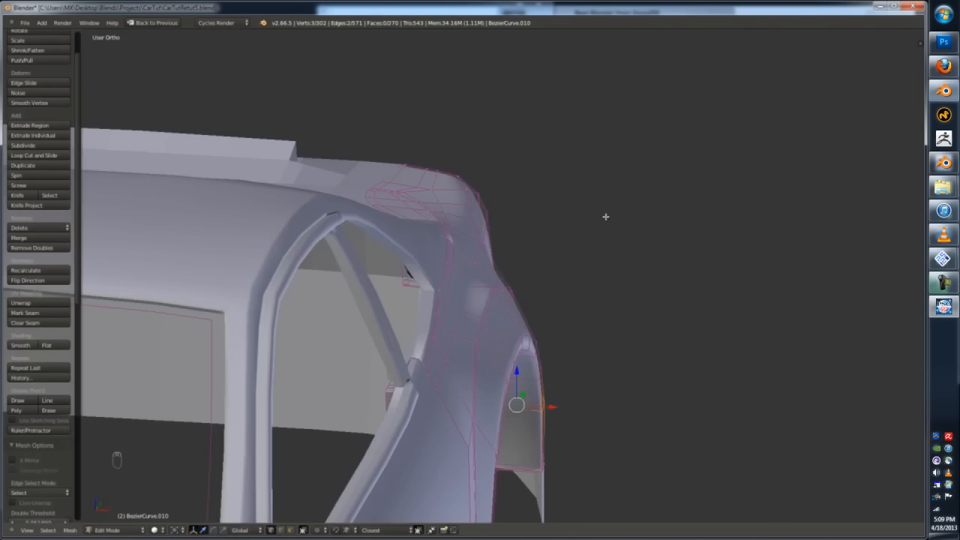
pyautogui.moveTo(606, 217); pyautogui.dragTo(633, 288, button='middle')
pyautogui.scroll(2, 622, 233)
pyautogui.rightClick(621, 234)
pyautogui.press('Tab')
pyautogui.press('z')
pyautogui.press('Tab')
pyautogui.press('z')
pyautogui.scroll(-4, 580, 229)
pyautogui.press('a')
pyautogui.press('a')
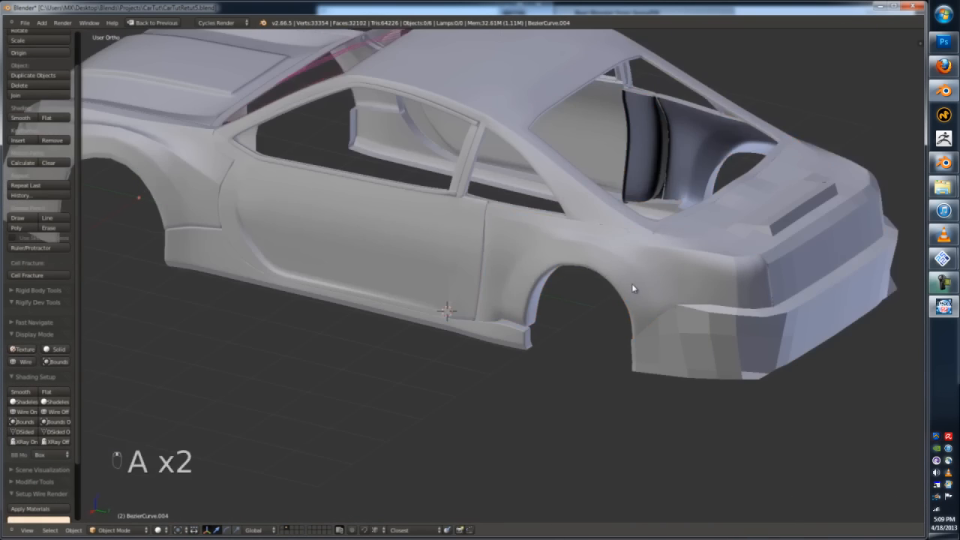
pyautogui.hotkey('ctrl', 'j')
pyautogui.press('a')
# - Isolate the rear bumper in local view and open its mesh for editing
pyautogui.scroll(-2, 587, 190)
pyautogui.moveTo(586, 190); pyautogui.dragTo(556, 372, button='middle')
pyautogui.scroll(-4, 622, 257)
pyautogui.press('KP_5')
pyautogui.scroll(3, 612, 415)
pyautogui.rightClick(539, 360)
pyautogui.press('KP_Divide')
pyautogui.press('Tab')
pyautogui.moveTo(521, 323); pyautogui.dragTo(581, 304, button='middle')
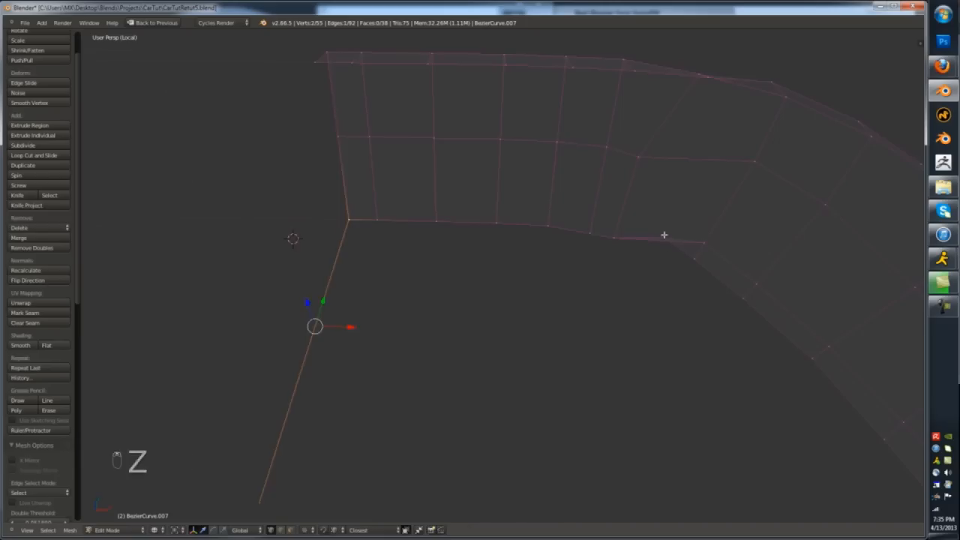
# - Select the boundary of the bumper's underside opening, fill it with a face, and inset it slightly
pyautogui.press('z')
pyautogui.scroll(-2, 664, 235)
pyautogui.rightClick(664, 236)
pyautogui.moveTo(656, 218); pyautogui.dragTo(662, 233)
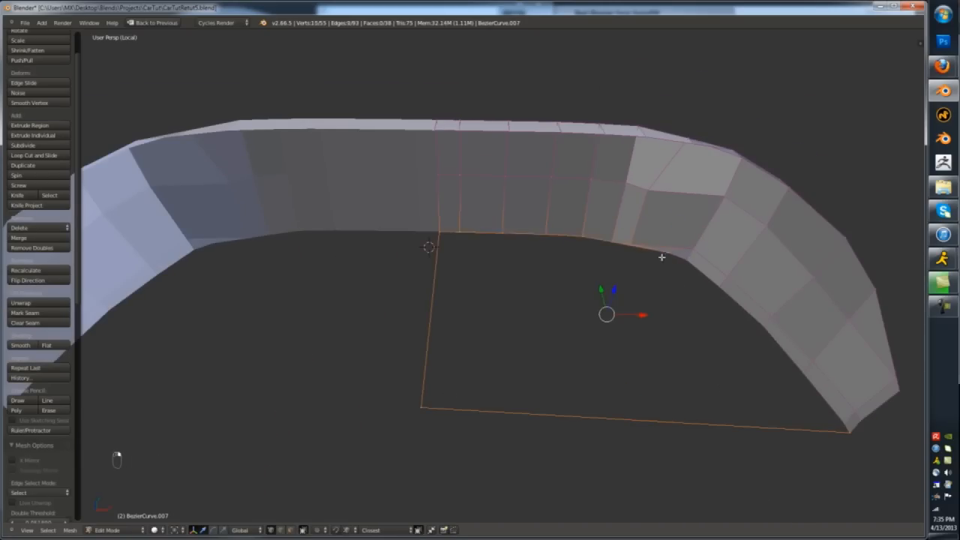
pyautogui.press('f')
pyautogui.rightClick(429, 355)
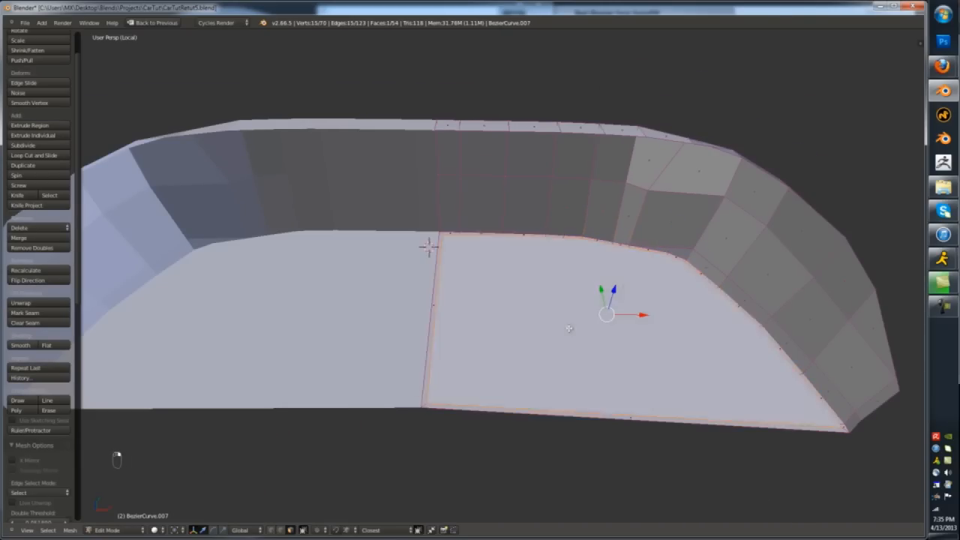
# - Delete the inset inner face and the centre-line strip, leaving a thin rim along the bumper's lower edge
pyautogui.keyDown('shift'); pyautogui.rightClick(567, 327); pyautogui.keyUp('shift')
pyautogui.press('x')
pyautogui.click(413, 331)
pyautogui.click(394, 311)
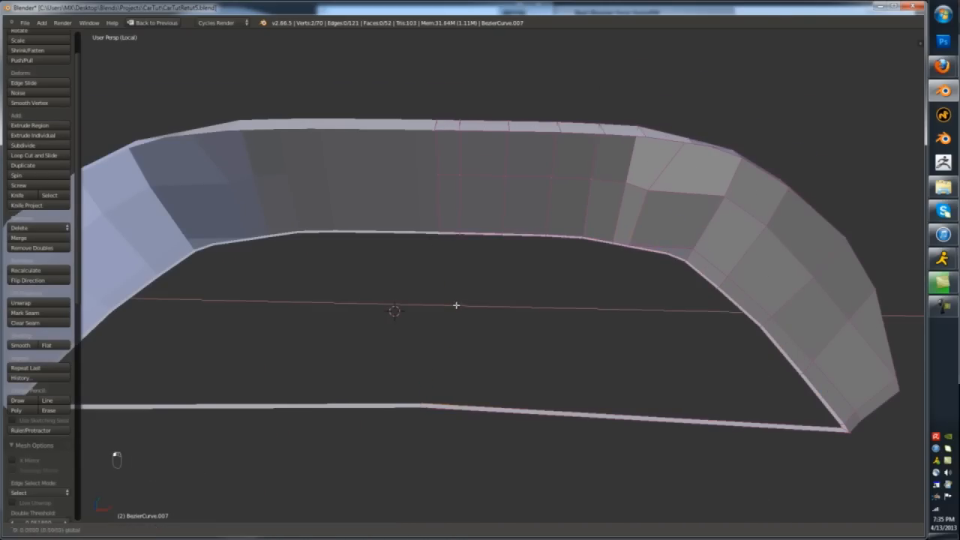
pyautogui.scroll(-3, 528, 278)
pyautogui.press('Tab')
pyautogui.moveTo(456, 305)
pyautogui.mouseDown(button='middle')
pyautogui.moveTo(528, 277)
pyautogui.moveTo(398, 288)
pyautogui.mouseUp(button='middle')
pyautogui.press('Tab')
pyautogui.press('z')
pyautogui.moveTo(474, 358); pyautogui.dragTo(525, 347, button='middle')
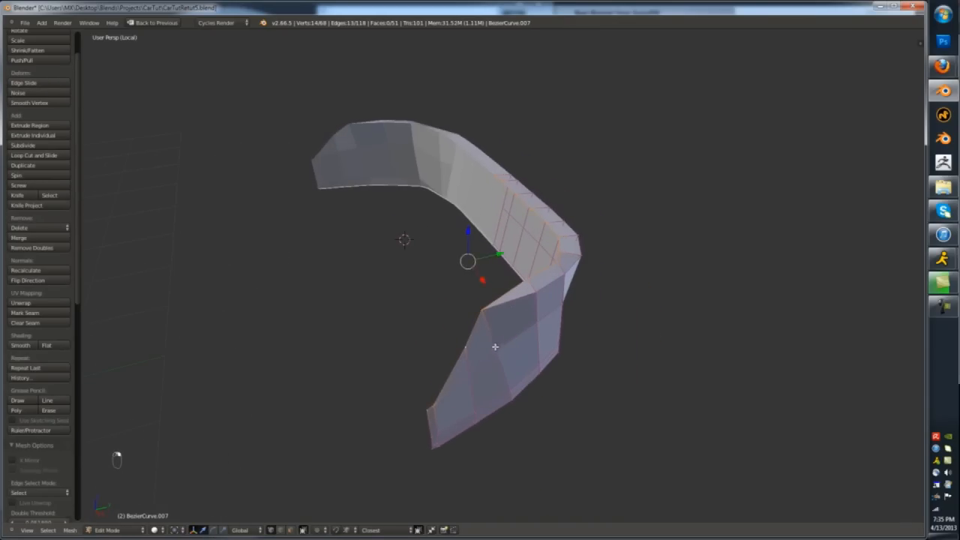
# - Add a level 2 subdivision surface to the bumper and cut a lengthwise edge loop across its side and rear
pyautogui.press('Tab')
pyautogui.moveTo(501, 294); pyautogui.dragTo(595, 288, button='middle')
pyautogui.hotkey('ctrl', '2')
pyautogui.press('Tab')
pyautogui.press('Tab')
pyautogui.hotkey('ctrl', 'r')
pyautogui.click(594, 288)
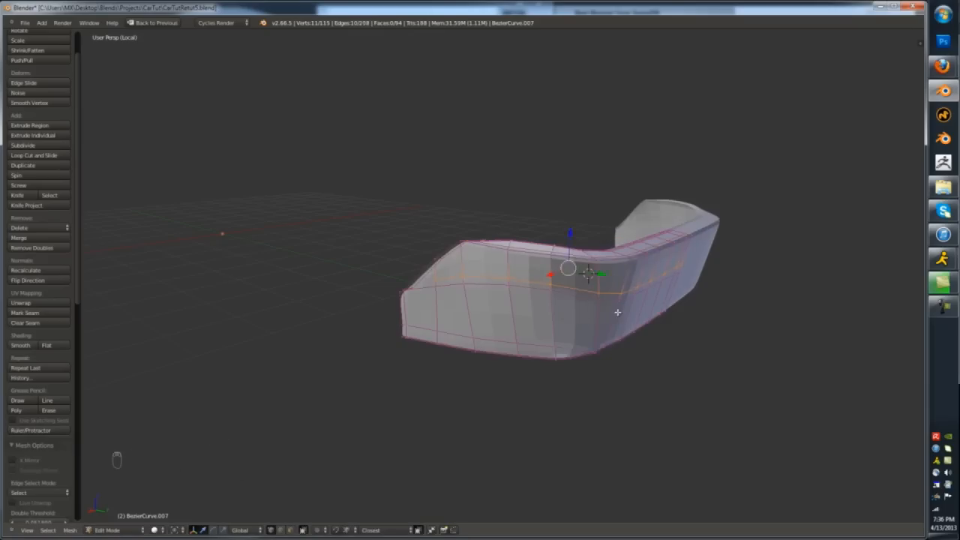
pyautogui.click(555, 345)
# - Add a support loop around the bumper's inner rim and apply smooth shading
pyautogui.moveTo(556, 345); pyautogui.dragTo(420, 330, button='middle')
pyautogui.press('Tab')
pyautogui.press('Tab')
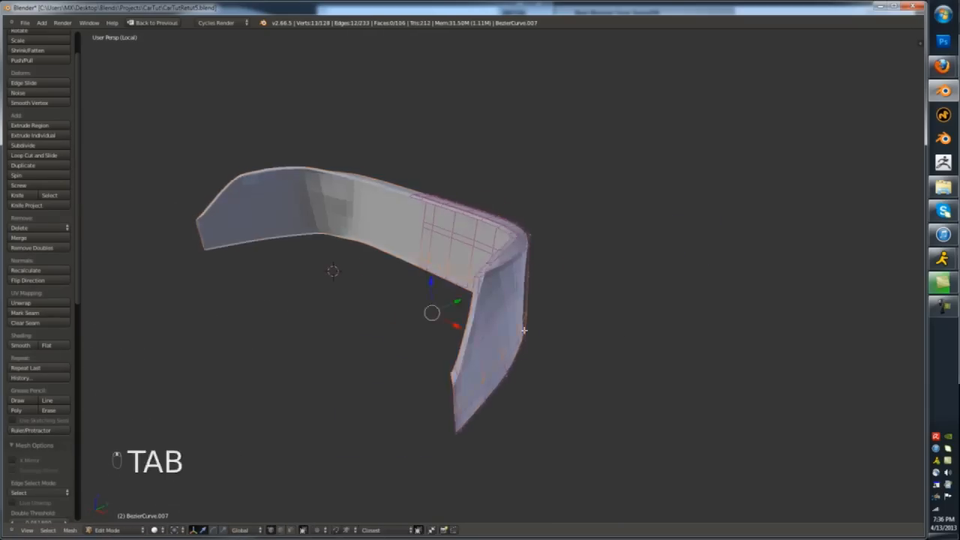
pyautogui.press('Tab')
pyautogui.click(25, 116)
# - Cut support loops along the bumper's upper edge and bring back the rest of the car
pyautogui.moveTo(375, 255)
pyautogui.mouseDown(button='middle')
pyautogui.moveTo(525, 263)
pyautogui.moveTo(549, 291)
pyautogui.moveTo(643, 297)
pyautogui.mouseUp(button='middle')
pyautogui.press('Tab')
pyautogui.press('Tab')
pyautogui.press('Tab')
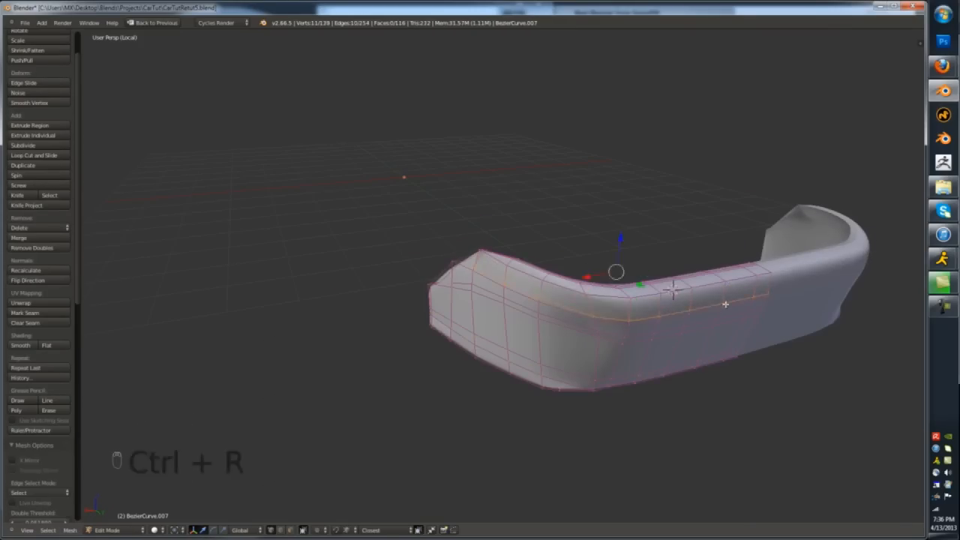
pyautogui.press('Tab')
pyautogui.press('KP_Divide')
pyautogui.press('Tab')
pyautogui.scroll(4, 448, 347)
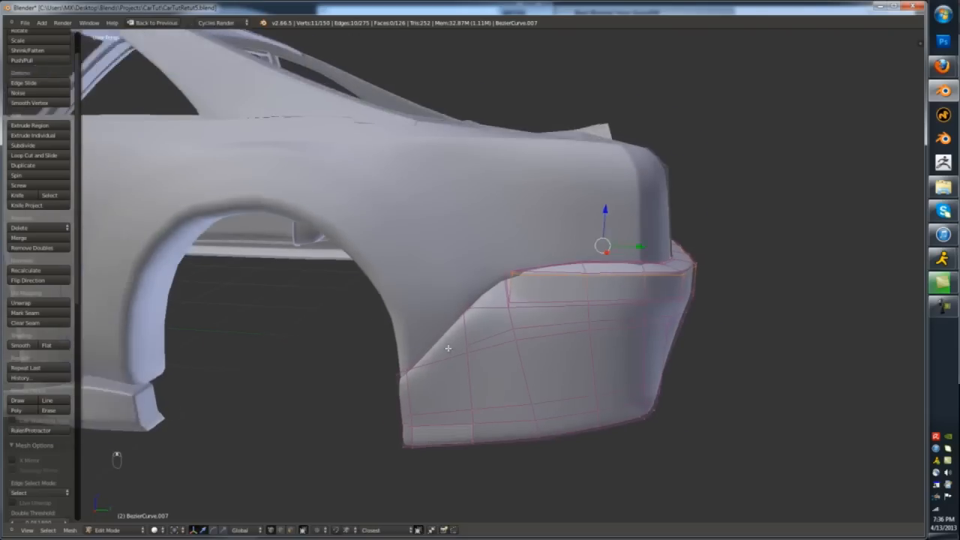
# - Try to extrude the geometry along the bumper's slanted front edge in side view wireframe
pyautogui.scroll(1, 448, 348)
pyautogui.rightClick(468, 348)
pyautogui.moveTo(469, 345)
pyautogui.mouseDown(button='middle')
pyautogui.moveTo(484, 327)
pyautogui.moveTo(472, 306)
pyautogui.mouseUp(button='middle')
pyautogui.press('z')
pyautogui.press('KP_0')
pyautogui.press('KP_0')
pyautogui.press('KP_1')
pyautogui.press('KP_3')
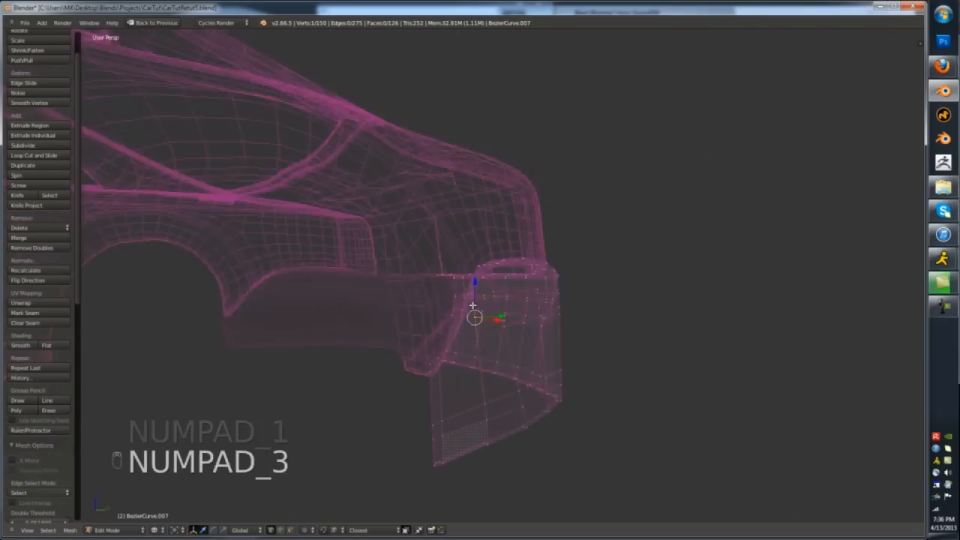
pyautogui.press('a')
pyautogui.press('a')
pyautogui.hotkey('ctrl', 'Tab')
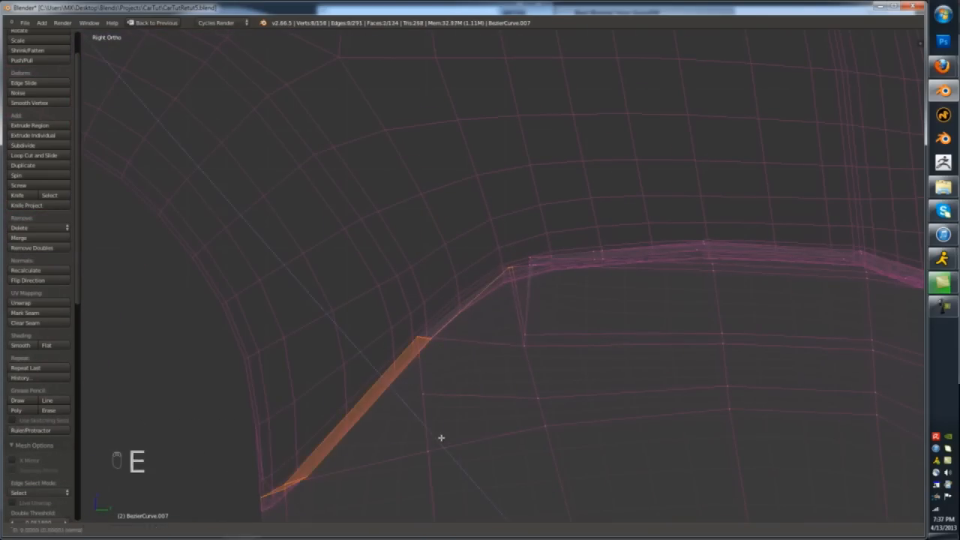
pyautogui.rightClick(441, 438)
pyautogui.hotkey('ctrl', 'z')
# - Isolate the bumper and adjust the vertices below the corner where its slanted edge meets the upper lip
pyautogui.moveTo(441, 437); pyautogui.dragTo(433, 371, button='middle')
pyautogui.press('z')
pyautogui.press('KP_Divide')
pyautogui.scroll(4, 445, 295)
pyautogui.moveTo(445, 295)
pyautogui.mouseDown(button='middle')
pyautogui.moveTo(525, 351)
pyautogui.moveTo(449, 370)
pyautogui.mouseUp(button='middle')
pyautogui.scroll(3, 472, 367)
pyautogui.press('a')
pyautogui.rightClick(432, 375)
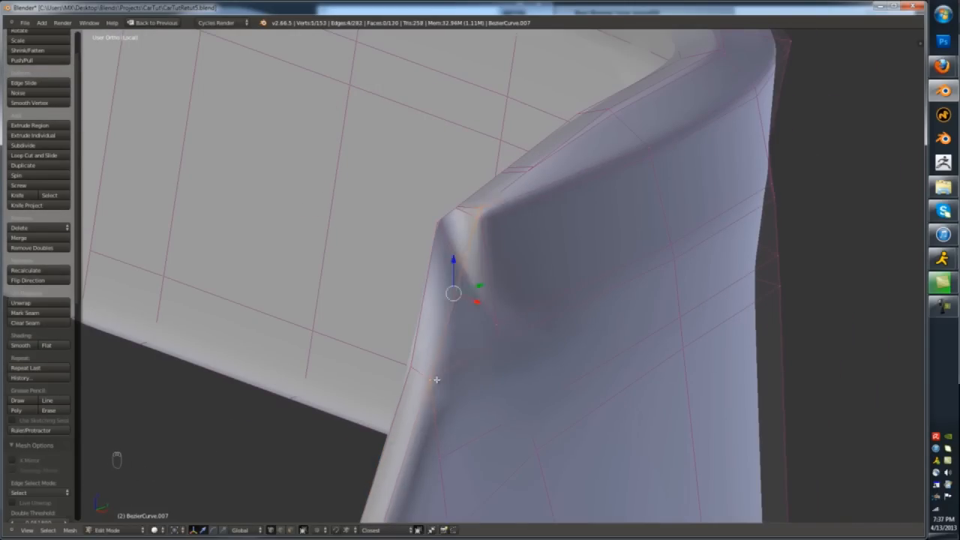
pyautogui.hotkey('alt', 'z')
pyautogui.keyDown('shift'); pyautogui.rightClick(480, 300); pyautogui.keyUp('shift')
pyautogui.click(468, 274)
pyautogui.press('z')
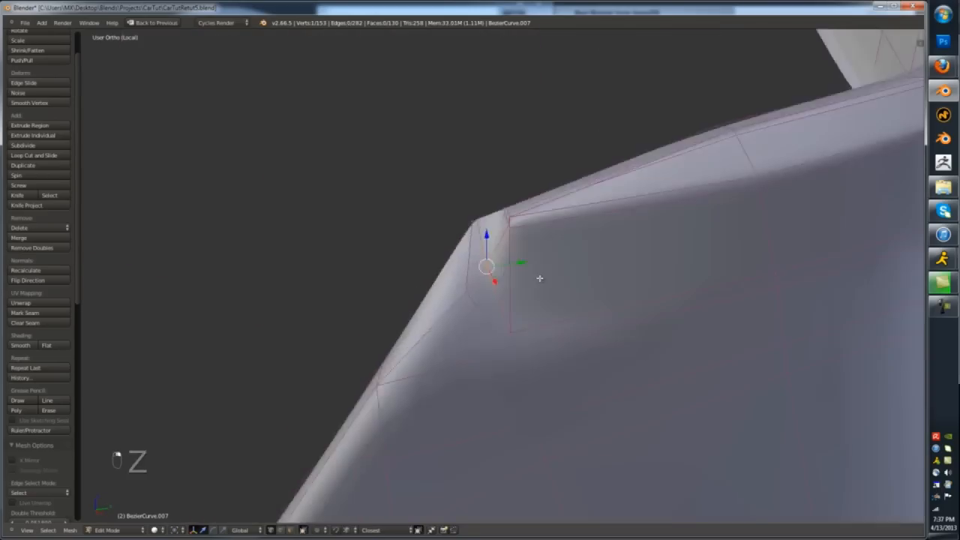
# - Slide the vertex just below the bumper's upper side corner along its edge
pyautogui.moveTo(473, 273); pyautogui.dragTo(407, 327, button='middle')
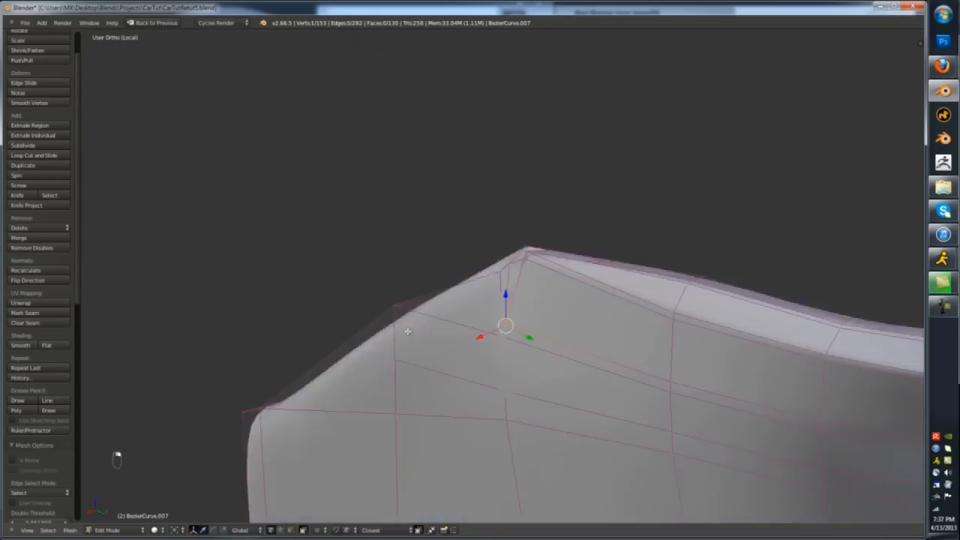
pyautogui.scroll(2, 482, 323)
pyautogui.press('z')
pyautogui.press('g')
pyautogui.press('g')
pyautogui.click(496, 309)
pyautogui.press('z')
pyautogui.moveTo(479, 292); pyautogui.dragTo(558, 300, button='middle')
# - Slide the outer lip vertex at the bumper's upper corner along the top edge
pyautogui.rightClick(493, 201)
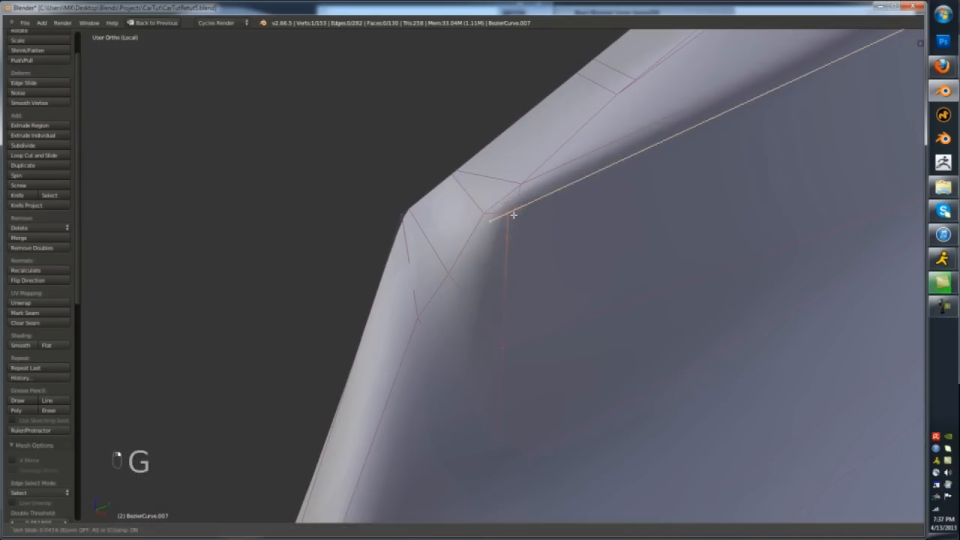
pyautogui.click(512, 215)
pyautogui.press('Tab')
pyautogui.click(527, 229)
pyautogui.press('Tab')
pyautogui.press('Tab')
# - Examine the smoothed upper corner of the bumper from several angles in object mode
pyautogui.moveTo(526, 228); pyautogui.dragTo(544, 250, button='middle')
pyautogui.scroll(-5, 545, 250)
pyautogui.press('Tab')
pyautogui.scroll(5, 585, 287)
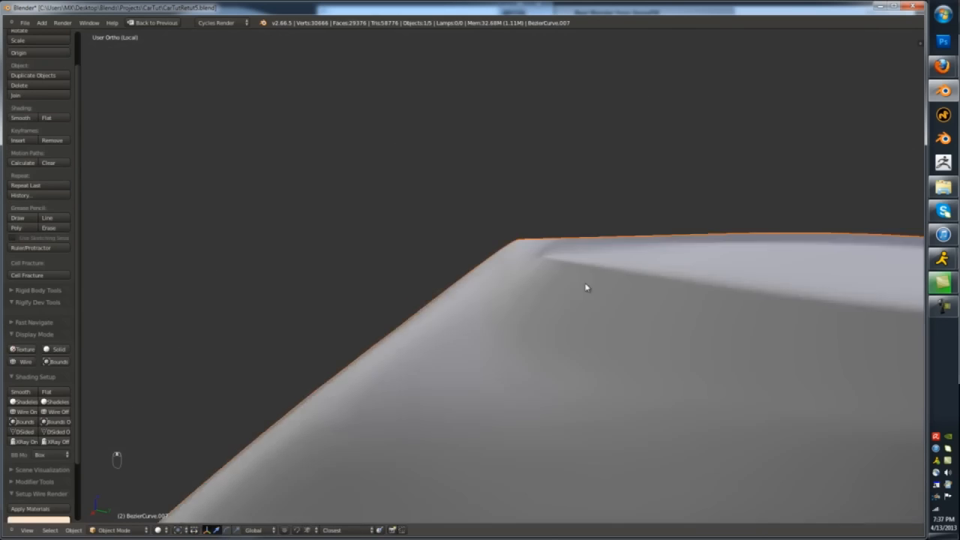
pyautogui.press('Tab')
pyautogui.moveTo(584, 287); pyautogui.dragTo(553, 332, button='middle')
pyautogui.press('Tab')
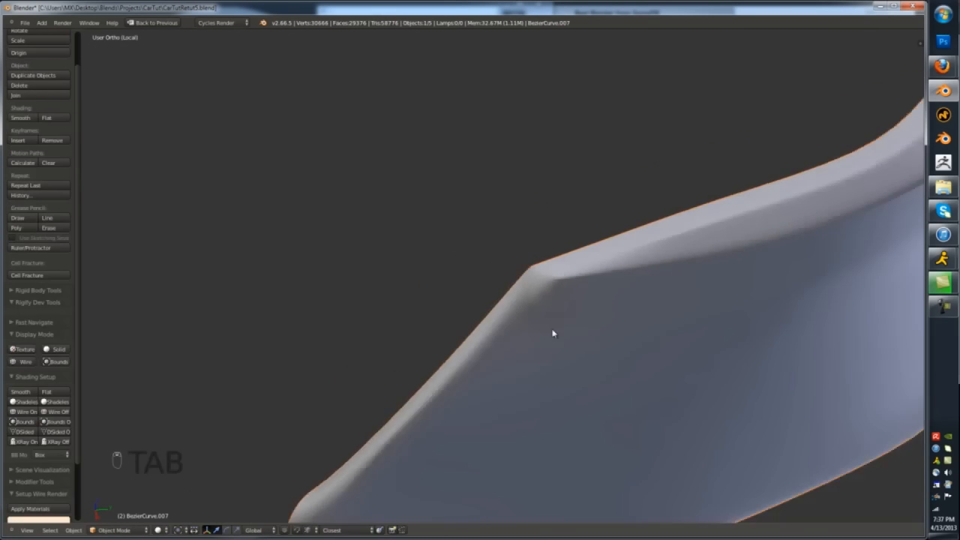
pyautogui.press('Tab')
pyautogui.press('Tab')
# - Leave the bumper's isolated view, clear the selection, and show the full car from the front
pyautogui.scroll(-5, 507, 336)
pyautogui.press('KP_Divide')
pyautogui.press('a')
pyautogui.press('a')
pyautogui.moveTo(612, 332); pyautogui.dragTo(377, 367, button='middle')
pyautogui.scroll(-3, 377, 367)
pyautogui.press('KP_1')
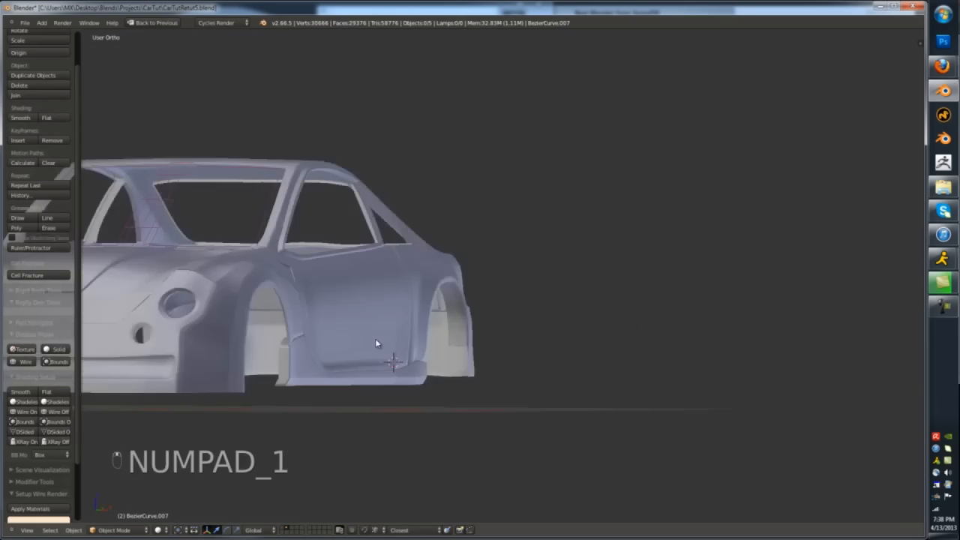
# - Open the car body's mesh for editing and cut an edge loop close to the rear wheel arch's inner edge
pyautogui.rightClick(375, 338)
pyautogui.press('Tab')
pyautogui.press('Tab')
pyautogui.press('Tab')
pyautogui.scroll(3, 375, 338)
pyautogui.hotkey('ctrl', 'r')
pyautogui.scroll(2, 333, 318)
pyautogui.hotkey('ctrl', 'r')
pyautogui.click(348, 306)
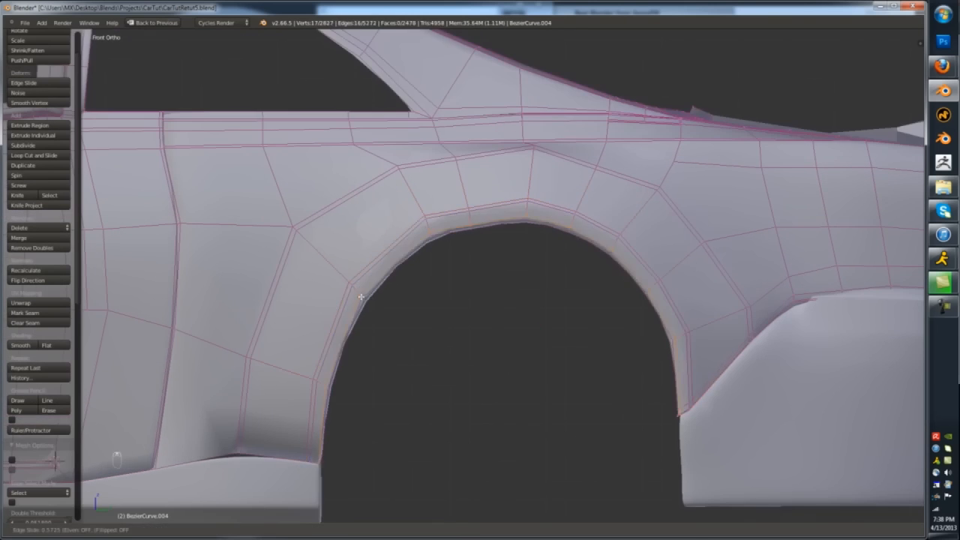
pyautogui.click(359, 295)
# - Cut a support edge loop across the lower front end of the rear wheel arch
pyautogui.scroll(-2, 293, 454)
pyautogui.press('z')
pyautogui.press('a')
pyautogui.scroll(3, 321, 444)
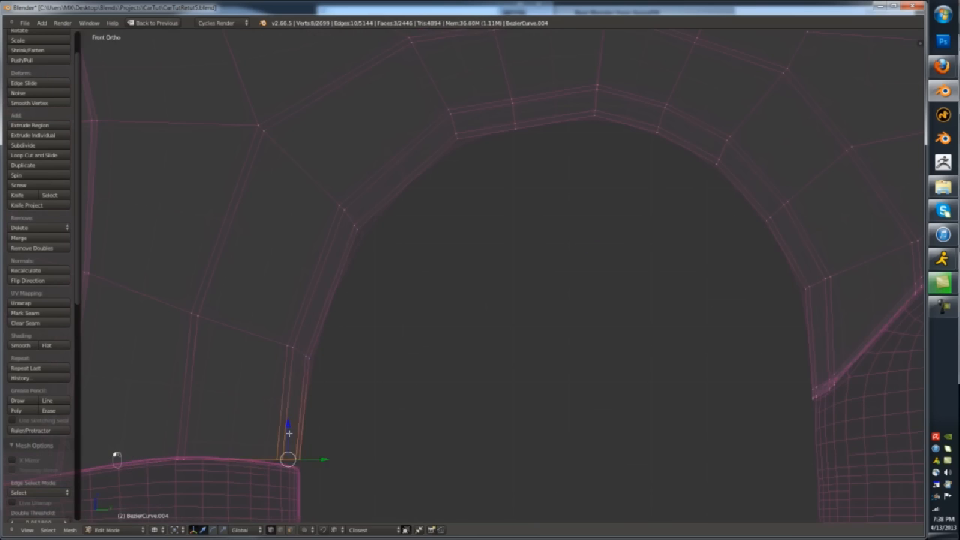
pyautogui.press('z')
pyautogui.press('Tab')
pyautogui.press('Tab')
pyautogui.moveTo(243, 467)
pyautogui.keyDown('shift'); pyautogui.mouseDown(button='middle')
pyautogui.moveTo(479, 410)
pyautogui.moveTo(428, 389)
pyautogui.mouseUp(button='middle'); pyautogui.keyUp('shift')
pyautogui.press('z')
pyautogui.hotkey('ctrl', 'r')
pyautogui.click(430, 378)
pyautogui.click(439, 413)
pyautogui.scroll(-3, 441, 405)
# - Examine the smoothed rear wheel arch in object mode at subdivision levels 1 and 2
pyautogui.press('z')
pyautogui.press('Tab')
pyautogui.hotkey('ctrl', '1')
pyautogui.hotkey('ctrl', '2')
pyautogui.hotkey('ctrl', '1')
pyautogui.scroll(4, 428, 390)
pyautogui.press('z')
pyautogui.press('z')
# - Isolate the car body in local view for editing and set its subdivision level to 0
pyautogui.press('Tab')
pyautogui.press('z')
pyautogui.press('KP_Divide')
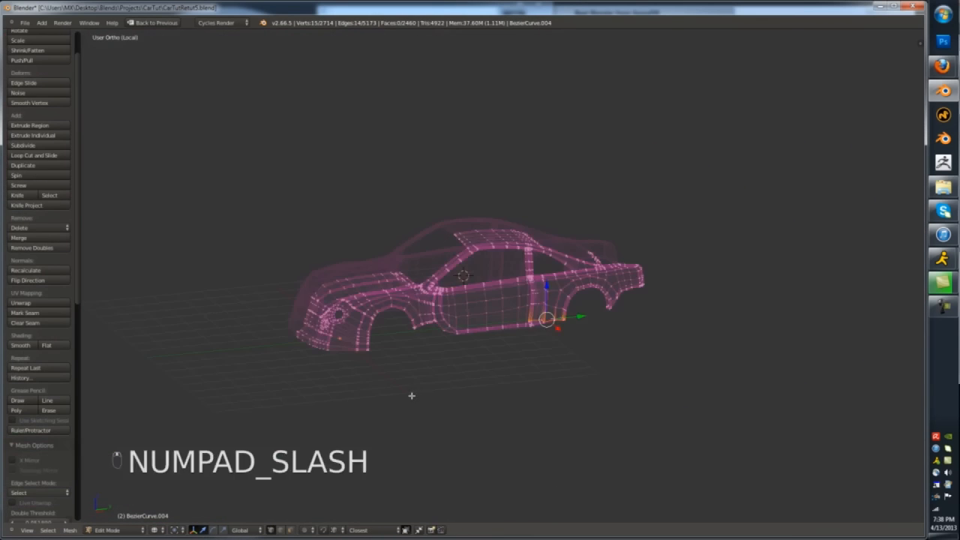
pyautogui.press('z')
pyautogui.moveTo(583, 319); pyautogui.dragTo(591, 191, button='middle')
pyautogui.scroll(10, 589, 189)
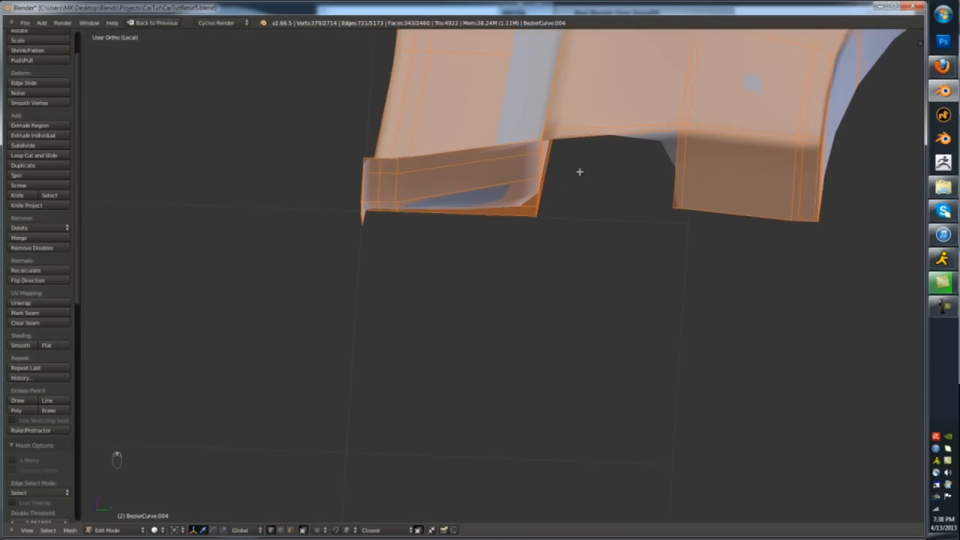
pyautogui.rightClick(357, 159)
pyautogui.moveTo(349, 171)
pyautogui.mouseDown(button='middle')
pyautogui.moveTo(401, 235)
pyautogui.moveTo(499, 145)
pyautogui.moveTo(474, 114)
pyautogui.moveTo(417, 309)
pyautogui.moveTo(365, 292)
pyautogui.moveTo(414, 305)
pyautogui.mouseUp(button='middle')
pyautogui.press('Tab')
pyautogui.hotkey('ctrl', '0')
pyautogui.press('Tab')
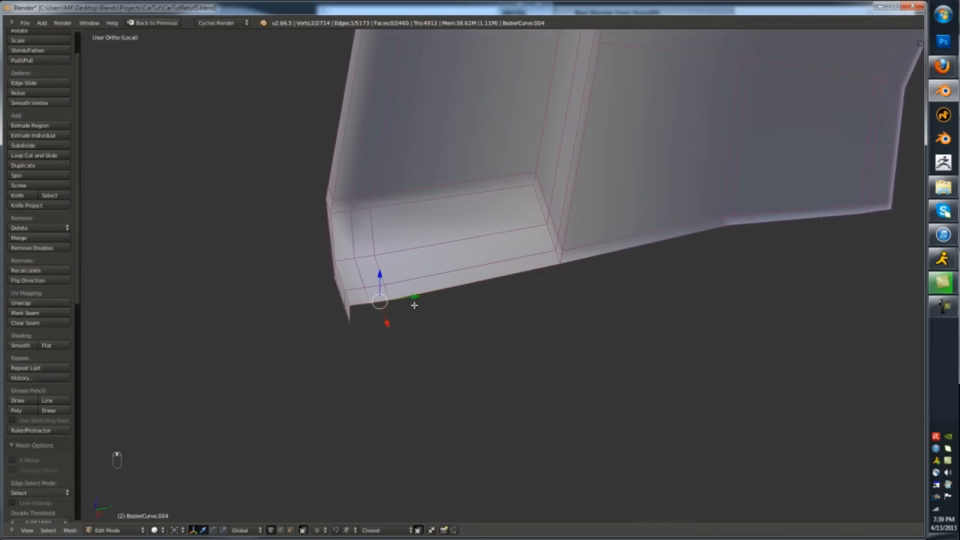
# - Cut a support loop close to the lower edge of the panel ahead of the rear wheel arch and leave the isolated view
pyautogui.moveTo(465, 368); pyautogui.dragTo(615, 277, button='middle')
pyautogui.hotkey('ctrl', 'r')
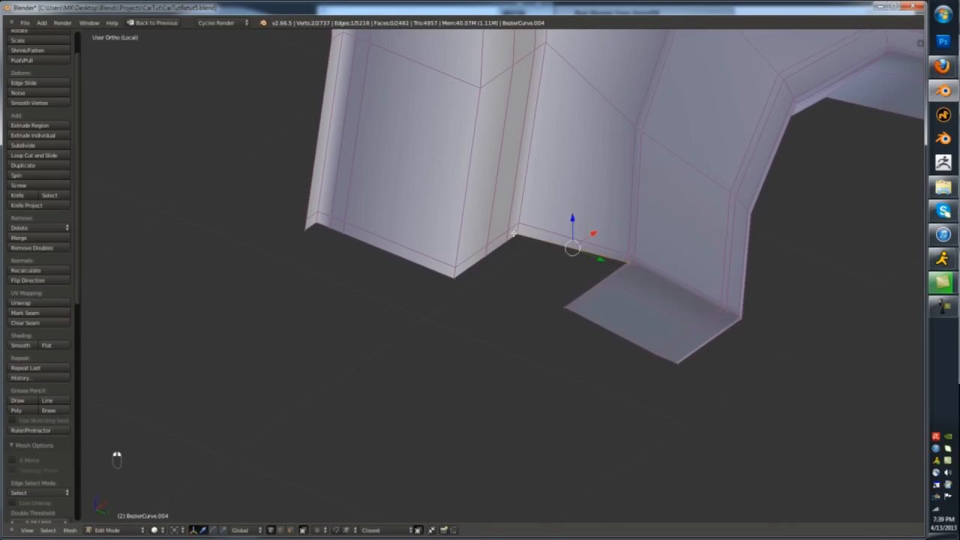
pyautogui.press('Tab')
pyautogui.press('KP_Divide')
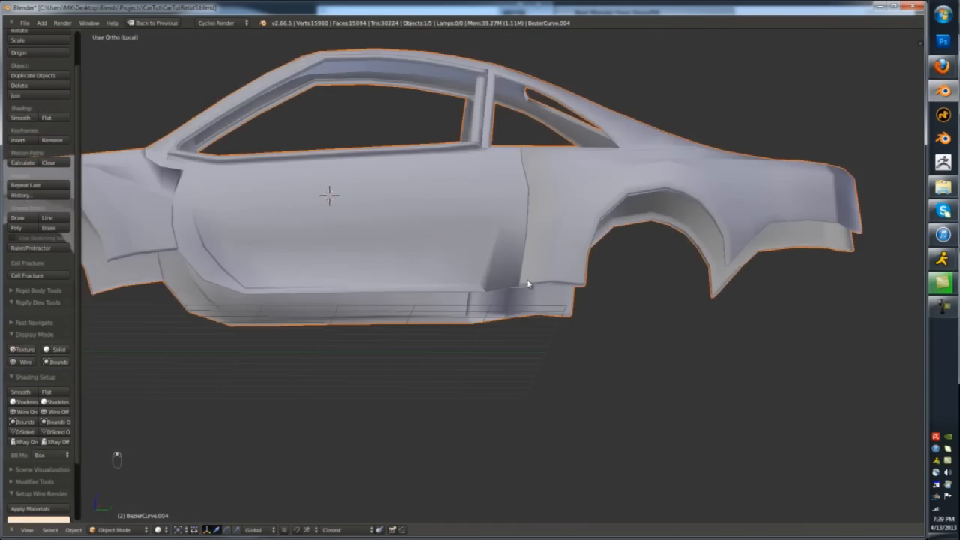
# - Set the car body's subdivision level to 1 and check its modifiers in the full editor layout
pyautogui.press('z')
pyautogui.press('KP_3')
pyautogui.press('Tab')
pyautogui.press('Tab')
pyautogui.hotkey('ctrl', '1')
pyautogui.scroll(-6, 439, 353)
pyautogui.press('z')
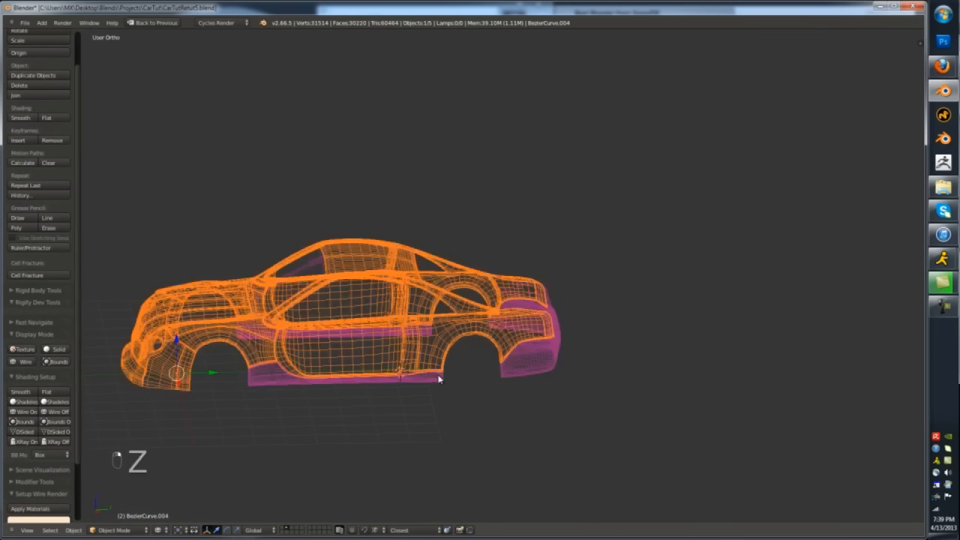
pyautogui.press('z')
pyautogui.hotkey('ctrl', 'Up')
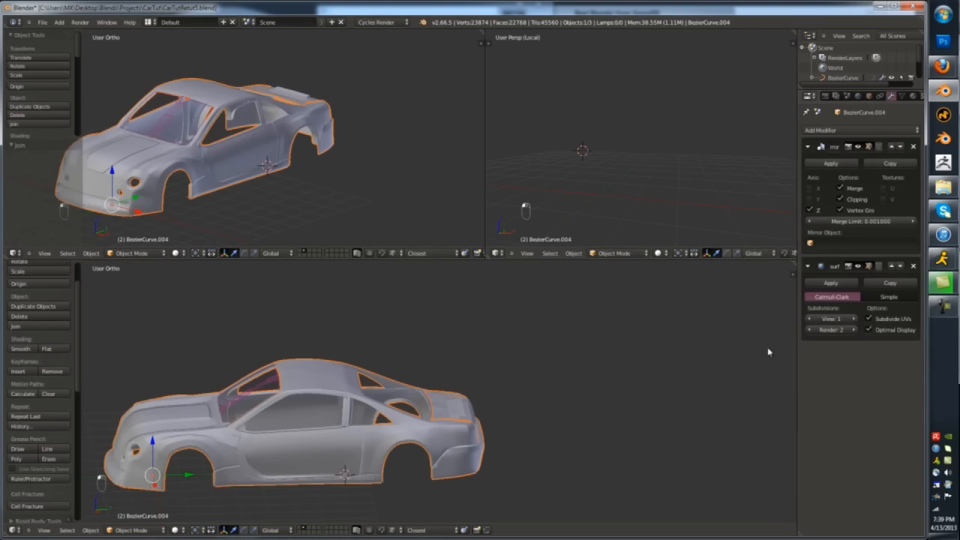
pyautogui.hotkey('ctrl', 'Up')
# - Slide an edge loop on the rear fender's door jamb strip close to the fold with the outer panel
pyautogui.scroll(4, 255, 428)
pyautogui.press('a')
pyautogui.moveTo(255, 428); pyautogui.dragTo(338, 409, button='middle')
pyautogui.press('Tab')
pyautogui.scroll(6, 540, 307)
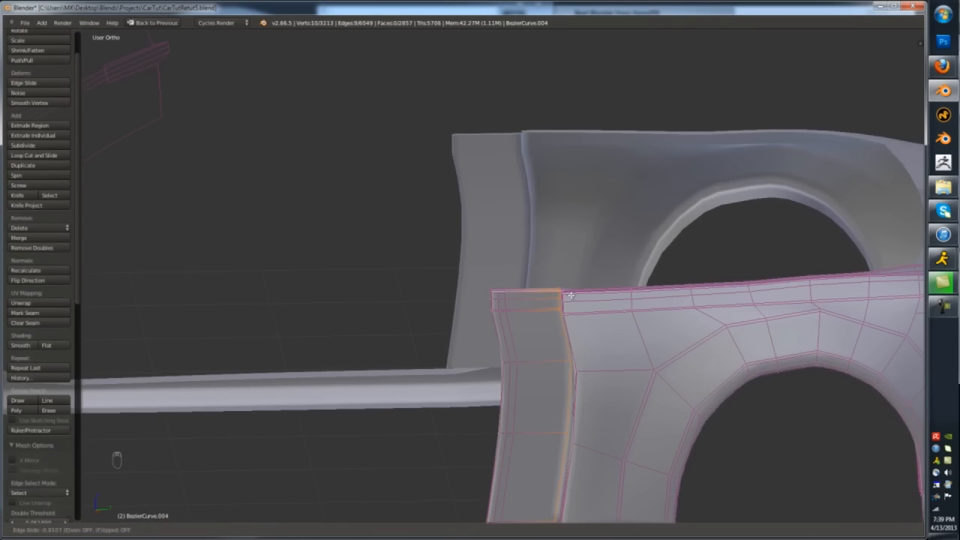
pyautogui.click(565, 298)
pyautogui.press('Tab')
# - Reopen the car body's mesh for editing and reveal all its hidden geometry
pyautogui.scroll(-8, 576, 345)
pyautogui.moveTo(576, 345); pyautogui.dragTo(475, 338, button='middle')
pyautogui.press('KP_Divide')
pyautogui.press('KP_5')
pyautogui.scroll(8, 475, 338)
pyautogui.rightClick(394, 319)
pyautogui.press('Tab')
pyautogui.hotkey('alt', 'h')
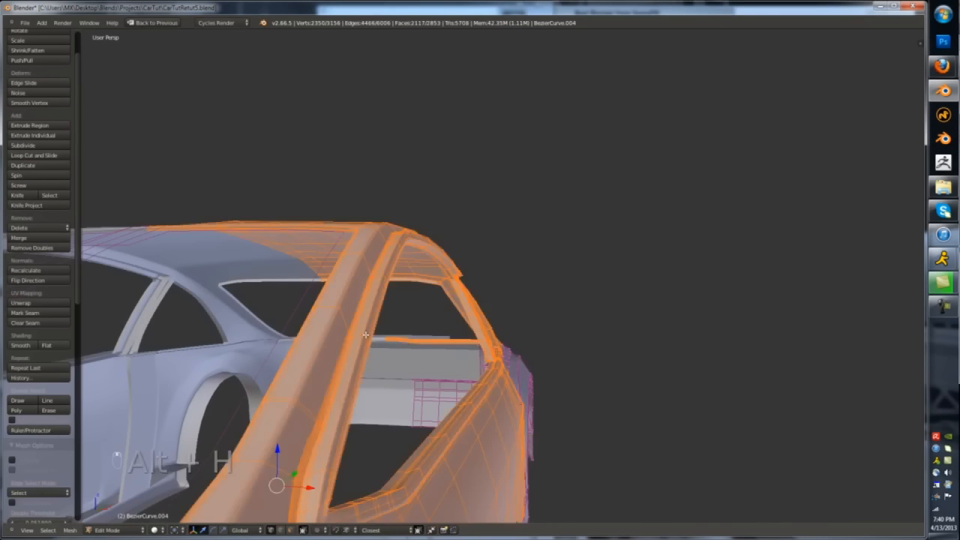
# - Select the linked door and window frame geometry and hide everything else in the mesh
pyautogui.press('a')
pyautogui.press('l')
pyautogui.press('h')
pyautogui.moveTo(364, 335); pyautogui.dragTo(373, 360, button='middle')
pyautogui.hotkey('alt', 'h')
pyautogui.hotkey('shift', 'h')
pyautogui.moveTo(355, 325); pyautogui.dragTo(347, 349, button='middle')
# - Delete the surplus edge loops running along the door's window frame in edge select mode
pyautogui.hotkey('ctrl', 'Tab')
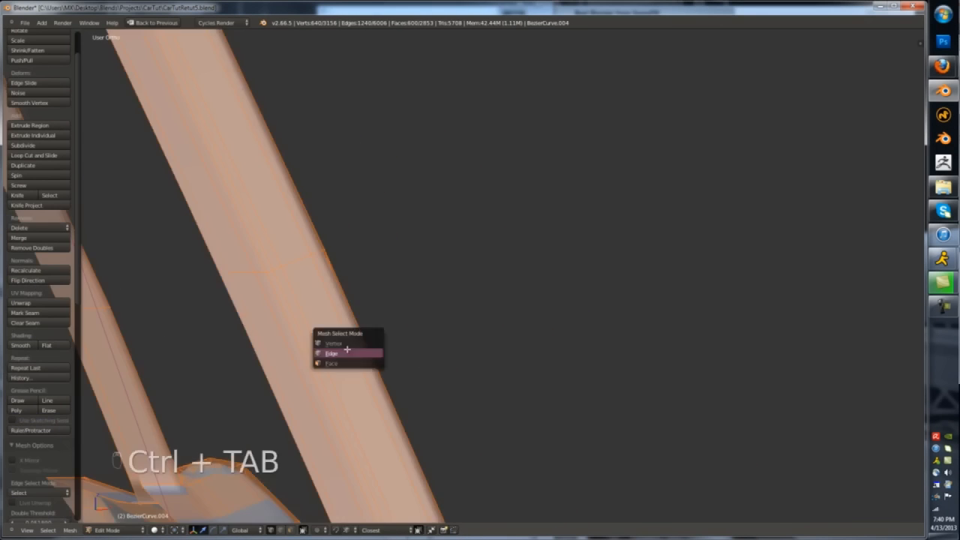
pyautogui.click(347, 351)
pyautogui.keyDown('alt'); pyautogui.rightClick(367, 356); pyautogui.keyUp('alt')
pyautogui.moveTo(465, 368); pyautogui.dragTo(450, 373, button='middle')
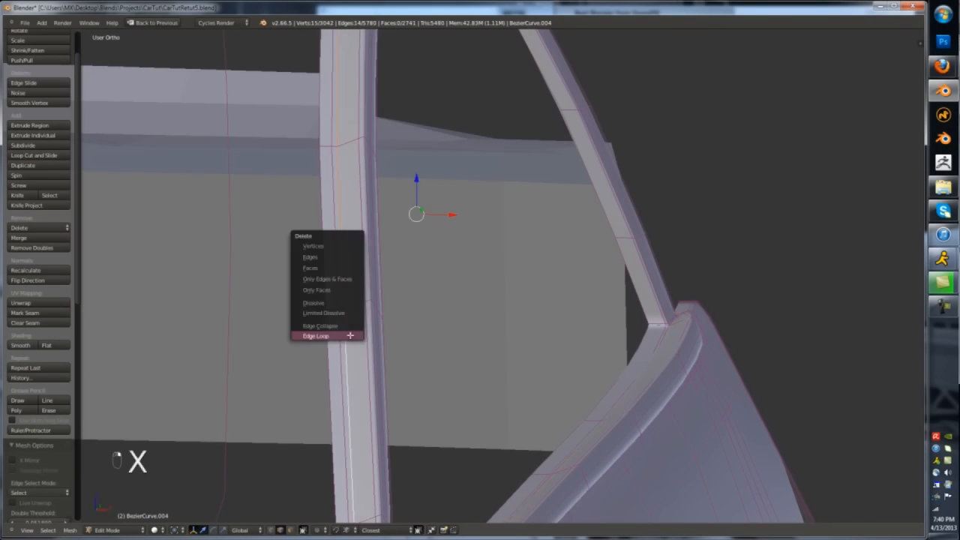
pyautogui.click(351, 335)
pyautogui.keyDown('alt'); pyautogui.rightClick(368, 333); pyautogui.keyUp('alt')
pyautogui.press('x')
pyautogui.moveTo(350, 335); pyautogui.dragTo(335, 268, button='middle')
pyautogui.keyDown('alt'); pyautogui.rightClick(368, 324); pyautogui.keyUp('alt')
pyautogui.scroll(-4, 380, 318)
pyautogui.press('a')
# - Reveal the hidden geometry, isolate the linked door mesh again, and change the mesh select mode
pyautogui.scroll(2, 379, 322)
pyautogui.press('a')
pyautogui.press('a')
pyautogui.scroll(2, 685, 329)
pyautogui.moveTo(685, 330); pyautogui.dragTo(503, 337, button='middle')
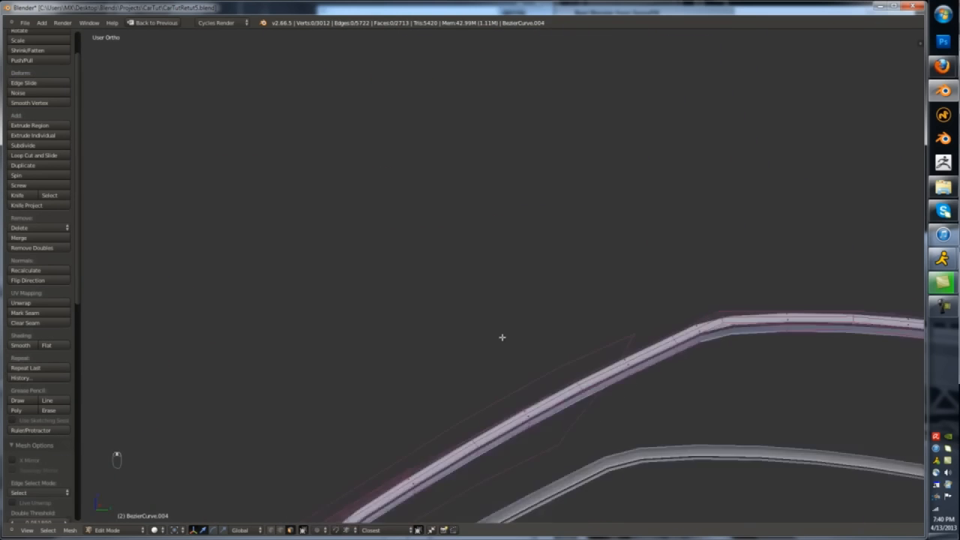
pyautogui.scroll(3, 628, 332)
pyautogui.press('a')
pyautogui.keyDown('shift'); pyautogui.moveTo(628, 331); pyautogui.dragTo(620, 251, button='middle'); pyautogui.keyUp('shift')
pyautogui.hotkey('alt', 'h')
pyautogui.press('a')
pyautogui.press('l')
pyautogui.hotkey('shift', 'h')
pyautogui.press('z')
pyautogui.press('z')
pyautogui.scroll(3, 657, 318)
pyautogui.hotkey('ctrl', 'Tab')
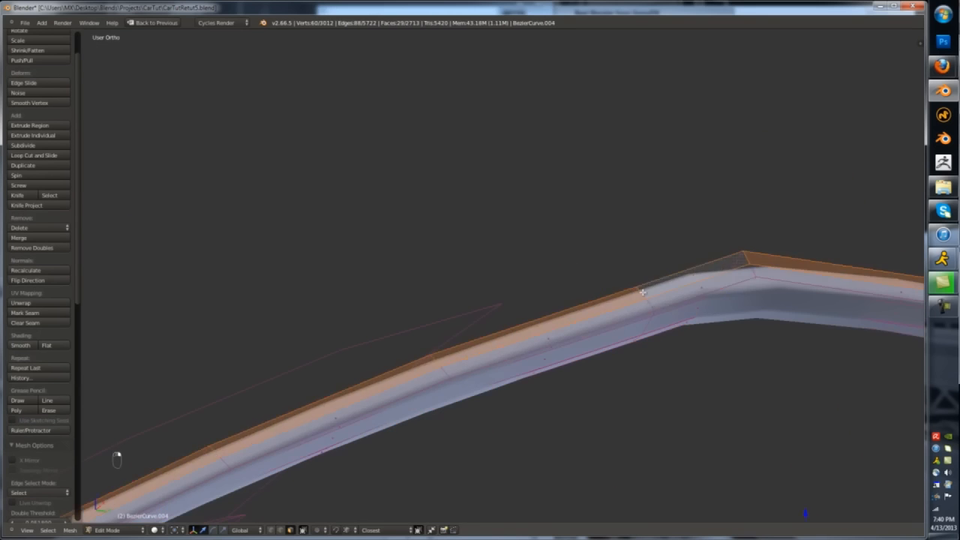
# - Select the face loops along the window frame's outer side and adjust the selected faces at the rear pillar corners
pyautogui.keyDown('alt'); pyautogui.keyDown('shift'); pyautogui.rightClick(653, 302); pyautogui.keyUp('shift'); pyautogui.keyUp('alt')
pyautogui.scroll(-8, 654, 304)
pyautogui.keyDown('shift'); pyautogui.moveTo(832, 349); pyautogui.dragTo(540, 322, button='middle'); pyautogui.keyUp('shift')
pyautogui.scroll(8, 649, 407)
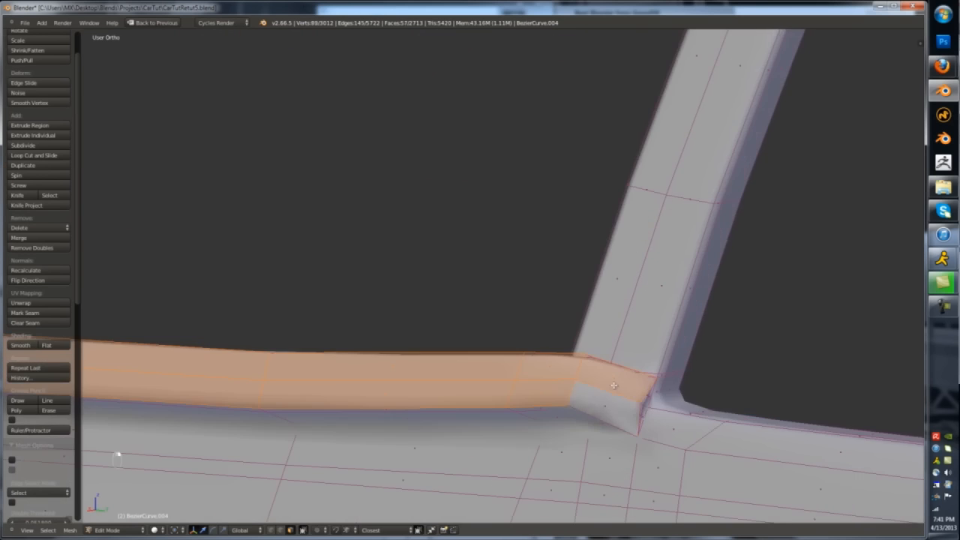
pyautogui.keyDown('shift'); pyautogui.rightClick(614, 385); pyautogui.keyUp('shift')
pyautogui.scroll(-6, 623, 321)
pyautogui.keyDown('shift'); pyautogui.moveTo(678, 162); pyautogui.dragTo(681, 262, button='middle'); pyautogui.keyUp('shift')
pyautogui.scroll(8, 747, 124)
pyautogui.keyDown('shift'); pyautogui.rightClick(746, 154); pyautogui.keyUp('shift')
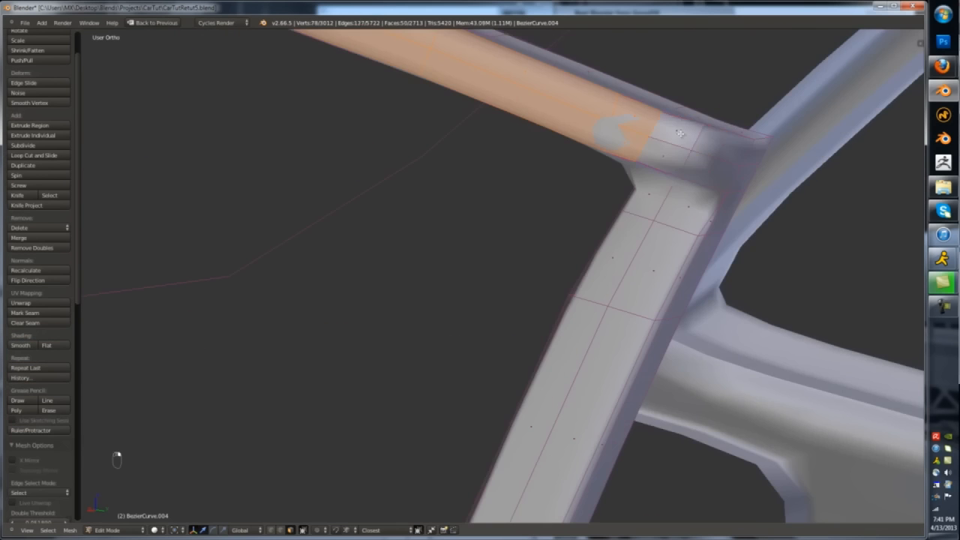
pyautogui.scroll(-3, 680, 134)
pyautogui.moveTo(527, 255); pyautogui.dragTo(512, 280, button='middle')
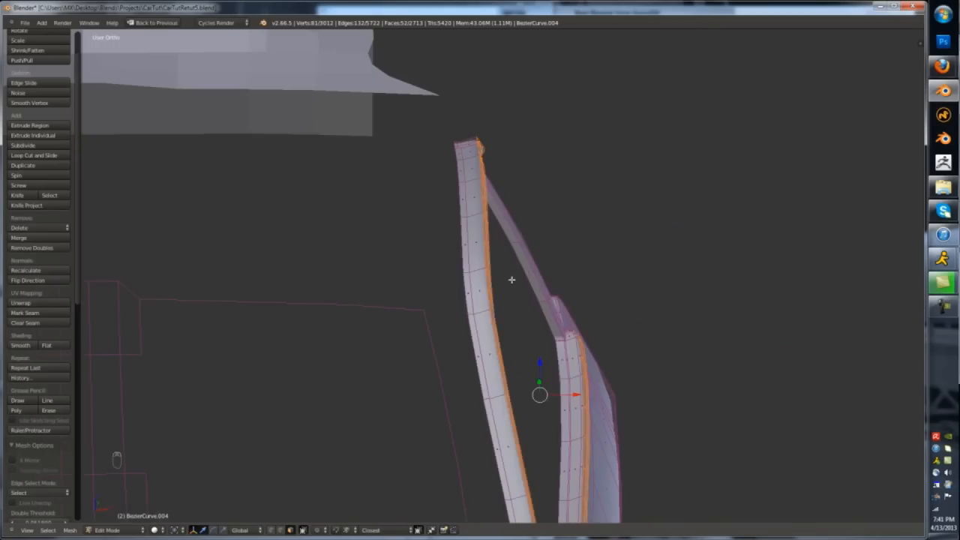
# - Add the adjacent face loop to the window frame selection and try to rip the selected faces
pyautogui.click(565, 393)
pyautogui.moveTo(566, 393)
pyautogui.mouseDown(button='middle')
pyautogui.moveTo(548, 390)
pyautogui.moveTo(558, 380)
pyautogui.mouseUp(button='middle')
pyautogui.hotkey('ctrl', 'Tab')
pyautogui.scroll(7, 591, 378)
pyautogui.scroll(-3, 559, 226)
pyautogui.keyDown('alt'); pyautogui.keyDown('shift'); pyautogui.rightClick(563, 233); pyautogui.keyUp('shift'); pyautogui.keyUp('alt')
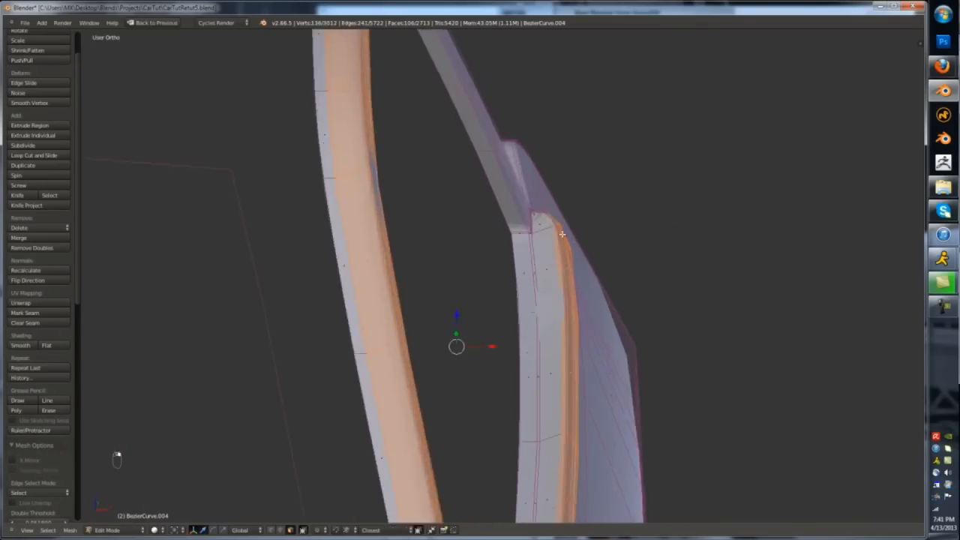
pyautogui.scroll(-6, 568, 282)
pyautogui.press('v')
pyautogui.scroll(4, 486, 138)
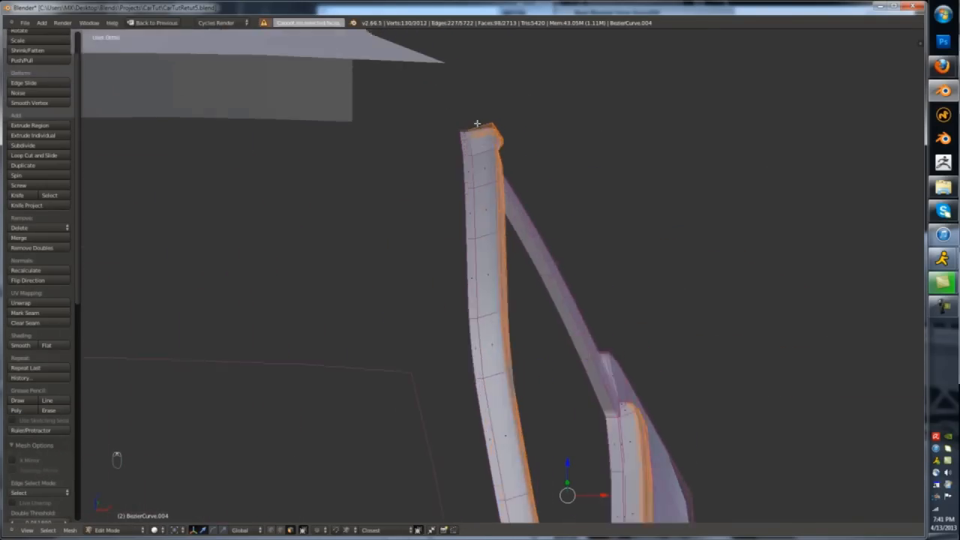
# - Refine the window frame's face selection around its front and rear corners
pyautogui.scroll(-5, 477, 125)
pyautogui.scroll(5, 510, 208)
pyautogui.scroll(-6, 510, 210)
pyautogui.scroll(5, 501, 381)
pyautogui.press('c')
pyautogui.moveTo(497, 371); pyautogui.dragTo(491, 334, button='middle')
pyautogui.rightClick(460, 238)
pyautogui.moveTo(461, 238); pyautogui.dragTo(390, 161, button='middle')
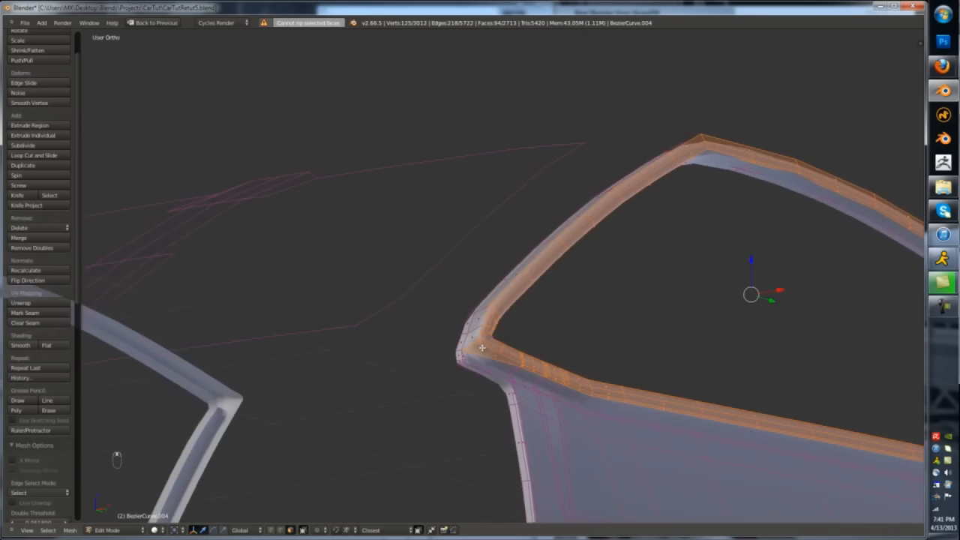
pyautogui.scroll(-4, 480, 343)
pyautogui.scroll(4, 707, 300)
pyautogui.moveTo(707, 300); pyautogui.dragTo(600, 308, button='middle')
pyautogui.scroll(5, 712, 270)
pyautogui.keyDown('alt'); pyautogui.keyDown('shift'); pyautogui.rightClick(711, 271); pyautogui.keyUp('shift'); pyautogui.keyUp('alt')
pyautogui.scroll(-4, 712, 270)
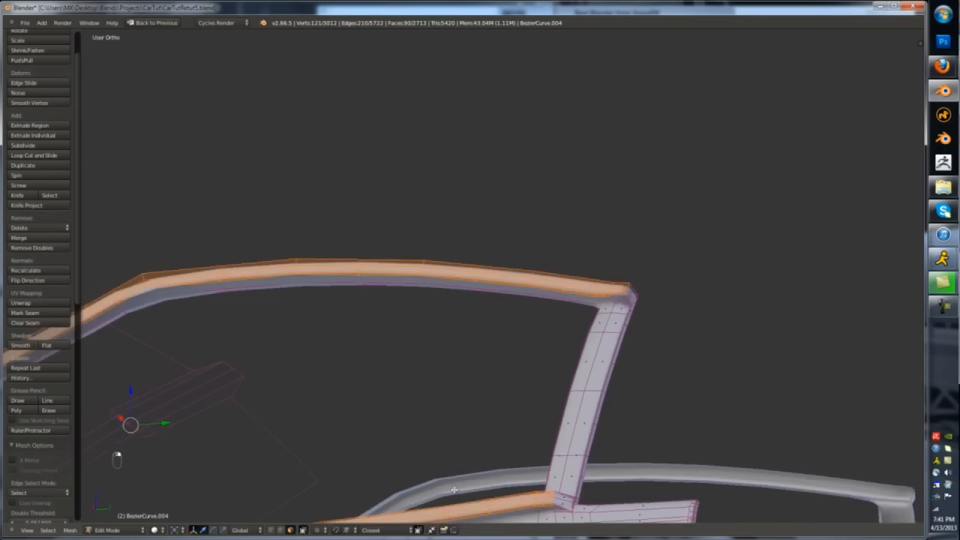
pyautogui.moveTo(711, 271); pyautogui.dragTo(468, 355, button='middle')
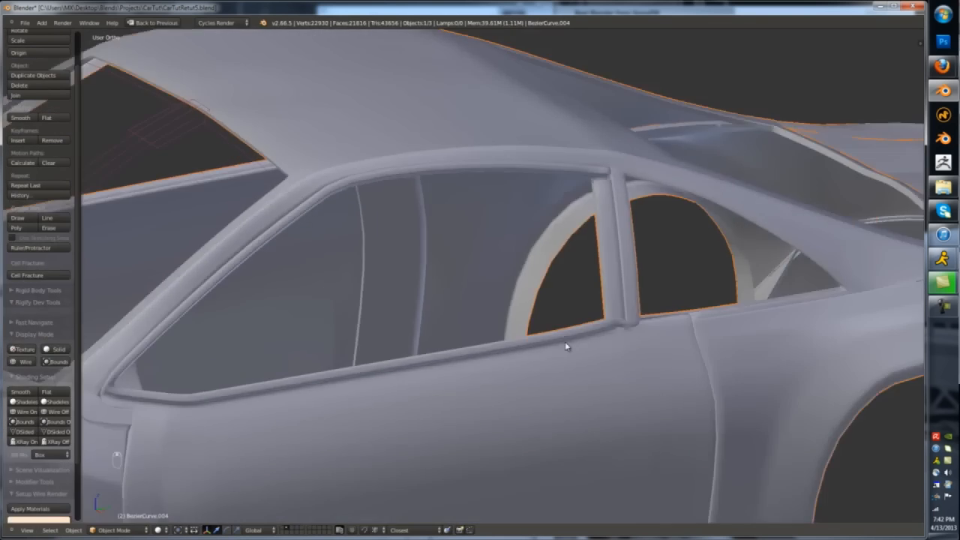
# - Move the trim edge vertices where the door's window sill meets the rear pillar by about 0.0233
pyautogui.press('Tab')
pyautogui.rightClick(604, 332)
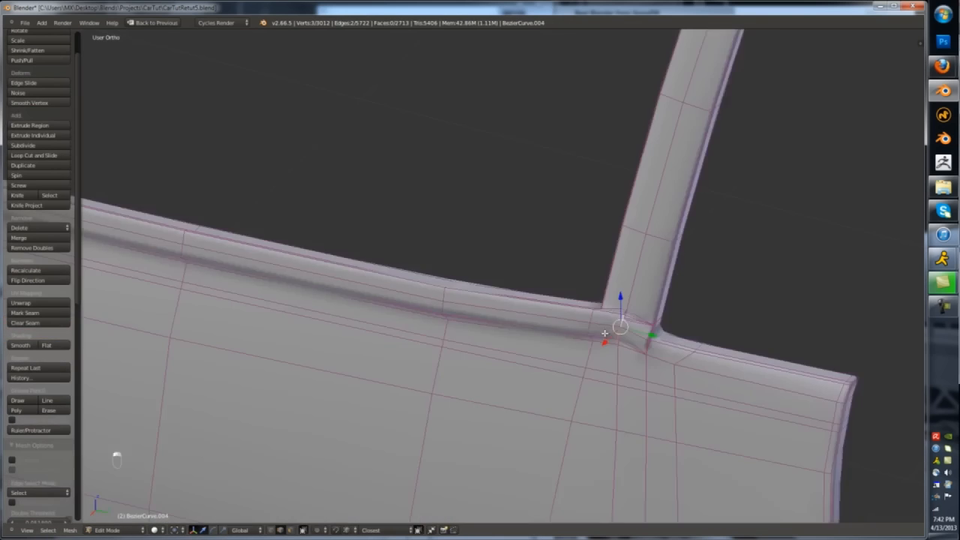
pyautogui.hotkey('ctrl', 'z')
pyautogui.hotkey('ctrl', 'z')
pyautogui.press('z')
pyautogui.scroll(2, 565, 334)
pyautogui.press('z')
pyautogui.press('g')
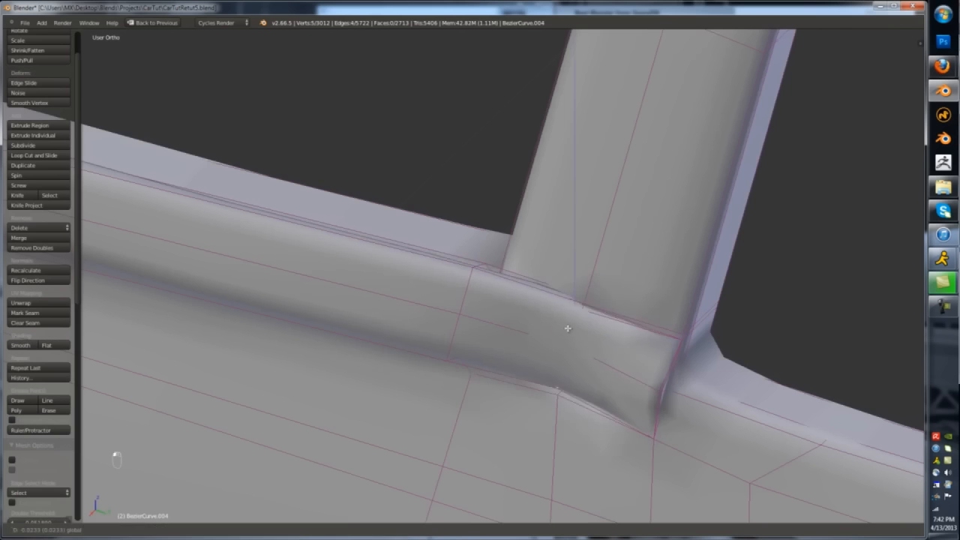
pyautogui.click(556, 383)
# - Check the whole car in object mode and save the Blender file
pyautogui.press('Tab')
pyautogui.scroll(-6, 565, 411)
pyautogui.moveTo(565, 411); pyautogui.dragTo(559, 441, button='middle')
pyautogui.scroll(-4, 530, 439)
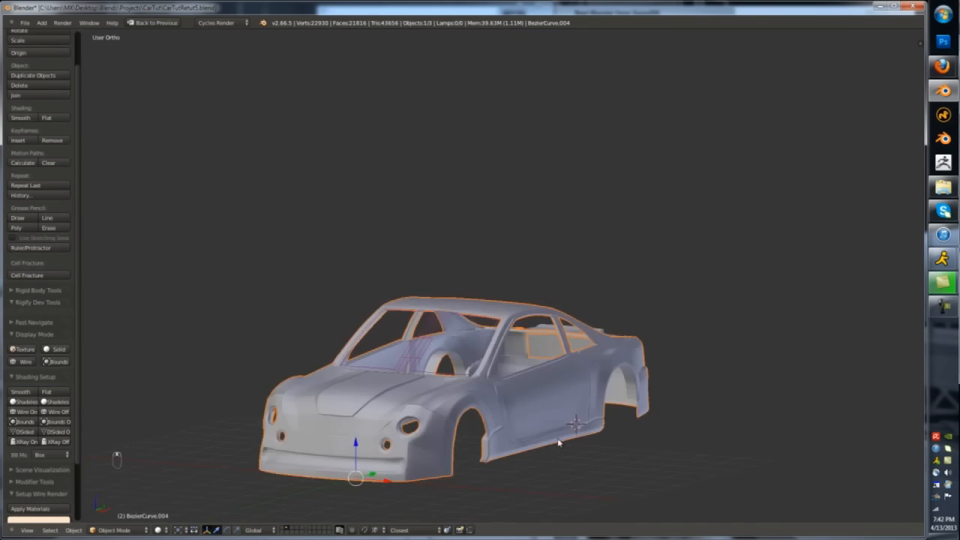
pyautogui.scroll(2, 595, 391)
pyautogui.hotkey('ctrl', 's')
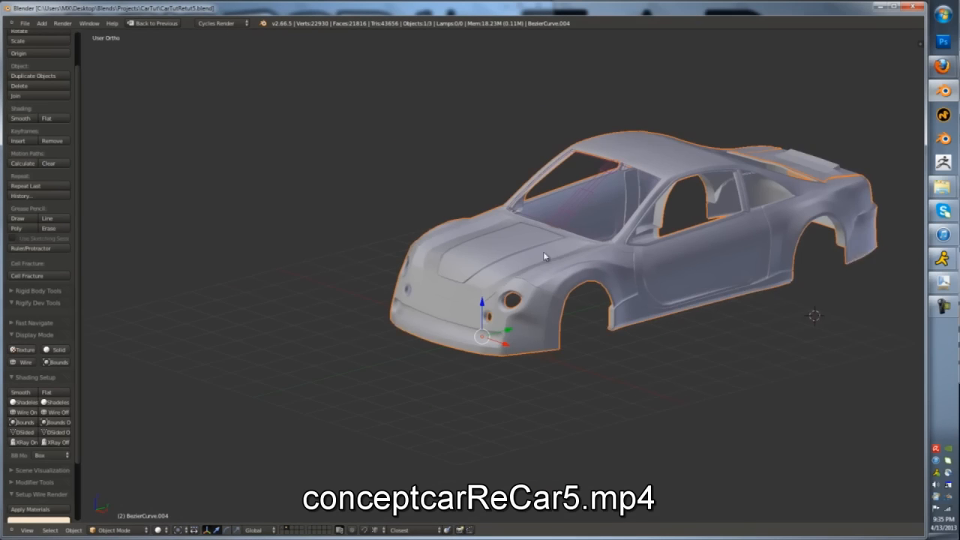
# - Extrude the rear bumper's wheel arch edge inward as a flange and undo the last change
pyautogui.press('n')
pyautogui.click(860, 388)
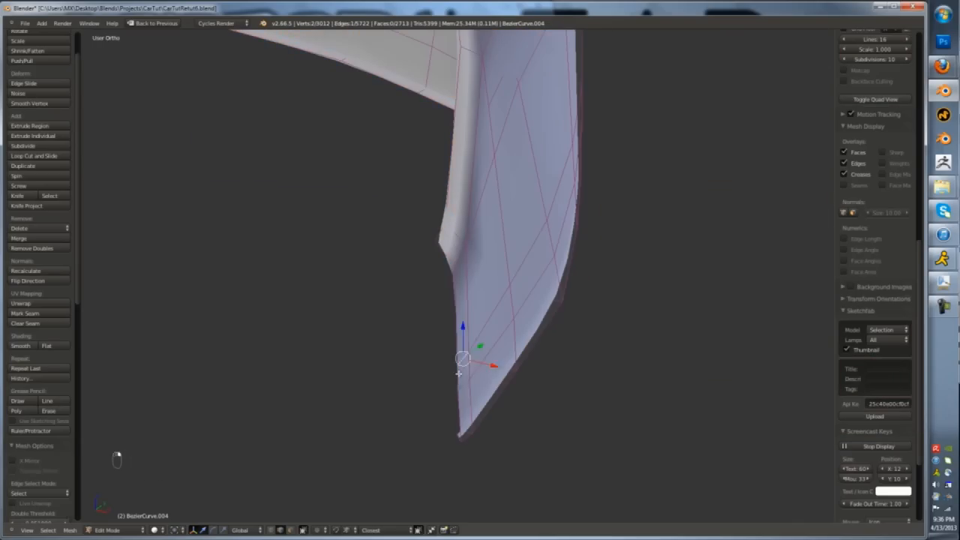
pyautogui.press('e')
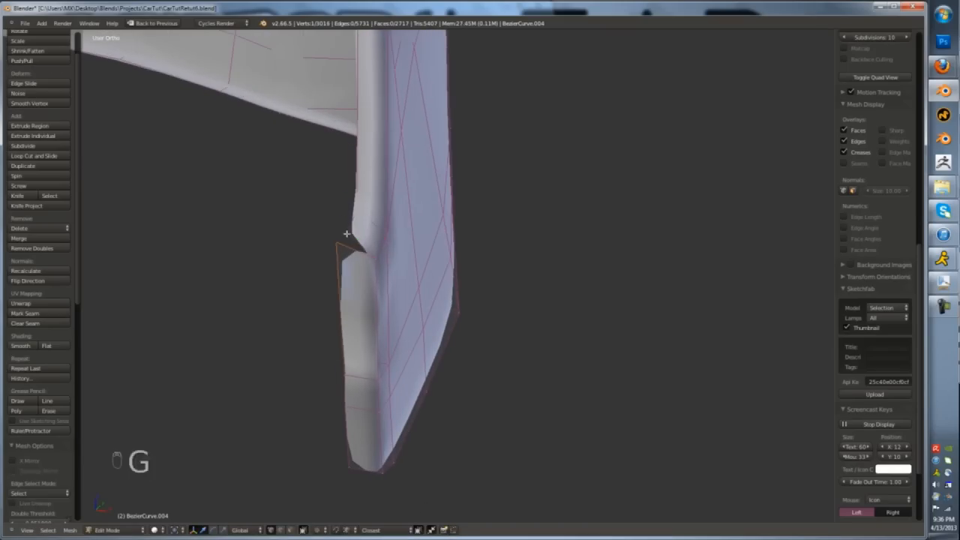
pyautogui.scroll(2, 347, 234)
pyautogui.moveTo(348, 235); pyautogui.dragTo(559, 260, button='middle')
pyautogui.hotkey('ctrl', 'z')
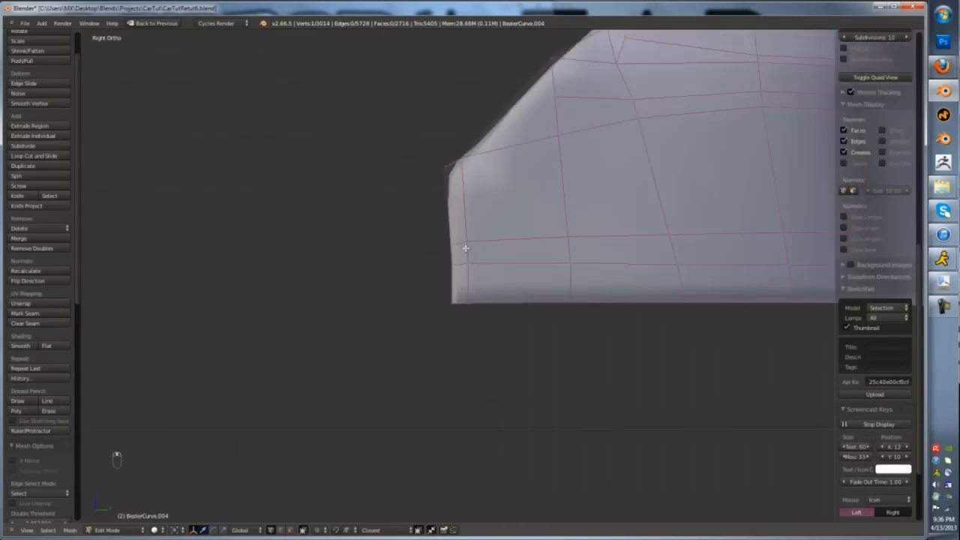
# - Try to align the vertices along the bumper's short vertical front edge by scaling them into a straight line
pyautogui.press('b')
pyautogui.moveTo(415, 128); pyautogui.dragTo(461, 277)
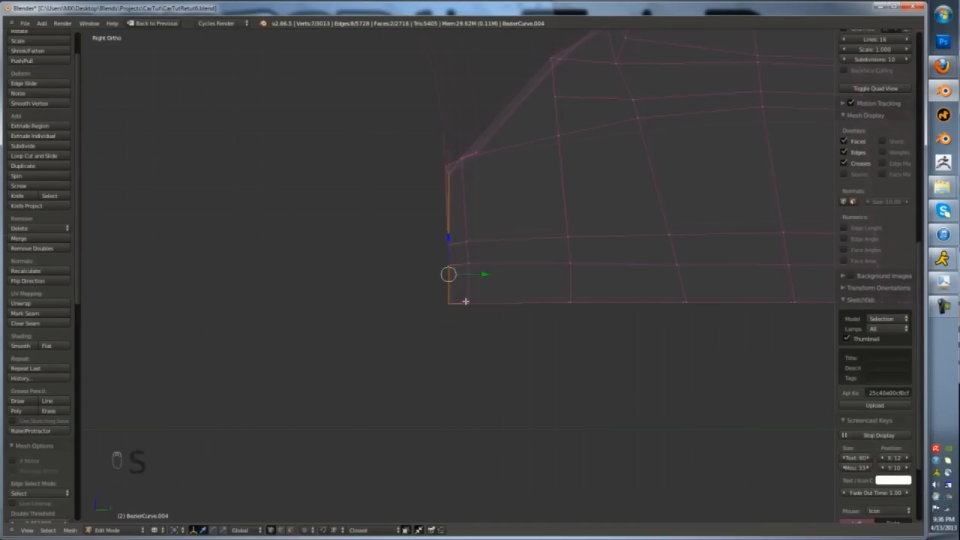
pyautogui.press('z')
pyautogui.press('z')
pyautogui.press('z')
pyautogui.press('z')
pyautogui.moveTo(466, 302); pyautogui.dragTo(462, 233, button='middle')
pyautogui.press('a')
pyautogui.press('l')
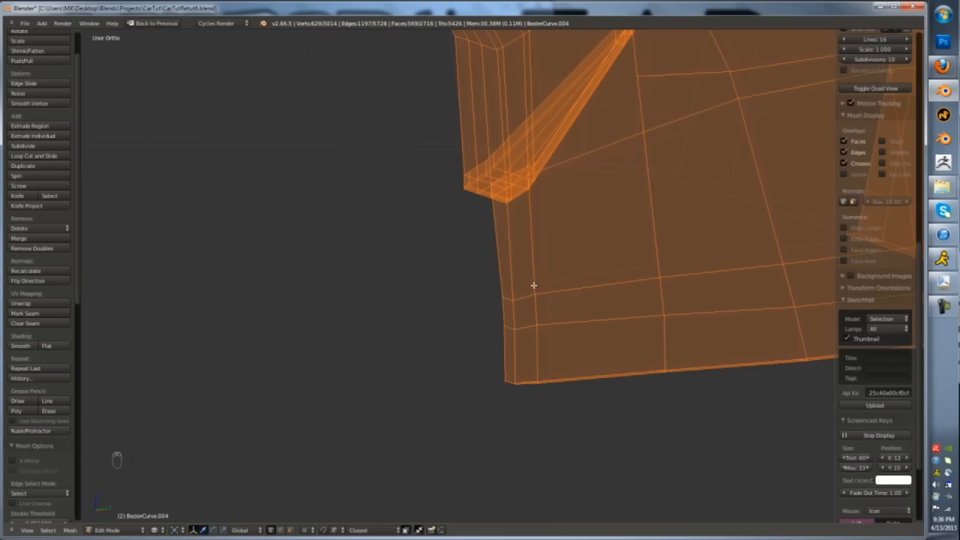
# - Undo the recent changes to the bumper's front edge
pyautogui.scroll(-4, 541, 275)
pyautogui.hotkey('ctrl', 'z')
pyautogui.hotkey('ctrl', 'z')
pyautogui.hotkey('ctrl', 'z')
pyautogui.hotkey('ctrl', 'z')
pyautogui.hotkey('ctrl', 'z')
pyautogui.hotkey('ctrl', 'z')
# - Try to separate the linked bumper mesh from the car body and undo it
pyautogui.press('a')
pyautogui.moveTo(565, 268); pyautogui.dragTo(589, 252, button='middle')
pyautogui.press('l')
pyautogui.press('p')
pyautogui.click(588, 252)
pyautogui.hotkey('ctrl', 'z')
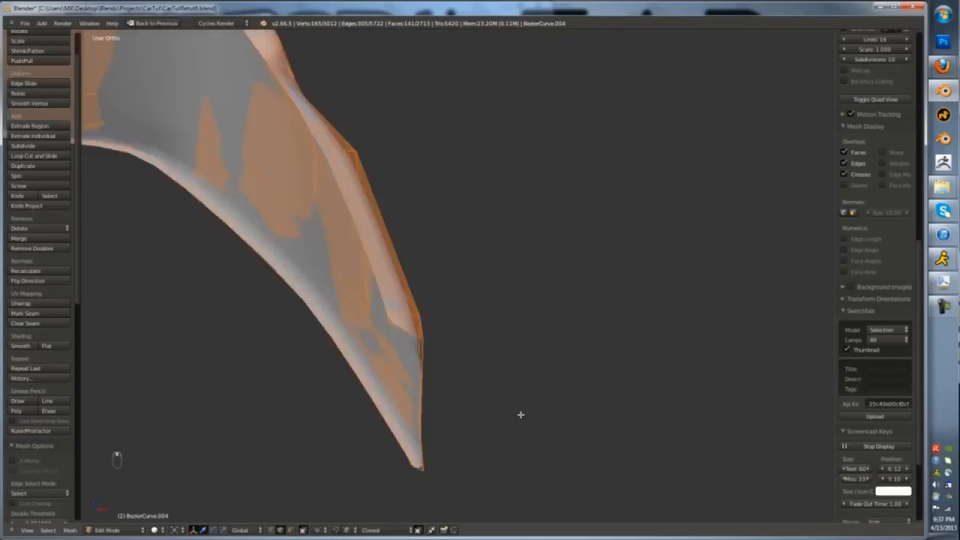
# - Merge the selected vertices at the bumper's front end and slide the corner vertex along its edge
pyautogui.hotkey('ctrl', 'Tab')
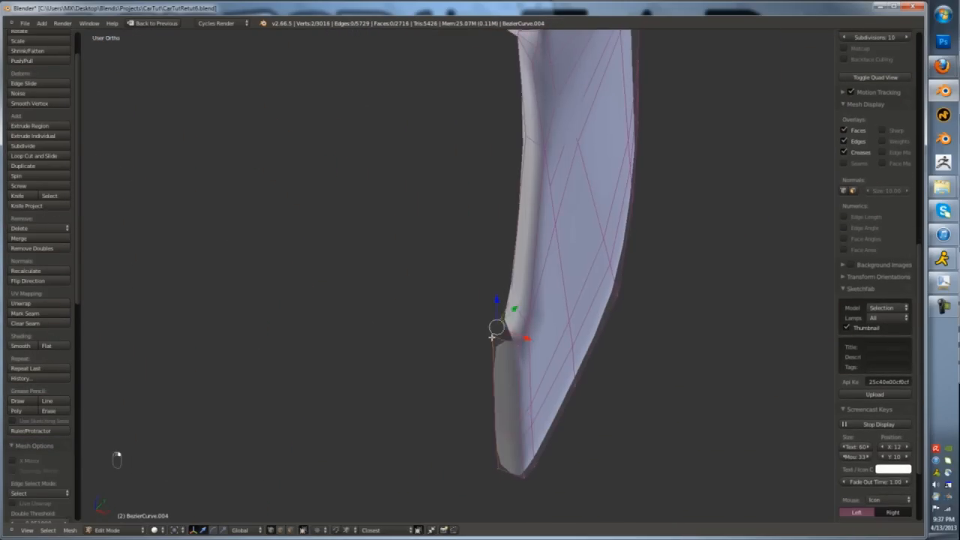
pyautogui.hotkey('alt', 'm')
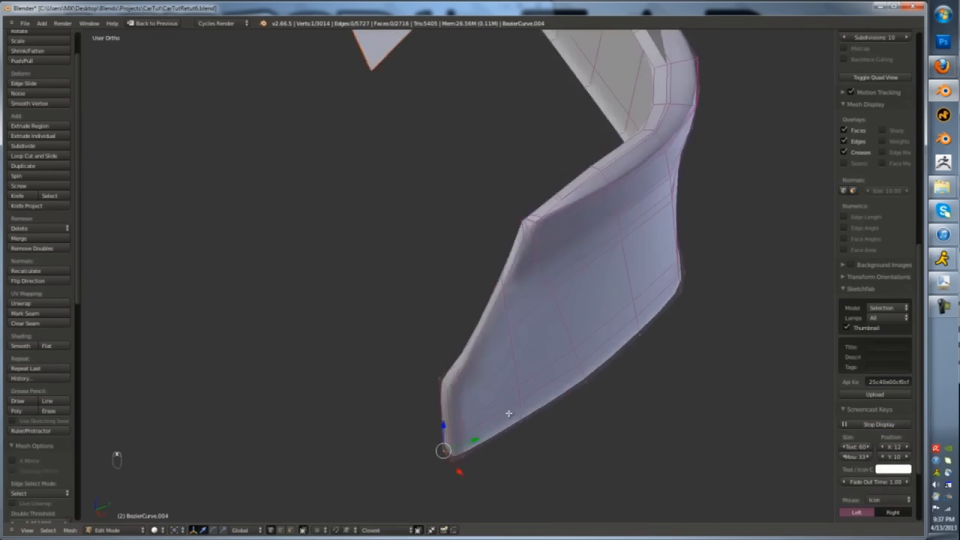
pyautogui.press('g')
pyautogui.press('g')
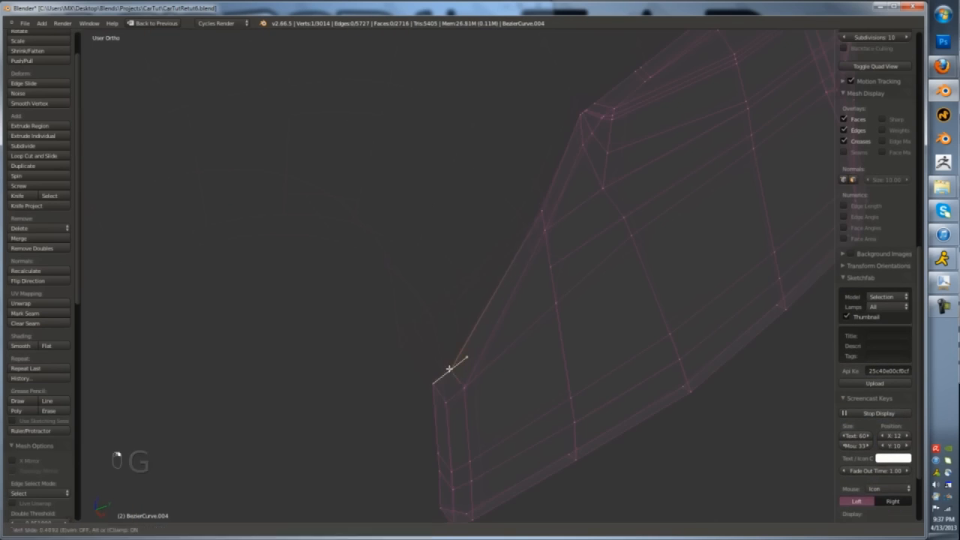
pyautogui.click(448, 369)
pyautogui.press('z')
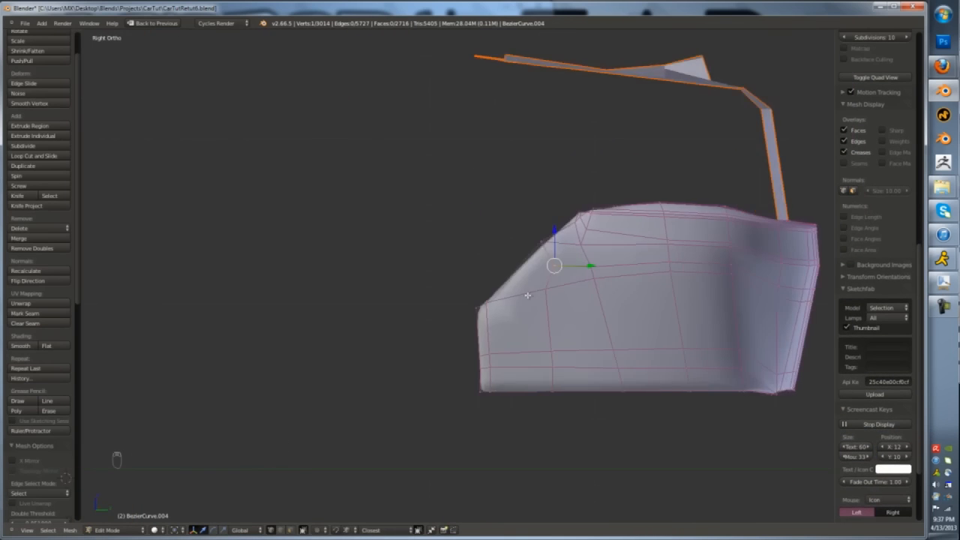
# - Separate the bumper into its own object and isolate it in local view for mesh editing
pyautogui.press('Tab')
pyautogui.press('a')
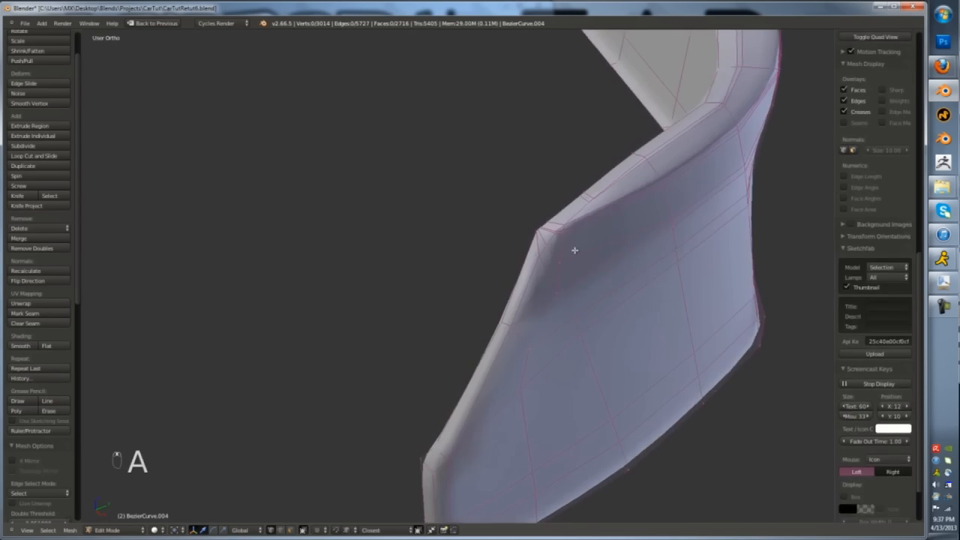
pyautogui.press('l')
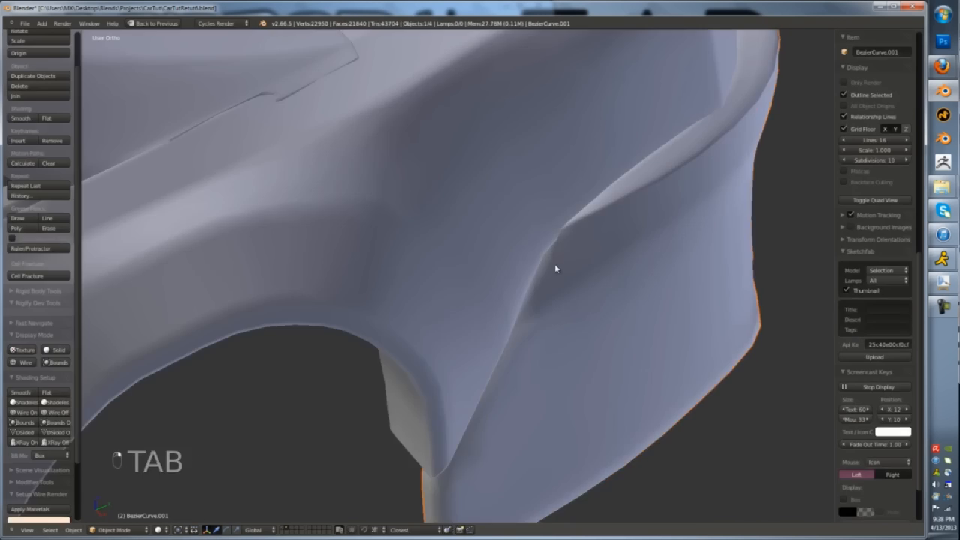
pyautogui.press('KP_Divide')
pyautogui.press('Tab')
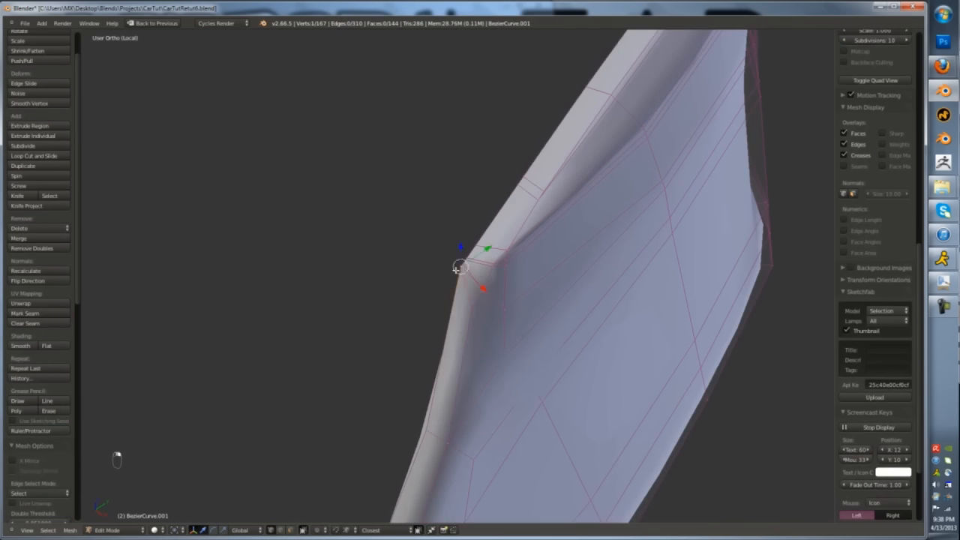
# - Slide the upper corner vertex down the bumper's sloped edge and move the vertical edge row on the side panel
pyautogui.press('z')
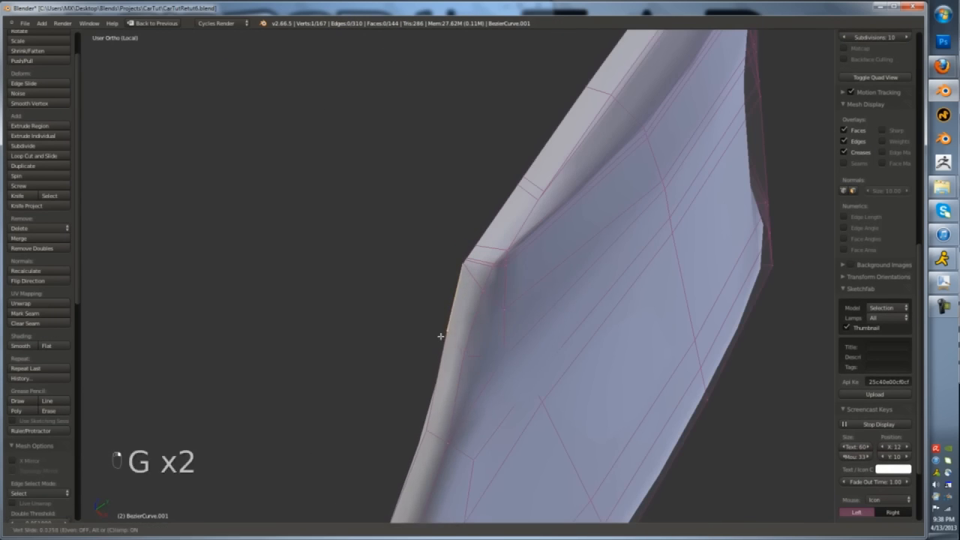
pyautogui.click(441, 336)
pyautogui.moveTo(441, 336); pyautogui.dragTo(457, 347, button='middle')
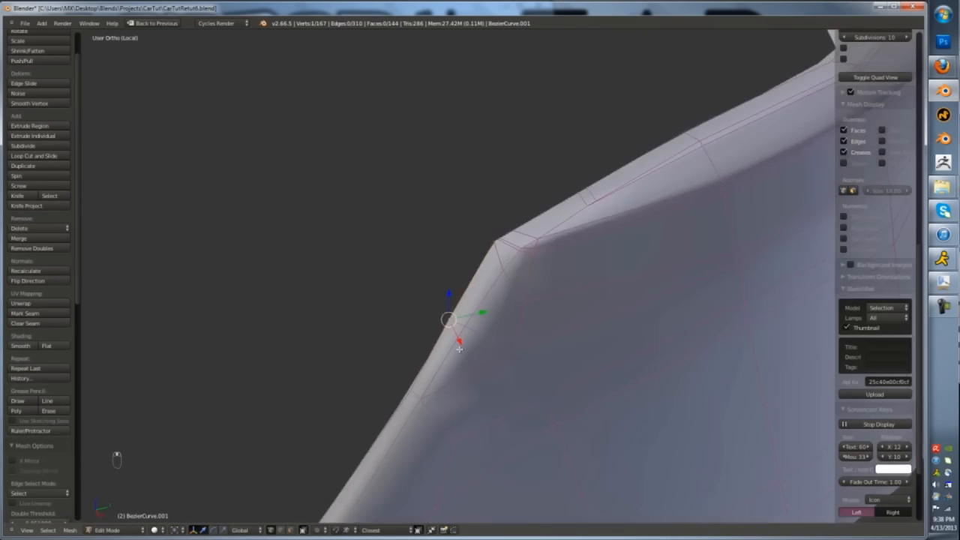
pyautogui.press('KP_1')
pyautogui.scroll(-3, 669, 261)
pyautogui.moveTo(668, 262); pyautogui.dragTo(495, 184, button='middle')
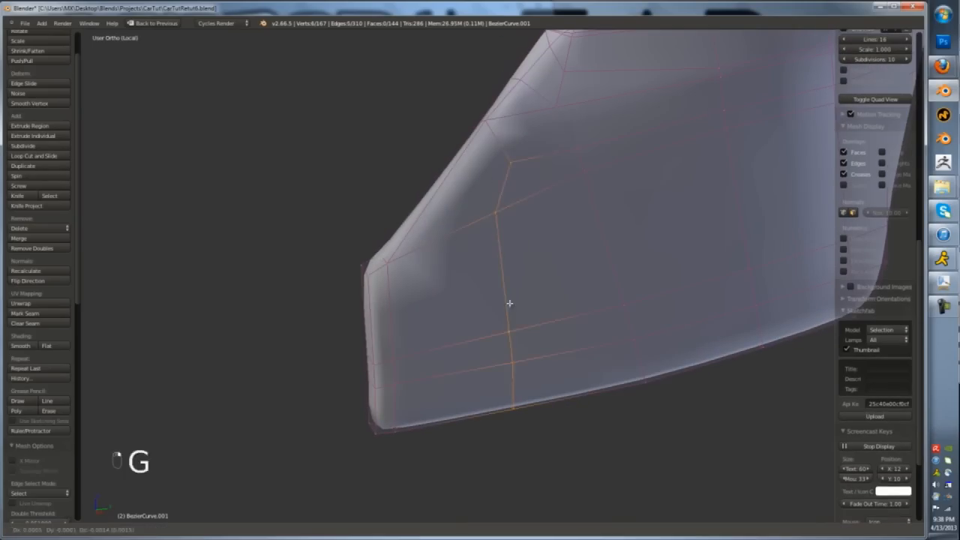
pyautogui.click(500, 165)
# - Try a horizontal loop cut across the bumper's side panel and delete unneeded edges there
pyautogui.scroll(-4, 501, 167)
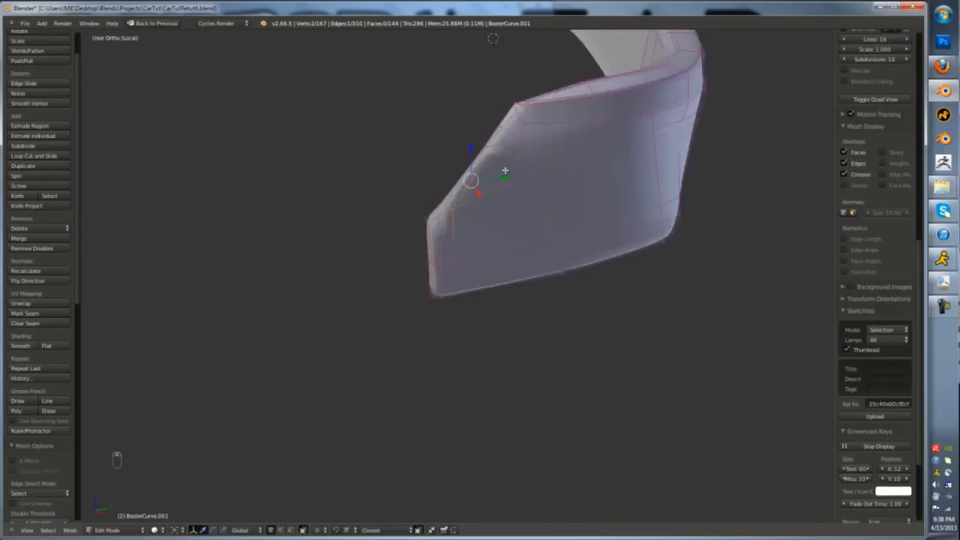
pyautogui.moveTo(502, 169); pyautogui.dragTo(446, 202, button='middle')
pyautogui.scroll(5, 456, 195)
pyautogui.scroll(-4, 509, 207)
pyautogui.hotkey('ctrl', 'r')
pyautogui.click(604, 199)
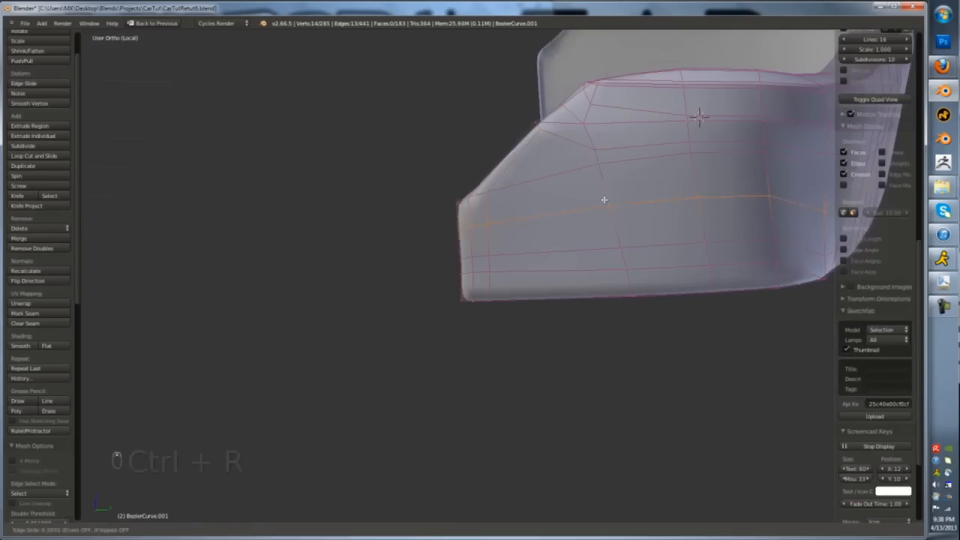
pyautogui.press('x')
pyautogui.click(525, 154)
pyautogui.moveTo(525, 154); pyautogui.dragTo(588, 196, button='middle')
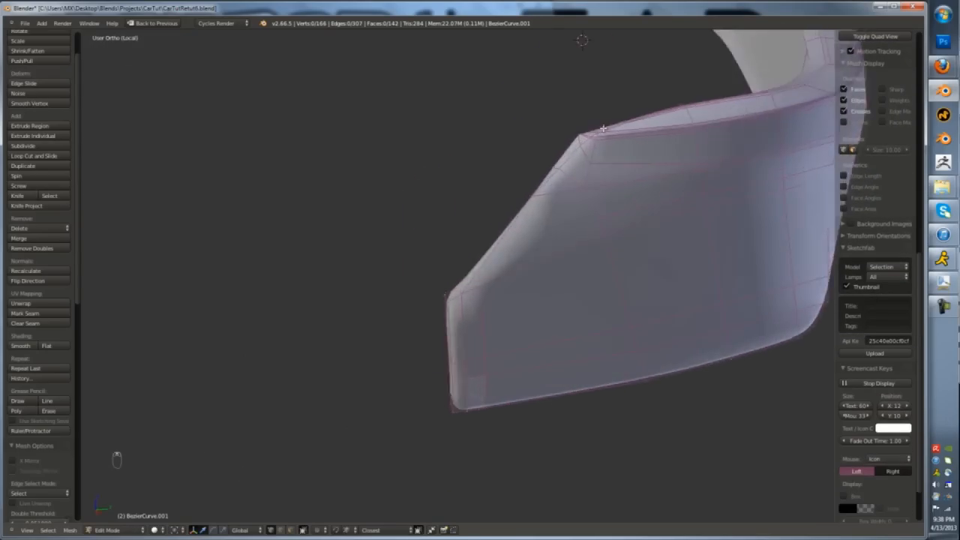
# - Delete the surplus edge loop on the bumper's side panel and check the smoothed shape in object mode
pyautogui.scroll(-3, 658, 215)
pyautogui.press('Tab')
pyautogui.moveTo(602, 128); pyautogui.dragTo(566, 176, button='middle')
pyautogui.press('Tab')
pyautogui.scroll(3, 659, 215)
pyautogui.keyDown('alt'); pyautogui.rightClick(673, 184); pyautogui.keyUp('alt')
pyautogui.press('x')
pyautogui.click(650, 215)
pyautogui.press('Tab')
pyautogui.press('Tab')
pyautogui.press('a')
# - Knife-cut the side panel below the bumper's upper corner and join the two adjoining faces into one
pyautogui.scroll(4, 562, 196)
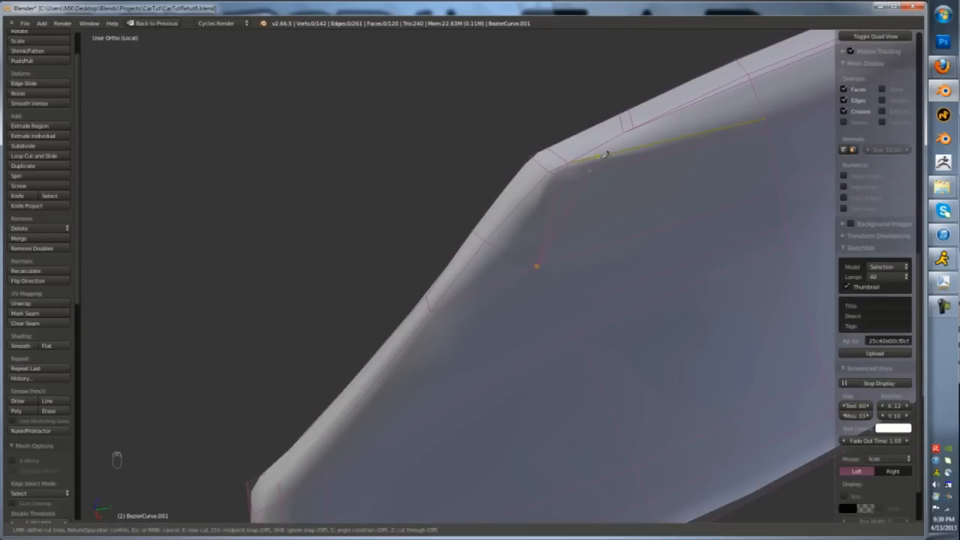
pyautogui.press('f')
pyautogui.moveTo(564, 215); pyautogui.dragTo(559, 209, button='middle')
pyautogui.press('z')
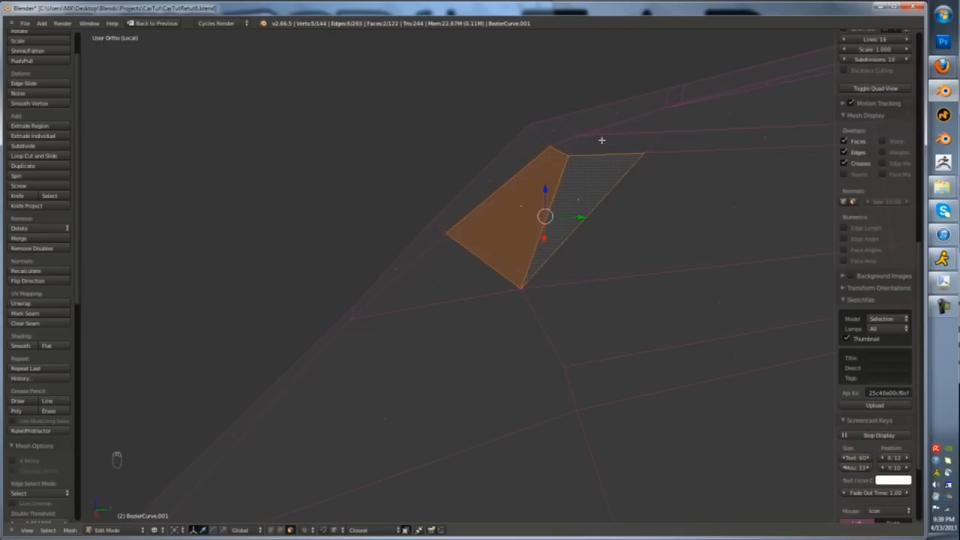
pyautogui.press('f')
pyautogui.press('z')
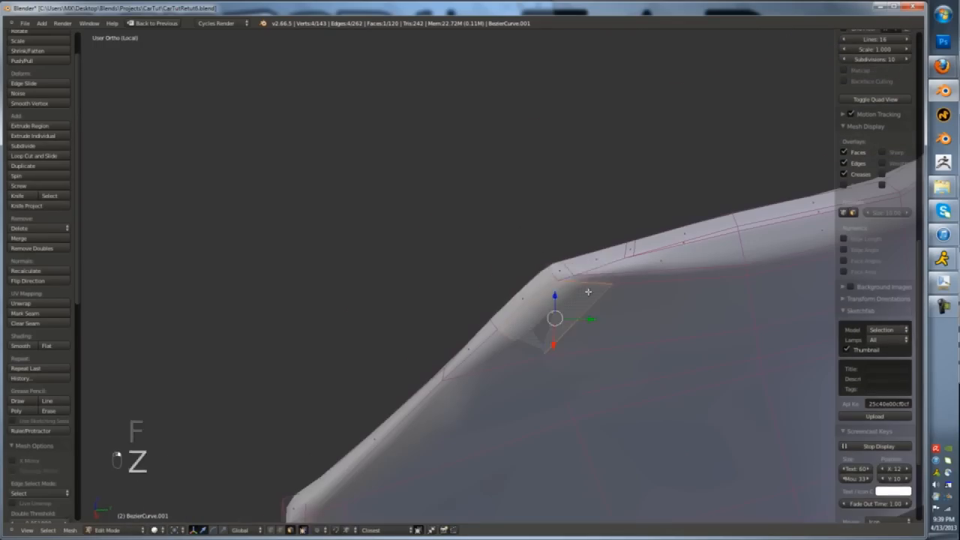
pyautogui.moveTo(619, 291); pyautogui.dragTo(575, 274, button='middle')
pyautogui.press('z')
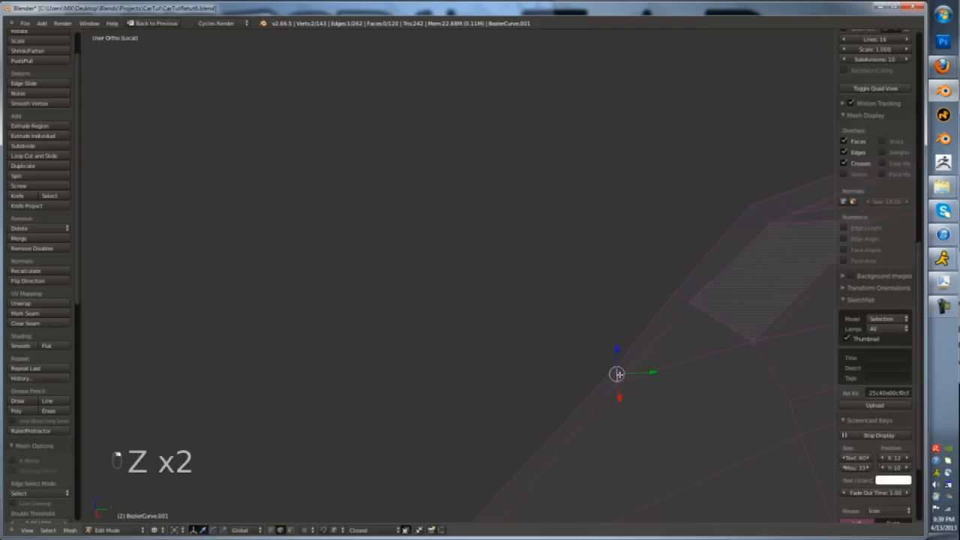
pyautogui.press('z')
pyautogui.press('k')
pyautogui.click(608, 272)
pyautogui.press('Escape')
pyautogui.press('z')
pyautogui.scroll(-5, 698, 372)
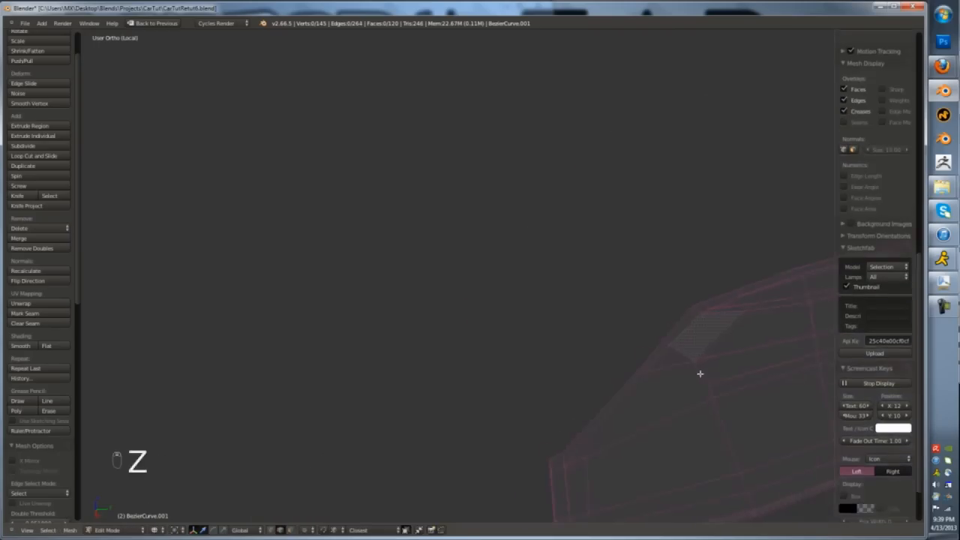
# - Knife-cut a new edge from the bumper's sloped edge to the inner vertex of the side panel
pyautogui.scroll(5, 698, 372)
pyautogui.press('a')
pyautogui.press('a')
pyautogui.press('k')
pyautogui.click(659, 444)
pyautogui.click(477, 358)
pyautogui.press('Return')
pyautogui.press('z')
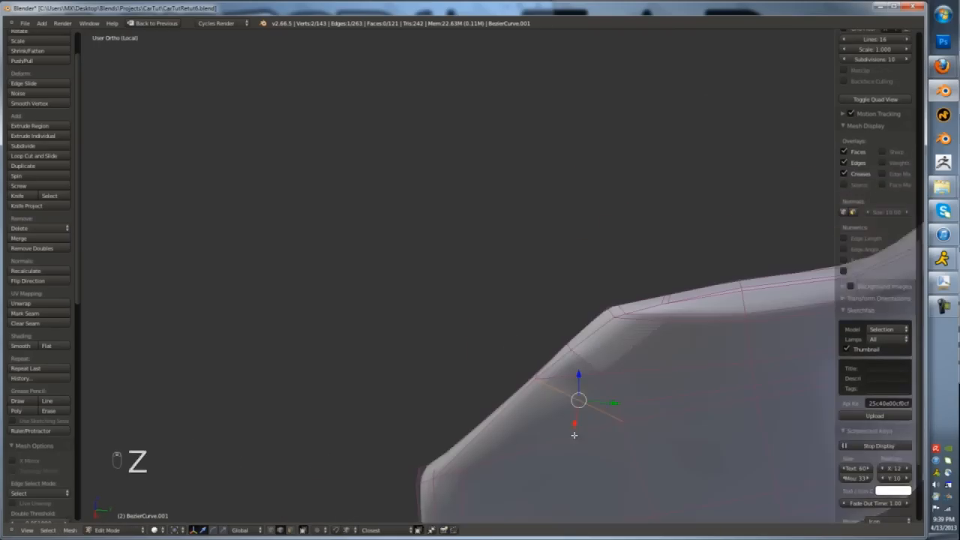
# - Move the inner vertex below the sloped edge upward in the right side view to follow the slope
pyautogui.hotkey('ctrl', 'Tab')
pyautogui.moveTo(625, 303); pyautogui.dragTo(645, 315, button='middle')
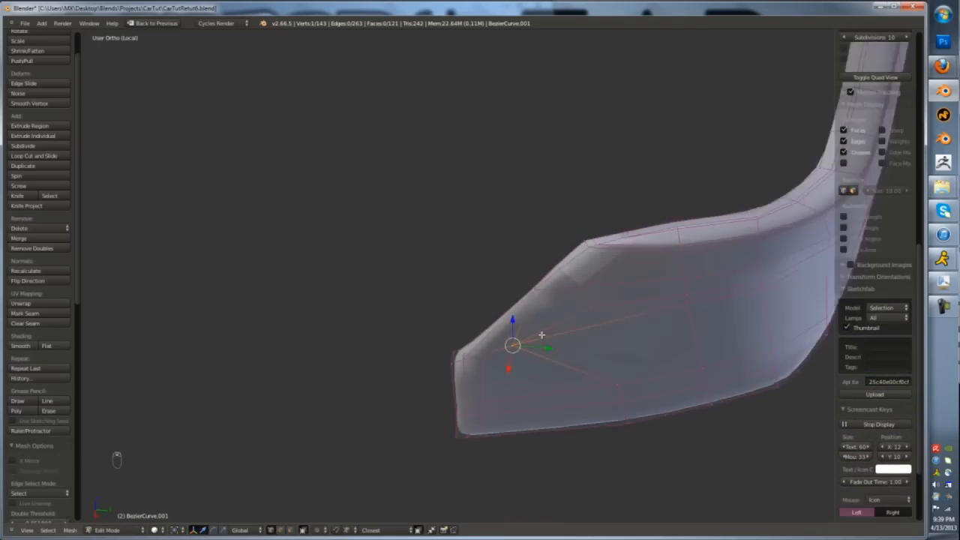
pyautogui.press('KP_3')
pyautogui.scroll(3, 673, 223)
pyautogui.press('g')
pyautogui.click(530, 189)
pyautogui.press('z')
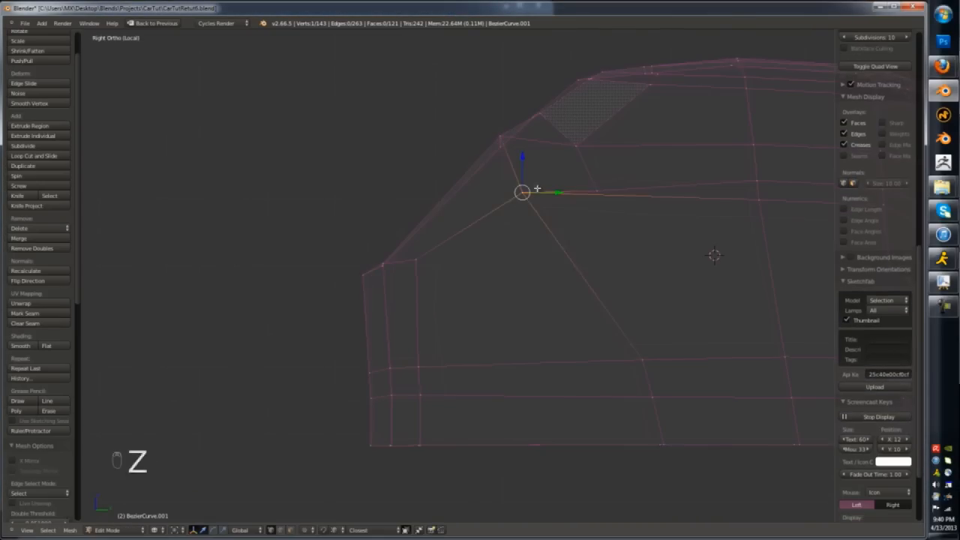
# - Dissolve the surplus edges running across the side panel from the inner vertices
pyautogui.hotkey('ctrl', 'Tab')
pyautogui.click(544, 263)
pyautogui.rightClick(549, 241)
pyautogui.press('x')
pyautogui.click(538, 230)
pyautogui.press('z')
pyautogui.moveTo(670, 176); pyautogui.dragTo(570, 177, button='middle')
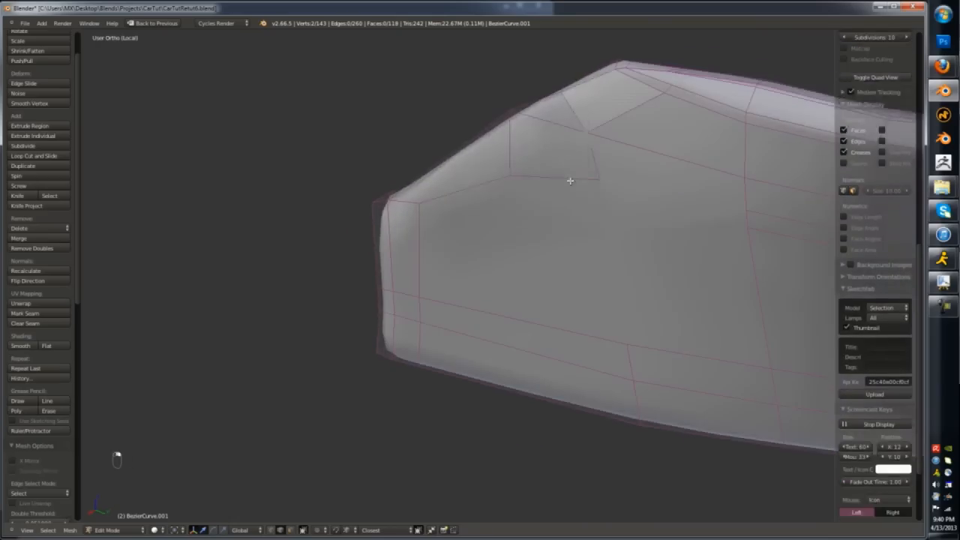
# - Clean up the leftover vertices beside the bumper's sloped edge and undo the last three changes
pyautogui.press('z')
pyautogui.press('z')
pyautogui.press('z')
pyautogui.hotkey('ctrl', 'Tab')
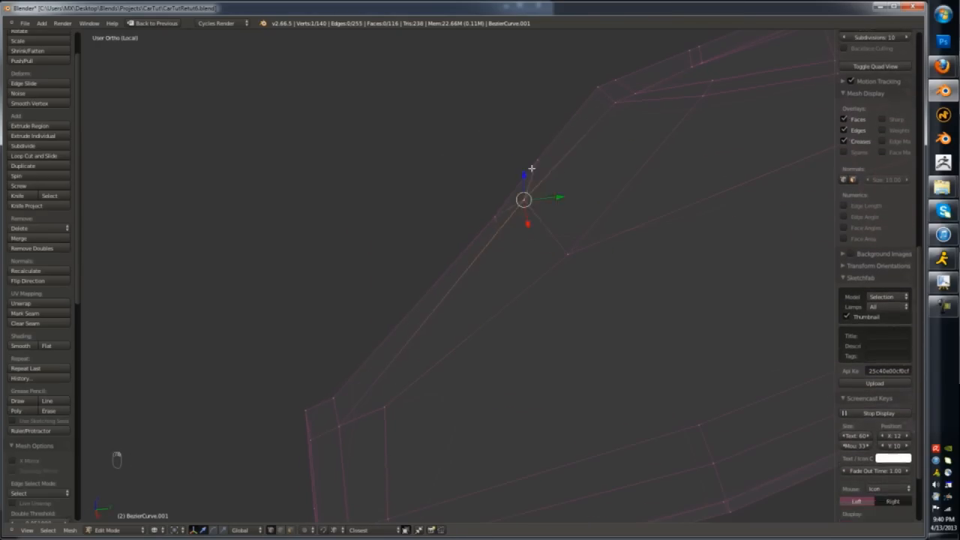
pyautogui.press('z')
pyautogui.press('KP_1')
pyautogui.press('KP_3')
pyautogui.scroll(1, 532, 196)
pyautogui.rightClick(532, 195)
pyautogui.hotkey('ctrl', 'z')
pyautogui.hotkey('ctrl', 'z')
pyautogui.hotkey('ctrl', 'z')
pyautogui.press('z')
pyautogui.press('a')
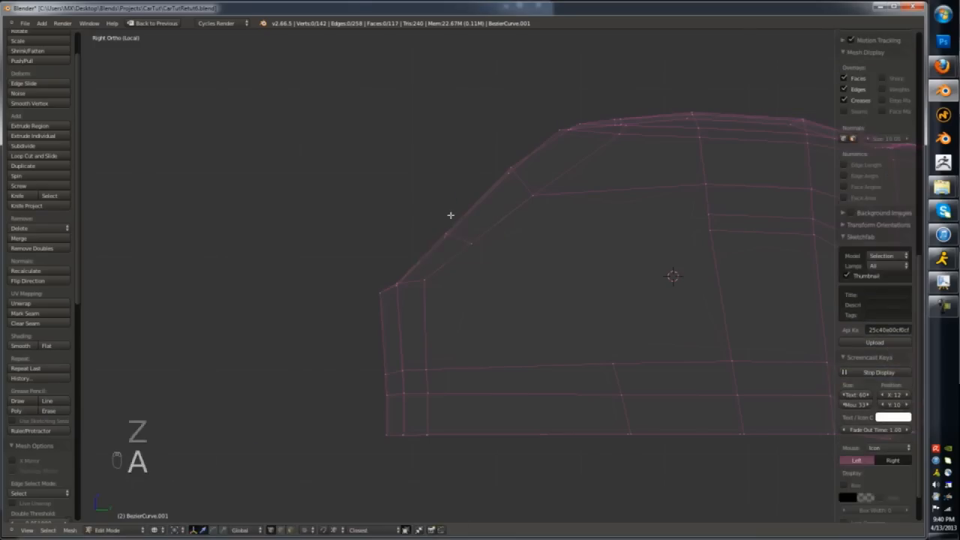
# - Reposition a vertex on the sloped edge and one on the top rim to even out the bumper outline
pyautogui.scroll(2, 480, 210)
pyautogui.press('a')
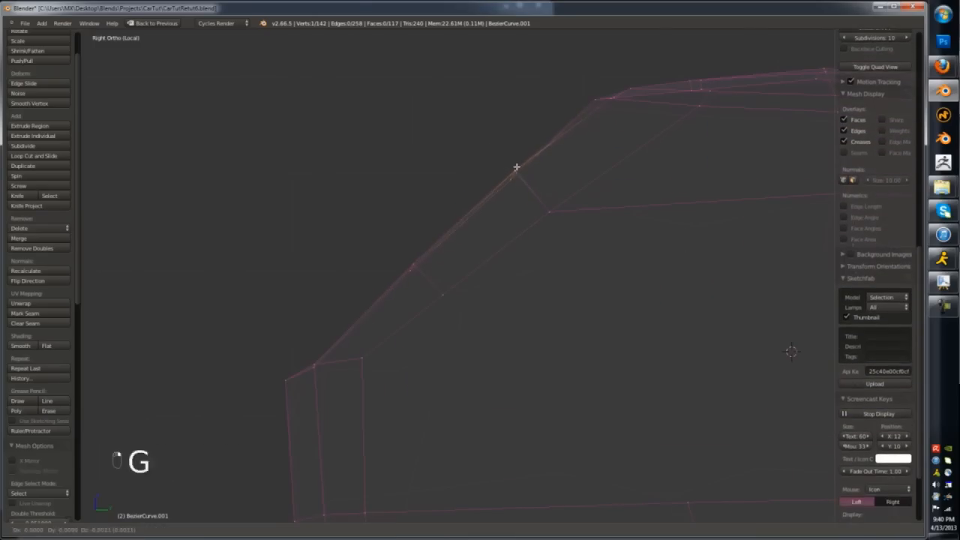
pyautogui.press('z')
pyautogui.scroll(-2, 610, 99)
pyautogui.moveTo(611, 99); pyautogui.dragTo(458, 178, button='middle')
pyautogui.rightClick(573, 146)
pyautogui.press('g')
pyautogui.click(579, 139)
pyautogui.hotkey('ctrl', 'r')
pyautogui.scroll(2, 552, 148)
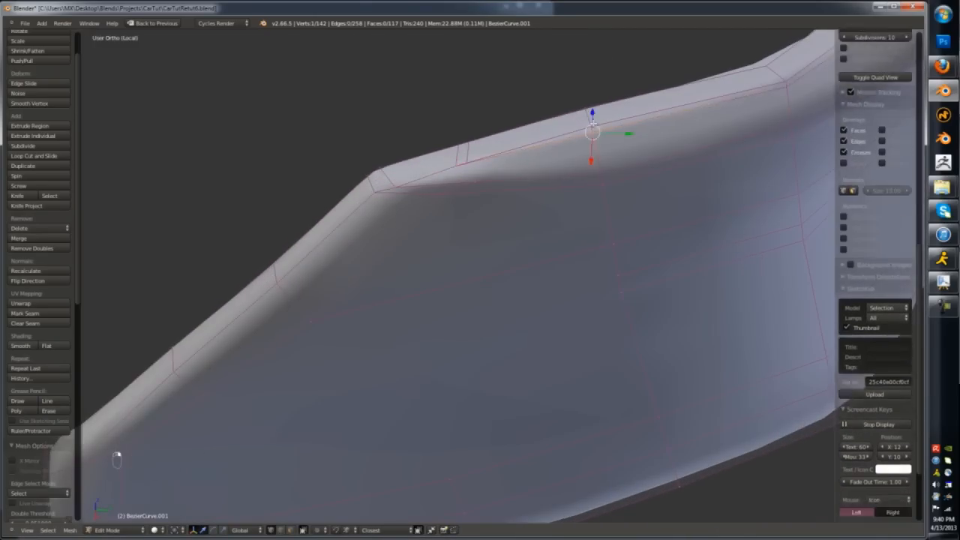
# - Merge the doubled vertices pair by pair along the bumper's top rim and around its rear corner
pyautogui.keyDown('shift'); pyautogui.moveTo(592, 123); pyautogui.dragTo(480, 239, button='middle'); pyautogui.keyUp('shift')
pyautogui.keyDown('shift'); pyautogui.rightClick(480, 240); pyautogui.keyUp('shift')
pyautogui.hotkey('alt', 'm')
pyautogui.click(480, 240)
pyautogui.rightClick(672, 203)
pyautogui.keyDown('shift'); pyautogui.rightClick(672, 201); pyautogui.keyUp('shift')
pyautogui.hotkey('shift', 'r')
pyautogui.keyDown('shift'); pyautogui.moveTo(672, 202); pyautogui.dragTo(529, 349, button='middle'); pyautogui.keyUp('shift')
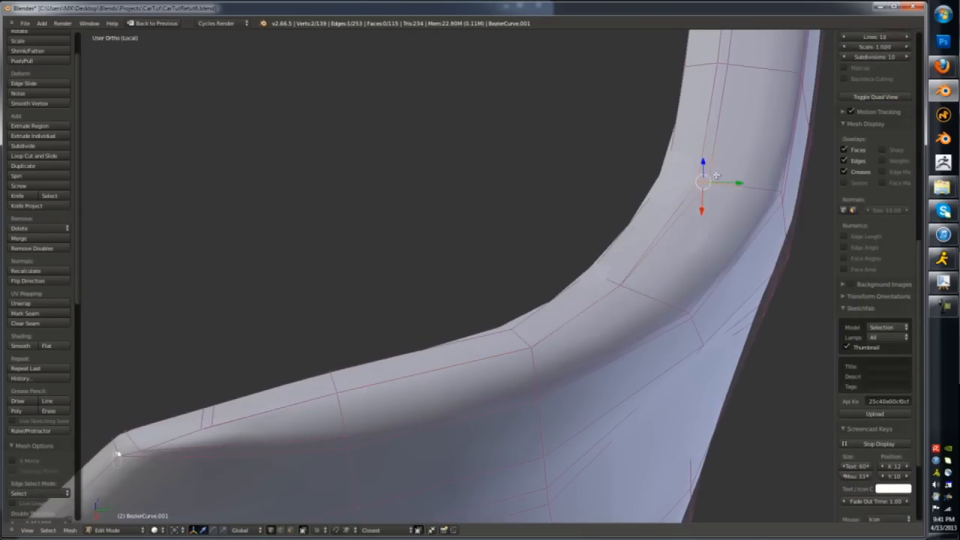
pyautogui.hotkey('shift', 'r')
pyautogui.keyDown('shift'); pyautogui.moveTo(716, 175); pyautogui.dragTo(643, 387, button='middle'); pyautogui.keyUp('shift')
pyautogui.rightClick(655, 279)
pyautogui.keyDown('shift'); pyautogui.rightClick(647, 277); pyautogui.keyUp('shift')
pyautogui.hotkey('shift', 'r')
pyautogui.keyDown('shift'); pyautogui.rightClick(666, 150); pyautogui.keyUp('shift')
pyautogui.hotkey('shift', 'r')
pyautogui.keyDown('shift'); pyautogui.moveTo(664, 151); pyautogui.dragTo(653, 377, button='middle'); pyautogui.keyUp('shift')
pyautogui.keyDown('shift'); pyautogui.moveTo(682, 70); pyautogui.dragTo(672, 400, button='middle'); pyautogui.keyUp('shift')
pyautogui.keyDown('shift'); pyautogui.rightClick(665, 322); pyautogui.keyUp('shift')
pyautogui.hotkey('shift', 'r')
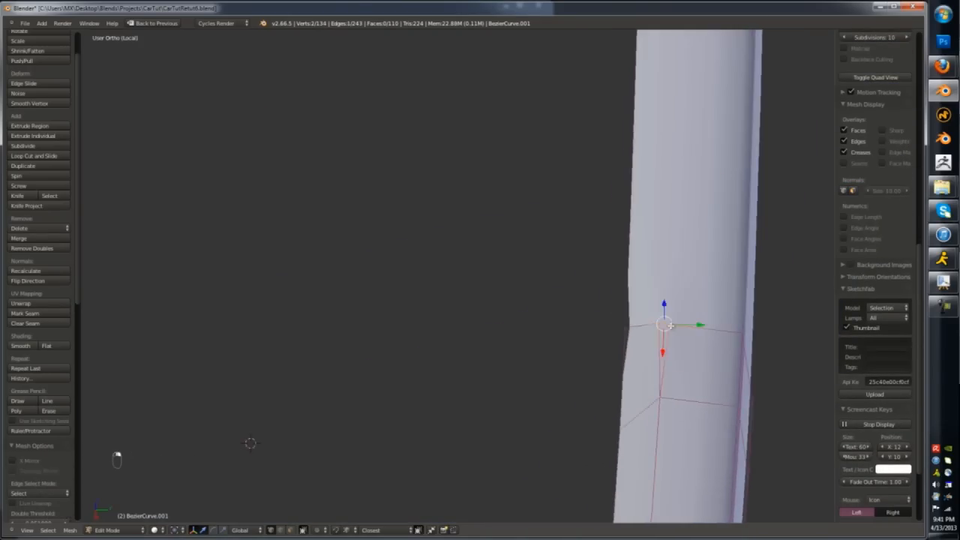
pyautogui.scroll(-6, 589, 418)
pyautogui.press('Tab')
pyautogui.press('Tab')
# - Delete the surplus edge loops running along and just below the bumper's top rim
pyautogui.moveTo(589, 418); pyautogui.dragTo(455, 317, button='middle')
pyautogui.keyDown('alt'); pyautogui.rightClick(480, 279); pyautogui.keyUp('alt')
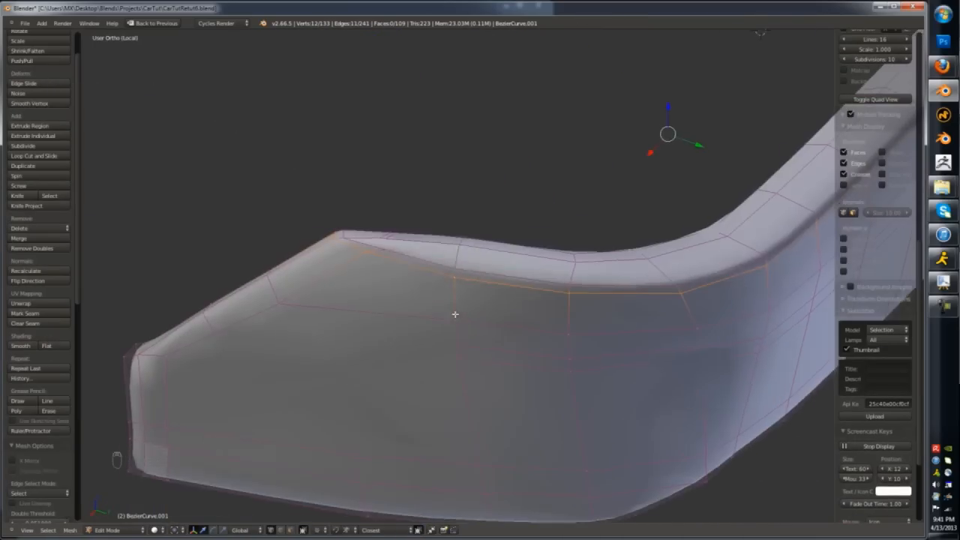
pyautogui.press('x')
pyautogui.click(447, 347)
pyautogui.moveTo(367, 300)
pyautogui.mouseDown(button='middle')
pyautogui.moveTo(345, 268)
pyautogui.moveTo(382, 241)
pyautogui.moveTo(428, 313)
pyautogui.moveTo(360, 300)
pyautogui.mouseUp(button='middle')
pyautogui.press('a')
pyautogui.hotkey('ctrl', 'Tab')
pyautogui.click(368, 253)
pyautogui.rightClick(354, 276)
pyautogui.keyDown('alt'); pyautogui.rightClick(384, 238); pyautogui.keyUp('alt')
pyautogui.press('x')
pyautogui.click(385, 238)
# - Delete one of the doubled edge loops across the bumper's middle and cut the remaining edge through to the sloped edge
pyautogui.hotkey('ctrl', 'r')
pyautogui.hotkey('ctrl', 'r')
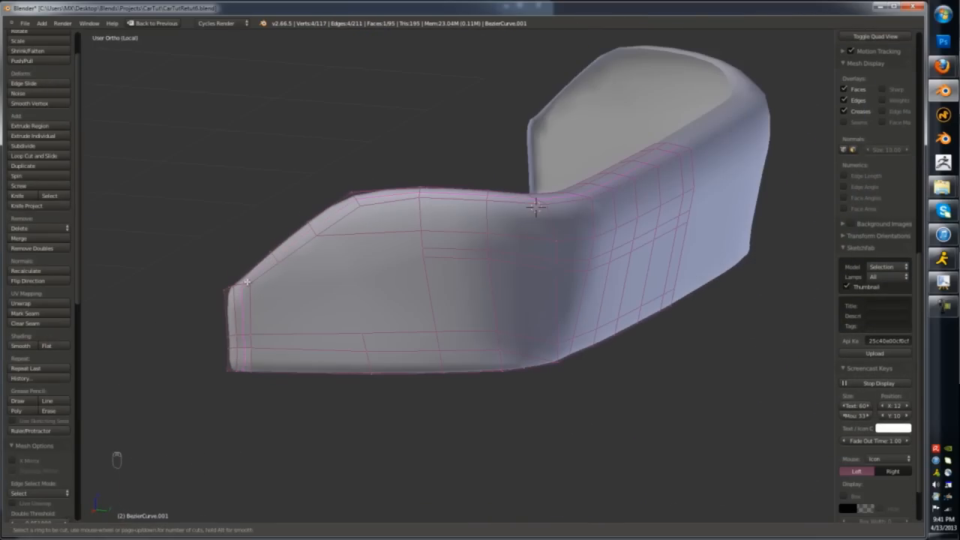
pyautogui.rightClick(248, 282)
pyautogui.keyDown('alt'); pyautogui.rightClick(507, 248); pyautogui.keyUp('alt')
pyautogui.press('x')
pyautogui.click(507, 247)
pyautogui.moveTo(402, 252); pyautogui.dragTo(417, 258, button='middle')
pyautogui.press('Return')
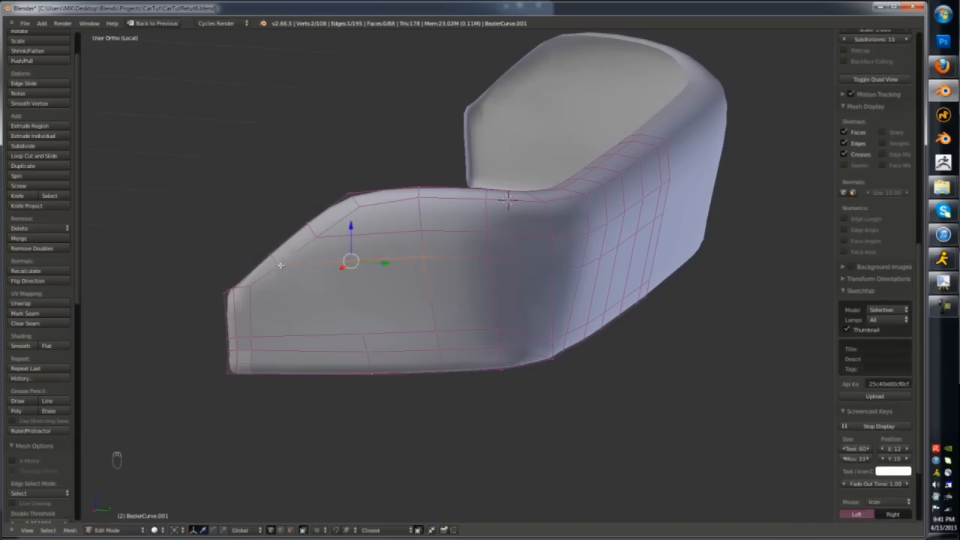
# - Add another horizontal edge loop around the rear and extend it with a knife cut across the side panel to its end
pyautogui.press('a')
pyautogui.hotkey('ctrl', 'r')
pyautogui.click(413, 294)
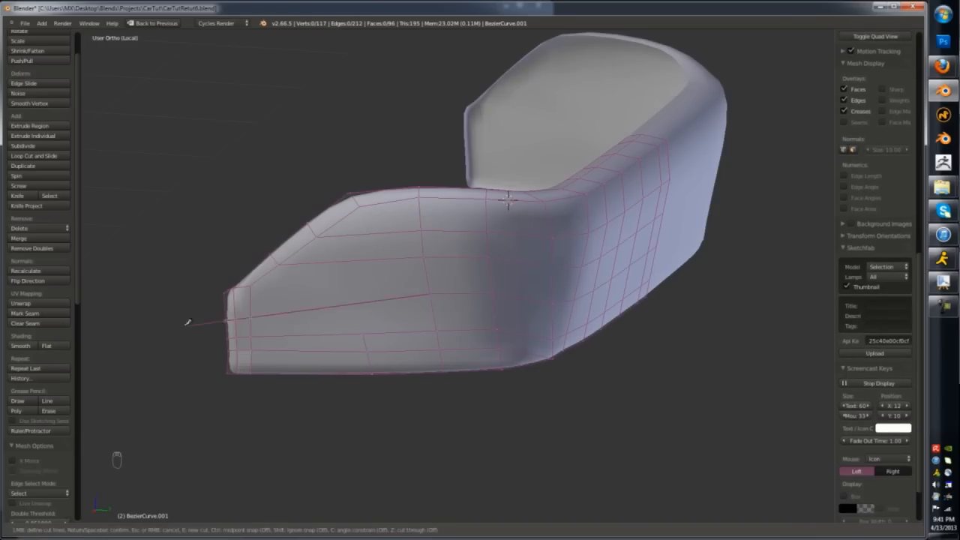
pyautogui.press('Return')
pyautogui.moveTo(188, 323)
pyautogui.mouseDown(button='middle')
pyautogui.moveTo(300, 334)
pyautogui.moveTo(275, 323)
pyautogui.mouseUp(button='middle')
pyautogui.hotkey('ctrl', 'z')
pyautogui.press('z')
pyautogui.press('a')
pyautogui.press('a')
pyautogui.press('k')
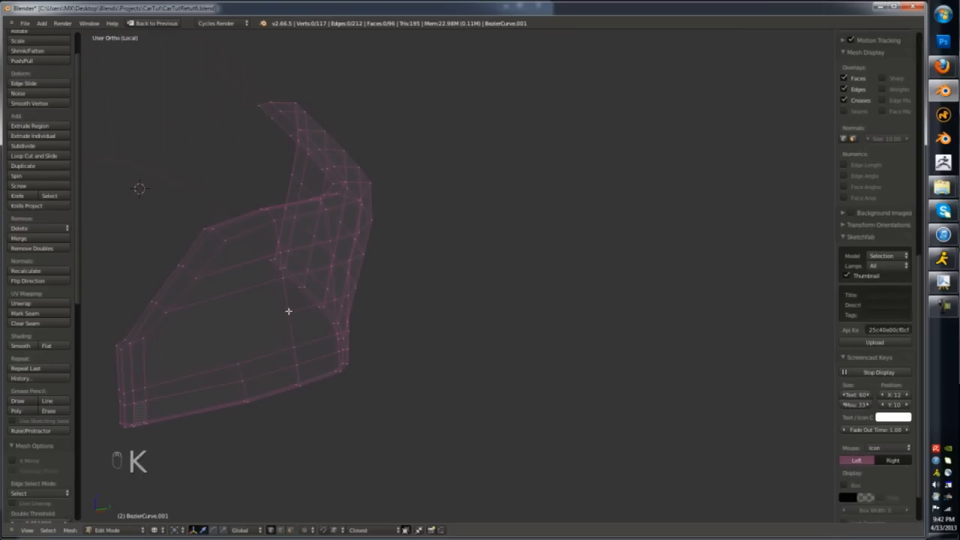
pyautogui.click(117, 365)
pyautogui.press('Return')
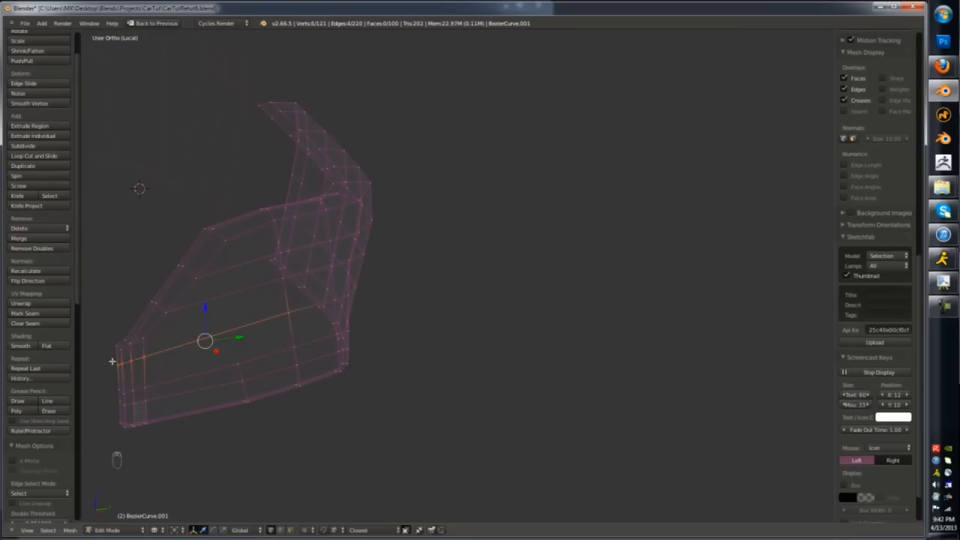
# - Cut a vertical edge from the top rim down into the side panel and reposition a vertex on it
pyautogui.press('z')
pyautogui.moveTo(112, 360)
pyautogui.mouseDown(button='middle')
pyautogui.moveTo(292, 362)
pyautogui.moveTo(255, 375)
pyautogui.mouseUp(button='middle')
pyautogui.press('a')
pyautogui.keyDown('alt'); pyautogui.rightClick(272, 272); pyautogui.keyUp('alt')
pyautogui.press('KP_1')
pyautogui.press('KP_3')
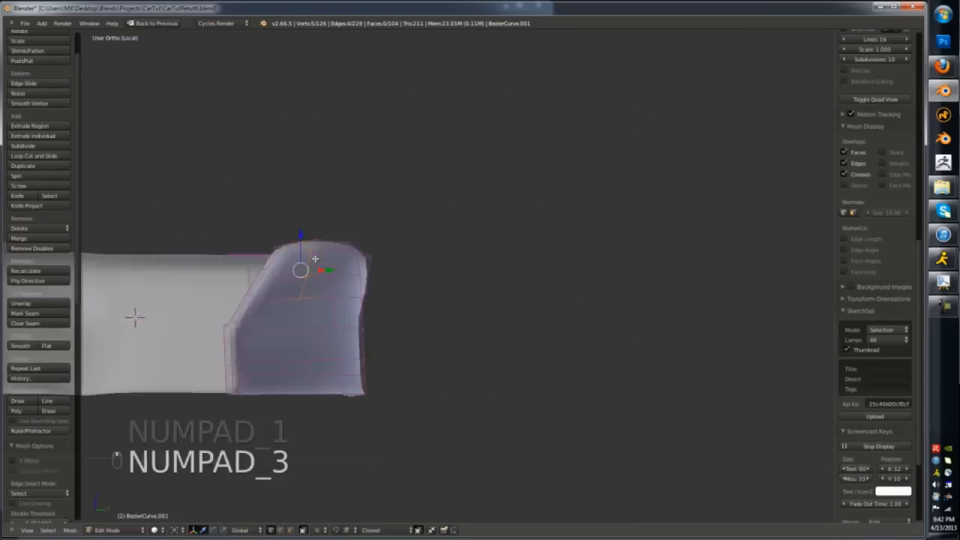
pyautogui.scroll(3, 241, 287)
pyautogui.rightClick(241, 287)
pyautogui.press('g')
pyautogui.click(241, 289)
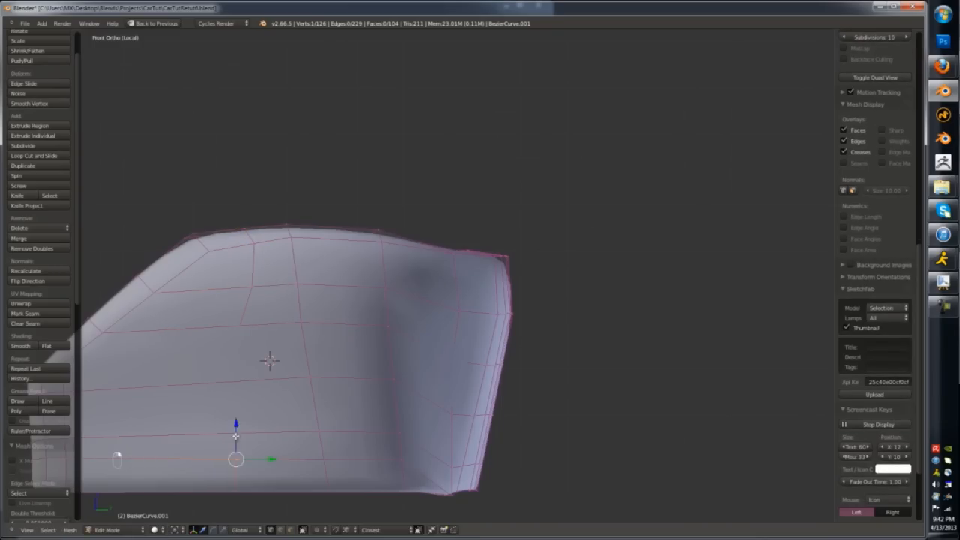
# - Continue the side panel's vertical cut down through the lower faces with the Knife tool
pyautogui.press('a')
pyautogui.press('k')
pyautogui.press('Return')
pyautogui.scroll(-3, 249, 337)
pyautogui.rightClick(245, 381)
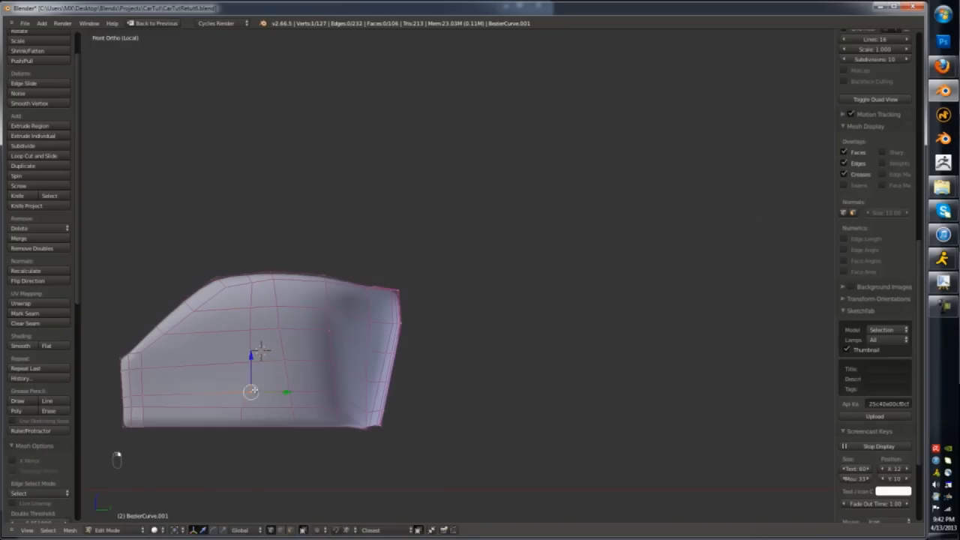
pyautogui.press('Tab')
pyautogui.press('Tab')
# - Add support edge loops along the bumper's top rim and along the crease below it
pyautogui.moveTo(360, 250); pyautogui.dragTo(401, 332, button='middle')
pyautogui.press('Tab')
pyautogui.hotkey('ctrl', 'r')
pyautogui.doubleClick(435, 343)
pyautogui.press('Tab')
pyautogui.press('Tab')
pyautogui.hotkey('ctrl', 'r')
pyautogui.press('Tab')
pyautogui.press('Tab')
pyautogui.moveTo(397, 387); pyautogui.dragTo(342, 405, button='middle')
pyautogui.rightClick(340, 408)
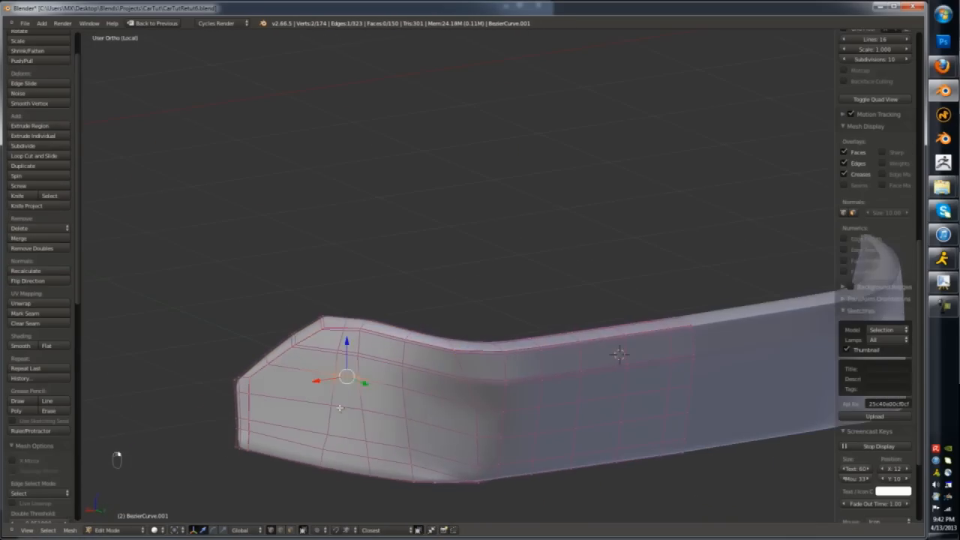
# - Add a 12-vertex cylinder aligned to the back view at the bumper's lower edge
pyautogui.press('KP_1')
pyautogui.press('z')
pyautogui.hotkey('shift', 'a')
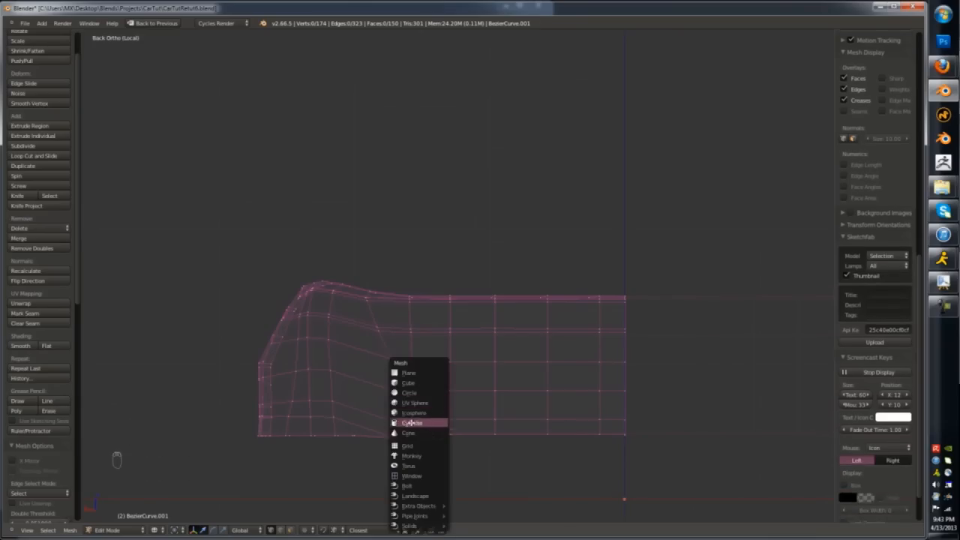
pyautogui.click(411, 423)
pyautogui.scroll(-10, 27, 484)
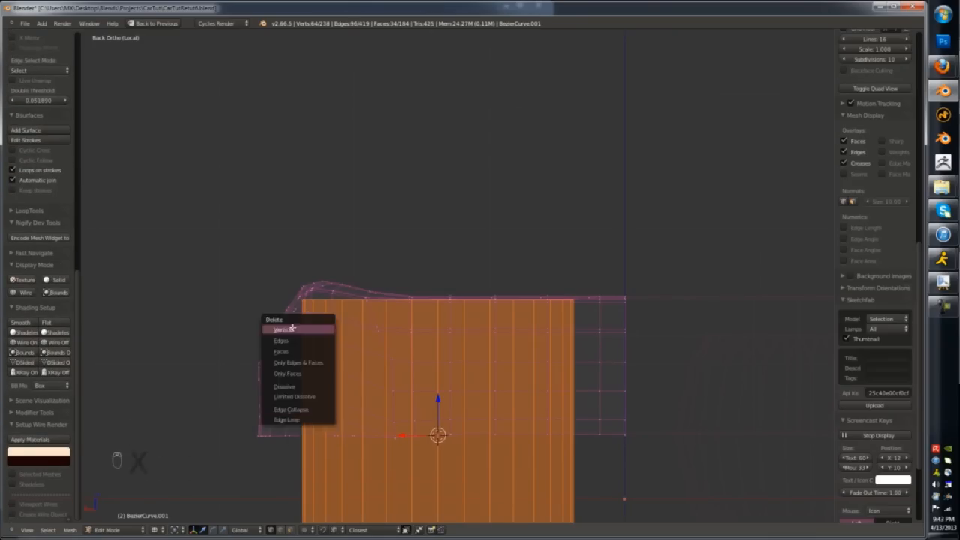
pyautogui.scroll(3, 17, 237)
pyautogui.scroll(3, 173, 270)
pyautogui.scroll(-6, 470, 344)
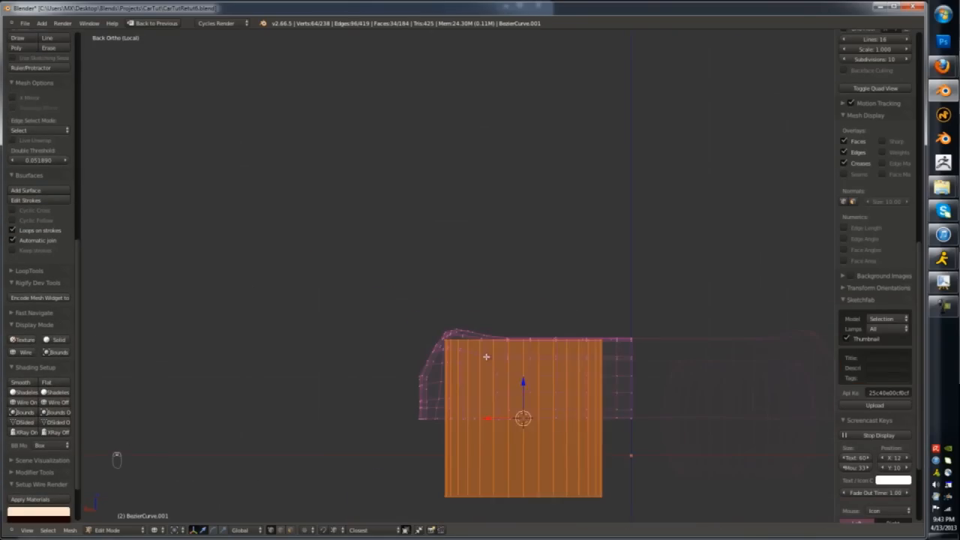
pyautogui.press('F6')
pyautogui.click(600, 374)
pyautogui.write('12')
pyautogui.press('Return')
pyautogui.click(591, 424)
# - Scale the cylinder down to the size of the exhaust cutout at the bumper's lower edge
pyautogui.press('s')
pyautogui.click(552, 427)
pyautogui.scroll(2, 547, 424)
pyautogui.press('z')
pyautogui.press('z')
pyautogui.scroll(2, 549, 427)
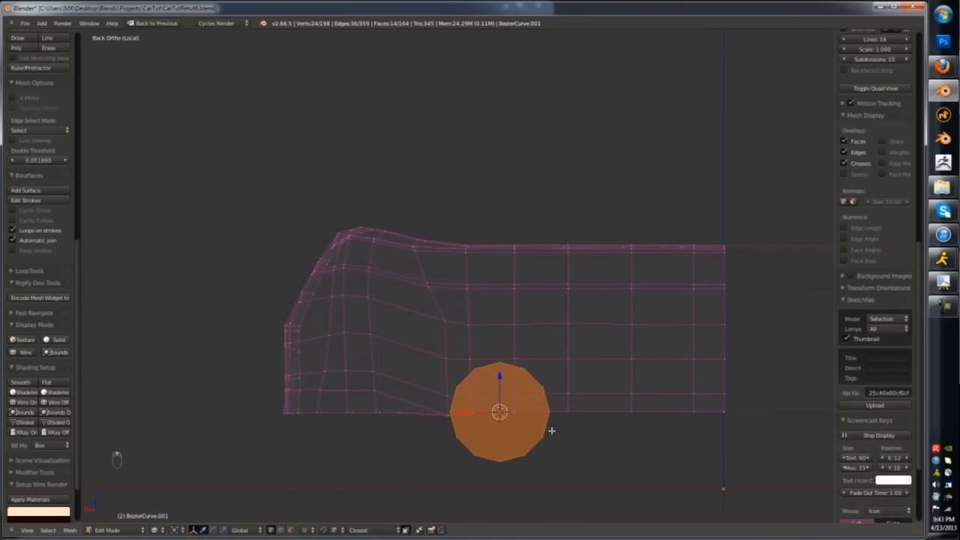
# - Move the cylinder outward along the Y axis so it projects behind the bumper's rear wall
pyautogui.press('Tab')
pyautogui.press('Tab')
pyautogui.press('z')
pyautogui.press('s')
pyautogui.press('Escape')
pyautogui.press('z')
pyautogui.press('s')
pyautogui.moveTo(484, 405); pyautogui.dragTo(539, 431, button='middle')
pyautogui.moveTo(465, 393); pyautogui.dragTo(576, 435)
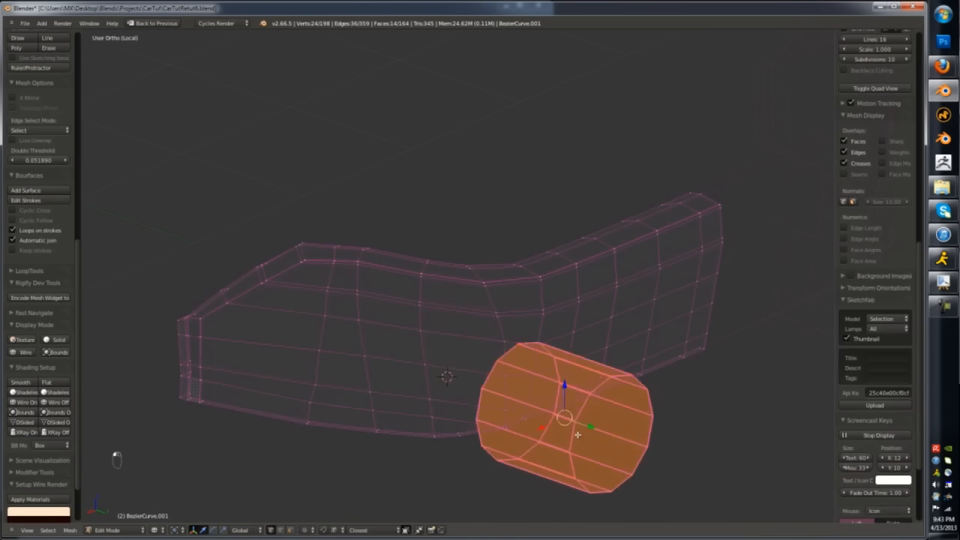
# - Switch to face selection and select the cylinder's outer end face
pyautogui.press('z')
pyautogui.press('ctrl+KP_1')
pyautogui.moveTo(540, 431)
pyautogui.mouseDown(button='middle')
pyautogui.moveTo(576, 435)
pyautogui.moveTo(516, 375)
pyautogui.moveTo(594, 368)
pyautogui.mouseUp(button='middle')
pyautogui.press('z')
pyautogui.press('z')
pyautogui.scroll(3, 539, 405)
pyautogui.press('z')
pyautogui.press('z')
pyautogui.hotkey('ctrl', 'Tab')
pyautogui.rightClick(480, 383)
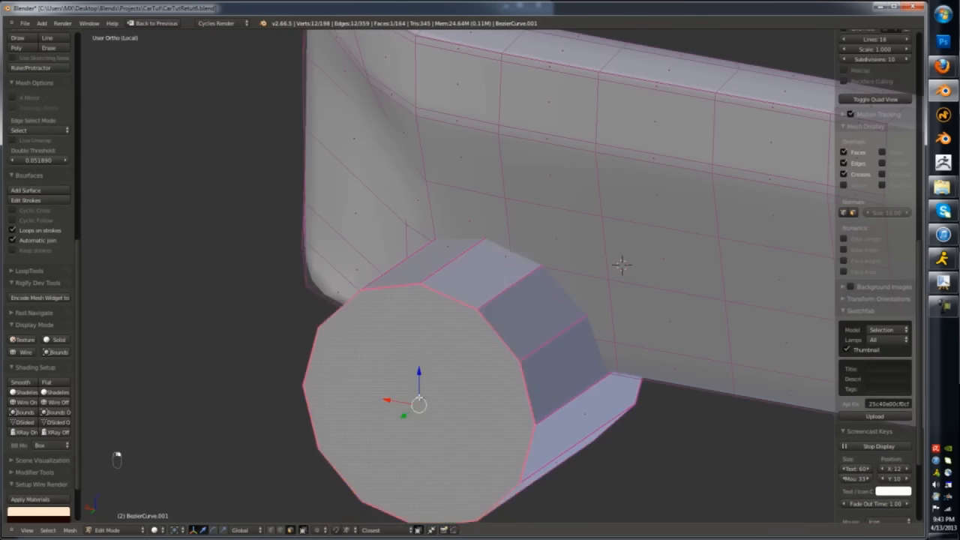
# - Knife-cut an arch into the bumper around the upper half of the cylinder's outline in back view
pyautogui.moveTo(510, 382); pyautogui.dragTo(484, 373, button='middle')
pyautogui.press('Tab')
pyautogui.press('Tab')
pyautogui.press('z')
pyautogui.press('KP_1')
pyautogui.press('z')
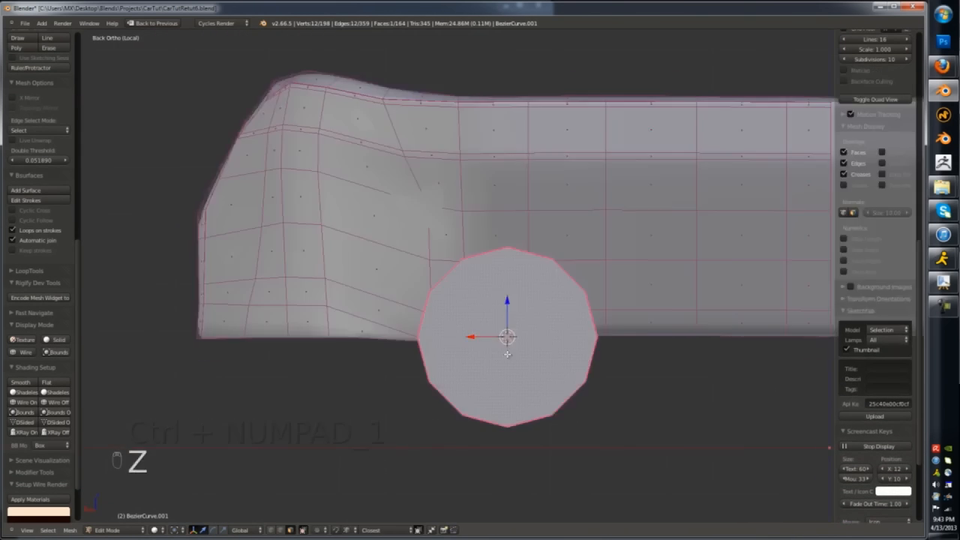
pyautogui.press('z')
pyautogui.press('KP_3')
pyautogui.press('ctrl+KP_1')
pyautogui.press('k')
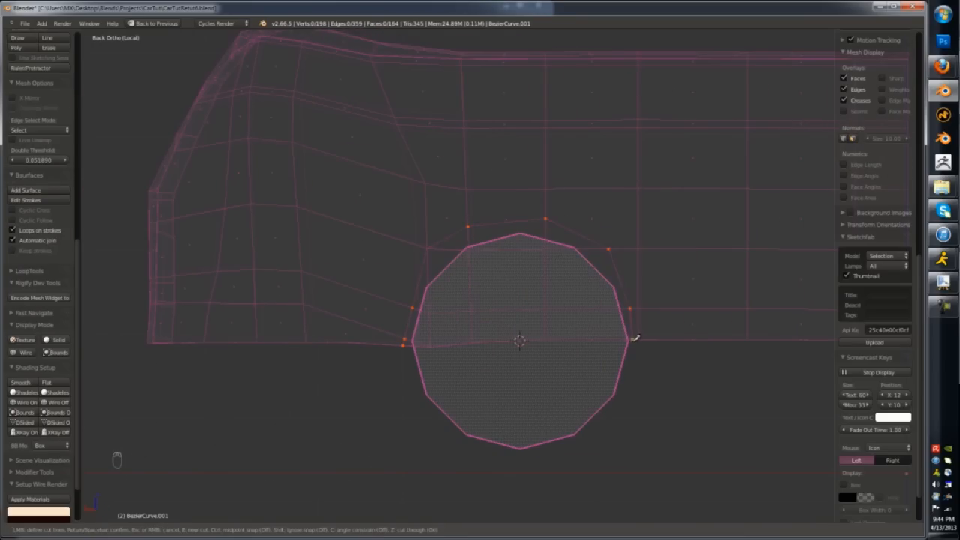
pyautogui.click(633, 340)
pyautogui.press('Return')
# - Hide the cylinder to expose the arch cut in the bumper
pyautogui.press('z')
pyautogui.scroll(1, 487, 330)
pyautogui.press('Tab')
pyautogui.press('Tab')
pyautogui.press('Tab')
pyautogui.press('a')
pyautogui.press('a')
pyautogui.press('a')
pyautogui.press('a')
pyautogui.press('a')
pyautogui.press('a')
pyautogui.press('l')
pyautogui.press('h')
# - Delete the bumper faces inside the arch cut and unhide the cylinder
pyautogui.press('z')
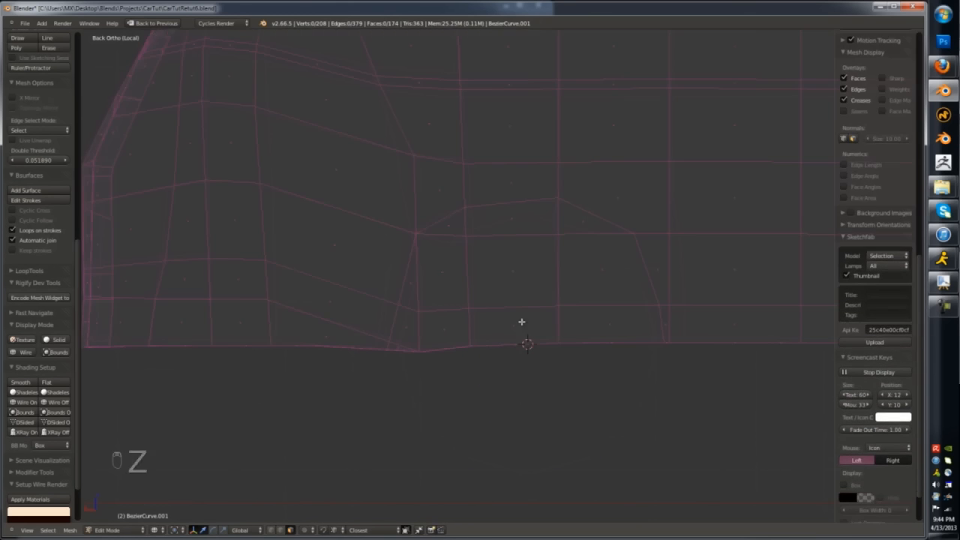
pyautogui.moveTo(629, 368)
pyautogui.keyDown('ctrl'); pyautogui.mouseDown()
pyautogui.moveTo(435, 237)
pyautogui.moveTo(393, 352)
pyautogui.mouseUp(); pyautogui.keyUp('ctrl')
pyautogui.press('x')
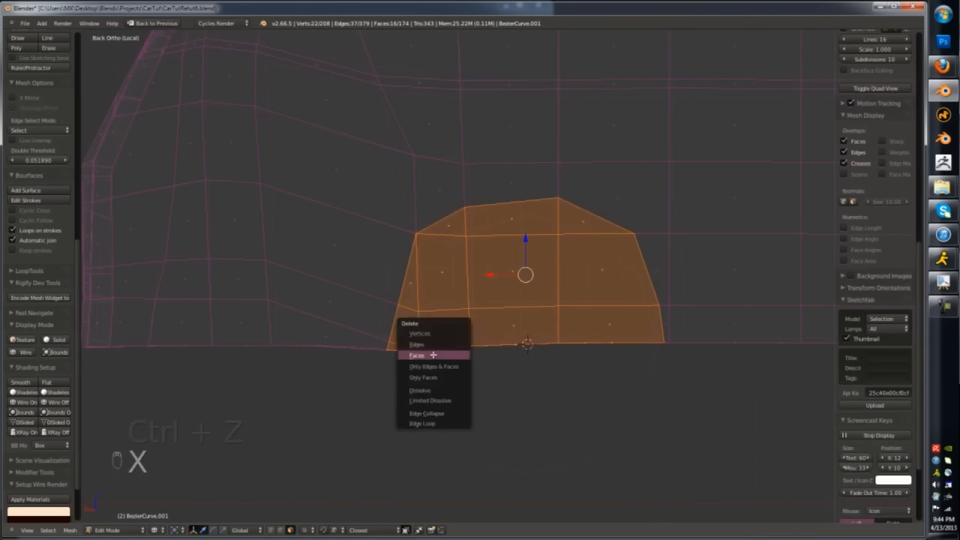
pyautogui.click(429, 413)
pyautogui.press('z')
pyautogui.hotkey('alt', 'h')
# - Select the cutout's open border in vertex mode and extrude it inward toward the cylinder's outline
pyautogui.hotkey('ctrl', 'Tab')
pyautogui.click(387, 317)
pyautogui.press('z')
pyautogui.keyDown('alt'); pyautogui.rightClick(395, 319); pyautogui.keyUp('alt')
pyautogui.scroll(3, 540, 304)
pyautogui.press('z')
pyautogui.moveTo(544, 304); pyautogui.dragTo(580, 250, button='middle')
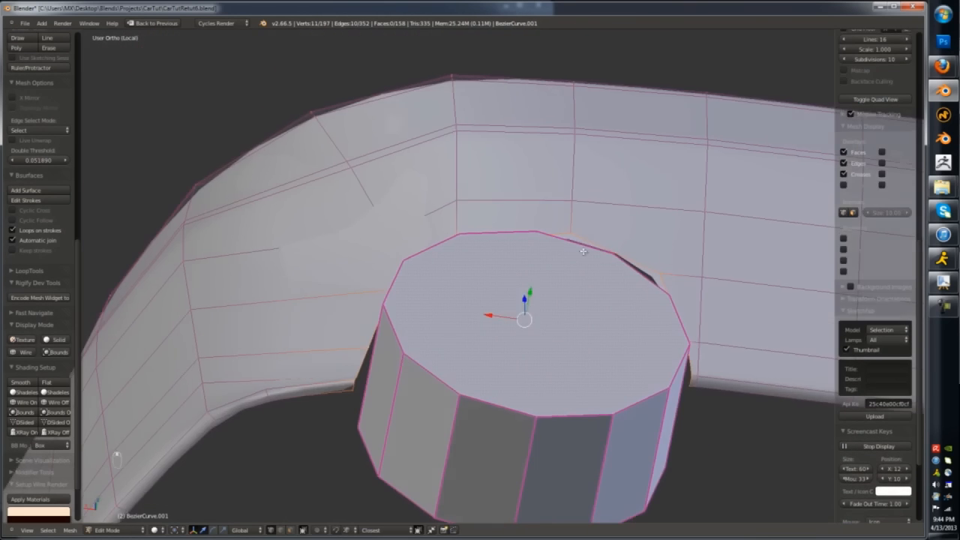
pyautogui.press('ctrl+KP_1')
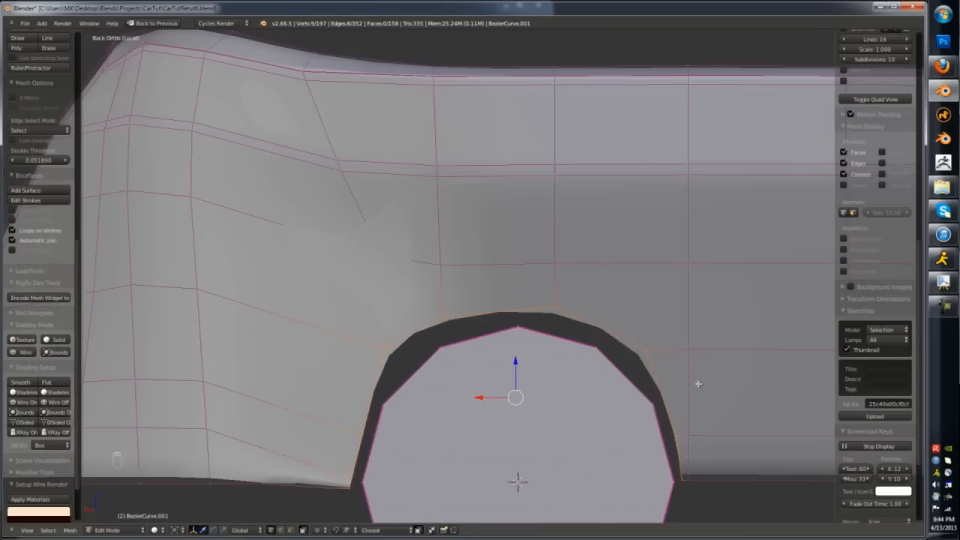
pyautogui.click(554, 294)
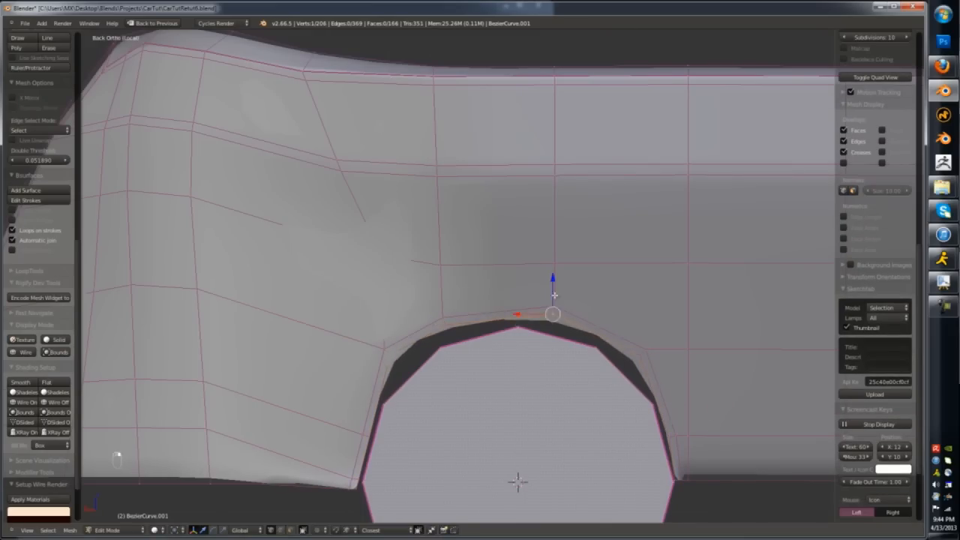
# - Move the vertices of the cutout's inner edge onto the cylinder's outline
pyautogui.press('z')
pyautogui.press('g')
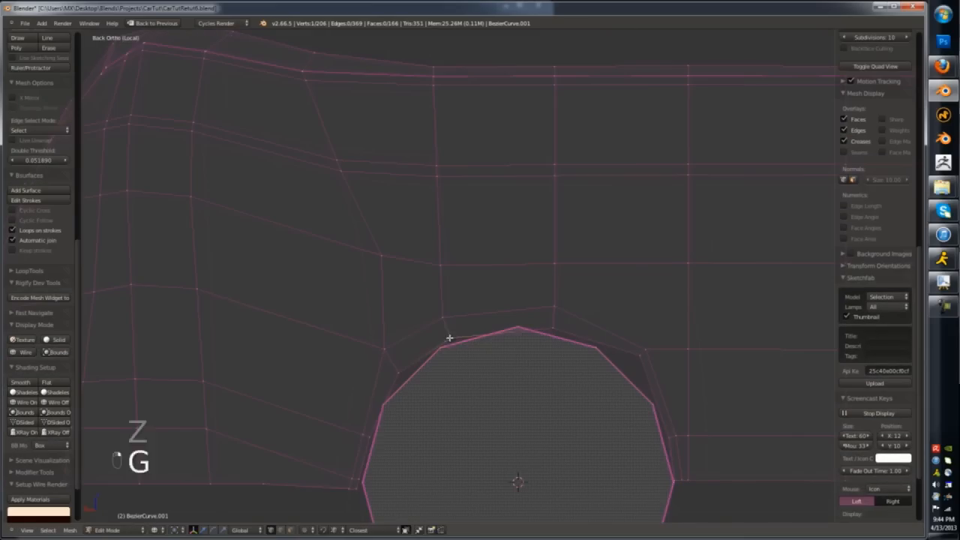
pyautogui.rightClick(674, 436)
pyautogui.press('g')
pyautogui.click(667, 437)
# - Select the whole guide cylinder and delete it
pyautogui.press('z')
pyautogui.scroll(-5, 636, 428)
pyautogui.press('Tab')
pyautogui.press('Tab')
pyautogui.press('a')
pyautogui.press('l')
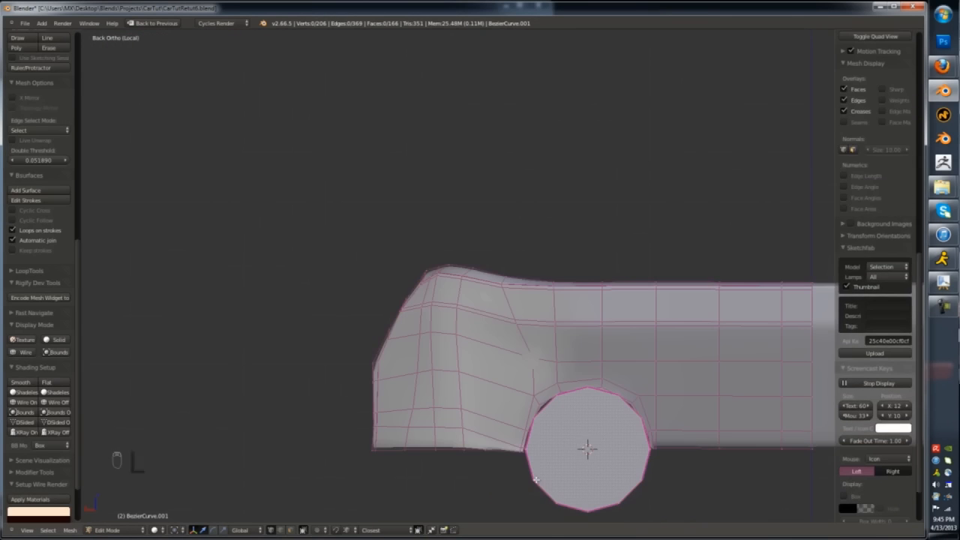
pyautogui.press('x')
pyautogui.click(528, 458)
# - Extrude the arched cutout's open edge inward along the Y axis to give it depth
pyautogui.press('Tab')
pyautogui.moveTo(527, 455); pyautogui.dragTo(572, 437, button='middle')
pyautogui.press('Tab')
pyautogui.keyDown('alt'); pyautogui.rightClick(585, 398); pyautogui.keyUp('alt')
pyautogui.moveTo(589, 395); pyautogui.dragTo(551, 411, button='middle')
pyautogui.press('e')
pyautogui.press('y')
pyautogui.click(576, 396)
pyautogui.hotkey('alt', 'h')
pyautogui.scroll(4, 611, 398)
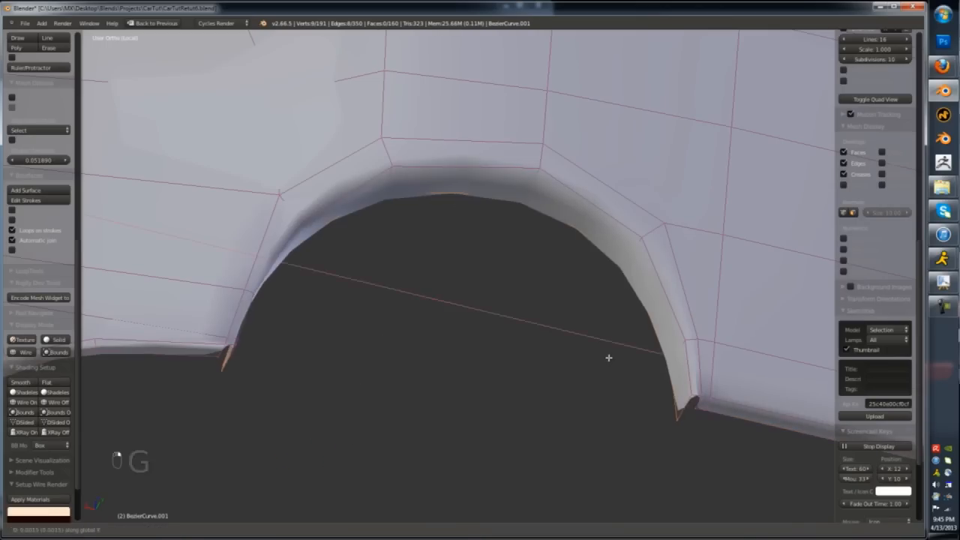
# - Place the exhaust cutout's extruded edge and close the open gaps at its lower corners with faces
pyautogui.click(608, 358)
pyautogui.press('a')
pyautogui.rightClick(228, 344)
pyautogui.moveTo(233, 346); pyautogui.dragTo(246, 368, button='middle')
pyautogui.press('Tab')
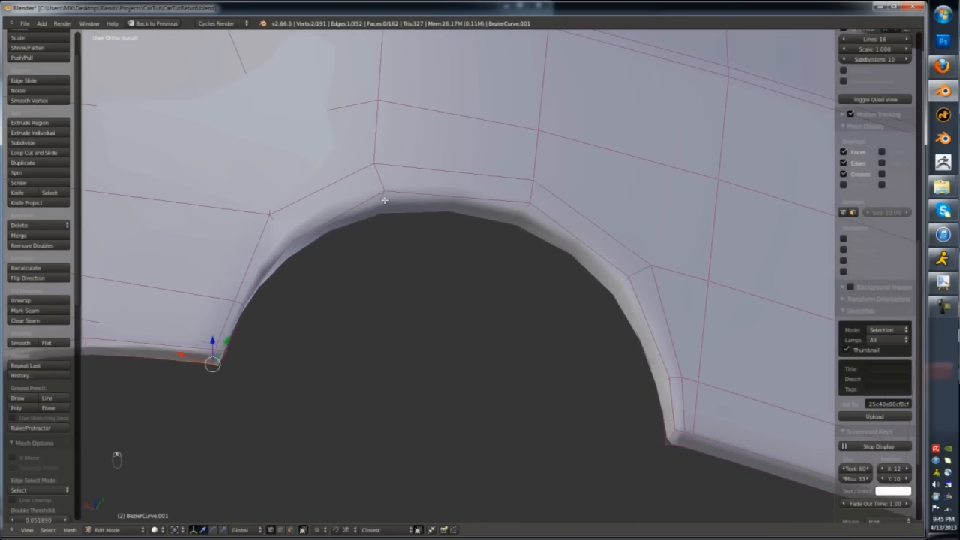
# - Add support edge loops around the rim of the bumper's arched exhaust cutout
pyautogui.hotkey('ctrl', 'r')
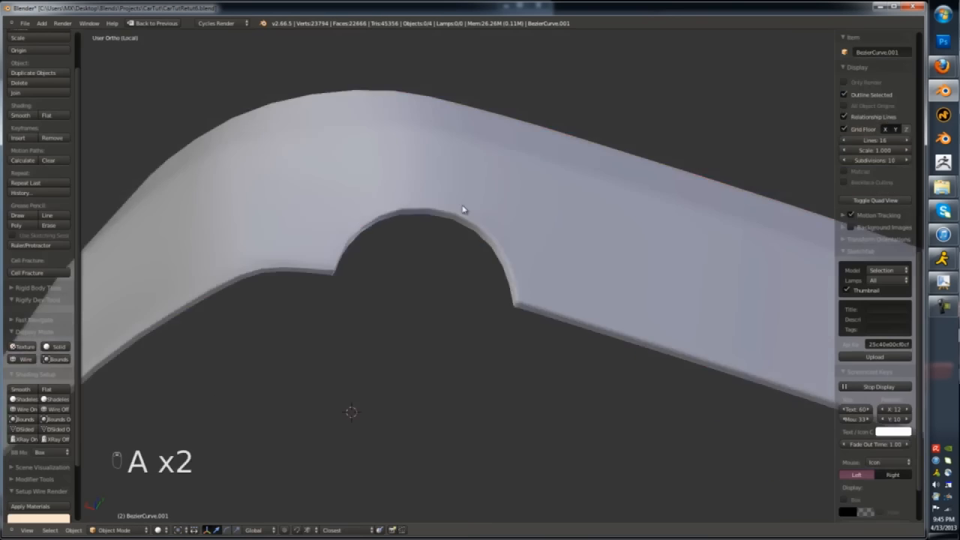
pyautogui.press('Tab')
pyautogui.hotkey('ctrl', 'r')
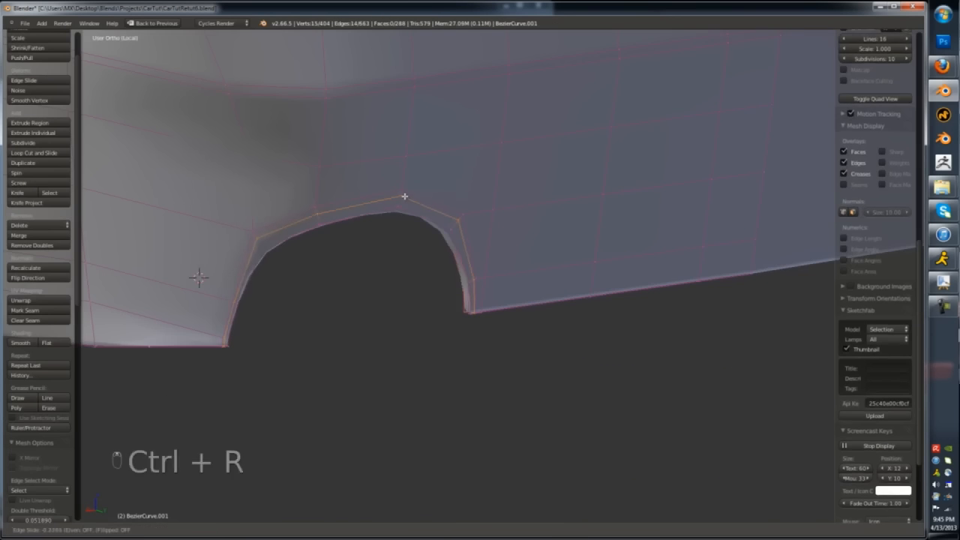
pyautogui.press('Tab')
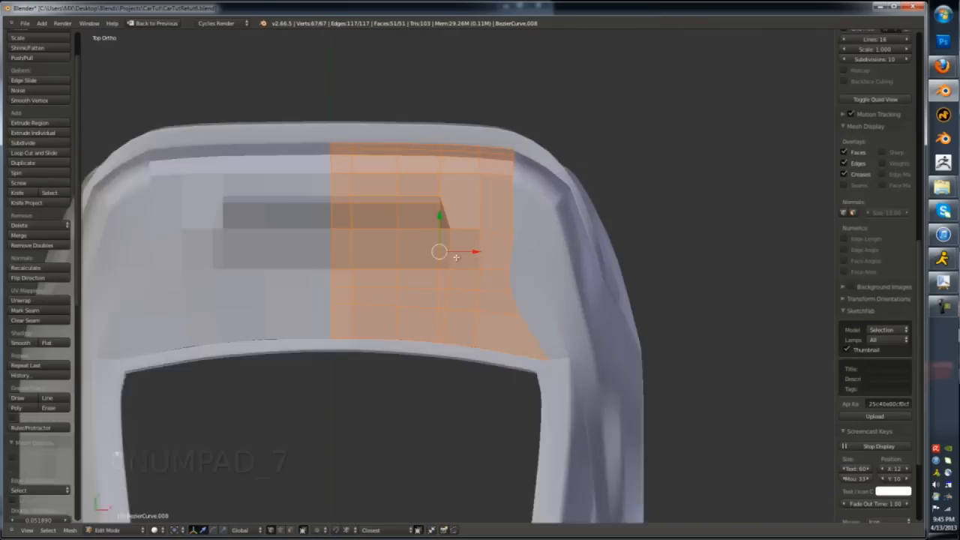
# - Move the trunk lid's outer corner and side vertices in vertex mode to follow the body opening
pyautogui.hotkey('ctrl', 'Tab')
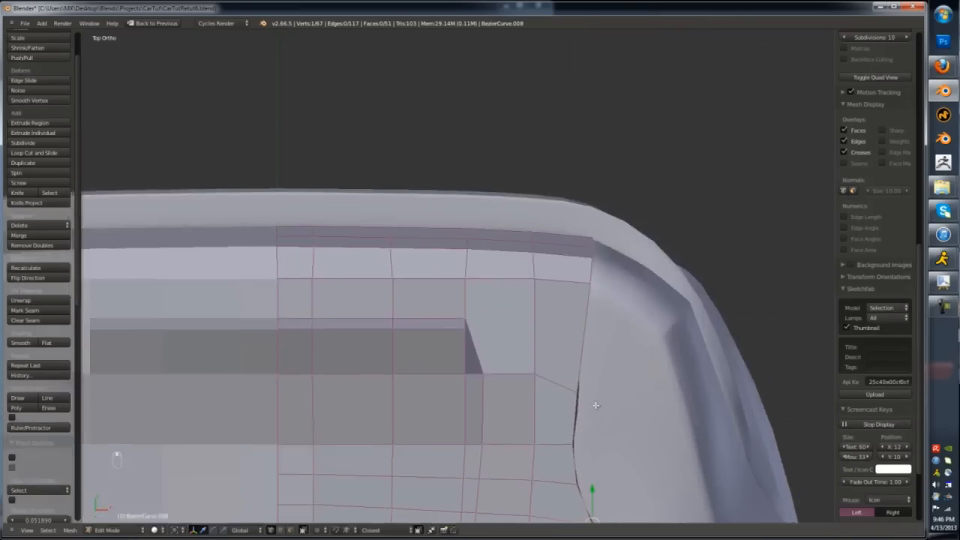
pyautogui.press('z')
pyautogui.press('z')
pyautogui.press('z')
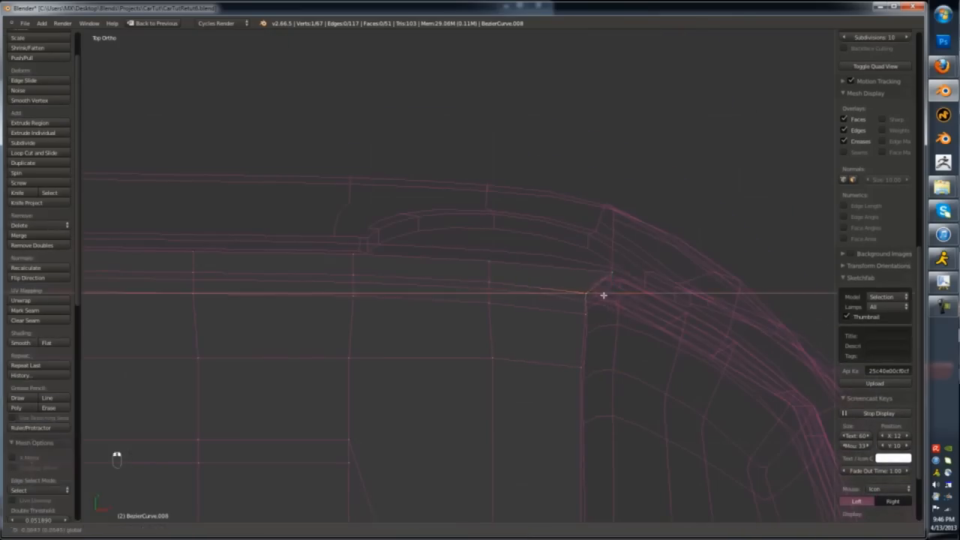
pyautogui.press('z')
pyautogui.press('z')
pyautogui.press('z')
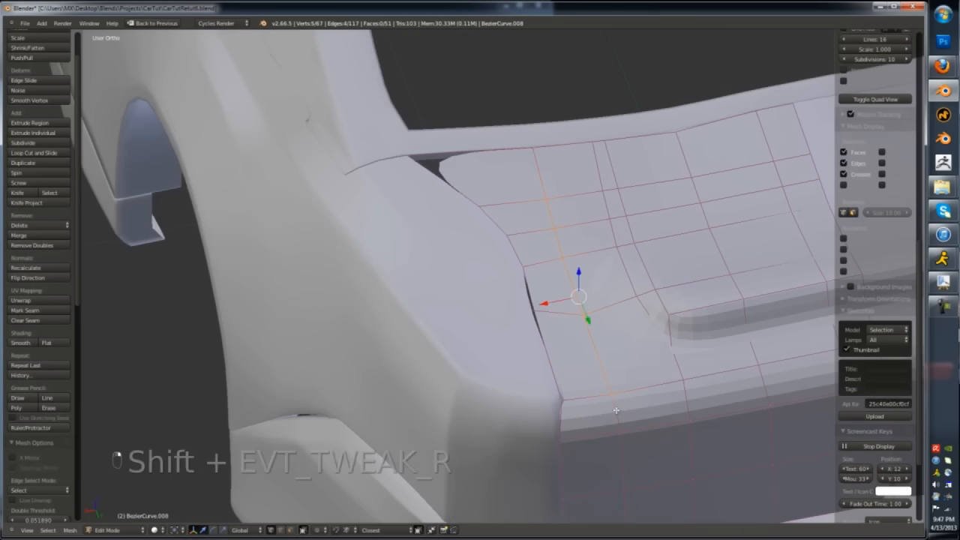
# - Add an edge loop along the trunk lid close to its outer side border
pyautogui.hotkey('ctrl', 'r')
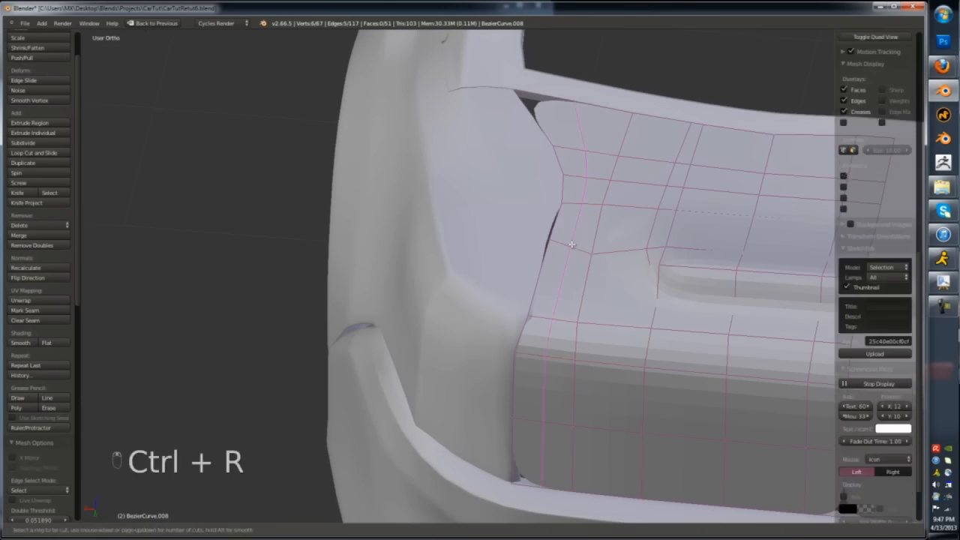
pyautogui.click(571, 245)
pyautogui.click(607, 173)
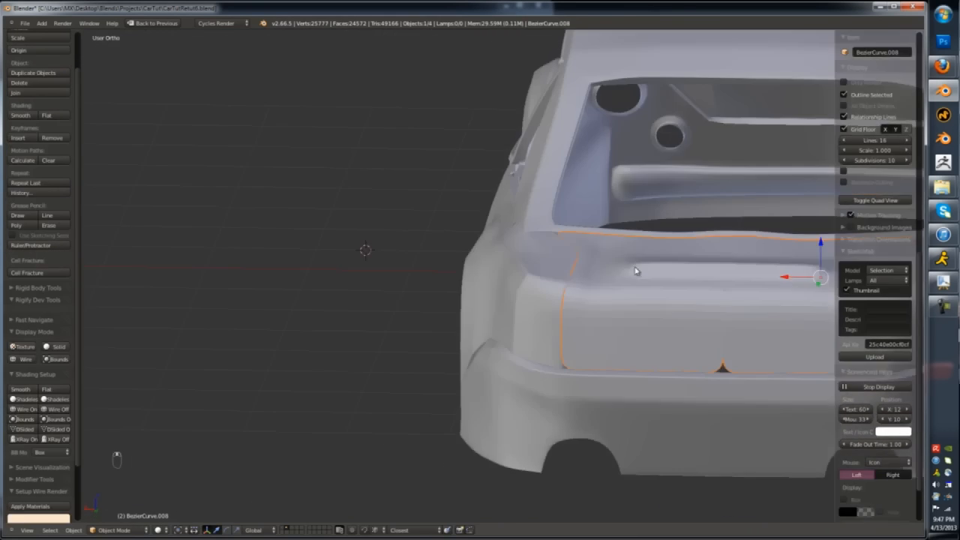
# - Restore the multi-view layout and isolate the trunk lid in local view for editing
pyautogui.hotkey('ctrl', 'Up')
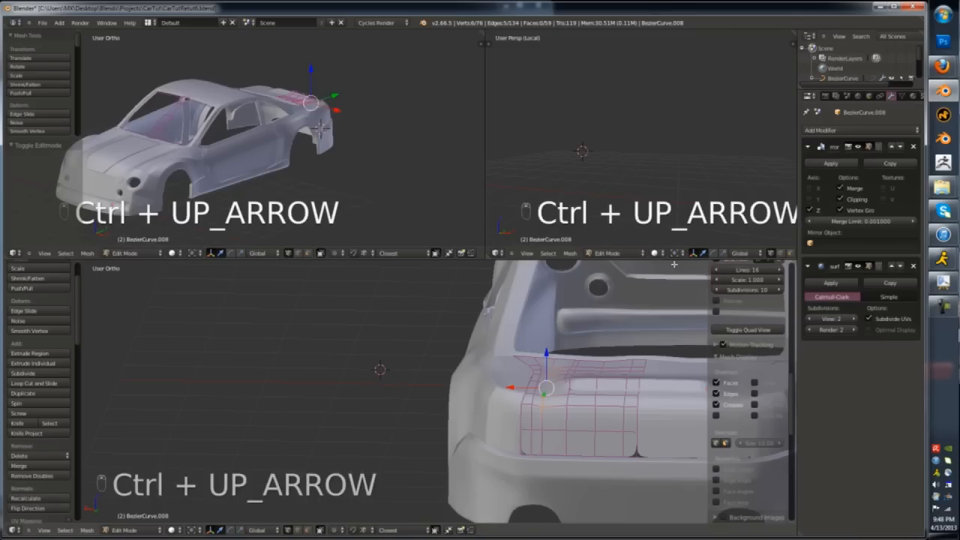
pyautogui.click(615, 409)
pyautogui.press('Tab')
pyautogui.press('KP_Divide')
pyautogui.press('Tab')
pyautogui.scroll(5, 608, 418)
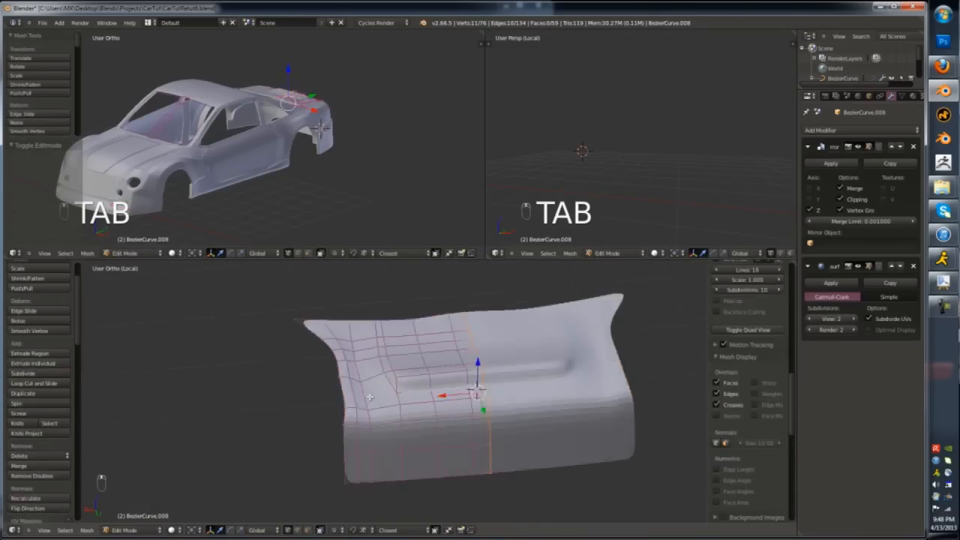
# - Add a horizontal edge loop near the lower edge of the trunk lid's rear face
pyautogui.press('Tab')
pyautogui.press('Tab')
pyautogui.moveTo(368, 394); pyautogui.dragTo(429, 434, button='middle')
pyautogui.press('Tab')
pyautogui.hotkey('ctrl', 'z')
pyautogui.press('Tab')
pyautogui.press('Tab')
pyautogui.click(422, 391)
pyautogui.moveTo(421, 391); pyautogui.dragTo(375, 409, button='middle')
pyautogui.hotkey('ctrl', 'r')
pyautogui.click(433, 450)
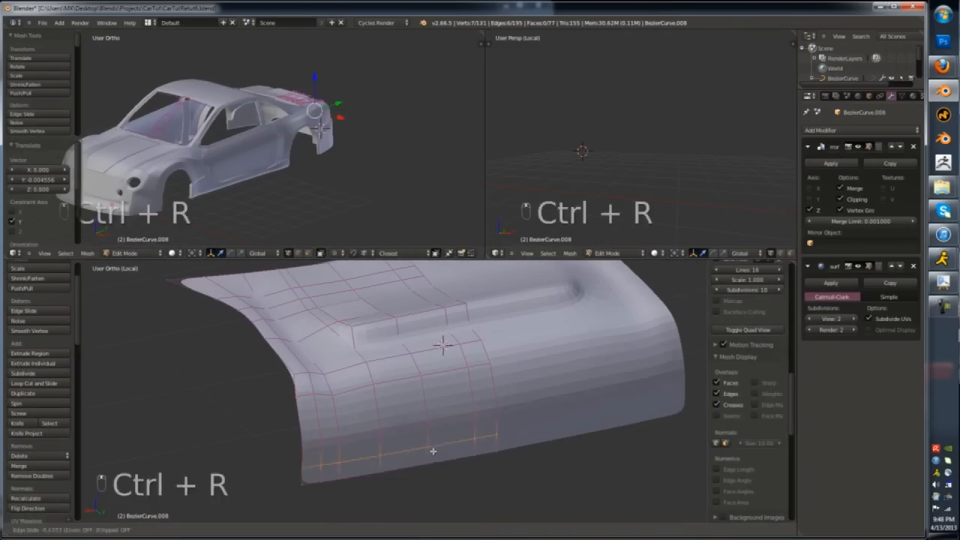
pyautogui.click(480, 447)
# - Recess the central faces of the trunk lid's rear face to form the licence plate area
pyautogui.moveTo(480, 447); pyautogui.dragTo(465, 427, button='middle')
pyautogui.moveTo(465, 427); pyautogui.dragTo(461, 424)
pyautogui.press('Tab')
pyautogui.press('Tab')
pyautogui.moveTo(461, 425); pyautogui.dragTo(531, 350, button='middle')
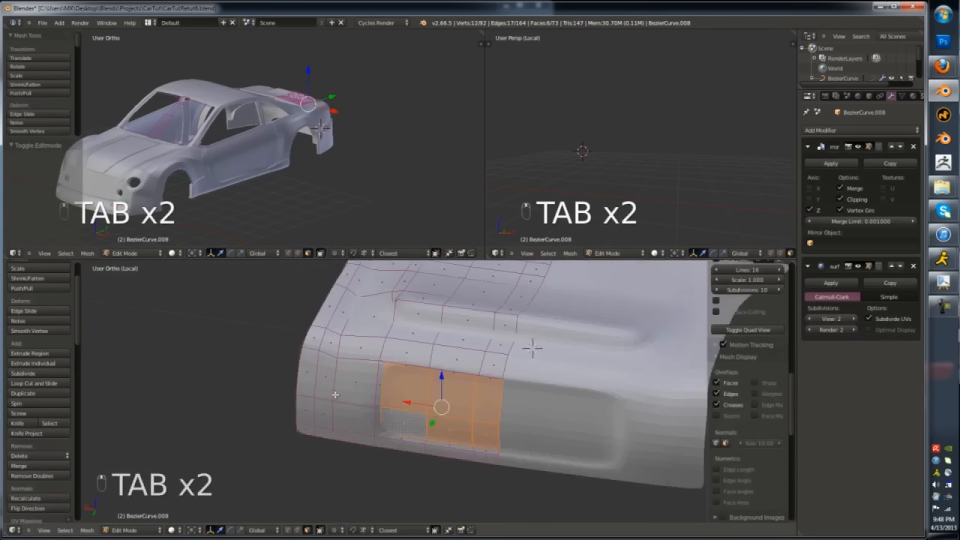
# - Inset the faces of the narrow slot on top of the trunk lid with a thickness of 0.01751
pyautogui.press('Tab')
pyautogui.press('Tab')
pyautogui.scroll(4, 402, 365)
pyautogui.press('e')
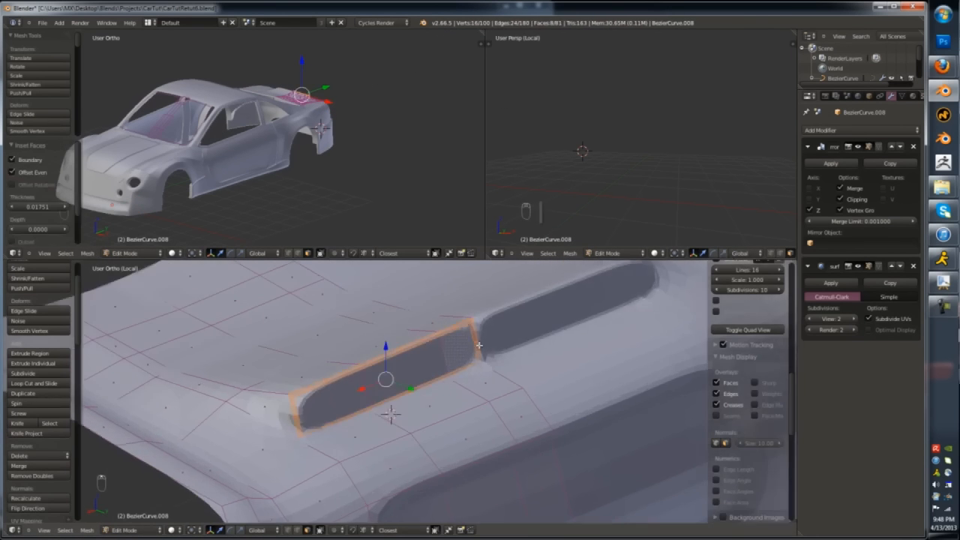
pyautogui.press('x')
# - Add support edge loops along the border of the trunk lid's upper slot in edge mode
pyautogui.hotkey('ctrl', 'Tab')
pyautogui.click(467, 332)
pyautogui.press('Tab')
pyautogui.press('Tab')
pyautogui.hotkey('ctrl', 'r')
pyautogui.click(375, 373)
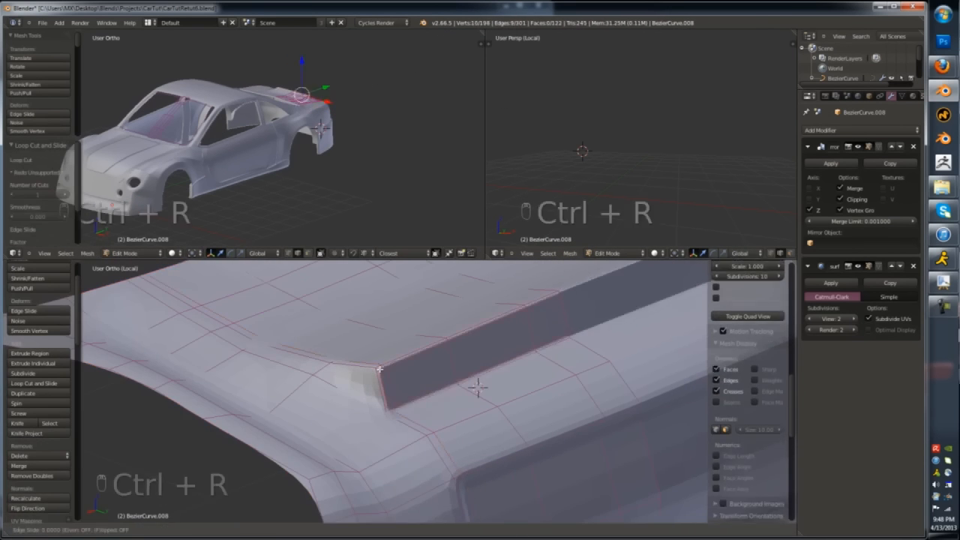
pyautogui.click(380, 369)
pyautogui.press('Tab')
pyautogui.press('Tab')
# - Add another edge loop beside the upper slot's end and shade the trunk lid smooth
pyautogui.moveTo(379, 368); pyautogui.dragTo(330, 385, button='middle')
pyautogui.hotkey('ctrl', 'r')
pyautogui.click(330, 385)
pyautogui.press('Tab')
pyautogui.click(21, 345)
# - Examine the edge flow around the trunk lid's slot and rear recess in shaded and wireframe display
pyautogui.moveTo(465, 390); pyautogui.dragTo(486, 359, button='middle')
pyautogui.press('Tab')
pyautogui.press('Tab')
pyautogui.moveTo(360, 422); pyautogui.dragTo(356, 404, button='middle')
pyautogui.press('Tab')
pyautogui.scroll(3, 357, 405)
pyautogui.press('a')
pyautogui.press('z')
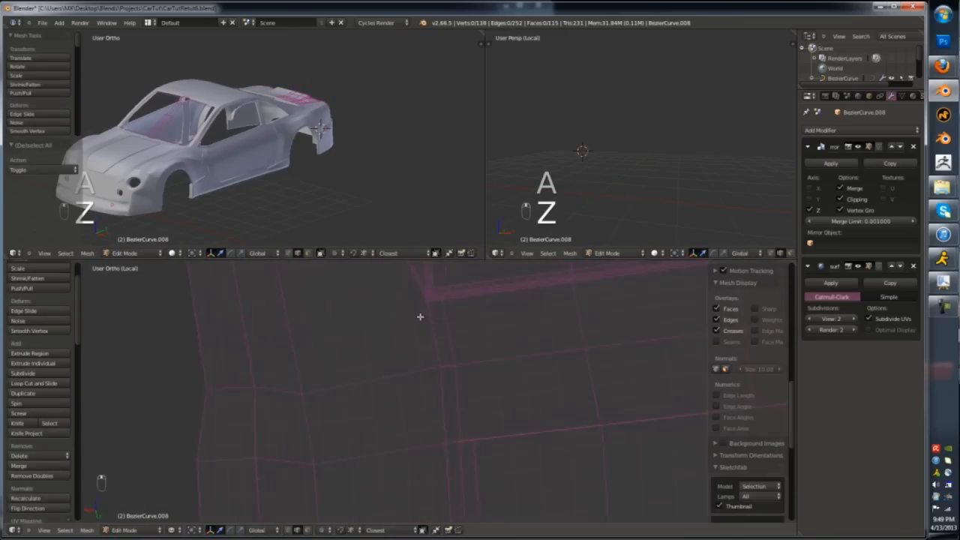
pyautogui.press('Return')
pyautogui.press('z')
# - Add vertical support loops near the trunk lid's outer side
pyautogui.scroll(-3, 150, 315)
pyautogui.moveTo(150, 315); pyautogui.dragTo(220, 325, button='middle')
pyautogui.press('Tab')
pyautogui.press('Tab')
pyautogui.hotkey('ctrl', 'r')
pyautogui.click(194, 311)
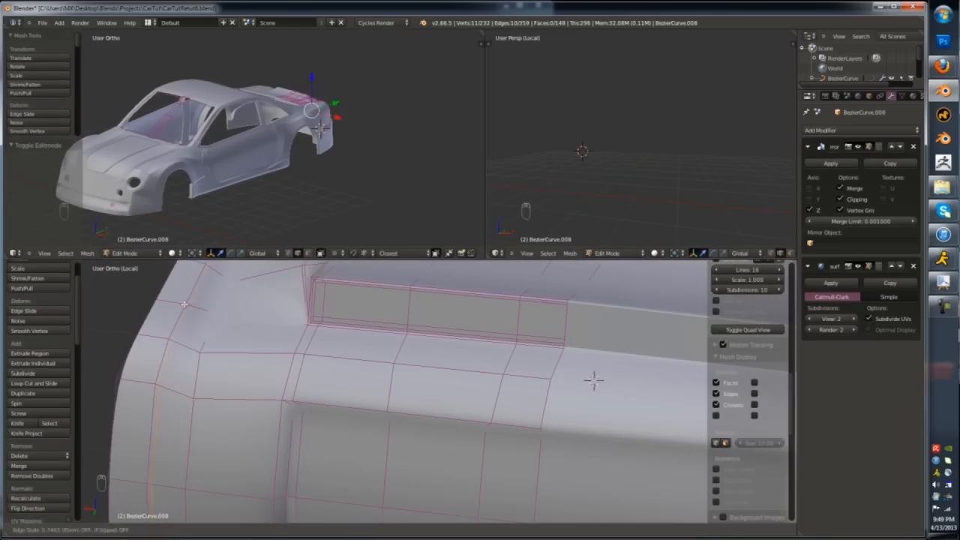
pyautogui.click(191, 293)
pyautogui.press('Tab')
# - Extrude the trunk lid's open outer border inward by -0.02371 along Y and -0.01724 along Z
pyautogui.scroll(-6, 242, 335)
pyautogui.press('KP_7')
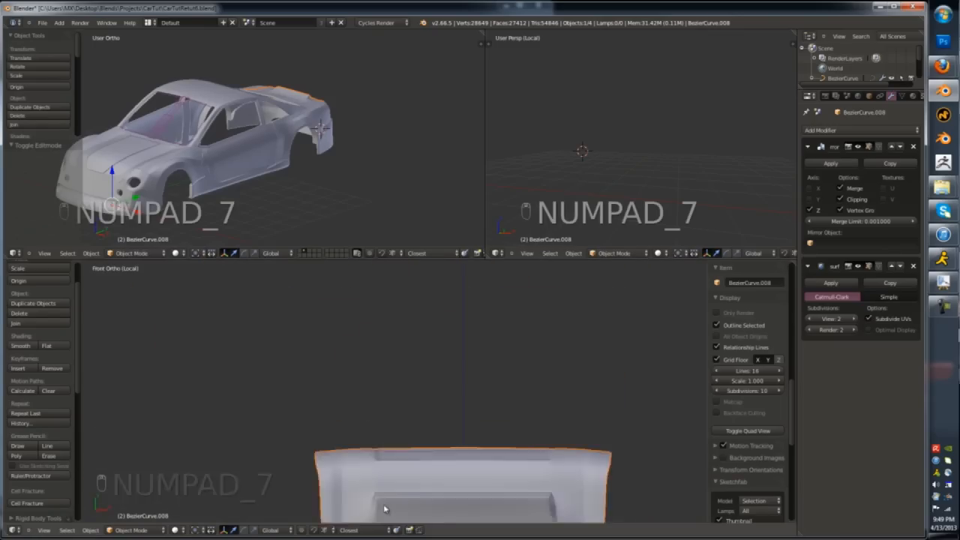
pyautogui.moveTo(386, 508); pyautogui.dragTo(439, 484, button='middle')
pyautogui.press('Tab')
pyautogui.scroll(4, 438, 484)
pyautogui.scroll(-3, 438, 484)
pyautogui.press('z')
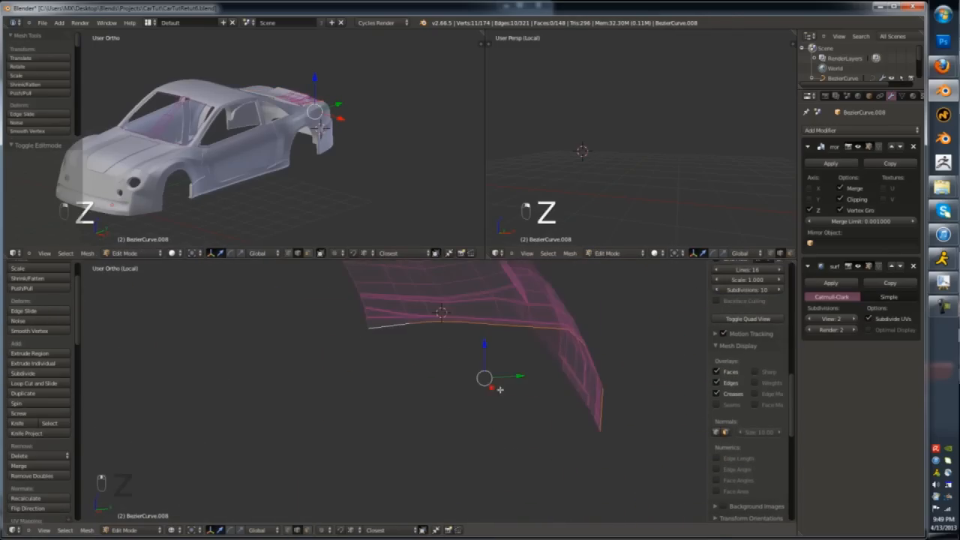
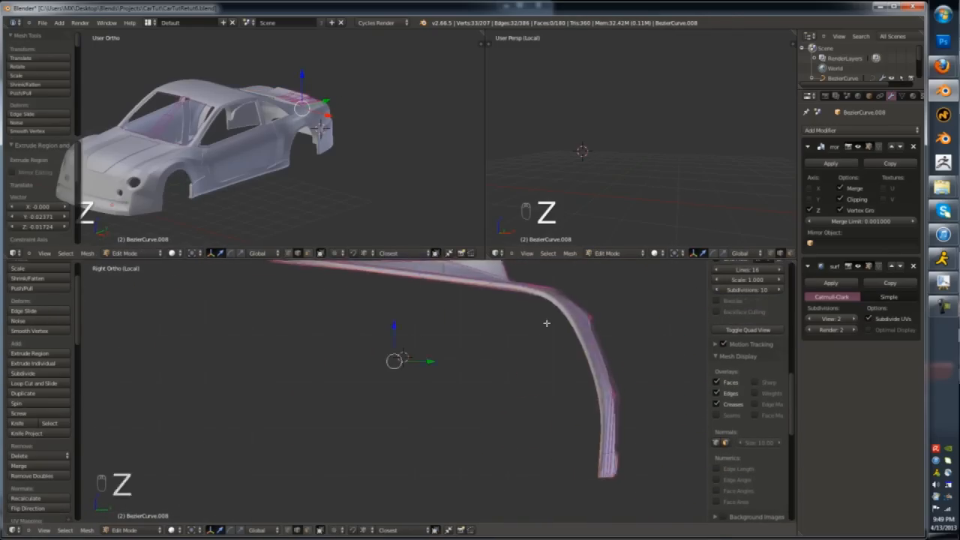
# - Move the trunk lid's extruded border by 0.008981 along Y and -0.008981 along Z in side view
pyautogui.moveTo(547, 323); pyautogui.dragTo(255, 368, button='middle')
pyautogui.press('KP_1')
pyautogui.press('KP_3')
pyautogui.press('g')
pyautogui.keyDown('shift'); pyautogui.moveTo(338, 344); pyautogui.dragTo(227, 262, button='middle'); pyautogui.keyUp('shift')
pyautogui.click(401, 390)
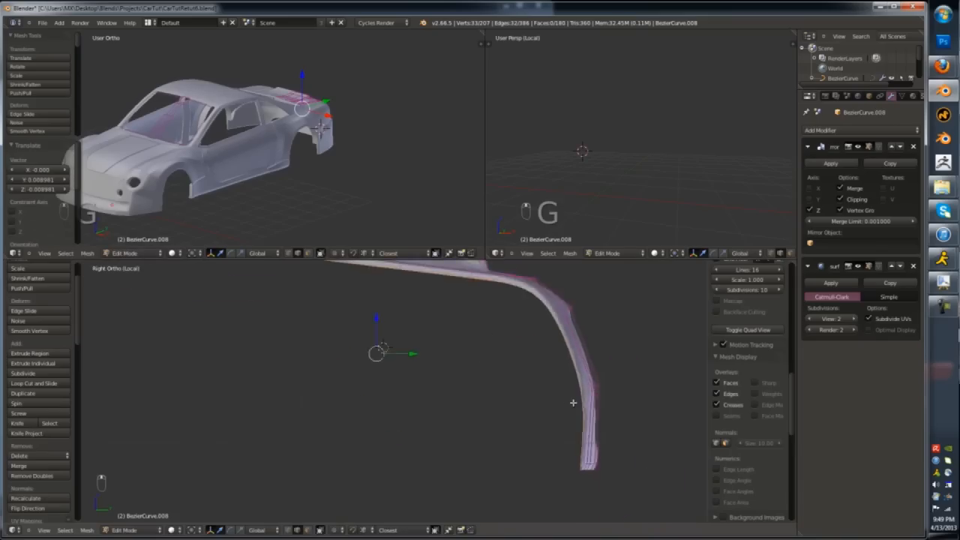
# - Add support edge loops along the trunk lid's extruded rim to sharpen its outer border
pyautogui.scroll(3, 573, 403)
pyautogui.hotkey('ctrl', 'r')
pyautogui.press('Tab')
pyautogui.moveTo(545, 392); pyautogui.dragTo(642, 338, button='middle')
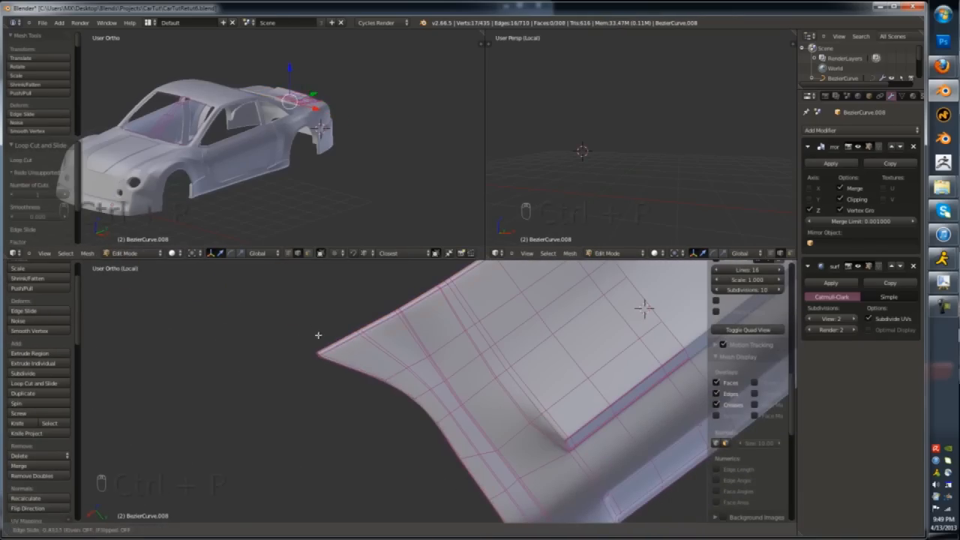
pyautogui.press('Tab')
pyautogui.hotkey('shift', 'Tab')
pyautogui.press('Tab')
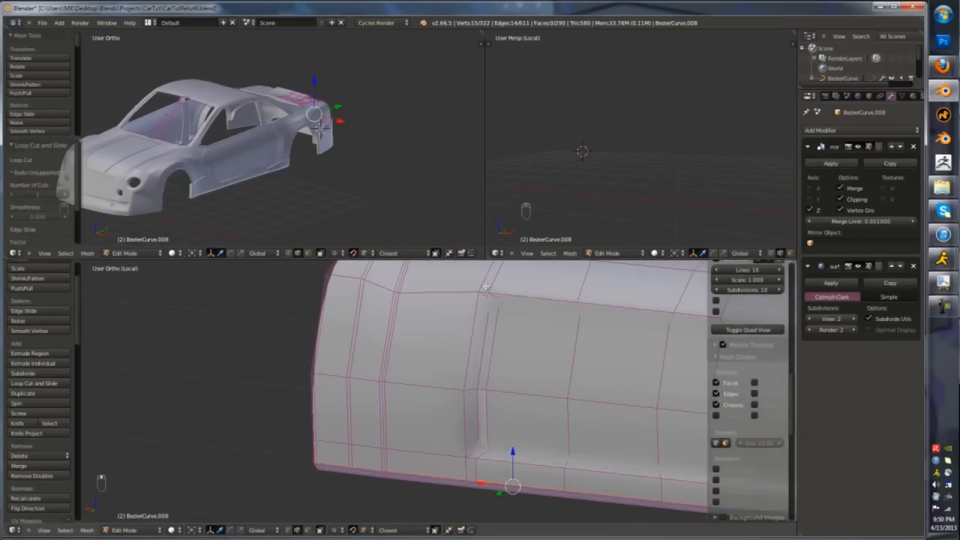
# - Add a support loop at the upper corner of the trunk lid's rear recess
pyautogui.hotkey('ctrl', 'r')
pyautogui.click(485, 287)
pyautogui.press('Tab')
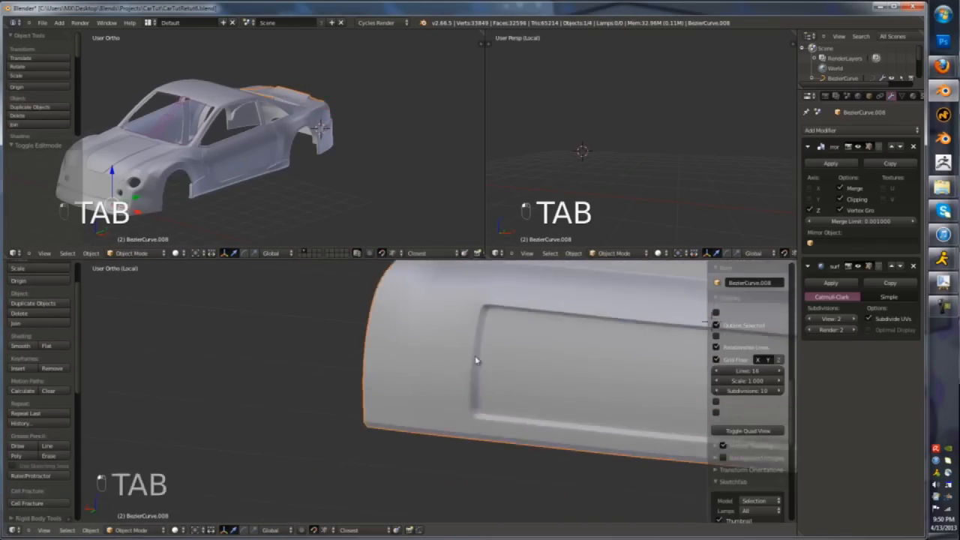
# - Leave local view, clear the selection and show the whole car from the side
pyautogui.scroll(-5, 476, 360)
pyautogui.moveTo(476, 360); pyautogui.dragTo(591, 417, button='middle')
pyautogui.press('KP_Divide')
pyautogui.press('a')
pyautogui.press('a')
pyautogui.press('KP_1')
pyautogui.press('KP_3')
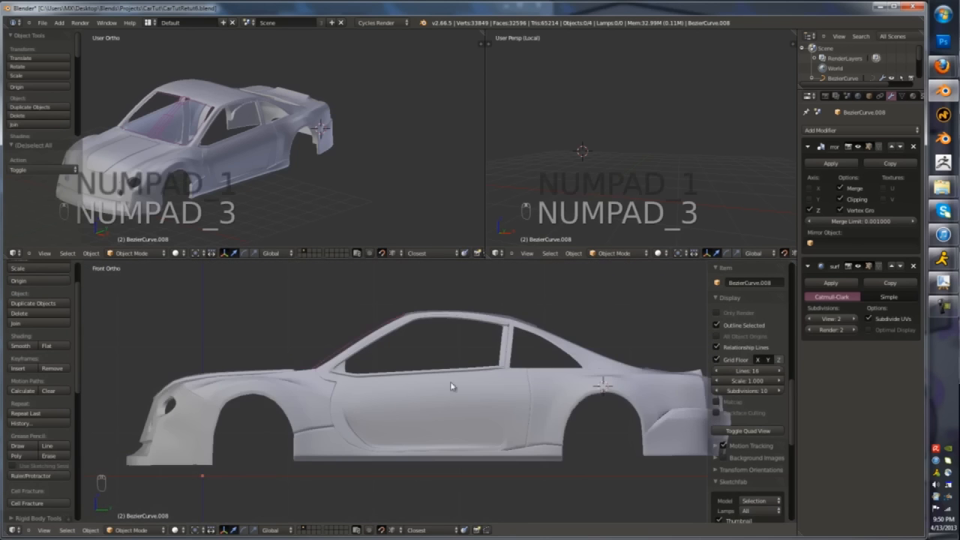
# - Select the front end vertex of the door's horizontal edge line and snap the 3D cursor to it
pyautogui.hotkey('alt', 'h')
pyautogui.hotkey('ctrl', 'Tab')
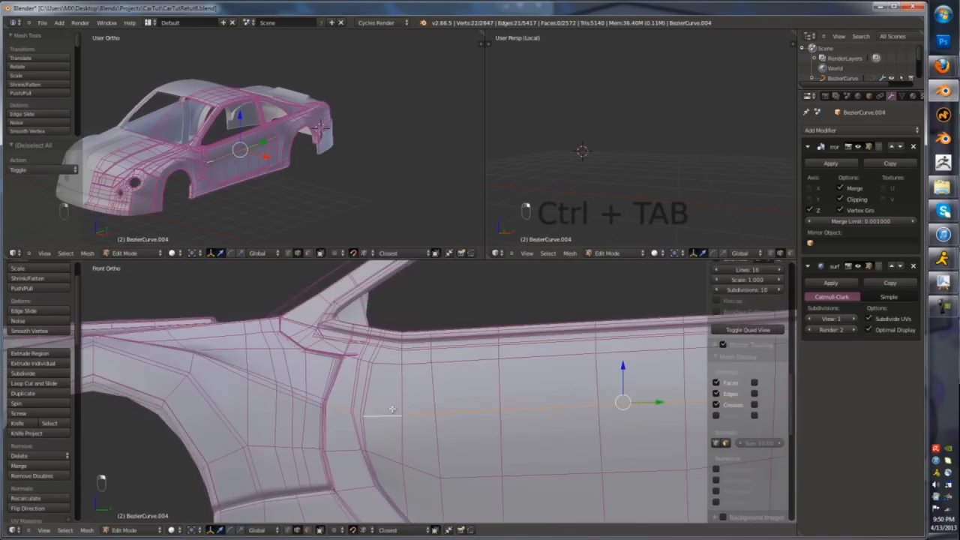
pyautogui.hotkey('ctrl', 'Tab')
pyautogui.click(372, 403)
pyautogui.rightClick(365, 409)
pyautogui.hotkey('shift', 's')
pyautogui.click(364, 433)
# - Select the horizontal edge line across the door and set the pivot point to the 3D cursor
pyautogui.keyDown('alt'); pyautogui.rightClick(433, 413); pyautogui.keyUp('alt')
pyautogui.scroll(-3, 432, 423)
pyautogui.keyDown('shift'); pyautogui.moveTo(550, 435); pyautogui.dragTo(416, 433, button='middle'); pyautogui.keyUp('shift')
pyautogui.press('z')
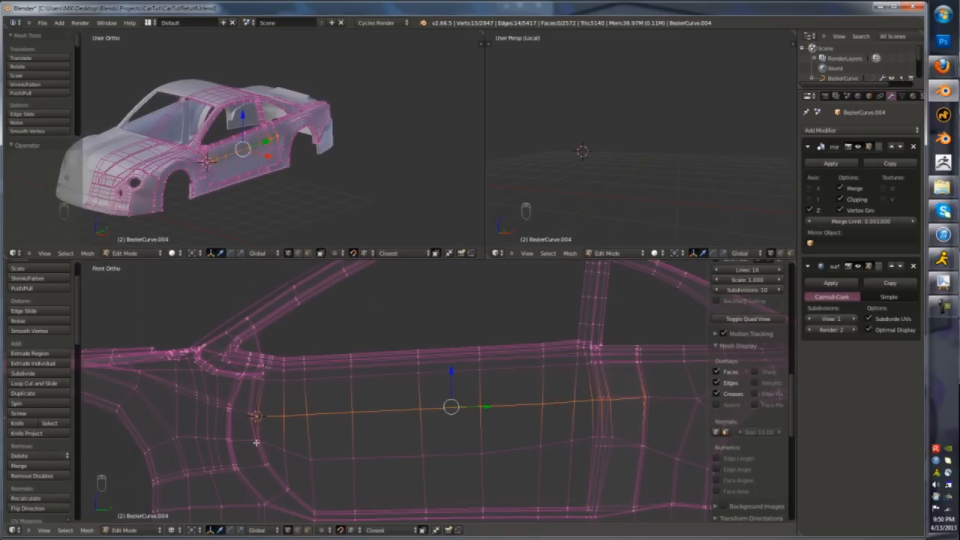
pyautogui.press('z')
pyautogui.moveTo(599, 421); pyautogui.dragTo(442, 426, button='middle')
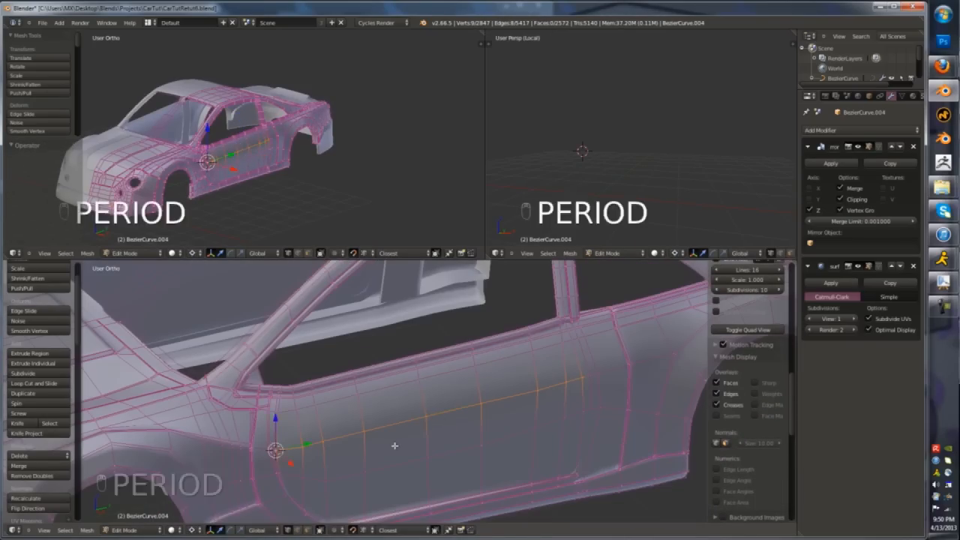
# - Try to rotate the door's horizontal line about -3.57° around the cursor and bend its vertices into a wavy contour
pyautogui.press('KP_1')
pyautogui.press('KP_3')
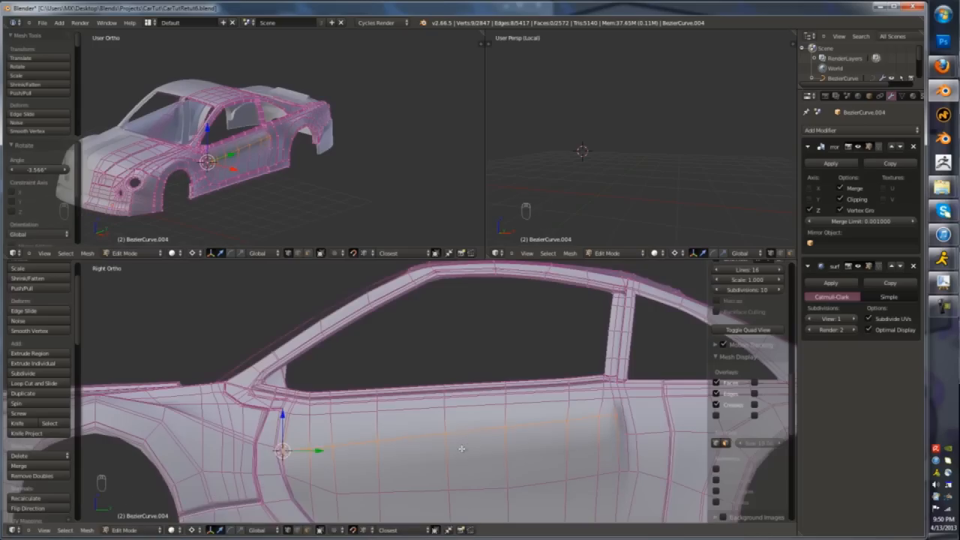
pyautogui.scroll(2, 427, 442)
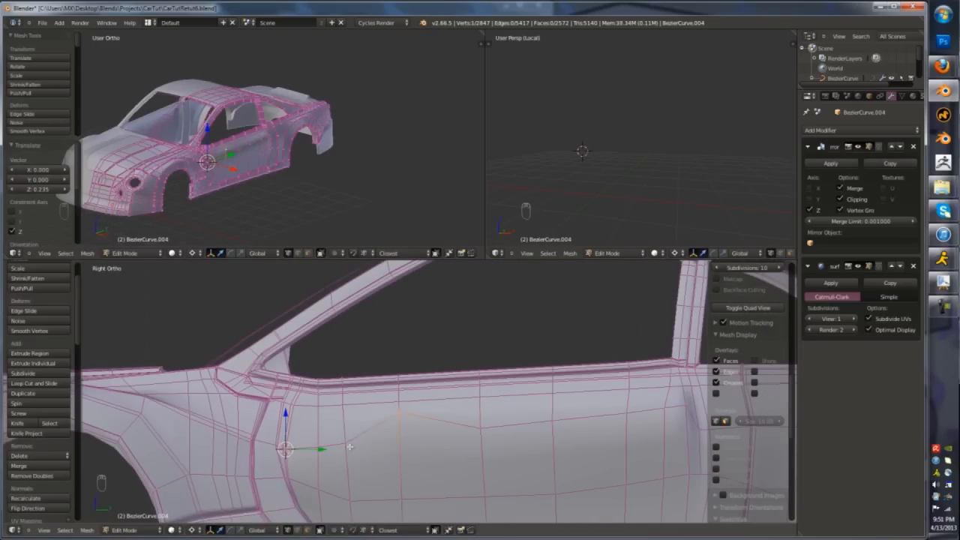
pyautogui.press('g')
pyautogui.press('g')
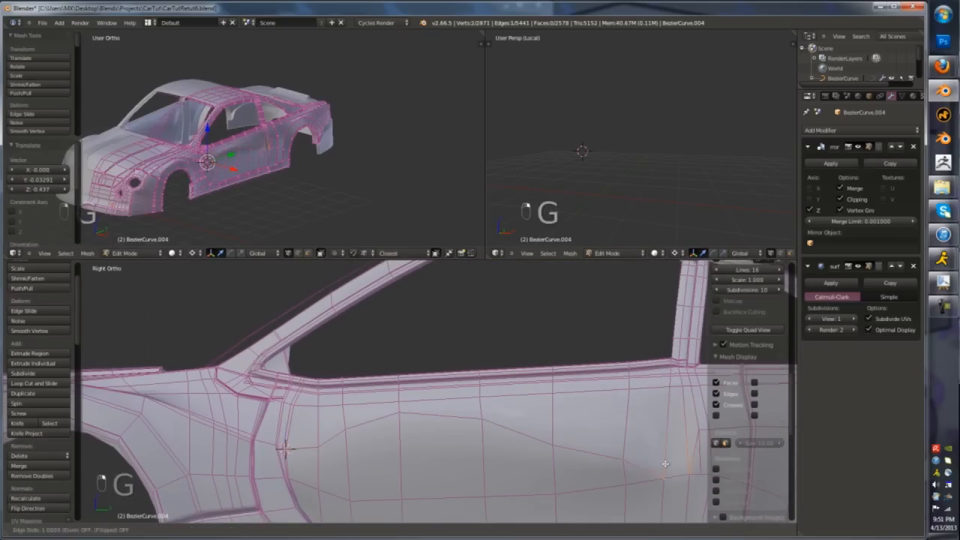
# - Try to add support edge loops at the door's front and along its wavy contour line
pyautogui.keyDown('shift'); pyautogui.moveTo(661, 447); pyautogui.dragTo(298, 388, button='middle'); pyautogui.keyUp('shift')
pyautogui.press('Tab')
pyautogui.press('Tab')
pyautogui.scroll(2, 298, 388)
pyautogui.hotkey('ctrl', 'r')
pyautogui.click(291, 407)
pyautogui.hotkey('ctrl', 'r')
pyautogui.click(331, 410)
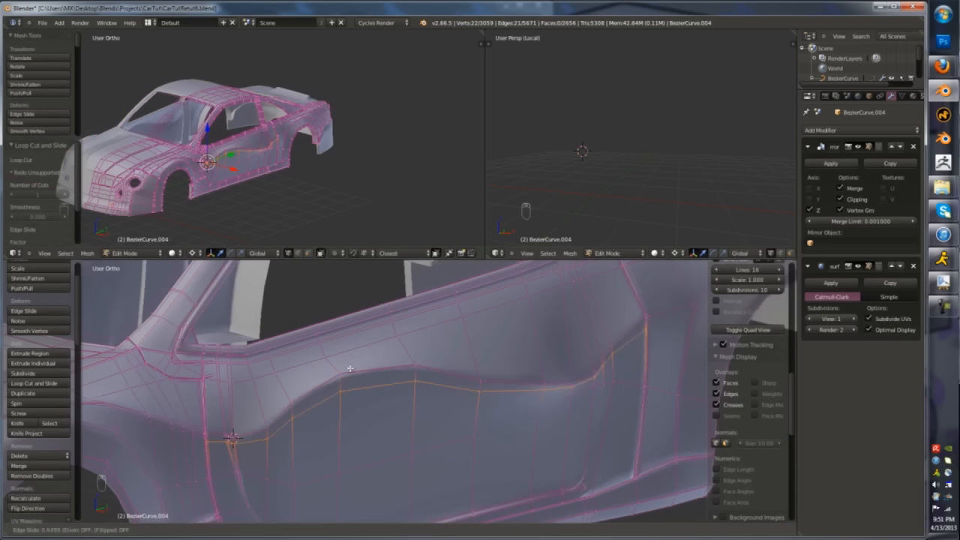
pyautogui.click(350, 368)
# - Check the door contour in object mode and undo the last two loop edits
pyautogui.press('Tab')
pyautogui.scroll(-4, 449, 393)
pyautogui.moveTo(449, 393); pyautogui.dragTo(396, 385, button='middle')
pyautogui.press('KP_3')
pyautogui.press('Tab')
pyautogui.hotkey('ctrl', 'z')
pyautogui.hotkey('ctrl', 'z')
# - Try to add a single edge loop just below the door's contour line and inspect the shape in perspective
pyautogui.hotkey('ctrl', 'r')
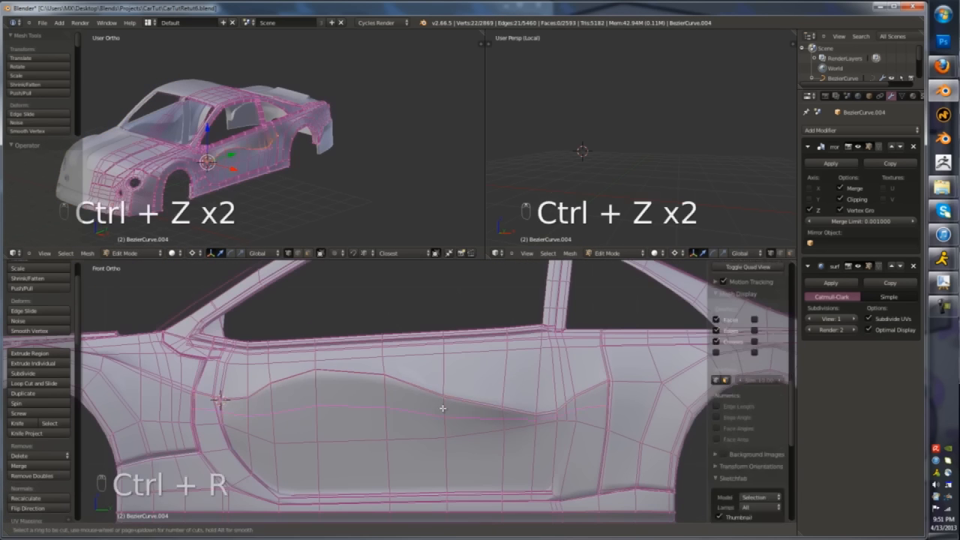
pyautogui.click(435, 397)
pyautogui.press('Tab')
pyautogui.scroll(-2, 409, 369)
pyautogui.press('a')
pyautogui.moveTo(409, 369); pyautogui.dragTo(376, 402, button='middle')
pyautogui.scroll(-3, 358, 410)
pyautogui.press('KP_5')
# - Undo the door's loop cuts, vertex moves and rotation back to the straight horizontal edge line
pyautogui.press('Tab')
pyautogui.hotkey('ctrl', 'z')
pyautogui.hotkey('ctrl', 'z')
pyautogui.hotkey('ctrl', 'z')
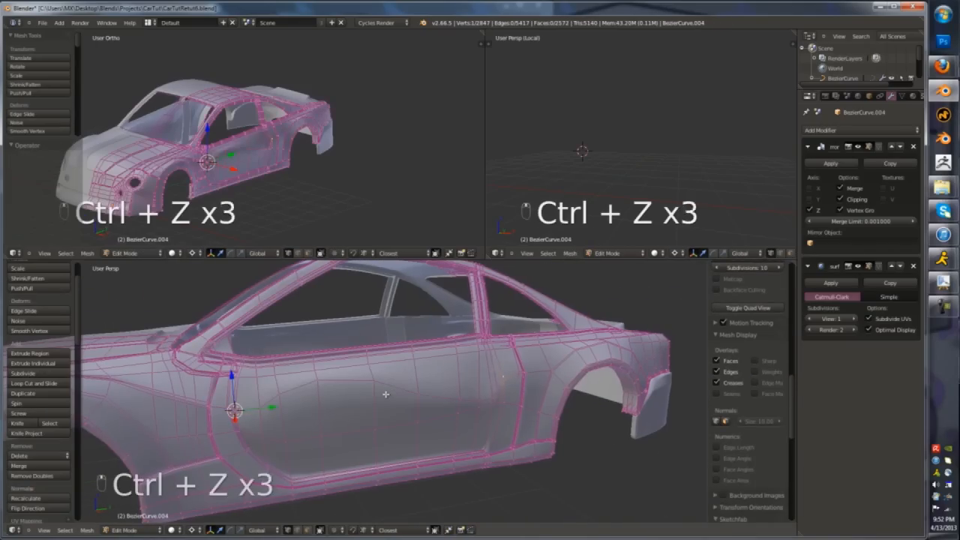
pyautogui.hotkey('ctrl', 'z')
pyautogui.hotkey('ctrl', 'z')
pyautogui.hotkey('ctrl', 'z')
pyautogui.moveTo(385, 395); pyautogui.dragTo(370, 402, button='middle')
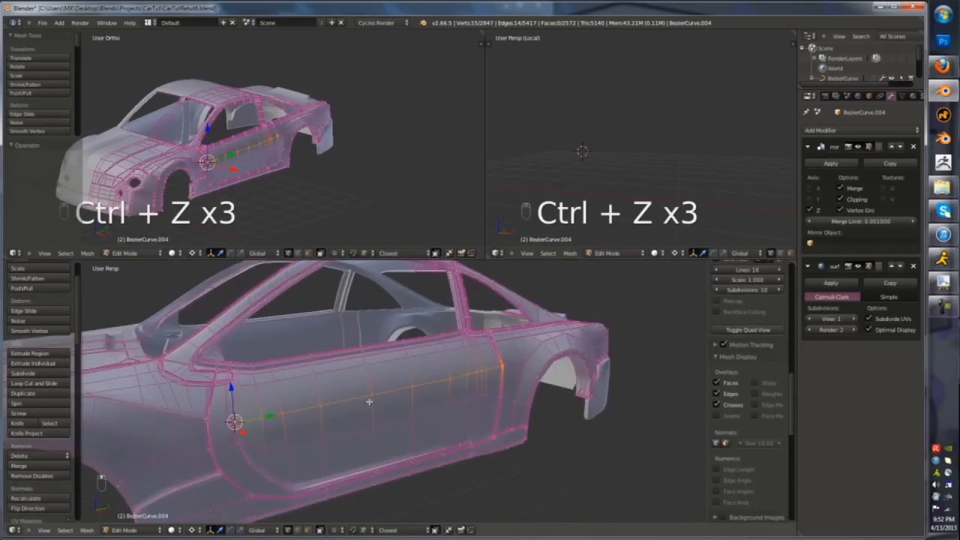
# - Trim the selection of the door's horizontal edge line with a box and rotate it slightly about the global X axis
pyautogui.press('z')
pyautogui.press('z')
pyautogui.scroll(2, 546, 369)
pyautogui.moveTo(508, 369)
pyautogui.mouseDown(button='middle')
pyautogui.moveTo(546, 369)
pyautogui.moveTo(528, 392)
pyautogui.mouseUp(button='middle')
pyautogui.scroll(-2, 543, 372)
pyautogui.press('z')
pyautogui.press('b')
pyautogui.press('z')
pyautogui.scroll(1, 526, 385)
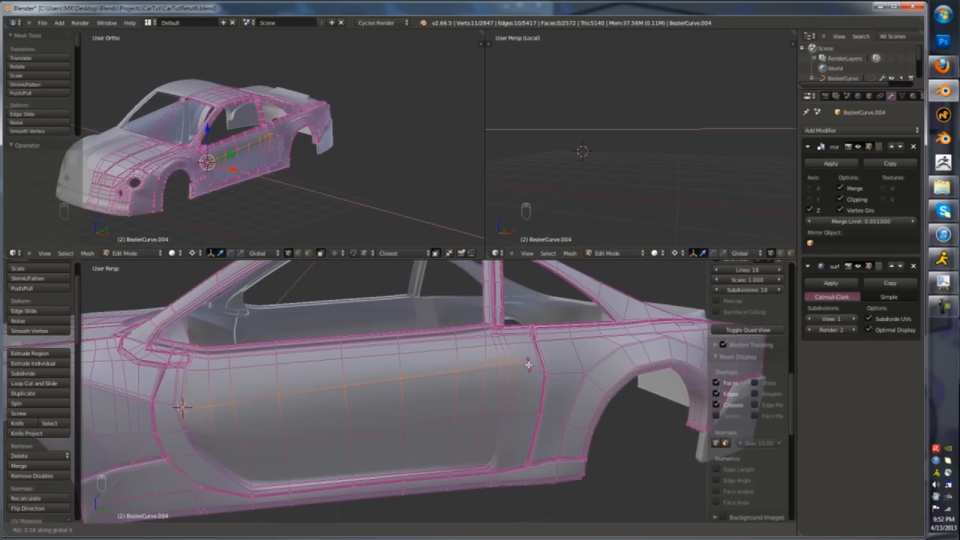
pyautogui.click(515, 375)
# - Add support edge loops along the door's contour line and check the shape in object mode
pyautogui.press('Tab')
pyautogui.scroll(-3, 303, 388)
pyautogui.press('Tab')
pyautogui.hotkey('ctrl', 'r')
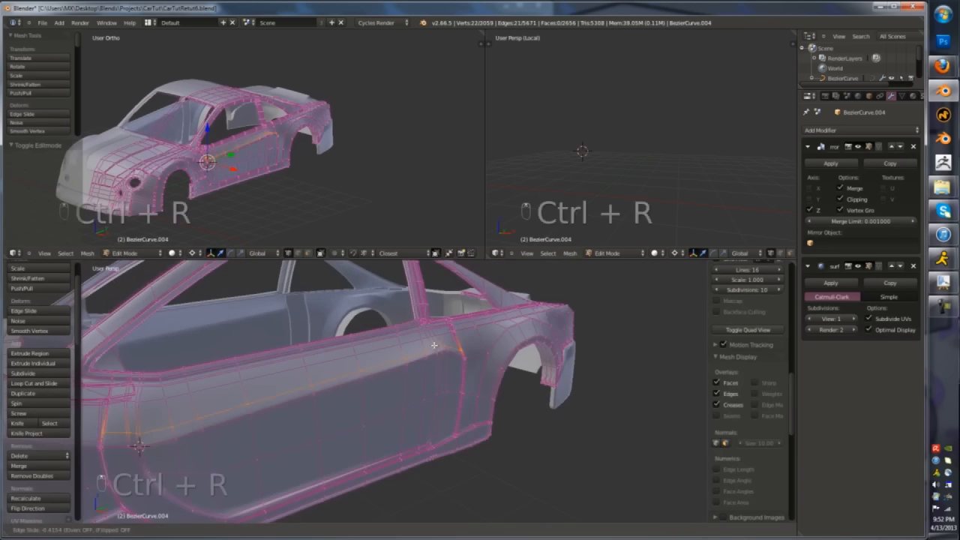
pyautogui.click(433, 345)
pyautogui.press('Tab')
pyautogui.moveTo(366, 378); pyautogui.dragTo(418, 358, button='middle')
# - Select neighbouring faces near the rear of the door, above the contour line
pyautogui.press('Tab')
pyautogui.scroll(2, 418, 358)
pyautogui.hotkey('ctrl', 'Tab')
pyautogui.click(401, 363)
pyautogui.scroll(3, 412, 354)
pyautogui.rightClick(417, 345)
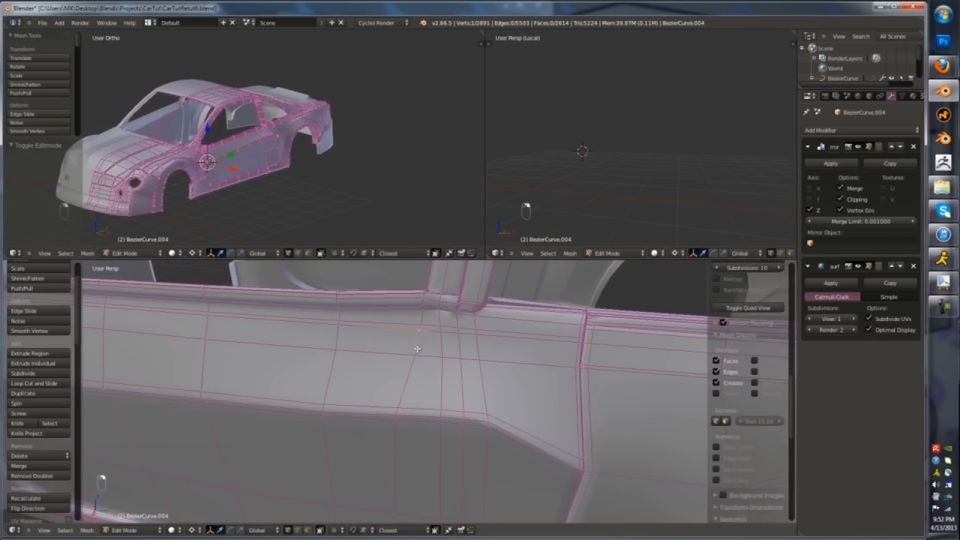
pyautogui.scroll(2, 414, 351)
pyautogui.hotkey('ctrl', 'Tab')
pyautogui.click(408, 352)
pyautogui.rightClick(378, 338)
pyautogui.keyDown('shift'); pyautogui.rightClick(377, 313); pyautogui.keyUp('shift')
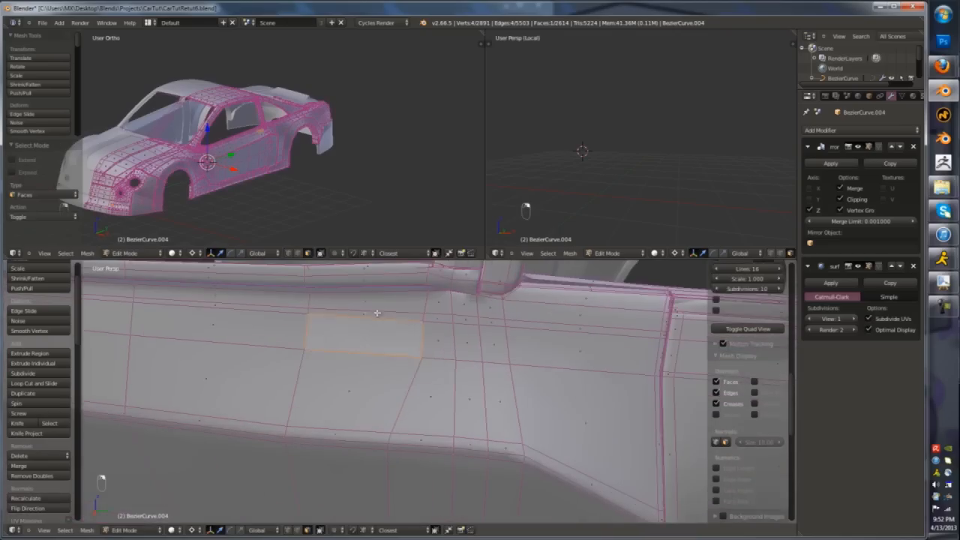
# - Move the vertex columns near the rear of the door's upper band to even out the faces between them
pyautogui.scroll(-3, 377, 313)
pyautogui.moveTo(390, 315); pyautogui.dragTo(457, 345, button='middle')
pyautogui.click(403, 318)
pyautogui.rightClick(426, 379)
pyautogui.press('g')
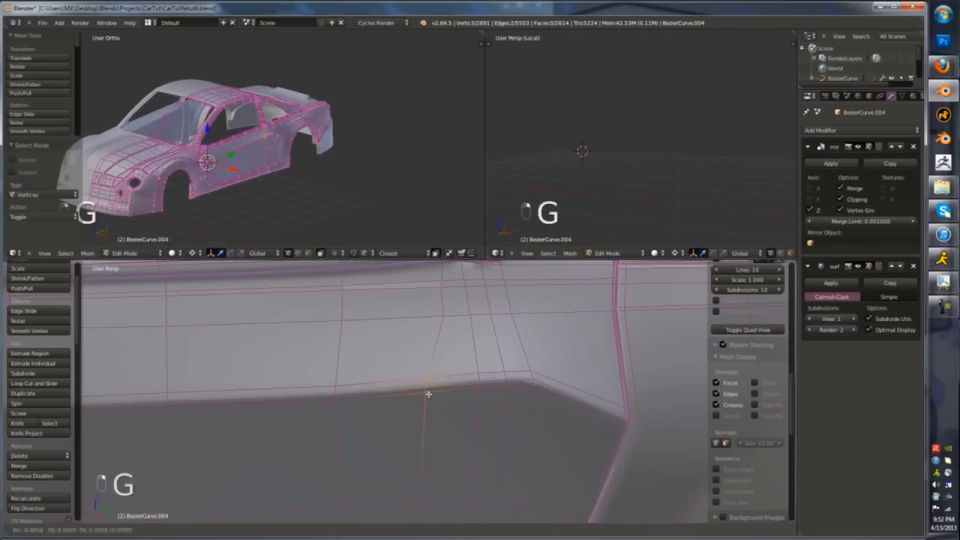
pyautogui.press('x')
pyautogui.click(401, 304)
pyautogui.rightClick(504, 283)
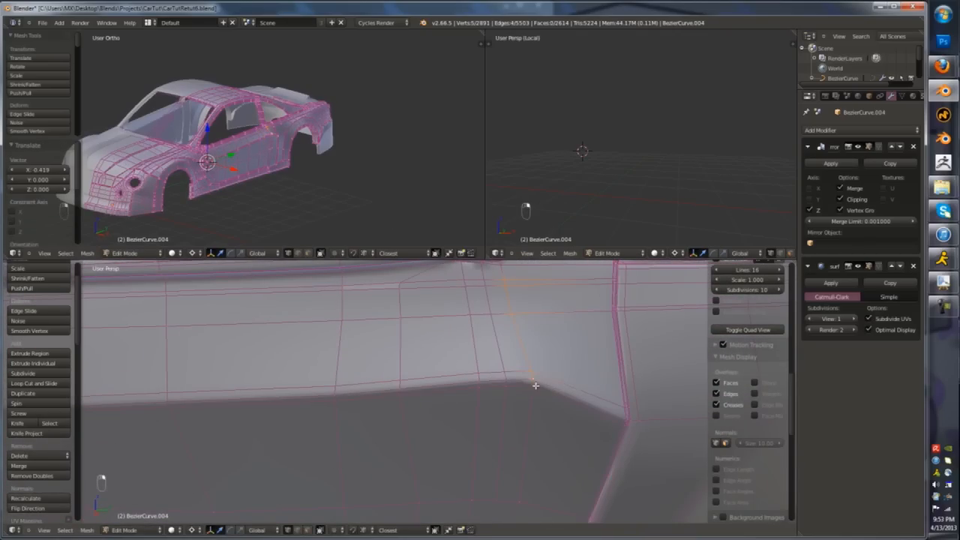
pyautogui.click(560, 368)
# - Try to form a handle recess from a block of six faces near the door's upper rear corner using Shrink/Fatten
pyautogui.scroll(-3, 560, 368)
pyautogui.press('Tab')
pyautogui.press('Tab')
pyautogui.hotkey('ctrl', 'Tab')
pyautogui.moveTo(559, 369); pyautogui.dragTo(504, 379, button='middle')
pyautogui.click(532, 393)
pyautogui.rightClick(532, 345)
pyautogui.keyDown('shift'); pyautogui.rightClick(532, 318); pyautogui.keyUp('shift')
pyautogui.keyDown('shift'); pyautogui.rightClick(508, 314); pyautogui.keyUp('shift')
pyautogui.keyDown('shift'); pyautogui.rightClick(479, 307); pyautogui.keyUp('shift')
pyautogui.keyDown('shift'); pyautogui.rightClick(506, 341); pyautogui.keyUp('shift')
pyautogui.keyDown('shift'); pyautogui.rightClick(488, 337); pyautogui.keyUp('shift')
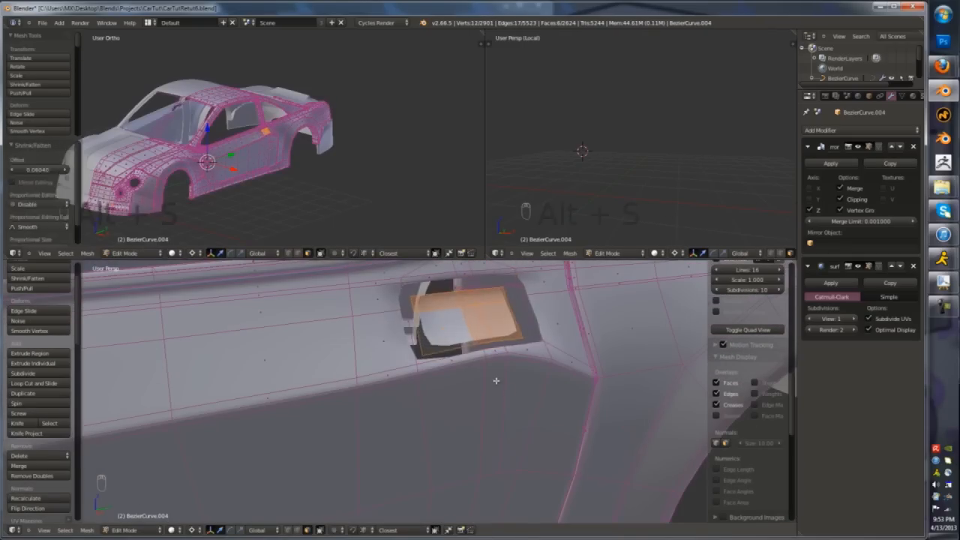
pyautogui.click(504, 285)
# - Try to add support edge loops around the door handle recess and check it in object mode
pyautogui.press('Tab')
pyautogui.press('Tab')
pyautogui.scroll(-3, 480, 300)
pyautogui.hotkey('ctrl', 'r')
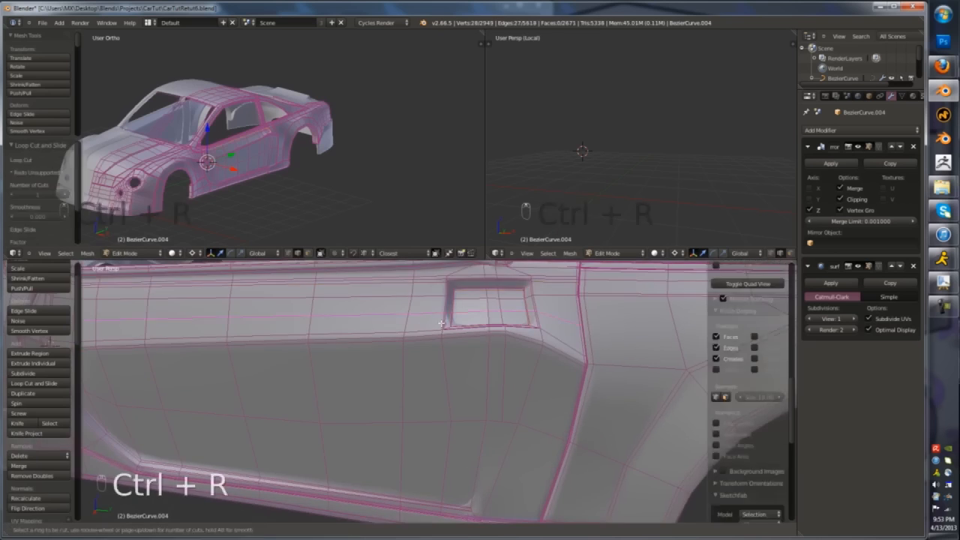
pyautogui.click(465, 307)
pyautogui.press('Tab')
pyautogui.press('Tab')
# - Undo the handle recess with its loops and vertex moves, and check the plain door in object mode
pyautogui.hotkey('ctrl', 'z')
pyautogui.hotkey('ctrl', 'z')
pyautogui.hotkey('ctrl', 'z')
pyautogui.hotkey('ctrl', 'z')
pyautogui.hotkey('ctrl', 'z')
pyautogui.hotkey('ctrl', 'z')
pyautogui.hotkey('ctrl', 'z')
pyautogui.hotkey('ctrl', 'z')
pyautogui.hotkey('ctrl', 'z')
pyautogui.hotkey('ctrl', 'z')
pyautogui.hotkey('ctrl', 'z')
pyautogui.hotkey('ctrl', 'z')
pyautogui.hotkey('ctrl', 'z')
pyautogui.scroll(3, 465, 368)
pyautogui.hotkey('ctrl', 'z')
pyautogui.hotkey('ctrl', 'z')
pyautogui.hotkey('ctrl', 'z')
pyautogui.hotkey('ctrl', 'z')
pyautogui.hotkey('ctrl', 'z')
pyautogui.hotkey('ctrl', 'z')
pyautogui.hotkey('ctrl', 'z')
pyautogui.press('Tab')
pyautogui.scroll(3, 443, 357)
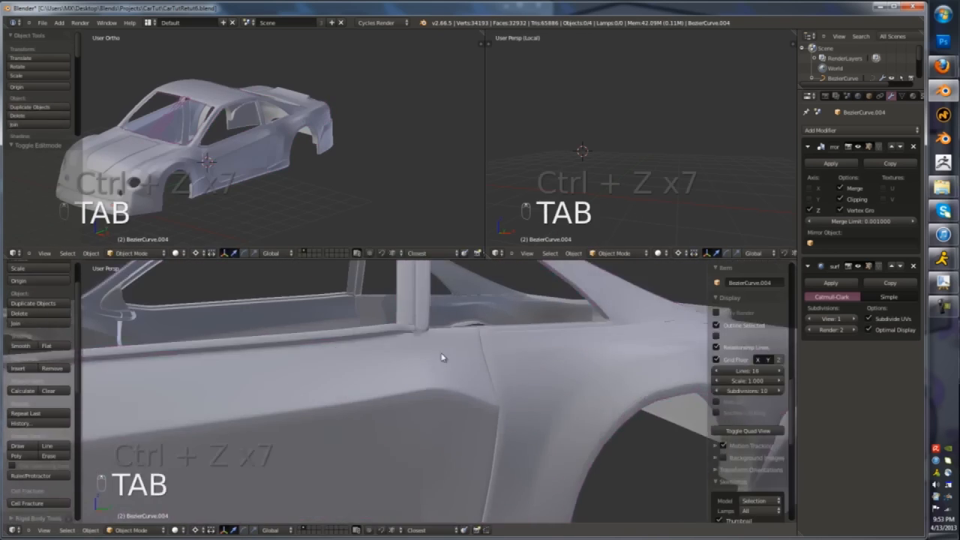
# - Move a single vertex in the door panel below the contour line by about -0.085 along the X axis
pyautogui.press('Tab')
pyautogui.scroll(-4, 439, 375)
pyautogui.press('Tab')
pyautogui.press('Tab')
pyautogui.hotkey('ctrl', 'Tab')
pyautogui.click(438, 388)
pyautogui.moveTo(438, 400); pyautogui.dragTo(472, 420, button='middle')
pyautogui.rightClick(432, 411)
pyautogui.moveTo(256, 437); pyautogui.dragTo(260, 440)
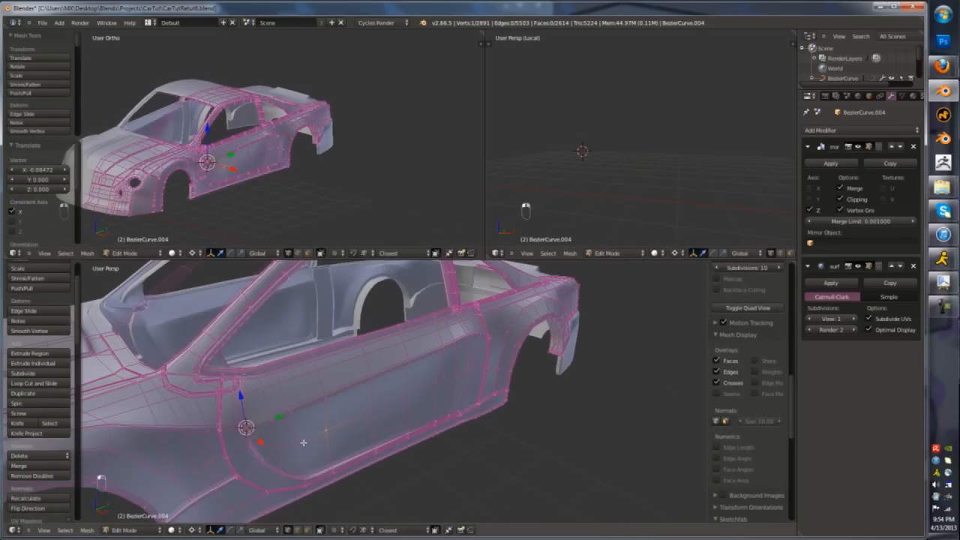
# - Check the whole car in object mode and save the file
pyautogui.press('Tab')
pyautogui.scroll(-3, 300, 409)
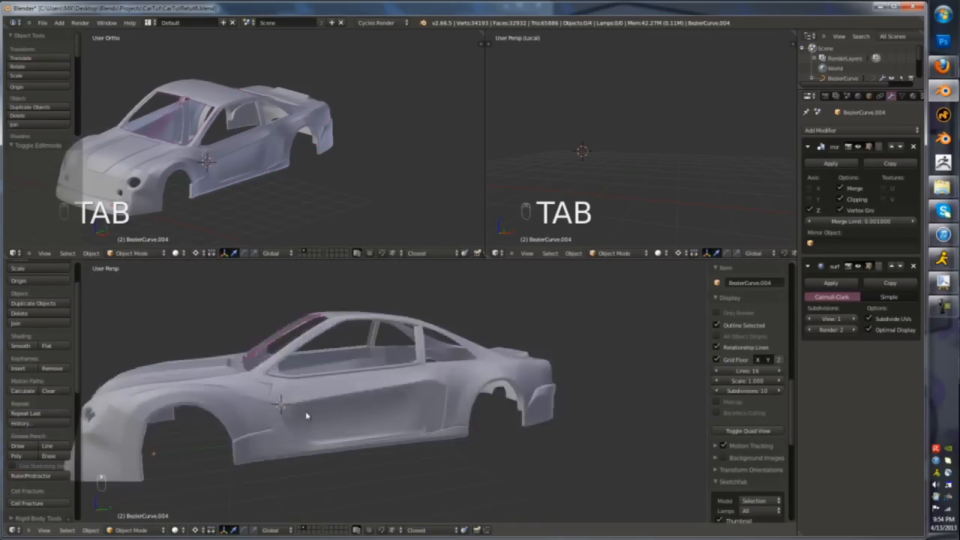
pyautogui.hotkey('ctrl', 's')
pyautogui.scroll(-4, 398, 394)
pyautogui.press('a')
pyautogui.press('a')
# - Add an edge loop along the roof beside its centreline
pyautogui.press('Tab')
pyautogui.scroll(8, 440, 383)
pyautogui.hotkey('ctrl', 'r')
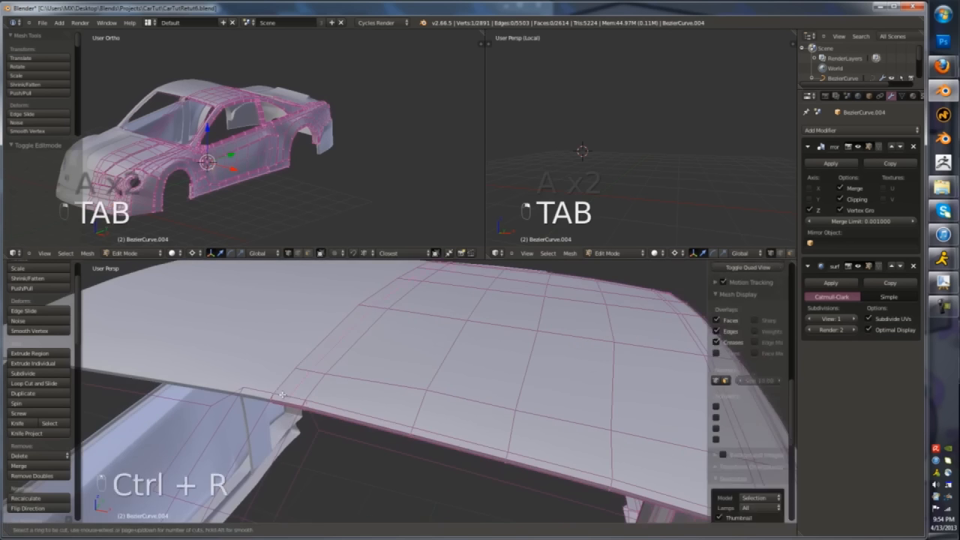
# - Hide the edge loop at the roof's centreline and show the roof in right orthographic wireframe view
pyautogui.keyDown('alt'); pyautogui.rightClick(281, 392); pyautogui.keyUp('alt')
pyautogui.press('h')
pyautogui.scroll(-5, 306, 380)
pyautogui.press('z')
pyautogui.press('KP_3')
pyautogui.press('KP_5')
pyautogui.press('z')
pyautogui.press('z')
pyautogui.scroll(5, 465, 315)
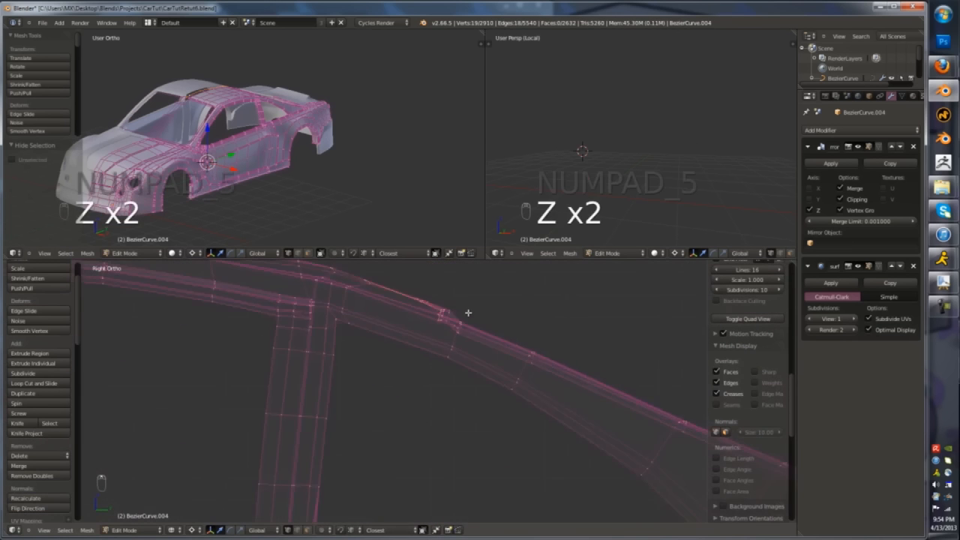
# - Box-deselect the end vertices of the roof's edge loop and reveal the hidden geometry
pyautogui.scroll(-6, 481, 378)
pyautogui.scroll(5, 222, 328)
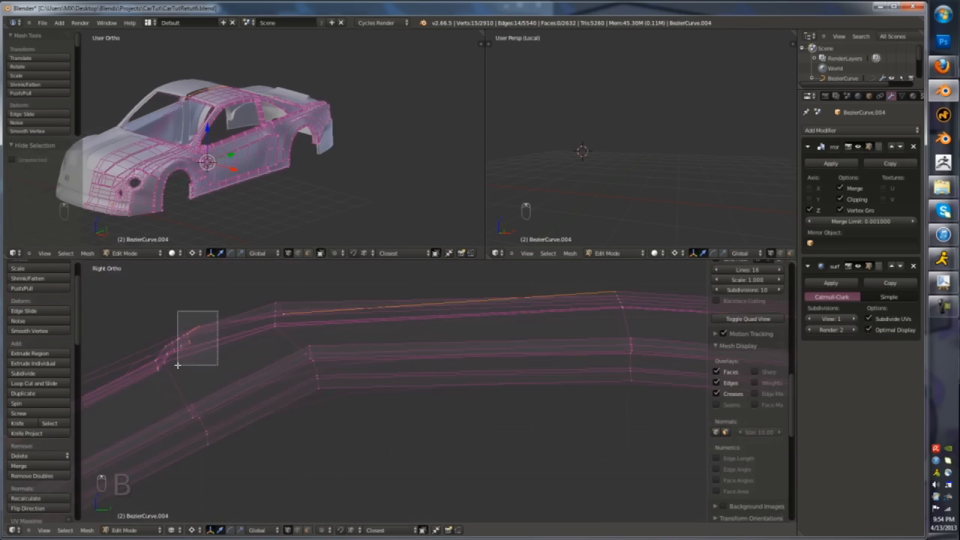
pyautogui.moveTo(177, 365); pyautogui.dragTo(160, 376, button='middle')
pyautogui.press('z')
pyautogui.moveTo(315, 345); pyautogui.dragTo(443, 373, button='middle')
pyautogui.scroll(-3, 382, 406)
pyautogui.hotkey('alt', 'h')
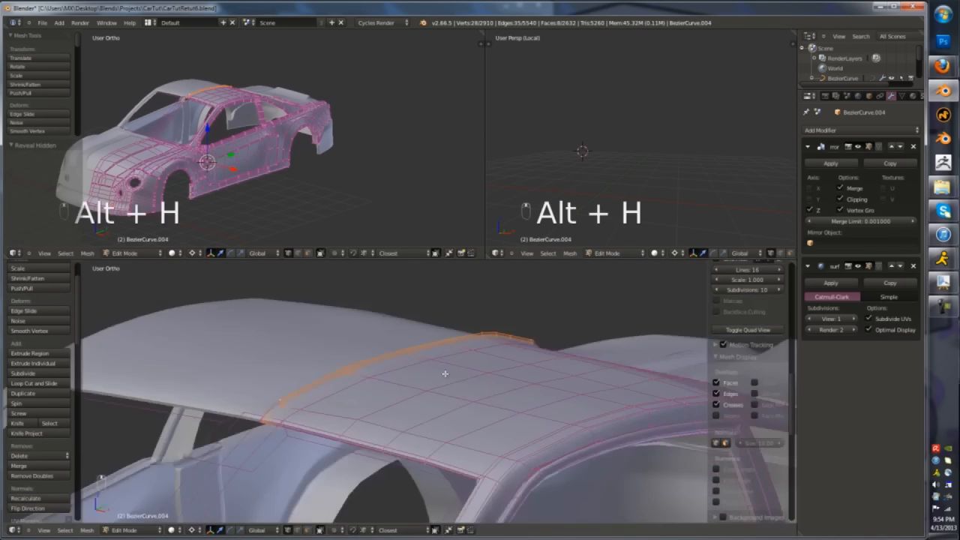
# - Undo the last three roof operations, reveal all hidden geometry and return to object mode
pyautogui.press('z')
pyautogui.hotkey('ctrl', 'z')
pyautogui.hotkey('ctrl', 'z')
pyautogui.hotkey('ctrl', 'z')
pyautogui.hotkey('alt', 'h')
pyautogui.press('z')
pyautogui.press('Tab')
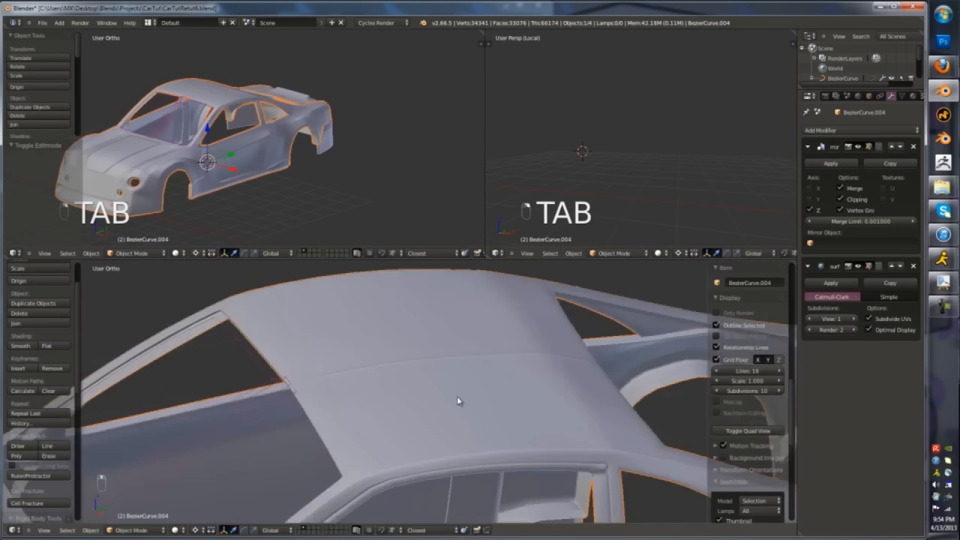
# - Examine the car's rear quarter and trunk area in object mode
pyautogui.scroll(-5, 400, 368)
pyautogui.scroll(2, 363, 387)
pyautogui.keyDown('shift'); pyautogui.moveTo(252, 485); pyautogui.dragTo(478, 426, button='middle'); pyautogui.keyUp('shift')
pyautogui.press('a')
pyautogui.scroll(-3, 343, 445)
pyautogui.scroll(4, 495, 442)
pyautogui.rightClick(497, 444)
pyautogui.scroll(5, 498, 445)
pyautogui.press('Tab')
pyautogui.press('Tab')
# - Switch to Firefox and open the image results for the nissan altima search as reference
pyautogui.click(943, 66)
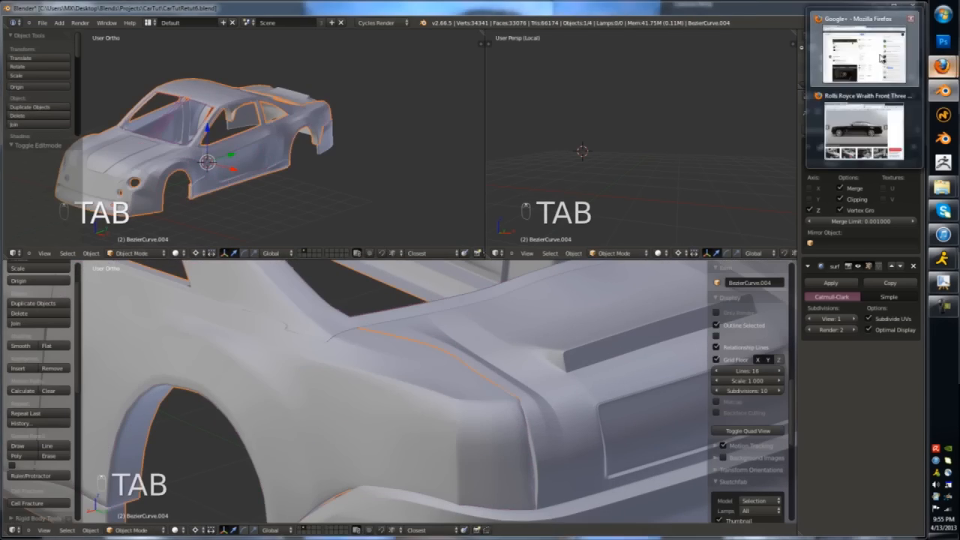
pyautogui.click(893, 52)
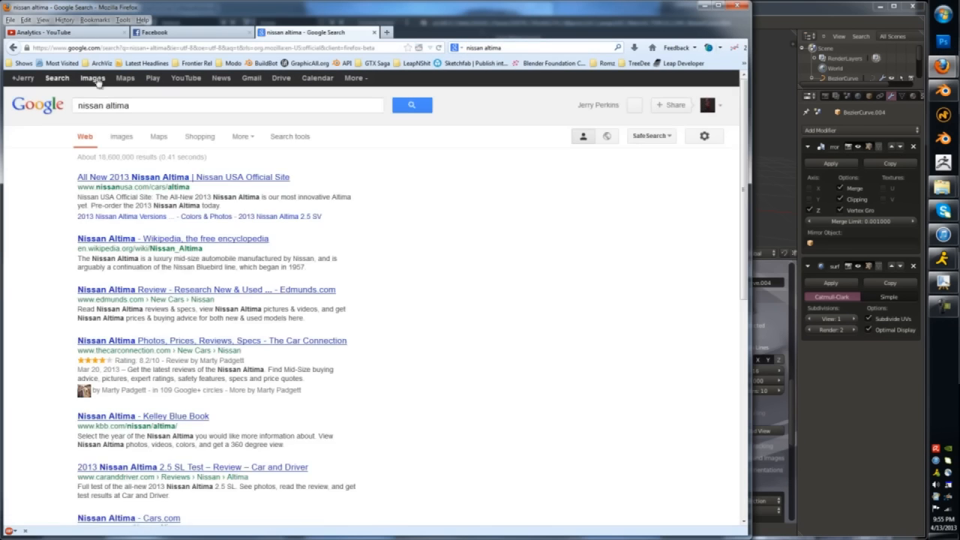
pyautogui.click(92, 78)
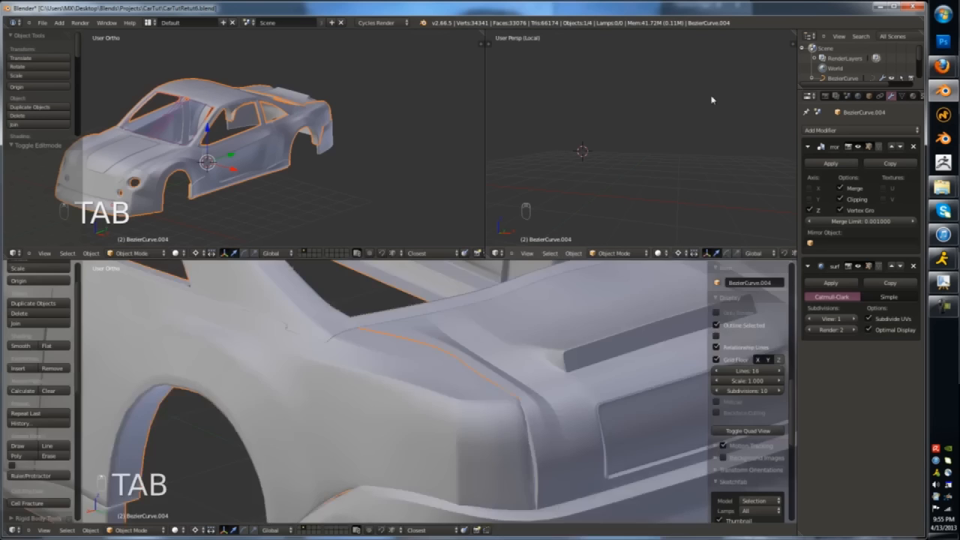
# - In back orthographic view, place the 3D cursor on the rear corner beside the trunk panel and add a plane aligned to the view
pyautogui.press('KP_3')
pyautogui.press('ctrl+KP_1')
pyautogui.press('KP_5')
pyautogui.press('KP_5')
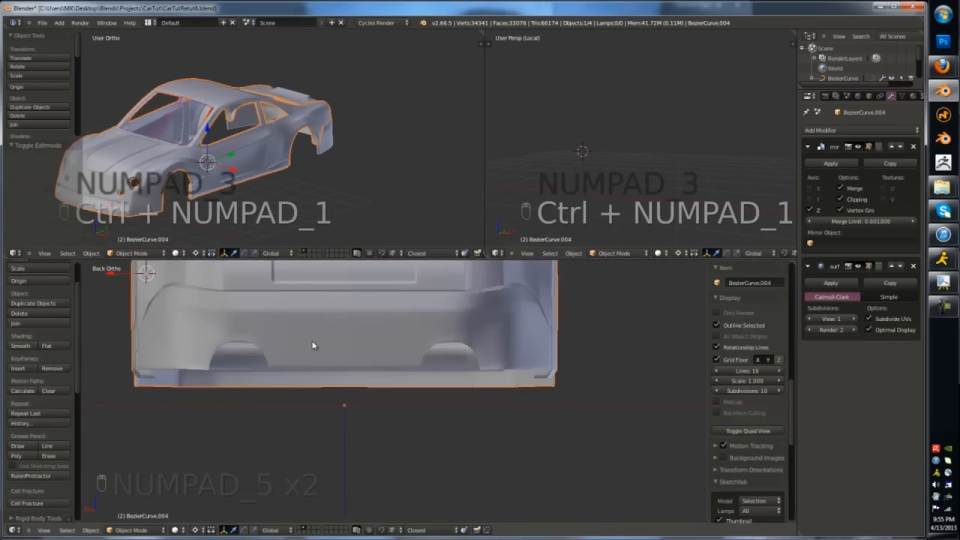
pyautogui.press('a')
pyautogui.press('a')
pyautogui.press('a')
pyautogui.press('a')
pyautogui.press('a')
pyautogui.click(356, 348)
pyautogui.hotkey('shift', 'a')
pyautogui.click(386, 352)
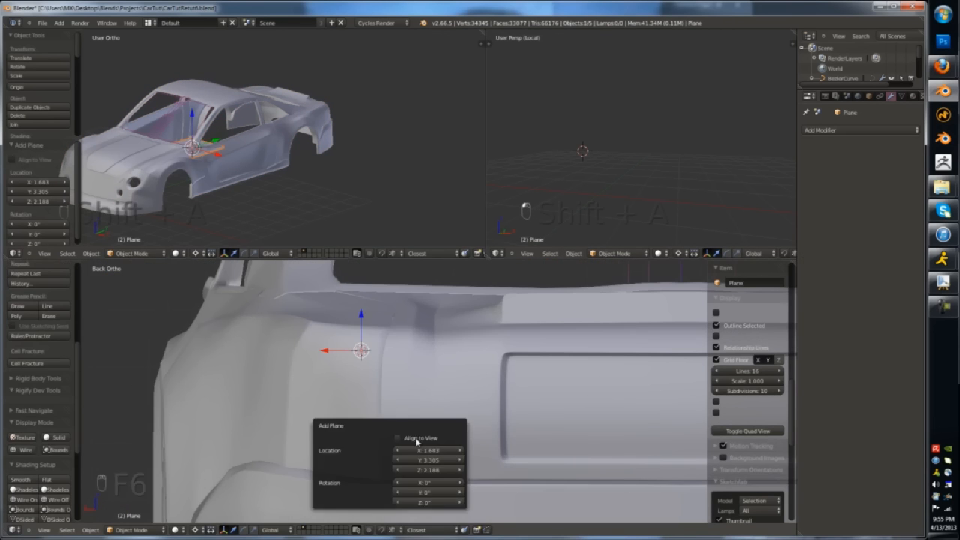
pyautogui.click(417, 440)
# - Move the plane about 9.1 units along Y to behind the car and look at it from the back
pyautogui.moveTo(303, 338); pyautogui.dragTo(343, 389, button='middle')
pyautogui.scroll(-8, 341, 387)
pyautogui.moveTo(282, 358); pyautogui.dragTo(331, 395)
pyautogui.press('KP_3')
pyautogui.press('ctrl+KP_1')
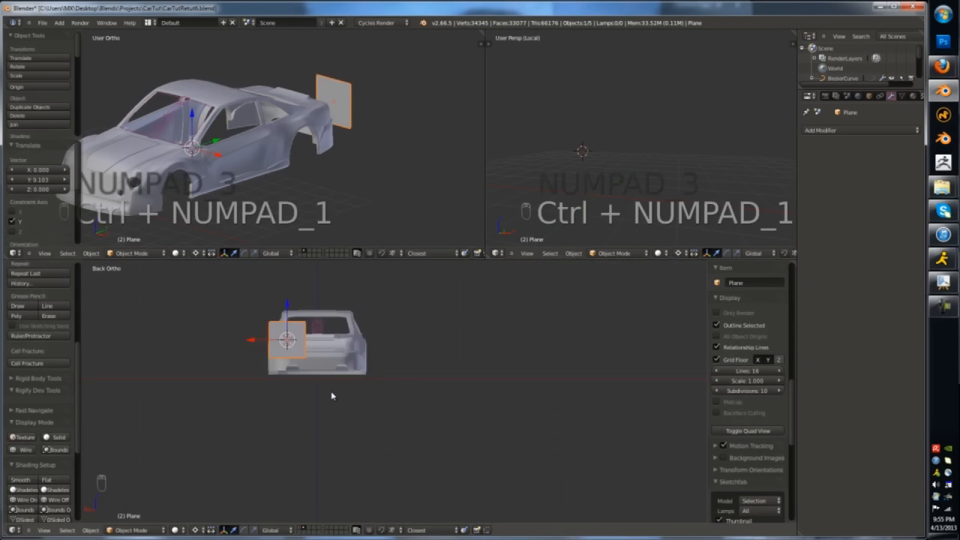
# - Scale the plane down and move it by 0.224 in X and -0.148 in Z in back view
pyautogui.press('KP_Decimal')
pyautogui.press('z')
pyautogui.press('s')
pyautogui.click(420, 405)
pyautogui.press('z')
pyautogui.press('g')
pyautogui.click(338, 420)
pyautogui.moveTo(337, 420); pyautogui.dragTo(390, 449, button='middle')
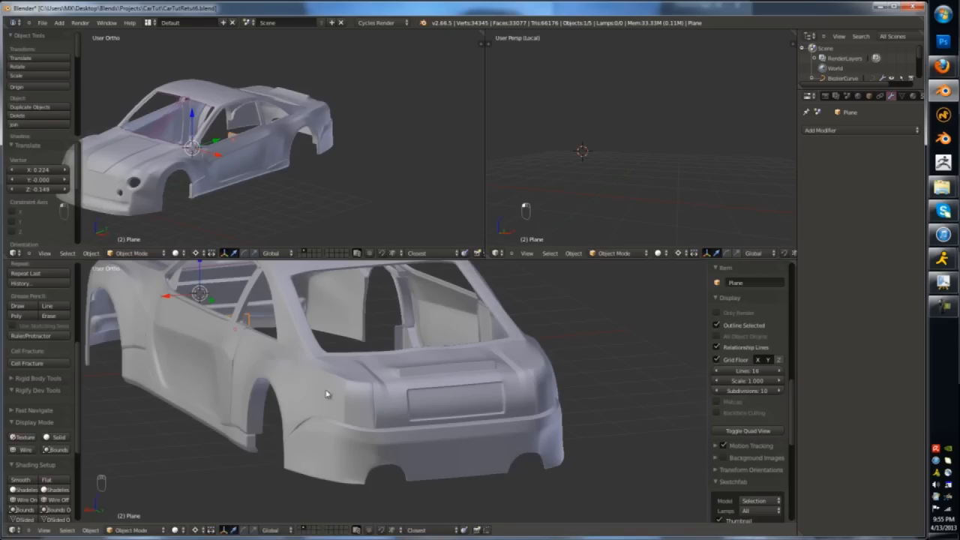
# - In back orthographic view, edit the plane's mesh and scale it along Z for the tail light
pyautogui.press('ctrl+KP_1')
pyautogui.press('Tab')
pyautogui.scroll(5, 355, 391)
pyautogui.press('s')
pyautogui.press('z')
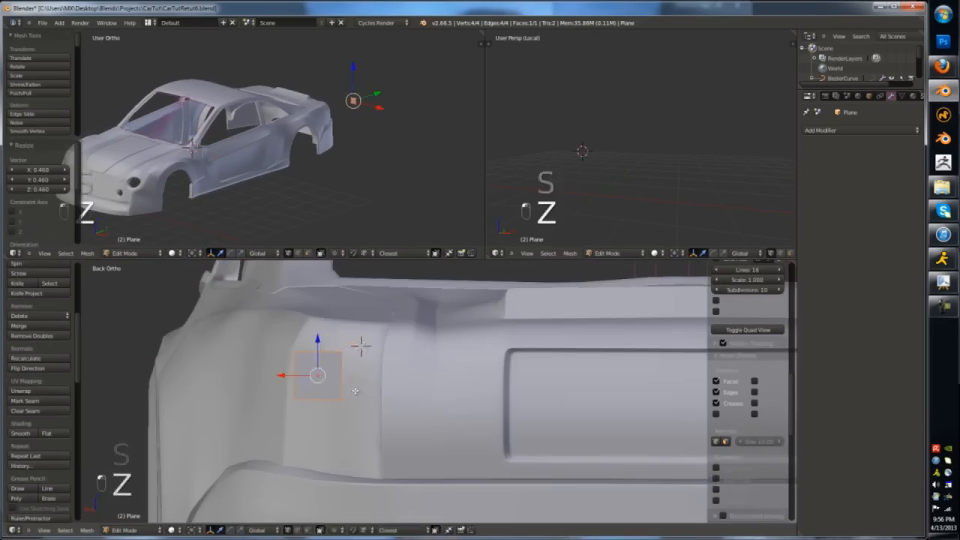
# - Switch to Firefox to check tail light shapes in the nissan altima image results, and return to Blender
pyautogui.scroll(-1, 388, 369)
pyautogui.moveTo(942, 67)
pyautogui.click(868, 63)
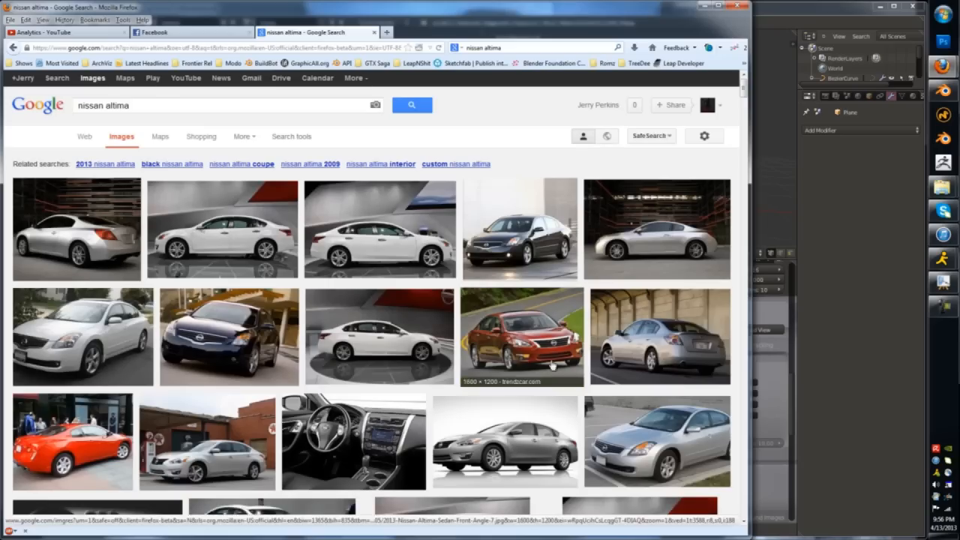
pyautogui.click(833, 12)
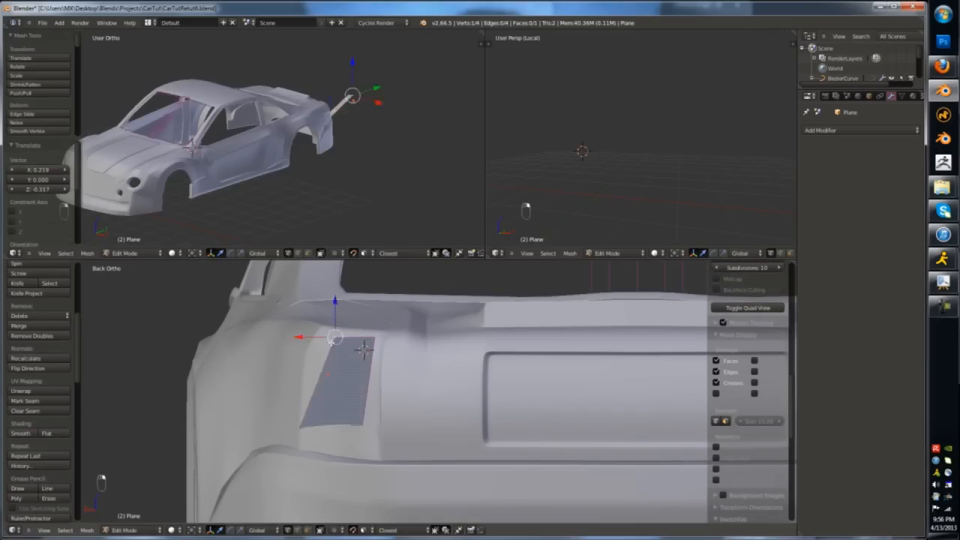
# - Move the plane's corner vertices into a slanted tail light outline and snap them onto the car's rear corner
pyautogui.press('g')
pyautogui.click(310, 425)
pyautogui.moveTo(310, 425); pyautogui.dragTo(471, 363, button='middle')
pyautogui.moveTo(470, 364); pyautogui.dragTo(458, 343, button='right')
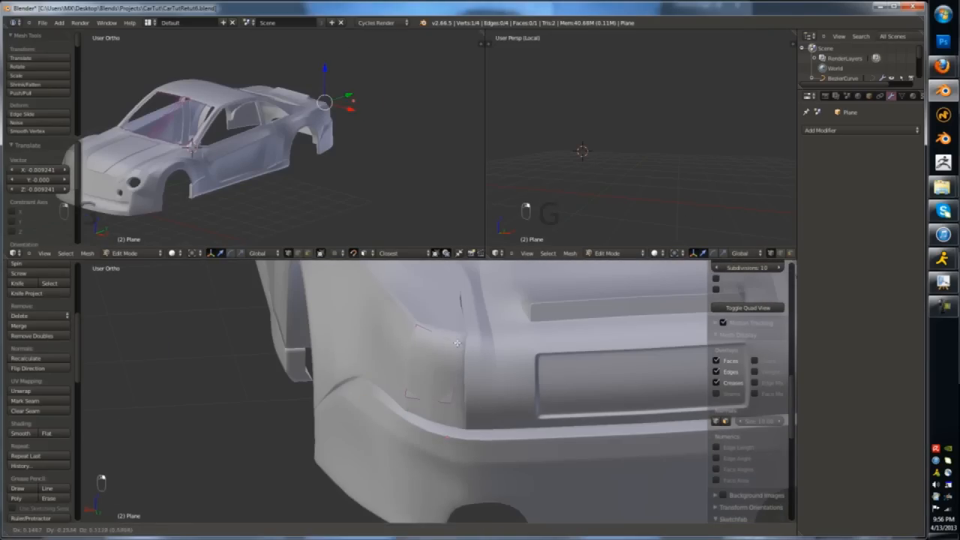
pyautogui.click(408, 401)
# - Select the vertex on the front side of the tail light mesh and move it onto the body surface
pyautogui.press('z')
pyautogui.rightClick(408, 361)
pyautogui.press('g')
pyautogui.click(408, 358)
pyautogui.press('z')
pyautogui.moveTo(407, 357); pyautogui.dragTo(457, 341, button='middle')
# - Extend the tail light mesh down the rear corner to the bumper line, snapping its lower vertices to the body
pyautogui.keyDown('shift'); pyautogui.rightClick(409, 328); pyautogui.keyUp('shift')
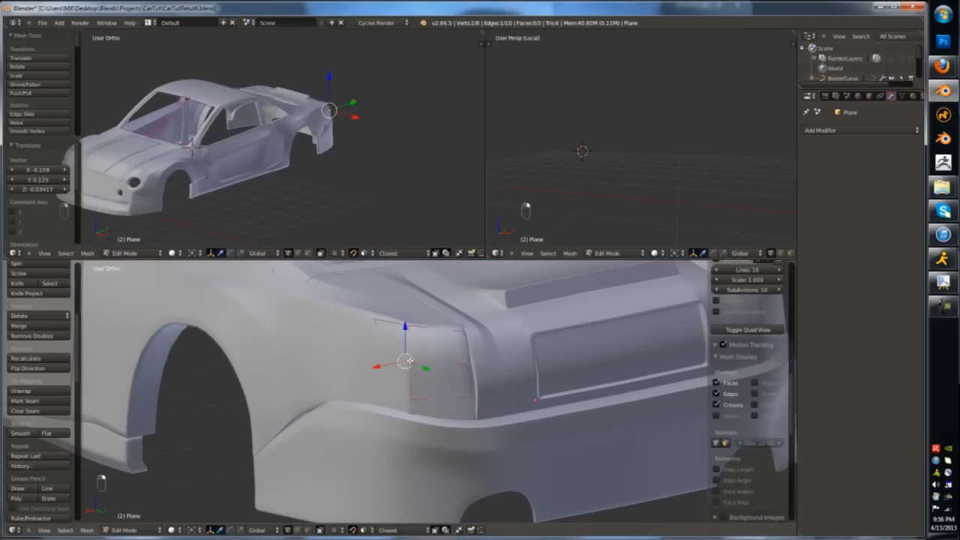
pyautogui.press('g')
pyautogui.click(410, 388)
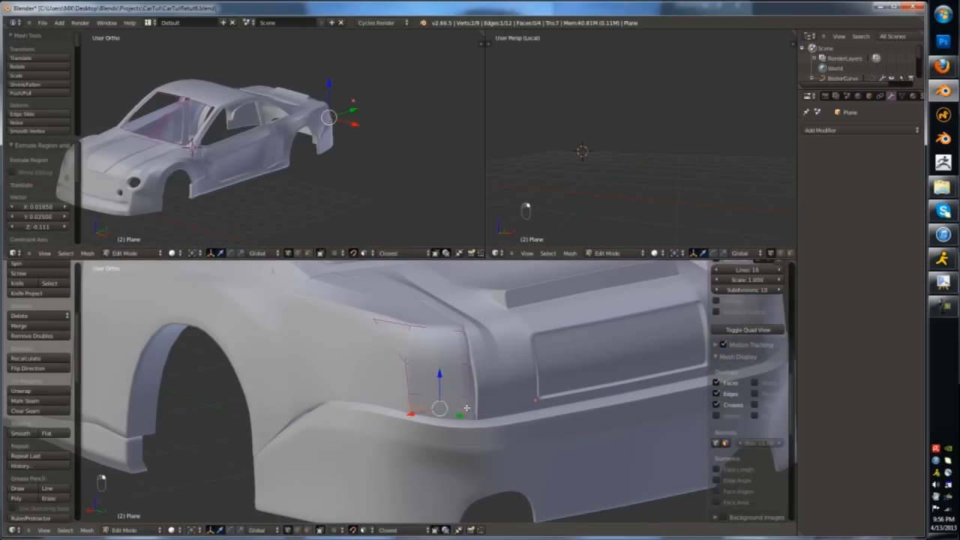
pyautogui.click(473, 415)
pyautogui.press('g')
pyautogui.click(473, 413)
# - Adjust the vertex on the trunk side of the tail light mesh and check the result in Object Mode
pyautogui.moveTo(473, 413); pyautogui.dragTo(385, 317, button='middle')
pyautogui.rightClick(475, 364)
pyautogui.press('g')
pyautogui.click(385, 317)
pyautogui.press('Tab')
pyautogui.press('Tab')
# - Add a horizontal loop cut across the tail light mesh and slide it upward
pyautogui.press('z')
pyautogui.hotkey('ctrl', 'r')
pyautogui.click(480, 356)
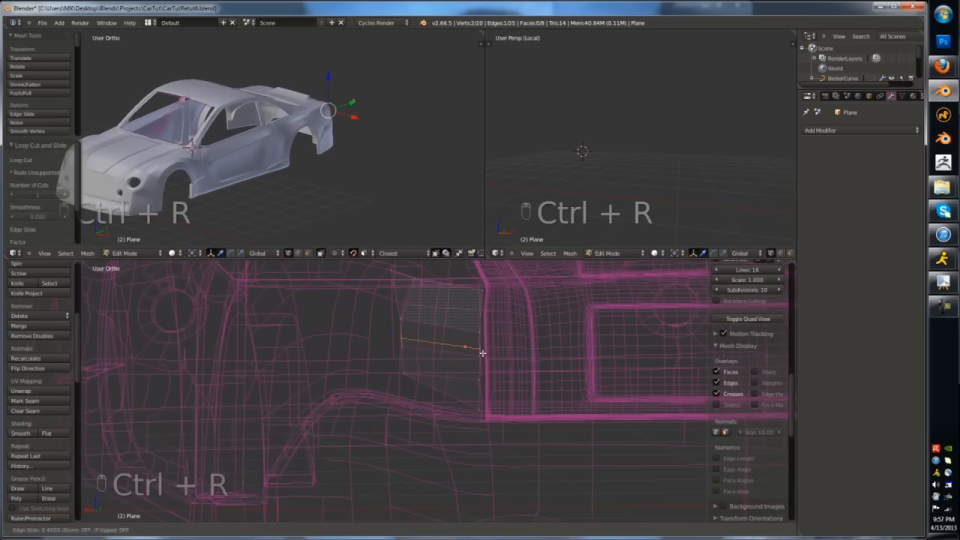
pyautogui.click(473, 330)
pyautogui.press('z')
pyautogui.press('Tab')
# - Isolate the tail light mesh to examine it from the back, and restore the full scene
pyautogui.moveTo(473, 329); pyautogui.dragTo(432, 298, button='middle')
pyautogui.press('KP_Divide')
pyautogui.press('KP_1')
pyautogui.press('ctrl+KP_1')
pyautogui.press('Tab')
pyautogui.press('KP_Divide')
pyautogui.press('Tab')
pyautogui.keyDown('shift'); pyautogui.rightClick(432, 298); pyautogui.keyUp('shift')
pyautogui.press('z')
pyautogui.press('Tab')
pyautogui.scroll(-1, 428, 300)
pyautogui.press('l')
pyautogui.press('a')
pyautogui.press('a')
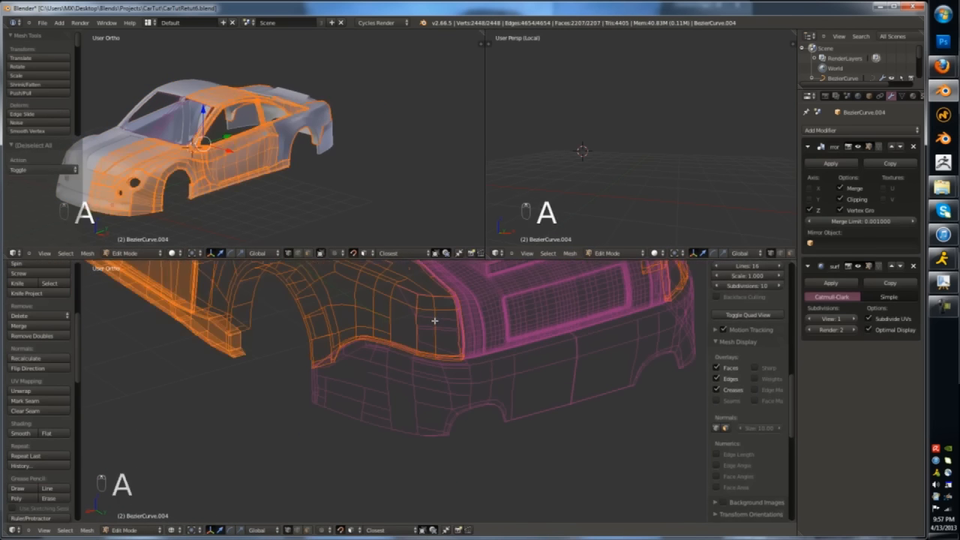
pyautogui.press('Tab')
# - Select the tail light mesh together with the rear quarter panel and isolate both in wireframe
pyautogui.rightClick(436, 320)
pyautogui.rightClick(417, 312)
pyautogui.press('KP_Divide')
pyautogui.press('z')
pyautogui.press('z')
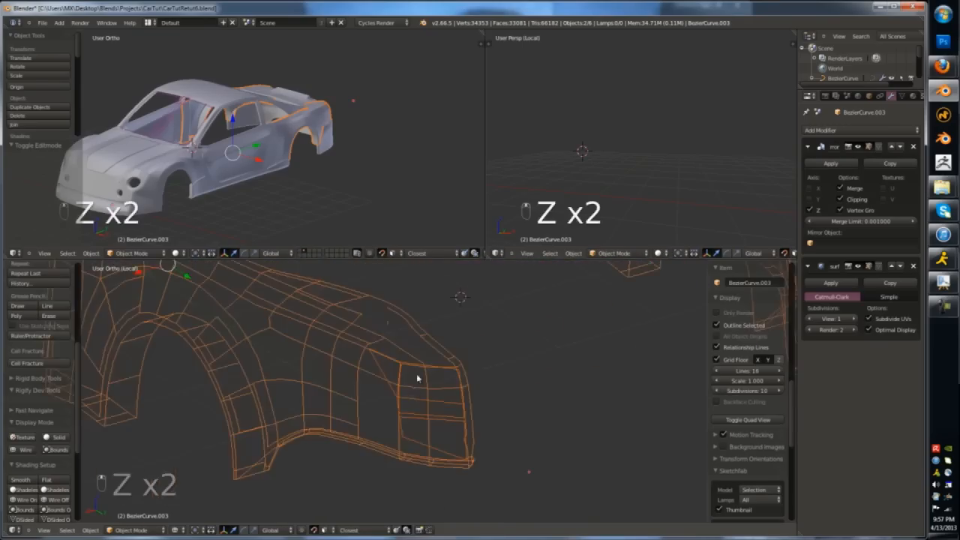
# - Knife-cut the tail light's slanted front edge into the rear quarter panel's mesh
pyautogui.press('Tab')
pyautogui.press('a')
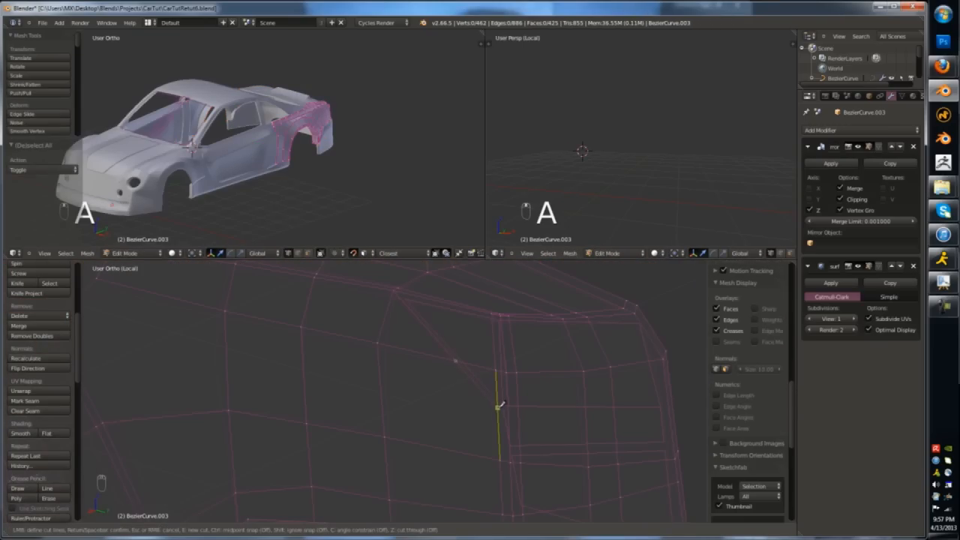
pyautogui.click(521, 463)
pyautogui.press('Return')
pyautogui.press('z')
pyautogui.scroll(-3, 527, 450)
pyautogui.moveTo(527, 450); pyautogui.dragTo(451, 412, button='middle')
pyautogui.press('z')
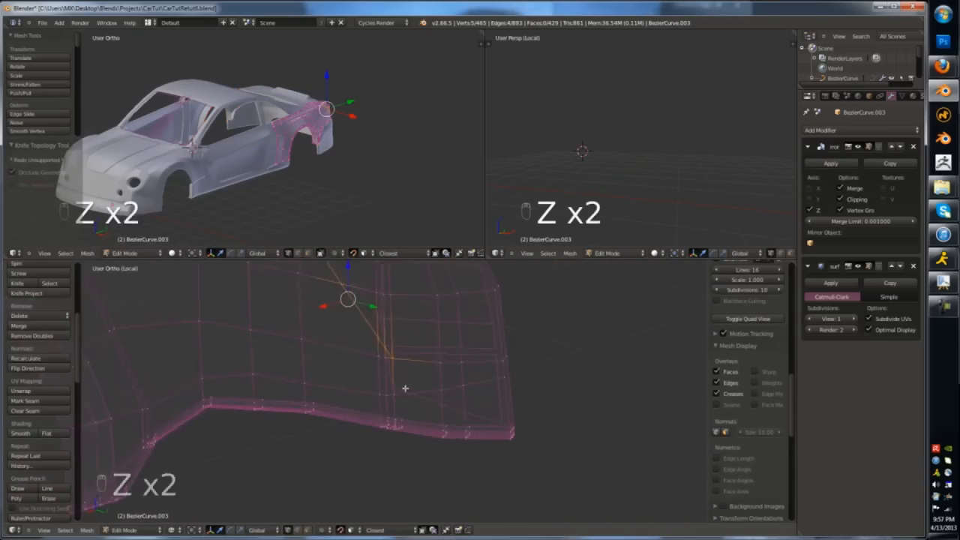
# - Knife a sloping line across the lower rear corner of the quarter panel down to its bottom end
pyautogui.press('z')
pyautogui.press('a')
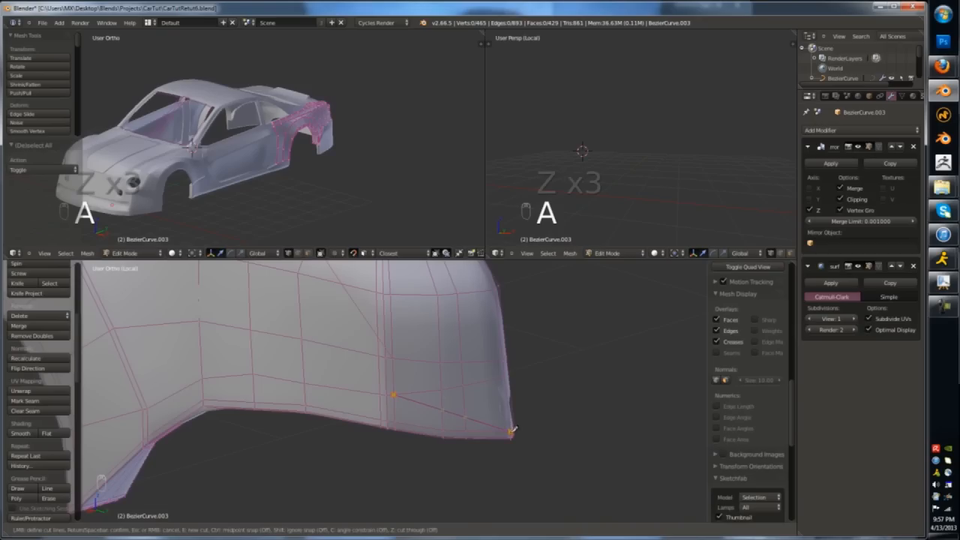
pyautogui.press('Return')
# - Select the quarter panel's bottom rear corner vertex, turn snapping off and nudge the vertex into place
pyautogui.rightClick(512, 431)
pyautogui.moveTo(512, 430); pyautogui.dragTo(455, 373, button='middle')
pyautogui.scroll(3, 514, 427)
pyautogui.press('g')
pyautogui.hotkey('shift', 'Tab')
pyautogui.press('g')
pyautogui.scroll(-3, 478, 393)
pyautogui.scroll(3, 455, 373)
pyautogui.scroll(-2, 412, 365)
# - Knife two roughly parallel sloping lines across the rear corner to divide the upper and lower light areas
pyautogui.press('k')
pyautogui.click(410, 357)
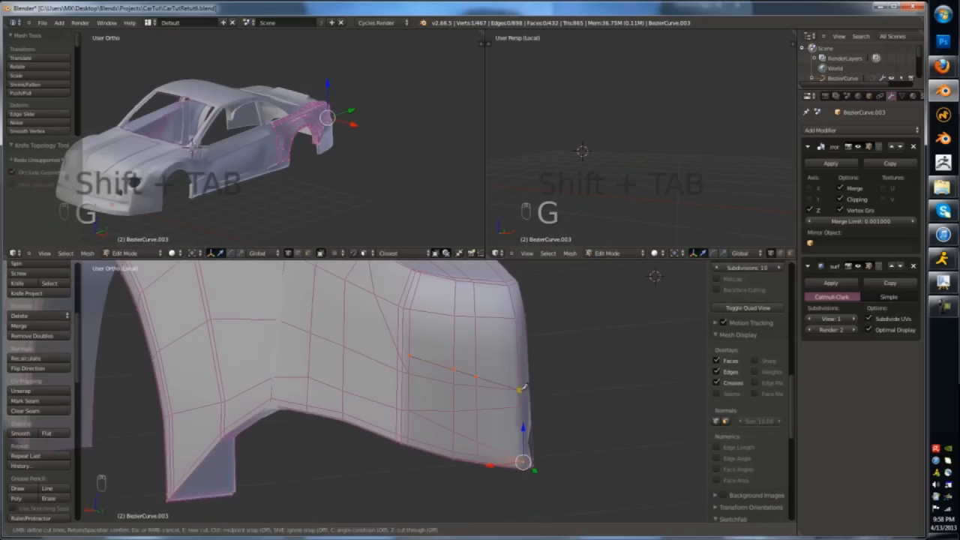
pyautogui.click(523, 388)
pyautogui.press('Return')
pyautogui.press('a')
pyautogui.press('k')
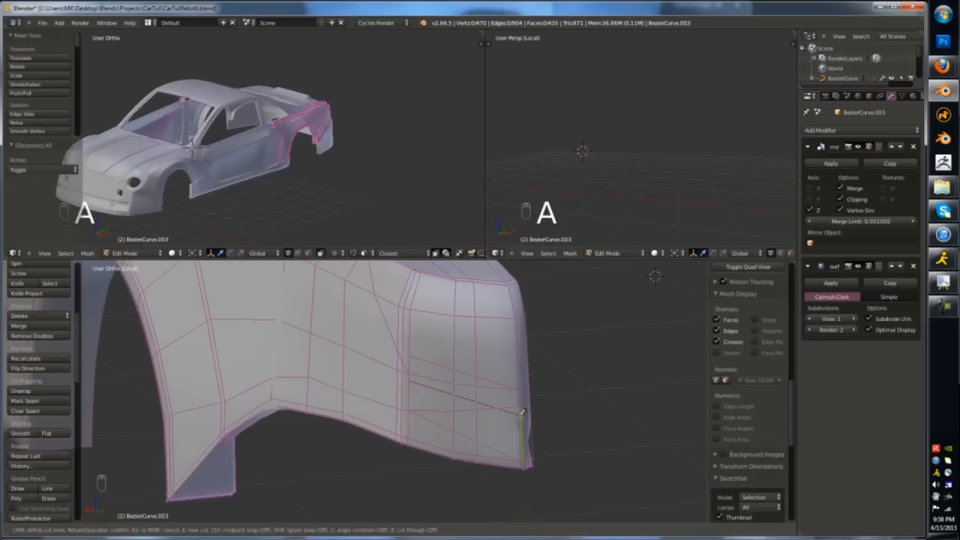
# - Hide the strip between the two cuts and select the faces of the upper light area
pyautogui.moveTo(491, 396); pyautogui.dragTo(403, 341, button='middle')
pyautogui.press('h')
pyautogui.keyDown('shift'); pyautogui.rightClick(472, 343); pyautogui.keyUp('shift')
pyautogui.keyDown('shift'); pyautogui.rightClick(495, 347); pyautogui.keyUp('shift')
pyautogui.keyDown('shift'); pyautogui.moveTo(427, 290); pyautogui.dragTo(476, 372, button='middle'); pyautogui.keyUp('shift')
pyautogui.keyDown('shift'); pyautogui.rightClick(456, 367); pyautogui.keyUp('shift')
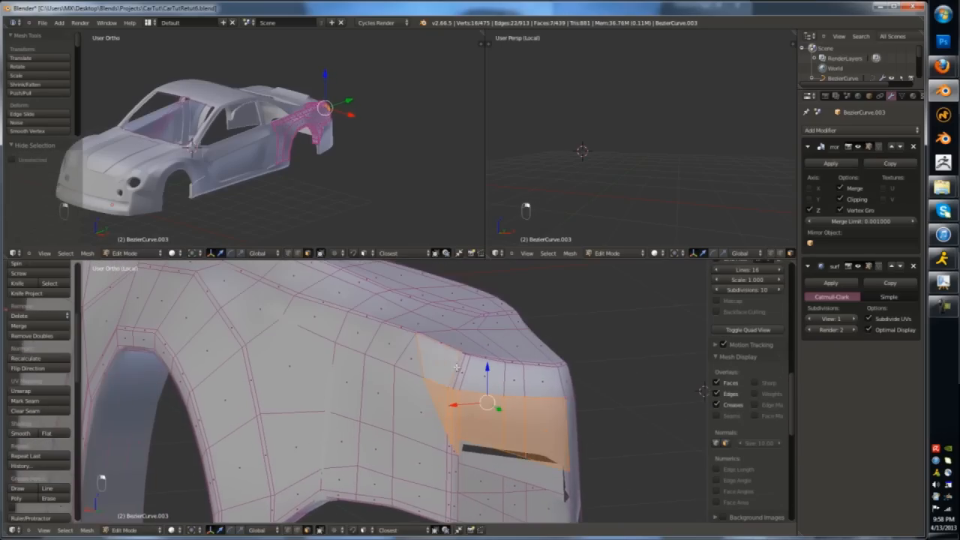
# - Add the lower light area's faces to the selection and inset both areas with a thickness of 0.01424
pyautogui.keyDown('shift'); pyautogui.moveTo(532, 388); pyautogui.dragTo(489, 303, button='middle'); pyautogui.keyUp('shift')
pyautogui.scroll(2, 488, 308)
pyautogui.keyDown('shift'); pyautogui.rightClick(464, 390); pyautogui.keyUp('shift')
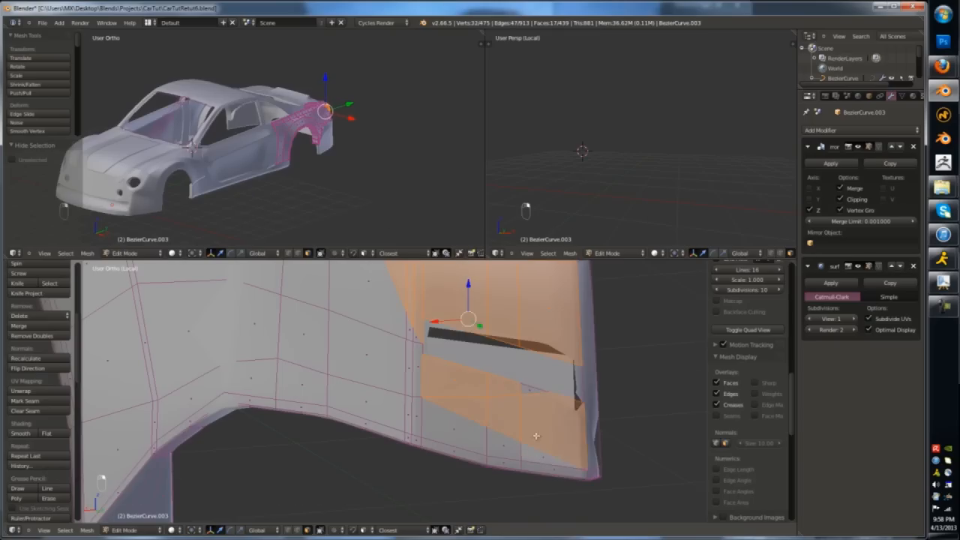
pyautogui.moveTo(536, 435); pyautogui.dragTo(544, 452, button='middle')
pyautogui.click(583, 459)
pyautogui.scroll(6, 454, 394)
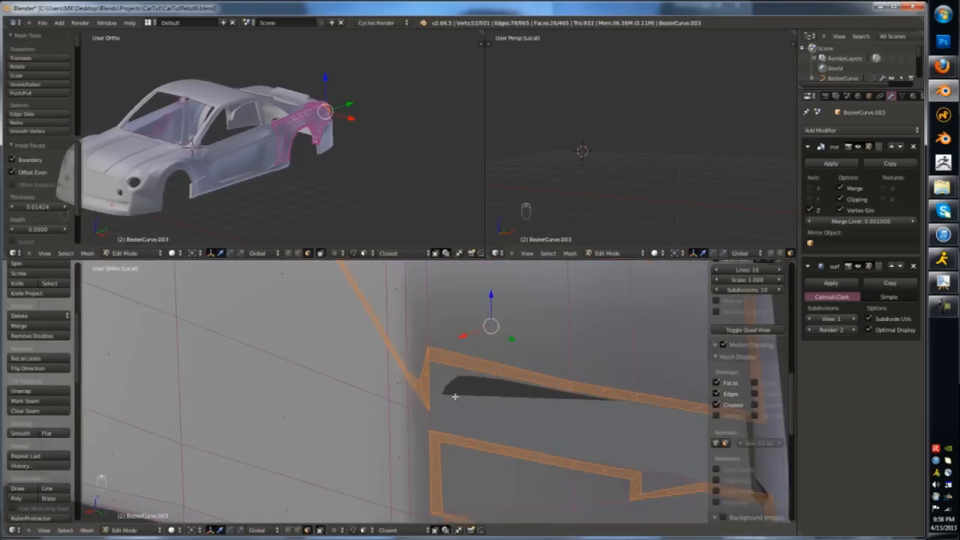
# - Switch to vertex selection and reposition a vertex on the lower light area's inset border
pyautogui.hotkey('ctrl', 'Tab')
pyautogui.click(480, 386)
pyautogui.rightClick(504, 408)
pyautogui.press('g')
pyautogui.click(505, 409)
pyautogui.press('Tab')
pyautogui.press('Tab')
pyautogui.moveTo(504, 410); pyautogui.dragTo(518, 412, button='middle')
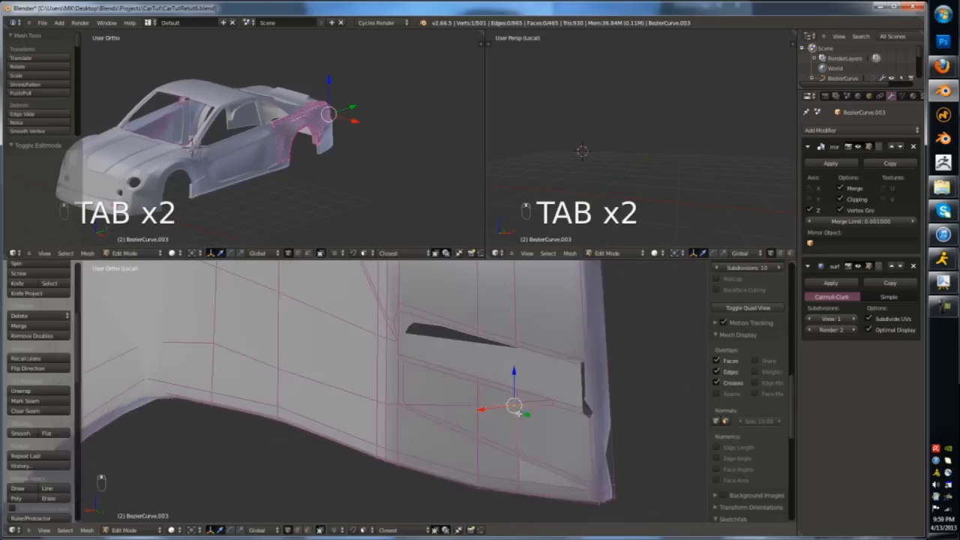
# - Return to face selection, select the inset border faces around the light areas and hide them
pyautogui.scroll(-2, 517, 411)
pyautogui.moveTo(448, 353); pyautogui.dragTo(451, 339, button='middle')
pyautogui.scroll(1, 451, 338)
pyautogui.click(435, 371)
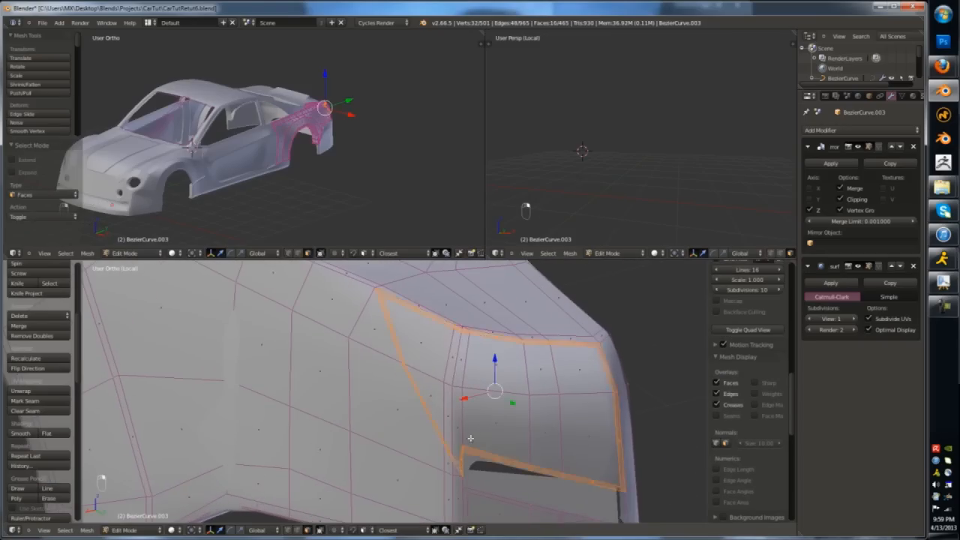
pyautogui.scroll(-2, 432, 371)
pyautogui.press('h')
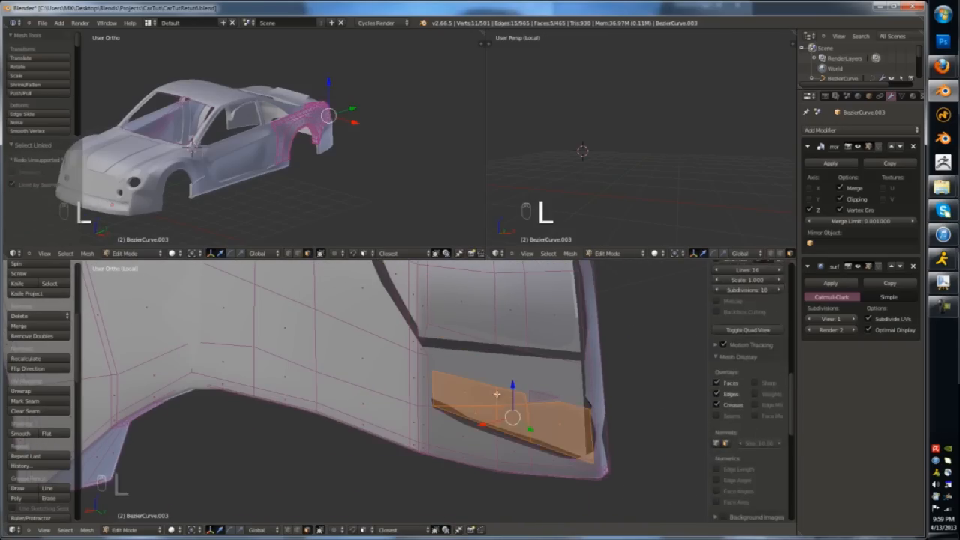
# - Select the linked inner faces of both light areas and inset them with a thickness of 0.01251
pyautogui.scroll(-2, 507, 409)
pyautogui.moveTo(497, 393)
pyautogui.mouseDown(button='middle')
pyautogui.moveTo(508, 410)
pyautogui.moveTo(500, 388)
pyautogui.mouseUp(button='middle')
pyautogui.scroll(2, 500, 388)
pyautogui.press('l')
pyautogui.press('i')
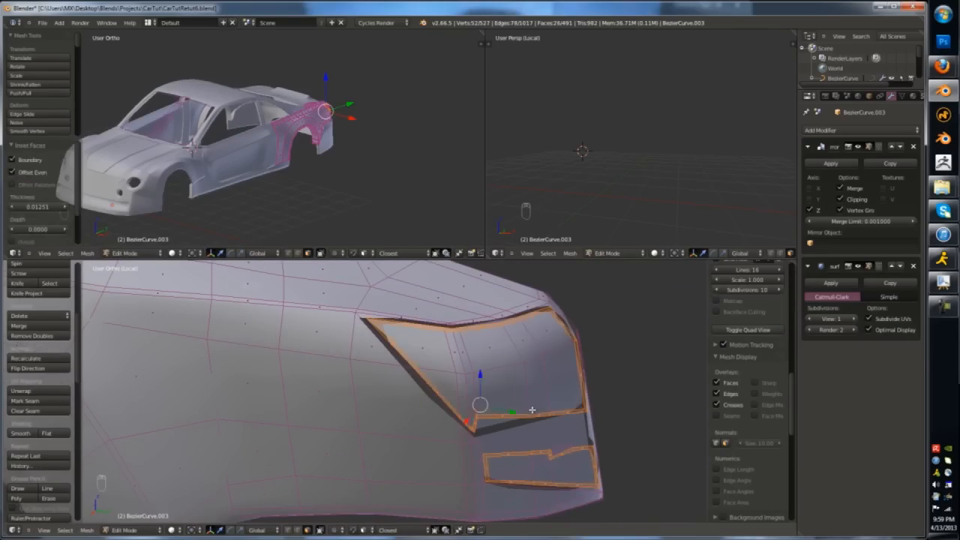
# - Hide the new border faces, reselect the inner faces of both light areas and recess them into the panel
pyautogui.press('l')
pyautogui.press('l')
pyautogui.press('l')
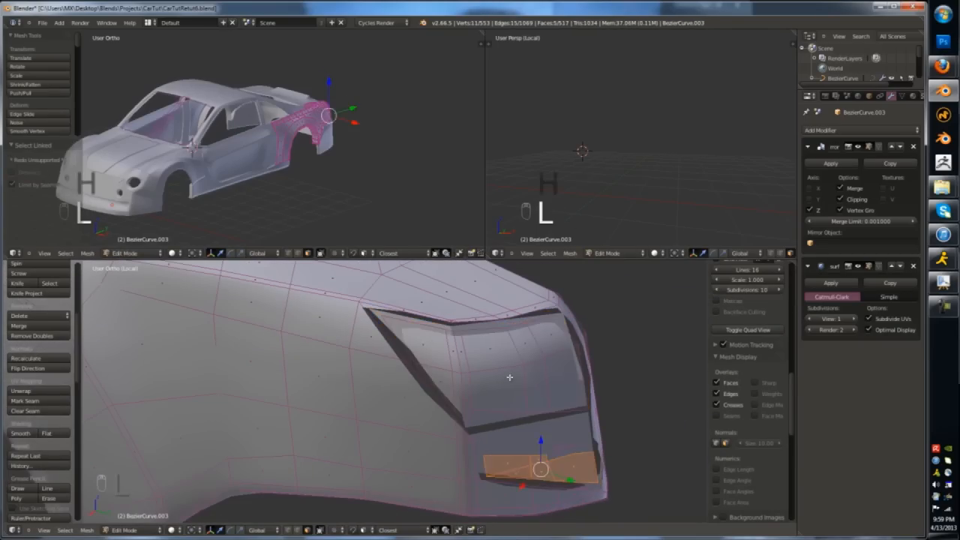
pyautogui.moveTo(540, 465); pyautogui.dragTo(523, 398, button='middle')
pyautogui.press('l')
pyautogui.click(484, 370)
# - Reopen the quarter panel for editing, reveal its hidden faces and add a loop cut around the upper light opening
pyautogui.press('Tab')
pyautogui.rightClick(493, 370)
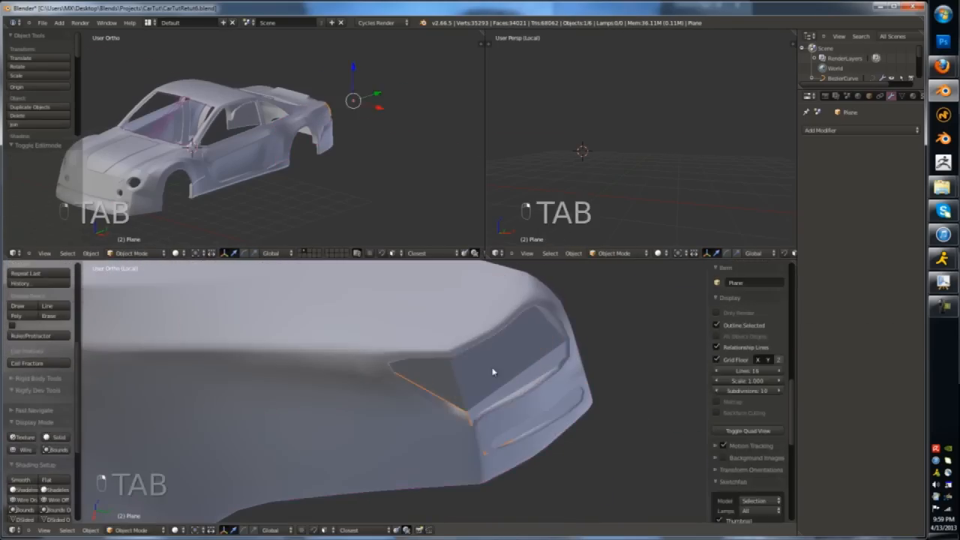
pyautogui.rightClick(500, 405)
pyautogui.press('Tab')
pyautogui.hotkey('alt', 'h')
pyautogui.hotkey('ctrl', 'r')
pyautogui.click(529, 346)
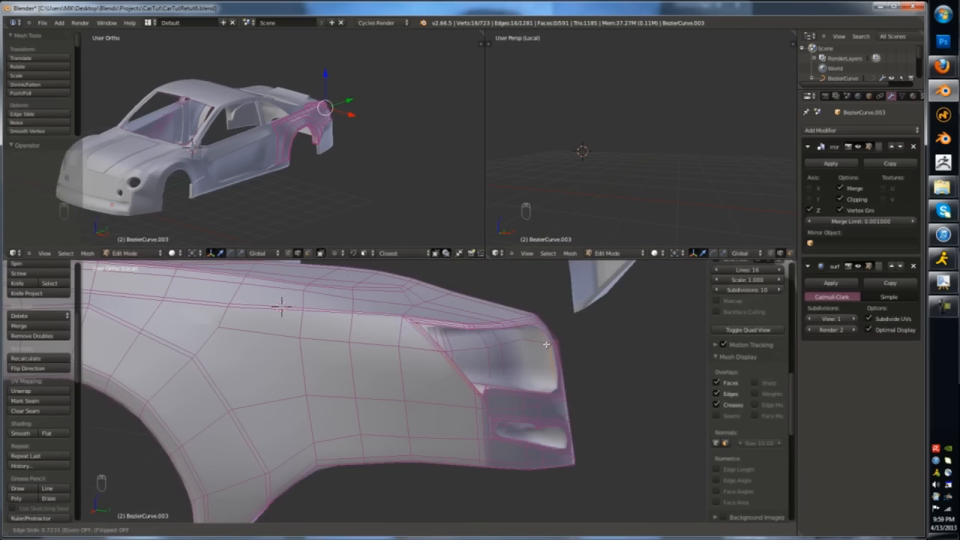
pyautogui.click(521, 340)
# - Add a loop cut around the lower light opening's recess and check the smoothing in Object Mode
pyautogui.moveTo(521, 340); pyautogui.dragTo(435, 394, button='middle')
pyautogui.scroll(4, 525, 375)
pyautogui.hotkey('ctrl', 'r')
pyautogui.click(573, 413)
pyautogui.click(539, 428)
pyautogui.press('Tab')
pyautogui.scroll(-4, 503, 392)
pyautogui.press('Tab')
# - Try another loop cut on the rear corner's inner side, cancel it and inspect the smoothed light openings
pyautogui.hotkey('ctrl', 'r')
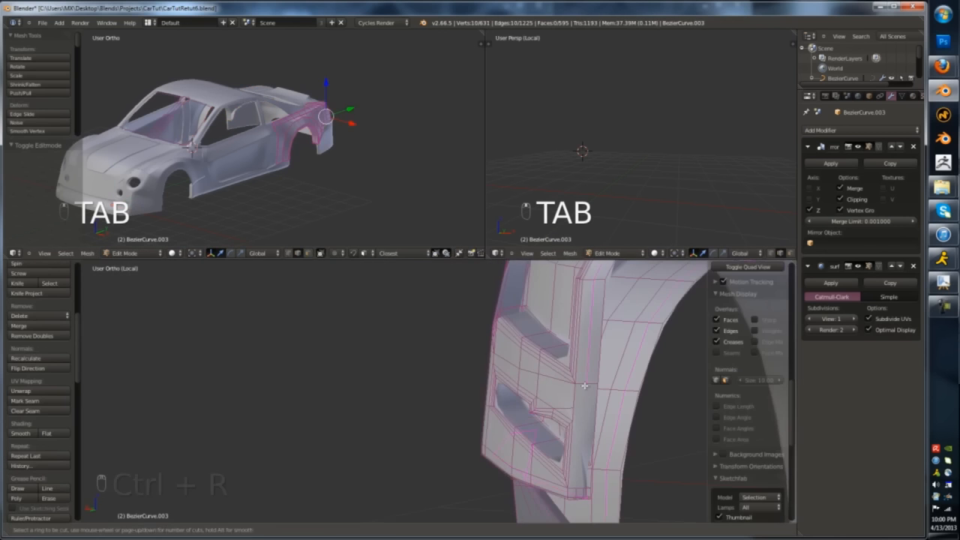
pyautogui.rightClick(581, 386)
pyautogui.moveTo(581, 386); pyautogui.dragTo(444, 390, button='middle')
pyautogui.press('Tab')
pyautogui.scroll(-3, 611, 356)
pyautogui.scroll(3, 443, 390)
pyautogui.press('Tab')
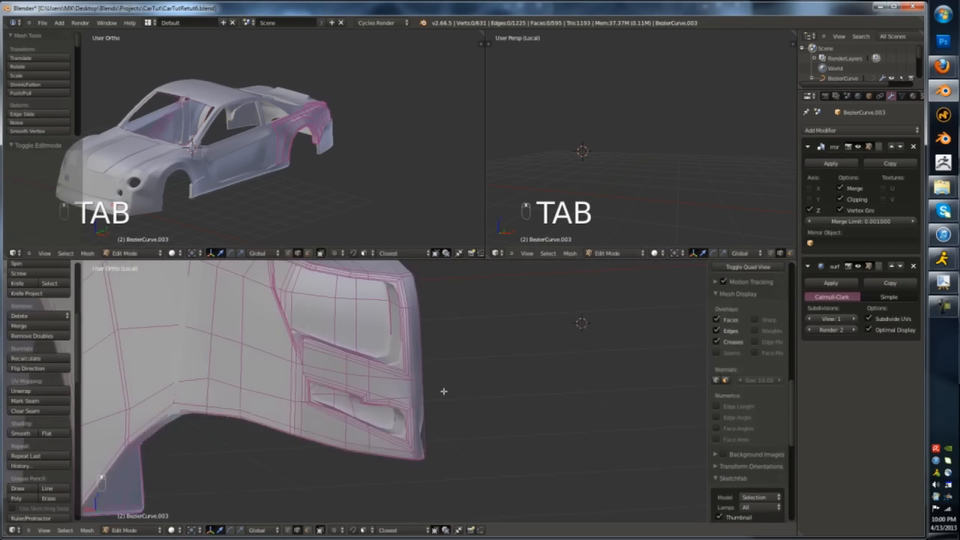
# - Select the edge loop around the upper light opening, try to delete it and check the panel
pyautogui.scroll(6, 420, 389)
pyautogui.keyDown('alt'); pyautogui.rightClick(382, 391); pyautogui.keyUp('alt')
pyautogui.press('x')
pyautogui.click(382, 434)
pyautogui.press('Tab')
pyautogui.press('Tab')
pyautogui.scroll(-7, 401, 356)
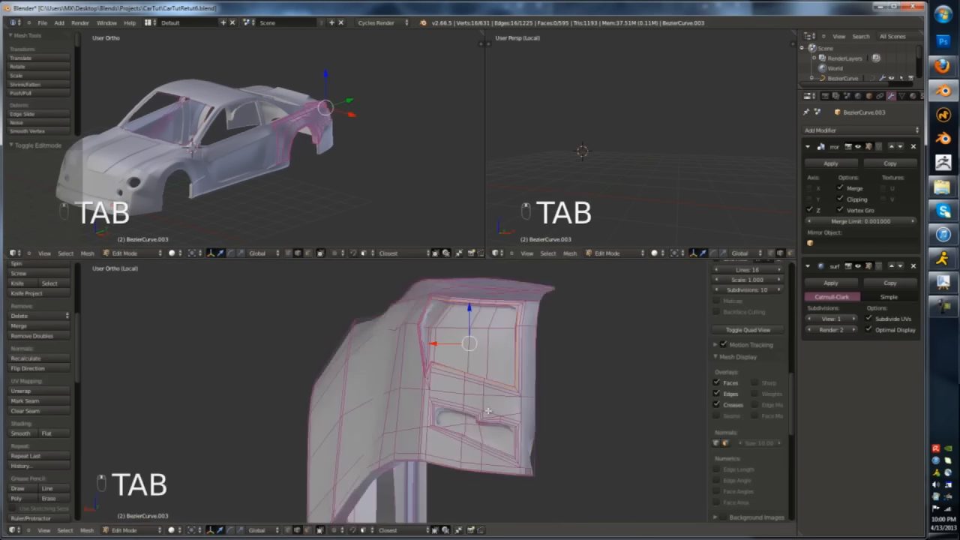
# - Delete the selected edge loop below the upper light opening and check the panel's smoothing in Object Mode
pyautogui.scroll(4, 489, 426)
pyautogui.keyDown('alt'); pyautogui.rightClick(456, 448); pyautogui.keyUp('alt')
pyautogui.press('x')
pyautogui.click(456, 450)
pyautogui.press('Tab')
pyautogui.press('Tab')
pyautogui.moveTo(443, 371); pyautogui.dragTo(720, 435, button='middle')
pyautogui.scroll(-3, 727, 435)
pyautogui.scroll(4, 445, 427)
# - Cut a new edge with the Knife at the rear corner's lower inner end and check its smoothing in Object Mode
pyautogui.moveTo(446, 427); pyautogui.dragTo(536, 427, button='middle')
pyautogui.press('k')
pyautogui.click(546, 494)
pyautogui.press('space')
pyautogui.moveTo(545, 493); pyautogui.dragTo(534, 457, button='middle')
pyautogui.hotkey('ctrl', 'Tab')
pyautogui.click(533, 500)
pyautogui.press('Tab')
pyautogui.press('Tab')
pyautogui.moveTo(530, 495); pyautogui.dragTo(528, 458, button='middle')
pyautogui.press('a')
pyautogui.moveTo(593, 431); pyautogui.dragTo(592, 439, button='middle')
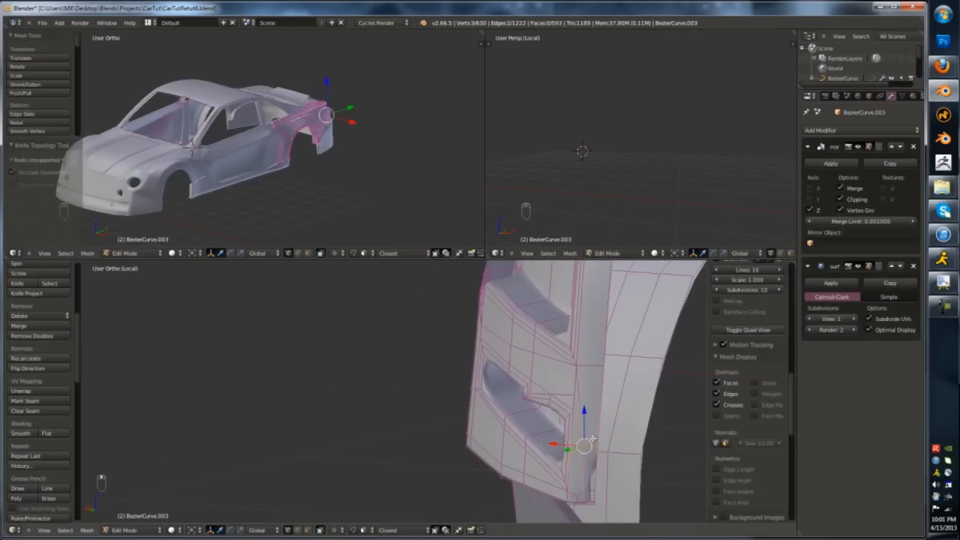
# - Try moving the vertices at the lower inner corner, check the shape in solid and wireframe shading, and undo the change
pyautogui.click(598, 482)
pyautogui.moveTo(598, 482); pyautogui.dragTo(566, 360, button='middle')
pyautogui.press('KP_Decimal')
pyautogui.scroll(-4, 455, 400)
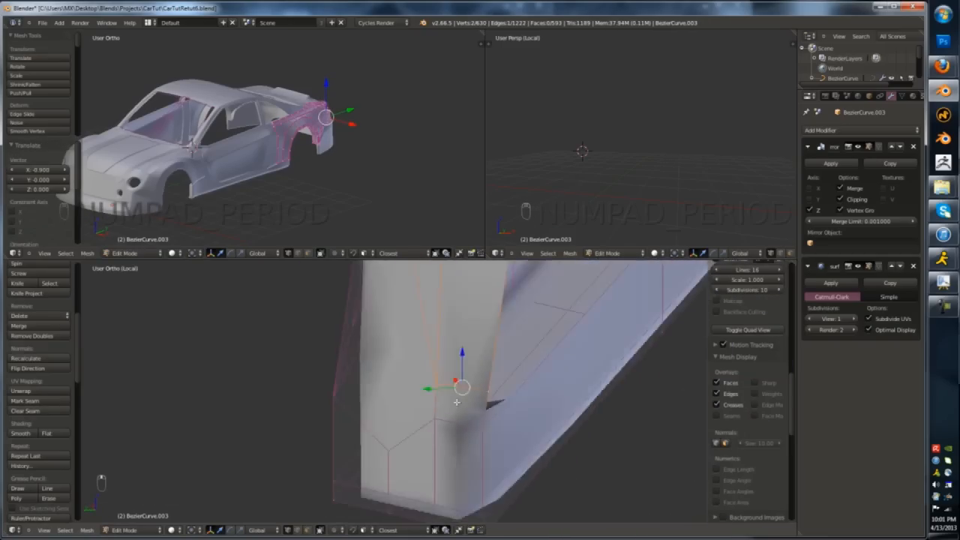
pyautogui.press('z')
pyautogui.press('Tab')
pyautogui.press('z')
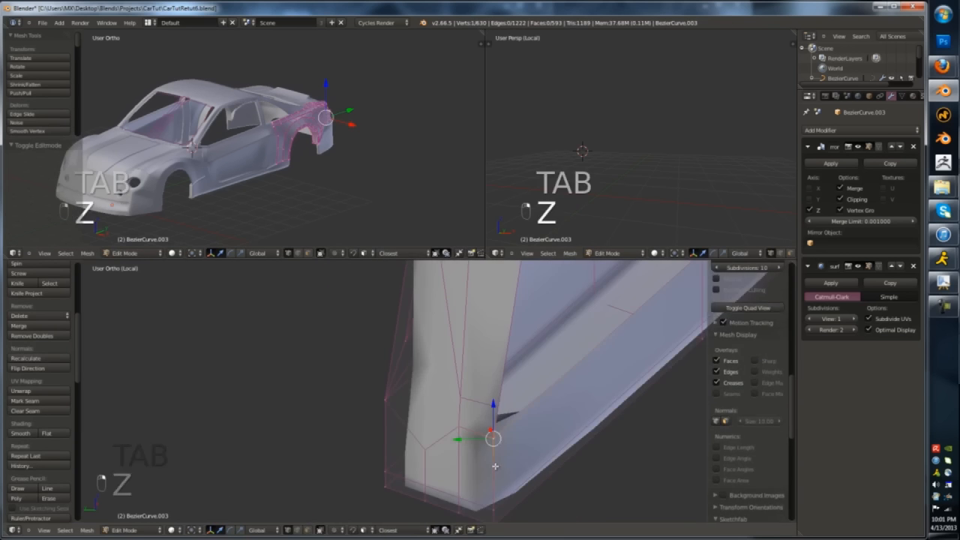
pyautogui.hotkey('ctrl', 'z')
# - Inspect the lower inner corner's hidden faces in wireframe using face select mode, and return to solid shading with vertex select mode
pyautogui.press('z')
pyautogui.hotkey('ctrl', 'Tab')
pyautogui.click(510, 428)
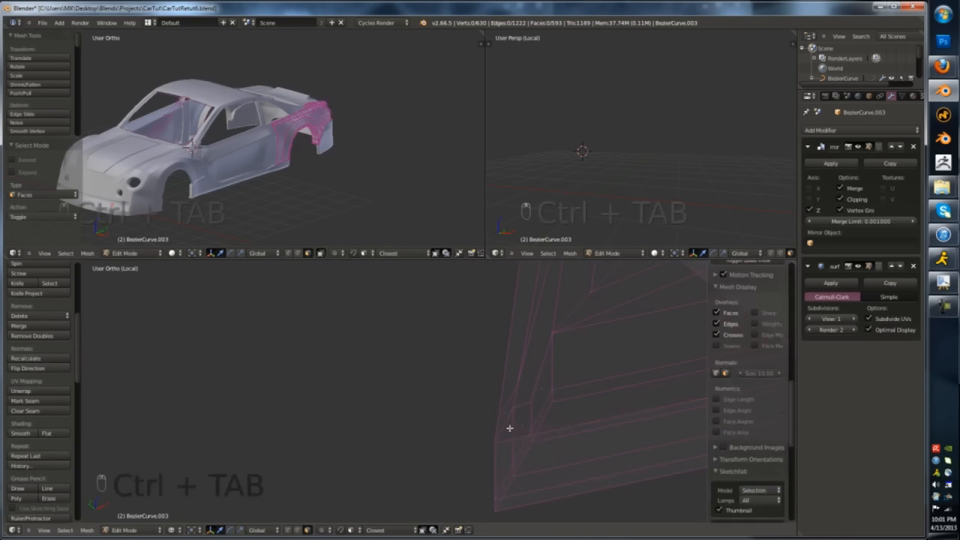
pyautogui.rightClick(521, 423)
pyautogui.press('z')
pyautogui.moveTo(529, 428)
pyautogui.mouseDown(button='middle')
pyautogui.moveTo(552, 441)
pyautogui.moveTo(379, 441)
pyautogui.moveTo(559, 444)
pyautogui.moveTo(525, 371)
pyautogui.moveTo(536, 465)
pyautogui.moveTo(492, 440)
pyautogui.mouseUp(button='middle')
pyautogui.scroll(4, 559, 444)
pyautogui.scroll(5, 525, 371)
pyautogui.hotkey('ctrl', 'Tab')
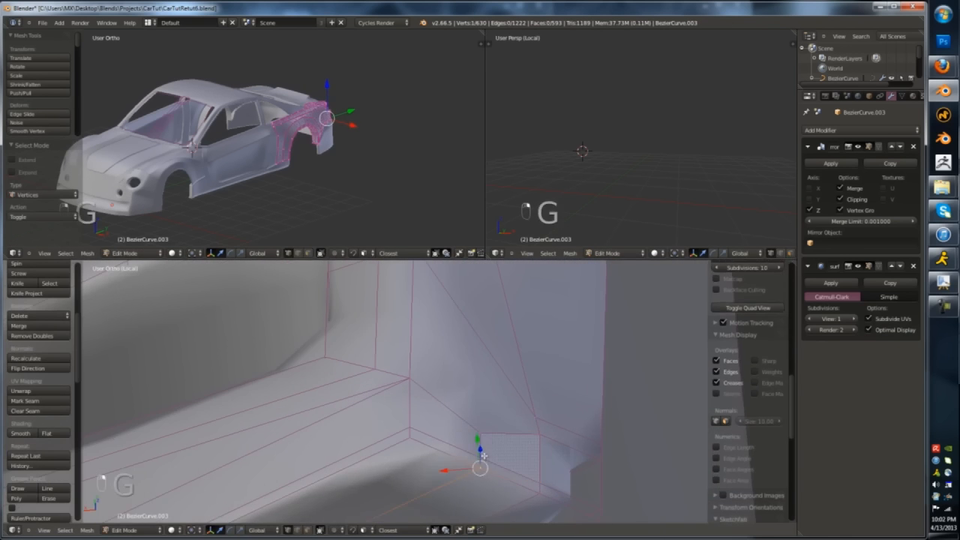
# - Knife an edge across the inner side beside the lower light opening and merge the vertices at the lower corner
pyautogui.scroll(-4, 537, 415)
pyautogui.moveTo(537, 415); pyautogui.dragTo(473, 452, button='middle')
pyautogui.press('a')
pyautogui.press('a')
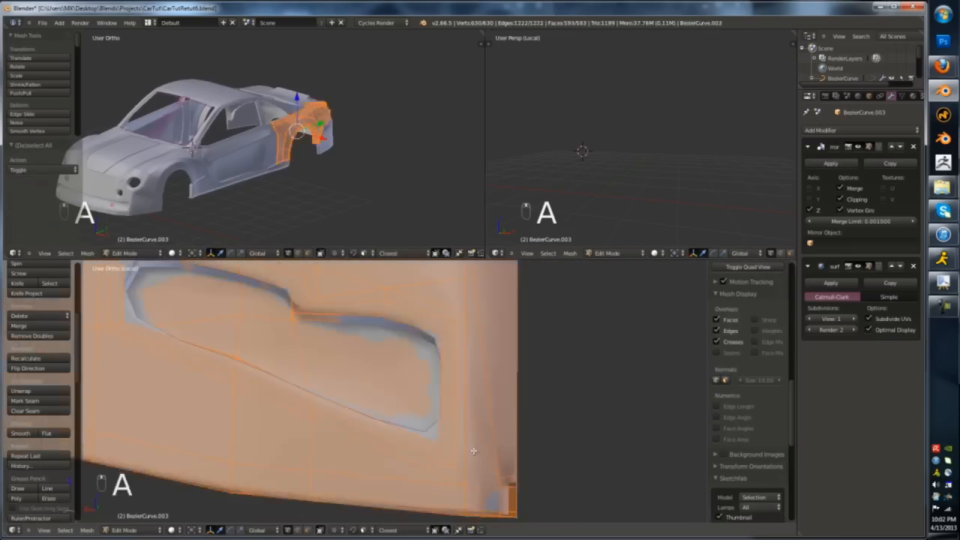
pyautogui.press('a')
pyautogui.press('k')
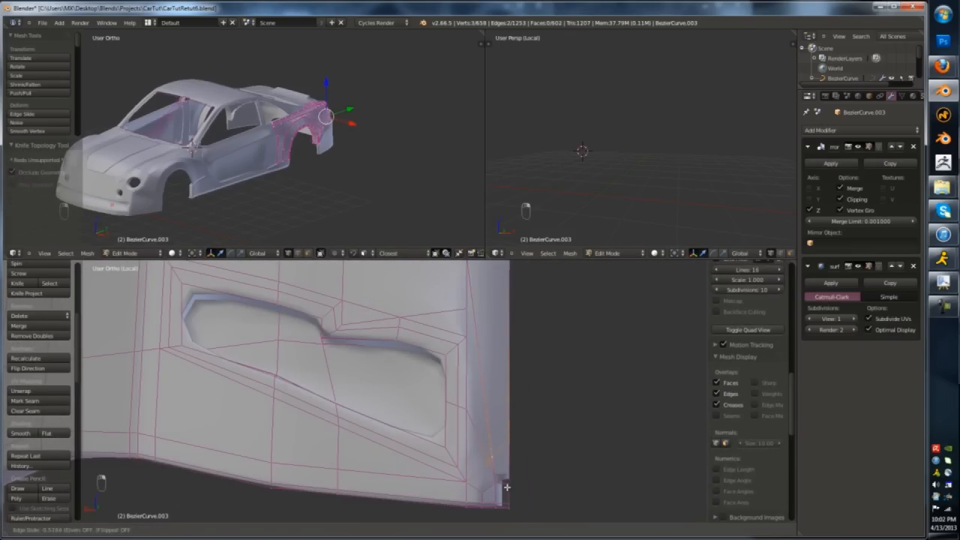
pyautogui.hotkey('alt', 'm')
pyautogui.click(493, 455)
pyautogui.scroll(5, 494, 463)
# - Slide the vertices along their edges on the inner side, just above the notch at the lower corner
pyautogui.rightClick(531, 387)
pyautogui.press('g')
pyautogui.press('g')
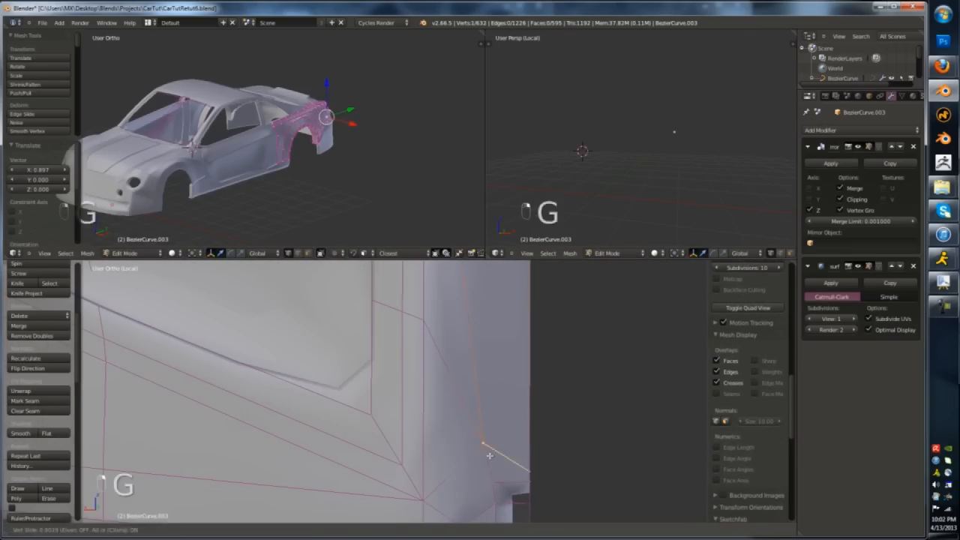
pyautogui.click(501, 460)
pyautogui.scroll(-4, 525, 450)
pyautogui.moveTo(539, 429)
pyautogui.mouseDown(button='middle')
pyautogui.moveTo(561, 450)
pyautogui.moveTo(538, 444)
pyautogui.mouseUp(button='middle')
pyautogui.press('g')
pyautogui.press('g')
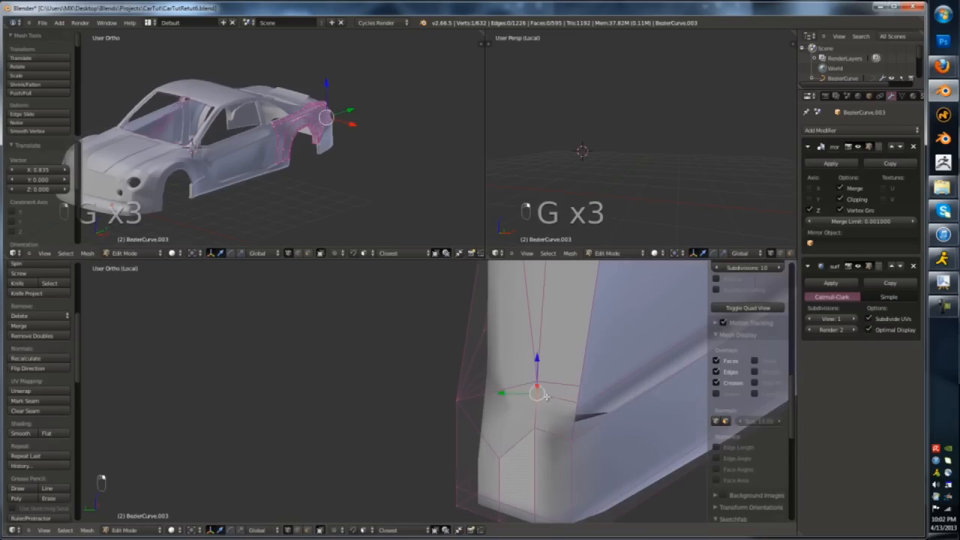
# - Delete the distorted geometry at the lower inner corner, fill the hole with a face and check the smoothing
pyautogui.press('x')
pyautogui.click(545, 397)
pyautogui.moveTo(545, 397); pyautogui.dragTo(654, 387, button='middle')
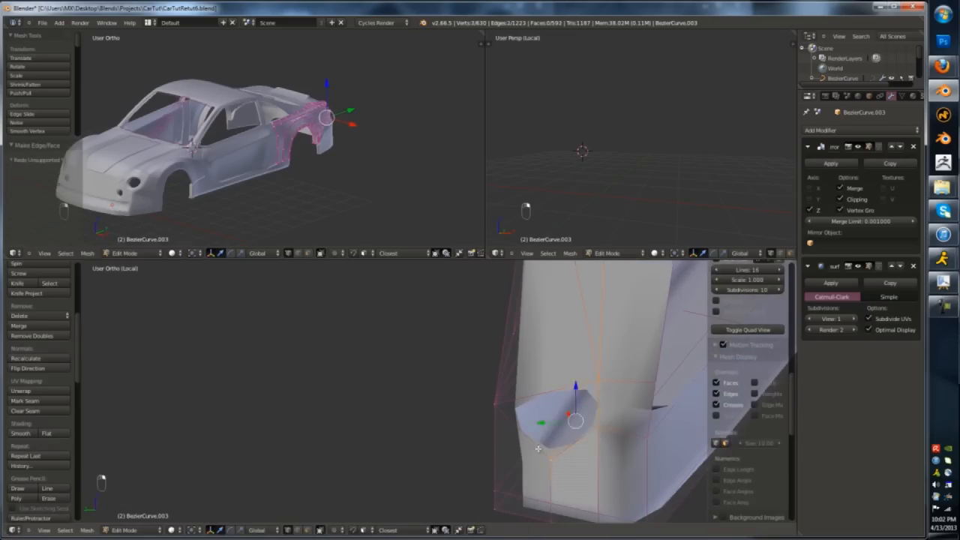
pyautogui.press('f')
pyautogui.press('Tab')
pyautogui.press('Tab')
pyautogui.press('z')
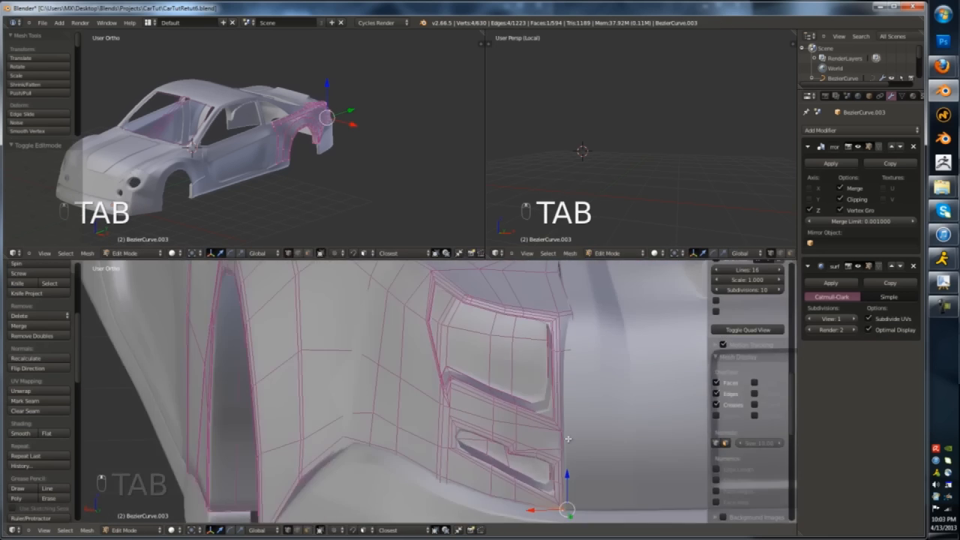
# - Delete surplus edge loops along the quarter panel's inner border and the leftover vertex at the lower inner corner
pyautogui.press('KP_Divide')
pyautogui.scroll(5, 567, 438)
pyautogui.moveTo(567, 439); pyautogui.dragTo(453, 355, button='middle')
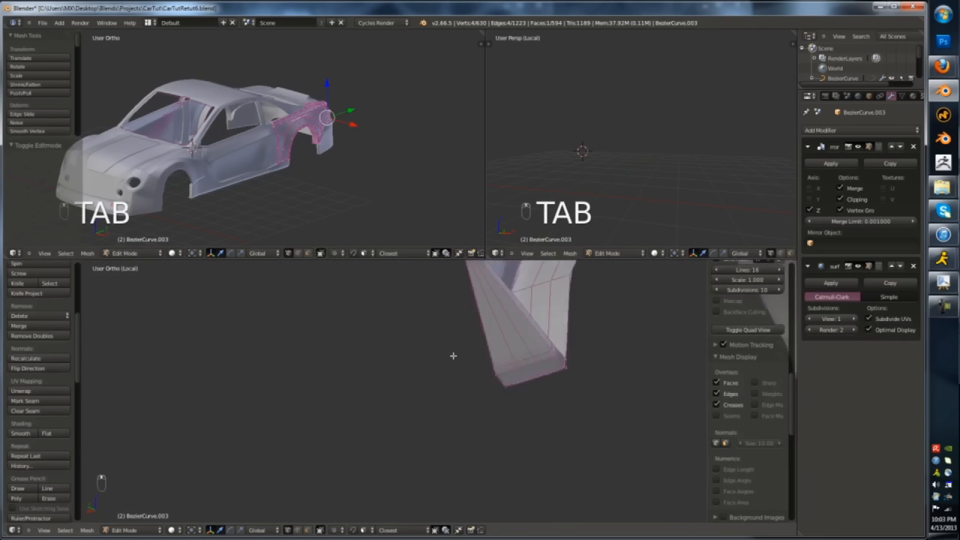
pyautogui.scroll(4, 392, 322)
pyautogui.moveTo(522, 369); pyautogui.dragTo(188, 326, button='middle')
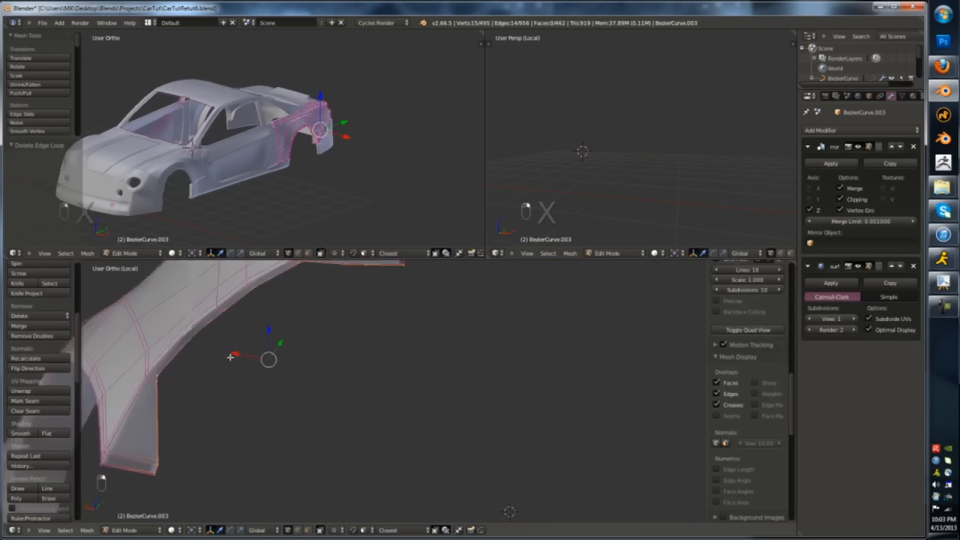
pyautogui.press('z')
pyautogui.press('z')
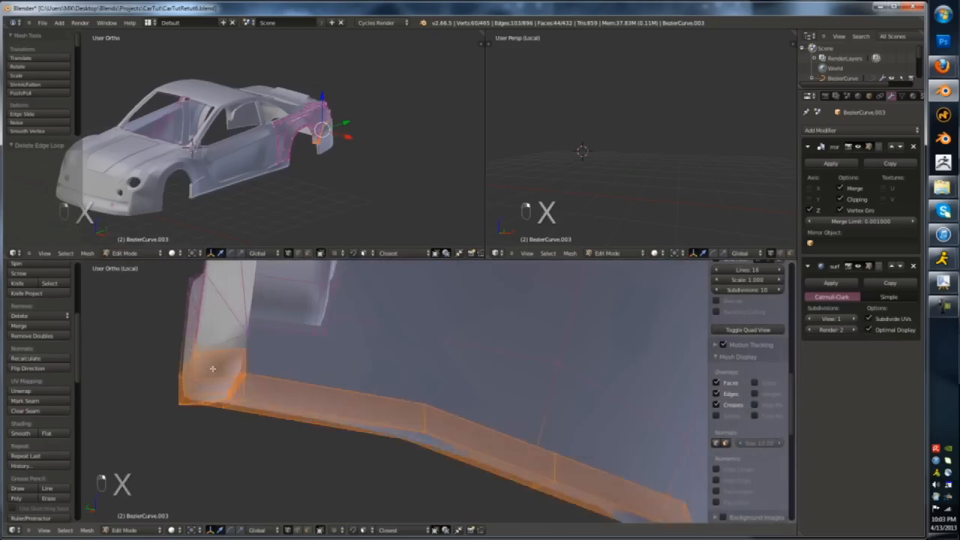
pyautogui.press('x')
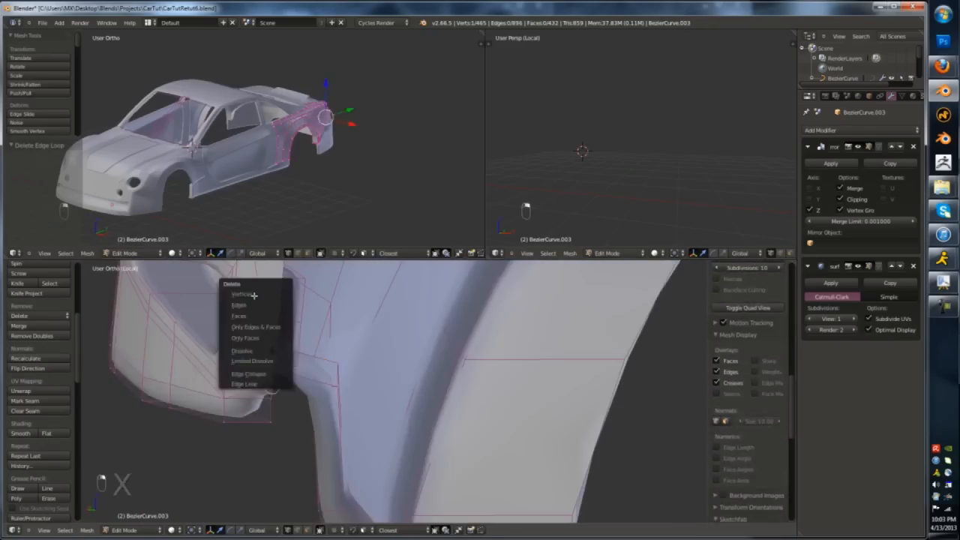
pyautogui.click(238, 293)
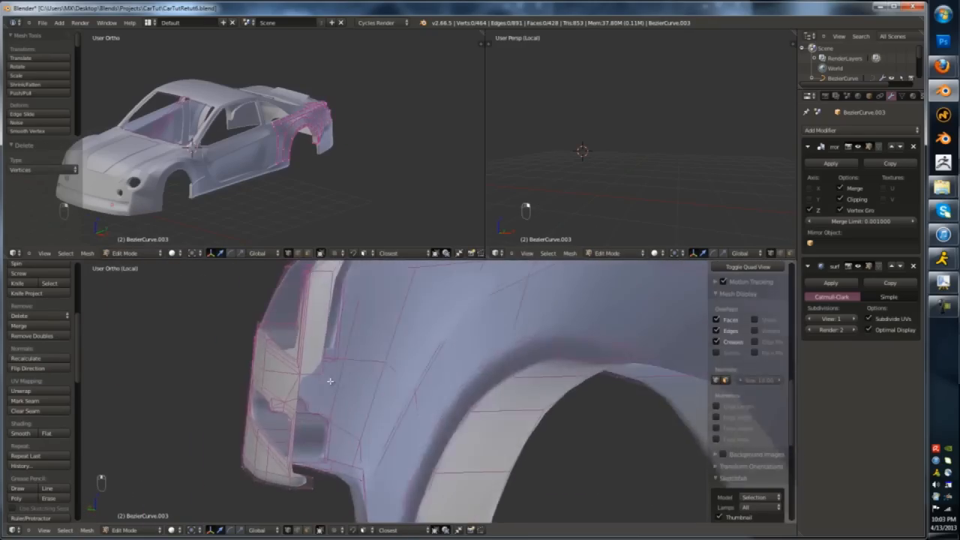
pyautogui.hotkey('ctrl', 'r')
pyautogui.moveTo(330, 381); pyautogui.dragTo(439, 418, button='middle')
pyautogui.click(401, 367)
pyautogui.scroll(-2, 400, 373)
pyautogui.hotkey('ctrl', 'z')
# - Slide the border vertex beside the gap above the light's inner side and fill the gap with a face
pyautogui.hotkey('ctrl', 'r')
pyautogui.rightClick(444, 437)
pyautogui.press('g')
pyautogui.press('g')
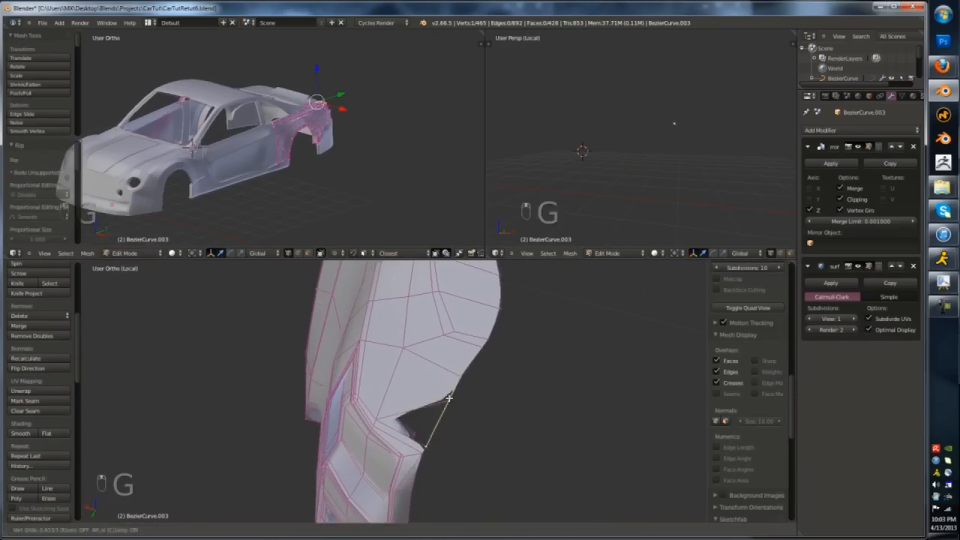
pyautogui.click(428, 443)
pyautogui.scroll(3, 397, 459)
pyautogui.press('f')
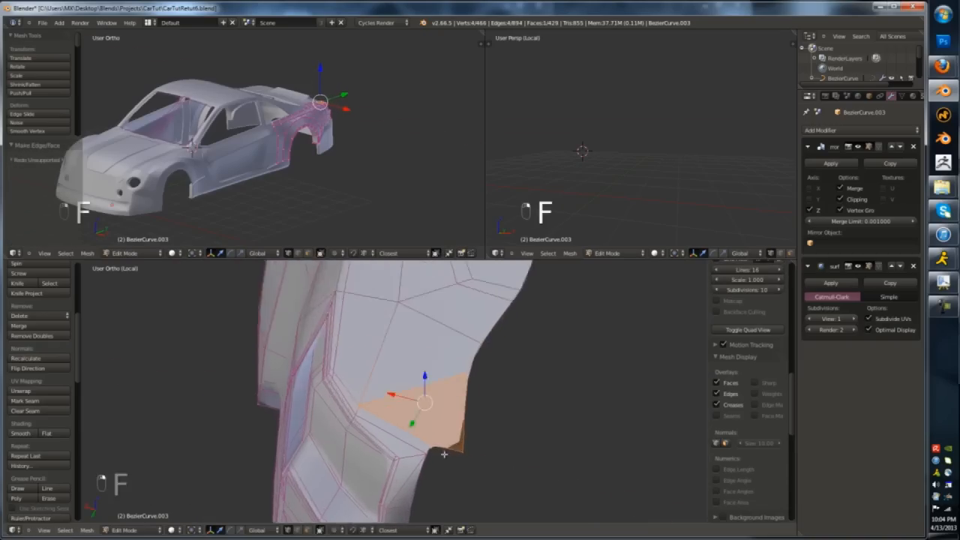
# - Extrude the light surround's inner edges into a strip, fill its missing face and check the result in Object Mode
pyautogui.hotkey('ctrl', 'r')
pyautogui.hotkey('ctrl', 'z')
pyautogui.hotkey('ctrl', 'Tab')
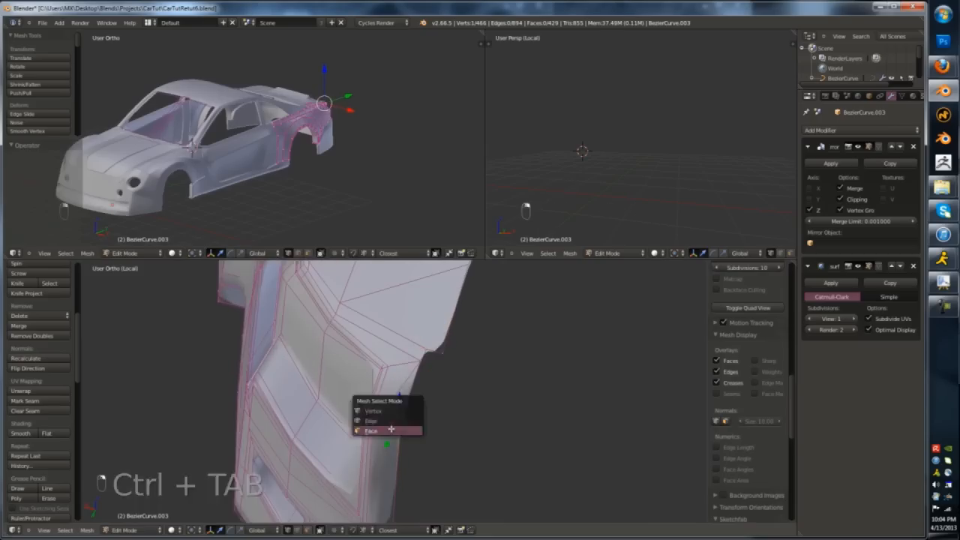
pyautogui.click(386, 429)
pyautogui.scroll(-3, 420, 422)
pyautogui.press('e')
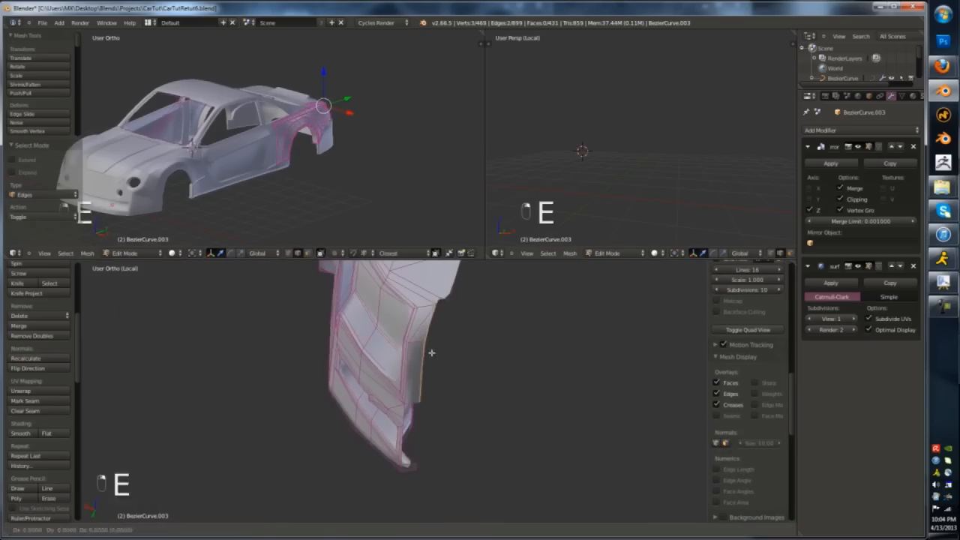
pyautogui.press('f')
pyautogui.press('Tab')
pyautogui.press('Tab')
# - Add a loop cut to the inner strip, fill the open face at the lower inner corner and inspect the smoothing
pyautogui.moveTo(437, 300); pyautogui.dragTo(415, 353, button='middle')
pyautogui.scroll(3, 422, 440)
pyautogui.rightClick(415, 353)
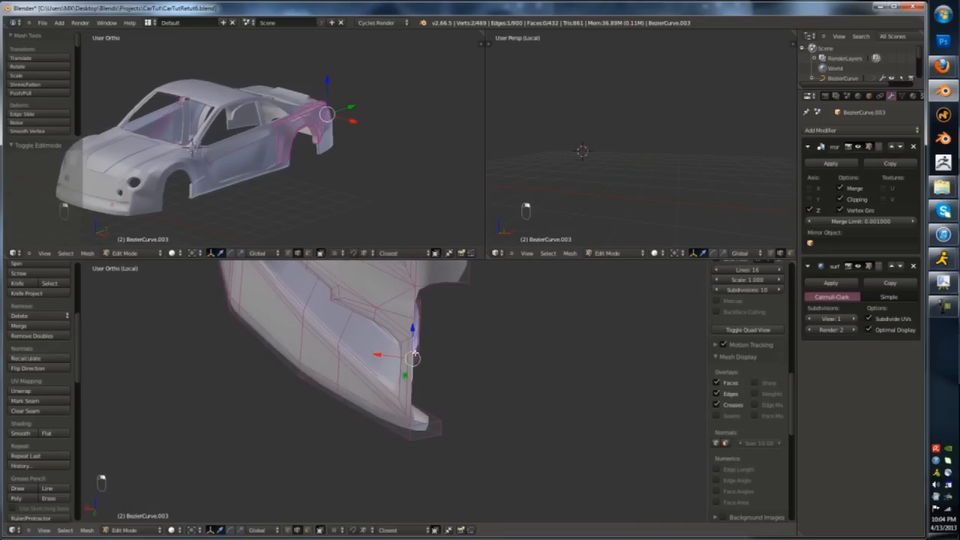
pyautogui.hotkey('ctrl', 'r')
pyautogui.click(436, 297)
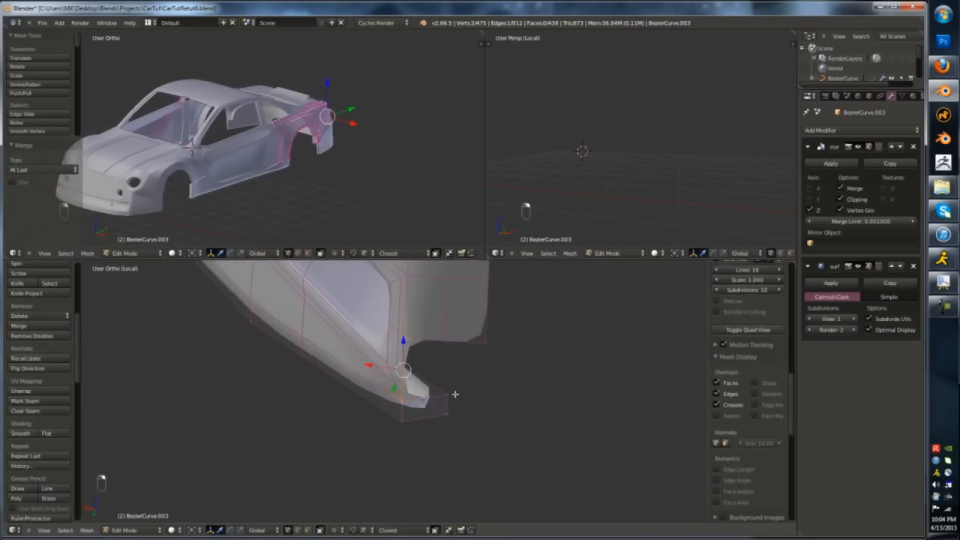
pyautogui.press('f')
pyautogui.press('Tab')
pyautogui.moveTo(455, 394); pyautogui.dragTo(561, 327, button='middle')
# - Try deleting the edge loop running to the lower inner corner and undo the deletion
pyautogui.press('Tab')
pyautogui.keyDown('alt'); pyautogui.rightClick(435, 374); pyautogui.keyUp('alt')
pyautogui.scroll(-3, 491, 363)
pyautogui.press('x')
pyautogui.click(491, 364)
pyautogui.hotkey('ctrl', 'z')
# - Delete the unwanted vertices forming the stub at the lower inner corner
pyautogui.scroll(4, 491, 371)
pyautogui.keyDown('shift'); pyautogui.rightClick(502, 378); pyautogui.keyUp('shift')
pyautogui.press('x')
pyautogui.click(495, 381)
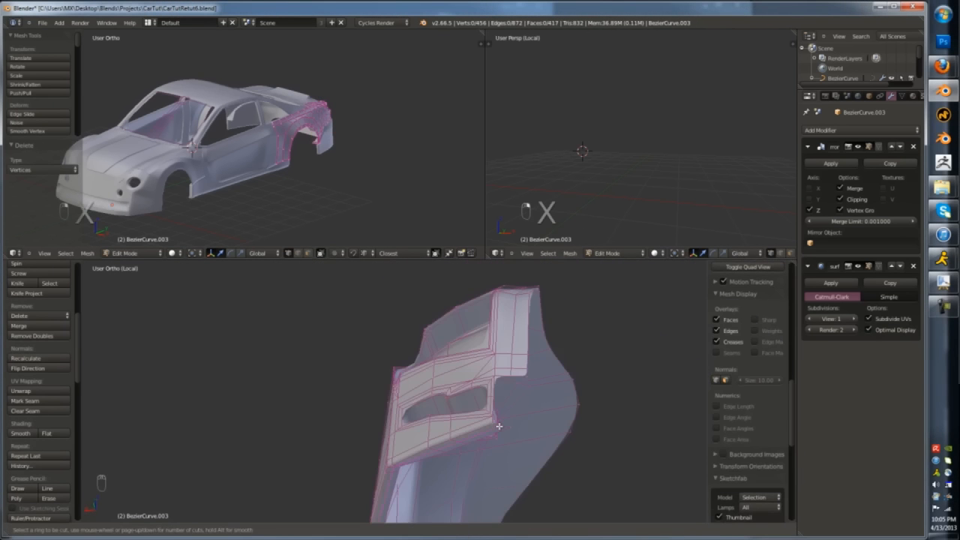
pyautogui.click(506, 353)
pyautogui.moveTo(506, 354); pyautogui.dragTo(439, 426, button='middle')
pyautogui.hotkey('ctrl', 'z')
# - Fill a face between the selected vertices at the inner lower corner of the tail light panel
pyautogui.press('Tab')
pyautogui.press('Tab')
pyautogui.keyDown('shift'); pyautogui.rightClick(439, 426); pyautogui.keyUp('shift')
pyautogui.press('f')
pyautogui.press('Tab')
pyautogui.moveTo(446, 372); pyautogui.dragTo(439, 396, button='middle')
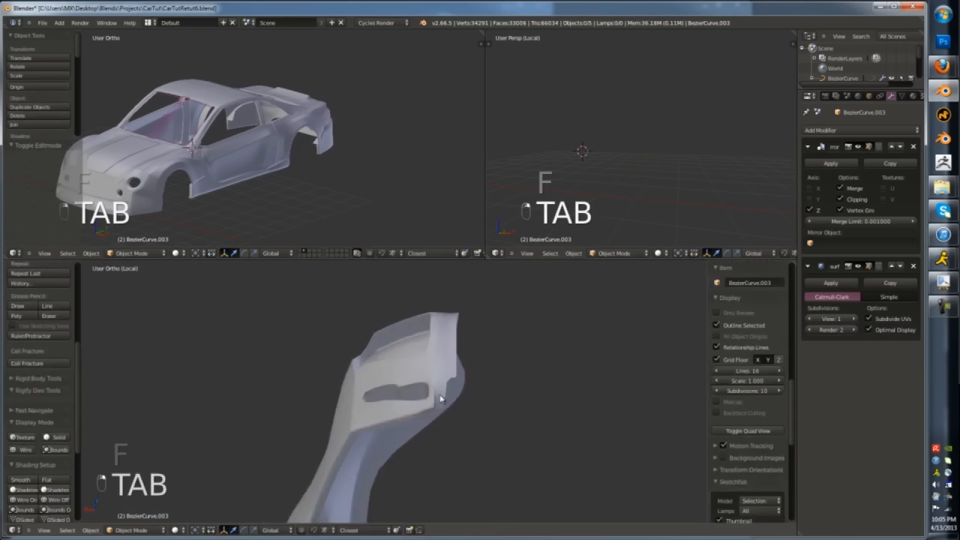
# - Cut an edge loop through the strip beside the tail light openings
pyautogui.press('Tab')
pyautogui.scroll(5, 439, 396)
pyautogui.rightClick(428, 398)
pyautogui.press('g')
pyautogui.hotkey('ctrl', 'r')
pyautogui.click(466, 348)
pyautogui.click(463, 340)
# - Merge the two selected vertices on the light panel's inner edge using At Last
pyautogui.press('z')
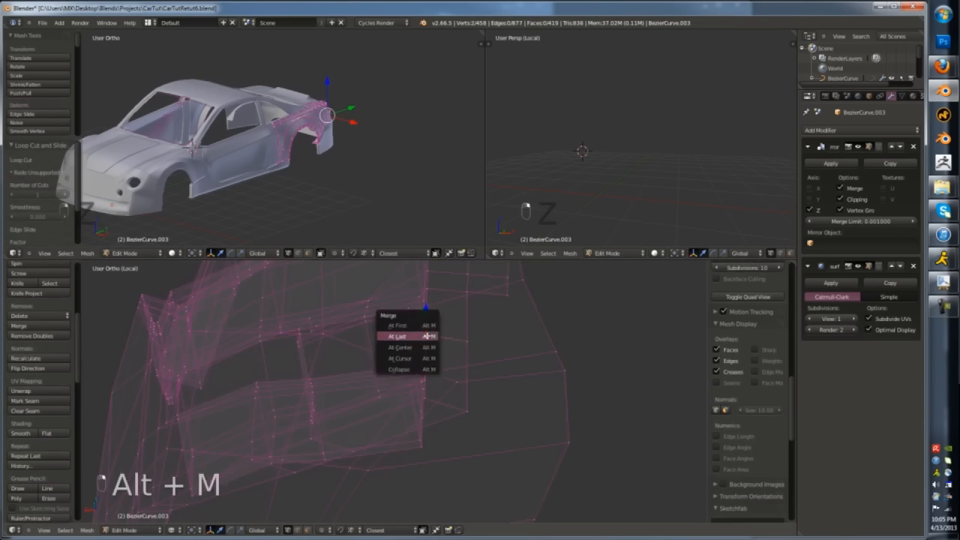
pyautogui.click(428, 336)
pyautogui.press('z')
pyautogui.press('Tab')
pyautogui.press('Tab')
# - Add another loop cut beside the lower light opening and merge the selected corner vertices using At Center
pyautogui.hotkey('ctrl', 'r')
pyautogui.press('z')
pyautogui.click(423, 358)
pyautogui.press('z')
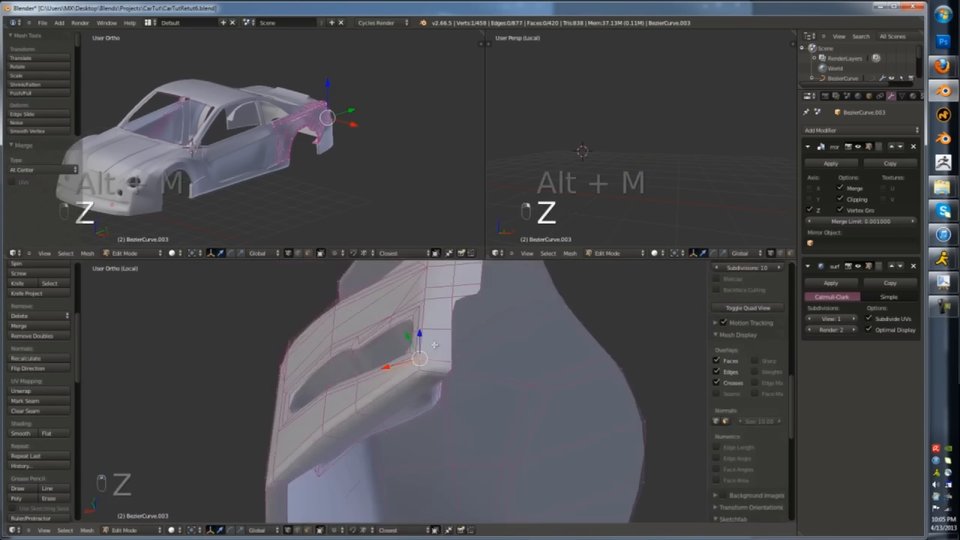
pyautogui.press('Tab')
pyautogui.moveTo(434, 345); pyautogui.dragTo(457, 371, button='middle')
pyautogui.press('Tab')
pyautogui.press('Tab')
# - Leave local view, maximize a top view and move the quarter panel's inner edge vertex along the trunk lid seam
pyautogui.press('KP_Divide')
pyautogui.press('a')
pyautogui.press('a')
pyautogui.moveTo(526, 354); pyautogui.dragTo(544, 352, button='middle')
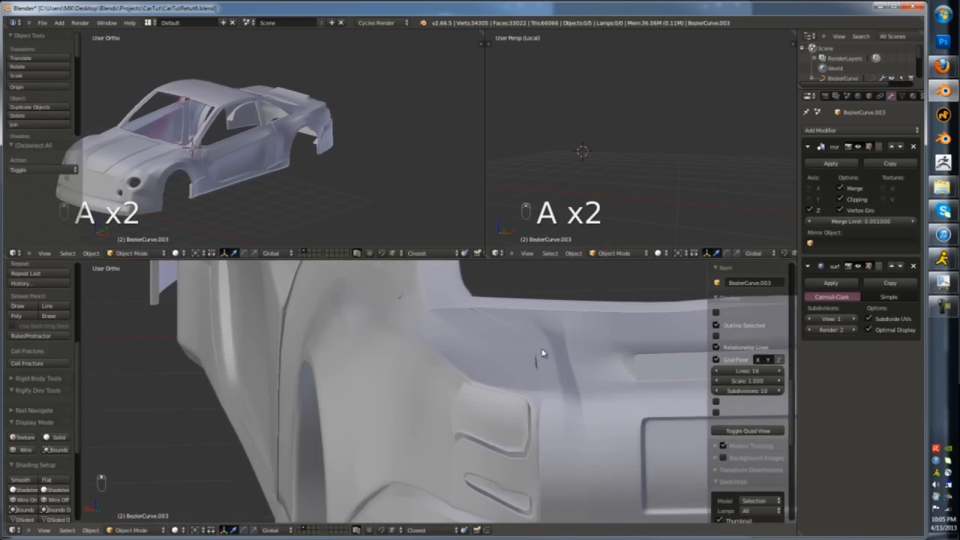
pyautogui.press('KP_7')
pyautogui.hotkey('ctrl', 'Up')
pyautogui.press('z')
pyautogui.press('Tab')
pyautogui.scroll(5, 482, 257)
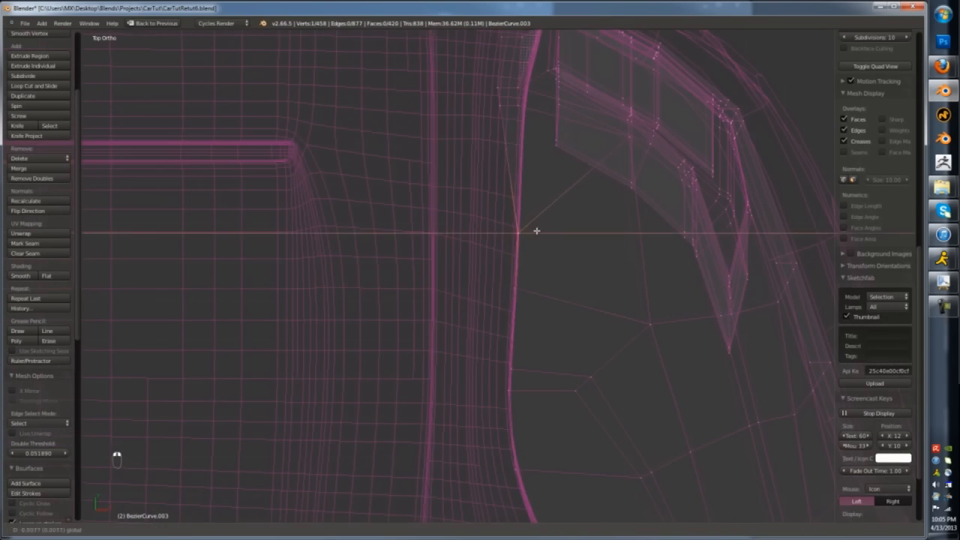
pyautogui.moveTo(536, 231); pyautogui.dragTo(535, 231)
pyautogui.press('z')
pyautogui.press('z')
# - Move the two selected vertices near the light opening's inner corner along the trunk lid seam
pyautogui.keyDown('shift'); pyautogui.moveTo(517, 104); pyautogui.dragTo(515, 187, button='middle'); pyautogui.keyUp('shift')
pyautogui.rightClick(496, 188)
pyautogui.keyDown('shift'); pyautogui.rightClick(495, 170); pyautogui.keyUp('shift')
pyautogui.moveTo(517, 178)
pyautogui.mouseDown()
pyautogui.moveTo(540, 178)
pyautogui.moveTo(516, 175)
pyautogui.mouseUp()
pyautogui.press('z')
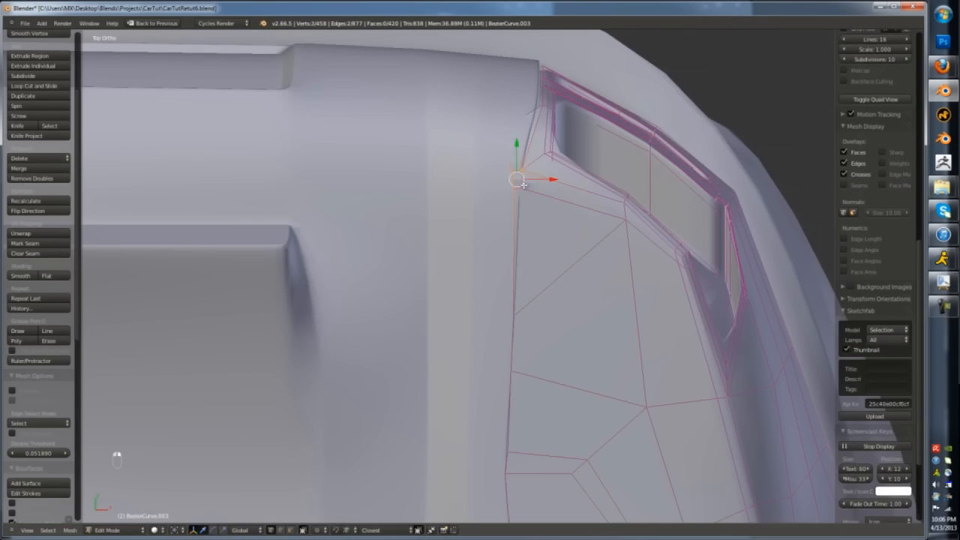
pyautogui.click(533, 168)
# - Reposition a single vertex beside the light opening's inner corner and check the smoothed surface in Object Mode
pyautogui.rightClick(533, 173)
pyautogui.press('g')
pyautogui.press('g')
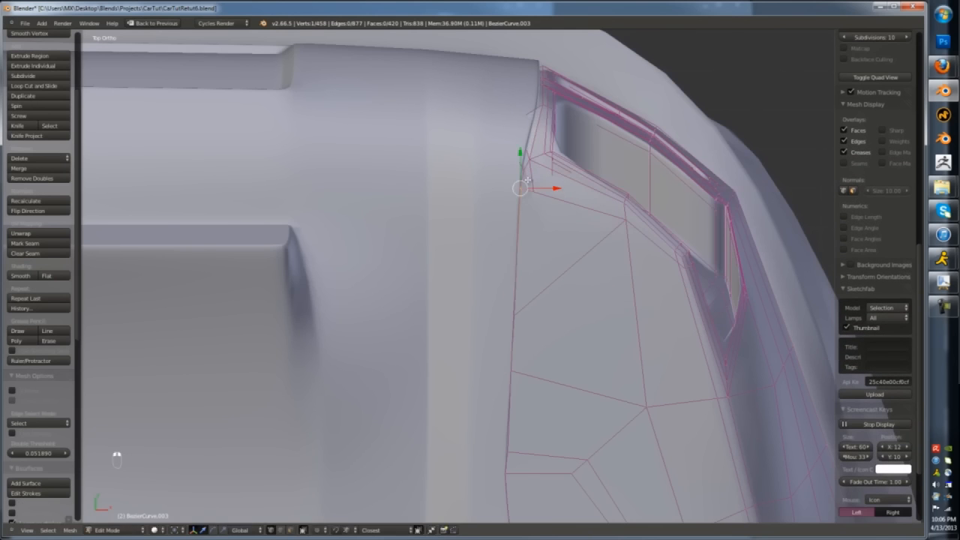
pyautogui.press('z')
pyautogui.scroll(2, 520, 161)
pyautogui.rightClick(486, 142)
pyautogui.scroll(1, 486, 143)
pyautogui.press('z')
pyautogui.press('Tab')
pyautogui.moveTo(480, 248); pyautogui.dragTo(386, 171, button='middle')
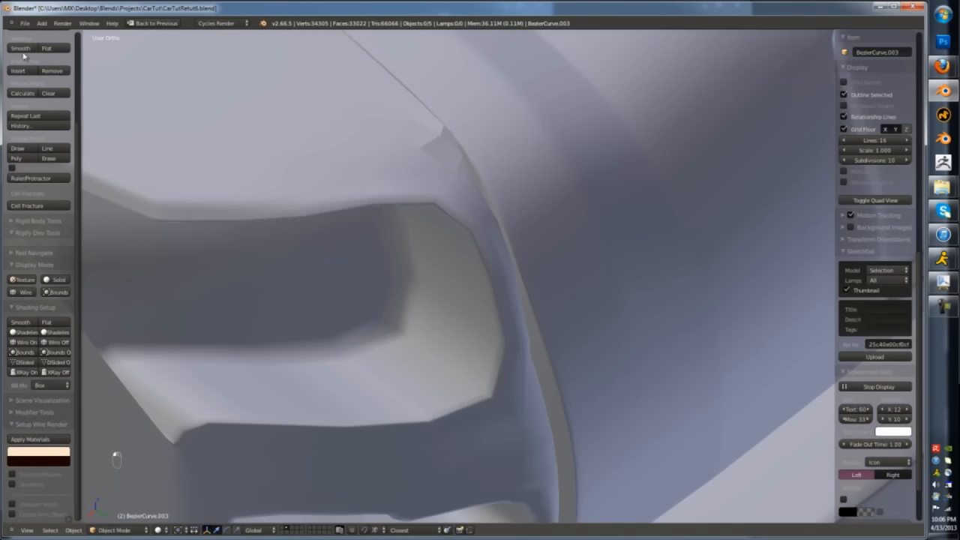
# - Isolate the rear quarter panel in local view and extrude its upper border edge loop, offsetting it with Shrink/Fatten
pyautogui.press('Tab')
pyautogui.press('Tab')
pyautogui.press('z')
pyautogui.press('KP_Divide')
pyautogui.press('z')
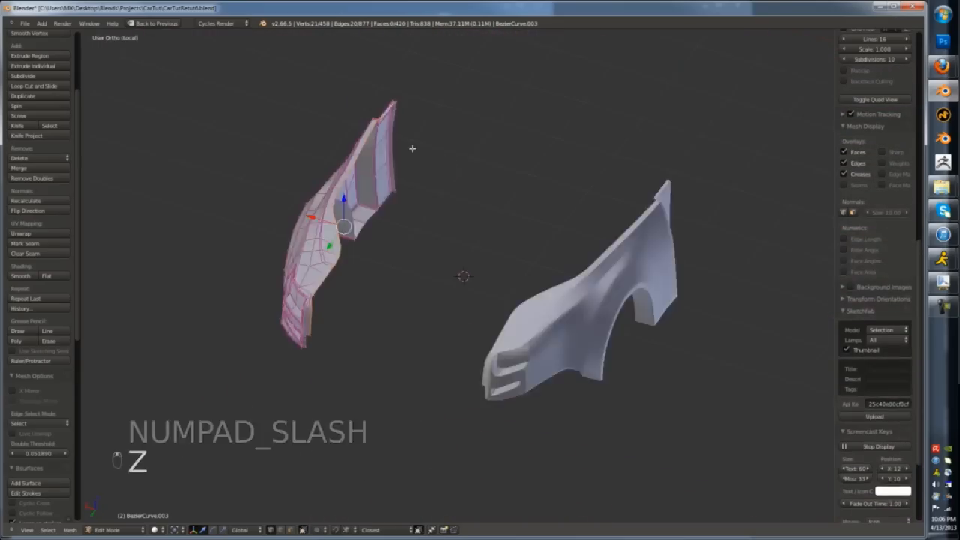
pyautogui.press('z')
pyautogui.moveTo(389, 360)
pyautogui.mouseDown(button='middle')
pyautogui.moveTo(332, 347)
pyautogui.moveTo(368, 365)
pyautogui.mouseUp(button='middle')
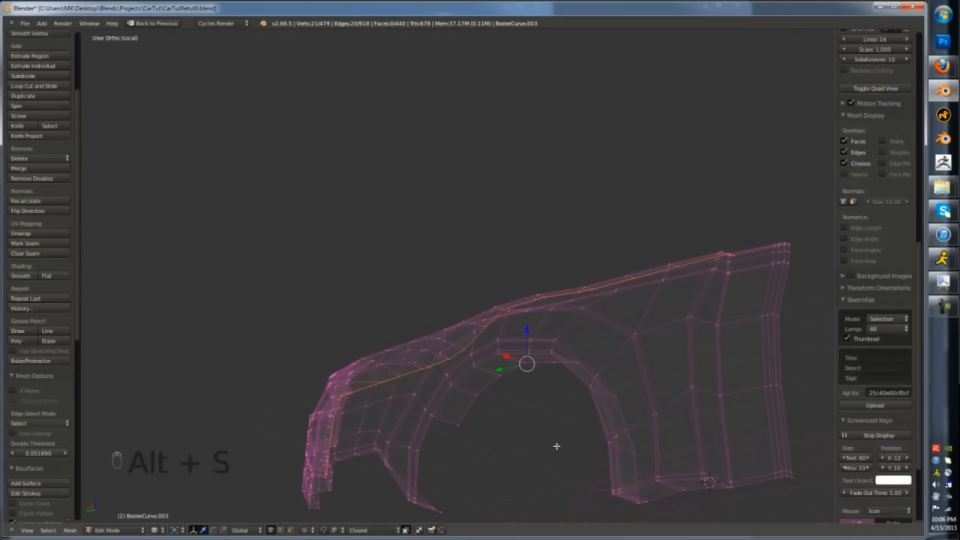
# - Extrude the quarter panel's upper border loop once more to deepen the inward-turned rim
pyautogui.scroll(2, 518, 369)
pyautogui.press('z')
pyautogui.moveTo(494, 279); pyautogui.dragTo(485, 342, button='middle')
pyautogui.scroll(-3, 485, 343)
pyautogui.press('Tab')
pyautogui.press('Tab')
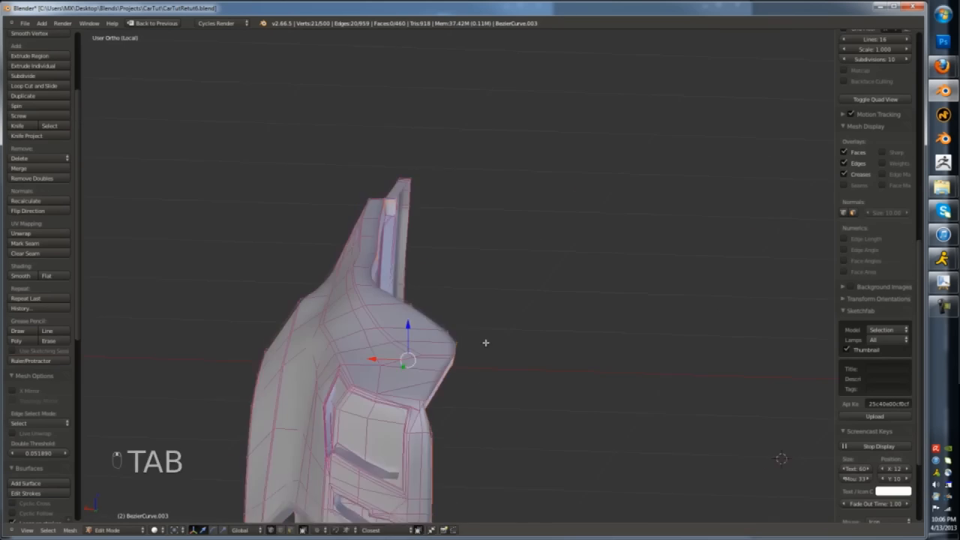
# - Add an edge loop along the quarter panel's turned-in rim and bring the rest of the car back into view
pyautogui.scroll(3, 484, 343)
pyautogui.hotkey('ctrl', 'r')
pyautogui.click(510, 347)
pyautogui.click(498, 437)
pyautogui.press('Tab')
pyautogui.moveTo(497, 436); pyautogui.dragTo(420, 295, button='middle')
pyautogui.press('KP_Divide')
pyautogui.press('z')
pyautogui.scroll(-4, 503, 392)
pyautogui.press('a')
# - Move individual vertices on the quarter panel's edge to even out the seam against the trunk lid
pyautogui.scroll(6, 439, 259)
pyautogui.moveTo(439, 259); pyautogui.dragTo(455, 217, button='middle')
pyautogui.press('z')
pyautogui.rightClick(450, 245)
pyautogui.press('z')
pyautogui.moveTo(457, 213); pyautogui.dragTo(469, 180)
pyautogui.rightClick(474, 197)
pyautogui.press('g')
pyautogui.click(476, 180)
pyautogui.scroll(-6, 477, 300)
pyautogui.press('Tab')
pyautogui.press('Tab')
# - Move the vertices at the tail light opening's inner upper corner to fit the trunk lid seam
pyautogui.moveTo(477, 311)
pyautogui.mouseDown(button='middle')
pyautogui.moveTo(479, 337)
pyautogui.moveTo(486, 285)
pyautogui.moveTo(491, 306)
pyautogui.mouseUp(button='middle')
pyautogui.press('z')
pyautogui.rightClick(477, 292)
pyautogui.press('z')
pyautogui.moveTo(489, 306); pyautogui.dragTo(459, 288)
pyautogui.press('Tab')
pyautogui.press('Tab')
pyautogui.scroll(-5, 427, 307)
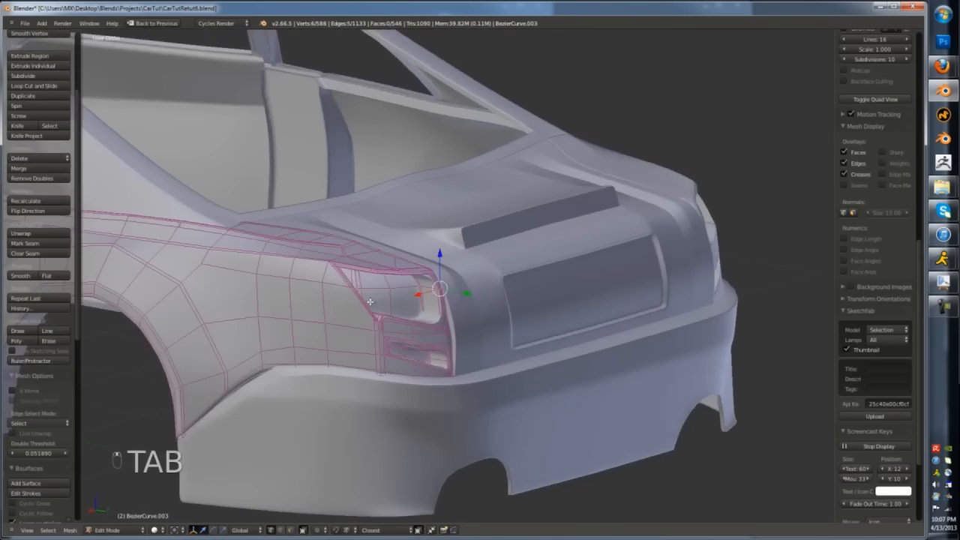
# - Cut an edge loop through the quarter panel between the wheel arch and the tail light, and save the file
pyautogui.scroll(3, 375, 309)
pyautogui.click(422, 354)
pyautogui.hotkey('ctrl', 'r')
pyautogui.click(378, 316)
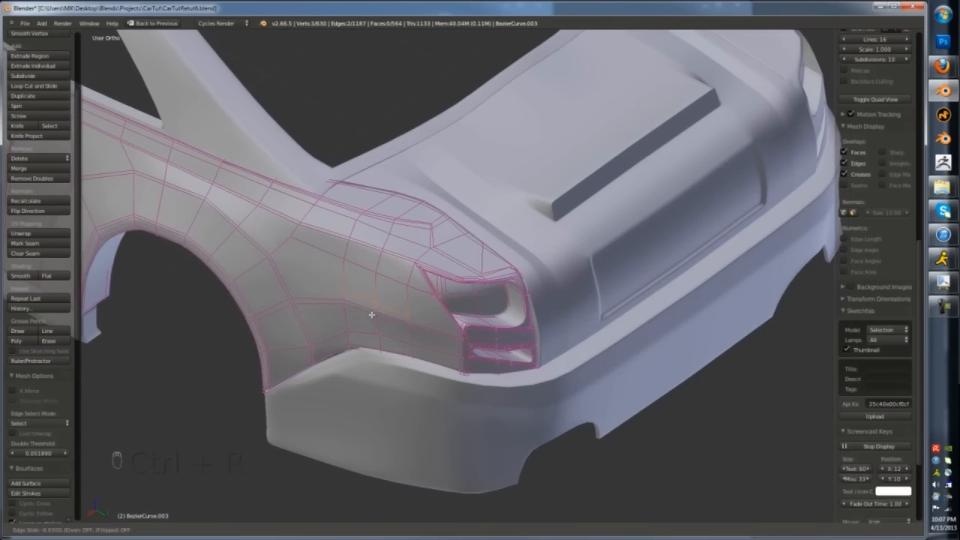
pyautogui.click(371, 318)
pyautogui.press('Tab')
pyautogui.scroll(-4, 373, 322)
pyautogui.moveTo(372, 322); pyautogui.dragTo(628, 369, button='middle')
pyautogui.hotkey('ctrl', 's')
# - Open the main car body for mesh editing and hide everything except the selected front edge loops
pyautogui.scroll(-3, 397, 352)
pyautogui.scroll(3, 397, 352)
pyautogui.scroll(2, 629, 369)
pyautogui.rightClick(629, 369)
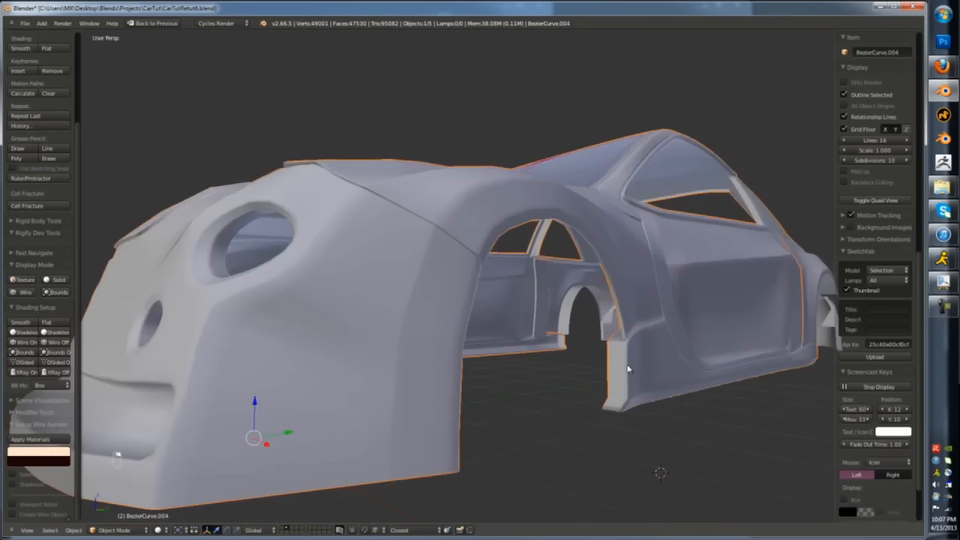
pyautogui.press('Tab')
pyautogui.scroll(3, 629, 369)
pyautogui.scroll(-4, 595, 320)
pyautogui.press('z')
pyautogui.moveTo(595, 321); pyautogui.dragTo(475, 368, button='middle')
pyautogui.press('z')
pyautogui.press('z')
pyautogui.hotkey('shift', 'h')
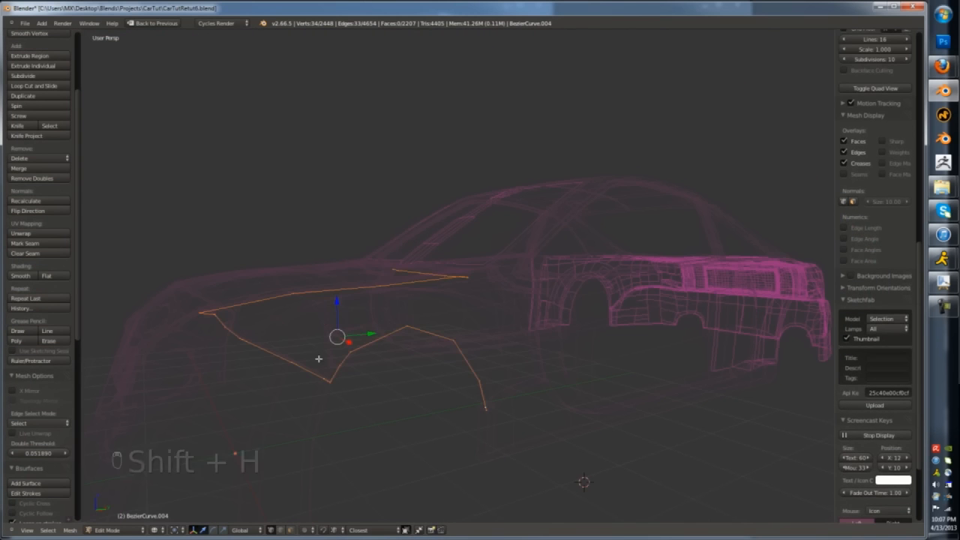
# - Hide the fender seam loop, separate the front wheel arch edge loop into its own object and open it for editing
pyautogui.keyDown('alt'); pyautogui.rightClick(311, 375); pyautogui.keyUp('alt')
pyautogui.press('h')
pyautogui.scroll(1, 330, 385)
pyautogui.scroll(2, 326, 387)
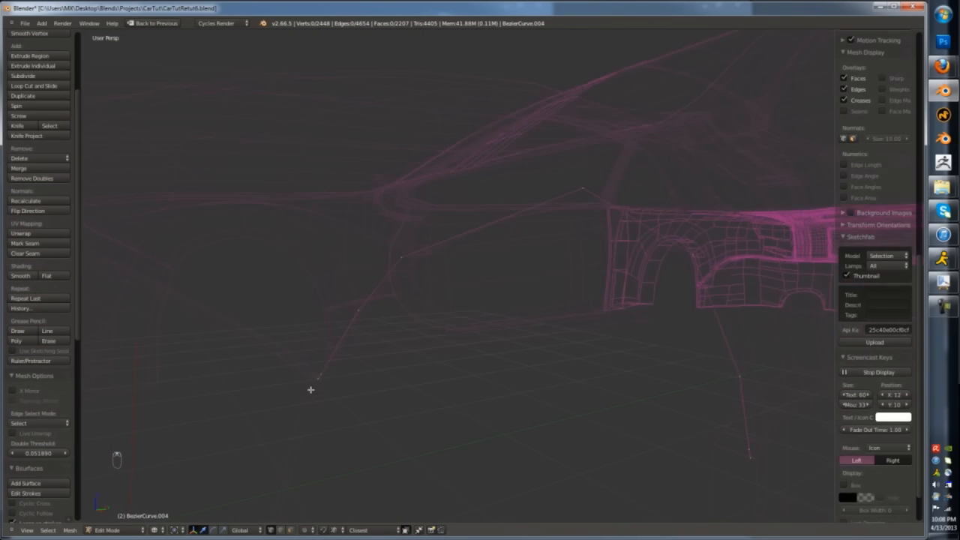
pyautogui.keyDown('alt'); pyautogui.rightClick(312, 387); pyautogui.keyUp('alt')
pyautogui.scroll(-1, 389, 362)
pyautogui.press('p')
pyautogui.press('Tab')
pyautogui.press('Tab')
# - In right view, extrude both ends of the wheel arch outline down to the lower edge of the car body
pyautogui.press('KP_1')
pyautogui.press('KP_3')
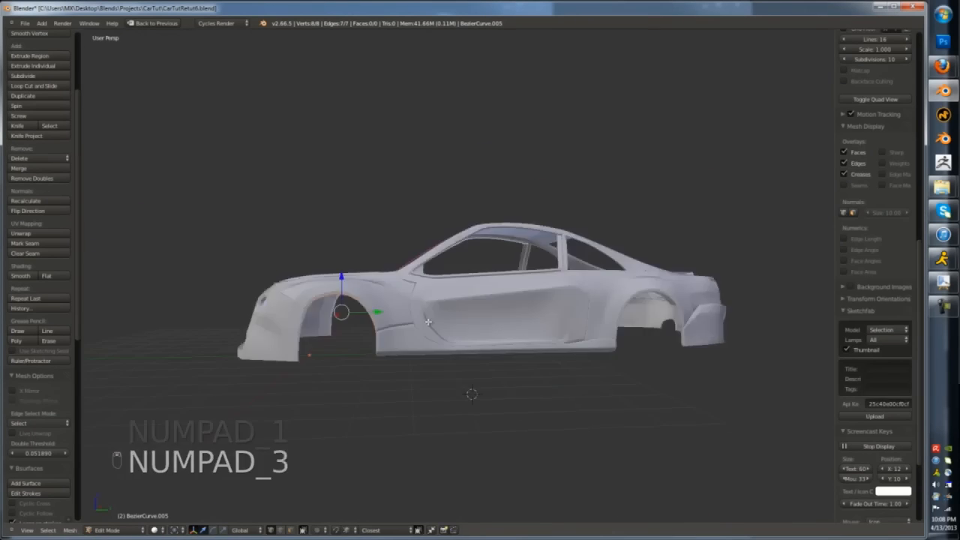
pyautogui.scroll(5, 342, 315)
pyautogui.press('z')
pyautogui.press('e')
pyautogui.press('e')
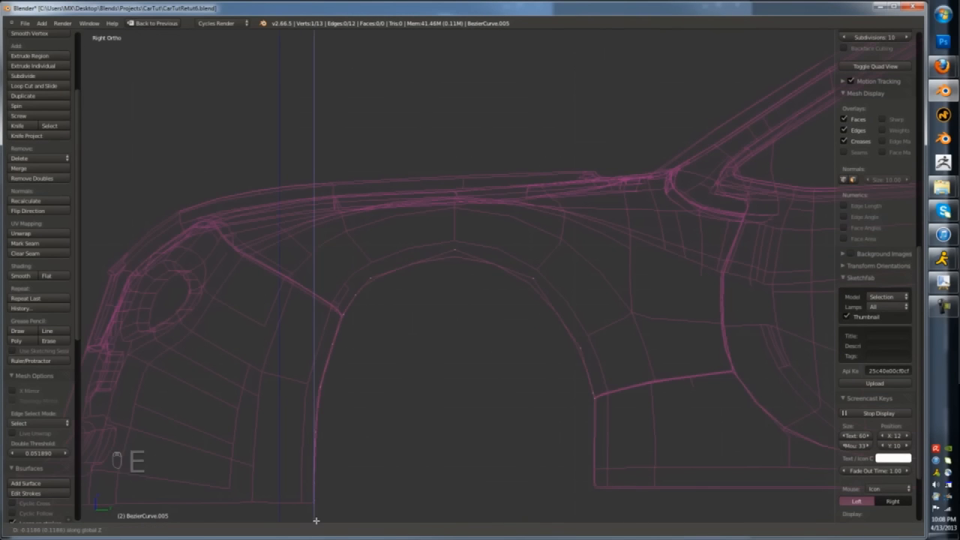
pyautogui.click(596, 500)
pyautogui.press('a')
pyautogui.press('a')
pyautogui.press('z')
pyautogui.scroll(-5, 575, 416)
pyautogui.moveTo(574, 416); pyautogui.dragTo(641, 379, button='middle')
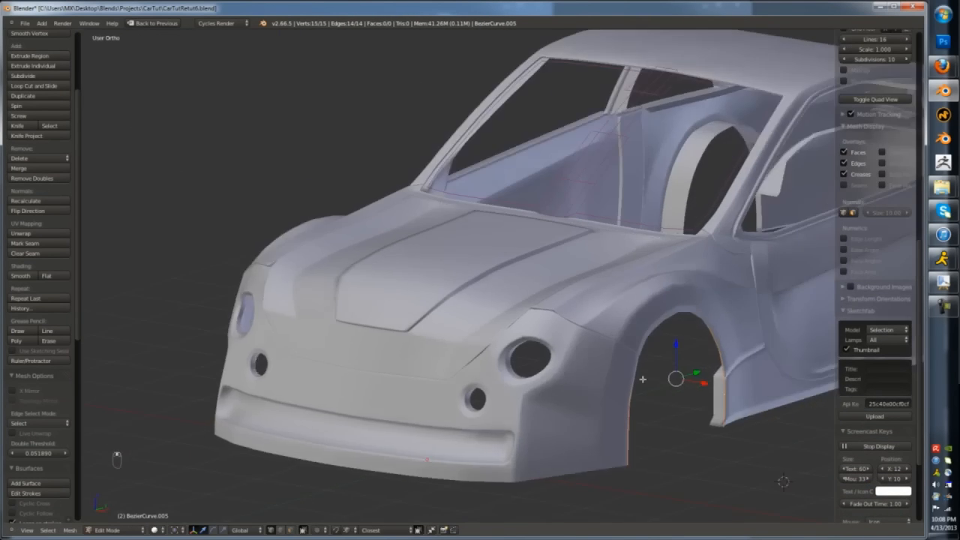
# - Extrude the whole wheel arch outline inward along the X axis to form the wheel well surface
pyautogui.scroll(5, 642, 378)
pyautogui.press('e')
pyautogui.press('x')
pyautogui.click(599, 335)
pyautogui.press('Tab')
pyautogui.press('Tab')
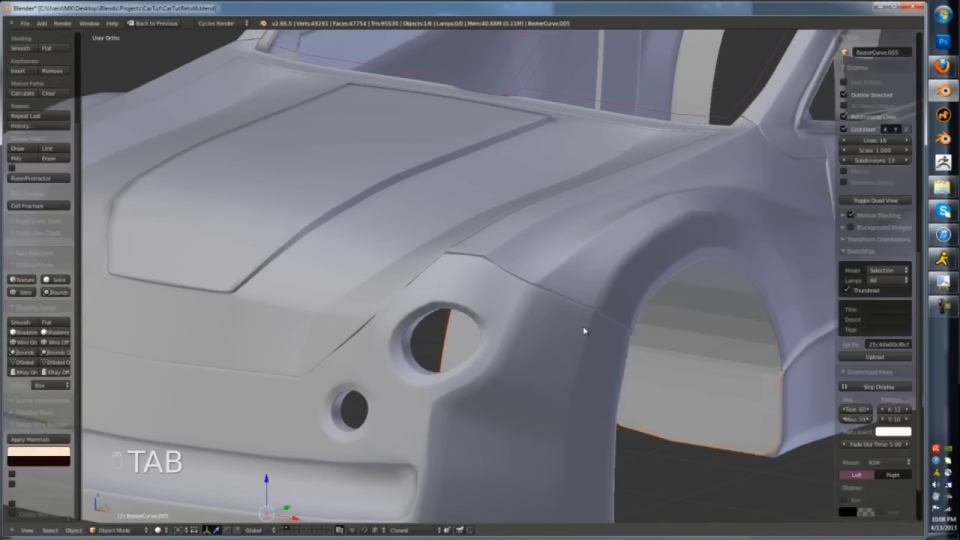
# - Move the selected edge loop of the wheel well surface along the Y axis
pyautogui.scroll(-1, 578, 332)
pyautogui.moveTo(573, 333); pyautogui.dragTo(559, 357, button='middle')
pyautogui.press('g')
pyautogui.press('y')
pyautogui.click(500, 322)
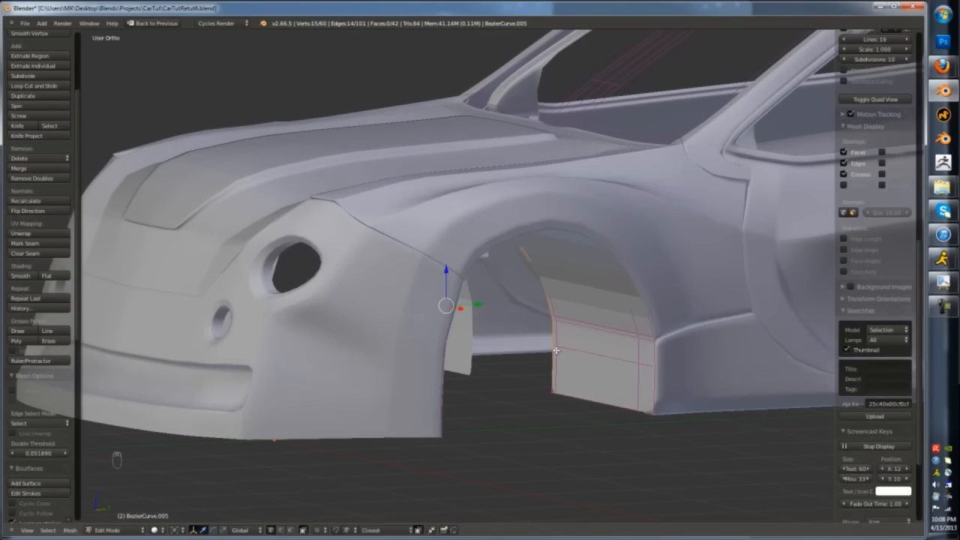
# - Apply smooth shading to the front wheel well and finish editing it
pyautogui.press('Tab')
pyautogui.click(21, 48)
pyautogui.press('Tab')
pyautogui.press('a')
pyautogui.press('a')
pyautogui.press('a')
pyautogui.press('a')
pyautogui.press('Tab')
pyautogui.press('a')
# - Open the rear quarter panel for editing and display it in wireframe
pyautogui.moveTo(504, 279); pyautogui.dragTo(594, 294, button='middle')
pyautogui.scroll(-4, 480, 288)
pyautogui.rightClick(594, 293)
pyautogui.scroll(4, 594, 294)
pyautogui.press('Tab')
pyautogui.moveTo(390, 233); pyautogui.dragTo(279, 213, button='middle')
pyautogui.scroll(-4, 278, 212)
pyautogui.press('z')
pyautogui.keyDown('alt'); pyautogui.rightClick(330, 239); pyautogui.keyUp('alt')
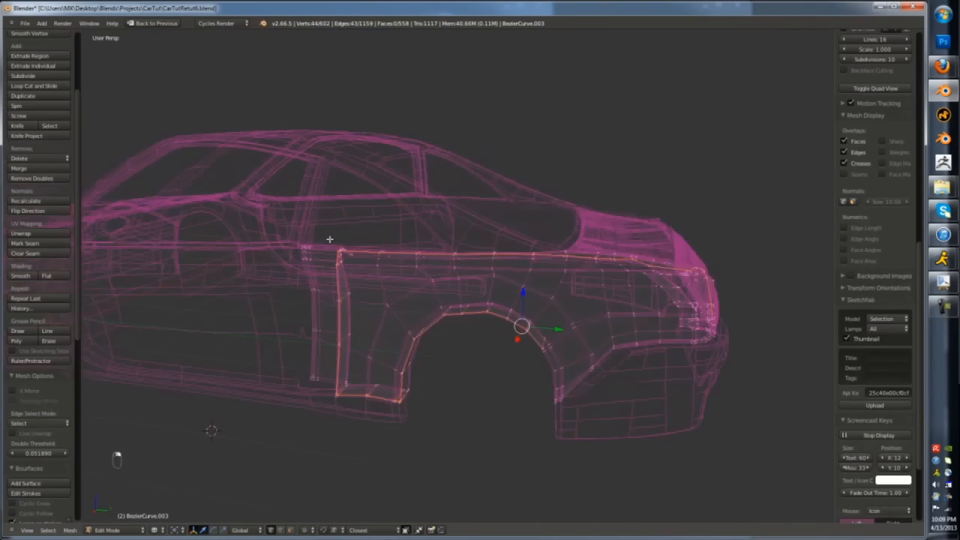
# - In side view, isolate the rear wheel arch outline and extrude its ends down to the lower edge of the car body
pyautogui.press('KP_1')
pyautogui.press('KP_3')
pyautogui.press('KP_5')
pyautogui.scroll(2, 387, 240)
pyautogui.press('a')
pyautogui.keyDown('ctrl'); pyautogui.moveTo(416, 242); pyautogui.dragTo(441, 263); pyautogui.keyUp('ctrl')
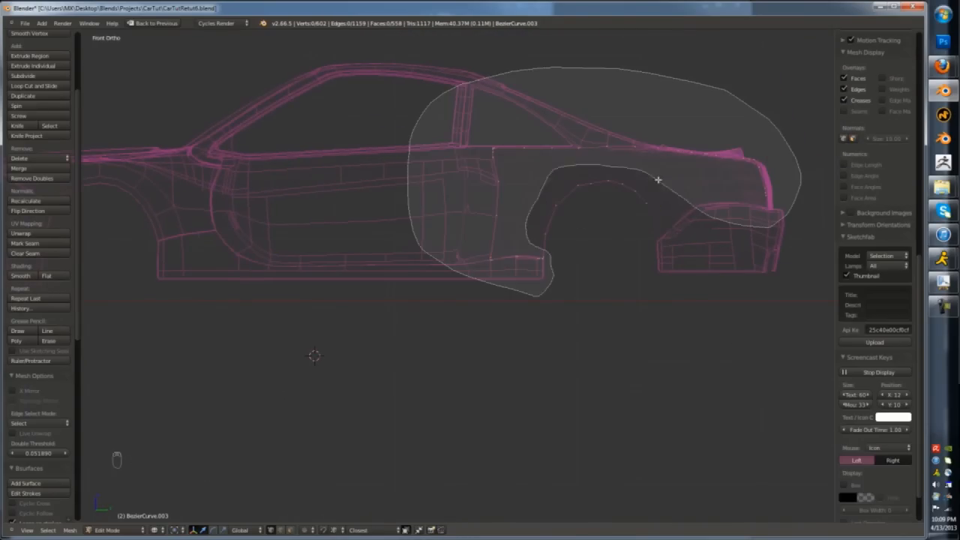
pyautogui.keyDown('ctrl'); pyautogui.moveTo(658, 180); pyautogui.dragTo(658, 180); pyautogui.keyUp('ctrl')
pyautogui.scroll(4, 657, 180)
pyautogui.press('e')
pyautogui.press('e')
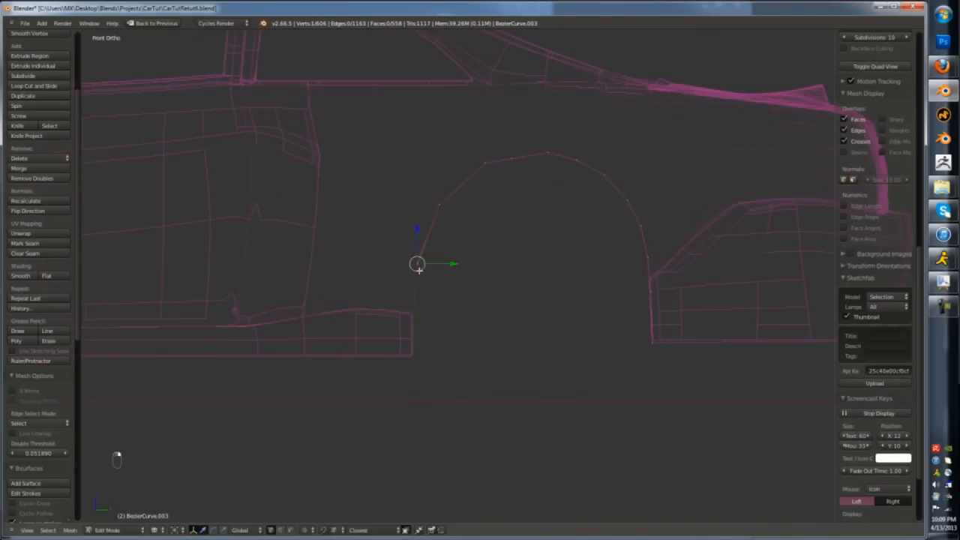
# - Separate the extended rear wheel arch outline from the quarter panel into its own object and open it for editing
pyautogui.keyDown('alt'); pyautogui.rightClick(636, 230); pyautogui.keyUp('alt')
pyautogui.press('w')
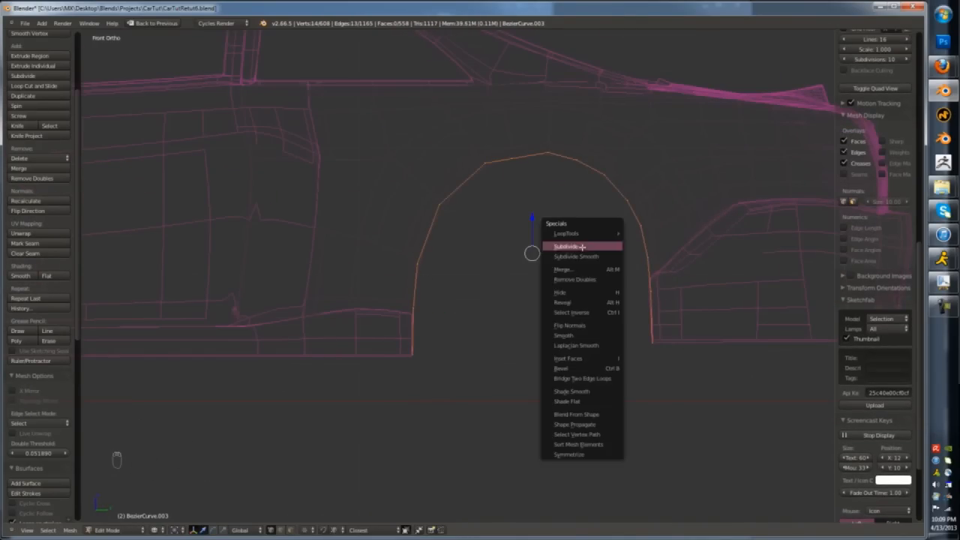
pyautogui.moveTo(594, 180); pyautogui.dragTo(620, 265, button='middle')
pyautogui.press('z')
pyautogui.press('a')
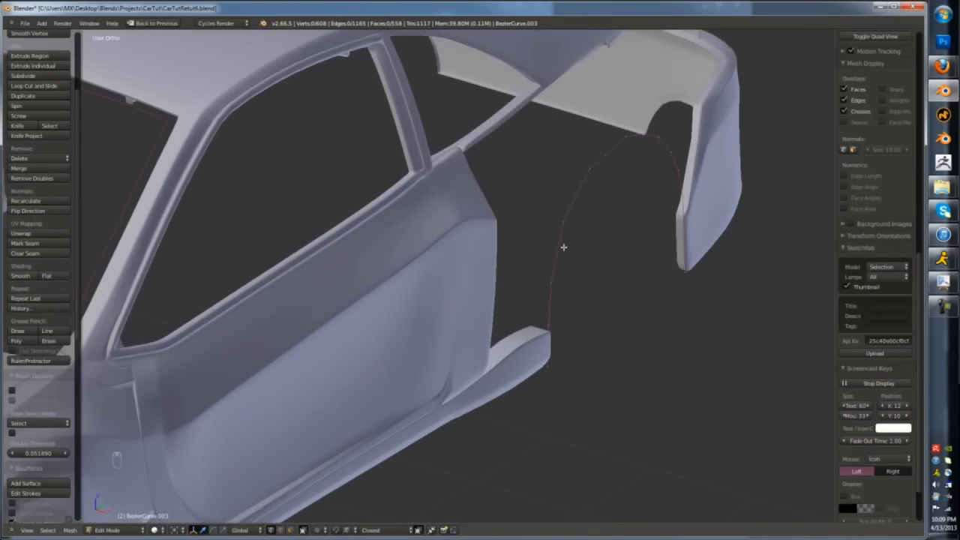
pyautogui.hotkey('alt', 'h')
pyautogui.keyDown('alt'); pyautogui.rightClick(685, 243); pyautogui.keyUp('alt')
pyautogui.press('z')
pyautogui.press('z')
pyautogui.hotkey('ctrl', 'z')
pyautogui.hotkey('ctrl', 'z')
pyautogui.press('a')
pyautogui.press('Tab')
pyautogui.rightClick(683, 217)
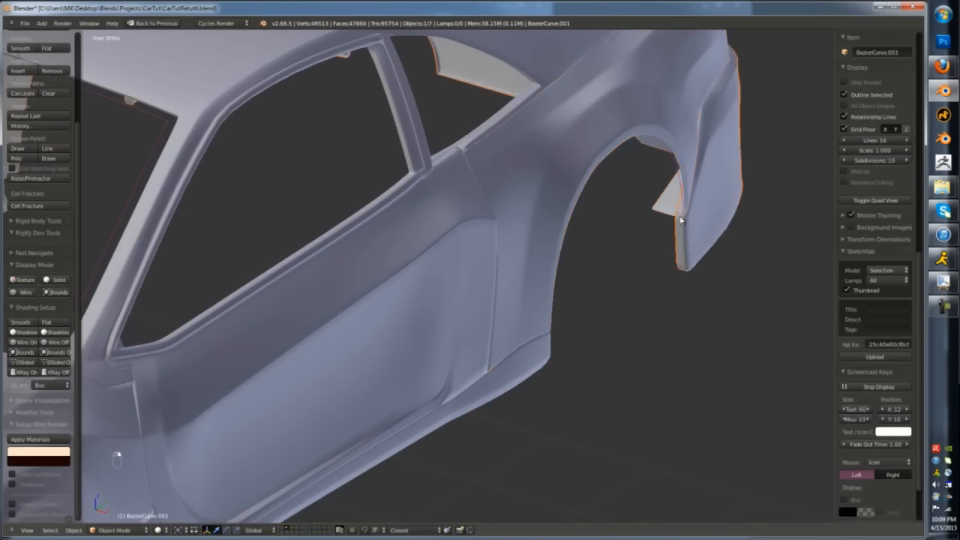
pyautogui.press('Tab')
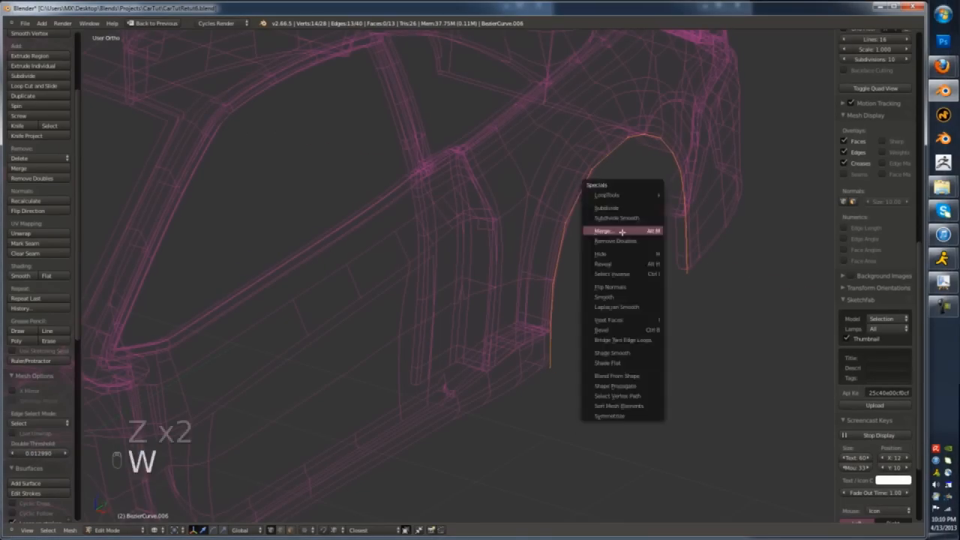
# - Extrude the rear arch outline into the wheel well surface, with a narrow strip of faces along the arch rim
pyautogui.press('z')
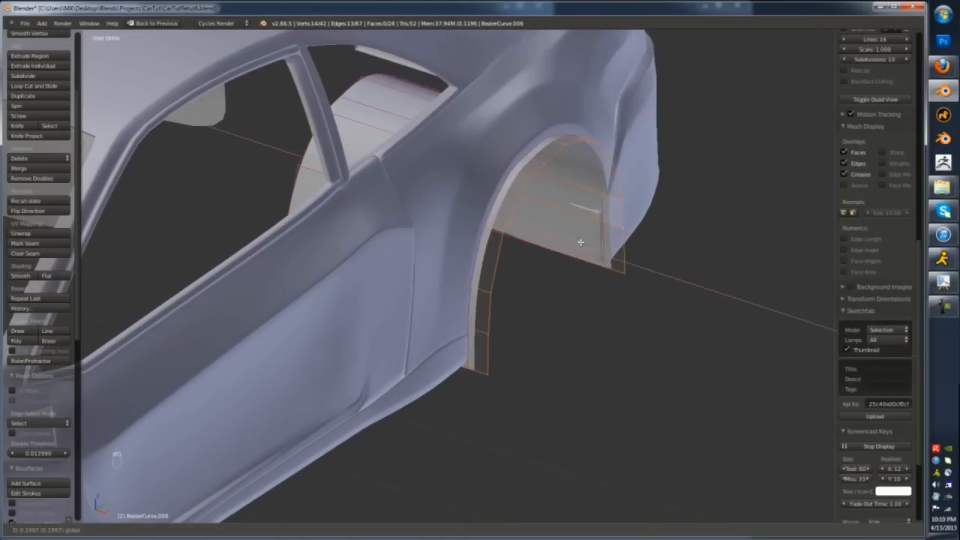
pyautogui.press('w')
pyautogui.click(570, 241)
pyautogui.hotkey('ctrl', 'r')
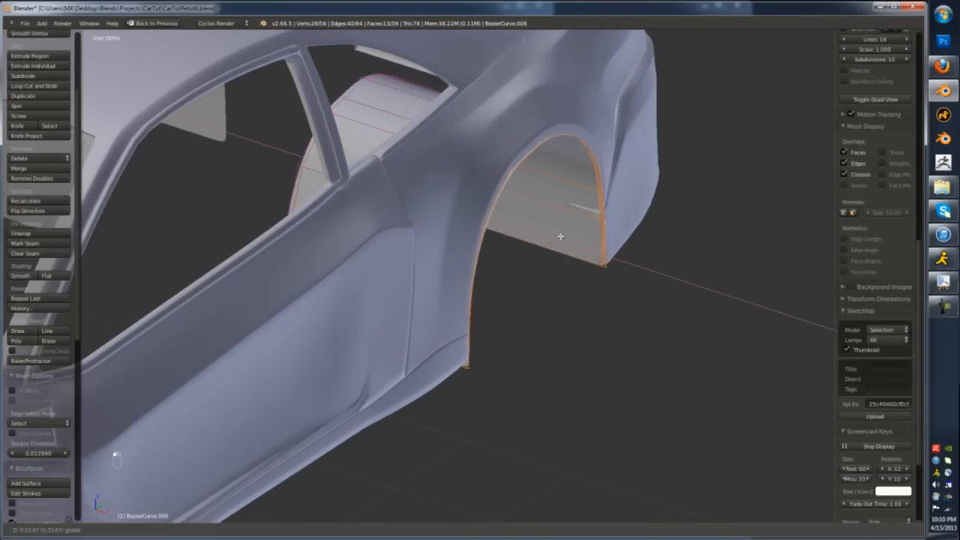
pyautogui.press('Tab')
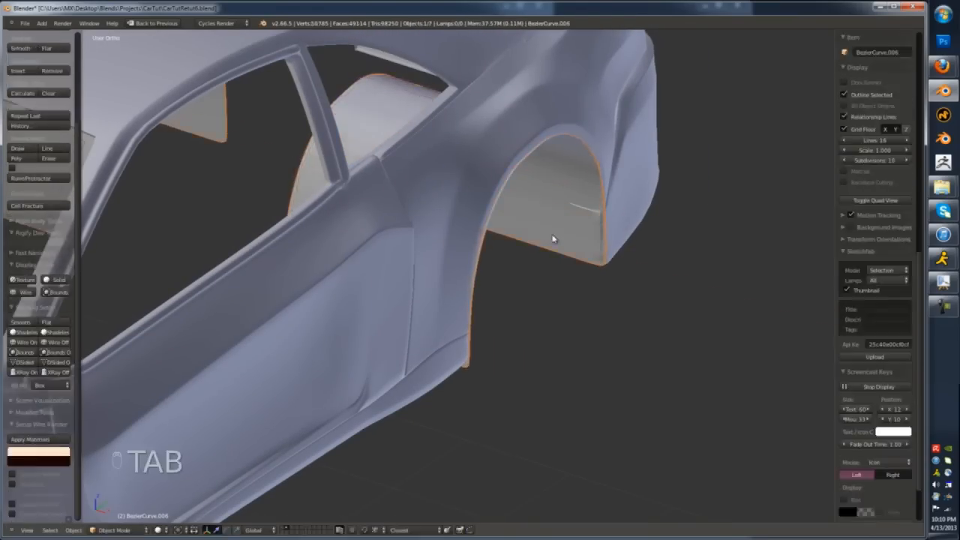
# - Open the body object framing the windshield opening for editing and reveal its hidden geometry
pyautogui.moveTo(553, 235); pyautogui.dragTo(468, 209, button='middle')
pyautogui.press('KP_5')
pyautogui.rightClick(469, 210)
pyautogui.press('h')
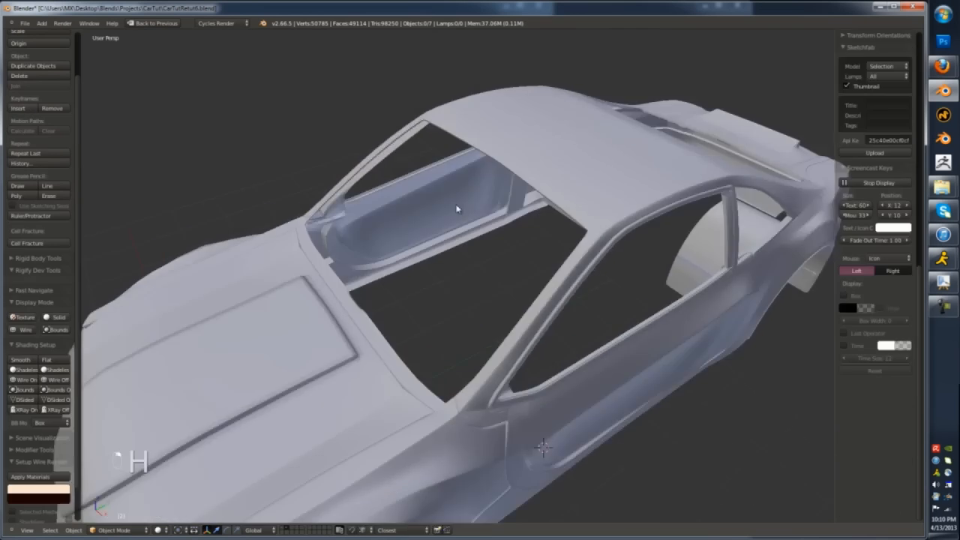
pyautogui.rightClick(565, 154)
pyautogui.press('Tab')
pyautogui.hotkey('alt', 'h')
pyautogui.keyDown('alt'); pyautogui.rightClick(575, 170); pyautogui.keyUp('alt')
pyautogui.press('z')
pyautogui.moveTo(575, 169)
pyautogui.mouseDown(button='middle')
pyautogui.moveTo(620, 256)
pyautogui.moveTo(560, 286)
pyautogui.moveTo(448, 154)
pyautogui.mouseUp(button='middle')
pyautogui.press('z')
pyautogui.press('z')
pyautogui.press('z')
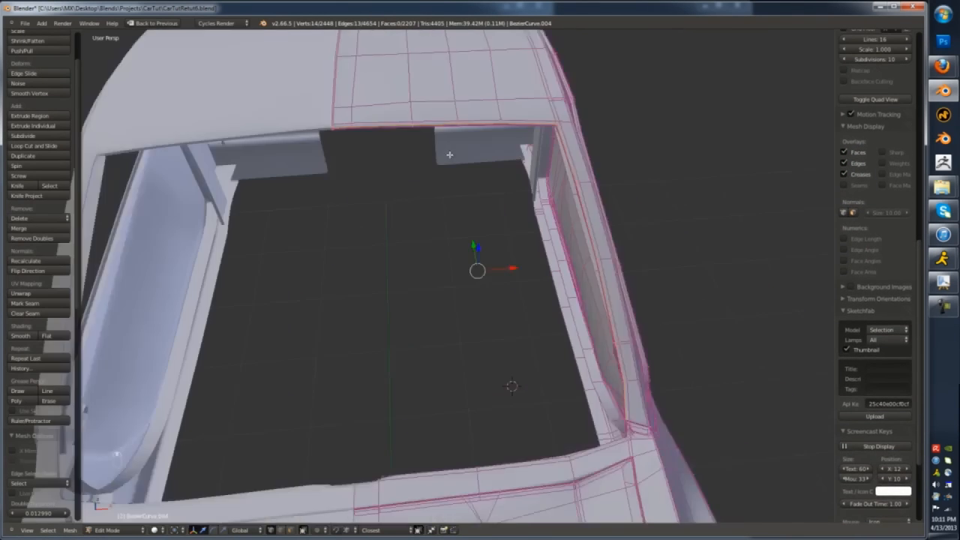
# - Select the four corner vertices of the editable half of the windshield opening
pyautogui.scroll(2, 480, 142)
pyautogui.rightClick(619, 87)
pyautogui.keyDown('shift'); pyautogui.rightClick(280, 108); pyautogui.keyUp('shift')
pyautogui.keyDown('shift'); pyautogui.moveTo(394, 195); pyautogui.dragTo(349, 96, button='middle'); pyautogui.keyUp('shift')
pyautogui.keyDown('shift'); pyautogui.rightClick(619, 331); pyautogui.keyUp('shift')
pyautogui.scroll(4, 192, 387)
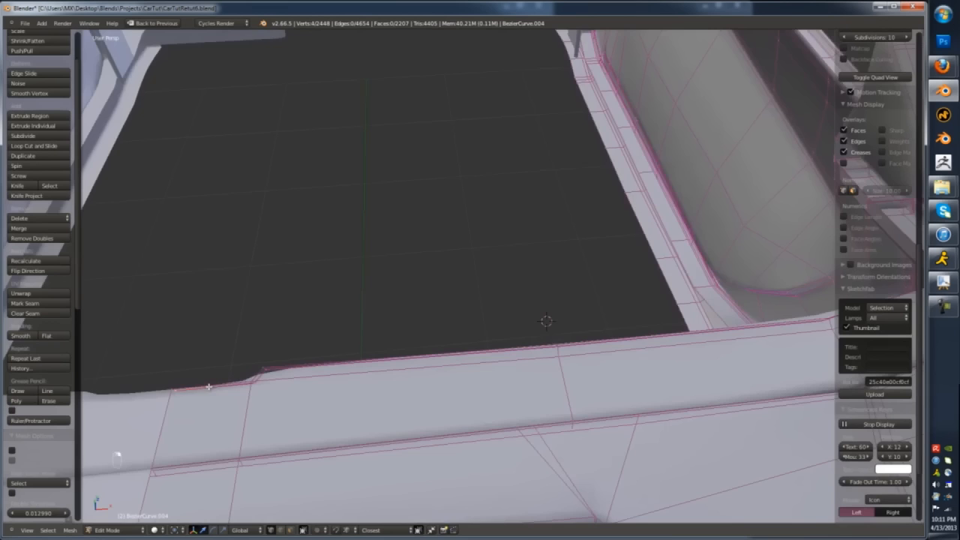
pyautogui.keyDown('shift'); pyautogui.rightClick(179, 391); pyautogui.keyUp('shift')
pyautogui.scroll(-5, 188, 388)
pyautogui.press('z')
pyautogui.press('z')
pyautogui.scroll(-3, 283, 377)
# - Duplicate the four corner vertices, fill them with a windshield face and separate it into its own object
pyautogui.hotkey('shift', 'd')
pyautogui.rightClick(285, 347)
pyautogui.press('f')
pyautogui.press('p')
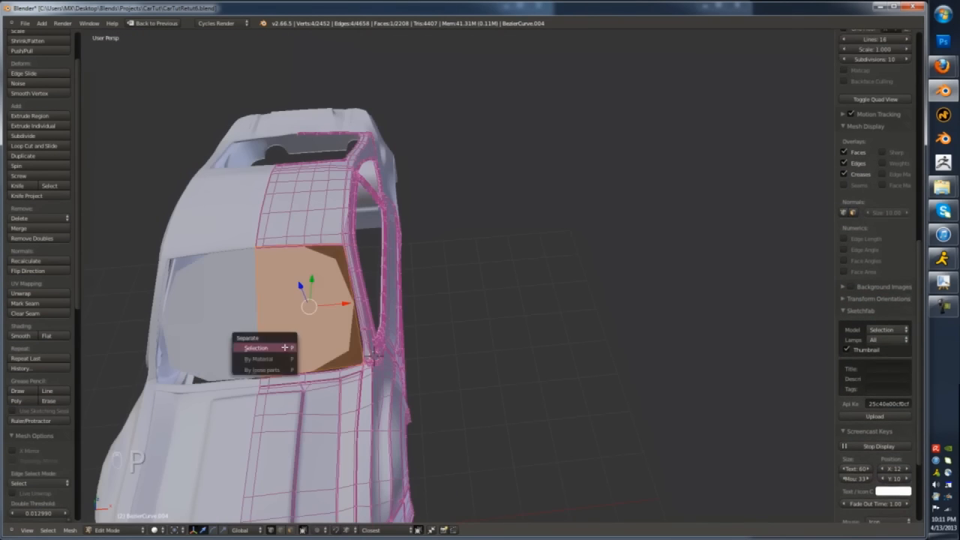
pyautogui.click(285, 348)
pyautogui.press('Tab')
# - Open the windshield object for editing and add a centred loop cut across its face
pyautogui.rightClick(302, 288)
pyautogui.press('Tab')
pyautogui.press('KP_3')
pyautogui.press('KP_5')
pyautogui.moveTo(302, 321); pyautogui.dragTo(375, 360, button='middle')
pyautogui.hotkey('ctrl', 'r')
pyautogui.click(442, 203)
pyautogui.rightClick(442, 202)
pyautogui.rightClick(437, 191)
# - Move the windshield's centreline vertex in right view to curve the glass outward
pyautogui.press('KP_3')
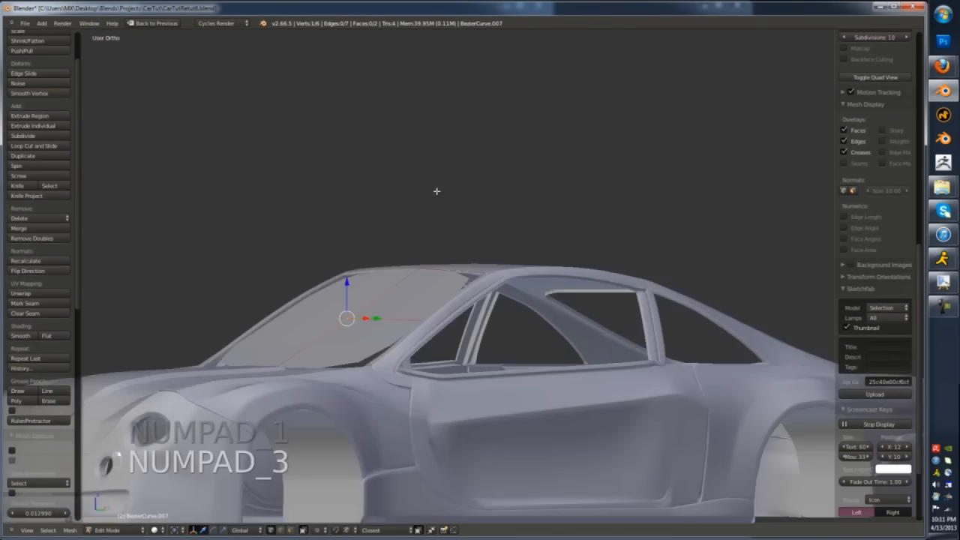
pyautogui.press('g')
pyautogui.click(428, 180)
pyautogui.moveTo(335, 258); pyautogui.dragTo(404, 292, button='middle')
pyautogui.press('KP_3')
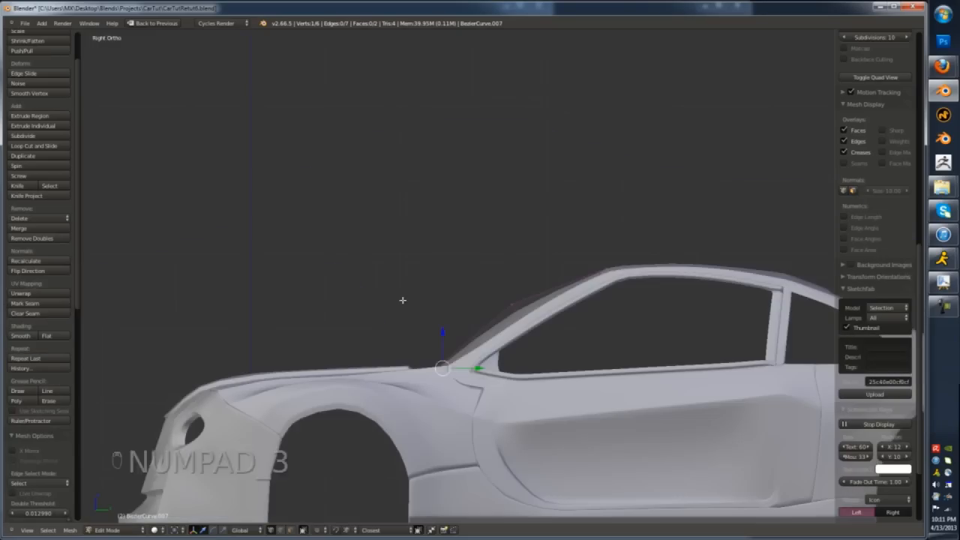
pyautogui.moveTo(616, 271); pyautogui.dragTo(678, 304, button='middle')
# - Restore the multi-view layout and save the blend file over the existing one
pyautogui.hotkey('ctrl', 'Up')
pyautogui.click(840, 131)
pyautogui.hotkey('ctrl', 's')
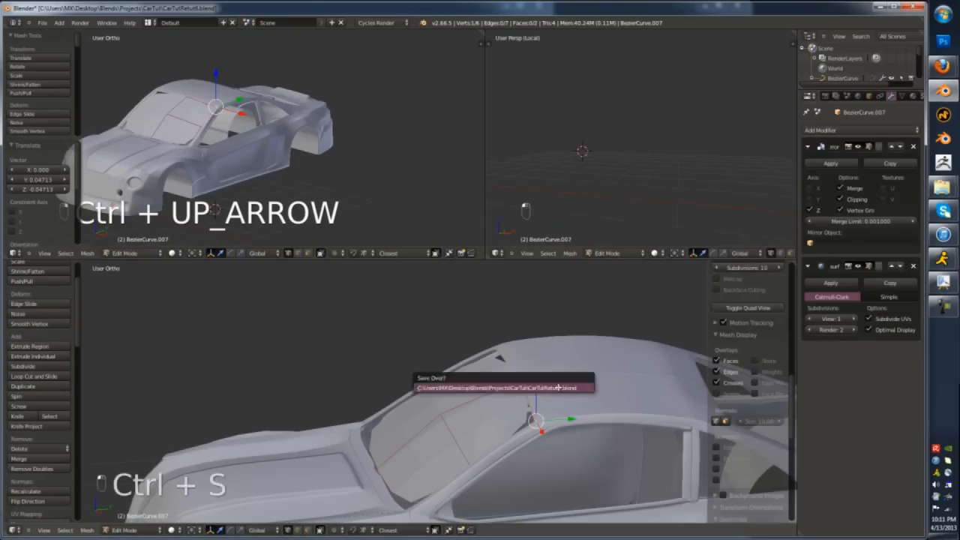
pyautogui.click(559, 388)
# - Try a Bevel modifier on the windshield, placed above the Subdivision Surface modifier
pyautogui.click(840, 130)
pyautogui.click(689, 163)
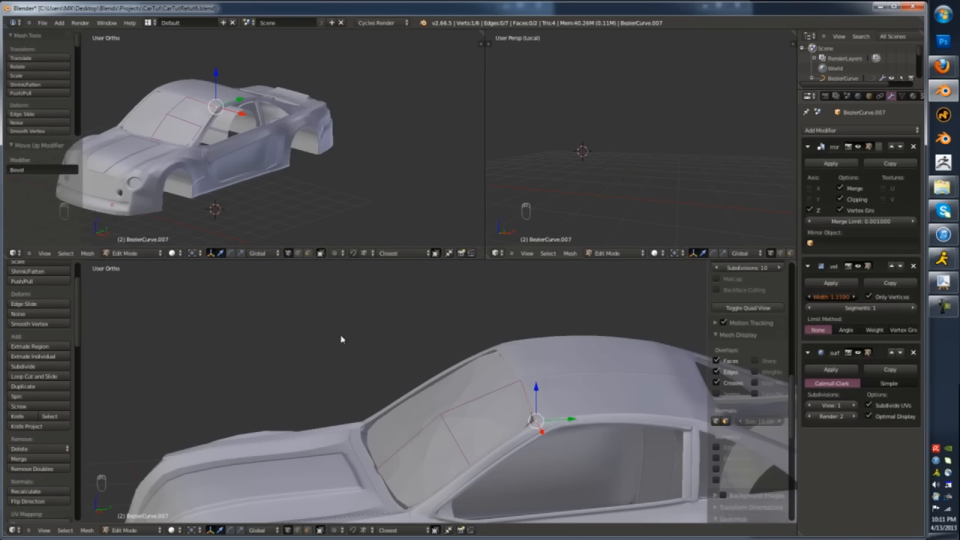
pyautogui.click(913, 267)
# - Maximize the 3D view and reposition the windshield's centreline vertex at the base near the hood
pyautogui.moveTo(517, 375); pyautogui.dragTo(573, 412, button='middle')
pyautogui.press('KP_1')
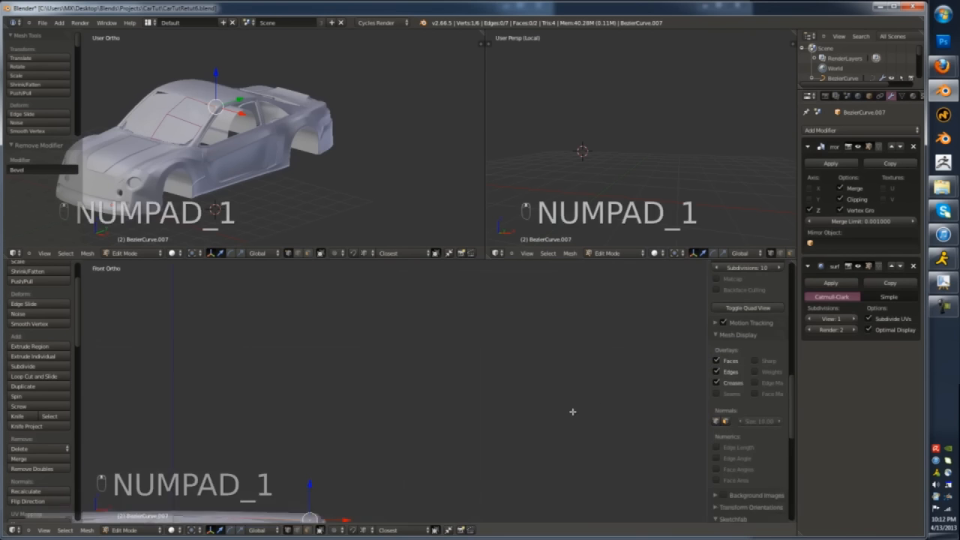
pyautogui.press('KP_3')
pyautogui.hotkey('ctrl', 'Up')
pyautogui.moveTo(419, 307); pyautogui.dragTo(465, 336, button='middle')
pyautogui.scroll(5, 465, 337)
pyautogui.press('g')
pyautogui.scroll(-5, 466, 338)
pyautogui.press('z')
pyautogui.press('z')
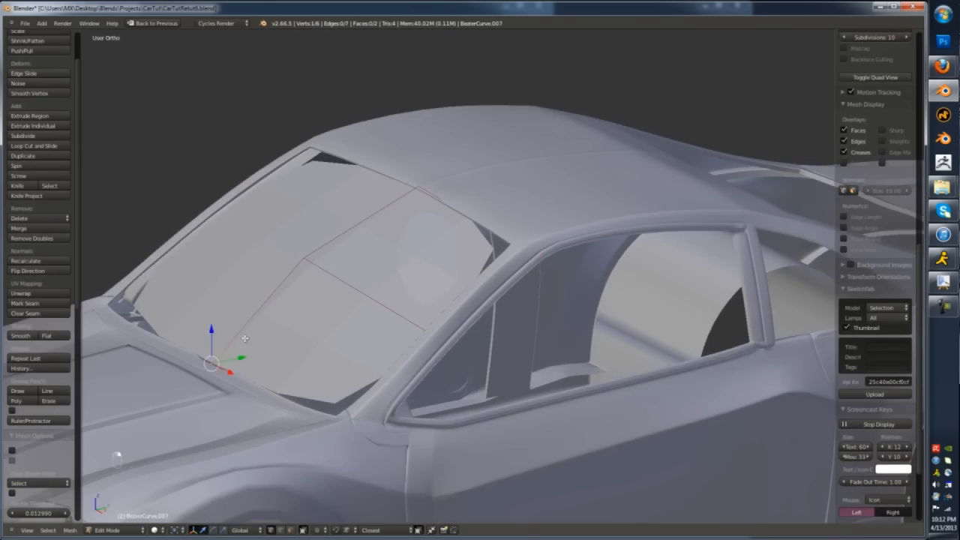
# - In right view, move the windshield's top centre vertex to the front edge of the roof
pyautogui.press('KP_3')
pyautogui.press('z')
pyautogui.press('g')
pyautogui.press('z')
pyautogui.rightClick(505, 172)
pyautogui.press('KP_3')
pyautogui.press('z')
pyautogui.scroll(4, 505, 253)
pyautogui.press('z')
pyautogui.moveTo(522, 253); pyautogui.dragTo(420, 300, button='middle')
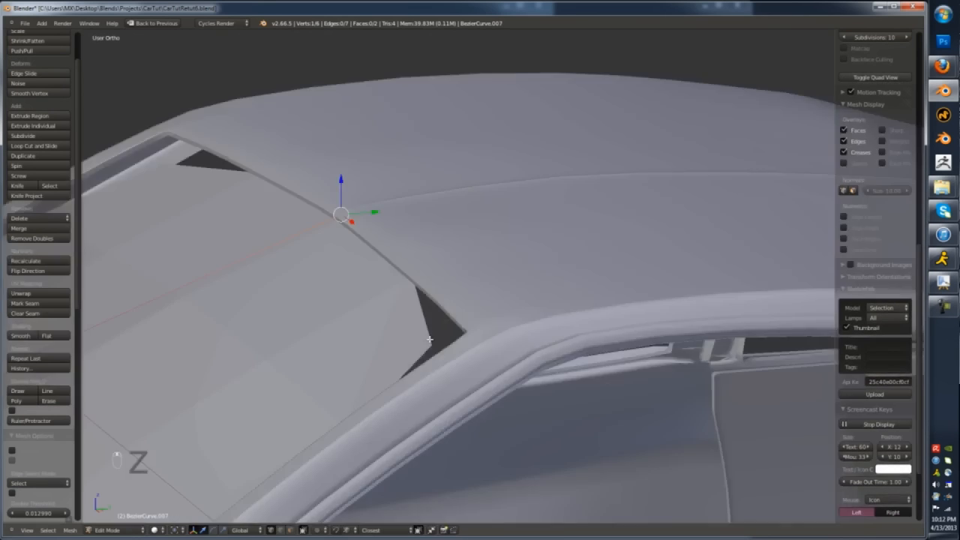
# - Add supporting loop cuts near the windshield's borders so its corners fill the opening
pyautogui.scroll(-4, 375, 293)
pyautogui.hotkey('ctrl', 'r')
pyautogui.click(375, 297)
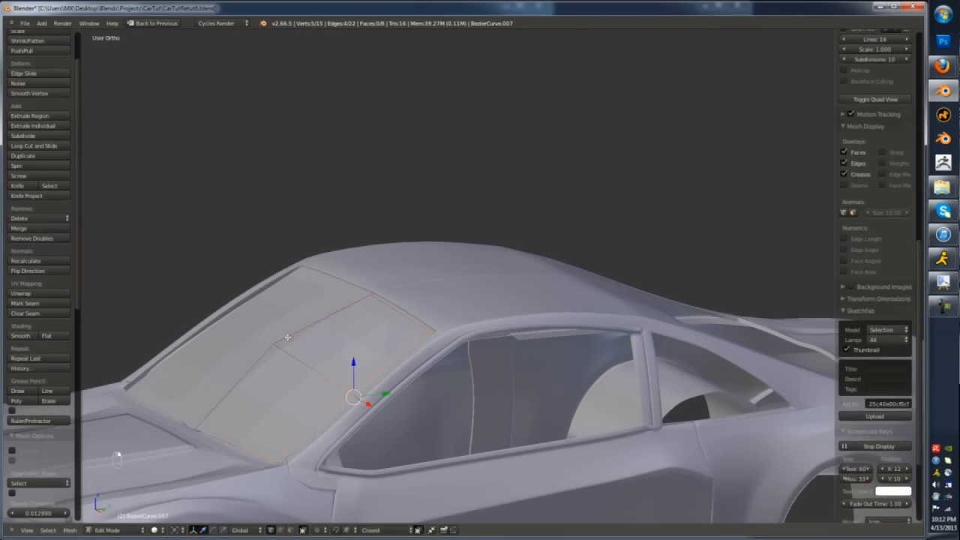
pyautogui.click(340, 386)
pyautogui.press('Tab')
pyautogui.moveTo(340, 385)
pyautogui.mouseDown(button='middle')
pyautogui.moveTo(368, 420)
pyautogui.moveTo(405, 310)
pyautogui.mouseUp(button='middle')
pyautogui.scroll(-4, 365, 420)
# - In top view, select the windshield's outer side vertices and rotate them to follow the pillar
pyautogui.press('Tab')
pyautogui.press('KP_7')
pyautogui.press('z')
pyautogui.keyDown('alt'); pyautogui.rightClick(382, 418); pyautogui.keyUp('alt')
pyautogui.press('a')
pyautogui.press('a')
pyautogui.press('a')
pyautogui.moveTo(466, 283)
pyautogui.keyDown('ctrl'); pyautogui.mouseDown()
pyautogui.moveTo(368, 262)
pyautogui.moveTo(424, 443)
pyautogui.mouseUp(); pyautogui.keyUp('ctrl')
pyautogui.press('z')
pyautogui.moveTo(430, 342); pyautogui.dragTo(438, 342)
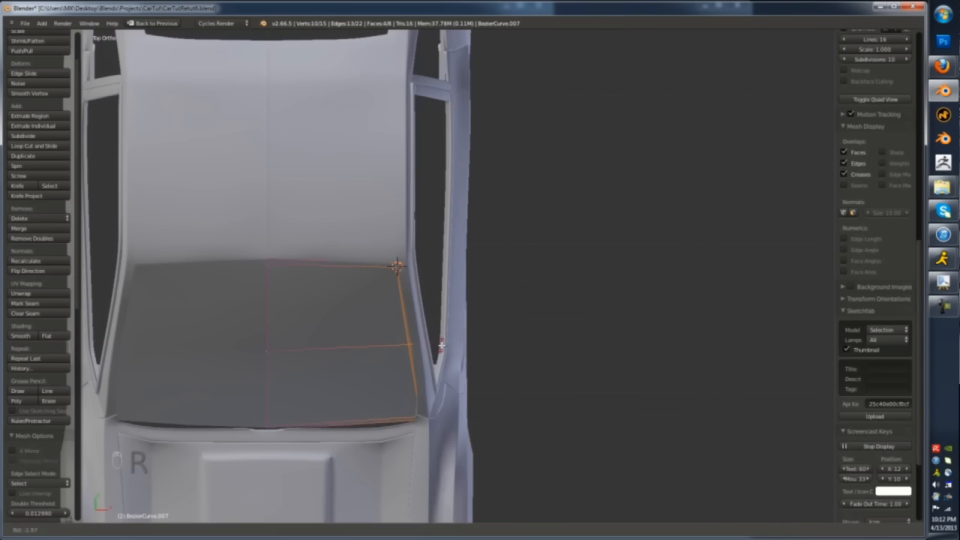
# - Add a lengthwise edge loop to the windshield between its centreline and outer side
pyautogui.press('Tab')
pyautogui.scroll(2, 415, 360)
pyautogui.press('Tab')
pyautogui.scroll(-3, 415, 345)
pyautogui.hotkey('ctrl', 'r')
pyautogui.click(415, 339)
pyautogui.click(436, 352)
pyautogui.press('z')
pyautogui.press('a')
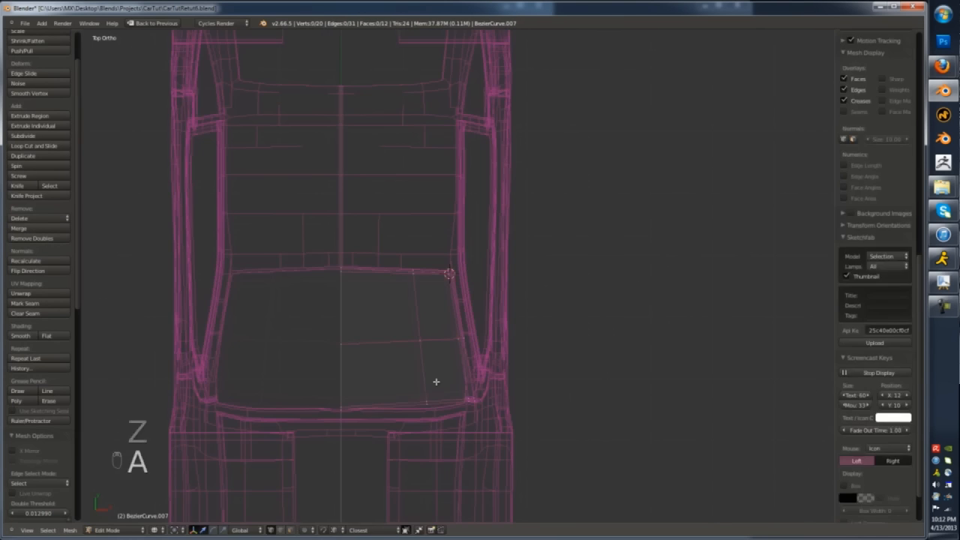
pyautogui.click(444, 420)
pyautogui.press('z')
# - Finish editing the windshield and save the blend file
pyautogui.press('Tab')
pyautogui.press('Tab')
pyautogui.moveTo(420, 274)
pyautogui.mouseDown(button='middle')
pyautogui.moveTo(281, 420)
pyautogui.moveTo(321, 298)
pyautogui.mouseUp(button='middle')
pyautogui.press('Tab')
pyautogui.scroll(-4, 280, 419)
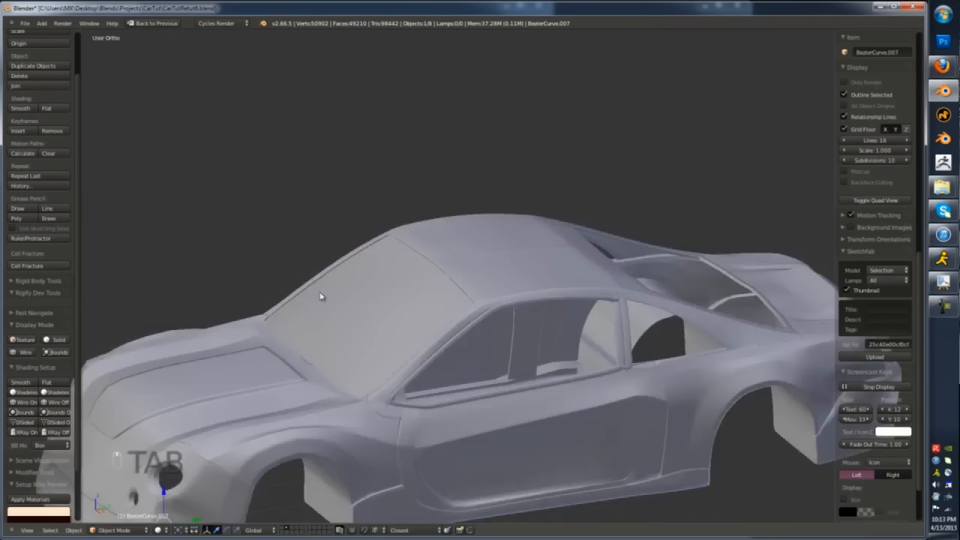
pyautogui.hotkey('ctrl', 's')
pyautogui.scroll(-2, 382, 358)
pyautogui.moveTo(382, 358)
pyautogui.mouseDown(button='middle')
pyautogui.moveTo(447, 403)
pyautogui.moveTo(441, 388)
pyautogui.moveTo(469, 384)
pyautogui.mouseUp(button='middle')
pyautogui.press('KP_2')
pyautogui.press('KP_1')
pyautogui.scroll(5, 469, 383)
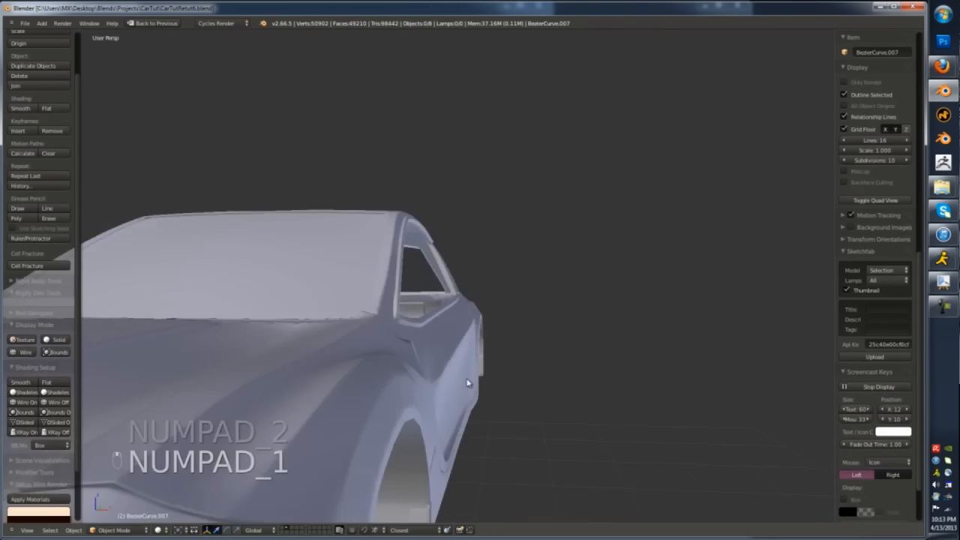
# - Select the car body and open its mesh for editing around the side window frame
pyautogui.press('KP_3')
pyautogui.press('z')
pyautogui.press('z')
pyautogui.moveTo(506, 241); pyautogui.dragTo(335, 272, button='middle')
pyautogui.scroll(4, 335, 273)
pyautogui.rightClick(335, 272)
pyautogui.scroll(-4, 335, 272)
pyautogui.press('Tab')
pyautogui.scroll(4, 397, 163)
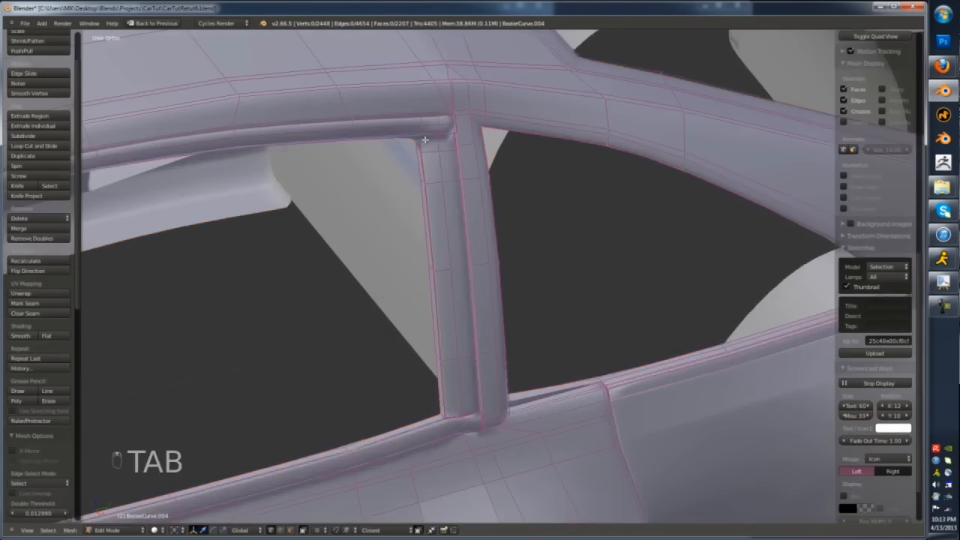
# - Select loops at the side window's front lower corner and hide the selected frame faces
pyautogui.moveTo(418, 142); pyautogui.dragTo(375, 324, button='middle')
pyautogui.hotkey('ctrl', 'Tab')
pyautogui.click(375, 343)
pyautogui.keyDown('alt'); pyautogui.rightClick(381, 340); pyautogui.keyUp('alt')
pyautogui.press('z')
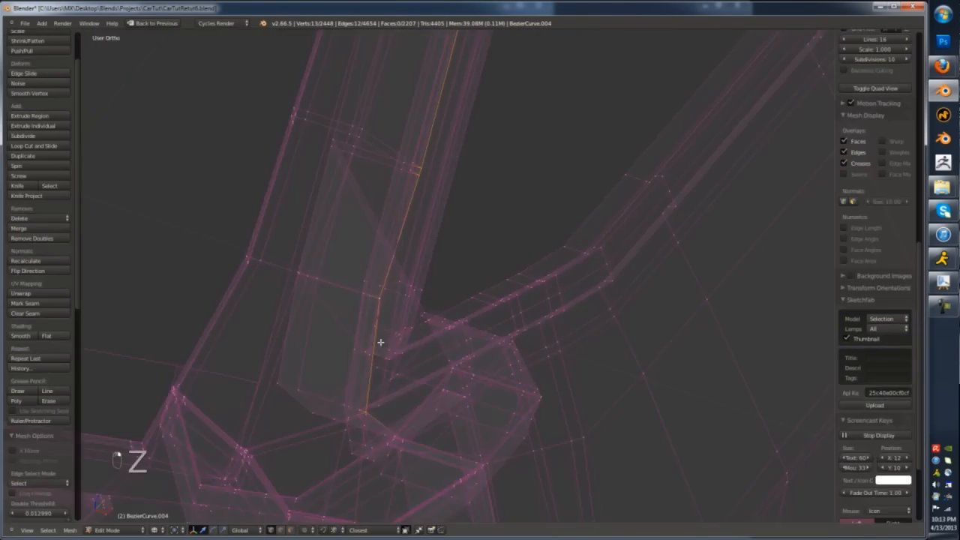
pyautogui.press('z')
pyautogui.keyDown('alt'); pyautogui.rightClick(471, 318); pyautogui.keyUp('alt')
pyautogui.press('h')
pyautogui.scroll(-5, 482, 353)
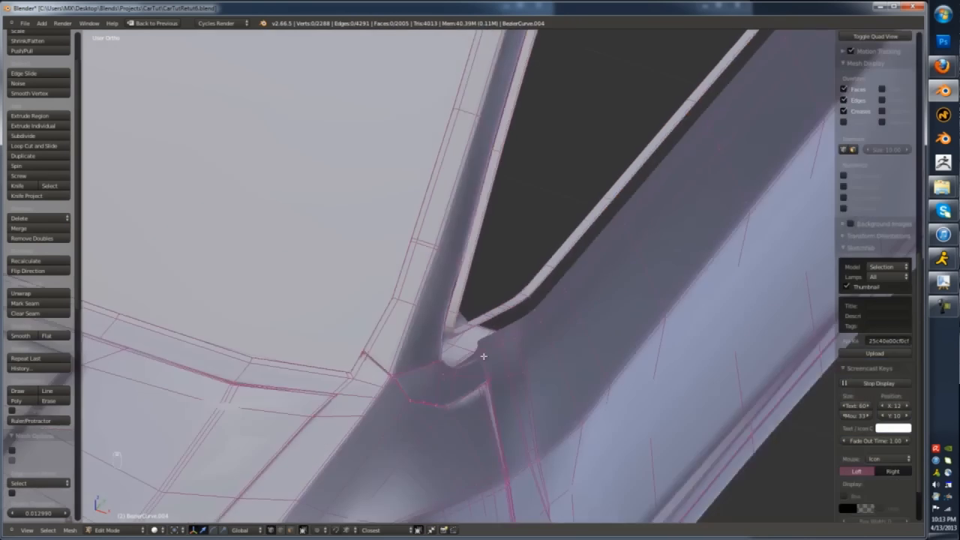
# - Reveal the hidden frame faces, clear the selection and isolate the car body in local view
pyautogui.moveTo(482, 353); pyautogui.dragTo(414, 203, button='middle')
pyautogui.scroll(-6, 457, 334)
pyautogui.scroll(4, 560, 349)
pyautogui.scroll(-4, 560, 350)
pyautogui.press('z')
pyautogui.press('z')
pyautogui.hotkey('shift', 'h')
pyautogui.press('a')
pyautogui.press('KP_Divide')
pyautogui.scroll(6, 414, 203)
pyautogui.scroll(6, 371, 256)
# - Select the loops along the side window frame, expand the selection and remove those frame faces
pyautogui.keyDown('alt'); pyautogui.rightClick(284, 349); pyautogui.keyUp('alt')
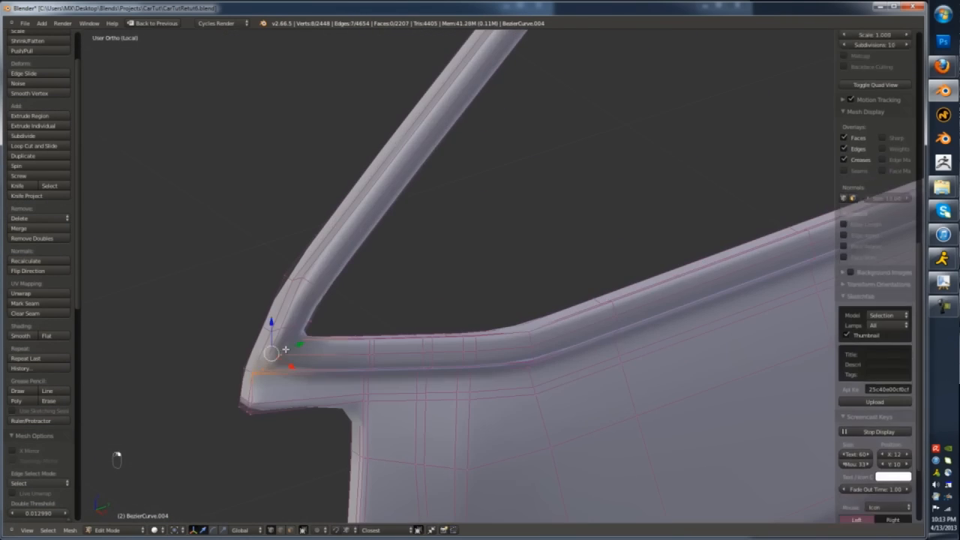
pyautogui.keyDown('alt'); pyautogui.rightClick(306, 345); pyautogui.keyUp('alt')
pyautogui.press('ctrl+KP_Add')
pyautogui.press('h')
pyautogui.moveTo(306, 344); pyautogui.dragTo(392, 312, button='middle')
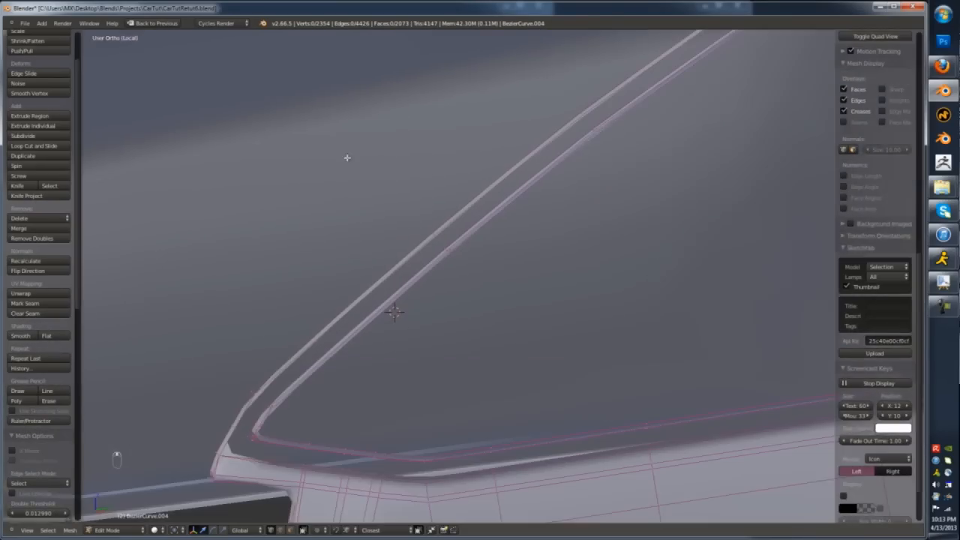
# - Select the open border loops on both sides of the window frame gap and bridge them with faces
pyautogui.keyDown('alt'); pyautogui.rightClick(390, 304); pyautogui.keyUp('alt')
pyautogui.keyDown('alt'); pyautogui.keyDown('shift'); pyautogui.rightClick(351, 322); pyautogui.keyUp('shift'); pyautogui.keyUp('alt')
pyautogui.scroll(-3, 351, 323)
pyautogui.keyDown('shift'); pyautogui.moveTo(753, 262); pyautogui.dragTo(390, 298, button='middle'); pyautogui.keyUp('shift')
pyautogui.press('z')
pyautogui.press('z')
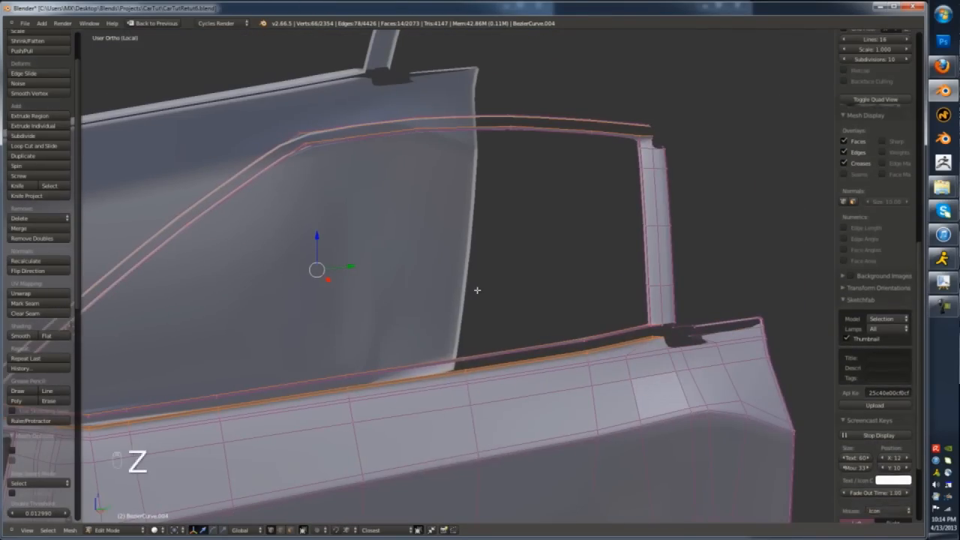
pyautogui.press('w')
pyautogui.click(471, 379)
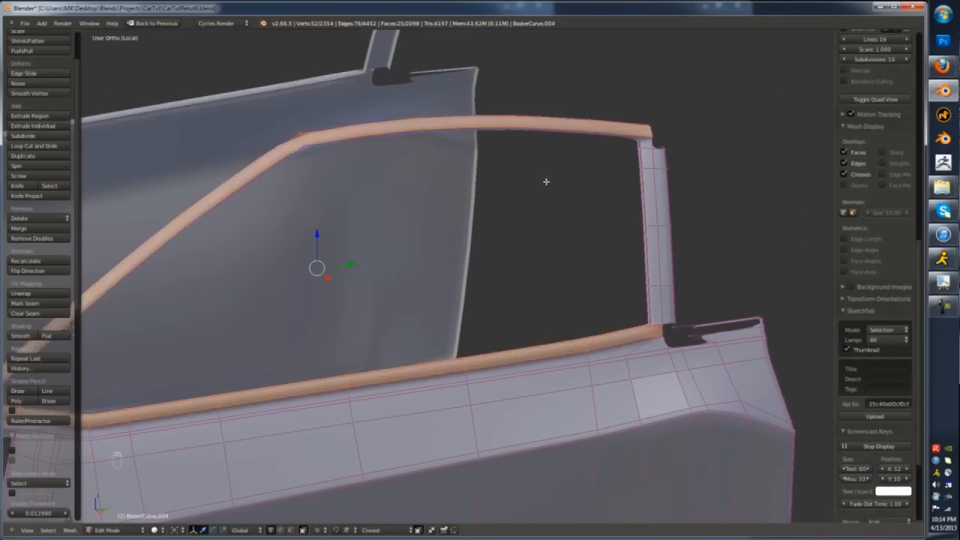
# - Add supporting edge loops along the rebuilt window frame and leave local view
pyautogui.press('Tab')
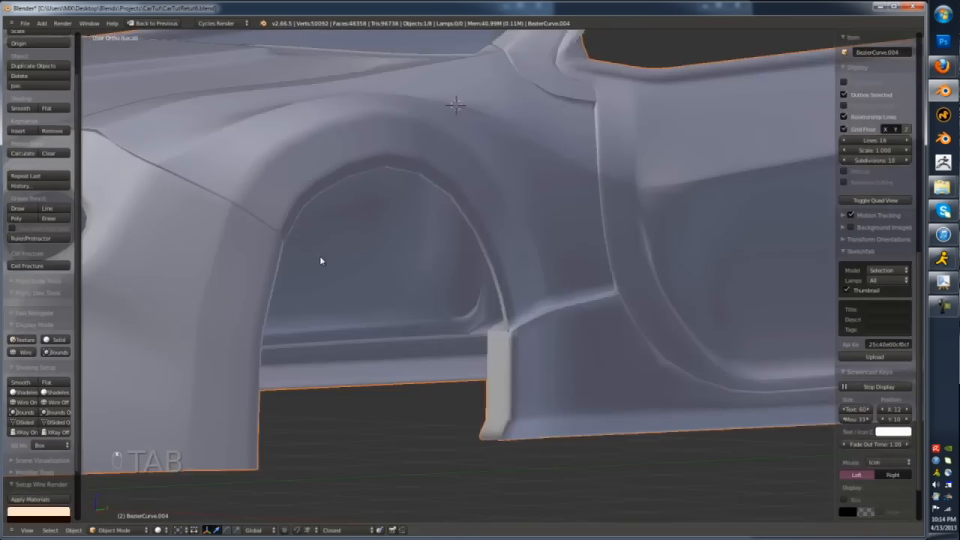
pyautogui.press('Tab')
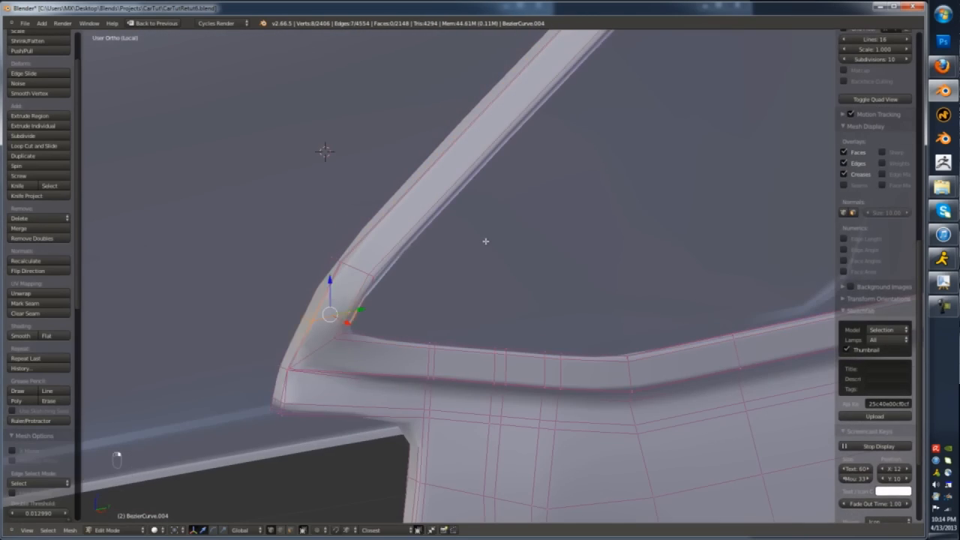
pyautogui.press('a')
pyautogui.press('a')
pyautogui.press('Tab')
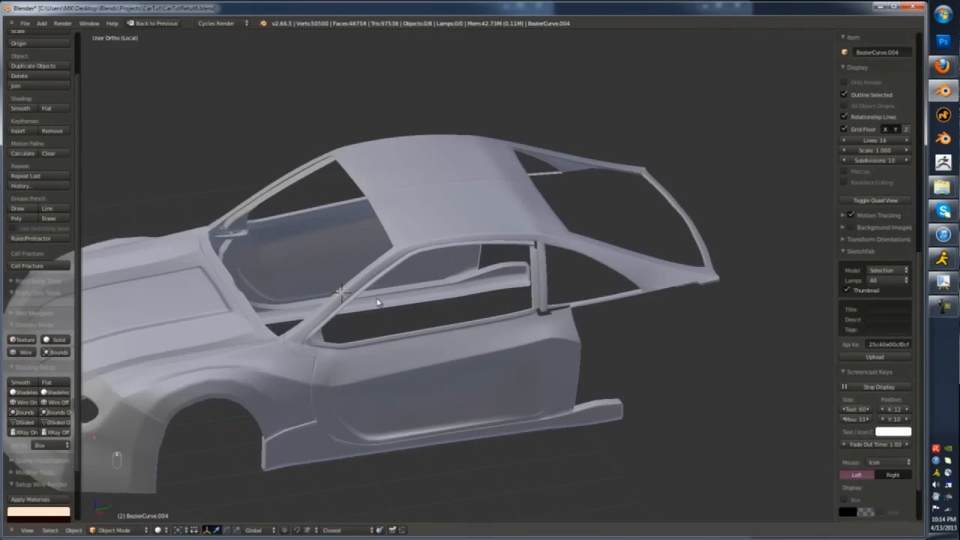
pyautogui.press('KP_Divide')
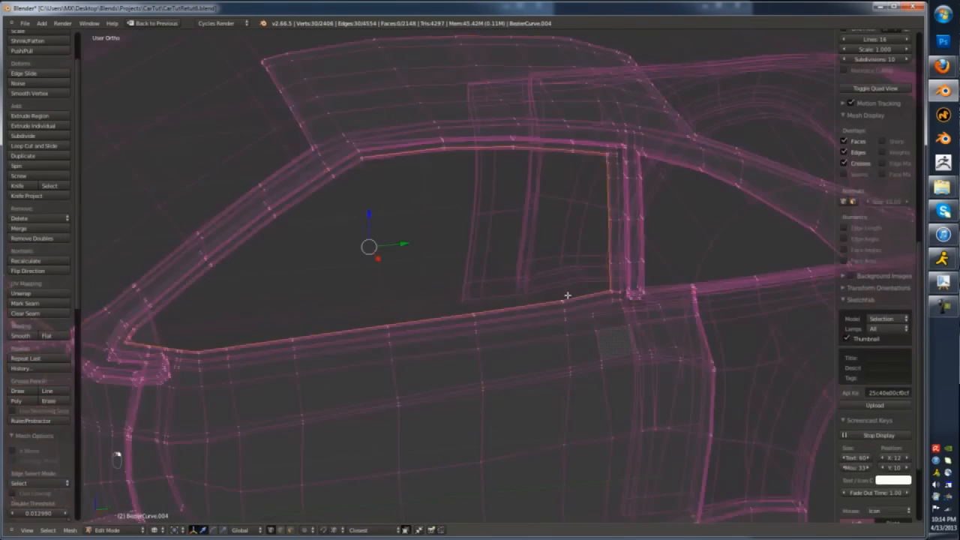
# - Duplicate the door window opening's inner edge loop, separate it as its own object and open it for editing
pyautogui.hotkey('shift', 'd')
pyautogui.press('Tab')
pyautogui.press('z')
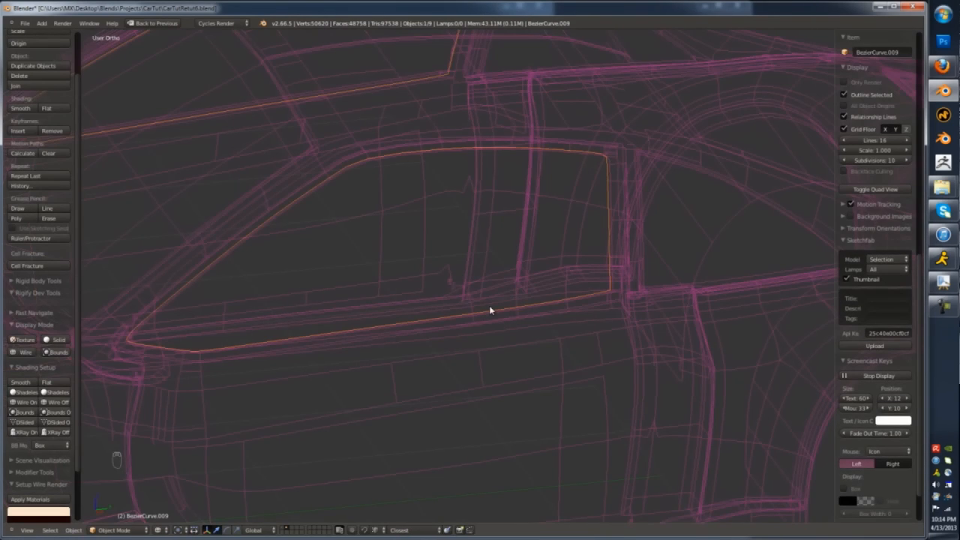
pyautogui.press('Tab')
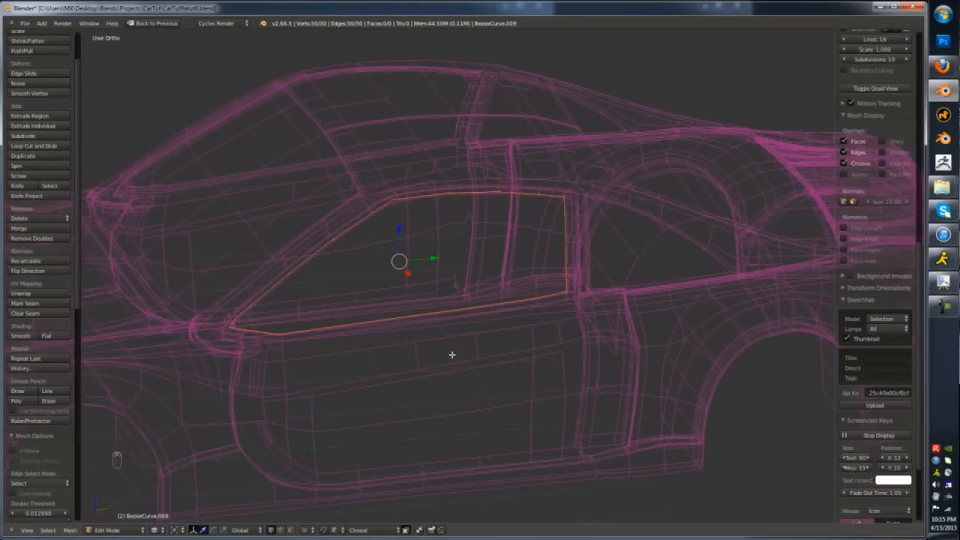
# - Try to fill and inset the window outline, delete that geometry and keep only a few vertices
pyautogui.press('f')
pyautogui.press('i')
pyautogui.press('x')
pyautogui.click(218, 329)
pyautogui.press('a')
pyautogui.rightClick(275, 334)
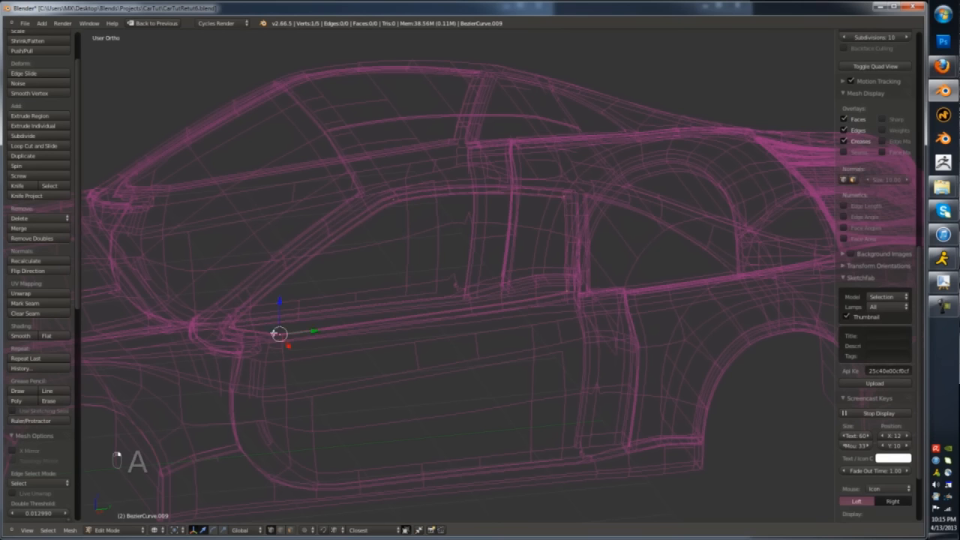
# - Fill the door window opening with three large faces built between its outline vertices
pyautogui.press('f')
pyautogui.rightClick(279, 334)
pyautogui.keyDown('shift'); pyautogui.rightClick(230, 327); pyautogui.keyUp('shift')
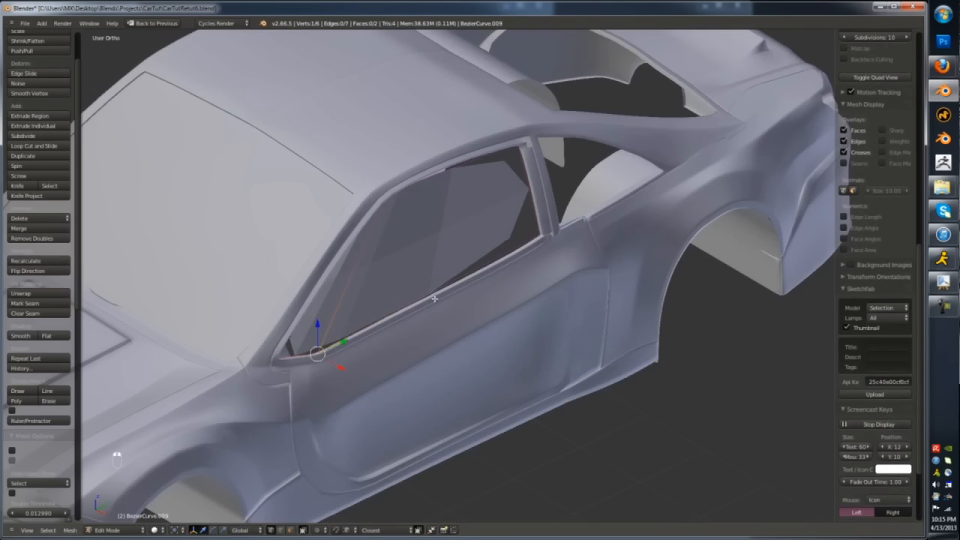
pyautogui.press('KP_3')
pyautogui.press('z')
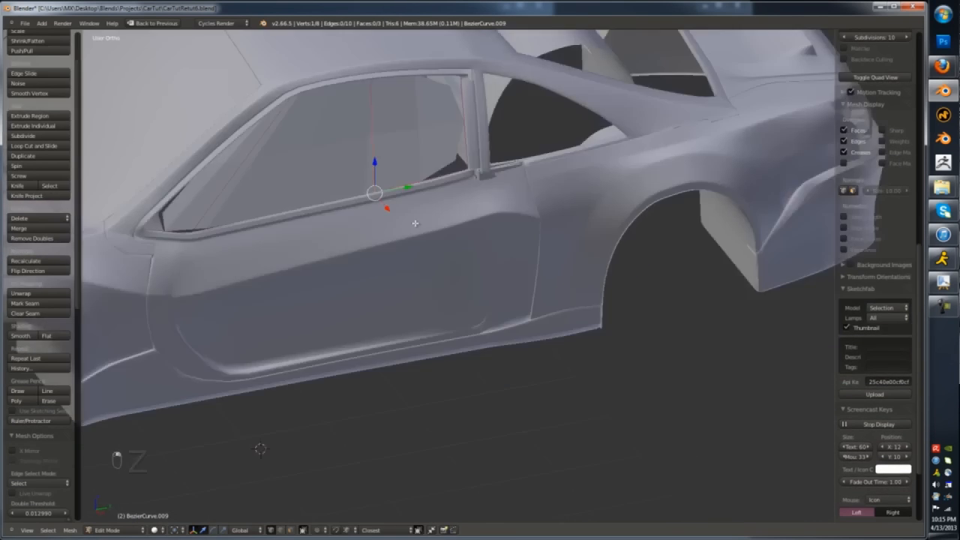
# - Add loop cuts to the door window and move its front vertices onto the frame in side view
pyautogui.hotkey('ctrl', 'r')
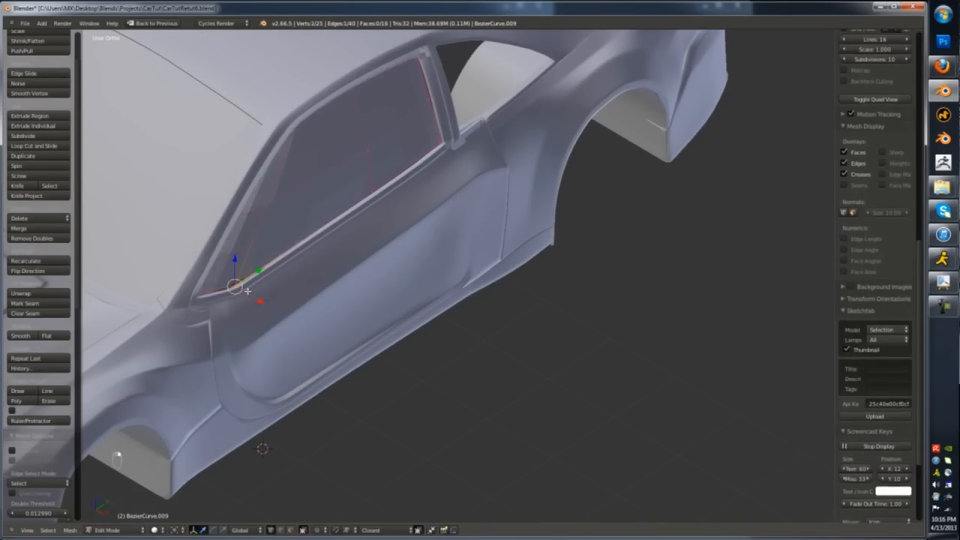
pyautogui.press('Tab')
pyautogui.press('KP_3')
pyautogui.press('z')
pyautogui.press('g')
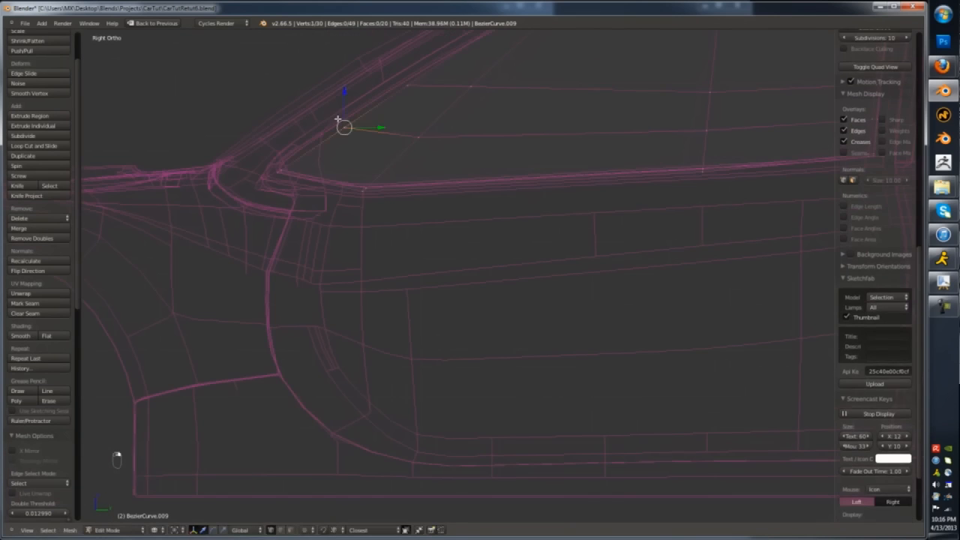
pyautogui.click(403, 75)
# - Select vertices along the door window's border, fit them to the frame and finish editing
pyautogui.press('z')
pyautogui.moveTo(465, 165)
pyautogui.mouseDown(button='middle')
pyautogui.moveTo(552, 216)
pyautogui.moveTo(522, 165)
pyautogui.mouseUp(button='middle')
pyautogui.keyDown('alt'); pyautogui.rightClick(480, 176); pyautogui.keyUp('alt')
pyautogui.press('z')
pyautogui.press('a')
pyautogui.keyDown('ctrl'); pyautogui.moveTo(543, 79); pyautogui.dragTo(599, 210); pyautogui.keyUp('ctrl')
pyautogui.press('z')
pyautogui.moveTo(603, 147); pyautogui.dragTo(596, 151)
pyautogui.scroll(-1, 510, 253)
pyautogui.press('Tab')
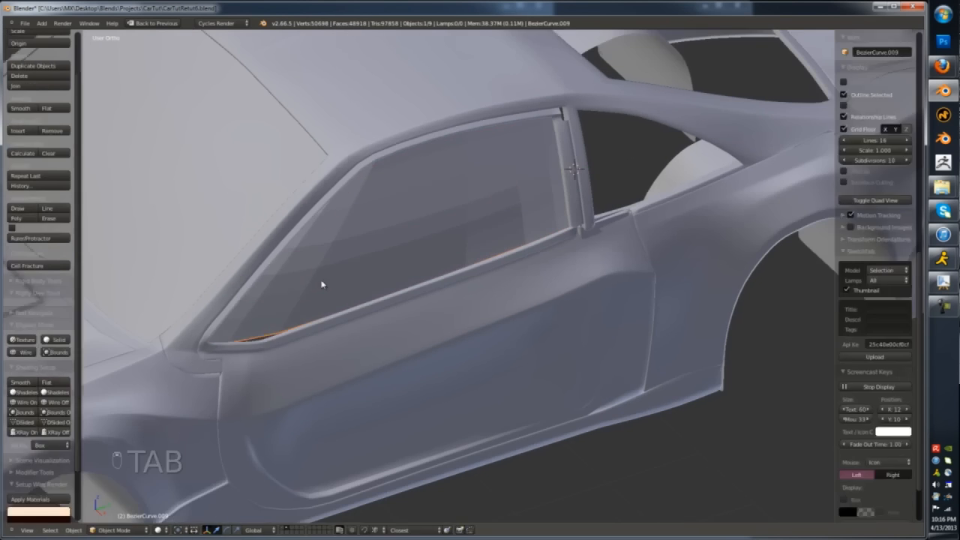
# - Try to slide an edge of the door window toward the frame's upper front corner
pyautogui.press('Tab')
pyautogui.press('g')
pyautogui.press('Tab')
pyautogui.press('Tab')
pyautogui.rightClick(309, 268)
pyautogui.press('z')
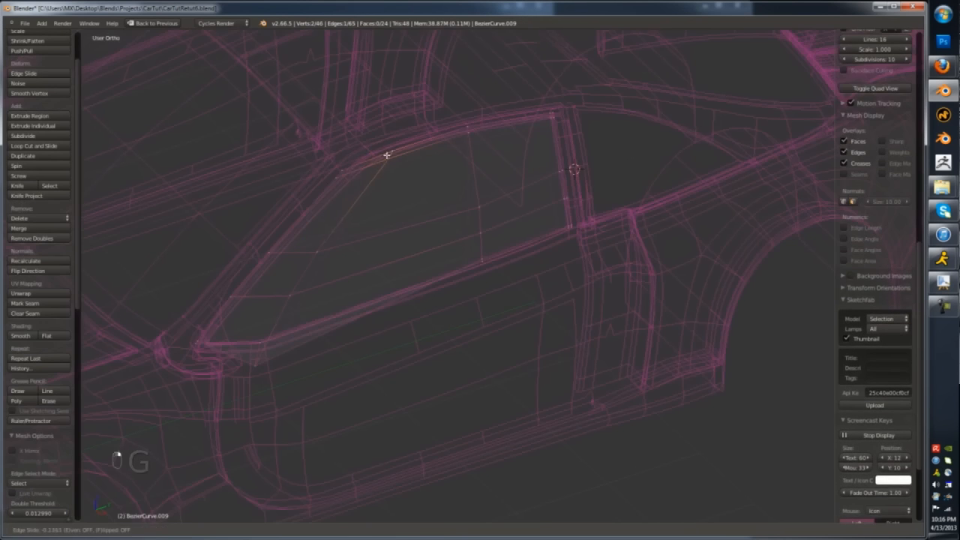
pyautogui.click(386, 156)
pyautogui.press('z')
# - Select and adjust vertices on the door window's rear and lower sides to follow the frame, and finish editing
pyautogui.click(493, 185)
pyautogui.press('z')
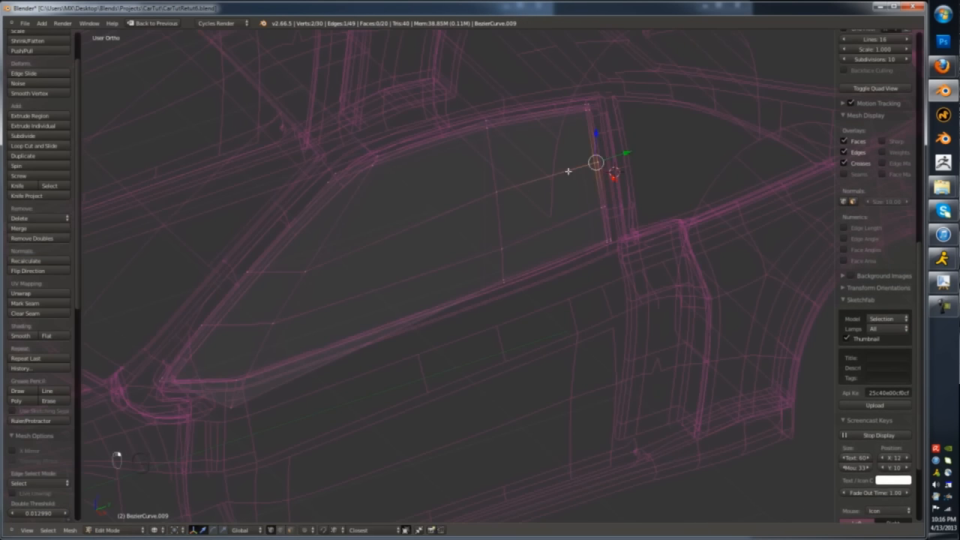
pyautogui.click(266, 245)
pyautogui.press('z')
pyautogui.click(498, 291)
pyautogui.press('z')
pyautogui.rightClick(465, 247)
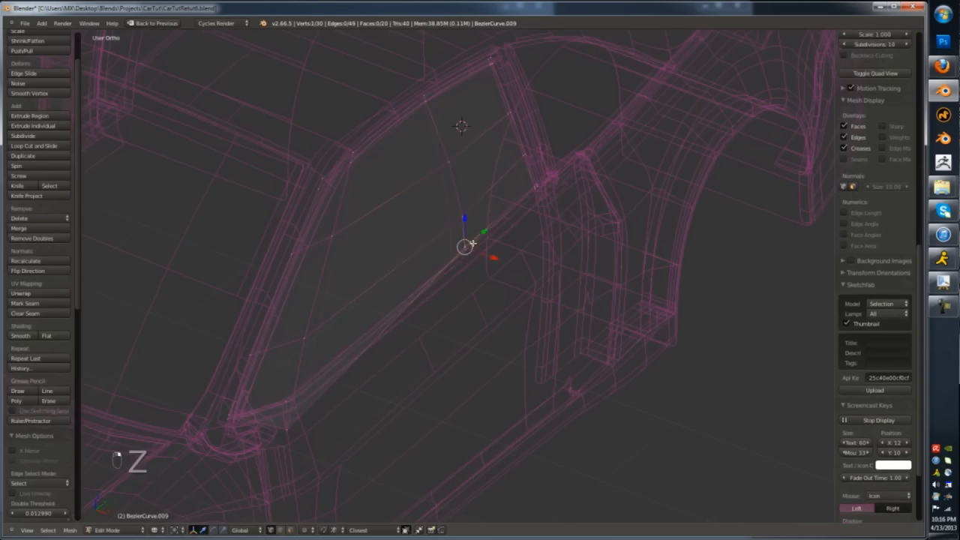
pyautogui.press('z')
pyautogui.moveTo(466, 249); pyautogui.dragTo(431, 191, button='middle')
pyautogui.press('Tab')
pyautogui.scroll(-3, 441, 247)
pyautogui.scroll(-2, 272, 177)
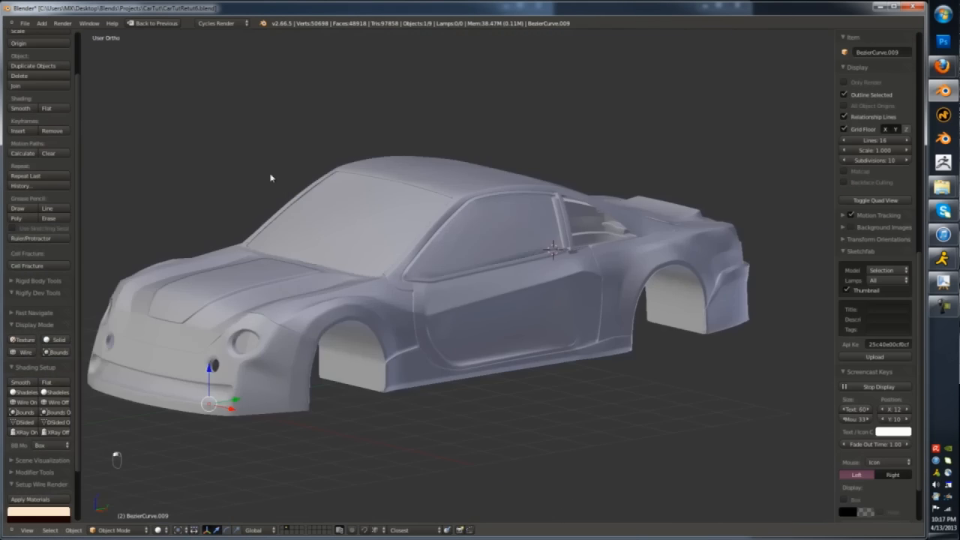
# - Reopen the door window mesh and delete the edge loop running along its lower side
pyautogui.press('Tab')
pyautogui.scroll(5, 381, 324)
pyautogui.press('z')
pyautogui.rightClick(397, 304)
pyautogui.press('z')
pyautogui.press('z')
pyautogui.keyDown('alt'); pyautogui.rightClick(454, 293); pyautogui.keyUp('alt')
pyautogui.press('x')
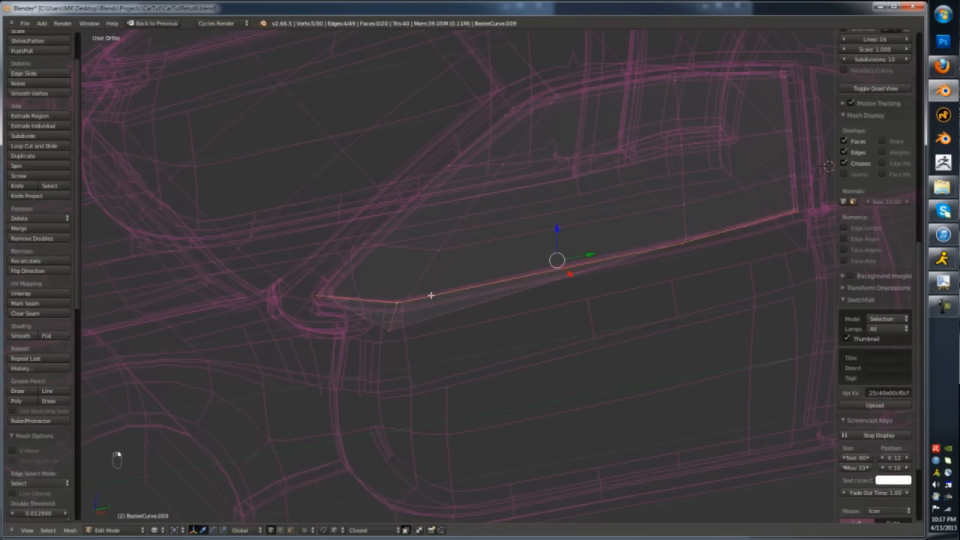
pyautogui.press('z')
# - Fit the door window's lower front and rear corner vertices to the frame
pyautogui.scroll(-2, 430, 311)
pyautogui.moveTo(430, 313); pyautogui.dragTo(409, 309, button='middle')
pyautogui.press('z')
pyautogui.rightClick(355, 297)
pyautogui.press('z')
pyautogui.press('Tab')
pyautogui.press('Tab')
pyautogui.press('z')
pyautogui.rightClick(701, 247)
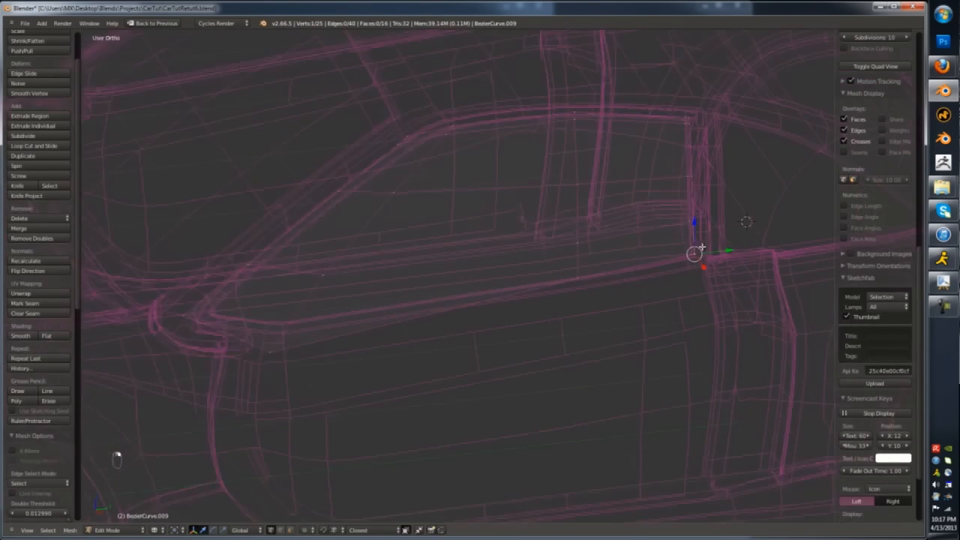
# - Select the door window's rear column to fit it against the pillar, finish editing and save the blend file
pyautogui.press('z')
pyautogui.press('z')
pyautogui.press('a')
pyautogui.keyDown('alt'); pyautogui.rightClick(693, 162); pyautogui.keyUp('alt')
pyautogui.press('z')
pyautogui.press('z')
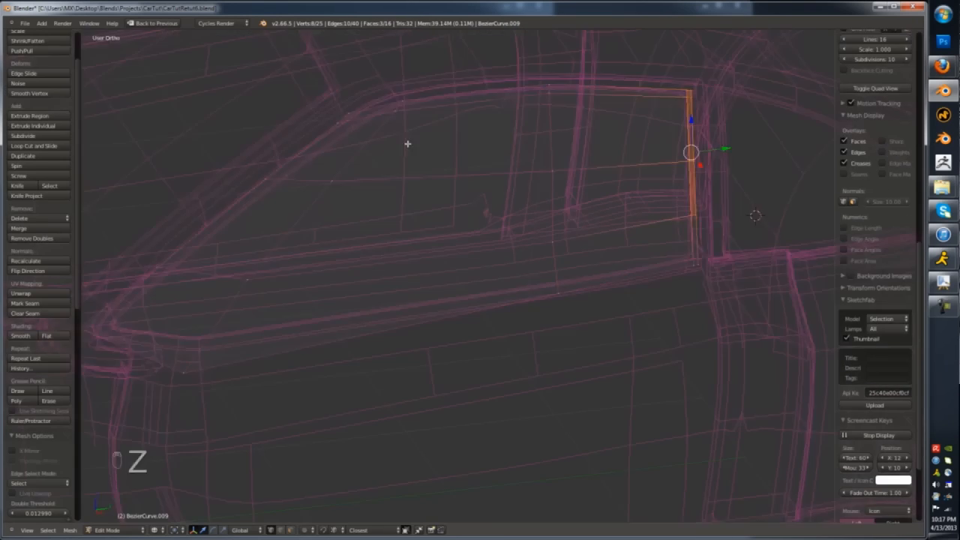
pyautogui.scroll(-2, 407, 143)
pyautogui.press('z')
pyautogui.press('Tab')
pyautogui.moveTo(407, 143)
pyautogui.mouseDown(button='middle')
pyautogui.moveTo(476, 180)
pyautogui.moveTo(432, 252)
pyautogui.moveTo(474, 217)
pyautogui.mouseUp(button='middle')
pyautogui.scroll(-5, 476, 180)
pyautogui.hotkey('ctrl', 's')
# - Reopen the door window, adjust its upper rear corner vertices against the pillar and finish editing
pyautogui.scroll(5, 480, 204)
pyautogui.press('Tab')
pyautogui.press('z')
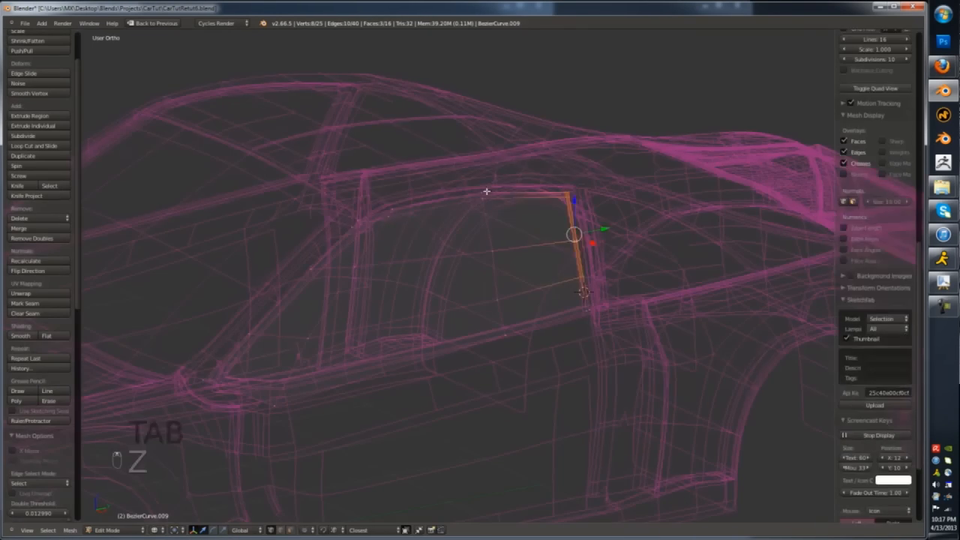
pyautogui.keyDown('ctrl'); pyautogui.moveTo(550, 207); pyautogui.dragTo(559, 203); pyautogui.keyUp('ctrl')
pyautogui.press('z')
pyautogui.press('Tab')
pyautogui.moveTo(555, 204)
pyautogui.mouseDown(button='middle')
pyautogui.moveTo(527, 228)
pyautogui.moveTo(539, 281)
pyautogui.mouseUp(button='middle')
pyautogui.scroll(6, 540, 280)
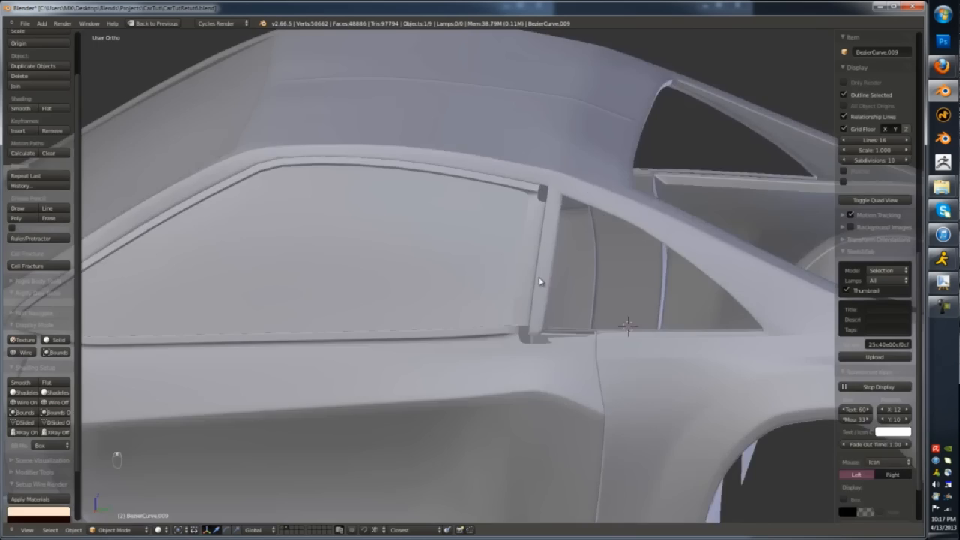
# - Open the door frame mesh and extrude its upper rear corner vertices into the notch beside the pillar
pyautogui.rightClick(581, 85)
pyautogui.press('Tab')
pyautogui.press('z')
pyautogui.rightClick(526, 96)
pyautogui.press('b')
pyautogui.press('z')
pyautogui.moveTo(545, 121)
pyautogui.mouseDown(button='middle')
pyautogui.moveTo(571, 150)
pyautogui.moveTo(553, 157)
pyautogui.moveTo(547, 196)
pyautogui.moveTo(518, 180)
pyautogui.moveTo(573, 156)
pyautogui.moveTo(580, 193)
pyautogui.moveTo(552, 210)
pyautogui.moveTo(635, 207)
pyautogui.mouseUp(button='middle')
pyautogui.scroll(4, 564, 147)
pyautogui.press('e')
pyautogui.click(544, 189)
pyautogui.press('g')
pyautogui.click(523, 180)
# - Reposition the extruded corner vertices and extrude once more to close the notch at the frame's upper rear corner
pyautogui.press('g')
pyautogui.click(572, 156)
pyautogui.press('e')
pyautogui.click(576, 169)
pyautogui.press('z')
pyautogui.rightClick(541, 216)
pyautogui.press('z')
pyautogui.press('z')
pyautogui.moveTo(529, 213)
pyautogui.mouseDown(button='middle')
pyautogui.moveTo(542, 212)
pyautogui.moveTo(523, 171)
pyautogui.mouseUp(button='middle')
pyautogui.press('z')
pyautogui.press('Tab')
# - Add an edge loop near the frame's upper rear corner, finish editing and clear the selection
pyautogui.press('Tab')
pyautogui.hotkey('ctrl', 'r')
pyautogui.click(470, 133)
pyautogui.click(454, 131)
pyautogui.hotkey('ctrl', 'r')
pyautogui.press('Tab')
pyautogui.scroll(-6, 490, 180)
pyautogui.press('a')
pyautogui.press('a')
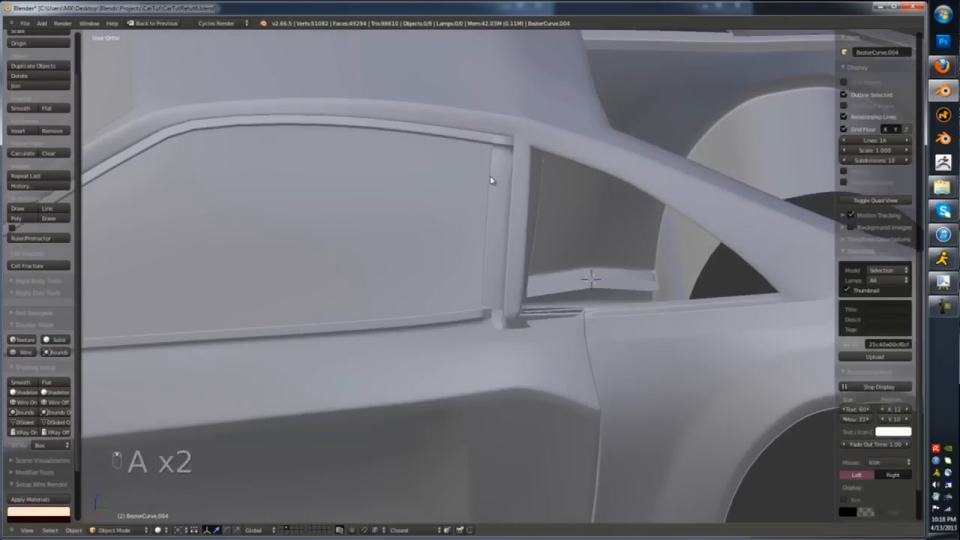
# - Reopen the door mesh, select the border loop around its lower rear window corner and hide the unselected geometry
pyautogui.press('Tab')
pyautogui.scroll(6, 487, 315)
pyautogui.scroll(4, 476, 321)
pyautogui.keyDown('alt'); pyautogui.keyDown('shift'); pyautogui.rightClick(477, 321); pyautogui.keyUp('shift'); pyautogui.keyUp('alt')
pyautogui.press('z')
pyautogui.scroll(-4, 476, 321)
pyautogui.press('z')
pyautogui.hotkey('shift', 'h')
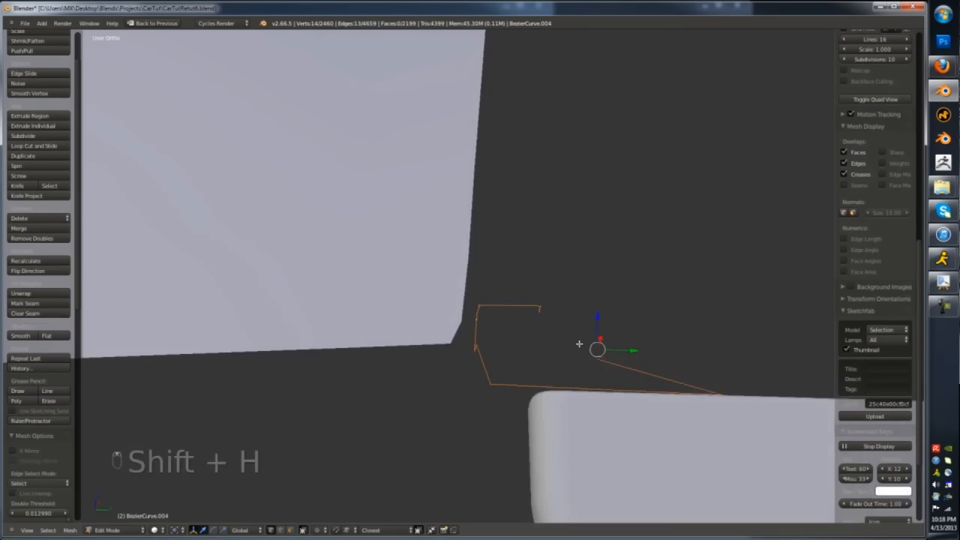
pyautogui.moveTo(578, 343); pyautogui.dragTo(491, 337, button='middle')
pyautogui.scroll(4, 490, 337)
# - Finish editing, save the blend file and inspect the door's lower rear window corner in perspective view
pyautogui.press('Tab')
pyautogui.hotkey('ctrl', 's')
pyautogui.press('KP_5')
pyautogui.scroll(-4, 328, 323)
pyautogui.scroll(-5, 329, 323)
pyautogui.moveTo(329, 323); pyautogui.dragTo(590, 259, button='middle')
pyautogui.scroll(6, 428, 283)
pyautogui.press('Tab')
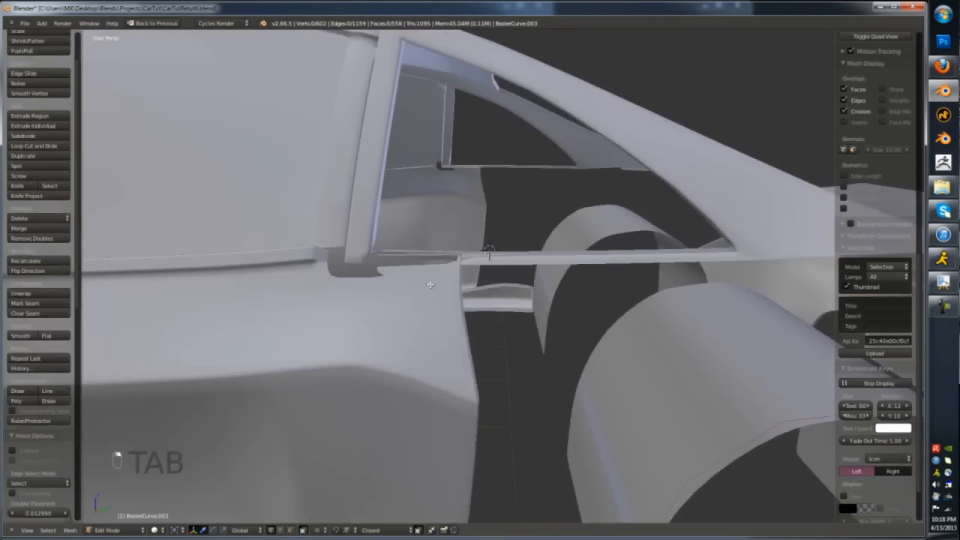
pyautogui.press('Tab')
# - Open the door mesh, select the door's linked geometry, hide the rest and isolate the door in local view
pyautogui.rightClick(400, 319)
pyautogui.press('Tab')
pyautogui.press('a')
pyautogui.scroll(-3, 377, 320)
pyautogui.press('l')
pyautogui.hotkey('shift', 'h')
pyautogui.press('KP_Divide')
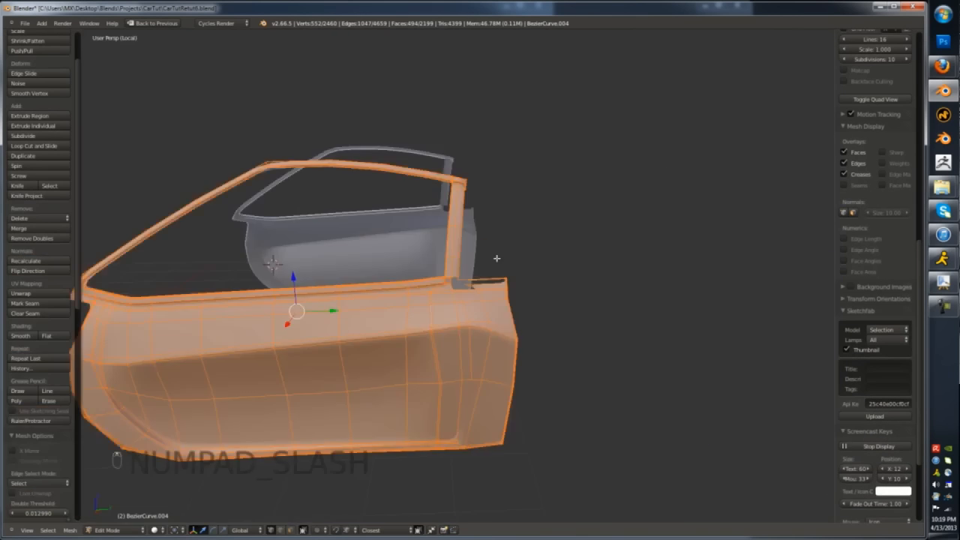
# - Try to fill a face at the rear end of the opening along the door's top edge
pyautogui.moveTo(495, 257); pyautogui.dragTo(476, 348, button='middle')
pyautogui.scroll(2, 475, 347)
pyautogui.scroll(4, 530, 305)
pyautogui.hotkey('ctrl', 'Tab')
pyautogui.click(530, 305)
pyautogui.press('f')
pyautogui.hotkey('ctrl', 'z')
# - Fill the opening between the door's upper ledge and outer panel behind the pillar with new faces
pyautogui.scroll(3, 525, 304)
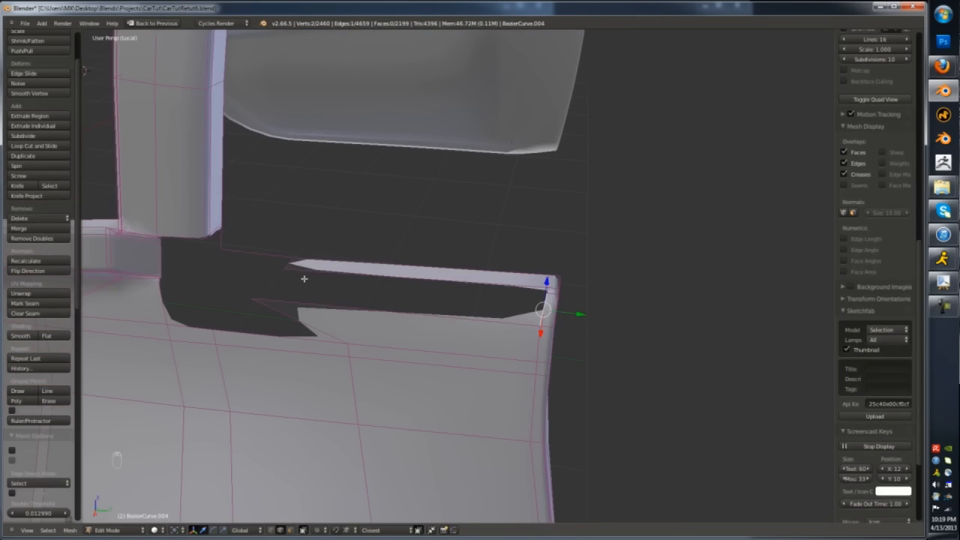
pyautogui.scroll(1, 276, 282)
pyautogui.hotkey('ctrl', 'Tab')
pyautogui.click(275, 283)
pyautogui.rightClick(247, 299)
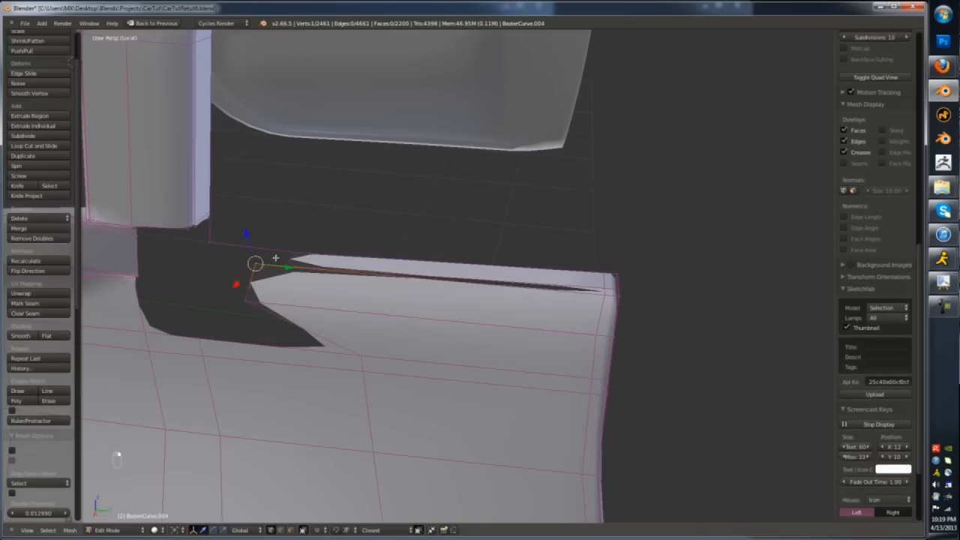
pyautogui.moveTo(380, 257); pyautogui.dragTo(373, 294, button='middle')
pyautogui.rightClick(256, 262)
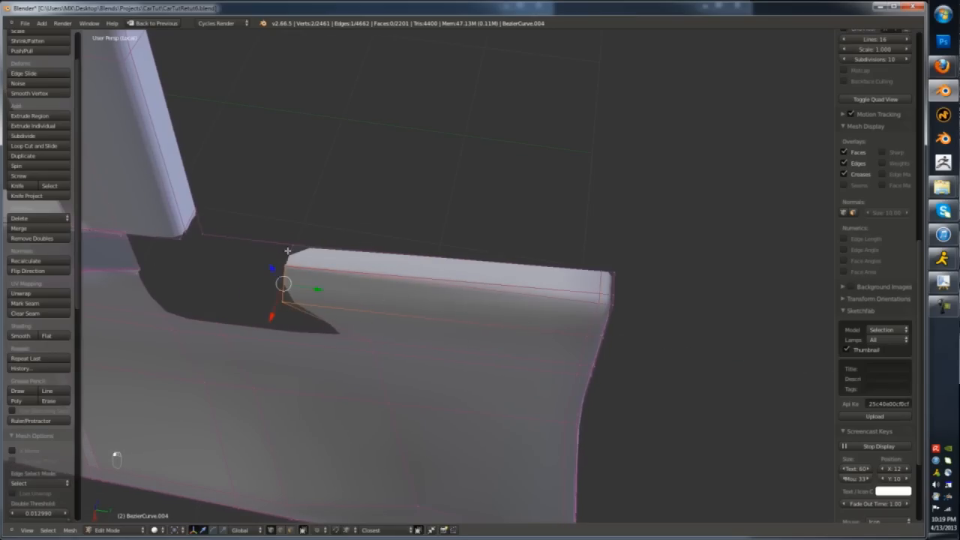
# - Move the front edge of the newly filled ledge into line with the rim of the opening
pyautogui.press('g')
pyautogui.moveTo(288, 251); pyautogui.dragTo(387, 346, button='middle')
pyautogui.click(309, 270)
pyautogui.rightClick(392, 361)
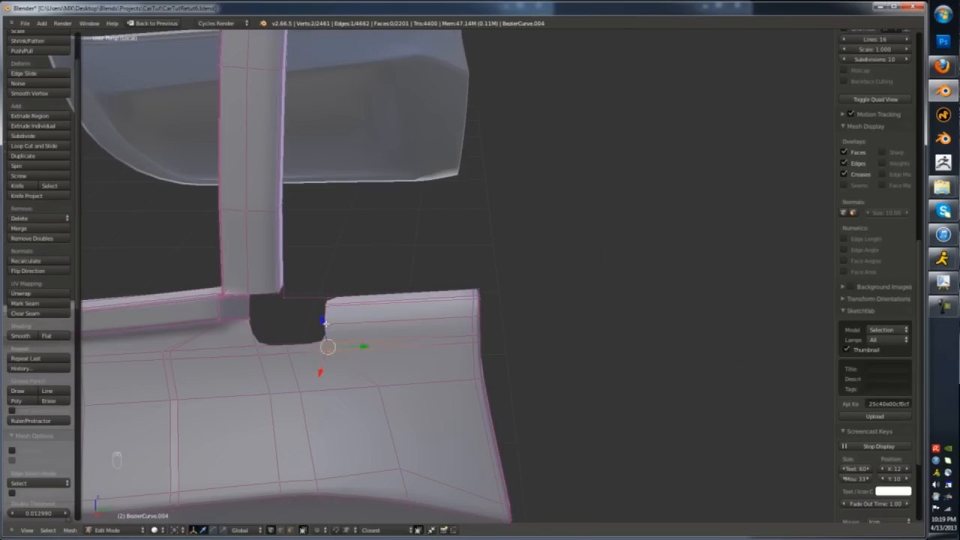
# - Reposition the rear end edge of the window sill strip at the base of the pillar
pyautogui.moveTo(325, 323); pyautogui.dragTo(208, 319, button='middle')
pyautogui.scroll(4, 293, 305)
pyautogui.rightClick(194, 347)
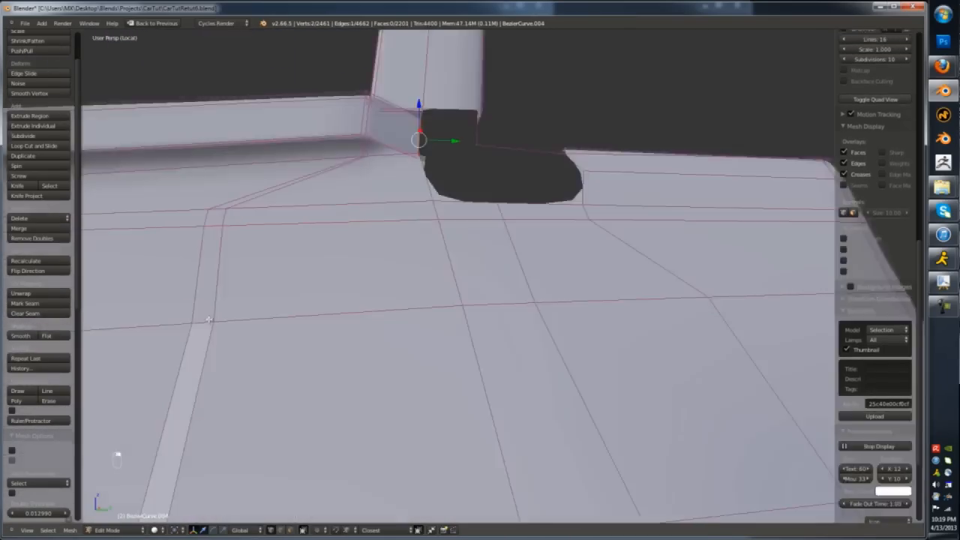
pyautogui.press('KP_Decimal')
pyautogui.press('g')
pyautogui.click(439, 296)
# - Select the four end vertices of the window sill strip and move them to align at the pillar base
pyautogui.press('z')
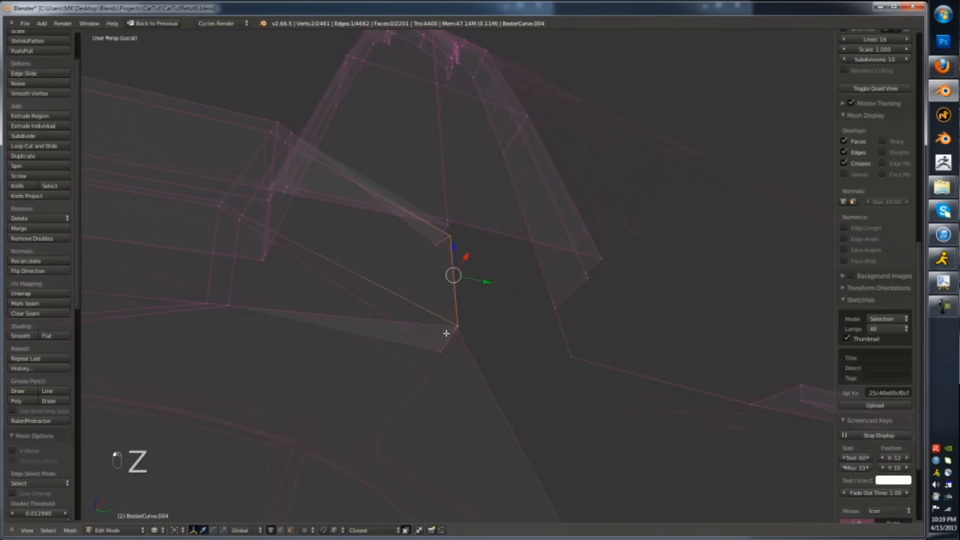
pyautogui.press('z')
pyautogui.click(470, 232)
pyautogui.press('z')
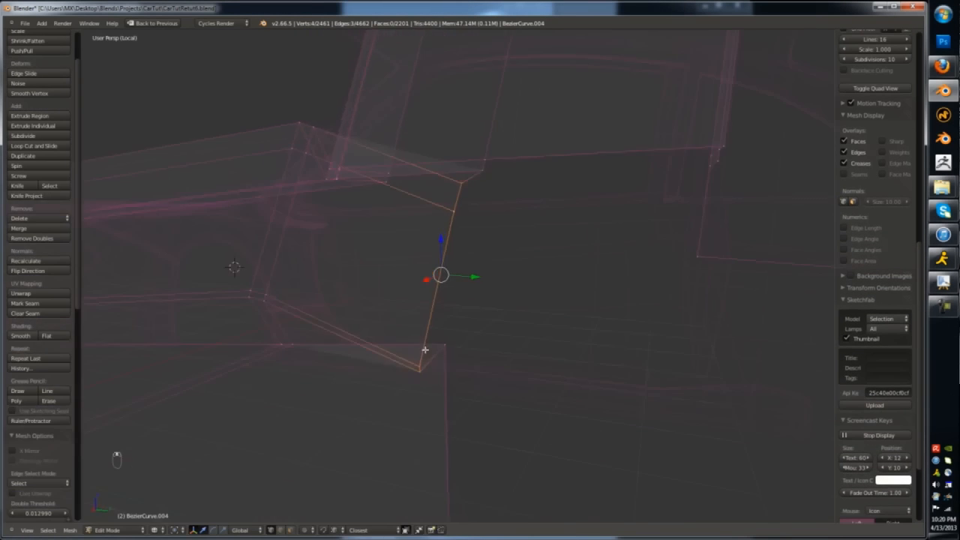
pyautogui.press('z')
pyautogui.press('g')
pyautogui.click(452, 187)
# - Extrude the window sill strip's end vertices rearward beneath the pillar from the right side view
pyautogui.press('KP_1')
pyautogui.press('KP_3')
pyautogui.press('z')
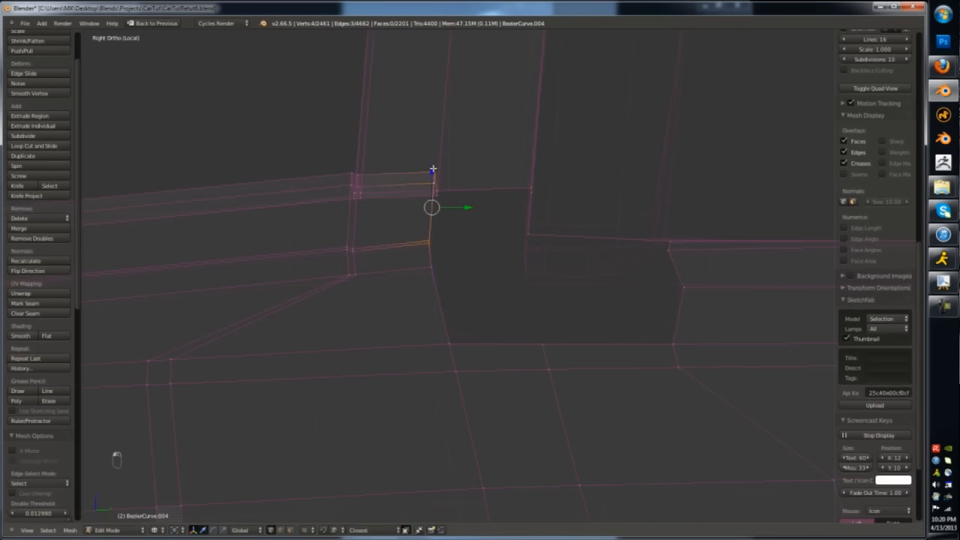
pyautogui.press('z')
pyautogui.press('e')
pyautogui.click(545, 214)
pyautogui.moveTo(545, 215); pyautogui.dragTo(498, 243, button='middle')
pyautogui.press('z')
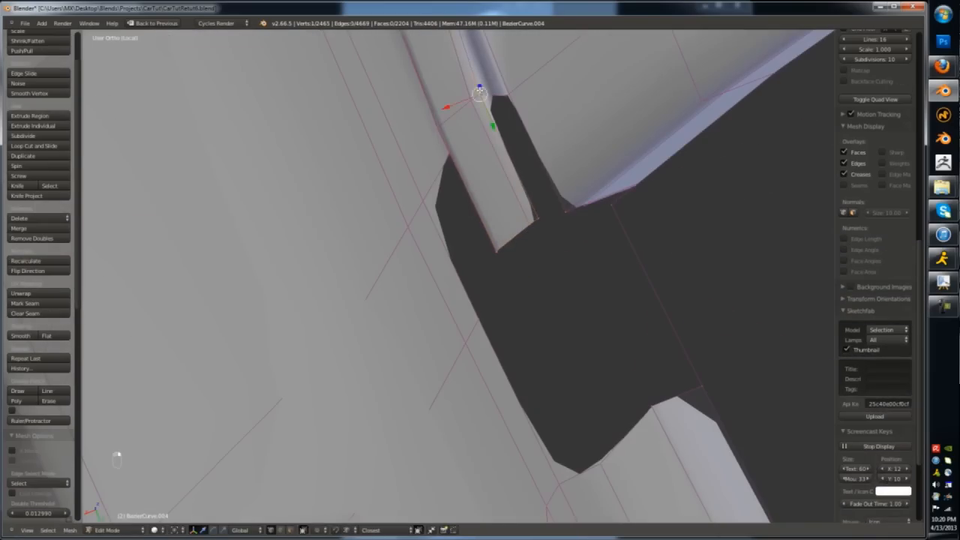
pyautogui.moveTo(543, 190); pyautogui.dragTo(510, 278, button='middle')
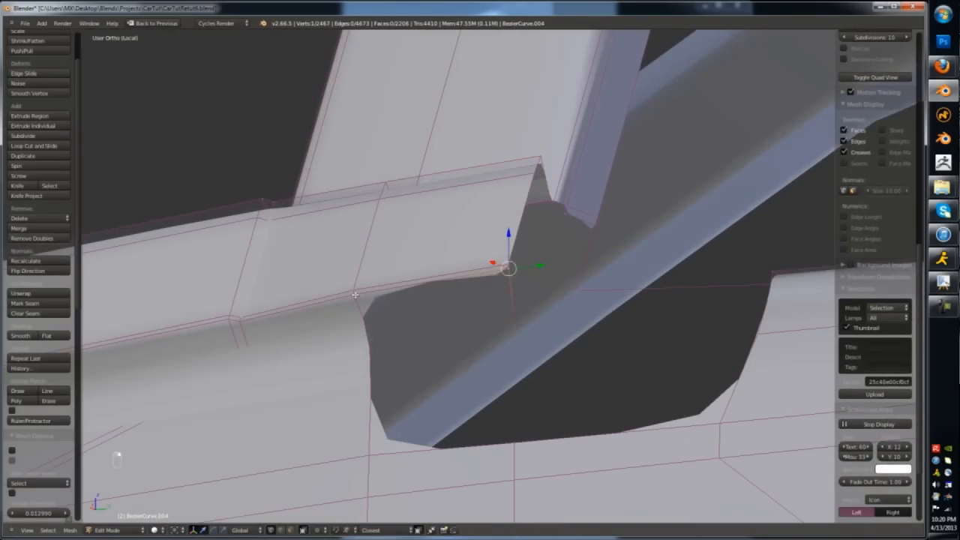
# - Cut a new edge loop through the extended sill strip close to its rear end
pyautogui.moveTo(355, 294); pyautogui.dragTo(538, 107, button='middle')
pyautogui.hotkey('ctrl', 'r')
pyautogui.click(507, 196)
pyautogui.click(506, 196)
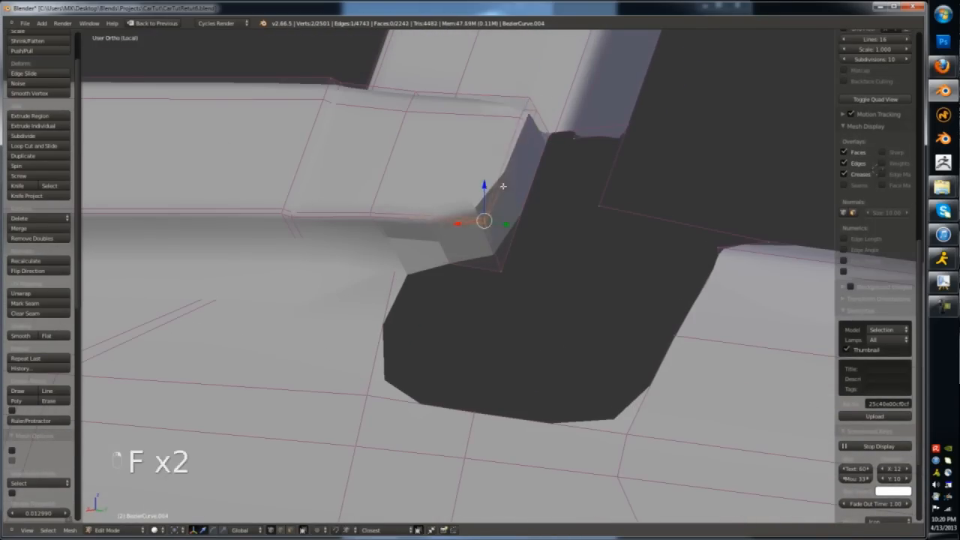
# - Fill faces from the sill strip's rear corner down to the door panel and across the base of the opening
pyautogui.moveTo(503, 186); pyautogui.dragTo(475, 278, button='middle')
pyautogui.keyDown('shift'); pyautogui.rightClick(484, 353); pyautogui.keyUp('shift')
pyautogui.press('f')
pyautogui.press('f')
pyautogui.moveTo(485, 353); pyautogui.dragTo(491, 358, button='middle')
pyautogui.rightClick(489, 356)
pyautogui.keyDown('shift'); pyautogui.rightClick(591, 360); pyautogui.keyUp('shift')
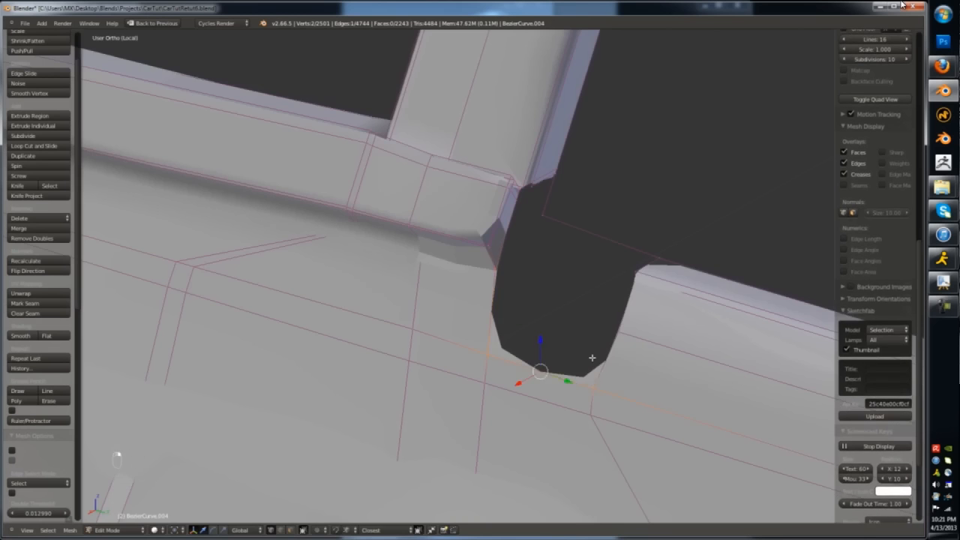
pyautogui.press('f')
# - Add an edge loop along the sill strip and fill the next face across the opening behind it
pyautogui.moveTo(592, 358); pyautogui.dragTo(495, 227, button='middle')
pyautogui.hotkey('ctrl', 'r')
pyautogui.keyDown('shift'); pyautogui.rightClick(616, 339); pyautogui.keyUp('shift')
pyautogui.press('f')
pyautogui.press('z')
pyautogui.moveTo(558, 270); pyautogui.dragTo(546, 261, button='middle')
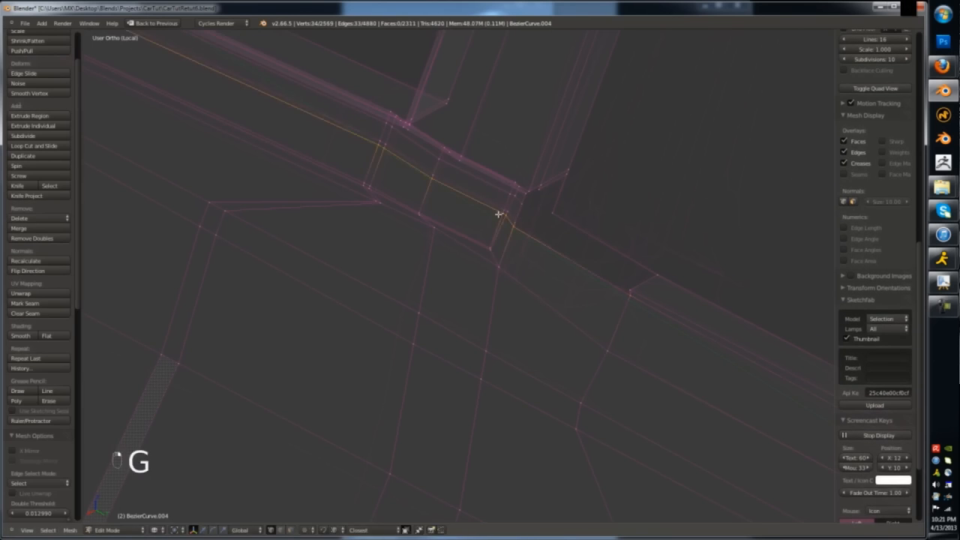
pyautogui.press('z')
pyautogui.press('z')
# - Fill the remaining faces between the sill strip's rear end and the rear ledge's outer and upper edges
pyautogui.rightClick(501, 260)
pyautogui.keyDown('shift'); pyautogui.rightClick(629, 294); pyautogui.keyUp('shift')
pyautogui.press('f')
pyautogui.press('z')
pyautogui.moveTo(627, 296); pyautogui.dragTo(639, 321, button='middle')
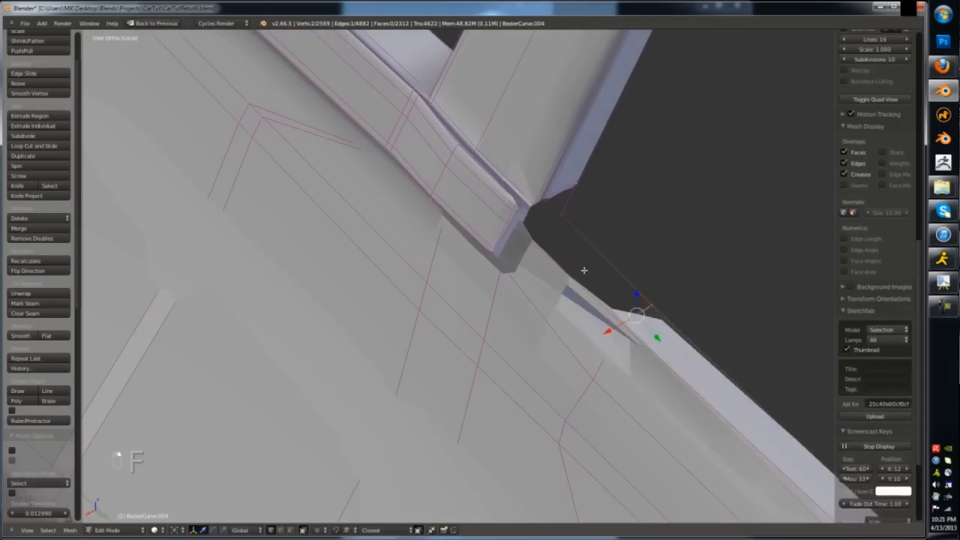
pyautogui.press('z')
pyautogui.rightClick(622, 325)
pyautogui.keyDown('shift'); pyautogui.rightClick(650, 307); pyautogui.keyUp('shift')
pyautogui.press('z')
pyautogui.press('f')
# - Cut an edge loop across the rear ledge and fill a face over the gap beneath the pillar's inner edge
pyautogui.moveTo(578, 242); pyautogui.dragTo(525, 207, button='middle')
pyautogui.hotkey('ctrl', 'r')
pyautogui.click(542, 222)
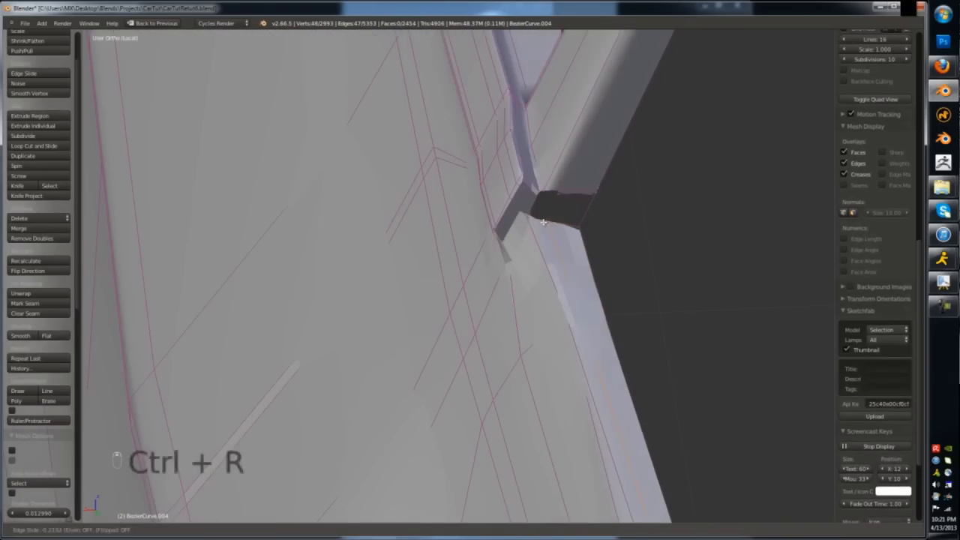
pyautogui.keyDown('shift'); pyautogui.rightClick(592, 196); pyautogui.keyUp('shift')
pyautogui.press('f')
pyautogui.press('z')
pyautogui.moveTo(592, 196); pyautogui.dragTo(503, 266, button='middle')
# - Fill the remaining faces joining the pillar's base to the rear end of the sill strip
pyautogui.click(528, 149)
pyautogui.keyDown('shift'); pyautogui.rightClick(512, 157); pyautogui.keyUp('shift')
pyautogui.keyDown('shift'); pyautogui.rightClick(573, 155); pyautogui.keyUp('shift')
pyautogui.keyDown('shift'); pyautogui.rightClick(568, 167); pyautogui.keyUp('shift')
pyautogui.keyDown('shift'); pyautogui.rightClick(514, 160); pyautogui.keyUp('shift')
pyautogui.press('f')
pyautogui.press('f')
pyautogui.press('z')
# - Shade the rebuilt body section smooth and slide the selected geometry at the pillar's base along its edge
pyautogui.press('Tab')
pyautogui.click(18, 131)
pyautogui.press('Tab')
pyautogui.scroll(2, 515, 255)
pyautogui.press('g')
pyautogui.press('g')
pyautogui.click(478, 193)
# - Leave the isolated view and clear the selection to bring back the complete car body
pyautogui.press('Tab')
pyautogui.scroll(-4, 480, 203)
pyautogui.moveTo(480, 202); pyautogui.dragTo(517, 198, button='middle')
pyautogui.scroll(-8, 510, 208)
pyautogui.press('KP_Divide')
pyautogui.press('a')
pyautogui.press('a')
pyautogui.moveTo(435, 249)
pyautogui.mouseDown(button='middle')
pyautogui.moveTo(364, 355)
pyautogui.moveTo(378, 450)
pyautogui.mouseUp(button='middle')
# - Open the body mesh for editing, reveal its hidden geometry and undo the loop cut across the pillar
pyautogui.rightClick(365, 356)
pyautogui.press('Tab')
pyautogui.press('h')
pyautogui.hotkey('alt', 'h')
pyautogui.press('z')
pyautogui.press('z')
pyautogui.press('z')
pyautogui.scroll(4, 362, 375)
pyautogui.press('z')
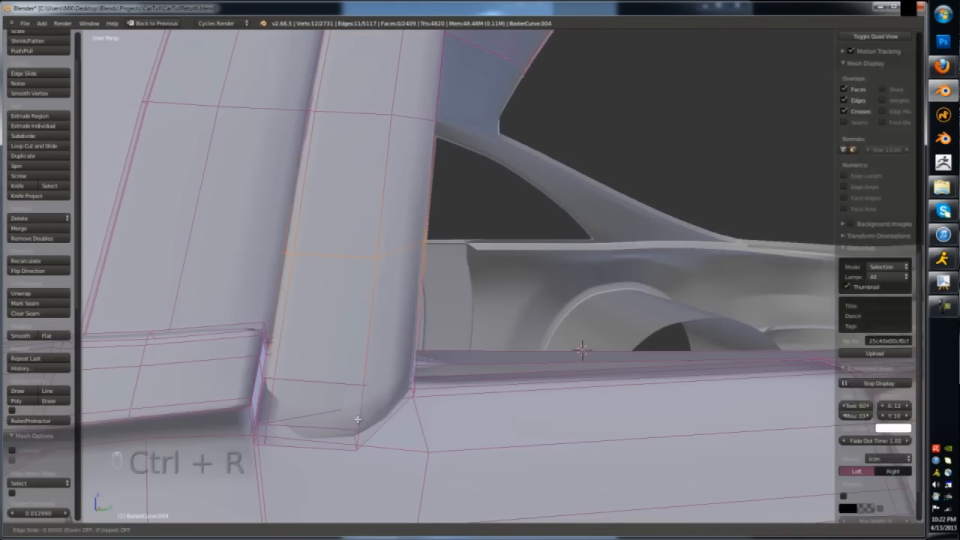
pyautogui.hotkey('ctrl', 'z')
# - Move the short edge at the pillar's lower rear corner down towards the sill
pyautogui.press('z')
pyautogui.scroll(-2, 407, 385)
pyautogui.moveTo(407, 386); pyautogui.dragTo(375, 420, button='middle')
pyautogui.scroll(4, 398, 375)
pyautogui.rightClick(398, 369)
pyautogui.press('z')
pyautogui.press('g')
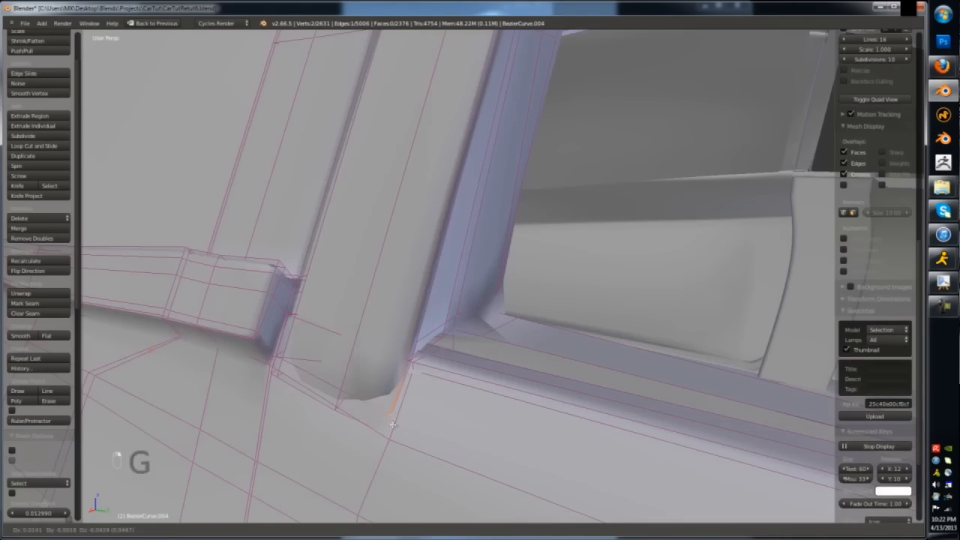
# - Reposition the vertices along the pillar's lower edge and cut an edge loop through its base
pyautogui.moveTo(348, 388); pyautogui.dragTo(279, 375, button='middle')
pyautogui.keyDown('shift'); pyautogui.rightClick(274, 370); pyautogui.keyUp('shift')
pyautogui.click(272, 409)
pyautogui.moveTo(272, 409); pyautogui.dragTo(380, 300, button='middle')
pyautogui.press('g')
pyautogui.click(341, 409)
pyautogui.hotkey('ctrl', 'r')
pyautogui.click(362, 421)
pyautogui.press('Escape')
# - Leave mesh editing on the car body and save the file
pyautogui.press('Tab')
pyautogui.scroll(-4, 338, 422)
pyautogui.press('Tab')
pyautogui.scroll(-3, 330, 322)
pyautogui.press('Tab')
pyautogui.moveTo(330, 322); pyautogui.dragTo(420, 312, button='middle')
pyautogui.hotkey('ctrl', 's')
# - Select the edge loop around the rear side window opening in the body mesh and duplicate it
pyautogui.scroll(5, 437, 330)
pyautogui.moveTo(513, 298); pyautogui.dragTo(392, 203, button='middle')
pyautogui.press('Tab')
pyautogui.press('Tab')
pyautogui.press('Tab')
pyautogui.press('z')
pyautogui.keyDown('alt'); pyautogui.rightClick(343, 197); pyautogui.keyUp('alt')
pyautogui.scroll(2, 494, 210)
pyautogui.press('z')
pyautogui.press('z')
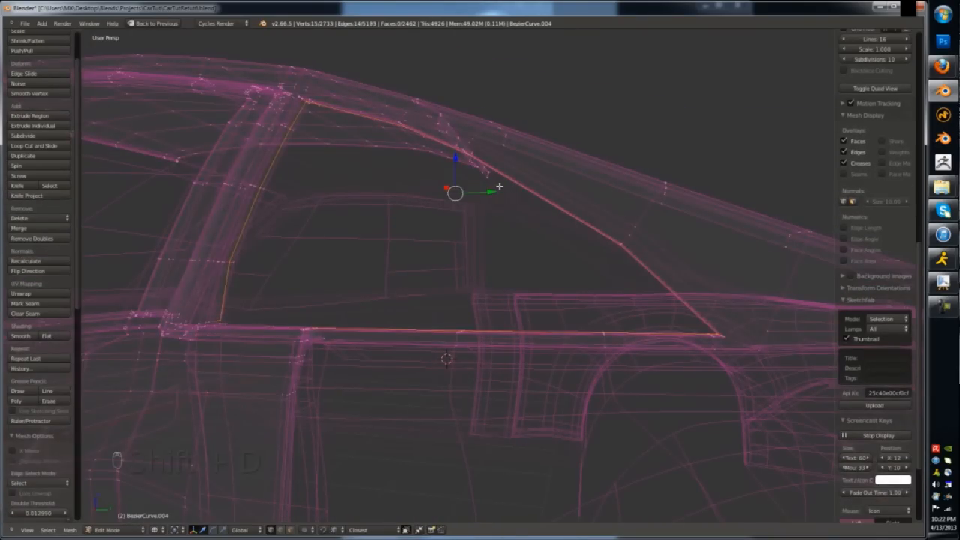
# - Separate the duplicated window outline into its own object and open it for editing
pyautogui.press('p')
pyautogui.click(499, 186)
pyautogui.press('Tab')
pyautogui.rightClick(499, 177)
pyautogui.press('Tab')
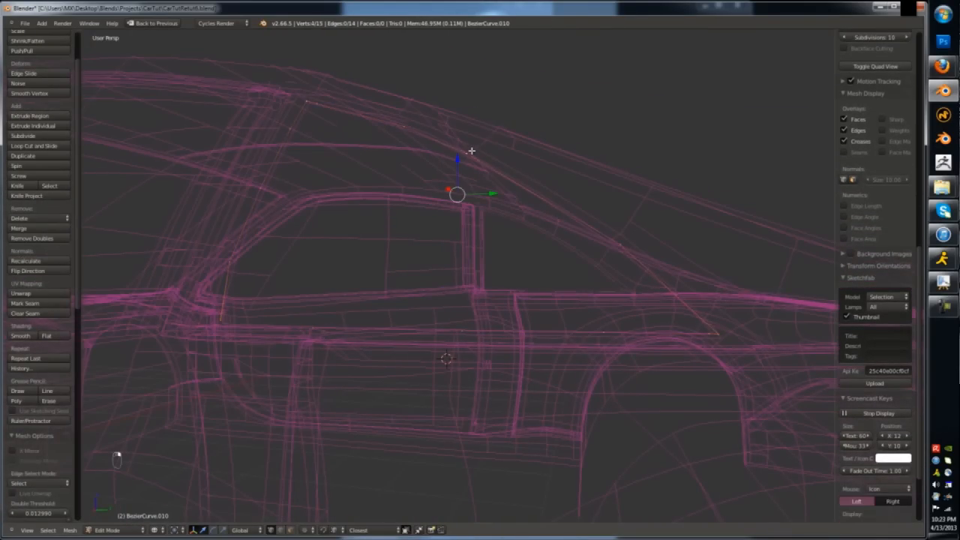
# - Fill the rear side window outline with faces and divide the glass with crossing edge loops
pyautogui.hotkey('ctrl', 'r')
pyautogui.click(402, 126)
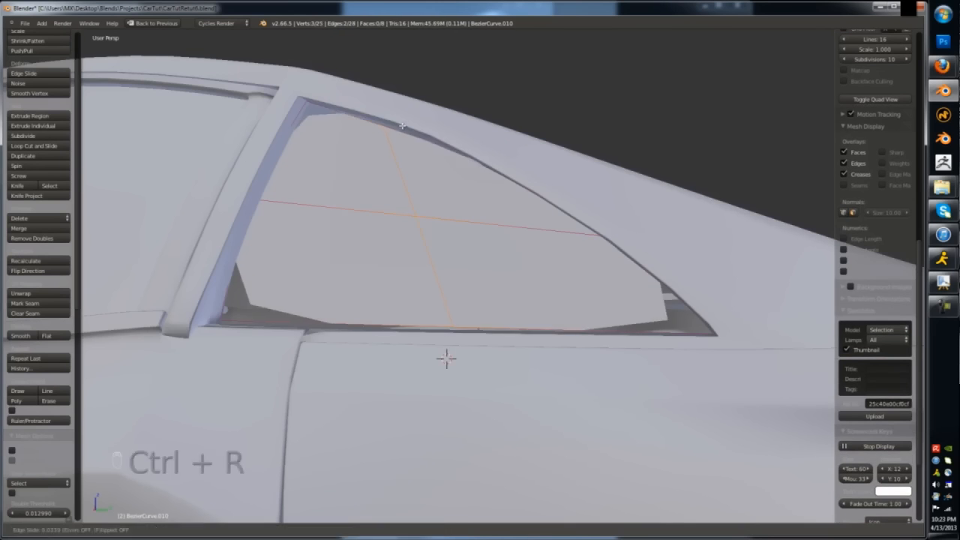
pyautogui.click(219, 330)
# - Move the rear side glass's lower rear corner vertex outwards to cover the opening's corner
pyautogui.press('z')
pyautogui.rightClick(709, 330)
pyautogui.press('g')
pyautogui.click(734, 337)
pyautogui.press('z')
pyautogui.press('z')
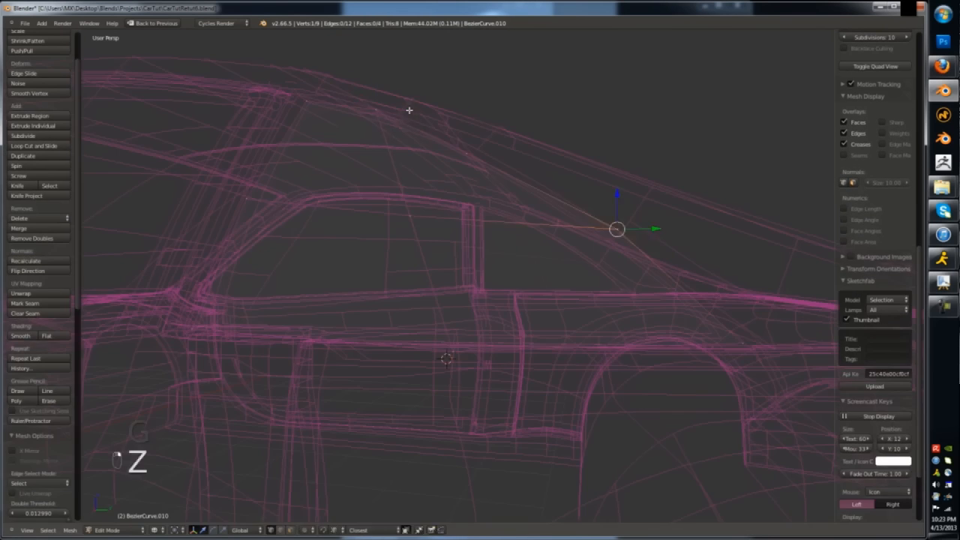
# - Move the vertices on the rear side glass's upper edge to follow the curved window frame
pyautogui.rightClick(465, 139)
pyautogui.press('g')
pyautogui.press('g')
pyautogui.press('z')
pyautogui.press('z')
pyautogui.press('z')
pyautogui.press('g')
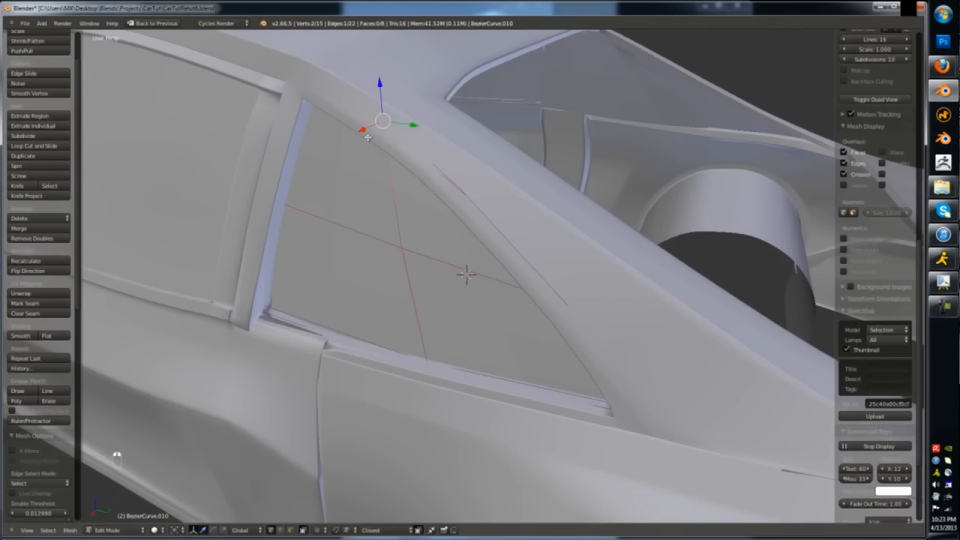
# - Push the vertices along the rear side glass's sloping edge and rear corner out behind the window frame
pyautogui.press('z')
pyautogui.moveTo(458, 189); pyautogui.dragTo(473, 186, button='right')
pyautogui.press('z')
pyautogui.press('z')
pyautogui.moveTo(562, 293); pyautogui.dragTo(570, 298, button='right')
pyautogui.press('z')
pyautogui.press('z')
pyautogui.moveTo(630, 409); pyautogui.dragTo(635, 422, button='right')
pyautogui.press('z')
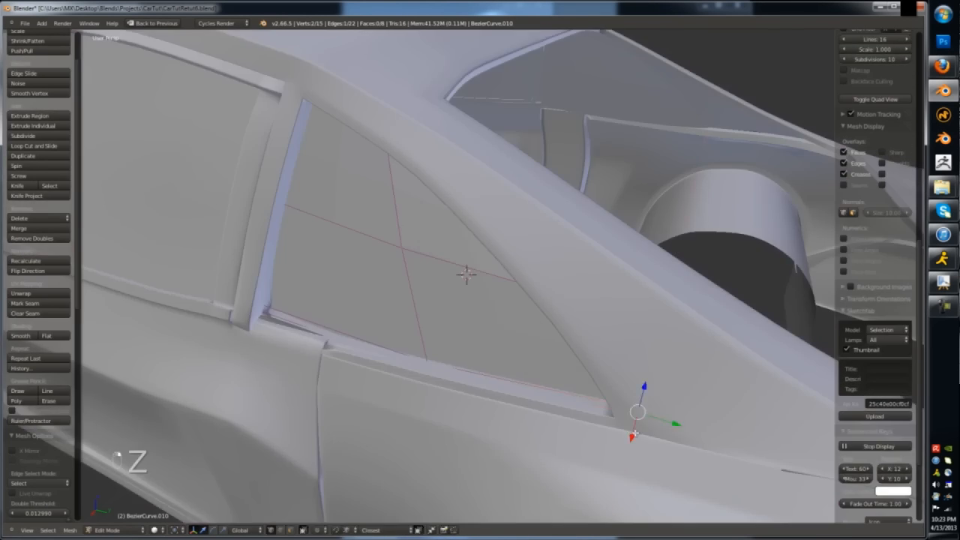
pyautogui.press('z')
# - Add edge loops near the rear side glass's lower edge and finish editing it
pyautogui.rightClick(420, 367)
pyautogui.press('ctrl+KP_Add')
pyautogui.press('z')
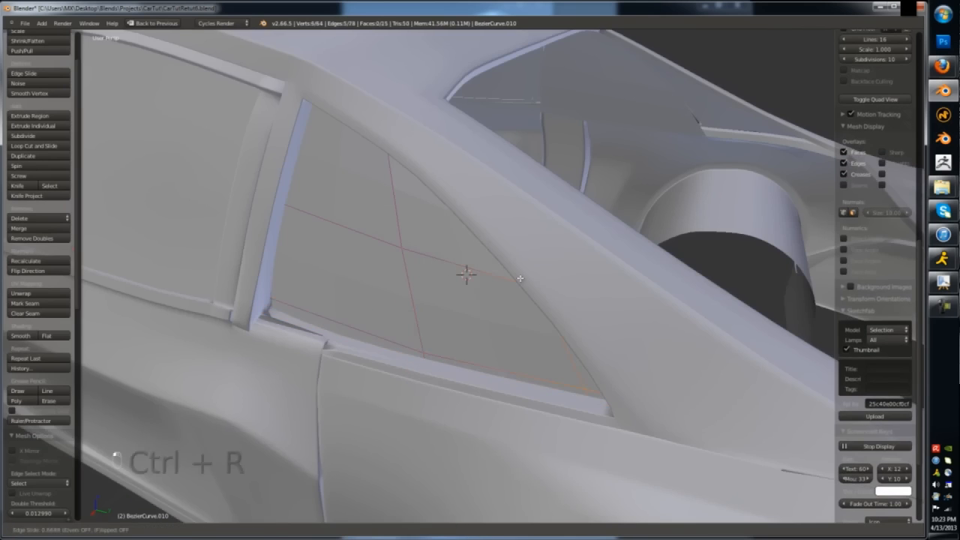
pyautogui.press('Tab')
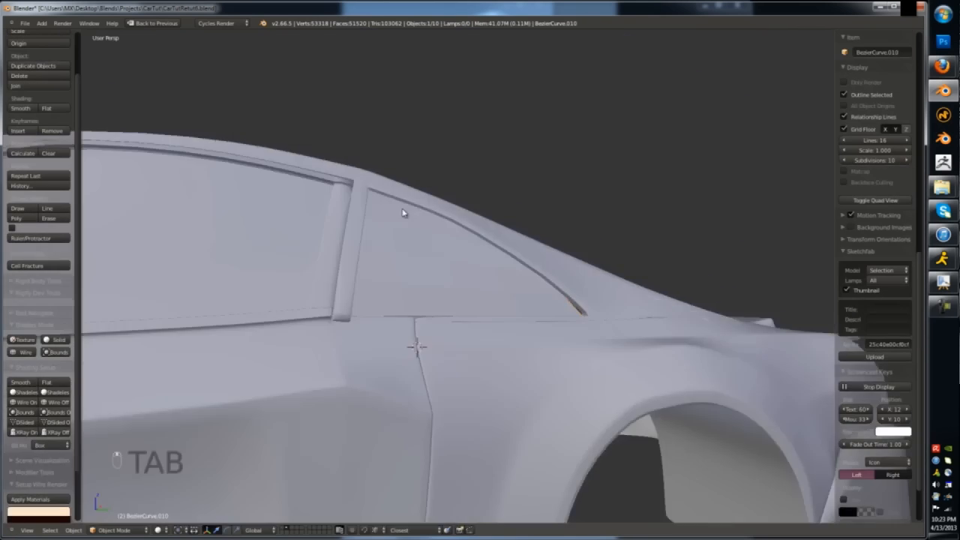
# - Select the rear window opening's edge in the body mesh and separate a copy into its own object
pyautogui.press('z')
pyautogui.press('a')
pyautogui.press('z')
pyautogui.moveTo(407, 315); pyautogui.dragTo(431, 265, button='middle')
pyautogui.press('Tab')
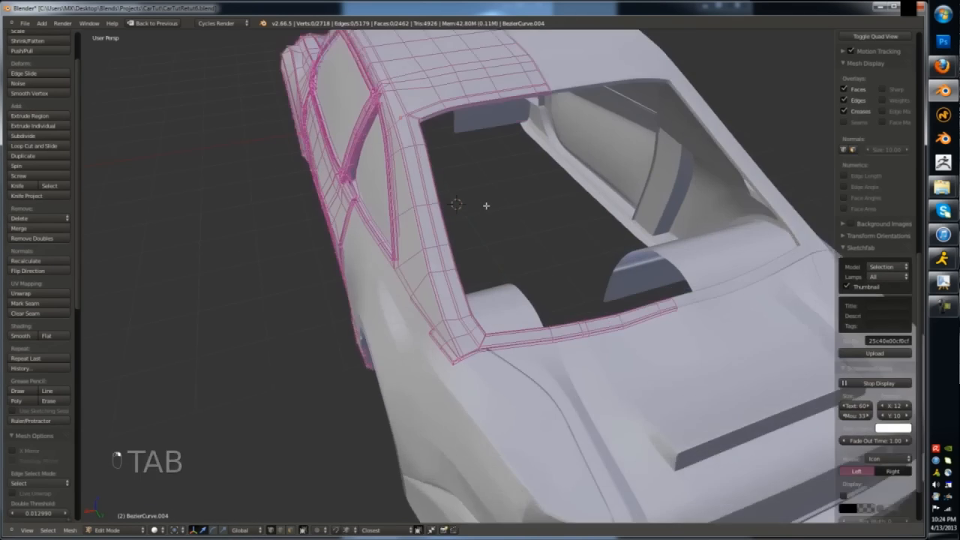
pyautogui.press('z')
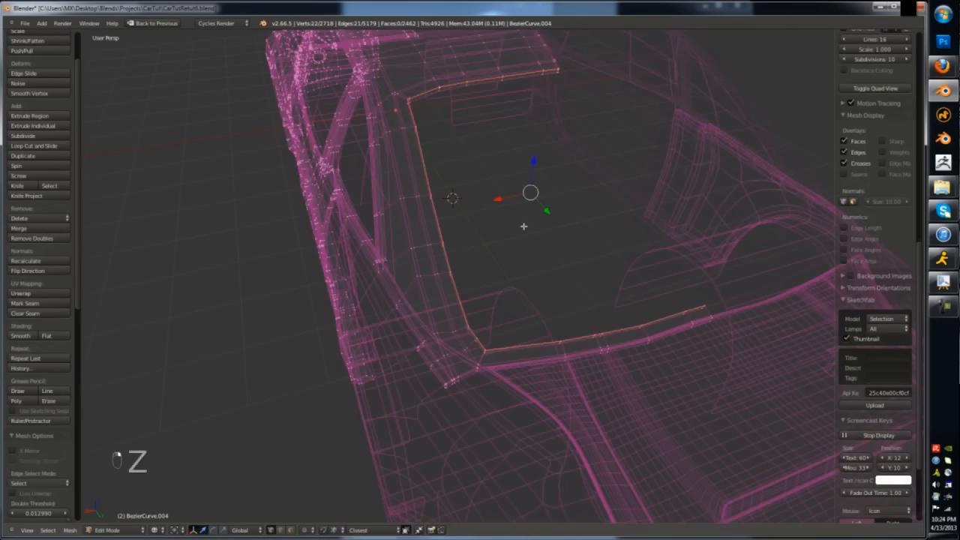
pyautogui.click(521, 192)
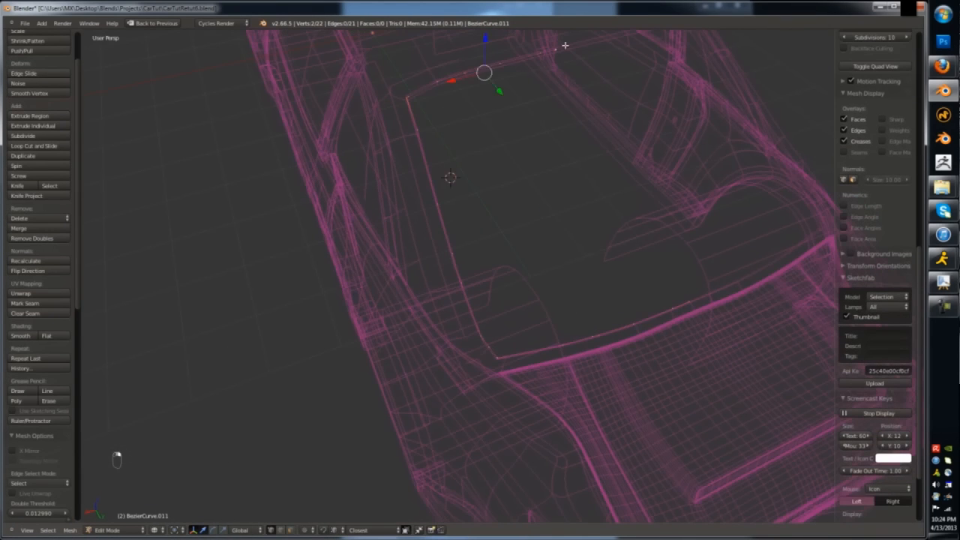
# - Fill the rear window outline with faces and divide the glass with edge loops fitted to the opening's curve
pyautogui.press('f')
pyautogui.hotkey('ctrl', 'r')
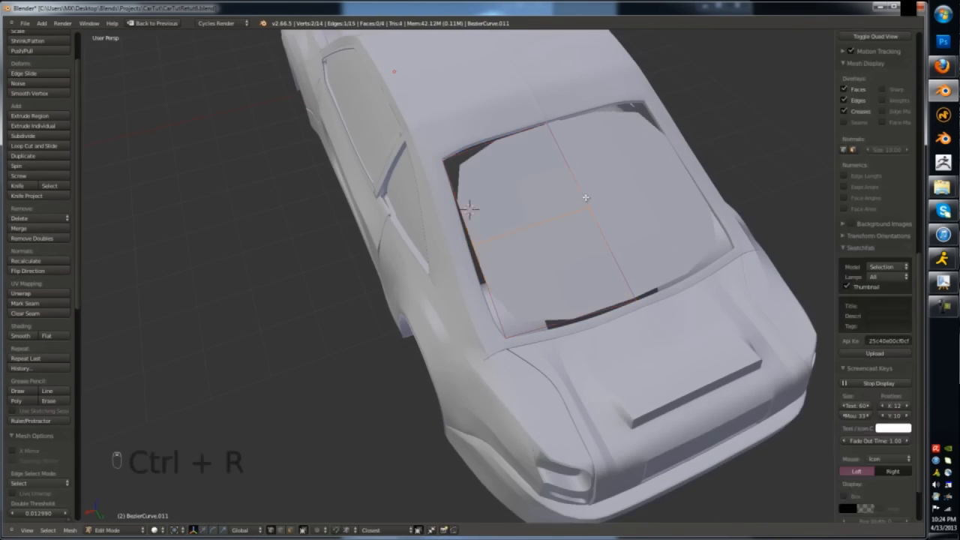
pyautogui.press('g')
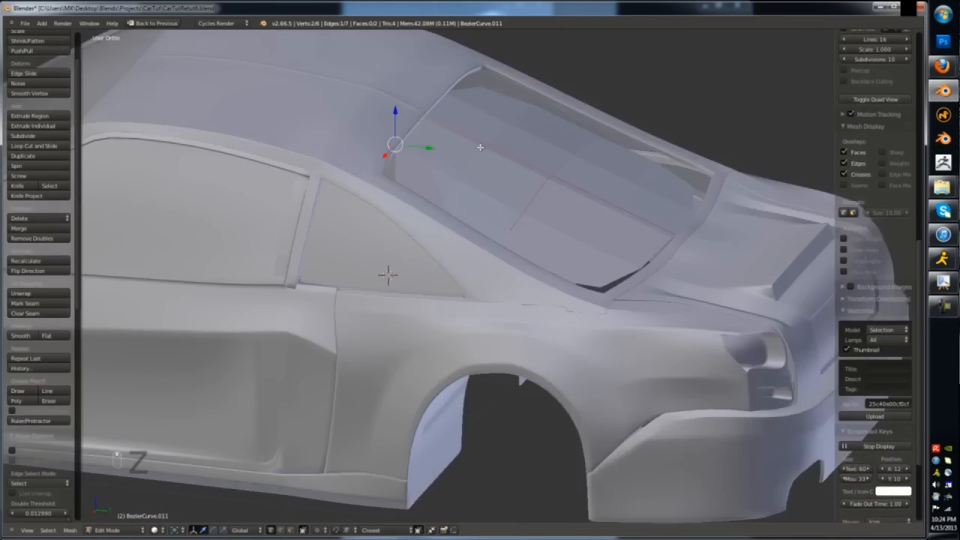
pyautogui.hotkey('ctrl', 'r')
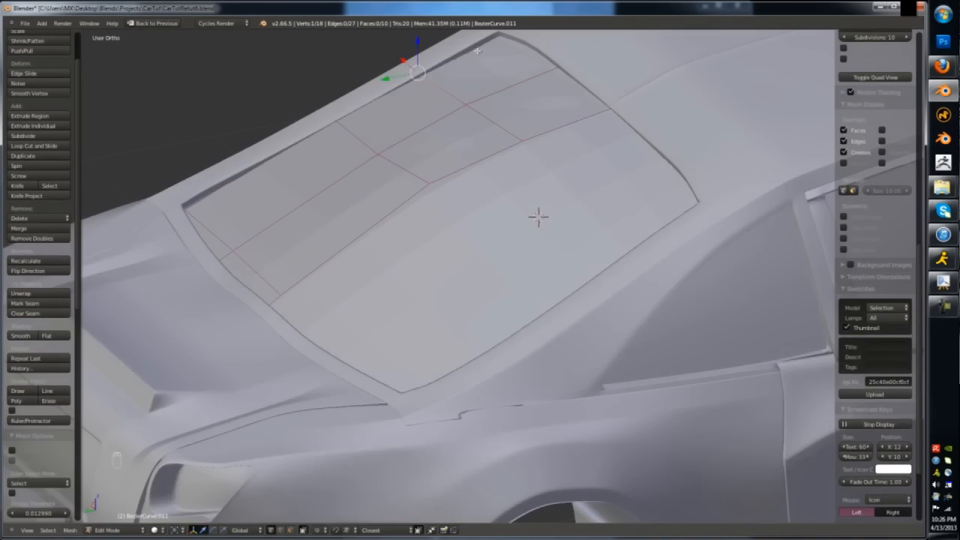
pyautogui.press('z')
pyautogui.press('z')
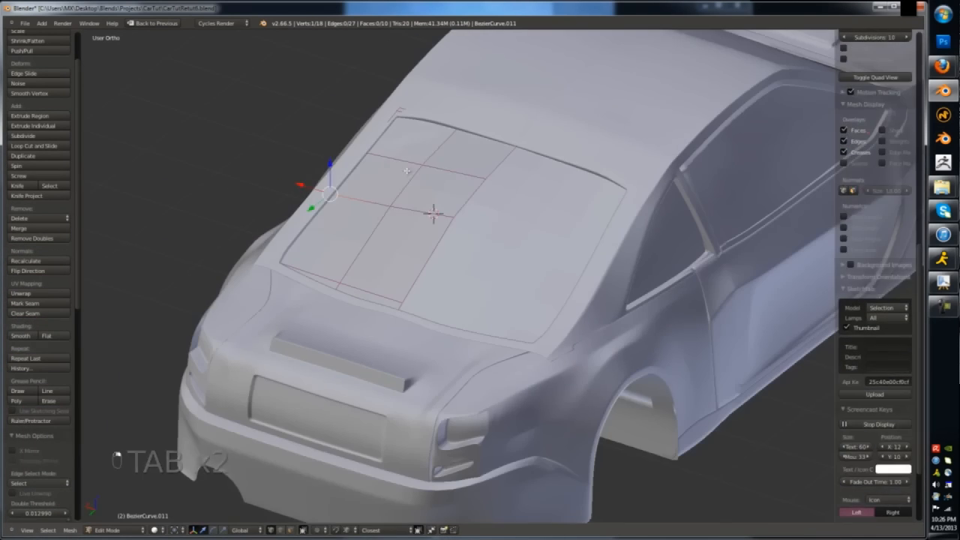
# - Offset the rear window glass with Shrink/Fatten and shade it smooth
pyautogui.hotkey('alt', 's')
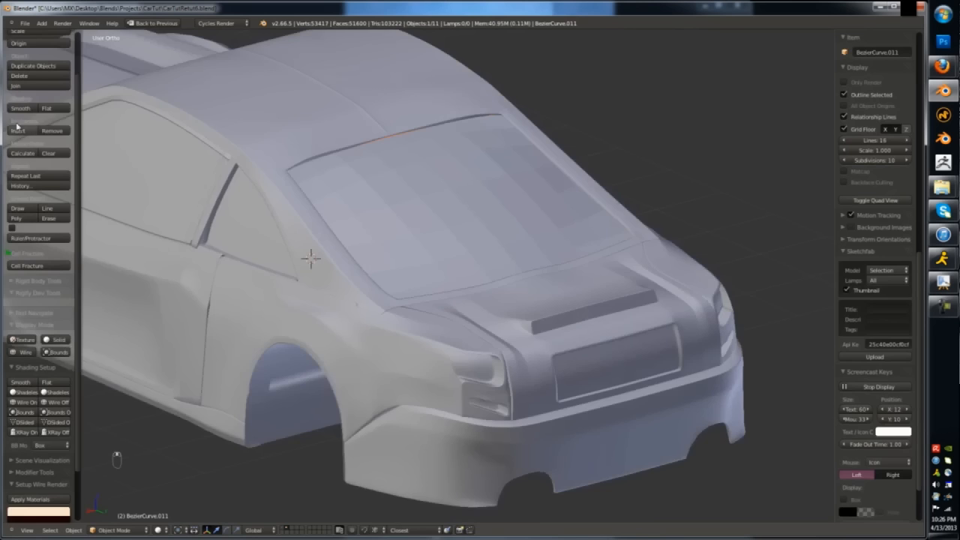
pyautogui.press('Tab')
pyautogui.press('Tab')
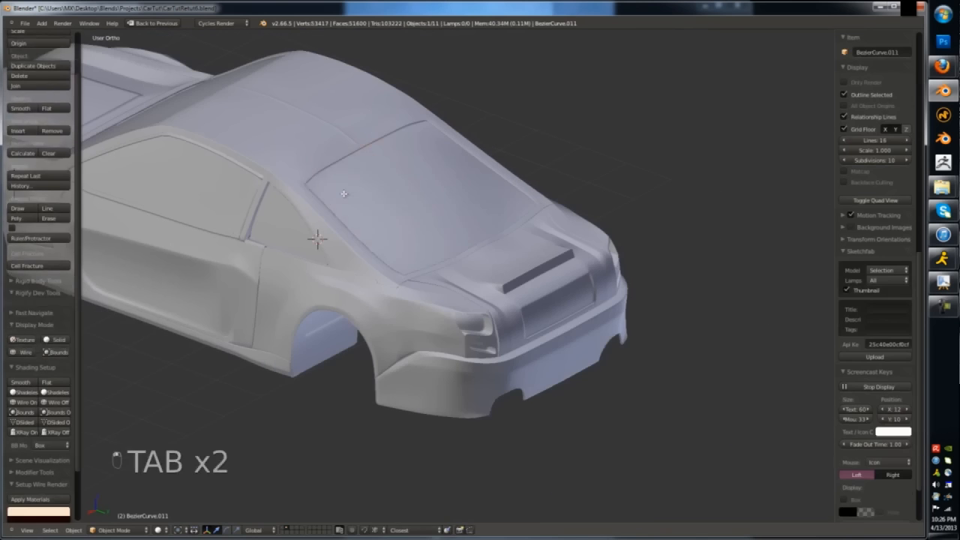
# - Cut another edge loop into the rear window glass and deselect the finished object
pyautogui.hotkey('ctrl', 'r')
pyautogui.press('Tab')
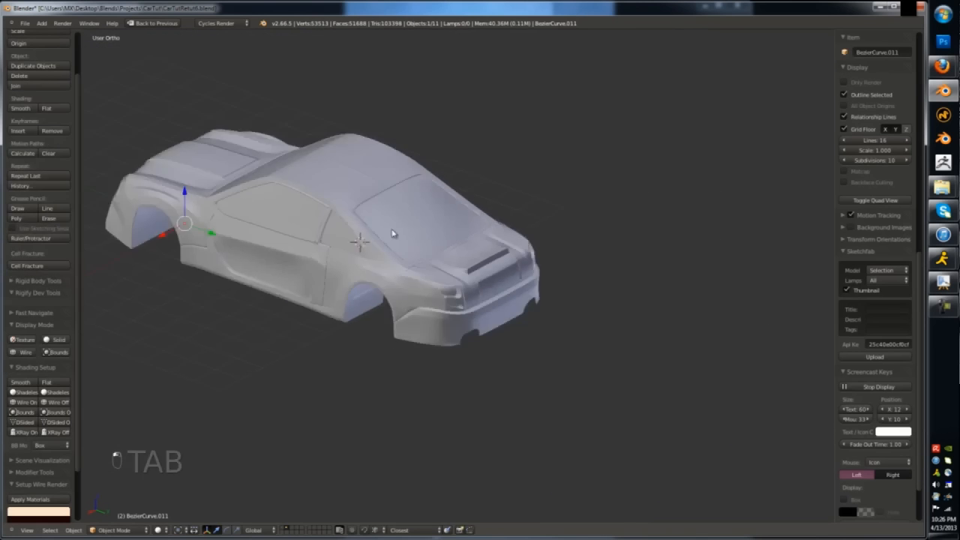
pyautogui.press('a')
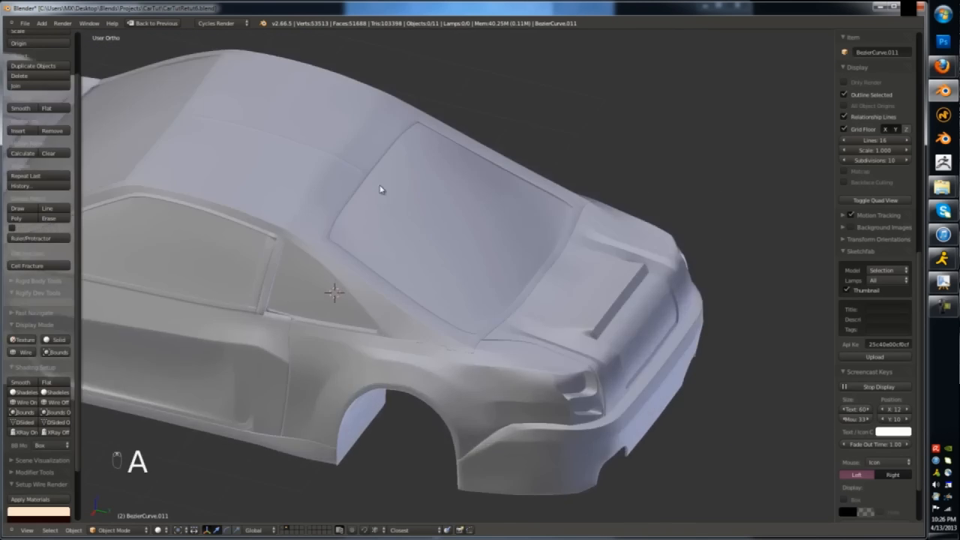
# - Add a plane at the door window's front corner and scale it down
pyautogui.press('KP_5')
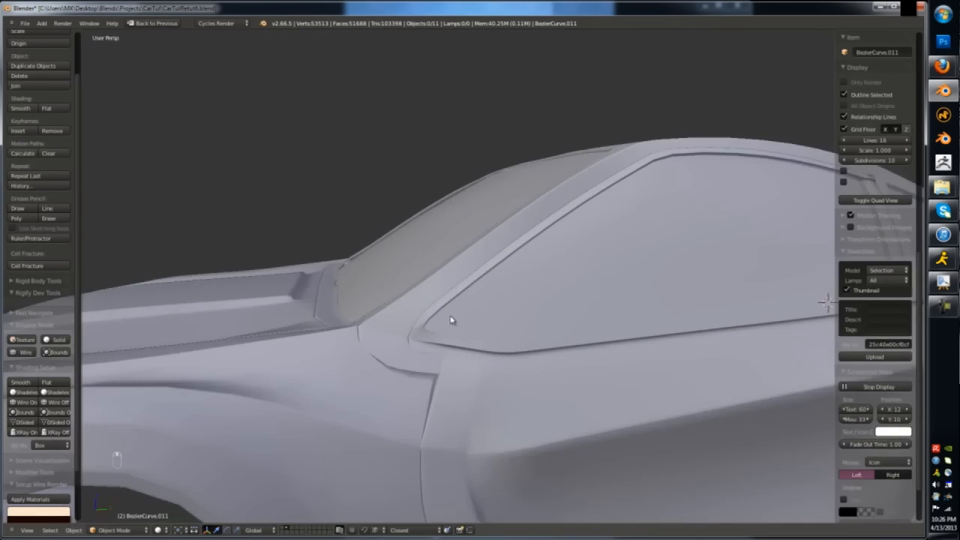
pyautogui.rightClick(431, 318)
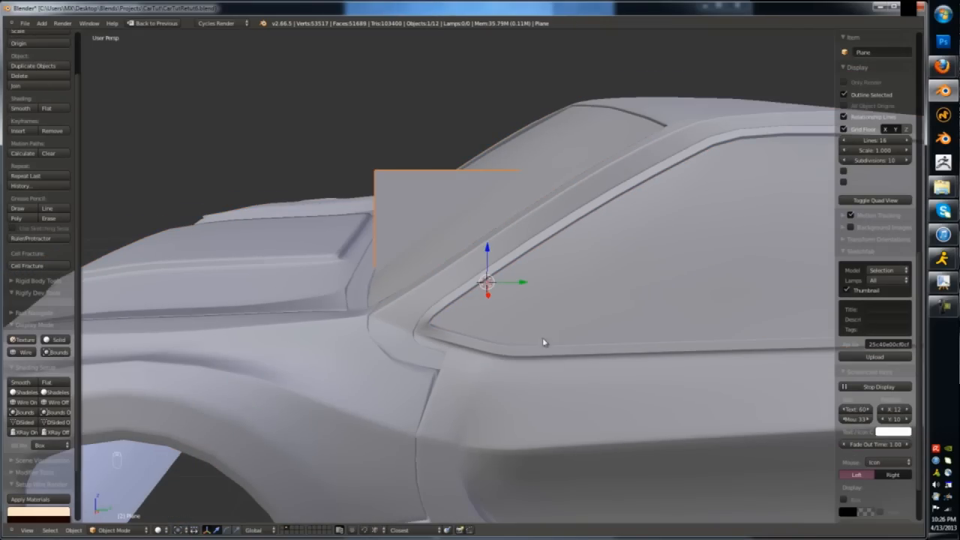
pyautogui.press('Tab')
pyautogui.press('s')
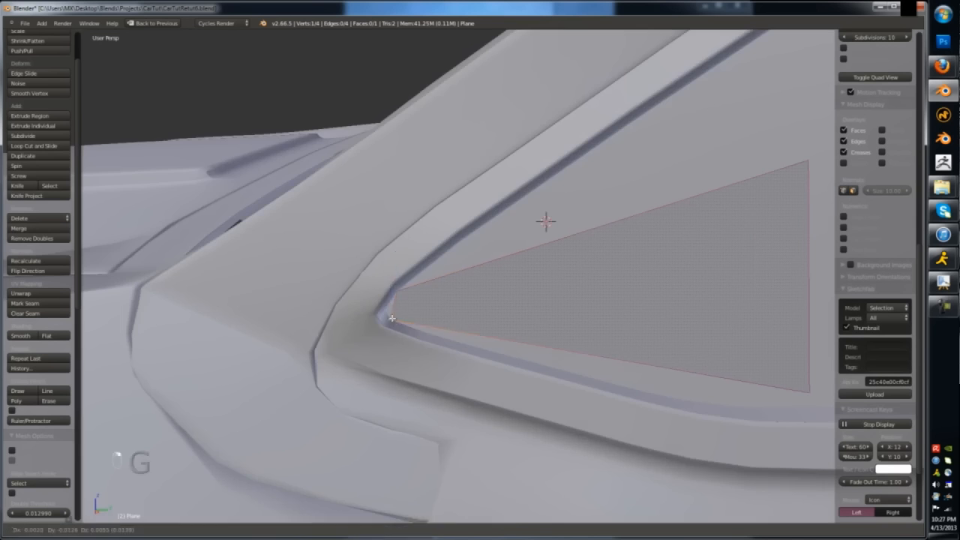
# - Move the plane's corner vertices to fit the triangular front corner of the door window
pyautogui.press('g')
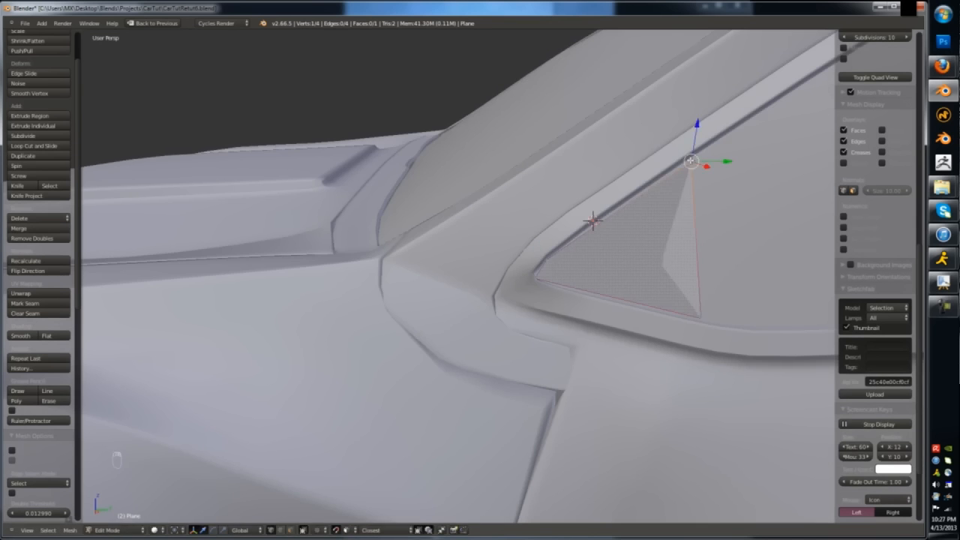
pyautogui.press('Tab')
pyautogui.press('Tab')
pyautogui.press('g')
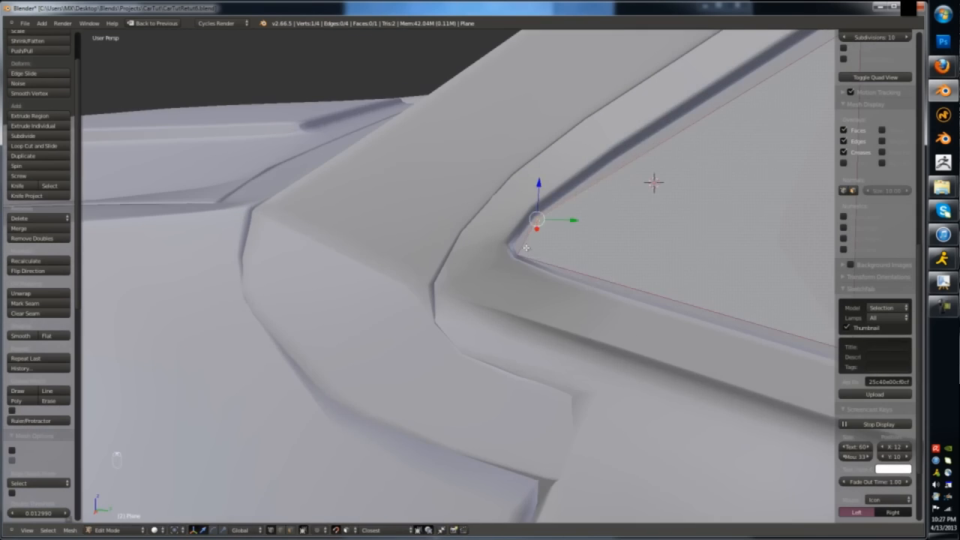
pyautogui.press('Tab')
pyautogui.press('Tab')
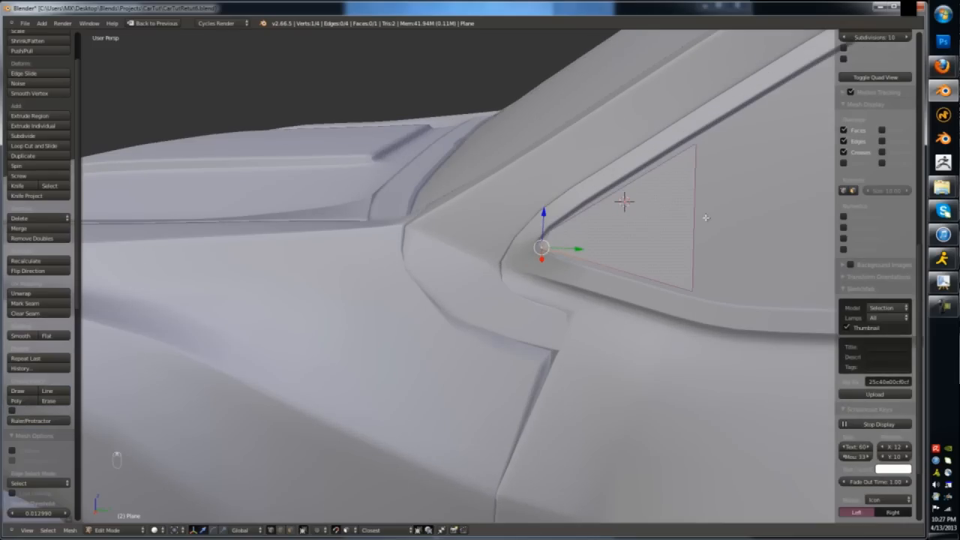
# - Divide the triangular panel with two crossing edge loops and extend its border edges outwards
pyautogui.press('a')
pyautogui.hotkey('ctrl', 'r')
pyautogui.hotkey('ctrl', 'r')
pyautogui.click(621, 238)
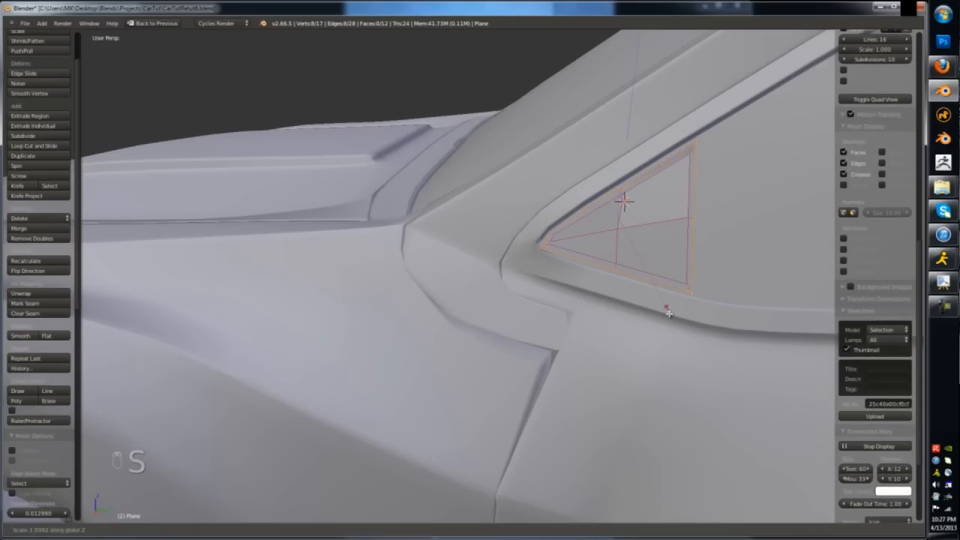
# - Isolate the triangular panel with the door window glass and adjust the position of its outer border
pyautogui.press('Tab')
pyautogui.press('Tab')
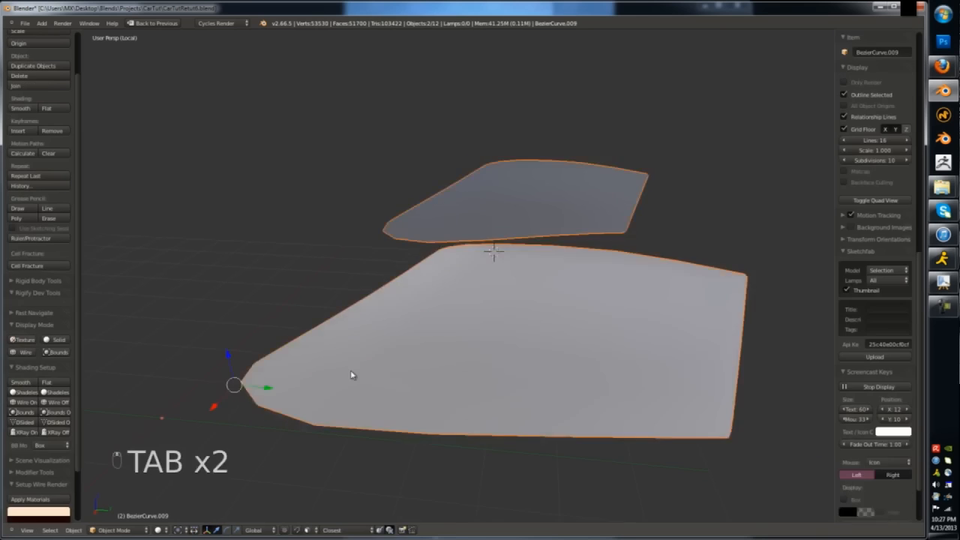
pyautogui.press('Tab')
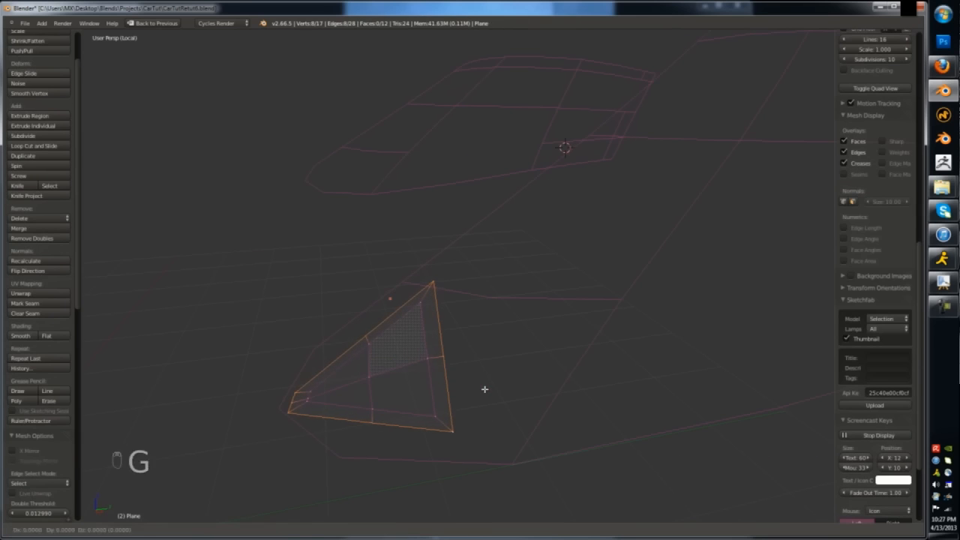
pyautogui.press('Tab')
# - Select the whole triangular panel and extrude it to give it thickness
pyautogui.press('a')
pyautogui.press('a')
pyautogui.press('a')
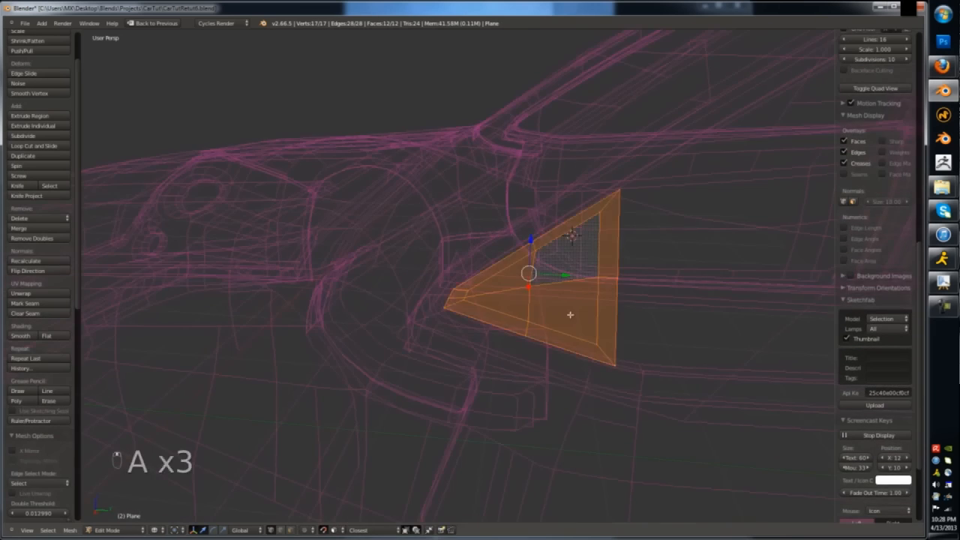
pyautogui.press('z')
pyautogui.moveTo(570, 315); pyautogui.dragTo(510, 343, button='middle')
pyautogui.press('e')
pyautogui.click(559, 316)
pyautogui.hotkey('ctrl', 'Tab')
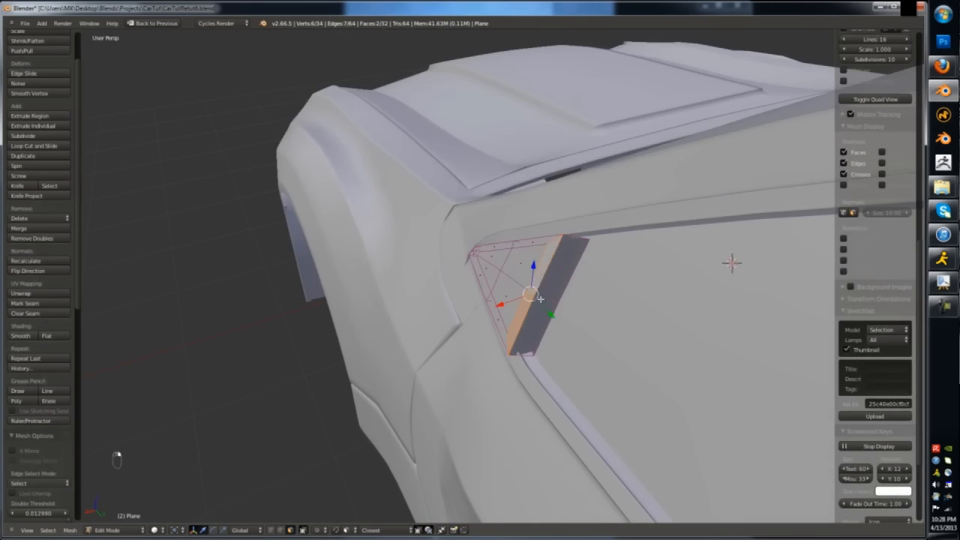
# - Cut a supporting edge loop around the thickened triangular window panel and slide it towards the panel's border
pyautogui.moveTo(540, 300); pyautogui.dragTo(474, 234, button='middle')
pyautogui.scroll(5, 474, 234)
pyautogui.rightClick(480, 214)
pyautogui.scroll(-5, 480, 225)
pyautogui.press('Tab')
pyautogui.press('Tab')
pyautogui.moveTo(575, 343); pyautogui.dragTo(589, 443, button='middle')
pyautogui.hotkey('ctrl', 'r')
pyautogui.click(589, 450)
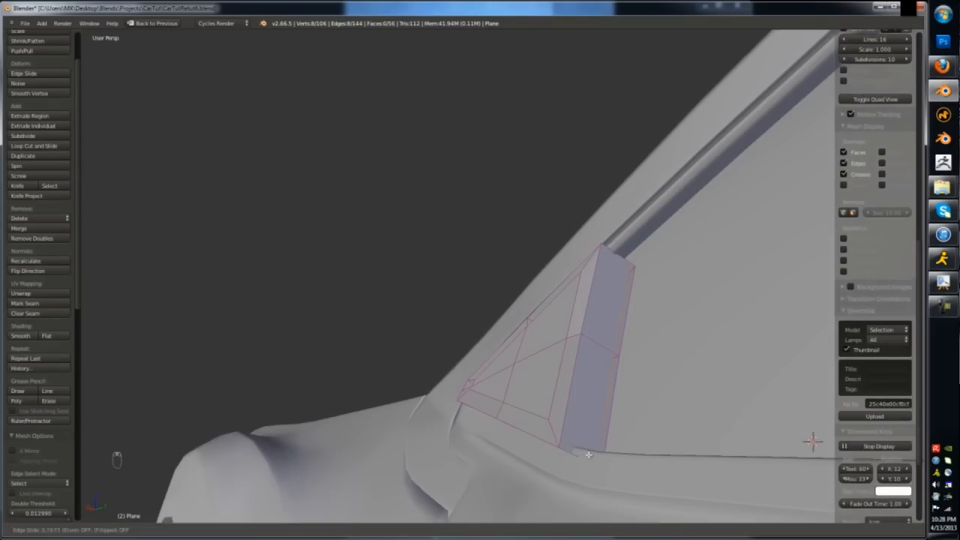
pyautogui.click(567, 450)
# - Select the triangular panel's linked geometry and smooth the panel with a level 2 subdivision surface
pyautogui.hotkey('ctrl', 'Tab')
pyautogui.press('h')
pyautogui.press('l')
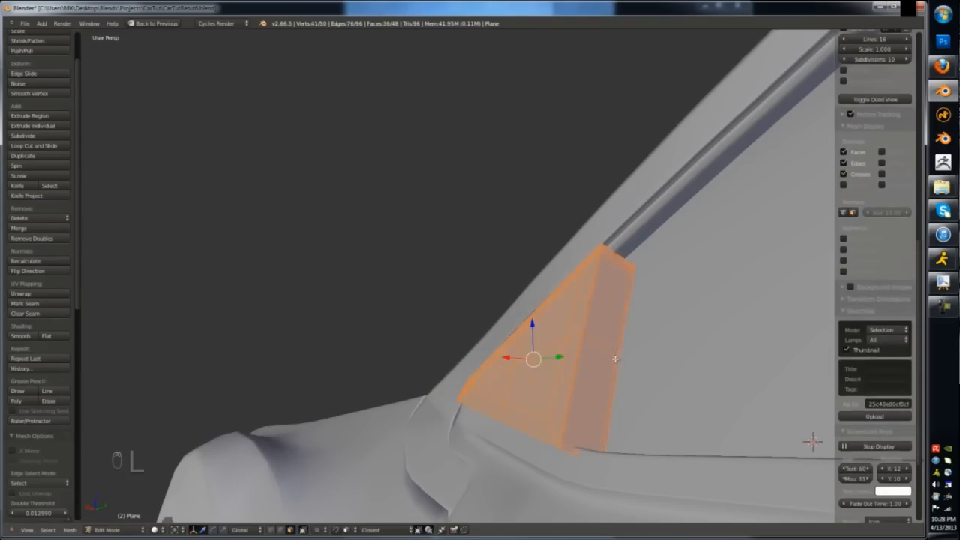
pyautogui.scroll(-3, 574, 339)
pyautogui.press('Tab')
pyautogui.hotkey('ctrl', '1')
pyautogui.hotkey('ctrl', '2')
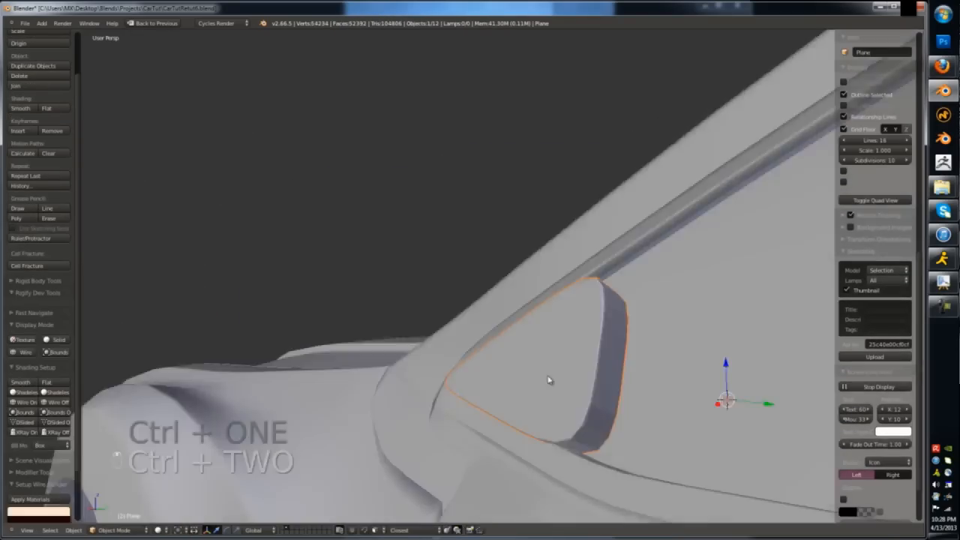
# - Add a supporting edge loop to the triangular panel and slide it close to the lower edge
pyautogui.press('Tab')
pyautogui.scroll(4, 552, 356)
pyautogui.press('a')
pyautogui.hotkey('ctrl', 'Tab')
pyautogui.moveTo(553, 332); pyautogui.dragTo(528, 270, button='middle')
pyautogui.click(516, 312)
pyautogui.keyDown('alt'); pyautogui.rightClick(608, 437); pyautogui.keyUp('alt')
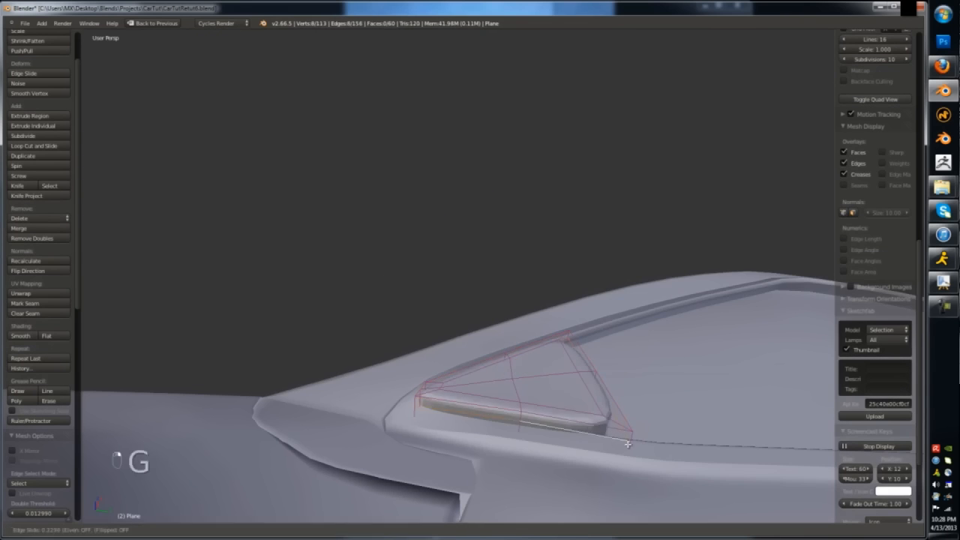
pyautogui.press('Tab')
pyautogui.moveTo(614, 425); pyautogui.dragTo(463, 466, button='middle')
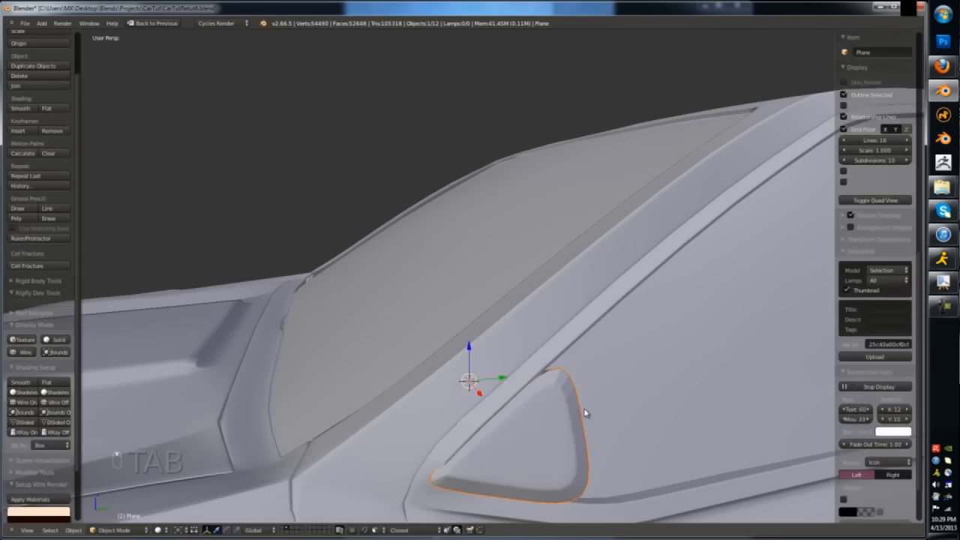
# - Lasso-select the vertices at the triangular panel's front tip and move them to fit the window frame
pyautogui.press('Tab')
pyautogui.press('Tab')
pyautogui.press('Tab')
pyautogui.press('z')
pyautogui.hotkey('ctrl', 'Tab')
pyautogui.click(439, 461)
pyautogui.keyDown('ctrl'); pyautogui.moveTo(414, 474); pyautogui.dragTo(482, 478); pyautogui.keyUp('ctrl')
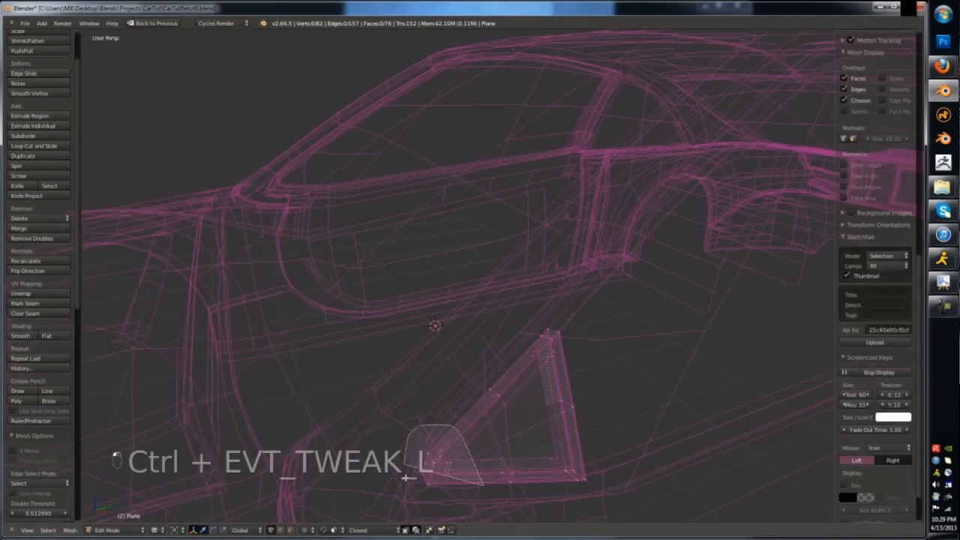
pyautogui.press('z')
pyautogui.moveTo(477, 459); pyautogui.dragTo(449, 484, button='middle')
pyautogui.moveTo(450, 489); pyautogui.dragTo(442, 486)
pyautogui.press('Tab')
pyautogui.moveTo(472, 455); pyautogui.dragTo(533, 440, button='middle')
pyautogui.press('a')
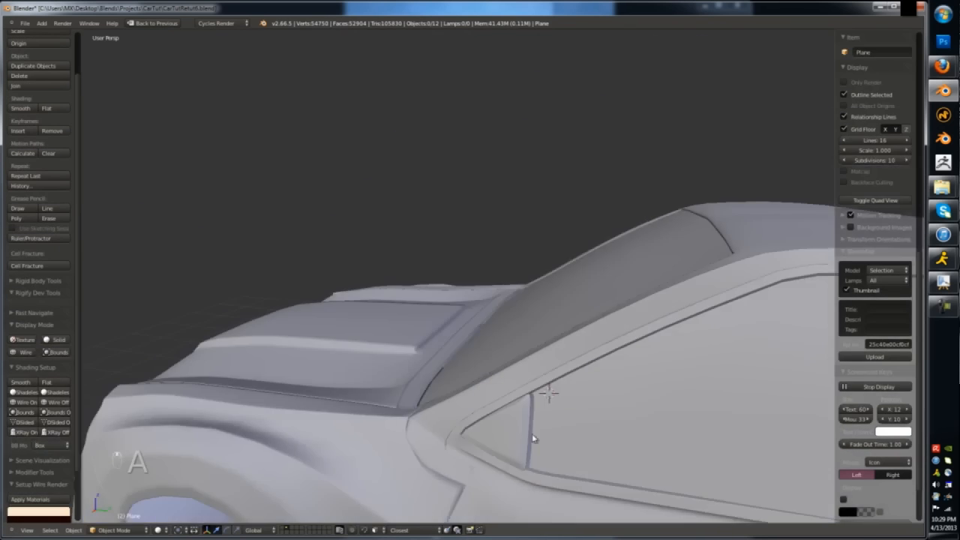
# - Lasso-select the vertices at the triangular panel's lower rear corner and shift them slightly into the frame
pyautogui.press('Tab')
pyautogui.press('z')
pyautogui.press('a')
pyautogui.keyDown('ctrl'); pyautogui.moveTo(530, 447); pyautogui.dragTo(498, 459); pyautogui.keyUp('ctrl')
pyautogui.press('z')
pyautogui.moveTo(498, 488); pyautogui.dragTo(495, 489)
pyautogui.moveTo(542, 409); pyautogui.dragTo(518, 422, button='middle')
# - Lasso-select the triangular panel's upper rear corner vertices and adjust them against the window frame
pyautogui.press('z')
pyautogui.press('a')
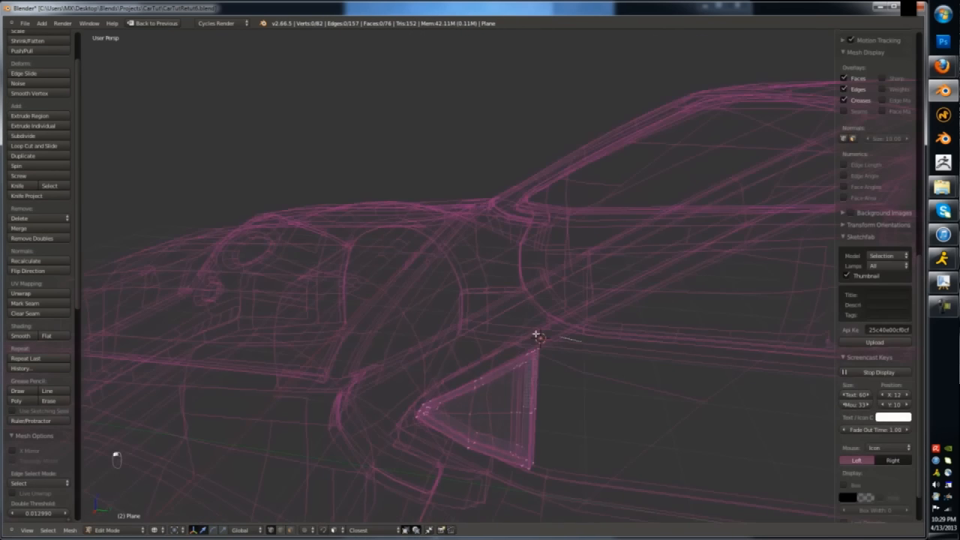
pyautogui.keyDown('ctrl'); pyautogui.moveTo(535, 337); pyautogui.dragTo(520, 367); pyautogui.keyUp('ctrl')
pyautogui.press('z')
pyautogui.moveTo(495, 372)
pyautogui.mouseDown(button='middle')
pyautogui.moveTo(516, 355)
pyautogui.moveTo(570, 390)
pyautogui.mouseUp(button='middle')
# - Lasso-select the middle vertices of the triangular panel's rear edge and move them slightly to reshape that edge
pyautogui.press('z')
pyautogui.press('a')
pyautogui.keyDown('ctrl'); pyautogui.moveTo(563, 390); pyautogui.dragTo(508, 402); pyautogui.keyUp('ctrl')
pyautogui.press('z')
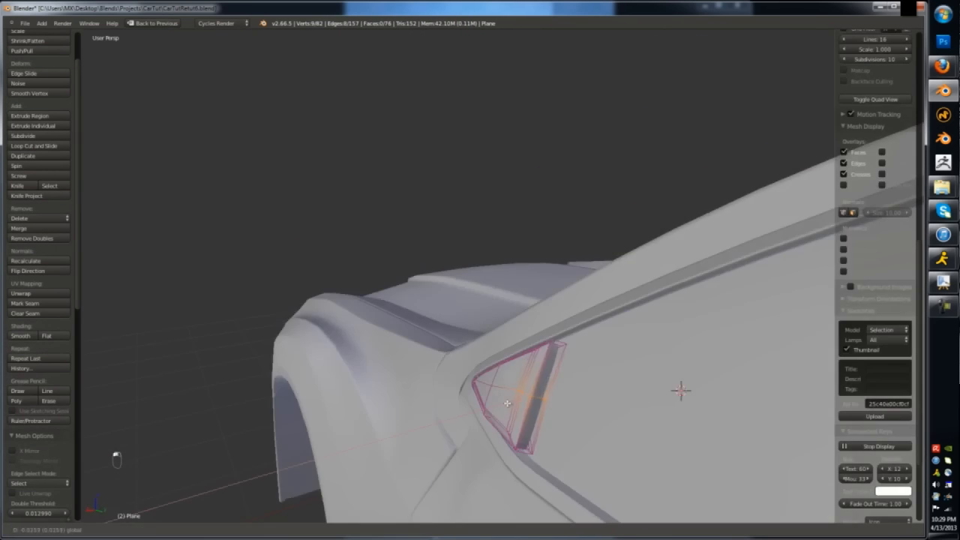
pyautogui.press('Tab')
pyautogui.press('a')
pyautogui.moveTo(508, 403)
pyautogui.mouseDown(button='middle')
pyautogui.moveTo(580, 372)
pyautogui.moveTo(532, 367)
pyautogui.mouseUp(button='middle')
# - Add a new mesh plane above the hood in the right side view
pyautogui.press('KP_1')
pyautogui.press('KP_3')
pyautogui.hotkey('shift', 'a')
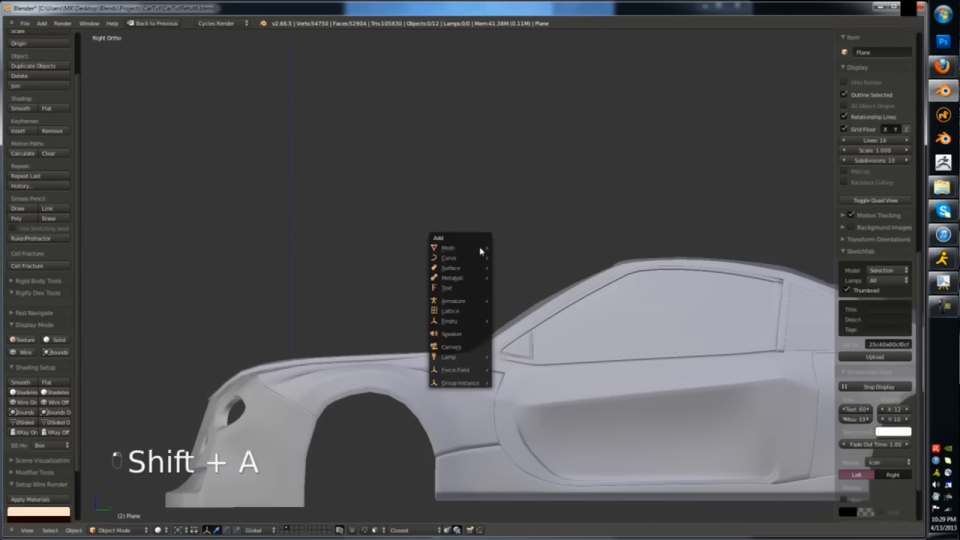
# - Switch to Firefox and search Google Images for mirror reference pictures
pyautogui.click(943, 67)
pyautogui.write('r')
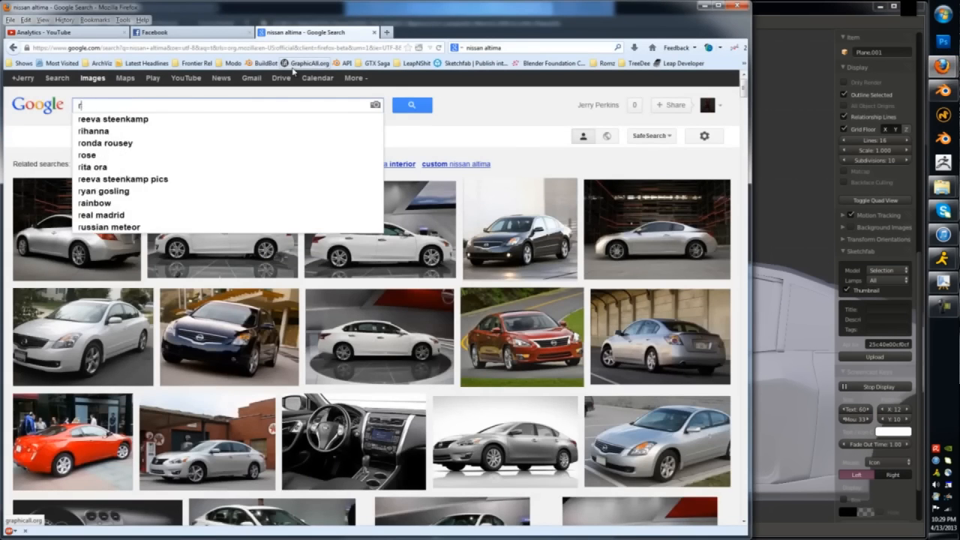
pyautogui.write('ideview mirror')
pyautogui.press('Return')
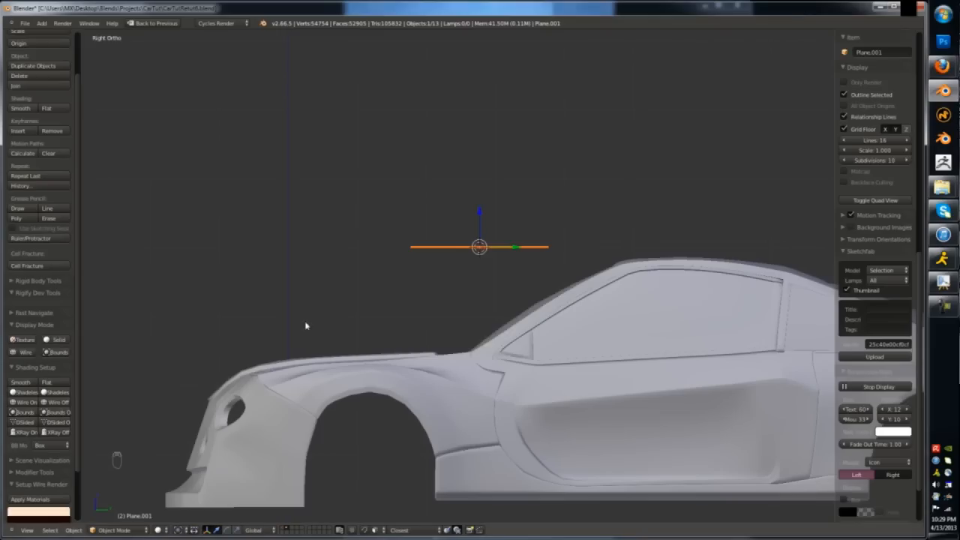
# - Rotate the new plane 90 degrees about Y, divide it with a horizontal middle edge and widen that edge
pyautogui.press('r')
pyautogui.press('y')
pyautogui.press('9')
pyautogui.press('0')
pyautogui.press('Return')
pyautogui.press('s')
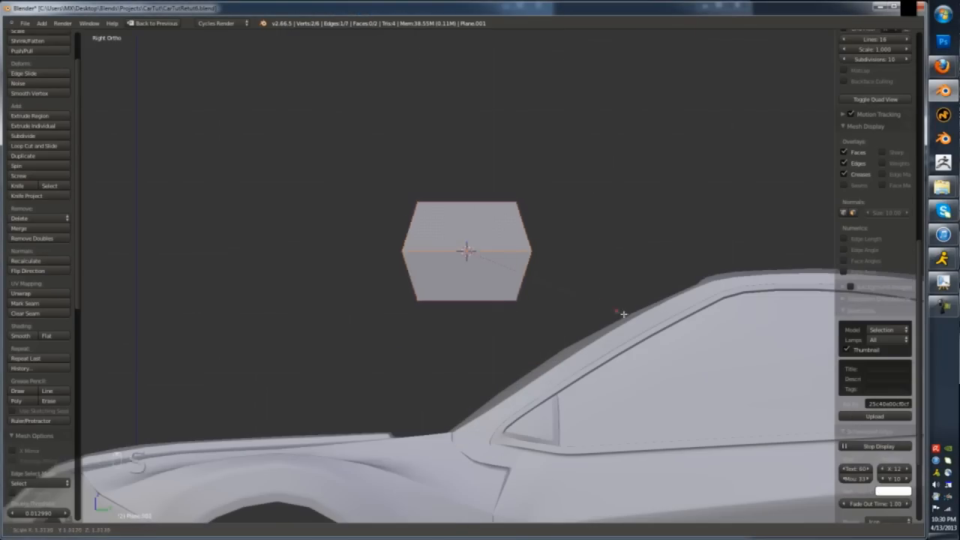
# - Scale the plane's lower edge and shift its upper edge towards the car's front to shape the mirror outline
pyautogui.rightClick(516, 301)
pyautogui.keyDown('shift'); pyautogui.rightClick(417, 301); pyautogui.keyUp('shift')
pyautogui.press('s')
pyautogui.rightClick(516, 201)
pyautogui.keyDown('shift'); pyautogui.rightClick(417, 202); pyautogui.keyUp('shift')
pyautogui.moveTo(499, 202); pyautogui.dragTo(543, 202)
pyautogui.rightClick(485, 201)
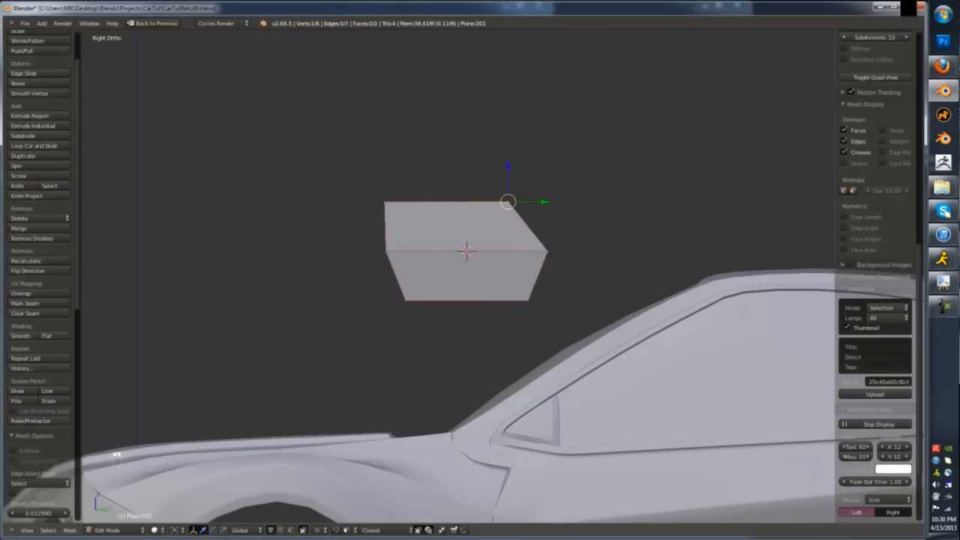
# - Select the three front-side vertices of the mirror outline and move them outwards to lengthen the shape
pyautogui.scroll(3, 419, 190)
pyautogui.rightClick(358, 211)
pyautogui.keyDown('shift'); pyautogui.rightClick(359, 294); pyautogui.keyUp('shift')
pyautogui.keyDown('shift'); pyautogui.rightClick(395, 381); pyautogui.keyUp('shift')
pyautogui.scroll(-2, 450, 292)
# - Extrude the whole mirror outline into a housing that tapers towards the back, with an inset rim around its opening
pyautogui.press('a')
pyautogui.press('a')
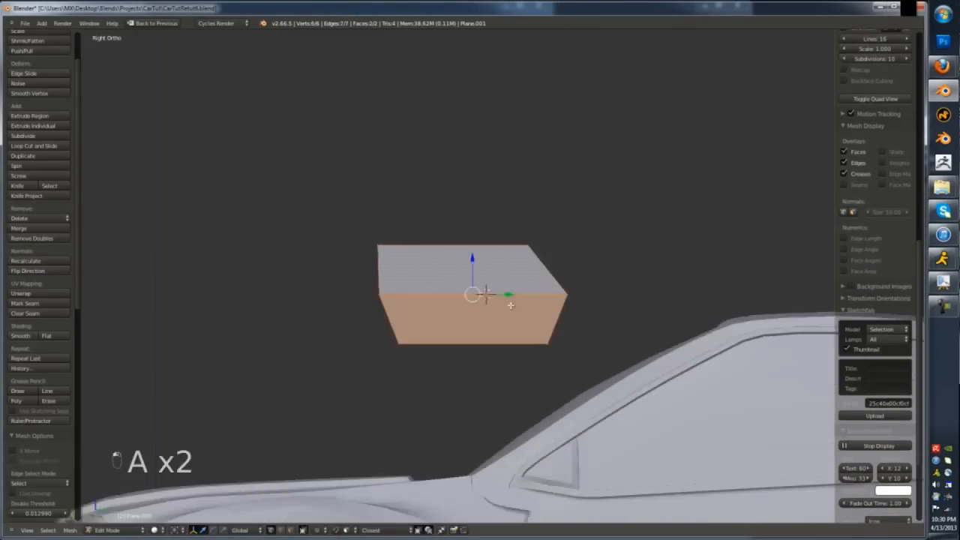
pyautogui.moveTo(507, 303); pyautogui.dragTo(585, 367, button='middle')
pyautogui.press('e')
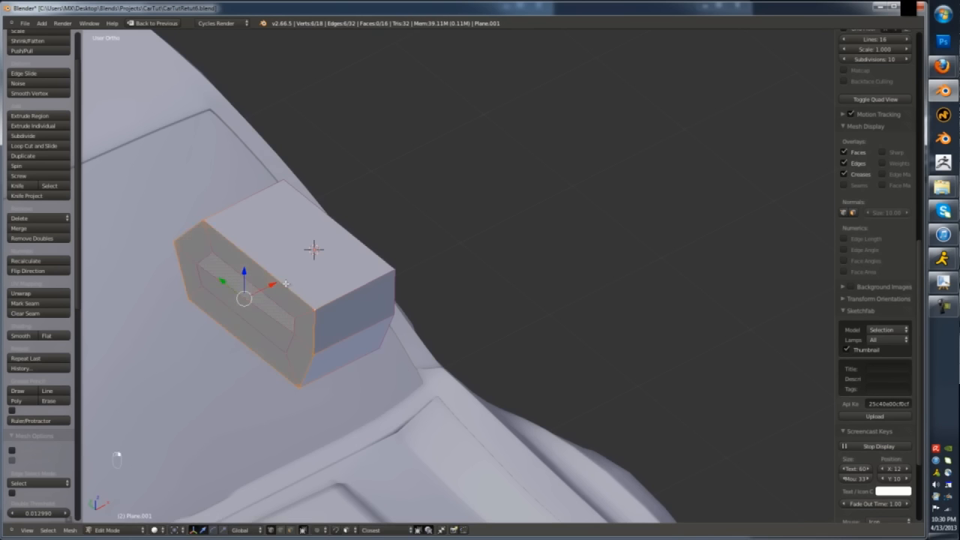
pyautogui.press('KP_1')
pyautogui.press('KP_3')
pyautogui.hotkey('ctrl', 'Tab')
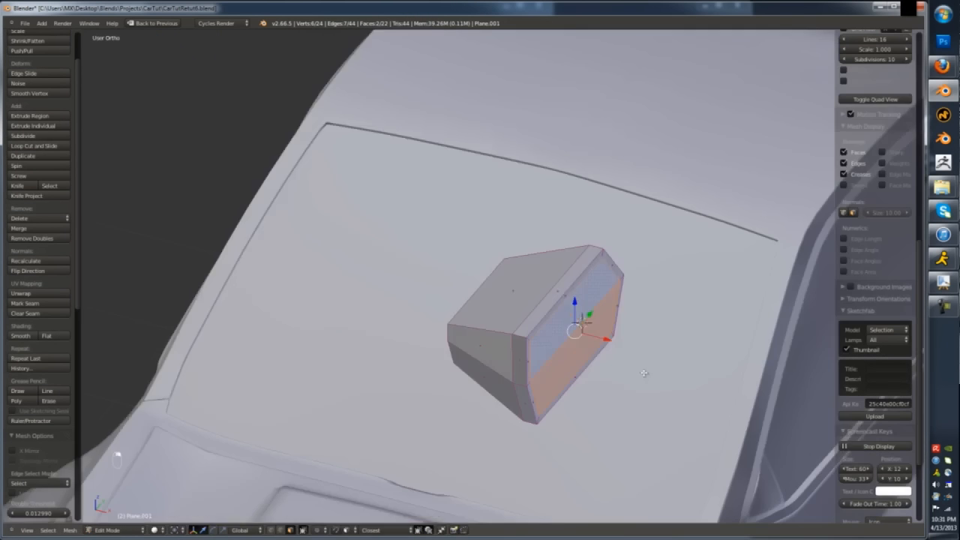
# - Add supporting edge loops around the rim and sides of the hollow mirror housing to sharpen its smoothed shape
pyautogui.moveTo(637, 373); pyautogui.dragTo(570, 315, button='middle')
pyautogui.scroll(2, 570, 314)
pyautogui.hotkey('ctrl', 'r')
pyautogui.click(546, 262)
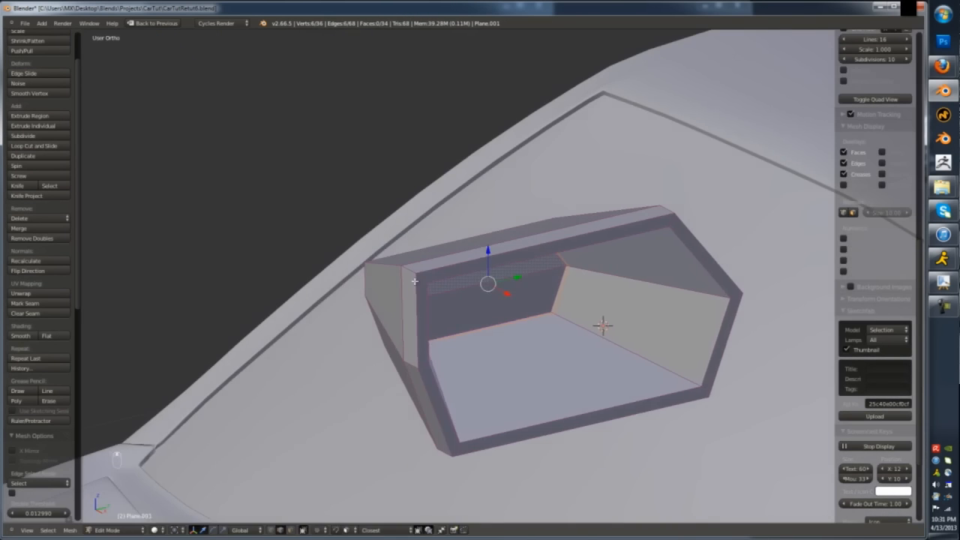
pyautogui.hotkey('ctrl', 'r')
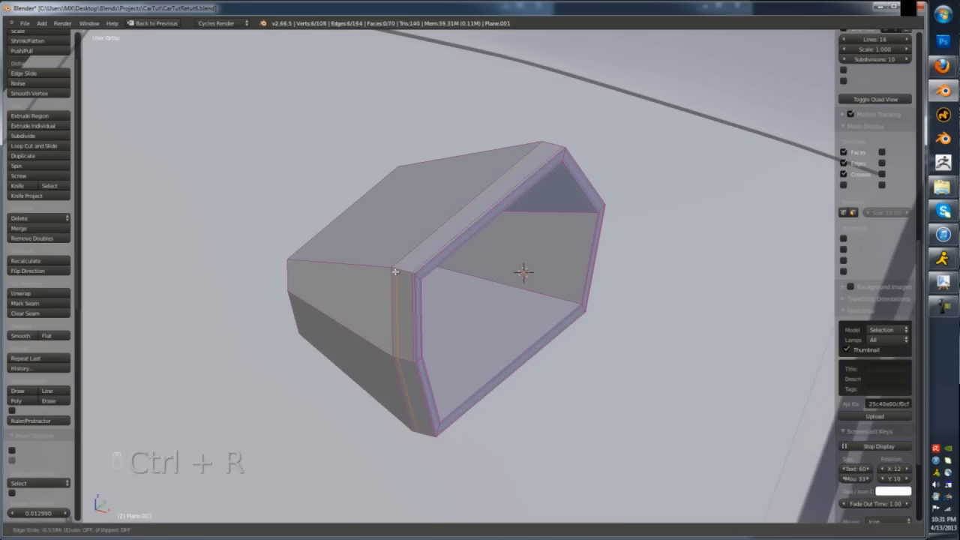
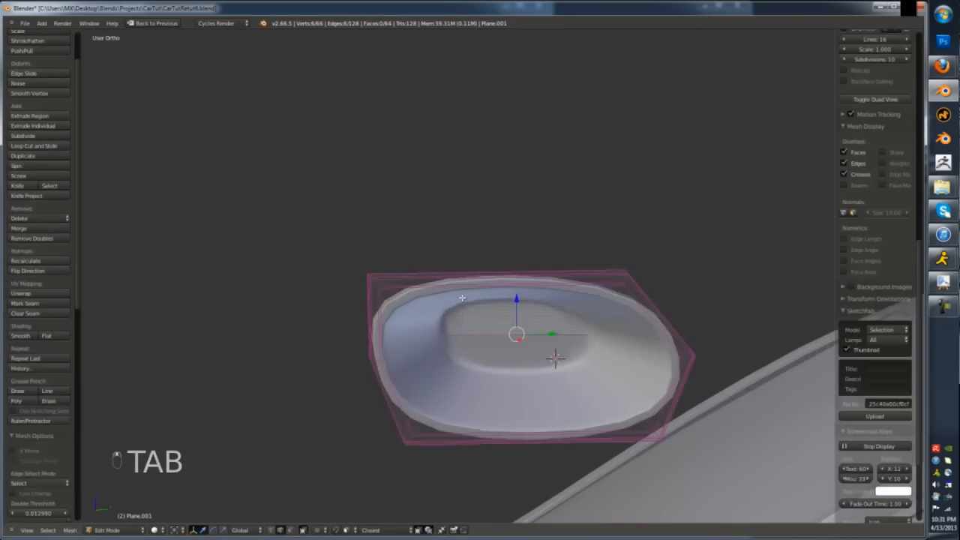
pyautogui.hotkey('ctrl', 'r')
pyautogui.click(359, 297)
pyautogui.hotkey('ctrl', 'r')
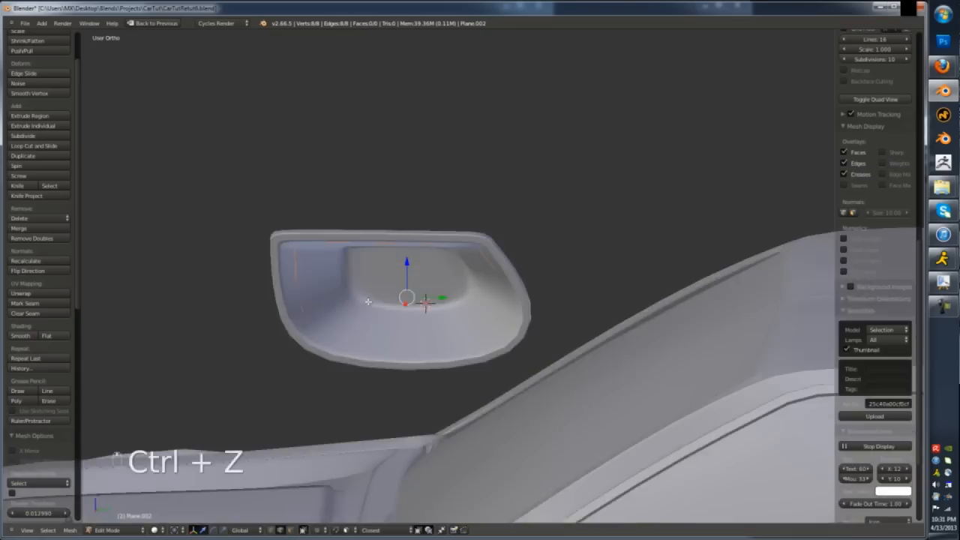
# - Merge the surplus outline vertices of the isolated mirror glass and return to the full scene
pyautogui.hotkey('ctrl', 'Tab')
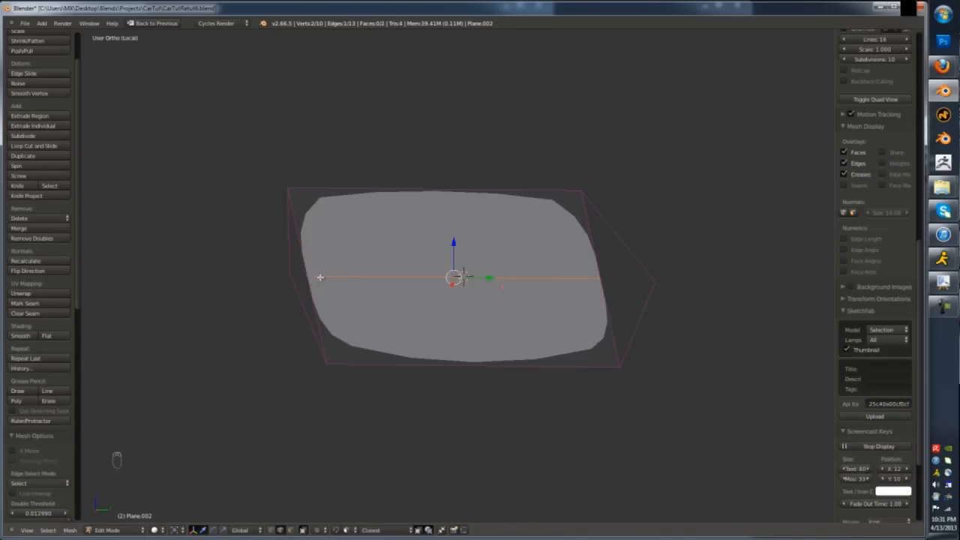
pyautogui.press('Tab')
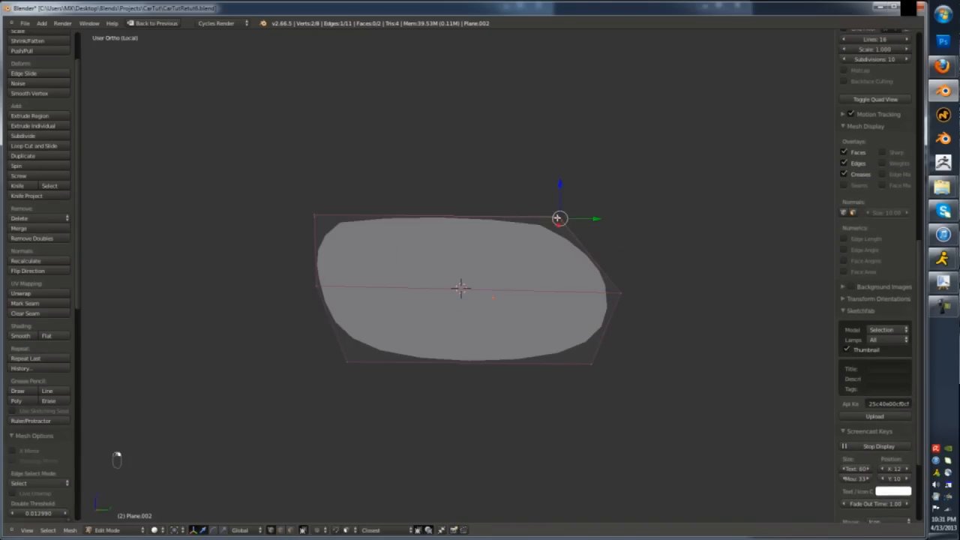
pyautogui.hotkey('alt', 'm')
pyautogui.click(366, 228)
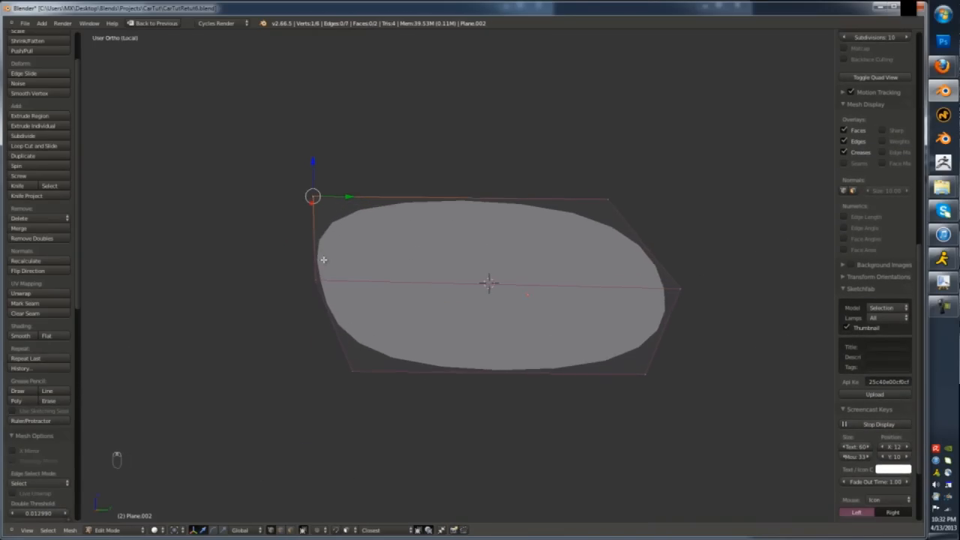
pyautogui.hotkey('alt', 'h')
pyautogui.press('KP_Divide')
# - Cut edge loops across the mirror glass to sharpen its smoothed outline
pyautogui.hotkey('ctrl', 'r')
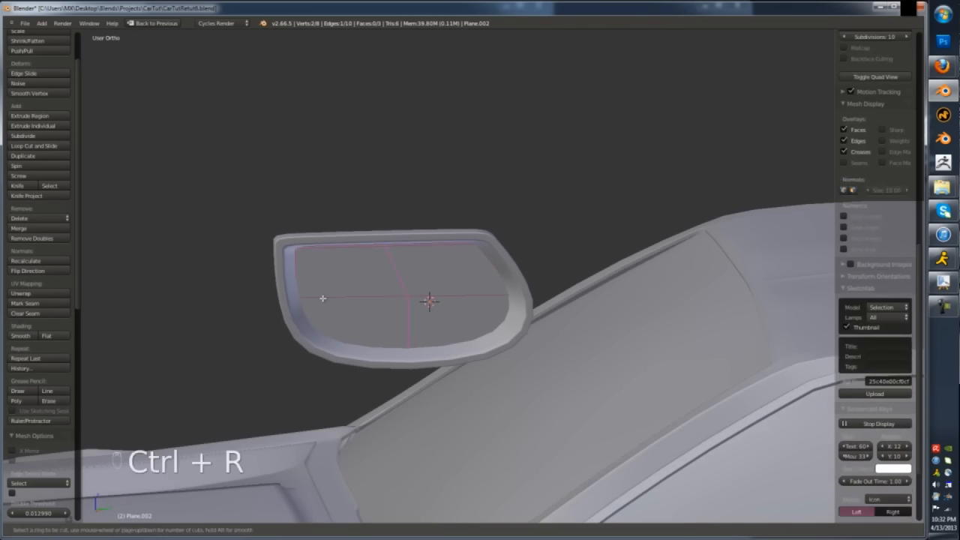
pyautogui.click(322, 299)
pyautogui.hotkey('ctrl', 'r')
pyautogui.press('Tab')
pyautogui.press('Tab')
# - Adjust the mirror glass's two lower corners to follow the rounded bottom of the housing
pyautogui.scroll(3, 505, 292)
pyautogui.press('z')
pyautogui.rightClick(499, 342)
pyautogui.press('z')
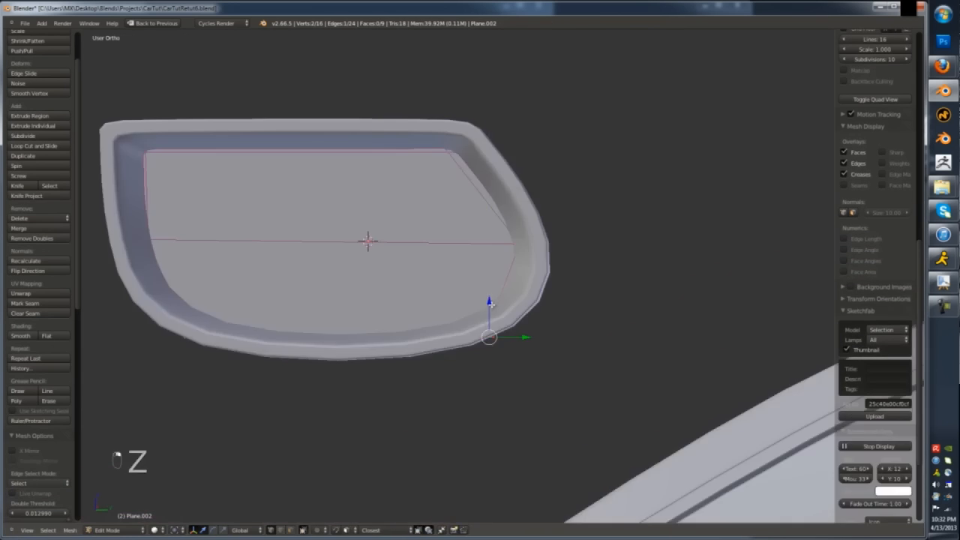
pyautogui.moveTo(491, 304); pyautogui.dragTo(491, 297)
pyautogui.press('z')
pyautogui.press('KP_3')
pyautogui.press('KP_5')
pyautogui.press('z')
pyautogui.press('z')
pyautogui.rightClick(259, 315)
pyautogui.press('z')
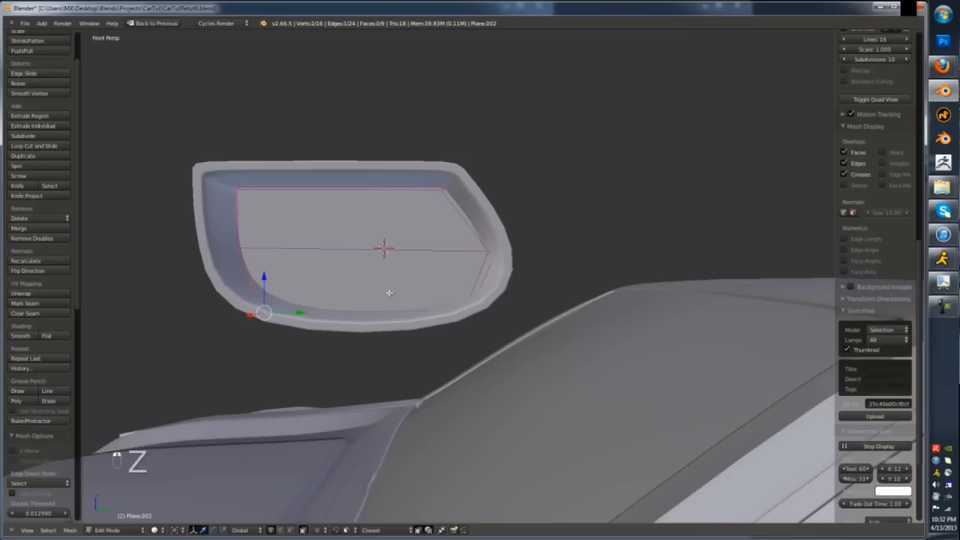
# - Add another edge loop to the mirror glass and scale it to fit the housing
pyautogui.hotkey('ctrl', 'r')
pyautogui.doubleClick(495, 292)
pyautogui.press('s')
# - Lasso-select the mirror glass's upper rear corner vertices and scale them to close the gap with the housing
pyautogui.press('a')
pyautogui.press('z')
pyautogui.moveTo(486, 170)
pyautogui.keyDown('ctrl'); pyautogui.mouseDown()
pyautogui.moveTo(249, 202)
pyautogui.moveTo(477, 204)
pyautogui.mouseUp(); pyautogui.keyUp('ctrl')
pyautogui.press('z')
pyautogui.press('s')
pyautogui.click(502, 198)
pyautogui.press('Tab')
pyautogui.moveTo(502, 198)
pyautogui.mouseDown(button='middle')
pyautogui.moveTo(437, 223)
pyautogui.moveTo(360, 322)
pyautogui.mouseUp(button='middle')
pyautogui.press('z')
pyautogui.press('z')
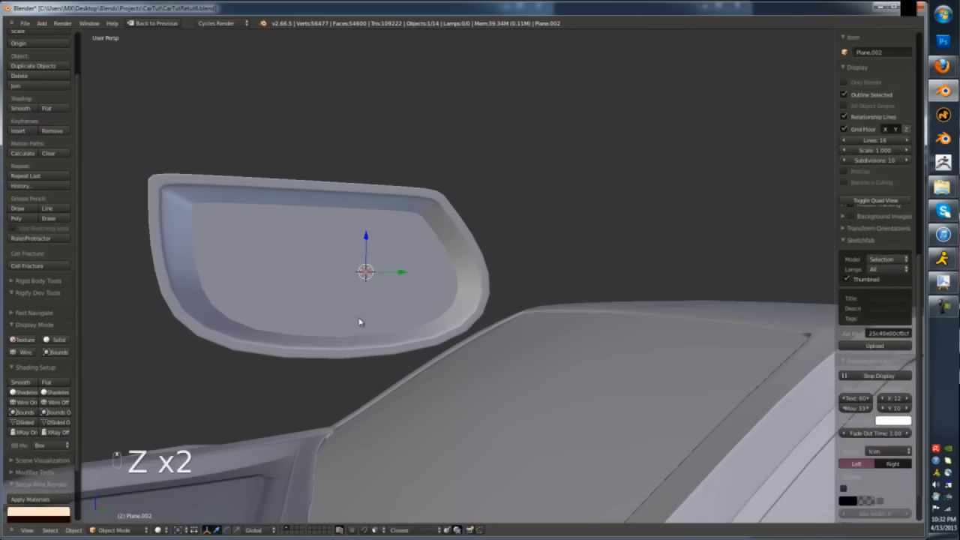
# - Cut two more edge loops through the mirror glass and scale the vertical one up slightly
pyautogui.press('Tab')
pyautogui.hotkey('ctrl', 'r')
pyautogui.doubleClick(347, 269)
pyautogui.press('Tab')
pyautogui.press('Tab')
pyautogui.hotkey('ctrl', 'r')
pyautogui.doubleClick(393, 315)
pyautogui.press('s')
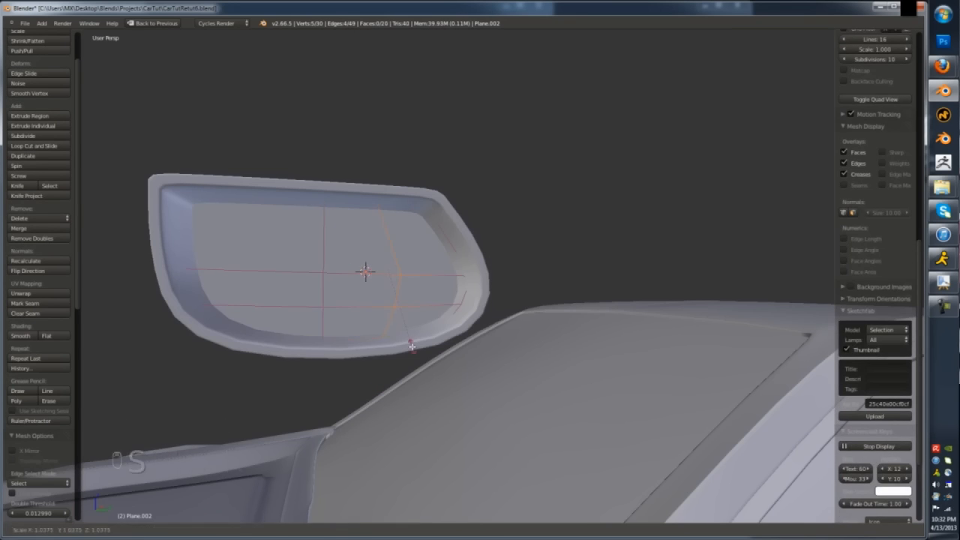
pyautogui.press('Tab')
pyautogui.moveTo(410, 342); pyautogui.dragTo(268, 297, button='middle')
# - Lasso-select the mirror glass's lower front corner vertices and move them to meet the housing wall
pyautogui.press('Tab')
pyautogui.scroll(2, 268, 297)
pyautogui.press('z')
pyautogui.keyDown('ctrl'); pyautogui.moveTo(228, 296); pyautogui.dragTo(285, 319); pyautogui.keyUp('ctrl')
pyautogui.press('z')
pyautogui.press('g')
pyautogui.press('z')
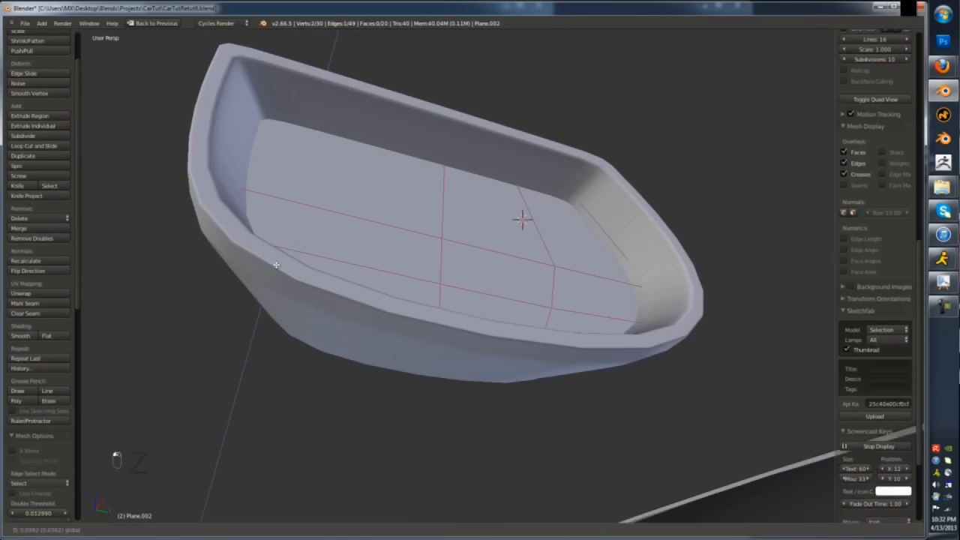
pyautogui.press('Tab')
pyautogui.moveTo(276, 264)
pyautogui.mouseDown(button='middle')
pyautogui.moveTo(350, 265)
pyautogui.moveTo(365, 300)
pyautogui.mouseUp(button='middle')
# - Select the mirror glass together with the mirror housing and join them into one object
pyautogui.rightClick(365, 251)
pyautogui.scroll(6, 365, 251)
pyautogui.press('z')
pyautogui.keyDown('shift'); pyautogui.rightClick(368, 275); pyautogui.keyUp('shift')
pyautogui.hotkey('ctrl', 'j')
pyautogui.press('z')
pyautogui.scroll(-7, 381, 268)
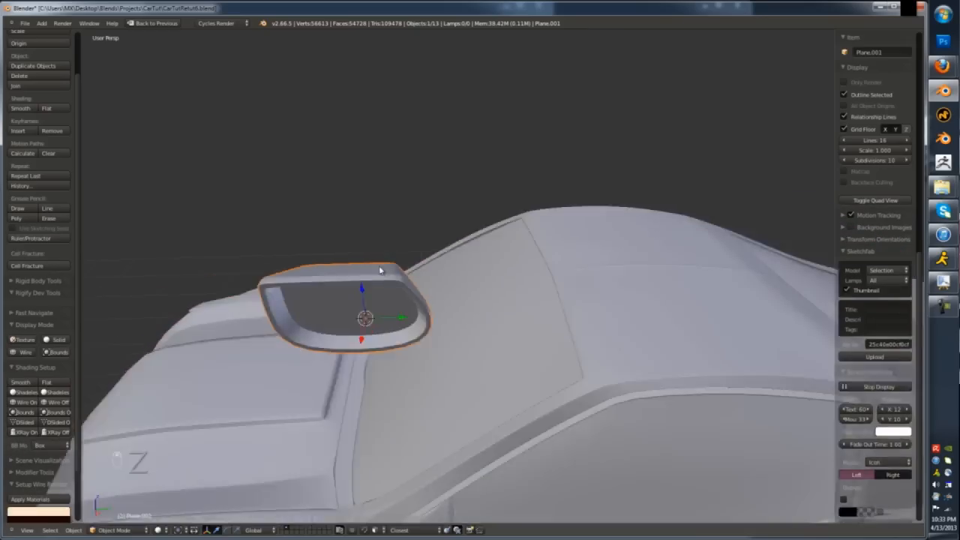
# - Rotate the joined side mirror in top view so its glass faces the rear of the car
pyautogui.press('KP_7')
pyautogui.press('KP_5')
pyautogui.press('r')
pyautogui.rightClick(483, 304)
pyautogui.press(',')
pyautogui.press('r')
pyautogui.hotkey('shift', 'r')
pyautogui.hotkey('shift', 'r')
pyautogui.hotkey('shift', 'r')
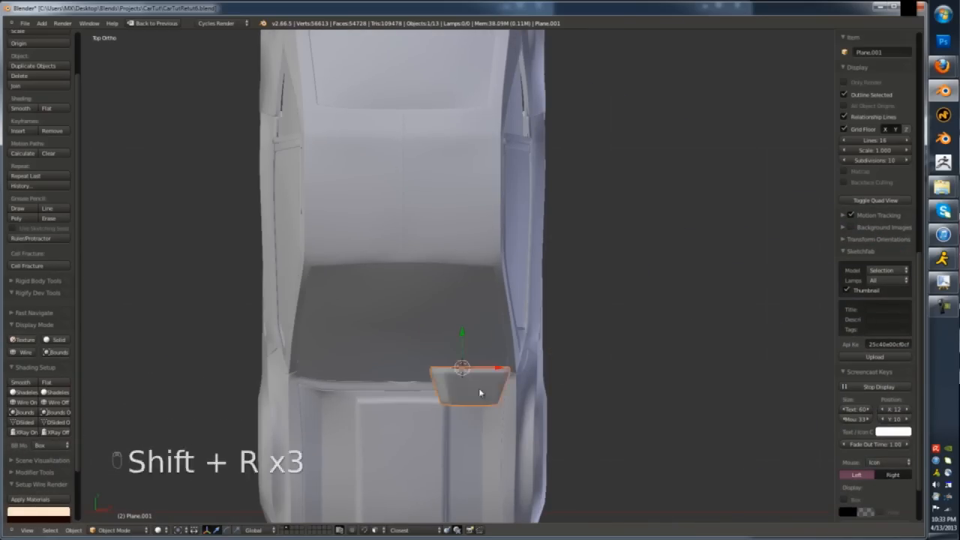
# - Move the mirror out to the side of the car body and scale it to match the car
pyautogui.press('g')
pyautogui.click(591, 385)
pyautogui.press('KP_1')
pyautogui.scroll(5, 590, 361)
pyautogui.press('s')
pyautogui.press('KP_7')
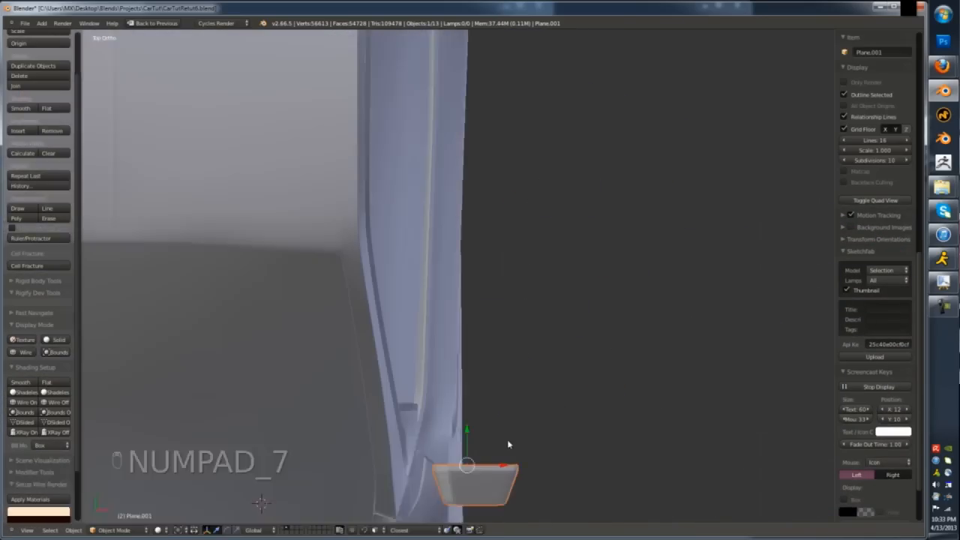
# - Place the mirror beside the triangular panel at the door window's front corner and angle it relative to the body
pyautogui.moveTo(510, 445); pyautogui.dragTo(509, 260, button='middle')
pyautogui.press('KP_3')
pyautogui.press('KP_5')
pyautogui.scroll(-4, 509, 260)
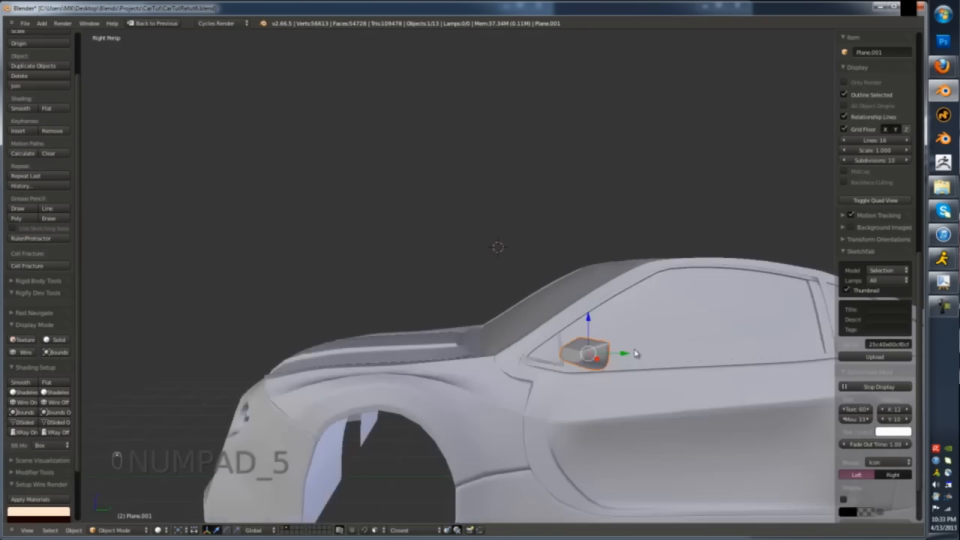
pyautogui.scroll(3, 592, 350)
pyautogui.moveTo(636, 353); pyautogui.dragTo(578, 365, button='middle')
pyautogui.press('KP_7')
pyautogui.press('KP_5')
pyautogui.press('a')
pyautogui.scroll(5, 355, 287)
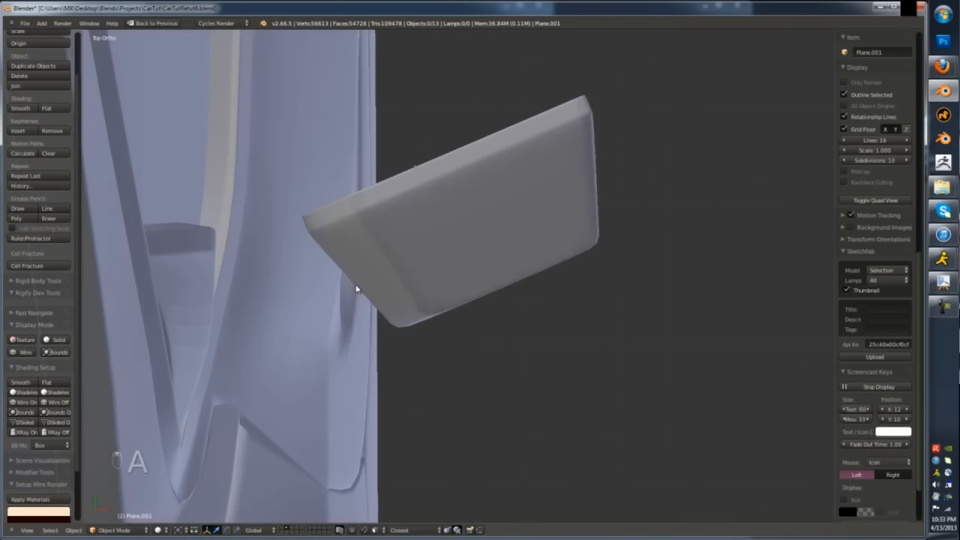
# - Snap the 3D cursor to the triangular window panel and add a 12-vertex circle there
pyautogui.rightClick(207, 306)
pyautogui.moveTo(355, 287); pyautogui.dragTo(238, 313, button='middle')
pyautogui.press('Tab')
pyautogui.hotkey('shift', 's')
pyautogui.click(238, 312)
pyautogui.press('Tab')
pyautogui.press('KP_3')
pyautogui.hotkey('shift', 'a')
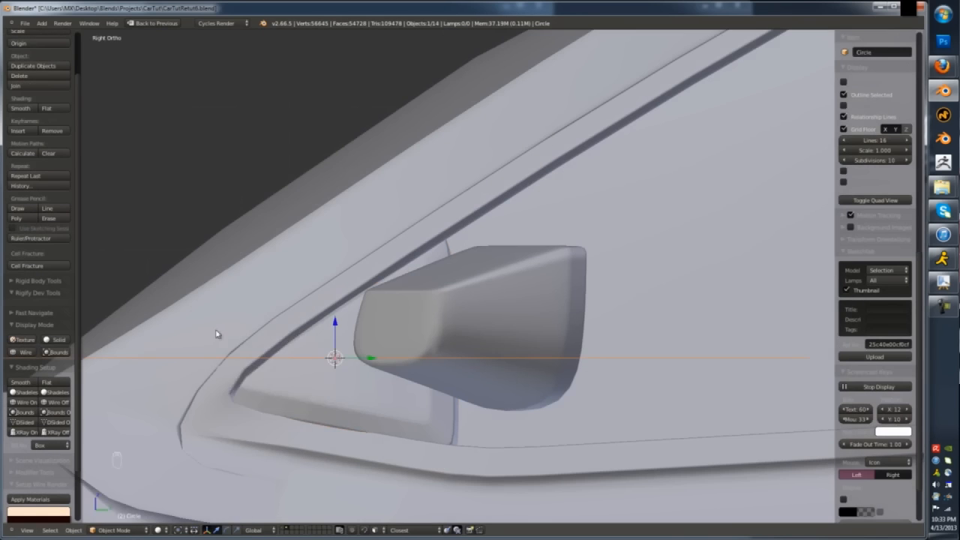
pyautogui.press('F6')
pyautogui.click(334, 330)
# - Extrude the scaled-down circle sideways into a thin tube and duplicate it as a second parallel mounting arm
pyautogui.press('Tab')
pyautogui.press('s')
pyautogui.click(377, 376)
pyautogui.moveTo(315, 351); pyautogui.dragTo(375, 381, button='middle')
pyautogui.press('e')
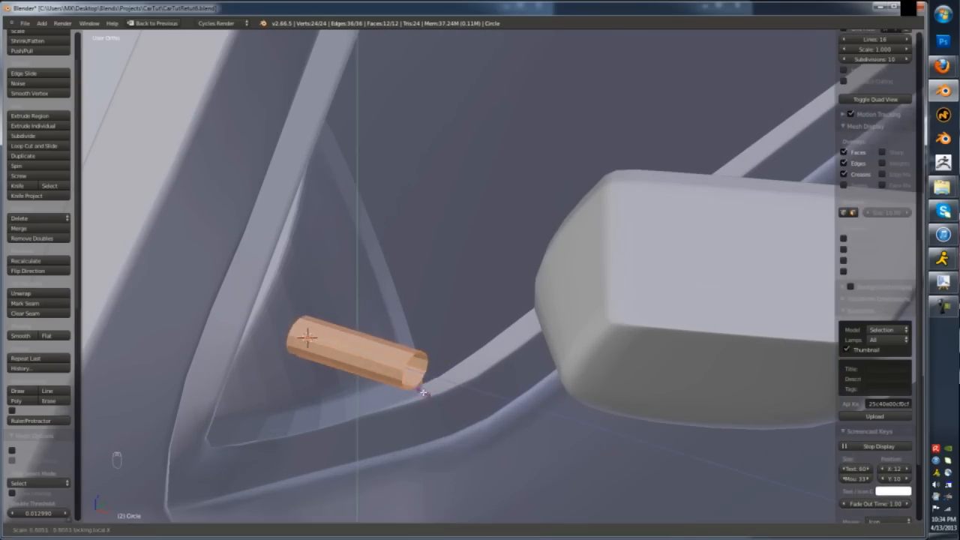
pyautogui.click(409, 344)
pyautogui.press('Tab')
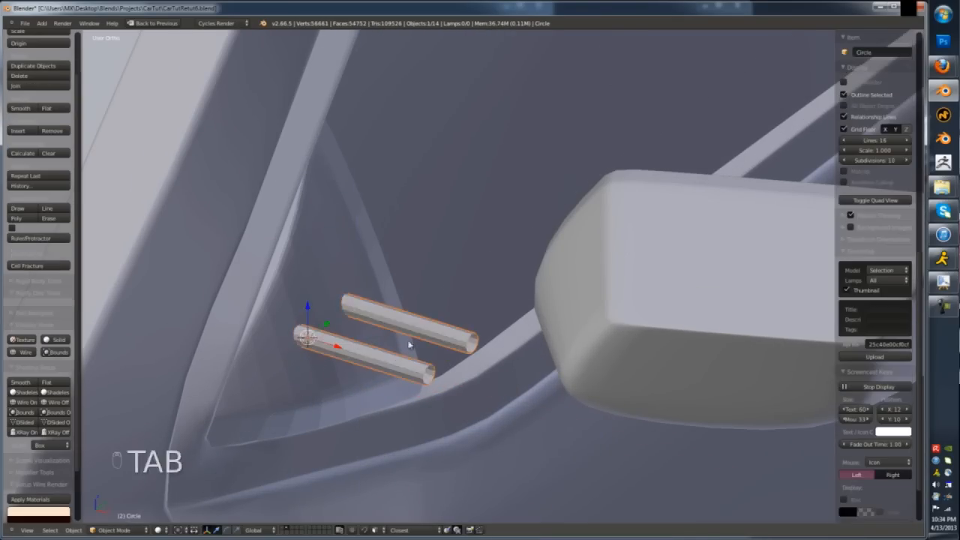
# - Move the two mounting tubes so they bridge the triangular window panel and the mirror housing
pyautogui.press('KP_1')
pyautogui.press('KP_3')
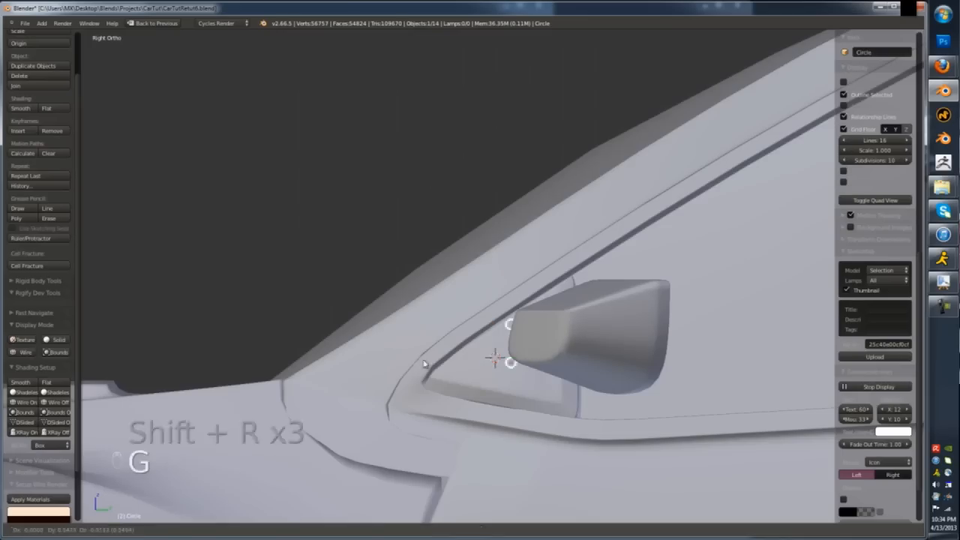
pyautogui.click(424, 364)
pyautogui.press('KP_7')
pyautogui.click(356, 278)
pyautogui.moveTo(422, 179); pyautogui.dragTo(377, 223, button='right')
pyautogui.click(377, 223)
pyautogui.moveTo(377, 223); pyautogui.dragTo(330, 183, button='middle')
pyautogui.rightClick(349, 223)
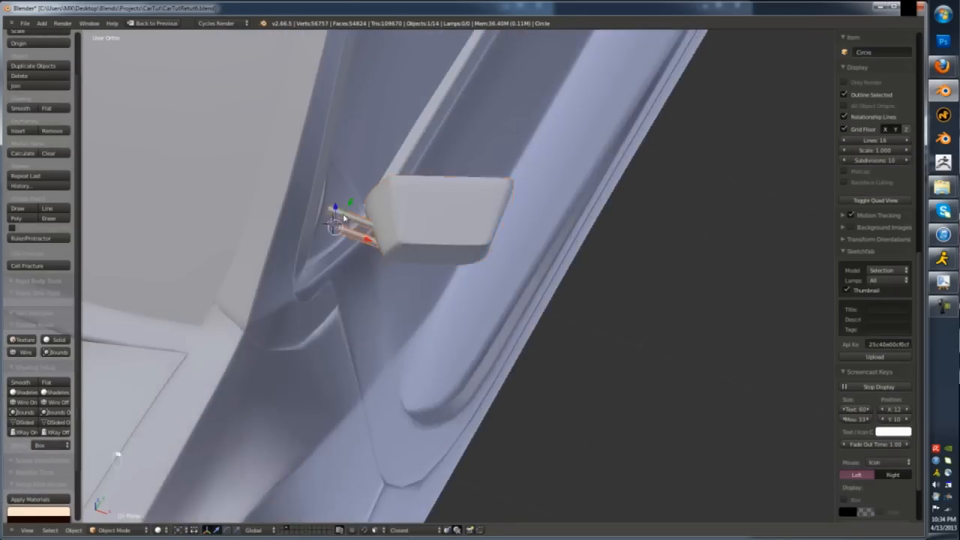
# - Thicken the two mounting tubes and adjust their outer ends to meet the mirror housing
pyautogui.scroll(3, 351, 222)
pyautogui.press('Tab')
pyautogui.press('a')
pyautogui.press('a')
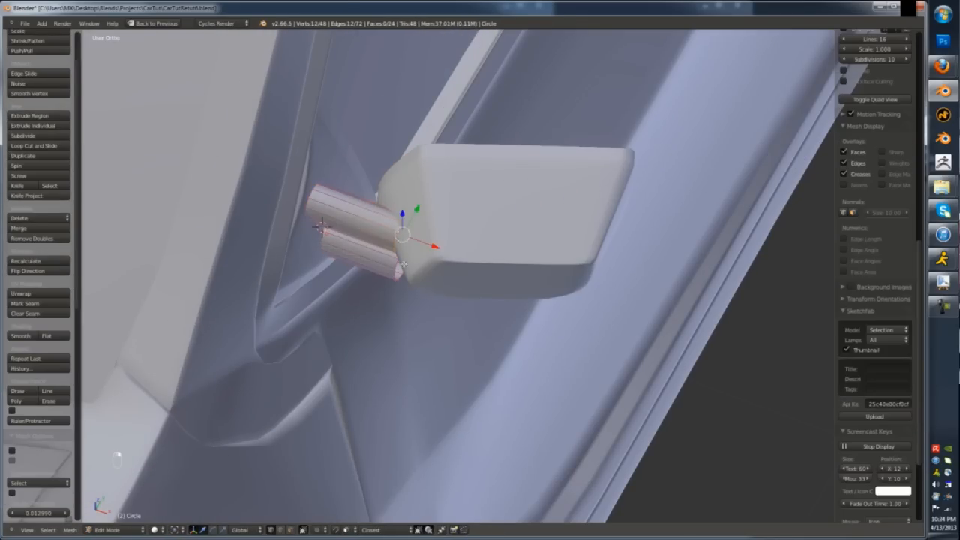
pyautogui.press('Tab')
# - Move the mirror vertically to line its housing up with the two mounting tubes
pyautogui.rightClick(489, 167)
pyautogui.press('Tab')
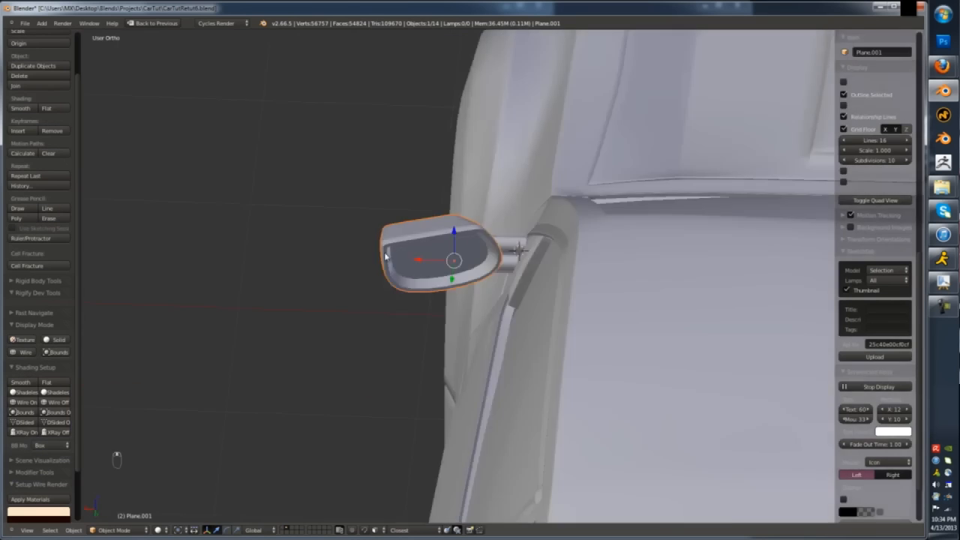
pyautogui.press('KP_5')
pyautogui.moveTo(386, 257); pyautogui.dragTo(495, 266, button='middle')
pyautogui.scroll(-4, 495, 265)
pyautogui.scroll(6, 496, 265)
pyautogui.press('a')
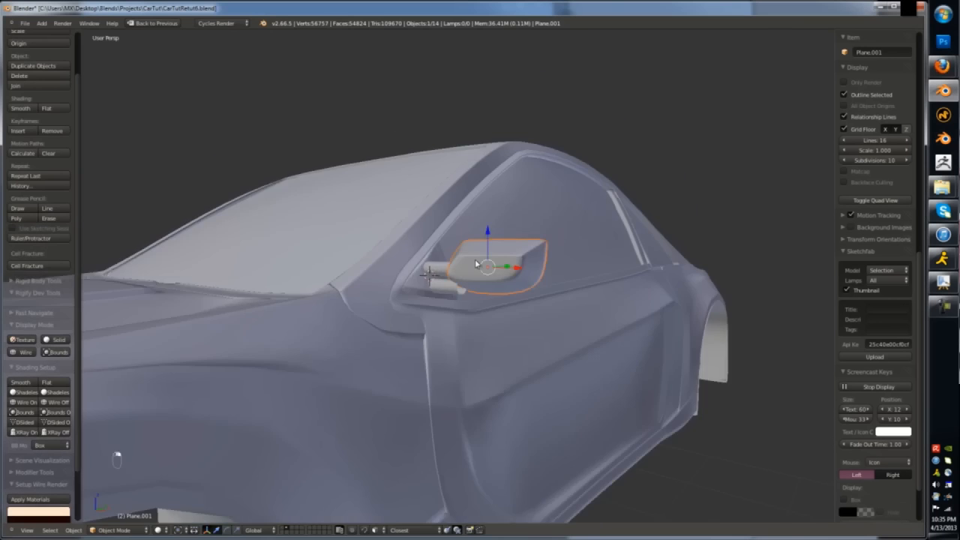
pyautogui.press('g')
pyautogui.press('z')
pyautogui.click(495, 263)
pyautogui.moveTo(496, 262); pyautogui.dragTo(493, 306, button='middle')
pyautogui.press('a')
pyautogui.scroll(4, 493, 306)
pyautogui.rightClick(377, 272)
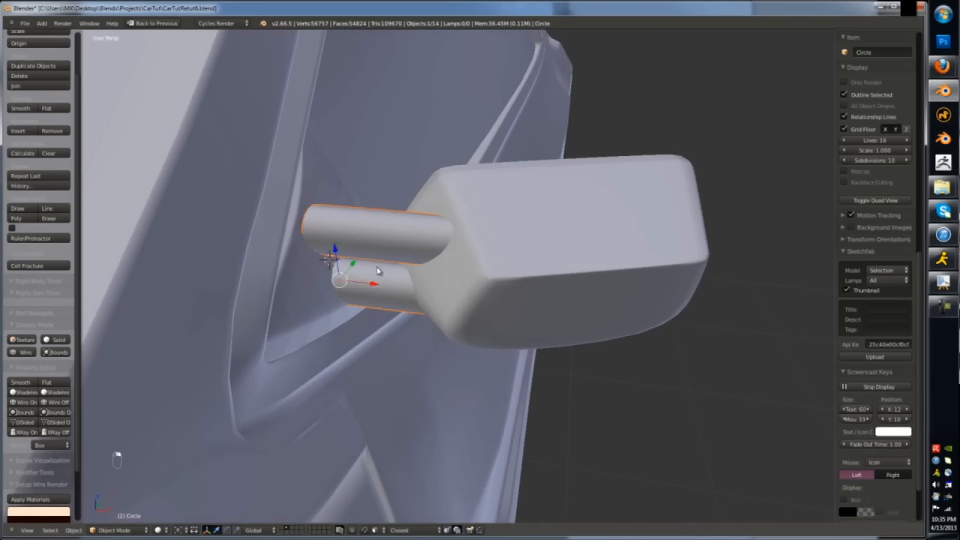
pyautogui.click(525, 243)
# - Cut a vertical and a horizontal edge loop through the front of the mirror housing
pyautogui.scroll(-3, 525, 242)
pyautogui.press('Tab')
pyautogui.moveTo(525, 243); pyautogui.dragTo(525, 375, button='middle')
pyautogui.scroll(3, 597, 290)
pyautogui.keyDown('alt'); pyautogui.rightClick(567, 319); pyautogui.keyUp('alt')
pyautogui.click(500, 335)
pyautogui.rightClick(521, 286)
pyautogui.hotkey('ctrl', 'r')
pyautogui.click(510, 275)
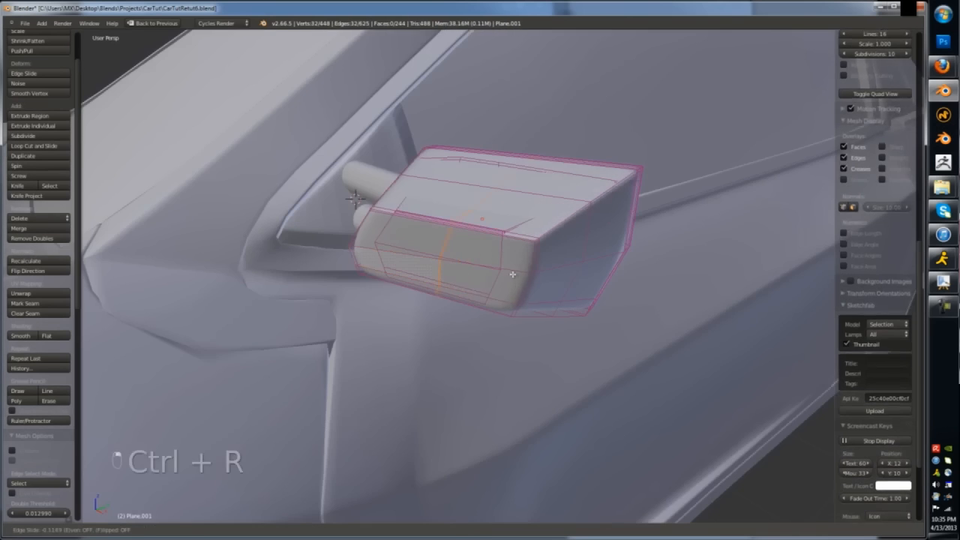
pyautogui.click(511, 273)
pyautogui.moveTo(512, 273); pyautogui.dragTo(527, 260, button='middle')
pyautogui.hotkey('ctrl', 'r')
pyautogui.click(655, 173)
# - Select the three faces wrapping the mirror housing's lower outer corner, inset them and push them inward as a recess
pyautogui.hotkey('ctrl', 'Tab')
pyautogui.moveTo(570, 315); pyautogui.dragTo(543, 259, button='middle')
pyautogui.click(495, 302)
pyautogui.rightClick(562, 283)
pyautogui.keyDown('shift'); pyautogui.rightClick(518, 277); pyautogui.keyUp('shift')
pyautogui.keyDown('shift'); pyautogui.rightClick(516, 280); pyautogui.keyUp('shift')
pyautogui.keyDown('shift'); pyautogui.rightClick(534, 287); pyautogui.keyUp('shift')
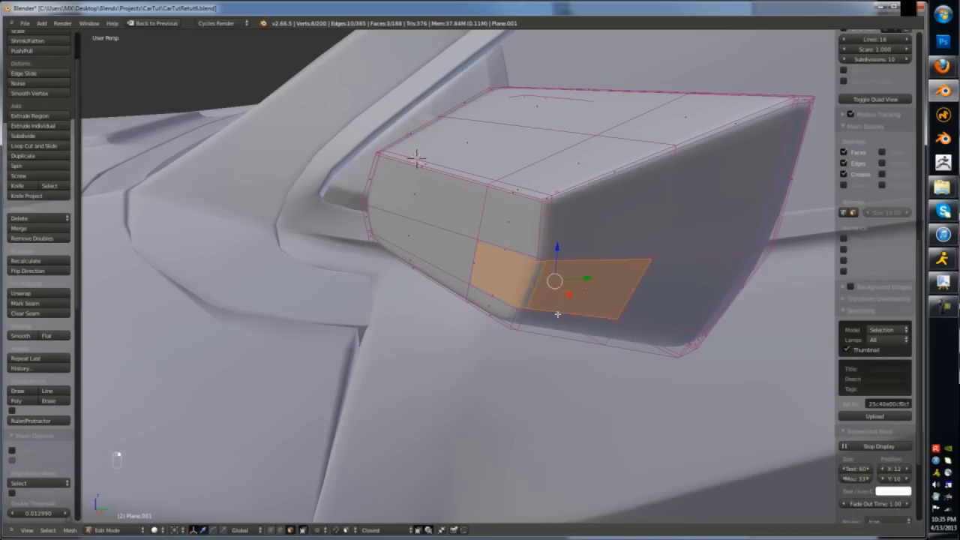
pyautogui.click(564, 323)
pyautogui.press('e')
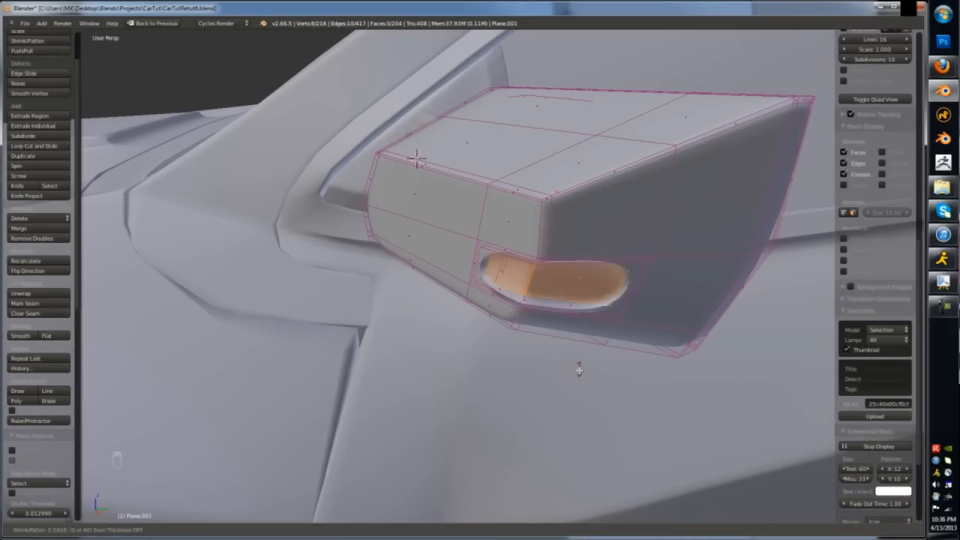
pyautogui.click(577, 359)
# - Inset the side faces around the recess to tighten its outline and unhide the remaining mirror geometry
pyautogui.scroll(4, 585, 345)
pyautogui.hotkey('ctrl', 'r')
pyautogui.click(603, 336)
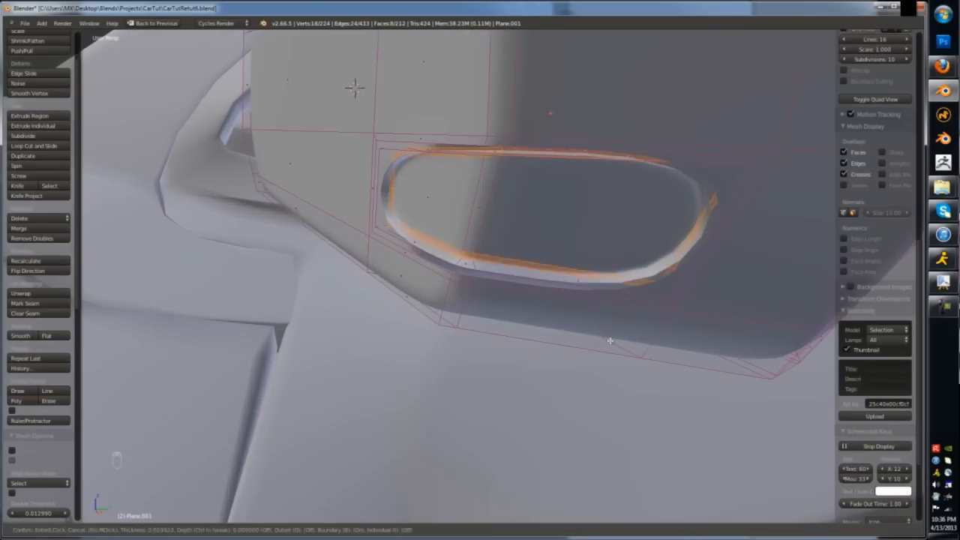
pyautogui.click(608, 340)
pyautogui.press('Tab')
pyautogui.press('Tab')
pyautogui.hotkey('alt', 'h')
pyautogui.press('a')
pyautogui.press('Tab')
pyautogui.scroll(-3, 585, 221)
# - Cut a horizontal edge loop around the mirror housing just above the recess
pyautogui.moveTo(583, 223); pyautogui.dragTo(543, 242, button='middle')
pyautogui.press('Tab')
pyautogui.hotkey('ctrl', 'r')
pyautogui.click(556, 248)
pyautogui.click(557, 251)
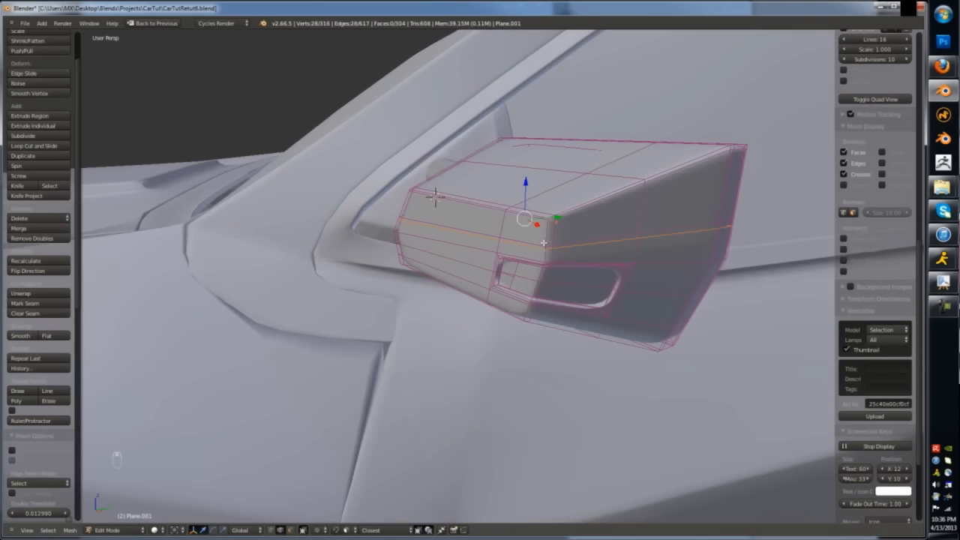
pyautogui.scroll(-1, 538, 211)
pyautogui.scroll(4, 552, 238)
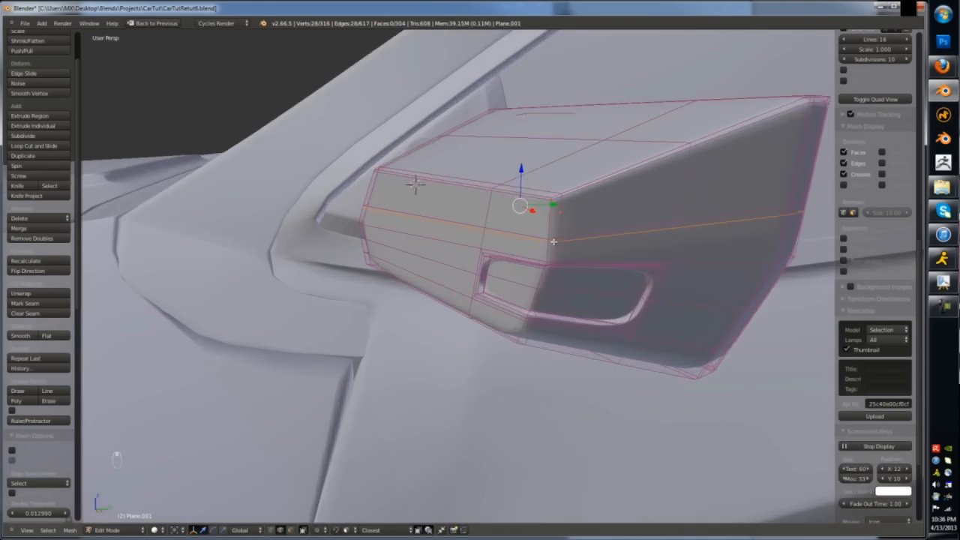
pyautogui.press('a')
pyautogui.press('Tab')
# - Cut another edge loop through the outer side of the mirror housing beyond the recess
pyautogui.scroll(-3, 561, 239)
pyautogui.moveTo(561, 239); pyautogui.dragTo(660, 229, button='middle')
pyautogui.press('Tab')
pyautogui.hotkey('ctrl', 'r')
pyautogui.click(660, 230)
pyautogui.press('Tab')
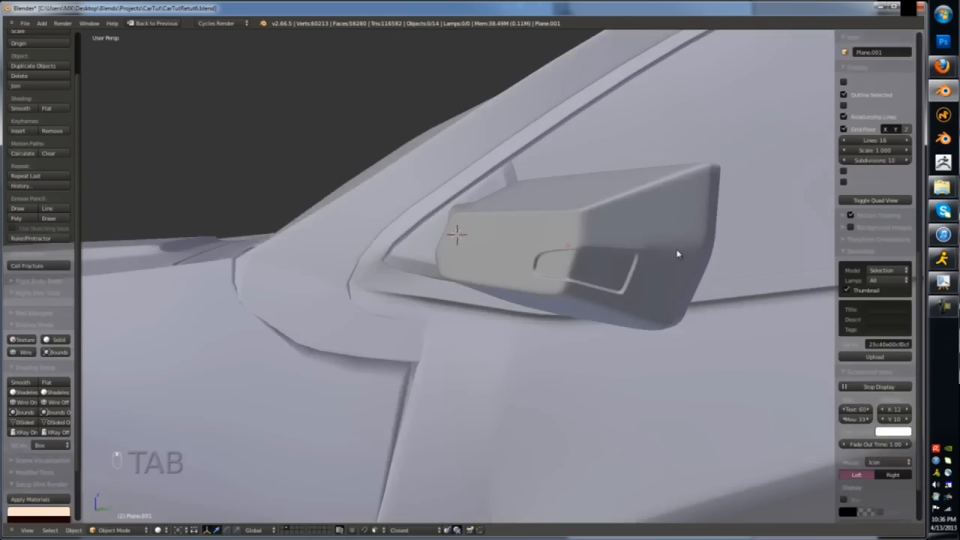
# - Cut an edge loop around each of the two mounting tubes near the window panel end
pyautogui.press('a')
pyautogui.moveTo(527, 285); pyautogui.dragTo(485, 227, button='middle')
pyautogui.rightClick(486, 226)
pyautogui.press('Tab')
pyautogui.scroll(3, 486, 227)
pyautogui.hotkey('ctrl', 'r')
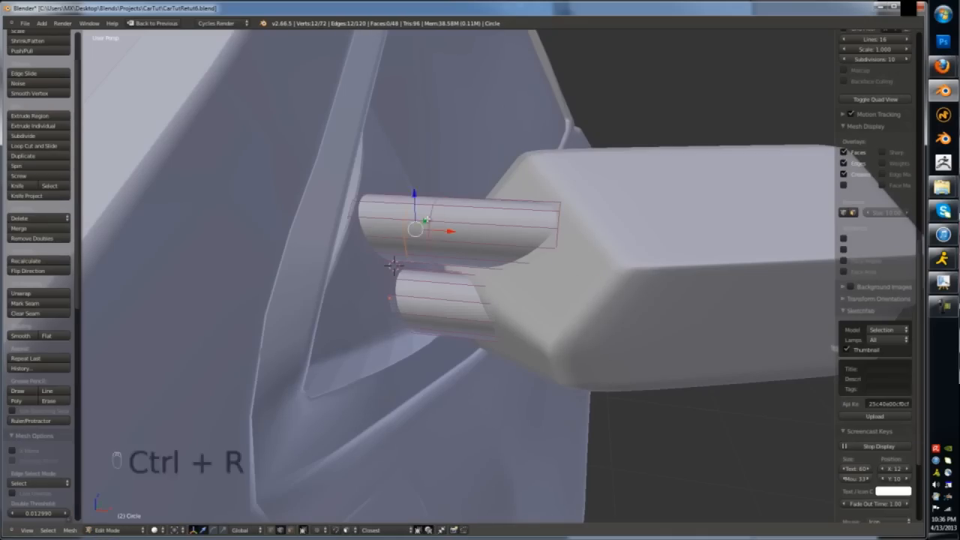
pyautogui.click(489, 298)
pyautogui.moveTo(490, 298); pyautogui.dragTo(452, 293, button='middle')
pyautogui.click(414, 223)
pyautogui.press('Tab')
# - Select the mirror, its mounting tubes and the triangular window panel and join them into one object
pyautogui.rightClick(452, 293)
pyautogui.press('Tab')
pyautogui.press('g')
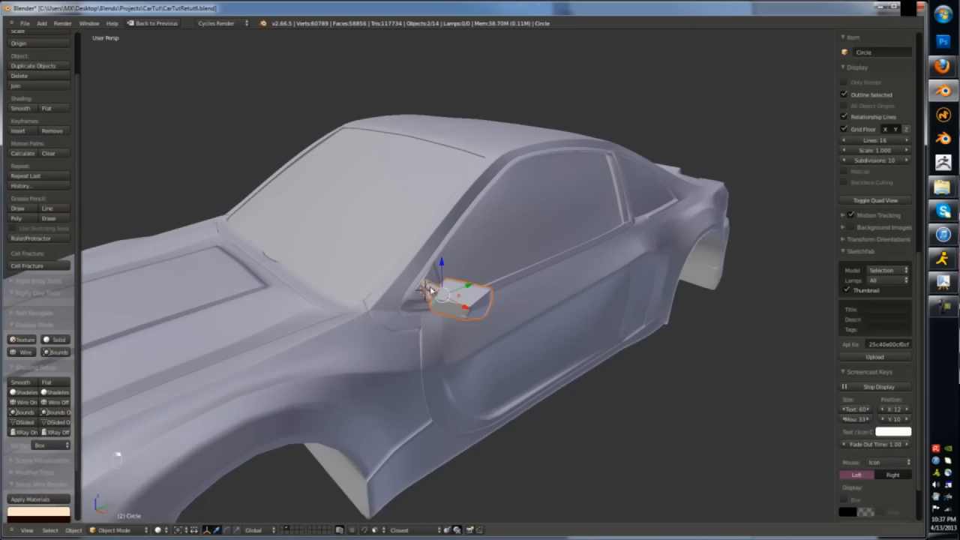
pyautogui.keyDown('shift'); pyautogui.rightClick(431, 272); pyautogui.keyUp('shift')
pyautogui.hotkey('ctrl', 'j')
pyautogui.moveTo(432, 271); pyautogui.dragTo(462, 343, button='middle')
pyautogui.scroll(-3, 476, 294)
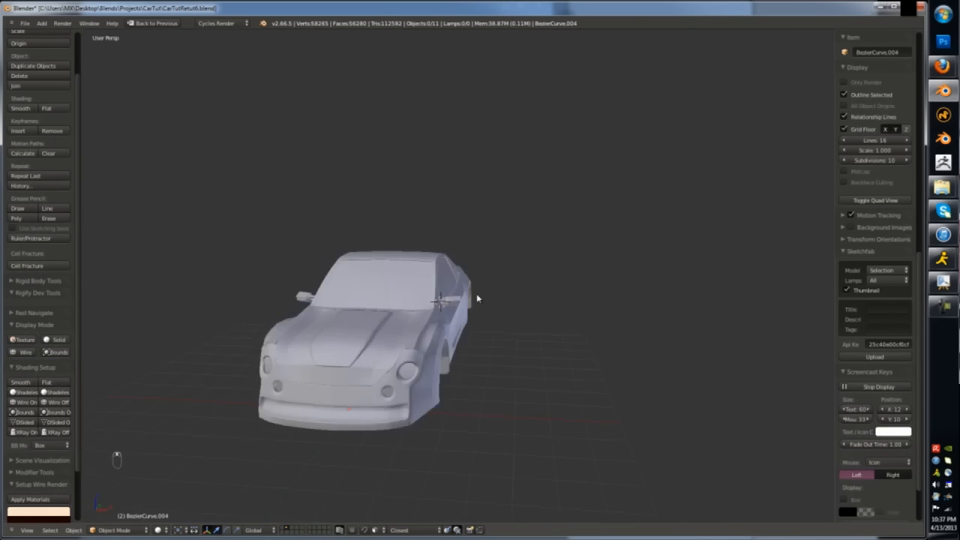
# - Examine the car body with its two side mirrors from several angles
pyautogui.press('KP_5')
pyautogui.press('KP_5')
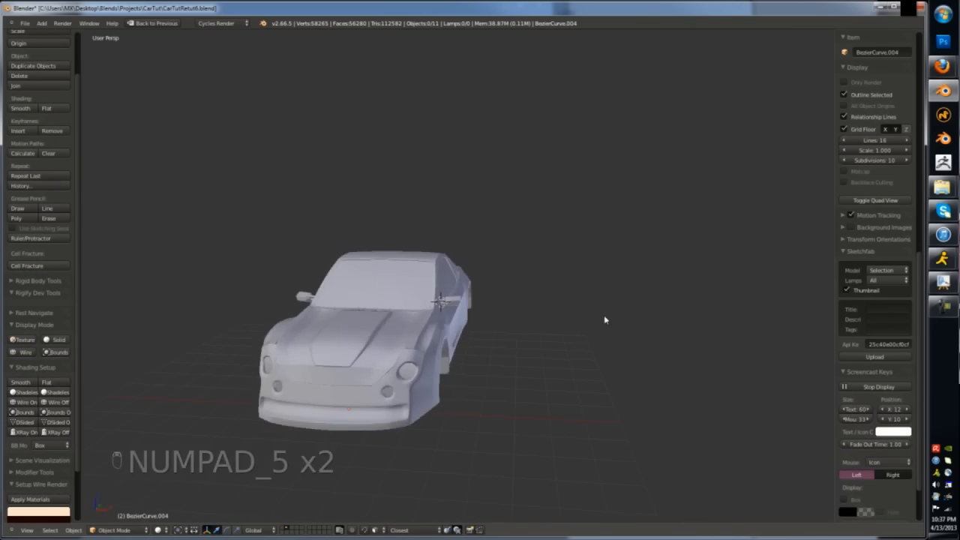
pyautogui.moveTo(604, 315); pyautogui.dragTo(524, 319, button='middle')
pyautogui.scroll(4, 462, 255)
pyautogui.moveTo(462, 255); pyautogui.dragTo(413, 322, button='middle')
pyautogui.press('Tab')
pyautogui.scroll(1, 358, 283)
pyautogui.press('Tab')
pyautogui.scroll(-4, 404, 319)
pyautogui.press('KP_5')
pyautogui.press('KP_5')
# - Add a plane at the world origin, scale it up and shift it vertically to form a ground under the car
pyautogui.hotkey('shift', 'a')
pyautogui.click(396, 329)
pyautogui.hotkey('alt', 'g')
pyautogui.press('s')
pyautogui.press('s')
pyautogui.click(480, 263)
pyautogui.click(271, 374)
pyautogui.moveTo(270, 375); pyautogui.dragTo(431, 264)
# - Set the viewport shading to Rendered with the whole car and ground plane in view
pyautogui.moveTo(431, 264)
pyautogui.mouseDown(button='middle')
pyautogui.moveTo(415, 271)
pyautogui.moveTo(466, 306)
pyautogui.moveTo(469, 320)
pyautogui.mouseUp(button='middle')
pyautogui.click(159, 530)
pyautogui.click(177, 466)
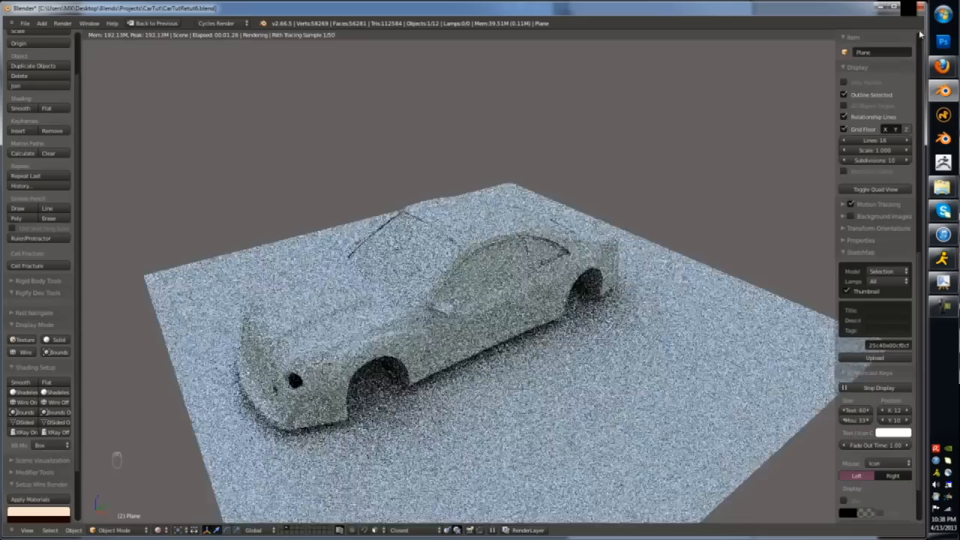
# - Append the car paint materials, including BLUE, GREEN, GREY and NAVY, from paint_materials.blend in the BlendSwap folder
pyautogui.press('z')
pyautogui.press('z')
pyautogui.press('z')
pyautogui.hotkey('ctrl', 'Up')
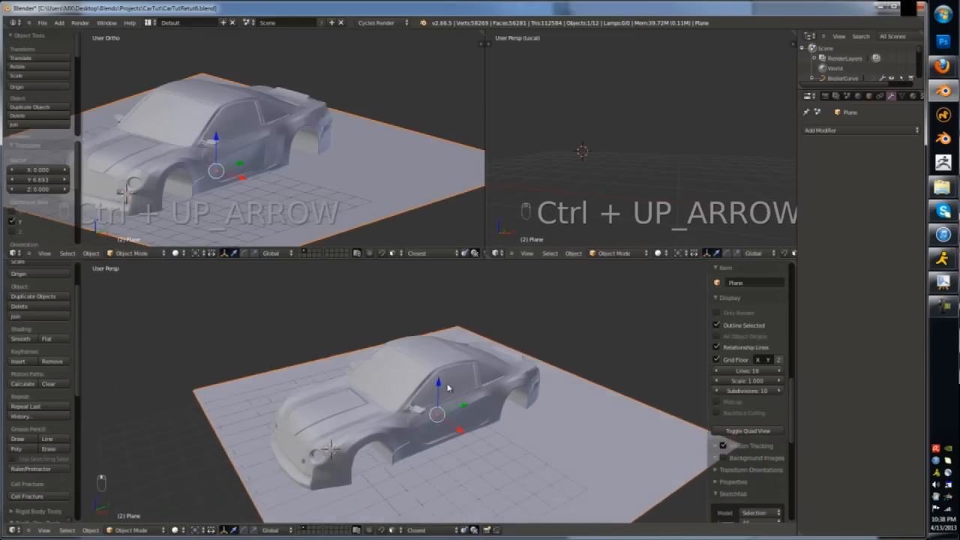
pyautogui.click(42, 23)
pyautogui.click(95, 155)
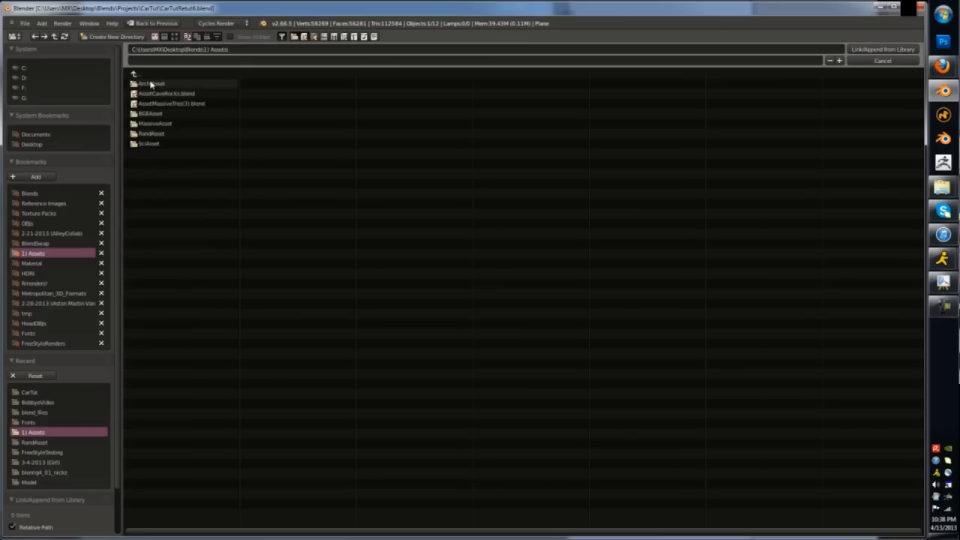
pyautogui.click(35, 243)
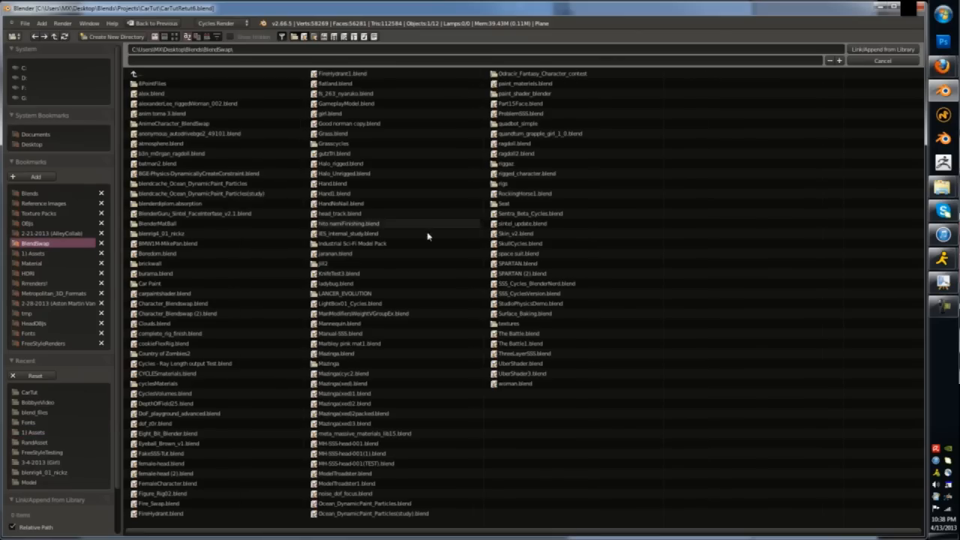
pyautogui.click(519, 84)
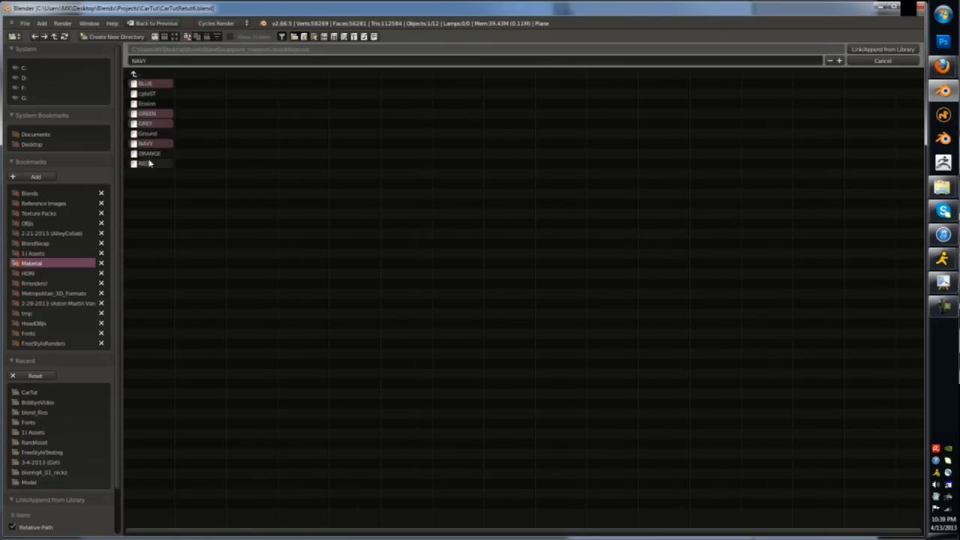
pyautogui.doubleClick(149, 163)
# - Select the car body parts, assign the GREEN material to the active one and link it to the others
pyautogui.press('z')
pyautogui.press('z')
pyautogui.press('z')
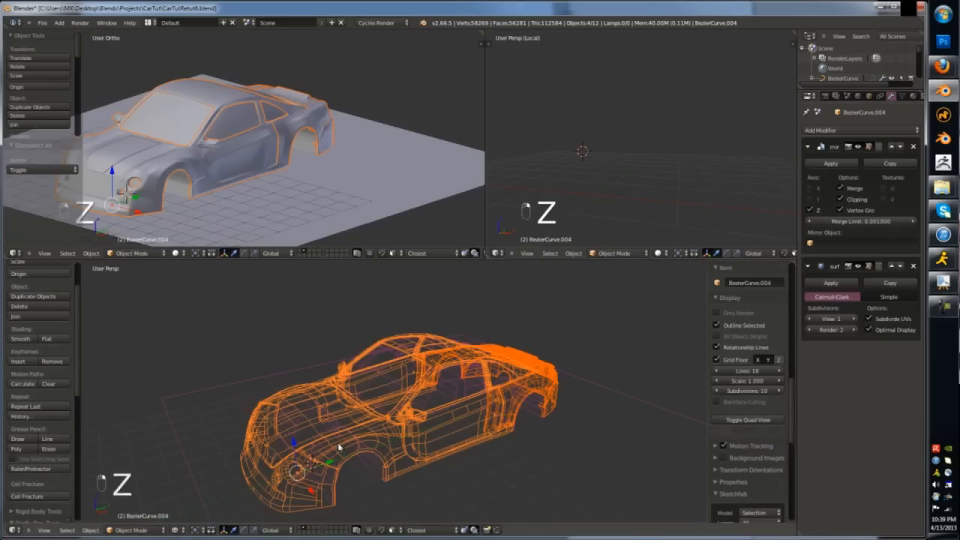
pyautogui.click(913, 96)
pyautogui.click(810, 163)
pyautogui.click(829, 188)
pyautogui.press('z')
pyautogui.hotkey('ctrl', 'l')
pyautogui.click(440, 446)
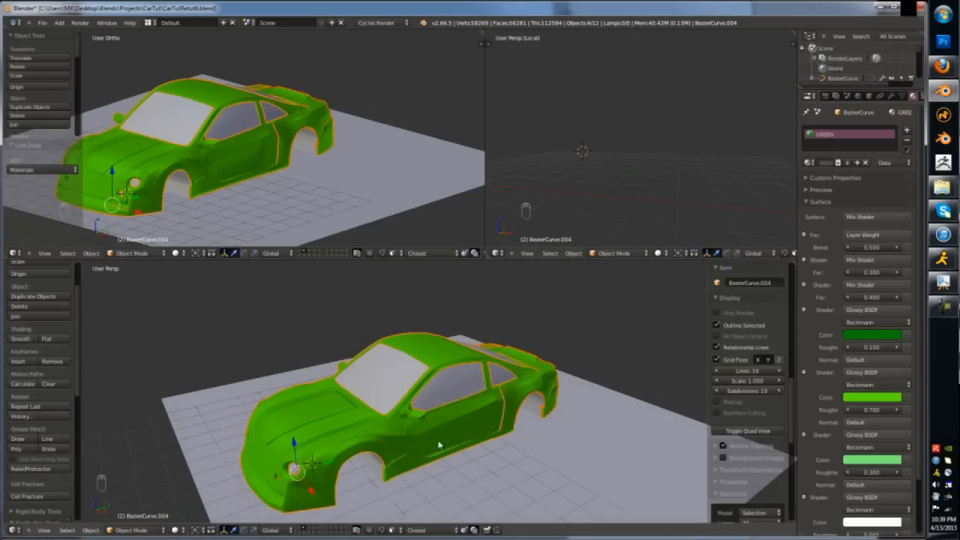
# - Give the windshield a new Glossy BSDF material with a black viewport colour
pyautogui.moveTo(440, 445); pyautogui.dragTo(431, 429, button='middle')
pyautogui.press('a')
pyautogui.press('z')
pyautogui.rightClick(409, 385)
pyautogui.press('z')
pyautogui.click(851, 164)
pyautogui.click(870, 217)
pyautogui.click(799, 246)
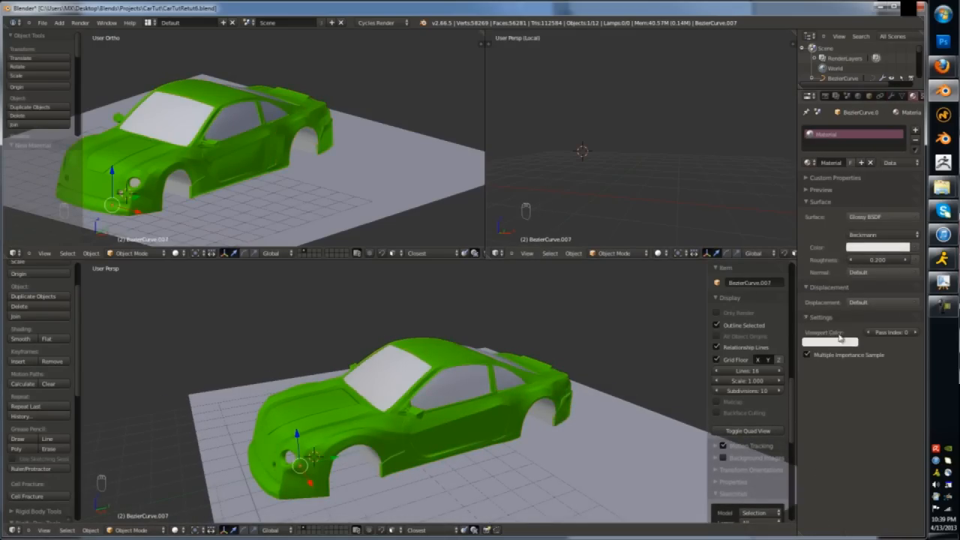
pyautogui.click(839, 341)
pyautogui.click(855, 275)
# - Select the side and rear windows with the windshield and link its glossy material to them
pyautogui.rightClick(502, 372)
pyautogui.moveTo(501, 372); pyautogui.dragTo(504, 390, button='middle')
pyautogui.press('z')
pyautogui.rightClick(503, 366)
pyautogui.press('z')
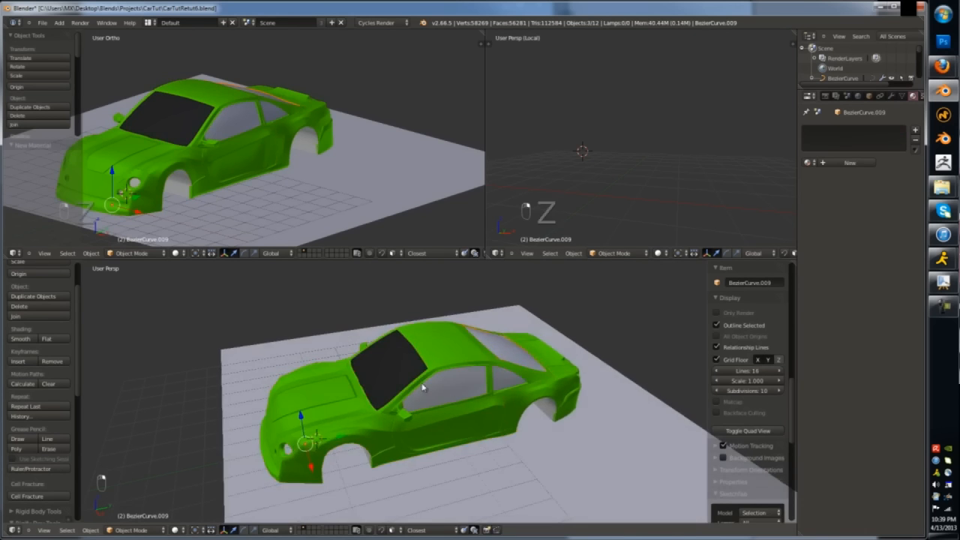
pyautogui.hotkey('ctrl', 'z')
pyautogui.press('z')
pyautogui.press('z')
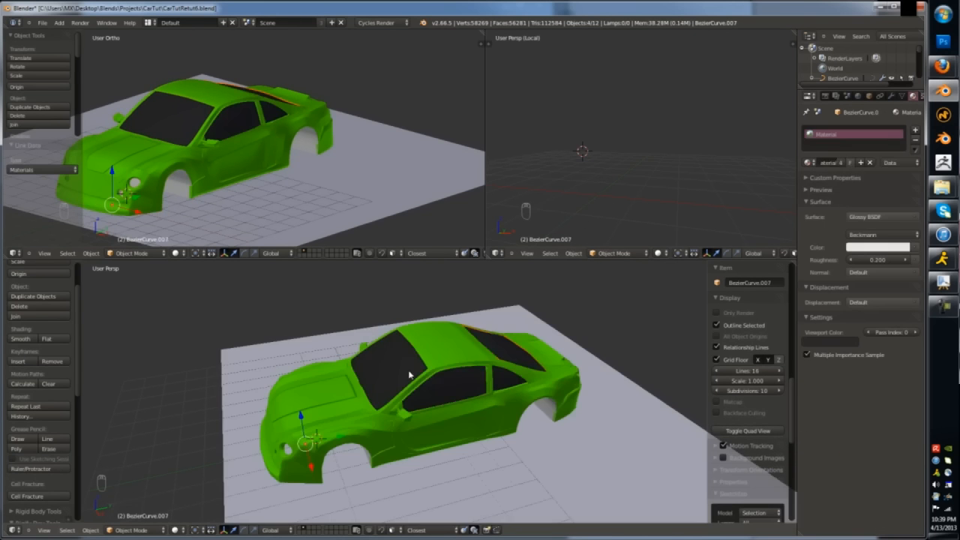
# - Darken the window material's glossy colour to black
pyautogui.click(877, 247)
pyautogui.moveTo(903, 144); pyautogui.dragTo(903, 177)
pyautogui.press('a')
# - Switch the viewport shading to Rendered and set the window material's roughness to 0
pyautogui.moveTo(338, 431)
pyautogui.mouseDown(button='middle')
pyautogui.moveTo(375, 402)
pyautogui.moveTo(491, 428)
pyautogui.mouseUp(button='middle')
pyautogui.click(178, 530)
pyautogui.click(201, 466)
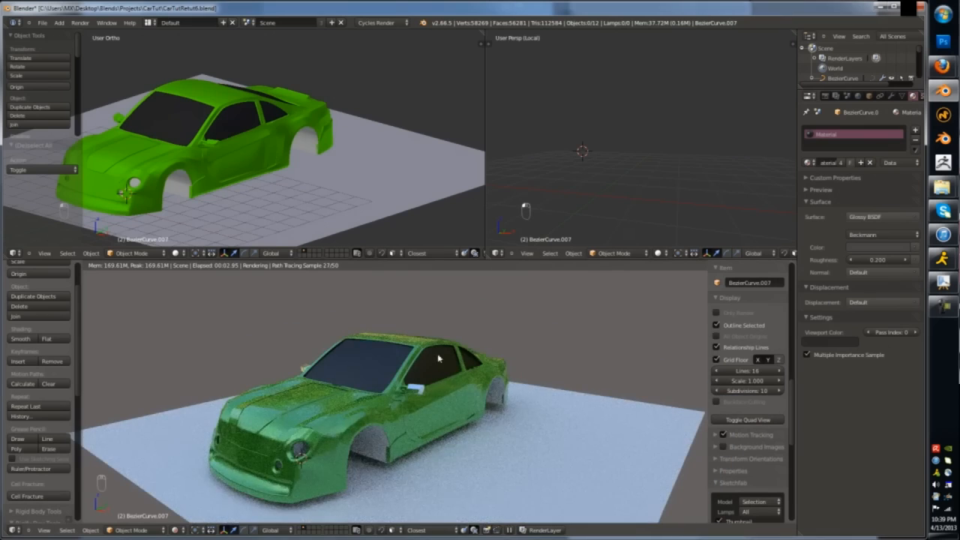
pyautogui.click(852, 261)
pyautogui.click(853, 260)
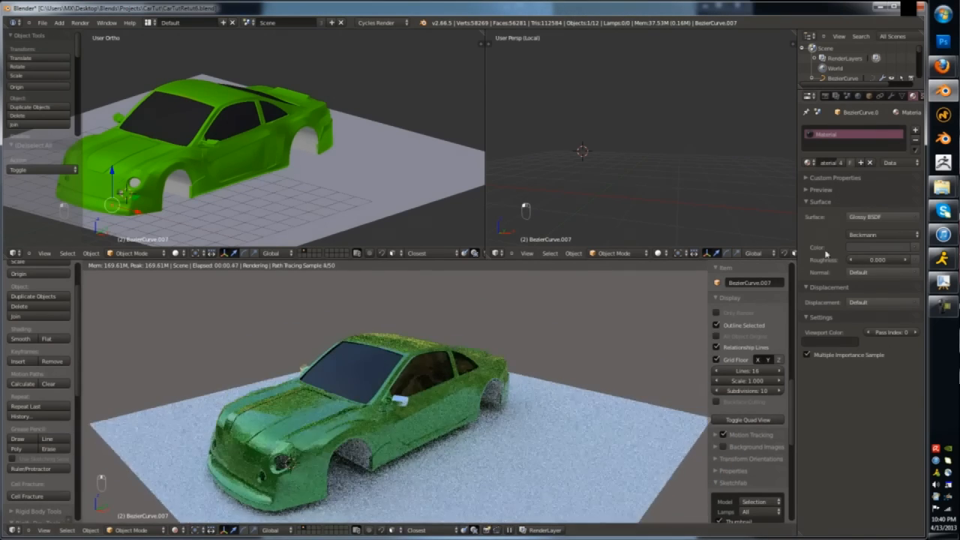
# - Create a dark grey Diffuse BSDF material for the front wheel well and assign it to the rear one too
pyautogui.scroll(-1, 376, 458)
pyautogui.click(850, 163)
pyautogui.click(878, 235)
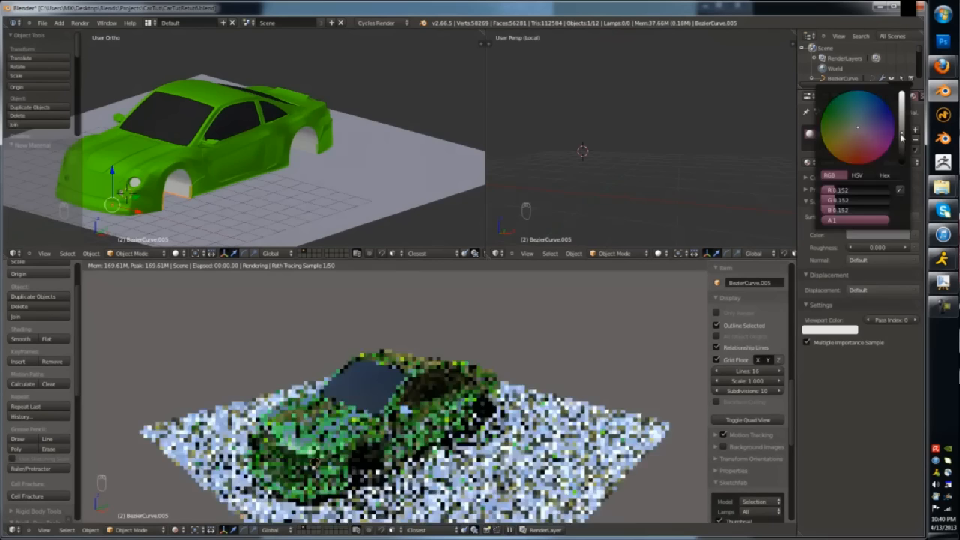
pyautogui.click(809, 162)
pyautogui.click(831, 188)
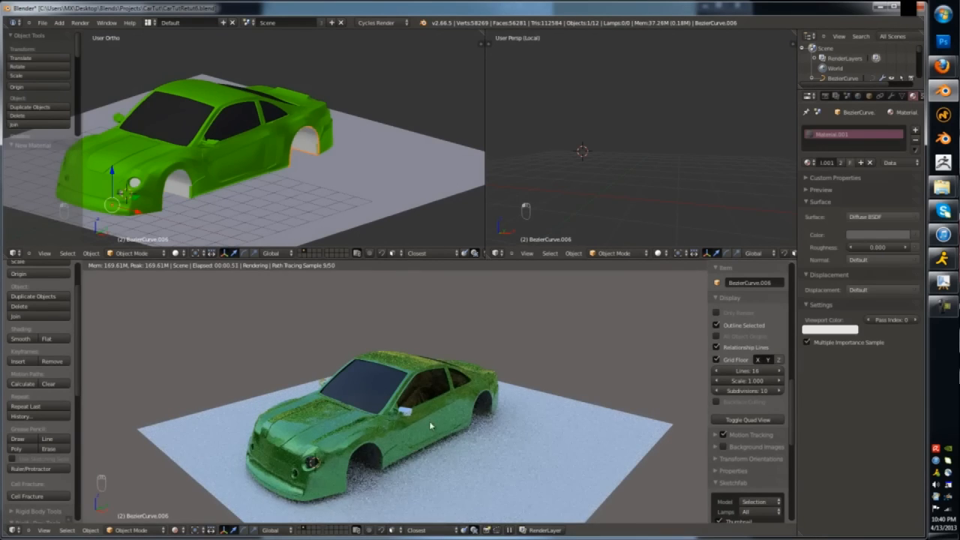
# - Return the viewport to solid shading and save the file
pyautogui.scroll(4, 397, 422)
pyautogui.press('z')
pyautogui.press('z')
pyautogui.press('z')
pyautogui.scroll(-4, 400, 430)
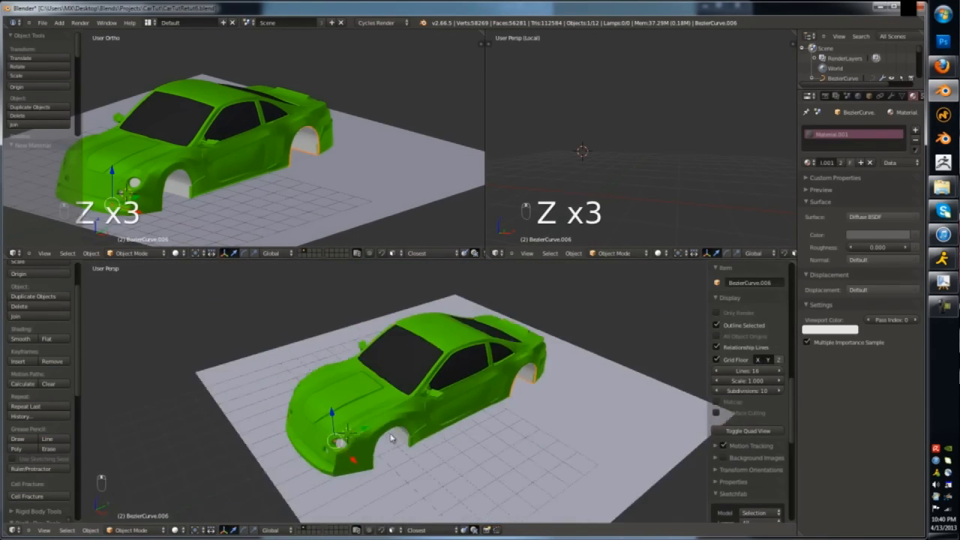
pyautogui.hotkey('ctrl', 's')
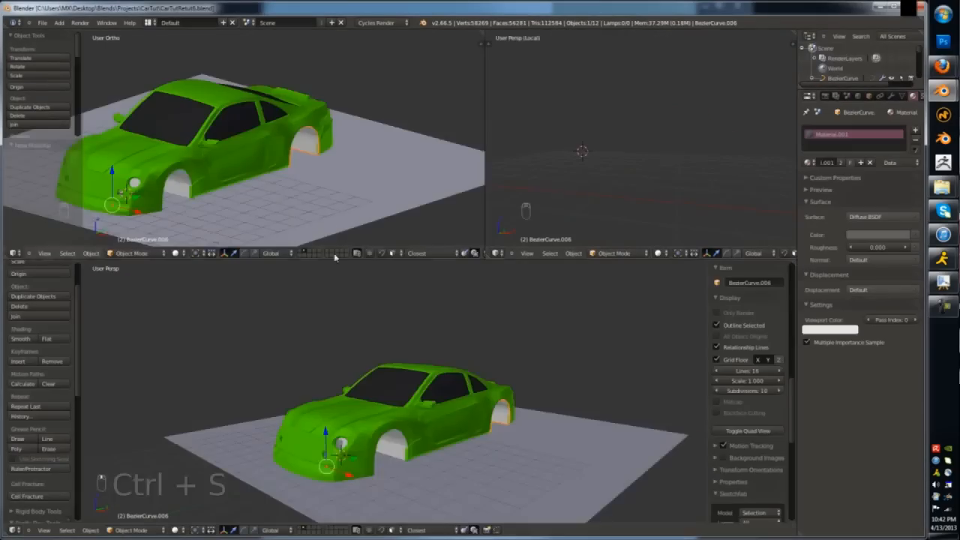
# - Paste the copied wheel objects into the car scene and rotate them to line up with the car's side
pyautogui.hotkey('ctrl', 'v')
pyautogui.press('z')
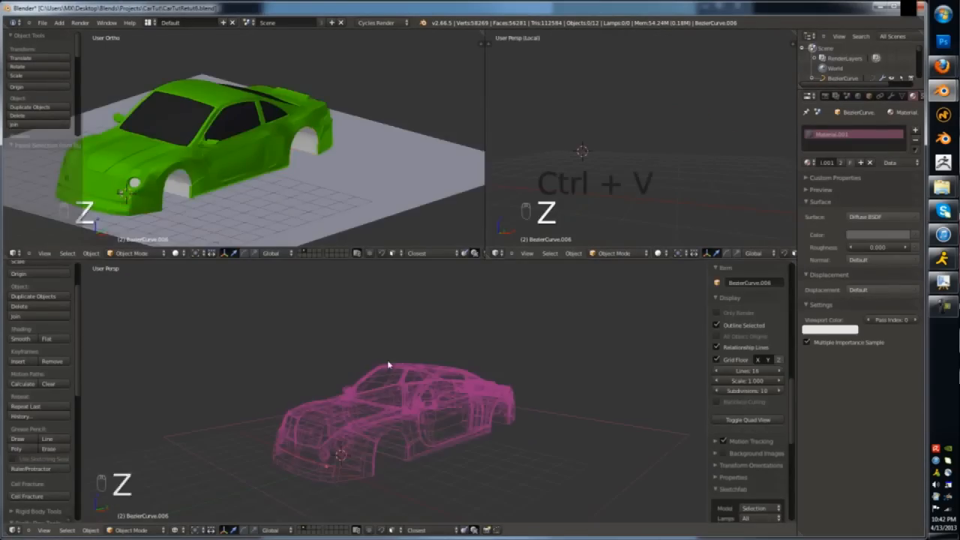
pyautogui.press('1')
pyautogui.press('r')
pyautogui.click(393, 392)
pyautogui.press('m')
pyautogui.press('2')
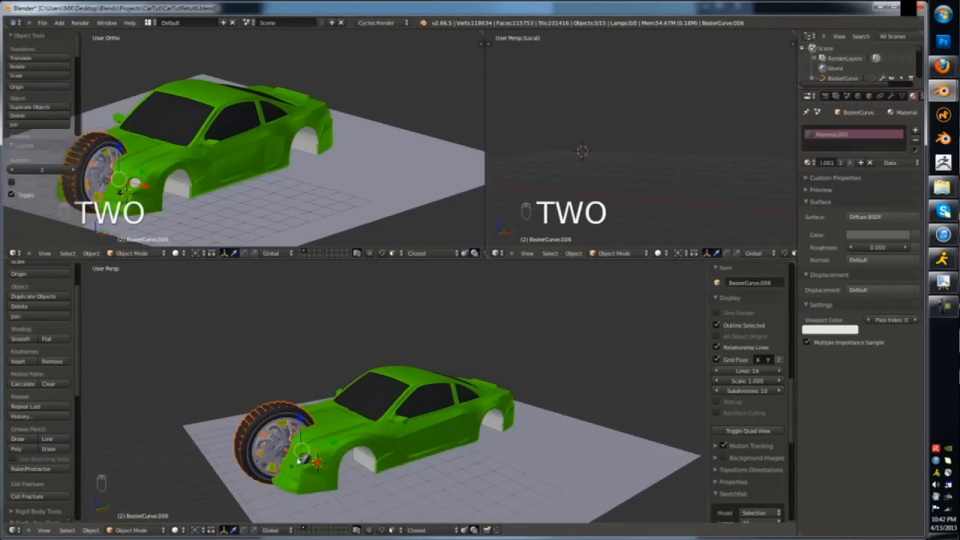
# - Scale the wheel to about 0.61 and move it to the front wheel arch in the side view
pyautogui.press('KP_1')
pyautogui.press('KP_3')
pyautogui.press('KP_5')
pyautogui.hotkey('ctrl', 'z')
pyautogui.press('g')
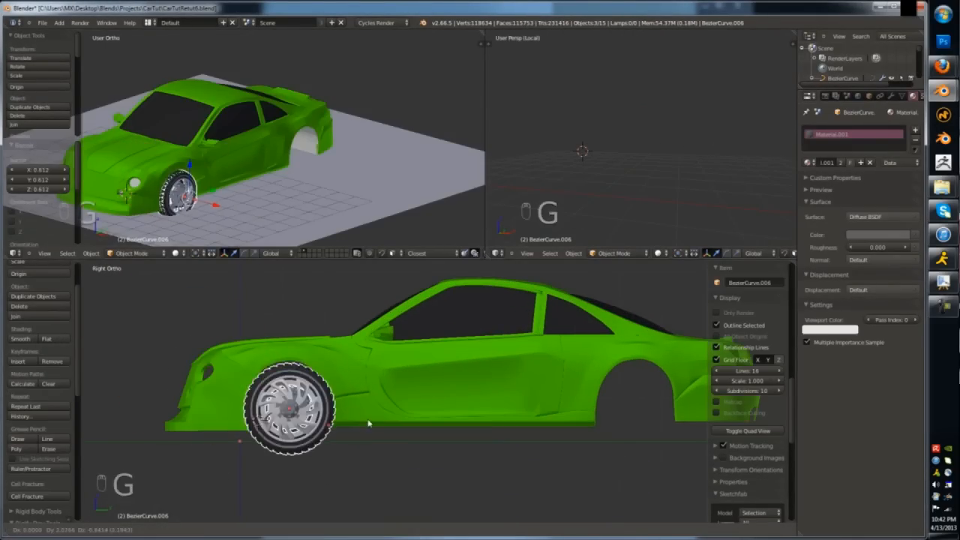
pyautogui.click(359, 408)
pyautogui.scroll(2, 339, 410)
pyautogui.press('g')
pyautogui.click(344, 412)
# - Shift the wheel sideways into the front arch and fine-tune its height along Z
pyautogui.moveTo(344, 412); pyautogui.dragTo(405, 442, button='middle')
pyautogui.moveTo(312, 418); pyautogui.dragTo(291, 409)
pyautogui.press('KP_1')
pyautogui.press('KP_3')
pyautogui.press('KP_0')
pyautogui.press('KP_Decimal')
pyautogui.press('z')
pyautogui.press('z')
pyautogui.scroll(-2, 450, 371)
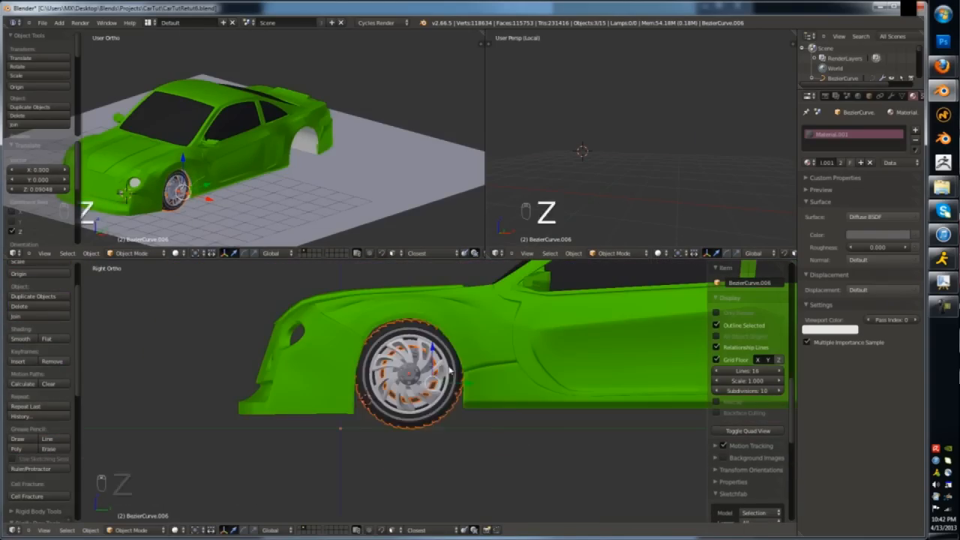
pyautogui.click(474, 392)
pyautogui.scroll(-3, 424, 396)
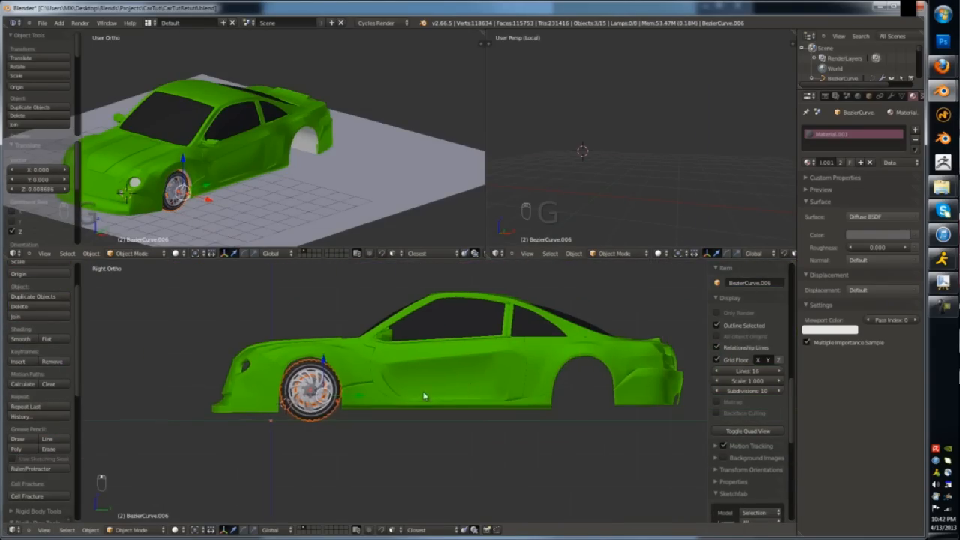
# - Try duplicating the front wheel along Y and positioning the copy in the rear wheel arch
pyautogui.scroll(2, 386, 394)
pyautogui.hotkey('shift', 'd')
pyautogui.press('y')
pyautogui.click(702, 389)
pyautogui.press('g')
pyautogui.press('y')
pyautogui.keyDown('shift'); pyautogui.moveTo(702, 390); pyautogui.dragTo(562, 426, button='middle'); pyautogui.keyUp('shift')
pyautogui.click(553, 408)
pyautogui.moveTo(557, 398); pyautogui.dragTo(553, 395)
# - Check both wheels in perspective and undo the rear wheel copy
pyautogui.press('a')
pyautogui.scroll(-2, 450, 386)
pyautogui.moveTo(387, 369); pyautogui.dragTo(407, 385, button='middle')
pyautogui.press('KP_5')
pyautogui.moveTo(401, 435); pyautogui.dragTo(341, 417, button='middle')
pyautogui.hotkey('ctrl', 'z')
pyautogui.hotkey('ctrl', 'z')
pyautogui.hotkey('ctrl', 'z')
pyautogui.hotkey('ctrl', 'z')
# - Reposition the front wheel in wireframe side view and scale it by about 0.93 to fit the arch
pyautogui.press('KP_3')
pyautogui.press('KP_5')
pyautogui.press('z')
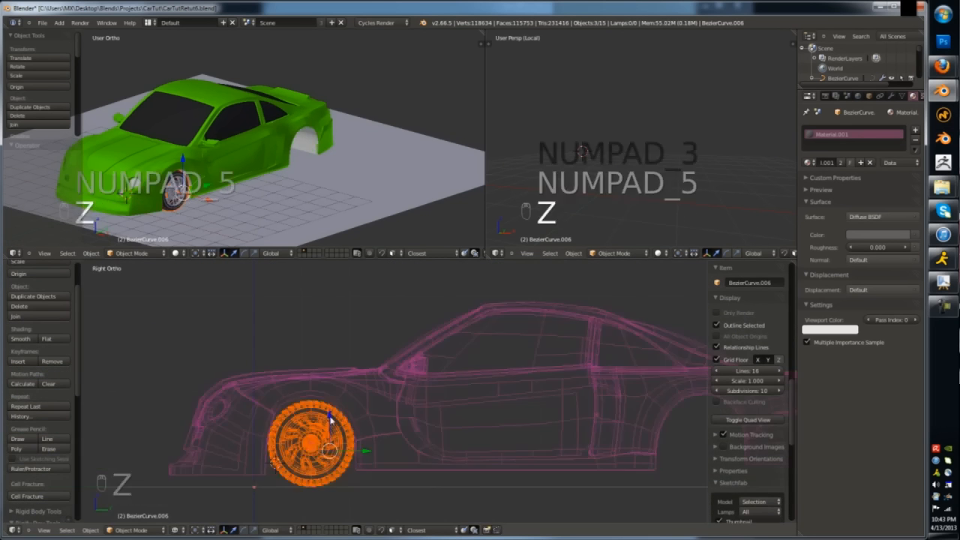
pyautogui.press('g')
pyautogui.click(381, 420)
pyautogui.press('s')
pyautogui.click(376, 423)
pyautogui.press('g')
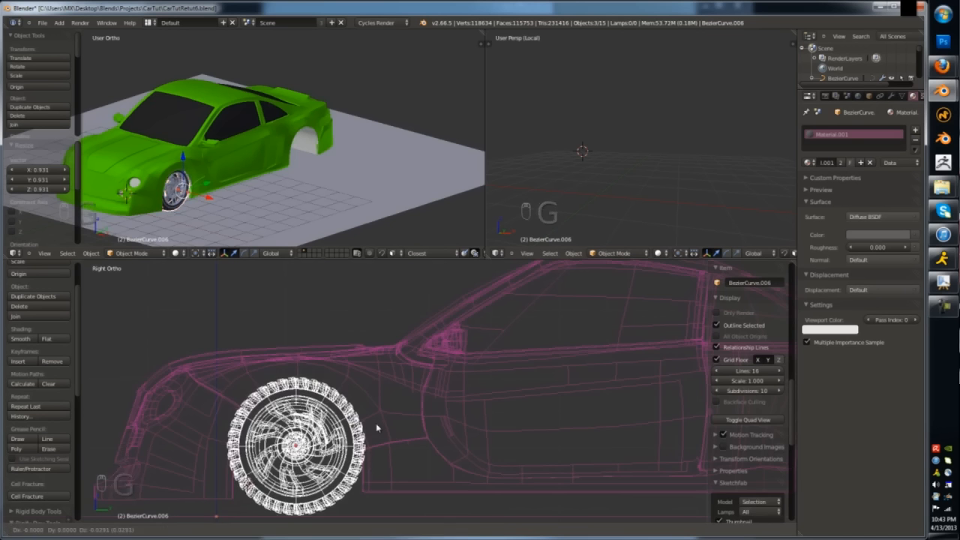
pyautogui.click(376, 426)
pyautogui.press('z')
# - Try placing a duplicate of the resized wheel in the rear arch and inspect it in perspective
pyautogui.scroll(-3, 383, 422)
pyautogui.keyDown('shift'); pyautogui.moveTo(386, 421); pyautogui.dragTo(333, 411, button='middle'); pyautogui.keyUp('shift')
pyautogui.hotkey('shift', 'd')
pyautogui.press('y')
pyautogui.click(660, 409)
pyautogui.press('a')
pyautogui.moveTo(645, 405); pyautogui.dragTo(705, 435, button='middle')
pyautogui.press('KP_5')
pyautogui.moveTo(517, 371); pyautogui.dragTo(547, 367, button='middle')
pyautogui.scroll(4, 525, 390)
pyautogui.press('z')
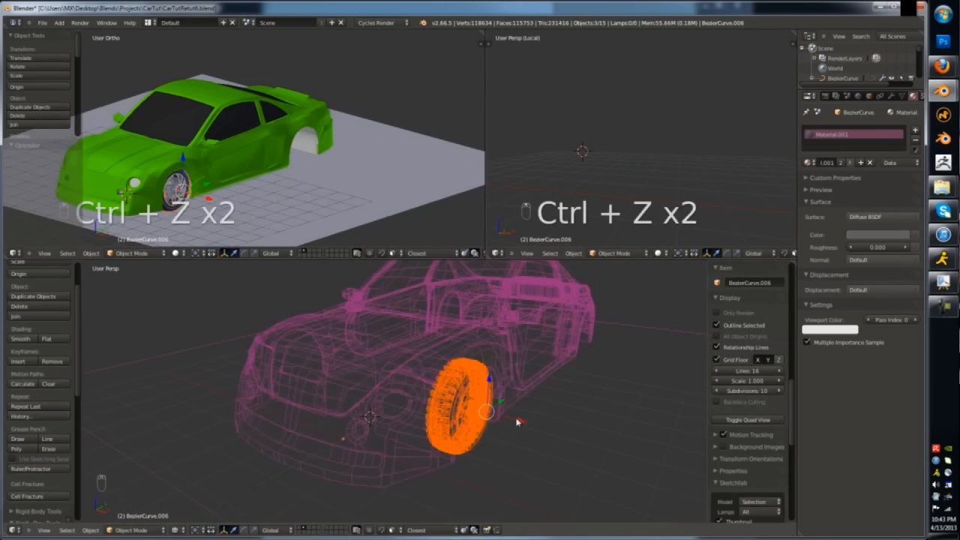
# - Return to the solid orthographic side view and rescale the front wheel within its arch
pyautogui.press('z')
pyautogui.press('z')
pyautogui.press('z')
pyautogui.press('KP_1')
pyautogui.press('KP_3')
pyautogui.press('KP_5')
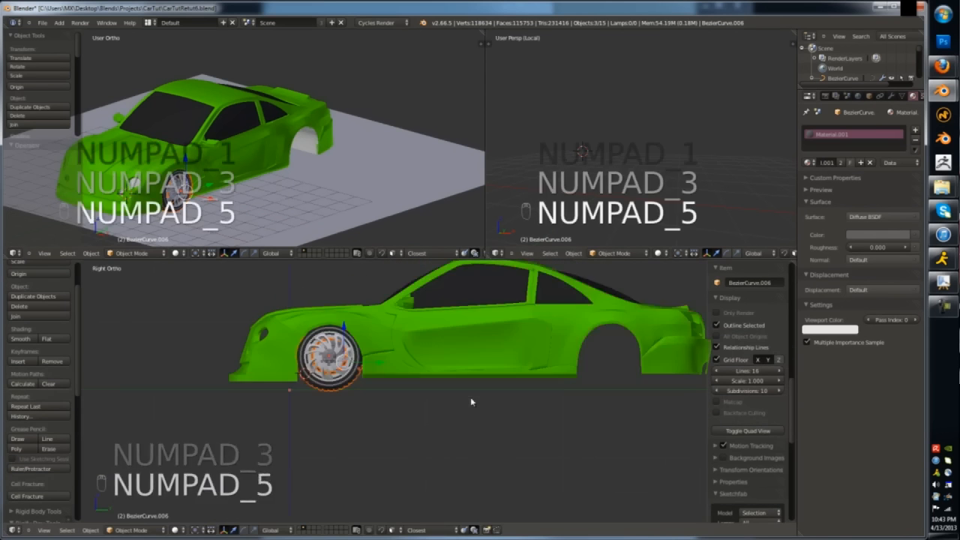
pyautogui.scroll(2, 471, 402)
pyautogui.press('s')
# - Switch to Firefox and search Google Images for "car side" to check wheel proportions
pyautogui.hotkey('alt', 'Tab')
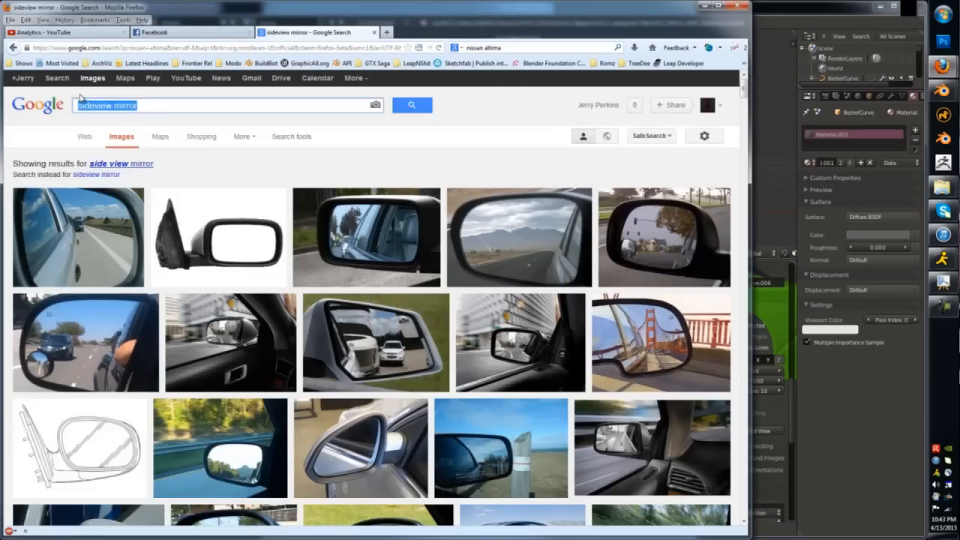
pyautogui.write('car side')
pyautogui.press('Return')
pyautogui.click(704, 7)
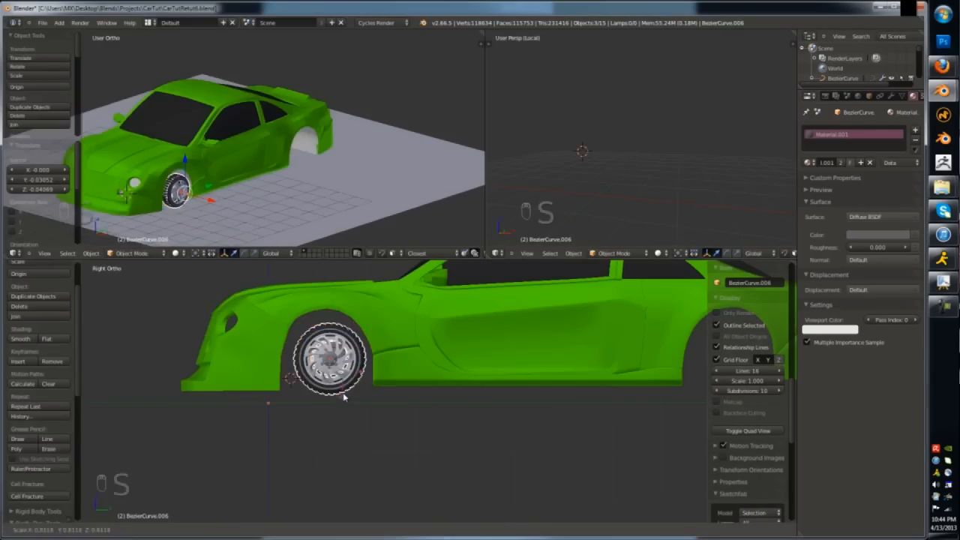
# - Try copying the rescaled front wheel along Y to the rear arch
pyautogui.scroll(-1, 353, 384)
pyautogui.keyDown('shift'); pyautogui.moveTo(391, 379); pyautogui.dragTo(331, 383, button='middle'); pyautogui.keyUp('shift')
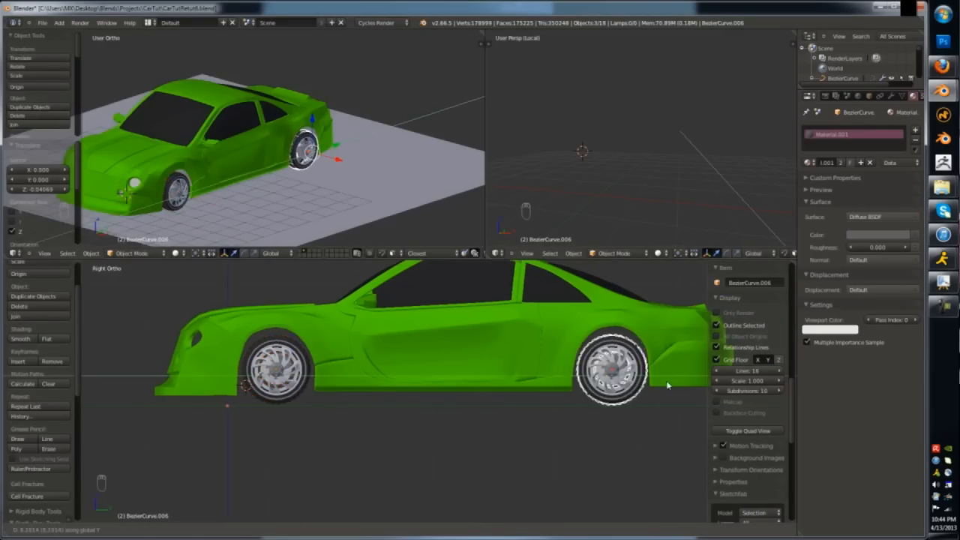
pyautogui.rightClick(662, 386)
pyautogui.hotkey('ctrl', 'z')
# - Make a linked duplicate of the front wheel and move it about 8.2 units along Y into the rear arch
pyautogui.press('z')
pyautogui.press('a')
pyautogui.press('a')
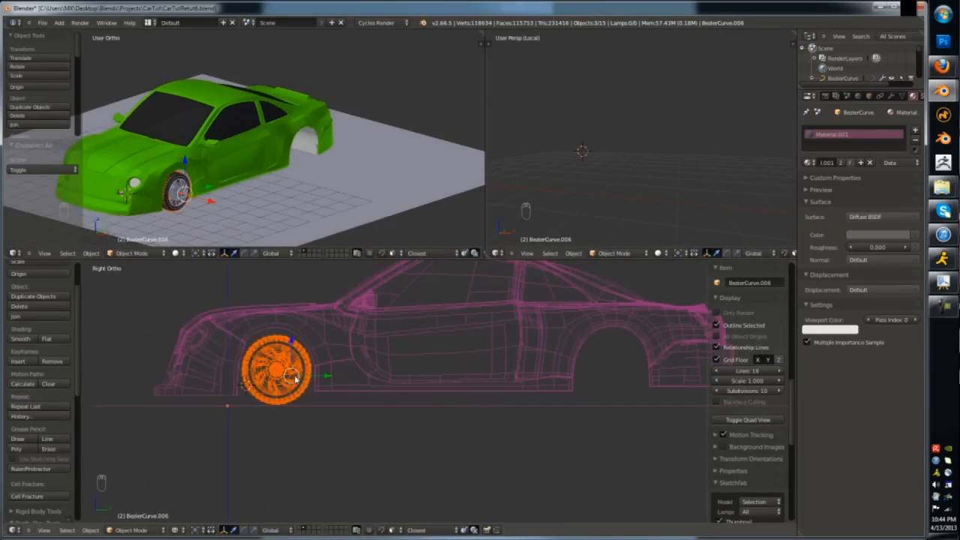
pyautogui.press('z')
pyautogui.press('KP_1')
pyautogui.press('KP_3')
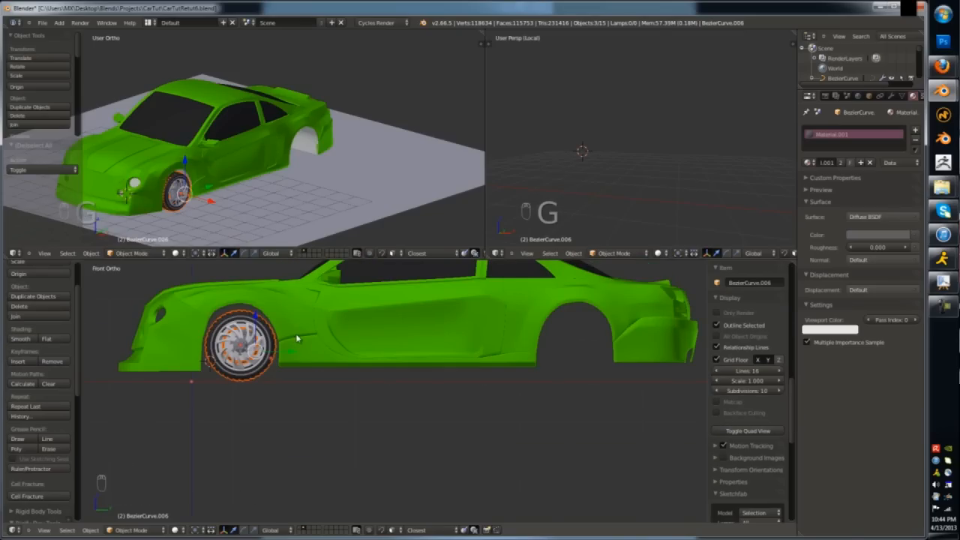
pyautogui.click(588, 341)
pyautogui.press('z')
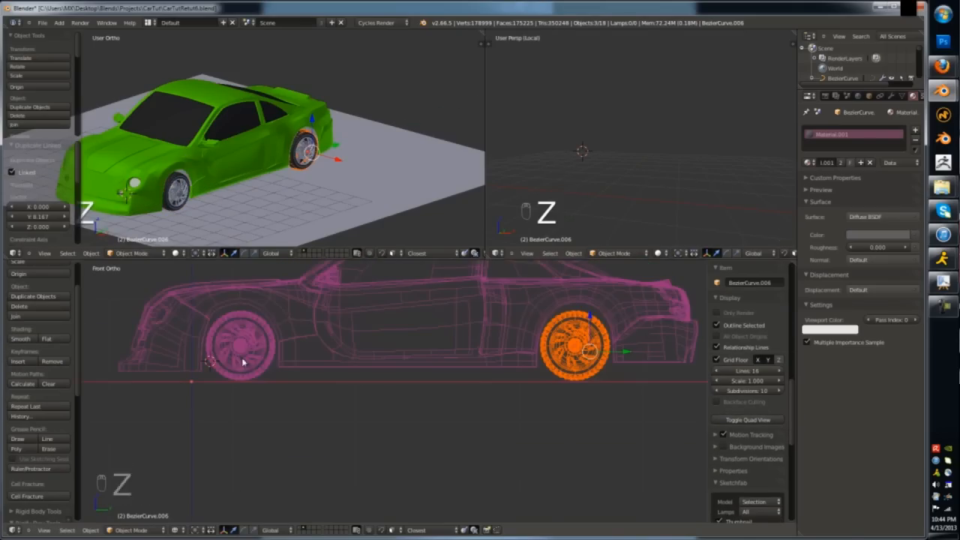
# - Select the car body without the wheels and ground plane and lower it slightly along Z over the wheels
pyautogui.hotkey('ctrl', 'i')
pyautogui.keyDown('shift'); pyautogui.rightClick(313, 385); pyautogui.keyUp('shift')
pyautogui.scroll(-5, 324, 383)
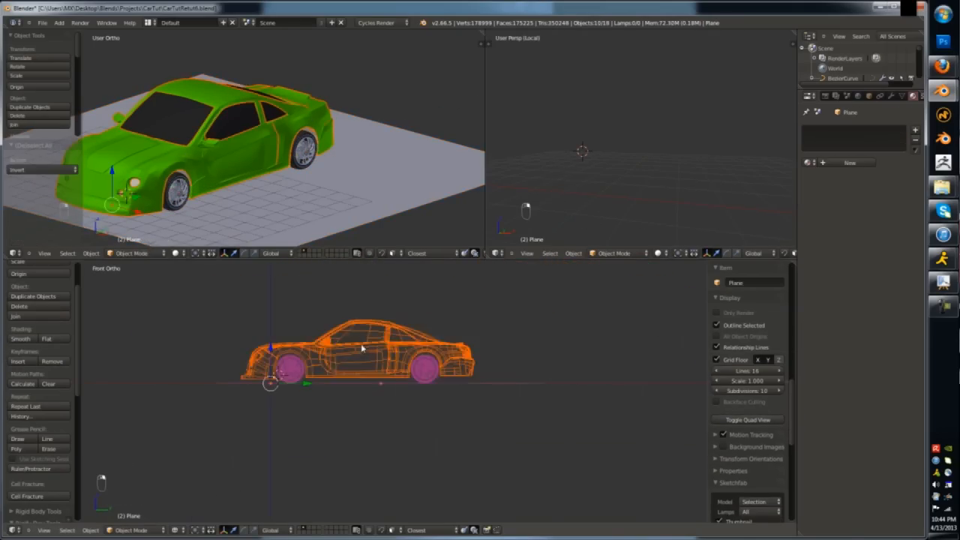
pyautogui.scroll(6, 362, 347)
pyautogui.press('g')
pyautogui.press('z')
pyautogui.click(363, 355)
pyautogui.scroll(-1, 362, 355)
pyautogui.press('z')
pyautogui.hotkey('ctrl', 'z')
pyautogui.press('z')
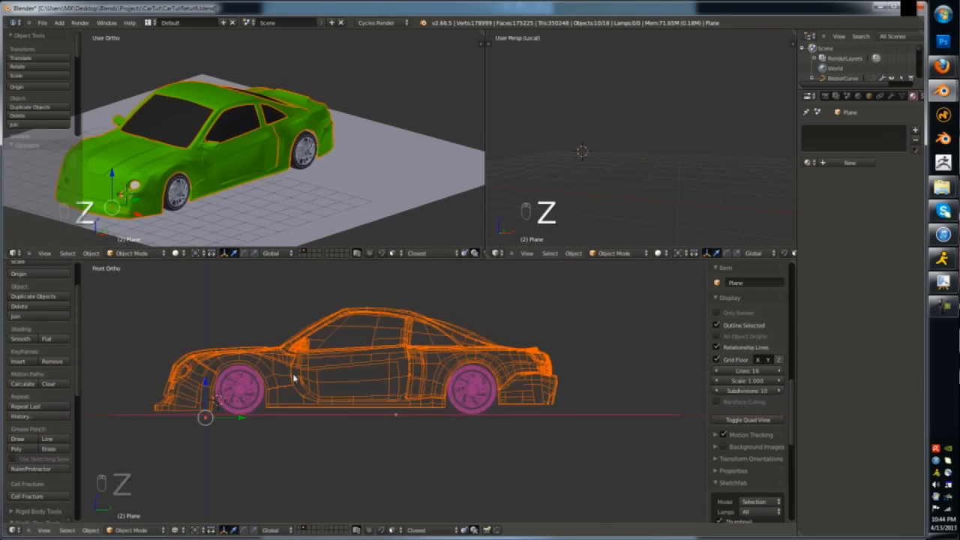
# - Open the rear quarter panel's mesh for editing around the wheel arch and reveal its hidden geometry
pyautogui.press('z')
pyautogui.moveTo(292, 373); pyautogui.dragTo(326, 372, button='middle')
pyautogui.press('KP_1')
pyautogui.press('KP_3')
pyautogui.press('z')
pyautogui.scroll(5, 482, 342)
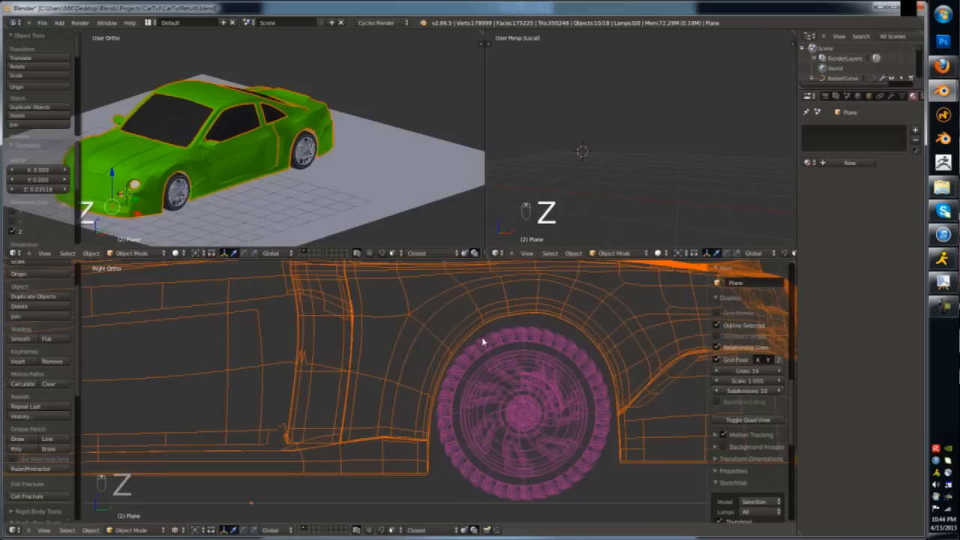
pyautogui.rightClick(579, 324)
pyautogui.press('Tab')
pyautogui.press('a')
pyautogui.press('a')
pyautogui.keyDown('alt'); pyautogui.rightClick(580, 323); pyautogui.keyUp('alt')
pyautogui.hotkey('alt', 'h')
pyautogui.press('a')
pyautogui.press('a')
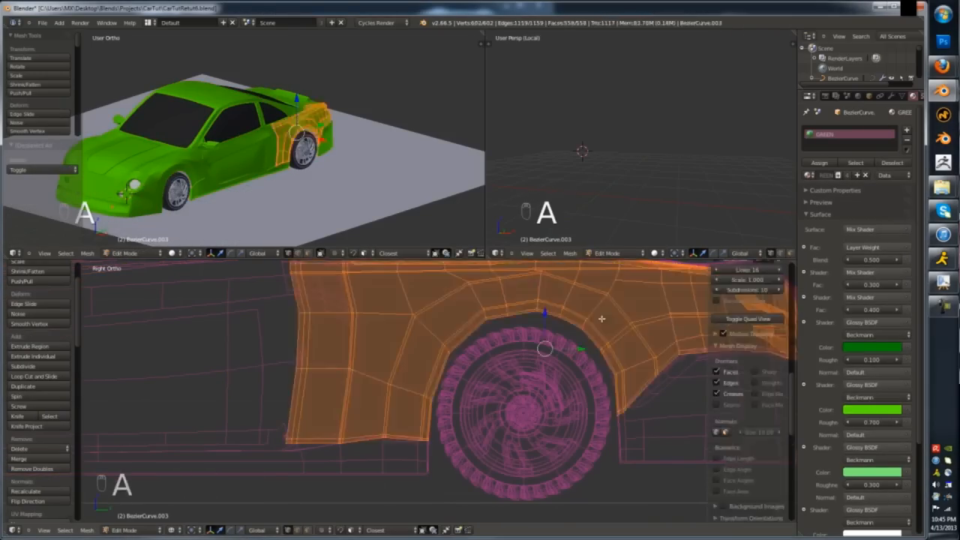
# - Move and rotate the rear wheel arch's edge vertices so the arch follows the tire more evenly
pyautogui.rightClick(585, 323)
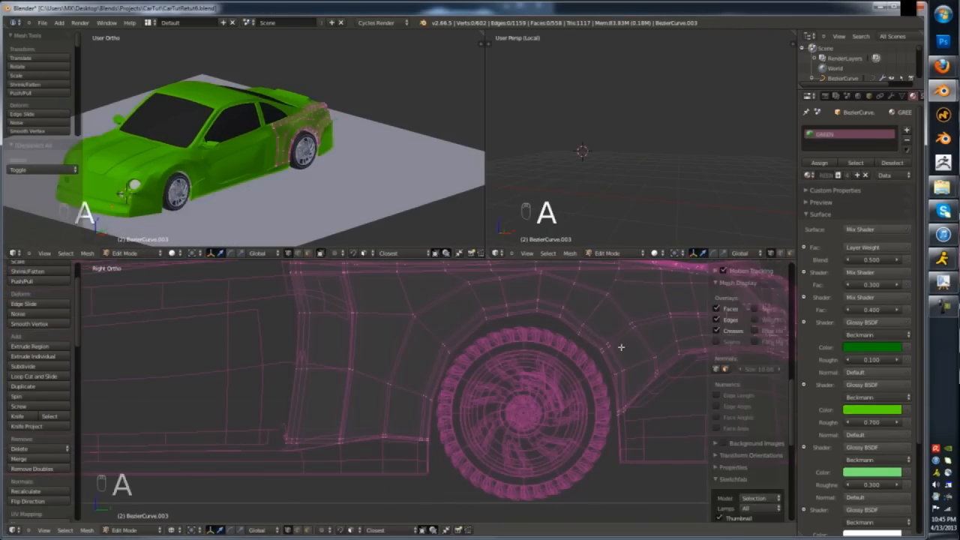
pyautogui.rightClick(621, 347)
pyautogui.press('g')
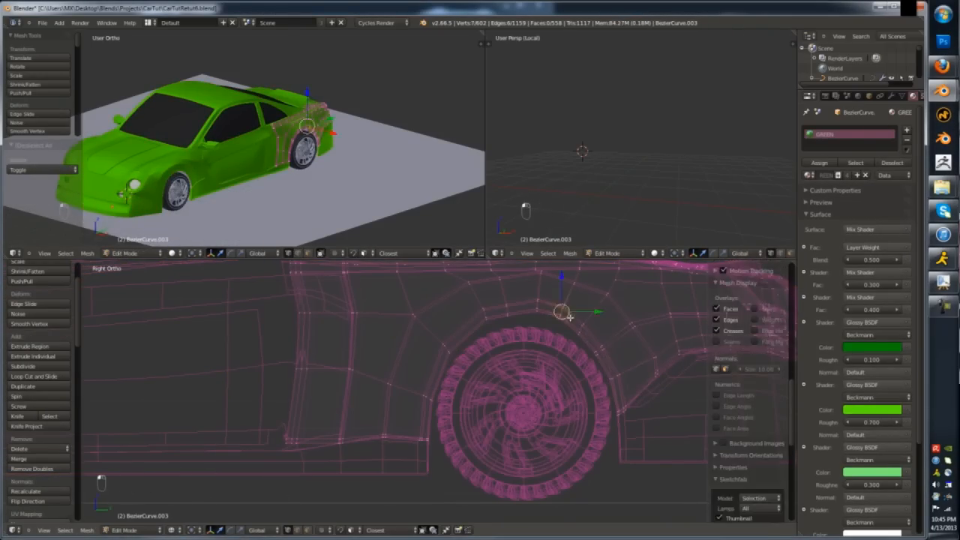
pyautogui.click(490, 323)
pyautogui.press('a')
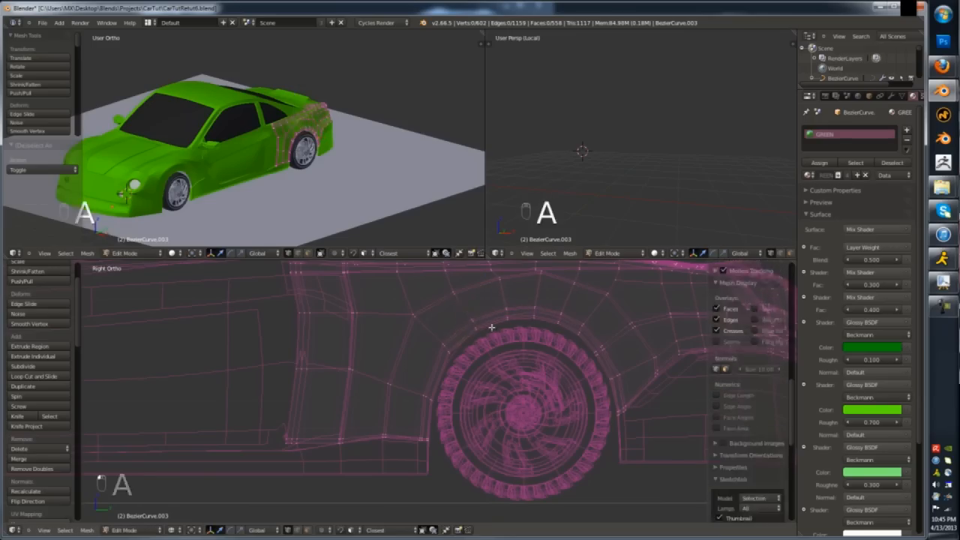
pyautogui.click(477, 342)
pyautogui.press('a')
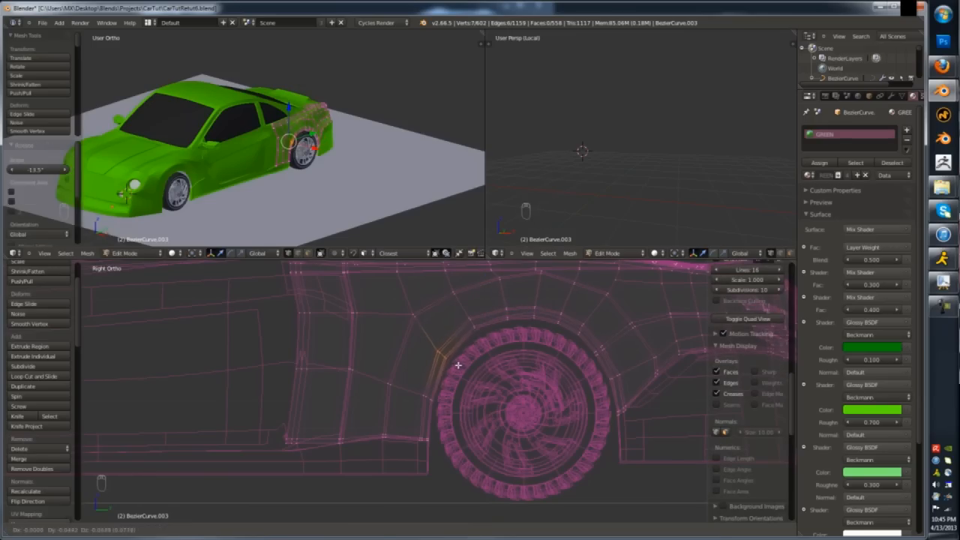
# - Leave the panel's mesh editing and delete the surplus object near the rear wheel
pyautogui.press('Tab')
pyautogui.press('z')
pyautogui.press('a')
pyautogui.moveTo(455, 402); pyautogui.dragTo(430, 435, button='middle')
pyautogui.press('z')
pyautogui.rightClick(536, 429)
pyautogui.press('x')
pyautogui.press('z')
pyautogui.press('KP_5')
pyautogui.scroll(-3, 431, 435)
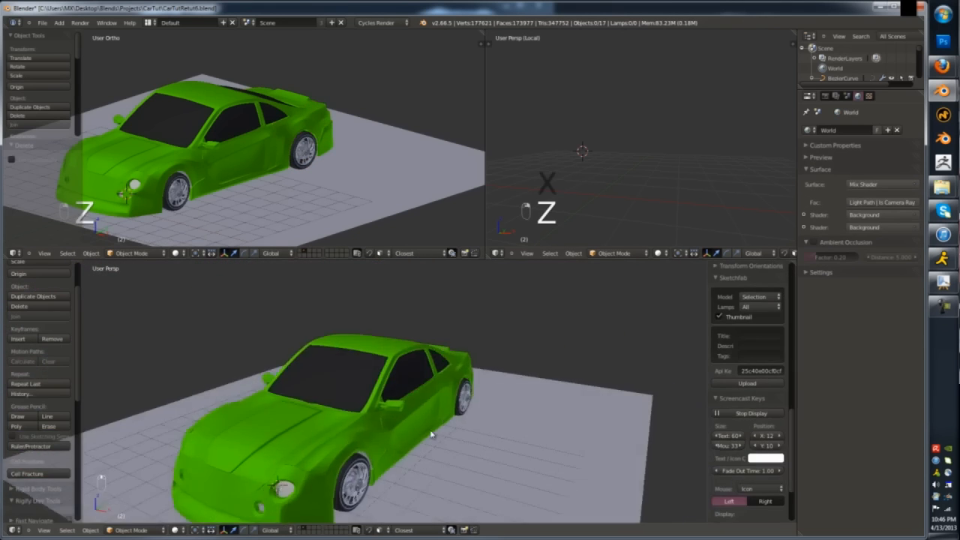
# - Rotate the ground plane about the Z axis under the car
pyautogui.rightClick(483, 452)
pyautogui.press('r')
pyautogui.press('z')
pyautogui.click(528, 413)
# - Extrude the ground plane's edge behind the car straight up along Z to form a backdrop wall
pyautogui.press('Tab')
pyautogui.moveTo(528, 413); pyautogui.dragTo(452, 421, button='middle')
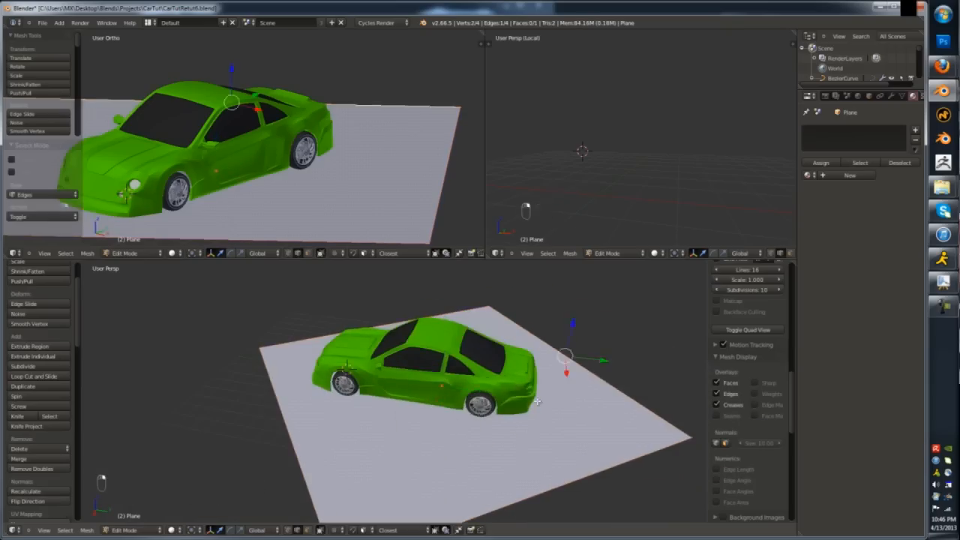
pyautogui.scroll(-2, 537, 401)
pyautogui.press('e')
pyautogui.press('z')
pyautogui.click(505, 307)
pyautogui.press('a')
# - Widen the floor and backdrop wall by moving both side edges outward
pyautogui.moveTo(506, 306); pyautogui.dragTo(532, 420, button='middle')
pyautogui.rightClick(517, 440)
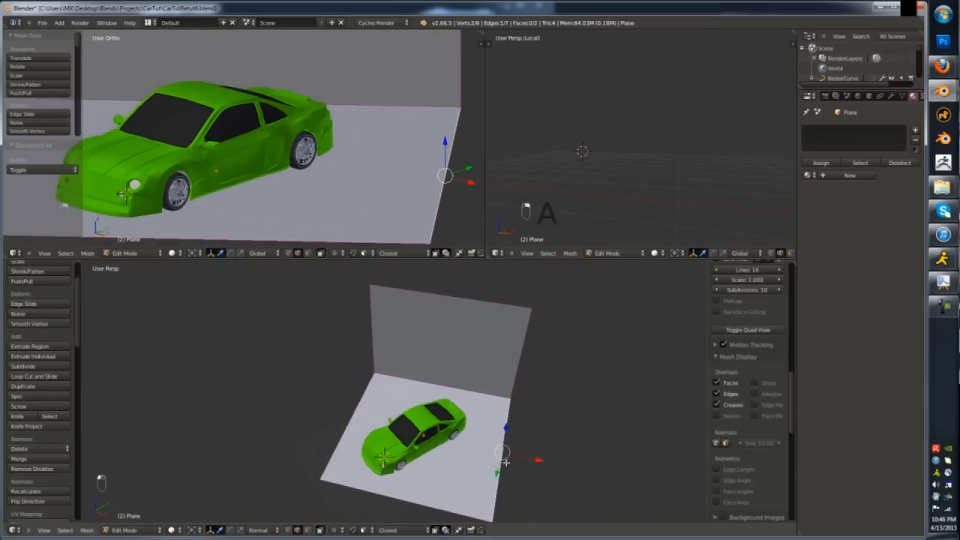
pyautogui.press('g')
pyautogui.press('g')
pyautogui.click(537, 416)
pyautogui.rightClick(349, 422)
pyautogui.press('g')
pyautogui.click(303, 386)
# - Bevel the edge between floor and wall with 13 segments and an offset of about 0.67 to form a curved sweep
pyautogui.rightClick(432, 380)
pyautogui.hotkey('ctrl', 'b')
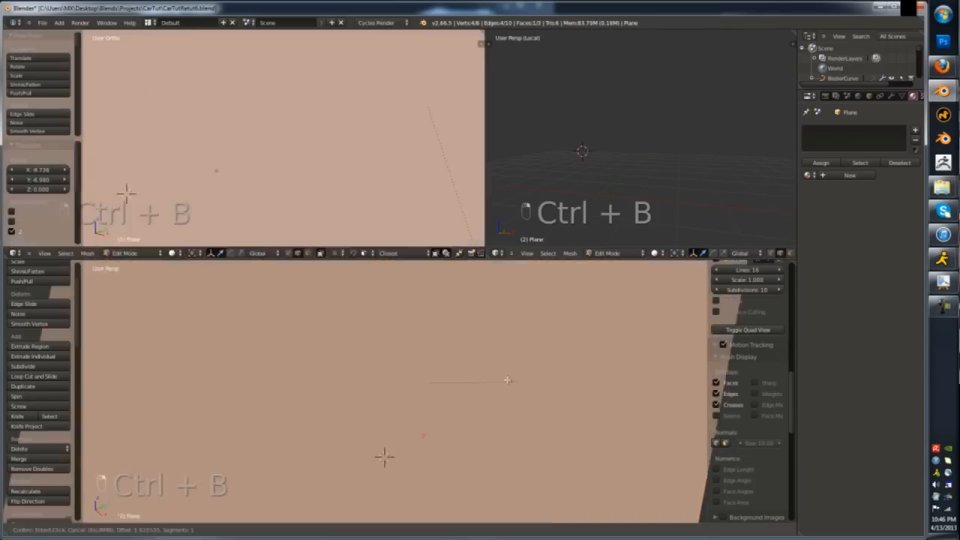
pyautogui.rightClick(507, 401)
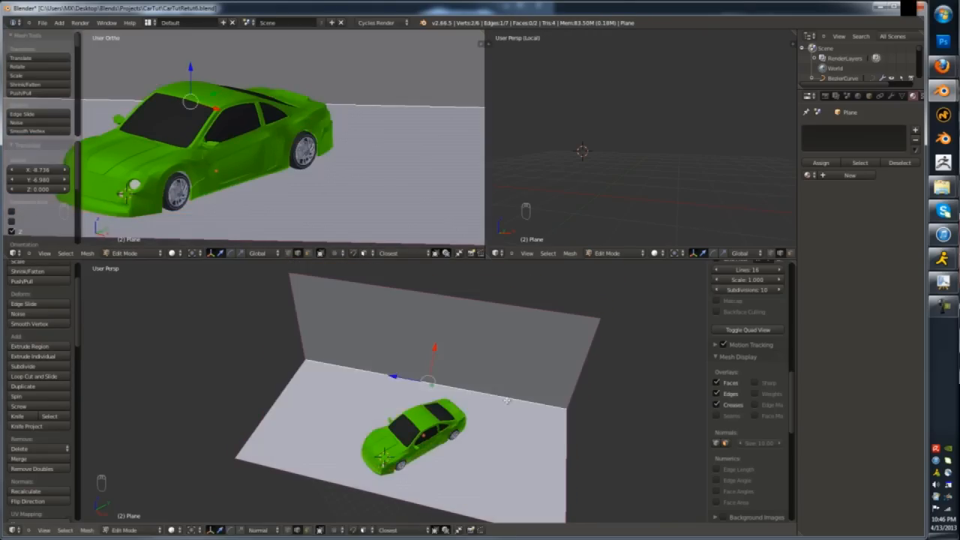
pyautogui.hotkey('ctrl', 'b')
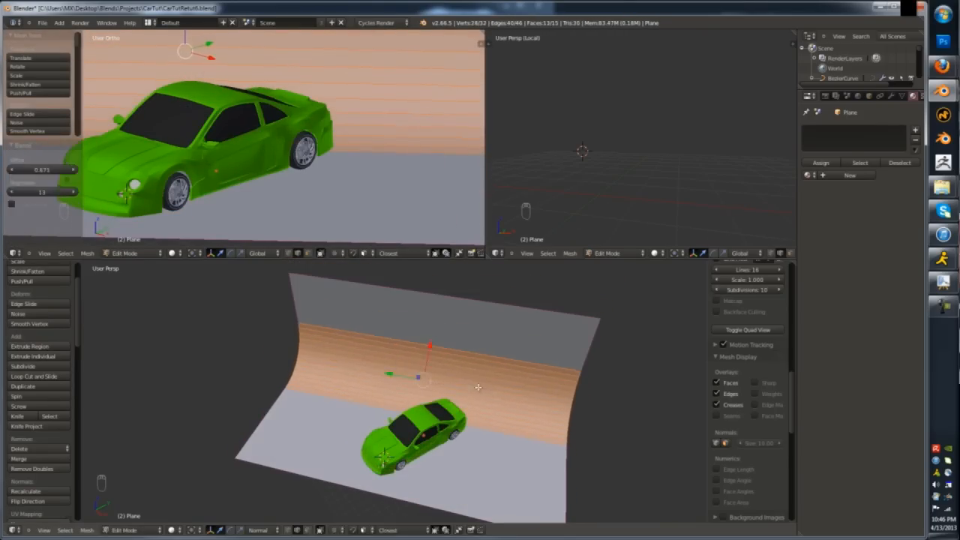
# - Add level 1 subdivision and a centered loop cut to the backdrop, and crease its outer edges
pyautogui.press('Tab')
pyautogui.hotkey('ctrl', '1')
pyautogui.press('Tab')
pyautogui.hotkey('ctrl', 'r')
pyautogui.click(437, 296)
pyautogui.rightClick(437, 296)
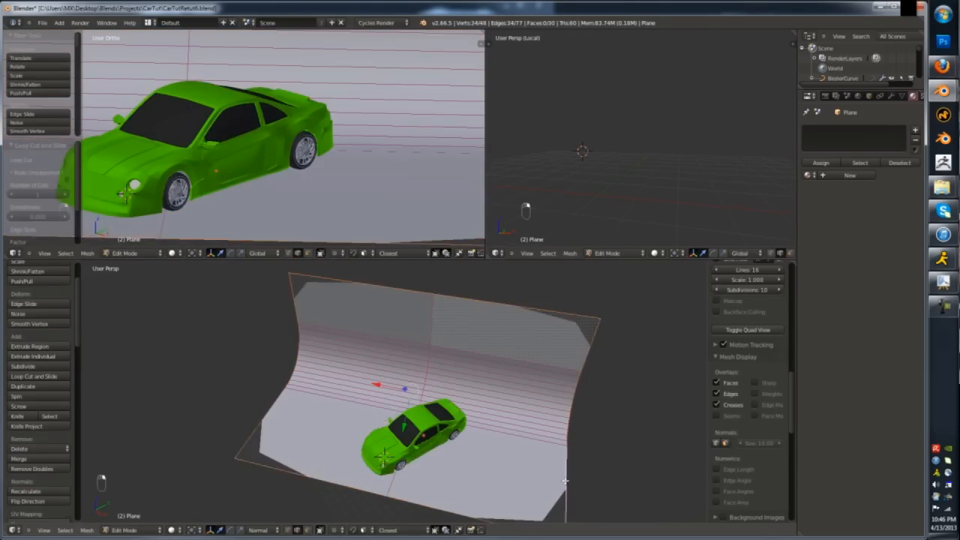
pyautogui.hotkey('shift', 'e')
pyautogui.press('Tab')
# - Extend the backdrop floor by moving its front edge farther away from the wall
pyautogui.moveTo(433, 488); pyautogui.dragTo(360, 480, button='middle')
pyautogui.press('Tab')
pyautogui.moveTo(360, 462); pyautogui.dragTo(248, 498)
pyautogui.press('Tab')
pyautogui.press('Tab')
pyautogui.moveTo(247, 458); pyautogui.dragTo(315, 443, button='middle')
# - Move the backdrop's side edge loops farther out and its upper edge higher, and finish editing the mesh
pyautogui.keyDown('alt'); pyautogui.rightClick(279, 405); pyautogui.keyUp('alt')
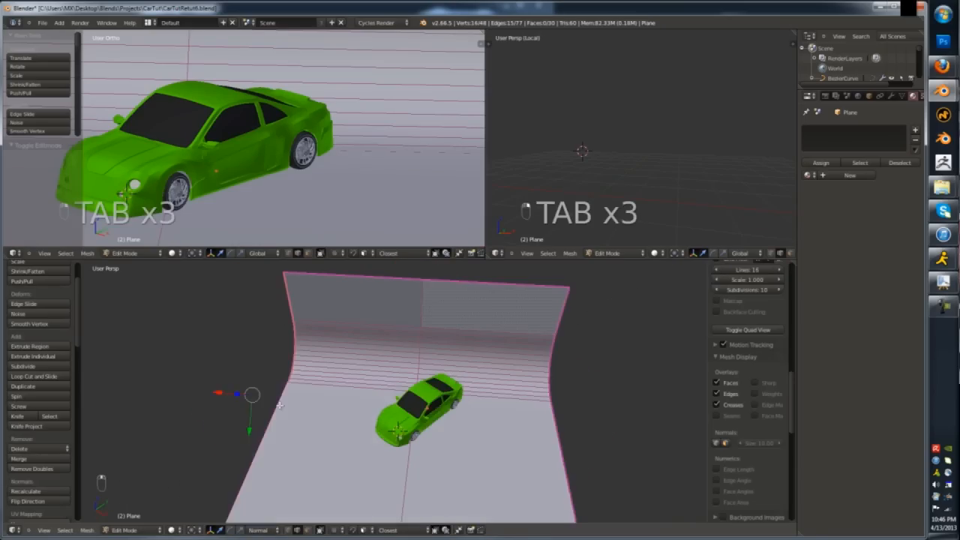
pyautogui.moveTo(219, 392); pyautogui.dragTo(177, 390)
pyautogui.keyDown('alt'); pyautogui.rightClick(555, 428); pyautogui.keyUp('alt')
pyautogui.scroll(-2, 539, 289)
pyautogui.moveTo(456, 311); pyautogui.dragTo(461, 271)
pyautogui.press('Tab')
pyautogui.scroll(5, 465, 382)
pyautogui.moveTo(461, 465); pyautogui.dragTo(517, 367, button='middle')
pyautogui.scroll(1, 530, 418)
pyautogui.press('a')
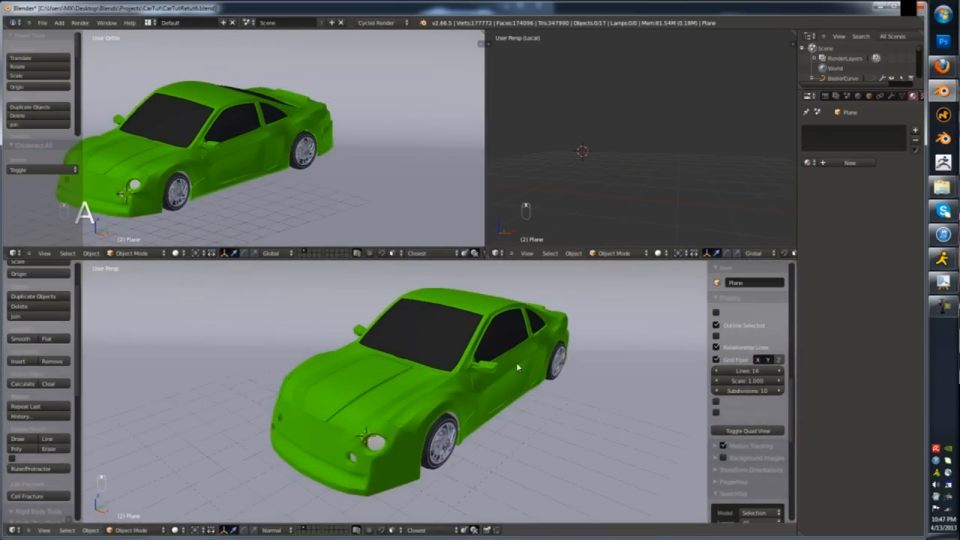
# - Give the backdrop a new Diffuse BSDF material in a darker grey and darken its viewport color to match
pyautogui.click(830, 165)
pyautogui.click(879, 235)
pyautogui.moveTo(902, 113); pyautogui.dragTo(902, 131)
pyautogui.click(827, 329)
pyautogui.moveTo(852, 214); pyautogui.dragTo(852, 237)
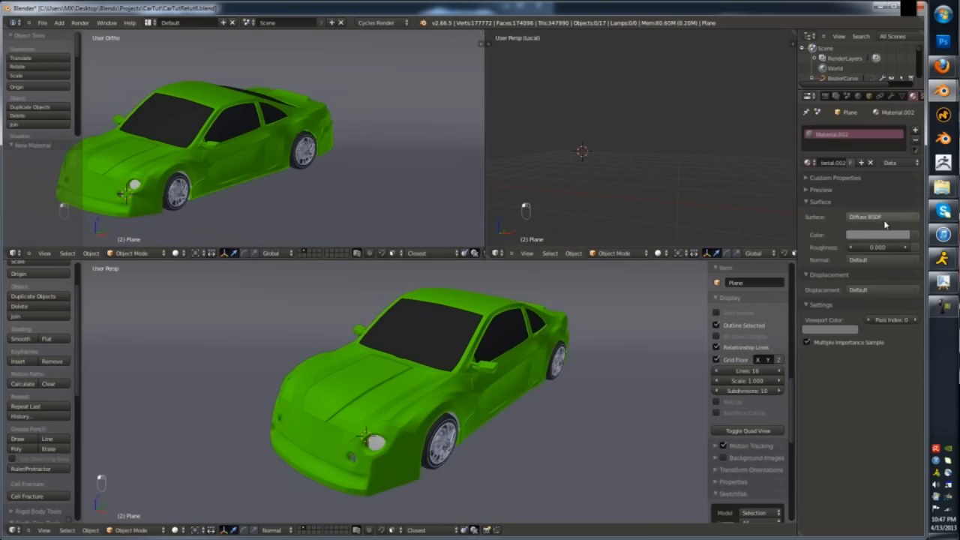
# - Preview the car on the grey backdrop in rendered shading and return to solid shading
pyautogui.click(191, 466)
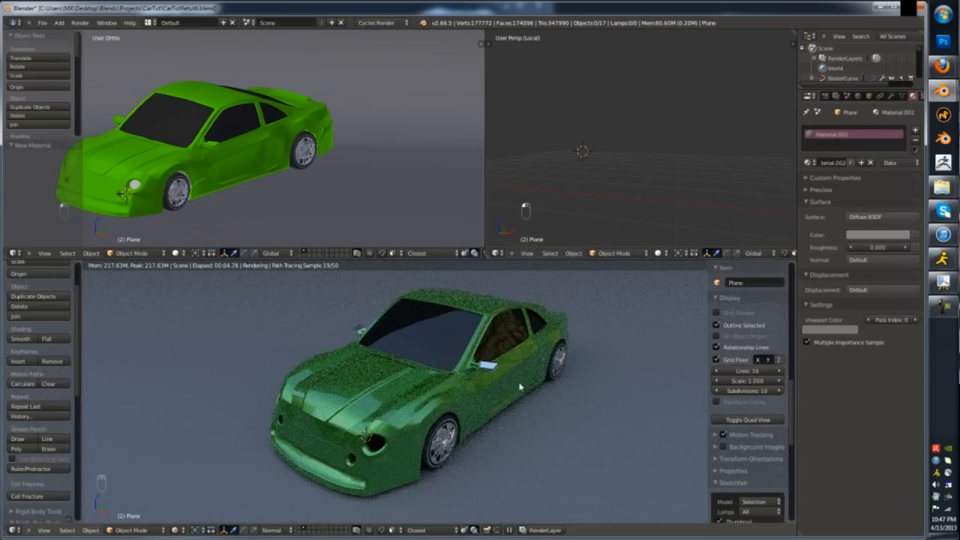
pyautogui.moveTo(543, 395); pyautogui.dragTo(523, 391, button='middle')
pyautogui.press('z')
pyautogui.press('z')
pyautogui.press('z')
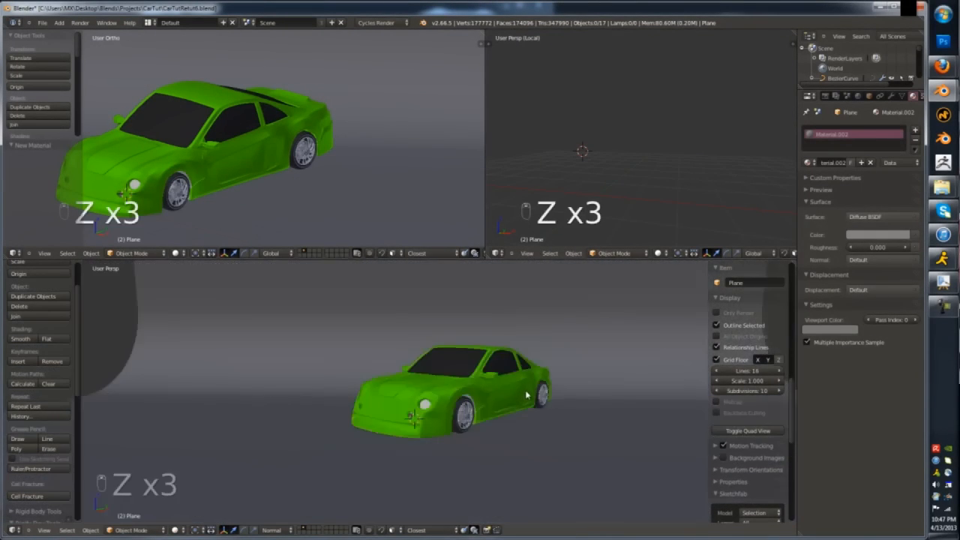
# - Add a plane above the car, rotate it 90° and scale it into a long narrow strip along X
pyautogui.press('KP_4')
pyautogui.press('KP_1')
pyautogui.press('KP_5')
pyautogui.hotkey('shift', 'a')
pyautogui.click(415, 315)
pyautogui.press('r')
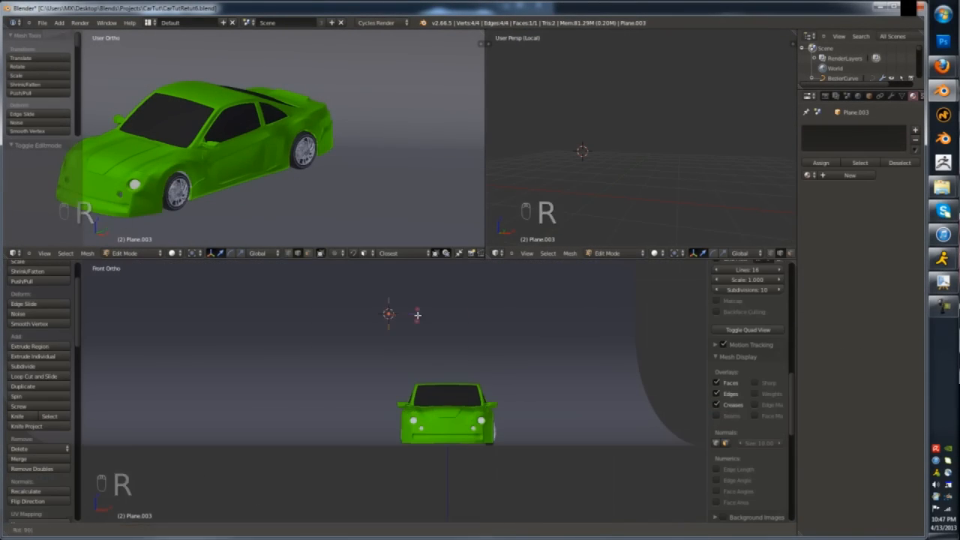
pyautogui.click(448, 326)
pyautogui.moveTo(448, 325); pyautogui.dragTo(433, 488, button='middle')
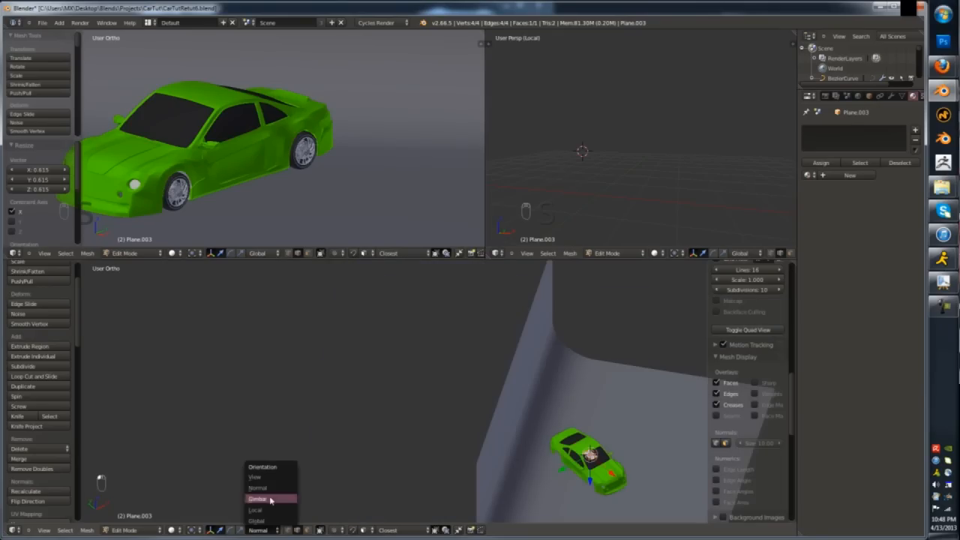
pyautogui.press('KP_7')
pyautogui.press('s')
pyautogui.press('y')
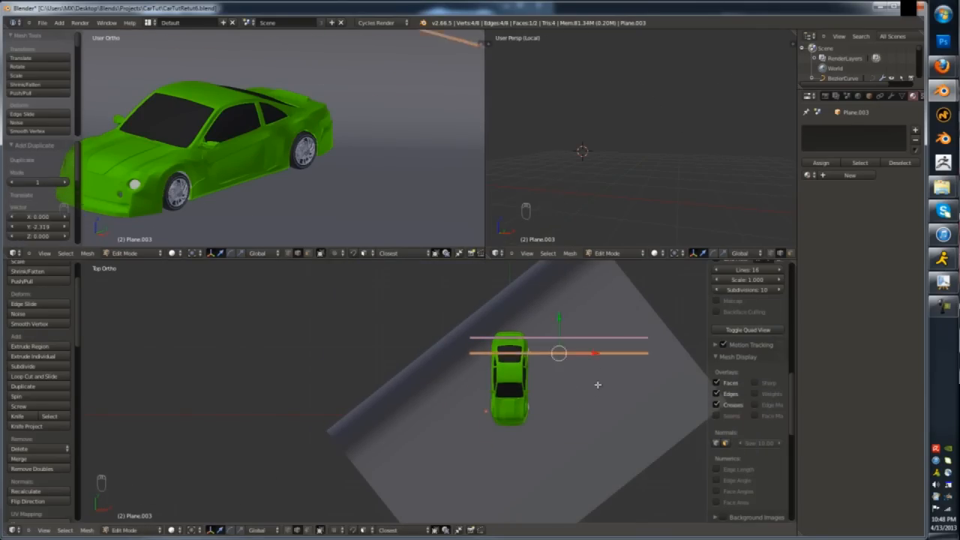
# - Duplicate the strip about -2.3 along Y and repeat the duplication to make a row of seven parallel strips
pyautogui.hotkey('shift', 'r')
pyautogui.hotkey('shift', 'r')
pyautogui.hotkey('shift', 'r')
pyautogui.hotkey('shift', 'r')
pyautogui.hotkey('shift', 'r')
pyautogui.press('Tab')
# - Give the strips a new material with the Emission surface shader
pyautogui.click(848, 163)
pyautogui.click(872, 217)
pyautogui.click(785, 293)
pyautogui.press('Tab')
pyautogui.press('Tab')
# - Scale the light strips about 1.74 times along Y and move them about 4.3 along X and -4 along Y
pyautogui.press('s')
pyautogui.press('y')
pyautogui.click(584, 382)
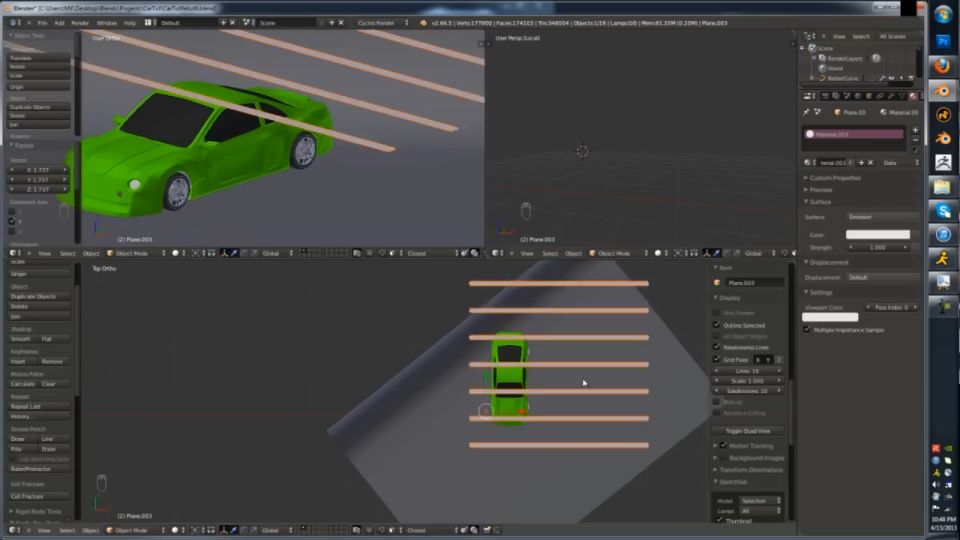
pyautogui.press('g')
pyautogui.click(613, 409)
pyautogui.click(871, 248)
# - Set the Cycles light paths to 5 diffuse bounces, 4 glossy bounces and a glossy filter of 1.00
pyautogui.click(826, 97)
pyautogui.click(857, 96)
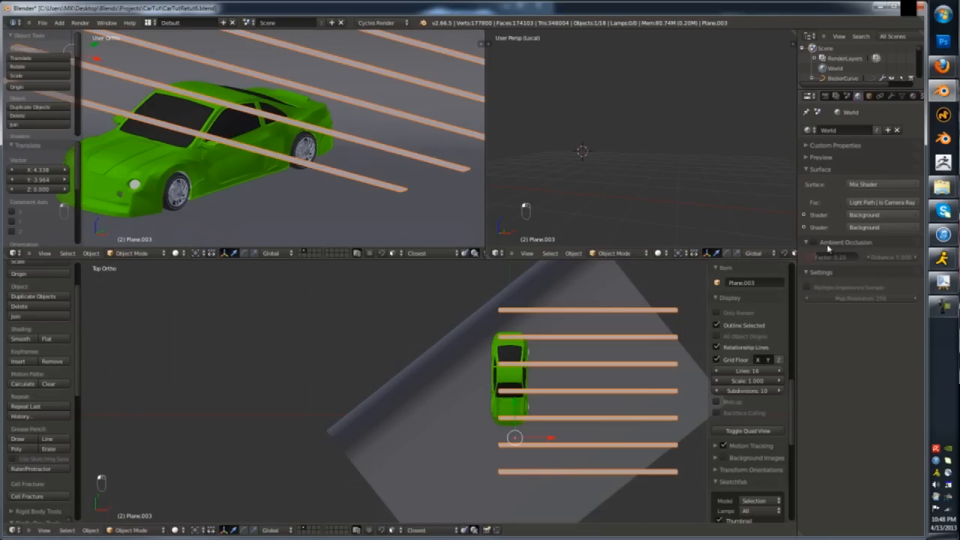
pyautogui.click(827, 97)
pyautogui.scroll(-4, 838, 445)
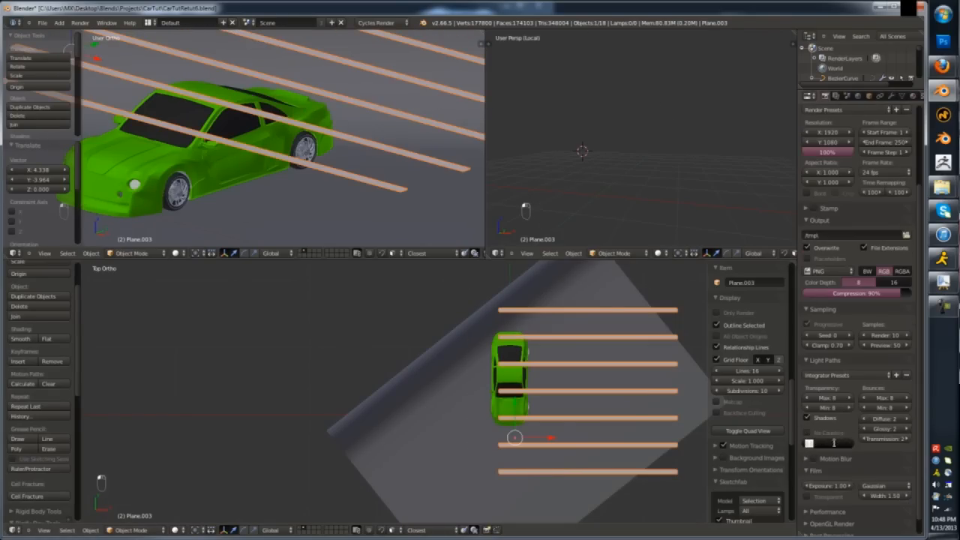
# - Tilt the light strips about 33° and move them about 4.6 along X and 11.8 up along Z
pyautogui.press('KP_1')
pyautogui.press('g')
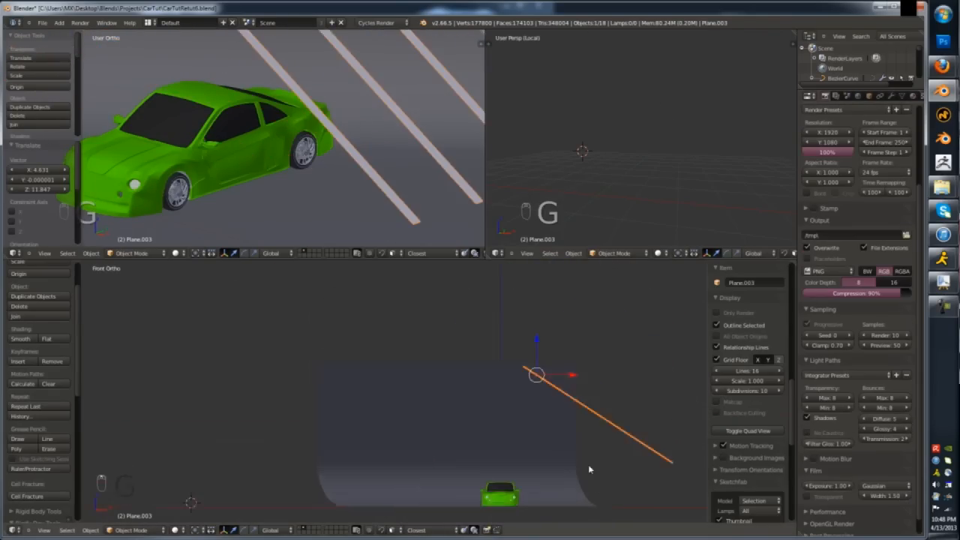
pyautogui.click(588, 464)
# - Add a camera, align it to a raised front three-quarter view and nudge it to frame the car
pyautogui.press('KP_5')
pyautogui.moveTo(596, 390); pyautogui.dragTo(518, 439, button='middle')
pyautogui.hotkey('shift', 'a')
pyautogui.click(497, 488)
pyautogui.scroll(-1, 494, 480)
pyautogui.moveTo(494, 480); pyautogui.dragTo(528, 410, button='middle')
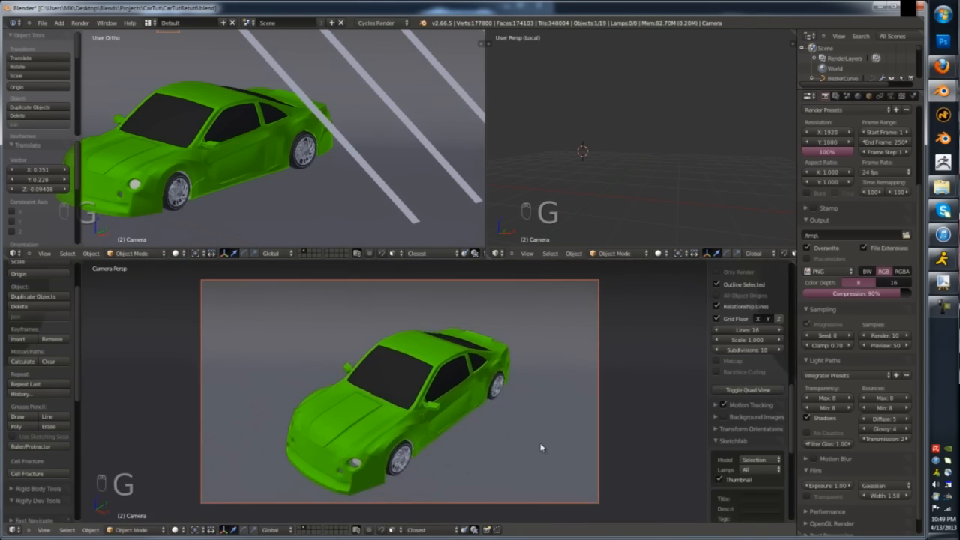
pyautogui.click(540, 447)
# - Show the camera view in rendered shading and set the preview samples to 0
pyautogui.hotkey('shift', 'z')
pyautogui.rightClick(449, 166)
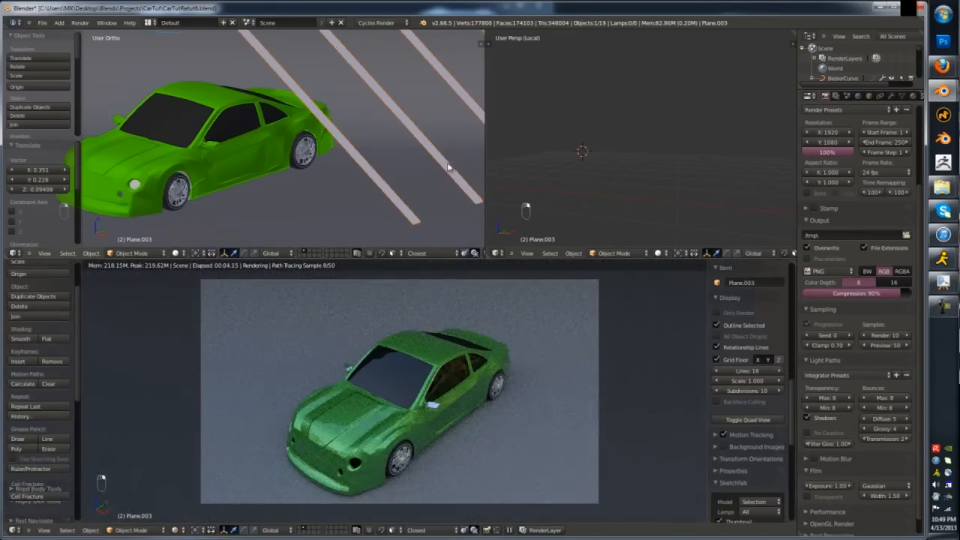
pyautogui.click(870, 96)
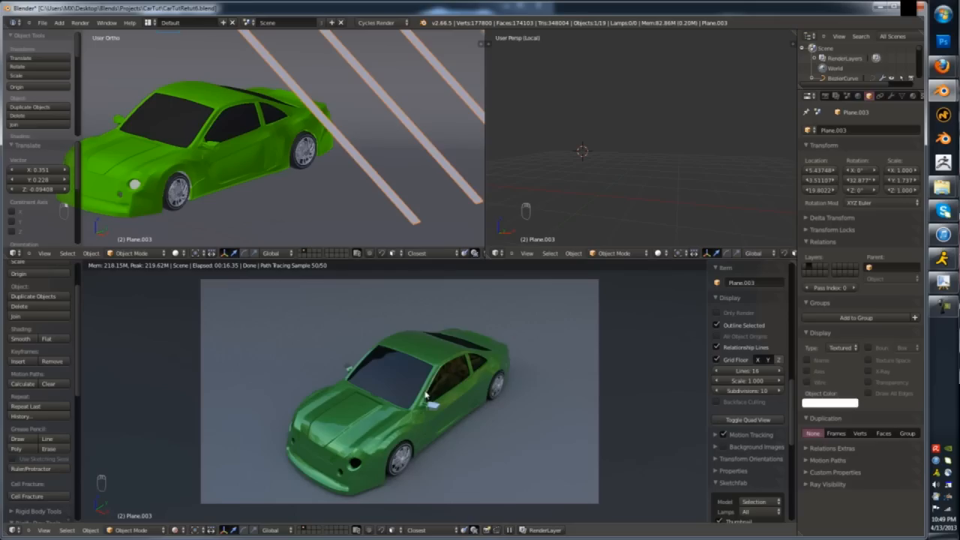
pyautogui.click(825, 96)
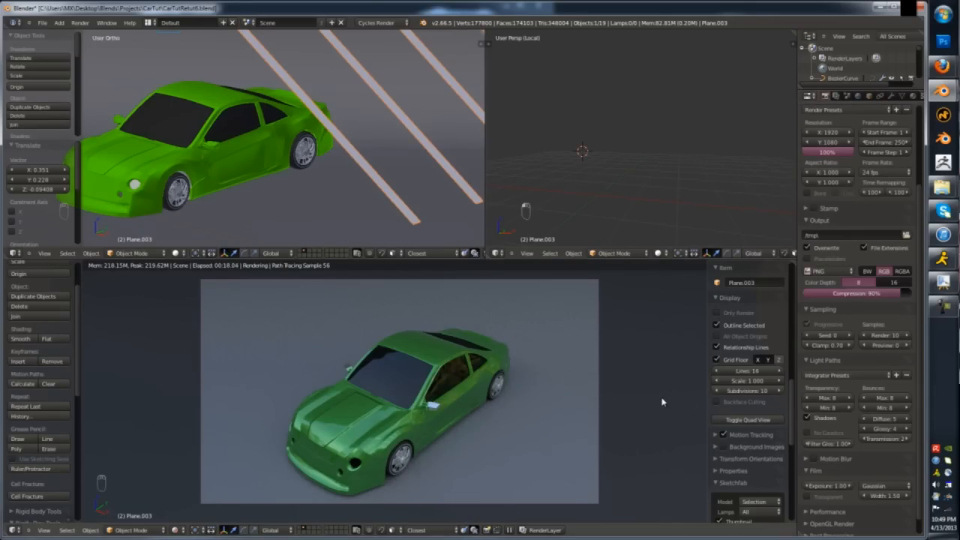
# - Examine the maximized rendered camera view without side panels, and return to the solid multi-view layout
pyautogui.hotkey('ctrl', 'Up')
pyautogui.scroll(5, 635, 374)
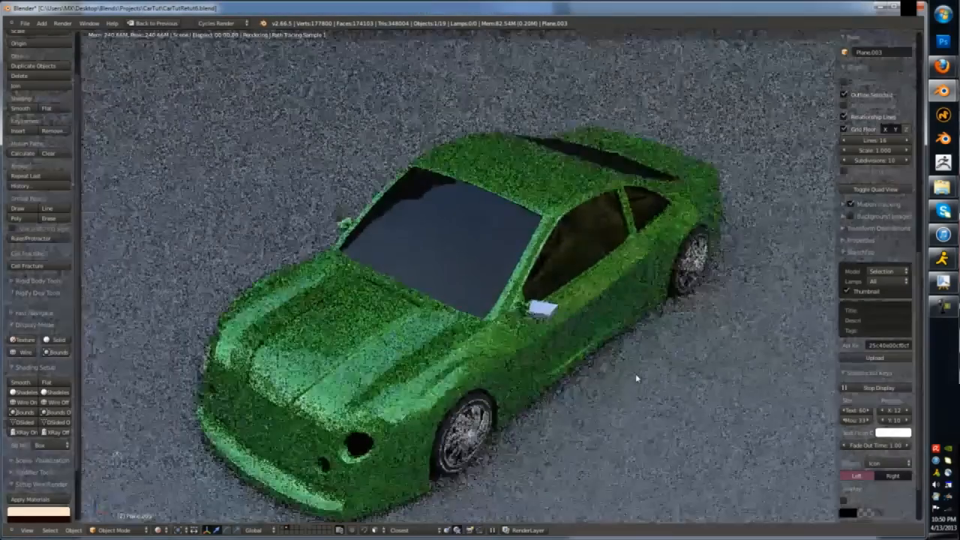
pyautogui.press('t')
pyautogui.press('n')
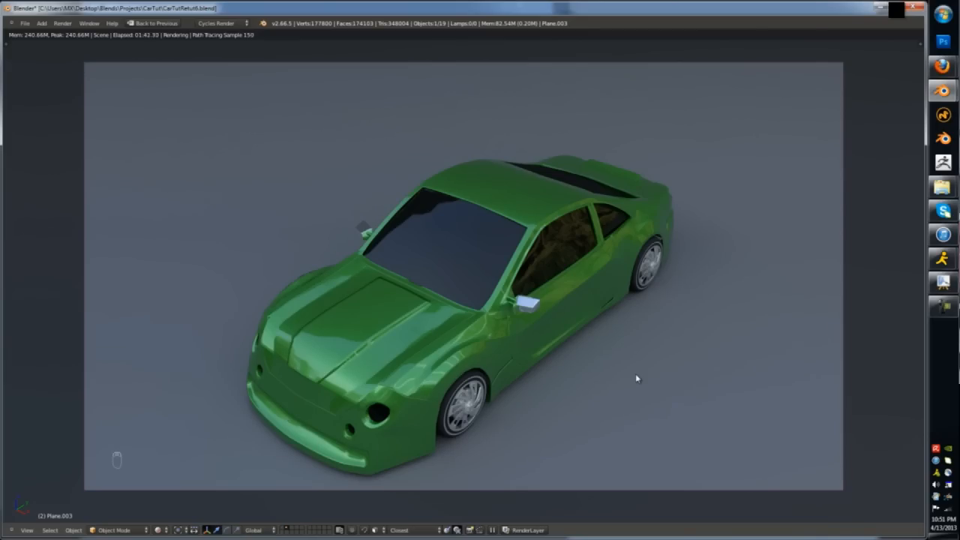
pyautogui.press('z')
pyautogui.press('z')
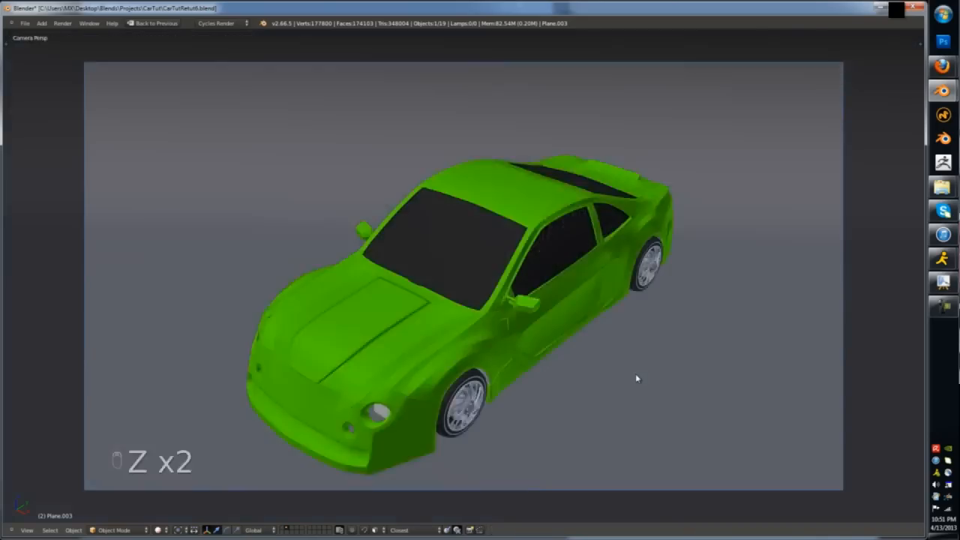
pyautogui.hotkey('ctrl', 'Up')
# - Add a second material slot with GREY to the car body and assign it to the hood and roof
pyautogui.press('Tab')
pyautogui.press('a')
pyautogui.press('a')
pyautogui.press('l')
pyautogui.click(912, 96)
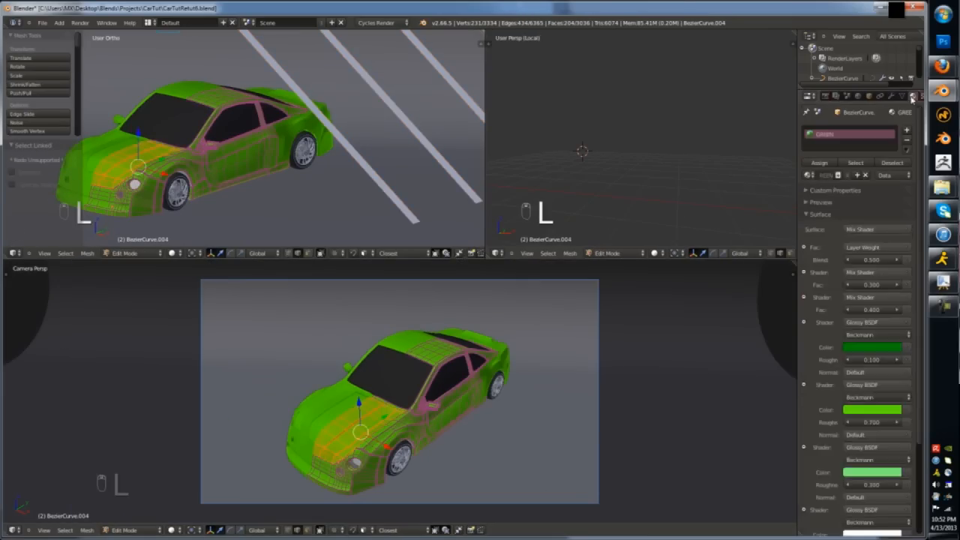
pyautogui.click(907, 131)
pyautogui.click(810, 175)
pyautogui.click(825, 280)
pyautogui.moveTo(391, 455); pyautogui.dragTo(461, 356, button='middle')
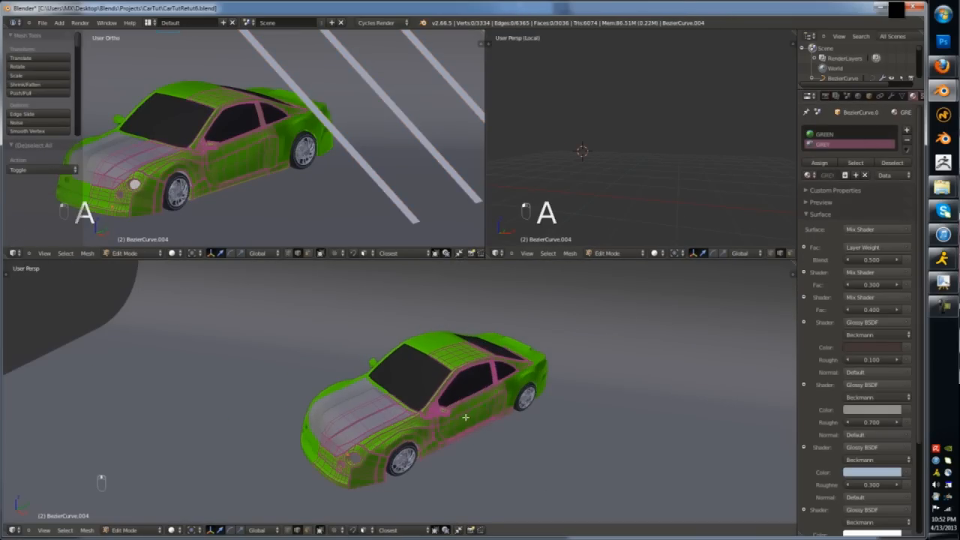
pyautogui.click(819, 163)
pyautogui.press('a')
pyautogui.press('Tab')
# - Select the car's rear bumper piece and change its material to GREY
pyautogui.rightClick(573, 365)
pyautogui.moveTo(645, 390); pyautogui.dragTo(551, 368, button='middle')
pyautogui.rightClick(567, 418)
pyautogui.click(809, 162)
pyautogui.click(822, 270)
pyautogui.moveTo(345, 427); pyautogui.dragTo(442, 435, button='middle')
pyautogui.press('a')
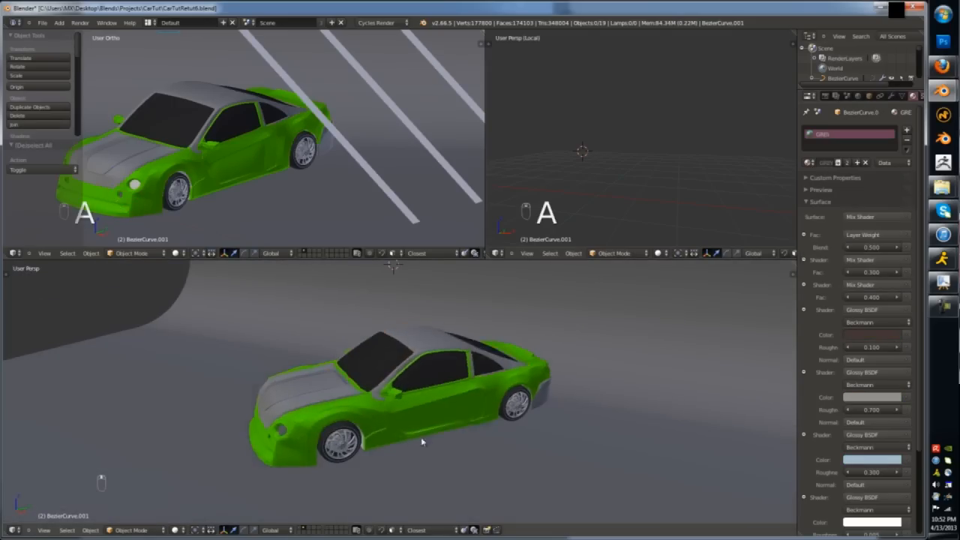
# - Assign the GREY material to the side skirt of the car body
pyautogui.rightClick(421, 437)
pyautogui.press('Tab')
pyautogui.press('a')
pyautogui.press('a')
pyautogui.press('l')
pyautogui.click(818, 164)
pyautogui.press('Tab')
pyautogui.moveTo(386, 451); pyautogui.dragTo(394, 441, button='middle')
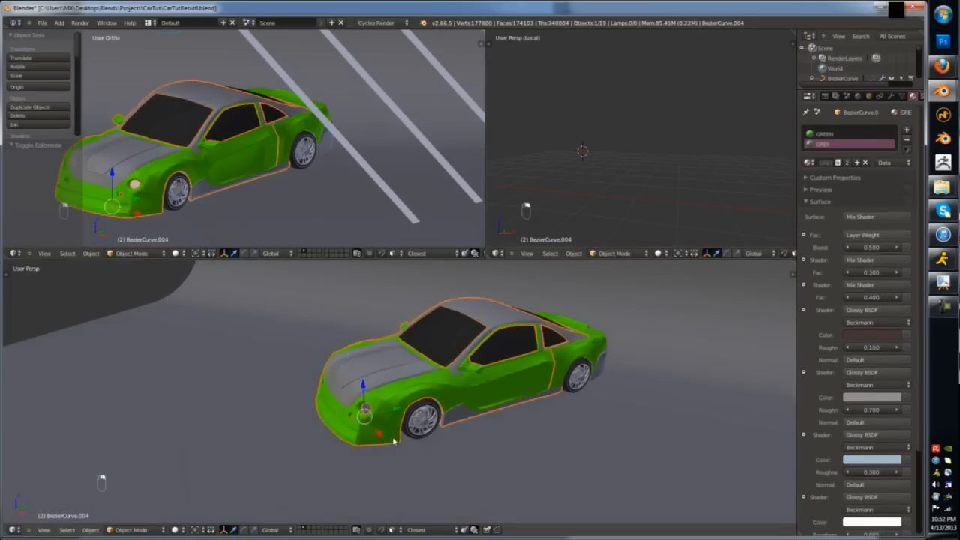
# - Try GREY on the front bumper and BLUE in the second material slot, and restore GREY in that slot
pyautogui.press('Tab')
pyautogui.press('l')
pyautogui.click(820, 163)
pyautogui.press('Tab')
pyautogui.press('Tab')
pyautogui.click(809, 175)
pyautogui.click(825, 260)
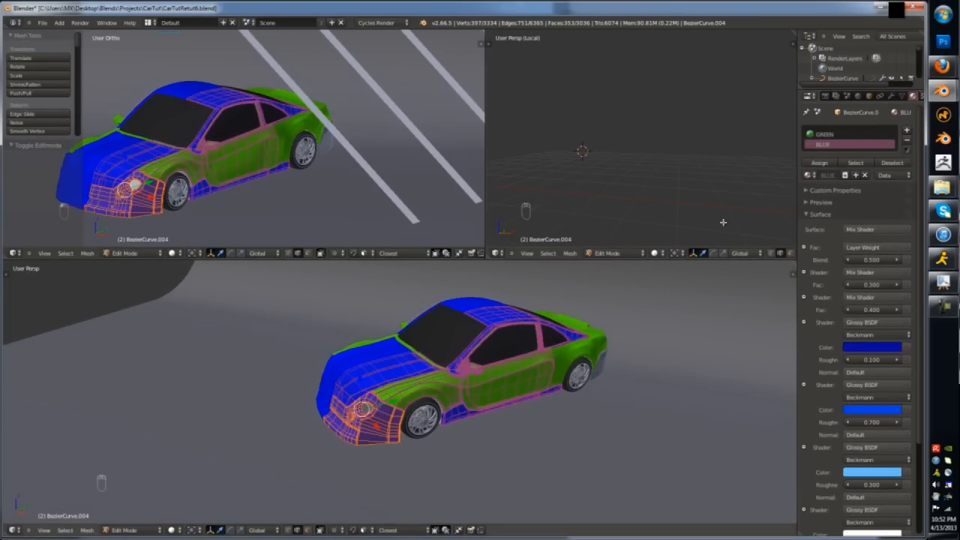
pyautogui.click(809, 175)
pyautogui.click(821, 282)
# - Add a third material slot with BLUE, assign it to the front bumper, and view the car through the camera
pyautogui.click(907, 130)
pyautogui.click(810, 181)
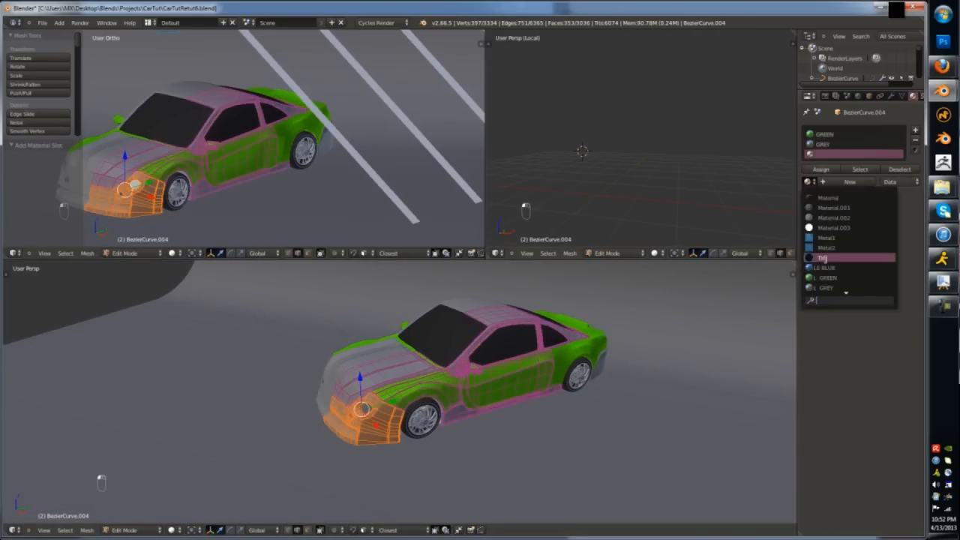
pyautogui.click(824, 258)
pyautogui.click(820, 170)
pyautogui.press('Tab')
pyautogui.press('KP_0')
pyautogui.press('KP_1')
pyautogui.press('KP_0')
pyautogui.press('a')
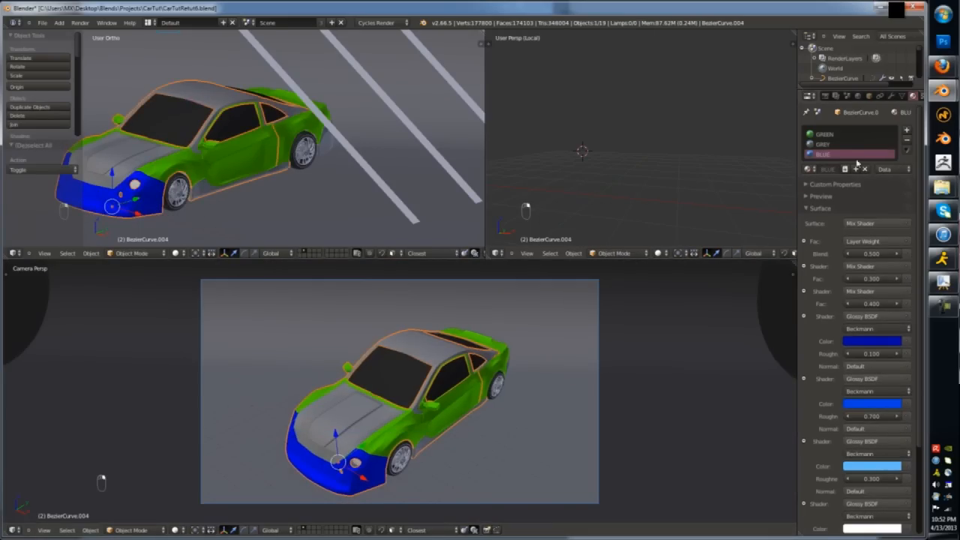
# - Remove the BLUE material slot from the car body and assign GREEN to the front bumper again
pyautogui.click(906, 140)
pyautogui.press('Tab')
pyautogui.press('l')
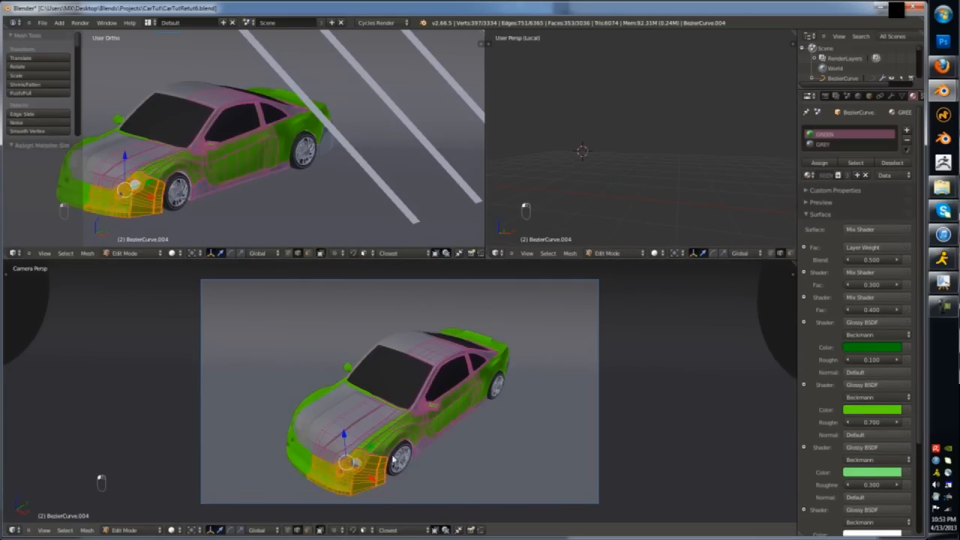
pyautogui.press('Tab')
pyautogui.press('Tab')
# - Select the lower strip of front bumper faces in face mode and assign GREY to it
pyautogui.scroll(6, 393, 459)
pyautogui.keyDown('shift'); pyautogui.moveTo(393, 458); pyautogui.dragTo(555, 270, button='middle'); pyautogui.keyUp('shift')
pyautogui.hotkey('ctrl', 'Tab')
pyautogui.click(450, 374)
pyautogui.keyDown('alt'); pyautogui.rightClick(390, 469); pyautogui.keyUp('alt')
pyautogui.press('ctrl+KP_Add')
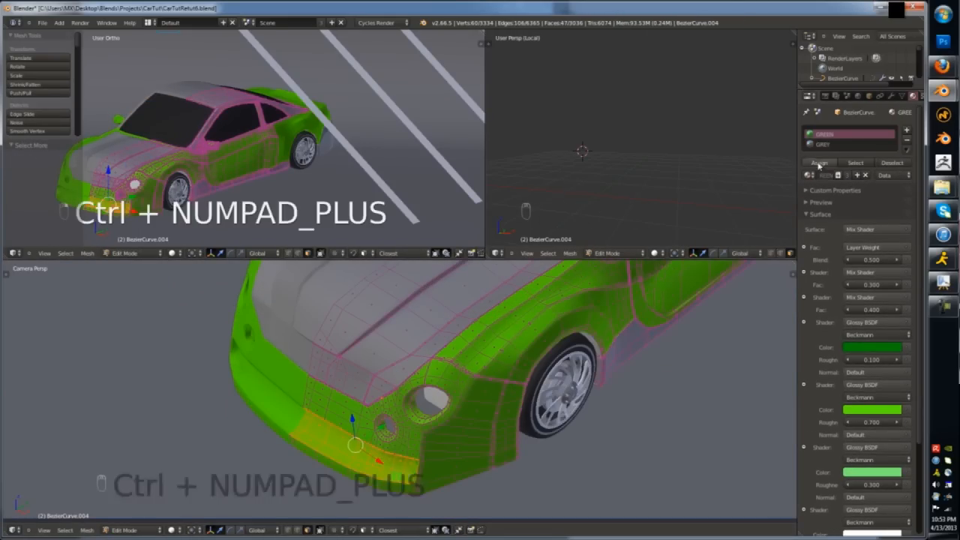
pyautogui.click(829, 144)
pyautogui.click(819, 163)
# - Select the face rings around the headlight and fog light openings and assign GREY to them
pyautogui.press('Tab')
pyautogui.scroll(1, 393, 432)
pyautogui.press('Tab')
pyautogui.keyDown('alt'); pyautogui.rightClick(390, 430); pyautogui.keyUp('alt')
pyautogui.keyDown('alt'); pyautogui.keyDown('shift'); pyautogui.rightClick(434, 406); pyautogui.keyUp('shift'); pyautogui.keyUp('alt')
pyautogui.press('ctrl+KP_Add')
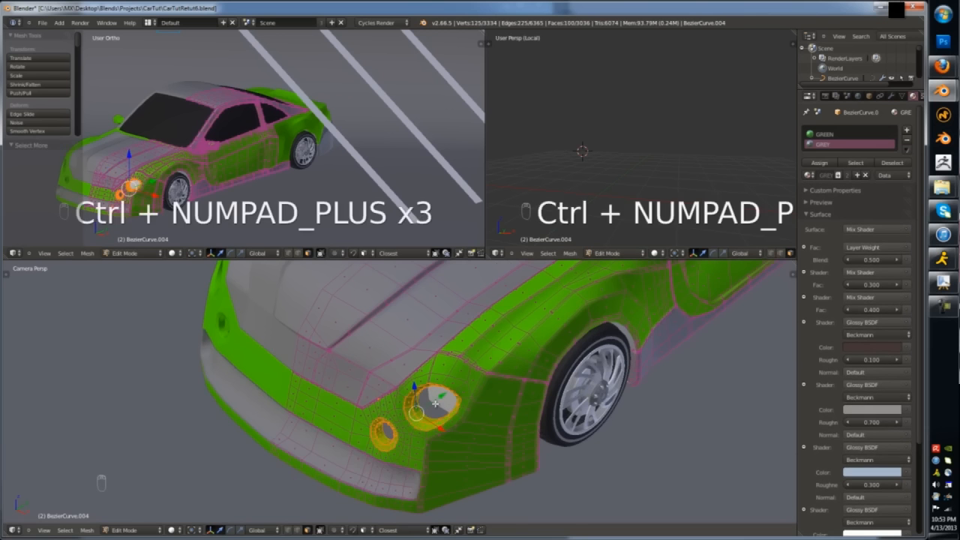
pyautogui.press('Tab')
pyautogui.press('Tab')
# - Add a third material slot with Material.001 and assign it to the triangular piece beside the side mirror
pyautogui.keyDown('shift'); pyautogui.moveTo(484, 390); pyautogui.dragTo(440, 343, button='middle'); pyautogui.keyUp('shift')
pyautogui.press('Tab')
pyautogui.scroll(-4, 480, 359)
pyautogui.keyDown('shift'); pyautogui.moveTo(563, 268); pyautogui.dragTo(456, 335, button='middle'); pyautogui.keyUp('shift')
pyautogui.scroll(5, 455, 336)
pyautogui.press('Tab')
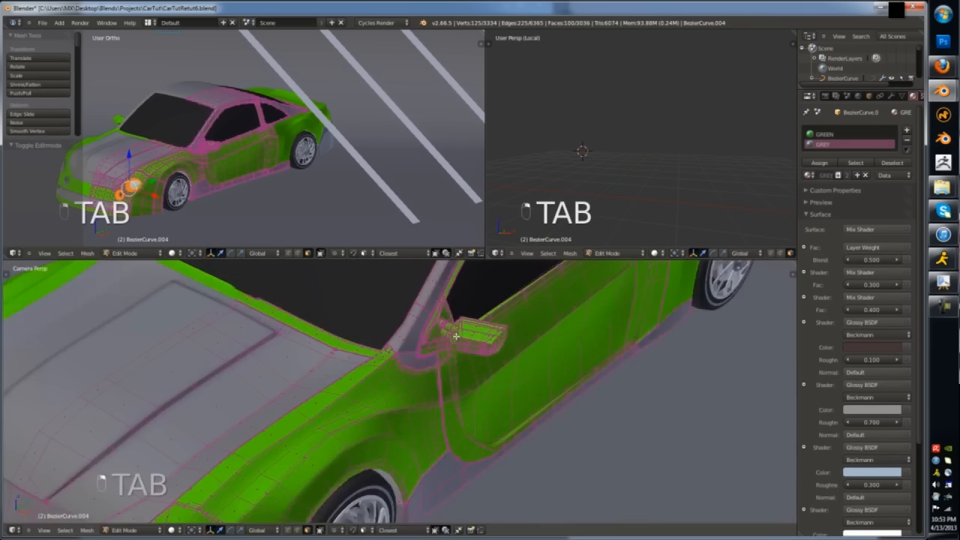
pyautogui.scroll(4, 456, 336)
pyautogui.keyDown('shift'); pyautogui.moveTo(480, 268); pyautogui.dragTo(551, 422, button='middle'); pyautogui.keyUp('shift')
pyautogui.press('a')
pyautogui.click(905, 131)
pyautogui.click(809, 181)
pyautogui.click(822, 207)
pyautogui.click(819, 169)
pyautogui.press('a')
pyautogui.scroll(-4, 510, 390)
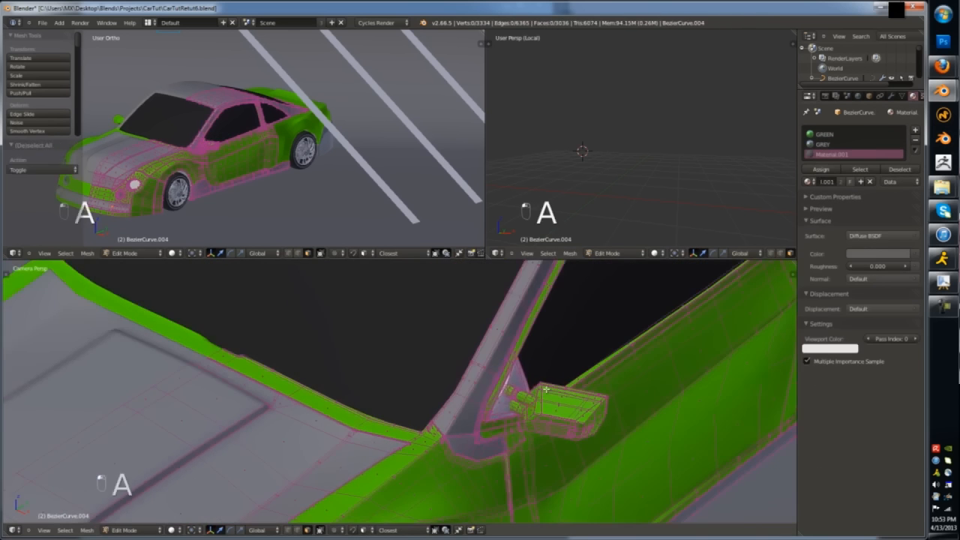
# - Darken the viewport color of Material.001 to grey
pyautogui.press('Tab')
pyautogui.click(835, 336)
pyautogui.click(847, 302)
pyautogui.click(414, 367)
pyautogui.press('a')
pyautogui.press('Tab')
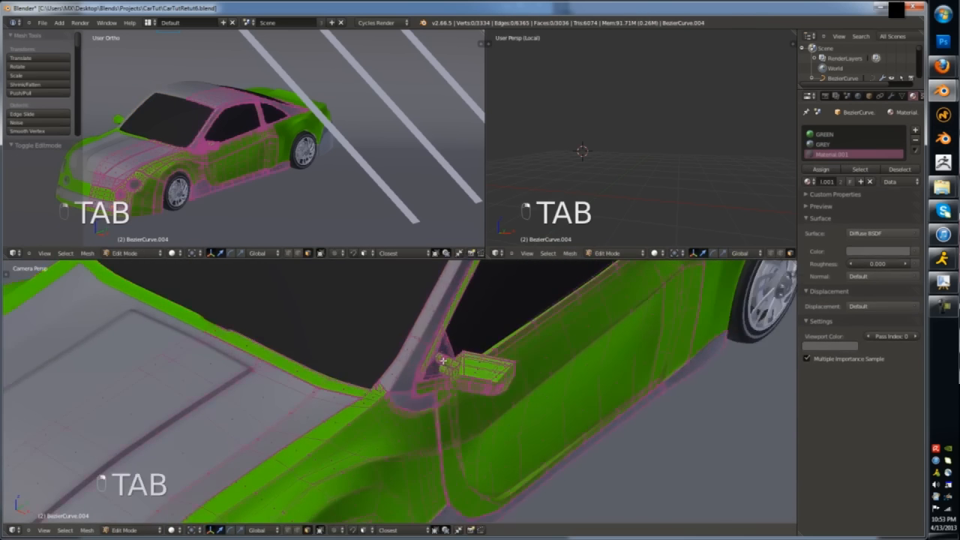
# - Select the face loop around the door window, grow the selection twice, and assign Material.001 to this trim
pyautogui.scroll(-3, 552, 330)
pyautogui.keyDown('shift'); pyautogui.moveTo(552, 330); pyautogui.dragTo(515, 407, button='middle'); pyautogui.keyUp('shift')
pyautogui.press('Tab')
pyautogui.press('Tab')
pyautogui.scroll(4, 628, 360)
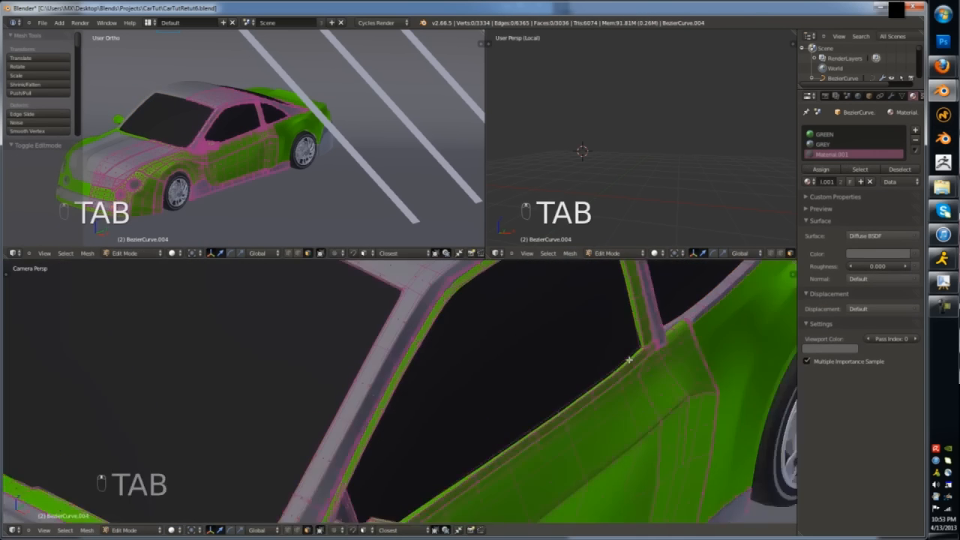
pyautogui.scroll(2, 628, 360)
pyautogui.keyDown('alt'); pyautogui.rightClick(675, 380); pyautogui.keyUp('alt')
pyautogui.press('ctrl+KP_Add')
pyautogui.press('ctrl+KP_Add')
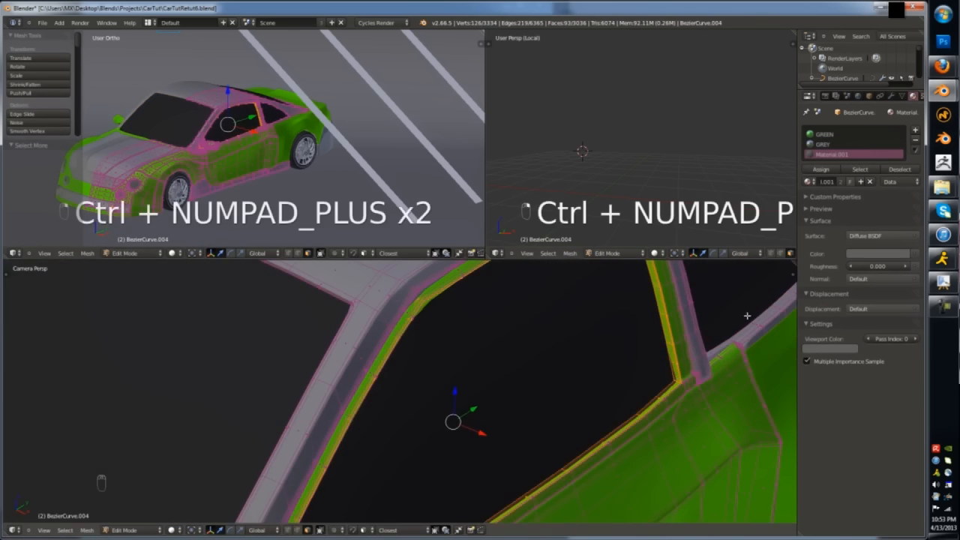
pyautogui.click(825, 168)
pyautogui.press('Tab')
pyautogui.scroll(-3, 557, 396)
pyautogui.press('Tab')
pyautogui.press('ctrl+KP_Add')
pyautogui.press('ctrl+KP_Subtract')
# - Isolate the door, assign Material.001 to the vertical pillar strip behind its window, and reveal the hidden parts
pyautogui.scroll(-6, 558, 394)
pyautogui.moveTo(557, 395); pyautogui.dragTo(465, 375, button='middle')
pyautogui.scroll(7, 457, 320)
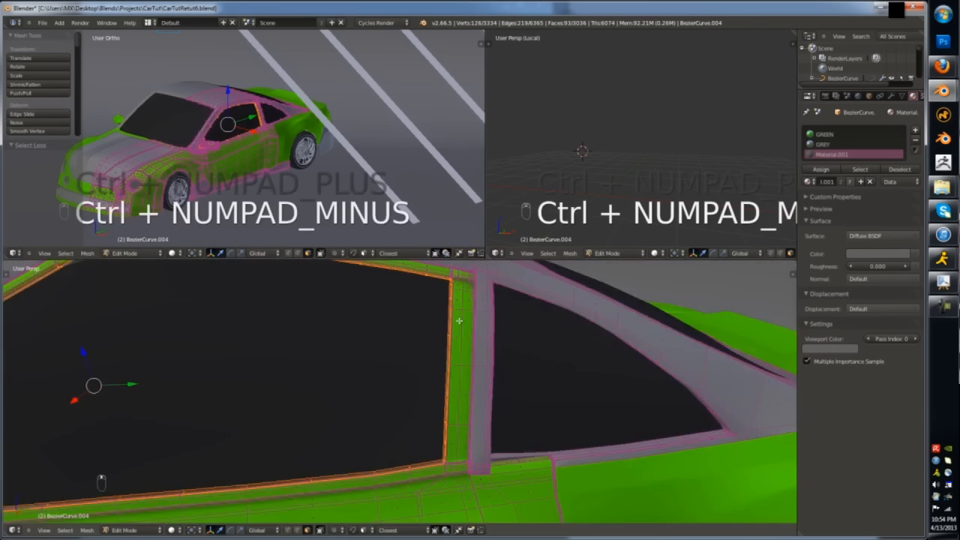
pyautogui.press('a')
pyautogui.press('l')
pyautogui.hotkey('shift', 'h')
pyautogui.press('z')
pyautogui.press('a')
pyautogui.press('l')
pyautogui.press('z')
pyautogui.scroll(5, 514, 353)
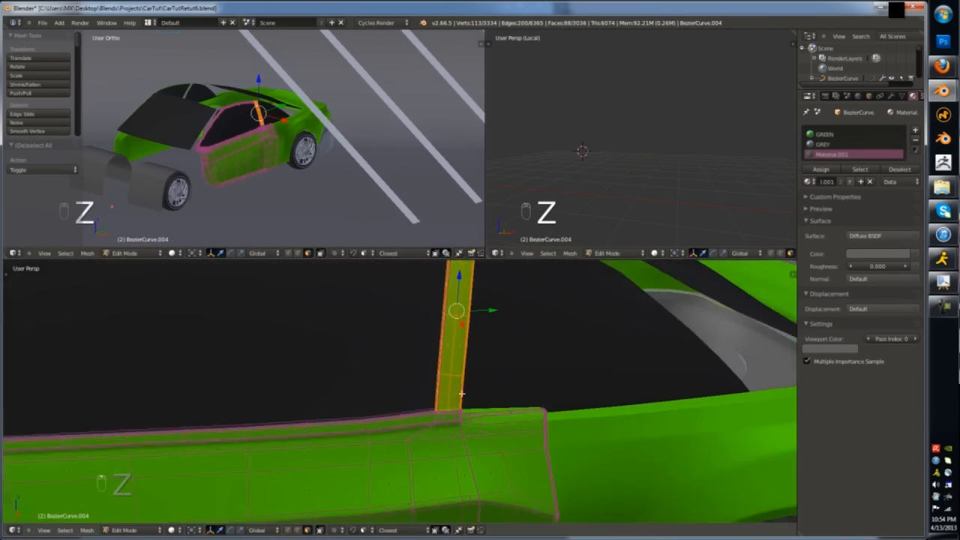
pyautogui.press('Tab')
pyautogui.scroll(-5, 513, 352)
pyautogui.press('Tab')
pyautogui.hotkey('alt', 'h')
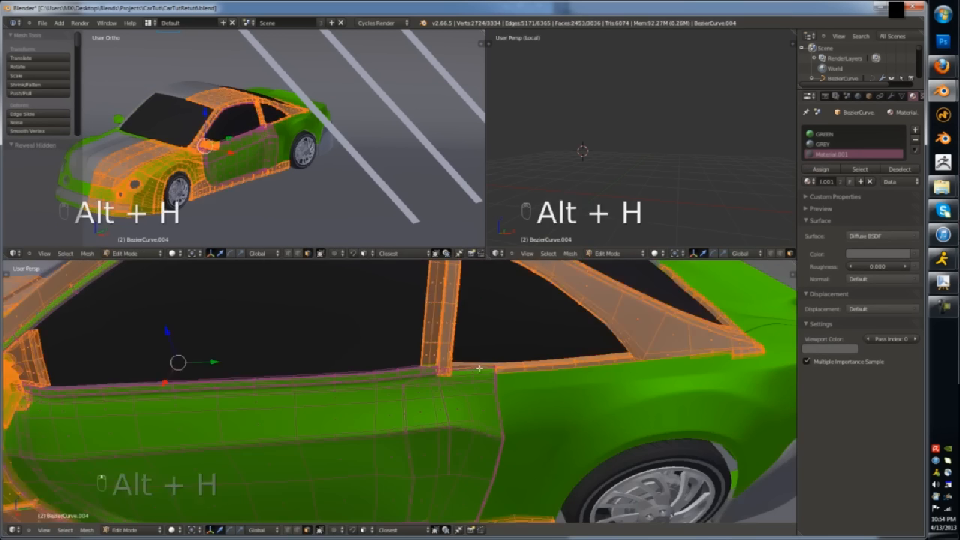
# - Try to select the rear quarter window trim by growing the selection and adding individual faces
pyautogui.press('a')
pyautogui.press('ctrl+KP_Add')
pyautogui.scroll(4, 632, 415)
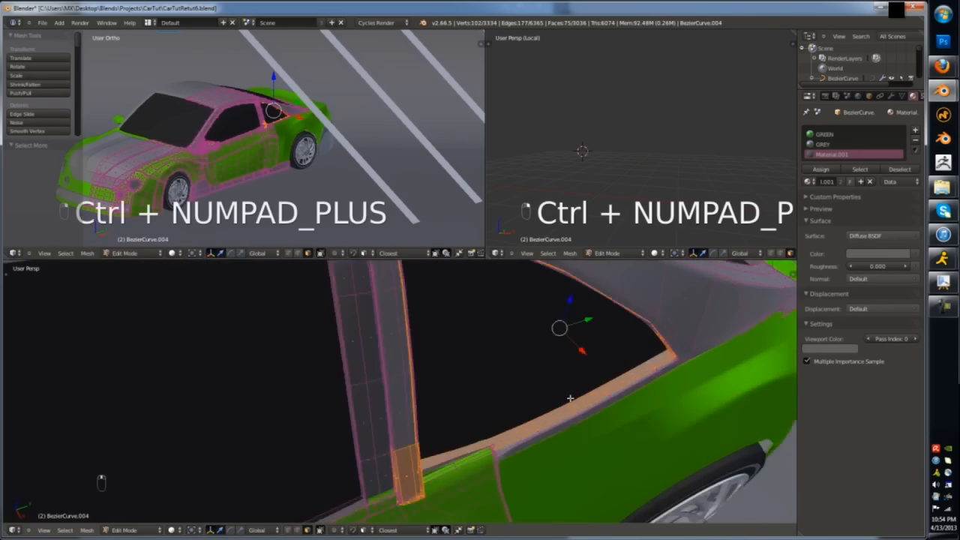
pyautogui.press('a')
pyautogui.press('ctrl+KP_Add')
pyautogui.scroll(-4, 579, 406)
pyautogui.moveTo(579, 406); pyautogui.dragTo(480, 458, button='middle')
pyautogui.press('z')
pyautogui.press('z')
pyautogui.scroll(4, 413, 442)
pyautogui.keyDown('shift'); pyautogui.rightClick(408, 448); pyautogui.keyUp('shift')
pyautogui.moveTo(407, 448); pyautogui.dragTo(658, 443, button='middle')
pyautogui.keyDown('shift'); pyautogui.rightClick(411, 384); pyautogui.keyUp('shift')
pyautogui.scroll(-3, 463, 318)
pyautogui.press('a')
# - Try a face loop selection on the rear quarter window trim, grow it, and undo the growth
pyautogui.scroll(1, 463, 318)
pyautogui.rightClick(450, 311)
pyautogui.keyDown('alt'); pyautogui.rightClick(475, 310); pyautogui.keyUp('alt')
pyautogui.scroll(4, 475, 311)
pyautogui.press('ctrl+KP_Add')
pyautogui.hotkey('ctrl', 'z')
# - Hide the interfering faces, assign Material.001 to the linked rear quarter window trim, and reveal the hidden faces
pyautogui.press('h')
pyautogui.scroll(-4, 513, 344)
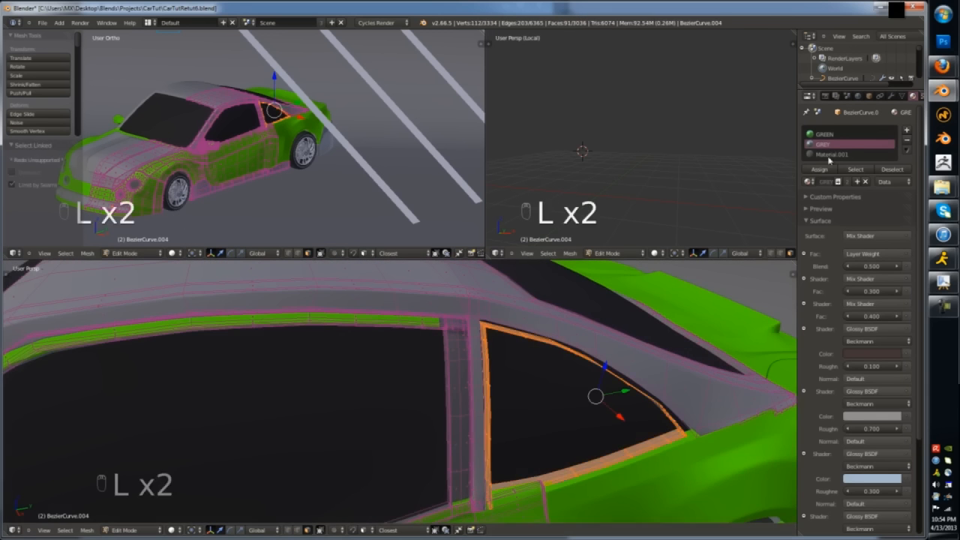
pyautogui.click(830, 155)
pyautogui.click(820, 170)
pyautogui.hotkey('alt', 'h')
pyautogui.press('Tab')
pyautogui.scroll(-5, 577, 398)
pyautogui.press('a')
pyautogui.press('a')
pyautogui.moveTo(577, 398); pyautogui.dragTo(472, 380, button='middle')
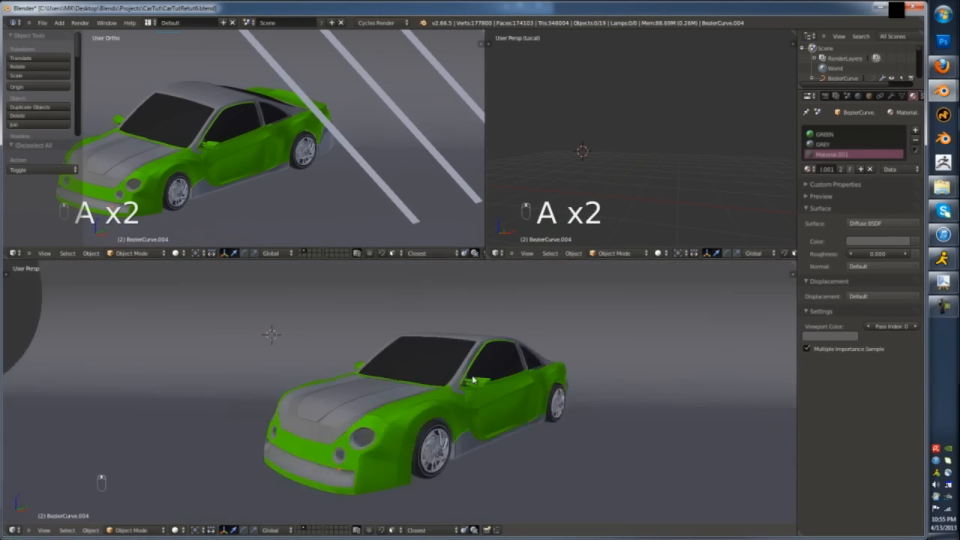
# - Try a loop cut along the rear edge of the door and undo it
pyautogui.press('KP_0')
pyautogui.press('Tab')
pyautogui.hotkey('ctrl', 'r')
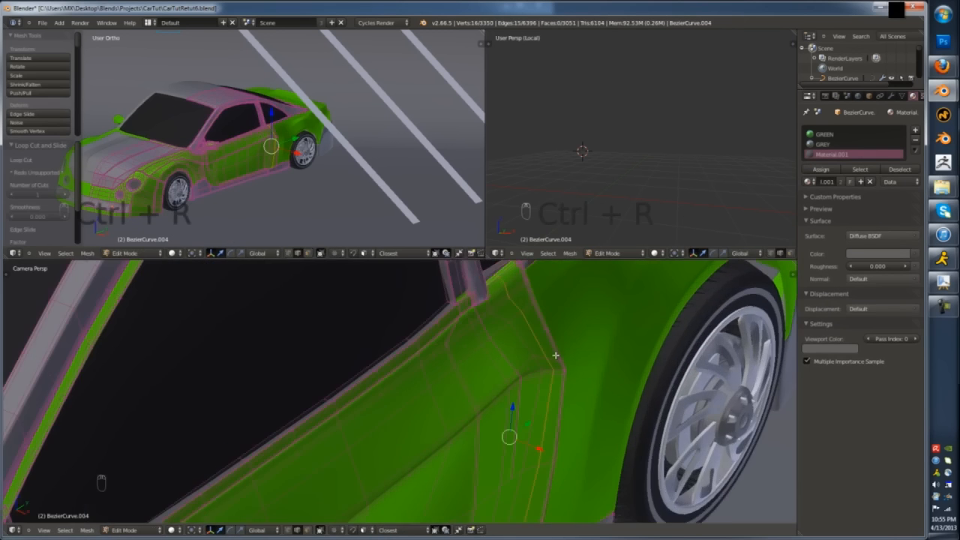
pyautogui.moveTo(556, 355); pyautogui.dragTo(488, 388, button='middle')
pyautogui.scroll(5, 467, 388)
pyautogui.hotkey('ctrl', 'z')
# - Switch to vertex mode and box-select the vertices at the crease on the door's rear edge in wireframe
pyautogui.hotkey('ctrl', 'Tab')
pyautogui.click(457, 377)
pyautogui.press('z')
pyautogui.press('b')
pyautogui.moveTo(432, 371); pyautogui.dragTo(478, 413)
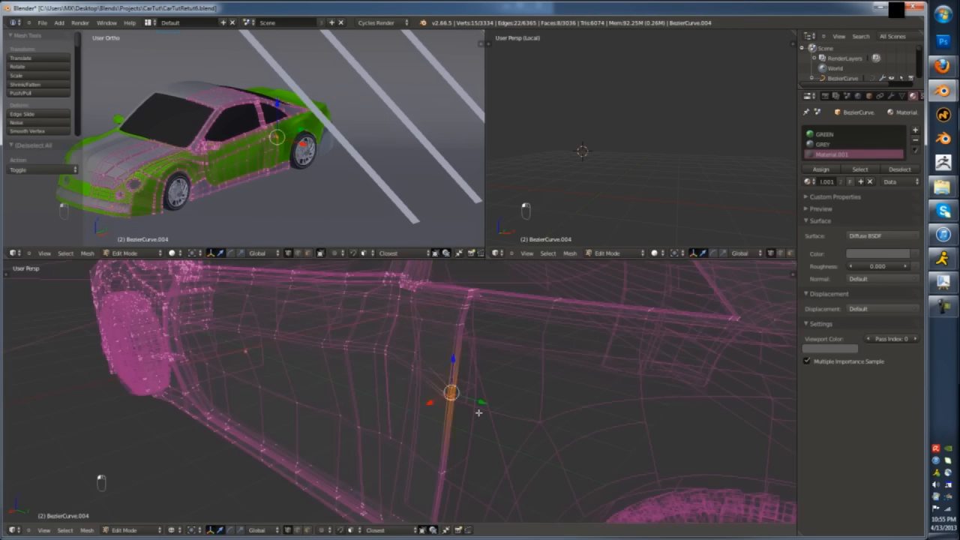
pyautogui.press('z')
pyautogui.press('Tab')
pyautogui.press('Tab')
pyautogui.press('Tab')
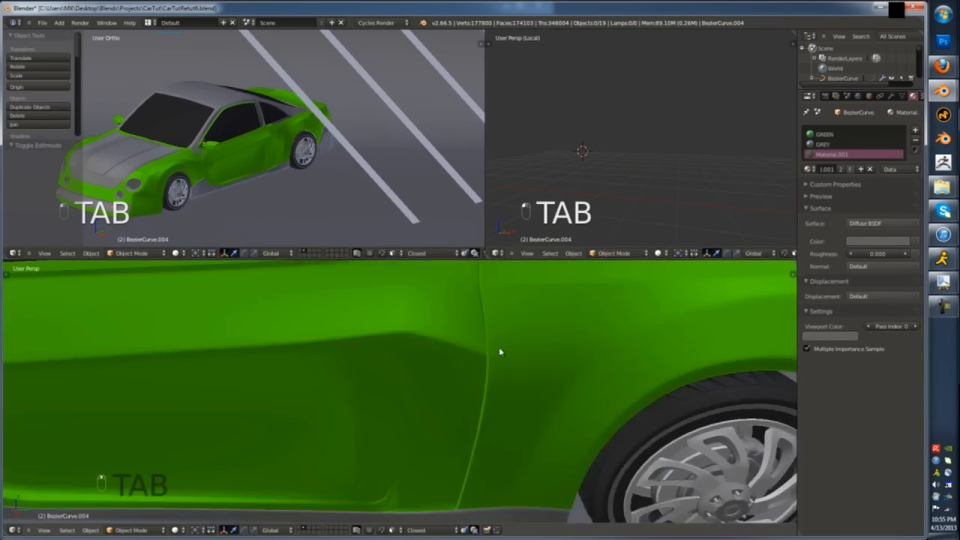
# - Examine the seam between the door's rear edge and the rear fender in close-up, in wireframe and solid shading
pyautogui.press('Tab')
pyautogui.scroll(3, 500, 352)
pyautogui.moveTo(501, 352); pyautogui.dragTo(454, 318, button='middle')
pyautogui.press('z')
pyautogui.press('a')
pyautogui.press('a')
pyautogui.press('z')
pyautogui.press('Tab')
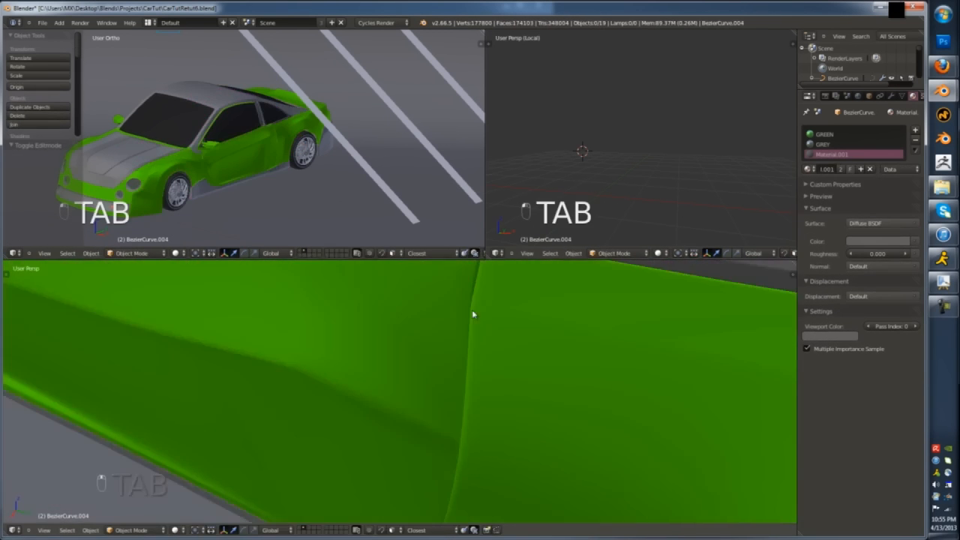
# - Hide the linked window trim geometry around the upper rear corner of the door
pyautogui.press('Tab')
pyautogui.scroll(-4, 473, 315)
pyautogui.press('a')
pyautogui.press('Tab')
pyautogui.press('Tab')
pyautogui.press('z')
pyautogui.press('a')
pyautogui.press('a')
pyautogui.press('z')
pyautogui.keyDown('alt'); pyautogui.rightClick(513, 346); pyautogui.keyUp('alt')
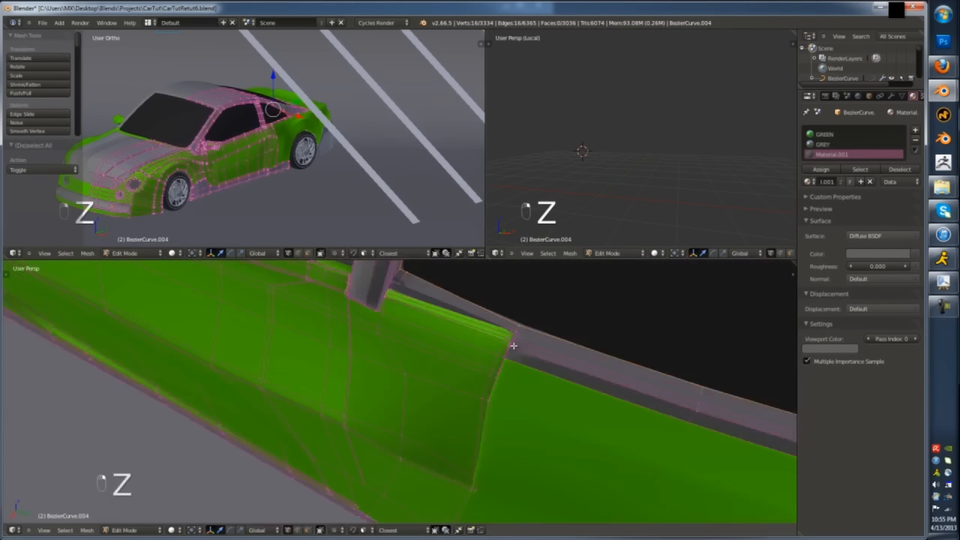
pyautogui.scroll(-2, 513, 346)
pyautogui.moveTo(513, 345); pyautogui.dragTo(570, 360, button='middle')
pyautogui.press('l')
pyautogui.press('h')
# - Lasso-select the vertices at the crease on the door's rear edge in wireframe and move them slightly
pyautogui.scroll(2, 679, 382)
pyautogui.press('z')
pyautogui.press('a')
pyautogui.press('a')
pyautogui.moveTo(679, 382); pyautogui.dragTo(523, 362, button='middle')
pyautogui.press('z')
pyautogui.moveTo(524, 361)
pyautogui.mouseDown()
pyautogui.moveTo(495, 400)
pyautogui.moveTo(500, 395)
pyautogui.mouseUp()
pyautogui.press('z')
pyautogui.press('a')
pyautogui.press('z')
pyautogui.press('z')
pyautogui.press('a')
pyautogui.keyDown('ctrl'); pyautogui.moveTo(527, 432); pyautogui.dragTo(477, 449); pyautogui.keyUp('ctrl')
pyautogui.press('z')
pyautogui.moveTo(476, 450); pyautogui.dragTo(477, 450)
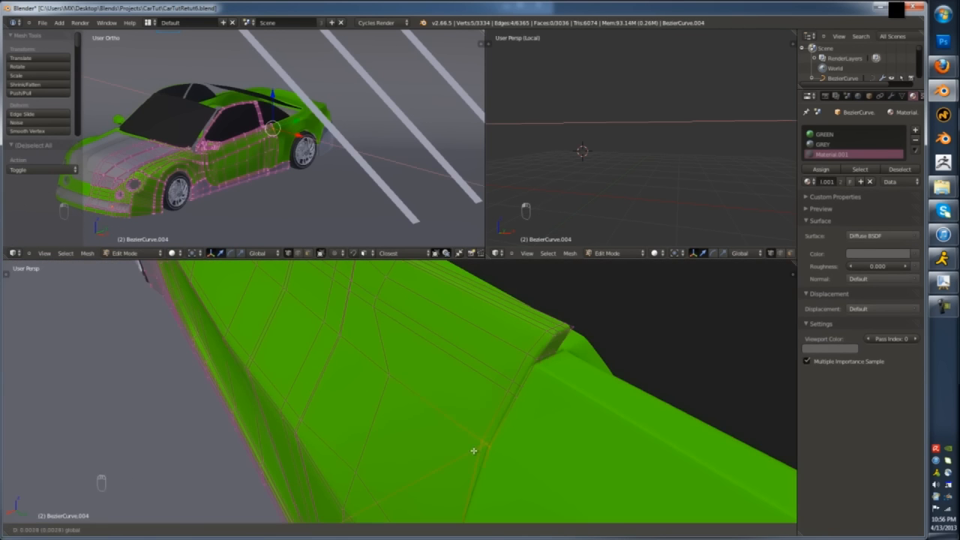
pyautogui.click(464, 452)
# - Add a vertical loop cut through the rear part of the door
pyautogui.press('a')
pyautogui.press('a')
pyautogui.scroll(-6, 468, 442)
pyautogui.hotkey('ctrl', 'r')
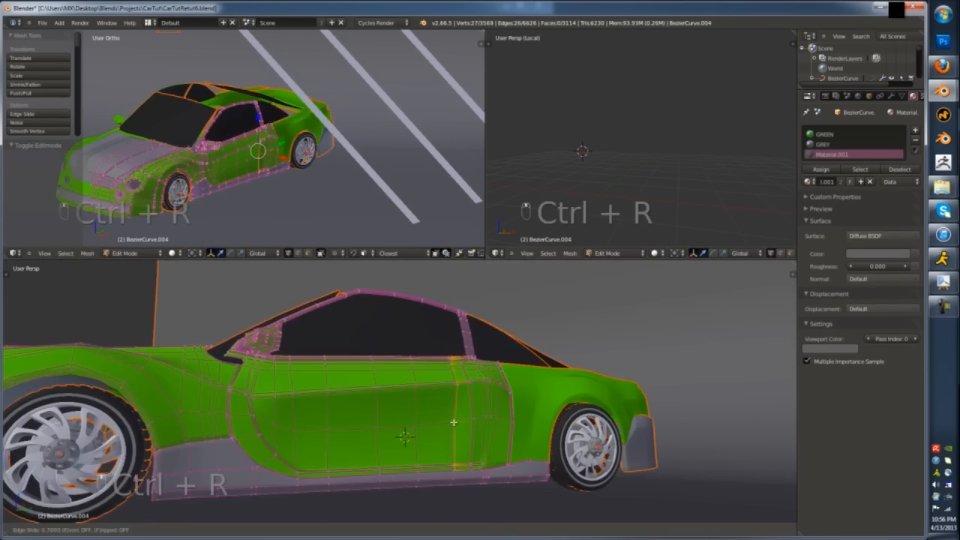
pyautogui.press('Tab')
pyautogui.scroll(3, 463, 435)
# - Select the narrow vertical strip of faces at the rear of the door in face mode and extrude it inward
pyautogui.press('Tab')
pyautogui.hotkey('ctrl', 'Tab')
pyautogui.click(443, 450)
pyautogui.moveTo(463, 435); pyautogui.dragTo(471, 405, button='middle')
pyautogui.rightClick(457, 451)
pyautogui.keyDown('shift'); pyautogui.rightClick(466, 405); pyautogui.keyUp('shift')
pyautogui.press('e')
pyautogui.click(473, 353)
# - Select the faces of the door's vertical recess, grow the selection, and assign the GREY material to them
pyautogui.press('Tab')
pyautogui.press('Tab')
pyautogui.scroll(3, 458, 392)
pyautogui.moveTo(473, 353); pyautogui.dragTo(447, 405, button='middle')
pyautogui.hotkey('ctrl', 'Tab')
pyautogui.keyDown('alt'); pyautogui.rightClick(463, 272); pyautogui.keyUp('alt')
pyautogui.press('ctrl+KP_Add')
pyautogui.click(822, 144)
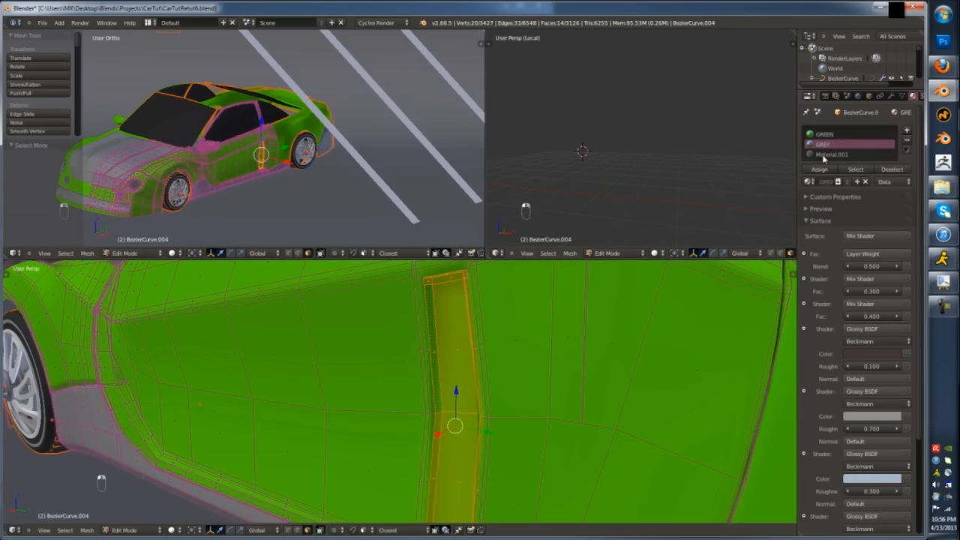
pyautogui.click(819, 169)
# - Add a loop cut close to the rear edge of the door's grey recess to sharpen it
pyautogui.press('Tab')
pyautogui.moveTo(536, 368); pyautogui.dragTo(478, 390, button='middle')
pyautogui.scroll(3, 476, 397)
pyautogui.press('Tab')
pyautogui.hotkey('ctrl', 'r')
pyautogui.click(473, 422)
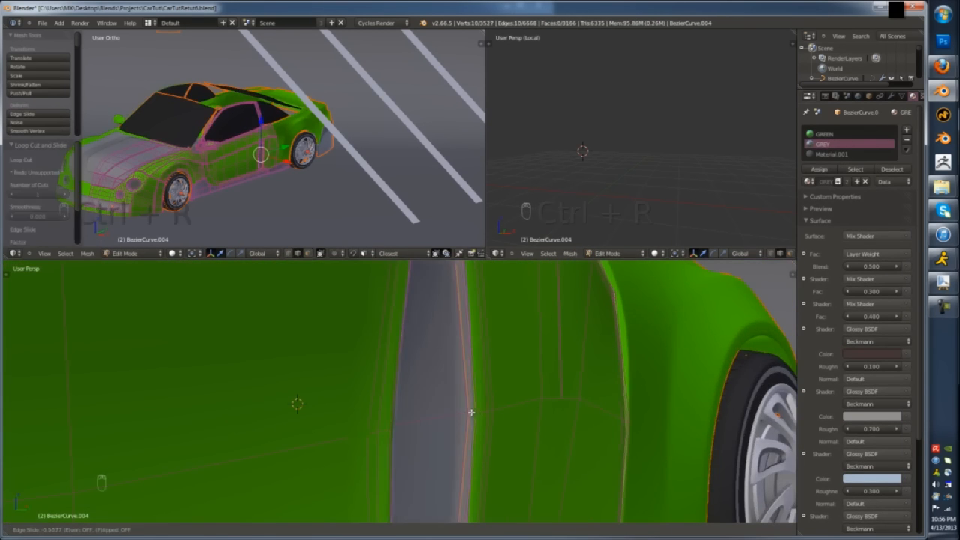
pyautogui.click(471, 412)
pyautogui.press('Tab')
pyautogui.scroll(-6, 450, 401)
# - Select the side faces of the front bumper ahead of the wheel in face mode and inset them
pyautogui.press('a')
pyautogui.press('KP_0')
pyautogui.scroll(-5, 528, 375)
pyautogui.press('a')
pyautogui.press('a')
pyautogui.rightClick(417, 389)
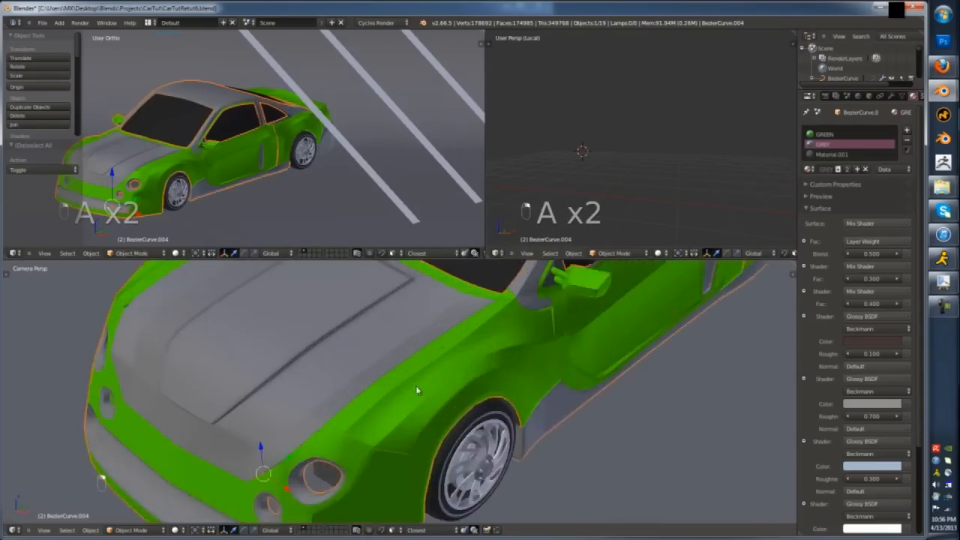
pyautogui.press('Tab')
pyautogui.keyDown('shift'); pyautogui.moveTo(417, 390); pyautogui.dragTo(298, 381, button='middle'); pyautogui.keyUp('shift')
pyautogui.scroll(4, 375, 405)
pyautogui.hotkey('ctrl', 'Tab')
pyautogui.click(384, 410)
pyautogui.rightClick(388, 436)
pyautogui.keyDown('shift'); pyautogui.rightClick(391, 414); pyautogui.keyUp('shift')
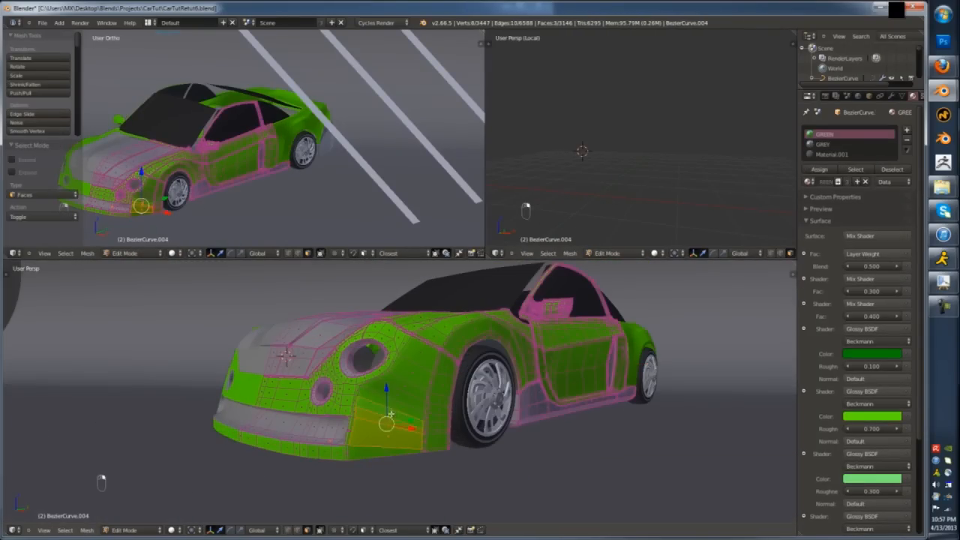
pyautogui.scroll(3, 390, 415)
pyautogui.press('i')
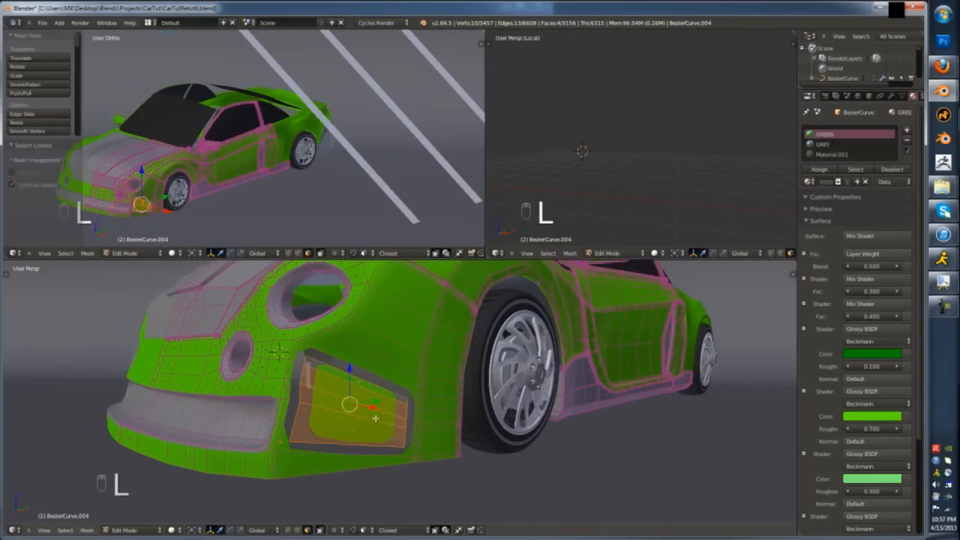
pyautogui.click(390, 436)
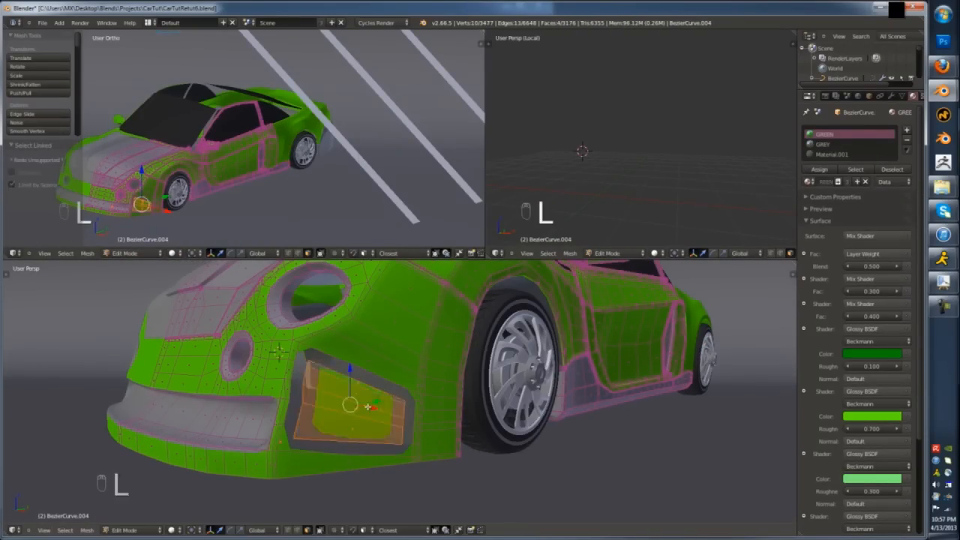
# - Extrude the inset bumper faces inward from the top view to form a side intake
pyautogui.press('KP_7')
pyautogui.press('z')
pyautogui.press('e')
pyautogui.click(456, 450)
pyautogui.press('z')
# - Grow the selection over the bumper's side intake and assign the GREY material to its faces
pyautogui.moveTo(450, 448)
pyautogui.mouseDown(button='middle')
pyautogui.moveTo(430, 419)
pyautogui.moveTo(456, 407)
pyautogui.mouseUp(button='middle')
pyautogui.scroll(4, 447, 411)
pyautogui.scroll(4, 447, 411)
pyautogui.hotkey('ctrl', 'r')
pyautogui.hotkey('ctrl', 'z')
pyautogui.press('ctrl+KP_Add')
pyautogui.click(823, 144)
pyautogui.click(820, 170)
# - Add a loop cut inside the bumper intake near its outer edge and reveal the hidden geometry
pyautogui.hotkey('ctrl', 'r')
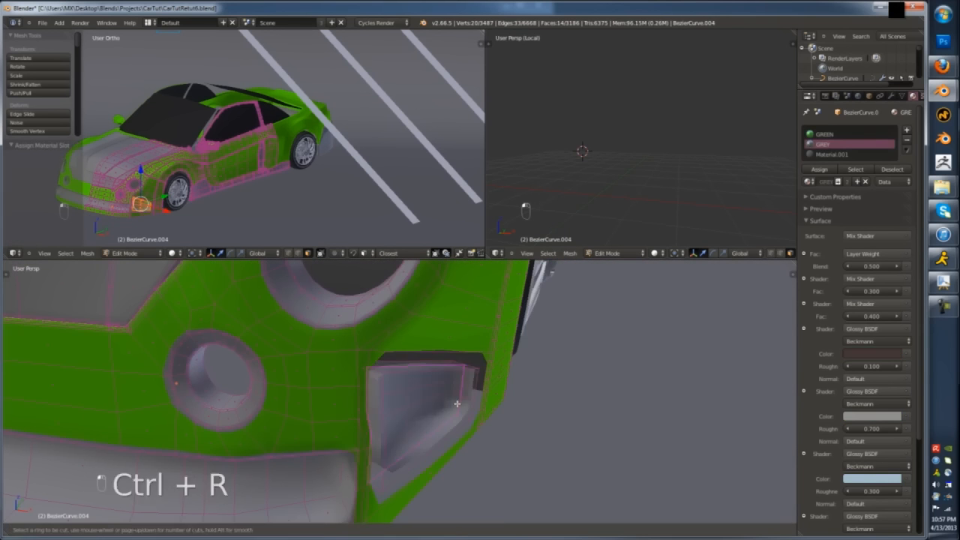
pyautogui.click(470, 394)
pyautogui.hotkey('alt', 'h')
# - Add a horizontal loop cut across the side of the front bumper, low through the intake
pyautogui.press('Tab')
pyautogui.press('Tab')
pyautogui.hotkey('ctrl', 'r')
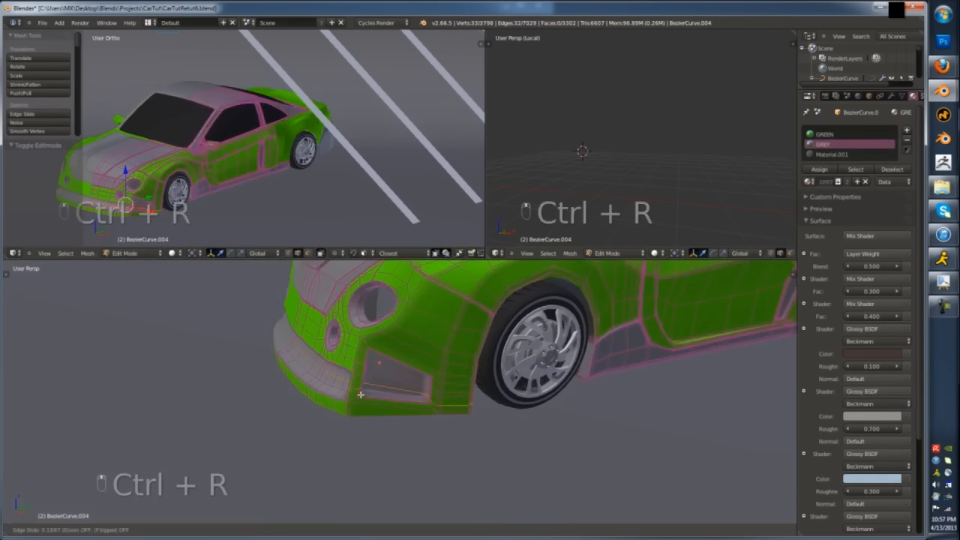
pyautogui.click(360, 395)
pyautogui.press('Tab')
pyautogui.press('a')
# - Add a lengthwise loop cut along the grey side skirt next to its crease
pyautogui.press('KP_0')
pyautogui.scroll(8, 458, 373)
pyautogui.press('Tab')
pyautogui.keyDown('alt'); pyautogui.rightClick(449, 395); pyautogui.keyUp('alt')
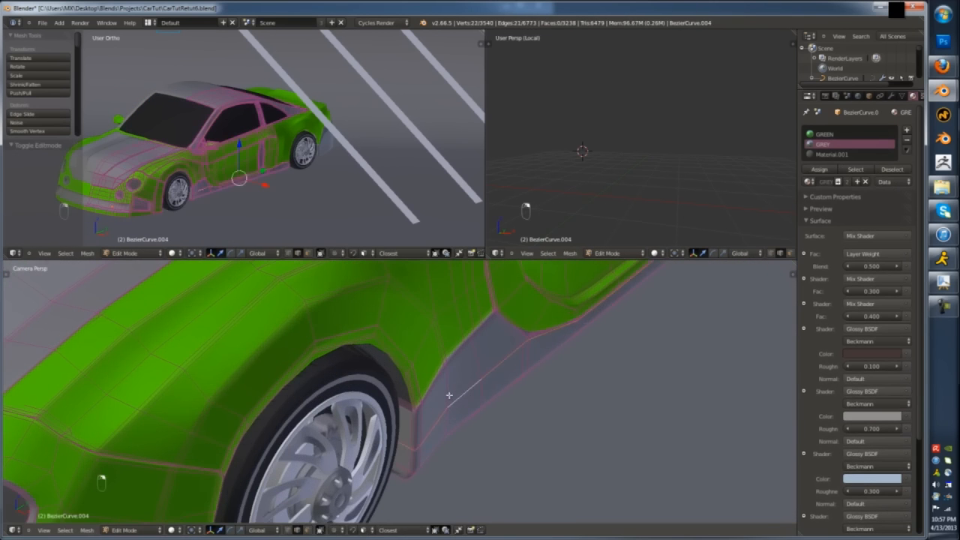
pyautogui.press('Tab')
pyautogui.press('Tab')
pyautogui.hotkey('ctrl', 'r')
pyautogui.click(489, 381)
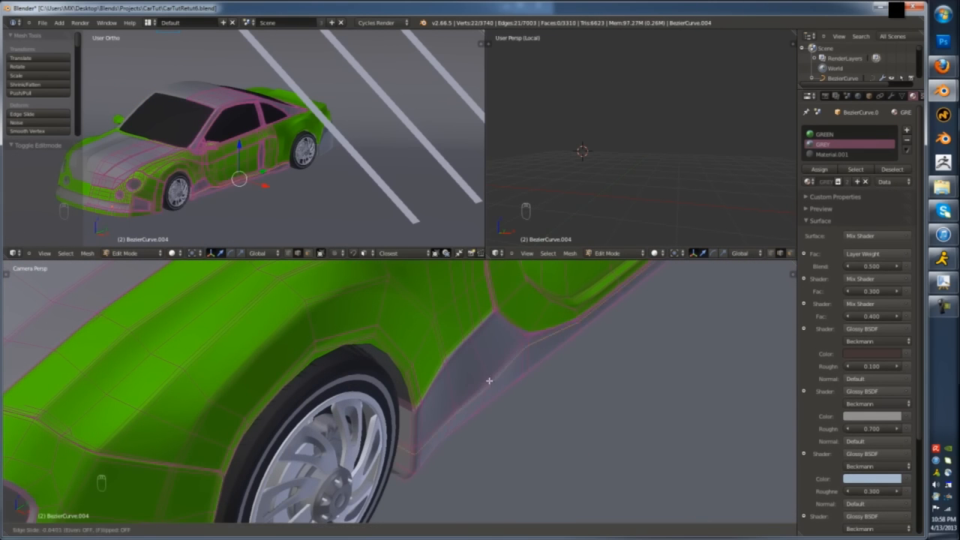
# - Add a loop cut along the front edge of the grey hood section to tighten it
pyautogui.press('Tab')
pyautogui.press('a')
pyautogui.press('a')
pyautogui.scroll(-6, 469, 366)
pyautogui.scroll(5, 420, 348)
pyautogui.press('Tab')
pyautogui.scroll(-5, 347, 328)
pyautogui.scroll(5, 327, 390)
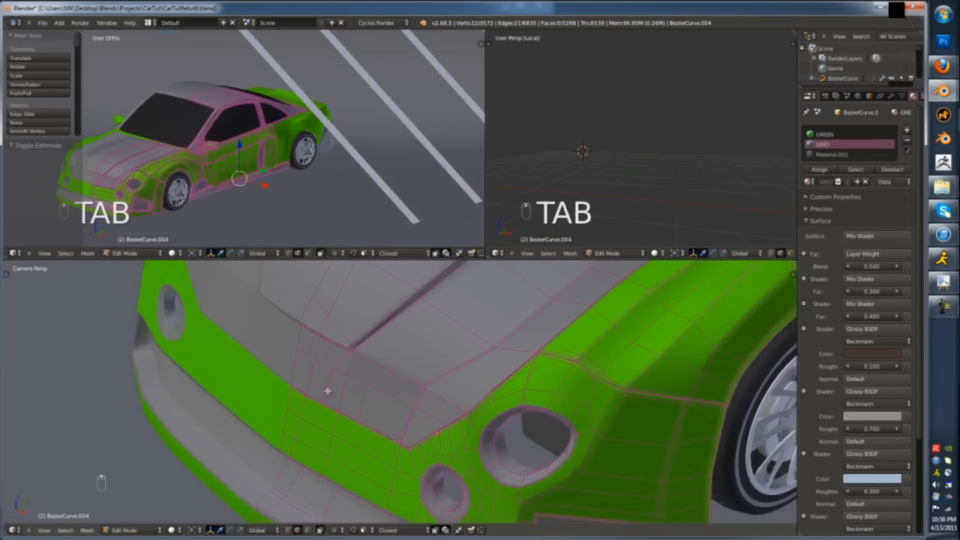
pyautogui.click(321, 398)
pyautogui.press('Tab')
pyautogui.scroll(-3, 298, 415)
pyautogui.press('a')
pyautogui.press('a')
pyautogui.scroll(-1, 339, 466)
pyautogui.press('Tab')
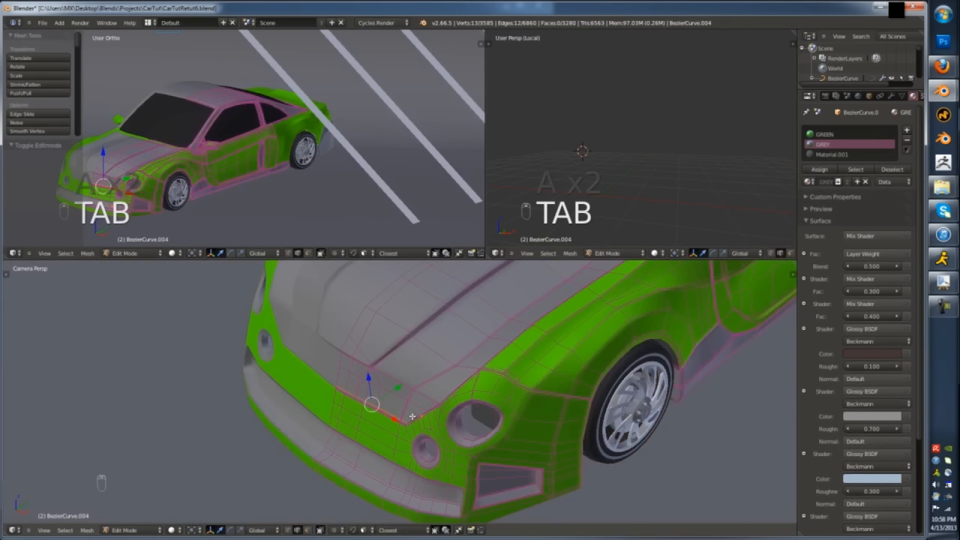
# - Duplicate the faces at the middle of the roof's rear edge in face mode and separate them into a new object
pyautogui.press('Tab')
pyautogui.scroll(-6, 465, 375)
pyautogui.press('a')
pyautogui.press('a')
pyautogui.scroll(4, 491, 355)
pyautogui.moveTo(491, 355); pyautogui.dragTo(483, 353, button='middle')
pyautogui.rightClick(482, 354)
pyautogui.scroll(4, 464, 327)
pyautogui.press('Tab')
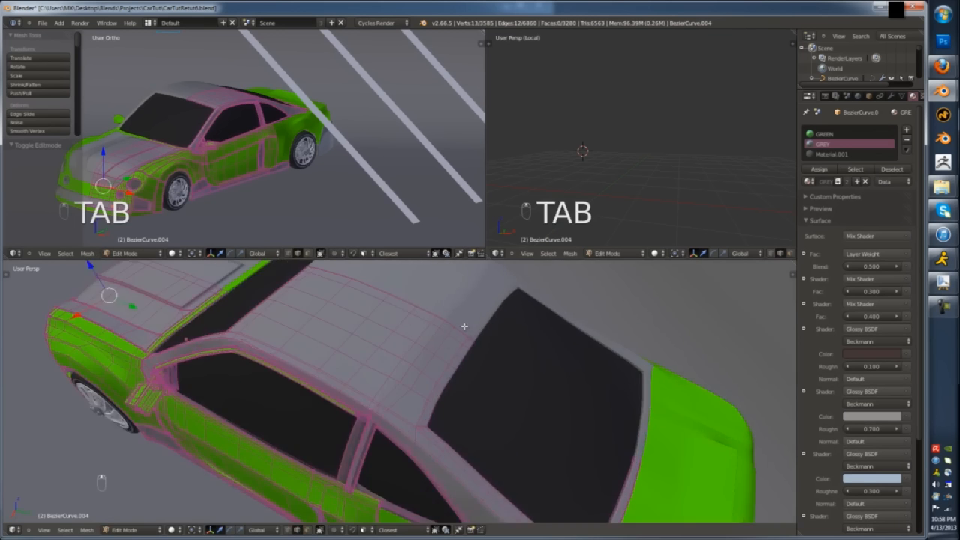
pyautogui.hotkey('ctrl', 'Tab')
pyautogui.click(464, 326)
pyautogui.scroll(5, 462, 326)
pyautogui.rightClick(457, 325)
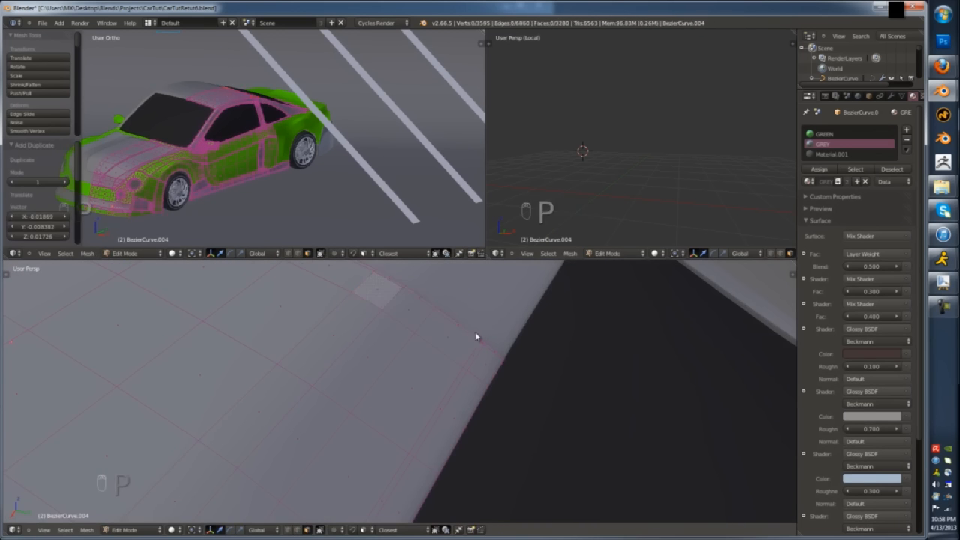
# - Open the separated roof piece for editing and delete its unneeded geometry
pyautogui.press('Tab')
pyautogui.rightClick(449, 319)
pyautogui.press('Tab')
pyautogui.hotkey('ctrl', 'Tab')
pyautogui.press('x')
pyautogui.click(440, 385)
pyautogui.hotkey('ctrl', 'Tab')
pyautogui.press('a')
# - Extrude the small roof piece upward in an orthographic view, then rotate and move its top faces
pyautogui.press('KP_1')
pyautogui.press('KP_3')
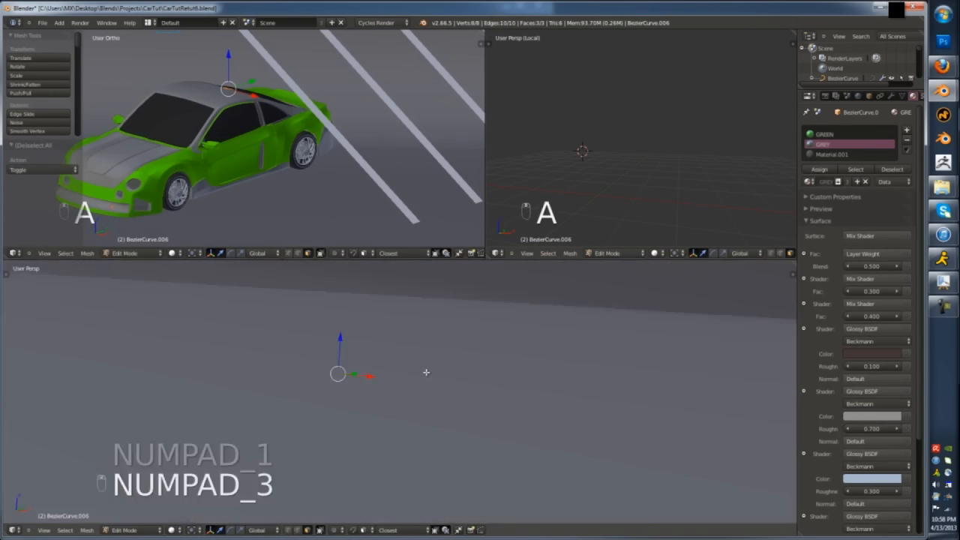
pyautogui.press('e')
pyautogui.click(450, 368)
pyautogui.press('r')
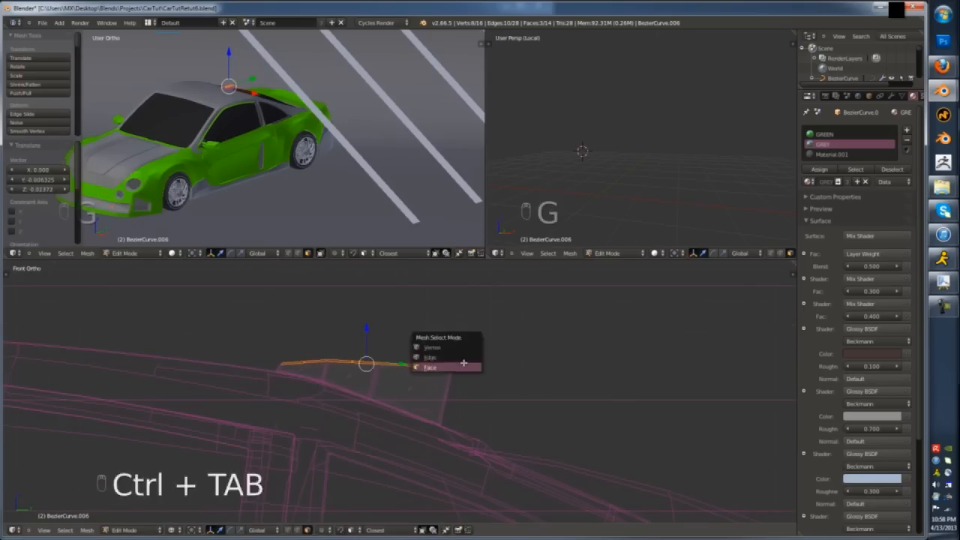
# - Box-select the upper rear vertices of the extruded roof piece in vertex mode
pyautogui.click(462, 348)
pyautogui.press('a')
pyautogui.press('b')
pyautogui.moveTo(434, 354); pyautogui.dragTo(471, 385)
# - Add two loop cuts around the extruded roof piece, placing one close to its base
pyautogui.hotkey('ctrl', 'r')
pyautogui.click(370, 380)
pyautogui.press('z')
pyautogui.moveTo(370, 381)
pyautogui.mouseDown(button='middle')
pyautogui.moveTo(370, 392)
pyautogui.moveTo(345, 375)
pyautogui.mouseUp(button='middle')
pyautogui.hotkey('ctrl', 'r')
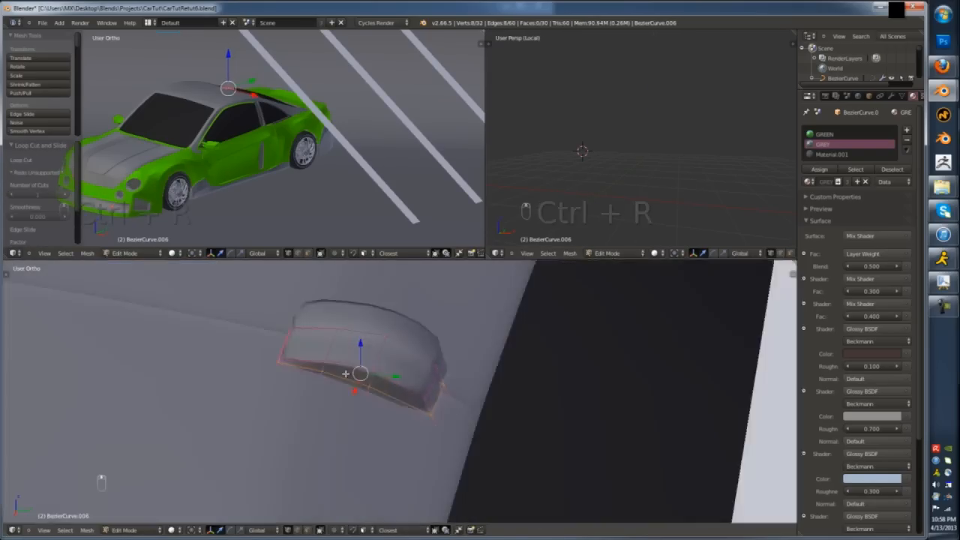
# - Undo the last loop cut and delete the faces on one half of the isolated roof piece from the top wireframe view
pyautogui.hotkey('ctrl', 'z')
pyautogui.press('KP_Divide')
pyautogui.press('KP_7')
pyautogui.press('z')
pyautogui.press('a')
pyautogui.press('b')
pyautogui.moveTo(349, 273); pyautogui.dragTo(409, 475)
pyautogui.press('x')
pyautogui.click(370, 408)
pyautogui.press('z')
pyautogui.moveTo(372, 405); pyautogui.dragTo(435, 413, button='middle')
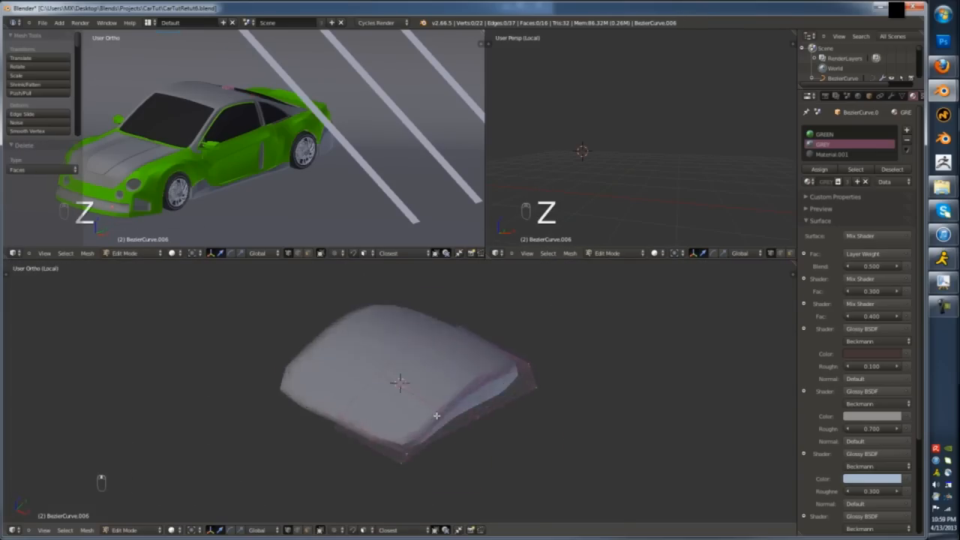
# - Add supporting loop cuts close to the front and side edges of the roof piece
pyautogui.scroll(4, 422, 428)
pyautogui.hotkey('ctrl', 'r')
pyautogui.click(419, 433)
pyautogui.hotkey('ctrl', 'r')
pyautogui.click(342, 420)
pyautogui.moveTo(348, 414); pyautogui.dragTo(570, 420, button='middle')
pyautogui.hotkey('ctrl', 'r')
pyautogui.click(739, 428)
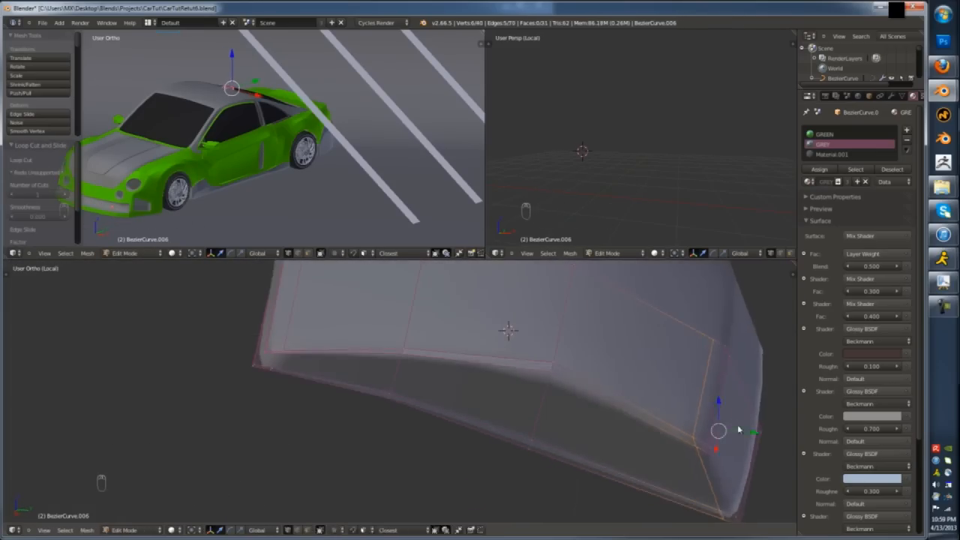
# - Add another loop cut around the roof piece near its lower rim
pyautogui.press('Tab')
pyautogui.press('Tab')
pyautogui.moveTo(739, 428); pyautogui.dragTo(653, 410, button='middle')
pyautogui.hotkey('ctrl', 'r')
pyautogui.click(627, 485)
pyautogui.moveTo(626, 486); pyautogui.dragTo(630, 498, button='middle')
pyautogui.scroll(4, 630, 498)
# - Tighten the roof piece's rim corner with a further loop cut and check the smoothed shape outside edit mode
pyautogui.hotkey('ctrl', 'r')
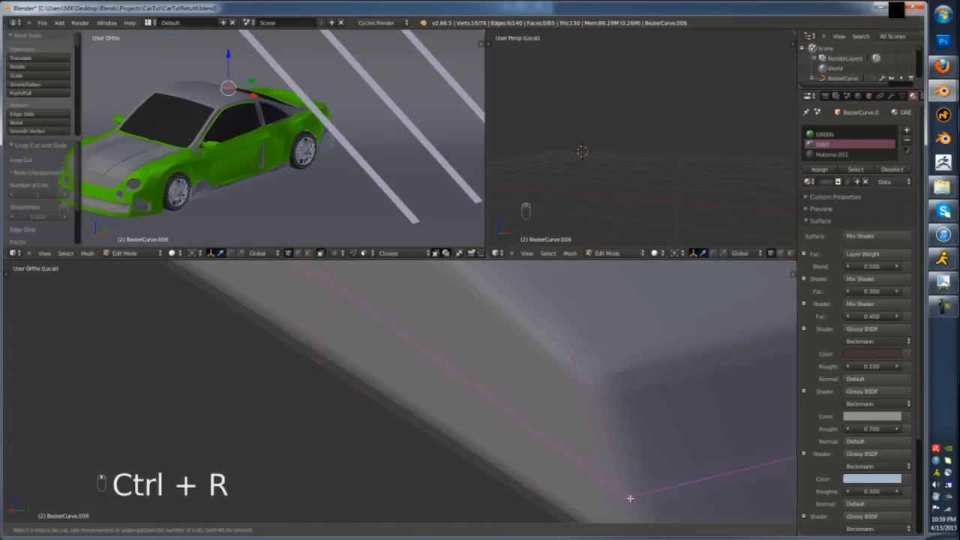
pyautogui.scroll(-5, 656, 513)
pyautogui.press('Tab')
pyautogui.press('Tab')
pyautogui.press('Tab')
pyautogui.moveTo(578, 410); pyautogui.dragTo(622, 400, button='middle')
pyautogui.press('Tab')
pyautogui.press('Tab')
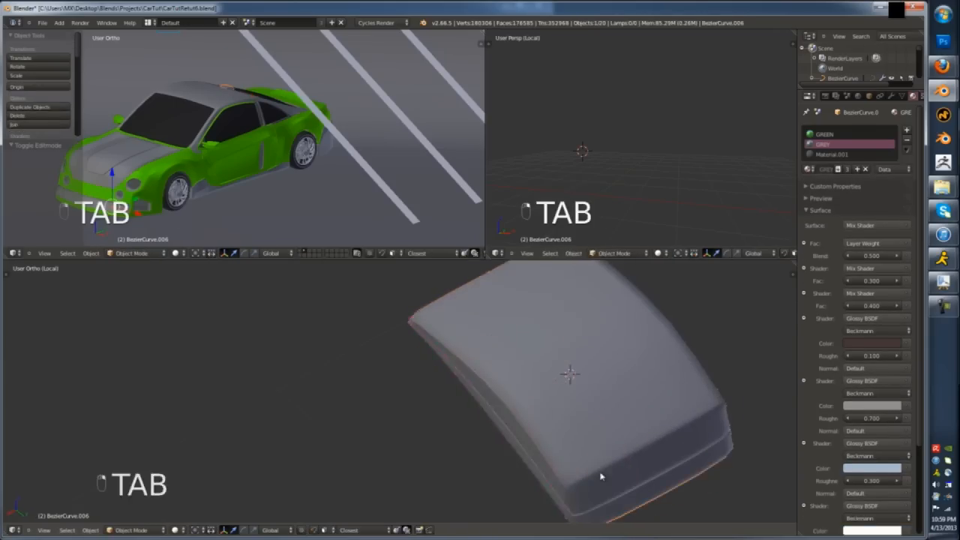
pyautogui.moveTo(602, 476); pyautogui.dragTo(580, 392, button='middle')
# - Place the 3D cursor on top of the roof piece and add a 12-vertex circle there, scaled down
pyautogui.press('Tab')
pyautogui.rightClick(580, 392)
pyautogui.click(581, 390)
pyautogui.press('Tab')
pyautogui.hotkey('shift', 'a')
pyautogui.click(632, 315)
pyautogui.scroll(-4, 598, 396)
pyautogui.press('s')
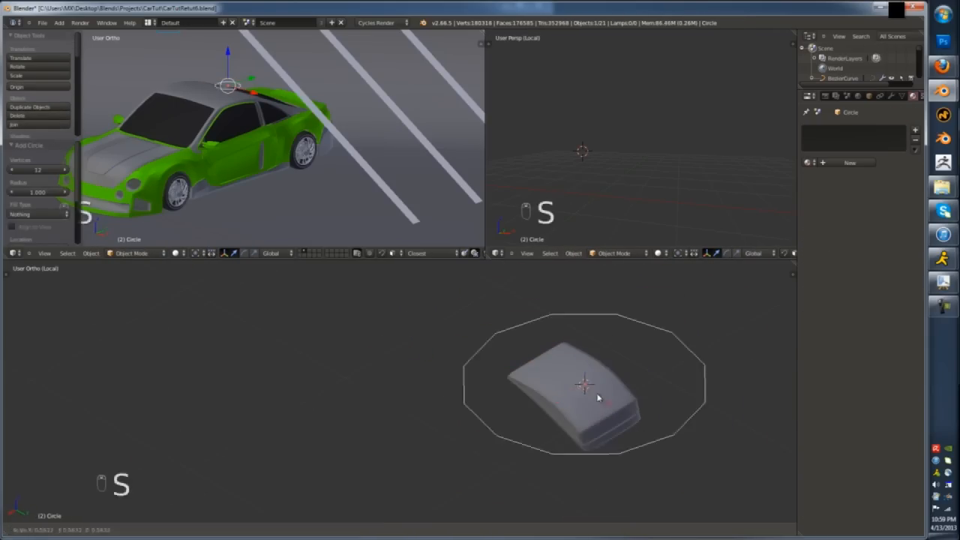
pyautogui.click(585, 389)
# - Extrude the circle upward into an antenna rod in the front orthographic view and scale its top ring narrower
pyautogui.press('KP_1')
pyautogui.press('KP_5')
pyautogui.press('KP_5')
pyautogui.press('Tab')
pyautogui.click(583, 341)
pyautogui.press('s')
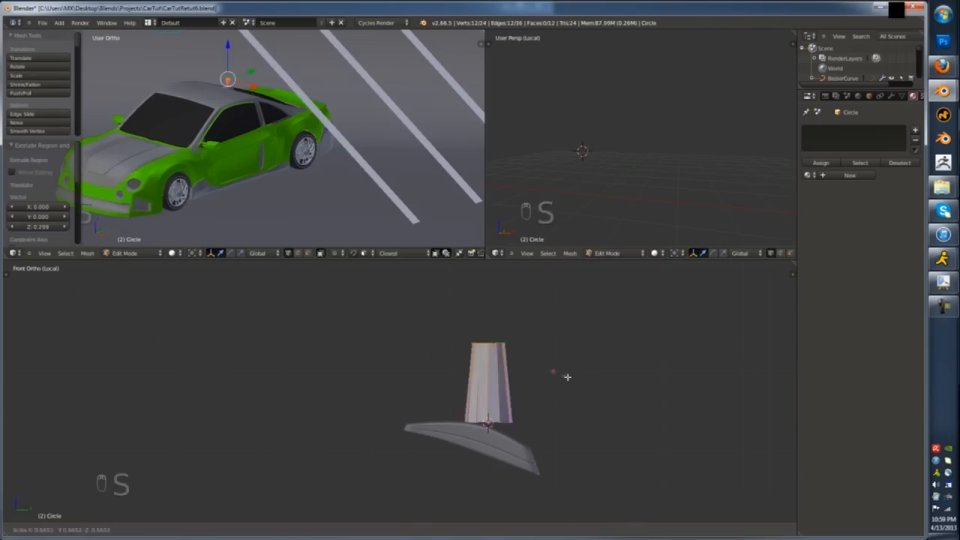
pyautogui.click(565, 377)
# - Resize the antenna rod and extrude its lowered top ring inward to form a rounded tip
pyautogui.press('Tab')
pyautogui.press('s')
pyautogui.click(591, 456)
pyautogui.press('Tab')
pyautogui.press('g')
pyautogui.press('e')
pyautogui.scroll(3, 585, 383)
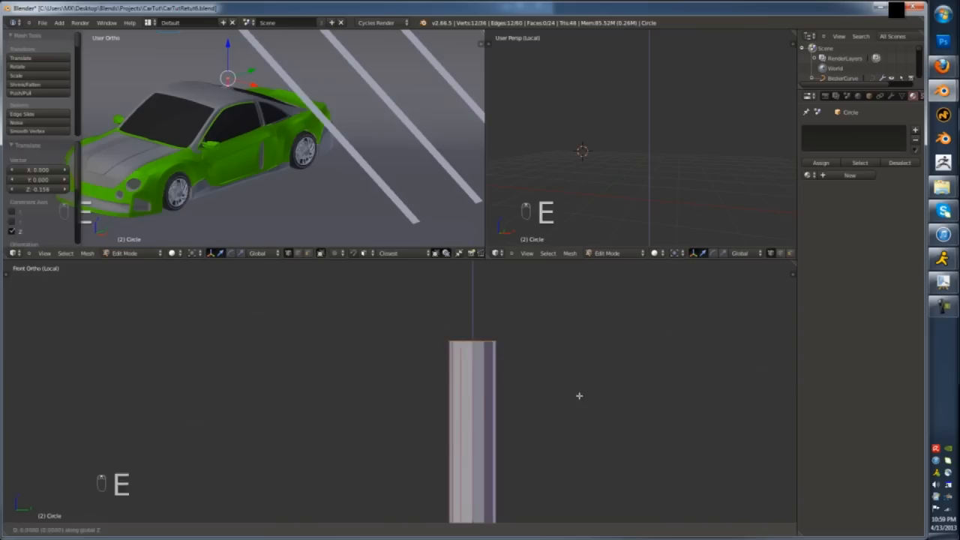
pyautogui.click(523, 354)
pyautogui.press('KP_Decimal')
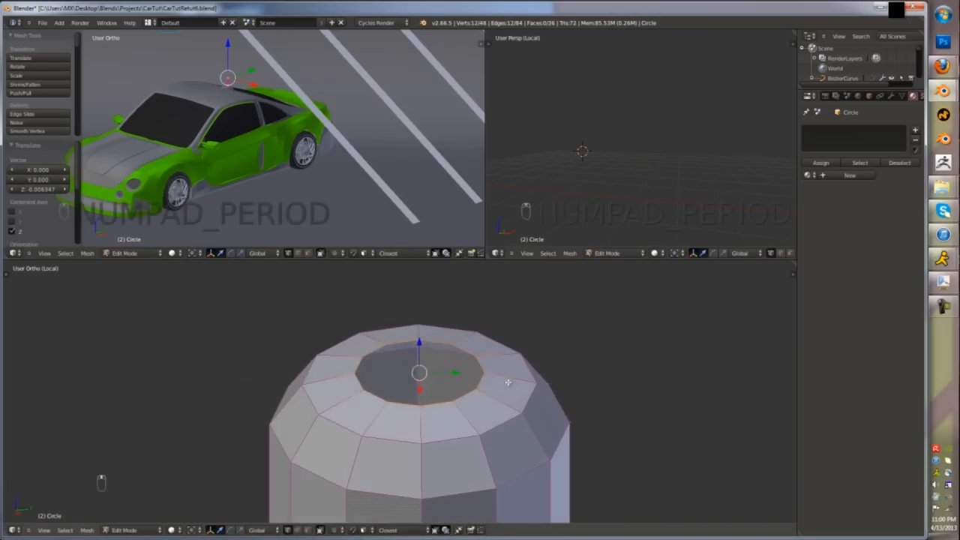
# - Fill the opening in the rod's tip and smooth the rod, supporting it with a loop cut
pyautogui.hotkey('alt', 'f')
pyautogui.press('Tab')
pyautogui.hotkey('ctrl', 'r')
pyautogui.scroll(-5, 506, 409)
pyautogui.press('Tab')
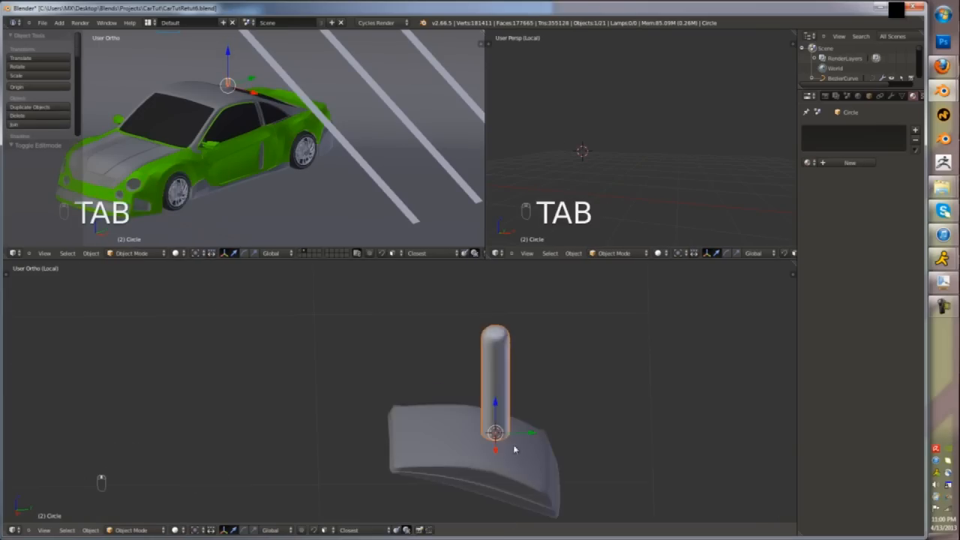
# - Scale the antenna rod from the back view and lower it along Z into the roof piece
pyautogui.press('KP_1')
pyautogui.press('KP_3')
pyautogui.press('ctrl+KP_1')
pyautogui.press('s')
pyautogui.click(461, 450)
pyautogui.press('g')
pyautogui.press('z')
pyautogui.click(468, 463)
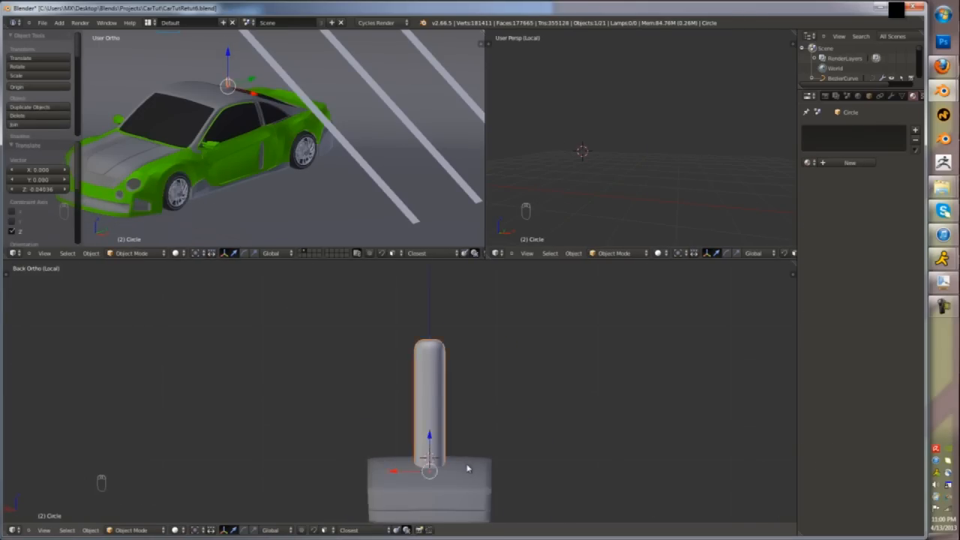
# - Apply the roof piece's first modifier and join the antenna rod with it into one object
pyautogui.rightClick(471, 477)
pyautogui.click(891, 96)
pyautogui.click(833, 162)
pyautogui.keyDown('shift'); pyautogui.rightClick(479, 476); pyautogui.keyUp('shift')
pyautogui.hotkey('ctrl', 'j')
# - Select all linked geometry of the antenna rod and assign Material.001 to it
pyautogui.press('Tab')
pyautogui.press('l')
pyautogui.press('l')
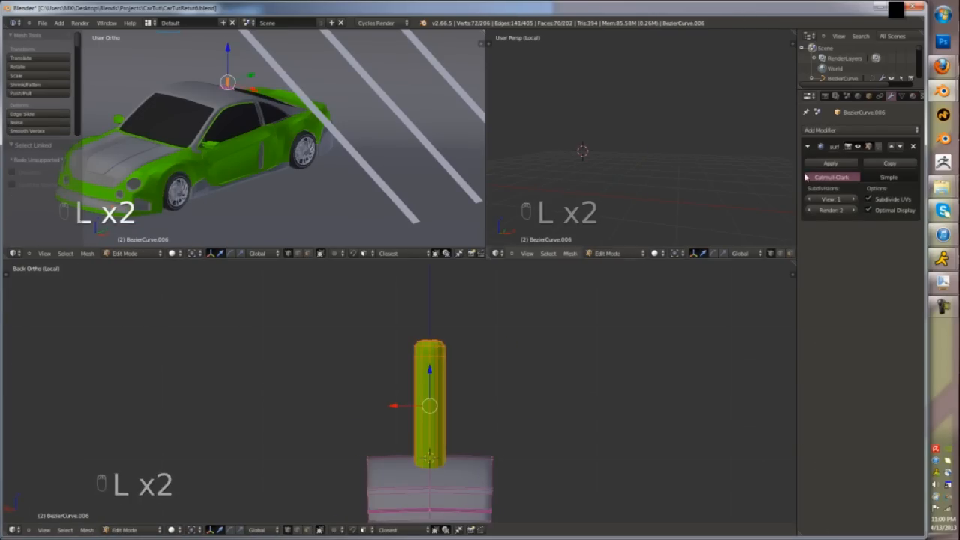
pyautogui.click(912, 96)
pyautogui.click(876, 144)
pyautogui.click(847, 155)
pyautogui.click(821, 170)
# - Slant the antenna by moving its upper vertices in the front wireframe view, then return to the full car
pyautogui.press('Tab')
pyautogui.scroll(-2, 510, 425)
pyautogui.press('KP_1')
pyautogui.press('KP_3')
pyautogui.press('Tab')
pyautogui.press('z')
pyautogui.press('a')
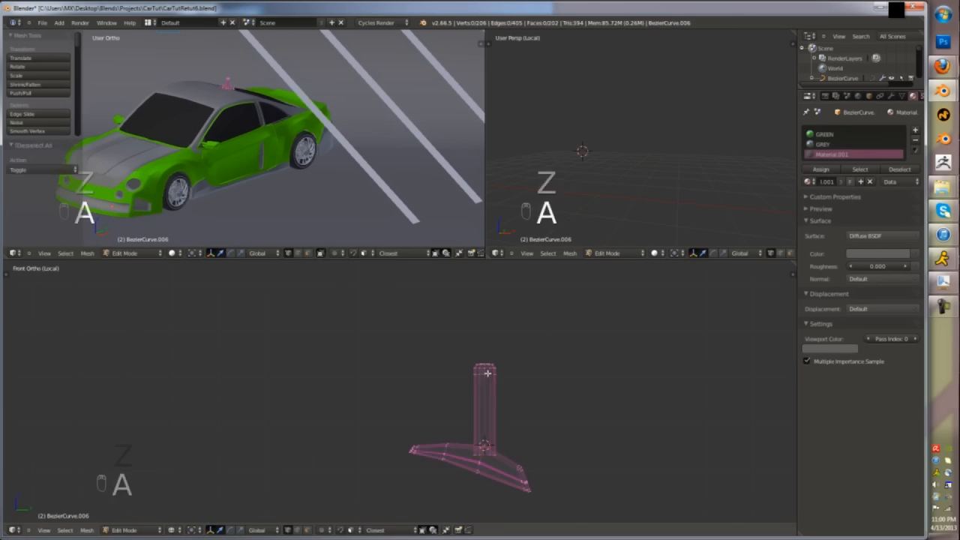
pyautogui.click(542, 415)
pyautogui.press('Tab')
pyautogui.press('z')
pyautogui.scroll(-3, 516, 410)
pyautogui.press('KP_Divide')
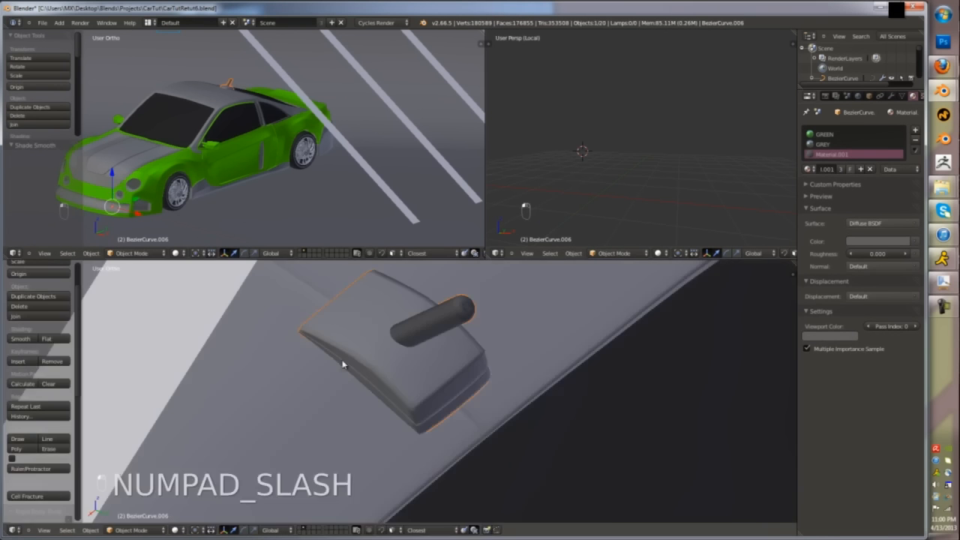
# - Examine the windshield and its lower edge through the camera view
pyautogui.press('KP_0')
pyautogui.press('a')
pyautogui.press('a')
pyautogui.scroll(6, 427, 390)
pyautogui.rightClick(400, 400)
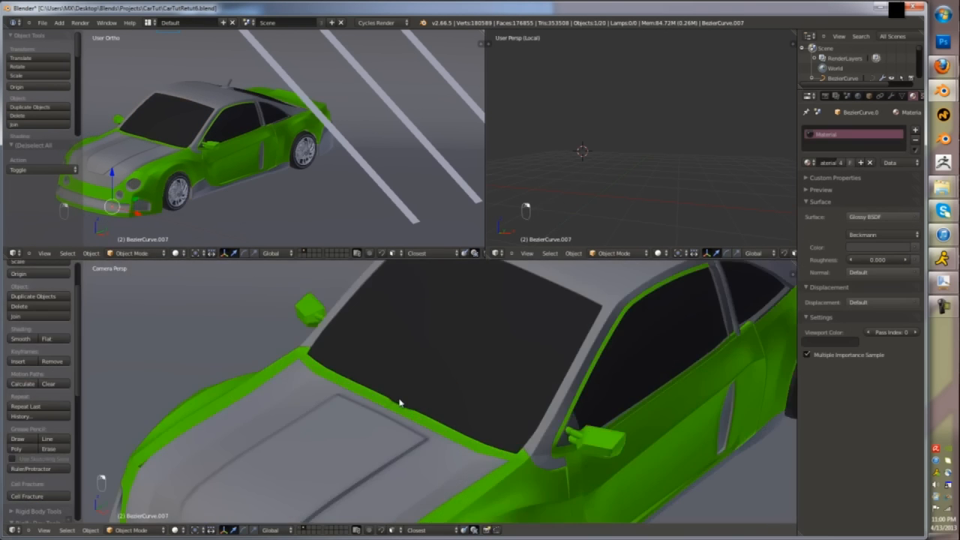
pyautogui.press('z')
pyautogui.press('z')
pyautogui.scroll(-2, 414, 408)
# - Add a plane at the lower centre of the windshield in a maximized top orthographic view
pyautogui.press('KP_7')
pyautogui.press('KP_5')
pyautogui.press('KP_5')
pyautogui.hotkey('shift', 'space')
pyautogui.scroll(-5, 339, 349)
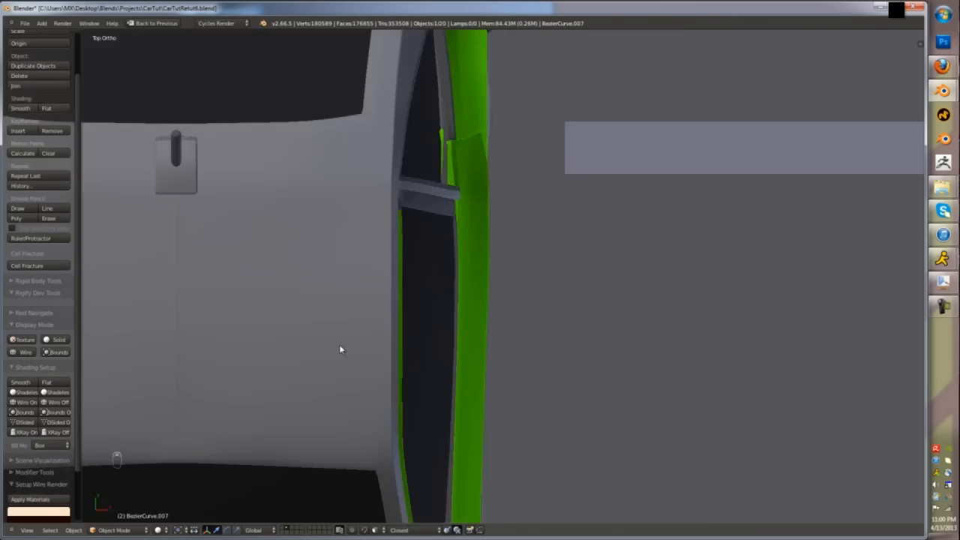
pyautogui.scroll(-3, 339, 349)
pyautogui.click(389, 362)
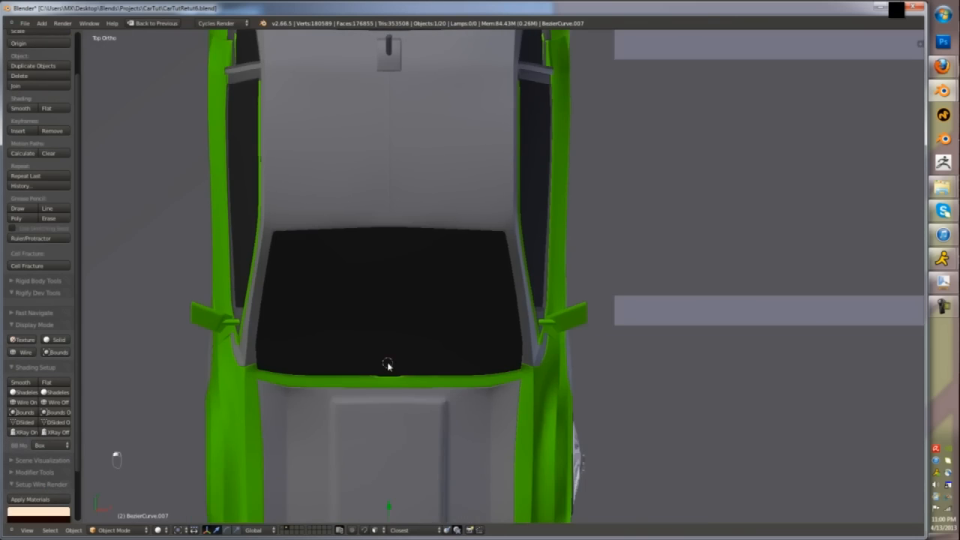
pyautogui.hotkey('shift', 'a')
pyautogui.click(424, 371)
pyautogui.scroll(3, 388, 371)
pyautogui.press('z')
# - Scale the new plane, enable snapping and move the plane over the windshield's lower edge
pyautogui.press('Tab')
pyautogui.press('s')
pyautogui.click(506, 413)
pyautogui.hotkey('shift', 'Tab')
pyautogui.press('g')
pyautogui.click(392, 385)
pyautogui.press('z')
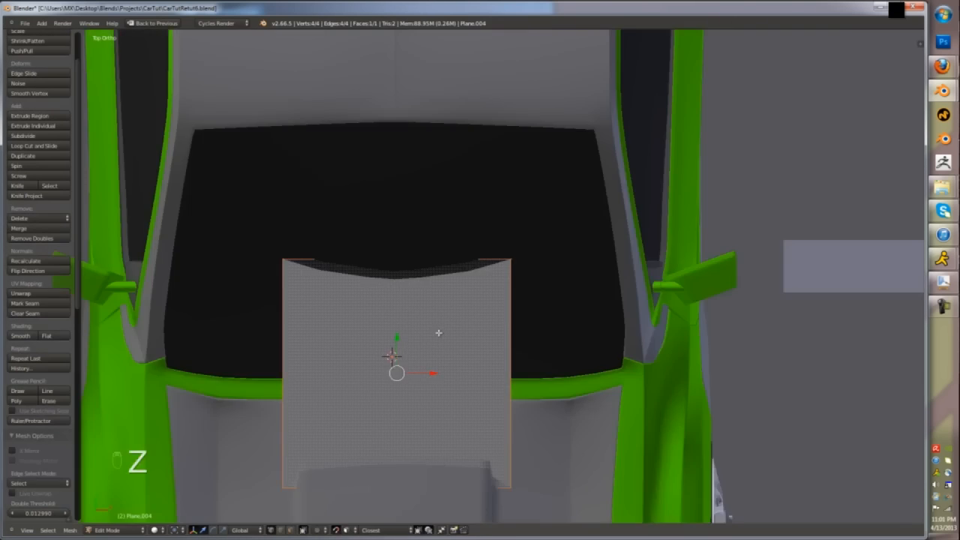
pyautogui.rightClick(495, 275)
pyautogui.press('z')
# - Split the plane with a centred loop cut, shrink it and move it onto the windshield's lower centre
pyautogui.hotkey('ctrl', 'r')
pyautogui.doubleClick(390, 360)
pyautogui.press('a')
pyautogui.press('a')
pyautogui.press('a')
pyautogui.press('s')
pyautogui.click(426, 386)
pyautogui.press('z')
pyautogui.press('g')
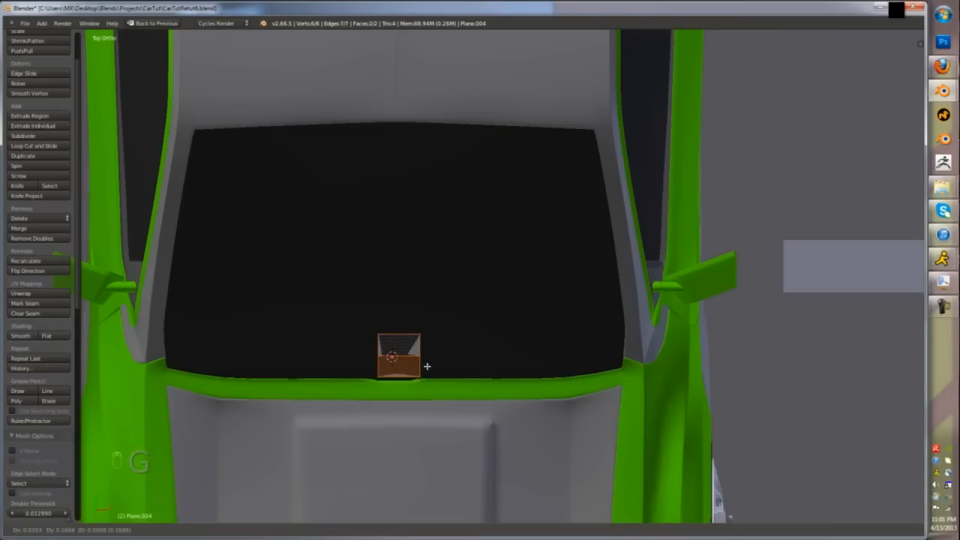
pyautogui.click(422, 367)
# - Add a second centred loop cut to divide the small plane into four faces, and select all of it
pyautogui.press('a')
pyautogui.scroll(4, 397, 346)
pyautogui.hotkey('ctrl', 'r')
pyautogui.doubleClick(397, 349)
pyautogui.press('a')
pyautogui.press('a')
pyautogui.scroll(-4, 420, 390)
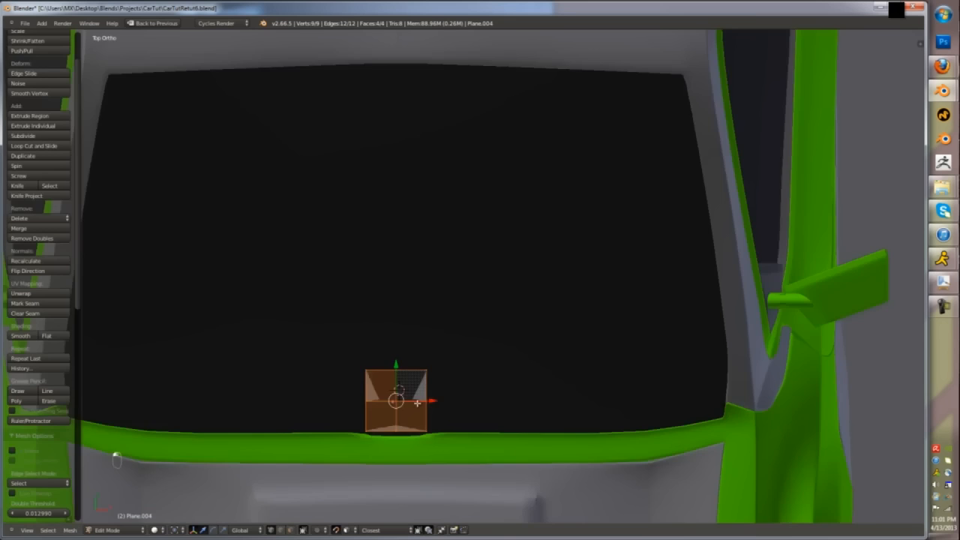
# - Extrude the plane's side edge along the windshield base and snap its end vertex into the windshield's lower corner
pyautogui.rightClick(430, 406)
pyautogui.press('e')
pyautogui.click(606, 398)
pyautogui.keyDown('shift'); pyautogui.moveTo(606, 398); pyautogui.dragTo(504, 346, button='middle'); pyautogui.keyUp('shift')
pyautogui.rightClick(575, 400)
pyautogui.press('g')
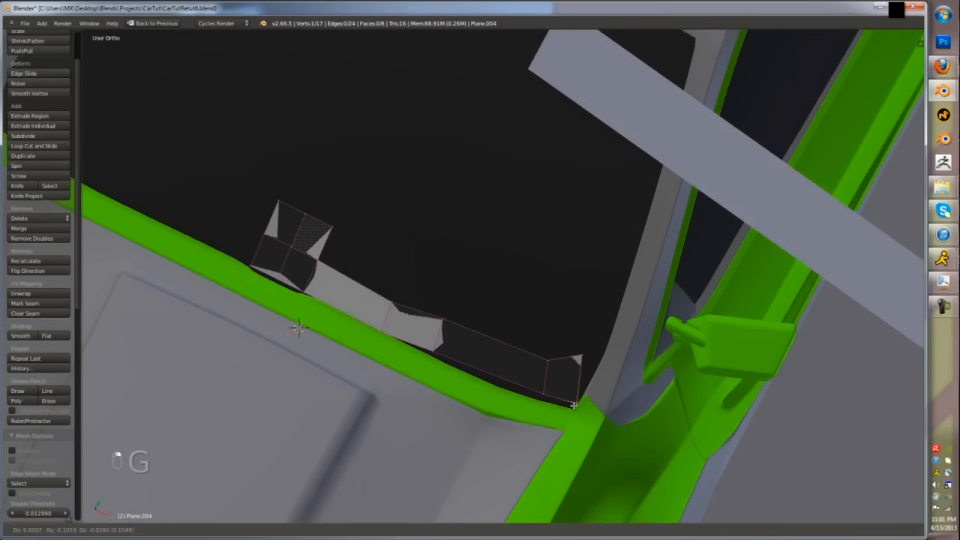
pyautogui.click(574, 403)
# - Move the upper vertex near the strip's end so the strip follows the windshield surface
pyautogui.scroll(4, 573, 404)
pyautogui.click(495, 390)
pyautogui.rightClick(521, 312)
pyautogui.press('g')
pyautogui.click(505, 307)
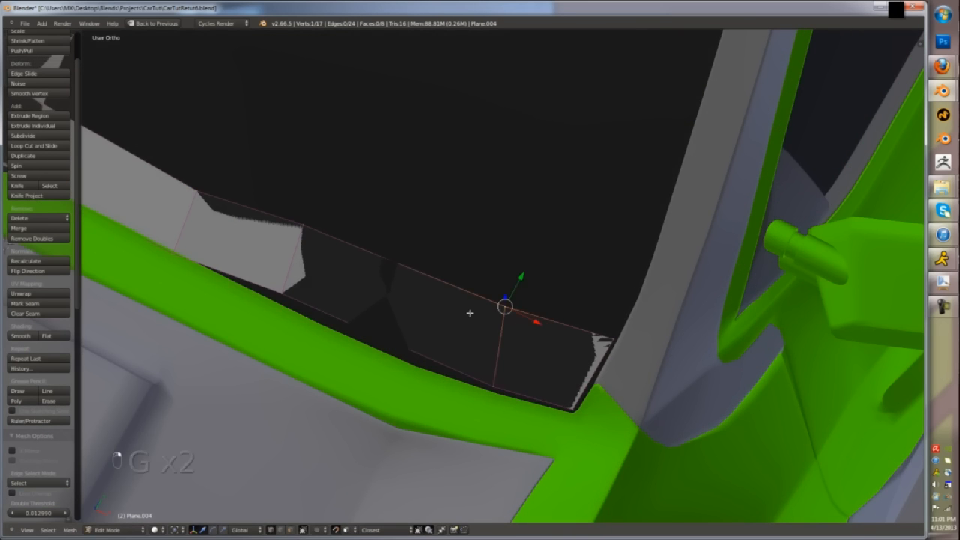
pyautogui.rightClick(298, 231)
# - Add a centred loop cut across the long segment near the strip's outer end and check it in wireframe
pyautogui.moveTo(347, 261); pyautogui.dragTo(393, 330, button='middle')
pyautogui.hotkey('ctrl', 'r')
pyautogui.doubleClick(398, 288)
pyautogui.press('z')
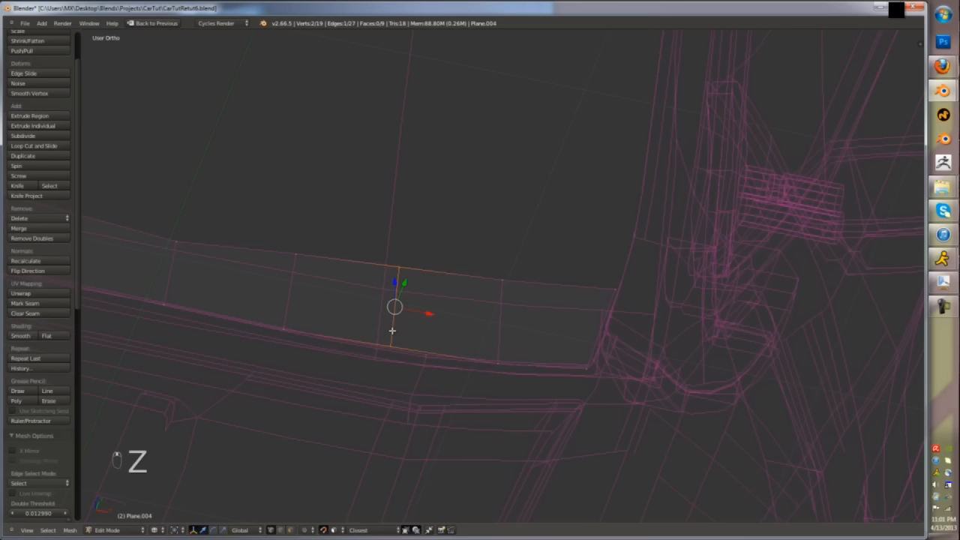
# - Move another vertex on the strip's upper edge onto the windshield surface and inspect the strip in shaded view
pyautogui.press('z')
pyautogui.rightClick(295, 254)
pyautogui.press('g')
pyautogui.click(296, 257)
pyautogui.keyDown('shift'); pyautogui.moveTo(223, 243); pyautogui.dragTo(418, 231, button='middle'); pyautogui.keyUp('shift')
pyautogui.scroll(-6, 310, 195)
pyautogui.moveTo(309, 196); pyautogui.dragTo(443, 255, button='middle')
pyautogui.press('z')
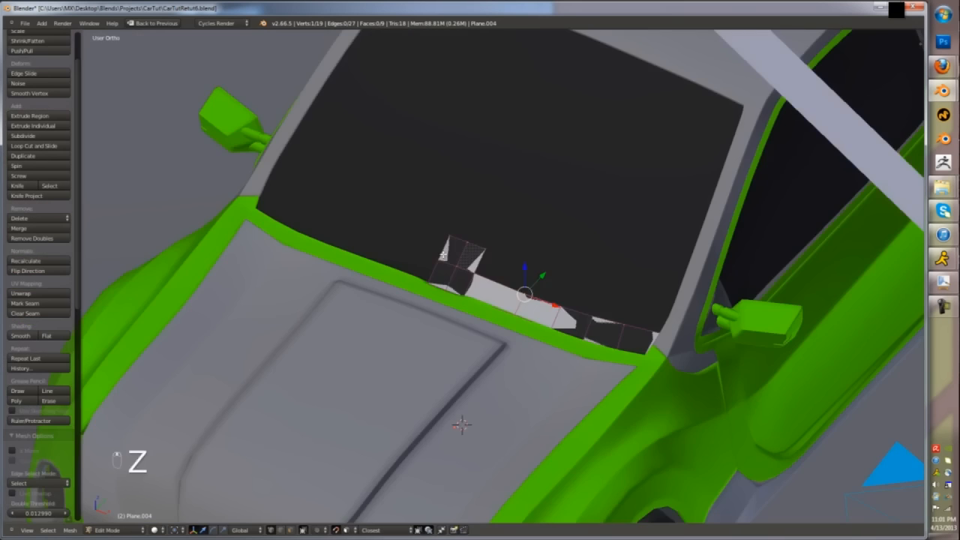
# - Reduce the strip to a single row of faces and lift it clear of the windshield glass
pyautogui.click(480, 160)
pyautogui.moveTo(479, 163); pyautogui.dragTo(450, 195, button='middle')
pyautogui.press('Tab')
pyautogui.press('z')
pyautogui.press('g')
pyautogui.click(504, 312)
pyautogui.press('z')
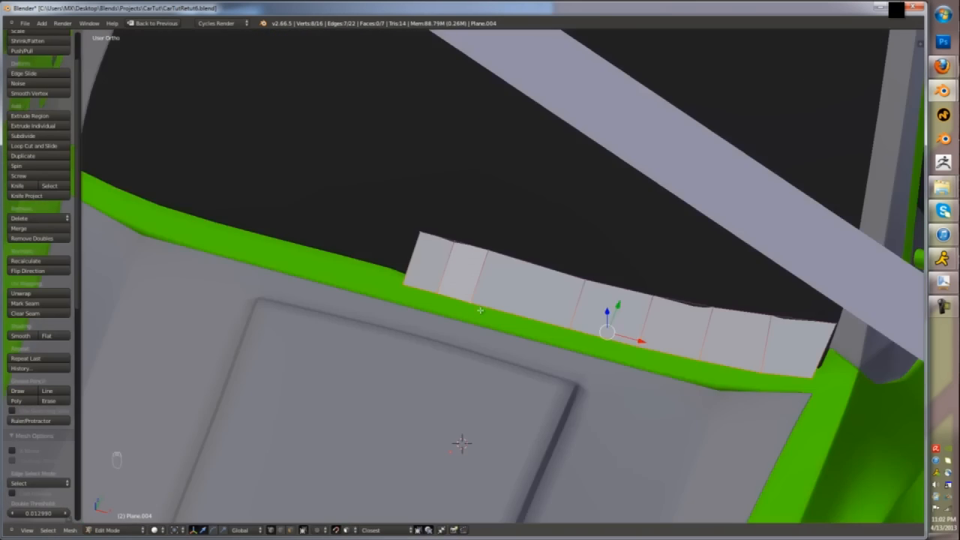
# - Add a lengthwise loop cut through the strip's middle and move its outer-end vertex to fit the windshield corner
pyautogui.rightClick(575, 338)
pyautogui.click(605, 300)
pyautogui.scroll(-2, 203, 398)
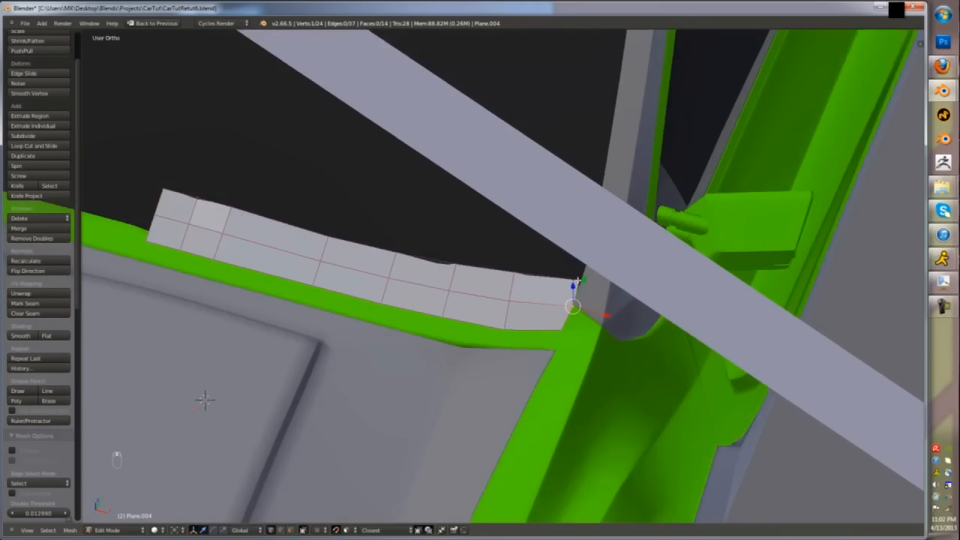
pyautogui.moveTo(204, 398); pyautogui.dragTo(255, 330, button='middle')
pyautogui.press('g')
pyautogui.click(572, 275)
pyautogui.press('Tab')
pyautogui.press('Tab')
pyautogui.keyDown('alt'); pyautogui.rightClick(465, 282); pyautogui.keyUp('alt')
pyautogui.scroll(-8, 394, 281)
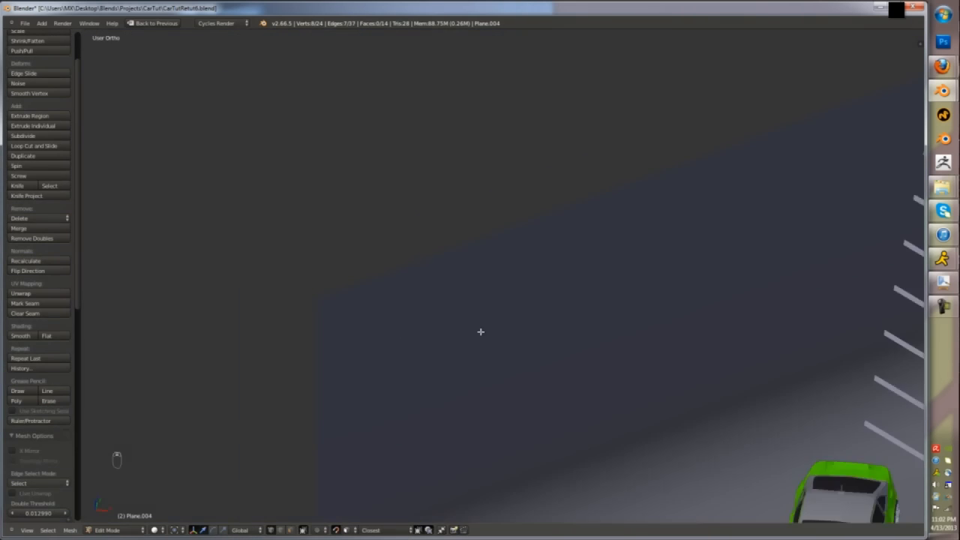
# - In top view, delete the strip's inner-end vertices that lie past the car's centreline
pyautogui.press('Tab')
pyautogui.press('a')
pyautogui.scroll(5, 516, 388)
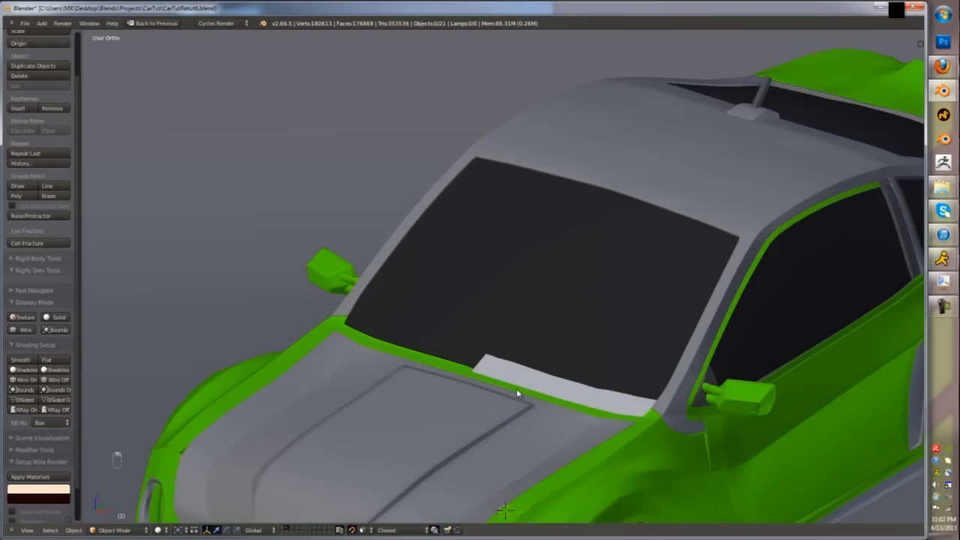
pyautogui.press('KP_7')
pyautogui.press('Tab')
pyautogui.press('x')
pyautogui.click(422, 260)
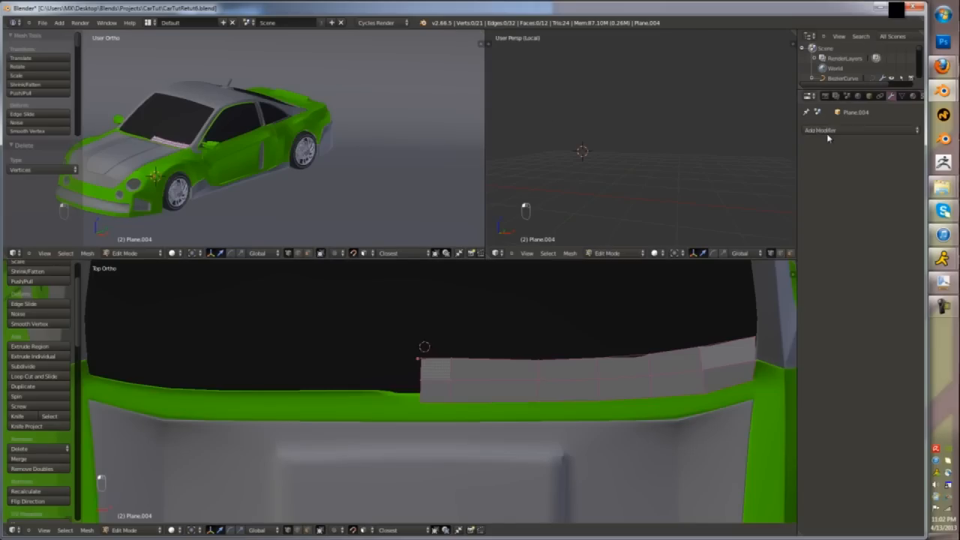
# - Add a Mirror modifier on the X axis with clipping so the strip spans the full windshield base
pyautogui.click(828, 135)
pyautogui.click(694, 226)
pyautogui.scroll(-3, 450, 351)
pyautogui.press('Tab')
pyautogui.scroll(2, 638, 353)
pyautogui.press('Tab')
# - Extrude the strip's windshield-side edge loop down about 0.065 along Z into the glass
pyautogui.keyDown('alt'); pyautogui.rightClick(592, 348); pyautogui.keyUp('alt')
pyautogui.moveTo(592, 349); pyautogui.dragTo(405, 342, button='middle')
pyautogui.press('g')
pyautogui.click(599, 380)
pyautogui.scroll(2, 594, 368)
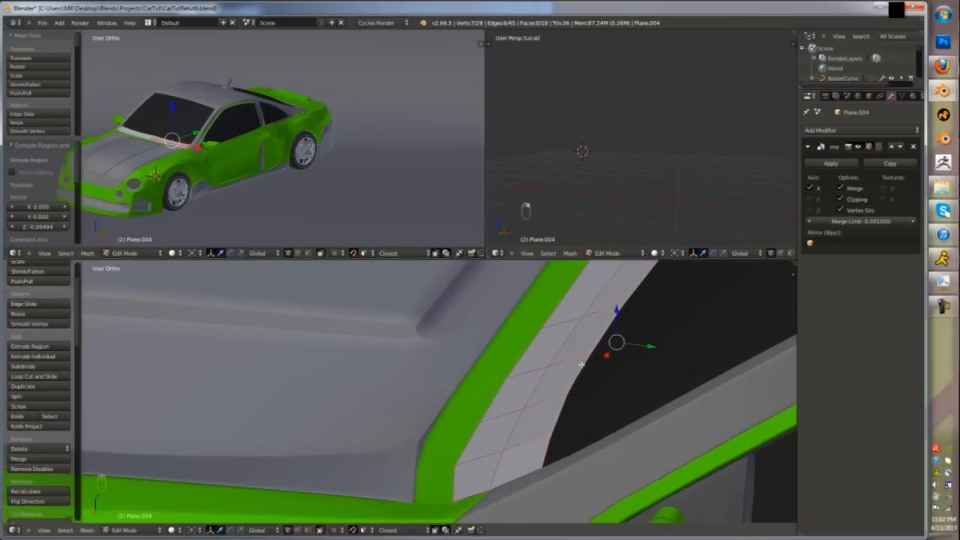
# - Raise the strip's lengthwise middle loop about 0.022 along Z and push it outward with Shrink/Fatten
pyautogui.click(588, 369)
pyautogui.press('z')
pyautogui.scroll(-2, 593, 370)
pyautogui.moveTo(597, 370); pyautogui.dragTo(574, 373, button='middle')
pyautogui.press('z')
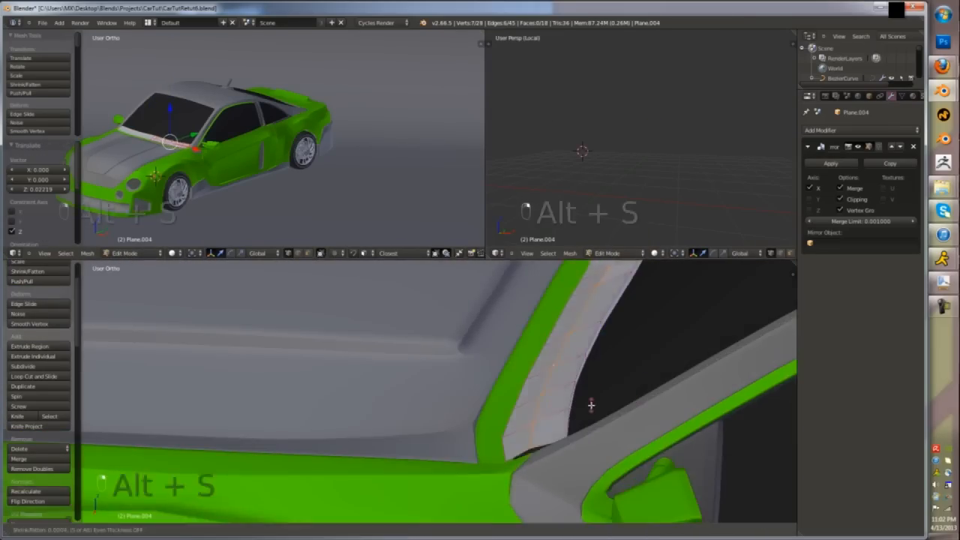
pyautogui.click(591, 405)
pyautogui.press('z')
pyautogui.click(565, 443)
# - Add supporting loop cuts along the strip and a Subdivision Surface modifier at view level 1
pyautogui.press('z')
pyautogui.press('Tab')
pyautogui.press('Tab')
pyautogui.hotkey('ctrl', 'r')
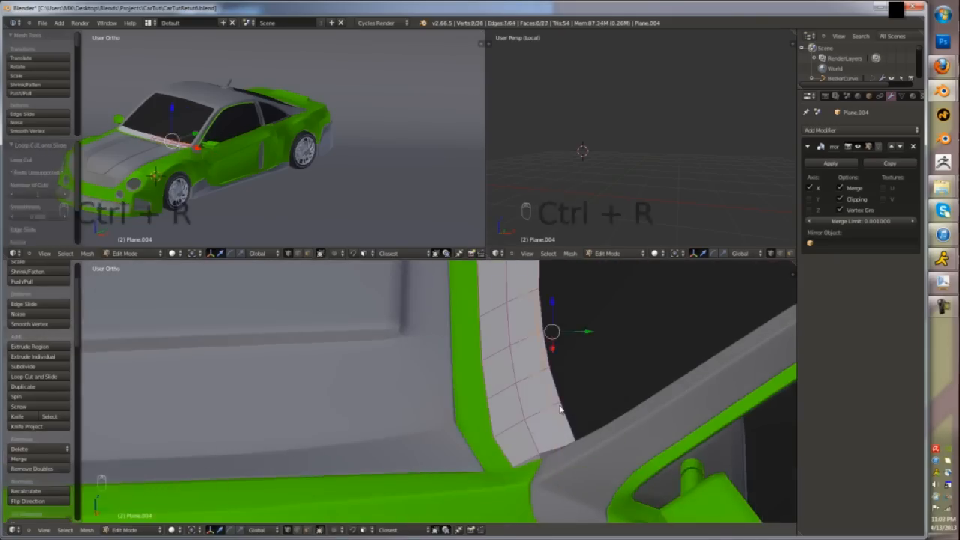
pyautogui.moveTo(562, 407); pyautogui.dragTo(160, 333, button='middle')
pyautogui.press('Tab')
pyautogui.hotkey('ctrl', '1')
pyautogui.press('Tab')
pyautogui.hotkey('ctrl', 'r')
pyautogui.press('Escape')
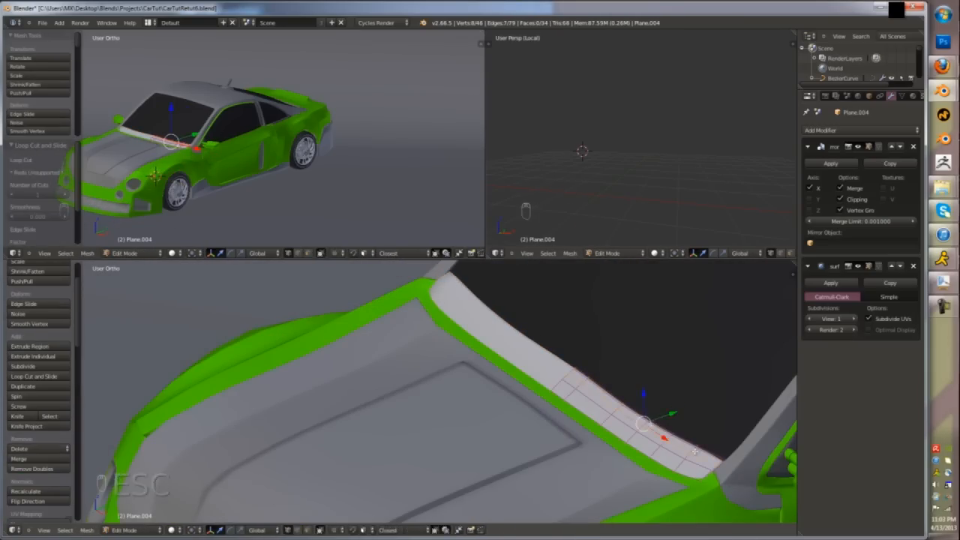
# - Select the vertices at the strip's outer end in wireframe, then leave edit mode and select the strip object
pyautogui.press('z')
pyautogui.press('a')
pyautogui.keyDown('ctrl'); pyautogui.moveTo(754, 457); pyautogui.dragTo(714, 452); pyautogui.keyUp('ctrl')
pyautogui.press('z')
pyautogui.press('Tab')
pyautogui.scroll(-6, 668, 463)
pyautogui.moveTo(669, 463); pyautogui.dragTo(625, 405, button='middle')
pyautogui.press('a')
pyautogui.rightClick(625, 398)
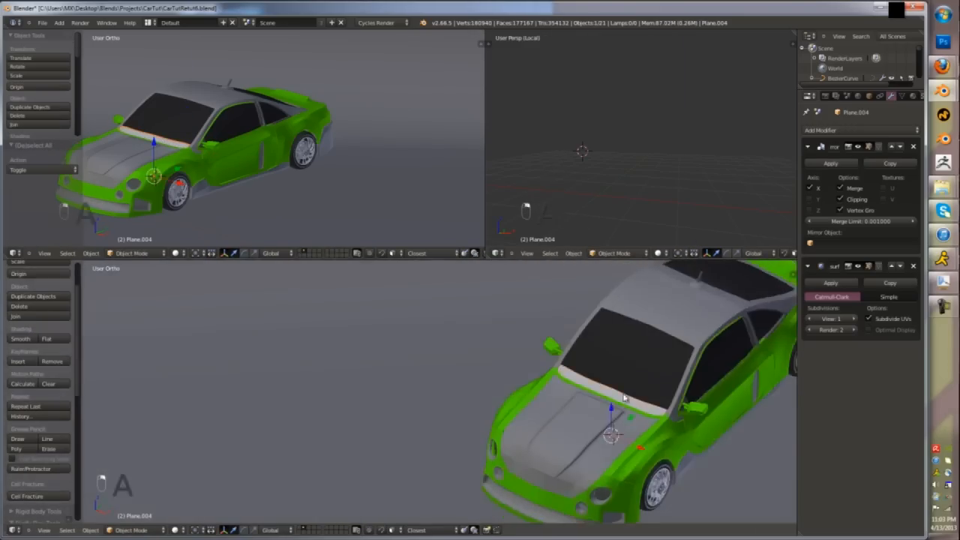
# - Give the strip a new material named Plastic
pyautogui.press('z')
pyautogui.click(912, 96)
pyautogui.click(810, 163)
pyautogui.click(825, 198)
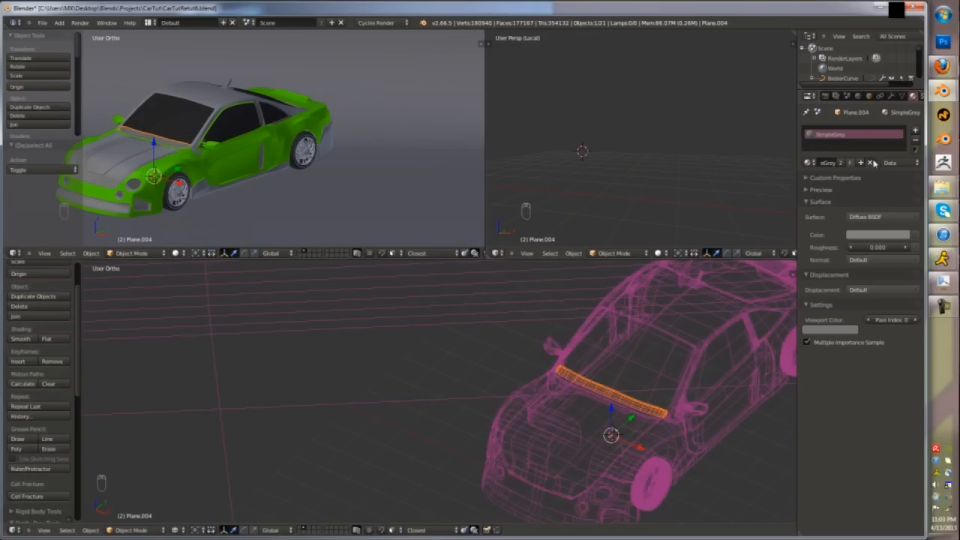
pyautogui.click(847, 163)
pyautogui.click(831, 162)
pyautogui.write('Plastic')
pyautogui.press('Return')
# - Set the Plastic surface to a Mix Shader combining a darkened Diffuse BSDF with a Glossy BSDF
pyautogui.click(867, 217)
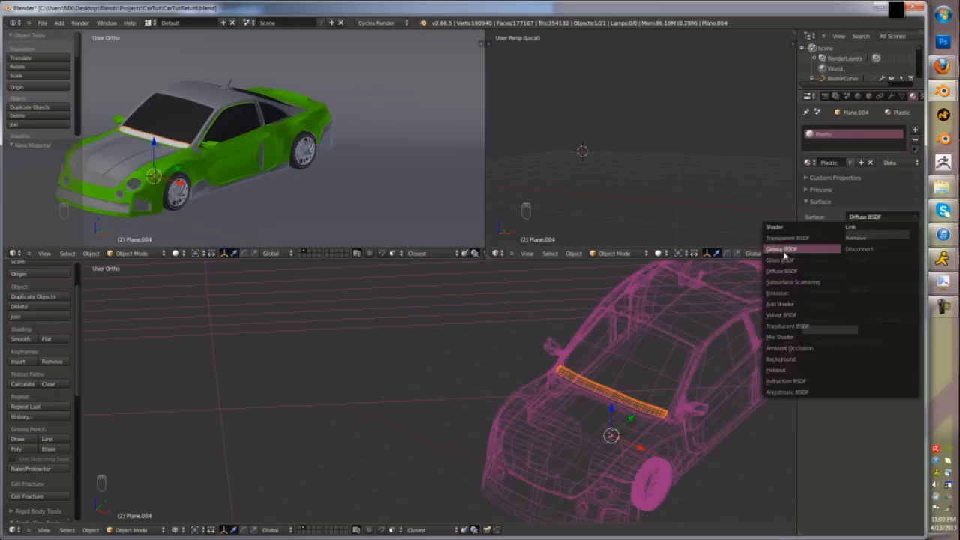
pyautogui.click(782, 336)
pyautogui.click(862, 249)
pyautogui.click(863, 281)
pyautogui.click(869, 247)
pyautogui.click(786, 301)
pyautogui.click(868, 260)
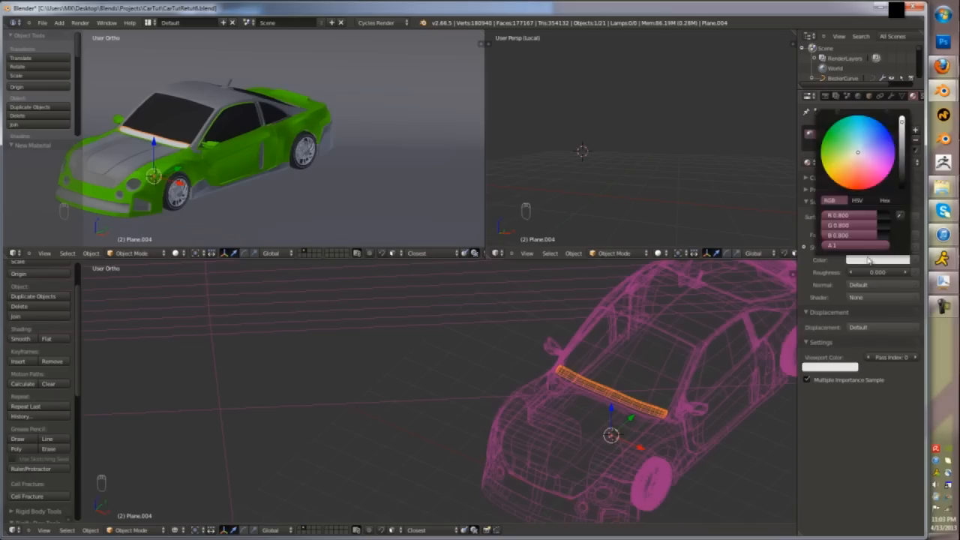
pyautogui.click(863, 297)
pyautogui.click(859, 332)
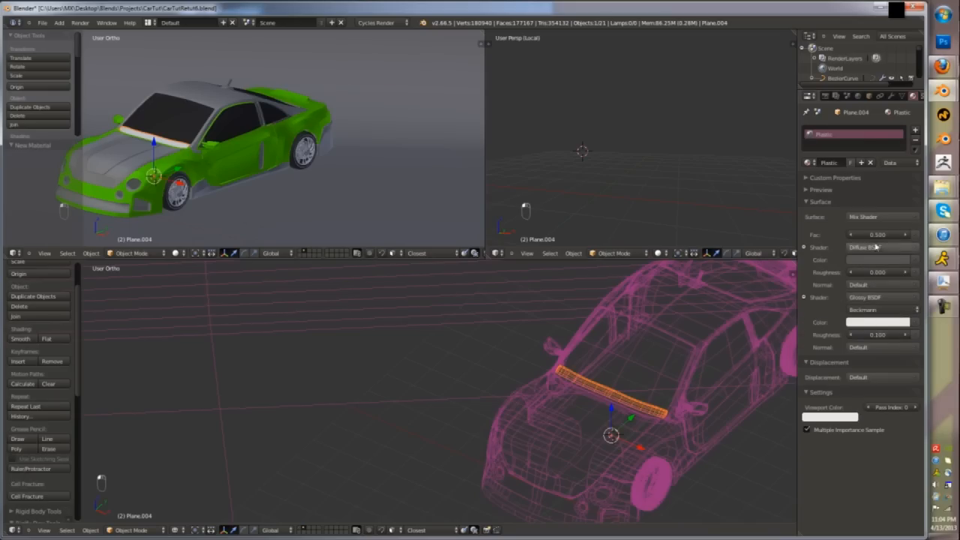
pyautogui.click(875, 248)
# - In the node editor, replace the Mix Shader with an Add Shader joining Diffuse and Glossy into the material output
pyautogui.click(497, 252)
pyautogui.click(540, 157)
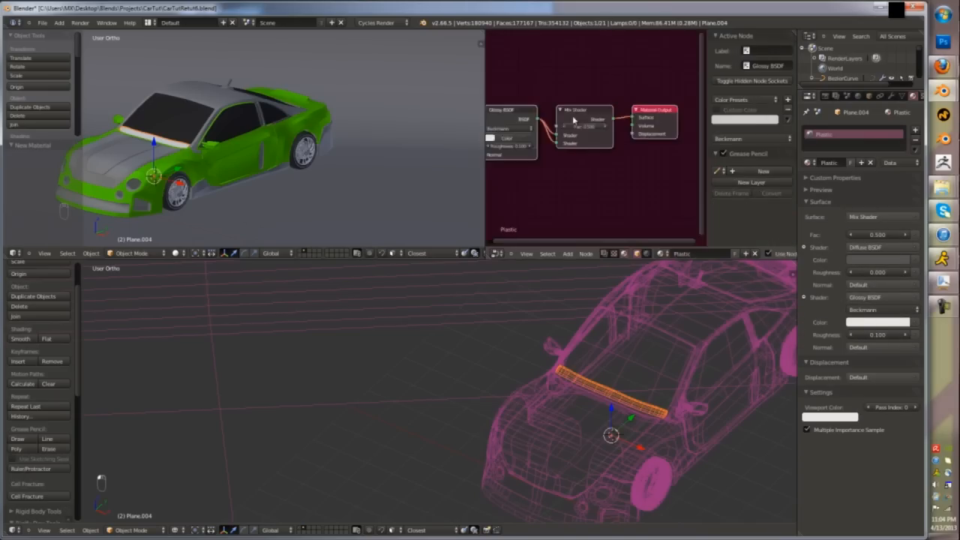
pyautogui.moveTo(574, 120); pyautogui.dragTo(650, 90, button='middle')
pyautogui.moveTo(586, 88); pyautogui.dragTo(535, 81)
pyautogui.scroll(-4, 570, 120)
pyautogui.moveTo(614, 125); pyautogui.dragTo(550, 146, button='middle')
pyautogui.hotkey('shift', 'a')
pyautogui.moveTo(538, 175)
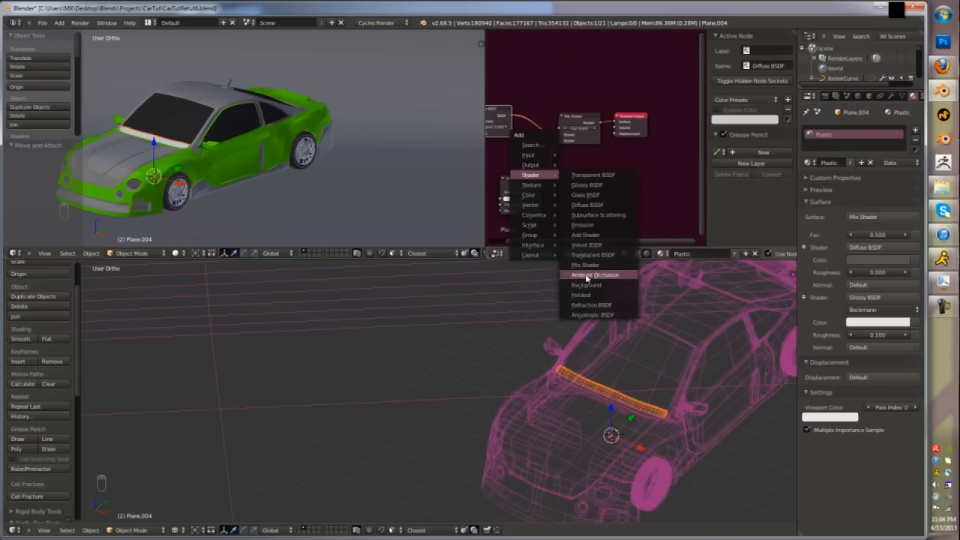
pyautogui.click(579, 234)
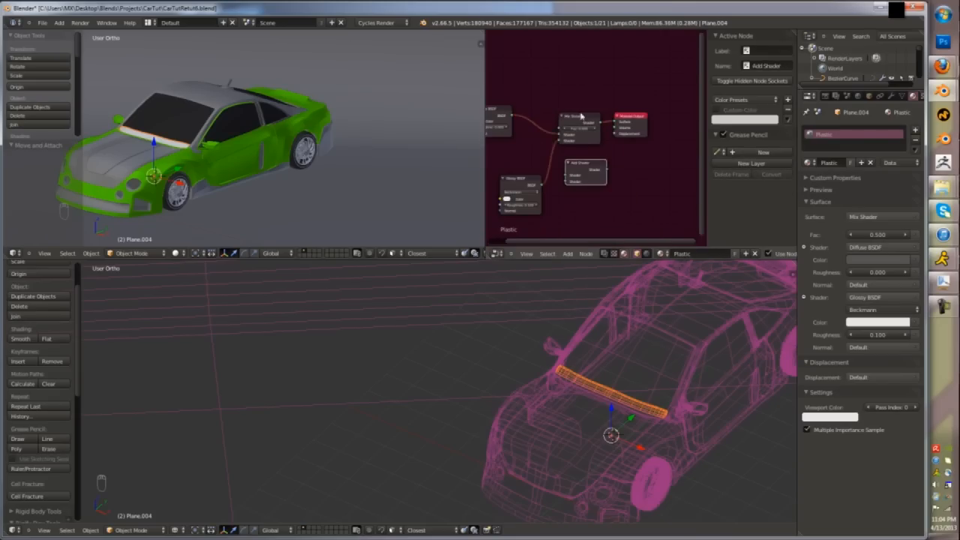
pyautogui.click(574, 180)
pyautogui.click(637, 121)
pyautogui.moveTo(553, 210); pyautogui.dragTo(572, 189, button='middle')
# - Darken the Plastic material's viewport colour to dark grey
pyautogui.press('z')
pyautogui.scroll(5, 616, 399)
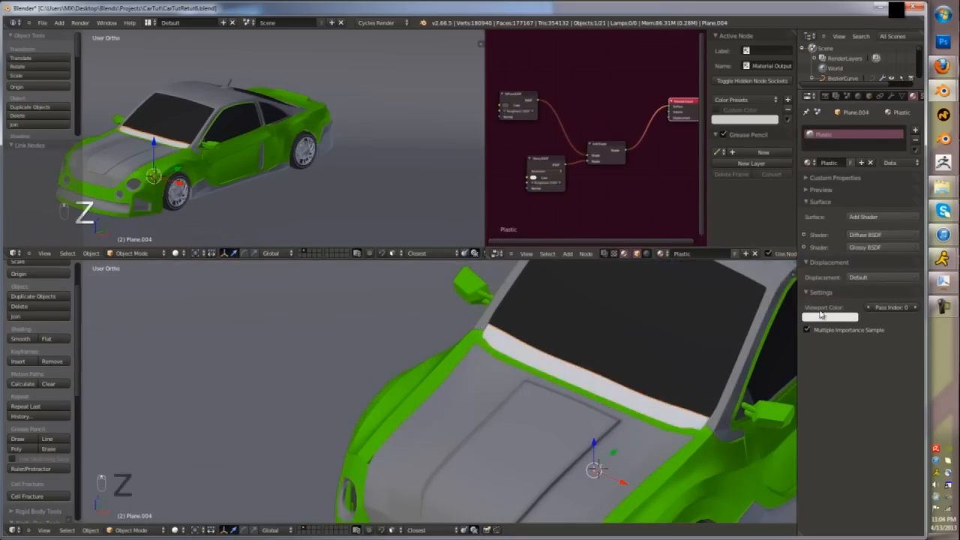
pyautogui.click(822, 317)
pyautogui.click(856, 238)
# - Isolate the strip in local view, add a loop cut, and apply its Subdivision Surface modifier
pyautogui.moveTo(610, 377); pyautogui.dragTo(609, 389, button='middle')
pyautogui.press('a')
pyautogui.press('Tab')
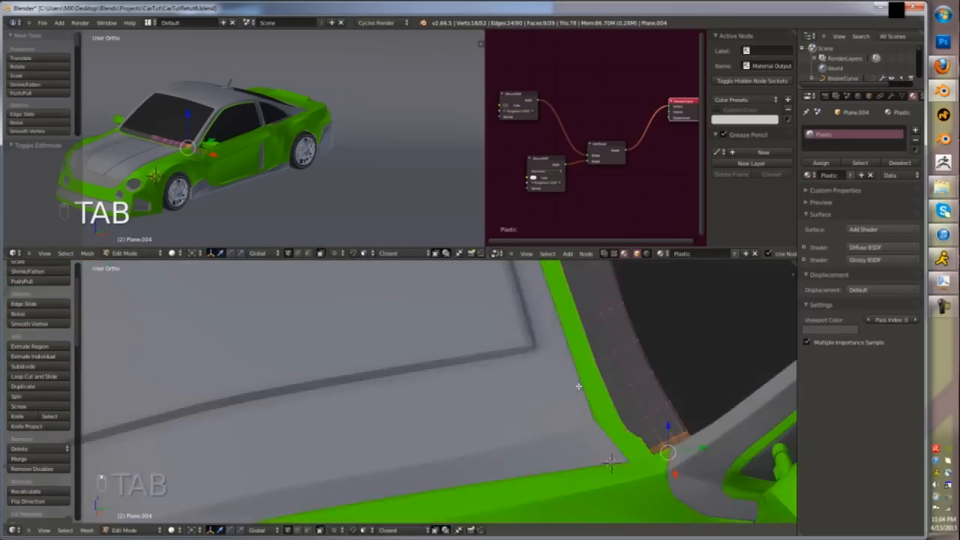
pyautogui.press('KP_Divide')
pyautogui.hotkey('ctrl', 'r')
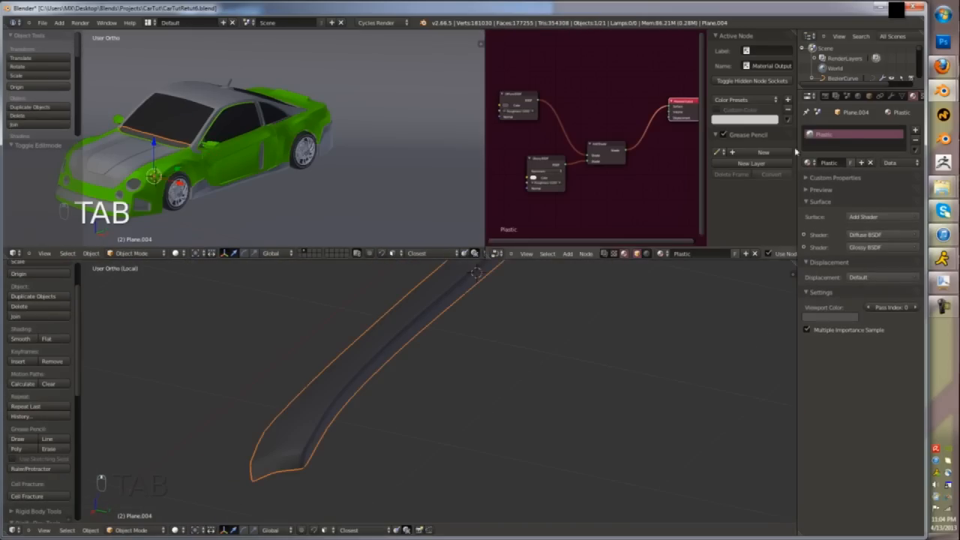
pyautogui.click(891, 96)
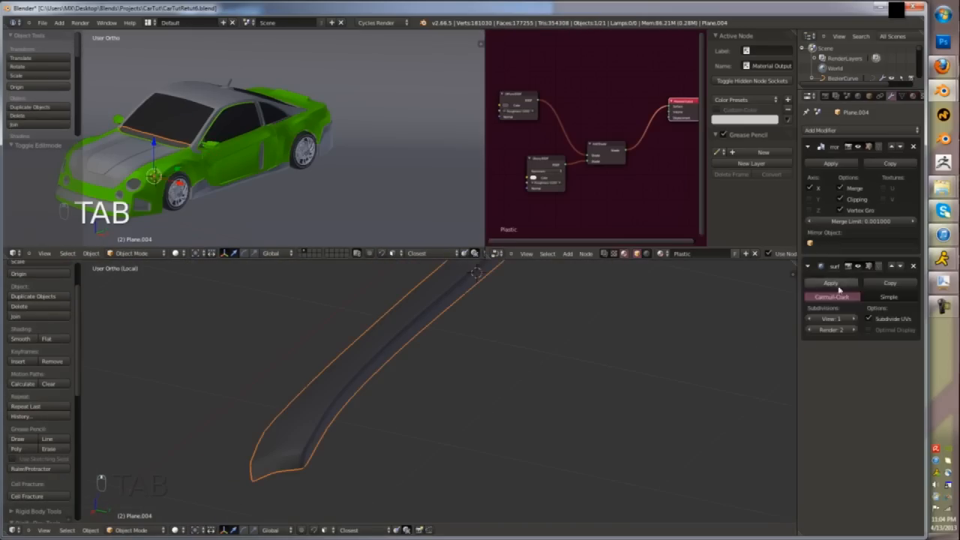
pyautogui.press('Tab')
# - Switch to face selection and select three separate blocks of faces, four rows high, along the strip
pyautogui.scroll(5, 487, 415)
pyautogui.keyDown('alt'); pyautogui.rightClick(414, 342); pyautogui.keyUp('alt')
pyautogui.press('g')
pyautogui.hotkey('ctrl', 'Tab')
pyautogui.click(486, 379)
pyautogui.rightClick(487, 363)
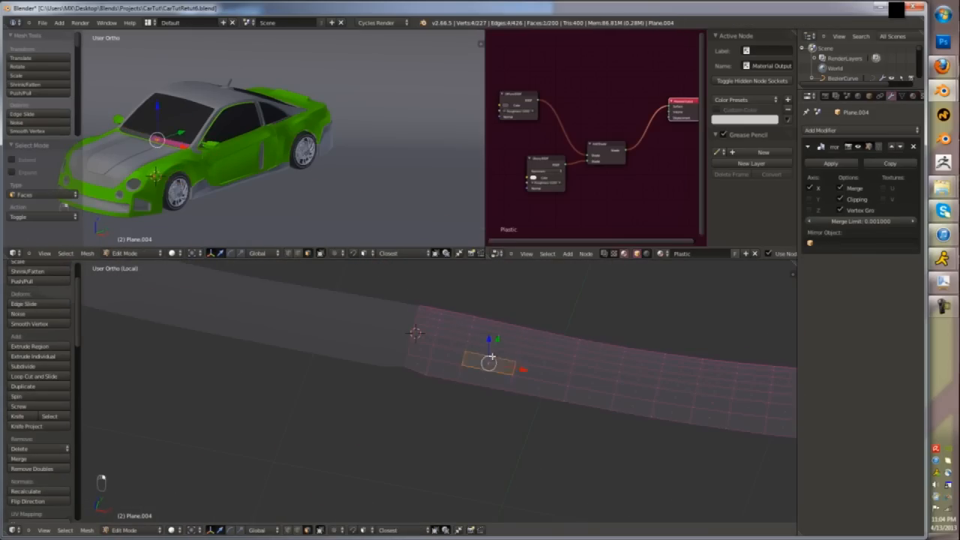
pyautogui.keyDown('shift'); pyautogui.rightClick(493, 345); pyautogui.keyUp('shift')
pyautogui.keyDown('shift'); pyautogui.moveTo(591, 362); pyautogui.dragTo(398, 362, button='middle'); pyautogui.keyUp('shift')
pyautogui.keyDown('shift'); pyautogui.rightClick(472, 355); pyautogui.keyUp('shift')
pyautogui.keyDown('shift'); pyautogui.rightClick(528, 357); pyautogui.keyUp('shift')
pyautogui.keyDown('shift'); pyautogui.rightClick(434, 373); pyautogui.keyUp('shift')
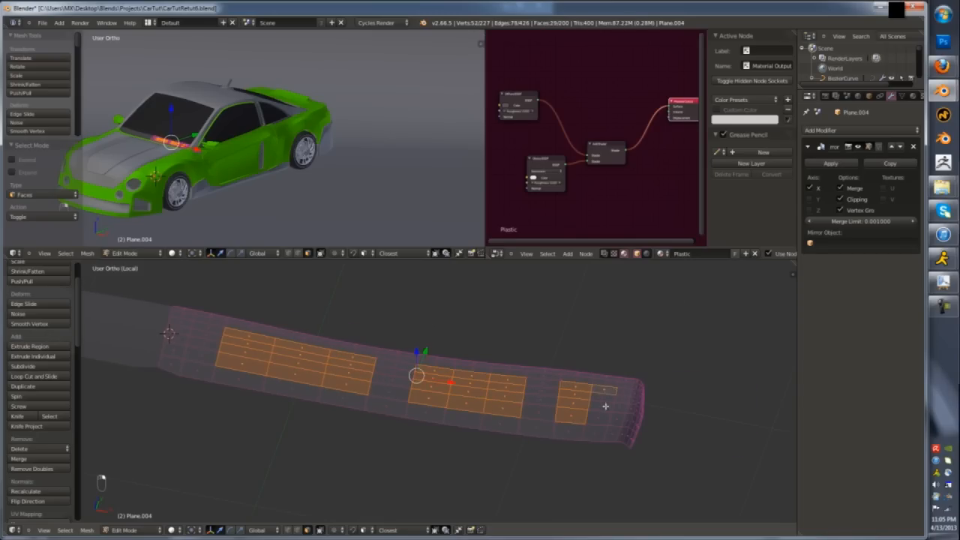
# - Scale each selected face down about its individual origin and extrude the faces into the strip as vent slots
pyautogui.click(193, 530)
pyautogui.click(217, 488)
pyautogui.press('s')
pyautogui.click(368, 437)
pyautogui.moveTo(368, 437); pyautogui.dragTo(384, 387, button='middle')
pyautogui.press('e')
pyautogui.click(371, 384)
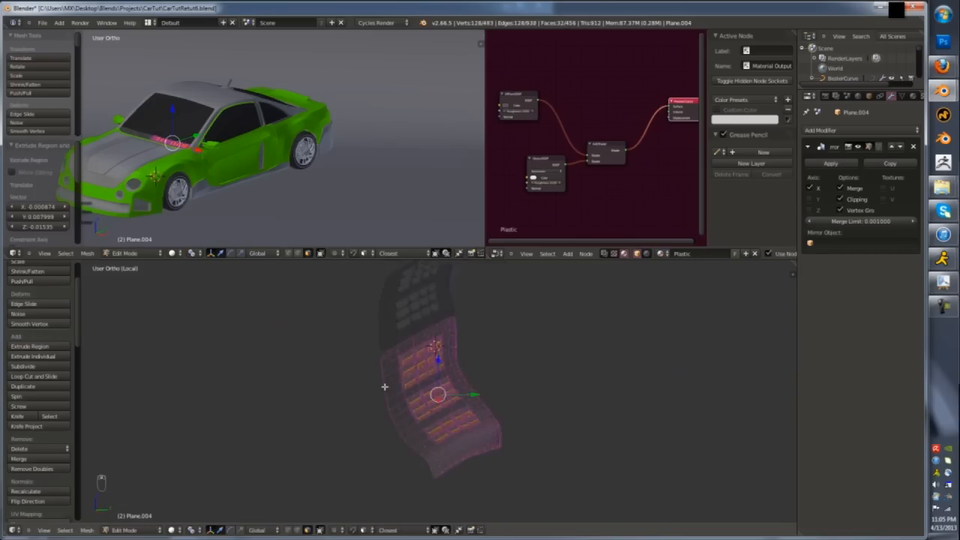
# - Adjust the depth of the recessed vent faces in side view and inset them by about 0.006
pyautogui.press('KP_1')
pyautogui.press('KP_3')
pyautogui.press('KP_5')
pyautogui.press('KP_5')
pyautogui.scroll(3, 386, 388)
pyautogui.press('z')
pyautogui.press('g')
pyautogui.click(522, 386)
pyautogui.press('z')
pyautogui.press('z')
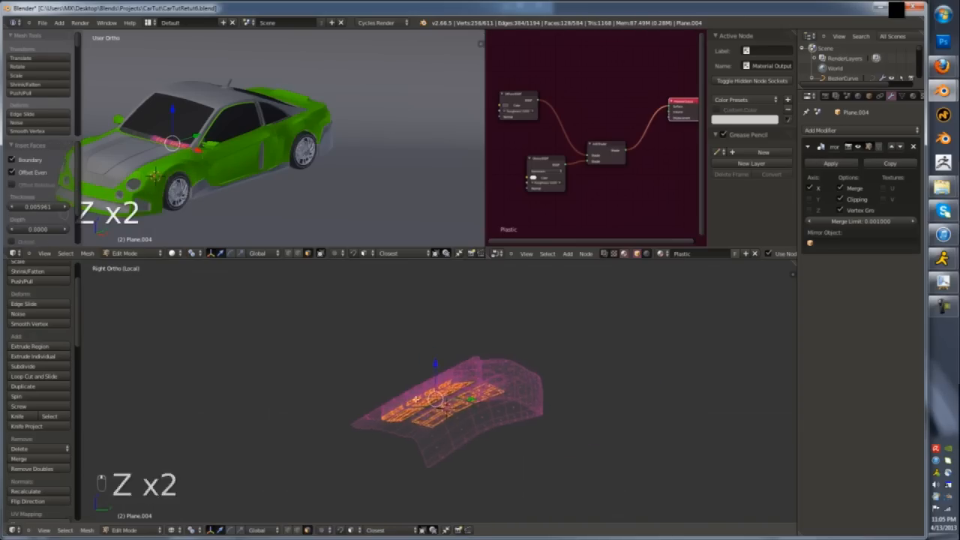
# - Add a Subdivision Surface modifier at view level 2 and sharpen the vents with loop cuts across the strip
pyautogui.press('Tab')
pyautogui.press('z')
pyautogui.moveTo(535, 399); pyautogui.dragTo(481, 428, button='middle')
pyautogui.scroll(3, 481, 428)
pyautogui.hotkey('ctrl', '1')
pyautogui.hotkey('ctrl', '2')
pyautogui.press('Tab')
pyautogui.hotkey('ctrl', 'r')
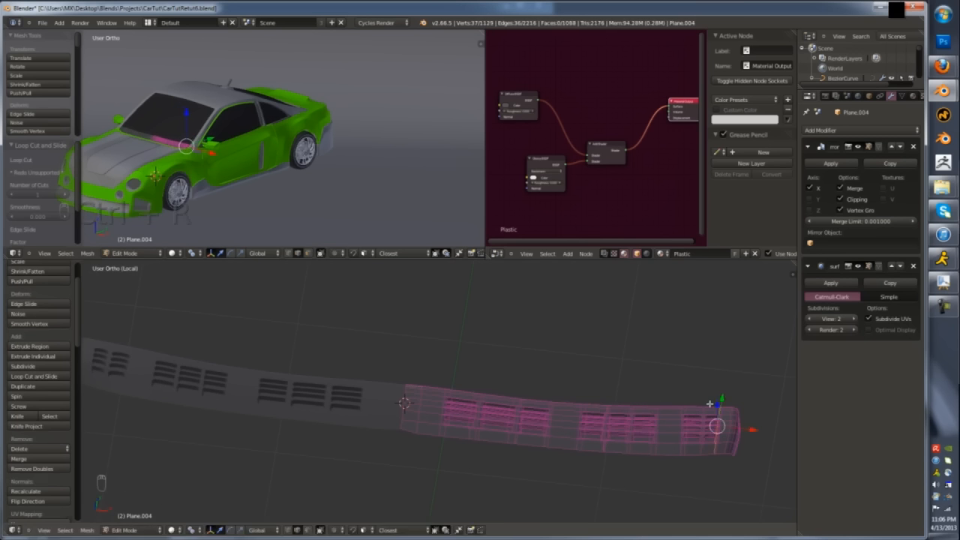
# - Leave edit mode and local view to return to the whole car with everything deselected
pyautogui.press('Tab')
pyautogui.press('z')
pyautogui.press('z')
pyautogui.press('z')
pyautogui.scroll(-3, 517, 376)
pyautogui.press('a')
pyautogui.press('a')
pyautogui.press('a')
pyautogui.press('a')
pyautogui.press('a')
pyautogui.press('KP_Divide')
pyautogui.press('a')
pyautogui.press('a')
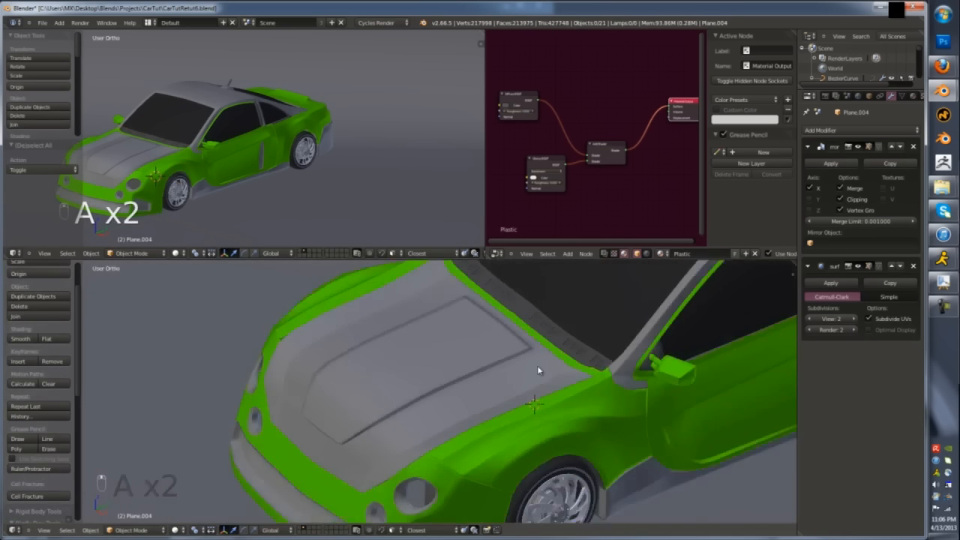
# - Save the car file and open the asset file AssetMassiveTres(3).blend in the other Blender window
pyautogui.press('KP_0')
pyautogui.hotkey('ctrl', 's')
pyautogui.click(427, 388)
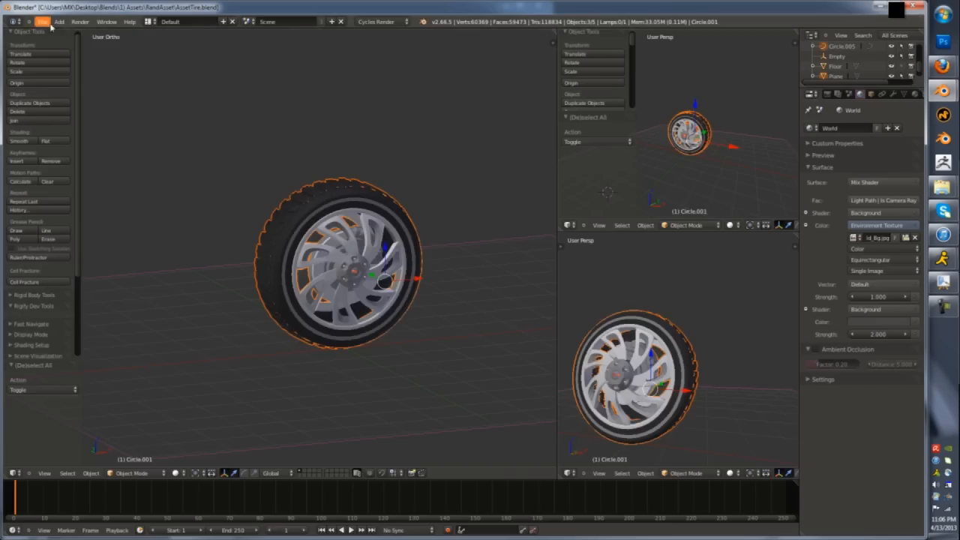
pyautogui.hotkey('ctrl', 'o')
pyautogui.click(171, 73)
pyautogui.doubleClick(170, 142)
# - Find the cat head in the upper row of the asset collection and select it for copying
pyautogui.moveTo(476, 291); pyautogui.dragTo(398, 295, button='middle')
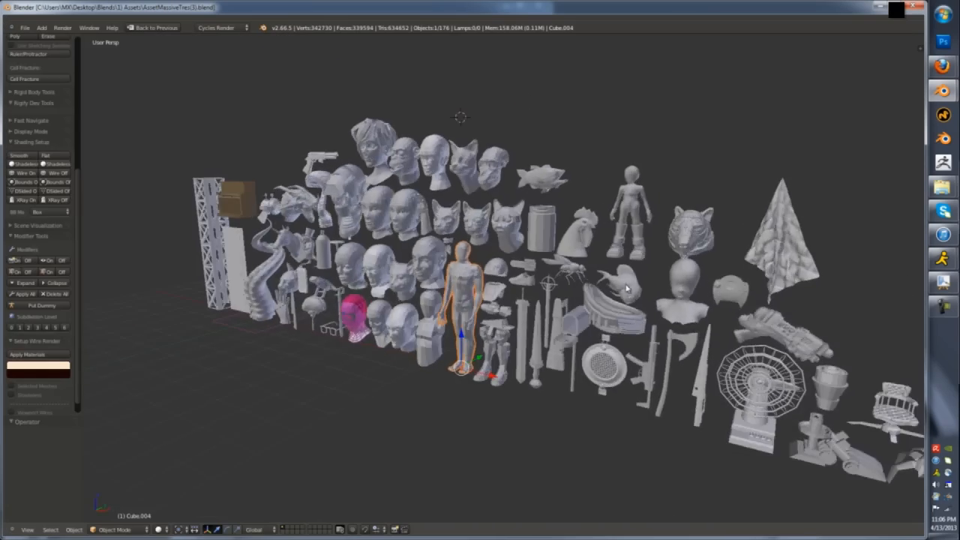
pyautogui.scroll(3, 625, 285)
pyautogui.moveTo(311, 319); pyautogui.dragTo(637, 315, button='middle')
pyautogui.scroll(-5, 379, 331)
pyautogui.scroll(5, 637, 315)
pyautogui.moveTo(525, 248); pyautogui.dragTo(414, 259, button='middle')
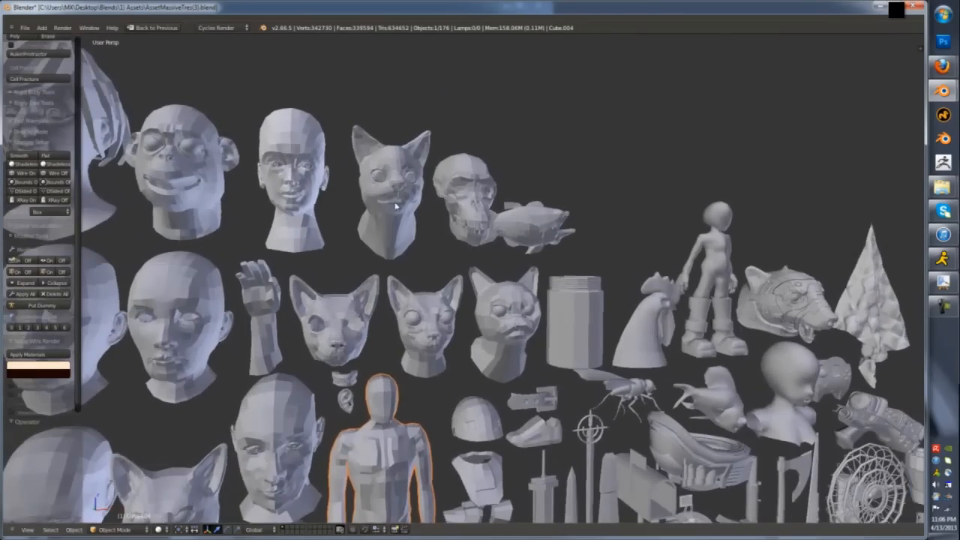
pyautogui.scroll(3, 397, 208)
pyautogui.keyDown('shift'); pyautogui.moveTo(397, 208); pyautogui.dragTo(433, 263, button='middle'); pyautogui.keyUp('shift')
pyautogui.rightClick(432, 263)
# - Switch back to the car scene, paste the cat head and move it about -6.46 along Y
pyautogui.click(879, 8)
pyautogui.scroll(1, 430, 386)
pyautogui.hotkey('ctrl', 'v')
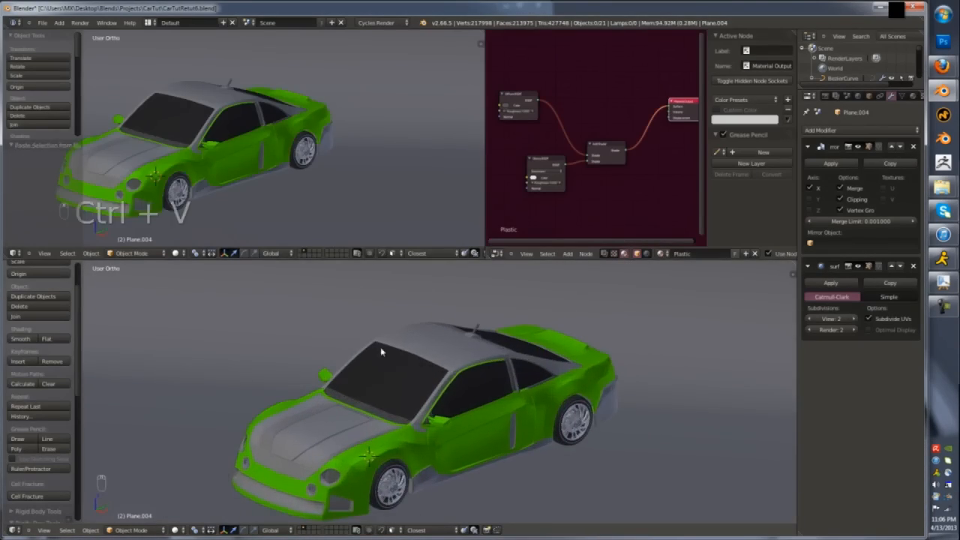
pyautogui.press('1')
pyautogui.press('m')
pyautogui.press('2')
pyautogui.press('z')
pyautogui.press('KP_1')
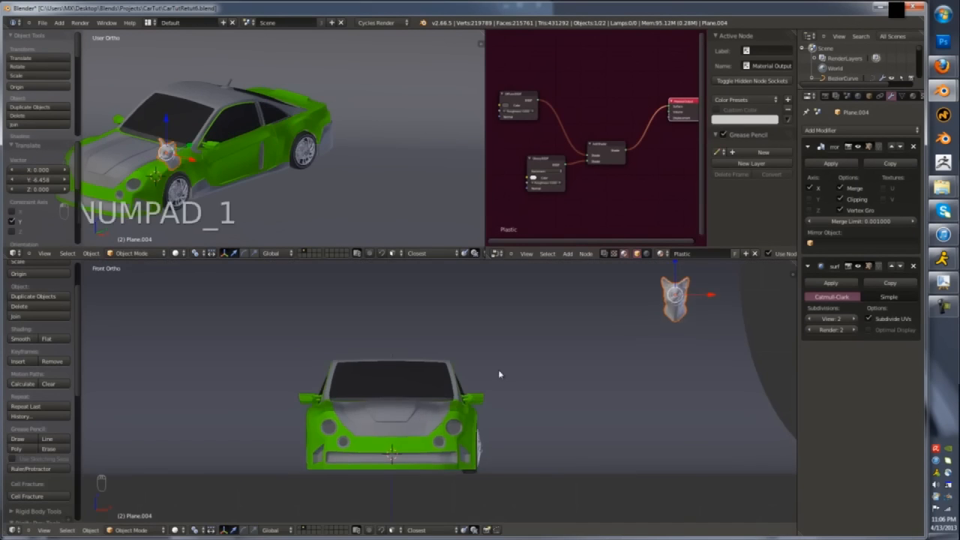
# - Move the cat head to the middle of the car in front view and scale it by about 1.165
pyautogui.press('g')
pyautogui.click(398, 414)
pyautogui.scroll(6, 398, 413)
pyautogui.press('s')
pyautogui.press('g')
pyautogui.click(394, 369)
pyautogui.moveTo(394, 369); pyautogui.dragTo(354, 404, button='middle')
pyautogui.press('KP_7')
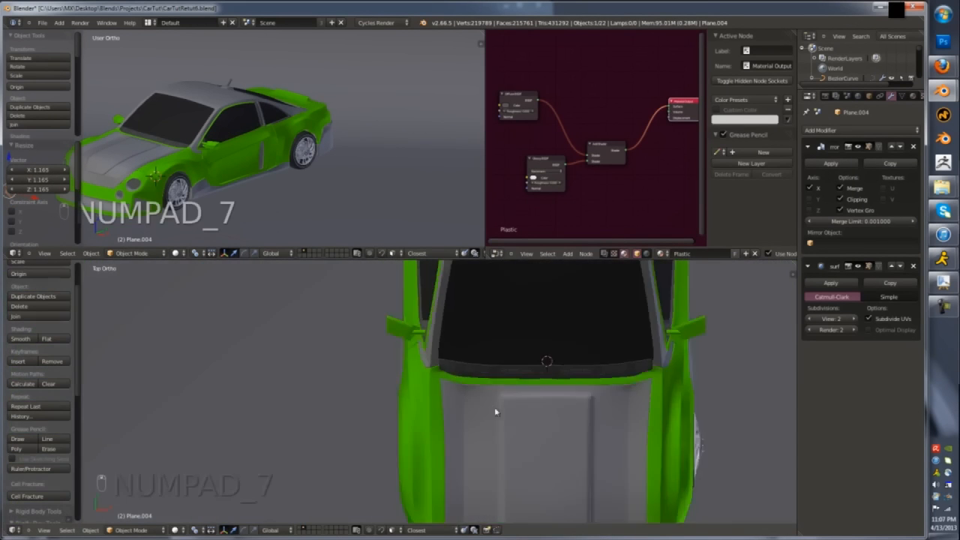
# - Position the cat head in top view at the front centre of the hood
pyautogui.scroll(-7, 504, 406)
pyautogui.press('g')
pyautogui.click(543, 391)
pyautogui.scroll(9, 540, 394)
pyautogui.press('g')
pyautogui.click(502, 367)
# - Adjust the cat head's height and depth in side view so it sits just above the hood's front edge
pyautogui.press('KP_3')
pyautogui.press('KP_Decimal')
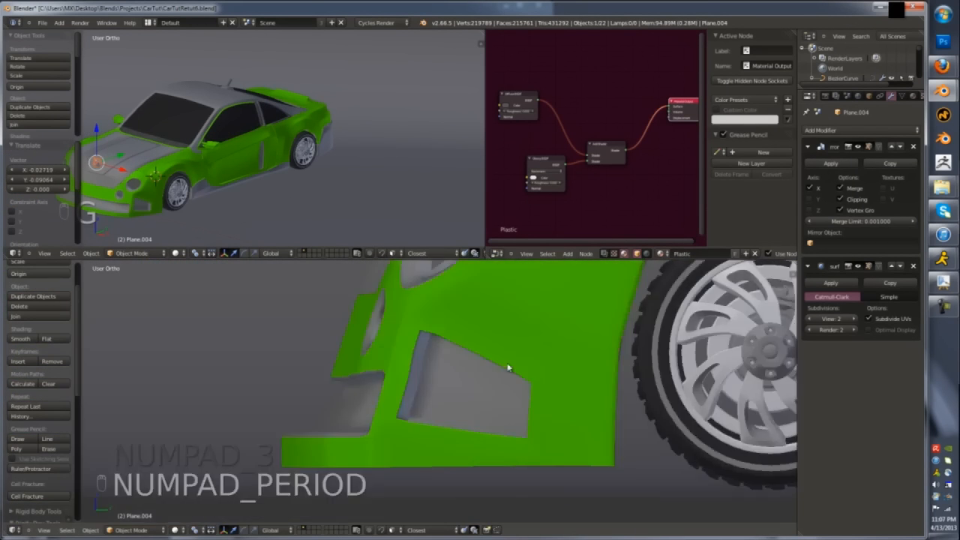
pyautogui.press('g')
pyautogui.click(527, 354)
pyautogui.press('g')
pyautogui.click(534, 343)
pyautogui.moveTo(534, 344); pyautogui.dragTo(522, 347, button='middle')
# - Scale the cat head by 0.9 and check its size from the front and side
pyautogui.press('KP_1')
pyautogui.scroll(-7, 540, 339)
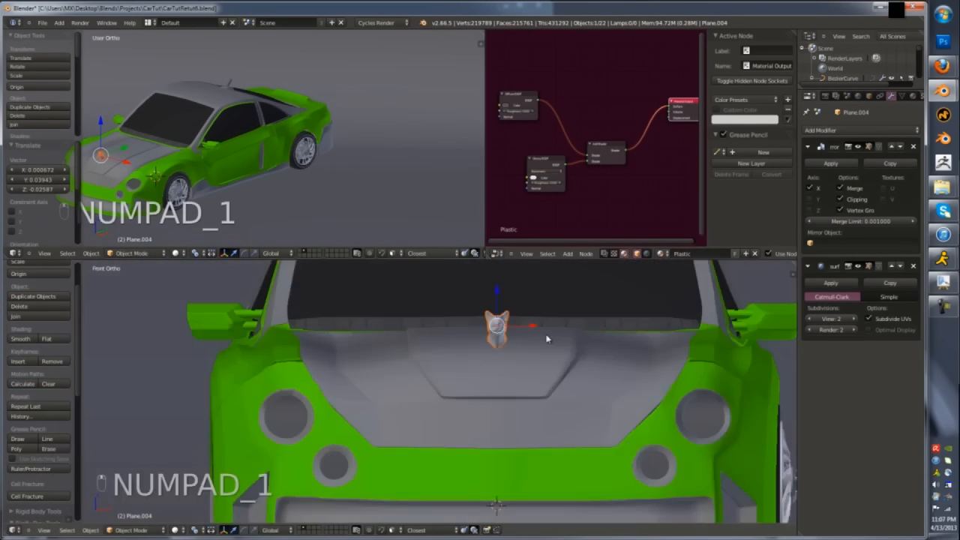
pyautogui.scroll(8, 525, 337)
pyautogui.press('s')
pyautogui.click(517, 340)
pyautogui.press('KP_2')
pyautogui.press('KP_1')
pyautogui.press('KP_3')
pyautogui.scroll(3, 484, 322)
pyautogui.moveTo(480, 321); pyautogui.dragTo(642, 335, button='middle')
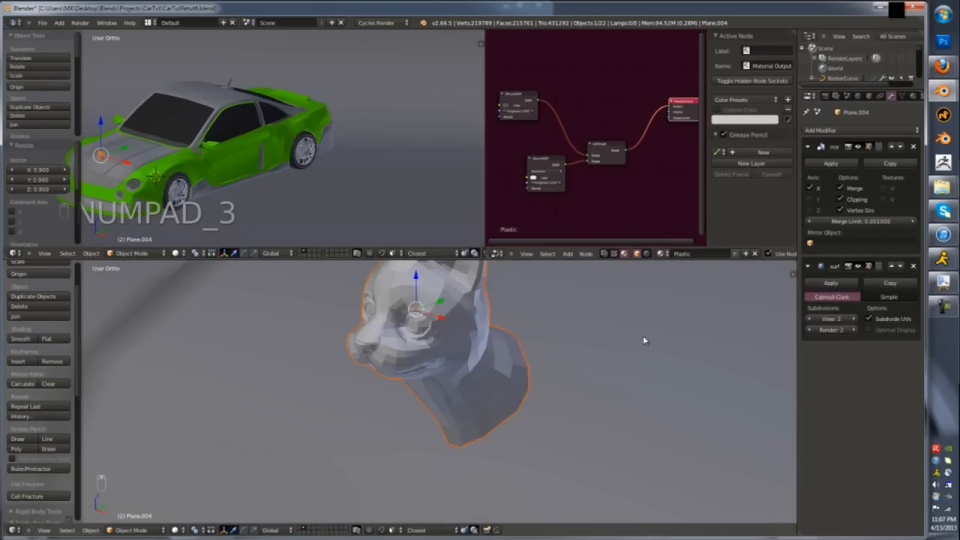
# - Add a level 1 Subdivision Surface modifier to the cat head and shade it smooth
pyautogui.press('a')
pyautogui.rightClick(481, 361)
pyautogui.hotkey('ctrl', '1')
pyautogui.click(16, 343)
# - Give the cat head mesh the existing GREY material
pyautogui.press('Tab')
pyautogui.press('a')
pyautogui.press('a')
pyautogui.press('l')
pyautogui.click(912, 96)
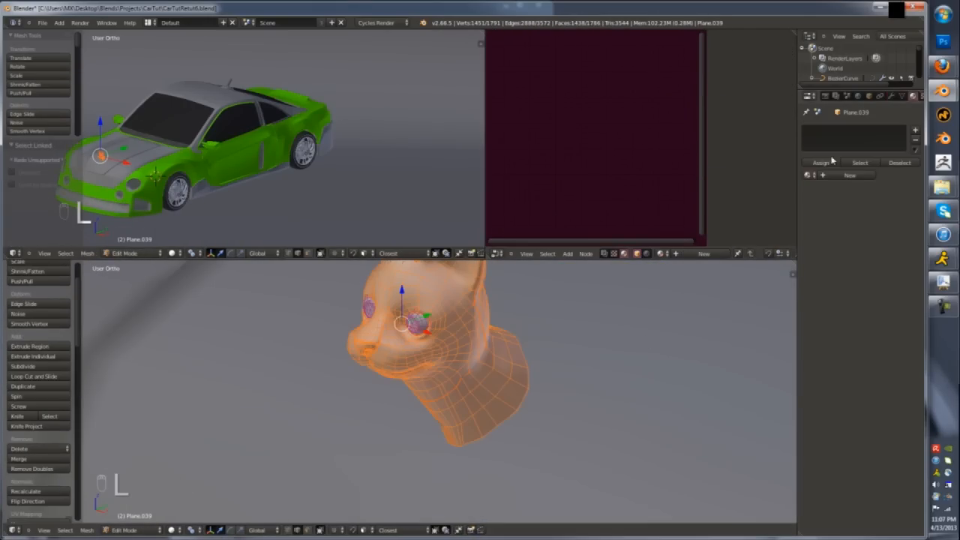
pyautogui.click(809, 176)
pyautogui.click(827, 262)
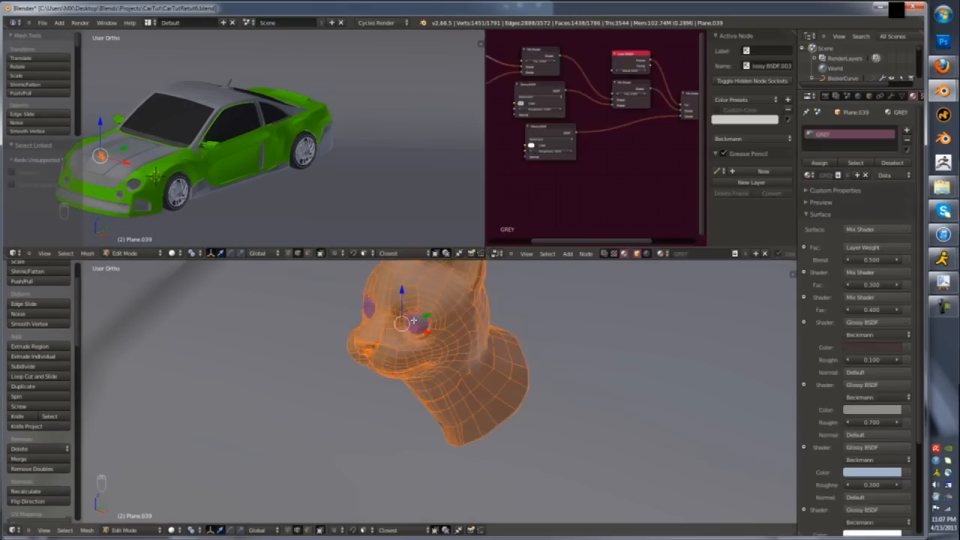
# - Select the round iris faces of both cat eyes in face select mode by growing the selection
pyautogui.press('a')
pyautogui.scroll(5, 414, 323)
pyautogui.scroll(5, 327, 352)
pyautogui.hotkey('ctrl', 'Tab')
pyautogui.click(326, 345)
pyautogui.scroll(-4, 352, 342)
pyautogui.moveTo(360, 339); pyautogui.dragTo(495, 320, button='middle')
pyautogui.hotkey('ctrl', 'Tab')
pyautogui.click(495, 322)
pyautogui.keyDown('alt'); pyautogui.rightClick(497, 299); pyautogui.keyUp('alt')
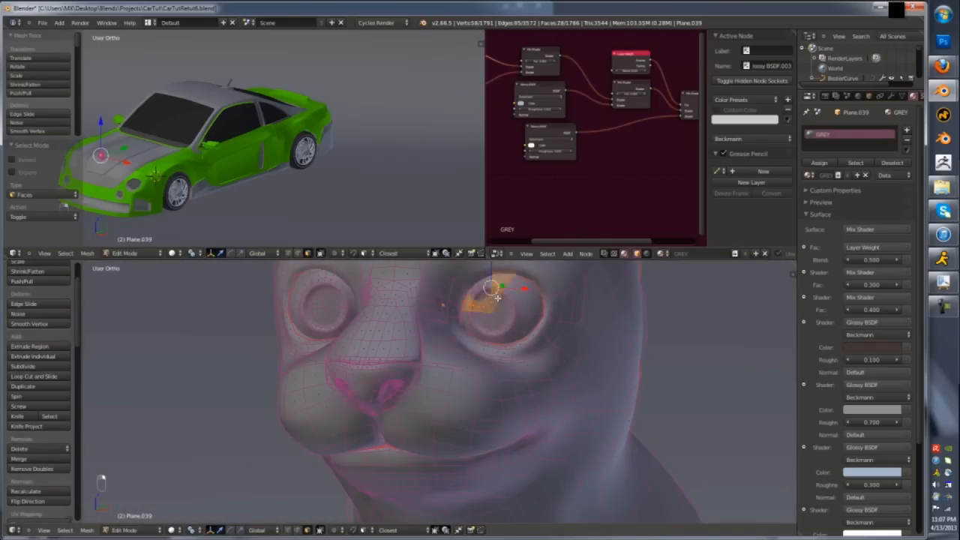
pyautogui.press('ctrl+KP_Add')
pyautogui.press('ctrl+KP_Add')
pyautogui.press('ctrl+KP_Add')
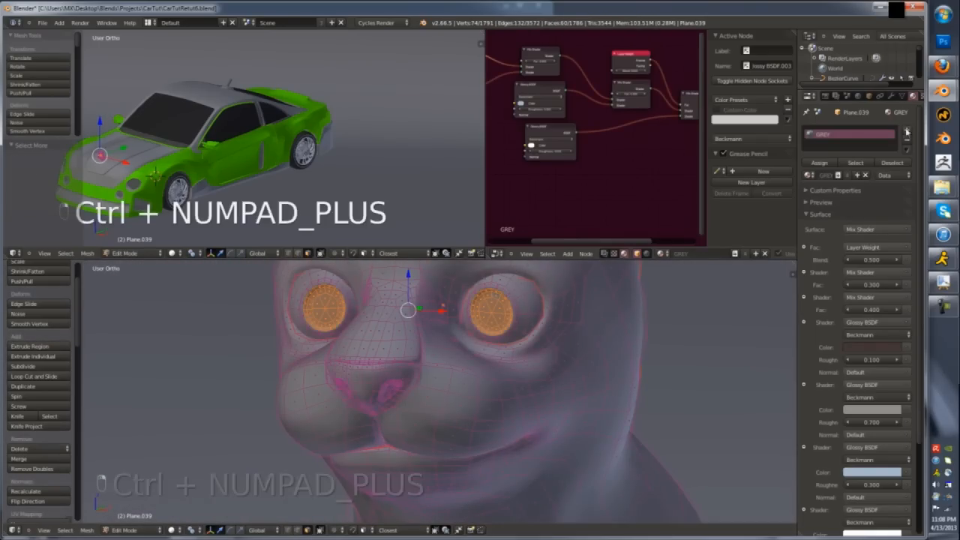
# - Add a second material slot and try the Metal1 material in it for the eyes
pyautogui.click(905, 130)
pyautogui.click(808, 175)
pyautogui.click(832, 221)
pyautogui.click(808, 175)
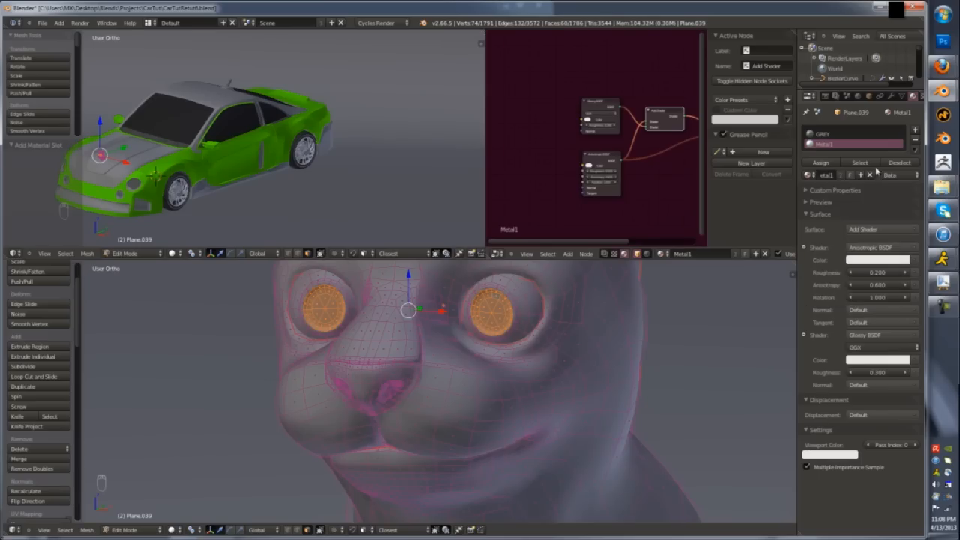
# - Create a material named Emission with an Emission surface in a new slot and assign it to the eye faces
pyautogui.click(915, 130)
pyautogui.click(855, 182)
pyautogui.click(837, 182)
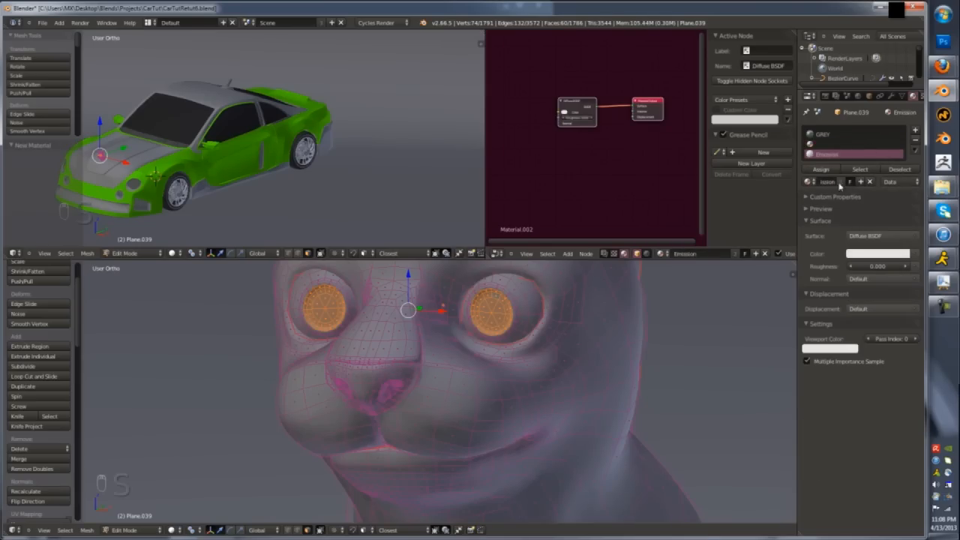
pyautogui.click(870, 236)
pyautogui.click(784, 337)
pyautogui.click(821, 169)
# - Extrude the edge loop around the open neck and isolate the cat head in local view
pyautogui.press('Tab')
pyautogui.scroll(-6, 548, 360)
pyautogui.press('a')
pyautogui.press('a')
pyautogui.press('Tab')
pyautogui.moveTo(548, 360); pyautogui.dragTo(652, 399, button='middle')
pyautogui.hotkey('ctrl', 'Tab')
pyautogui.click(645, 387)
pyautogui.keyDown('alt'); pyautogui.rightClick(664, 390); pyautogui.keyUp('alt')
pyautogui.press('e')
pyautogui.click(685, 401)
pyautogui.press('KP_Divide')
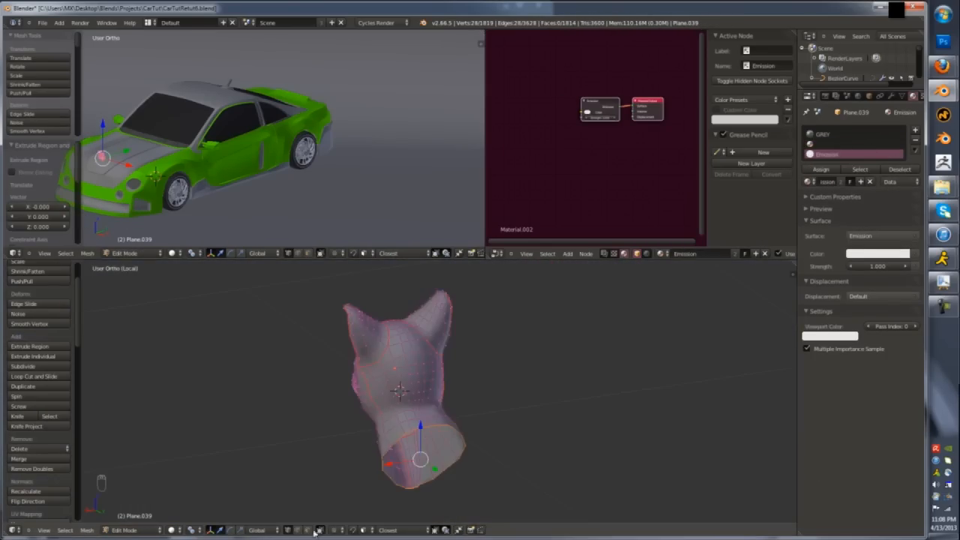
# - Undo the inward scaling of the neck edge, remove the mesh's duplicate vertices and reselect the neck's open edge loop
pyautogui.scroll(2, 439, 438)
pyautogui.press(',')
pyautogui.hotkey('ctrl', 'z')
pyautogui.press('s')
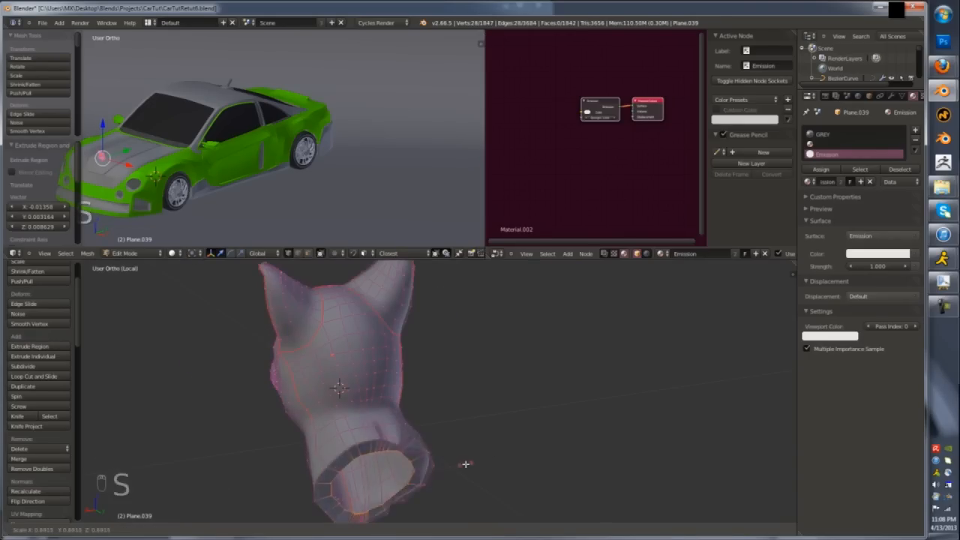
pyautogui.hotkey('ctrl', 'z')
pyautogui.press('a')
pyautogui.press('a')
pyautogui.press('w')
pyautogui.click(417, 349)
pyautogui.keyDown('alt'); pyautogui.rightClick(407, 435); pyautogui.keyUp('alt')
pyautogui.keyDown('alt'); pyautogui.rightClick(409, 437); pyautogui.keyUp('alt')
# - Try to extrude the neck's open edge loop and scale it inward
pyautogui.press('e')
pyautogui.press('s')
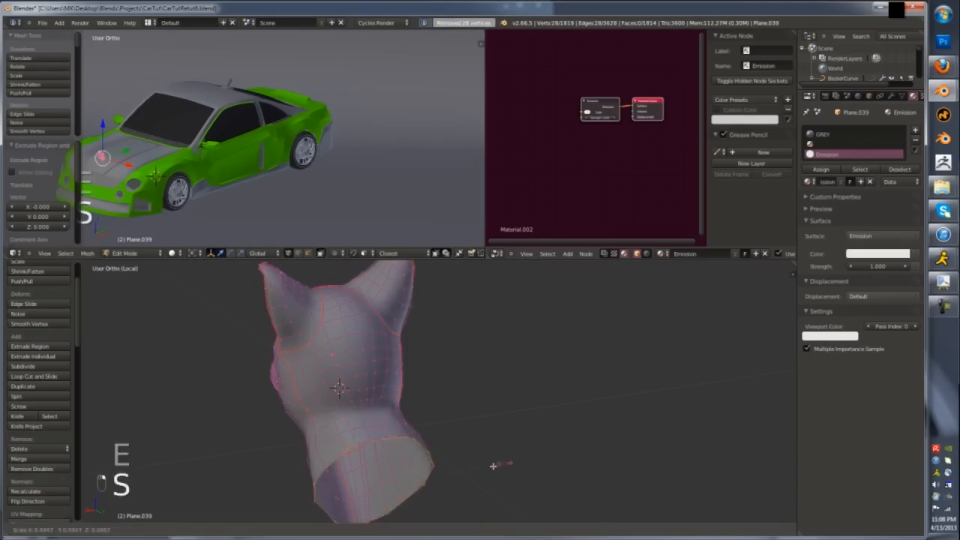
pyautogui.rightClick(475, 469)
pyautogui.moveTo(476, 469); pyautogui.dragTo(398, 475, button='middle')
pyautogui.scroll(3, 398, 475)
pyautogui.hotkey('ctrl', 'z')
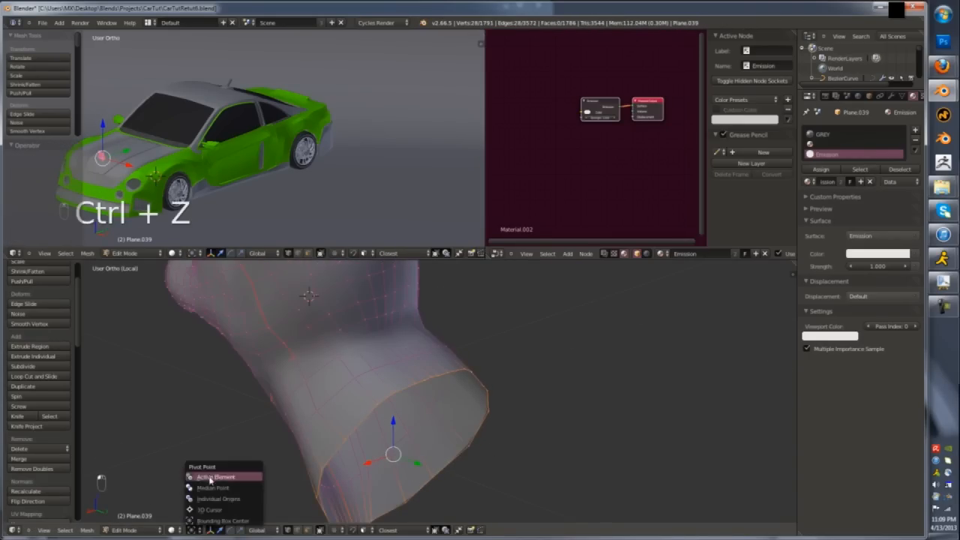
# - With Median Point as the pivot, fill the open neck with a face and inset it
pyautogui.click(211, 478)
pyautogui.click(210, 487)
pyautogui.press('e')
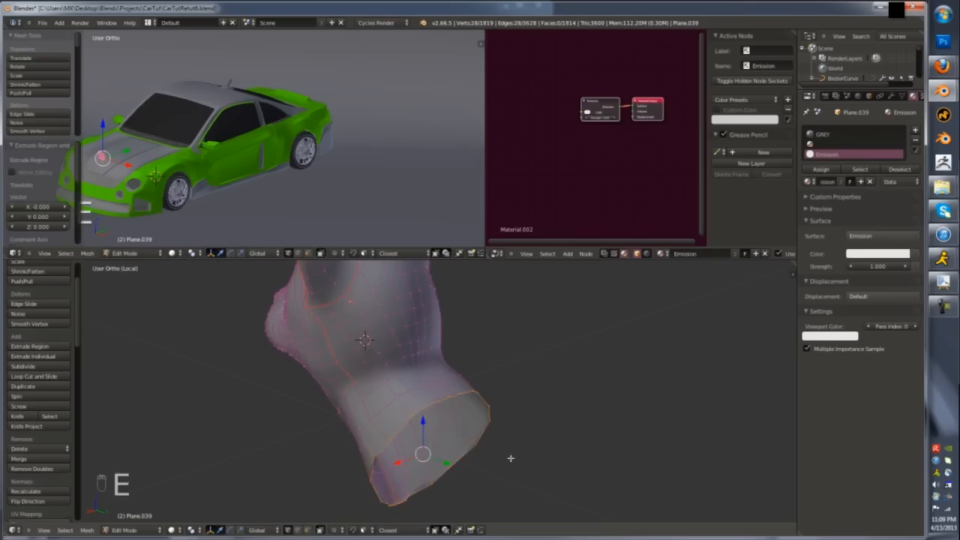
pyautogui.hotkey('ctrl', 'z')
pyautogui.moveTo(488, 454)
pyautogui.mouseDown(button='middle')
pyautogui.moveTo(574, 418)
pyautogui.moveTo(480, 438)
pyautogui.mouseUp(button='middle')
pyautogui.press('f')
pyautogui.press('i')
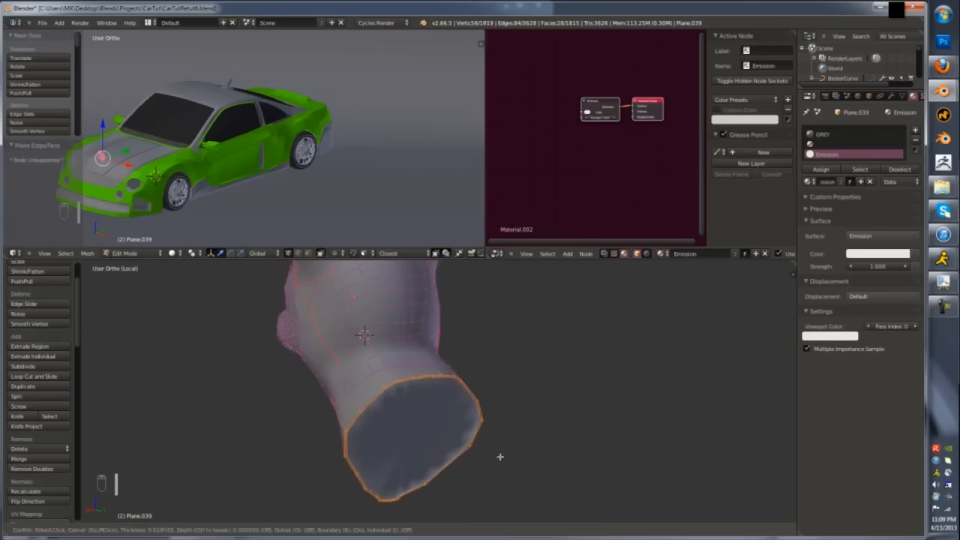
pyautogui.click(412, 460)
# - Select the neck's cap face, scale it by 0.925 and extrude it downward in side view as a mounting stem
pyautogui.hotkey('ctrl', 'Tab')
pyautogui.click(406, 473)
pyautogui.rightClick(411, 456)
pyautogui.press('s')
pyautogui.click(435, 477)
pyautogui.press('KP_1')
pyautogui.press('KP_3')
pyautogui.press('e')
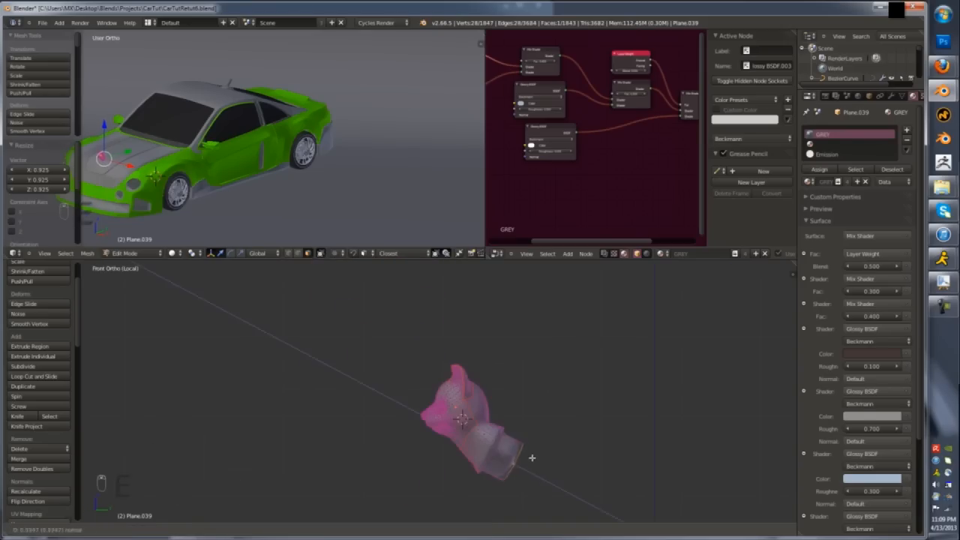
pyautogui.click(556, 518)
pyautogui.scroll(-4, 553, 300)
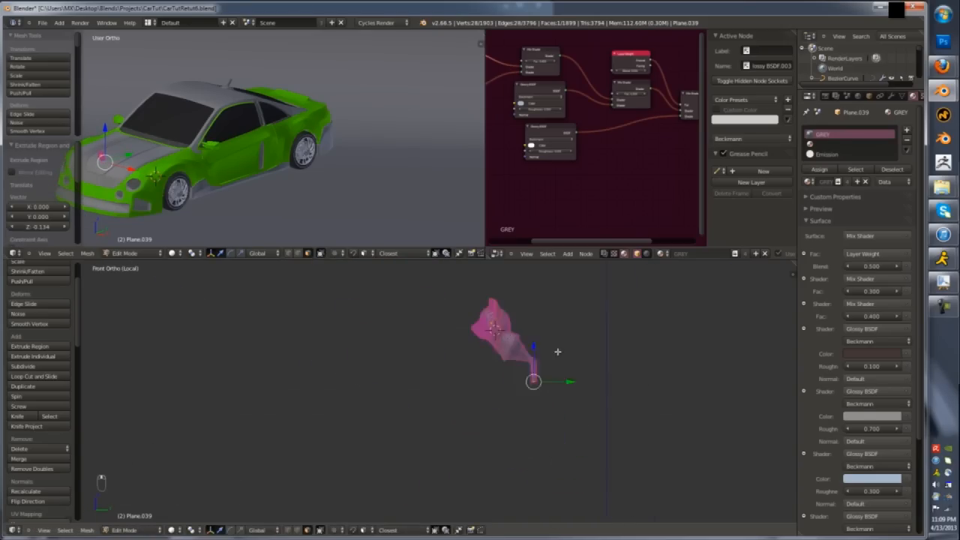
# - Flatten the widened end face of the stem into a level base with a Z scale of 0
pyautogui.scroll(4, 557, 352)
pyautogui.press('s')
pyautogui.press('z')
pyautogui.press('0')
pyautogui.click(573, 367)
# - Add loop cuts around the neck joint and near the base of the stem to sharpen their edges
pyautogui.scroll(2, 460, 328)
pyautogui.moveTo(460, 328); pyautogui.dragTo(504, 339, button='middle')
pyautogui.hotkey('ctrl', 'r')
pyautogui.doubleClick(521, 345)
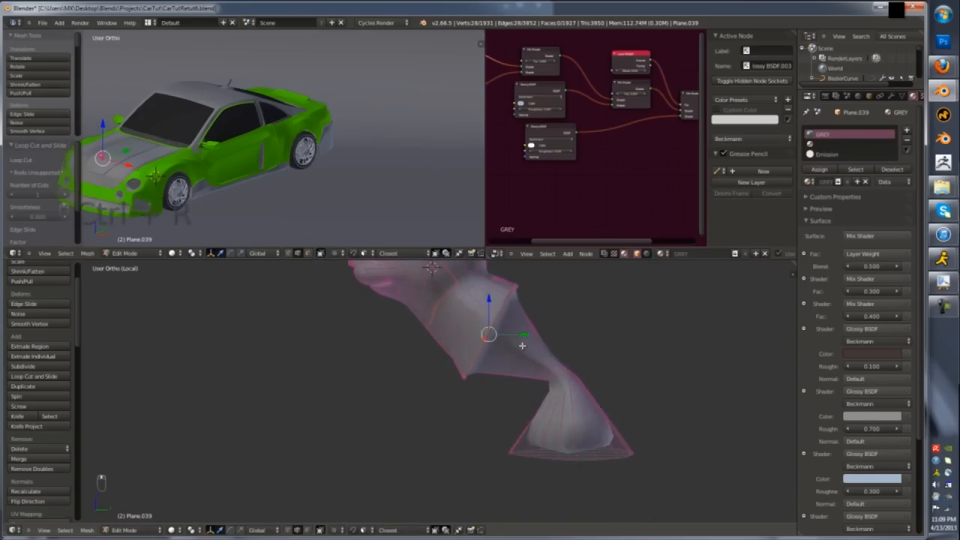
pyautogui.hotkey('ctrl', 'r')
pyautogui.doubleClick(482, 345)
pyautogui.hotkey('ctrl', 'r')
pyautogui.click(565, 434)
# - Leave edit mode and local view and return to the cat head ornament on the car in side view
pyautogui.press('Tab')
pyautogui.press('KP_Divide')
pyautogui.press('KP_3')
pyautogui.press('KP_Decimal')
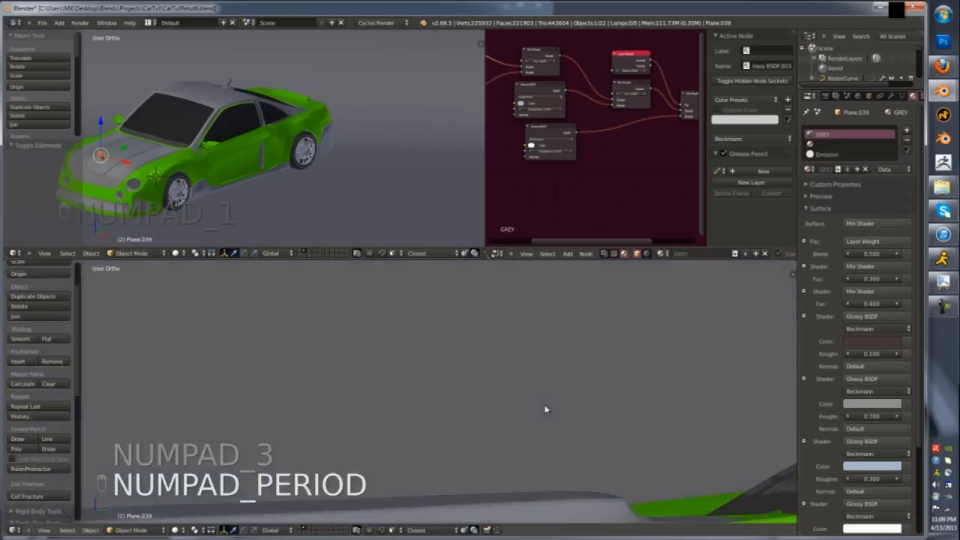
pyautogui.click(431, 340)
pyautogui.scroll(1, 458, 375)
# - Delete the lower flared section of the cat head ornament's stem in wireframe side view
pyautogui.press('Tab')
pyautogui.press('z')
pyautogui.press('a')
pyautogui.press('b')
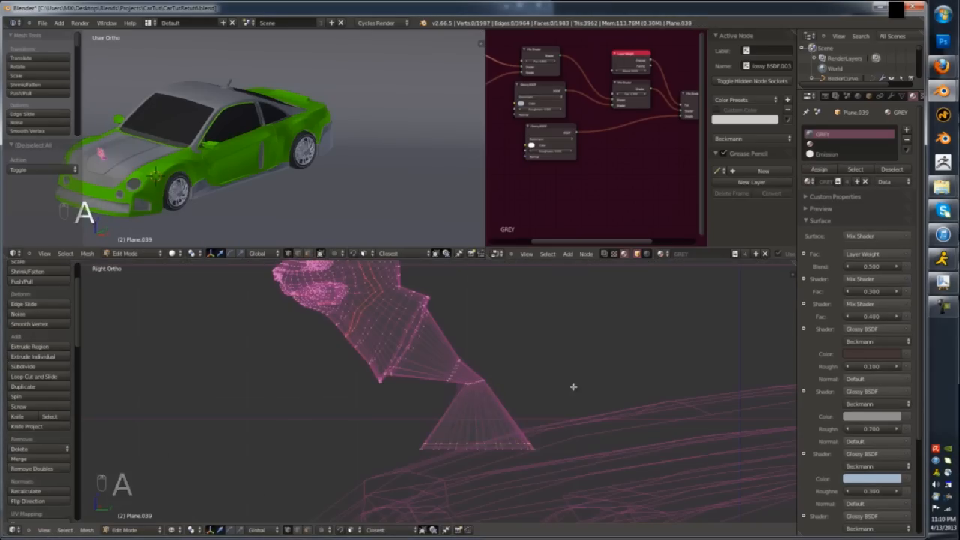
pyautogui.moveTo(572, 392); pyautogui.dragTo(387, 484)
pyautogui.press('x')
pyautogui.click(568, 438)
pyautogui.press('x')
pyautogui.click(514, 378)
# - Isolate the stem's open edge loop, extrude it and widen it into a rounded base outline in top view
pyautogui.hotkey('shift', 'h')
pyautogui.press('KP_7')
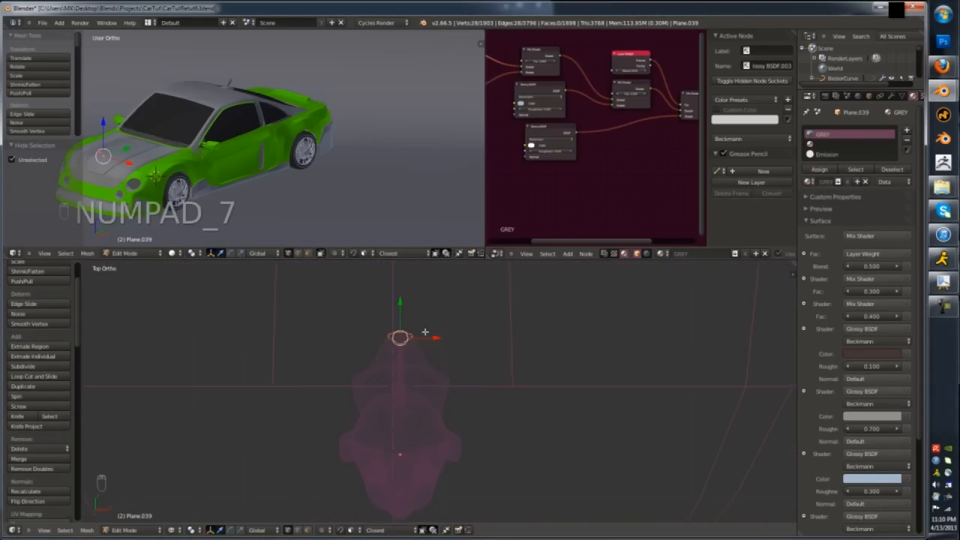
pyautogui.scroll(-3, 432, 339)
pyautogui.keyDown('shift'); pyautogui.moveTo(433, 340); pyautogui.dragTo(480, 363, button='middle'); pyautogui.keyUp('shift')
pyautogui.press('s')
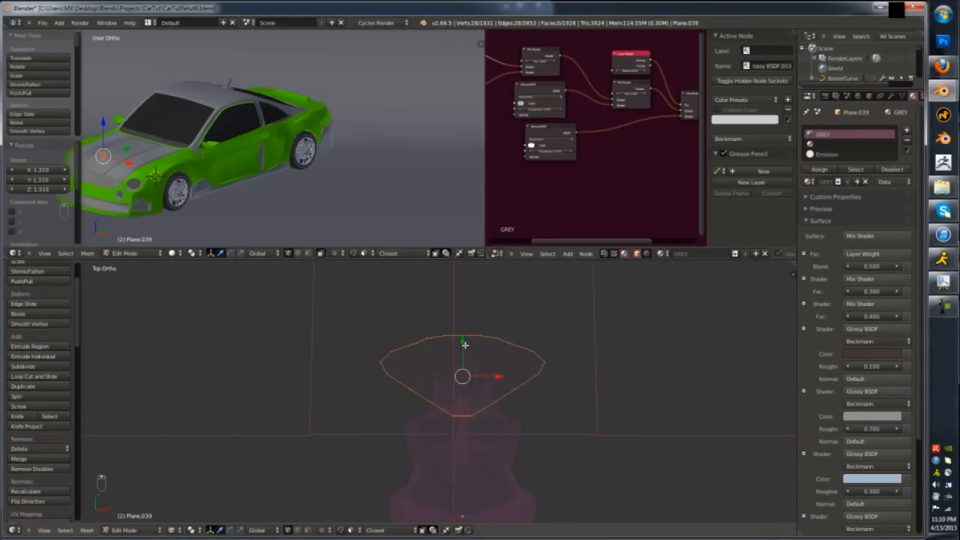
pyautogui.click(469, 361)
pyautogui.press('s')
pyautogui.press('x')
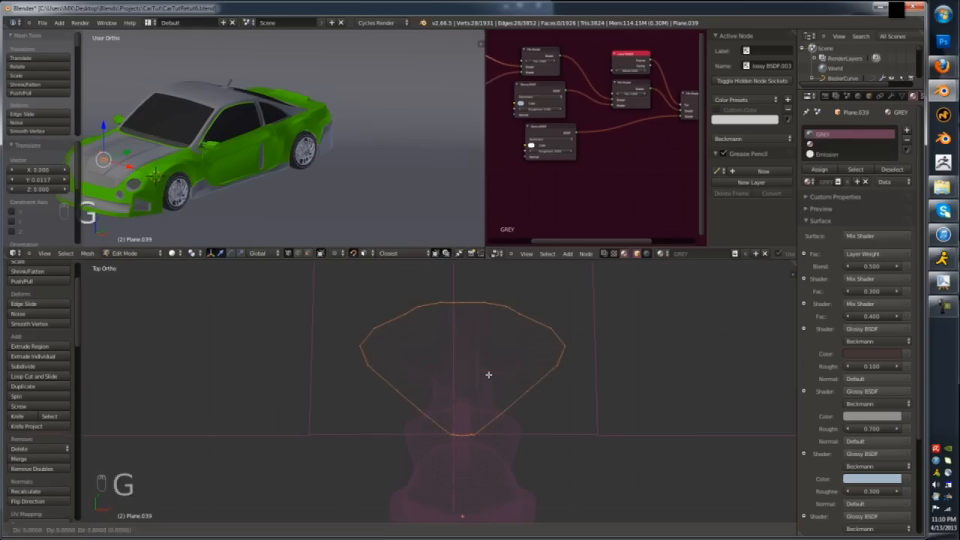
# - Reveal the hidden mesh and move the head and neck toward the base by about 0.058 in Y and -0.105 in Z
pyautogui.hotkey('alt', 'h')
pyautogui.press('KP_3')
pyautogui.press('z')
pyautogui.press('z')
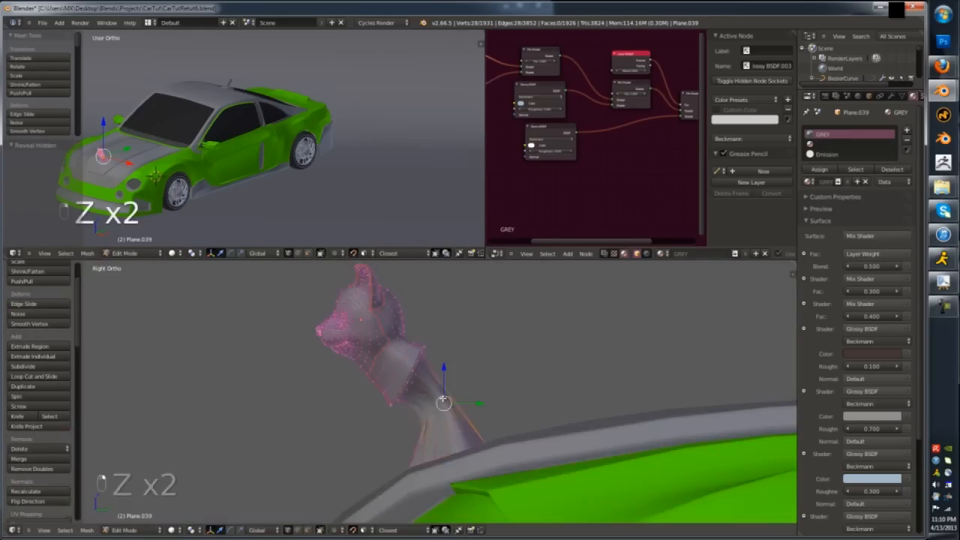
pyautogui.press('a')
pyautogui.hotkey('shift', 'Tab')
# - Add loop cuts near the neck joint and the lower edge of the flared base, and leave edit mode
pyautogui.hotkey('ctrl', 'r')
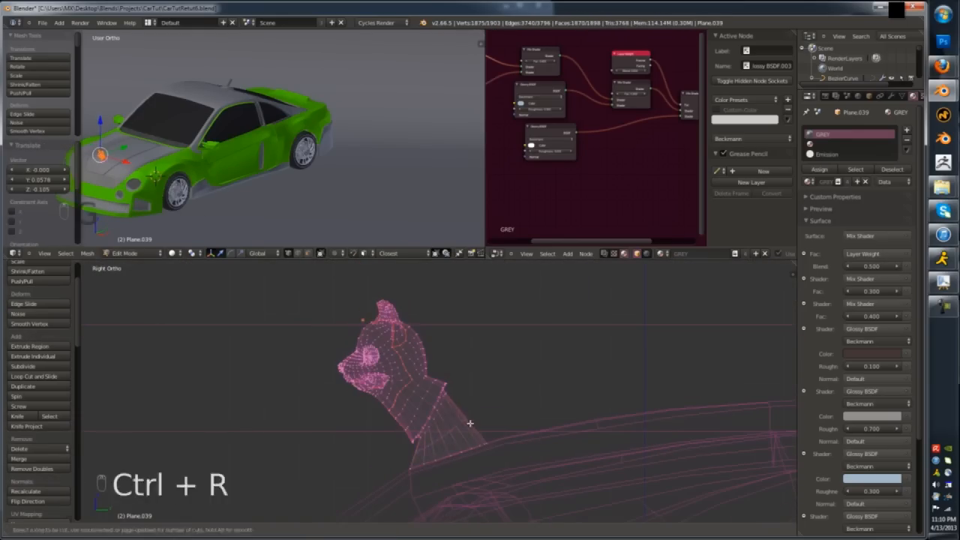
pyautogui.click(480, 447)
pyautogui.scroll(5, 482, 440)
pyautogui.hotkey('ctrl', 'r')
pyautogui.click(478, 438)
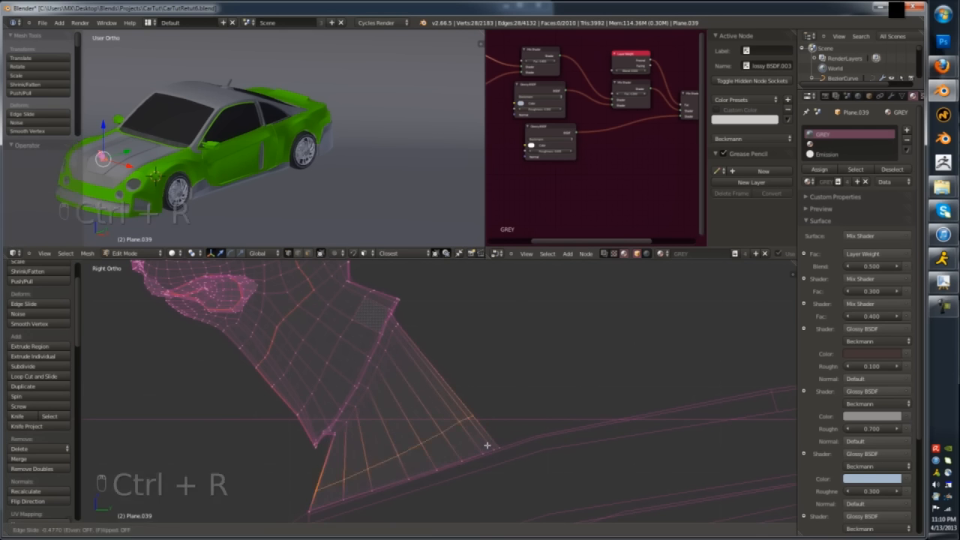
pyautogui.click(491, 448)
pyautogui.press('Tab')
pyautogui.press('z')
pyautogui.scroll(-4, 448, 421)
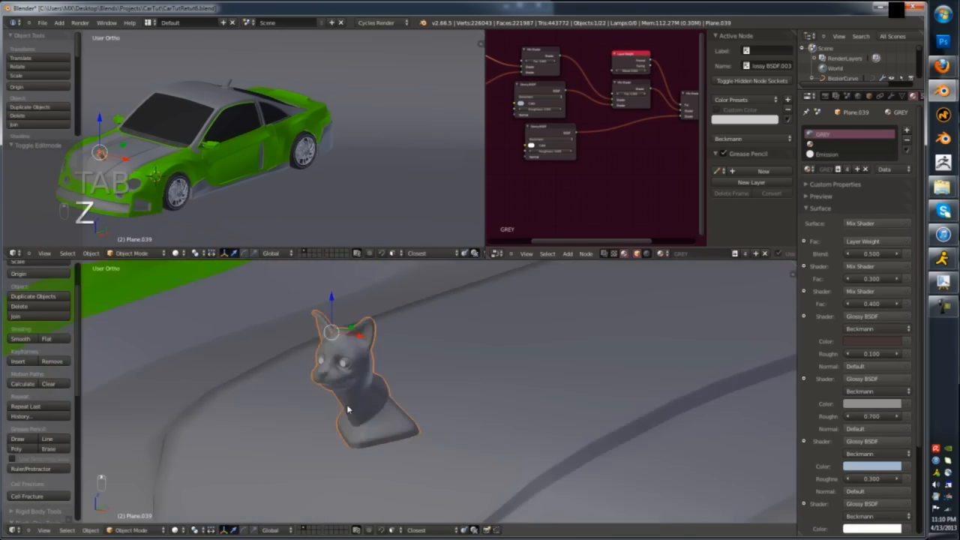
pyautogui.press('KP_0')
pyautogui.scroll(-7, 521, 363)
pyautogui.scroll(8, 521, 363)
# - Switch to Firefox, search Google Images for "car front" and open the first result
pyautogui.click(942, 66)
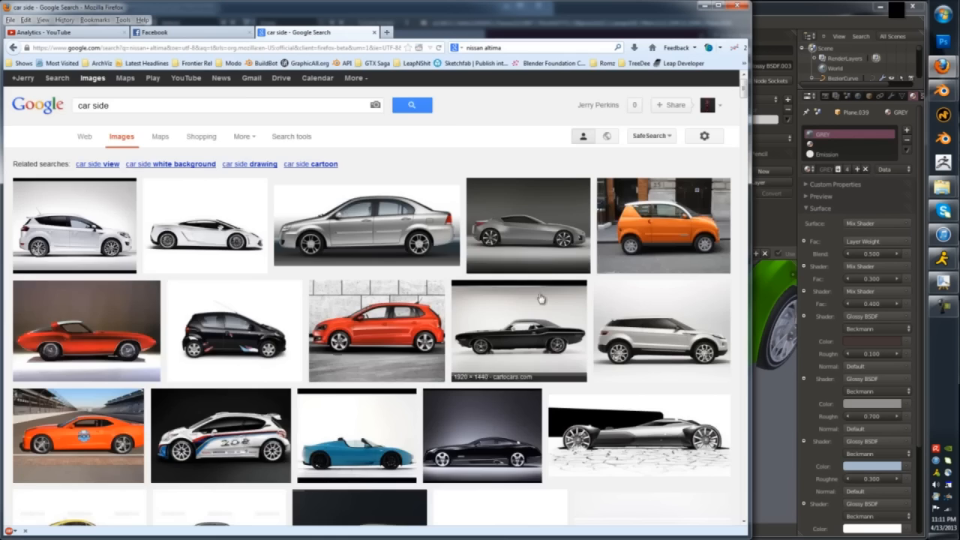
pyautogui.scroll(-5, 332, 380)
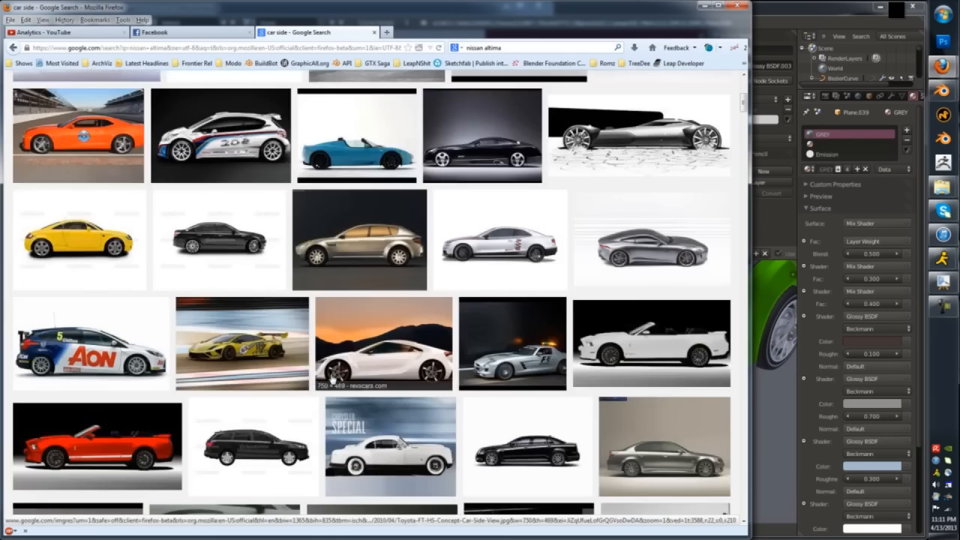
pyautogui.scroll(5, 332, 379)
pyautogui.click(169, 105)
pyautogui.press('BackSpace')
pyautogui.press('BackSpace')
pyautogui.press('BackSpace')
pyautogui.press('BackSpace')
pyautogui.write('front')
pyautogui.press('Return')
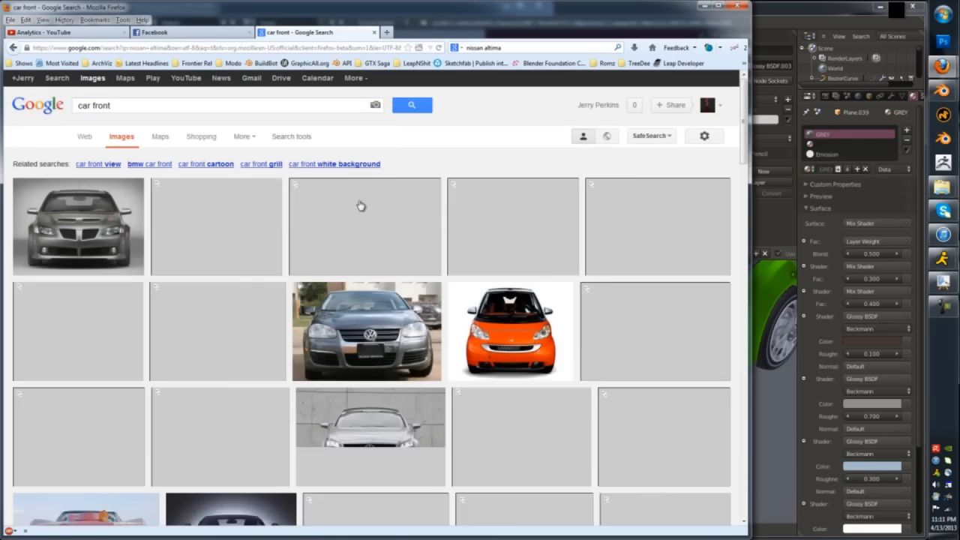
pyautogui.click(78, 225)
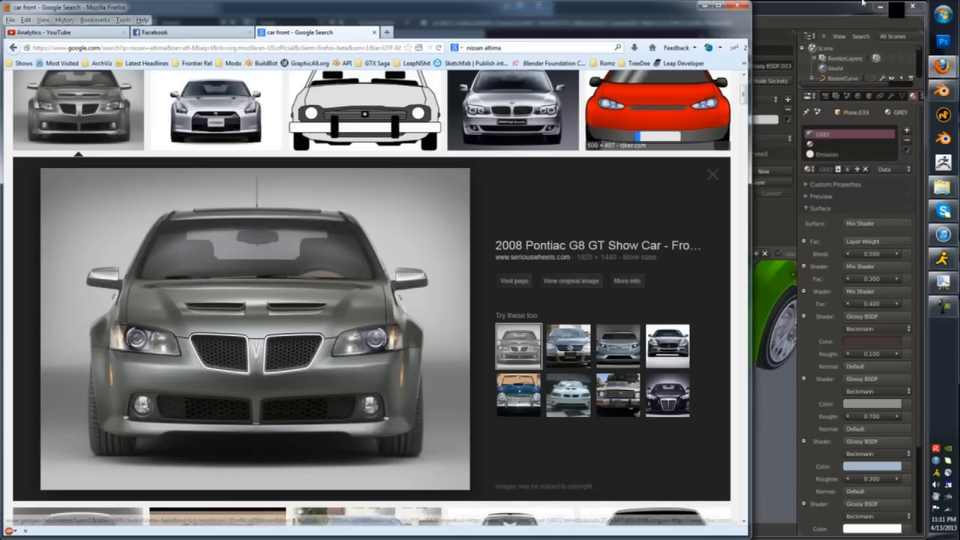
# - Search for reference images of "windsheild wiper" and switch back to Blender
pyautogui.click(478, 46)
pyautogui.write('windsheild wipe')
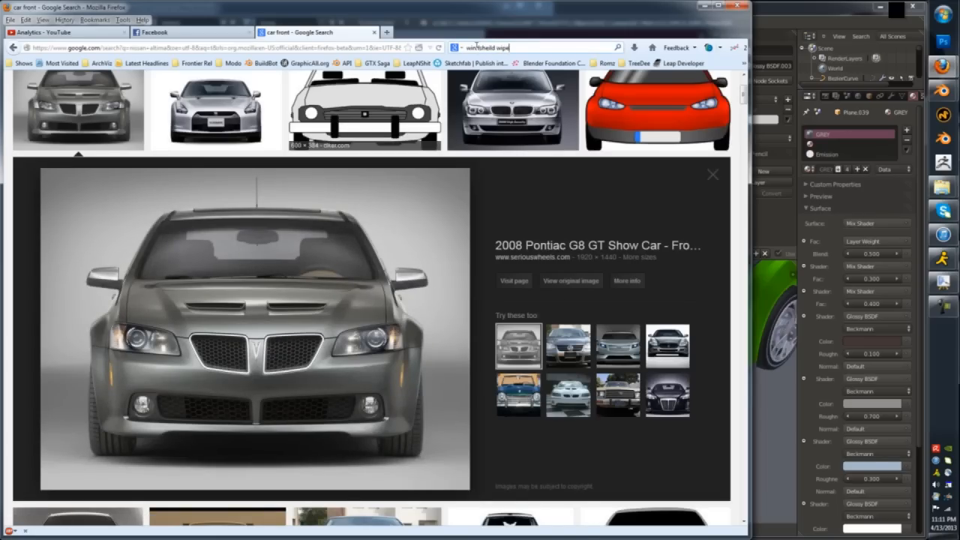
pyautogui.write('r')
pyautogui.press('Return')
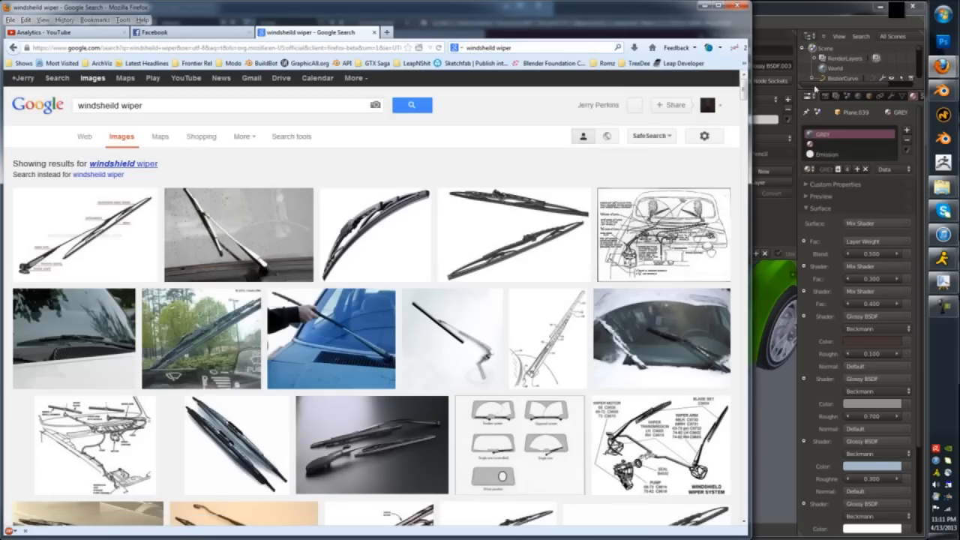
pyautogui.click(815, 89)
# - Add a mesh plane in front of the windshield, aligned to the orthographic front view
pyautogui.scroll(-3, 409, 337)
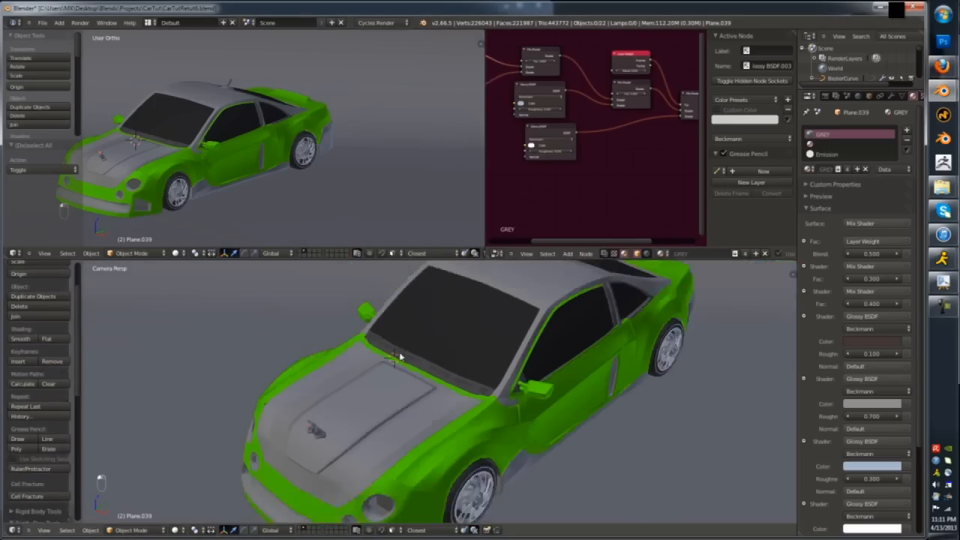
pyautogui.press('KP_1')
pyautogui.press('KP_5')
pyautogui.press('KP_5')
pyautogui.press('KP_5')
pyautogui.hotkey('shift', 'a')
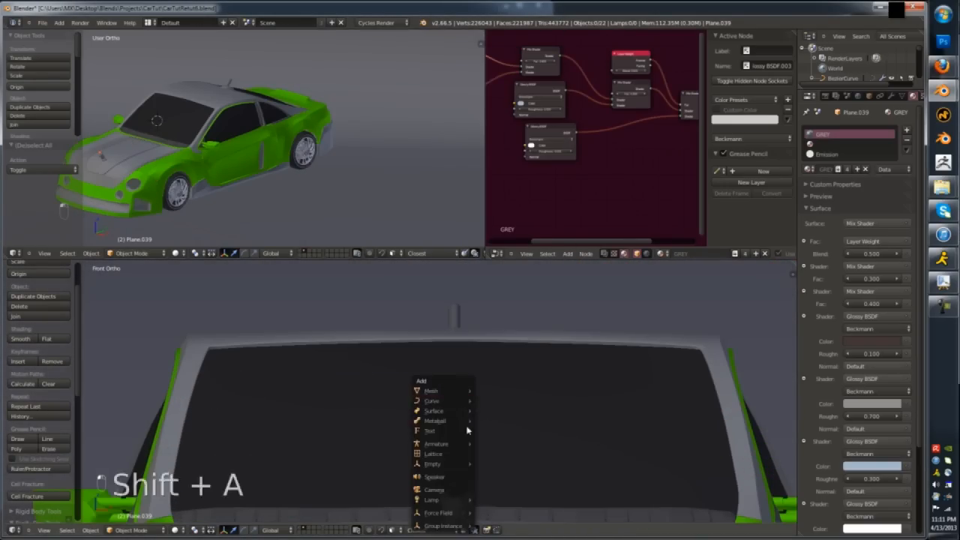
pyautogui.click(484, 390)
pyautogui.press('F6')
pyautogui.click(495, 407)
# - Scale the plane in edit mode into a long, thin horizontal strip for the wiper blade
pyautogui.press('Tab')
pyautogui.press('s')
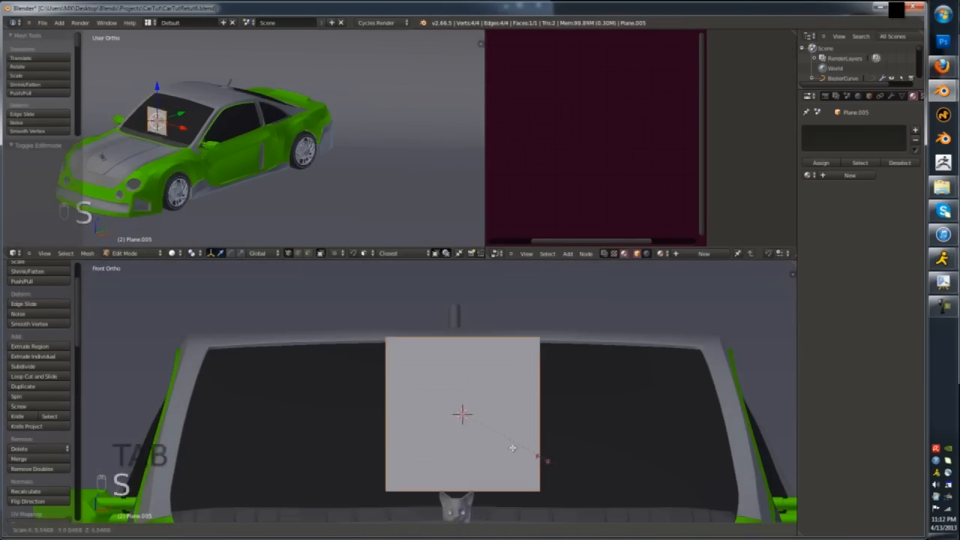
pyautogui.click(484, 426)
pyautogui.press('s')
pyautogui.press('z')
pyautogui.click(475, 434)
pyautogui.click(660, 498)
# - Extrude the strip into a thin bar and divide it with two lengthwise loop cuts
pyautogui.moveTo(360, 371); pyautogui.dragTo(504, 433, button='middle')
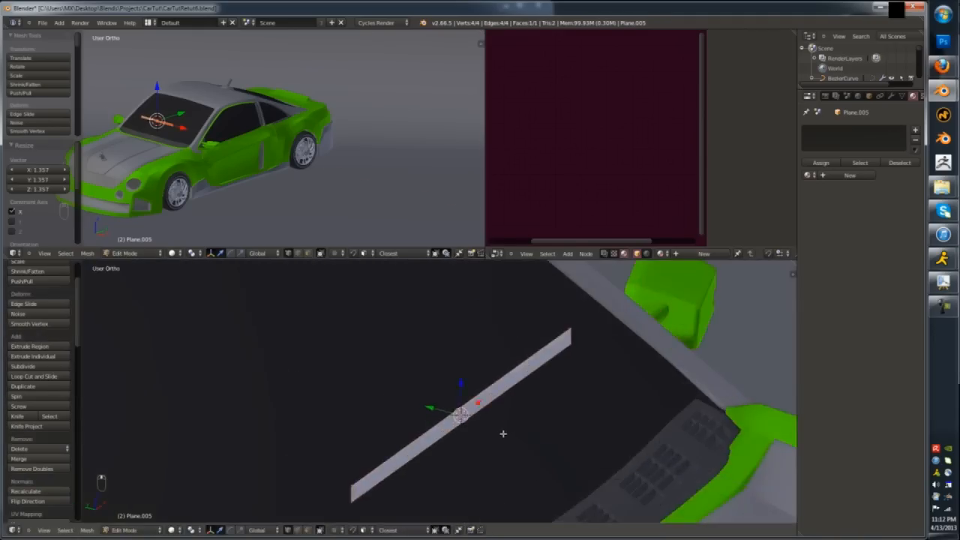
pyautogui.press('e')
pyautogui.click(509, 435)
pyautogui.press('z')
pyautogui.scroll(2, 375, 480)
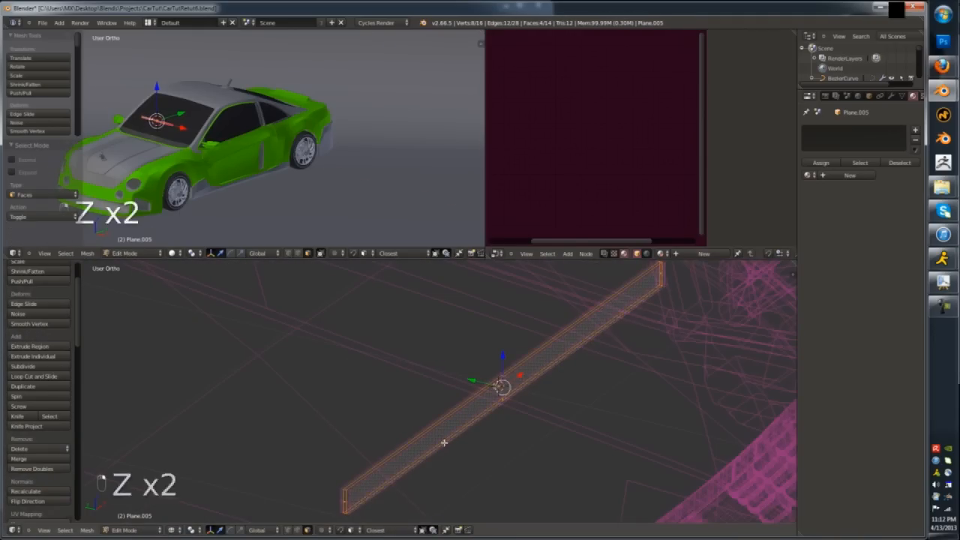
pyautogui.press('z')
# - Extrude the bar's bottom centre face downward about 0.032 and narrow it along Y to form the blade lip
pyautogui.press('e')
pyautogui.click(506, 425)
pyautogui.moveTo(505, 425); pyautogui.dragTo(557, 398, button='middle')
pyautogui.scroll(2, 554, 397)
pyautogui.press('g')
pyautogui.press('y')
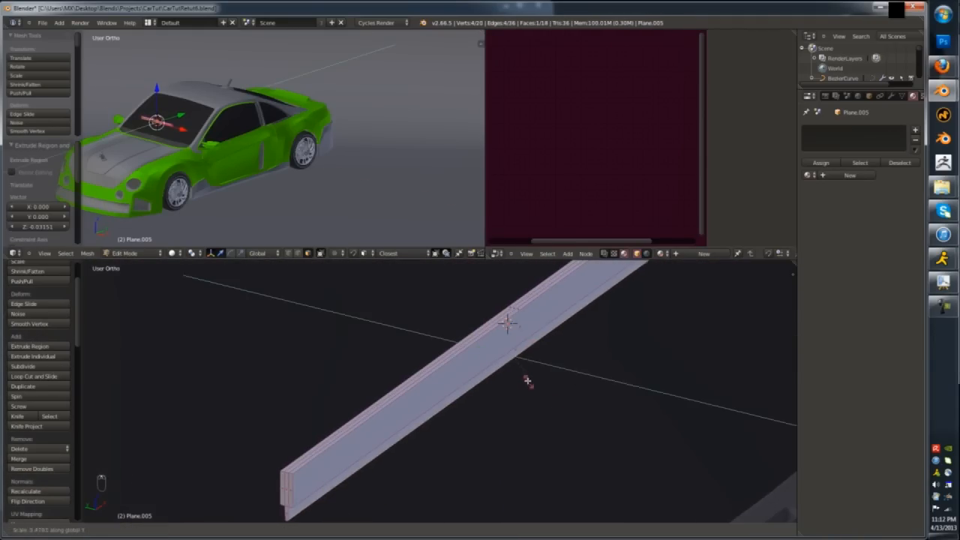
pyautogui.click(523, 382)
# - In edge selection, raise the two long edges beside the blade lip by about 0.015 along Z
pyautogui.hotkey('ctrl', 'Tab')
pyautogui.click(458, 401)
pyautogui.press('z')
pyautogui.press('z')
pyautogui.press('Tab')
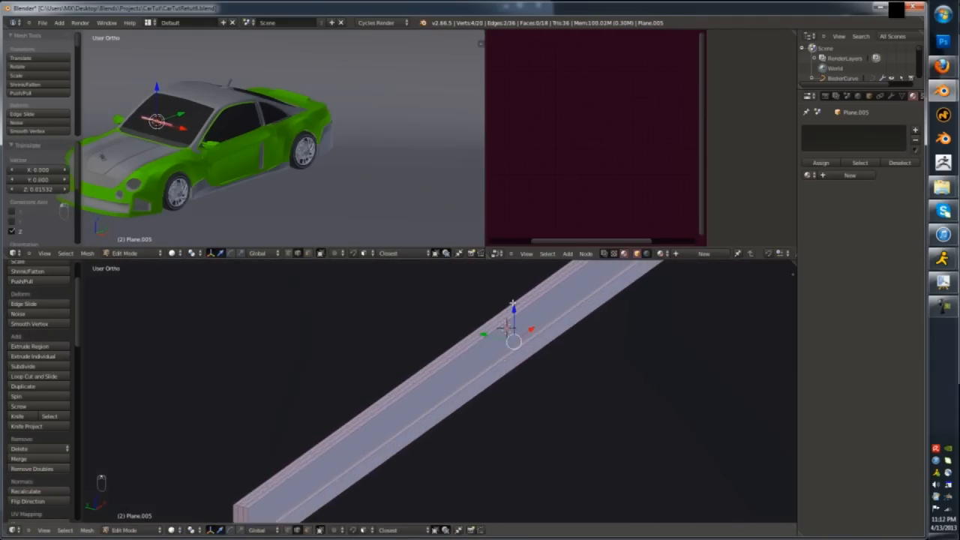
# - Add a crosswise loop cut at the blade's middle and snap the 3D cursor to its selected top edge
pyautogui.moveTo(480, 390); pyautogui.dragTo(517, 358, button='middle')
pyautogui.scroll(3, 517, 357)
pyautogui.press('Tab')
pyautogui.hotkey('ctrl', 'r')
pyautogui.click(461, 346)
pyautogui.scroll(2, 463, 346)
pyautogui.rightClick(470, 349)
pyautogui.rightClick(472, 351)
pyautogui.hotkey('shift', 's')
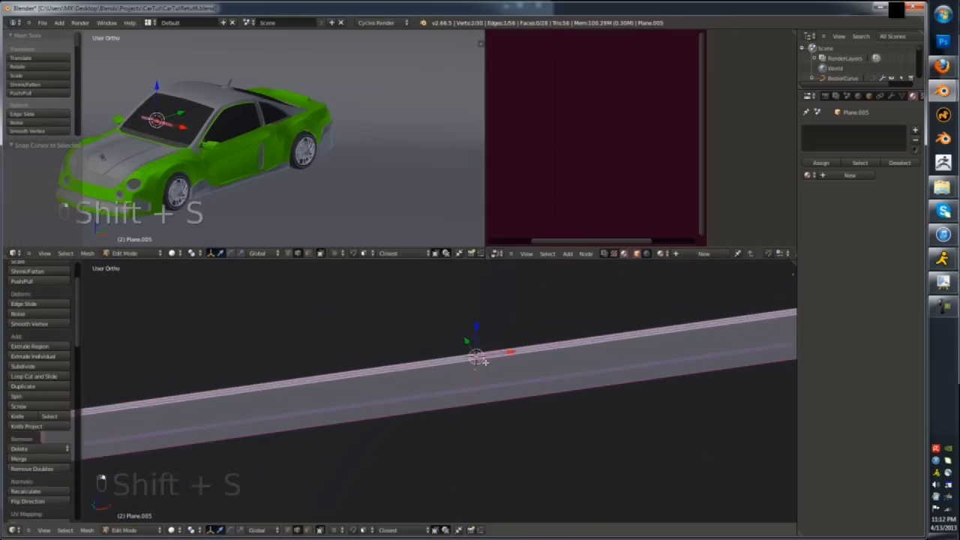
# - Isolate the blade in local view and add a 12-vertex cylinder at the 3D cursor
pyautogui.press('Tab')
pyautogui.press('KP_1')
pyautogui.press('KP_3')
pyautogui.press('KP_Divide')
pyautogui.press('KP_1')
pyautogui.hotkey('shift', 'a')
pyautogui.moveTo(484, 379)
pyautogui.click(505, 279)
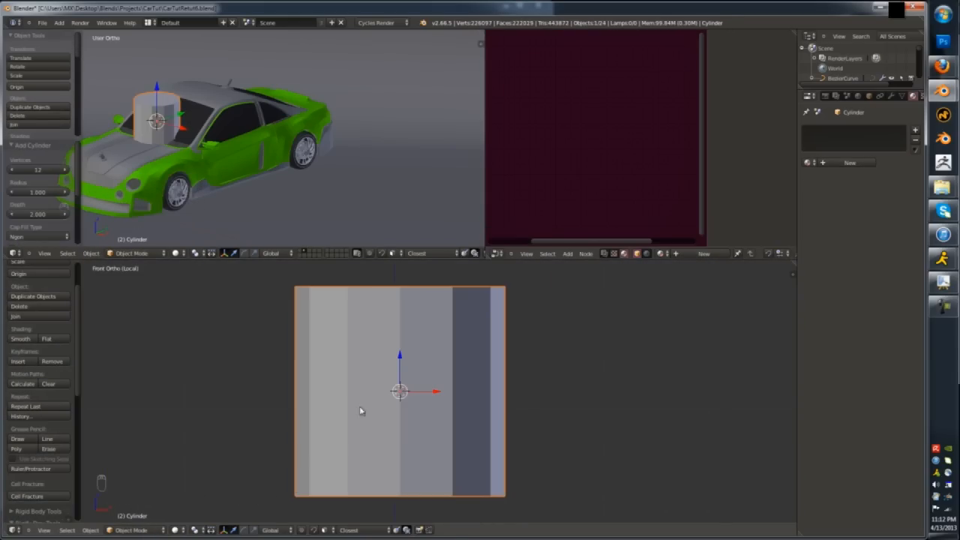
pyautogui.press('F6')
# - Rotate the cylinder 90° about X and scale it down to a small hub across the blade
pyautogui.press('r')
pyautogui.press('x')
pyautogui.press('9')
pyautogui.press('0')
pyautogui.press('Return')
pyautogui.press('s')
pyautogui.click(400, 398)
pyautogui.scroll(8, 405, 407)
pyautogui.moveTo(345, 365); pyautogui.dragTo(416, 377, button='middle')
pyautogui.press('s')
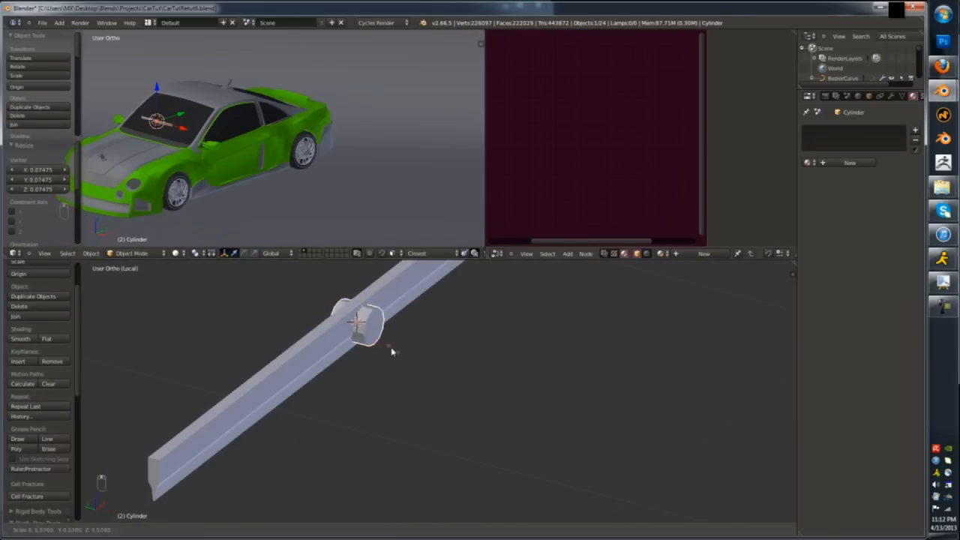
pyautogui.rightClick(398, 352)
# - Scale the cylinder by 0.760 along Y in top view to match the blade's thickness
pyautogui.press('KP_7')
pyautogui.scroll(5, 375, 336)
pyautogui.press('z')
pyautogui.press('s')
pyautogui.press('y')
pyautogui.click(324, 348)
pyautogui.press('z')
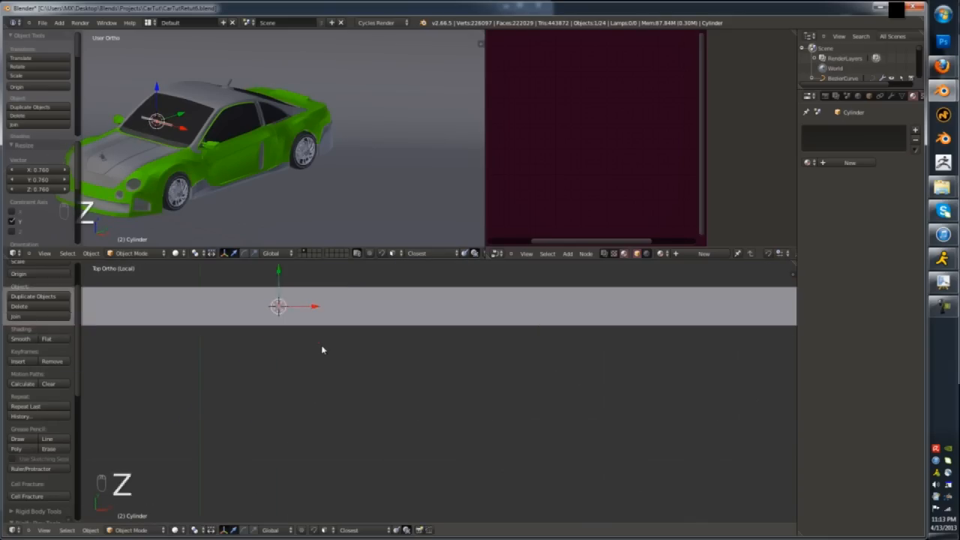
# - Raise the cylinder along Z in front view so its upper half protrudes above the blade
pyautogui.press('KP_1')
pyautogui.scroll(-4, 367, 405)
pyautogui.scroll(-2, 371, 411)
pyautogui.press('g')
pyautogui.press('z')
pyautogui.click(385, 387)
pyautogui.scroll(5, 385, 388)
pyautogui.moveTo(385, 388); pyautogui.dragTo(438, 417, button='middle')
# - Extrude and scale down the cylinder's flat end faces to shape the hub's inset rings, and leave edit mode
pyautogui.press('Tab')
pyautogui.hotkey('ctrl', 'Tab')
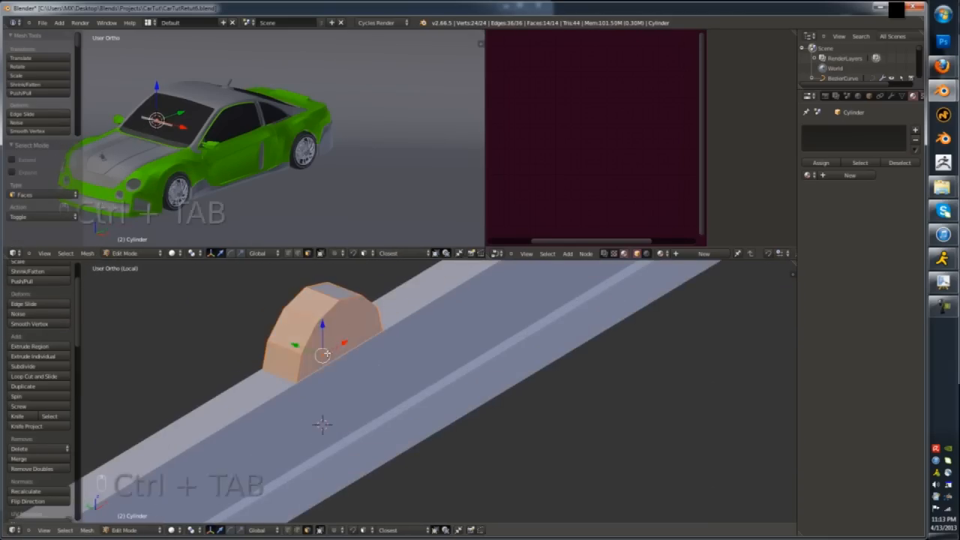
pyautogui.rightClick(332, 357)
pyautogui.moveTo(332, 358); pyautogui.dragTo(426, 402, button='middle')
pyautogui.press('e')
pyautogui.rightClick(423, 401)
pyautogui.rightClick(279, 382)
pyautogui.press('s')
pyautogui.click(274, 379)
pyautogui.moveTo(274, 379); pyautogui.dragTo(146, 371, button='middle')
pyautogui.press('s')
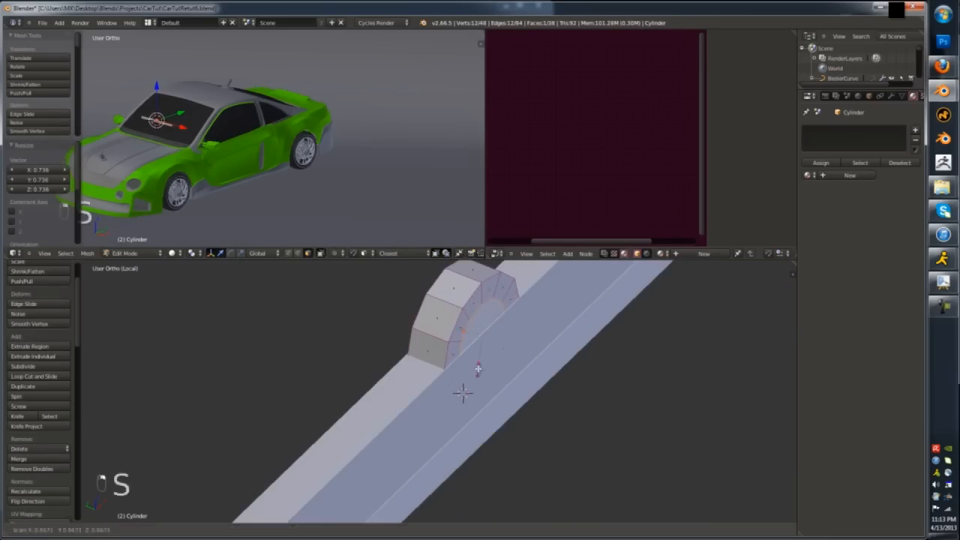
pyautogui.click(463, 392)
pyautogui.scroll(-4, 407, 390)
pyautogui.press('Tab')
# - Deselect everything, enter edit mode on the wiper blade and hide the side-face loop beneath its thin top strip
pyautogui.press('a')
pyautogui.press('a')
pyautogui.press('KP_1')
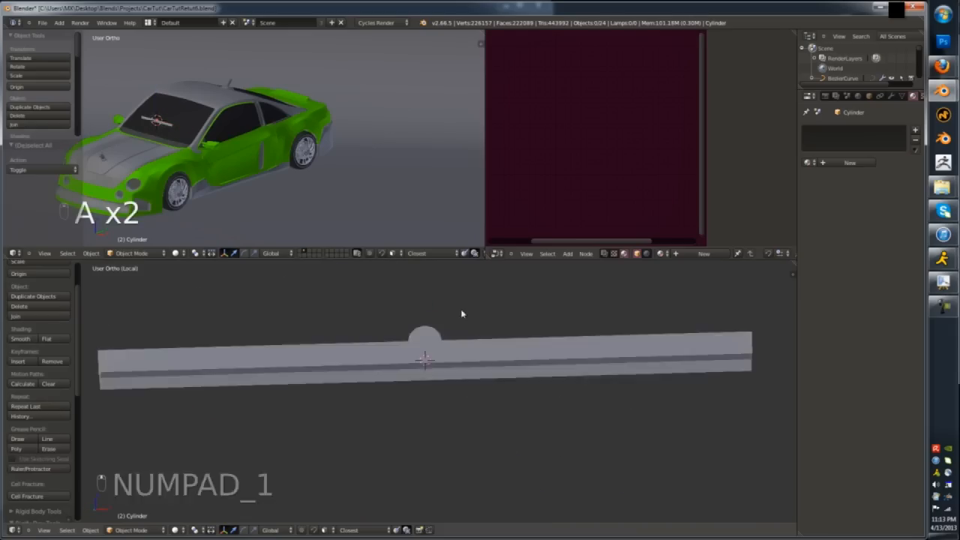
pyautogui.scroll(-2, 433, 356)
pyautogui.press('Tab')
pyautogui.moveTo(433, 356); pyautogui.dragTo(463, 405, button='middle')
pyautogui.keyDown('alt'); pyautogui.rightClick(148, 389); pyautogui.keyUp('alt')
pyautogui.press('h')
# - Duplicate both faces of the blade's thin top strip and place the copy as an arm sloping upward from the hub
pyautogui.scroll(6, 292, 362)
pyautogui.keyDown('alt'); pyautogui.rightClick(410, 328); pyautogui.keyUp('alt')
pyautogui.scroll(-4, 402, 332)
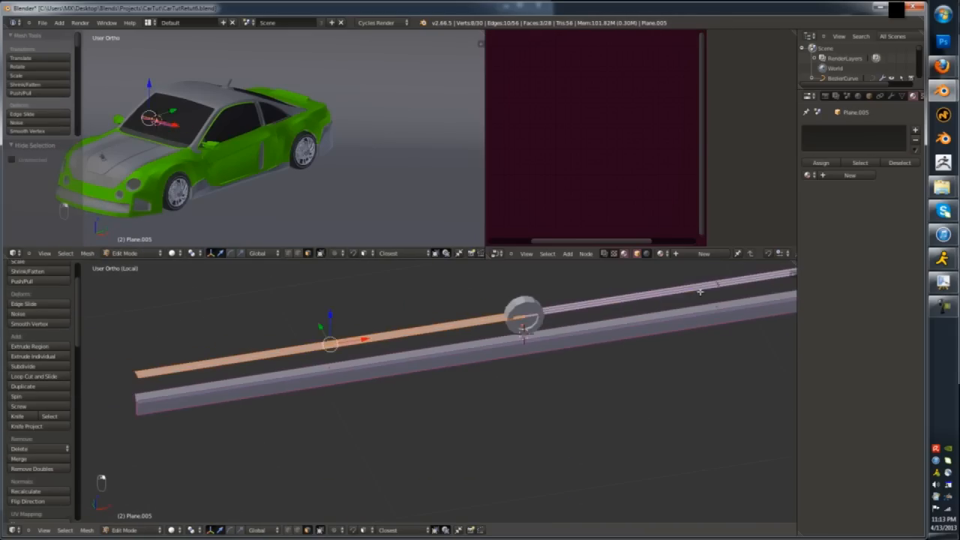
pyautogui.keyDown('shift'); pyautogui.rightClick(548, 312); pyautogui.keyUp('shift')
pyautogui.scroll(-7, 536, 334)
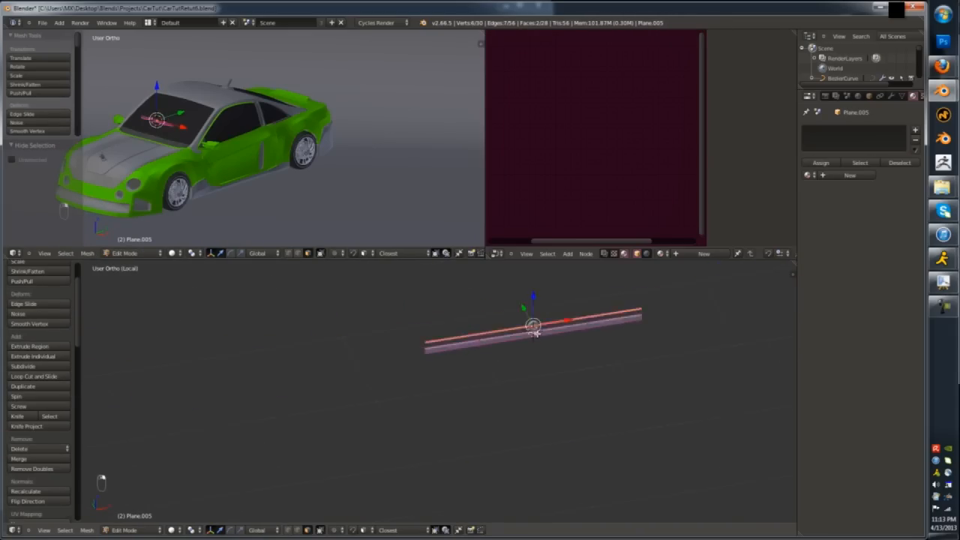
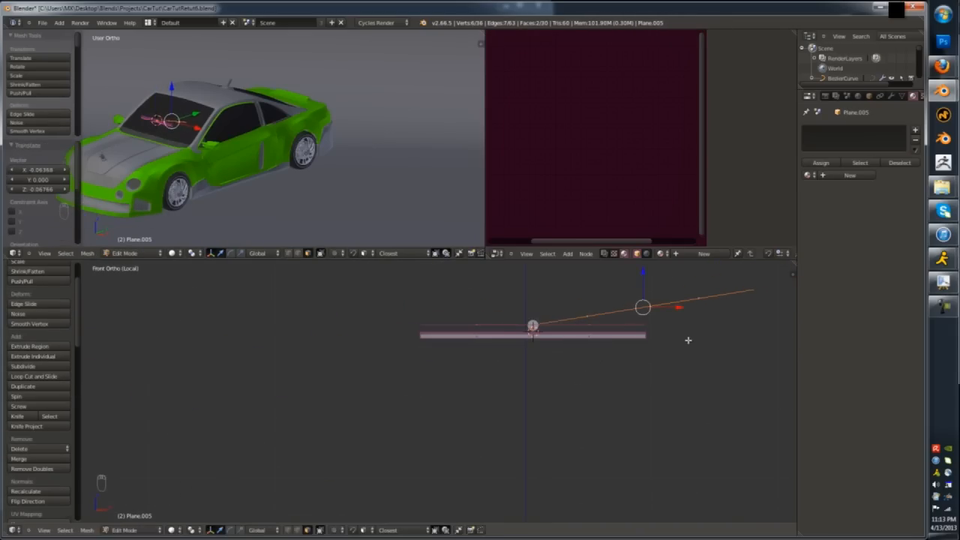
pyautogui.scroll(1, 664, 329)
pyautogui.press('g')
# - Extrude the sloping strip upward by about 0.017 to give the wiper arm thickness
pyautogui.press('e')
pyautogui.click(659, 321)
pyautogui.scroll(-1, 654, 320)
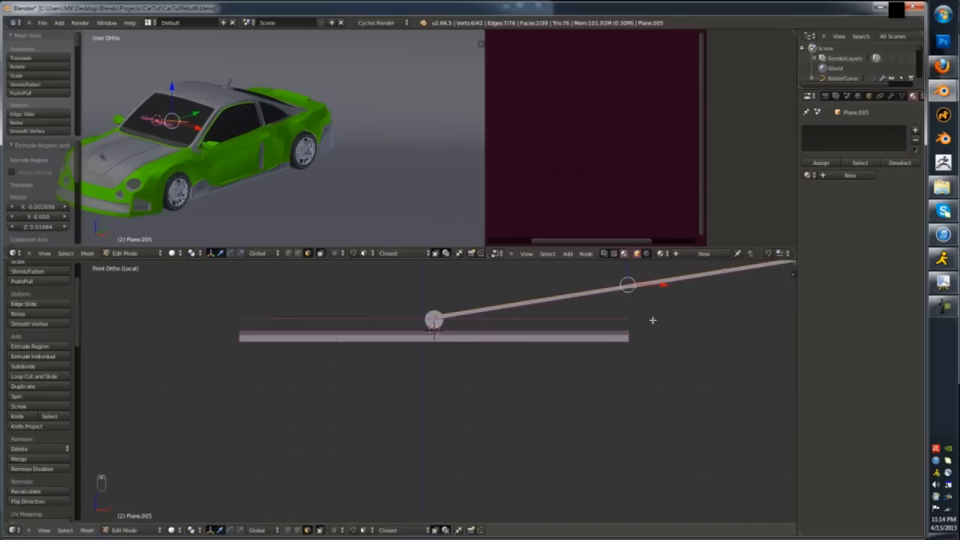
# - Reveal the blade's hidden faces, clear the selection and select the outer half of the sloping wiper arm
pyautogui.hotkey('alt', 'h')
pyautogui.press('a')
pyautogui.press('l')
pyautogui.keyDown('shift'); pyautogui.moveTo(714, 282); pyautogui.dragTo(655, 324, button='middle'); pyautogui.keyUp('shift')
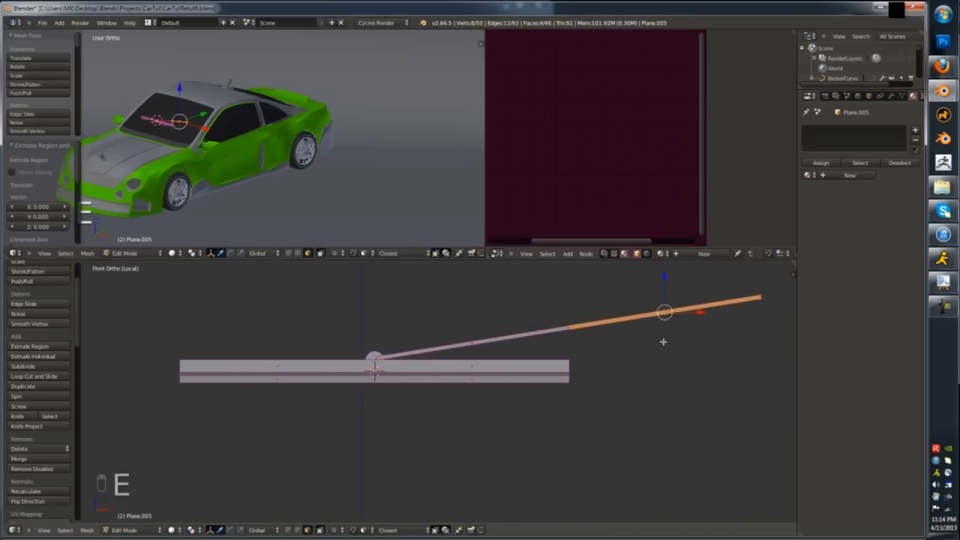
# - Select the vertices at the wiper arm's outer end and scale them up by about 2.86
pyautogui.keyDown('shift'); pyautogui.moveTo(713, 314); pyautogui.dragTo(686, 325, button='middle'); pyautogui.keyUp('shift')
pyautogui.hotkey('ctrl', 'Tab')
pyautogui.click(681, 308)
pyautogui.press('z')
pyautogui.press('b')
pyautogui.moveTo(497, 315); pyautogui.dragTo(582, 365, button='middle')
pyautogui.press('z')
pyautogui.press('z')
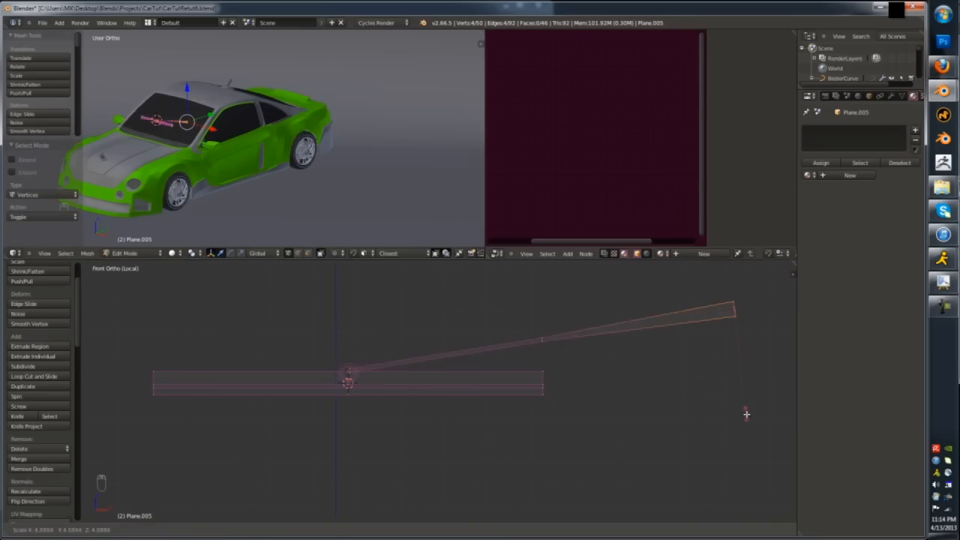
pyautogui.press('z')
pyautogui.moveTo(660, 358); pyautogui.dragTo(558, 379, button='middle')
pyautogui.press('s')
pyautogui.click(568, 414)
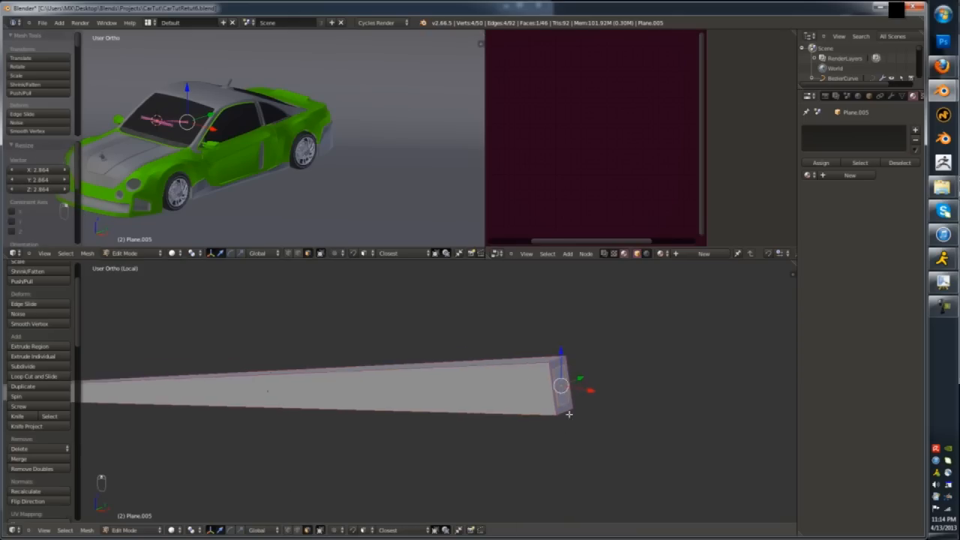
# - Extrude and rotate the enlarged end face repeatedly to form a short hook curving downward at the arm's tip
pyautogui.press('KP_1')
pyautogui.press('KP_Decimal')
pyautogui.scroll(-14, 508, 386)
pyautogui.press('e')
pyautogui.click(573, 373)
pyautogui.press('r')
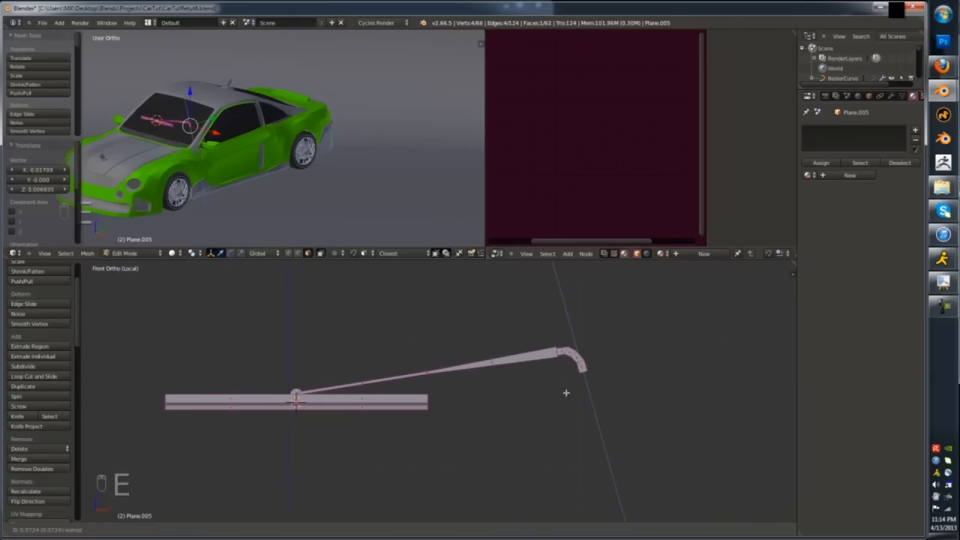
pyautogui.click(566, 393)
# - Give the wiper the existing Plastic material
pyautogui.press('Tab')
pyautogui.scroll(-1, 581, 378)
pyautogui.click(810, 176)
pyautogui.click(818, 239)
pyautogui.scroll(6, 343, 384)
pyautogui.moveTo(409, 338); pyautogui.dragTo(345, 390, button='middle')
# - Select the whole wiper mesh and recalculate its normals
pyautogui.press('Tab')
pyautogui.press('a')
pyautogui.press('a')
pyautogui.press('a')
pyautogui.press('a')
pyautogui.hotkey('ctrl', 'n')
pyautogui.press('Tab')
# - Select the two inner end faces of the wiper's round pivot and add a second material slot
pyautogui.scroll(4, 389, 381)
pyautogui.press('Tab')
pyautogui.press('a')
pyautogui.rightClick(395, 375)
pyautogui.scroll(4, 345, 397)
pyautogui.keyDown('shift'); pyautogui.rightClick(345, 401); pyautogui.keyUp('shift')
pyautogui.click(915, 130)
# - Try the existing Plastic material in the second slot for the selected pivot faces
pyautogui.click(809, 176)
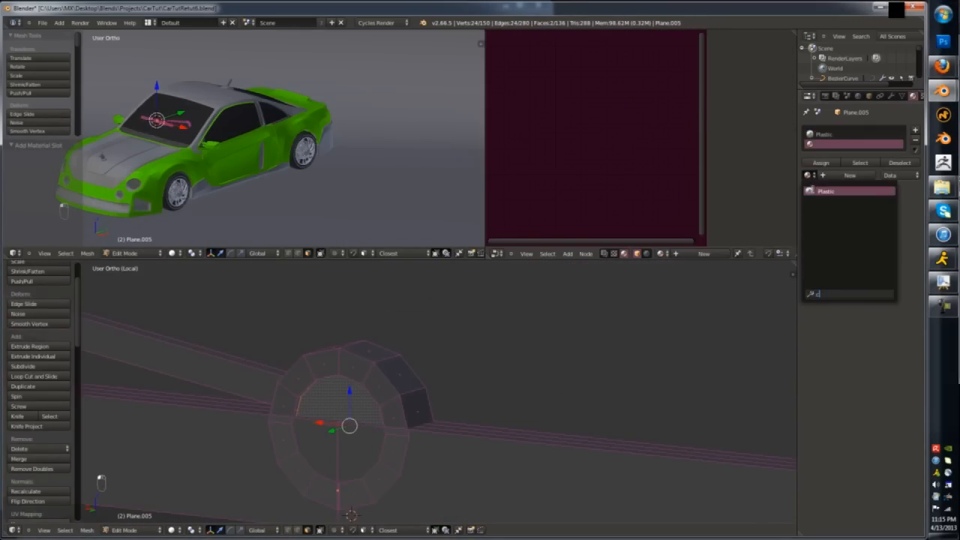
pyautogui.click(832, 192)
pyautogui.click(821, 202)
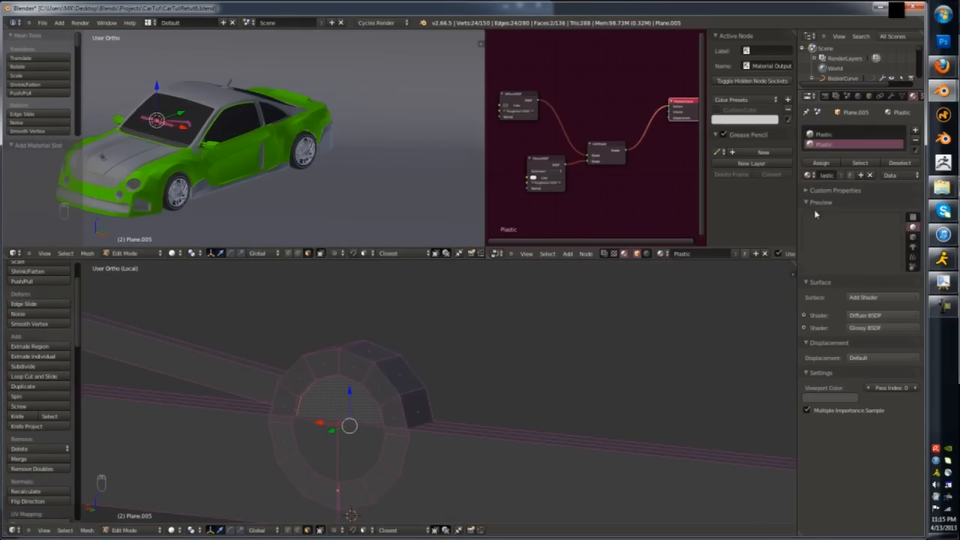
pyautogui.hotkey('ctrl', 's')
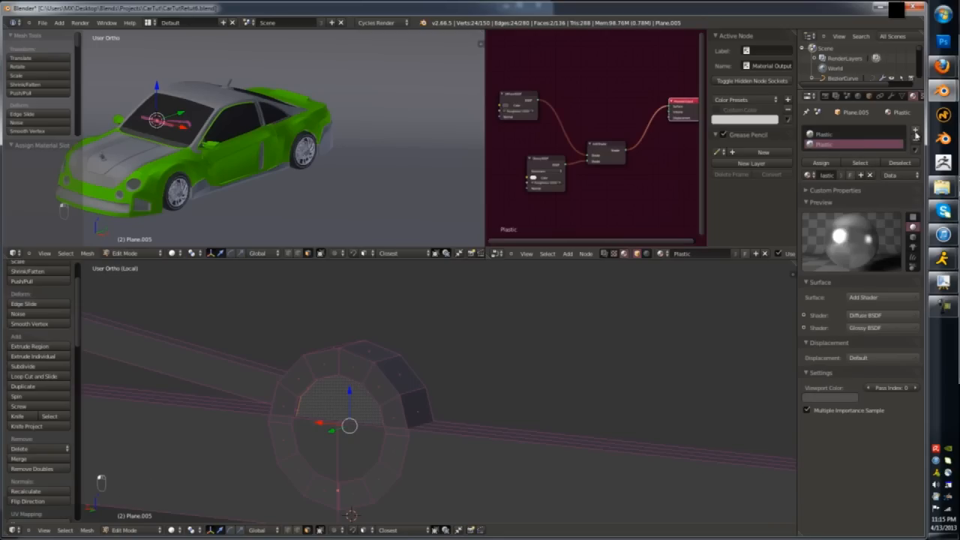
# - Create a material named Chrome in the second slot with a Glossy BSDF surface and 0.300 roughness
pyautogui.click(915, 131)
pyautogui.click(834, 182)
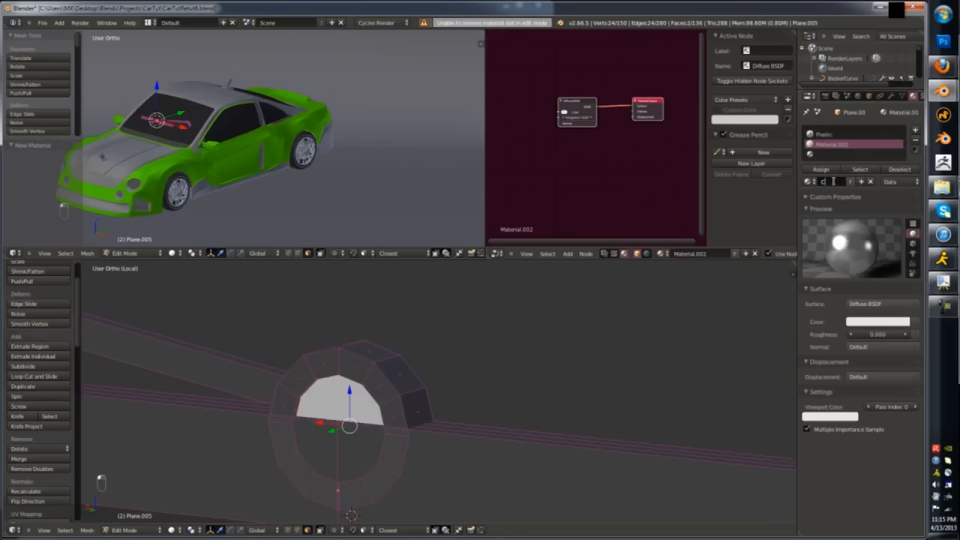
pyautogui.click(879, 311)
pyautogui.click(896, 339)
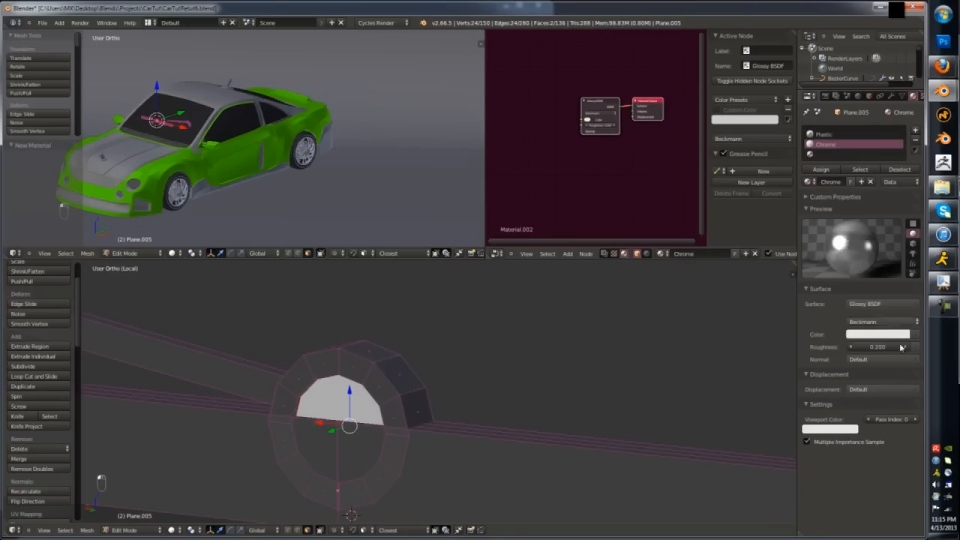
pyautogui.press('a')
pyautogui.press('a')
pyautogui.press('a')
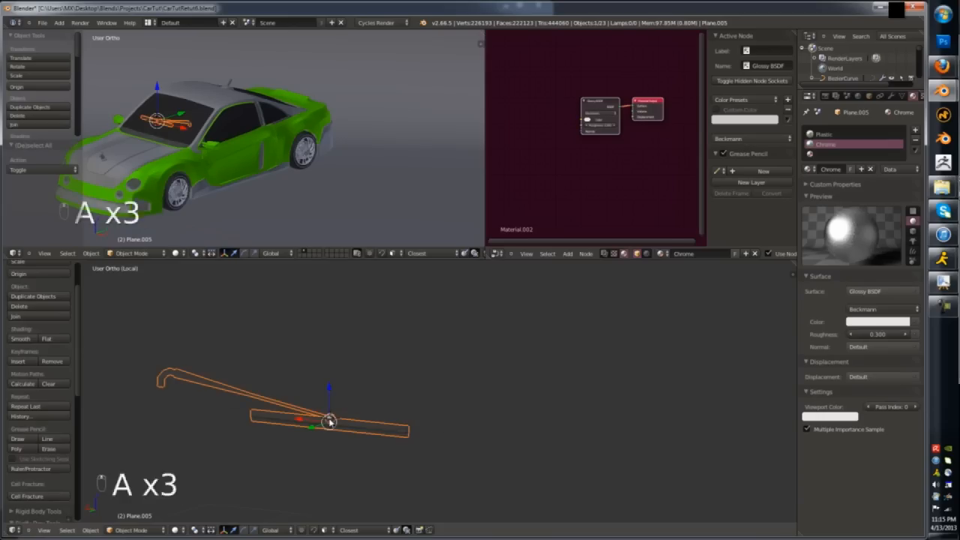
# - Leave local view and move the wiper about -0.706 on X and -0.503 on Z onto the lower windshield
pyautogui.press('KP_Divide')
pyautogui.press('KP_1')
pyautogui.scroll(-8, 396, 442)
pyautogui.press('g')
pyautogui.click(424, 469)
pyautogui.scroll(3, 427, 465)
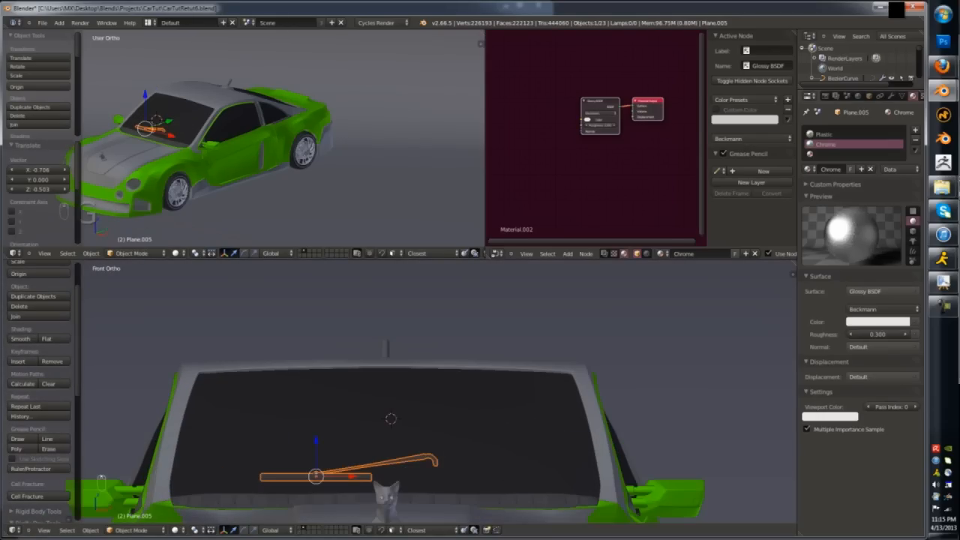
# - Rotate the wiper so its arm slopes toward the windshield base, and raise it about 0.042 on Z
pyautogui.press('r')
pyautogui.click(405, 491)
pyautogui.press('KP_7')
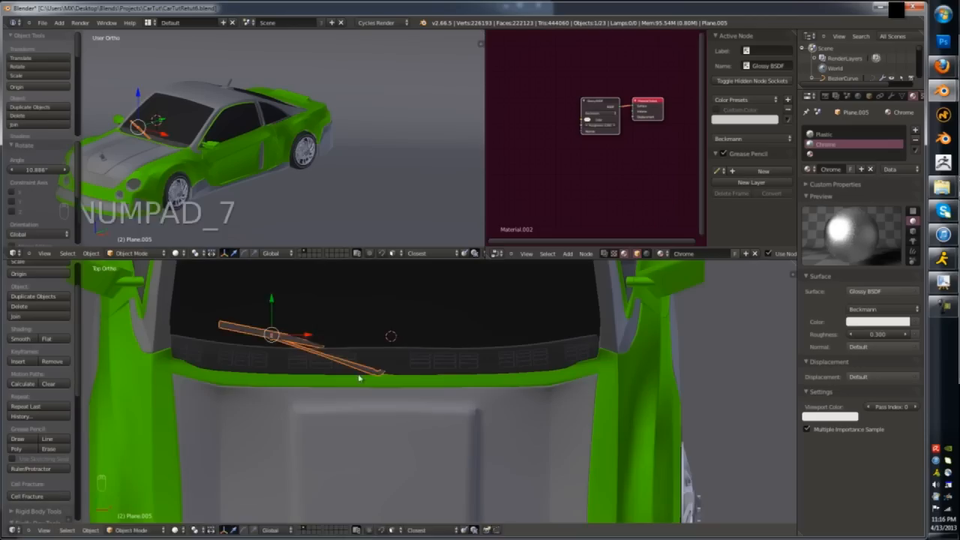
pyautogui.press('KP_1')
pyautogui.press('KP_7')
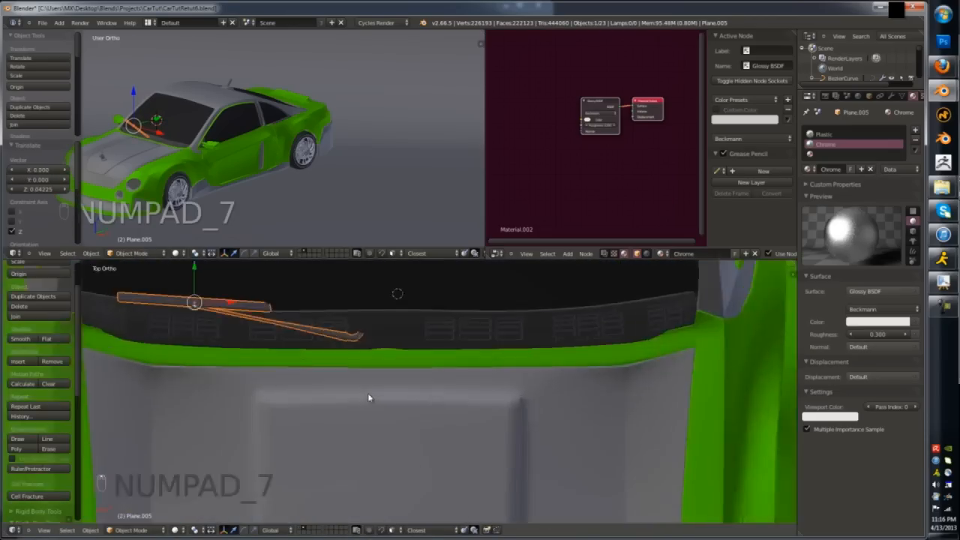
# - Snap the 3D cursor to the wiper's round pivot in the mesh
pyautogui.press('Tab')
pyautogui.scroll(5, 410, 377)
pyautogui.press('a')
pyautogui.press('a')
pyautogui.press('l')
pyautogui.press('l')
pyautogui.press('z')
pyautogui.press('z')
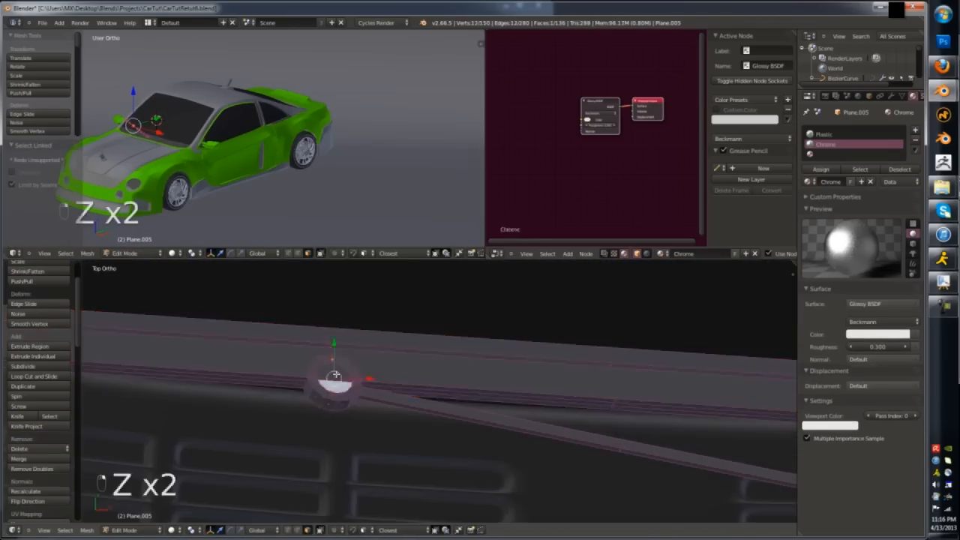
pyautogui.press('z')
pyautogui.hotkey('shift', 's')
pyautogui.click(332, 384)
# - Rotate the blade and pivot about the 3D cursor, and move the whole wiper down to the windshield base
pyautogui.press('a')
pyautogui.press('l')
pyautogui.press('l')
pyautogui.press('z')
pyautogui.press('r')
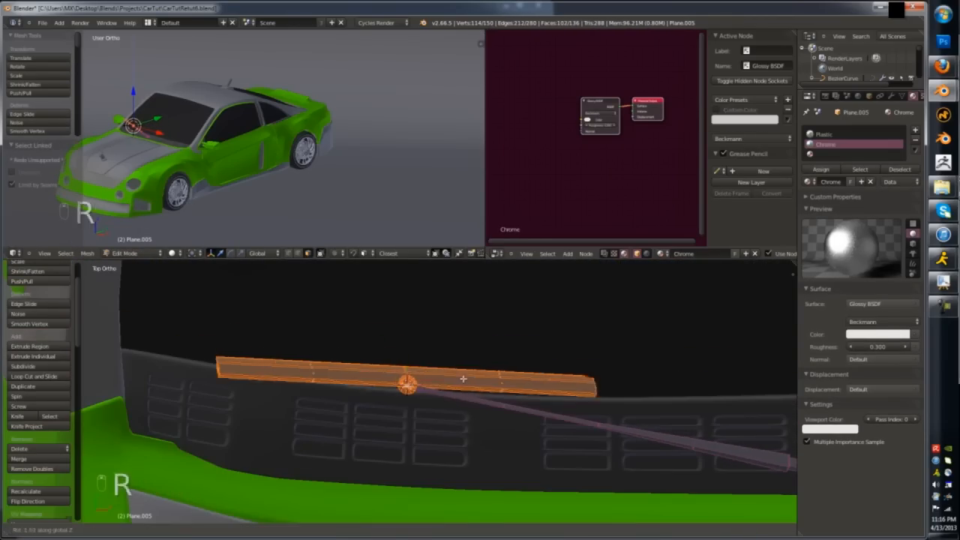
pyautogui.press('KP_1')
pyautogui.press('r')
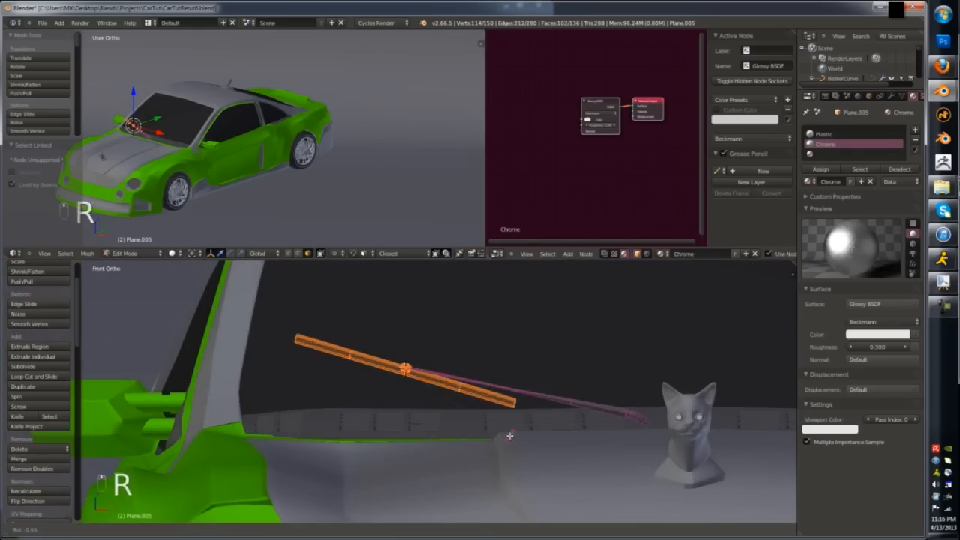
pyautogui.click(648, 408)
pyautogui.press('g')
pyautogui.click(637, 427)
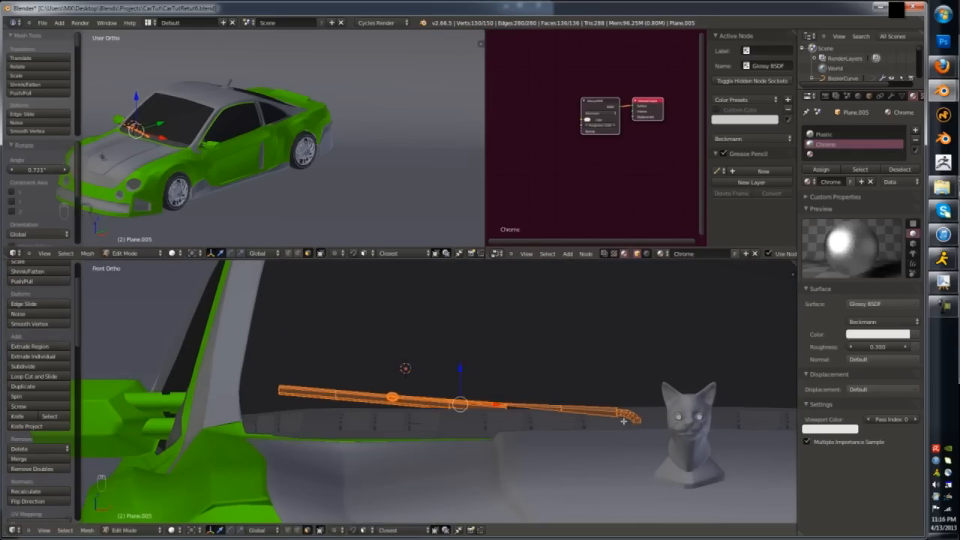
# - Snap the 3D cursor to the blade's pivot and rotate the blade about it to follow the windshield's lower edge
pyautogui.press('KP_7')
pyautogui.press('a')
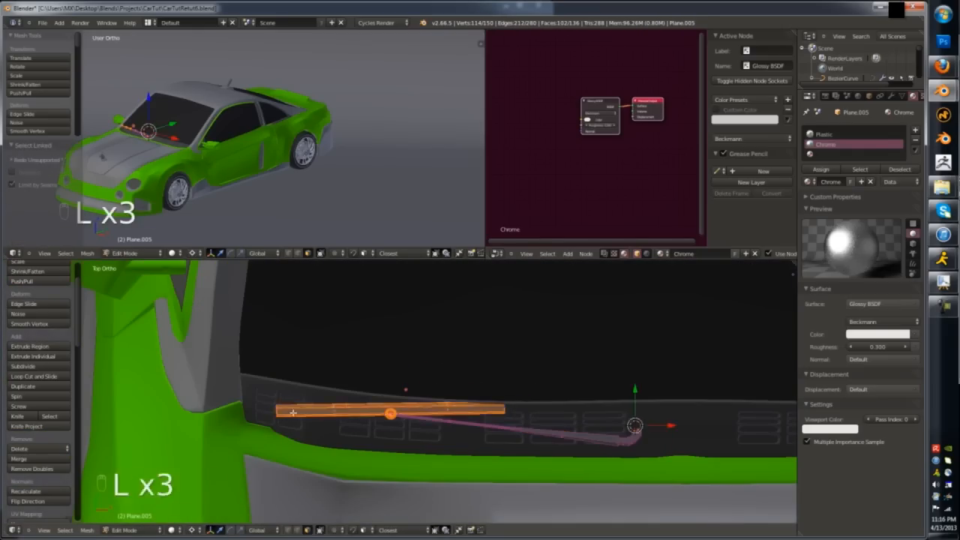
pyautogui.scroll(8, 388, 416)
pyautogui.hotkey('shift', 's')
pyautogui.click(412, 409)
pyautogui.scroll(-8, 492, 402)
pyautogui.press('r')
pyautogui.click(505, 401)
pyautogui.press('a')
pyautogui.press('Tab')
# - Duplicate the wiper and place the copy beside the original along the windshield base
pyautogui.press('a')
pyautogui.press('KP_1')
pyautogui.rightClick(612, 404)
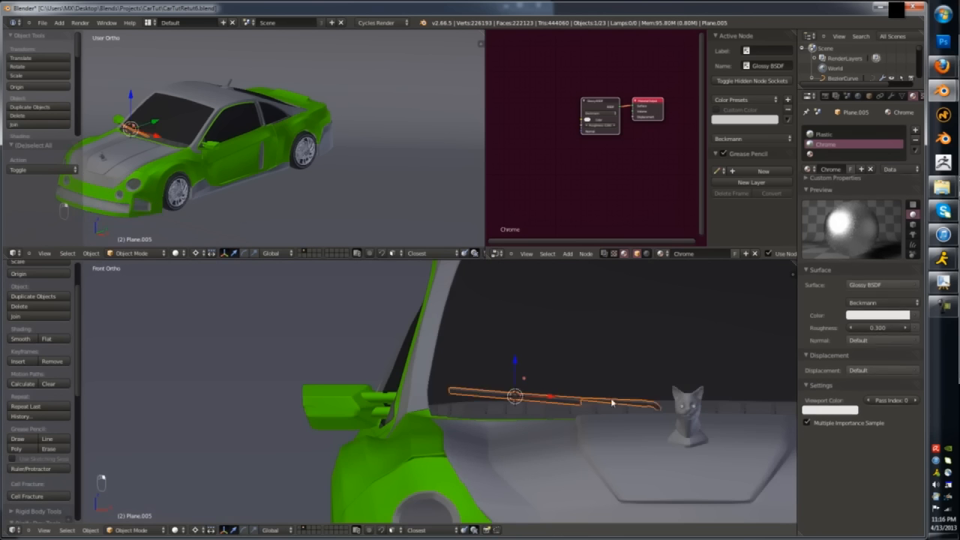
pyautogui.hotkey('shift', 'd')
pyautogui.click(752, 406)
pyautogui.keyDown('shift'); pyautogui.moveTo(752, 406); pyautogui.dragTo(590, 395, button='middle'); pyautogui.keyUp('shift')
pyautogui.press('g')
pyautogui.click(631, 395)
# - Check both wipers from the camera view and save the file over the existing one
pyautogui.press('a')
pyautogui.scroll(3, 483, 384)
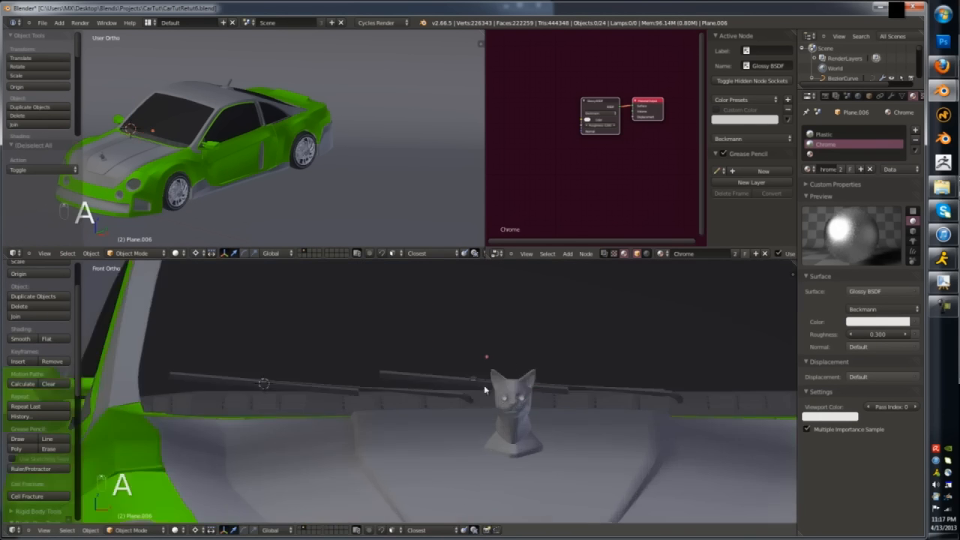
pyautogui.press('KP_0')
pyautogui.press('a')
pyautogui.press('a')
pyautogui.keyDown('shift'); pyautogui.moveTo(425, 389); pyautogui.dragTo(327, 385, button='middle'); pyautogui.keyUp('shift')
pyautogui.scroll(4, 520, 396)
pyautogui.scroll(-3, 520, 397)
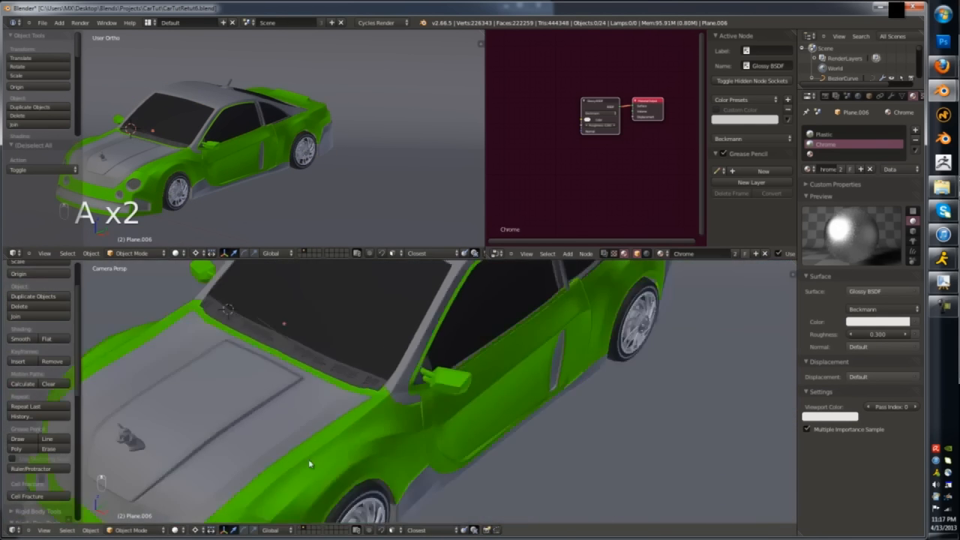
pyautogui.scroll(-3, 418, 422)
pyautogui.keyDown('shift'); pyautogui.moveTo(311, 462); pyautogui.dragTo(446, 403, button='middle'); pyautogui.keyUp('shift')
pyautogui.hotkey('ctrl', 's')
pyautogui.click(446, 403)
# - Add a plane aligned to the front view beside the car and open its mesh for editing
pyautogui.press('KP_1')
pyautogui.hotkey('shift', 'a')
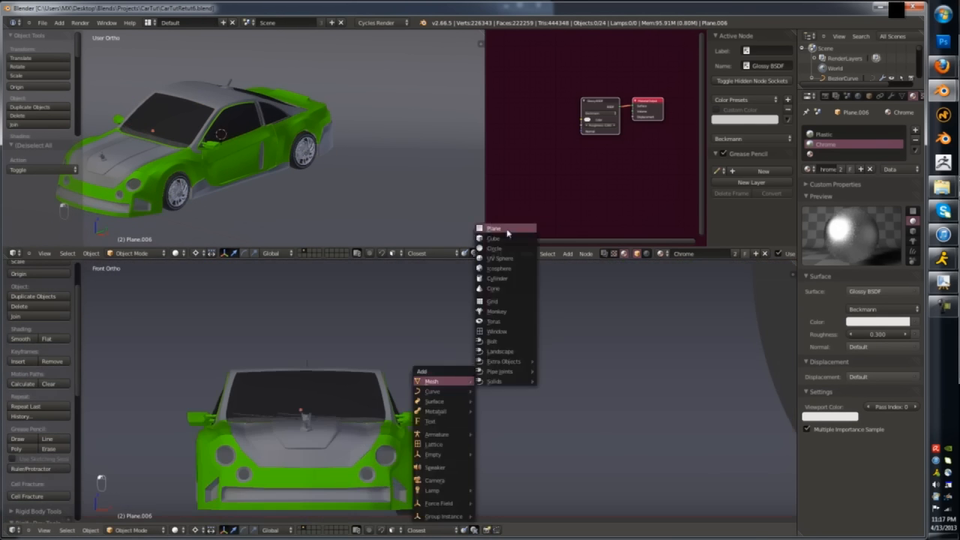
pyautogui.click(439, 373)
pyautogui.press('F6')
pyautogui.click(405, 330)
pyautogui.press('Tab')
# - Scale the plane to 0.263 along X and shrink the resulting narrow vertical strip uniformly
pyautogui.press('s')
pyautogui.press('x')
pyautogui.click(492, 381)
pyautogui.scroll(3, 471, 381)
pyautogui.press('s')
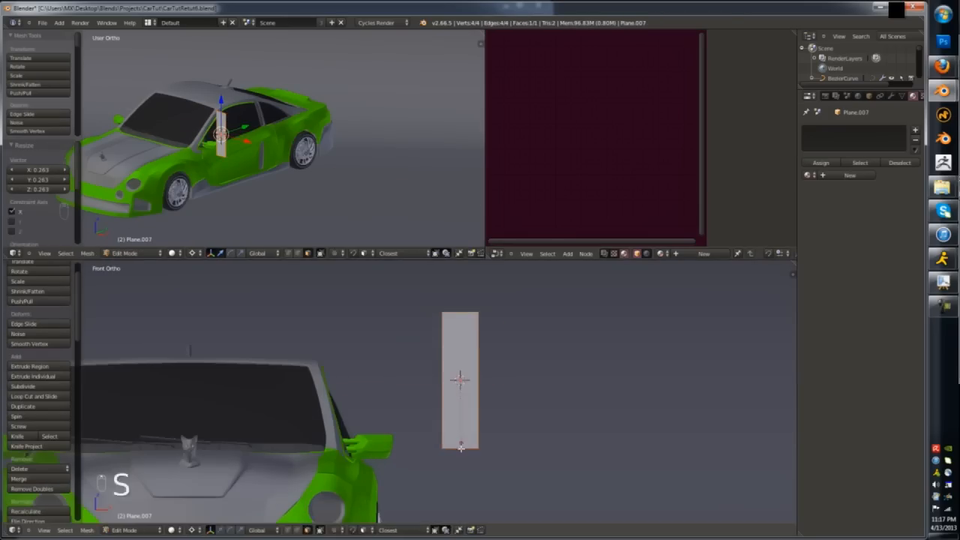
pyautogui.click(509, 398)
# - Isolate the strip, add a lengthwise loop cut down its middle, and extrude its two outer side edges
pyautogui.moveTo(508, 398); pyautogui.dragTo(493, 405, button='middle')
pyautogui.press('KP_Divide')
pyautogui.hotkey('ctrl', 'Tab')
pyautogui.click(489, 400)
pyautogui.hotkey('ctrl', 'r')
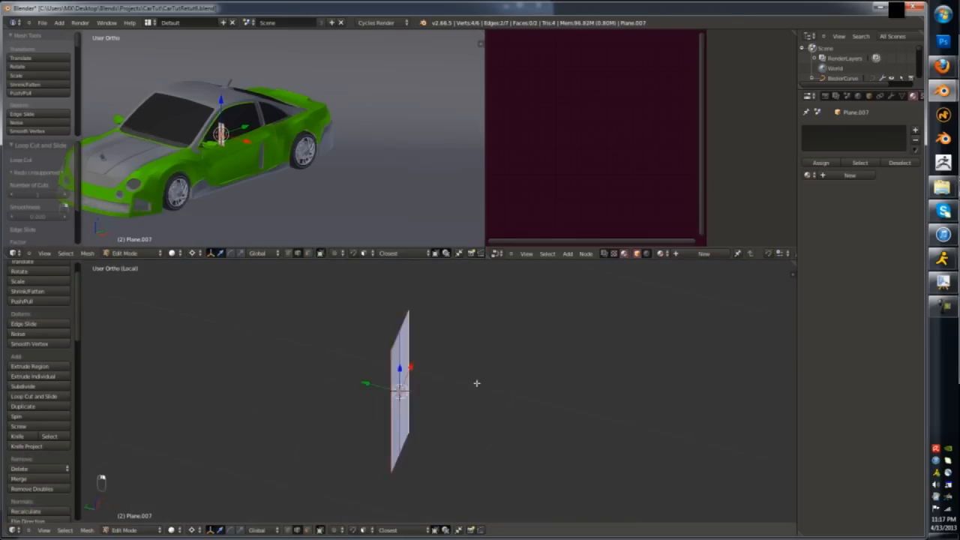
pyautogui.press('e')
pyautogui.click(445, 369)
pyautogui.click(466, 396)
# - Leave local view and move the strip to the car's front, about -5.0 on X and -4.4 on Y
pyautogui.press('Tab')
pyautogui.press('KP_Divide')
pyautogui.press('KP_1')
pyautogui.press('KP_0')
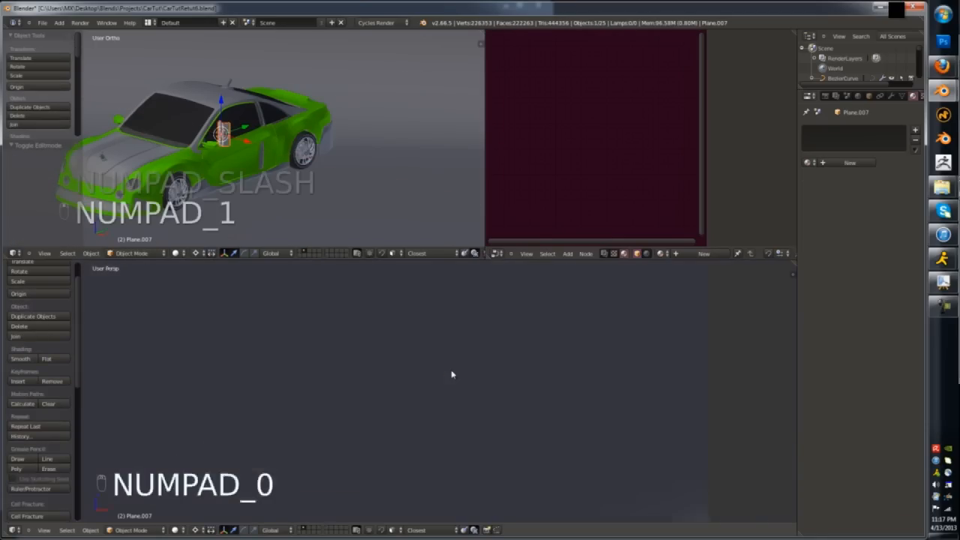
pyautogui.click(476, 409)
pyautogui.press('KP_Decimal')
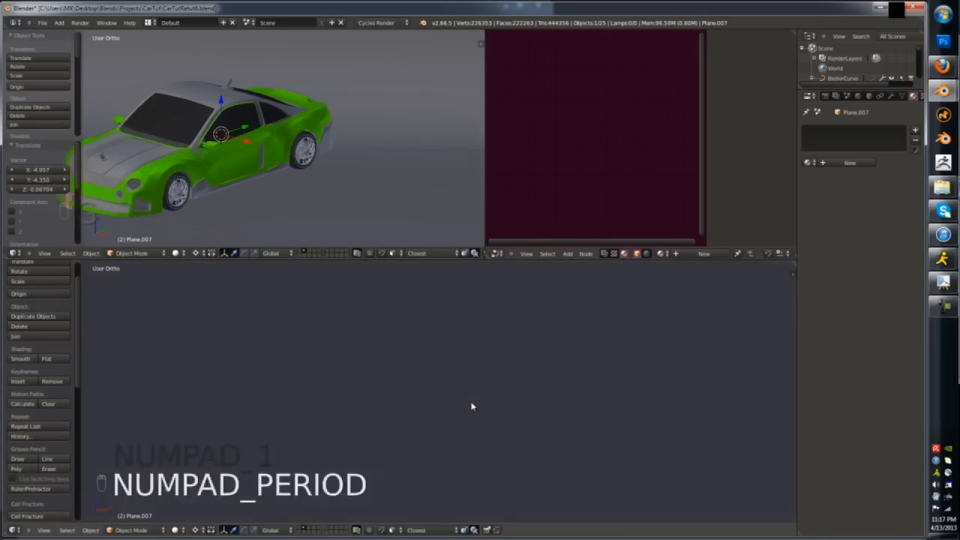
# - Scale the strip in the front view and set its origin to its geometry
pyautogui.press('KP_1')
pyautogui.press('s')
pyautogui.click(514, 361)
pyautogui.hotkey('ctrl', 'alt', 'shift', 'c')
pyautogui.click(514, 358)
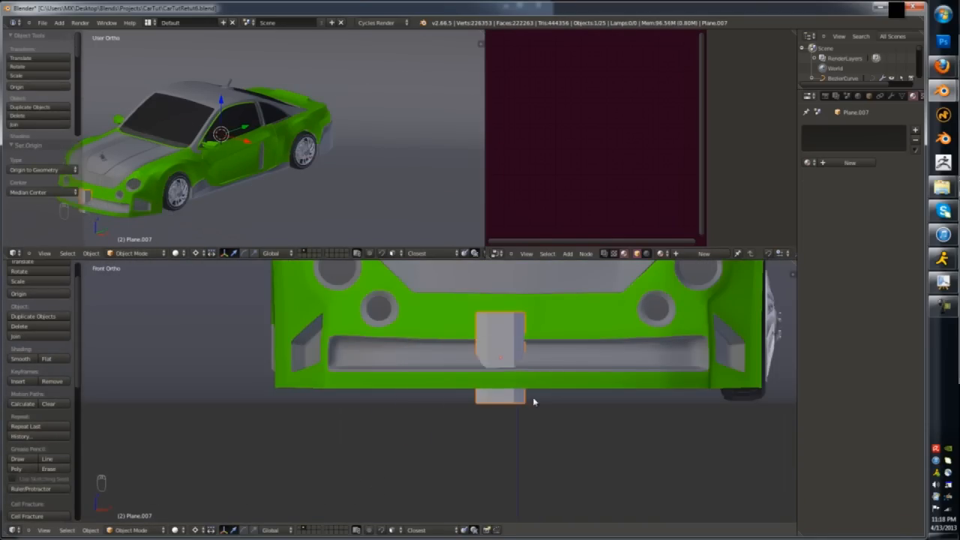
# - Position the strip at the middle of the front bumper's grille opening
pyautogui.press('g')
pyautogui.click(539, 375)
pyautogui.press('g')
pyautogui.click(519, 349)
pyautogui.scroll(3, 518, 348)
# - Tilt and resize the strip in the side view so it slants inside the grille opening
pyautogui.press('KP_3')
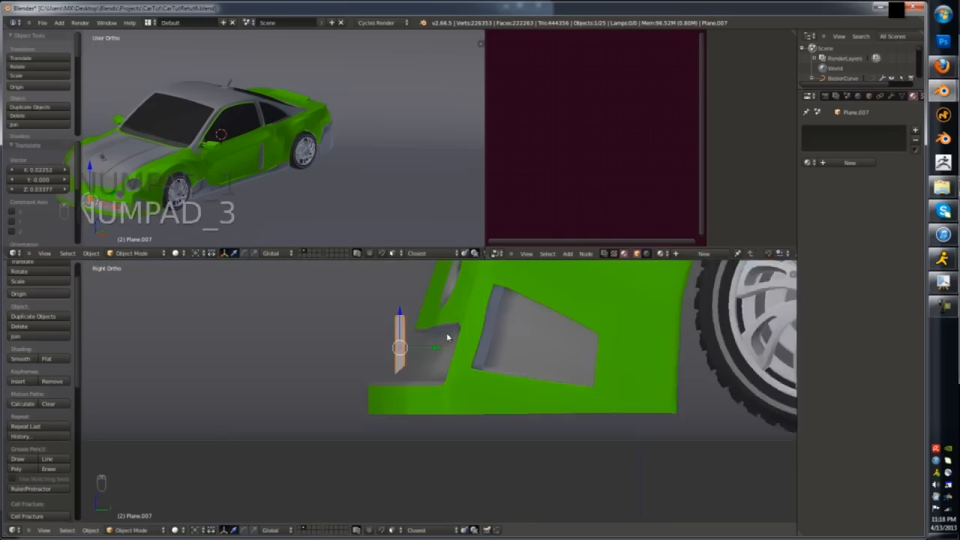
pyautogui.press('r')
pyautogui.click(440, 367)
pyautogui.press('s')
pyautogui.click(457, 381)
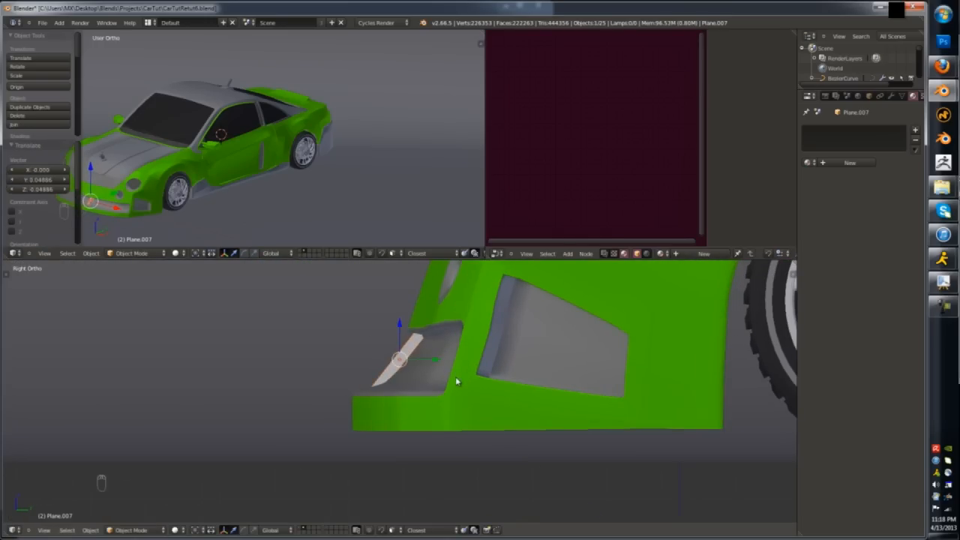
pyautogui.moveTo(454, 380)
pyautogui.mouseDown(button='middle')
pyautogui.moveTo(467, 394)
pyautogui.moveTo(454, 384)
pyautogui.mouseUp(button='middle')
# - Give the grille strip the existing Plastic material
pyautogui.press('KP_1')
pyautogui.scroll(-3, 411, 357)
pyautogui.click(808, 162)
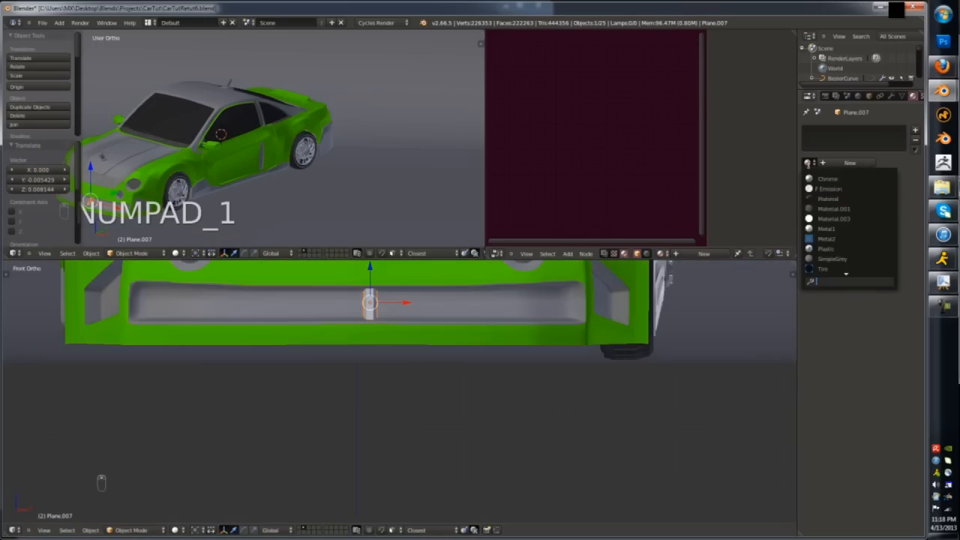
pyautogui.click(825, 249)
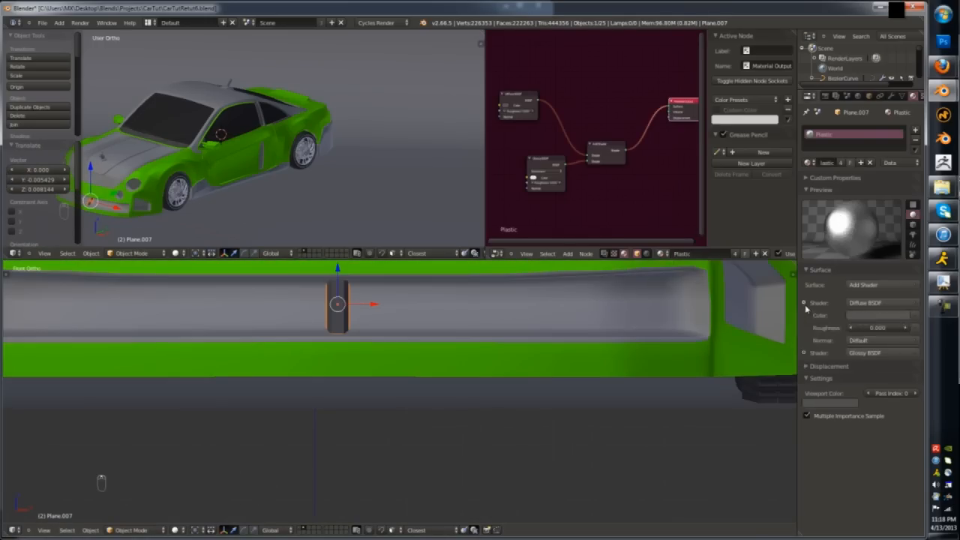
# - Add a second material slot to the grille strip and assign the existing Chrome material to it
pyautogui.rightClick(901, 377)
pyautogui.click(877, 379)
pyautogui.click(901, 272)
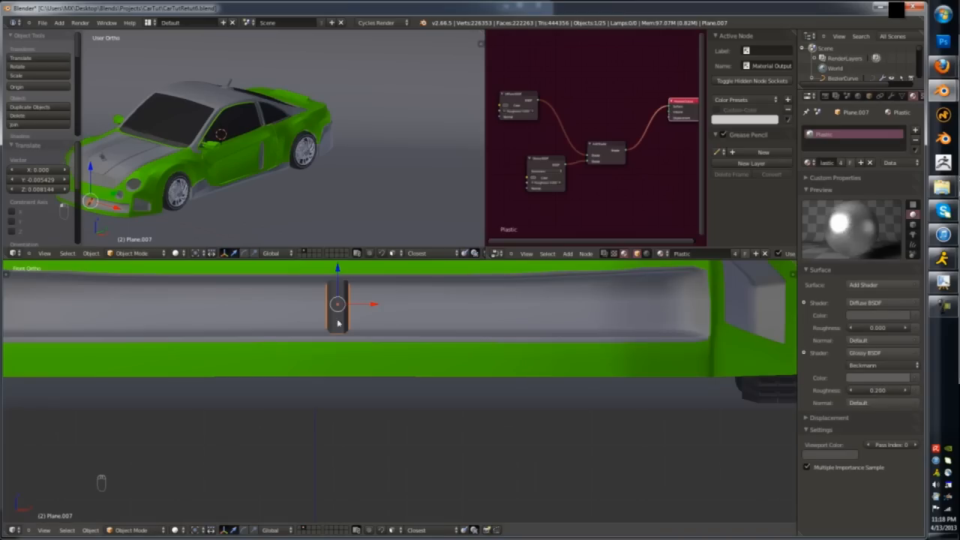
pyautogui.click(820, 190)
pyautogui.click(915, 131)
pyautogui.click(809, 162)
pyautogui.click(828, 183)
# - Cut lengthwise edge loops into the grille strip's mesh
pyautogui.scroll(6, 374, 308)
pyautogui.press('Tab')
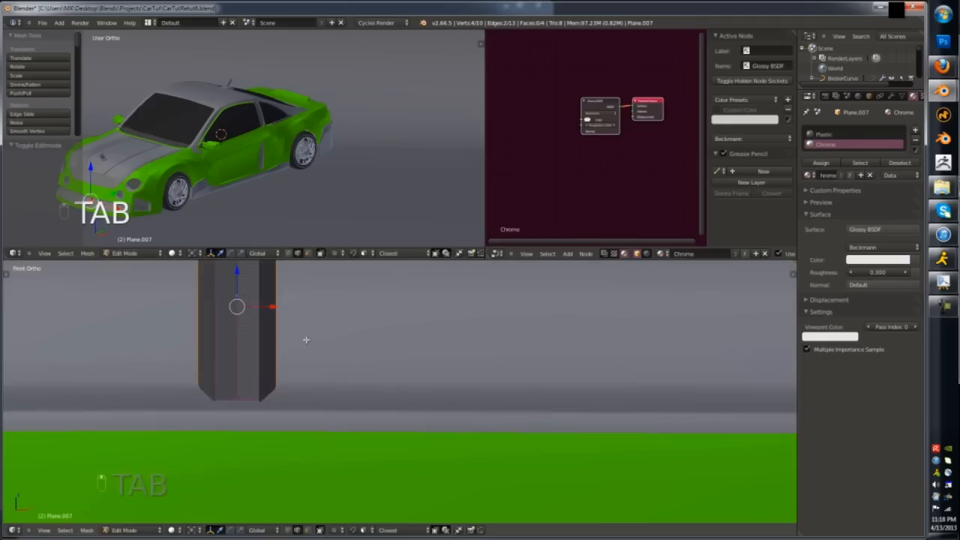
pyautogui.hotkey('ctrl', 'r')
pyautogui.click(360, 434)
pyautogui.hotkey('ctrl', 'z')
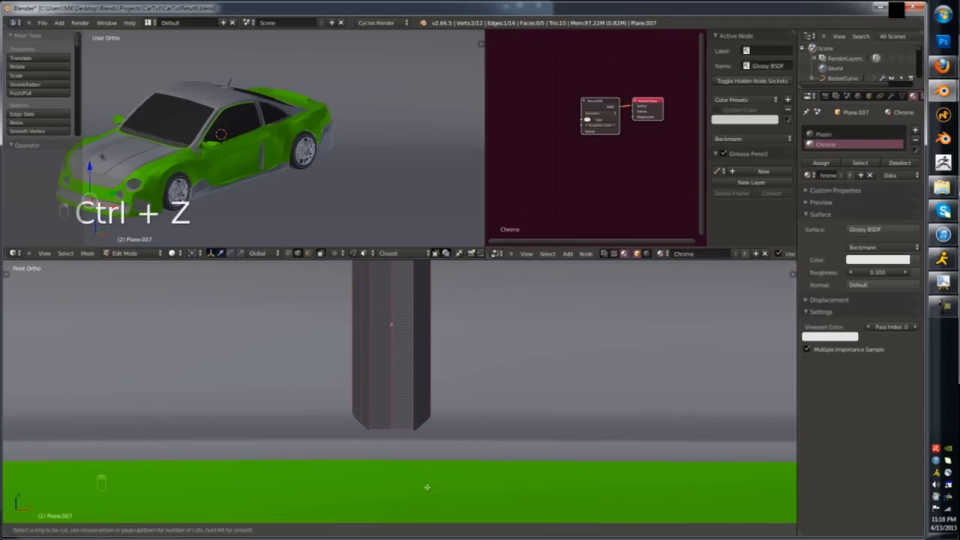
# - Extrude the two narrow lengthwise faces of the strip and assign them the Chrome material
pyautogui.hotkey('ctrl', 'Tab')
pyautogui.click(422, 448)
pyautogui.rightClick(388, 377)
pyautogui.moveTo(388, 377); pyautogui.dragTo(452, 373, button='middle')
pyautogui.press('e')
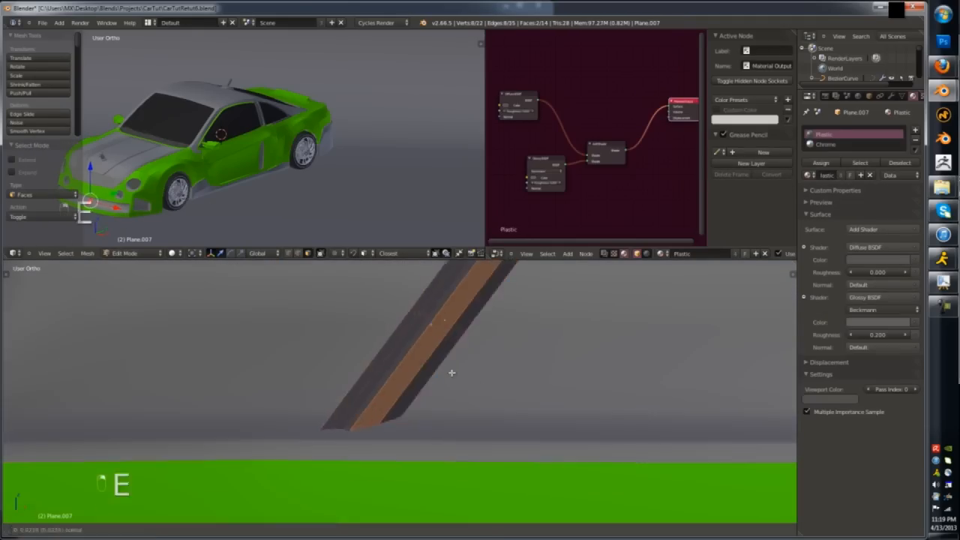
pyautogui.click(453, 372)
pyautogui.click(826, 144)
pyautogui.click(820, 163)
pyautogui.press('Tab')
pyautogui.press('a')
# - Try to fill the grille opening from the middle outward with strip copies spaced 0.163 apart along X
pyautogui.press('KP_1')
pyautogui.scroll(-6, 411, 334)
pyautogui.keyDown('shift'); pyautogui.moveTo(414, 274); pyautogui.dragTo(420, 343, button='middle'); pyautogui.keyUp('shift')
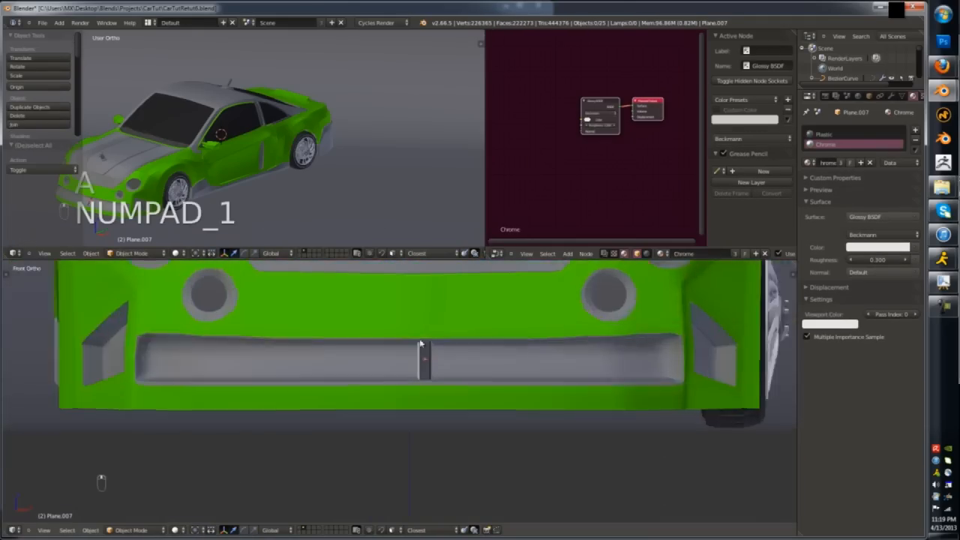
pyautogui.rightClick(424, 350)
pyautogui.hotkey('shift', 'd')
pyautogui.press('x')
pyautogui.press('x')
pyautogui.click(526, 360)
pyautogui.hotkey('shift', 'r')
pyautogui.hotkey('shift', 'r')
pyautogui.hotkey('shift', 'r')
pyautogui.hotkey('shift', 'r')
pyautogui.hotkey('shift', 'r')
pyautogui.hotkey('shift', 'r')
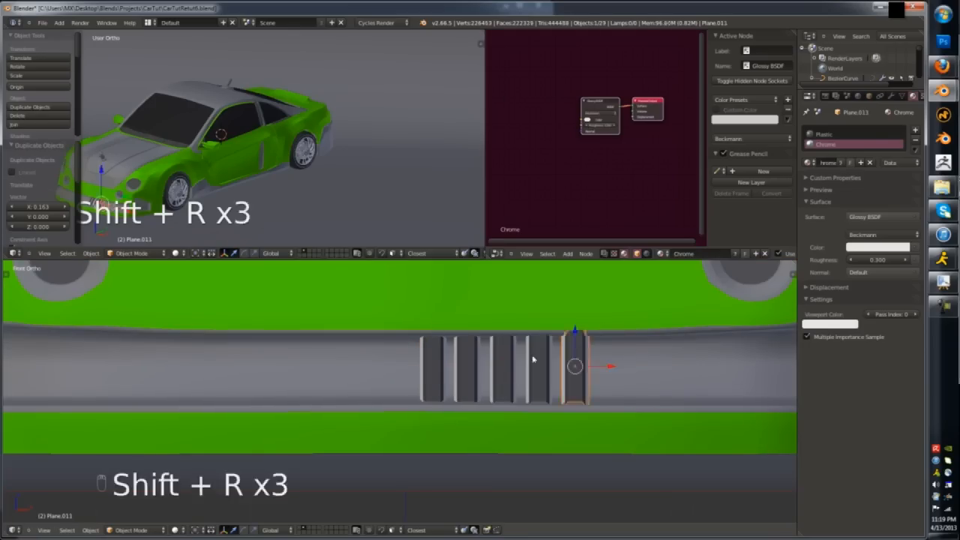
pyautogui.keyDown('shift'); pyautogui.moveTo(589, 334); pyautogui.dragTo(428, 348, button='middle'); pyautogui.keyUp('shift')
pyautogui.hotkey('shift', 'r')
pyautogui.hotkey('shift', 'r')
pyautogui.hotkey('shift', 'r')
pyautogui.hotkey('shift', 'r')
# - Delete all duplicated strips in the top view, keeping only the original middle strip
pyautogui.moveTo(513, 341); pyautogui.dragTo(476, 383, button='middle')
pyautogui.press('KP_7')
pyautogui.rightClick(529, 441)
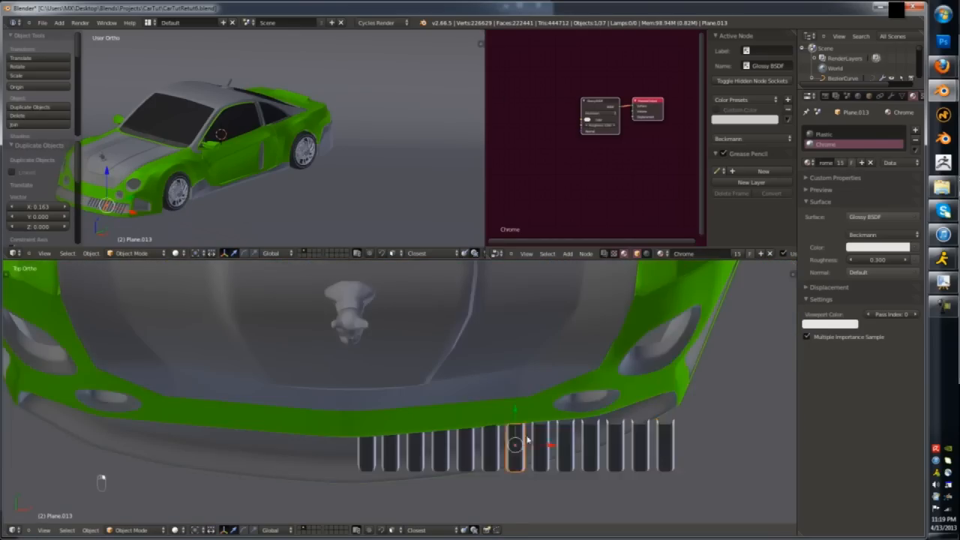
pyautogui.scroll(3, 536, 444)
pyautogui.scroll(-2, 414, 472)
pyautogui.rightClick(630, 478)
pyautogui.rightClick(660, 478)
pyautogui.keyDown('shift'); pyautogui.rightClick(630, 480); pyautogui.keyUp('shift')
pyautogui.keyDown('shift'); pyautogui.rightClick(600, 482); pyautogui.keyUp('shift')
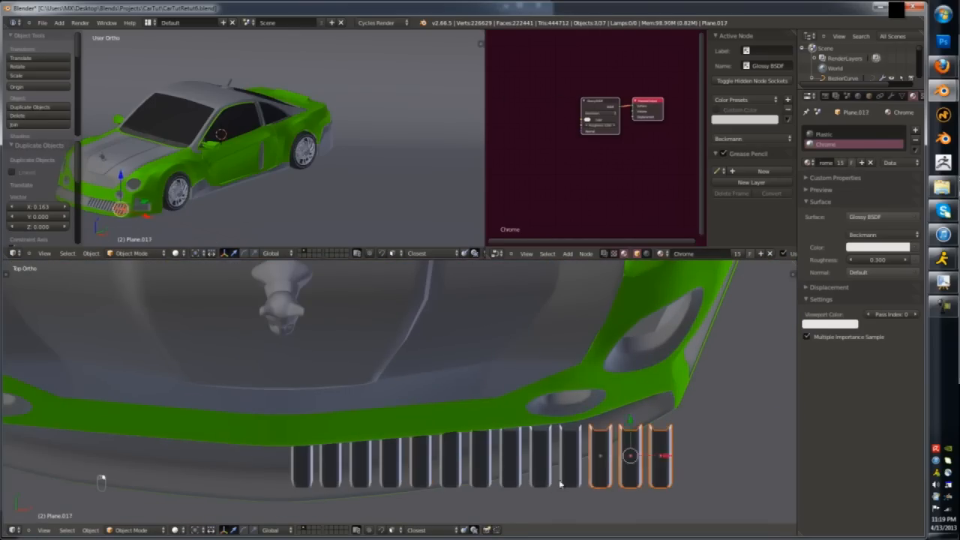
pyautogui.keyDown('shift'); pyautogui.rightClick(420, 472); pyautogui.keyUp('shift')
pyautogui.keyDown('shift'); pyautogui.rightClick(391, 470); pyautogui.keyUp('shift')
pyautogui.keyDown('shift'); pyautogui.rightClick(345, 468); pyautogui.keyUp('shift')
pyautogui.keyDown('shift'); pyautogui.rightClick(343, 471); pyautogui.keyUp('shift')
pyautogui.press('x')
# - Snap the 3D cursor to the remaining strip and add a Bezier curve there
pyautogui.rightClick(311, 466)
pyautogui.hotkey('shift', 's')
pyautogui.hotkey('shift', 'a')
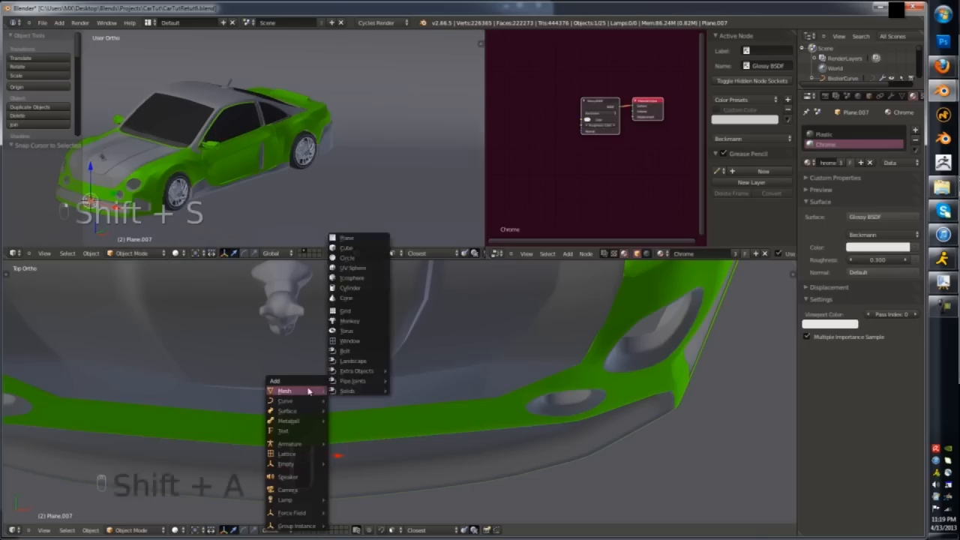
pyautogui.moveTo(298, 402)
pyautogui.click(345, 402)
# - Shape the Bezier curve in the top view to follow the bumper from the middle strip to the grille's outer end
pyautogui.press('Tab')
pyautogui.press('z')
pyautogui.press('g')
pyautogui.click(580, 453)
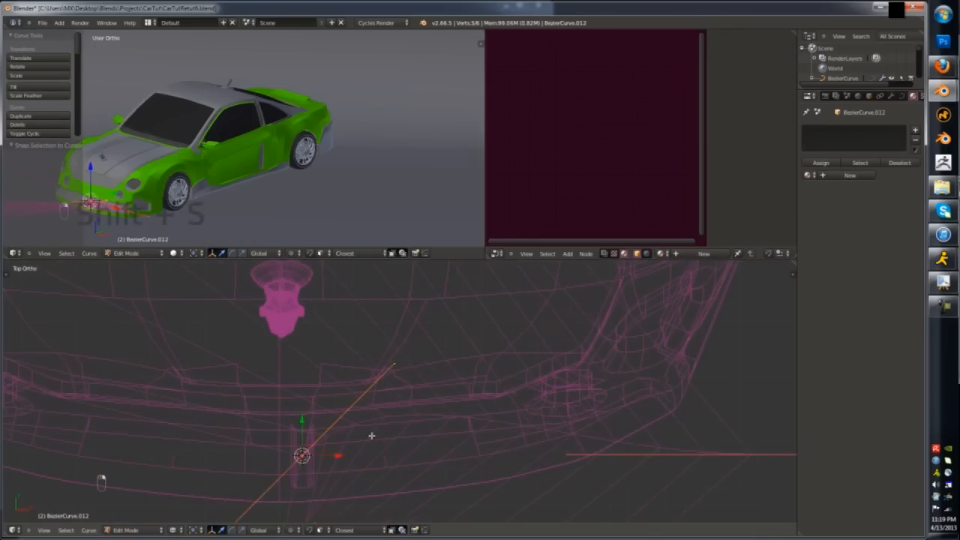
pyautogui.click(630, 455)
pyautogui.press('z')
pyautogui.click(681, 395)
pyautogui.moveTo(508, 390); pyautogui.dragTo(507, 453, button='right')
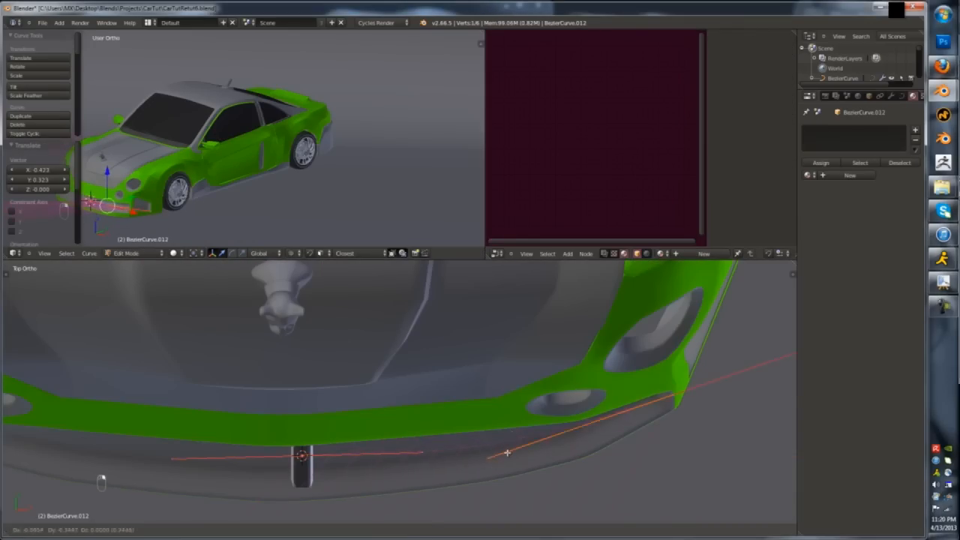
pyautogui.press('Tab')
pyautogui.rightClick(302, 474)
pyautogui.keyDown('shift'); pyautogui.rightClick(488, 441); pyautogui.keyUp('shift')
pyautogui.click(890, 96)
pyautogui.click(887, 131)
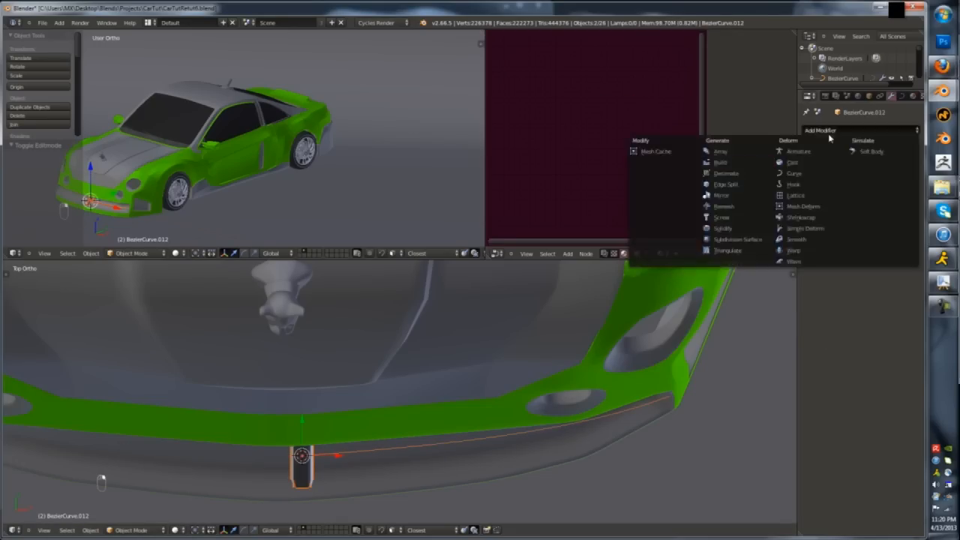
pyautogui.click(720, 152)
pyautogui.hotkey('ctrl', 'z')
# - Add an Array modifier to the strip with a count of 12 and a relative X offset of 1.720
pyautogui.rightClick(302, 474)
pyautogui.click(850, 130)
pyautogui.click(852, 134)
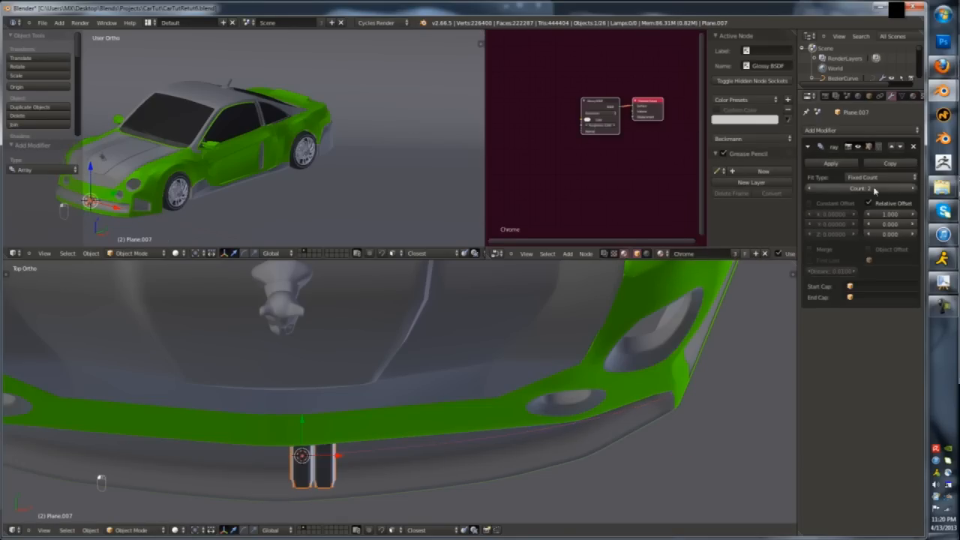
pyautogui.click(912, 191)
pyautogui.click(912, 191)
pyautogui.click(912, 190)
pyautogui.click(912, 191)
pyautogui.click(912, 191)
pyautogui.scroll(-3, 600, 373)
pyautogui.keyDown('shift'); pyautogui.moveTo(547, 373); pyautogui.dragTo(492, 394, button='middle'); pyautogui.keyUp('shift')
pyautogui.moveTo(844, 189); pyautogui.dragTo(920, 210)
pyautogui.moveTo(819, 189); pyautogui.dragTo(798, 189)
# - Parent the strip array to the Bezier curve with Curve Deform and reduce the array count to 10
pyautogui.keyDown('shift'); pyautogui.rightClick(580, 417); pyautogui.keyUp('shift')
pyautogui.hotkey('ctrl', 'p')
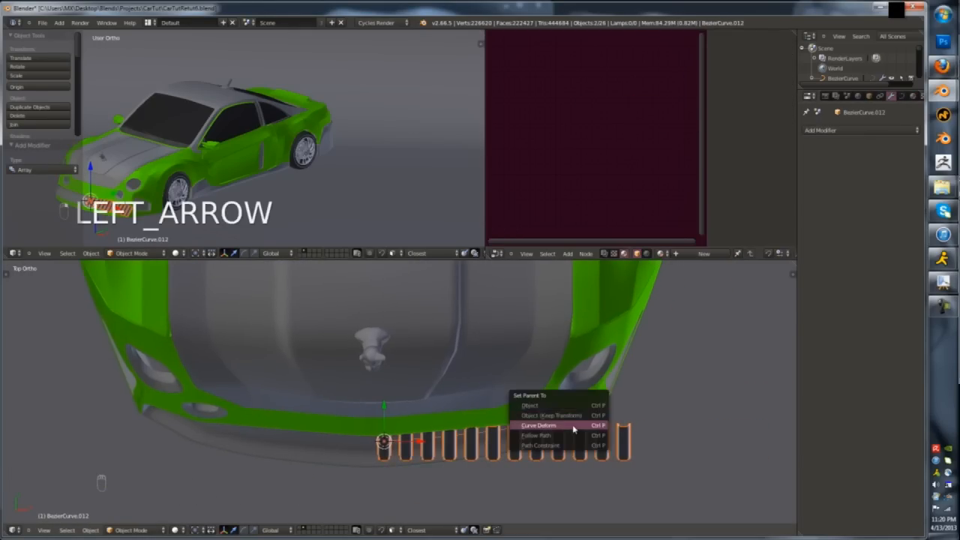
pyautogui.click(574, 428)
pyautogui.rightClick(590, 412)
pyautogui.click(813, 190)
pyautogui.click(813, 190)
# - Adjust the curve's outer end point and handle so the strips bend along the bumper's corner
pyautogui.press('KP_1')
pyautogui.press('KP_7')
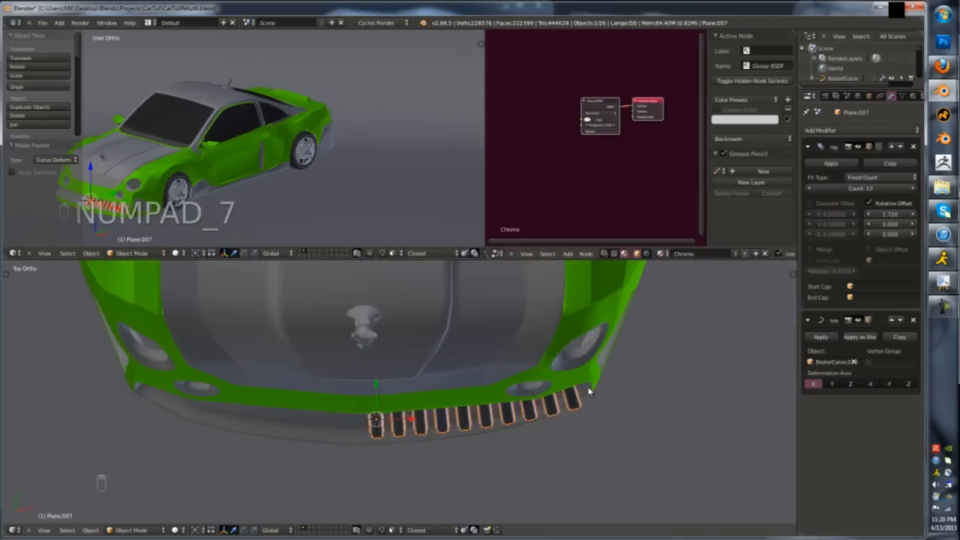
pyautogui.rightClick(590, 391)
pyautogui.press('Tab')
pyautogui.press('g')
pyautogui.click(591, 371)
pyautogui.rightClick(531, 399)
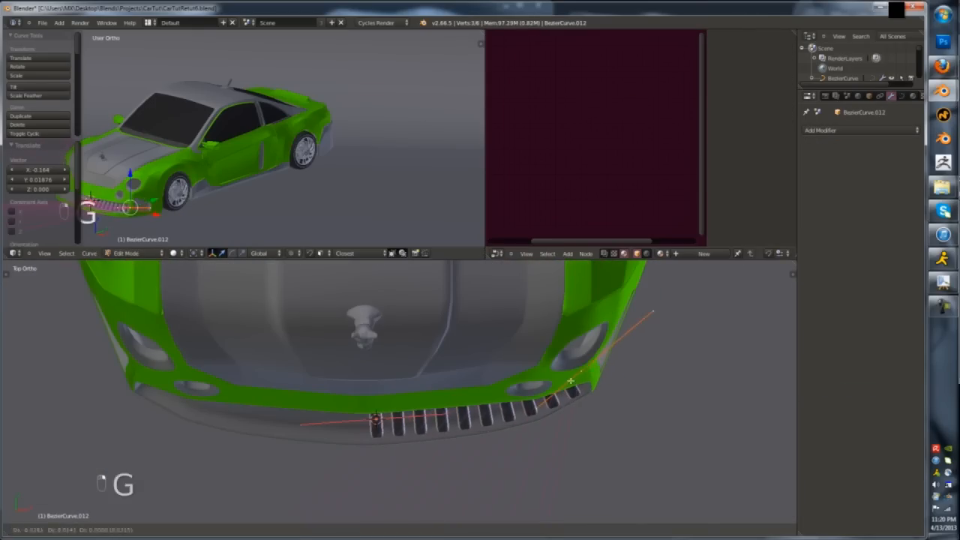
pyautogui.press('Tab')
# - Apply the Array and Curve modifiers on the grille strips
pyautogui.moveTo(366, 423); pyautogui.dragTo(352, 307, button='middle')
pyautogui.scroll(-4, 443, 392)
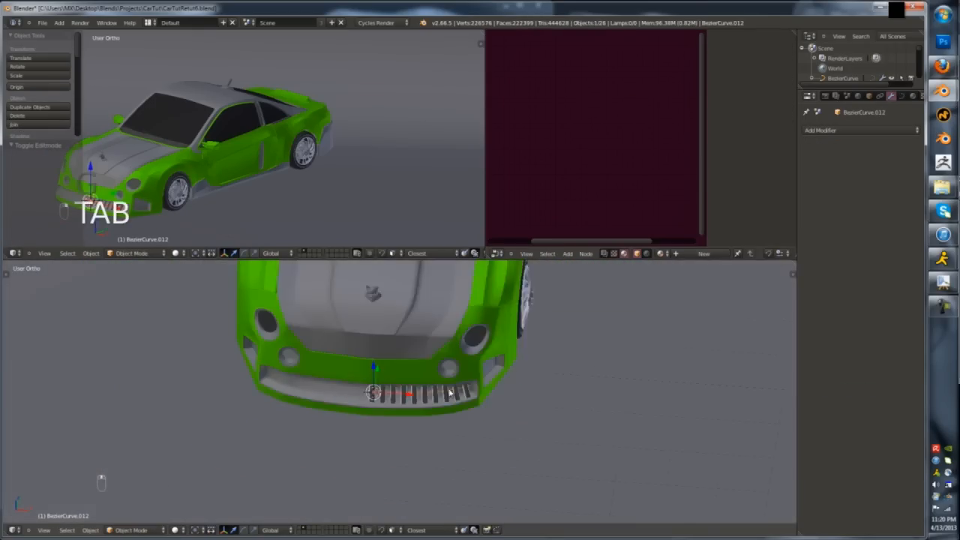
pyautogui.scroll(2, 450, 391)
pyautogui.rightClick(450, 394)
pyautogui.click(829, 163)
pyautogui.click(829, 162)
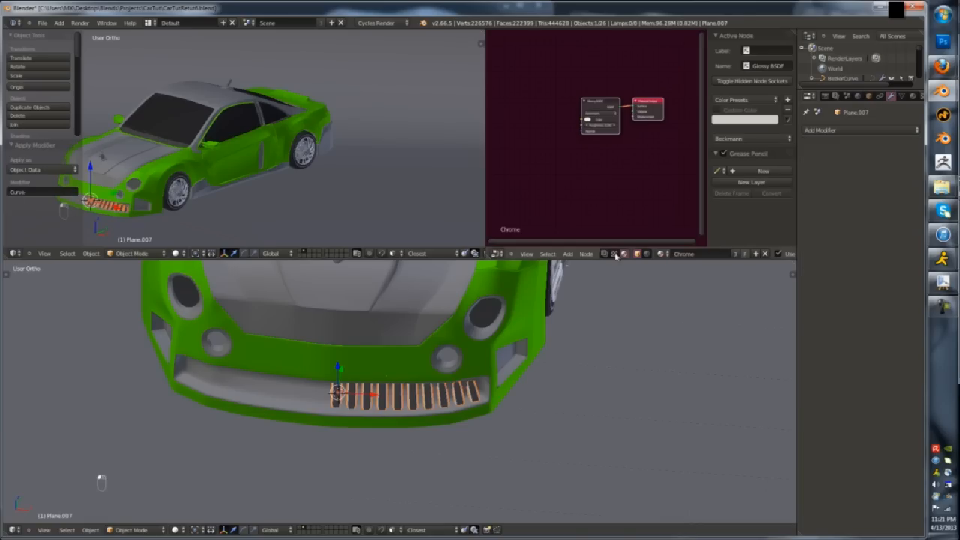
# - Snap the 3D cursor to the origin of the green car body
pyautogui.scroll(1, 357, 366)
pyautogui.rightClick(358, 366)
pyautogui.hotkey('shift', 's')
pyautogui.click(359, 378)
# - Mirror the grille strips across X and set their origin to the 3D cursor
pyautogui.rightClick(366, 405)
pyautogui.click(824, 131)
pyautogui.click(690, 231)
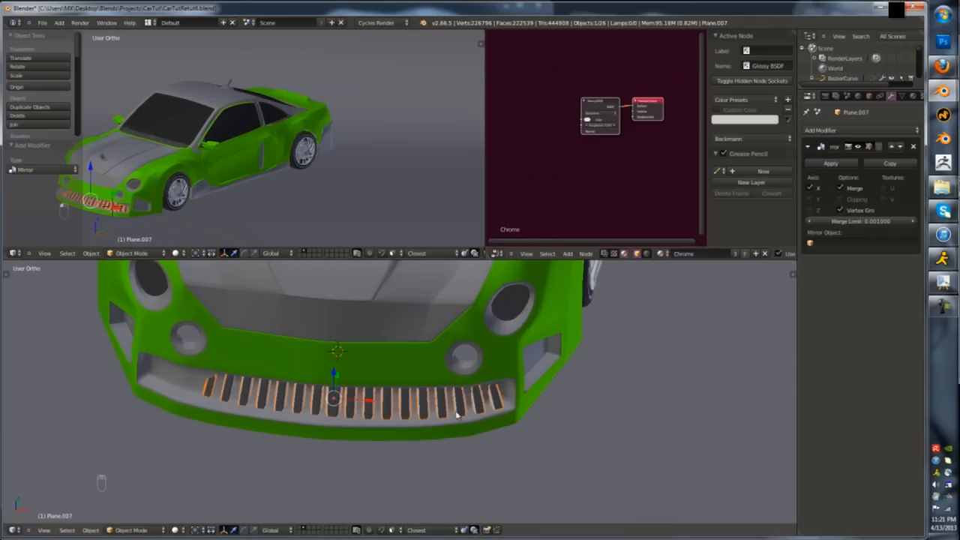
pyautogui.hotkey('ctrl', 'alt', 'shift', 'c')
pyautogui.click(435, 433)
# - Move the Bezier guide curve to layer 10 and clear the selection
pyautogui.rightClick(356, 399)
pyautogui.press('m')
pyautogui.press('0')
pyautogui.press('a')
# - Examine the finished grille on the car through the camera in a maximized viewport with rendered shading
pyautogui.press('KP_0')
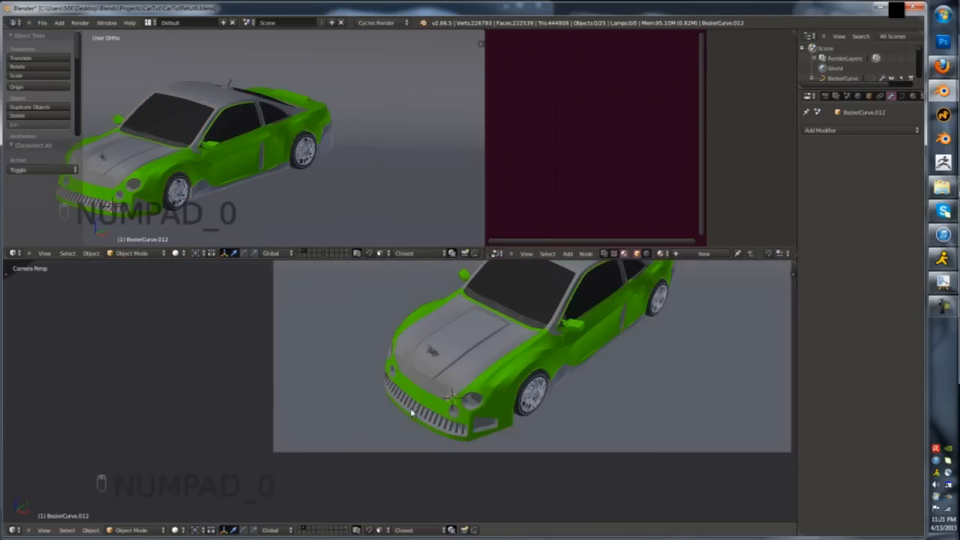
pyautogui.click(415, 413)
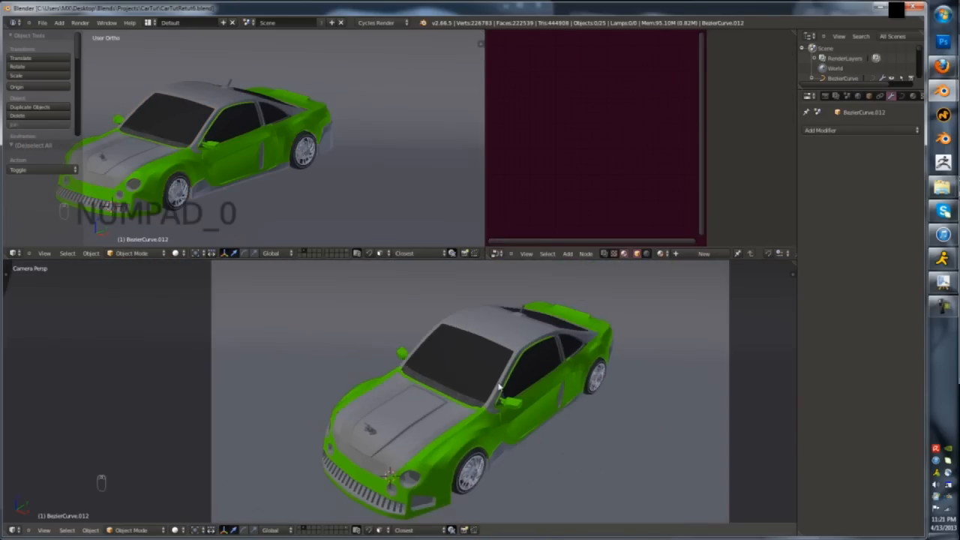
pyautogui.hotkey('ctrl', 'Up')
pyautogui.scroll(3, 484, 334)
pyautogui.scroll(-1, 488, 352)
pyautogui.scroll(1, 500, 390)
pyautogui.scroll(-2, 505, 405)
pyautogui.keyDown('shift'); pyautogui.moveTo(783, 286); pyautogui.dragTo(759, 287, button='middle'); pyautogui.keyUp('shift')
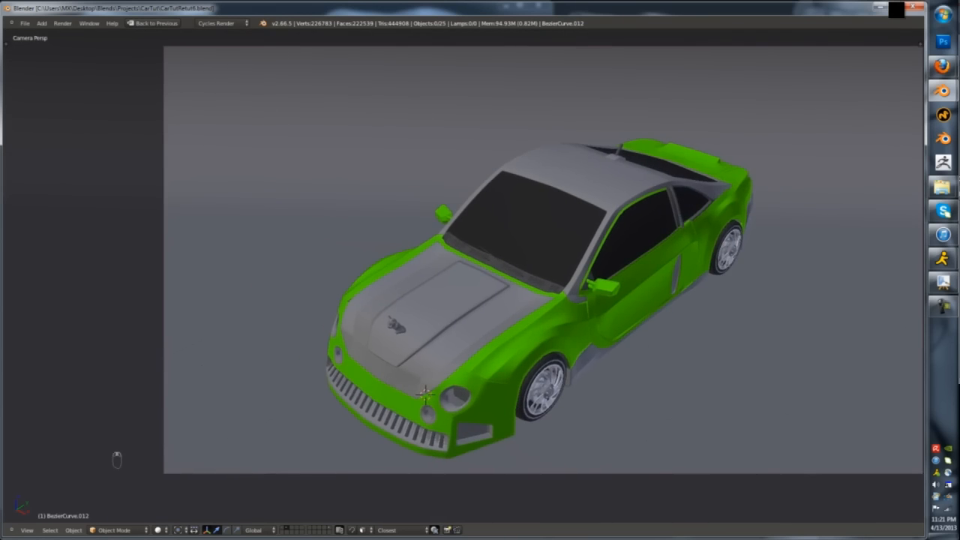
pyautogui.scroll(2, 447, 408)
pyautogui.hotkey('shift', 'z')
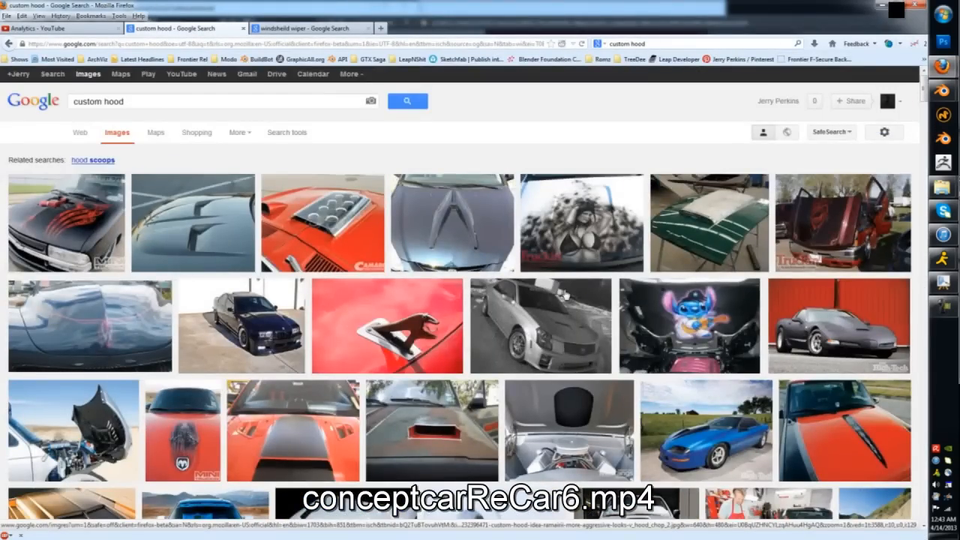
pyautogui.scroll(-5, 566, 297)
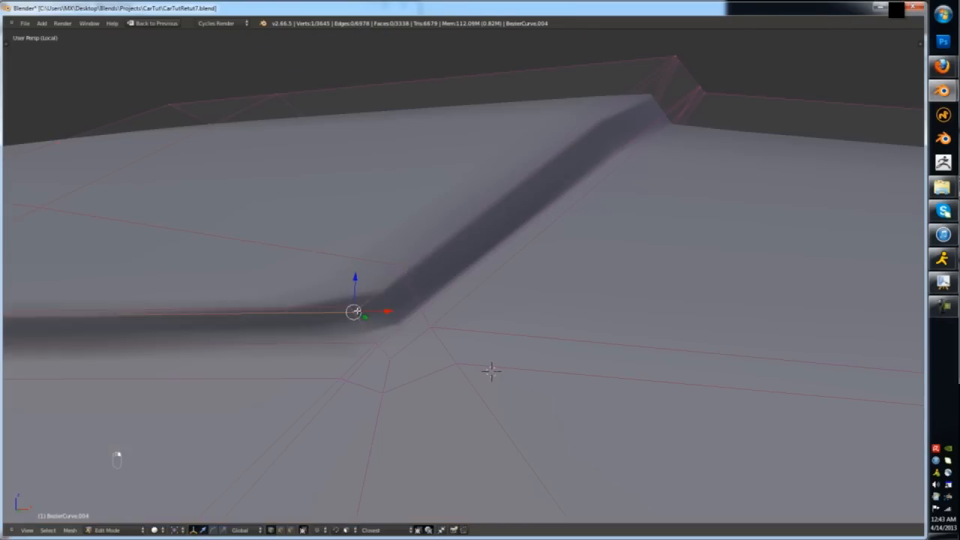
# - Reposition the end vertex at the corner of the hood's crease, using edge snapping
pyautogui.press('g')
pyautogui.click(376, 343)
pyautogui.hotkey('ctrl', 'shift', 'Tab')
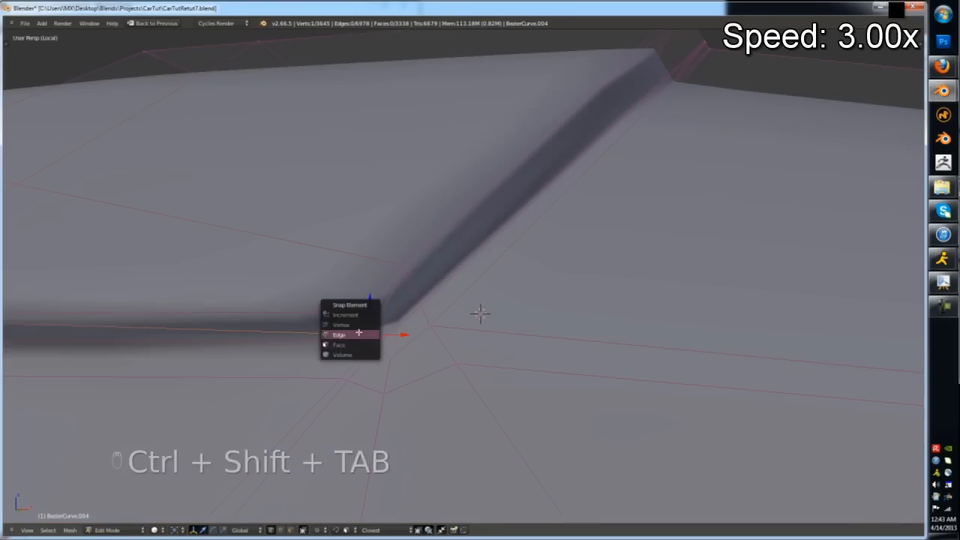
pyautogui.click(358, 334)
pyautogui.press('g')
pyautogui.click(373, 334)
# - Merge the neighbouring vertex pairs along the lower edge of the hood's crease
pyautogui.moveTo(412, 335); pyautogui.dragTo(307, 341, button='middle')
pyautogui.keyDown('shift'); pyautogui.rightClick(276, 316); pyautogui.keyUp('shift')
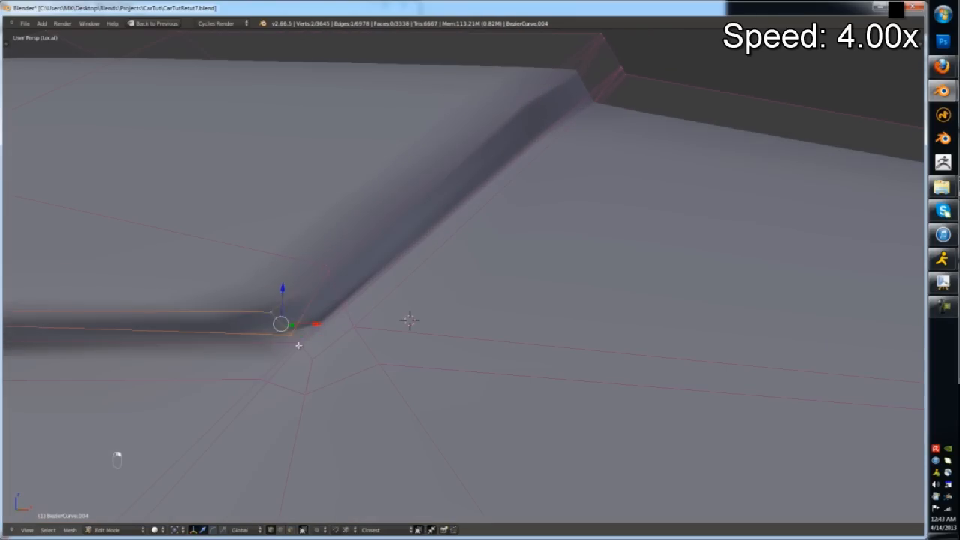
pyautogui.click(298, 330)
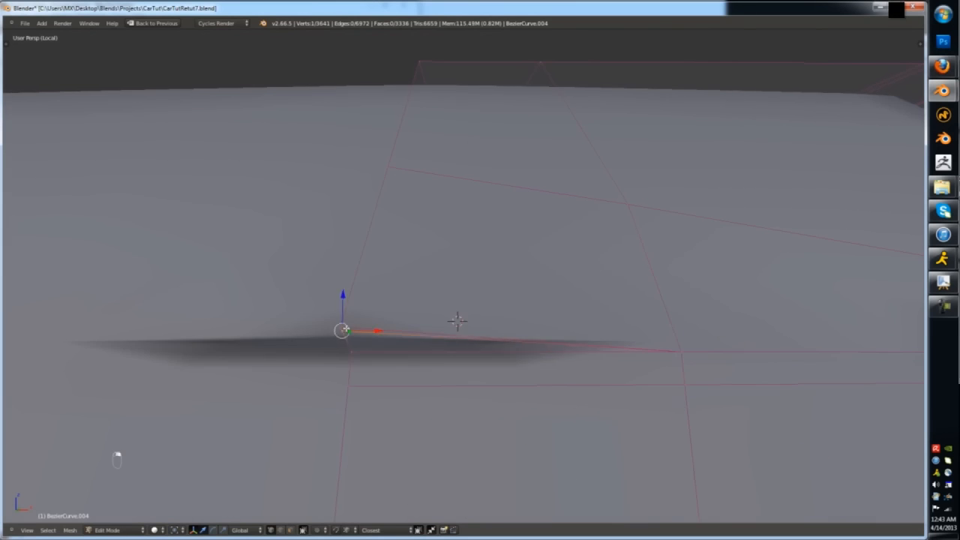
pyautogui.hotkey('shift', 'r')
# - Delete the fan of geometry directly beneath the crease's corner on the hood
pyautogui.moveTo(522, 314); pyautogui.dragTo(880, 235, button='middle')
pyautogui.moveTo(475, 266); pyautogui.dragTo(409, 449, button='middle')
pyautogui.scroll(-4, 533, 287)
pyautogui.press('Tab')
pyautogui.press('Tab')
pyautogui.scroll(4, 482, 379)
pyautogui.scroll(5, 462, 322)
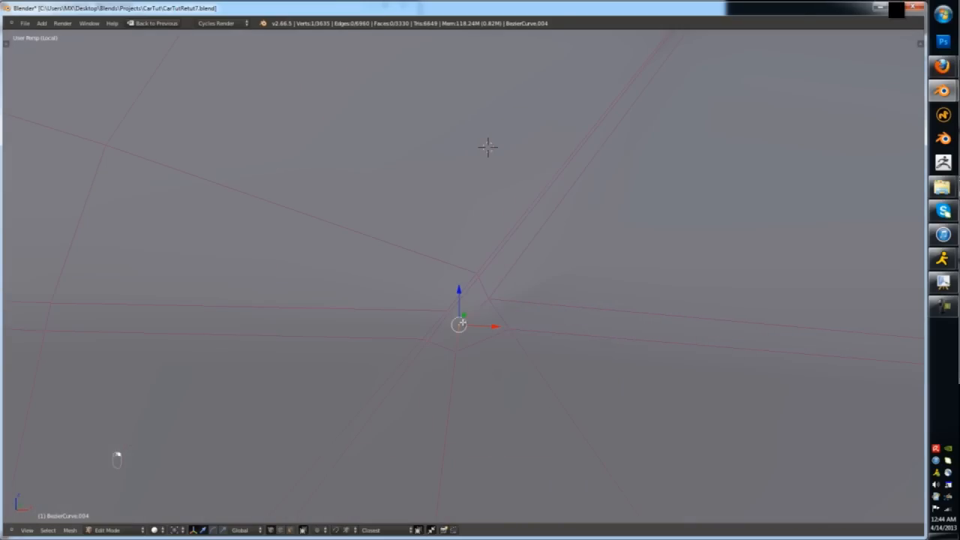
pyautogui.scroll(-5, 463, 322)
pyautogui.press('x')
pyautogui.click(452, 423)
pyautogui.press('a')
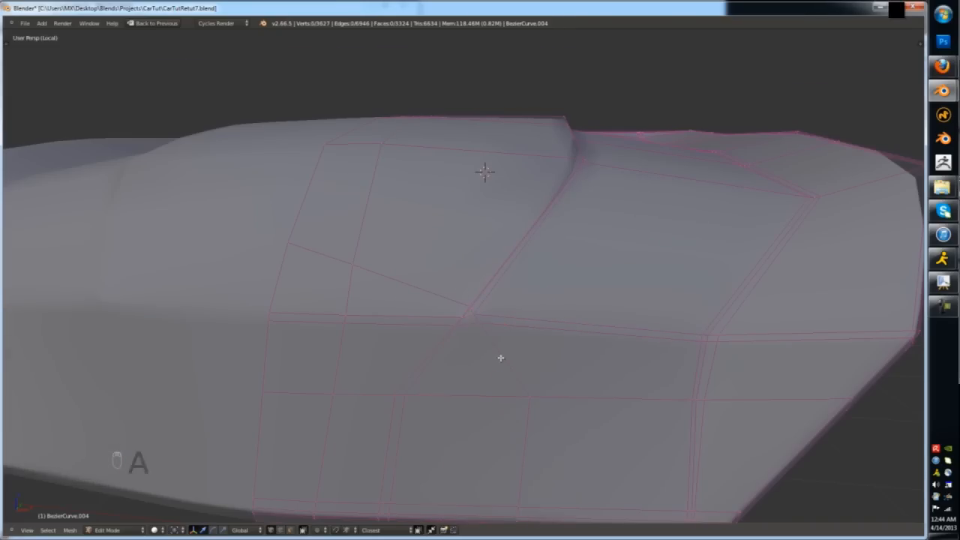
# - Inset the faces of the tapered panel between the hood's centre line and the crease's lower corner
pyautogui.press('z')
pyautogui.press('z')
pyautogui.click(472, 425)
pyautogui.scroll(4, 465, 346)
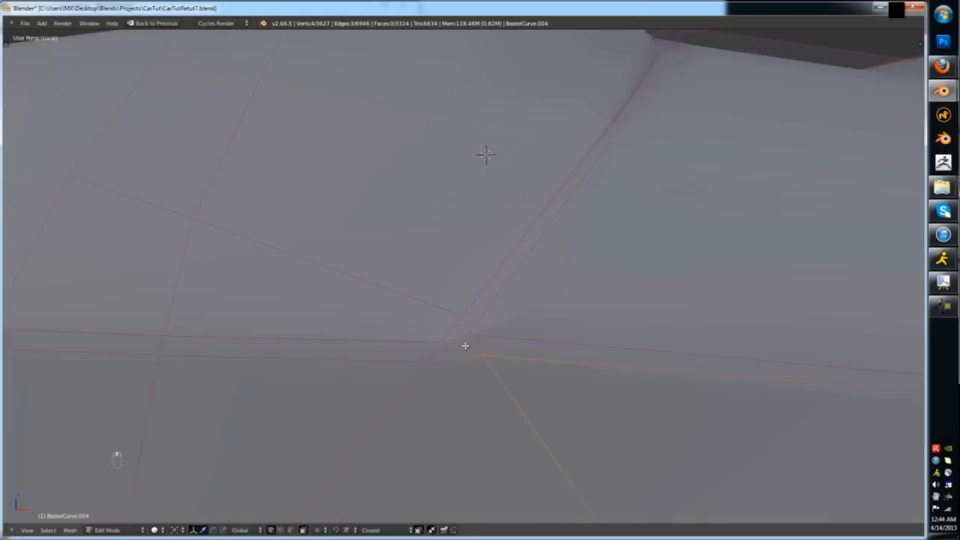
pyautogui.rightClick(469, 347)
pyautogui.scroll(-6, 469, 347)
pyautogui.moveTo(469, 347); pyautogui.dragTo(403, 299, button='middle')
pyautogui.press('Tab')
pyautogui.press('Tab')
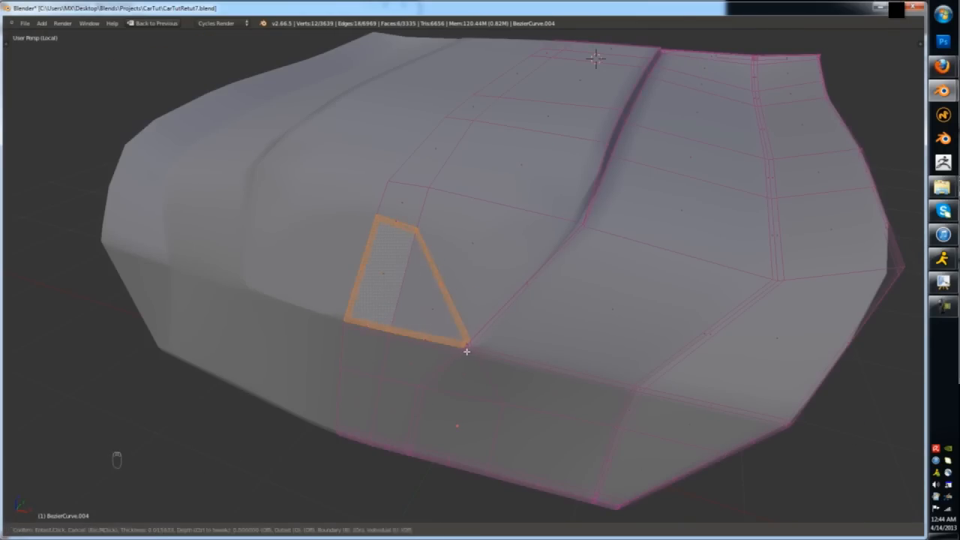
# - Delete the inset strip along the hood's centre line and set up edge selection
pyautogui.press('x')
pyautogui.click(333, 208)
pyautogui.hotkey('ctrl', 'Tab')
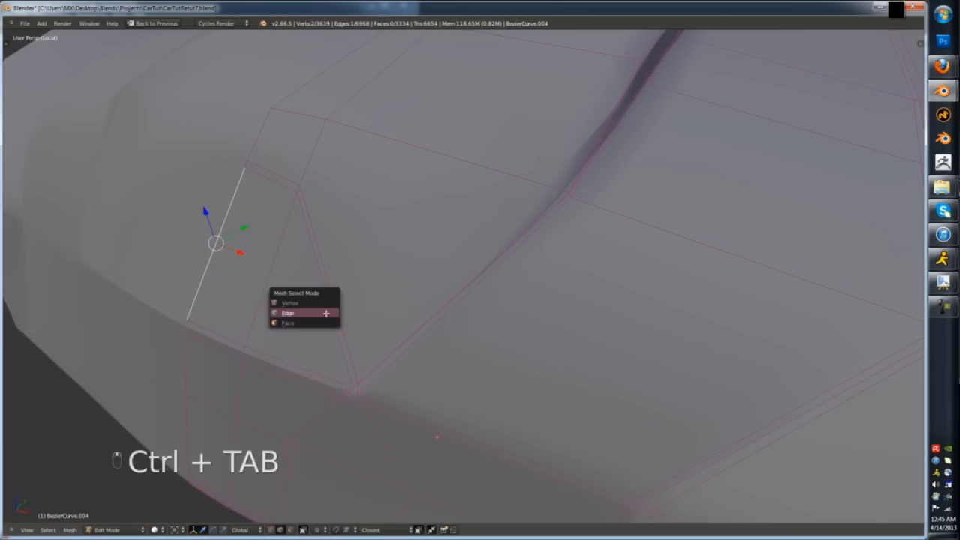
# - Add an edge loop around the recessed front panel, slid close to the lower rim of its groove
pyautogui.hotkey('ctrl', 'r')
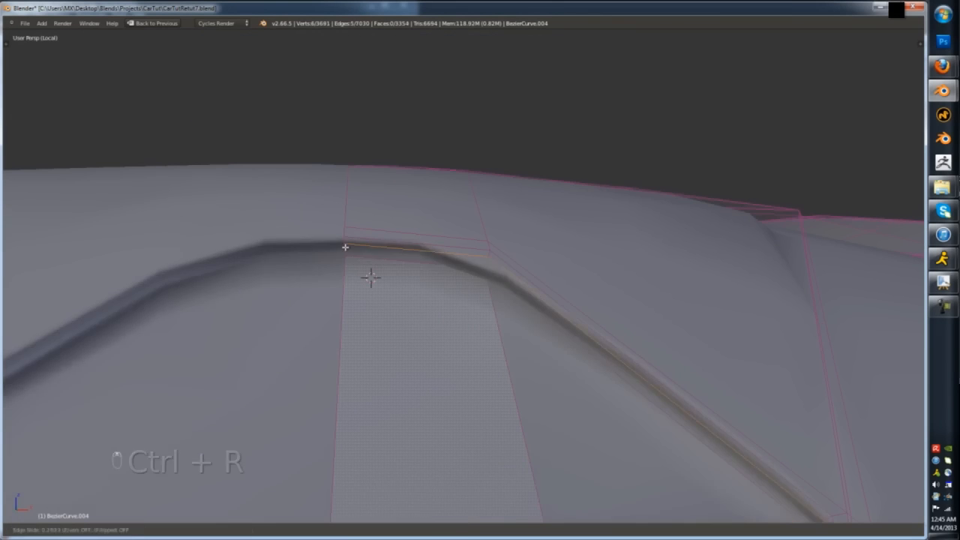
pyautogui.click(368, 276)
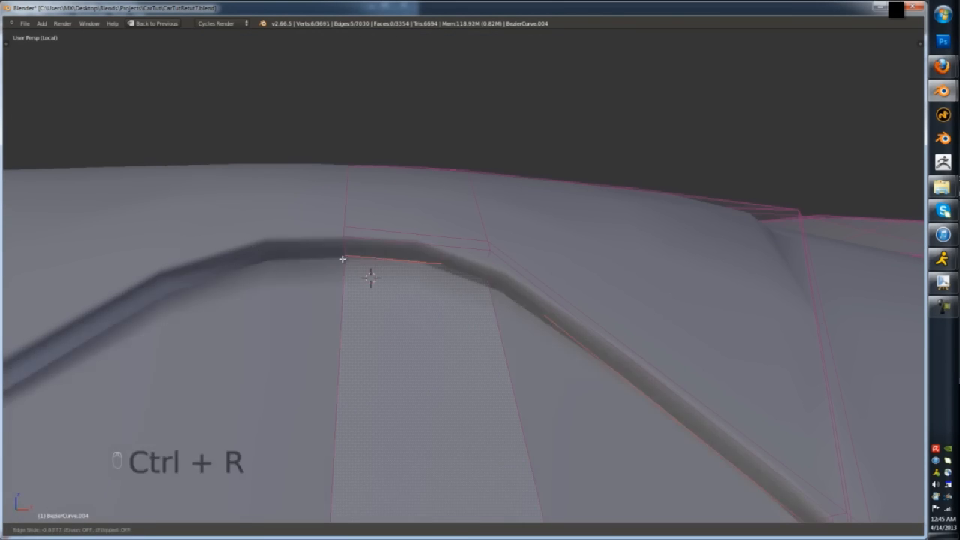
pyautogui.click(298, 252)
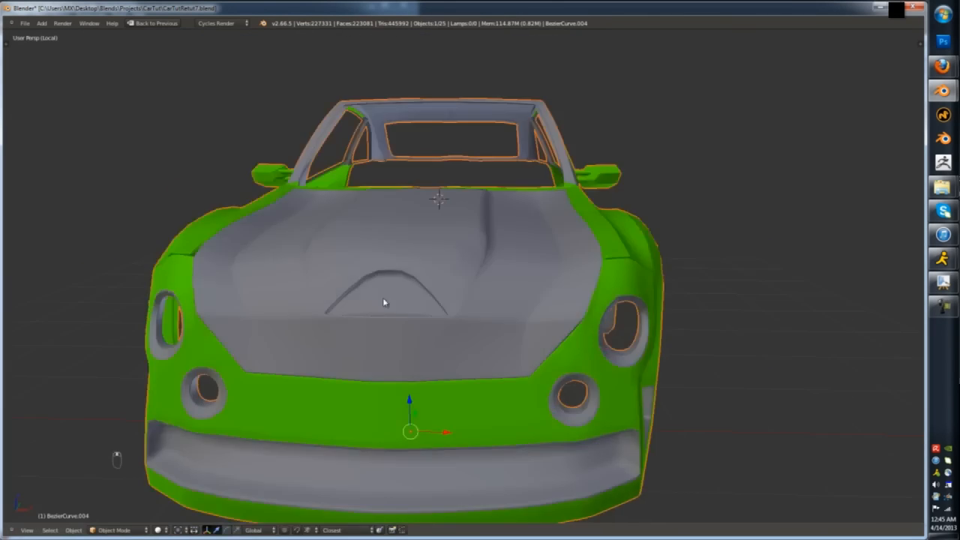
# - Inset the rear wall face of the hood scoop
pyautogui.press('Tab')
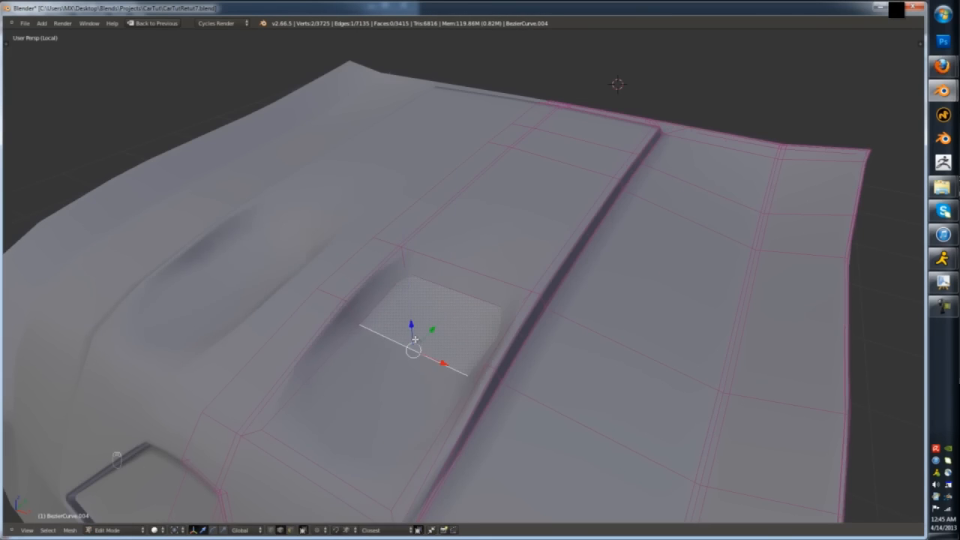
pyautogui.moveTo(414, 340); pyautogui.dragTo(372, 282, button='middle')
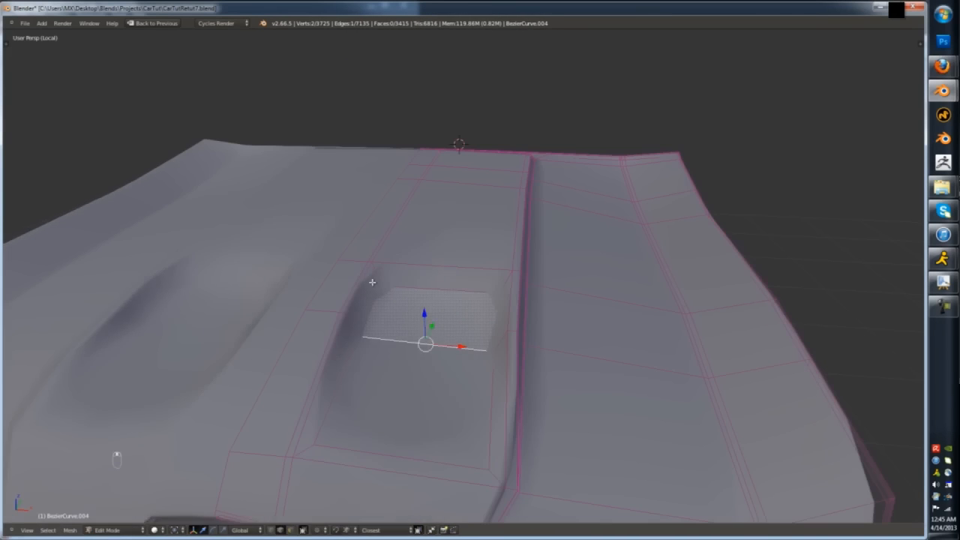
pyautogui.hotkey('ctrl', 'z')
pyautogui.hotkey('ctrl', 'Tab')
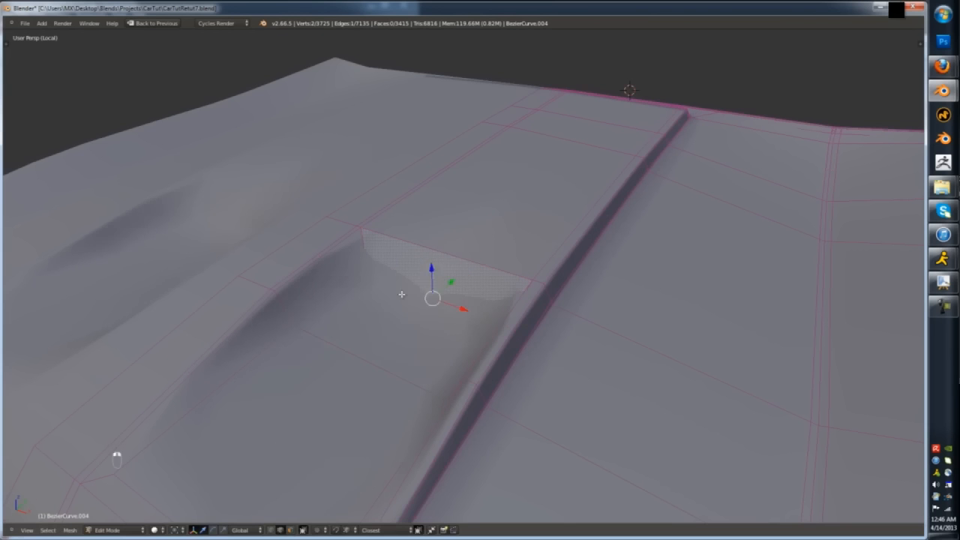
pyautogui.rightClick(373, 353)
pyautogui.moveTo(373, 352); pyautogui.dragTo(409, 323, button='middle')
pyautogui.hotkey('ctrl', 'Tab')
pyautogui.rightClick(409, 275)
pyautogui.press('i')
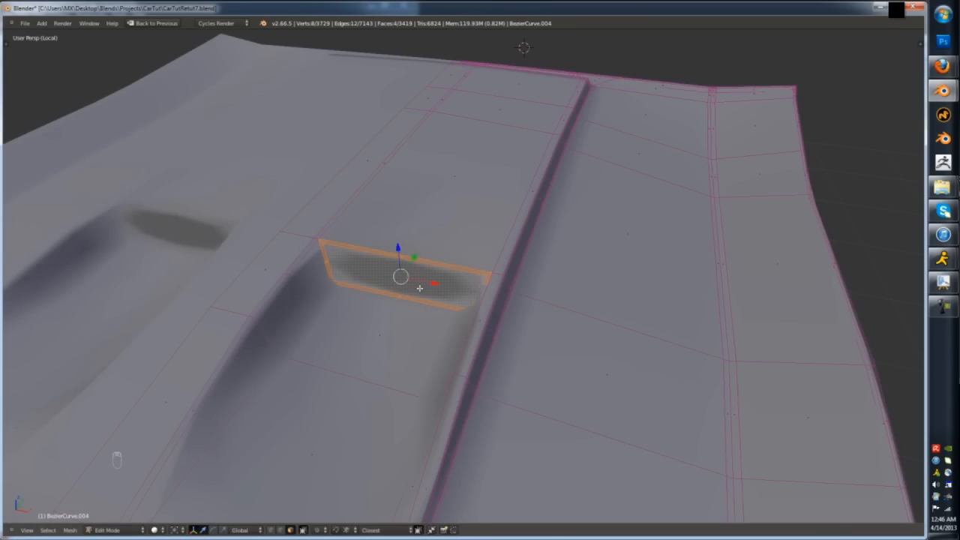
# - Extrude the inset face inward to form the scoop's intake opening and cut an edge loop there
pyautogui.rightClick(420, 288)
pyautogui.moveTo(420, 288); pyautogui.dragTo(359, 280, button='middle')
pyautogui.press('e')
pyautogui.click(446, 262)
pyautogui.moveTo(423, 264); pyautogui.dragTo(498, 252, button='middle')
pyautogui.hotkey('ctrl', 'r')
pyautogui.click(378, 261)
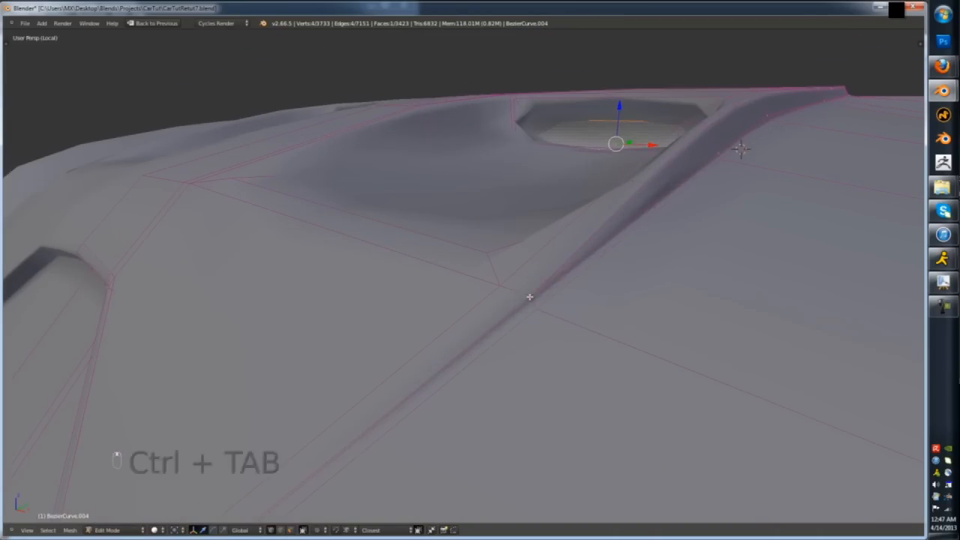
# - Add an edge loop around the scoop near its front corner beside the crease
pyautogui.click(518, 311)
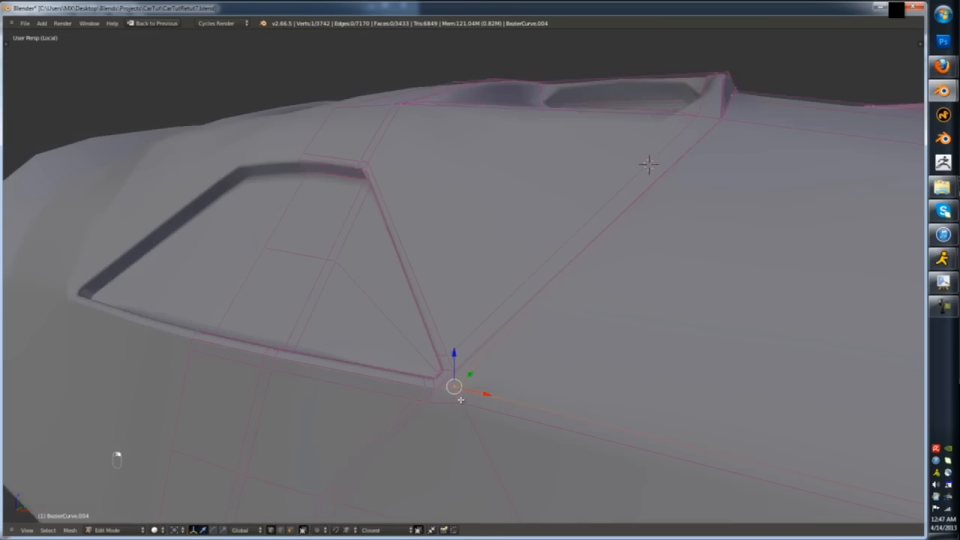
pyautogui.keyDown('alt'); pyautogui.rightClick(469, 360); pyautogui.keyUp('alt')
pyautogui.moveTo(460, 400); pyautogui.dragTo(482, 250, button='middle')
pyautogui.rightClick(483, 250)
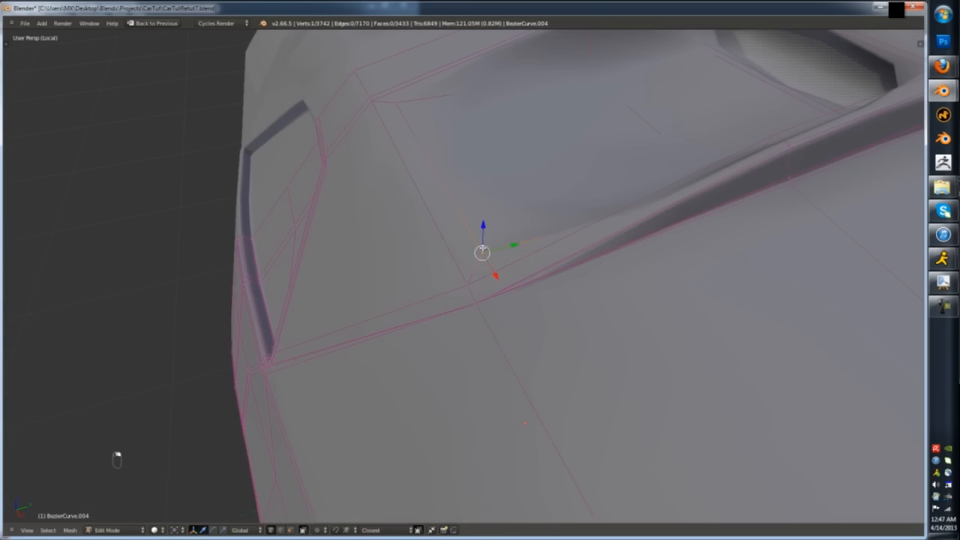
pyautogui.hotkey('ctrl', 'r')
pyautogui.click(409, 116)
pyautogui.click(409, 115)
pyautogui.press('Tab')
pyautogui.press('Tab')
# - Select the edge loops along the hood's crease and undo the last few edits
pyautogui.moveTo(409, 115); pyautogui.dragTo(482, 314, button='middle')
pyautogui.keyDown('alt'); pyautogui.rightClick(482, 314); pyautogui.keyUp('alt')
pyautogui.keyDown('alt'); pyautogui.rightClick(477, 368); pyautogui.keyUp('alt')
pyautogui.moveTo(464, 368); pyautogui.dragTo(500, 320, button='middle')
pyautogui.press('Tab')
pyautogui.hotkey('ctrl', 'z')
pyautogui.hotkey('ctrl', 'z')
pyautogui.hotkey('ctrl', 'z')
pyautogui.hotkey('ctrl', 'z')
pyautogui.hotkey('ctrl', 'z')
pyautogui.scroll(-5, 454, 342)
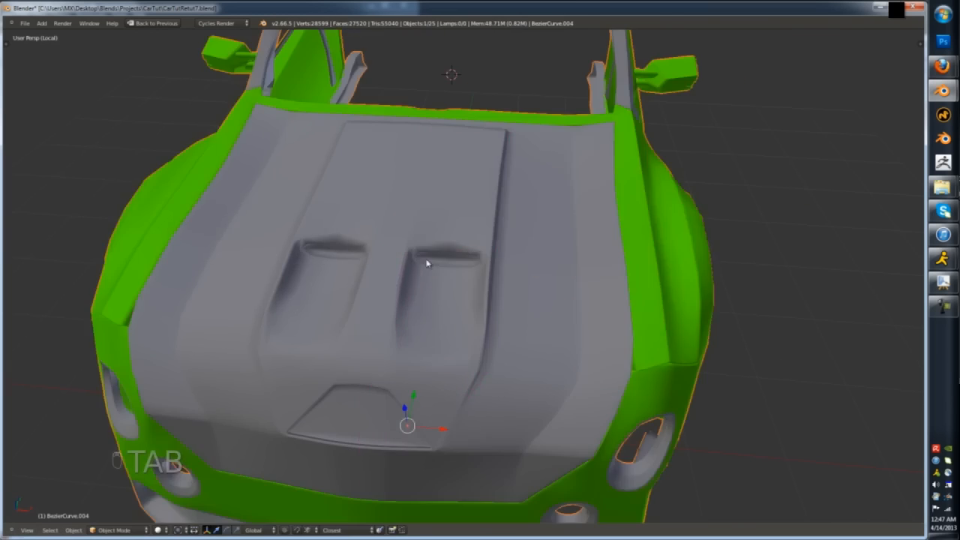
# - Add an edge loop across the hood, running from the scoop's rear edge to the hood's outer edge
pyautogui.press('Tab')
pyautogui.moveTo(426, 262); pyautogui.dragTo(462, 255, button='middle')
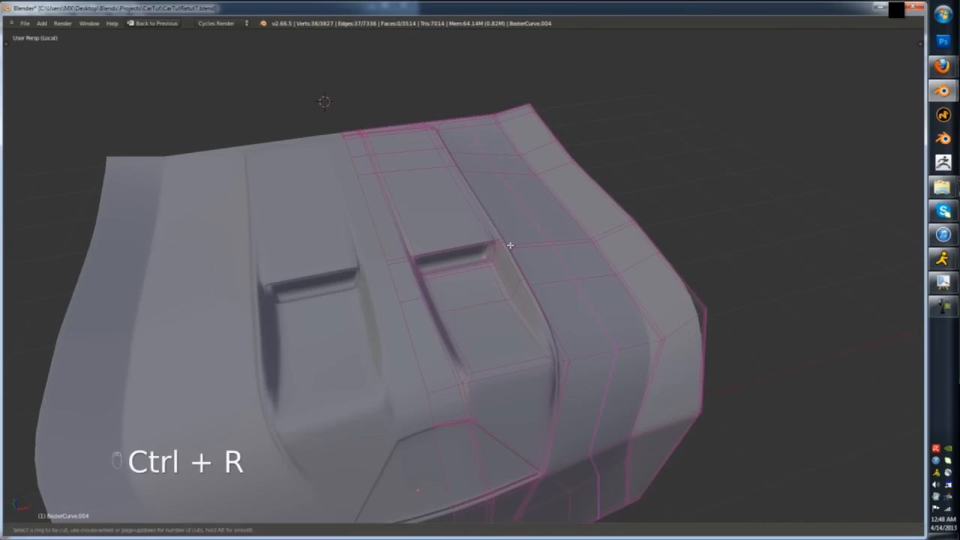
pyautogui.scroll(5, 502, 248)
pyautogui.press('z')
pyautogui.scroll(-5, 500, 247)
pyautogui.moveTo(501, 248); pyautogui.dragTo(501, 323, button='middle')
pyautogui.scroll(4, 501, 323)
pyautogui.hotkey('ctrl', 'r')
pyautogui.click(562, 241)
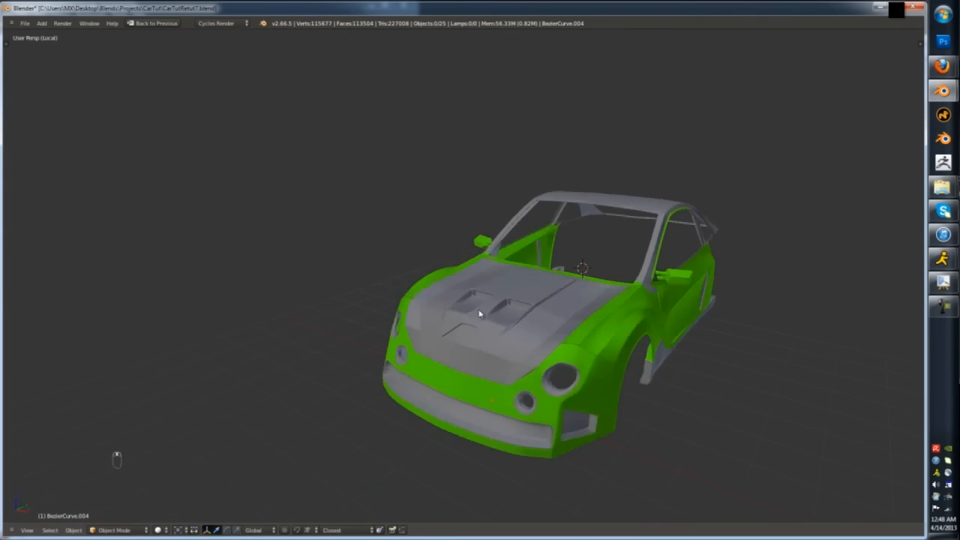
# - Merge the two neighbouring vertices at the crease's base beside the scoop's front corner, using At Last
pyautogui.press('Tab')
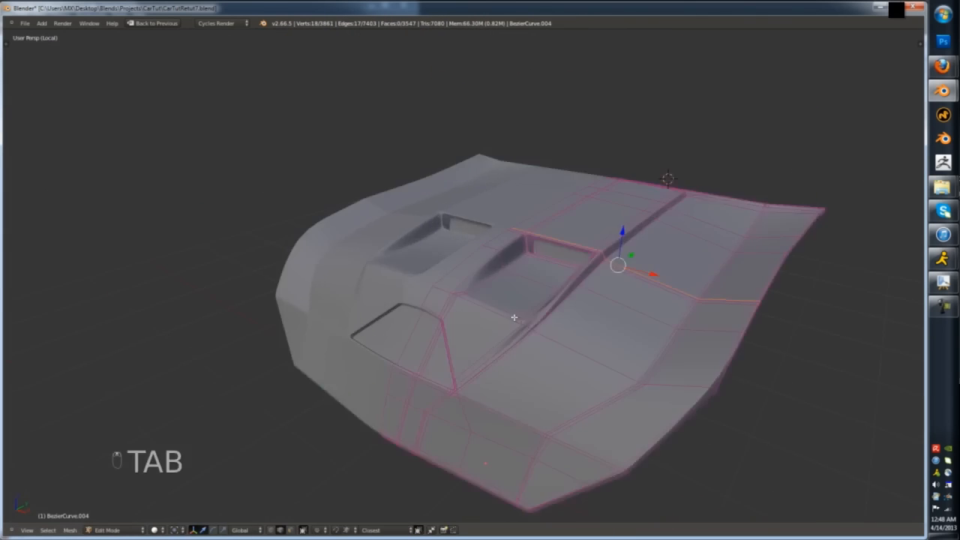
pyautogui.scroll(2, 541, 328)
pyautogui.scroll(6, 541, 328)
pyautogui.hotkey('ctrl', 'Tab')
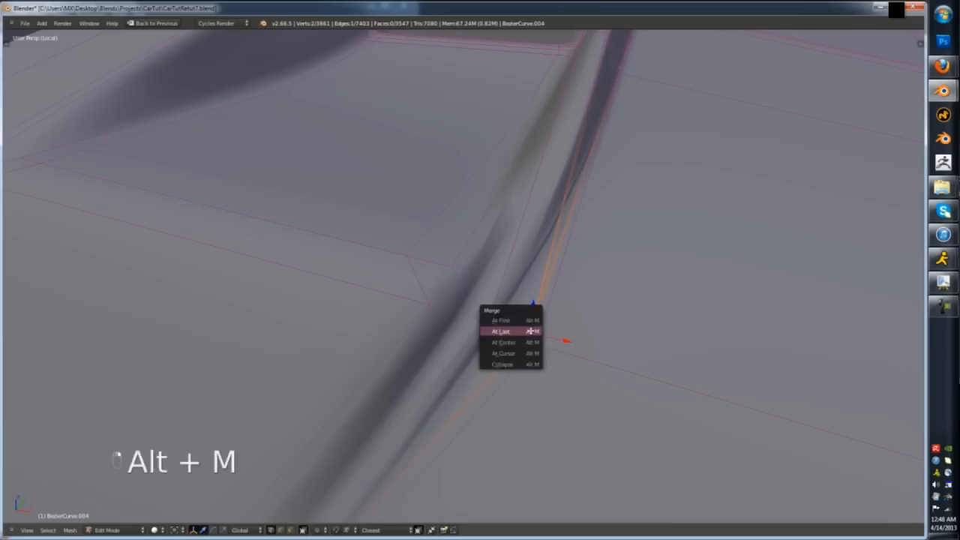
pyautogui.click(531, 331)
# - Move the vertex pair at the scoop's outer front corner to smooth its transition into the crease
pyautogui.scroll(-5, 438, 281)
pyautogui.keyDown('shift'); pyautogui.rightClick(470, 297); pyautogui.keyUp('shift')
pyautogui.press('g')
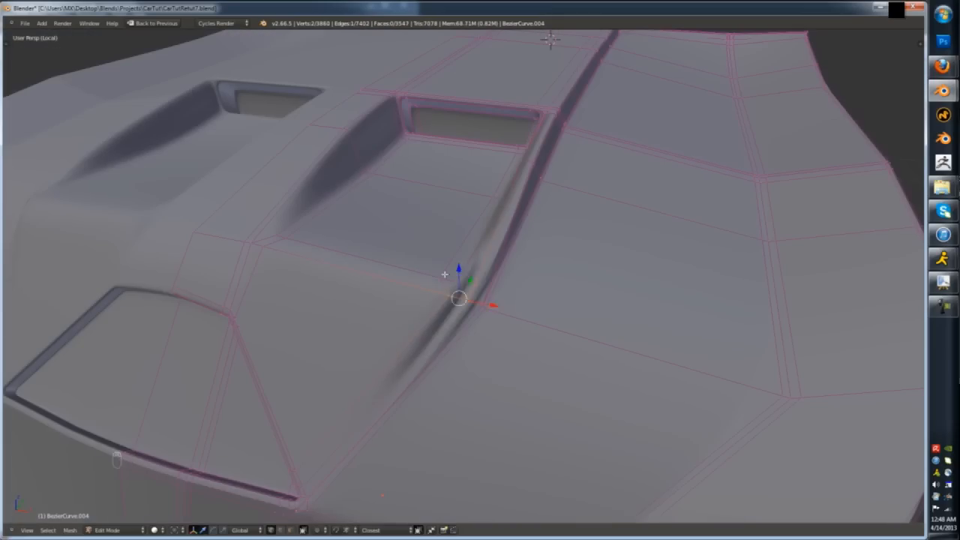
pyautogui.click(440, 280)
pyautogui.press('Tab')
pyautogui.scroll(-5, 427, 293)
pyautogui.press('Tab')
# - Try to reposition the single vertex at the scoop's outer front corner, including its height
pyautogui.moveTo(426, 293); pyautogui.dragTo(437, 271, button='middle')
pyautogui.press('g')
pyautogui.click(448, 296)
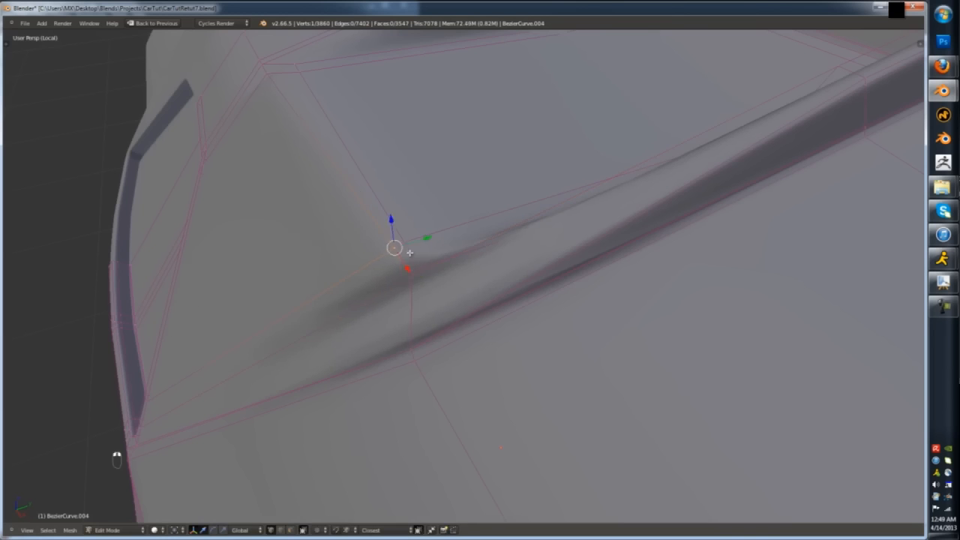
pyautogui.moveTo(399, 243)
pyautogui.mouseDown(button='middle')
pyautogui.moveTo(412, 275)
pyautogui.moveTo(428, 274)
pyautogui.mouseUp(button='middle')
pyautogui.moveTo(436, 223); pyautogui.dragTo(437, 231)
pyautogui.moveTo(438, 231)
pyautogui.mouseDown(button='middle')
pyautogui.moveTo(538, 210)
pyautogui.moveTo(546, 241)
pyautogui.moveTo(500, 236)
pyautogui.moveTo(556, 261)
pyautogui.moveTo(517, 264)
pyautogui.moveTo(592, 264)
pyautogui.mouseUp(button='middle')
pyautogui.press('Tab')
pyautogui.press('Tab')
# - Undo the last adjustments around the scoop's front corner
pyautogui.hotkey('ctrl', 'z')
pyautogui.hotkey('ctrl', 'z')
pyautogui.hotkey('ctrl', 'z')
pyautogui.hotkey('ctrl', 'z')
pyautogui.hotkey('ctrl', 'z')
# - Slide the vertices along their edges beside the crease and merge the neighbouring pair
pyautogui.press('g')
pyautogui.press('g')
pyautogui.click(513, 237)
pyautogui.press('g')
pyautogui.press('g')
pyautogui.click(544, 251)
pyautogui.hotkey('alt', 'm')
pyautogui.click(530, 246)
# - Merge the close vertex pairs at the crease's base beside the scoop's intake opening
pyautogui.scroll(4, 598, 271)
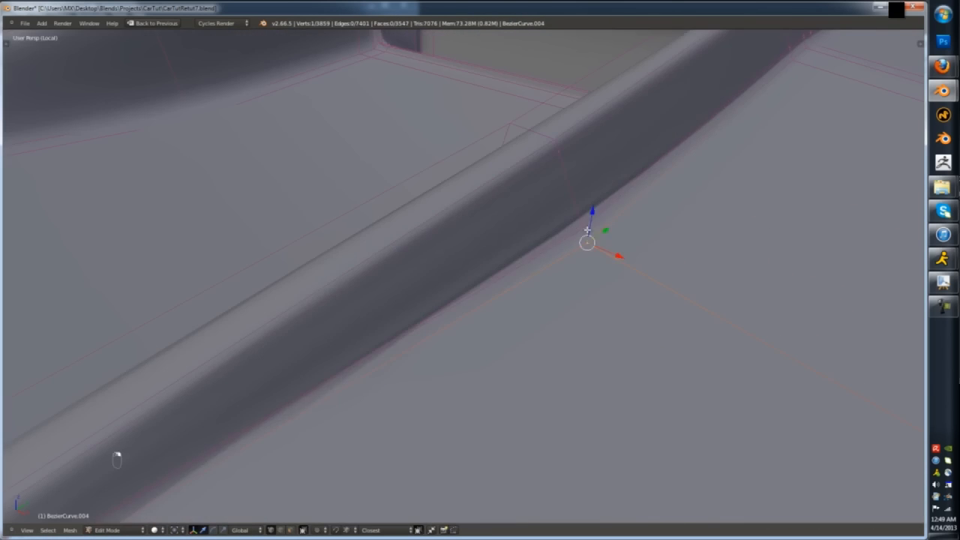
pyautogui.scroll(-3, 660, 204)
pyautogui.scroll(3, 664, 200)
pyautogui.keyDown('shift'); pyautogui.rightClick(611, 216); pyautogui.keyUp('shift')
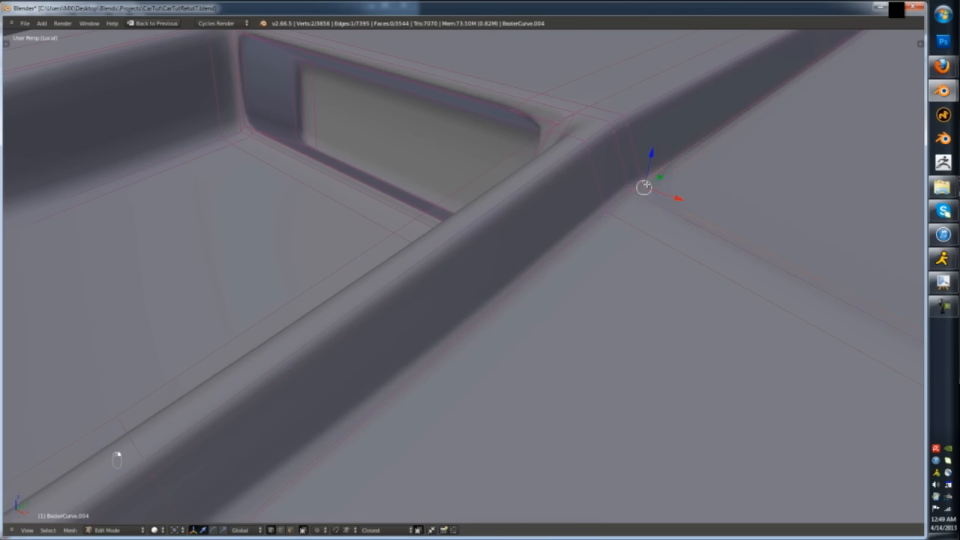
# - Reveal the hidden mesh parts and check the hood on the whole car
pyautogui.scroll(-12, 643, 184)
pyautogui.press('Tab')
pyautogui.scroll(-3, 533, 318)
pyautogui.moveTo(533, 318); pyautogui.dragTo(474, 347, button='middle')
pyautogui.press('Tab')
pyautogui.hotkey('alt', 'h')
pyautogui.press('Tab')
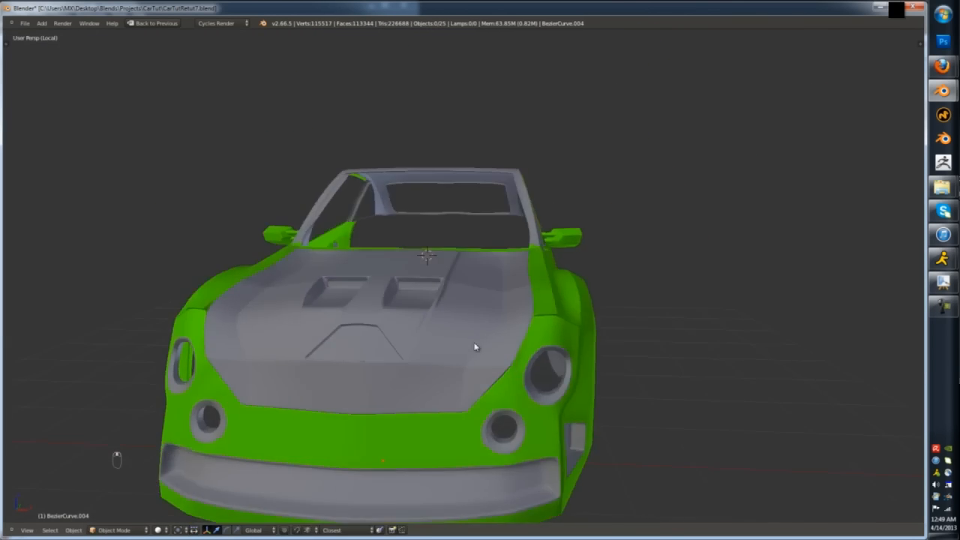
# - Join the two narrow faces at the crease's base beside the scoop opening into one face
pyautogui.press('Tab')
pyautogui.scroll(10, 474, 347)
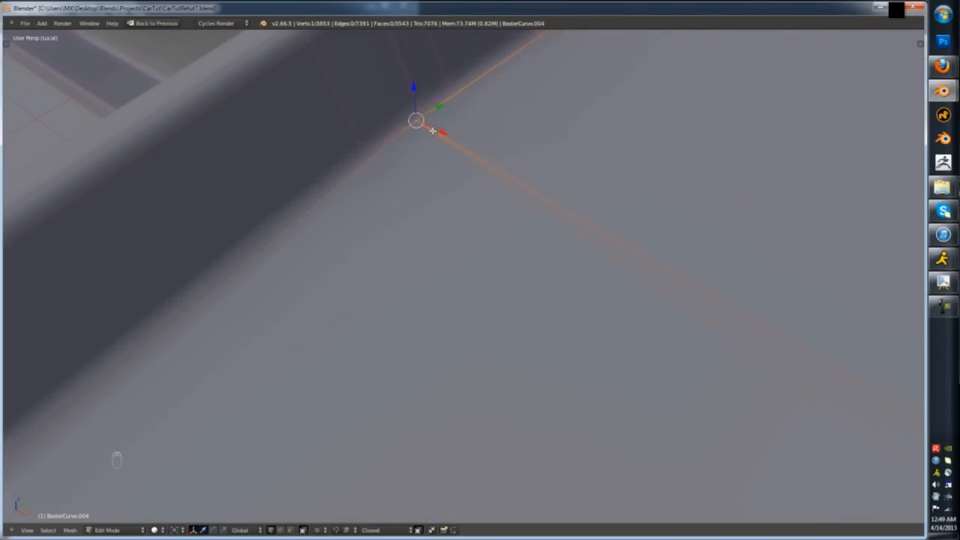
pyautogui.scroll(3, 433, 131)
pyautogui.hotkey('ctrl', 'Tab')
pyautogui.rightClick(384, 132)
pyautogui.keyDown('shift'); pyautogui.rightClick(433, 94); pyautogui.keyUp('shift')
pyautogui.press('f')
pyautogui.press('Tab')
pyautogui.press('Tab')
pyautogui.scroll(-6, 432, 94)
pyautogui.moveTo(426, 165); pyautogui.dragTo(394, 223, button='middle')
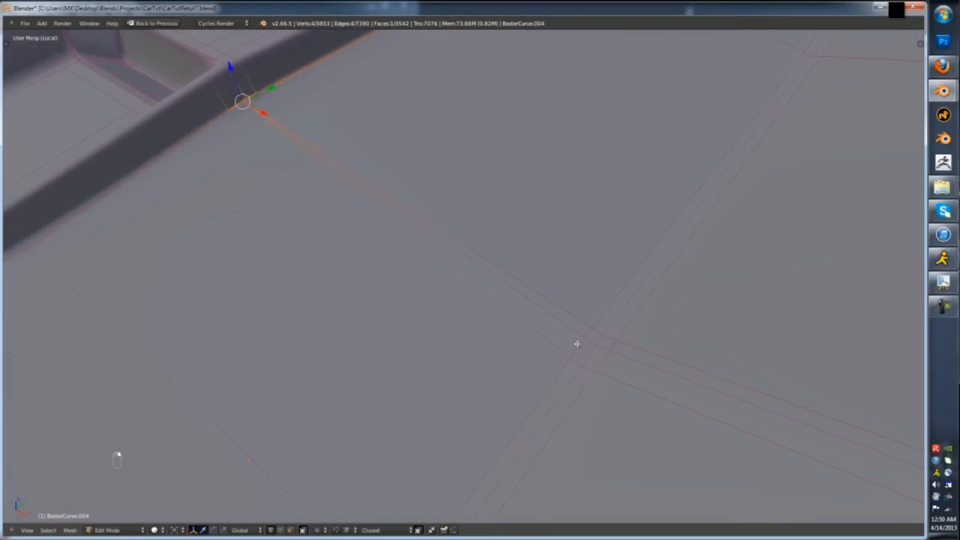
# - Merge the doubled vertices along the cross loop from the crease to the hood's outer edge
pyautogui.hotkey('shift', 'r')
pyautogui.moveTo(617, 342); pyautogui.dragTo(488, 340, button='middle')
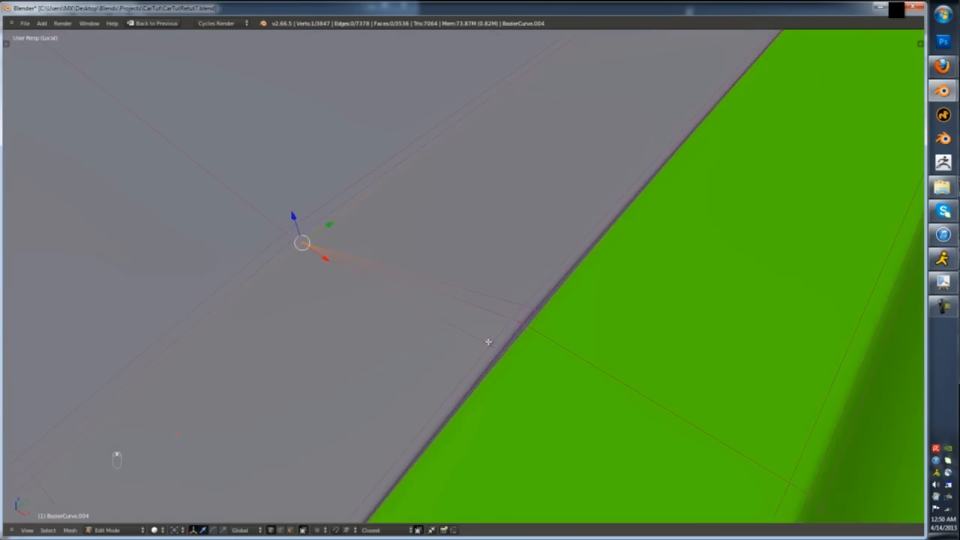
pyautogui.scroll(2, 488, 341)
pyautogui.rightClick(517, 315)
pyautogui.keyDown('shift'); pyautogui.rightClick(525, 309); pyautogui.keyUp('shift')
pyautogui.keyDown('shift'); pyautogui.rightClick(540, 302); pyautogui.keyUp('shift')
pyautogui.hotkey('shift', 'r')
pyautogui.hotkey('ctrl', 'z')
pyautogui.press('a')
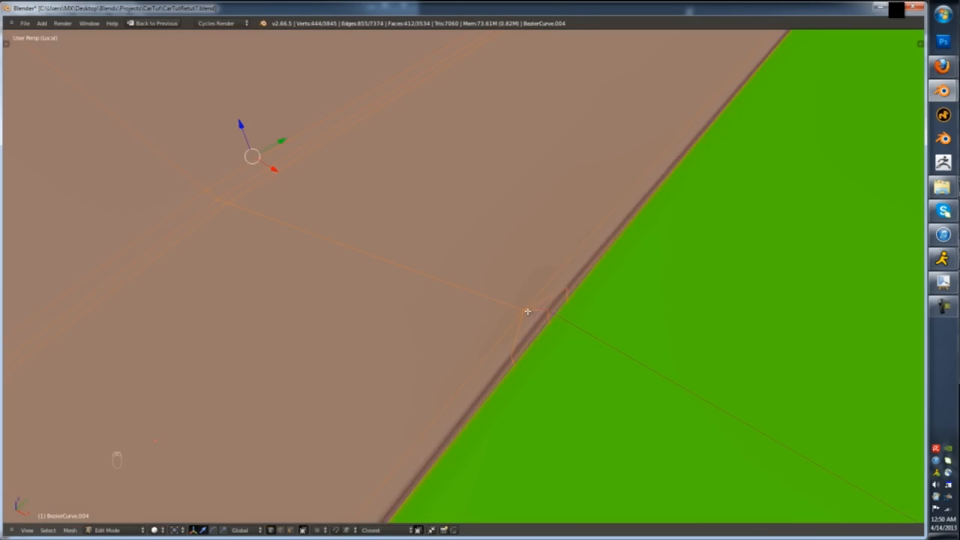
pyautogui.rightClick(527, 311)
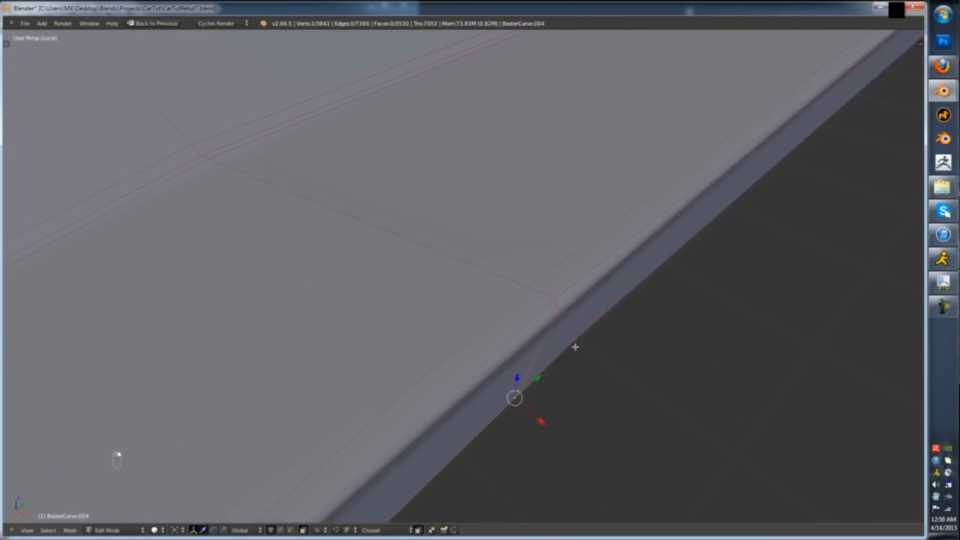
# - Add an edge loop across the hood between the scoop and the recessed front panel
pyautogui.moveTo(562, 353); pyautogui.dragTo(399, 388, button='middle')
pyautogui.press('Tab')
pyautogui.scroll(-5, 512, 341)
pyautogui.scroll(-4, 512, 341)
pyautogui.press('a')
pyautogui.press('a')
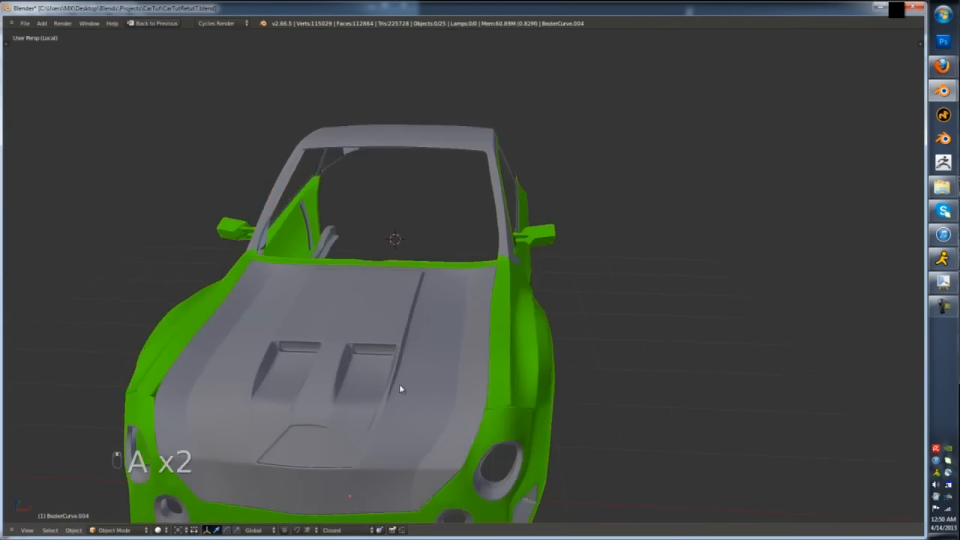
pyautogui.hotkey('ctrl', 'r')
pyautogui.hotkey('ctrl', 'r')
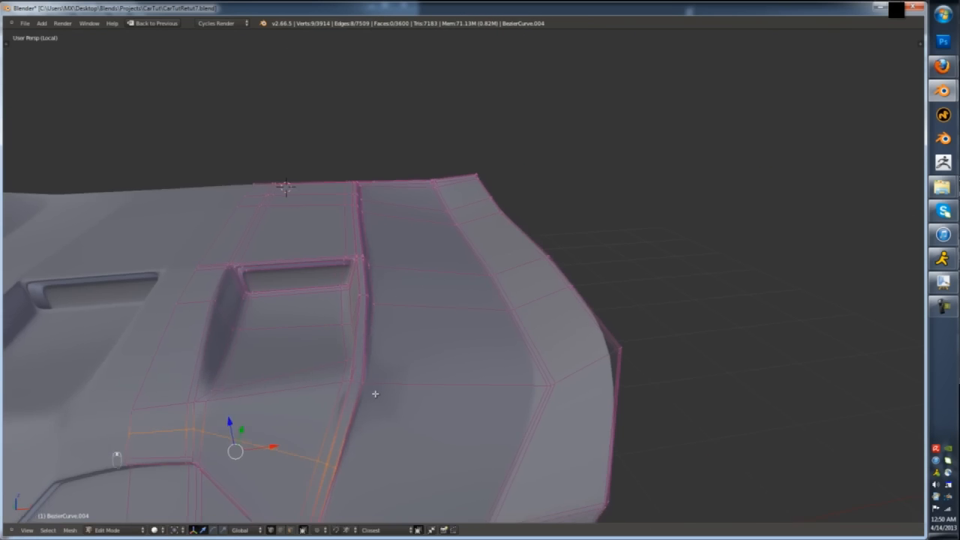
# - Knife-cut from the end of the new cross loop over to the crease's edges
pyautogui.press('z')
pyautogui.moveTo(375, 394); pyautogui.dragTo(335, 304, button='middle')
pyautogui.press('a')
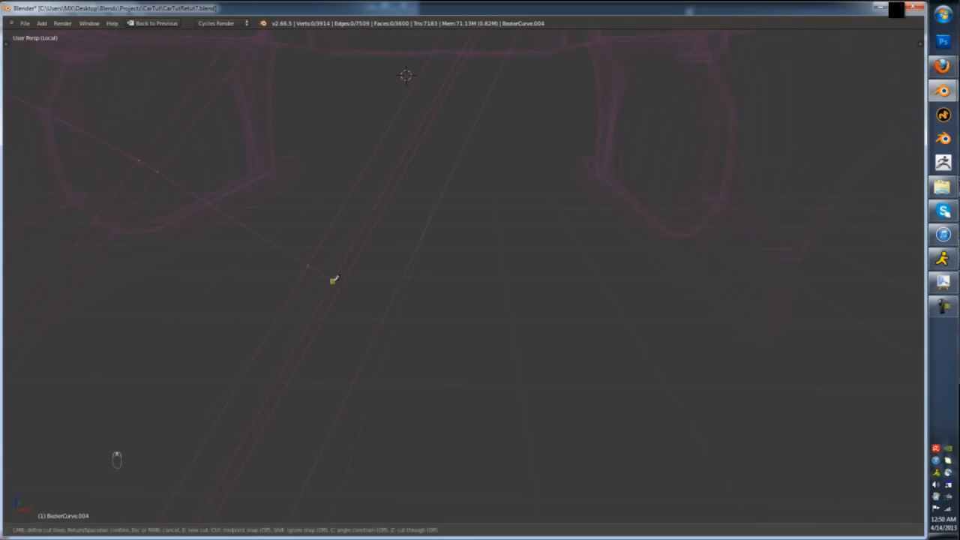
pyautogui.press('z')
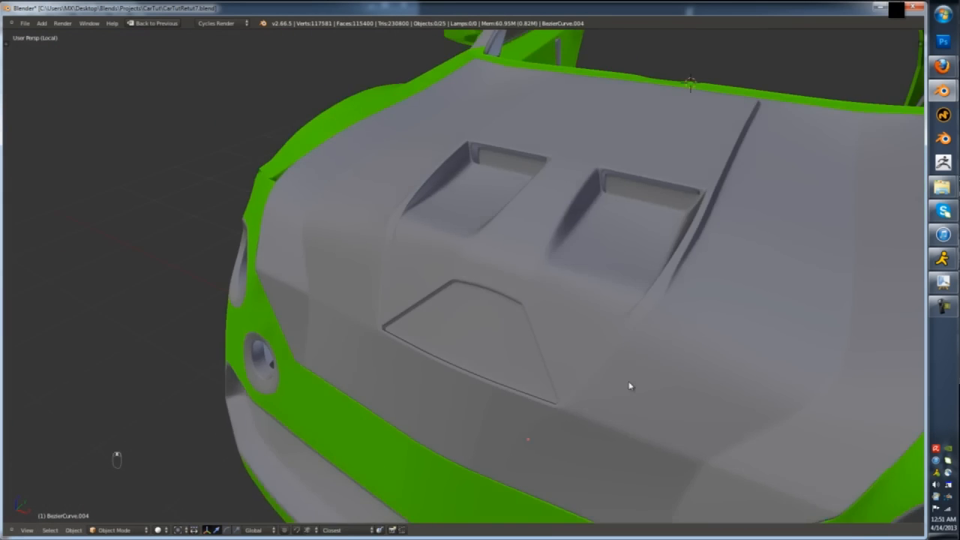
# - Add an edge loop on the outer hood section, running from the crease to the hood's outer edge
pyautogui.press('Tab')
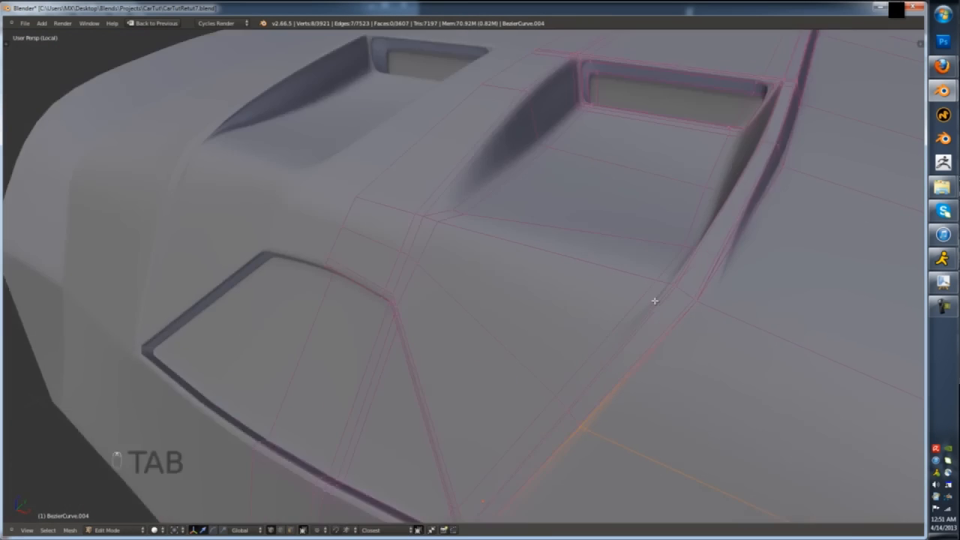
pyautogui.scroll(3, 584, 324)
pyautogui.press('z')
pyautogui.moveTo(584, 324); pyautogui.dragTo(520, 262, button='middle')
pyautogui.hotkey('ctrl', 'r')
pyautogui.click(520, 262)
pyautogui.scroll(2, 506, 233)
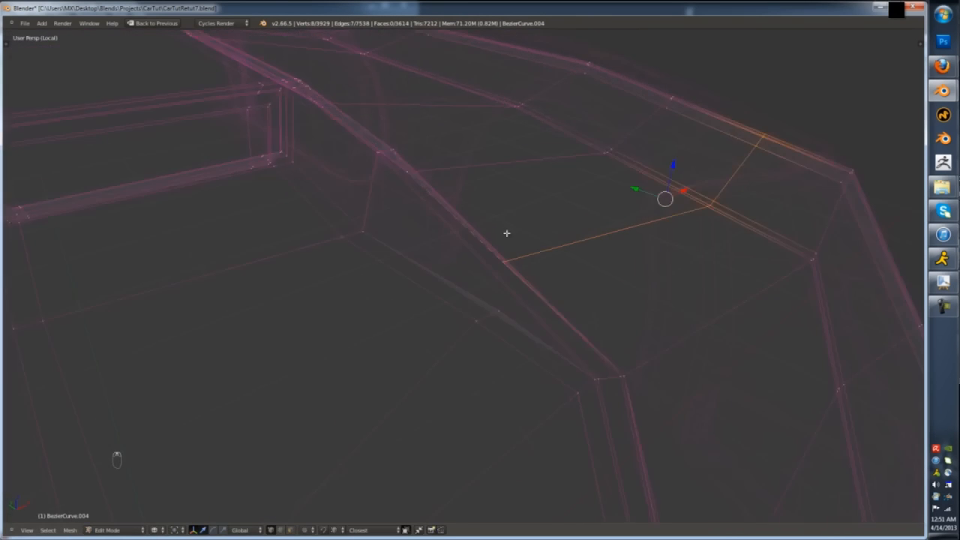
# - Knife-cut from the new edge loop's end across the crease to join it to the neighbouring hood edges
pyautogui.press('a')
pyautogui.scroll(5, 494, 267)
pyautogui.scroll(2, 493, 266)
pyautogui.click(486, 234)
pyautogui.scroll(-6, 427, 323)
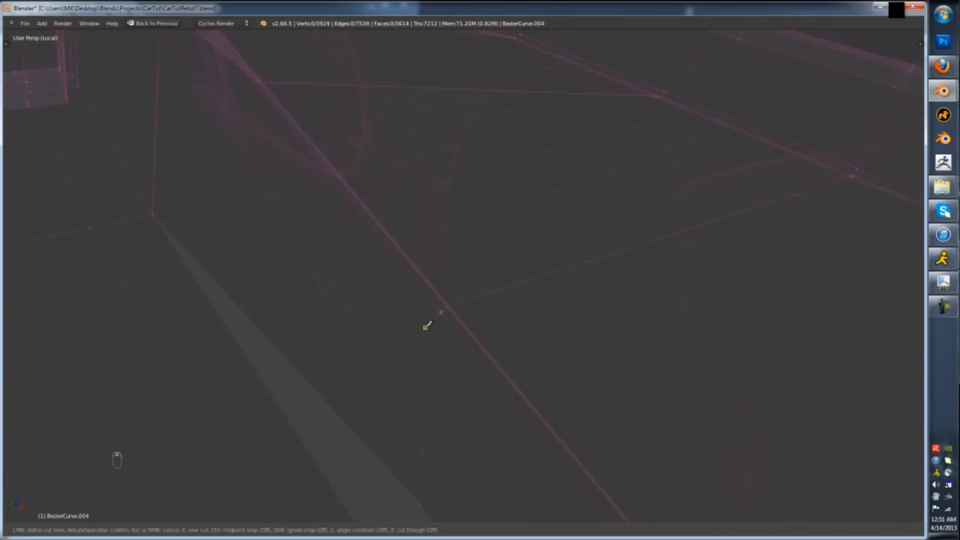
pyautogui.press('Return')
pyautogui.press('z')
pyautogui.press('Tab')
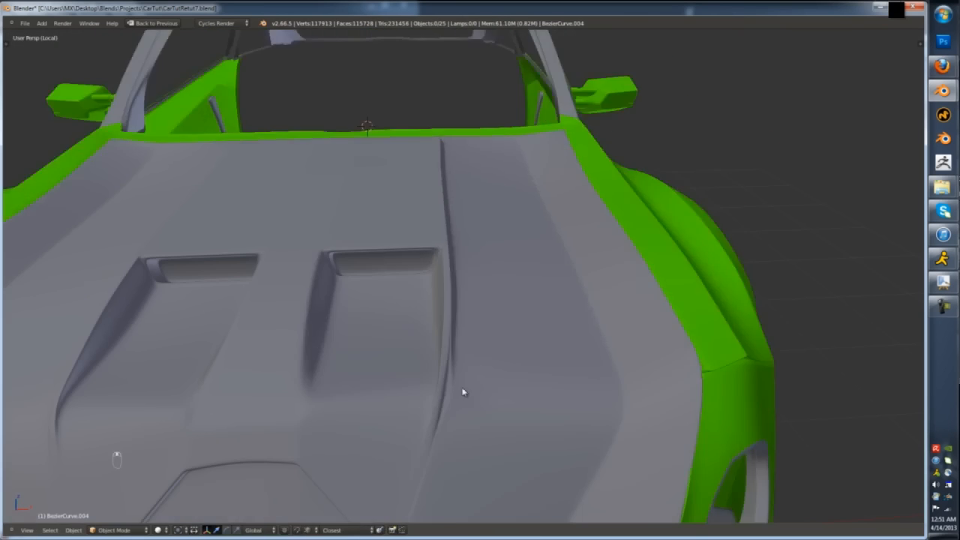
# - Add another edge loop on the outer hood section beside the crease and slide it into place
pyautogui.press('Tab')
pyautogui.hotkey('ctrl', 'r')
pyautogui.click(463, 392)
pyautogui.click(390, 395)
pyautogui.press('Tab')
# - Assign Material.001 to the side mirror's triangular mounting plate and its two cylindrical stalks
pyautogui.scroll(-4, 434, 416)
pyautogui.moveTo(435, 424); pyautogui.dragTo(340, 333, button='middle')
pyautogui.scroll(7, 388, 350)
pyautogui.press('Tab')
pyautogui.press('l')
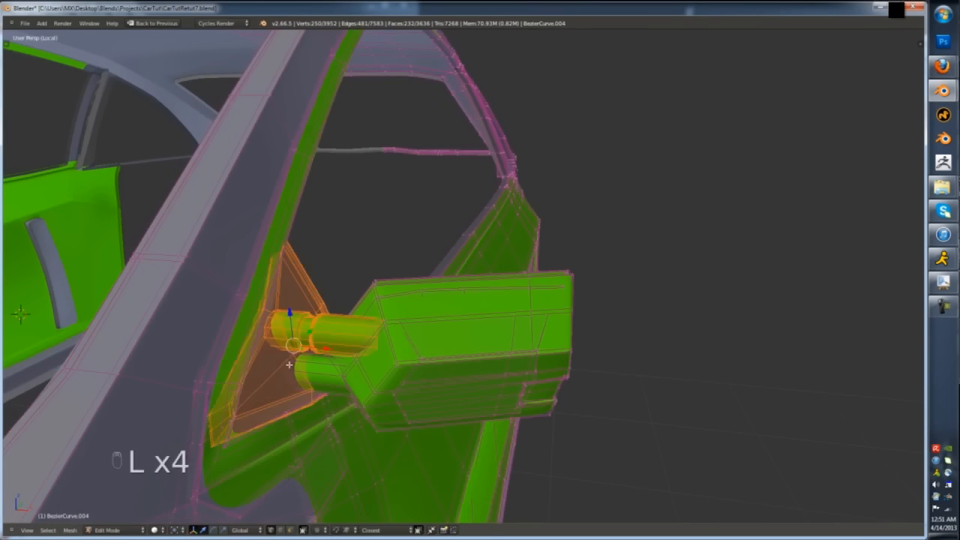
pyautogui.click(285, 386)
pyautogui.press('l')
pyautogui.scroll(-3, 351, 366)
pyautogui.hotkey('ctrl', 'Up')
pyautogui.hotkey('ctrl', 'Up')
pyautogui.hotkey('ctrl', 'Up')
pyautogui.click(855, 154)
pyautogui.click(821, 170)
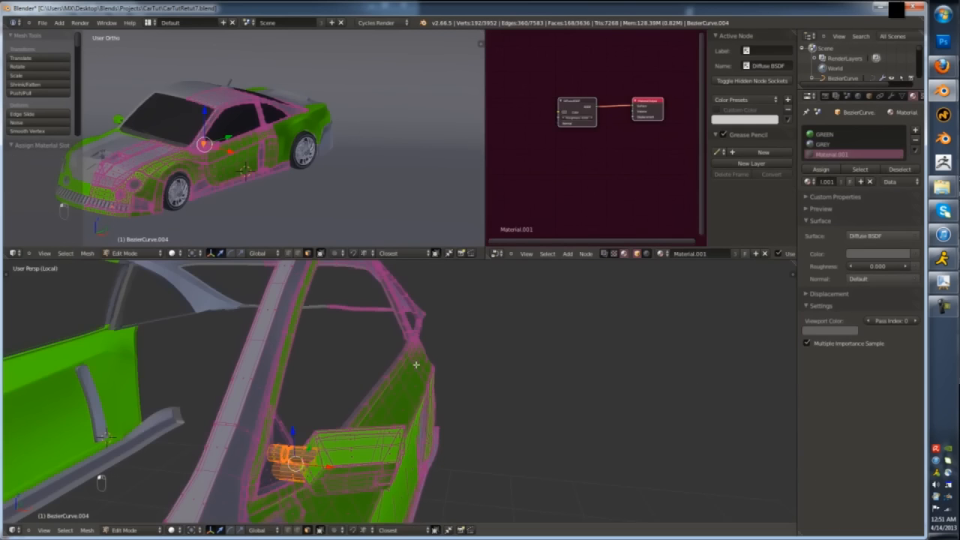
# - Add a new material slot with the Emission material for the small light panel on the side mirror's housing
pyautogui.moveTo(361, 416); pyautogui.dragTo(274, 416, button='middle')
pyautogui.scroll(4, 273, 416)
pyautogui.rightClick(279, 422)
pyautogui.keyDown('shift'); pyautogui.rightClick(301, 424); pyautogui.keyUp('shift')
pyautogui.click(906, 130)
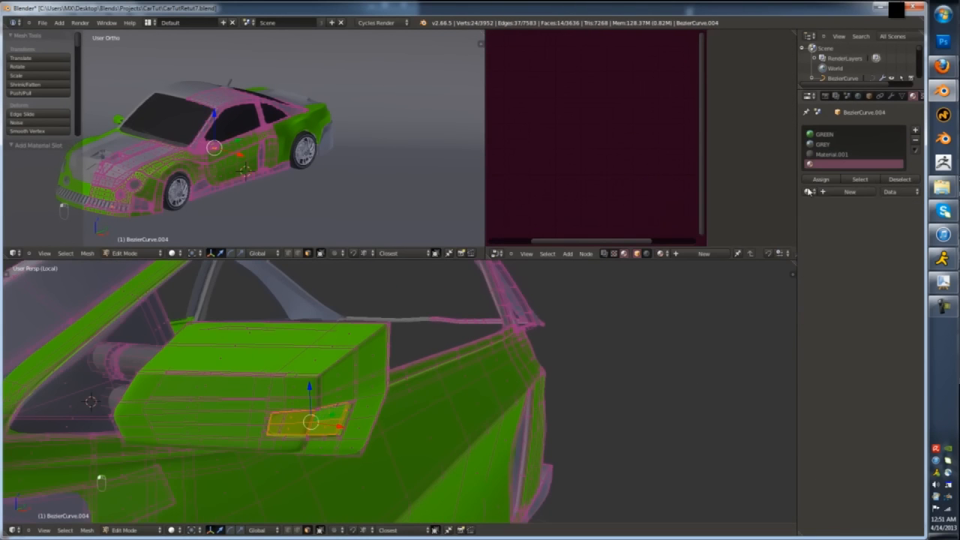
pyautogui.click(854, 182)
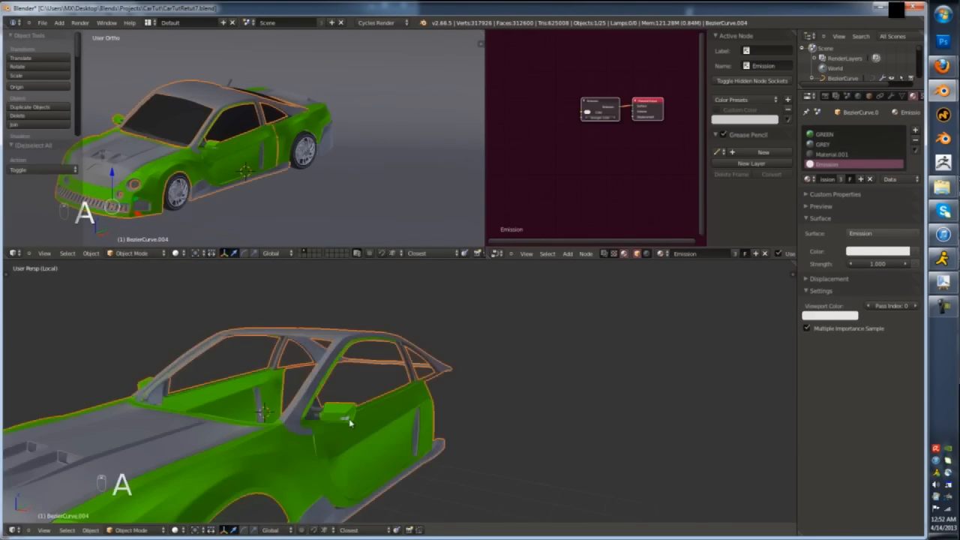
# - Assign the GREY material to the band of faces around the rear of the side mirror's housing
pyautogui.press('Tab')
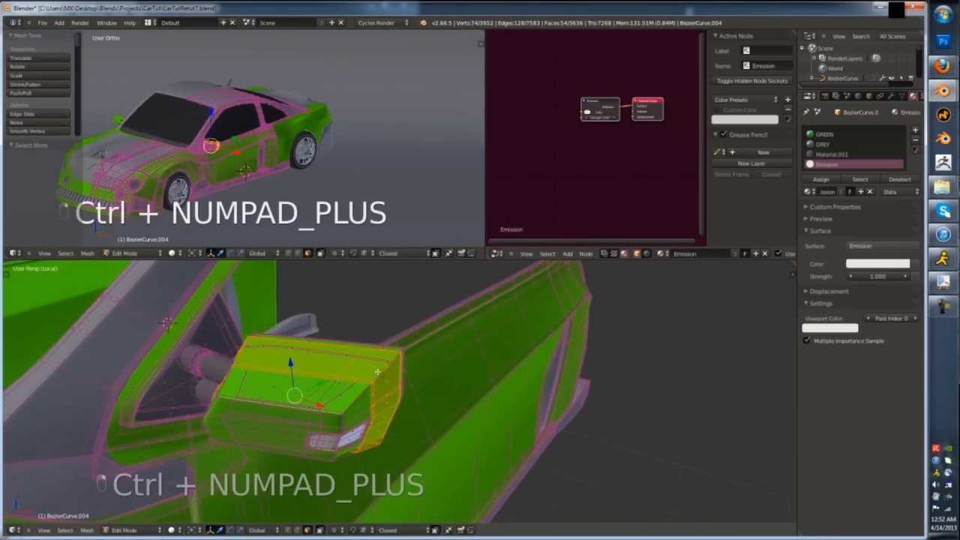
pyautogui.click(855, 144)
pyautogui.click(821, 179)
# - Isolate the mirror housing's front panel inside its border and light, assign it Material.001, and return to the camera view
pyautogui.scroll(5, 345, 416)
pyautogui.keyDown('alt'); pyautogui.rightClick(350, 418); pyautogui.keyUp('alt')
pyautogui.scroll(-2, 349, 417)
pyautogui.click(854, 164)
pyautogui.click(859, 179)
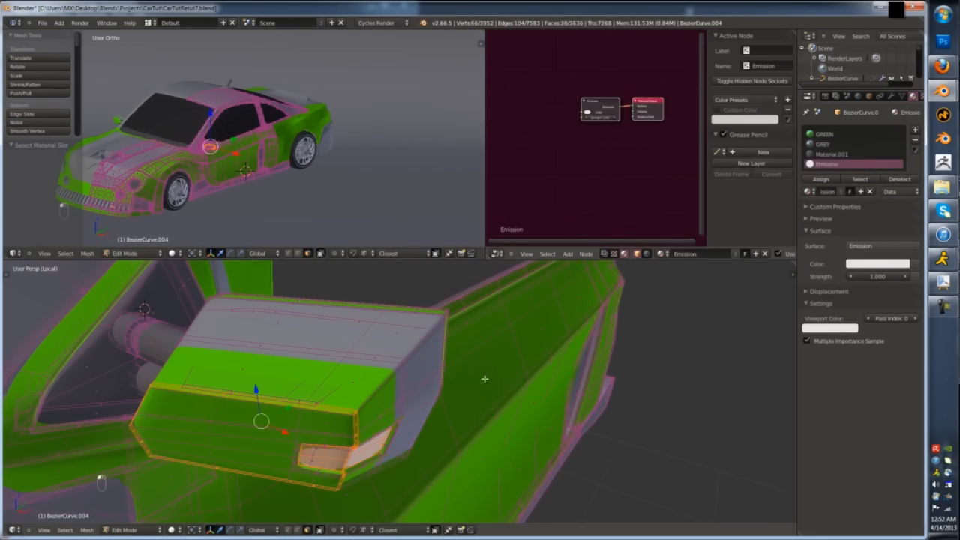
pyautogui.hotkey('alt', 'h')
pyautogui.click(828, 154)
pyautogui.click(821, 179)
pyautogui.press('Tab')
pyautogui.scroll(-9, 331, 426)
pyautogui.press('KP_0')
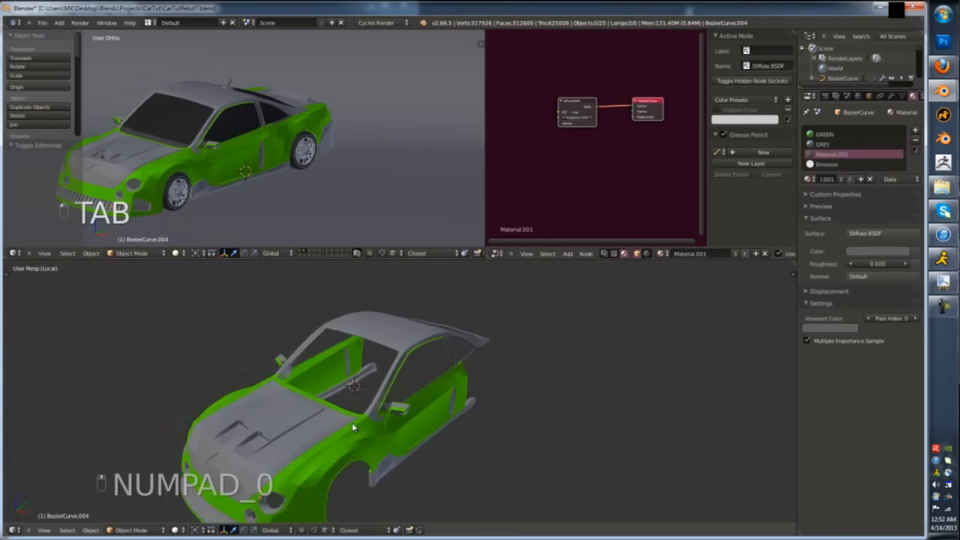
pyautogui.press('a')
pyautogui.press('a')
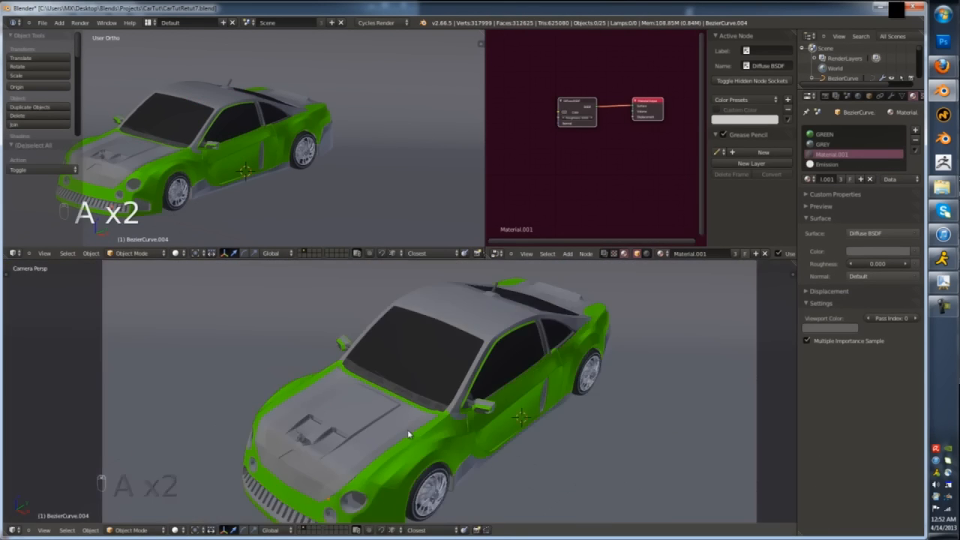
# - Scale the cat hood ornament by 0.566 and lower it about 0.1 units along Z onto the hood
pyautogui.scroll(3, 419, 390)
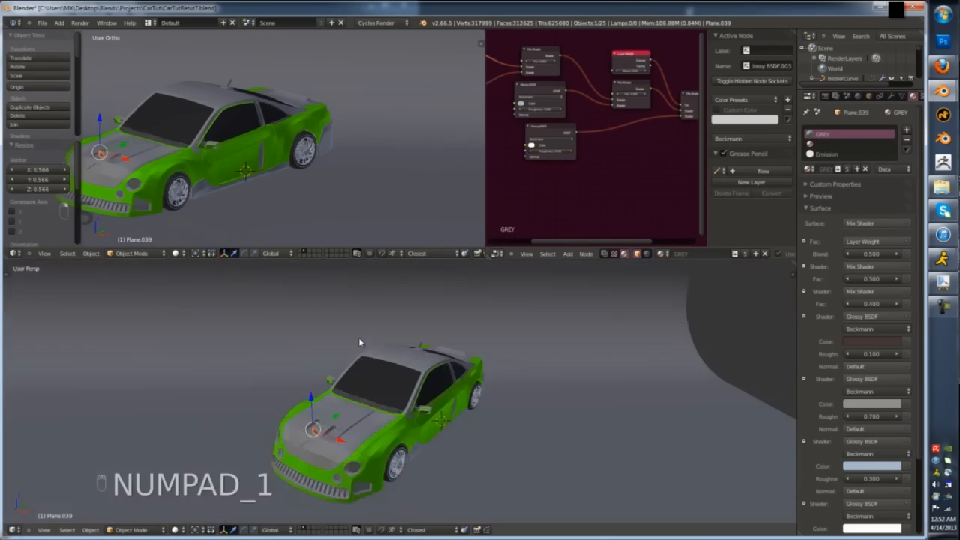
pyautogui.press('KP_Decimal')
pyautogui.press('g')
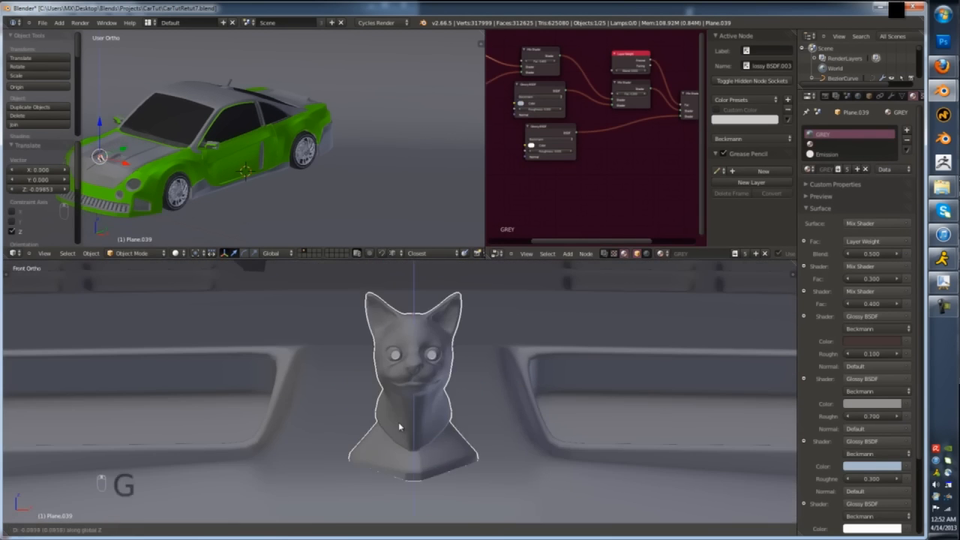
pyautogui.press('a')
pyautogui.press('KP_0')
pyautogui.press('KP_1')
# - Place the 3D cursor at the centre of the large headlight recess and add a circle mesh there
pyautogui.scroll(-4, 480, 456)
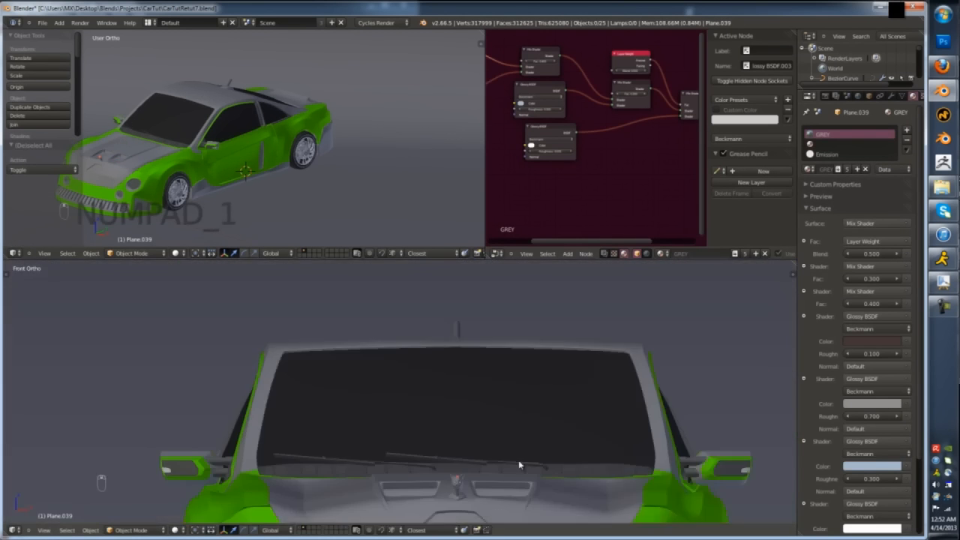
pyautogui.keyDown('shift'); pyautogui.moveTo(521, 461); pyautogui.dragTo(490, 336, button='middle'); pyautogui.keyUp('shift')
pyautogui.hotkey('ctrl', 'Up')
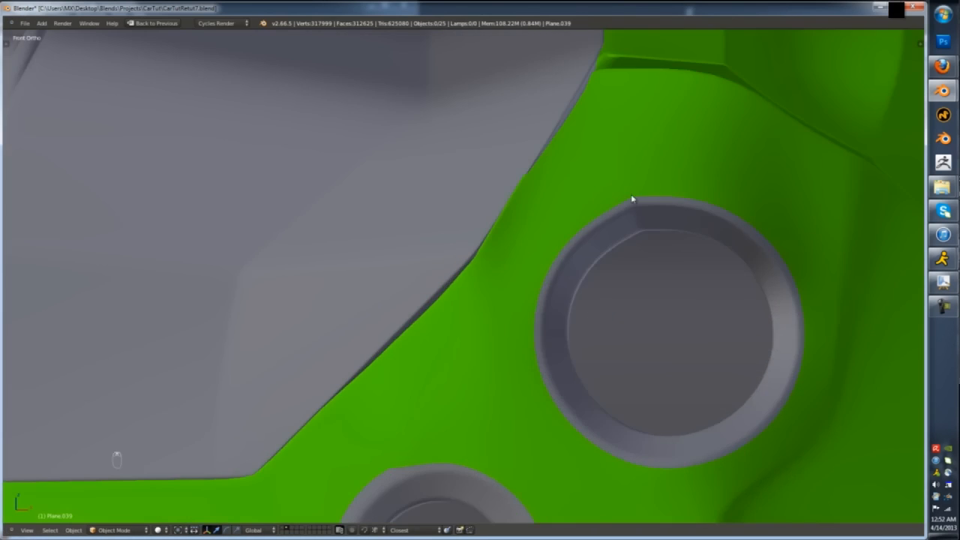
pyautogui.press('Tab')
pyautogui.moveTo(632, 201); pyautogui.dragTo(639, 322, button='middle')
pyautogui.keyDown('alt'); pyautogui.rightClick(639, 322); pyautogui.keyUp('alt')
pyautogui.hotkey('shift', 's')
pyautogui.hotkey('shift', 'a')
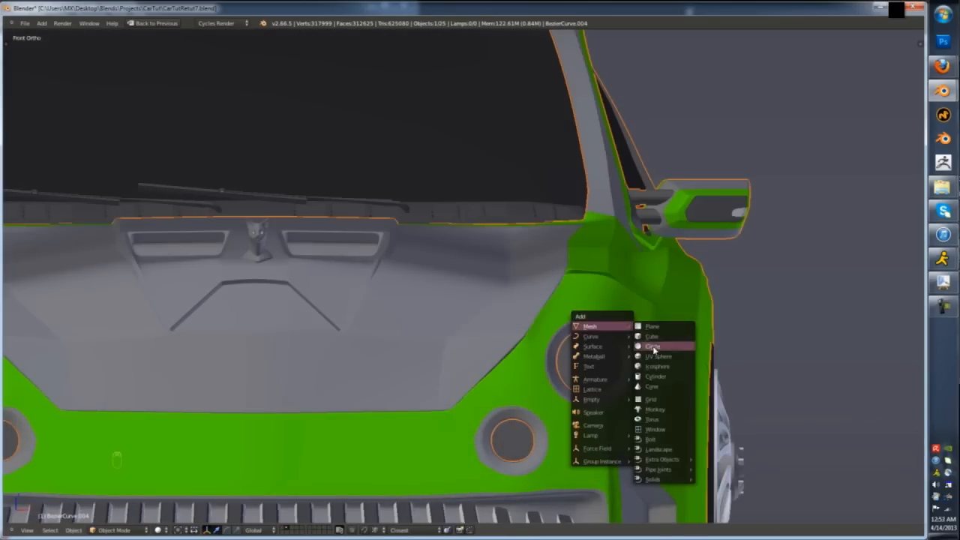
pyautogui.click(661, 349)
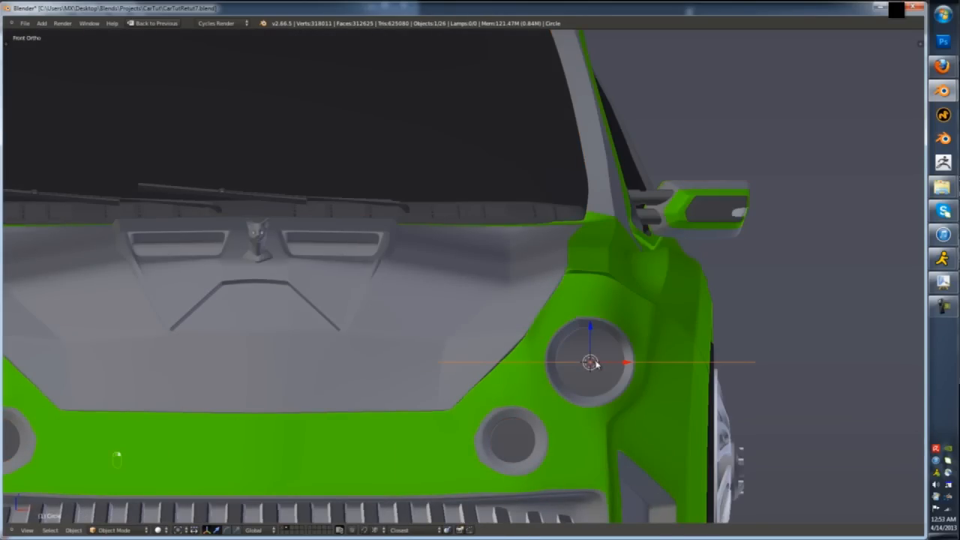
# - Turn the circle into a domed headlight lens, filling its centre with faces split by a horizontal edge loop
pyautogui.press('Tab')
pyautogui.hotkey('ctrl', 'Tab')
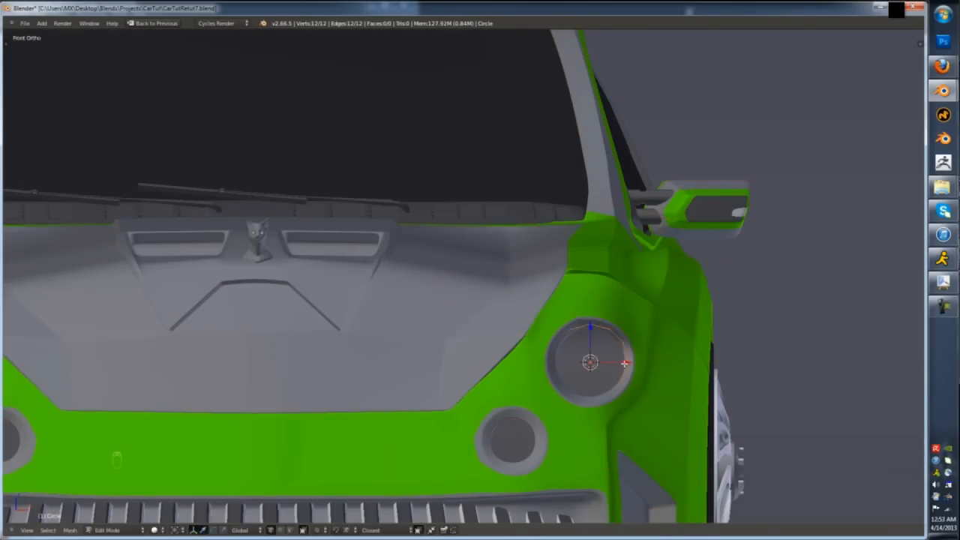
pyautogui.moveTo(624, 364); pyautogui.dragTo(553, 268, button='middle')
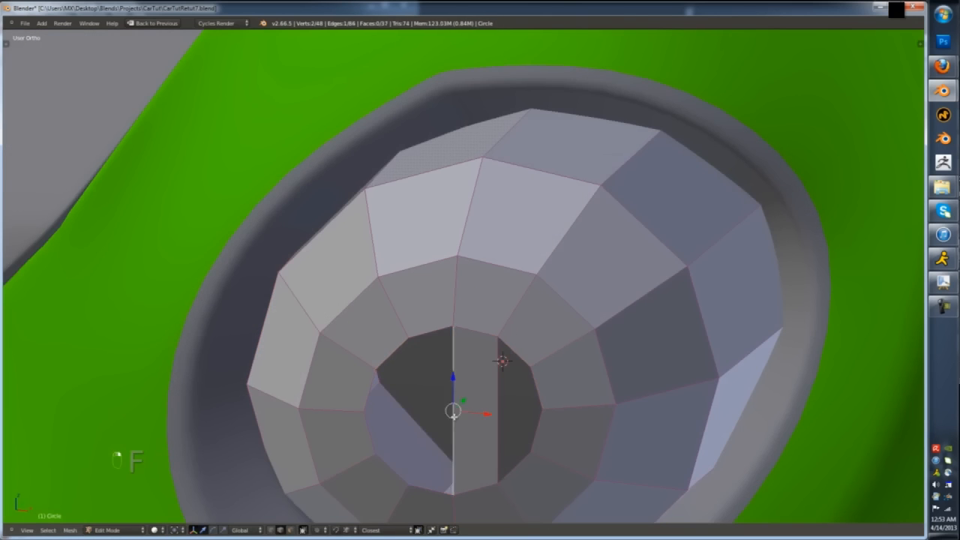
pyautogui.hotkey('ctrl', 'r')
pyautogui.click(471, 409)
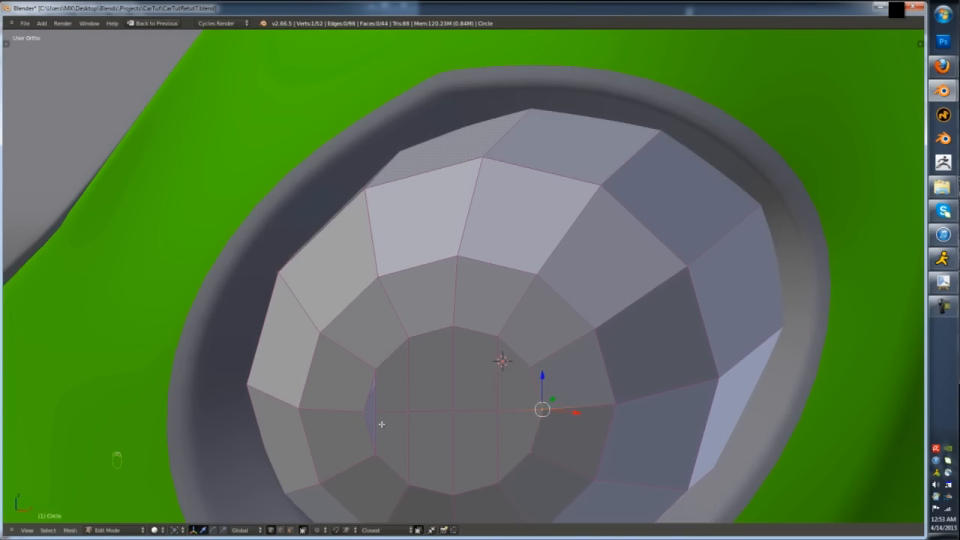
pyautogui.hotkey('shift', 'r')
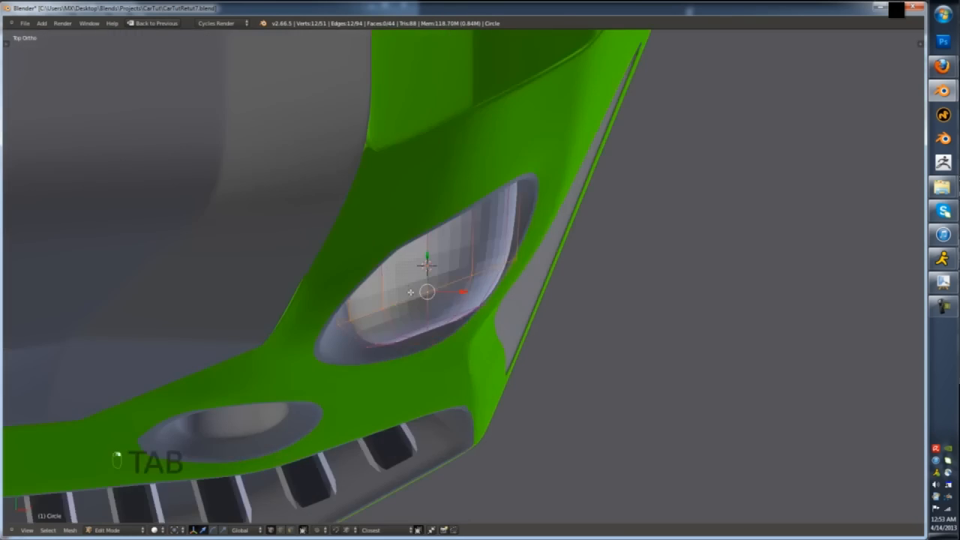
# - Rotate the headlight lens's outer rim to follow the slant of the recess
pyautogui.press('z')
pyautogui.hotkey('alt', 'h')
pyautogui.press('r')
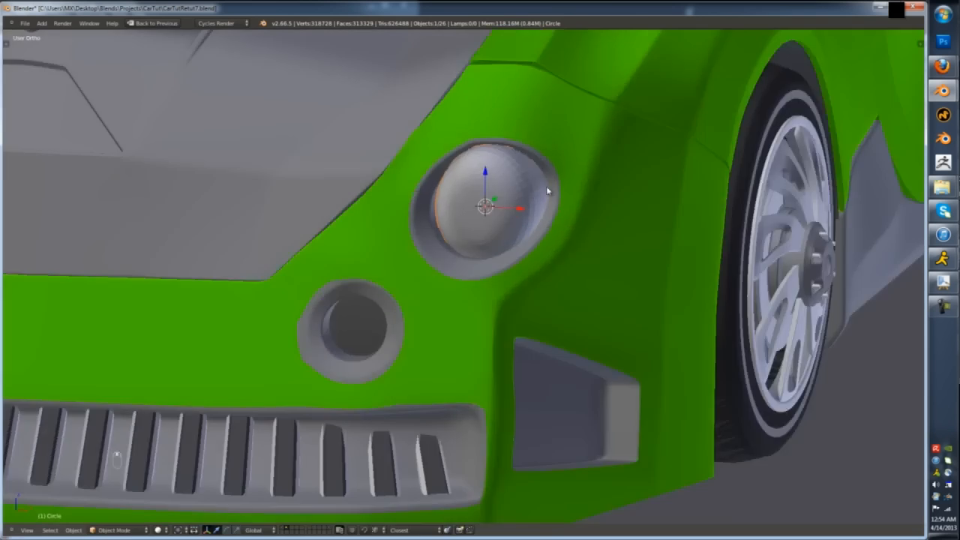
# - Scale the headlight lens's edge loop and slide it along the surface to refine the dome inside the recess
pyautogui.press('s')
pyautogui.press('g')
pyautogui.press('g')
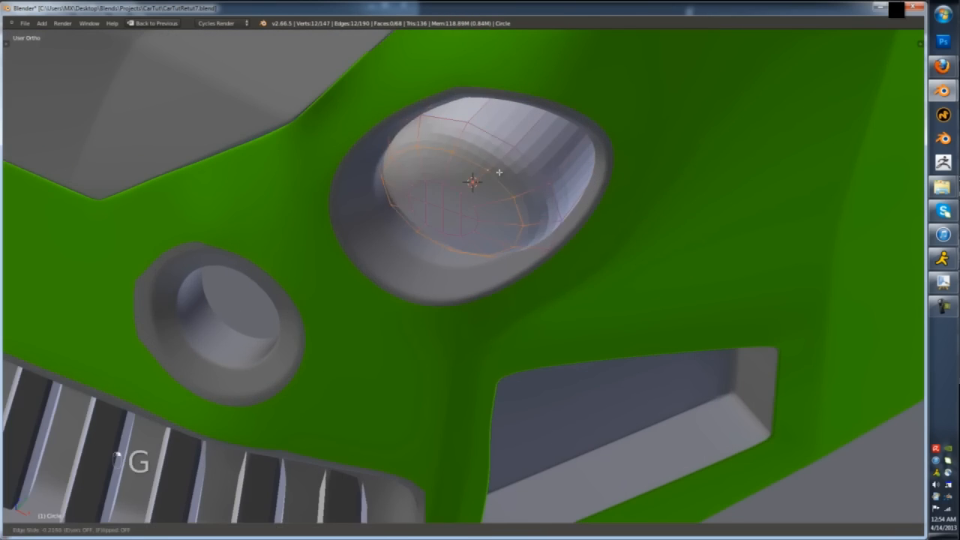
pyautogui.click(498, 173)
pyautogui.press('Tab')
pyautogui.scroll(-3, 496, 178)
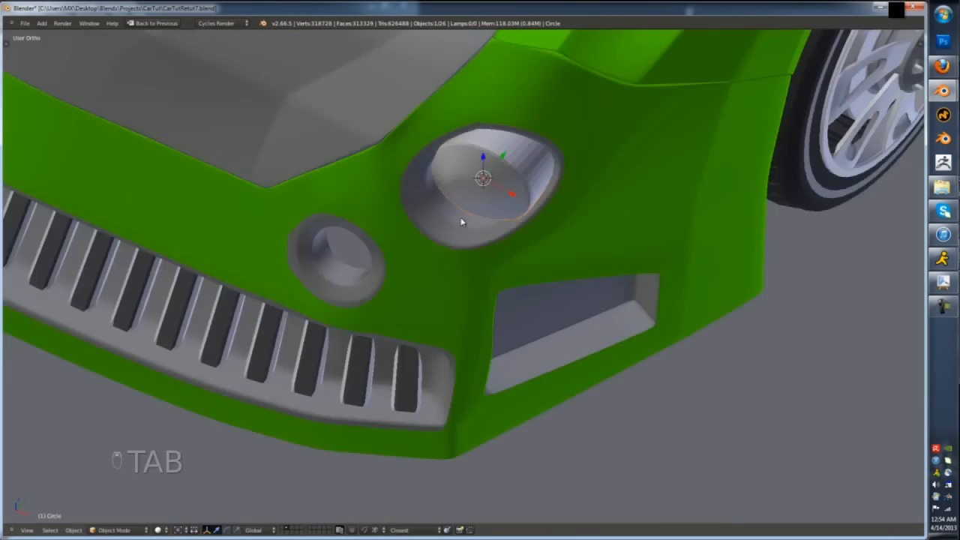
# - Duplicate the headlight lens into the smaller lamp recess, scaling and positioning the copy to fit
pyautogui.moveTo(461, 220); pyautogui.dragTo(486, 188, button='middle')
pyautogui.click(515, 165)
pyautogui.scroll(-4, 518, 166)
pyautogui.press('KP_1')
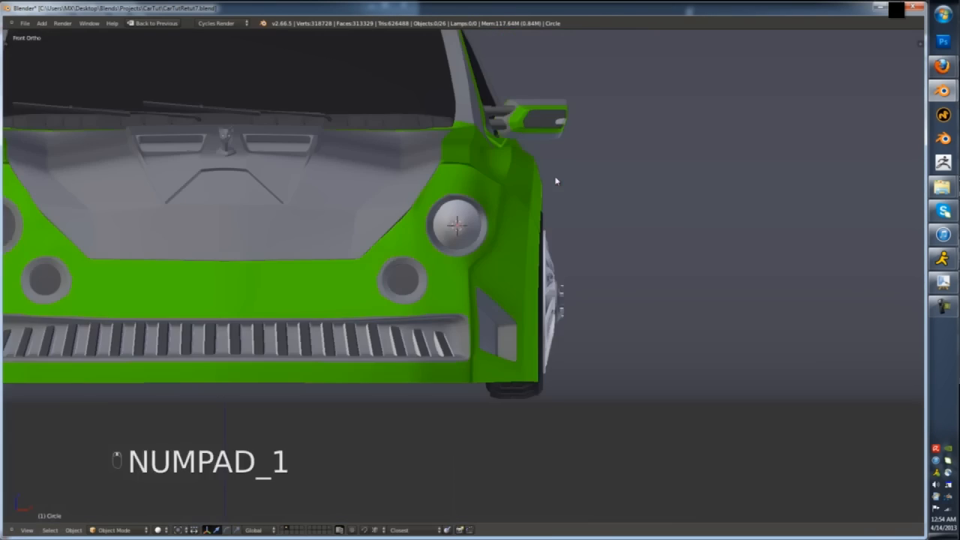
pyautogui.scroll(5, 480, 223)
pyautogui.hotkey('shift', 'd')
pyautogui.click(384, 384)
pyautogui.press('s')
pyautogui.click(358, 379)
pyautogui.moveTo(358, 379); pyautogui.dragTo(322, 359, button='middle')
pyautogui.click(317, 353)
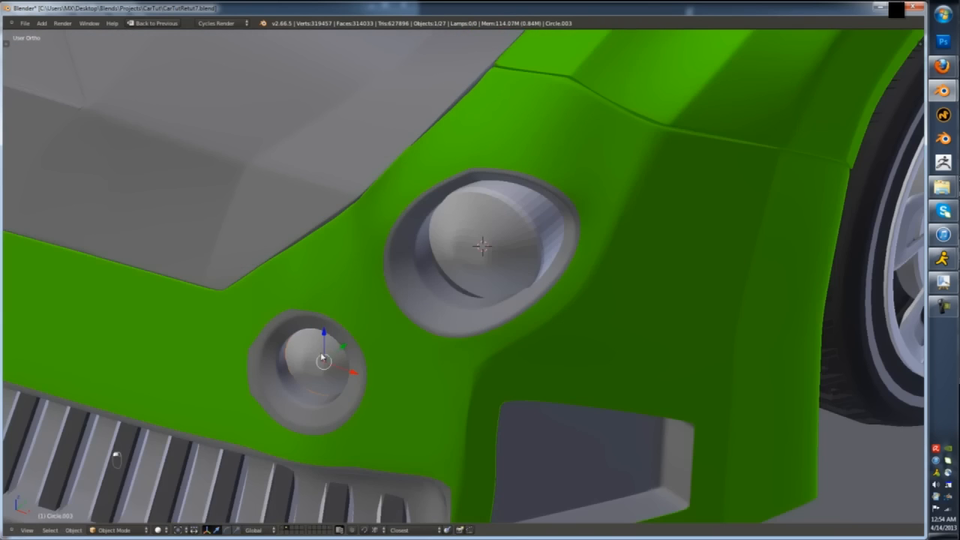
# - Join the large and small headlight lenses into one object and give it the Emission material
pyautogui.press('Tab')
pyautogui.moveTo(501, 230); pyautogui.dragTo(542, 224, button='middle')
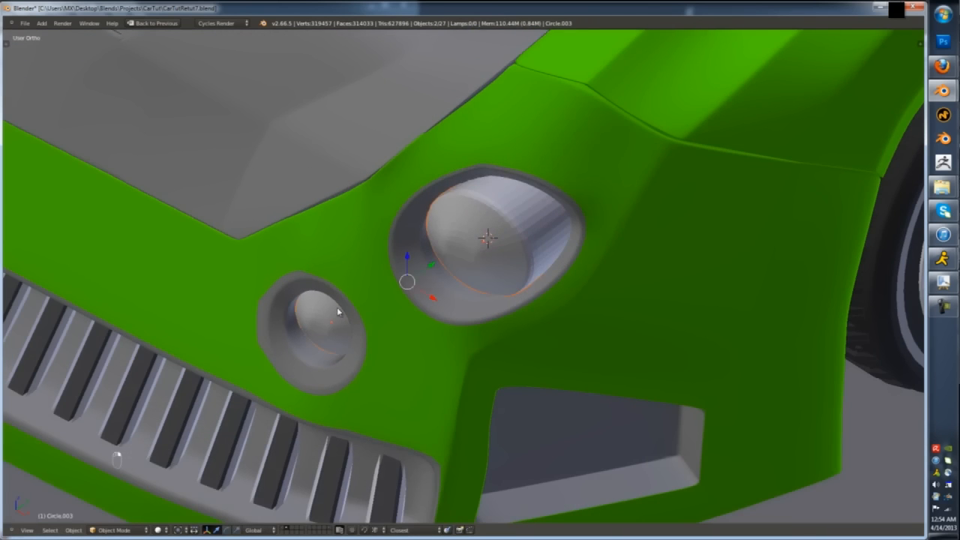
pyautogui.hotkey('ctrl', 'j')
pyautogui.press('a')
pyautogui.scroll(-7, 335, 310)
pyautogui.moveTo(327, 308); pyautogui.dragTo(380, 277, button='middle')
pyautogui.rightClick(380, 272)
pyautogui.hotkey('ctrl', 'Up')
pyautogui.click(809, 163)
pyautogui.click(830, 199)
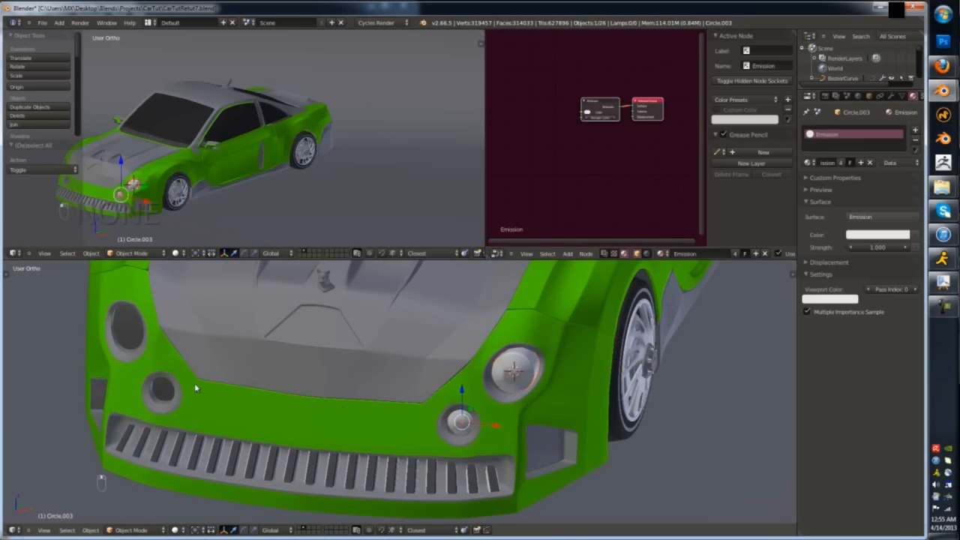
# - Join the headlight lenses with the mirrored car body object and check the car in the camera view
pyautogui.keyDown('shift'); pyautogui.rightClick(349, 413); pyautogui.keyUp('shift')
pyautogui.hotkey('ctrl', 'j')
pyautogui.scroll(-5, 405, 368)
pyautogui.moveTo(431, 368); pyautogui.dragTo(405, 406, button='middle')
pyautogui.press('a')
pyautogui.press('a')
pyautogui.press('a')
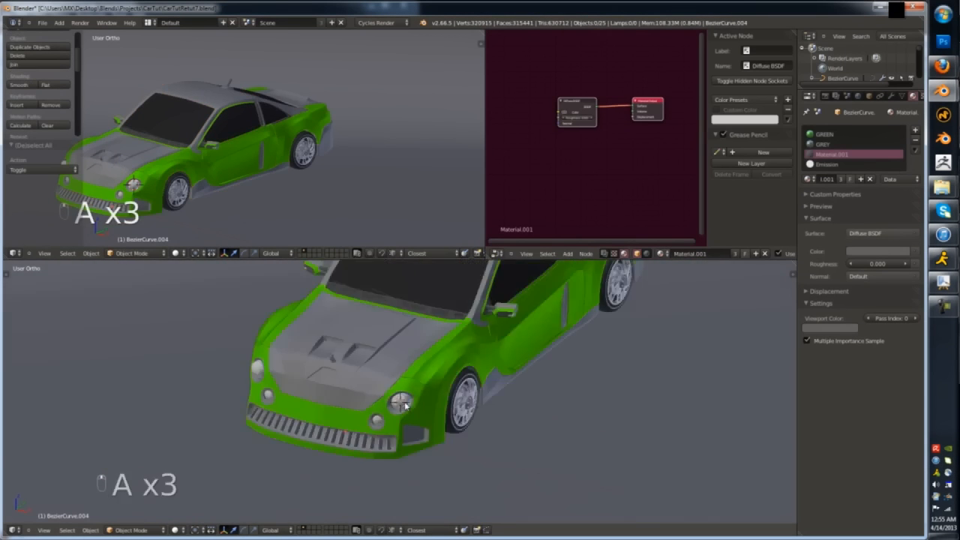
pyautogui.press('KP_0')
pyautogui.press('a')
pyautogui.press('a')
# - Isolate the roof and pillar mesh of the car body in face mode, shown from above in local view
pyautogui.press('Tab')
pyautogui.scroll(5, 540, 353)
pyautogui.hotkey('ctrl', 'Tab')
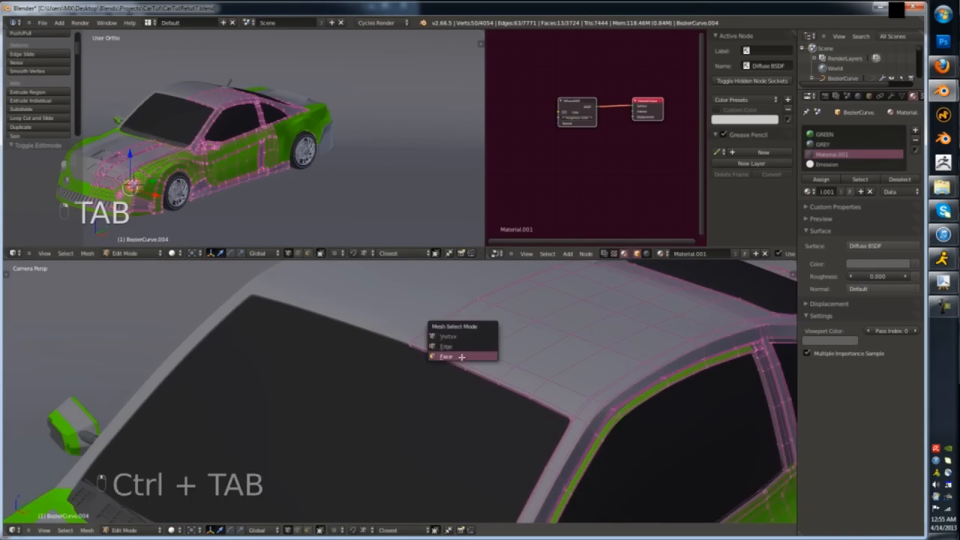
pyautogui.click(461, 357)
pyautogui.press('z')
pyautogui.press('z')
pyautogui.press('l')
pyautogui.hotkey('shift', 'h')
pyautogui.press('KP_7')
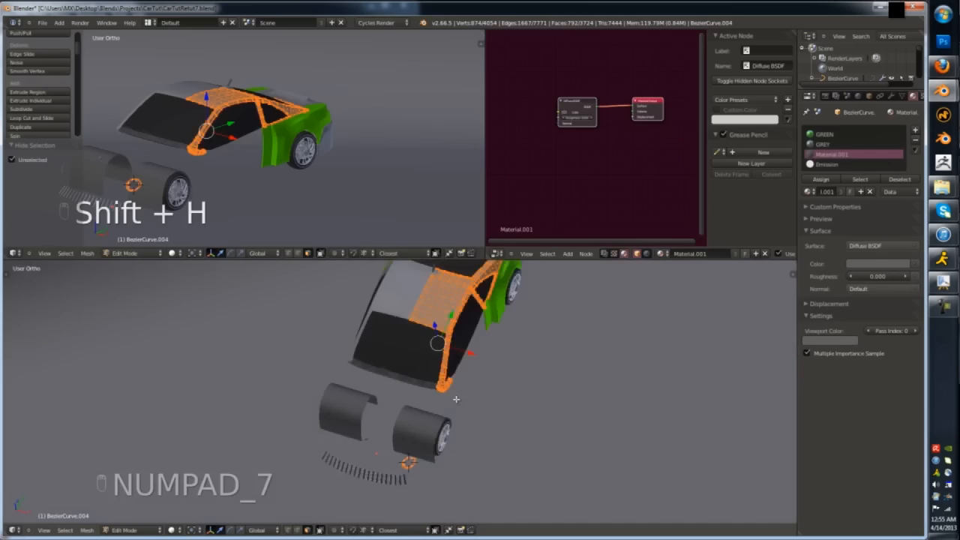
pyautogui.hotkey('shift', 'space')
pyautogui.press('KP_Divide')
pyautogui.scroll(4, 450, 236)
pyautogui.scroll(-5, 923, 232)
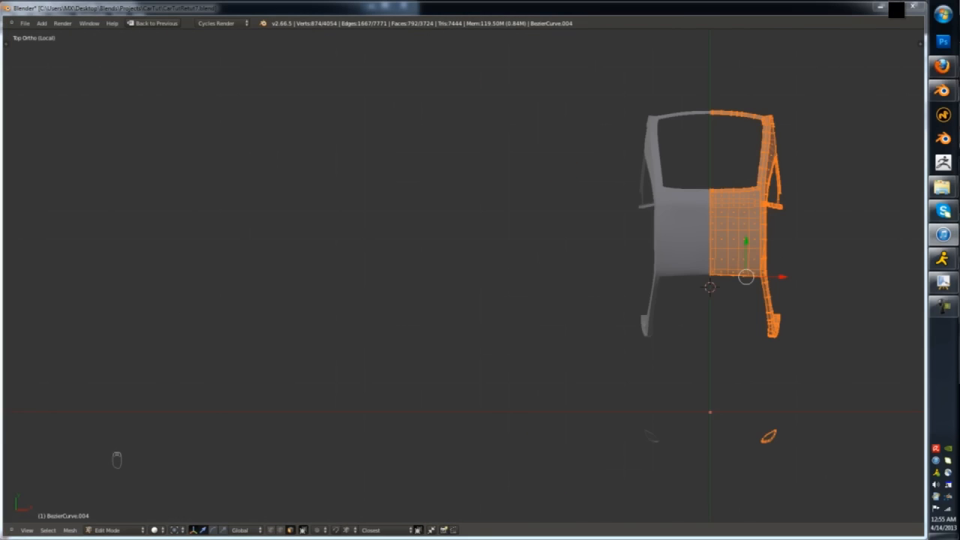
# - Select the roof's central front faces next to the mirror line and inset them with a narrow border
pyautogui.scroll(4, 777, 223)
pyautogui.press('z')
pyautogui.press('a')
pyautogui.press('b')
pyautogui.moveTo(383, 443); pyautogui.dragTo(543, 212)
pyautogui.press('i')
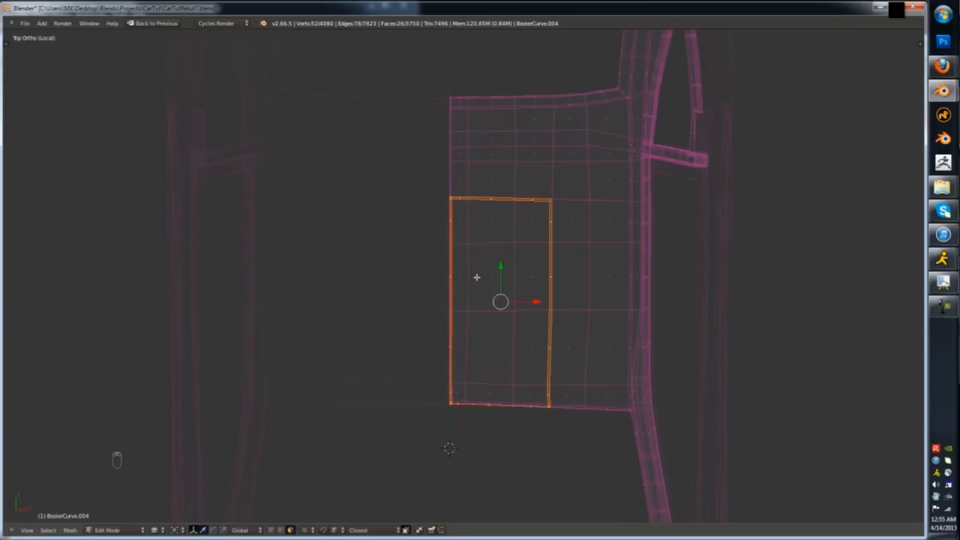
# - Try to delete the inset's faces along the roof's centreline and flatten the open edge along X
pyautogui.press('b')
pyautogui.moveTo(590, 138); pyautogui.dragTo(456, 426, button='middle')
pyautogui.press('x')
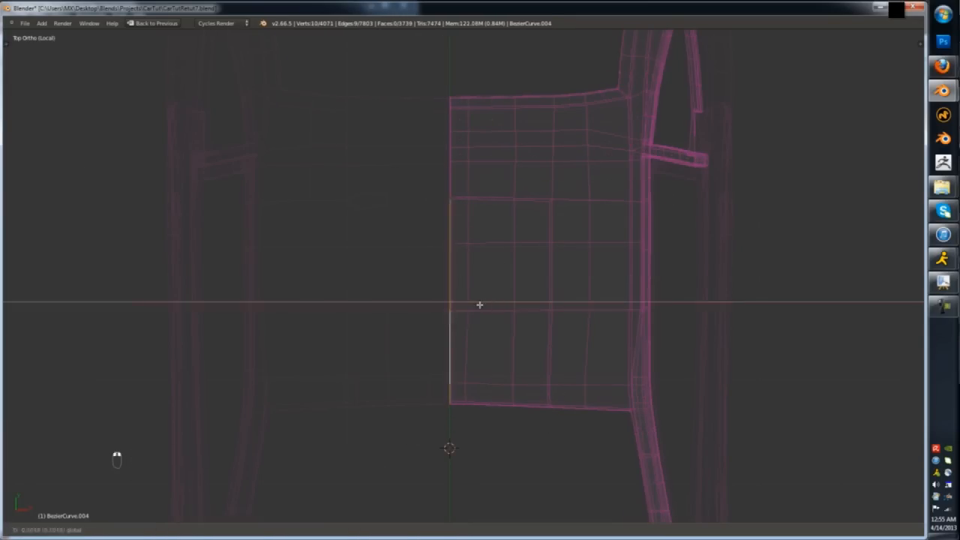
pyautogui.click(480, 305)
# - Try moving a vertex at the inset's corner along X, and undo back to before the centreline faces' deletion
pyautogui.press('z')
pyautogui.scroll(14, 457, 211)
pyautogui.rightClick(409, 137)
pyautogui.press('g')
pyautogui.press('x')
pyautogui.hotkey('ctrl', 'z')
pyautogui.hotkey('ctrl', 'z')
pyautogui.scroll(-9, 454, 210)
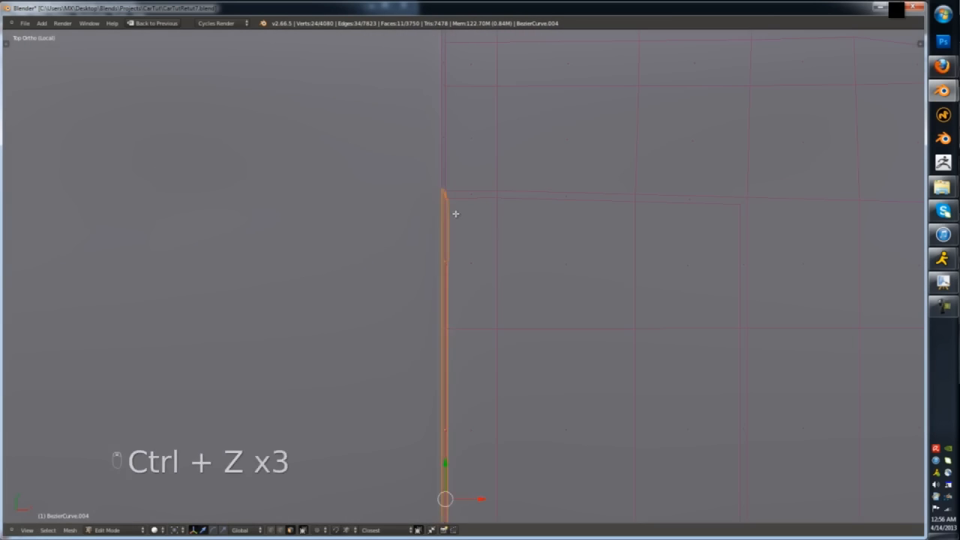
# - Delete the narrow inset faces along the roof's centreline and select the edge loop beside it
pyautogui.press('z')
pyautogui.press('x')
pyautogui.click(425, 150)
pyautogui.press('z')
pyautogui.press('z')
pyautogui.keyDown('alt'); pyautogui.rightClick(440, 206); pyautogui.keyUp('alt')
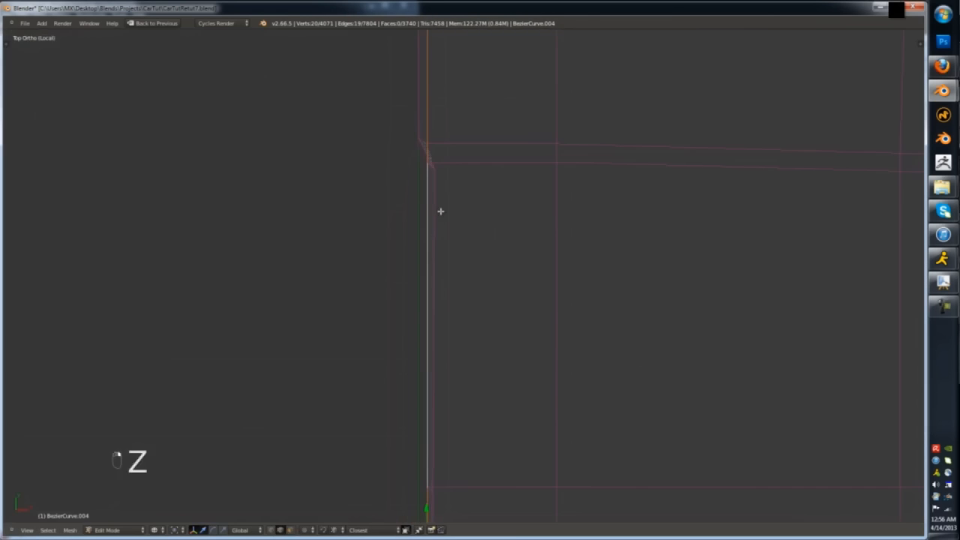
# - Select the roof's lengthwise edge loop beside the centreline and shift it along X
pyautogui.scroll(-7, 480, 345)
pyautogui.press('z')
pyautogui.scroll(-6, 491, 389)
pyautogui.moveTo(497, 431); pyautogui.dragTo(468, 398, button='middle')
pyautogui.keyDown('alt'); pyautogui.rightClick(462, 392); pyautogui.keyUp('alt')
pyautogui.scroll(3, 469, 386)
pyautogui.press('g')
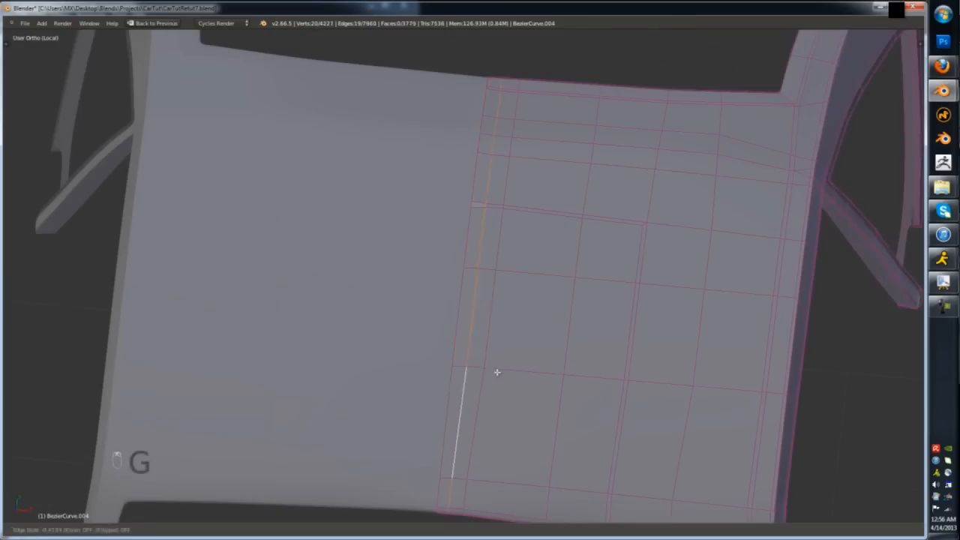
pyautogui.press('x')
pyautogui.click(513, 259)
# - Change the select mode and reposition the selected points along the edge of the roof inset
pyautogui.scroll(-1, 513, 257)
pyautogui.scroll(1, 459, 221)
pyautogui.hotkey('ctrl', 'Tab')
pyautogui.moveTo(513, 258); pyautogui.dragTo(675, 266, button='middle')
pyautogui.keyDown('shift'); pyautogui.rightClick(632, 261); pyautogui.keyUp('shift')
pyautogui.keyDown('shift'); pyautogui.rightClick(502, 229); pyautogui.keyUp('shift')
pyautogui.press('g')
pyautogui.click(657, 266)
# - Remove the extra vertices at the centreline of the roof's windshield edge and return to object mode
pyautogui.keyDown('shift'); pyautogui.rightClick(760, 337); pyautogui.keyUp('shift')
pyautogui.press('g')
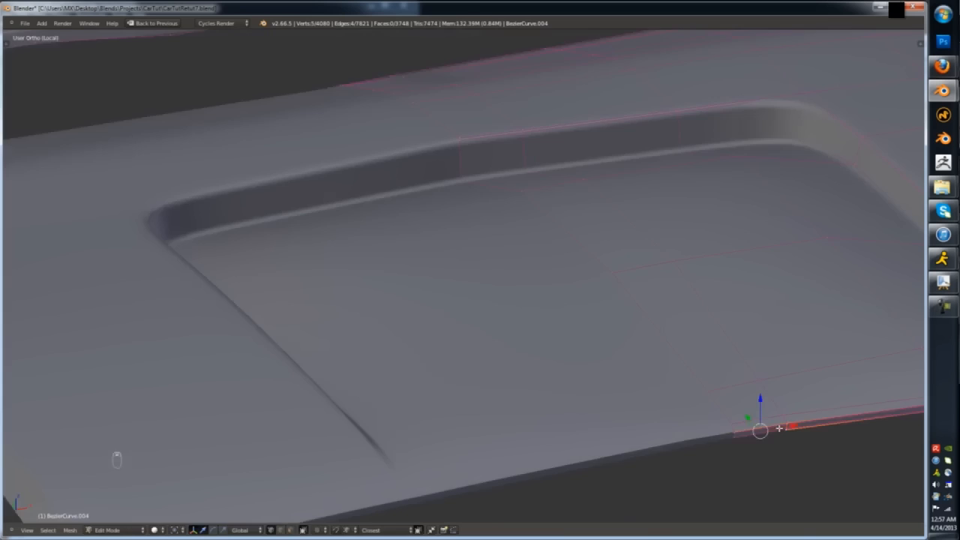
pyautogui.press('Tab')
pyautogui.press('Tab')
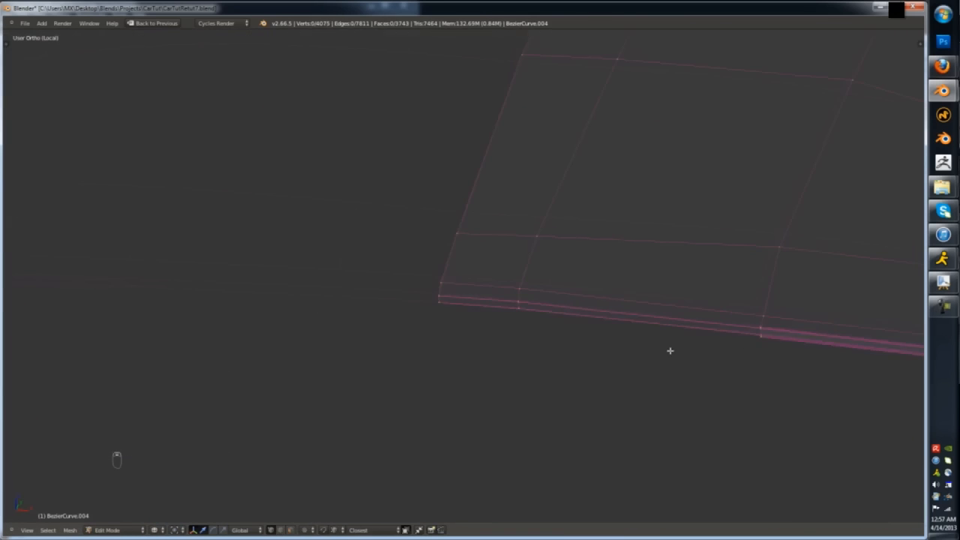
pyautogui.press('z')
pyautogui.press('Tab')
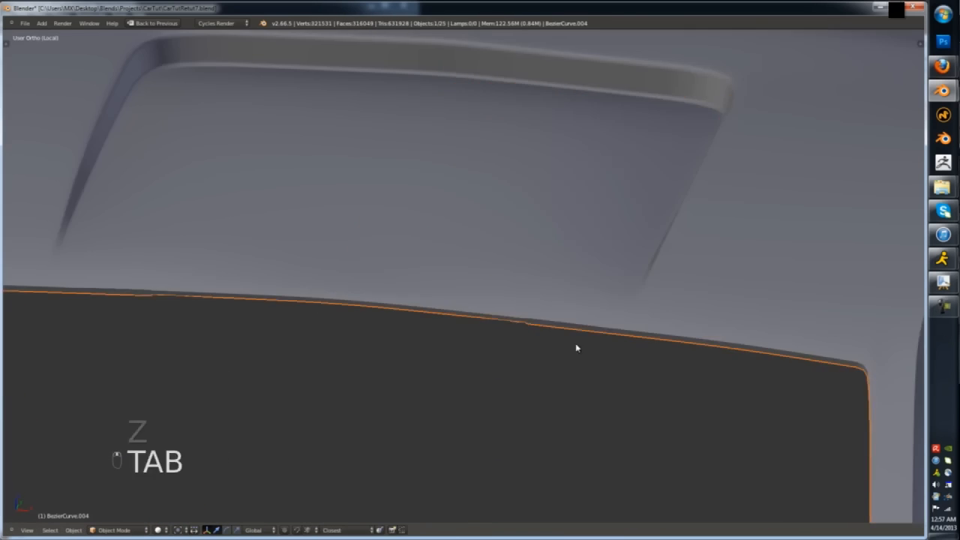
# - In face select mode, delete the inner faces of the roof's windshield lip near the inset's side corner
pyautogui.press('Tab')
pyautogui.hotkey('ctrl', 'Tab')
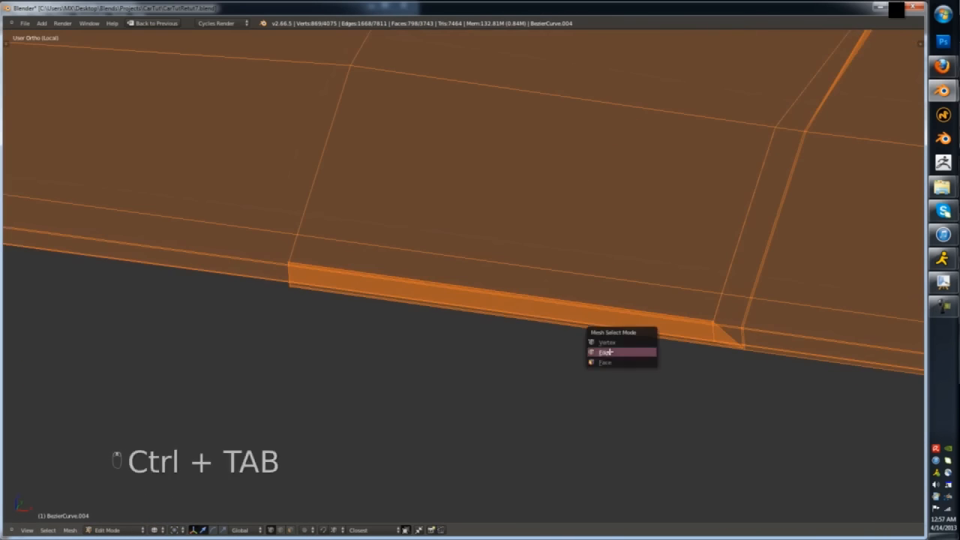
pyautogui.click(605, 362)
pyautogui.rightClick(501, 303)
pyautogui.press('z')
pyautogui.rightClick(720, 333)
pyautogui.press('z')
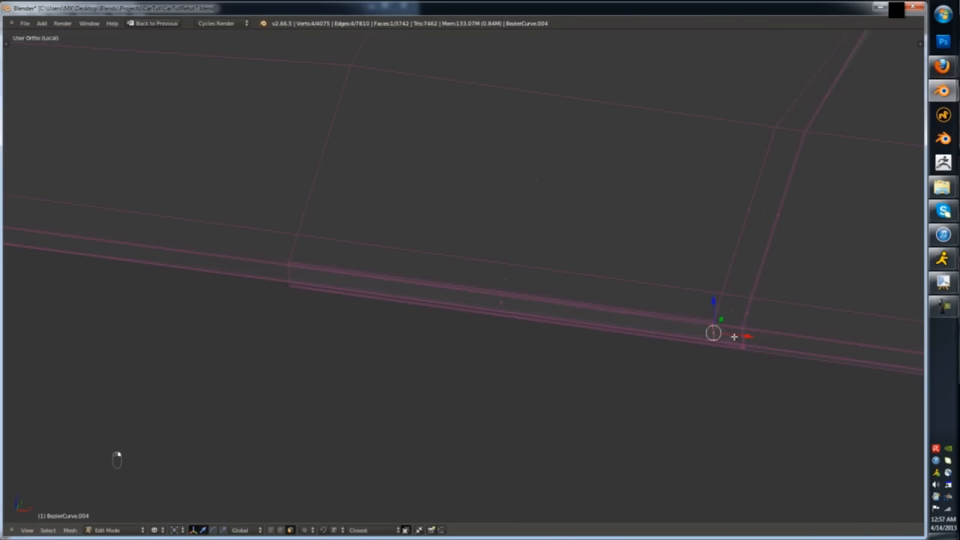
pyautogui.press('z')
pyautogui.press('x')
# - Delete the remaining hidden faces inside the lip along the roof's windshield edge
pyautogui.scroll(2, 698, 336)
pyautogui.press('z')
pyautogui.press('z')
pyautogui.rightClick(719, 331)
pyautogui.press('x')
pyautogui.scroll(5, 717, 332)
pyautogui.scroll(-2, 683, 293)
pyautogui.rightClick(683, 293)
pyautogui.press('x')
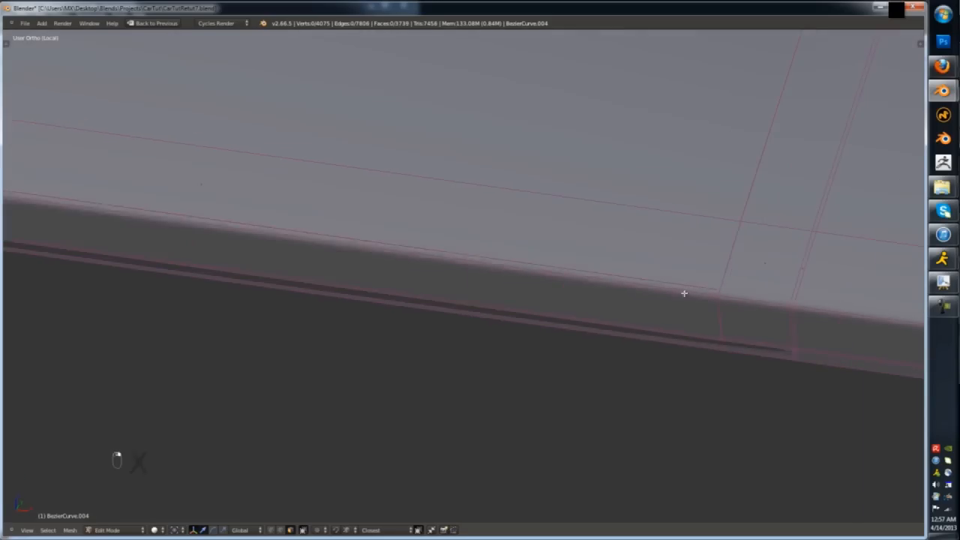
pyautogui.rightClick(667, 280)
pyautogui.press('z')
pyautogui.scroll(-4, 423, 288)
pyautogui.press('z')
pyautogui.scroll(-4, 598, 315)
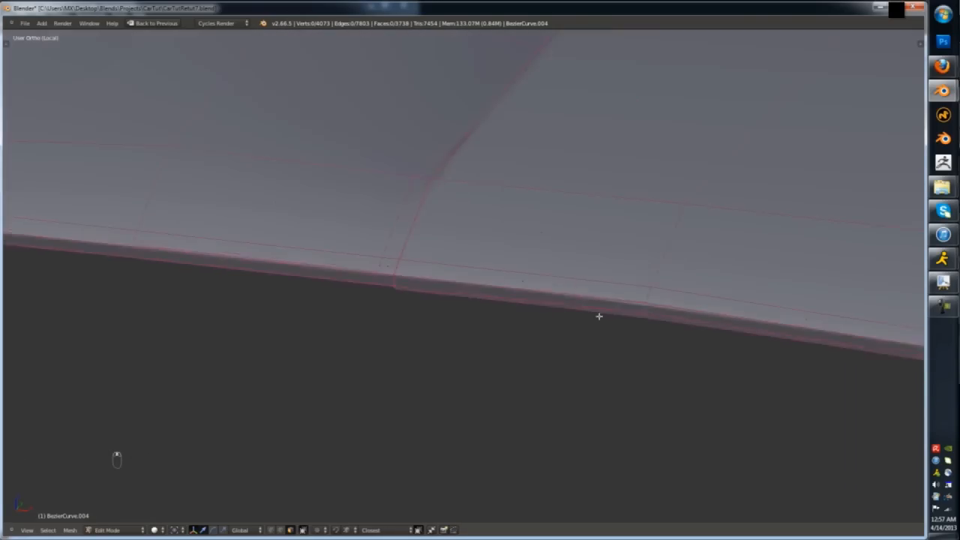
# - Select the whole roof mesh and remove its doubled vertices
pyautogui.scroll(3, 484, 290)
pyautogui.keyDown('shift'); pyautogui.moveTo(484, 289); pyautogui.dragTo(625, 332, button='middle'); pyautogui.keyUp('shift')
pyautogui.scroll(3, 626, 332)
pyautogui.keyDown('shift'); pyautogui.moveTo(353, 271); pyautogui.dragTo(549, 301, button='middle'); pyautogui.keyUp('shift')
pyautogui.press('z')
pyautogui.scroll(1, 549, 301)
pyautogui.press('a')
pyautogui.press('w')
pyautogui.click(280, 241)
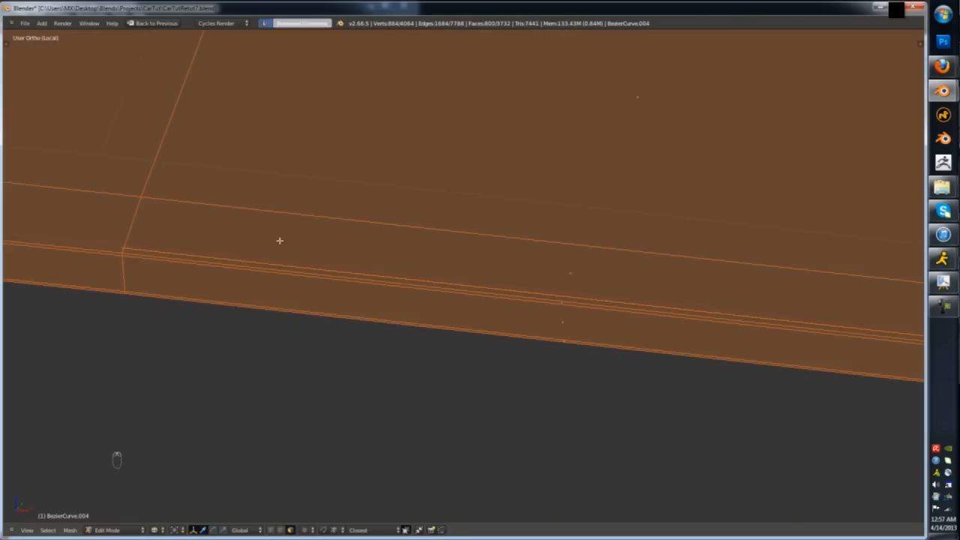
pyautogui.press('a')
# - Delete the leftover face at the roof's windshield lip and leave edit mode
pyautogui.scroll(-3, 386, 325)
pyautogui.rightClick(385, 324)
pyautogui.press('x')
pyautogui.press('z')
pyautogui.press('Tab')
pyautogui.scroll(-7, 328, 323)
pyautogui.moveTo(327, 323); pyautogui.dragTo(340, 296, button='middle')
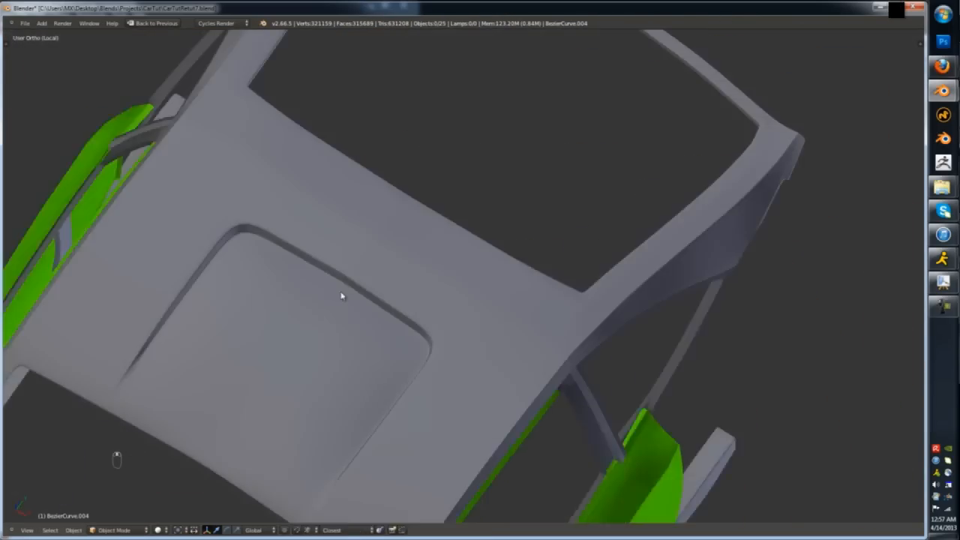
# - In wireframe top view, adjust the vertices where the inset's rear edge meets the roof's centreline
pyautogui.press('Tab')
pyautogui.press('KP_4')
pyautogui.press('KP_7')
pyautogui.press('z')
pyautogui.hotkey('ctrl', 'Tab')
pyautogui.click(442, 324)
pyautogui.press('a')
pyautogui.press('a')
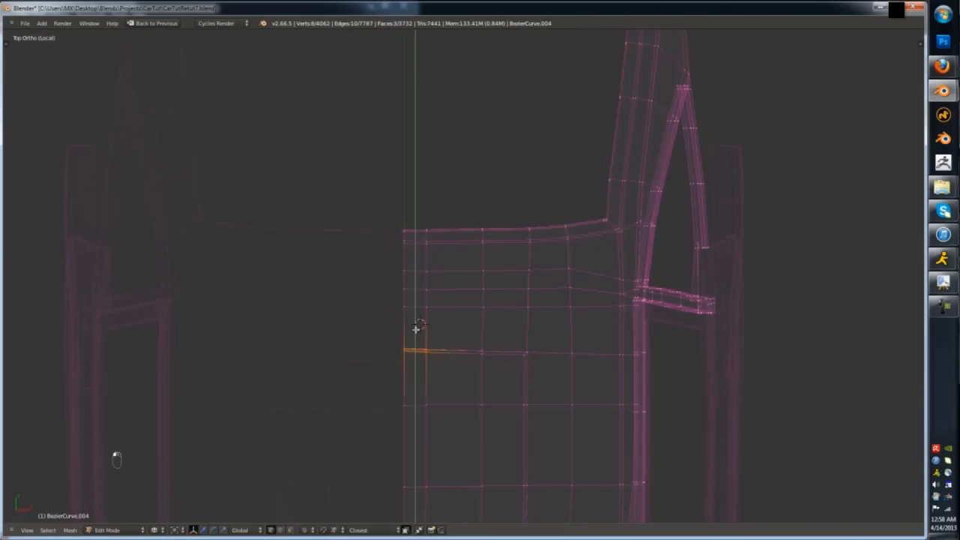
pyautogui.click(483, 303)
# - Return to object mode, show the car body through the camera and save over the existing file
pyautogui.press('Tab')
pyautogui.press('z')
pyautogui.scroll(-5, 489, 356)
pyautogui.moveTo(490, 356); pyautogui.dragTo(510, 323, button='middle')
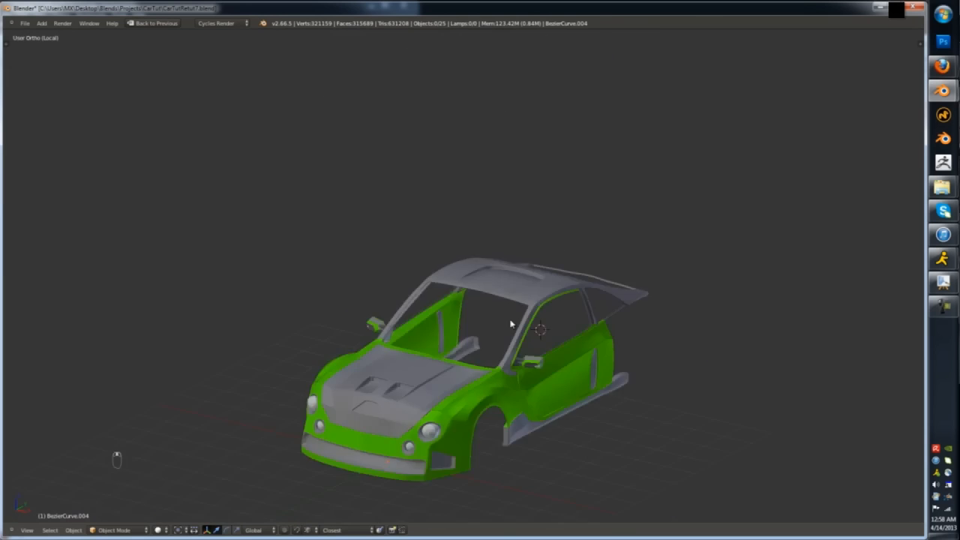
pyautogui.press('KP_0')
pyautogui.hotkey('ctrl', 's')
pyautogui.click(502, 308)
pyautogui.scroll(-5, 485, 350)
pyautogui.keyDown('shift'); pyautogui.moveTo(466, 413); pyautogui.dragTo(518, 309, button='middle'); pyautogui.keyUp('shift')
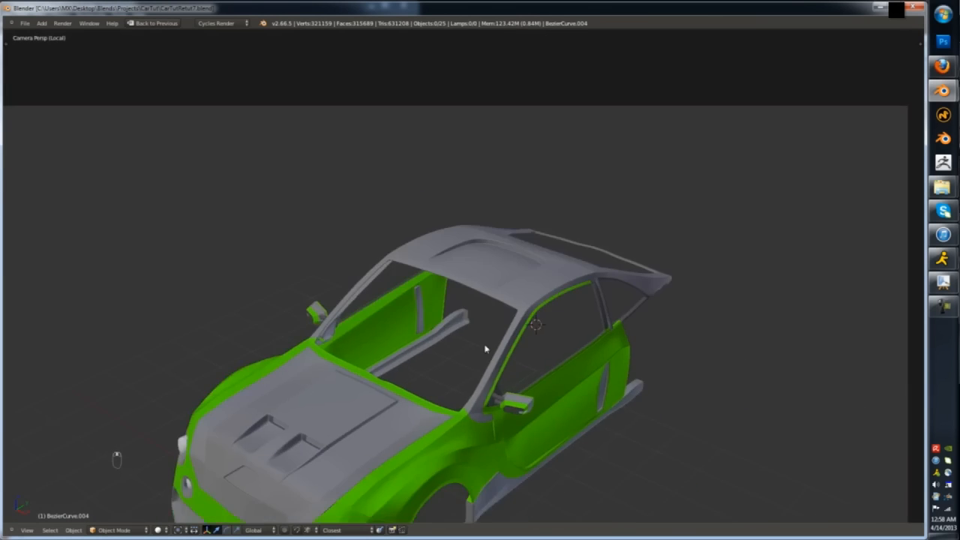
# - Add a loop cut to the roof mesh and return to object mode
pyautogui.scroll(6, 485, 349)
pyautogui.press('Tab')
pyautogui.hotkey('ctrl', 'r')
pyautogui.press('Tab')
pyautogui.press('a')
pyautogui.press('a')
pyautogui.press('a')
# - Leave local view and examine the whole car through the camera and from the rear
pyautogui.scroll(-8, 551, 336)
pyautogui.scroll(5, 518, 310)
pyautogui.keyDown('shift'); pyautogui.moveTo(513, 480); pyautogui.dragTo(568, 313, button='middle'); pyautogui.keyUp('shift')
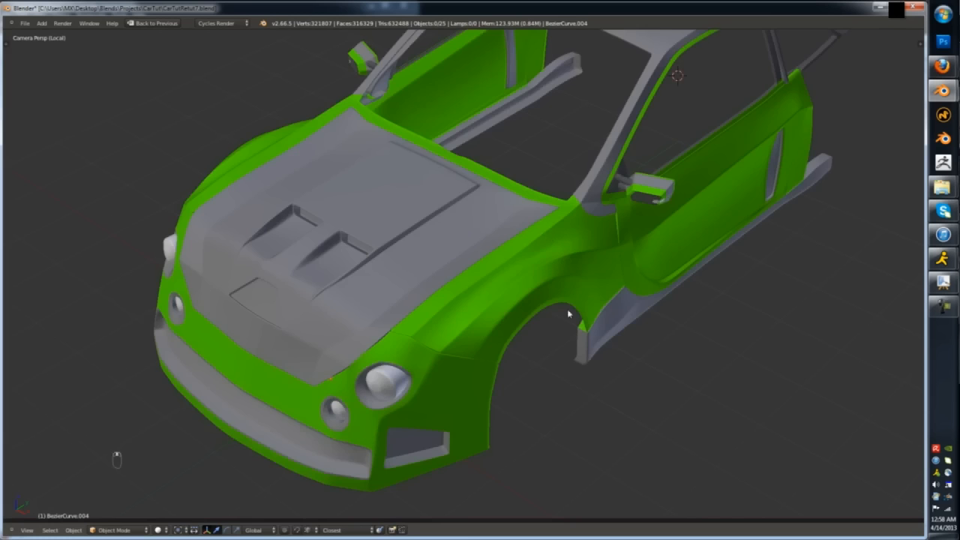
pyautogui.scroll(-2, 567, 313)
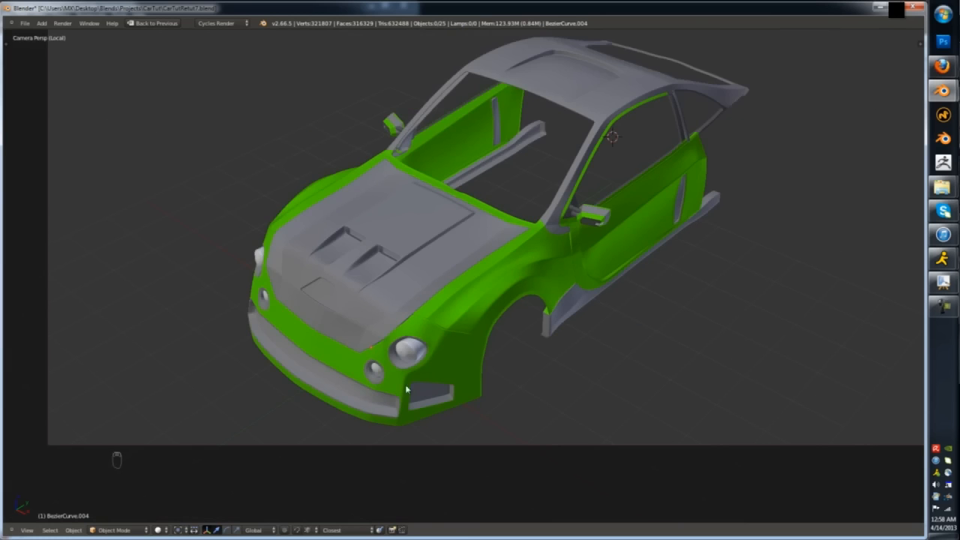
pyautogui.scroll(-5, 660, 227)
pyautogui.press('KP_Divide')
pyautogui.moveTo(660, 226); pyautogui.dragTo(601, 300, button='middle')
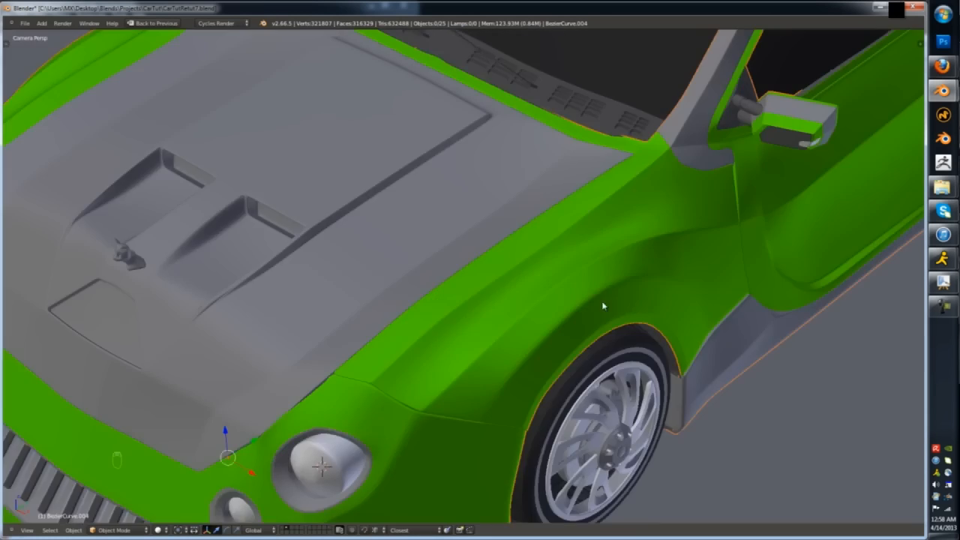
pyautogui.scroll(-6, 601, 300)
pyautogui.moveTo(832, 360); pyautogui.dragTo(633, 276, button='middle')
pyautogui.scroll(4, 696, 296)
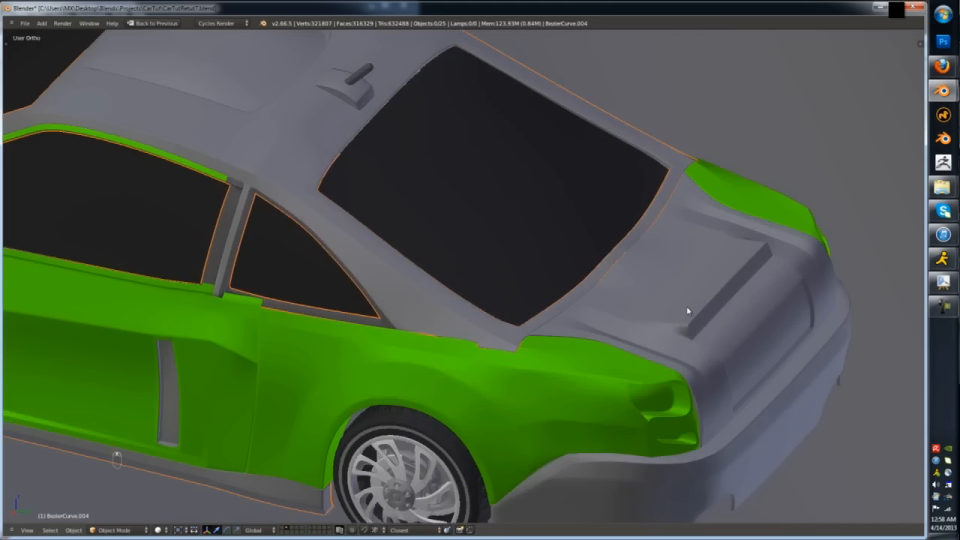
# - Duplicate the trunk lid's two recessed faces beside the centreline and separate the copy into its own object
pyautogui.scroll(3, 633, 277)
pyautogui.rightClick(632, 277)
pyautogui.press('Tab')
pyautogui.press('Tab')
pyautogui.press('KP_7')
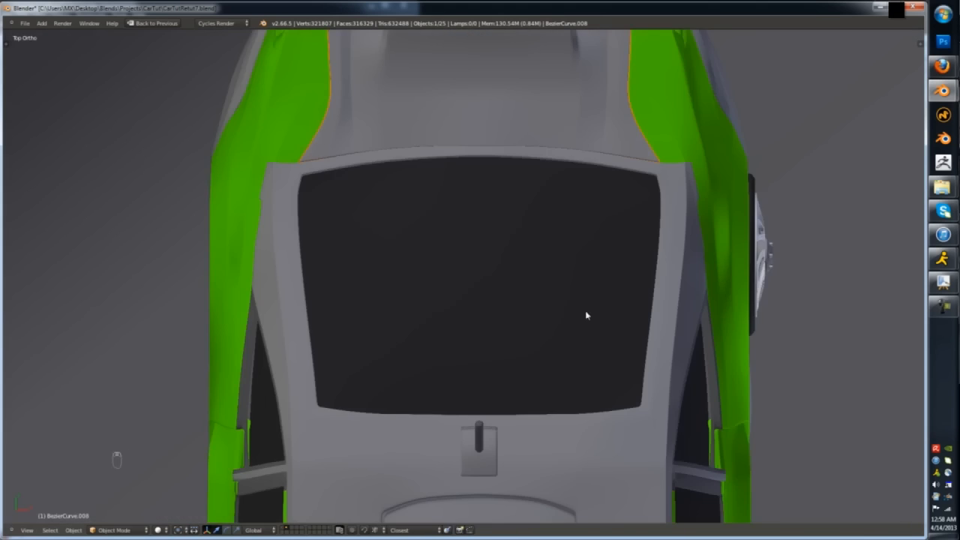
pyautogui.keyDown('shift'); pyautogui.moveTo(529, 146); pyautogui.dragTo(575, 289, button='middle'); pyautogui.keyUp('shift')
pyautogui.scroll(3, 574, 290)
pyautogui.press('Tab')
pyautogui.press('Tab')
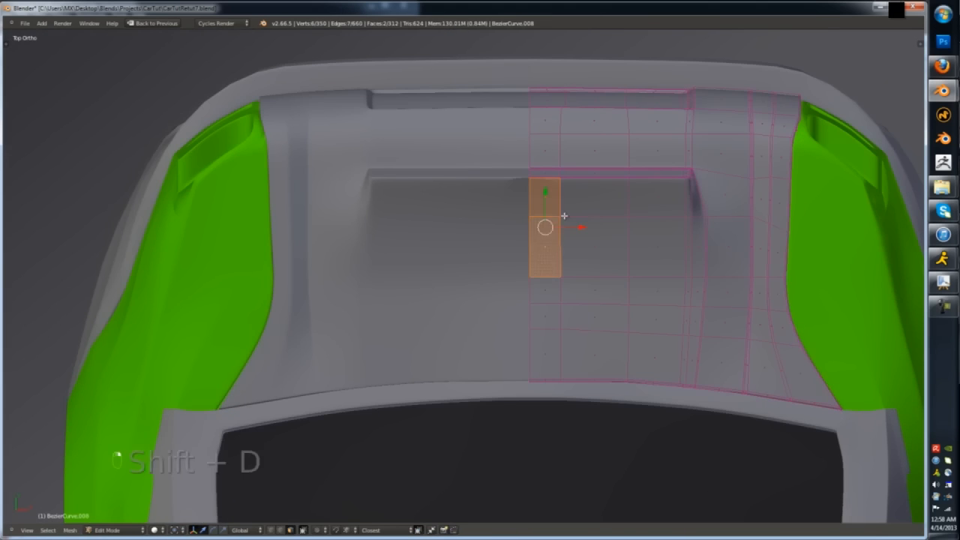
pyautogui.press('p')
pyautogui.click(564, 216)
pyautogui.press('Tab')
# - Extrude the separated faces 0.382 upward along Z and restore the multi-window layout
pyautogui.rightClick(555, 219)
pyautogui.moveTo(593, 201); pyautogui.dragTo(537, 213, button='middle')
pyautogui.press('Tab')
pyautogui.press('e')
pyautogui.press('z')
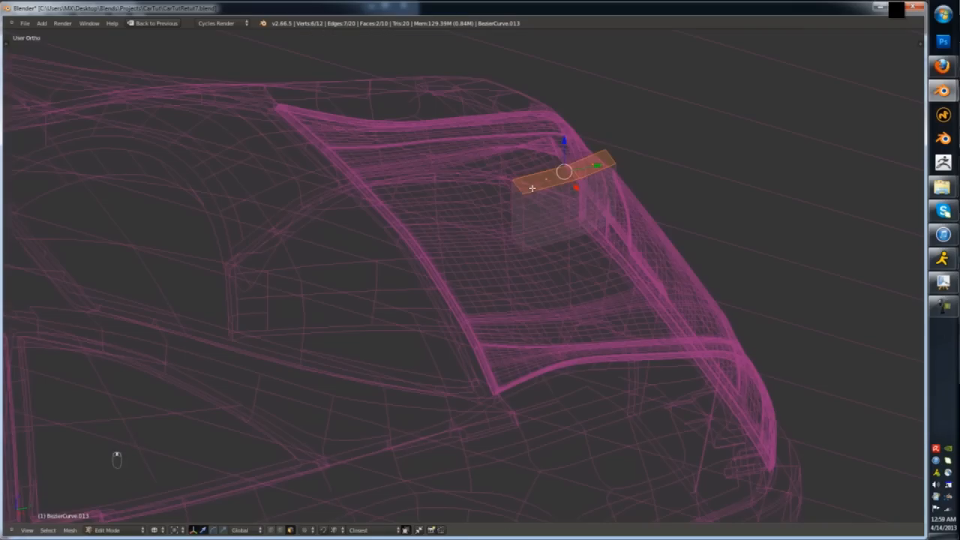
pyautogui.press('Left')
pyautogui.hotkey('ctrl', 'Up')
# - Isolate the extruded spoiler support in local view and delete its unneeded faces
pyautogui.press('KP_Divide')
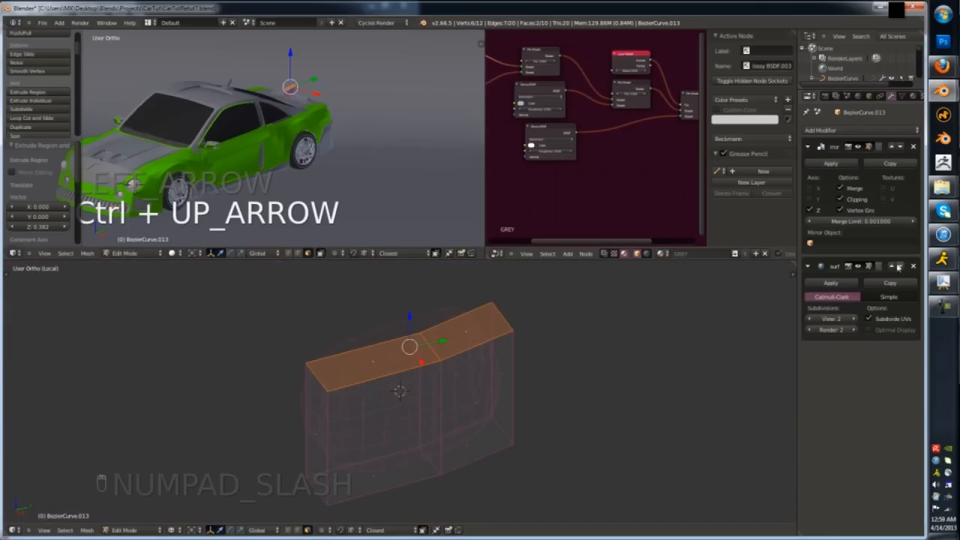
pyautogui.press('x')
pyautogui.click(456, 377)
pyautogui.press('z')
pyautogui.moveTo(456, 377); pyautogui.dragTo(402, 354, button='middle')
pyautogui.scroll(-4, 402, 354)
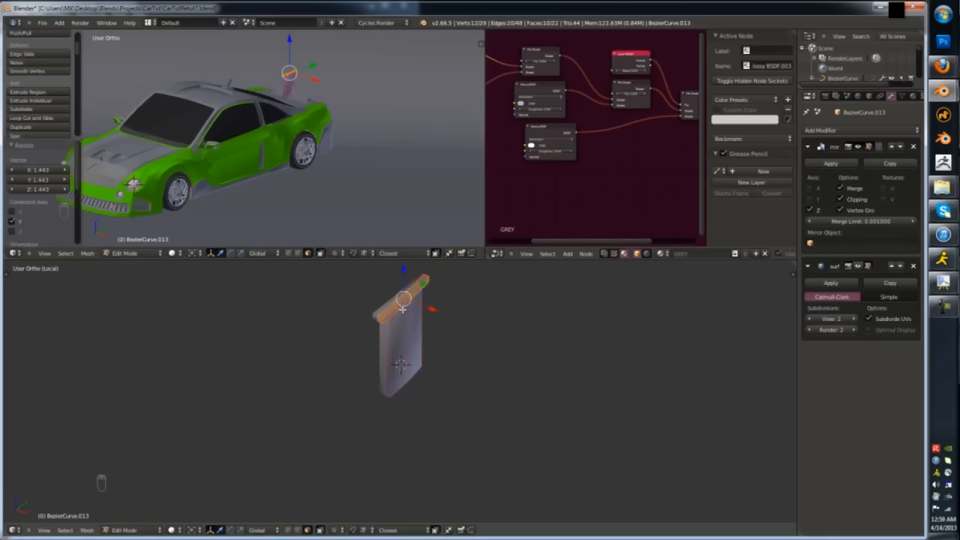
# - Extend the spoiler wing's end outward along X and match it to the car's width in front view
pyautogui.moveTo(314, 79); pyautogui.dragTo(361, 101)
pyautogui.scroll(-2, 361, 99)
pyautogui.press('KP_1')
pyautogui.press('z')
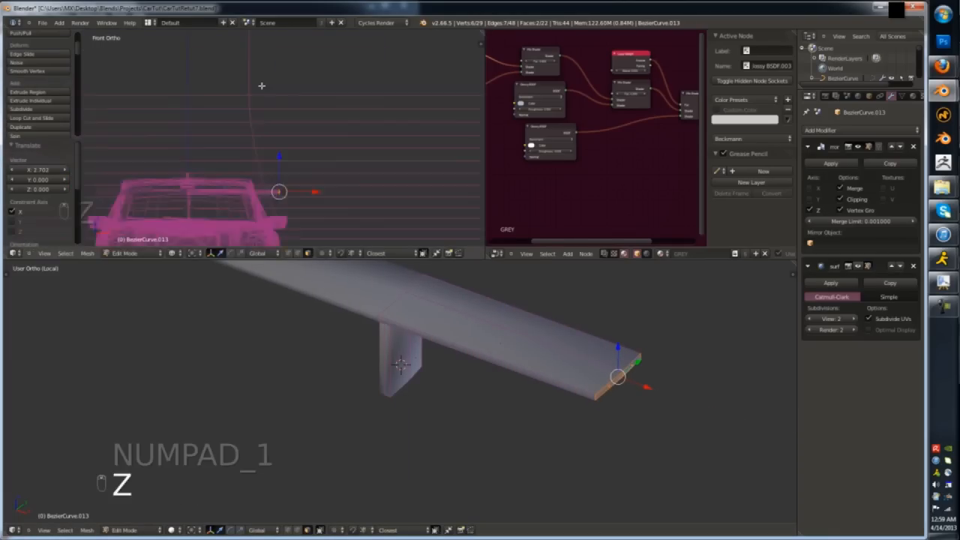
pyautogui.keyDown('shift'); pyautogui.moveTo(261, 85); pyautogui.dragTo(316, 48, button='middle'); pyautogui.keyUp('shift')
pyautogui.scroll(3, 317, 48)
pyautogui.moveTo(420, 163); pyautogui.dragTo(354, 167)
# - Extrude the wing's end and offset it about 0.02 along X and 0.05 along Z for an upturned tip
pyautogui.scroll(4, 356, 167)
pyautogui.press('e')
pyautogui.click(372, 154)
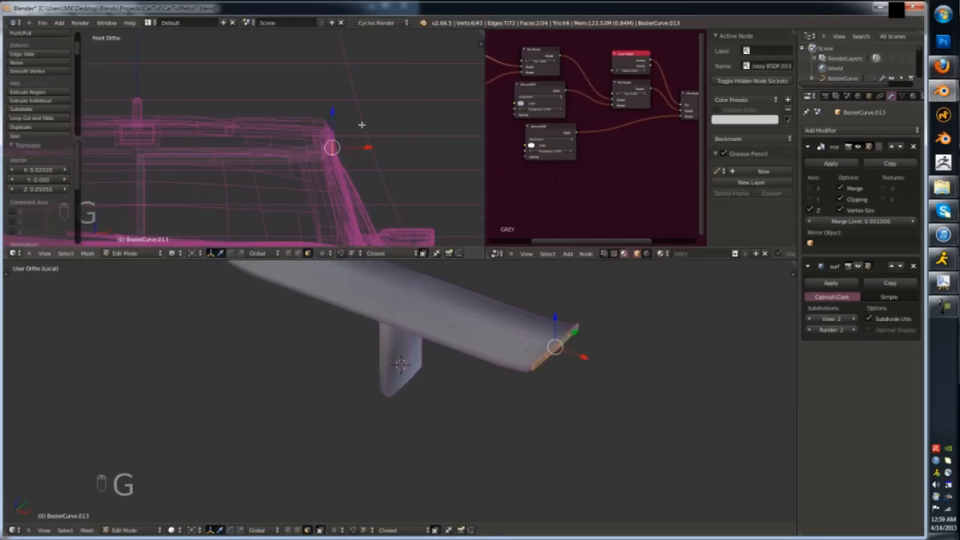
# - Select the entire linked wing section and lower it along Z in front view
pyautogui.scroll(-2, 361, 124)
pyautogui.press('z')
pyautogui.scroll(3, 388, 323)
pyautogui.press('g')
pyautogui.press('z')
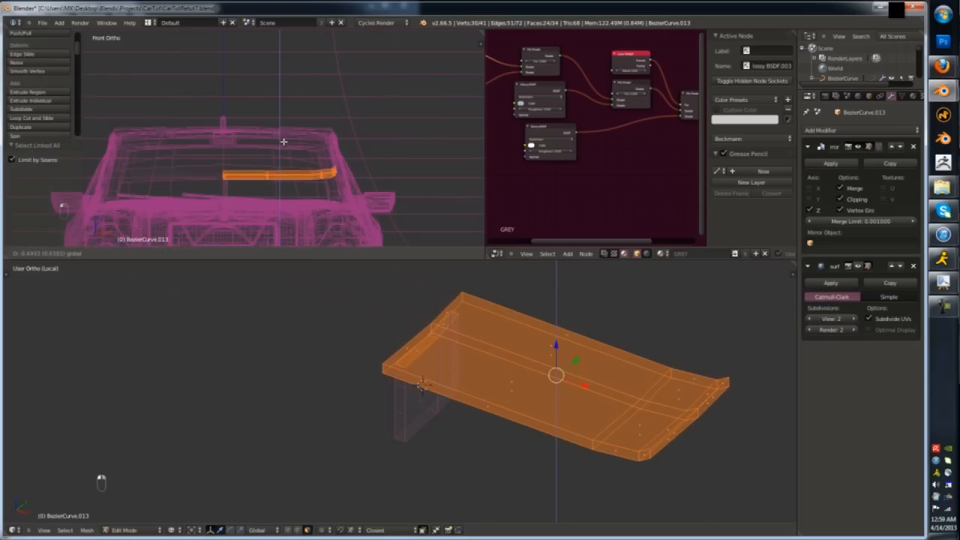
# - Delete the edge loop running through the spoiler's central support
pyautogui.scroll(2, 317, 333)
pyautogui.hotkey('ctrl', 'Tab')
pyautogui.keyDown('alt'); pyautogui.rightClick(437, 410); pyautogui.keyUp('alt')
pyautogui.press('x')
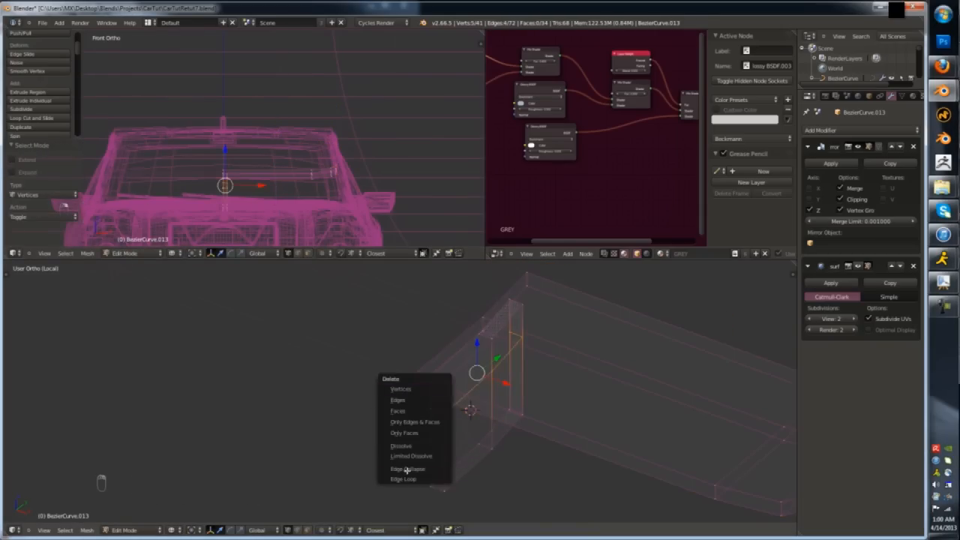
pyautogui.click(407, 478)
# - Lasso-select the vertices at the wing's outer end, lower them along Z and return to object mode
pyautogui.scroll(-3, 457, 441)
pyautogui.press('a')
pyautogui.moveTo(737, 383)
pyautogui.keyDown('ctrl'); pyautogui.mouseDown()
pyautogui.moveTo(497, 404)
pyautogui.moveTo(651, 504)
pyautogui.mouseUp(); pyautogui.keyUp('ctrl')
pyautogui.moveTo(571, 390); pyautogui.dragTo(574, 427)
pyautogui.press('z')
pyautogui.moveTo(450, 119)
pyautogui.mouseDown(button='middle')
pyautogui.moveTo(420, 142)
pyautogui.moveTo(393, 123)
pyautogui.moveTo(310, 160)
pyautogui.mouseUp(button='middle')
pyautogui.scroll(-2, 393, 123)
pyautogui.press('Tab')
pyautogui.press('KP_3')
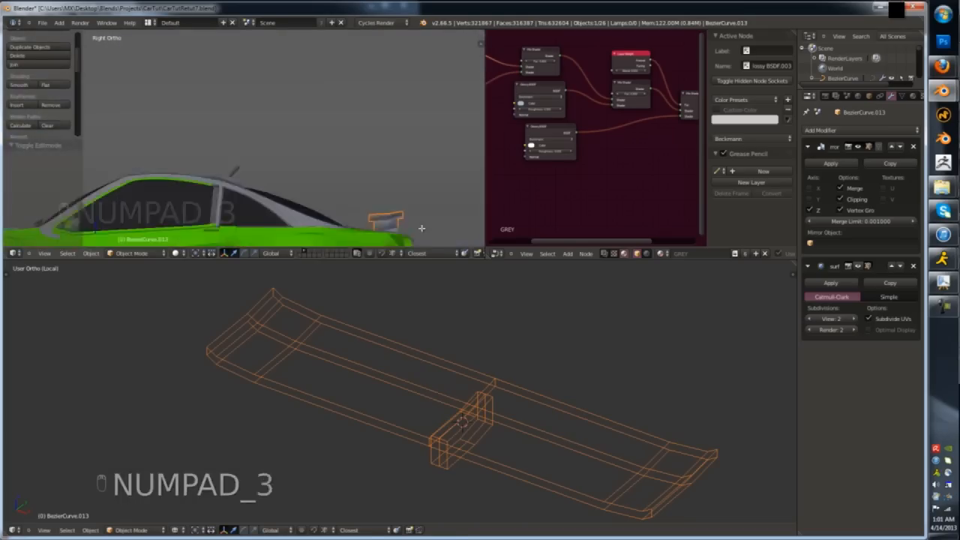
# - Rotate the spoiler wing in right side view and shift it along Z relative to the trunk
pyautogui.scroll(7, 408, 224)
pyautogui.press('Tab')
pyautogui.press('r')
pyautogui.click(370, 215)
pyautogui.keyDown('shift'); pyautogui.moveTo(370, 214); pyautogui.dragTo(366, 93, button='middle'); pyautogui.keyUp('shift')
pyautogui.press('g')
pyautogui.press('z')
pyautogui.click(359, 124)
# - Select the wing's upper rear edge and raise it about 0.095 along Z
pyautogui.press('a')
pyautogui.press('z')
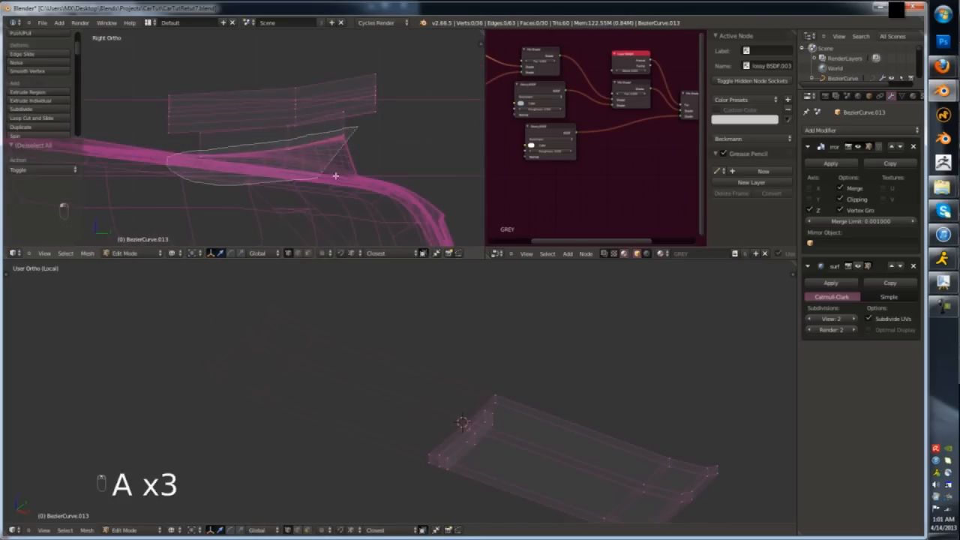
pyautogui.keyDown('ctrl'); pyautogui.moveTo(336, 175); pyautogui.dragTo(339, 171); pyautogui.keyUp('ctrl')
pyautogui.press('z')
pyautogui.moveTo(339, 171)
pyautogui.mouseDown(button='middle')
pyautogui.moveTo(318, 169)
pyautogui.moveTo(341, 167)
pyautogui.moveTo(330, 165)
pyautogui.mouseUp(button='middle')
pyautogui.press('Tab')
pyautogui.press('Tab')
pyautogui.keyDown('alt'); pyautogui.rightClick(328, 165); pyautogui.keyUp('alt')
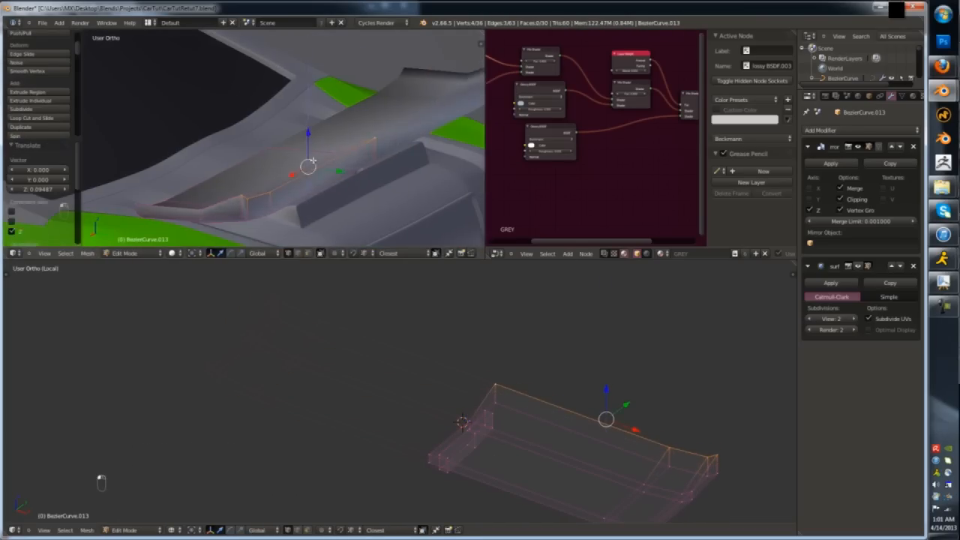
# - Select the faces along the wing's rear edge in face mode and extrude them outward
pyautogui.rightClick(240, 201)
pyautogui.moveTo(241, 198); pyautogui.dragTo(267, 190, button='middle')
pyautogui.hotkey('ctrl', 'Tab')
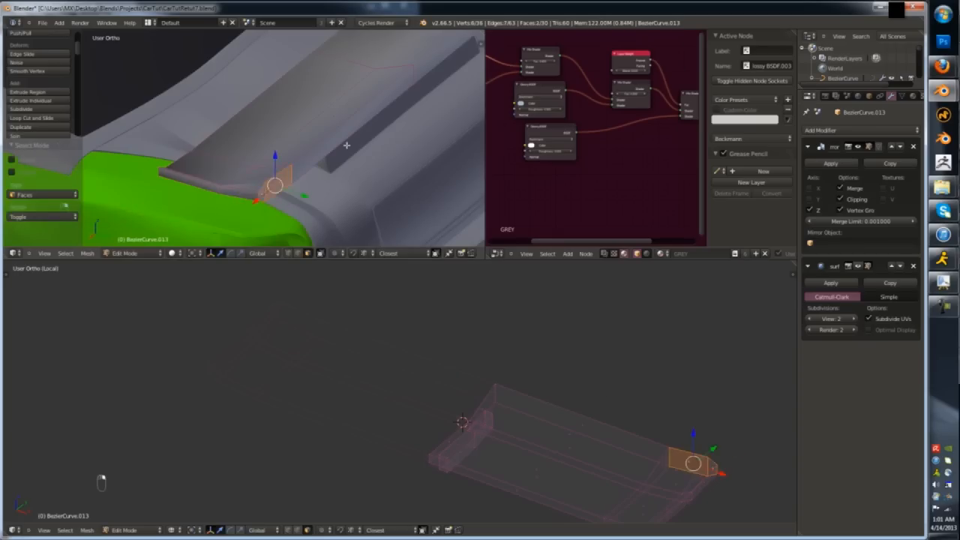
pyautogui.keyDown('shift'); pyautogui.rightClick(347, 145); pyautogui.keyUp('shift')
pyautogui.moveTo(346, 145); pyautogui.dragTo(308, 184, button='middle')
pyautogui.press('e')
pyautogui.rightClick(308, 185)
pyautogui.click(346, 187)
# - Delete the end face of the extruded rear strip at the wing's centre
pyautogui.scroll(3, 432, 88)
pyautogui.rightClick(441, 84)
pyautogui.press('x')
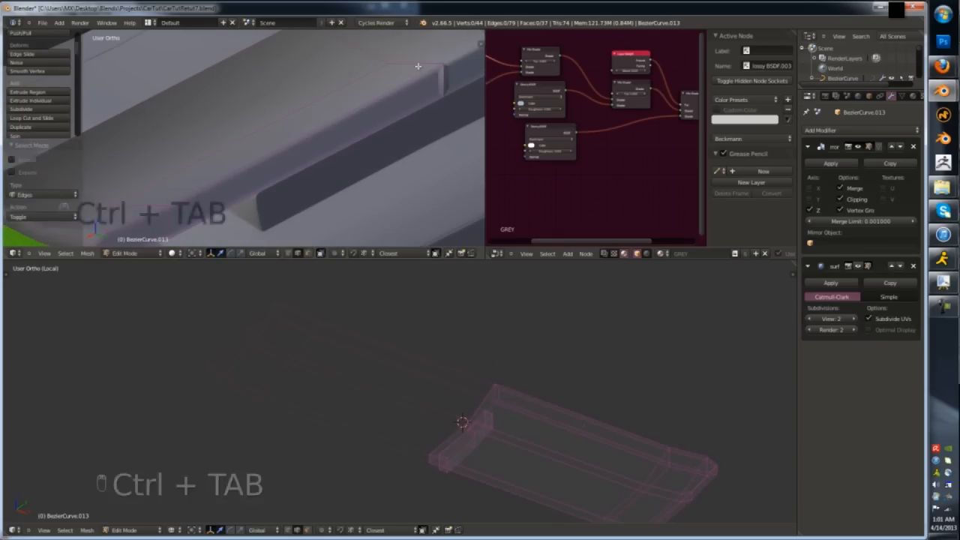
pyautogui.click(403, 96)
pyautogui.moveTo(382, 105); pyautogui.dragTo(307, 118, button='middle')
# - Select the open edges along the extruded rear strip and extrude them into a new row of faces
pyautogui.rightClick(308, 119)
pyautogui.keyDown('shift'); pyautogui.rightClick(264, 135); pyautogui.keyUp('shift')
pyautogui.keyDown('shift'); pyautogui.rightClick(234, 145); pyautogui.keyUp('shift')
pyautogui.press('e')
pyautogui.moveTo(234, 146); pyautogui.dragTo(341, 155, button='middle')
pyautogui.click(249, 129)
pyautogui.rightClick(250, 130)
# - Set the wing's viewport subdivision level to 1 and toggle the subdivision modifier's viewport display
pyautogui.press('Tab')
pyautogui.scroll(-4, 230, 122)
pyautogui.hotkey('ctrl', '1')
pyautogui.click(858, 266)
pyautogui.press('Tab')
# - Undo the surplus extrusions along the wing's rear strip
pyautogui.hotkey('ctrl', 'z')
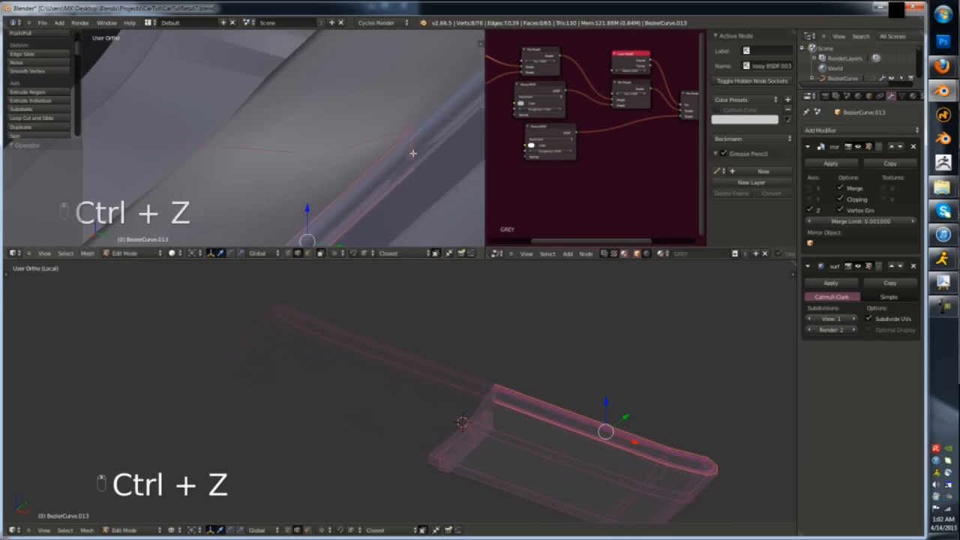
pyautogui.press('z')
pyautogui.press('z')
pyautogui.press('Tab')
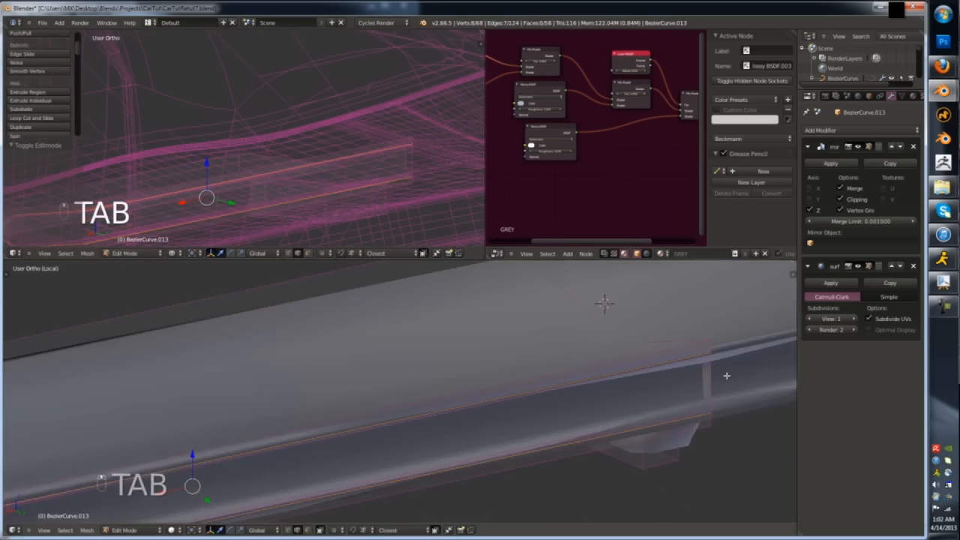
pyautogui.hotkey('ctrl', 'z')
pyautogui.hotkey('ctrl', 'z')
pyautogui.hotkey('ctrl', 'z')
pyautogui.hotkey('ctrl', 'z')
pyautogui.hotkey('ctrl', 'z')
# - Select the whole wing mesh and recalculate its normals
pyautogui.press('z')
pyautogui.press('a')
pyautogui.press('a')
pyautogui.press('a')
pyautogui.hotkey('ctrl', 'n')
pyautogui.press('z')
pyautogui.press('z')
pyautogui.hotkey('ctrl', 'Tab')
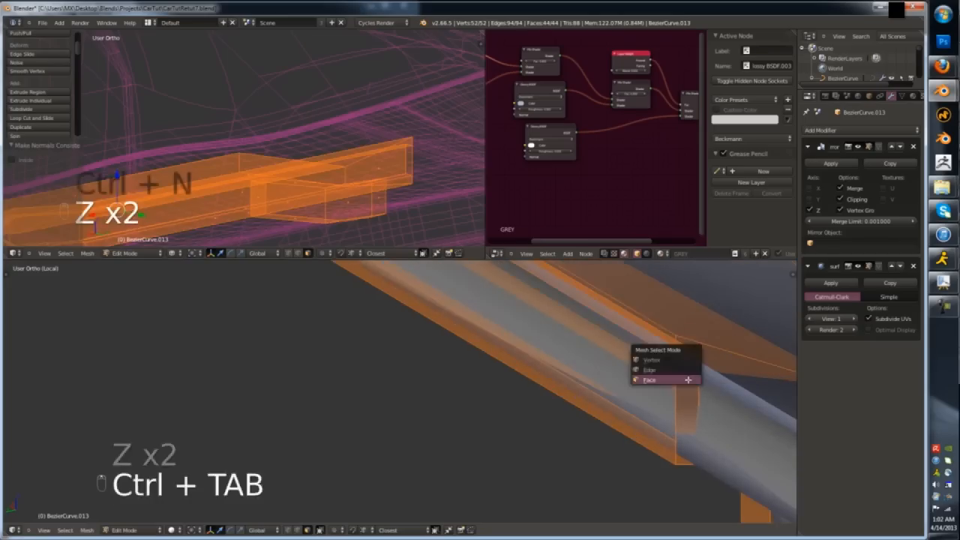
# - Select the two unwanted faces near the wing's mirrored centre in face mode and delete them
pyautogui.click(688, 380)
pyautogui.rightClick(686, 391)
pyautogui.press('x')
pyautogui.click(686, 392)
pyautogui.press('z')
pyautogui.rightClick(642, 405)
pyautogui.moveTo(642, 406); pyautogui.dragTo(675, 425, button='middle')
pyautogui.press('x')
pyautogui.click(674, 424)
pyautogui.press('z')
pyautogui.press('z')
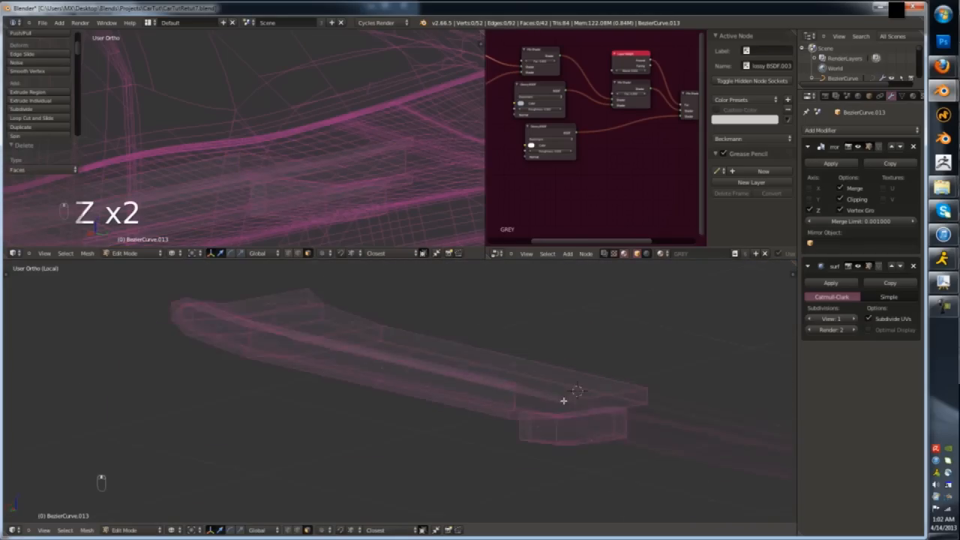
# - Add a lengthwise loop cut along the wing to sharpen its smoothed edge
pyautogui.moveTo(563, 400); pyautogui.dragTo(630, 420, button='middle')
pyautogui.press('z')
pyautogui.press('Tab')
pyautogui.press('Tab')
pyautogui.scroll(5, 501, 436)
pyautogui.click(476, 472)
pyautogui.moveTo(475, 473); pyautogui.dragTo(505, 428, button='middle')
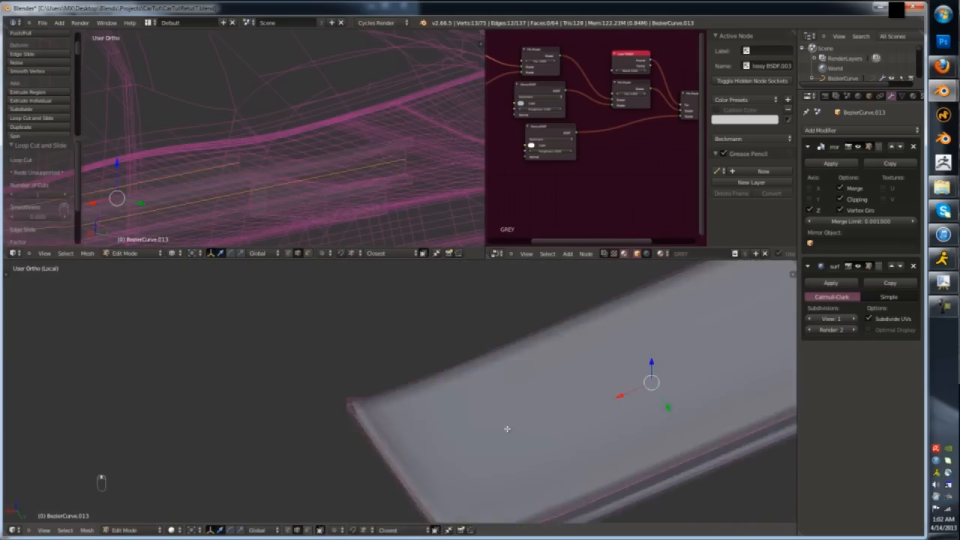
# - Add further loop cuts to the wing to tighten its edges near the outer tip
pyautogui.hotkey('ctrl', 'r')
pyautogui.click(623, 382)
pyautogui.press('Tab')
pyautogui.press('Tab')
pyautogui.hotkey('ctrl', 'r')
pyautogui.click(422, 453)
pyautogui.click(423, 450)
pyautogui.press('Tab')
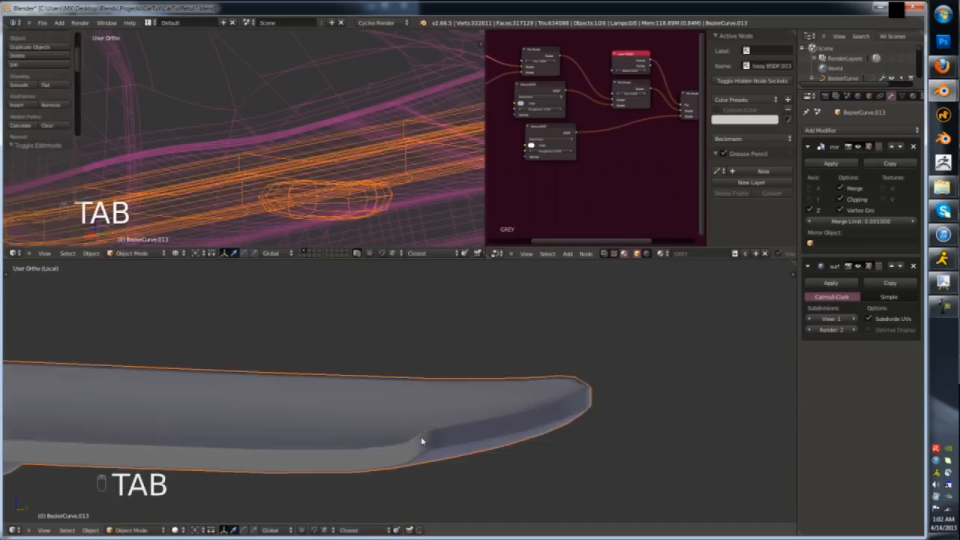
# - Add a loop cut around the top of the spoiler's central support and nudge it along Z
pyautogui.press('Tab')
pyautogui.moveTo(422, 442); pyautogui.dragTo(327, 407, button='middle')
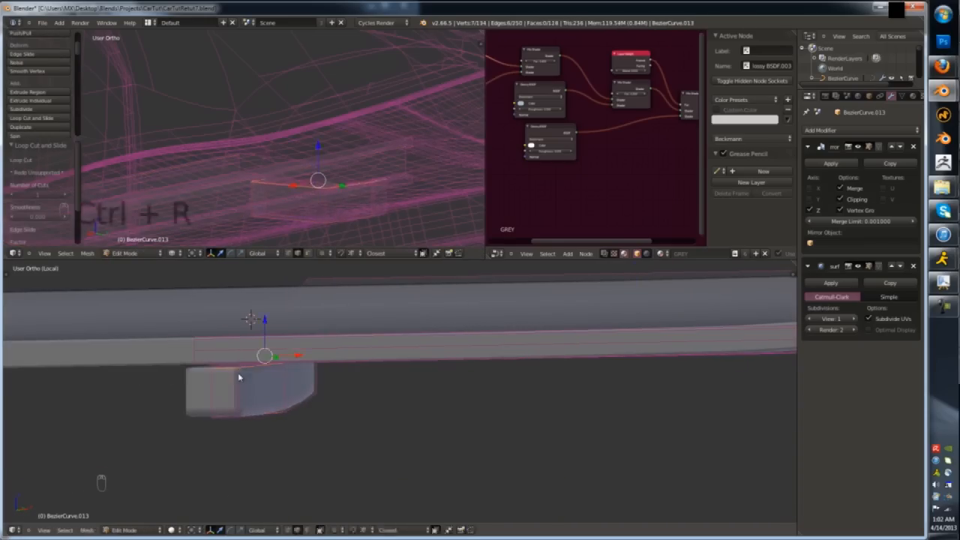
pyautogui.press('Tab')
pyautogui.press('Tab')
pyautogui.hotkey('ctrl', 'Tab')
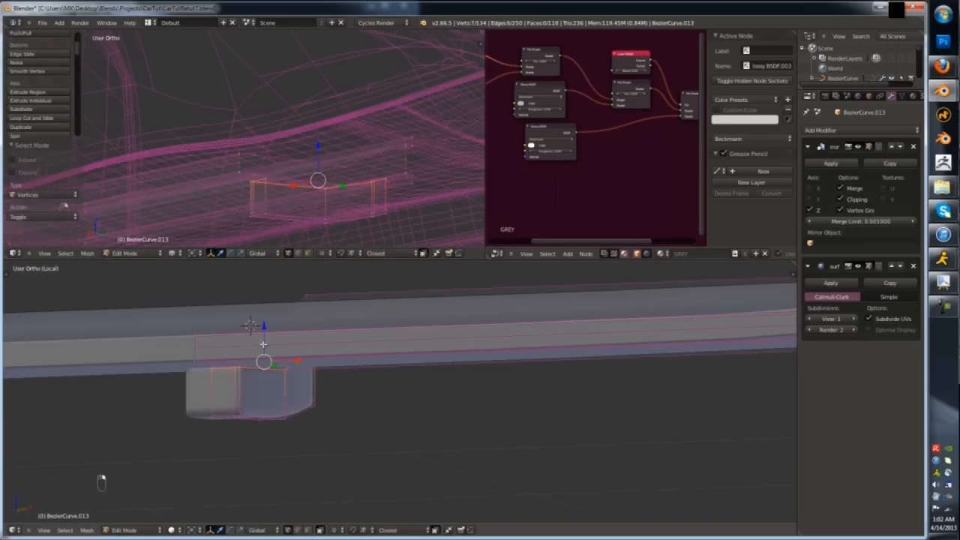
pyautogui.moveTo(267, 329); pyautogui.dragTo(266, 327)
pyautogui.press('Tab')
pyautogui.scroll(-5, 267, 327)
pyautogui.moveTo(338, 338); pyautogui.dragTo(274, 319, button='middle')
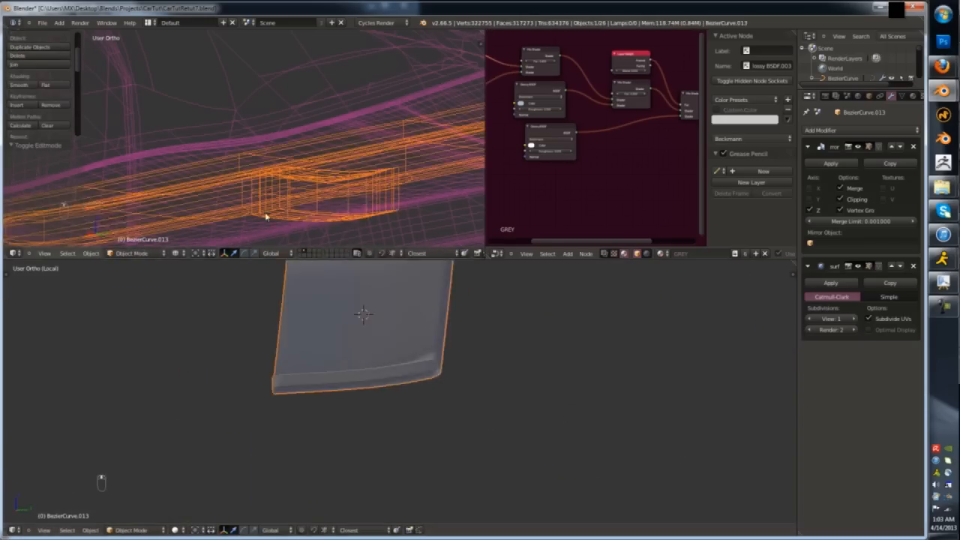
# - Select the end faces of the central support in face mode and move them along Y
pyautogui.press('z')
pyautogui.press('a')
pyautogui.press('Tab')
pyautogui.hotkey('ctrl', 'Tab')
pyautogui.hotkey('ctrl', 'z')
pyautogui.rightClick(320, 172)
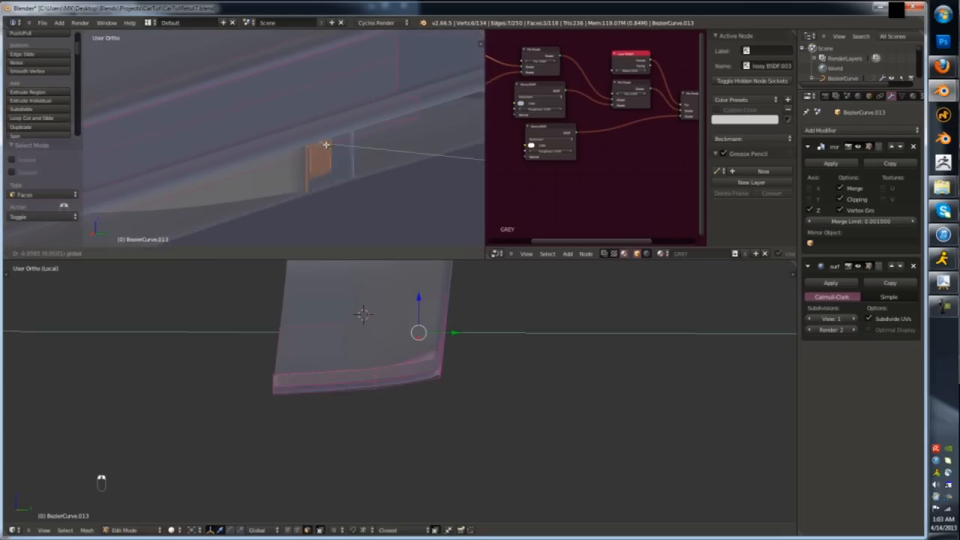
pyautogui.press('z')
pyautogui.press('z')
pyautogui.press('g')
pyautogui.press('y')
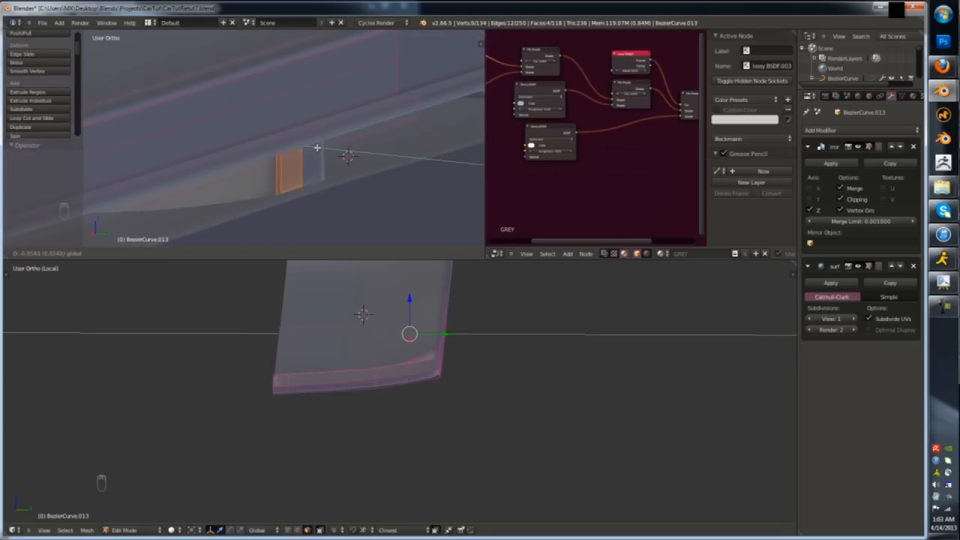
pyautogui.click(277, 201)
pyautogui.click(279, 198)
# - Fine-tune the position of the support's geometry and return to object mode
pyautogui.press('Tab')
pyautogui.scroll(-5, 291, 183)
pyautogui.press('a')
pyautogui.moveTo(291, 183); pyautogui.dragTo(325, 133, button='middle')
pyautogui.press('Tab')
pyautogui.press('Tab')
pyautogui.scroll(5, 318, 215)
pyautogui.press('g')
pyautogui.click(320, 212)
pyautogui.press('Tab')
pyautogui.scroll(-10, 319, 210)
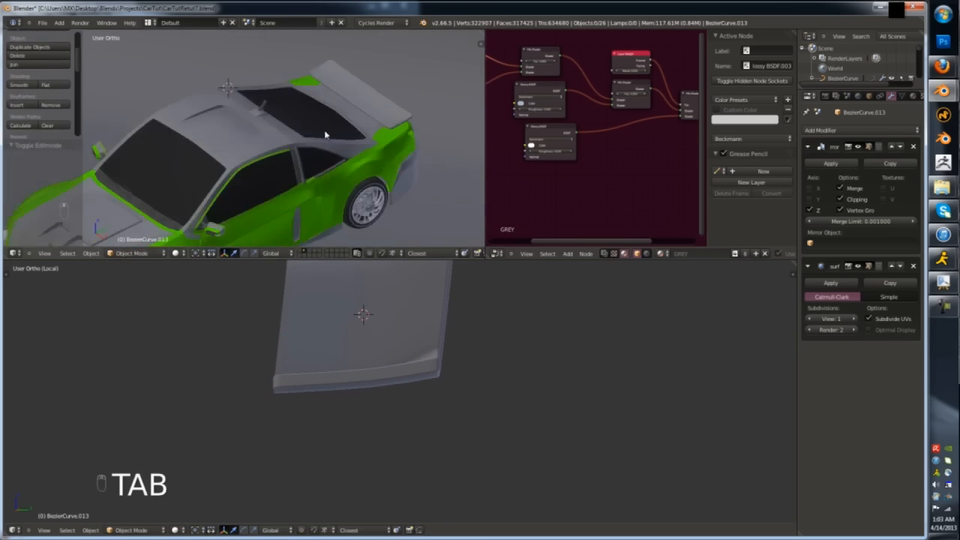
# - Leave local view to show the whole car and open the rear bumper for editing in right side view
pyautogui.press('a')
pyautogui.press('KP_0')
pyautogui.scroll(4, 361, 136)
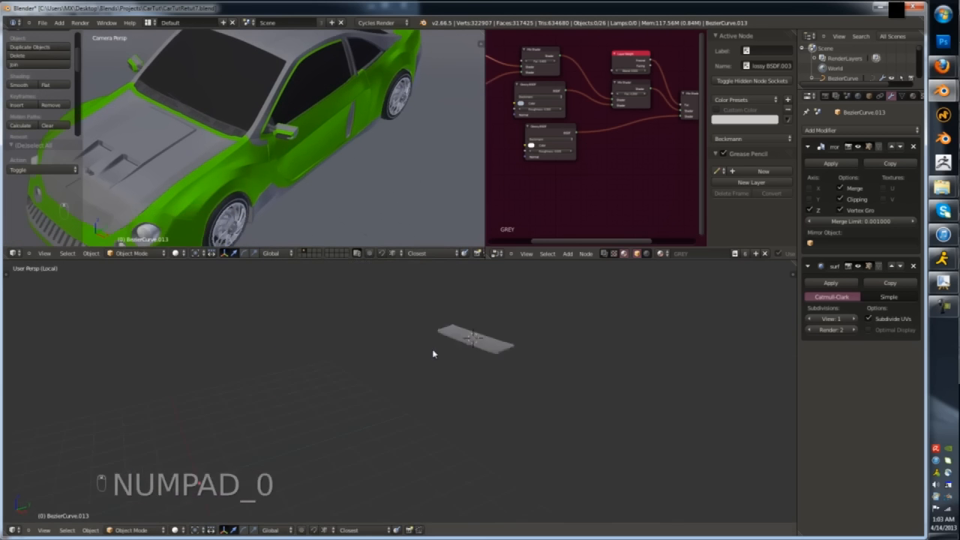
pyautogui.press('KP_Divide')
pyautogui.press('z')
pyautogui.press('KP_1')
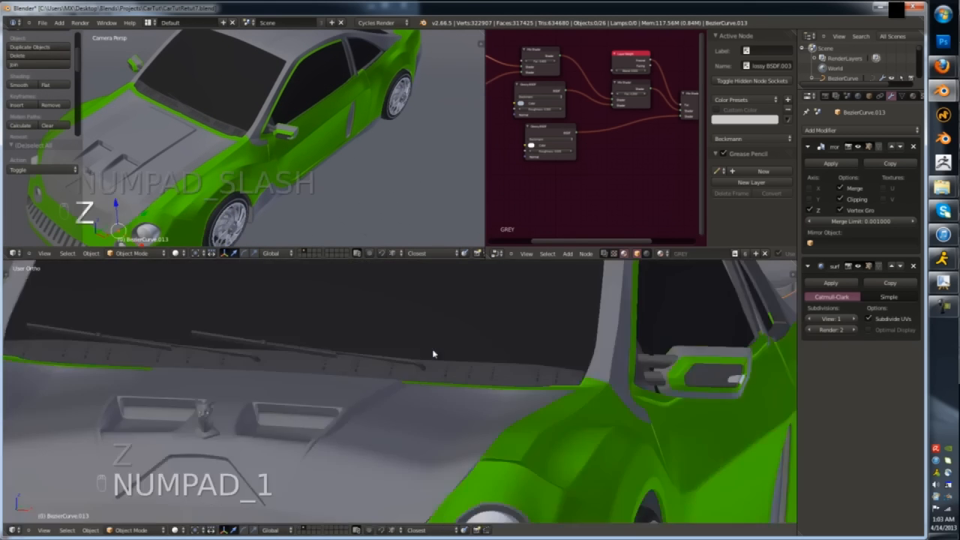
pyautogui.press('KP_3')
pyautogui.keyDown('shift'); pyautogui.moveTo(555, 349); pyautogui.dragTo(464, 389, button='middle'); pyautogui.keyUp('shift')
pyautogui.scroll(5, 465, 388)
pyautogui.rightClick(462, 389)
pyautogui.press('Tab')
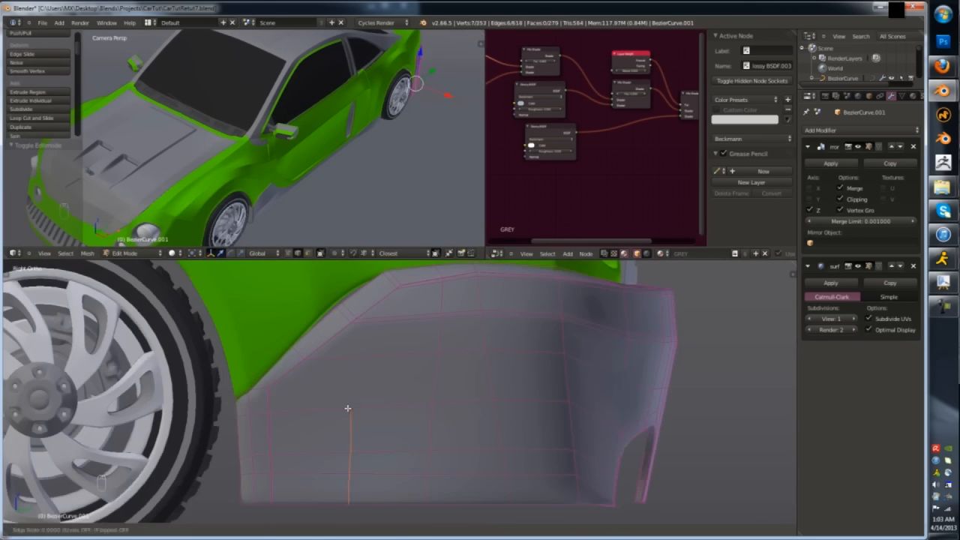
# - Slide the vertical edge behind the rear wheel and knife-cut a connecting edge on the bumper's side
pyautogui.click(347, 409)
pyautogui.press('a')
pyautogui.scroll(4, 351, 330)
pyautogui.scroll(-2, 358, 325)
pyautogui.press('k')
pyautogui.click(355, 443)
pyautogui.press('Return')
pyautogui.scroll(-3, 375, 432)
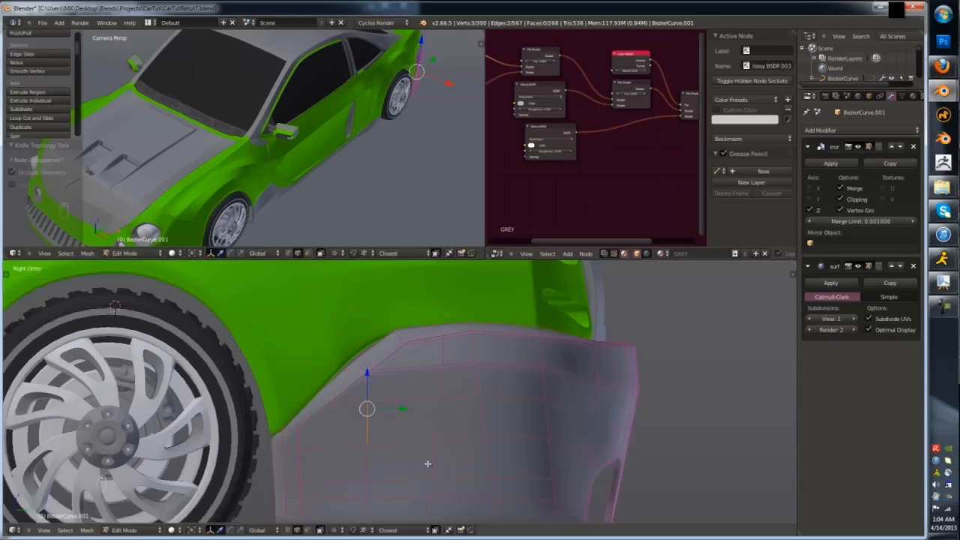
# - Select an edge loop on the rear bumper's side and scale it
pyautogui.keyDown('alt'); pyautogui.rightClick(434, 460); pyautogui.keyUp('alt')
pyautogui.keyDown('shift'); pyautogui.moveTo(436, 458); pyautogui.dragTo(414, 412, button='middle'); pyautogui.keyUp('shift')
pyautogui.press('s')
pyautogui.click(355, 324)
# - Move the vertices on the bumper's upper front contour along Y in wireframe view
pyautogui.press('z')
pyautogui.press('a')
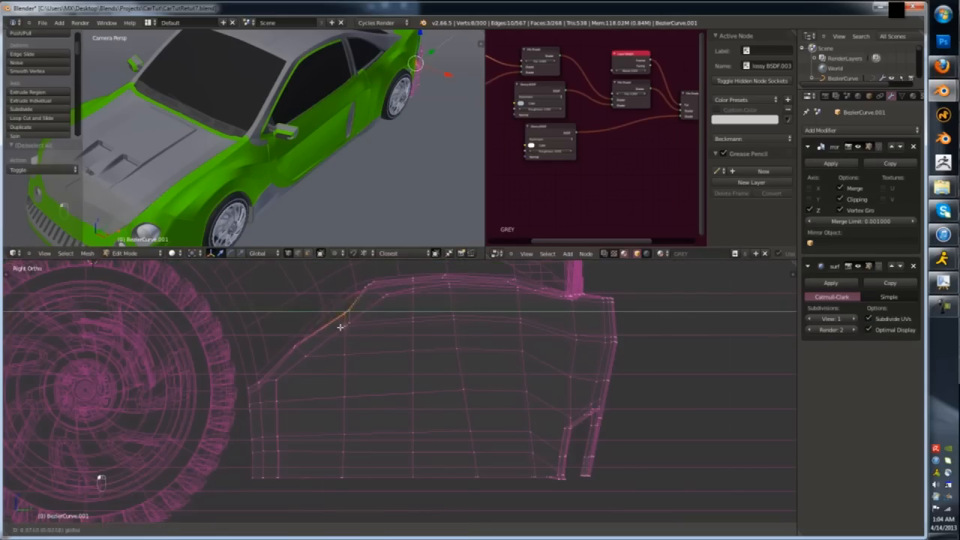
pyautogui.press('z')
pyautogui.press('g')
pyautogui.click(357, 328)
pyautogui.scroll(-2, 364, 322)
pyautogui.press('Tab')
pyautogui.press('Tab')
# - Select the horizontal edge loop across the middle of the rear bumper's side in wireframe view and clear the selection
pyautogui.press('z')
pyautogui.press('a')
pyautogui.keyDown('alt'); pyautogui.rightClick(387, 367); pyautogui.keyUp('alt')
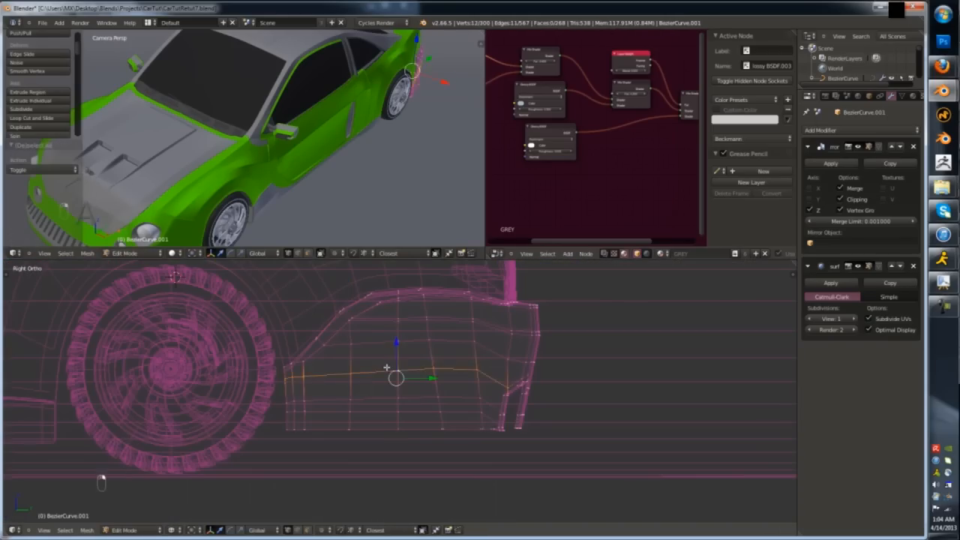
pyautogui.press('z')
pyautogui.press('z')
pyautogui.press('a')
pyautogui.press('a')
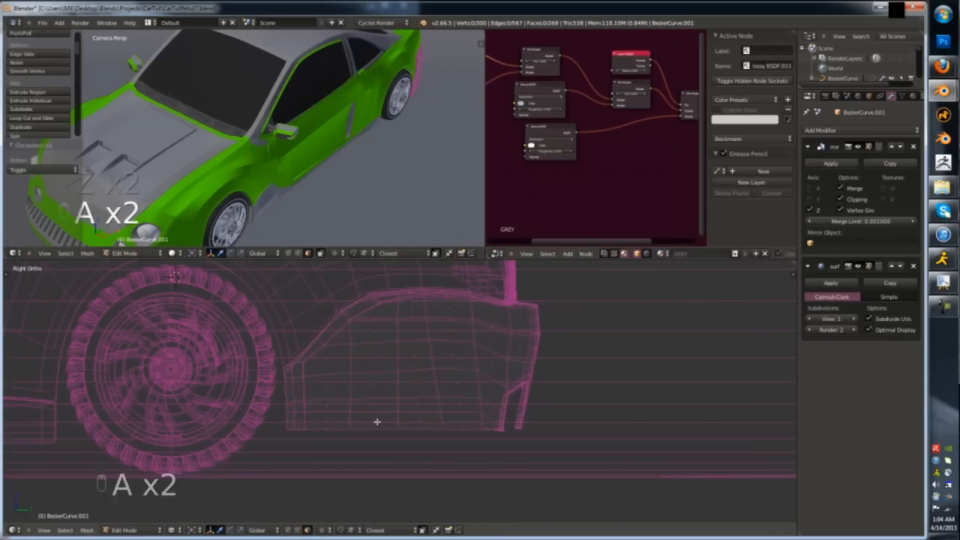
# - Isolate the rear bumper in local view and extrude the faces low on its side inward to form a notch
pyautogui.rightClick(370, 388)
pyautogui.press('z')
pyautogui.moveTo(371, 388)
pyautogui.mouseDown(button='middle')
pyautogui.moveTo(388, 367)
pyautogui.moveTo(368, 407)
pyautogui.moveTo(377, 360)
pyautogui.moveTo(383, 379)
pyautogui.mouseUp(button='middle')
pyautogui.press('KP_Divide')
pyautogui.scroll(2, 368, 407)
pyautogui.scroll(4, 383, 379)
pyautogui.press('e')
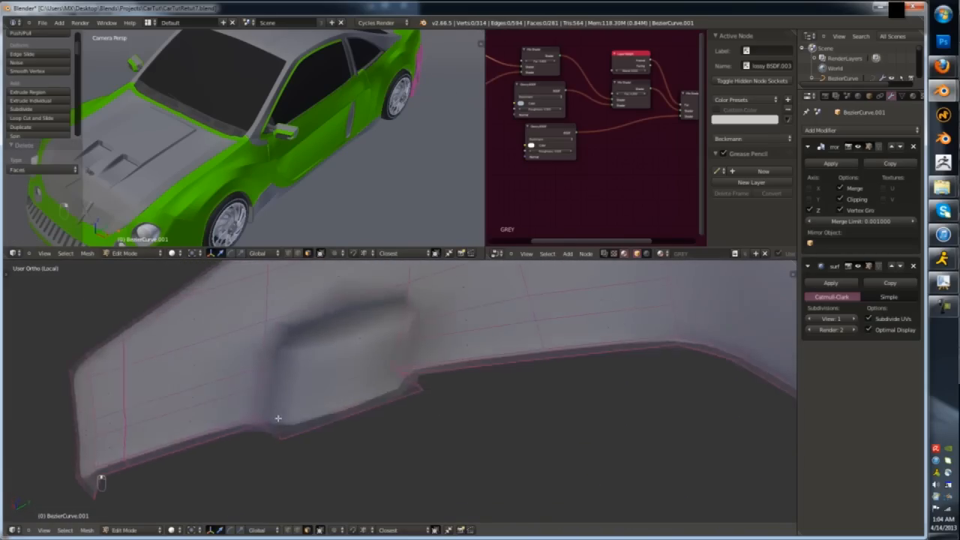
# - Add an edge loop around the notch's rim and check the bumper against the whole car
pyautogui.hotkey('ctrl', 'r')
pyautogui.click(282, 332)
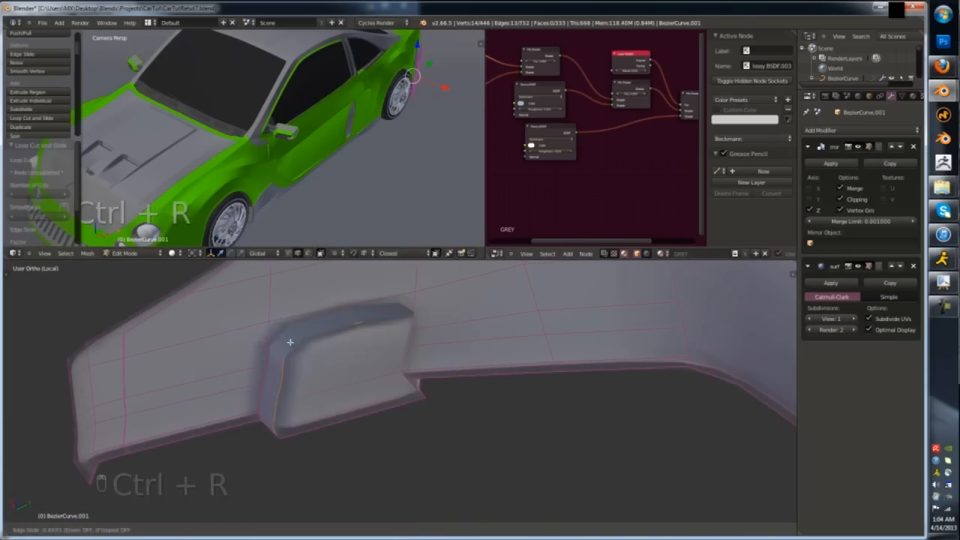
pyautogui.click(290, 342)
pyautogui.press('Tab')
pyautogui.scroll(-5, 280, 334)
pyautogui.moveTo(280, 335); pyautogui.dragTo(428, 376, button='middle')
pyautogui.press('KP_Divide')
pyautogui.scroll(-4, 381, 405)
pyautogui.scroll(6, 615, 447)
pyautogui.moveTo(611, 448); pyautogui.dragTo(512, 433, button='middle')
pyautogui.press('a')
pyautogui.press('Tab')
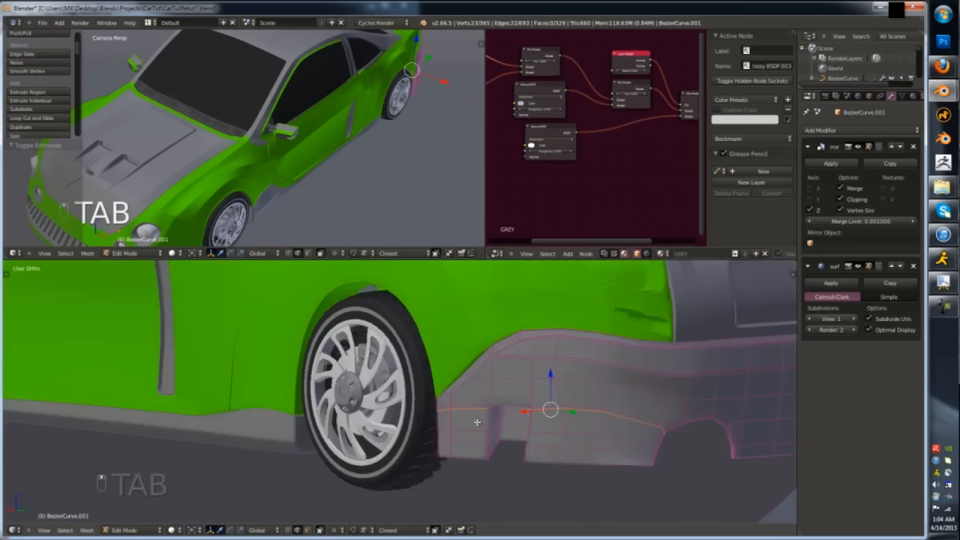
# - Add another loop cut inside the notch on the rear bumper's side and leave edit mode with the whole car shown
pyautogui.scroll(5, 488, 428)
pyautogui.hotkey('ctrl', 'r')
pyautogui.click(503, 435)
pyautogui.press('c')
pyautogui.press('KP_Decimal')
pyautogui.press('KP_Divide')
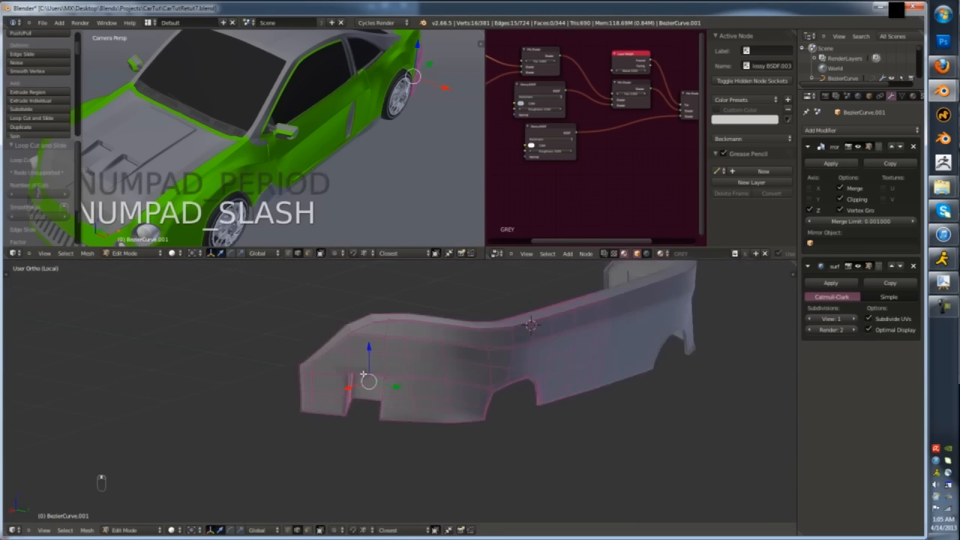
pyautogui.press('Tab')
pyautogui.press('KP_Divide')
# - Show the car from the side and open the main body mesh for editing at the front wheel
pyautogui.press('KP_1')
pyautogui.press('KP_0')
pyautogui.press('KP_3')
pyautogui.scroll(-6, 454, 423)
pyautogui.keyDown('shift'); pyautogui.moveTo(454, 422); pyautogui.dragTo(669, 428, button='middle'); pyautogui.keyUp('shift')
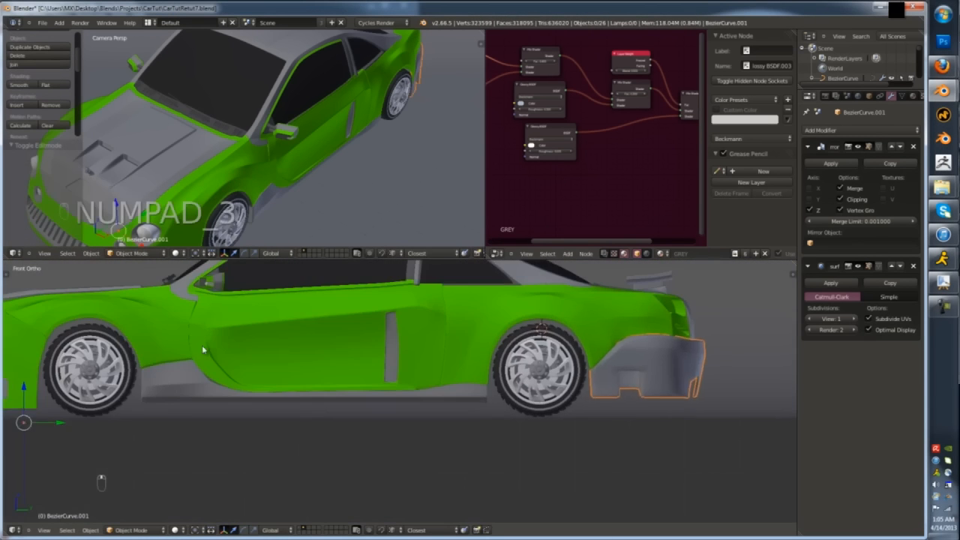
pyautogui.keyDown('shift'); pyautogui.moveTo(204, 348); pyautogui.dragTo(431, 348, button='middle'); pyautogui.keyUp('shift')
pyautogui.rightClick(355, 344)
pyautogui.press('Tab')
pyautogui.scroll(3, 300, 330)
pyautogui.keyDown('shift'); pyautogui.moveTo(248, 300); pyautogui.dragTo(305, 353, button='middle'); pyautogui.keyUp('shift')
# - Move the vertices on the front wheel arch's upper edge in wireframe, about -0.034 in Y and -0.040 in Z
pyautogui.press('z')
pyautogui.press('a')
pyautogui.scroll(3, 342, 365)
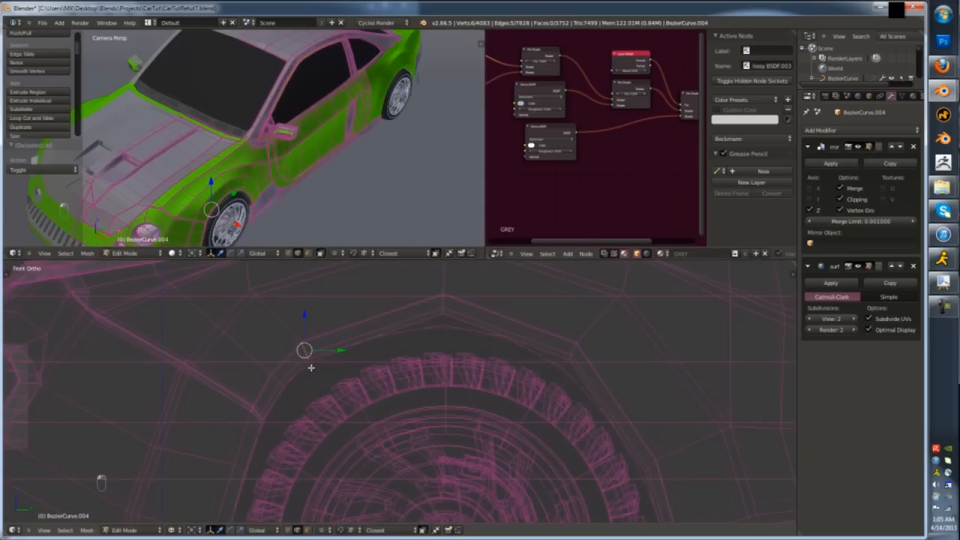
pyautogui.click(444, 293)
pyautogui.press('g')
pyautogui.click(470, 327)
pyautogui.click(588, 372)
pyautogui.press('z')
pyautogui.scroll(-3, 570, 371)
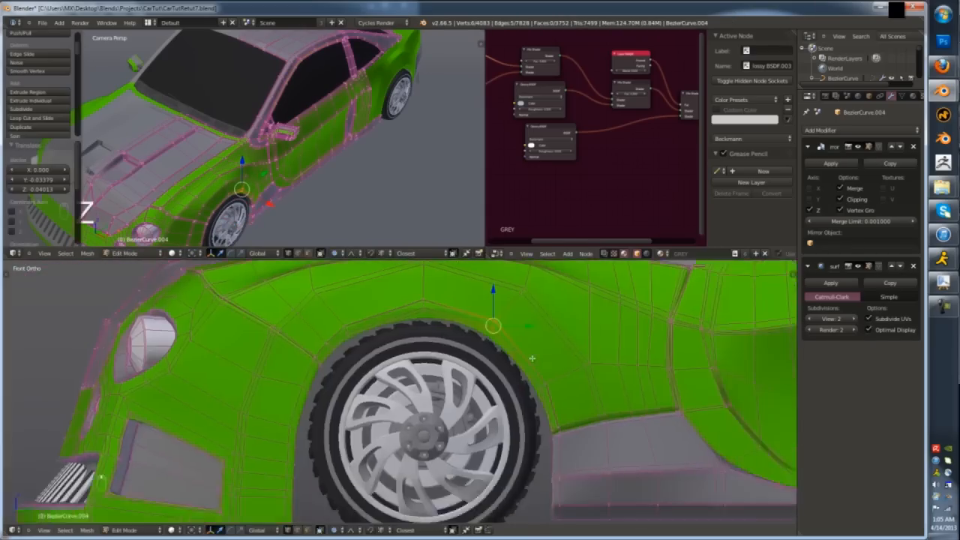
# - Box-select and adjust vertices along the front wheel arch's edge, and compare the body's contour with the tyre in object mode
pyautogui.press('z')
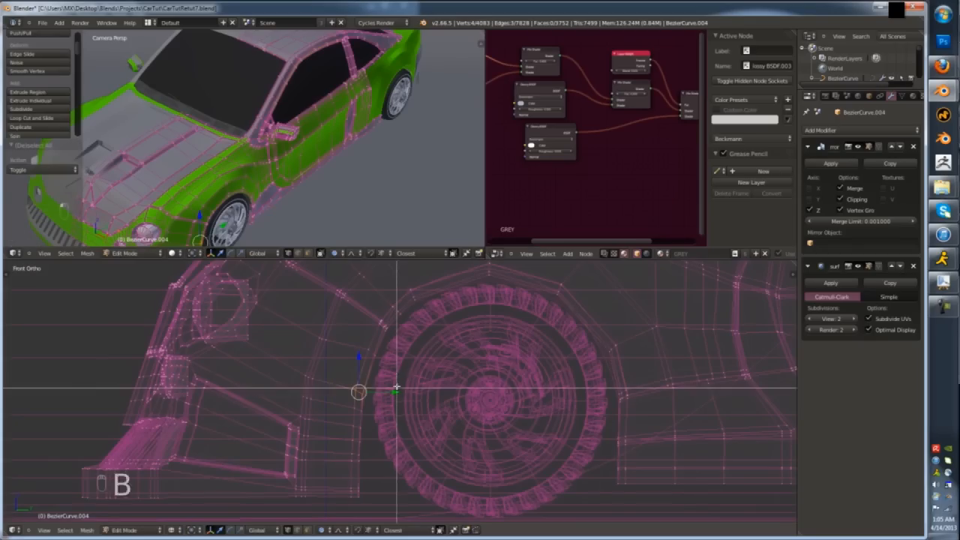
pyautogui.press('Tab')
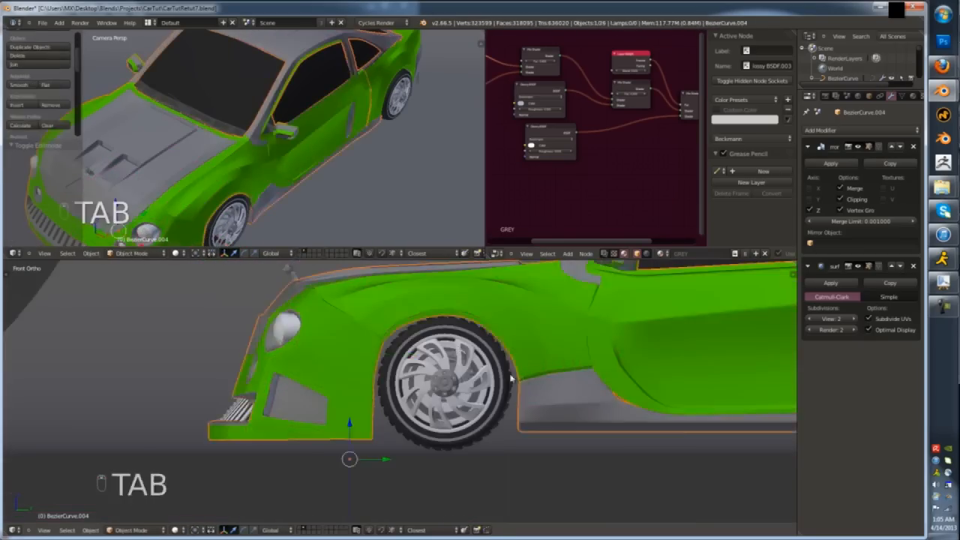
pyautogui.press('Tab')
pyautogui.press('a')
pyautogui.click(537, 421)
pyautogui.press('Tab')
pyautogui.press('z')
pyautogui.press('z')
pyautogui.scroll(-5, 519, 424)
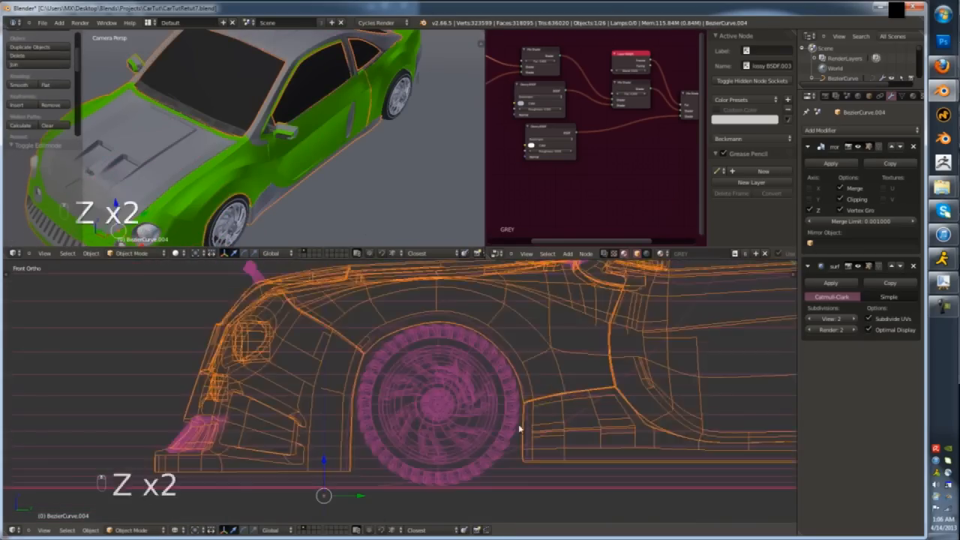
# - Move the vertices on the front wheel arch's upper rear edge to follow the tyre and leave edit mode
pyautogui.press('x')
pyautogui.scroll(6, 530, 384)
pyautogui.press('z')
pyautogui.press('Tab')
pyautogui.press('z')
pyautogui.rightClick(473, 376)
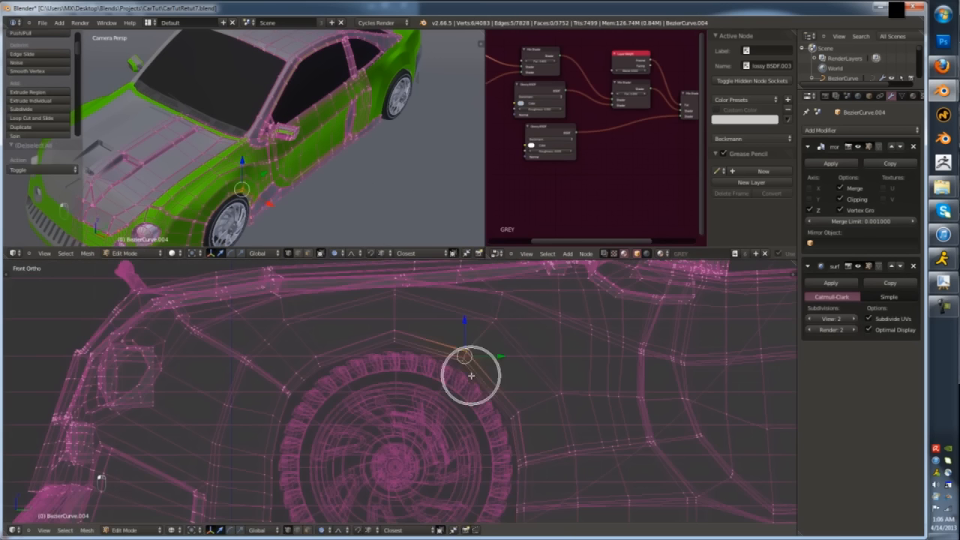
pyautogui.press('g')
pyautogui.click(488, 374)
pyautogui.press('z')
pyautogui.press('Tab')
# - Open the rear fender for editing and adjust the vertices along the top of the rear wheel arch in wireframe view
pyautogui.scroll(-4, 562, 400)
pyautogui.keyDown('shift'); pyautogui.moveTo(562, 400); pyautogui.dragTo(187, 395, button='middle'); pyautogui.keyUp('shift')
pyautogui.press('Tab')
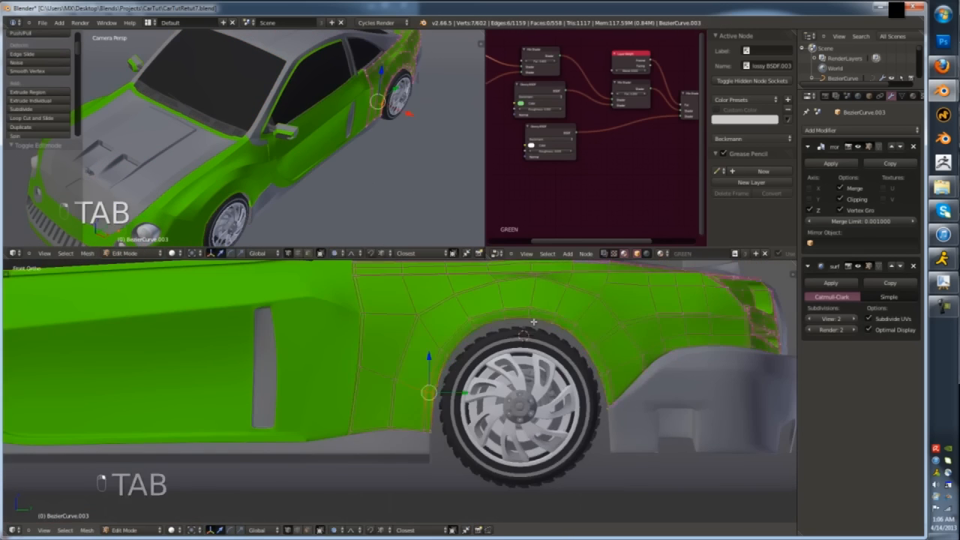
pyautogui.press('z')
pyautogui.press('a')
pyautogui.click(513, 325)
pyautogui.press('z')
pyautogui.press('Tab')
pyautogui.scroll(-4, 465, 348)
# - Examine the whole car's shape and roof from the camera view with nothing selected
pyautogui.press('a')
pyautogui.press('a')
pyautogui.moveTo(417, 368); pyautogui.dragTo(525, 401, button='middle')
pyautogui.press('KP_0')
pyautogui.scroll(-2, 392, 399)
pyautogui.press('a')
pyautogui.press('a')
pyautogui.scroll(1, 465, 352)
pyautogui.keyDown('shift'); pyautogui.moveTo(474, 281); pyautogui.dragTo(482, 328, button='middle'); pyautogui.keyUp('shift')
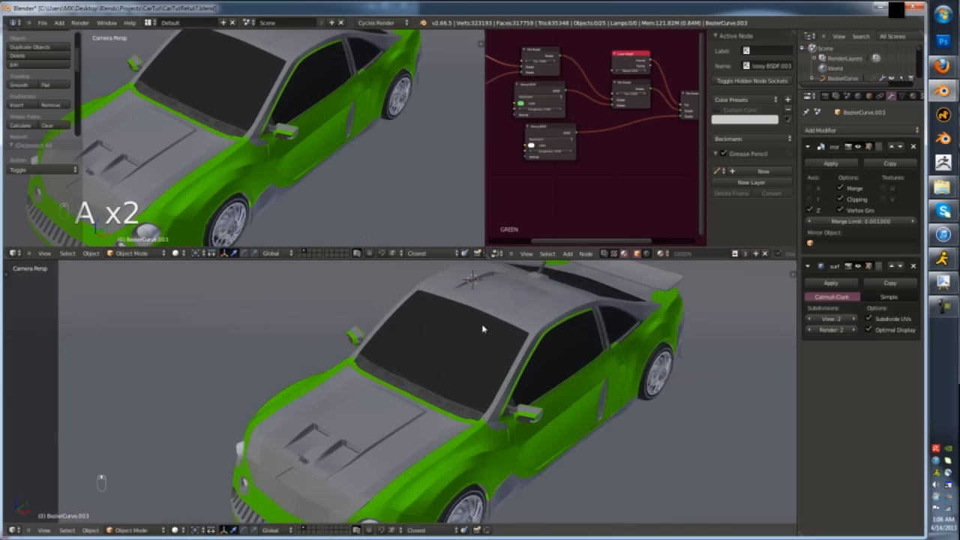
pyautogui.keyDown('shift'); pyautogui.moveTo(554, 307); pyautogui.dragTo(525, 348, button='middle'); pyautogui.keyUp('shift')
pyautogui.scroll(1, 525, 351)
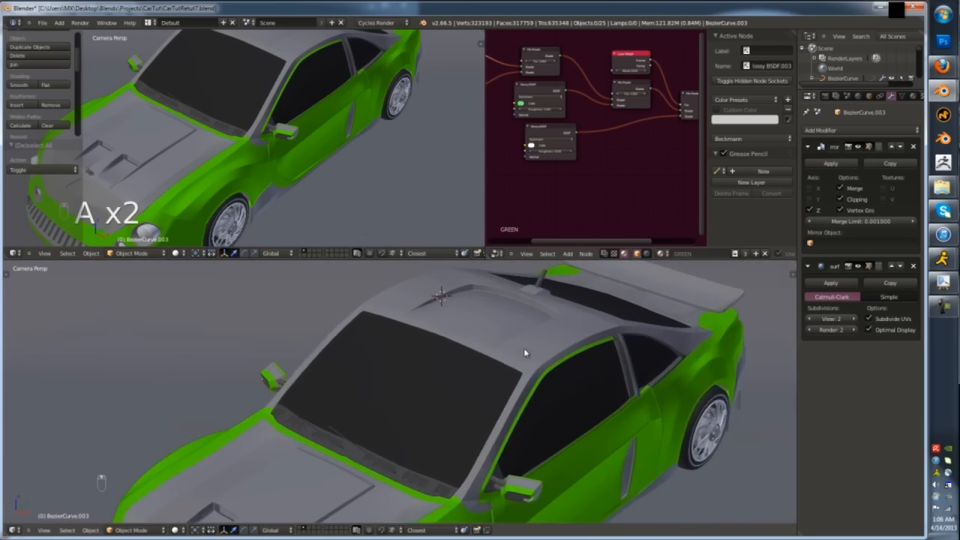
# - Add and slide loop cuts along the roof beside the crease above the windshield's corner
pyautogui.press('Tab')
pyautogui.scroll(4, 524, 348)
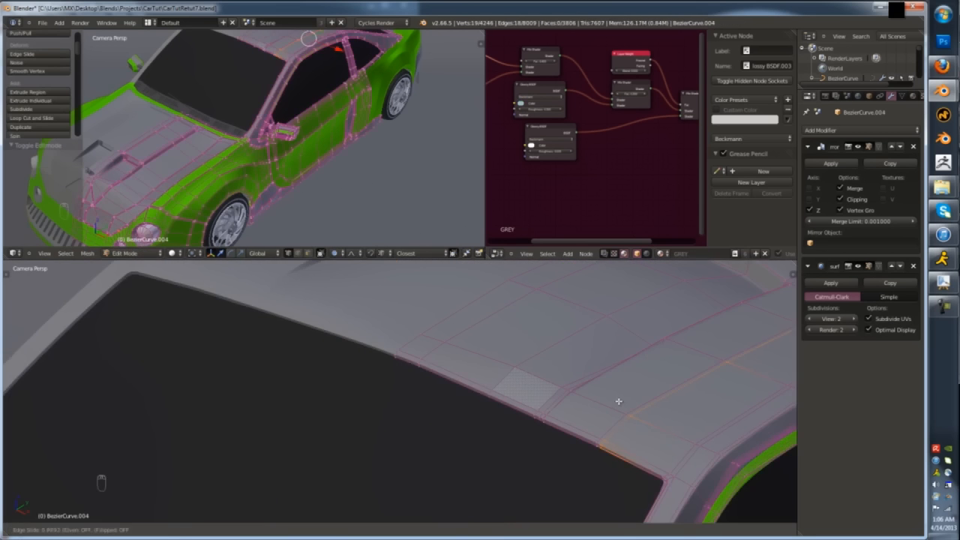
pyautogui.click(619, 401)
pyautogui.scroll(3, 619, 401)
pyautogui.keyDown('shift'); pyautogui.moveTo(741, 425); pyautogui.dragTo(555, 393, button='middle'); pyautogui.keyUp('shift')
pyautogui.scroll(3, 600, 393)
pyautogui.hotkey('ctrl', 'r')
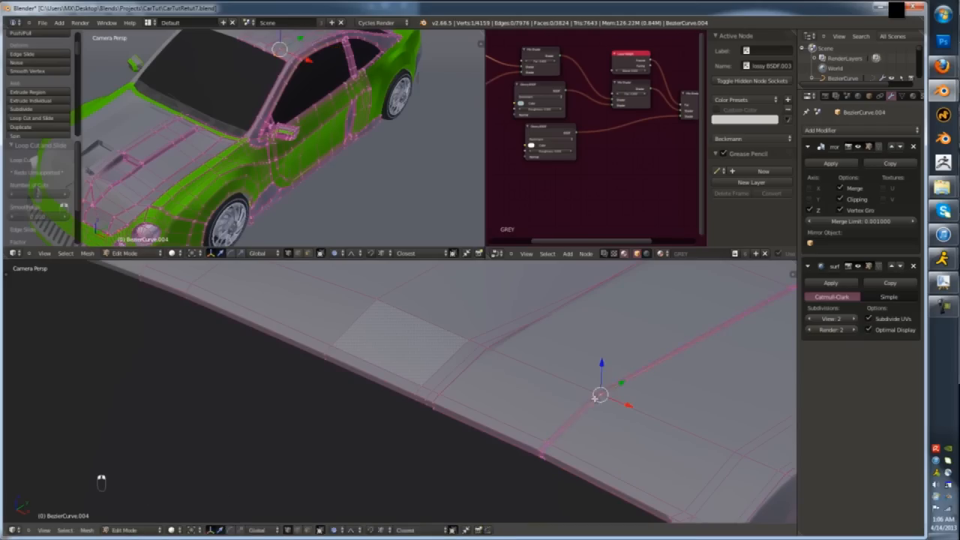
pyautogui.click(622, 450)
pyautogui.press('Tab')
pyautogui.scroll(-8, 621, 444)
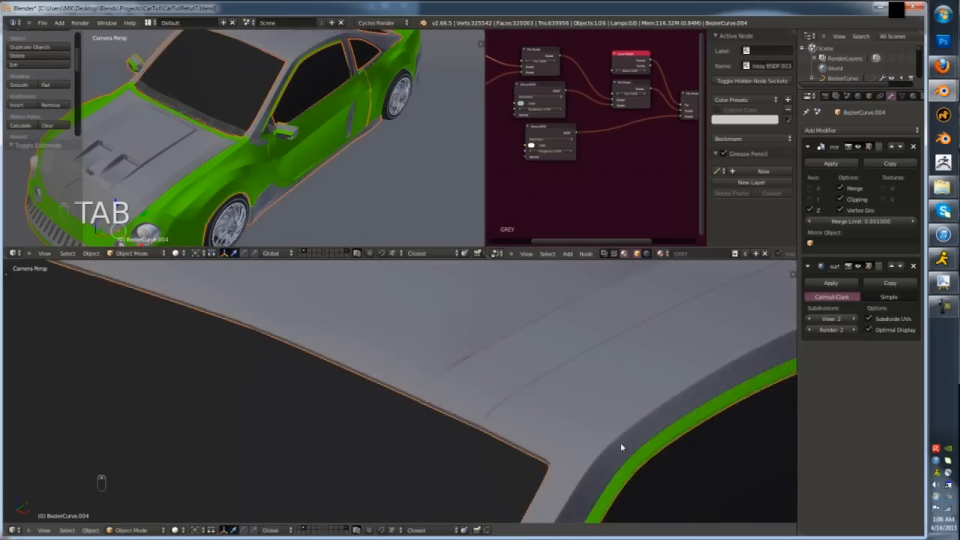
pyautogui.press('a')
pyautogui.moveTo(478, 425); pyautogui.dragTo(431, 411, button='middle')
# - Switch to Firefox and search Google Images for "car door"
pyautogui.click(942, 68)
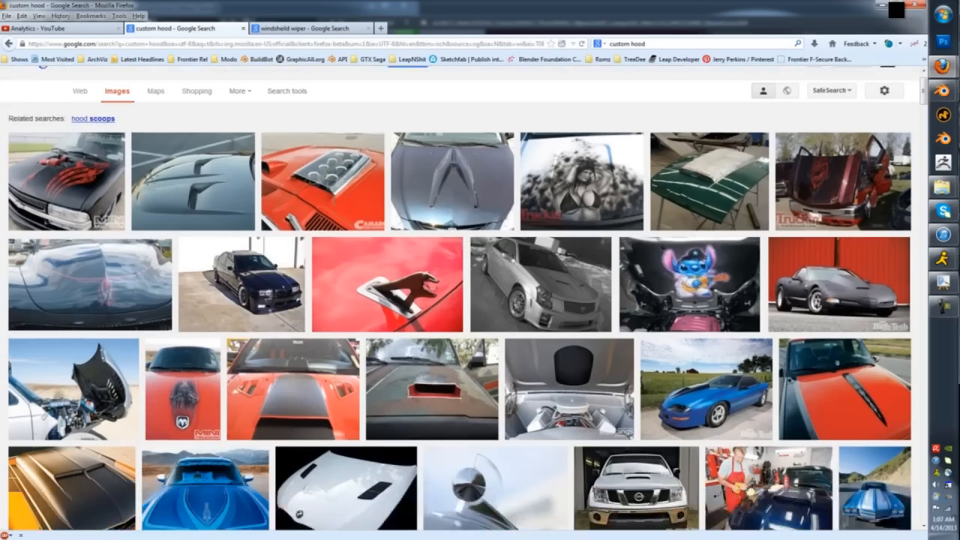
pyautogui.scroll(1, 479, 188)
pyautogui.moveTo(127, 102); pyautogui.dragTo(27, 109)
pyautogui.write('car door')
pyautogui.press('Return')
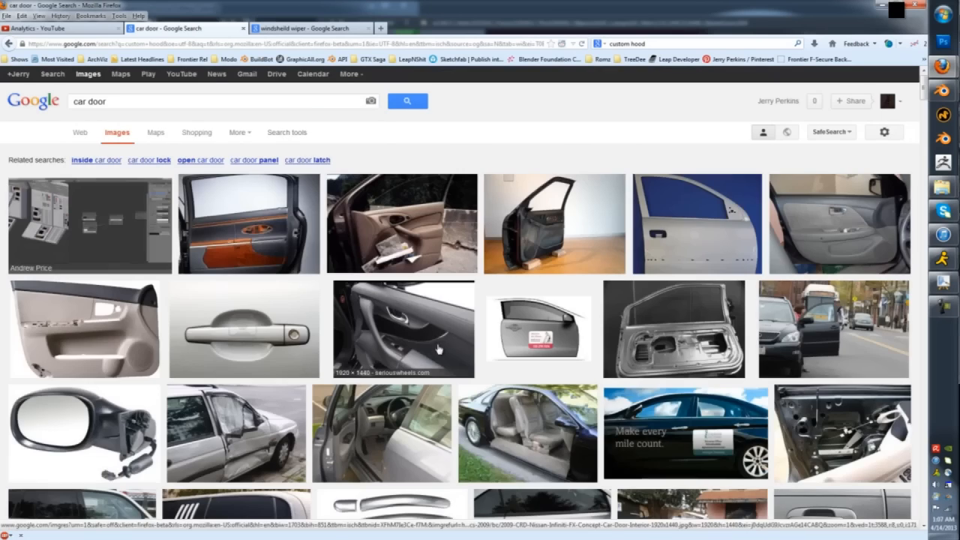
# - Refine the image search to "car door latch" and look through the reference pictures
pyautogui.write('latch')
pyautogui.press('Return')
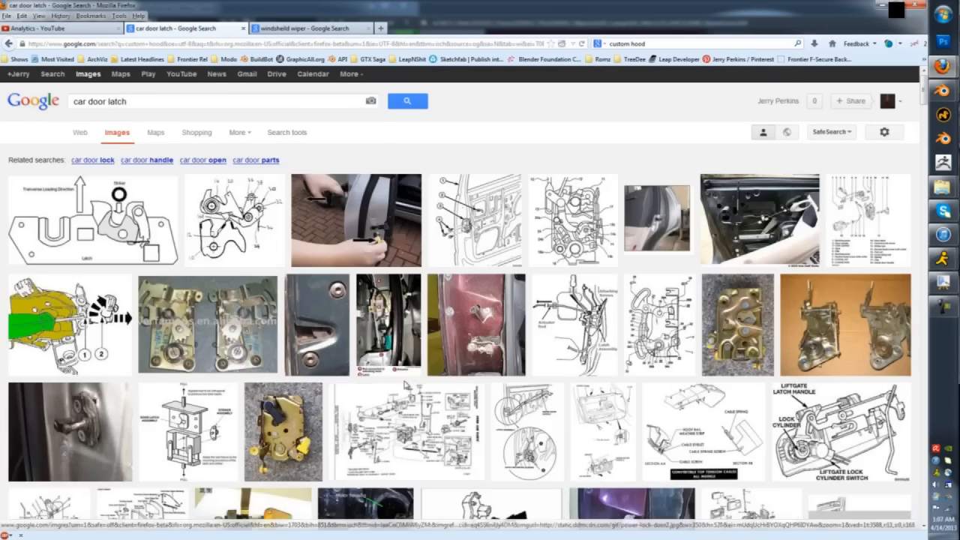
pyautogui.scroll(-10, 415, 377)
pyautogui.scroll(10, 414, 377)
# - Search Google Images for "car side" as reference
pyautogui.moveTo(127, 102); pyautogui.dragTo(68, 102)
pyautogui.write('car side')
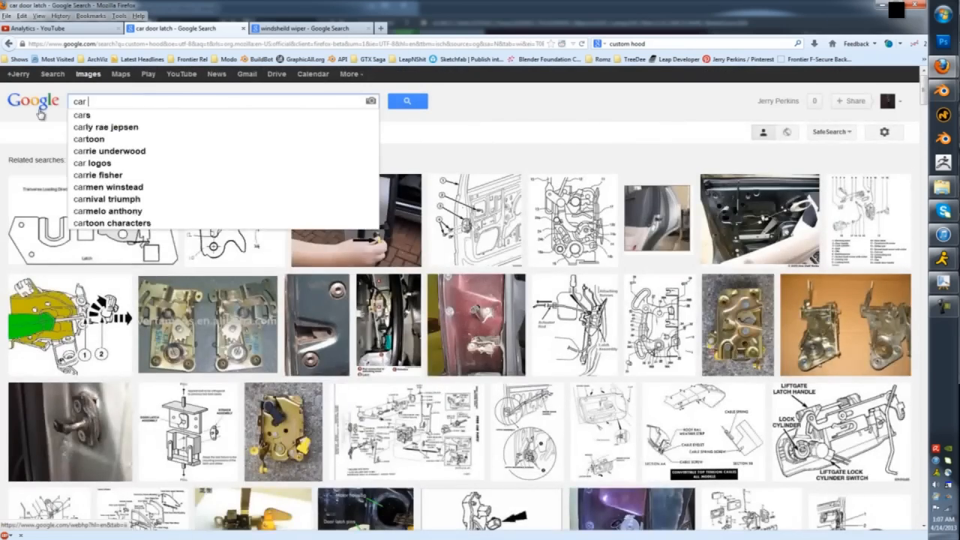
pyautogui.press('Return')
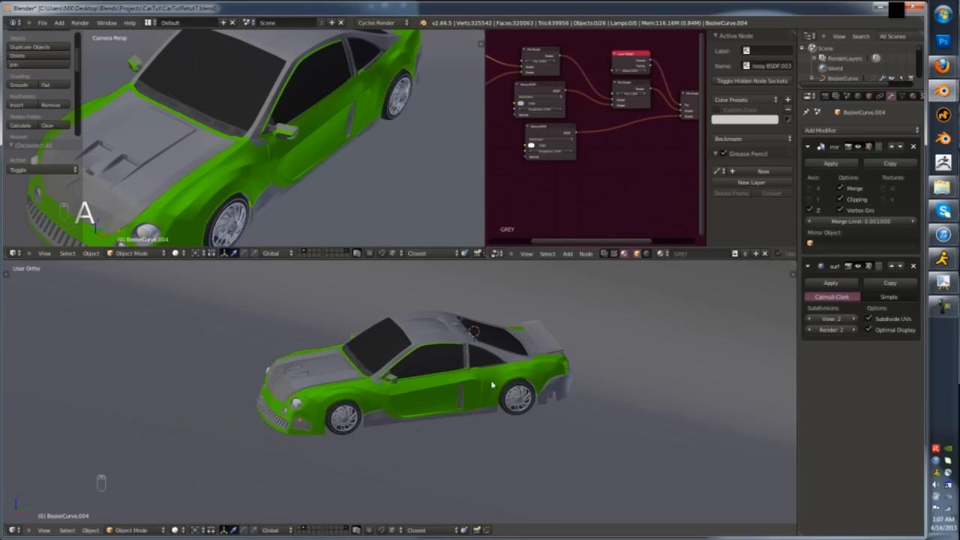
# - Back in Blender, view the car from the side and select two stacked faces near the door's upper rear in face mode
pyautogui.press('KP_1')
pyautogui.press('KP_3')
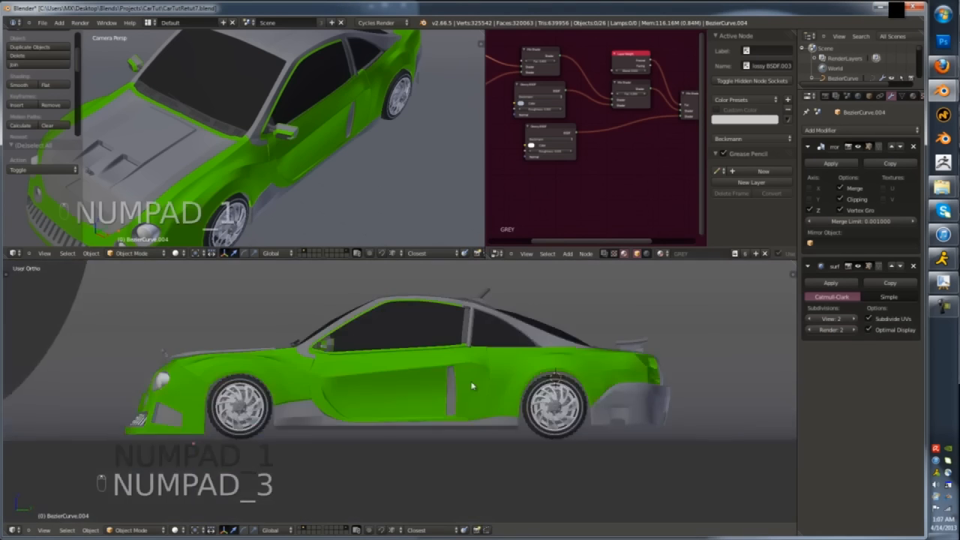
pyautogui.press('Tab')
pyautogui.scroll(5, 449, 384)
pyautogui.hotkey('ctrl', 'Tab')
pyautogui.click(451, 385)
pyautogui.keyDown('shift'); pyautogui.moveTo(451, 385); pyautogui.dragTo(471, 481, button='middle'); pyautogui.keyUp('shift')
pyautogui.rightClick(488, 419)
pyautogui.keyDown('shift'); pyautogui.rightClick(491, 387); pyautogui.keyUp('shift')
pyautogui.scroll(3, 495, 398)
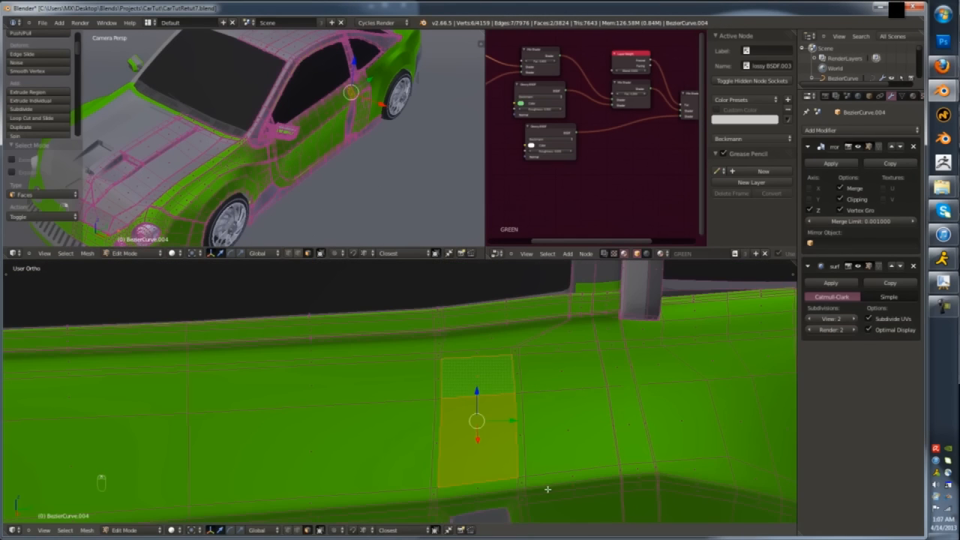
# - Extrude the two selected door faces inward to form a rounded recess for the door handle
pyautogui.press('e')
pyautogui.moveTo(473, 387)
pyautogui.mouseDown(button='middle')
pyautogui.moveTo(491, 385)
pyautogui.moveTo(425, 402)
pyautogui.moveTo(472, 398)
pyautogui.mouseUp(button='middle')
pyautogui.click(490, 396)
pyautogui.press('Tab')
pyautogui.press('Tab')
pyautogui.scroll(4, 467, 394)
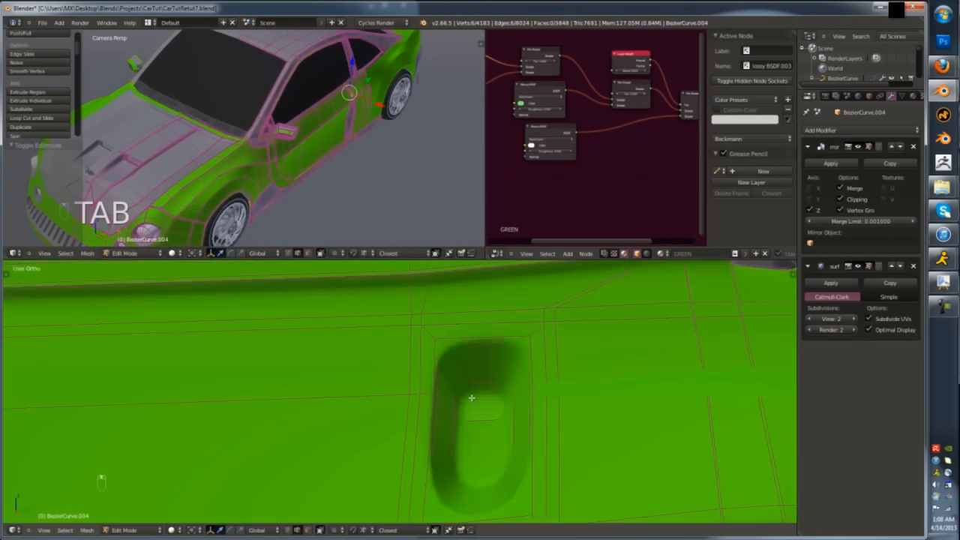
# - Select an edge loop of the door handle recess and snap the 3D cursor to it
pyautogui.scroll(-2, 472, 399)
pyautogui.hotkey('ctrl', 'Tab')
pyautogui.press('Tab')
pyautogui.scroll(-8, 536, 390)
pyautogui.press('Tab')
pyautogui.scroll(9, 537, 398)
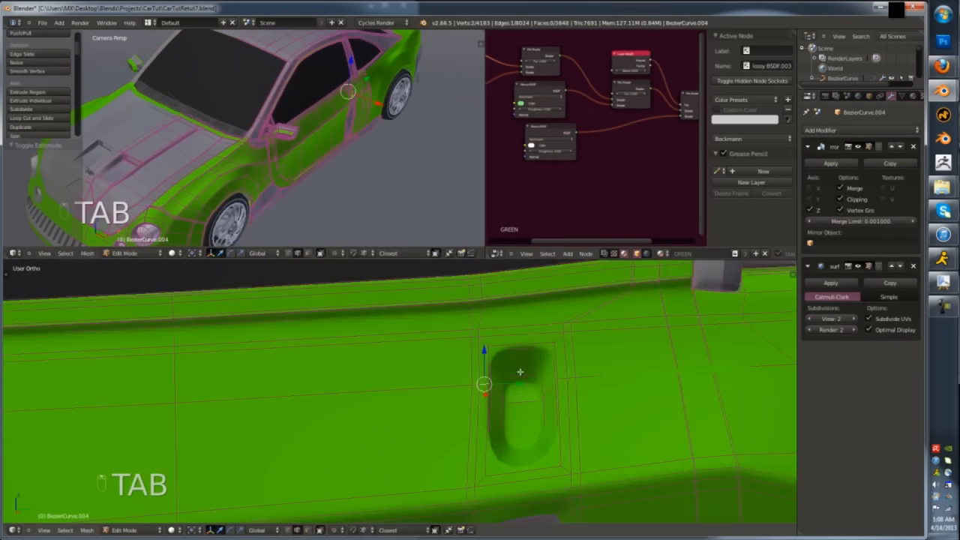
pyautogui.moveTo(519, 372); pyautogui.dragTo(559, 375, button='middle')
pyautogui.keyDown('alt'); pyautogui.rightClick(573, 367); pyautogui.keyUp('alt')
pyautogui.hotkey('shift', 's')
pyautogui.click(573, 373)
# - Add a plane at the 3D cursor in the door recess and scale it down to about 0.057
pyautogui.press('Tab')
pyautogui.hotkey('shift', 'a')
pyautogui.click(602, 392)
pyautogui.press('Tab')
pyautogui.press('s')
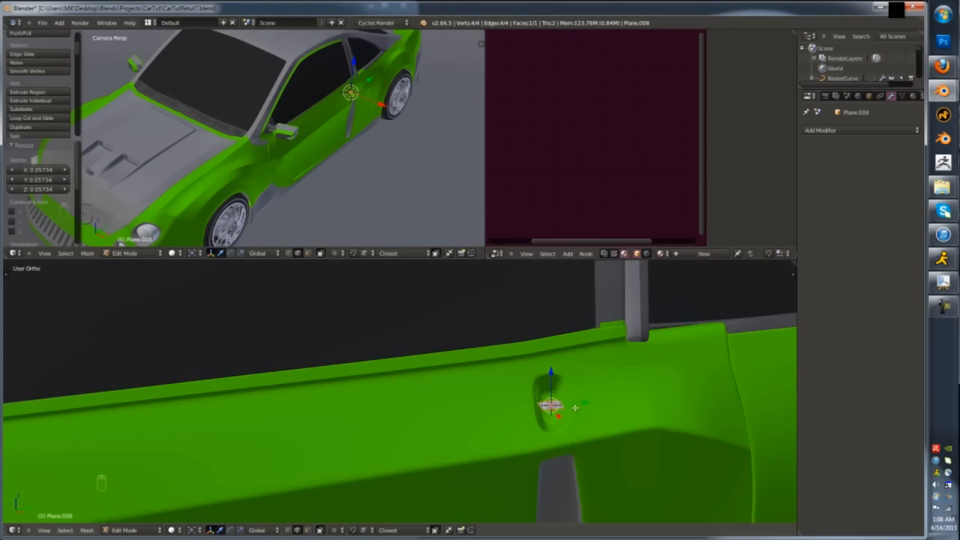
# - Isolate the plane in front view, rotate it 90 degrees and extrude it into a tall block narrowed along its width
pyautogui.press('KP_1')
pyautogui.press('KP_Divide')
pyautogui.write('r90')
pyautogui.press('Return')
pyautogui.click(551, 394)
pyautogui.moveTo(563, 380); pyautogui.dragTo(528, 397, button='middle')
pyautogui.press('s')
pyautogui.press('x')
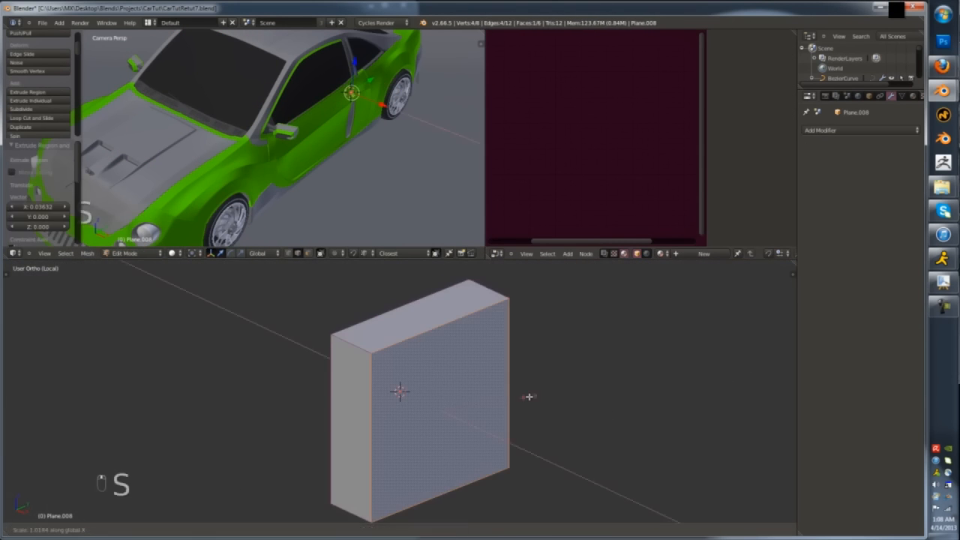
pyautogui.click(485, 394)
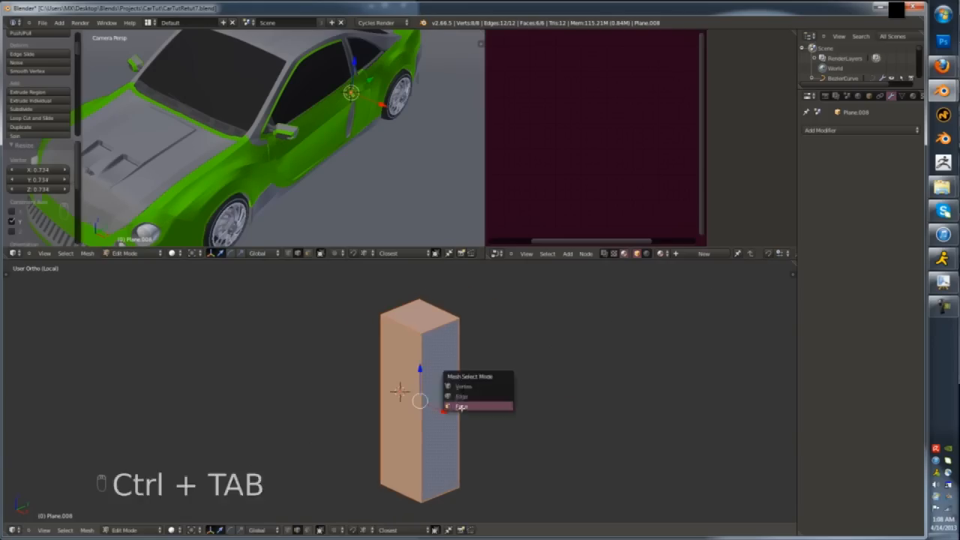
# - Try to inset a smaller face on the block's front face
pyautogui.click(461, 406)
pyautogui.rightClick(457, 408)
pyautogui.moveTo(459, 411); pyautogui.dragTo(445, 404)
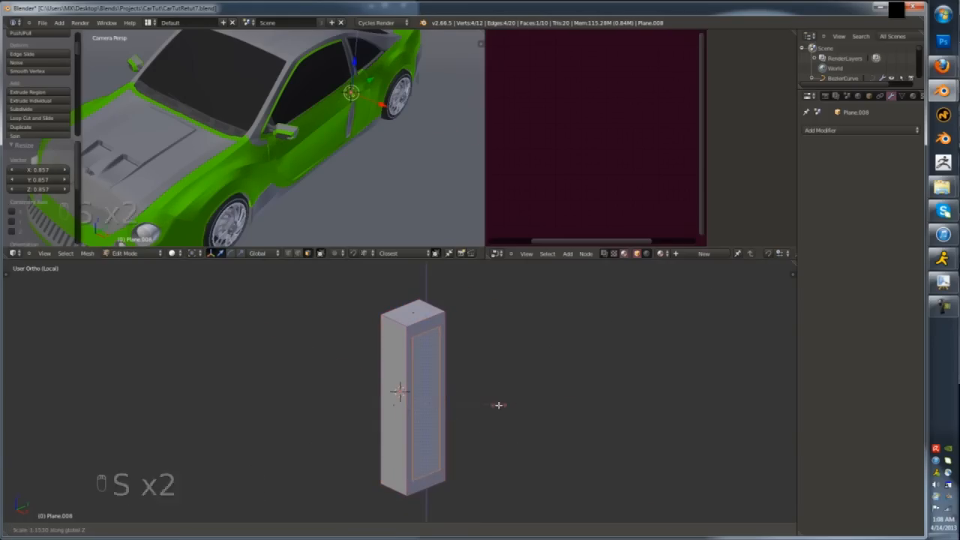
pyautogui.hotkey('ctrl', 'z')
pyautogui.hotkey('ctrl', 'z')
pyautogui.hotkey('ctrl', 'z')
# - Add two vertical edge loops to the block, scale them apart 1.778 along Y and shape its chamfered long edges
pyautogui.scroll(3, 417, 342)
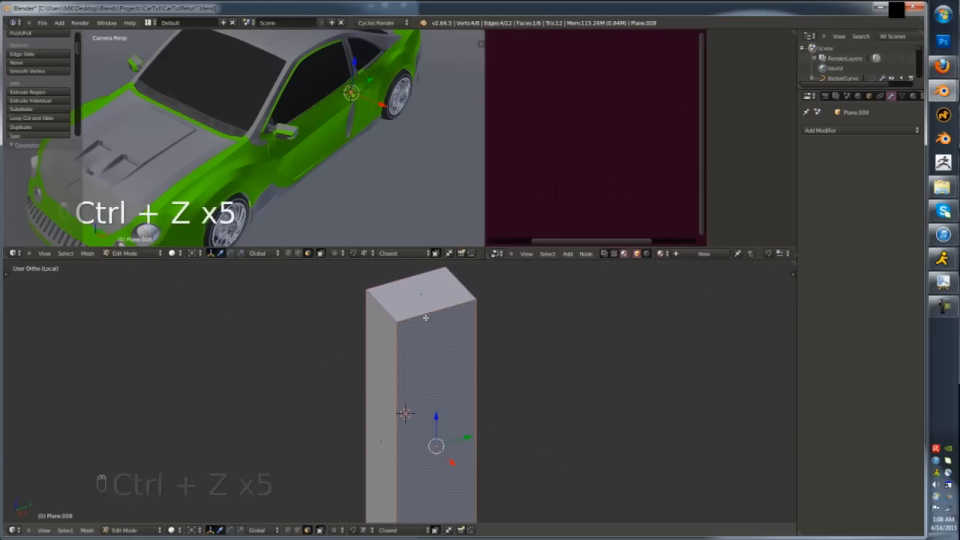
pyautogui.press('y')
pyautogui.click(559, 347)
pyautogui.rightClick(415, 369)
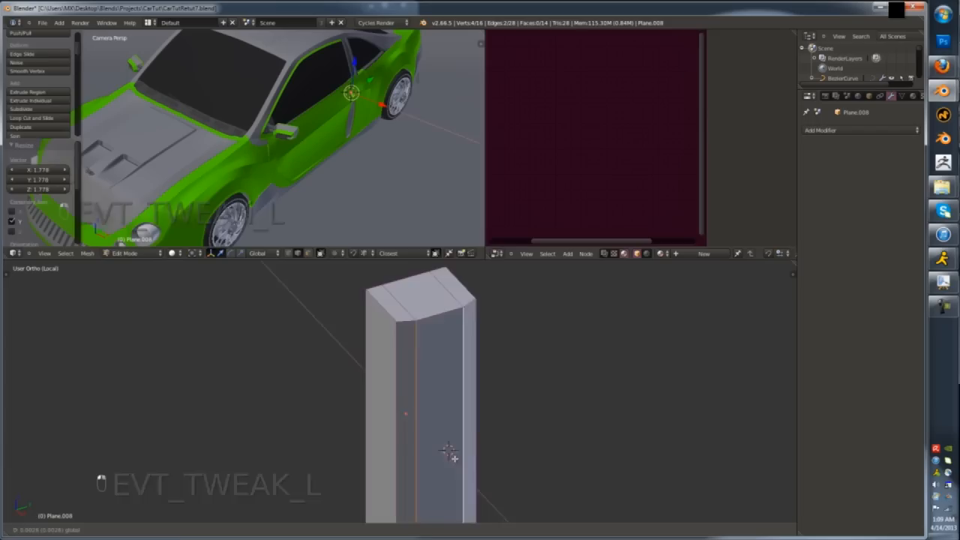
pyautogui.scroll(-3, 454, 458)
pyautogui.press('Tab')
pyautogui.press('Tab')
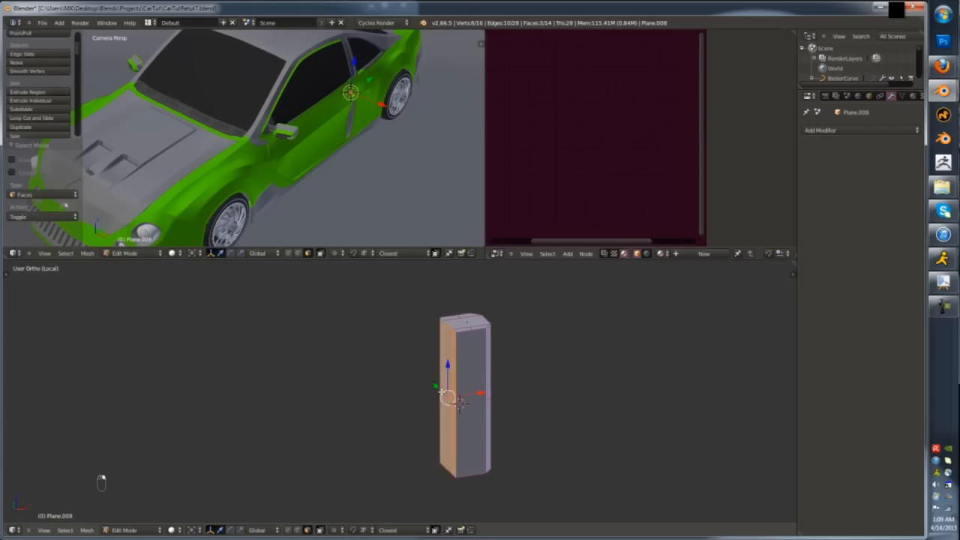
# - Slide a new vertical edge loop close to the block's chamfered corner
pyautogui.click(479, 392)
pyautogui.press('Tab')
pyautogui.press('Tab')
pyautogui.scroll(4, 479, 391)
pyautogui.moveTo(478, 391); pyautogui.dragTo(455, 386, button='middle')
pyautogui.press('Tab')
pyautogui.press('Tab')
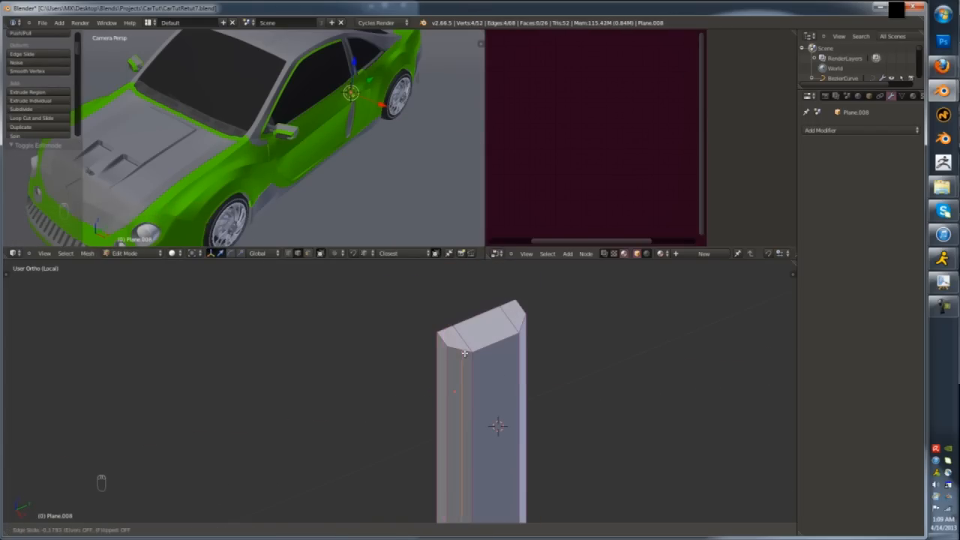
pyautogui.click(518, 327)
# - Delete the selected loop on the handle block and add a Subdivision Surface modifier at level 2
pyautogui.hotkey('ctrl', 'Tab')
pyautogui.moveTo(518, 327); pyautogui.dragTo(348, 350, button='middle')
pyautogui.click(403, 359)
pyautogui.keyDown('alt'); pyautogui.rightClick(380, 307); pyautogui.keyUp('alt')
pyautogui.press('x')
pyautogui.click(363, 345)
pyautogui.scroll(-2, 365, 346)
pyautogui.press('Tab')
pyautogui.hotkey('ctrl', '1')
pyautogui.hotkey('ctrl', '2')
pyautogui.press('Tab')
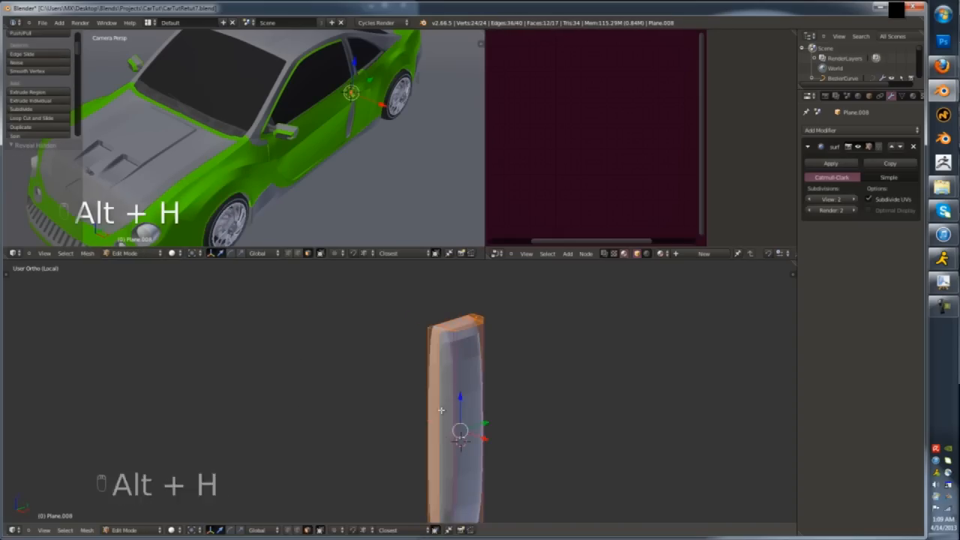
# - Add edge loops across the handle and scale them apart toward its ends to square them off
pyautogui.hotkey('ctrl', 'r')
pyautogui.press('s')
pyautogui.press('Tab')
pyautogui.press('KP_1')
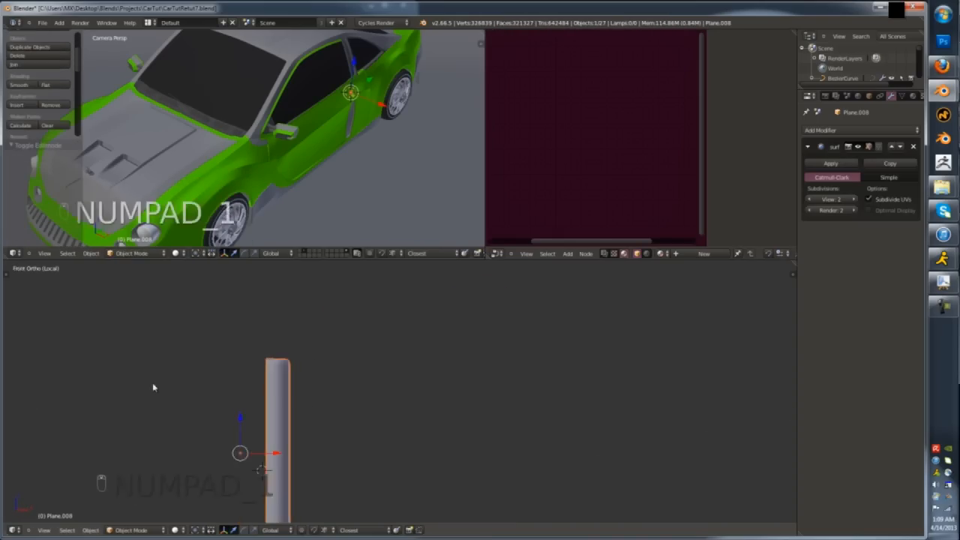
# - In front view, add edge loops across the handle and pull them outward along X to bow it into an arc
pyautogui.press('Tab')
pyautogui.keyDown('shift'); pyautogui.moveTo(273, 443); pyautogui.dragTo(331, 358, button='middle'); pyautogui.keyUp('shift')
pyautogui.hotkey('ctrl', 'r')
pyautogui.doubleClick(335, 362)
pyautogui.moveTo(369, 368); pyautogui.dragTo(394, 368)
pyautogui.hotkey('ctrl', 'r')
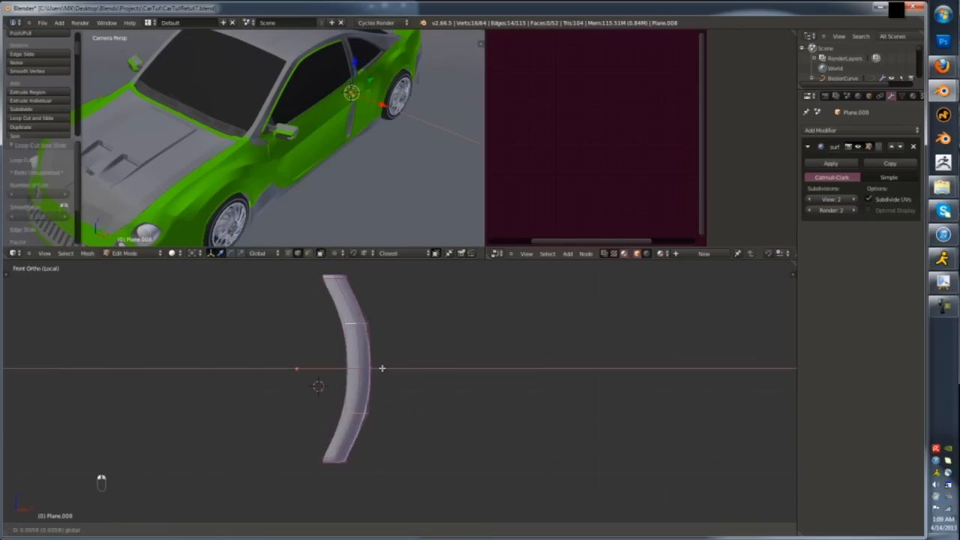
# - Leave the isolated view, scale the handle up by about 1.966 and rotate it to follow the door recess
pyautogui.press('Tab')
pyautogui.press('KP_Divide')
pyautogui.press('KP_3')
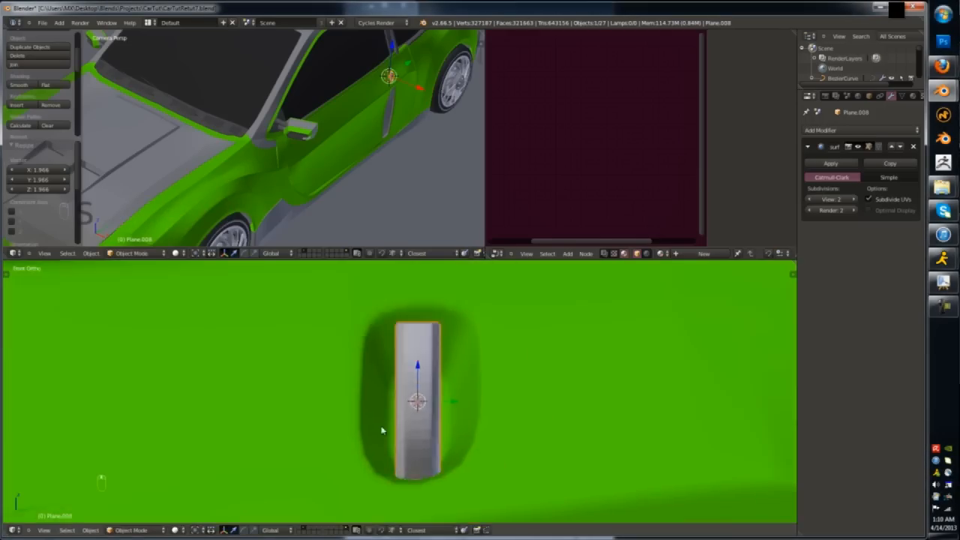
pyautogui.moveTo(381, 429); pyautogui.dragTo(481, 444, button='middle')
pyautogui.press('r')
pyautogui.click(476, 400)
# - Move the handle along X and Z until its ends sit inside the door recess
pyautogui.press('g')
pyautogui.press('x')
pyautogui.click(405, 399)
pyautogui.press('g')
pyautogui.press('z')
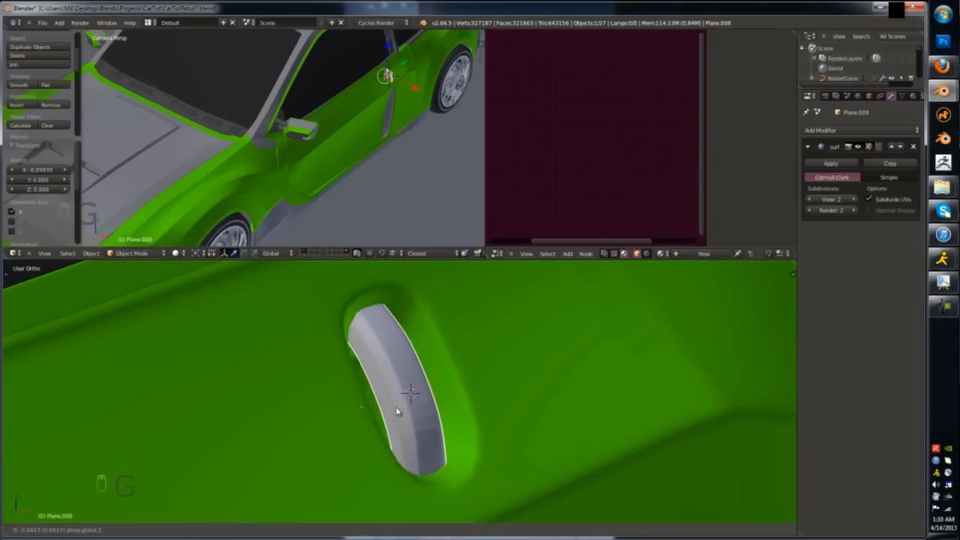
pyautogui.click(397, 417)
pyautogui.press('g')
pyautogui.press('x')
pyautogui.press('s')
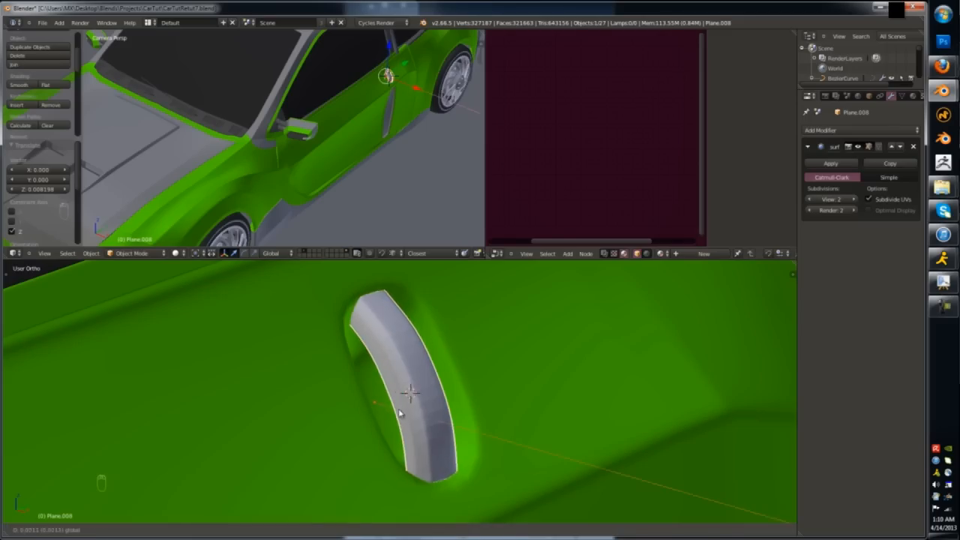
pyautogui.click(400, 413)
# - Set the handle's subdivision level to 2 and assign it the GREY material
pyautogui.press('Tab')
pyautogui.hotkey('ctrl', '1')
pyautogui.hotkey('ctrl', '2')
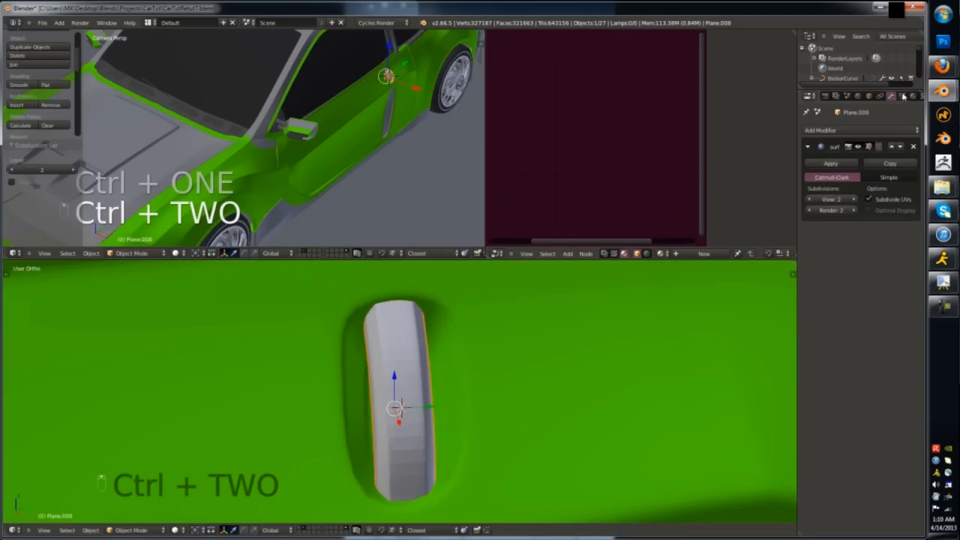
pyautogui.click(912, 96)
pyautogui.click(808, 162)
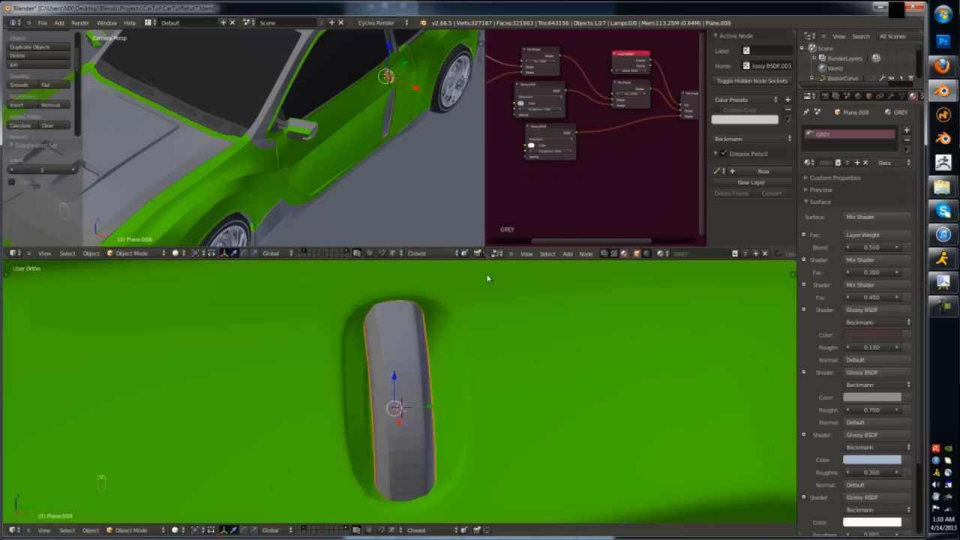
# - Grow the selection over the door recess faces, assign Material.001 to them, and shade the body and handle smooth
pyautogui.press('Tab')
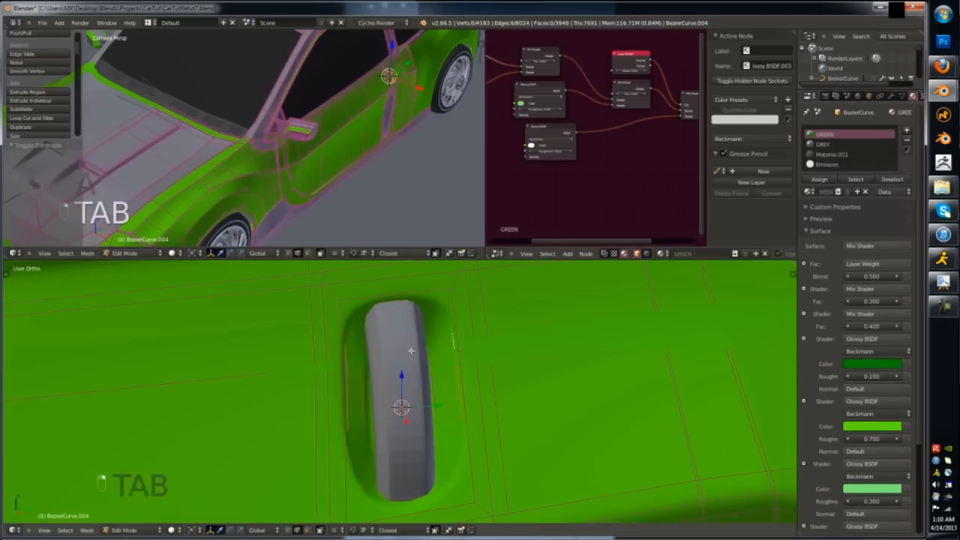
pyautogui.press('ctrl+KP_Add')
pyautogui.press('ctrl+KP_Add')
pyautogui.press('Tab')
pyautogui.press('Tab')
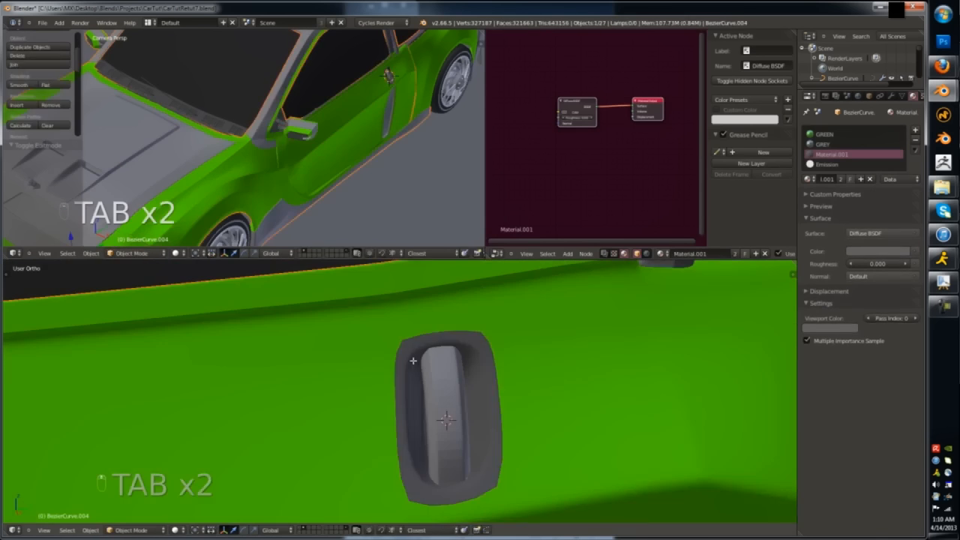
pyautogui.press('a')
pyautogui.press('a')
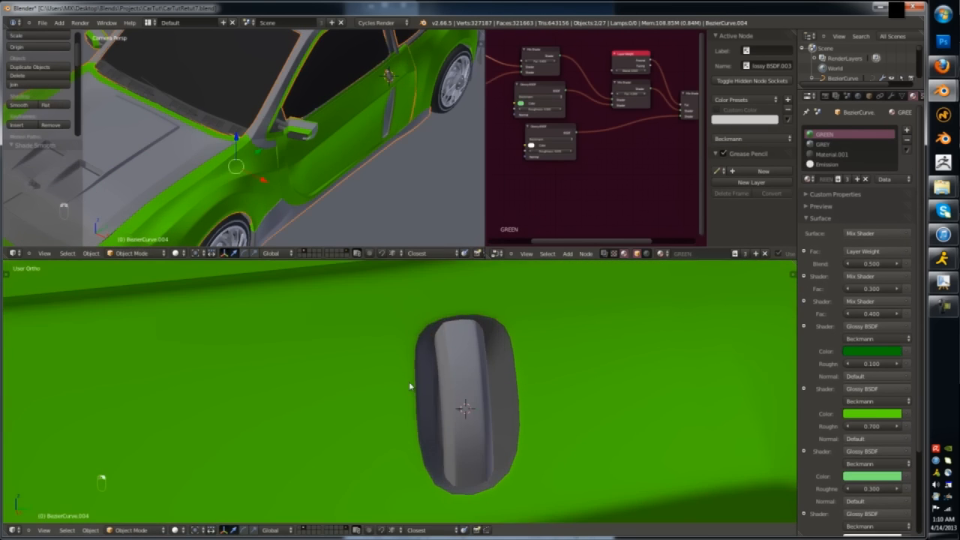
pyautogui.press('a')
pyautogui.press('KP_0')
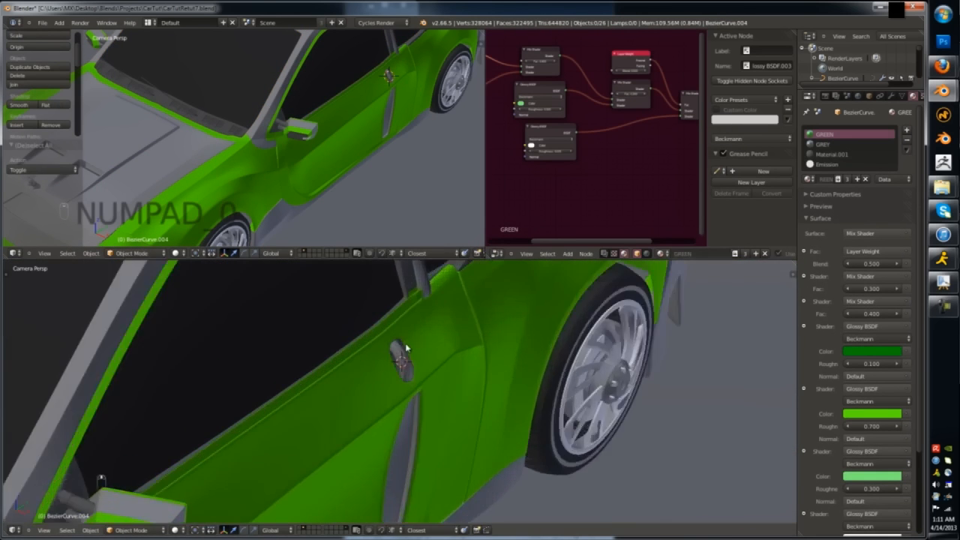
# - In the car body mesh, add an edge loop around the rim of the door handle recess
pyautogui.scroll(4, 407, 330)
pyautogui.keyDown('shift'); pyautogui.moveTo(408, 300); pyautogui.dragTo(386, 373, button='middle'); pyautogui.keyUp('shift')
pyautogui.scroll(5, 381, 352)
pyautogui.press('Tab')
pyautogui.hotkey('ctrl', 'r')
pyautogui.click(366, 324)
pyautogui.click(363, 322)
pyautogui.scroll(2, 291, 312)
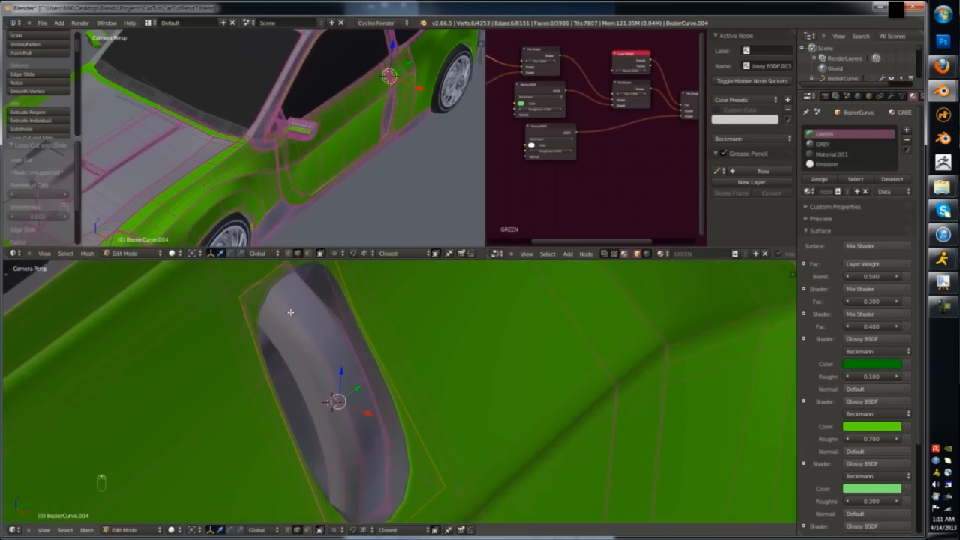
# - Select the ring of faces around the handle recess and extrude it slightly
pyautogui.press('KP_3')
pyautogui.press('KP_Decimal')
pyautogui.keyDown('shift'); pyautogui.moveTo(517, 454); pyautogui.dragTo(510, 363, button='middle'); pyautogui.keyUp('shift')
pyautogui.hotkey('ctrl', 'Tab')
pyautogui.click(493, 427)
pyautogui.keyDown('alt'); pyautogui.rightClick(492, 426); pyautogui.keyUp('alt')
pyautogui.moveTo(493, 427); pyautogui.dragTo(542, 432, button='middle')
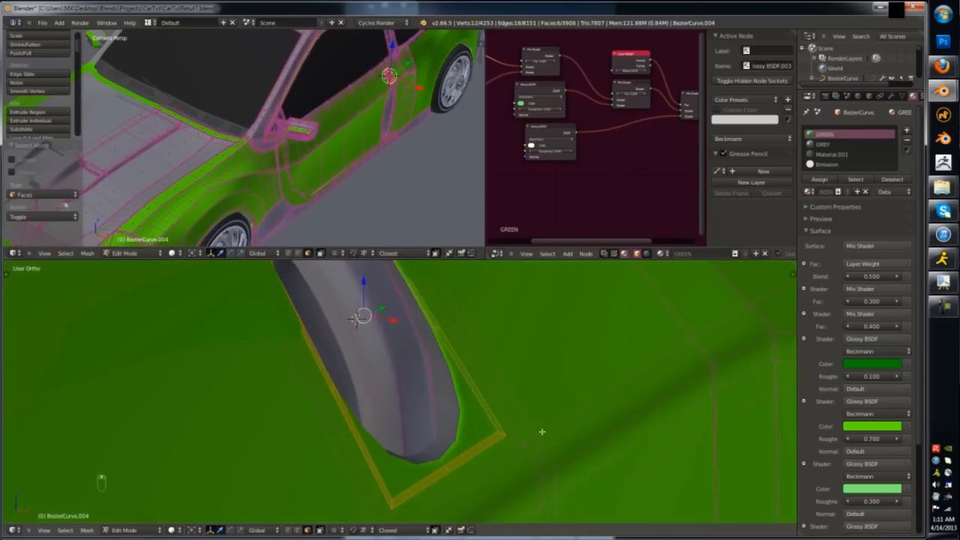
pyautogui.press('e')
pyautogui.click(529, 419)
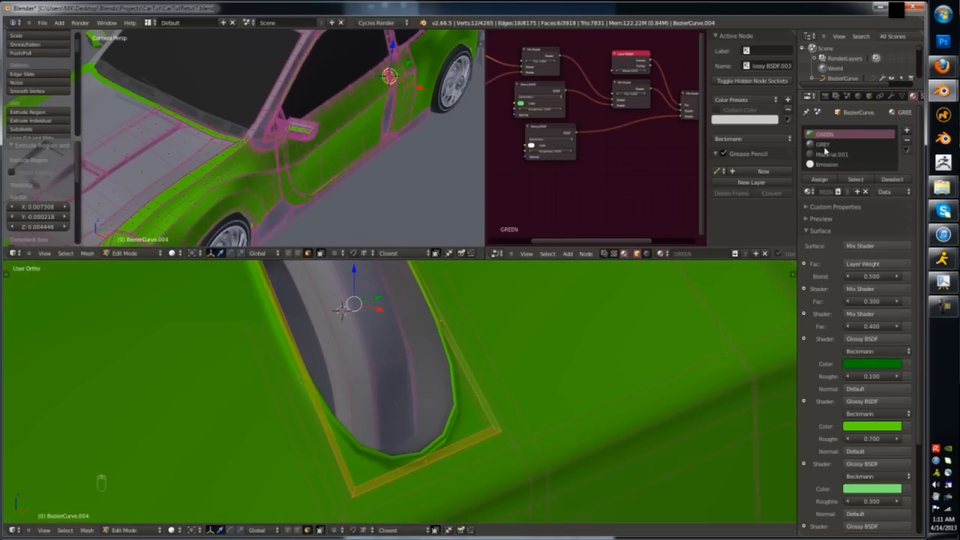
# - Assign Material.001 to the ring around the handle recess and deselect the body
pyautogui.click(823, 154)
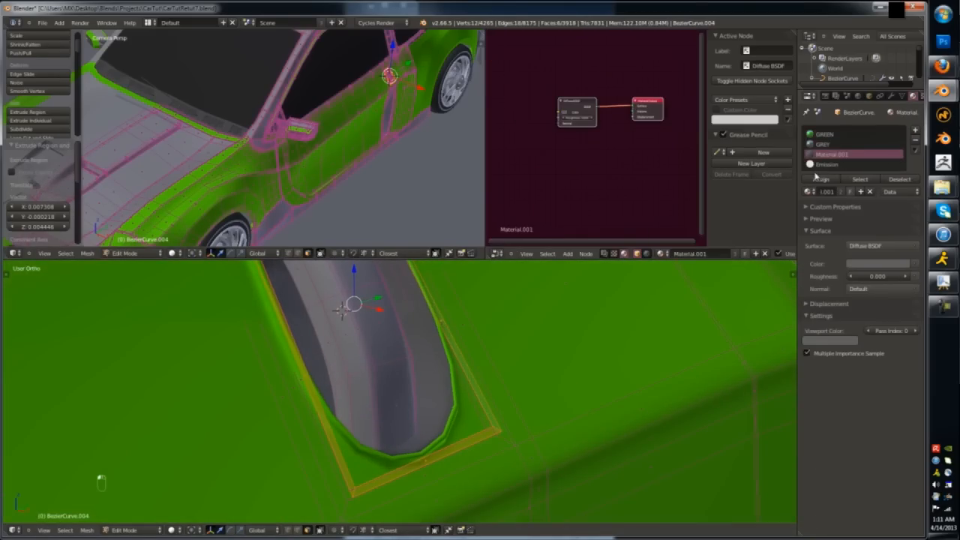
pyautogui.click(568, 432)
pyautogui.press('Tab')
pyautogui.scroll(-4, 551, 420)
pyautogui.press('a')
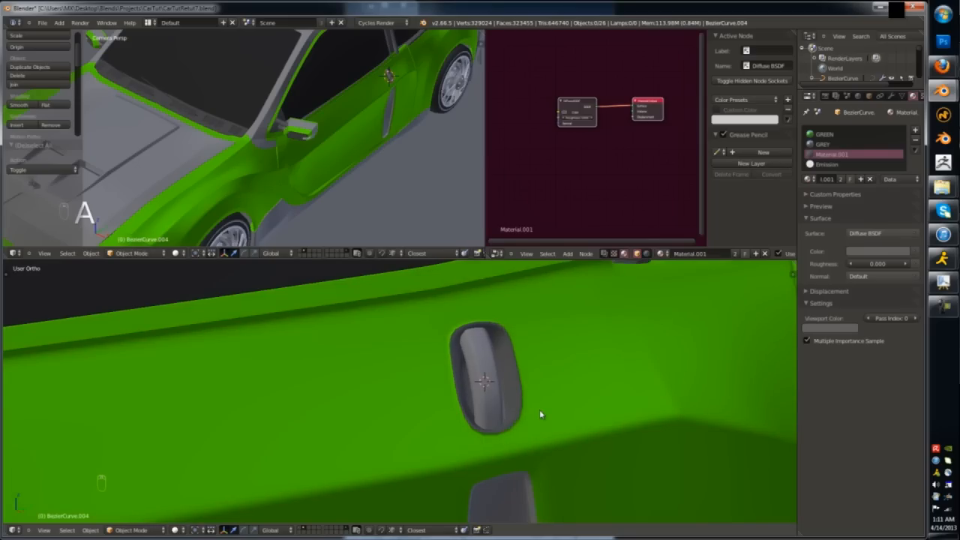
# - Select the upper edge of the door patch just behind the handle recess and push it inward along X
pyautogui.press('Tab')
pyautogui.press('Tab')
pyautogui.moveTo(512, 395); pyautogui.dragTo(537, 383, button='middle')
pyautogui.press('Tab')
pyautogui.scroll(3, 529, 380)
pyautogui.rightClick(532, 381)
pyautogui.click(544, 389)
pyautogui.rightClick(498, 342)
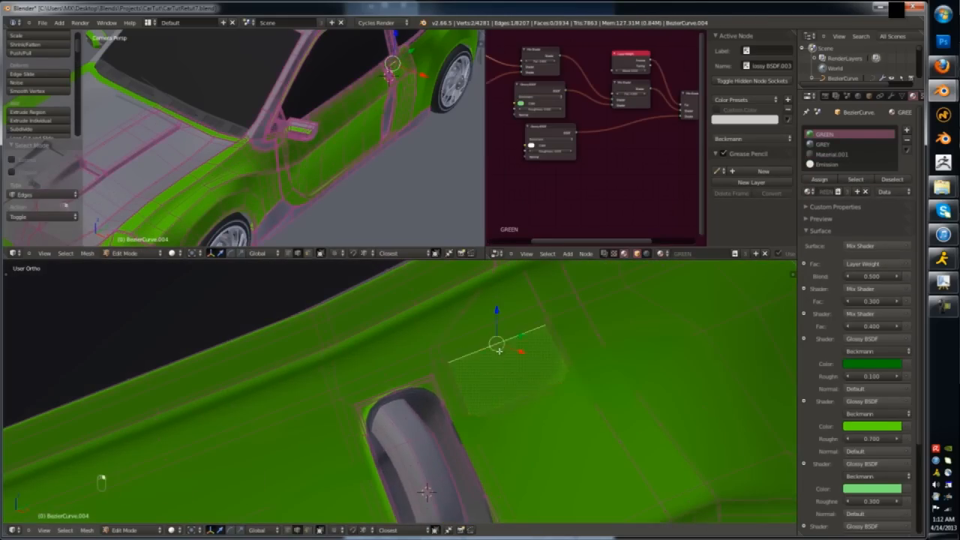
pyautogui.moveTo(500, 346); pyautogui.dragTo(526, 351, button='middle')
pyautogui.moveTo(539, 356); pyautogui.dragTo(530, 354)
# - In wireframe, select another edge of the patch behind the recess and move it about 0.010 inward along X
pyautogui.press('z')
pyautogui.rightClick(523, 394)
pyautogui.moveTo(549, 401); pyautogui.dragTo(542, 395)
pyautogui.press('z')
pyautogui.scroll(3, 542, 391)
# - Add edge loops close to the borders of the patch behind the handle to sharpen its outline
pyautogui.press('z')
pyautogui.hotkey('ctrl', 'r')
pyautogui.click(562, 373)
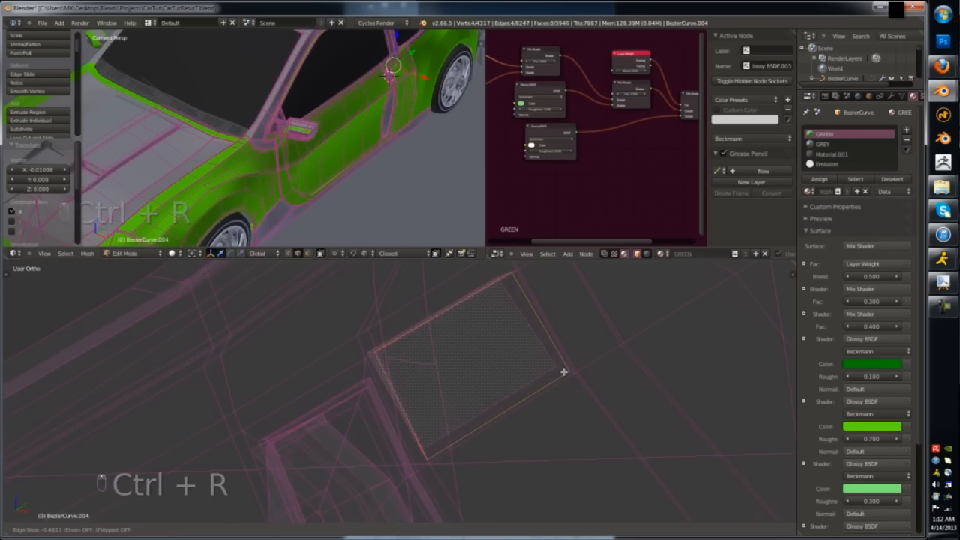
pyautogui.scroll(-3, 525, 379)
pyautogui.press('z')
pyautogui.hotkey('ctrl', 'r')
pyautogui.click(386, 414)
pyautogui.press('Tab')
pyautogui.scroll(-6, 547, 374)
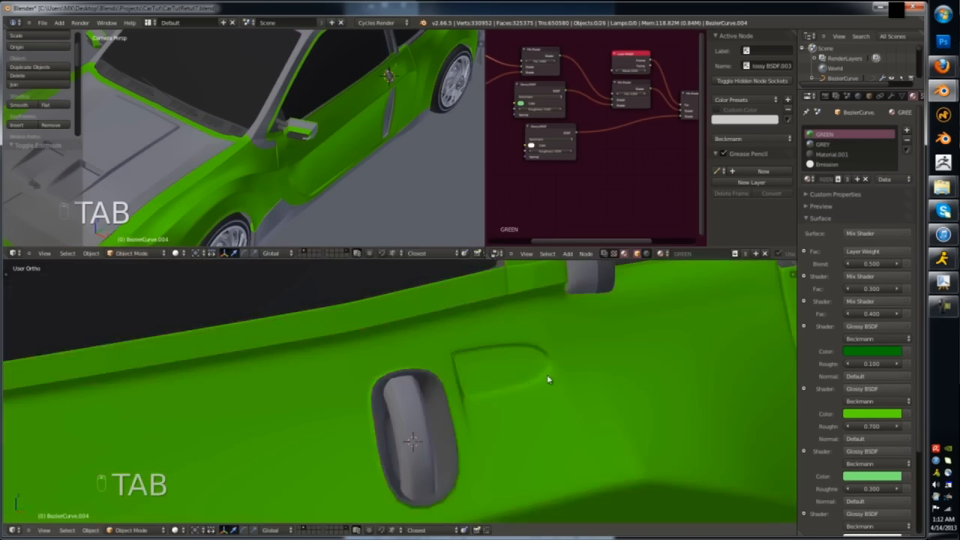
# - Check the new patch from several views and place the 3D cursor on it beside the handle recess
pyautogui.moveTo(547, 374); pyautogui.dragTo(541, 371, button='middle')
pyautogui.press('KP_1')
pyautogui.press('KP_3')
pyautogui.press('KP_0')
pyautogui.press('KP_1')
pyautogui.press('KP_3')
pyautogui.press('Tab')
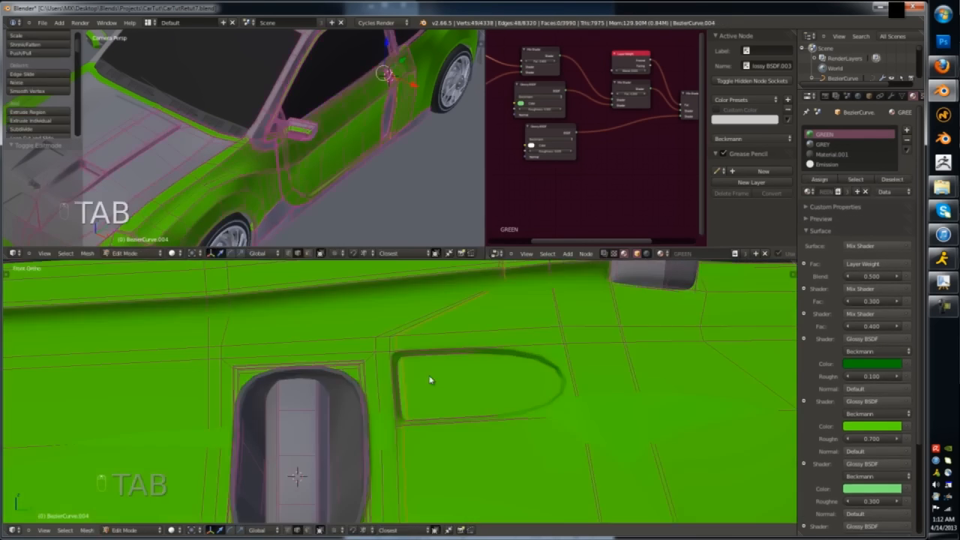
pyautogui.press('Tab')
pyautogui.click(449, 375)
# - Add a plane at the 3D cursor, aligned to the view, and scale it down to a small square
pyautogui.hotkey('shift', 'a')
pyautogui.click(480, 223)
pyautogui.press('F6')
pyautogui.click(375, 441)
pyautogui.scroll(-1, 615, 382)
pyautogui.press('s')
pyautogui.click(479, 411)
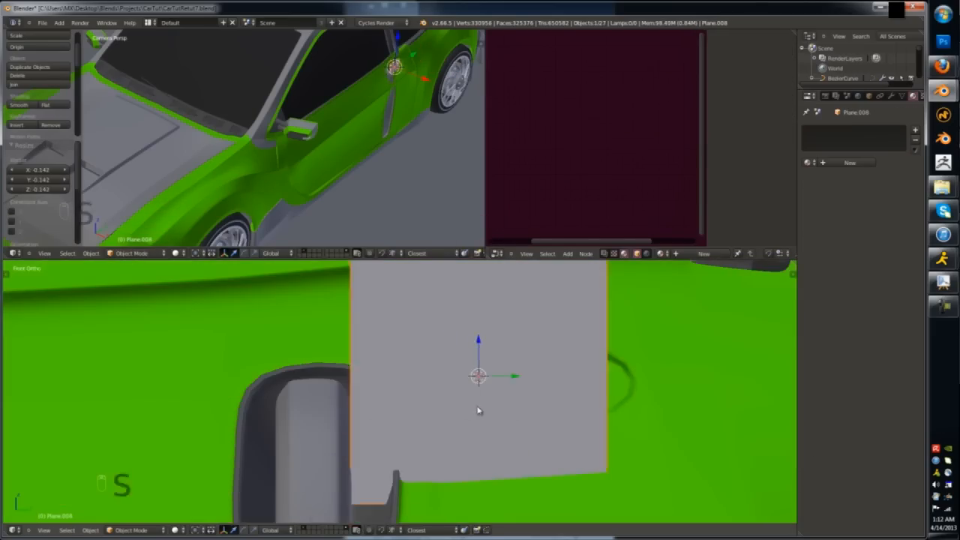
pyautogui.press('s')
pyautogui.click(487, 394)
# - Extrude the small plane into a block and inset its outer face by scaling it to about 0.623
pyautogui.moveTo(489, 398); pyautogui.dragTo(535, 402, button='middle')
pyautogui.scroll(5, 536, 401)
pyautogui.press('Tab')
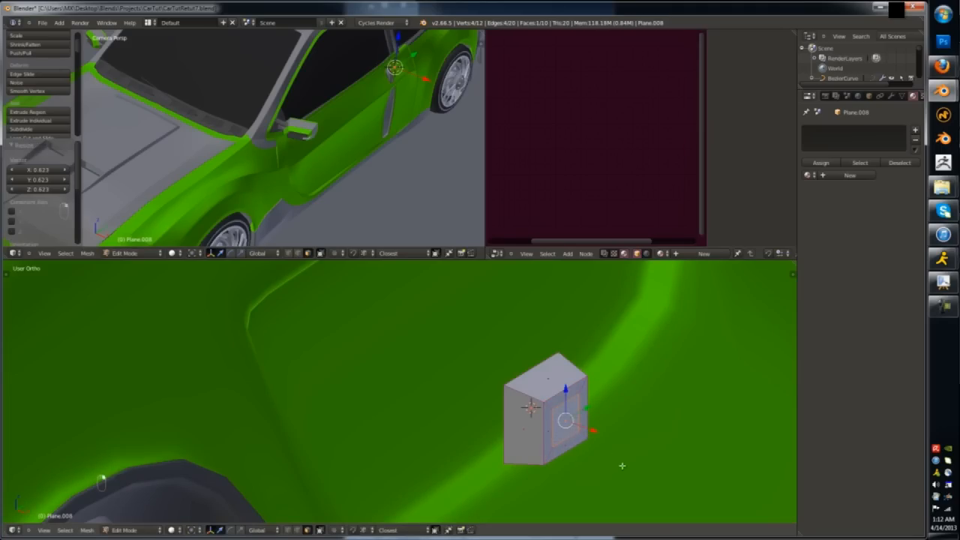
pyautogui.click(587, 429)
# - Add a Subdivision Surface modifier at level 1 to the small block and return to editing its mesh
pyautogui.press('Tab')
pyautogui.hotkey('ctrl', '1')
pyautogui.press('Tab')
pyautogui.moveTo(555, 418); pyautogui.dragTo(634, 416, button='middle')
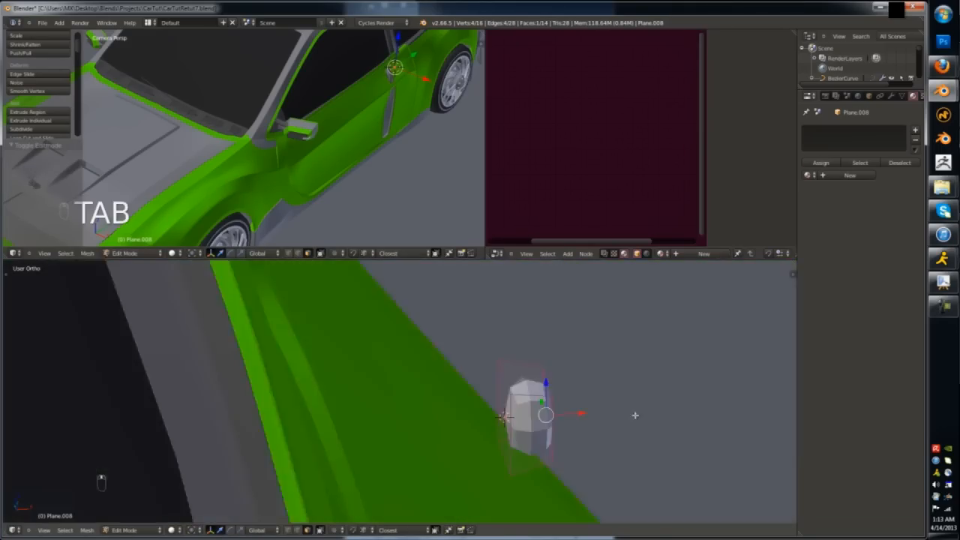
# - Delete the selected face of the small block and add two edge loops around the block
pyautogui.press('x')
pyautogui.click(506, 412)
pyautogui.hotkey('ctrl', 'r')
pyautogui.doubleClick(571, 403)
pyautogui.hotkey('ctrl', 'r')
pyautogui.doubleClick(540, 429)
# - Add further edge loops near the block's front rim to sharpen its smoothed corners
pyautogui.press('Tab')
pyautogui.press('Tab')
pyautogui.hotkey('ctrl', 'r')
pyautogui.click(527, 406)
pyautogui.click(537, 405)
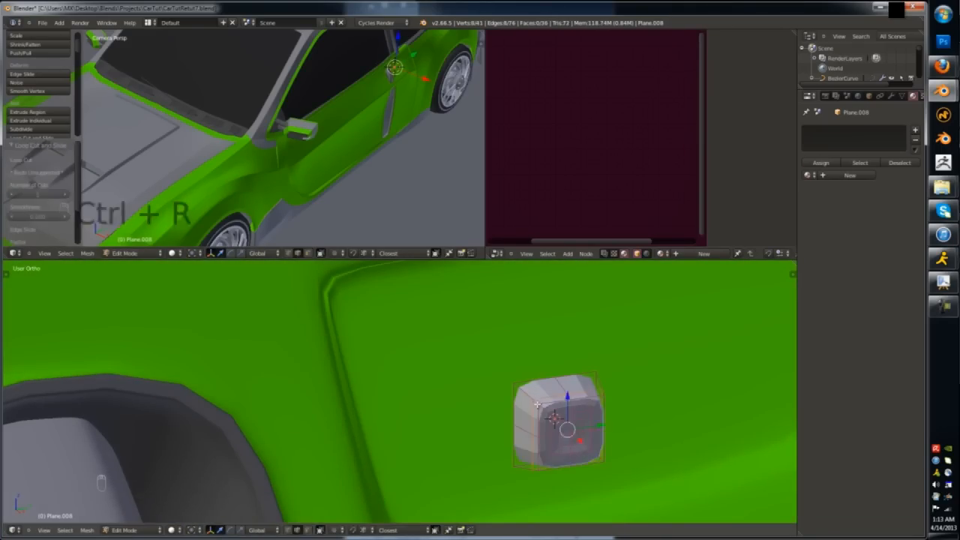
pyautogui.press('Tab')
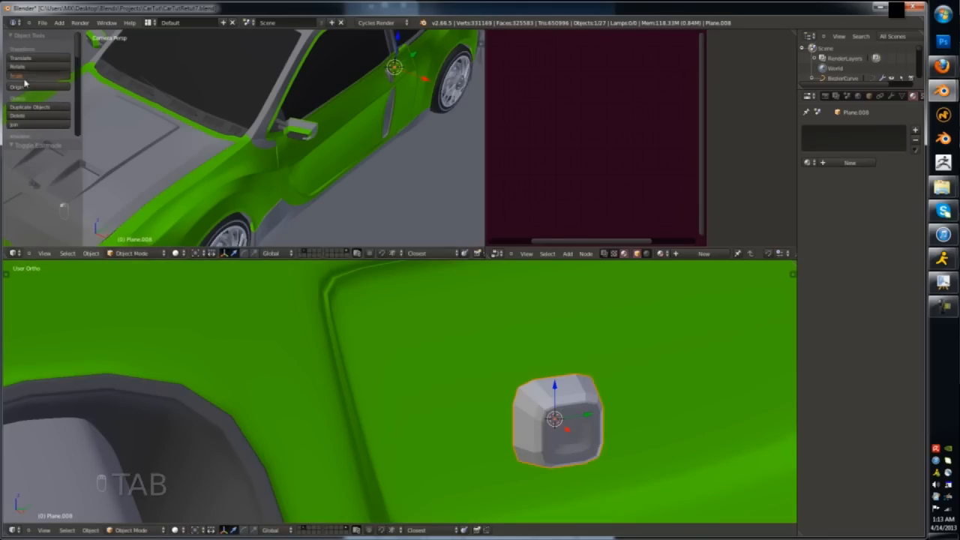
pyautogui.press('Tab')
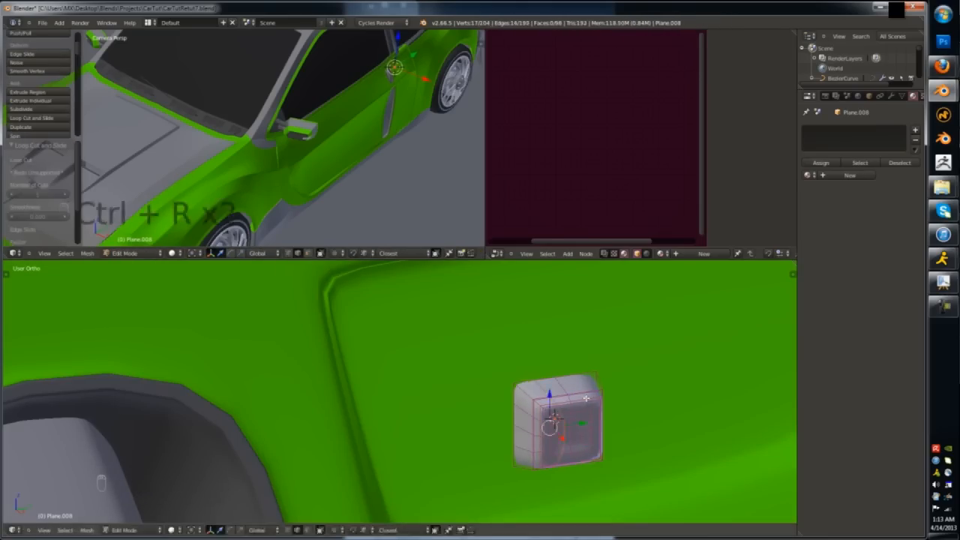
# - Assign the existing Material.001 to the small block
pyautogui.press('Tab')
pyautogui.scroll(-3, 586, 398)
pyautogui.click(810, 176)
pyautogui.click(824, 207)
pyautogui.scroll(-3, 590, 390)
# - Delete the centre vertex of the block's front face and round the resulting hole using To Sphere with factor 1
pyautogui.press('KP_3')
pyautogui.press('Tab')
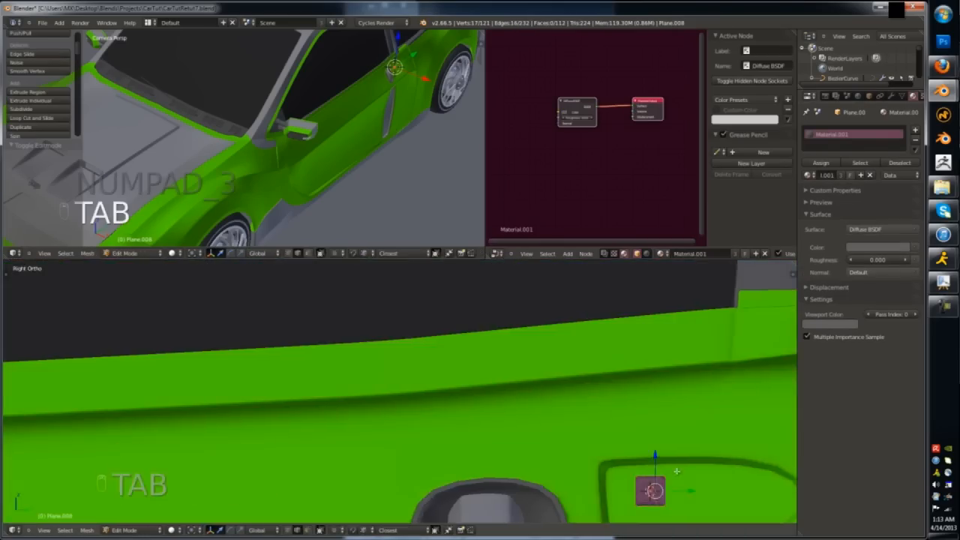
pyautogui.scroll(15, 660, 497)
pyautogui.click(288, 530)
pyautogui.rightClick(516, 391)
pyautogui.press('x')
pyautogui.click(536, 385)
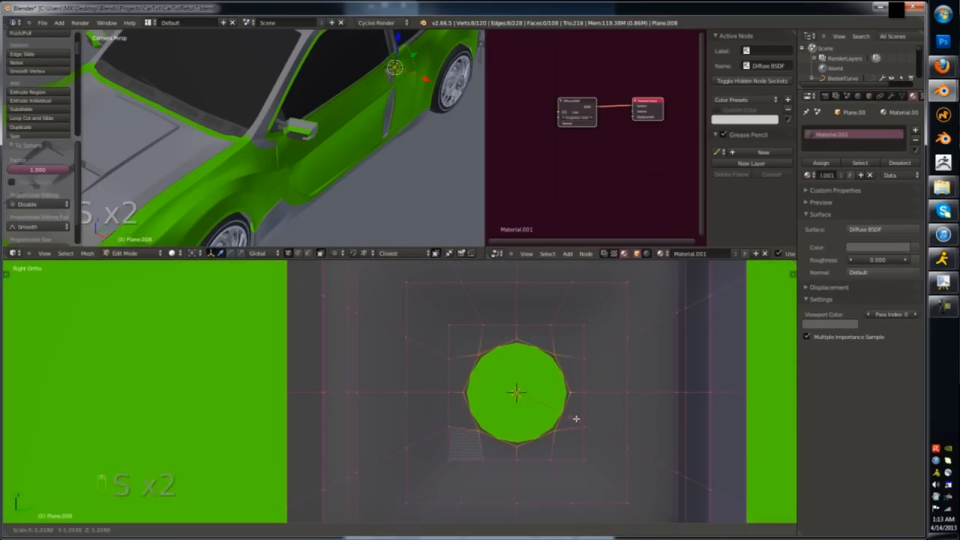
# - Extrude and scale the circular hole's rim to form a round recess in the block's front
pyautogui.press('e')
pyautogui.press('s')
pyautogui.click(515, 394)
pyautogui.press('KP_Decimal')
pyautogui.moveTo(593, 409)
pyautogui.mouseDown(button='middle')
pyautogui.moveTo(422, 421)
pyautogui.moveTo(600, 410)
pyautogui.mouseUp(button='middle')
pyautogui.click(448, 421)
# - Fill the round recess with faces, merging the central vertices, and cut an edge loop around its inside
pyautogui.press('z')
pyautogui.click(298, 530)
pyautogui.rightClick(313, 350)
pyautogui.keyDown('shift'); pyautogui.rightClick(433, 350); pyautogui.keyUp('shift')
pyautogui.press('f')
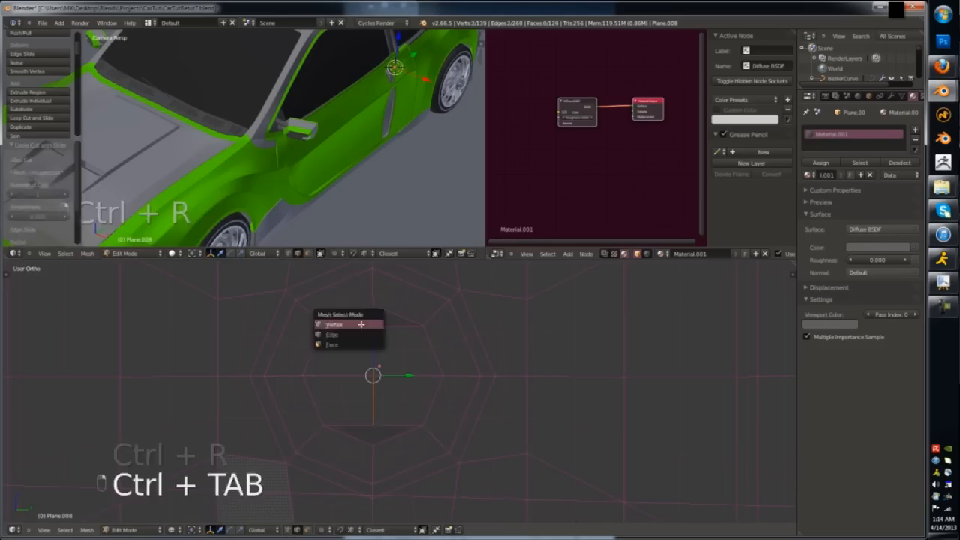
pyautogui.press('z')
pyautogui.hotkey('ctrl', 'r')
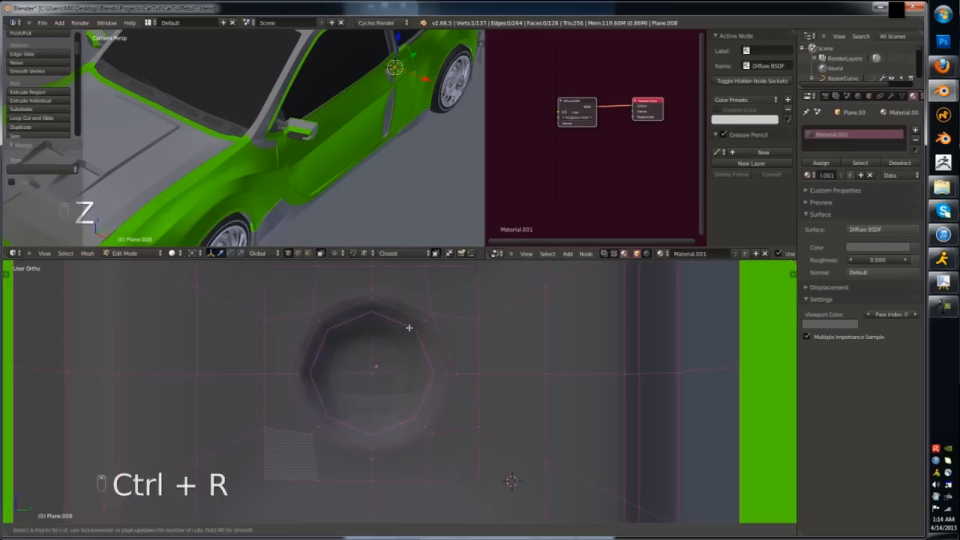
# - Select the faces of the round recess outward from its centre and assign them the Emission material in a new slot
pyautogui.press('z')
pyautogui.hotkey('ctrl', 'Tab')
pyautogui.rightClick(373, 370)
pyautogui.press('ctrl+KP_Add')
pyautogui.press('ctrl+KP_Add')
pyautogui.press('z')
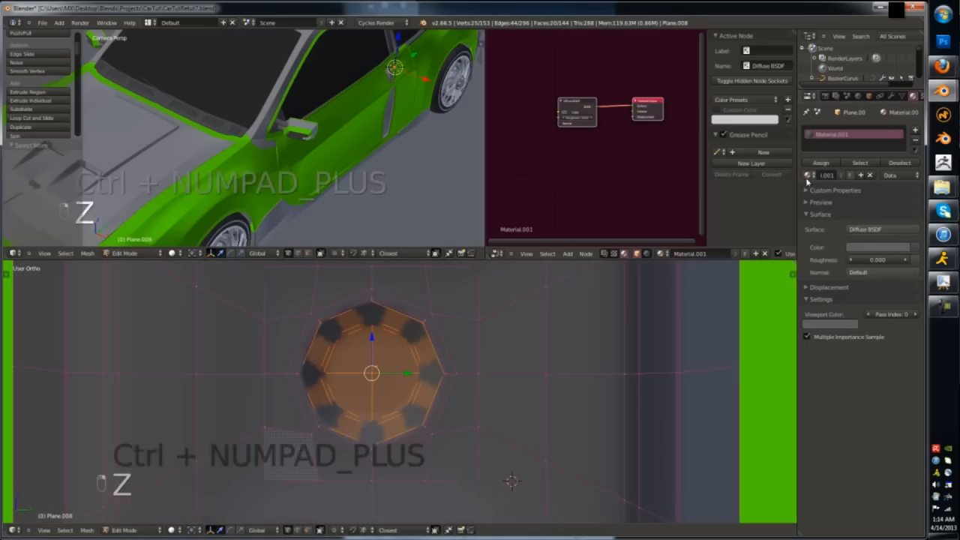
pyautogui.click(915, 131)
pyautogui.click(810, 175)
pyautogui.click(832, 201)
pyautogui.click(821, 163)
# - Slide the edge loop at the block's front rim and move the block to the upper front corner of the door recess
pyautogui.press('Tab')
pyautogui.press('Tab')
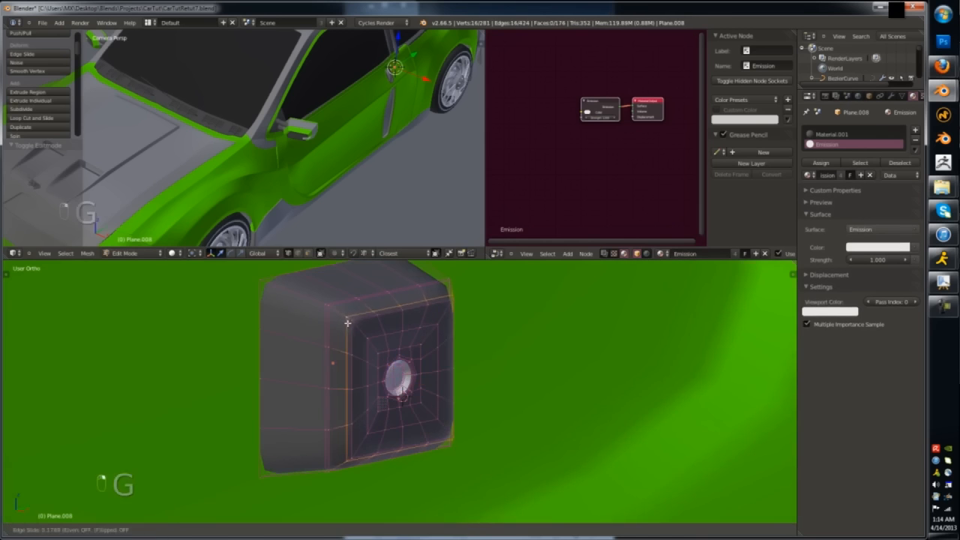
pyautogui.press('Tab')
pyautogui.press('KP_1')
pyautogui.press('KP_3')
pyautogui.scroll(-7, 385, 342)
pyautogui.press('g')
pyautogui.click(398, 355)
pyautogui.moveTo(398, 356); pyautogui.dragTo(347, 326, button='middle')
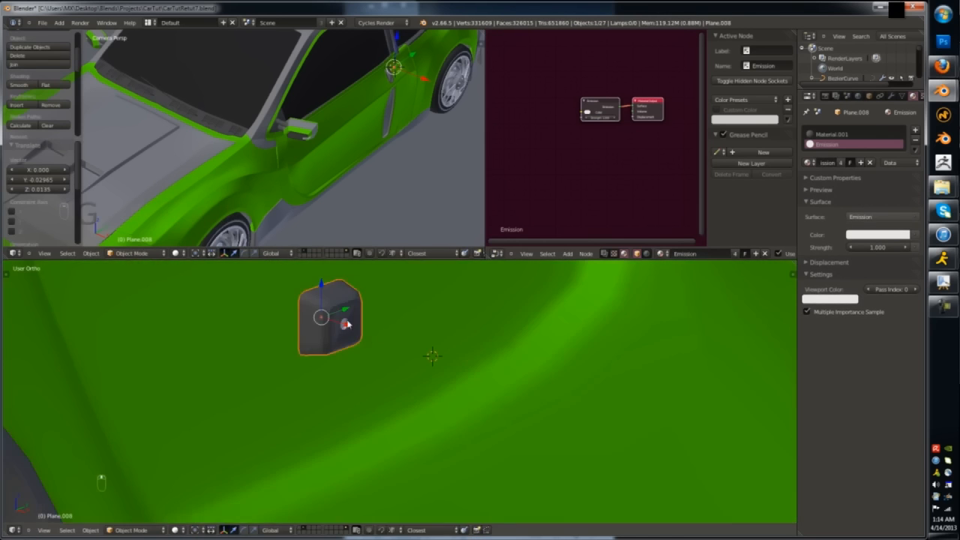
pyautogui.moveTo(348, 326); pyautogui.dragTo(194, 294)
pyautogui.scroll(-3, 440, 375)
pyautogui.press('KP_1')
pyautogui.press('KP_3')
# - Select the two floor faces of the oblong door recess on the car body and inset them
pyautogui.rightClick(520, 400)
pyautogui.keyDown('shift'); pyautogui.moveTo(520, 400); pyautogui.dragTo(332, 345, button='middle'); pyautogui.keyUp('shift')
pyautogui.press('Tab')
pyautogui.hotkey('ctrl', 'Tab')
pyautogui.click(392, 388)
pyautogui.rightClick(360, 383)
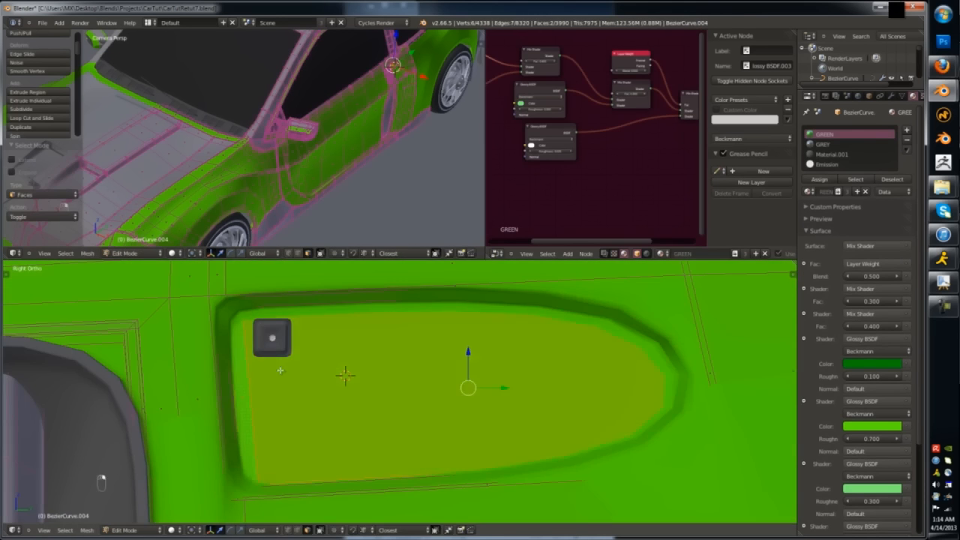
pyautogui.moveTo(278, 368); pyautogui.dragTo(251, 394, button='middle')
pyautogui.press('i')
pyautogui.moveTo(438, 417); pyautogui.dragTo(348, 388, button='middle')
pyautogui.press('i')
pyautogui.click(534, 409)
# - Assign Material.001 to the inset floor faces of the door recess
pyautogui.press('l')
pyautogui.click(832, 155)
pyautogui.click(819, 179)
pyautogui.press('Tab')
# - Move the small block -0.01892 along X so it sits on the grey panel in the recess
pyautogui.rightClick(407, 371)
pyautogui.press('g')
pyautogui.press('z')
pyautogui.press('KP_3')
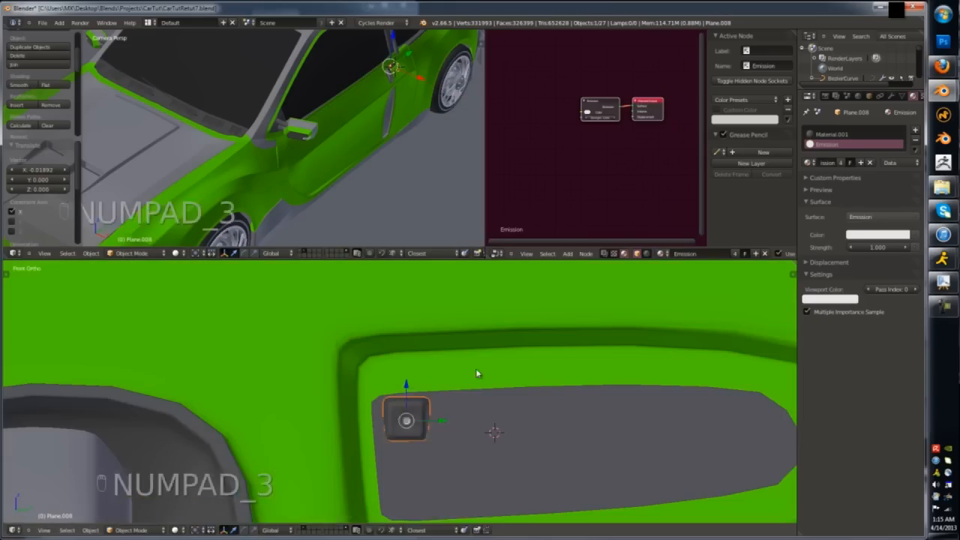
pyautogui.moveTo(453, 427); pyautogui.dragTo(497, 378, button='middle')
pyautogui.press('KP_1')
pyautogui.press('KP_3')
# - Duplicate the block sideways and repeat the duplication to form a row of seven buttons along the panel's upper edge
pyautogui.hotkey('shift', 'd')
pyautogui.click(442, 436)
pyautogui.hotkey('shift', 'r')
pyautogui.hotkey('shift', 'r')
pyautogui.hotkey('shift', 'r')
pyautogui.hotkey('shift', 'r')
pyautogui.hotkey('shift', 'r')
pyautogui.hotkey('shift', 'r')
pyautogui.hotkey('shift', 'r')
pyautogui.hotkey('shift', 'r')
pyautogui.hotkey('shift', 'r')
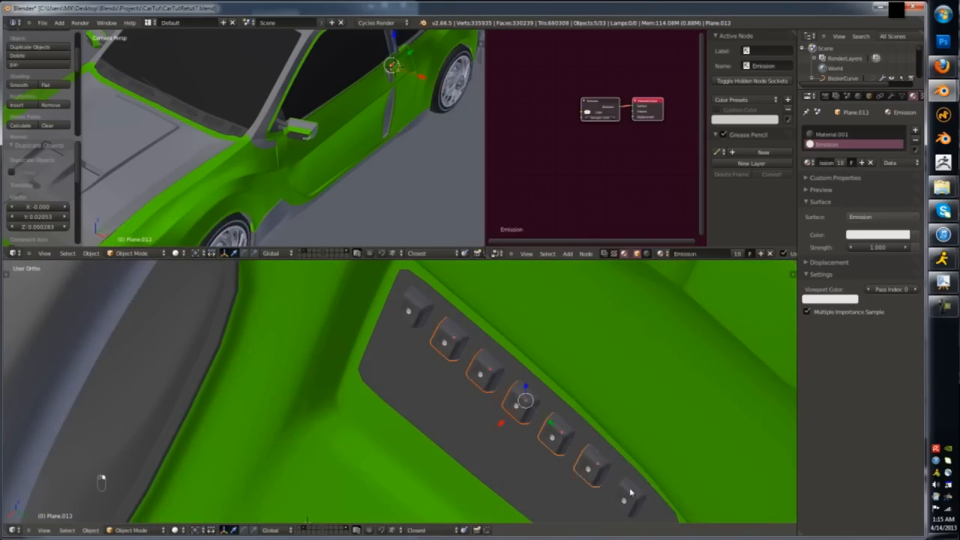
# - Add an edge loop to the car body near the rounded end of the panel recess
pyautogui.scroll(-6, 630, 492)
pyautogui.press('a')
pyautogui.moveTo(631, 493); pyautogui.dragTo(626, 409, button='middle')
pyautogui.rightClick(630, 402)
pyautogui.press('Tab')
pyautogui.press('Tab')
pyautogui.press('Tab')
pyautogui.hotkey('ctrl', 'r')
pyautogui.click(637, 394)
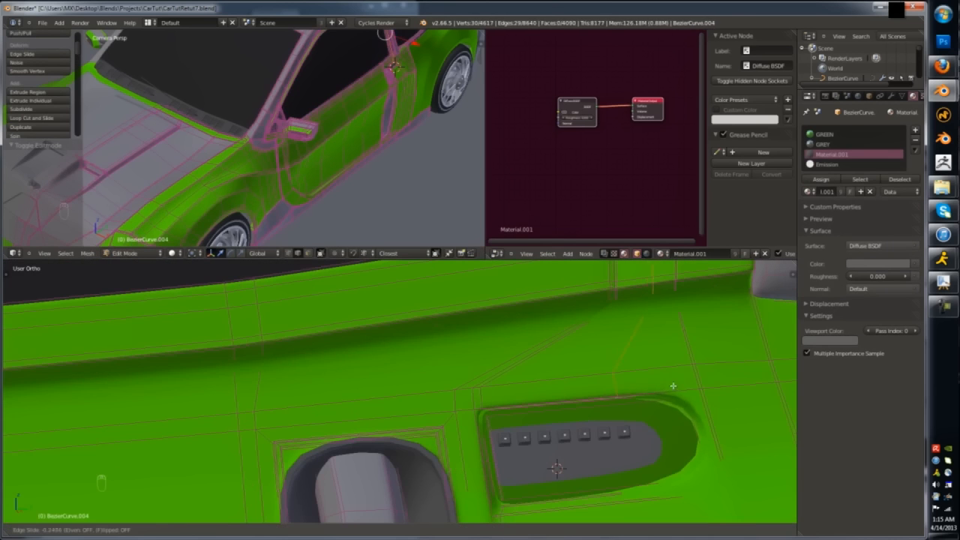
pyautogui.press('Tab')
# - Undo the last two changes to the body mesh and reveal its hidden geometry
pyautogui.scroll(-6, 722, 376)
pyautogui.moveTo(722, 375); pyautogui.dragTo(587, 422, button='middle')
pyautogui.scroll(7, 638, 417)
pyautogui.press('a')
pyautogui.press('Tab')
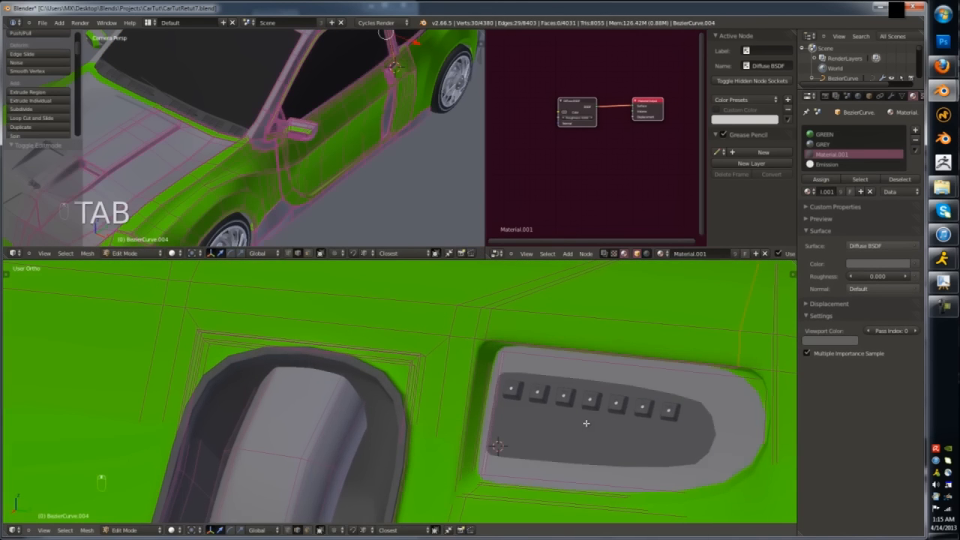
pyautogui.hotkey('ctrl', 'z')
pyautogui.hotkey('ctrl', 'z')
pyautogui.hotkey('alt', 'h')
pyautogui.press('Tab')
pyautogui.scroll(-6, 590, 422)
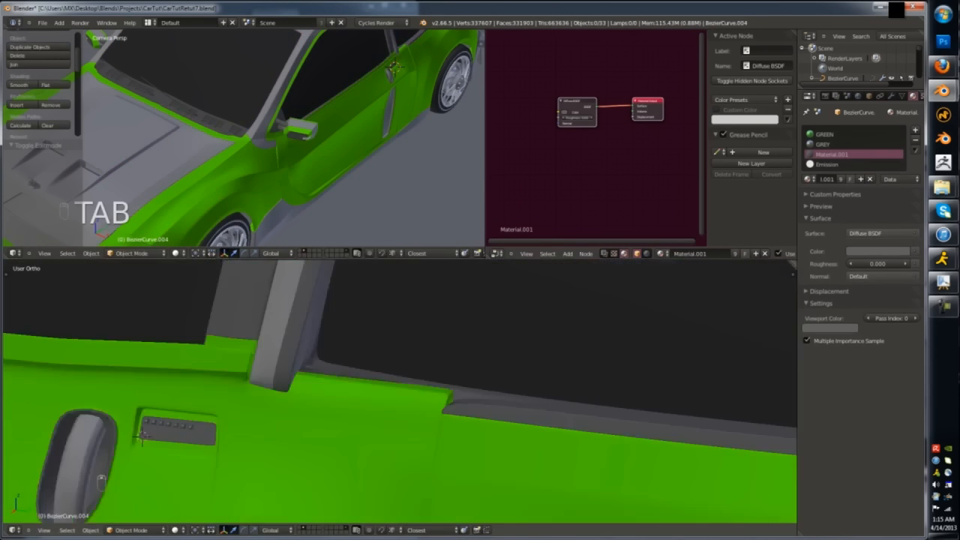
# - Select all seven buttons, rotate them about 2.59° in side view and shift them to follow the panel's sloping upper edge
pyautogui.scroll(-1, 292, 428)
pyautogui.press('KP_1')
pyautogui.press('KP_3')
pyautogui.press('KP_1')
pyautogui.keyDown('shift'); pyautogui.moveTo(358, 436); pyautogui.dragTo(540, 442, button='middle'); pyautogui.keyUp('shift')
pyautogui.scroll(10, 375, 436)
pyautogui.rightClick(278, 435)
pyautogui.keyDown('shift'); pyautogui.rightClick(320, 435); pyautogui.keyUp('shift')
pyautogui.keyDown('shift'); pyautogui.rightClick(362, 434); pyautogui.keyUp('shift')
pyautogui.keyDown('shift'); pyautogui.rightClick(405, 435); pyautogui.keyUp('shift')
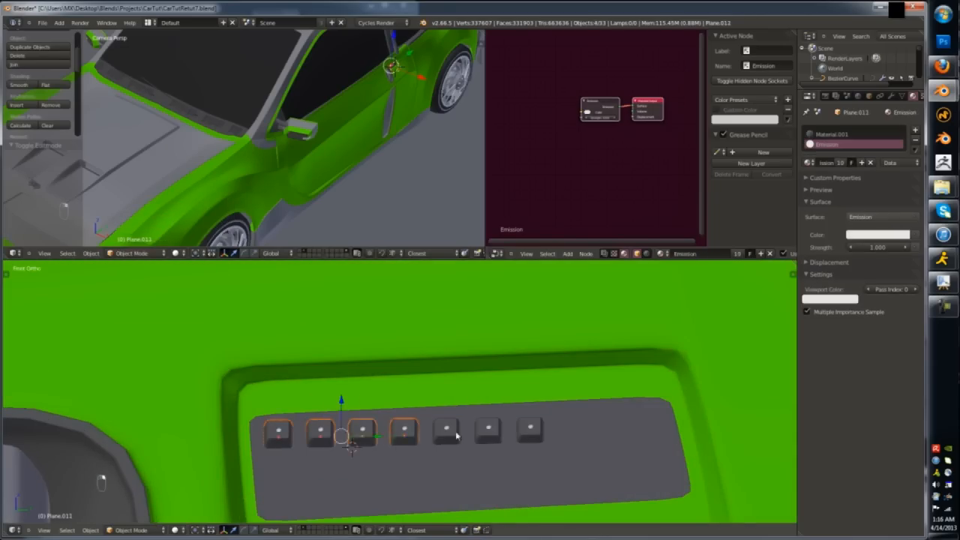
pyautogui.press('r')
pyautogui.click(547, 426)
pyautogui.press('g')
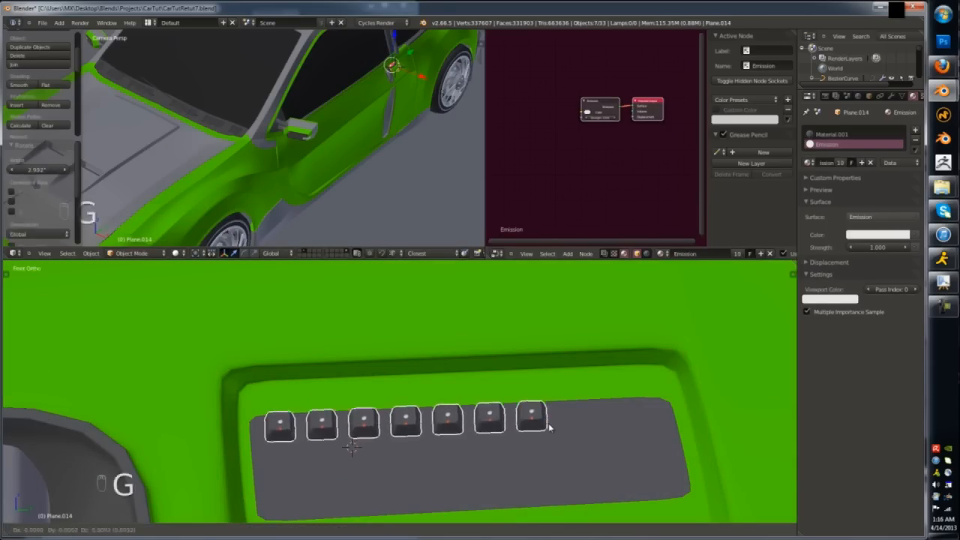
# - Rotate the seven buttons 0.38° about Z in top view and move them along X onto the panel surface
pyautogui.press('KP_7')
pyautogui.scroll(-4, 461, 411)
pyautogui.press('r')
pyautogui.click(474, 407)
pyautogui.press('g')
pyautogui.press('x')
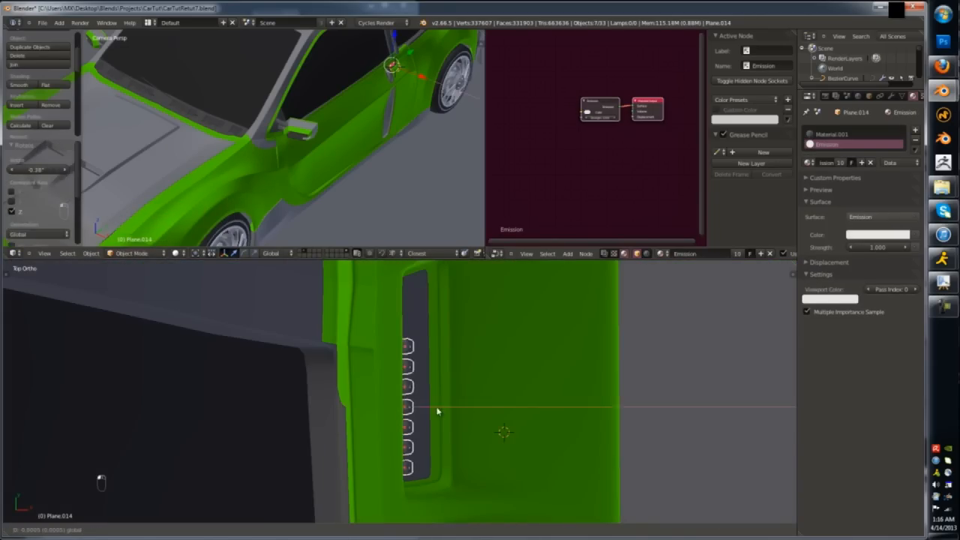
pyautogui.click(437, 408)
pyautogui.press('a')
pyautogui.press('KP_1')
pyautogui.moveTo(437, 409); pyautogui.dragTo(365, 350, button='middle')
# - Place the 3D cursor on the panel below the buttons and add a plane there, aligned to the view
pyautogui.press('KP_3')
pyautogui.press('a')
pyautogui.press('a')
pyautogui.scroll(5, 450, 428)
pyautogui.click(435, 458)
pyautogui.scroll(-3, 437, 458)
pyautogui.hotkey('shift', 'a')
pyautogui.moveTo(415, 392)
pyautogui.click(470, 240)
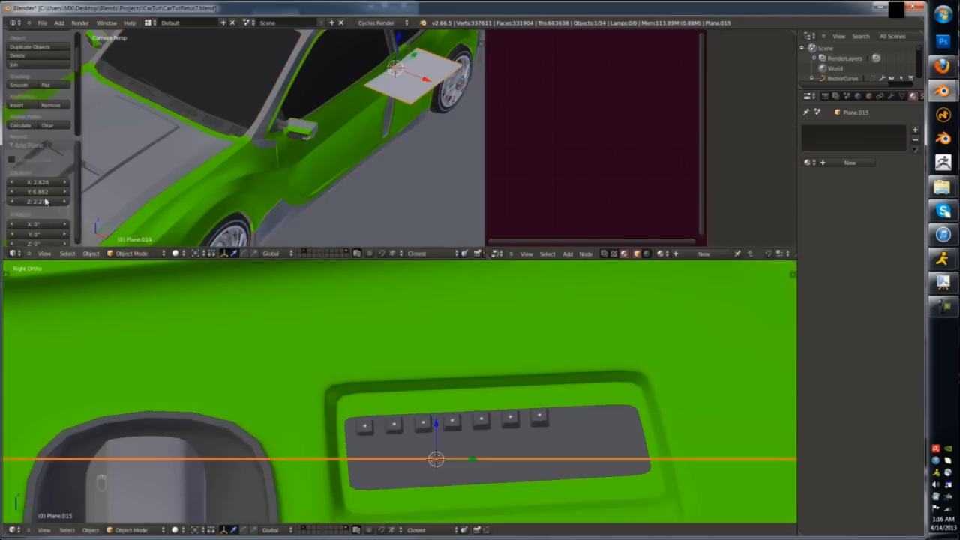
pyautogui.click(45, 162)
pyautogui.scroll(-3, 604, 470)
# - Scale the new plane down to a small patch below the row of buttons
pyautogui.press('Tab')
pyautogui.press('s')
pyautogui.press('s')
pyautogui.click(514, 462)
pyautogui.scroll(4, 509, 462)
pyautogui.scroll(8, 510, 462)
pyautogui.press('z')
# - Straighten the small plane's two slanted side edges by scaling each one to 0 along Y
pyautogui.hotkey('ctrl', 'Tab')
pyautogui.click(501, 469)
pyautogui.rightClick(497, 471)
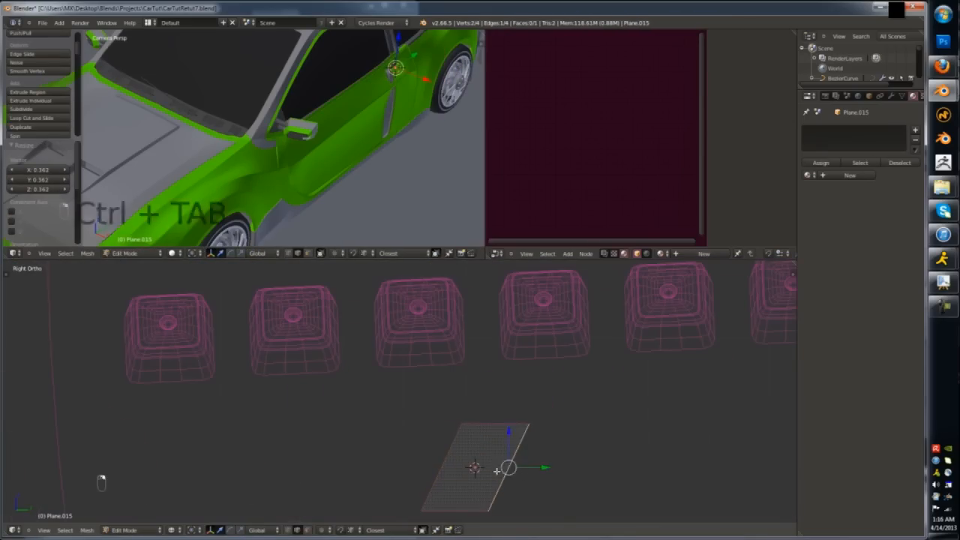
pyautogui.press('Escape')
pyautogui.press('Tab')
pyautogui.press('Tab')
pyautogui.rightClick(441, 467)
pyautogui.scroll(-2, 472, 468)
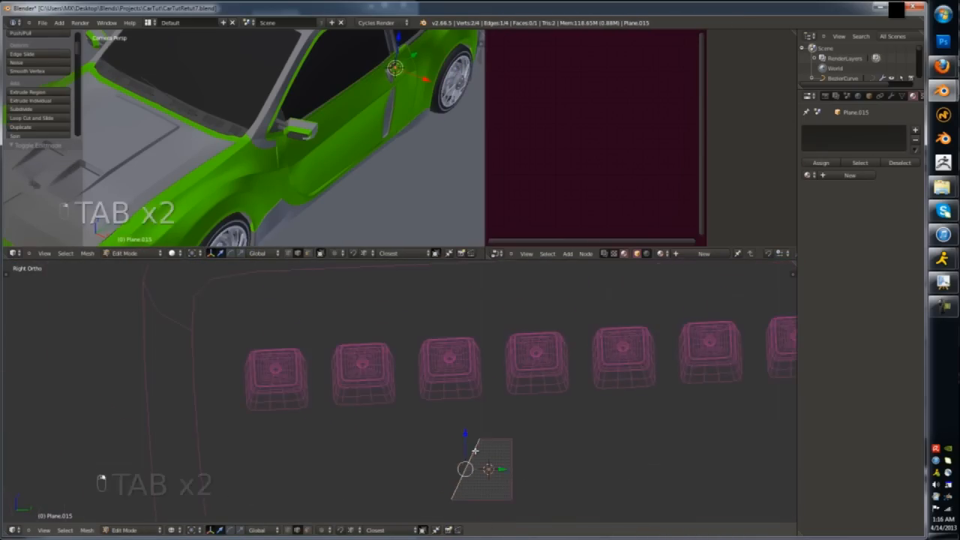
pyautogui.press('s')
pyautogui.press('y')
pyautogui.press('0')
pyautogui.press('Return')
# - Move the plane's rear side edge along Y to stretch it into a long, narrow rectangle
pyautogui.press('z')
pyautogui.scroll(-4, 494, 463)
pyautogui.press('a')
pyautogui.rightClick(498, 459)
pyautogui.press('g')
pyautogui.press('y')
# - Give the rectangle thickness, inset its front face by about 0.0028 and extrude that face slightly inward as a recessed display
pyautogui.press('a')
pyautogui.press('a')
pyautogui.press('a')
pyautogui.moveTo(480, 459); pyautogui.dragTo(502, 465, button='middle')
pyautogui.press('e')
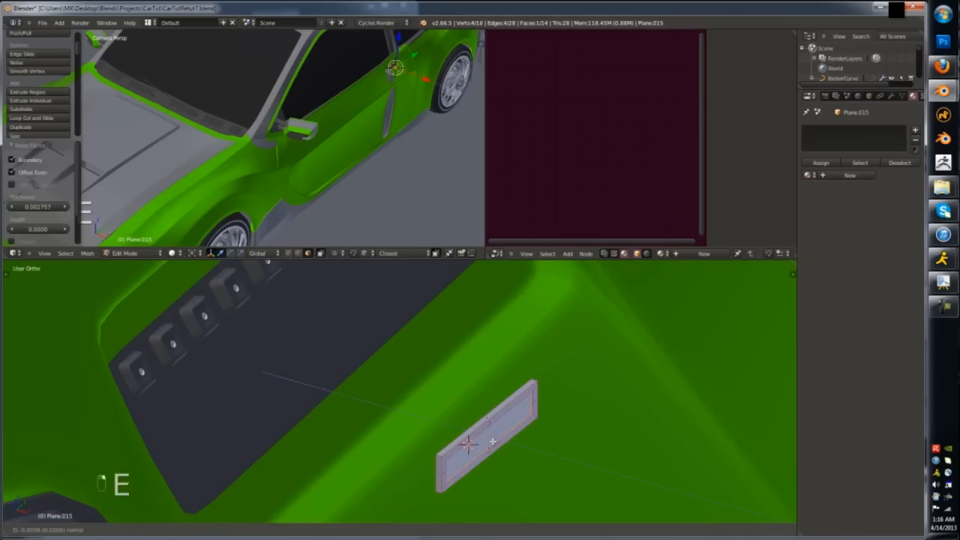
pyautogui.click(492, 442)
pyautogui.press('Tab')
# - Give the display's frame Material.001 and assign the Emission material to its inset face through a second material slot
pyautogui.click(848, 175)
pyautogui.click(811, 164)
pyautogui.scroll(4, 493, 459)
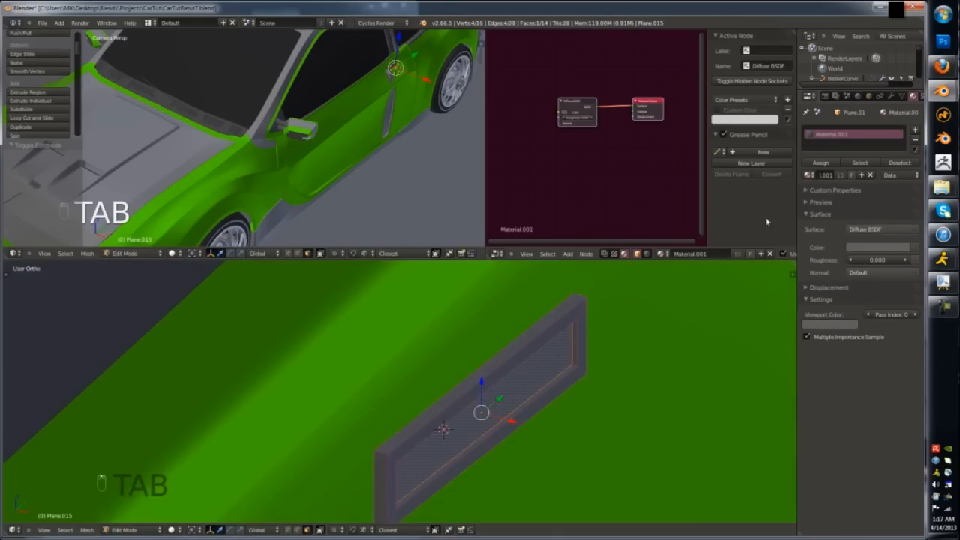
pyautogui.moveTo(686, 327); pyautogui.dragTo(665, 306, button='middle')
pyautogui.click(915, 130)
pyautogui.click(810, 176)
pyautogui.click(821, 217)
pyautogui.click(811, 167)
pyautogui.press('Tab')
pyautogui.scroll(-6, 555, 387)
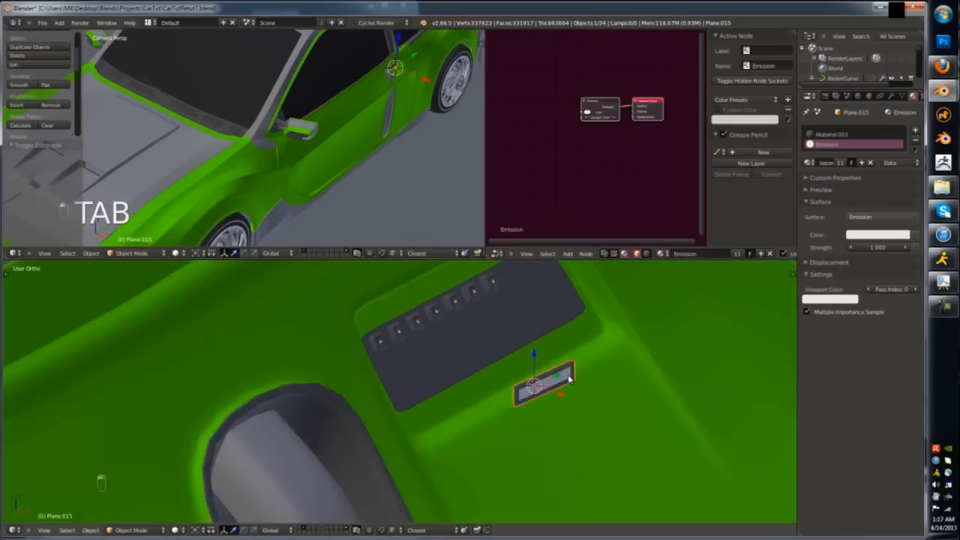
# - Move the display piece along X onto the grey keypad panel, just below the buttons
pyautogui.press('g')
pyautogui.click(473, 351)
pyautogui.moveTo(473, 351); pyautogui.dragTo(525, 382, button='middle')
pyautogui.scroll(4, 450, 367)
pyautogui.moveTo(409, 368); pyautogui.dragTo(232, 264)
pyautogui.scroll(-6, 278, 306)
pyautogui.moveTo(287, 298); pyautogui.dragTo(290, 301)
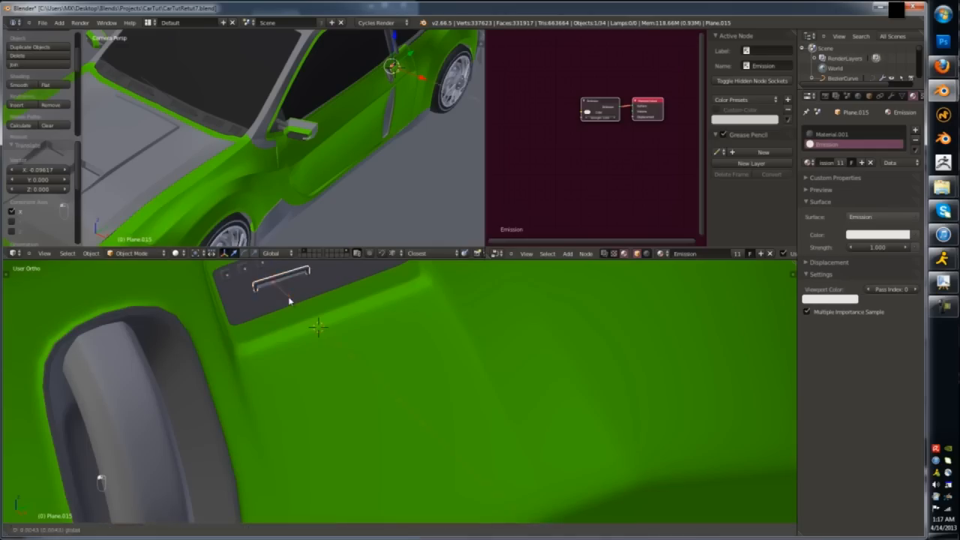
# - Rotate and reposition the display so it follows the slope of the button row in side view
pyautogui.press('KP_Decimal')
pyautogui.press('r')
pyautogui.click(476, 401)
pyautogui.press('g')
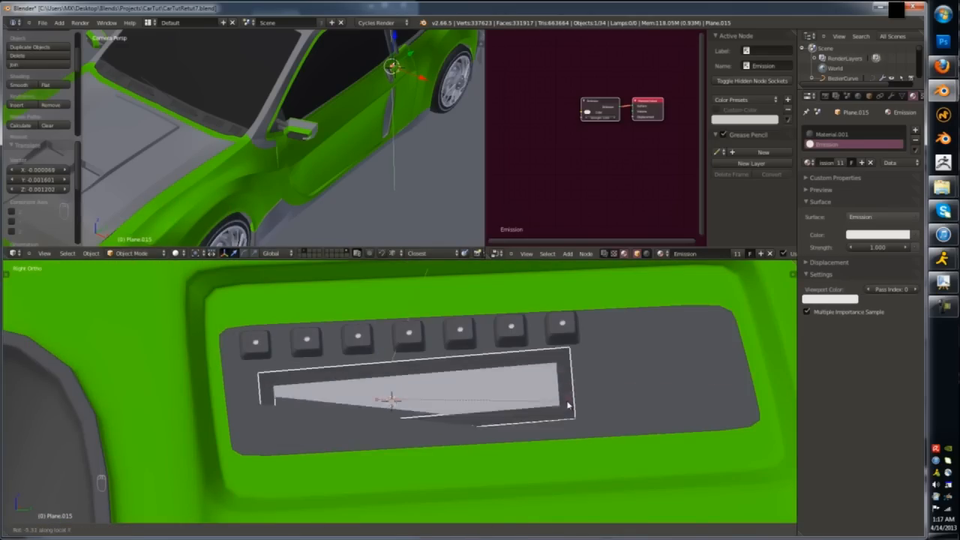
pyautogui.press('x')
pyautogui.rightClick(566, 367)
pyautogui.moveTo(566, 367); pyautogui.dragTo(486, 429, button='middle')
pyautogui.press('s')
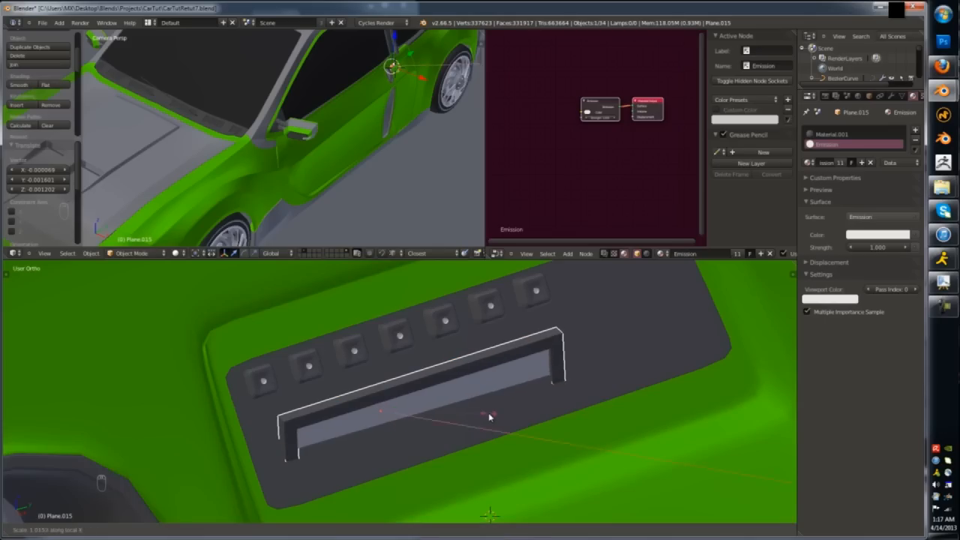
pyautogui.rightClick(489, 362)
# - Rotate the display about its own axes until it lies flush with the keypad panel, and deselect it
pyautogui.moveTo(489, 361); pyautogui.dragTo(399, 401, button='middle')
pyautogui.hotkey('ctrl', 'a')
pyautogui.press('r')
pyautogui.press('r')
pyautogui.click(428, 364)
pyautogui.click(449, 406)
pyautogui.press('a')
# - Add an edge loop running lengthwise along the door mesh beside the handle and keypad
pyautogui.scroll(-12, 459, 437)
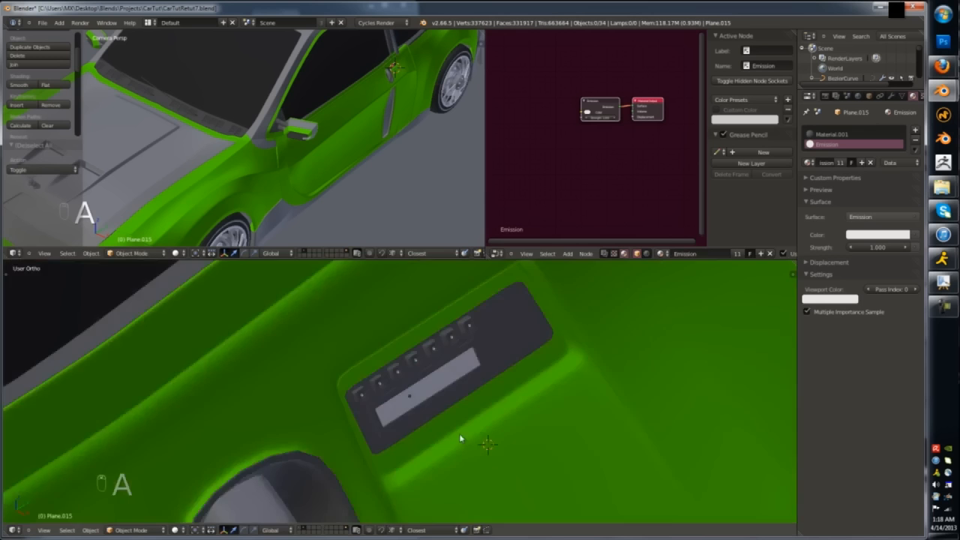
pyautogui.moveTo(459, 437); pyautogui.dragTo(417, 417, button='middle')
pyautogui.press('KP_0')
pyautogui.scroll(-4, 512, 401)
pyautogui.rightClick(442, 362)
pyautogui.press('Tab')
pyautogui.hotkey('ctrl', 'r')
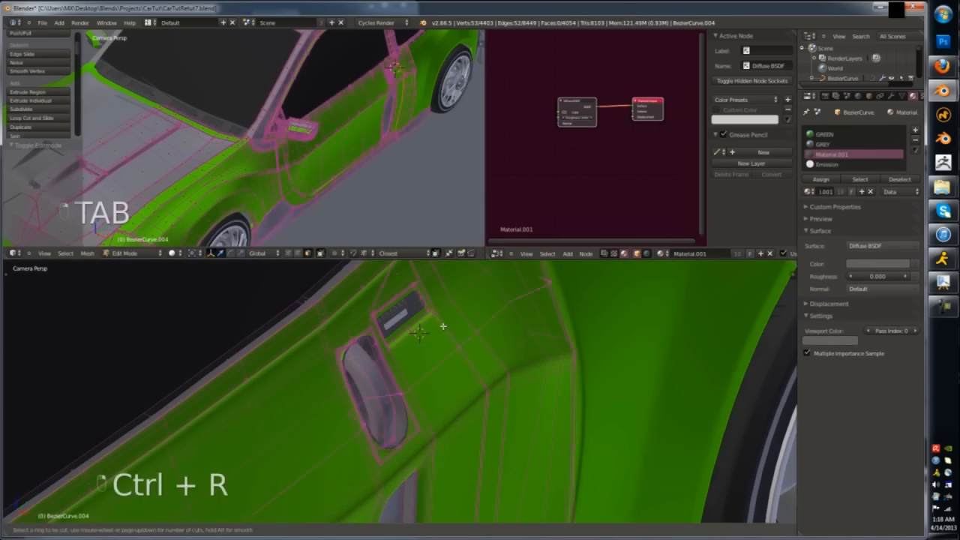
pyautogui.click(426, 295)
pyautogui.press('Tab')
pyautogui.scroll(-4, 447, 347)
pyautogui.press('a')
pyautogui.scroll(7, 439, 384)
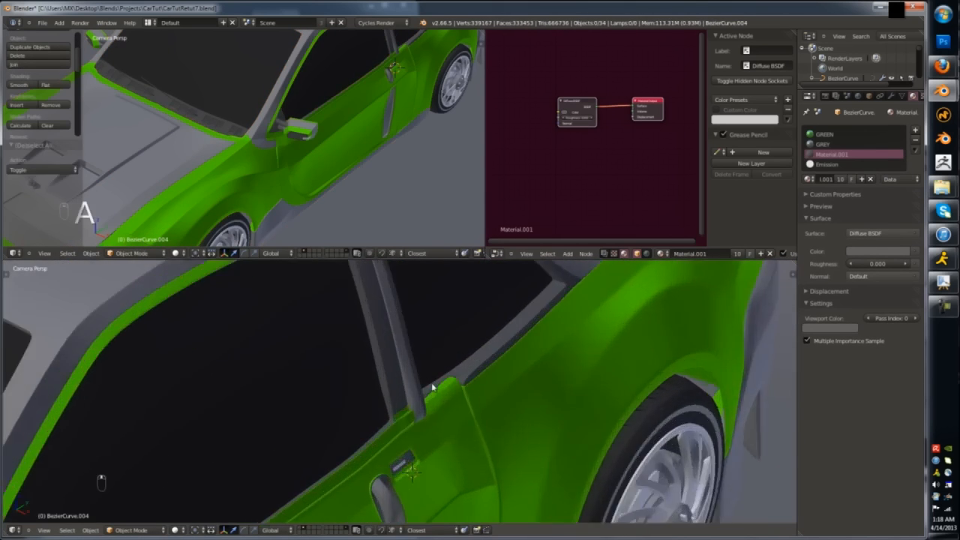
pyautogui.press('Tab')
pyautogui.keyDown('shift'); pyautogui.moveTo(337, 457); pyautogui.dragTo(519, 297, button='middle'); pyautogui.keyUp('shift')
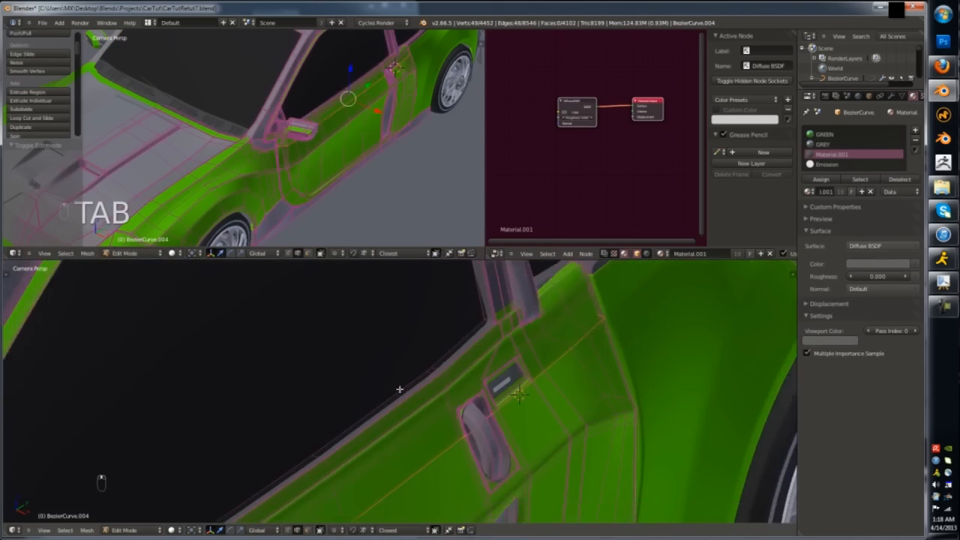
# - Select the linked door geometry and hide the rest of the body mesh
pyautogui.scroll(-3, 400, 389)
pyautogui.press('a')
pyautogui.press('l')
pyautogui.press('z')
pyautogui.hotkey('ctrl', 'Up')
pyautogui.press('z')
pyautogui.hotkey('shift', 'h')
pyautogui.scroll(8, 381, 267)
pyautogui.press('z')
pyautogui.press('a')
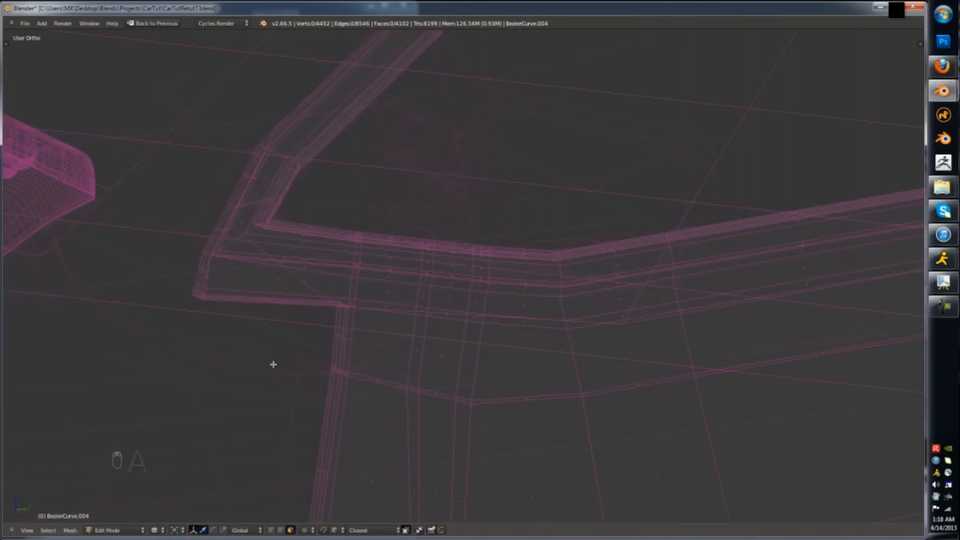
# - Assign the GREY material to the faces at the front lower corner of the door's window frame
pyautogui.press('z')
pyautogui.hotkey('ctrl', 'Up')
pyautogui.click(834, 144)
pyautogui.click(819, 179)
pyautogui.scroll(-7, 390, 427)
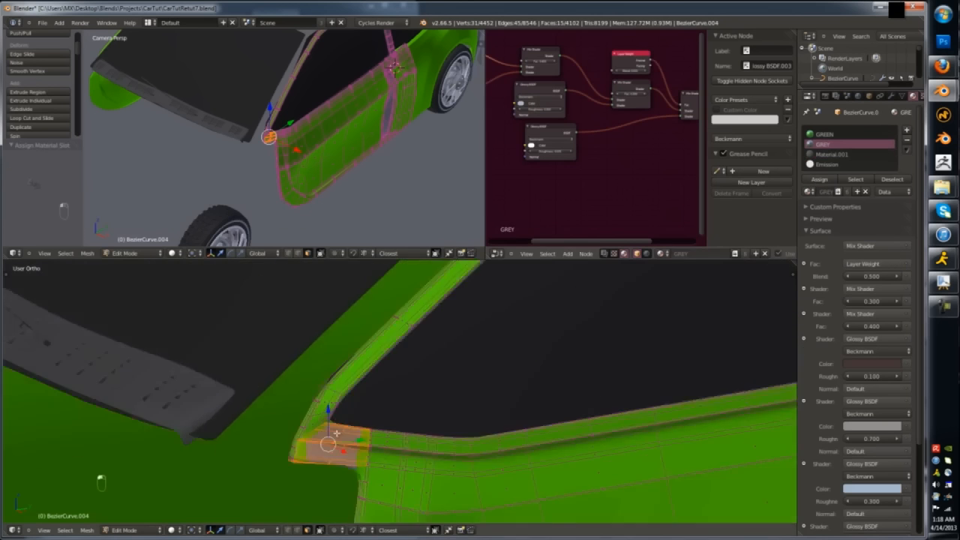
# - Hide the selected geometry, then lasso-select the window frame faces and assign them the GREY material
pyautogui.press('z')
pyautogui.press('a')
pyautogui.hotkey('ctrl', 'z')
pyautogui.press('h')
pyautogui.scroll(-6, 380, 418)
pyautogui.press('z')
pyautogui.scroll(7, 490, 413)
pyautogui.scroll(-3, 450, 410)
pyautogui.press('z')
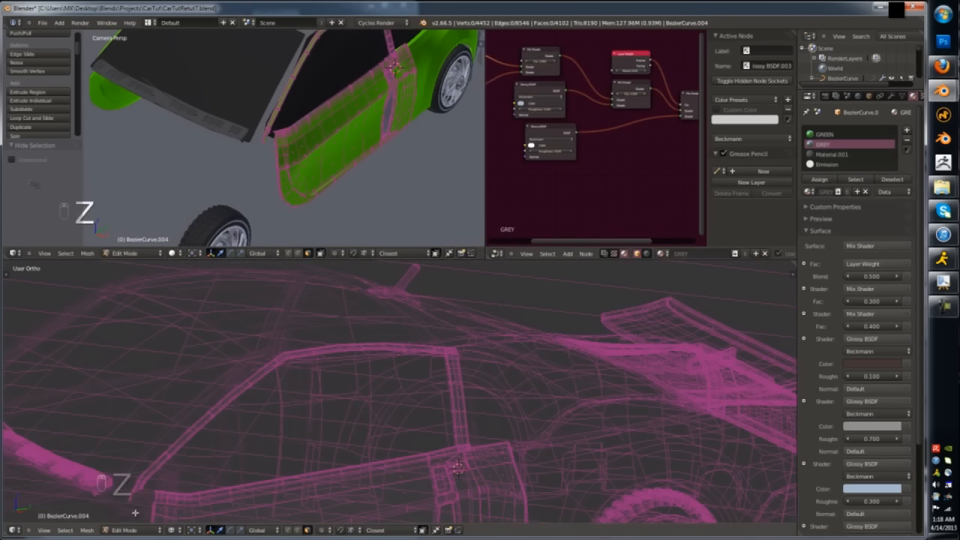
pyautogui.moveTo(139, 511)
pyautogui.keyDown('ctrl'); pyautogui.mouseDown()
pyautogui.moveTo(413, 320)
pyautogui.moveTo(87, 430)
pyautogui.mouseUp(); pyautogui.keyUp('ctrl')
pyautogui.click(819, 179)
pyautogui.press('z')
pyautogui.moveTo(272, 483)
pyautogui.keyDown('shift'); pyautogui.mouseDown(button='middle')
pyautogui.moveTo(336, 395)
pyautogui.moveTo(418, 351)
pyautogui.moveTo(523, 338)
pyautogui.moveTo(533, 360)
pyautogui.mouseUp(button='middle'); pyautogui.keyUp('shift')
# - Select the face loop along the window's lower edge, grow the selection and isolate the door in local view
pyautogui.press('Tab')
pyautogui.press('Tab')
pyautogui.scroll(4, 308, 413)
pyautogui.scroll(4, 308, 413)
pyautogui.keyDown('alt'); pyautogui.rightClick(548, 331); pyautogui.keyUp('alt')
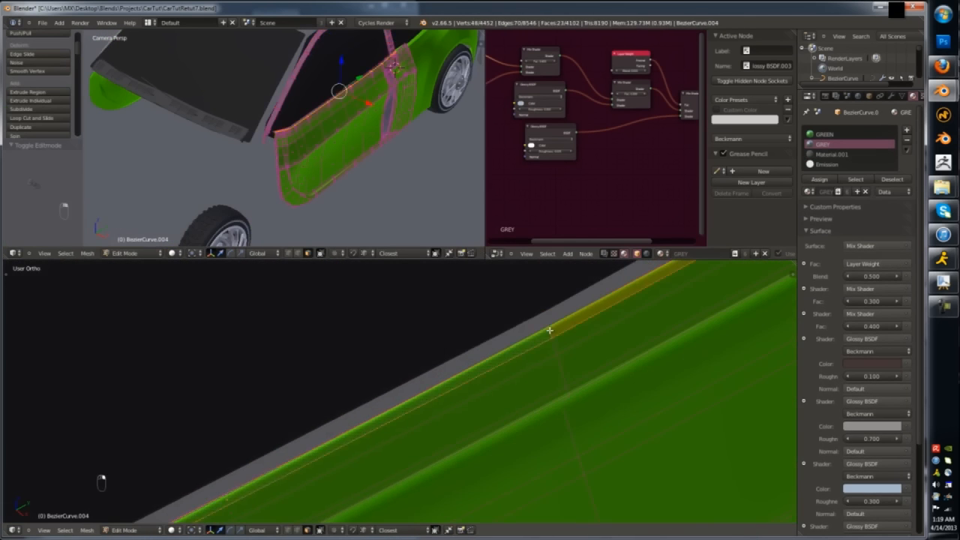
pyautogui.press('ctrl+KP_Add')
pyautogui.press('ctrl+KP_Add')
pyautogui.press('ctrl+KP_Add')
pyautogui.press('ctrl+KP_Add')
pyautogui.press('KP_1')
pyautogui.press('KP_3')
pyautogui.press('KP_Divide')
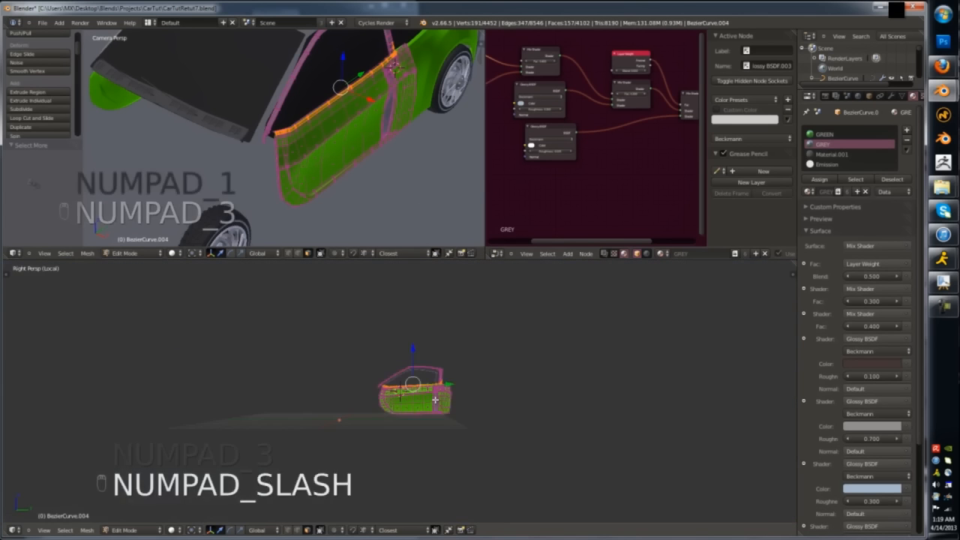
# - Try growing and shrinking the window-sill selection around the base of the rear pillar
pyautogui.press('KP_Decimal')
pyautogui.press('KP_5')
pyautogui.scroll(5, 435, 399)
pyautogui.moveTo(435, 399); pyautogui.dragTo(527, 402, button='middle')
pyautogui.press('ctrl+KP_Add')
pyautogui.press('ctrl+KP_Add')
pyautogui.press('ctrl+KP_Add')
pyautogui.press('ctrl+KP_Add')
pyautogui.press('ctrl+KP_Add')
pyautogui.press('ctrl+KP_Subtract')
pyautogui.moveTo(664, 360); pyautogui.dragTo(623, 413, button='middle')
pyautogui.scroll(5, 718, 369)
# - Remove the stray face extending past the rear pillar from the window-sill selection
pyautogui.press('z')
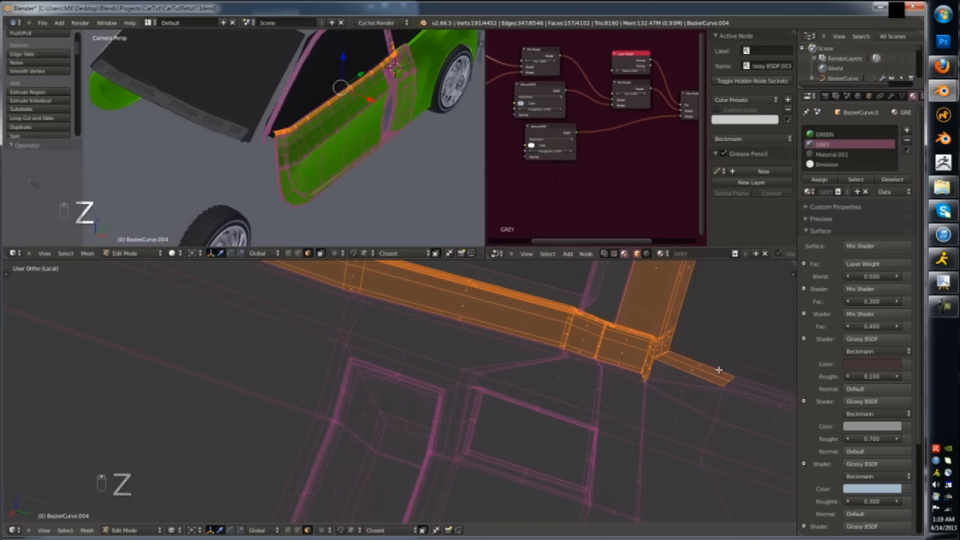
pyautogui.press('c')
pyautogui.moveTo(720, 369); pyautogui.dragTo(589, 390, button='middle')
pyautogui.scroll(4, 585, 391)
pyautogui.press('z')
pyautogui.press('z')
pyautogui.press('z')
pyautogui.keyDown('shift'); pyautogui.rightClick(585, 407); pyautogui.keyUp('shift')
pyautogui.scroll(-4, 585, 405)
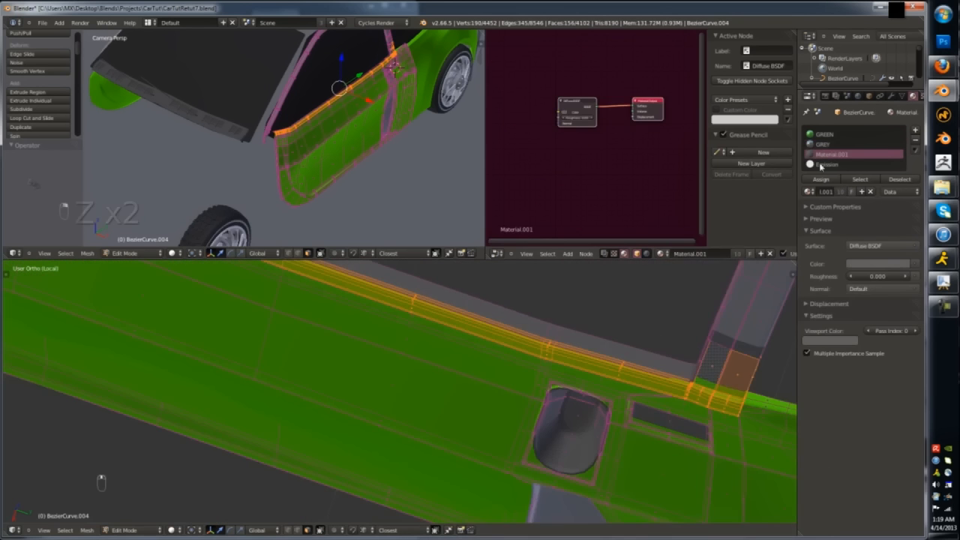
# - Try Material.001 on the selected window-sill strip, settle on the GREY material and leave mesh editing
pyautogui.click(823, 144)
pyautogui.click(821, 179)
pyautogui.scroll(-3, 546, 363)
pyautogui.click(831, 155)
pyautogui.click(820, 180)
pyautogui.click(823, 144)
pyautogui.click(821, 179)
pyautogui.press('Tab')
pyautogui.moveTo(645, 311); pyautogui.dragTo(611, 343, button='middle')
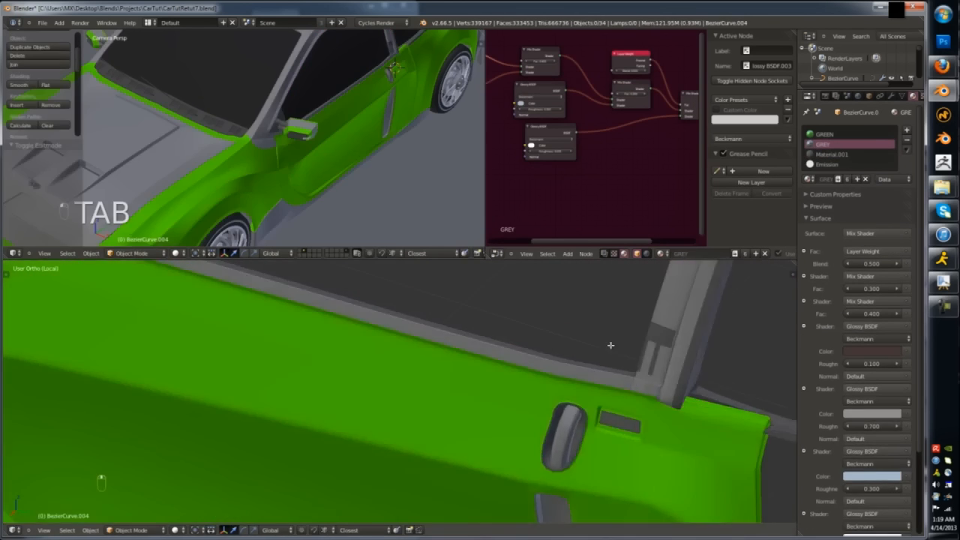
# - Lasso-select the faces at the base of the rear pillar and the adjoining sill end, and assign them the GREY material
pyautogui.press('Tab')
pyautogui.press('a')
pyautogui.scroll(-6, 584, 345)
pyautogui.scroll(7, 557, 351)
pyautogui.press('z')
pyautogui.press('a')
pyautogui.press('a')
pyautogui.moveTo(722, 353)
pyautogui.keyDown('ctrl'); pyautogui.mouseDown()
pyautogui.moveTo(515, 335)
pyautogui.moveTo(685, 373)
pyautogui.mouseUp(); pyautogui.keyUp('ctrl')
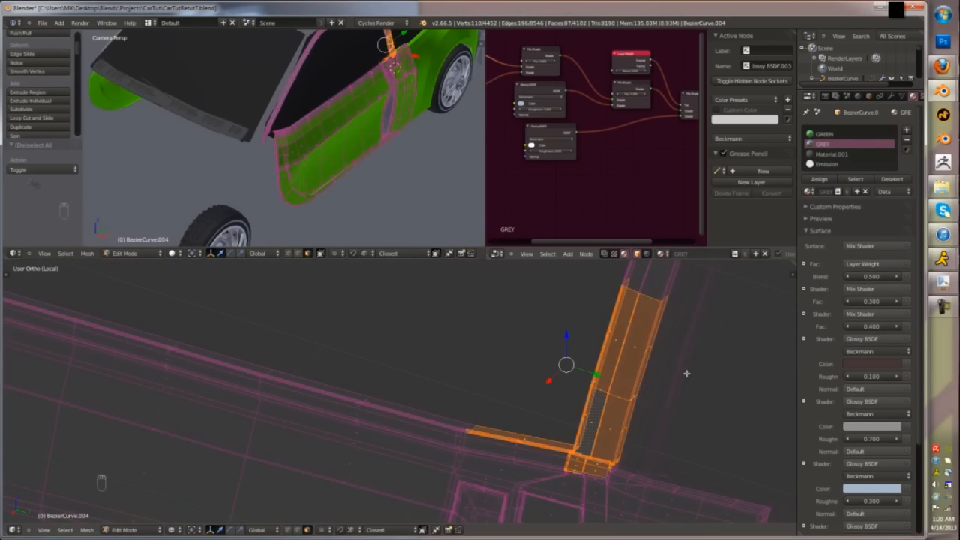
pyautogui.press('z')
pyautogui.click(825, 180)
pyautogui.press('Tab')
# - Select the thin face loop along the window sill's upper edge and assign it Material.001
pyautogui.press('Tab')
pyautogui.moveTo(516, 396); pyautogui.dragTo(535, 393, button='middle')
pyautogui.scroll(2, 534, 393)
pyautogui.keyDown('alt'); pyautogui.rightClick(522, 412); pyautogui.keyUp('alt')
pyautogui.click(834, 155)
pyautogui.click(820, 179)
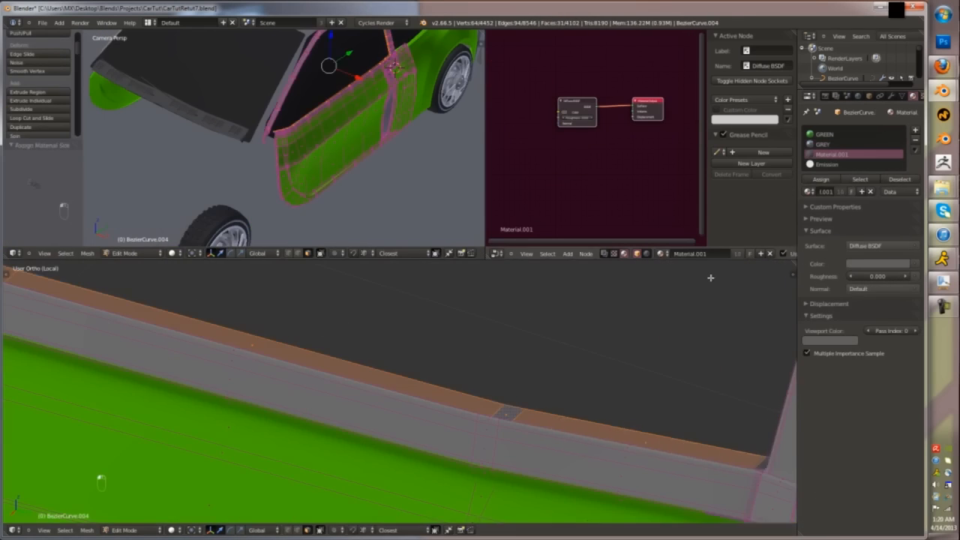
pyautogui.press('Tab')
# - Reveal the hidden mesh and add a loop cut along the front fender, slid towards its upper edge beside the mirror
pyautogui.scroll(-8, 383, 372)
pyautogui.moveTo(382, 372); pyautogui.dragTo(451, 389, button='middle')
pyautogui.scroll(5, 451, 388)
pyautogui.hotkey('alt', 'h')
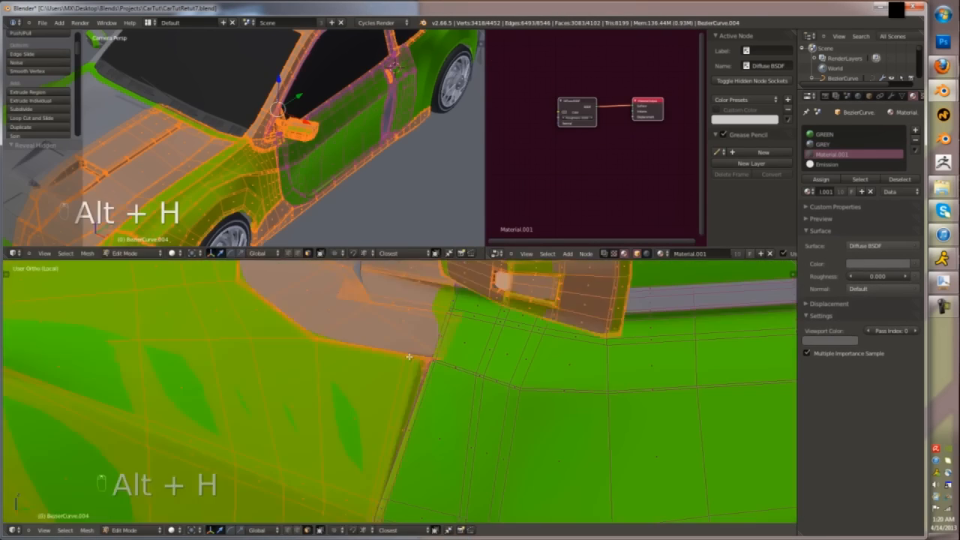
pyautogui.press('KP_3')
pyautogui.press('Tab')
pyautogui.moveTo(390, 352); pyautogui.dragTo(459, 360, button='middle')
pyautogui.press('Tab')
pyautogui.hotkey('ctrl', 'r')
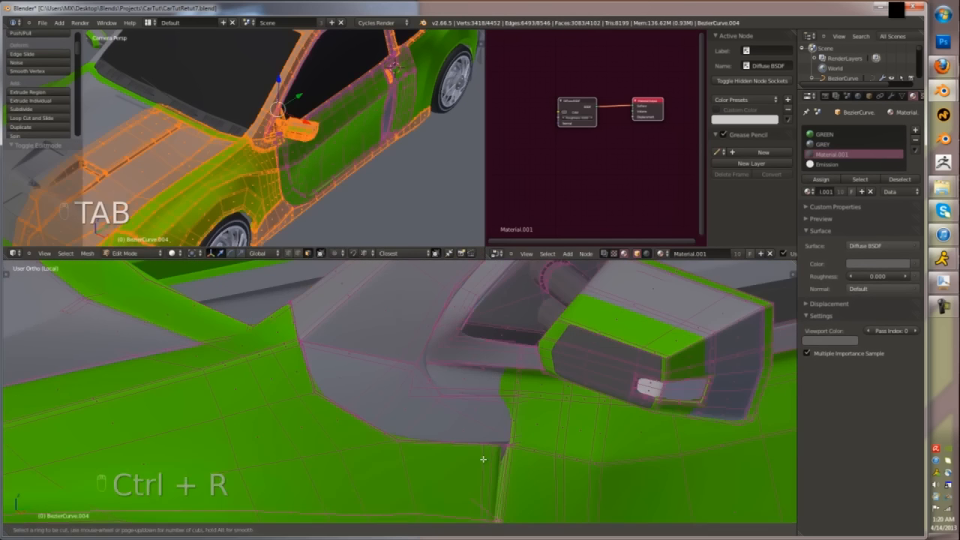
pyautogui.click(482, 457)
pyautogui.click(489, 388)
# - Isolate the front fender panel and frame its upper rear corner
pyautogui.scroll(6, 498, 442)
pyautogui.press('z')
pyautogui.press('a')
pyautogui.hotkey('shift', 'h')
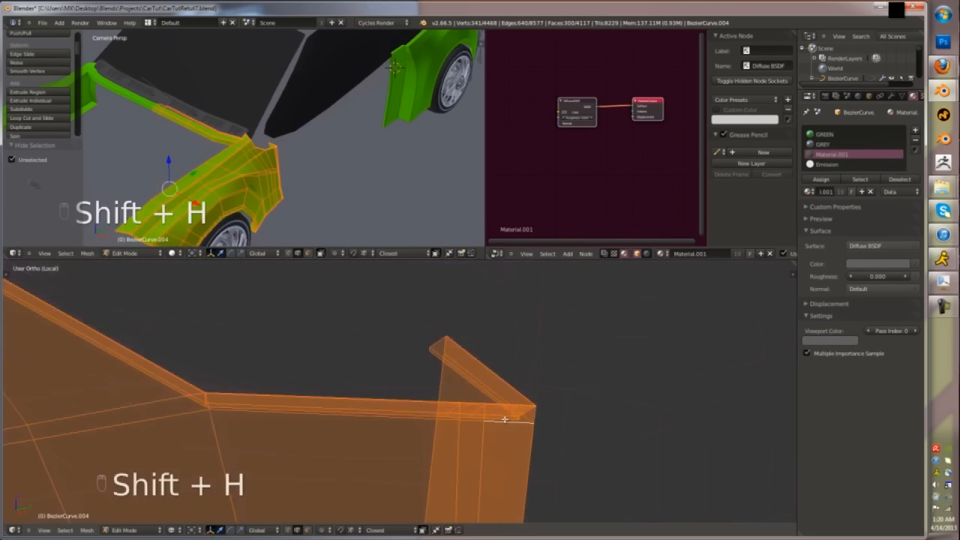
pyautogui.press('z')
pyautogui.press('KP_Decimal')
pyautogui.scroll(10, 497, 377)
# - Move the vertices at the fender's upper rear corner to tighten the gap beside the door, and leave mesh editing
pyautogui.press('Tab')
pyautogui.press('z')
pyautogui.press('Tab')
pyautogui.press('a')
pyautogui.press('a')
pyautogui.press('z')
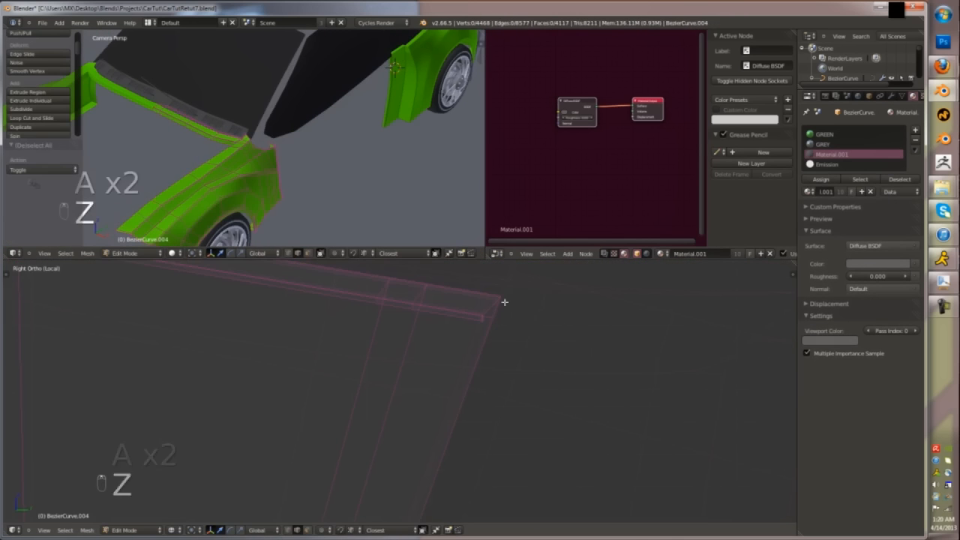
pyautogui.press('z')
pyautogui.press('Tab')
pyautogui.press('Tab')
pyautogui.press('g')
pyautogui.click(506, 351)
pyautogui.press('Tab')
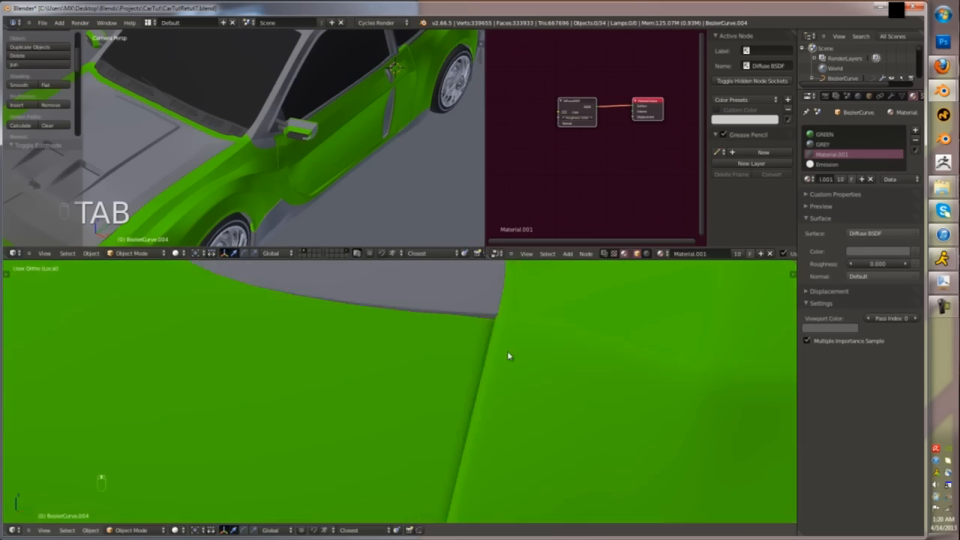
# - Reveal the hidden mesh and isolate the fender panel to work on its pointed corner beside the hood
pyautogui.scroll(-6, 507, 352)
pyautogui.moveTo(507, 352); pyautogui.dragTo(341, 422, button='middle')
pyautogui.scroll(9, 315, 397)
pyautogui.press('Tab')
pyautogui.hotkey('alt', 'h')
pyautogui.press('z')
pyautogui.press('a')
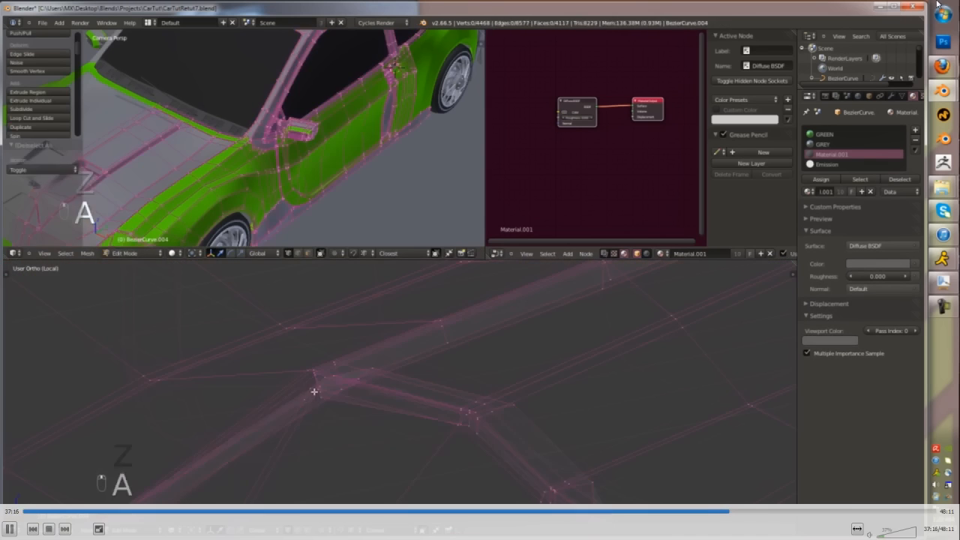
pyautogui.hotkey('shift', 'h')
pyautogui.press('z')
pyautogui.press('z')
pyautogui.press('z')
pyautogui.press('Tab')
pyautogui.doubleClick(486, 159)
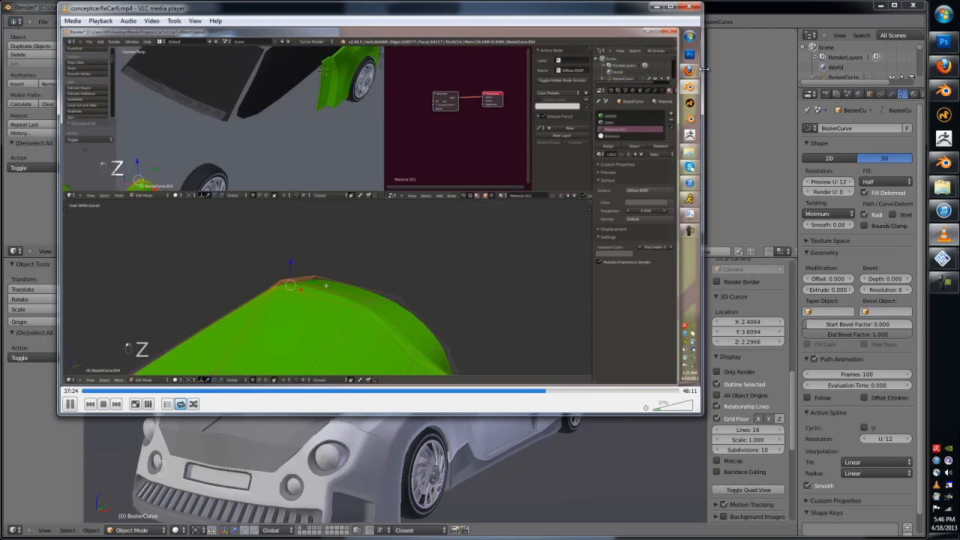
pyautogui.doubleClick(480, 163)
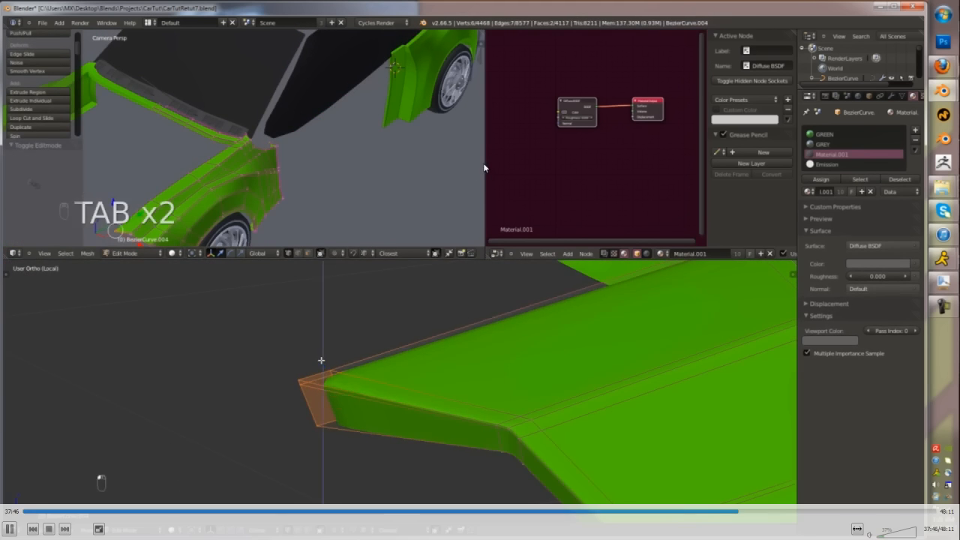
pyautogui.doubleClick(485, 162)
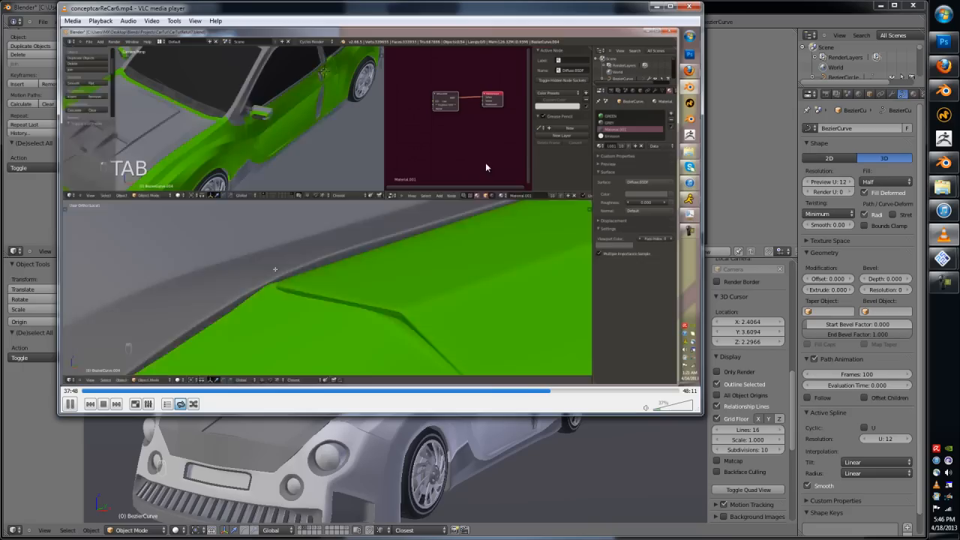
pyautogui.click(168, 403)
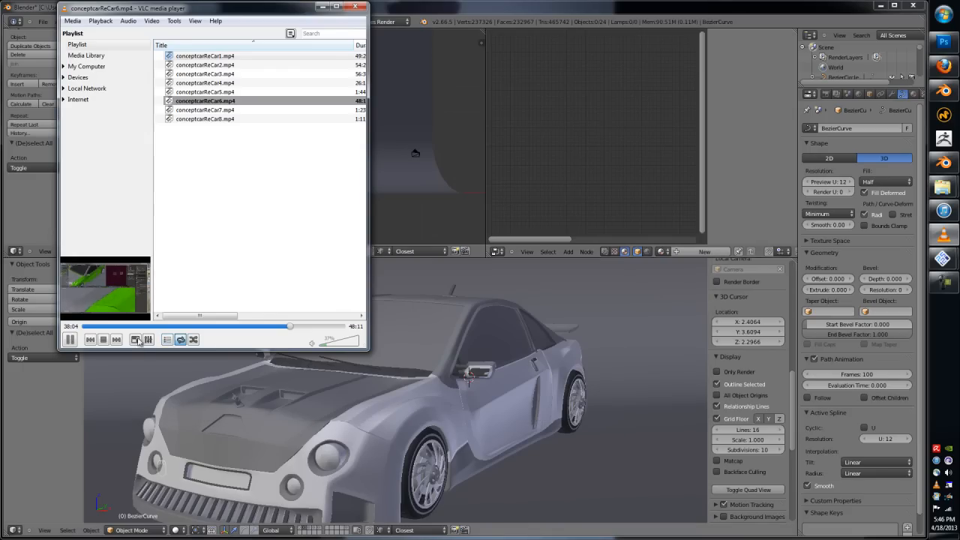
pyautogui.click(168, 340)
pyautogui.doubleClick(193, 278)
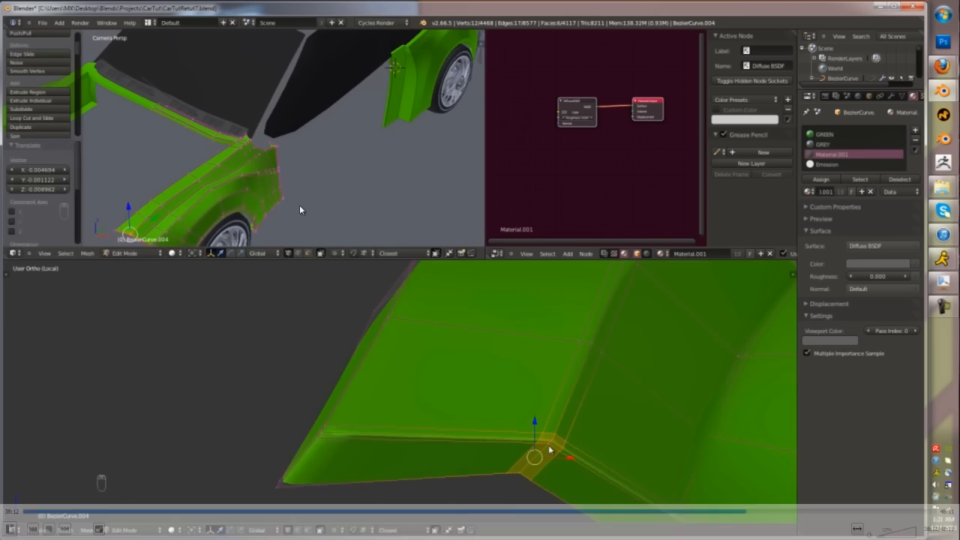
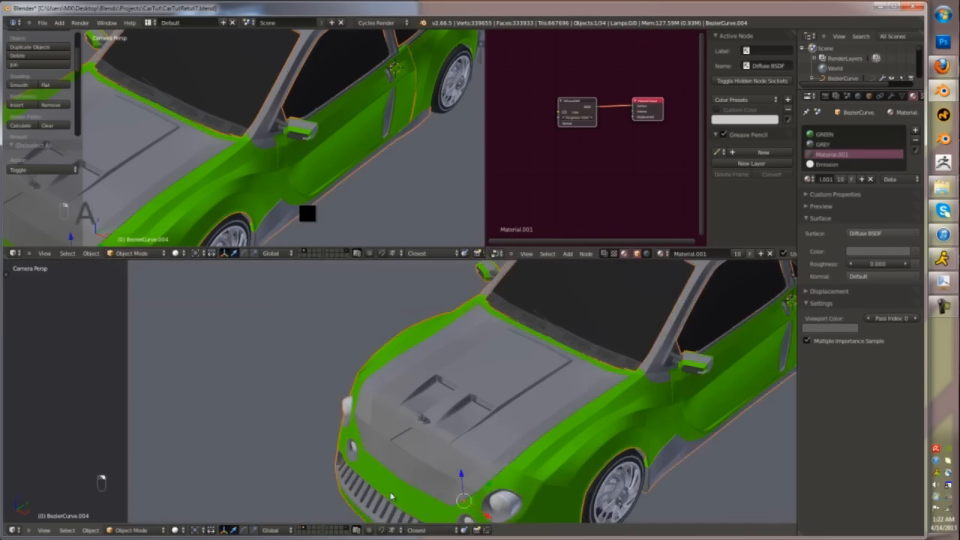
# - Reveal the hidden mesh, select the linked front bumper faces in face mode and isolate the bumper
pyautogui.scroll(4, 389, 496)
pyautogui.press('Tab')
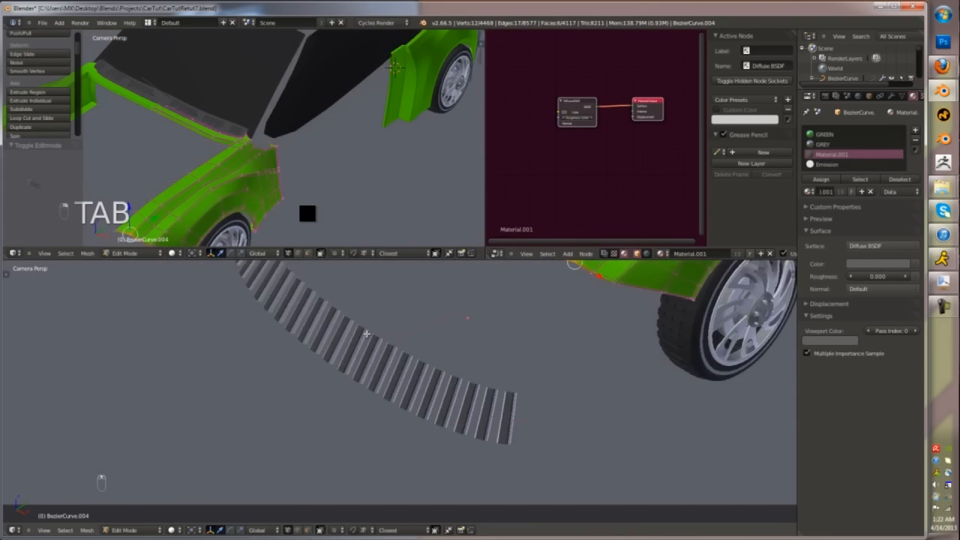
pyautogui.hotkey('alt', 'h')
pyautogui.hotkey('ctrl', 'Tab')
pyautogui.press('a')
pyautogui.press('l')
pyautogui.hotkey('shift', 'h')
pyautogui.scroll(2, 429, 384)
pyautogui.press('z')
pyautogui.press('z')
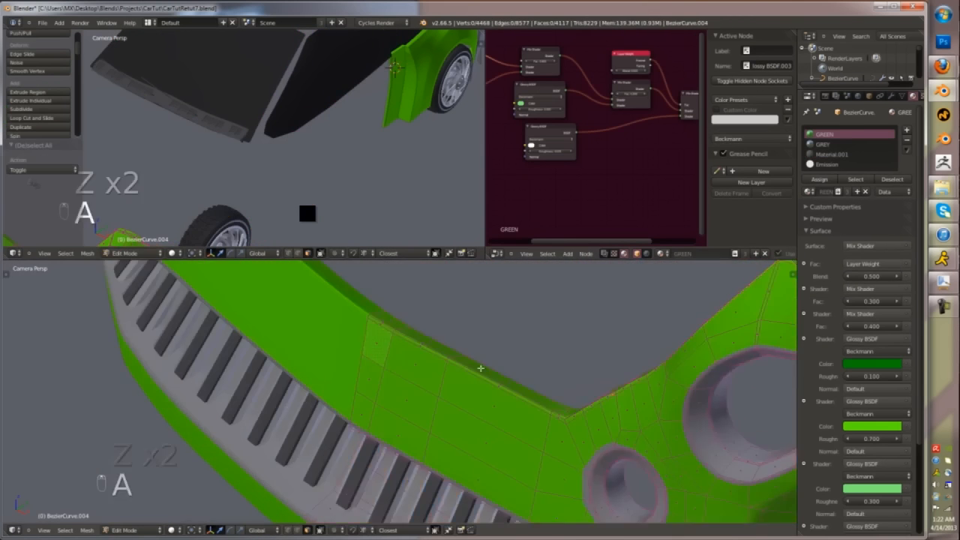
# - Add a loop cut through the bumper band below the hood and lasso-select the block of faces above the grille
pyautogui.hotkey('ctrl', 'r')
pyautogui.press('z')
pyautogui.hotkey('ctrl', 'Tab')
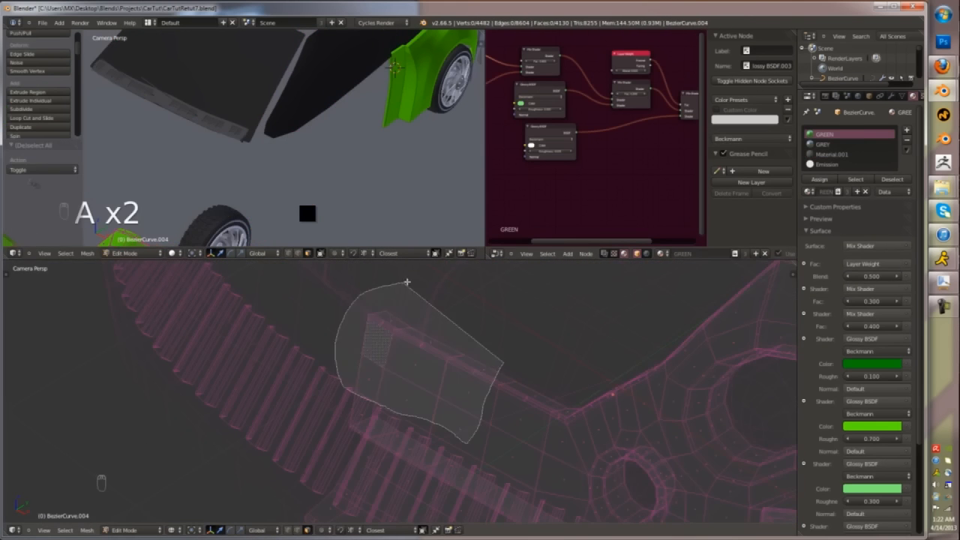
pyautogui.keyDown('ctrl'); pyautogui.moveTo(407, 282); pyautogui.dragTo(406, 283); pyautogui.keyUp('ctrl')
pyautogui.press('z')
# - Try to extrude the selected bumper faces backwards into a recess and reposition the extruded block
pyautogui.click(491, 361)
pyautogui.moveTo(491, 361); pyautogui.dragTo(420, 398, button='middle')
pyautogui.press('KP_Decimal')
pyautogui.moveTo(391, 414); pyautogui.dragTo(403, 410)
pyautogui.moveTo(382, 418); pyautogui.dragTo(360, 461, button='middle')
pyautogui.hotkey('ctrl', 'z')
pyautogui.hotkey('ctrl', 'z')
pyautogui.click(468, 451)
pyautogui.press('g')
pyautogui.rightClick(442, 454)
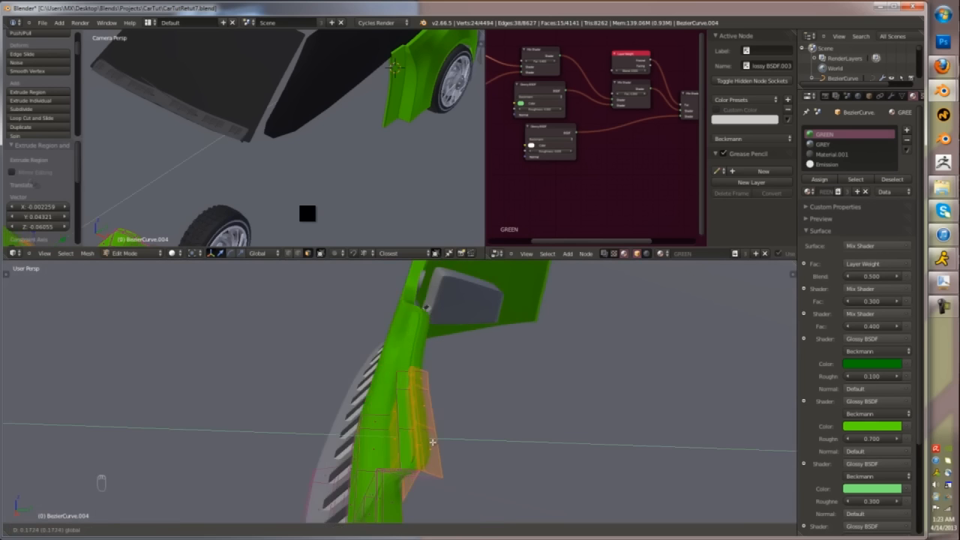
pyautogui.click(432, 442)
pyautogui.moveTo(432, 442); pyautogui.dragTo(385, 421, button='middle')
pyautogui.hotkey('ctrl', 'z')
pyautogui.hotkey('ctrl', 'z')
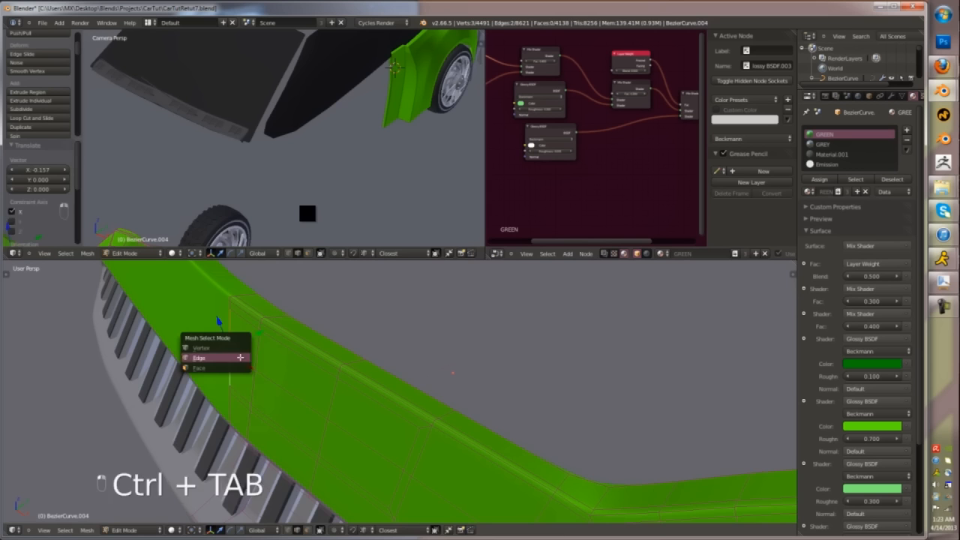
# - Extrude the bumper area above the grille into a number-plate recess and sharpen its edge with a loop cut
pyautogui.press('e')
pyautogui.moveTo(366, 466); pyautogui.dragTo(438, 378, button='middle')
pyautogui.click(426, 446)
pyautogui.hotkey('ctrl', 'r')
pyautogui.click(434, 409)
pyautogui.press('Tab')
pyautogui.press('Tab')
pyautogui.press('Tab')
pyautogui.moveTo(434, 416); pyautogui.dragTo(437, 375, button='middle')
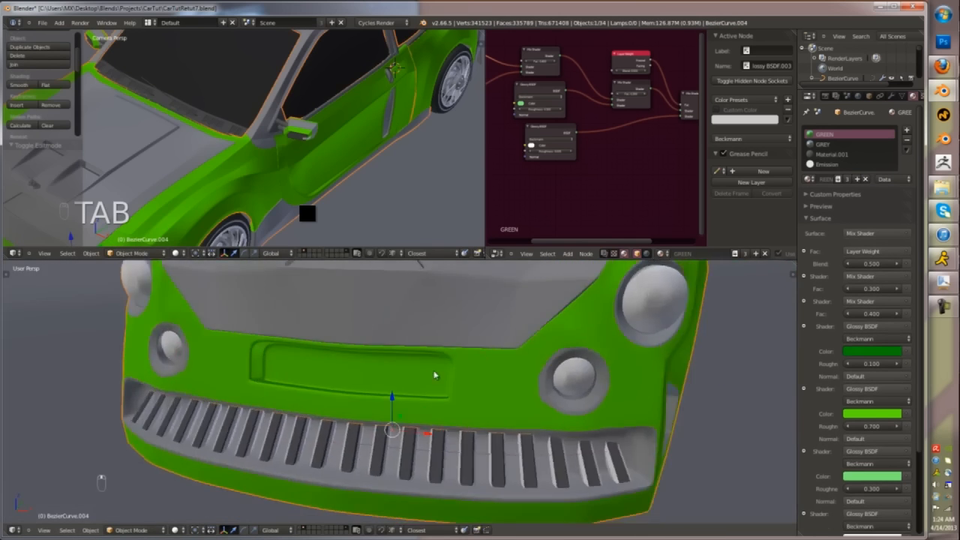
pyautogui.press('KP_0')
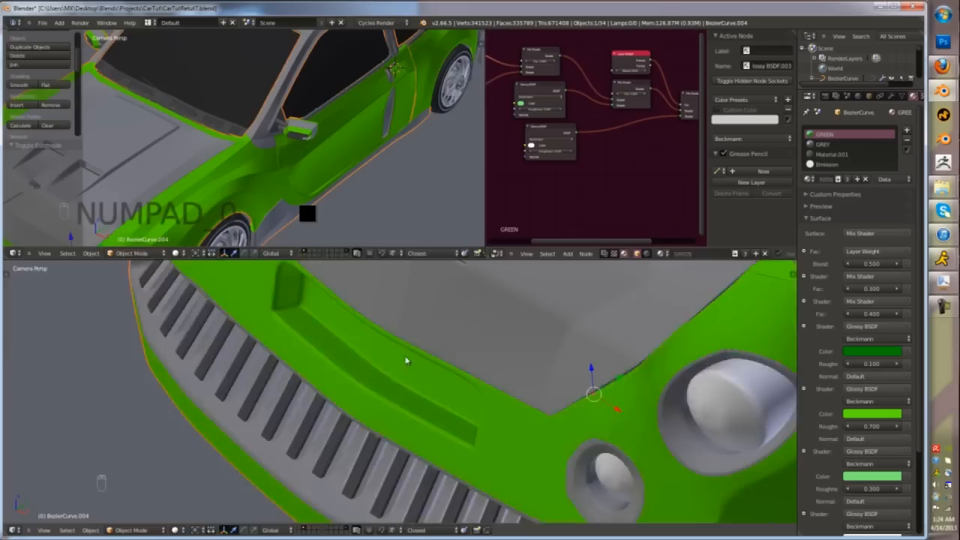
# - Switch to empty layer 3 in front orthographic view and add a plane
pyautogui.press('2')
pyautogui.press('3')
pyautogui.press('KP_1')
pyautogui.press('KP_5')
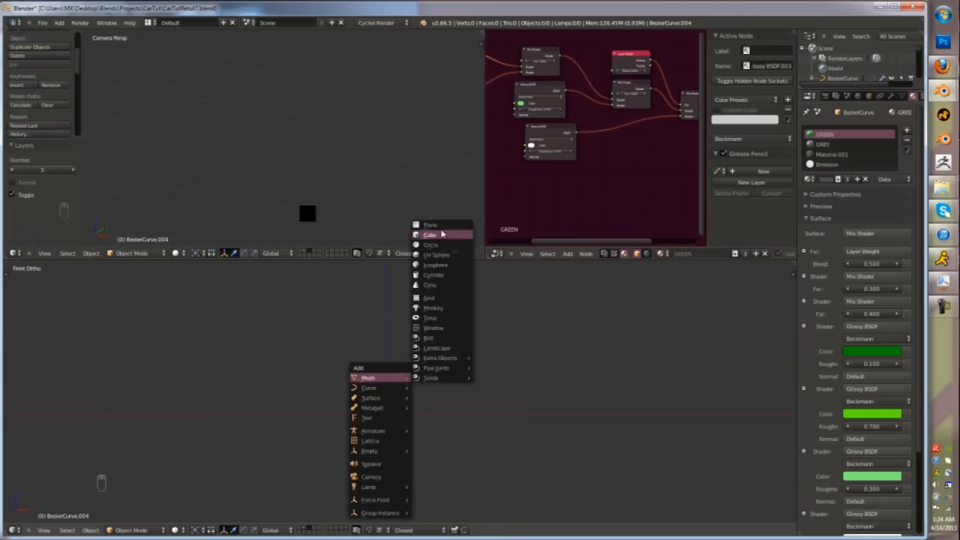
pyautogui.click(435, 224)
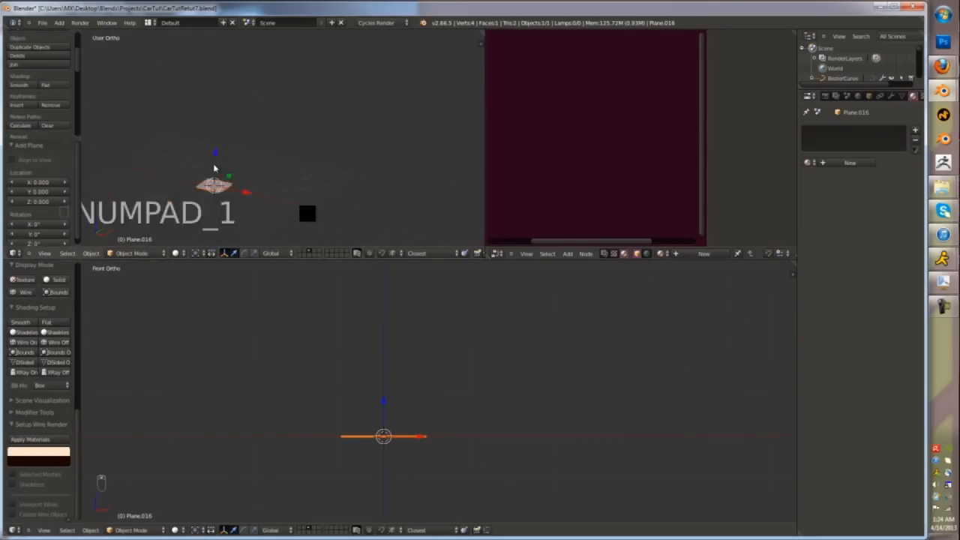
# - Rotate the upright plane 45° into a diamond, inset its face and delete the inner face to leave a frame
pyautogui.press('Tab')
pyautogui.scroll(4, 432, 471)
pyautogui.press('r')
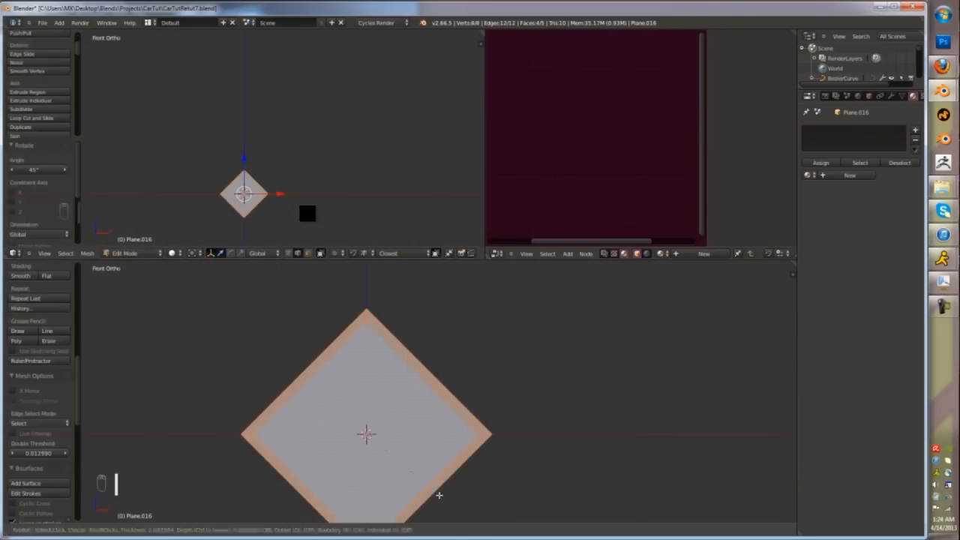
pyautogui.press('x')
pyautogui.click(367, 414)
pyautogui.scroll(-3, 369, 412)
pyautogui.press('Tab')
# - Add an Array modifier to the diamond frame and set its count to 5
pyautogui.click(891, 96)
pyautogui.click(858, 131)
pyautogui.click(696, 156)
pyautogui.scroll(-2, 665, 310)
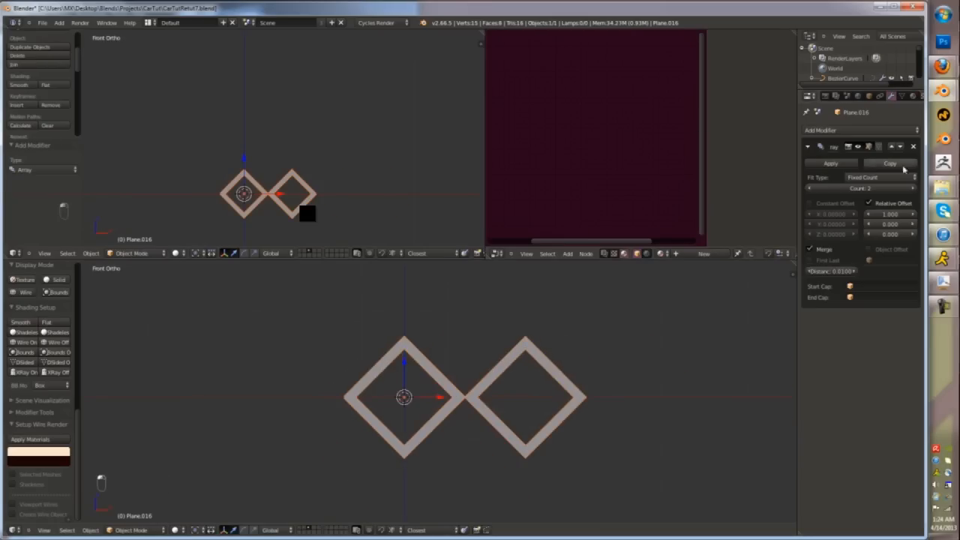
pyautogui.tripleClick(912, 188)
# - Duplicate the diamond frame in mesh editing and align the copy directly below the original, tip to tip
pyautogui.scroll(-3, 540, 325)
pyautogui.press('Tab')
pyautogui.scroll(3, 465, 326)
pyautogui.press('a')
pyautogui.hotkey('shift', 'd')
pyautogui.click(391, 466)
pyautogui.press('g')
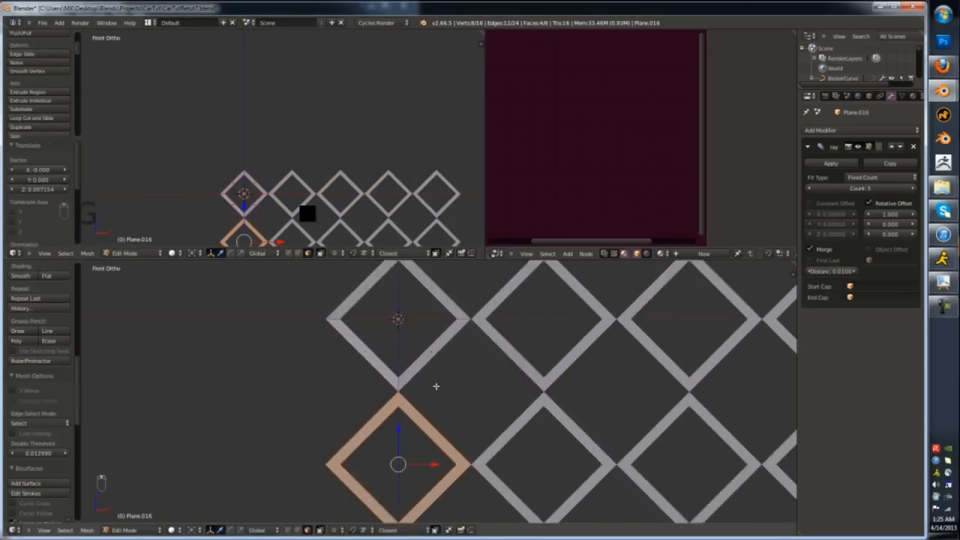
# - Leave mesh editing and set the diamond array's count to 10
pyautogui.scroll(-7, 382, 386)
pyautogui.press('Tab')
pyautogui.press('a')
pyautogui.press('a')
pyautogui.scroll(2, 490, 389)
pyautogui.scroll(-3, 402, 223)
pyautogui.scroll(-2, 438, 363)
pyautogui.hotkey('shift', 'a')
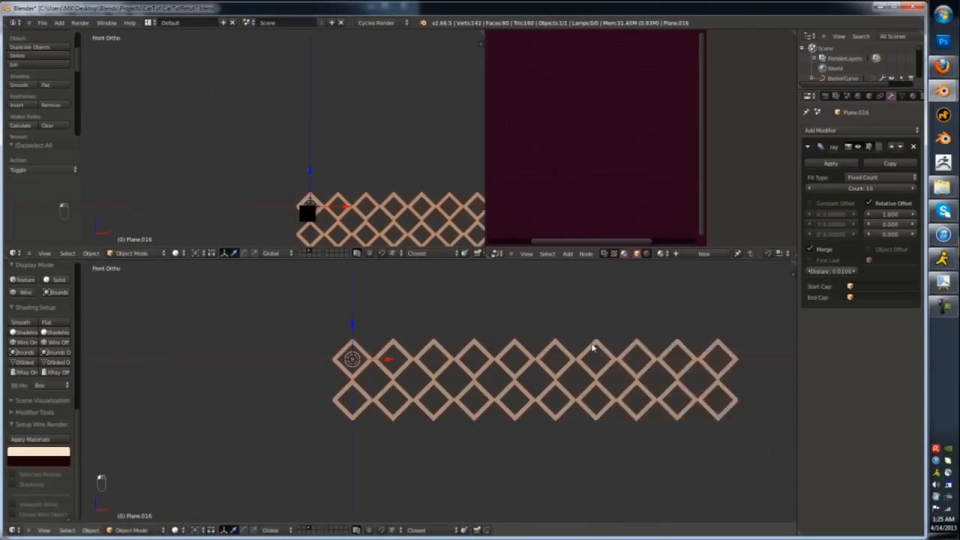
# - Duplicate the diamond pair downwards along Z twice to build six rows
pyautogui.press('Tab')
pyautogui.scroll(1, 351, 390)
pyautogui.press('a')
pyautogui.press('a')
pyautogui.press('a')
pyautogui.press('a')
pyautogui.hotkey('shift', 'd')
pyautogui.click(353, 484)
pyautogui.press('g')
pyautogui.click(364, 435)
pyautogui.scroll(-4, 365, 419)
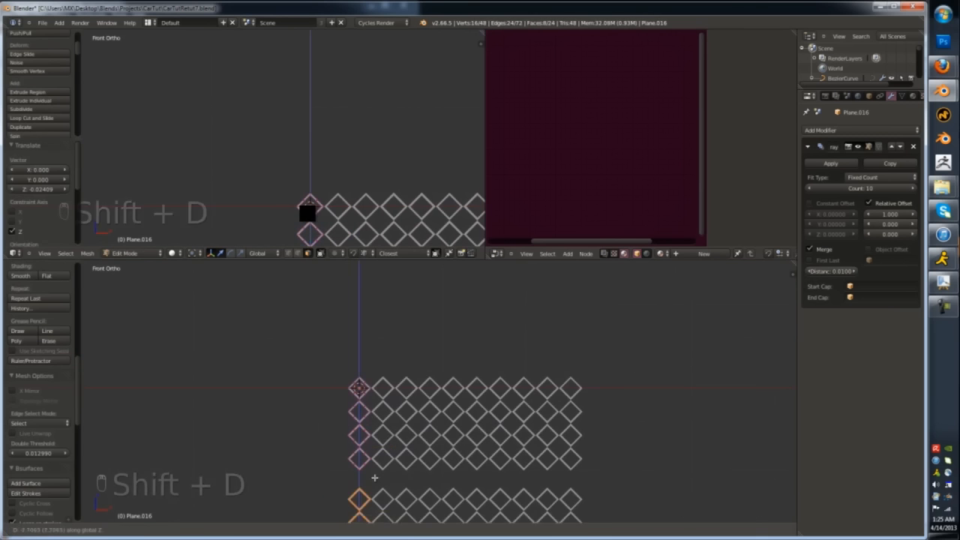
pyautogui.click(377, 460)
# - Scale the whole diamond lattice to 0.238 and set the array count to 28
pyautogui.press('Tab')
pyautogui.press('s')
pyautogui.click(375, 394)
pyautogui.scroll(9, 375, 393)
pyautogui.moveTo(845, 189); pyautogui.dragTo(853, 192)
pyautogui.scroll(-5, 360, 390)
pyautogui.hotkey('shift', 'a')
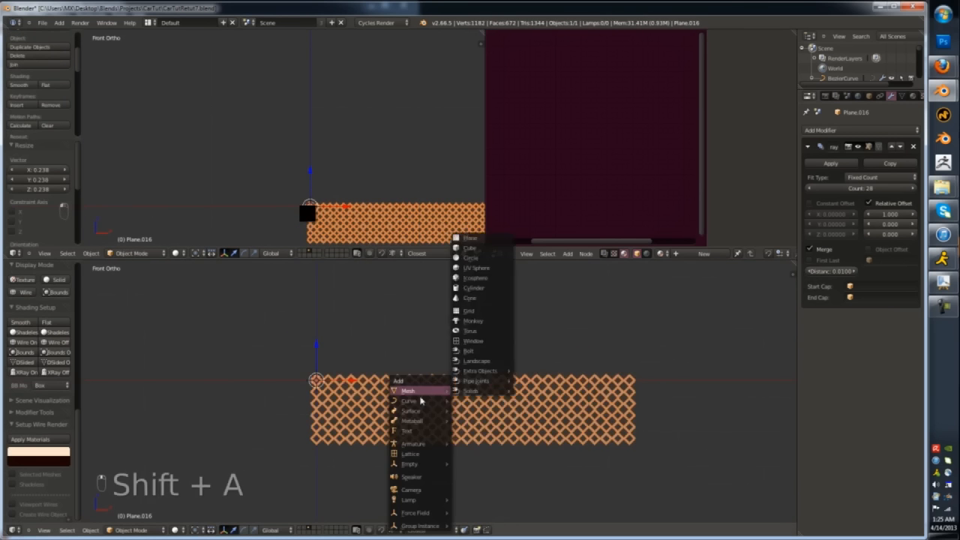
pyautogui.moveTo(421, 399)
pyautogui.click(468, 403)
pyautogui.press('x')
pyautogui.click(456, 408)
# - Add a Bezier curve at the diamond lattice's origin
pyautogui.hotkey('shift', 'a')
pyautogui.click(481, 401)
pyautogui.press('KP_7')
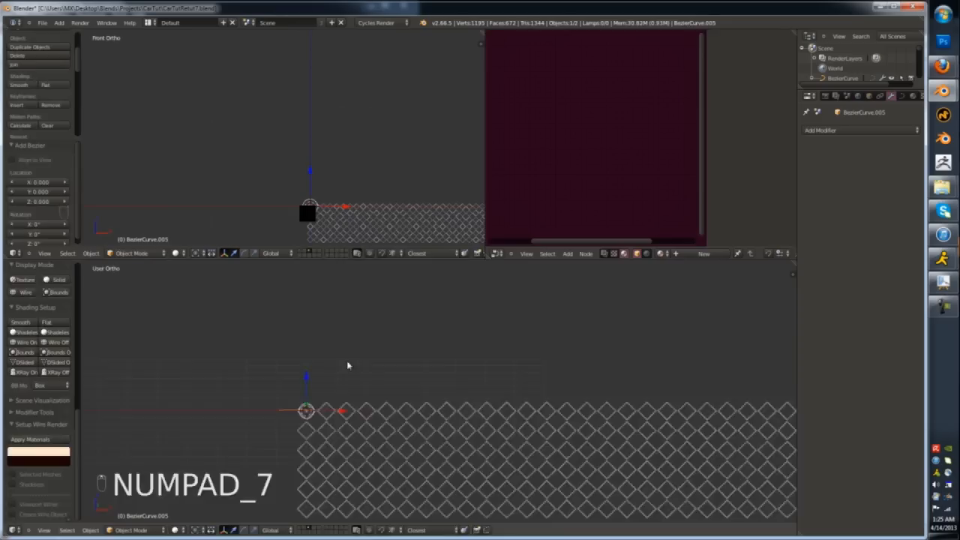
# - Shape the Bezier curve from above into a shallow arc and deform the lattice along it on the X axis with a Curve modifier
pyautogui.press('Tab')
pyautogui.press('Tab')
pyautogui.press('Tab')
pyautogui.press('Tab')
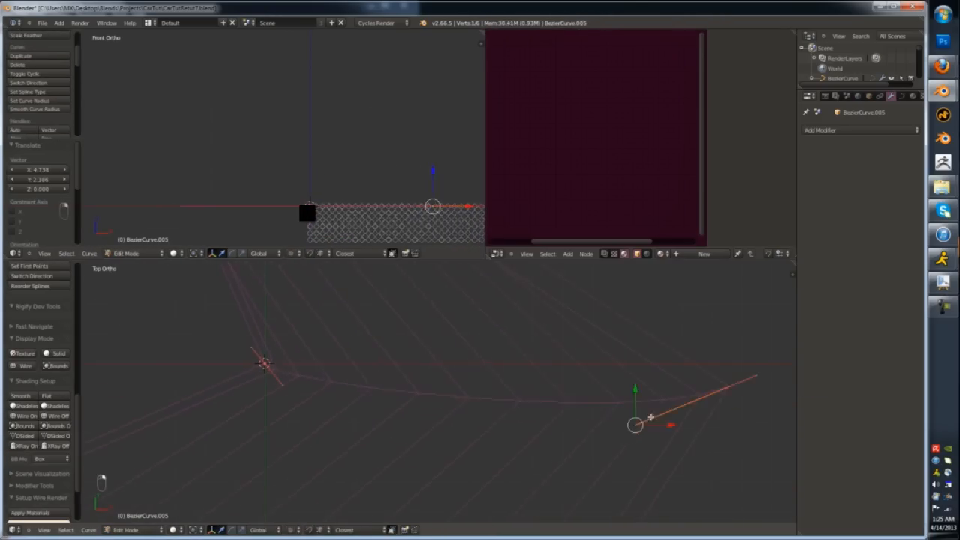
pyautogui.click(437, 434)
pyautogui.press('Tab')
# - Show the car's layer alongside and scale the lattice together with its curve to 0.413
pyautogui.hotkey('shift', '2')
pyautogui.press('KP_1')
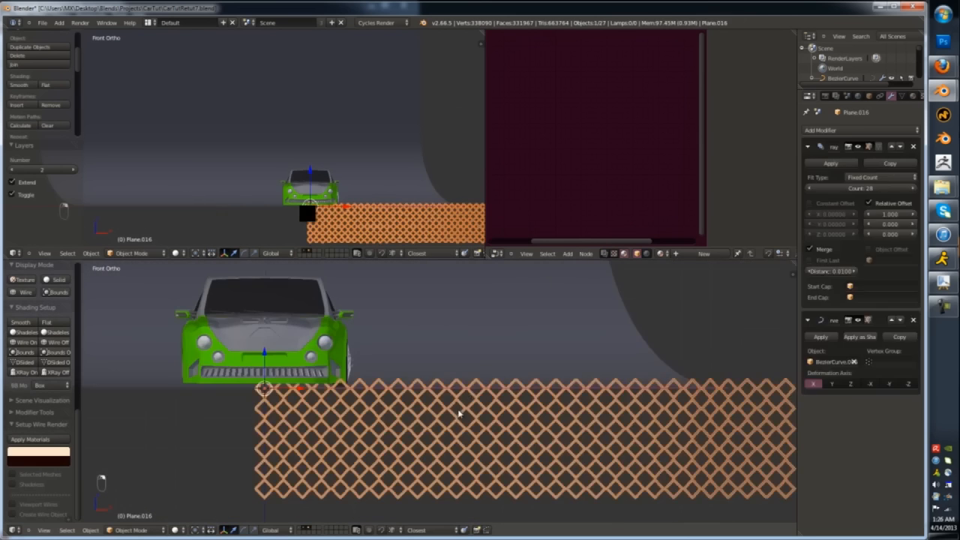
pyautogui.press('z')
pyautogui.press('x')
pyautogui.click(495, 390)
pyautogui.moveTo(519, 384); pyautogui.dragTo(522, 399, button='middle')
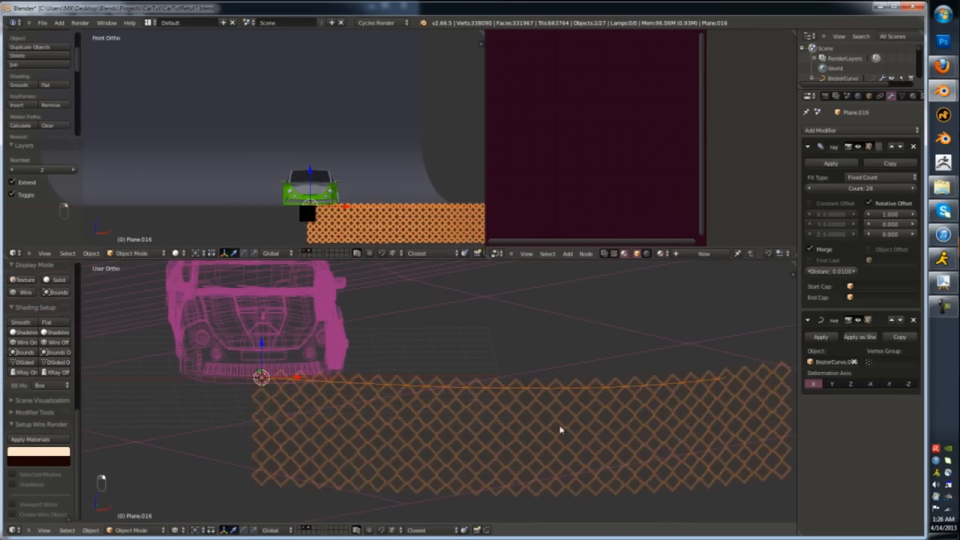
pyautogui.press('z')
pyautogui.press('KP_1')
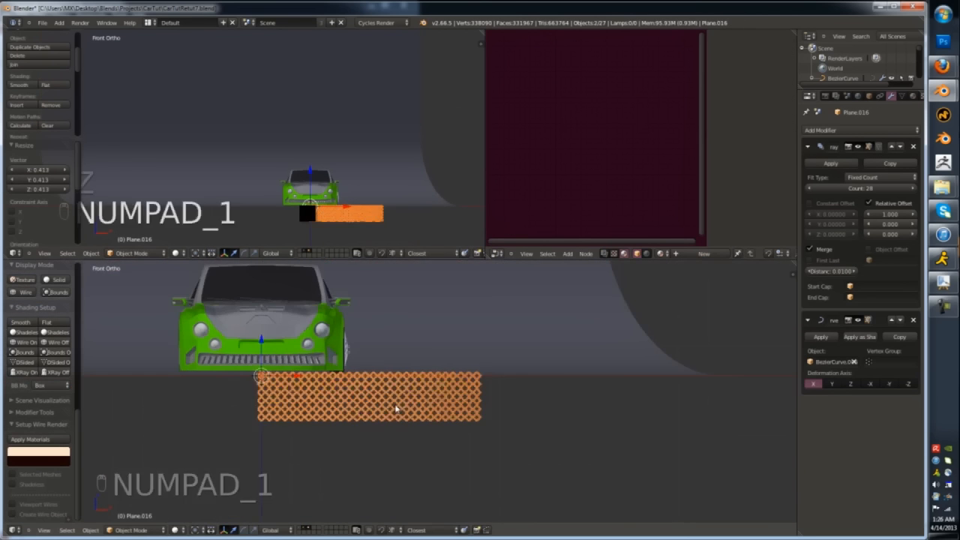
pyautogui.press('s')
pyautogui.click(314, 387)
# - Move the lattice and its curve onto the car's front bumper, near the number-plate recess
pyautogui.scroll(6, 292, 374)
pyautogui.keyDown('shift'); pyautogui.moveTo(240, 371); pyautogui.dragTo(450, 450, button='middle'); pyautogui.keyUp('shift')
pyautogui.press('g')
pyautogui.click(442, 356)
pyautogui.moveTo(442, 355); pyautogui.dragTo(504, 412, button='middle')
pyautogui.moveTo(258, 319); pyautogui.dragTo(333, 378)
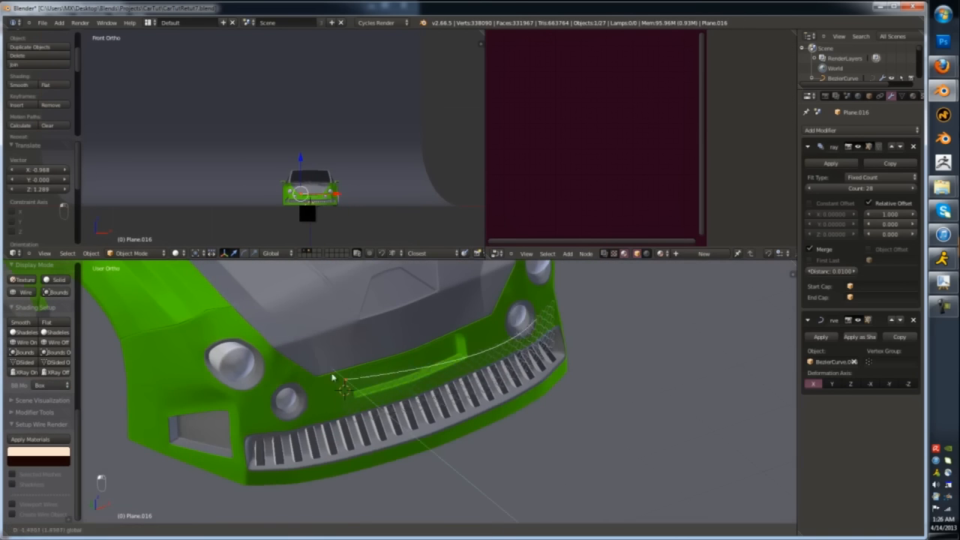
# - Align the lattice with the number-plate recess from the front and scale it with its curve to 1.734
pyautogui.press('KP_1')
pyautogui.scroll(3, 381, 385)
pyautogui.press('s')
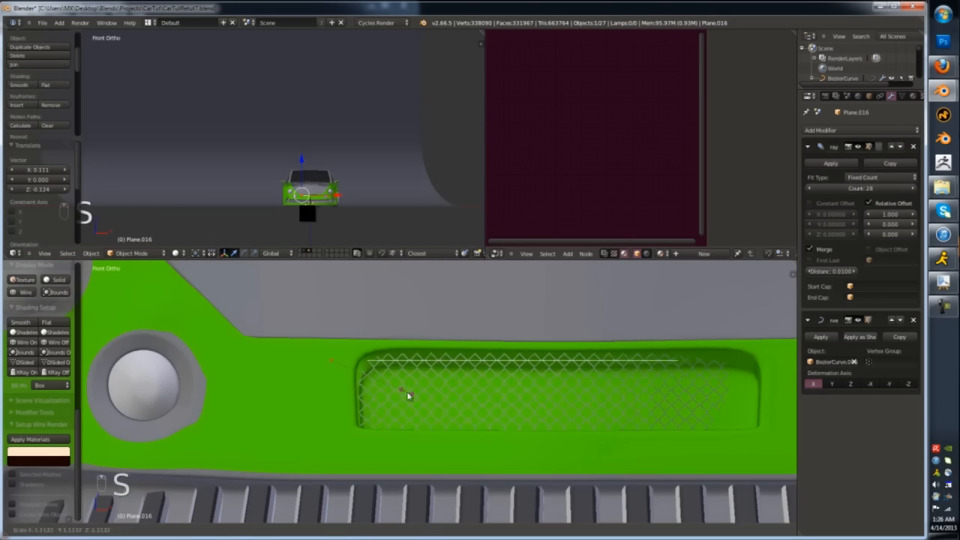
pyautogui.click(389, 372)
pyautogui.moveTo(390, 374); pyautogui.dragTo(427, 405, button='middle')
pyautogui.press('s')
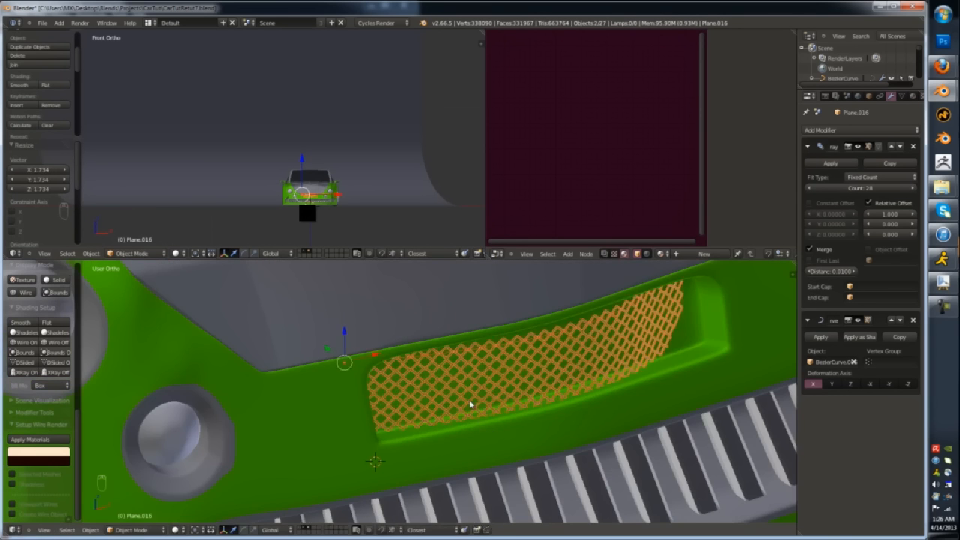
pyautogui.click(470, 400)
# - Shift the lattice and its curve along Y in the top view to line them up with the bumper
pyautogui.press('KP_7')
pyautogui.press('z')
pyautogui.press('g')
pyautogui.press('y')
pyautogui.press('Tab')
pyautogui.press('a')
pyautogui.press('a')
pyautogui.press('a')
pyautogui.press('a')
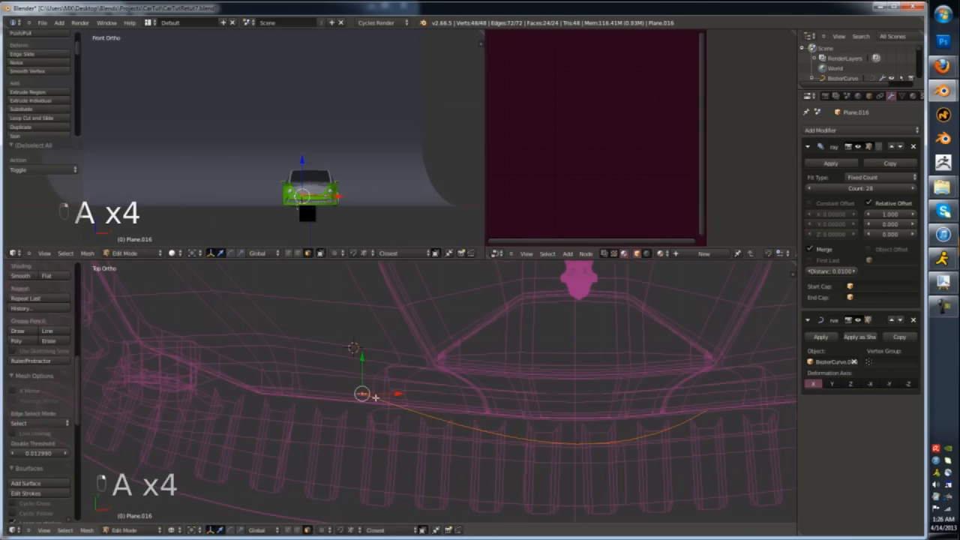
# - Reposition the Bezier curve's control points from above so the lattice spans the recess and follows the bumper's curvature
pyautogui.scroll(7, 368, 397)
pyautogui.press('Tab')
pyautogui.rightClick(366, 399)
pyautogui.press('Tab')
pyautogui.scroll(-11, 518, 443)
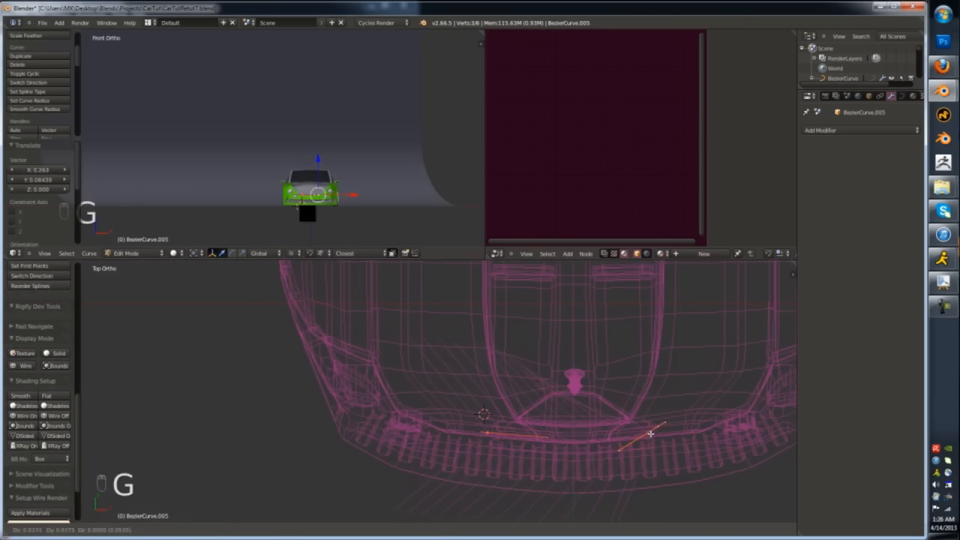
pyautogui.press('Tab')
pyautogui.press('z')
pyautogui.moveTo(602, 448); pyautogui.dragTo(574, 383, button='middle')
pyautogui.press('Tab')
pyautogui.scroll(5, 600, 383)
pyautogui.press('Tab')
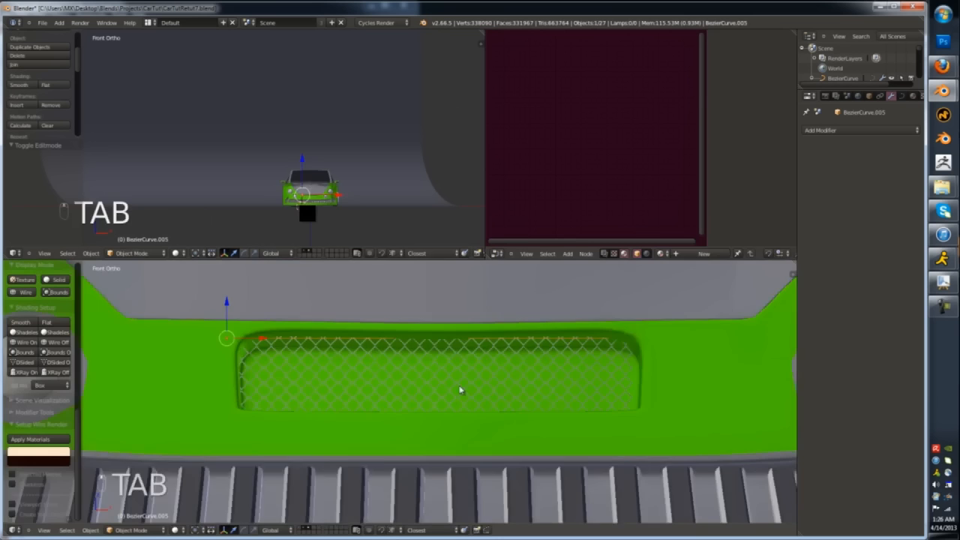
# - Select the lattice and its curve and move them along Y into the bumper recess
pyautogui.rightClick(523, 381)
pyautogui.moveTo(460, 390); pyautogui.dragTo(522, 389, button='middle')
pyautogui.press('z')
pyautogui.rightClick(501, 334)
pyautogui.keyDown('shift'); pyautogui.rightClick(529, 355); pyautogui.keyUp('shift')
pyautogui.press('g')
pyautogui.press('y')
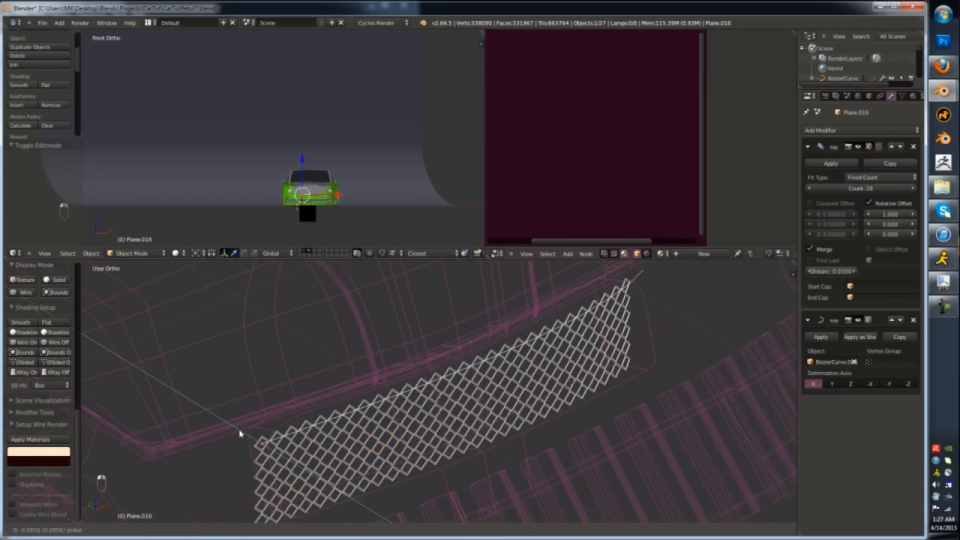
pyautogui.click(233, 423)
pyautogui.press('z')
# - Set the lattice's array count to 29 and add a Solidify modifier with adjusted thickness
pyautogui.click(913, 189)
pyautogui.click(860, 131)
pyautogui.click(705, 281)
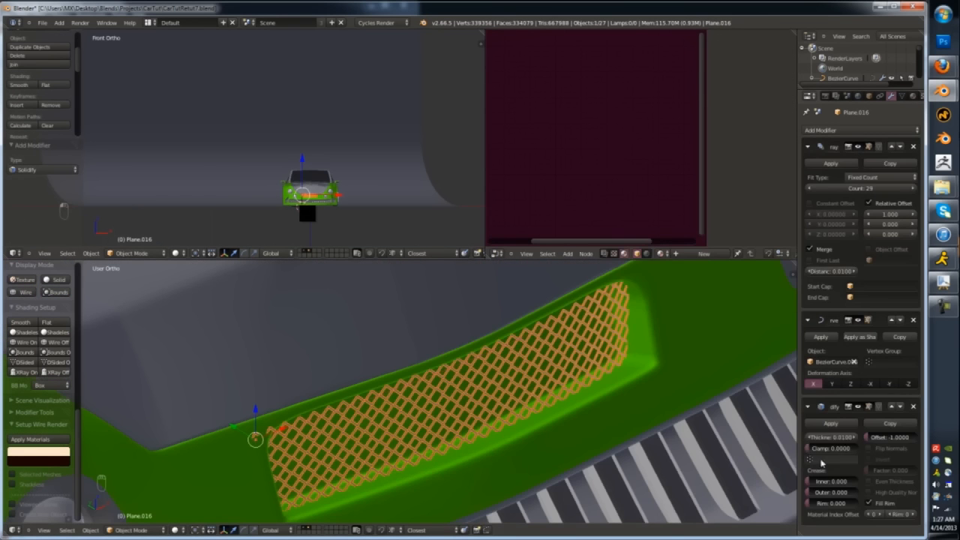
pyautogui.moveTo(834, 439); pyautogui.dragTo(286, 444)
# - Assign the existing Material.001 to the lattice
pyautogui.click(913, 97)
pyautogui.click(810, 162)
pyautogui.click(821, 212)
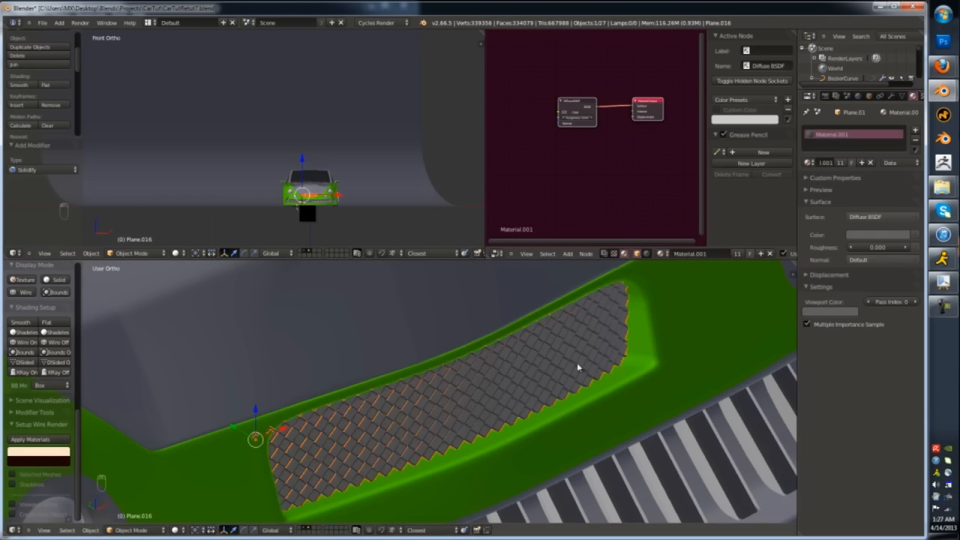
# - Edit the car body from the camera view and adjust the number-plate recess's border and inner faces along Y
pyautogui.press('a')
pyautogui.press('KP_0')
pyautogui.scroll(6, 450, 375)
pyautogui.keyDown('shift'); pyautogui.moveTo(322, 465); pyautogui.dragTo(335, 381, button='middle'); pyautogui.keyUp('shift')
pyautogui.press('Tab')
pyautogui.press('Tab')
pyautogui.rightClick(374, 415)
pyautogui.press('Tab')
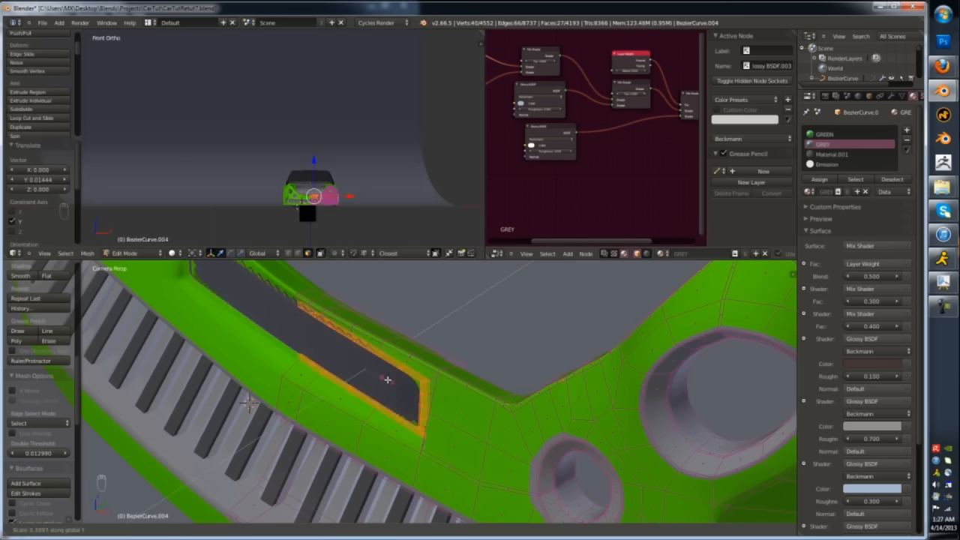
pyautogui.scroll(2, 413, 415)
pyautogui.keyDown('alt'); pyautogui.rightClick(294, 373); pyautogui.keyUp('alt')
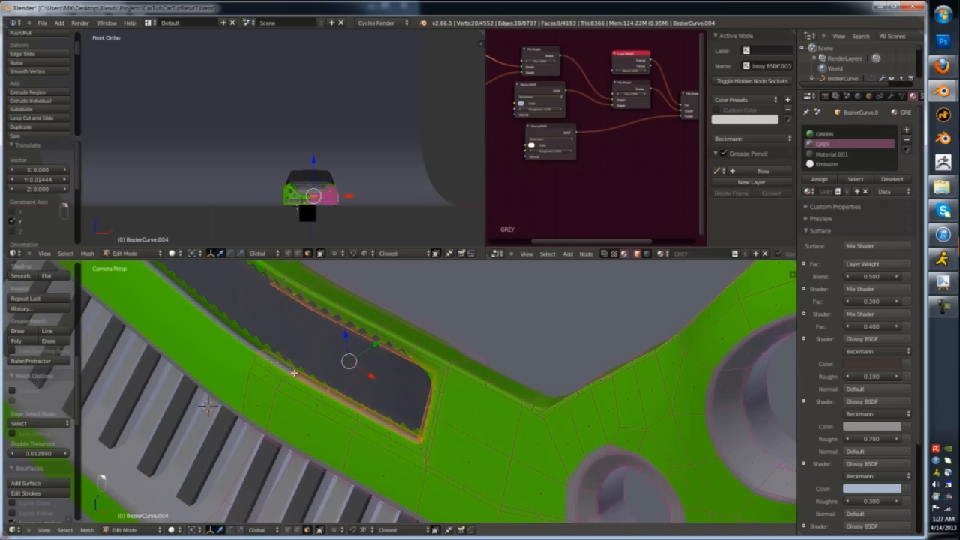
pyautogui.click(395, 443)
pyautogui.press('Tab')
pyautogui.moveTo(395, 442); pyautogui.dragTo(617, 293, button='middle')
# - Assign Material.001 to the selected faces of the number-plate recess
pyautogui.scroll(-1, 261, 363)
pyautogui.press('Tab')
pyautogui.click(842, 156)
pyautogui.click(821, 179)
pyautogui.press('Tab')
# - Reveal the body's hidden faces, select the face loop along its lower edge and assign the GREY material to it
pyautogui.scroll(-1, 418, 392)
pyautogui.press('Tab')
pyautogui.keyDown('alt'); pyautogui.rightClick(447, 475); pyautogui.keyUp('alt')
pyautogui.scroll(-1, 411, 483)
pyautogui.keyDown('alt'); pyautogui.rightClick(411, 483); pyautogui.keyUp('alt')
pyautogui.press('Tab')
pyautogui.scroll(-2, 492, 415)
pyautogui.moveTo(493, 415); pyautogui.dragTo(322, 477, button='middle')
pyautogui.press('Tab')
pyautogui.hotkey('alt', 'h')
pyautogui.scroll(1, 375, 472)
pyautogui.keyDown('alt'); pyautogui.rightClick(412, 460); pyautogui.keyUp('alt')
pyautogui.click(821, 180)
pyautogui.click(823, 144)
pyautogui.click(821, 179)
pyautogui.press('Tab')
pyautogui.moveTo(435, 417); pyautogui.dragTo(513, 406, button='middle')
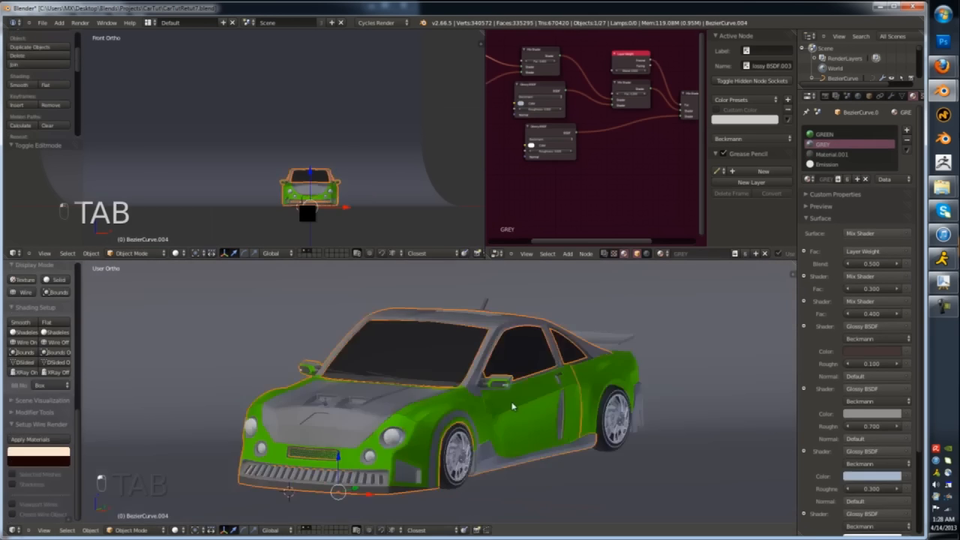
# - Assign the GREY material to the strip of faces along the front bumper's bottom edge
pyautogui.press('Tab')
pyautogui.press('Tab')
pyautogui.press('Tab')
pyautogui.scroll(5, 513, 406)
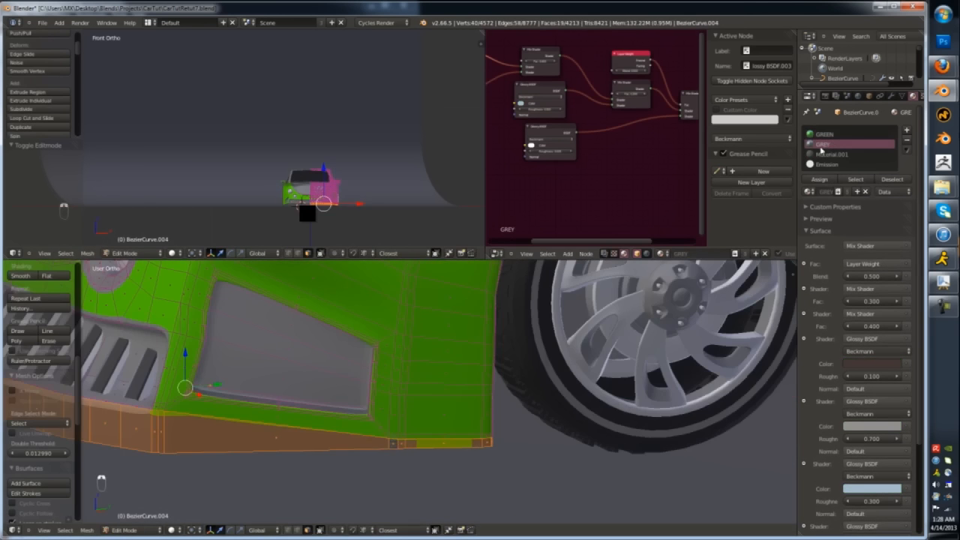
pyautogui.click(820, 179)
pyautogui.press('Tab')
pyautogui.scroll(-5, 379, 416)
pyautogui.scroll(-3, 345, 447)
pyautogui.moveTo(379, 416); pyautogui.dragTo(321, 433, button='middle')
# - Deselect everything and examine the whole car through the camera in a maximized rendered viewport
pyautogui.press('a')
pyautogui.press('KP_0')
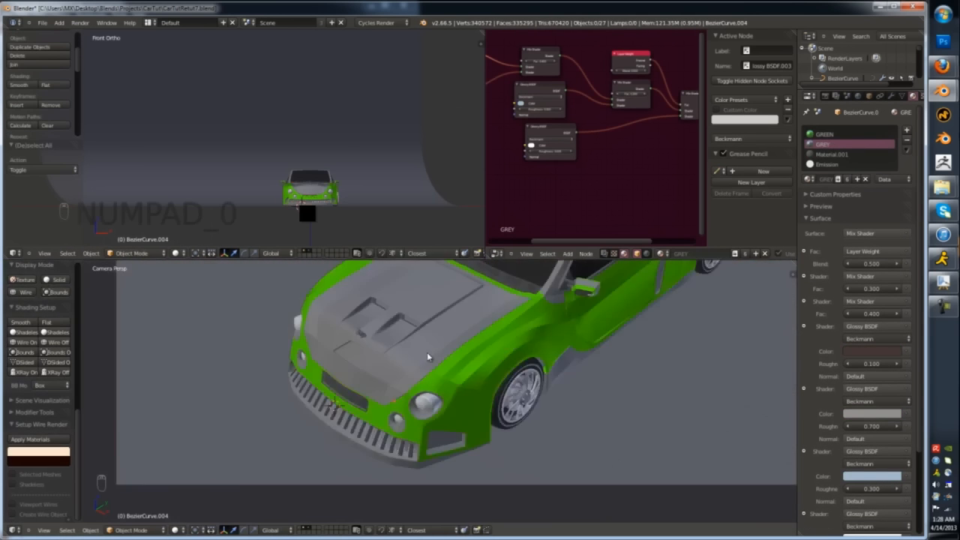
pyautogui.scroll(-3, 429, 358)
pyautogui.keyDown('shift'); pyautogui.moveTo(529, 302); pyautogui.dragTo(510, 343, button='middle'); pyautogui.keyUp('shift')
pyautogui.scroll(1, 519, 335)
pyautogui.hotkey('shift', 'space')
pyautogui.scroll(3, 609, 272)
pyautogui.scroll(-1, 609, 273)
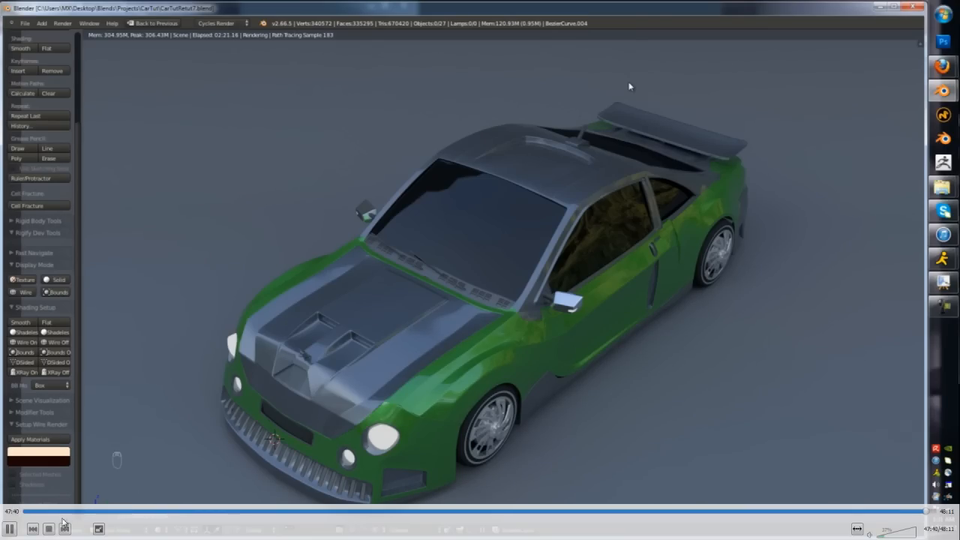
pyautogui.click(65, 529)
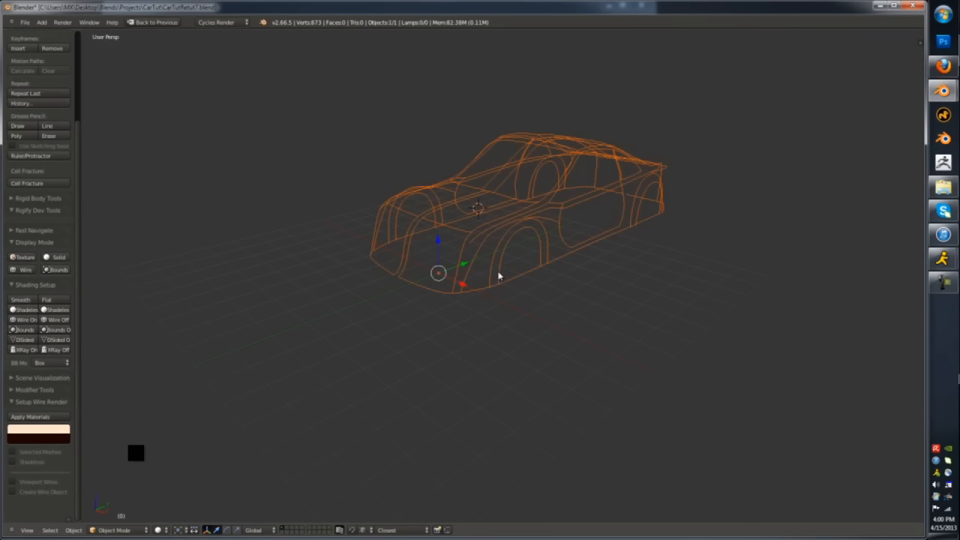
# - Move the car's outline curves and its selected body parts to layer 10
pyautogui.press('m')
pyautogui.press('0')
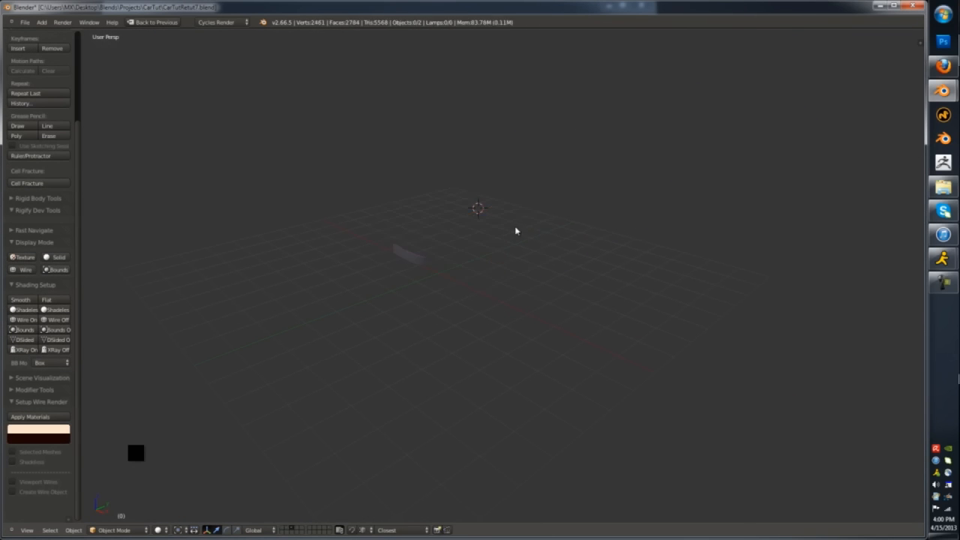
pyautogui.press('1')
pyautogui.press('0')
pyautogui.press('1')
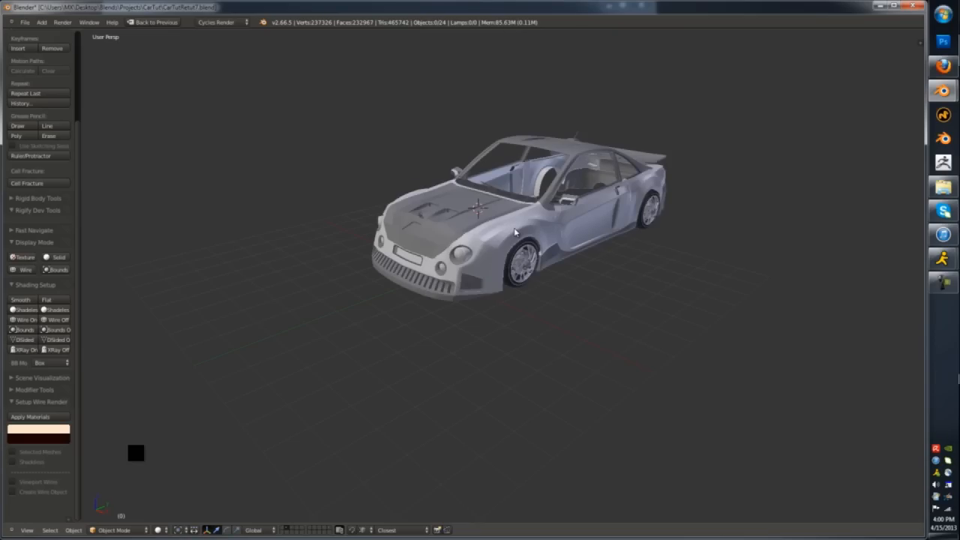
pyautogui.scroll(2, 448, 276)
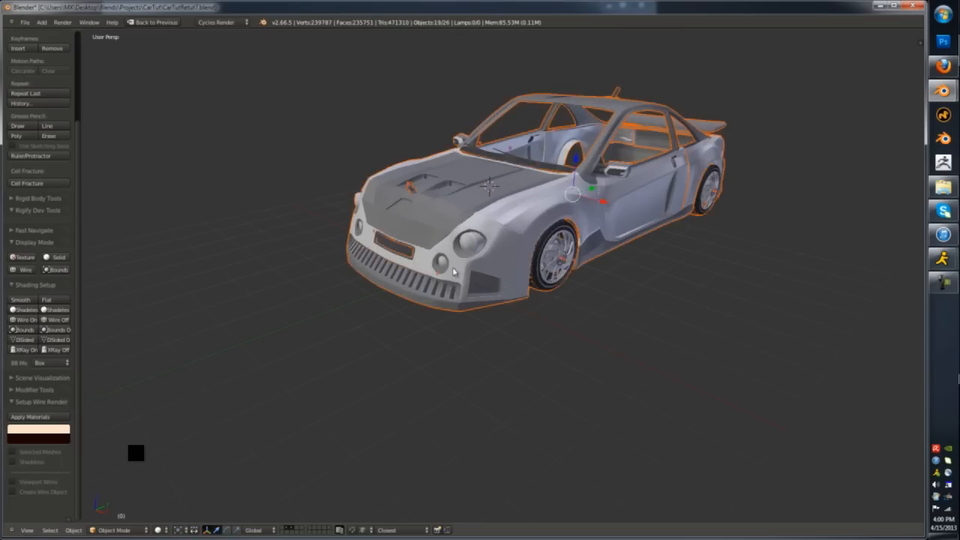
pyautogui.press('0')
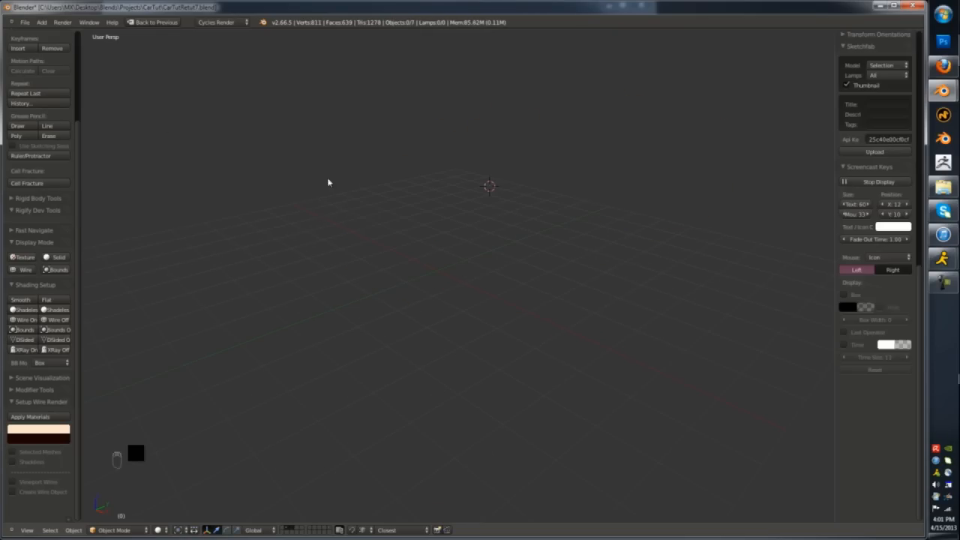
# - Save the project as a new file named CarTutRetut8.blend
pyautogui.hotkey('ctrl', 'shift', 's')
pyautogui.click(852, 61)
pyautogui.click(873, 49)
# - Select the camera and the curved backdrop plane and move them onto a separate layer of their own
pyautogui.moveTo(363, 202); pyautogui.dragTo(386, 280, button='middle')
pyautogui.press('1')
pyautogui.press('2')
pyautogui.press('2')
pyautogui.press('2')
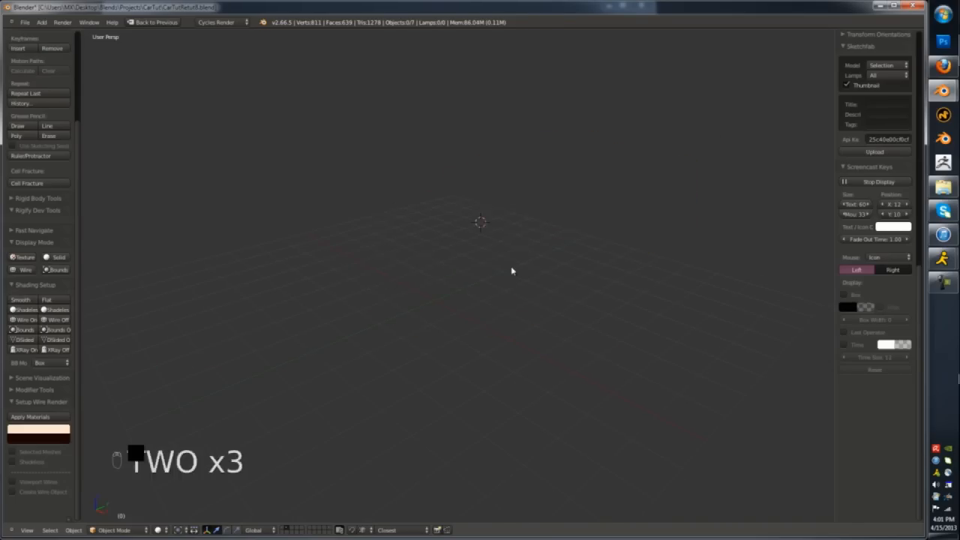
pyautogui.scroll(-4, 512, 271)
pyautogui.moveTo(513, 270); pyautogui.dragTo(495, 287, button='middle')
pyautogui.rightClick(487, 376)
pyautogui.keyDown('shift'); pyautogui.rightClick(542, 353); pyautogui.keyUp('shift')
pyautogui.press('m')
pyautogui.press('3')
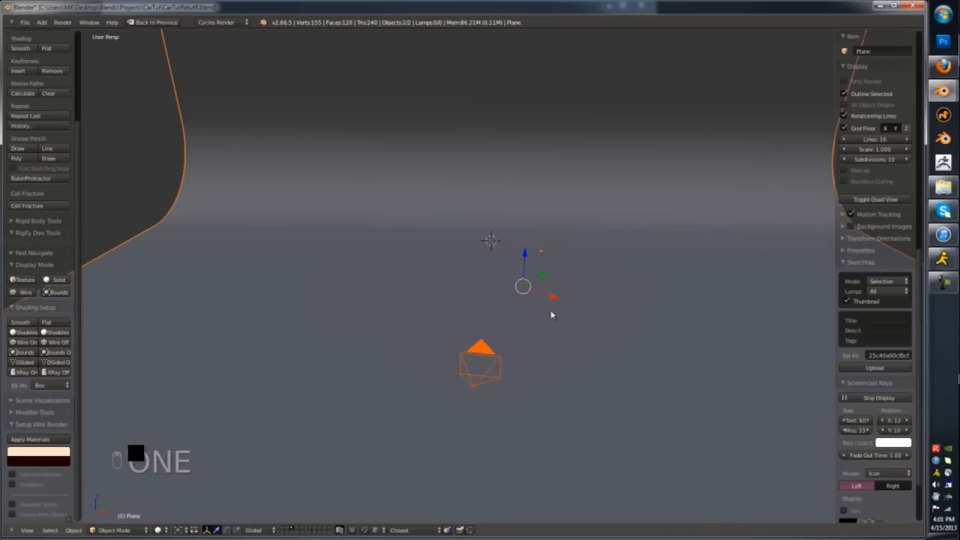
# - Move the selected interior meshes into the car's cabin in the wireframe top view and scale them to fit
pyautogui.press('z')
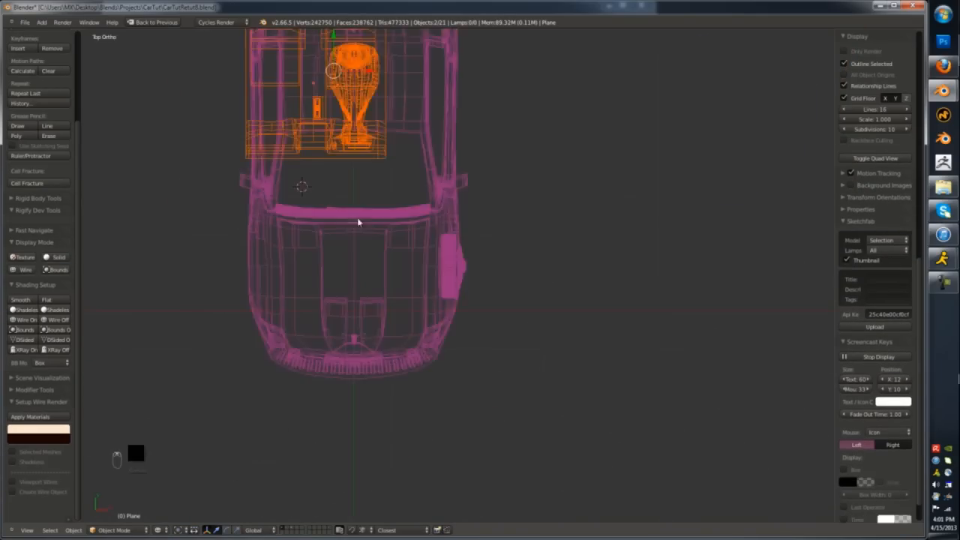
pyautogui.press('g')
pyautogui.click(487, 275)
pyautogui.press('s')
pyautogui.click(488, 275)
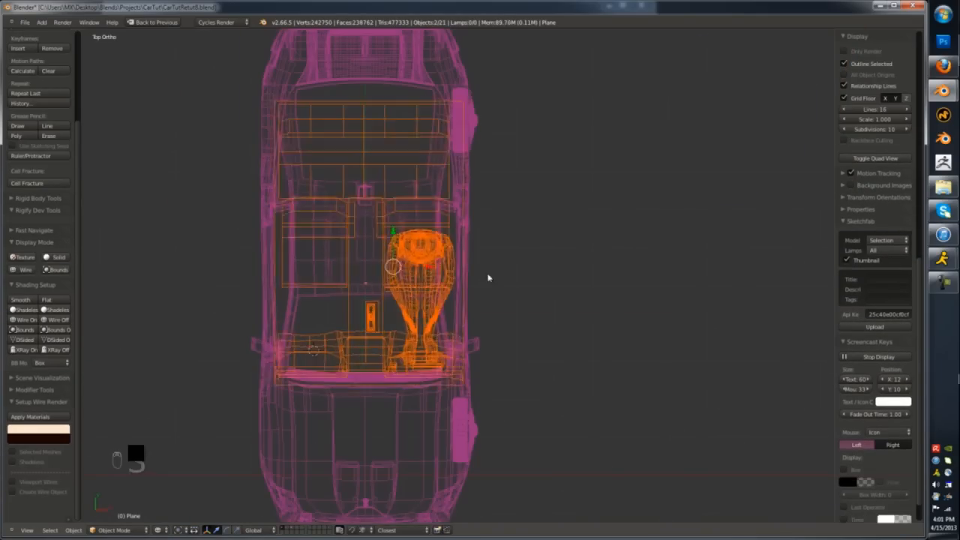
# - Reposition the interior in the top view and raise it about 0.52 along the global Z axis in the side view
pyautogui.press('a')
pyautogui.press('g')
pyautogui.click(486, 271)
pyautogui.scroll(1, 486, 271)
pyautogui.press('g')
pyautogui.press('KP_1')
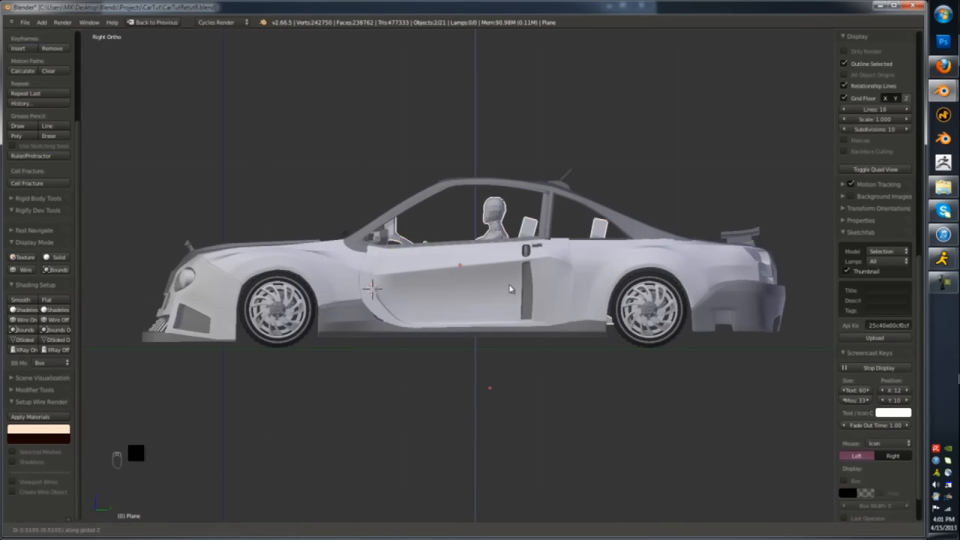
pyautogui.click(509, 289)
# - Fine-tune the interior's placement inside the cabin, including a small shift along the car's length in the side view
pyautogui.press('KP_7')
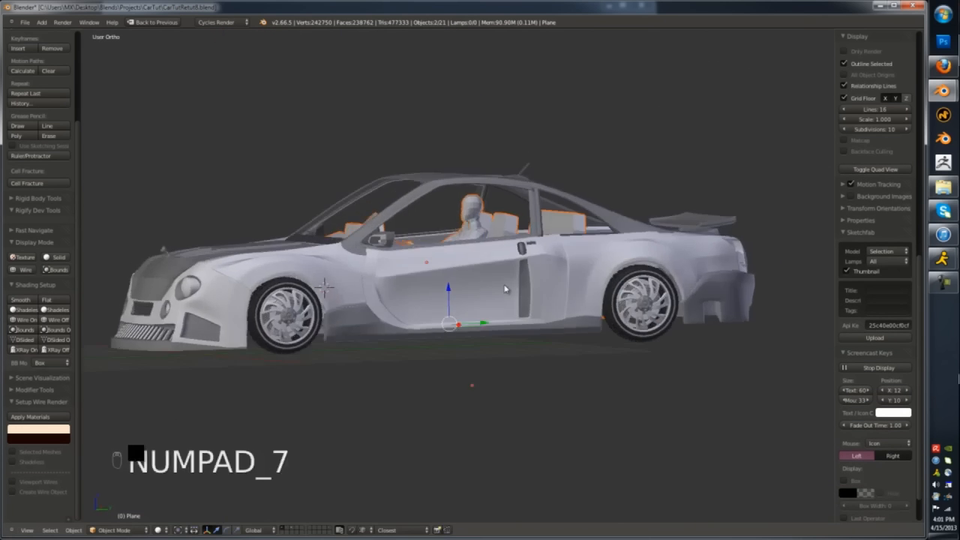
pyautogui.press('z')
pyautogui.scroll(1, 420, 300)
pyautogui.press('g')
pyautogui.click(422, 327)
pyautogui.press('z')
pyautogui.press('KP_3')
pyautogui.moveTo(487, 336); pyautogui.dragTo(510, 336)
pyautogui.moveTo(436, 248); pyautogui.dragTo(628, 217, button='middle')
pyautogui.scroll(3, 502, 304)
# - Select the interior mesh alone and check its edges against the car body from the front and in wireframe side view
pyautogui.press('a')
pyautogui.rightClick(489, 306)
pyautogui.press('Tab')
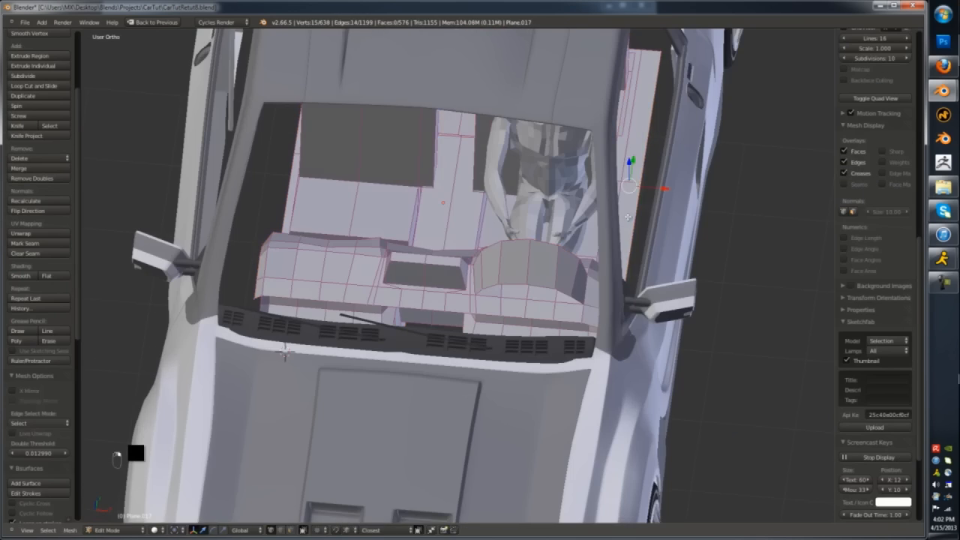
pyautogui.click(693, 186)
pyautogui.moveTo(693, 186); pyautogui.dragTo(577, 143, button='middle')
pyautogui.press('z')
pyautogui.press('KP_1')
pyautogui.press('KP_3')
pyautogui.keyDown('shift'); pyautogui.moveTo(360, 248); pyautogui.dragTo(521, 257, button='middle'); pyautogui.keyUp('shift')
pyautogui.press('Tab')
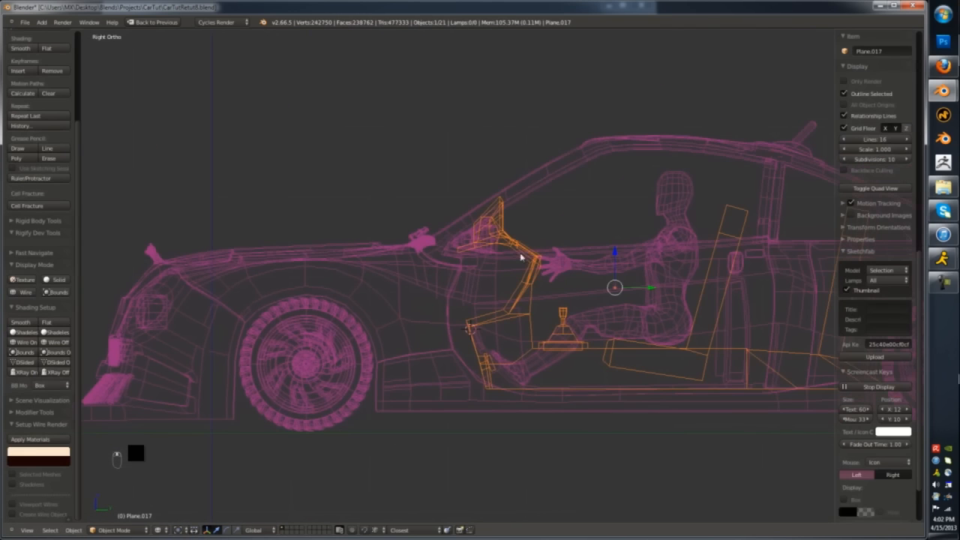
# - Move the interior mesh to layer 2 and the seated driver figure to layer 3
pyautogui.press('2')
pyautogui.press('1')
pyautogui.press('m')
pyautogui.press('2')
pyautogui.rightClick(595, 262)
pyautogui.press('m')
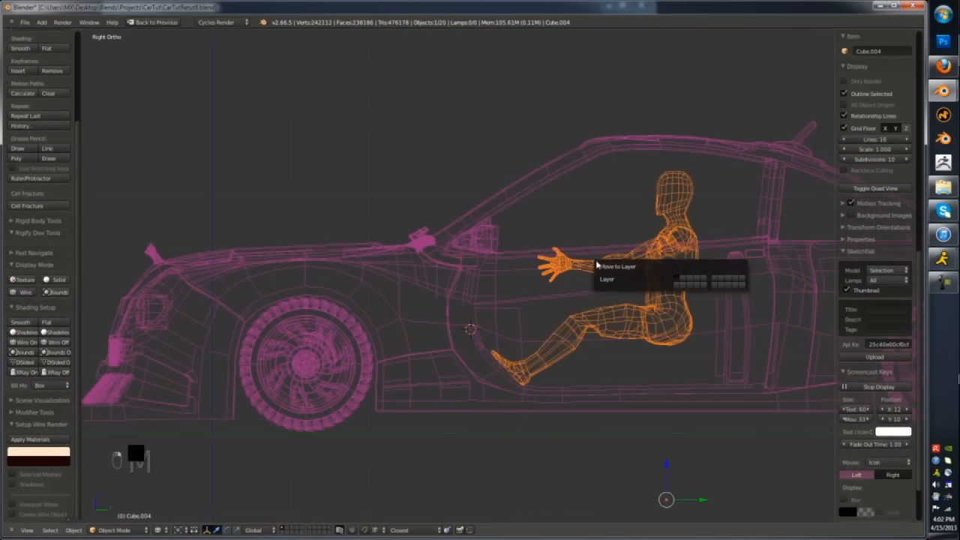
pyautogui.press('3')
pyautogui.press('3')
# - Display only layer 2 in solid shading and hide the first unneeded object above the interior
pyautogui.press('z')
pyautogui.press('2')
pyautogui.rightClick(571, 201)
pyautogui.moveTo(565, 288); pyautogui.dragTo(535, 180, button='middle')
pyautogui.rightClick(534, 178)
pyautogui.press('h')
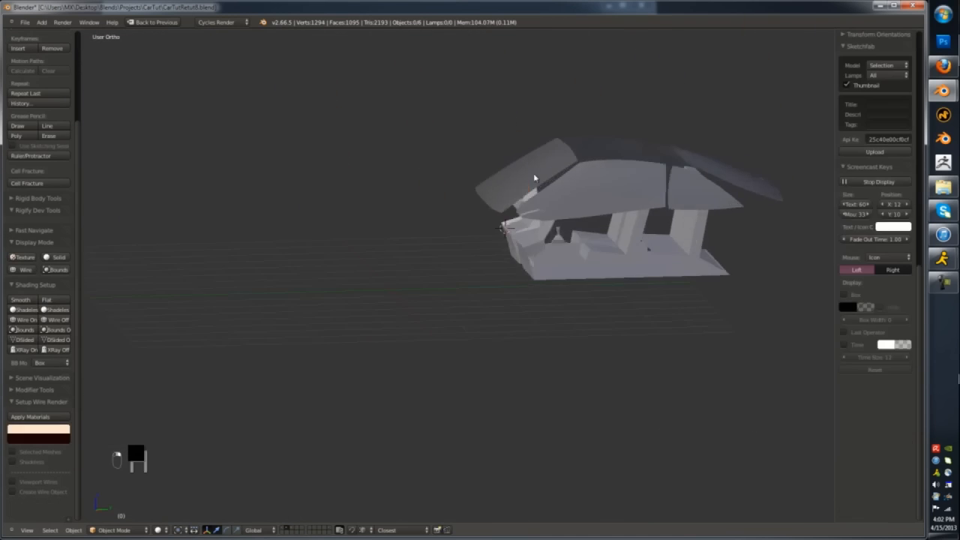
pyautogui.hotkey('ctrl', 'z')
pyautogui.press('h')
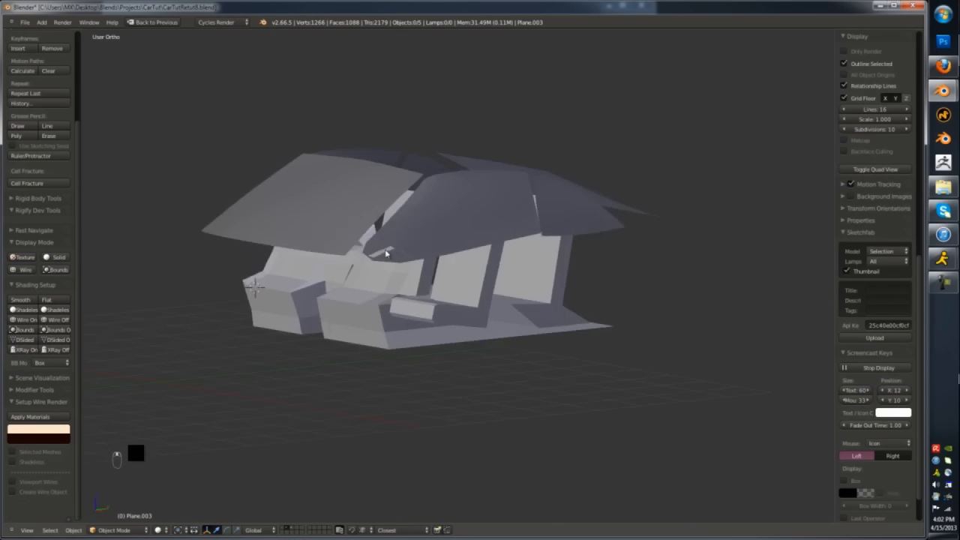
# - Hide the side windows and the windshield, and show layer 1 together with the interior layer
pyautogui.press('KP_1')
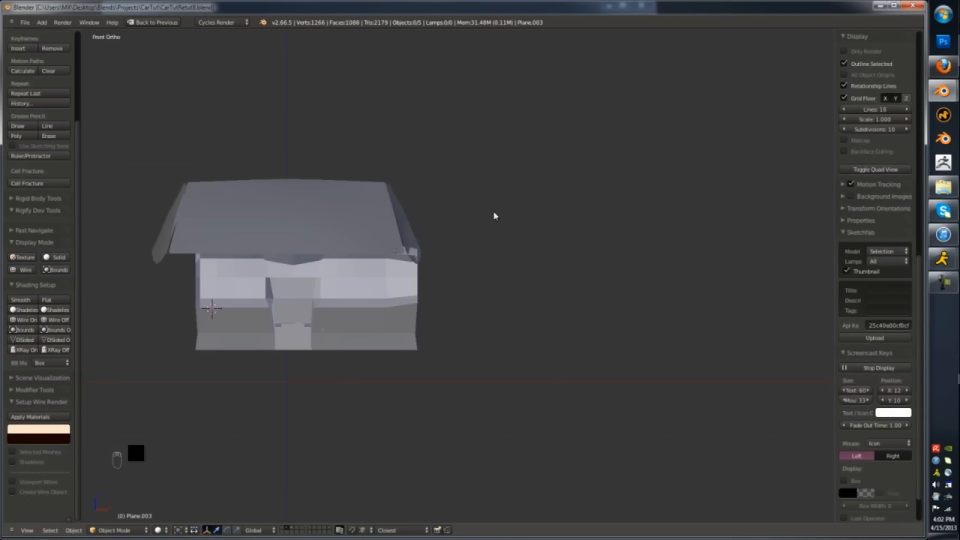
pyautogui.moveTo(494, 216); pyautogui.dragTo(412, 225, button='middle')
pyautogui.rightClick(486, 216)
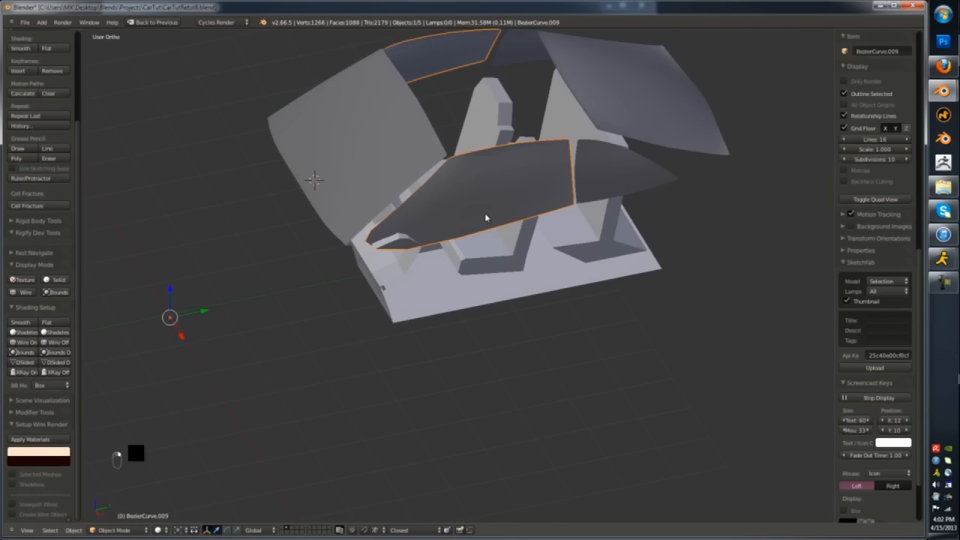
pyautogui.press('h')
pyautogui.rightClick(419, 161)
pyautogui.press('h')
pyautogui.hotkey('shift', '1')
# - Open the interior mesh for editing, select its open boundary edges beside the dashboard and isolate it in local view
pyautogui.moveTo(439, 156); pyautogui.dragTo(405, 196, button='middle')
pyautogui.rightClick(355, 227)
pyautogui.press('Tab')
pyautogui.moveTo(355, 228); pyautogui.dragTo(330, 224, button='middle')
pyautogui.keyDown('alt'); pyautogui.rightClick(294, 224); pyautogui.keyUp('alt')
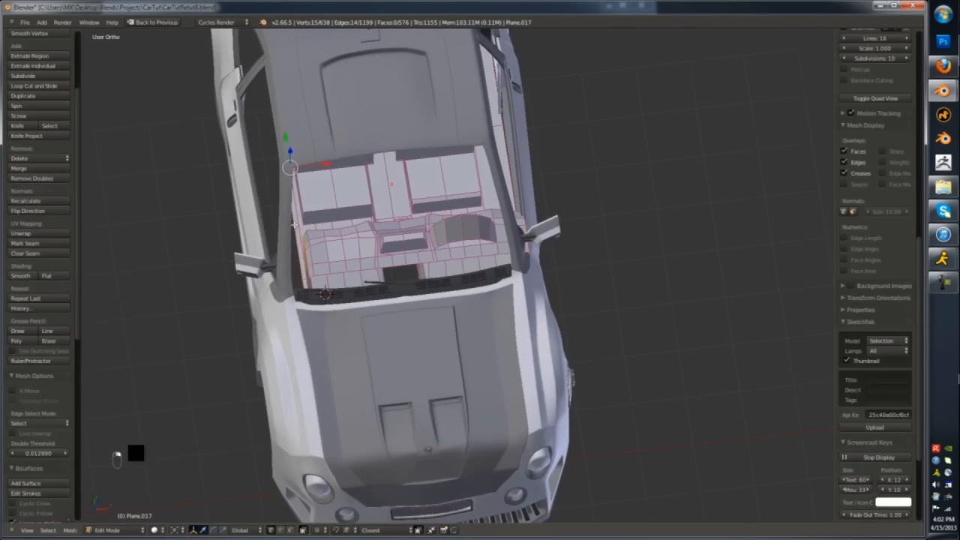
pyautogui.moveTo(294, 174); pyautogui.dragTo(597, 347, button='middle')
pyautogui.press('KP_Divide')
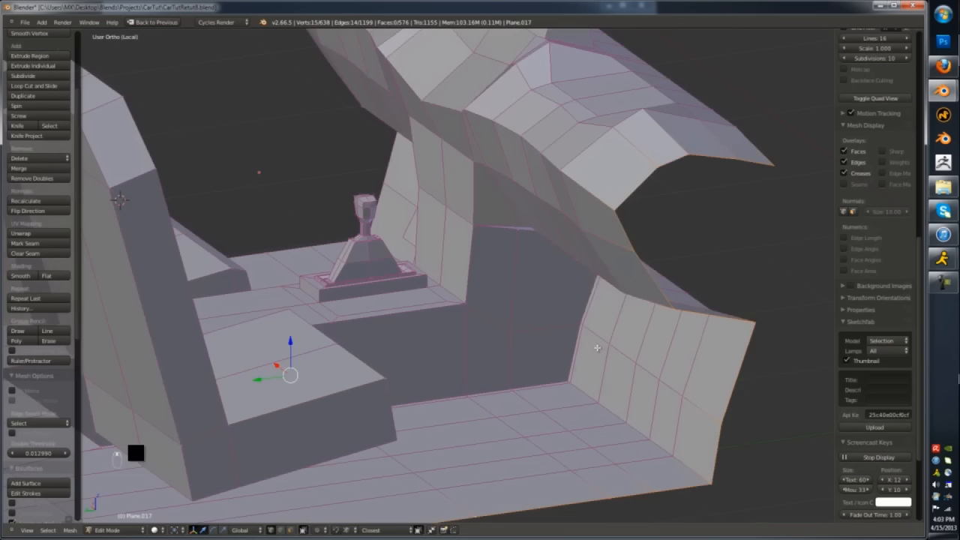
# - Bridge the open end of the dashboard with a face between its upper and lower edges and add loop cuts
pyautogui.keyDown('shift'); pyautogui.rightClick(671, 163); pyautogui.keyUp('shift')
pyautogui.press('f')
pyautogui.hotkey('ctrl', 'r')
pyautogui.moveTo(667, 169); pyautogui.dragTo(600, 280, button='middle')
pyautogui.click(643, 213)
pyautogui.hotkey('ctrl', 'Tab')
pyautogui.rightClick(638, 204)
pyautogui.keyDown('shift'); pyautogui.rightClick(600, 280); pyautogui.keyUp('shift')
pyautogui.hotkey('ctrl', 'r')
pyautogui.click(578, 391)
# - Fill the remaining gaps in that dashboard end and merge the loose vertices with the neighbouring mesh corners
pyautogui.rightClick(579, 400)
pyautogui.keyDown('shift'); pyautogui.rightClick(538, 392); pyautogui.keyUp('shift')
pyautogui.keyDown('shift'); pyautogui.rightClick(553, 256); pyautogui.keyUp('shift')
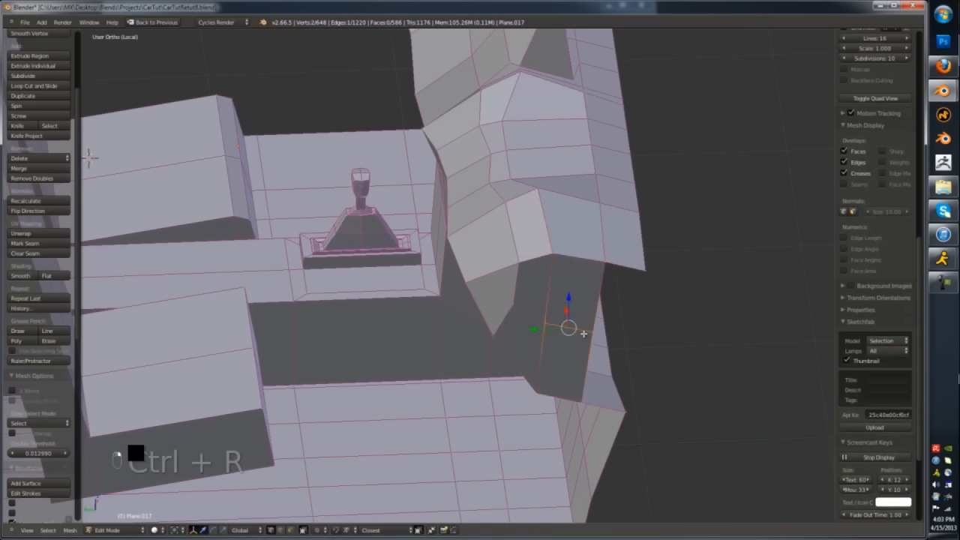
pyautogui.press('z')
pyautogui.rightClick(545, 324)
pyautogui.hotkey('alt', 'm')
pyautogui.click(524, 323)
pyautogui.press('z')
pyautogui.press('f')
pyautogui.hotkey('ctrl', 'r')
pyautogui.press('z')
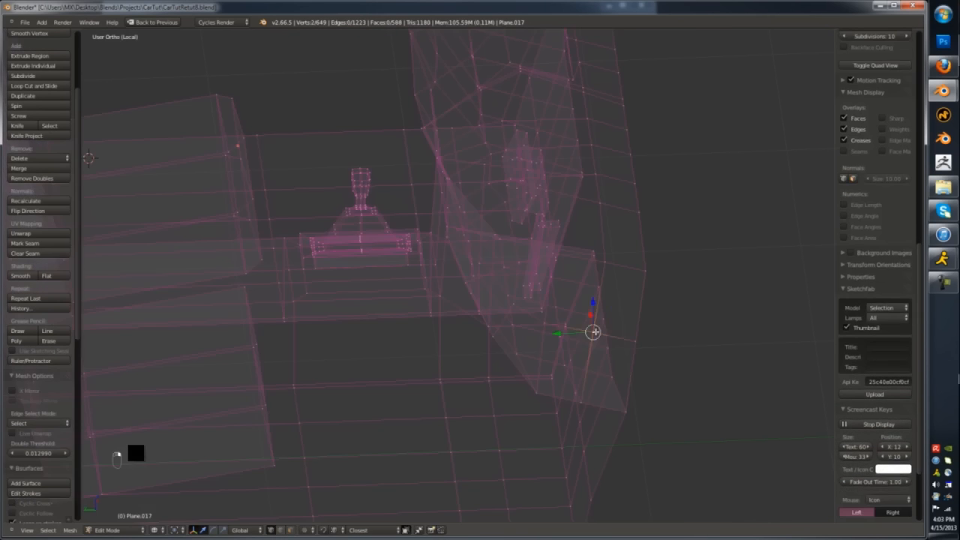
pyautogui.hotkey('alt', 'm')
pyautogui.press('z')
# - Close the dashboard's opposite open end with new faces and a loop cut, and adjust the vertices at its corner
pyautogui.moveTo(574, 332); pyautogui.dragTo(265, 240, button='middle')
pyautogui.hotkey('ctrl', 'Tab')
pyautogui.hotkey('ctrl', 'r')
pyautogui.rightClick(299, 331)
pyautogui.keyDown('shift'); pyautogui.rightClick(284, 187); pyautogui.keyUp('shift')
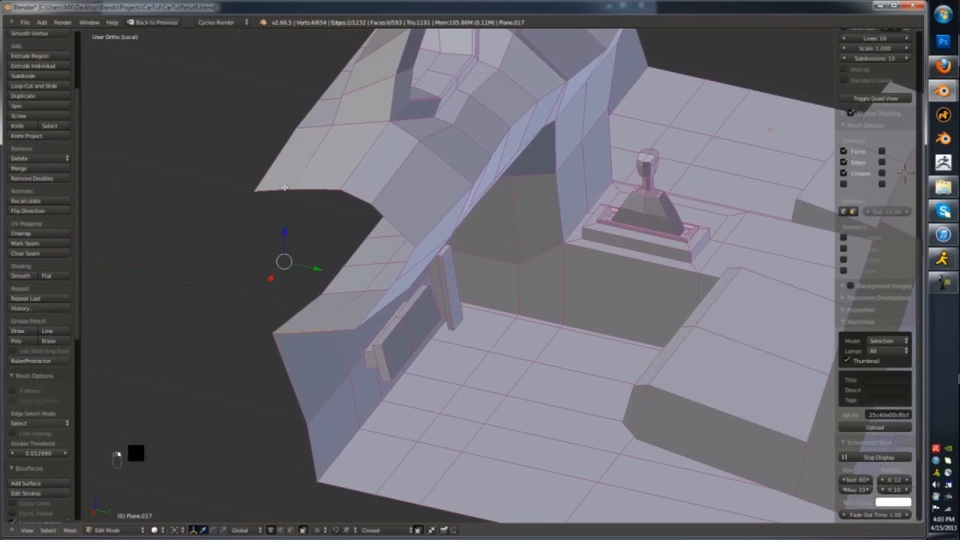
pyautogui.press('f')
pyautogui.hotkey('ctrl', 'Tab')
pyautogui.click(278, 281)
pyautogui.press('f')
pyautogui.press('f')
pyautogui.hotkey('ctrl', 'r')
pyautogui.press('f')
pyautogui.rightClick(383, 243)
pyautogui.press('g')
pyautogui.press('g')
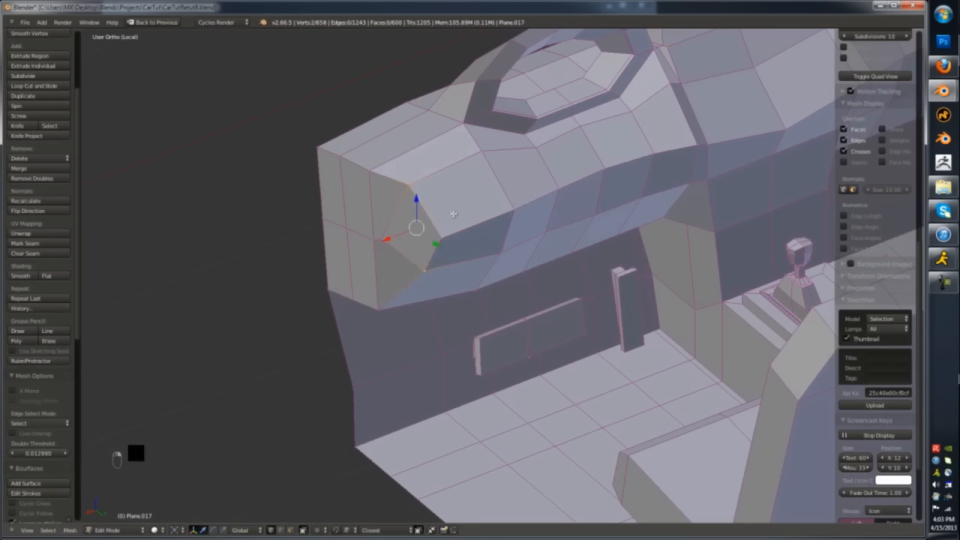
# - Finish editing the interior, check the closed dashboard and return from local view to the whole car
pyautogui.press('Tab')
pyautogui.scroll(-5, 485, 236)
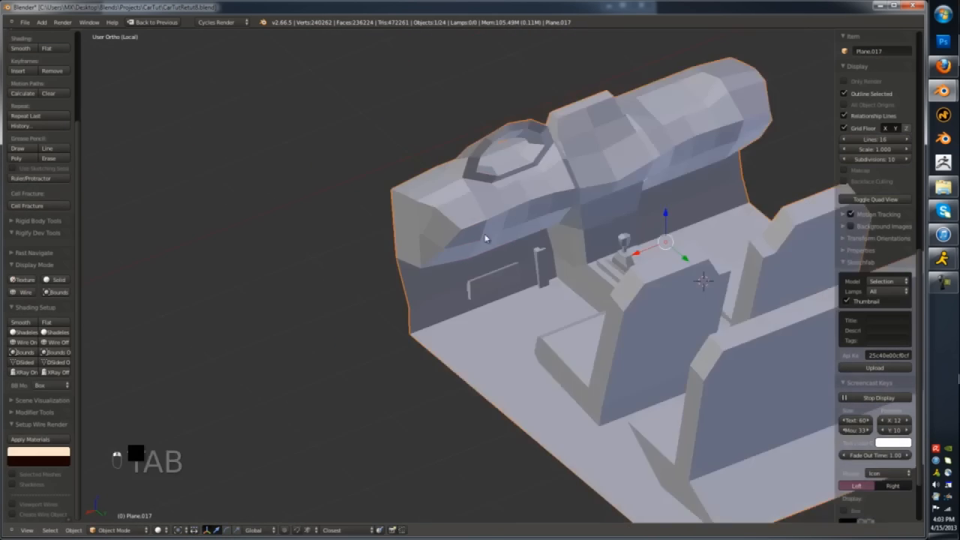
pyautogui.moveTo(485, 235); pyautogui.dragTo(472, 280, button='middle')
pyautogui.press('KP_Divide')
pyautogui.moveTo(419, 225); pyautogui.dragTo(481, 265, button='middle')
pyautogui.scroll(4, 480, 264)
# - Select the interior's outer boundary loop and limit the selection to the edges along the front of the dashboard
pyautogui.press('Tab')
pyautogui.keyDown('alt'); pyautogui.rightClick(481, 264); pyautogui.keyUp('alt')
pyautogui.press('z')
pyautogui.press('KP_7')
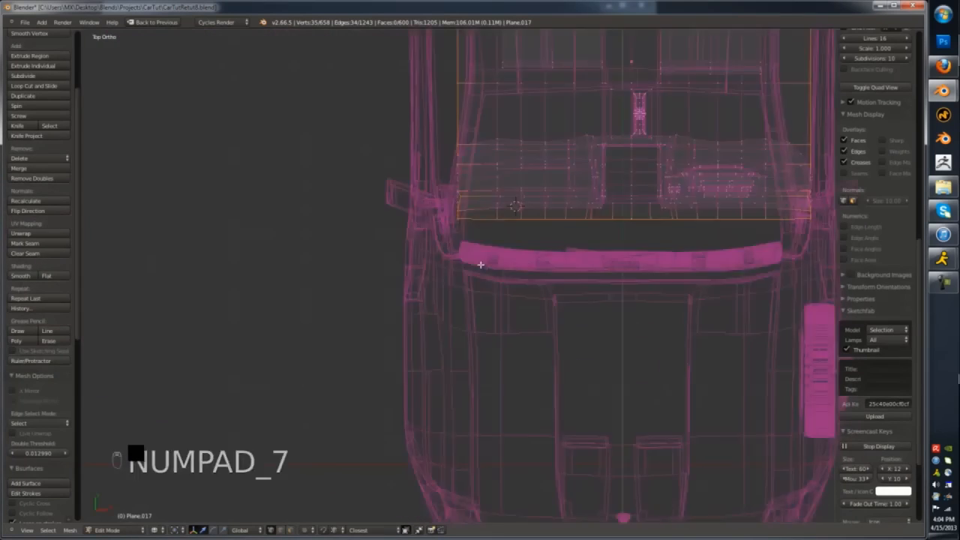
pyautogui.scroll(-5, 488, 300)
pyautogui.press('b')
pyautogui.moveTo(679, 110); pyautogui.dragTo(433, 322, button='middle')
pyautogui.press('z')
pyautogui.scroll(5, 510, 347)
pyautogui.moveTo(549, 342); pyautogui.dragTo(515, 311, button='middle')
pyautogui.press('z')
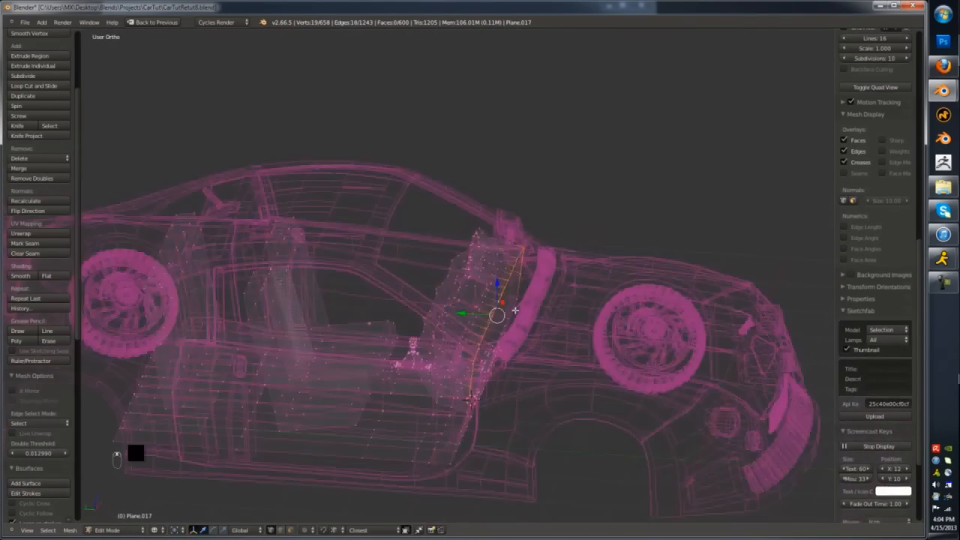
# - Extrude the dashboard's front edge toward the windshield base in the side view
pyautogui.press('KP_3')
pyautogui.scroll(2, 456, 401)
pyautogui.press('e')
pyautogui.click(455, 360)
pyautogui.press('z')
pyautogui.moveTo(454, 360); pyautogui.dragTo(386, 360, button='middle')
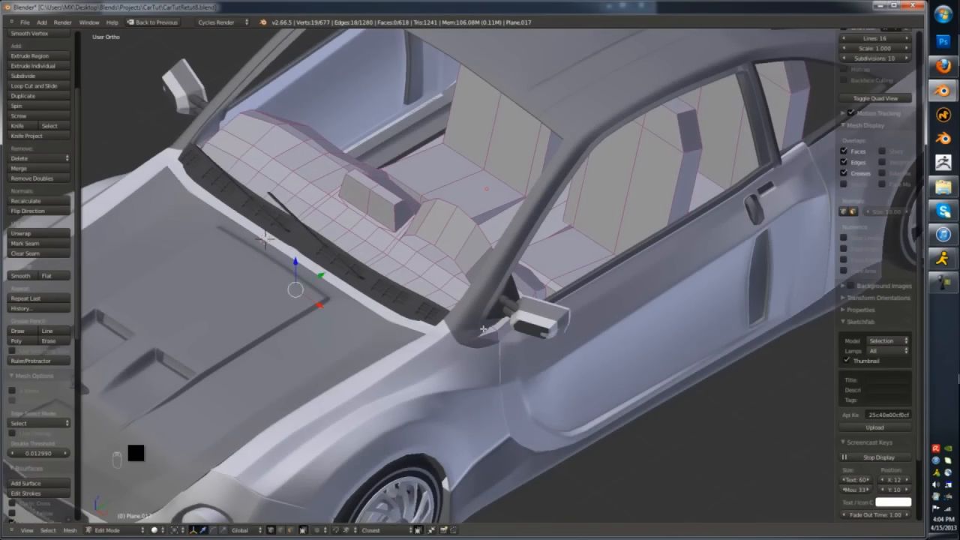
# - Select the dashboard's side-corner vertices near the wing mirror and move the protruding corner vertex to fit the body
pyautogui.click(485, 321)
pyautogui.press('z')
pyautogui.keyDown('alt'); pyautogui.rightClick(485, 322); pyautogui.keyUp('alt')
pyautogui.scroll(4, 512, 323)
pyautogui.rightClick(513, 309)
pyautogui.keyDown('shift'); pyautogui.rightClick(522, 370); pyautogui.keyUp('shift')
pyautogui.keyDown('shift'); pyautogui.rightClick(532, 430); pyautogui.keyUp('shift')
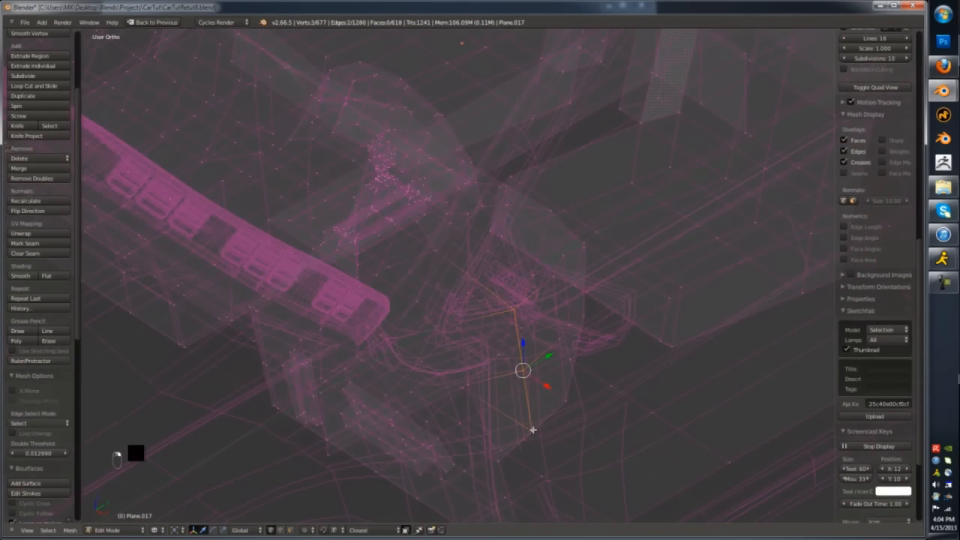
pyautogui.press('z')
pyautogui.press('z')
pyautogui.scroll(-2, 544, 377)
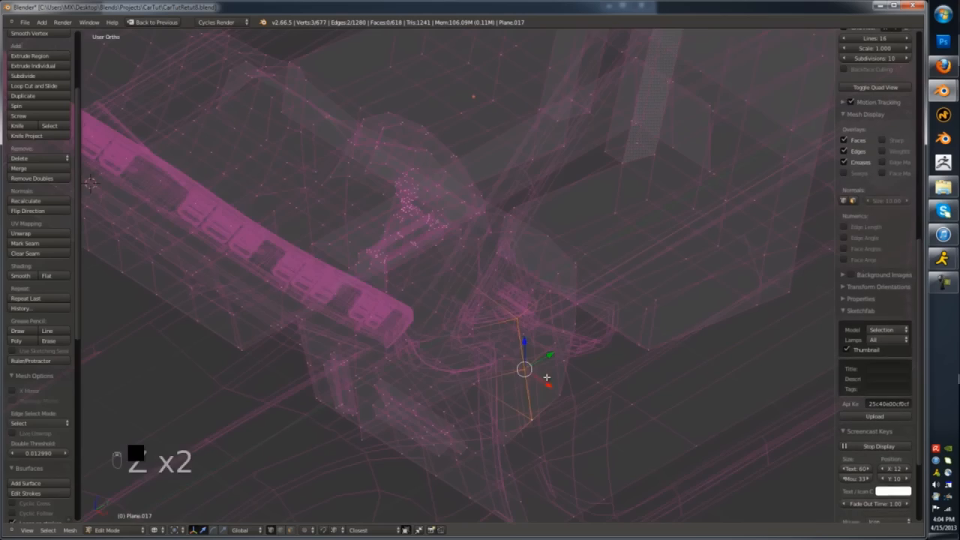
pyautogui.press('z')
pyautogui.press('z')
pyautogui.press('z')
pyautogui.moveTo(509, 344); pyautogui.dragTo(528, 386, button='middle')
pyautogui.press('z')
pyautogui.rightClick(530, 257)
pyautogui.press('z')
pyautogui.press('g')
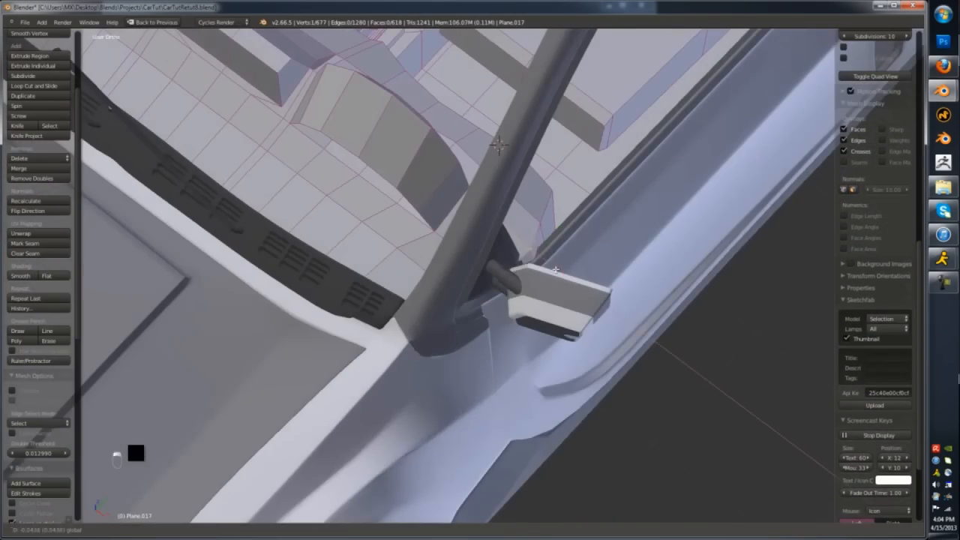
# - Leave mesh editing and examine the interior's fit from the rear, front and side of the car in perspective
pyautogui.press('Tab')
pyautogui.scroll(-6, 554, 232)
pyautogui.moveTo(554, 232); pyautogui.dragTo(492, 291, button='middle')
pyautogui.press('Tab')
pyautogui.press('Tab')
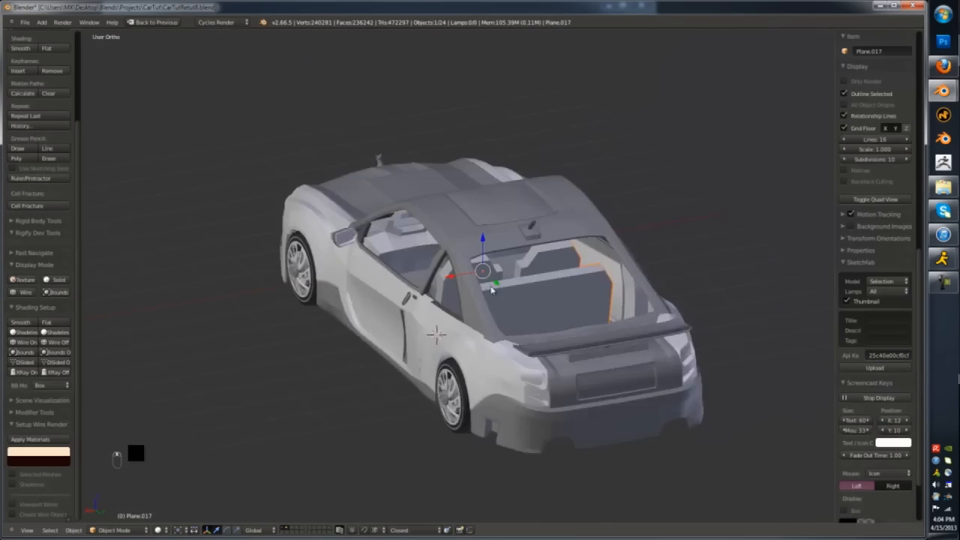
pyautogui.press('KP_1')
pyautogui.press('KP_5')
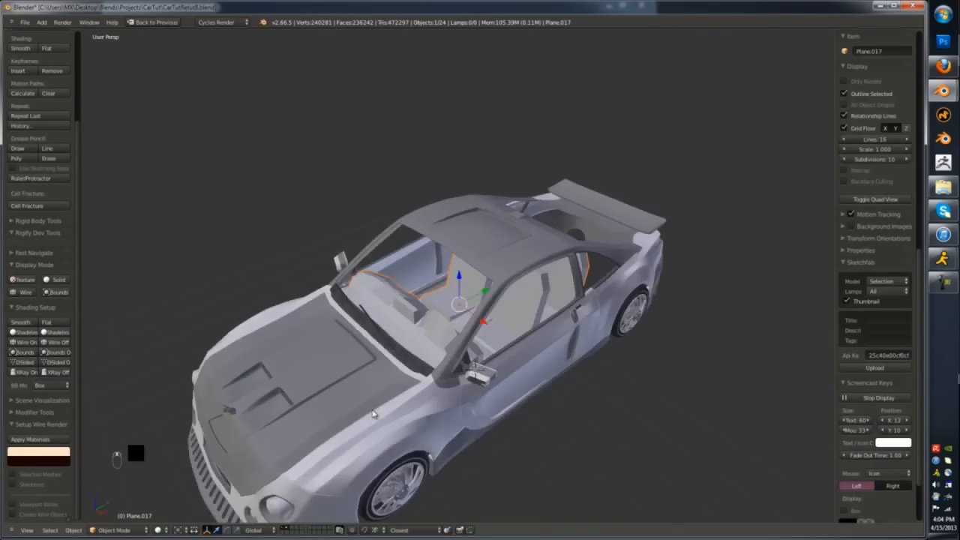
pyautogui.scroll(4, 611, 332)
pyautogui.moveTo(610, 332); pyautogui.dragTo(540, 428, button='middle')
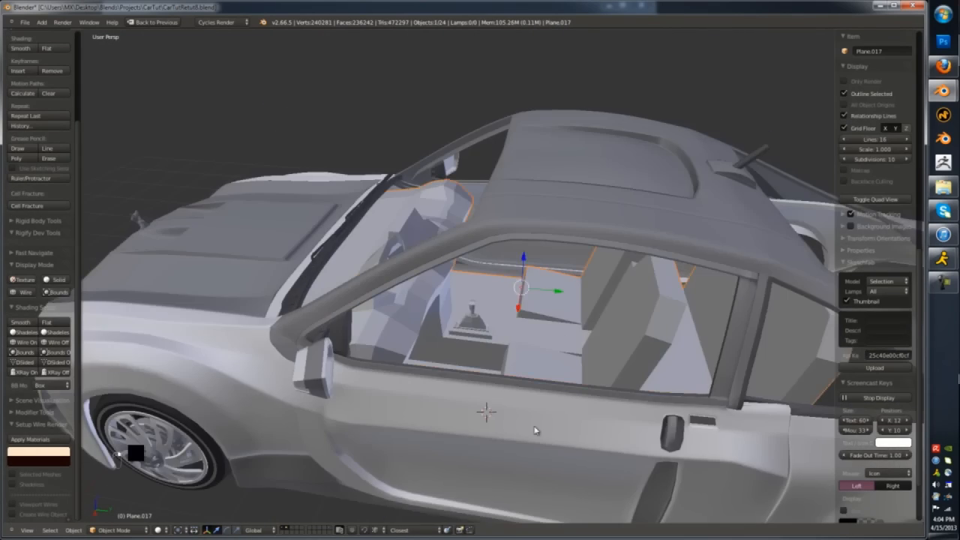
# - Select all linked parts of the car's door, including its window frame and handle, and separate them into their own object
pyautogui.press('a')
pyautogui.press('a')
pyautogui.press('l')
pyautogui.press('l')
pyautogui.press('l')
pyautogui.scroll(8, 626, 428)
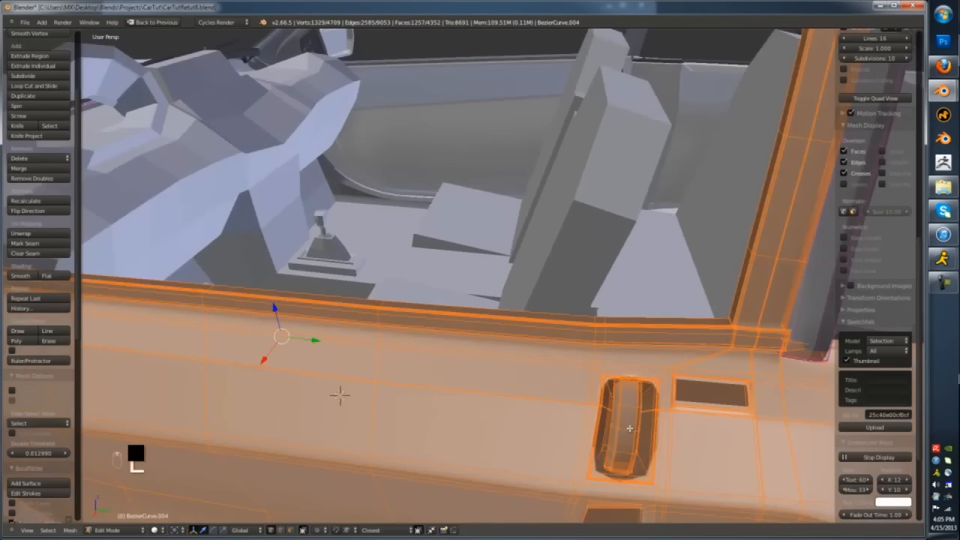
pyautogui.scroll(-8, 626, 427)
pyautogui.press('Tab')
# - Select the separated door, isolate it in local view and open its mesh for editing
pyautogui.press('z')
pyautogui.rightClick(622, 429)
pyautogui.press('z')
pyautogui.press('KP_Divide')
pyautogui.press('Tab')
pyautogui.moveTo(619, 442); pyautogui.dragTo(453, 347, button='middle')
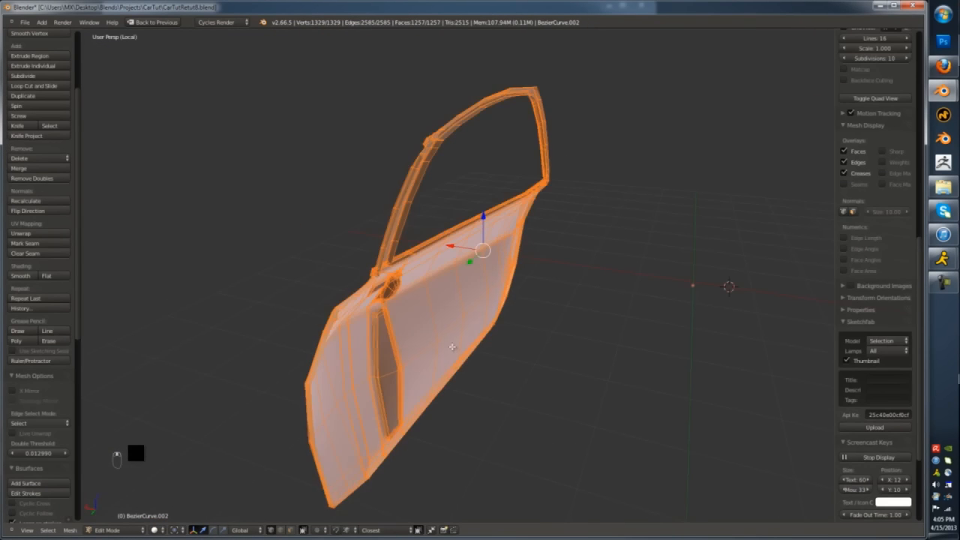
# - Duplicate the door's inner border edge loop, separate the copy into its own object and open it for editing
pyautogui.keyDown('alt'); pyautogui.rightClick(384, 262); pyautogui.keyUp('alt')
pyautogui.press('z')
pyautogui.moveTo(385, 262); pyautogui.dragTo(413, 272, button='middle')
pyautogui.scroll(2, 343, 247)
pyautogui.hotkey('shift', 'd')
pyautogui.moveTo(343, 246)
pyautogui.mouseDown(button='middle')
pyautogui.moveTo(409, 242)
pyautogui.moveTo(387, 278)
pyautogui.moveTo(457, 249)
pyautogui.moveTo(445, 266)
pyautogui.moveTo(458, 193)
pyautogui.mouseUp(button='middle')
pyautogui.rightClick(410, 242)
pyautogui.press('p')
pyautogui.press('Return')
pyautogui.press('Tab')
pyautogui.rightClick(382, 265)
pyautogui.press('Tab')
# - Merge and delete surplus outline vertices at the window frame's upper corner, and connect the remaining outer vertices with an edge
pyautogui.press('z')
pyautogui.hotkey('alt', 'm')
pyautogui.click(444, 255)
pyautogui.rightClick(425, 136)
pyautogui.moveTo(425, 136); pyautogui.dragTo(422, 144, button='middle')
pyautogui.press('x')
pyautogui.press('Return')
pyautogui.rightClick(366, 83)
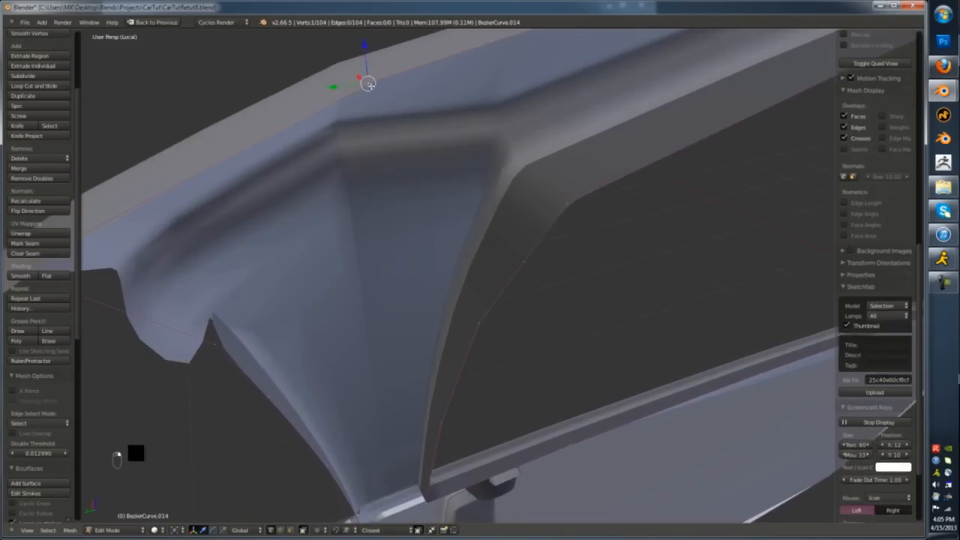
pyautogui.keyDown('shift'); pyautogui.rightClick(391, 70); pyautogui.keyUp('shift')
pyautogui.press('f')
pyautogui.press('a')
# - Delete a surplus inner vertex of the window frame's upper corner and fill between the corner vertices
pyautogui.moveTo(390, 70); pyautogui.dragTo(517, 267, button='middle')
pyautogui.rightClick(525, 165)
pyautogui.press('x')
pyautogui.press('Return')
pyautogui.scroll(-2, 499, 179)
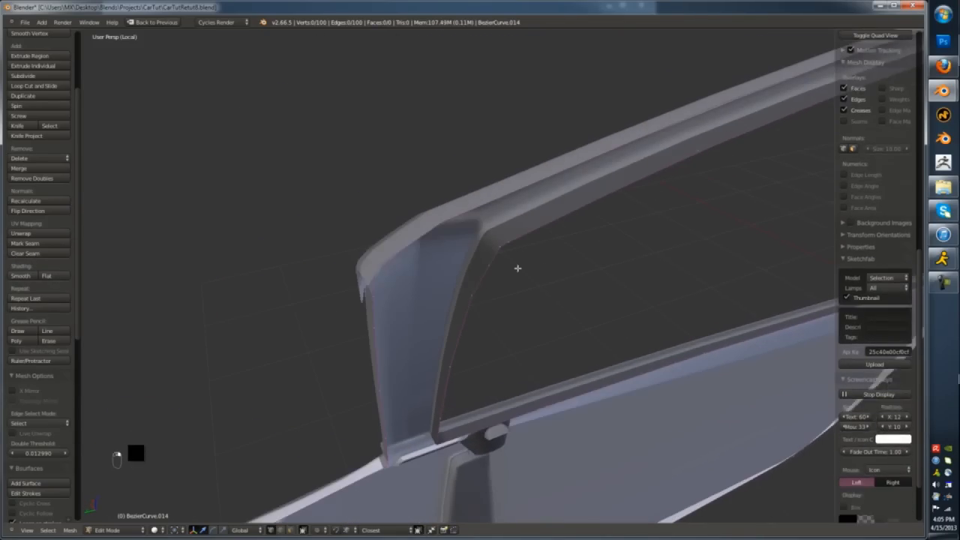
pyautogui.rightClick(390, 271)
pyautogui.keyDown('shift'); pyautogui.rightClick(490, 267); pyautogui.keyUp('shift')
pyautogui.keyDown('shift'); pyautogui.rightClick(432, 227); pyautogui.keyUp('shift')
pyautogui.press('f')
pyautogui.press('a')
# - Switch to edge selection and fill faces between the inner and outer outline edges at the window frame's upper corner
pyautogui.hotkey('ctrl', 'Tab')
pyautogui.click(458, 256)
pyautogui.rightClick(465, 242)
pyautogui.press('f')
pyautogui.press('f')
pyautogui.moveTo(0, 0); pyautogui.dragTo(0, 0)
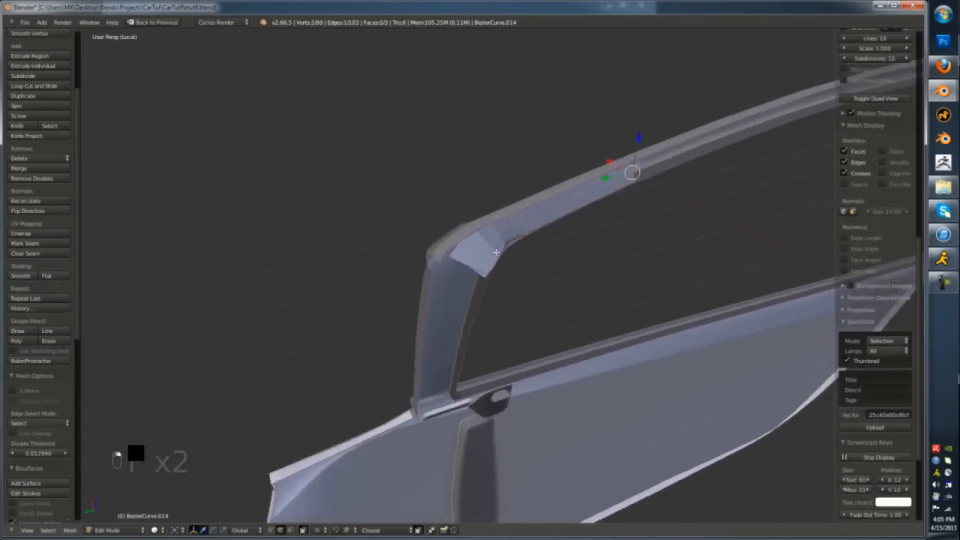
pyautogui.moveTo(492, 288); pyautogui.dragTo(496, 253, button='middle')
pyautogui.rightClick(511, 252)
pyautogui.rightClick(512, 228)
pyautogui.keyDown('shift'); pyautogui.rightClick(518, 248); pyautogui.keyUp('shift')
pyautogui.press('f')
pyautogui.press('f')
# - Fill faces along the window frame's upper rail down towards its pointed lower corner
pyautogui.keyDown('shift'); pyautogui.moveTo(510, 207); pyautogui.dragTo(300, 311, button='middle'); pyautogui.keyUp('shift')
pyautogui.press('f')
pyautogui.press('f')
pyautogui.keyDown('shift'); pyautogui.moveTo(493, 223); pyautogui.dragTo(300, 226, button='middle'); pyautogui.keyUp('shift')
pyautogui.press('f')
pyautogui.press('f')
pyautogui.moveTo(718, 278); pyautogui.dragTo(632, 364, button='middle')
pyautogui.scroll(2, 613, 332)
pyautogui.press('f')
pyautogui.press('f')
pyautogui.press('f')
pyautogui.scroll(-2, 613, 332)
# - Delete the unneeded element at the window frame's pointed lower corner and fill the gap to the window sill edge
pyautogui.rightClick(673, 403)
pyautogui.press('x')
pyautogui.click(692, 424)
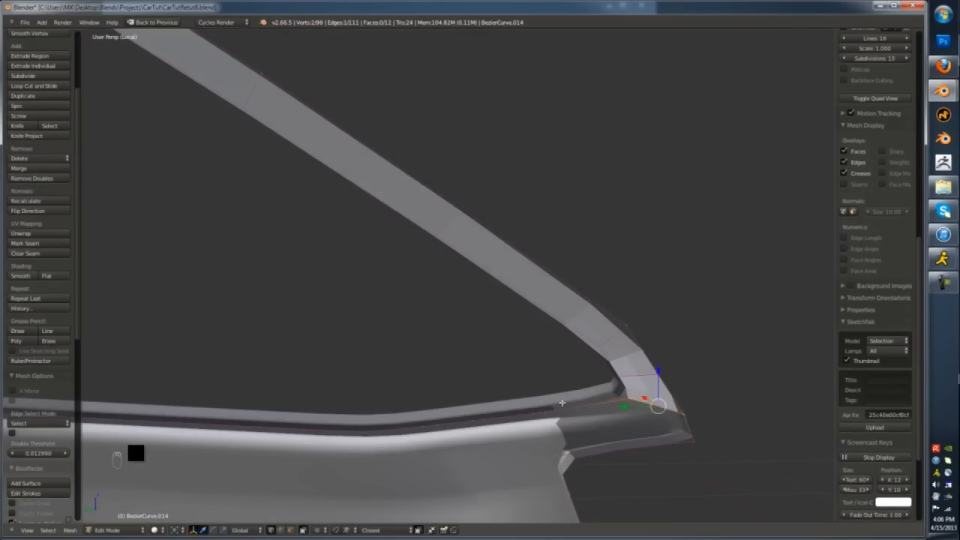
pyautogui.keyDown('shift'); pyautogui.rightClick(574, 404); pyautogui.keyUp('shift')
pyautogui.press('f')
pyautogui.press('f')
pyautogui.press('z')
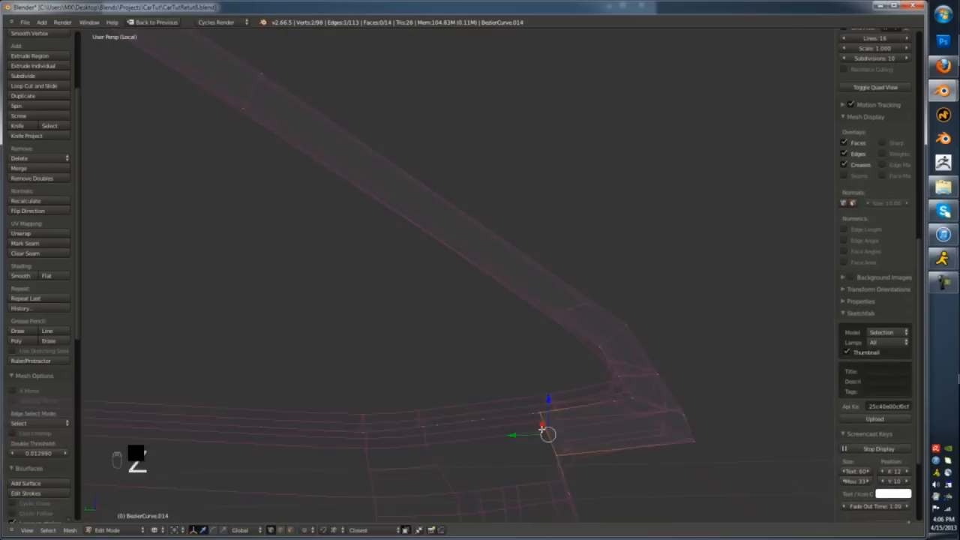
pyautogui.press('z')
pyautogui.moveTo(585, 403); pyautogui.dragTo(330, 225, button='middle')
pyautogui.scroll(-6, 553, 340)
# - Slide the pillar's top inner vertex along its edge and fill the open area at the frame's upper corner
pyautogui.press('Tab')
pyautogui.scroll(2, 325, 225)
pyautogui.press('Tab')
pyautogui.rightClick(321, 155)
pyautogui.hotkey('shift', 'v')
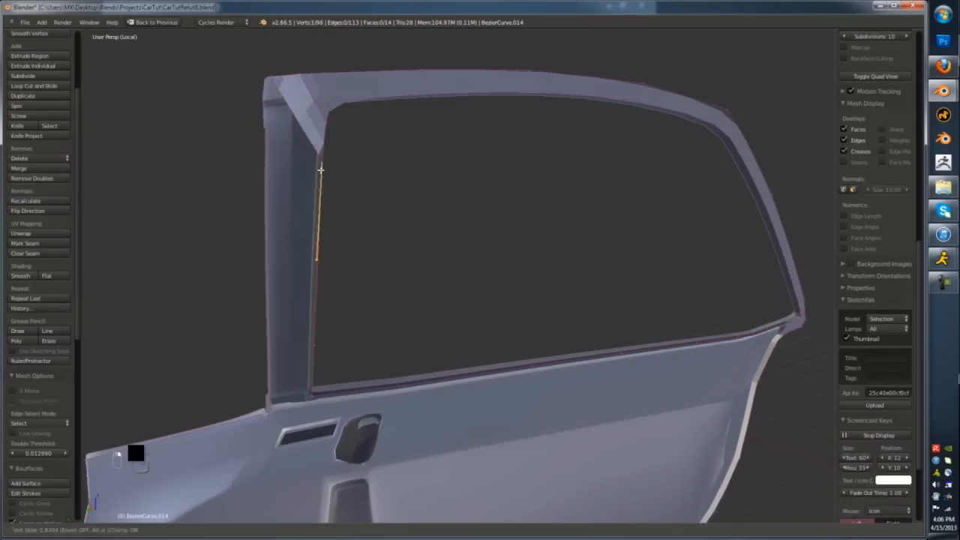
pyautogui.keyDown('shift'); pyautogui.rightClick(273, 79); pyautogui.keyUp('shift')
pyautogui.press('f')
# - Check the pillar's inner edge by moving it, and merge its duplicate vertices at the last selected one
pyautogui.rightClick(320, 142)
pyautogui.press('g')
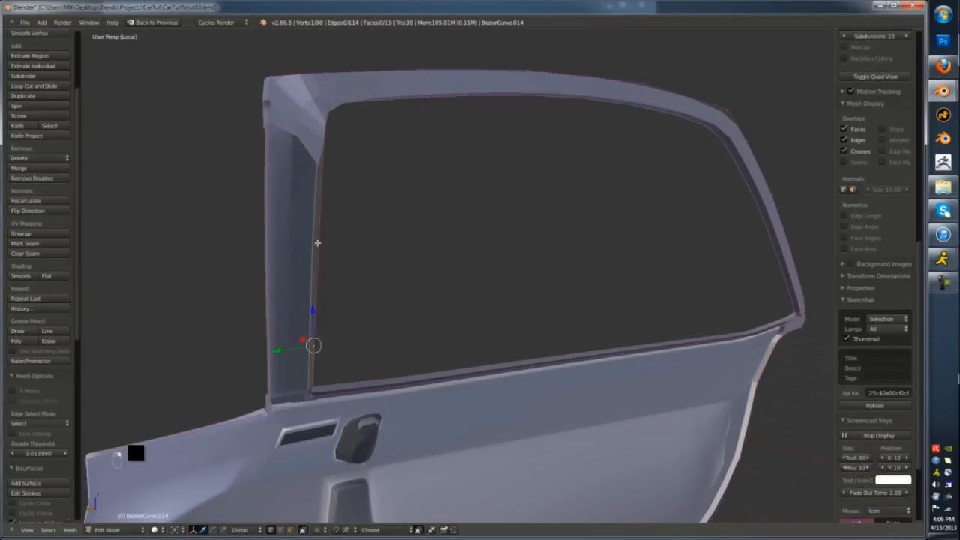
pyautogui.rightClick(329, 193)
pyautogui.press('g')
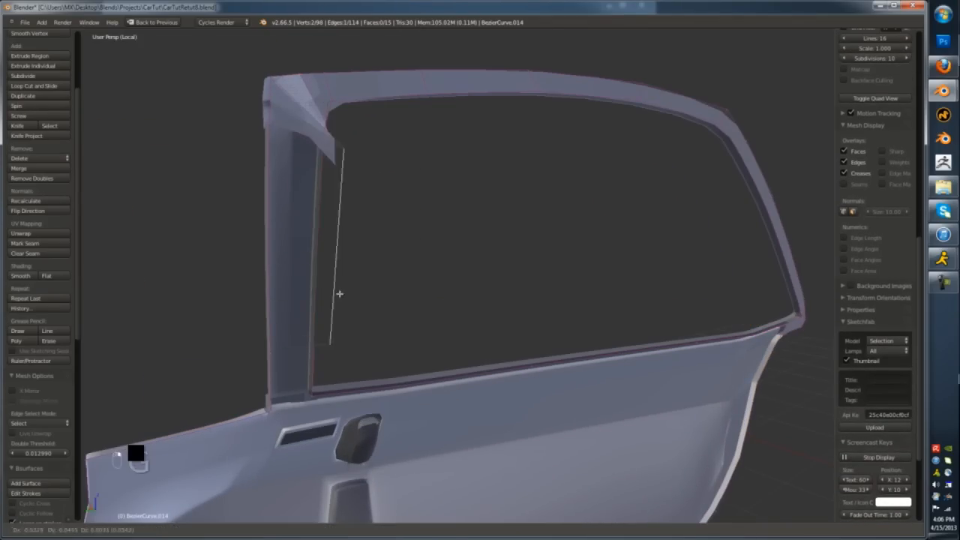
pyautogui.press('z')
pyautogui.hotkey('alt', 'm')
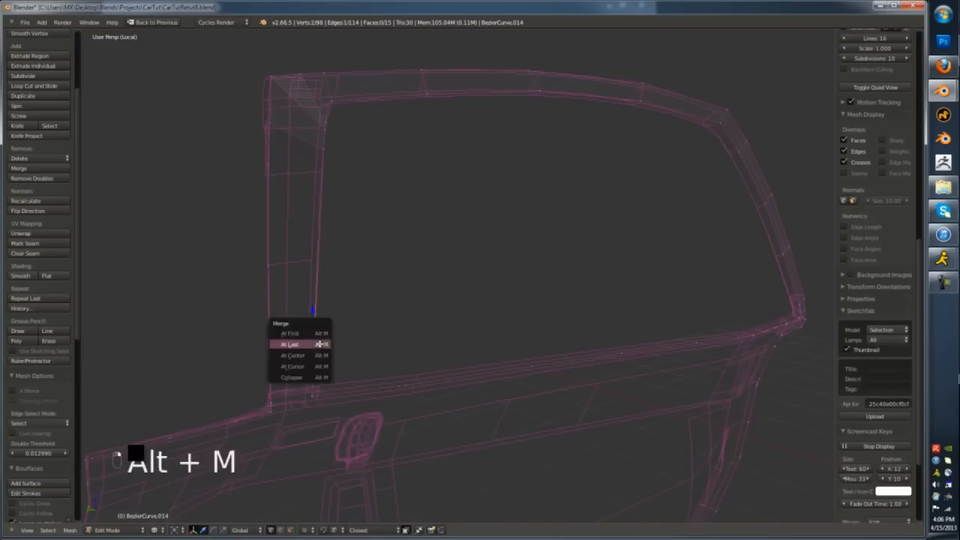
pyautogui.click(322, 344)
pyautogui.press('z')
pyautogui.moveTo(322, 343); pyautogui.dragTo(325, 307, button='middle')
pyautogui.rightClick(324, 303)
pyautogui.press('g')
pyautogui.click(350, 300)
# - Subdivide the pillar's long inner edge and fill faces down the window pillar
pyautogui.rightClick(328, 196)
pyautogui.rightClick(326, 237)
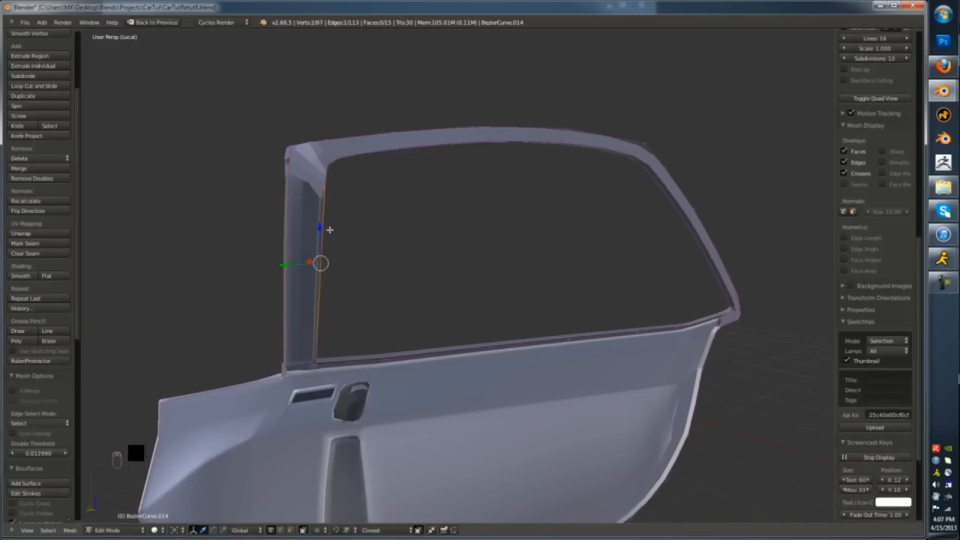
pyautogui.press('w')
pyautogui.click(326, 213)
pyautogui.rightClick(326, 189)
pyautogui.rightClick(319, 193)
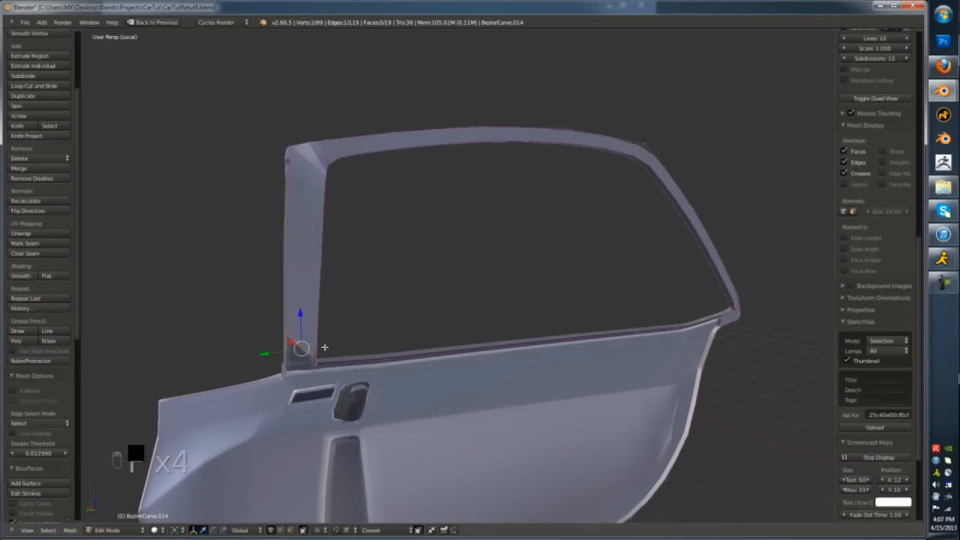
pyautogui.press('f')
# - Merge the surplus vertices near the window pillar's base and close the pillar's lower end
pyautogui.scroll(5, 307, 341)
pyautogui.press('z')
pyautogui.rightClick(275, 316)
pyautogui.keyDown('shift'); pyautogui.rightClick(275, 316); pyautogui.keyUp('shift')
pyautogui.hotkey('alt', 'm')
pyautogui.click(279, 319)
pyautogui.keyDown('shift'); pyautogui.rightClick(345, 304); pyautogui.keyUp('shift')
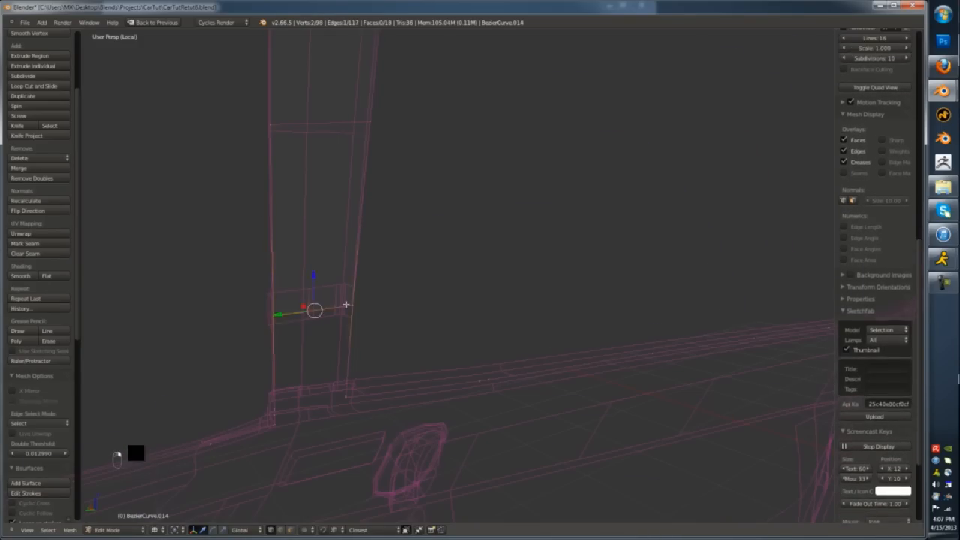
pyautogui.press('z')
pyautogui.scroll(-5, 356, 345)
# - Try adding a loop cut to the window pillar, and undo it
pyautogui.press('Tab')
pyautogui.scroll(5, 349, 225)
pyautogui.press('Tab')
pyautogui.hotkey('ctrl', 'r')
pyautogui.click(354, 206)
pyautogui.press('Tab')
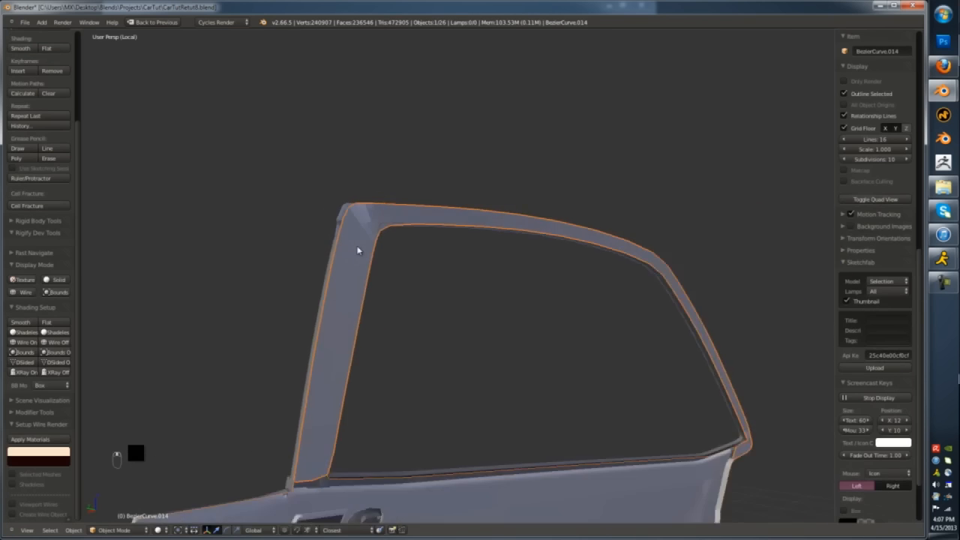
pyautogui.press('Tab')
pyautogui.hotkey('ctrl', 'z')
pyautogui.hotkey('ctrl', 'z')
pyautogui.hotkey('ctrl', 'z')
# - Fill the first faces across the middle of the door panel, between the window sill and the bottom edge
pyautogui.moveTo(358, 252); pyautogui.dragTo(406, 408, button='middle')
pyautogui.scroll(-4, 413, 322)
pyautogui.press('Tab')
pyautogui.press('Tab')
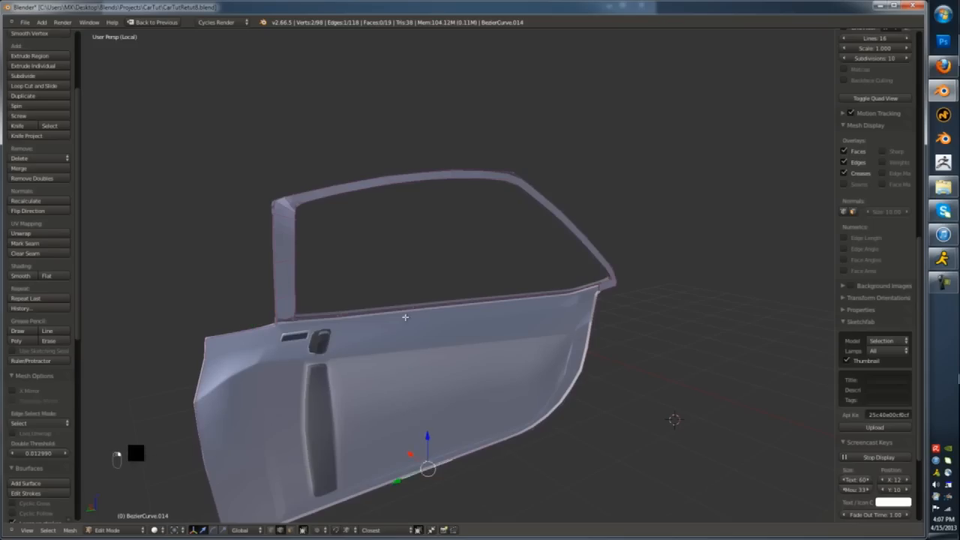
pyautogui.rightClick(405, 317)
pyautogui.hotkey('ctrl', 'z')
pyautogui.scroll(3, 327, 423)
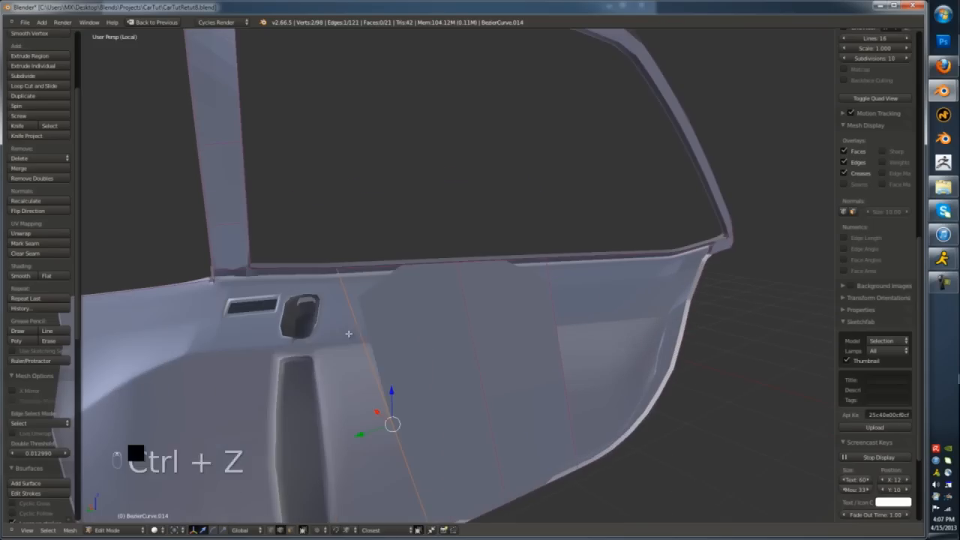
pyautogui.press('g')
pyautogui.click(515, 260)
# - Fill two more faces across the door panel towards the handle side
pyautogui.scroll(-4, 480, 247)
pyautogui.moveTo(453, 225); pyautogui.dragTo(469, 277, button='middle')
pyautogui.rightClick(452, 180)
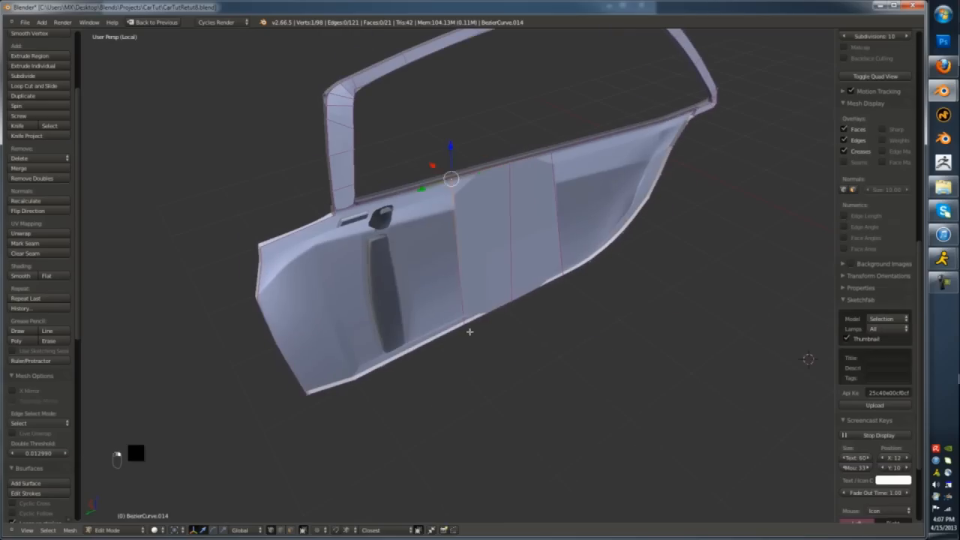
pyautogui.press('f')
pyautogui.click(424, 344)
pyautogui.press('f')
pyautogui.scroll(2, 411, 349)
pyautogui.moveTo(410, 349); pyautogui.dragTo(449, 300, button='middle')
pyautogui.scroll(5, 449, 300)
# - Add a lengthwise loop cut just below the window sill on the panel faces and merge the vertices at the pillar's base
pyautogui.rightClick(362, 153)
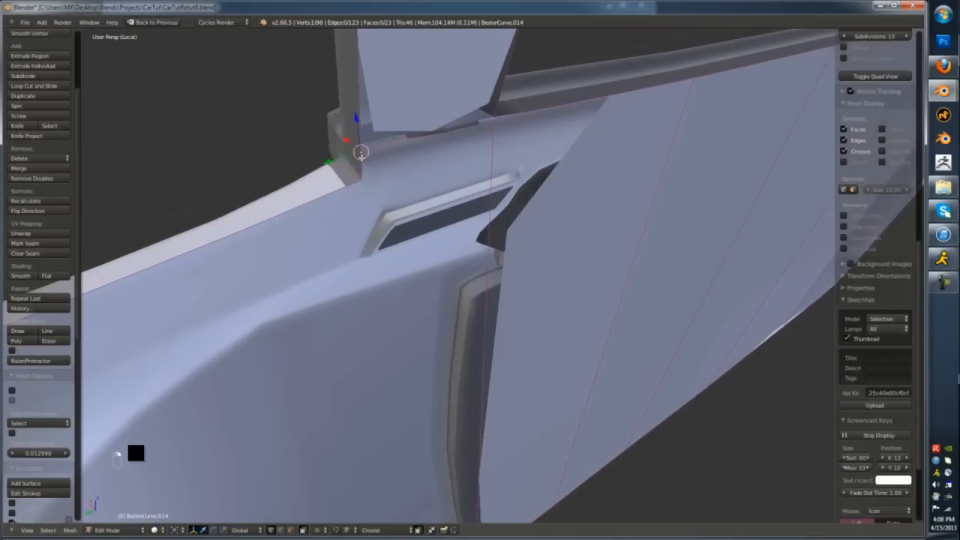
pyautogui.hotkey('ctrl', 'r')
pyautogui.click(459, 337)
pyautogui.rightClick(455, 153)
pyautogui.keyDown('shift'); pyautogui.rightClick(452, 133); pyautogui.keyUp('shift')
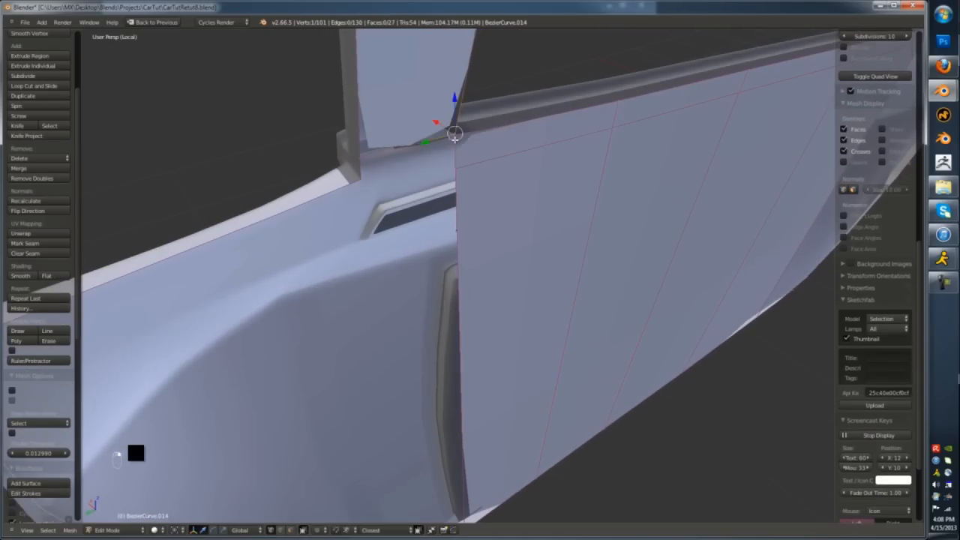
pyautogui.hotkey('alt', 'm')
pyautogui.click(452, 124)
# - Delete the surplus outline vertices at the upper corner of the door's handle-side edge
pyautogui.scroll(-4, 452, 125)
pyautogui.moveTo(405, 173); pyautogui.dragTo(345, 203, button='middle')
pyautogui.scroll(4, 300, 218)
pyautogui.rightClick(288, 223)
pyautogui.moveTo(288, 222); pyautogui.dragTo(327, 195, button='middle')
pyautogui.press('x')
pyautogui.click(328, 195)
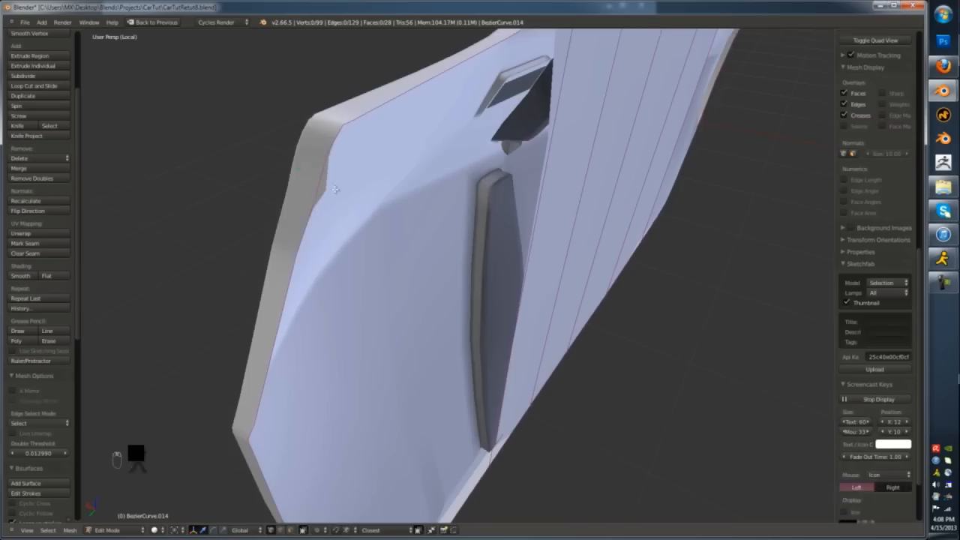
pyautogui.rightClick(356, 123)
pyautogui.press('x')
pyautogui.click(358, 123)
# - Add further loop cuts lengthwise across the door panel's new faces
pyautogui.moveTo(357, 122); pyautogui.dragTo(290, 180, button='middle')
pyautogui.keyDown('shift'); pyautogui.rightClick(367, 367); pyautogui.keyUp('shift')
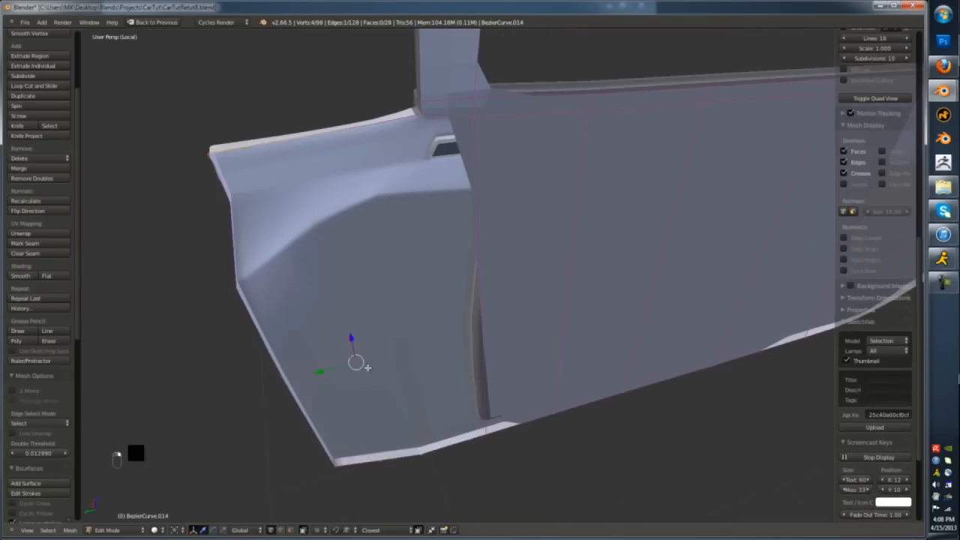
pyautogui.scroll(-4, 367, 368)
pyautogui.moveTo(367, 367); pyautogui.dragTo(372, 278, button='middle')
pyautogui.hotkey('ctrl', 'r')
pyautogui.click(502, 298)
# - Delete a surplus outline vertex on the door's handle-side edge
pyautogui.scroll(3, 502, 297)
pyautogui.rightClick(373, 288)
pyautogui.press('x')
pyautogui.click(373, 292)
# - Fill a face between the handle-side outline edge and the panel's open edge, and undo the surplus fill
pyautogui.rightClick(370, 381)
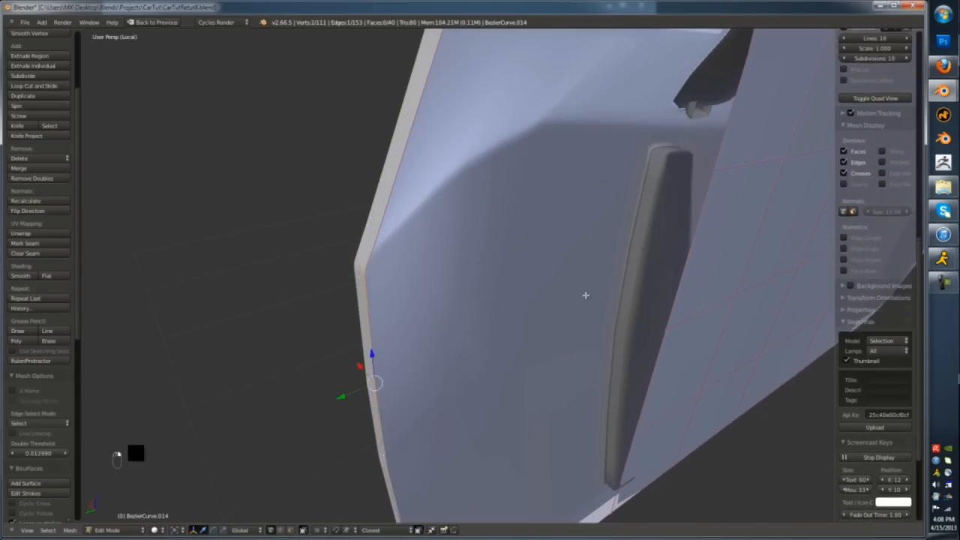
pyautogui.scroll(-3, 585, 293)
pyautogui.moveTo(585, 294); pyautogui.dragTo(637, 279, button='middle')
pyautogui.keyDown('shift'); pyautogui.rightClick(641, 279); pyautogui.keyUp('shift')
pyautogui.press('f')
pyautogui.moveTo(640, 237); pyautogui.dragTo(568, 368, button='middle')
pyautogui.hotkey('ctrl', 'z')
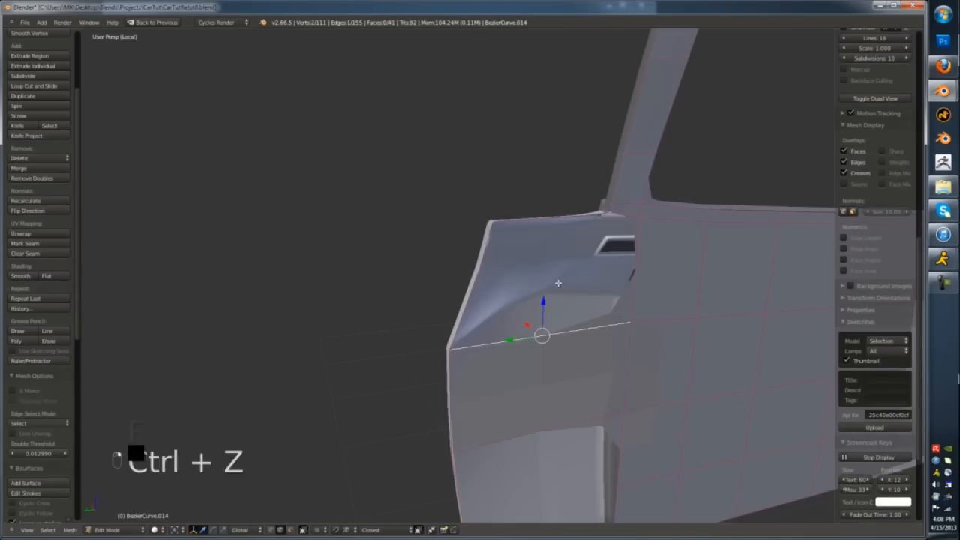
# - Move the outline vertex at the bend of the handle-side edge along the X axis
pyautogui.press('z')
pyautogui.scroll(5, 457, 341)
pyautogui.rightClick(453, 345)
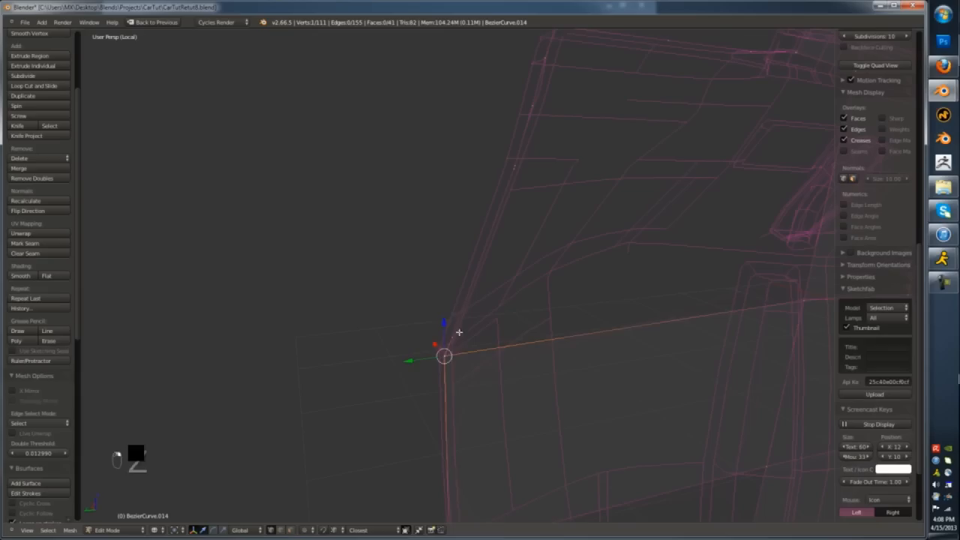
pyautogui.press('g')
pyautogui.press('x')
pyautogui.click(456, 339)
pyautogui.scroll(-4, 457, 338)
# - Undo the fill at the upper handle-side corner and add loop cuts through the faces below it
pyautogui.press('f')
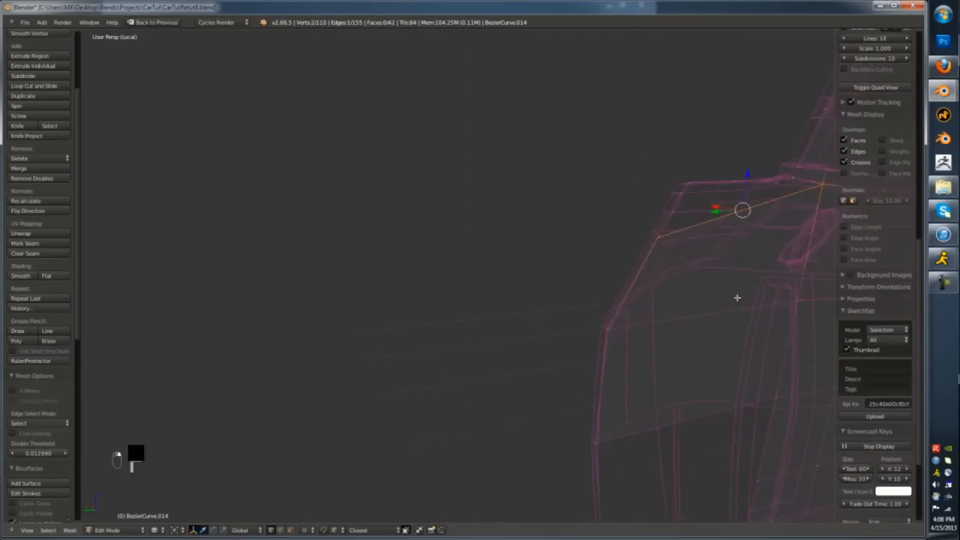
pyautogui.hotkey('ctrl', 'z')
pyautogui.scroll(-2, 737, 298)
pyautogui.moveTo(737, 298); pyautogui.dragTo(660, 336, button='middle')
pyautogui.hotkey('ctrl', 'r')
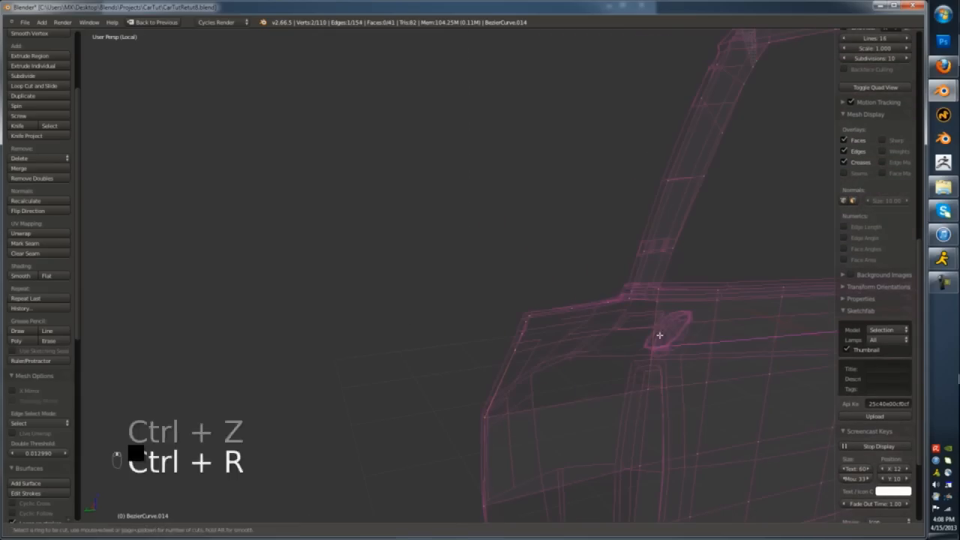
pyautogui.press('z')
pyautogui.moveTo(503, 395); pyautogui.dragTo(494, 368, button='middle')
pyautogui.rightClick(520, 316)
pyautogui.press('a')
pyautogui.hotkey('ctrl', 'r')
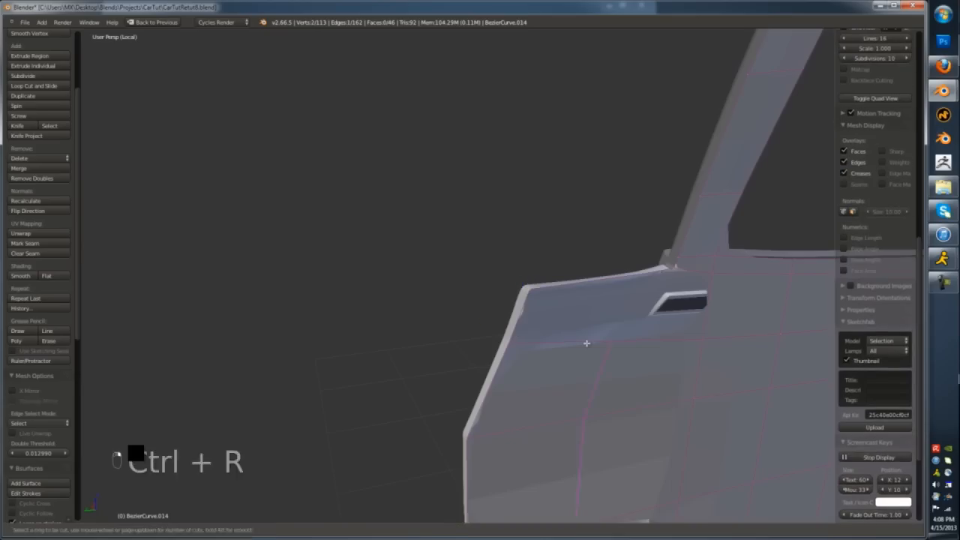
# - Merge the vertices at the door's upper handle-side corner and connect the panel to the upper outline
pyautogui.rightClick(524, 303)
pyautogui.press('z')
pyautogui.hotkey('alt', 'm')
pyautogui.click(508, 347)
pyautogui.keyDown('shift'); pyautogui.rightClick(588, 297); pyautogui.keyUp('shift')
pyautogui.press('j')
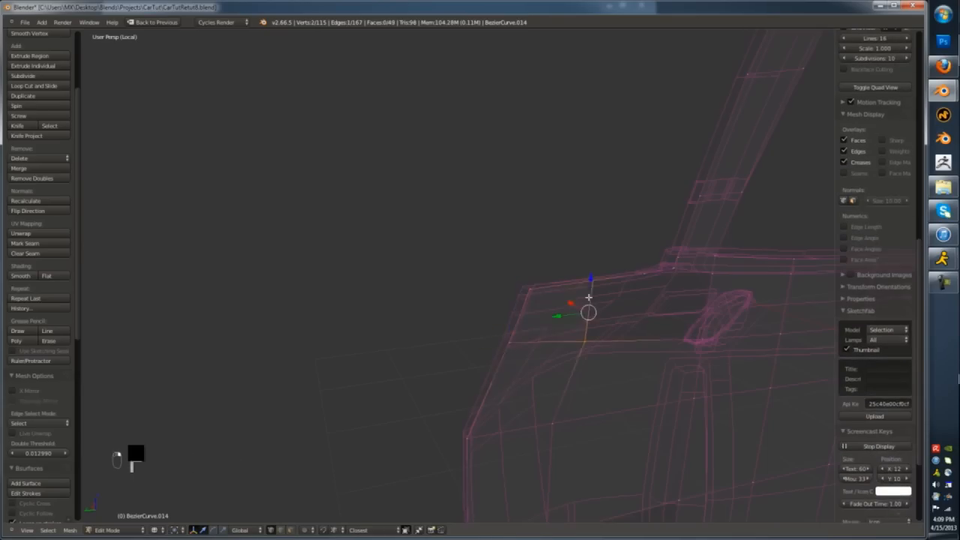
# - Fill the gap in the panel directly below the base of the window pillar with a four-sided face
pyautogui.press('z')
pyautogui.moveTo(587, 296); pyautogui.dragTo(578, 300, button='middle')
pyautogui.rightClick(575, 301)
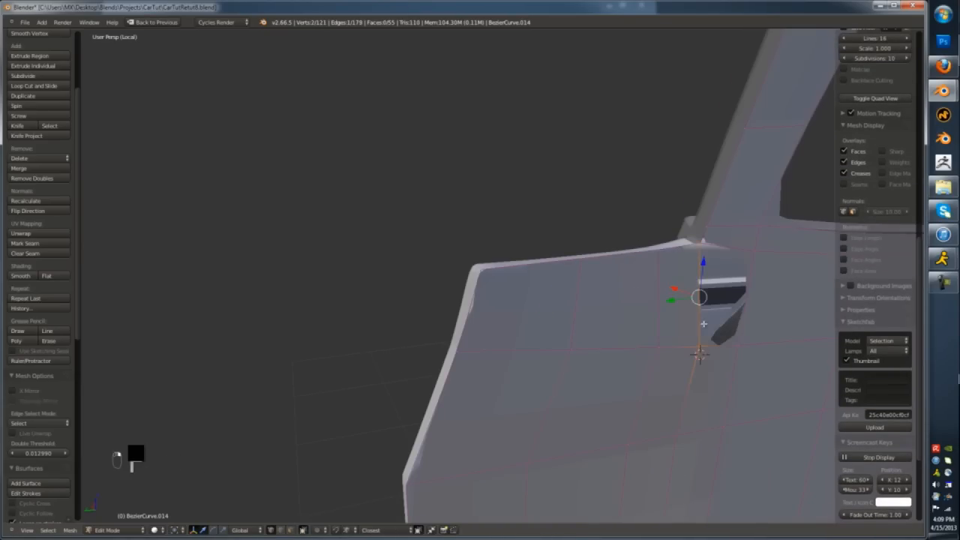
pyautogui.press('z')
pyautogui.scroll(3, 705, 248)
pyautogui.rightClick(670, 234)
pyautogui.scroll(-3, 705, 332)
pyautogui.keyDown('alt'); pyautogui.rightClick(735, 347); pyautogui.keyUp('alt')
pyautogui.press('f')
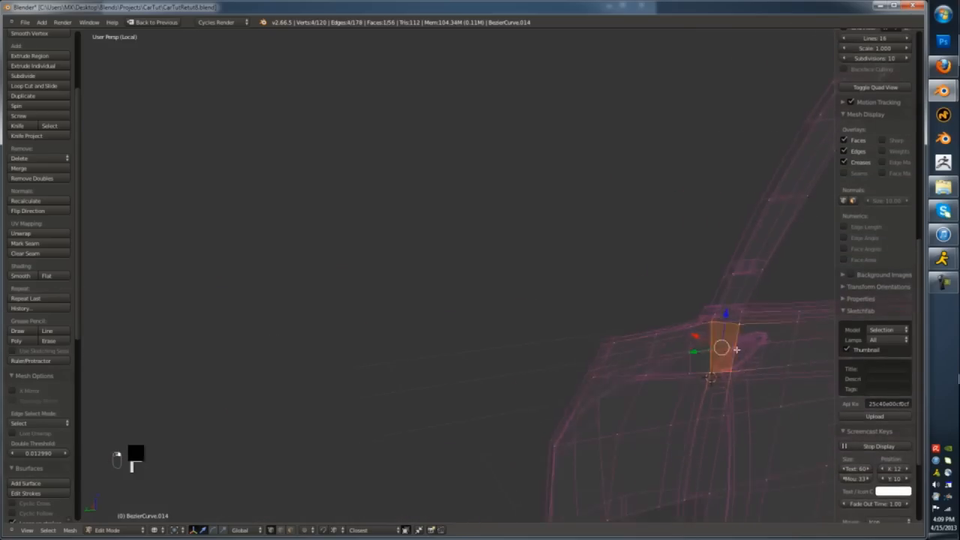
# - Collapse the surplus vertical edges on the panel just beside the window pillar's base
pyautogui.press('z')
pyautogui.press('Tab')
pyautogui.scroll(-3, 604, 363)
pyautogui.moveTo(578, 360); pyautogui.dragTo(525, 353, button='middle')
pyautogui.press('Tab')
pyautogui.press('x')
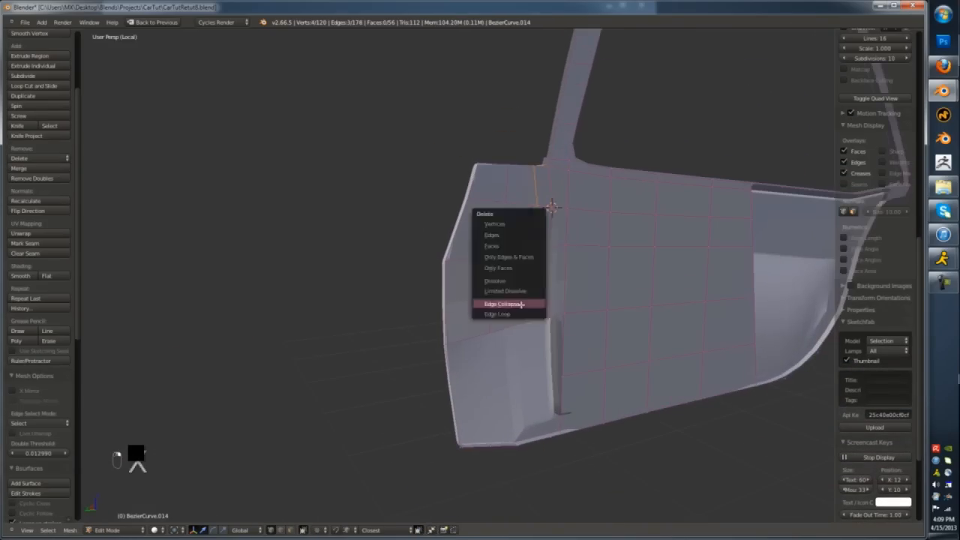
pyautogui.click(520, 304)
# - Delete the surplus edges and outline vertices around the panel's lower handle-side corner
pyautogui.rightClick(546, 318)
pyautogui.press('x')
pyautogui.scroll(4, 548, 330)
pyautogui.rightClick(552, 439)
pyautogui.scroll(3, 553, 442)
pyautogui.press('x')
pyautogui.scroll(-8, 551, 420)
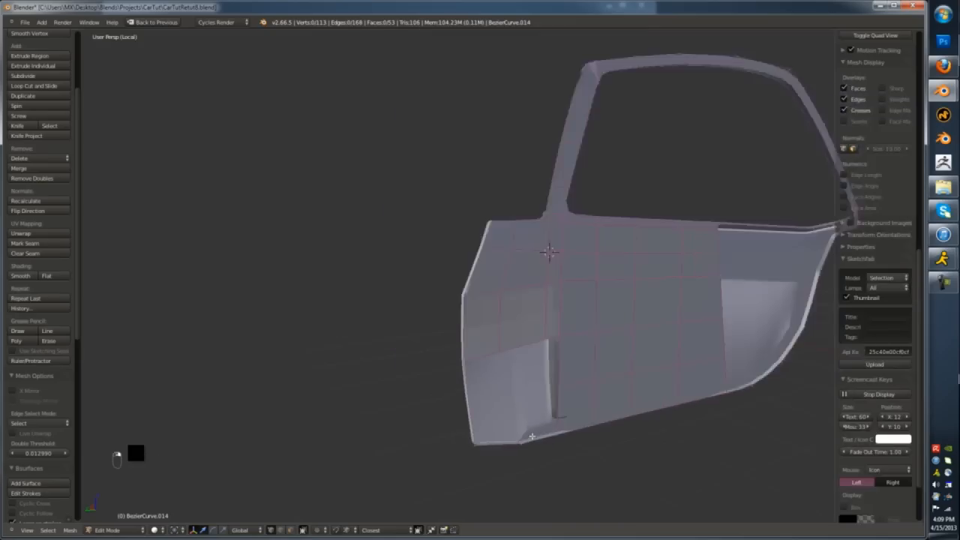
pyautogui.scroll(8, 507, 440)
pyautogui.press('x')
pyautogui.scroll(-4, 677, 389)
# - Subdivide the open edge near the panel's lower handle-side corner and fill a face beside it
pyautogui.press('w')
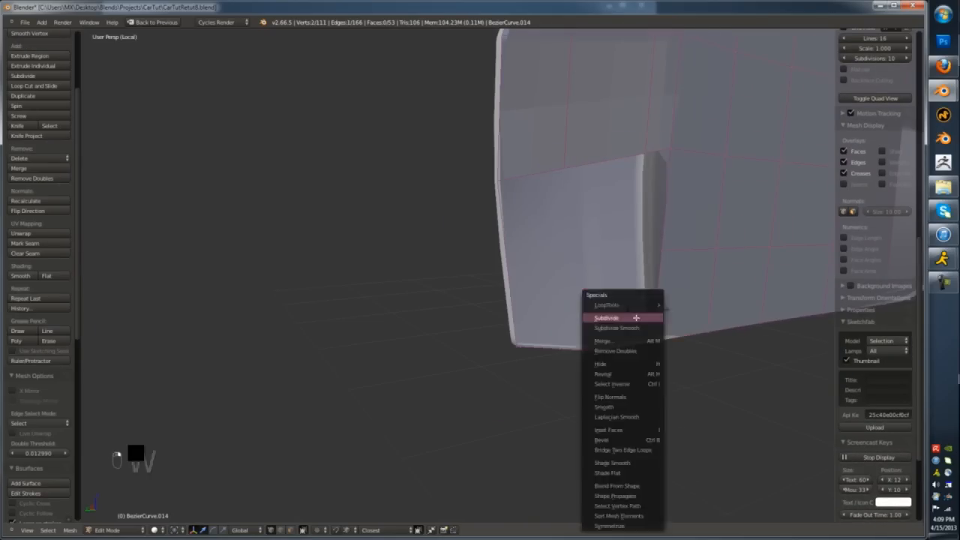
pyautogui.click(621, 315)
pyautogui.click(623, 185)
pyautogui.moveTo(622, 187); pyautogui.dragTo(590, 206, button='middle')
pyautogui.rightClick(589, 300)
pyautogui.rightClick(627, 300)
pyautogui.press('z')
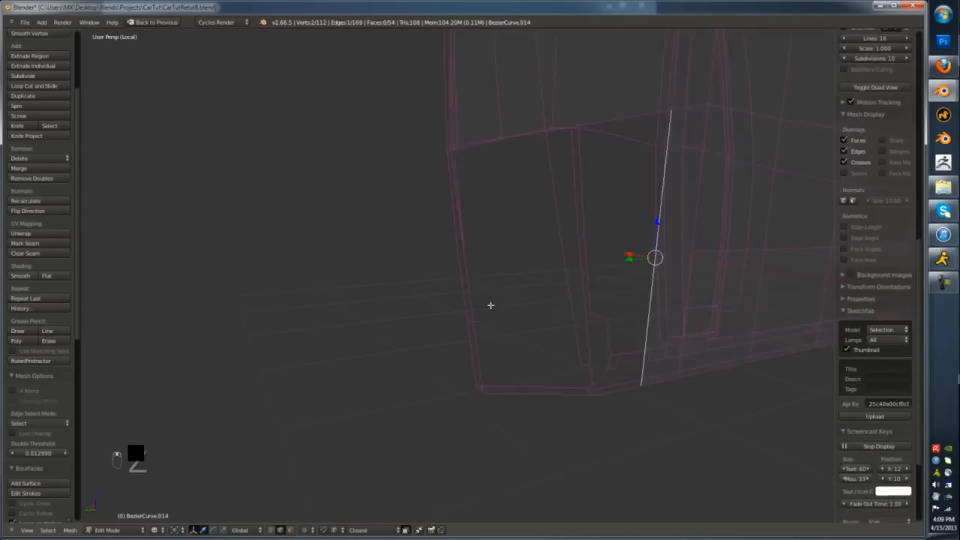
# - Add a loop cut to the lower handle-side faces and merge the split vertices with the panel's lengthwise row
pyautogui.press('z')
pyautogui.press('a')
pyautogui.press('a')
pyautogui.rightClick(478, 279)
pyautogui.hotkey('ctrl', 'Tab')
pyautogui.click(477, 291)
pyautogui.hotkey('ctrl', 'r')
pyautogui.click(476, 282)
pyautogui.press('z')
pyautogui.scroll(3, 632, 266)
pyautogui.hotkey('alt', 'm')
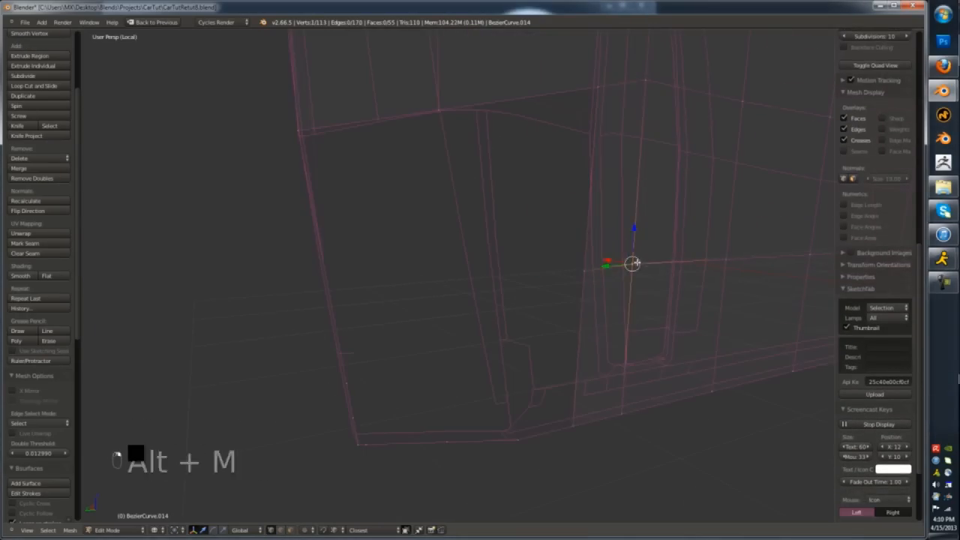
pyautogui.press('z')
# - Place a vertical loop cut on the lower handle-side faces and clean up the outline vertices near the bottom corner
pyautogui.scroll(-3, 598, 268)
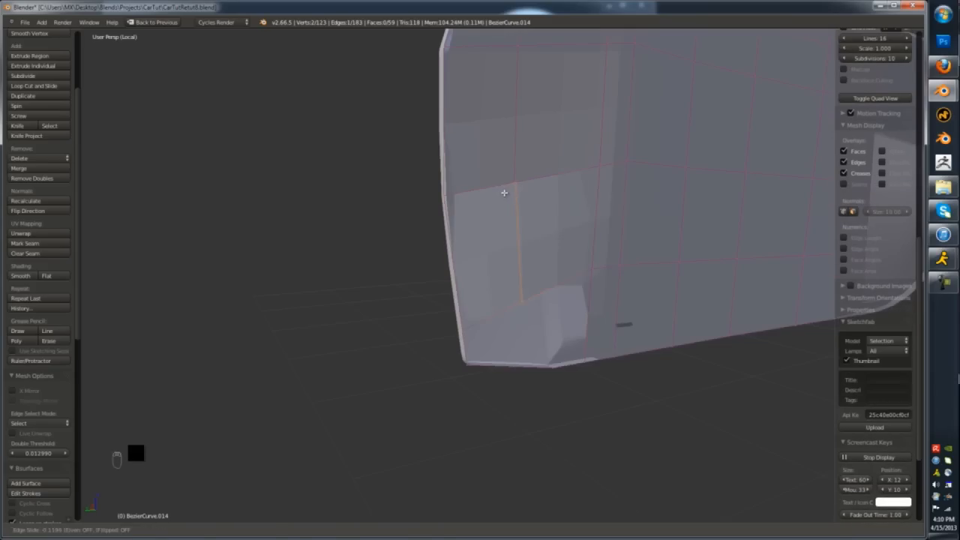
pyautogui.click(504, 193)
pyautogui.press('z')
pyautogui.rightClick(515, 182)
pyautogui.press('z')
pyautogui.rightClick(520, 302)
pyautogui.moveTo(495, 337); pyautogui.dragTo(458, 334, button='middle')
pyautogui.scroll(3, 462, 337)
pyautogui.rightClick(462, 344)
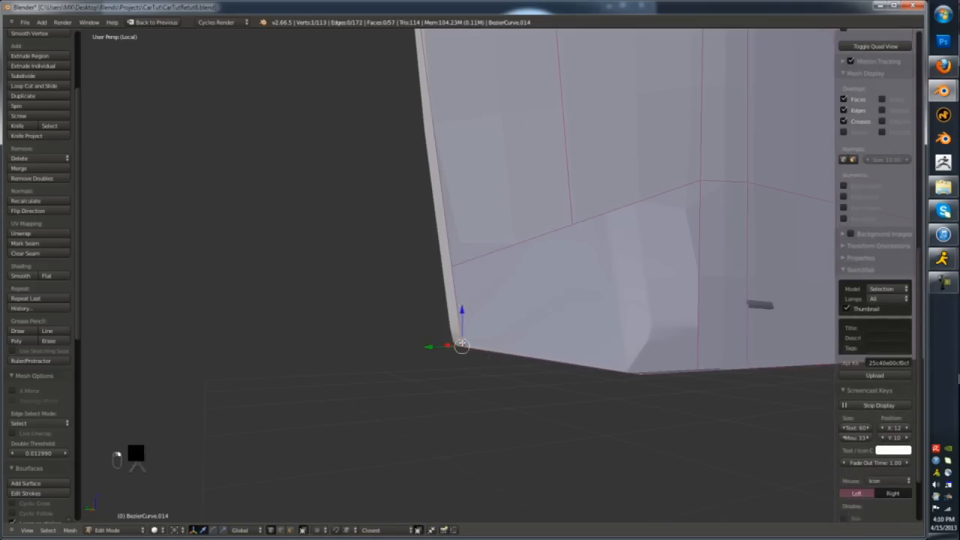
# - Fill the open bottom handle-side corner down to the outline and add a loop cut through the new faces
pyautogui.keyDown('shift'); pyautogui.rightClick(604, 365); pyautogui.keyUp('shift')
pyautogui.press('f')
pyautogui.scroll(-3, 604, 360)
pyautogui.moveTo(604, 360); pyautogui.dragTo(594, 264, button='middle')
pyautogui.scroll(-4, 645, 233)
pyautogui.hotkey('ctrl', 'r')
pyautogui.press('Tab')
pyautogui.press('Tab')
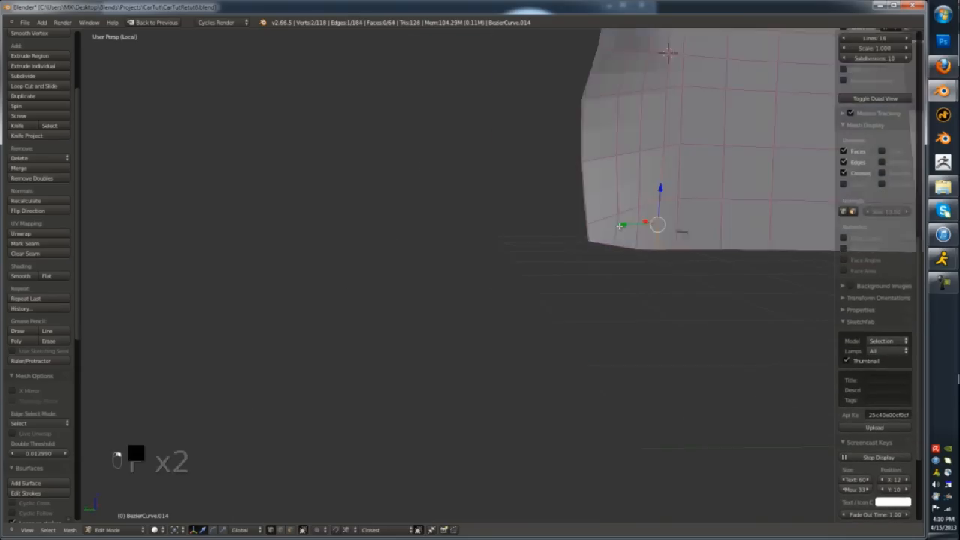
# - Fill faces across the door's rounded end between the upper and lower outline edges
pyautogui.scroll(-2, 579, 281)
pyautogui.moveTo(645, 233); pyautogui.dragTo(613, 274, button='middle')
pyautogui.scroll(-4, 604, 269)
pyautogui.scroll(4, 585, 343)
pyautogui.press('Tab')
pyautogui.press('Tab')
pyautogui.scroll(-1, 613, 274)
pyautogui.rightClick(555, 227)
pyautogui.rightClick(573, 331)
pyautogui.press('f')
pyautogui.scroll(2, 589, 288)
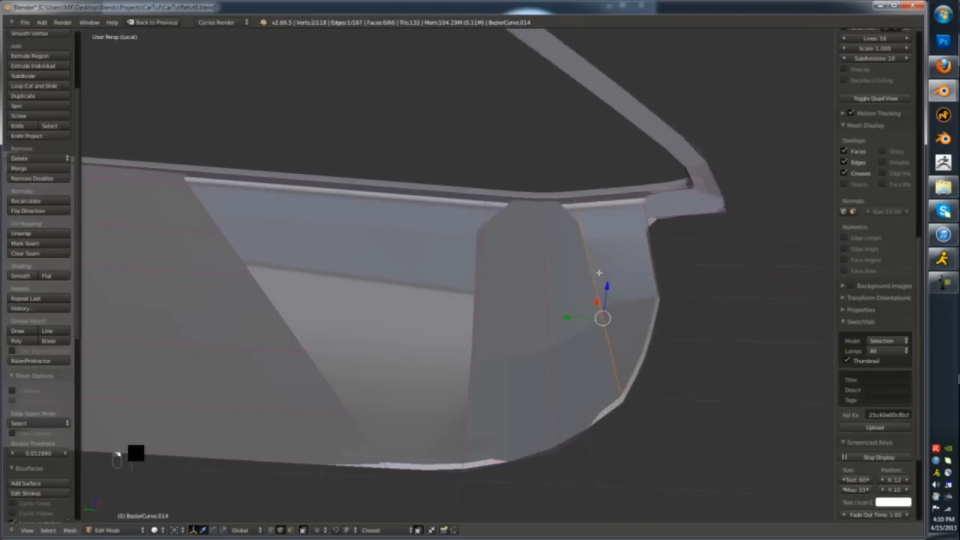
# - Fill the missing faces at the upper part of the door panel's rounded front end
pyautogui.press('z')
pyautogui.rightClick(590, 201)
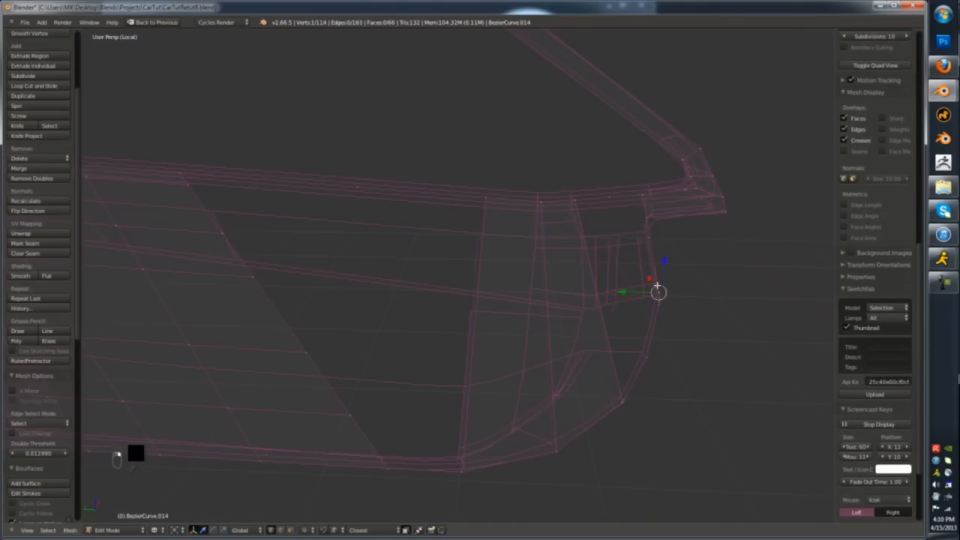
pyautogui.press('z')
pyautogui.rightClick(629, 387)
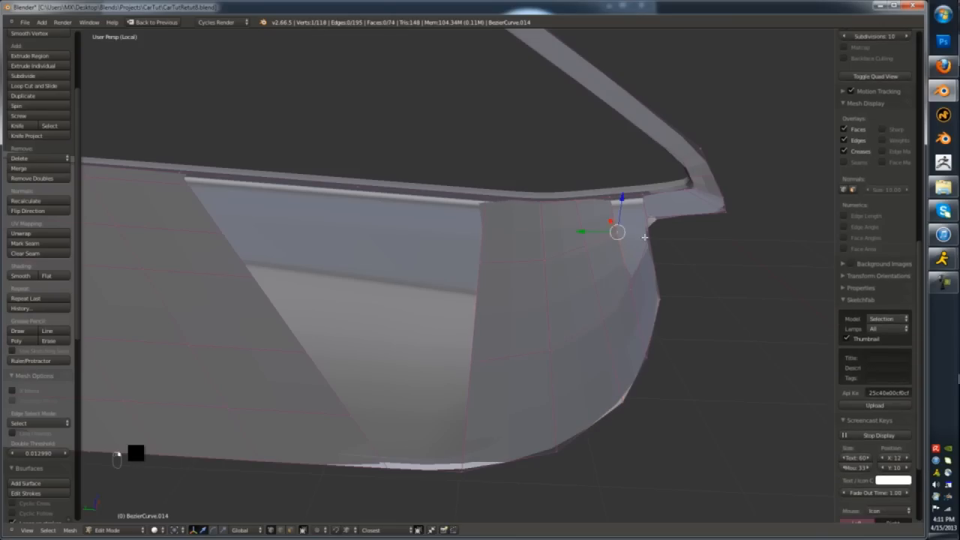
pyautogui.rightClick(644, 237)
pyautogui.press('f')
pyautogui.press('f')
pyautogui.moveTo(644, 237); pyautogui.dragTo(540, 285, button='middle')
pyautogui.scroll(-2, 540, 285)
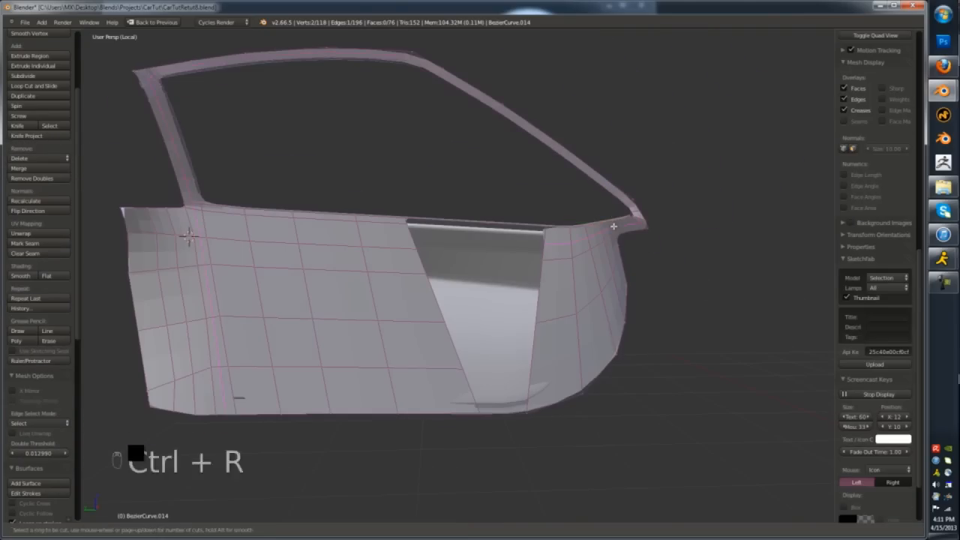
# - Select the vertices at the bottom of the door panel's gap and fill its lower rows with faces
pyautogui.scroll(2, 538, 237)
pyautogui.hotkey('ctrl', 'Tab')
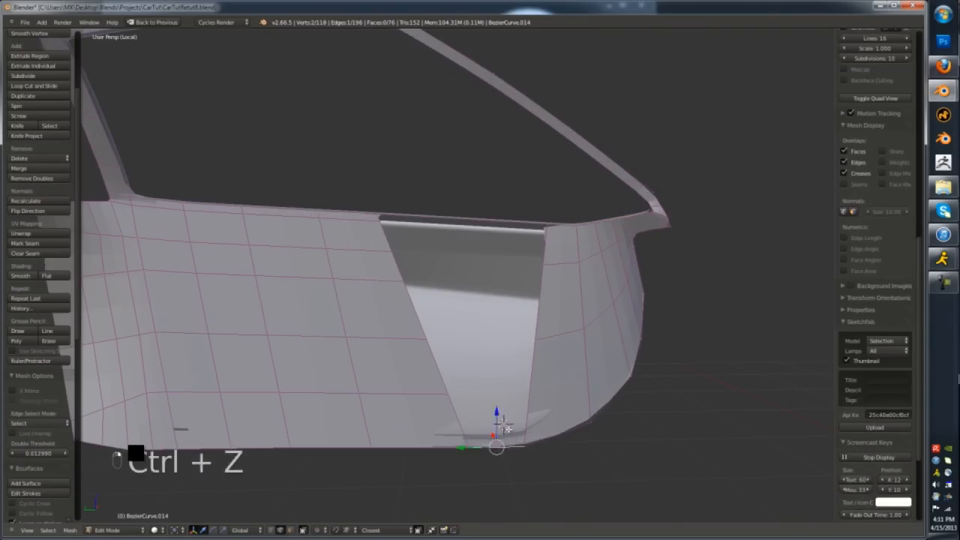
pyautogui.rightClick(527, 445)
pyautogui.press('z')
pyautogui.press('g')
pyautogui.click(530, 442)
pyautogui.rightClick(467, 447)
pyautogui.press('z')
pyautogui.press('f')
pyautogui.press('f')
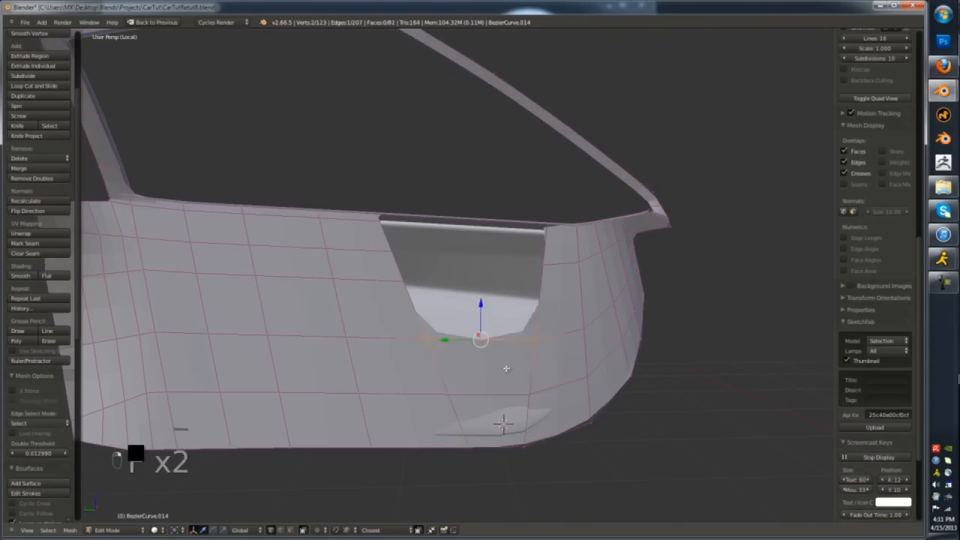
# - Fill the remaining upper part of the door panel's gap with faces up to the window ledge
pyautogui.moveTo(507, 368); pyautogui.dragTo(517, 300, button='middle')
pyautogui.press('Tab')
pyautogui.press('Tab')
pyautogui.press('f')
pyautogui.rightClick(538, 278)
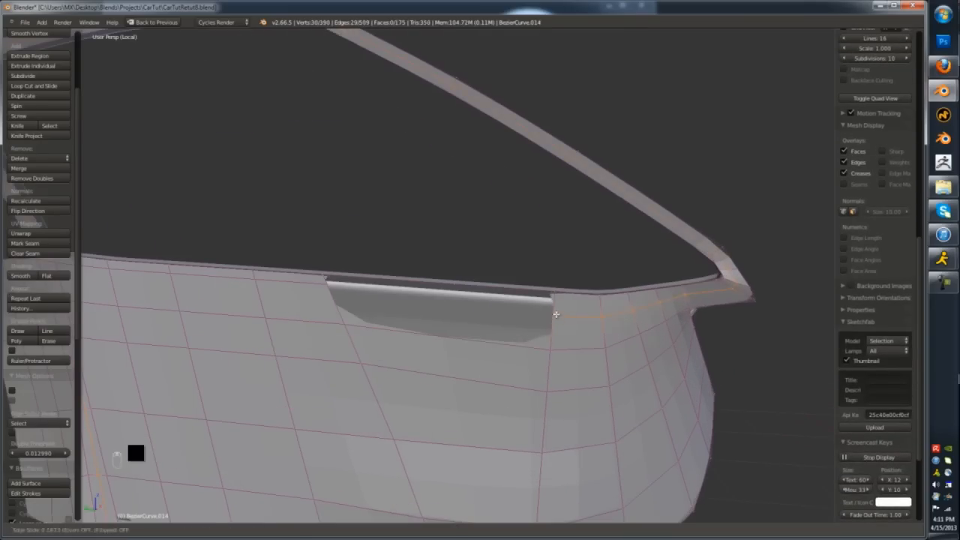
# - Add a vertical loop cut through the newly filled section of the door panel and leave mesh editing
pyautogui.hotkey('ctrl', 'r')
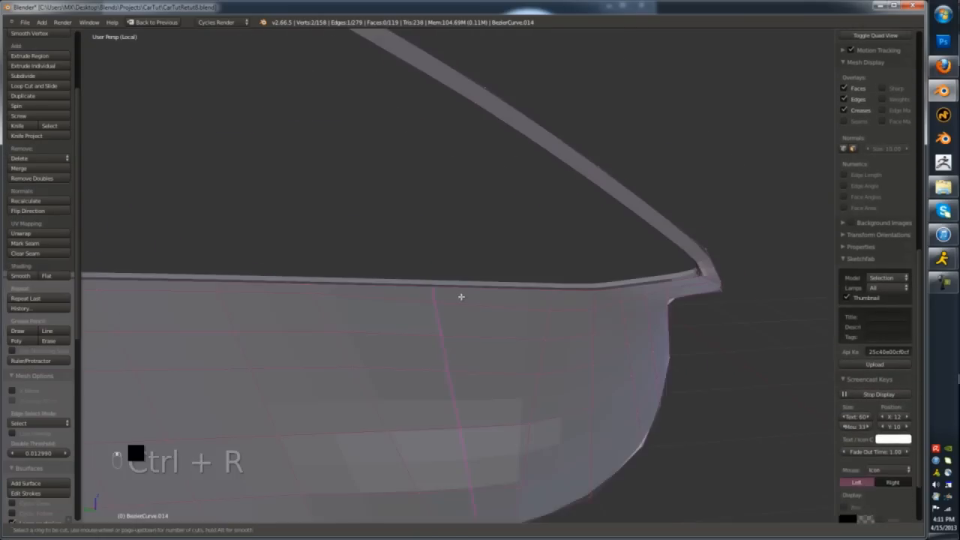
pyautogui.scroll(2, 460, 292)
pyautogui.press('Tab')
pyautogui.scroll(-5, 527, 414)
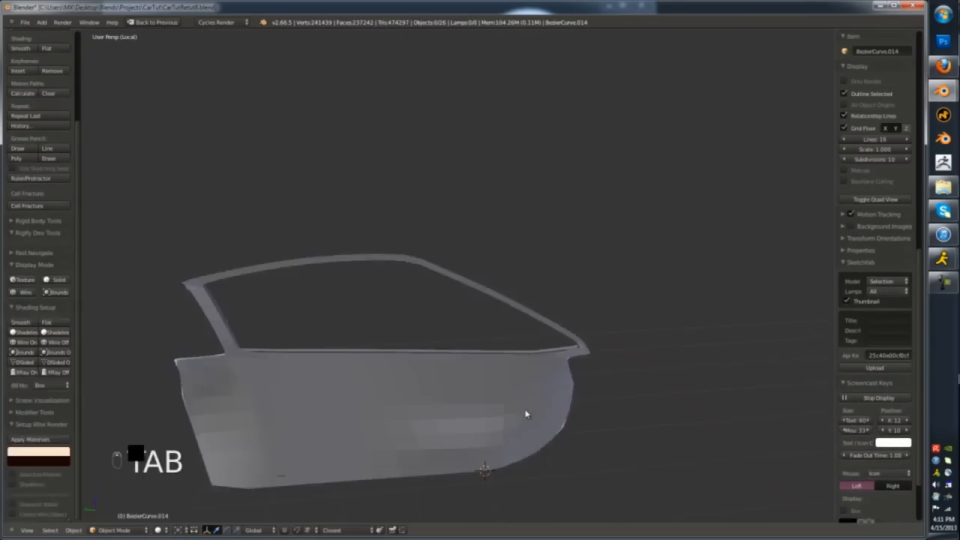
pyautogui.moveTo(527, 414); pyautogui.dragTo(609, 330, button='middle')
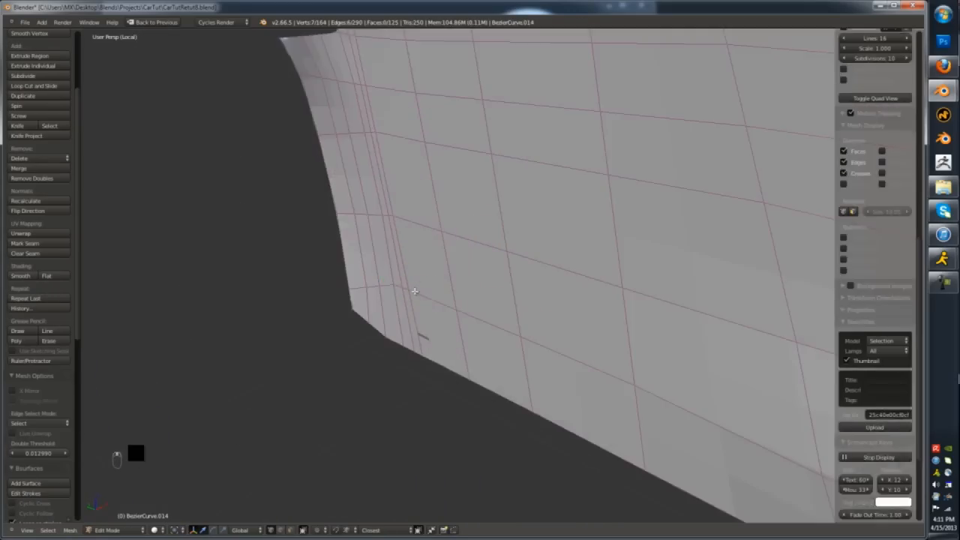
# - Remove the closely spaced vertical edges at the door's rear bend and refill the faces there
pyautogui.moveTo(420, 330); pyautogui.dragTo(385, 345, button='middle')
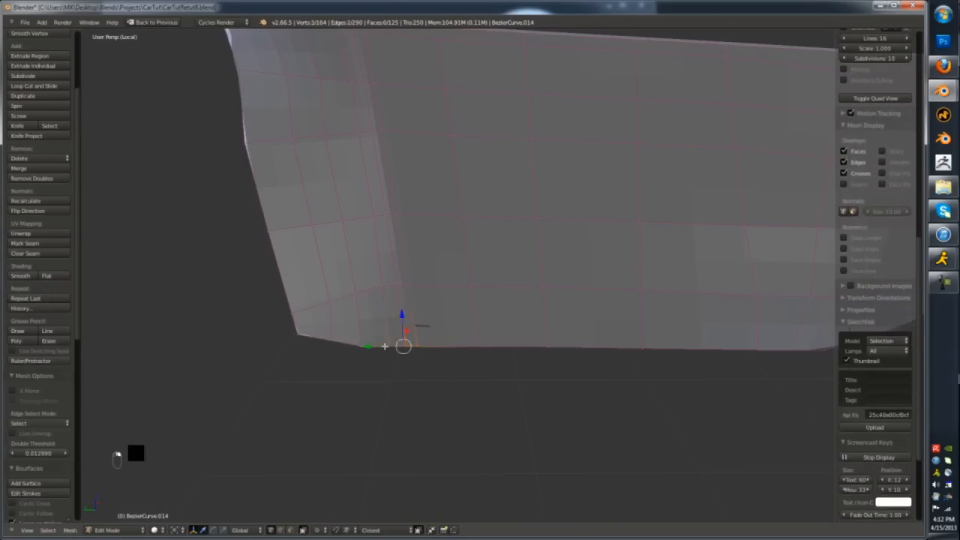
pyautogui.moveTo(410, 185); pyautogui.dragTo(420, 247, button='middle')
pyautogui.hotkey('shift', 'r')
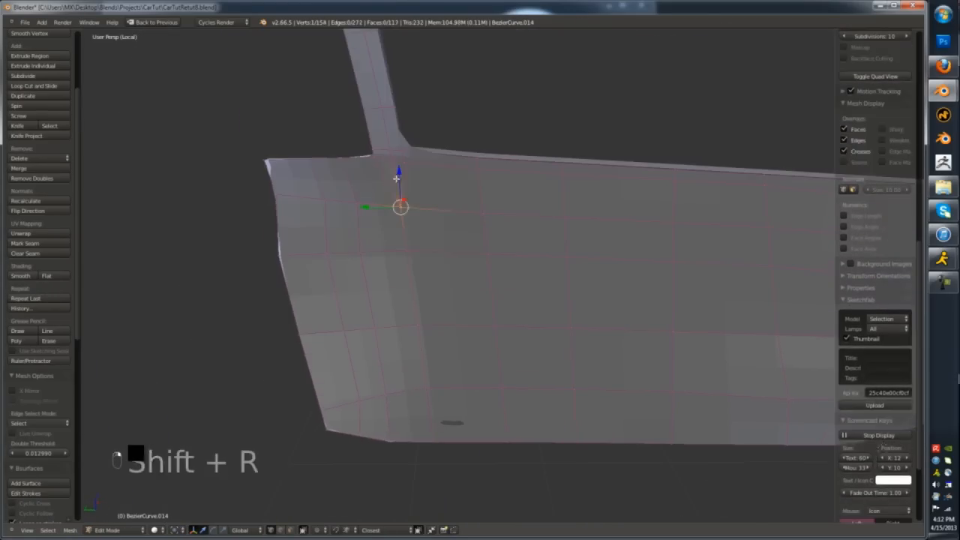
pyautogui.rightClick(429, 328)
pyautogui.hotkey('shift', 'r')
pyautogui.press('Tab')
pyautogui.press('Tab')
pyautogui.moveTo(420, 300); pyautogui.dragTo(472, 344, button='middle')
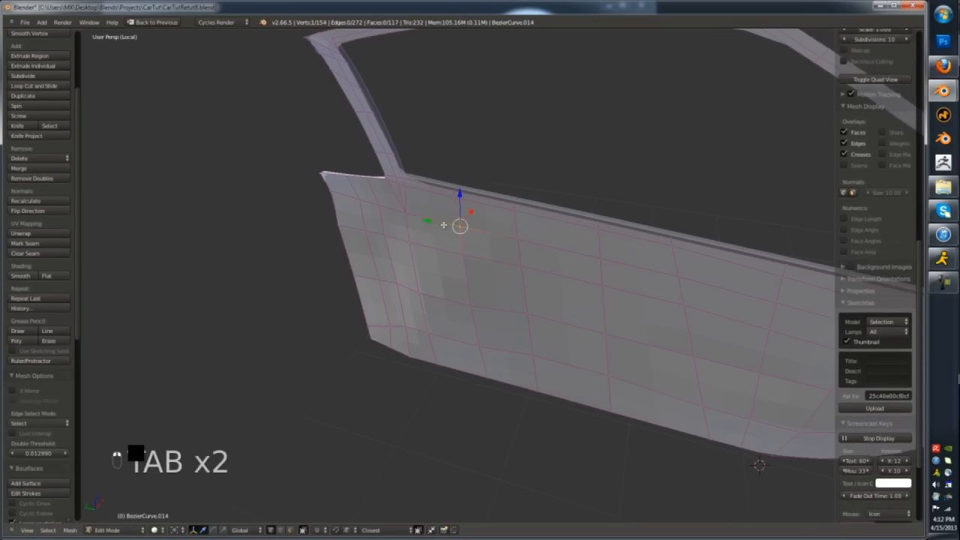
# - Finish editing the door and leave local view to show the whole car
pyautogui.keyDown('shift'); pyautogui.rightClick(405, 218); pyautogui.keyUp('shift')
pyautogui.press('Tab')
pyautogui.scroll(-5, 448, 311)
pyautogui.moveTo(448, 311); pyautogui.dragTo(457, 427, button='middle')
pyautogui.press('KP_Divide')
pyautogui.press('a')
pyautogui.press('a')
pyautogui.scroll(-3, 496, 379)
pyautogui.scroll(3, 480, 375)
# - Open the rear quarter panel's mesh for editing
pyautogui.rightClick(465, 330)
pyautogui.press('Tab')
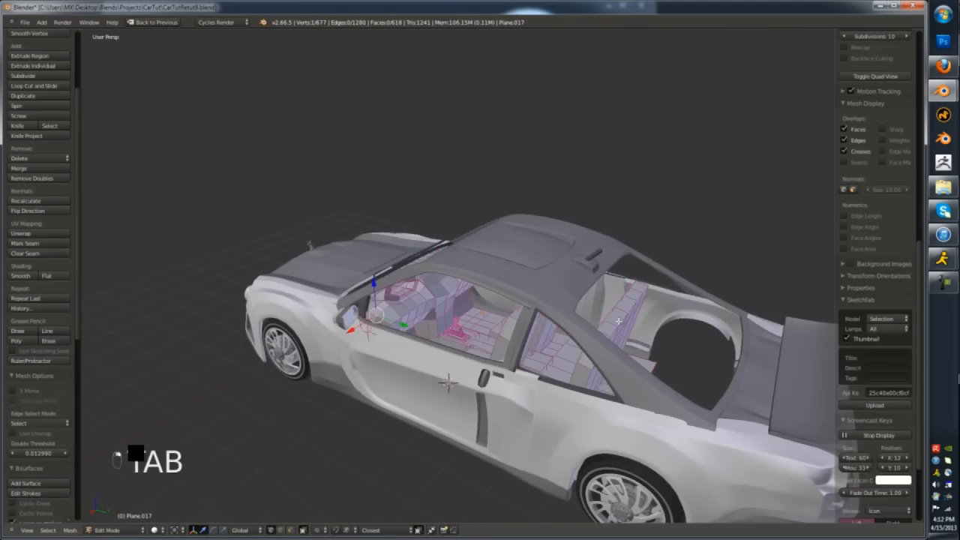
pyautogui.rightClick(600, 405)
pyautogui.press('Tab')
pyautogui.moveTo(642, 353); pyautogui.dragTo(624, 358, button='middle')
pyautogui.rightClick(647, 409)
pyautogui.press('Tab')
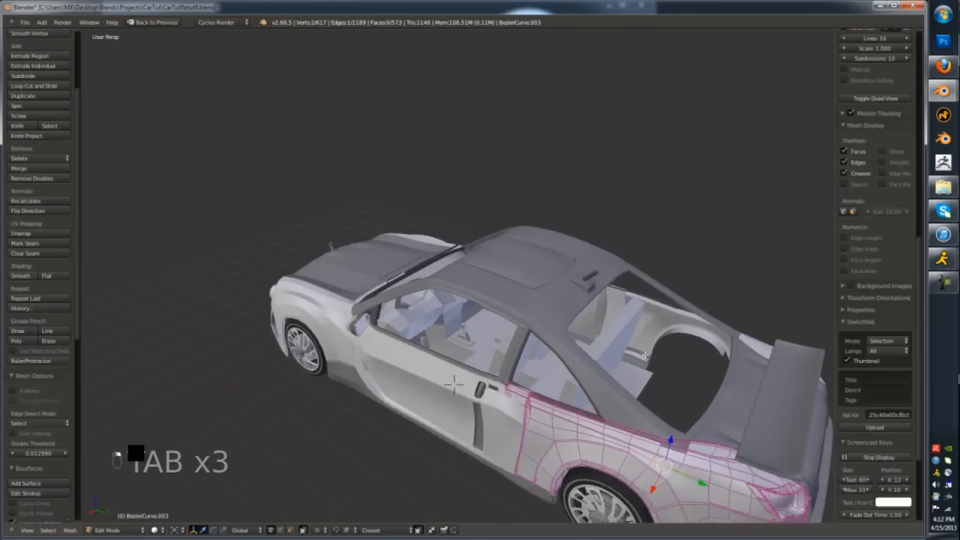
# - Separate the rear quarter panel's upper edge line into its own object and open it for editing
pyautogui.moveTo(649, 401); pyautogui.dragTo(611, 425, button='middle')
pyautogui.press('z')
pyautogui.click(615, 413)
pyautogui.press('Tab')
pyautogui.rightClick(608, 429)
pyautogui.press('Tab')
pyautogui.scroll(-2, 622, 429)
pyautogui.keyDown('shift'); pyautogui.moveTo(705, 447); pyautogui.dragTo(715, 435, button='middle'); pyautogui.keyUp('shift')
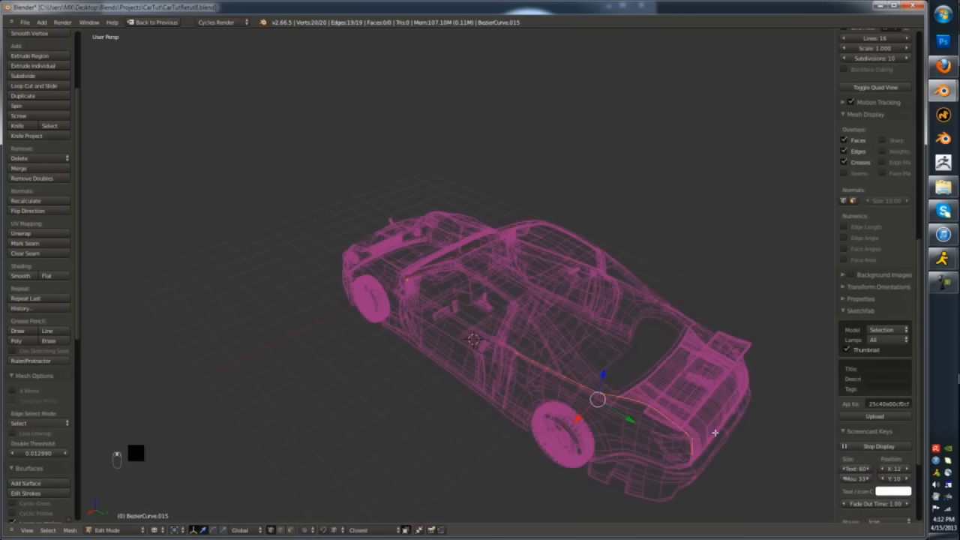
# - Trim the rear end of the separated edge line and extrude the rest inward into a strip of faces
pyautogui.press('a')
pyautogui.press('c')
pyautogui.moveTo(693, 462); pyautogui.dragTo(686, 466)
pyautogui.press('a')
pyautogui.press('e')
pyautogui.moveTo(632, 410)
pyautogui.mouseDown(button='middle')
pyautogui.moveTo(623, 429)
pyautogui.moveTo(632, 406)
pyautogui.mouseUp(button='middle')
pyautogui.click(636, 400)
# - Adjust the position of the extruded strip's vertices, checking them in wireframe
pyautogui.press('z')
pyautogui.press('z')
pyautogui.press('z')
pyautogui.press('g')
pyautogui.press('z')
pyautogui.click(634, 403)
pyautogui.press('z')
pyautogui.scroll(2, 646, 409)
# - Delete the surplus vertices at the ends of the extruded strip
pyautogui.press('x')
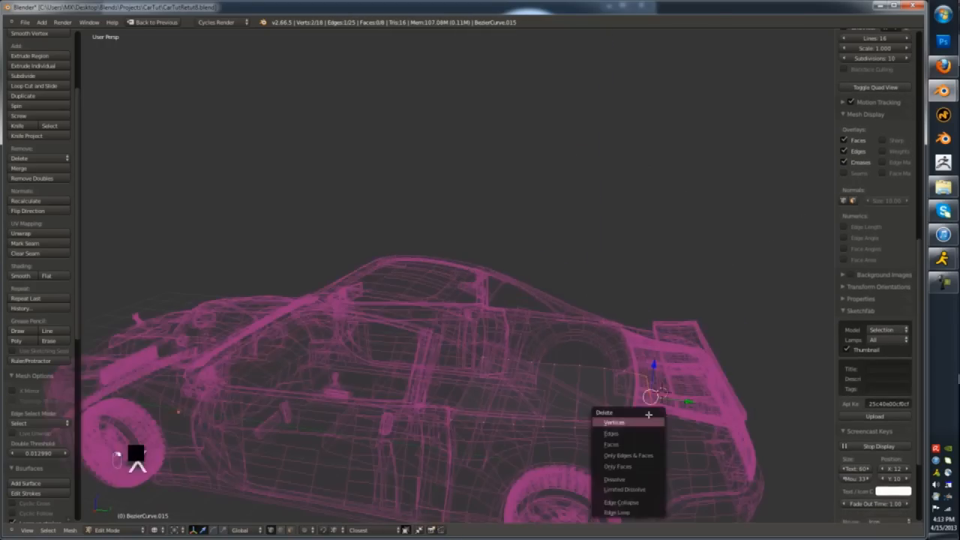
pyautogui.click(640, 421)
pyautogui.press('z')
pyautogui.press('z')
pyautogui.press('x')
pyautogui.click(446, 411)
# - Move the strip's vertices along the X axis to shape a flat shelf below the rear window opening
pyautogui.rightClick(484, 421)
pyautogui.press('z')
pyautogui.moveTo(486, 412); pyautogui.dragTo(517, 447, button='middle')
pyautogui.keyDown('shift'); pyautogui.rightClick(573, 440); pyautogui.keyUp('shift')
pyautogui.press('z')
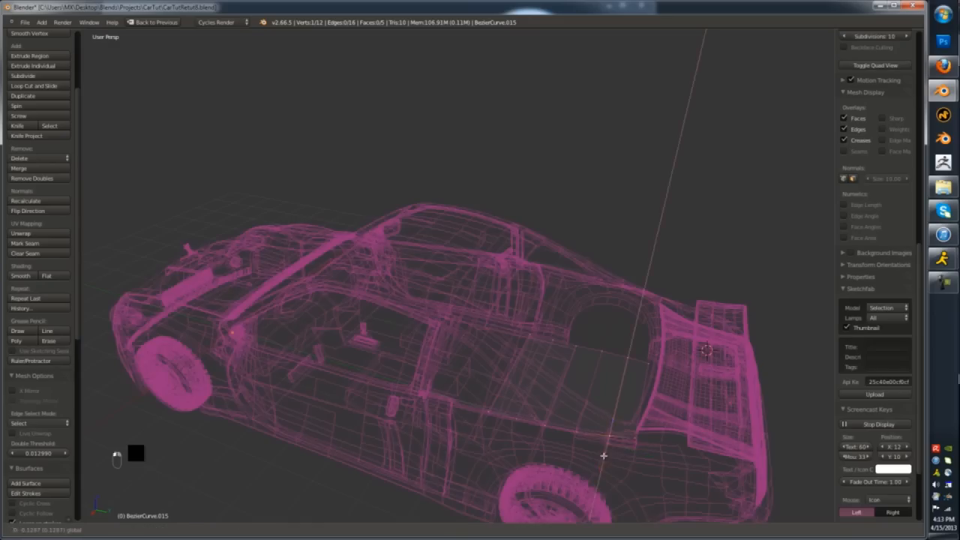
pyautogui.press('z')
pyautogui.press('z')
pyautogui.press('z')
pyautogui.moveTo(631, 454); pyautogui.dragTo(608, 491, button='middle')
pyautogui.rightClick(655, 352)
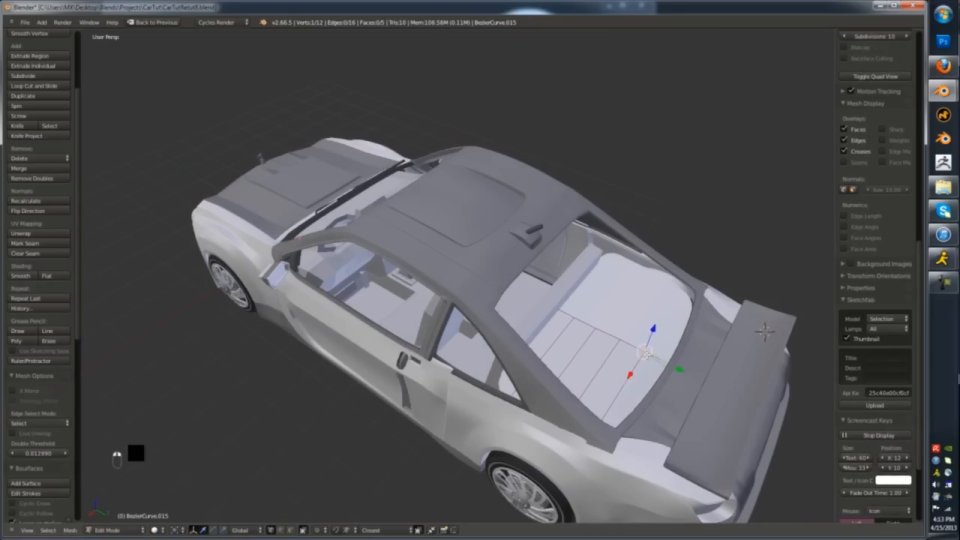
# - Add a lengthwise loop cut through the rear shelf's faces
pyautogui.press('Tab')
pyautogui.moveTo(583, 321)
pyautogui.mouseDown(button='middle')
pyautogui.moveTo(598, 343)
pyautogui.moveTo(506, 353)
pyautogui.mouseUp(button='middle')
pyautogui.press('Tab')
pyautogui.press('z')
pyautogui.hotkey('ctrl', 'r')
pyautogui.click(506, 353)
pyautogui.press('z')
pyautogui.press('Tab')
pyautogui.moveTo(467, 391); pyautogui.dragTo(493, 390, button='middle')
pyautogui.press('Tab')
pyautogui.press('z')
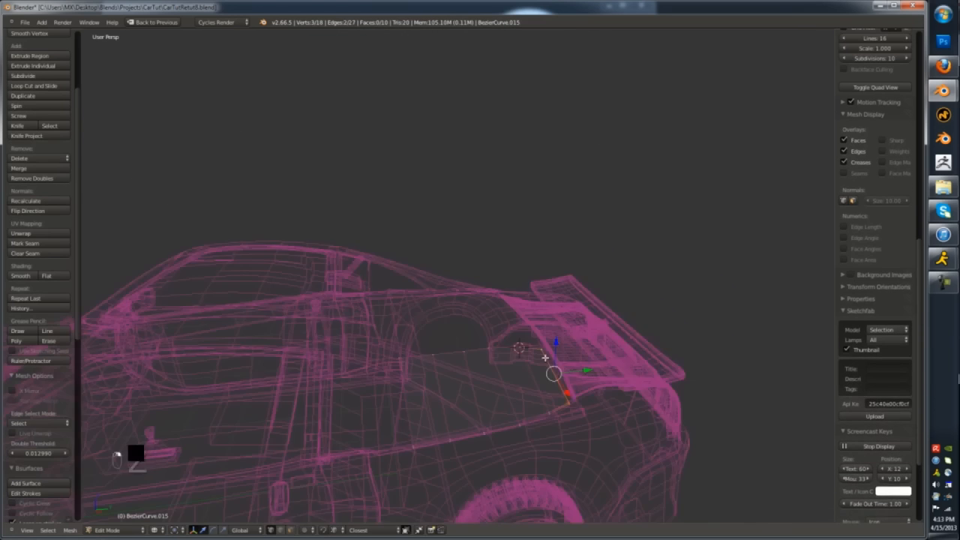
# - Examine the rear shelf's fit from the top, the side and in perspective
pyautogui.press('KP_7')
pyautogui.press('KP_5')
pyautogui.press('z')
pyautogui.press('KP_3')
pyautogui.press('z')
pyautogui.press('z')
pyautogui.press('Tab')
pyautogui.moveTo(614, 333); pyautogui.dragTo(420, 379, button='middle')
# - Check the contents of layers 2 and 3, ending with layers 1 and 2 shown together
pyautogui.scroll(-4, 465, 337)
pyautogui.press('KP_5')
pyautogui.scroll(3, 448, 319)
pyautogui.hotkey('shift', '2')
pyautogui.hotkey('shift', '3')
pyautogui.hotkey('shift', '3')
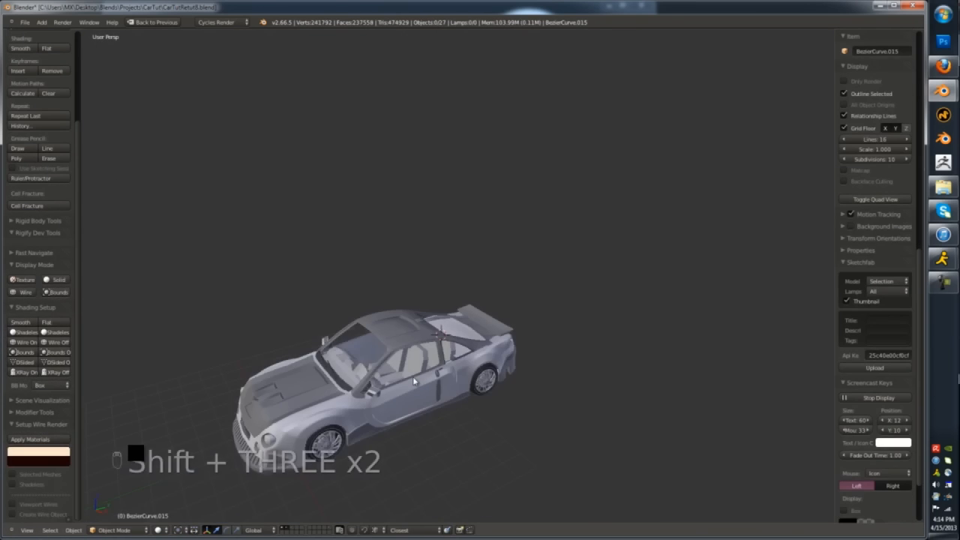
pyautogui.press('3')
pyautogui.press('2')
pyautogui.hotkey('shift', '1')
pyautogui.scroll(4, 522, 296)
# - Delete the unneeded linked piece of geometry from the active mesh
pyautogui.press('Tab')
pyautogui.press('x')
pyautogui.moveTo(522, 300); pyautogui.dragTo(401, 300, button='middle')
pyautogui.click(525, 294)
pyautogui.press('l')
pyautogui.press('x')
pyautogui.press('Return')
# - Split a single vertex off the rear side window's mesh as a new object and open it for editing
pyautogui.press('Tab')
pyautogui.rightClick(401, 300)
pyautogui.press('Tab')
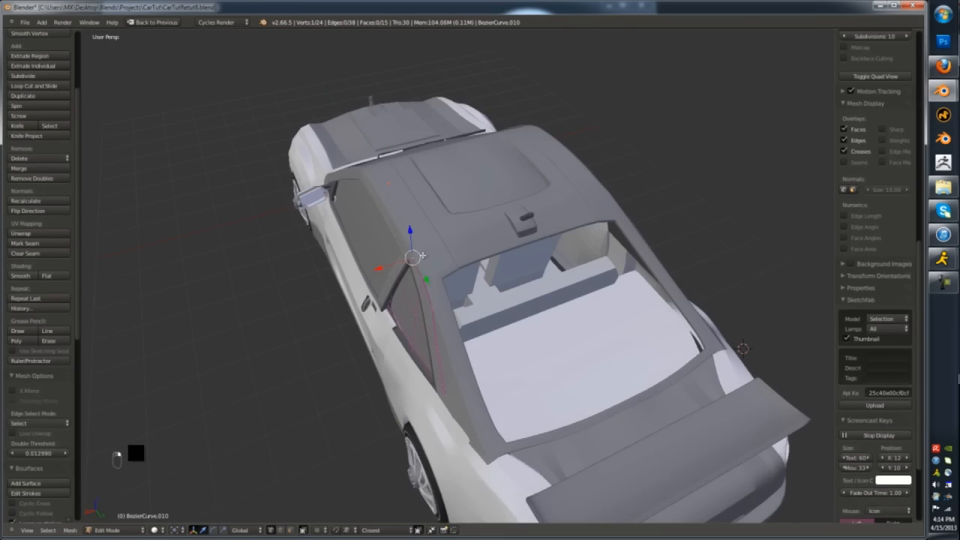
pyautogui.click(454, 257)
pyautogui.press('Tab')
pyautogui.press('z')
pyautogui.rightClick(444, 259)
pyautogui.rightClick(446, 260)
pyautogui.press('z')
pyautogui.press('Tab')
pyautogui.scroll(1, 453, 259)
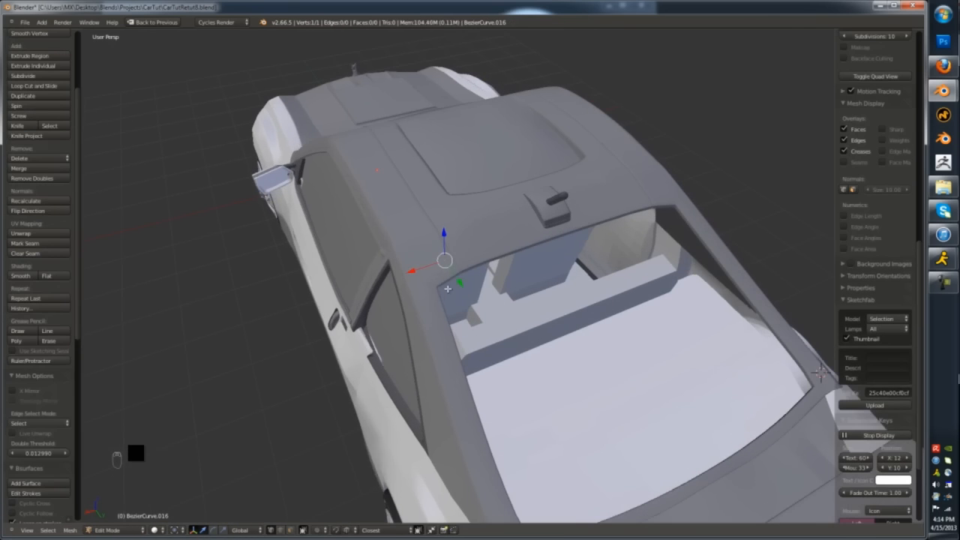
# - Extrude the vertex along the rear window opening's side and the edge to the car's centre, fitting the face's corners to the frame
pyautogui.scroll(-3, 433, 291)
pyautogui.press('e')
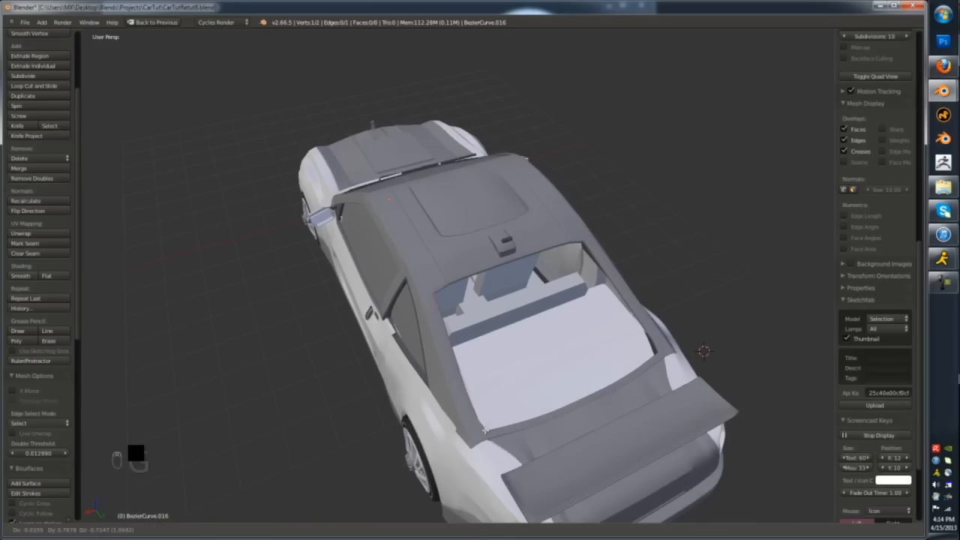
pyautogui.click(486, 432)
pyautogui.press('a')
pyautogui.press('a')
pyautogui.press('e')
pyautogui.press('Escape')
pyautogui.scroll(2, 488, 405)
pyautogui.press('g')
pyautogui.click(574, 300)
pyautogui.moveTo(549, 237); pyautogui.dragTo(529, 217, button='right')
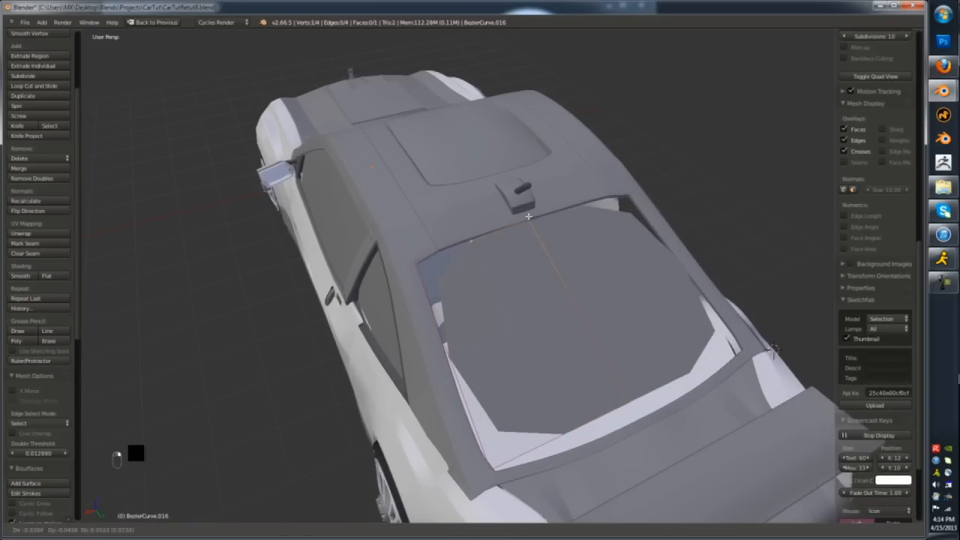
pyautogui.click(644, 420)
# - Add a lengthwise loop cut to the rear window and move its lower vertex onto the frame
pyautogui.hotkey('ctrl', 'r')
pyautogui.doubleClick(569, 437)
pyautogui.moveTo(557, 440); pyautogui.dragTo(566, 450, button='right')
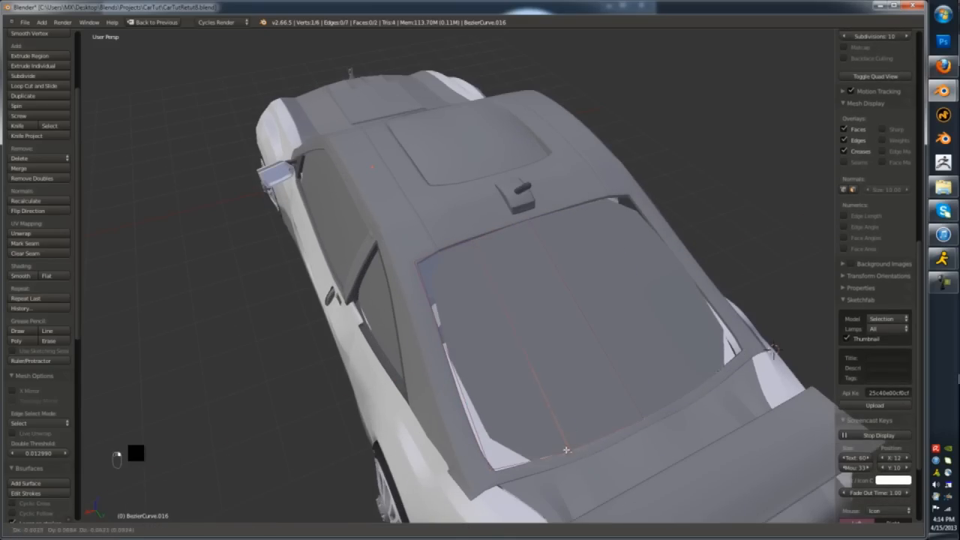
# - Add two crosswise loop cuts to the rear window and move the outer vertices onto the side frame
pyautogui.hotkey('ctrl', 'r')
pyautogui.scroll(1, 499, 301)
pyautogui.doubleClick(499, 301)
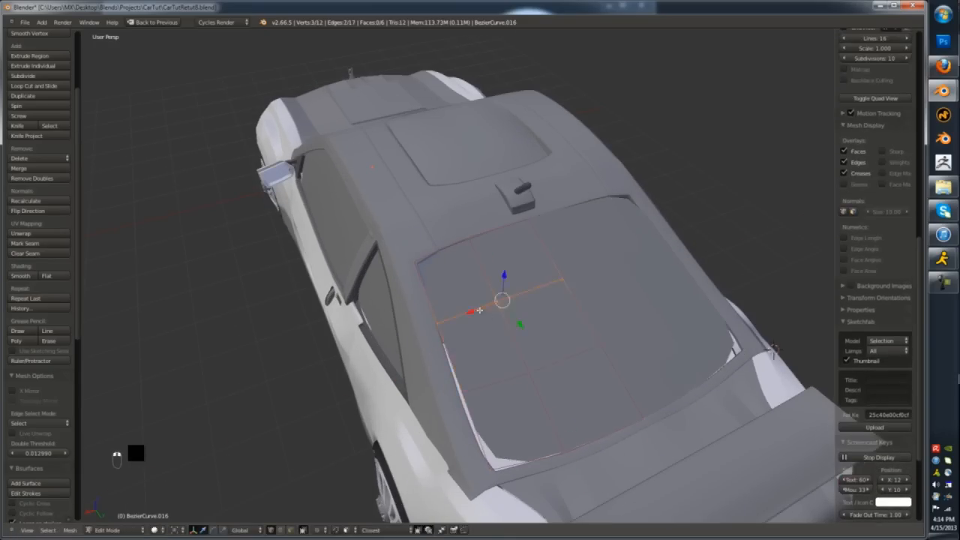
pyautogui.rightClick(443, 317)
pyautogui.press('g')
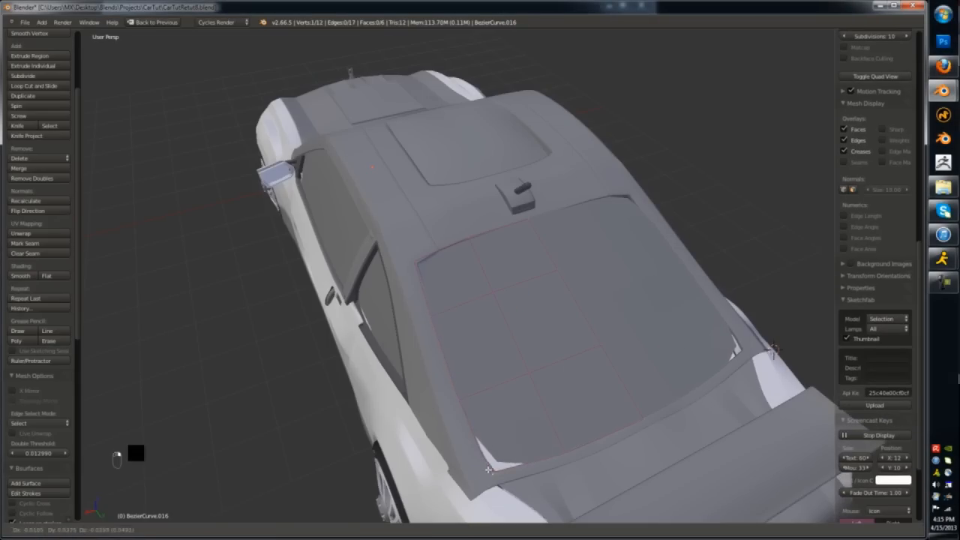
pyautogui.click(562, 419)
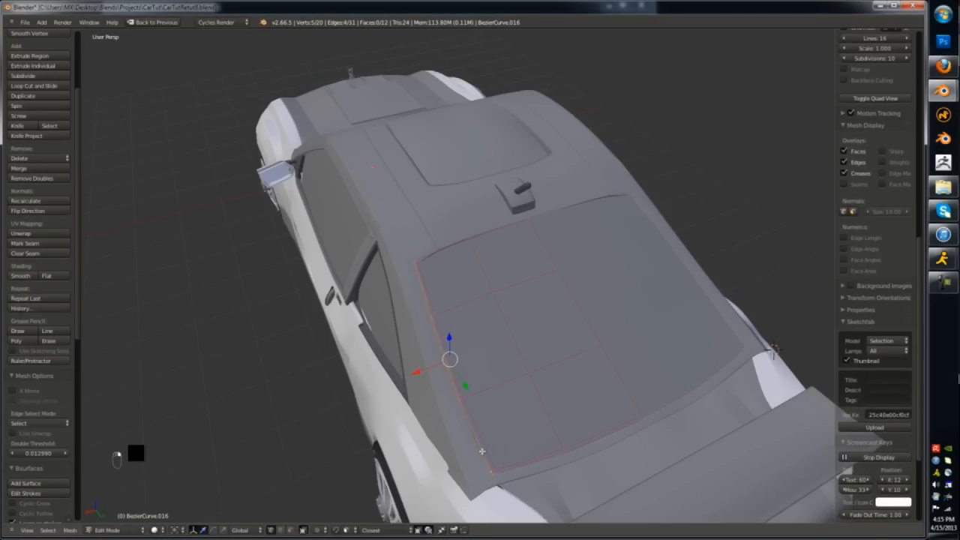
# - Add a loop cut close to the rear window's outer side and scale the window's border to fit the frame
pyautogui.hotkey('ctrl', 'r')
pyautogui.click(415, 282)
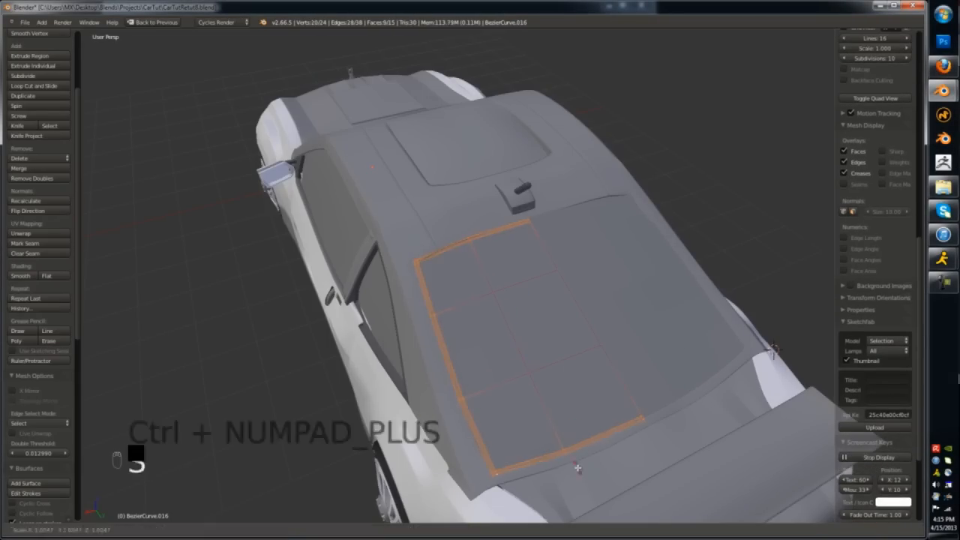
pyautogui.press('KP_Decimal')
pyautogui.press('KP_3')
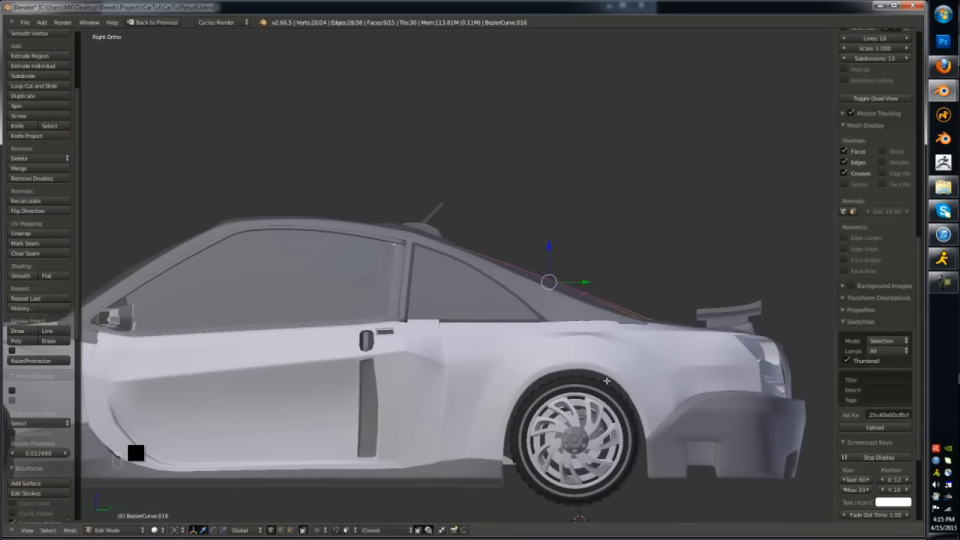
pyautogui.press('Tab')
pyautogui.press('Tab')
pyautogui.hotkey('ctrl', 'Tab')
pyautogui.click(574, 248)
pyautogui.press('KP_3')
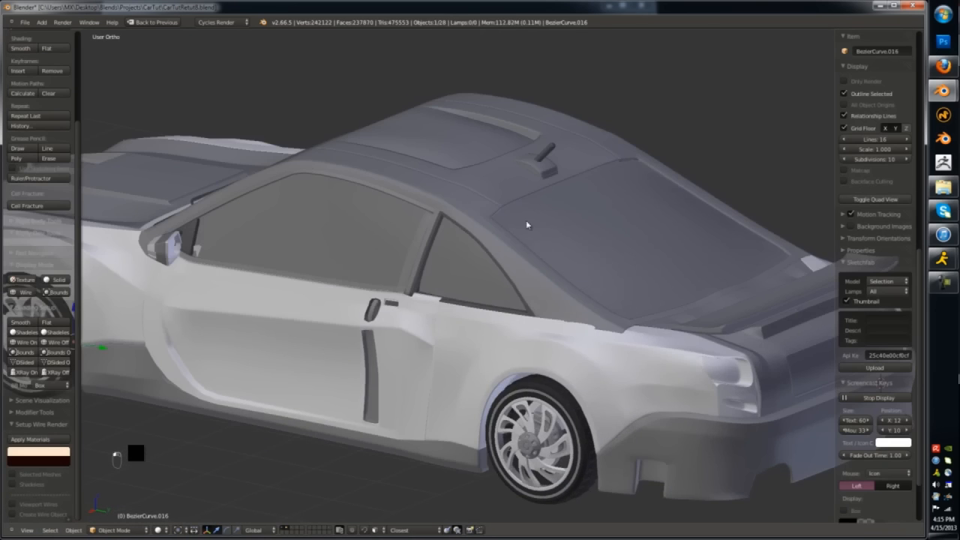
pyautogui.scroll(-3, 527, 225)
pyautogui.moveTo(527, 225); pyautogui.dragTo(625, 326, button='middle')
pyautogui.scroll(2, 625, 325)
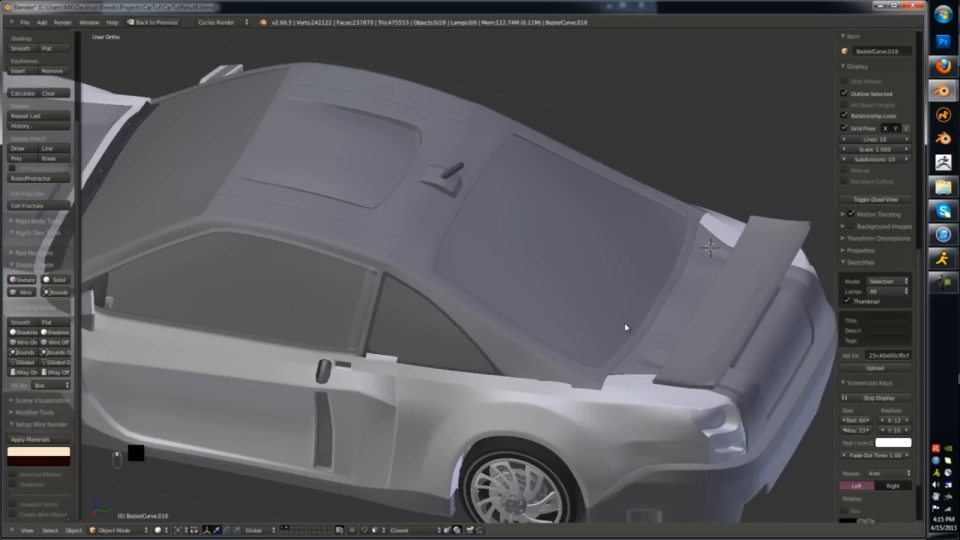
# - Open the roof frame for editing and move the vertices along the rear window opening's lower edge in the top view
pyautogui.rightClick(627, 331)
pyautogui.press('KP_7')
pyautogui.press('Tab')
pyautogui.keyDown('shift'); pyautogui.moveTo(537, 120); pyautogui.dragTo(553, 218, button='middle'); pyautogui.keyUp('shift')
pyautogui.scroll(2, 553, 217)
pyautogui.press('z')
pyautogui.press('a')
pyautogui.hotkey('ctrl', 'Tab')
pyautogui.click(524, 196)
pyautogui.press('a')
pyautogui.press('b')
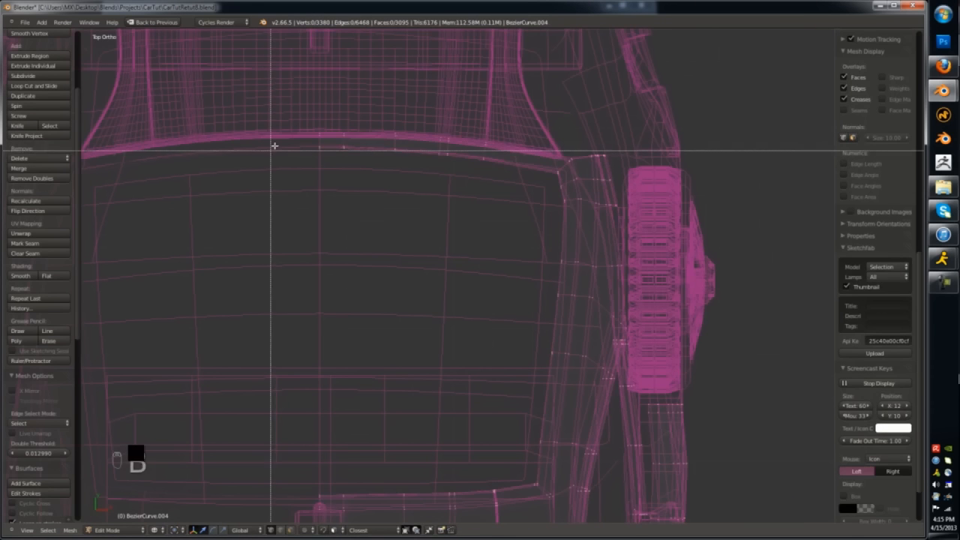
pyautogui.moveTo(278, 141)
pyautogui.mouseDown()
pyautogui.moveTo(415, 197)
pyautogui.moveTo(559, 168)
pyautogui.mouseUp()
pyautogui.press('z')
pyautogui.press('g')
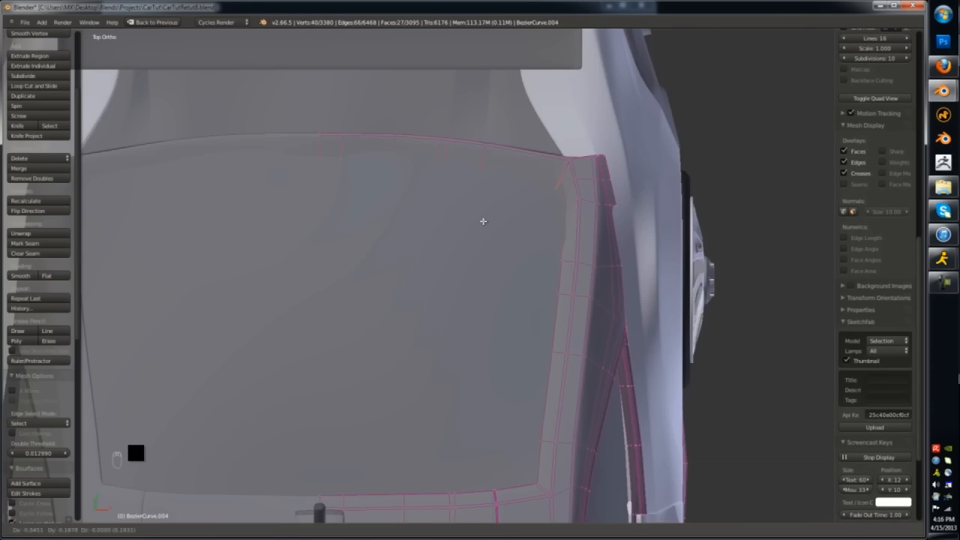
pyautogui.moveTo(442, 157); pyautogui.dragTo(443, 159)
# - Reposition the opening's lower edge vertices in the side view and lower them onto the rear window glass
pyautogui.press('z')
pyautogui.press('KP_1')
pyautogui.press('KP_3')
pyautogui.press('g')
pyautogui.click(466, 204)
pyautogui.press('z')
pyautogui.moveTo(477, 203); pyautogui.dragTo(437, 257, button='middle')
pyautogui.moveTo(564, 329); pyautogui.dragTo(552, 326)
pyautogui.press('z')
pyautogui.press('z')
pyautogui.moveTo(551, 322); pyautogui.dragTo(510, 307, button='middle')
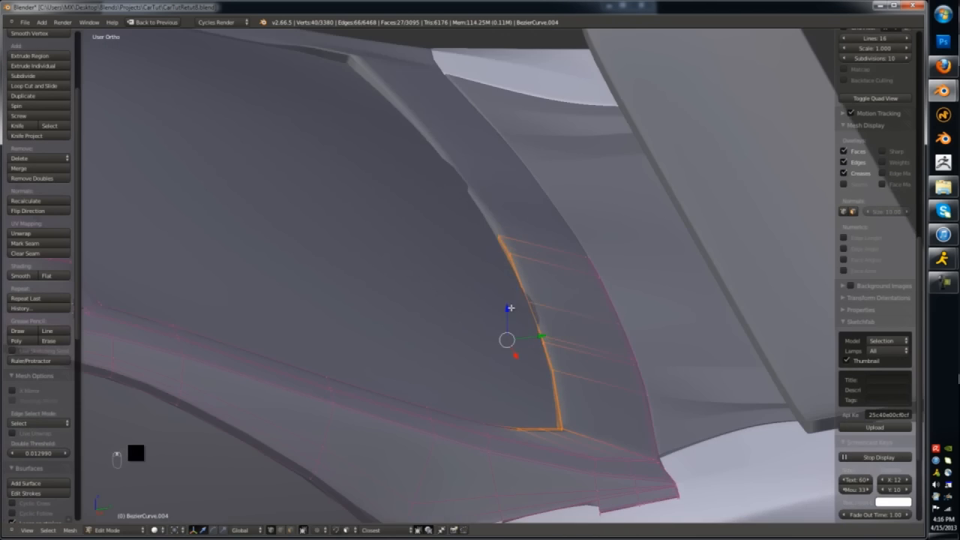
pyautogui.moveTo(510, 307); pyautogui.dragTo(518, 317)
# - Select single vertex groups along the opening's lower inner edge and adjust each to follow the rear glass
pyautogui.press('z')
pyautogui.press('a')
pyautogui.scroll(3, 516, 311)
pyautogui.moveTo(525, 264)
pyautogui.keyDown('ctrl'); pyautogui.mouseDown()
pyautogui.moveTo(473, 315)
pyautogui.moveTo(516, 275)
pyautogui.mouseUp(); pyautogui.keyUp('ctrl')
pyautogui.press('z')
pyautogui.scroll(-2, 573, 331)
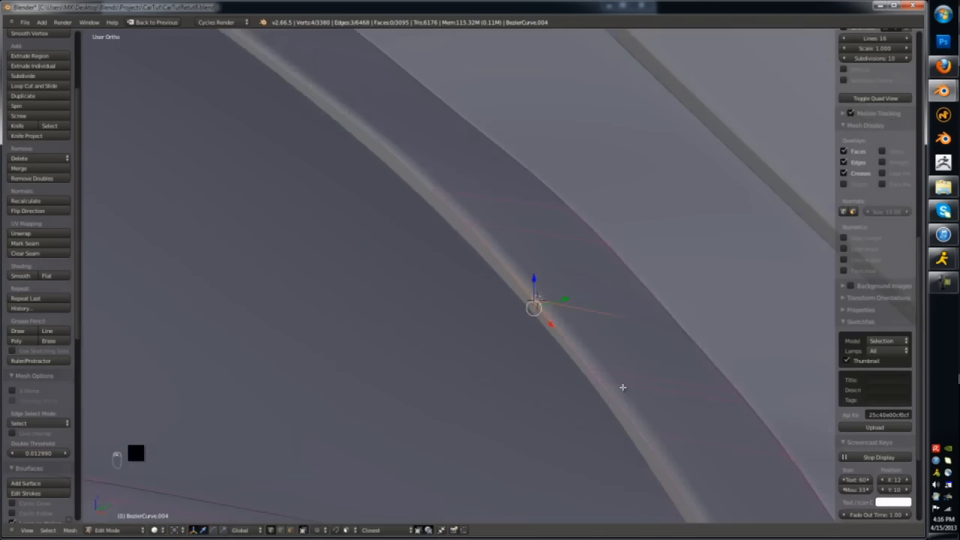
pyautogui.press('z')
pyautogui.press('a')
pyautogui.moveTo(622, 386)
pyautogui.keyDown('ctrl'); pyautogui.mouseDown()
pyautogui.moveTo(598, 369)
pyautogui.moveTo(593, 349)
pyautogui.mouseUp(); pyautogui.keyUp('ctrl')
pyautogui.press('z')
pyautogui.moveTo(645, 430); pyautogui.dragTo(608, 345, button='middle')
pyautogui.press('z')
pyautogui.press('a')
pyautogui.keyDown('ctrl'); pyautogui.moveTo(609, 345); pyautogui.dragTo(590, 364); pyautogui.keyUp('ctrl')
pyautogui.press('z')
pyautogui.moveTo(589, 365)
pyautogui.mouseDown(button='middle')
pyautogui.moveTo(568, 339)
pyautogui.moveTo(505, 388)
pyautogui.moveTo(482, 348)
pyautogui.mouseUp(button='middle')
pyautogui.press('z')
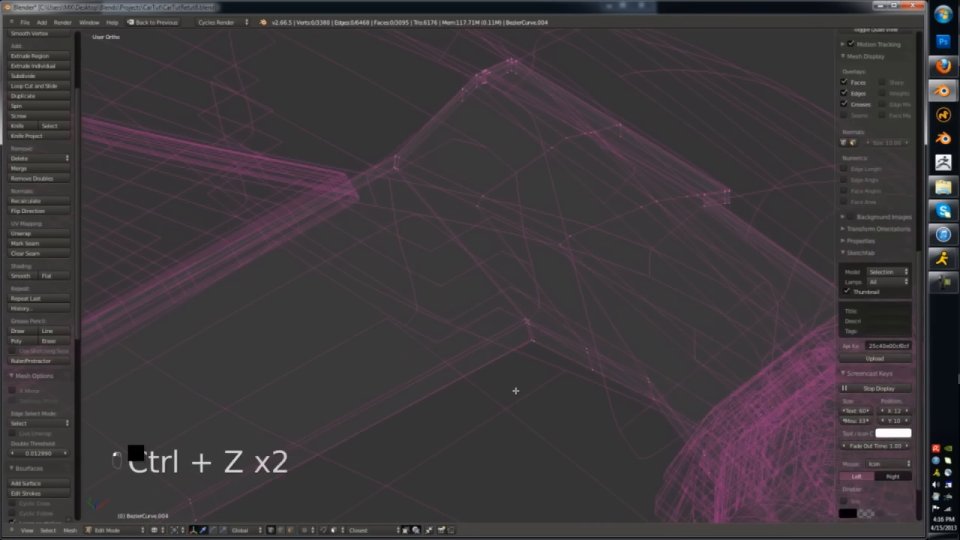
# - Adjust the vertices at the opening's lower outer corner and lower the group beside it along the Z axis
pyautogui.press('a')
pyautogui.press('a')
pyautogui.keyDown('ctrl'); pyautogui.moveTo(514, 389); pyautogui.dragTo(550, 338); pyautogui.keyUp('ctrl')
pyautogui.press('z')
pyautogui.moveTo(549, 344); pyautogui.dragTo(516, 410, button='middle')
pyautogui.press('z')
pyautogui.press('a')
pyautogui.press('z')
pyautogui.moveTo(608, 383)
pyautogui.keyDown('ctrl'); pyautogui.mouseDown()
pyautogui.moveTo(599, 380)
pyautogui.moveTo(637, 381)
pyautogui.moveTo(649, 435)
pyautogui.mouseUp(); pyautogui.keyUp('ctrl')
pyautogui.press('z')
pyautogui.press('a')
pyautogui.press('z')
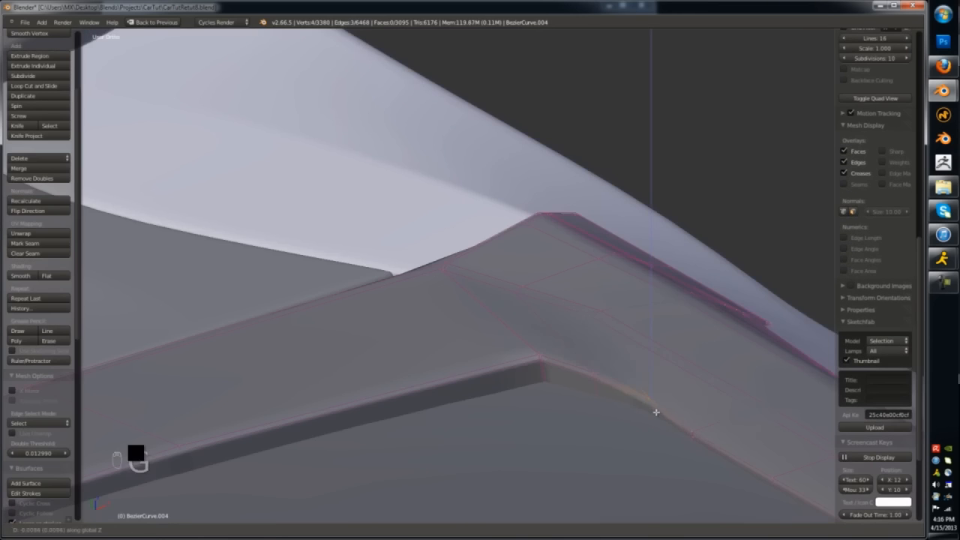
pyautogui.click(653, 412)
pyautogui.press('Tab')
pyautogui.moveTo(642, 414); pyautogui.dragTo(629, 428, button='middle')
pyautogui.press('Tab')
# - Move two more vertex groups near the opening's lower corner along the Z axis to fit the rear glass
pyautogui.press('z')
pyautogui.press('a')
pyautogui.keyDown('ctrl'); pyautogui.moveTo(629, 426); pyautogui.dragTo(609, 435); pyautogui.keyUp('ctrl')
pyautogui.press('z')
pyautogui.press('g')
pyautogui.press('z')
pyautogui.click(608, 416)
pyautogui.press('z')
pyautogui.press('a')
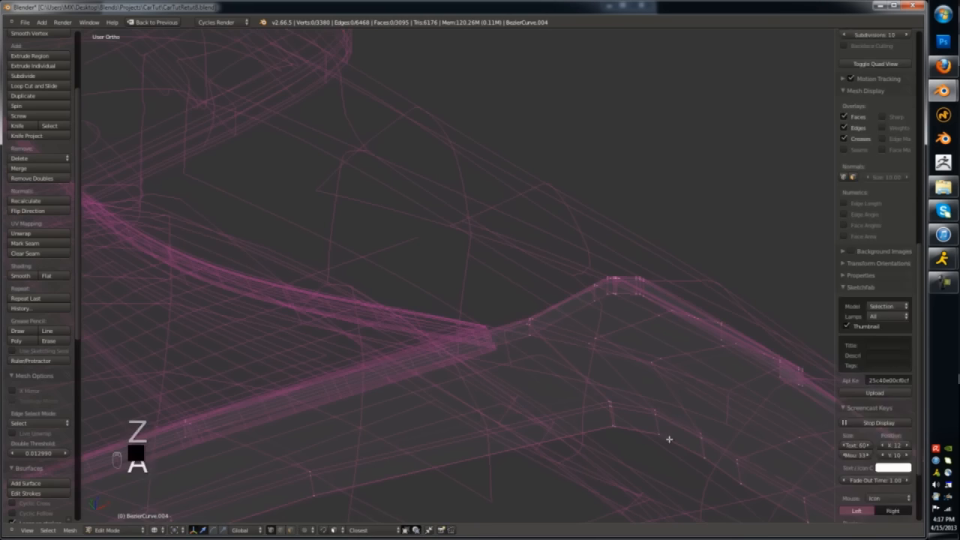
pyautogui.keyDown('ctrl'); pyautogui.moveTo(669, 439); pyautogui.dragTo(647, 442); pyautogui.keyUp('ctrl')
pyautogui.press('g')
pyautogui.press('z')
pyautogui.click(645, 444)
pyautogui.press('z')
pyautogui.press('Tab')
pyautogui.moveTo(643, 443); pyautogui.dragTo(537, 413, button='middle')
# - Add a loop cut across the frame below the rear window and slide it close to the outer corner
pyautogui.press('Tab')
pyautogui.hotkey('ctrl', 'r')
pyautogui.click(609, 330)
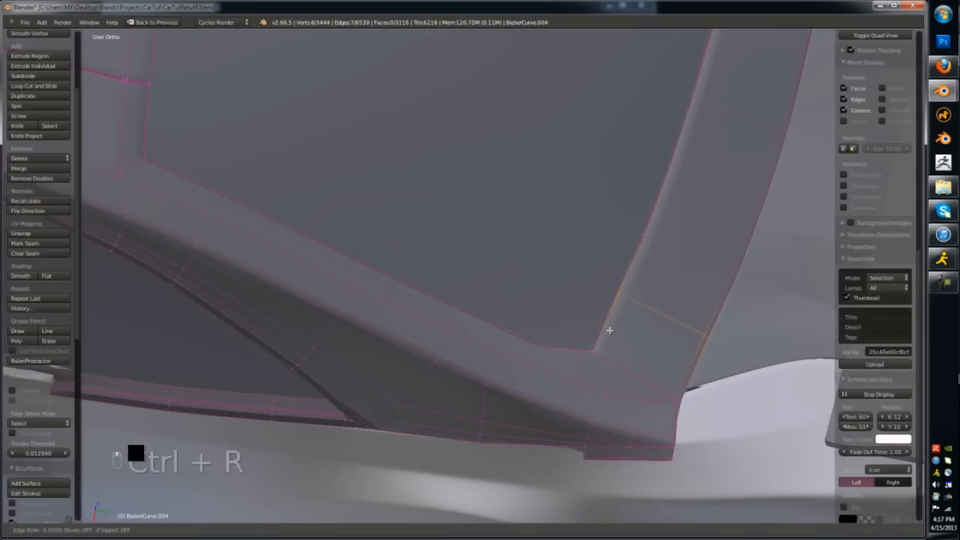
pyautogui.click(604, 355)
pyautogui.press('Tab')
# - Open the rear deck panel for editing and move its front outer corner vertices outwards towards the car body
pyautogui.rightClick(711, 368)
pyautogui.press('Tab')
pyautogui.press('z')
pyautogui.press('KP_7')
pyautogui.scroll(4, 592, 274)
pyautogui.keyDown('ctrl'); pyautogui.moveTo(567, 270); pyautogui.dragTo(579, 290); pyautogui.keyUp('ctrl')
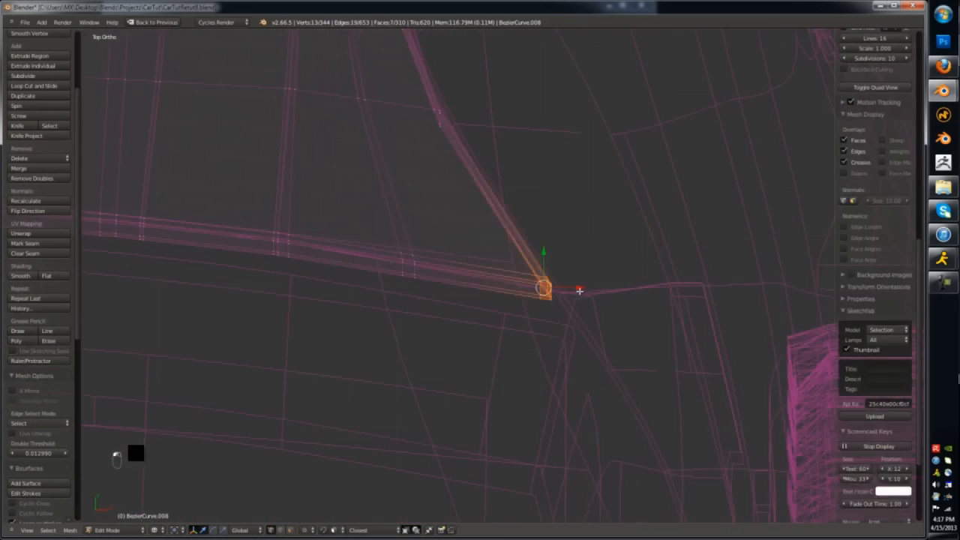
pyautogui.press('z')
pyautogui.press('z')
pyautogui.press('g')
pyautogui.click(593, 289)
pyautogui.press('z')
pyautogui.moveTo(593, 290); pyautogui.dragTo(591, 286, button='middle')
pyautogui.click(595, 287)
# - Lower the vertex group beside the rear deck's front outer corner and check the joint with the frame
pyautogui.press('z')
pyautogui.press('a')
pyautogui.moveTo(449, 260)
pyautogui.keyDown('ctrl'); pyautogui.mouseDown()
pyautogui.moveTo(450, 326)
pyautogui.moveTo(449, 306)
pyautogui.mouseUp(); pyautogui.keyUp('ctrl')
pyautogui.press('z')
pyautogui.moveTo(412, 237); pyautogui.dragTo(413, 240)
pyautogui.press('Tab')
pyautogui.moveTo(412, 242); pyautogui.dragTo(411, 301, button='middle')
pyautogui.scroll(-5, 410, 328)
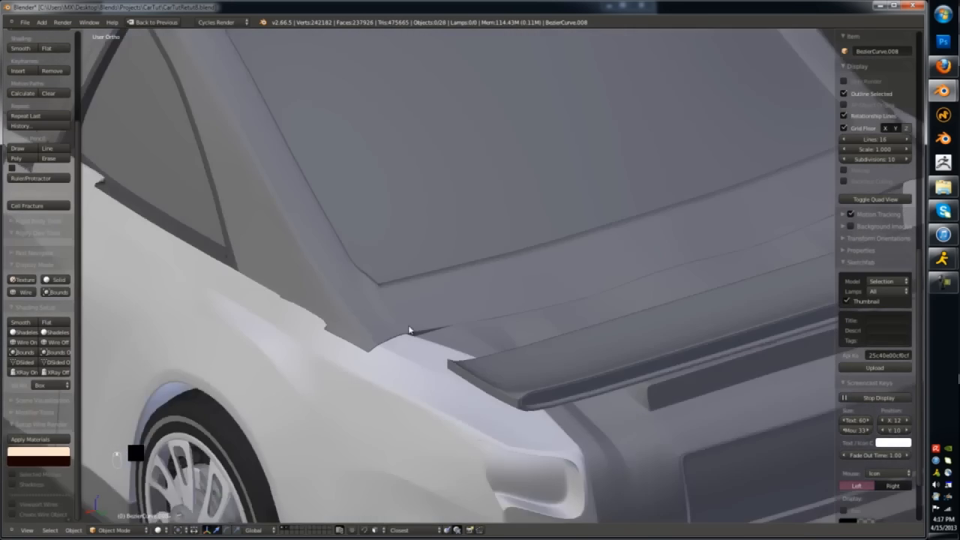
pyautogui.scroll(4, 410, 331)
# - Raise the rear deck's front corner vertices slightly and lower the neighbouring group to even the gap under the frame
pyautogui.press('Tab')
pyautogui.press('z')
pyautogui.press('a')
pyautogui.keyDown('ctrl'); pyautogui.moveTo(442, 360); pyautogui.dragTo(420, 375); pyautogui.keyUp('ctrl')
pyautogui.press('z')
pyautogui.moveTo(400, 328); pyautogui.dragTo(400, 322)
pyautogui.press('z')
pyautogui.press('a')
pyautogui.keyDown('ctrl'); pyautogui.moveTo(600, 326); pyautogui.dragTo(576, 373); pyautogui.keyUp('ctrl')
pyautogui.press('z')
pyautogui.moveTo(565, 316); pyautogui.dragTo(565, 321)
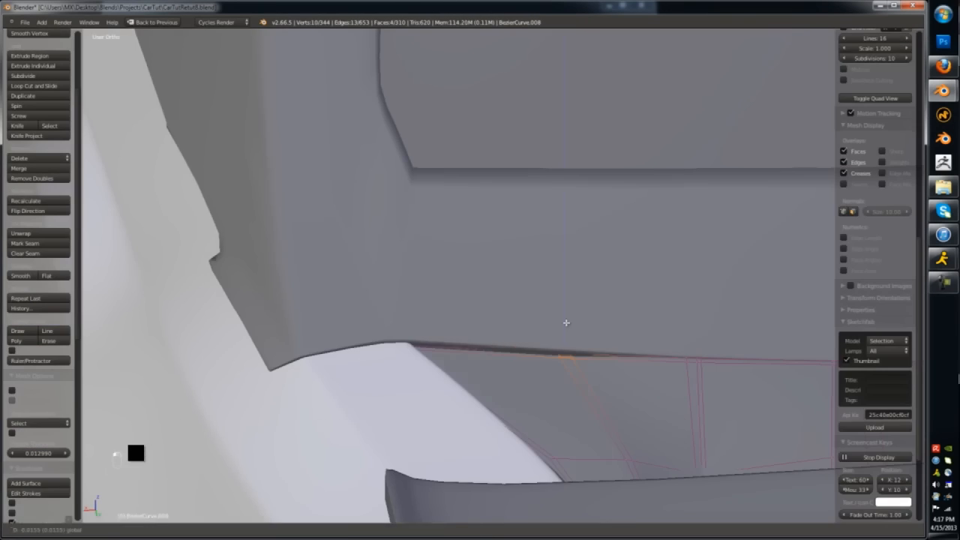
# - Adjust the height of the middle vertex groups along the rear deck's front edge to match the frame's lower edge
pyautogui.press('z')
pyautogui.press('a')
pyautogui.keyDown('ctrl'); pyautogui.moveTo(740, 347); pyautogui.dragTo(666, 381); pyautogui.keyUp('ctrl')
pyautogui.press('z')
pyautogui.moveTo(693, 332); pyautogui.dragTo(694, 339)
pyautogui.keyDown('shift'); pyautogui.moveTo(694, 339); pyautogui.dragTo(458, 317, button='middle'); pyautogui.keyUp('shift')
pyautogui.press('z')
pyautogui.press('a')
pyautogui.keyDown('ctrl'); pyautogui.moveTo(685, 326); pyautogui.dragTo(679, 372); pyautogui.keyUp('ctrl')
pyautogui.press('z')
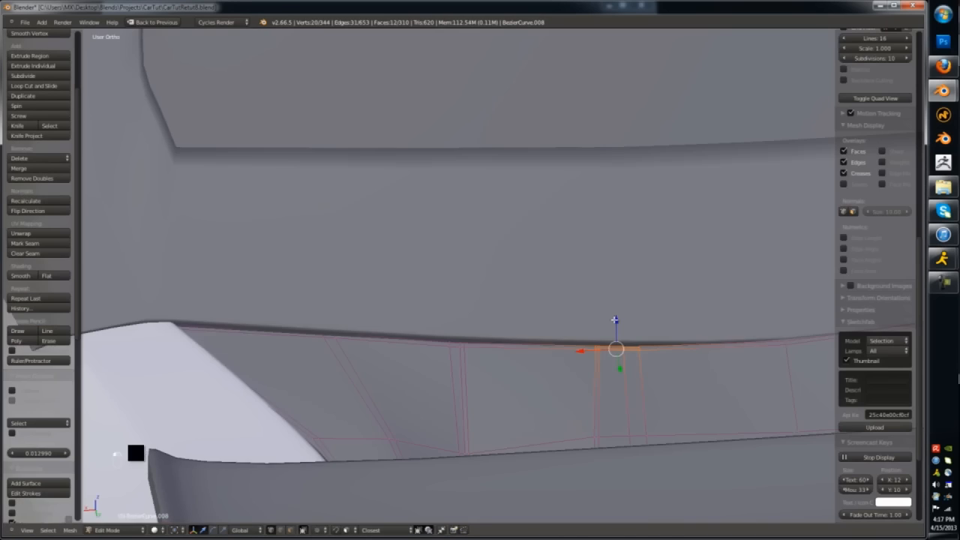
pyautogui.press('z')
pyautogui.press('a')
pyautogui.moveTo(611, 326)
pyautogui.keyDown('ctrl'); pyautogui.mouseDown()
pyautogui.moveTo(527, 327)
pyautogui.moveTo(554, 317)
pyautogui.mouseUp(); pyautogui.keyUp('ctrl')
pyautogui.press('z')
# - Lower the front edge vertices nearest the rear deck's centre slightly and leave Edit Mode to view the whole car
pyautogui.keyDown('shift'); pyautogui.moveTo(731, 319); pyautogui.dragTo(551, 325, button='middle'); pyautogui.keyUp('shift')
pyautogui.press('z')
pyautogui.press('a')
pyautogui.keyDown('ctrl'); pyautogui.moveTo(653, 325); pyautogui.dragTo(541, 330); pyautogui.keyUp('ctrl')
pyautogui.press('z')
pyautogui.moveTo(591, 290); pyautogui.dragTo(591, 296)
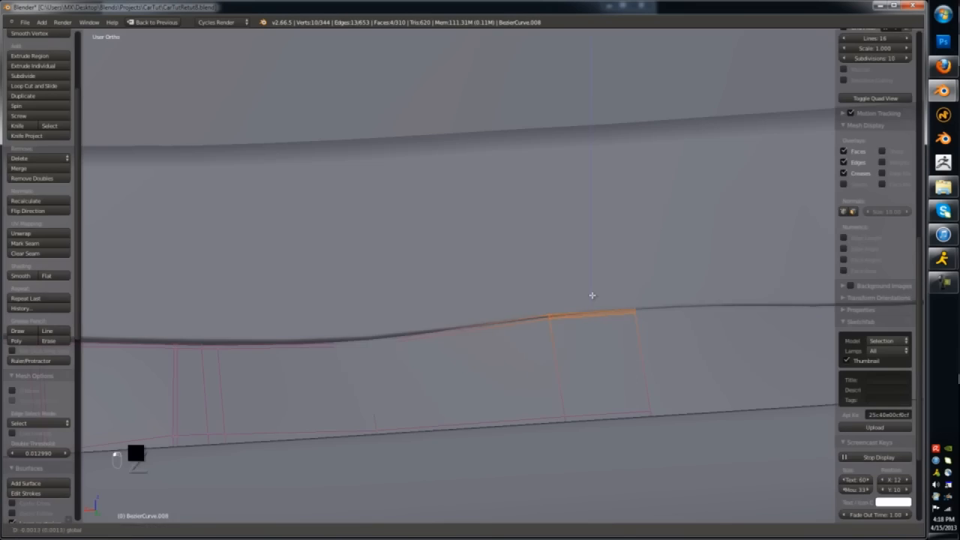
pyautogui.press('Tab')
pyautogui.press('a')
pyautogui.press('a')
pyautogui.moveTo(379, 326)
pyautogui.mouseDown(button='middle')
pyautogui.moveTo(399, 305)
pyautogui.moveTo(494, 323)
pyautogui.moveTo(439, 304)
pyautogui.mouseUp(button='middle')
pyautogui.scroll(-5, 399, 305)
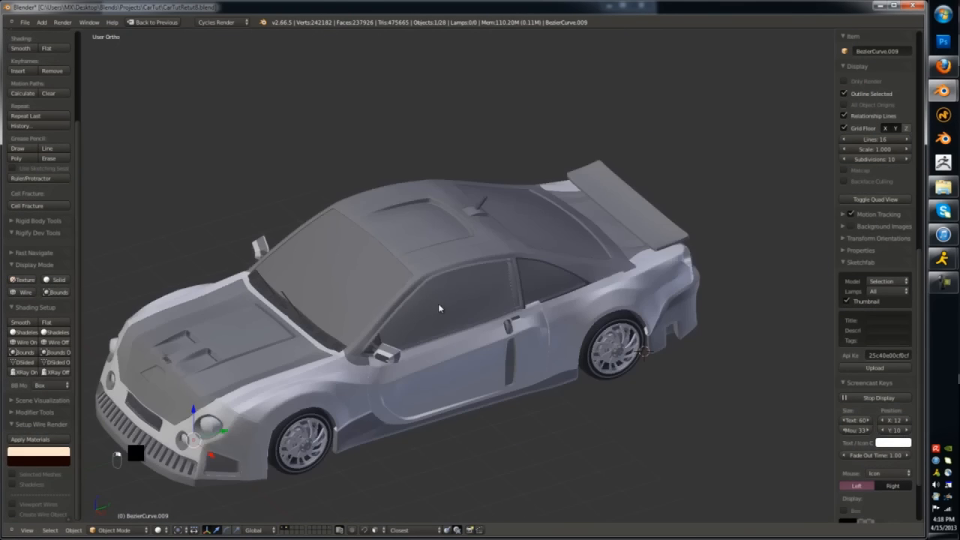
# - Hide the windshield, the side window and the rear window to expose the car's interior
pyautogui.rightClick(442, 301)
pyautogui.press('h')
pyautogui.rightClick(544, 300)
pyautogui.press('h')
pyautogui.scroll(3, 585, 273)
pyautogui.rightClick(625, 243)
pyautogui.press('h')
# - Separate the linked front seat mesh from the interior into its own object and isolate it in local view
pyautogui.moveTo(546, 298); pyautogui.dragTo(559, 313, button='middle')
pyautogui.rightClick(558, 314)
pyautogui.press('Tab')
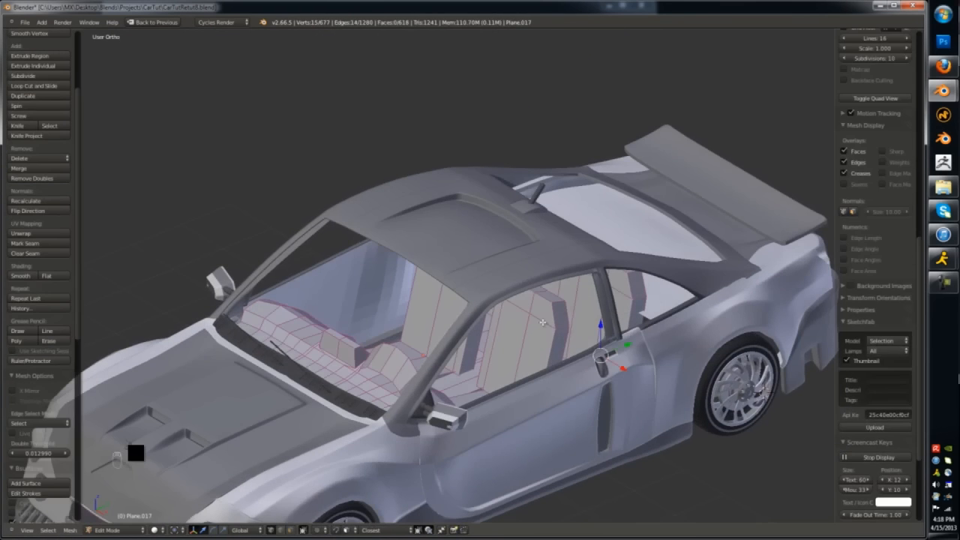
pyautogui.rightClick(542, 324)
pyautogui.press('l')
pyautogui.press('KP_Divide')
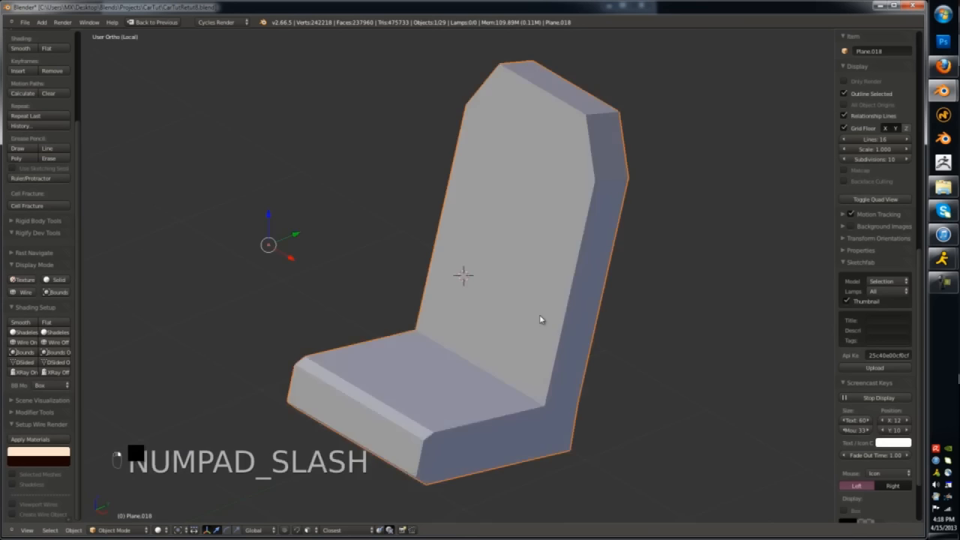
pyautogui.press('KP_3')
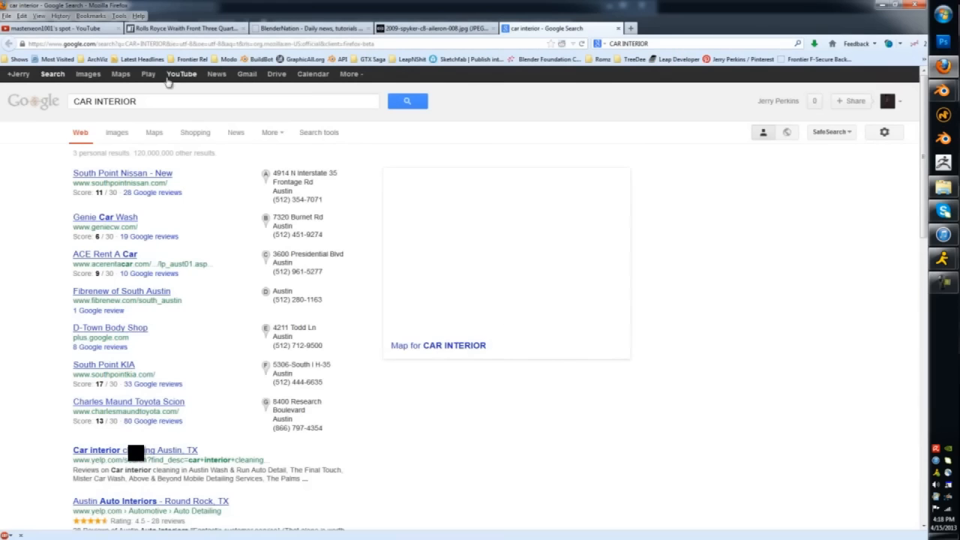
# - Switch to Firefox and browse the image results for CAR INTERIOR for seat references
pyautogui.click(89, 75)
pyautogui.scroll(-10, 487, 335)
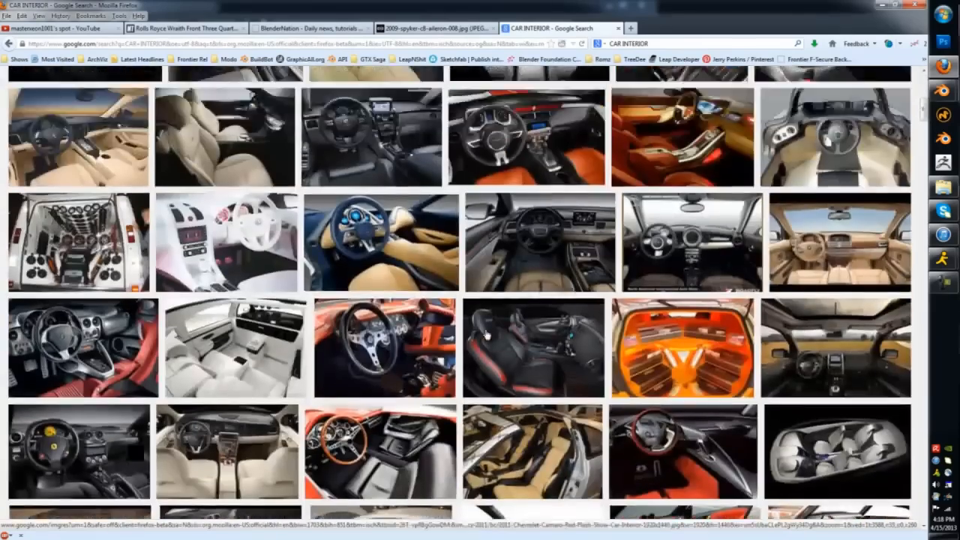
pyautogui.scroll(-1, 486, 335)
pyautogui.scroll(1, 261, 357)
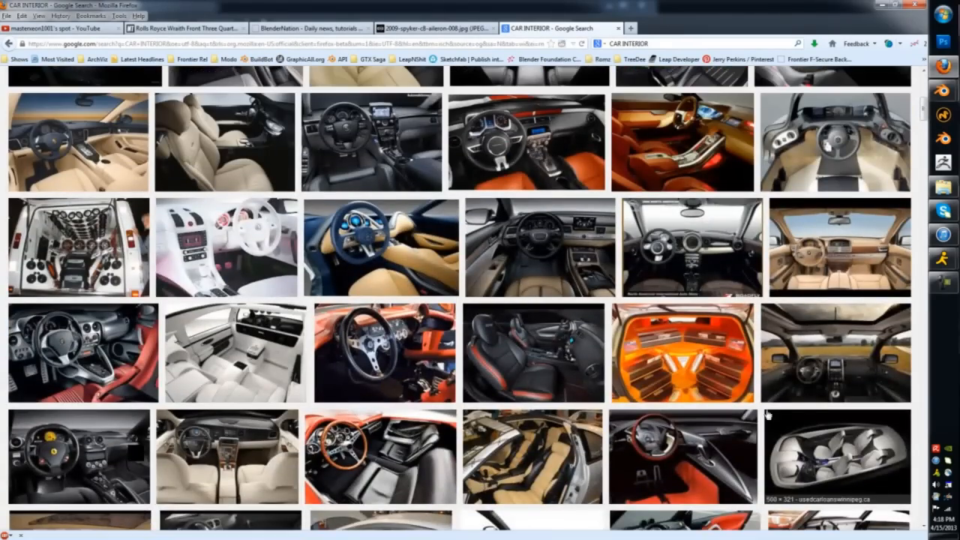
pyautogui.scroll(-3, 767, 415)
# - Search the web for "car seats" and browse the image results
pyautogui.moveTo(657, 44); pyautogui.dragTo(577, 60)
pyautogui.write('car seats')
pyautogui.press('Return')
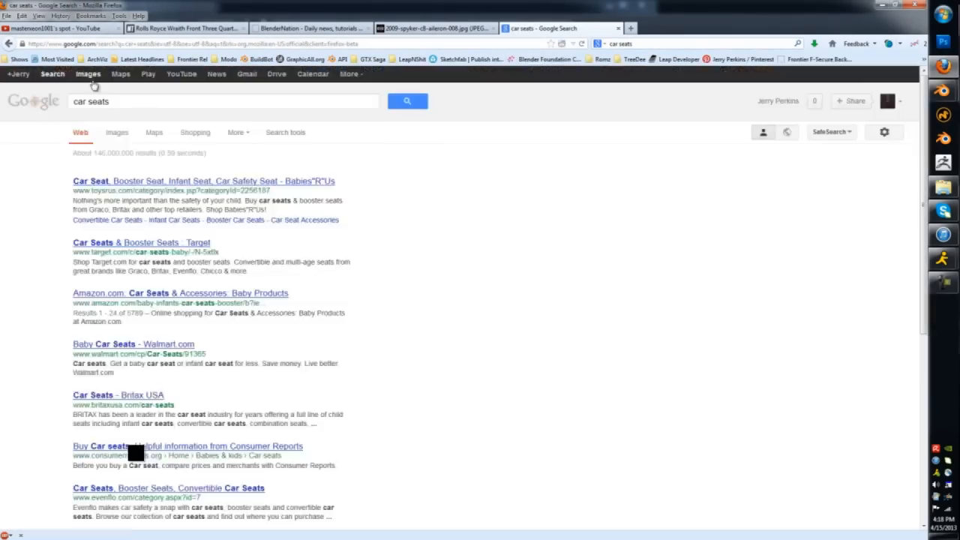
pyautogui.click(88, 75)
pyautogui.scroll(-7, 855, 420)
pyautogui.scroll(7, 854, 420)
# - Search images for "driver seats" and open the original picture of the 2013 Dodge Dart driver seat
pyautogui.moveTo(135, 102); pyautogui.dragTo(64, 99)
pyautogui.write('driver seats')
pyautogui.press('Return')
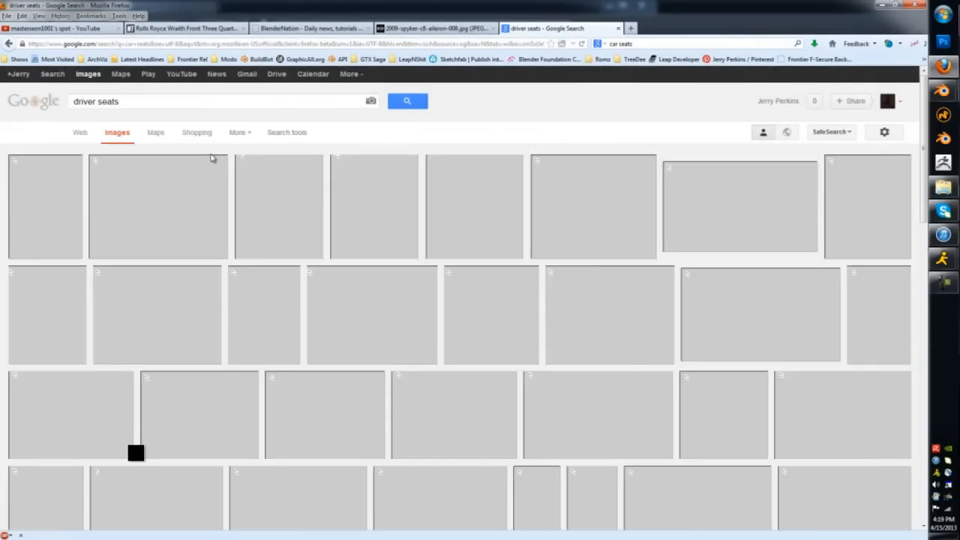
pyautogui.scroll(-4, 304, 368)
pyautogui.scroll(-5, 303, 367)
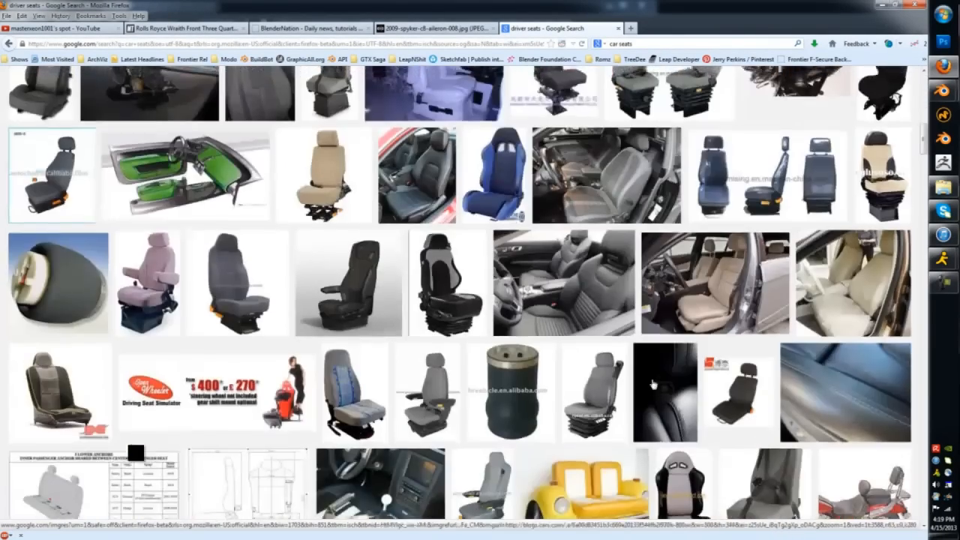
pyautogui.scroll(-5, 452, 294)
pyautogui.click(381, 416)
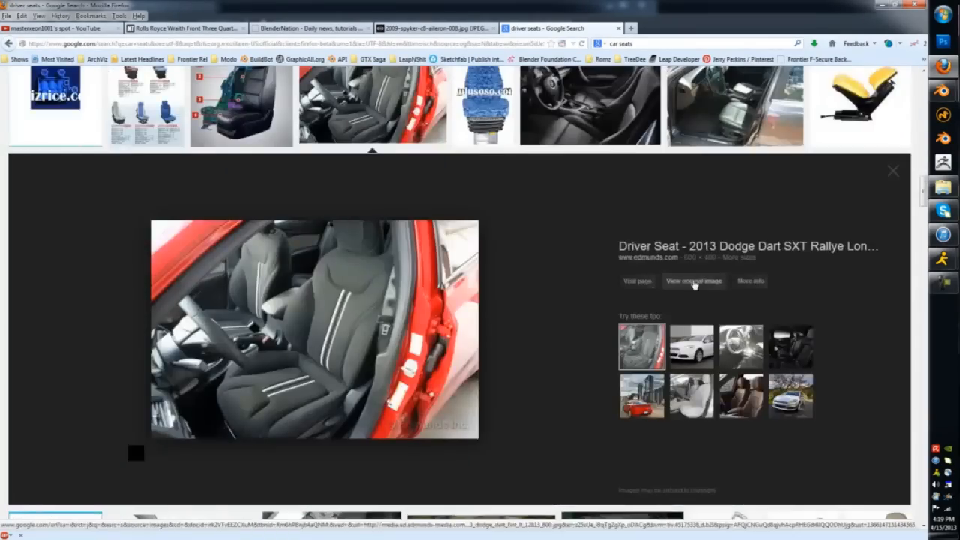
pyautogui.click(693, 282)
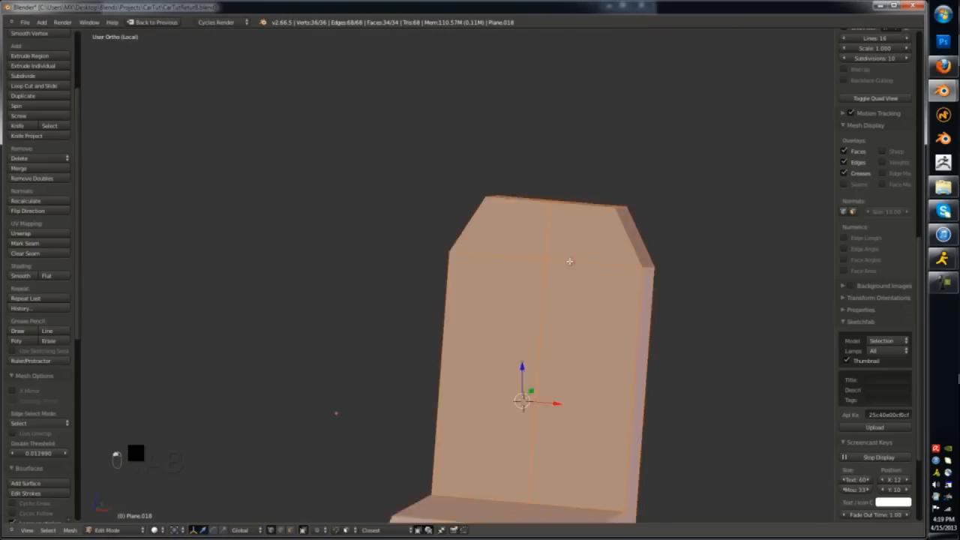
# - Back in Blender, duplicate the top faces on one half of the seat back and pull the copy's outer edges toward the centre
pyautogui.moveTo(569, 261); pyautogui.dragTo(591, 265, button='middle')
pyautogui.hotkey('ctrl', 'Tab')
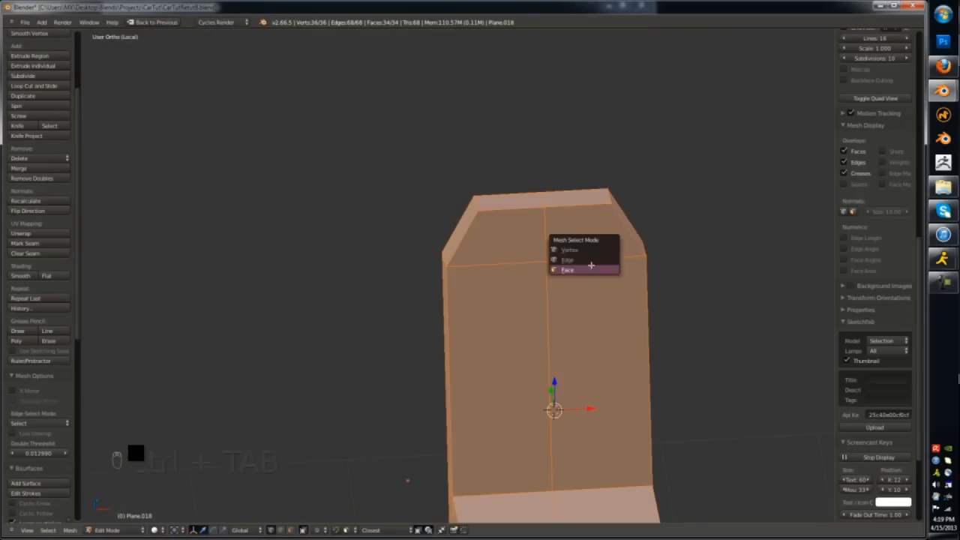
pyautogui.press('z')
pyautogui.rightClick(550, 230)
pyautogui.press('z')
pyautogui.hotkey('shift', 'd')
pyautogui.press('e')
pyautogui.press('z')
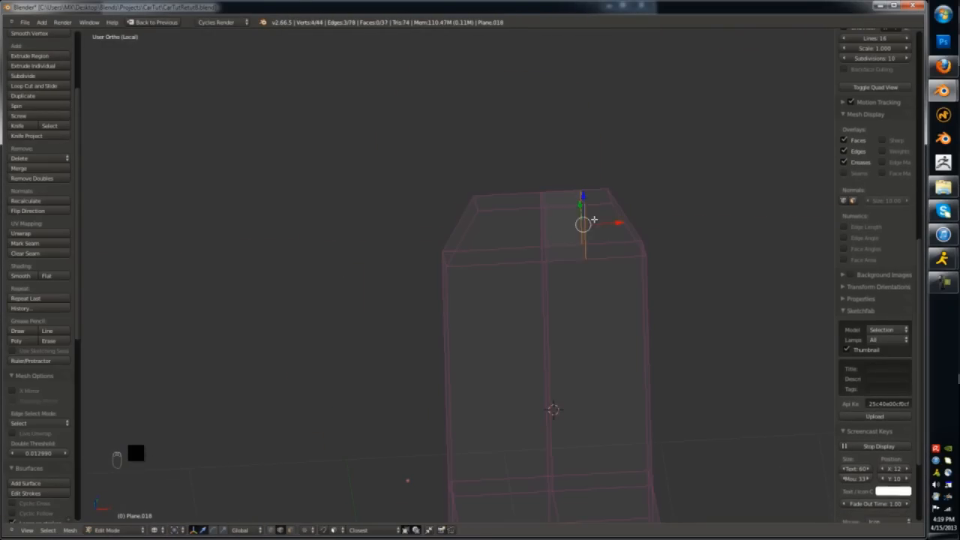
# - Separate the duplicated faces into their own object for the headrest
pyautogui.press('p')
pyautogui.press('Tab')
pyautogui.press('z')
# - Delete one half of the seat mesh and set the object origins to the 3D cursor on the seat's centre line
pyautogui.press('Tab')
pyautogui.scroll(-3, 571, 270)
pyautogui.press('z')
pyautogui.press('a')
pyautogui.press('a')
pyautogui.press('b')
pyautogui.moveTo(466, 191); pyautogui.dragTo(545, 513)
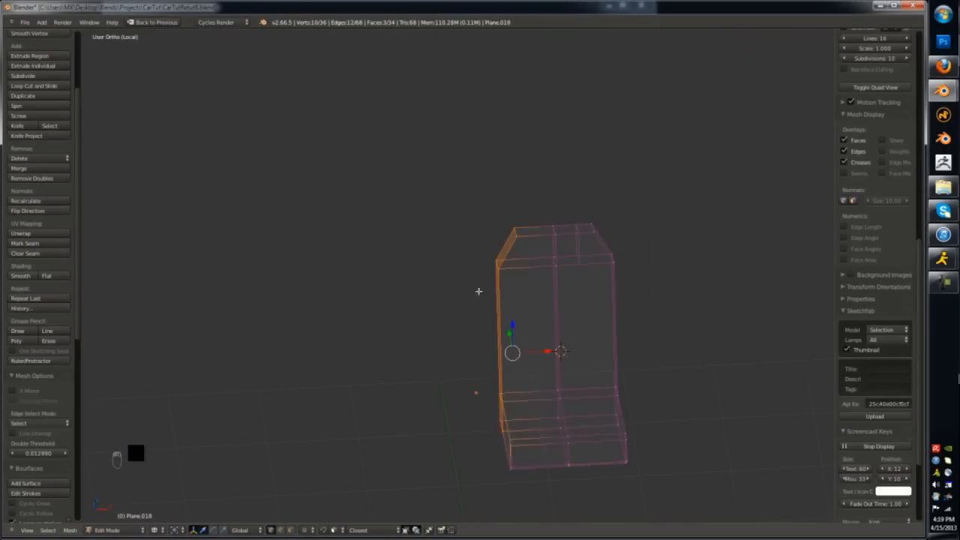
pyautogui.press('x')
pyautogui.click(564, 398)
pyautogui.press('Tab')
pyautogui.hotkey('ctrl', 'alt', 'shift', 'c')
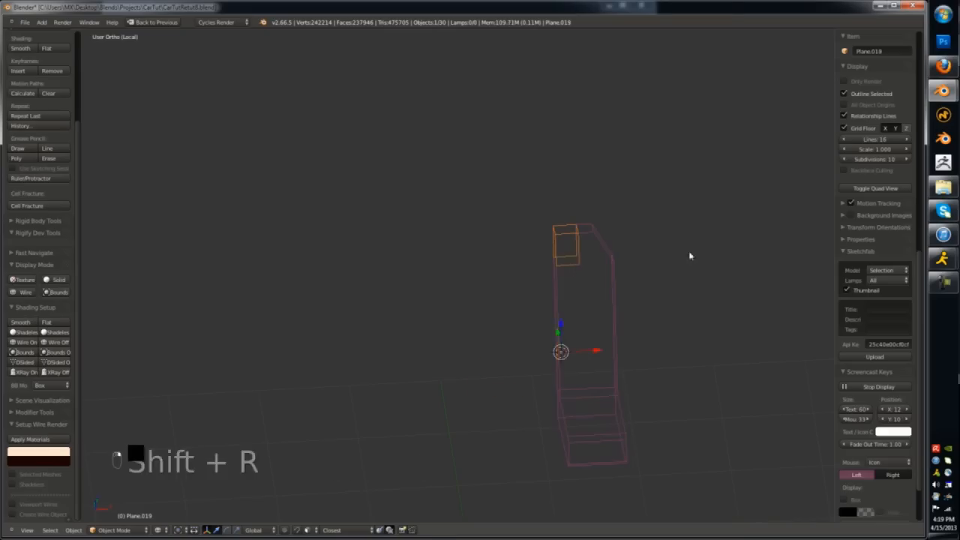
# - Restore the full window layout and add a Mirror modifier to the headrest piece
pyautogui.hotkey('ctrl', 'Up')
pyautogui.click(891, 94)
pyautogui.click(832, 128)
pyautogui.click(698, 225)
# - Set the old seat's maximum draw type to Wire and mirror it with a Mirror modifier
pyautogui.rightClick(529, 401)
pyautogui.click(868, 94)
pyautogui.click(842, 345)
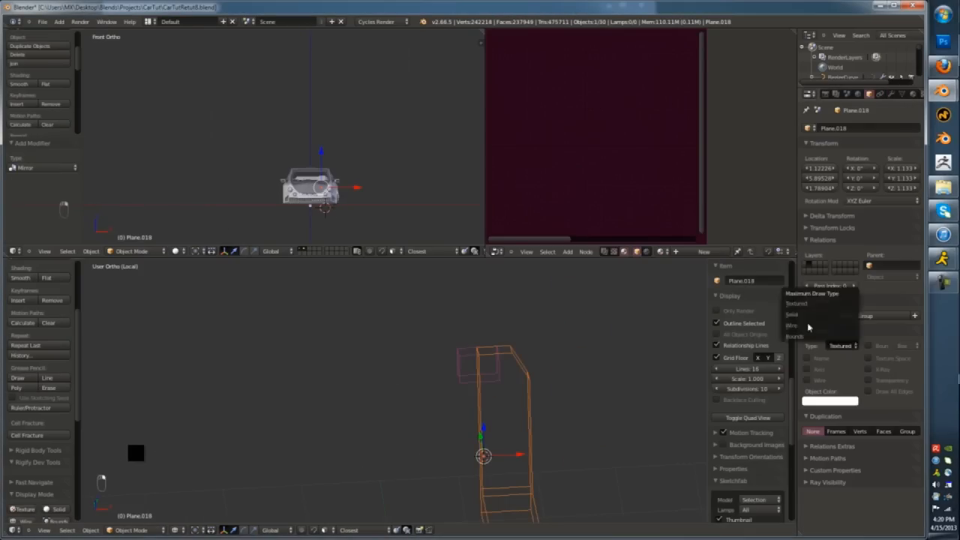
pyautogui.click(808, 327)
pyautogui.press('z')
pyautogui.rightClick(488, 420)
pyautogui.rightClick(488, 420)
pyautogui.click(891, 94)
pyautogui.click(833, 129)
pyautogui.click(698, 225)
# - Cut two loops across the headrest block's top and raise the middle top face
pyautogui.press('Tab')
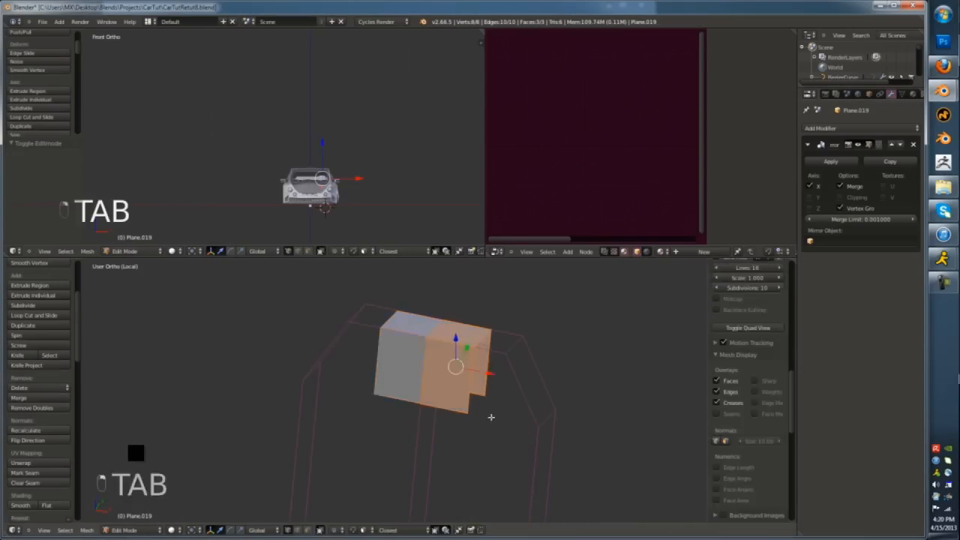
pyautogui.press('a')
pyautogui.hotkey('ctrl', 'r')
pyautogui.scroll(1, 472, 343)
pyautogui.click(476, 342)
pyautogui.moveTo(480, 341); pyautogui.dragTo(460, 340, button='middle')
pyautogui.rightClick(462, 338)
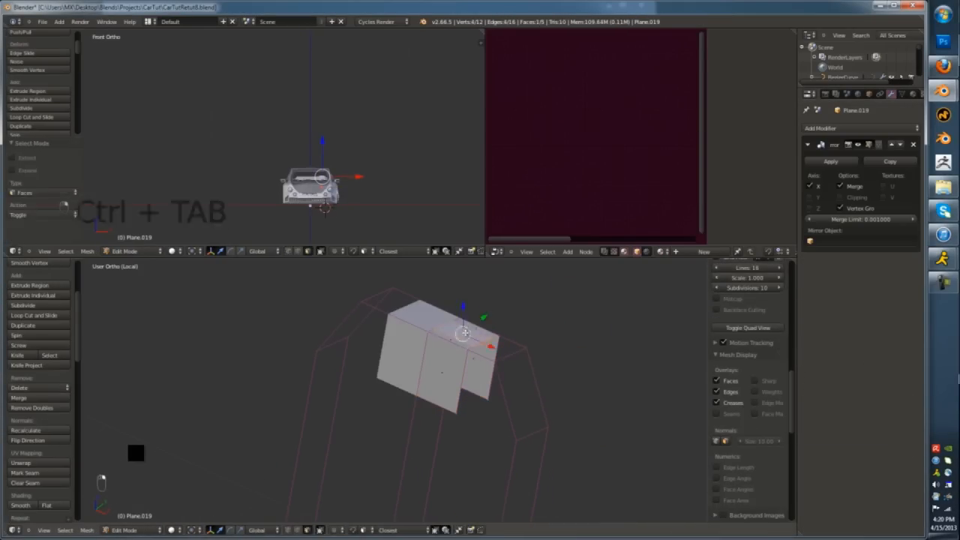
pyautogui.press('g')
pyautogui.click(463, 322)
# - Fill the headrest block's open side with a face
pyautogui.hotkey('ctrl', 'Tab')
pyautogui.press('f')
pyautogui.scroll(3, 478, 364)
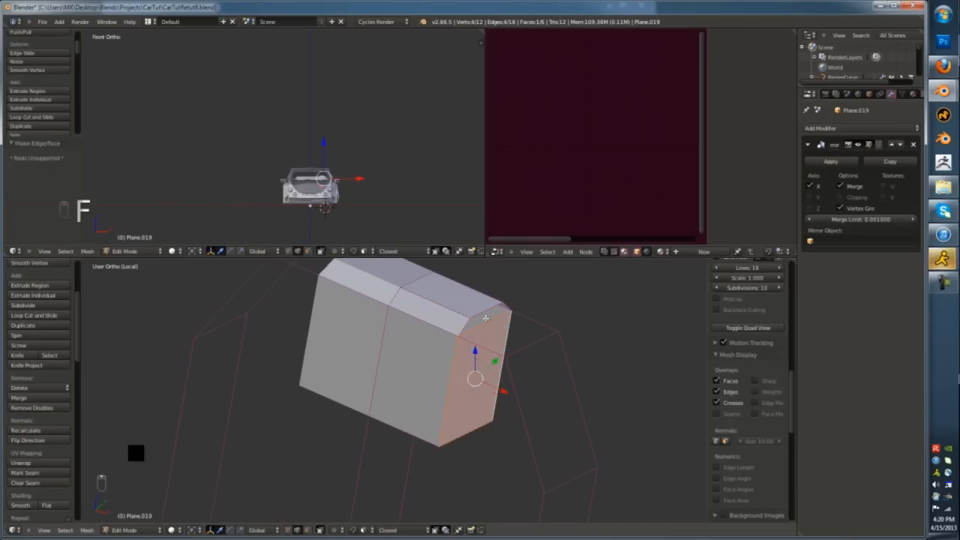
# - Cut two vertical loops into the headrest's side face and move the middle strip outward along X
pyautogui.press('a')
pyautogui.hotkey('ctrl', 'r')
pyautogui.scroll(1, 478, 329)
pyautogui.click(477, 330)
pyautogui.rightClick(473, 352)
pyautogui.press('g')
pyautogui.press('g')
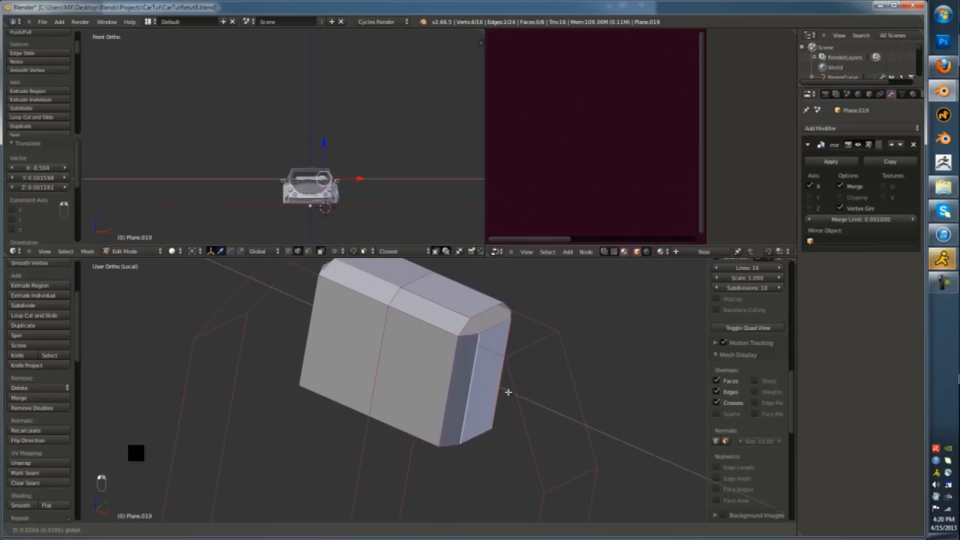
pyautogui.click(507, 392)
# - Fill the gap at the headrest's upper side corner, using a loop cut to match the edges, and leave Edit Mode
pyautogui.press('f')
pyautogui.hotkey('ctrl', 'r')
pyautogui.click(478, 320)
pyautogui.moveTo(469, 325); pyautogui.dragTo(484, 346, button='middle')
pyautogui.press('f')
pyautogui.scroll(-2, 462, 406)
pyautogui.press('Tab')
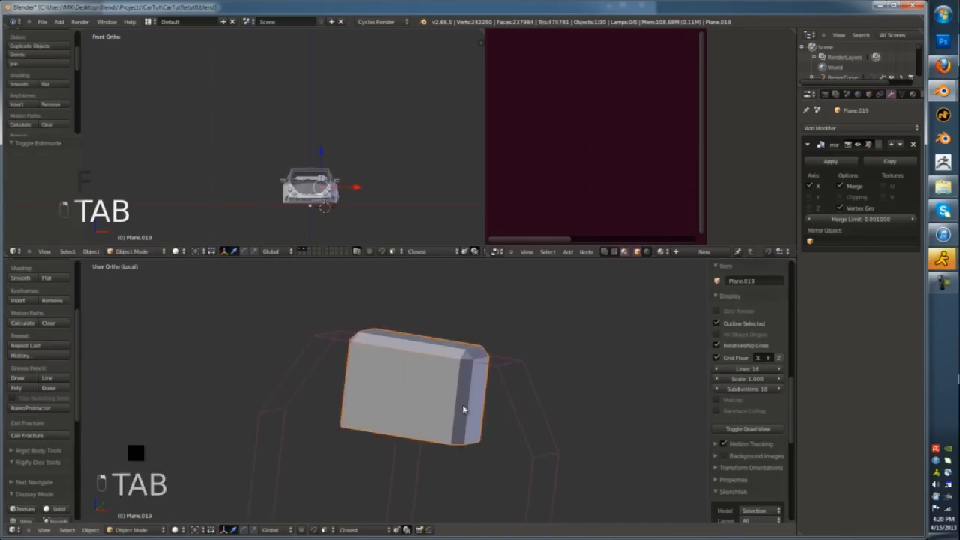
# - Enable Clipping on the headrest's Mirror modifier and move its lower side edges inward along X
pyautogui.moveTo(463, 405); pyautogui.dragTo(494, 398, button='middle')
pyautogui.scroll(-1, 494, 397)
pyautogui.press('Tab')
pyautogui.click(492, 404)
pyautogui.moveTo(430, 426); pyautogui.dragTo(438, 449, button='middle')
pyautogui.press('g')
pyautogui.press('x')
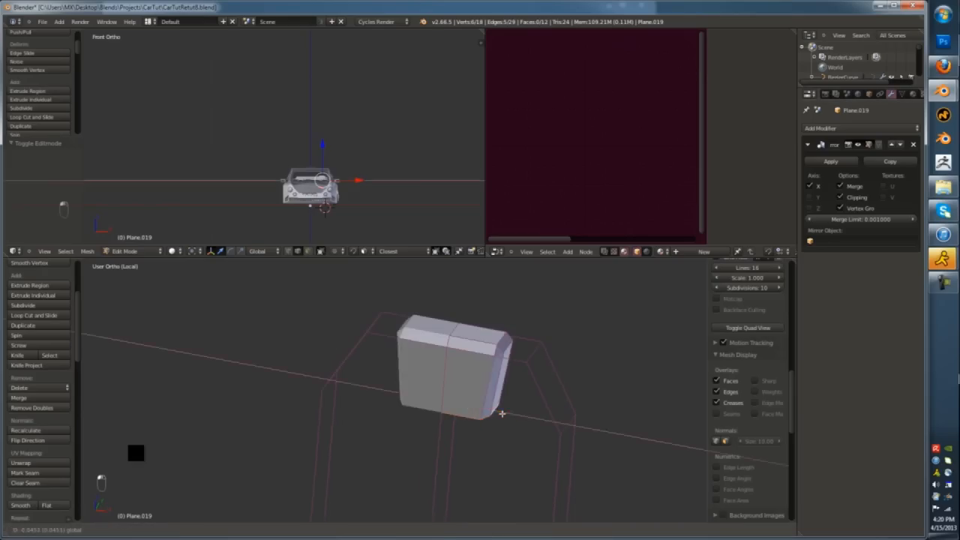
pyautogui.click(502, 413)
# - Cut a horizontal loop around the lower part of the headrest and move its front edges along Y
pyautogui.moveTo(496, 414); pyautogui.dragTo(448, 431, button='middle')
pyautogui.rightClick(435, 425)
pyautogui.hotkey('ctrl', 'r')
pyautogui.click(459, 404)
pyautogui.rightClick(467, 405)
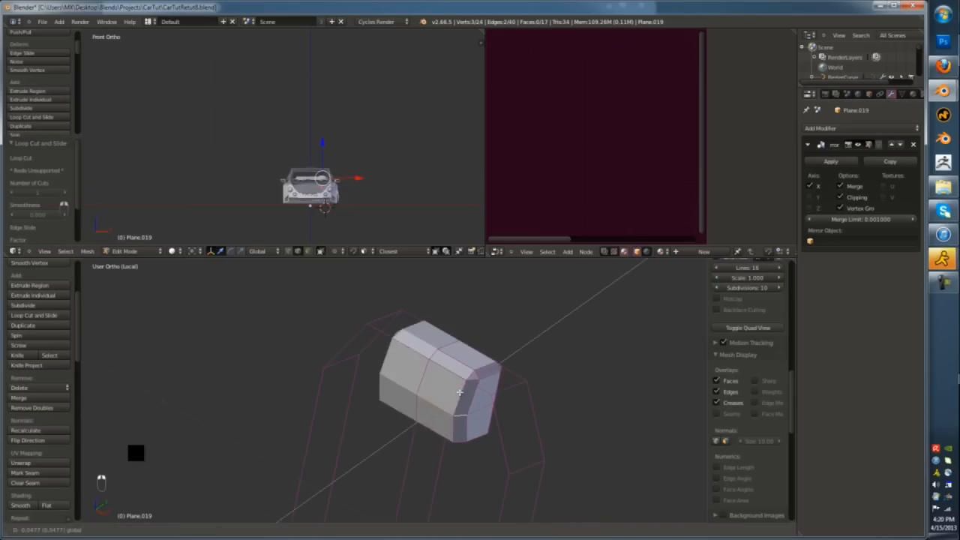
pyautogui.click(460, 392)
# - Bridge the headrest's front and rear bottom edges with a face and add a loop cut across the underside
pyautogui.moveTo(459, 392); pyautogui.dragTo(489, 359, button='middle')
pyautogui.rightClick(462, 369)
pyautogui.keyDown('shift'); pyautogui.rightClick(480, 389); pyautogui.keyUp('shift')
pyautogui.press('f')
pyautogui.scroll(4, 484, 385)
pyautogui.hotkey('ctrl', 'r')
pyautogui.click(494, 351)
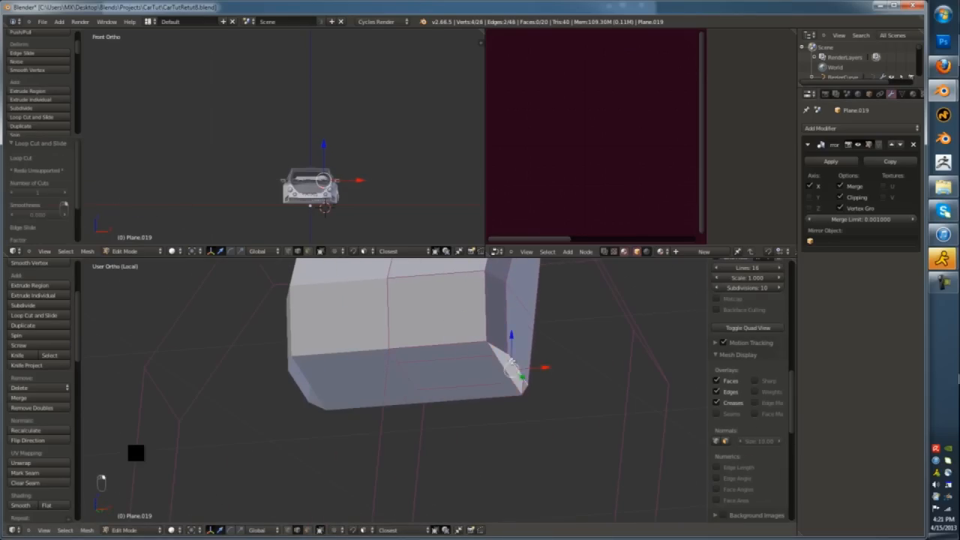
# - Adjust the underside's outer edges with Shrink/Fatten and fill the remaining gaps at the headrest's lower corner
pyautogui.hotkey('alt', 's')
pyautogui.click(475, 370)
pyautogui.press('f')
pyautogui.press('f')
pyautogui.press('Tab')
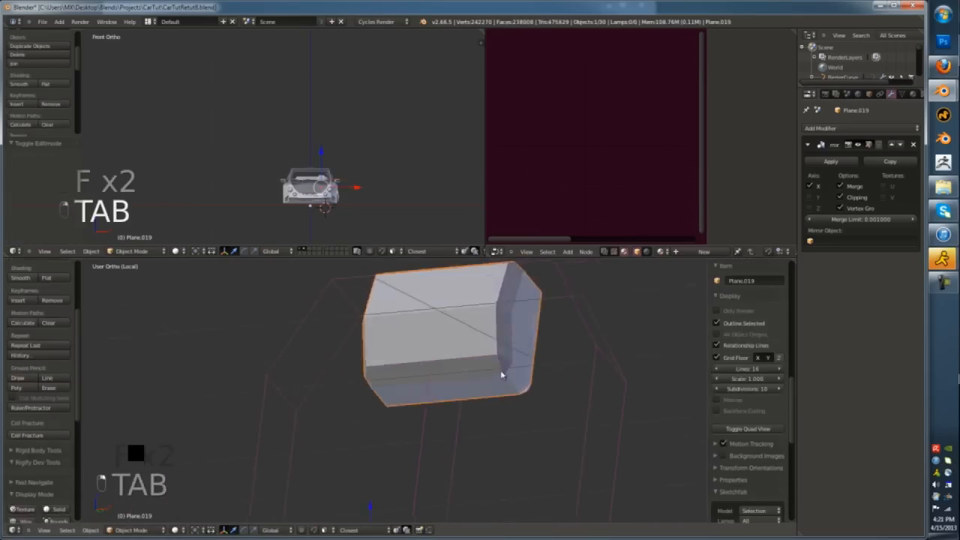
# - Separate a bottom edge strip of the headrest into a new object to start the seat back
pyautogui.scroll(-3, 500, 369)
pyautogui.press('KP_1')
pyautogui.press('Tab')
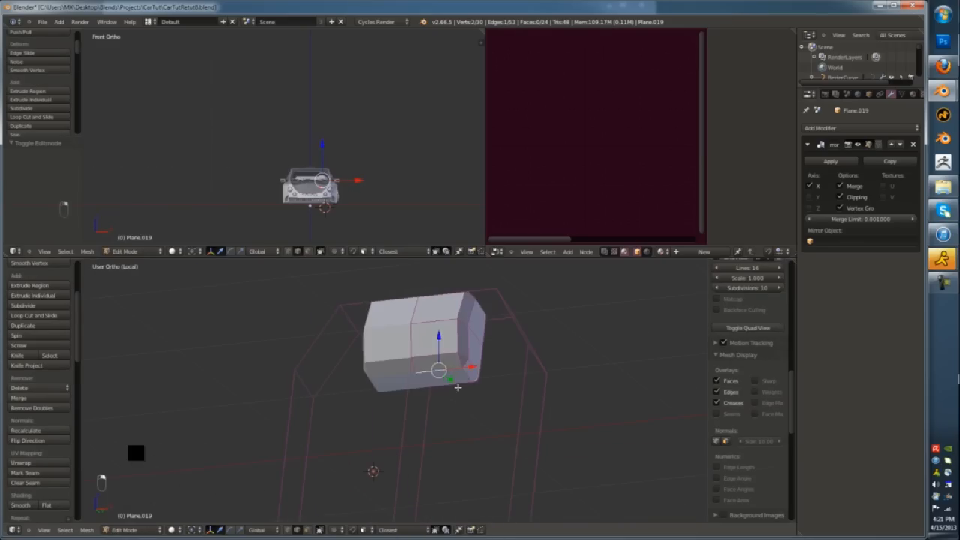
pyautogui.press('p')
pyautogui.click(463, 389)
pyautogui.press('Tab')
pyautogui.rightClick(470, 385)
pyautogui.press('Tab')
# - Move the new seat back strip along Z under the headrest in front view
pyautogui.press('KP_1')
pyautogui.press('g')
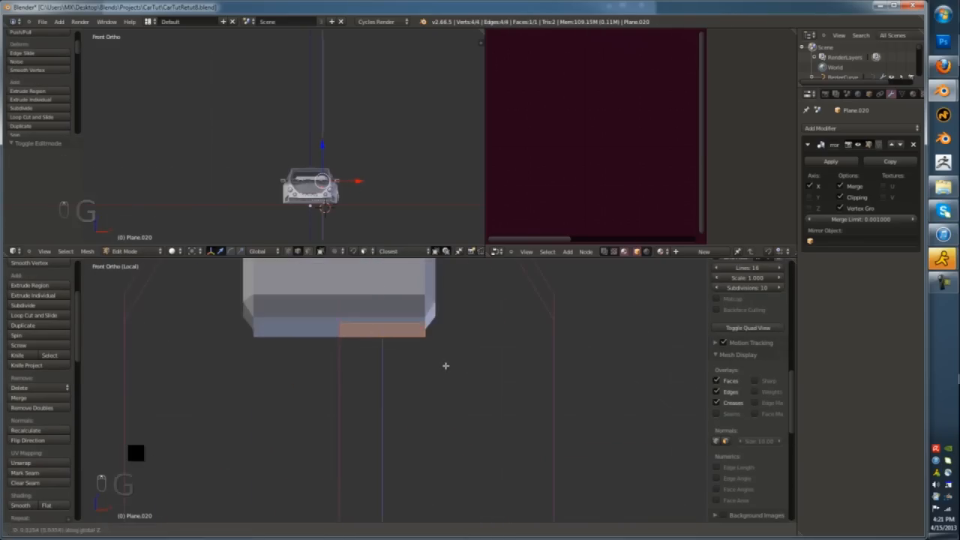
pyautogui.press('z')
pyautogui.click(445, 366)
pyautogui.press('e')
pyautogui.press('a')
pyautogui.moveTo(442, 433); pyautogui.dragTo(425, 430, button='middle')
pyautogui.hotkey('ctrl', 'z')
pyautogui.hotkey('ctrl', 'z')
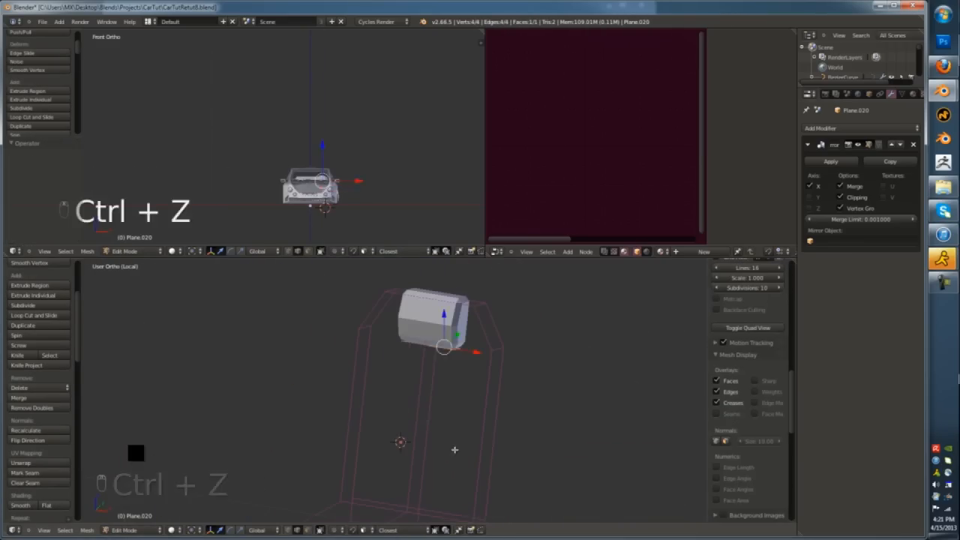
# - Extrude the strip down along the tilted seat back to the seat base and cut a loop across it
pyautogui.press('e')
pyautogui.click(448, 519)
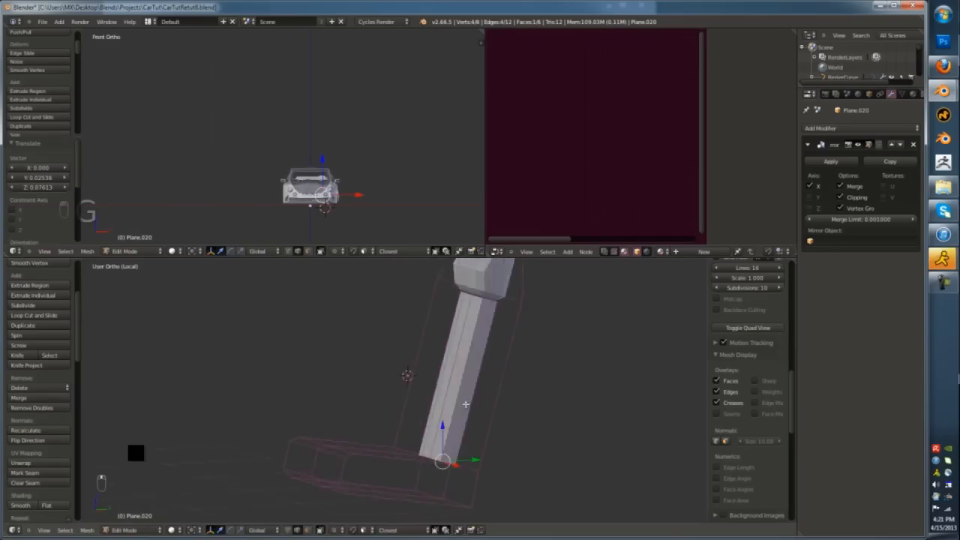
pyautogui.moveTo(466, 405); pyautogui.dragTo(552, 397, button='middle')
pyautogui.hotkey('ctrl', 'r')
pyautogui.click(472, 343)
pyautogui.click(477, 336)
# - Move the seat back's upper side face outward along X to widen the shoulder area
pyautogui.hotkey('ctrl', 'Tab')
pyautogui.click(471, 352)
pyautogui.rightClick(485, 325)
pyautogui.moveTo(501, 328); pyautogui.dragTo(512, 329)
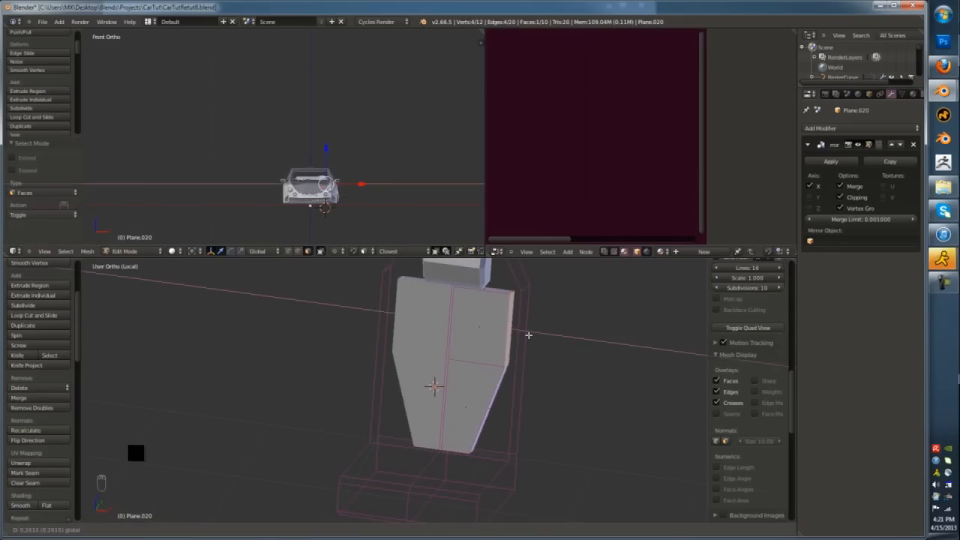
pyautogui.click(528, 336)
# - Add another loop cut to the lower seat back and extrude the lower side faces to form a side bolster
pyautogui.hotkey('ctrl', 'r')
pyautogui.moveTo(502, 383); pyautogui.dragTo(503, 383)
pyautogui.hotkey('ctrl', 'Tab')
pyautogui.moveTo(503, 384); pyautogui.dragTo(530, 433, button='middle')
pyautogui.keyDown('ctrl'); pyautogui.click(470, 417); pyautogui.keyUp('ctrl')
pyautogui.press('e')
pyautogui.click(498, 414)
# - Slide the side bolster's edge vertices and pull the upper side corner of the seat back inward along X
pyautogui.hotkey('ctrl', 'Tab')
pyautogui.click(487, 436)
pyautogui.rightClick(470, 438)
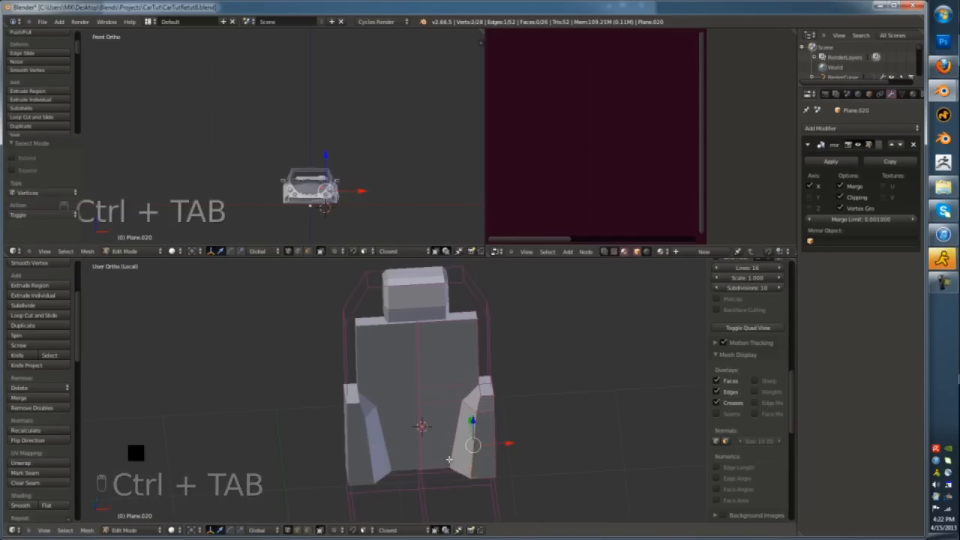
pyautogui.press('g')
pyautogui.press('g')
# - Cut a loop across the upper seat back to shape the shoulder area
pyautogui.hotkey('ctrl', 'r')
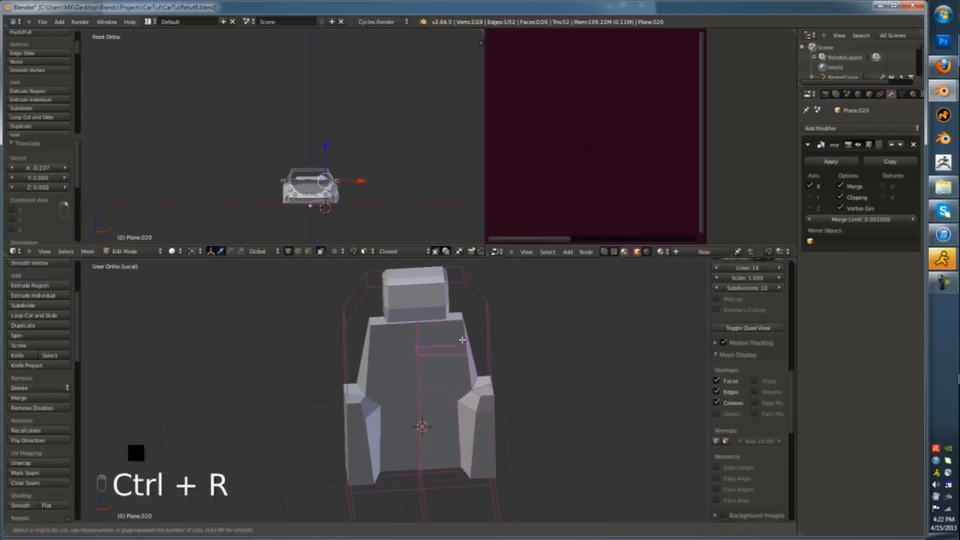
pyautogui.moveTo(470, 342); pyautogui.dragTo(449, 356, button='middle')
pyautogui.press('z')
pyautogui.rightClick(452, 358)
pyautogui.press('z')
pyautogui.press('Tab')
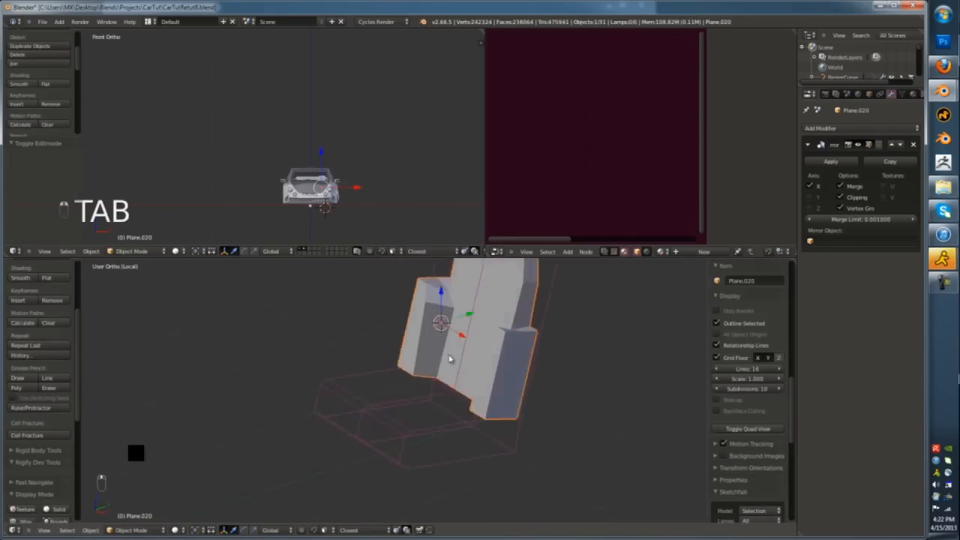
# - Shift the side bolster's lower front edge along Y to taper the bolster's profile
pyautogui.press('Tab')
pyautogui.scroll(4, 468, 342)
pyautogui.moveTo(472, 370); pyautogui.dragTo(479, 379)
pyautogui.moveTo(478, 375); pyautogui.dragTo(480, 330, button='middle')
pyautogui.rightClick(430, 339)
pyautogui.press('g')
pyautogui.press('g')
pyautogui.click(468, 345)
pyautogui.rightClick(472, 375)
# - Cut a loop across the lower side bolster and move its front edge along Y
pyautogui.hotkey('ctrl', 'r')
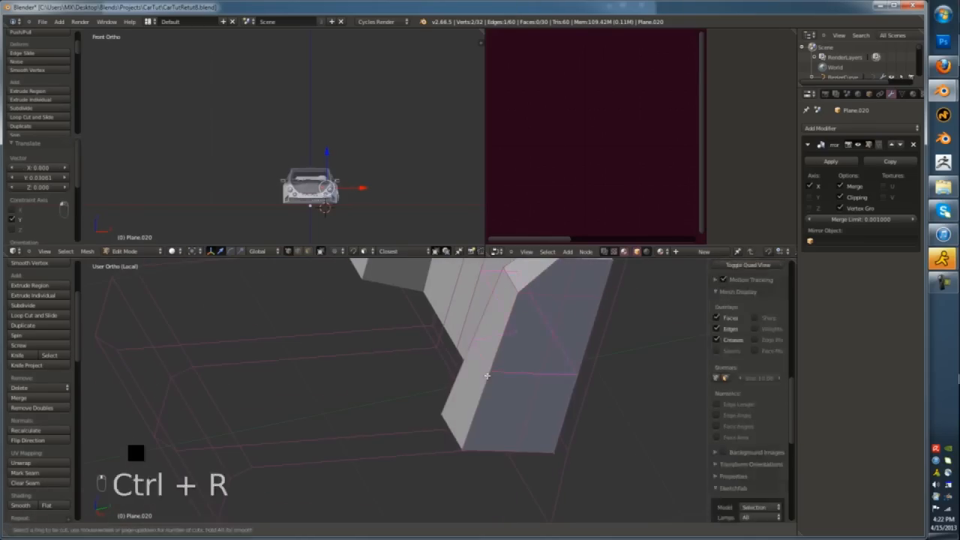
pyautogui.click(487, 374)
pyautogui.rightClick(480, 370)
pyautogui.press('g')
pyautogui.press('y')
pyautogui.click(489, 357)
pyautogui.scroll(-4, 489, 359)
pyautogui.press('Tab')
# - Extrude the two bottom faces of the seat back downward, then extrude the seat base forward in right view and rotate its front end
pyautogui.press('Tab')
pyautogui.hotkey('ctrl', 'Tab')
pyautogui.click(487, 366)
pyautogui.rightClick(538, 340)
pyautogui.keyDown('shift'); pyautogui.rightClick(561, 339); pyautogui.keyUp('shift')
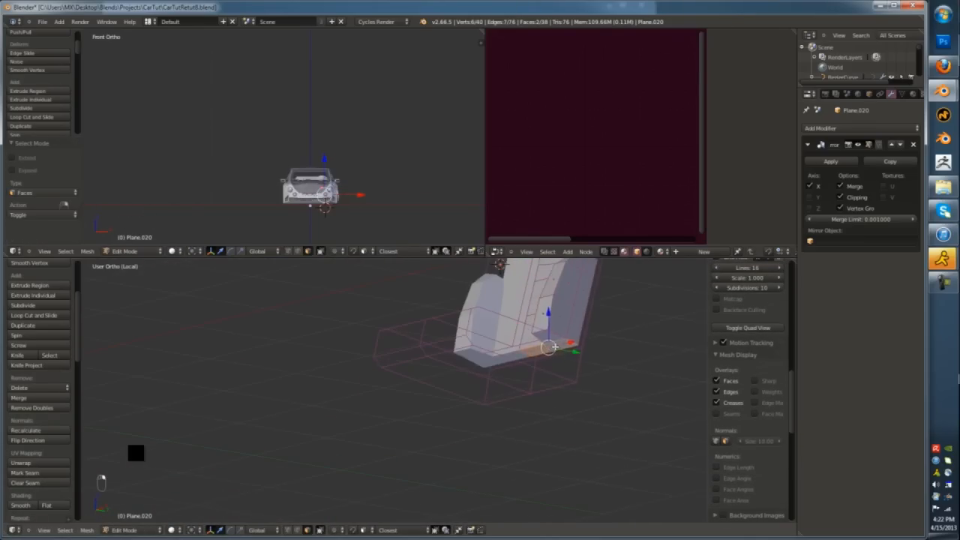
pyautogui.moveTo(559, 336); pyautogui.dragTo(537, 354, button='middle')
pyautogui.press('KP_3')
pyautogui.press('g')
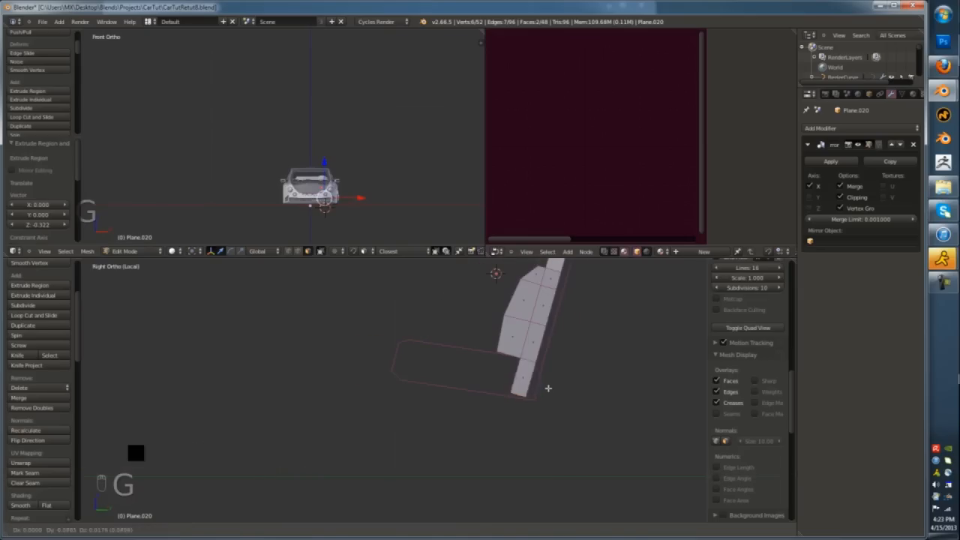
pyautogui.click(423, 372)
pyautogui.press('r')
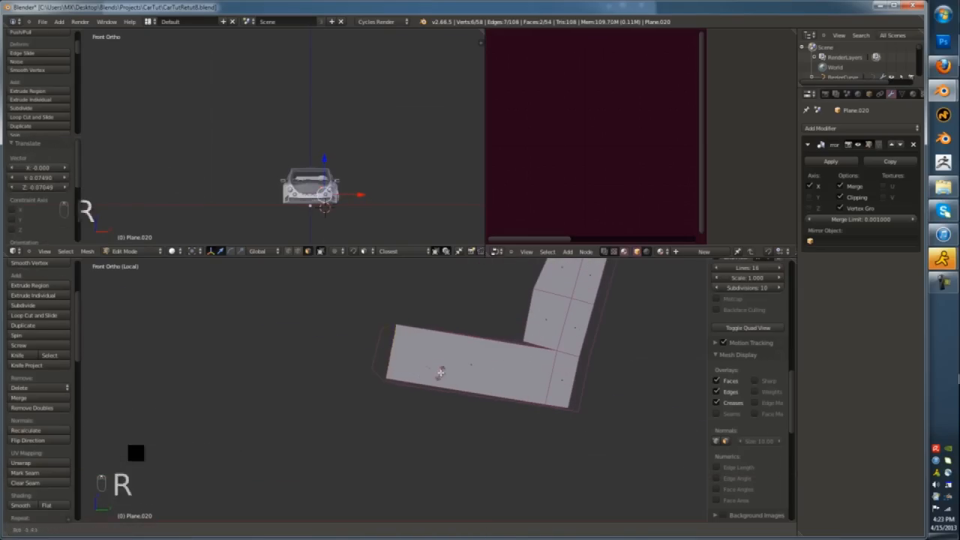
# - Cut a lengthwise loop near the seat cushion's outer side and a horizontal loop around its front
pyautogui.moveTo(399, 364); pyautogui.dragTo(404, 386, button='middle')
pyautogui.press('l')
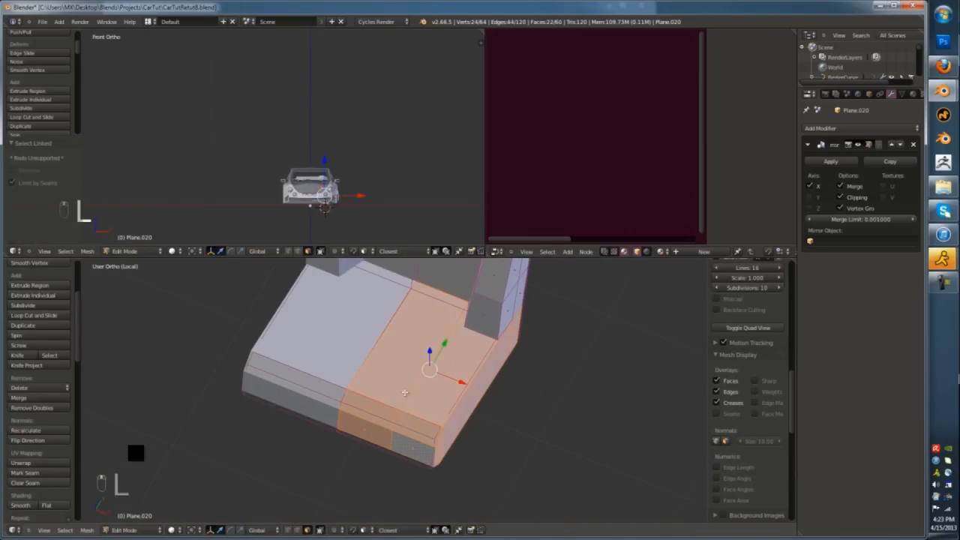
pyautogui.hotkey('ctrl', 'r')
pyautogui.click(421, 431)
pyautogui.click(425, 433)
pyautogui.hotkey('ctrl', 'Tab')
pyautogui.click(375, 417)
pyautogui.keyDown('alt'); pyautogui.rightClick(390, 424); pyautogui.keyUp('alt')
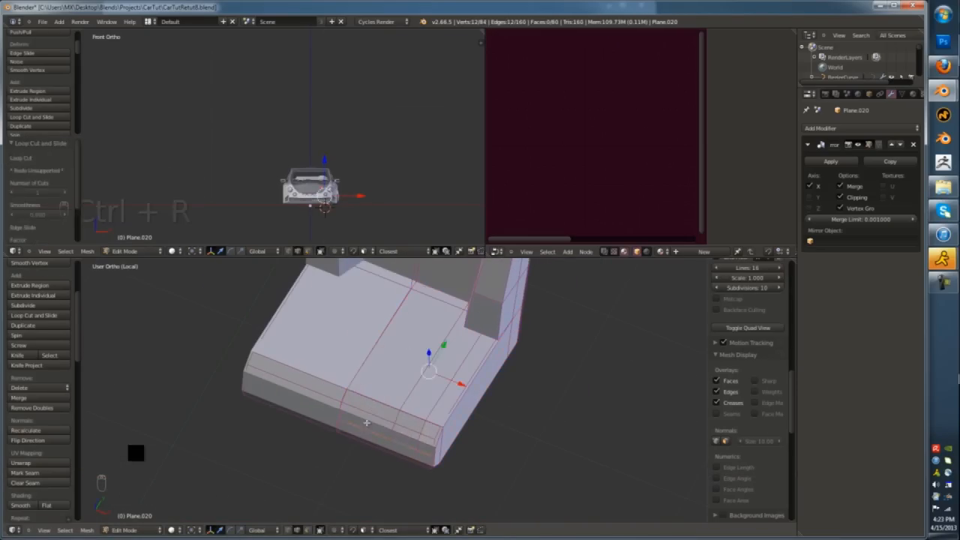
# - Cut another loop across the seat cushion close to the seat back
pyautogui.scroll(1, 366, 420)
pyautogui.keyDown('alt'); pyautogui.rightClick(360, 375); pyautogui.keyUp('alt')
pyautogui.keyDown('shift'); pyautogui.rightClick(416, 448); pyautogui.keyUp('shift')
pyautogui.keyDown('shift'); pyautogui.moveTo(420, 420); pyautogui.dragTo(424, 450, button='middle'); pyautogui.keyUp('shift')
pyautogui.hotkey('ctrl', 'r')
pyautogui.click(457, 375)
pyautogui.click(458, 375)
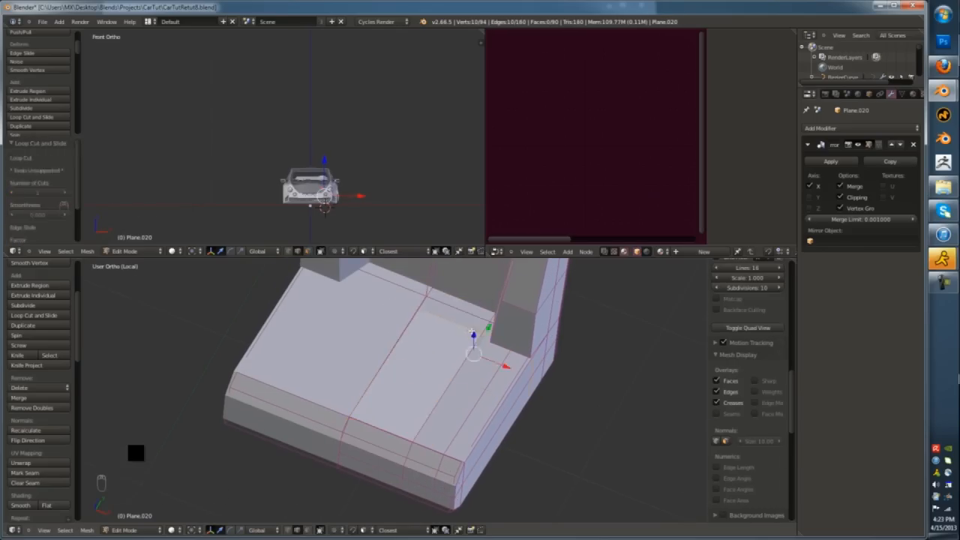
# - Recess the cushion's central panel by hiding its surrounding faces, moving the panel along Z and revealing the hidden faces
pyautogui.hotkey('ctrl', 'Tab')
pyautogui.rightClick(401, 419)
pyautogui.keyDown('shift'); pyautogui.rightClick(427, 443); pyautogui.keyUp('shift')
pyautogui.click(462, 482)
pyautogui.press('h')
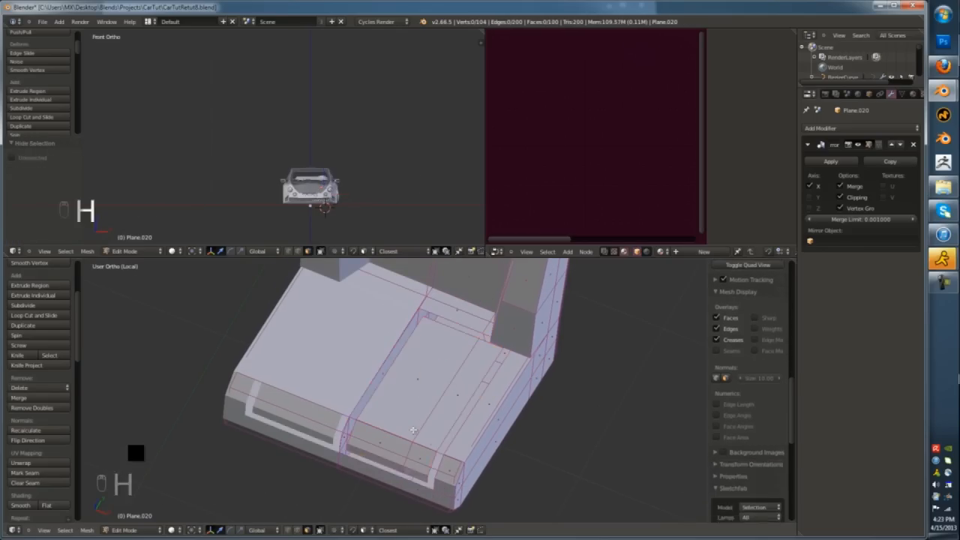
pyautogui.press('l')
pyautogui.press('g')
pyautogui.press('z')
pyautogui.hotkey('alt', 'h')
pyautogui.scroll(2, 325, 472)
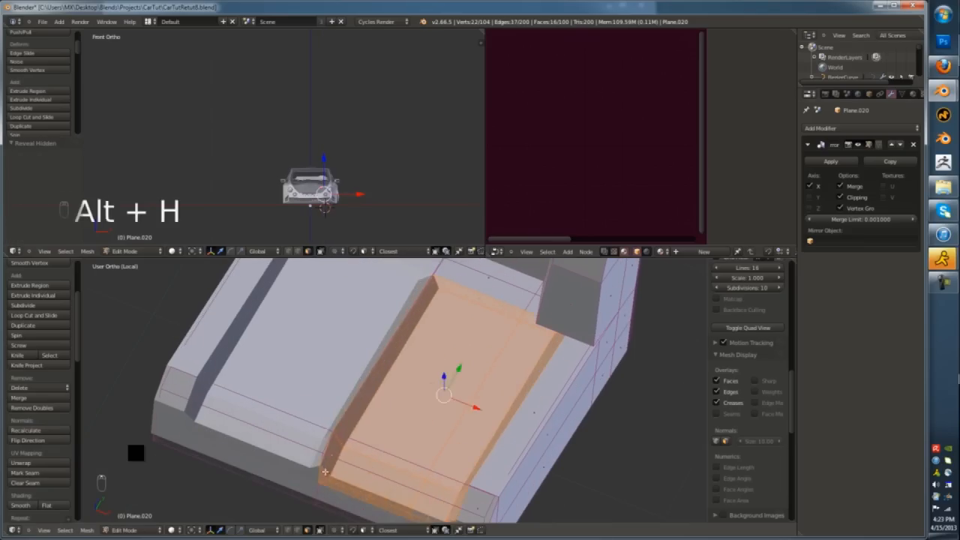
# - Delete the wall faces along the mirror centre line of the cushion recess
pyautogui.click(421, 315)
pyautogui.hotkey('ctrl', 'Tab')
pyautogui.click(395, 306)
pyautogui.hotkey('ctrl', 'Tab')
pyautogui.moveTo(412, 434); pyautogui.dragTo(386, 399, button='middle')
pyautogui.click(330, 388)
pyautogui.press('x')
pyautogui.click(374, 400)
# - Delete the four interior faces on the mirror plane at the rear of the seat base
pyautogui.hotkey('ctrl', 'Tab')
pyautogui.click(315, 388)
pyautogui.press('a')
pyautogui.press('a')
pyautogui.press('a')
pyautogui.press('a')
pyautogui.scroll(3, 514, 358)
pyautogui.press('z')
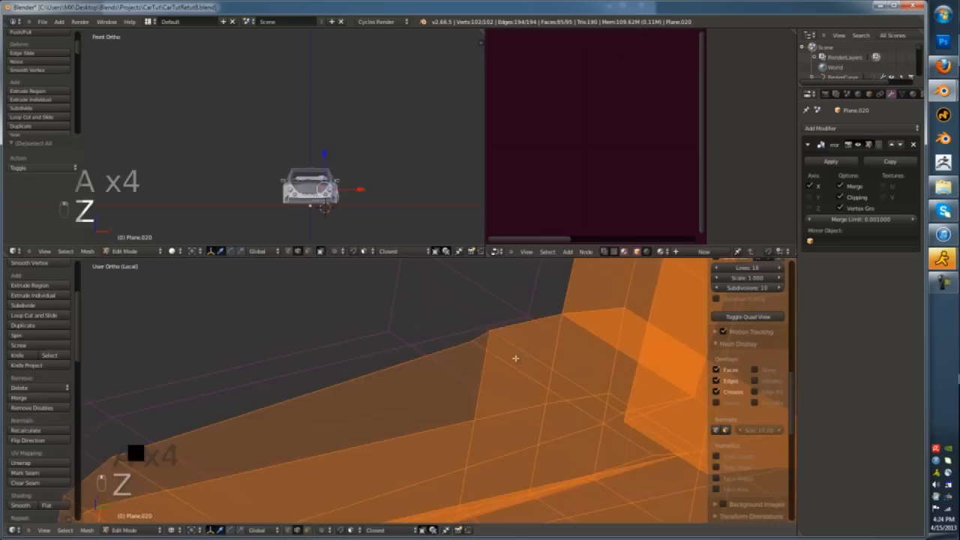
pyautogui.hotkey('ctrl', 'Tab')
pyautogui.click(514, 370)
pyautogui.rightClick(518, 370)
pyautogui.moveTo(518, 371); pyautogui.dragTo(595, 432, button='middle')
pyautogui.keyDown('shift'); pyautogui.rightClick(378, 289); pyautogui.keyUp('shift')
pyautogui.scroll(-4, 377, 289)
pyautogui.keyDown('shift'); pyautogui.moveTo(378, 289); pyautogui.dragTo(316, 264, button='middle'); pyautogui.keyUp('shift')
pyautogui.keyDown('shift'); pyautogui.rightClick(483, 400); pyautogui.keyUp('shift')
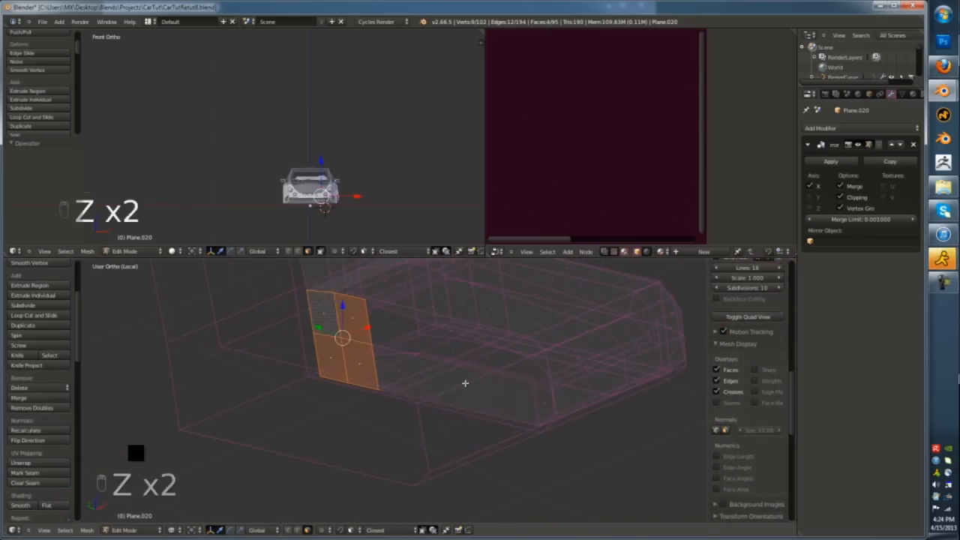
pyautogui.press('x')
pyautogui.click(465, 383)
# - Delete the remaining interior faces along the mirror plane inside the seat cushion in wireframe display
pyautogui.rightClick(541, 401)
pyautogui.press('x')
pyautogui.click(543, 403)
pyautogui.moveTo(542, 402); pyautogui.dragTo(519, 472, button='middle')
pyautogui.press('a')
pyautogui.press('a')
pyautogui.press('a')
pyautogui.press('b')
pyautogui.moveTo(419, 317); pyautogui.dragTo(450, 477)
pyautogui.press('x')
pyautogui.click(443, 461)
pyautogui.press('z')
pyautogui.press('Tab')
pyautogui.scroll(6, 454, 430)
pyautogui.moveTo(443, 461)
pyautogui.mouseDown(button='middle')
pyautogui.moveTo(454, 431)
pyautogui.moveTo(490, 437)
pyautogui.mouseUp(button='middle')
pyautogui.press('Tab')
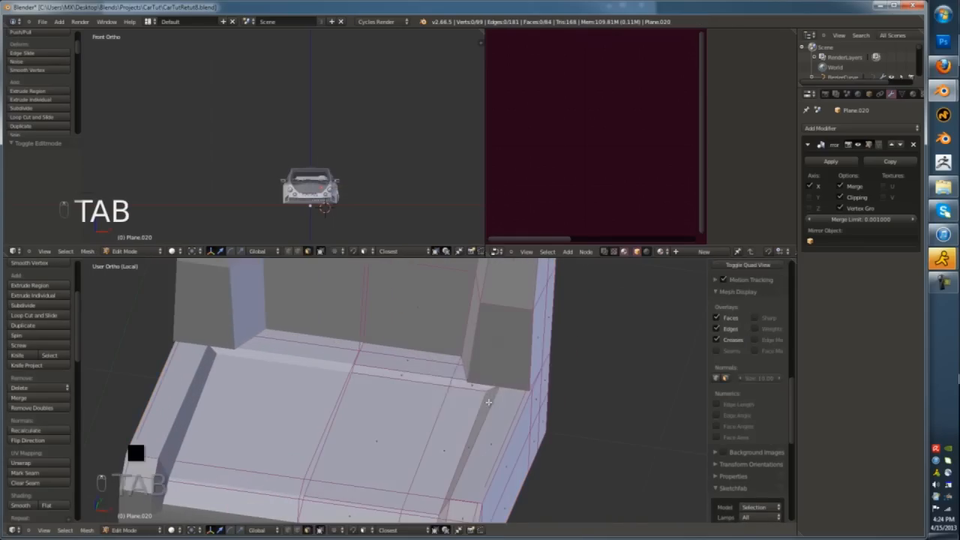
# - Adjust the edge loops along the rear rim of the cushion recess
pyautogui.hotkey('ctrl', 'Tab')
pyautogui.click(487, 392)
pyautogui.keyDown('alt'); pyautogui.rightClick(450, 386); pyautogui.keyUp('alt')
pyautogui.keyDown('alt'); pyautogui.keyDown('shift'); pyautogui.rightClick(448, 377); pyautogui.keyUp('shift'); pyautogui.keyUp('alt')
pyautogui.moveTo(495, 363); pyautogui.dragTo(456, 356, button='middle')
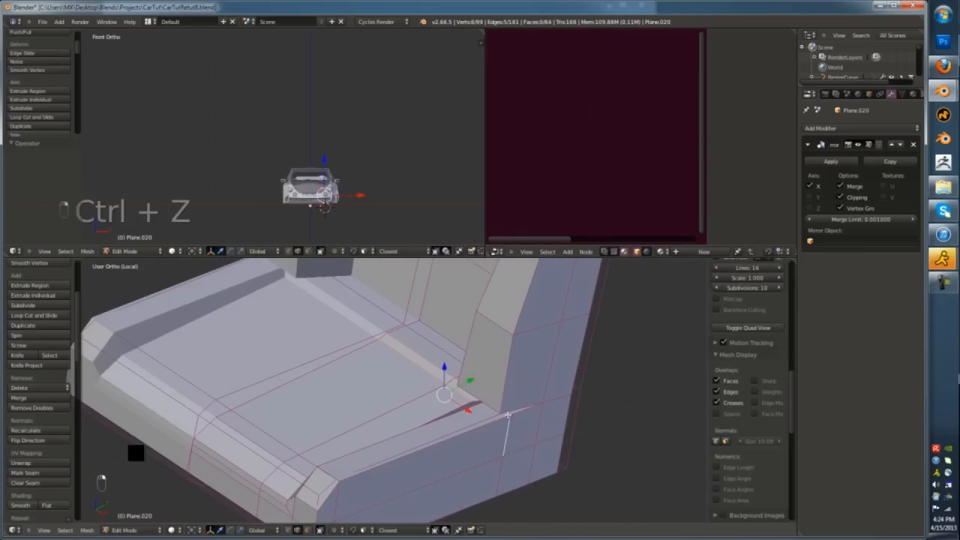
pyautogui.click(446, 408)
pyautogui.press('Tab')
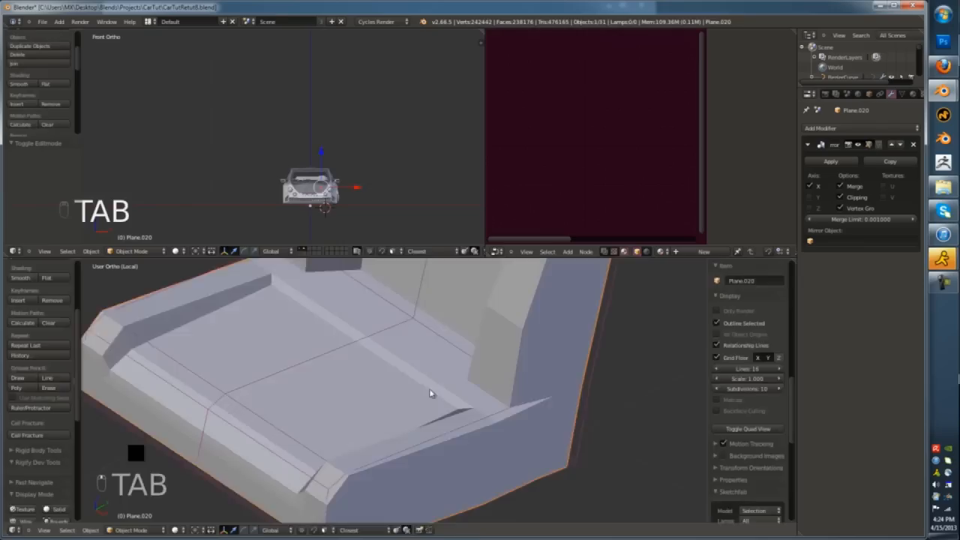
# - Cut a lengthwise loop through the recessed cushion panel and a crosswise loop near its front
pyautogui.moveTo(430, 395); pyautogui.dragTo(510, 346, button='middle')
pyautogui.press('Tab')
pyautogui.hotkey('ctrl', 'r')
pyautogui.doubleClick(518, 337)
pyautogui.hotkey('ctrl', 'Tab')
pyautogui.click(516, 352)
pyautogui.rightClick(352, 415)
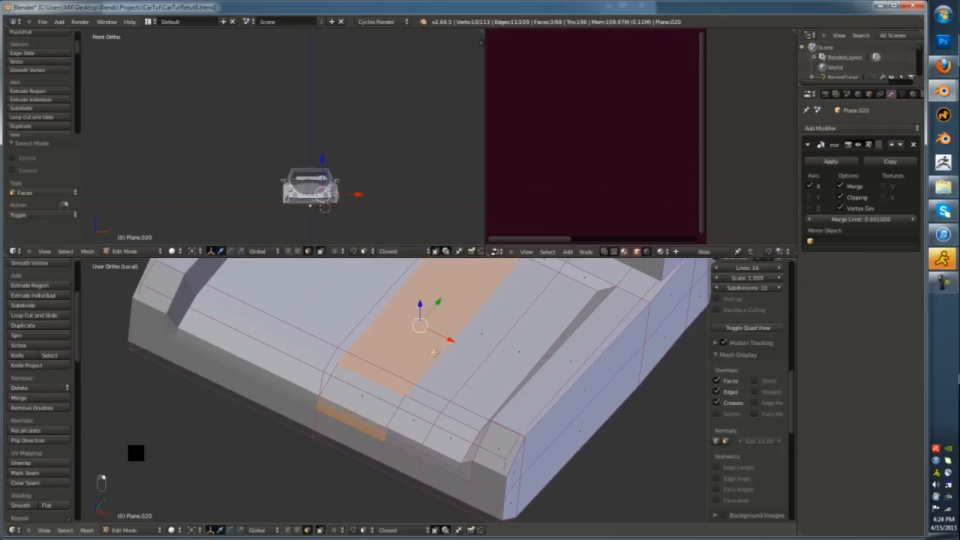
pyautogui.moveTo(433, 353); pyautogui.dragTo(459, 345, button='middle')
pyautogui.hotkey('ctrl', 'r')
pyautogui.doubleClick(441, 337)
# - Select the four front centre faces of the seat cushion and extrude them inward as a small recess
pyautogui.hotkey('ctrl', 'Tab')
pyautogui.click(440, 346)
pyautogui.rightClick(427, 341)
pyautogui.keyDown('shift'); pyautogui.rightClick(392, 412); pyautogui.keyUp('shift')
pyautogui.moveTo(435, 396); pyautogui.dragTo(467, 404, button='middle')
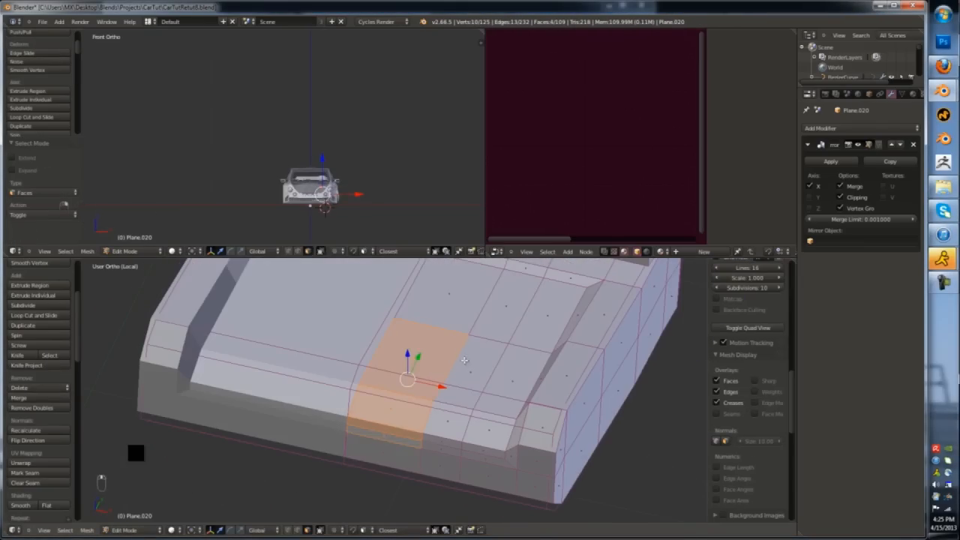
pyautogui.click(463, 418)
pyautogui.hotkey('ctrl', 'z')
pyautogui.hotkey('ctrl', 'z')
pyautogui.hotkey('ctrl', 'z')
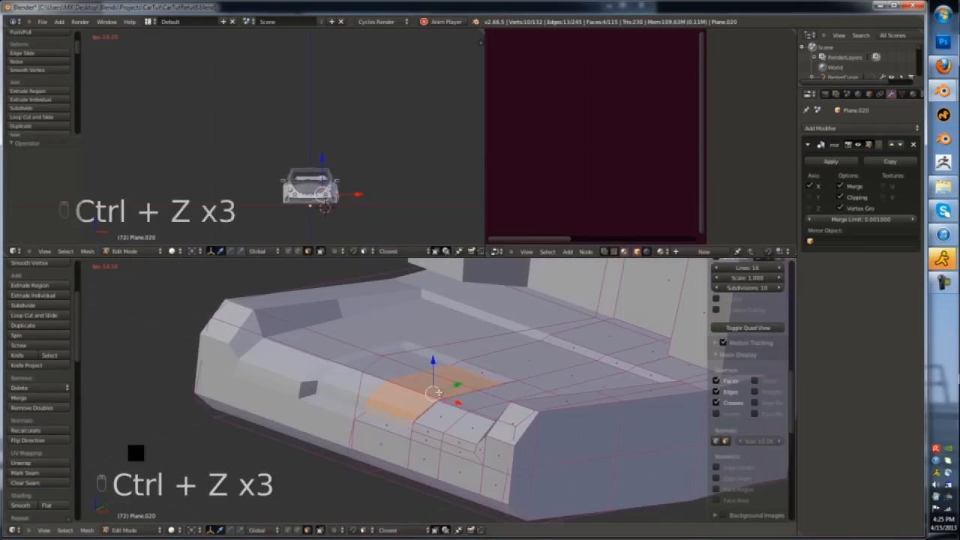
# - Refine the cushion's front centre recess in right side view and check the whole seat's shape
pyautogui.press('KP_3')
pyautogui.click(473, 402)
pyautogui.press('z')
pyautogui.moveTo(473, 402); pyautogui.dragTo(486, 435, button='middle')
pyautogui.moveTo(476, 409); pyautogui.dragTo(508, 402, button='middle')
pyautogui.keyDown('alt'); pyautogui.rightClick(500, 435); pyautogui.keyUp('alt')
pyautogui.scroll(-7, 499, 431)
pyautogui.press('Tab')
pyautogui.scroll(2, 508, 401)
pyautogui.press('Tab')
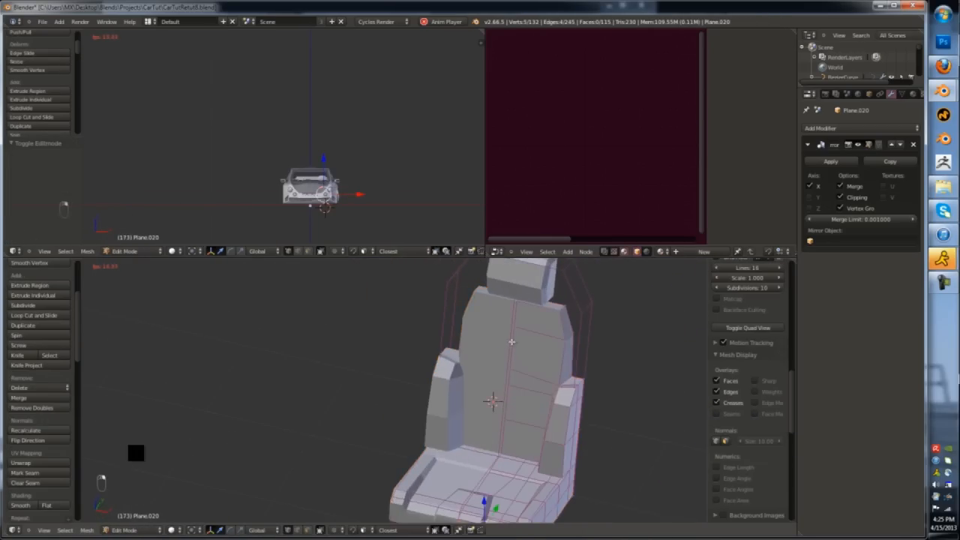
# - Knife a curved line down one half of the upper seat back in front view
pyautogui.press('KP_1')
pyautogui.press('z')
pyautogui.press('a')
pyautogui.press('k')
pyautogui.click(501, 495)
pyautogui.press('Return')
pyautogui.press('z')
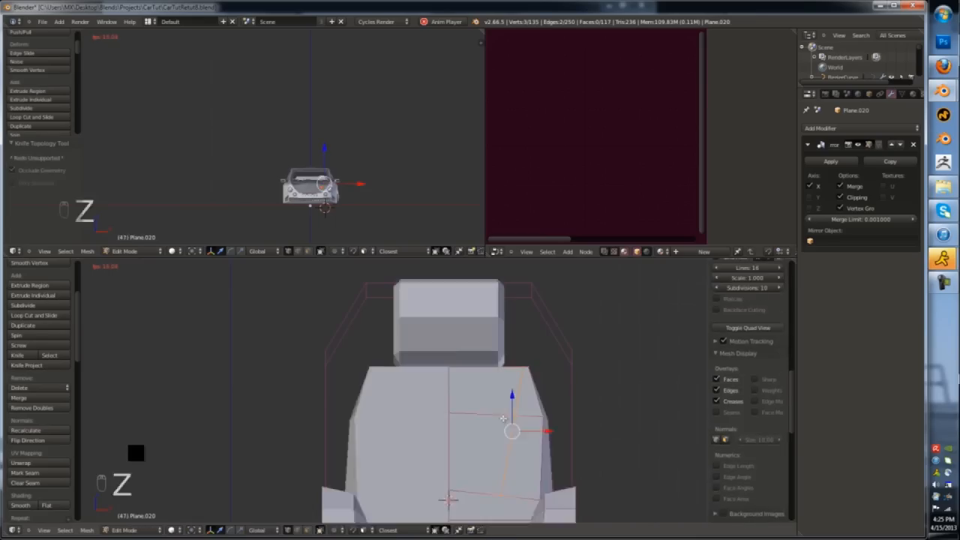
# - Try to reposition the top vertex of the knife line on the upper seat back
pyautogui.scroll(2, 500, 416)
pyautogui.hotkey('ctrl', 'Tab')
pyautogui.press('z')
pyautogui.click(540, 307)
pyautogui.moveTo(553, 329)
pyautogui.keyDown('ctrl'); pyautogui.mouseDown()
pyautogui.moveTo(557, 375)
pyautogui.moveTo(559, 360)
pyautogui.mouseUp(); pyautogui.keyUp('ctrl')
pyautogui.press('z')
pyautogui.hotkey('ctrl', 'Tab')
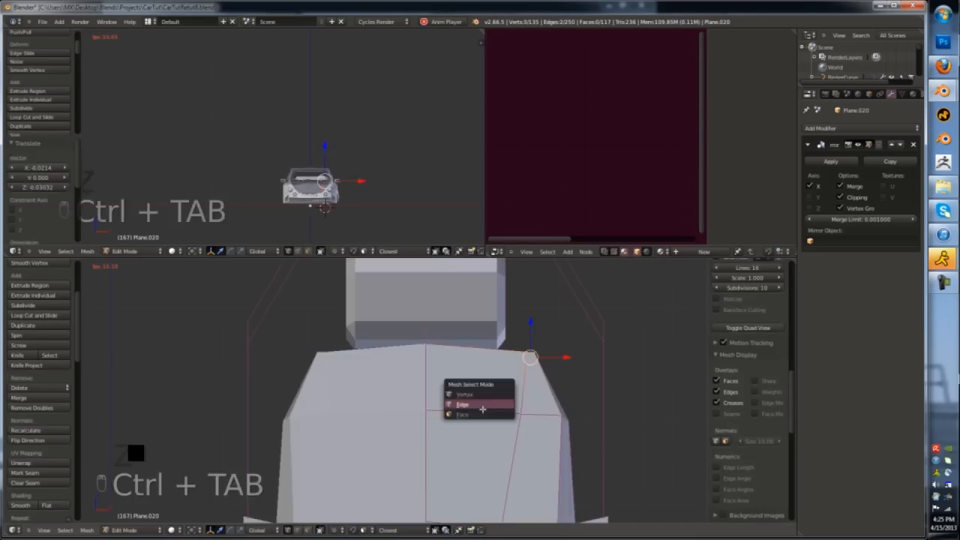
pyautogui.click(482, 417)
pyautogui.moveTo(486, 394); pyautogui.dragTo(450, 408, button='middle')
pyautogui.moveTo(499, 330); pyautogui.dragTo(419, 324, button='middle')
# - Undo the recent edits to the knife line on the upper seat back
pyautogui.hotkey('ctrl', 'z')
pyautogui.hotkey('ctrl', 'z')
pyautogui.hotkey('ctrl', 'z')
pyautogui.hotkey('ctrl', 'z')
pyautogui.hotkey('ctrl', 'z')
pyautogui.hotkey('ctrl', 'z')
pyautogui.hotkey('ctrl', 'z')
pyautogui.hotkey('ctrl', 'z')
pyautogui.hotkey('ctrl', 'z')
pyautogui.hotkey('ctrl', 'z')
pyautogui.hotkey('ctrl', 'z')
pyautogui.hotkey('ctrl', 'z')
pyautogui.hotkey('ctrl', 'z')
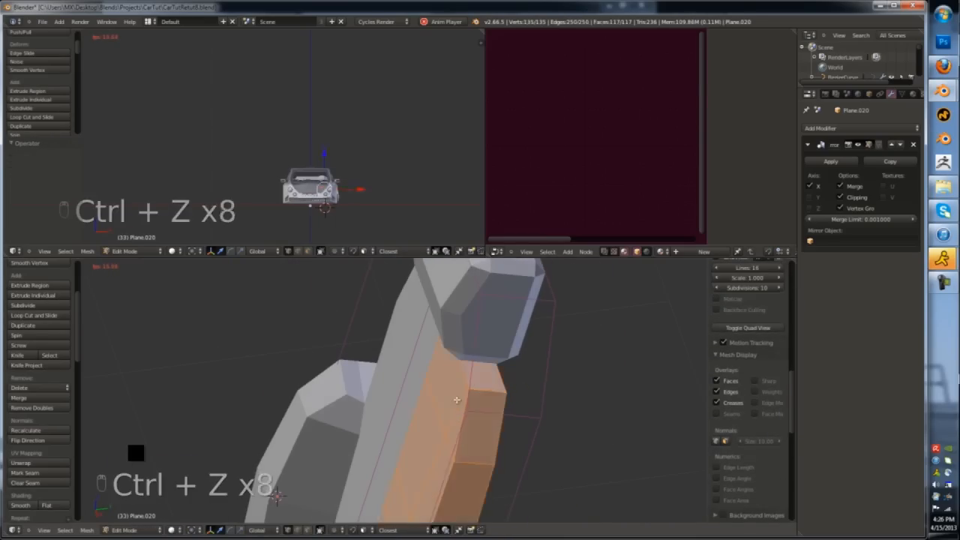
# - Cut a lengthwise loop through one half of the seat back
pyautogui.hotkey('ctrl', 'r')
pyautogui.press('Escape')
pyautogui.hotkey('ctrl', 'r')
pyautogui.click(469, 432)
pyautogui.scroll(-4, 469, 432)
pyautogui.moveTo(469, 432); pyautogui.dragTo(435, 420, button='middle')
pyautogui.scroll(3, 457, 405)
# - Examine the new seat back loop in wireframe and shaded display
pyautogui.press('z')
pyautogui.rightClick(450, 390)
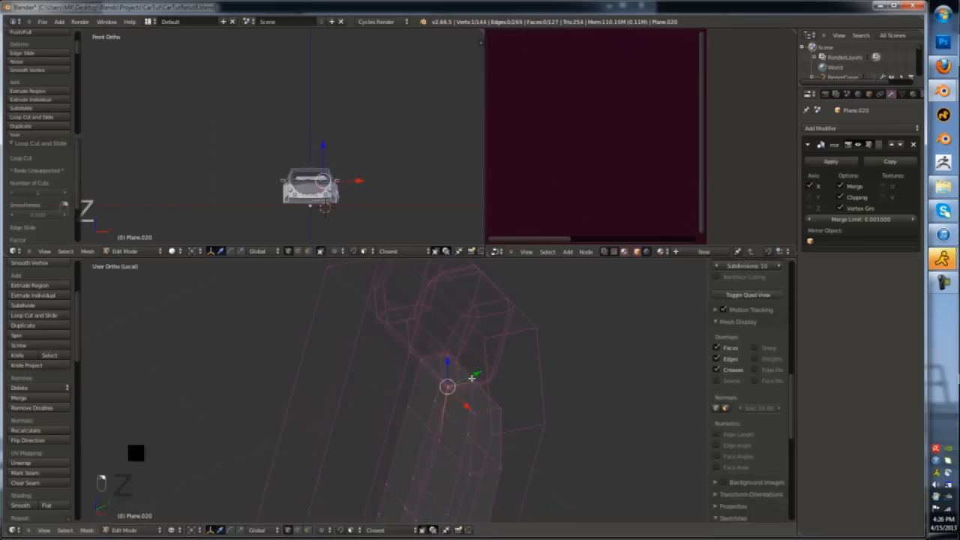
pyautogui.press('z')
pyautogui.rightClick(495, 435)
pyautogui.hotkey('ctrl', 'z')
pyautogui.press('Tab')
pyautogui.moveTo(495, 435); pyautogui.dragTo(497, 368, button='middle')
pyautogui.scroll(-3, 498, 369)
pyautogui.scroll(3, 498, 368)
pyautogui.press('Tab')
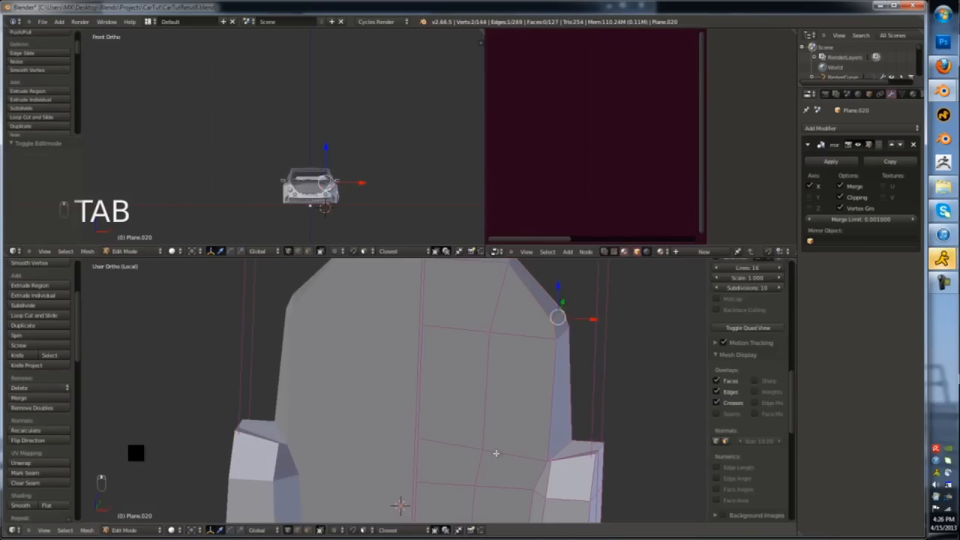
# - Select the upper centre faces of the seat back, extrude and scale them, and move them inward as a recessed panel
pyautogui.click(478, 406)
pyautogui.scroll(-2, 483, 409)
pyautogui.moveTo(484, 409); pyautogui.dragTo(450, 424, button='middle')
pyautogui.hotkey('ctrl', 'Tab')
pyautogui.click(476, 426)
pyautogui.rightClick(465, 424)
pyautogui.press('e')
pyautogui.press('s')
pyautogui.press('KP_3')
pyautogui.press('g')
pyautogui.click(471, 414)
# - Bevel the border edges of the seat back recess and add a level 2 subdivision surface to the seat
pyautogui.hotkey('ctrl', 'Tab')
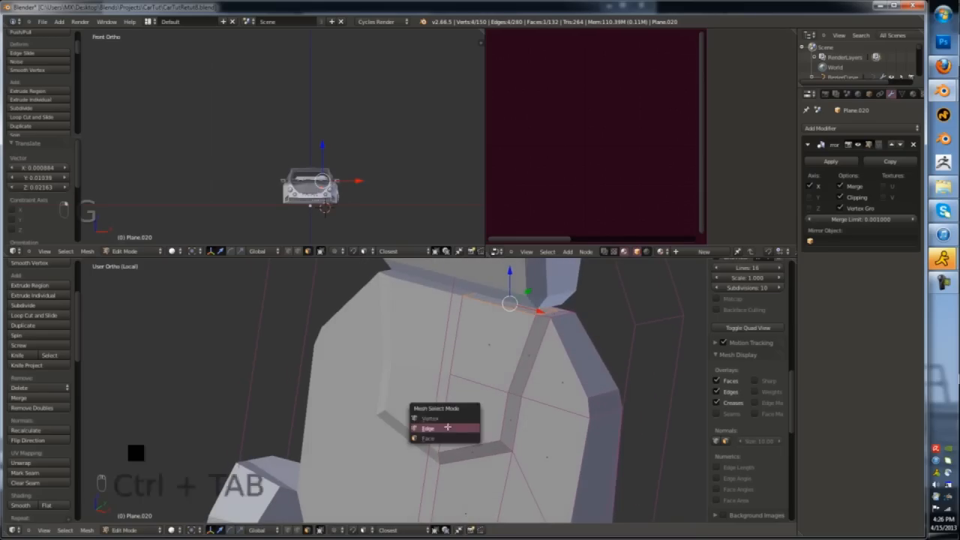
pyautogui.keyDown('shift'); pyautogui.rightClick(489, 466); pyautogui.keyUp('shift')
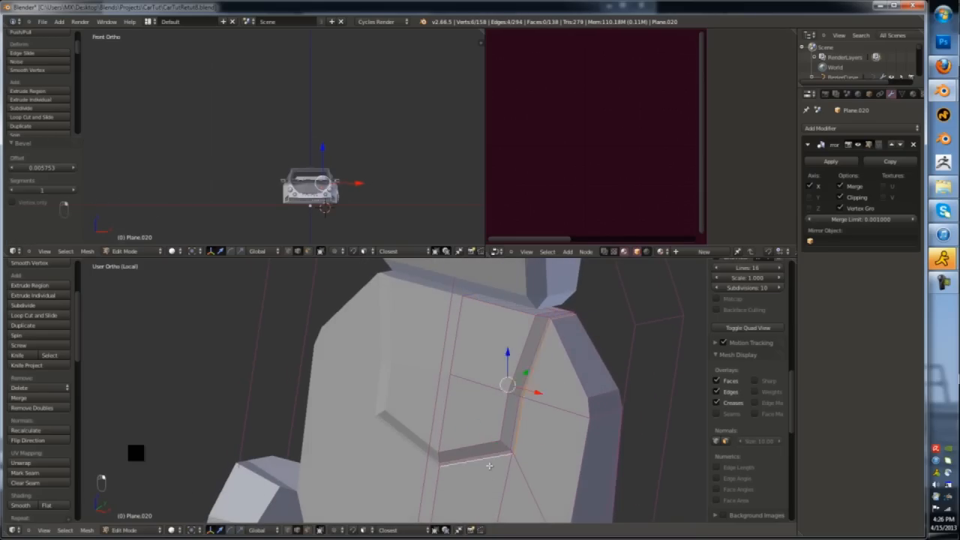
pyautogui.press('Tab')
pyautogui.press('Tab')
pyautogui.press('Tab')
pyautogui.hotkey('ctrl', '1')
pyautogui.press('KP_1')
pyautogui.press('KP_5')
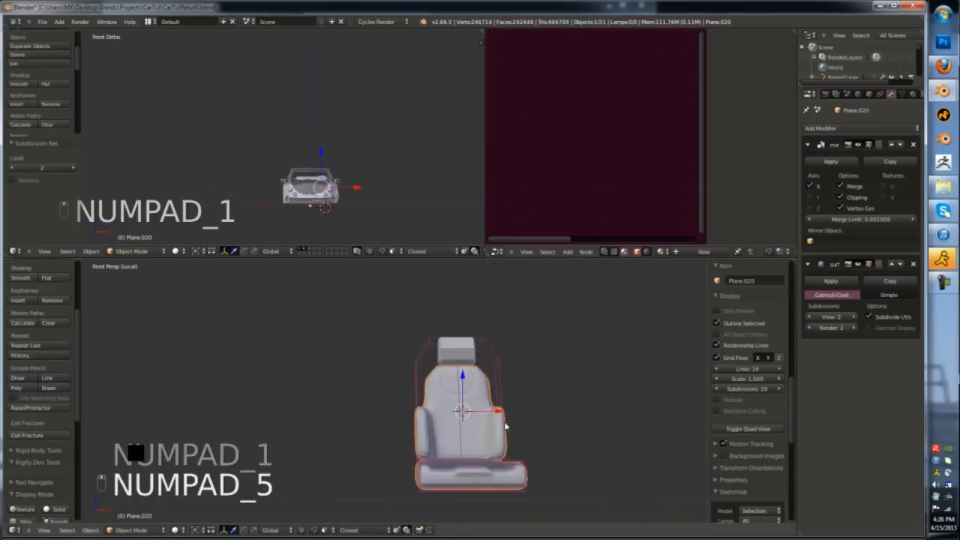
# - Refine the edges around the seat cushion's front centre recess under the smoothed surface
pyautogui.press('Tab')
pyautogui.scroll(3, 479, 424)
pyautogui.moveTo(442, 481); pyautogui.dragTo(424, 390, button='middle')
pyautogui.click(459, 417)
pyautogui.rightClick(427, 408)
pyautogui.click(450, 391)
pyautogui.press('Tab')
pyautogui.press('Tab')
pyautogui.rightClick(388, 471)
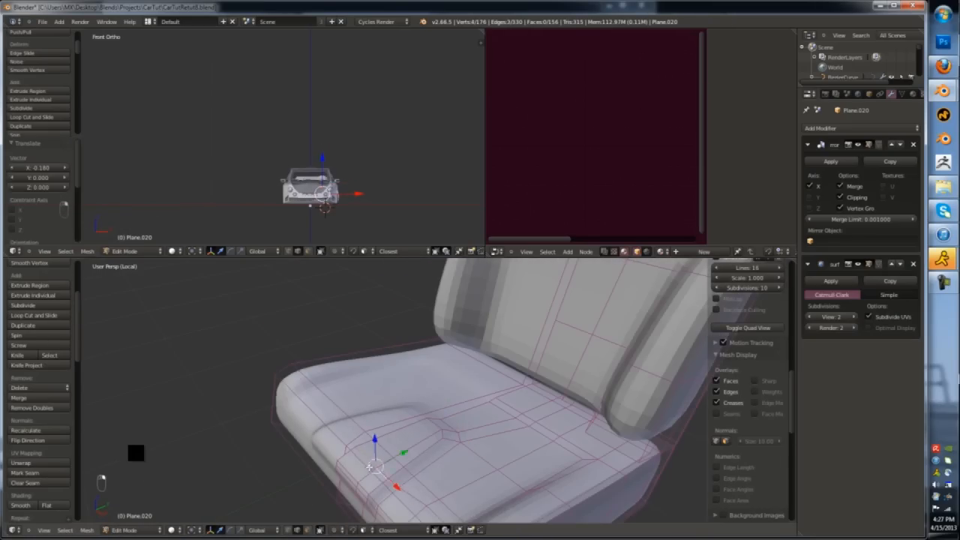
# - Adjust the edges on the front lip of the cushion's centre recess
pyautogui.press('Tab')
pyautogui.scroll(3, 345, 405)
pyautogui.press('Tab')
pyautogui.moveTo(303, 360); pyautogui.dragTo(390, 408, button='middle')
pyautogui.keyDown('shift'); pyautogui.rightClick(395, 410); pyautogui.keyUp('shift')
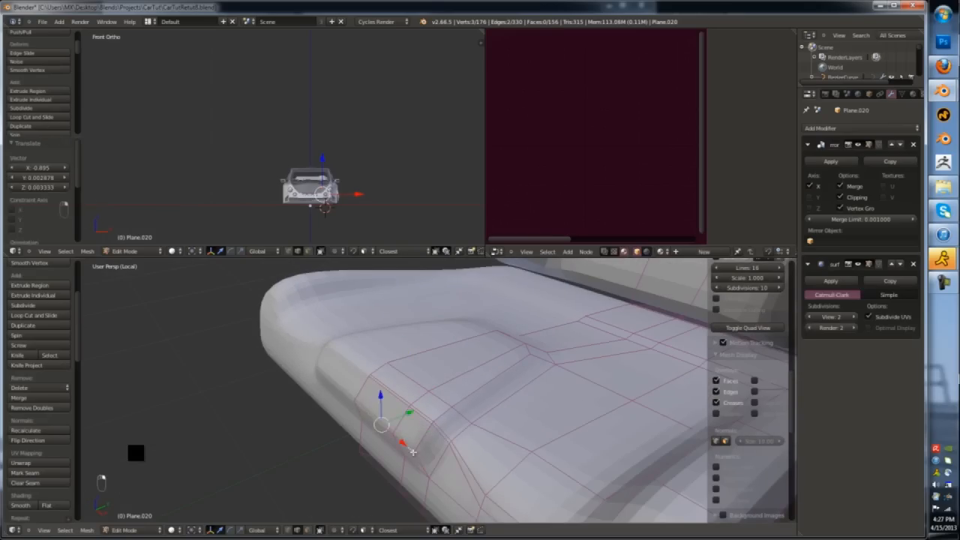
# - Cut an extra loop beside the cushion's front recess to tighten its smoothed edge
pyautogui.press('Tab')
pyautogui.moveTo(412, 450); pyautogui.dragTo(477, 394, button='middle')
pyautogui.press('Tab')
pyautogui.hotkey('ctrl', 'r')
pyautogui.click(434, 414)
pyautogui.press('Tab')
pyautogui.scroll(-4, 443, 408)
pyautogui.scroll(4, 477, 394)
pyautogui.press('Tab')
# - Raise the rear centre edges of the cushion slightly and cut a loop along the recessed panel's border
pyautogui.keyDown('alt'); pyautogui.rightClick(475, 347); pyautogui.keyUp('alt')
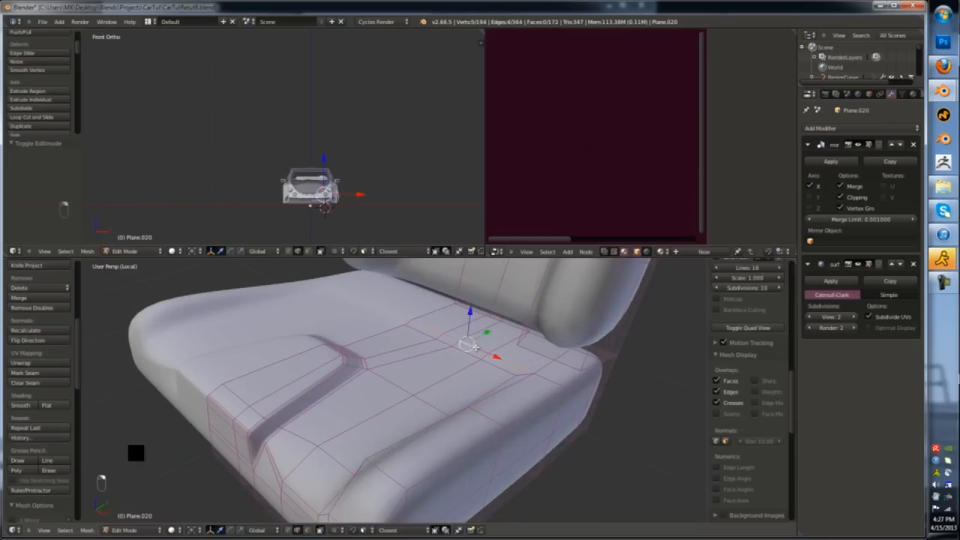
pyautogui.moveTo(470, 315); pyautogui.dragTo(471, 302)
pyautogui.moveTo(415, 413); pyautogui.dragTo(516, 411, button='middle')
pyautogui.rightClick(513, 414)
pyautogui.moveTo(510, 390); pyautogui.dragTo(509, 387)
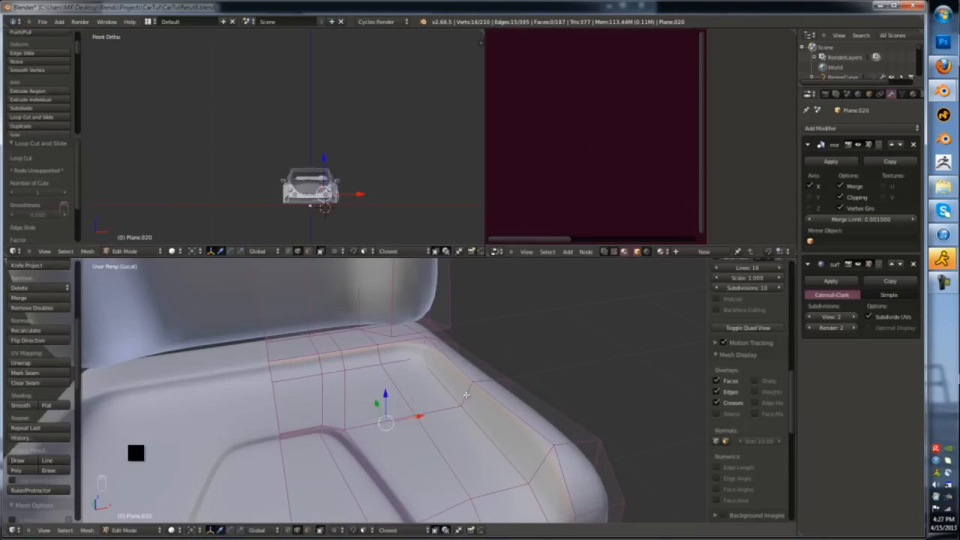
pyautogui.press('Tab')
pyautogui.moveTo(465, 403); pyautogui.dragTo(425, 357, button='middle')
pyautogui.press('Tab')
pyautogui.press('Tab')
# - Define the groove around the recessed cushion panel by shrinking/fattening its border loop and moving the neighbouring loops
pyautogui.scroll(-3, 472, 402)
pyautogui.moveTo(472, 402); pyautogui.dragTo(451, 337, button='middle')
pyautogui.scroll(3, 451, 338)
pyautogui.press('Tab')
pyautogui.moveTo(486, 385); pyautogui.dragTo(516, 443, button='middle')
pyautogui.hotkey('alt', 's')
pyautogui.keyDown('alt'); pyautogui.rightClick(550, 445); pyautogui.keyUp('alt')
pyautogui.press('g')
pyautogui.click(555, 443)
pyautogui.keyDown('alt'); pyautogui.rightClick(517, 429); pyautogui.keyUp('alt')
pyautogui.click(525, 435)
# - Cut a loop across the upper end of the seat back's side bolster
pyautogui.press('Tab')
pyautogui.scroll(-3, 475, 441)
pyautogui.scroll(3, 516, 443)
pyautogui.press('Tab')
pyautogui.hotkey('ctrl', 'r')
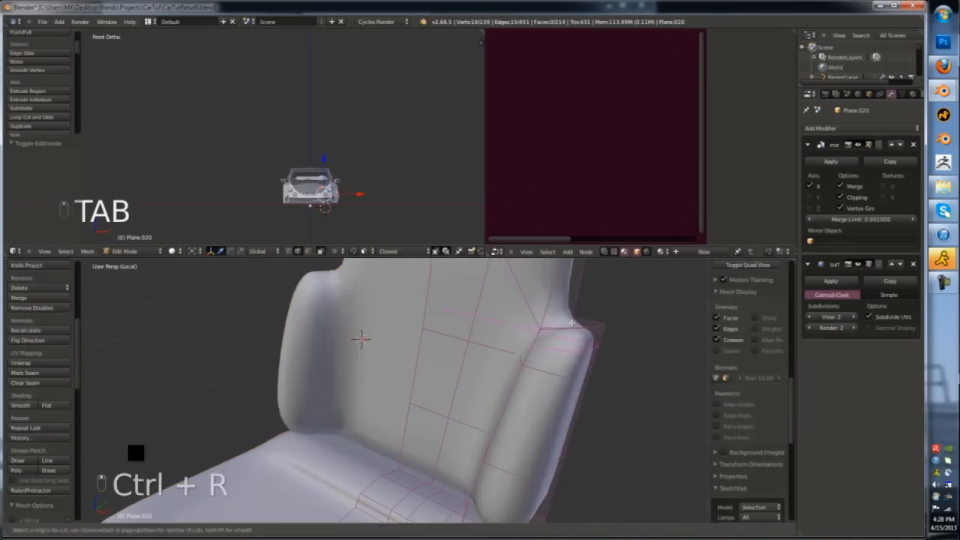
pyautogui.click(576, 331)
pyautogui.click(578, 330)
# - Select vertices at the top of the side bolster and shift them along X to refine its outline
pyautogui.scroll(-3, 576, 333)
pyautogui.moveTo(576, 334); pyautogui.dragTo(594, 409, button='middle')
pyautogui.rightClick(554, 420)
pyautogui.hotkey('ctrl', 'Tab')
pyautogui.moveTo(597, 413); pyautogui.dragTo(615, 418)
pyautogui.moveTo(615, 418); pyautogui.dragTo(600, 375, button='middle')
pyautogui.scroll(2, 598, 353)
pyautogui.rightClick(597, 335)
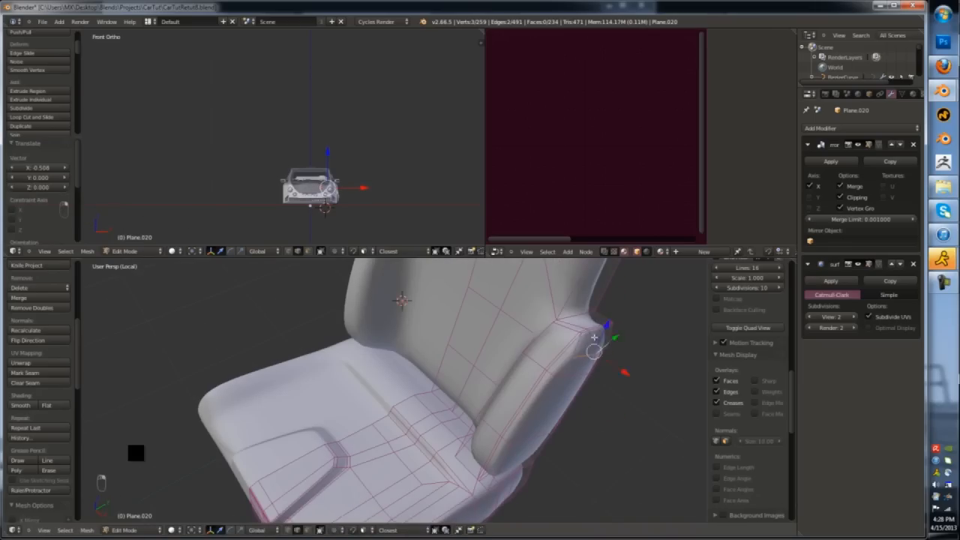
pyautogui.click(571, 320)
# - Move the top outer vertex of the side bolster, working from behind the seat
pyautogui.moveTo(571, 320); pyautogui.dragTo(568, 332, button='middle')
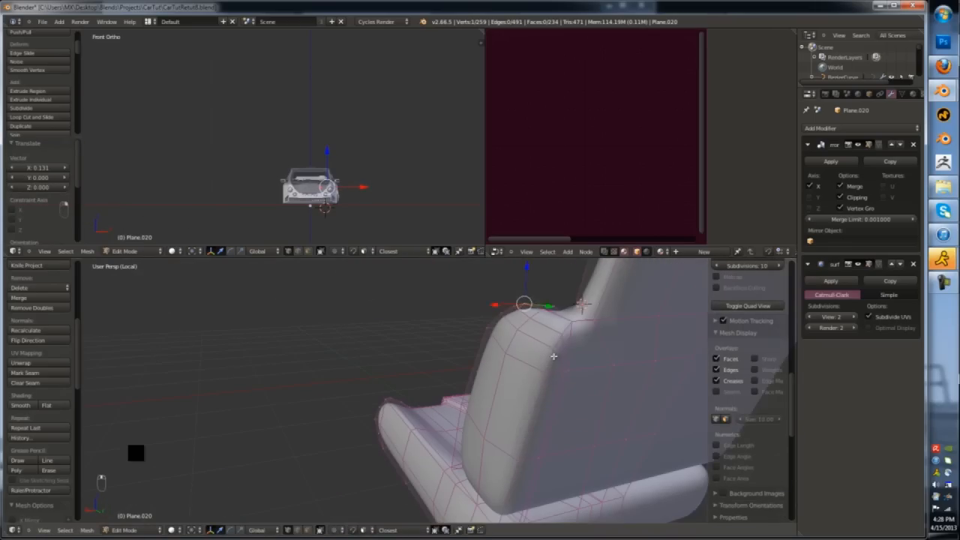
pyautogui.press('g')
pyautogui.click(556, 366)
pyautogui.rightClick(550, 411)
# - Try to cut another loop near the top of the side bolster
pyautogui.moveTo(551, 411); pyautogui.dragTo(606, 352, button='middle')
pyautogui.press('Tab')
pyautogui.press('Tab')
pyautogui.hotkey('ctrl', 'r')
pyautogui.click(609, 339)
pyautogui.click(606, 339)
pyautogui.hotkey('ctrl', 'r')
pyautogui.hotkey('ctrl', 'z')
# - Select the linked seat back mesh and hide all unselected geometry
pyautogui.press('z')
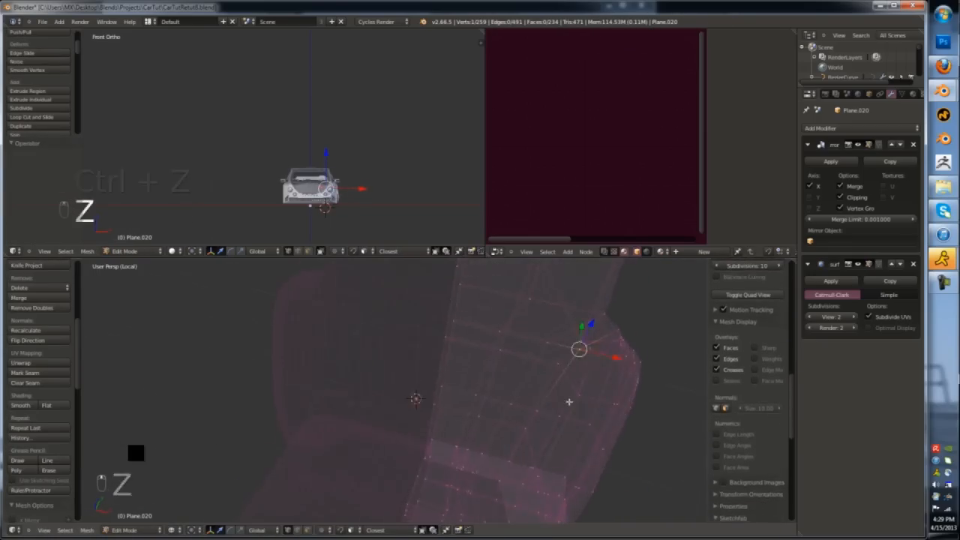
pyautogui.press('l')
pyautogui.hotkey('shift', 'h')
pyautogui.press('KP_1')
pyautogui.press('z')
pyautogui.press('z')
pyautogui.moveTo(568, 398); pyautogui.dragTo(495, 382, button='middle')
pyautogui.press('z')
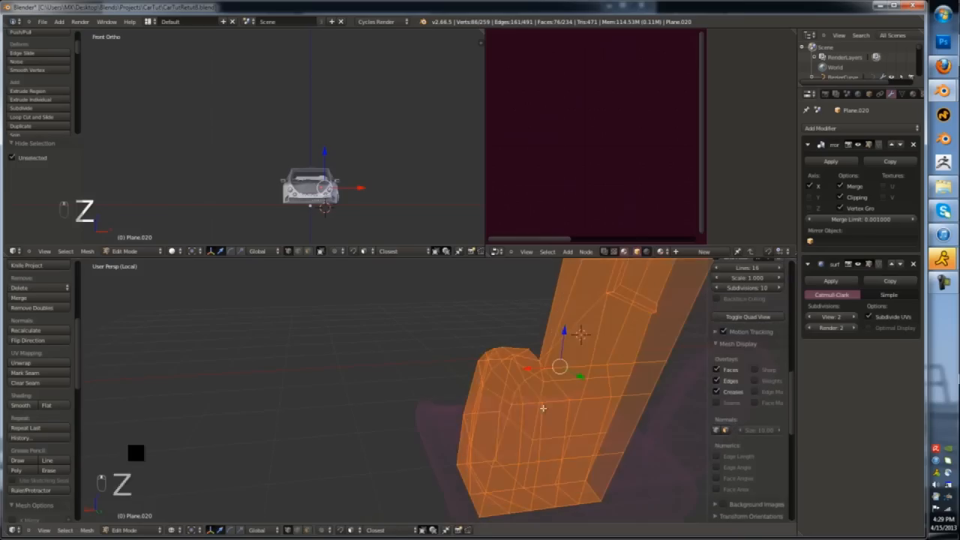
# - Select the face loops of the lower side bolster on the seat back in face select mode
pyautogui.hotkey('ctrl', 'Tab')
pyautogui.click(537, 432)
pyautogui.press('z')
pyautogui.keyDown('alt'); pyautogui.rightClick(536, 408); pyautogui.keyUp('alt')
pyautogui.moveTo(536, 408)
pyautogui.mouseDown(button='middle')
pyautogui.moveTo(529, 441)
pyautogui.moveTo(546, 396)
pyautogui.moveTo(613, 360)
pyautogui.mouseUp(button='middle')
pyautogui.press('z')
pyautogui.press('z')
pyautogui.keyDown('alt'); pyautogui.keyDown('shift'); pyautogui.rightClick(545, 396); pyautogui.keyUp('shift'); pyautogui.keyUp('alt')
pyautogui.press('z')
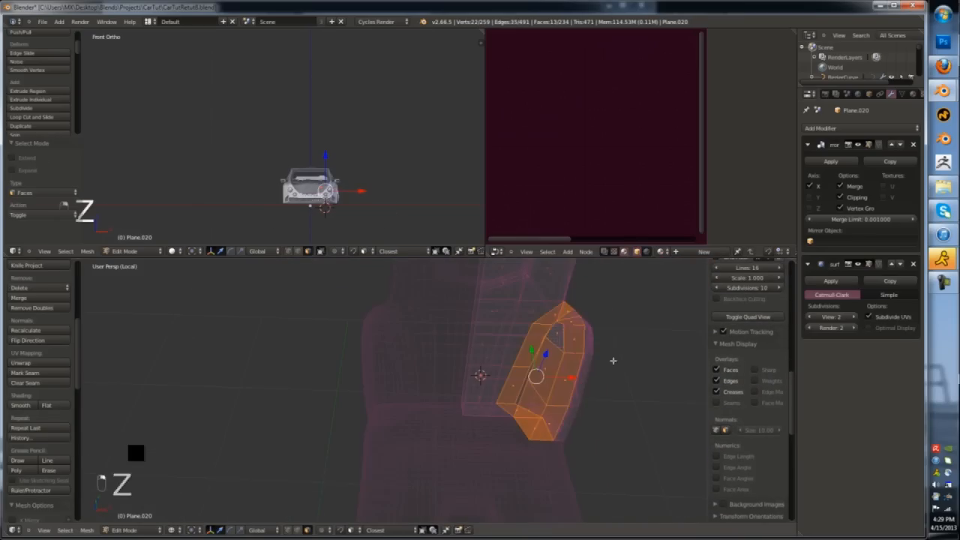
# - Add the remaining bolster faces to the selection and inset them, finishing with a change of select mode
pyautogui.press('z')
pyautogui.moveTo(604, 424)
pyautogui.mouseDown(button='middle')
pyautogui.moveTo(555, 442)
pyautogui.moveTo(514, 438)
pyautogui.moveTo(480, 409)
pyautogui.moveTo(394, 390)
pyautogui.moveTo(496, 393)
pyautogui.moveTo(450, 394)
pyautogui.mouseUp(button='middle')
pyautogui.keyDown('alt'); pyautogui.keyDown('shift'); pyautogui.rightClick(514, 439); pyautogui.keyUp('shift'); pyautogui.keyUp('alt')
pyautogui.press('z')
pyautogui.press('z')
pyautogui.press('i')
pyautogui.click(495, 389)
pyautogui.hotkey('ctrl', 'Tab')
pyautogui.click(366, 385)
pyautogui.click(350, 427)
# - Select a vertex on the seat back and move it to refine the surface
pyautogui.press('Tab')
pyautogui.press('Tab')
pyautogui.moveTo(350, 427); pyautogui.dragTo(388, 305, button='middle')
pyautogui.scroll(4, 397, 375)
pyautogui.rightClick(406, 345)
pyautogui.press('g')
pyautogui.click(367, 297)
pyautogui.press('g')
pyautogui.press('Tab')
pyautogui.scroll(-4, 413, 420)
pyautogui.press('Tab')
# - Cut an edge loop through the seat back below the recessed upper panel
pyautogui.hotkey('ctrl', 'r')
pyautogui.click(410, 359)
pyautogui.click(409, 359)
pyautogui.press('Tab')
pyautogui.scroll(-4, 401, 358)
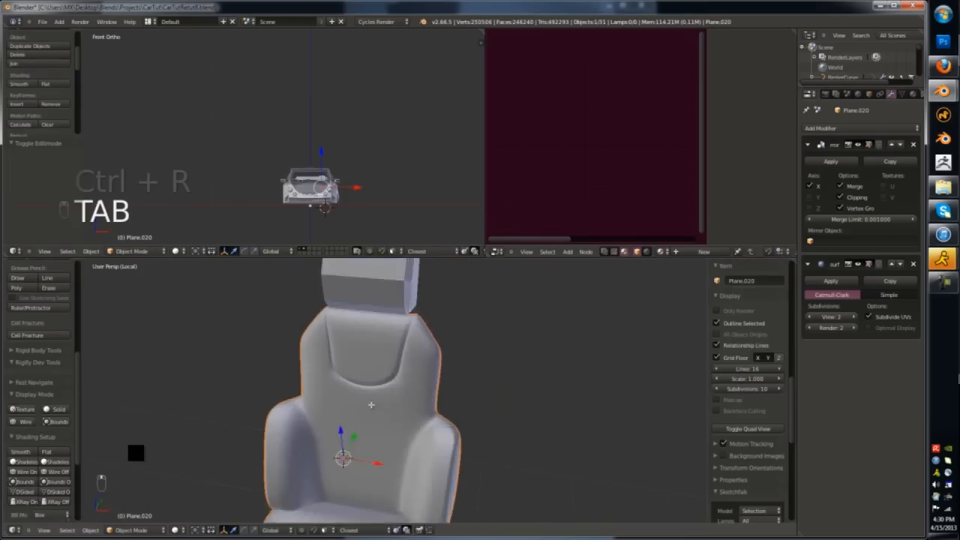
# - Shift the selected lower seat back geometry along Y and cut a loop near the centre line
pyautogui.press('Tab')
pyautogui.rightClick(369, 401)
pyautogui.moveTo(370, 402); pyautogui.dragTo(397, 413, button='middle')
pyautogui.moveTo(392, 417); pyautogui.dragTo(385, 411)
pyautogui.click(407, 425)
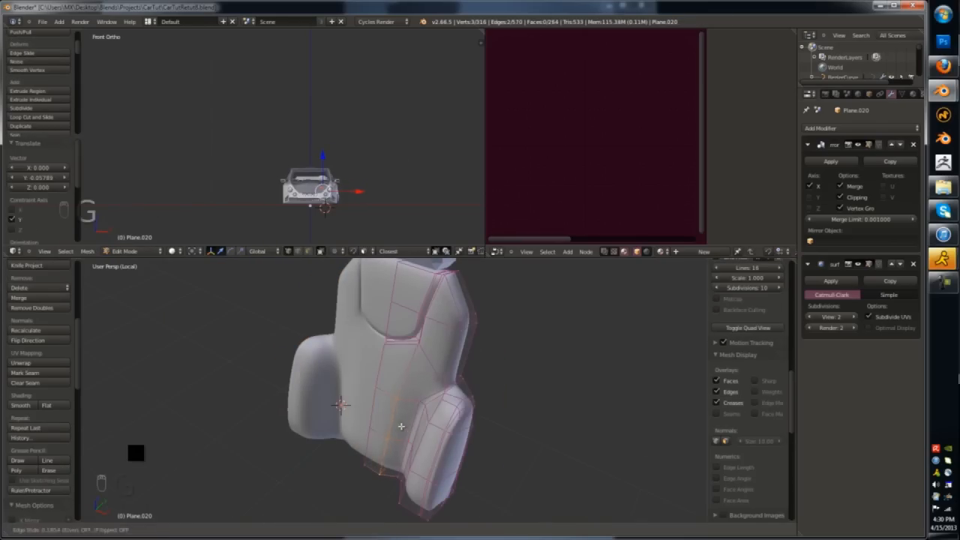
pyautogui.click(376, 401)
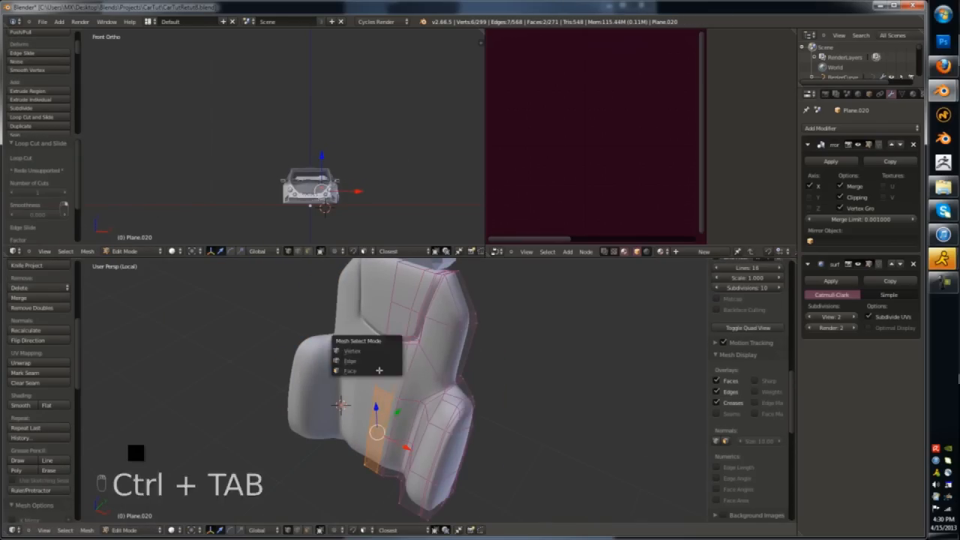
# - Switch to face select mode and undo the last change to the seat back's lower centre faces
pyautogui.click(378, 370)
pyautogui.moveTo(378, 370); pyautogui.dragTo(373, 430, button='middle')
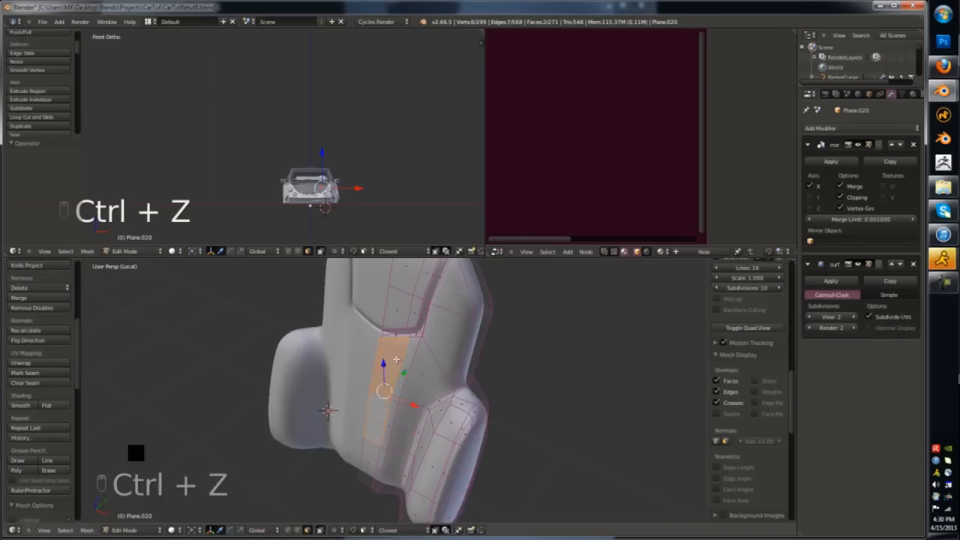
pyautogui.hotkey('ctrl', 'z')
pyautogui.moveTo(396, 360); pyautogui.dragTo(402, 418, button='middle')
pyautogui.press('Tab')
pyautogui.scroll(-6, 422, 394)
pyautogui.press('Tab')
pyautogui.scroll(7, 427, 443)
# - Change the select mode and select several neighbouring elements on the seat back between the centre and side bolster
pyautogui.hotkey('ctrl', 'Tab')
pyautogui.click(422, 450)
pyautogui.rightClick(422, 450)
pyautogui.keyDown('shift'); pyautogui.rightClick(420, 368); pyautogui.keyUp('shift')
pyautogui.keyDown('shift'); pyautogui.rightClick(394, 382); pyautogui.keyUp('shift')
pyautogui.moveTo(394, 382); pyautogui.dragTo(359, 325, button='middle')
pyautogui.keyDown('shift'); pyautogui.rightClick(411, 390); pyautogui.keyUp('shift')
pyautogui.press('Tab')
pyautogui.scroll(-3, 413, 362)
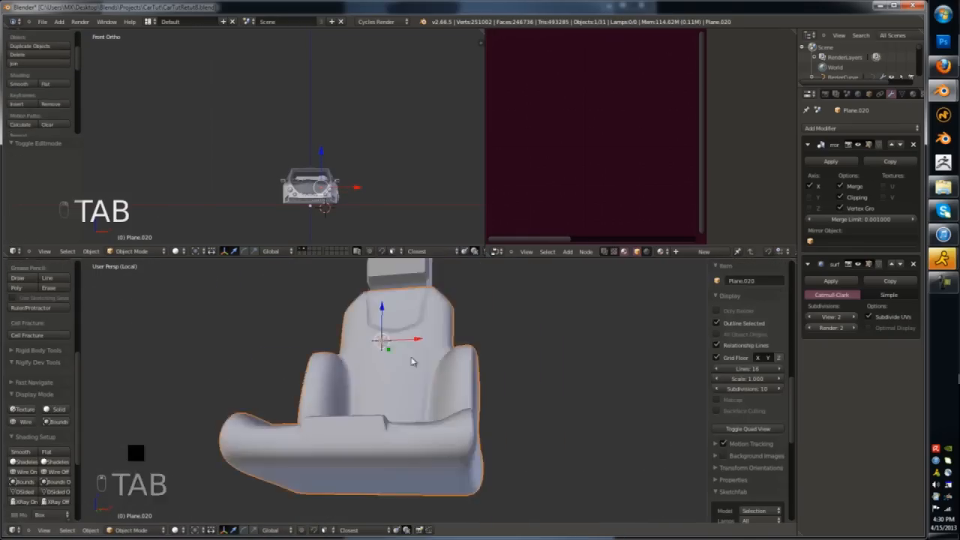
# - Cut and slide an edge loop across the seat back's upper shoulder beside the recessed panel
pyautogui.moveTo(413, 363); pyautogui.dragTo(413, 402, button='middle')
pyautogui.press('Tab')
pyautogui.scroll(3, 428, 360)
pyautogui.press('g')
pyautogui.press('g')
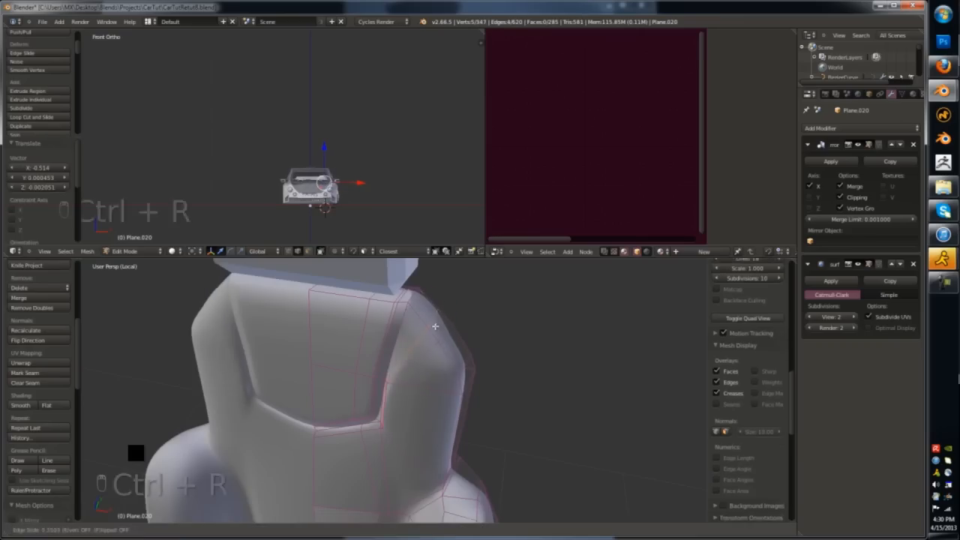
pyautogui.click(435, 326)
pyautogui.moveTo(435, 326); pyautogui.dragTo(451, 338, button='middle')
# - Cut an edge loop along the seat back's outer side and shrink it along its normals to form a seam
pyautogui.hotkey('ctrl', 'r')
pyautogui.click(452, 337)
pyautogui.click(451, 337)
pyautogui.hotkey('alt', 's')
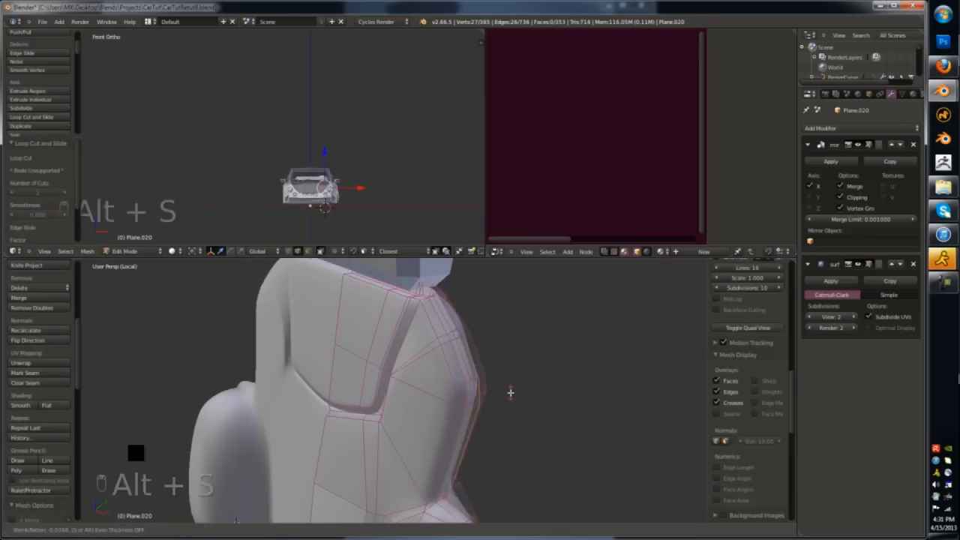
pyautogui.click(512, 399)
pyautogui.press('Tab')
pyautogui.press('a')
pyautogui.scroll(-6, 485, 407)
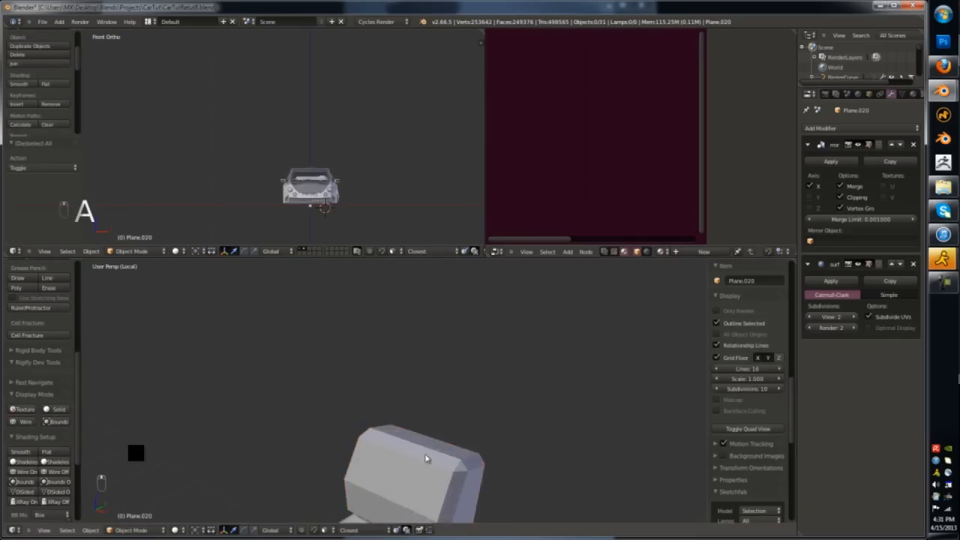
# - Give the headrest a level 2 subdivision surface and select its front and top faces near the centre line
pyautogui.rightClick(425, 459)
pyautogui.hotkey('ctrl', '1')
pyautogui.hotkey('ctrl', '2')
pyautogui.press('Tab')
pyautogui.hotkey('ctrl', 'Tab')
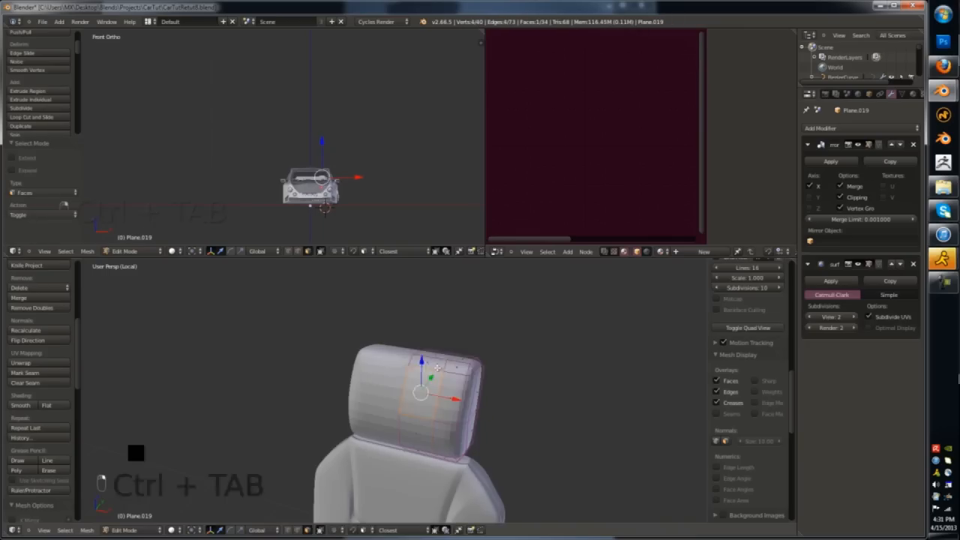
pyautogui.keyDown('shift'); pyautogui.rightClick(437, 367); pyautogui.keyUp('shift')
pyautogui.keyDown('shift'); pyautogui.rightClick(434, 359); pyautogui.keyUp('shift')
# - Select an edge loop on the headrest's front in vertex select mode and scale it to 0.897
pyautogui.moveTo(434, 359); pyautogui.dragTo(420, 405, button='middle')
pyautogui.scroll(3, 420, 397)
pyautogui.hotkey('ctrl', 'Tab')
pyautogui.click(390, 381)
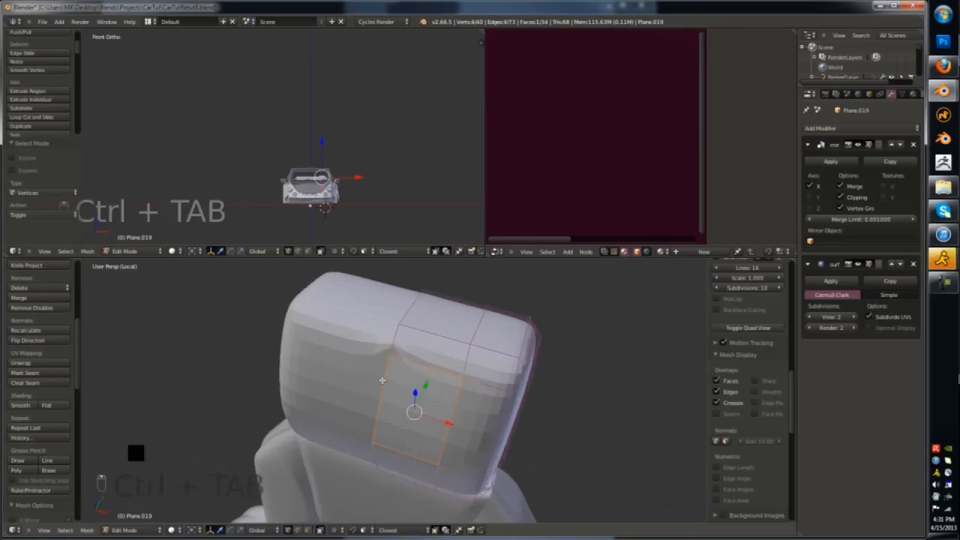
pyautogui.keyDown('alt'); pyautogui.rightClick(381, 383); pyautogui.keyUp('alt')
pyautogui.moveTo(446, 441); pyautogui.dragTo(429, 427, button='middle')
pyautogui.press('z')
pyautogui.press('z')
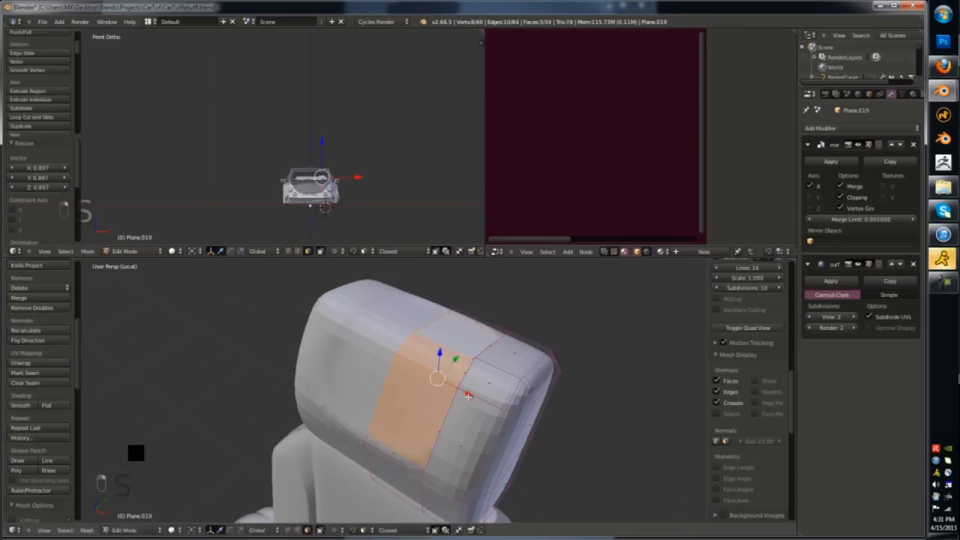
# - Shape the selected front and top faces of the headrest into a recessed centre panel
pyautogui.click(485, 416)
pyautogui.moveTo(465, 391); pyautogui.dragTo(465, 390)
pyautogui.click(471, 354)
pyautogui.moveTo(463, 396); pyautogui.dragTo(447, 413, button='middle')
pyautogui.moveTo(480, 398); pyautogui.dragTo(469, 405)
# - Cut an edge loop near the border of the headrest's recessed panel
pyautogui.hotkey('ctrl', 'r')
pyautogui.click(485, 458)
pyautogui.moveTo(469, 405); pyautogui.dragTo(496, 399, button='middle')
pyautogui.press('Tab')
pyautogui.press('Tab')
# - Select an edge loop on the headrest and cut another loop through its outer side
pyautogui.click(545, 357)
pyautogui.keyDown('alt'); pyautogui.rightClick(496, 399); pyautogui.keyUp('alt')
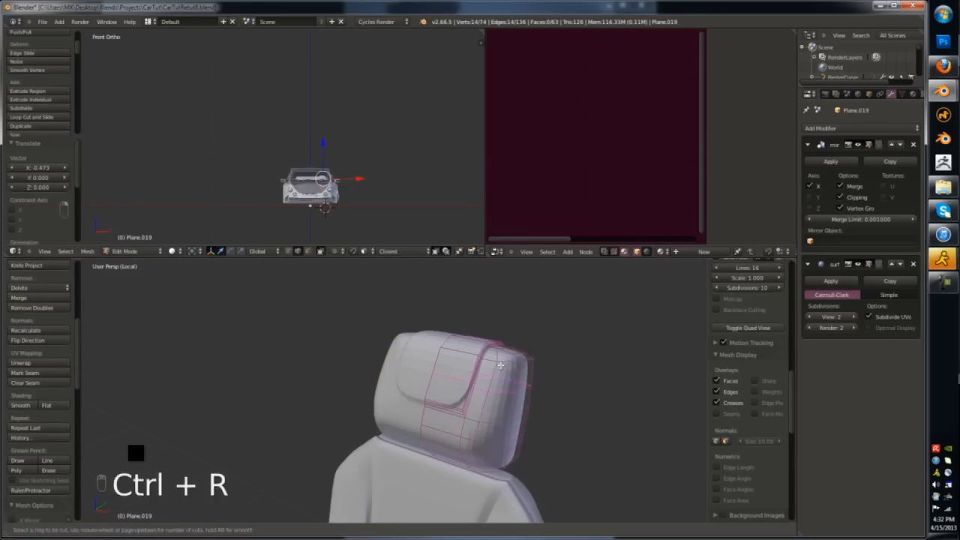
pyautogui.click(508, 366)
pyautogui.press('Tab')
pyautogui.scroll(-5, 500, 454)
pyautogui.press('a')
# - Cut a loop in the seat back's face between the panel and outer side, and shrink it along its normals
pyautogui.keyDown('shift'); pyautogui.moveTo(500, 454); pyautogui.dragTo(518, 341, button='middle'); pyautogui.keyUp('shift')
pyautogui.rightClick(518, 341)
pyautogui.press('Tab')
pyautogui.press('Tab')
pyautogui.press('Tab')
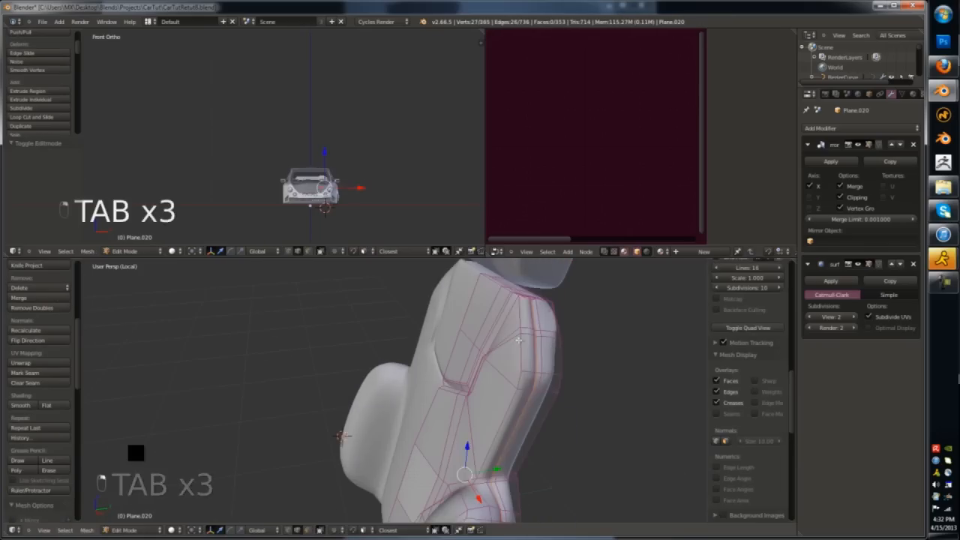
pyautogui.hotkey('ctrl', 'r')
pyautogui.click(510, 387)
pyautogui.click(503, 384)
pyautogui.rightClick(498, 383)
pyautogui.moveTo(513, 399); pyautogui.dragTo(465, 390, button='middle')
pyautogui.hotkey('alt', 's')
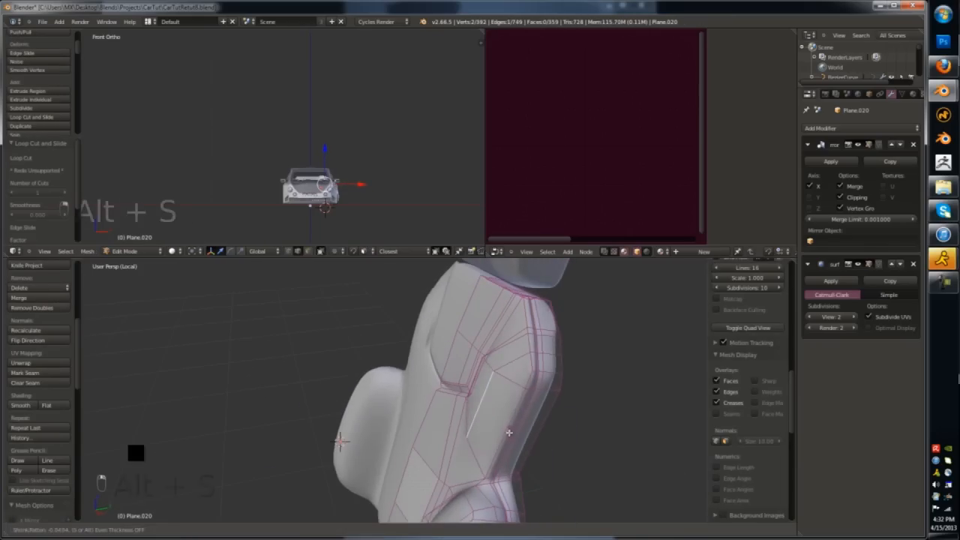
pyautogui.click(514, 433)
pyautogui.press('Tab')
# - Select the vertex at the lower corner of the seat back's recessed panel and reposition it
pyautogui.moveTo(446, 427); pyautogui.dragTo(481, 411, button='middle')
pyautogui.press('Tab')
pyautogui.scroll(3, 480, 409)
pyautogui.press('g')
pyautogui.hotkey('ctrl', 'Tab')
pyautogui.rightClick(437, 430)
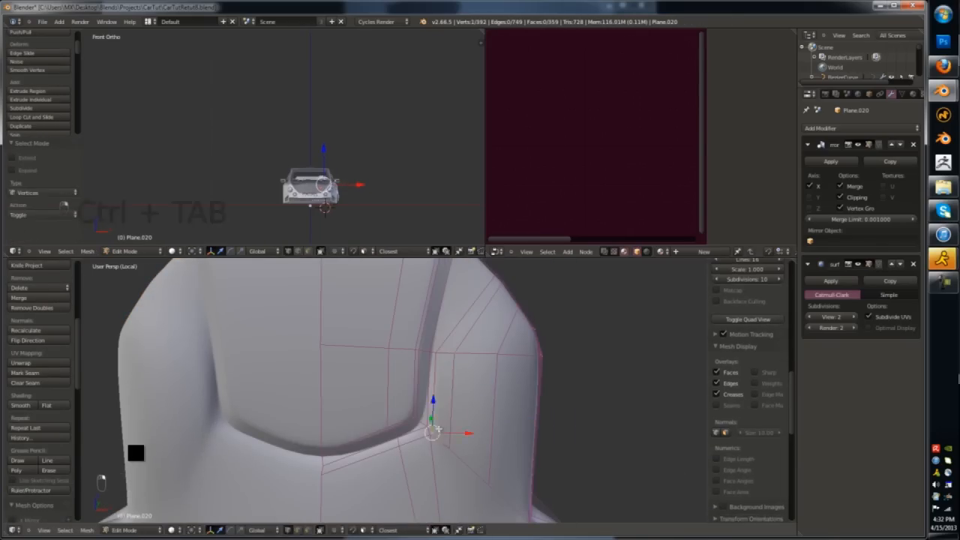
pyautogui.click(445, 431)
pyautogui.press('Tab')
pyautogui.scroll(-5, 451, 416)
# - Cut a short edge loop across the seat back's upper shoulder, slide it and shrink it along its normals
pyautogui.press('Tab')
pyautogui.hotkey('ctrl', 'r')
pyautogui.press('g')
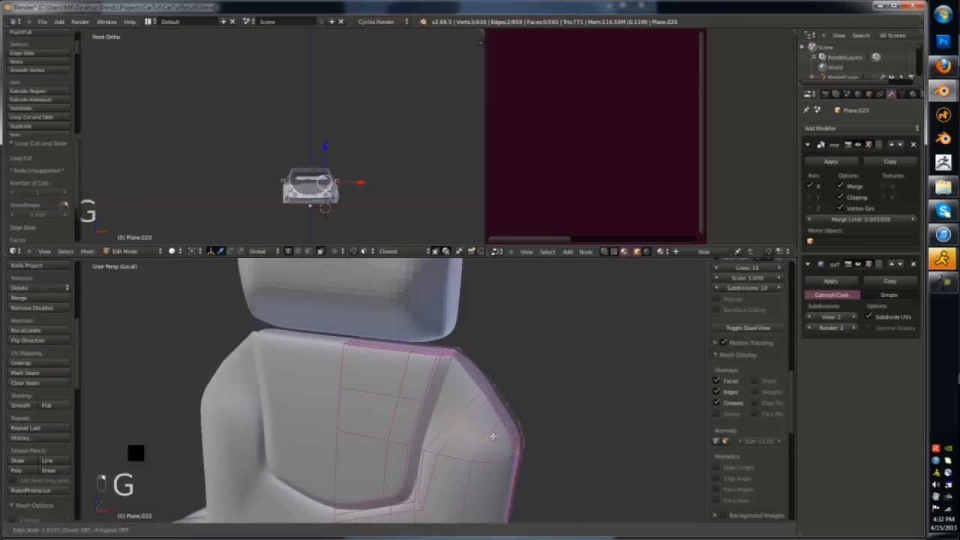
pyautogui.moveTo(493, 437); pyautogui.dragTo(458, 441, button='middle')
pyautogui.hotkey('alt', 's')
pyautogui.click(491, 421)
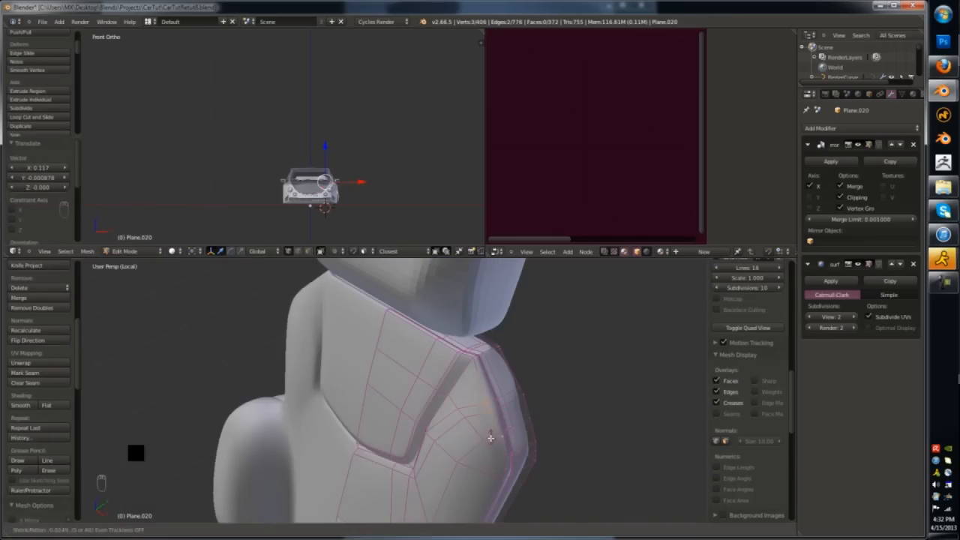
pyautogui.click(461, 409)
pyautogui.click(482, 444)
pyautogui.press('Tab')
pyautogui.press('Tab')
# - Select a vertex inside the seat back's recessed upper panel and move it
pyautogui.moveTo(405, 384); pyautogui.dragTo(424, 373, button='middle')
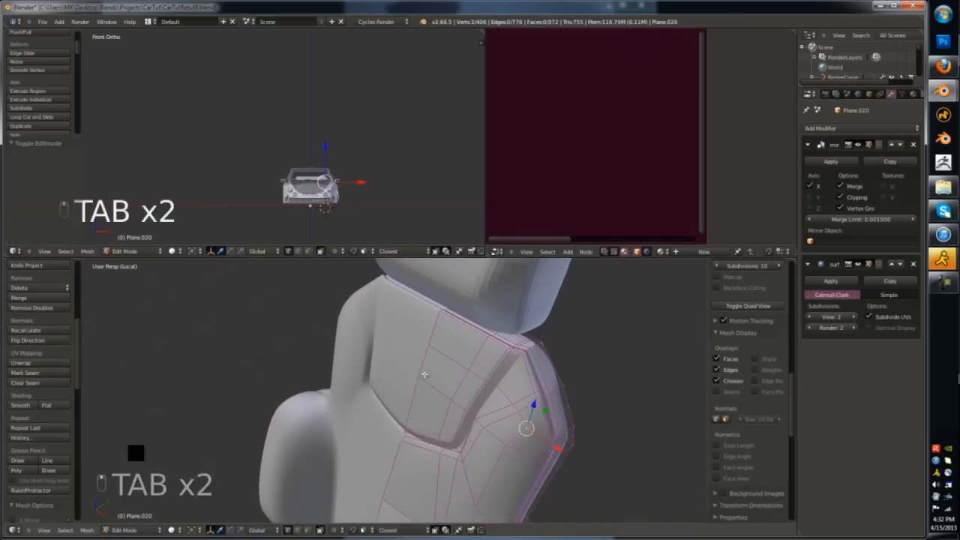
pyautogui.rightClick(439, 374)
pyautogui.press('Tab')
pyautogui.scroll(-5, 466, 399)
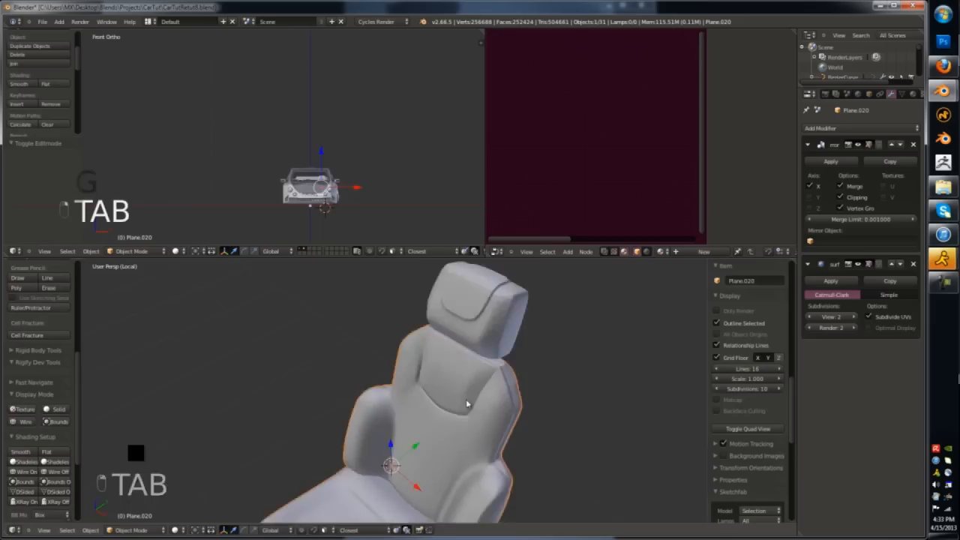
# - Set the headrest to smooth shading and recalculate the normals of its whole mesh
pyautogui.press('a')
pyautogui.click(25, 87)
pyautogui.scroll(6, 478, 336)
pyautogui.press('Tab')
pyautogui.press('a')
pyautogui.press('a')
pyautogui.press('a')
pyautogui.press('a')
pyautogui.hotkey('ctrl', 'n')
pyautogui.press('Tab')
pyautogui.scroll(-6, 474, 431)
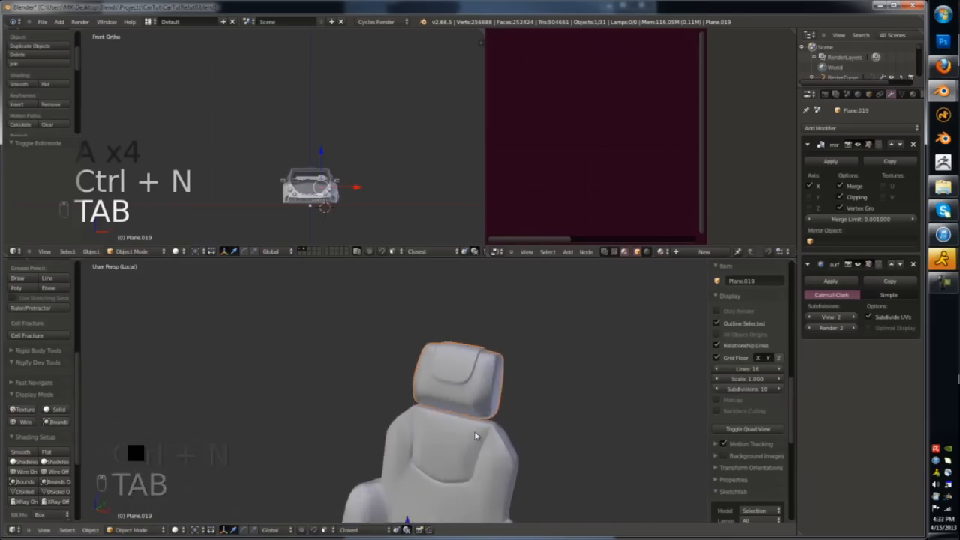
# - Open the front seat's mesh for editing and reveal all its hidden geometry
pyautogui.moveTo(435, 395); pyautogui.dragTo(461, 482, button='middle')
pyautogui.press('Tab')
pyautogui.press('Tab')
pyautogui.rightClick(456, 460)
pyautogui.press('Tab')
pyautogui.press('Tab')
pyautogui.press('Tab')
pyautogui.hotkey('alt', 'h')
# - Switch to face selection and isolate the seat cushion by hiding the unselected geometry
pyautogui.hotkey('ctrl', 'Tab')
pyautogui.press('a')
pyautogui.hotkey('ctrl', 'z')
pyautogui.hotkey('ctrl', 'Tab')
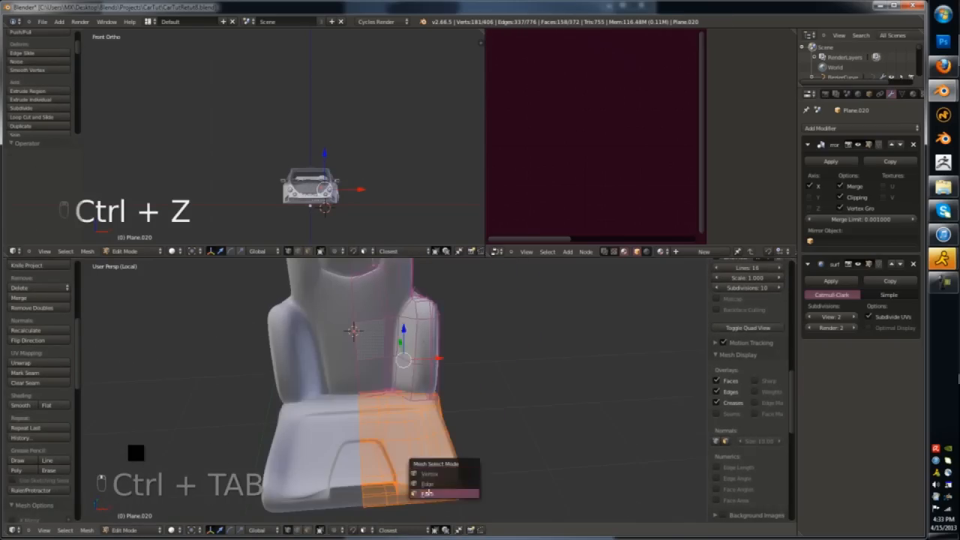
pyautogui.click(441, 493)
pyautogui.hotkey('shift', 'h')
pyautogui.press('z')
pyautogui.press('z')
# - Select the faces along the cushion's rear and side border and hide them
pyautogui.rightClick(449, 476)
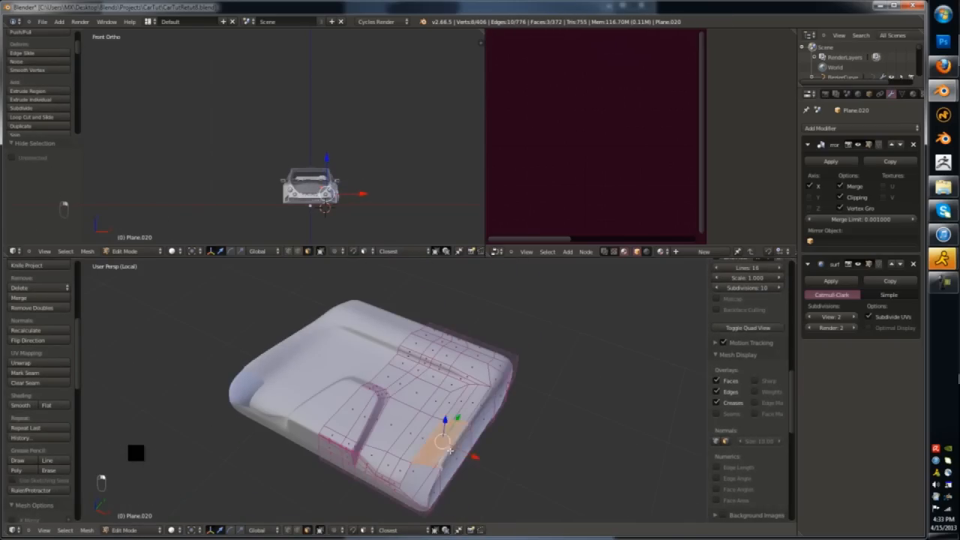
pyautogui.press('h')
pyautogui.moveTo(449, 477); pyautogui.dragTo(442, 384, button='middle')
pyautogui.press('h')
pyautogui.rightClick(431, 388)
pyautogui.keyDown('shift'); pyautogui.rightClick(396, 355); pyautogui.keyUp('shift')
pyautogui.press('h')
pyautogui.moveTo(396, 356); pyautogui.dragTo(529, 407, button='middle')
# - Clear the face selection and reveal the hidden parts of the seat mesh
pyautogui.hotkey('ctrl', 'Tab')
pyautogui.click(404, 383)
pyautogui.press('a')
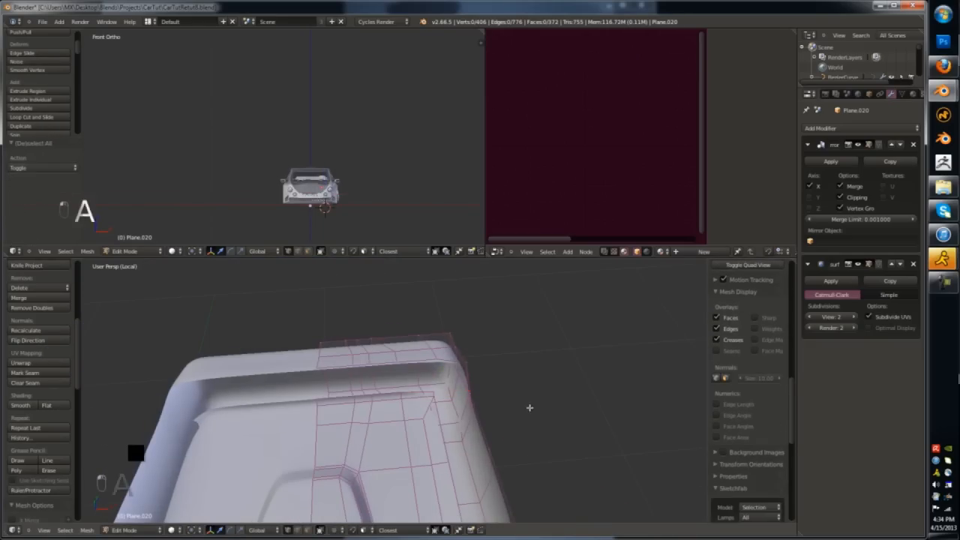
pyautogui.hotkey('ctrl', 'z')
pyautogui.press('a')
pyautogui.press('a')
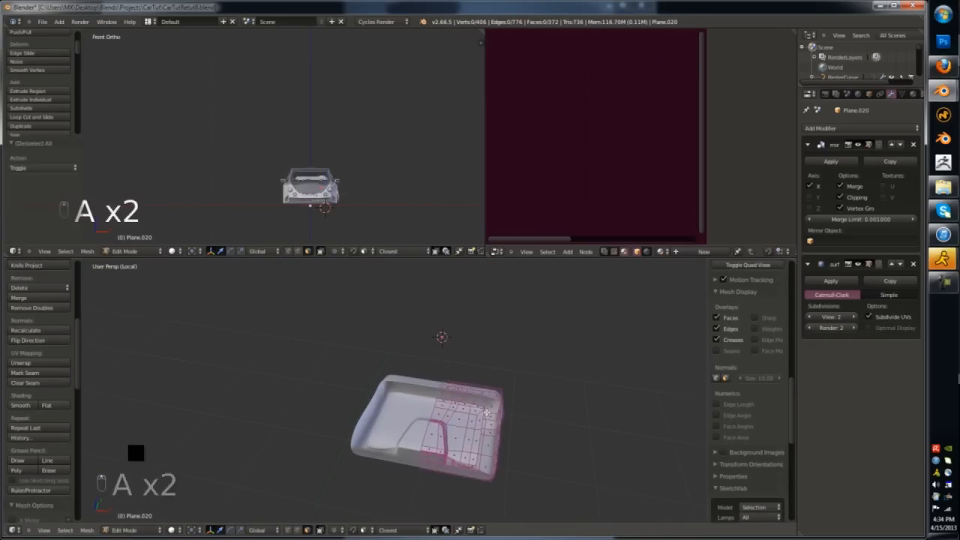
pyautogui.press('l')
pyautogui.hotkey('alt', 'h')
pyautogui.press('a')
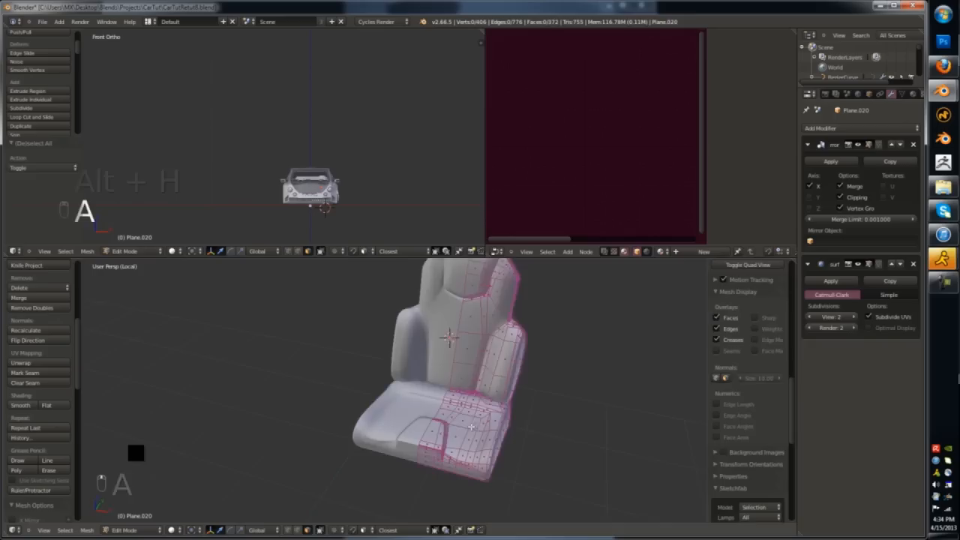
# - Hide the seat back and leave only the faces of the cushion's rear and side border selected
pyautogui.press('l')
pyautogui.press('h')
pyautogui.click(903, 93)
pyautogui.hotkey('ctrl', 'i')
pyautogui.scroll(5, 444, 336)
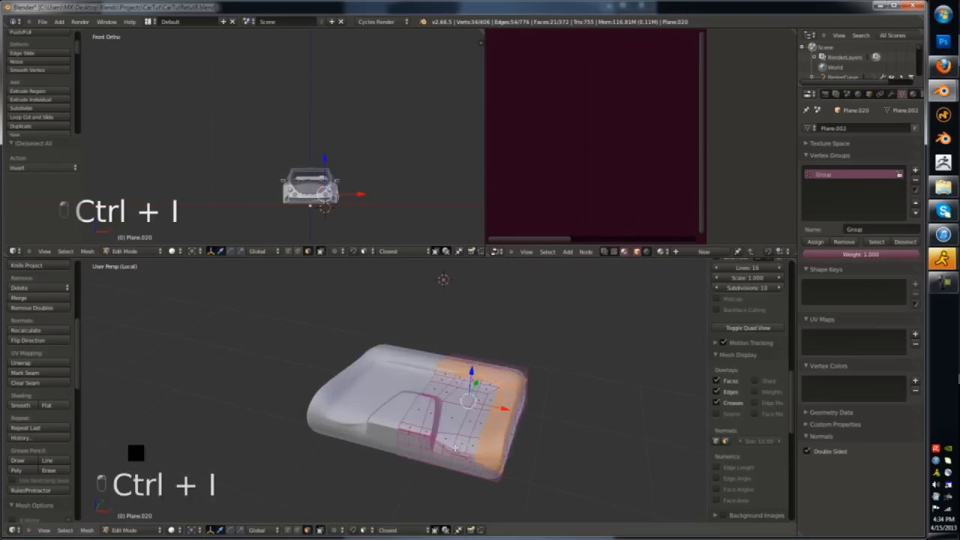
# - Inset the cushion's border faces and move them about 0.03 along the global Z axis
pyautogui.press('i')
pyautogui.press('Escape')
pyautogui.press('h')
pyautogui.scroll(-2, 450, 390)
pyautogui.press('l')
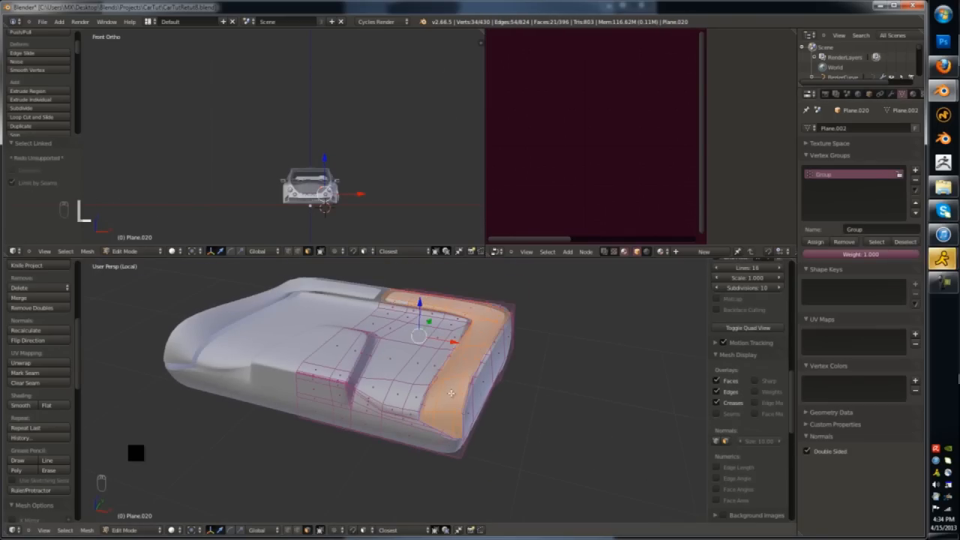
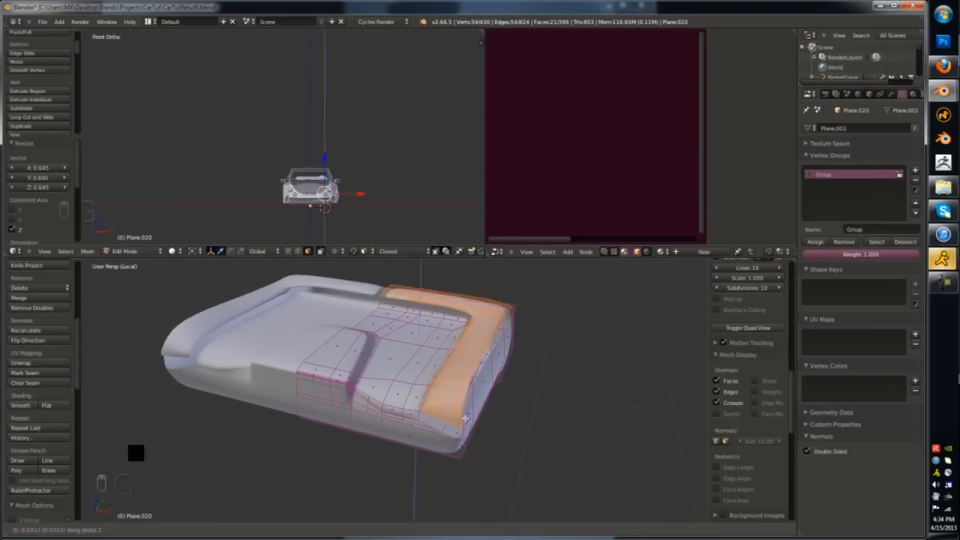
pyautogui.click(465, 419)
# - Reveal the whole seat and reposition a single vertex at the cushion's front outer corner
pyautogui.hotkey('alt', 'h')
pyautogui.moveTo(465, 418); pyautogui.dragTo(480, 379, button='middle')
pyautogui.hotkey('ctrl', 'Tab')
pyautogui.click(459, 385)
pyautogui.rightClick(468, 406)
pyautogui.press('g')
pyautogui.press('g')
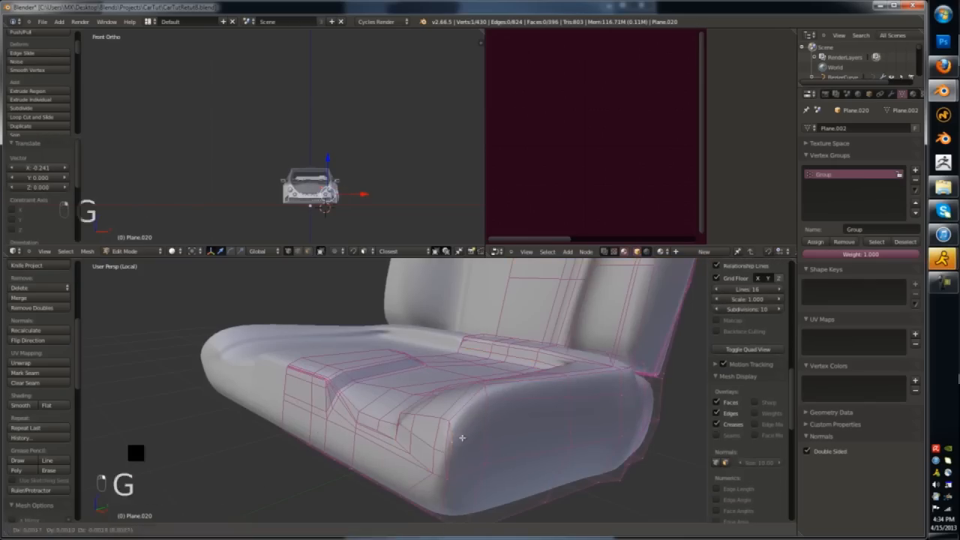
pyautogui.click(462, 438)
pyautogui.press('Tab')
pyautogui.scroll(-4, 413, 425)
pyautogui.moveTo(413, 425); pyautogui.dragTo(518, 370, button='middle')
pyautogui.scroll(3, 482, 431)
pyautogui.press('Tab')
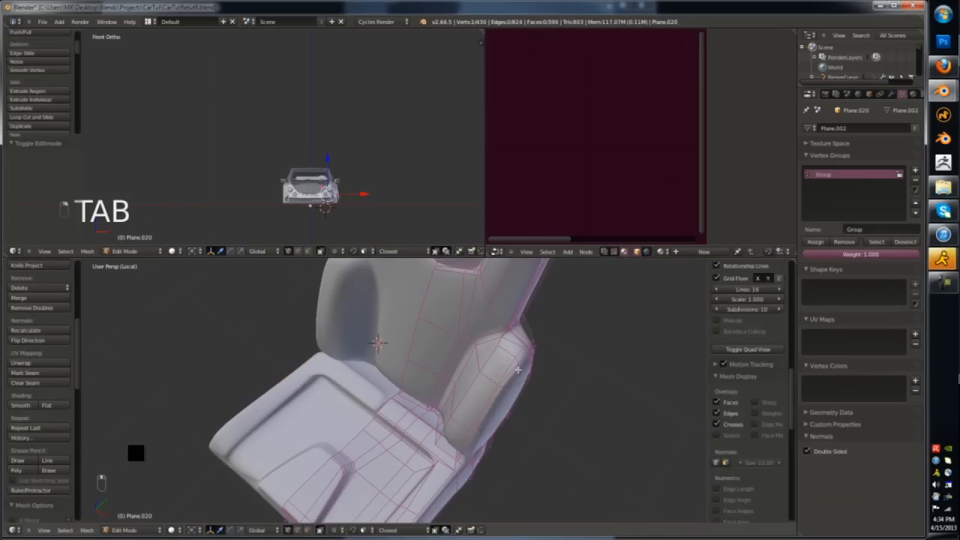
# - Cut an edge loop along the outer edge of the seat back's side bolster
pyautogui.keyDown('alt'); pyautogui.rightClick(517, 370); pyautogui.keyUp('alt')
pyautogui.press('g')
pyautogui.click(519, 366)
pyautogui.press('Tab')
pyautogui.scroll(-4, 523, 369)
pyautogui.scroll(5, 522, 371)
pyautogui.press('Tab')
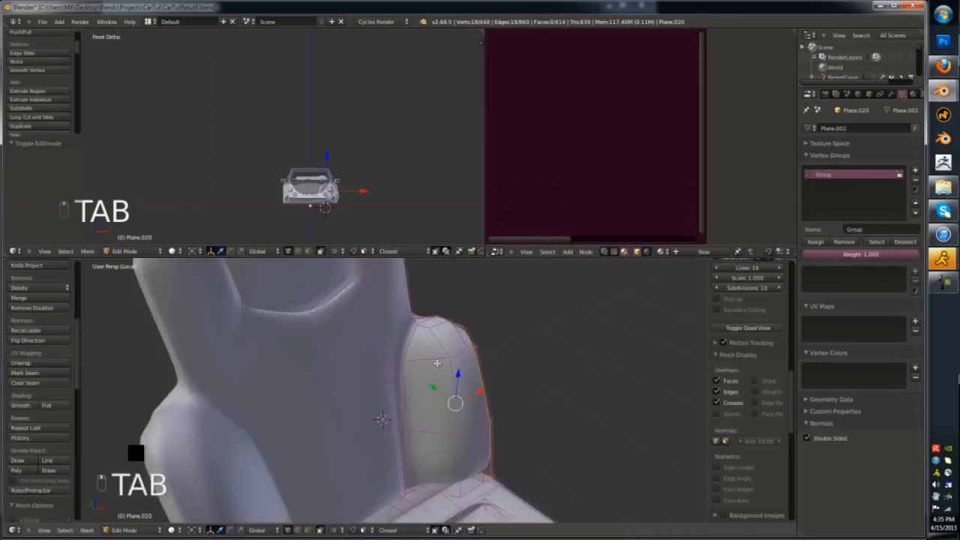
# - Cut another edge loop running up the seat back
pyautogui.hotkey('ctrl', 'r')
pyautogui.click(380, 360)
pyautogui.press('Tab')
pyautogui.scroll(-4, 411, 416)
pyautogui.moveTo(411, 415); pyautogui.dragTo(407, 396, button='middle')
pyautogui.scroll(5, 407, 396)
pyautogui.press('Tab')
pyautogui.press('z')
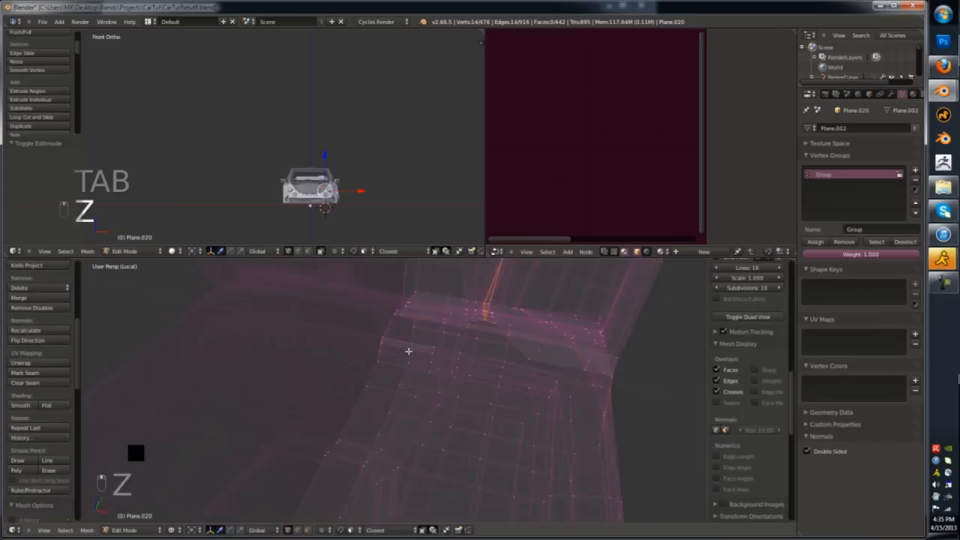
# - Select the seat's centre-line vertices in the front wireframe view and align them by scaling to 0 on X
pyautogui.moveTo(409, 352); pyautogui.dragTo(378, 379, button='middle')
pyautogui.rightClick(380, 375)
pyautogui.press('z')
pyautogui.press('z')
pyautogui.scroll(-10, 403, 405)
pyautogui.press('KP_1')
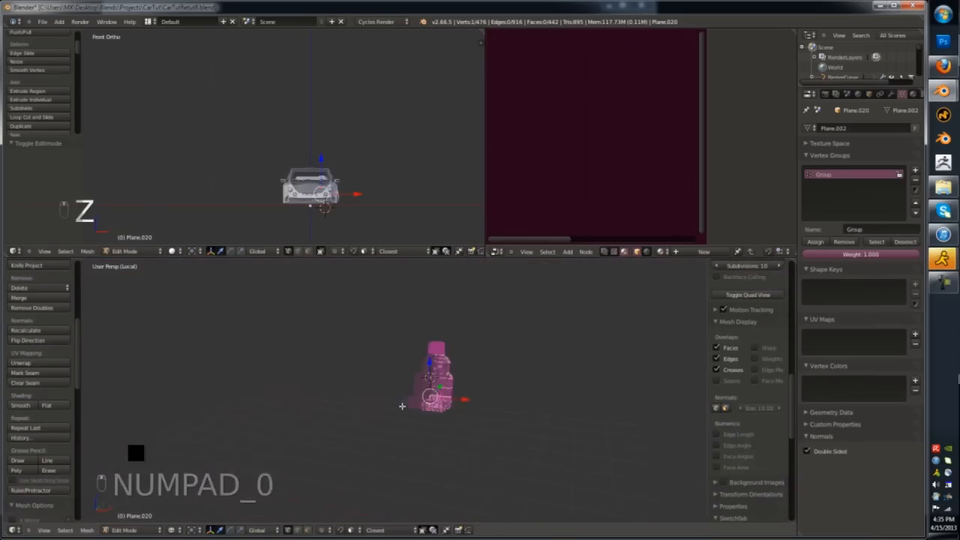
pyautogui.scroll(8, 390, 369)
pyautogui.press('a')
pyautogui.press('b')
pyautogui.moveTo(392, 350); pyautogui.dragTo(443, 519)
pyautogui.press('s')
pyautogui.press('x')
pyautogui.press('0')
pyautogui.press('Return')
pyautogui.press('a')
# - Return to the full car in solid shading and open the interior mesh for editing with nothing selected
pyautogui.moveTo(450, 433)
pyautogui.mouseDown(button='middle')
pyautogui.moveTo(439, 425)
pyautogui.moveTo(543, 413)
pyautogui.mouseUp(button='middle')
pyautogui.press('z')
pyautogui.press('Tab')
pyautogui.scroll(-4, 517, 435)
pyautogui.press('KP_Divide')
pyautogui.rightClick(459, 442)
pyautogui.press('Tab')
pyautogui.scroll(2, 459, 442)
pyautogui.press('a')
pyautogui.press('a')
pyautogui.press('a')
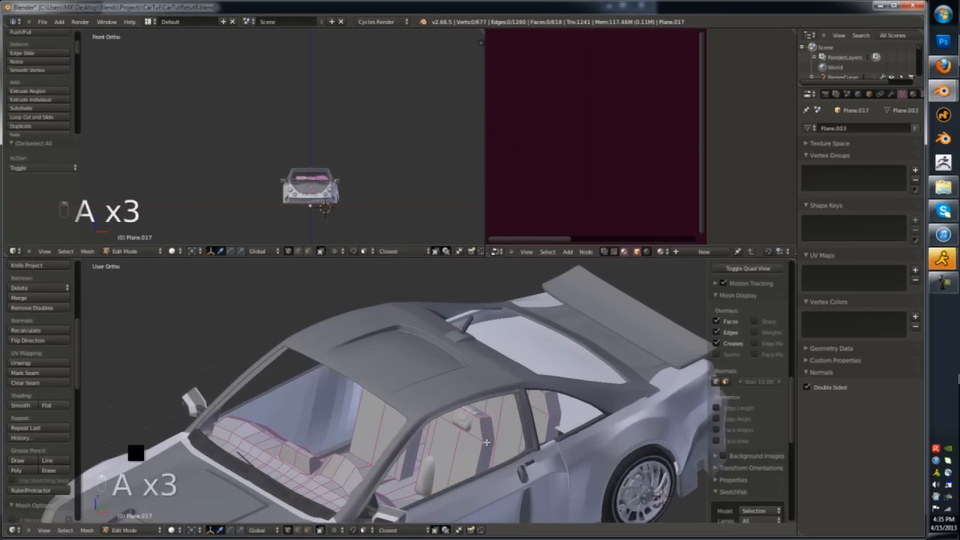
# - Select the linked pieces of the rough placeholder seat in the interior mesh and delete them
pyautogui.press('l')
pyautogui.moveTo(459, 442); pyautogui.dragTo(502, 435, button='middle')
pyautogui.press('l')
pyautogui.press('l')
pyautogui.press('x')
pyautogui.moveTo(419, 363); pyautogui.dragTo(450, 394, button='middle')
pyautogui.click(443, 398)
# - Duplicate the Mirror modifier on the detailed front seat
pyautogui.press('Tab')
pyautogui.rightClick(497, 416)
pyautogui.moveTo(497, 416); pyautogui.dragTo(529, 450, button='middle')
pyautogui.click(891, 93)
pyautogui.click(874, 160)
pyautogui.click(847, 241)
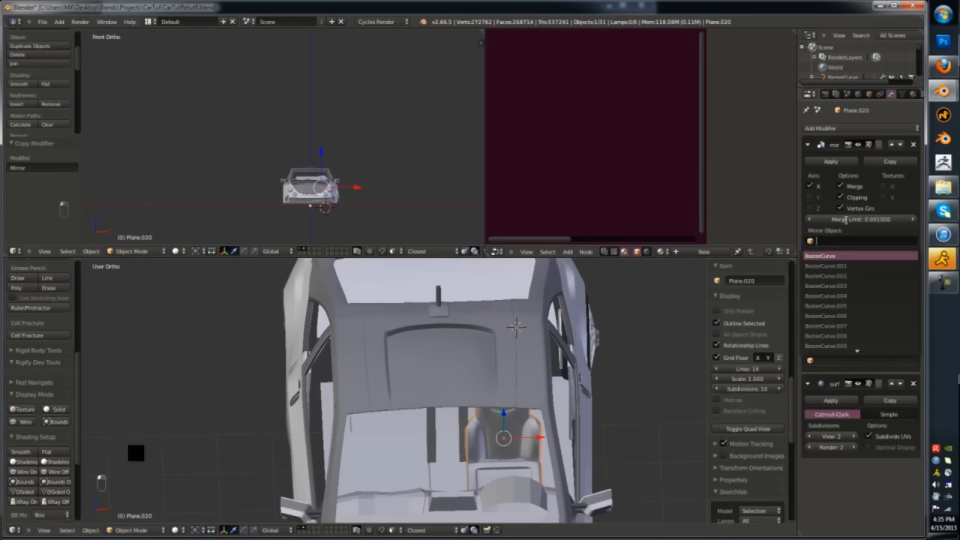
pyautogui.press('Escape')
# - Rename the car body object to TheCar
pyautogui.scroll(-3, 562, 375)
pyautogui.keyDown('shift'); pyautogui.moveTo(555, 389); pyautogui.dragTo(565, 318, button='middle'); pyautogui.keyUp('shift')
pyautogui.rightClick(565, 314)
pyautogui.press('z')
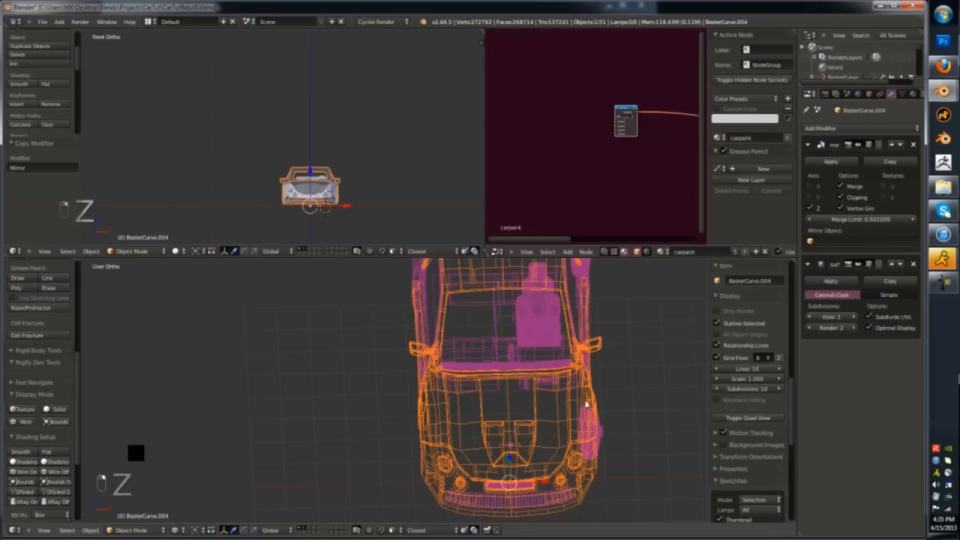
pyautogui.click(771, 279)
pyautogui.write('TheCar')
pyautogui.press('Return')
# - Set the seat's second Mirror modifier to the Z axis only, with TheCar as the mirror object
pyautogui.rightClick(544, 321)
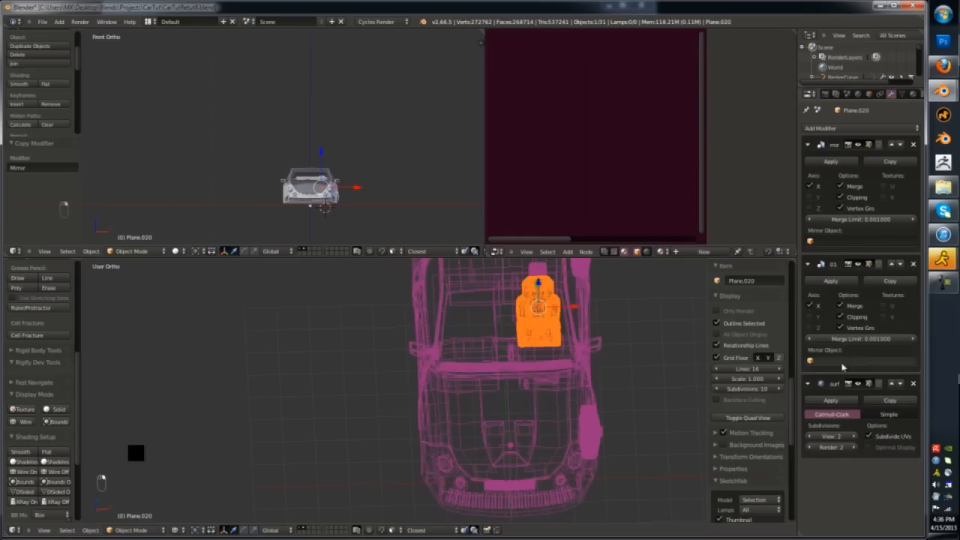
pyautogui.click(810, 317)
pyautogui.click(810, 328)
pyautogui.click(810, 306)
pyautogui.press('z')
pyautogui.moveTo(599, 367); pyautogui.dragTo(452, 345, button='middle')
# - Select the headrest together with the seat and isolate both in a front view
pyautogui.scroll(3, 525, 360)
pyautogui.press('a')
pyautogui.scroll(5, 515, 345)
pyautogui.rightClick(514, 339)
pyautogui.keyDown('shift'); pyautogui.rightClick(515, 367); pyautogui.keyUp('shift')
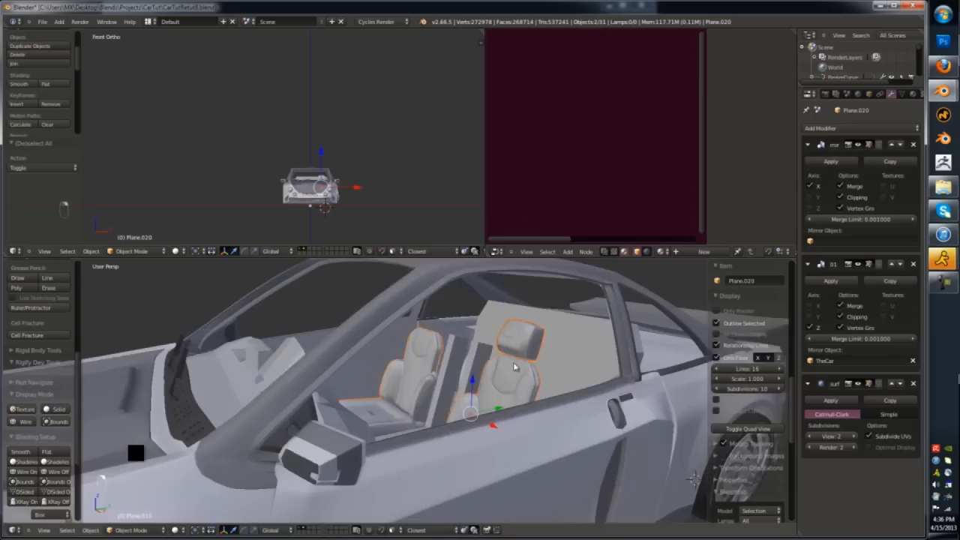
pyautogui.press('KP_Divide')
pyautogui.press('KP_1')
pyautogui.scroll(3, 427, 348)
# - Add a mesh circle with 12 vertices beside the seat
pyautogui.press('a')
pyautogui.hotkey('shift', 'a')
pyautogui.moveTo(466, 315)
pyautogui.click(514, 334)
pyautogui.moveTo(514, 335); pyautogui.dragTo(512, 406, button='middle')
pyautogui.press('F6')
pyautogui.click(617, 419)
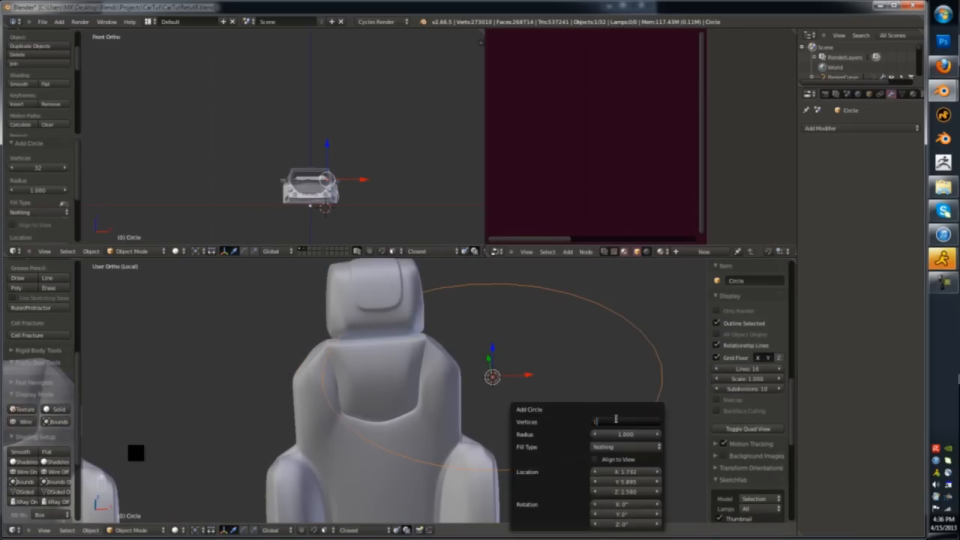
pyautogui.write('12')
pyautogui.press('Return')
# - Scale the circle's vertices down in edit mode
pyautogui.hotkey('ctrl', 'Tab')
pyautogui.hotkey('ctrl', 'Tab')
pyautogui.hotkey('ctrl', 'Tab')
pyautogui.hotkey('ctrl', 'Tab')
pyautogui.hotkey('ctrl', 'Tab')
pyautogui.hotkey('ctrl', 'Tab')
pyautogui.press('Tab')
pyautogui.press('s')
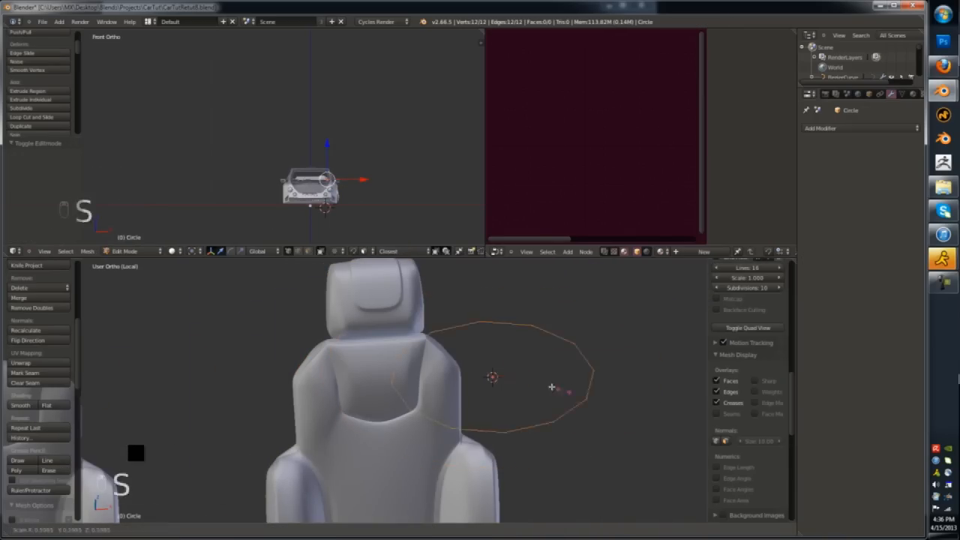
pyautogui.click(562, 313)
# - Extrude the circle into a thin upright post beside the headrest and scale the whole object down
pyautogui.press('KP_1')
pyautogui.press('Tab')
pyautogui.click(573, 418)
pyautogui.scroll(8, 573, 417)
pyautogui.press('s')
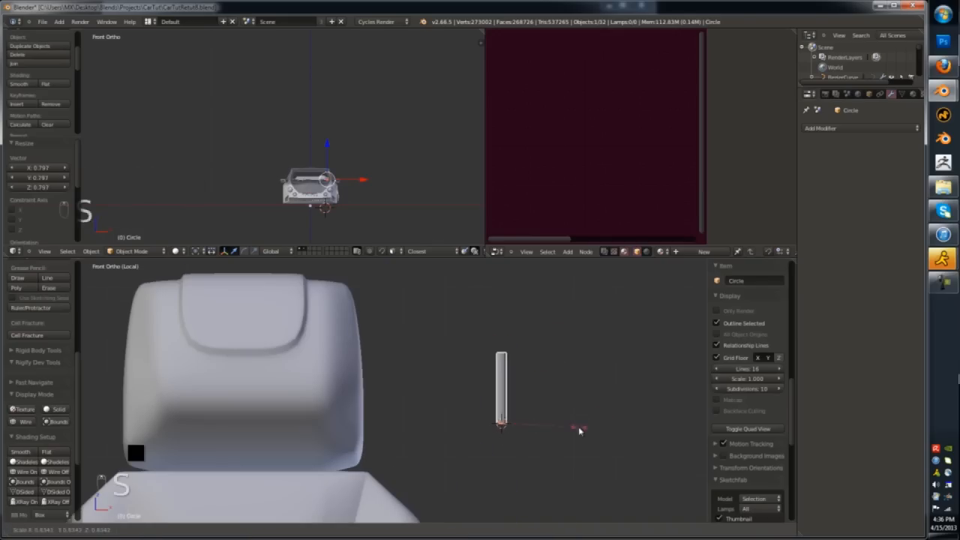
# - Shade the post smooth, recalculate its normals and move it in front of the headrest's lower edge
pyautogui.click(13, 86)
pyautogui.press('Tab')
pyautogui.press('a')
pyautogui.press('a')
pyautogui.press('a')
pyautogui.press('a')
pyautogui.hotkey('ctrl', 'n')
pyautogui.press('Tab')
pyautogui.keyDown('shift'); pyautogui.moveTo(345, 467); pyautogui.dragTo(439, 450, button='middle'); pyautogui.keyUp('shift')
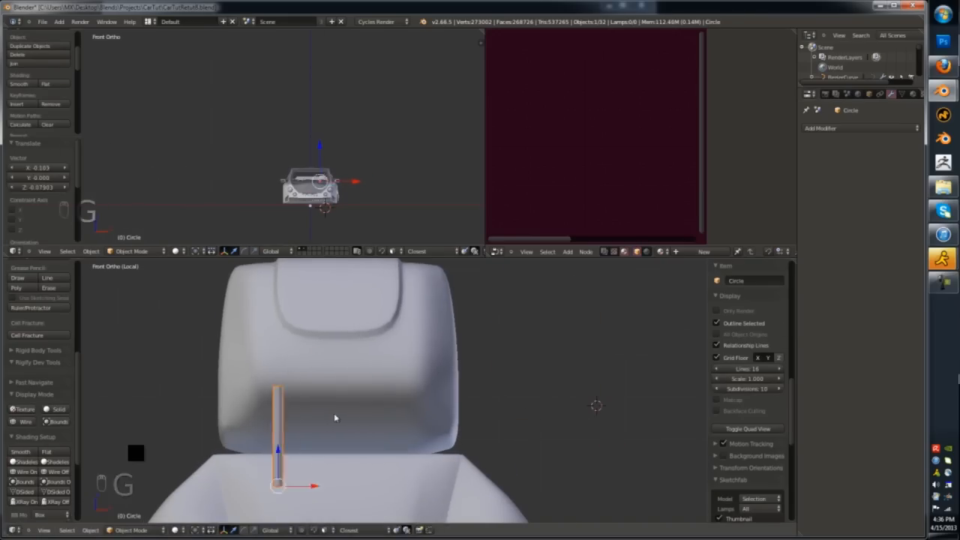
# - Raise the headrest along Z above the seat's backrest
pyautogui.rightClick(335, 418)
pyautogui.press('g')
pyautogui.press('z')
pyautogui.click(371, 371)
# - Add a horizontal and a vertical loop cut to the lower part of the headrest mesh
pyautogui.press('Tab')
pyautogui.press('a')
pyautogui.hotkey('ctrl', 'r')
pyautogui.click(417, 365)
pyautogui.click(421, 368)
pyautogui.moveTo(398, 392); pyautogui.dragTo(342, 412, button='middle')
pyautogui.scroll(2, 343, 411)
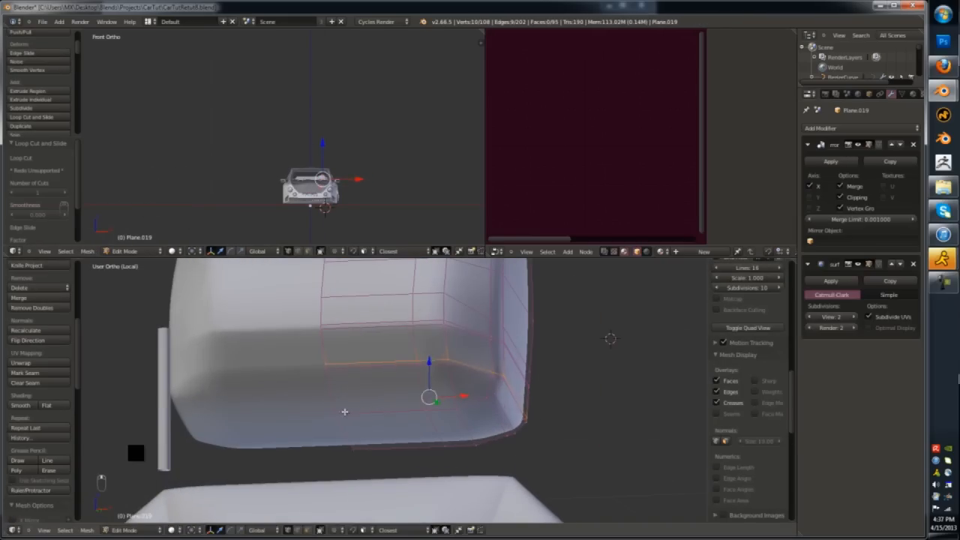
pyautogui.hotkey('ctrl', 'r')
pyautogui.doubleClick(352, 409)
# - Duplicate the two faces on the headrest's underside and place the copy just below it
pyautogui.hotkey('ctrl', 'Tab')
pyautogui.click(392, 393)
pyautogui.rightClick(358, 427)
pyautogui.keyDown('shift'); pyautogui.rightClick(356, 399); pyautogui.keyUp('shift')
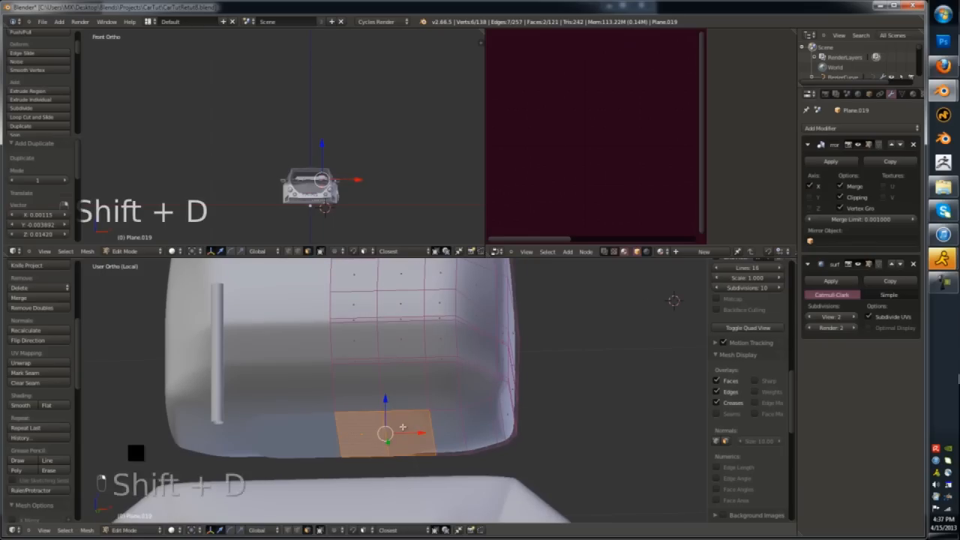
pyautogui.click(411, 437)
# - Extrude the duplicated faces into a thin plate and delete its inner face on the mirror line
pyautogui.press('z')
pyautogui.rightClick(337, 436)
pyautogui.press('z')
pyautogui.press('x')
pyautogui.click(337, 433)
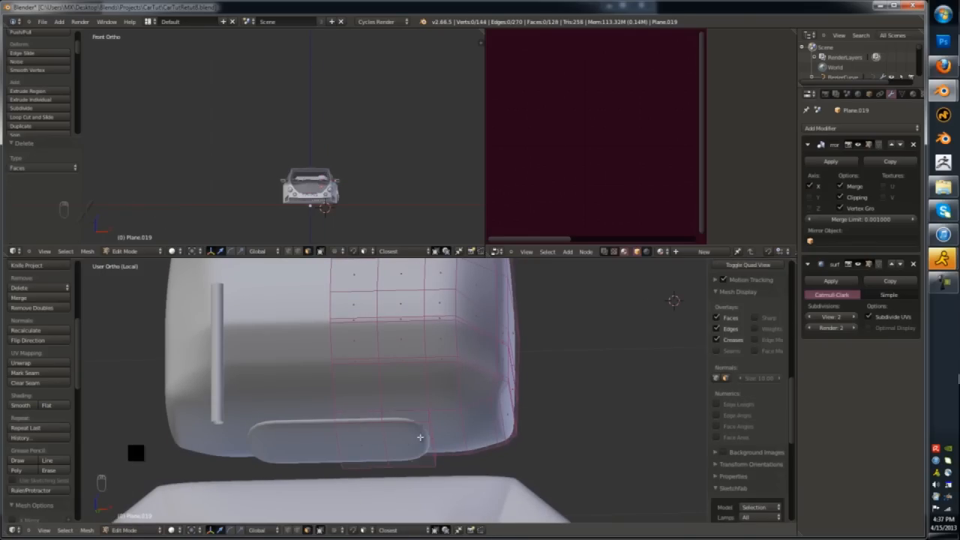
# - Bevel the outer rim edges of the plate with one segment and add a supporting loop cut
pyautogui.press('l')
pyautogui.press('z')
pyautogui.moveTo(401, 433)
pyautogui.mouseDown(button='middle')
pyautogui.moveTo(338, 440)
pyautogui.moveTo(417, 407)
pyautogui.mouseUp(button='middle')
pyautogui.press('z')
pyautogui.press('z')
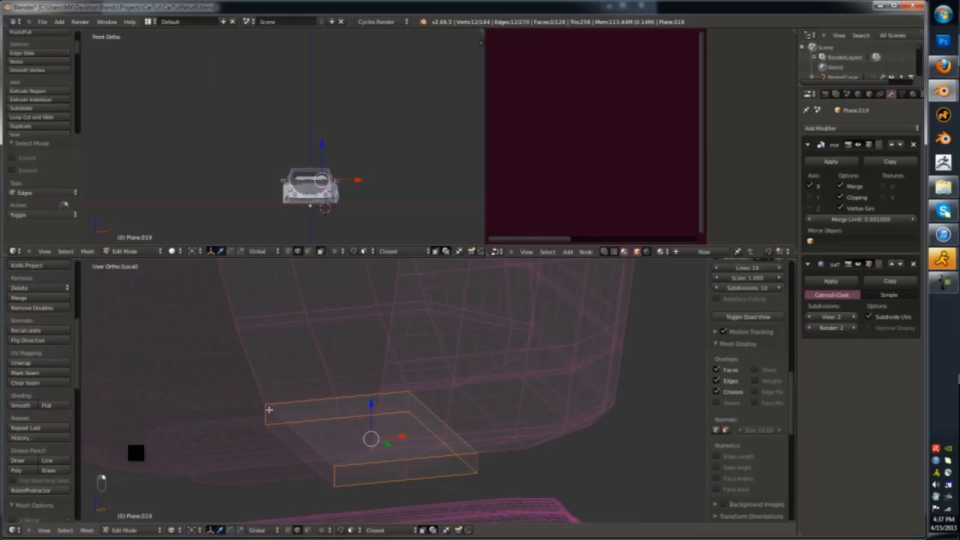
pyautogui.press('z')
pyautogui.hotkey('ctrl', 'b')
pyautogui.click(528, 423)
pyautogui.press('a')
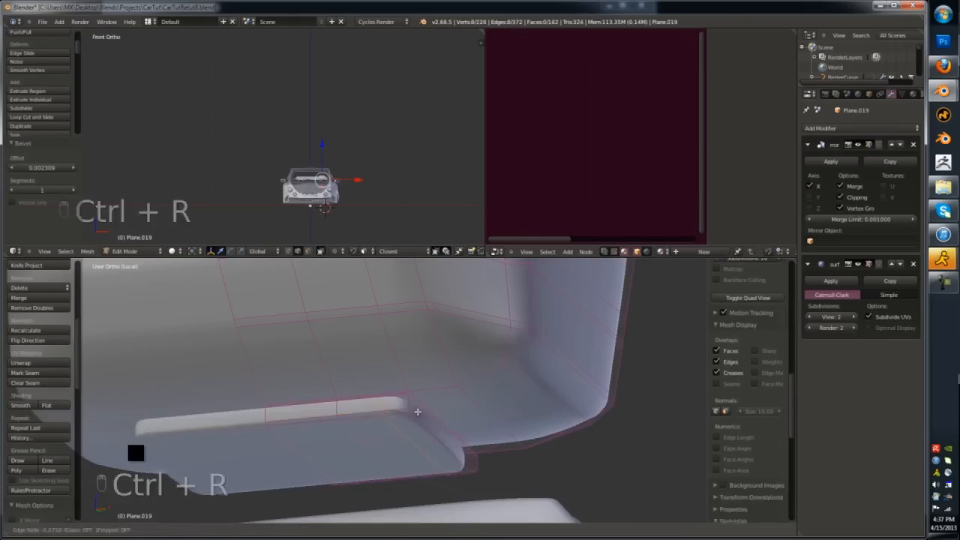
# - Resize the post and move it along Y so it stands on top of the seat's backrest
pyautogui.press('Tab')
pyautogui.scroll(-6, 282, 417)
pyautogui.press('KP_1')
pyautogui.rightClick(276, 446)
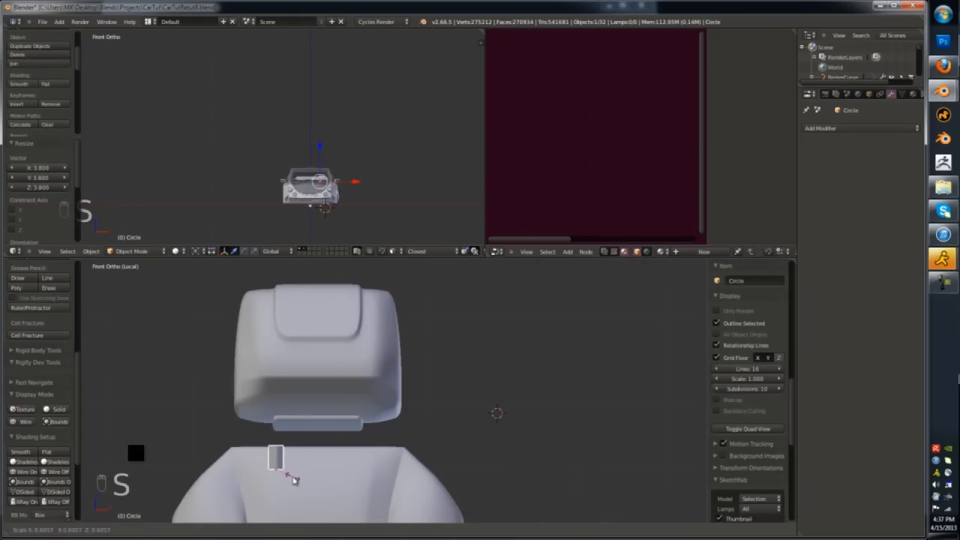
pyautogui.press('KP_3')
pyautogui.moveTo(309, 460); pyautogui.dragTo(512, 453)
pyautogui.scroll(5, 513, 445)
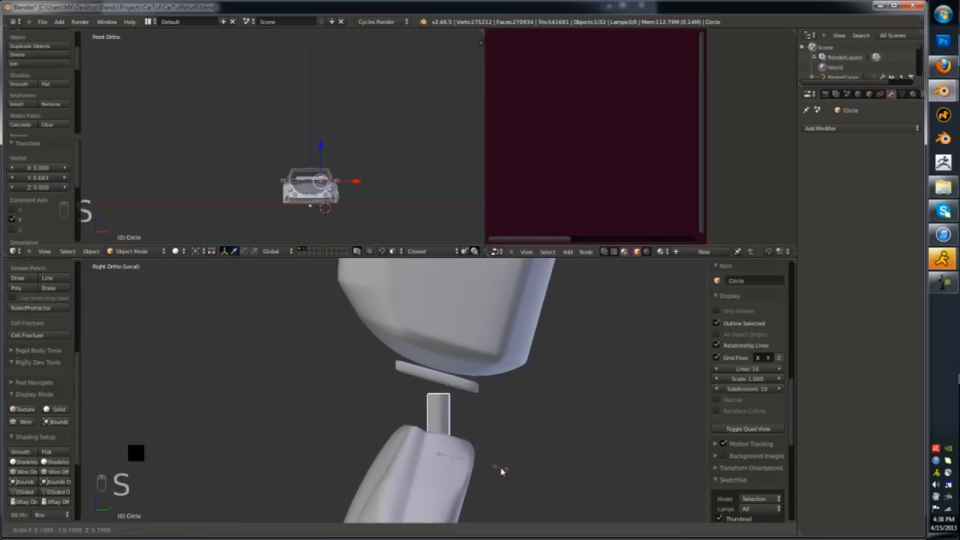
pyautogui.click(501, 471)
# - Move the linked plate geometry up about 0.016 along Z into the headrest's underside
pyautogui.rightClick(473, 360)
pyautogui.press('Tab')
pyautogui.press('a')
pyautogui.press('a')
pyautogui.press('l')
pyautogui.press('g')
pyautogui.press('z')
pyautogui.click(441, 370)
pyautogui.scroll(2, 441, 371)
pyautogui.moveTo(424, 381); pyautogui.dragTo(446, 370, button='middle')
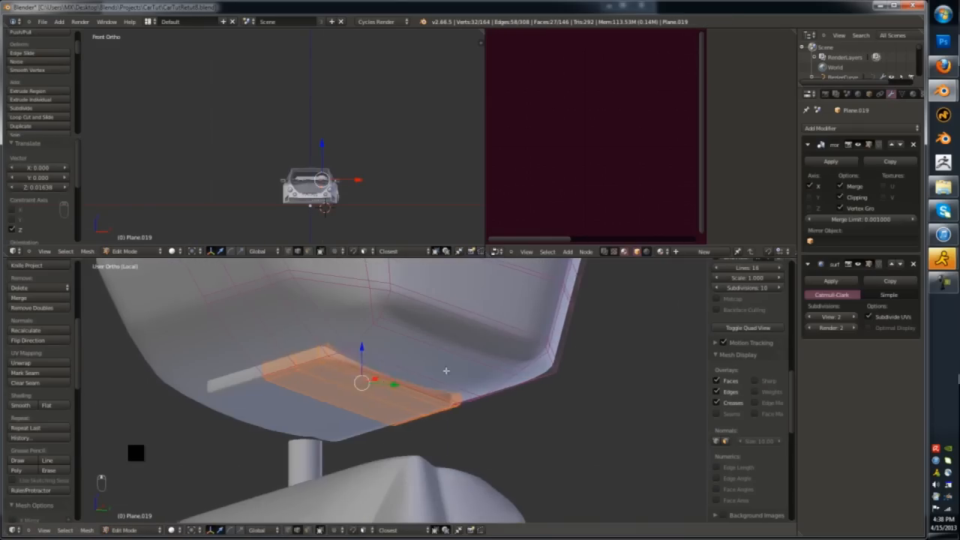
# - Shrink the selection to the plate's lower faces and extend them downward to thicken the plate
pyautogui.press('ctrl+KP_Subtract')
pyautogui.press('KP_1')
pyautogui.press('KP_3')
pyautogui.press('Tab')
# - Move the headrest about 0.039 along Y and 0.045 down so its plate sits close above the backrest
pyautogui.rightClick(445, 422)
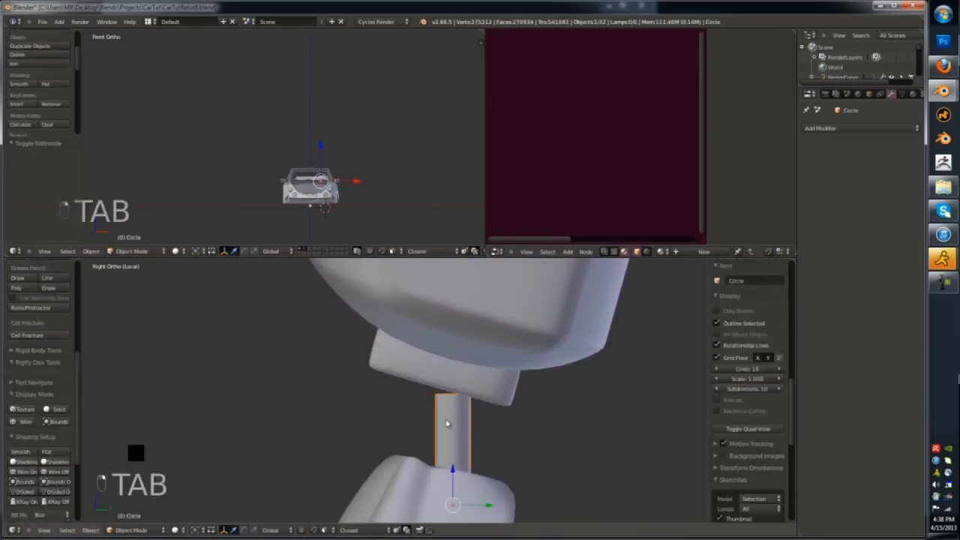
pyautogui.scroll(-2, 446, 421)
pyautogui.press('Tab')
pyautogui.hotkey('ctrl', 'Tab')
pyautogui.click(452, 377)
pyautogui.press('Tab')
pyautogui.rightClick(468, 379)
pyautogui.scroll(-5, 480, 396)
pyautogui.press('g')
pyautogui.press('KP_1')
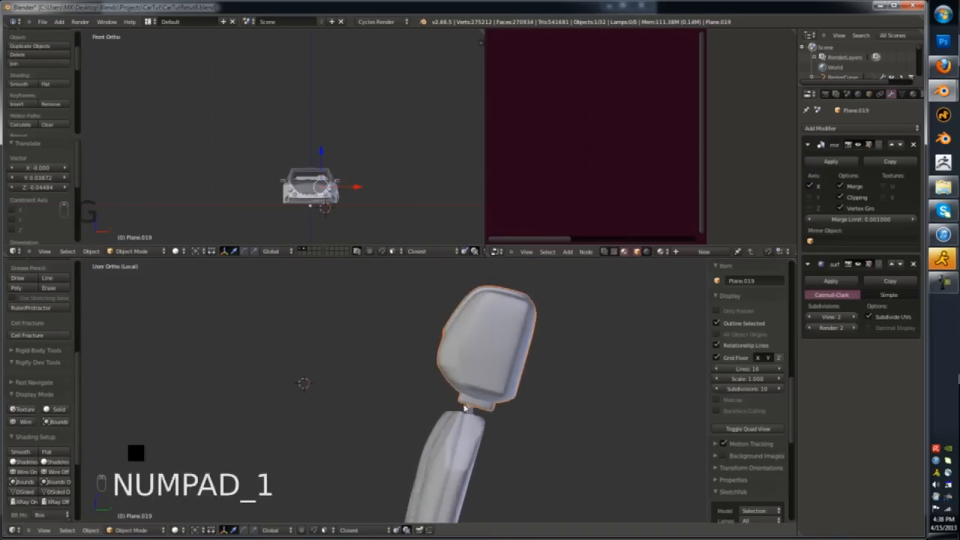
# - Adjust the post under one end of the plate and duplicate it about 0.21 along X to the other end
pyautogui.rightClick(339, 418)
pyautogui.moveTo(367, 438); pyautogui.dragTo(353, 436)
pyautogui.press('z')
pyautogui.press('z')
pyautogui.hotkey('shift', 'd')
pyautogui.middleClick(405, 437)
pyautogui.click(446, 438)
pyautogui.moveTo(445, 437); pyautogui.dragTo(405, 450, button='middle')
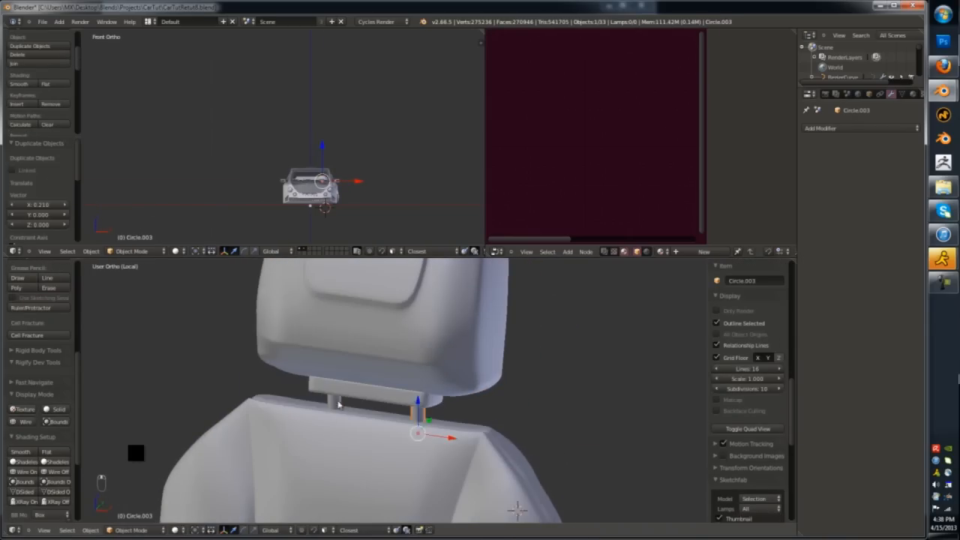
# - Join the duplicated post into the headrest object so it uses the headrest's modifiers
pyautogui.keyDown('shift'); pyautogui.rightClick(336, 402); pyautogui.keyUp('shift')
pyautogui.keyDown('shift'); pyautogui.rightClick(371, 390); pyautogui.keyUp('shift')
pyautogui.hotkey('ctrl', 'j')
pyautogui.rightClick(422, 417)
pyautogui.keyDown('shift'); pyautogui.rightClick(428, 372); pyautogui.keyUp('shift')
pyautogui.hotkey('ctrl', 'j')
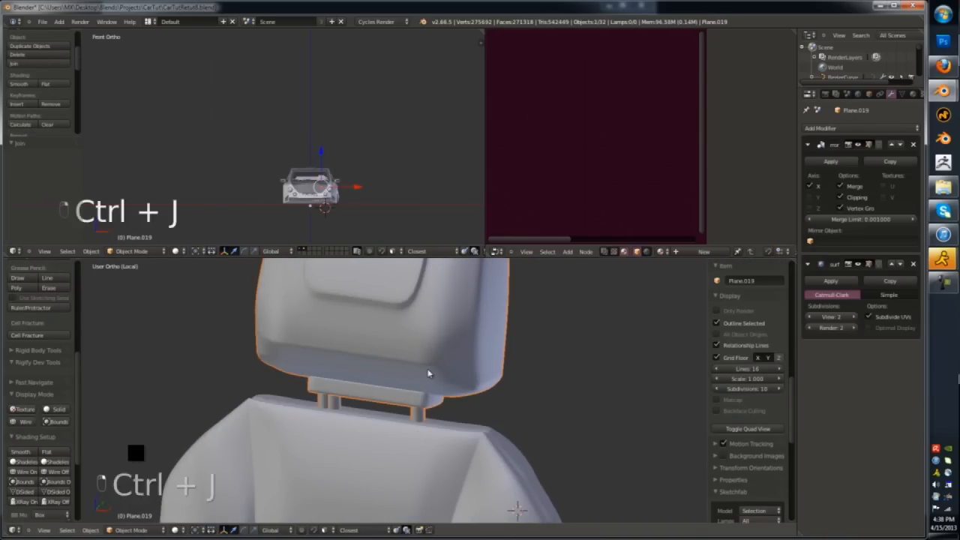
# - Delete the redundant separate post and join the headrest into the mirrored seat object
pyautogui.rightClick(335, 403)
pyautogui.press('x')
pyautogui.click(337, 402)
pyautogui.rightClick(337, 403)
pyautogui.scroll(-3, 336, 403)
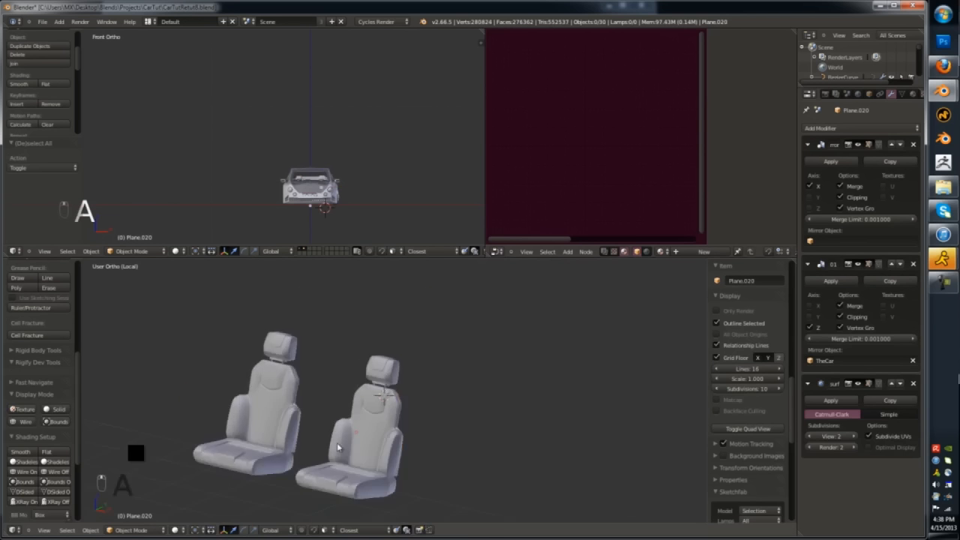
# - Show the whole car again and join the separate rear body panels into TheCar
pyautogui.press('KP_Divide')
pyautogui.scroll(-3, 333, 422)
pyautogui.moveTo(333, 422); pyautogui.dragTo(312, 395, button='middle')
pyautogui.rightClick(498, 371)
pyautogui.press('z')
pyautogui.press('z')
pyautogui.keyDown('shift'); pyautogui.rightClick(375, 346); pyautogui.keyUp('shift')
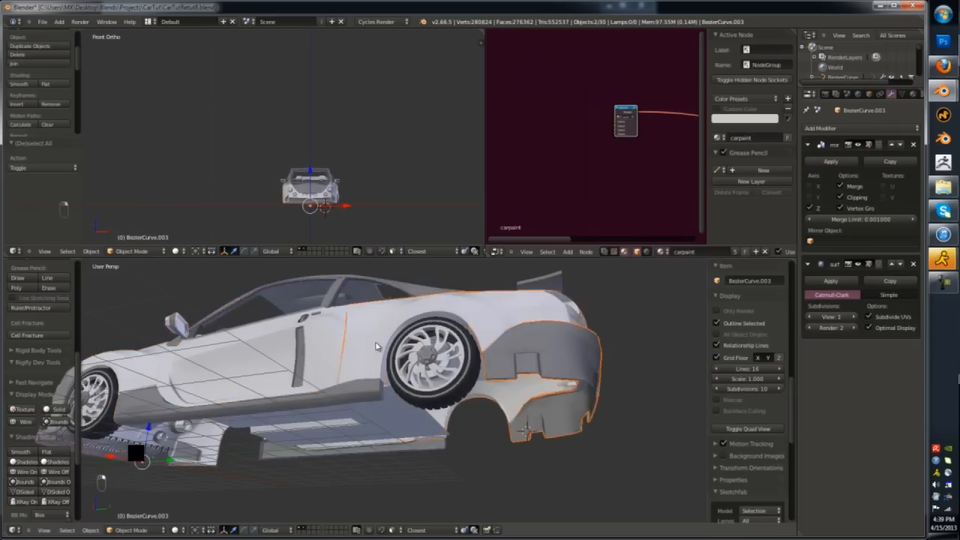
pyautogui.press('z')
pyautogui.press('z')
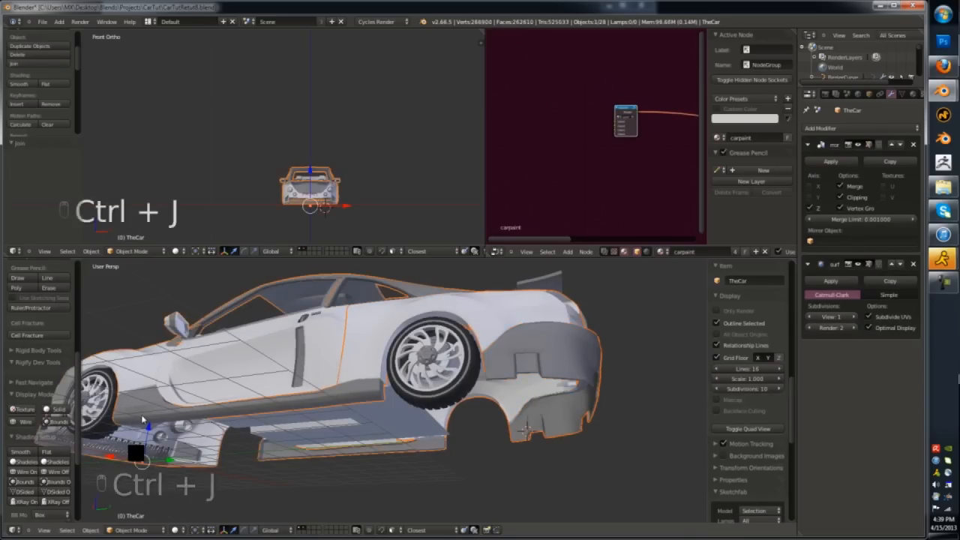
# - Isolate the joined body in edit mode and start selecting edge loops along its underside, undoing the wrong selections
pyautogui.press('Tab')
pyautogui.press('ctrl+KP_7')
pyautogui.press('KP_Divide')
pyautogui.moveTo(216, 414); pyautogui.dragTo(326, 419, button='middle')
pyautogui.scroll(3, 412, 349)
pyautogui.keyDown('alt'); pyautogui.keyDown('shift'); pyautogui.rightClick(410, 344); pyautogui.keyUp('shift'); pyautogui.keyUp('alt')
pyautogui.keyDown('shift'); pyautogui.moveTo(410, 345); pyautogui.dragTo(210, 360, button='middle'); pyautogui.keyUp('shift')
pyautogui.scroll(3, 581, 403)
pyautogui.keyDown('alt'); pyautogui.keyDown('shift'); pyautogui.rightClick(481, 380); pyautogui.keyUp('shift'); pyautogui.keyUp('alt')
pyautogui.keyDown('shift'); pyautogui.moveTo(580, 402); pyautogui.dragTo(439, 399, button='middle'); pyautogui.keyUp('shift')
pyautogui.scroll(-3, 481, 380)
pyautogui.hotkey('ctrl', 'z')
pyautogui.scroll(3, 405, 357)
pyautogui.hotkey('ctrl', 'z')
# - Complete the selection of the body's lower edge loops, duplicate them and separate the copy into its own object
pyautogui.moveTo(405, 357); pyautogui.dragTo(483, 396, button='middle')
pyautogui.scroll(-3, 427, 351)
pyautogui.press('z')
pyautogui.scroll(-3, 555, 375)
pyautogui.press('z')
pyautogui.scroll(5, 574, 411)
pyautogui.keyDown('alt'); pyautogui.keyDown('shift'); pyautogui.rightClick(574, 412); pyautogui.keyUp('shift'); pyautogui.keyUp('alt')
pyautogui.press('z')
pyautogui.press('z')
pyautogui.scroll(3, 465, 397)
pyautogui.keyDown('alt'); pyautogui.keyDown('shift'); pyautogui.rightClick(465, 397); pyautogui.keyUp('shift'); pyautogui.keyUp('alt')
pyautogui.press('z')
pyautogui.scroll(-5, 480, 397)
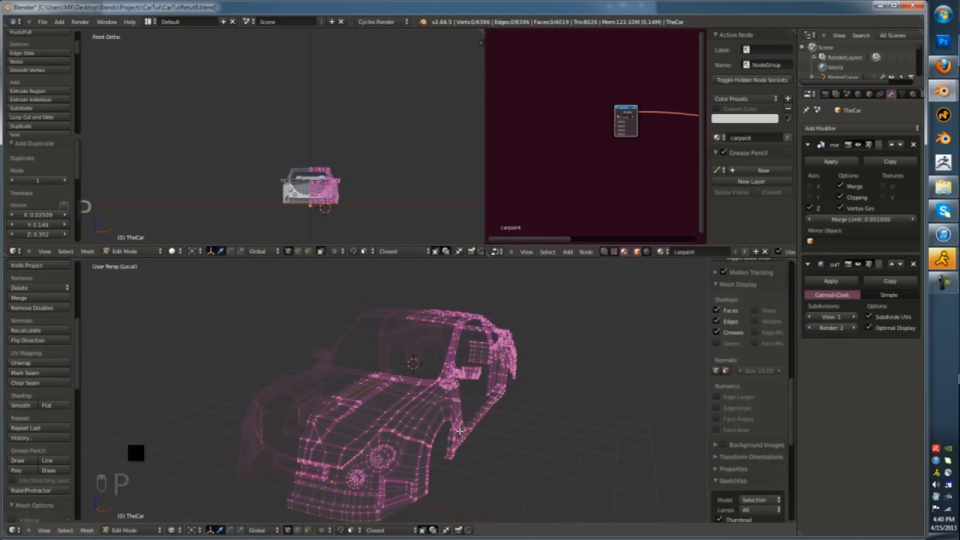
# - Isolate the separated edge outlines in edit mode and delete their unneeded vertices
pyautogui.press('Tab')
pyautogui.press('KP_Divide')
pyautogui.press('KP_1')
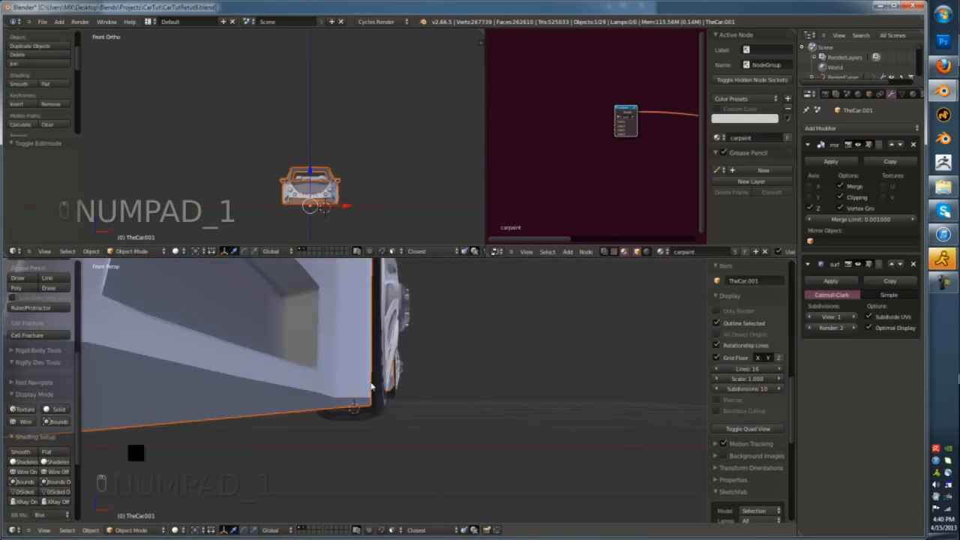
pyautogui.scroll(-3, 306, 409)
pyautogui.press('z')
pyautogui.moveTo(371, 387); pyautogui.dragTo(412, 445, button='middle')
pyautogui.rightClick(305, 411)
pyautogui.scroll(-3, 304, 412)
pyautogui.press('KP_Divide')
pyautogui.press('Tab')
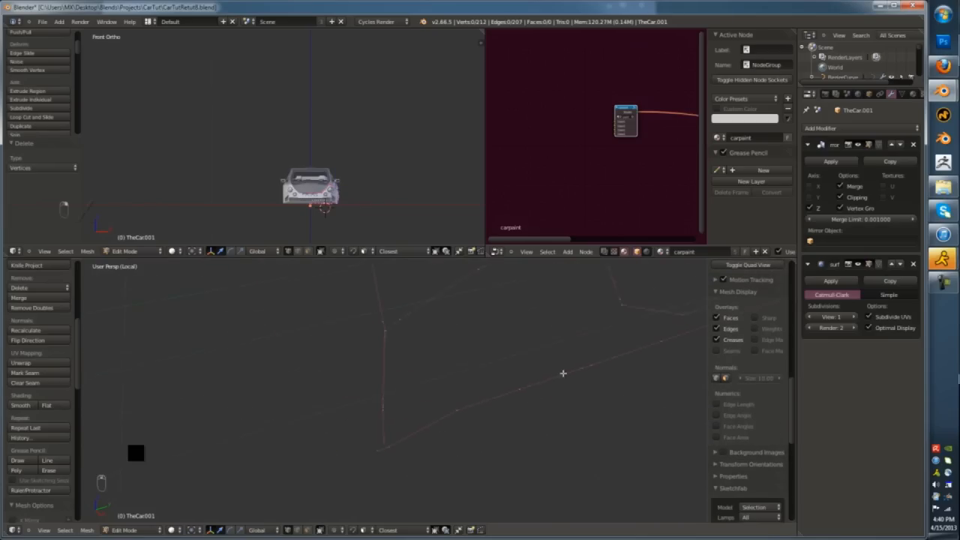
# - Extrude the sill edges between the wheel arches along X to the car's centre line to form the floor
pyautogui.scroll(-4, 530, 427)
pyautogui.press('e')
pyautogui.press('x')
pyautogui.click(392, 422)
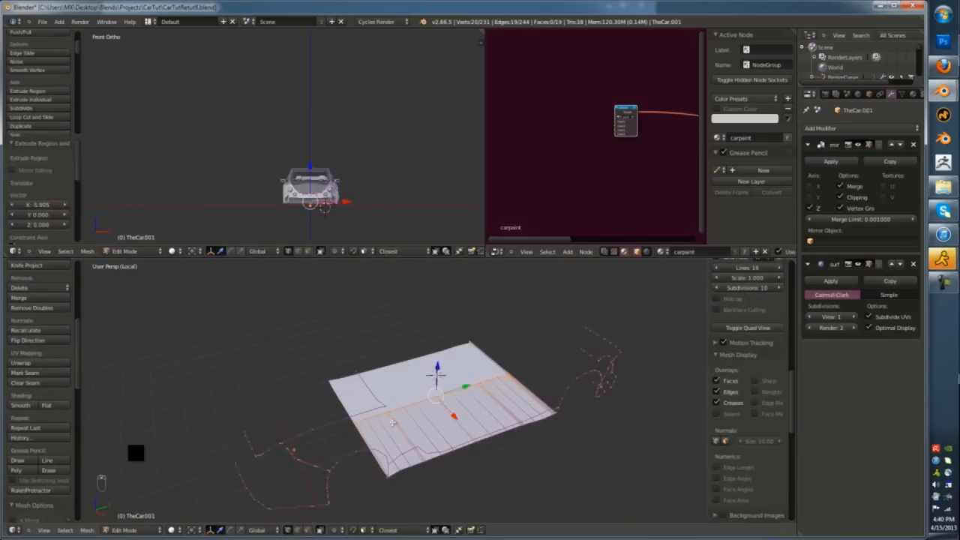
# - Dissolve surplus vertices near the corner of the front outline
pyautogui.scroll(2, 375, 401)
pyautogui.moveTo(373, 389); pyautogui.dragTo(335, 364, button='middle')
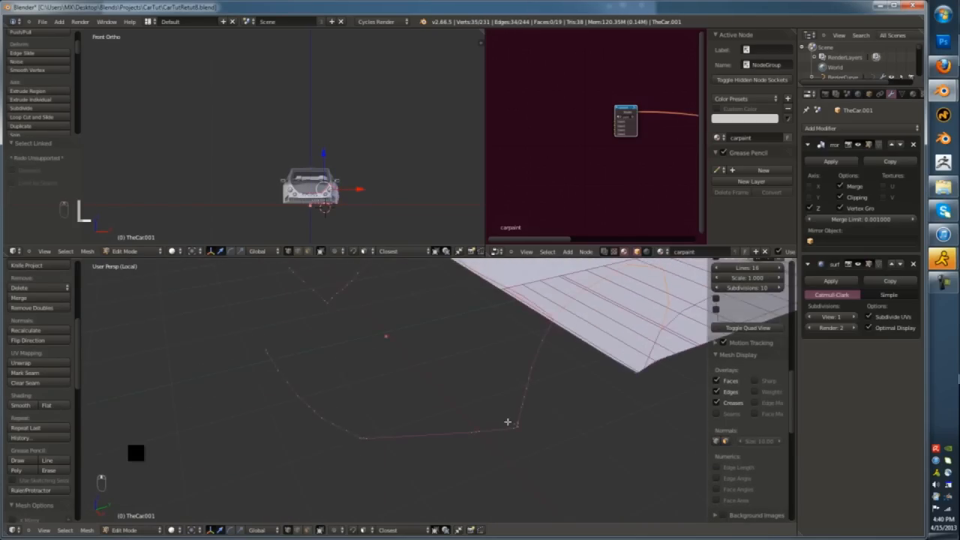
pyautogui.scroll(5, 508, 422)
pyautogui.rightClick(521, 406)
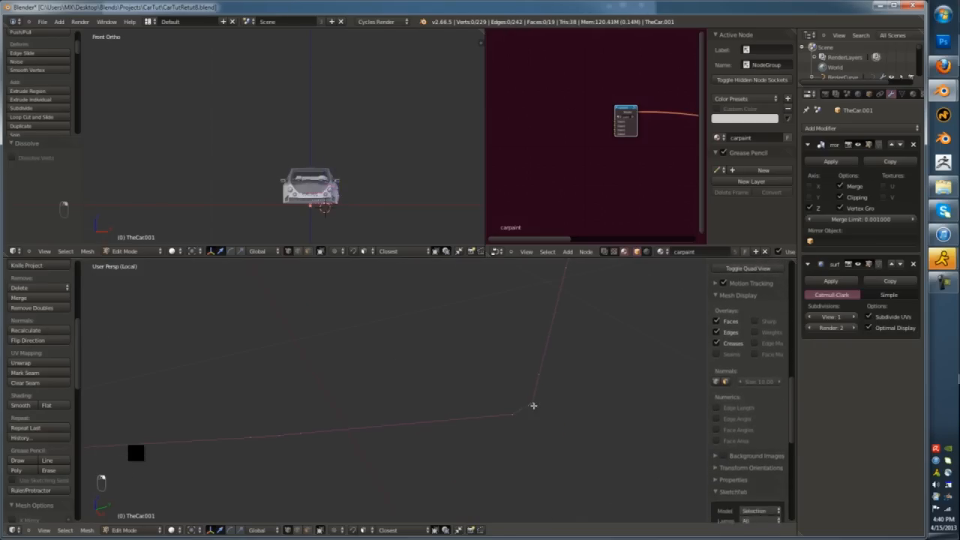
# - Select all of the outline mesh and remove doubles with a merge distance of 0.0241
pyautogui.press('a')
pyautogui.press('a')
pyautogui.press('a')
pyautogui.press('a')
pyautogui.press('w')
pyautogui.click(360, 350)
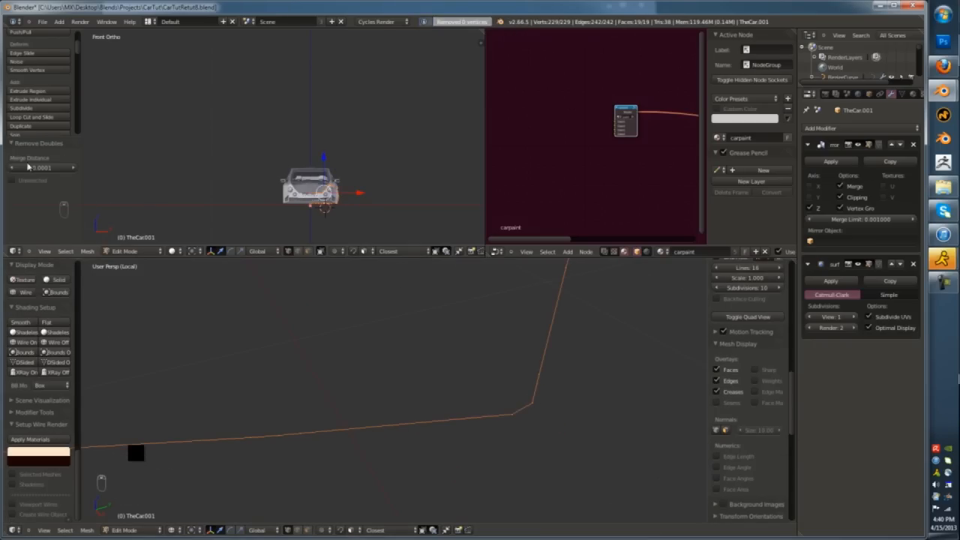
pyautogui.scroll(-6, 517, 353)
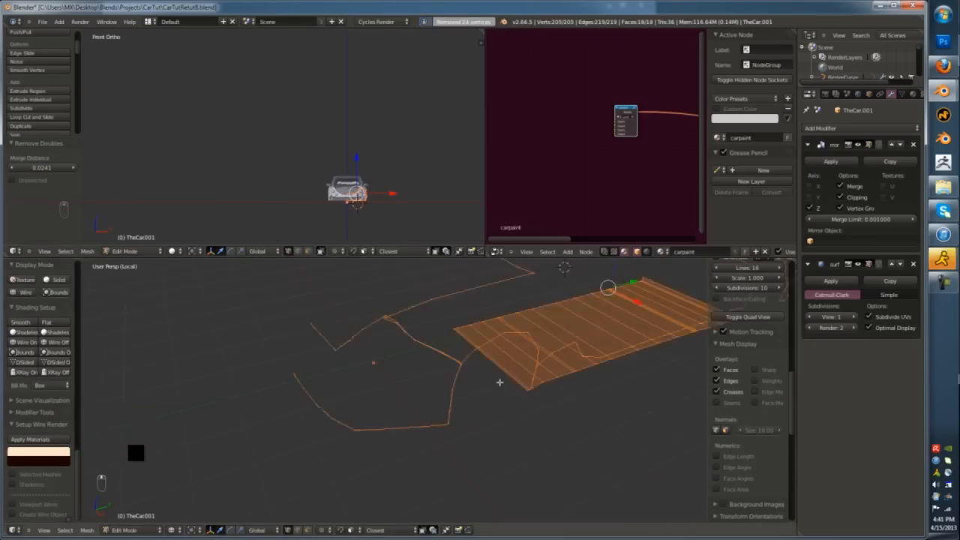
# - Select the whole floor and outline mesh and remove doubles with a merge distance of about 0.232
pyautogui.moveTo(499, 381); pyautogui.dragTo(603, 336, button='middle')
pyautogui.scroll(3, 603, 336)
pyautogui.press('z')
pyautogui.scroll(-5, 591, 342)
pyautogui.press('a')
pyautogui.press('a')
pyautogui.press('a')
pyautogui.press('w')
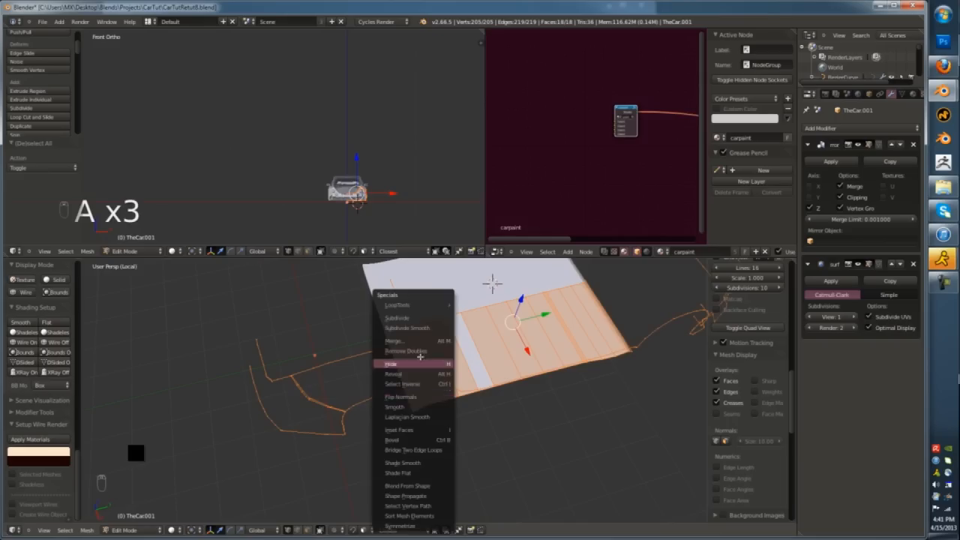
pyautogui.click(416, 364)
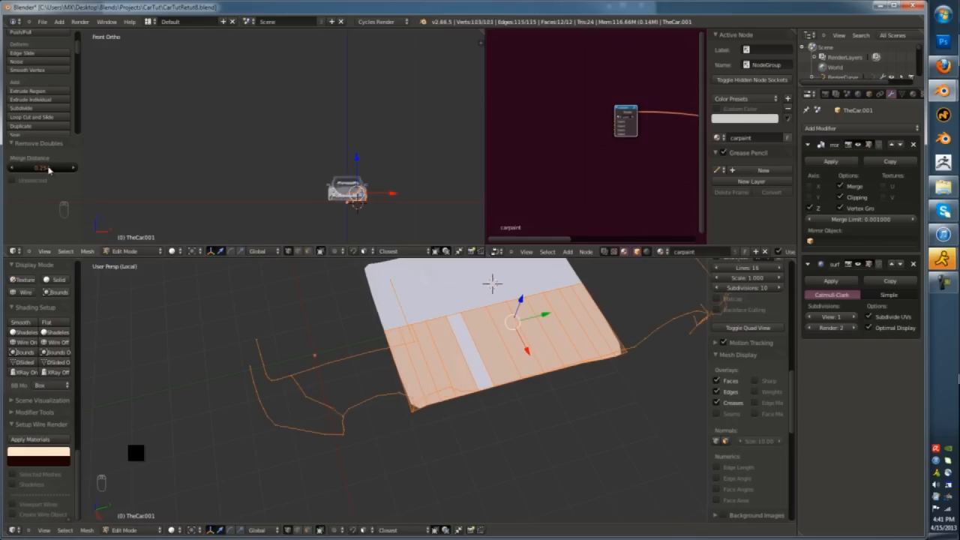
pyautogui.moveTo(49, 169); pyautogui.dragTo(43, 174)
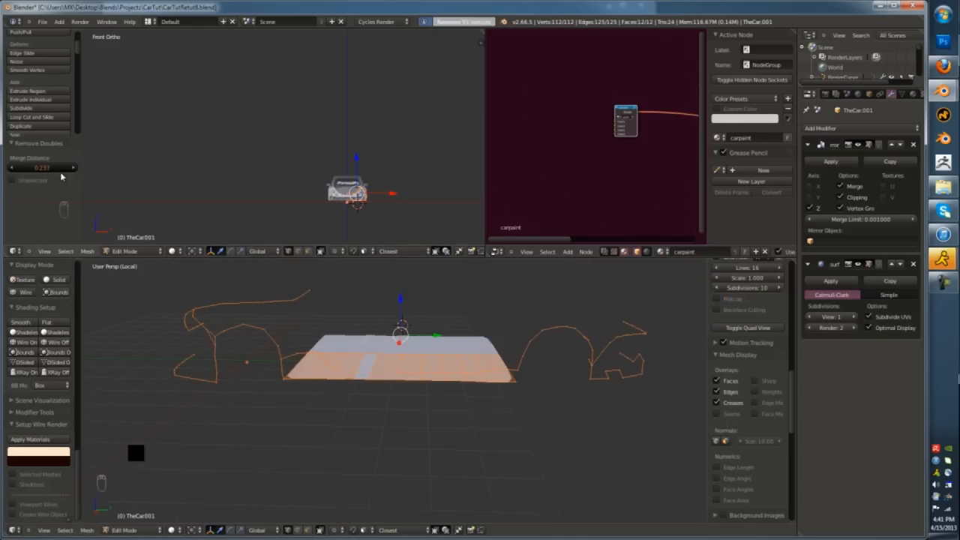
# - Delete surplus edges and edge loops running across the floor between the wheel arches
pyautogui.hotkey('ctrl', 'Tab')
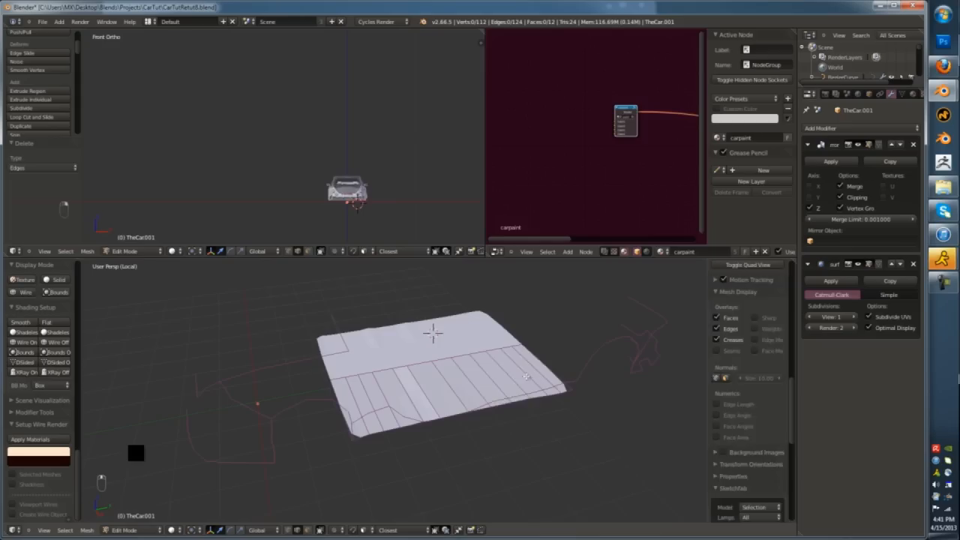
pyautogui.rightClick(505, 372)
pyautogui.press('x')
pyautogui.click(506, 372)
pyautogui.moveTo(505, 372); pyautogui.dragTo(460, 381, button='middle')
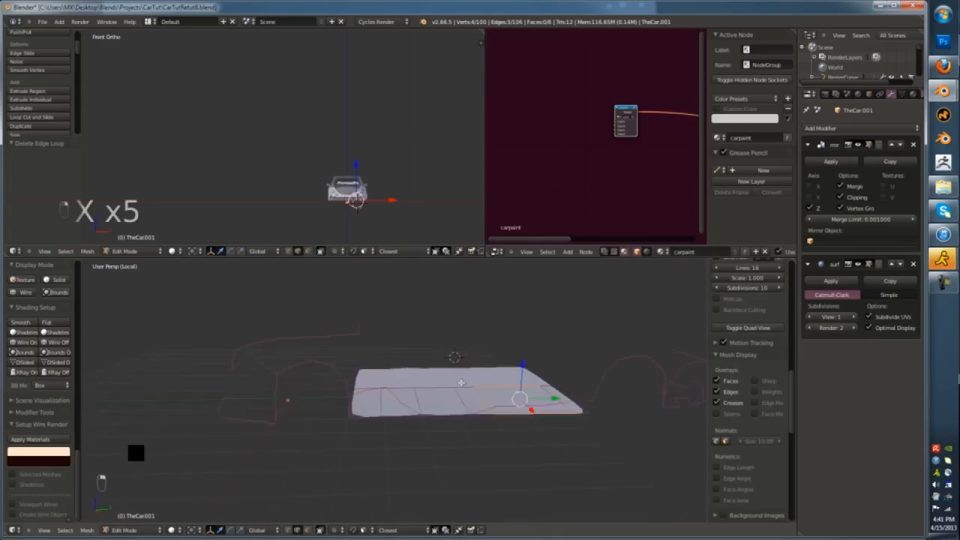
pyautogui.scroll(4, 428, 386)
# - Delete the leftover outline vertices above the floor between the wheel arches, along with a stray linked outline piece
pyautogui.rightClick(349, 377)
pyautogui.hotkey('ctrl', 'Tab')
pyautogui.press('KP_1')
pyautogui.scroll(-3, 387, 370)
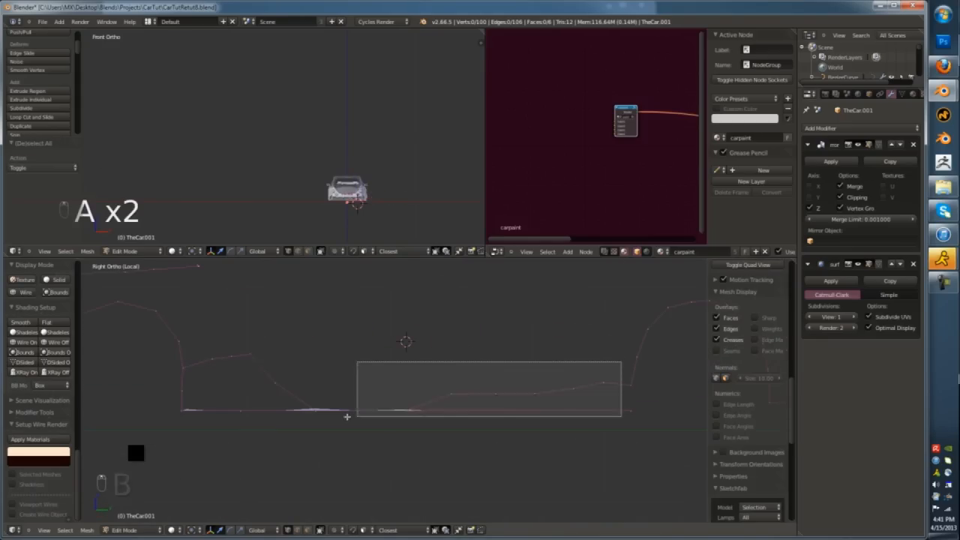
pyautogui.moveTo(213, 359); pyautogui.dragTo(214, 395, button='middle')
pyautogui.press('x')
pyautogui.click(214, 395)
pyautogui.scroll(-2, 225, 390)
pyautogui.press('l')
pyautogui.press('x')
pyautogui.click(272, 371)
# - Extrude the front wheel-arch outline about 3.668 along X to the centre line and merge two neighbouring vertices at their centre
pyautogui.press('l')
pyautogui.scroll(3, 315, 420)
pyautogui.moveTo(315, 418); pyautogui.dragTo(327, 437, button='middle')
pyautogui.scroll(-2, 315, 450)
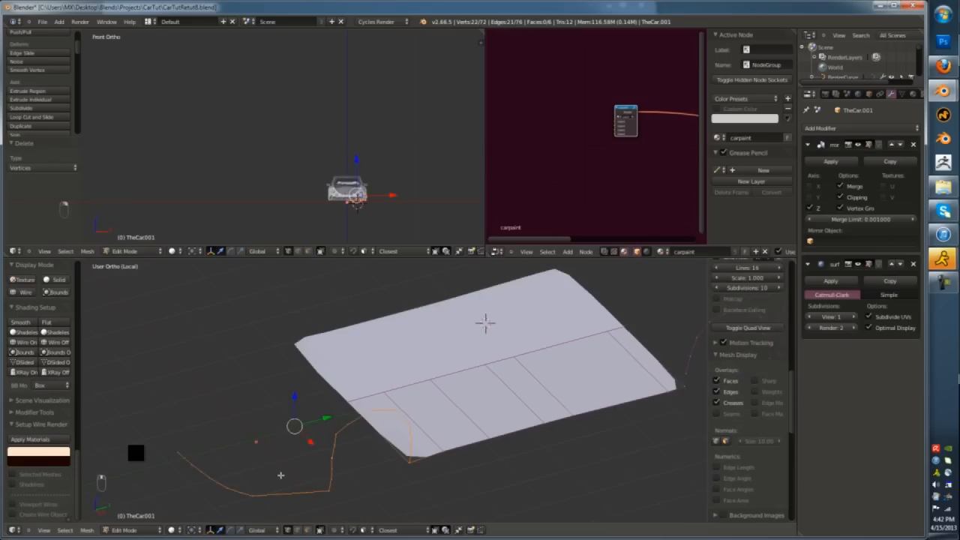
pyautogui.scroll(2, 375, 476)
pyautogui.press('e')
pyautogui.click(347, 381)
pyautogui.press('z')
pyautogui.hotkey('alt', 'm')
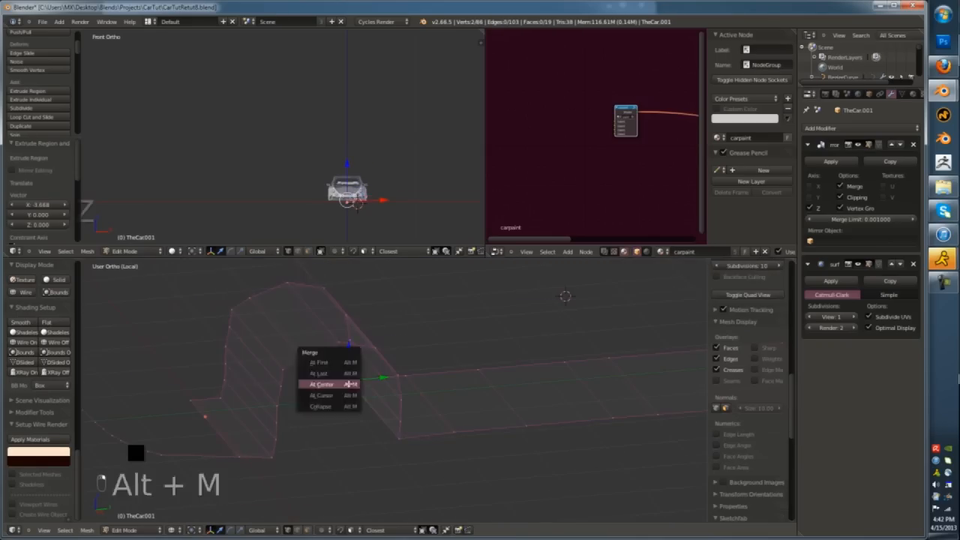
pyautogui.click(330, 386)
# - Clean up surplus vertices on the front outline ahead of the wheel arch, using Limited Dissolve at 5°
pyautogui.press('z')
pyautogui.press('x')
pyautogui.press('x')
pyautogui.click(298, 408)
pyautogui.rightClick(292, 388)
pyautogui.press('x')
pyautogui.click(294, 390)
pyautogui.scroll(-2, 296, 394)
pyautogui.hotkey('ctrl', 'z')
pyautogui.moveTo(300, 401); pyautogui.dragTo(346, 420, button='middle')
pyautogui.press('Tab')
pyautogui.press('Tab')
pyautogui.rightClick(315, 412)
pyautogui.press('x')
pyautogui.click(293, 384)
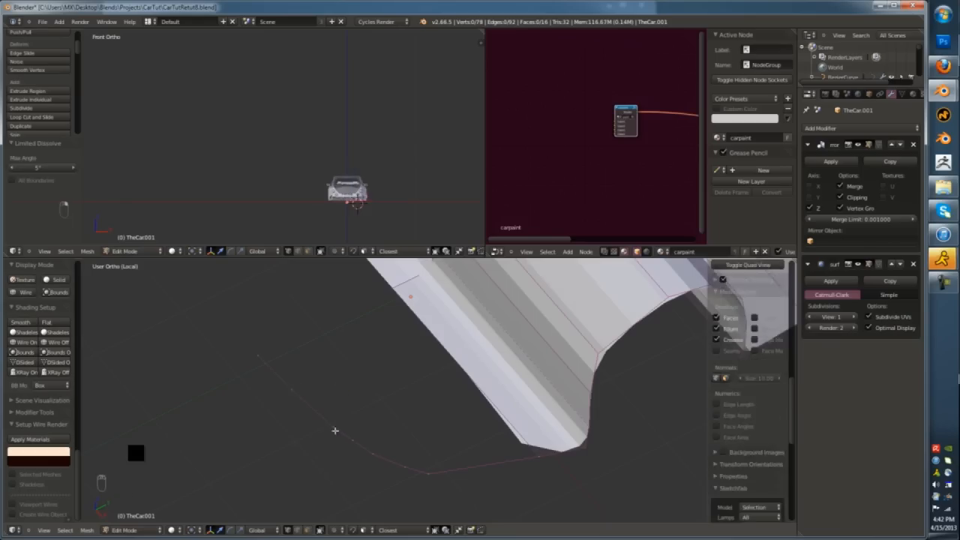
# - Dissolve surplus vertices one by one along the curved front bumper outline
pyautogui.rightClick(349, 432)
pyautogui.press('x')
pyautogui.click(349, 430)
pyautogui.rightClick(403, 463)
pyautogui.press('x')
pyautogui.click(404, 463)
pyautogui.scroll(-3, 466, 465)
pyautogui.rightClick(366, 421)
pyautogui.press('x')
pyautogui.click(366, 418)
pyautogui.rightClick(411, 452)
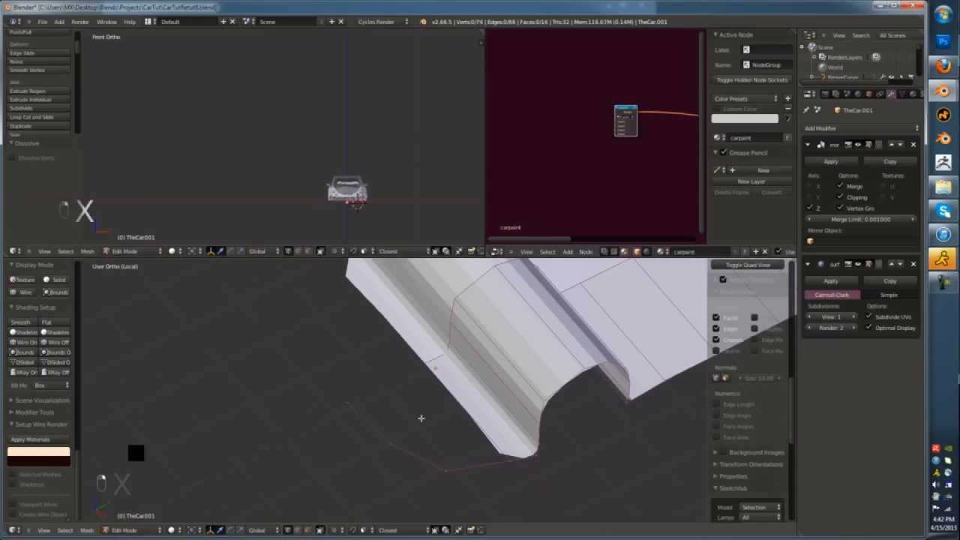
pyautogui.scroll(-4, 509, 461)
pyautogui.moveTo(509, 461); pyautogui.dragTo(417, 397, button='middle')
pyautogui.press('Tab')
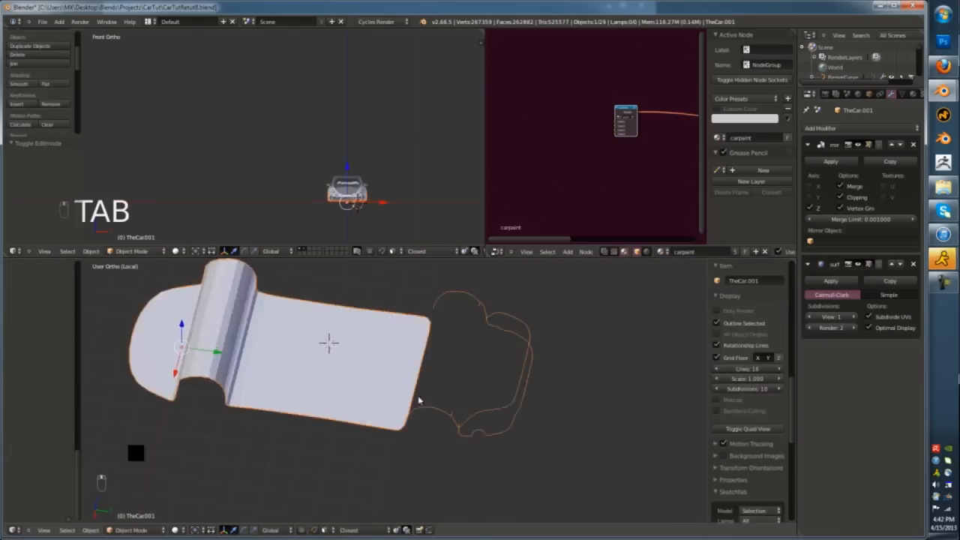
# - Remove unneeded vertices from the rear wheel-arch outline
pyautogui.press('Tab')
pyautogui.scroll(6, 418, 397)
pyautogui.rightClick(383, 394)
pyautogui.click(378, 331)
pyautogui.moveTo(378, 331); pyautogui.dragTo(528, 409, button='middle')
pyautogui.press('x')
pyautogui.click(455, 393)
# - Grow the selection along the rear wheel-arch outline and extrude it along X to the centre line
pyautogui.rightClick(456, 435)
pyautogui.press('ctrl+KP_Add')
pyautogui.press('ctrl+KP_Add')
pyautogui.press('ctrl+KP_Add')
pyautogui.press('ctrl+KP_Add')
pyautogui.press('e')
pyautogui.press('x')
pyautogui.click(386, 332)
pyautogui.scroll(2, 501, 405)
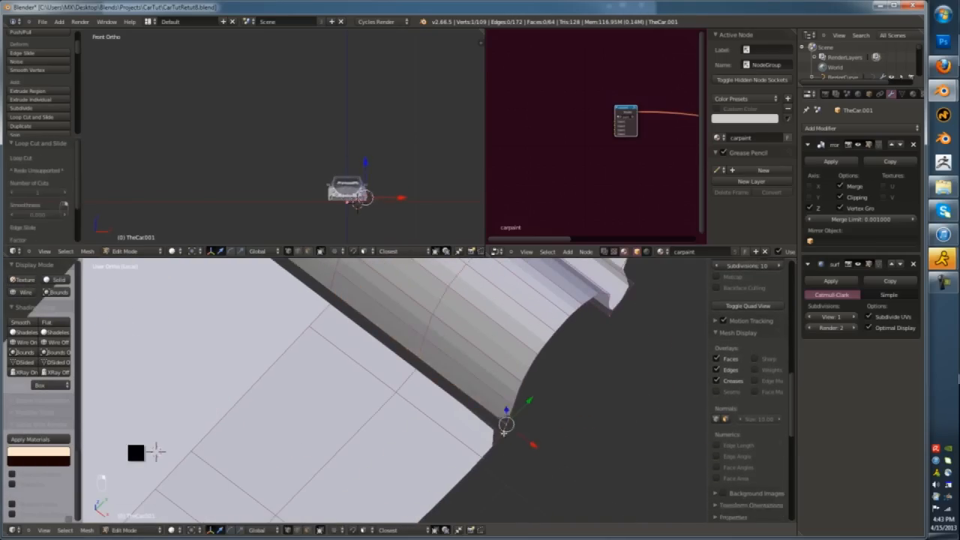
# - Fill the gap between the floor and the rear wheel arch with faces and start a loop cut there
pyautogui.press('f')
pyautogui.press('f')
pyautogui.press('Tab')
pyautogui.press('Tab')
pyautogui.hotkey('ctrl', 'r')
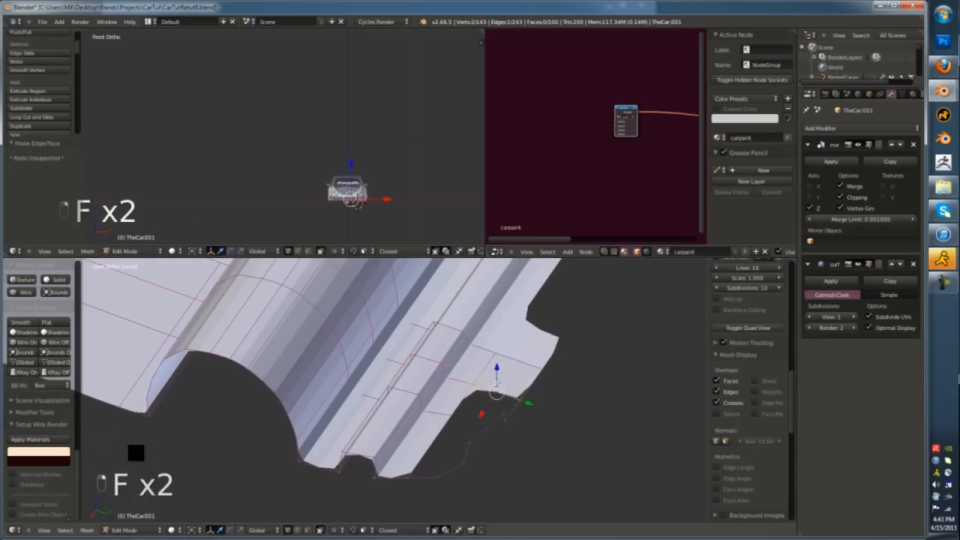
# - Build faces between the rear bumper outline and the underbody edge, aligning them in the top wireframe view
pyautogui.press('f')
pyautogui.moveTo(496, 383); pyautogui.dragTo(501, 363, button='middle')
pyautogui.rightClick(501, 360)
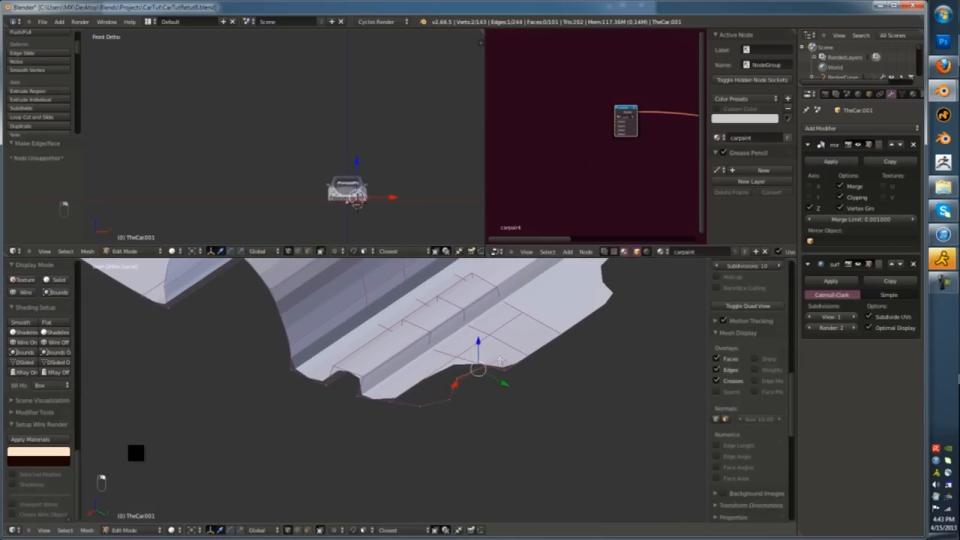
pyautogui.click(390, 401)
pyautogui.moveTo(391, 400); pyautogui.dragTo(423, 387, button='middle')
pyautogui.press('z')
pyautogui.press('KP_7')
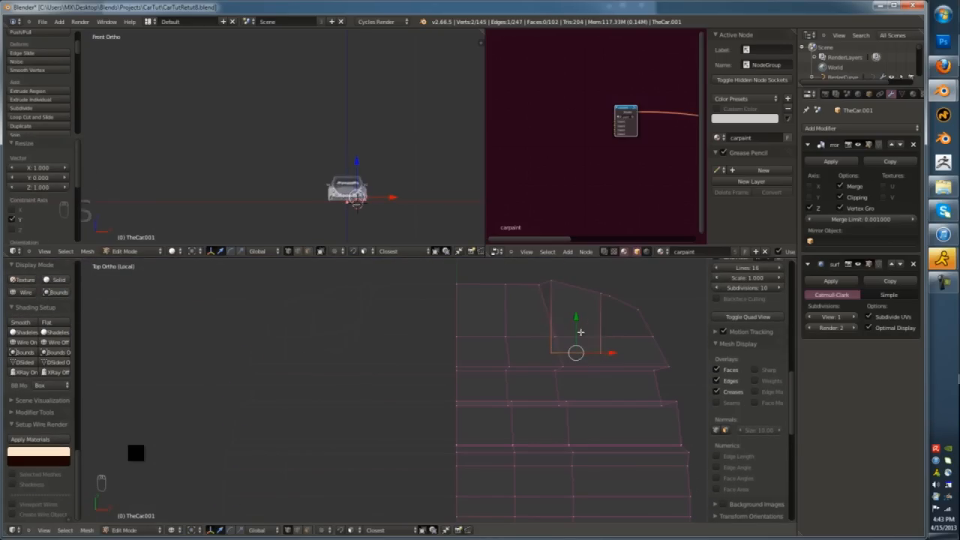
pyautogui.press('f')
pyautogui.press('z')
pyautogui.moveTo(549, 275); pyautogui.dragTo(585, 359, button='middle')
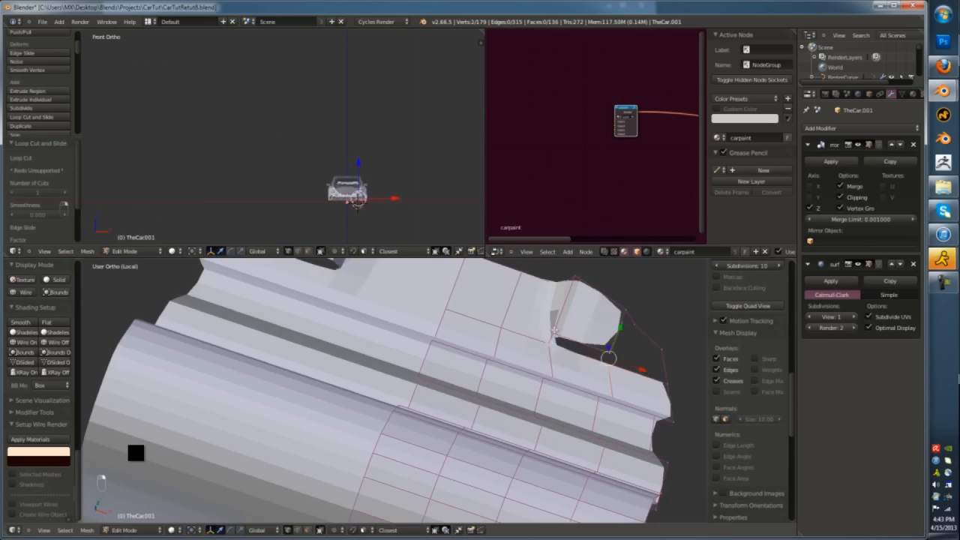
# - Fill the remaining openings at the rear corner of the underbody with faces and preview the smoothed shape
pyautogui.press('f')
pyautogui.moveTo(554, 330); pyautogui.dragTo(556, 383, button='middle')
pyautogui.rightClick(555, 383)
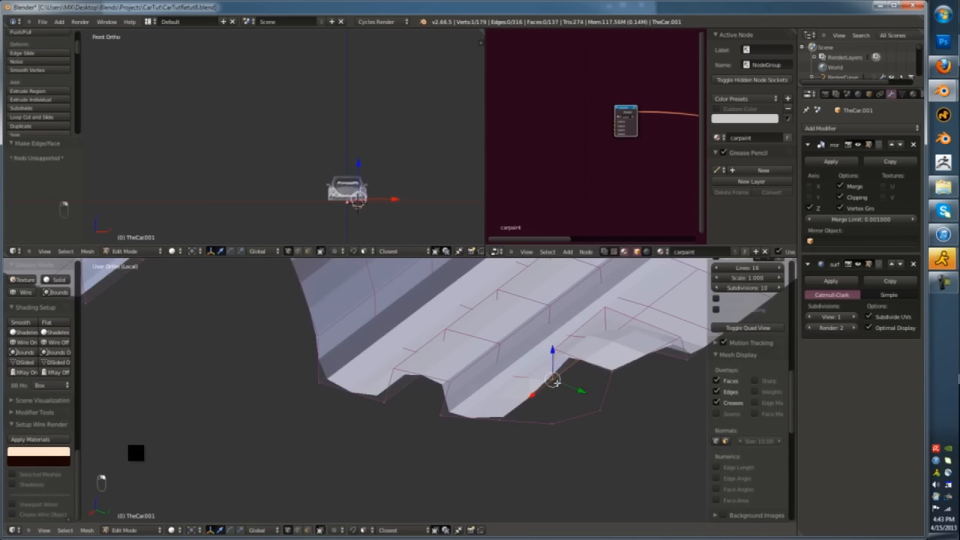
pyautogui.keyDown('shift'); pyautogui.rightClick(583, 424); pyautogui.keyUp('shift')
pyautogui.press('f')
pyautogui.scroll(-3, 581, 420)
pyautogui.moveTo(581, 420); pyautogui.dragTo(488, 385, button='middle')
pyautogui.press('Tab')
pyautogui.press('Tab')
pyautogui.press('Tab')
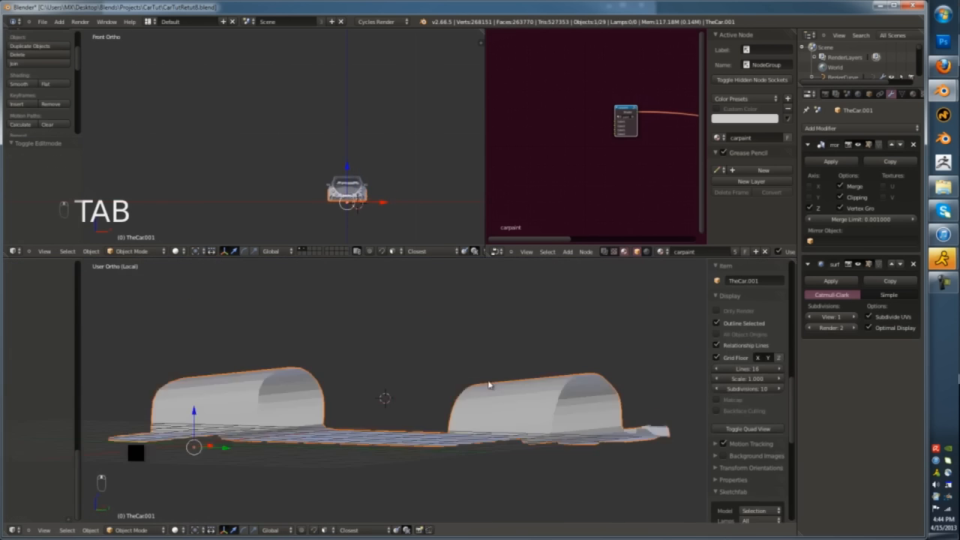
# - Leave local view to show the whole car and start a loop cut on the floor near the front wheel arch
pyautogui.press('KP_Divide')
pyautogui.press('a')
pyautogui.press('a')
pyautogui.press('z')
pyautogui.moveTo(452, 416); pyautogui.dragTo(467, 328, button='middle')
pyautogui.scroll(3, 450, 352)
pyautogui.press('Tab')
pyautogui.moveTo(422, 381); pyautogui.dragTo(407, 384, button='middle')
pyautogui.hotkey('ctrl', 'r')
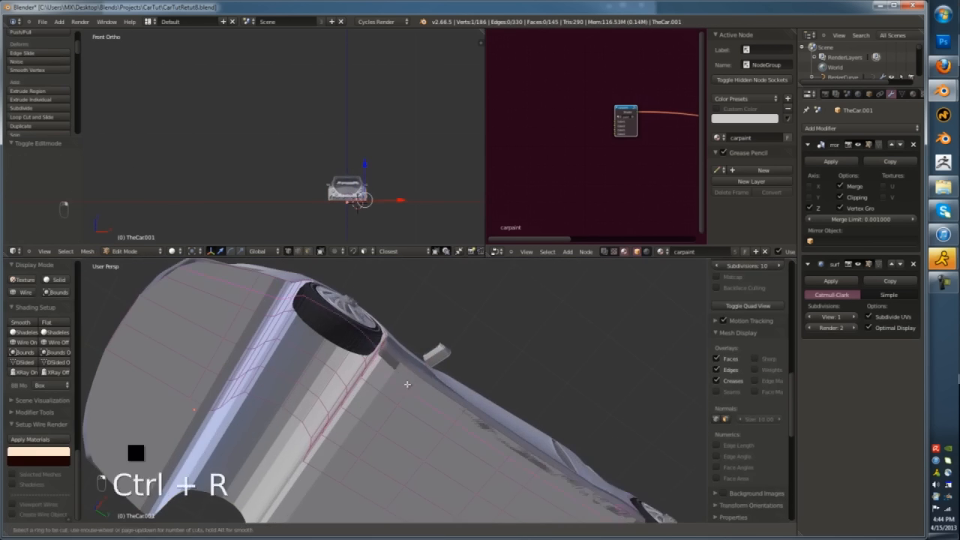
# - Select surplus vertices on the underbody mesh, remove them and check the front underside in object mode
pyautogui.moveTo(522, 418); pyautogui.dragTo(504, 397, button='middle')
pyautogui.keyDown('shift'); pyautogui.rightClick(511, 414); pyautogui.keyUp('shift')
pyautogui.keyDown('shift'); pyautogui.rightClick(590, 456); pyautogui.keyUp('shift')
pyautogui.moveTo(590, 456); pyautogui.dragTo(517, 419, button='middle')
pyautogui.press('x')
pyautogui.click(596, 451)
pyautogui.scroll(-2, 486, 454)
pyautogui.press('Tab')
pyautogui.press('a')
pyautogui.moveTo(486, 455); pyautogui.dragTo(338, 397, button='middle')
pyautogui.scroll(5, 339, 396)
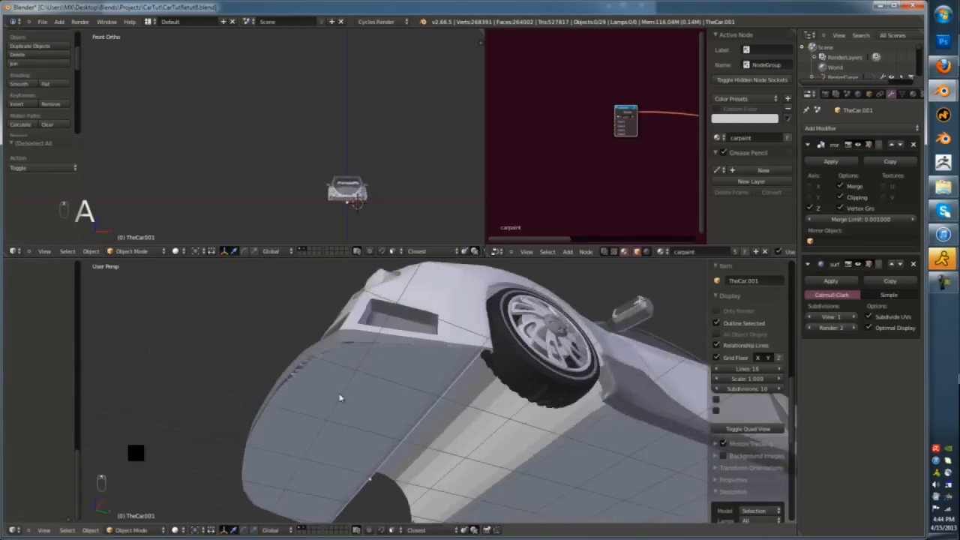
# - Move the underbody's front corner vertices along Y to fit the lower edge of the front bumper
pyautogui.press('Tab')
pyautogui.rightClick(302, 353)
pyautogui.moveTo(330, 362); pyautogui.dragTo(326, 361)
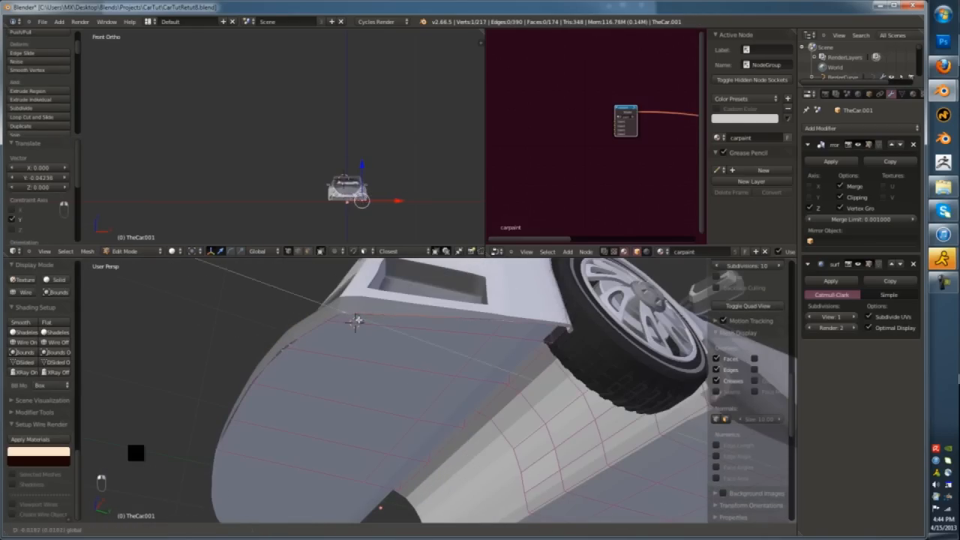
pyautogui.click(303, 262)
pyautogui.press('Tab')
pyautogui.press('Tab')
pyautogui.moveTo(287, 318); pyautogui.dragTo(331, 354, button='middle')
pyautogui.click(303, 359)
pyautogui.press('Tab')
pyautogui.scroll(-3, 331, 354)
pyautogui.press('a')
pyautogui.press('a')
# - Add a loop cut to the underbody behind the front wheel and slide it toward the side sill's front corner
pyautogui.press('Tab')
pyautogui.scroll(8, 359, 468)
pyautogui.press('Tab')
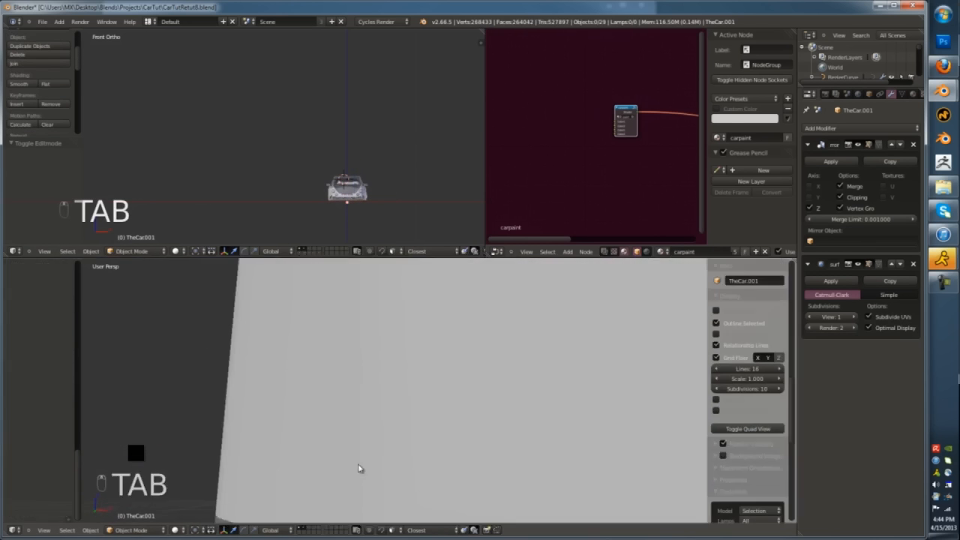
pyautogui.moveTo(358, 468); pyautogui.dragTo(494, 464, button='middle')
pyautogui.scroll(-4, 443, 471)
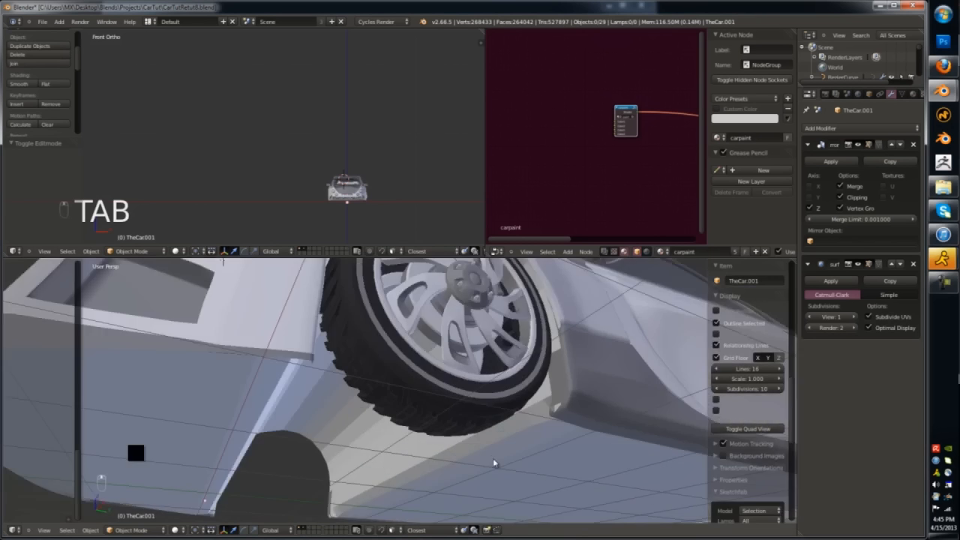
pyautogui.scroll(2, 493, 462)
pyautogui.press('Tab')
pyautogui.hotkey('ctrl', 'r')
pyautogui.click(578, 370)
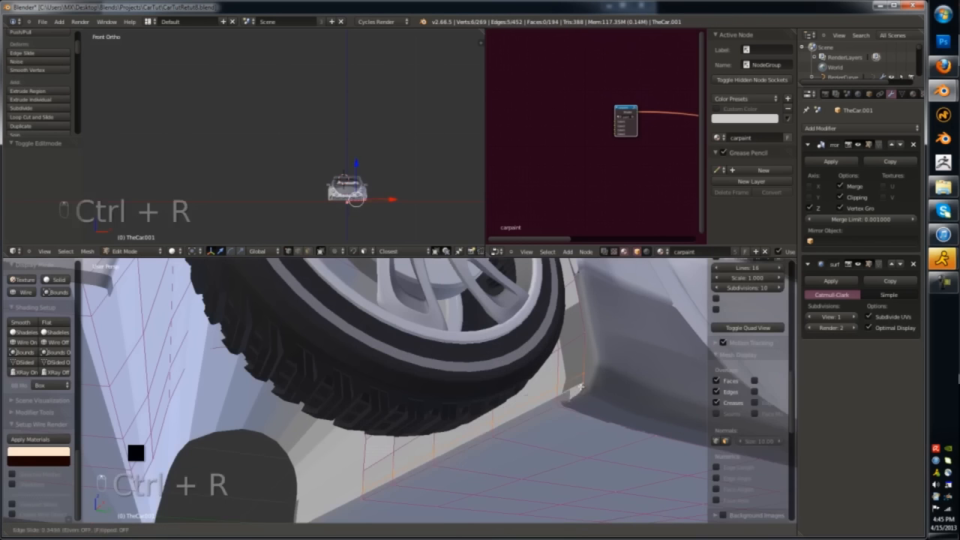
pyautogui.click(574, 338)
# - Add another loop cut on the rear side of the underbody's front wheel arch
pyautogui.scroll(-4, 575, 338)
pyautogui.press('Tab')
pyautogui.press('Tab')
pyautogui.press('x')
pyautogui.moveTo(574, 339); pyautogui.dragTo(569, 375, button='middle')
pyautogui.hotkey('ctrl', 'r')
pyautogui.click(579, 300)
pyautogui.click(581, 298)
pyautogui.press('Tab')
# - Move the underbody edge behind the front wheel about 0.0086 along Y to fit the body's arch edge
pyautogui.scroll(-3, 582, 297)
pyautogui.moveTo(582, 297); pyautogui.dragTo(546, 368, button='middle')
pyautogui.press('a')
pyautogui.press('a')
pyautogui.scroll(8, 533, 413)
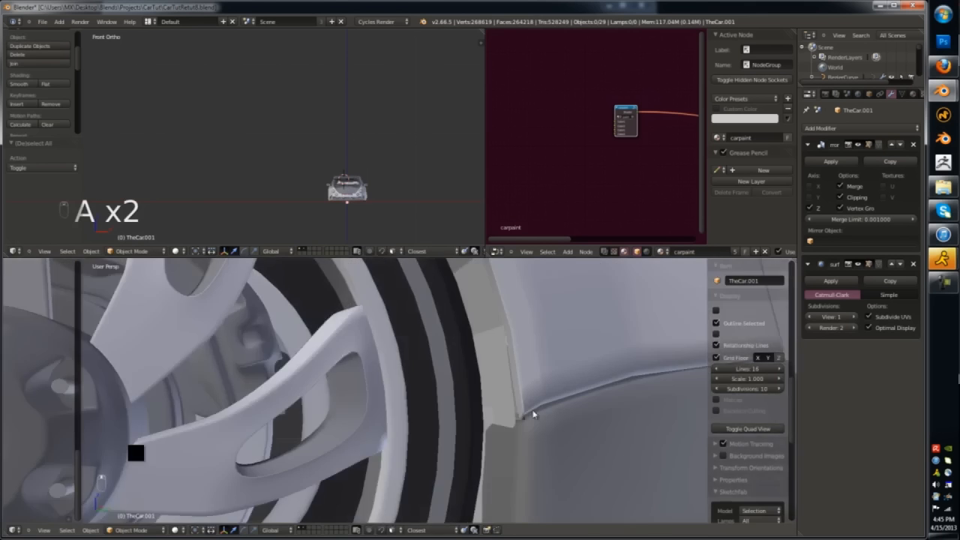
pyautogui.press('Tab')
pyautogui.rightClick(532, 435)
pyautogui.moveTo(533, 450); pyautogui.dragTo(552, 433, button='middle')
pyautogui.moveTo(552, 434); pyautogui.dragTo(561, 431)
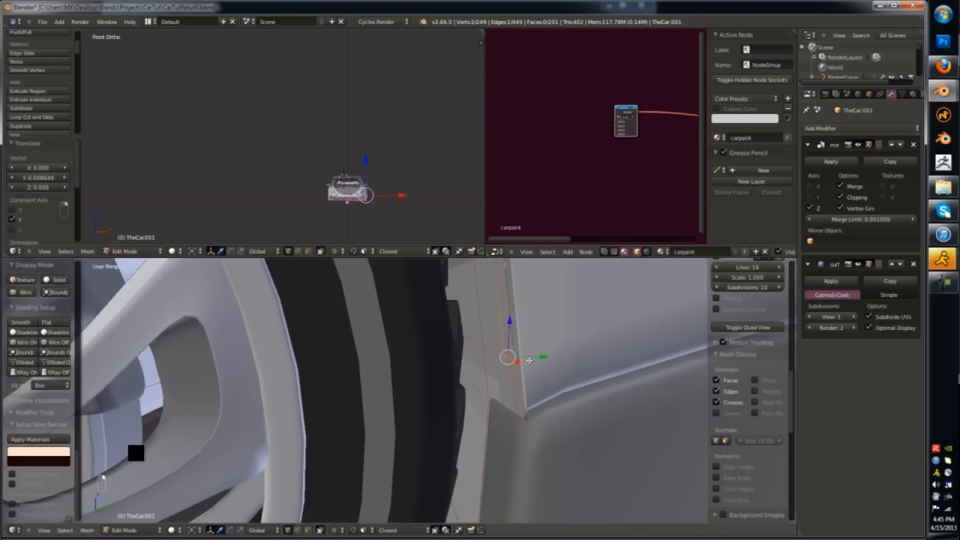
pyautogui.press('Tab')
pyautogui.scroll(-6, 525, 405)
# - Add a loop cut around the front part of the underbody's wheel arch and reposition it in side view
pyautogui.rightClick(347, 375)
pyautogui.scroll(4, 347, 375)
pyautogui.press('Tab')
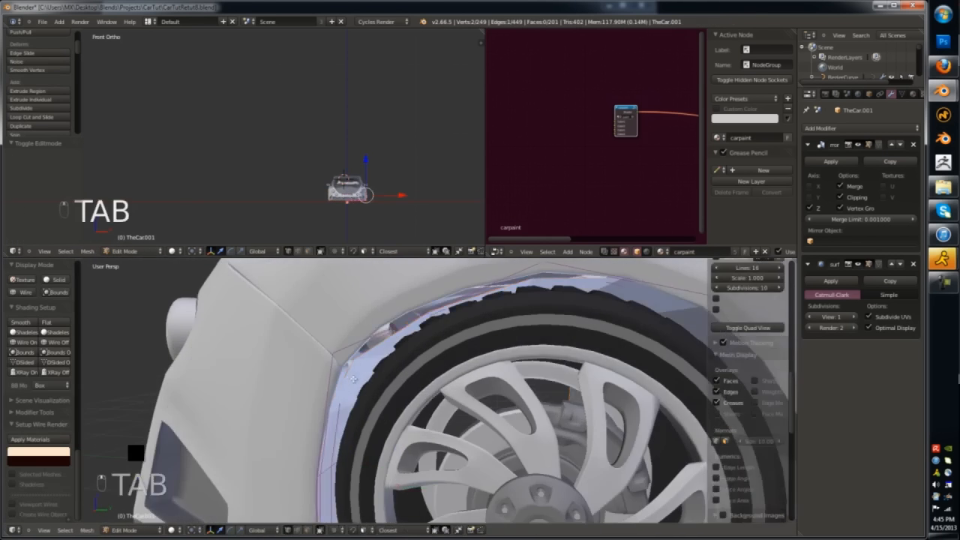
pyautogui.hotkey('ctrl', 'r')
pyautogui.click(413, 324)
pyautogui.scroll(-3, 413, 324)
pyautogui.press('KP_3')
pyautogui.press('KP_5')
pyautogui.press('z')
pyautogui.press('g')
pyautogui.click(441, 317)
pyautogui.press('Tab')
pyautogui.press('z')
# - Select the underbody vertex behind the front wheel and adjust it along X toward the side sill
pyautogui.scroll(-6, 493, 368)
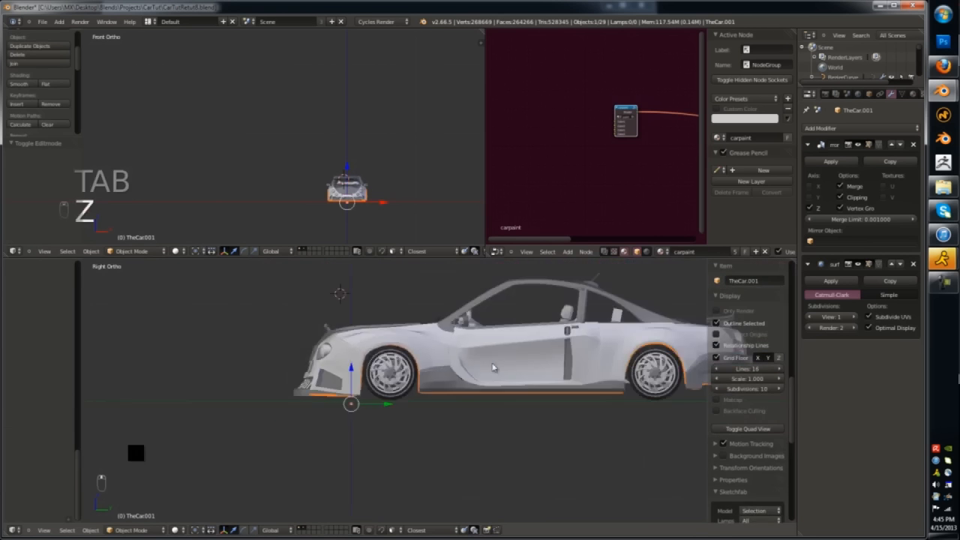
pyautogui.press('a')
pyautogui.press('z')
pyautogui.moveTo(330, 368)
pyautogui.mouseDown(button='middle')
pyautogui.moveTo(400, 388)
pyautogui.moveTo(413, 422)
pyautogui.mouseUp(button='middle')
pyautogui.rightClick(400, 388)
pyautogui.rightClick(408, 389)
pyautogui.press('z')
pyautogui.scroll(5, 413, 421)
pyautogui.press('Tab')
pyautogui.rightClick(385, 477)
pyautogui.moveTo(398, 469); pyautogui.dragTo(398, 469)
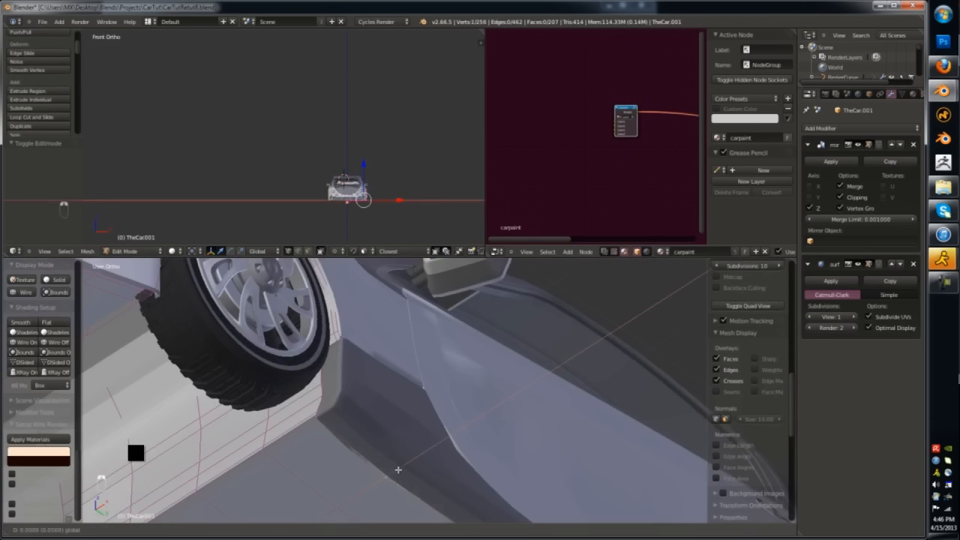
# - Remove the carpaint material slot from the underbody, leaving GREY as its first material
pyautogui.press('Tab')
pyautogui.click(913, 95)
pyautogui.click(908, 138)
pyautogui.scroll(-7, 372, 385)
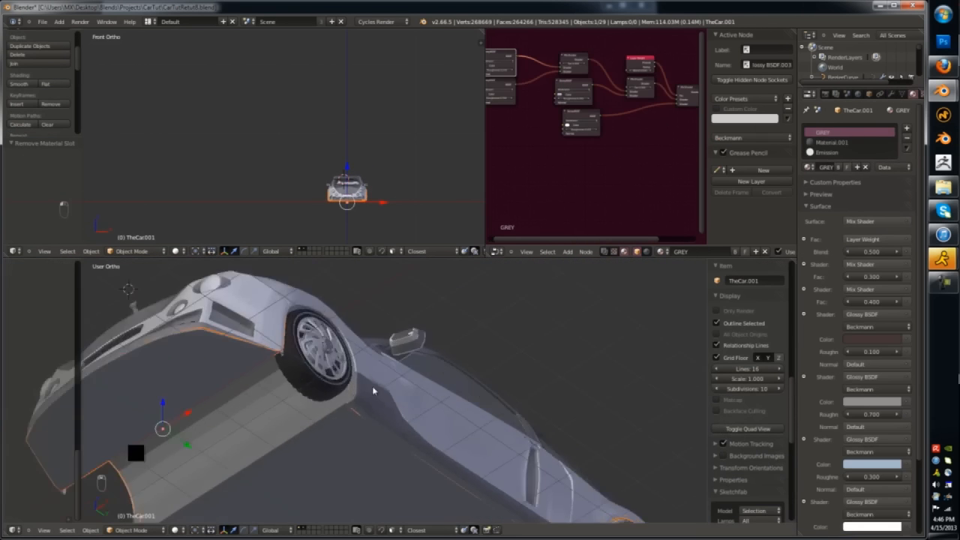
pyautogui.press('a')
pyautogui.moveTo(372, 385); pyautogui.dragTo(342, 436, button='middle')
# - Delete the rear wheel's objects in the side wireframe view
pyautogui.press('KP_3')
pyautogui.press('KP_5')
pyautogui.press('KP_5')
pyautogui.press('z')
pyautogui.rightClick(530, 413)
pyautogui.press('x')
pyautogui.click(531, 414)
pyautogui.press('x')
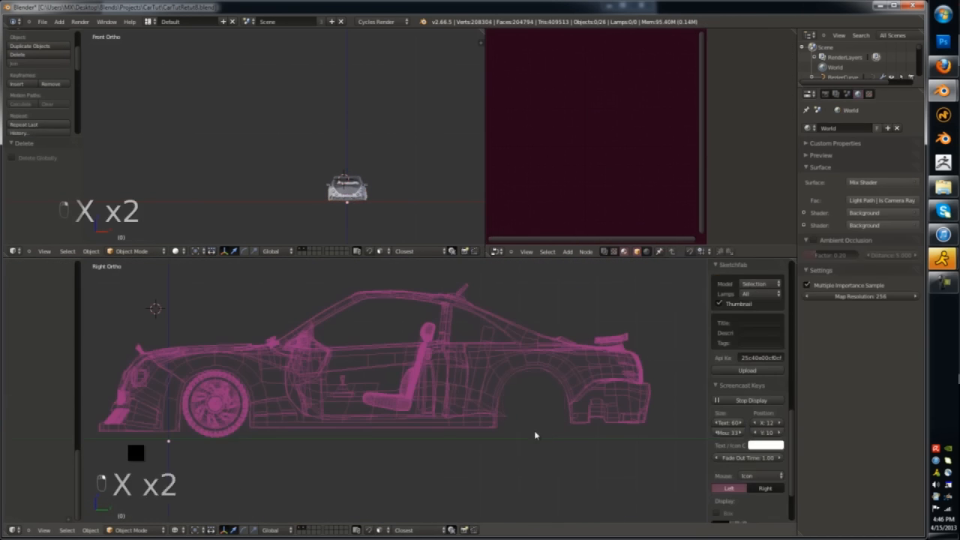
pyautogui.rightClick(656, 405)
pyautogui.keyDown('shift'); pyautogui.moveTo(534, 434); pyautogui.dragTo(636, 413, button='middle'); pyautogui.keyUp('shift')
pyautogui.press('Tab')
pyautogui.press('a')
pyautogui.press('a')
pyautogui.press('a')
pyautogui.press('Tab')
# - Assign the GREY material to the curve trim at the rear window in place of carpaint
pyautogui.press('z')
pyautogui.press('a')
pyautogui.scroll(-4, 597, 380)
pyautogui.rightClick(630, 347)
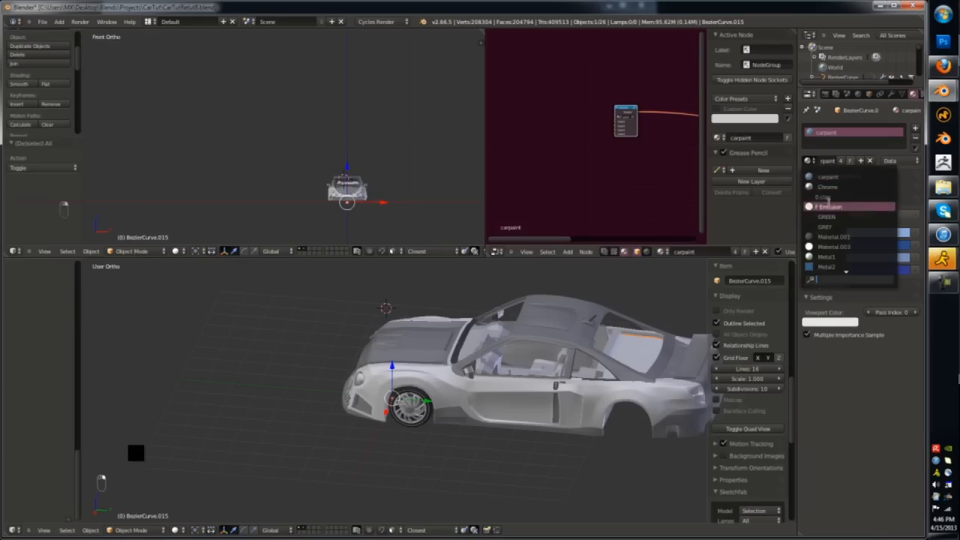
pyautogui.click(825, 227)
pyautogui.press('a')
# - Select all parts of the front wheel in side view and scale them up around the bounding box center
pyautogui.press('KP_1')
pyautogui.press('KP_3')
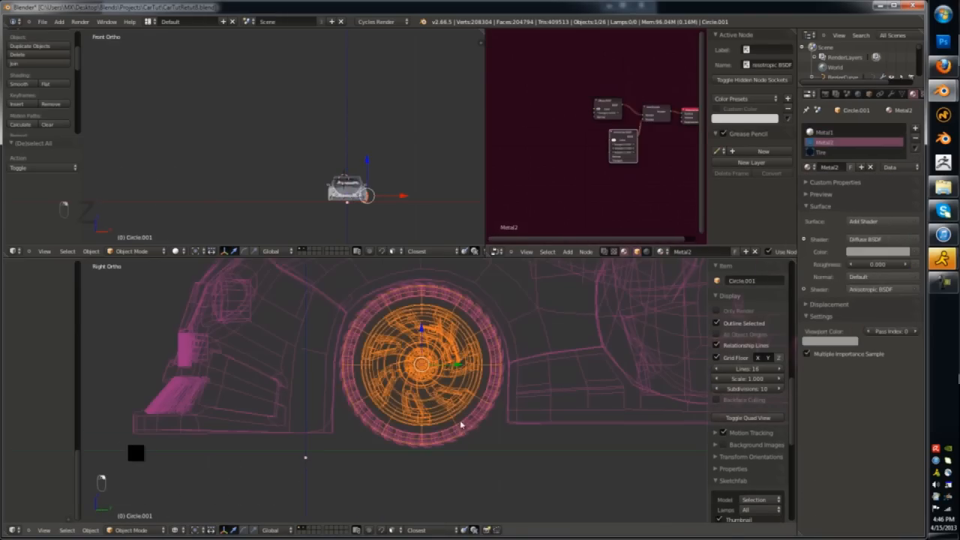
pyautogui.rightClick(461, 429)
pyautogui.press('z')
pyautogui.press('z')
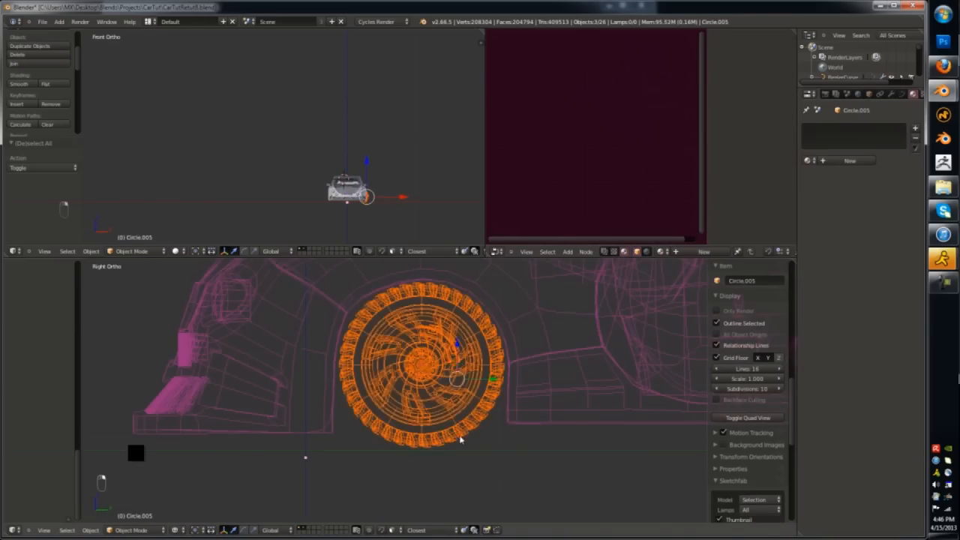
pyautogui.press('g')
pyautogui.rightClick(488, 408)
pyautogui.scroll(-2, 492, 414)
pyautogui.scroll(1, 497, 422)
pyautogui.press(',')
pyautogui.press('.')
pyautogui.press(',')
pyautogui.scroll(3, 475, 400)
pyautogui.press('s')
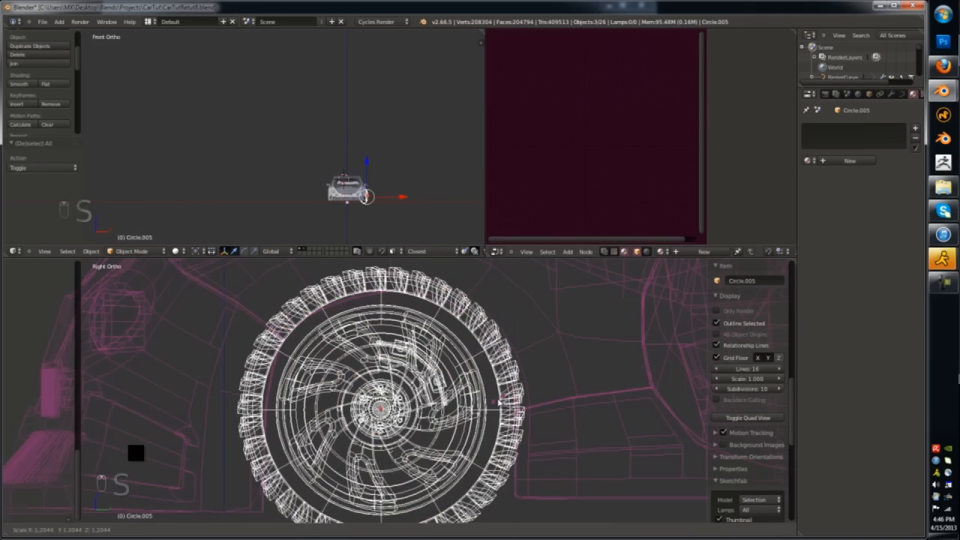
pyautogui.click(498, 400)
# - Move the front wheel about -0.068 along Y and 0.006 along Z within the wheel arch
pyautogui.scroll(-5, 500, 397)
pyautogui.scroll(3, 509, 390)
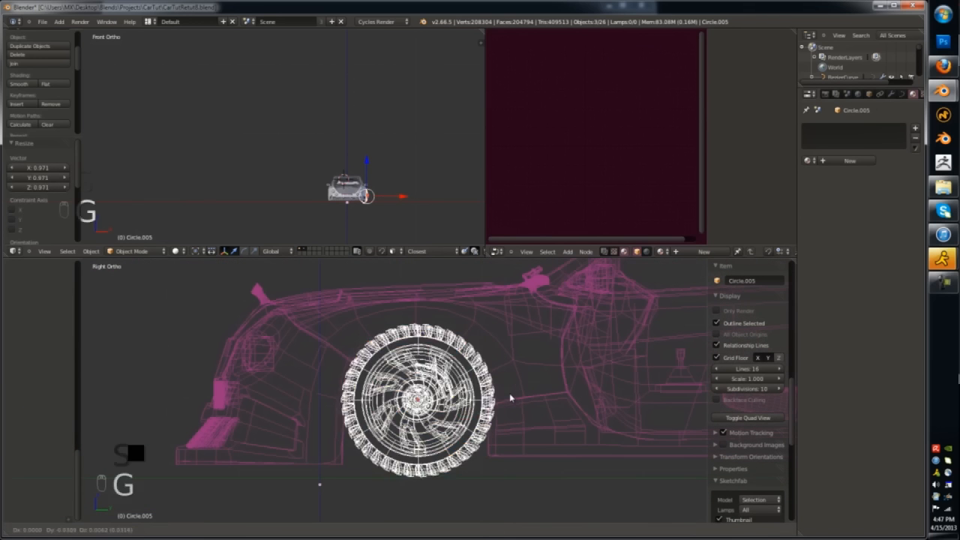
pyautogui.click(509, 393)
# - Switch to Firefox and examine the Google Images results for "car side" to compare wheel proportions
pyautogui.scroll(1, 509, 393)
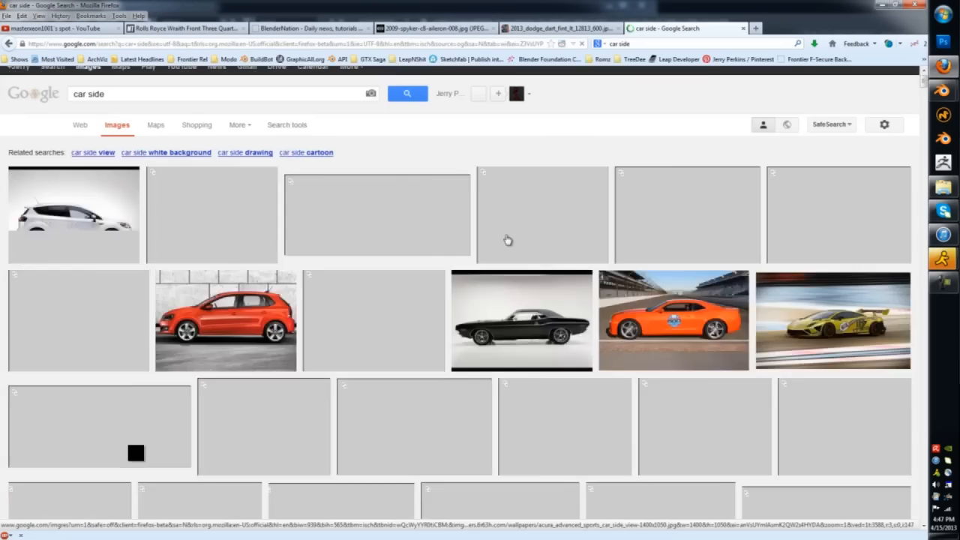
pyautogui.scroll(-7, 508, 240)
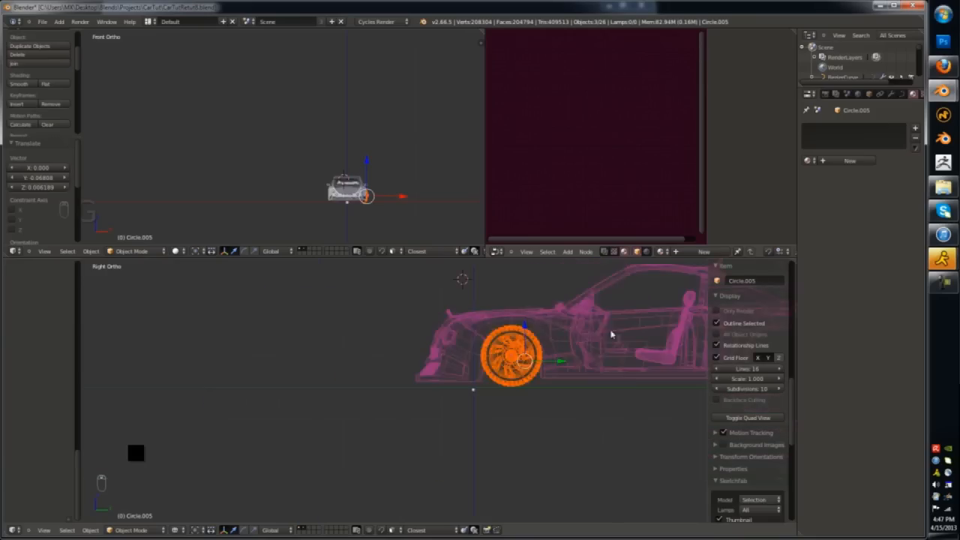
# - Back in Blender, scale the front wheel by 1.14, adjust its height and move it about 0.036 along Y
pyautogui.press('z')
pyautogui.press('z')
pyautogui.press('g')
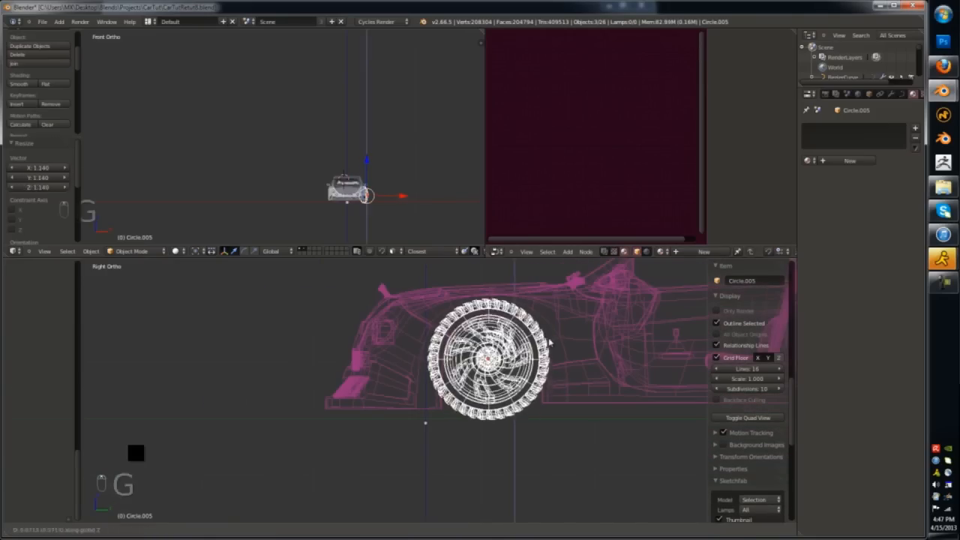
pyautogui.press('z')
pyautogui.press('g')
pyautogui.press('y')
pyautogui.click(518, 375)
# - Move the front wheel about 0.088 outward along X
pyautogui.moveTo(518, 374); pyautogui.dragTo(464, 366, button='middle')
pyautogui.press('z')
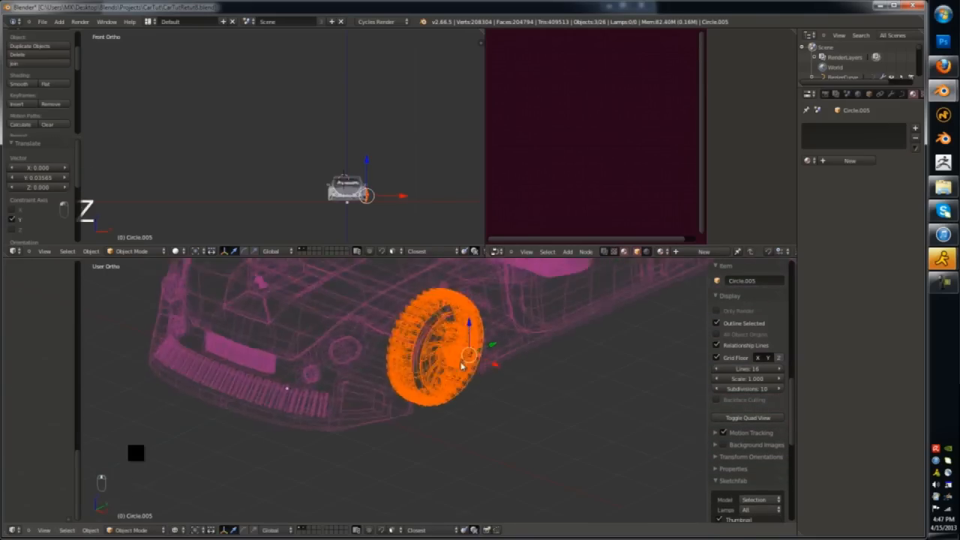
pyautogui.press('z')
pyautogui.press('g')
pyautogui.press('x')
pyautogui.click(489, 364)
pyautogui.press('KP_1')
pyautogui.press('KP_3')
# - Unhide all hidden objects while viewing the car in side wireframe
pyautogui.press('z')
pyautogui.scroll(-1, 517, 354)
pyautogui.keyDown('shift'); pyautogui.moveTo(525, 354); pyautogui.dragTo(399, 402, button='middle'); pyautogui.keyUp('shift')
pyautogui.scroll(2, 399, 401)
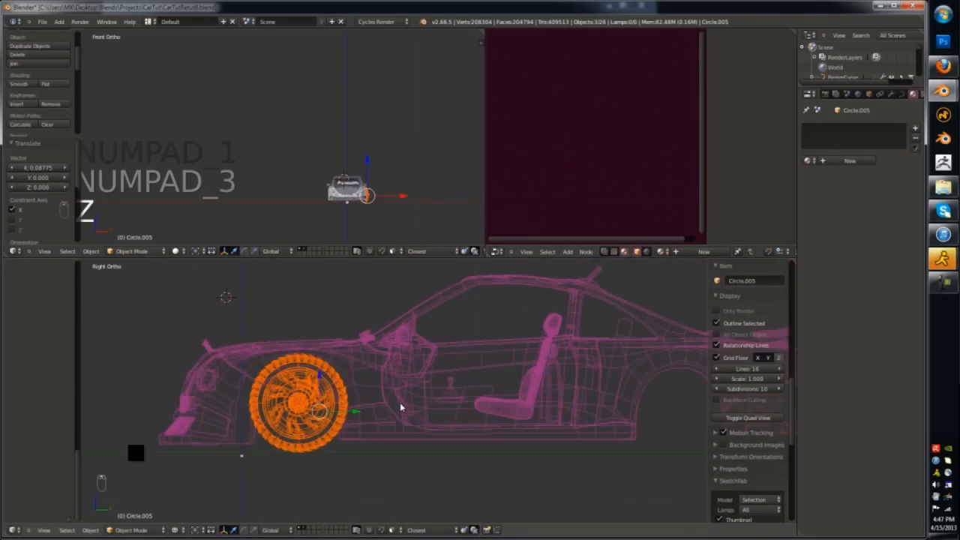
pyautogui.press('a')
pyautogui.hotkey('alt', 'h')
pyautogui.scroll(-1, 450, 408)
# - Select all the car's objects and raise the whole car along Z
pyautogui.press('a')
pyautogui.press('a')
pyautogui.press('g')
pyautogui.press('Escape')
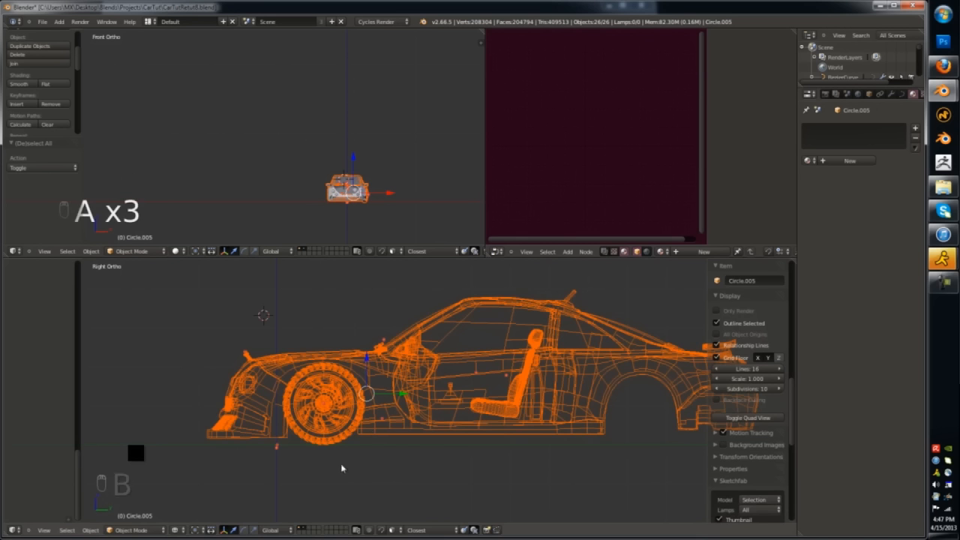
pyautogui.press('g')
pyautogui.press('z')
pyautogui.click(409, 451)
pyautogui.press('z')
pyautogui.moveTo(397, 405)
pyautogui.mouseDown(button='middle')
pyautogui.moveTo(440, 425)
pyautogui.moveTo(431, 420)
pyautogui.mouseUp(button='middle')
pyautogui.press('a')
# - Raise the top edge vertices of the body's front wheel arch to clear the enlarged wheel
pyautogui.press('KP_1')
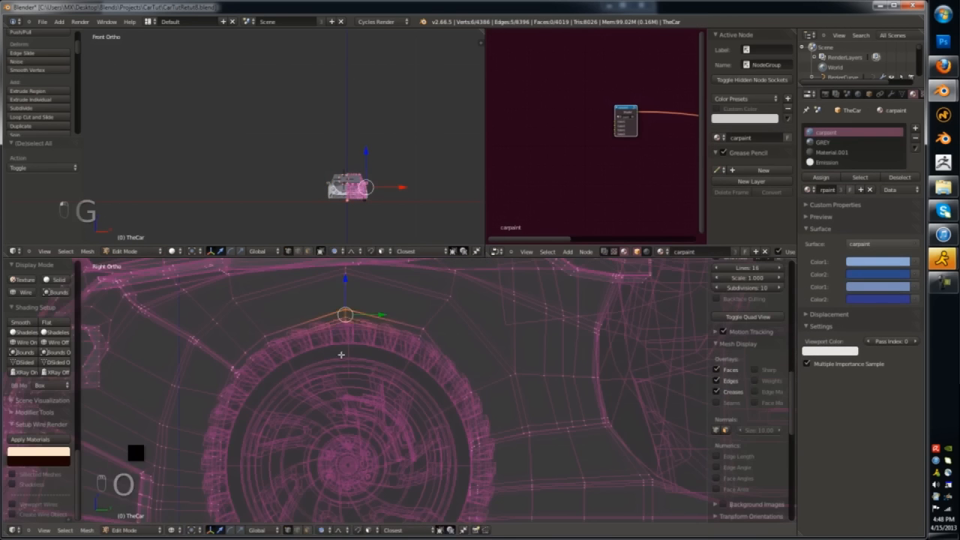
pyautogui.scroll(-2, 341, 354)
pyautogui.press('g')
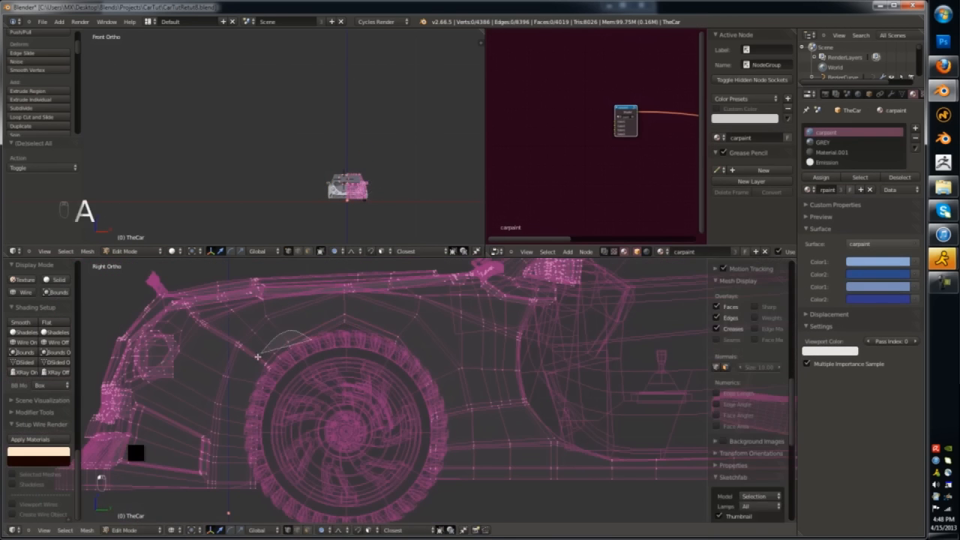
# - Reshape the body's front wheel arch around the wheel, moving its rear edge vertices about 0.186 along Y, and check it shaded
pyautogui.keyDown('shift'); pyautogui.moveTo(269, 378); pyautogui.dragTo(315, 347, button='middle'); pyautogui.keyUp('shift')
pyautogui.press('a')
pyautogui.hotkey('ctrl', 'z')
pyautogui.press('a')
pyautogui.press('a')
pyautogui.keyDown('ctrl'); pyautogui.moveTo(328, 354); pyautogui.dragTo(313, 471); pyautogui.keyUp('ctrl')
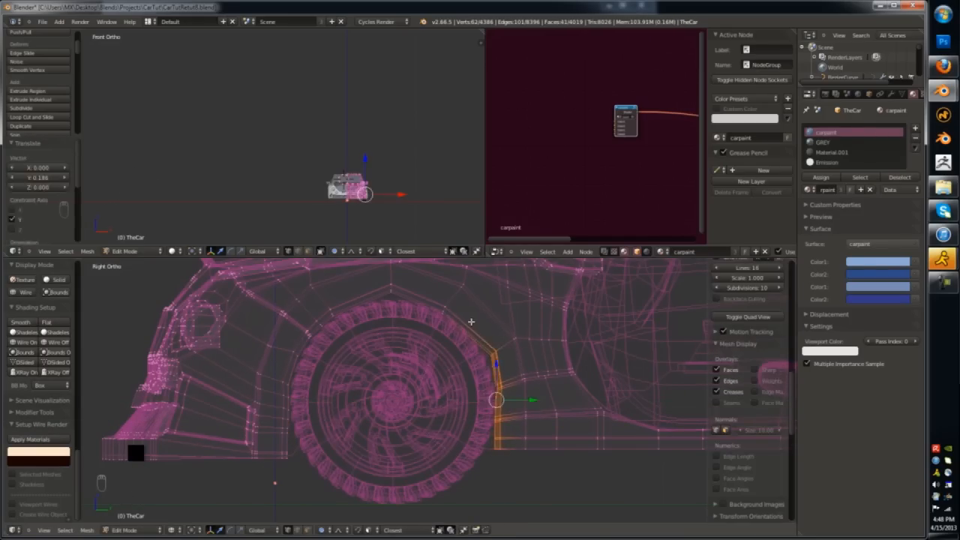
pyautogui.click(443, 320)
pyautogui.press('z')
pyautogui.press('Tab')
pyautogui.scroll(-3, 422, 386)
pyautogui.moveTo(367, 345)
pyautogui.mouseDown(button='middle')
pyautogui.moveTo(422, 386)
pyautogui.moveTo(368, 330)
pyautogui.mouseUp(button='middle')
pyautogui.press('a')
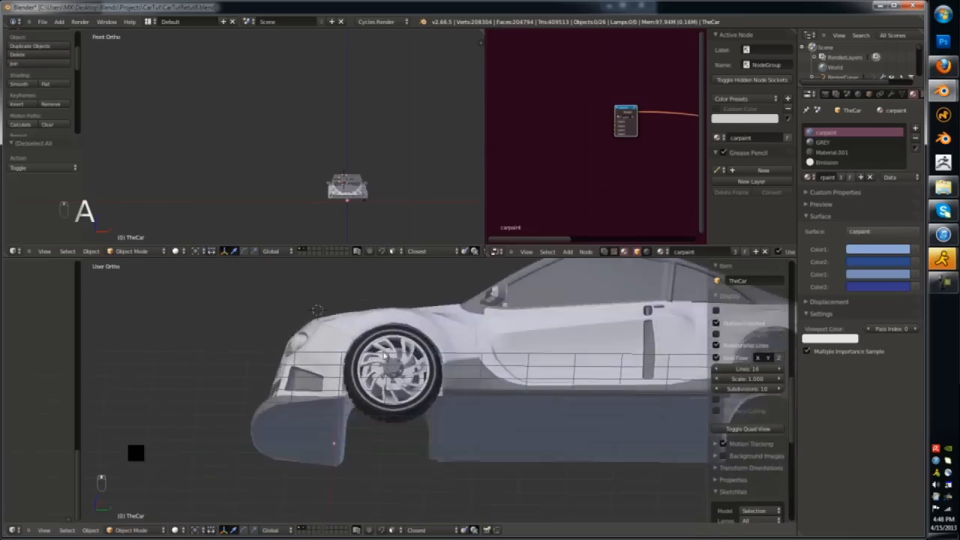
# - Select the front wheel's three parts, rim and tire included, and move them -0.103 along X
pyautogui.rightClick(392, 428)
pyautogui.press('KP_1')
pyautogui.press('KP_3')
pyautogui.moveTo(418, 428); pyautogui.dragTo(381, 480, button='middle')
pyautogui.press('z')
pyautogui.rightClick(381, 488)
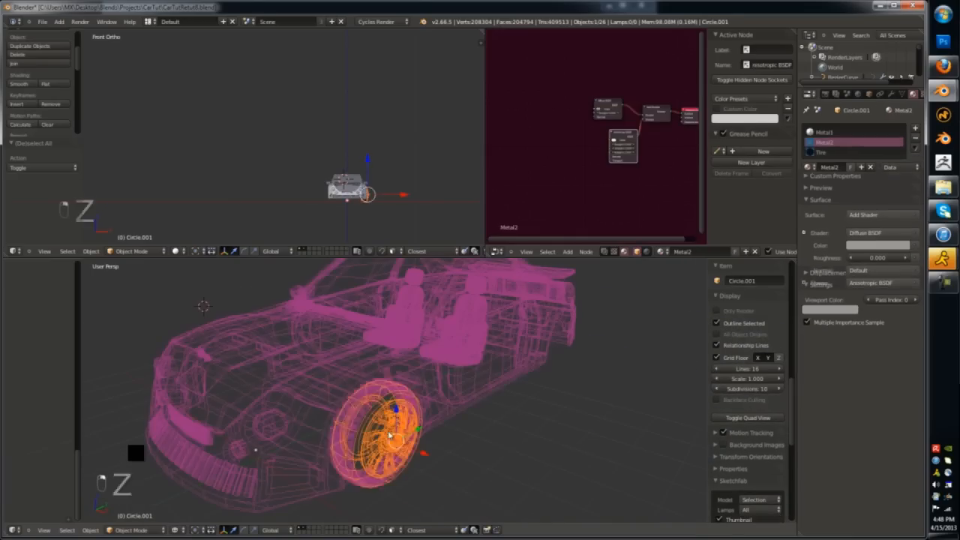
pyautogui.press('z')
pyautogui.press('z')
pyautogui.keyDown('shift'); pyautogui.rightClick(405, 459); pyautogui.keyUp('shift')
pyautogui.press('z')
pyautogui.moveTo(432, 455)
pyautogui.mouseDown()
pyautogui.moveTo(463, 465)
pyautogui.moveTo(430, 452)
pyautogui.mouseUp()
# - Duplicate the front wheel's parts along Y into the rear wheel arch and check both wheels from the side
pyautogui.scroll(-3, 432, 452)
pyautogui.press('KP_3')
pyautogui.press('KP_5')
pyautogui.press('z')
pyautogui.scroll(5, 432, 452)
pyautogui.keyDown('shift'); pyautogui.moveTo(432, 452); pyautogui.dragTo(358, 405, button='middle'); pyautogui.keyUp('shift')
pyautogui.scroll(-3, 358, 406)
pyautogui.keyDown('shift'); pyautogui.moveTo(422, 433); pyautogui.dragTo(340, 426, button='middle'); pyautogui.keyUp('shift')
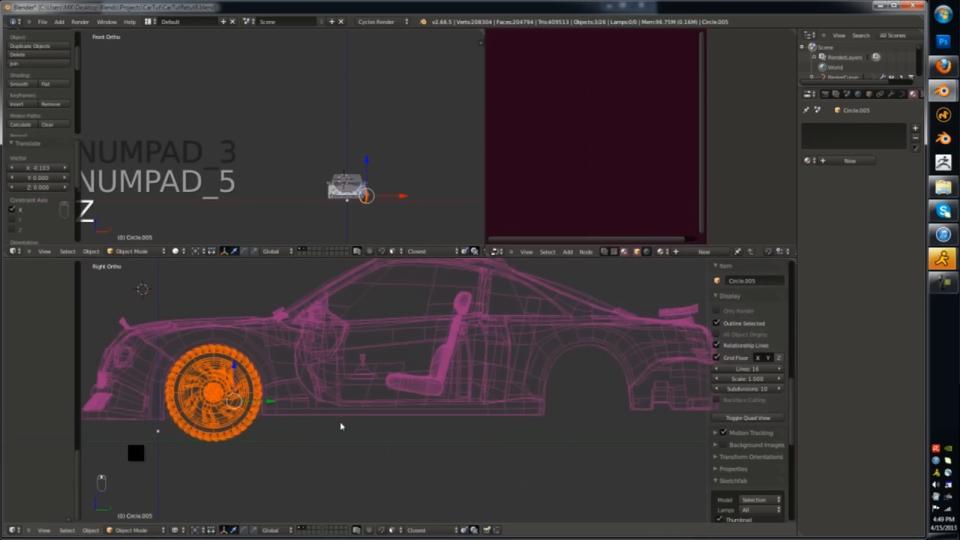
pyautogui.moveTo(641, 407); pyautogui.dragTo(641, 407)
pyautogui.press('z')
pyautogui.moveTo(243, 381); pyautogui.dragTo(296, 404, button='middle')
pyautogui.press('z')
pyautogui.rightClick(234, 393)
pyautogui.scroll(-4, 274, 395)
pyautogui.rightClick(294, 414)
pyautogui.press('KP_3')
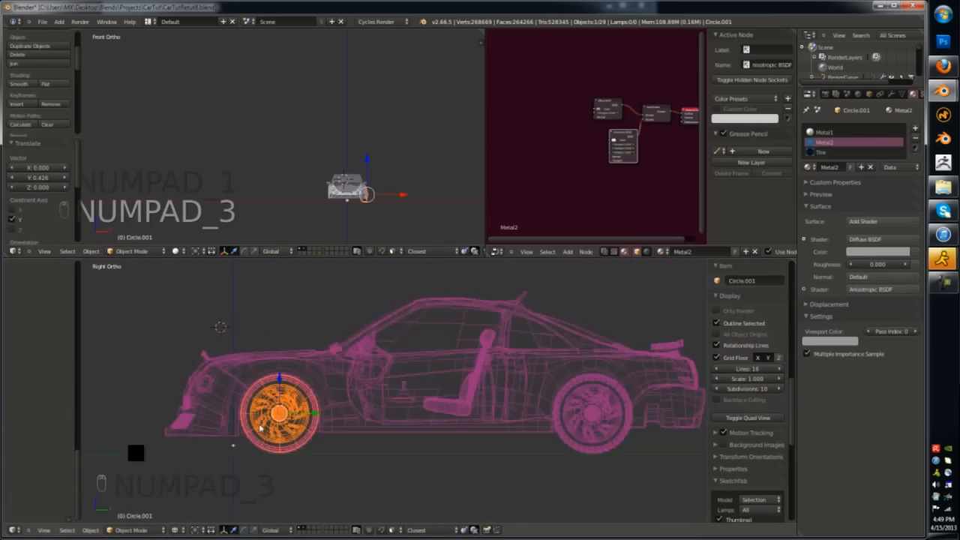
# - Refine the body's front wheel arch around the tire, shifting its upper rear vertices about 0.026 along Y and 0.018 along Z
pyautogui.scroll(4, 270, 423)
pyautogui.rightClick(407, 440)
pyautogui.press('z')
pyautogui.rightClick(353, 326)
pyautogui.press('Tab')
pyautogui.press('z')
pyautogui.scroll(2, 338, 300)
pyautogui.press('g')
pyautogui.click(350, 303)
pyautogui.keyDown('shift'); pyautogui.moveTo(160, 319); pyautogui.dragTo(298, 310, button='middle'); pyautogui.keyUp('shift')
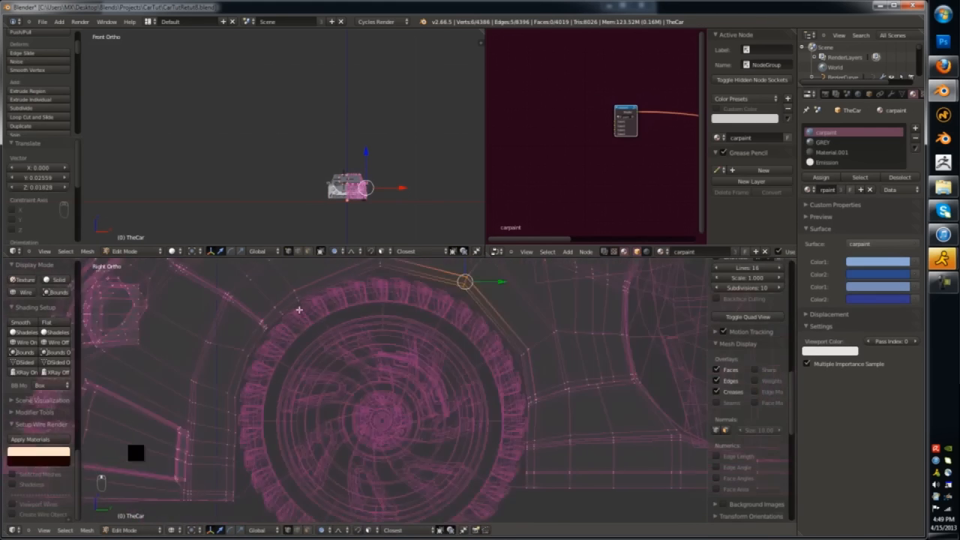
pyautogui.scroll(2, 297, 311)
pyautogui.press('a')
pyautogui.keyDown('ctrl'); pyautogui.moveTo(353, 289); pyautogui.dragTo(211, 363); pyautogui.keyUp('ctrl')
pyautogui.press('Tab')
pyautogui.press('z')
pyautogui.scroll(-6, 300, 401)
pyautogui.scroll(-2, 330, 401)
# - Shift the vertices on the front lower edge of the body's rear wheel arch away from the tire
pyautogui.press('Tab')
pyautogui.moveTo(330, 390); pyautogui.dragTo(398, 373, button='middle')
pyautogui.press('Tab')
pyautogui.press('KP_1')
pyautogui.press('KP_3')
pyautogui.press('Tab')
pyautogui.press('z')
pyautogui.press('a')
pyautogui.scroll(5, 521, 405)
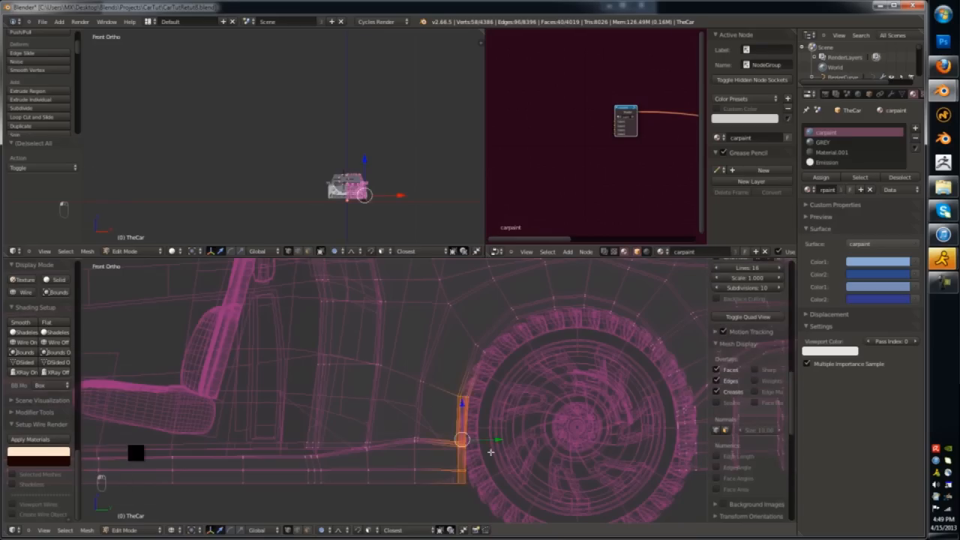
pyautogui.press('a')
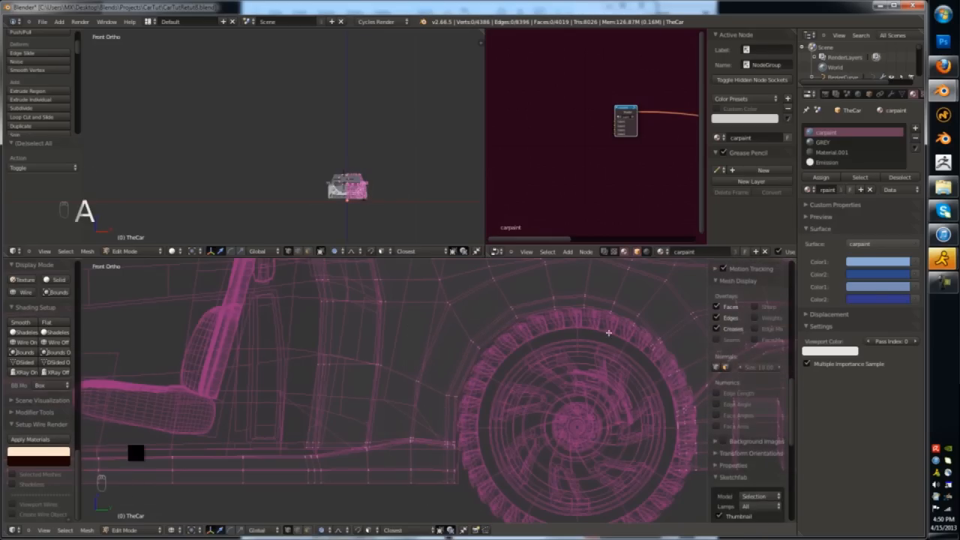
# - Move the rear arch's upper rear vertices about 0.097 along Y and 0.048 along Z, then push its lower rear edge back with proportional editing
pyautogui.click(585, 336)
pyautogui.keyDown('shift'); pyautogui.moveTo(619, 347); pyautogui.dragTo(523, 337, button='middle'); pyautogui.keyUp('shift')
pyautogui.press('a')
pyautogui.keyDown('ctrl'); pyautogui.moveTo(551, 333); pyautogui.dragTo(570, 313); pyautogui.keyUp('ctrl')
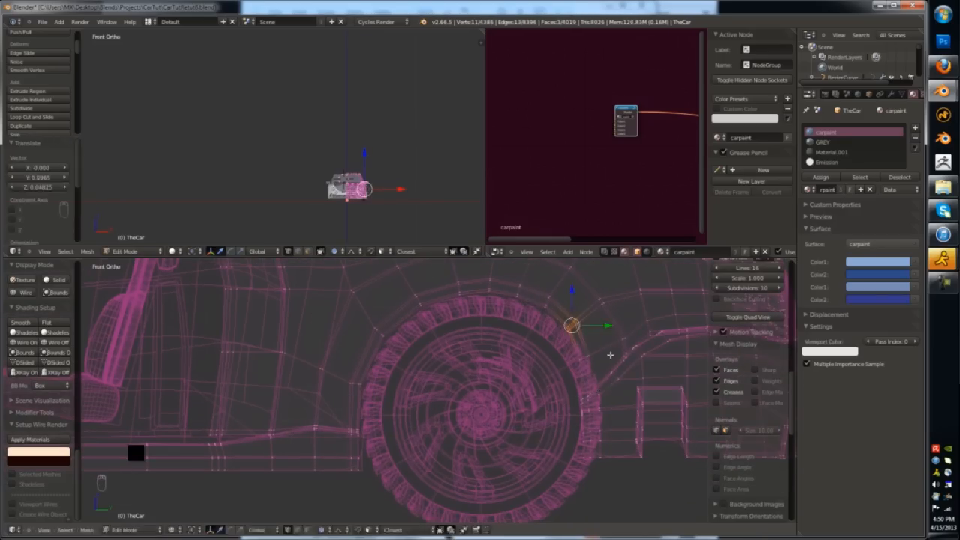
pyautogui.press('a')
pyautogui.keyDown('shift'); pyautogui.moveTo(621, 458); pyautogui.dragTo(595, 435, button='middle'); pyautogui.keyUp('shift')
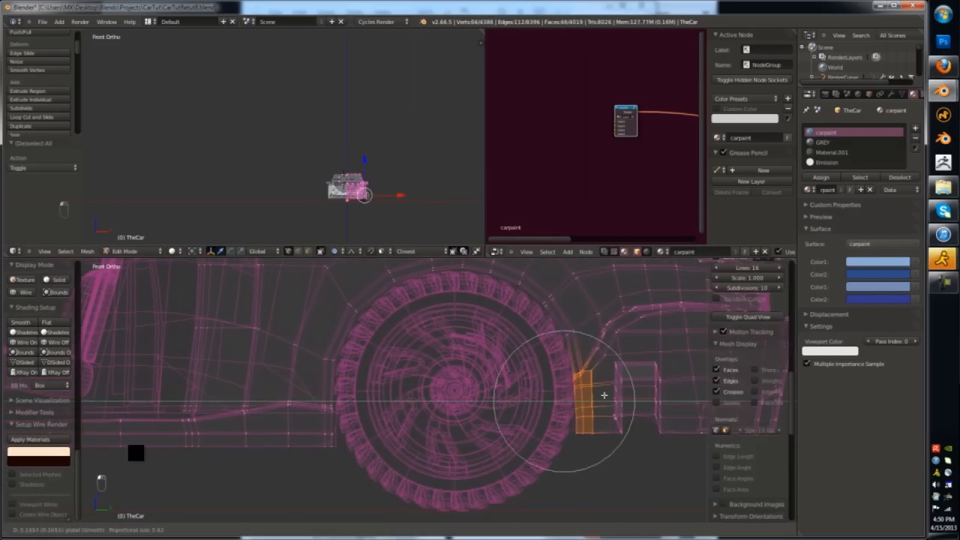
pyautogui.click(607, 393)
# - Inspect the reshaped arches in shaded perspective, hide the side window, and undo the accidental hiding of the body
pyautogui.press('z')
pyautogui.press('Tab')
pyautogui.press('a')
pyautogui.scroll(-5, 451, 375)
pyautogui.moveTo(408, 386); pyautogui.dragTo(595, 440, button='middle')
pyautogui.press('KP_5')
pyautogui.scroll(2, 458, 415)
pyautogui.scroll(-3, 459, 414)
pyautogui.scroll(2, 595, 439)
pyautogui.rightClick(484, 365)
pyautogui.press('h')
pyautogui.moveTo(484, 365); pyautogui.dragTo(518, 390, button='middle')
pyautogui.press('h')
pyautogui.hotkey('ctrl', 'z')
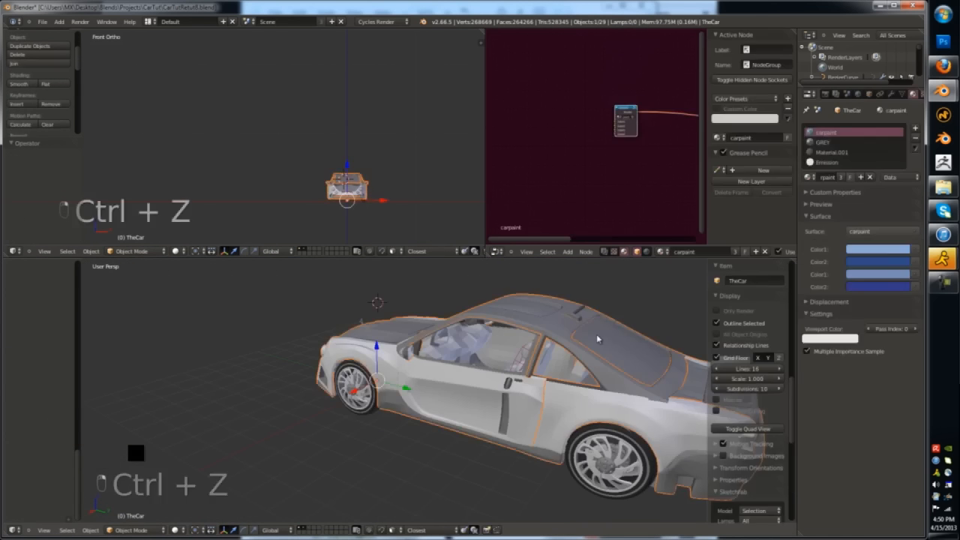
# - Hide the car's rear window and windshield, then delete the unneeded object
pyautogui.rightClick(595, 334)
pyautogui.press('h')
pyautogui.moveTo(592, 334); pyautogui.dragTo(481, 317, button='middle')
pyautogui.rightClick(481, 316)
pyautogui.press('h')
pyautogui.rightClick(507, 413)
pyautogui.press('x')
pyautogui.click(507, 413)
pyautogui.scroll(-4, 514, 401)
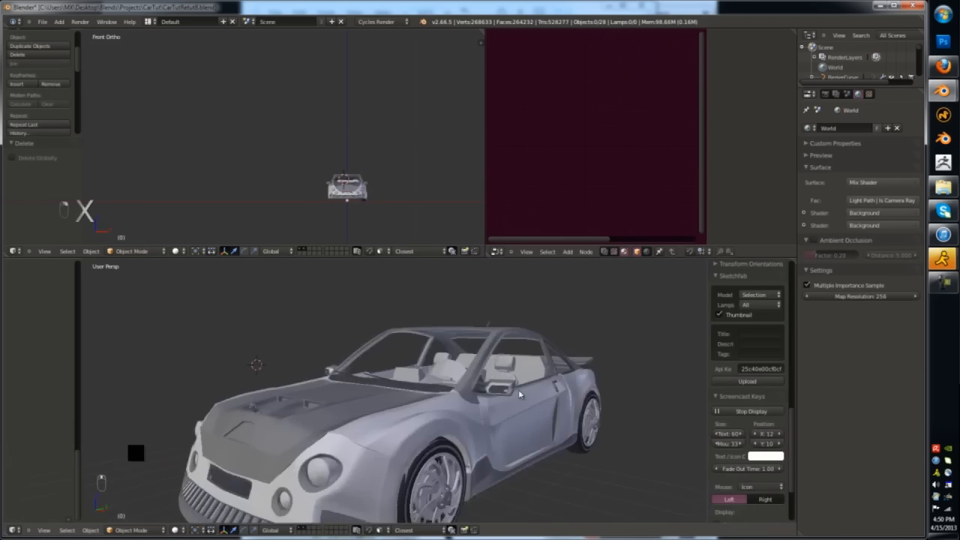
# - Isolate the car body and underbody in local view and open the body mesh for editing
pyautogui.moveTo(518, 389); pyautogui.dragTo(495, 322, button='middle')
pyautogui.rightClick(486, 479)
pyautogui.rightClick(490, 461)
pyautogui.press('KP_Divide')
pyautogui.press('Tab')
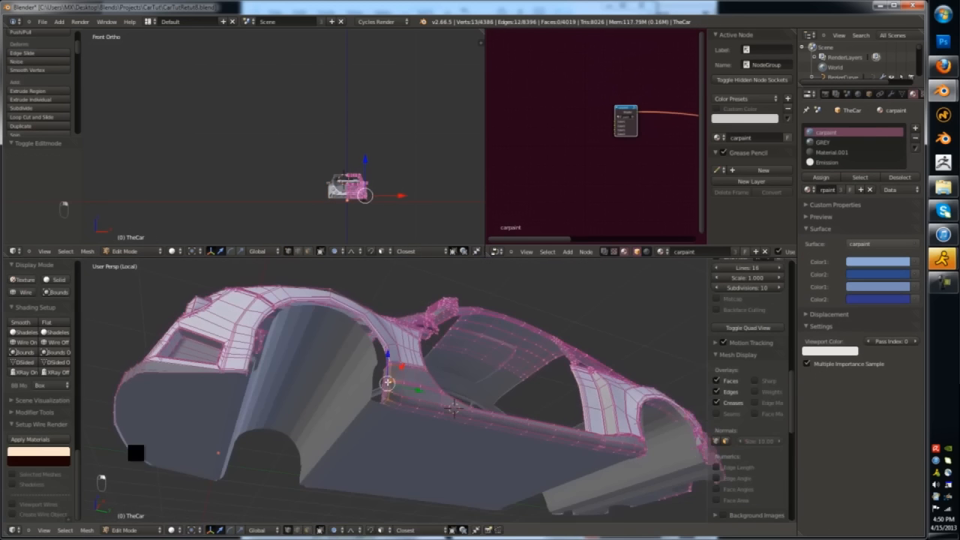
# - Select the inner edge loop around the body's front wheel arch
pyautogui.keyDown('alt'); pyautogui.rightClick(382, 339); pyautogui.keyUp('alt')
pyautogui.scroll(2, 382, 339)
pyautogui.press('z')
pyautogui.moveTo(382, 339); pyautogui.dragTo(381, 365, button='middle')
pyautogui.press('z')
pyautogui.scroll(3, 380, 366)
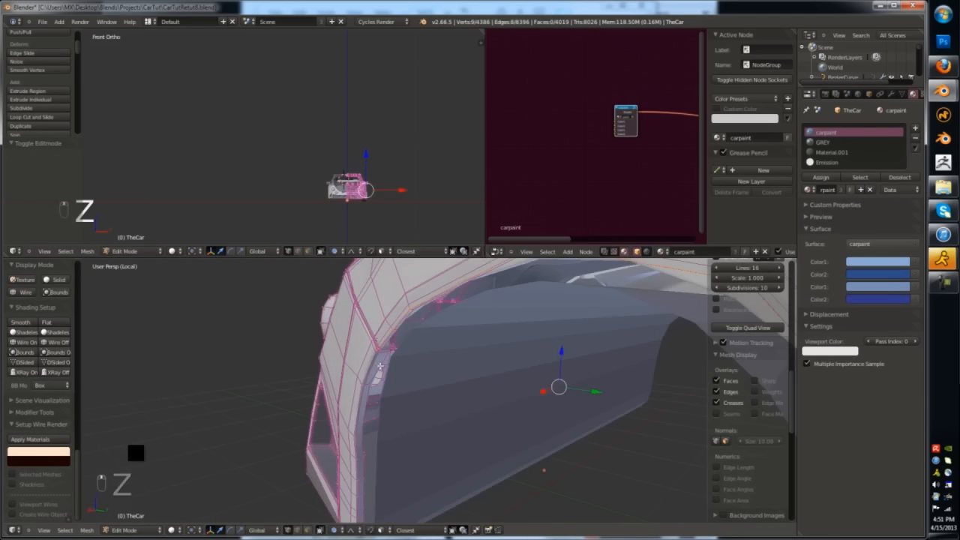
pyautogui.scroll(-6, 471, 391)
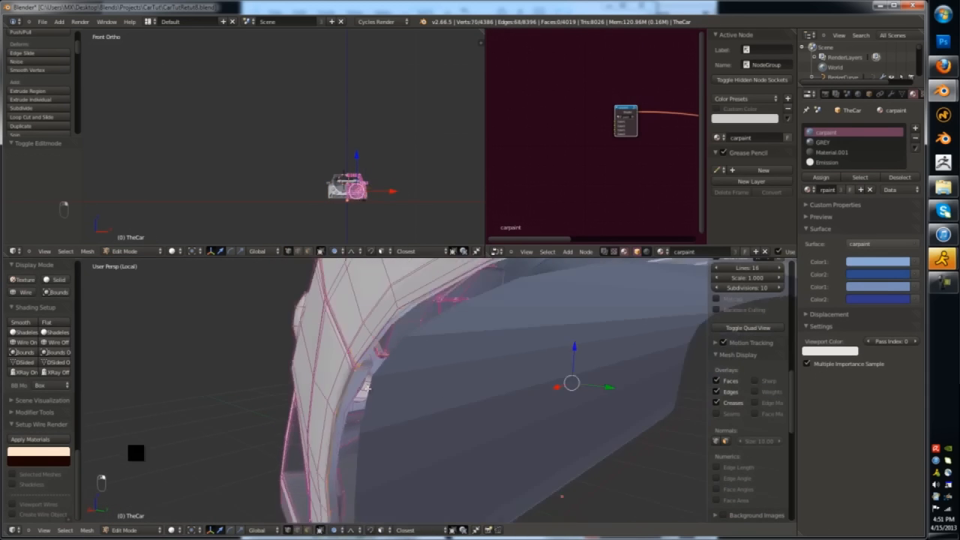
pyautogui.press('z')
pyautogui.press('z')
# - Extend the selection with the body's edge loops along the rear wheel arch and lower rear bumper
pyautogui.scroll(5, 470, 391)
pyautogui.keyDown('alt'); pyautogui.keyDown('shift'); pyautogui.rightClick(443, 414); pyautogui.keyUp('shift'); pyautogui.keyUp('alt')
pyautogui.moveTo(443, 414); pyautogui.dragTo(407, 402, button='middle')
pyautogui.scroll(2, 407, 420)
pyautogui.keyDown('alt'); pyautogui.keyDown('shift'); pyautogui.rightClick(407, 450); pyautogui.keyUp('shift'); pyautogui.keyUp('alt')
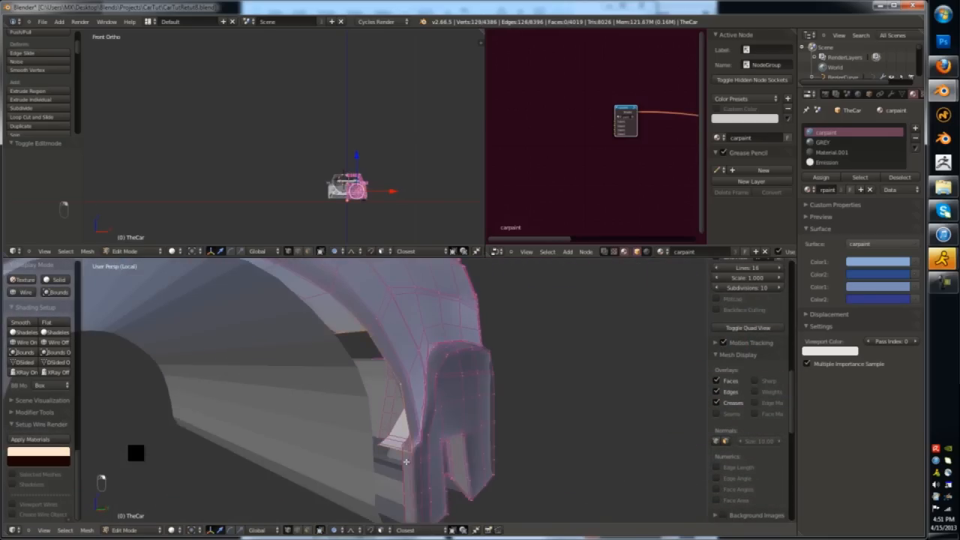
pyautogui.scroll(-3, 427, 440)
pyautogui.press('z')
pyautogui.scroll(3, 377, 371)
pyautogui.hotkey('ctrl', 'z')
pyautogui.press('z')
pyautogui.keyDown('alt'); pyautogui.keyDown('shift'); pyautogui.rightClick(377, 371); pyautogui.keyUp('shift'); pyautogui.keyUp('alt')
pyautogui.scroll(-6, 325, 403)
pyautogui.press('z')
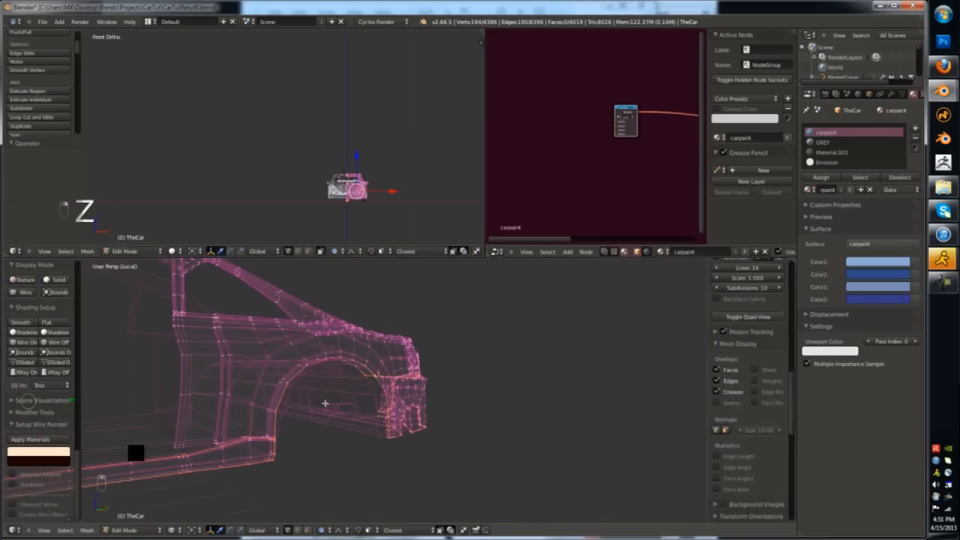
# - Separate a copy of the selected edge loops into its own object, hide the body, and select the new edge object
pyautogui.click(333, 378)
pyautogui.press('Tab')
pyautogui.press('z')
pyautogui.rightClick(313, 367)
pyautogui.press('h')
pyautogui.rightClick(356, 384)
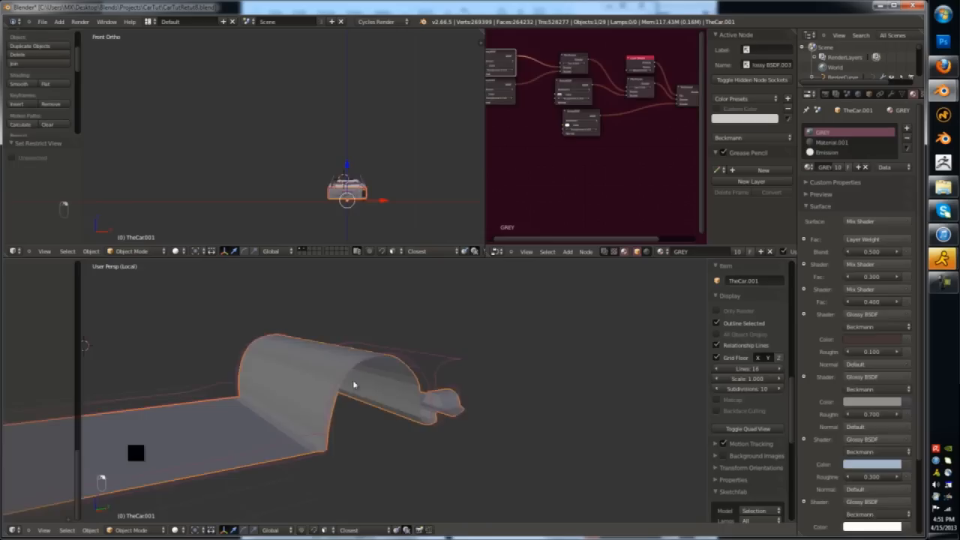
pyautogui.press('h')
pyautogui.rightClick(363, 366)
# - Remove the doubled vertices from the separated edge outline
pyautogui.press('Tab')
pyautogui.press('a')
pyautogui.press('a')
pyautogui.press('w')
pyautogui.click(367, 351)
pyautogui.press('Tab')
pyautogui.moveTo(367, 351); pyautogui.dragTo(380, 373, button='middle')
pyautogui.scroll(3, 379, 398)
pyautogui.press('Tab')
pyautogui.press('Tab')
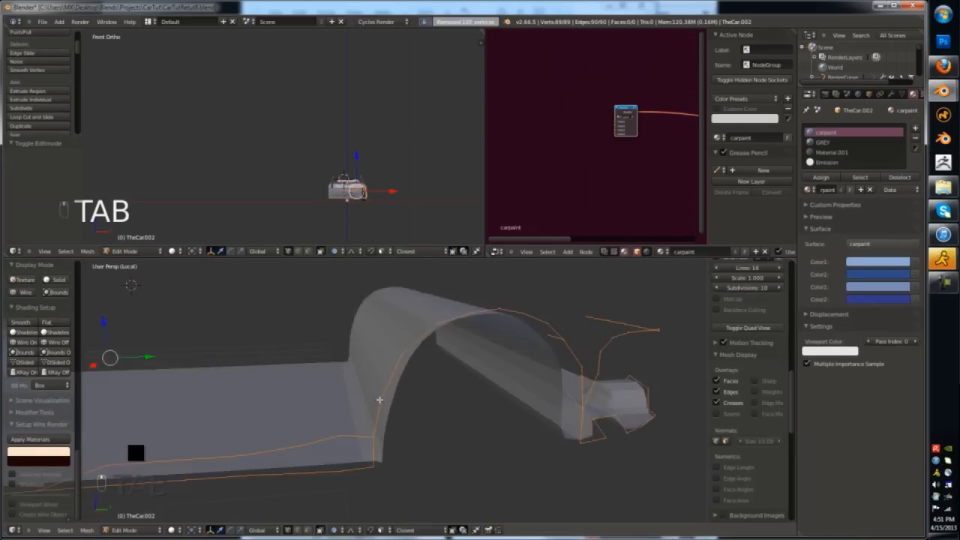
pyautogui.press('Tab')
# - Delete the surplus outline segments around the rear bumper from the edge object
pyautogui.scroll(-2, 366, 451)
pyautogui.rightClick(337, 465)
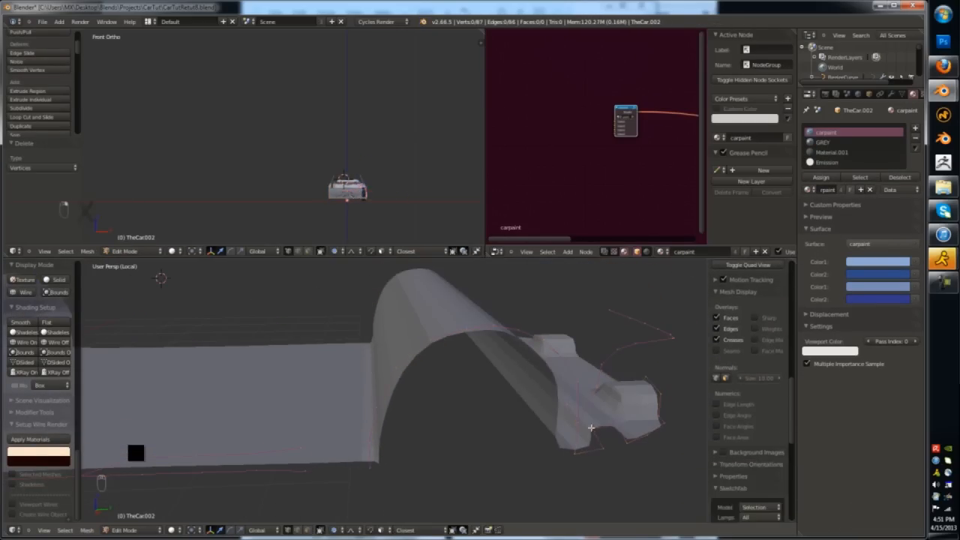
pyautogui.press('l')
pyautogui.press('x')
pyautogui.click(625, 354)
pyautogui.scroll(-4, 600, 360)
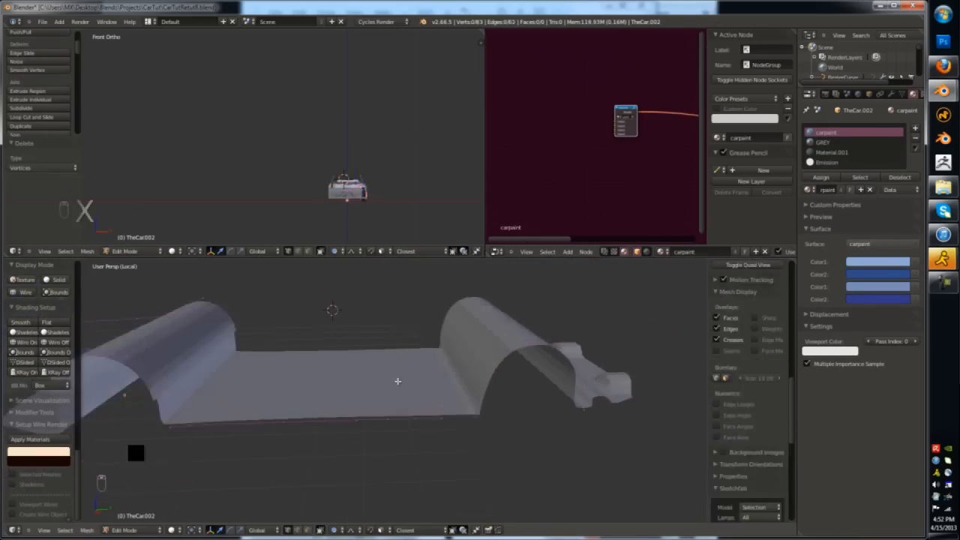
# - Dissolve the surplus vertices on the separated edge outline beside the wheel arch
pyautogui.moveTo(396, 382); pyautogui.dragTo(479, 390, button='middle')
pyautogui.rightClick(441, 396)
pyautogui.moveTo(228, 357); pyautogui.dragTo(327, 431, button='middle')
pyautogui.scroll(2, 328, 431)
pyautogui.rightClick(321, 406)
pyautogui.press('x')
pyautogui.click(297, 458)
pyautogui.rightClick(316, 359)
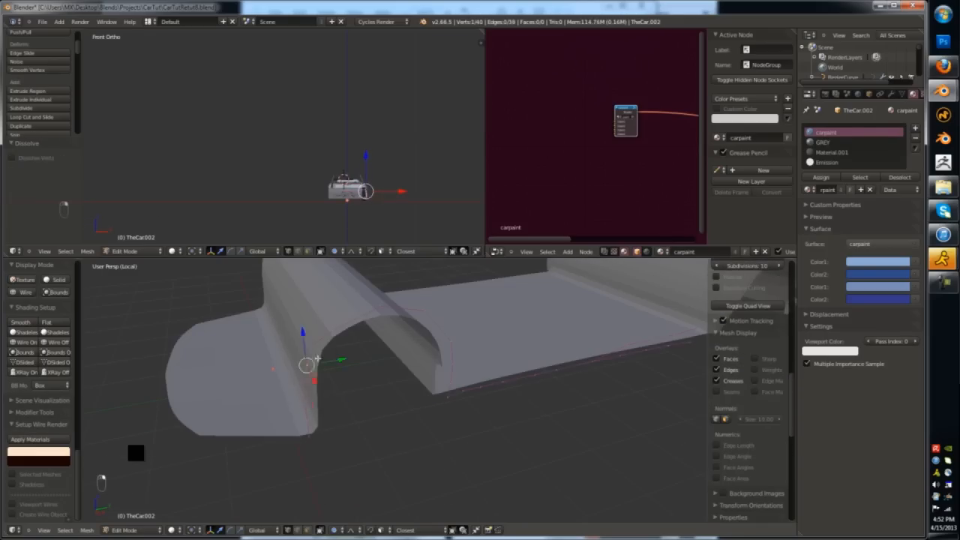
pyautogui.click(348, 328)
# - Edit the old underbody and delete its wheel-well geometry, growing the selection to cover it
pyautogui.scroll(-2, 348, 328)
pyautogui.moveTo(348, 353)
pyautogui.mouseDown(button='middle')
pyautogui.moveTo(373, 337)
pyautogui.moveTo(353, 360)
pyautogui.mouseUp(button='middle')
pyautogui.press('Tab')
pyautogui.rightClick(337, 298)
pyautogui.press('Tab')
pyautogui.moveTo(337, 297); pyautogui.dragTo(560, 375, button='middle')
pyautogui.press('ctrl+KP_Add')
pyautogui.press('ctrl+KP_Add')
pyautogui.press('x')
pyautogui.click(563, 369)
# - Select the linked floor panel between the wheel wells and delete its vertices
pyautogui.moveTo(308, 358); pyautogui.dragTo(375, 430, button='middle')
pyautogui.press('Tab')
pyautogui.rightClick(383, 439)
pyautogui.press('Tab')
pyautogui.press('Tab')
pyautogui.rightClick(375, 431)
pyautogui.press('Tab')
pyautogui.press('a')
pyautogui.press('a')
pyautogui.press('a')
pyautogui.press('a')
pyautogui.press('l')
pyautogui.press('x')
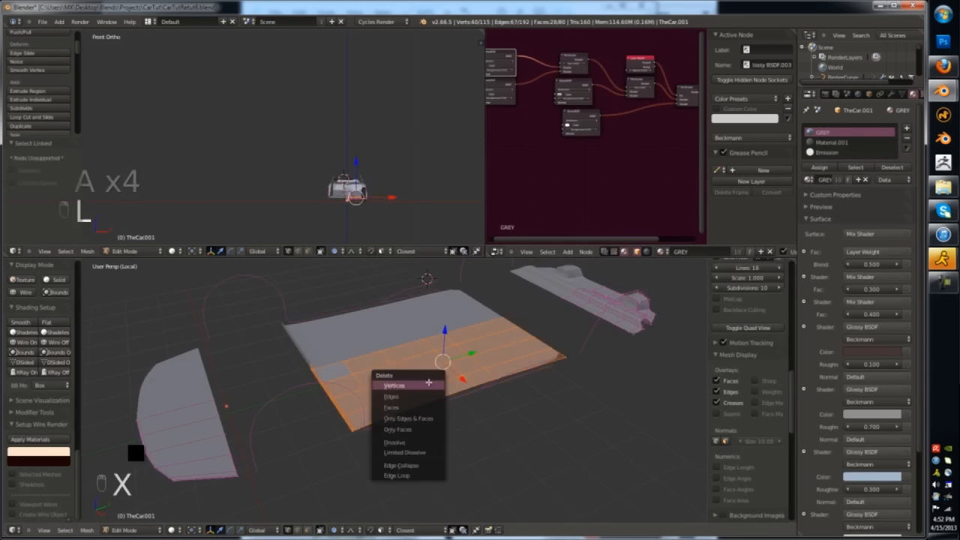
pyautogui.click(428, 386)
# - Close the gap in the edge outline and extrude the whole outline inward across the car's width
pyautogui.press('Tab')
pyautogui.rightClick(559, 356)
pyautogui.moveTo(488, 378); pyautogui.dragTo(510, 375, button='middle')
pyautogui.press('f')
pyautogui.press('a')
pyautogui.press('a')
pyautogui.moveTo(565, 360); pyautogui.dragTo(450, 409, button='middle')
pyautogui.press('e')
pyautogui.click(307, 497)
# - Join the extruded edge surface with the remaining underbody object and open the joined mesh for editing
pyautogui.press('Tab')
pyautogui.keyDown('shift'); pyautogui.rightClick(216, 431); pyautogui.keyUp('shift')
pyautogui.hotkey('ctrl', 'j')
pyautogui.press('Tab')
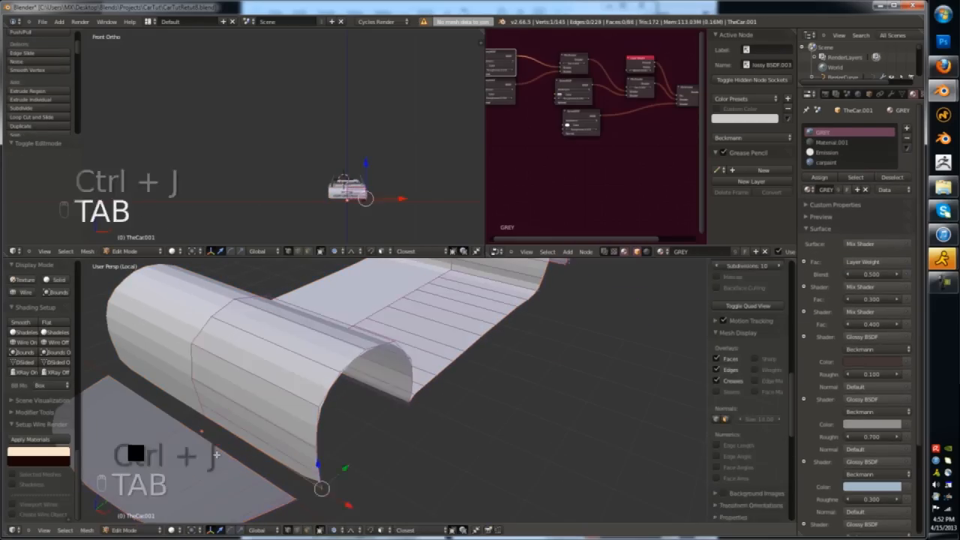
pyautogui.press('a')
pyautogui.press('a')
pyautogui.press('a')
pyautogui.press('Escape')
pyautogui.hotkey('ctrl', 'z')
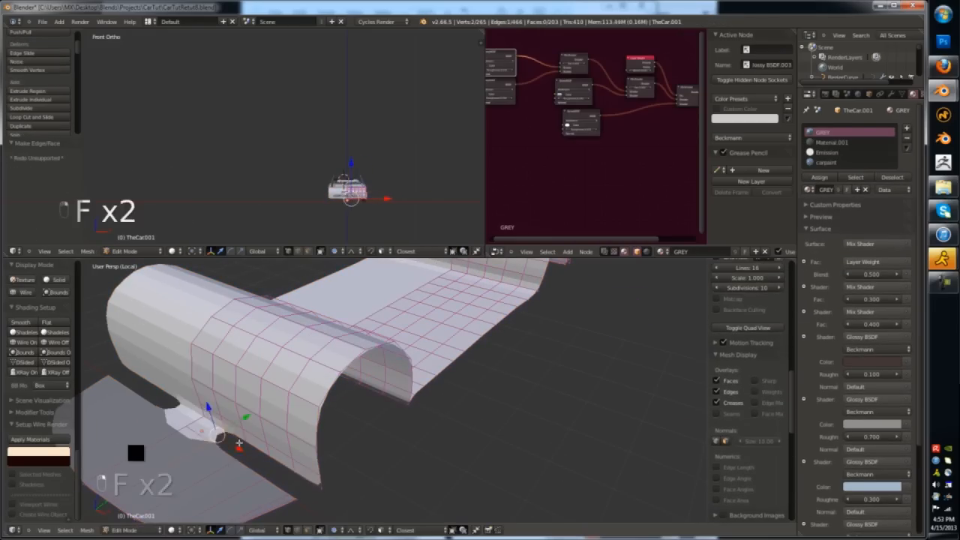
# - Add loop cuts across the new underbody surface and fill faces toward the neighbouring section
pyautogui.hotkey('ctrl', 'r')
pyautogui.press('f')
pyautogui.press('f')
# - Dissolve the stray vertex on the wheel-arch surface, using wireframe display to reach it
pyautogui.moveTo(293, 485)
pyautogui.mouseDown(button='middle')
pyautogui.moveTo(466, 439)
pyautogui.moveTo(440, 360)
pyautogui.moveTo(418, 377)
pyautogui.mouseUp(button='middle')
pyautogui.click(466, 442)
pyautogui.scroll(4, 467, 439)
pyautogui.press('z')
pyautogui.press('x')
pyautogui.click(422, 373)
pyautogui.hotkey('ctrl', 'r')
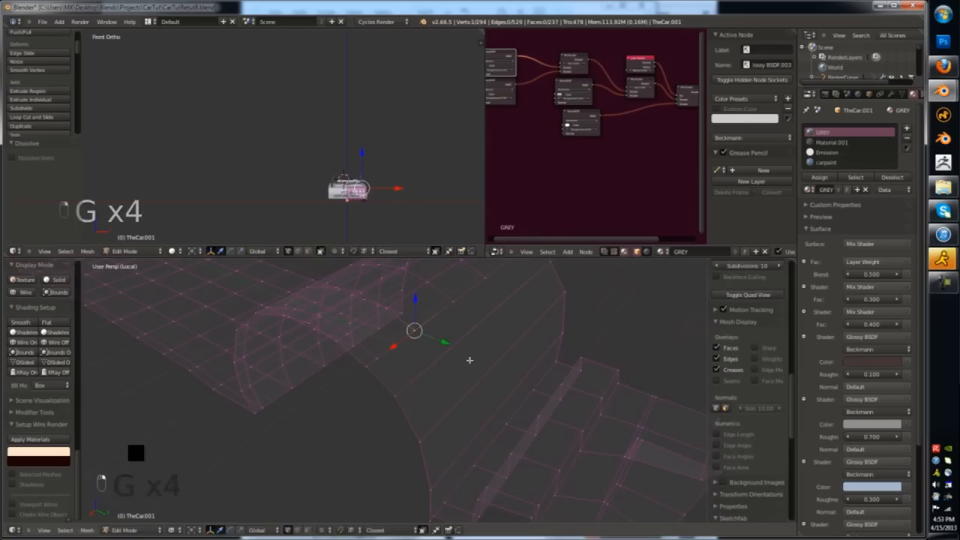
pyautogui.press('z')
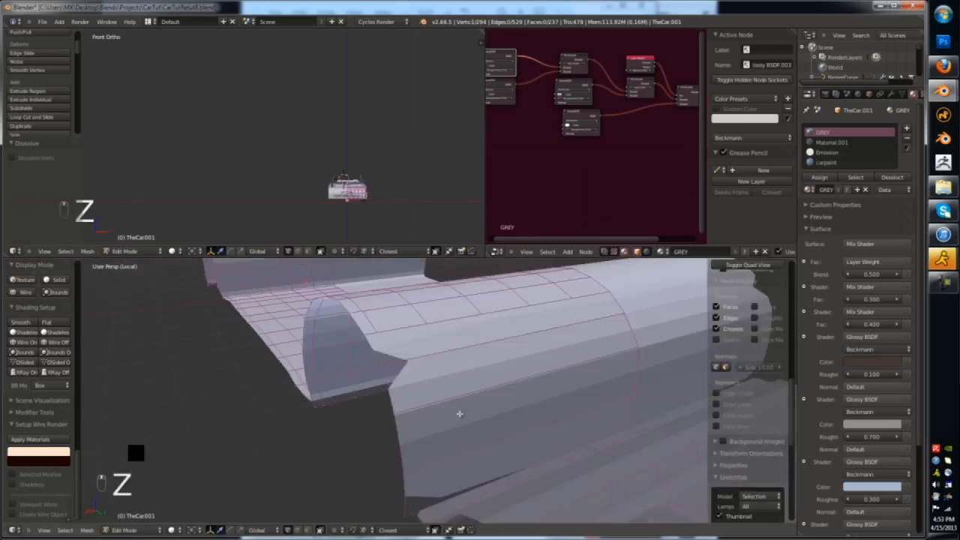
# - Check which parts of the underbody are connected around the wheel arch by selecting linked geometry
pyautogui.moveTo(455, 414); pyautogui.dragTo(417, 364, button='middle')
pyautogui.press('l')
pyautogui.press('l')
pyautogui.press('l')
pyautogui.press('l')
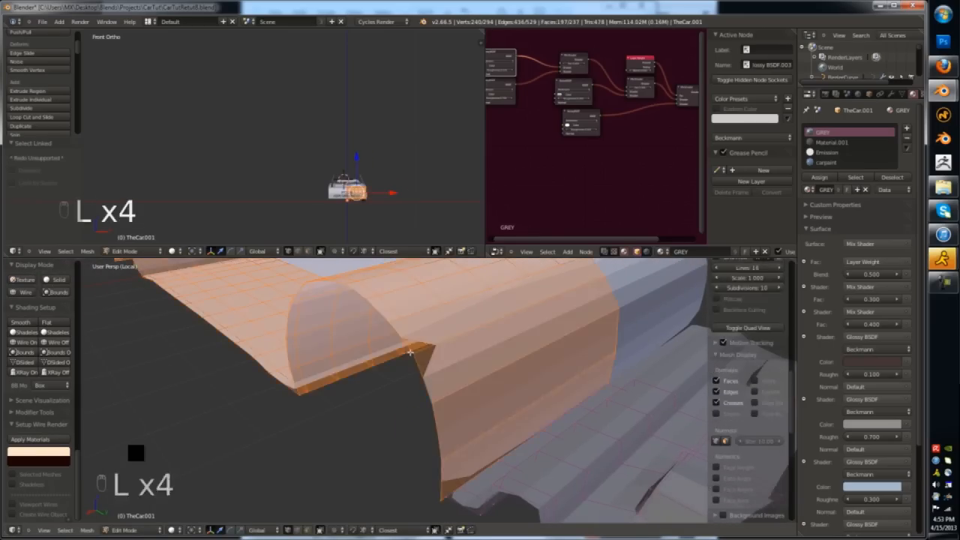
pyautogui.hotkey('ctrl', 'r')
pyautogui.rightClick(416, 358)
pyautogui.rightClick(416, 358)
pyautogui.press('z')
pyautogui.moveTo(444, 400); pyautogui.dragTo(452, 417, button='middle')
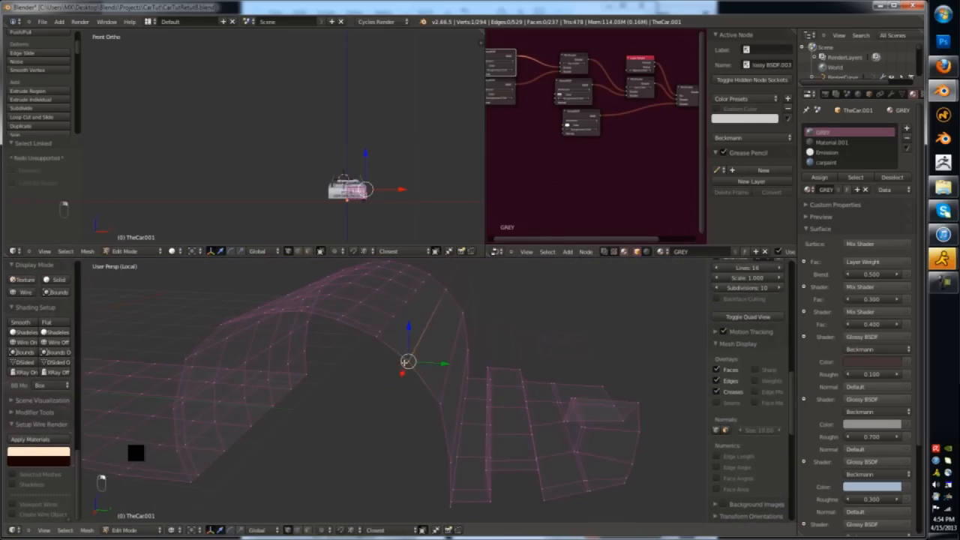
# - Grow the selection from the arch-edge vertex to inspect the adjoining wheel-well faces
pyautogui.press('ctrl+KP_Add')
pyautogui.press('ctrl+KP_Add')
pyautogui.press('ctrl+KP_Add')
pyautogui.moveTo(452, 289); pyautogui.dragTo(295, 372, button='middle')
pyautogui.press('c')
pyautogui.rightClick(394, 296)
pyautogui.moveTo(394, 295); pyautogui.dragTo(350, 377, button='middle')
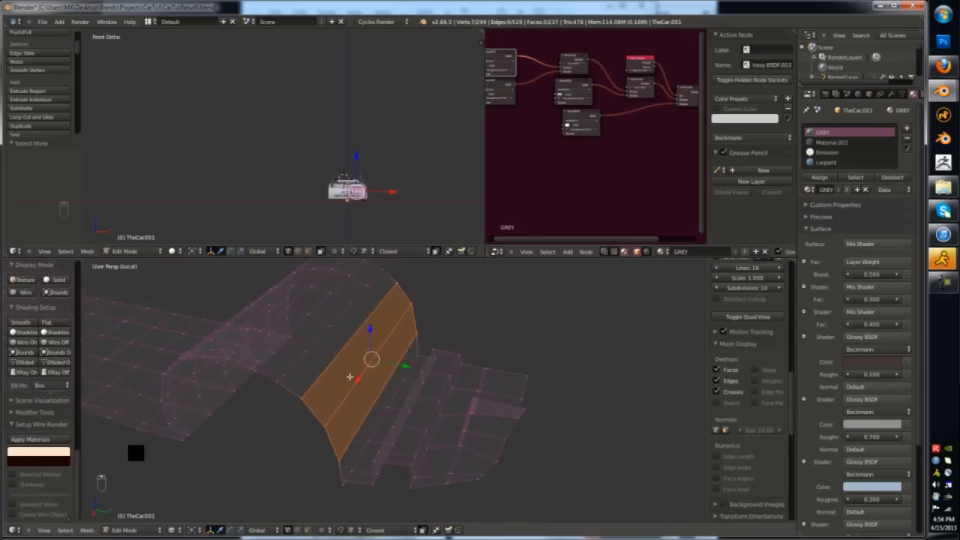
# - Switch to face selection and remove the faulty face on the wheel-well surface
pyautogui.press('z')
pyautogui.hotkey('ctrl', 'Tab')
pyautogui.press('Tab')
pyautogui.press('Tab')
pyautogui.hotkey('ctrl', 'Tab')
pyautogui.click(310, 356)
pyautogui.rightClick(339, 328)
pyautogui.press('x')
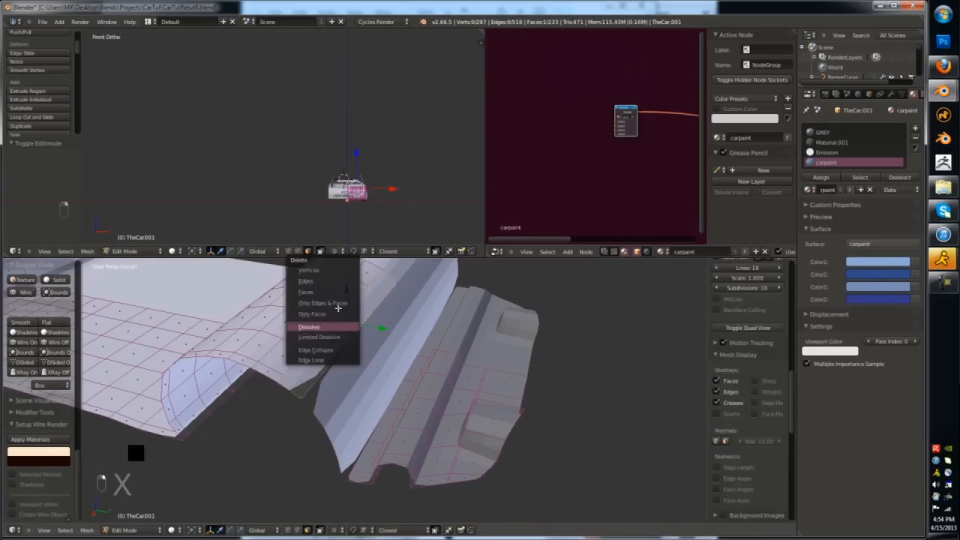
pyautogui.click(330, 303)
# - Extrude the wheel well's end edges downward in side view and delete the surplus vertices
pyautogui.hotkey('ctrl', 'Tab')
pyautogui.press('KP_0')
pyautogui.press('KP_1')
pyautogui.press('KP_3')
pyautogui.press('KP_5')
pyautogui.press('z')
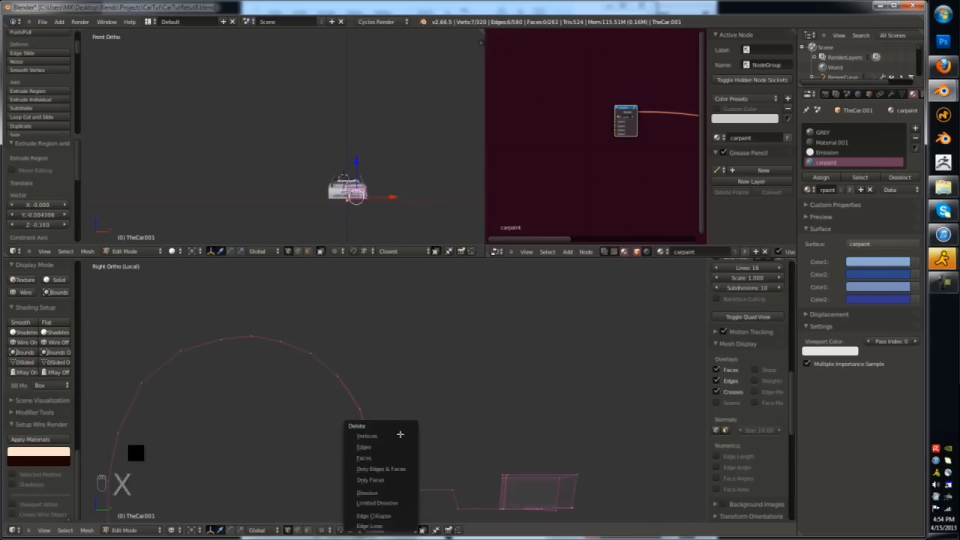
pyautogui.click(400, 434)
# - Bridge the wheel well's end edge loop to the adjoining rear underbody section
pyautogui.moveTo(399, 434); pyautogui.dragTo(404, 439, button='middle')
pyautogui.press('z')
pyautogui.press('w')
pyautogui.click(359, 450)
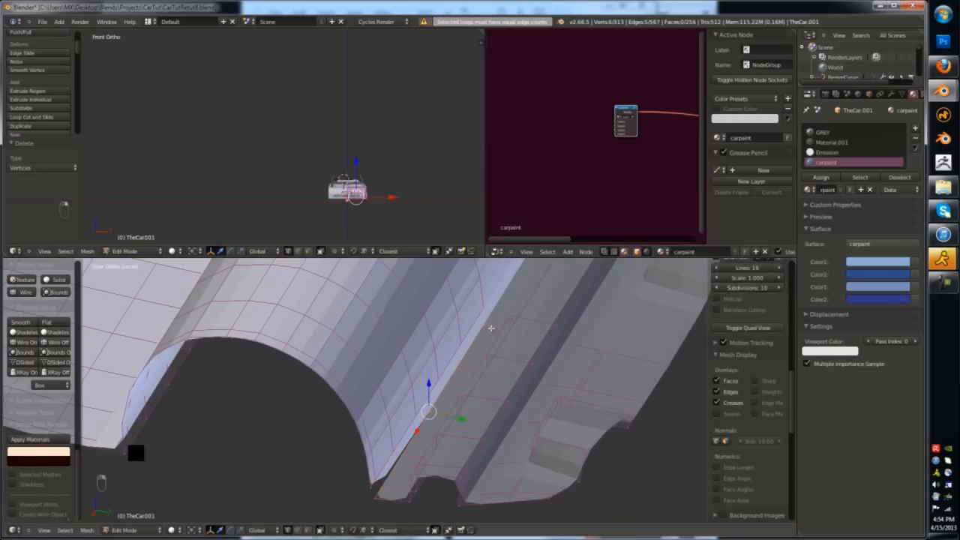
pyautogui.moveTo(491, 328); pyautogui.dragTo(456, 354, button='middle')
pyautogui.press('w')
pyautogui.click(451, 358)
# - Leave mesh editing and remove the underbody's surplus material slots, keeping GREY
pyautogui.scroll(-3, 405, 469)
pyautogui.press('Tab')
pyautogui.moveTo(405, 470); pyautogui.dragTo(431, 420, button='middle')
pyautogui.click(916, 139)
pyautogui.click(916, 139)
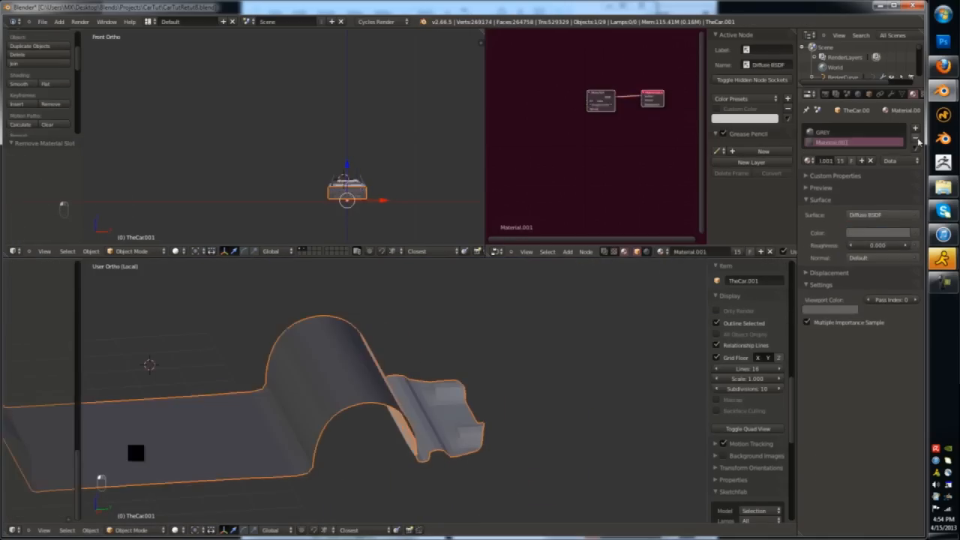
# - Recalculate the underbody mesh's normals and return to the full scene with everything deselected
pyautogui.press('a')
pyautogui.moveTo(370, 385); pyautogui.dragTo(310, 350, button='middle')
pyautogui.hotkey('ctrl', 'n')
pyautogui.press('Tab')
pyautogui.press('a')
pyautogui.press('a')
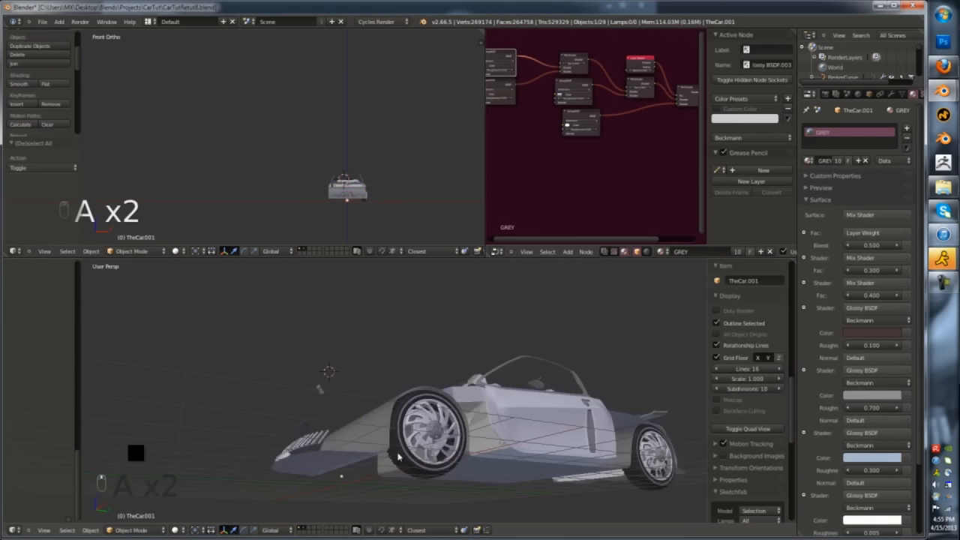
# - Bring the hidden car body back into view and save the file
pyautogui.moveTo(399, 456); pyautogui.dragTo(462, 440, button='middle')
pyautogui.press('h')
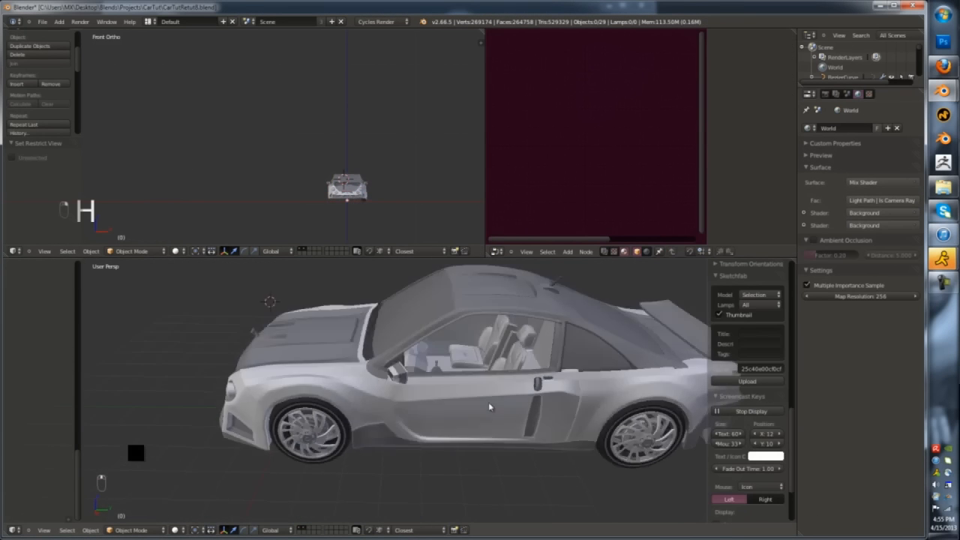
pyautogui.press('KP_5')
pyautogui.press('KP_5')
pyautogui.hotkey('ctrl', 's')
# - Edit the underbody and add a loop cut across the wheel well
pyautogui.scroll(6, 462, 440)
pyautogui.rightClick(460, 437)
pyautogui.press('Tab')
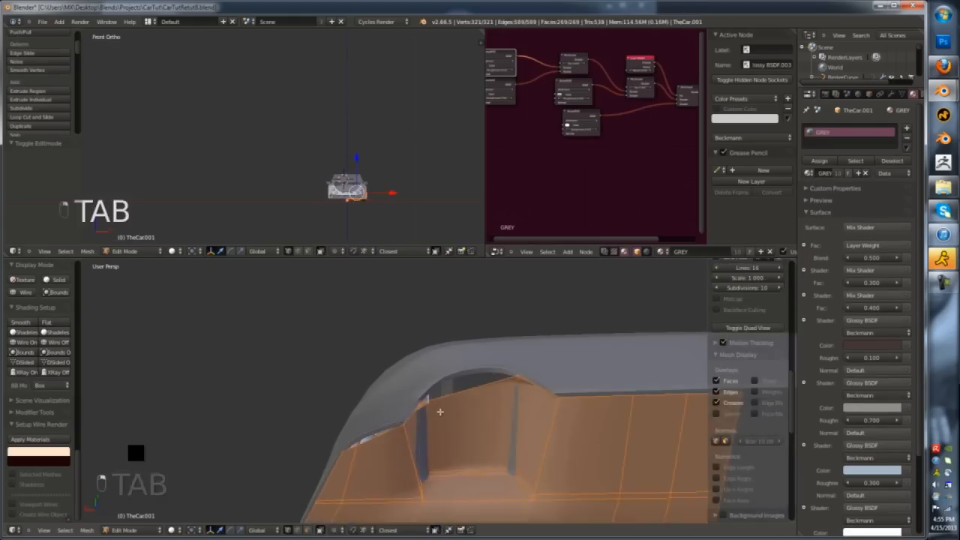
pyautogui.hotkey('ctrl', 'r')
pyautogui.click(451, 397)
pyautogui.rightClick(452, 397)
# - Move the wheel-well edge vertex 0.137 along X and raise it along Z toward the body's arch
pyautogui.rightClick(468, 387)
pyautogui.rightClick(440, 387)
pyautogui.press('g')
pyautogui.press('x')
pyautogui.click(437, 387)
pyautogui.moveTo(438, 387); pyautogui.dragTo(440, 409, button='middle')
pyautogui.press('g')
pyautogui.press('z')
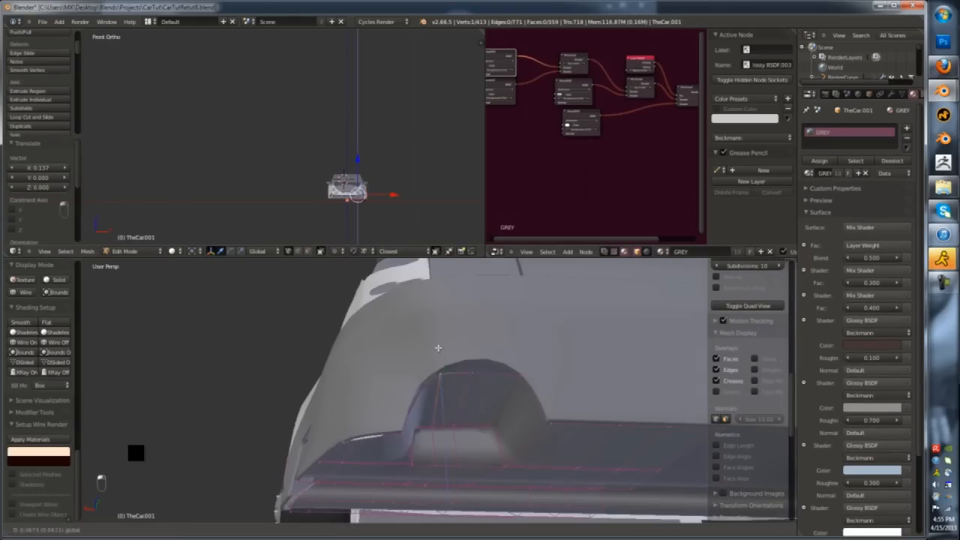
pyautogui.click(470, 343)
# - Raise the neighbouring wheel-well vertex by about 0.036 along Z to follow the arch
pyautogui.moveTo(469, 343); pyautogui.dragTo(493, 308, button='middle')
pyautogui.rightClick(491, 366)
pyautogui.press('g')
pyautogui.press('z')
pyautogui.click(492, 363)
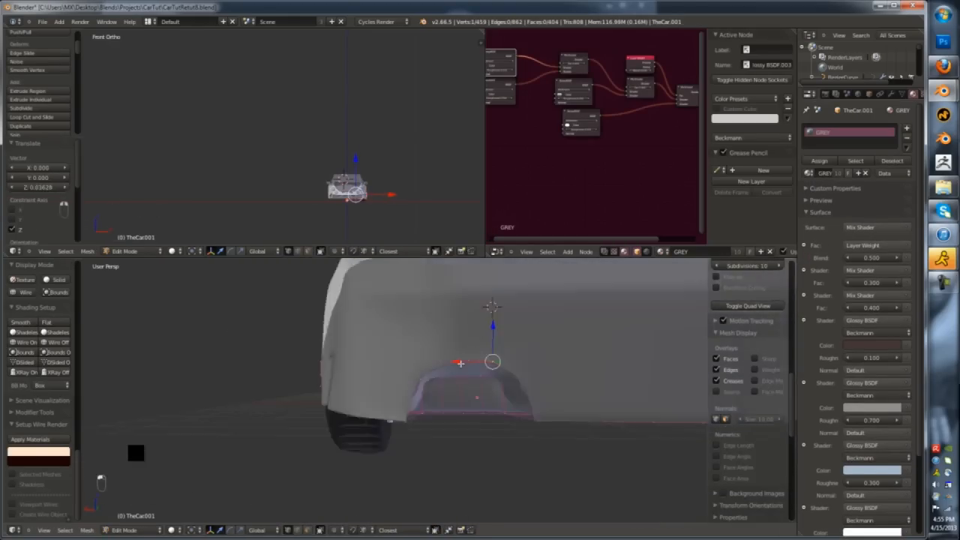
# - Shift the vertex near the arch's top about 0.056 along X and raise it to meet the arch edge
pyautogui.press('Tab')
pyautogui.scroll(5, 492, 310)
pyautogui.press('Tab')
pyautogui.press('g')
pyautogui.press('g')
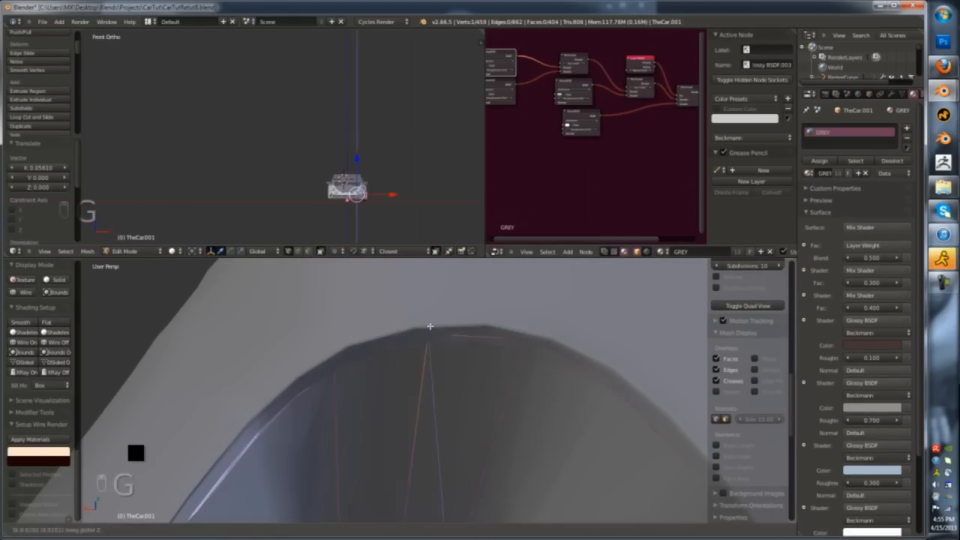
pyautogui.click(430, 326)
pyautogui.press('Tab')
pyautogui.press('Tab')
# - Add a loop cut beside the wheel arch and move its outer vertex to the body's lower edge
pyautogui.rightClick(332, 388)
pyautogui.press('Tab')
pyautogui.moveTo(242, 467); pyautogui.dragTo(375, 405, button='middle')
pyautogui.press('Tab')
pyautogui.hotkey('ctrl', 'r')
pyautogui.click(382, 392)
pyautogui.rightClick(389, 383)
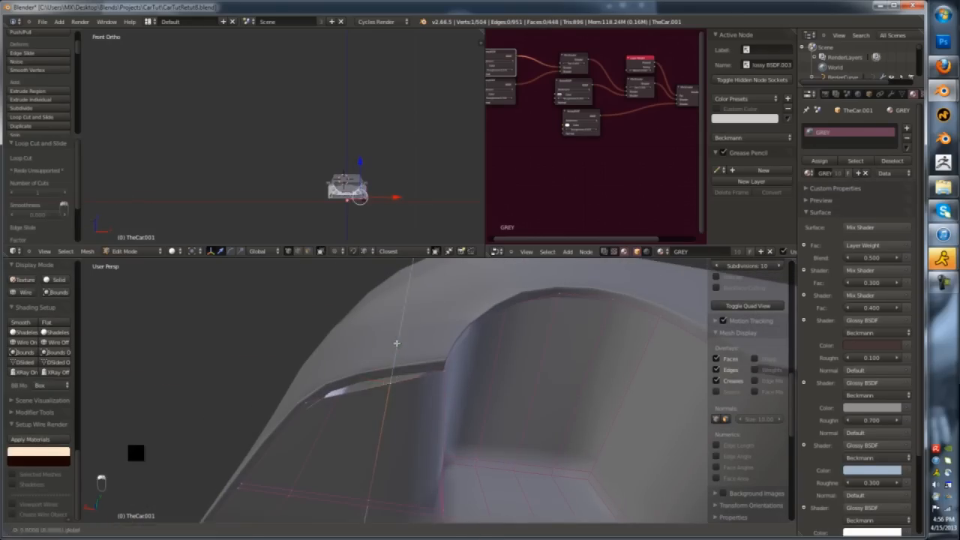
pyautogui.click(343, 356)
pyautogui.press('Tab')
pyautogui.scroll(-3, 364, 398)
pyautogui.press('Tab')
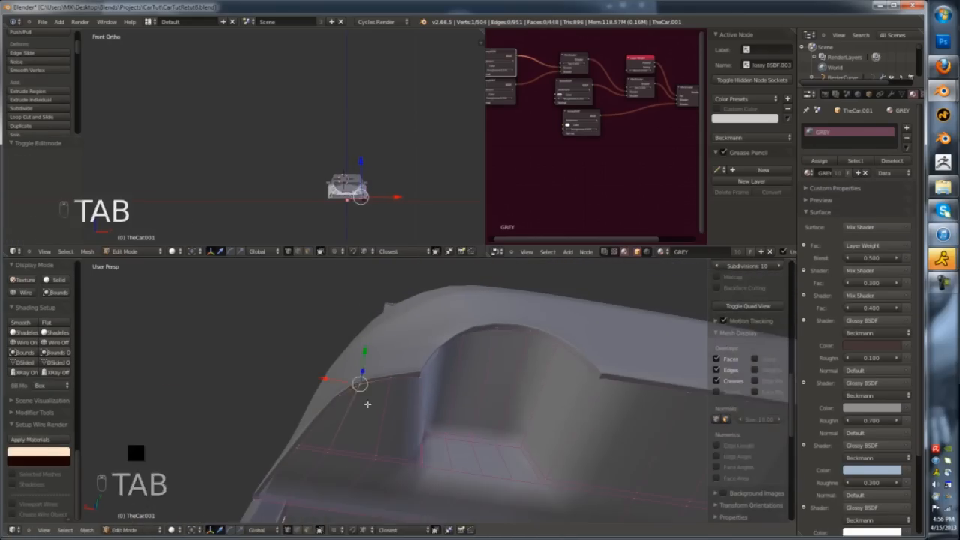
# - Add a loop cut through the underbody faces at the wheel well's lower corner and check the smoothed surface
pyautogui.press('Tab')
pyautogui.press('Tab')
pyautogui.hotkey('ctrl', 'r')
pyautogui.click(421, 432)
pyautogui.click(416, 441)
pyautogui.press('Tab')
pyautogui.press('a')
pyautogui.press('a')
pyautogui.moveTo(416, 441); pyautogui.dragTo(411, 447, button='middle')
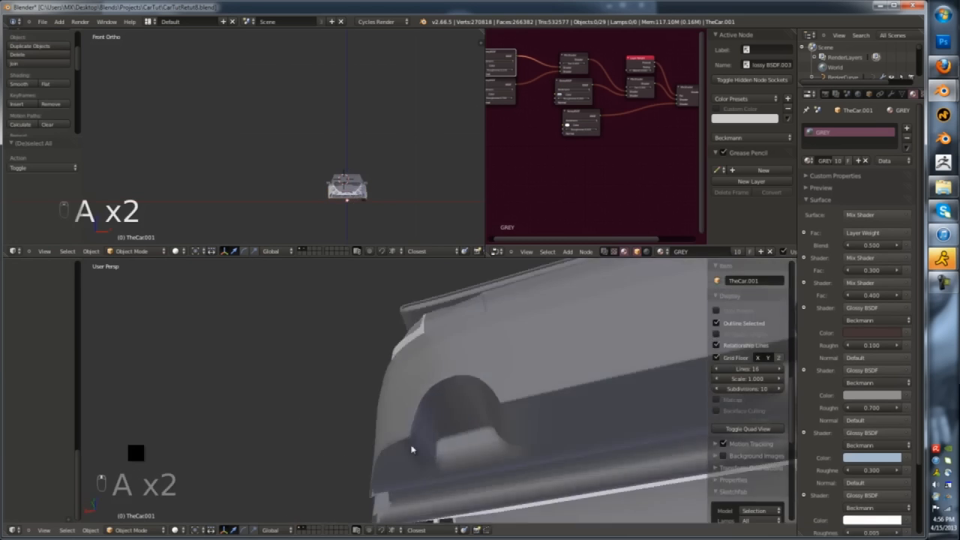
pyautogui.press('Tab')
pyautogui.press('Tab')
# - Add a view-aligned plane in the back view at the rear bumper's exhaust cutout
pyautogui.scroll(-5, 428, 452)
pyautogui.press('KP_1')
pyautogui.press('KP_3')
pyautogui.scroll(5, 442, 481)
pyautogui.press('ctrl+KP_1')
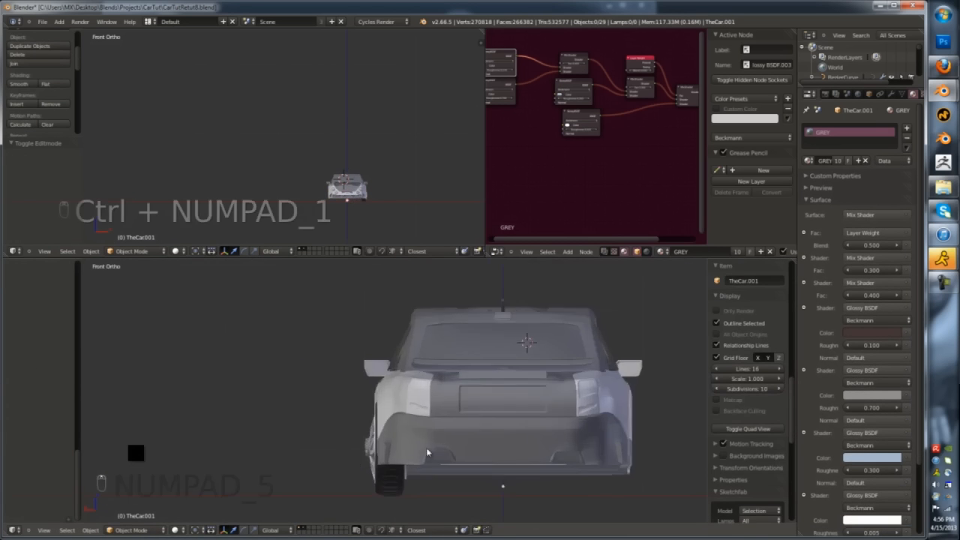
pyautogui.hotkey('shift', 'a')
pyautogui.moveTo(429, 390)
pyautogui.click(491, 242)
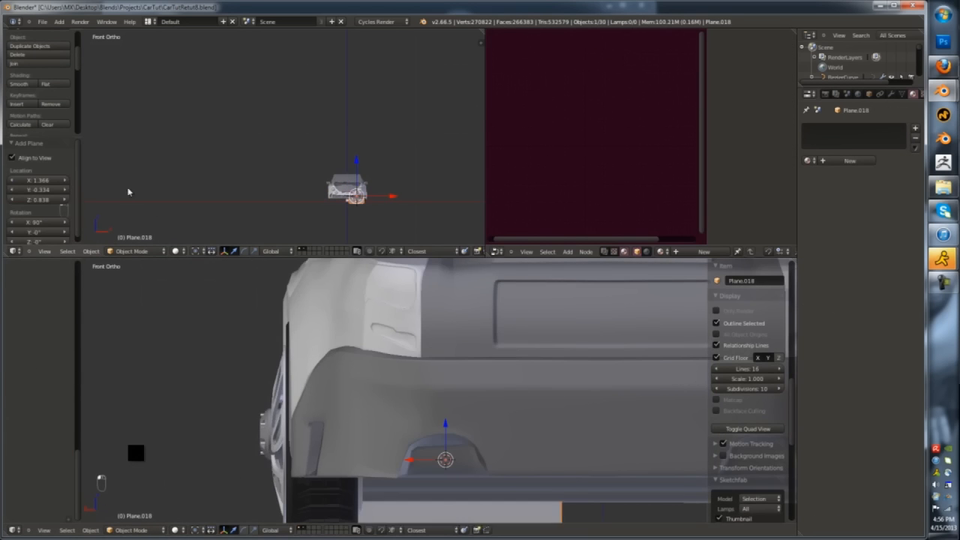
# - Scale the new plane down and move it along Y to the rear bumper
pyautogui.press('z')
pyautogui.press('Tab')
pyautogui.press('s')
pyautogui.click(462, 465)
pyautogui.press('z')
pyautogui.press('z')
pyautogui.moveTo(462, 465); pyautogui.dragTo(444, 457, button='middle')
pyautogui.scroll(-2, 444, 457)
pyautogui.press('g')
pyautogui.press('y')
pyautogui.click(267, 327)
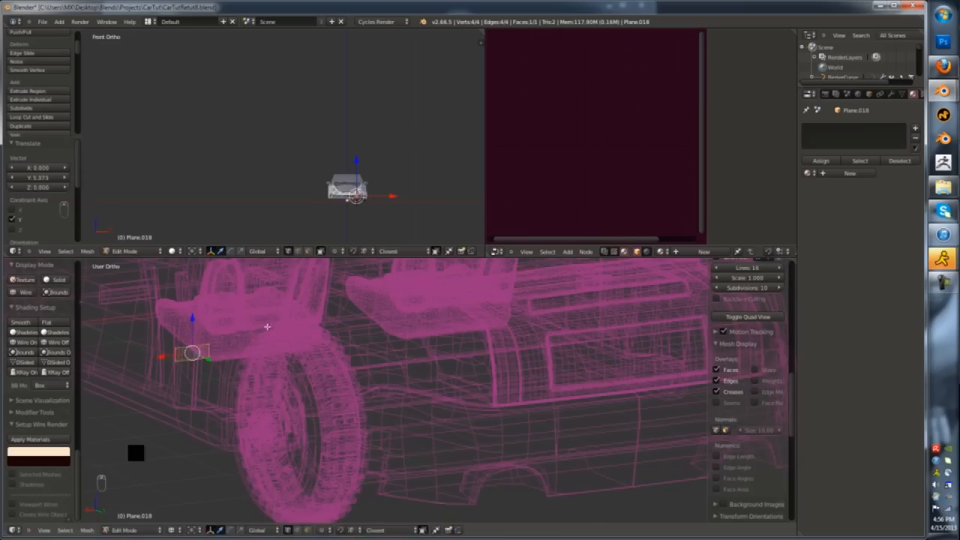
# - Resize the plane to fit the exhaust cutout and shape it into a trapezoid with a narrower upper edge
pyautogui.press('KP_3')
pyautogui.press('ctrl+KP_1')
pyautogui.press('z')
pyautogui.press('s')
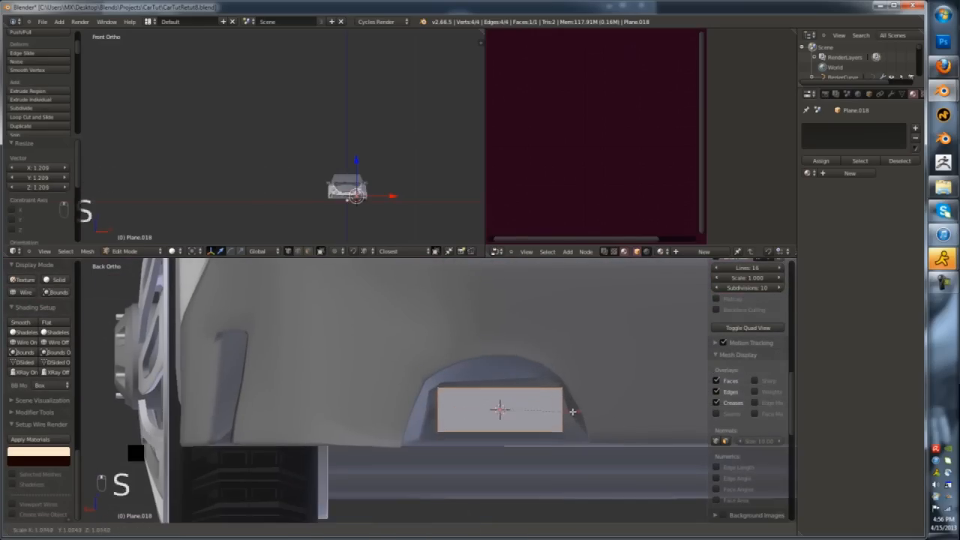
pyautogui.press('z')
pyautogui.press('z')
pyautogui.press('g')
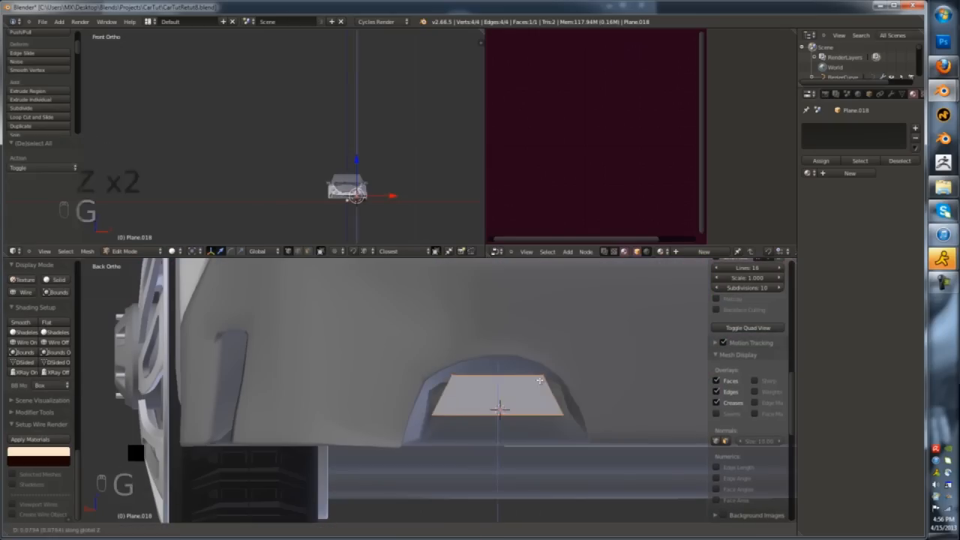
# - Extrude the trapezoid along Y into a tailpipe block and adjust its depth in the bumper cutout
pyautogui.moveTo(484, 404); pyautogui.dragTo(521, 409, button='middle')
pyautogui.scroll(-4, 521, 410)
pyautogui.press('g')
pyautogui.press('y')
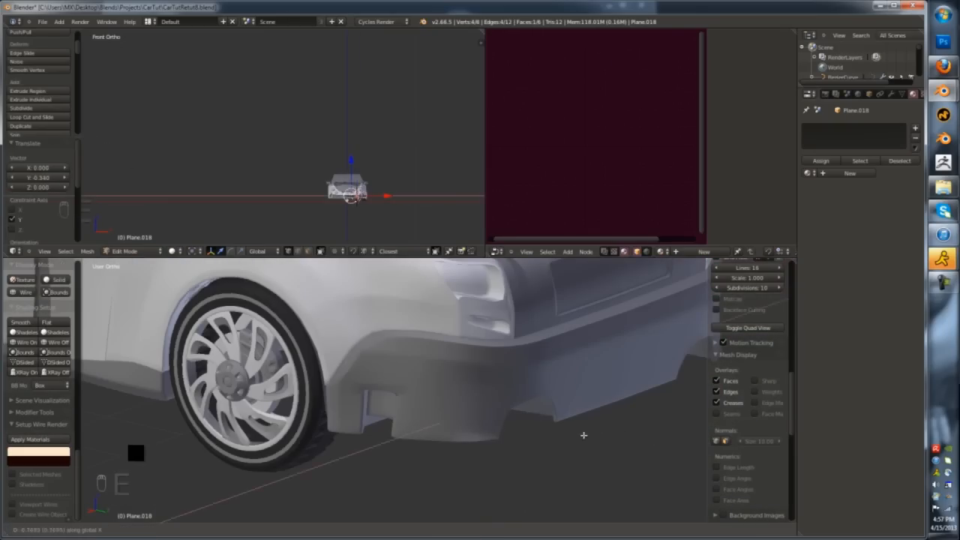
pyautogui.press('y')
pyautogui.click(591, 436)
pyautogui.moveTo(590, 436); pyautogui.dragTo(585, 438, button='middle')
pyautogui.scroll(2, 583, 437)
pyautogui.press('g')
pyautogui.press('y')
pyautogui.click(546, 437)
# - Inset the tailpipe block's outer end face and push it inward to hollow out the pipe
pyautogui.scroll(4, 543, 437)
pyautogui.press('i')
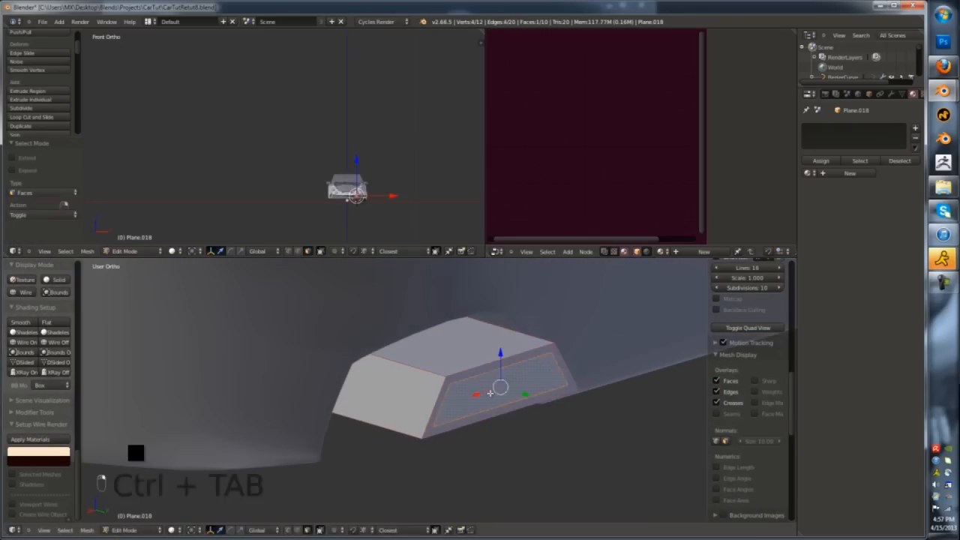
pyautogui.click(486, 382)
pyautogui.press('Tab')
pyautogui.press('Tab')
# - Add supporting loop cuts near the tailpipe's edges and give it a level 2 Subdivision Surface
pyautogui.hotkey('ctrl', 'r')
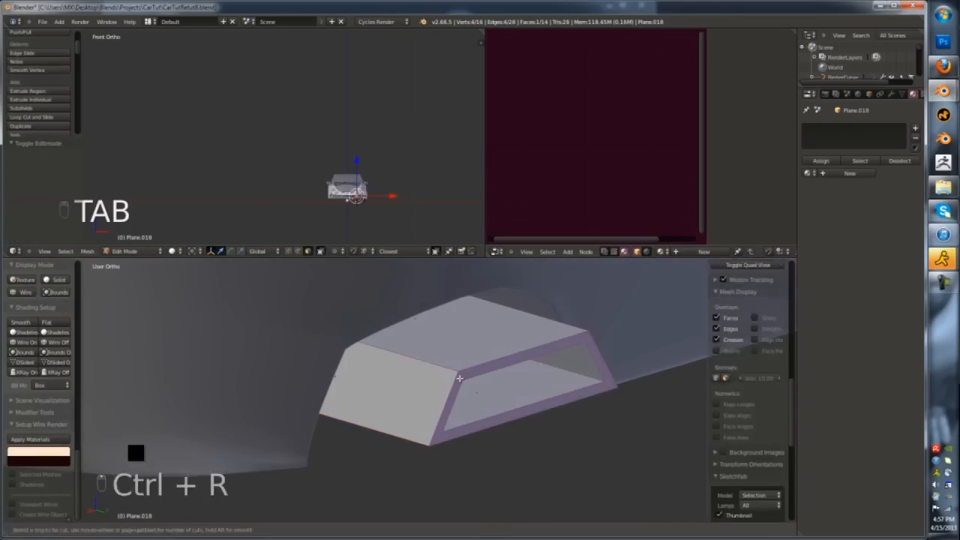
pyautogui.click(501, 416)
pyautogui.click(540, 366)
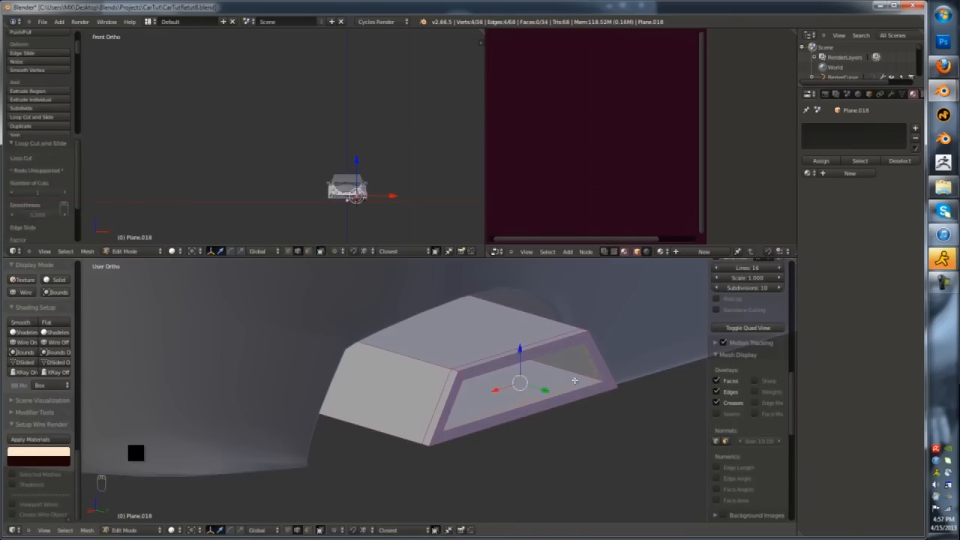
pyautogui.press('Tab')
pyautogui.hotkey('ctrl', '2')
pyautogui.press('Tab')
pyautogui.hotkey('ctrl', 'r')
pyautogui.press('Tab')
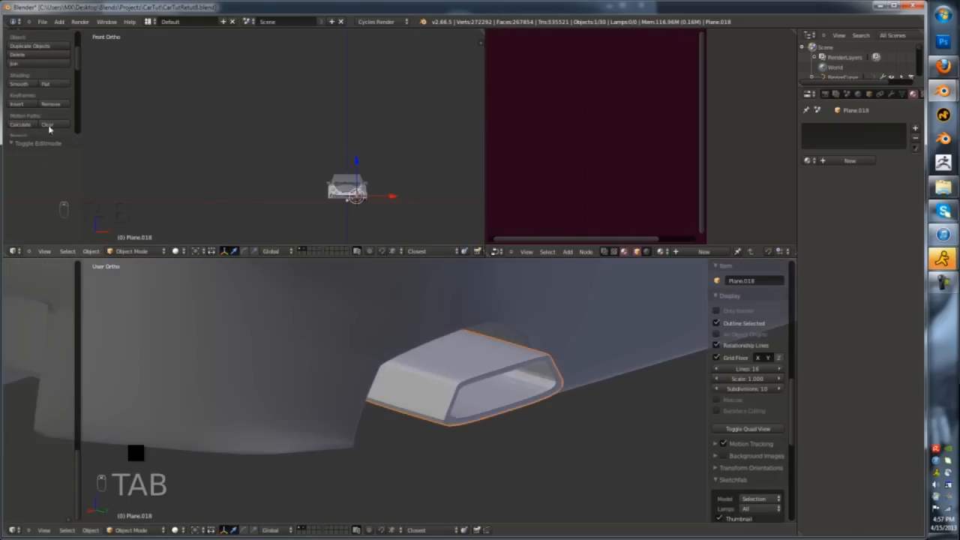
# - Scale the whole tailpipe mesh along Z in the back view to fill the exhaust cutout
pyautogui.press('KP_1')
pyautogui.press('ctrl+KP_1')
pyautogui.press('a')
pyautogui.press('a')
pyautogui.press('a')
pyautogui.press('a')
pyautogui.press('s')
pyautogui.press('z')
pyautogui.press('z')
pyautogui.press('s')
pyautogui.press('z')
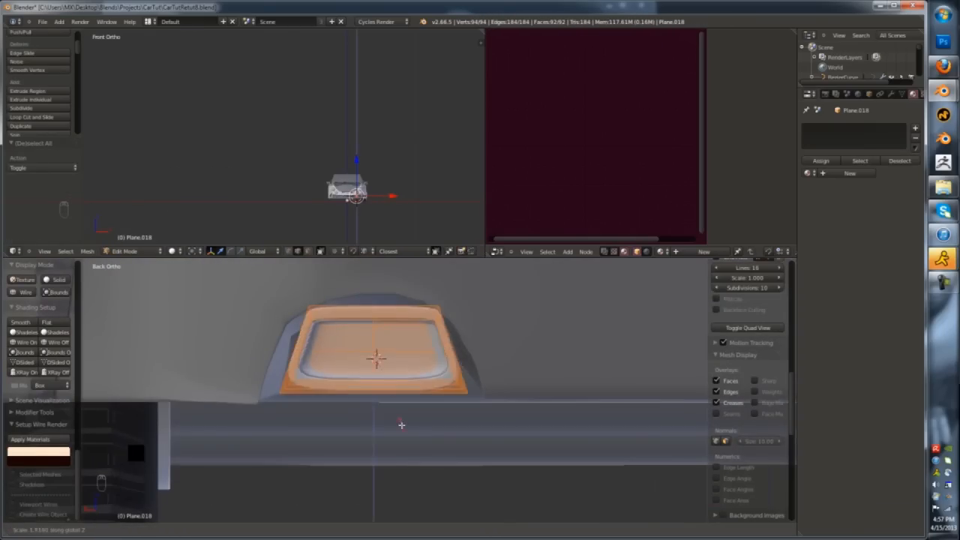
pyautogui.click(473, 365)
# - Scale the tailpipe's central edge loop about 1.43 along Z to round the outline, and move the pipe along Y
pyautogui.press('Tab')
pyautogui.press('Tab')
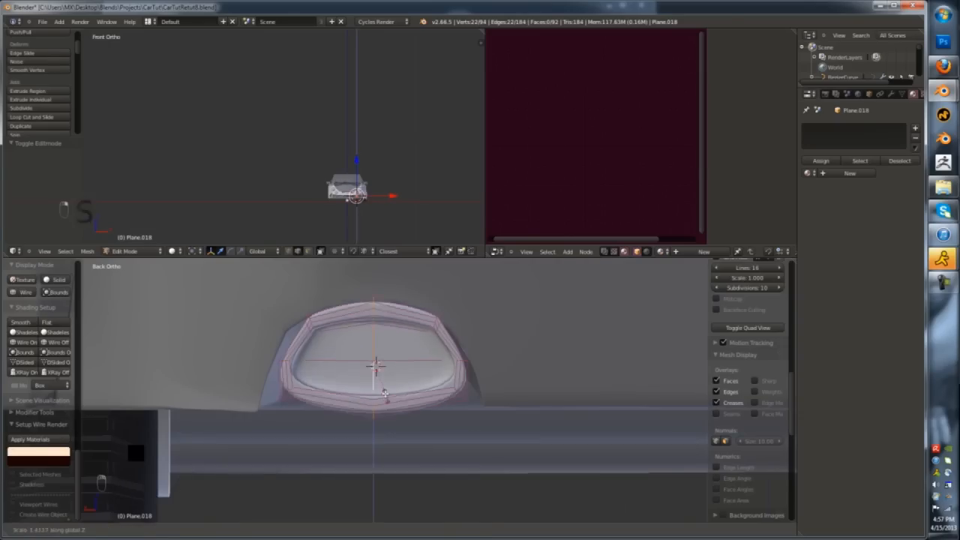
pyautogui.click(384, 393)
pyautogui.press('Tab')
pyautogui.scroll(-3, 385, 393)
pyautogui.moveTo(385, 393); pyautogui.dragTo(423, 398, button='middle')
pyautogui.press('g')
pyautogui.press('y')
pyautogui.click(375, 343)
# - Assign the Chrome material to the tailpipe and join it into the mirrored car body object
pyautogui.scroll(-6, 375, 343)
pyautogui.click(808, 160)
pyautogui.click(828, 199)
pyautogui.scroll(2, 390, 363)
pyautogui.press('Tab')
pyautogui.press('Tab')
pyautogui.keyDown('shift'); pyautogui.rightClick(388, 362); pyautogui.keyUp('shift')
pyautogui.hotkey('ctrl', 'j')
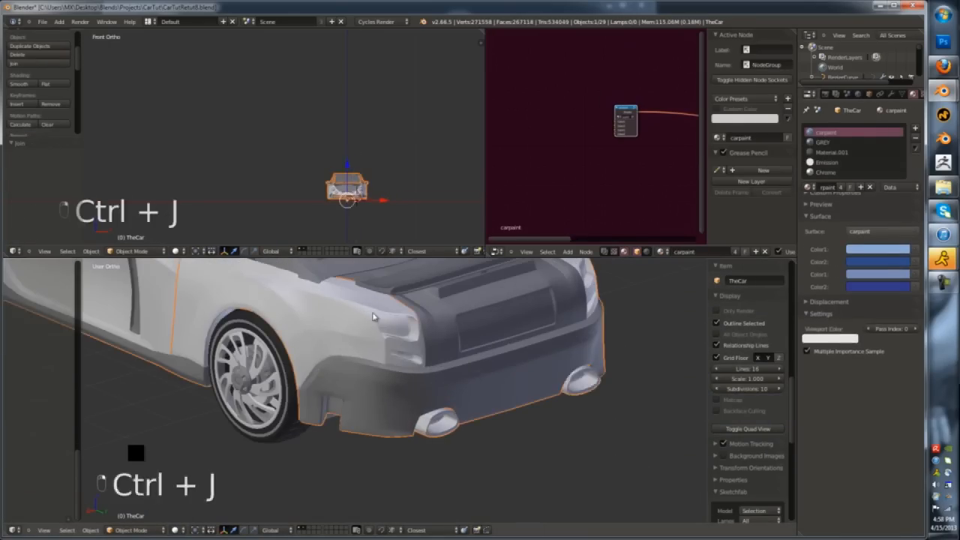
# - Separate the linked rear fender mesh from the car body into its own object and isolate it in local view
pyautogui.scroll(-4, 388, 362)
pyautogui.press('a')
pyautogui.moveTo(387, 362); pyautogui.dragTo(431, 372, button='middle')
pyautogui.press('Tab')
pyautogui.scroll(5, 431, 372)
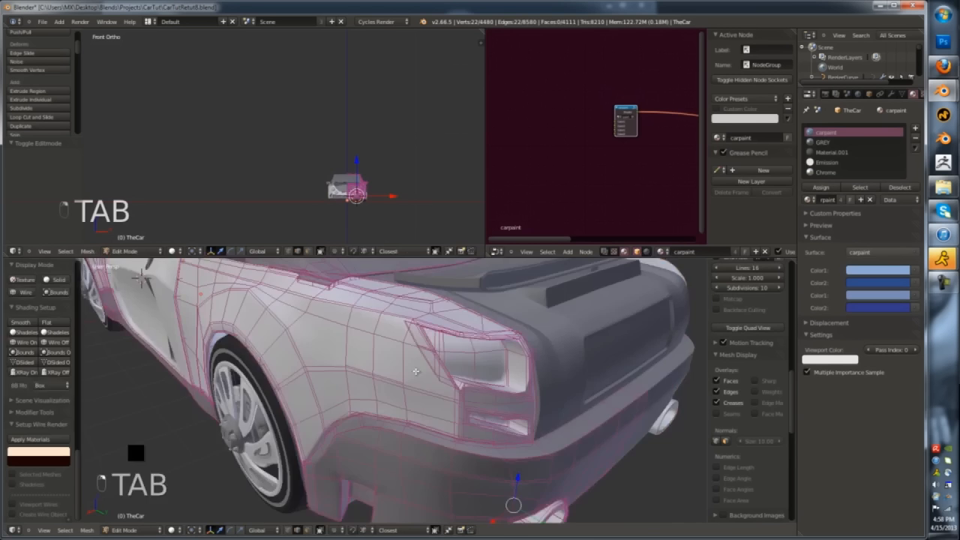
pyautogui.moveTo(494, 311); pyautogui.dragTo(375, 352, button='middle')
pyautogui.press('l')
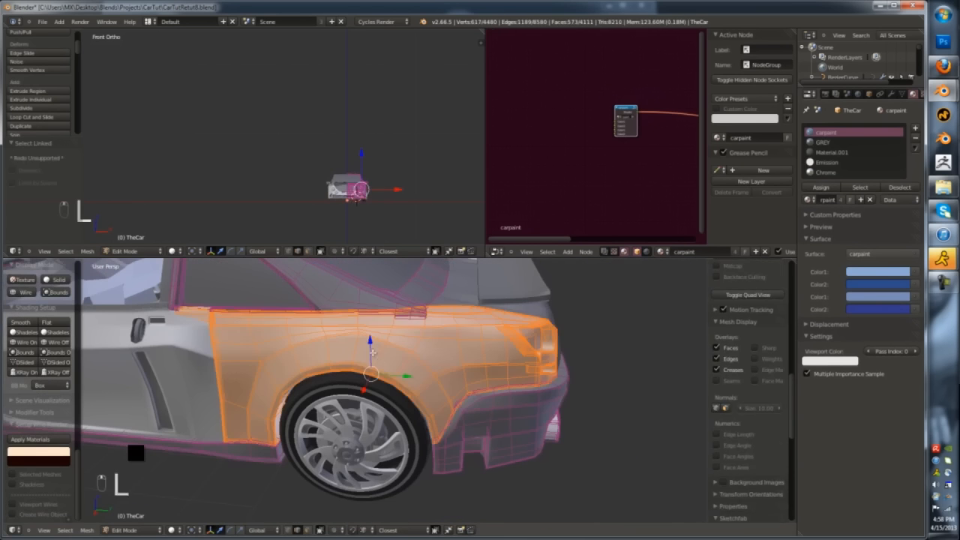
pyautogui.press('p')
pyautogui.click(381, 346)
pyautogui.press('Tab')
pyautogui.rightClick(380, 348)
pyautogui.press('KP_Divide')
pyautogui.click(891, 94)
pyautogui.click(834, 161)
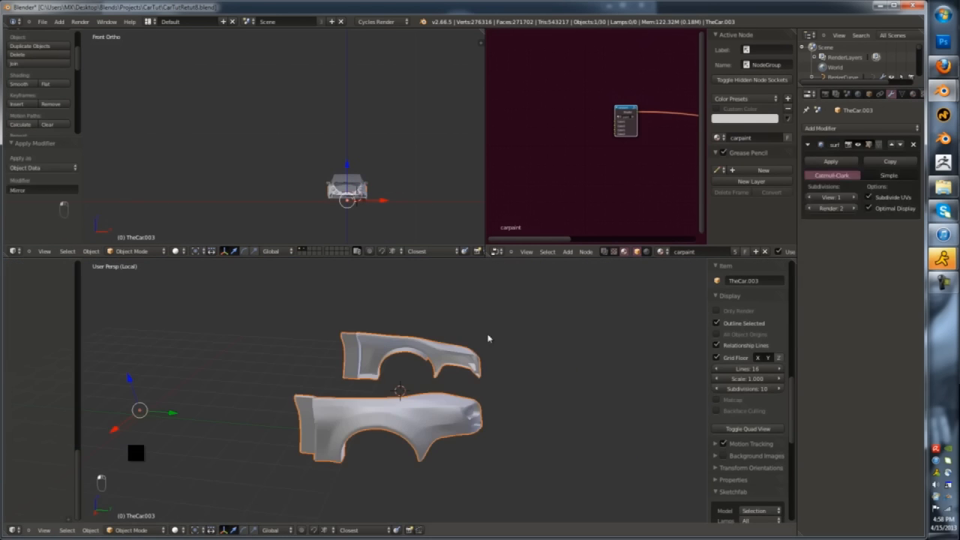
pyautogui.hotkey('ctrl', 'z')
# - Lasso-select the fender's tail-light end in wireframe and separate it into its own object
pyautogui.press('Tab')
pyautogui.moveTo(450, 420); pyautogui.dragTo(427, 375, button='middle')
pyautogui.scroll(3, 419, 371)
pyautogui.hotkey('ctrl', 'Tab')
pyautogui.click(420, 370)
pyautogui.press('z')
pyautogui.press('a')
pyautogui.moveTo(568, 322)
pyautogui.keyDown('ctrl'); pyautogui.mouseDown()
pyautogui.moveTo(414, 283)
pyautogui.moveTo(510, 450)
pyautogui.mouseUp(); pyautogui.keyUp('ctrl')
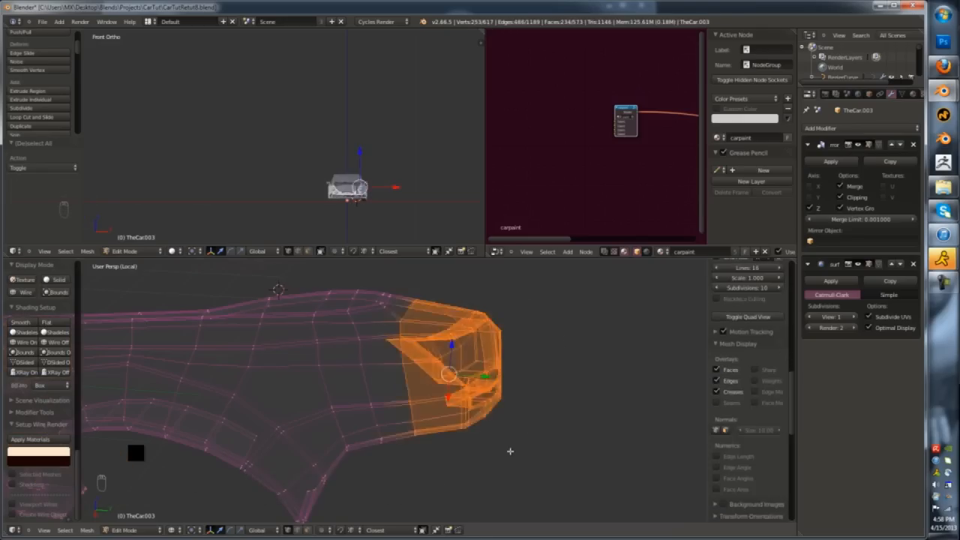
pyautogui.press('z')
pyautogui.press('p')
pyautogui.click(430, 395)
pyautogui.press('Tab')
pyautogui.rightClick(429, 395)
# - Switch the render engine to Blender Render and replace the tail-light piece's material slots with a new material
pyautogui.click(868, 94)
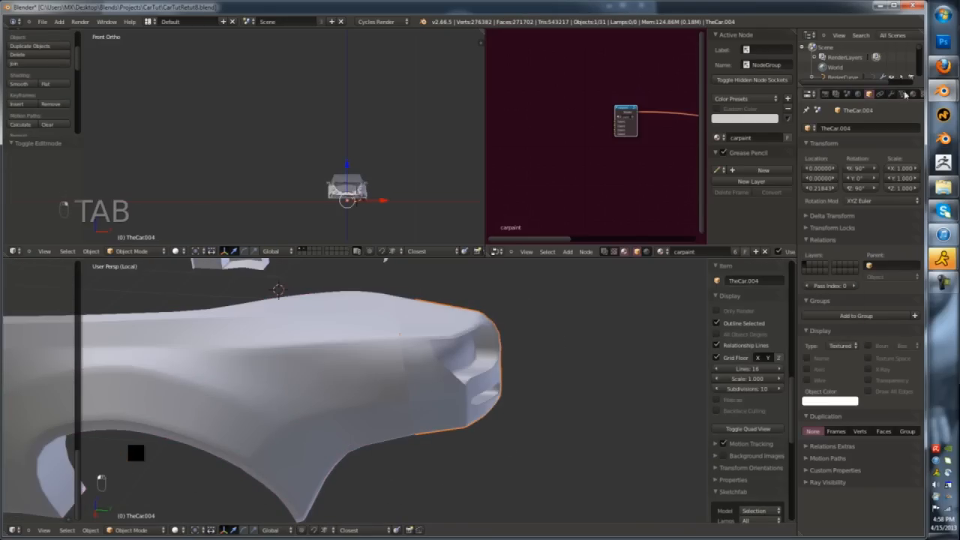
pyautogui.click(379, 23)
pyautogui.click(380, 44)
pyautogui.click(913, 94)
pyautogui.click(906, 138)
pyautogui.click(906, 138)
pyautogui.click(906, 138)
pyautogui.click(906, 138)
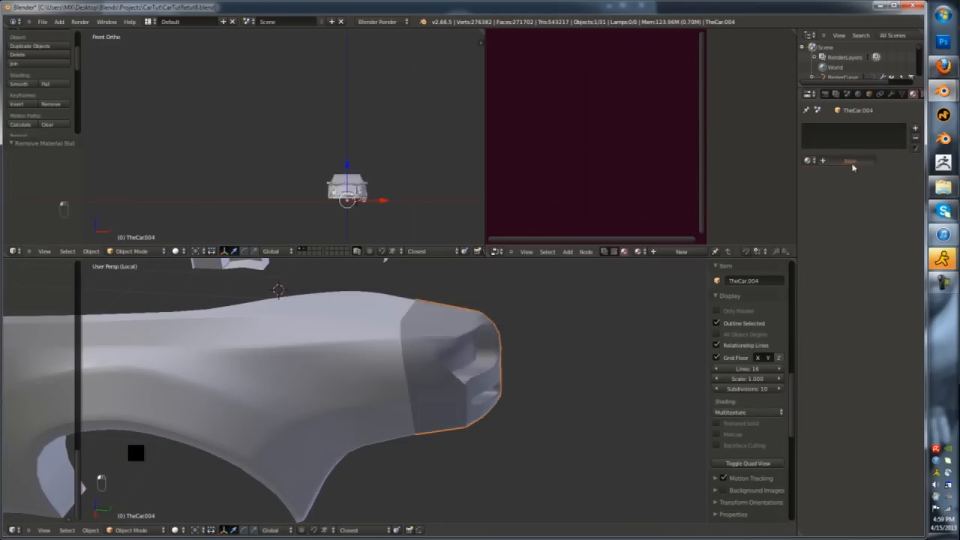
pyautogui.click(847, 160)
# - Enable Transparency in the tail-light piece's display settings and switch the render engine back to Cycles
pyautogui.click(868, 94)
pyautogui.click(870, 381)
pyautogui.click(380, 22)
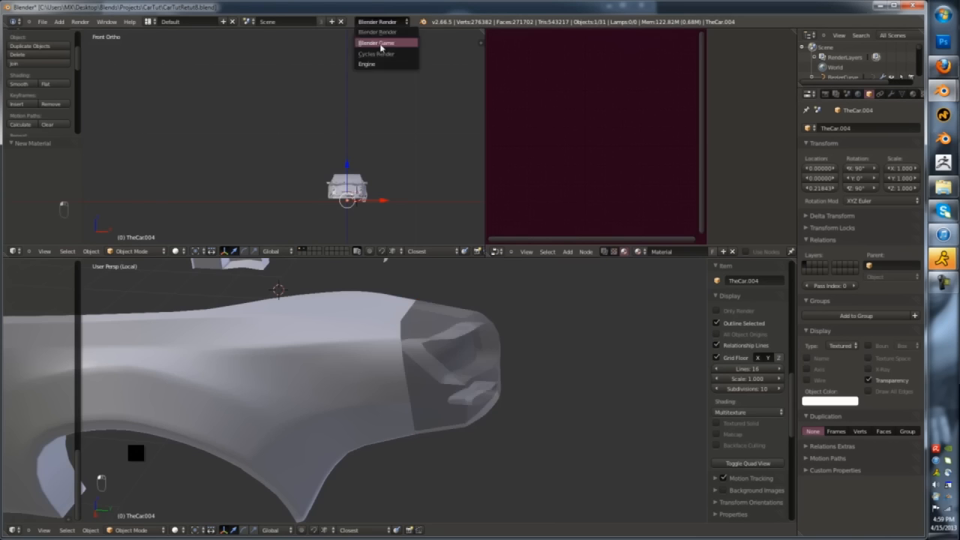
pyautogui.click(381, 52)
# - Examine the fender's cut edge beside the transparent tail-light piece, selecting its boundary edge loop
pyautogui.moveTo(419, 300); pyautogui.dragTo(382, 325, button='middle')
pyautogui.press('a')
pyautogui.scroll(4, 386, 333)
pyautogui.rightClick(388, 341)
pyautogui.rightClick(307, 359)
pyautogui.press('Tab')
pyautogui.keyDown('alt'); pyautogui.rightClick(309, 324); pyautogui.keyUp('alt')
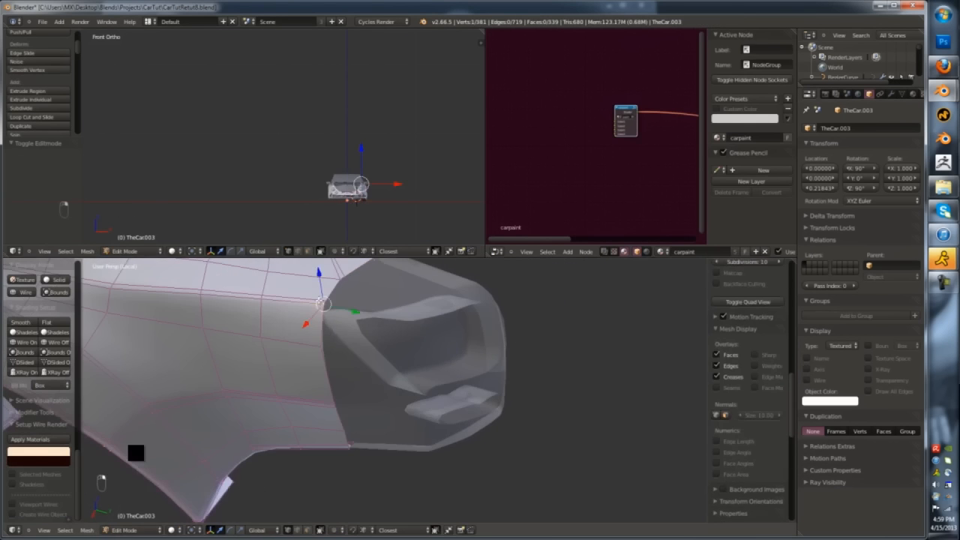
pyautogui.moveTo(309, 324); pyautogui.dragTo(346, 405, button='middle')
pyautogui.scroll(3, 347, 337)
pyautogui.keyDown('alt'); pyautogui.rightClick(344, 304); pyautogui.keyUp('alt')
pyautogui.scroll(-4, 345, 303)
pyautogui.press('z')
pyautogui.press('z')
pyautogui.moveTo(346, 303); pyautogui.dragTo(363, 330, button='middle')
# - Examine the tail-light piece's cut edge in wireframe, selecting its boundary edge loop and growing the selection
pyautogui.press('Tab')
pyautogui.rightClick(425, 355)
pyautogui.press('Tab')
pyautogui.keyDown('alt'); pyautogui.rightClick(422, 390); pyautogui.keyUp('alt')
pyautogui.press('ctrl+KP_Add')
pyautogui.press('z')
pyautogui.moveTo(422, 375); pyautogui.dragTo(596, 322, button='middle')
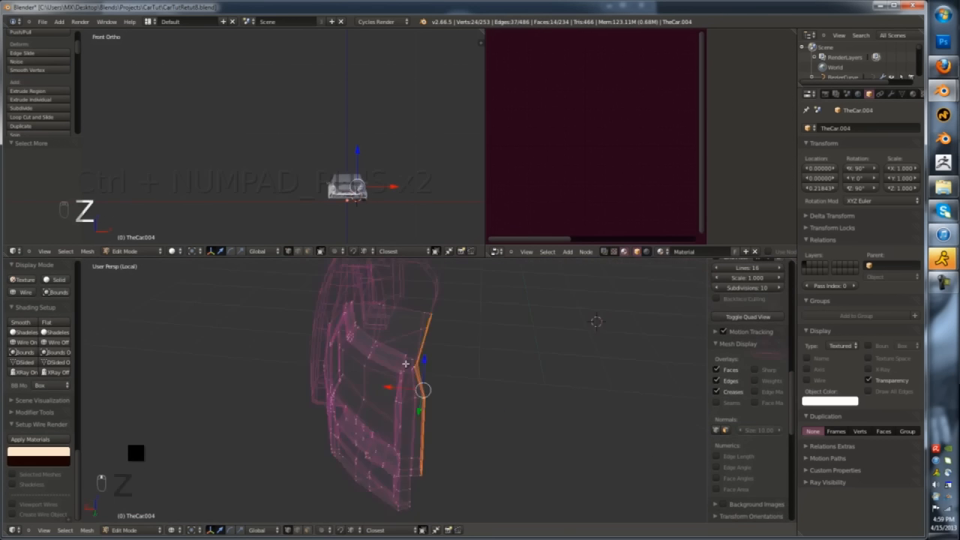
pyautogui.press('z')
pyautogui.press('Tab')
# - Remove the Mirror modifier from the transparent tail-light piece
pyautogui.rightClick(464, 306)
pyautogui.press('Tab')
pyautogui.moveTo(439, 313); pyautogui.dragTo(495, 332, button='middle')
pyautogui.scroll(4, 495, 332)
pyautogui.press('KP_1')
pyautogui.press('KP_1')
pyautogui.press('ctrl+KP_1')
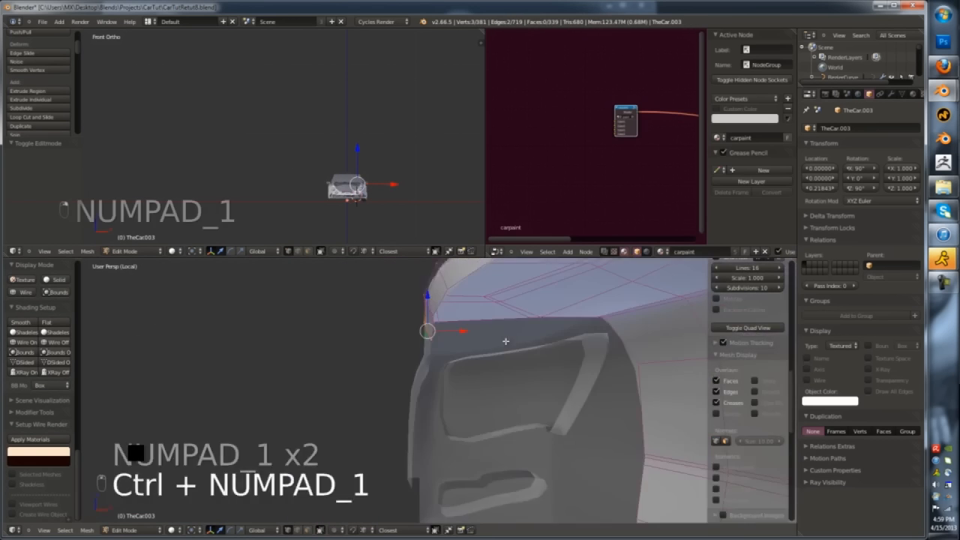
pyautogui.press('KP_5')
pyautogui.press('Tab')
pyautogui.rightClick(473, 352)
pyautogui.click(891, 94)
pyautogui.click(913, 144)
# - Extrude the fender's edge at the tail-light's upper corner along the light's top and scale it by 0.834
pyautogui.rightClick(660, 341)
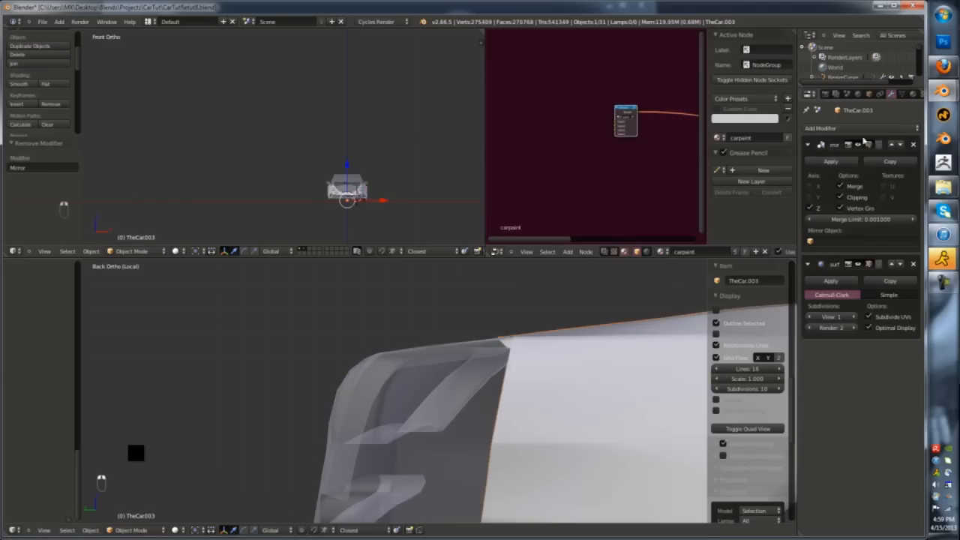
pyautogui.click(858, 144)
pyautogui.click(858, 144)
pyautogui.press('Tab')
pyautogui.scroll(5, 530, 316)
pyautogui.press('e')
pyautogui.click(413, 329)
pyautogui.press('s')
pyautogui.click(469, 345)
# - With snapping enabled, extrude the fender's strip in several segments around the tail-light's top corner and down its outer side
pyautogui.hotkey('shift', 'Tab')
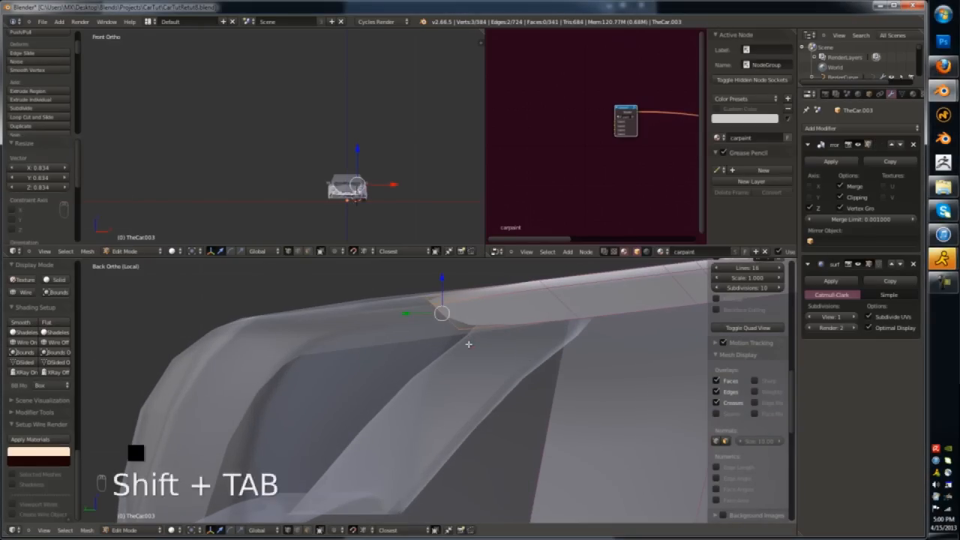
pyautogui.keyDown('alt'); pyautogui.rightClick(244, 377); pyautogui.keyUp('alt')
pyautogui.scroll(-3, 262, 379)
pyautogui.keyDown('shift'); pyautogui.moveTo(300, 386); pyautogui.dragTo(343, 334, button='middle'); pyautogui.keyUp('shift')
pyautogui.press('e')
pyautogui.click(321, 372)
pyautogui.rightClick(337, 370)
pyautogui.press('g')
pyautogui.press('e')
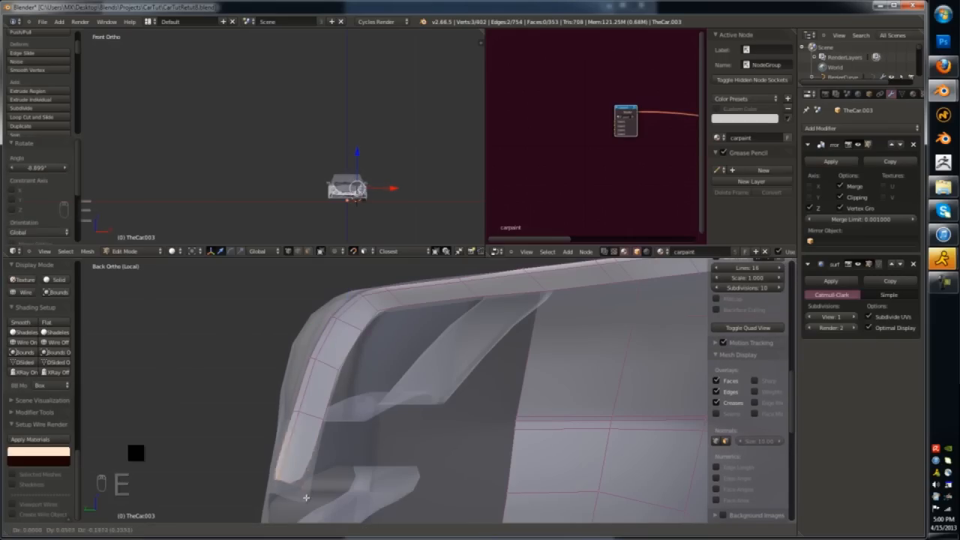
pyautogui.press('Tab')
pyautogui.moveTo(310, 508); pyautogui.dragTo(375, 488, button='middle')
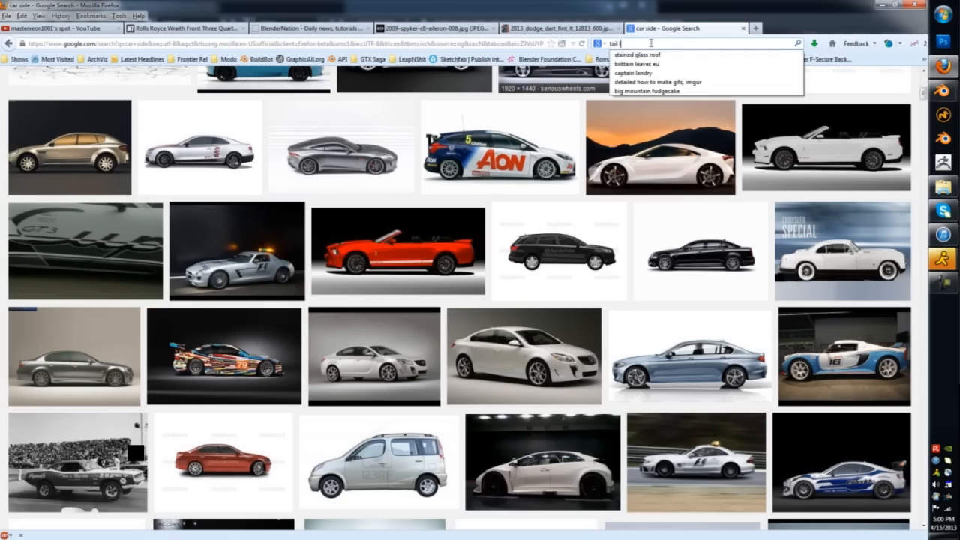
# - Search Google Images in Firefox for "tail lights" as reference
pyautogui.write('ights')
pyautogui.press('Return')
pyautogui.click(117, 132)
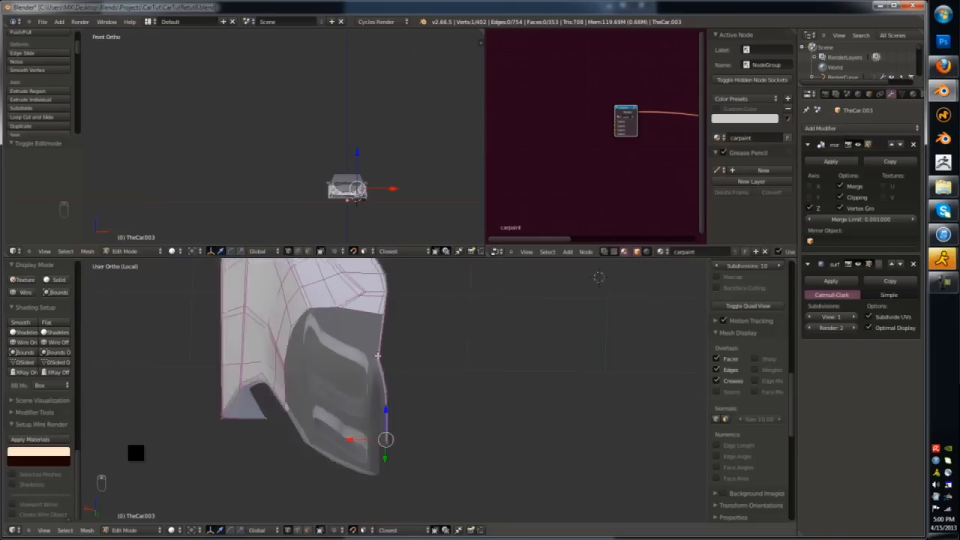
# - Try to add a 12-vertex circle at the tail-light in the back view
pyautogui.press('Tab')
pyautogui.moveTo(336, 387); pyautogui.dragTo(343, 337, button='middle')
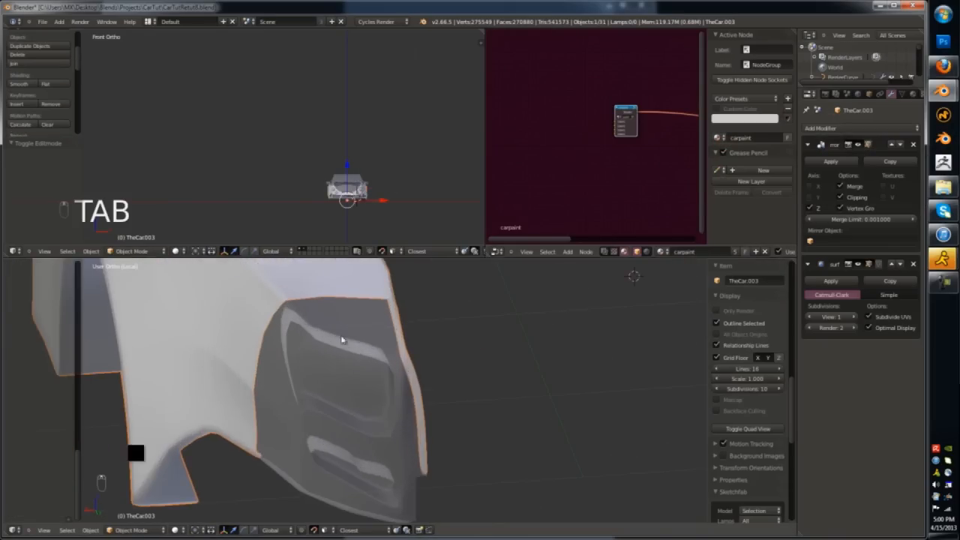
pyautogui.press('KP_1')
pyautogui.press('KP_3')
pyautogui.moveTo(439, 382); pyautogui.dragTo(396, 393, button='middle')
pyautogui.press('ctrl+KP_1')
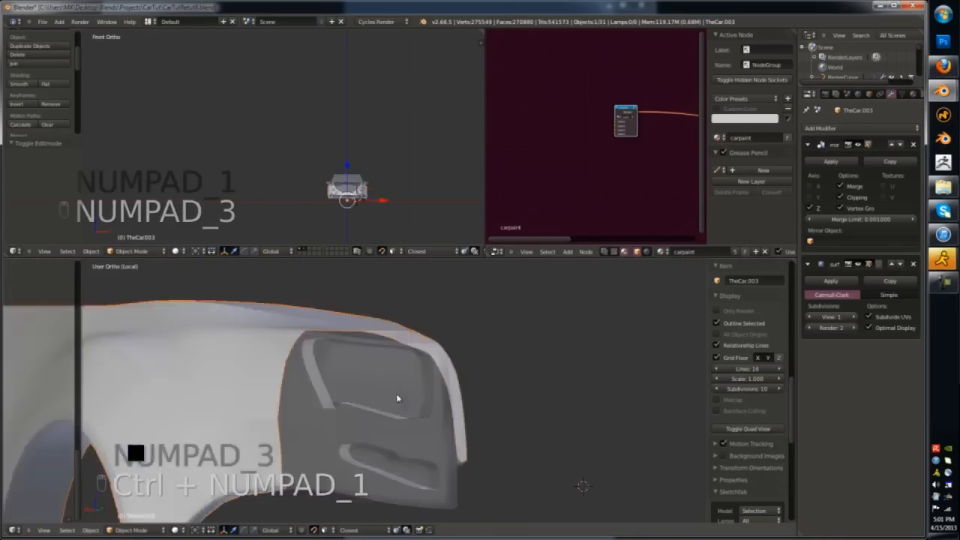
pyautogui.hotkey('shift', 'a')
pyautogui.moveTo(390, 391)
pyautogui.click(426, 260)
pyautogui.hotkey('shift', 'Tab')
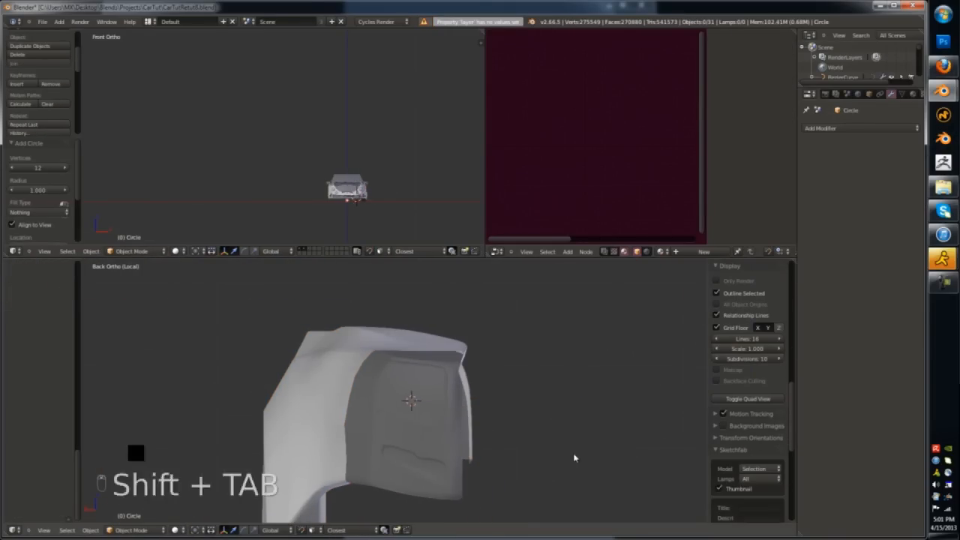
# - Isolate the tail-light piece and the rear fender together in local view
pyautogui.scroll(-6, 441, 388)
pyautogui.press('KP_Divide')
pyautogui.rightClick(512, 343)
pyautogui.press('z')
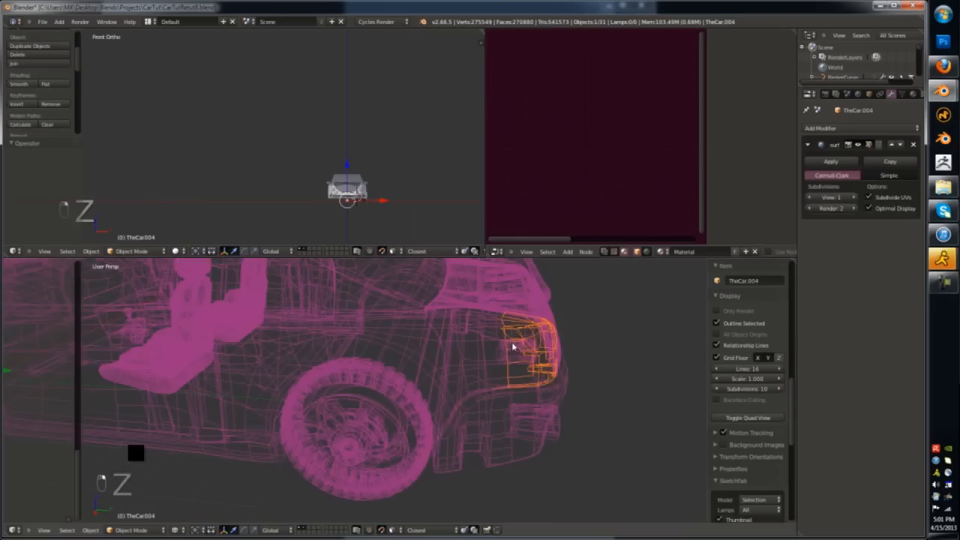
pyautogui.keyDown('shift'); pyautogui.rightClick(477, 362); pyautogui.keyUp('shift')
pyautogui.press('KP_Divide')
pyautogui.press('z')
# - Add a 12-vertex mesh circle and scale it to roughly the size of the tail-light piece
pyautogui.hotkey('shift', 'a')
pyautogui.moveTo(425, 389)
pyautogui.click(462, 260)
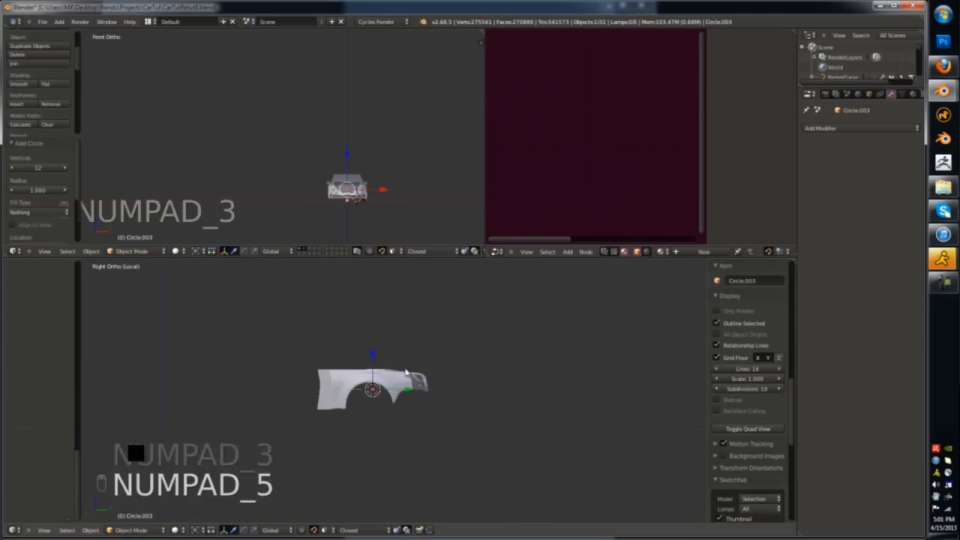
pyautogui.scroll(12, 347, 399)
pyautogui.press('z')
pyautogui.press('z')
pyautogui.press('s')
pyautogui.click(360, 384)
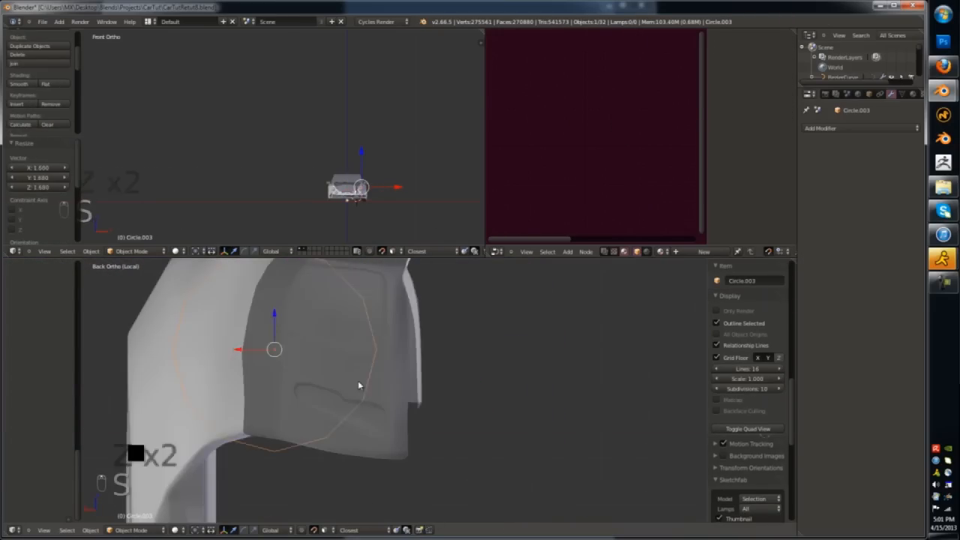
# - Move the circle into position behind the transparent tail-light piece, aligning it in the side and back views
pyautogui.press('g')
pyautogui.click(384, 382)
pyautogui.moveTo(384, 383); pyautogui.dragTo(360, 397, button='middle')
pyautogui.press('KP_1')
pyautogui.press('KP_3')
pyautogui.press('ctrl+KP_1')
pyautogui.press('g')
pyautogui.press('Tab')
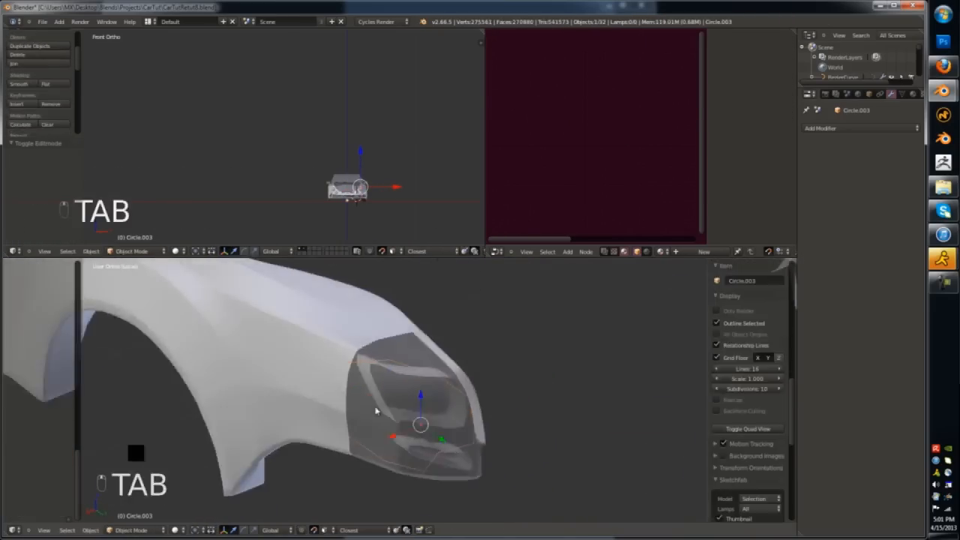
# - Delete the inner geometry of the tail-light piece's upper recess, leaving an open hole
pyautogui.press('Tab')
pyautogui.press('Tab')
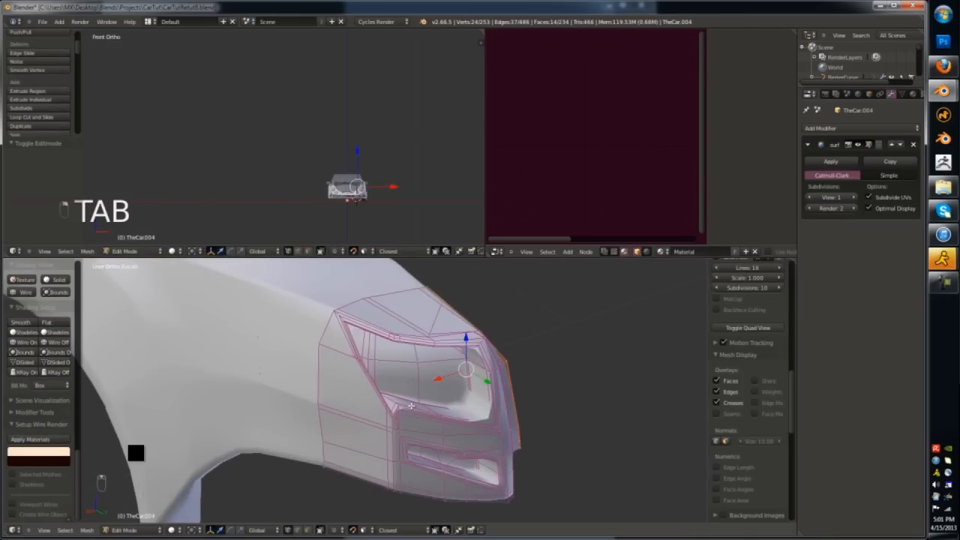
pyautogui.scroll(6, 429, 417)
pyautogui.keyDown('alt'); pyautogui.rightClick(381, 408); pyautogui.keyUp('alt')
pyautogui.press('x')
pyautogui.click(381, 407)
pyautogui.press('l')
pyautogui.press('x')
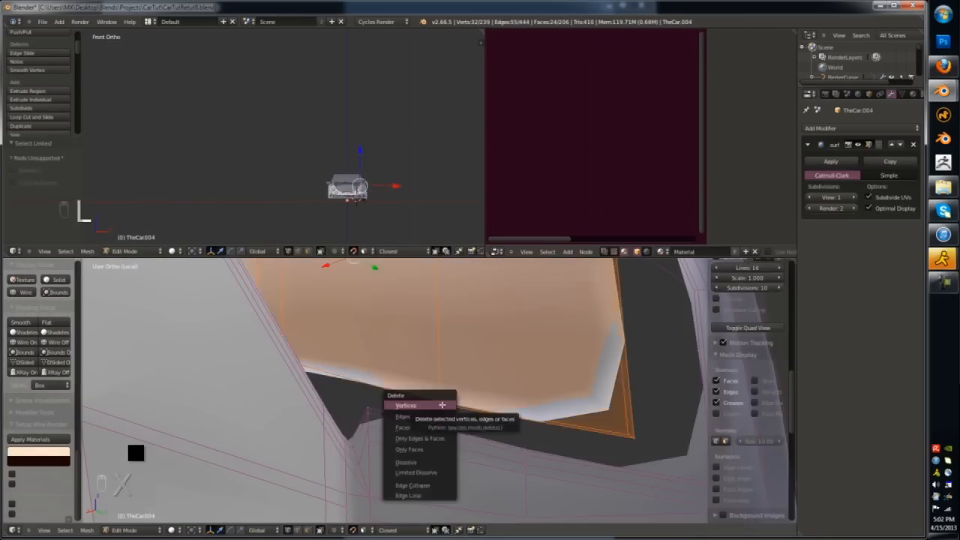
pyautogui.click(441, 406)
# - Delete the inner geometry of the tail-light piece's lower recess as well
pyautogui.keyDown('shift'); pyautogui.moveTo(442, 481); pyautogui.dragTo(452, 370, button='middle'); pyautogui.keyUp('shift')
pyautogui.keyDown('alt'); pyautogui.rightClick(452, 367); pyautogui.keyUp('alt')
pyautogui.press('x')
pyautogui.click(449, 358)
pyautogui.press('l')
pyautogui.press('x')
pyautogui.click(462, 349)
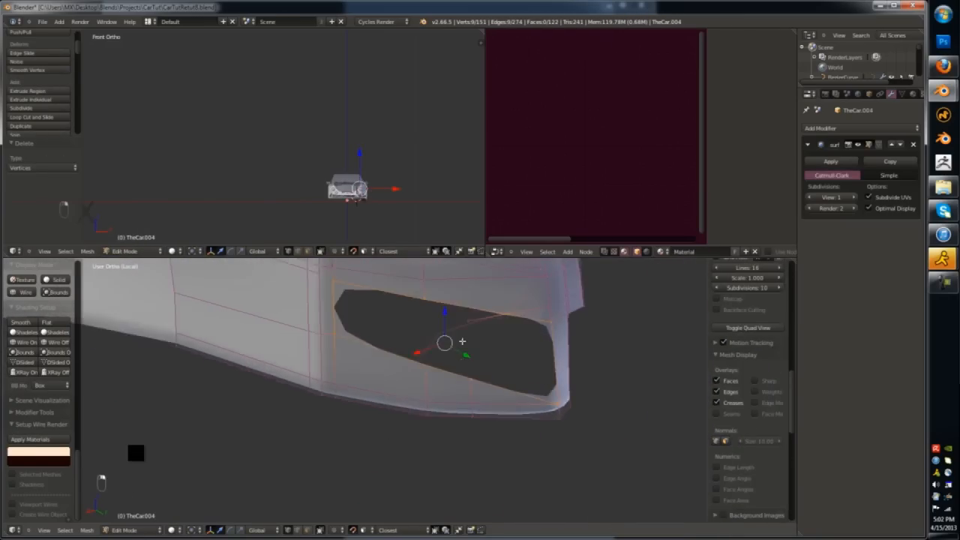
# - Delete the stray vertex at the lower opening and fill the opening with a face inset by 0.01351
pyautogui.rightClick(537, 432)
pyautogui.press('x')
pyautogui.click(538, 432)
pyautogui.hotkey('ctrl', 'Tab')
pyautogui.click(700, 405)
pyautogui.scroll(-4, 489, 463)
pyautogui.hotkey('ctrl', 'Tab')
# - Select the upper opening's boundary loop and split the opening with an edge from its top bend to its bottom corner
pyautogui.moveTo(490, 462); pyautogui.dragTo(474, 317, button='middle')
pyautogui.click(589, 349)
pyautogui.press('z')
pyautogui.keyDown('alt'); pyautogui.rightClick(563, 385); pyautogui.keyUp('alt')
pyautogui.press('z')
pyautogui.keyDown('alt'); pyautogui.rightClick(546, 357); pyautogui.keyUp('alt')
pyautogui.scroll(2, 474, 317)
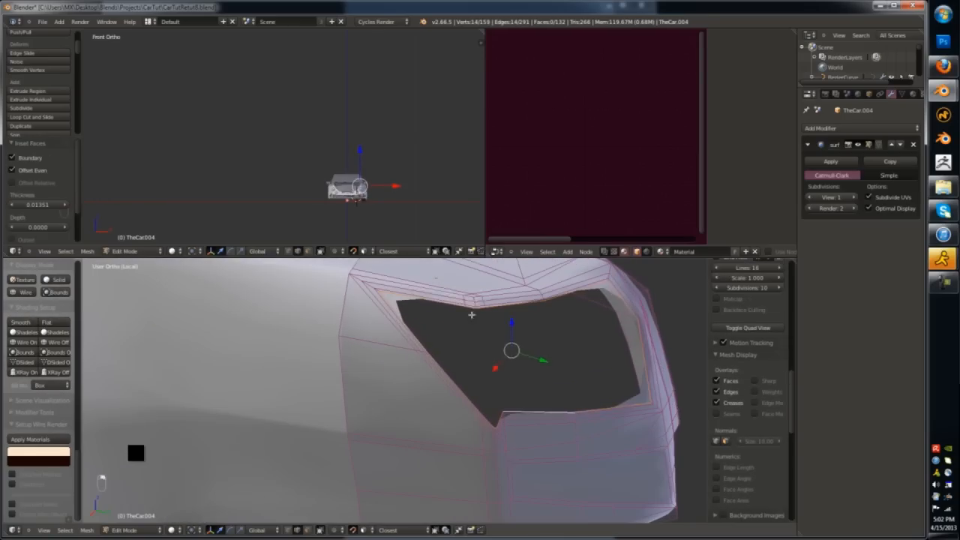
pyautogui.hotkey('ctrl', 'Tab')
pyautogui.click(472, 305)
pyautogui.rightClick(476, 308)
# - Select the borders of the upper opening's two sections, fill each with a face and inset the faces
pyautogui.press('z')
pyautogui.press('c')
pyautogui.moveTo(554, 299); pyautogui.dragTo(645, 353, button='middle')
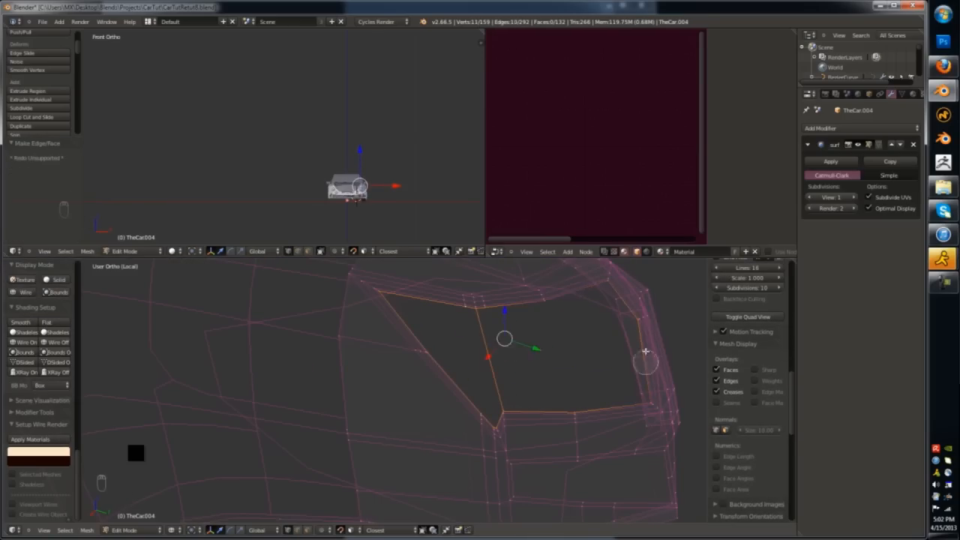
pyautogui.press('z')
pyautogui.press('f')
pyautogui.press('f')
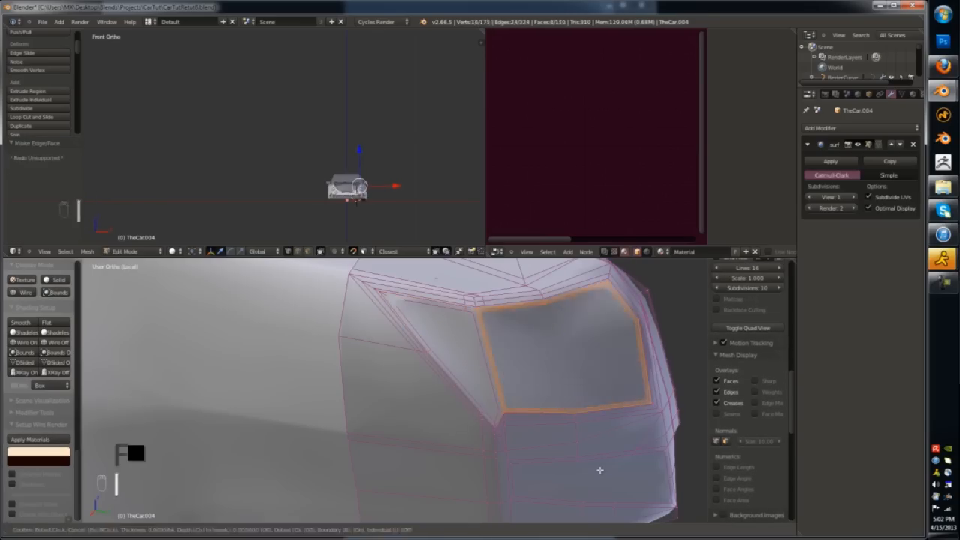
pyautogui.press('Tab')
pyautogui.press('a')
pyautogui.press('a')
# - Select the circle's mesh for editing, undo the last few changes and snap the 3D cursor to the selected circle
pyautogui.scroll(-5, 602, 407)
pyautogui.rightClick(602, 407)
pyautogui.press('Tab')
pyautogui.hotkey('ctrl', 'z')
pyautogui.hotkey('ctrl', 'z')
pyautogui.hotkey('ctrl', 'z')
pyautogui.hotkey('ctrl', 'z')
pyautogui.hotkey('ctrl', 'z')
pyautogui.press('KP_1')
pyautogui.press('KP_3')
pyautogui.press('ctrl+KP_1')
pyautogui.hotkey('shift', 's')
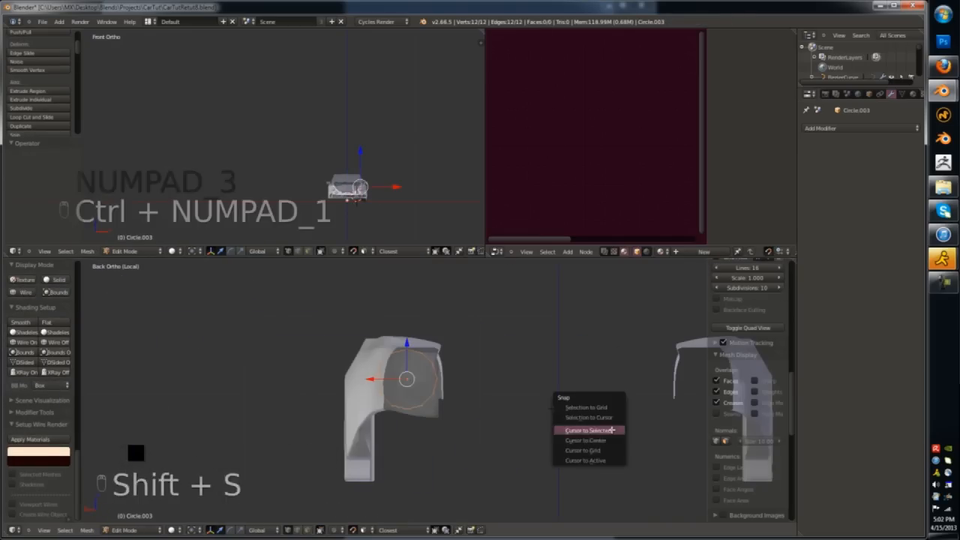
pyautogui.click(612, 430)
# - Replace the circle's geometry with a new 12-vertex circle at the 3D cursor and scale it by 1.082
pyautogui.press('x')
pyautogui.click(465, 392)
pyautogui.hotkey('shift', 'a')
pyautogui.click(465, 392)
pyautogui.press('s')
pyautogui.click(427, 385)
pyautogui.scroll(3, 420, 380)
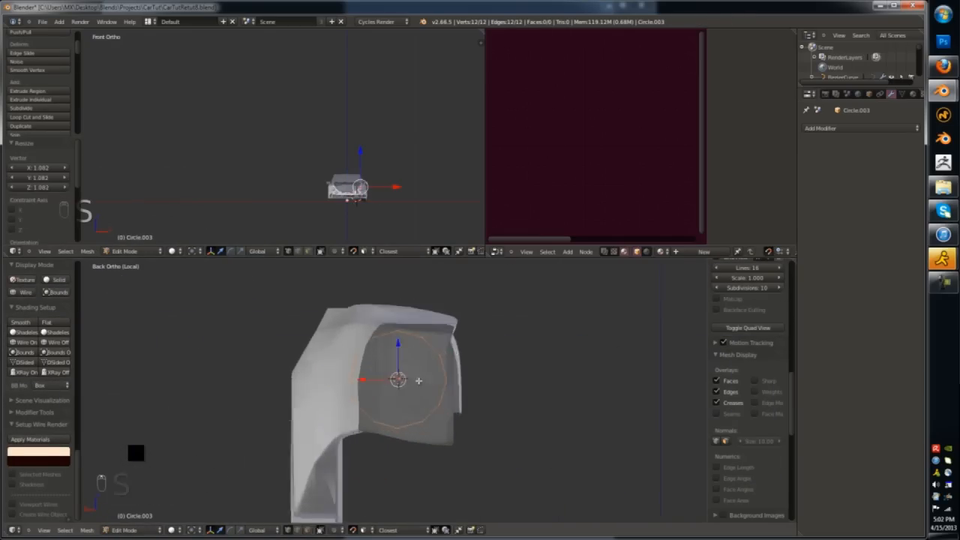
# - Shrink the circle, place it in the upper part of the tail-light and move a duplicate down along Z
pyautogui.moveTo(418, 381); pyautogui.dragTo(516, 393, button='middle')
pyautogui.scroll(-3, 516, 393)
pyautogui.press('KP_1')
pyautogui.press('ctrl+KP_1')
pyautogui.press('s')
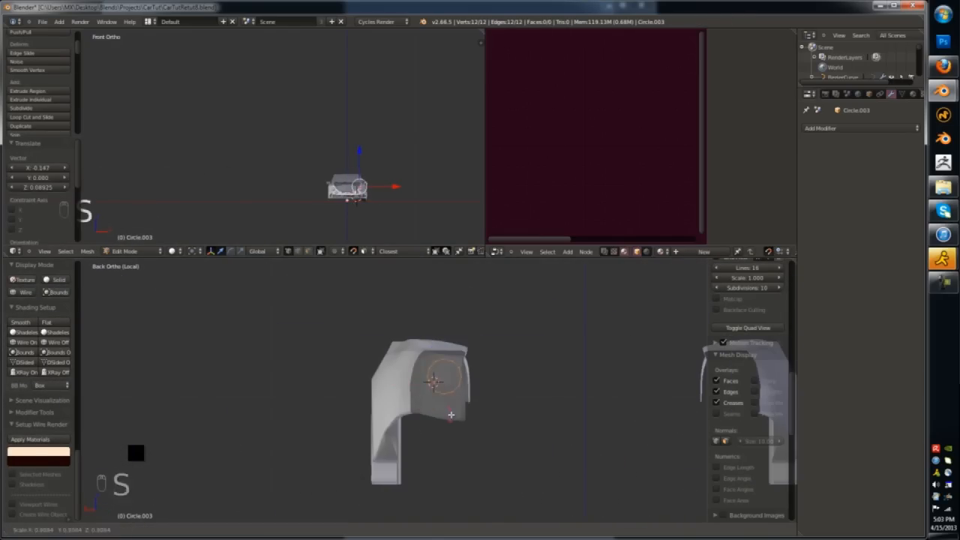
pyautogui.click(451, 413)
pyautogui.press('g')
pyautogui.click(451, 405)
pyautogui.scroll(4, 452, 397)
pyautogui.press('KP_1')
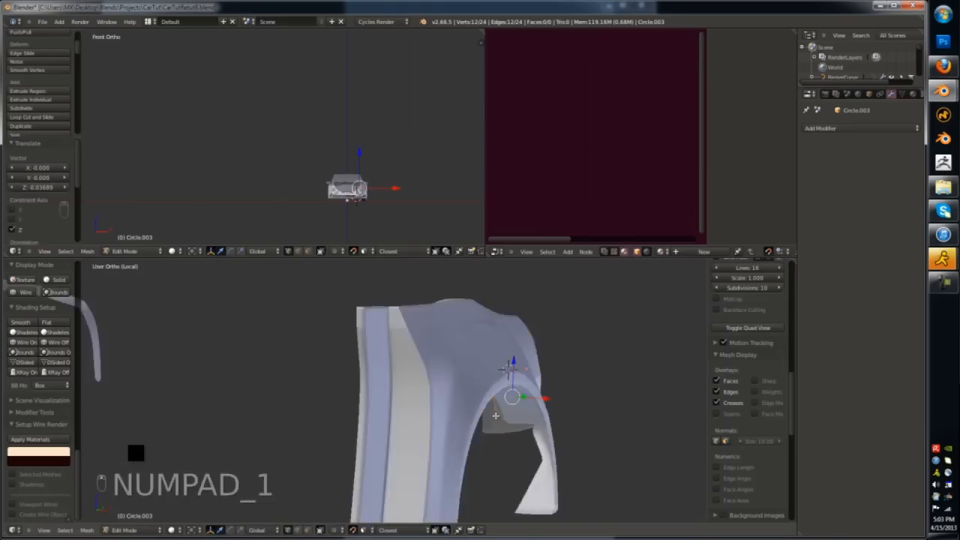
# - In back view, extrude both circles and scale the extrusion to 0.806 to form two flat rings
pyautogui.press('ctrl+KP_1')
pyautogui.scroll(2, 473, 394)
pyautogui.press('e')
pyautogui.press('s')
pyautogui.click(455, 345)
# - Select the overlapping vertices where the two rings cross and delete them
pyautogui.scroll(4, 405, 330)
pyautogui.rightClick(429, 372)
pyautogui.keyDown('shift'); pyautogui.rightClick(430, 392); pyautogui.keyUp('shift')
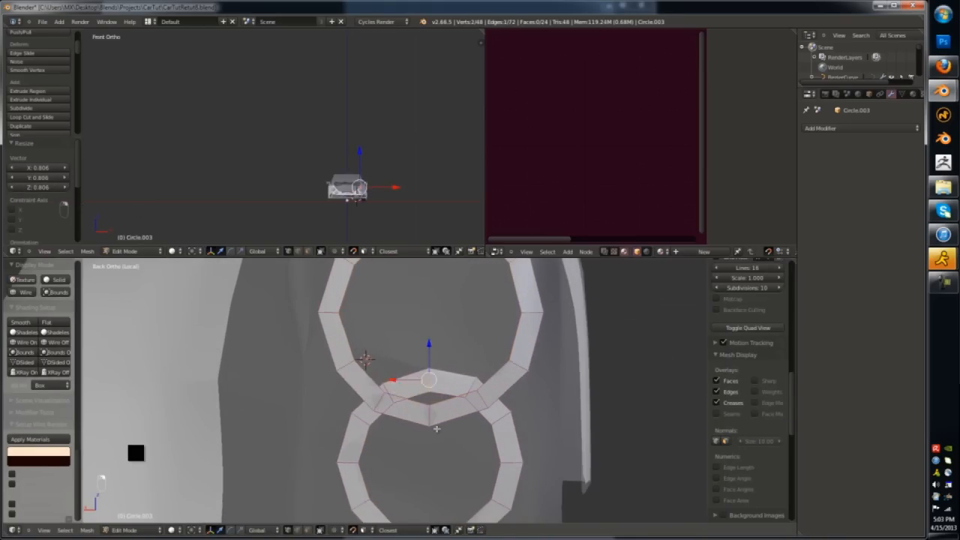
pyautogui.keyDown('shift'); pyautogui.rightClick(432, 424); pyautogui.keyUp('shift')
pyautogui.press('x')
# - Merge the open ring ends on both sides of the waist to form one figure-eight outline
pyautogui.hotkey('ctrl', 'r')
pyautogui.click(364, 405)
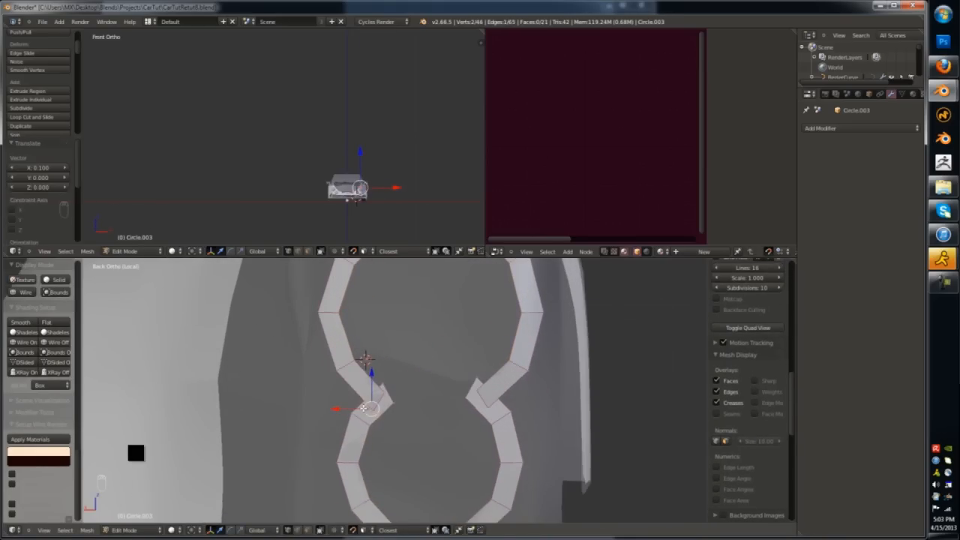
pyautogui.press('z')
pyautogui.rightClick(372, 410)
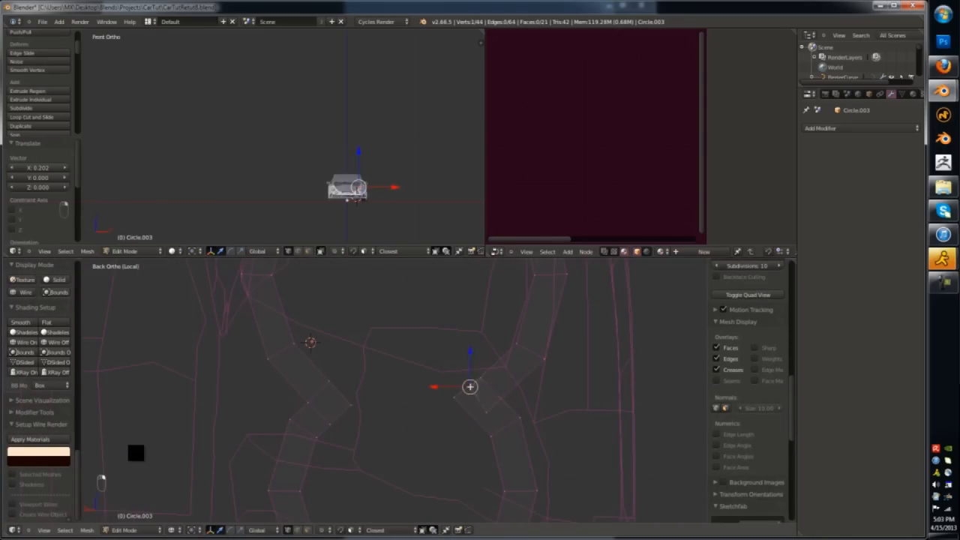
pyautogui.click(497, 396)
pyautogui.press('z')
pyautogui.scroll(-4, 491, 394)
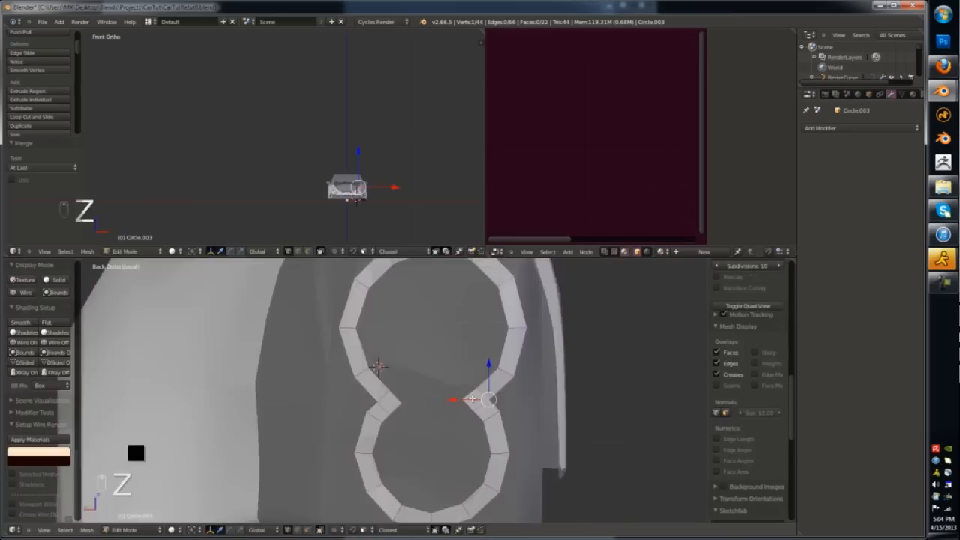
# - Join the figure-eight ring object to the rear fender mesh and edit the combined mesh
pyautogui.press('Tab')
pyautogui.press('Tab')
pyautogui.moveTo(420, 390); pyautogui.dragTo(494, 367, button='middle')
pyautogui.press('Tab')
pyautogui.keyDown('shift'); pyautogui.rightClick(515, 369); pyautogui.keyUp('shift')
pyautogui.hotkey('ctrl', 'j')
pyautogui.press('Tab')
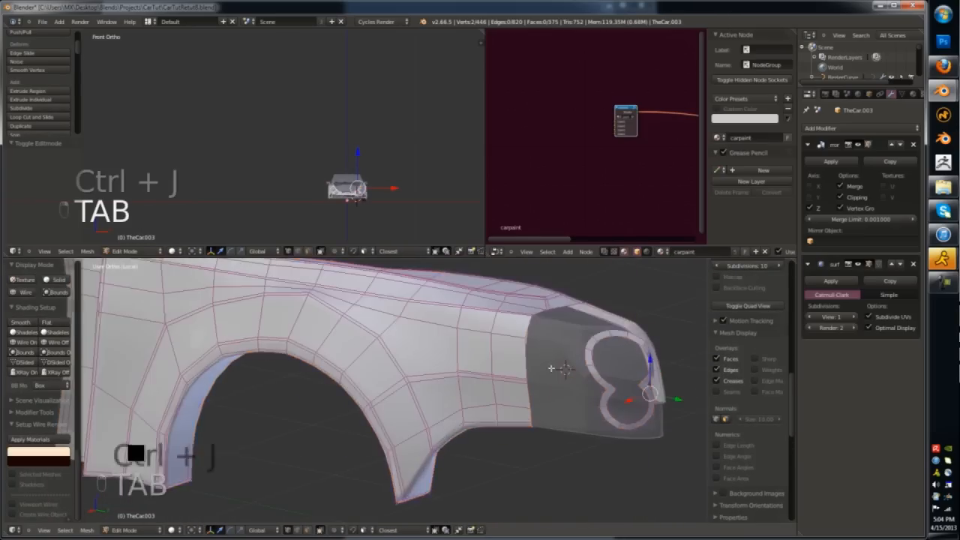
# - Extend a narrow strip from the fender's upper corner down beside the rings to the tail-light's lower edge
pyautogui.scroll(3, 525, 371)
pyautogui.scroll(2, 560, 366)
pyautogui.press('g')
pyautogui.click(566, 366)
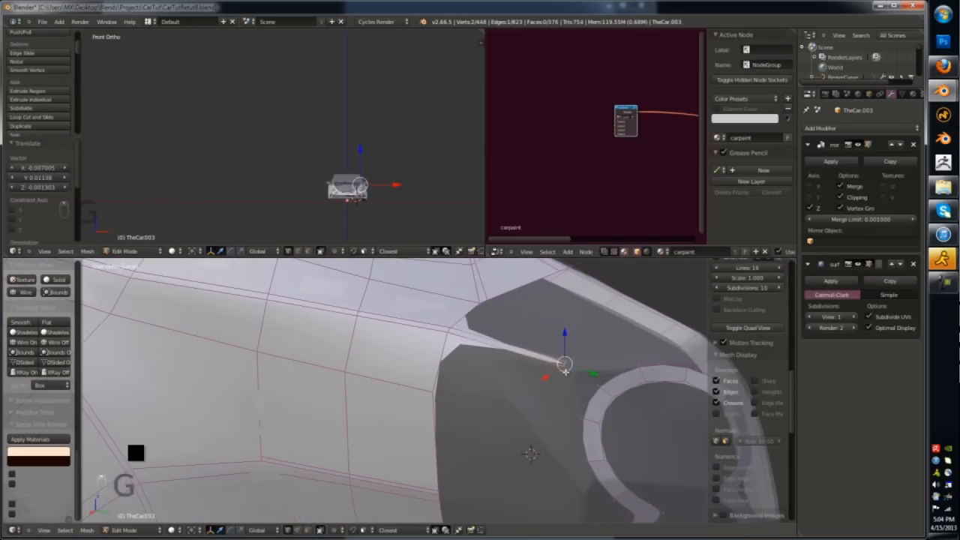
pyautogui.keyDown('ctrl'); pyautogui.click(571, 370); pyautogui.keyUp('ctrl')
pyautogui.keyDown('shift'); pyautogui.moveTo(576, 387); pyautogui.dragTo(561, 332, button='middle'); pyautogui.keyUp('shift')
pyautogui.keyDown('ctrl'); pyautogui.click(555, 349); pyautogui.keyUp('ctrl')
pyautogui.keyDown('shift'); pyautogui.moveTo(559, 405); pyautogui.dragTo(550, 341, button='middle'); pyautogui.keyUp('shift')
pyautogui.keyDown('ctrl'); pyautogui.click(557, 370); pyautogui.keyUp('ctrl')
pyautogui.keyDown('ctrl'); pyautogui.click(551, 432); pyautogui.keyUp('ctrl')
pyautogui.scroll(-2, 550, 431)
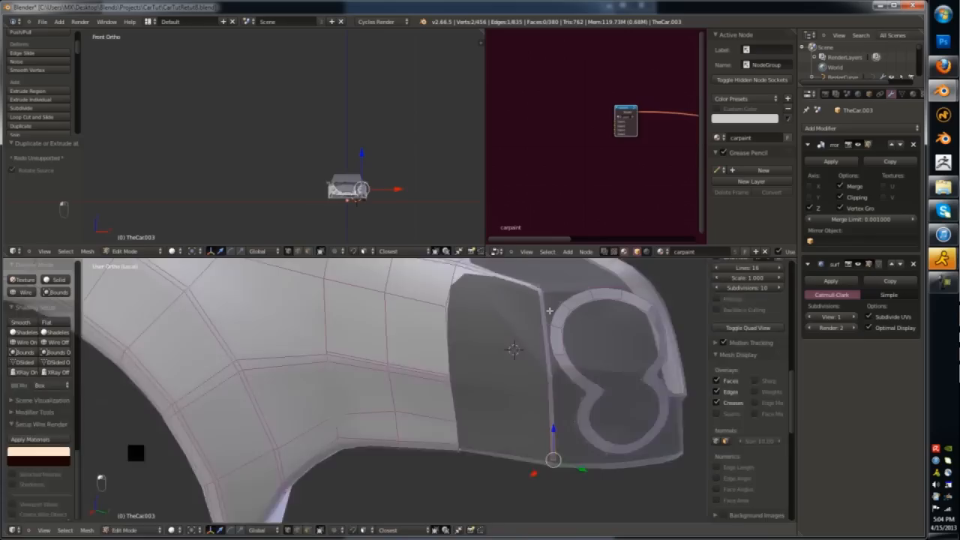
# - Add a loop cut to the narrow strip and fill the gap between it and the upper ring with faces
pyautogui.scroll(3, 550, 311)
pyautogui.hotkey('ctrl', 'r')
pyautogui.click(546, 386)
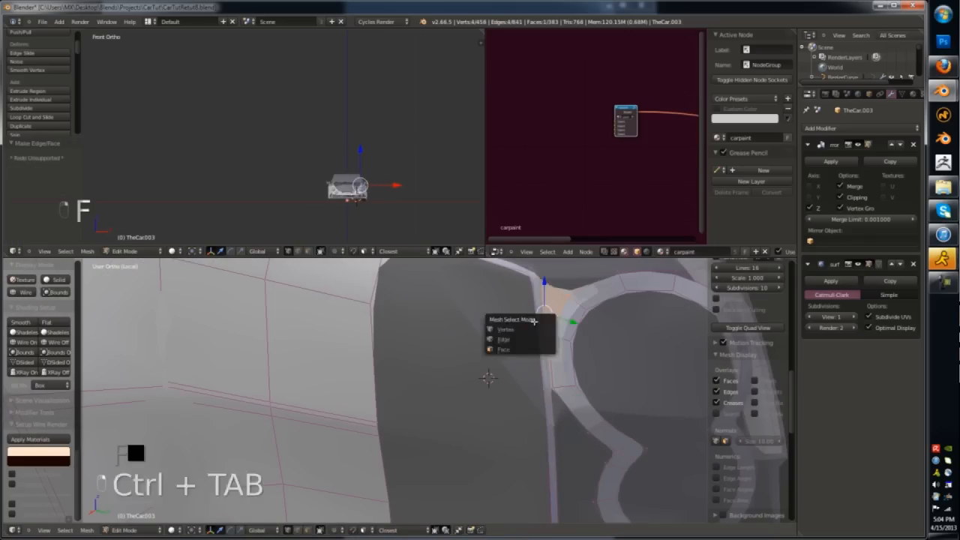
pyautogui.press('a')
pyautogui.press('a')
pyautogui.press('a')
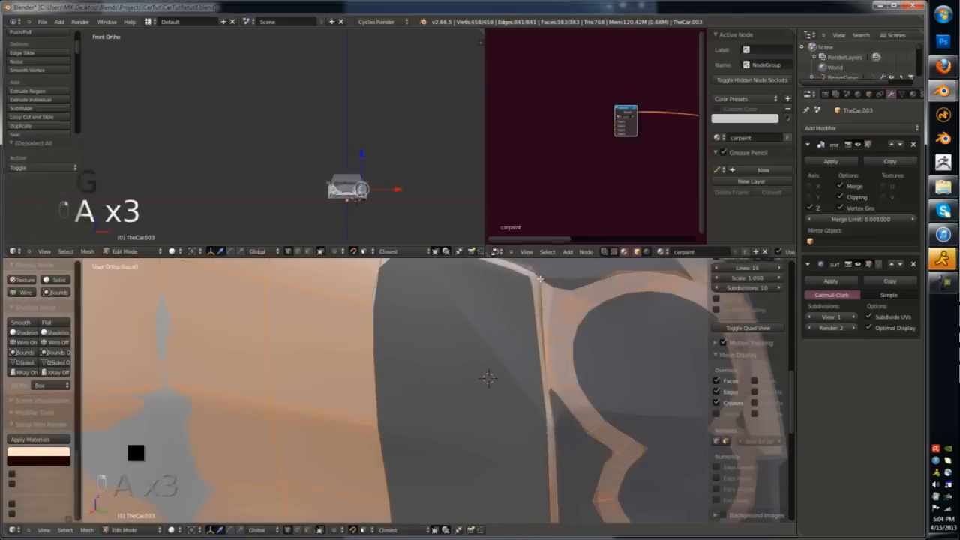
pyautogui.scroll(-4, 540, 300)
pyautogui.press('Tab')
pyautogui.press('Tab')
pyautogui.scroll(4, 540, 315)
pyautogui.rightClick(542, 344)
pyautogui.keyDown('shift'); pyautogui.rightClick(573, 343); pyautogui.keyUp('shift')
pyautogui.scroll(-4, 518, 322)
pyautogui.moveTo(518, 323)
pyautogui.mouseDown(button='middle')
pyautogui.moveTo(493, 307)
pyautogui.moveTo(512, 328)
pyautogui.mouseUp(button='middle')
pyautogui.scroll(4, 512, 328)
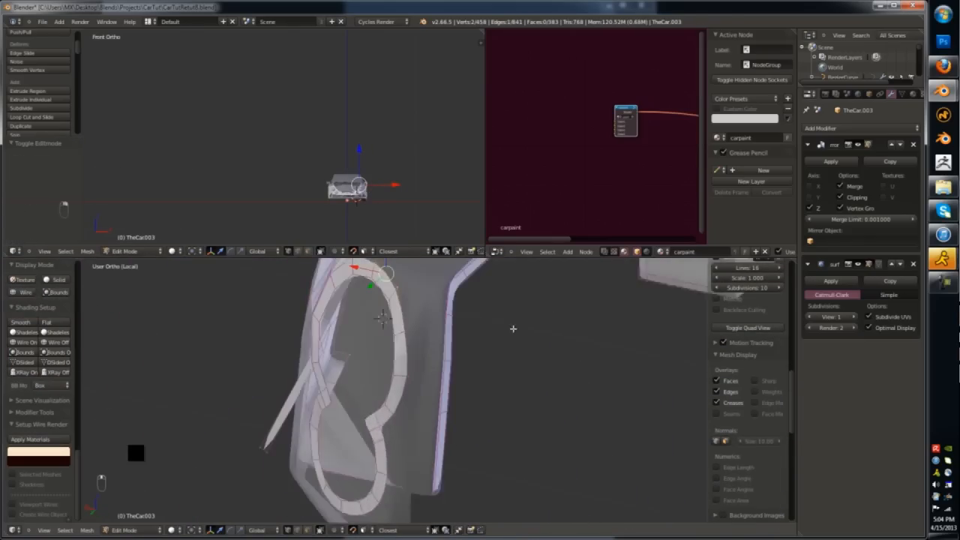
pyautogui.hotkey('ctrl', 'Tab')
pyautogui.click(422, 364)
pyautogui.keyDown('shift'); pyautogui.rightClick(426, 390); pyautogui.keyUp('shift')
pyautogui.moveTo(426, 389); pyautogui.dragTo(435, 382, button='middle')
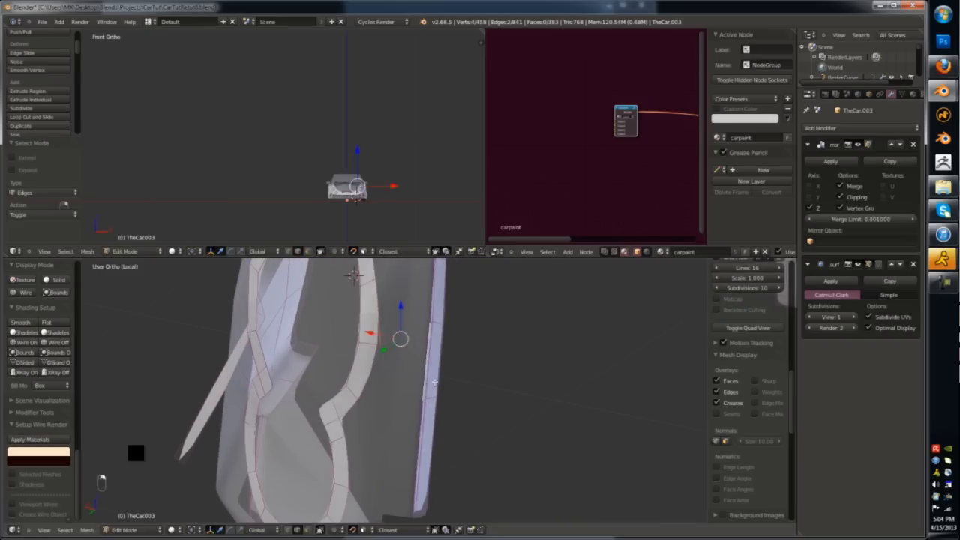
pyautogui.click(438, 342)
pyautogui.moveTo(438, 342); pyautogui.dragTo(439, 344, button='middle')
pyautogui.hotkey('ctrl', 'z')
pyautogui.hotkey('ctrl', 'z')
# - Move a vertex of the fender's inner border strip to line up with the upper ring
pyautogui.scroll(4, 440, 344)
pyautogui.press('z')
pyautogui.hotkey('ctrl', 'Tab')
pyautogui.click(435, 315)
pyautogui.press('z')
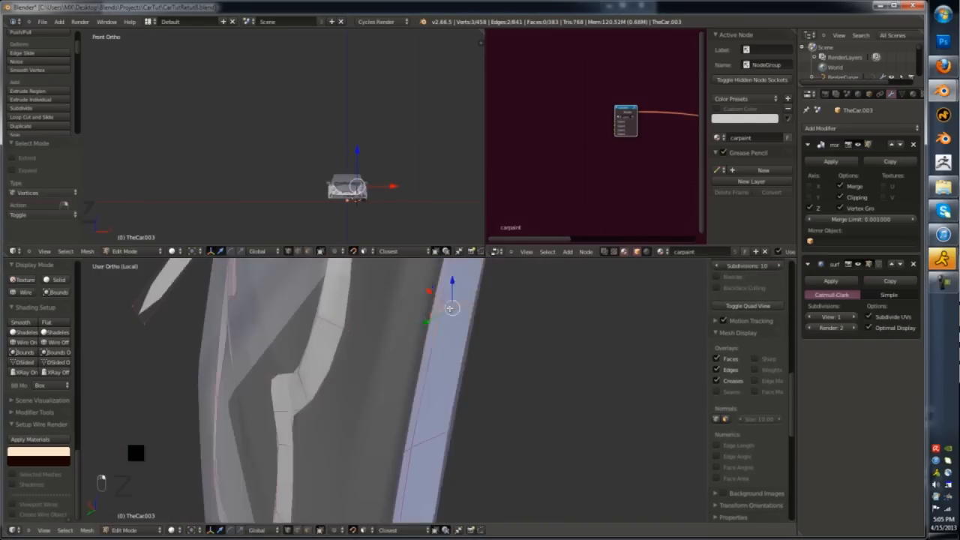
pyautogui.press('z')
pyautogui.press('g')
pyautogui.click(450, 309)
# - Fill a face between the upper ring's outer edge and the facing edge of the fender's inner border strip
pyautogui.press('z')
pyautogui.moveTo(450, 309); pyautogui.dragTo(406, 350, button='middle')
pyautogui.hotkey('ctrl', 'Tab')
pyautogui.press('f')
pyautogui.moveTo(330, 366); pyautogui.dragTo(520, 383, button='middle')
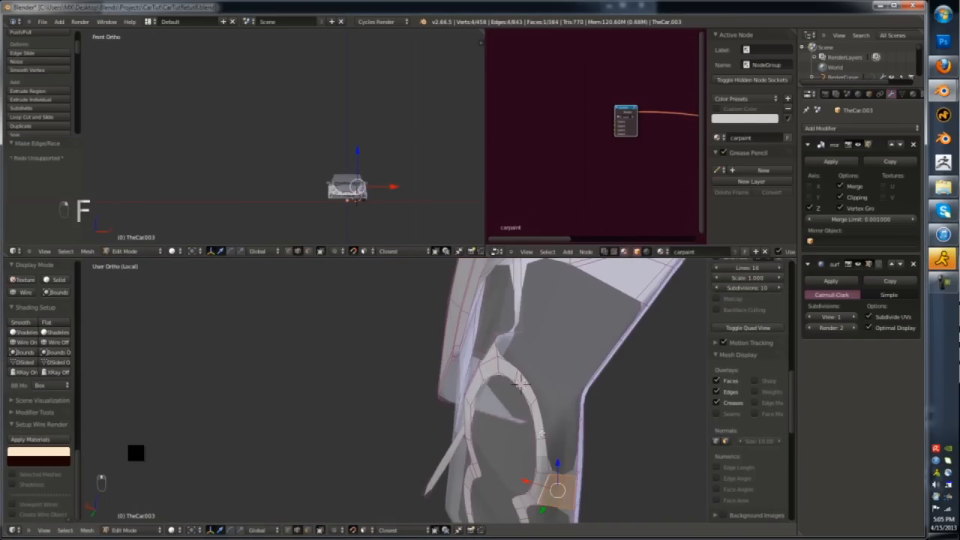
# - Maximize the 3D viewport in edge selection mode and undo the last change
pyautogui.hotkey('ctrl', 'Tab')
pyautogui.moveTo(565, 463); pyautogui.dragTo(493, 407, button='middle')
pyautogui.hotkey('shift', 'space')
pyautogui.hotkey('ctrl', 'Tab')
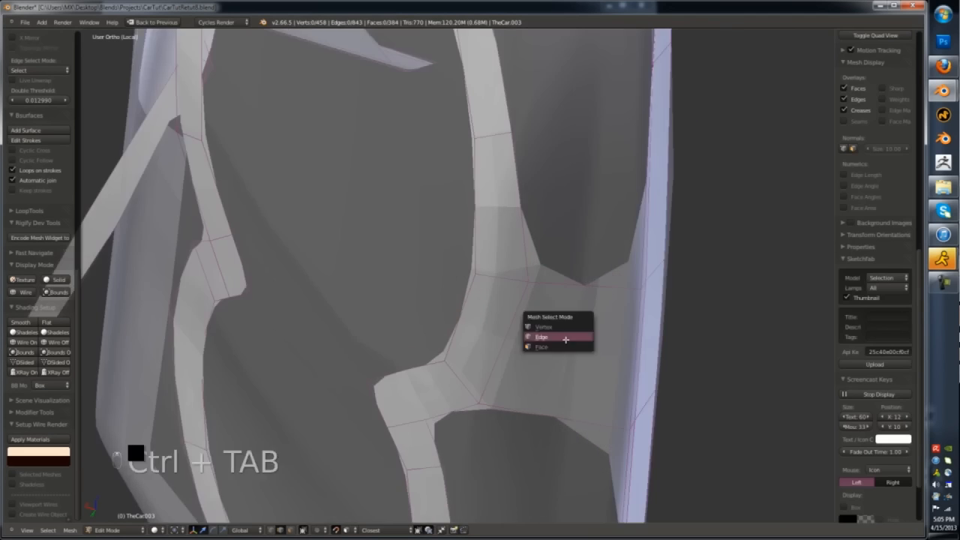
pyautogui.click(565, 338)
pyautogui.moveTo(565, 339); pyautogui.dragTo(507, 353, button='middle')
pyautogui.hotkey('ctrl', 'z')
# - Rebuild the faces between the upper ring and the inner border strip and add a loop cut along them
pyautogui.hotkey('ctrl', 'r')
pyautogui.moveTo(513, 325); pyautogui.dragTo(448, 371, button='middle')
pyautogui.keyDown('shift'); pyautogui.rightClick(573, 310); pyautogui.keyUp('shift')
pyautogui.press('x')
pyautogui.press('f')
pyautogui.hotkey('ctrl', 'r')
pyautogui.click(475, 368)
# - Switch to vertex selection and reposition the vertices of the new loop beside the upper ring
pyautogui.hotkey('ctrl', 'Tab')
pyautogui.click(448, 361)
pyautogui.rightClick(498, 368)
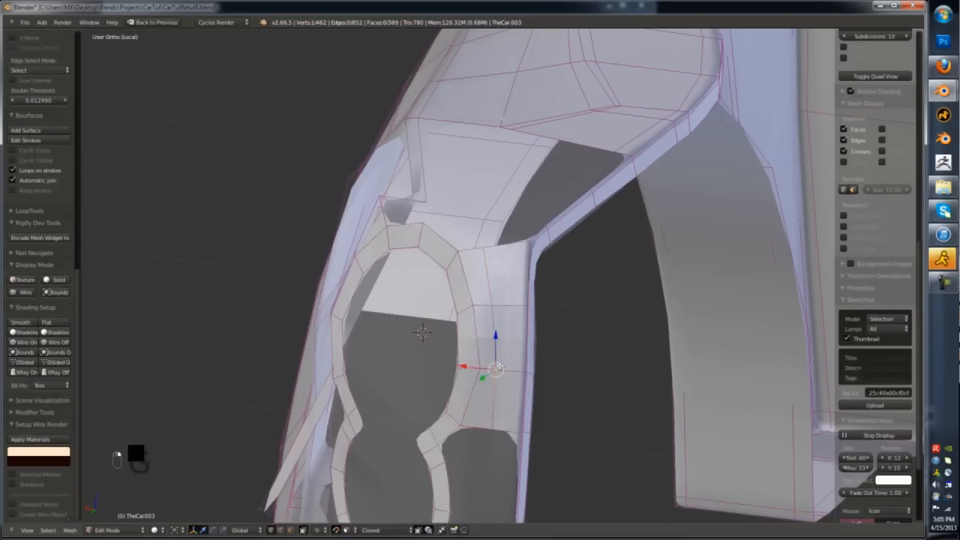
pyautogui.click(489, 246)
pyautogui.moveTo(489, 246); pyautogui.dragTo(497, 356, button='middle')
pyautogui.scroll(5, 480, 424)
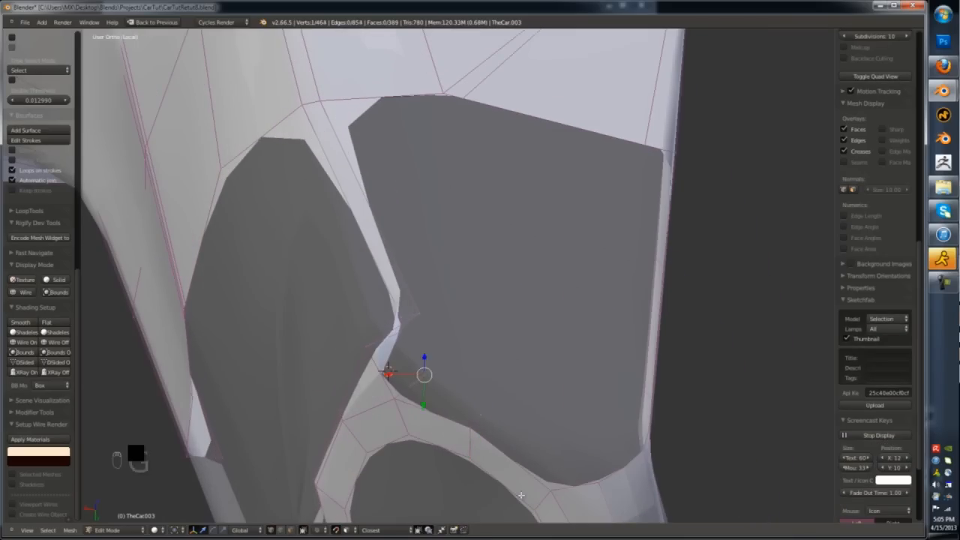
# - Fill the gaps around the top of the upper ring with faces and adjust the new outer vertices
pyautogui.keyDown('shift'); pyautogui.rightClick(589, 485); pyautogui.keyUp('shift')
pyautogui.keyDown('shift'); pyautogui.rightClick(477, 413); pyautogui.keyUp('shift')
pyautogui.press('f')
pyautogui.rightClick(469, 429)
pyautogui.keyDown('shift'); pyautogui.rightClick(424, 375); pyautogui.keyUp('shift')
pyautogui.press('f')
pyautogui.scroll(-3, 496, 365)
pyautogui.moveTo(420, 420); pyautogui.dragTo(431, 374, button='middle')
pyautogui.scroll(3, 420, 375)
pyautogui.rightClick(407, 379)
pyautogui.press('f')
pyautogui.press('g')
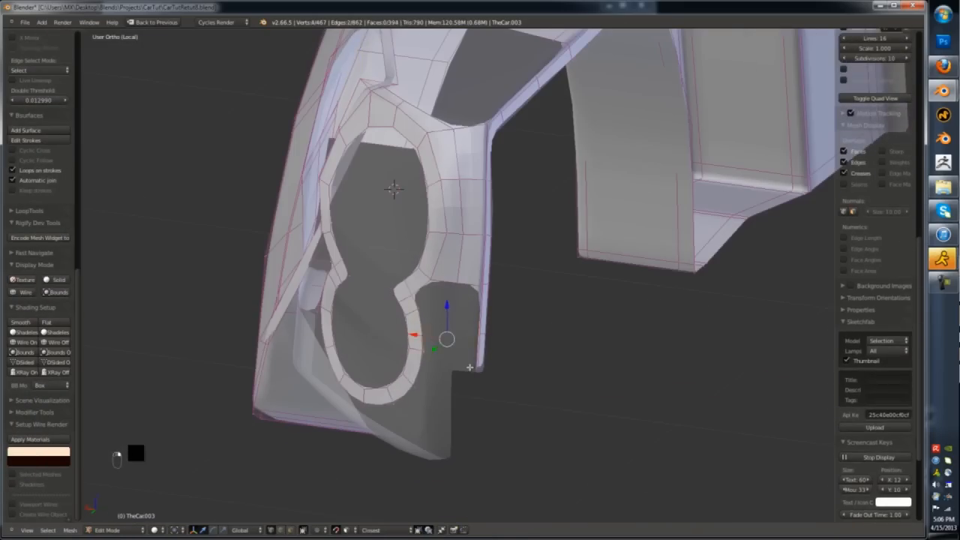
# - Bridge the lower ring to the inner border strip with a face, split it by a loop cut and fill the adjoining gap
pyautogui.press('f')
pyautogui.scroll(1, 447, 368)
pyautogui.hotkey('ctrl', 'r')
pyautogui.click(449, 367)
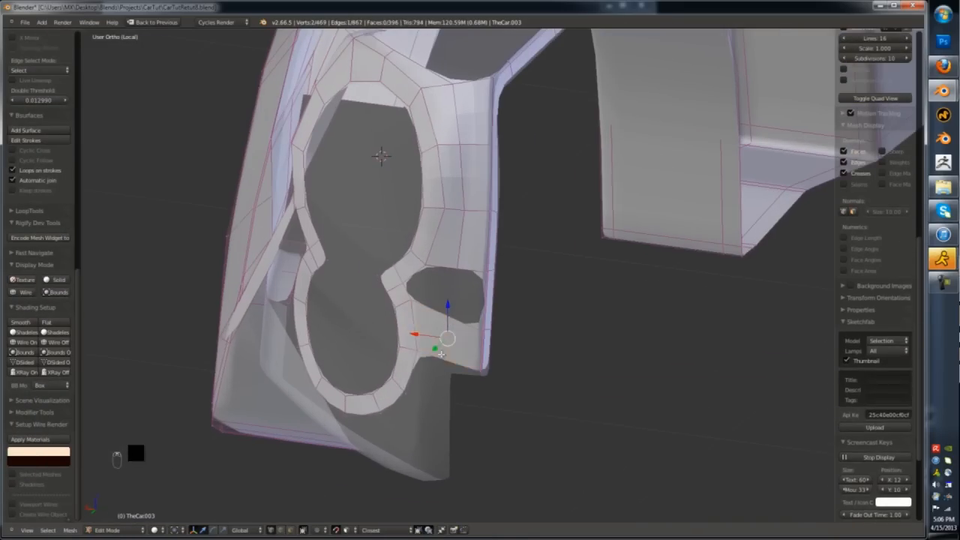
pyautogui.rightClick(479, 370)
pyautogui.rightClick(485, 322)
pyautogui.press('f')
pyautogui.scroll(2, 442, 266)
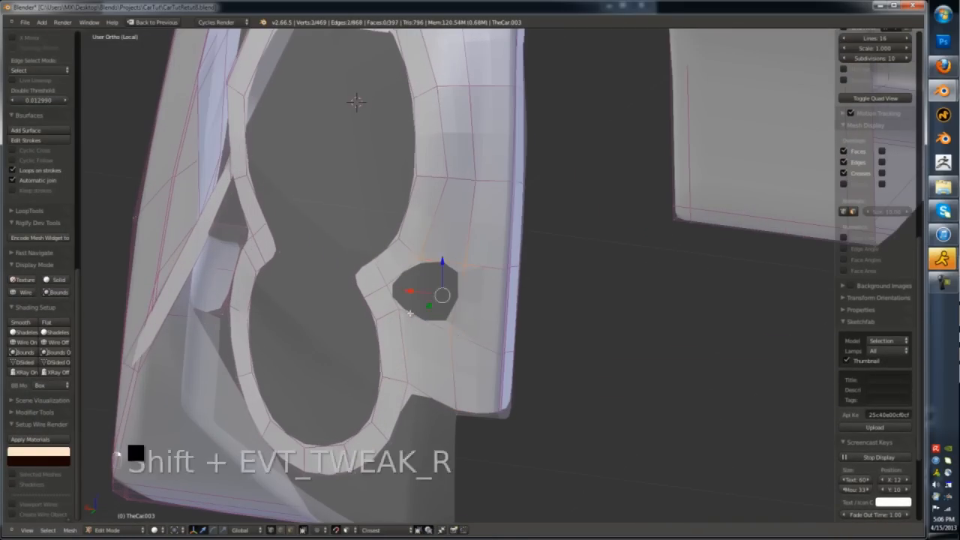
# - Close the hole beside the rings' waist with loop-cut faces and adjust the vertex on the lower edge
pyautogui.hotkey('ctrl', 'r')
pyautogui.click(411, 287)
pyautogui.rightClick(411, 286)
pyautogui.rightClick(411, 286)
pyautogui.press('f')
pyautogui.press('g')
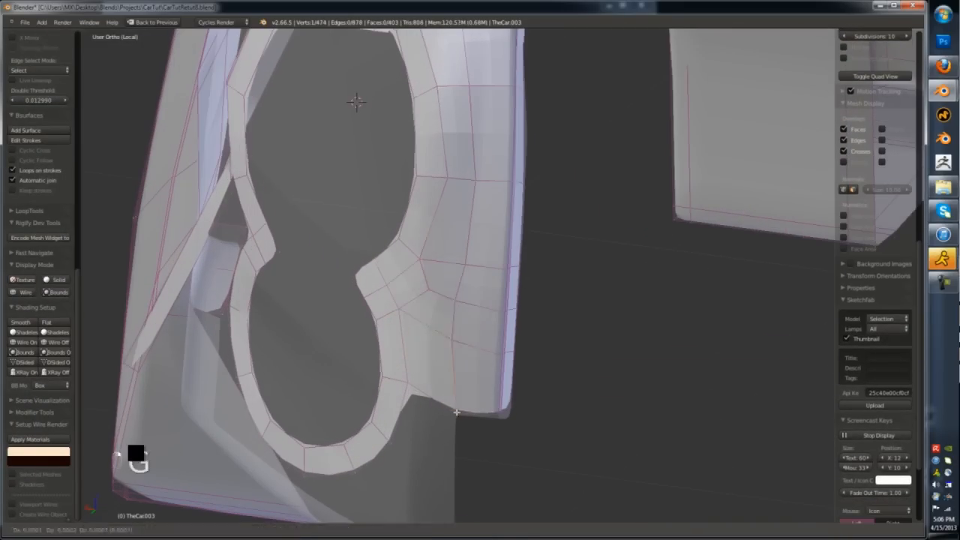
pyautogui.click(457, 411)
# - Extrude the lower ring's bottom edges down to the tail-light's lower border and position the new vertices
pyautogui.press('Tab')
pyautogui.moveTo(457, 412); pyautogui.dragTo(418, 397, button='middle')
pyautogui.press('Tab')
pyautogui.rightClick(392, 406)
pyautogui.keyDown('shift'); pyautogui.rightClick(310, 407); pyautogui.keyUp('shift')
pyautogui.press('e')
pyautogui.press('g')
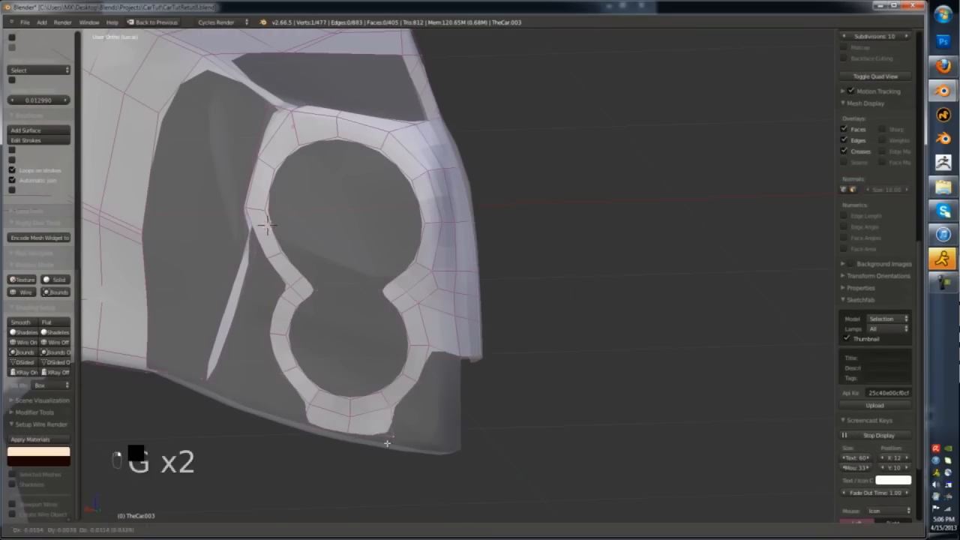
# - Extrude the bottom faces' end edge towards the lower corner and fill faces up to the lower ring's side
pyautogui.keyDown('shift'); pyautogui.rightClick(395, 435); pyautogui.keyUp('shift')
pyautogui.press('e')
pyautogui.click(448, 441)
pyautogui.rightClick(424, 385)
pyautogui.keyDown('shift'); pyautogui.rightClick(459, 357); pyautogui.keyUp('shift')
pyautogui.press('f')
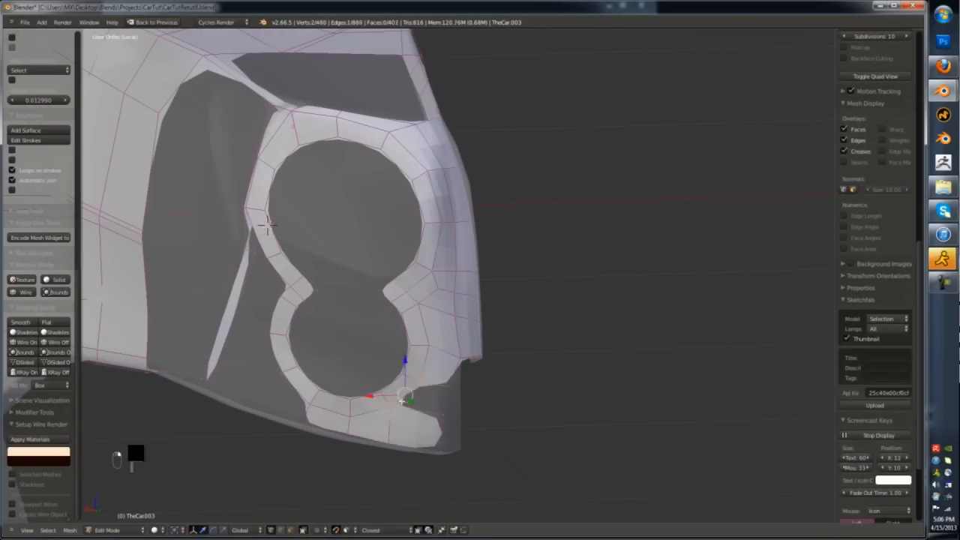
pyautogui.press('f')
# - Reposition the outer vertices of the new faces beside the lower ring to even out the mesh
pyautogui.moveTo(407, 398); pyautogui.dragTo(454, 360, button='middle')
pyautogui.press('g')
pyautogui.rightClick(453, 251)
pyautogui.press('g')
pyautogui.keyDown('shift'); pyautogui.moveTo(455, 147); pyautogui.dragTo(453, 64, button='middle'); pyautogui.keyUp('shift')
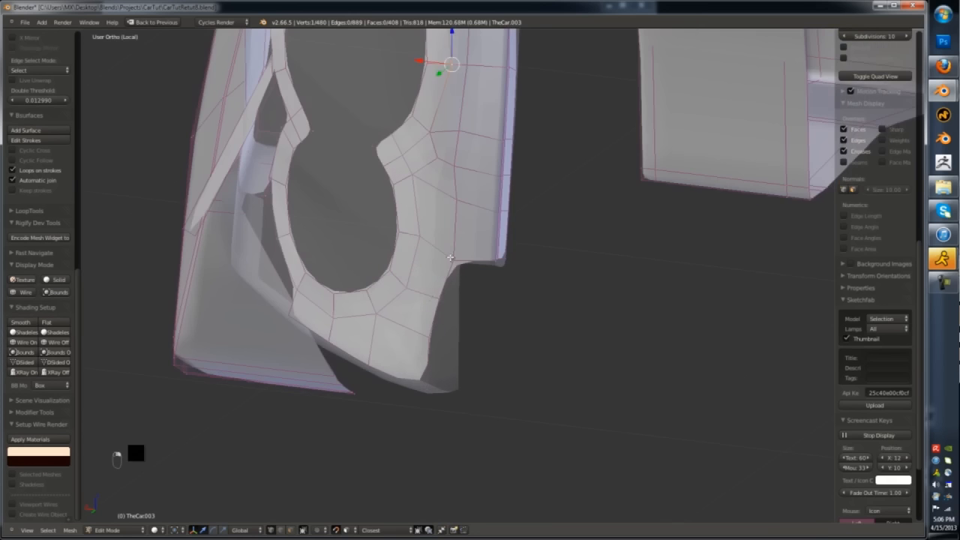
# - Extrude the free edge below the fender's notch out to the tail-light's border and tidy its corner vertices
pyautogui.rightClick(450, 262)
pyautogui.keyDown('shift'); pyautogui.rightClick(428, 384); pyautogui.keyUp('shift')
pyautogui.press('e')
pyautogui.click(461, 384)
pyautogui.rightClick(457, 383)
pyautogui.moveTo(458, 382); pyautogui.dragTo(483, 337, button='middle')
pyautogui.rightClick(455, 303)
pyautogui.scroll(4, 455, 285)
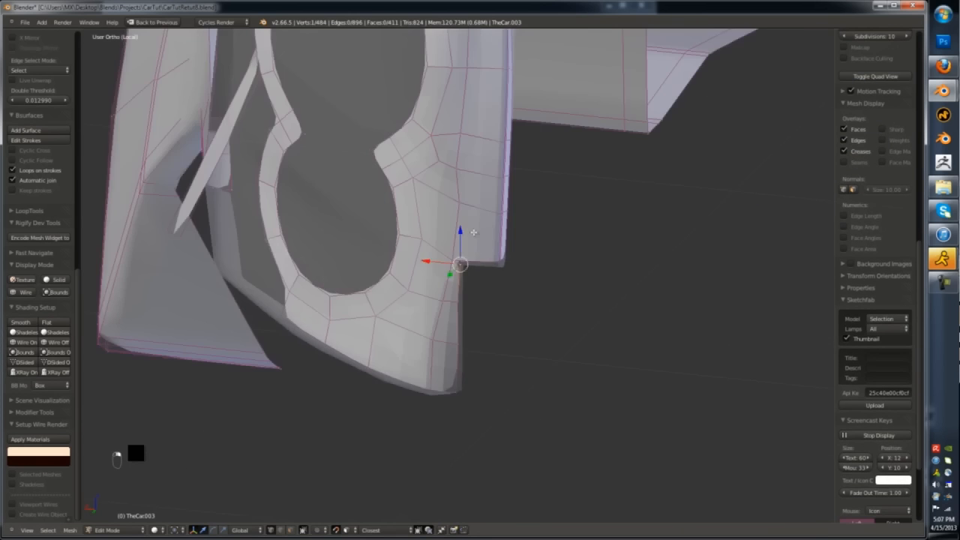
pyautogui.hotkey('alt', 'm')
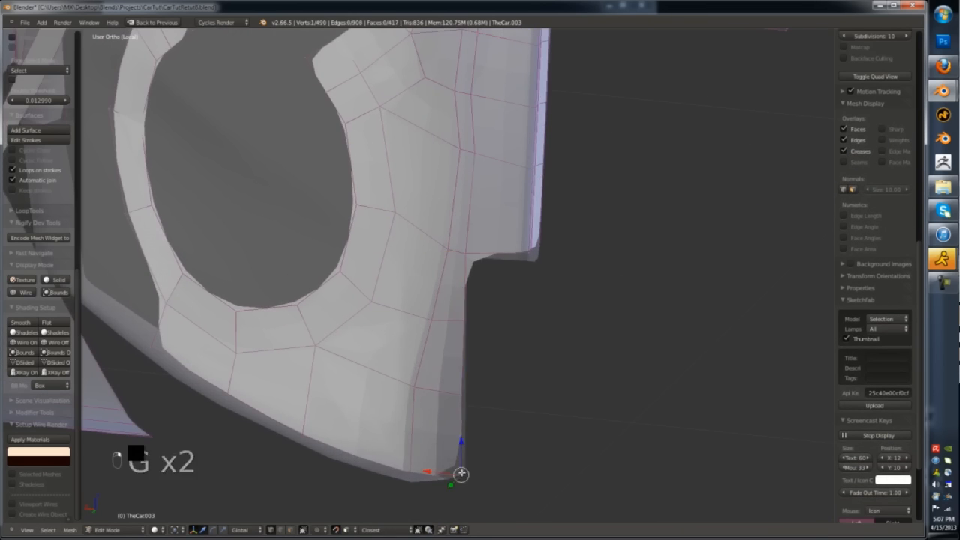
# - Reposition the vertices beside the lower lamp ring and at the free strip's lower tip
pyautogui.moveTo(460, 474)
pyautogui.mouseDown(button='middle')
pyautogui.moveTo(330, 343)
pyautogui.moveTo(352, 337)
pyautogui.moveTo(289, 295)
pyautogui.moveTo(326, 289)
pyautogui.mouseUp(button='middle')
pyautogui.press('z')
pyautogui.press('z')
pyautogui.moveTo(294, 261); pyautogui.dragTo(302, 289, button='right')
pyautogui.moveTo(303, 289)
pyautogui.mouseDown(button='middle')
pyautogui.moveTo(240, 290)
pyautogui.moveTo(217, 251)
pyautogui.mouseUp(button='middle')
pyautogui.rightClick(249, 413)
pyautogui.moveTo(249, 413); pyautogui.dragTo(283, 416, button='right')
# - Slide the free strip's middle vertex downward, add a loop cut across the strip and fill a face to the lamp ring
pyautogui.rightClick(268, 207)
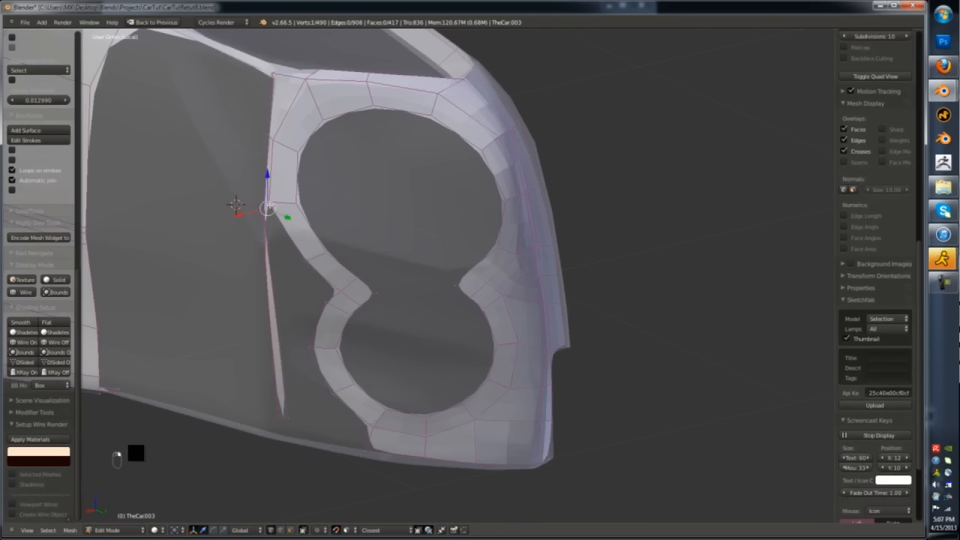
pyautogui.moveTo(270, 207); pyautogui.dragTo(288, 236, button='middle')
pyautogui.press('g')
pyautogui.press('g')
pyautogui.click(285, 284)
pyautogui.moveTo(285, 284); pyautogui.dragTo(280, 303, button='middle')
pyautogui.hotkey('ctrl', 'r')
pyautogui.click(280, 303)
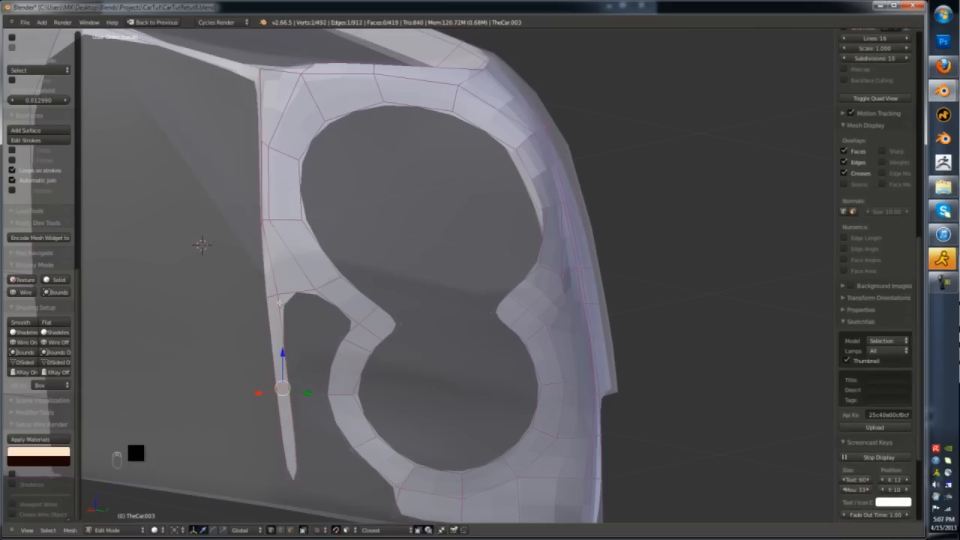
pyautogui.click(278, 262)
pyautogui.rightClick(297, 293)
pyautogui.press('f')
# - Loop-cut the strip again level with the rings' waist, fill the adjoining face and move the strip's outer vertex
pyautogui.scroll(1, 321, 324)
pyautogui.rightClick(343, 339)
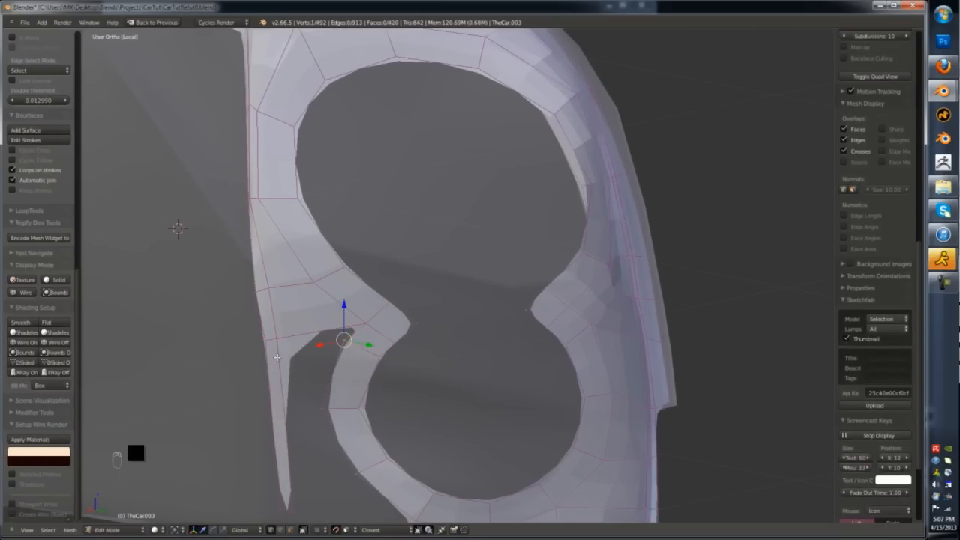
pyautogui.hotkey('ctrl', 'r')
pyautogui.click(276, 357)
pyautogui.click(276, 307)
pyautogui.rightClick(311, 332)
pyautogui.press('f')
pyautogui.rightClick(281, 364)
pyautogui.press('g')
pyautogui.click(253, 302)
pyautogui.moveTo(253, 302); pyautogui.dragTo(248, 268, button='middle')
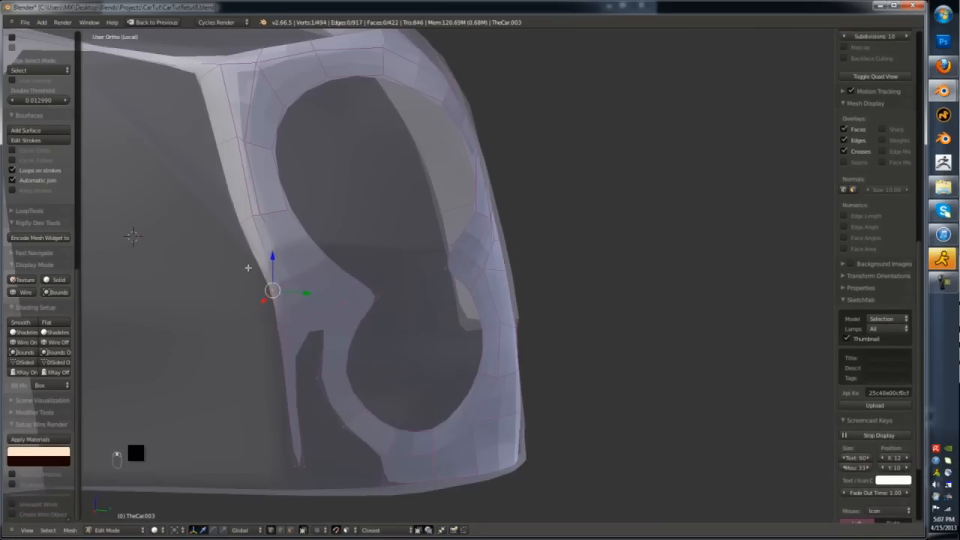
# - Add a loop cut to the strip's lower part and fill the gap faces down beside the lower lamp ring
pyautogui.click(216, 145)
pyautogui.moveTo(216, 145); pyautogui.dragTo(300, 247, button='middle')
pyautogui.hotkey('ctrl', 'r')
pyautogui.click(307, 365)
pyautogui.rightClick(334, 298)
pyautogui.press('f')
pyautogui.moveTo(347, 330); pyautogui.dragTo(345, 300, button='middle')
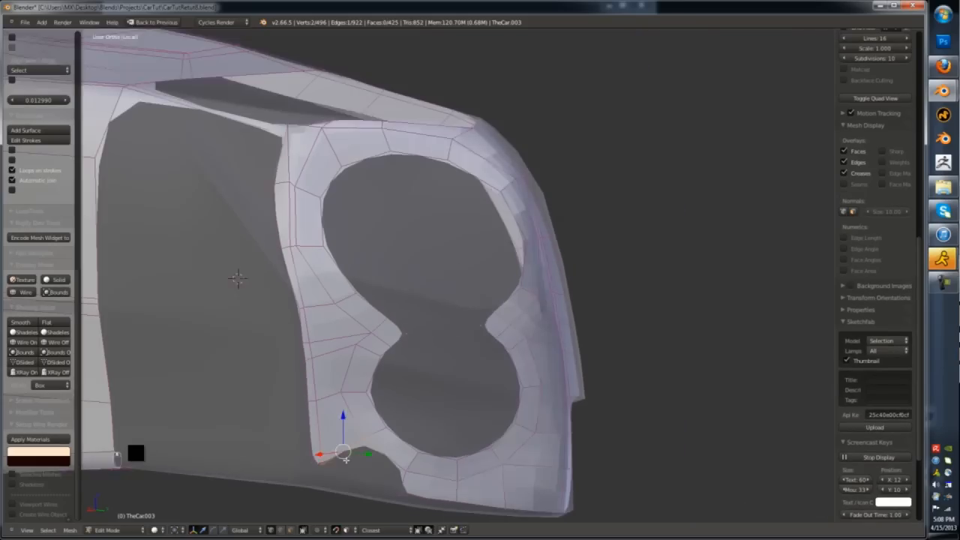
# - Fill the remaining corner gap below the lower ring and loop-cut it to match the surrounding faces
pyautogui.rightClick(306, 486)
pyautogui.keyDown('shift'); pyautogui.rightClick(397, 486); pyautogui.keyUp('shift')
pyautogui.press('f')
pyautogui.hotkey('ctrl', 'r')
pyautogui.click(360, 487)
pyautogui.click(358, 486)
pyautogui.rightClick(357, 480)
pyautogui.press('f')
# - Even out the vertices along the tail-light's lower border beneath the lower ring
pyautogui.press('g')
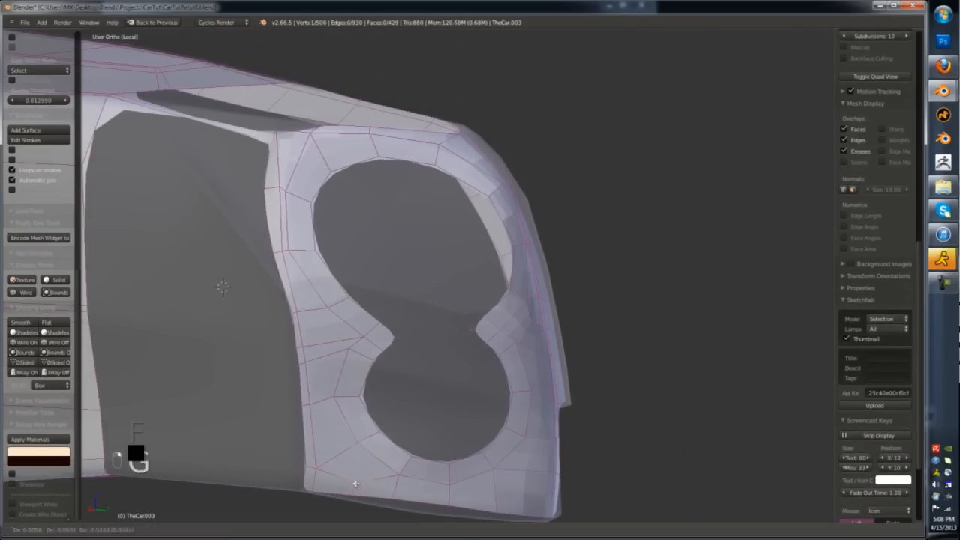
pyautogui.moveTo(419, 478); pyautogui.dragTo(402, 420, button='middle')
pyautogui.press('g')
pyautogui.click(380, 407)
pyautogui.rightClick(421, 410)
pyautogui.moveTo(411, 364); pyautogui.dragTo(405, 383, button='middle')
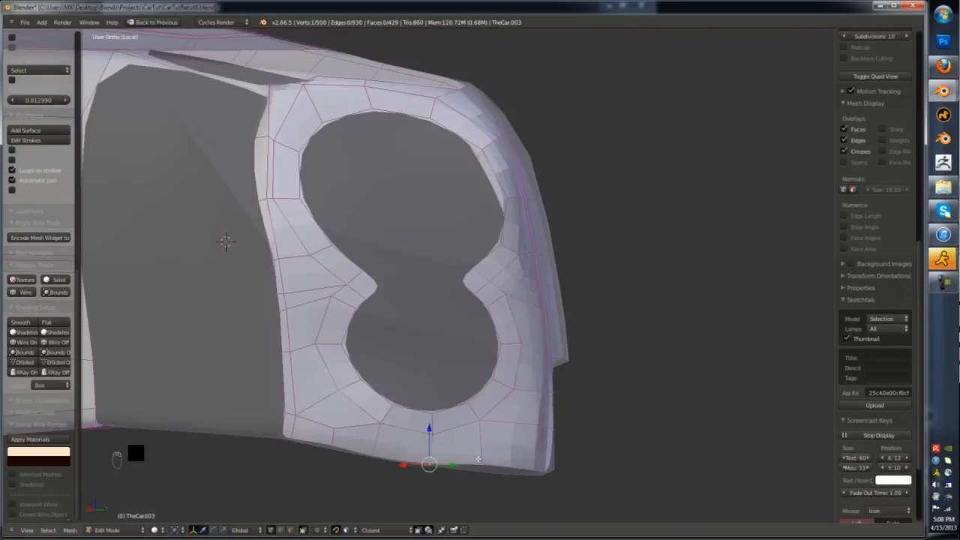
pyautogui.rightClick(479, 459)
# - Fill a face between the fender's lower border and the tail-light's lower corner
pyautogui.scroll(-4, 479, 458)
pyautogui.moveTo(336, 403); pyautogui.dragTo(245, 425, button='middle')
pyautogui.rightClick(244, 426)
pyautogui.keyDown('shift'); pyautogui.rightClick(394, 433); pyautogui.keyUp('shift')
pyautogui.press('f')
pyautogui.moveTo(395, 432); pyautogui.dragTo(300, 424, button='middle')
# - Bridge the fender's narrow crease strip across the side opening and merge its end vertices at the tail-light
pyautogui.hotkey('ctrl', 'Tab')
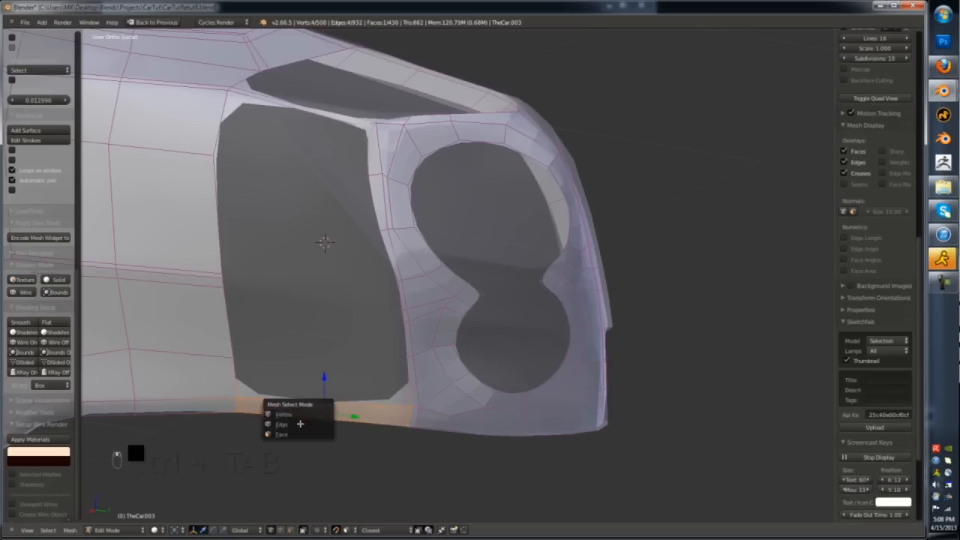
pyautogui.moveTo(390, 333); pyautogui.dragTo(431, 300, button='middle')
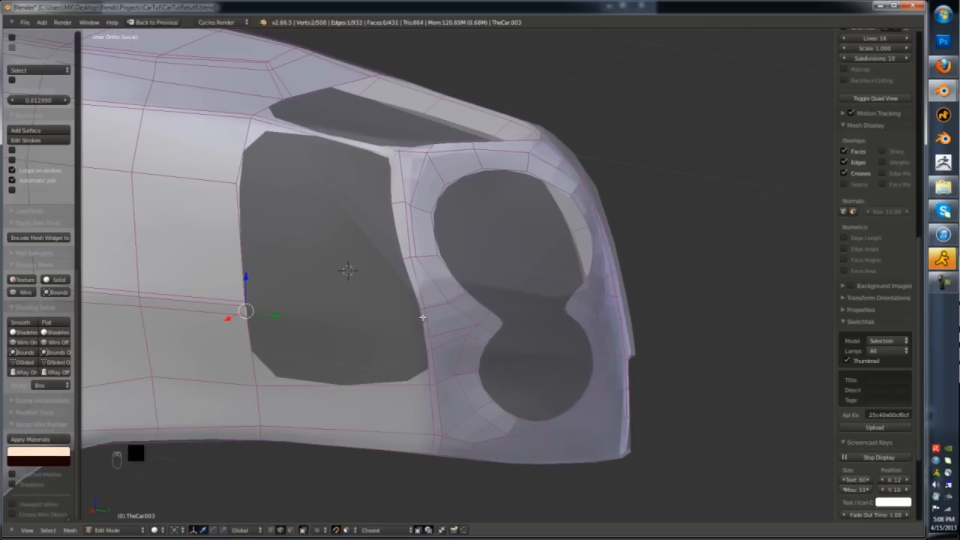
pyautogui.scroll(2, 341, 309)
pyautogui.hotkey('ctrl', 'Tab')
pyautogui.click(210, 298)
pyautogui.rightClick(201, 299)
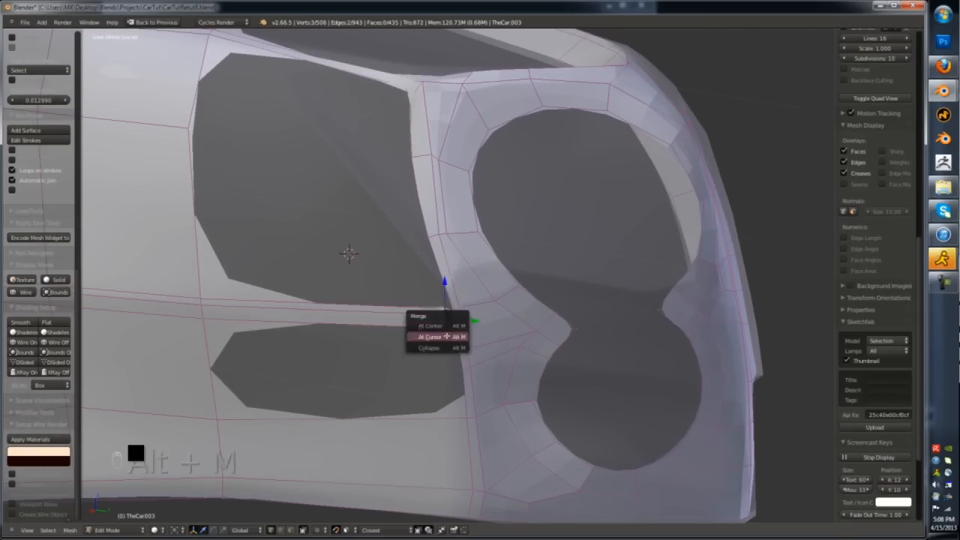
pyautogui.click(447, 337)
pyautogui.hotkey('alt', 'm')
pyautogui.click(427, 316)
pyautogui.scroll(-3, 353, 310)
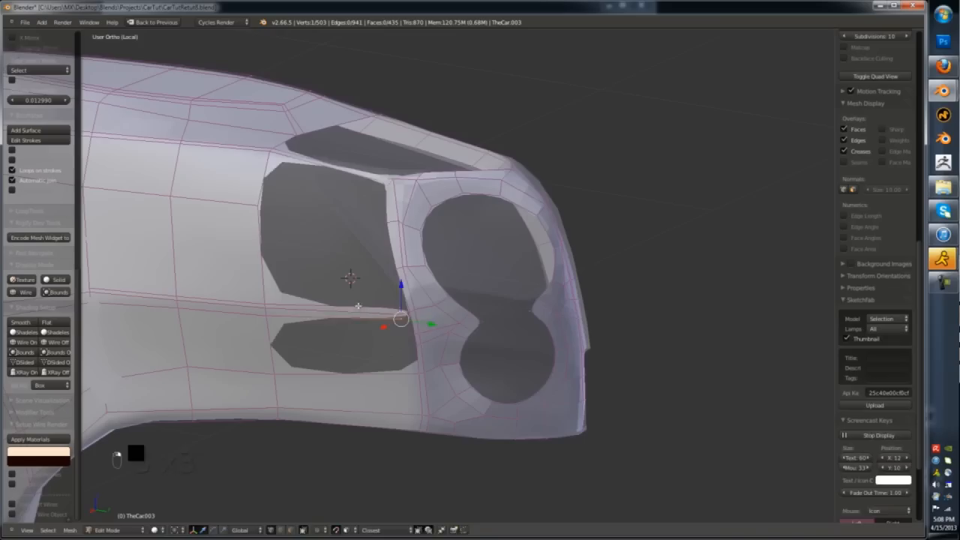
# - Loop-cut the bridging faces vertically and fill the upper row of faces in the side opening
pyautogui.hotkey('ctrl', 'r')
pyautogui.click(349, 308)
pyautogui.rightClick(348, 305)
pyautogui.rightClick(291, 213)
pyautogui.press('e')
pyautogui.press('f')
pyautogui.hotkey('ctrl', 'z')
pyautogui.keyDown('shift'); pyautogui.rightClick(386, 182); pyautogui.keyUp('shift')
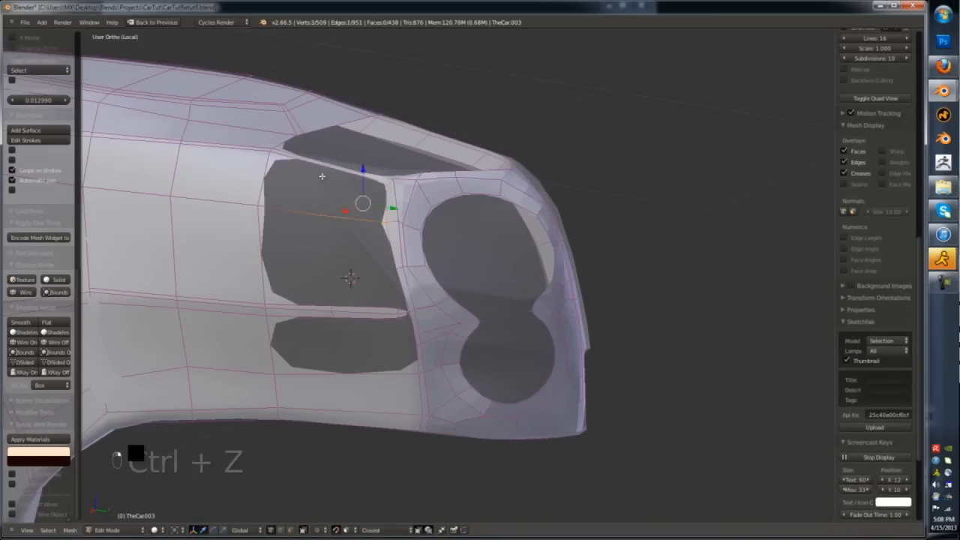
pyautogui.keyDown('shift'); pyautogui.rightClick(321, 170); pyautogui.keyUp('shift')
pyautogui.press('f')
pyautogui.press('f')
# - Move the vertex at the side opening's upper corner, next to the tail-light surround, to smooth the border
pyautogui.moveTo(364, 199); pyautogui.dragTo(381, 189, button='middle')
pyautogui.press('z')
pyautogui.rightClick(380, 176)
pyautogui.press('z')
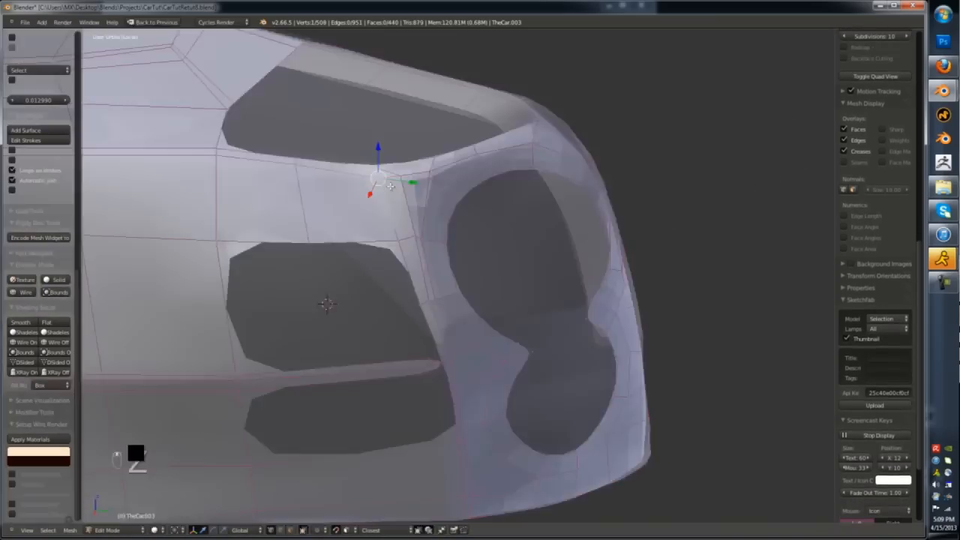
pyautogui.press('z')
pyautogui.press('g')
pyautogui.click(387, 165)
pyautogui.press('z')
# - Fill the rest of the opening between the upper row of faces and the crease strip
pyautogui.scroll(-3, 375, 300)
pyautogui.rightClick(305, 258)
pyautogui.keyDown('shift'); pyautogui.rightClick(307, 331); pyautogui.keyUp('shift')
pyautogui.press('f')
pyautogui.press('f')
pyautogui.press('f')
pyautogui.scroll(3, 390, 311)
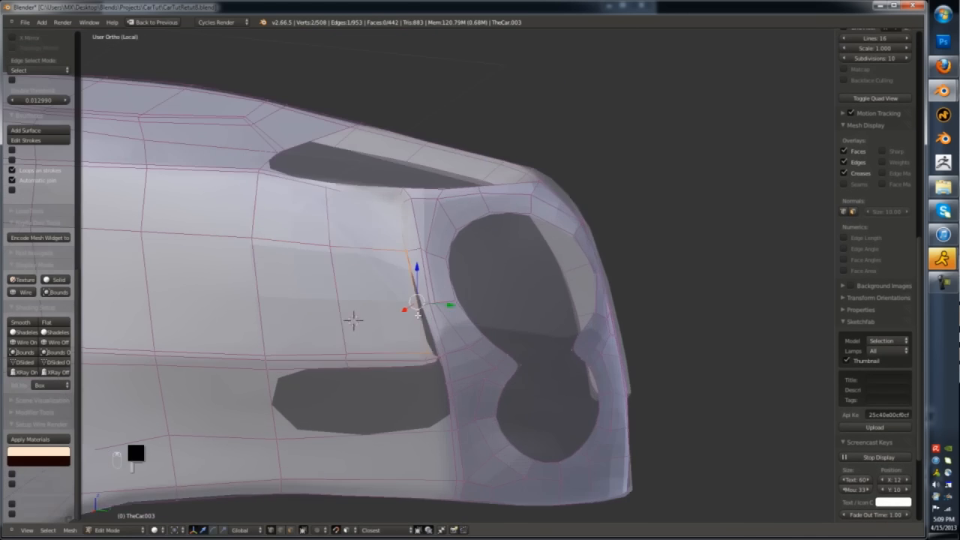
# - Add a horizontal loop cut through the newly filled side faces above the crease strip
pyautogui.moveTo(394, 299); pyautogui.dragTo(412, 308, button='middle')
pyautogui.hotkey('ctrl', 'r')
pyautogui.click(413, 308)
pyautogui.rightClick(414, 308)
pyautogui.rightClick(422, 306)
pyautogui.scroll(1, 424, 307)
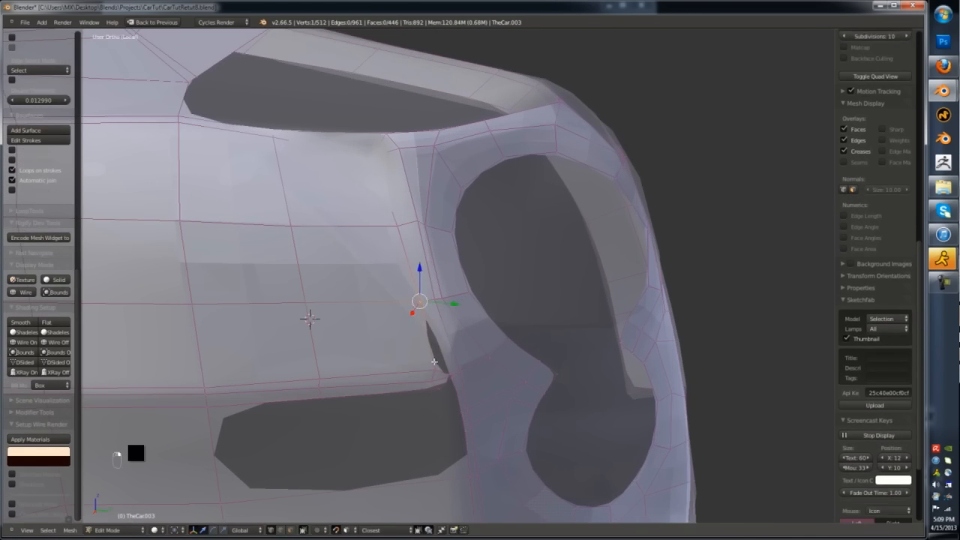
# - Undo the last edits, move the vertex near the surround's upper corner and preview the smoothed fender
pyautogui.press('z')
pyautogui.hotkey('ctrl', 'z')
pyautogui.hotkey('ctrl', 'z')
pyautogui.hotkey('ctrl', 'z')
pyautogui.press('z')
pyautogui.press('g')
pyautogui.click(373, 157)
pyautogui.press('Tab')
pyautogui.scroll(-5, 379, 246)
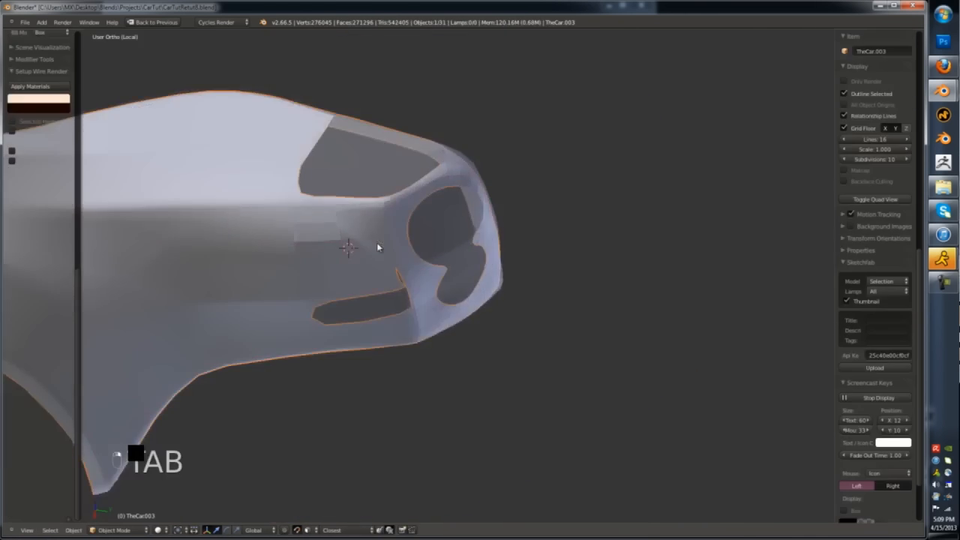
# - Loop-cut the faces beside the small gap at the tail-light and merge the neighbouring vertices to close it
pyautogui.press('Tab')
pyautogui.moveTo(380, 247); pyautogui.dragTo(409, 219, button='middle')
pyautogui.scroll(5, 409, 218)
pyautogui.hotkey('ctrl', 'r')
pyautogui.click(413, 247)
pyautogui.rightClick(412, 248)
pyautogui.rightClick(406, 271)
pyautogui.keyDown('shift'); pyautogui.rightClick(403, 242); pyautogui.keyUp('shift')
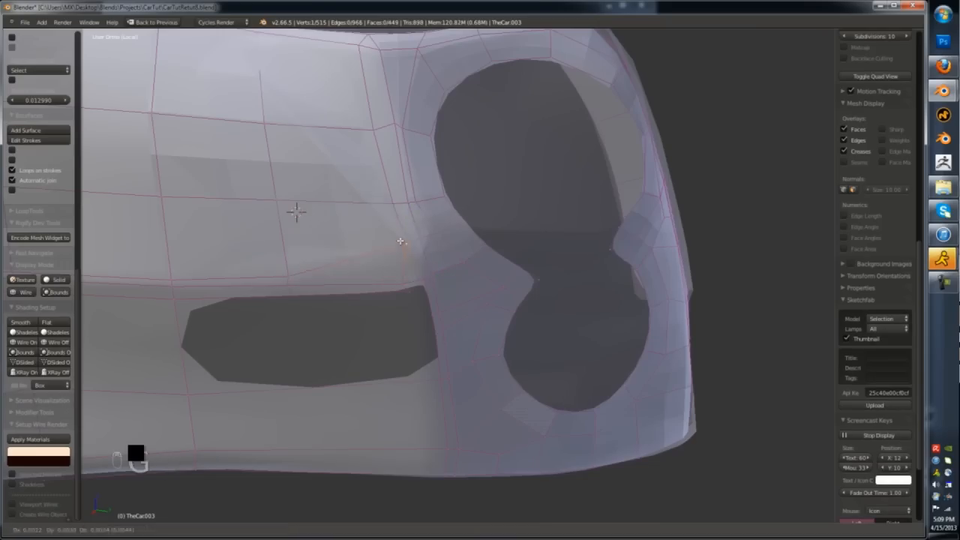
pyautogui.hotkey('alt', 'm')
# - Loop-cut the lower side faces vertically, fill the opening below the crease strip and preview the smoothed fender
pyautogui.rightClick(431, 330)
pyautogui.hotkey('ctrl', 'r')
pyautogui.click(323, 392)
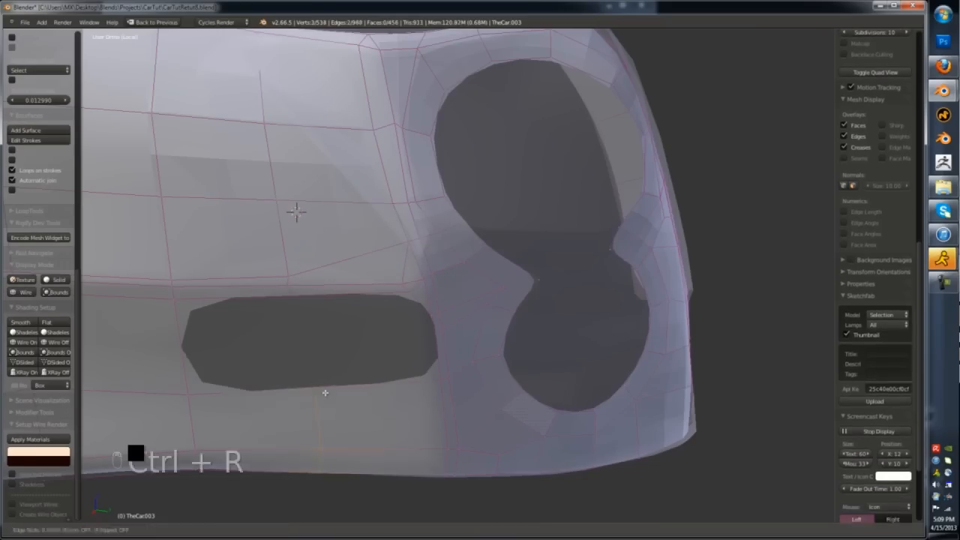
pyautogui.rightClick(324, 392)
pyautogui.rightClick(177, 306)
pyautogui.keyDown('shift'); pyautogui.rightClick(193, 398); pyautogui.keyUp('shift')
pyautogui.keyDown('shift'); pyautogui.scroll(1, 194, 398); pyautogui.keyUp('shift')
pyautogui.press('f')
pyautogui.press('f')
pyautogui.scroll(1, 411, 334)
pyautogui.press('f')
pyautogui.press('Tab')
pyautogui.scroll(-6, 396, 313)
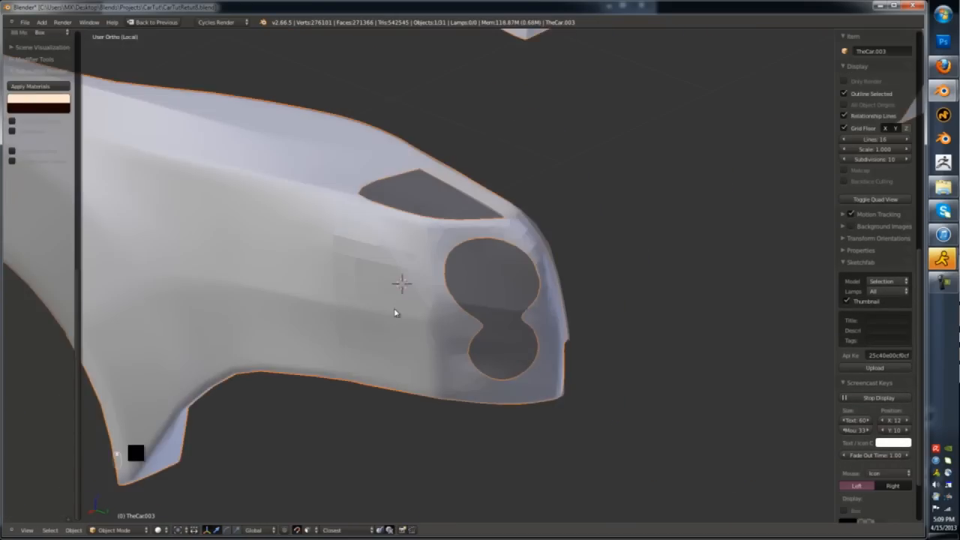
# - Inspect the original body's tail-light area in the full car scene and return to the isolated part
pyautogui.press('KP_Divide')
pyautogui.press('z')
pyautogui.rightClick(624, 236)
pyautogui.press('z')
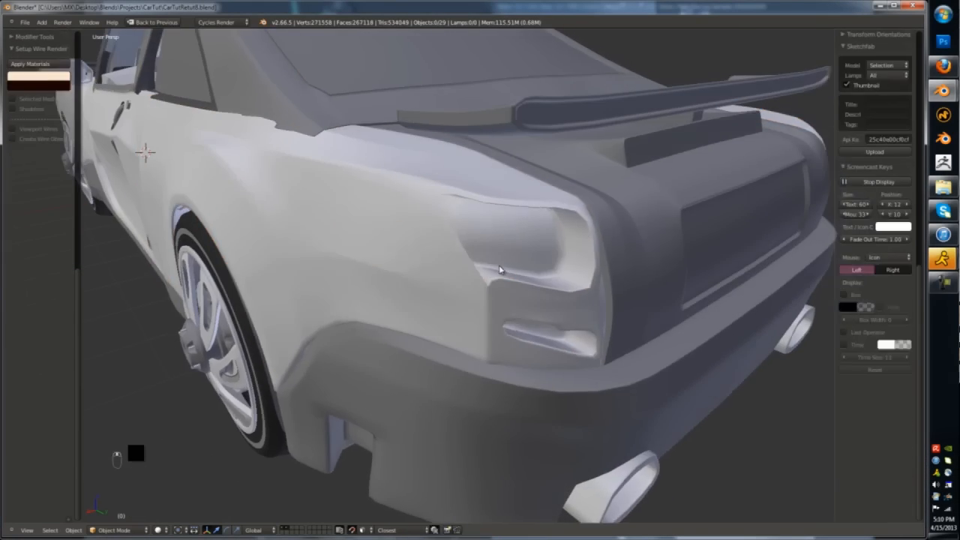
pyautogui.rightClick(498, 263)
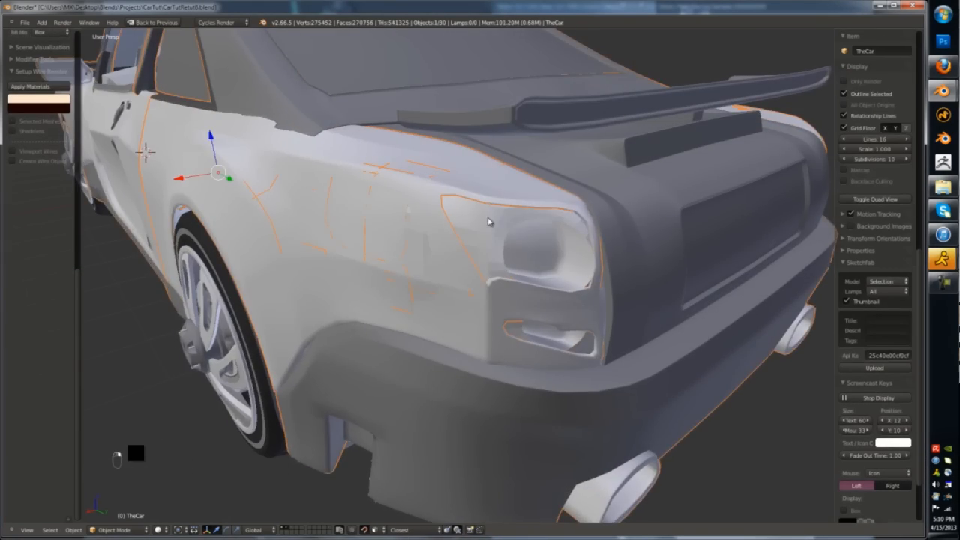
pyautogui.moveTo(497, 220); pyautogui.dragTo(485, 250, button='middle')
pyautogui.press('KP_Divide')
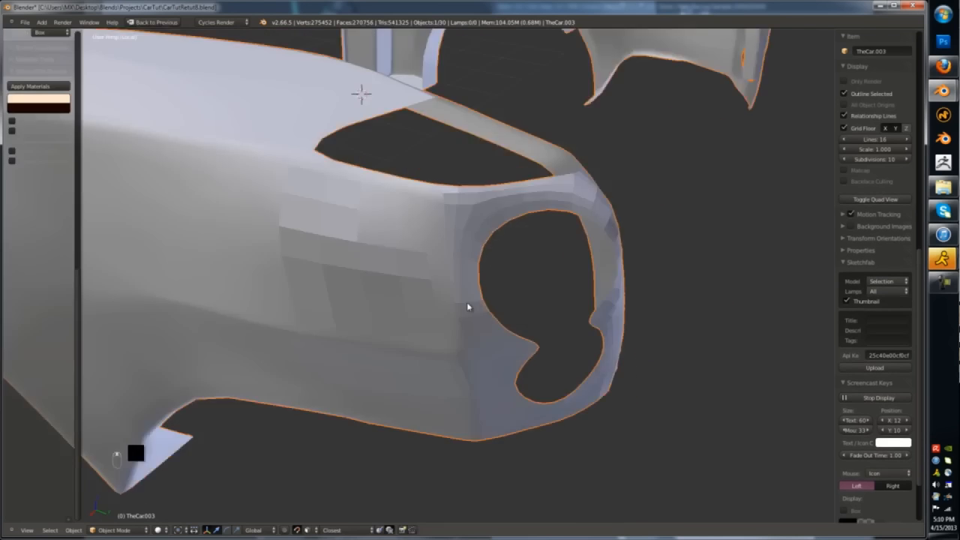
# - Connect the two sides of the opening above the tail-light, subdivide the connecting edge and select its middle vertices
pyautogui.press('Tab')
pyautogui.moveTo(392, 339); pyautogui.dragTo(447, 269, button='middle')
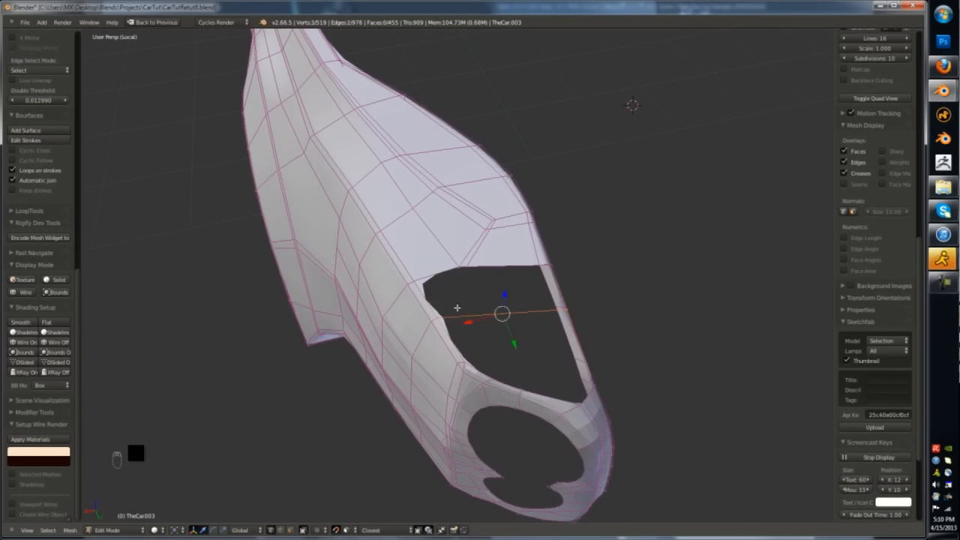
pyautogui.moveTo(457, 307); pyautogui.dragTo(569, 423, button='middle')
pyautogui.press('w')
pyautogui.click(569, 423)
pyautogui.click(559, 421)
pyautogui.rightClick(587, 425)
pyautogui.press('g')
pyautogui.keyDown('shift'); pyautogui.rightClick(520, 392); pyautogui.keyUp('shift')
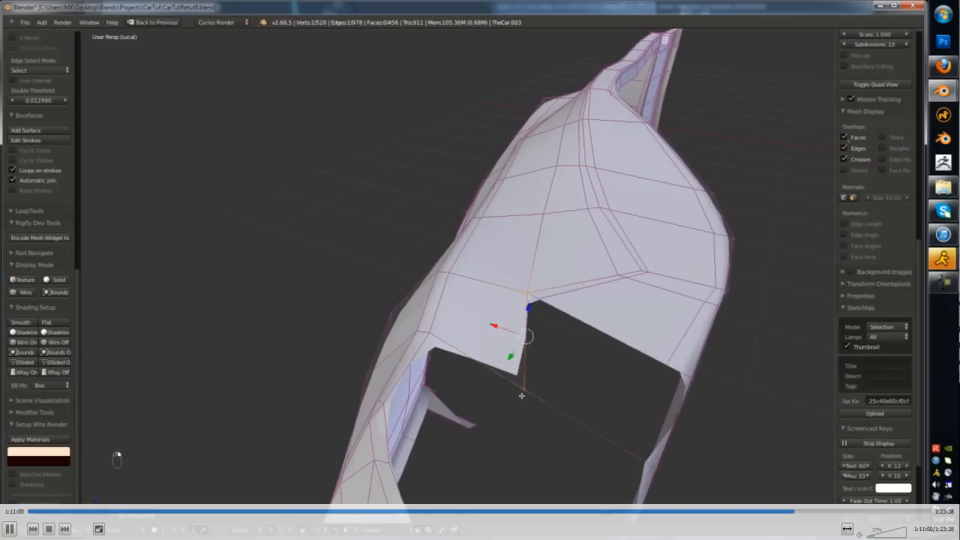
# - Undo the last change, subdivide the crossing edge, fill the faces at the upper opening's front and preview the result
pyautogui.hotkey('ctrl', 'z')
pyautogui.moveTo(521, 392); pyautogui.dragTo(617, 441, button='middle')
pyautogui.press('w')
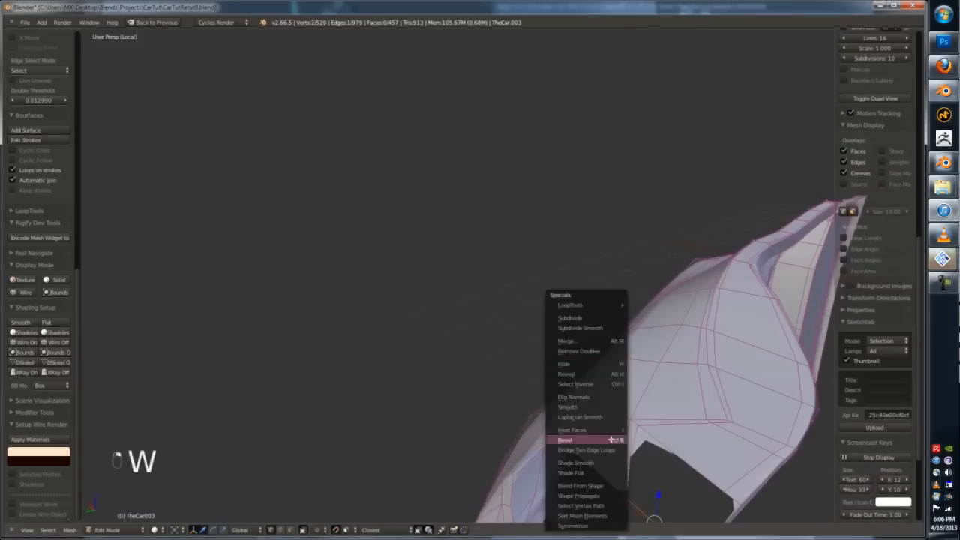
pyautogui.click(600, 318)
pyautogui.moveTo(600, 318); pyautogui.dragTo(557, 393, button='middle')
pyautogui.rightClick(562, 388)
pyautogui.press('f')
pyautogui.press('Tab')
pyautogui.scroll(-3, 525, 421)
pyautogui.scroll(4, 515, 402)
pyautogui.press('Tab')
pyautogui.rightClick(482, 321)
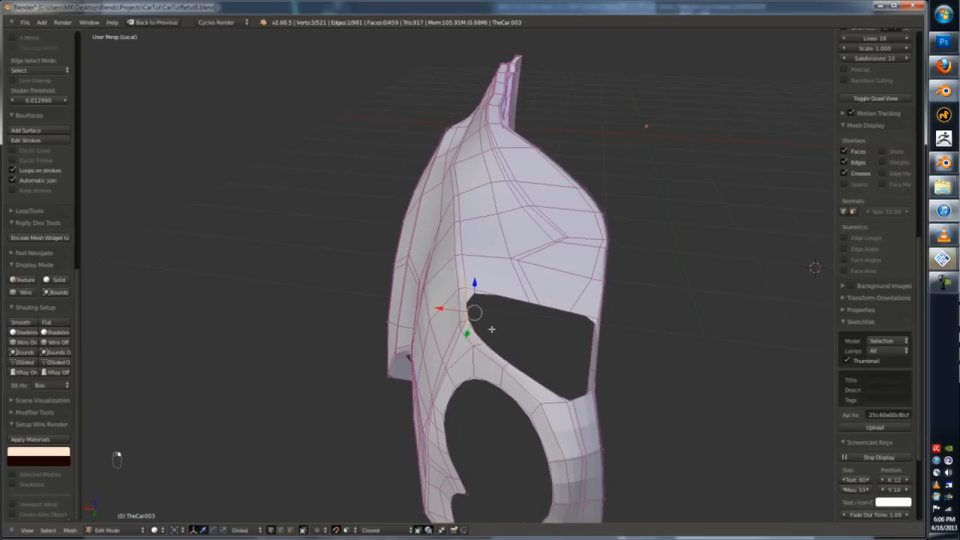
# - Fill a face at the front corner of the opening above the tail-light, reposition its vertex and loop-cut the adjoining faces
pyautogui.press('f')
pyautogui.press('g')
pyautogui.click(495, 339)
pyautogui.moveTo(495, 339); pyautogui.dragTo(491, 278, button='middle')
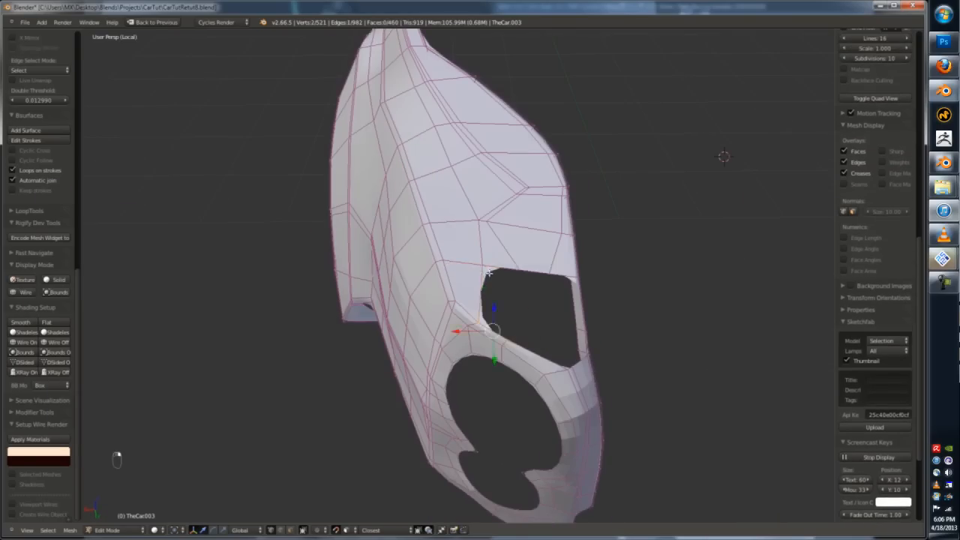
pyautogui.hotkey('ctrl', 'r')
pyautogui.click(542, 342)
pyautogui.click(541, 341)
# - Loop-cut the faces beside the remaining opening above the tail-light, fill the opening and preview the smoothed fender
pyautogui.moveTo(541, 342); pyautogui.dragTo(480, 304, button='middle')
pyautogui.rightClick(612, 365)
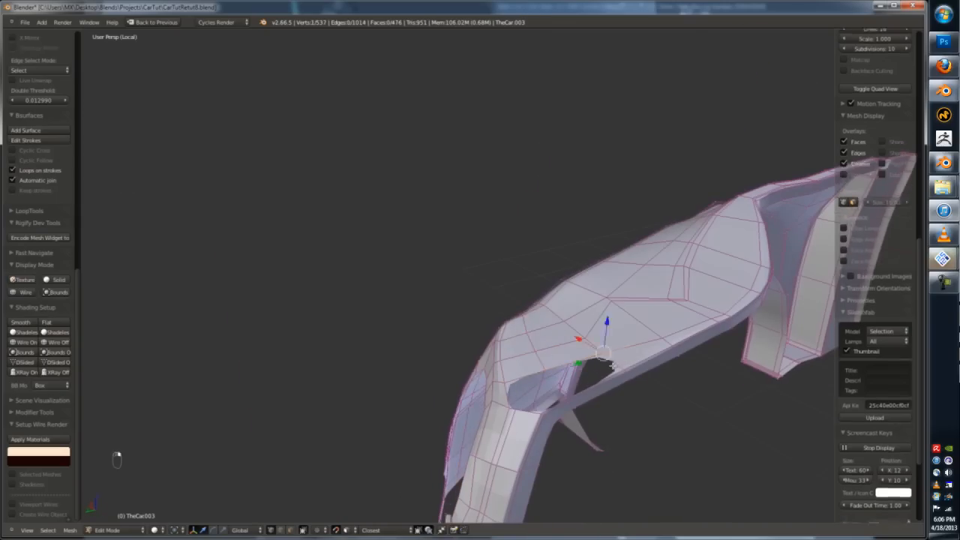
pyautogui.moveTo(612, 365); pyautogui.dragTo(450, 405, button='middle')
pyautogui.hotkey('ctrl', 'r')
pyautogui.doubleClick(530, 390)
pyautogui.rightClick(531, 397)
pyautogui.press('f')
pyautogui.hotkey('ctrl', 'z')
pyautogui.scroll(2, 510, 383)
pyautogui.press('f')
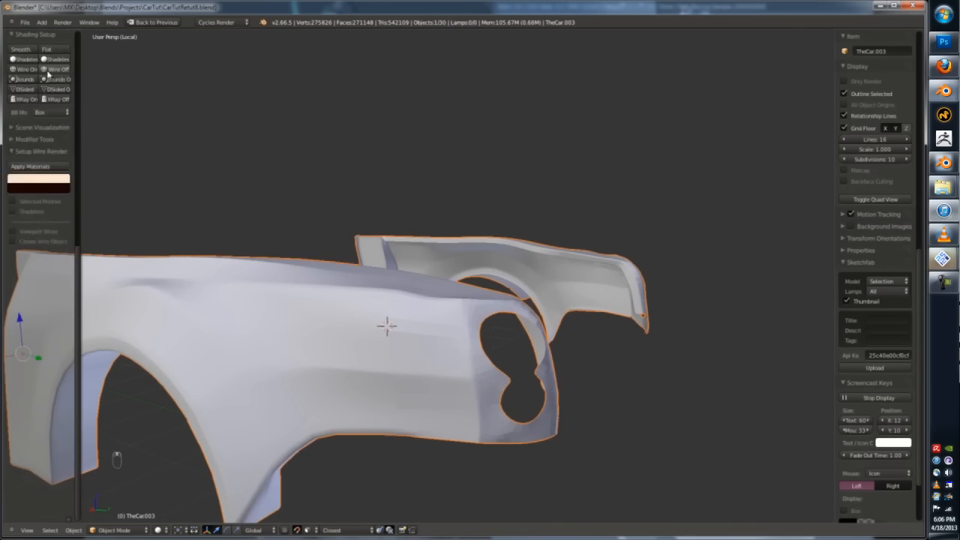
pyautogui.press('Tab')
pyautogui.moveTo(385, 326); pyautogui.dragTo(381, 318, button='middle')
pyautogui.scroll(5, 381, 317)
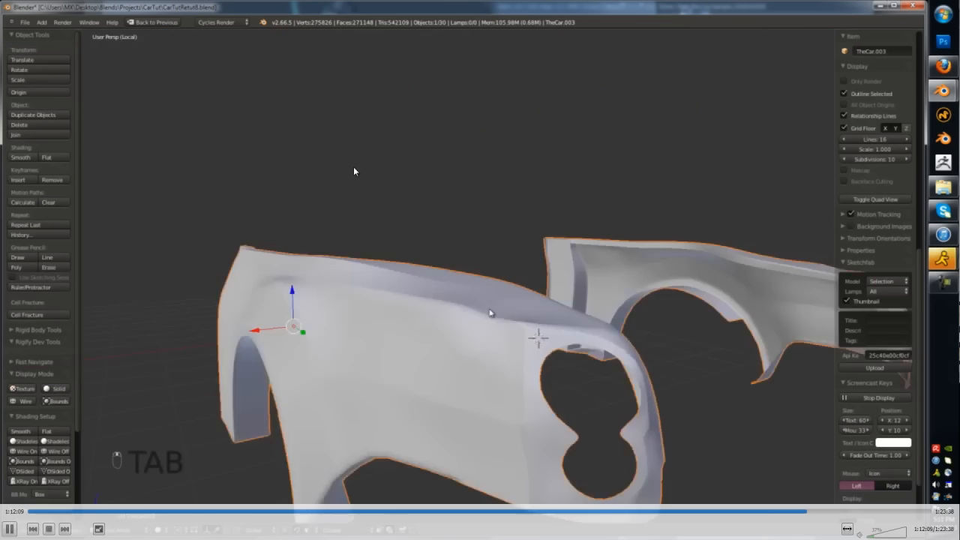
# - Return to the full car scene and delete the old rear fender surface overlapping the new one
pyautogui.press('KP_Divide')
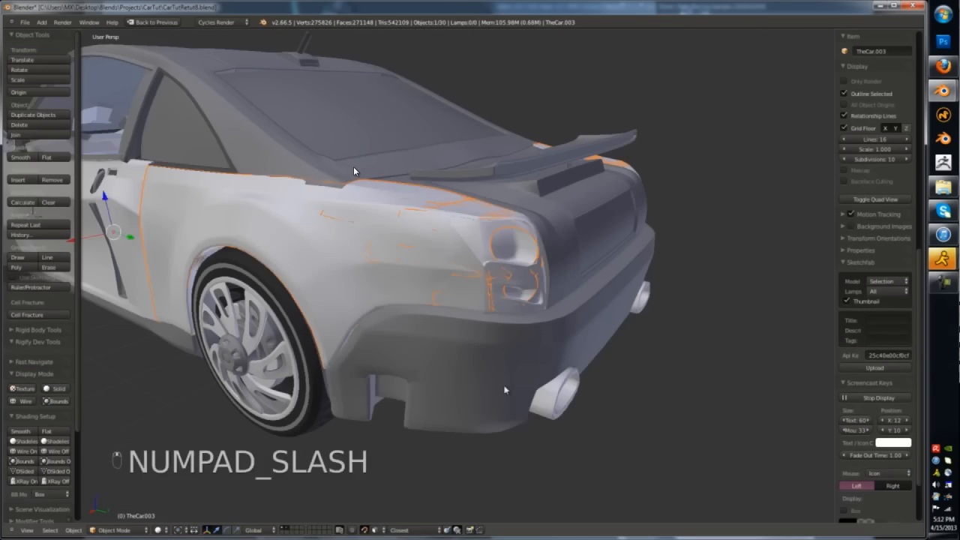
pyautogui.rightClick(354, 168)
pyautogui.press('Tab')
pyautogui.press('a')
pyautogui.press('a')
pyautogui.press('a')
pyautogui.press('l')
pyautogui.press('x')
pyautogui.click(341, 198)
pyautogui.press('Tab')
# - Select the new rear fender together with the car body and join them into one object
pyautogui.rightClick(417, 279)
pyautogui.scroll(-2, 417, 278)
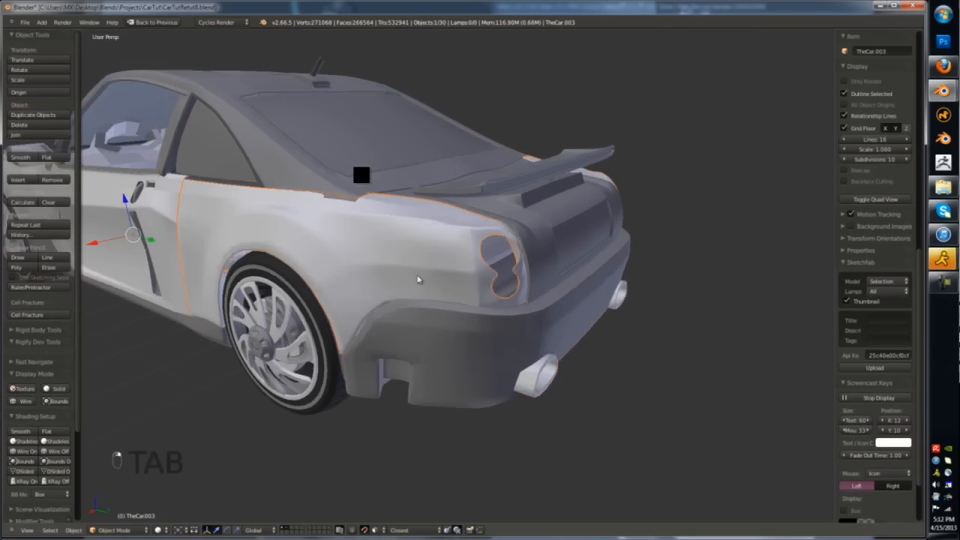
pyautogui.keyDown('shift'); pyautogui.rightClick(228, 308); pyautogui.keyUp('shift')
pyautogui.keyDown('shift'); pyautogui.moveTo(417, 278); pyautogui.dragTo(634, 428, button='middle'); pyautogui.keyUp('shift')
# - Select the edge loop around the figure-eight tail-light opening and fill it with a face
pyautogui.press('Tab')
pyautogui.scroll(3, 525, 322)
pyautogui.scroll(2, 598, 343)
pyautogui.keyDown('alt'); pyautogui.rightClick(597, 343); pyautogui.keyUp('alt')
pyautogui.keyDown('alt'); pyautogui.rightClick(593, 354); pyautogui.keyUp('alt')
pyautogui.press('f')
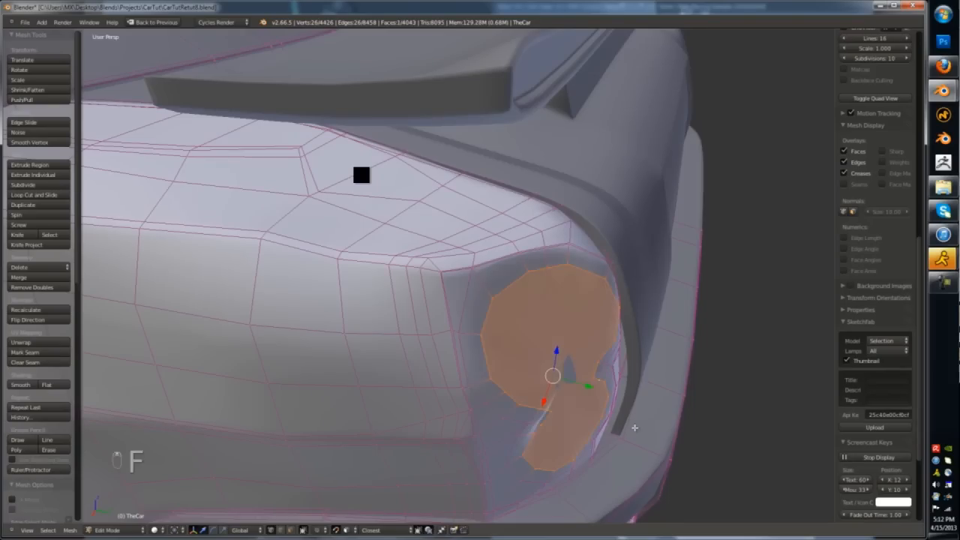
# - Loop-cut the inward wall of the tail-light recess and preview the car's rear
pyautogui.hotkey('ctrl', 'r')
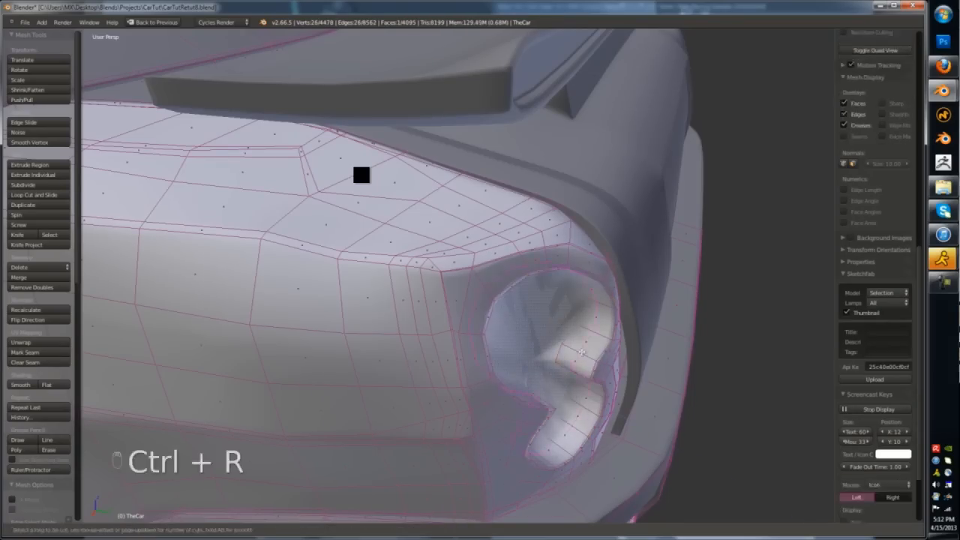
pyautogui.click(541, 348)
pyautogui.rightClick(541, 347)
pyautogui.click(529, 348)
pyautogui.scroll(-5, 568, 387)
pyautogui.press('Tab')
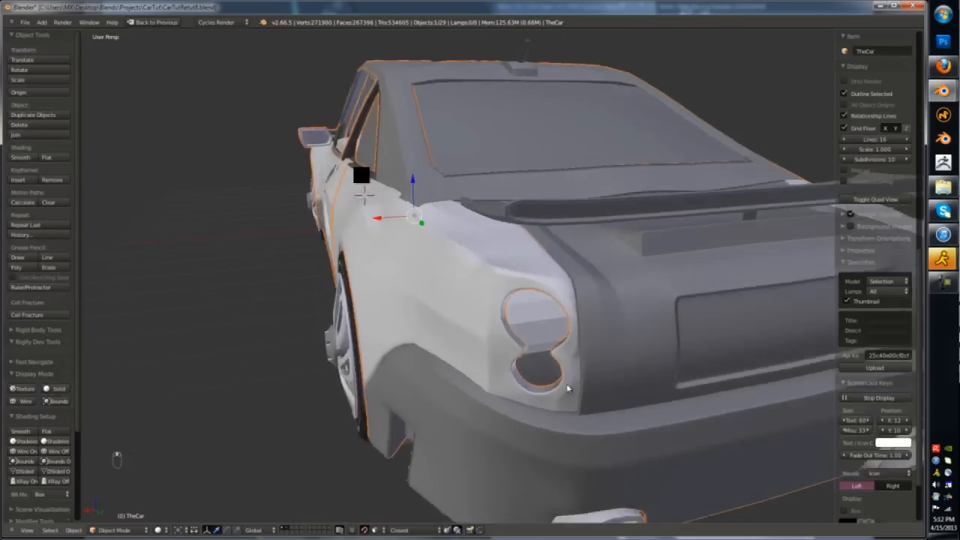
# - Select the fender edges below and beside the lower tail-light in edge mode, move them and preview the surface
pyautogui.press('Tab')
pyautogui.hotkey('ctrl', 'Tab')
pyautogui.click(540, 402)
pyautogui.rightClick(543, 420)
pyautogui.keyDown('shift'); pyautogui.rightClick(553, 396); pyautogui.keyUp('shift')
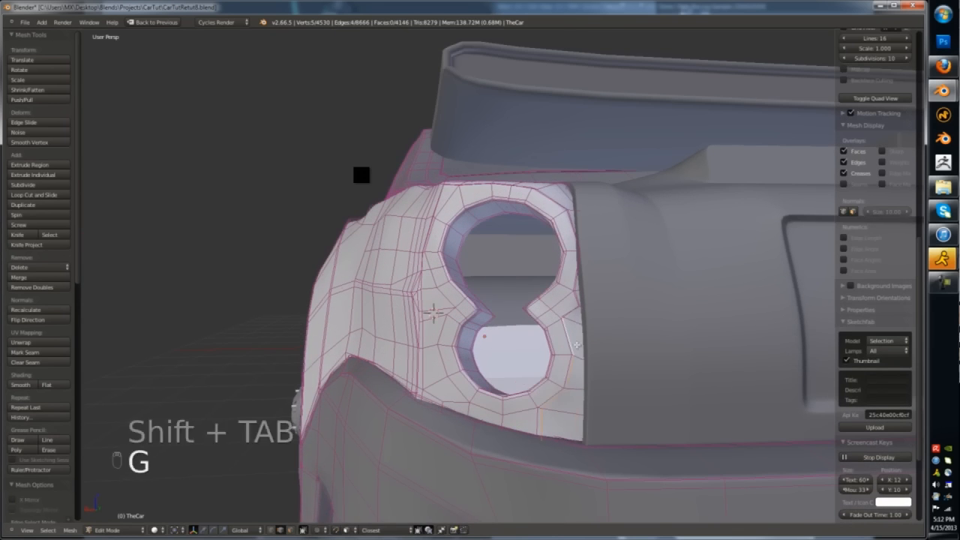
pyautogui.click(588, 353)
pyautogui.scroll(5, 583, 330)
pyautogui.press('z')
pyautogui.press('z')
pyautogui.press('Tab')
pyautogui.scroll(-3, 574, 312)
pyautogui.press('Tab')
# - Adjust the fender's trunk-side edge beside the waist of the tail-light cutout and check the smoothed result
pyautogui.rightClick(577, 297)
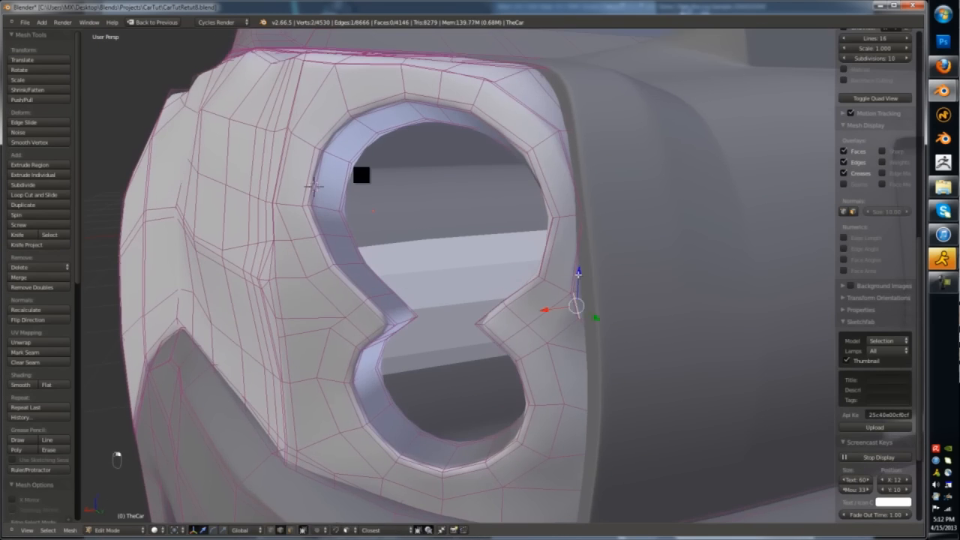
pyautogui.moveTo(560, 142); pyautogui.dragTo(523, 206, button='middle')
pyautogui.click(533, 195)
pyautogui.press('Tab')
pyautogui.scroll(-3, 536, 225)
pyautogui.moveTo(542, 375); pyautogui.dragTo(548, 329, button='middle')
pyautogui.press('Tab')
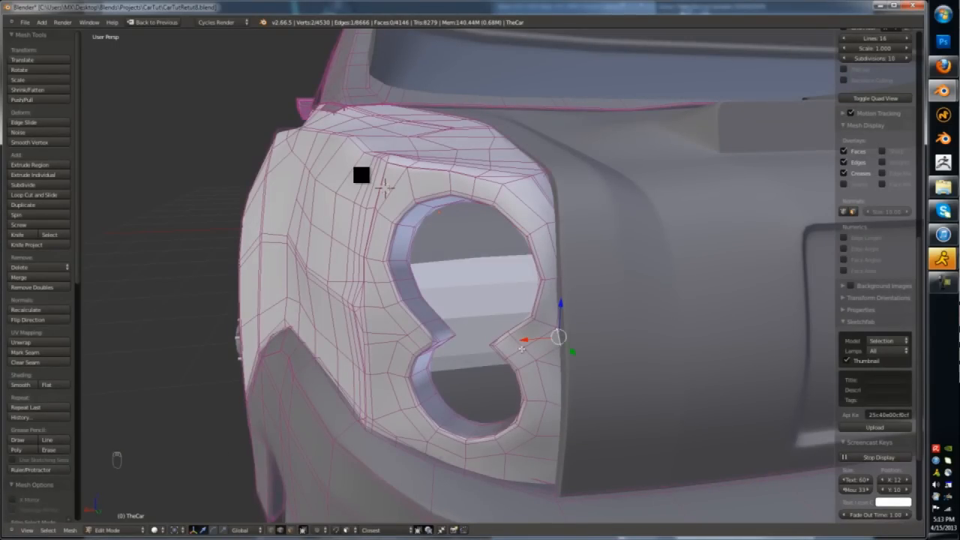
# - Select the seats inside the car, inspect them in isolation and enable Optimal Display on their subdivision modifier
pyautogui.press('Tab')
pyautogui.scroll(-6, 522, 348)
pyautogui.moveTo(439, 397)
pyautogui.mouseDown(button='middle')
pyautogui.moveTo(480, 376)
pyautogui.moveTo(484, 390)
pyautogui.mouseUp(button='middle')
pyautogui.press('KP_5')
pyautogui.scroll(2, 483, 375)
pyautogui.press('z')
pyautogui.rightClick(508, 303)
pyautogui.press('z')
pyautogui.hotkey('ctrl', 'Up')
pyautogui.press('KP_Divide')
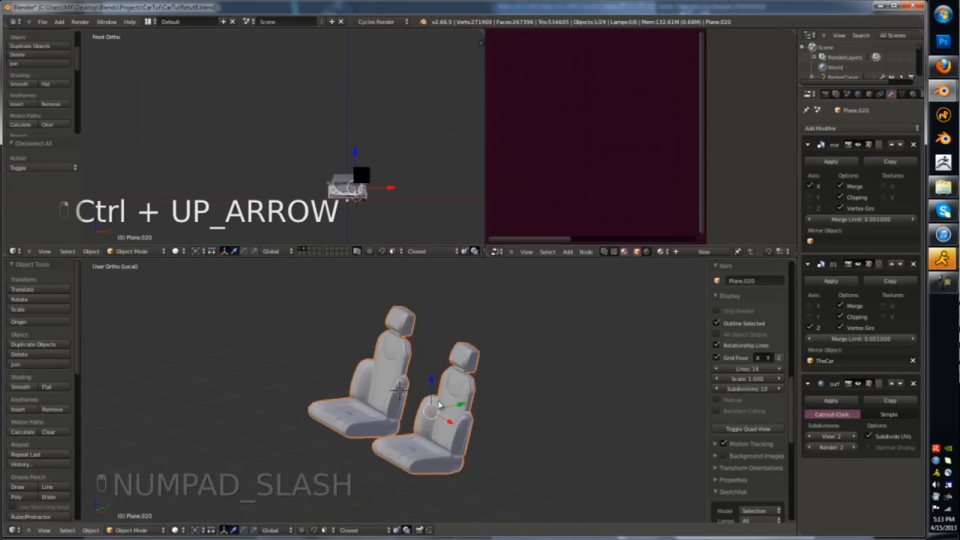
pyautogui.press('KP_Divide')
pyautogui.click(869, 447)
# - Inspect the car's rear and look over the tail lights image results in Firefox for reference before returning to Blender
pyautogui.press('z')
pyautogui.press('z')
pyautogui.scroll(-3, 581, 422)
pyautogui.scroll(4, 448, 380)
pyautogui.moveTo(581, 422)
pyautogui.mouseDown(button='middle')
pyautogui.moveTo(449, 380)
pyautogui.moveTo(428, 409)
pyautogui.mouseUp(button='middle')
pyautogui.press('KP_5')
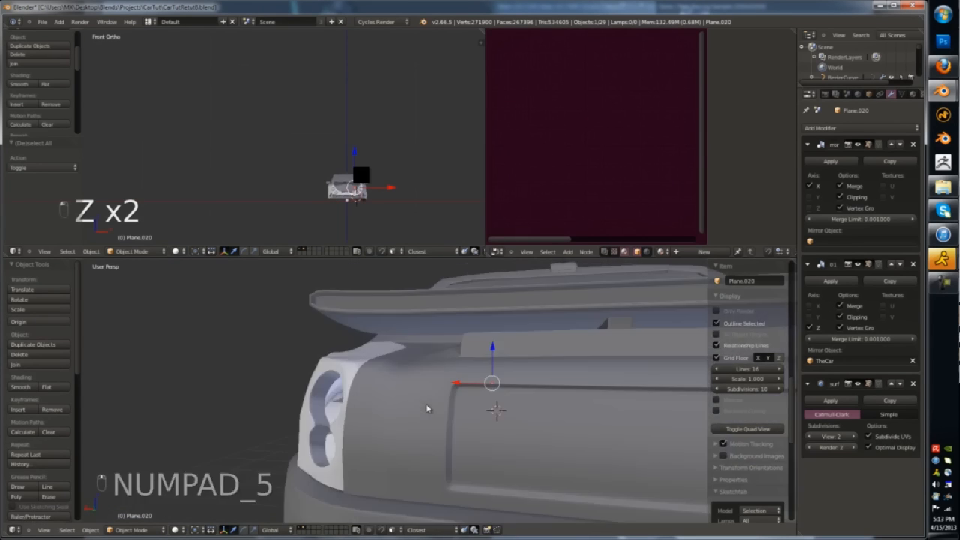
pyautogui.scroll(-6, 442, 447)
pyautogui.moveTo(442, 447); pyautogui.dragTo(525, 439, button='middle')
pyautogui.click(944, 67)
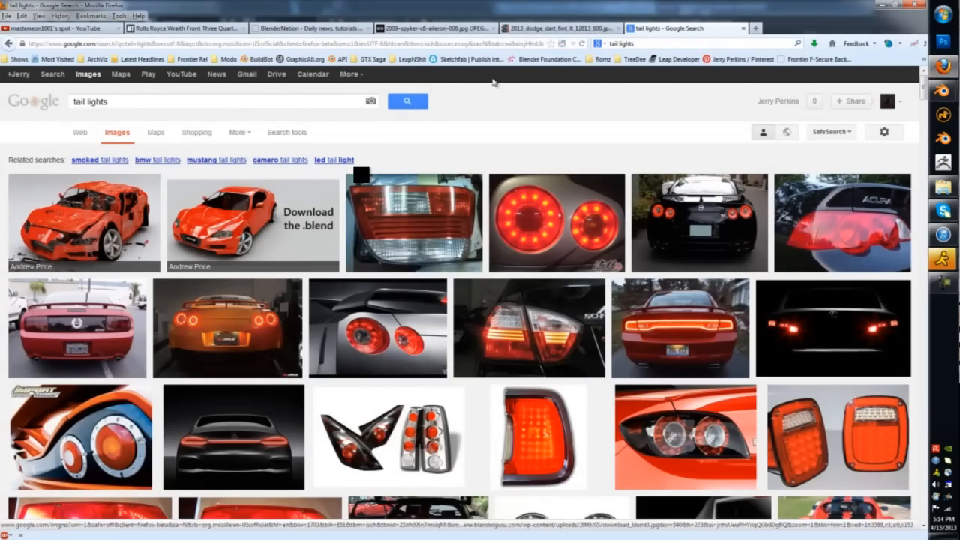
pyautogui.hotkey('alt', 'Tab')
pyautogui.moveTo(420, 358); pyautogui.dragTo(455, 381, button='middle')
pyautogui.scroll(5, 449, 385)
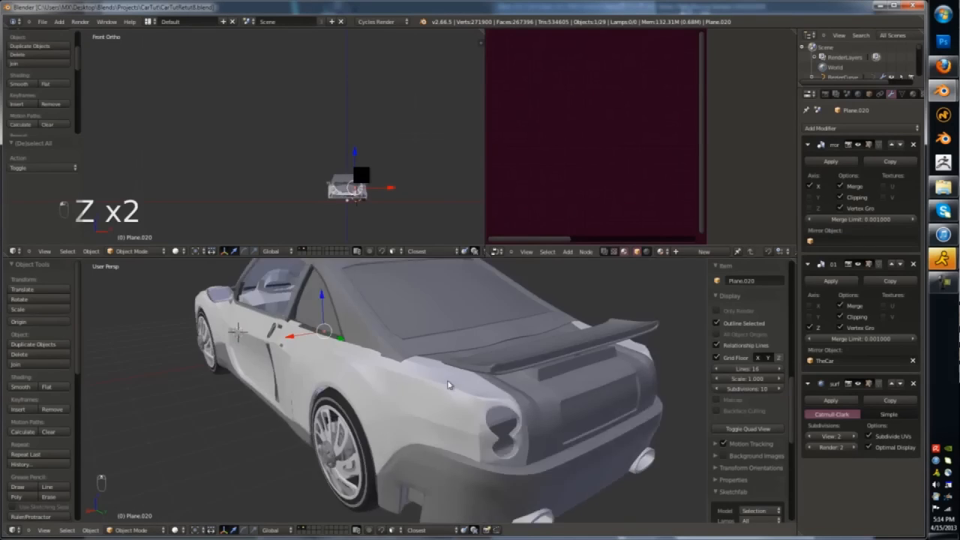
# - Open the car body mesh for editing and nudge an edge on the rear fender's upper crease
pyautogui.press('Tab')
pyautogui.rightClick(452, 388)
pyautogui.press('Tab')
pyautogui.scroll(4, 487, 364)
pyautogui.press('a')
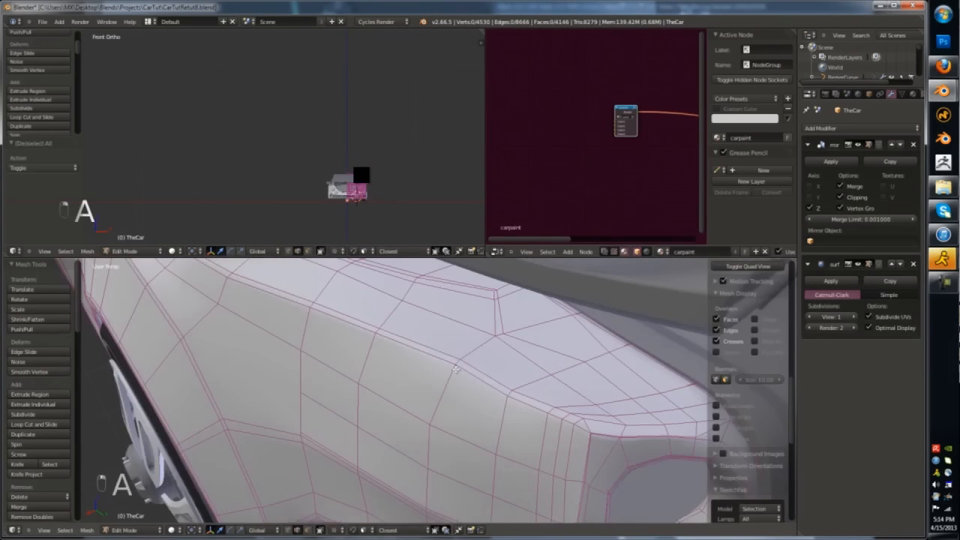
pyautogui.press('a')
pyautogui.press('z')
pyautogui.press('z')
pyautogui.rightClick(458, 364)
pyautogui.press('g')
pyautogui.click(450, 364)
# - Finish adjusting the edge along the rear fender's crease, preview the whole car and save the file
pyautogui.scroll(-3, 450, 364)
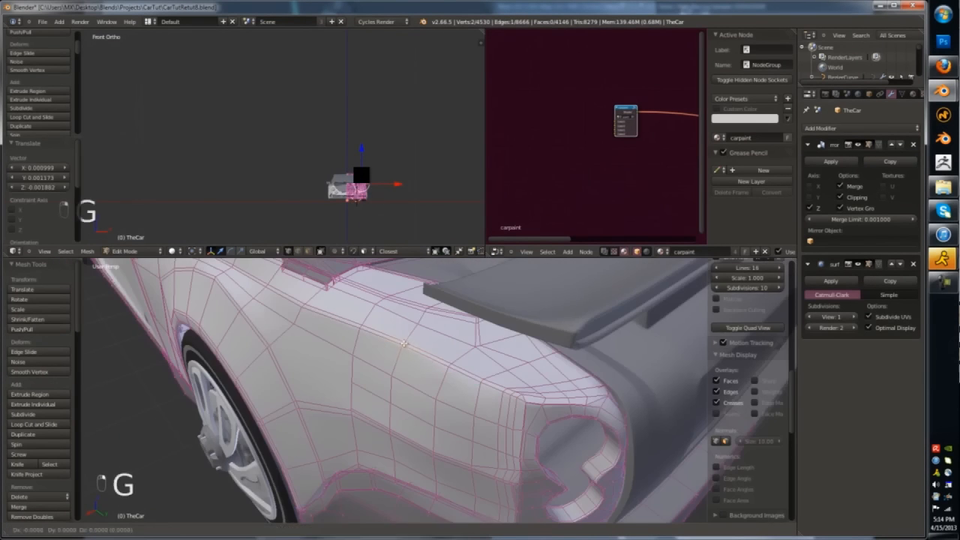
pyautogui.click(403, 344)
pyautogui.press('Tab')
pyautogui.scroll(-3, 488, 392)
pyautogui.hotkey('ctrl', 's')
pyautogui.moveTo(489, 392); pyautogui.dragTo(415, 393, button='middle')
pyautogui.scroll(-3, 330, 407)
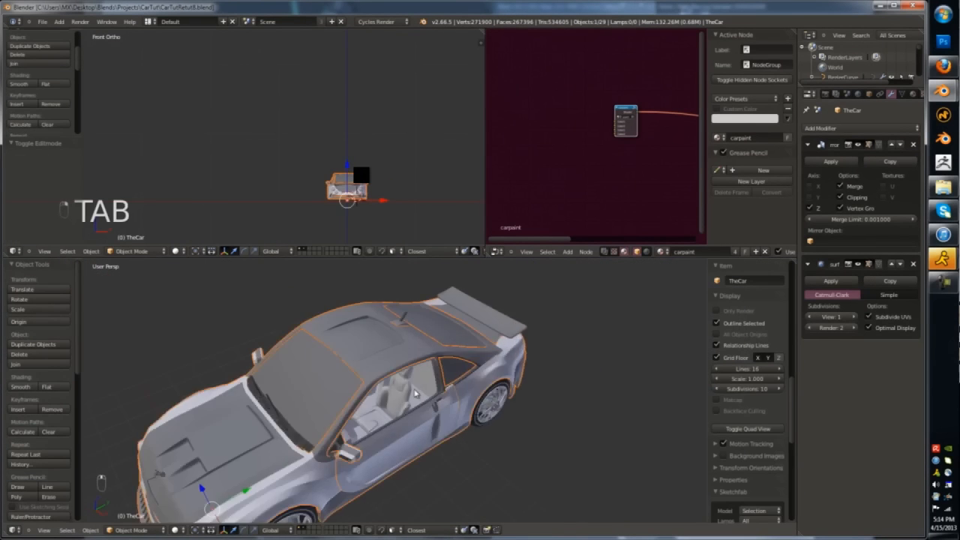
# - Select the car seats and give them the existing Material.001 material
pyautogui.hotkey('ctrl', 'Up')
pyautogui.moveTo(502, 318); pyautogui.dragTo(534, 281, button='middle')
pyautogui.rightClick(552, 257)
pyautogui.hotkey('ctrl', 'Up')
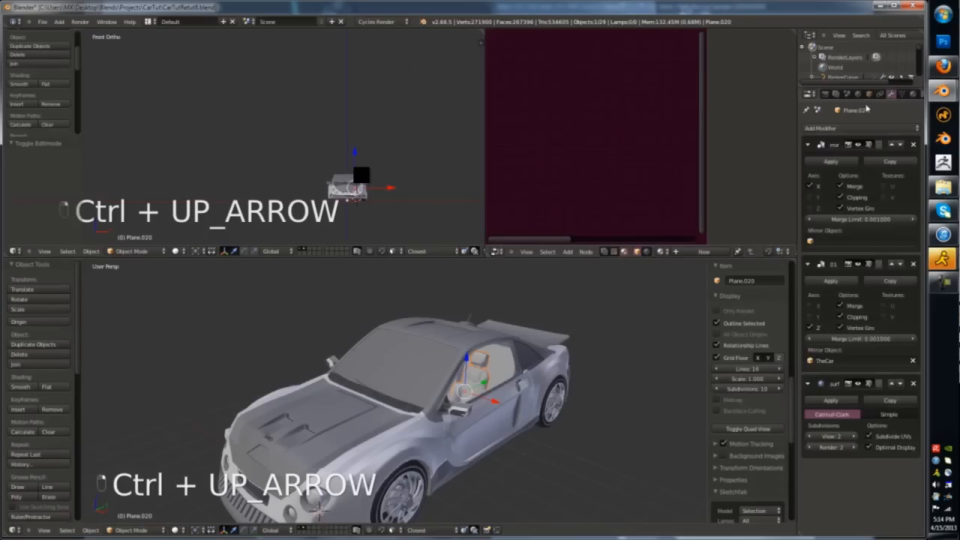
pyautogui.click(912, 94)
pyautogui.click(809, 161)
pyautogui.click(833, 246)
# - Isolate the seats, select the linked bracket under the headrest and set SimpleGrey as the material of its slot
pyautogui.press('Tab')
pyautogui.scroll(8, 463, 384)
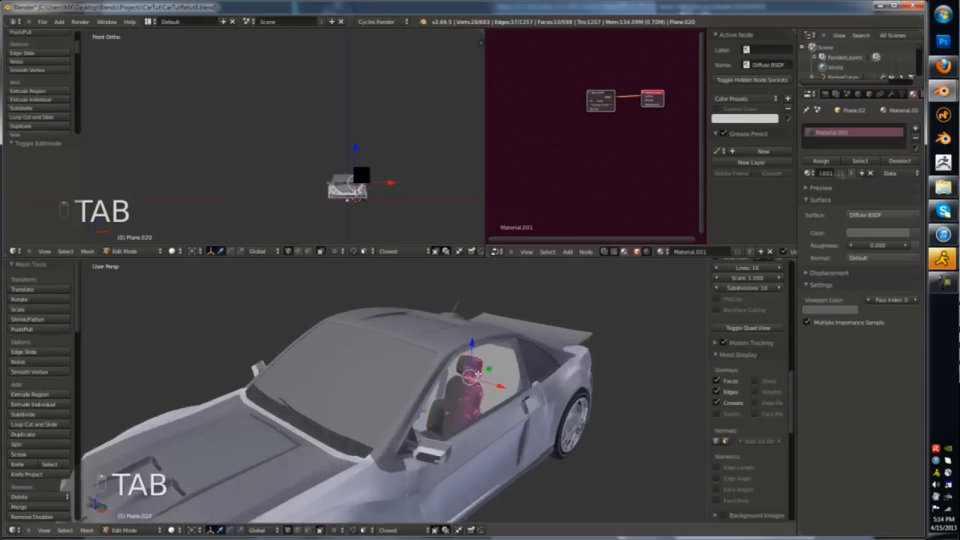
pyautogui.press('KP_Divide')
pyautogui.press('a')
pyautogui.press('a')
pyautogui.scroll(8, 449, 370)
pyautogui.press('l')
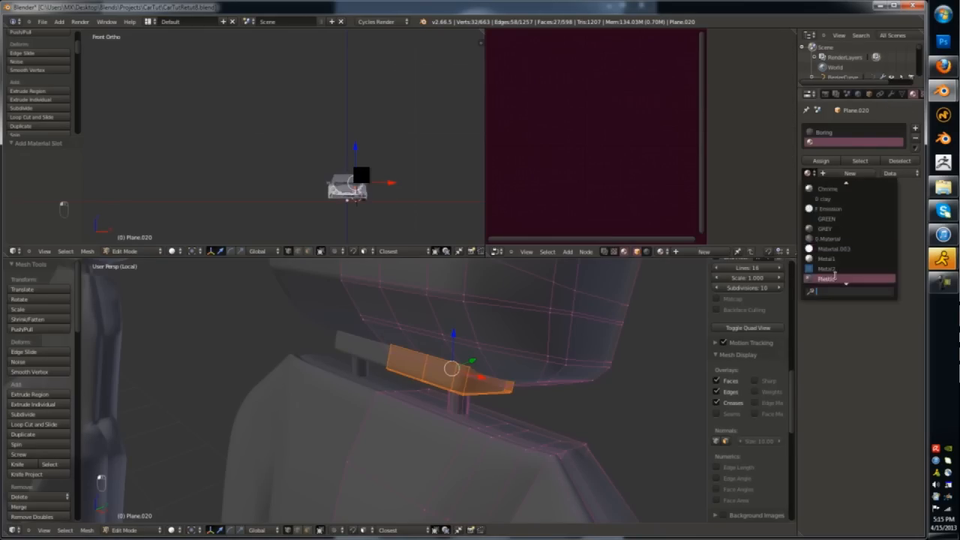
pyautogui.click(833, 249)
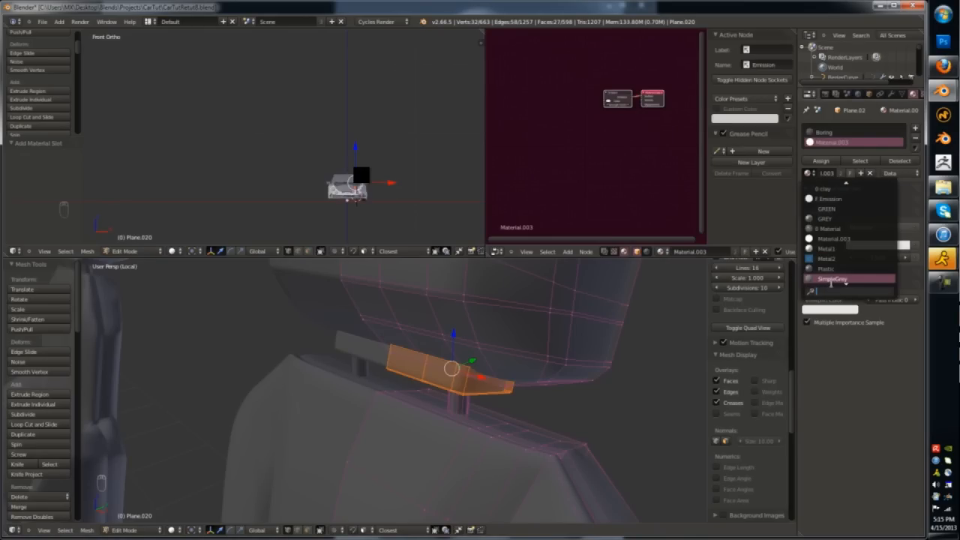
pyautogui.click(833, 259)
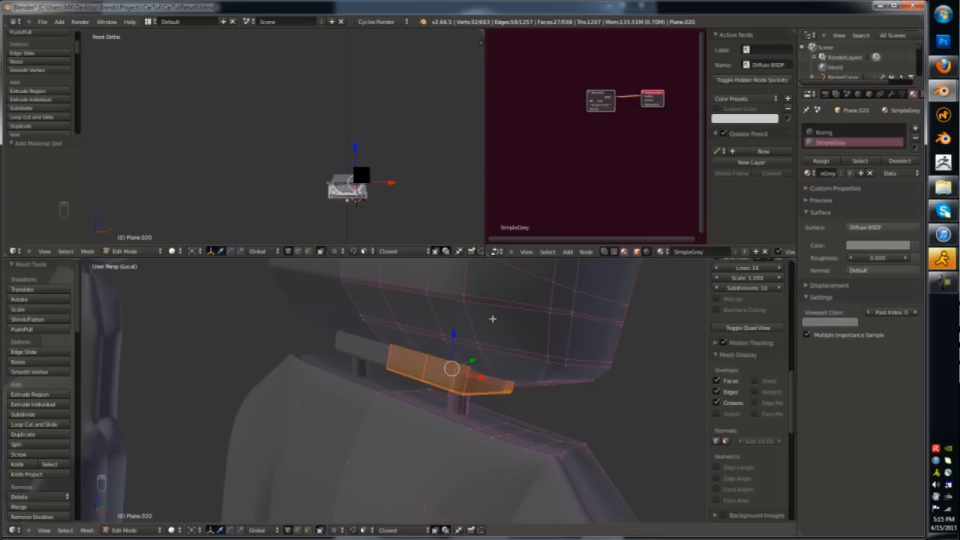
pyautogui.press('Tab')
pyautogui.press('Tab')
# - Select the linked headrest post and assign it the Chrome material in a new slot
pyautogui.press('l')
pyautogui.press('a')
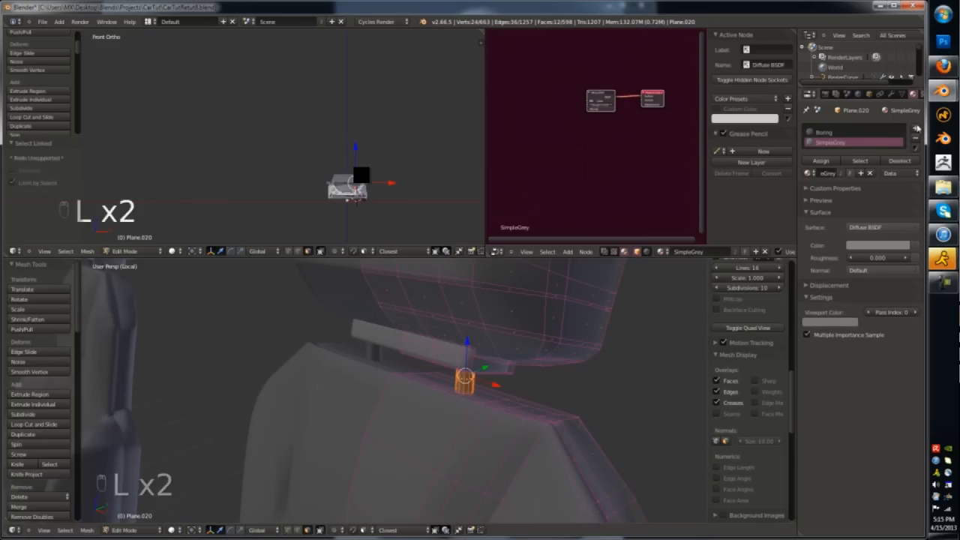
pyautogui.click(916, 128)
pyautogui.click(809, 180)
pyautogui.click(826, 217)
pyautogui.click(821, 167)
pyautogui.press('Tab')
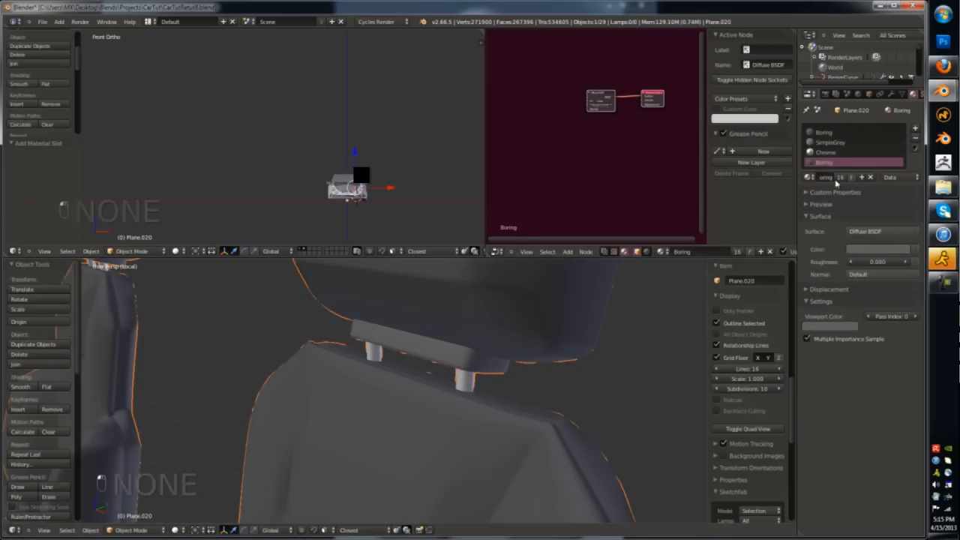
# - Give the Boring.001 material a light grey colour and assign it to the backrest's trim strip faces
pyautogui.hotkey('ctrl', 'v')
pyautogui.press('Tab')
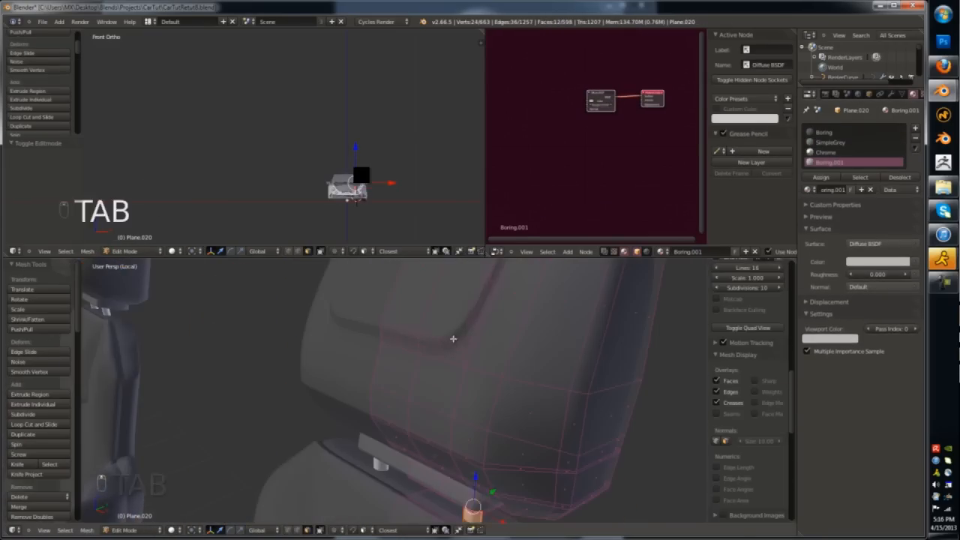
pyautogui.press('Tab')
pyautogui.press('Tab')
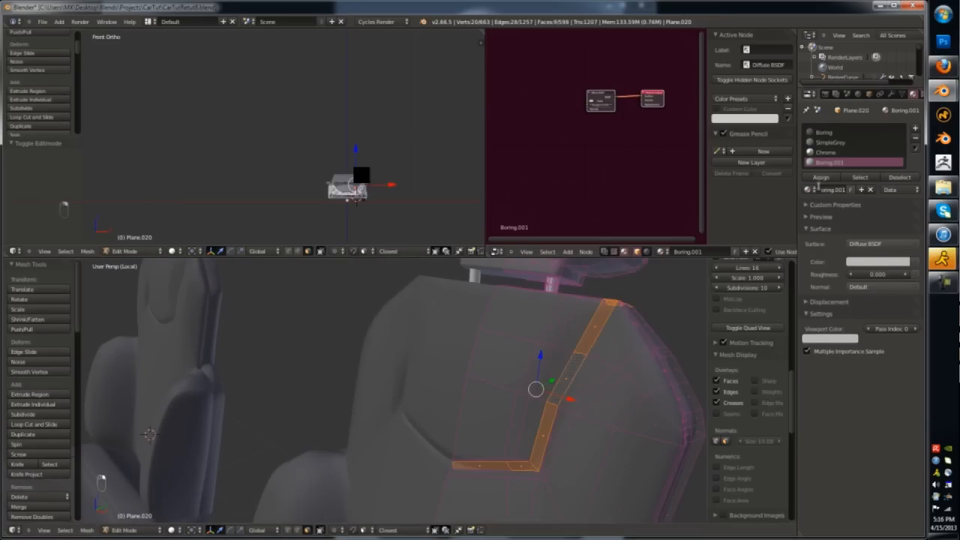
pyautogui.click(819, 180)
pyautogui.press('Tab')
pyautogui.press('Tab')
pyautogui.press('Tab')
pyautogui.scroll(-4, 611, 385)
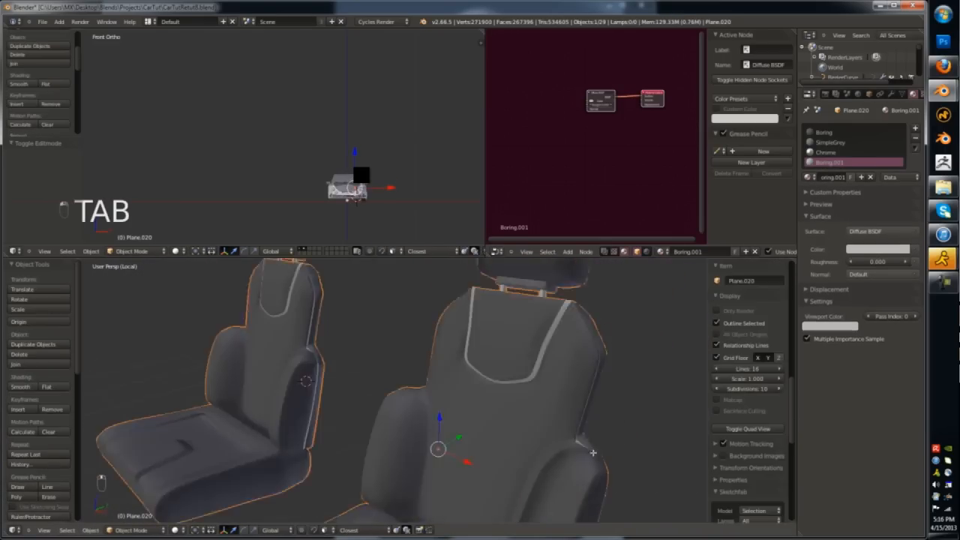
# - Loop-cut a narrow strip around the backrest's side bolster and assign the Boring.001 material to that face loop
pyautogui.press('Tab')
pyautogui.moveTo(579, 445); pyautogui.dragTo(566, 367, button='middle')
pyautogui.hotkey('ctrl', 'r')
pyautogui.click(565, 366)
pyautogui.hotkey('ctrl', 'Tab')
pyautogui.click(561, 371)
pyautogui.keyDown('alt'); pyautogui.rightClick(561, 372); pyautogui.keyUp('alt')
pyautogui.click(821, 178)
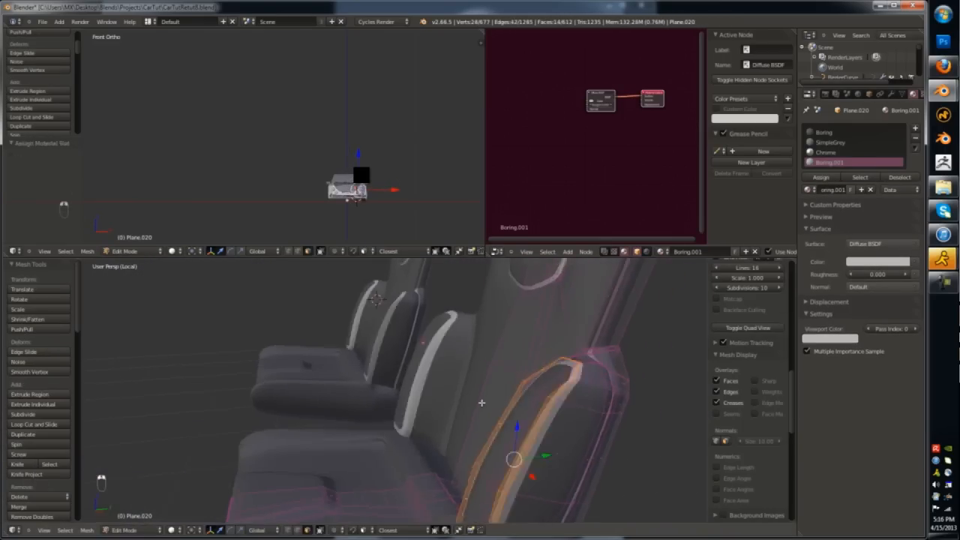
pyautogui.press('Tab')
pyautogui.press('Tab')
# - Loop-cut narrow strips into the seat cushion and assign the Boring.001 material to their connected face loops
pyautogui.moveTo(480, 403); pyautogui.dragTo(474, 393, button='middle')
pyautogui.scroll(5, 480, 360)
pyautogui.hotkey('ctrl', 'r')
pyautogui.click(484, 354)
pyautogui.hotkey('ctrl', 'Tab')
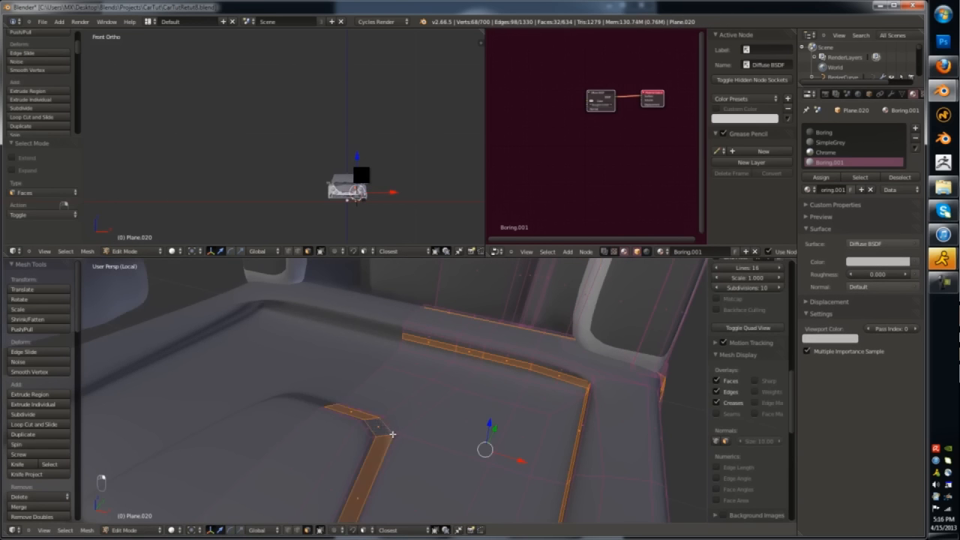
pyautogui.hotkey('ctrl', 'z')
pyautogui.keyDown('alt'); pyautogui.keyDown('shift'); pyautogui.rightClick(396, 433); pyautogui.keyUp('shift'); pyautogui.keyUp('alt')
pyautogui.scroll(3, 397, 433)
pyautogui.keyDown('alt'); pyautogui.keyDown('shift'); pyautogui.rightClick(397, 420); pyautogui.keyUp('shift'); pyautogui.keyUp('alt')
pyautogui.click(820, 178)
pyautogui.press('Tab')
pyautogui.press('Tab')
# - Loop-cut another narrow strip across the seat cushion and assign the Boring.001 material to its face loop
pyautogui.moveTo(584, 390); pyautogui.dragTo(467, 411, button='middle')
pyautogui.hotkey('ctrl', 'r')
pyautogui.click(452, 417)
pyautogui.hotkey('ctrl', 'Tab')
pyautogui.click(439, 421)
pyautogui.keyDown('alt'); pyautogui.rightClick(448, 434); pyautogui.keyUp('alt')
pyautogui.click(820, 178)
pyautogui.press('Tab')
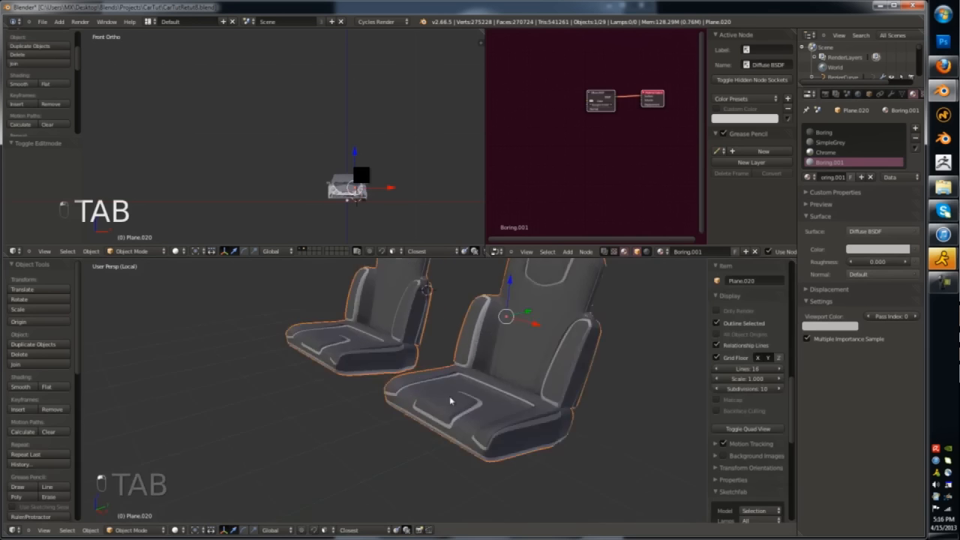
# - Leave the isolated seat view, set Boring as the material of Plane.017 and deselect everything
pyautogui.press('a')
pyautogui.press('KP_Divide')
pyautogui.press('a')
pyautogui.rightClick(551, 338)
pyautogui.click(812, 162)
pyautogui.click(829, 176)
pyautogui.press('a')
pyautogui.scroll(-5, 470, 454)
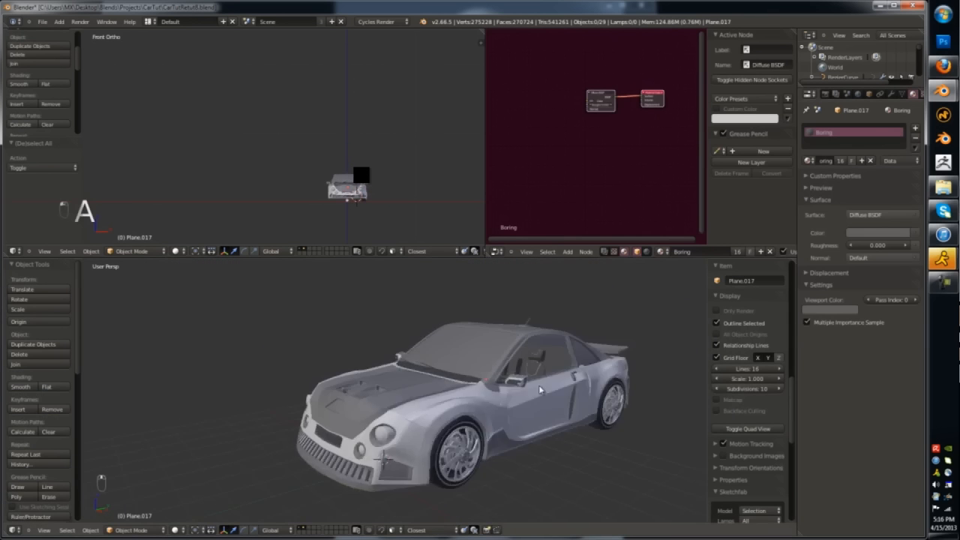
# - Preview the whole car in rendered shading and open the render settings
pyautogui.keyDown('shift'); pyautogui.moveTo(539, 390); pyautogui.dragTo(490, 406, button='middle'); pyautogui.keyUp('shift')
pyautogui.moveTo(490, 406)
pyautogui.mouseDown(button='middle')
pyautogui.moveTo(482, 421)
pyautogui.moveTo(479, 411)
pyautogui.mouseUp(button='middle')
pyautogui.click(178, 530)
pyautogui.click(191, 466)
pyautogui.click(824, 94)
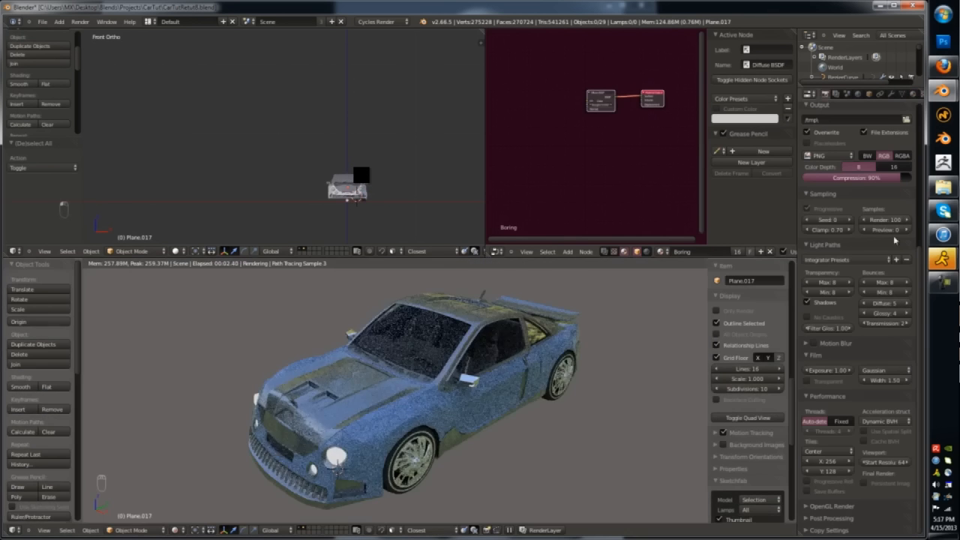
# - Return to solid shading, show layers 1 and 2 together and hide the figure sitting in the car
pyautogui.press('z')
pyautogui.press('z')
pyautogui.press('z')
pyautogui.press('2')
pyautogui.hotkey('shift', '1')
pyautogui.hotkey('shift', '2')
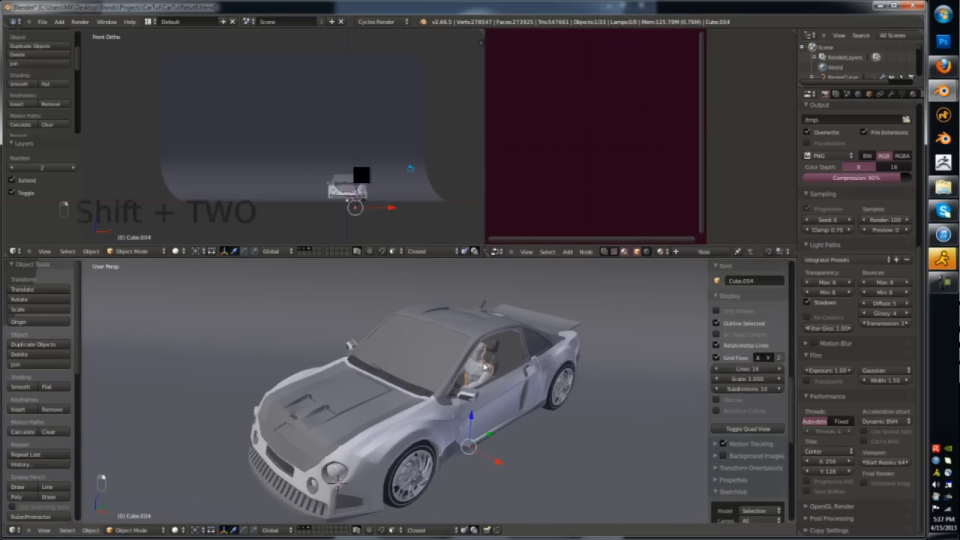
pyautogui.press('h')
# - Preview the car with its studio backdrop in rendered shading from the front corner
pyautogui.moveTo(353, 442); pyautogui.dragTo(330, 468, button='middle')
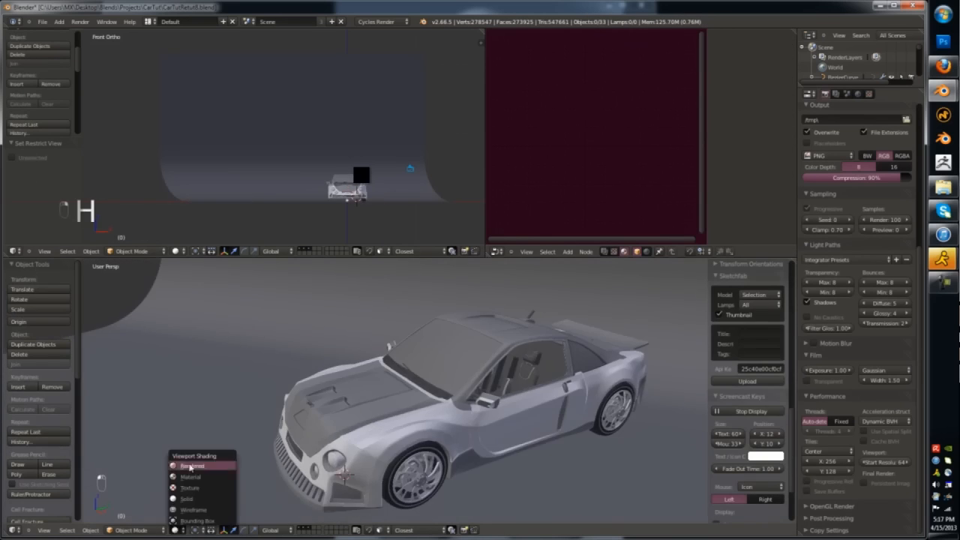
pyautogui.click(190, 466)
pyautogui.moveTo(332, 414); pyautogui.dragTo(375, 425, button='middle')
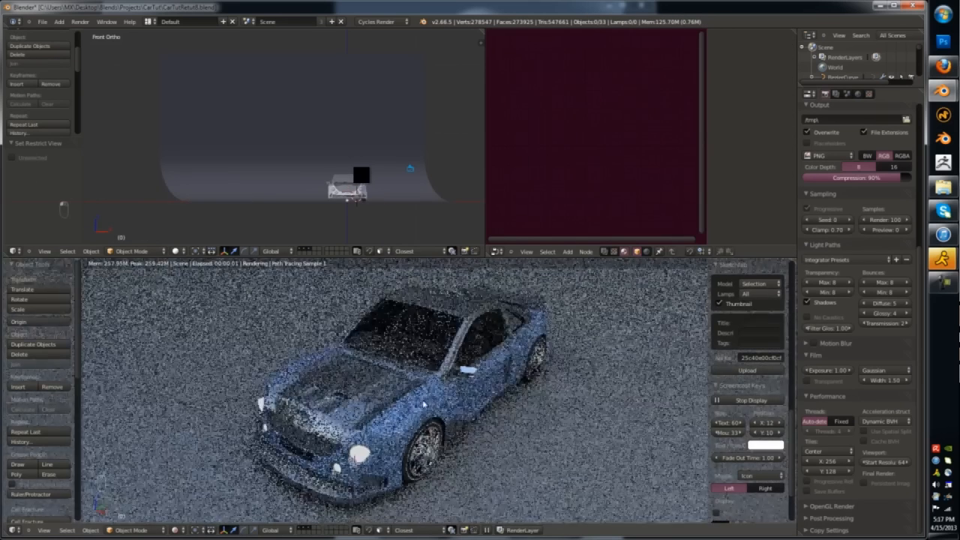
# - Leave the rendered preview, select the car body and change its carpaint material's viewport color to orange
pyautogui.press('z')
pyautogui.press('z')
pyautogui.press('z')
pyautogui.press('z')
pyautogui.press('z')
pyautogui.press('z')
pyautogui.rightClick(382, 421)
pyautogui.click(912, 94)
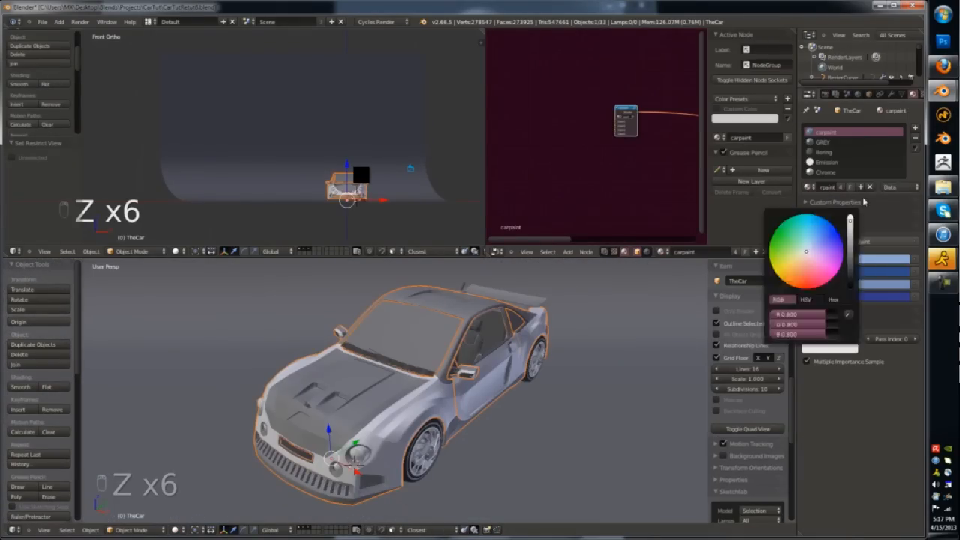
pyautogui.moveTo(851, 246); pyautogui.dragTo(850, 222)
pyautogui.moveTo(807, 276); pyautogui.dragTo(800, 288)
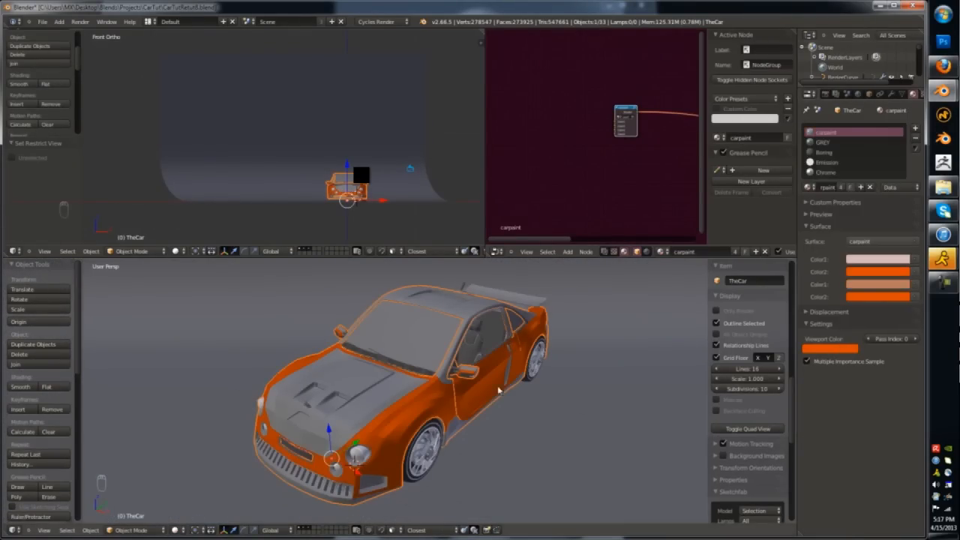
# - Maximize the 3D view and preview the car from a front three-quarter angle in rendered shading
pyautogui.hotkey('shift', 'space')
pyautogui.press('a')
pyautogui.moveTo(515, 398); pyautogui.dragTo(489, 387, button='middle')
pyautogui.scroll(2, 506, 393)
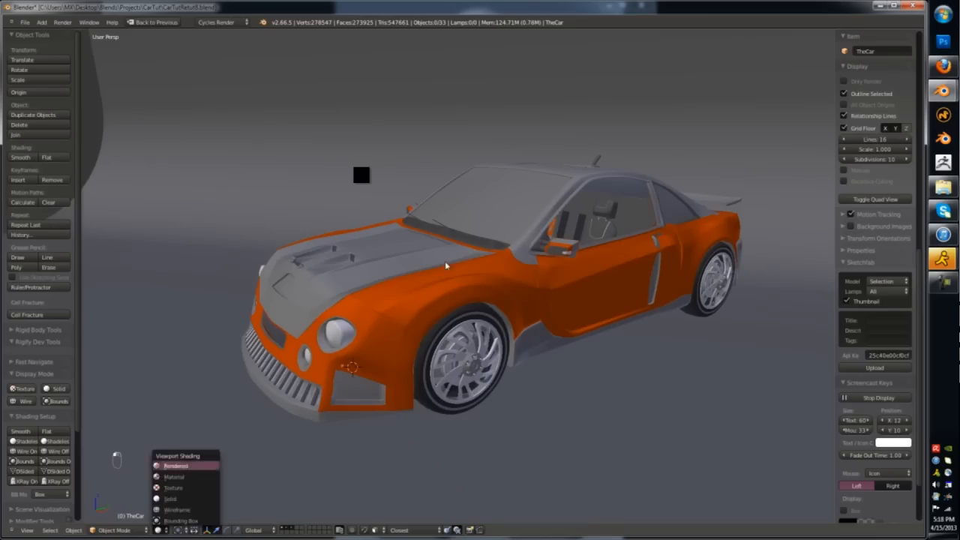
pyautogui.press('Return')
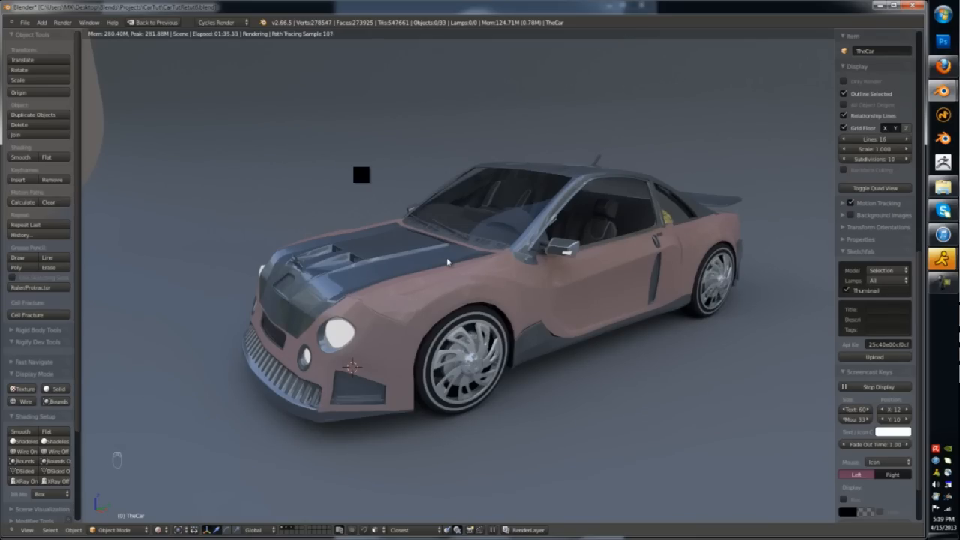
# - Return to solid shading, then select and move the side skirt vertices at the door's front lower corner
pyautogui.press('z')
pyautogui.press('z')
pyautogui.press('z')
pyautogui.press('z')
pyautogui.press('z')
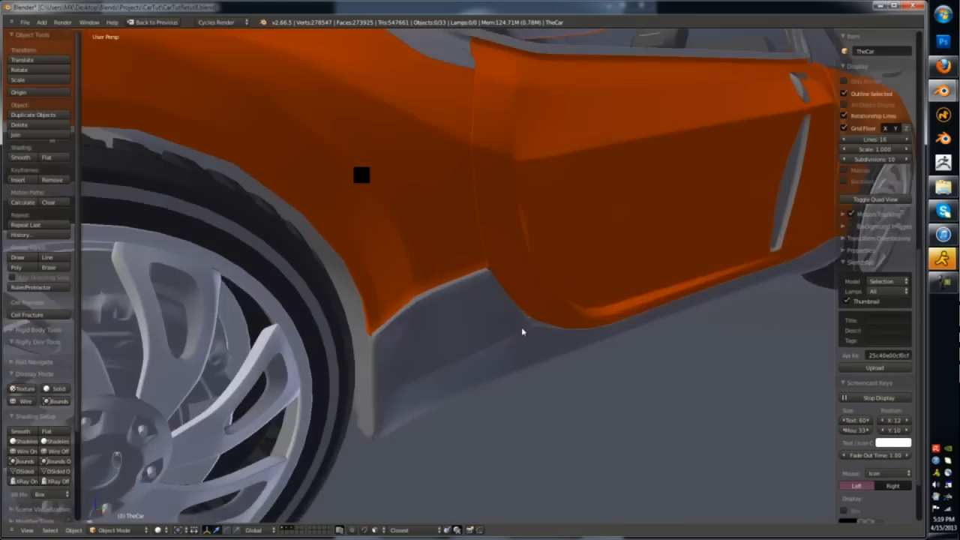
pyautogui.scroll(5, 522, 327)
pyautogui.press('z')
pyautogui.hotkey('ctrl', 'Tab')
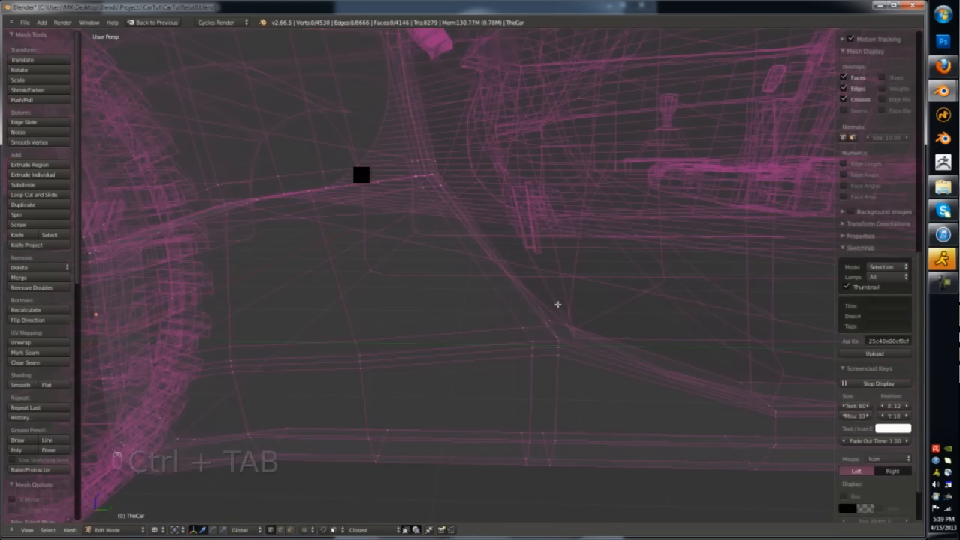
pyautogui.moveTo(557, 304)
pyautogui.keyDown('ctrl'); pyautogui.mouseDown()
pyautogui.moveTo(600, 321)
pyautogui.moveTo(493, 248)
pyautogui.moveTo(559, 334)
pyautogui.mouseUp(); pyautogui.keyUp('ctrl')
pyautogui.hotkey('ctrl', 'z')
pyautogui.press('z')
pyautogui.press('g')
pyautogui.click(577, 361)
# - Reposition the same side skirt vertices from another angle and return to object mode
pyautogui.moveTo(576, 361); pyautogui.dragTo(323, 238, button='middle')
pyautogui.press('g')
pyautogui.click(630, 326)
pyautogui.press('Tab')
pyautogui.scroll(-3, 318, 243)
pyautogui.scroll(-4, 362, 322)
# - Isolate the front fender piece of the car mesh by hiding all other geometry, and clear the selection
pyautogui.press('Tab')
pyautogui.scroll(4, 322, 237)
pyautogui.press('l')
pyautogui.hotkey('shift', 'h')
pyautogui.press('z')
pyautogui.press('a')
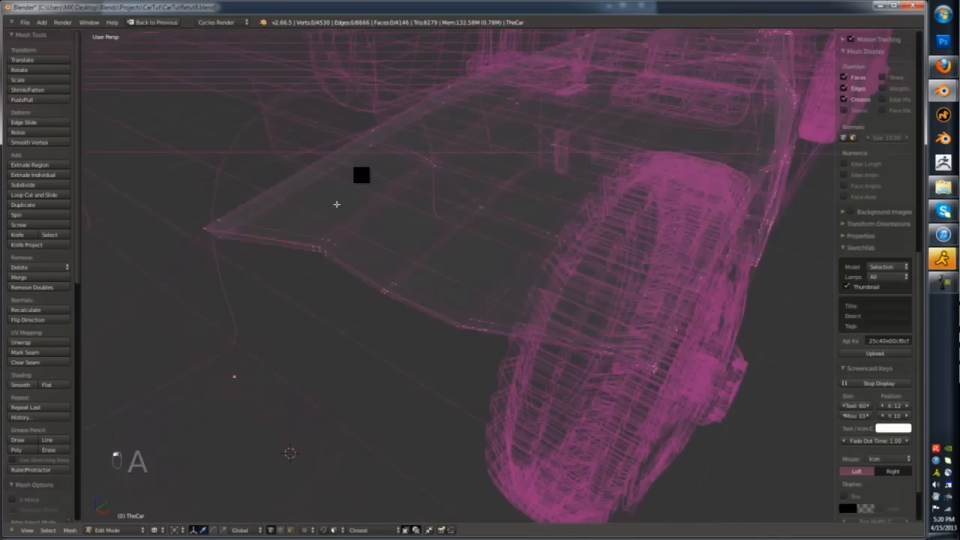
pyautogui.keyDown('ctrl'); pyautogui.moveTo(337, 204); pyautogui.dragTo(342, 263); pyautogui.keyUp('ctrl')
pyautogui.press('z')
pyautogui.moveTo(341, 263)
pyautogui.mouseDown(button='middle')
pyautogui.moveTo(345, 273)
pyautogui.moveTo(428, 220)
pyautogui.moveTo(436, 232)
pyautogui.moveTo(236, 118)
pyautogui.mouseUp(button='middle')
pyautogui.press('Tab')
pyautogui.hotkey('ctrl', 'z')
pyautogui.hotkey('ctrl', 'z')
pyautogui.press('Tab')
pyautogui.press('Tab')
# - Select the fender's inner corner vertices and compare the edit mesh with the smoothed surface
pyautogui.press('a')
pyautogui.press('a')
pyautogui.keyDown('ctrl'); pyautogui.moveTo(236, 118); pyautogui.dragTo(281, 114); pyautogui.keyUp('ctrl')
pyautogui.press('z')
pyautogui.press('Tab')
pyautogui.press('Tab')
pyautogui.press('Tab')
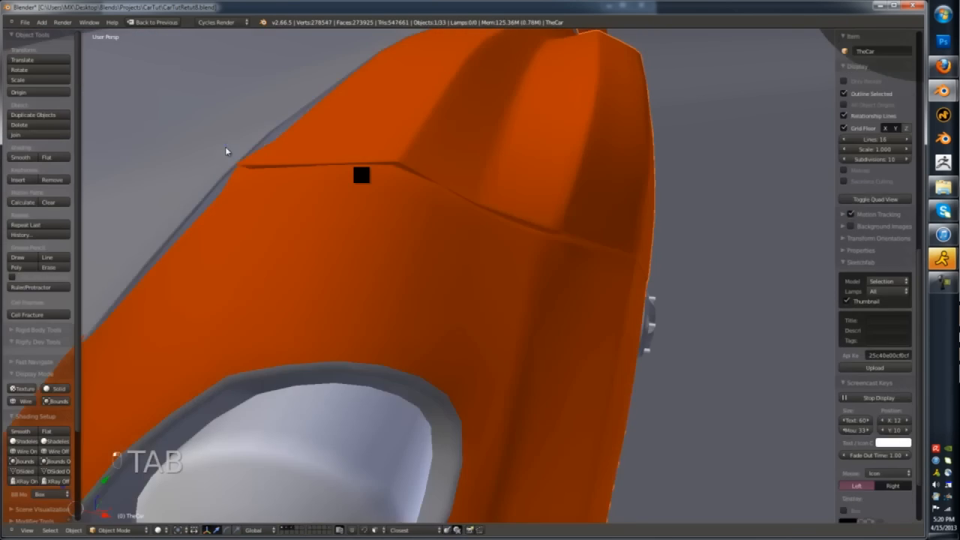
pyautogui.press('Tab')
pyautogui.press('Tab')
pyautogui.press('Tab')
pyautogui.press('Tab')
# - Select the vertices at the bend in the isolated fender's lower edge and check that area against the smoothed shape
pyautogui.press('Tab')
pyautogui.press('a')
pyautogui.press('a')
pyautogui.press('a')
pyautogui.press('z')
pyautogui.press('a')
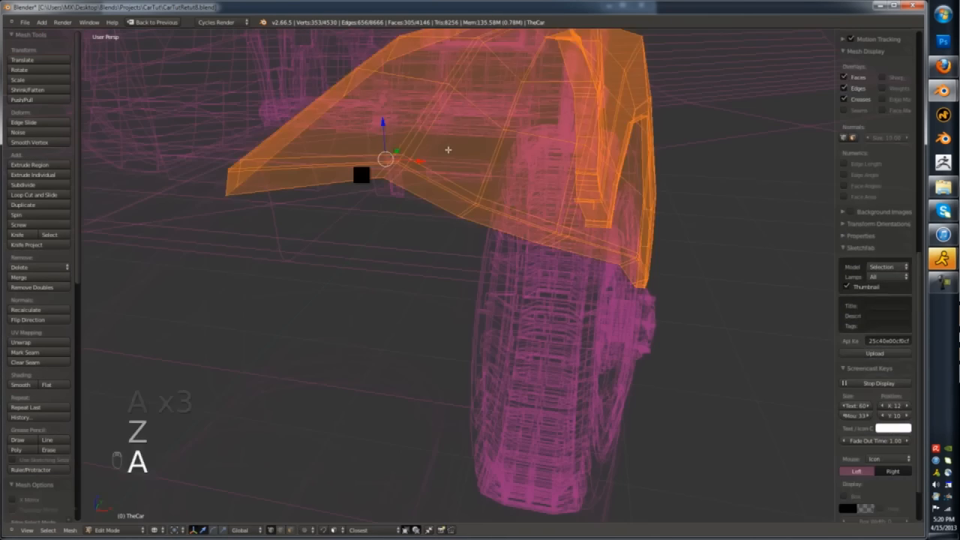
pyautogui.press('a')
pyautogui.keyDown('ctrl'); pyautogui.click(376, 193); pyautogui.keyUp('ctrl')
pyautogui.press('z')
pyautogui.press('z')
pyautogui.press('z')
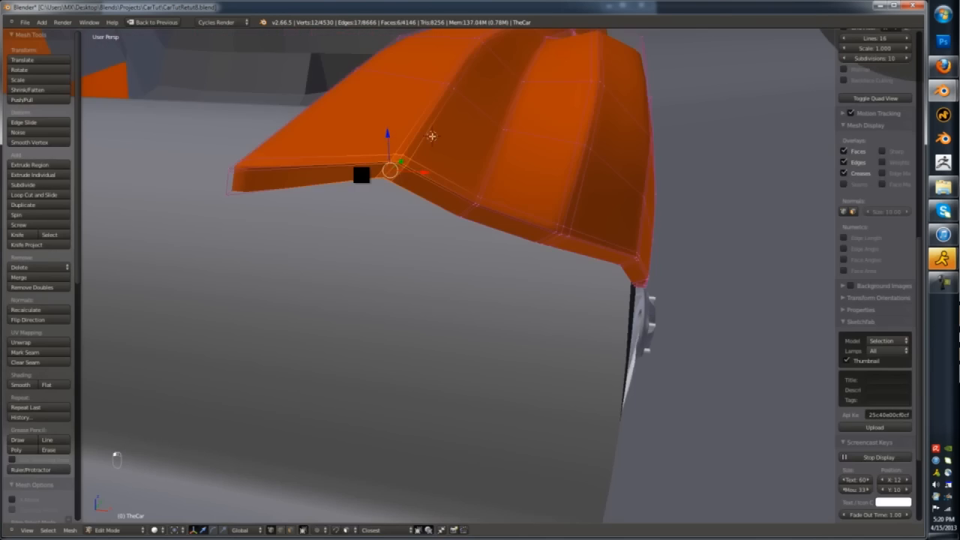
pyautogui.press('Tab')
pyautogui.press('Tab')
pyautogui.press('Tab')
pyautogui.press('Tab')
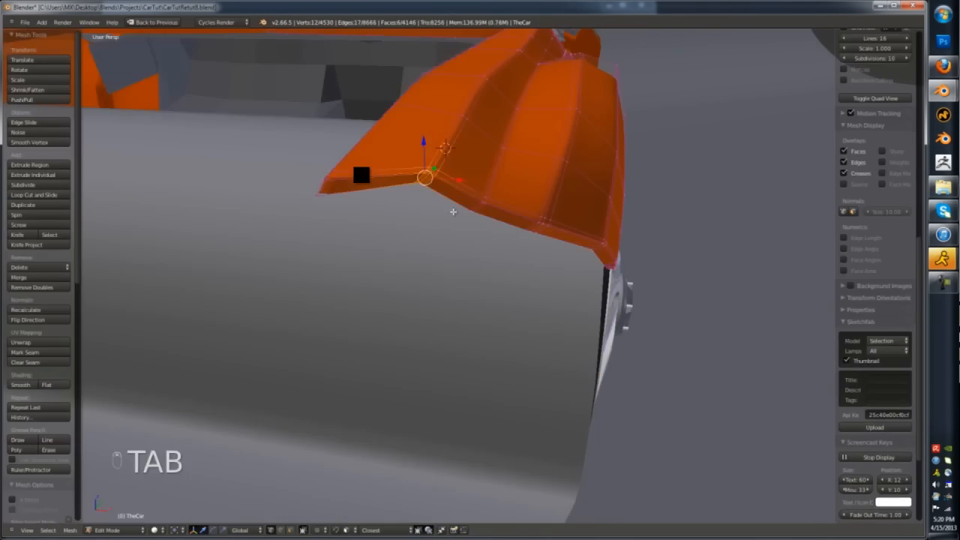
# - Reveal the hidden geometry, isolate the front panel around the headlight and inspect its seam in object mode
pyautogui.hotkey('alt', 'h')
pyautogui.press('a')
pyautogui.hotkey('shift', 'h')
pyautogui.press('Tab')
pyautogui.press('z')
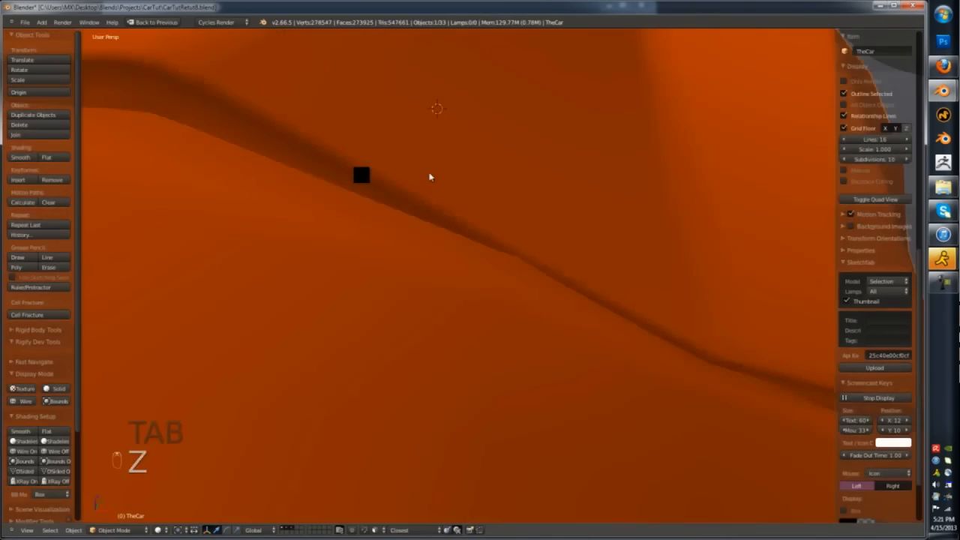
# - Move the vertices at the bend in the headlight panel's upper edge slightly to adjust the seam
pyautogui.press('Tab')
pyautogui.scroll(-2, 437, 162)
pyautogui.press('g')
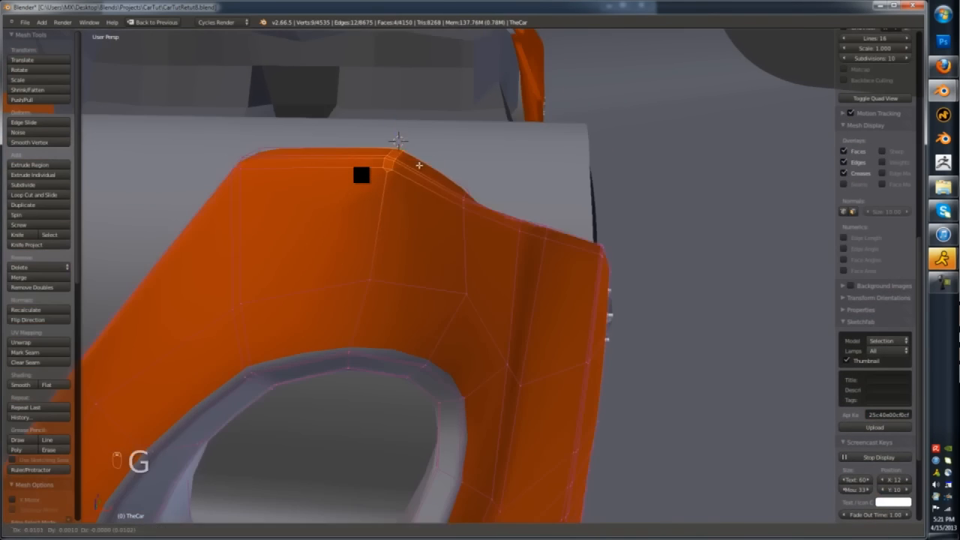
pyautogui.press('Tab')
# - Select the vertices at the headlight panel's inner upper corner in wireframe and try moving them
pyautogui.moveTo(418, 163); pyautogui.dragTo(422, 171, button='middle')
pyautogui.press('Tab')
pyautogui.press('z')
pyautogui.press('a')
pyautogui.hotkey('ctrl', 'z')
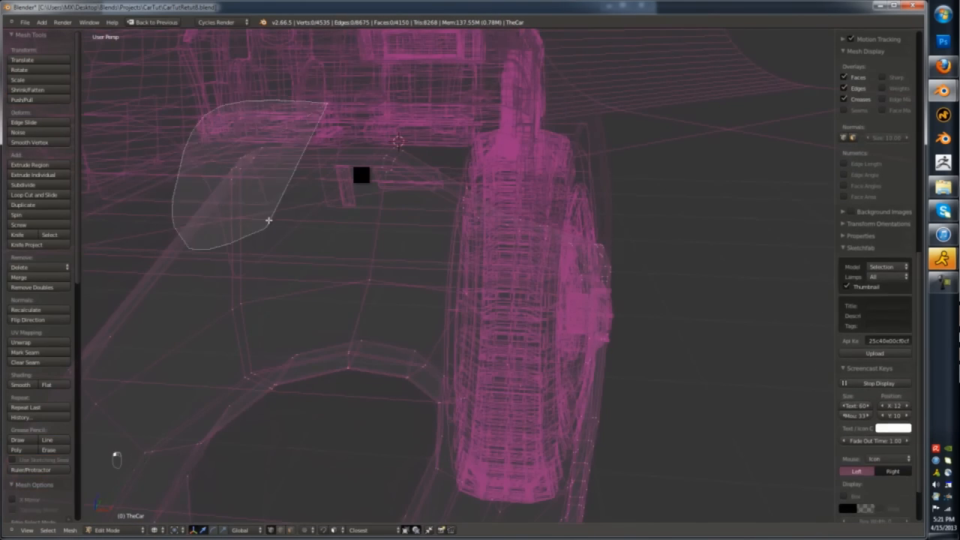
pyautogui.press('Tab')
pyautogui.press('Tab')
pyautogui.press('g')
pyautogui.rightClick(264, 189)
pyautogui.press('Tab')
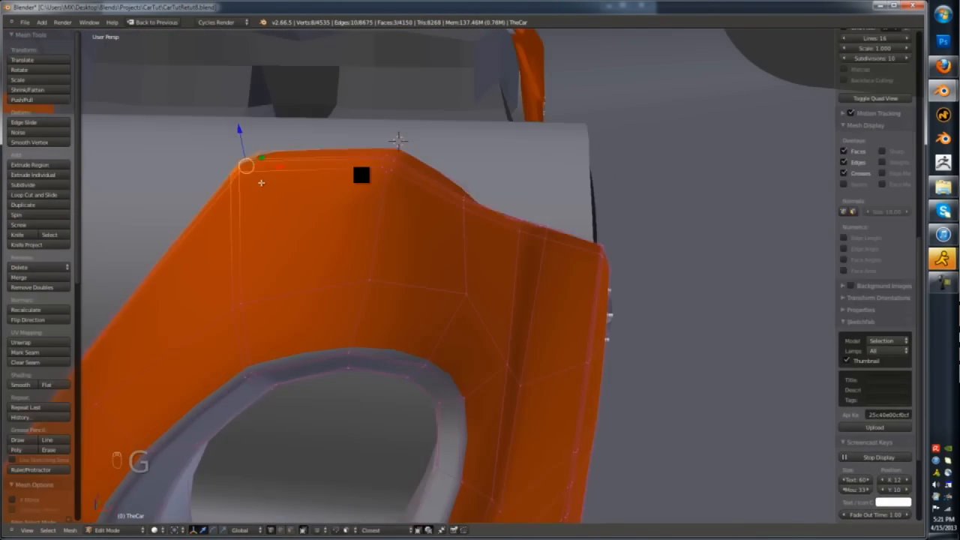
# - Nudge the headlight panel's selected inner corner vertices along one axis while comparing with the smoothed result
pyautogui.press('Tab')
pyautogui.moveTo(260, 182); pyautogui.dragTo(208, 195, button='middle')
pyautogui.press('Tab')
pyautogui.press('Tab')
pyautogui.press('Tab')
pyautogui.moveTo(304, 174); pyautogui.dragTo(299, 172)
pyautogui.press('Tab')
pyautogui.press('Tab')
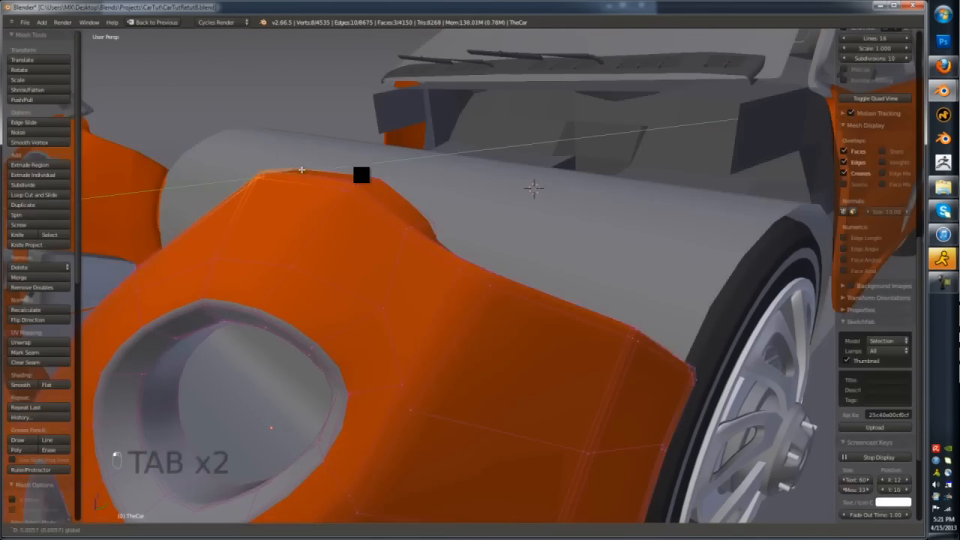
# - Clear the selection and examine the whole car from the front three-quarter view in rendered shading
pyautogui.press('Tab')
pyautogui.scroll(-3, 300, 172)
pyautogui.moveTo(300, 172); pyautogui.dragTo(452, 272, button='middle')
pyautogui.press('Tab')
pyautogui.press('Tab')
pyautogui.press('a')
pyautogui.press('a')
pyautogui.scroll(-4, 302, 243)
pyautogui.scroll(2, 484, 302)
pyautogui.scroll(-2, 485, 301)
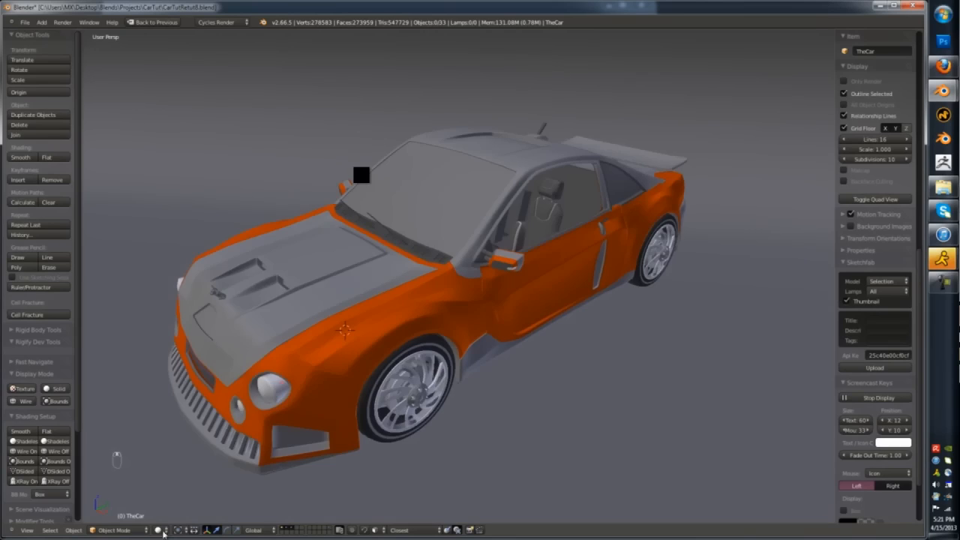
pyautogui.click(171, 470)
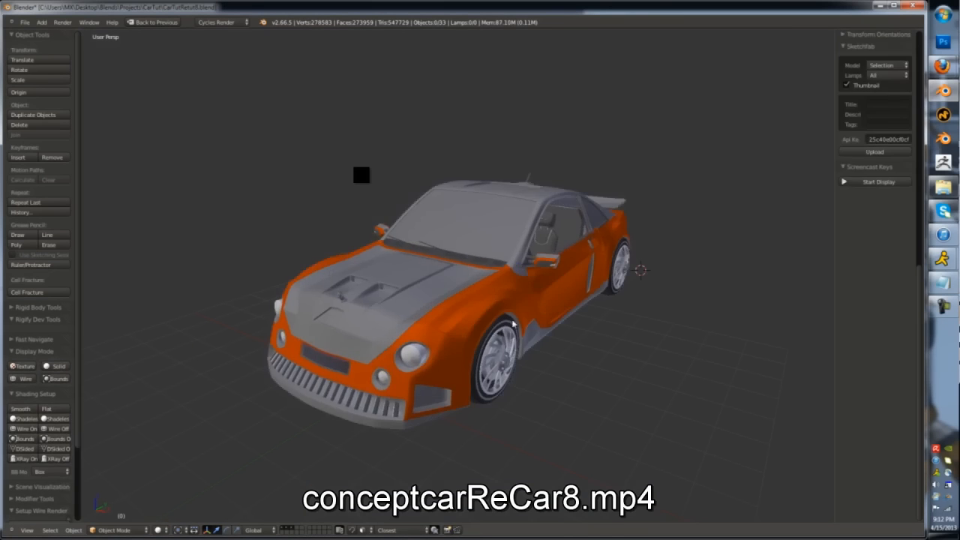
# - Try to rotate the copied wheels on the car's other side by 90 degrees
pyautogui.press('z')
pyautogui.rightClick(484, 398)
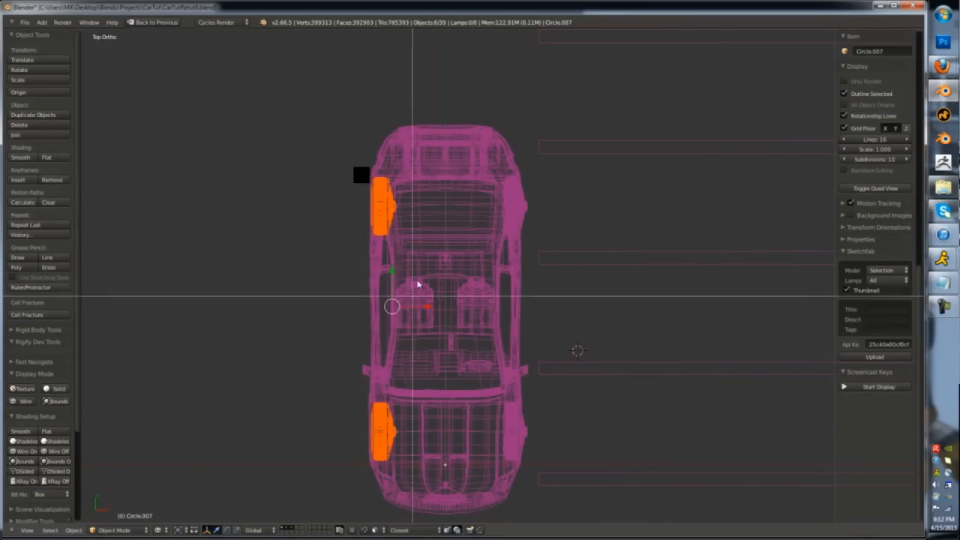
pyautogui.write('r90')
pyautogui.press('Escape')
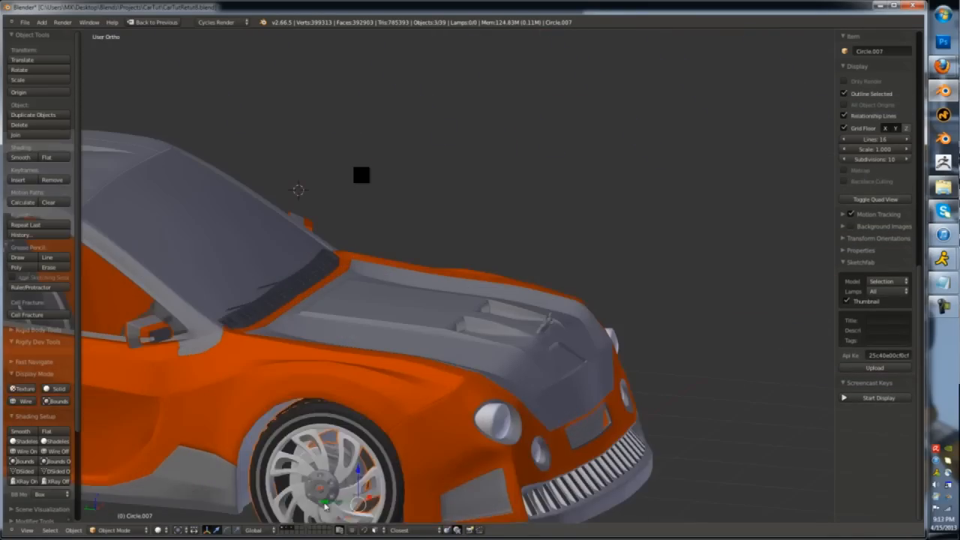
# - Select all parts of the copied rear wheel and rotate them 180 degrees about the Z axis
pyautogui.moveTo(300, 189); pyautogui.dragTo(316, 370, button='middle')
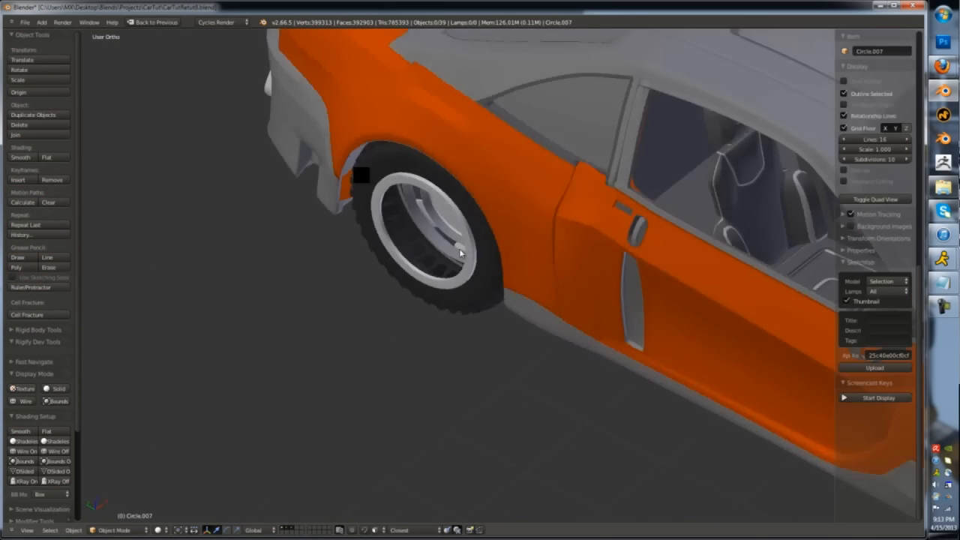
pyautogui.press('z')
pyautogui.rightClick(435, 268)
pyautogui.press('z')
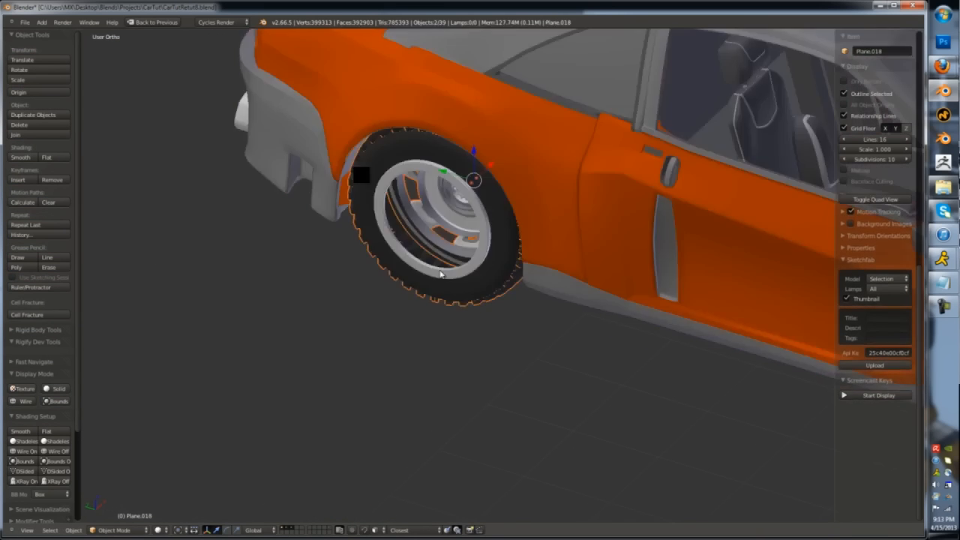
pyautogui.press('z')
pyautogui.press('z')
pyautogui.keyDown('shift'); pyautogui.rightClick(437, 264); pyautogui.keyUp('shift')
pyautogui.write('rz180')
pyautogui.press('Return')
# - Move the rotated rear wheel along the X axis into its wheel arch and check it from the right side
pyautogui.press('g')
pyautogui.press('x')
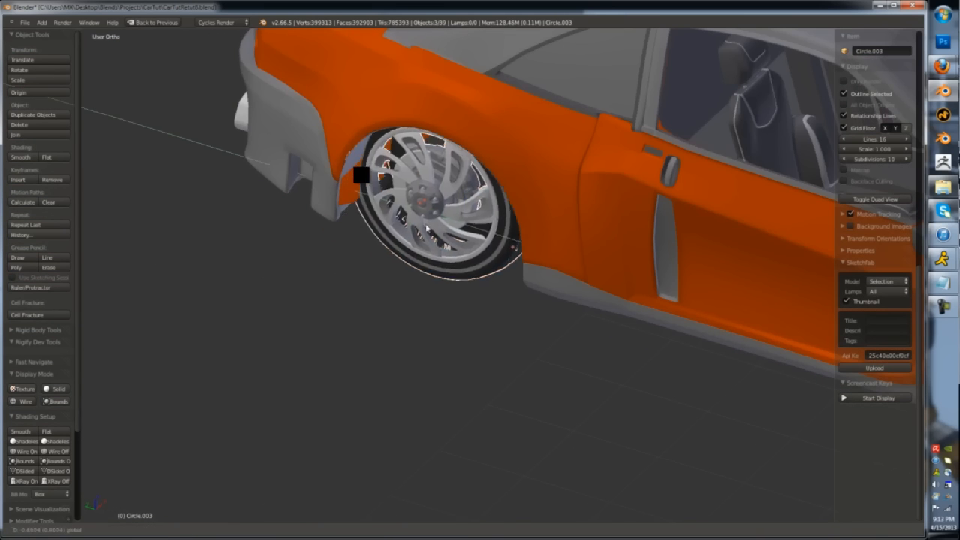
pyautogui.click(482, 225)
pyautogui.press('KP_3')
pyautogui.press('z')
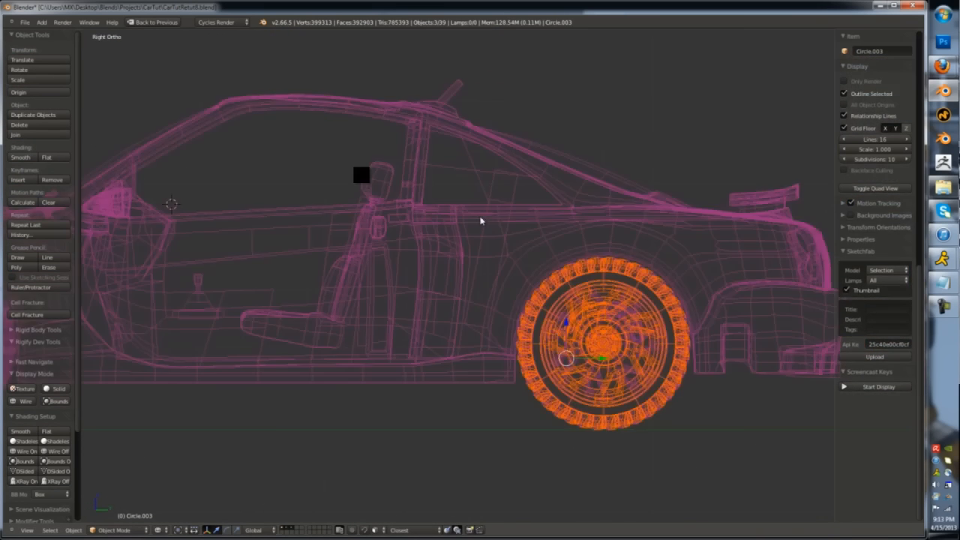
pyautogui.press('z')
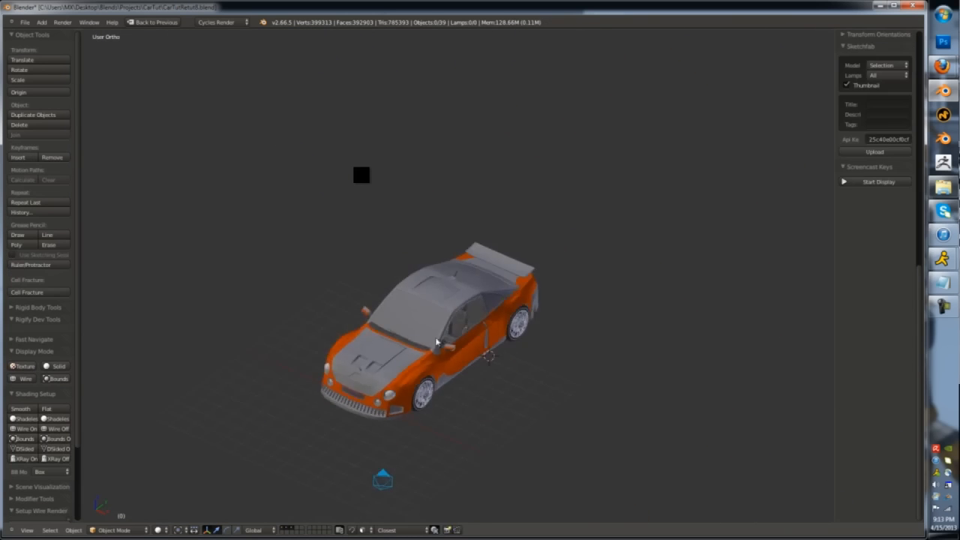
pyautogui.moveTo(381, 475); pyautogui.dragTo(412, 422, button='middle')
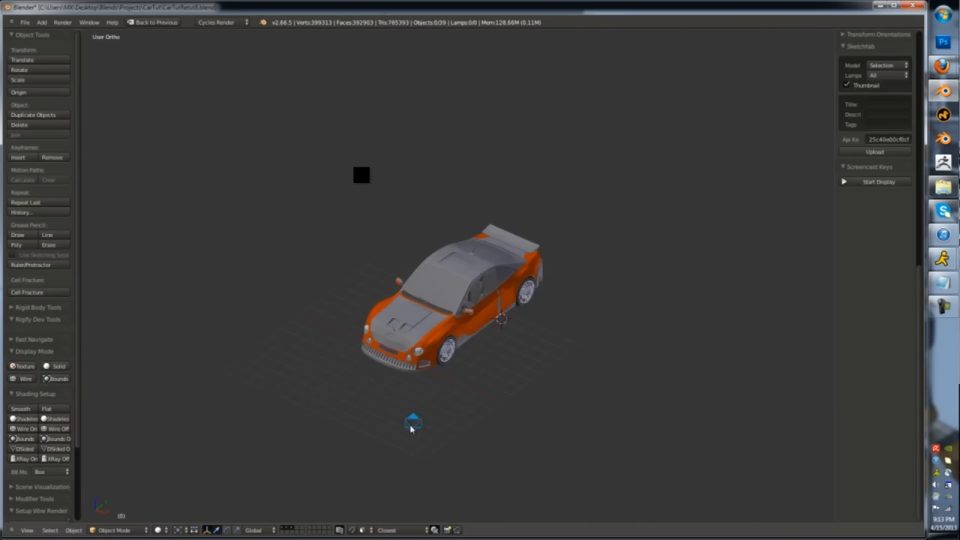
pyautogui.scroll(4, 430, 395)
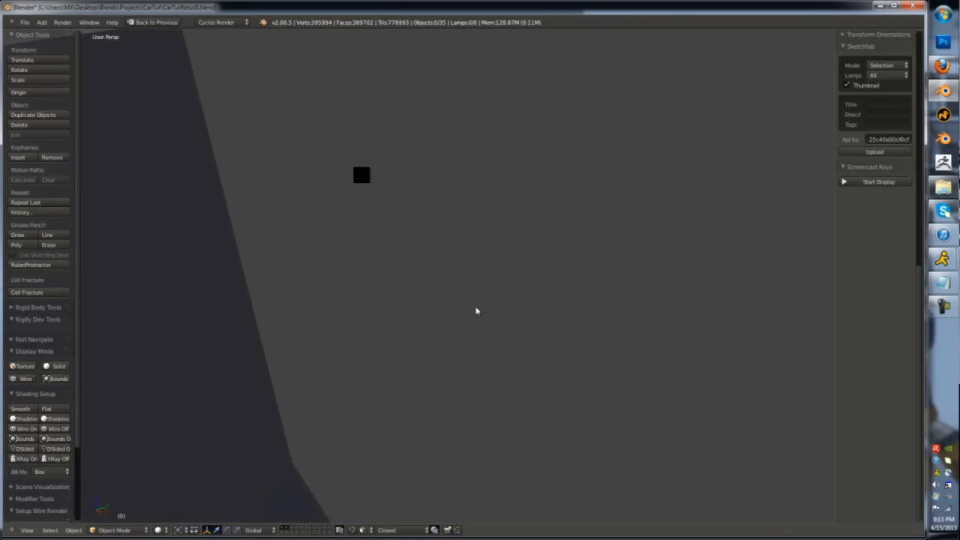
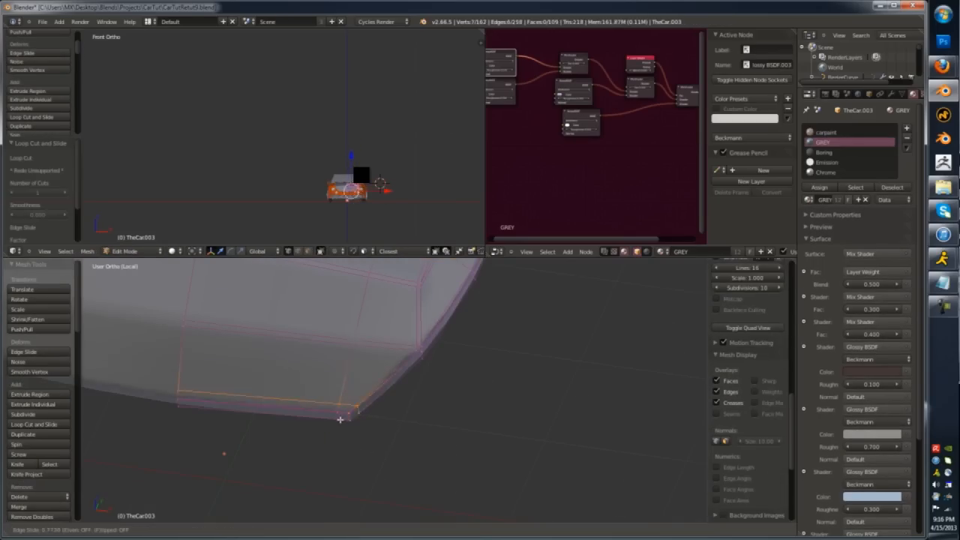
# - Delete the unneeded geometry from the isolated hood and review its shape in object mode
pyautogui.press('x')
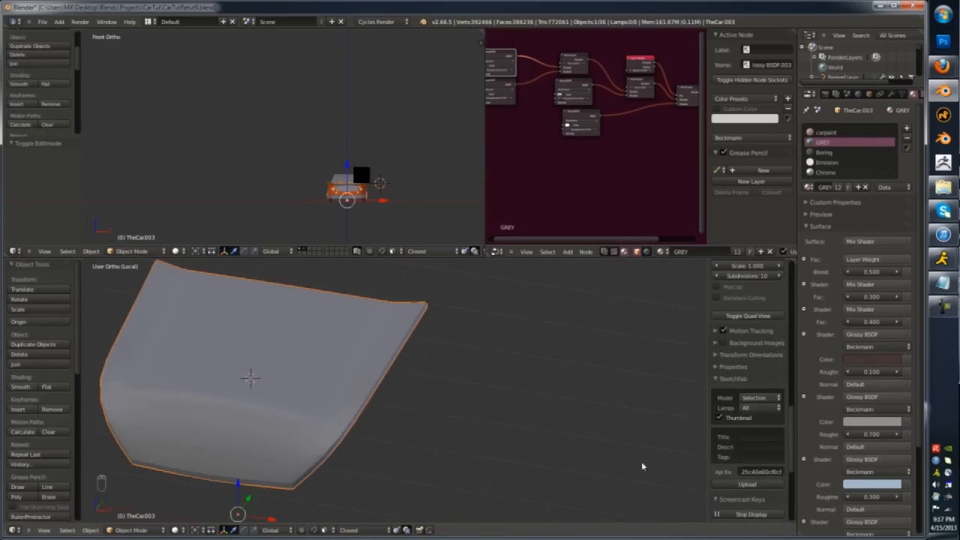
pyautogui.press('Tab')
pyautogui.press('Tab')
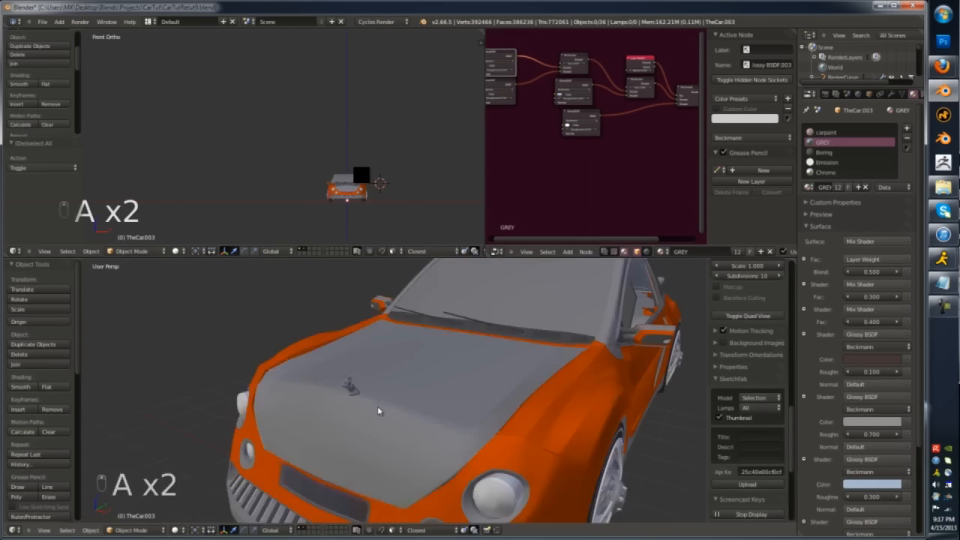
# - Select the hood's front side corner vertices beside the fender and move them along the Y axis
pyautogui.press('Tab')
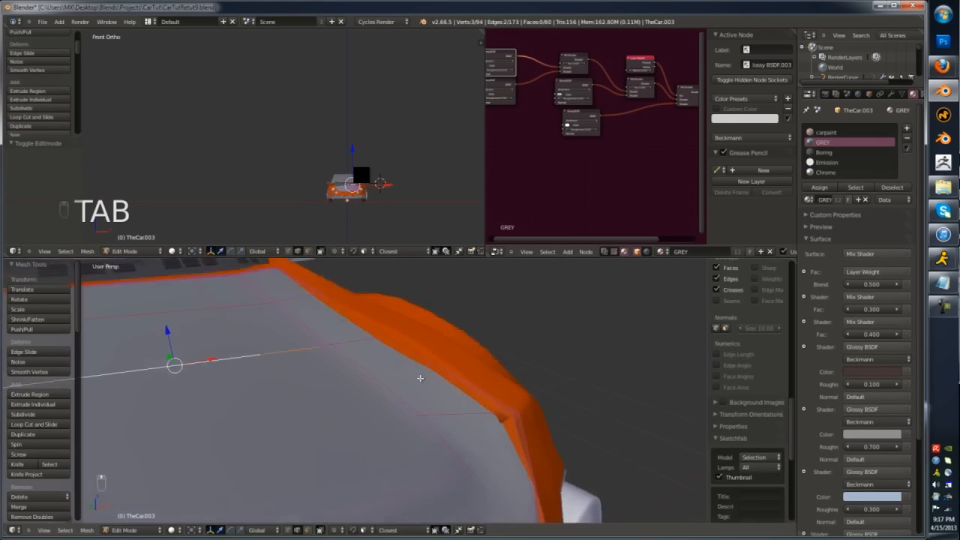
pyautogui.press('z')
pyautogui.hotkey('ctrl', 'Tab')
pyautogui.press('a')
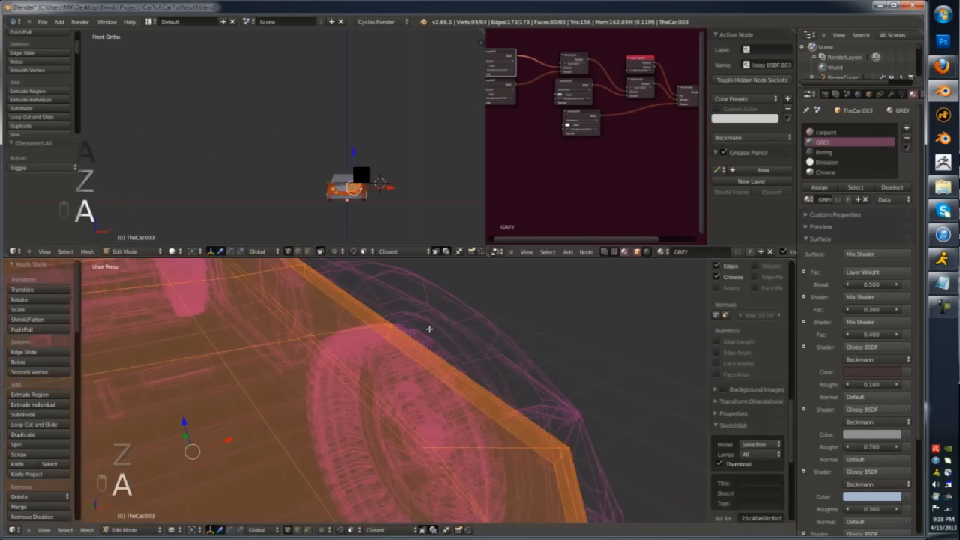
pyautogui.press('z')
pyautogui.press('Tab')
pyautogui.press('z')
pyautogui.press('a')
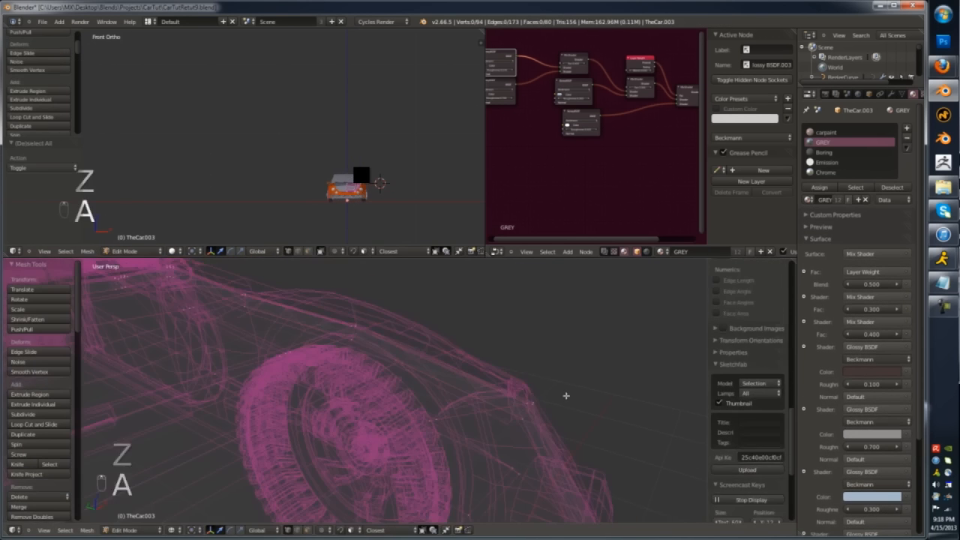
pyautogui.press('z')
pyautogui.rightClick(514, 401)
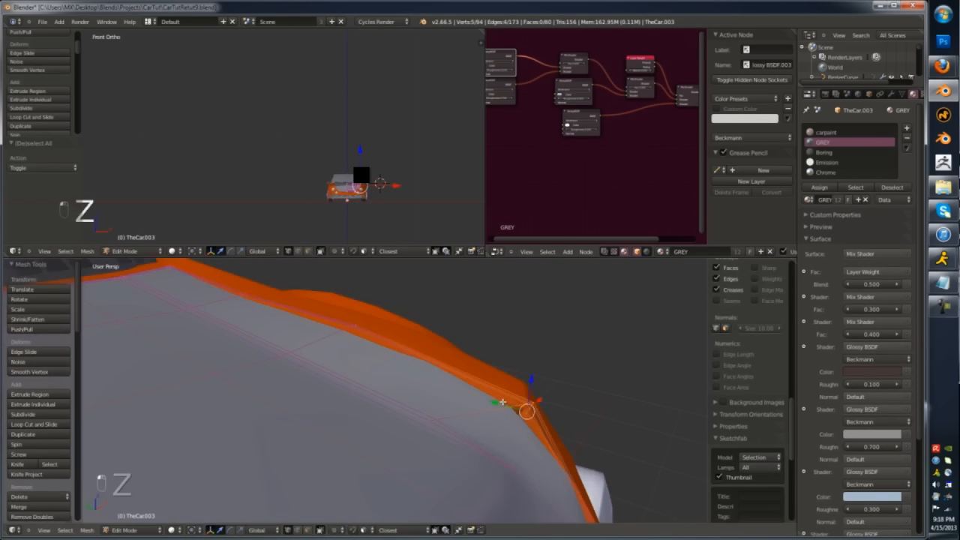
pyautogui.press('g')
pyautogui.press('y')
# - Select the column of hood edge vertices beside the headlight and shift it about -0.028 along the Y axis
pyautogui.press('z')
pyautogui.press('a')
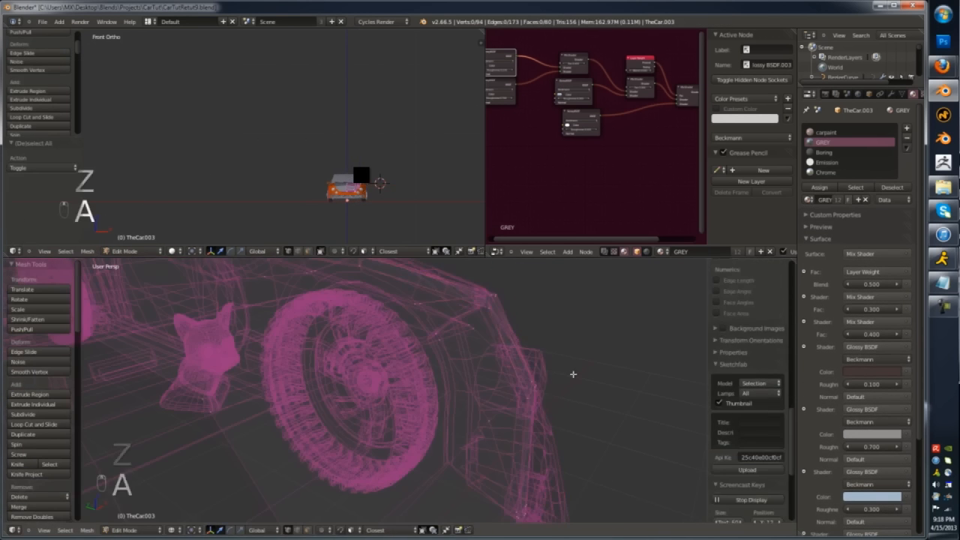
pyautogui.press('z')
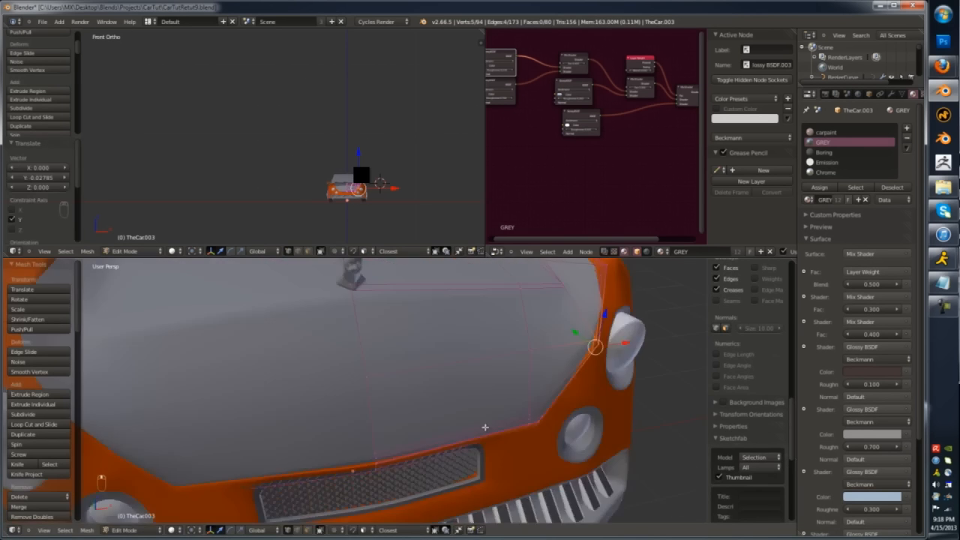
# - Select the vertices along the hood's front edge above the grille and check their fit against the body in object mode
pyautogui.press('z')
pyautogui.press('a')
pyautogui.press('z')
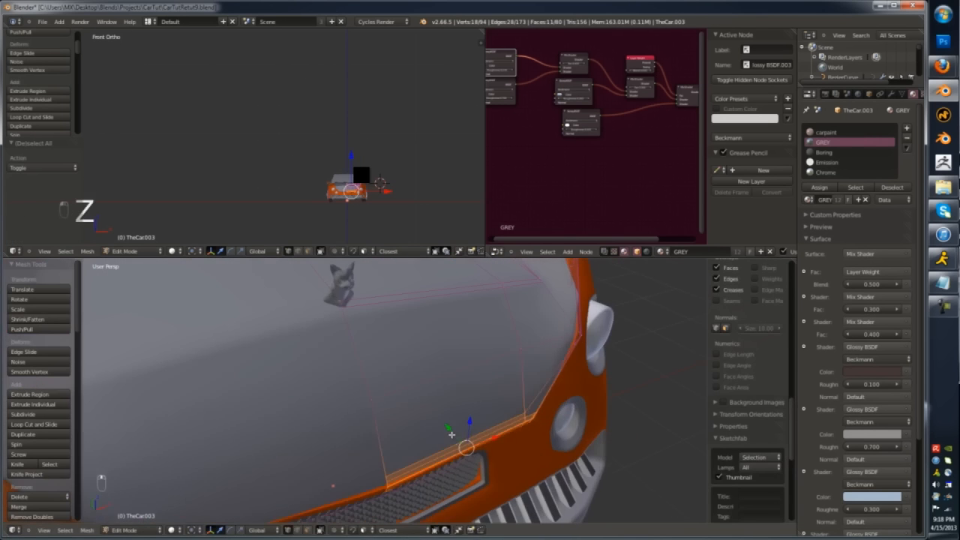
pyautogui.press('z')
pyautogui.press('z')
pyautogui.press('Tab')
# - Select the hood's side corner vertices next to the fender and lower them about 0.068 along the Z axis
pyautogui.press('z')
pyautogui.press('a')
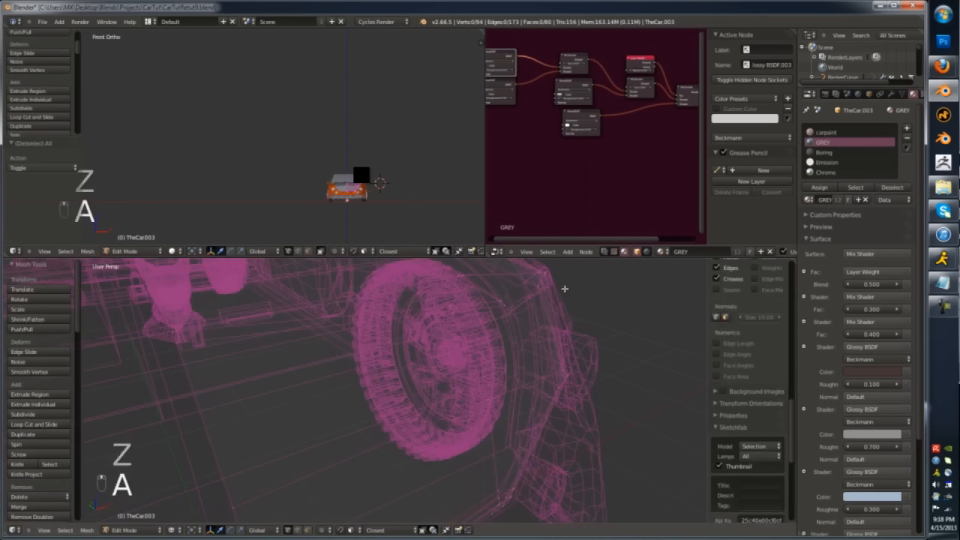
pyautogui.press('z')
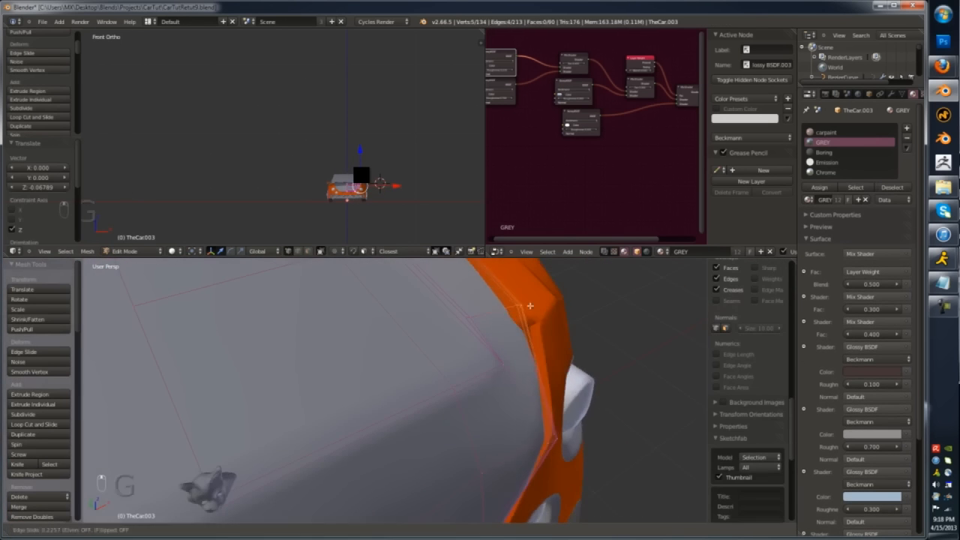
# - Add a loop cut across the front part of the hood and move its side-edge vertices to follow the fender
pyautogui.hotkey('ctrl', 'r')
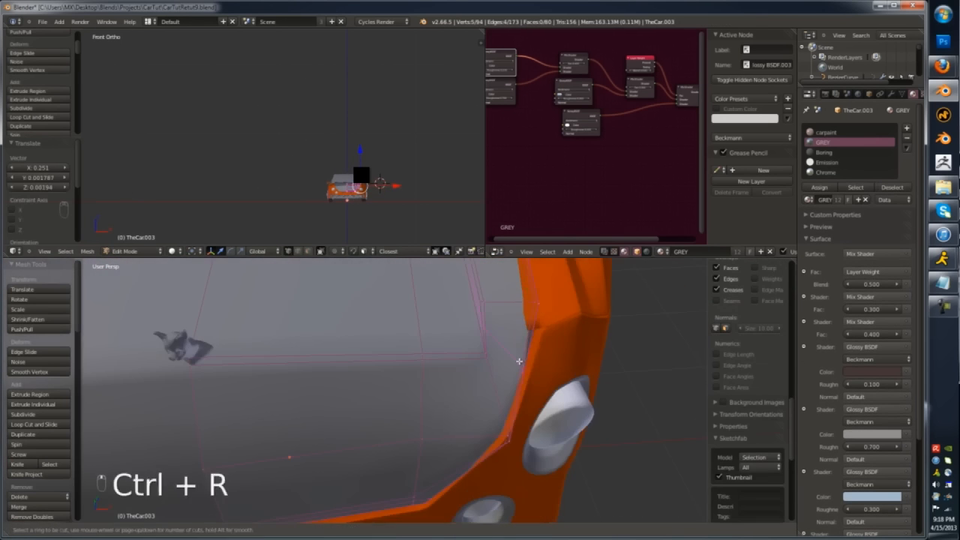
pyautogui.press('z')
pyautogui.press('g')
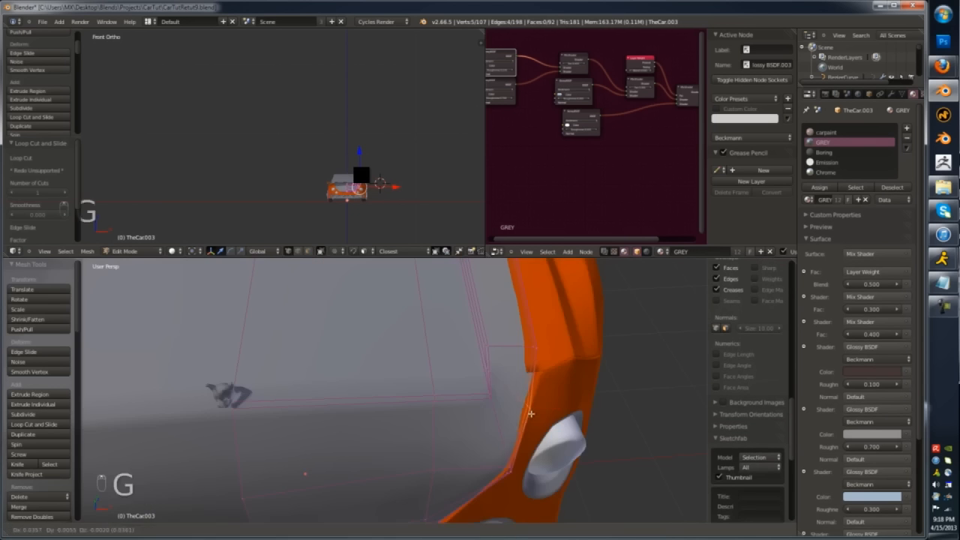
pyautogui.click(520, 389)
# - Fine-tune the hood's side-edge vertices beside the headlight against the fender, then deselect everything in object mode
pyautogui.press('z')
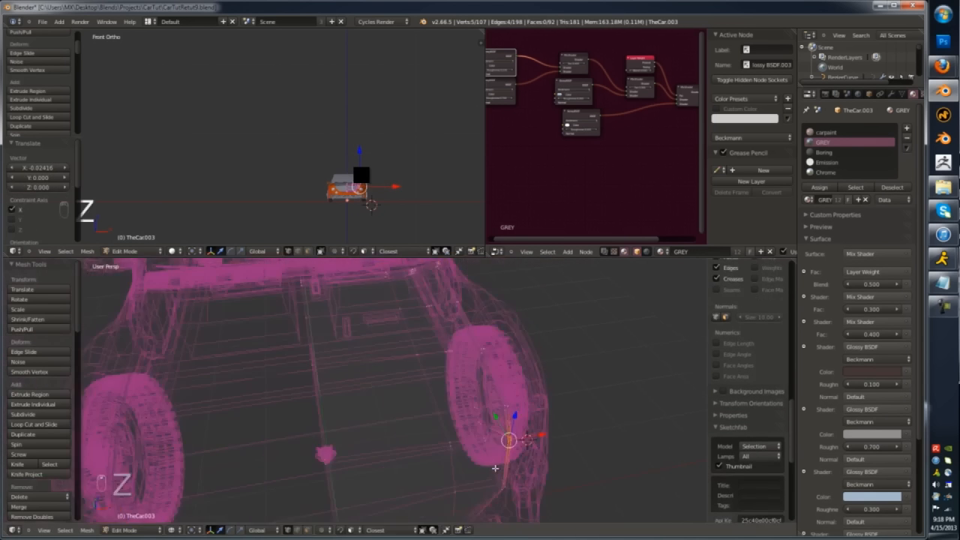
pyautogui.press('Tab')
pyautogui.press('z')
pyautogui.press('a')
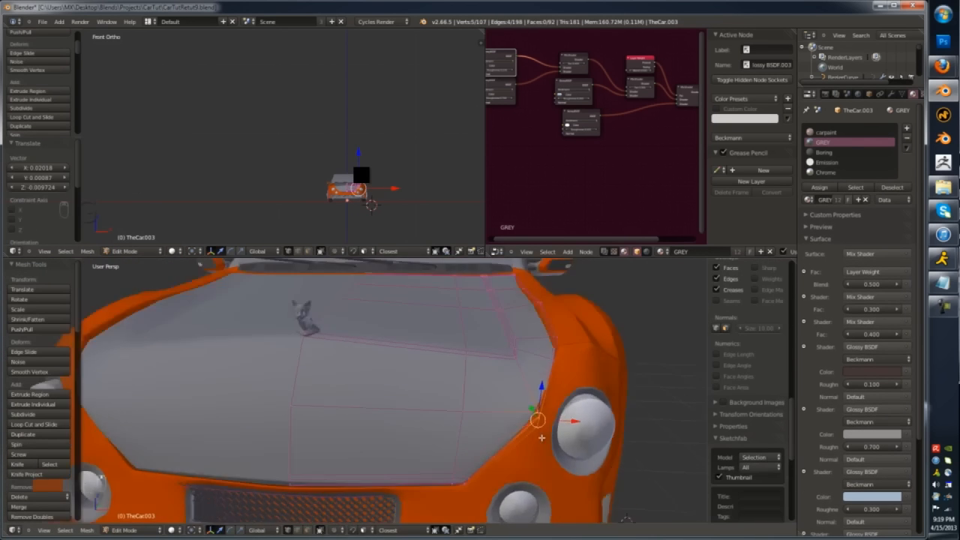
pyautogui.press('g')
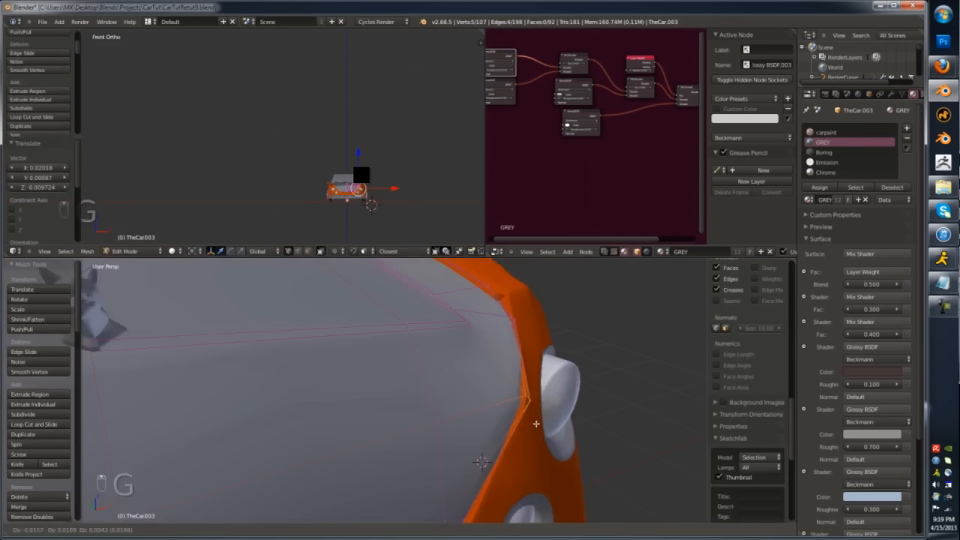
pyautogui.click(528, 420)
pyautogui.press('a')
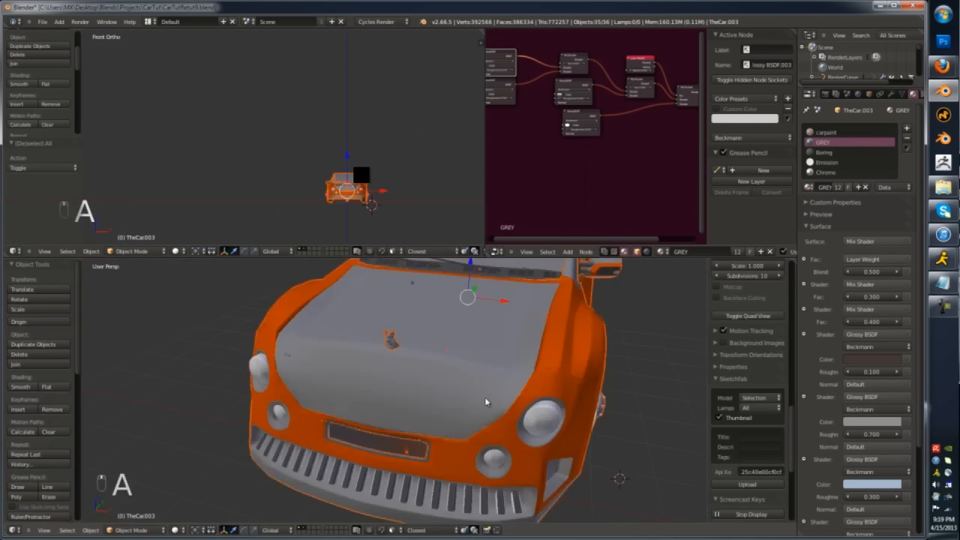
pyautogui.press('a')
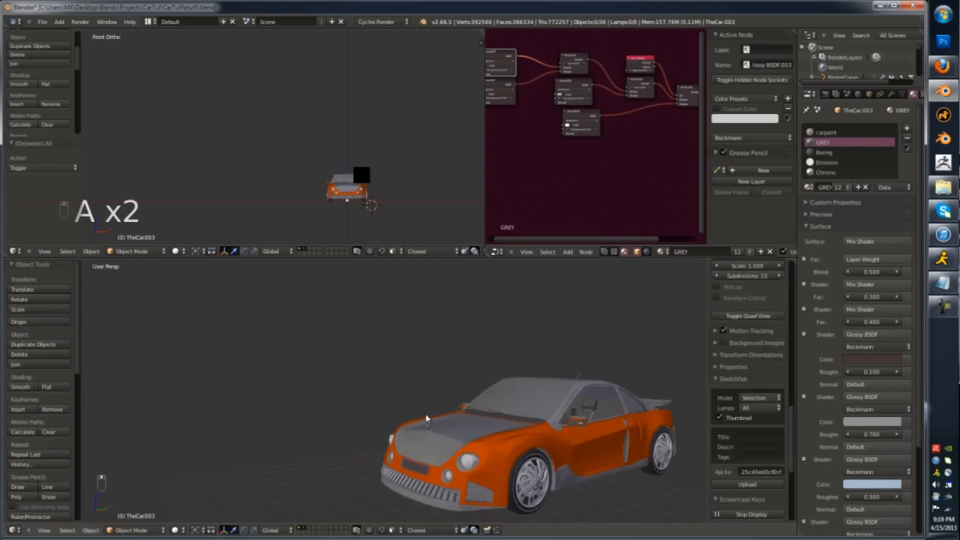
# - Select the edge loops along the hood's side crease to examine how they run toward the front corner
pyautogui.moveTo(425, 413); pyautogui.dragTo(457, 427, button='middle')
pyautogui.press('Tab')
pyautogui.scroll(4, 457, 428)
pyautogui.keyDown('alt'); pyautogui.rightClick(459, 432); pyautogui.keyUp('alt')
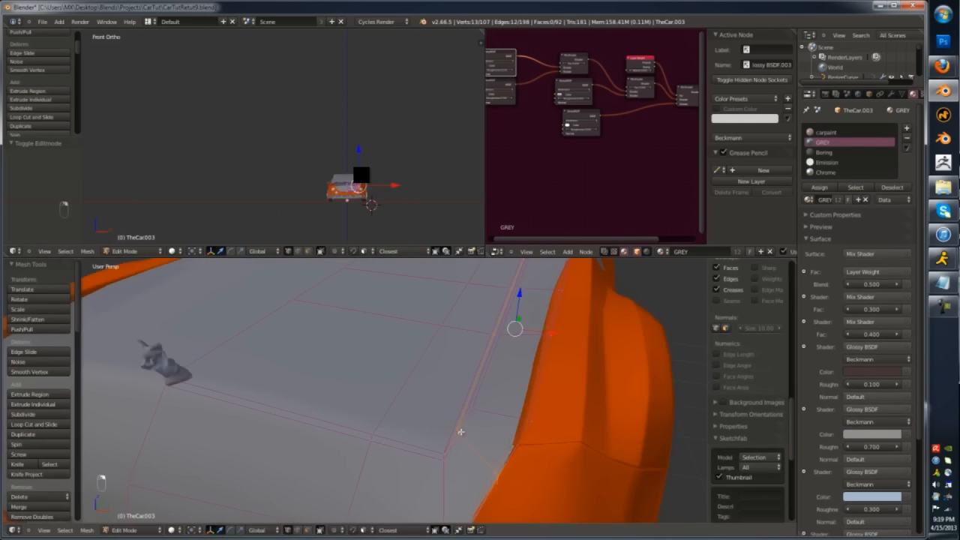
pyautogui.scroll(2, 461, 432)
pyautogui.moveTo(476, 392); pyautogui.dragTo(424, 463, button='middle')
pyautogui.keyDown('alt'); pyautogui.rightClick(450, 426); pyautogui.keyUp('alt')
pyautogui.scroll(-5, 444, 433)
pyautogui.click(455, 432)
pyautogui.press('Tab')
# - Isolate the hood in local view, maximize the viewport and return to editing its mesh
pyautogui.scroll(-3, 449, 432)
pyautogui.press('Tab')
pyautogui.press('Tab')
pyautogui.press('KP_Divide')
pyautogui.hotkey('ctrl', 'Up')
pyautogui.press('Tab')
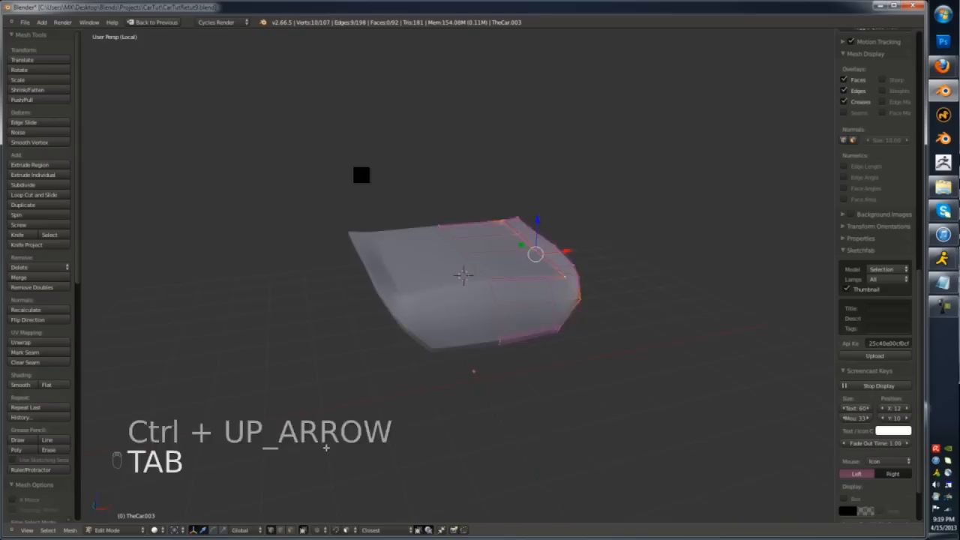
# - Select the whole hood mesh and remove its double vertices, with the double threshold set to 0.076720
pyautogui.scroll(3, 585, 424)
pyautogui.moveTo(649, 420); pyautogui.dragTo(549, 377, button='middle')
pyautogui.keyDown('alt'); pyautogui.rightClick(553, 385); pyautogui.keyUp('alt')
pyautogui.keyDown('alt'); pyautogui.keyDown('shift'); pyautogui.rightClick(552, 385); pyautogui.keyUp('shift'); pyautogui.keyUp('alt')
pyautogui.press('a')
pyautogui.scroll(2, 484, 448)
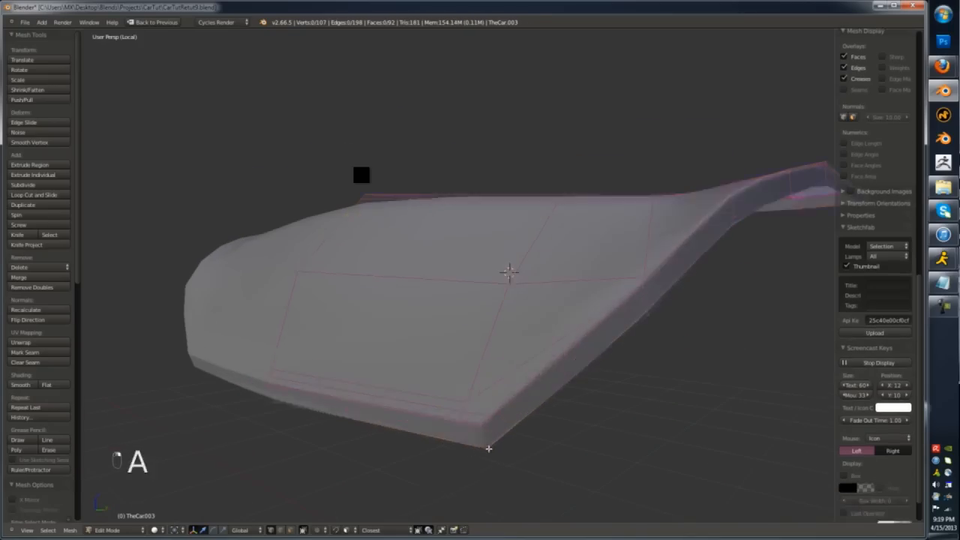
pyautogui.press('a')
pyautogui.press('w')
pyautogui.click(477, 347)
pyautogui.scroll(-5, 33, 491)
pyautogui.moveTo(42, 465); pyautogui.dragTo(785, 26)
# - Slide the vertex at the hood's front side corner along its vertical edge
pyautogui.moveTo(591, 381); pyautogui.dragTo(580, 362, button='middle')
pyautogui.scroll(1, 581, 360)
pyautogui.rightClick(578, 340)
pyautogui.press('g')
pyautogui.press('g')
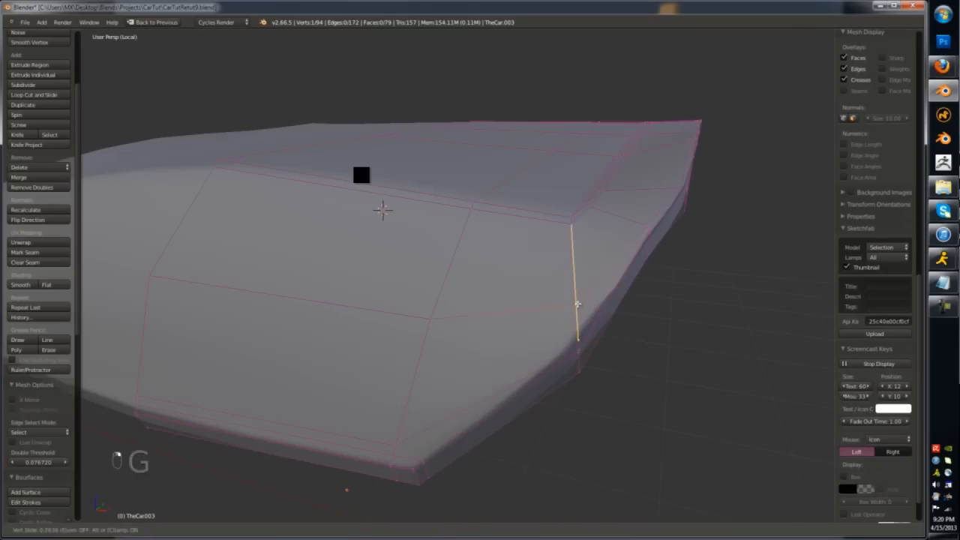
pyautogui.click(572, 338)
# - Knife-cut a new edge just inside the rim, from the hood's side corner edge down to the front corner
pyautogui.moveTo(486, 394); pyautogui.dragTo(473, 424, button='middle')
pyautogui.press('a')
pyautogui.press('k')
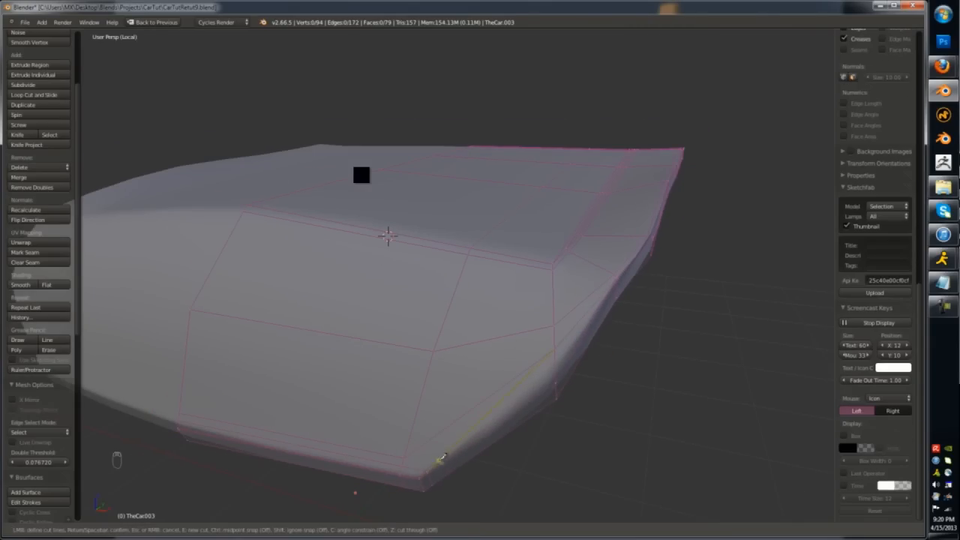
pyautogui.click(404, 457)
pyautogui.press('space')
# - Subdivide the short edge at the hood's side corner to add a vertex above the rim
pyautogui.press('a')
pyautogui.scroll(2, 444, 452)
pyautogui.scroll(-1, 552, 380)
pyautogui.press('k')
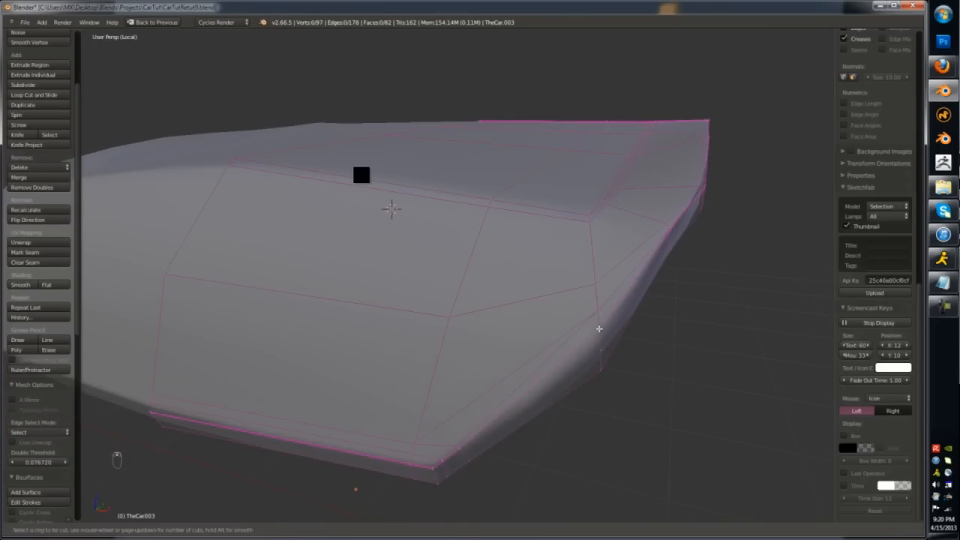
pyautogui.click(595, 334)
pyautogui.press('w')
pyautogui.click(570, 317)
# - Add a loop cut that runs around the hood close to its side edge
pyautogui.hotkey('ctrl', 'r')
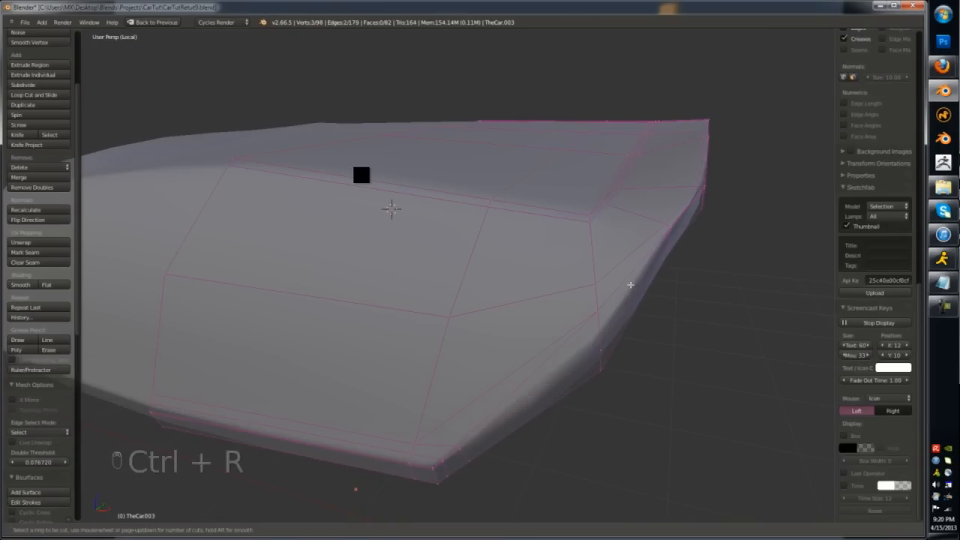
pyautogui.click(670, 227)
pyautogui.click(669, 227)
# - Knife-cut along the inside of the hood's rim from the side through the corner edge toward the front corner
pyautogui.scroll(3, 675, 227)
pyautogui.moveTo(669, 227)
pyautogui.mouseDown(button='middle')
pyautogui.moveTo(681, 228)
pyautogui.moveTo(647, 210)
pyautogui.moveTo(660, 227)
pyautogui.mouseUp(button='middle')
pyautogui.keyDown('alt'); pyautogui.rightClick(643, 217); pyautogui.keyUp('alt')
pyautogui.press('k')
pyautogui.click(643, 216)
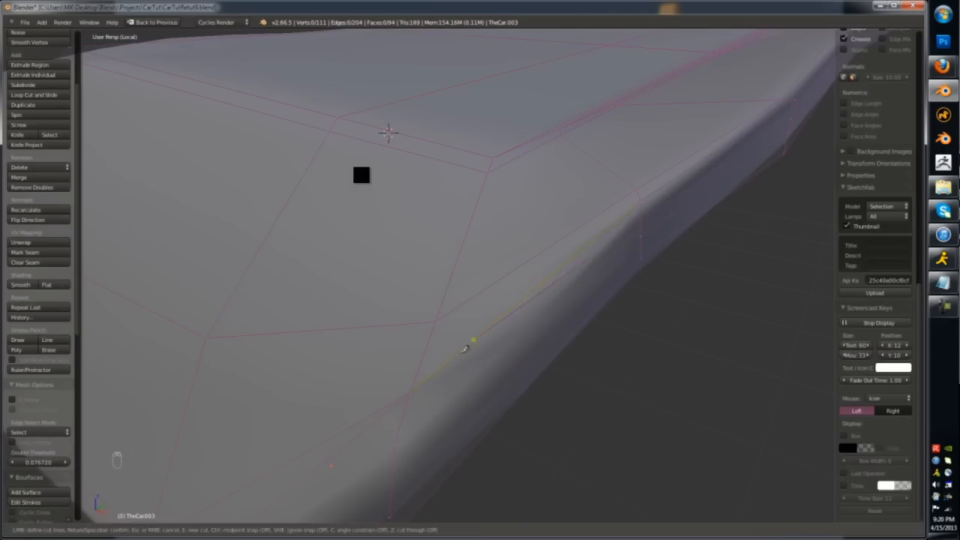
pyautogui.click(397, 444)
pyautogui.scroll(-3, 395, 444)
pyautogui.moveTo(375, 463); pyautogui.dragTo(376, 427, button='middle')
pyautogui.click(358, 438)
pyautogui.press('space')
# - Select the two open edges at the hood's front corner and fill a face between them
pyautogui.hotkey('ctrl', 'Tab')
pyautogui.click(340, 447)
pyautogui.rightClick(391, 425)
pyautogui.keyDown('shift'); pyautogui.rightClick(450, 386); pyautogui.keyUp('shift')
pyautogui.press('f')
pyautogui.moveTo(450, 386); pyautogui.dragTo(508, 322, button='middle')
# - Select the edge loop along the hood's side, slide it toward the rim and check the surface in object mode
pyautogui.hotkey('ctrl', 'Tab')
pyautogui.keyDown('alt'); pyautogui.rightClick(563, 232); pyautogui.keyUp('alt')
pyautogui.moveTo(552, 243); pyautogui.dragTo(500, 295, button='middle')
pyautogui.press('g')
pyautogui.press('g')
pyautogui.click(572, 221)
pyautogui.press('g')
pyautogui.press('Tab')
pyautogui.press('Tab')
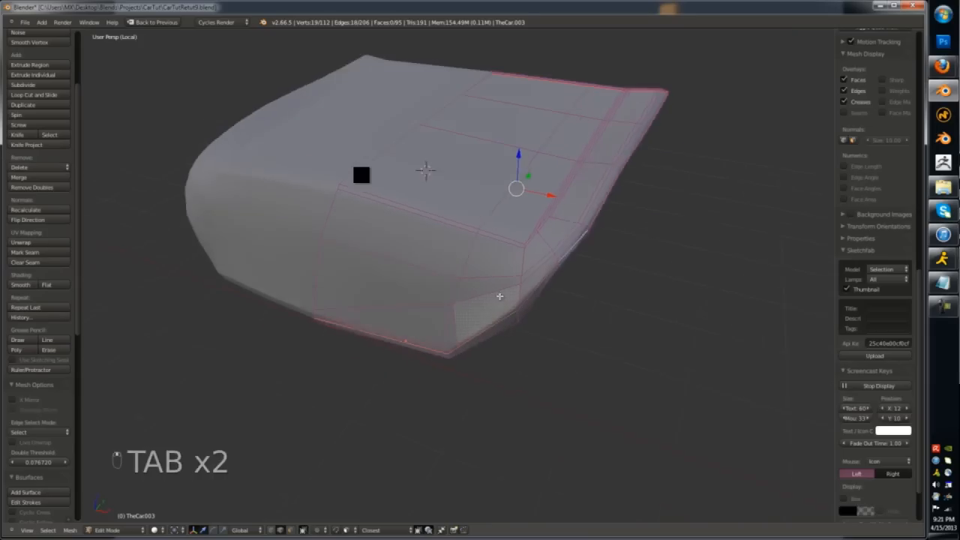
pyautogui.hotkey('ctrl', 'r')
pyautogui.click(503, 256)
pyautogui.hotkey('ctrl', 'z')
pyautogui.hotkey('ctrl', 'r')
pyautogui.scroll(3, 502, 241)
pyautogui.press('z')
pyautogui.press('z')
pyautogui.hotkey('ctrl', 'r')
pyautogui.click(495, 280)
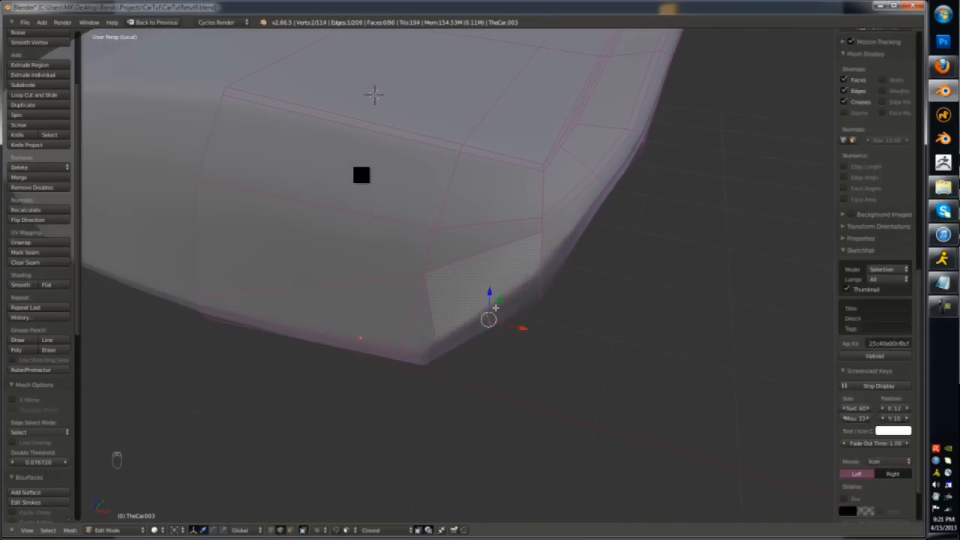
pyautogui.hotkey('ctrl', 'z')
# - Add a loop cut running down the hood's front near the side corner and extend it through the lower rim with a knife cut
pyautogui.hotkey('ctrl', 'r')
pyautogui.click(503, 156)
pyautogui.press('a')
pyautogui.scroll(3, 498, 217)
pyautogui.press('k')
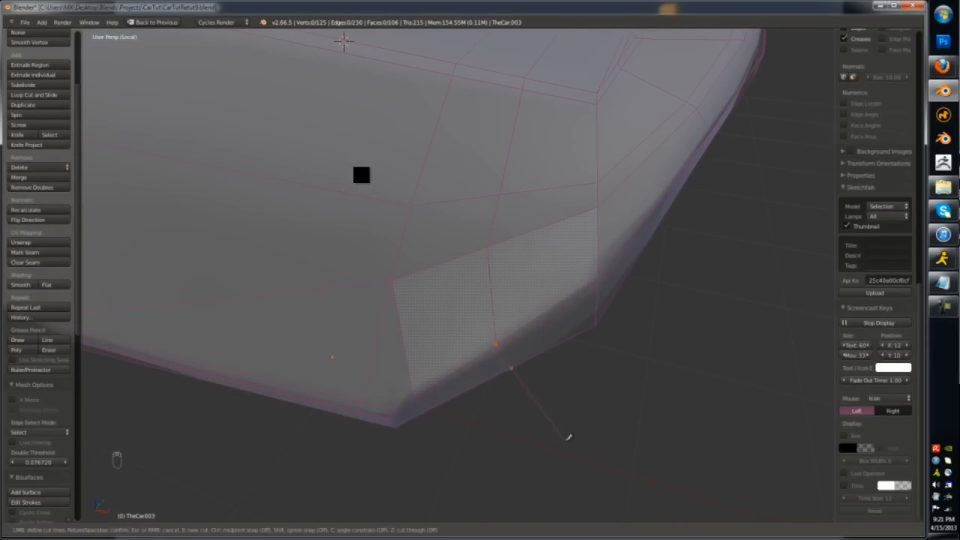
pyautogui.press('Return')
# - Slide the new vertex on the lower rim into place and merge the extra vertex at the hood's front corner
pyautogui.scroll(-3, 518, 365)
pyautogui.hotkey('ctrl', 'r')
pyautogui.rightClick(489, 342)
pyautogui.scroll(3, 515, 331)
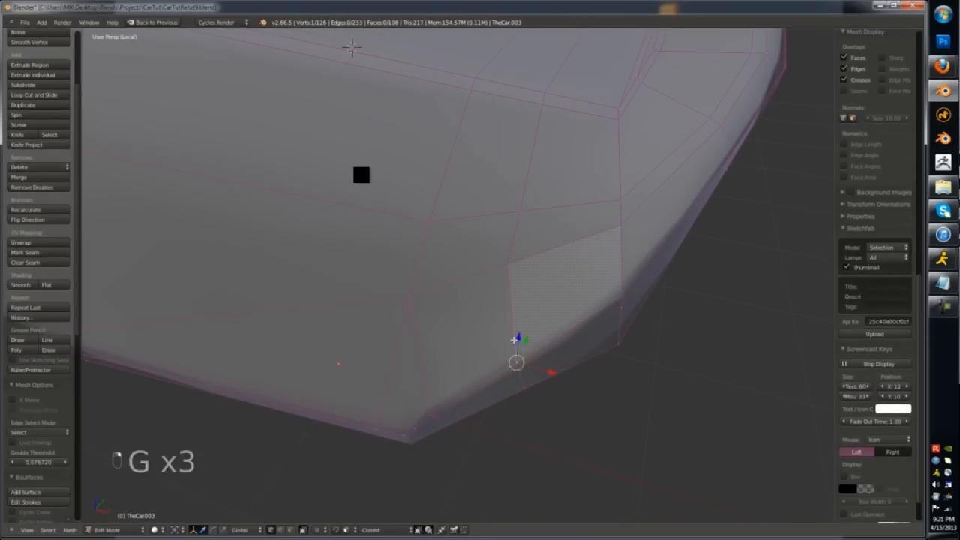
pyautogui.scroll(3, 429, 427)
pyautogui.press('z')
pyautogui.rightClick(428, 422)
pyautogui.hotkey('alt', 'm')
pyautogui.click(420, 430)
pyautogui.press('z')
# - Slide the row of vertices across the hood's front corner, including its side end vertex, down toward the rim
pyautogui.hotkey('ctrl', 'r')
pyautogui.scroll(-4, 444, 399)
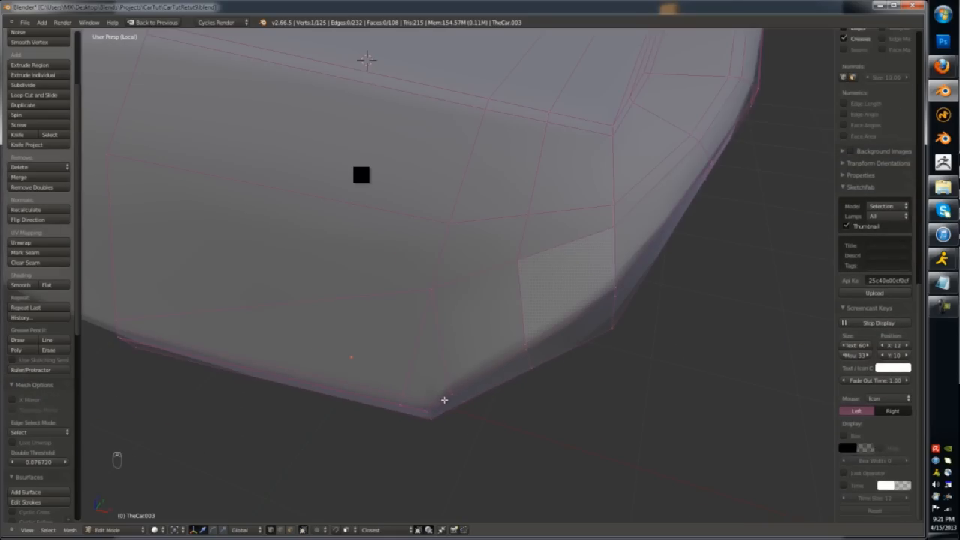
pyautogui.rightClick(431, 289)
pyautogui.keyDown('ctrl'); pyautogui.rightClick(613, 229); pyautogui.keyUp('ctrl')
pyautogui.click(437, 348)
pyautogui.rightClick(615, 231)
pyautogui.press('g')
pyautogui.press('g')
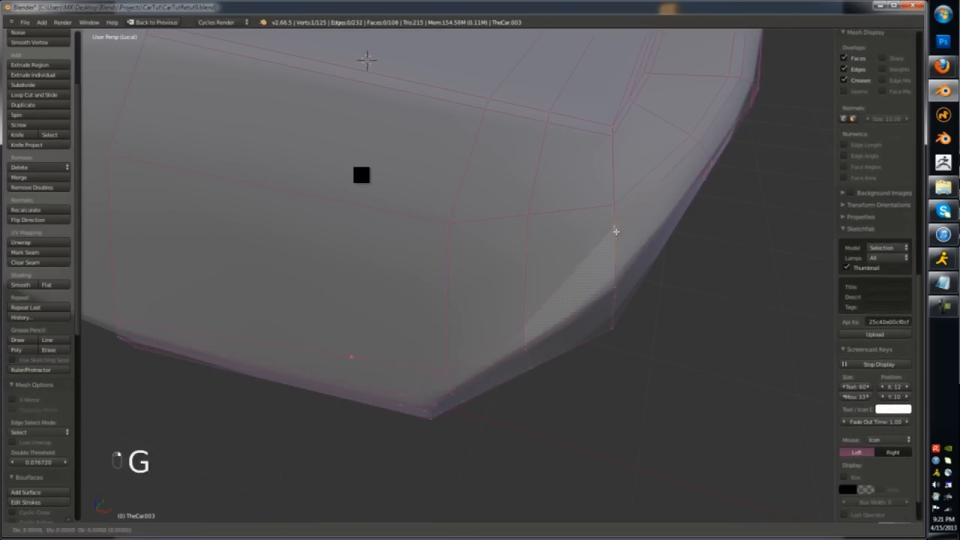
pyautogui.click(615, 288)
# - Examine the hood's smoothed front corner in object mode and its edge layout from above
pyautogui.scroll(-3, 510, 321)
pyautogui.press('Tab')
pyautogui.press('Tab')
pyautogui.moveTo(504, 339); pyautogui.dragTo(565, 357, button='middle')
pyautogui.scroll(4, 565, 357)
pyautogui.hotkey('ctrl', 'r')
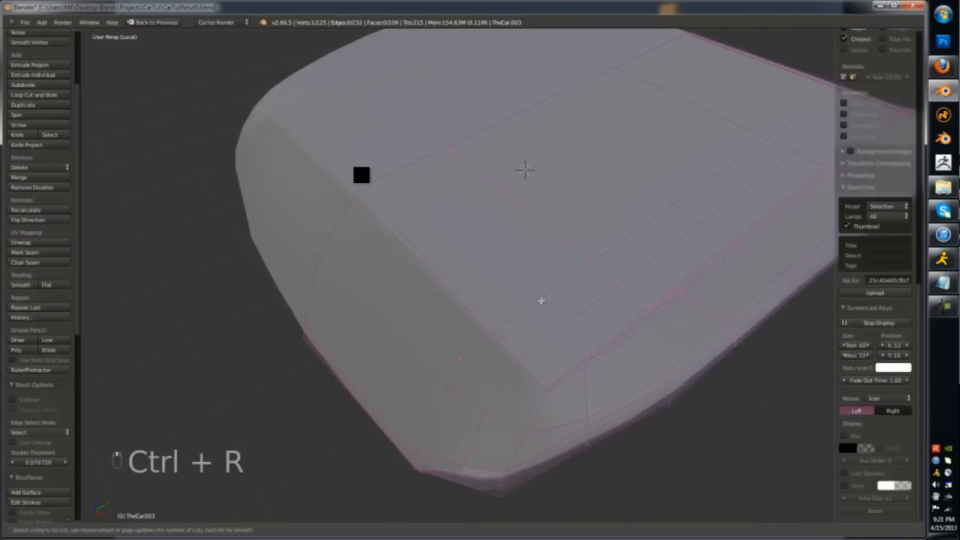
pyautogui.rightClick(591, 374)
pyautogui.scroll(-4, 539, 368)
pyautogui.press('Tab')
pyautogui.press('Tab')
pyautogui.moveTo(473, 365); pyautogui.dragTo(488, 366, button='middle')
# - Select the faces of the hood's front section in face select mode and inset them
pyautogui.hotkey('ctrl', 'Tab')
pyautogui.rightClick(462, 390)
pyautogui.keyDown('shift'); pyautogui.rightClick(552, 400); pyautogui.keyUp('shift')
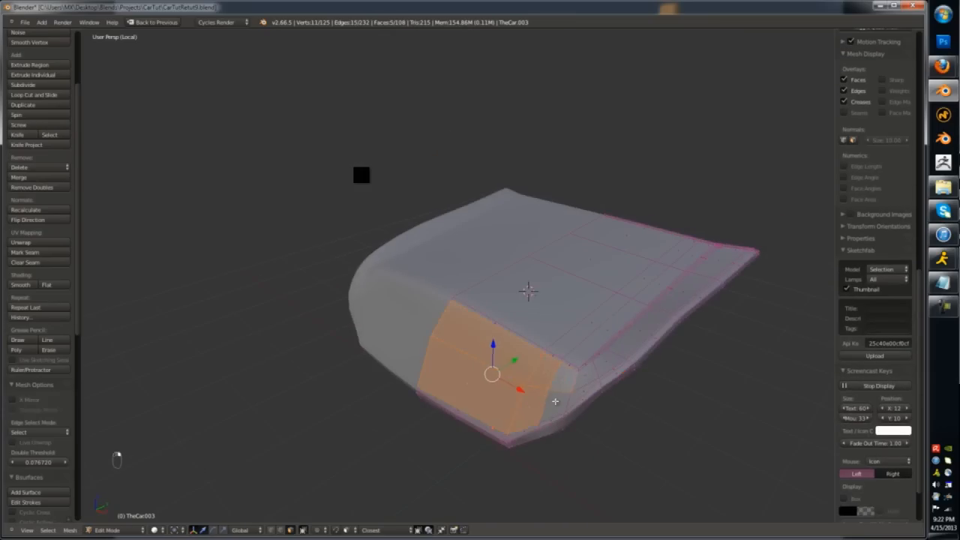
pyautogui.scroll(2, 555, 404)
pyautogui.press('i')
pyautogui.click(567, 422)
# - Delete the narrow inset faces along the hood's centerline and switch the selection mode
pyautogui.moveTo(568, 422); pyautogui.dragTo(630, 409, button='middle')
pyautogui.rightClick(459, 360)
pyautogui.keyDown('shift'); pyautogui.rightClick(486, 279); pyautogui.keyUp('shift')
pyautogui.press('x')
pyautogui.click(483, 210)
pyautogui.hotkey('ctrl', 'Tab')
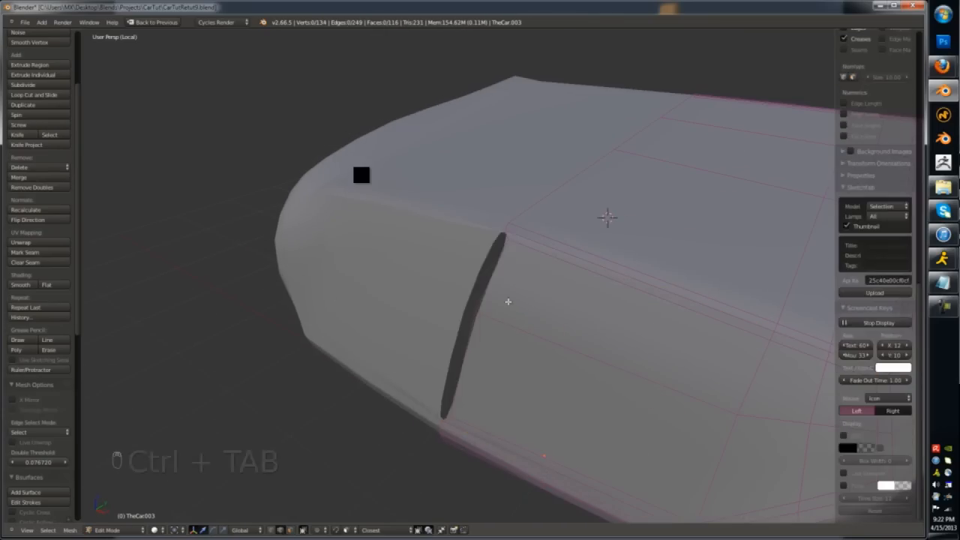
# - Move the inset's centerline edges to close the gap, hide the surrounding ring of faces and select the linked inner front faces
pyautogui.keyDown('alt'); pyautogui.rightClick(482, 323); pyautogui.keyUp('alt')
pyautogui.press('g')
pyautogui.moveTo(588, 296); pyautogui.dragTo(515, 277, button='middle')
pyautogui.keyDown('alt'); pyautogui.rightClick(668, 323); pyautogui.keyUp('alt')
pyautogui.press('h')
pyautogui.press('l')
# - Extrude the hood's inner front faces and reveal the hidden ring around them
pyautogui.press('KP_1')
pyautogui.press('KP_3')
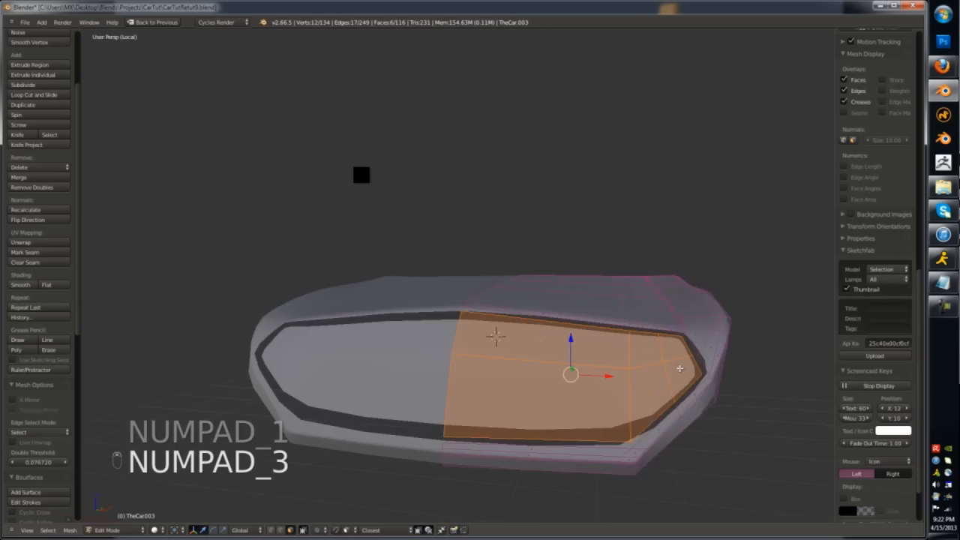
pyautogui.press('KP_5')
pyautogui.press('e')
pyautogui.click(674, 368)
pyautogui.moveTo(672, 367); pyautogui.dragTo(482, 322, button='middle')
pyautogui.hotkey('alt', 'h')
# - Add a loop cut along the front inset's rim and return from local view to the whole car
pyautogui.scroll(2, 524, 317)
pyautogui.keyDown('alt'); pyautogui.rightClick(482, 302); pyautogui.keyUp('alt')
pyautogui.hotkey('ctrl', 'r')
pyautogui.click(483, 285)
pyautogui.press('Tab')
pyautogui.scroll(-4, 482, 289)
pyautogui.moveTo(482, 288); pyautogui.dragTo(491, 469, button='middle')
pyautogui.press('KP_Divide')
# - Examine the hood on the full car in object mode and edit mode
pyautogui.press('a')
pyautogui.press('a')
pyautogui.press('Tab')
pyautogui.scroll(2, 430, 377)
pyautogui.press('Tab')
pyautogui.scroll(-3, 430, 376)
pyautogui.press('a')
pyautogui.scroll(-2, 453, 374)
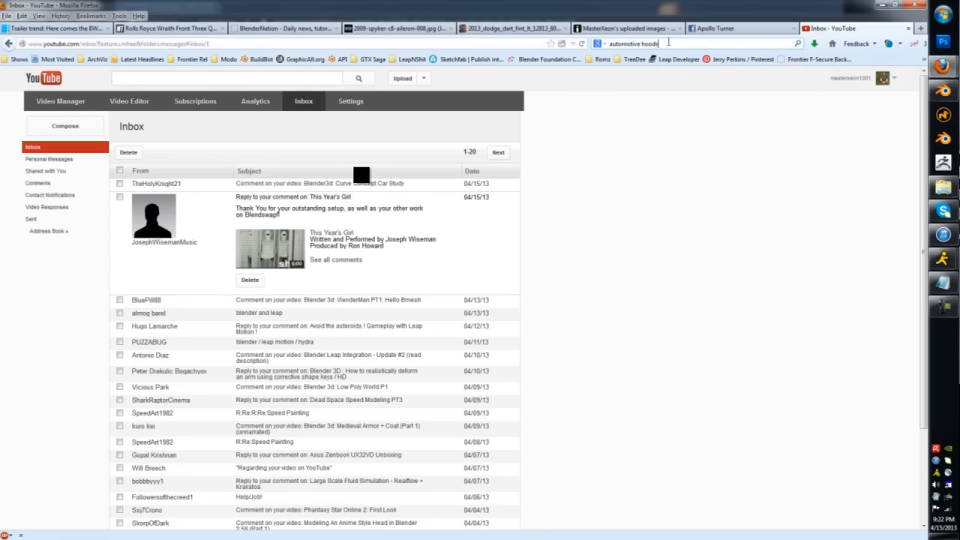
# - Switch to Firefox and search for images of "automotive hoods"
pyautogui.press('Return')
pyautogui.click(87, 74)
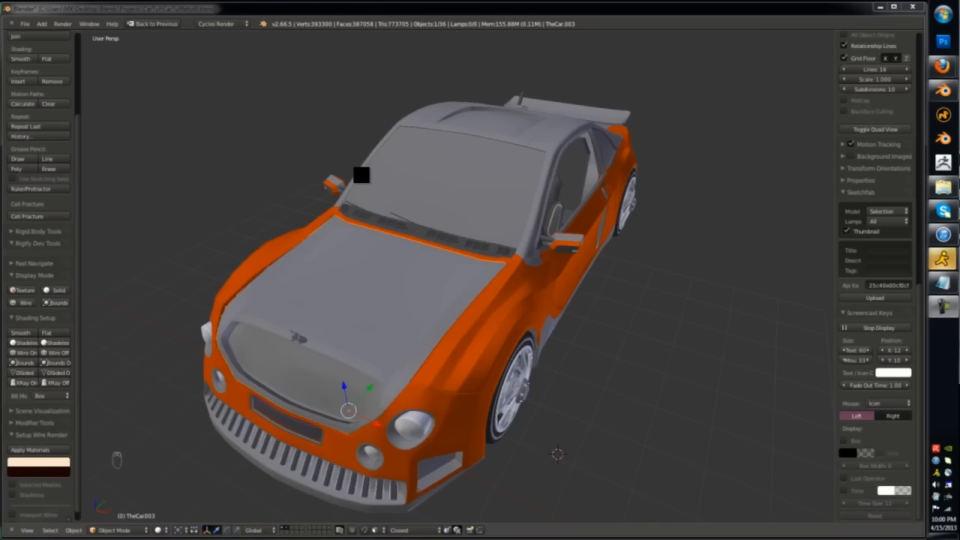
# - Switch back to Blender and subdivide the edge at the hood's front side corner next to the fender
pyautogui.moveTo(345, 402); pyautogui.dragTo(180, 287, button='middle')
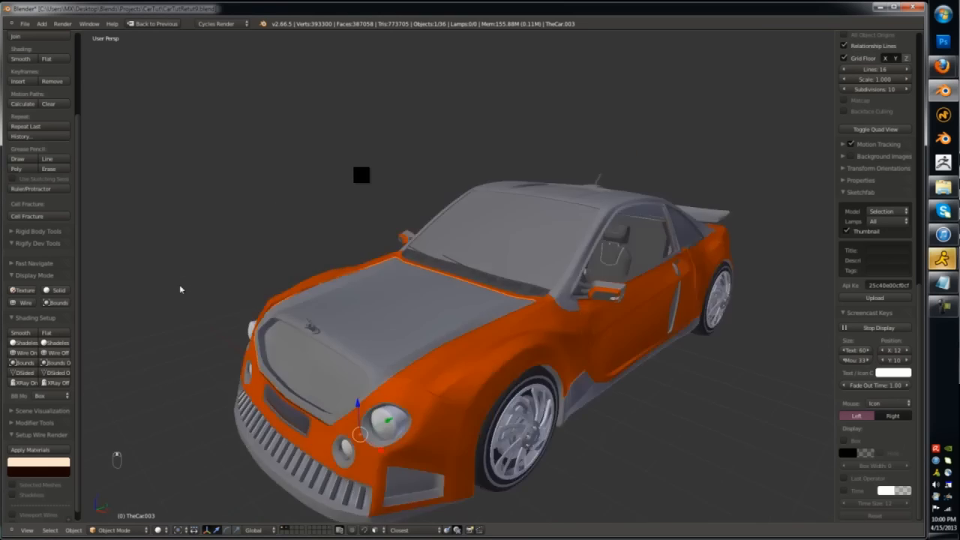
pyautogui.scroll(5, 534, 373)
pyautogui.press('Tab')
pyautogui.press('a')
pyautogui.press('z')
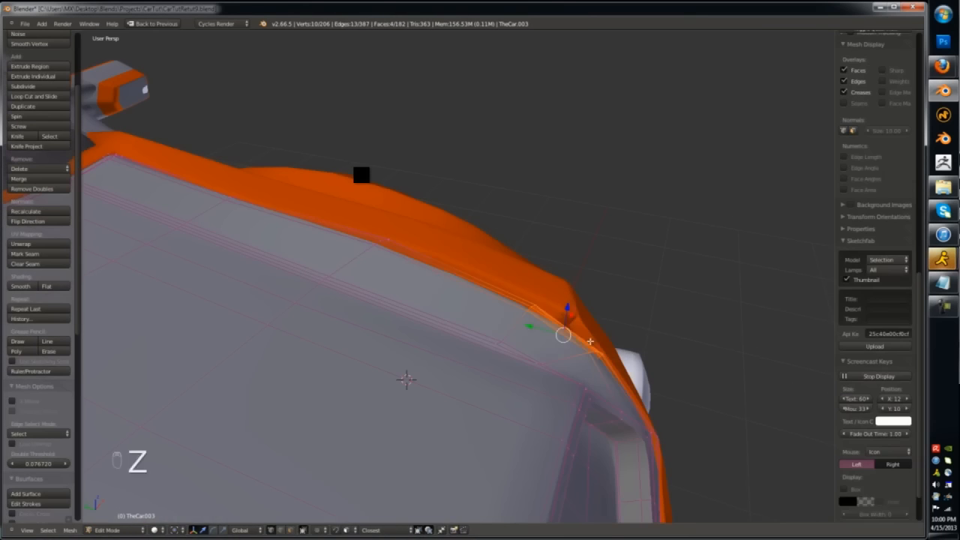
pyautogui.press('Tab')
pyautogui.press('Tab')
pyautogui.hotkey('ctrl', 'r')
pyautogui.moveTo(564, 328); pyautogui.dragTo(555, 364, button='middle')
pyautogui.press('w')
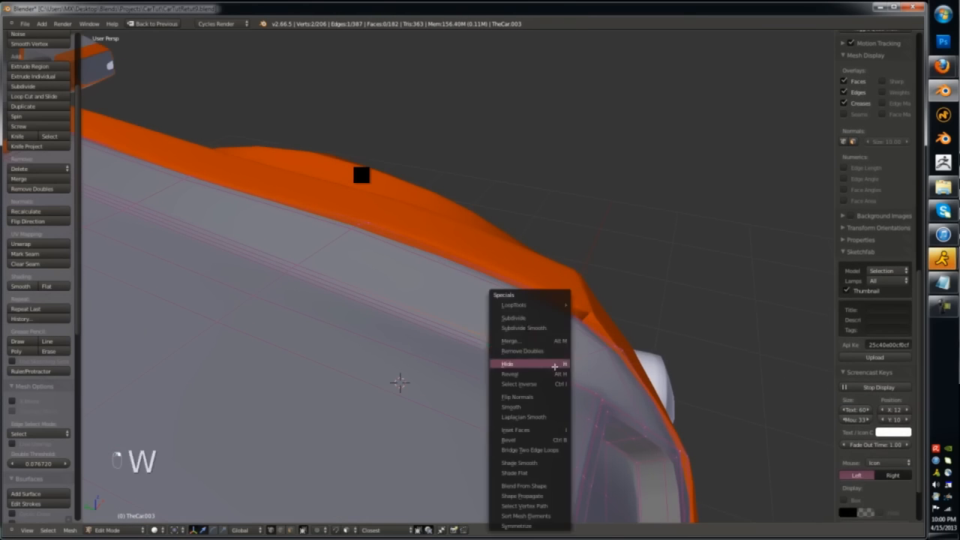
pyautogui.click(555, 318)
# - Add a loop cut through the hood's front side corner and position it beside the fender
pyautogui.hotkey('ctrl', 'r')
pyautogui.moveTo(568, 325); pyautogui.dragTo(585, 330, button='middle')
pyautogui.moveTo(581, 315); pyautogui.dragTo(596, 304)
pyautogui.press('Tab')
# - Add a loop cut to the orange car body at the fender corner beside the hood, and return to editing the hood
pyautogui.moveTo(596, 304)
pyautogui.mouseDown(button='middle')
pyautogui.moveTo(551, 325)
pyautogui.moveTo(592, 319)
pyautogui.mouseUp(button='middle')
pyautogui.rightClick(597, 305)
pyautogui.press('Tab')
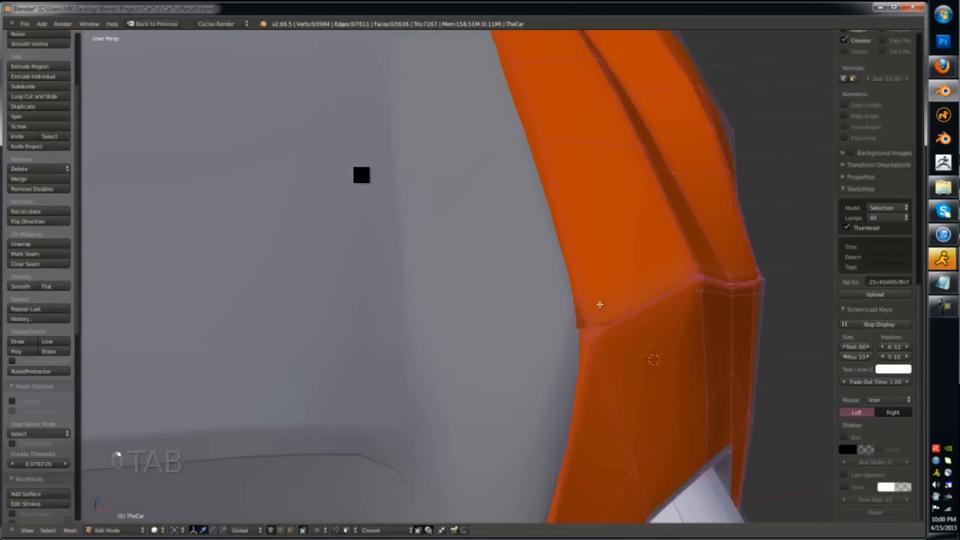
pyautogui.hotkey('ctrl', 'r')
pyautogui.click(585, 308)
pyautogui.press('Tab')
pyautogui.scroll(-5, 598, 353)
pyautogui.moveTo(597, 354); pyautogui.dragTo(558, 357, button='middle')
pyautogui.scroll(-4, 845, 432)
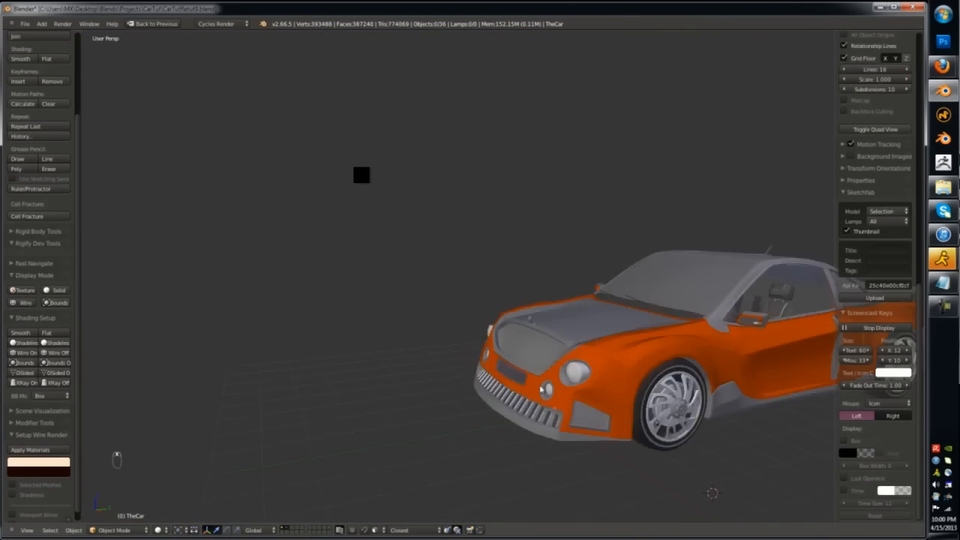
pyautogui.scroll(4, 846, 431)
pyautogui.press('Tab')
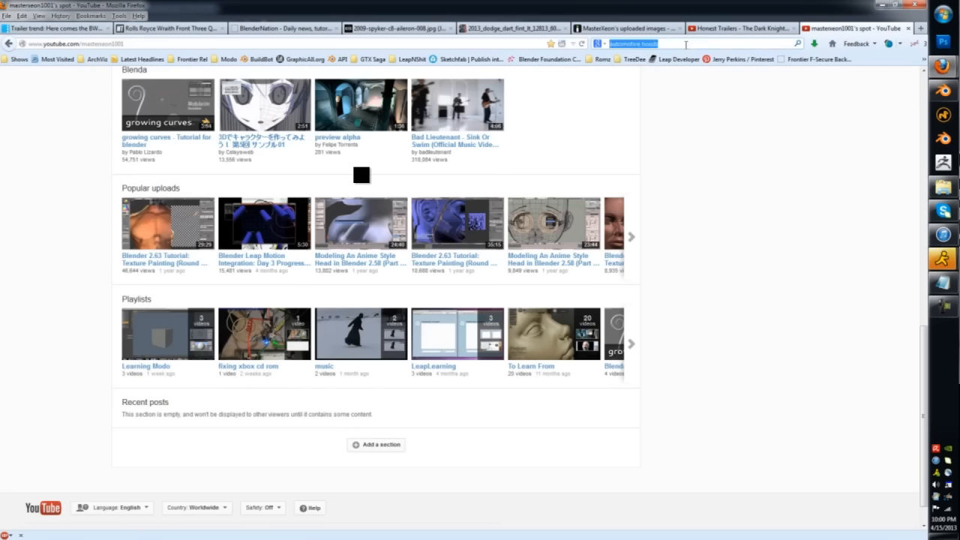
# - Switch to Firefox and browse Google image results for "automotive hoods"
pyautogui.press('Return')
pyautogui.click(88, 73)
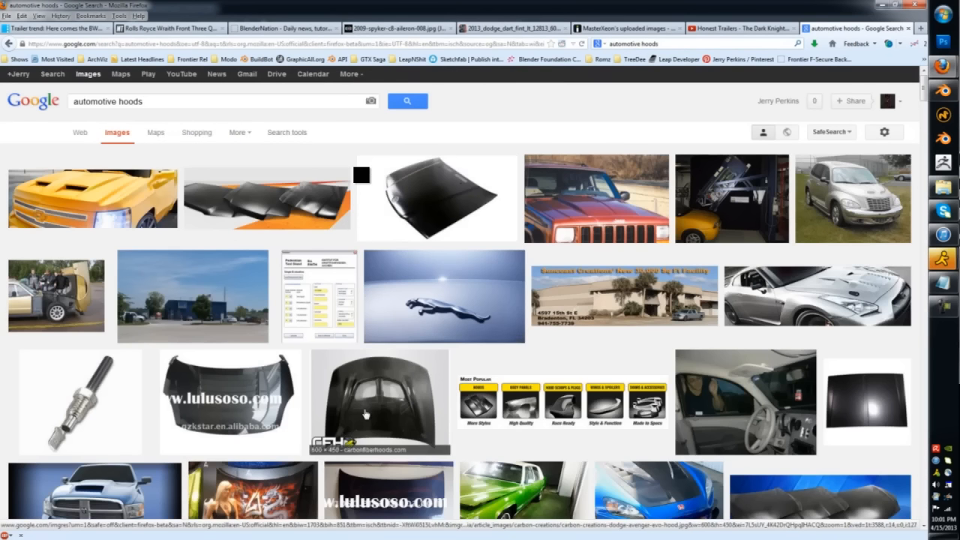
pyautogui.scroll(-4, 262, 403)
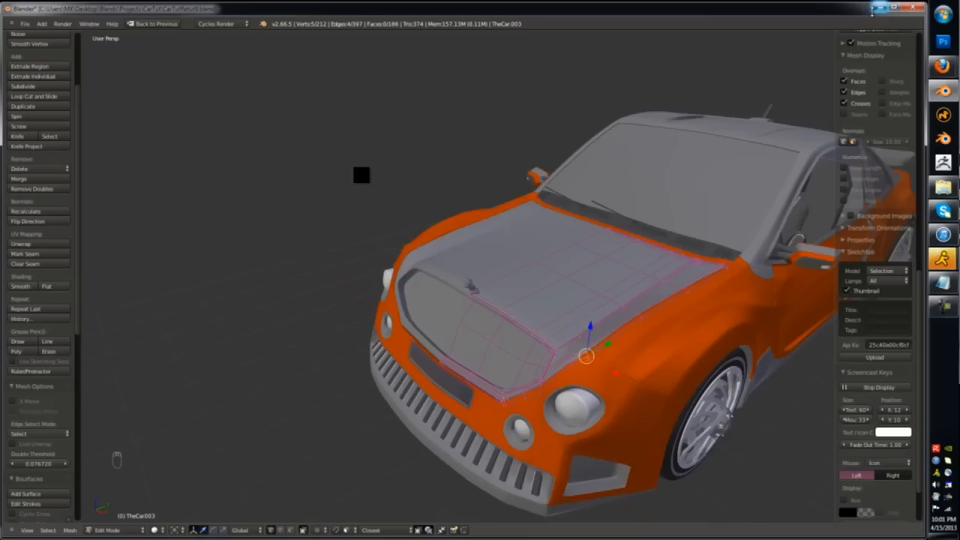
# - Back in Blender, switch to edge select mode and slide the outer lengthwise edge loop on the hood's top
pyautogui.hotkey('ctrl', 'Tab')
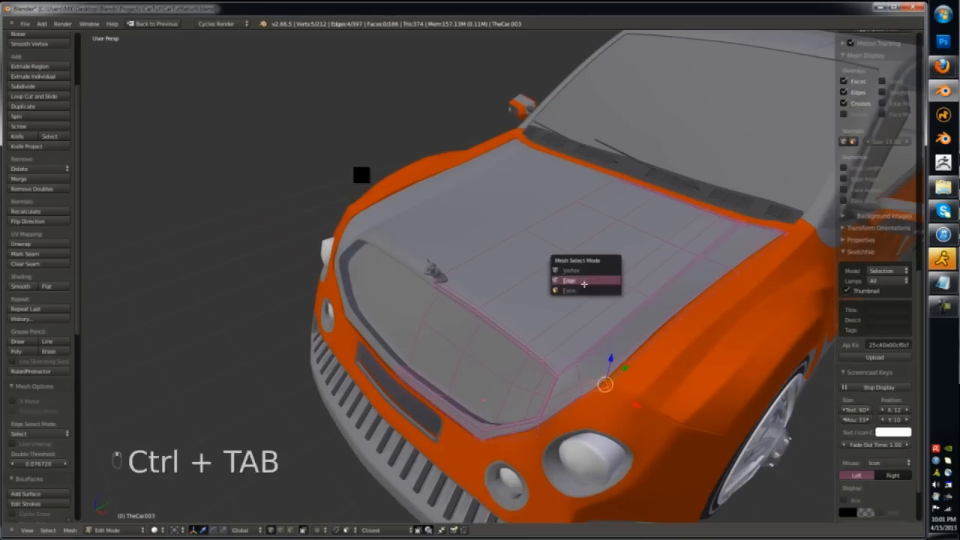
pyautogui.click(583, 283)
pyautogui.rightClick(585, 314)
pyautogui.press('g')
pyautogui.press('g')
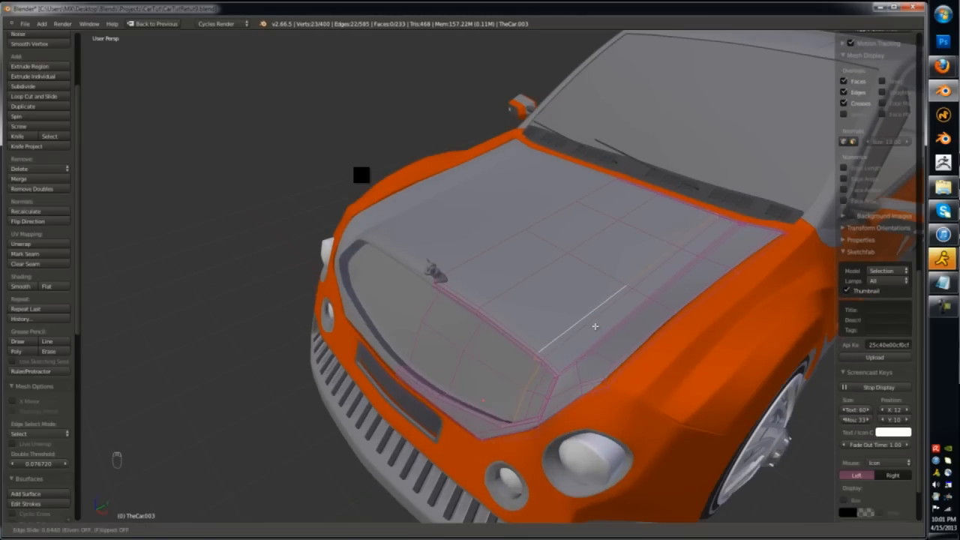
pyautogui.click(517, 362)
pyautogui.press('z')
pyautogui.keyDown('shift'); pyautogui.rightClick(484, 433); pyautogui.keyUp('shift')
pyautogui.keyDown('shift'); pyautogui.rightClick(501, 411); pyautogui.keyUp('shift')
pyautogui.press('z')
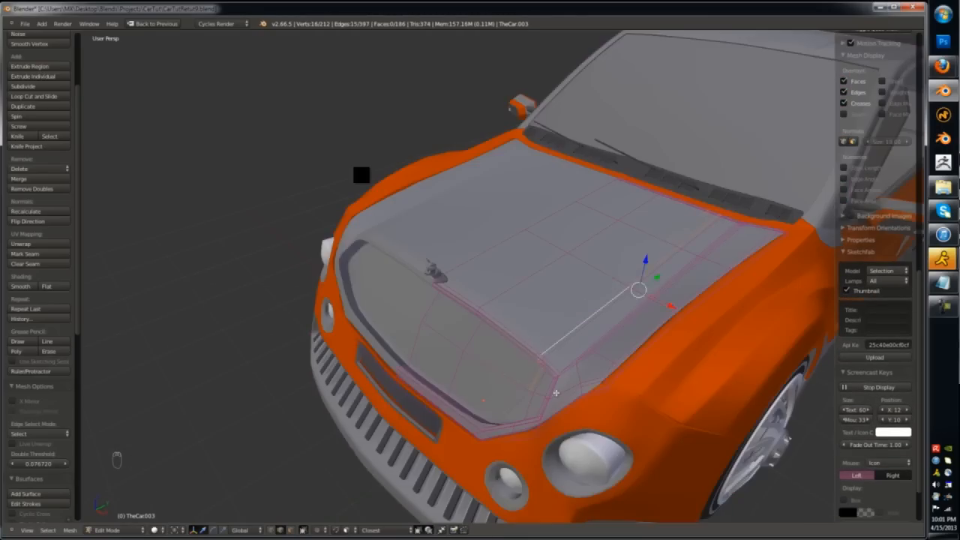
# - Select the hood's middle lengthwise edge loop and slide it outward toward the side crease
pyautogui.moveTo(554, 391); pyautogui.dragTo(535, 327, button='middle')
pyautogui.hotkey('ctrl', 'Tab')
pyautogui.press('z')
pyautogui.moveTo(589, 202); pyautogui.dragTo(523, 358, button='middle')
pyautogui.press('z')
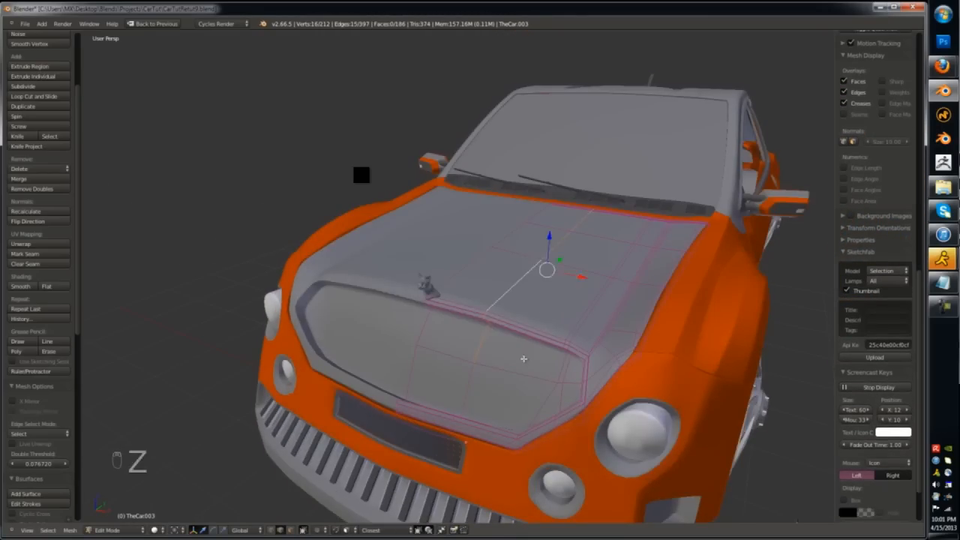
pyautogui.moveTo(456, 388); pyautogui.dragTo(490, 358, button='middle')
pyautogui.scroll(3, 453, 394)
# - Add a loop cut across the front part of the hood and check the smoothed surface in object mode
pyautogui.hotkey('ctrl', 'Tab')
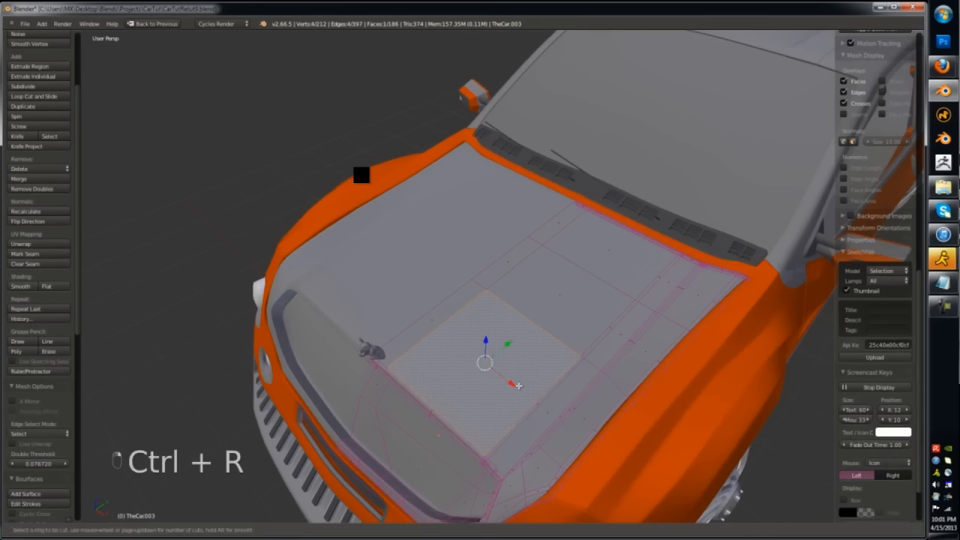
pyautogui.click(518, 385)
pyautogui.click(537, 399)
pyautogui.press('Tab')
pyautogui.moveTo(542, 412); pyautogui.dragTo(324, 171, button='middle')
pyautogui.press('Tab')
pyautogui.press('Tab')
pyautogui.press('Tab')
pyautogui.scroll(2, 530, 393)
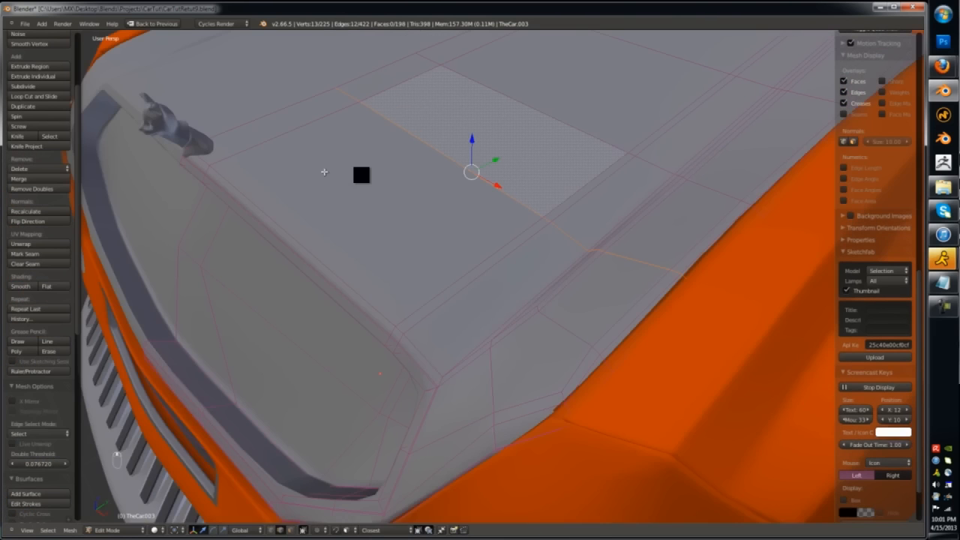
# - Select the close vertex pairs along the hood's side crease and merge each pair
pyautogui.press('Return')
pyautogui.scroll(3, 534, 303)
pyautogui.rightClick(503, 292)
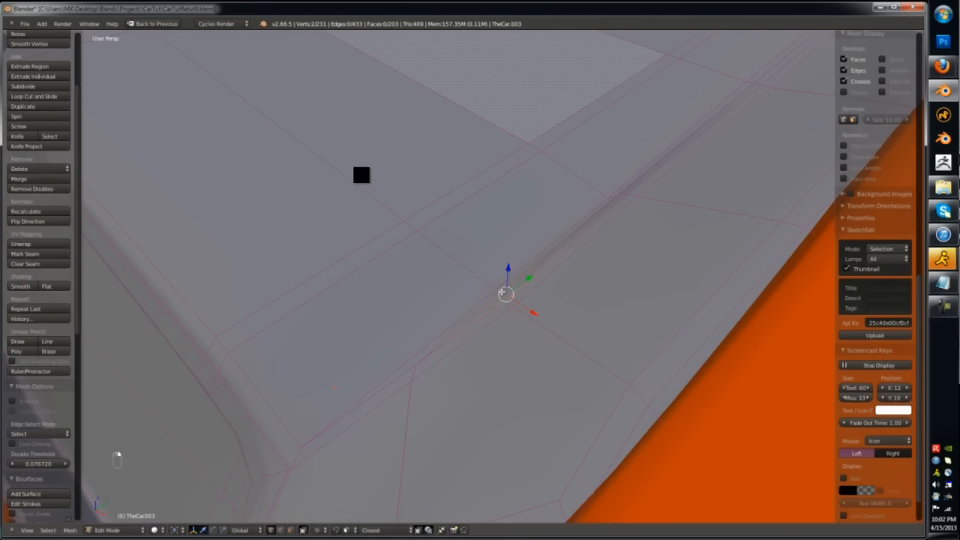
pyautogui.scroll(-3, 585, 227)
pyautogui.keyDown('shift'); pyautogui.rightClick(594, 248); pyautogui.keyUp('shift')
pyautogui.hotkey('shift', 'r')
pyautogui.moveTo(692, 173); pyautogui.dragTo(705, 242, button='middle')
# - Isolate the hood in local view and merge the doubled vertices where the side crease meets the outer rim
pyautogui.press('KP_Divide')
pyautogui.scroll(4, 705, 242)
pyautogui.rightClick(593, 289)
pyautogui.hotkey('shift', 'r')
pyautogui.hotkey('shift', 'r')
pyautogui.moveTo(615, 312); pyautogui.dragTo(620, 88, button='middle')
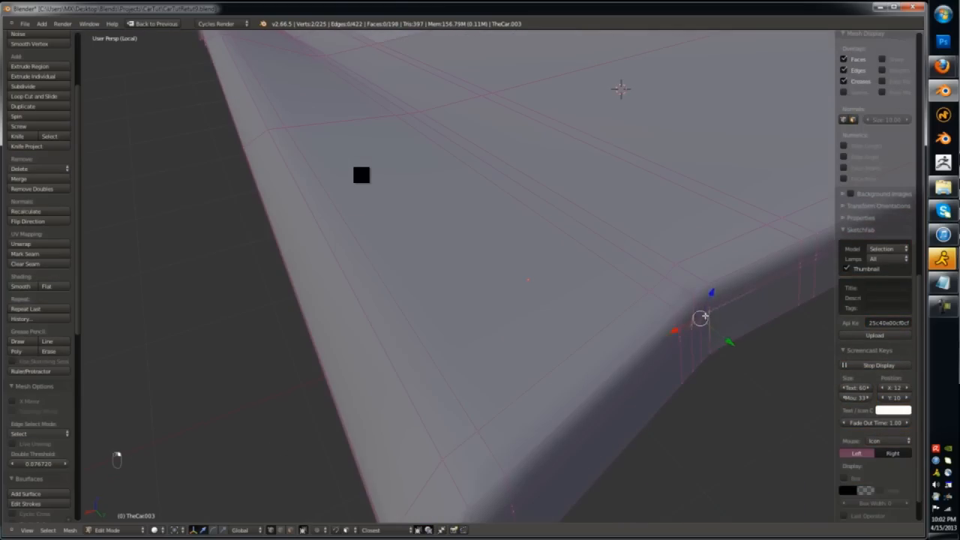
pyautogui.hotkey('shift', 'r')
pyautogui.scroll(-4, 699, 326)
pyautogui.press('Tab')
pyautogui.moveTo(625, 345); pyautogui.dragTo(517, 338, button='middle')
pyautogui.press('Tab')
# - Merge the close vertex pairs on the side crease near the hood's front corner
pyautogui.scroll(4, 510, 335)
pyautogui.rightClick(537, 333)
pyautogui.hotkey('shift', 'r')
pyautogui.hotkey('ctrl', 'r')
pyautogui.rightClick(532, 336)
pyautogui.scroll(2, 521, 341)
pyautogui.rightClick(535, 353)
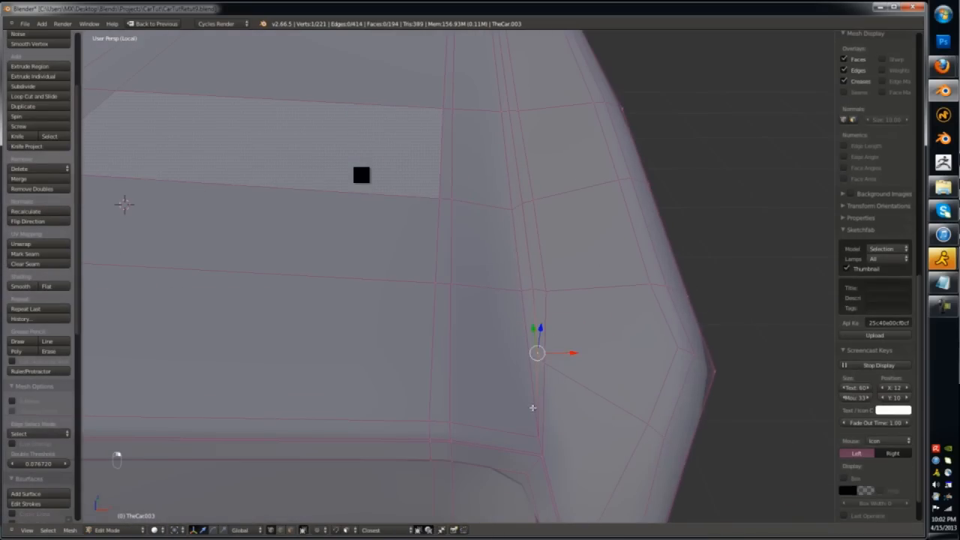
pyautogui.keyDown('shift'); pyautogui.rightClick(543, 364); pyautogui.keyUp('shift')
pyautogui.hotkey('shift', 'r')
# - Add a loop cut along the upper front rim of the hood and slide its corner vertex
pyautogui.hotkey('ctrl', 'r')
pyautogui.doubleClick(540, 443)
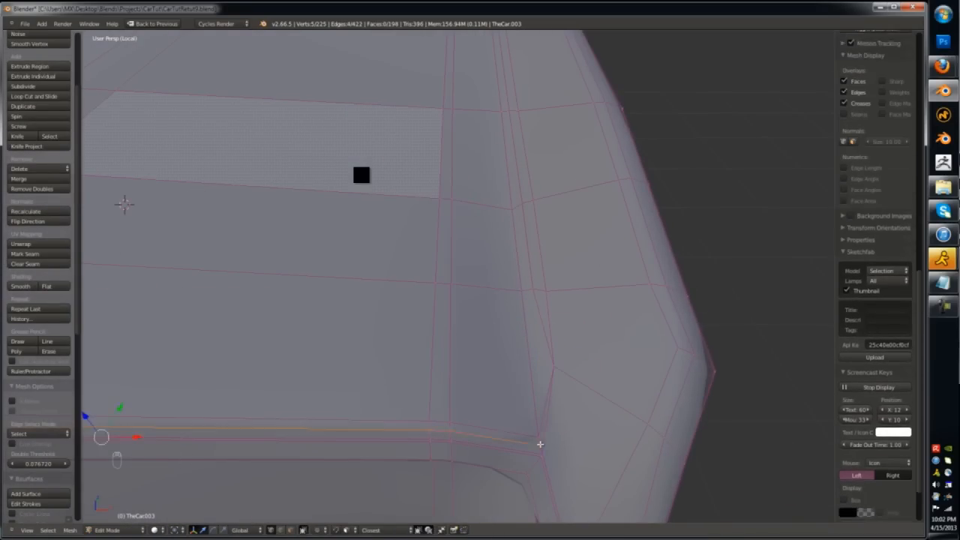
pyautogui.rightClick(538, 439)
pyautogui.press('g')
pyautogui.press('g')
# - Add a loop cut through the narrow strip at the hood's side crease and try sliding a vertex on it
pyautogui.hotkey('ctrl', 'r')
pyautogui.doubleClick(540, 290)
pyautogui.rightClick(534, 291)
pyautogui.press('g')
pyautogui.press('g')
pyautogui.press('Tab')
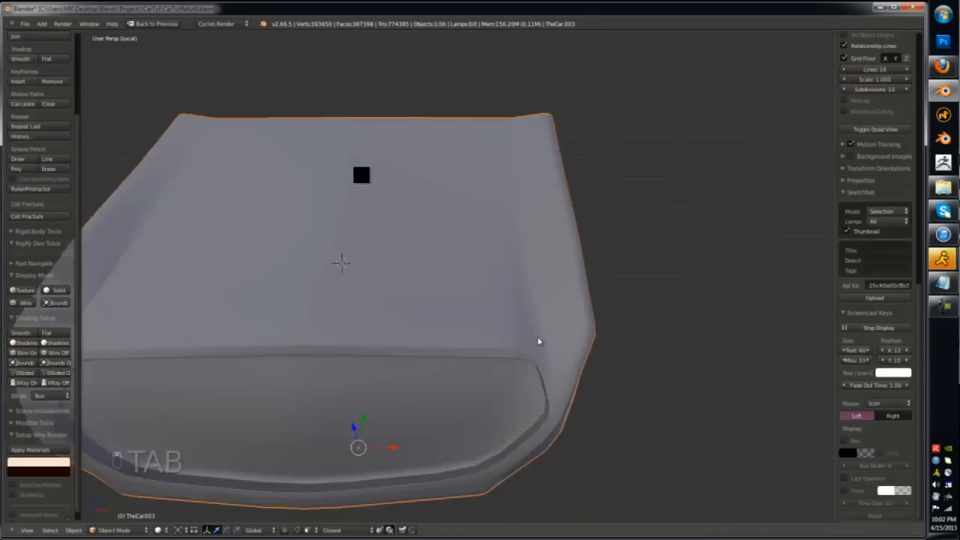
pyautogui.hotkey('ctrl', 'z')
# - Merge the neighboring vertices of the narrow strip along the middle of the hood's side crease
pyautogui.hotkey('alt', 'm')
pyautogui.click(566, 300)
pyautogui.rightClick(557, 223)
pyautogui.keyDown('shift'); pyautogui.rightClick(567, 222); pyautogui.keyUp('shift')
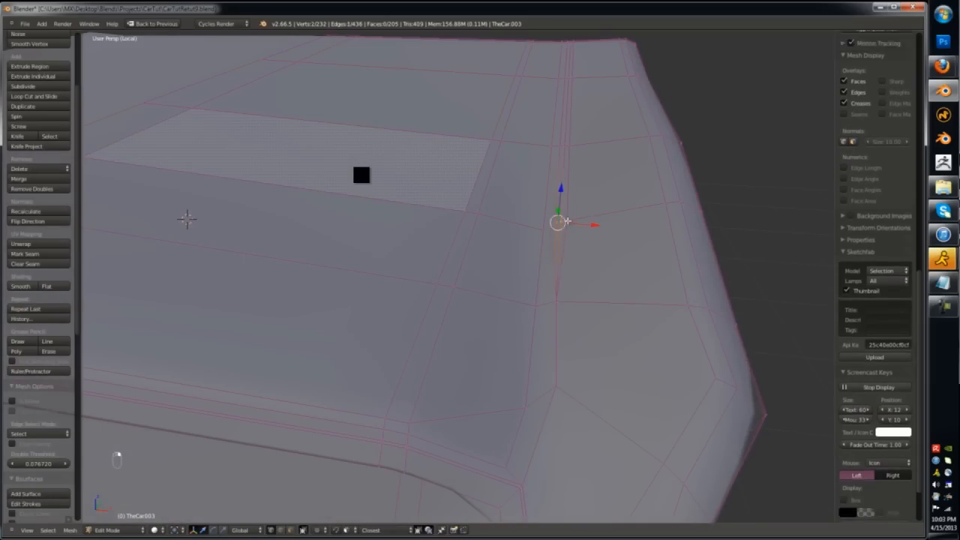
pyautogui.hotkey('shift', 'r')
pyautogui.moveTo(566, 222); pyautogui.dragTo(545, 292, button='middle')
pyautogui.rightClick(537, 302)
pyautogui.hotkey('shift', 'r')
# - Merge the remaining vertex pairs of the strip toward the hood's rear and down its folded rim
pyautogui.rightClick(543, 154)
pyautogui.hotkey('shift', 'r')
pyautogui.moveTo(570, 150); pyautogui.dragTo(562, 275, button='middle')
pyautogui.hotkey('shift', 'r')
pyautogui.rightClick(539, 255)
pyautogui.hotkey('shift', 'r')
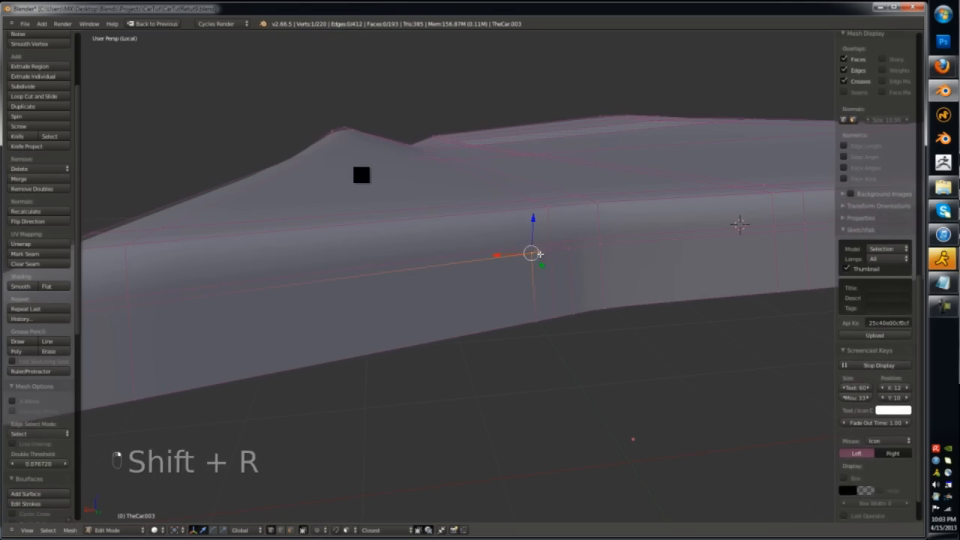
pyautogui.rightClick(540, 318)
pyautogui.hotkey('shift', 'r')
pyautogui.hotkey('shift', 'r')
# - Add a lengthwise loop cut beside the hood's side crease and slide it close to the crease
pyautogui.press('Tab')
pyautogui.moveTo(540, 318); pyautogui.dragTo(420, 372, button='middle')
pyautogui.press('Tab')
pyautogui.press('Tab')
pyautogui.scroll(-3, 421, 360)
pyautogui.press('Tab')
pyautogui.scroll(2, 420, 372)
pyautogui.hotkey('ctrl', 'r')
pyautogui.click(482, 364)
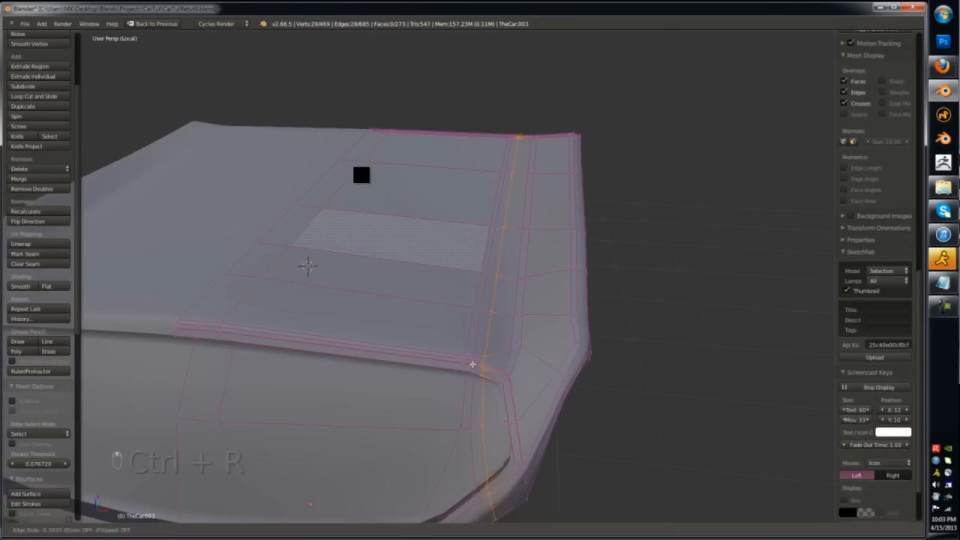
pyautogui.click(500, 369)
# - Return to object mode and enable matcap shading to inspect the hood's surface
pyautogui.press('Tab')
pyautogui.scroll(-4, 500, 370)
pyautogui.moveTo(501, 369)
pyautogui.mouseDown(button='middle')
pyautogui.moveTo(455, 332)
pyautogui.moveTo(509, 364)
pyautogui.mouseUp(button='middle')
pyautogui.click(844, 100)
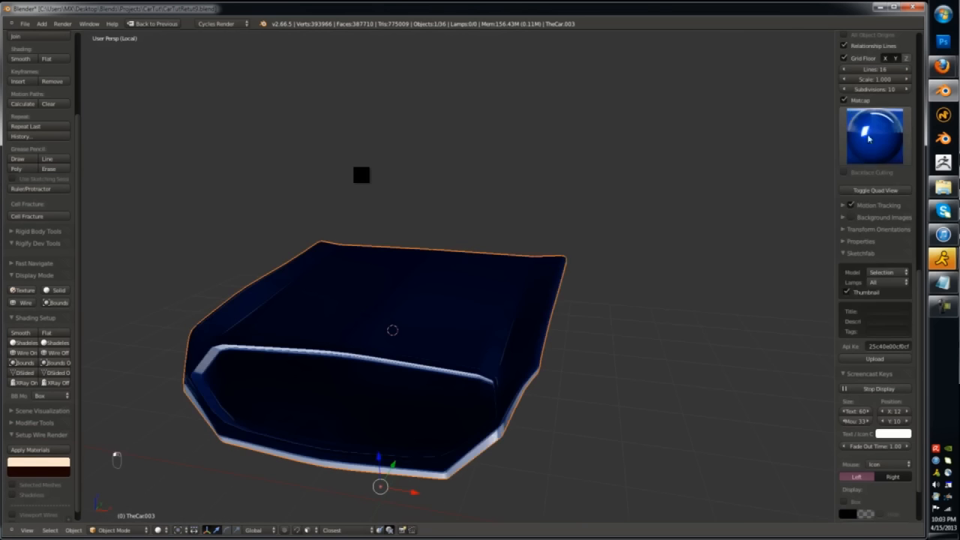
# - Switch between matcap materials and between solid and wireframe display to examine the hood's surface shading
pyautogui.click(874, 136)
pyautogui.click(534, 294)
pyautogui.moveTo(548, 338)
pyautogui.mouseDown(button='middle')
pyautogui.moveTo(567, 304)
pyautogui.moveTo(510, 383)
pyautogui.moveTo(517, 334)
pyautogui.moveTo(467, 349)
pyautogui.mouseUp(button='middle')
pyautogui.press('z')
pyautogui.press('z')
pyautogui.press('z')
pyautogui.hotkey('alt', 'z')
pyautogui.hotkey('alt', 'z')
pyautogui.click(874, 135)
pyautogui.click(718, 299)
pyautogui.click(874, 135)
pyautogui.click(725, 251)
# - Recalculate the normals of the whole hood mesh and apply the glossy red matcap
pyautogui.press('Tab')
pyautogui.press('a')
pyautogui.press('a')
pyautogui.press('a')
pyautogui.press('a')
pyautogui.hotkey('ctrl', 'n')
pyautogui.press('Tab')
pyautogui.click(868, 144)
pyautogui.click(533, 294)
# - Add a loop cut to the hood and move the lasso-selected vertices near its front edge vertically
pyautogui.scroll(4, 491, 371)
pyautogui.press('Tab')
pyautogui.hotkey('ctrl', 'r')
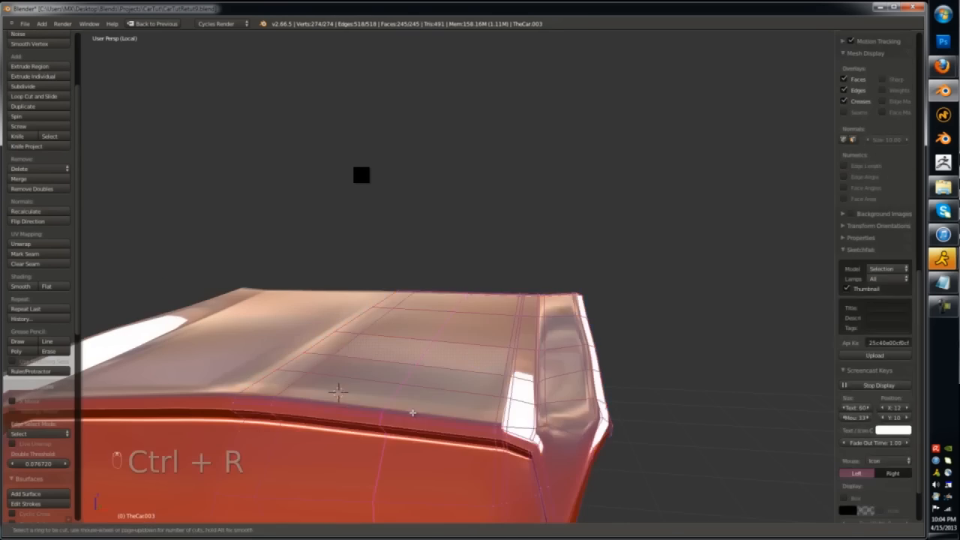
pyautogui.press('z')
pyautogui.press('a')
pyautogui.moveTo(414, 393)
pyautogui.keyDown('ctrl'); pyautogui.mouseDown()
pyautogui.moveTo(347, 431)
pyautogui.moveTo(398, 436)
pyautogui.mouseUp(); pyautogui.keyUp('ctrl')
pyautogui.press('z')
pyautogui.press('g')
pyautogui.press('z')
pyautogui.click(390, 420)
# - Select edges on the hood's upper surface and slide the crosswise edge loop to even out the spacing
pyautogui.moveTo(390, 420)
pyautogui.mouseDown(button='middle')
pyautogui.moveTo(352, 450)
pyautogui.moveTo(352, 405)
pyautogui.mouseUp(button='middle')
pyautogui.rightClick(351, 381)
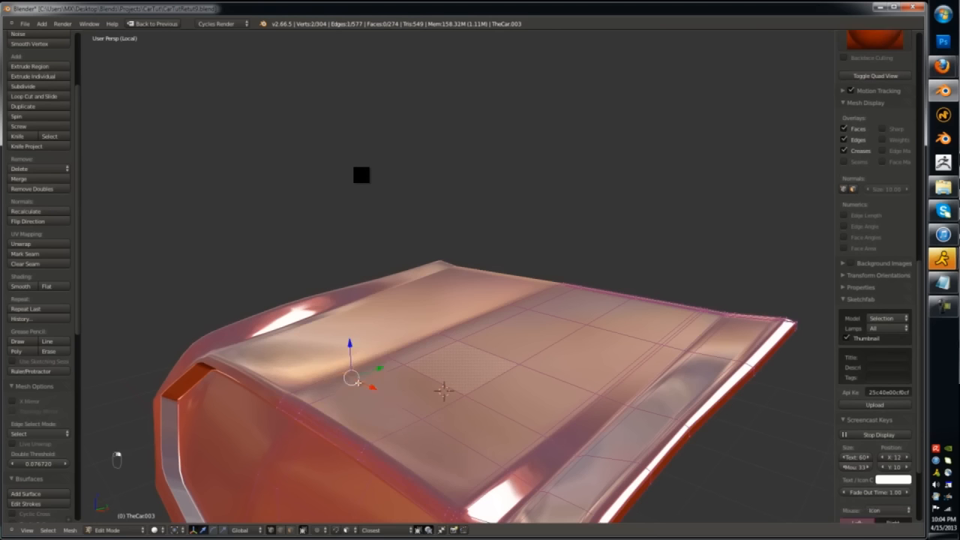
pyautogui.keyDown('shift'); pyautogui.rightClick(418, 424); pyautogui.keyUp('shift')
pyautogui.moveTo(380, 361); pyautogui.dragTo(381, 374)
pyautogui.press('g')
pyautogui.press('g')
pyautogui.moveTo(487, 448); pyautogui.dragTo(385, 390, button='middle')
pyautogui.click(507, 443)
pyautogui.scroll(-3, 503, 424)
pyautogui.press('Tab')
pyautogui.press('Tab')
pyautogui.press('g')
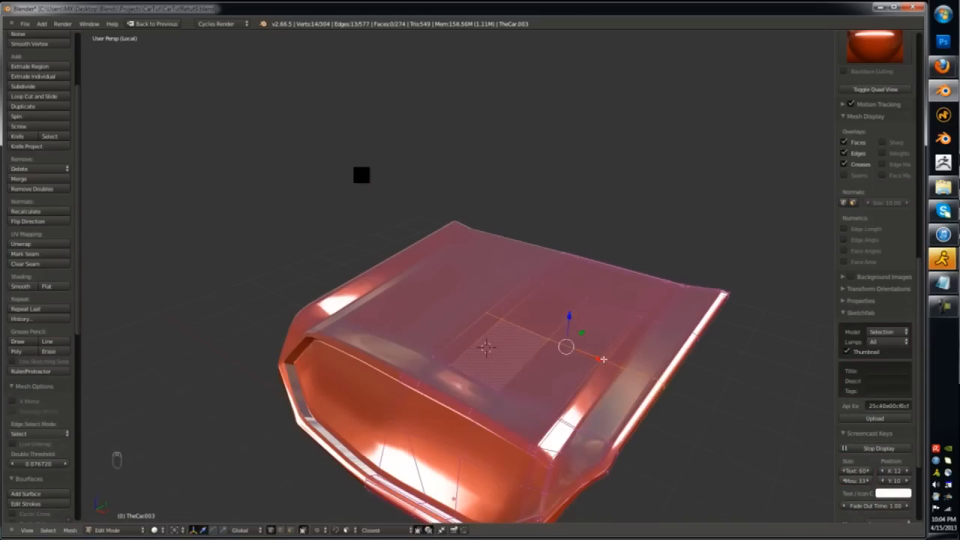
pyautogui.click(550, 390)
# - Turn off matcap shading and remove the surplus crosswise edge loops from the hood
pyautogui.press('Tab')
pyautogui.press('Tab')
pyautogui.scroll(3, 550, 375)
pyautogui.scroll(4, 862, 82)
pyautogui.click(844, 80)
pyautogui.hotkey('ctrl', 'Tab')
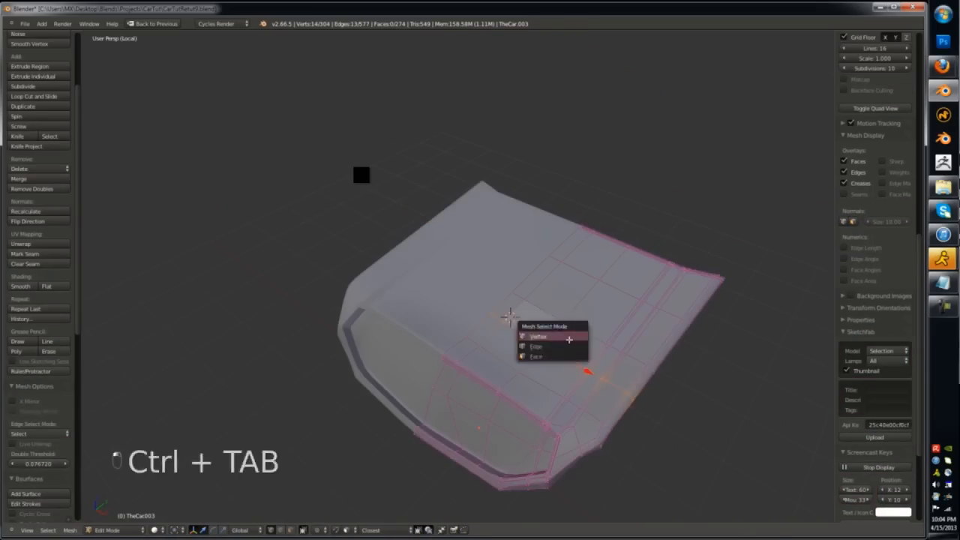
pyautogui.click(562, 357)
pyautogui.rightClick(525, 346)
pyautogui.click(555, 317)
pyautogui.scroll(1, 589, 321)
pyautogui.hotkey('ctrl', 'r')
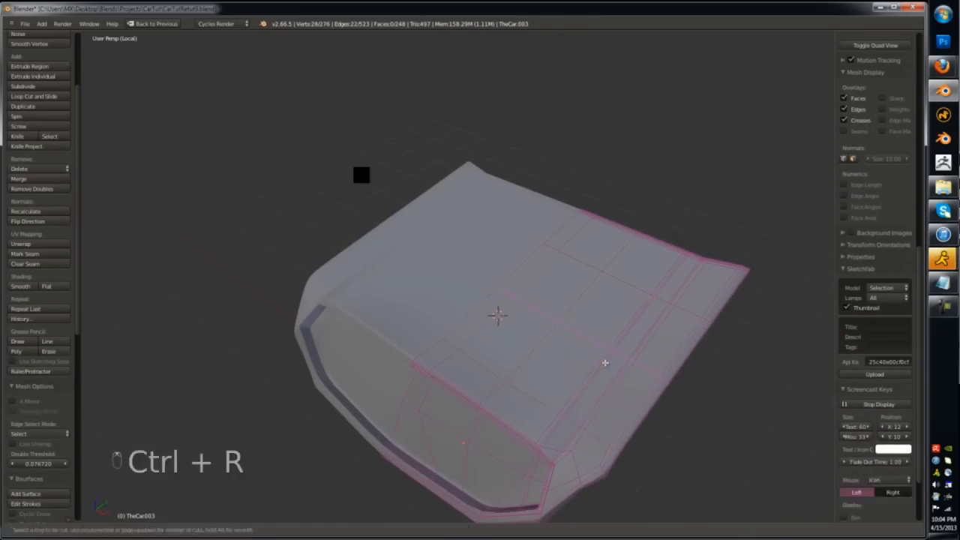
# - Select the two adjacent faces in the middle of the hood half in face mode and sink them into a vent recess
pyautogui.hotkey('ctrl', 'z')
pyautogui.hotkey('ctrl', 'Tab')
pyautogui.click(583, 376)
pyautogui.moveTo(585, 364); pyautogui.dragTo(561, 330, button='middle')
pyautogui.keyDown('shift'); pyautogui.rightClick(563, 320); pyautogui.keyUp('shift')
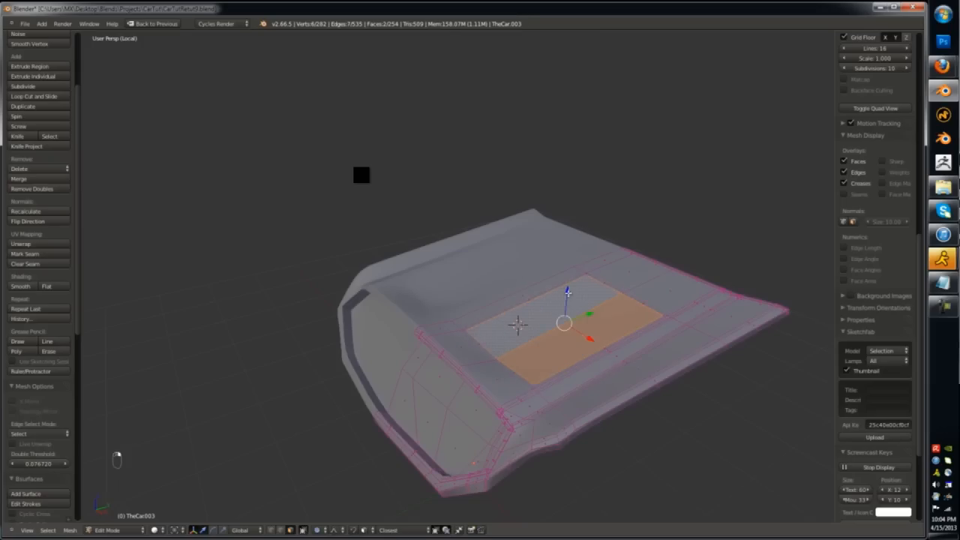
pyautogui.scroll(3, 558, 294)
pyautogui.moveTo(558, 294); pyautogui.dragTo(575, 313, button='middle')
pyautogui.press('z')
pyautogui.scroll(-2, 600, 345)
# - Add crosswise loop cuts through the vent recess and shape it into a row of stepped louvers
pyautogui.hotkey('ctrl', 'r')
pyautogui.click(632, 377)
pyautogui.hotkey('ctrl', 'r')
pyautogui.click(619, 349)
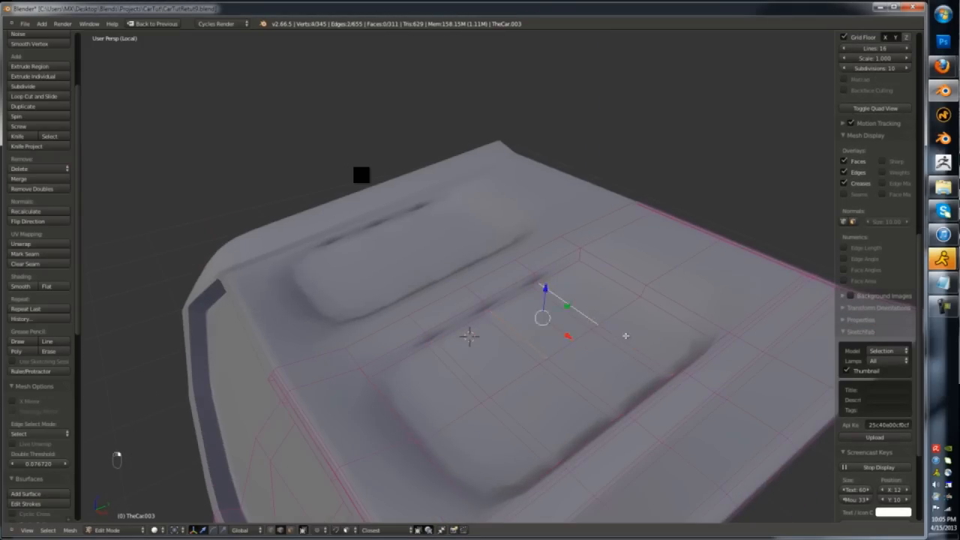
pyautogui.moveTo(513, 418); pyautogui.dragTo(427, 379, button='middle')
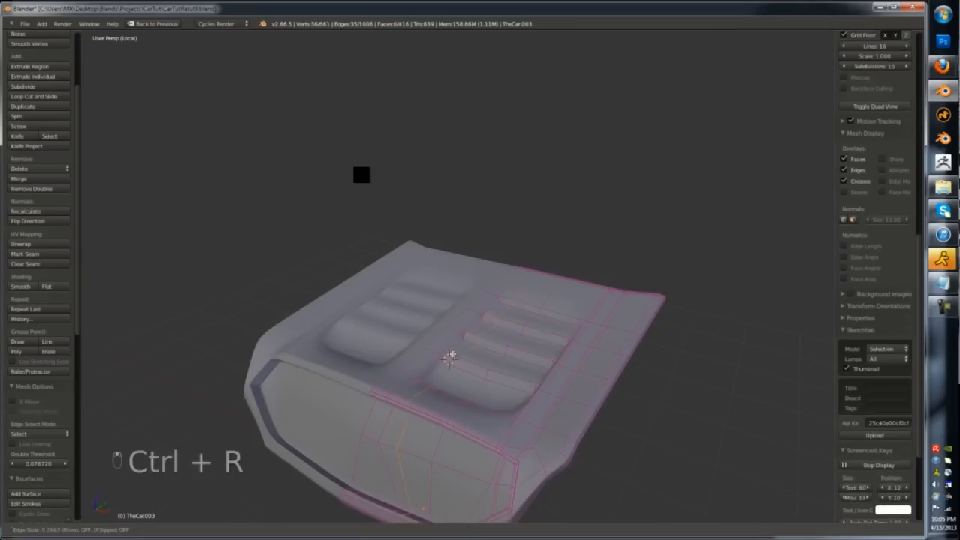
pyautogui.moveTo(452, 353); pyautogui.dragTo(460, 343, button='middle')
pyautogui.hotkey('ctrl', 'Tab')
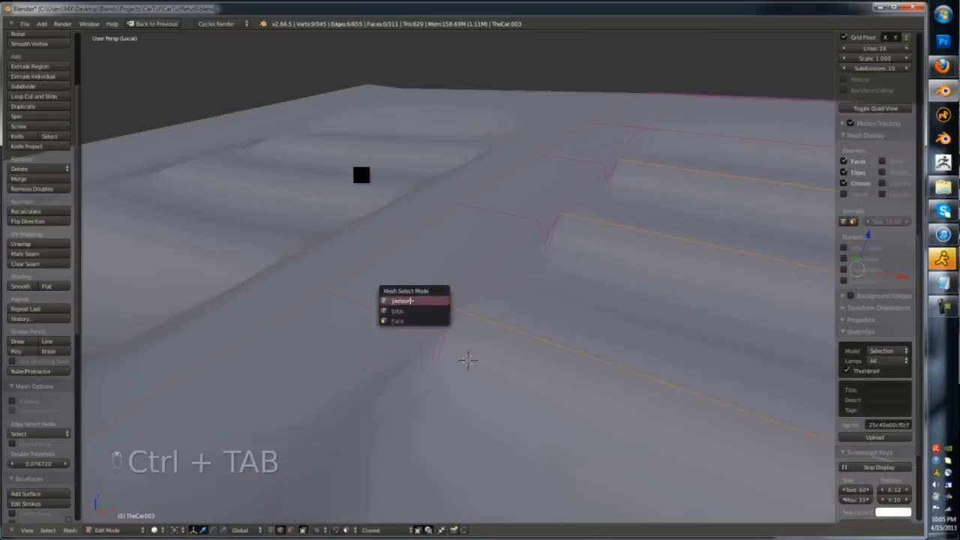
# - Merge the neighboring vertices at the louvers' inner ends, repeating the merge on each step
pyautogui.click(420, 321)
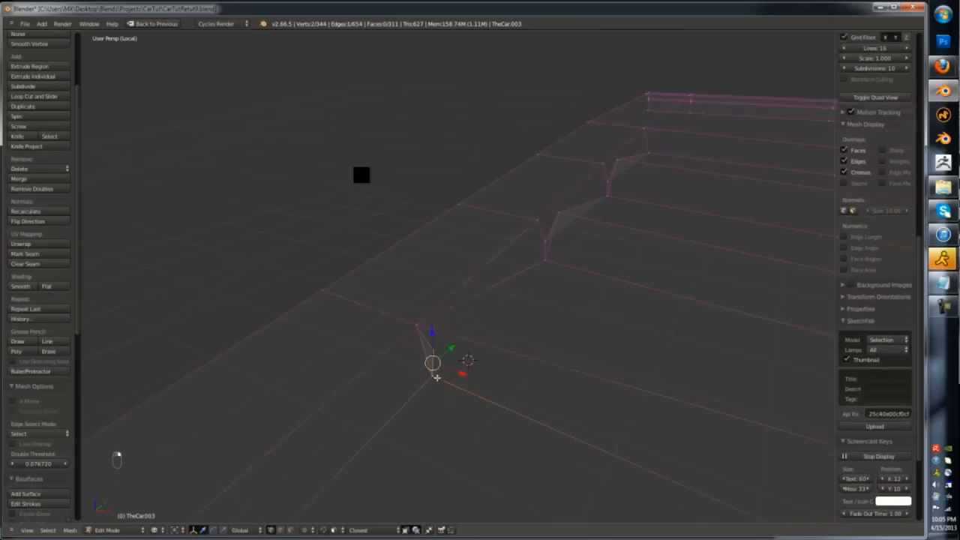
pyautogui.moveTo(525, 240)
pyautogui.mouseDown(button='middle')
pyautogui.moveTo(540, 288)
pyautogui.moveTo(499, 382)
pyautogui.moveTo(558, 372)
pyautogui.mouseUp(button='middle')
pyautogui.rightClick(465, 382)
pyautogui.hotkey('shift', 'r')
pyautogui.press('z')
pyautogui.press('z')
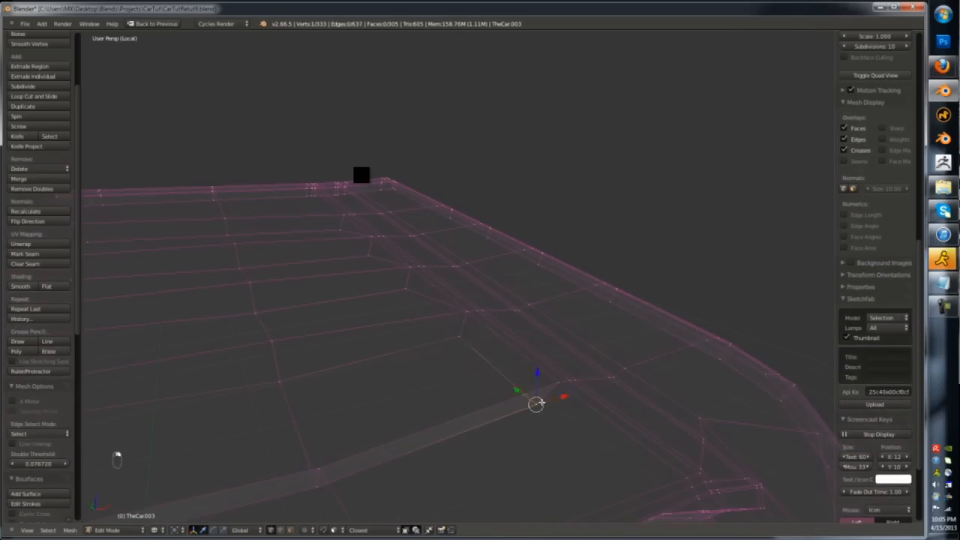
# - Merge the matching vertices at the louvers' outer ends beside the hood's side crease
pyautogui.press('z')
pyautogui.press('z')
pyautogui.moveTo(541, 390)
pyautogui.mouseDown(button='middle')
pyautogui.moveTo(480, 347)
pyautogui.moveTo(400, 392)
pyautogui.moveTo(285, 339)
pyautogui.mouseUp(button='middle')
pyautogui.keyDown('shift'); pyautogui.rightClick(400, 392); pyautogui.keyUp('shift')
pyautogui.press('z')
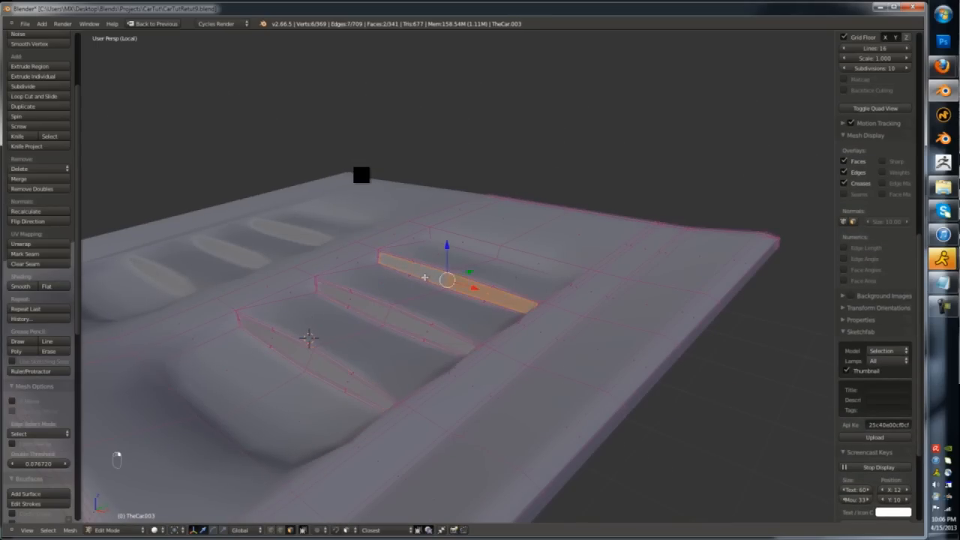
# - Extrude the three louver slot faces diagonally down under the hood in side view and inset them
pyautogui.press('z')
pyautogui.press('KP_1')
pyautogui.press('KP_3')
pyautogui.press('e')
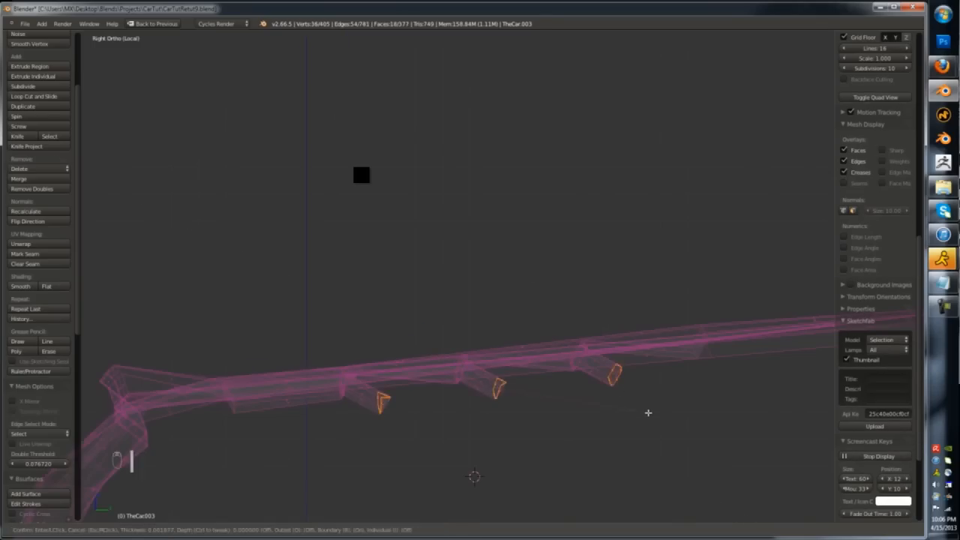
pyautogui.keyDown('shift'); pyautogui.rightClick(498, 399); pyautogui.keyUp('shift')
pyautogui.press('z')
# - Add supporting loop cuts around the extruded louver slots to tighten their edges
pyautogui.hotkey('ctrl', 'r')
pyautogui.press('Tab')
pyautogui.press('Tab')
pyautogui.moveTo(555, 444)
pyautogui.mouseDown(button='middle')
pyautogui.moveTo(290, 394)
pyautogui.moveTo(300, 387)
pyautogui.mouseUp(button='middle')
pyautogui.hotkey('ctrl', 'r')
pyautogui.click(299, 386)
pyautogui.click(299, 386)
pyautogui.keyDown('shift'); pyautogui.moveTo(136, 320); pyautogui.dragTo(265, 325, button='middle'); pyautogui.keyUp('shift')
pyautogui.click(224, 322)
pyautogui.hotkey('ctrl', 'r')
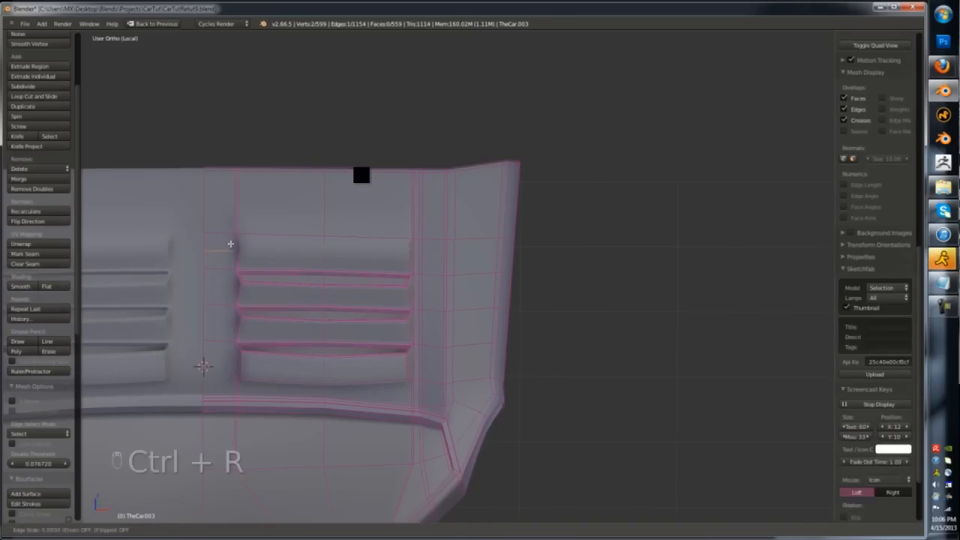
pyautogui.click(230, 242)
pyautogui.hotkey('ctrl', 'z')
# - Add loop cuts across the rearmost louver and the louver in front of it, close to their rear edges
pyautogui.hotkey('ctrl', 'r')
pyautogui.click(332, 244)
pyautogui.click(324, 249)
pyautogui.hotkey('ctrl', 'r')
pyautogui.click(327, 285)
pyautogui.click(328, 288)
# - Add a loop cut around the front louver panel and slide it close to the recess wall
pyautogui.scroll(1, 337, 298)
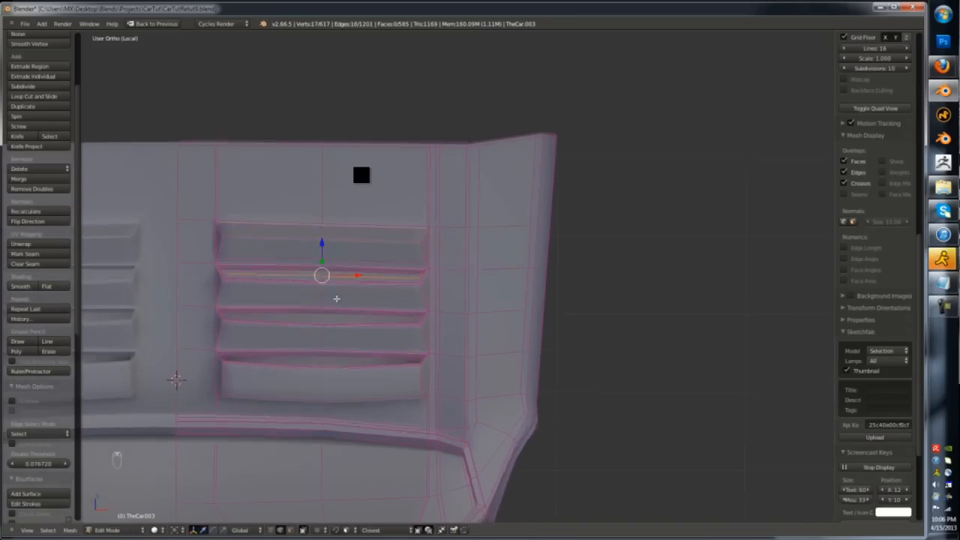
pyautogui.moveTo(336, 297); pyautogui.dragTo(237, 319, button='middle')
pyautogui.hotkey('ctrl', 'r')
pyautogui.click(214, 297)
pyautogui.click(207, 289)
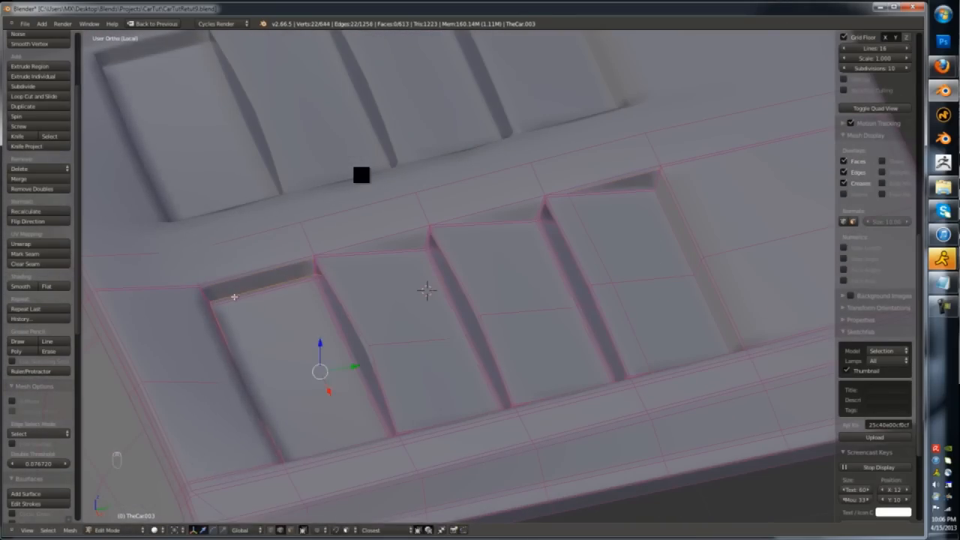
# - Add a supporting loop cut to the next louver panel and set the hood's subdivision to level 2
pyautogui.hotkey('ctrl', 'r')
pyautogui.click(364, 246)
pyautogui.press('Tab')
pyautogui.scroll(-6, 390, 277)
pyautogui.moveTo(390, 278); pyautogui.dragTo(332, 320, button='middle')
pyautogui.hotkey('ctrl', '2')
pyautogui.press('Tab')
# - Add loop cuts around the remaining louver panels and slide them close to the slot edges
pyautogui.scroll(6, 400, 347)
pyautogui.hotkey('ctrl', 'r')
pyautogui.click(416, 215)
pyautogui.click(380, 238)
pyautogui.scroll(-3, 366, 335)
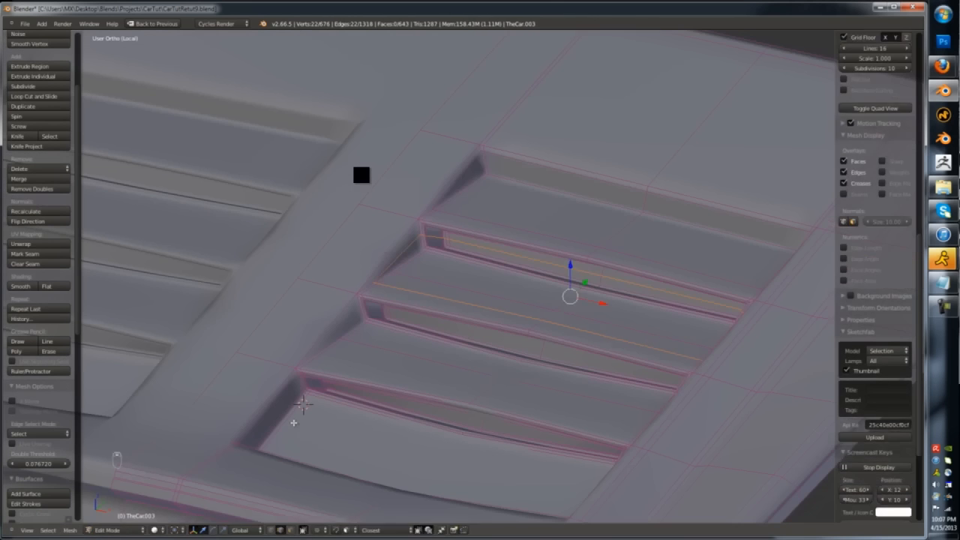
pyautogui.hotkey('ctrl', 'r')
pyautogui.click(470, 185)
pyautogui.click(464, 202)
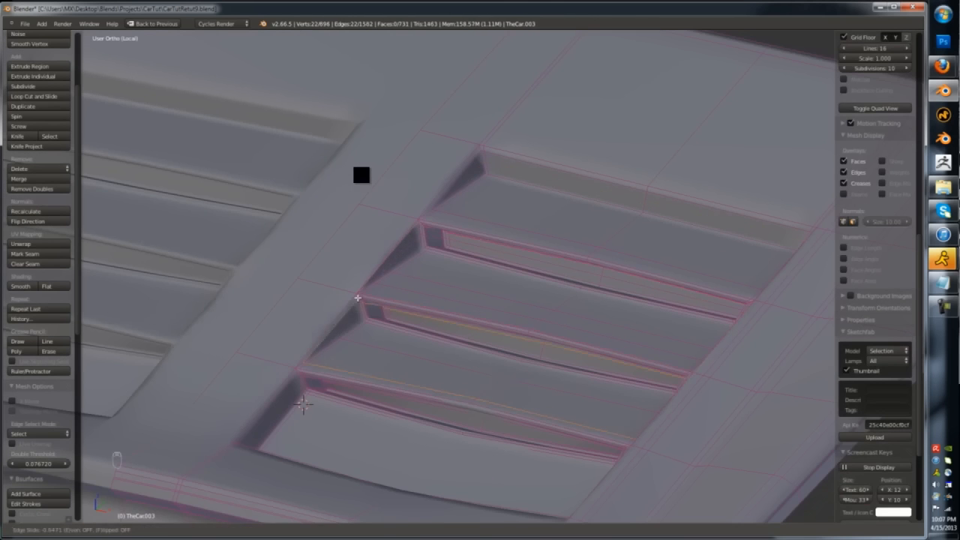
# - Leave edit mode and local view to show the whole car, and set the hood's subdivision to level 1
pyautogui.press('Tab')
pyautogui.scroll(-5, 357, 298)
pyautogui.moveTo(450, 308); pyautogui.dragTo(412, 360, button='middle')
pyautogui.press('KP_Divide')
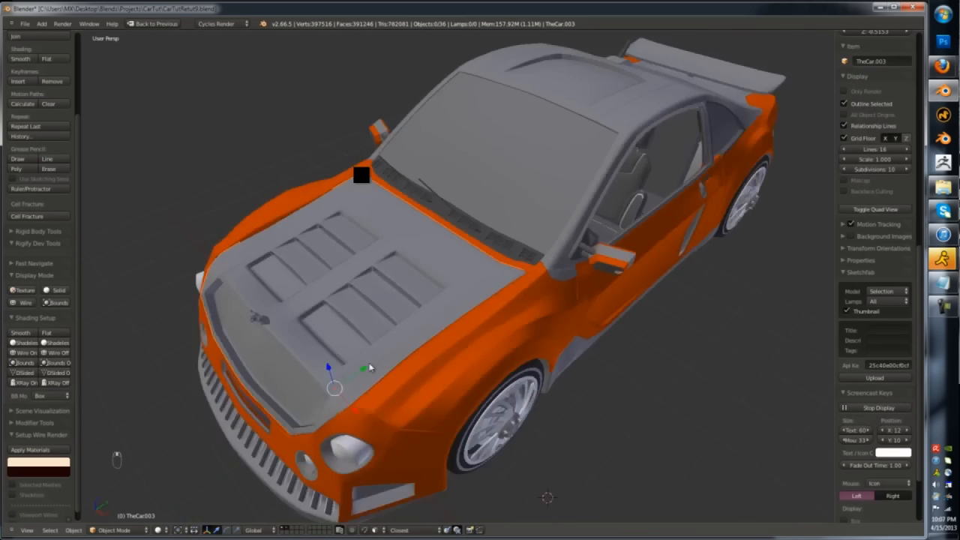
pyautogui.scroll(-5, 368, 368)
pyautogui.press('KP_5')
pyautogui.rightClick(337, 332)
pyautogui.hotkey('ctrl', '1')
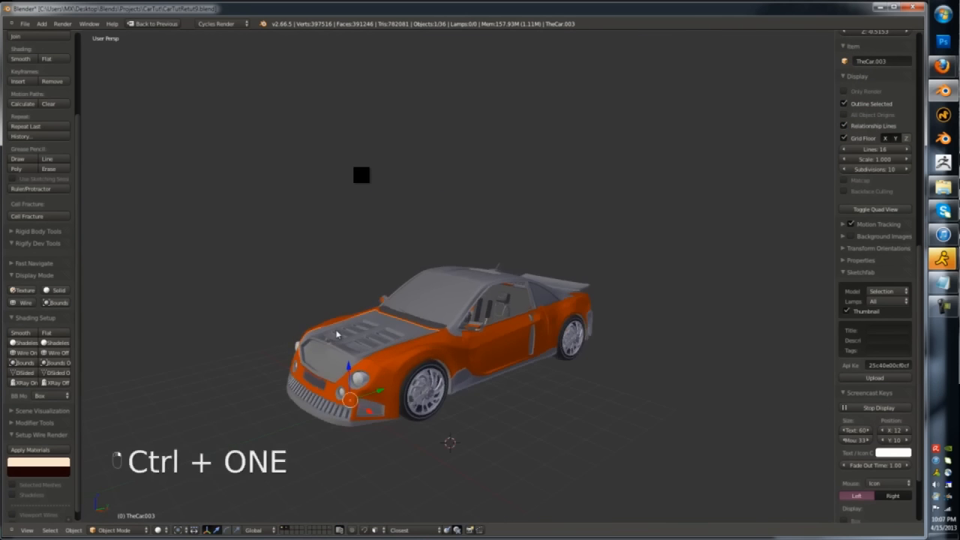
pyautogui.scroll(4, 416, 401)
pyautogui.rightClick(420, 405)
pyautogui.press('a')
# - Select the linked roof and pillar section of the car body and separate it into its own object
pyautogui.scroll(-2, 480, 367)
pyautogui.moveTo(538, 327); pyautogui.dragTo(543, 282, button='middle')
pyautogui.rightClick(544, 285)
pyautogui.press('Tab')
pyautogui.press('a')
pyautogui.press('a')
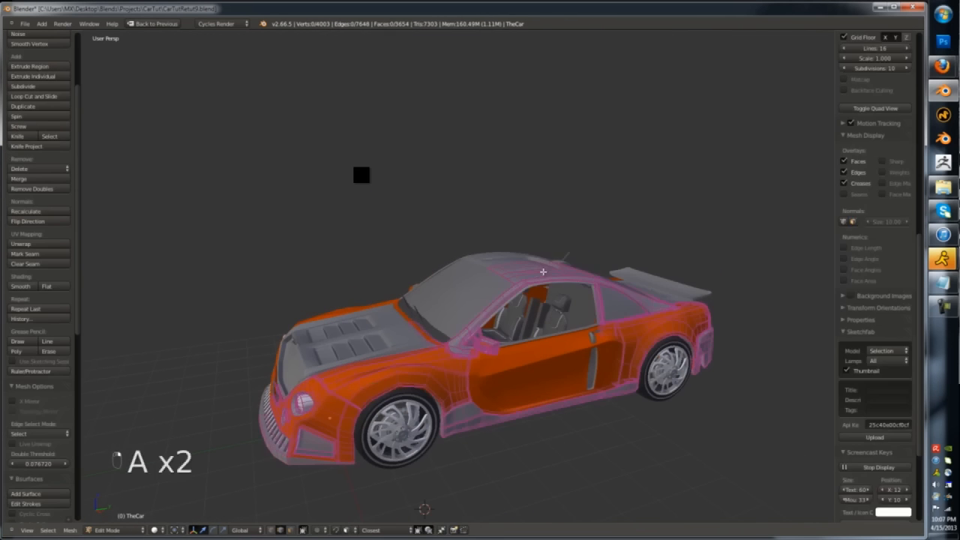
pyautogui.press('l')
pyautogui.press('p')
pyautogui.click(535, 275)
pyautogui.press('Tab')
pyautogui.rightClick(534, 280)
# - Isolate the separated roof in local view and select the edge loop along its inner rim in edit mode
pyautogui.press('KP_Divide')
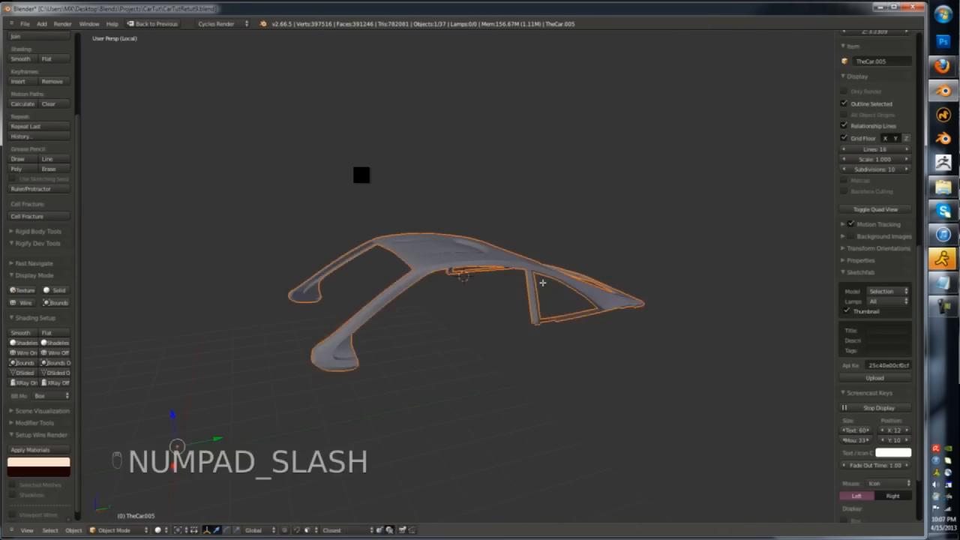
pyautogui.press('Tab')
pyautogui.scroll(3, 368, 289)
pyautogui.moveTo(542, 280)
pyautogui.mouseDown(button='middle')
pyautogui.moveTo(367, 289)
pyautogui.moveTo(386, 251)
pyautogui.moveTo(556, 292)
pyautogui.mouseUp(button='middle')
pyautogui.scroll(3, 398, 240)
pyautogui.keyDown('alt'); pyautogui.rightClick(420, 227); pyautogui.keyUp('alt')
pyautogui.scroll(-5, 420, 227)
pyautogui.scroll(-2, 555, 291)
pyautogui.press('z')
pyautogui.press('z')
pyautogui.press('z')
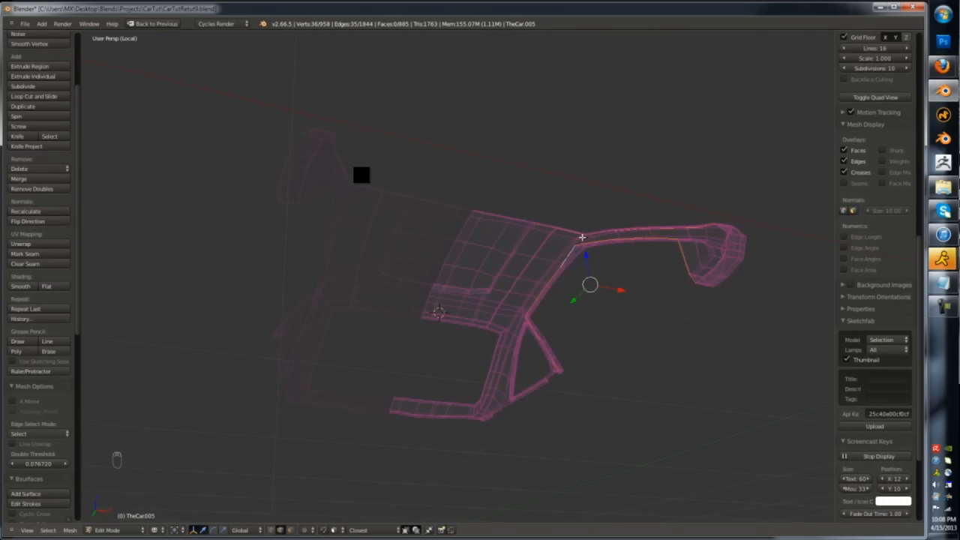
# - Reduce the edge loop selection to the inner roof edges with circle select, excluding the front pillar and remaining rim edges
pyautogui.press('z')
pyautogui.scroll(3, 581, 238)
pyautogui.moveTo(582, 238); pyautogui.dragTo(566, 216, button='middle')
pyautogui.press('c')
pyautogui.middleClick(565, 215)
pyautogui.scroll(-4, 585, 247)
pyautogui.press('z')
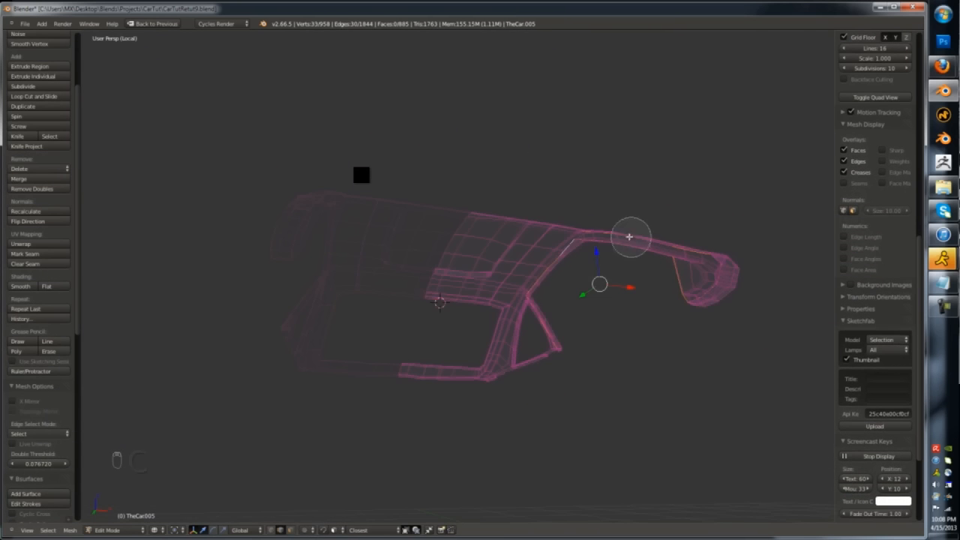
pyautogui.moveTo(629, 237); pyautogui.dragTo(690, 257, button='middle')
pyautogui.middleClick(544, 343)
pyautogui.scroll(4, 620, 193)
pyautogui.press('z')
pyautogui.press('z')
pyautogui.press('c')
pyautogui.middleClick(632, 162)
pyautogui.press('z')
# - Extrude the selected inner roof edges along the global X axis toward the roof's centre line
pyautogui.press('e')
pyautogui.press('x')
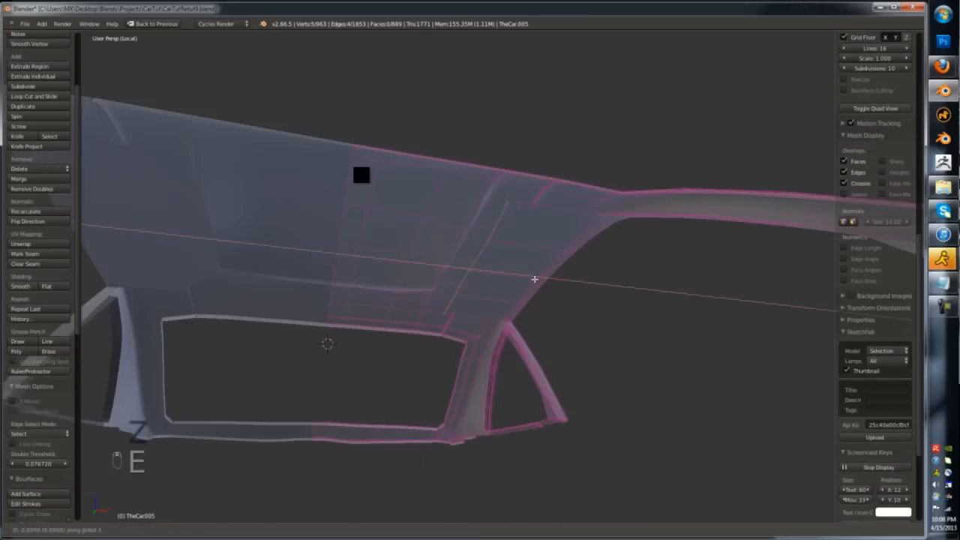
pyautogui.click(534, 279)
pyautogui.moveTo(534, 279); pyautogui.dragTo(392, 232, button='middle')
pyautogui.press('z')
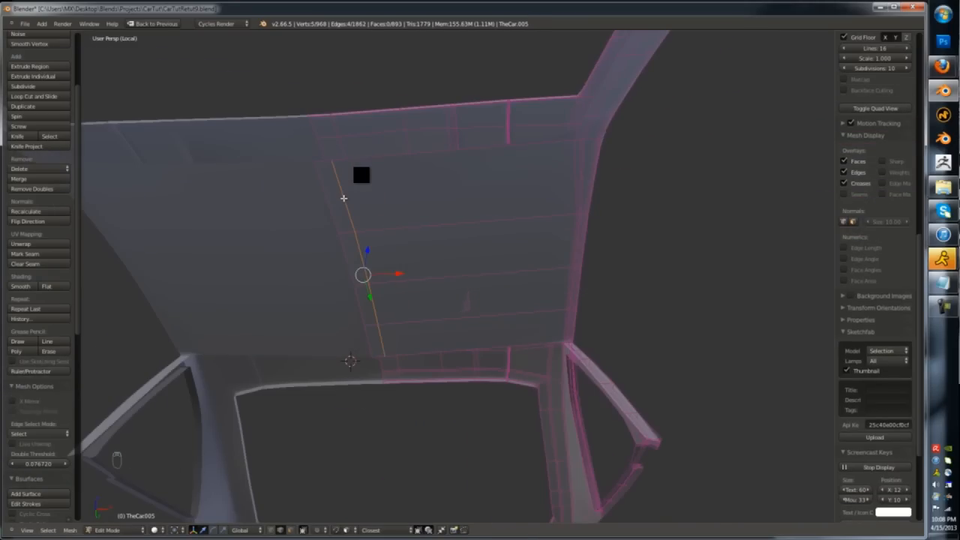
# - Add loop cuts across the extruded inner panel and fill the strip beside the roof rim, undoing the last fill
pyautogui.moveTo(327, 161); pyautogui.dragTo(409, 159, button='middle')
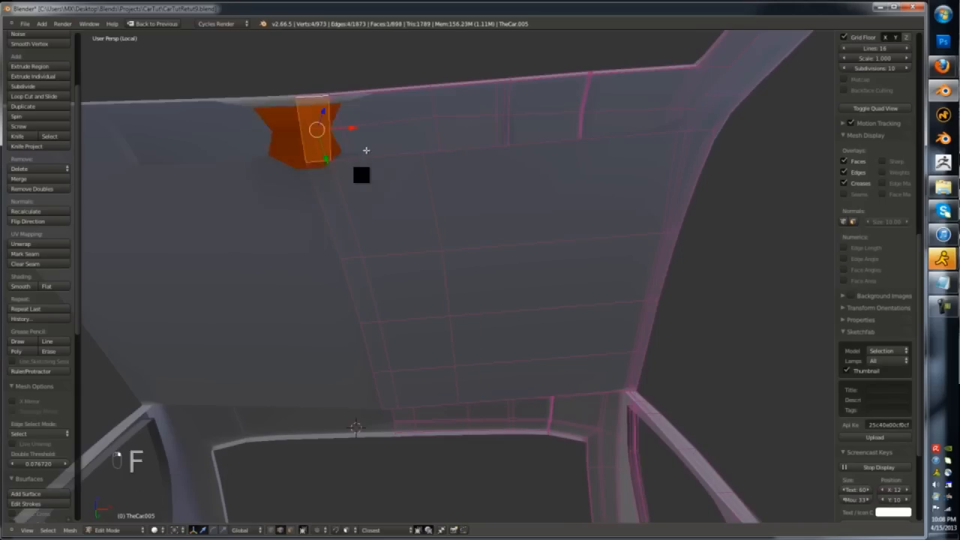
pyautogui.hotkey('ctrl', 'r')
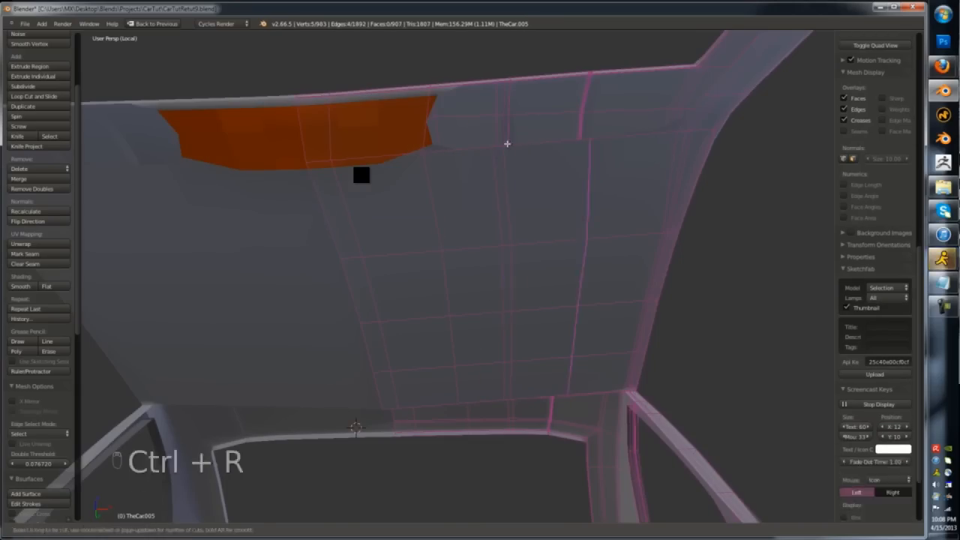
pyautogui.click(508, 145)
pyautogui.rightClick(416, 119)
pyautogui.moveTo(536, 112); pyautogui.dragTo(564, 124, button='middle')
pyautogui.hotkey('ctrl', 'r')
pyautogui.click(587, 146)
pyautogui.rightClick(588, 146)
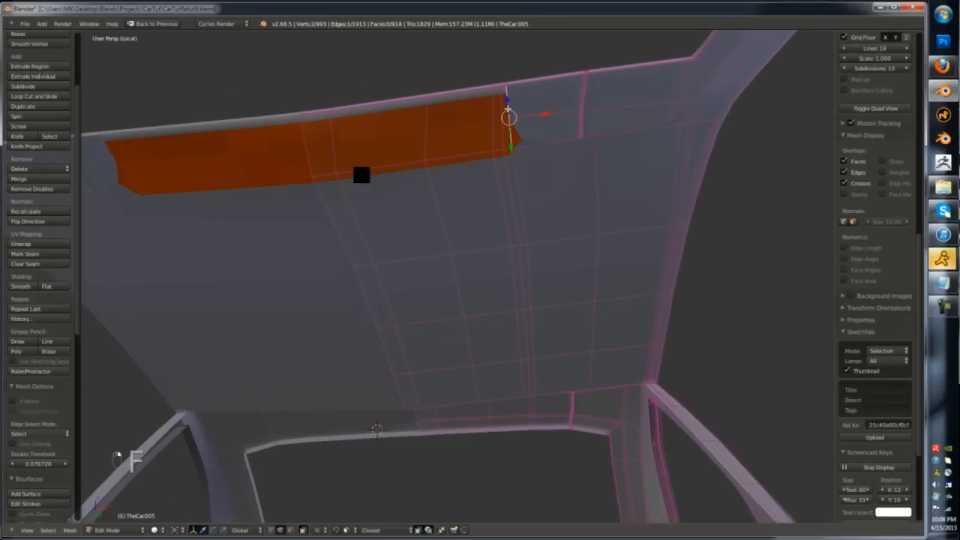
pyautogui.hotkey('ctrl', 'z')
# - Delete the unwanted geometry where the inner strip meets the roof groove
pyautogui.moveTo(508, 109); pyautogui.dragTo(437, 180, button='middle')
pyautogui.scroll(8, 437, 180)
pyautogui.press('z')
pyautogui.press('z')
pyautogui.press('z')
pyautogui.moveTo(388, 117)
pyautogui.mouseDown(button='middle')
pyautogui.moveTo(358, 117)
pyautogui.moveTo(379, 112)
pyautogui.mouseUp(button='middle')
pyautogui.rightClick(379, 112)
pyautogui.press('z')
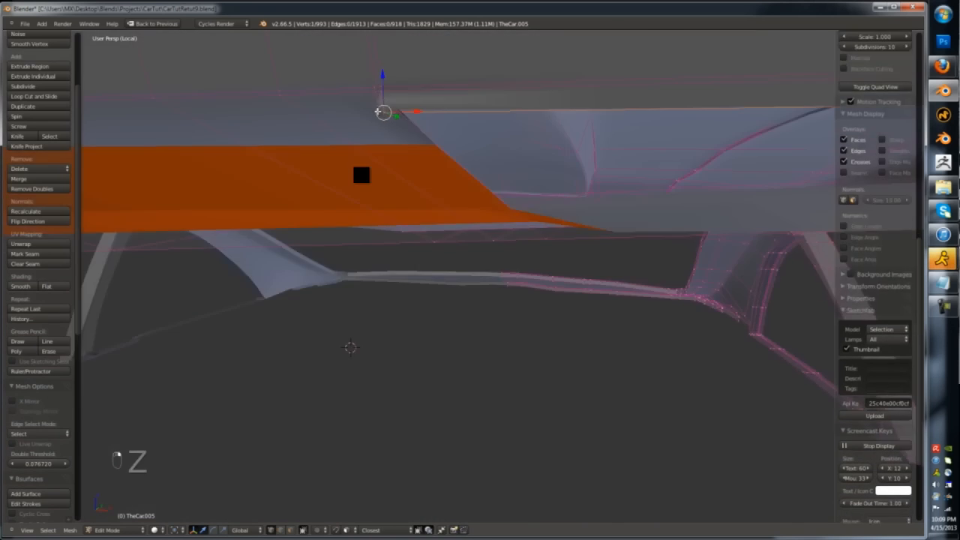
pyautogui.scroll(-4, 377, 112)
pyautogui.keyDown('alt'); pyautogui.rightClick(513, 142); pyautogui.keyUp('alt')
pyautogui.press('x')
pyautogui.click(513, 144)
# - Merge the two neighbouring vertices at the end of the inner strip beside the groove
pyautogui.moveTo(513, 143); pyautogui.dragTo(525, 165, button='middle')
pyautogui.press('Tab')
pyautogui.press('Tab')
pyautogui.rightClick(515, 84)
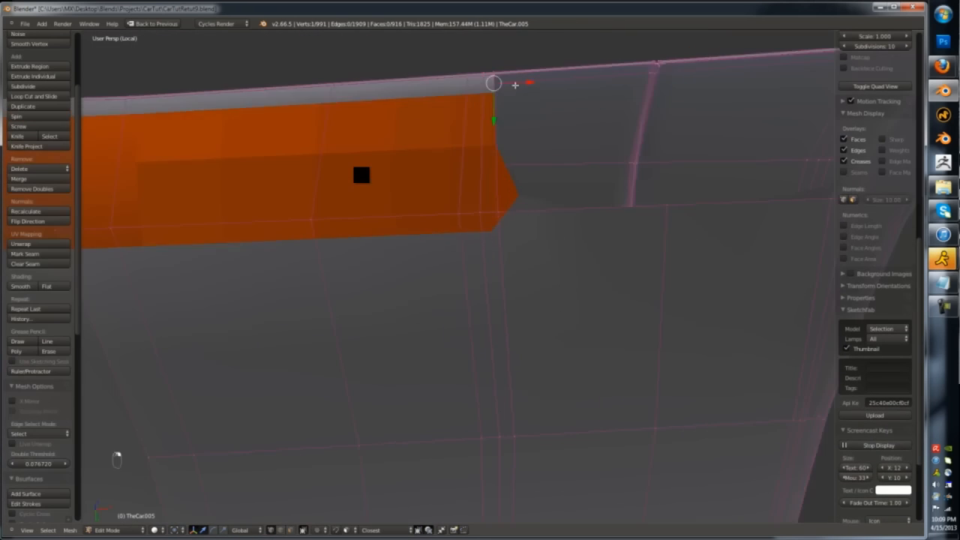
pyautogui.moveTo(515, 85); pyautogui.dragTo(540, 240, button='middle')
pyautogui.scroll(-3, 508, 216)
pyautogui.scroll(3, 505, 213)
pyautogui.keyDown('shift'); pyautogui.rightClick(526, 210); pyautogui.keyUp('shift')
pyautogui.hotkey('alt', 'm')
pyautogui.click(525, 208)
# - Connect and fill the matching vertices along the inner roof seam next to the strip
pyautogui.rightClick(527, 244)
pyautogui.hotkey('shift', 'r')
pyautogui.hotkey('shift', 'r')
pyautogui.keyDown('shift'); pyautogui.rightClick(531, 396); pyautogui.keyUp('shift')
pyautogui.hotkey('shift', 'r')
pyautogui.keyDown('shift'); pyautogui.rightClick(530, 330); pyautogui.keyUp('shift')
pyautogui.press('f')
pyautogui.keyDown('shift'); pyautogui.rightClick(520, 201); pyautogui.keyUp('shift')
# - Add a loop cut along the strip close to the roof rim and merge its end vertices at the groove
pyautogui.click(496, 188)
pyautogui.rightClick(474, 228)
pyautogui.scroll(-4, 540, 240)
pyautogui.keyDown('alt'); pyautogui.rightClick(569, 260); pyautogui.keyUp('alt')
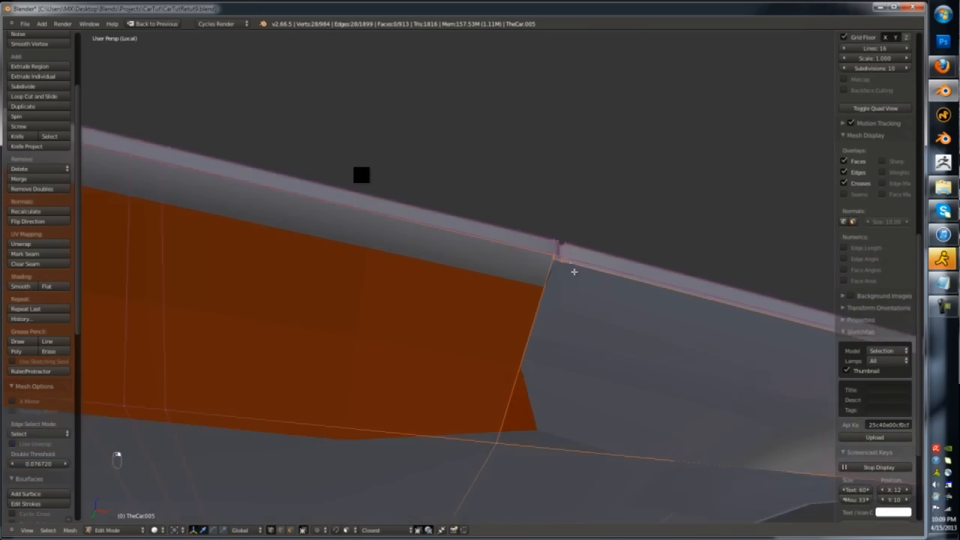
pyautogui.moveTo(574, 270); pyautogui.dragTo(450, 187, button='middle')
pyautogui.scroll(-5, 582, 300)
pyautogui.scroll(10, 450, 187)
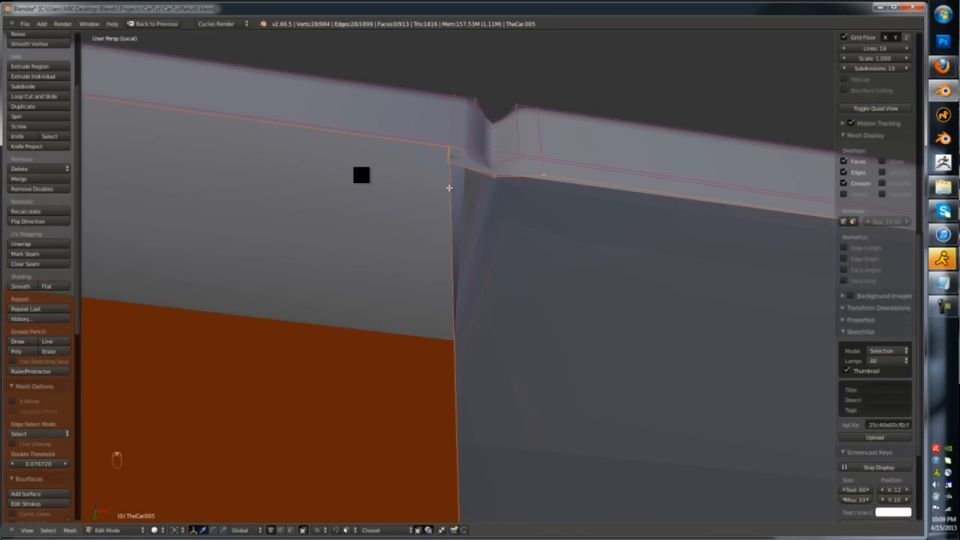
pyautogui.hotkey('ctrl', 'r')
pyautogui.click(448, 189)
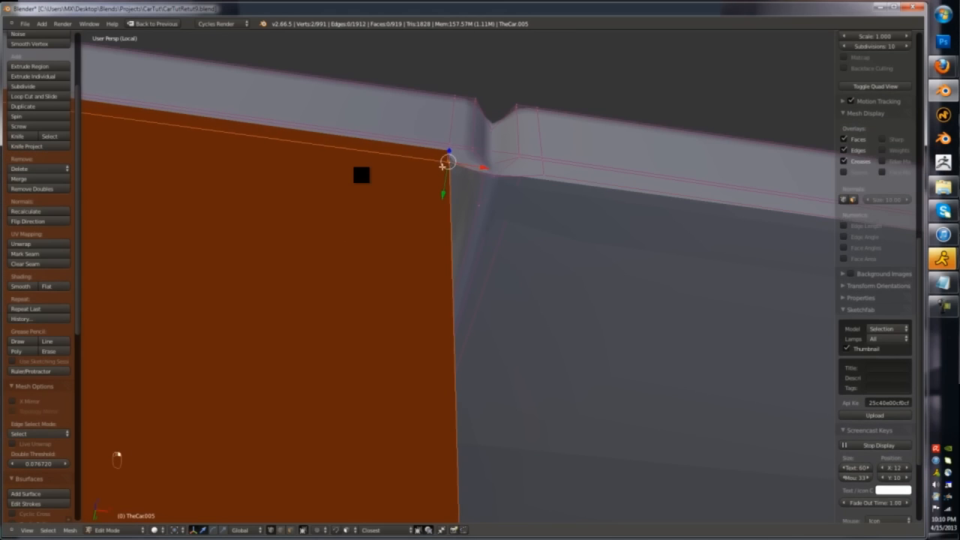
pyautogui.hotkey('alt', 'm')
pyautogui.click(443, 167)
# - Fill the open faces one after another along the inner roof seam and undo the last fill
pyautogui.moveTo(442, 167); pyautogui.dragTo(453, 233, button='middle')
pyautogui.scroll(-6, 456, 285)
pyautogui.press('Tab')
pyautogui.press('Tab')
pyautogui.moveTo(458, 315); pyautogui.dragTo(467, 251, button='middle')
pyautogui.scroll(4, 358, 229)
pyautogui.rightClick(357, 229)
pyautogui.press('f')
pyautogui.press('f')
pyautogui.press('f')
pyautogui.press('f')
pyautogui.press('f')
pyautogui.hotkey('ctrl', 'z')
# - Change to vertex selection and fill the gap at the end of the inner strip
pyautogui.moveTo(403, 233); pyautogui.dragTo(465, 251, button='middle')
pyautogui.hotkey('ctrl', 'Tab')
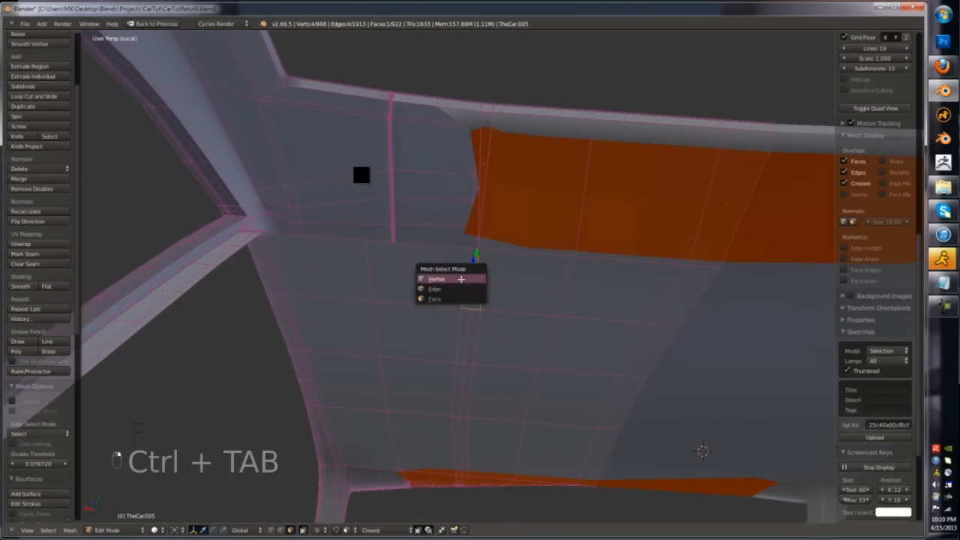
pyautogui.click(462, 279)
pyautogui.press('Tab')
pyautogui.press('Tab')
pyautogui.hotkey('ctrl', 'Tab')
pyautogui.click(472, 215)
pyautogui.rightClick(480, 238)
pyautogui.press('f')
# - Merge the loose vertices at the inner end of the roof groove
pyautogui.scroll(6, 415, 237)
pyautogui.moveTo(416, 238)
pyautogui.mouseDown(button='middle')
pyautogui.moveTo(429, 150)
pyautogui.moveTo(453, 214)
pyautogui.moveTo(462, 210)
pyautogui.moveTo(472, 259)
pyautogui.mouseUp(button='middle')
pyautogui.press('z')
pyautogui.hotkey('ctrl', 'z')
pyautogui.press('z')
pyautogui.rightClick(473, 279)
pyautogui.hotkey('alt', 'm')
pyautogui.click(471, 273)
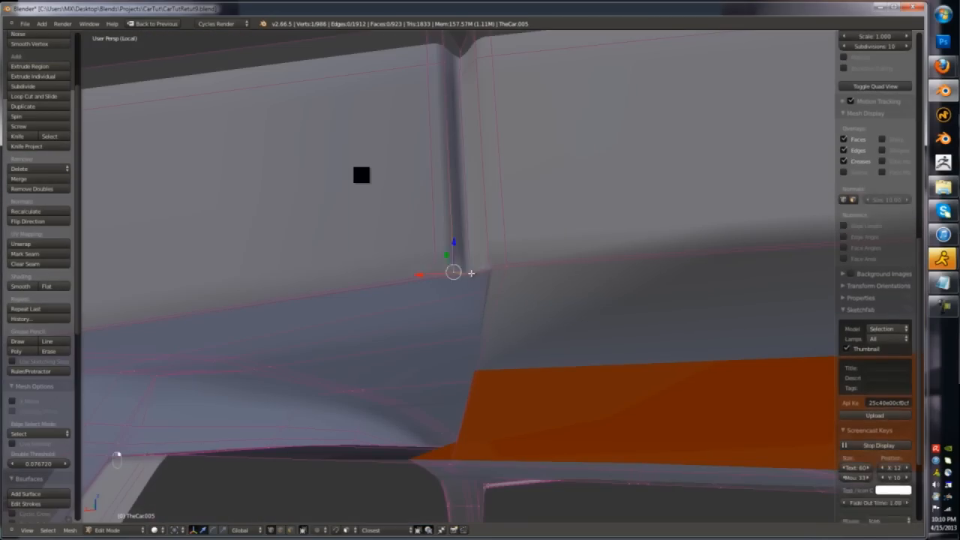
# - Slide the vertex at the groove's inner end along its edge
pyautogui.press('z')
pyautogui.press('z')
pyautogui.hotkey('shift', 'v')
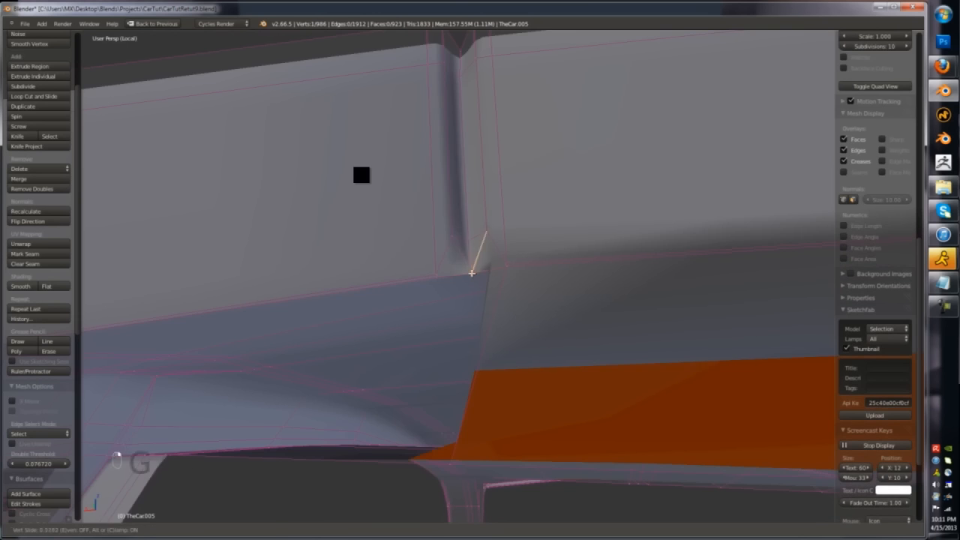
pyautogui.press('g')
pyautogui.press('Tab')
pyautogui.press('Tab')
# - Fill the opening between the inner strip and the neighbouring roof panel
pyautogui.scroll(-5, 491, 225)
pyautogui.moveTo(492, 225); pyautogui.dragTo(415, 455, button='middle')
pyautogui.scroll(3, 473, 330)
pyautogui.keyDown('shift'); pyautogui.rightClick(416, 454); pyautogui.keyUp('shift')
pyautogui.press('f')
# - Recalculate the normals of the entire roof mesh
pyautogui.press('Tab')
pyautogui.press('Tab')
pyautogui.press('Tab')
pyautogui.press('a')
pyautogui.press('a')
pyautogui.hotkey('ctrl', 'n')
pyautogui.press('Tab')
pyautogui.press('Tab')
# - Try to fill the remaining opening beside the groove using edge selection, and clear the selection
pyautogui.hotkey('ctrl', 'Tab')
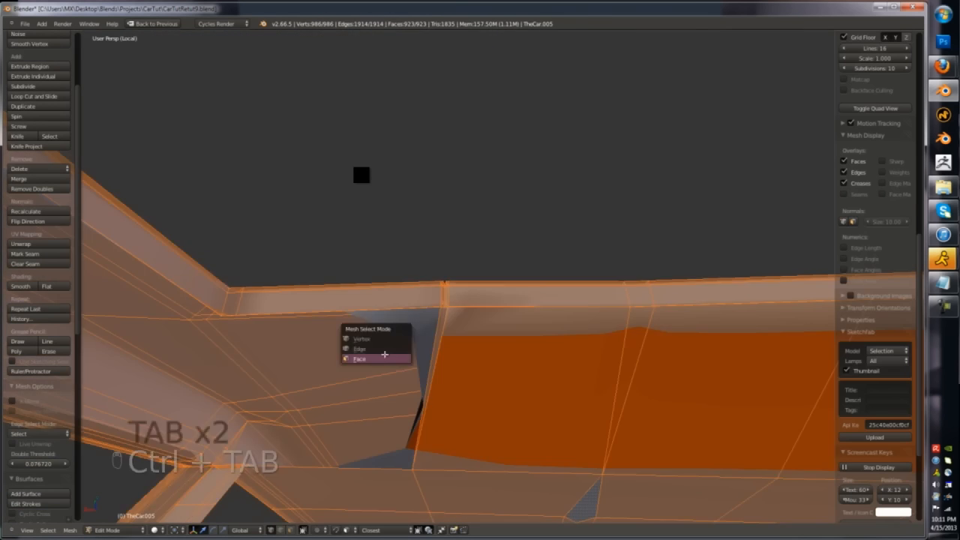
pyautogui.click(384, 350)
pyautogui.rightClick(387, 353)
pyautogui.press('f')
pyautogui.moveTo(387, 393); pyautogui.dragTo(489, 295, button='middle')
pyautogui.moveTo(520, 269); pyautogui.dragTo(519, 302, button='middle')
pyautogui.scroll(-5, 518, 302)
pyautogui.press('a')
# - Reposition the vertex at the inner end of the roof groove
pyautogui.moveTo(712, 274); pyautogui.dragTo(630, 255, button='middle')
pyautogui.scroll(5, 629, 254)
pyautogui.rightClick(638, 196)
pyautogui.press('g')
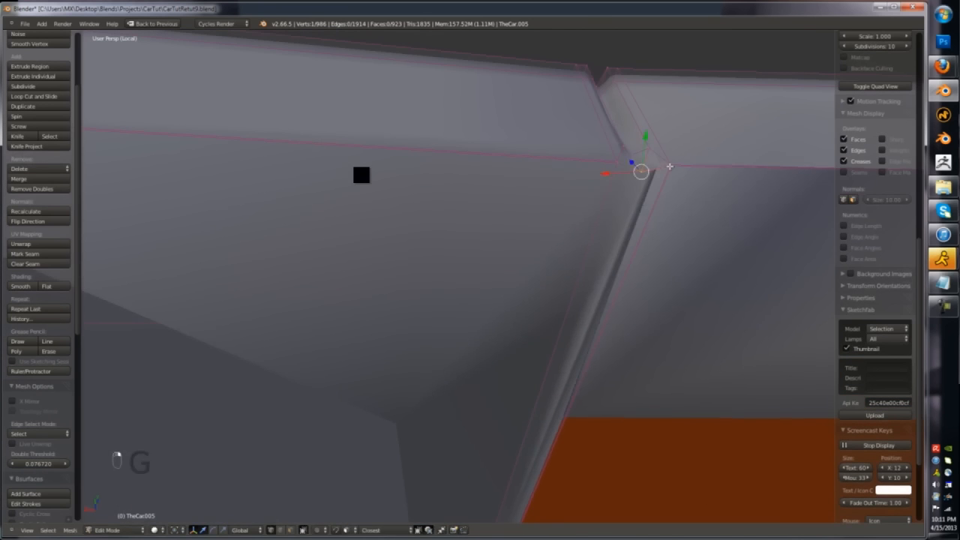
pyautogui.press('a')
# - Delete the vertex at the groove's inner end together with its surrounding faces
pyautogui.moveTo(672, 166); pyautogui.dragTo(662, 200, button='middle')
pyautogui.scroll(3, 653, 180)
pyautogui.rightClick(597, 146)
pyautogui.press('g')
pyautogui.press('x')
pyautogui.click(596, 144)
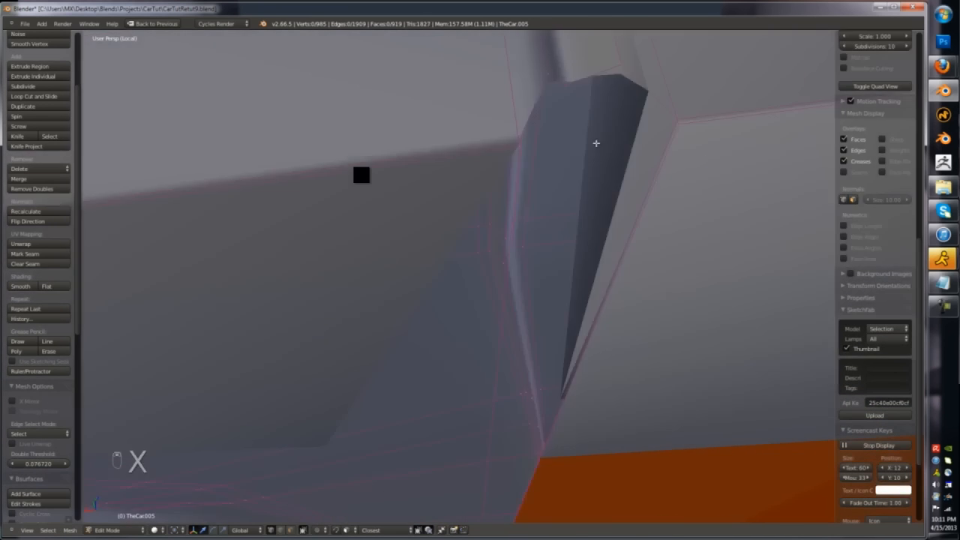
# - Try to close the opening at the roof groove's inner end by joining its corner vertices with edges and faces
pyautogui.moveTo(596, 144); pyautogui.dragTo(555, 174, button='middle')
pyautogui.scroll(4, 516, 133)
pyautogui.rightClick(529, 160)
pyautogui.keyDown('shift'); pyautogui.rightClick(561, 177); pyautogui.keyUp('shift')
pyautogui.press('f')
pyautogui.rightClick(576, 167)
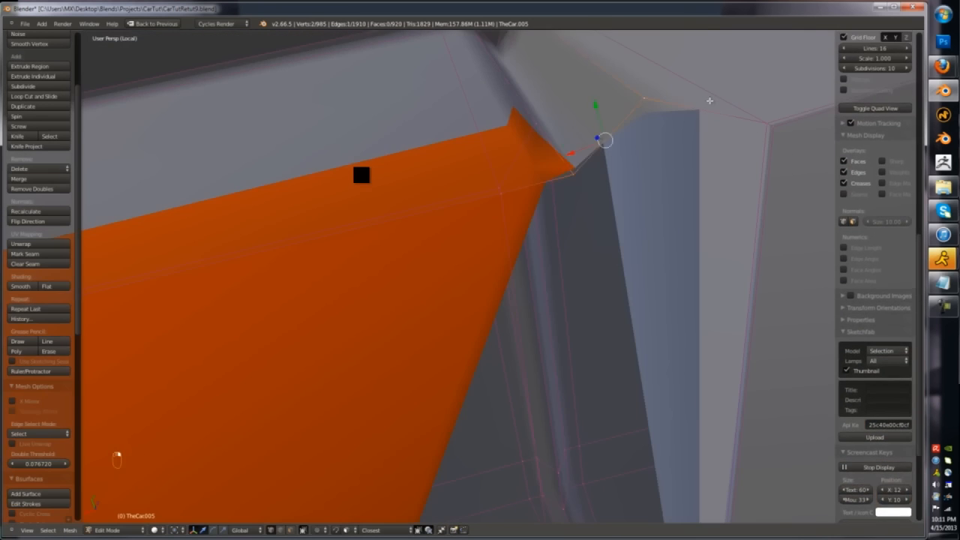
pyautogui.keyDown('shift'); pyautogui.rightClick(764, 125); pyautogui.keyUp('shift')
pyautogui.moveTo(765, 126)
pyautogui.mouseDown(button='middle')
pyautogui.moveTo(758, 255)
pyautogui.moveTo(722, 300)
pyautogui.mouseUp(button='middle')
pyautogui.press('f')
pyautogui.keyDown('shift'); pyautogui.rightClick(686, 201); pyautogui.keyUp('shift')
pyautogui.press('z')
pyautogui.moveTo(686, 201); pyautogui.dragTo(673, 231, button='middle')
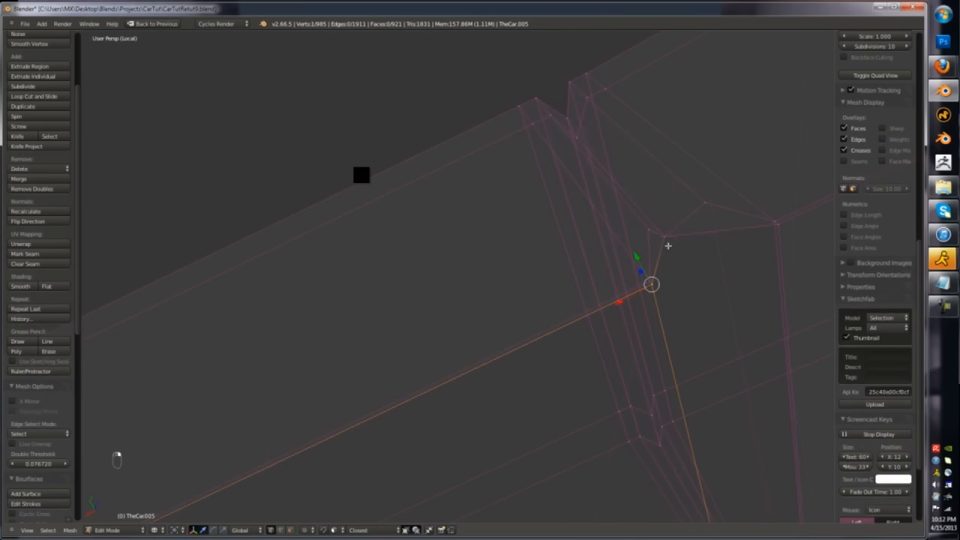
# - Undo the recent fills at the roof groove's inner end
pyautogui.press('z')
pyautogui.moveTo(745, 255); pyautogui.dragTo(602, 253, button='middle')
pyautogui.hotkey('ctrl', 'z')
pyautogui.hotkey('ctrl', 'z')
pyautogui.hotkey('ctrl', 'z')
pyautogui.hotkey('ctrl', 'z')
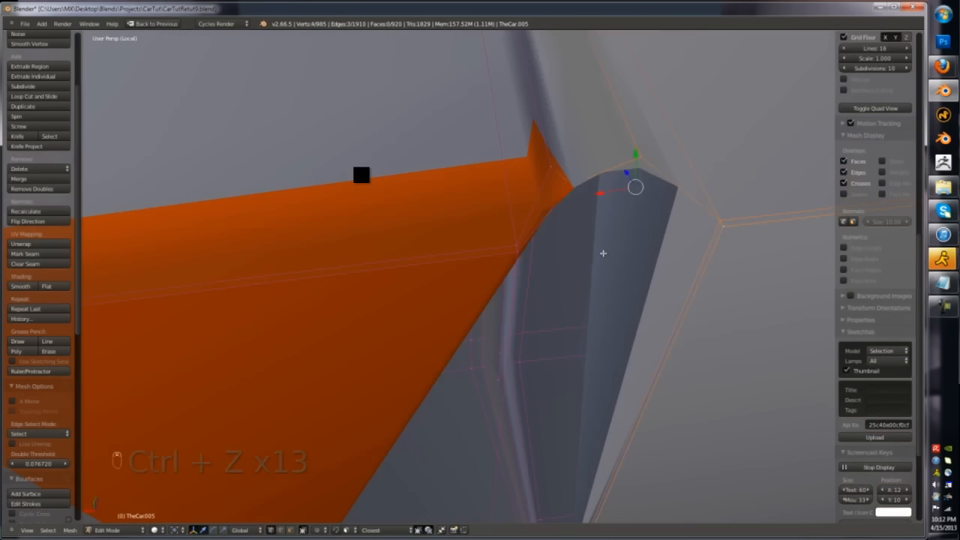
# - Change the mesh selection mode and fill a face between the borders beside the groove's inner end
pyautogui.rightClick(572, 166)
pyautogui.moveTo(571, 165); pyautogui.dragTo(579, 314, button='middle')
pyautogui.keyDown('shift'); pyautogui.rightClick(615, 227); pyautogui.keyUp('shift')
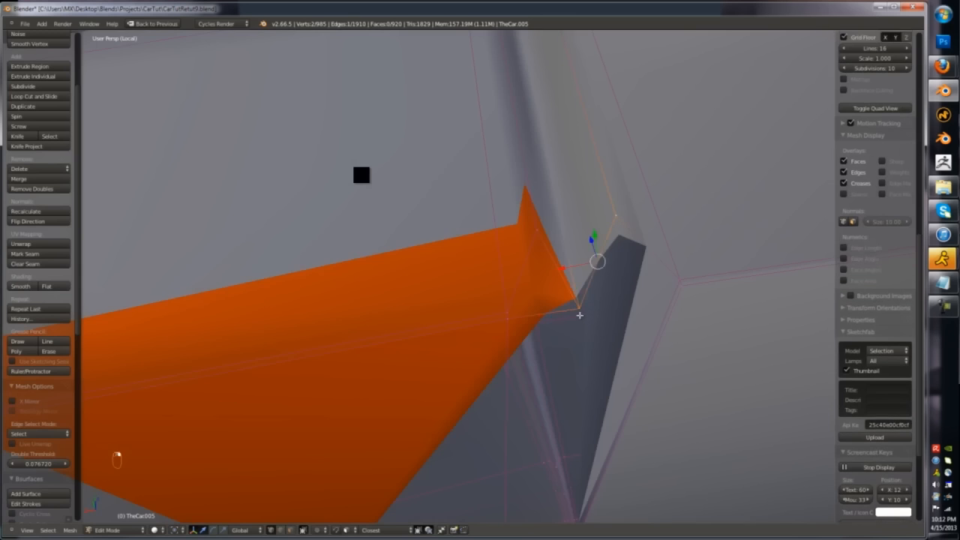
pyautogui.scroll(-4, 624, 294)
pyautogui.moveTo(615, 226); pyautogui.dragTo(589, 293, button='middle')
pyautogui.hotkey('ctrl', 'Tab')
pyautogui.click(587, 338)
pyautogui.hotkey('ctrl', 'Tab')
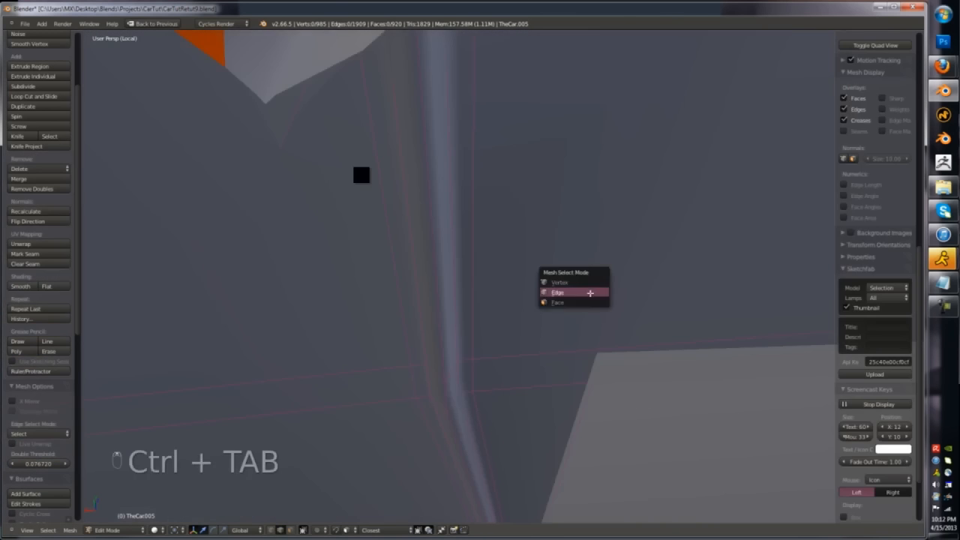
pyautogui.click(588, 282)
pyautogui.rightClick(561, 264)
pyautogui.keyDown('shift'); pyautogui.rightClick(588, 262); pyautogui.keyUp('shift')
pyautogui.press('f')
# - Bridge the long gap below the groove with an edge and fill faces along it
pyautogui.rightClick(584, 222)
pyautogui.moveTo(585, 222); pyautogui.dragTo(569, 295, button='middle')
pyautogui.scroll(-3, 581, 405)
pyautogui.keyDown('shift'); pyautogui.rightClick(556, 432); pyautogui.keyUp('shift')
pyautogui.press('f')
pyautogui.press('f')
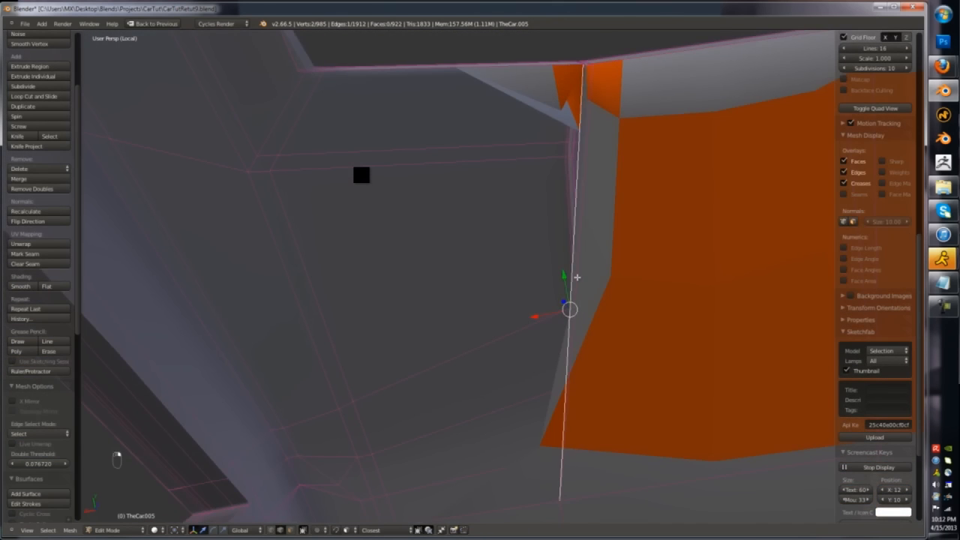
pyautogui.press('z')
pyautogui.press('z')
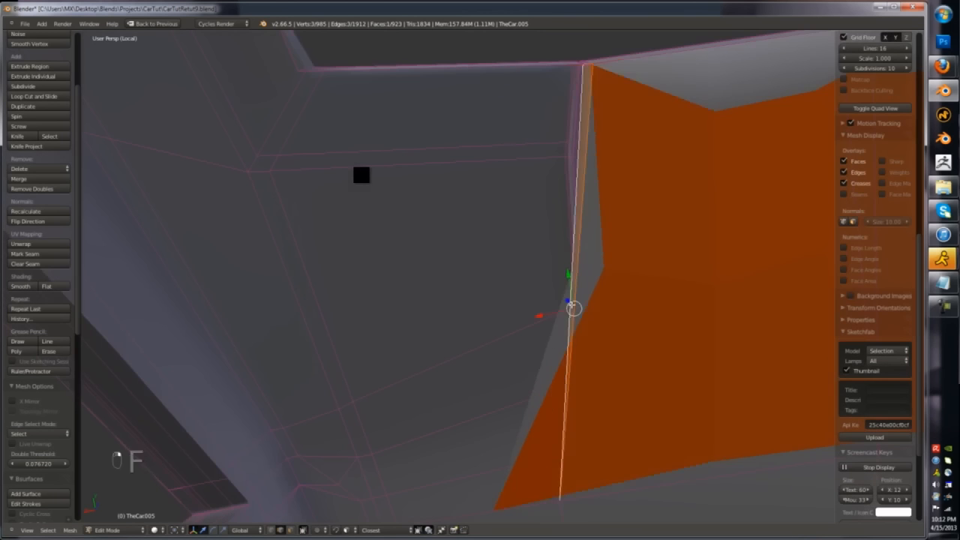
# - Fill a face between opposite border edges on the inner side of the roof pillar, and clear the selection
pyautogui.moveTo(571, 305); pyautogui.dragTo(569, 325, button='middle')
pyautogui.rightClick(587, 123)
pyautogui.moveTo(441, 231); pyautogui.dragTo(677, 306, button='middle')
pyautogui.rightClick(420, 177)
pyautogui.keyDown('shift'); pyautogui.rightClick(529, 347); pyautogui.keyUp('shift')
pyautogui.press('f')
pyautogui.press('a')
# - Fill the next gaps along the roof pillar's inner side with consecutive faces up to the side window corner
pyautogui.press('Tab')
pyautogui.press('Tab')
pyautogui.rightClick(581, 320)
pyautogui.press('f')
pyautogui.press('f')
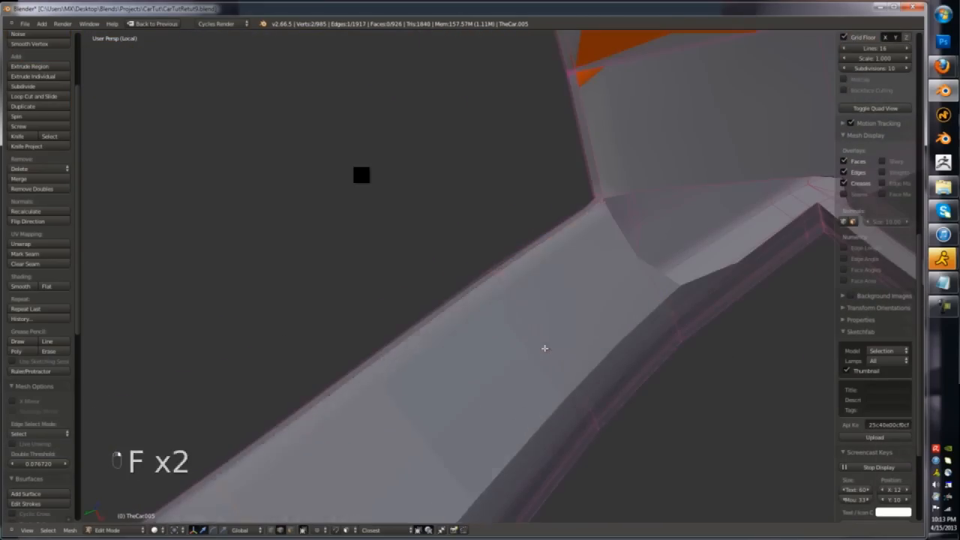
pyautogui.moveTo(543, 347); pyautogui.dragTo(669, 282, button='middle')
pyautogui.press('f')
# - Try a loop cut across the new inner pillar faces, and undo it
pyautogui.hotkey('ctrl', 'r')
pyautogui.click(650, 194)
pyautogui.hotkey('ctrl', 'z')
# - Try to move the corner geometry where the side window frame meets the roof pillar, and cancel the move
pyautogui.moveTo(649, 194); pyautogui.dragTo(646, 209, button='middle')
pyautogui.rightClick(647, 209)
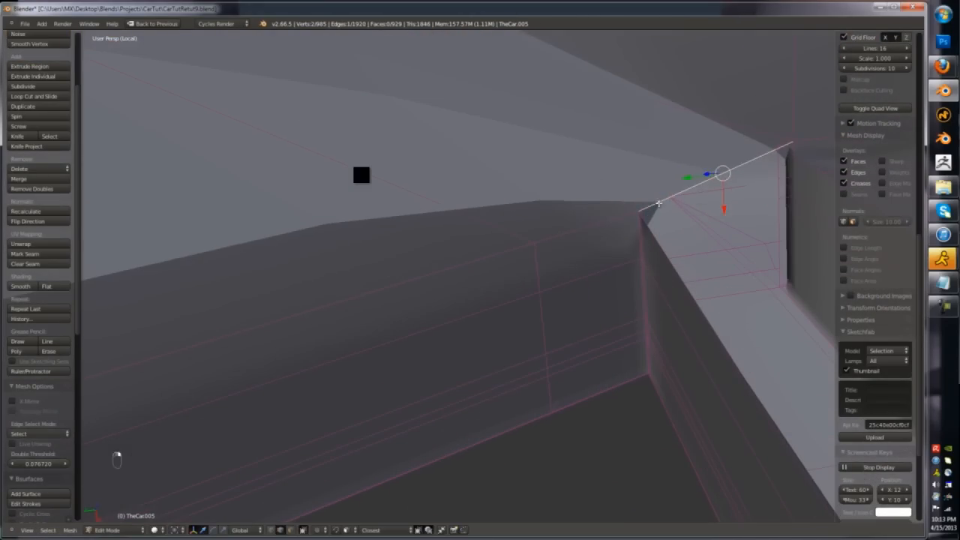
pyautogui.rightClick(781, 146)
pyautogui.keyDown('shift'); pyautogui.rightClick(786, 155); pyautogui.keyUp('shift')
pyautogui.moveTo(782, 157); pyautogui.dragTo(691, 258, button='middle')
pyautogui.press('z')
pyautogui.press('z')
pyautogui.rightClick(681, 266)
pyautogui.press('g')
pyautogui.rightClick(623, 355)
pyautogui.press('z')
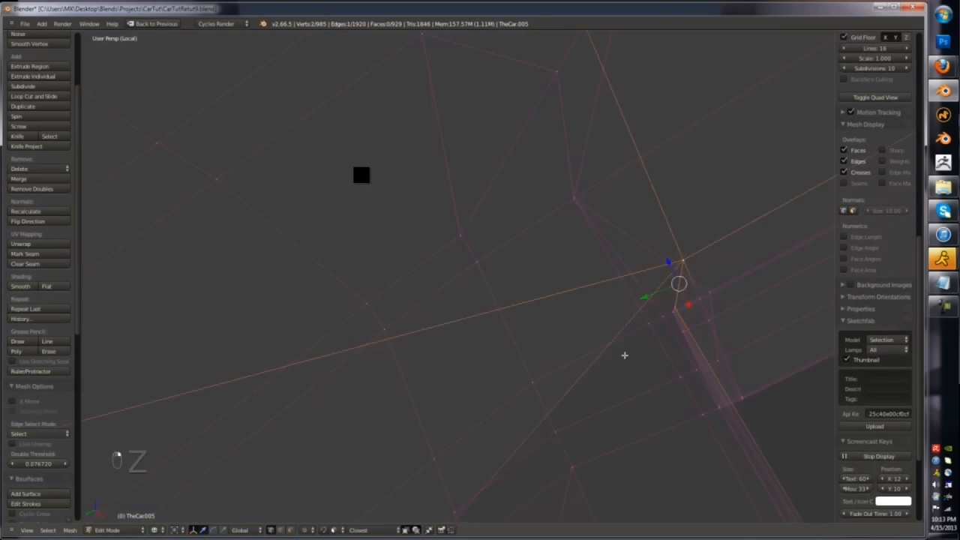
pyautogui.press('z')
# - Fill faces at the side window's upper corner, undo the last fill, and reposition the corner geometry
pyautogui.moveTo(625, 355)
pyautogui.mouseDown(button='middle')
pyautogui.moveTo(578, 379)
pyautogui.moveTo(602, 399)
pyautogui.moveTo(590, 412)
pyautogui.moveTo(594, 237)
pyautogui.moveTo(570, 255)
pyautogui.moveTo(593, 313)
pyautogui.moveTo(630, 227)
pyautogui.moveTo(672, 185)
pyautogui.mouseUp(button='middle')
pyautogui.press('f')
pyautogui.press('f')
pyautogui.hotkey('ctrl', 'z')
pyautogui.press('z')
pyautogui.rightClick(613, 214)
pyautogui.press('z')
pyautogui.press('g')
pyautogui.click(626, 283)
# - Fill the inner side of the narrow pillar beside the side window with consecutive faces, and clear the selection
pyautogui.scroll(-8, 614, 300)
pyautogui.press('Tab')
pyautogui.scroll(9, 598, 343)
pyautogui.press('Tab')
pyautogui.press('f')
pyautogui.press('f')
pyautogui.scroll(-9, 615, 277)
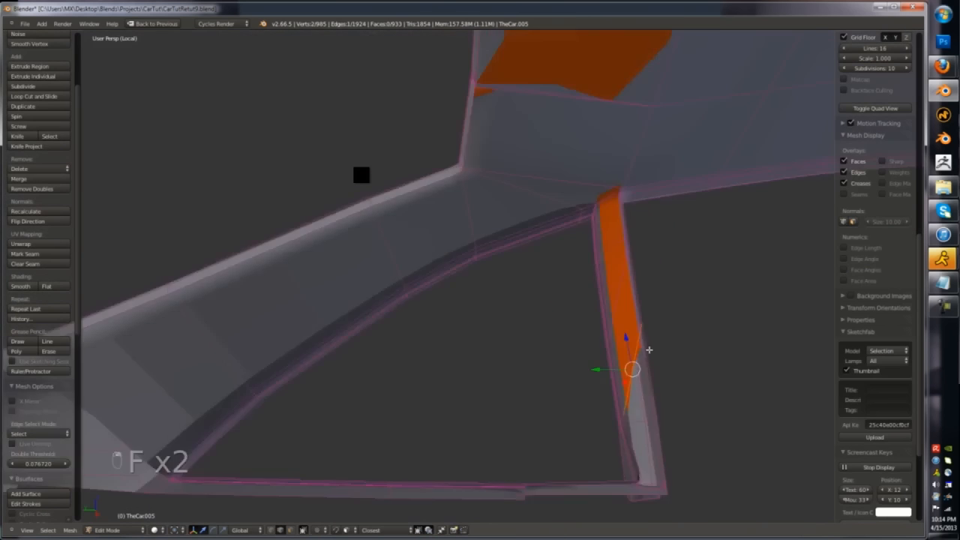
pyautogui.press('f')
pyautogui.press('f')
pyautogui.moveTo(649, 350); pyautogui.dragTo(602, 397, button='middle')
pyautogui.press('a')
pyautogui.press('a')
pyautogui.press('a')
pyautogui.press('a')
pyautogui.press('a')
# - Add two loop cuts to the new inner pillar surfaces around the side window
pyautogui.moveTo(667, 333); pyautogui.dragTo(600, 308, button='middle')
pyautogui.press('Tab')
pyautogui.press('Tab')
pyautogui.hotkey('ctrl', 'r')
pyautogui.click(546, 288)
pyautogui.hotkey('ctrl', 'r')
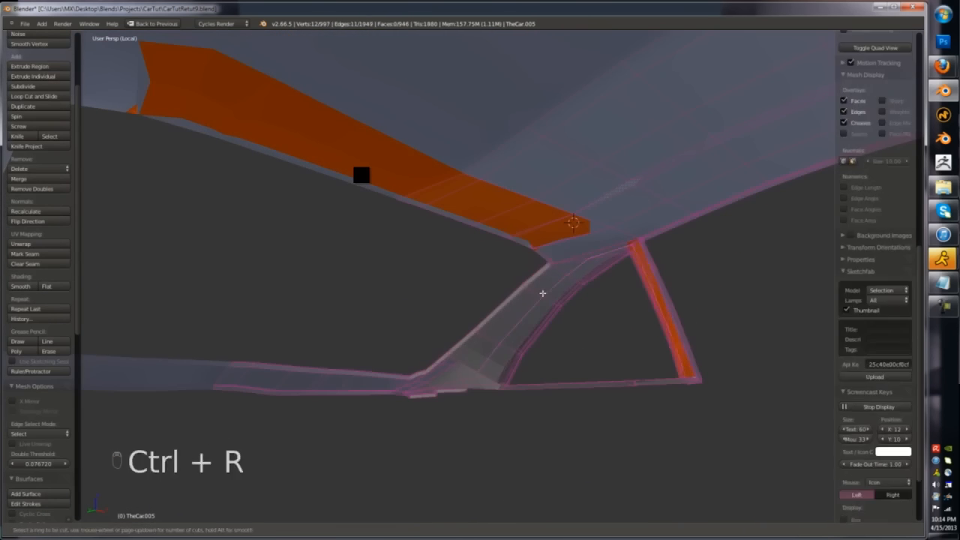
pyautogui.click(542, 293)
# - Restore the multi-view layout, apply smooth shading to the roof object, and deselect it
pyautogui.press('Tab')
pyautogui.scroll(-6, 380, 285)
pyautogui.moveTo(380, 285); pyautogui.dragTo(368, 238, button='middle')
pyautogui.press('Tab')
pyautogui.press('a')
pyautogui.press('a')
pyautogui.hotkey('ctrl', 'Up')
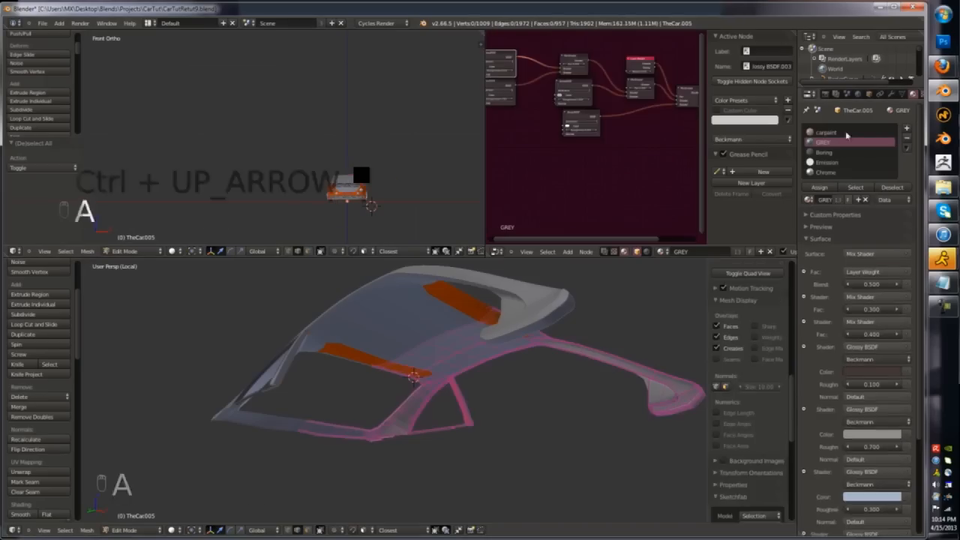
pyautogui.scroll(4, 412, 382)
pyautogui.press('Tab')
pyautogui.click(21, 287)
pyautogui.press('a')
pyautogui.scroll(-4, 362, 363)
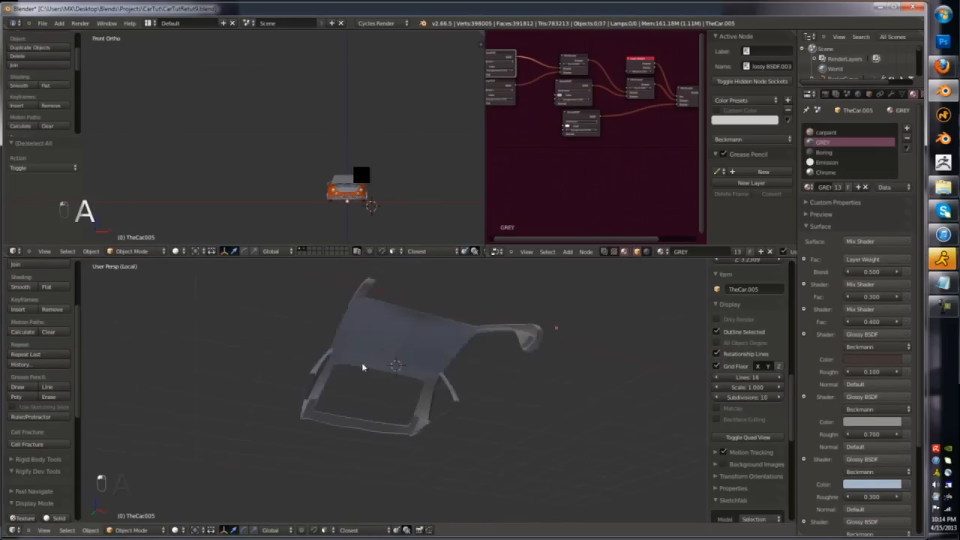
# - Add a loop cut across the roof's inner surface near the pillar junction
pyautogui.press('Tab')
pyautogui.scroll(4, 420, 322)
pyautogui.hotkey('ctrl', 'r')
pyautogui.click(470, 283)
# - Fill the gap at the inner pillar junction with faces, and undo the excess fill
pyautogui.moveTo(486, 334); pyautogui.dragTo(486, 356, button='middle')
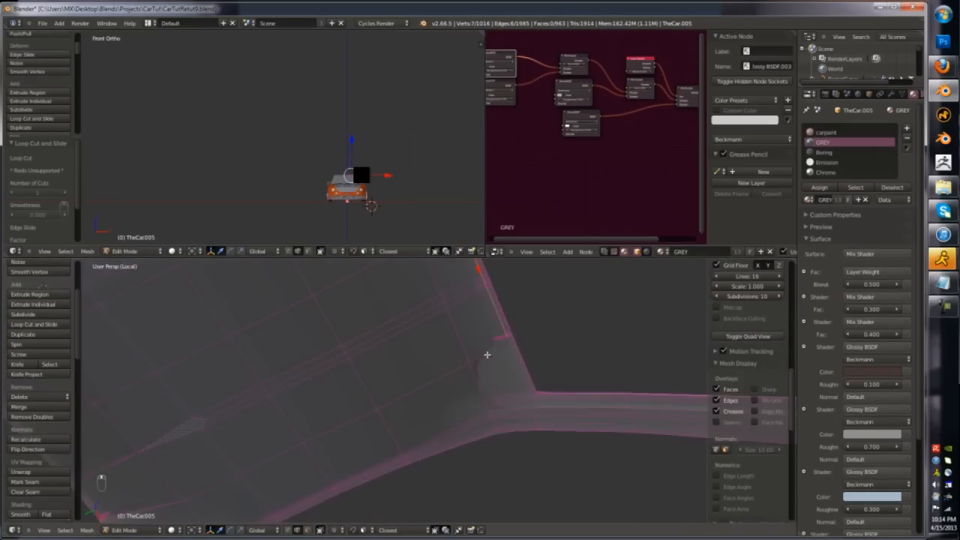
pyautogui.rightClick(482, 381)
pyautogui.press('f')
pyautogui.press('f')
pyautogui.moveTo(458, 398); pyautogui.dragTo(478, 393, button='middle')
pyautogui.hotkey('ctrl', 'z')
pyautogui.scroll(3, 420, 338)
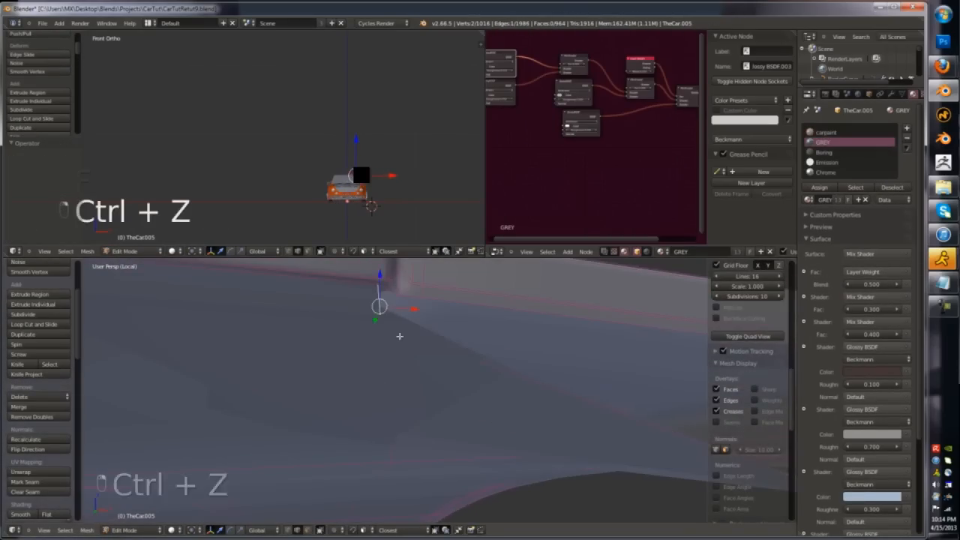
pyautogui.hotkey('ctrl', 'z')
# - Fill a face between the two edges beneath the small notch in the roof's rim
pyautogui.moveTo(399, 336); pyautogui.dragTo(448, 344, button='middle')
pyautogui.press('Tab')
pyautogui.press('Tab')
pyautogui.rightClick(448, 343)
pyautogui.keyDown('shift'); pyautogui.rightClick(379, 334); pyautogui.keyUp('shift')
pyautogui.press('f')
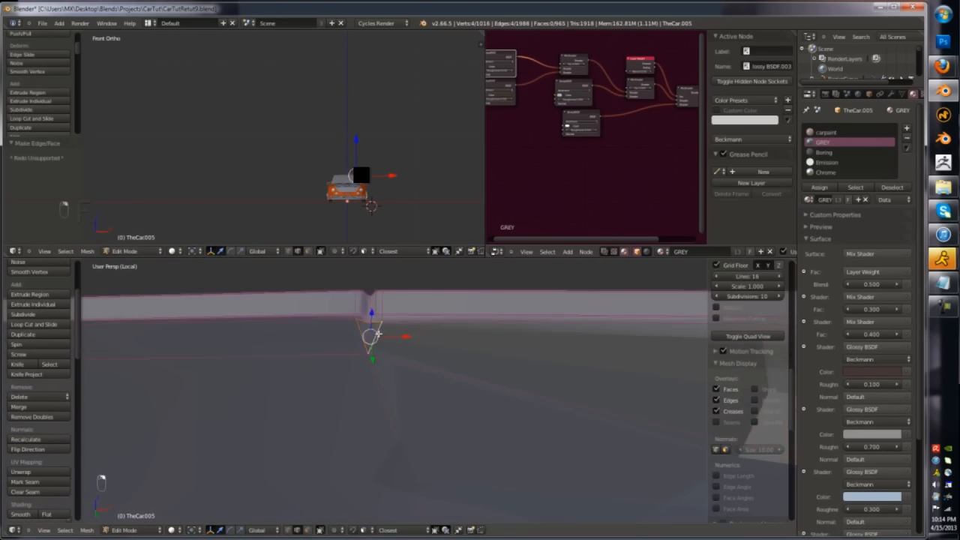
# - Try to fill another face on the roof's inner surface, and undo it
pyautogui.press('Tab')
pyautogui.press('Tab')
pyautogui.moveTo(379, 334); pyautogui.dragTo(524, 473, button='middle')
pyautogui.press('Tab')
pyautogui.press('Tab')
pyautogui.press('f')
pyautogui.hotkey('ctrl', 'z')
# - Add a loop cut on the roof's inner surface and fill the remaining pillar opening with a run of consecutive faces
pyautogui.hotkey('ctrl', 'r')
pyautogui.click(527, 364)
pyautogui.rightClick(534, 377)
pyautogui.keyDown('shift'); pyautogui.rightClick(445, 470); pyautogui.keyUp('shift')
pyautogui.press('f')
pyautogui.press('f')
pyautogui.press('f')
pyautogui.press('f')
pyautogui.press('f')
pyautogui.press('f')
pyautogui.press('f')
pyautogui.press('f')
pyautogui.press('f')
pyautogui.press('f')
pyautogui.press('Tab')
pyautogui.press('Tab')
pyautogui.scroll(3, 524, 473)
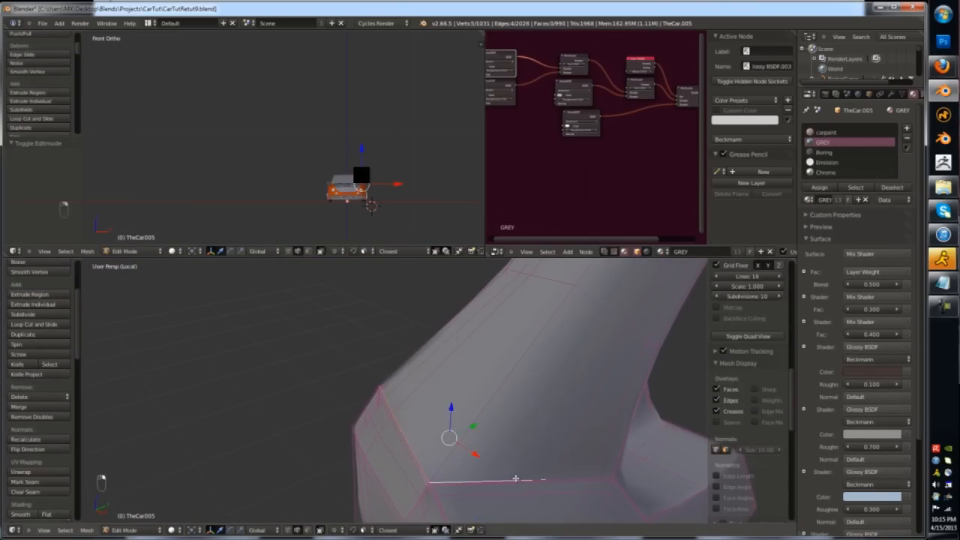
# - Slide the selected edge at the base of the roof pillar's inner surface and check the smoothed shape
pyautogui.moveTo(432, 485); pyautogui.dragTo(462, 379, button='middle')
pyautogui.press('z')
pyautogui.press('z')
pyautogui.press('g')
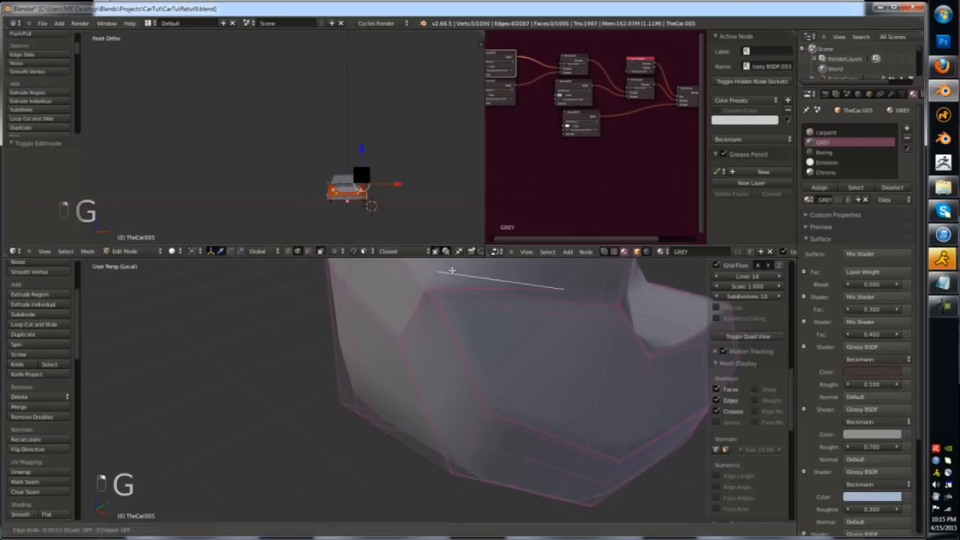
pyautogui.click(450, 270)
pyautogui.press('Tab')
pyautogui.scroll(-4, 531, 367)
pyautogui.moveTo(449, 271); pyautogui.dragTo(538, 311, button='middle')
pyautogui.scroll(5, 538, 311)
# - Slide another edge on the inner side of the roof pillar to refine its contour
pyautogui.press('Tab')
pyautogui.click(593, 334)
pyautogui.moveTo(330, 330); pyautogui.dragTo(278, 359, button='middle')
pyautogui.rightClick(274, 355)
pyautogui.press('g')
pyautogui.click(264, 345)
# - Assign the GREY material to the selected inner faces at the end of the roof pillar
pyautogui.press('Tab')
pyautogui.scroll(-4, 366, 420)
pyautogui.scroll(-4, 367, 422)
pyautogui.moveTo(367, 422); pyautogui.dragTo(420, 390, button='middle')
pyautogui.press('Tab')
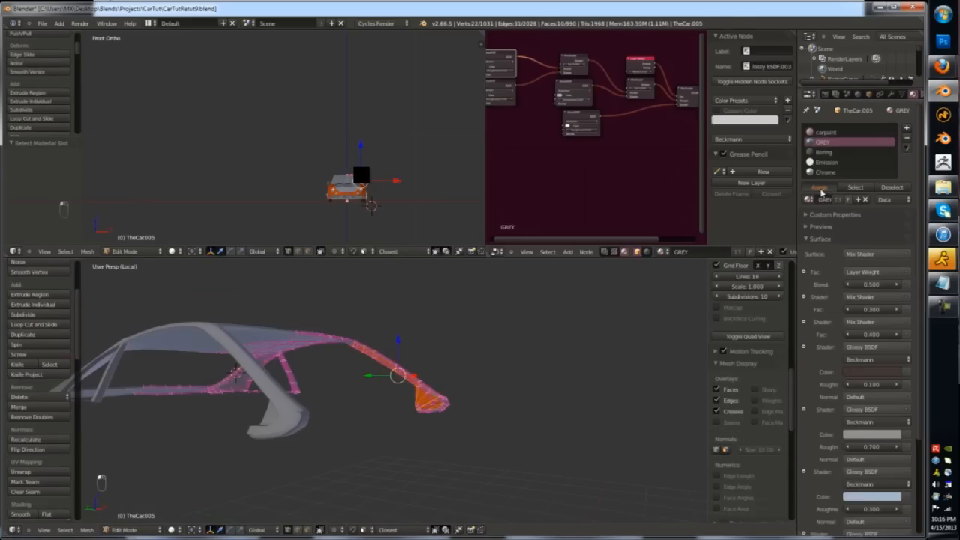
pyautogui.press('Tab')
# - Leave the roof's isolated view to show the whole car, and save the file over the existing one
pyautogui.press('KP_Divide')
pyautogui.press('a')
pyautogui.press('a')
pyautogui.moveTo(419, 405)
pyautogui.mouseDown(button='middle')
pyautogui.moveTo(466, 408)
pyautogui.moveTo(417, 447)
pyautogui.moveTo(427, 399)
pyautogui.moveTo(418, 435)
pyautogui.moveTo(439, 424)
pyautogui.moveTo(397, 407)
pyautogui.moveTo(431, 405)
pyautogui.mouseUp(button='middle')
pyautogui.press('Tab')
pyautogui.press('z')
pyautogui.press('a')
pyautogui.press('a')
pyautogui.press('a')
pyautogui.press('Tab')
pyautogui.press('z')
pyautogui.hotkey('ctrl', 's')
pyautogui.click(418, 435)
pyautogui.hotkey('ctrl', 'Up')
pyautogui.scroll(3, 397, 407)
# - Switch to Firefox, search Google Images for "car frontend", and examine the results for front-end design ideas
pyautogui.click(943, 66)
pyautogui.scroll(3, 480, 225)
pyautogui.moveTo(144, 102); pyautogui.dragTo(60, 103)
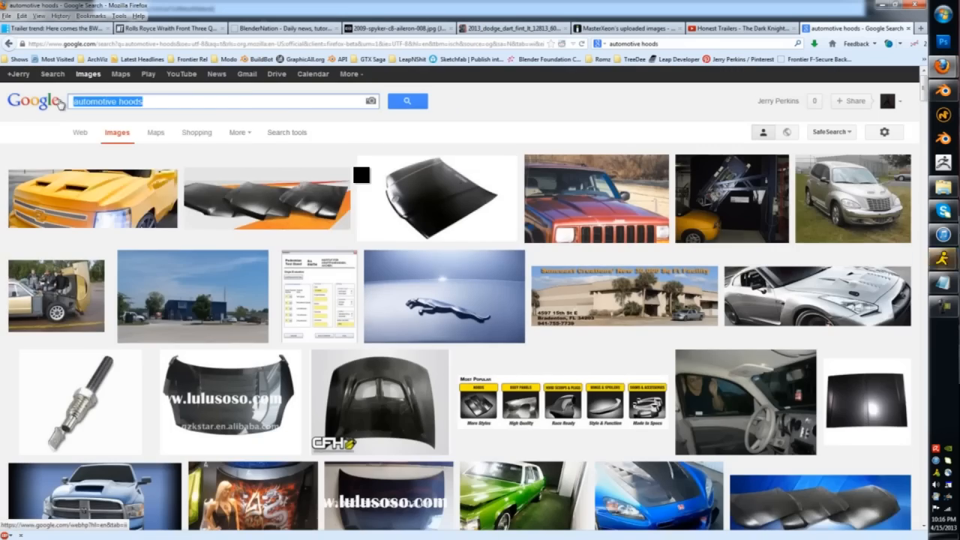
pyautogui.write('car frontend')
pyautogui.press('Return')
pyautogui.scroll(-2, 428, 438)
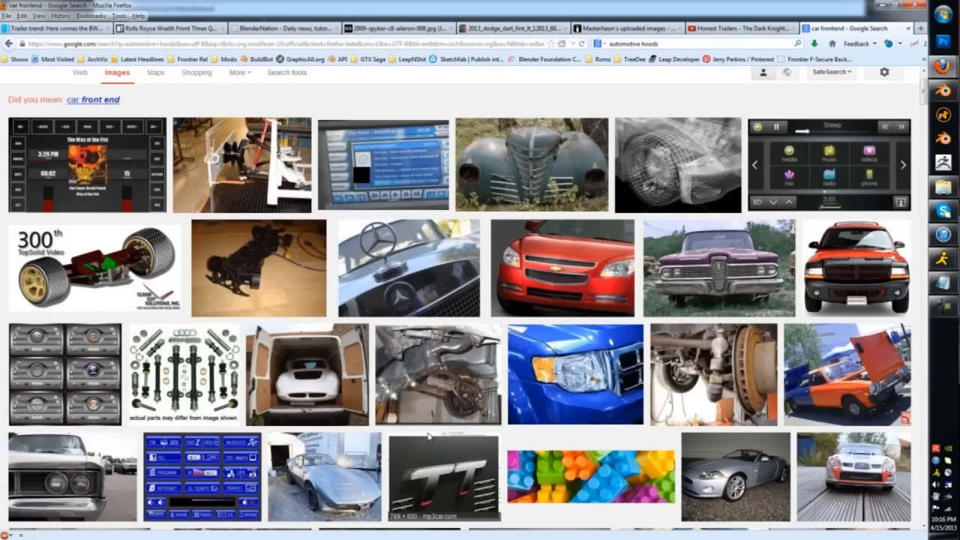
pyautogui.scroll(-6, 427, 437)
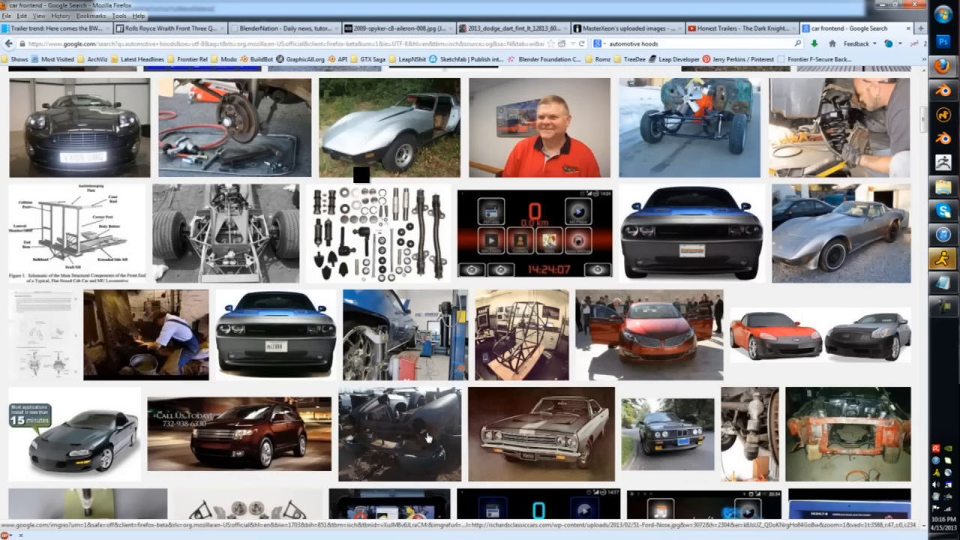
pyautogui.scroll(-3, 428, 437)
pyautogui.scroll(-5, 429, 434)
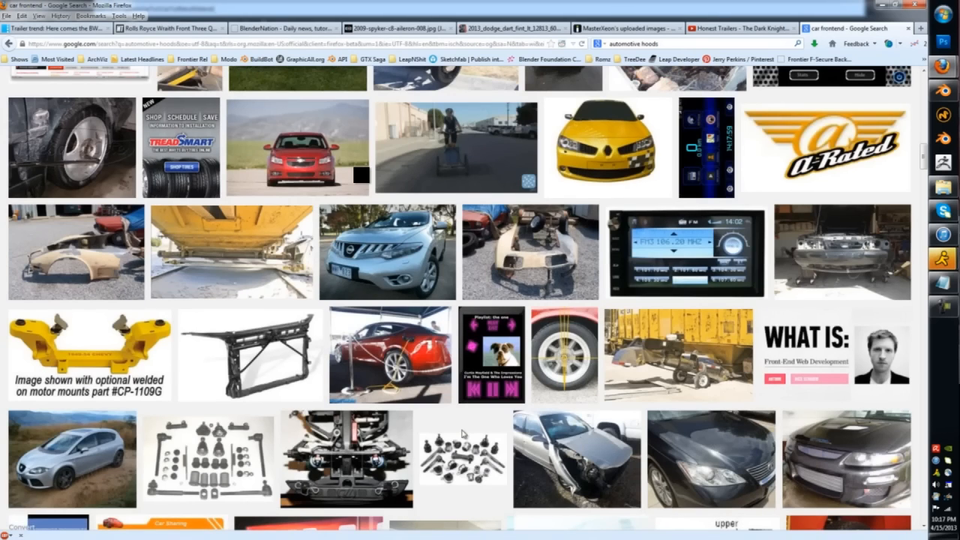
pyautogui.scroll(-9, 461, 434)
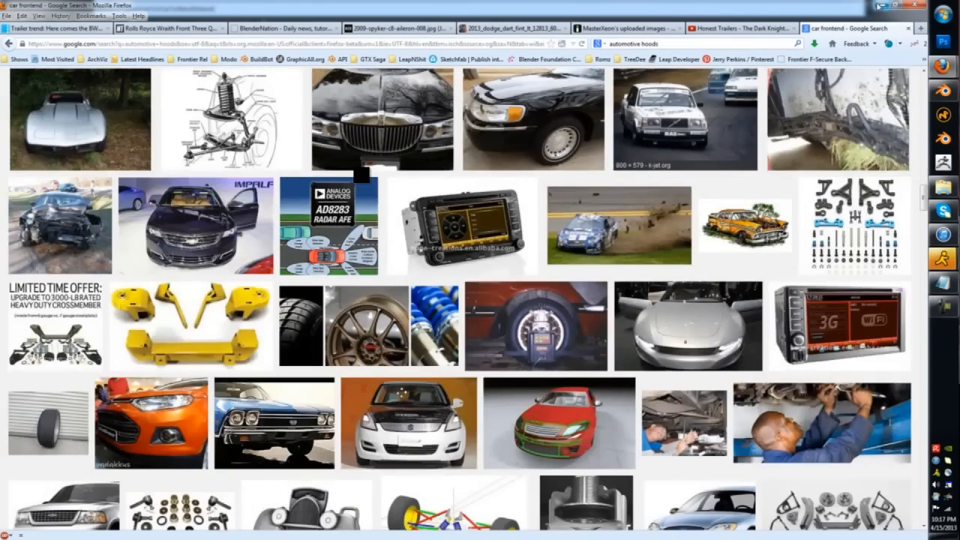
# - Return to Blender and separate the faces of the hood's recessed front panel into their own object
pyautogui.click(880, 6)
pyautogui.moveTo(259, 299); pyautogui.dragTo(297, 324, button='middle')
pyautogui.press('Tab')
pyautogui.hotkey('ctrl', 'Tab')
pyautogui.click(343, 366)
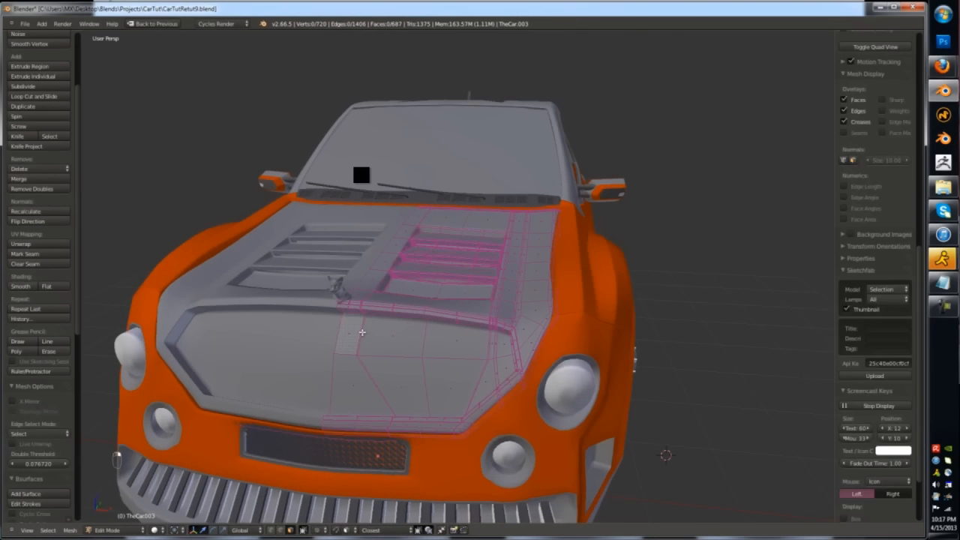
pyautogui.rightClick(350, 332)
pyautogui.keyDown('shift'); pyautogui.rightClick(361, 332); pyautogui.keyUp('shift')
pyautogui.scroll(4, 362, 329)
pyautogui.keyDown('shift'); pyautogui.rightClick(443, 341); pyautogui.keyUp('shift')
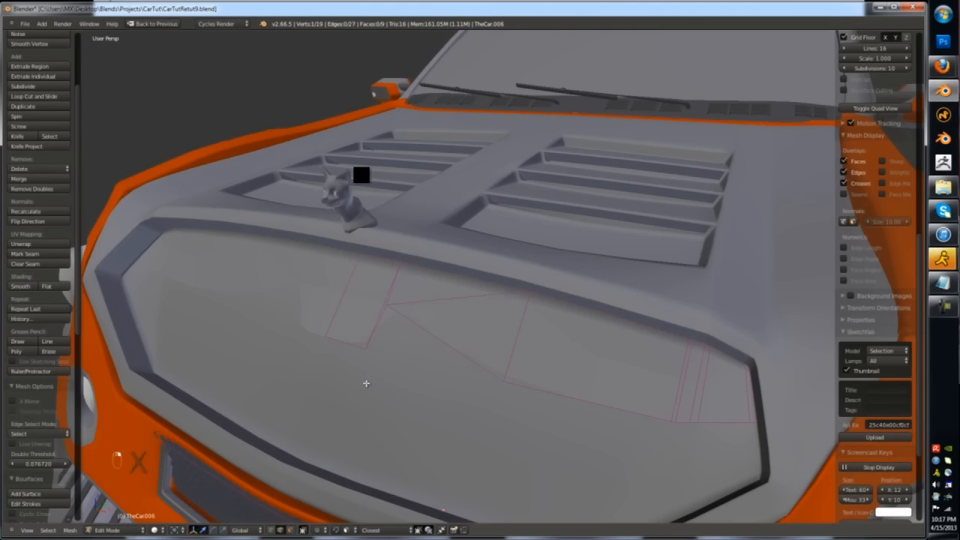
# - Delete the excess geometry of the separated front panel to leave its upper strip, and extrude the strip into a solid piece
pyautogui.press('x')
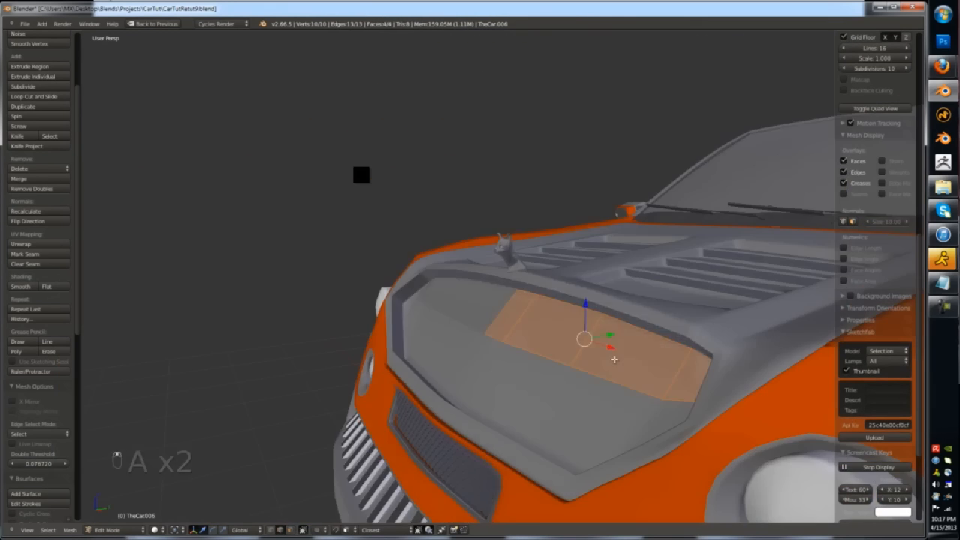
pyautogui.moveTo(420, 255); pyautogui.dragTo(455, 236, button='middle')
pyautogui.press('x')
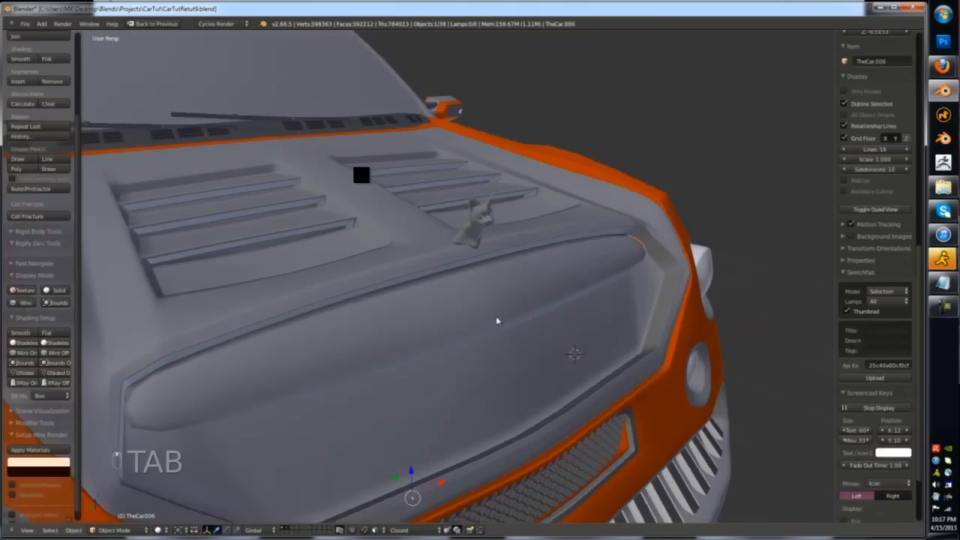
# - Add a loop cut close to the outer end of the extruded strip
pyautogui.hotkey('ctrl', 'r')
pyautogui.click(657, 252)
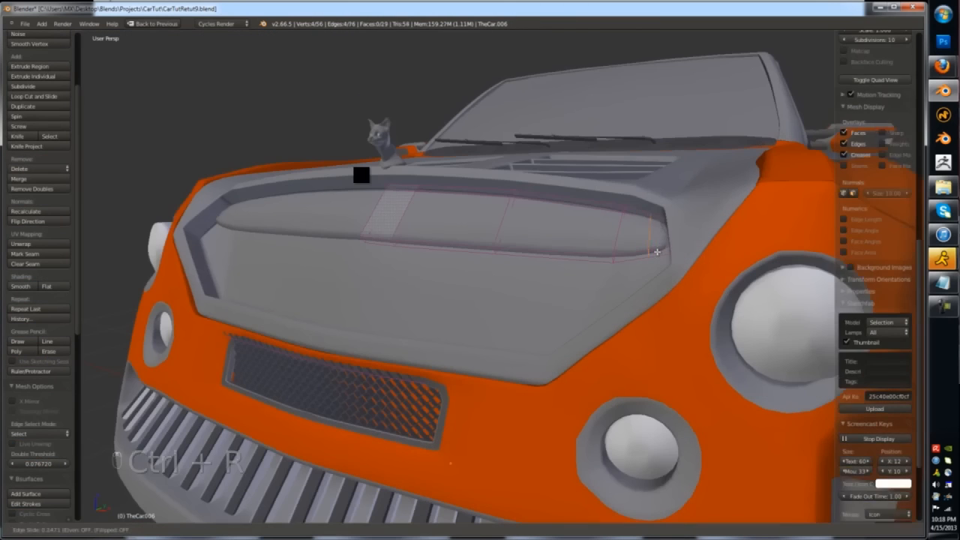
pyautogui.click(665, 252)
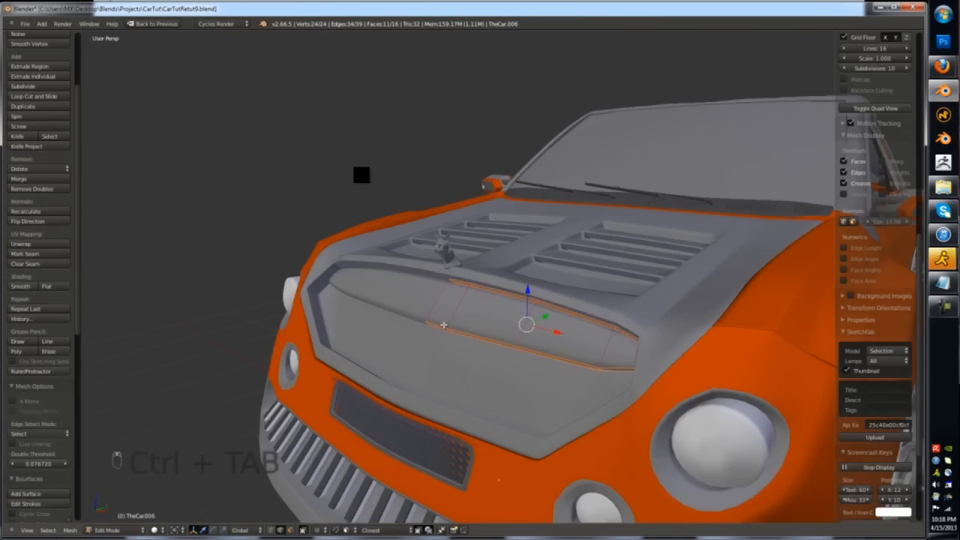
# - Select edges near the strip's middle, isolate the strip in local view, and add a loop cut to it
pyautogui.rightClick(444, 324)
pyautogui.keyDown('shift'); pyautogui.rightClick(482, 336); pyautogui.keyUp('shift')
pyautogui.moveTo(444, 325); pyautogui.dragTo(480, 308, button='middle')
pyautogui.scroll(2, 465, 335)
pyautogui.press('z')
pyautogui.rightClick(507, 313)
pyautogui.press('z')
pyautogui.press('KP_Divide')
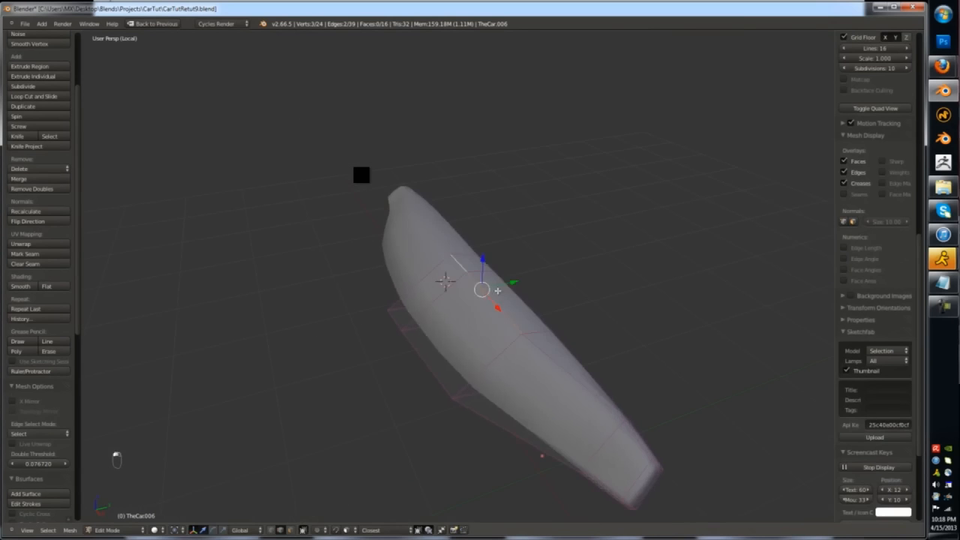
pyautogui.hotkey('ctrl', 'r')
pyautogui.click(528, 331)
pyautogui.click(528, 331)
# - Leave the isolated view and adjust the strip's selected front edge loop within the hood recess
pyautogui.moveTo(503, 343); pyautogui.dragTo(521, 326, button='middle')
pyautogui.press('Tab')
pyautogui.press('KP_Divide')
pyautogui.rightClick(520, 326)
pyautogui.press('Tab')
pyautogui.moveTo(448, 366); pyautogui.dragTo(473, 368, button='middle')
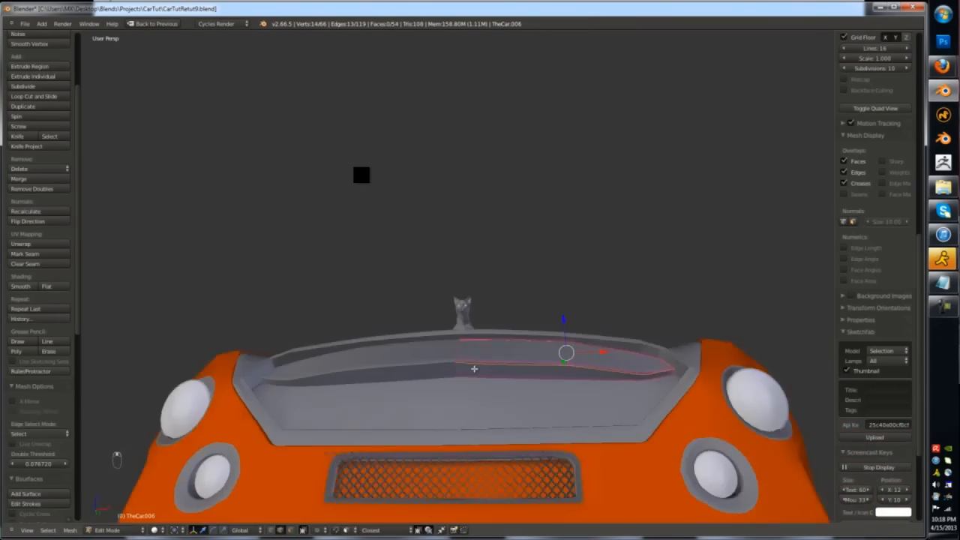
pyautogui.scroll(5, 473, 368)
pyautogui.hotkey('ctrl', 'Tab')
pyautogui.click(425, 335)
pyautogui.moveTo(428, 354); pyautogui.dragTo(432, 358)
pyautogui.hotkey('ctrl', 'Up')
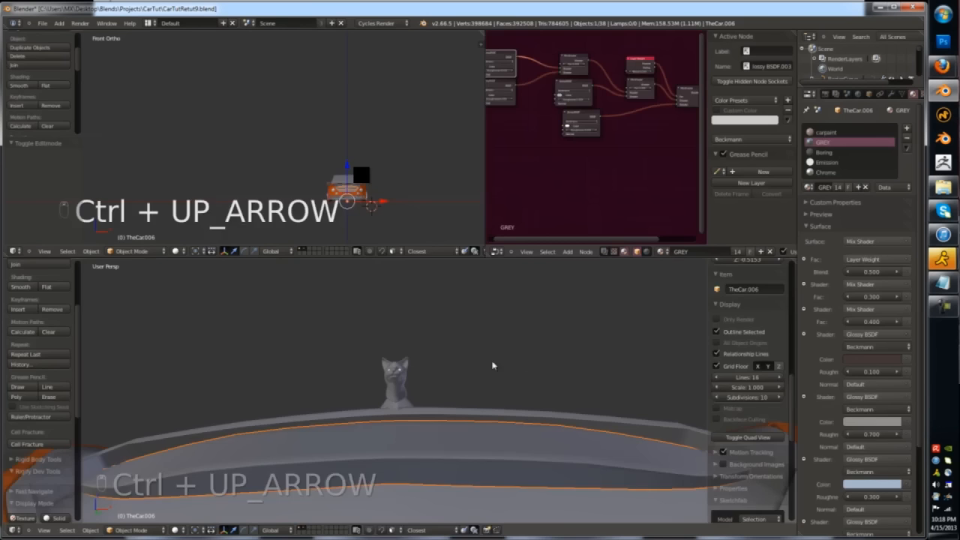
# - Assign the Chrome material to the whole strip in the hood's front recess
pyautogui.press('a')
pyautogui.press('a')
pyautogui.press('a')
pyautogui.press('Tab')
pyautogui.moveTo(611, 421); pyautogui.dragTo(555, 433, button='middle')
# - Add a loop cut along the length of the chrome strip
pyautogui.hotkey('ctrl', 'r')
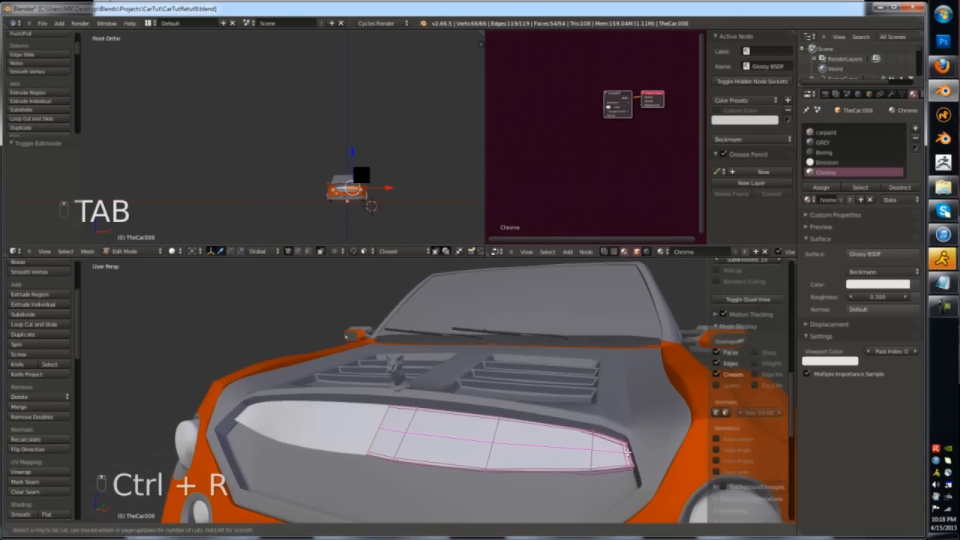
pyautogui.click(551, 435)
pyautogui.press('Tab')
pyautogui.scroll(-5, 497, 411)
pyautogui.press('a')
pyautogui.press('a')
pyautogui.press('a')
pyautogui.moveTo(497, 411); pyautogui.dragTo(476, 471, button='middle')
# - Duplicate one slat of the lower bumper grille, raise it below the chrome strip, and separate it as its own object
pyautogui.press('a')
pyautogui.scroll(3, 456, 422)
pyautogui.rightClick(467, 478)
pyautogui.press('Tab')
pyautogui.press('a')
pyautogui.press('a')
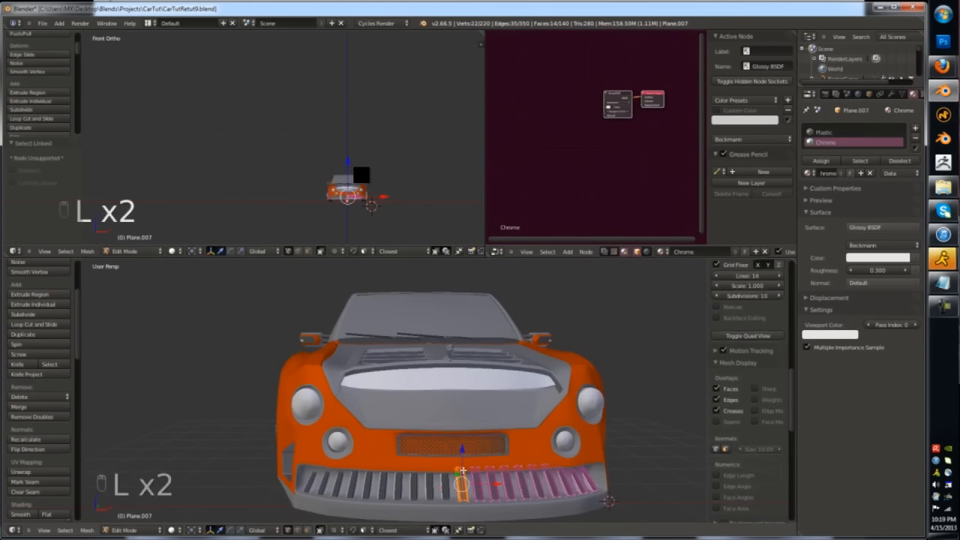
pyautogui.click(465, 408)
pyautogui.press('Tab')
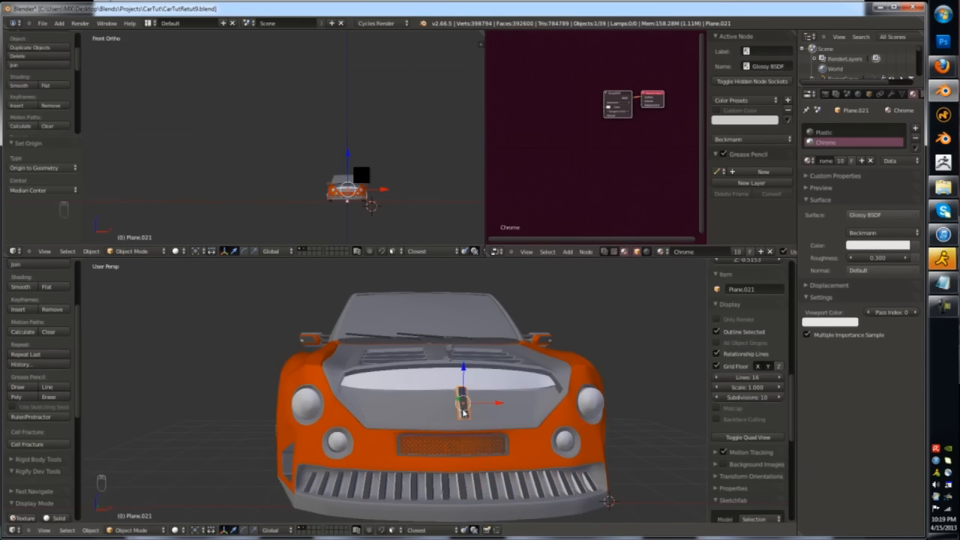
# - Rotate the separated slat 90 degrees about X and stretch it along Z by a factor of 2.392
pyautogui.write('x90')
pyautogui.press('Return')
pyautogui.scroll(2, 466, 411)
pyautogui.press('s')
# - Move the slat along Y against the recessed panel and lengthen it along Z by a factor of 1.290
pyautogui.moveTo(462, 422); pyautogui.dragTo(471, 401, button='middle')
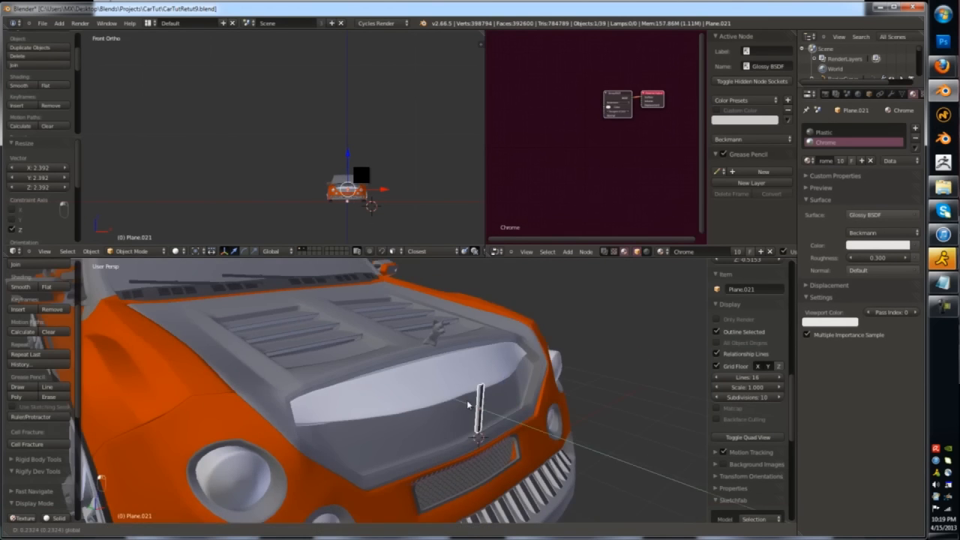
pyautogui.press('KP_3')
pyautogui.press('KP_5')
pyautogui.press('z')
pyautogui.press('z')
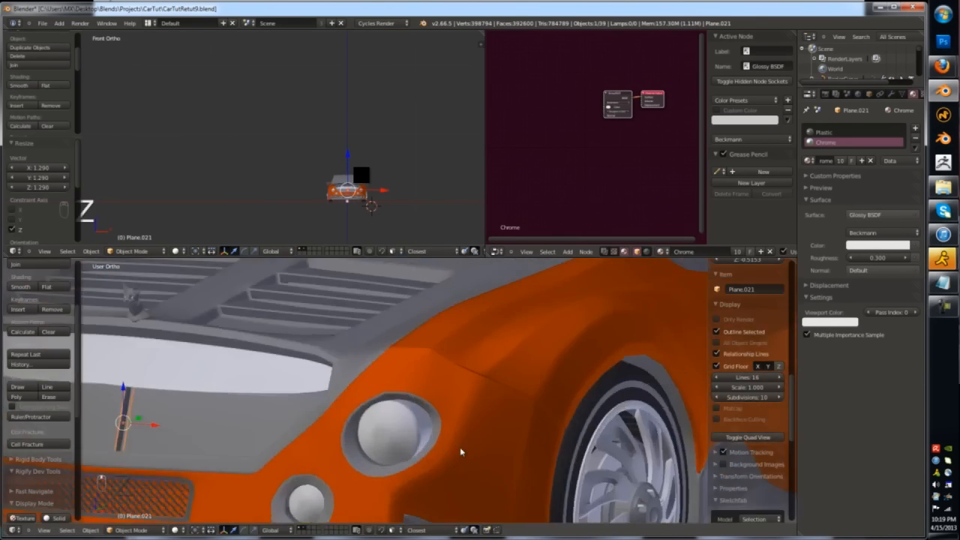
# - Duplicate the slat repeatedly at 0.112 intervals along X to fill the recess below the chrome strip
pyautogui.press('KP_1')
pyautogui.press('Tab')
pyautogui.press('a')
pyautogui.press('a')
pyautogui.press('a')
pyautogui.press('a')
pyautogui.press('Tab')
pyautogui.scroll(-3, 347, 433)
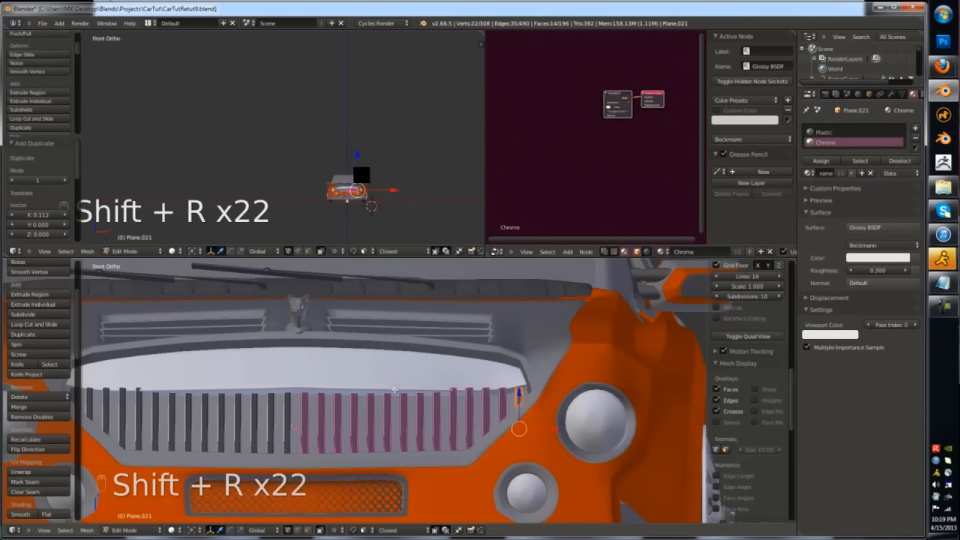
# - Move the top ends of the fifth and fourth slats from the outer end along Y to meet the chrome strip
pyautogui.moveTo(395, 390); pyautogui.dragTo(495, 379, button='middle')
pyautogui.scroll(4, 420, 375)
pyautogui.press('z')
pyautogui.press('a')
pyautogui.keyDown('ctrl'); pyautogui.moveTo(422, 358); pyautogui.dragTo(382, 377); pyautogui.keyUp('ctrl')
pyautogui.press('z')
pyautogui.press('a')
pyautogui.press('z')
pyautogui.moveTo(474, 375)
pyautogui.keyDown('ctrl'); pyautogui.mouseDown()
pyautogui.moveTo(428, 399)
pyautogui.moveTo(463, 397)
pyautogui.mouseUp(); pyautogui.keyUp('ctrl')
pyautogui.press('z')
pyautogui.moveTo(452, 359); pyautogui.dragTo(465, 338)
# - Move the top end of the third slat from the outer end 0.167 along Y
pyautogui.press('Tab')
pyautogui.press('z')
pyautogui.press('Tab')
pyautogui.press('a')
pyautogui.keyDown('ctrl'); pyautogui.moveTo(519, 379); pyautogui.dragTo(480, 399); pyautogui.keyUp('ctrl')
pyautogui.press('z')
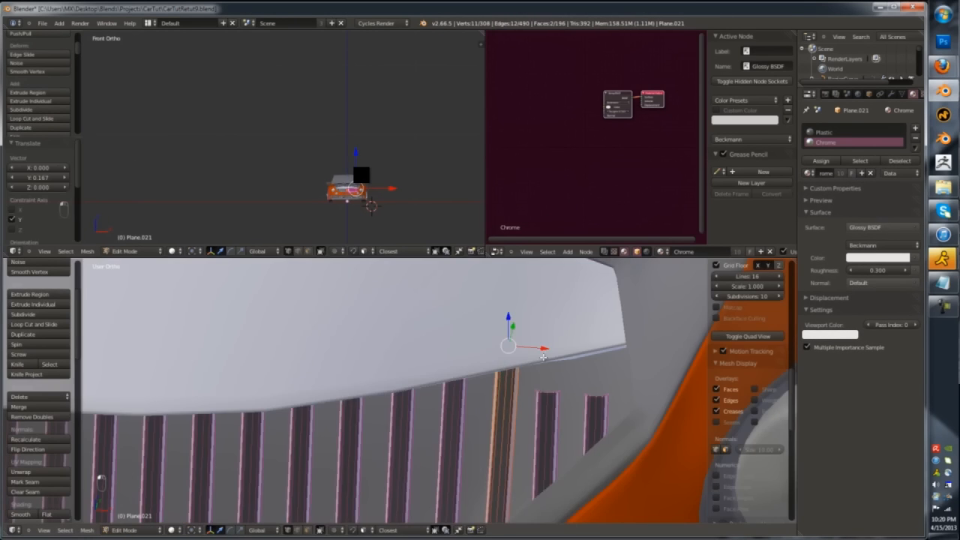
# - Move the top end of the second slat from the outer end 0.217 along Y
pyautogui.press('a')
pyautogui.press('z')
pyautogui.keyDown('ctrl'); pyautogui.moveTo(562, 393); pyautogui.dragTo(563, 394); pyautogui.keyUp('ctrl')
pyautogui.press('z')
pyautogui.moveTo(564, 314); pyautogui.dragTo(564, 312)
pyautogui.press('z')
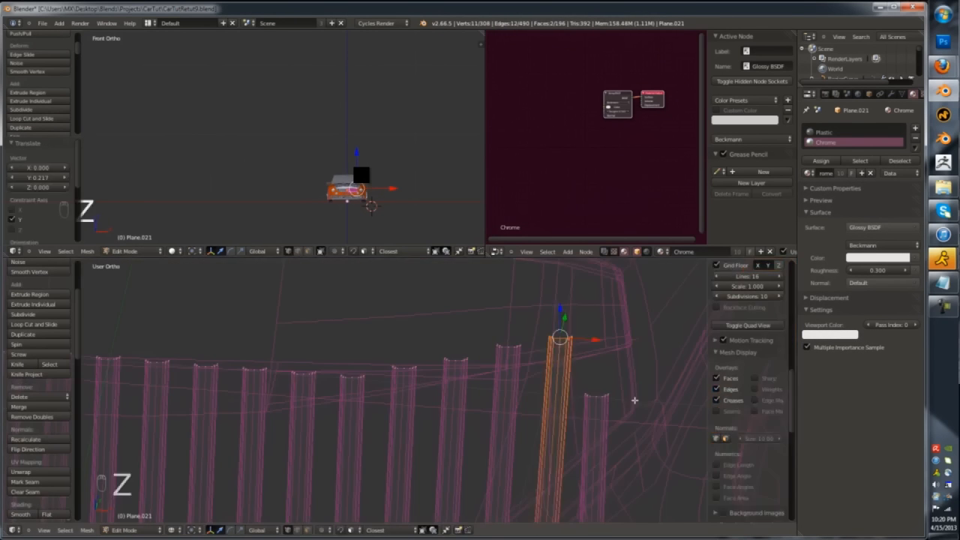
# - Move the top end of the outermost slat along Y to meet the chrome strip, and check the whole grille
pyautogui.press('a')
pyautogui.keyDown('ctrl'); pyautogui.moveTo(634, 401); pyautogui.dragTo(609, 409); pyautogui.keyUp('ctrl')
pyautogui.press('z')
pyautogui.moveTo(603, 324); pyautogui.dragTo(603, 326)
pyautogui.press('a')
pyautogui.press('Tab')
pyautogui.scroll(-8, 465, 405)
pyautogui.moveTo(393, 429)
pyautogui.mouseDown(button='middle')
pyautogui.moveTo(396, 452)
pyautogui.moveTo(409, 424)
pyautogui.mouseUp(button='middle')
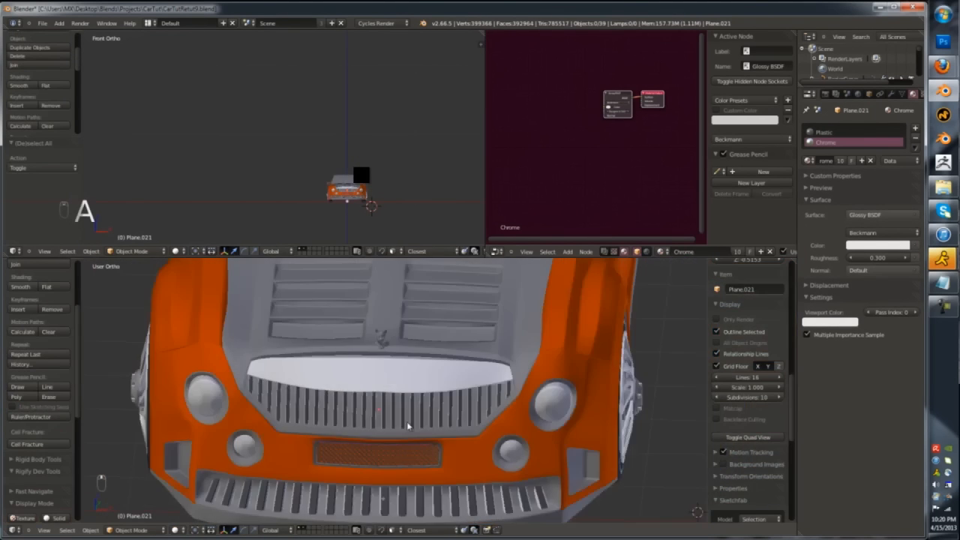
# - Scale all the hood grille slats by 1.918 along X and move them along X away from the car's centre
pyautogui.scroll(5, 413, 424)
pyautogui.press('Tab')
pyautogui.press('a')
pyautogui.press('a')
pyautogui.press('a')
pyautogui.press('g')
pyautogui.press('x')
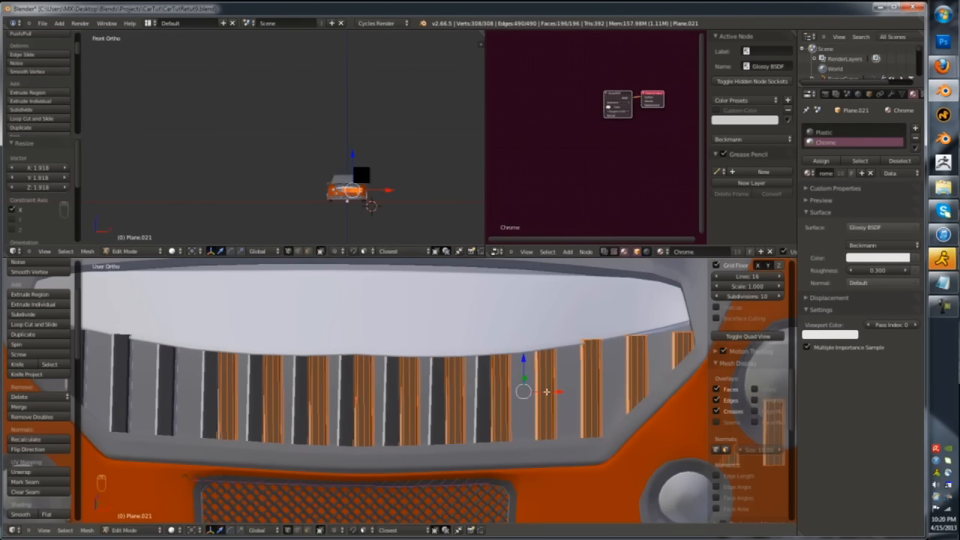
pyautogui.click(652, 390)
pyautogui.press('a')
# - Delete every grille slat except the innermost one
pyautogui.scroll(-3, 449, 436)
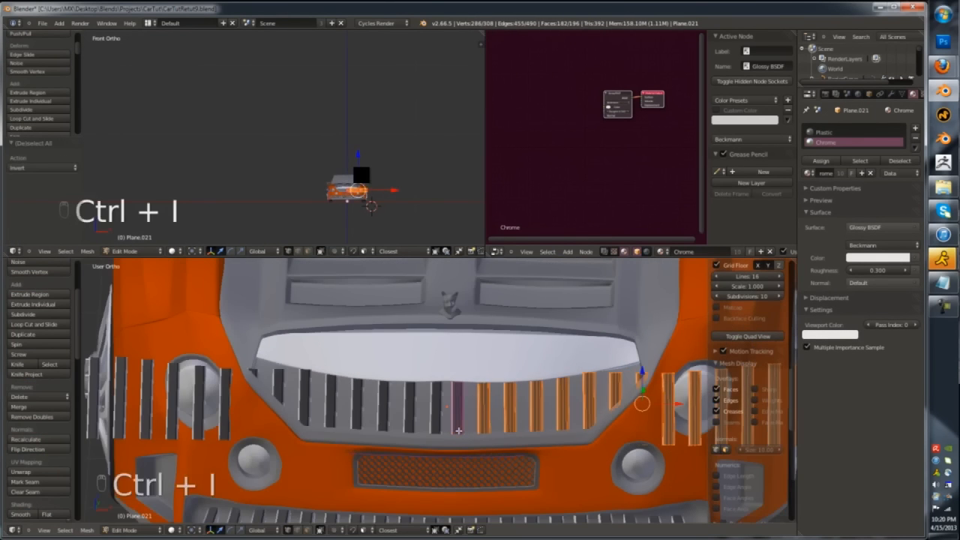
pyautogui.press('x')
pyautogui.click(458, 430)
# - Duplicate the remaining slat 0.134 along X and repeat the duplication outward to fill the grille opening
pyautogui.scroll(3, 473, 399)
pyautogui.press('a')
pyautogui.moveTo(478, 413); pyautogui.dragTo(474, 413)
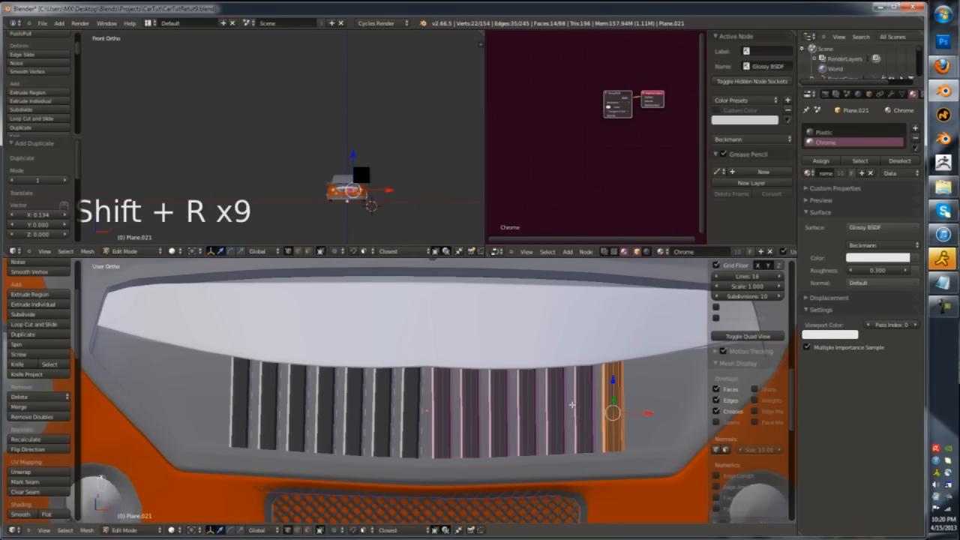
pyautogui.hotkey('shift', 'r')
# - Try to fit the outermost slat under the chrome strip by moving it -0.08683 along Y, and check the grille from the front
pyautogui.moveTo(572, 405); pyautogui.dragTo(558, 434, button='middle')
pyautogui.moveTo(513, 377); pyautogui.dragTo(514, 373)
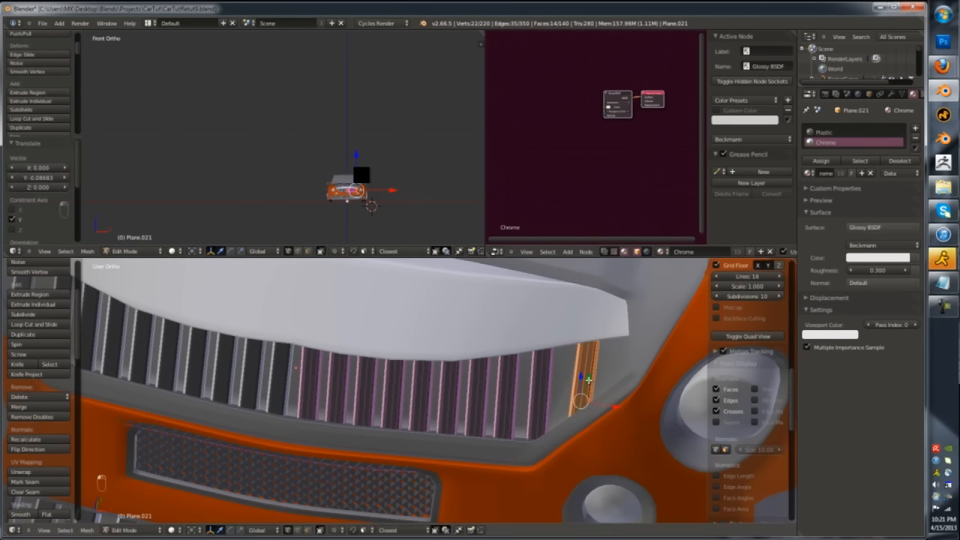
pyautogui.press('Tab')
pyautogui.press('a')
pyautogui.scroll(-5, 561, 420)
pyautogui.press('KP_8')
pyautogui.press('KP_1')
pyautogui.press('Tab')
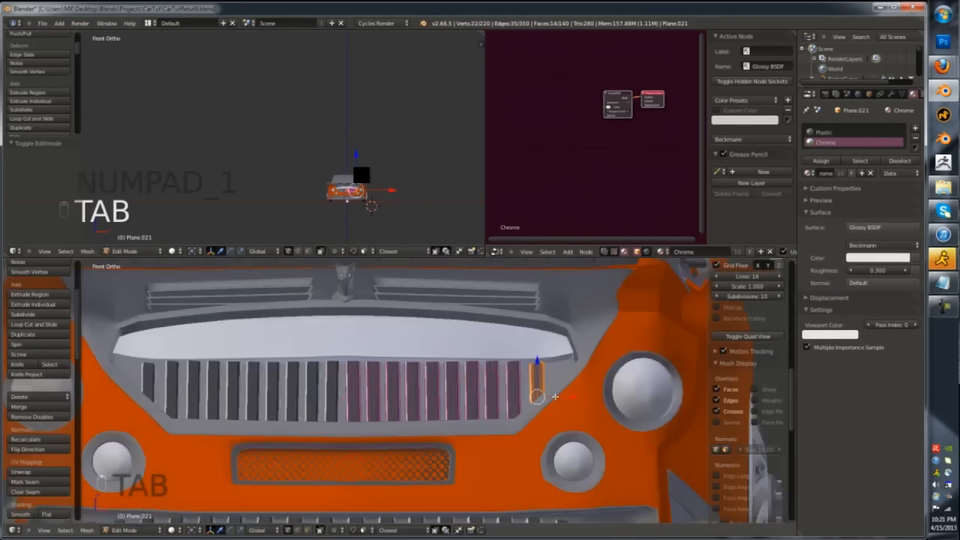
# - Delete the outermost slat and reposition the new end slat under the chrome strip
pyautogui.press('x')
pyautogui.moveTo(553, 396); pyautogui.dragTo(525, 384, button='middle')
pyautogui.press('l')
pyautogui.press('l')
pyautogui.press('l')
pyautogui.moveTo(542, 387); pyautogui.dragTo(525, 382)
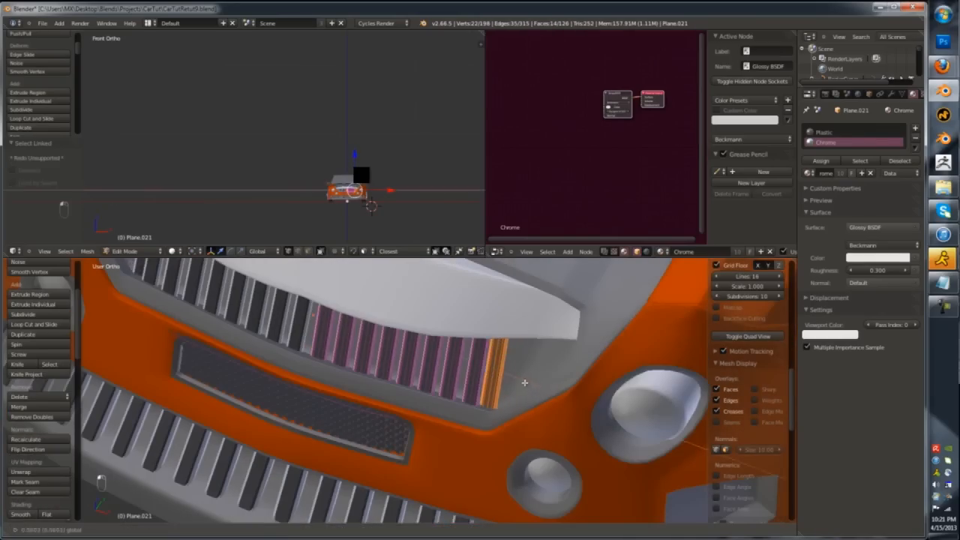
pyautogui.click(565, 392)
pyautogui.moveTo(565, 391); pyautogui.dragTo(559, 364, button='middle')
pyautogui.click(564, 387)
# - Check the grille from the front and side, and browse the car front-end image results in Firefox for reference
pyautogui.press('a')
pyautogui.press('Tab')
pyautogui.scroll(-4, 559, 365)
pyautogui.press('a')
pyautogui.press('a')
pyautogui.press('KP_1')
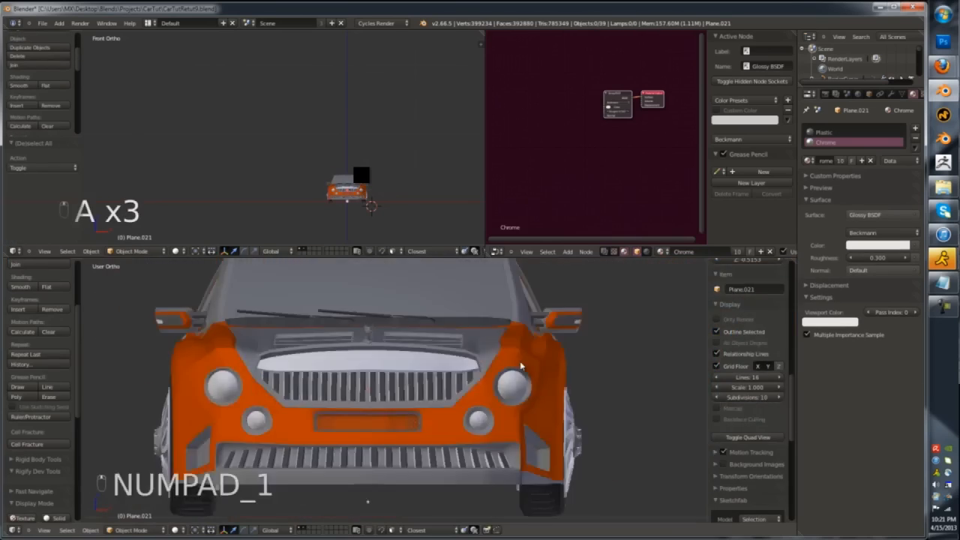
pyautogui.press('KP_3')
pyautogui.click(943, 67)
pyautogui.scroll(5, 227, 337)
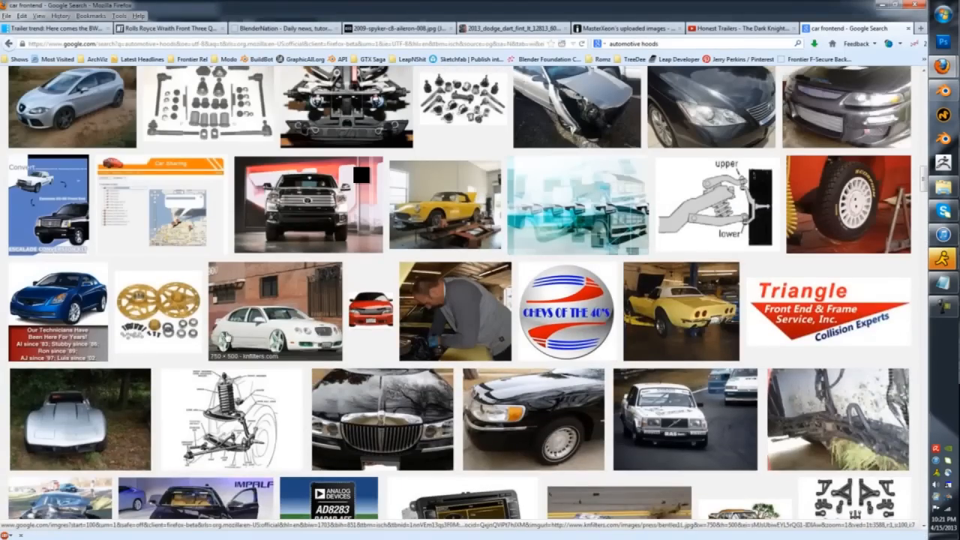
pyautogui.scroll(3, 411, 328)
pyautogui.click(882, 5)
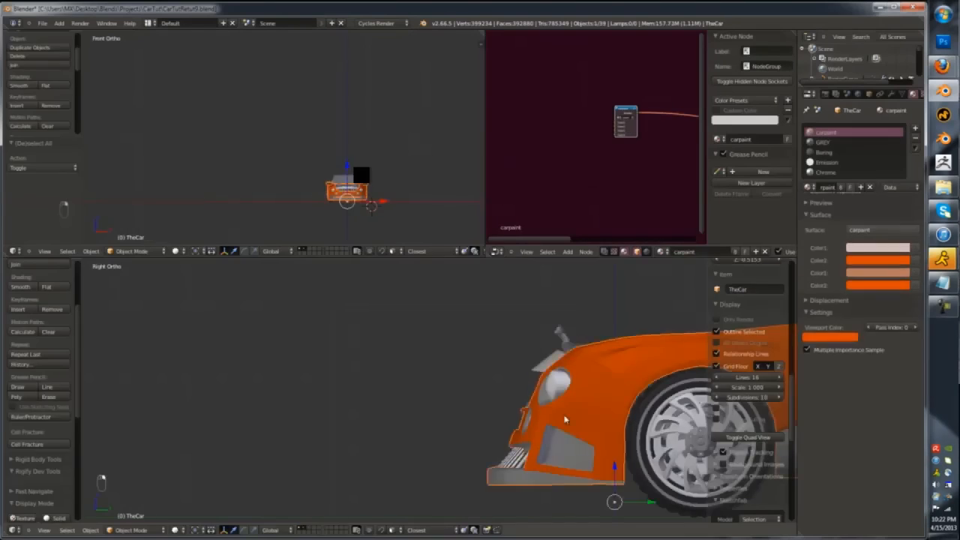
# - Try to isolate the car body's lower bumper by hiding the loops around the mesh grille and fog light, and reveal them again
pyautogui.press('Tab')
pyautogui.moveTo(480, 420)
pyautogui.mouseDown(button='middle')
pyautogui.moveTo(563, 428)
pyautogui.moveTo(483, 407)
pyautogui.mouseUp(button='middle')
pyautogui.rightClick(565, 428)
pyautogui.scroll(1, 483, 407)
pyautogui.press('z')
pyautogui.press('z')
pyautogui.keyDown('alt'); pyautogui.rightClick(476, 407); pyautogui.keyUp('alt')
pyautogui.scroll(2, 546, 426)
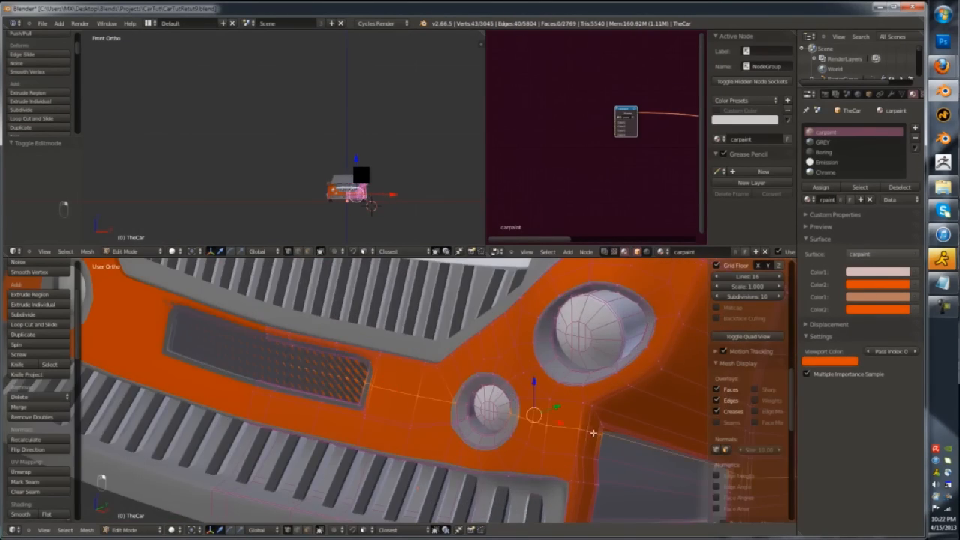
pyautogui.press('h')
pyautogui.scroll(-5, 593, 432)
pyautogui.scroll(5, 533, 442)
pyautogui.keyDown('alt'); pyautogui.rightClick(534, 442); pyautogui.keyUp('alt')
pyautogui.press('h')
pyautogui.scroll(-5, 534, 442)
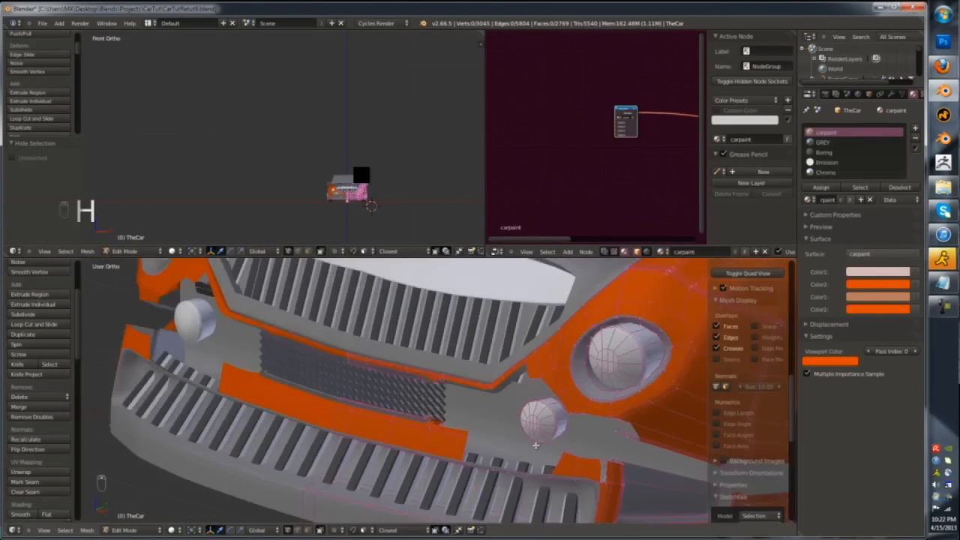
pyautogui.scroll(5, 533, 442)
pyautogui.scroll(-3, 561, 462)
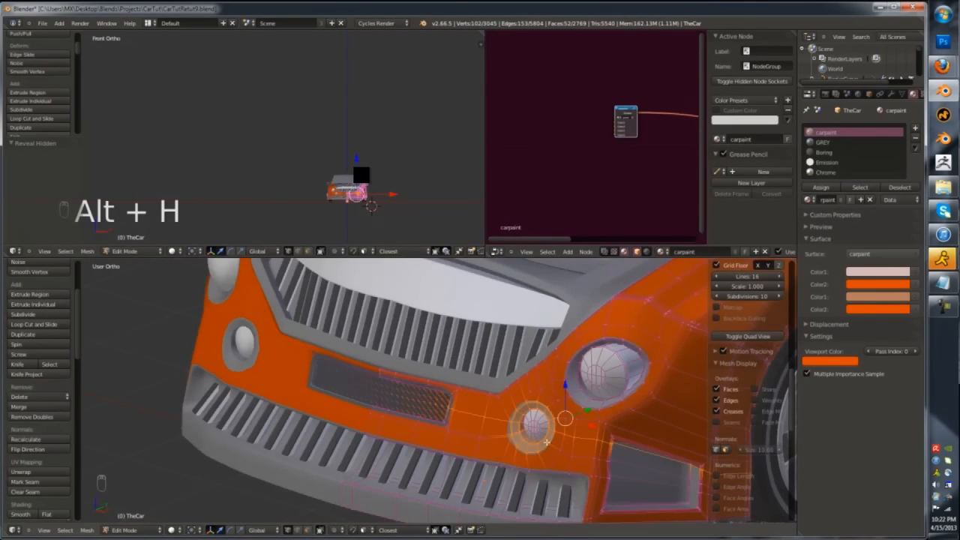
# - In face selection mode, hide the strip of body faces between the fog light and the slatted lower bumper
pyautogui.hotkey('ctrl', 'Tab')
pyautogui.scroll(4, 570, 424)
pyautogui.press('h')
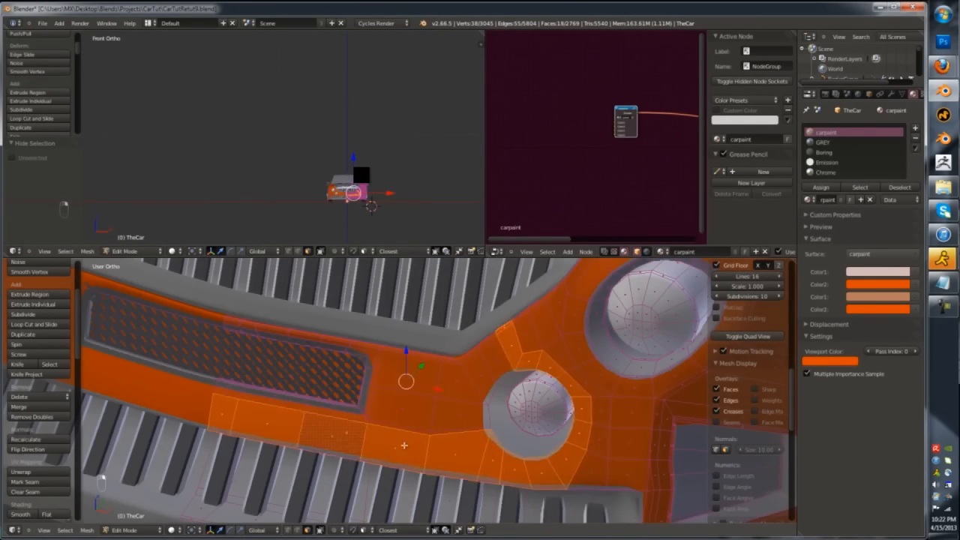
pyautogui.scroll(-5, 493, 453)
pyautogui.keyDown('alt'); pyautogui.keyDown('shift'); pyautogui.rightClick(556, 462); pyautogui.keyUp('shift'); pyautogui.keyUp('alt')
pyautogui.moveTo(600, 459); pyautogui.dragTo(561, 443, button='middle')
pyautogui.scroll(5, 559, 441)
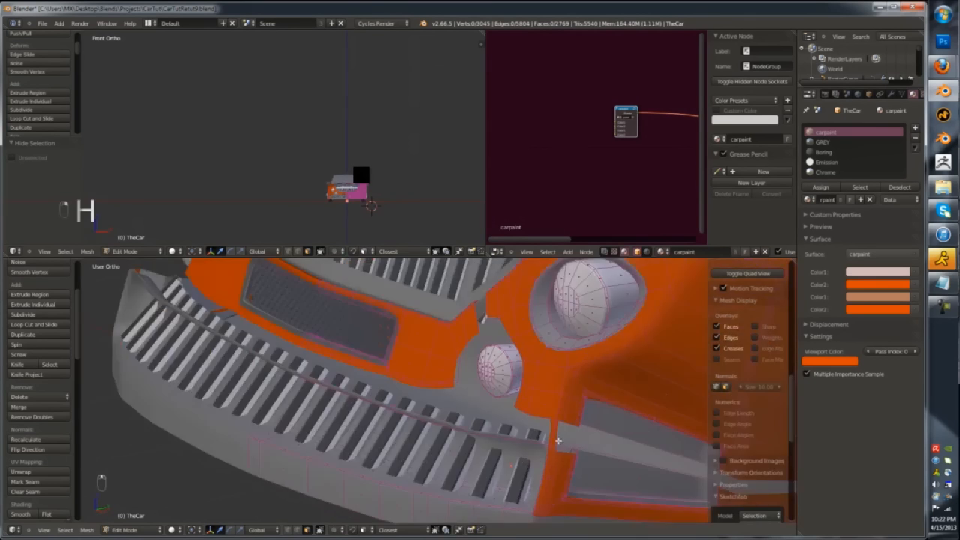
# - Undo the stray change and hide the rest of the face strip across the side vent up to the wheel arch
pyautogui.rightClick(558, 432)
pyautogui.press('z')
pyautogui.press('z')
pyautogui.hotkey('ctrl', 'z')
pyautogui.scroll(-5, 585, 450)
pyautogui.press('h')
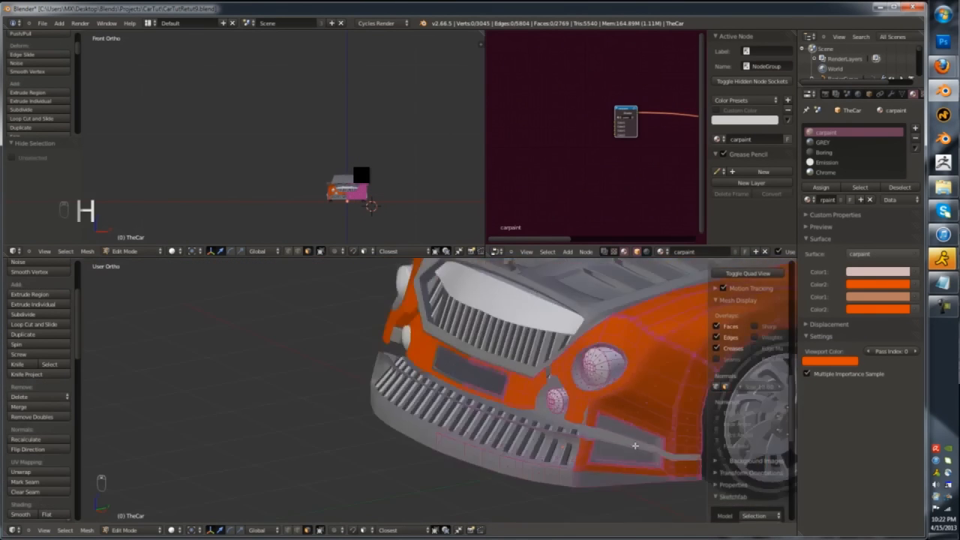
# - Separate the lower bumper from the car body into its own object and save the file
pyautogui.click(593, 467)
pyautogui.press('Tab')
pyautogui.hotkey('ctrl', 's')
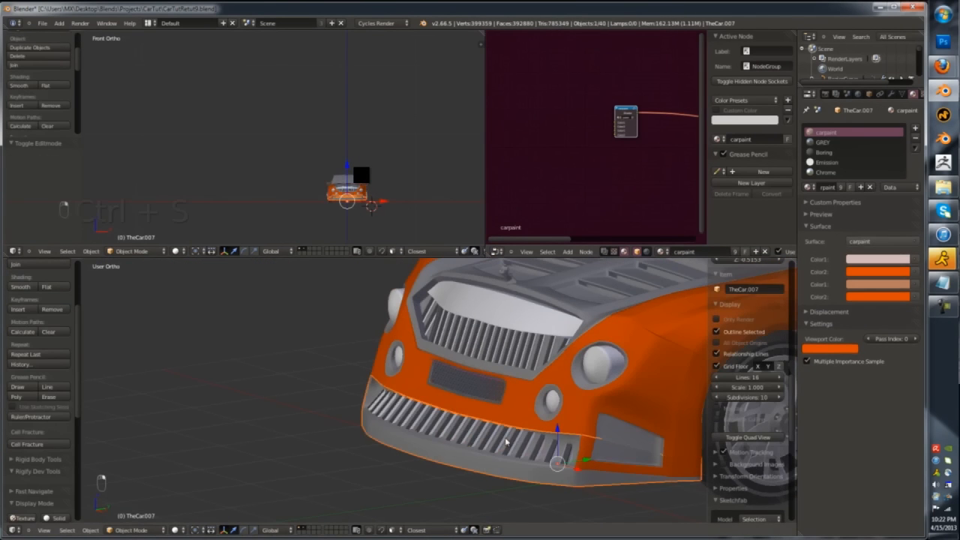
# - Move the lower bumper's slats and the separated bumper piece to layer 10
pyautogui.rightClick(509, 441)
pyautogui.press('m')
pyautogui.rightClick(537, 467)
pyautogui.press('m')
pyautogui.press('0')
# - Reveal the body's hidden faces, extend its lower front edge down to the grey trim, and adjust that edge 0.08329 along Z
pyautogui.moveTo(510, 446); pyautogui.dragTo(486, 400, button='middle')
pyautogui.scroll(1, 528, 415)
pyautogui.rightClick(539, 411)
pyautogui.press('Tab')
pyautogui.hotkey('alt', 'h')
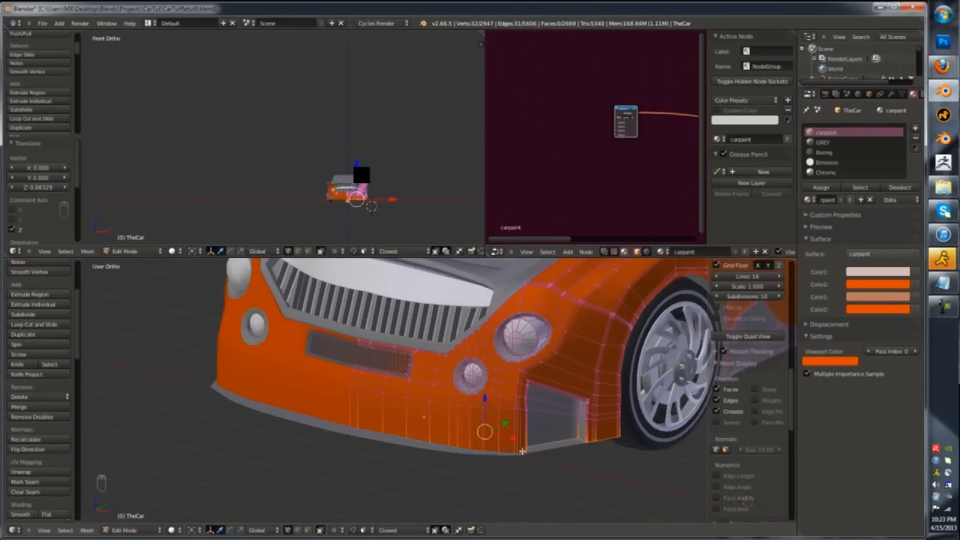
pyautogui.moveTo(494, 464); pyautogui.dragTo(530, 452, button='middle')
pyautogui.press('g')
pyautogui.press('z')
pyautogui.press('Tab')
# - Select the front edge vertices of the grey bottom trim in wireframe and move them 0.163 along Y
pyautogui.rightClick(435, 409)
pyautogui.press('Tab')
pyautogui.rightClick(411, 389)
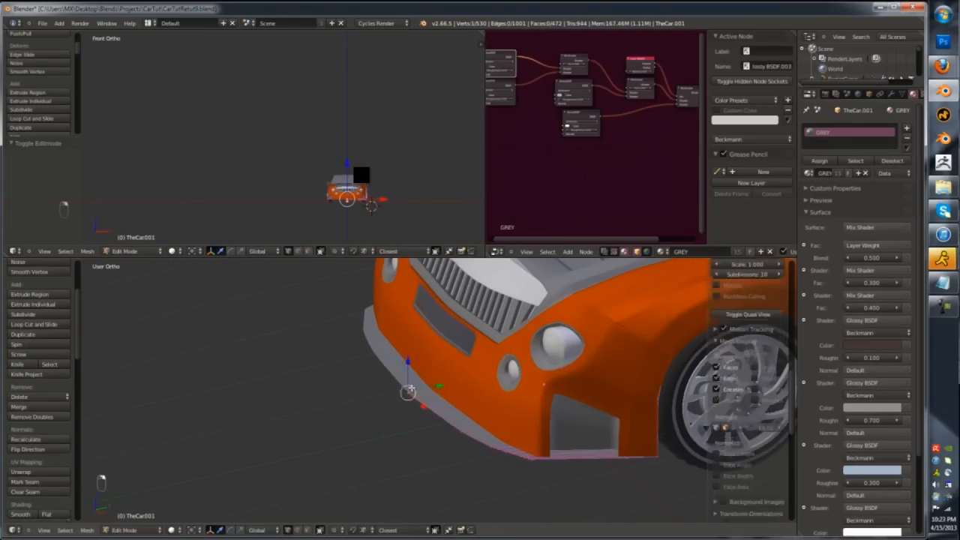
pyautogui.click(458, 378)
pyautogui.moveTo(457, 379); pyautogui.dragTo(450, 445, button='middle')
pyautogui.press('z')
pyautogui.press('a')
pyautogui.keyDown('ctrl'); pyautogui.moveTo(551, 368); pyautogui.dragTo(486, 302); pyautogui.keyUp('ctrl')
pyautogui.moveTo(459, 315); pyautogui.dragTo(464, 409, button='middle')
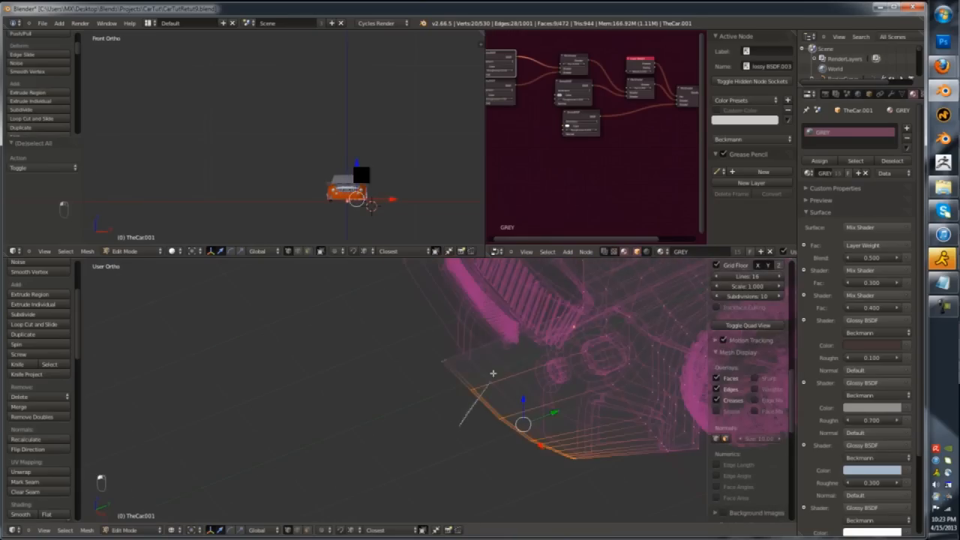
pyautogui.keyDown('ctrl'); pyautogui.moveTo(493, 375); pyautogui.dragTo(447, 364); pyautogui.keyUp('ctrl')
pyautogui.press('z')
pyautogui.click(539, 400)
pyautogui.press('z')
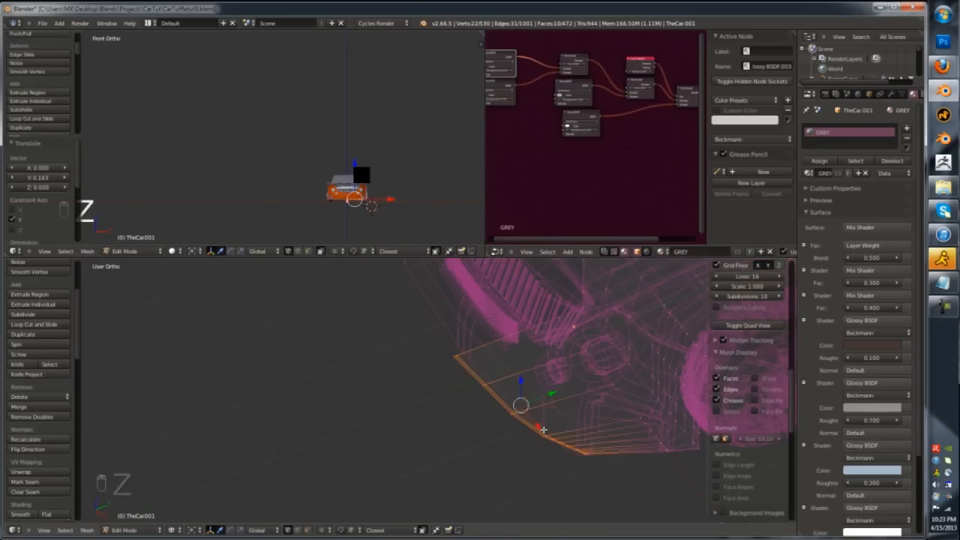
# - Undo the stray change and move the innermost front vertices of the grey trim 0.06155 along Y
pyautogui.middleClick(570, 453)
pyautogui.rightClick(566, 449)
pyautogui.press('z')
pyautogui.hotkey('ctrl', 'z')
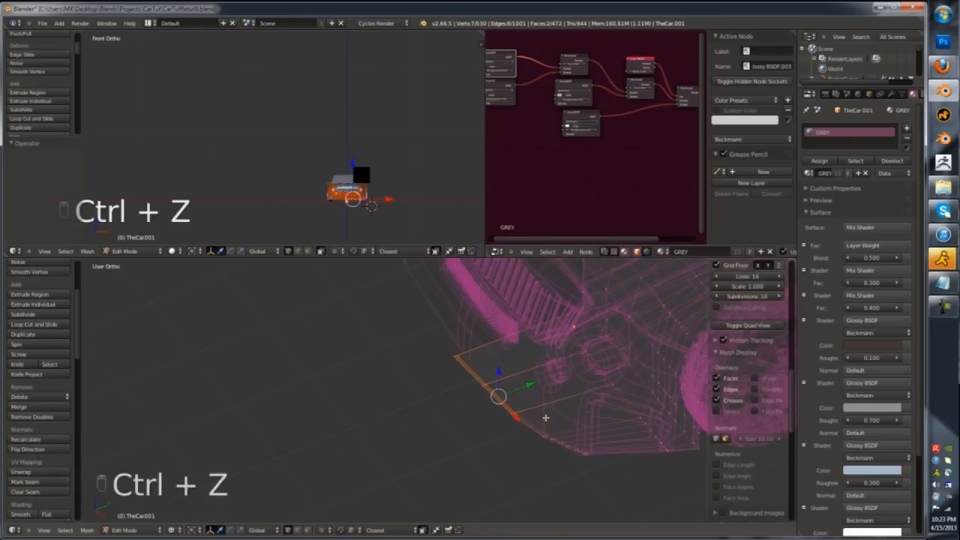
pyautogui.press('z')
pyautogui.press('z')
pyautogui.press('z')
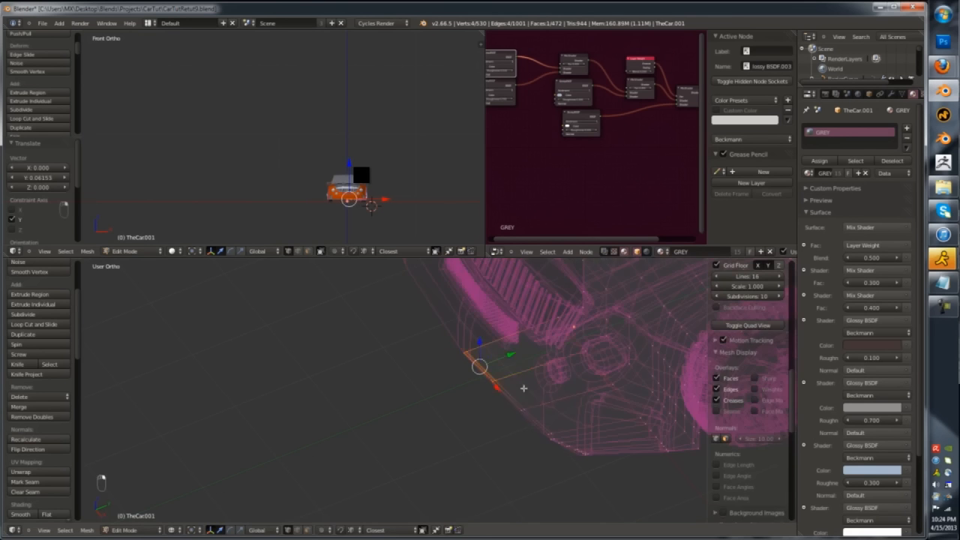
# - Move the grey trim's outer front corner edge along Y to tuck it behind the orange body
pyautogui.press('Tab')
pyautogui.press('Tab')
pyautogui.scroll(5, 527, 420)
pyautogui.press('z')
pyautogui.press('z')
pyautogui.press('g')
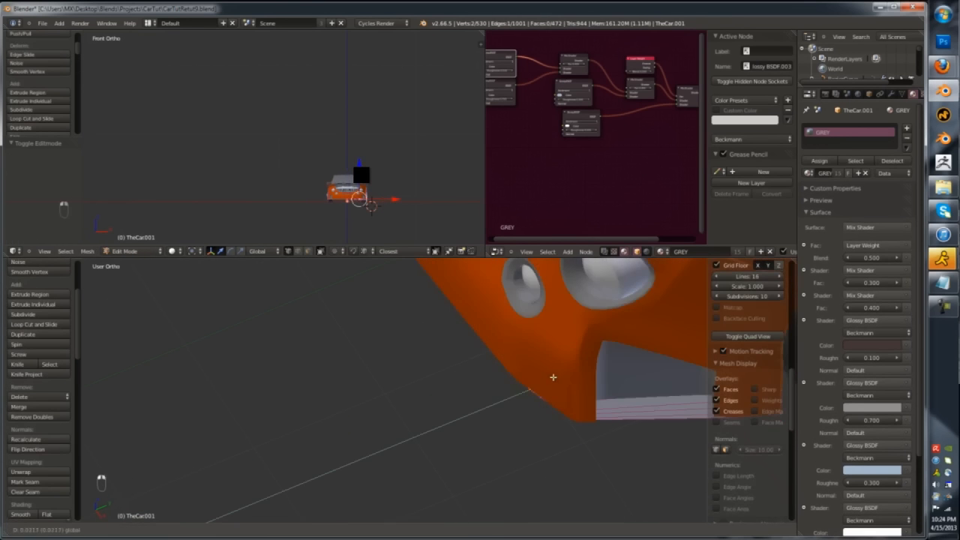
pyautogui.click(552, 377)
# - Finish editing the grey trim, save the file, and check the car from the front and side
pyautogui.press('z')
pyautogui.press('z')
pyautogui.press('Tab')
pyautogui.press('z')
pyautogui.scroll(-8, 570, 433)
pyautogui.press('z')
pyautogui.press('a')
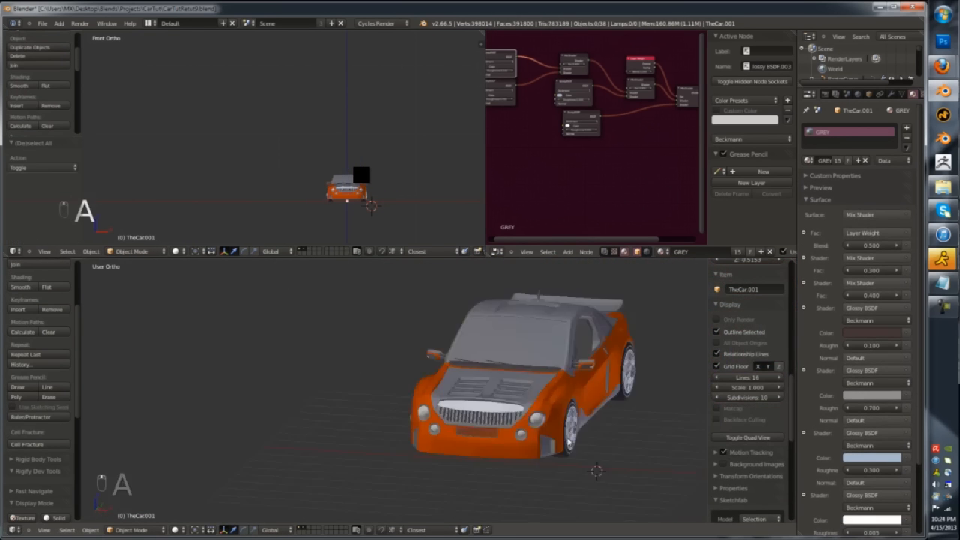
pyautogui.moveTo(450, 443); pyautogui.dragTo(540, 448, button='middle')
pyautogui.hotkey('ctrl', 's')
pyautogui.click(540, 447)
pyautogui.press('KP_1')
pyautogui.press('KP_3')
# - Select the horizontal edge loop across the car body's lower front, excluding its corner end, and scale it level
pyautogui.scroll(4, 355, 485)
pyautogui.moveTo(355, 485); pyautogui.dragTo(455, 421, button='middle')
pyautogui.rightClick(455, 421)
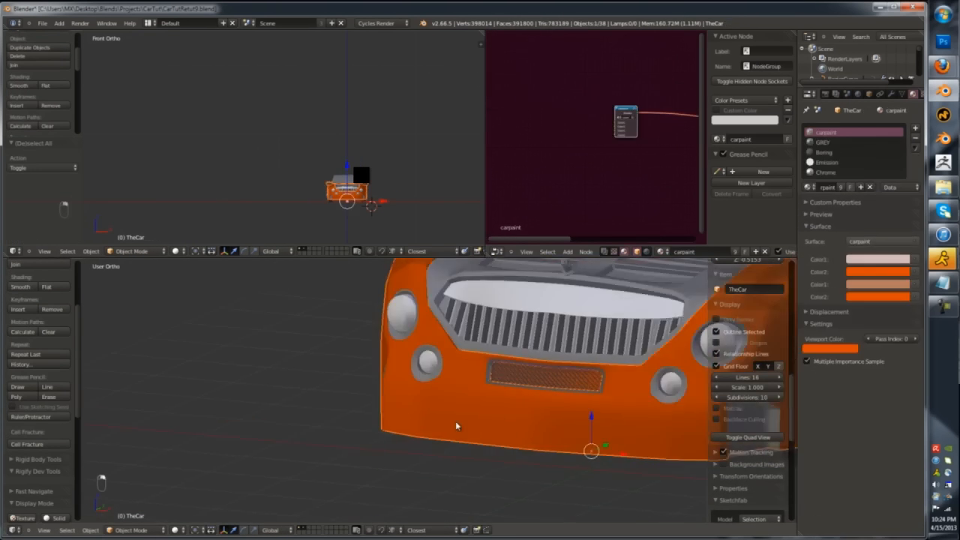
pyautogui.press('Tab')
pyautogui.scroll(2, 589, 417)
pyautogui.moveTo(637, 420); pyautogui.dragTo(590, 417, button='middle')
pyautogui.press('z')
pyautogui.scroll(-4, 619, 436)
pyautogui.keyDown('ctrl'); pyautogui.keyDown('shift'); pyautogui.moveTo(611, 407); pyautogui.dragTo(632, 424); pyautogui.keyUp('shift'); pyautogui.keyUp('ctrl')
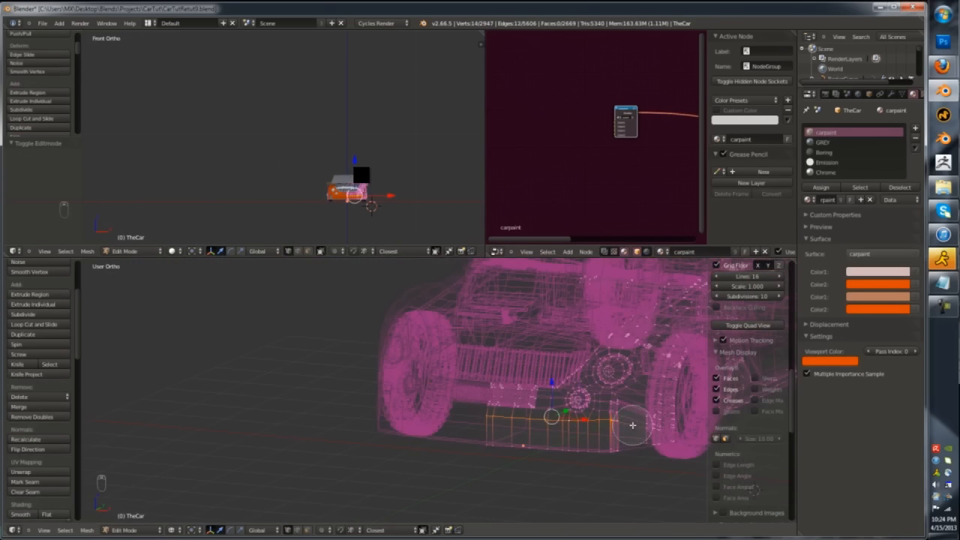
pyautogui.press('z')
pyautogui.scroll(3, 629, 434)
pyautogui.press('s')
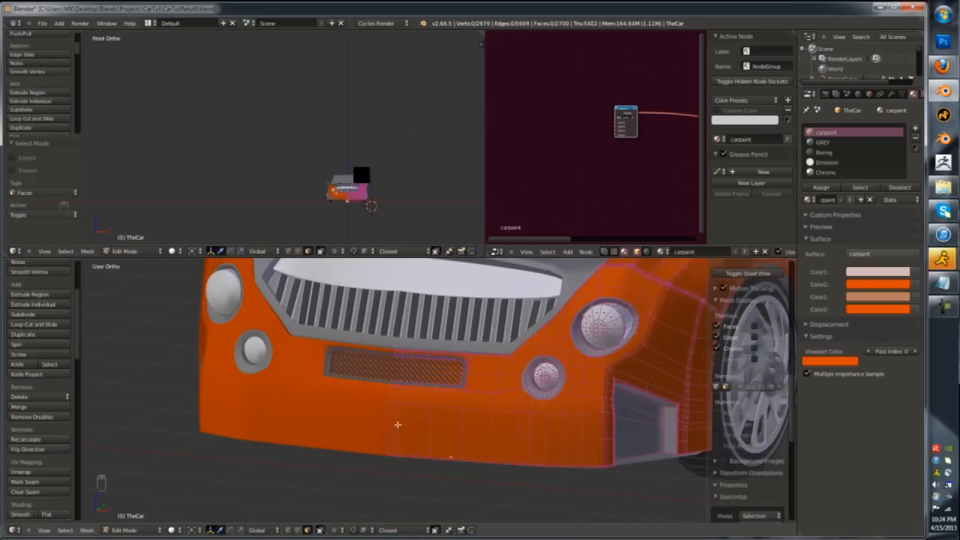
# - Add a vertical loop cut near the outer corner of the car body's lower front
pyautogui.hotkey('ctrl', 'r')
pyautogui.click(602, 443)
pyautogui.moveTo(657, 412); pyautogui.dragTo(554, 451, button='middle')
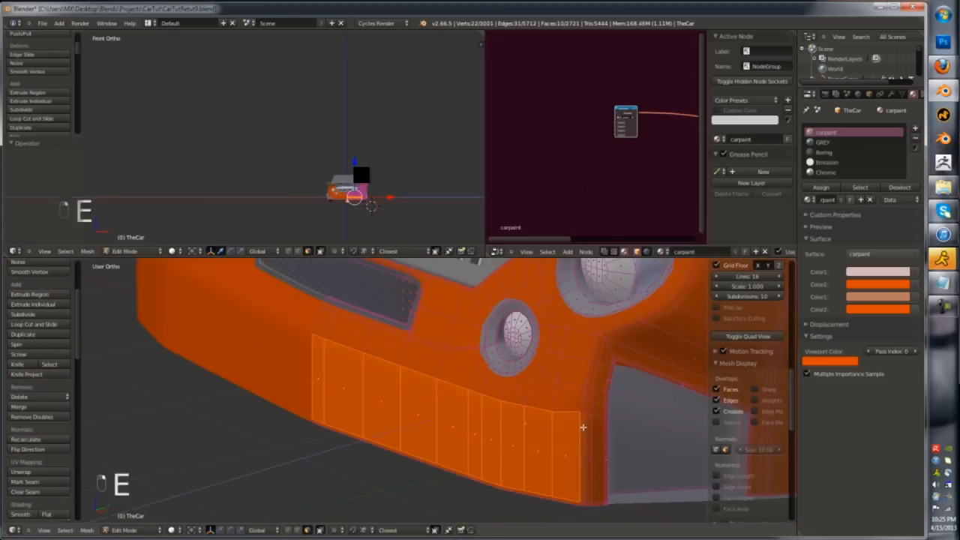
# - Extrude the lower front faces inward and scale them along Z to form a long bumper recess
pyautogui.press('e')
pyautogui.click(469, 457)
pyautogui.moveTo(469, 457); pyautogui.dragTo(617, 383, button='middle')
pyautogui.press('s')
pyautogui.press('z')
pyautogui.click(500, 449)
# - Add a supporting loop cut inside the bumper recess and preview the smoothed shape
pyautogui.scroll(2, 500, 443)
pyautogui.hotkey('ctrl', 'r')
pyautogui.click(504, 435)
pyautogui.click(500, 429)
pyautogui.press('Tab')
pyautogui.scroll(-2, 501, 434)
pyautogui.press('Tab')
pyautogui.scroll(4, 590, 403)
# - Add further supporting loop cuts along the recess and check the bumper in Object Mode
pyautogui.click(638, 420)
pyautogui.hotkey('ctrl', 'r')
pyautogui.click(598, 333)
pyautogui.click(597, 332)
pyautogui.scroll(-3, 585, 360)
pyautogui.hotkey('ctrl', 'r')
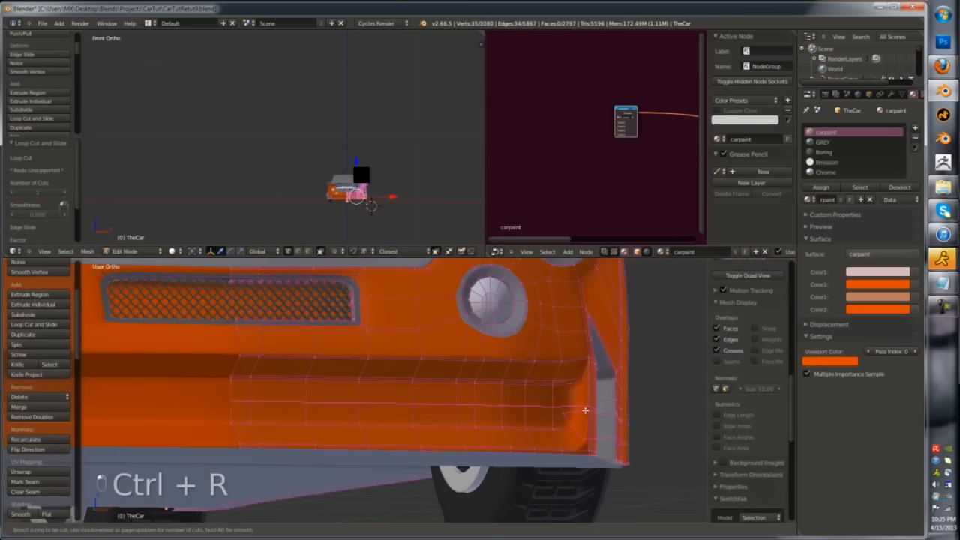
pyautogui.press('Tab')
pyautogui.press('a')
pyautogui.scroll(-6, 537, 427)
pyautogui.moveTo(537, 427); pyautogui.dragTo(508, 502, button='middle')
pyautogui.scroll(5, 509, 495)
pyautogui.press('Tab')
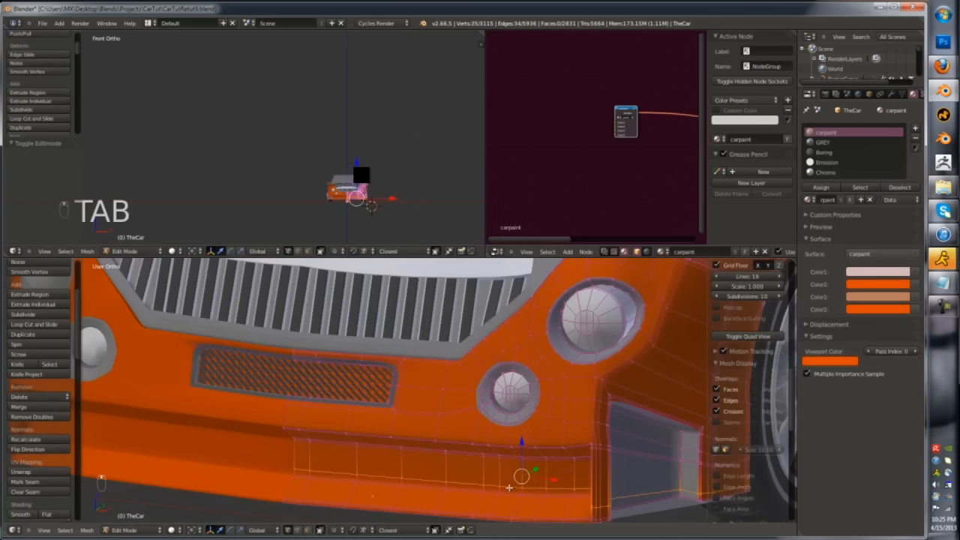
# - Select all faces of the body's lower strip, from the front recess to the wheel arch, using the wireframe side view
pyautogui.click(375, 504)
pyautogui.press('ctrl+KP_Add')
pyautogui.press('ctrl+KP_Subtract')
pyautogui.scroll(-2, 525, 449)
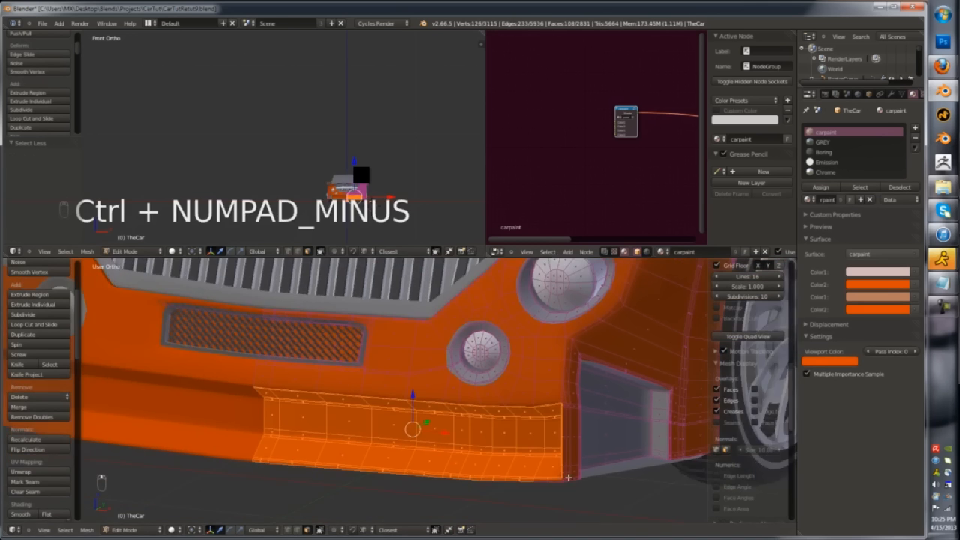
pyautogui.press('KP_1')
pyautogui.press('KP_3')
pyautogui.press('z')
pyautogui.scroll(-1, 465, 430)
pyautogui.press('b')
pyautogui.moveTo(615, 501); pyautogui.dragTo(364, 445)
pyautogui.press('z')
pyautogui.scroll(7, 426, 420)
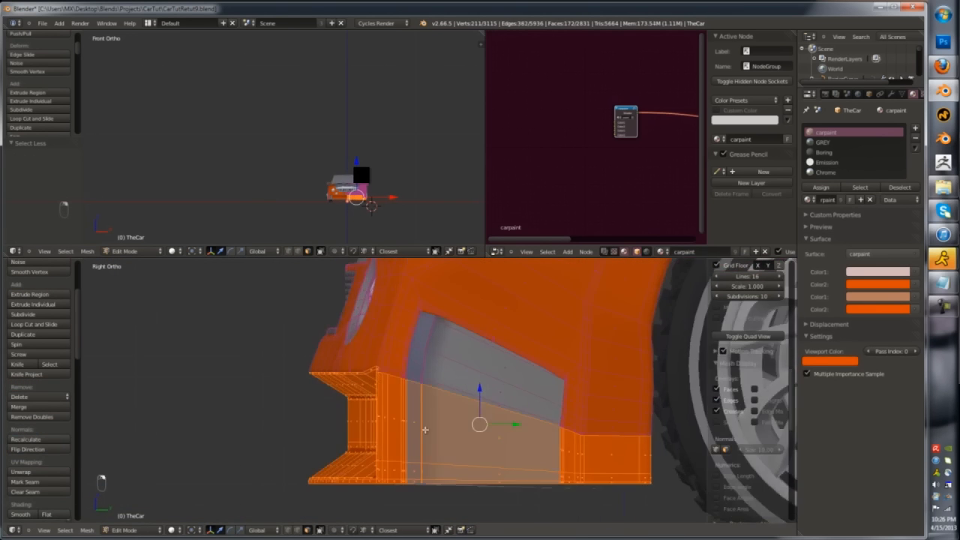
# - Inset the selected faces of the lower body strip by a very small amount
pyautogui.moveTo(414, 364); pyautogui.dragTo(416, 382, button='middle')
pyautogui.press('i')
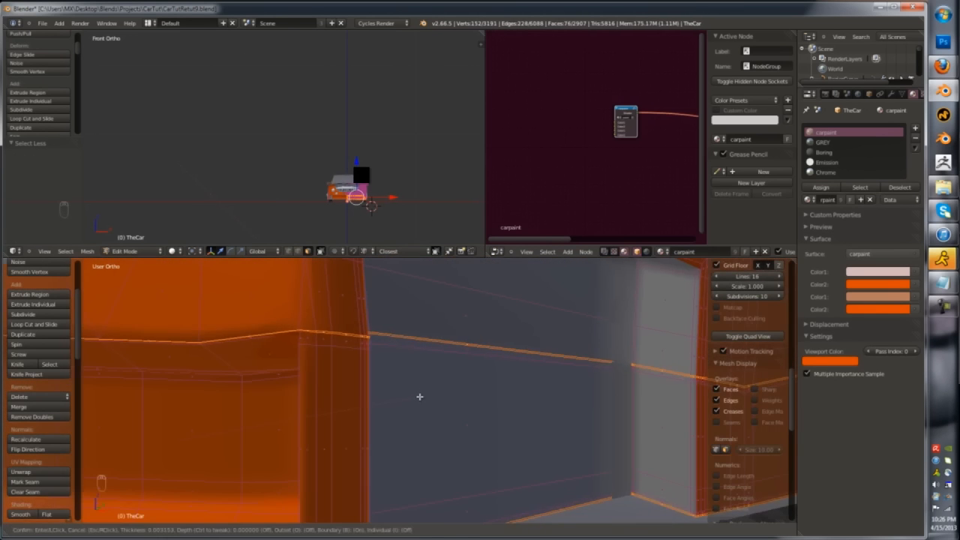
pyautogui.click(420, 397)
# - Switch to vertex selection and box-select the lower strip's vertices in the wireframe side view
pyautogui.scroll(-7, 422, 395)
pyautogui.press('KP_3')
pyautogui.press('z')
pyautogui.scroll(2, 237, 407)
pyautogui.hotkey('ctrl', 'Tab')
pyautogui.click(193, 412)
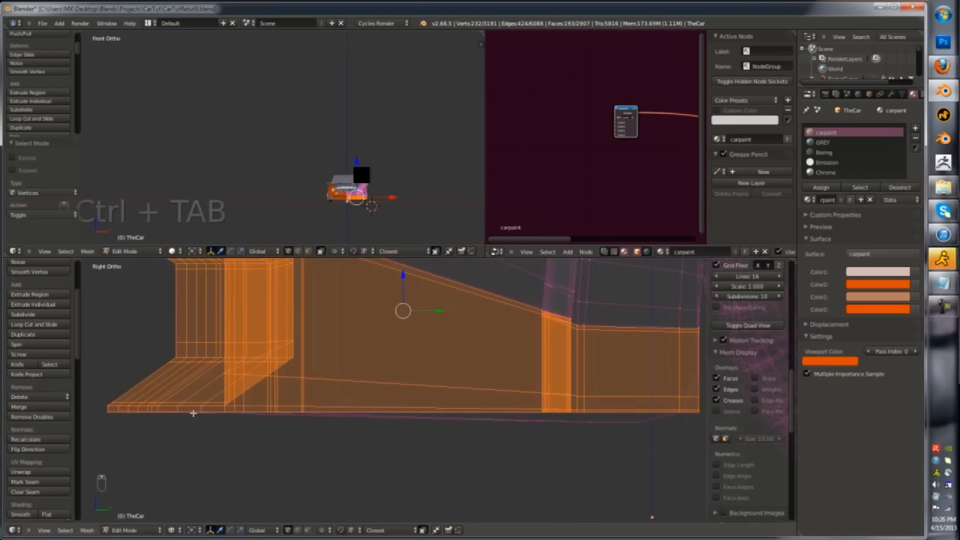
pyautogui.scroll(-2, 194, 413)
pyautogui.press('b')
pyautogui.moveTo(608, 330); pyautogui.dragTo(465, 441, button='middle')
pyautogui.scroll(2, 347, 374)
pyautogui.press('z')
# - Reveal all hidden geometry and select a vertex on the recess's centre seam
pyautogui.moveTo(262, 326)
pyautogui.mouseDown(button='middle')
pyautogui.moveTo(298, 320)
pyautogui.moveTo(304, 382)
pyautogui.mouseUp(button='middle')
pyautogui.moveTo(302, 386); pyautogui.dragTo(313, 385)
pyautogui.moveTo(313, 384); pyautogui.dragTo(435, 373, button='middle')
pyautogui.scroll(4, 435, 373)
pyautogui.hotkey('alt', 'h')
pyautogui.rightClick(426, 364)
pyautogui.moveTo(463, 336); pyautogui.dragTo(413, 397, button='middle')
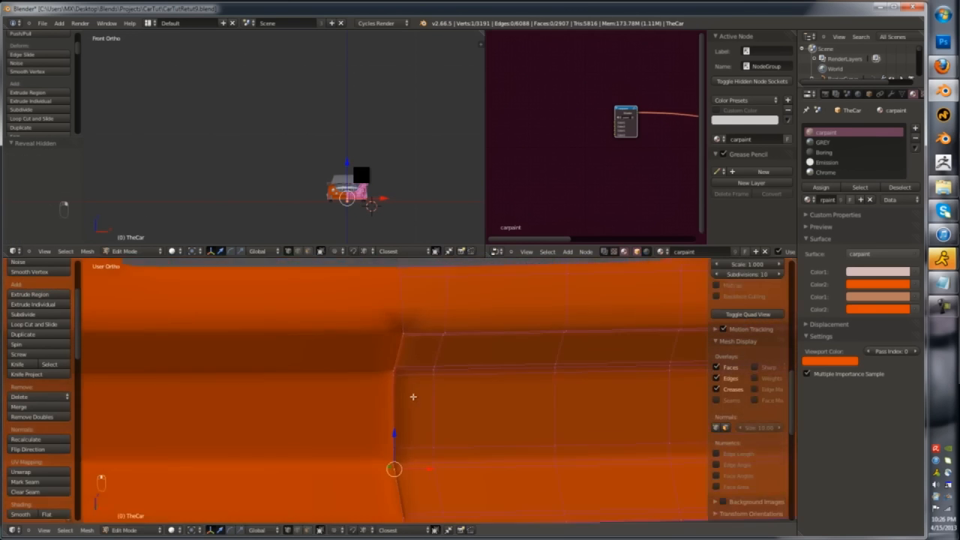
# - Delete the extra inset geometry along the recess's centre seam and check the mirrored bumper
pyautogui.press('z')
pyautogui.press('a')
pyautogui.press('b')
pyautogui.moveTo(417, 307); pyautogui.dragTo(471, 480)
pyautogui.press('z')
pyautogui.press('x')
pyautogui.click(447, 418)
pyautogui.press('Tab')
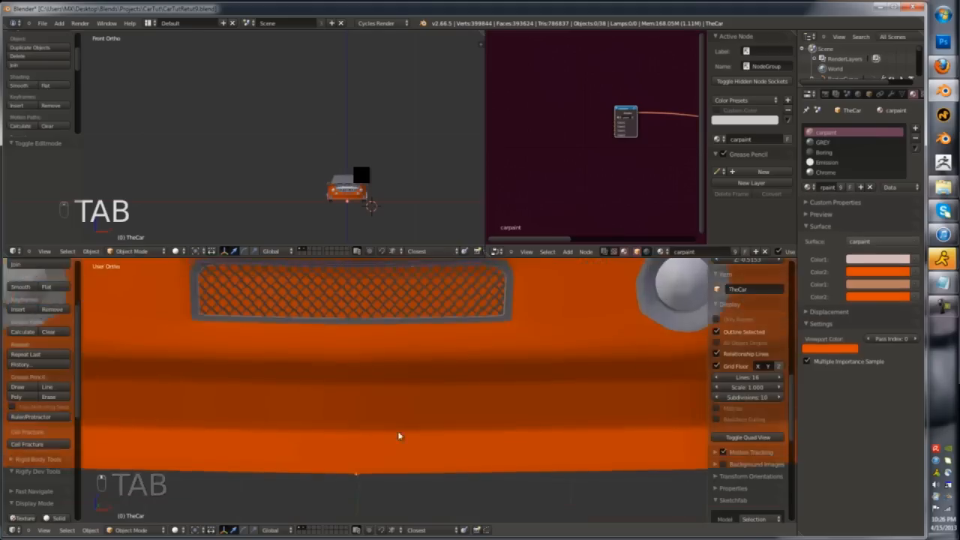
# - Select all inner faces of the bumper recess, including its sloped upper and lower walls
pyautogui.scroll(-4, 398, 436)
pyautogui.press('Tab')
pyautogui.scroll(4, 577, 386)
pyautogui.hotkey('ctrl', 'Tab')
pyautogui.click(596, 406)
pyautogui.keyDown('alt'); pyautogui.rightClick(593, 381); pyautogui.keyUp('alt')
pyautogui.press('ctrl+KP_Add')
pyautogui.keyDown('alt'); pyautogui.rightClick(605, 395); pyautogui.keyUp('alt')
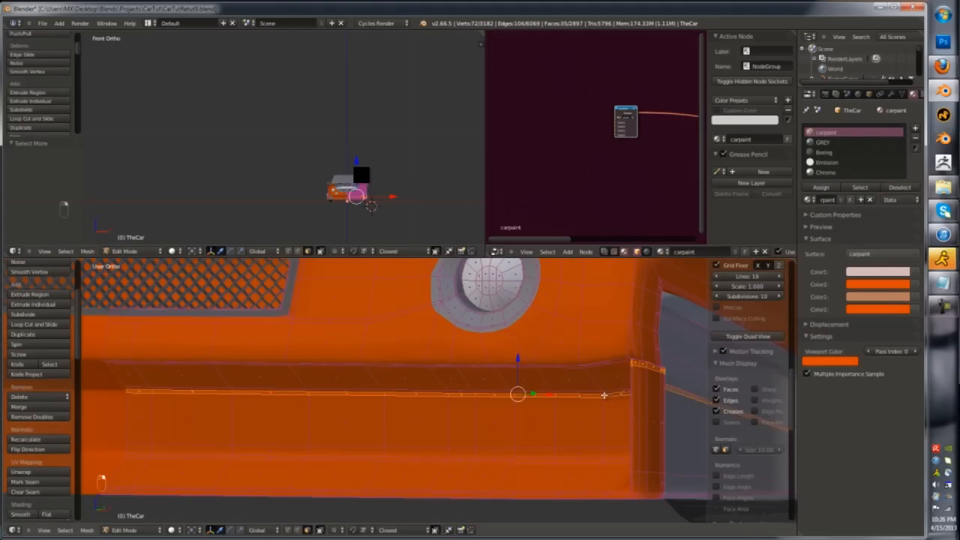
pyautogui.press('ctrl+KP_Add')
pyautogui.moveTo(144, 420); pyautogui.dragTo(584, 430)
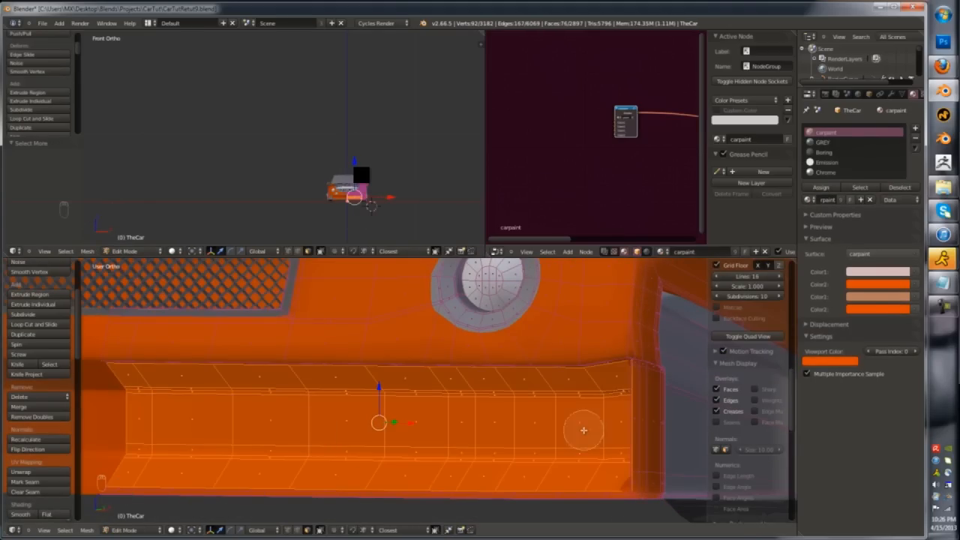
# - Assign the Boring material to the recess faces, check the whole car in perspective, and save the file
pyautogui.click(824, 152)
pyautogui.click(821, 188)
pyautogui.press('Tab')
pyautogui.scroll(-3, 552, 332)
pyautogui.moveTo(553, 332); pyautogui.dragTo(566, 375, button='middle')
pyautogui.scroll(-4, 523, 397)
pyautogui.press('KP_5')
pyautogui.scroll(2, 566, 376)
pyautogui.hotkey('ctrl', 's')
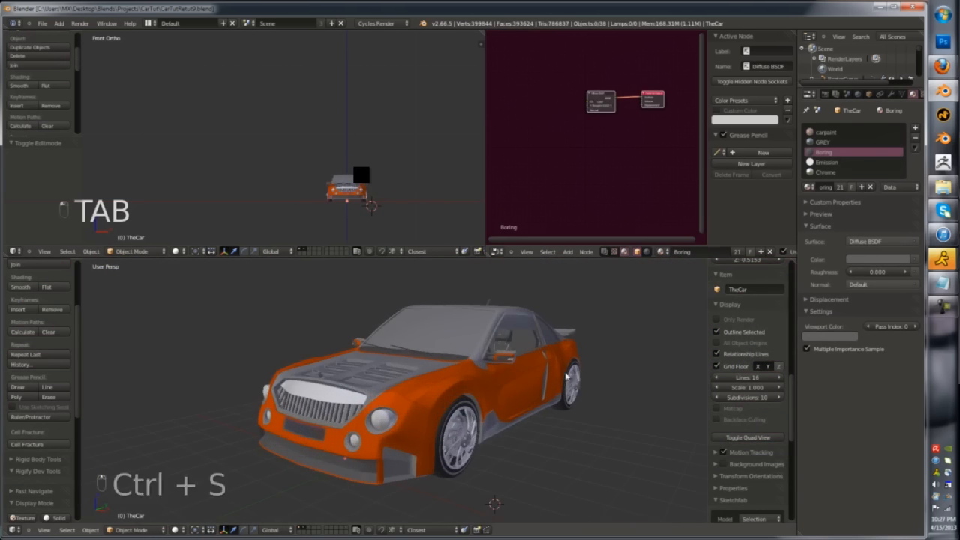
# - Look at the car frontend reference images in Firefox and return to Blender
pyautogui.click(863, 64)
pyautogui.click(75, 426)
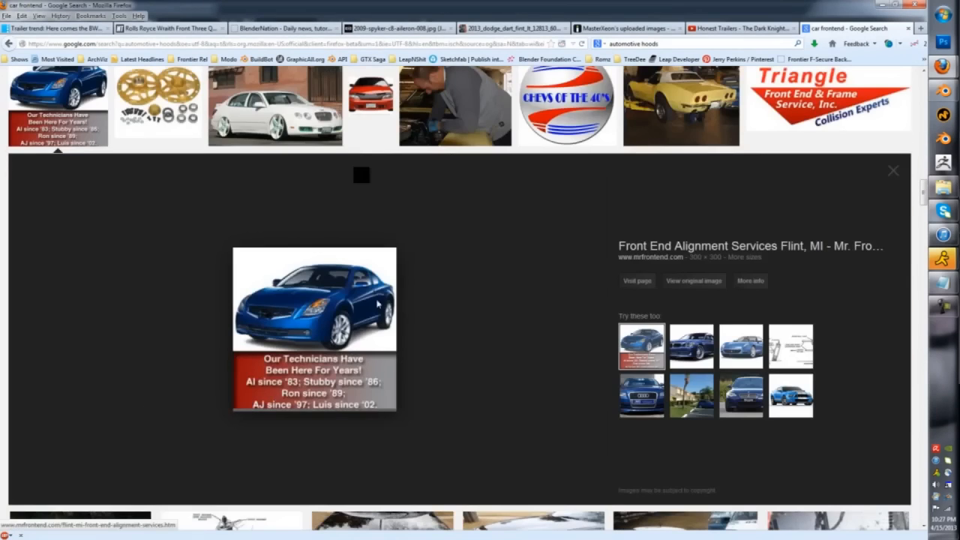
pyautogui.click(942, 91)
# - Select the linked mesh of the small round light below the headlight and show it from the front
pyautogui.press('Tab')
pyautogui.press('z')
pyautogui.press('a')
pyautogui.scroll(5, 355, 441)
pyautogui.press('l')
pyautogui.press('z')
pyautogui.press('KP_1')
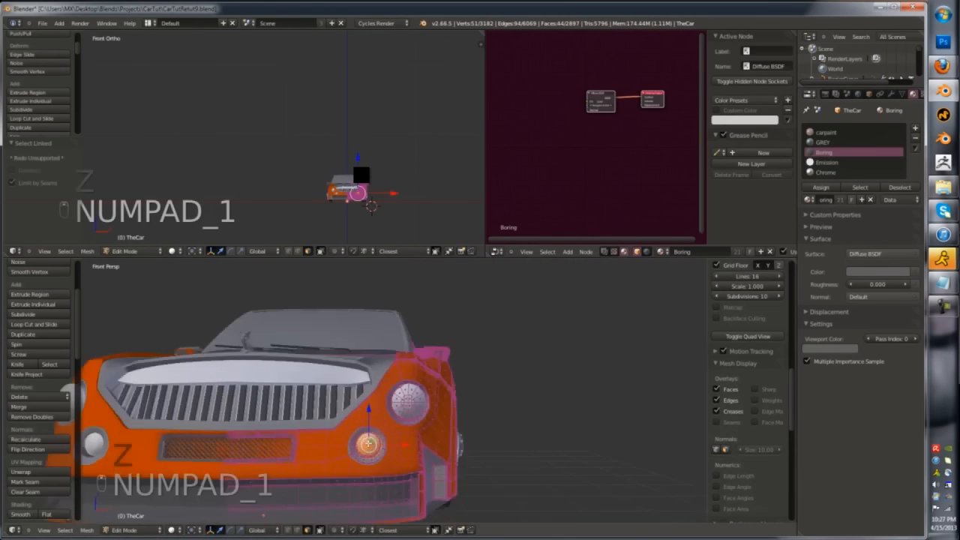
# - Duplicate the small round light into the outer end of the bumper recess, resize it, and adjust its depth
pyautogui.keyDown('shift'); pyautogui.moveTo(367, 444); pyautogui.dragTo(421, 332, button='middle'); pyautogui.keyUp('shift')
pyautogui.hotkey('shift', 'd')
pyautogui.click(451, 371)
pyautogui.scroll(5, 450, 371)
pyautogui.press('s')
pyautogui.click(485, 373)
pyautogui.moveTo(486, 373); pyautogui.dragTo(425, 379, button='middle')
pyautogui.moveTo(447, 392); pyautogui.dragTo(451, 391)
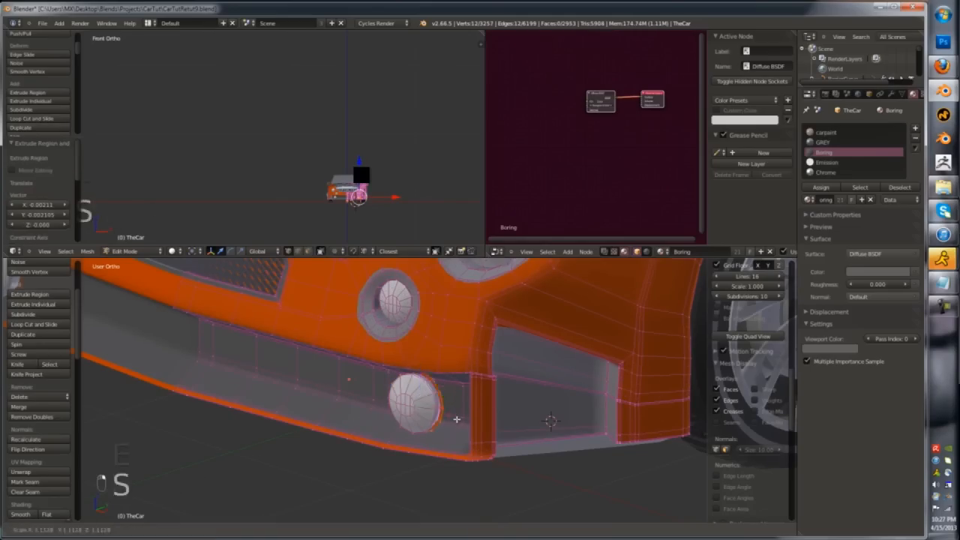
# - Widen the new light's extruded rim, extrude it 0.230 along Y into a casing, and assign the Boring material
pyautogui.click(452, 401)
pyautogui.scroll(3, 450, 400)
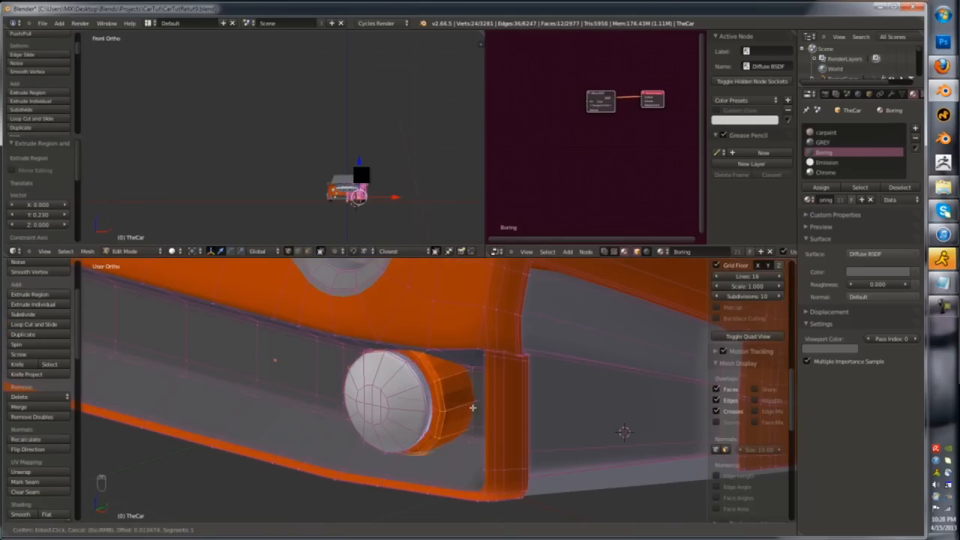
pyautogui.click(821, 188)
pyautogui.press('Tab')
pyautogui.press('Tab')
# - Add a supporting loop cut around the light's casing and preview the smoothed result
pyautogui.hotkey('ctrl', 'r')
pyautogui.click(406, 385)
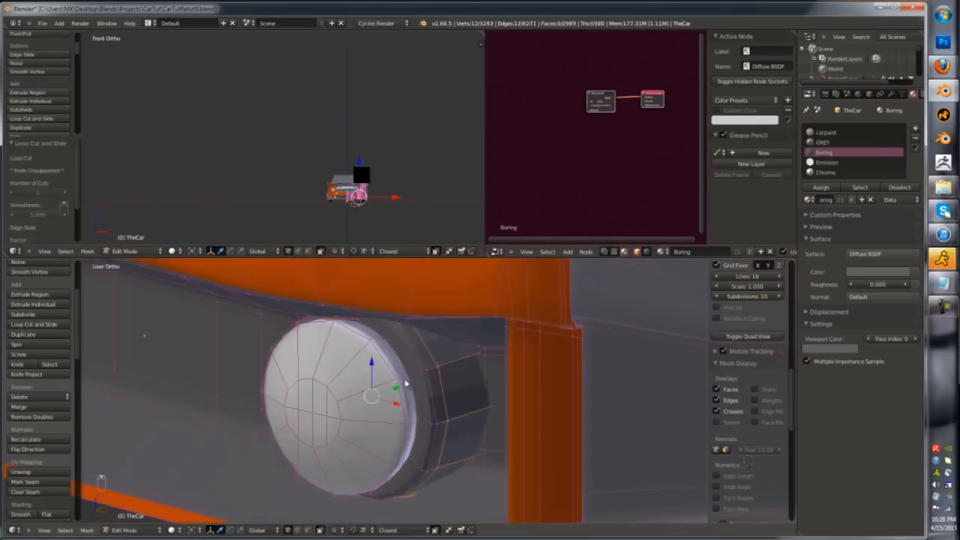
pyautogui.press('Tab')
pyautogui.press('Tab')
# - Select the light casing's front face ring and extrude it -0.0782 along Y
pyautogui.hotkey('ctrl', 'Tab')
pyautogui.click(335, 390)
pyautogui.keyDown('alt'); pyautogui.rightClick(337, 371); pyautogui.keyUp('alt')
pyautogui.press('e')
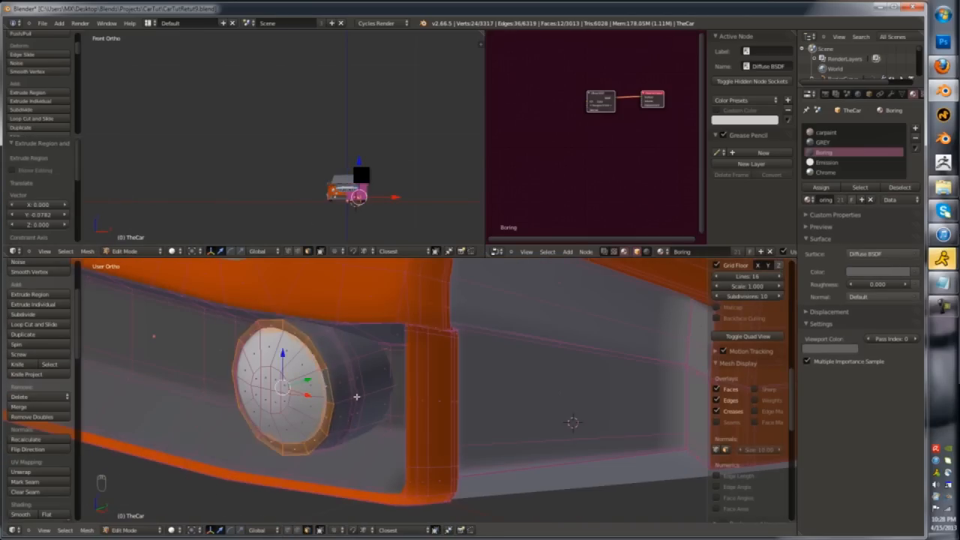
pyautogui.moveTo(275, 379); pyautogui.dragTo(268, 390, button='middle')
# - Select the new light's linked lens and move it to sit centred inside its casing
pyautogui.press('a')
pyautogui.press('a')
pyautogui.press('l')
pyautogui.press('KP_1')
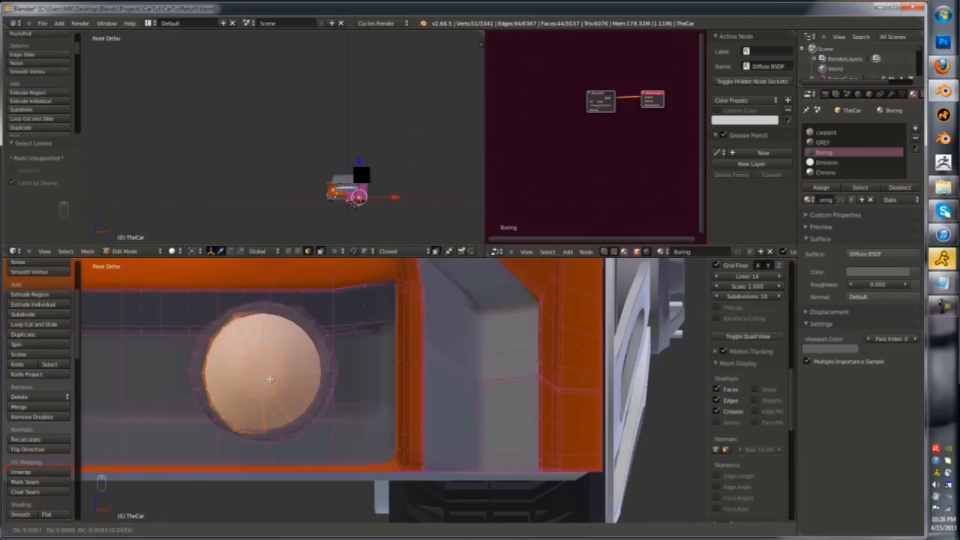
pyautogui.click(310, 416)
pyautogui.press('g')
pyautogui.click(309, 414)
pyautogui.moveTo(343, 330); pyautogui.dragTo(272, 326, button='middle')
pyautogui.click(303, 348)
# - Examine the new bumper lights from the front and at an angle in Object Mode
pyautogui.press('Tab')
pyautogui.press('a')
pyautogui.press('a')
pyautogui.scroll(-9, 302, 337)
pyautogui.press('KP_1')
pyautogui.scroll(5, 326, 380)
pyautogui.moveTo(326, 379); pyautogui.dragTo(310, 362, button='middle')
pyautogui.press('Tab')
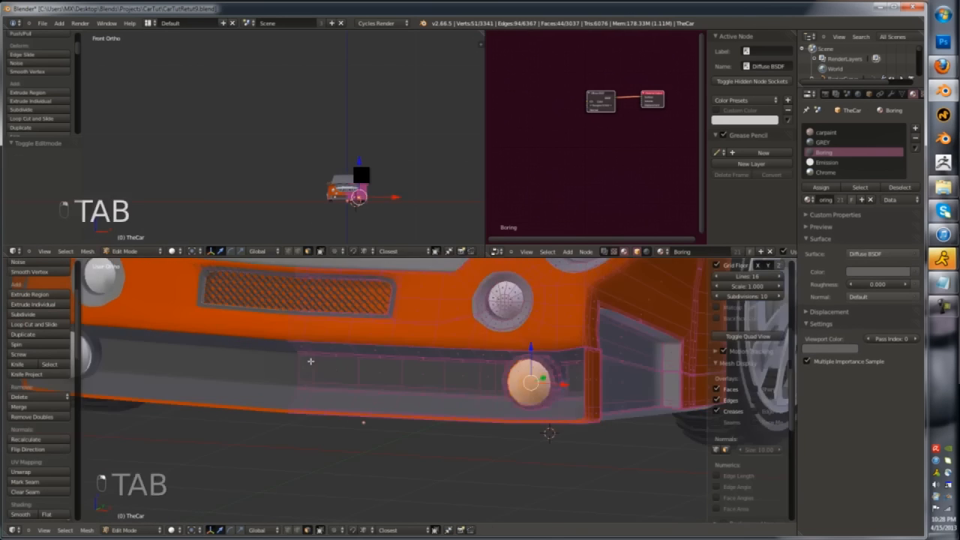
# - Delete the extra lengthwise edge loops in the bumper recess
pyautogui.scroll(2, 310, 361)
pyautogui.rightClick(311, 362)
pyautogui.hotkey('ctrl', 'Tab')
pyautogui.moveTo(394, 348); pyautogui.dragTo(310, 421, button='middle')
pyautogui.press('x')
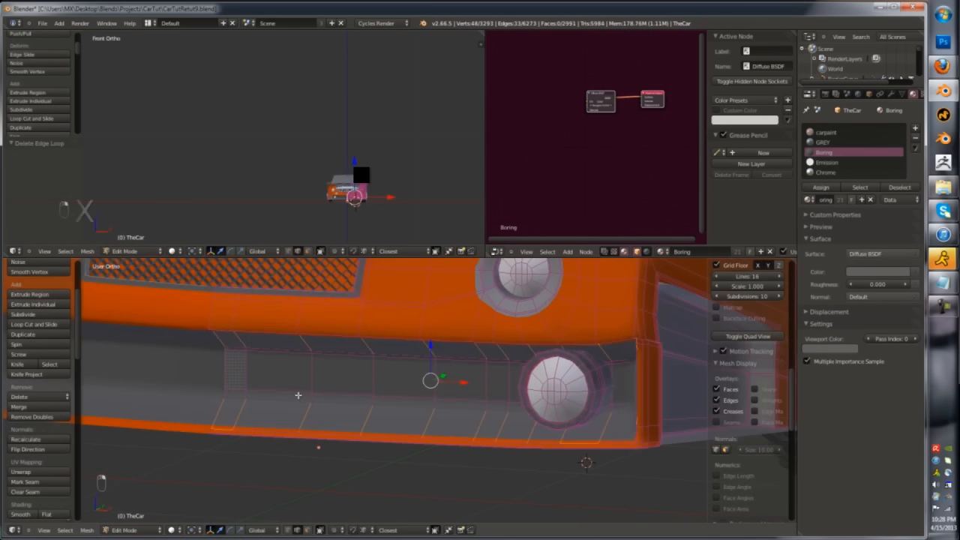
# - Select the faces at the centre of the recess's back wall and push them along the Y axis
pyautogui.press('Tab')
pyautogui.press('Tab')
pyautogui.keyDown('alt'); pyautogui.rightClick(357, 352); pyautogui.keyUp('alt')
pyautogui.press('z')
pyautogui.press('z')
pyautogui.hotkey('ctrl', 'Tab')
pyautogui.click(308, 396)
pyautogui.rightClick(283, 375)
pyautogui.keyDown('shift'); pyautogui.rightClick(238, 360); pyautogui.keyUp('shift')
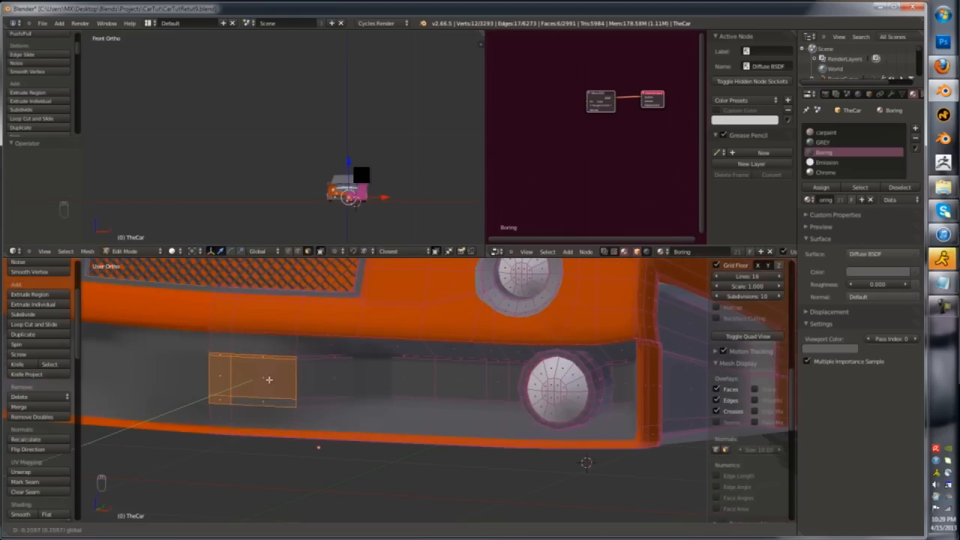
# - Add lengthwise loop cuts near the recess's upper and lower edges and check the bumper in Object Mode
pyautogui.hotkey('ctrl', 'r')
pyautogui.click(303, 398)
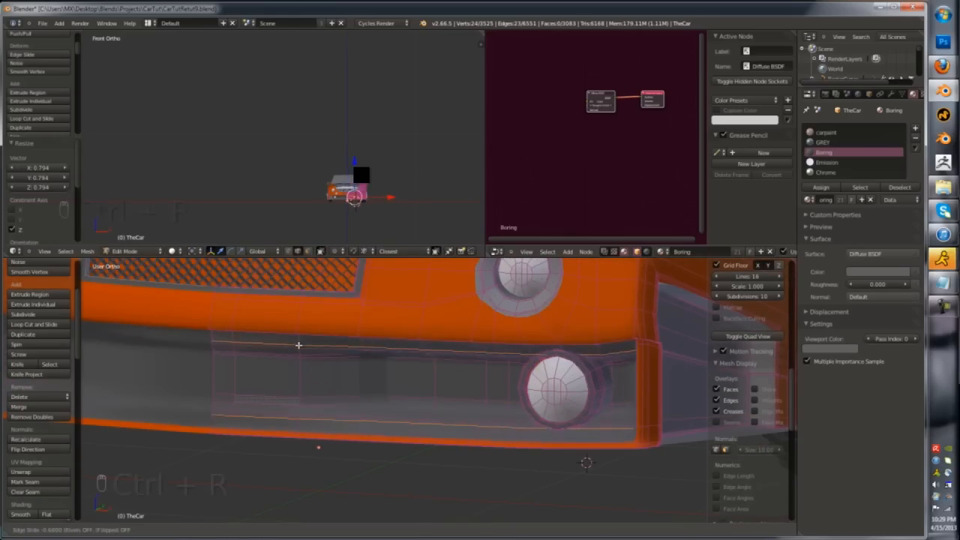
pyautogui.click(299, 347)
pyautogui.hotkey('ctrl', 'r')
pyautogui.click(299, 352)
pyautogui.click(306, 357)
pyautogui.scroll(-8, 315, 371)
pyautogui.press('Tab')
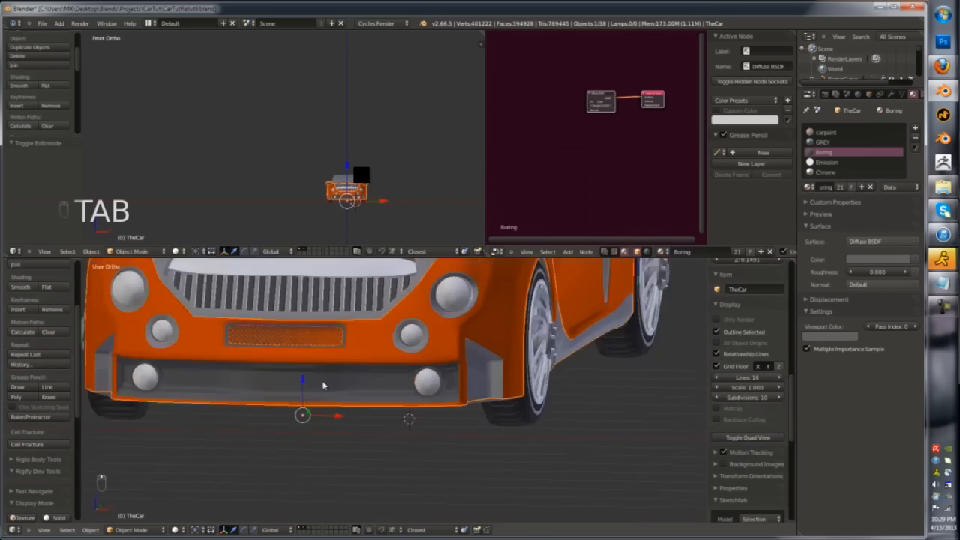
# - Examine the front grille's slats in Edit Mode, comparing solid and wireframe display
pyautogui.moveTo(323, 385); pyautogui.dragTo(318, 425, button='middle')
pyautogui.press('a')
pyautogui.press('KP_5')
pyautogui.scroll(6, 318, 425)
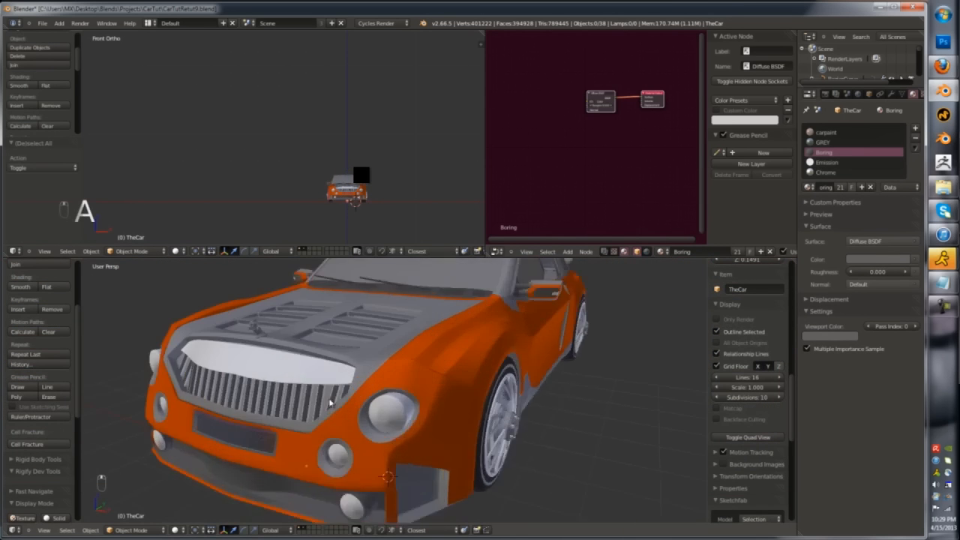
pyautogui.rightClick(339, 379)
pyautogui.press('Tab')
pyautogui.click(333, 348)
pyautogui.press('z')
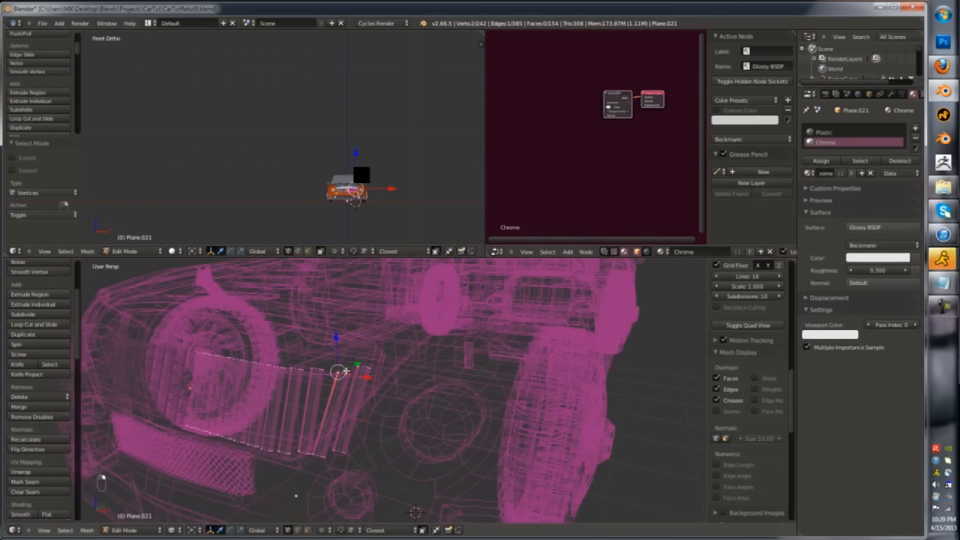
pyautogui.press('z')
pyautogui.moveTo(369, 378)
pyautogui.mouseDown()
pyautogui.moveTo(360, 377)
pyautogui.moveTo(372, 389)
pyautogui.mouseUp()
pyautogui.press('z')
pyautogui.press('a')
pyautogui.press('z')
pyautogui.moveTo(393, 375); pyautogui.dragTo(385, 373)
pyautogui.press('Tab')
pyautogui.press('a')
# - Examine the car body from the front and compare it with the car frontend reference pictures in Firefox
pyautogui.scroll(-5, 387, 375)
pyautogui.scroll(-3, 391, 391)
pyautogui.scroll(3, 391, 391)
pyautogui.rightClick(391, 392)
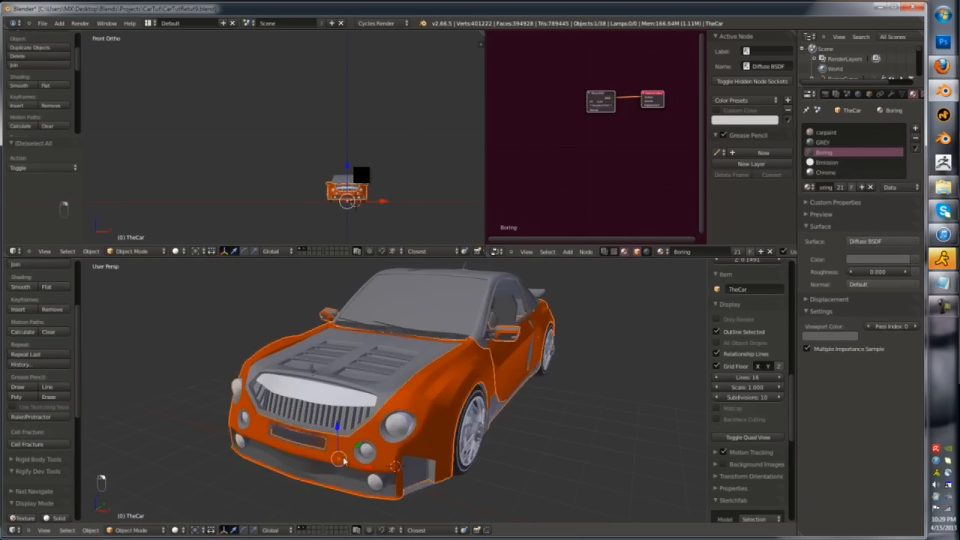
pyautogui.scroll(4, 391, 393)
pyautogui.press('Tab')
pyautogui.press('Tab')
pyautogui.moveTo(943, 67)
pyautogui.click(754, 139)
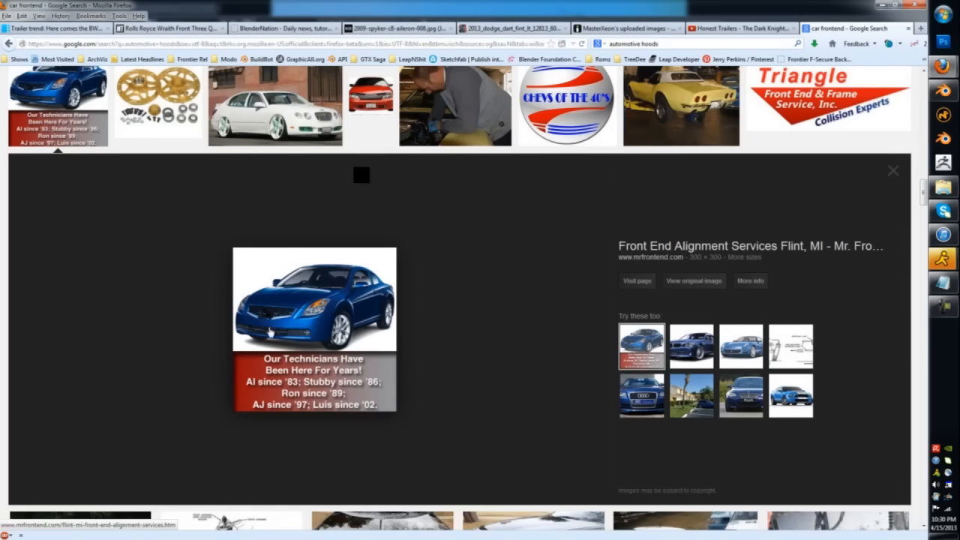
pyautogui.click(943, 91)
# - Save the file in Blender and select the interior mesh with the dashboard inside the cabin
pyautogui.moveTo(551, 332); pyautogui.dragTo(394, 424, button='middle')
pyautogui.hotkey('ctrl', 's')
pyautogui.click(411, 328)
pyautogui.rightClick(394, 424)
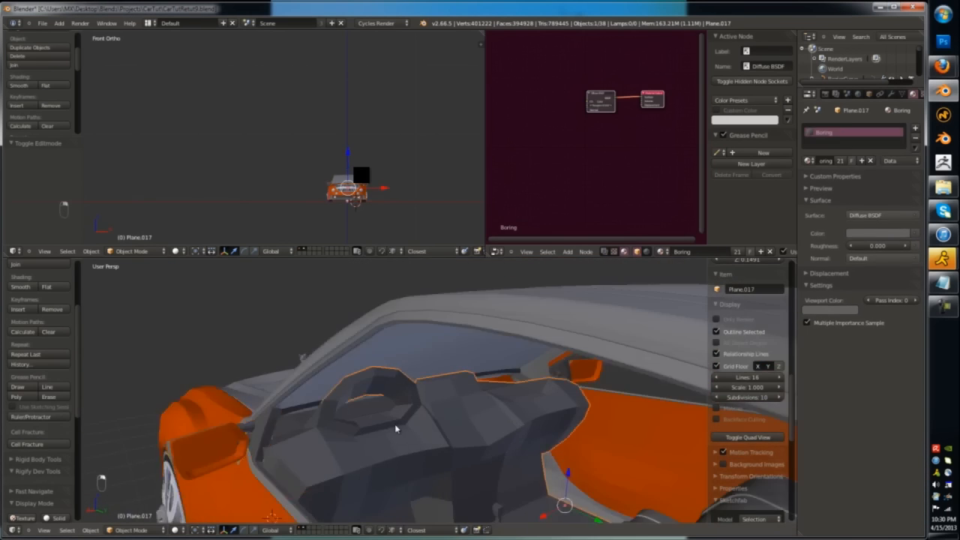
# - Search Google Images in Firefox for "automotive interior" and open the brown dashboard picture with the steering wheel
pyautogui.moveTo(942, 67)
pyautogui.click(848, 86)
pyautogui.click(660, 44)
pyautogui.write('automotive interior')
pyautogui.press('Return')
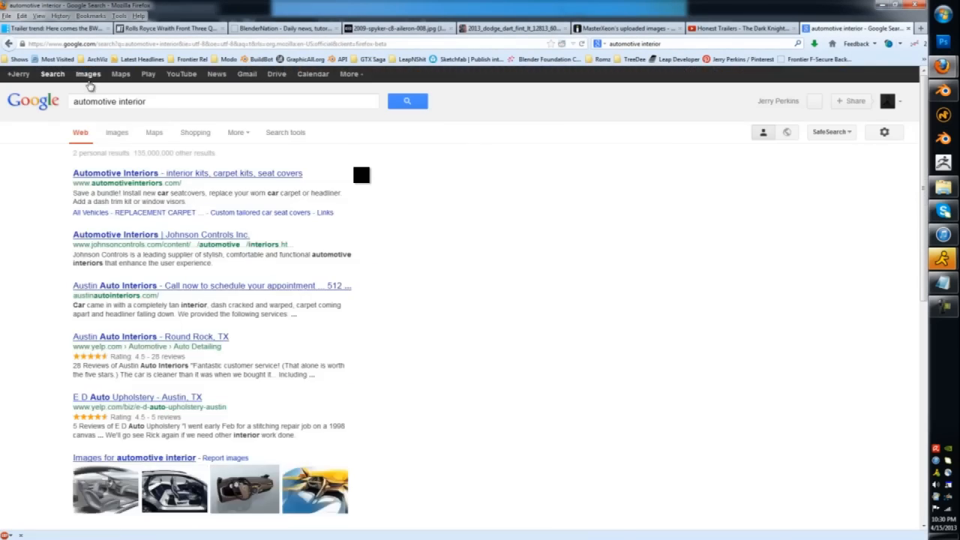
pyautogui.click(88, 75)
pyautogui.click(346, 209)
pyautogui.scroll(2, 352, 282)
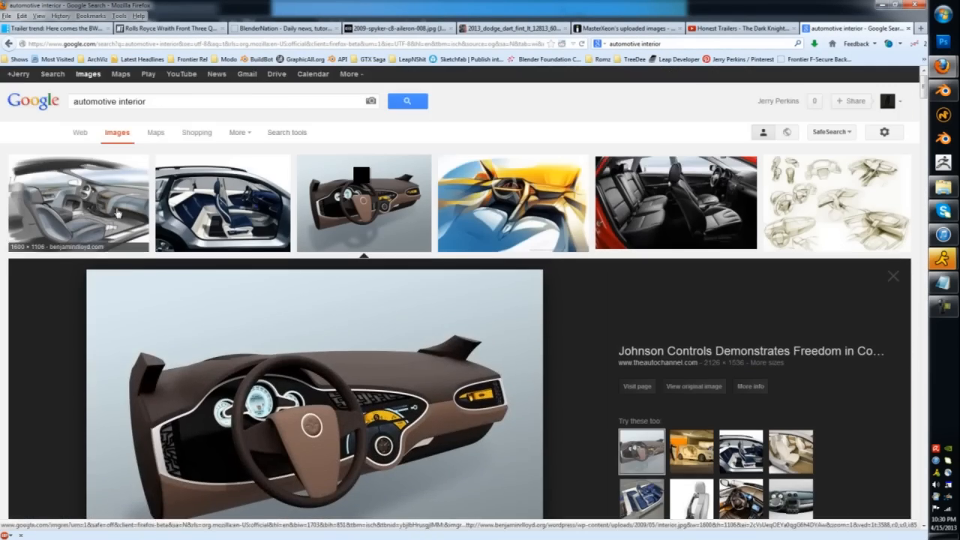
# - Look through more car interior pictures for reference and return to Blender
pyautogui.click(131, 124)
pyautogui.click(272, 70)
pyautogui.scroll(-5, 337, 315)
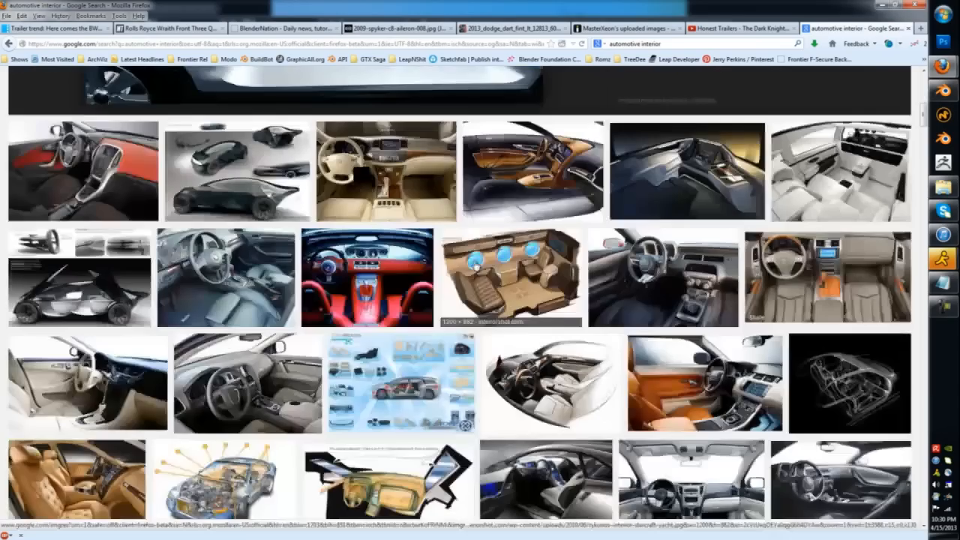
pyautogui.click(505, 355)
pyautogui.moveTo(232, 3); pyautogui.dragTo(234, 0)
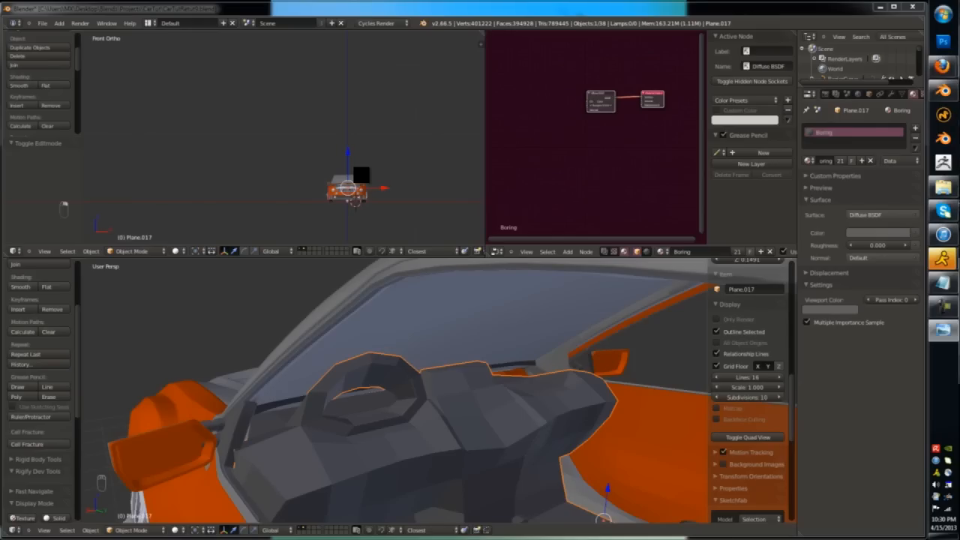
# - Show layers 1 and 2 together in the right orthographic view and reset the 3D cursor to the origin
pyautogui.scroll(-8, 485, 347)
pyautogui.press('2')
pyautogui.press('2')
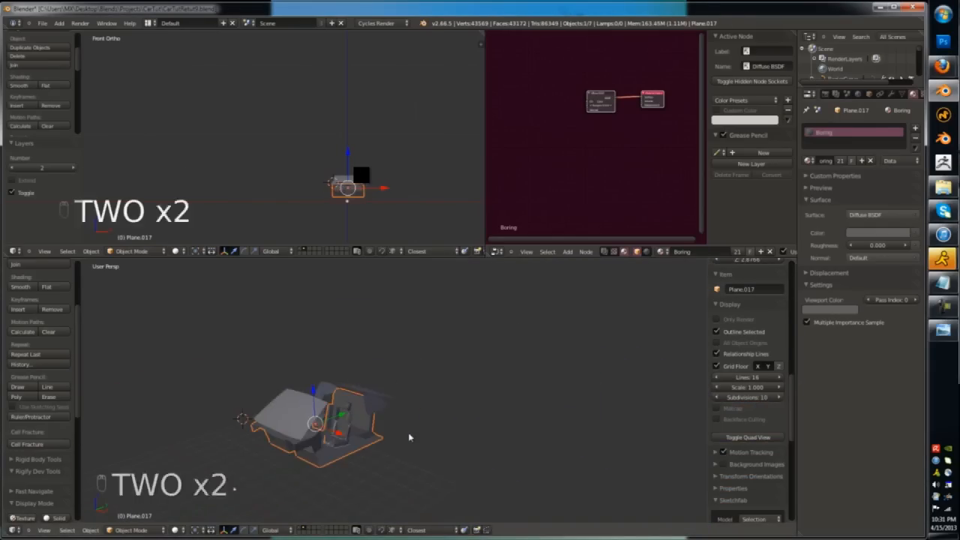
pyautogui.press('1')
pyautogui.hotkey('shift', '2')
pyautogui.press('KP_3')
pyautogui.press('KP_5')
pyautogui.hotkey('shift', 'c')
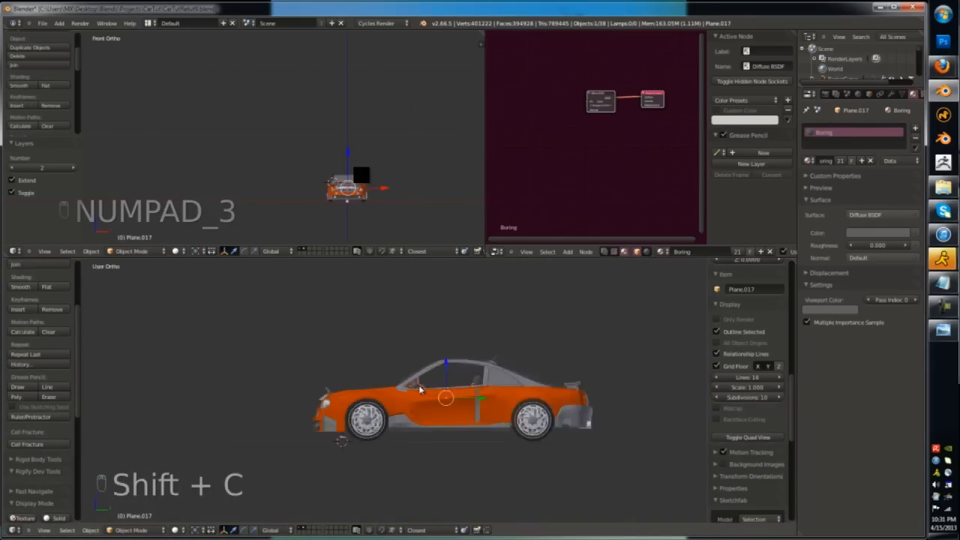
pyautogui.hotkey('shift', 'a')
pyautogui.moveTo(399, 391)
pyautogui.click(458, 260)
pyautogui.scroll(-3, 51, 476)
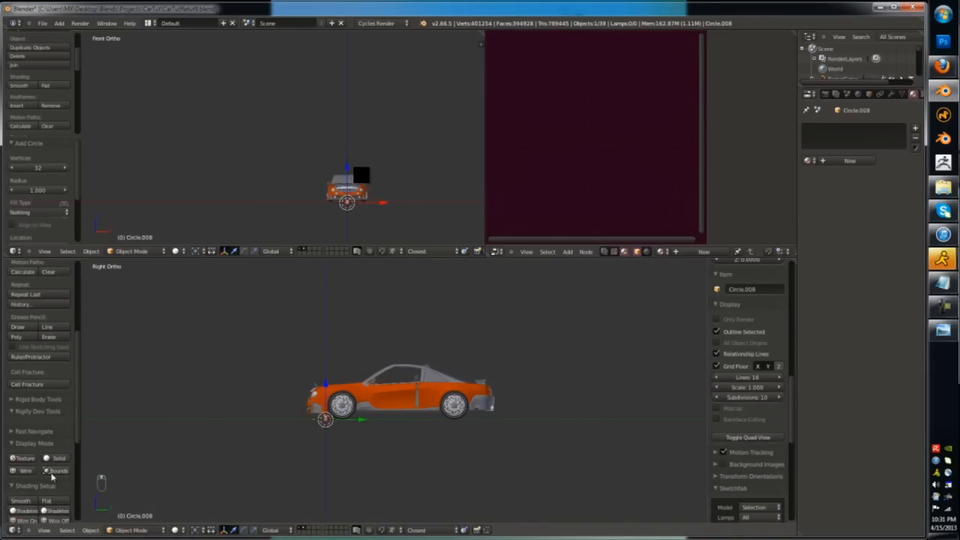
pyautogui.scroll(-6, 51, 476)
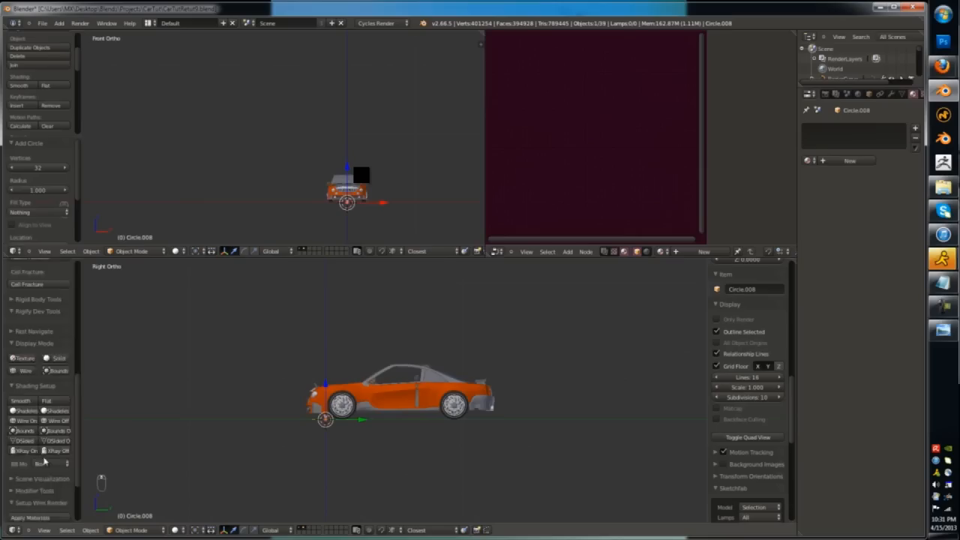
pyautogui.press('1')
pyautogui.click(40, 167)
pyautogui.hotkey('ctrl', 'z')
pyautogui.hotkey('ctrl', 'z')
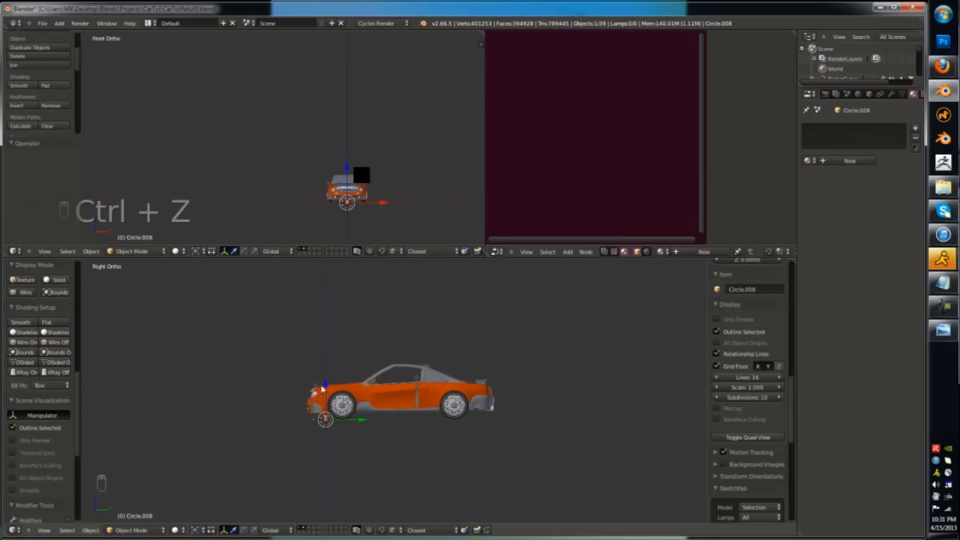
pyautogui.click(316, 395)
# - Add a mesh circle with 12 vertices, align it to the side view and isolate it in local view
pyautogui.hotkey('shift', 'a')
pyautogui.moveTo(317, 392)
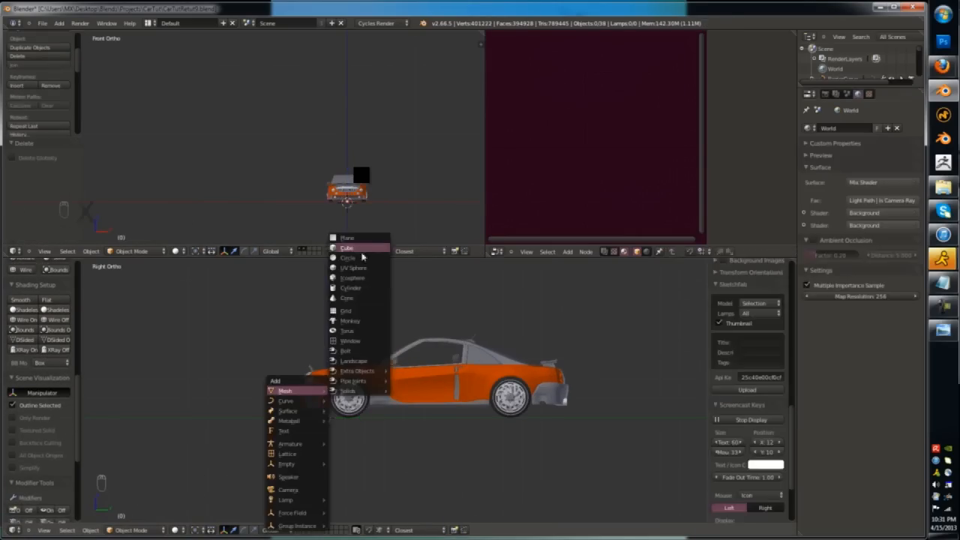
pyautogui.click(364, 257)
pyautogui.press('F6')
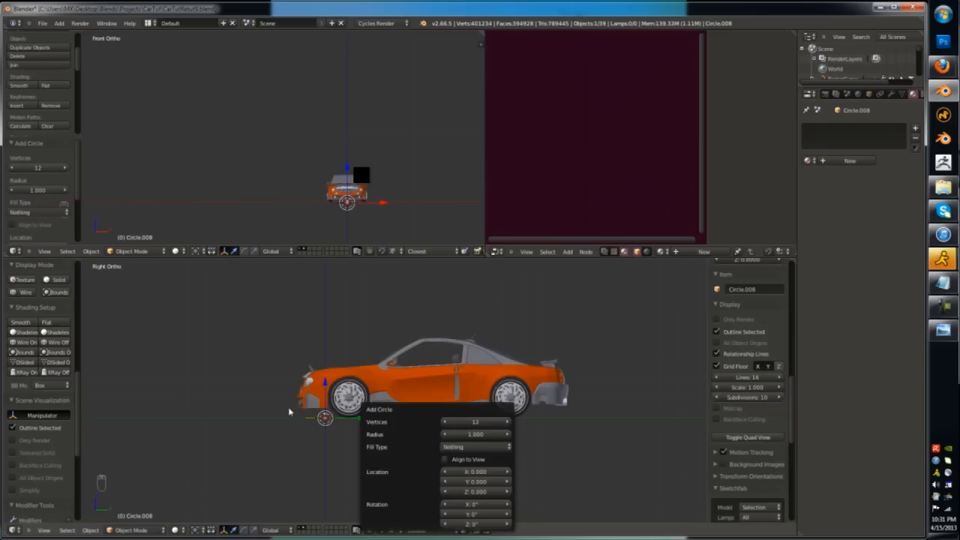
pyautogui.press('F6')
pyautogui.click(396, 459)
pyautogui.press('KP_Divide')
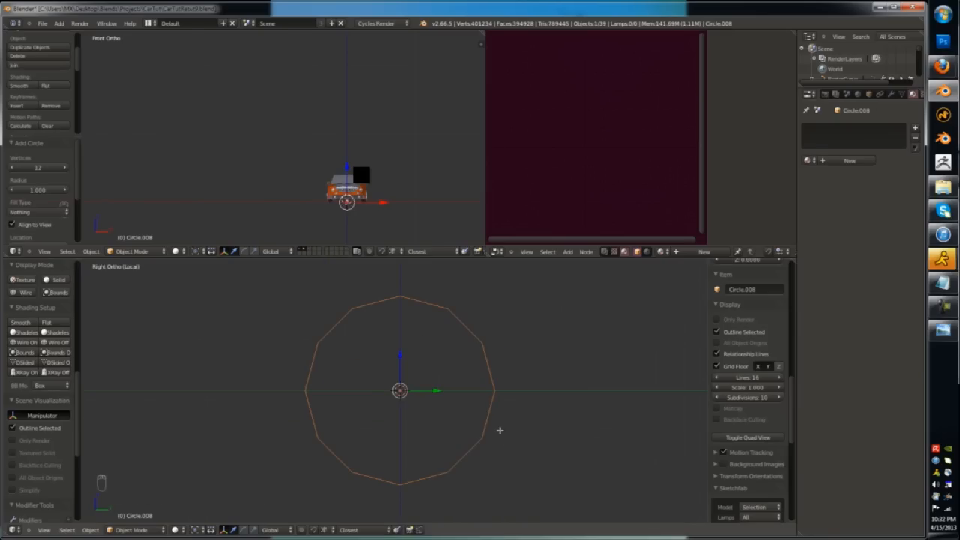
# - Extrude and scale the circle's outline into a flat ring, and extrude the whole ring to give it thickness
pyautogui.press('Tab')
pyautogui.press('e')
pyautogui.press('s')
pyautogui.click(527, 437)
pyautogui.moveTo(424, 411); pyautogui.dragTo(480, 427, button='middle')
pyautogui.press('a')
pyautogui.press('a')
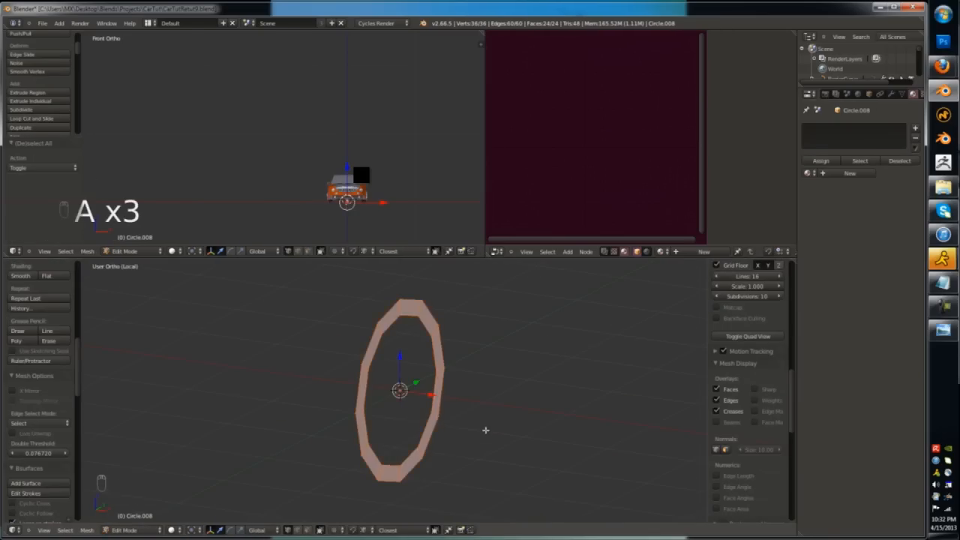
pyautogui.press('e')
pyautogui.click(448, 430)
# - Try selecting three spaced-out parts of the steering wheel ring as starting points for spokes
pyautogui.press('Tab')
pyautogui.moveTo(525, 450); pyautogui.dragTo(398, 461, button='middle')
pyautogui.press('Tab')
pyautogui.hotkey('ctrl', 'Tab')
pyautogui.click(347, 469)
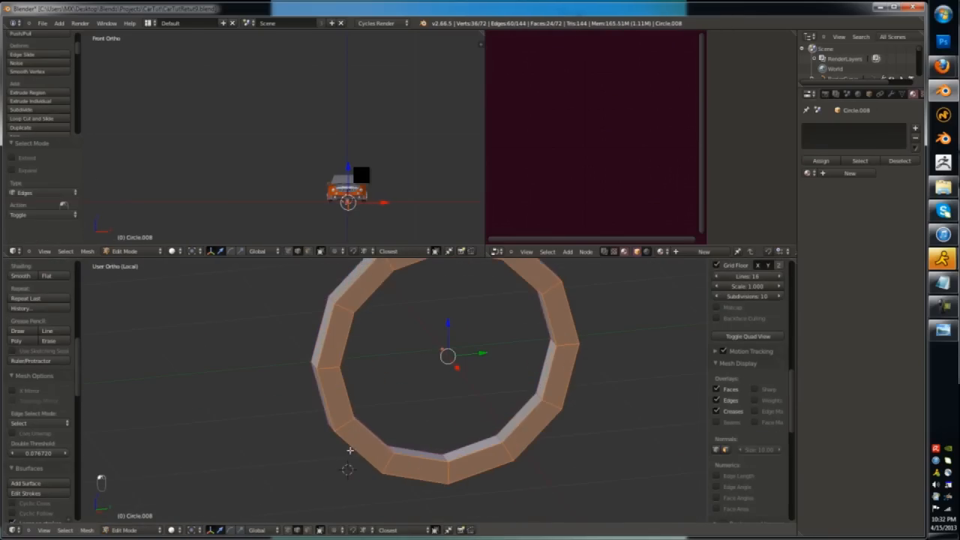
pyautogui.rightClick(340, 390)
pyautogui.keyDown('shift'); pyautogui.rightClick(478, 456); pyautogui.keyUp('shift')
pyautogui.keyDown('shift'); pyautogui.rightClick(558, 316); pyautogui.keyUp('shift')
# - Rotate the whole ring by about 14° in the side view so straight segments sit at its sides and bottom
pyautogui.scroll(-2, 535, 320)
pyautogui.press('KP_1')
pyautogui.press('KP_3')
pyautogui.press('a')
pyautogui.press('a')
pyautogui.press('a')
pyautogui.press('a')
pyautogui.press('r')
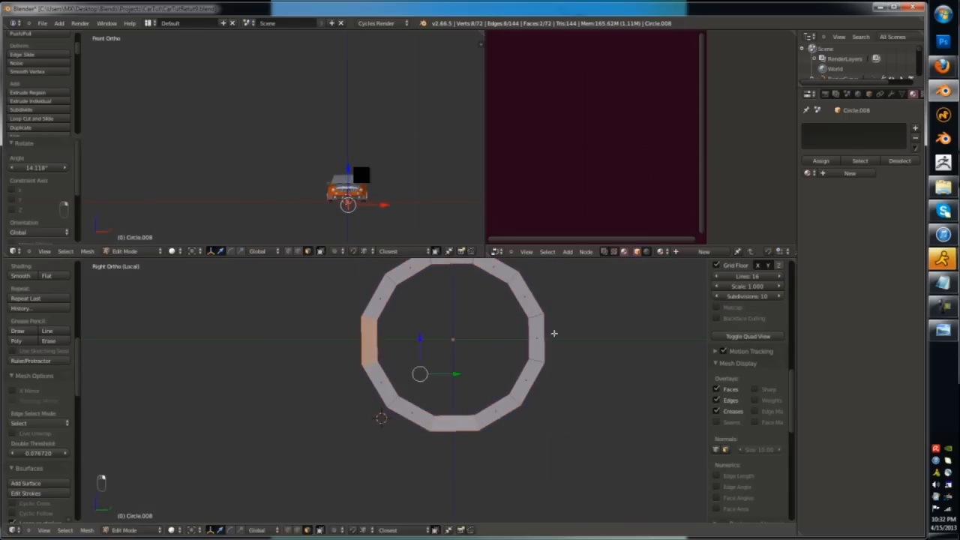
# - Select the faces at the ring's two sides and bottom where the spokes start
pyautogui.keyDown('shift'); pyautogui.rightClick(542, 339); pyautogui.keyUp('shift')
pyautogui.scroll(2, 542, 345)
pyautogui.moveTo(542, 345); pyautogui.dragTo(454, 311, button='middle')
pyautogui.keyDown('shift'); pyautogui.rightClick(452, 306); pyautogui.keyUp('shift')
pyautogui.keyDown('shift'); pyautogui.rightClick(469, 435); pyautogui.keyUp('shift')
pyautogui.moveTo(469, 436); pyautogui.dragTo(510, 420, button='middle')
pyautogui.keyDown('shift'); pyautogui.rightClick(459, 343); pyautogui.keyUp('shift')
pyautogui.scroll(2, 531, 392)
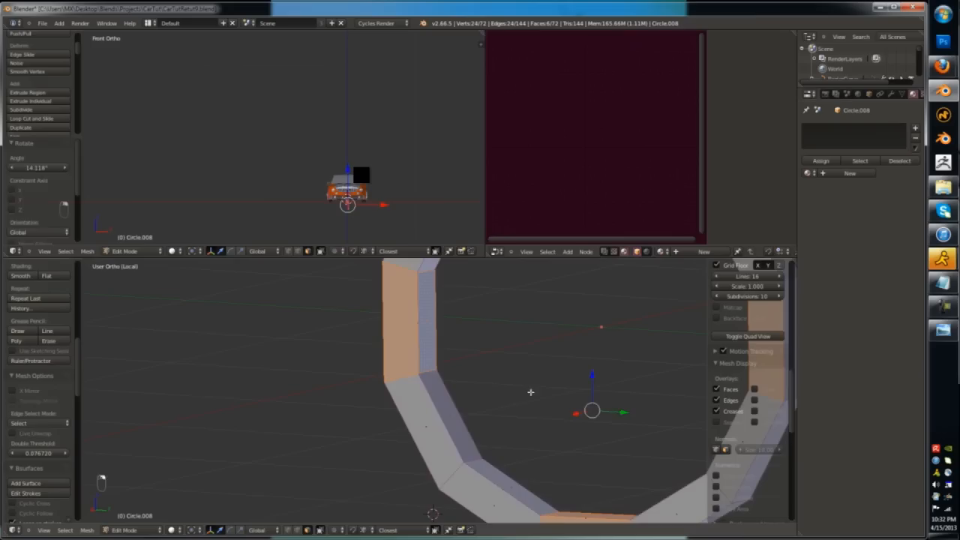
pyautogui.press('w')
pyautogui.click(518, 351)
pyautogui.scroll(-3, 455, 402)
pyautogui.moveTo(456, 403); pyautogui.dragTo(259, 346, button='middle')
pyautogui.keyDown('shift'); pyautogui.rightClick(328, 347); pyautogui.keyUp('shift')
pyautogui.keyDown('shift'); pyautogui.rightClick(318, 349); pyautogui.keyUp('shift')
# - Extrude the selected faces about 0.62 along the X axis and scale them towards the wheel's centre to form three spokes
pyautogui.press('e')
pyautogui.press('x')
pyautogui.click(470, 417)
pyautogui.moveTo(315, 379); pyautogui.dragTo(395, 398, button='middle')
pyautogui.press('s')
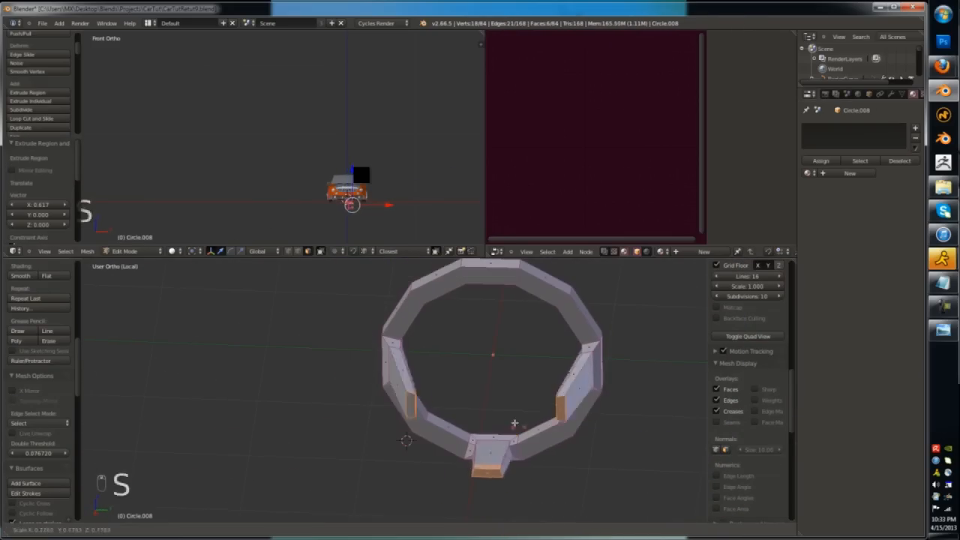
pyautogui.moveTo(539, 457); pyautogui.dragTo(607, 440, button='middle')
# - Try shrinking the spoke ends and moving them along the X axis, and undo the changes
pyautogui.moveTo(596, 432); pyautogui.dragTo(567, 425)
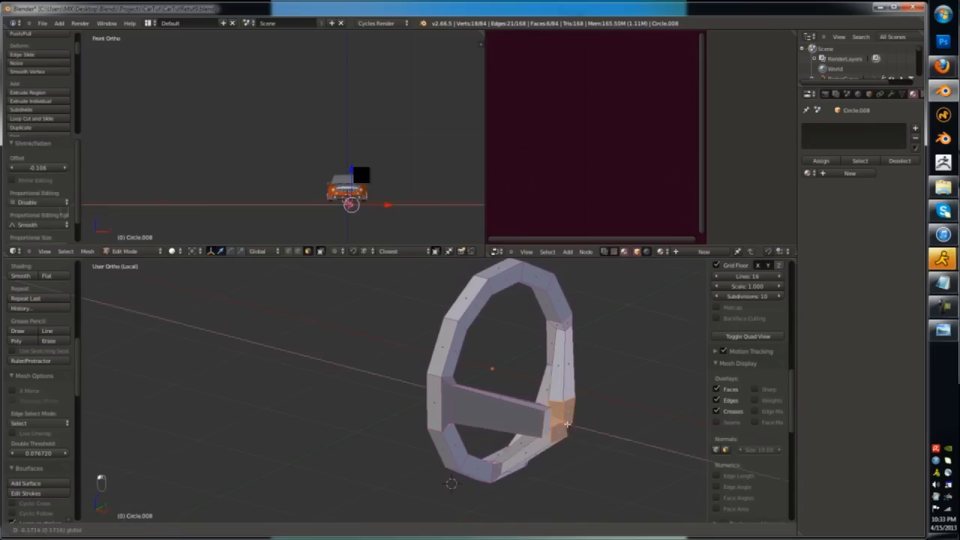
pyautogui.rightClick(560, 430)
pyautogui.hotkey('ctrl', 'z')
pyautogui.hotkey('ctrl', 'z')
pyautogui.moveTo(561, 430); pyautogui.dragTo(501, 442, button='middle')
# - Scale down the spoke ends and move them about -0.42 along the X axis
pyautogui.press('s')
pyautogui.click(557, 440)
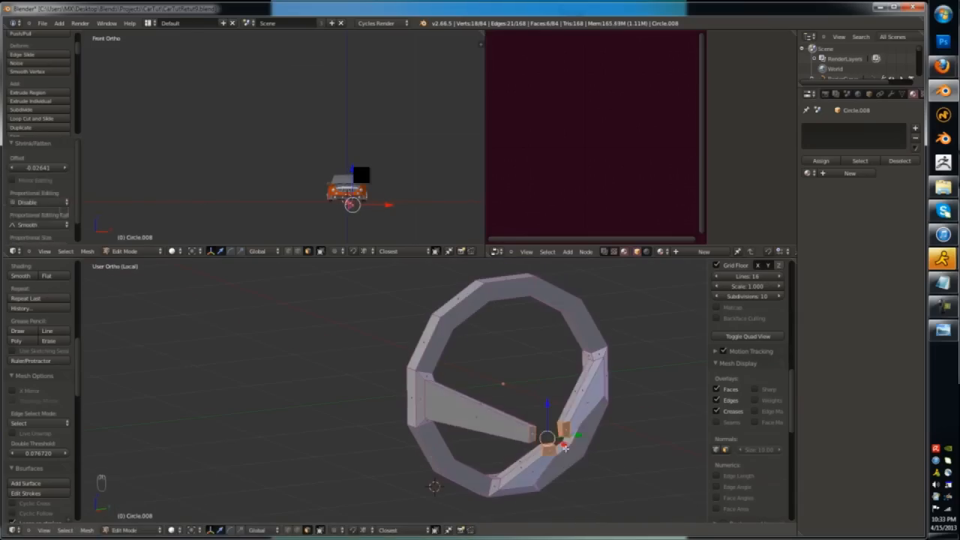
pyautogui.moveTo(568, 444); pyautogui.dragTo(542, 429)
# - Delete the selected end faces of the three spokes
pyautogui.scroll(-2, 498, 406)
pyautogui.press('KP_3')
pyautogui.press('KP_1')
pyautogui.press('KP_3')
pyautogui.press('ctrl+KP_3')
pyautogui.scroll(7, 301, 421)
pyautogui.press('x')
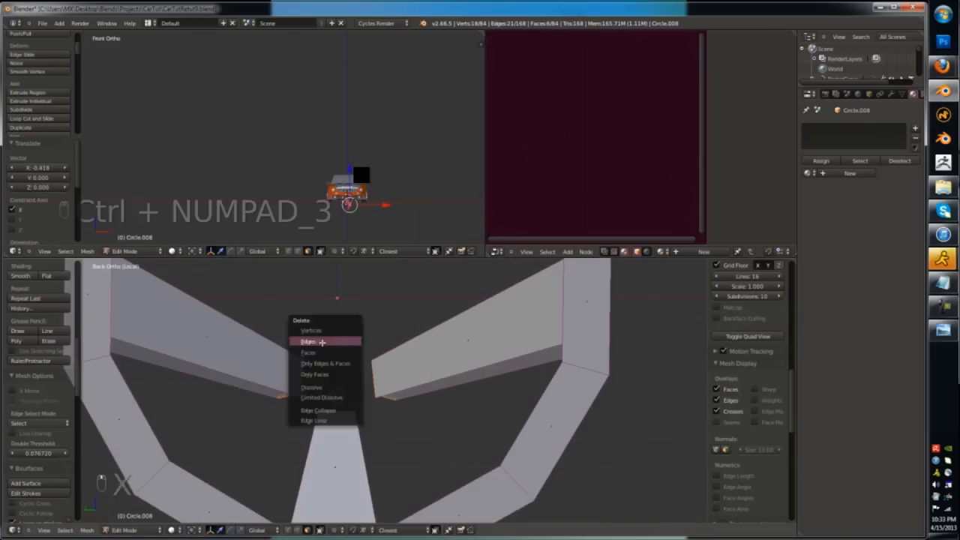
pyautogui.click(319, 352)
# - Switch to edge selection and fill faces between the open ends of two neighbouring spokes
pyautogui.moveTo(327, 448); pyautogui.dragTo(420, 390, button='middle')
pyautogui.hotkey('ctrl', 'Tab')
pyautogui.click(306, 407)
pyautogui.rightClick(299, 415)
pyautogui.hotkey('ctrl', 'Tab')
pyautogui.click(299, 428)
pyautogui.rightClick(300, 419)
pyautogui.scroll(4, 360, 375)
pyautogui.keyDown('shift'); pyautogui.rightClick(348, 379); pyautogui.keyUp('shift')
pyautogui.press('f')
pyautogui.press('f')
# - Fill faces between the remaining spoke ends to join all three spokes around the hub
pyautogui.moveTo(355, 345); pyautogui.dragTo(411, 388, button='middle')
pyautogui.rightClick(264, 375)
pyautogui.press('f')
pyautogui.press('f')
pyautogui.rightClick(282, 376)
pyautogui.keyDown('shift'); pyautogui.rightClick(373, 373); pyautogui.keyUp('shift')
pyautogui.press('f')
pyautogui.rightClick(347, 379)
pyautogui.press('f')
pyautogui.moveTo(437, 418)
pyautogui.mouseDown(button='middle')
pyautogui.moveTo(356, 402)
pyautogui.moveTo(429, 420)
pyautogui.mouseUp(button='middle')
# - Add loop cuts across the hub's bridging faces between the spokes and select an edge loop beside them
pyautogui.keyDown('alt'); pyautogui.rightClick(433, 431); pyautogui.keyUp('alt')
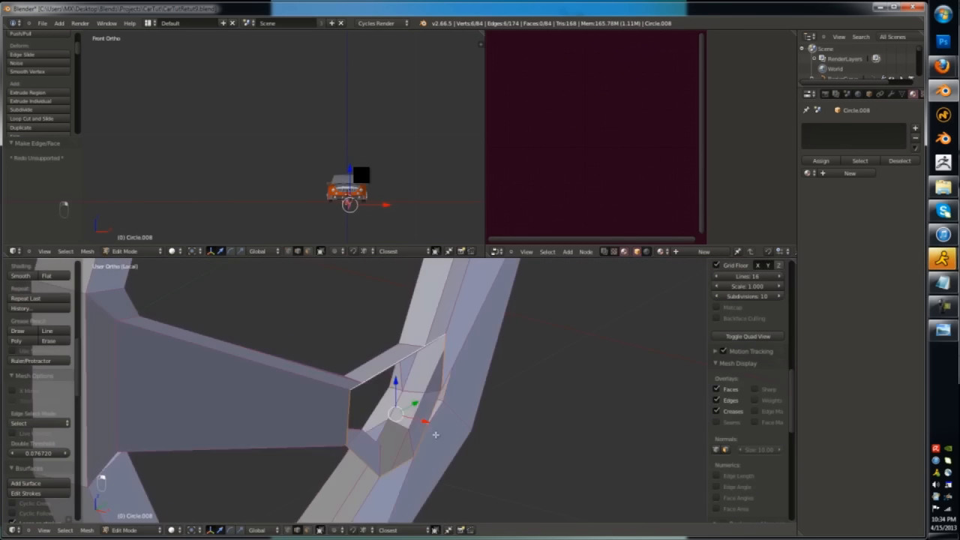
pyautogui.moveTo(424, 422); pyautogui.dragTo(437, 429)
pyautogui.moveTo(437, 429); pyautogui.dragTo(395, 368, button='middle')
pyautogui.hotkey('ctrl', 'r')
pyautogui.doubleClick(393, 363)
pyautogui.hotkey('ctrl', 'r')
pyautogui.doubleClick(439, 428)
pyautogui.keyDown('alt'); pyautogui.rightClick(466, 436); pyautogui.keyUp('alt')
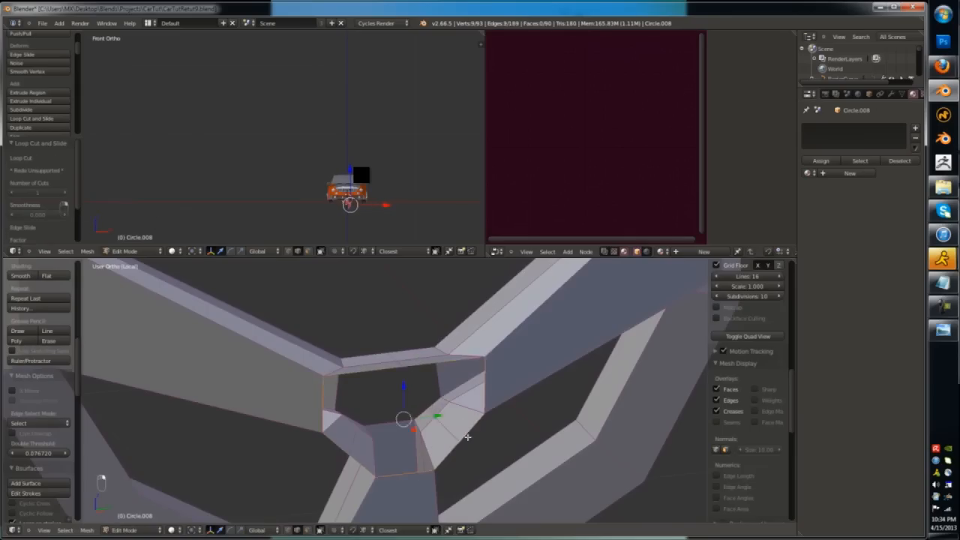
# - Undo the last two edits on the hub and move its open edge loop about 0.022 along X
pyautogui.press('KP_1')
pyautogui.press('KP_3')
pyautogui.hotkey('ctrl', 'z')
pyautogui.hotkey('ctrl', 'z')
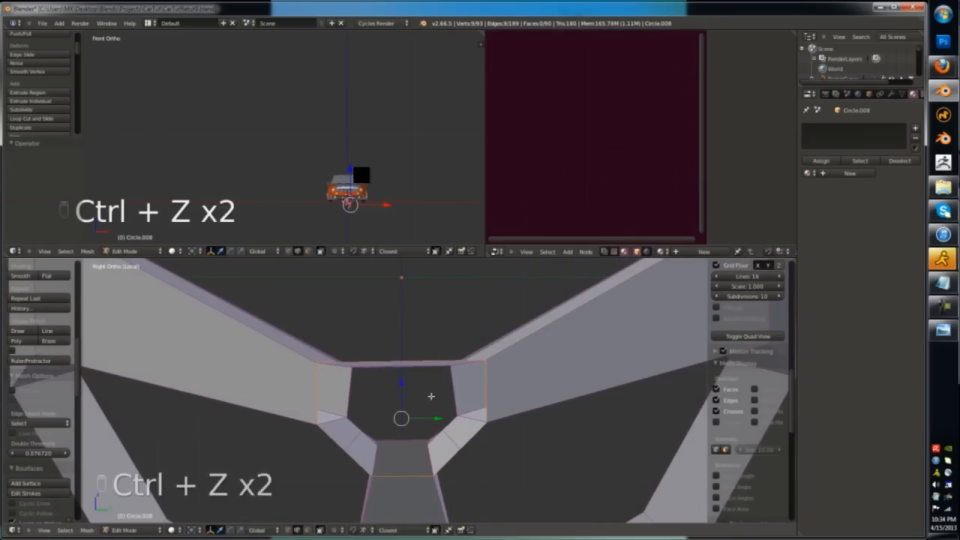
pyautogui.click(468, 438)
pyautogui.scroll(-3, 468, 438)
pyautogui.moveTo(468, 436); pyautogui.dragTo(424, 420, button='middle')
pyautogui.moveTo(424, 421); pyautogui.dragTo(430, 422)
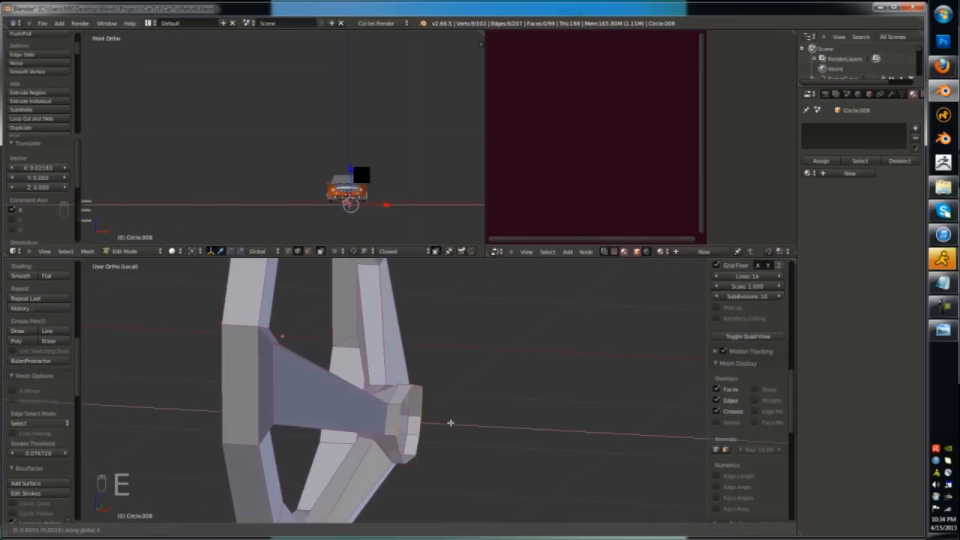
# - Extrude the hub's open loop along X and give the wheel a level 3 Subdivision Surface
pyautogui.click(454, 423)
pyautogui.press('Tab')
pyautogui.moveTo(447, 424); pyautogui.dragTo(457, 465, button='middle')
pyautogui.hotkey('ctrl', '3')
# - Select the edge loop around the hub opening, scale it and round it with To Sphere
pyautogui.press('Tab')
pyautogui.scroll(6, 504, 409)
pyautogui.keyDown('alt'); pyautogui.rightClick(444, 418); pyautogui.keyUp('alt')
pyautogui.press('s')
pyautogui.click(453, 449)
pyautogui.hotkey('alt', 'shift', 's')
pyautogui.click(459, 458)
# - Add a lengthwise loop cut along each of the three spokes
pyautogui.scroll(-5, 465, 439)
pyautogui.hotkey('ctrl', 'r')
pyautogui.click(510, 431)
pyautogui.hotkey('ctrl', 'r')
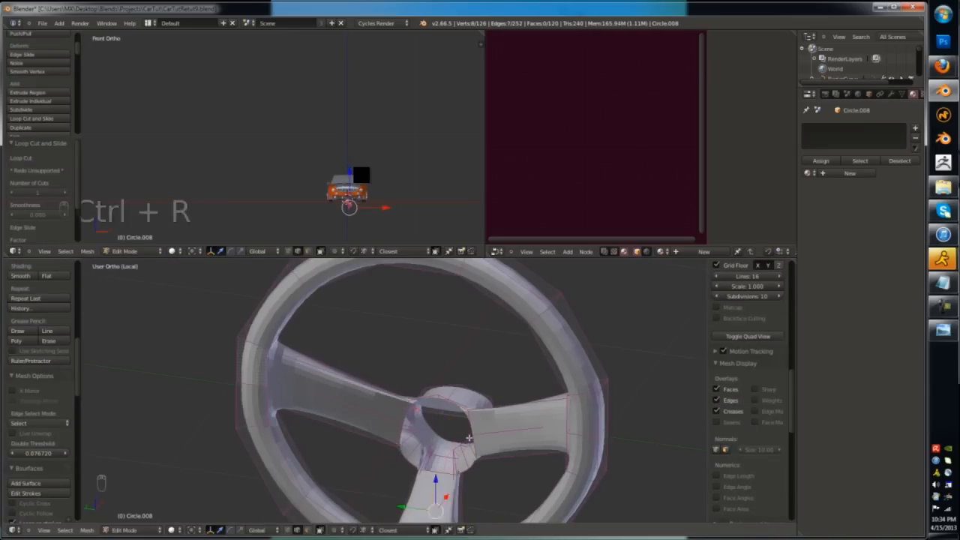
# - Round the hub's front loop with To Sphere at factor 1 and scale it by 1.085
pyautogui.press('KP_1')
pyautogui.press('ctrl+KP_3')
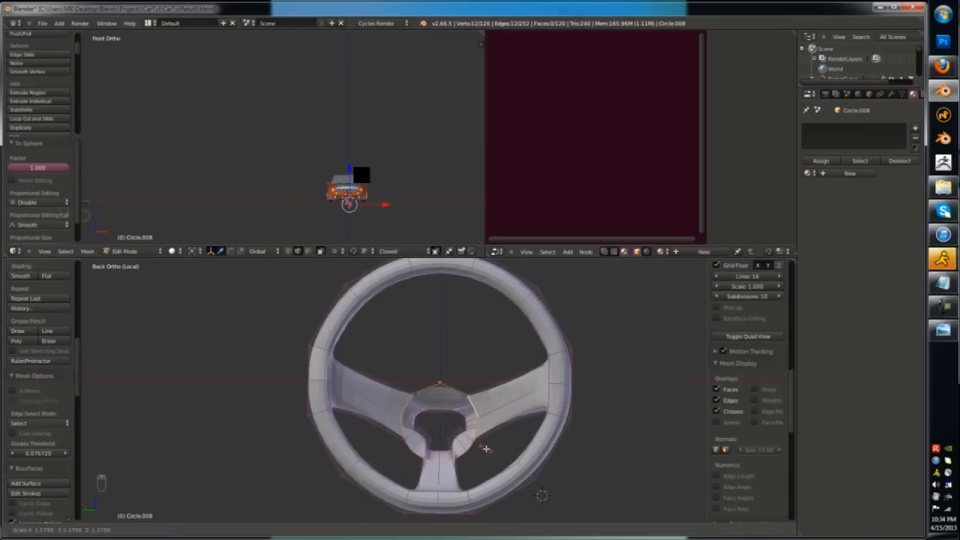
pyautogui.click(470, 438)
pyautogui.moveTo(469, 438); pyautogui.dragTo(446, 419, button='middle')
pyautogui.scroll(3, 447, 418)
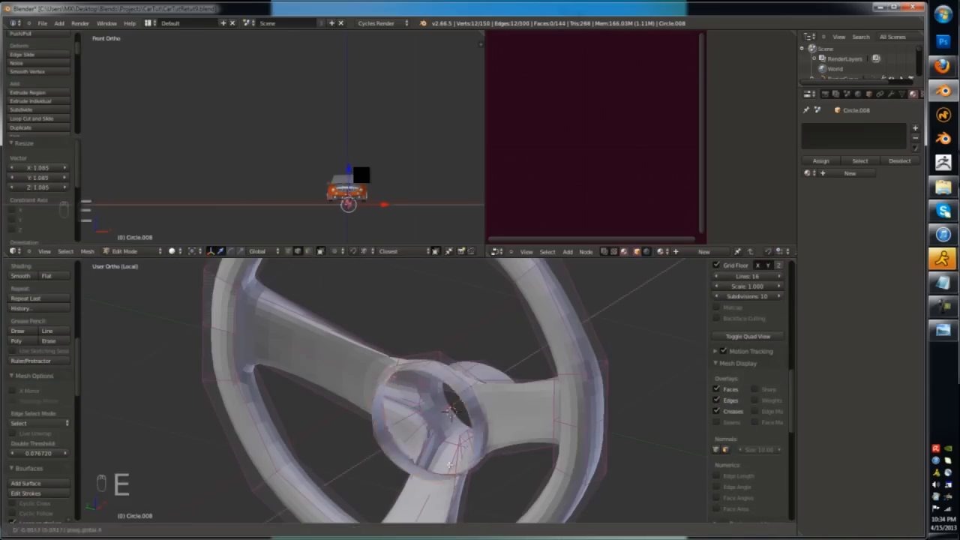
# - Extrude the hub's front loop along X and scale its loops inward to shape a domed cap
pyautogui.click(449, 464)
pyautogui.press('s')
pyautogui.click(423, 436)
pyautogui.hotkey('ctrl', 'r')
pyautogui.click(405, 427)
pyautogui.press('s')
pyautogui.click(432, 436)
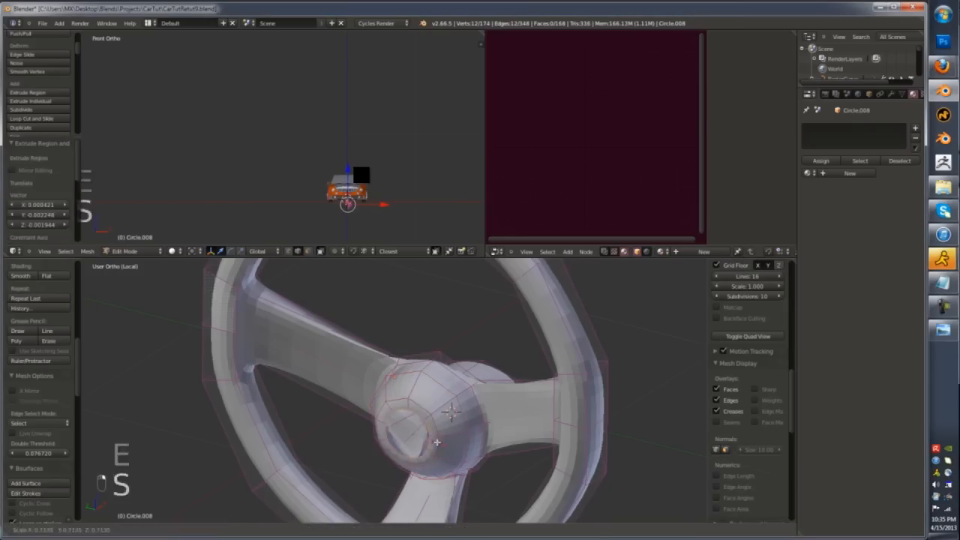
# - Extrude the cap's inner loop again and scale it down to form a recessed ring
pyautogui.click(441, 437)
pyautogui.press('e')
pyautogui.press('s')
pyautogui.click(431, 436)
# - Fill the opening in the cap's centre with faces and add a loop cut across them
pyautogui.moveTo(431, 436); pyautogui.dragTo(458, 448, button='middle')
pyautogui.scroll(7, 405, 427)
pyautogui.rightClick(355, 377)
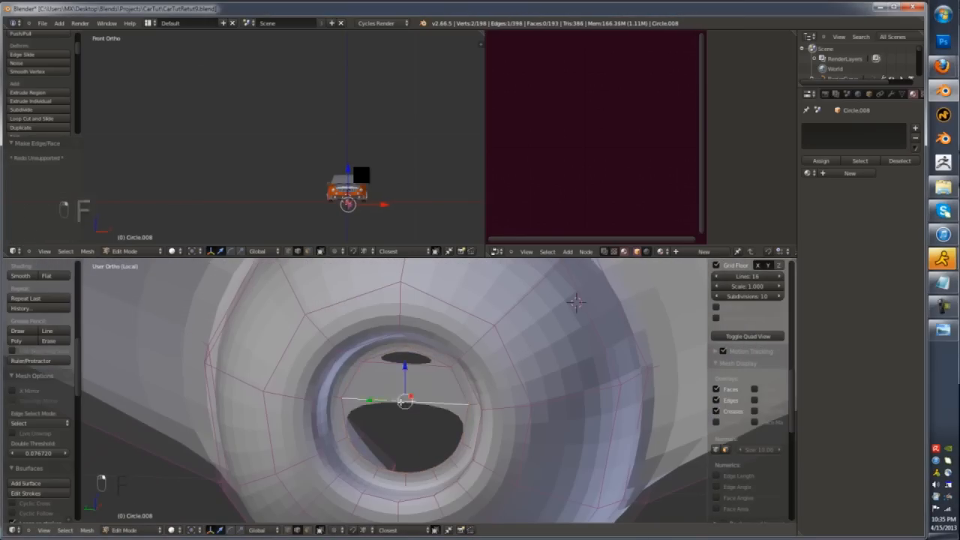
pyautogui.hotkey('ctrl', 'r')
pyautogui.click(408, 435)
pyautogui.rightClick(411, 363)
pyautogui.press('f')
pyautogui.rightClick(417, 467)
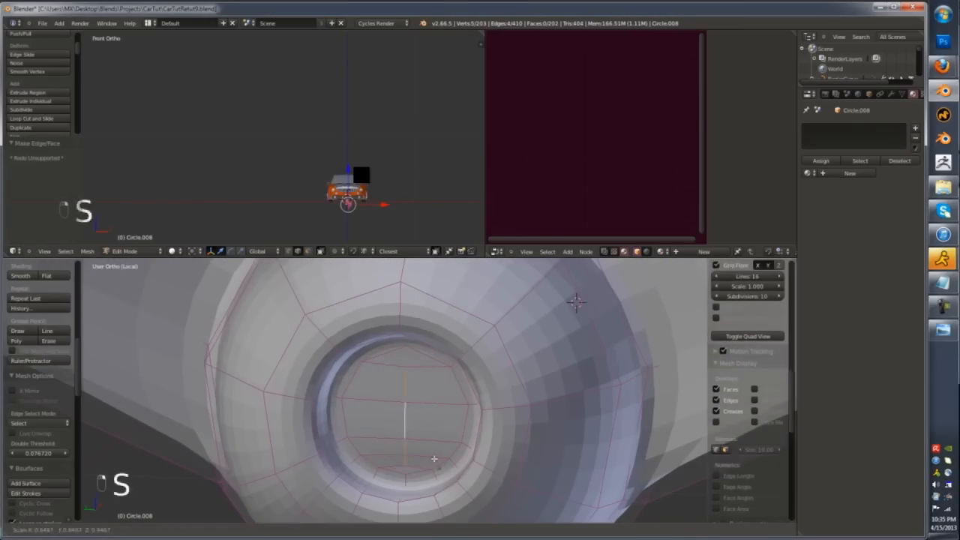
# - Add loop cuts around the hub cap to tighten its recess and outer edge
pyautogui.moveTo(335, 400); pyautogui.dragTo(318, 397, button='middle')
pyautogui.hotkey('ctrl', 'r')
pyautogui.click(317, 396)
pyautogui.press('Tab')
pyautogui.scroll(-4, 322, 433)
pyautogui.press('Tab')
pyautogui.hotkey('ctrl', 'r')
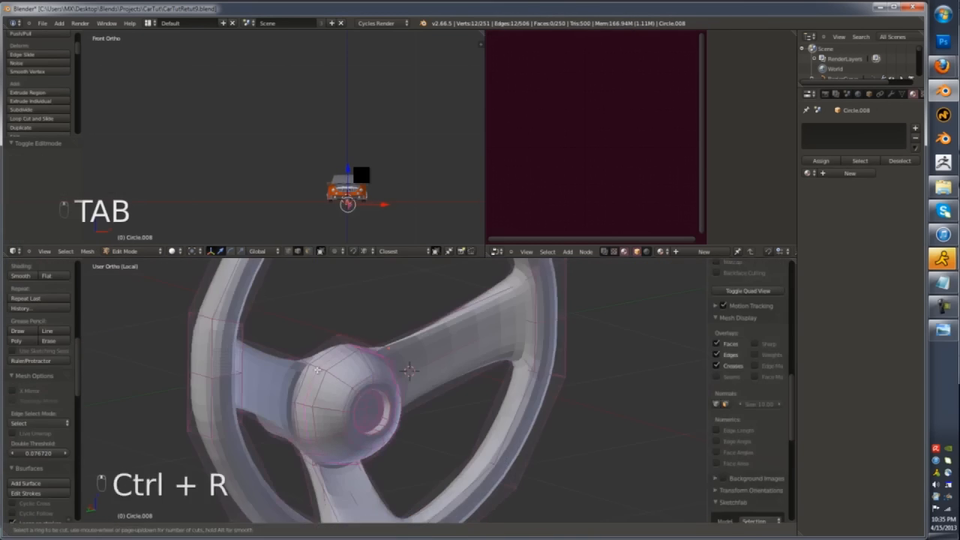
# - Switch to vertex selection and show the wheel as wireframe, viewed straight from the driver's side
pyautogui.press('Tab')
pyautogui.press('KP_1')
pyautogui.press('ctrl+KP_3')
pyautogui.press('Tab')
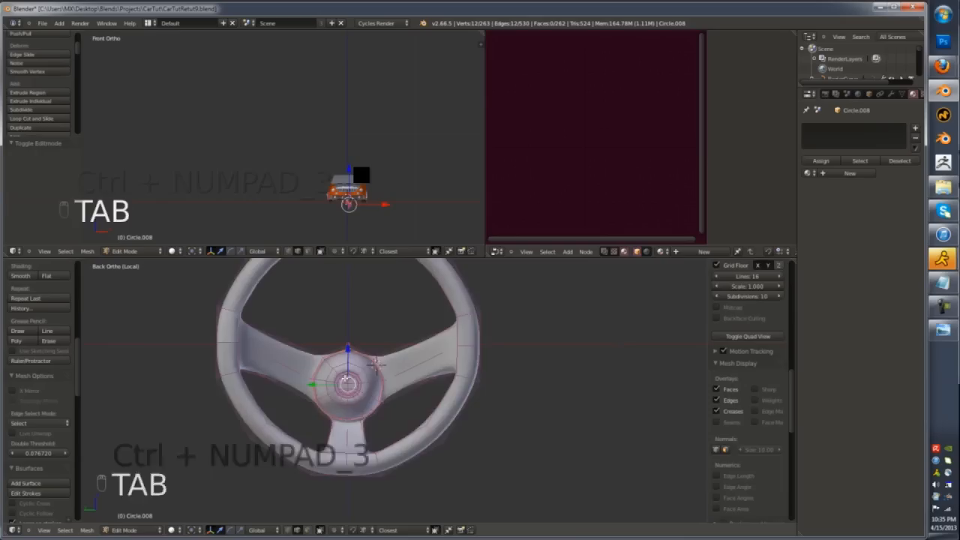
pyautogui.hotkey('ctrl', 'Tab')
pyautogui.click(346, 450)
pyautogui.scroll(3, 345, 450)
pyautogui.press('z')
# - Try selecting edge loops on the bottom spoke and the side of the rim in wireframe display
pyautogui.press('a')
pyautogui.keyDown('alt'); pyautogui.rightClick(346, 463); pyautogui.keyUp('alt')
pyautogui.press('z')
pyautogui.press('z')
pyautogui.press('a')
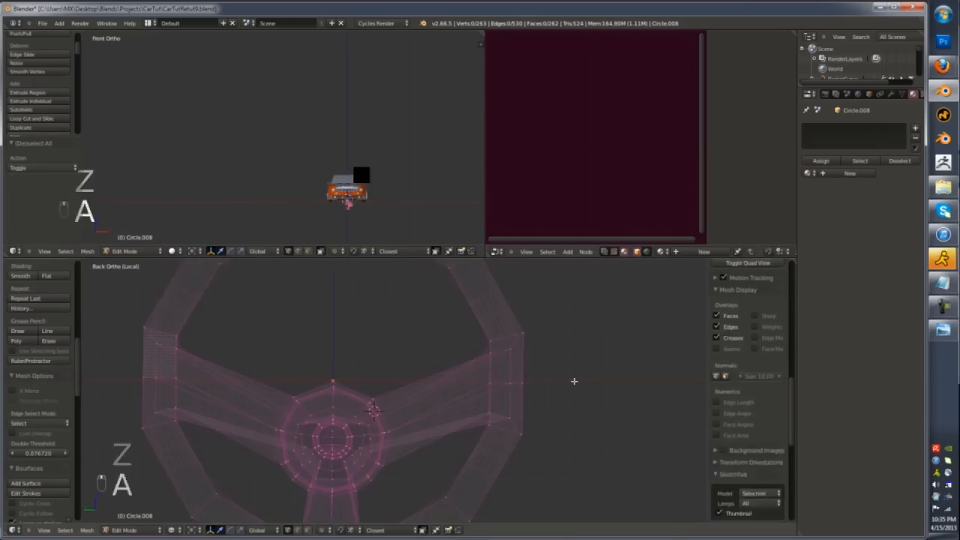
pyautogui.keyDown('alt'); pyautogui.rightClick(501, 382); pyautogui.keyUp('alt')
pyautogui.press('z')
pyautogui.press('z')
pyautogui.press('a')
pyautogui.press('z')
pyautogui.scroll(-4, 373, 410)
pyautogui.press('Tab')
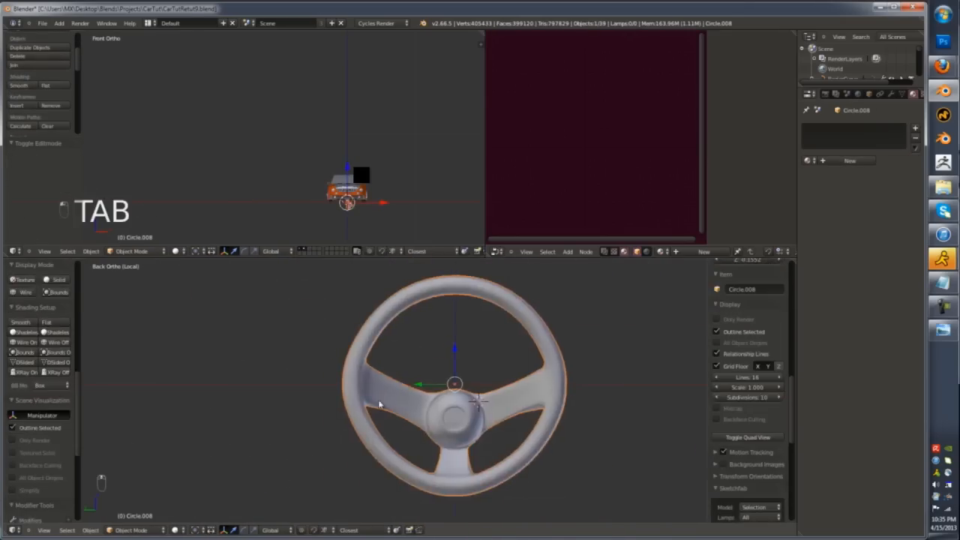
# - Select the rim sections where the two side spokes join and shift them slightly sideways
pyautogui.press('Tab')
pyautogui.press('z')
pyautogui.press('a')
pyautogui.keyDown('ctrl'); pyautogui.moveTo(375, 341); pyautogui.dragTo(338, 386); pyautogui.keyUp('ctrl')
pyautogui.press('z')
pyautogui.press('z')
pyautogui.press('a')
pyautogui.moveTo(604, 345)
pyautogui.keyDown('ctrl'); pyautogui.mouseDown()
pyautogui.moveTo(527, 354)
pyautogui.moveTo(581, 417)
pyautogui.mouseUp(); pyautogui.keyUp('ctrl')
pyautogui.press('z')
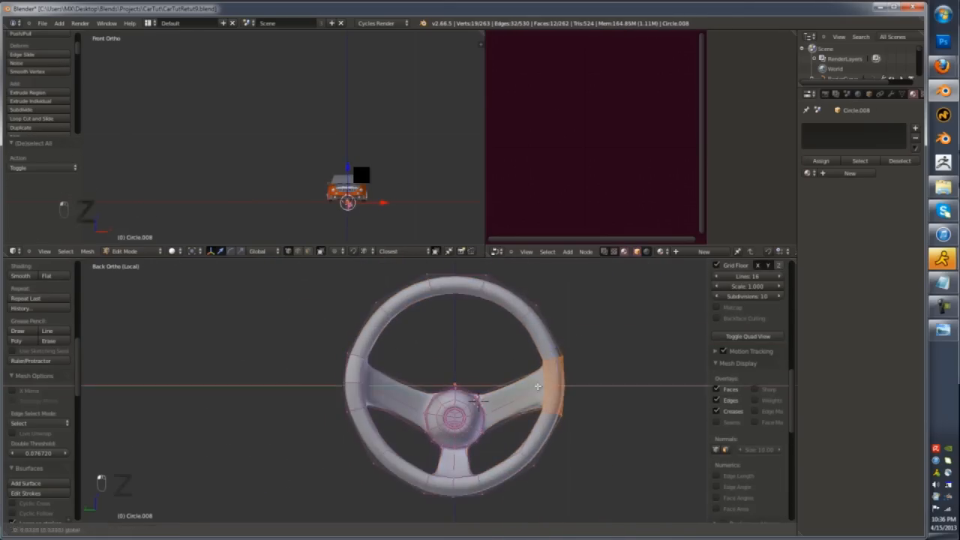
pyautogui.press('Tab')
# - Select the vertices in the lower part of the wheel in profile view and move them along Z
pyautogui.moveTo(585, 382); pyautogui.dragTo(527, 407, button='middle')
pyautogui.press('KP_1')
pyautogui.press('z')
pyautogui.press('ctrl+KP_1')
pyautogui.press('Tab')
pyautogui.scroll(6, 474, 394)
pyautogui.press('a')
pyautogui.moveTo(442, 448)
pyautogui.keyDown('ctrl'); pyautogui.mouseDown()
pyautogui.moveTo(365, 349)
pyautogui.moveTo(435, 468)
pyautogui.mouseUp(); pyautogui.keyUp('ctrl')
pyautogui.press('g')
pyautogui.press('z')
pyautogui.click(466, 388)
pyautogui.scroll(-4, 469, 390)
pyautogui.press('z')
pyautogui.press('Tab')
# - Add a loop cut to the wheel's hub area
pyautogui.press('Tab')
pyautogui.moveTo(469, 390); pyautogui.dragTo(454, 411, button='middle')
pyautogui.hotkey('ctrl', 'r')
pyautogui.doubleClick(395, 380)
# - Extrude and scale the hub's open loop, rounding the rear opening with To Sphere at factor 1
pyautogui.press('Tab')
pyautogui.press('KP_1')
pyautogui.press('ctrl+KP_3')
pyautogui.press('Tab')
pyautogui.scroll(6, 405, 414)
pyautogui.keyDown('alt'); pyautogui.rightClick(450, 416); pyautogui.keyUp('alt')
pyautogui.press('e')
pyautogui.press('s')
pyautogui.click(448, 409)
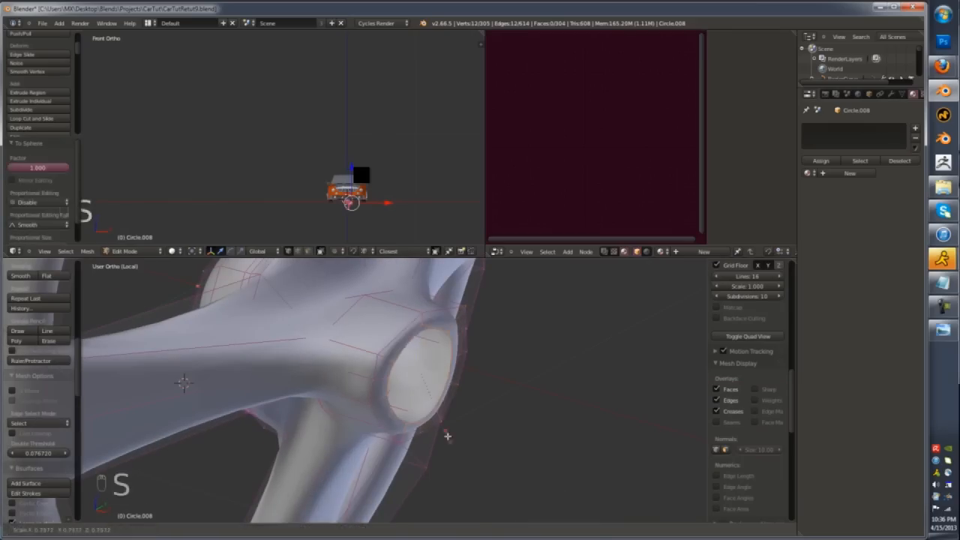
# - Undo the last scaling of the rear loop and add loop cuts near the rear sleeve's end
pyautogui.hotkey('ctrl', 'z')
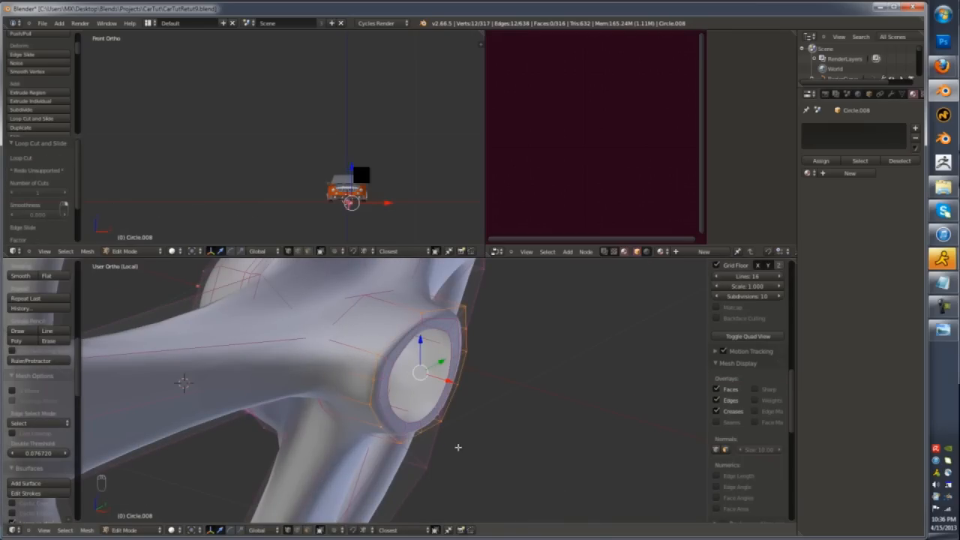
pyautogui.click(549, 420)
pyautogui.hotkey('ctrl', 'r')
pyautogui.click(349, 356)
pyautogui.press('Tab')
pyautogui.scroll(-3, 390, 370)
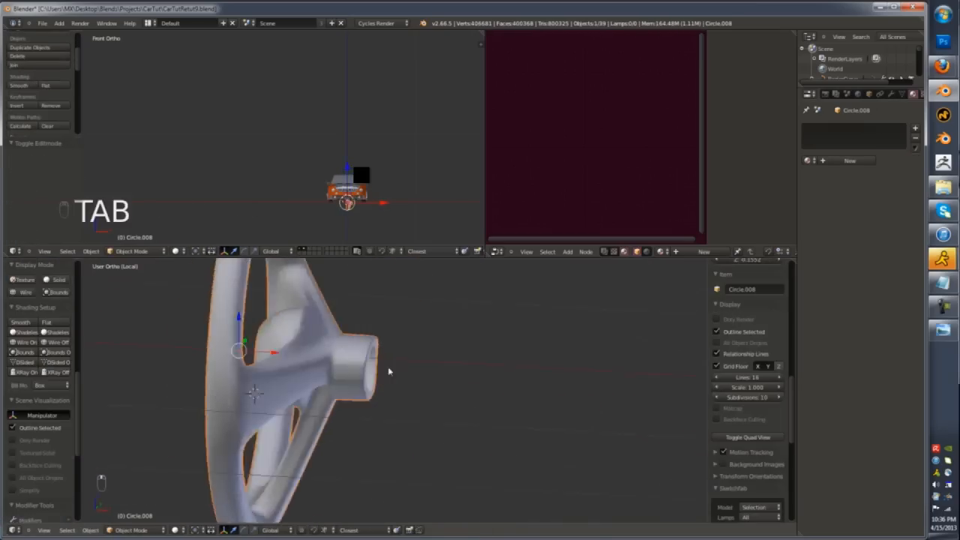
# - Add another loop cut on the hub where a side spoke meets the rear sleeve
pyautogui.press('Tab')
pyautogui.hotkey('ctrl', 'r')
pyautogui.click(322, 354)
pyautogui.click(321, 346)
# - Try to add a further loop cut on the bottom spoke
pyautogui.hotkey('ctrl', 'r')
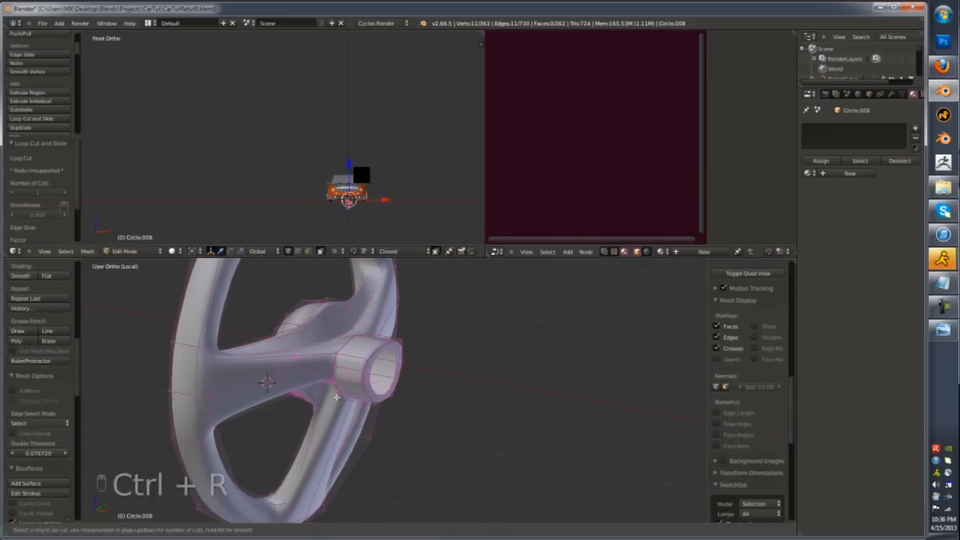
pyautogui.click(307, 431)
pyautogui.click(306, 431)
pyautogui.hotkey('ctrl', 'z')
# - Extrude the rear sleeve's end loop 0.38 along X to start the steering column
pyautogui.moveTo(473, 394)
pyautogui.mouseDown(button='middle')
pyautogui.moveTo(402, 390)
pyautogui.moveTo(465, 386)
pyautogui.mouseUp(button='middle')
pyautogui.press('Tab')
pyautogui.press('Tab')
pyautogui.scroll(-5, 368, 383)
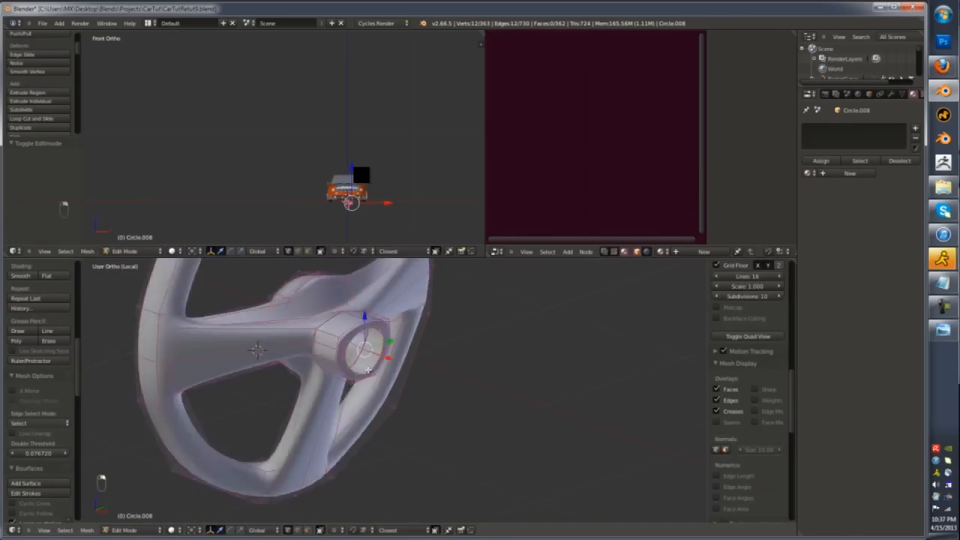
pyautogui.scroll(6, 528, 385)
pyautogui.press('e')
pyautogui.press('x')
pyautogui.click(614, 405)
# - Flare the column's end loop by scaling it along Z and tilt it in the front view
pyautogui.scroll(-3, 576, 407)
pyautogui.press('s')
pyautogui.press('z')
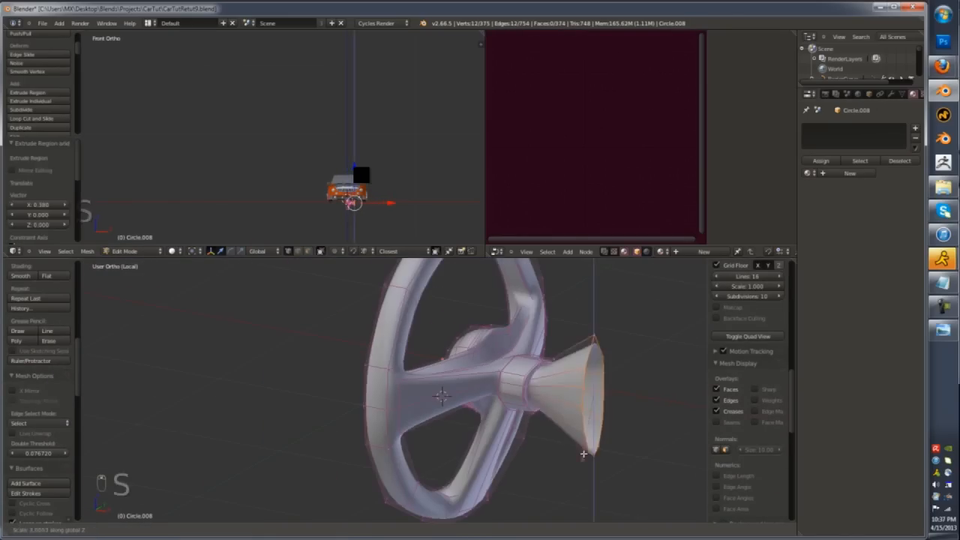
pyautogui.click(562, 465)
pyautogui.press('KP_1')
pyautogui.press('r')
pyautogui.click(566, 488)
pyautogui.press('Tab')
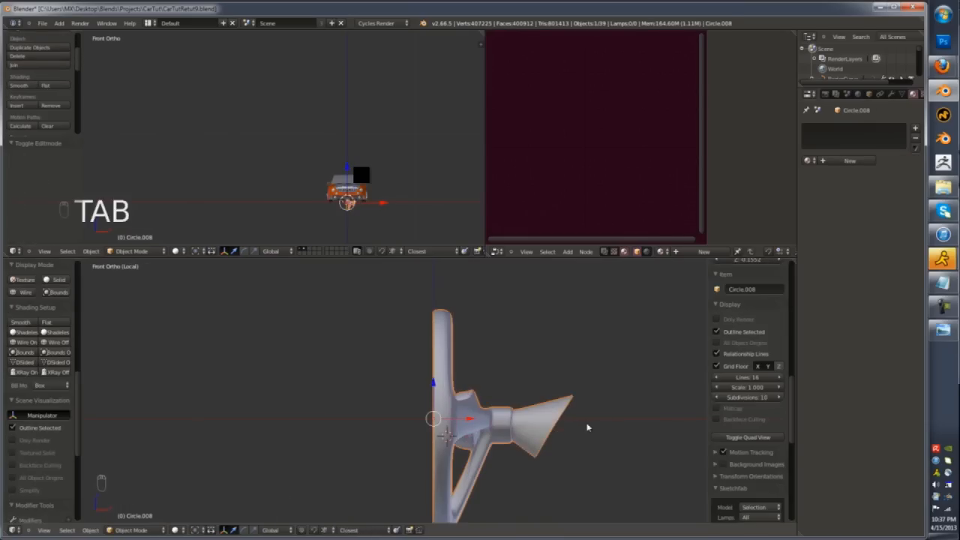
# - Tilt the whole steering wheel object in the front view and move the column's end loop about 0.126 along X
pyautogui.press('r')
pyautogui.click(600, 416)
pyautogui.press('Tab')
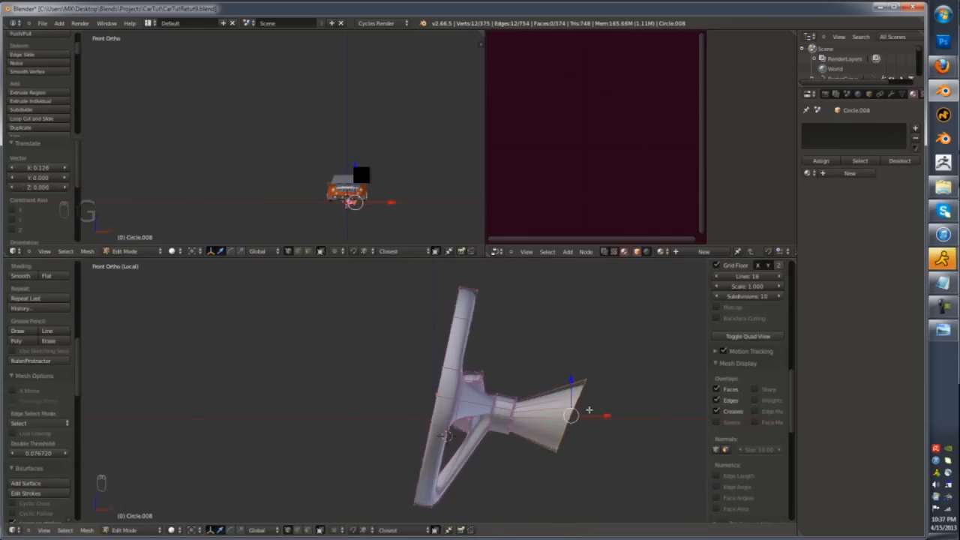
# - Duplicate the column's end loop in place, extrude it and scale it by 4.072 along Y
pyautogui.hotkey('shift', 'd')
pyautogui.rightClick(590, 406)
pyautogui.moveTo(572, 406); pyautogui.dragTo(593, 412, button='middle')
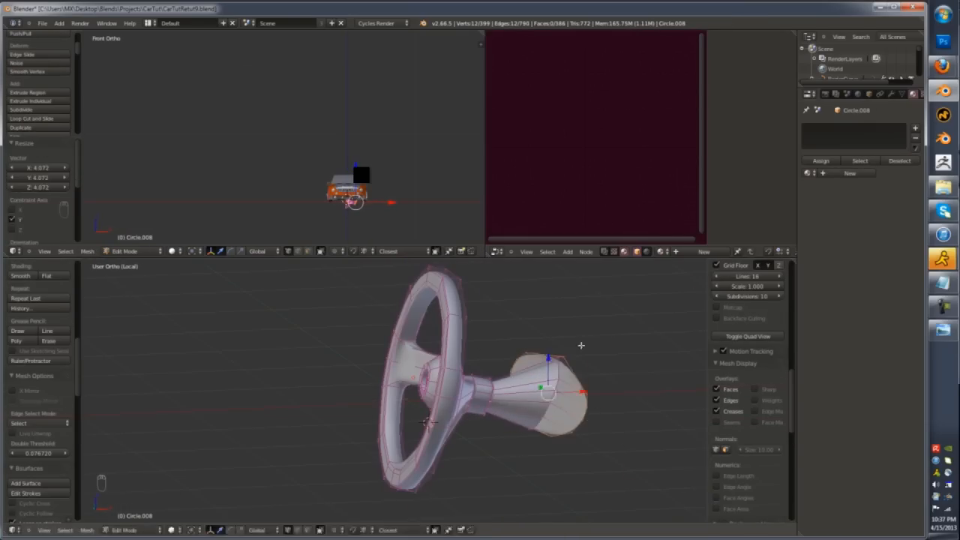
pyautogui.press('y')
pyautogui.click(677, 422)
# - Scale the widened loop behind the wheel down along Y to narrow the shroud
pyautogui.moveTo(677, 422); pyautogui.dragTo(739, 443, button='middle')
pyautogui.press('s')
pyautogui.press('y')
pyautogui.click(591, 427)
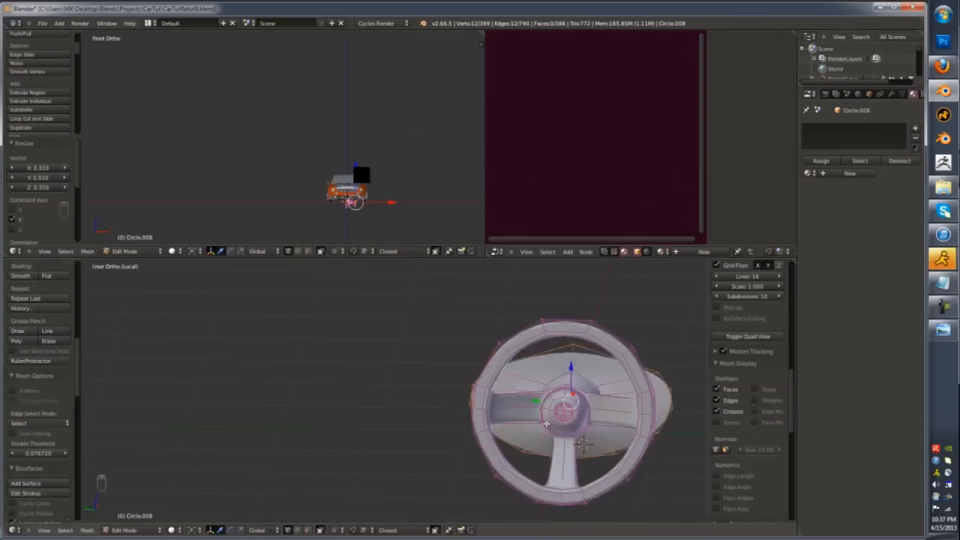
# - Pull individual vertices on the shroud's outer rim about 0.611 and 0.648 along X
pyautogui.press('Tab')
pyautogui.press('Tab')
pyautogui.moveTo(426, 455); pyautogui.dragTo(498, 431, button='middle')
pyautogui.scroll(-2, 488, 484)
pyautogui.scroll(2, 498, 431)
pyautogui.moveTo(525, 361); pyautogui.dragTo(535, 349, button='right')
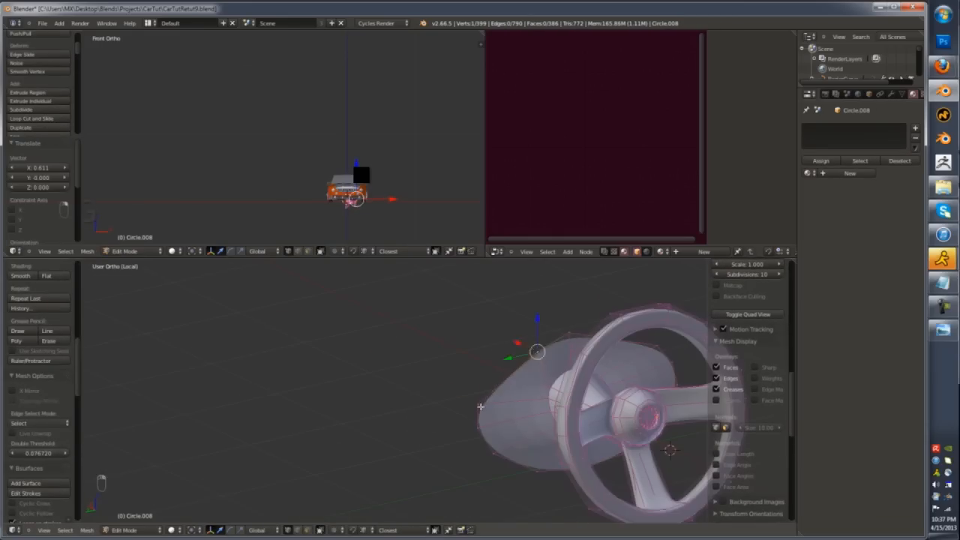
pyautogui.press('g')
pyautogui.scroll(-1, 488, 423)
pyautogui.click(487, 423)
pyautogui.scroll(2, 549, 398)
pyautogui.moveTo(487, 424); pyautogui.dragTo(555, 332, button='middle')
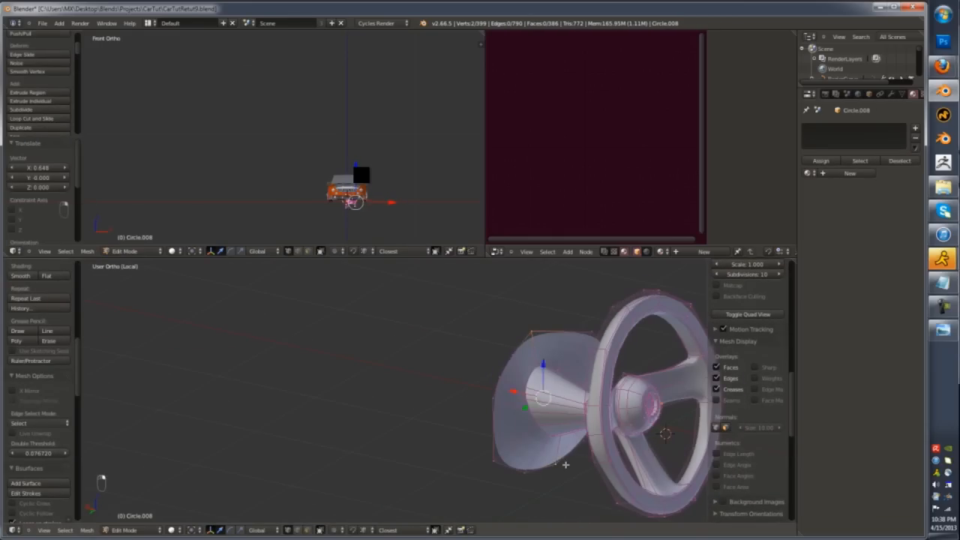
# - Delete one half of the shroud behind the steering wheel
pyautogui.press('ctrl+KP_Add')
pyautogui.press('z')
pyautogui.rightClick(589, 333)
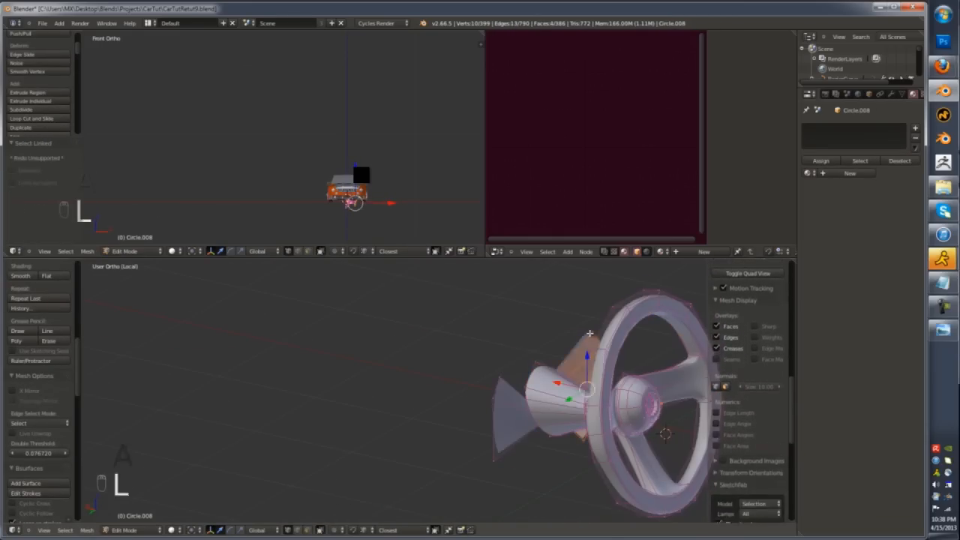
pyautogui.click(586, 312)
pyautogui.hotkey('alt', 'h')
# - Reshape the remaining shroud half by moving its outer vertices about 0.12 and -0.202 along Z and 0.5 along Y
pyautogui.moveTo(491, 346); pyautogui.dragTo(488, 364)
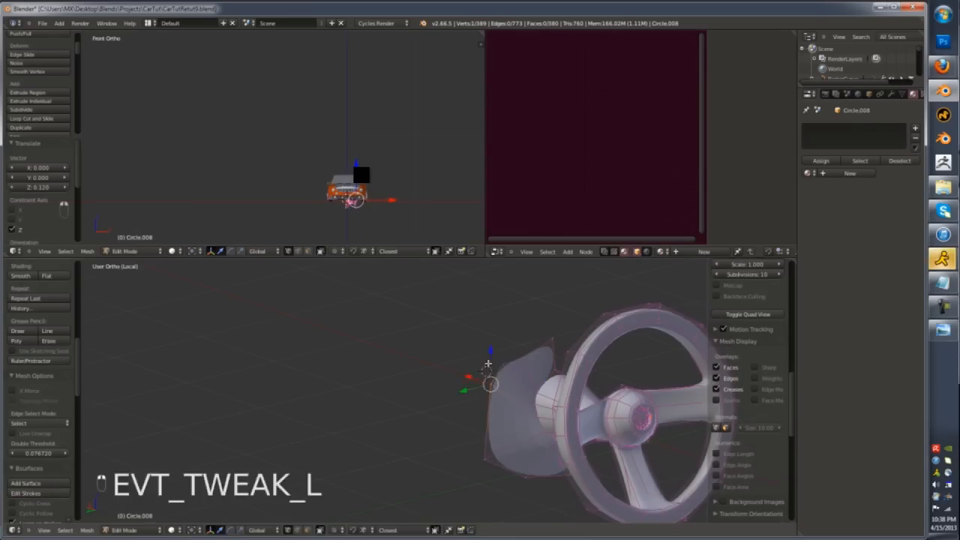
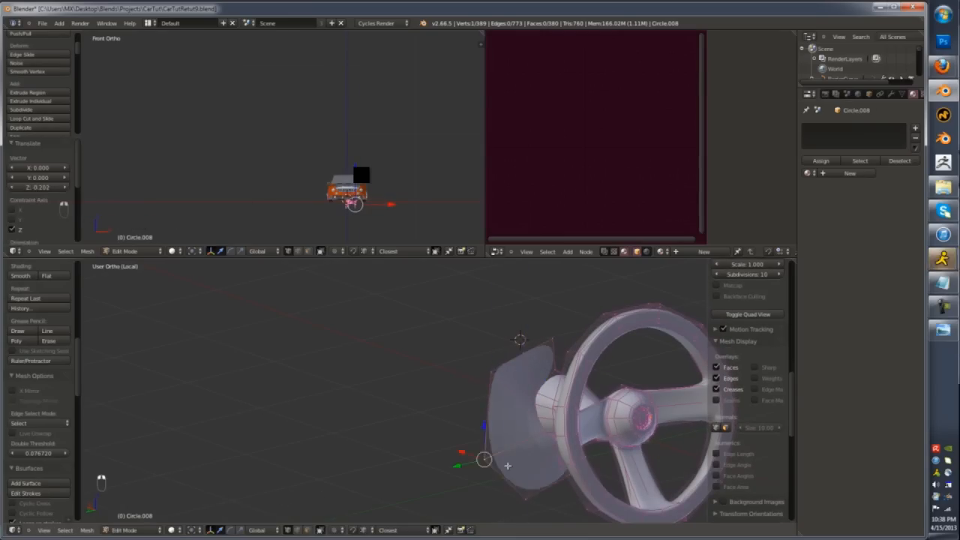
pyautogui.moveTo(457, 465); pyautogui.dragTo(412, 477)
pyautogui.scroll(-2, 430, 484)
pyautogui.press('KP_1')
pyautogui.press('KP_3')
pyautogui.press('ctrl+KP_3')
pyautogui.press('ctrl+KP_1')
pyautogui.press('ctrl+KP_3')
pyautogui.press('KP_3')
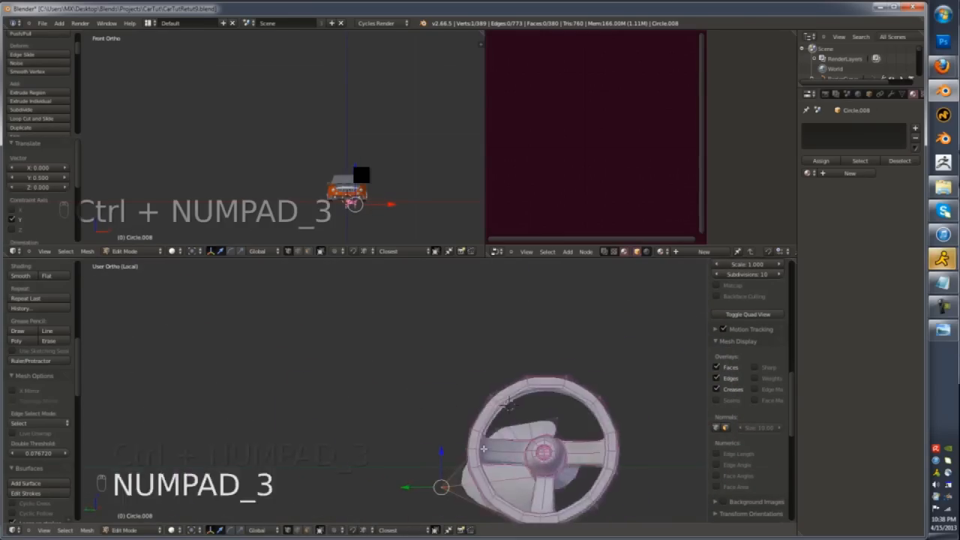
pyautogui.press('g')
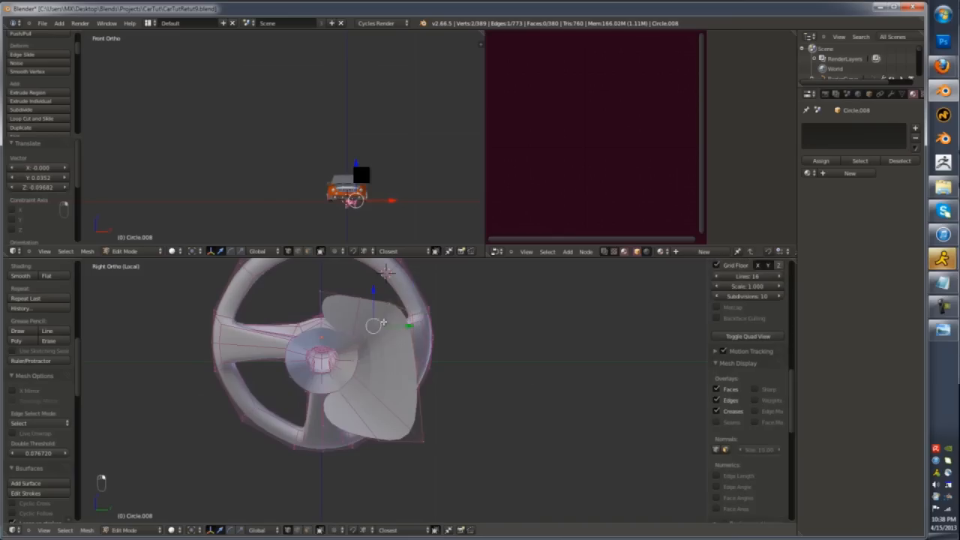
pyautogui.click(425, 437)
# - Extrude the outer edge of the shroud half farther outward in the right view
pyautogui.press('e')
pyautogui.moveTo(450, 327); pyautogui.dragTo(451, 349, button='right')
pyautogui.press('a')
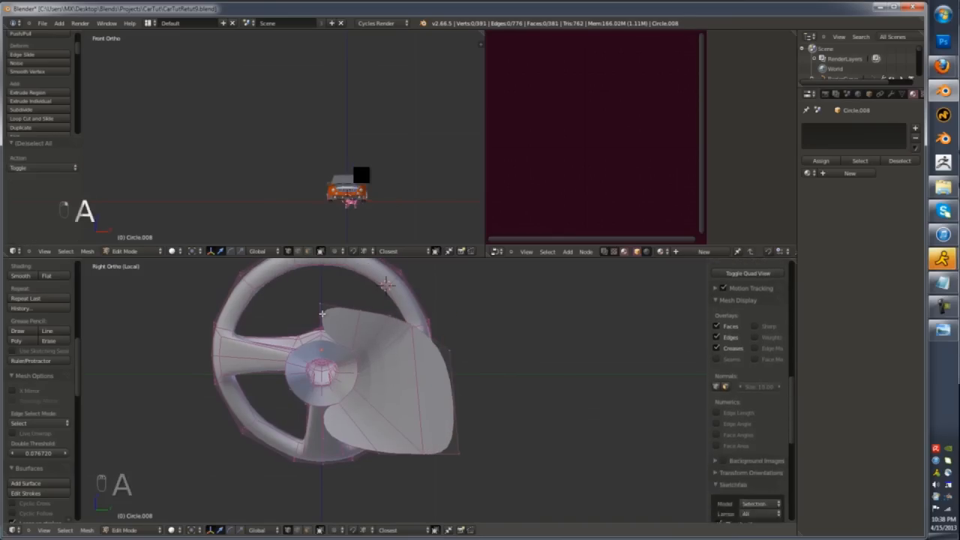
# - Place the 3D cursor on the shroud half's upper centre vertex and mirror a duplicate of the half across it along Y
pyautogui.press('l')
pyautogui.rightClick(322, 303)
pyautogui.hotkey('shift', 's')
pyautogui.click(338, 294)
pyautogui.hotkey('ctrl', 'l')
pyautogui.press('.')
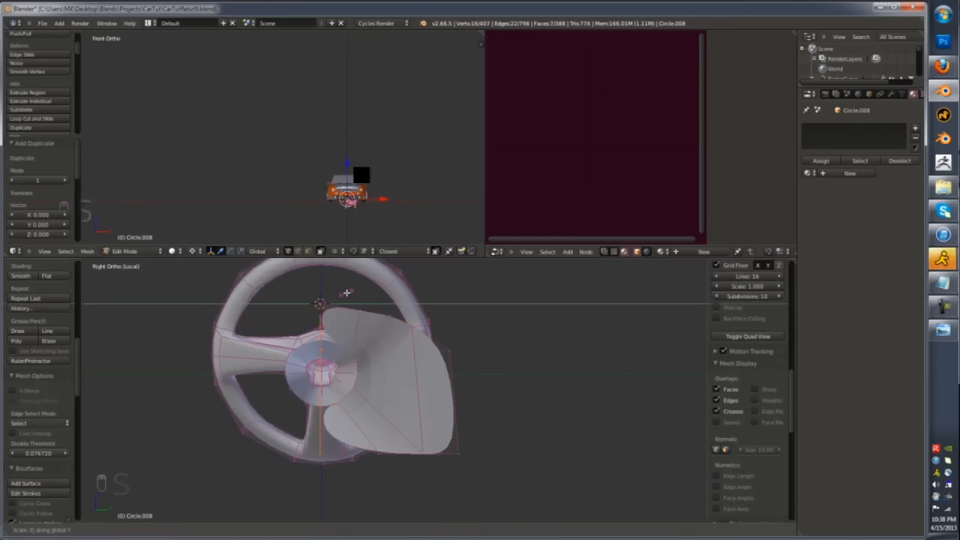
pyautogui.press('1')
pyautogui.press('Return')
# - Select both shroud halves and remove their double vertices
pyautogui.press('l')
pyautogui.press('w')
pyautogui.click(431, 351)
pyautogui.moveTo(375, 372); pyautogui.dragTo(327, 405, button='middle')
pyautogui.scroll(3, 325, 405)
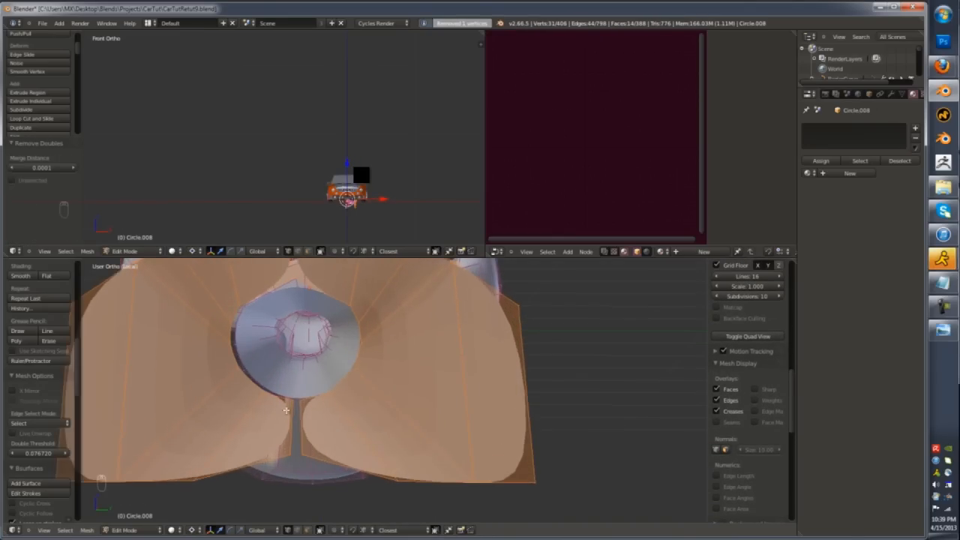
# - Select the seam edges between the two shroud halves and merge their doubles using a larger merge distance
pyautogui.hotkey('ctrl', 'Tab')
pyautogui.click(284, 435)
pyautogui.rightClick(291, 430)
pyautogui.keyDown('shift'); pyautogui.moveTo(296, 360); pyautogui.dragTo(316, 431, button='middle'); pyautogui.keyUp('shift')
pyautogui.keyDown('shift'); pyautogui.rightClick(324, 354); pyautogui.keyUp('shift')
pyautogui.scroll(-2, 322, 345)
pyautogui.press('w')
pyautogui.click(298, 350)
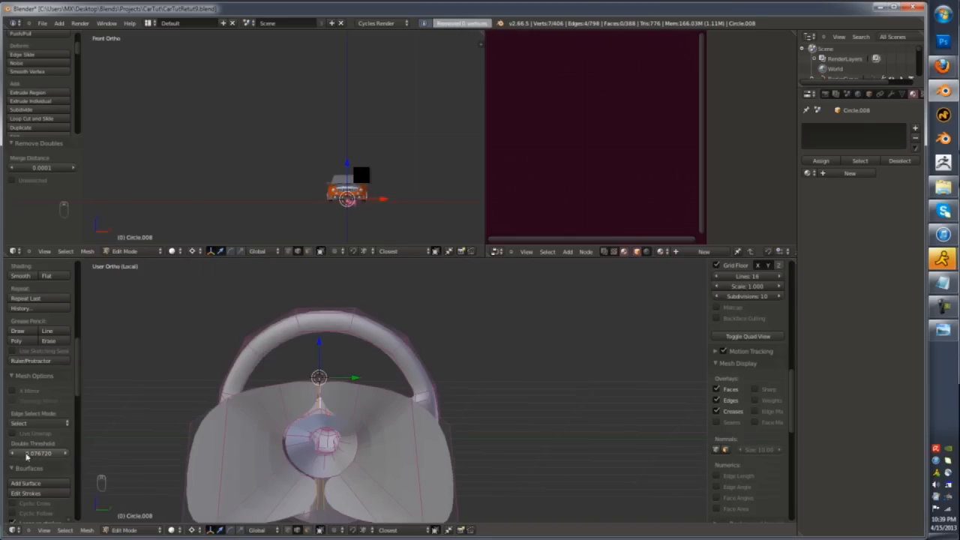
pyautogui.moveTo(28, 171); pyautogui.dragTo(45, 171)
pyautogui.press('Tab')
pyautogui.press('Tab')
# - Extrude the shroud's inner opening loop about 0.055 along X and add an edge loop close to its rim
pyautogui.moveTo(420, 409); pyautogui.dragTo(298, 430, button='middle')
pyautogui.scroll(5, 298, 431)
pyautogui.press('a')
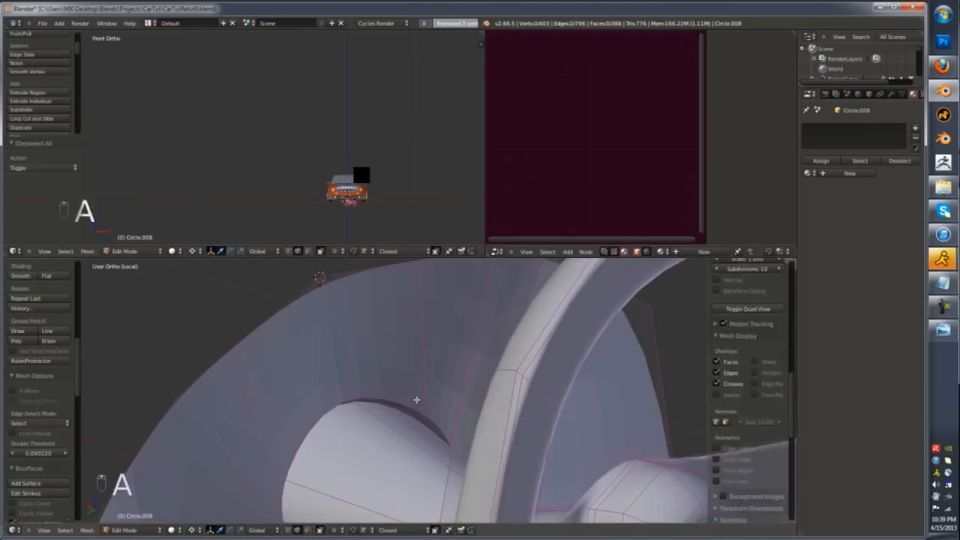
pyautogui.keyDown('alt'); pyautogui.rightClick(420, 414); pyautogui.keyUp('alt')
pyautogui.press('e')
pyautogui.click(415, 408)
pyautogui.hotkey('ctrl', 'r')
pyautogui.click(367, 402)
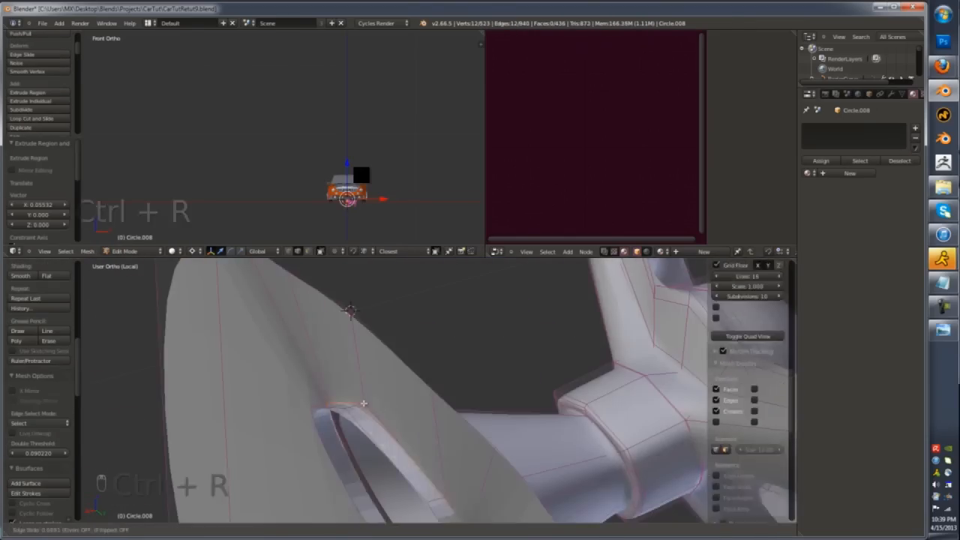
# - Reposition the geometry at the shroud's lower corner in the back view
pyautogui.press('Tab')
pyautogui.scroll(-8, 367, 420)
pyautogui.press('KP_1')
pyautogui.press('ctrl+KP_1')
pyautogui.press('ctrl+KP_3')
pyautogui.press('Tab')
pyautogui.scroll(5, 381, 459)
pyautogui.hotkey('ctrl', 'Tab')
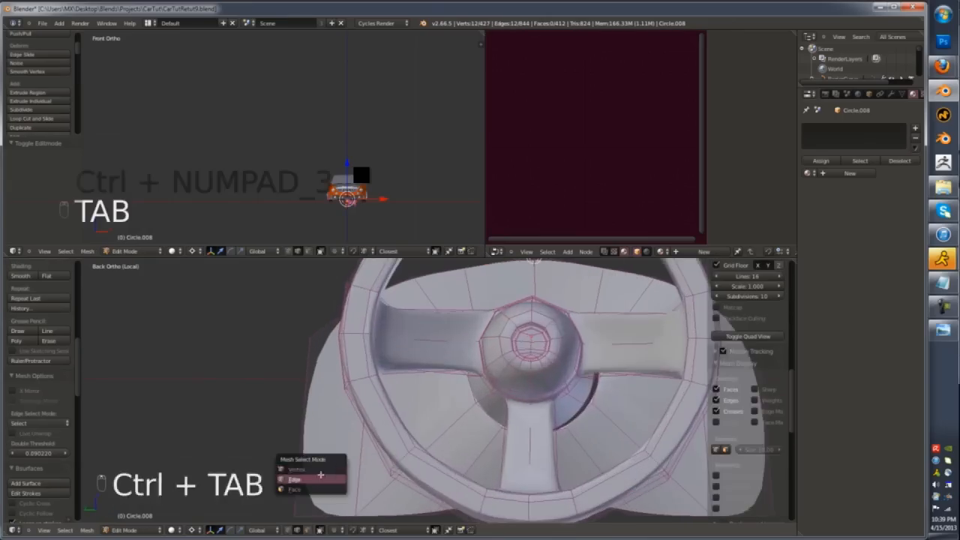
pyautogui.click(321, 479)
pyautogui.hotkey('ctrl', 'Tab')
pyautogui.click(315, 513)
pyautogui.rightClick(362, 460)
pyautogui.press('g')
pyautogui.press('Tab')
pyautogui.press('Tab')
# - Move the selected part of the shroud along Y
pyautogui.scroll(-2, 460, 333)
pyautogui.moveTo(459, 333); pyautogui.dragTo(510, 357, button='middle')
pyautogui.hotkey('ctrl', 'Tab')
pyautogui.press('g')
pyautogui.press('y')
pyautogui.scroll(-2, 397, 345)
# - Separate the shroud from the steering wheel into its own object and delete it
pyautogui.press('a')
pyautogui.press('l')
pyautogui.press('p')
pyautogui.press('Tab')
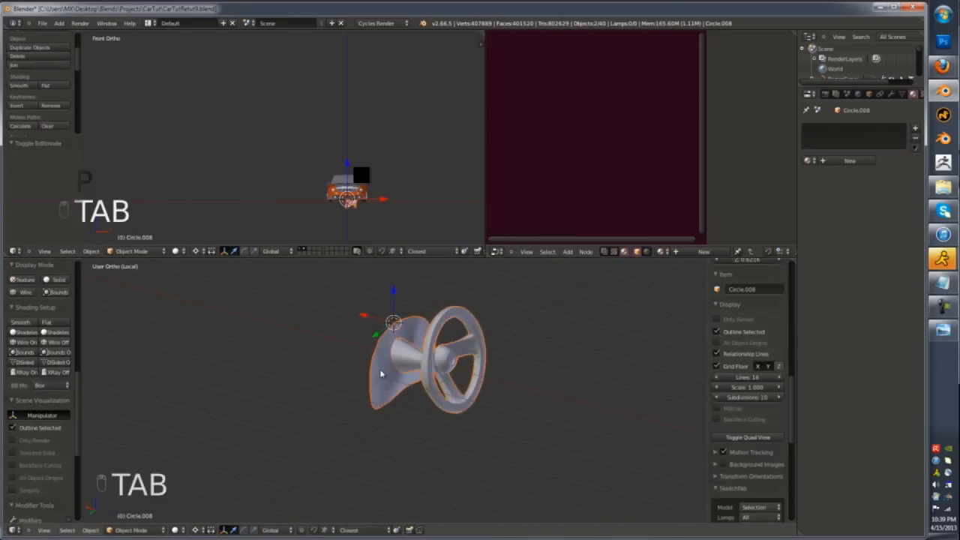
pyautogui.rightClick(382, 373)
pyautogui.press('x')
pyautogui.click(420, 373)
# - Bring back the whole car and rotate the steering wheel around Z in 90° increments until its column points to the car's front
pyautogui.rightClick(420, 373)
pyautogui.press('KP_Divide')
pyautogui.press('KP_3')
pyautogui.press('z')
pyautogui.press('r')
pyautogui.press('z')
pyautogui.press('9')
pyautogui.press('0')
pyautogui.press('Return')
pyautogui.hotkey('shift', 'r')
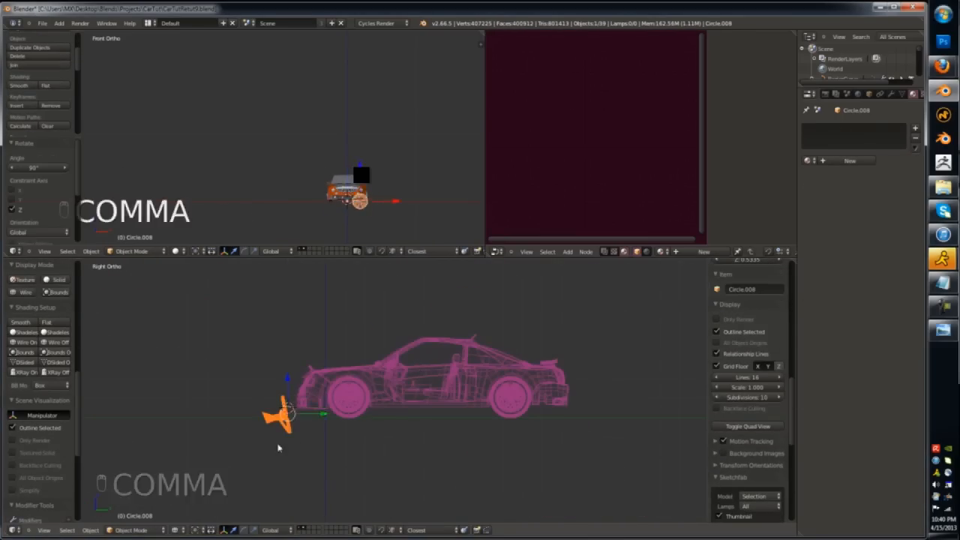
# - Move the steering wheel into the cabin, resize it and fit it at the driver's seat, shifting it -0.667 along X and about -0.056 along Z
pyautogui.press('g')
pyautogui.scroll(7, 427, 397)
pyautogui.press('s')
pyautogui.press('z')
pyautogui.moveTo(443, 329); pyautogui.dragTo(401, 403, button='middle')
pyautogui.press('g')
pyautogui.press('x')
pyautogui.click(335, 491)
pyautogui.moveTo(334, 492); pyautogui.dragTo(348, 422, button='middle')
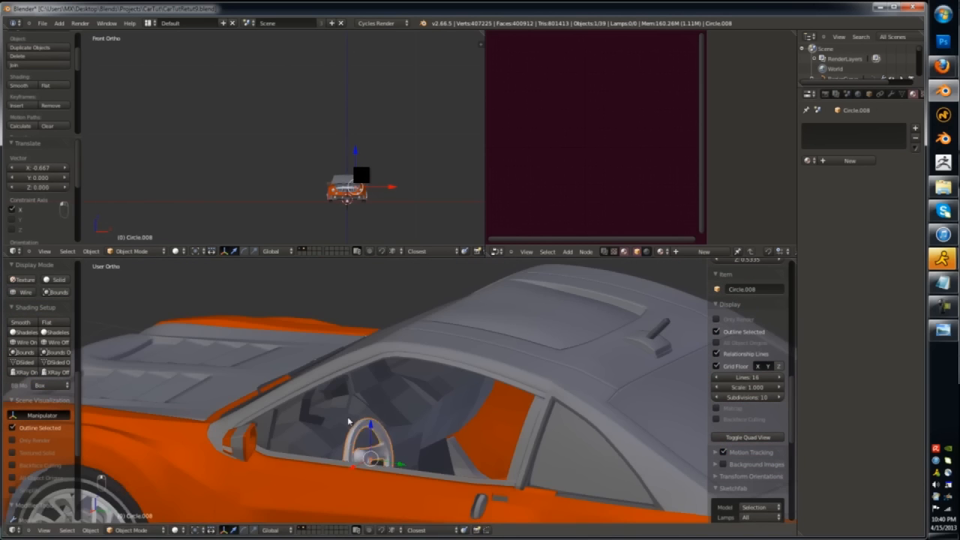
pyautogui.moveTo(385, 433); pyautogui.dragTo(420, 435)
pyautogui.moveTo(372, 414); pyautogui.dragTo(403, 413, button='middle')
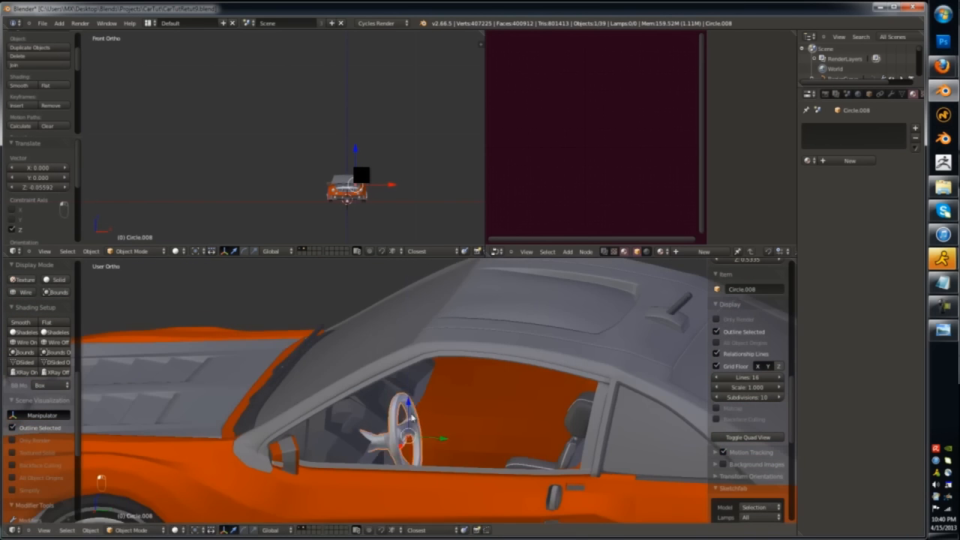
# - Enable transparent display for the windshield object and switch the render engine to Blender Render
pyautogui.scroll(-5, 411, 417)
pyautogui.rightClick(525, 367)
pyautogui.press('z')
pyautogui.click(869, 94)
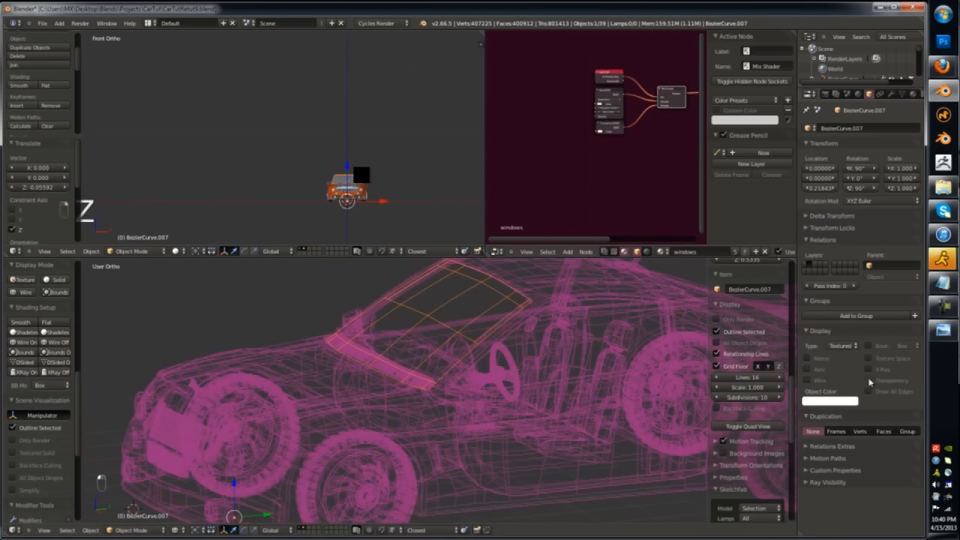
pyautogui.click(377, 33)
# - Turn on transparency for the windows material and lower its alpha
pyautogui.press('z')
pyautogui.click(913, 94)
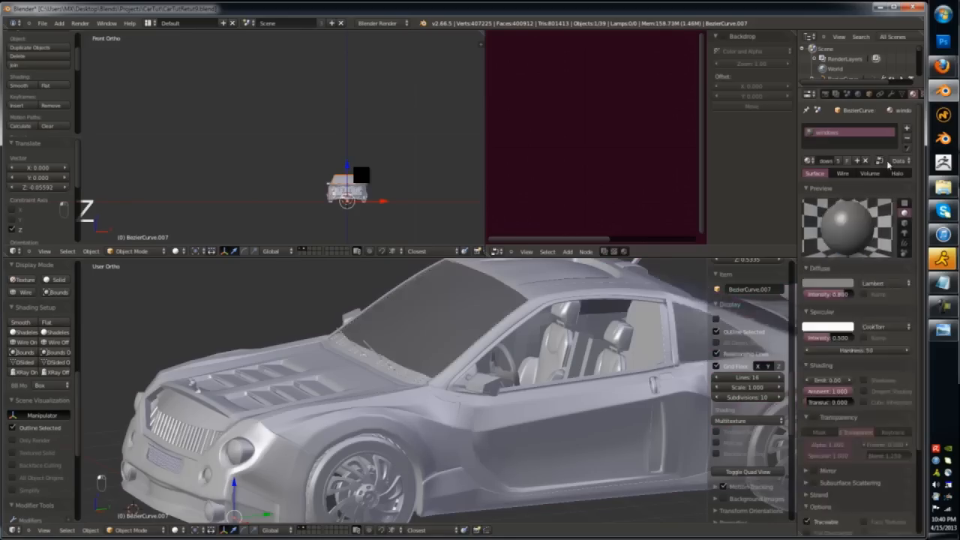
pyautogui.click(814, 417)
pyautogui.moveTo(832, 445); pyautogui.dragTo(810, 444)
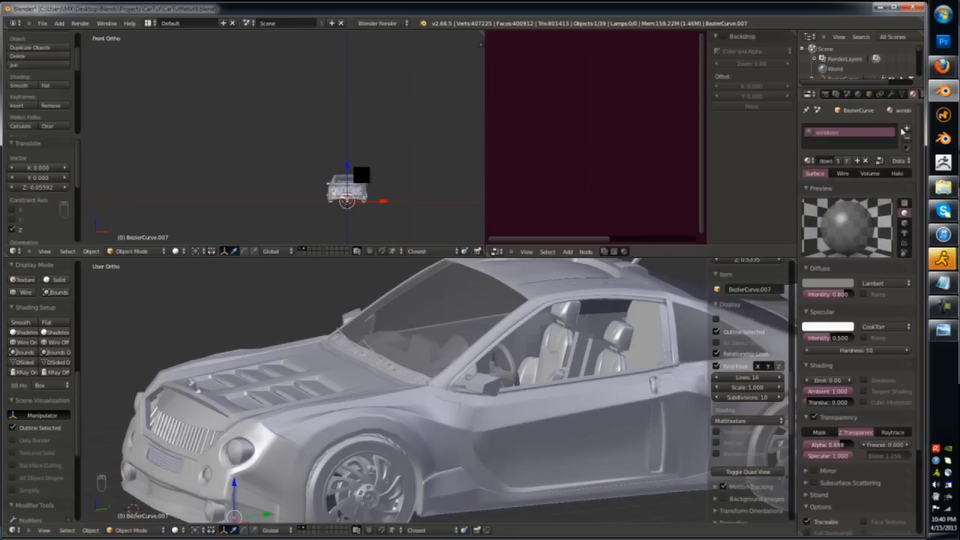
# - Turn the windows material's nodes back on, return the scene to Cycles Render and save the file
pyautogui.click(880, 161)
pyautogui.press('z')
pyautogui.press('z')
pyautogui.scroll(-4, 493, 353)
pyautogui.moveTo(487, 356); pyautogui.dragTo(562, 368, button='middle')
pyautogui.click(380, 24)
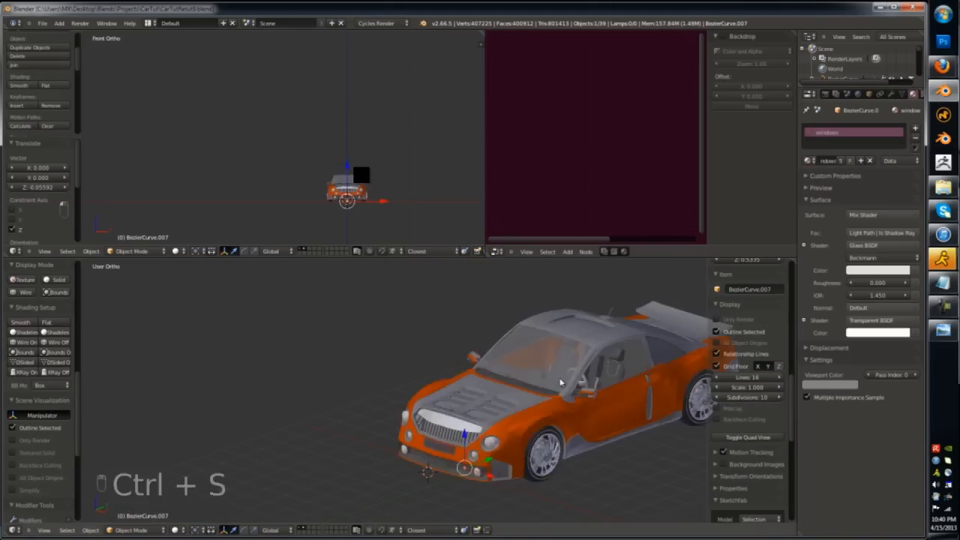
# - Isolate the dashboard mesh and fill the gap beneath its instrument hood with new faces
pyautogui.press('KP_0')
pyautogui.press('Tab')
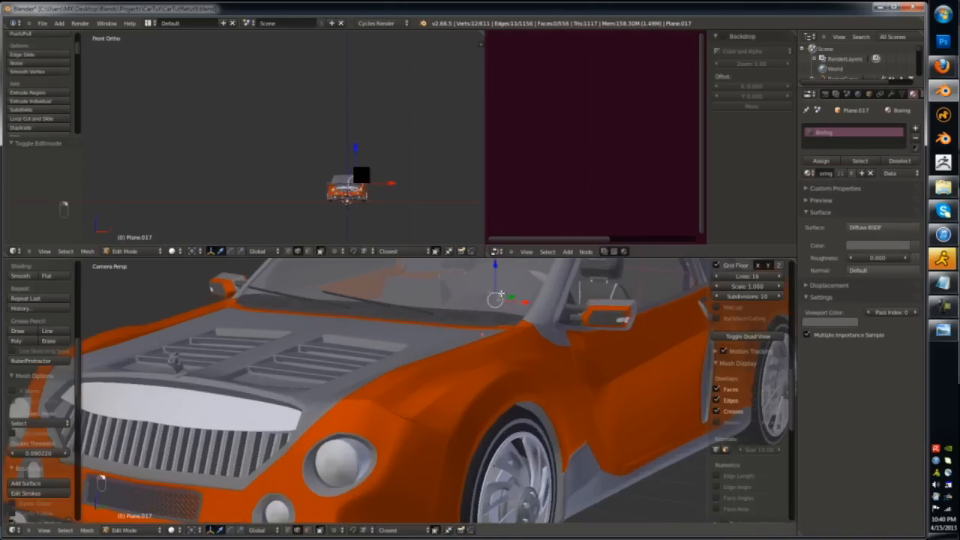
pyautogui.press('z')
pyautogui.press('KP_Divide')
pyautogui.press('z')
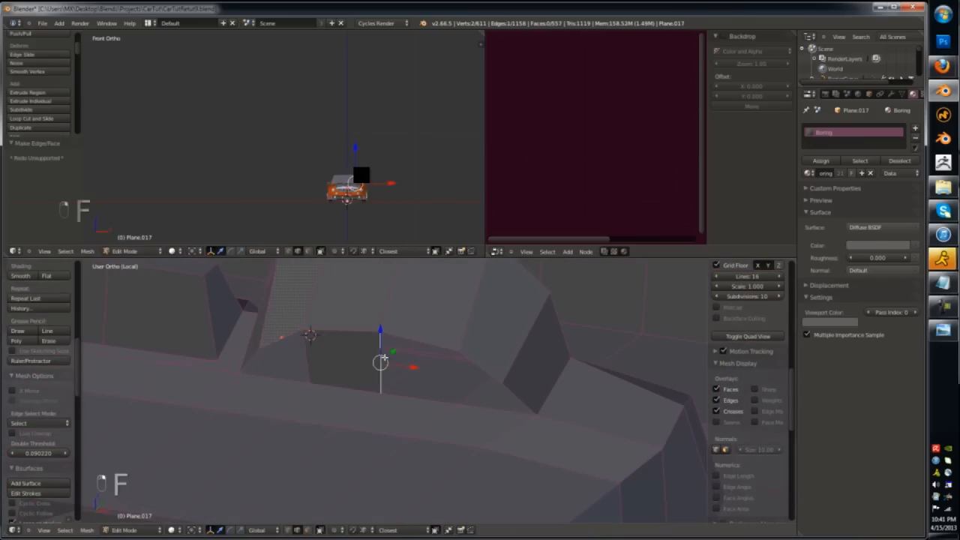
pyautogui.press('f')
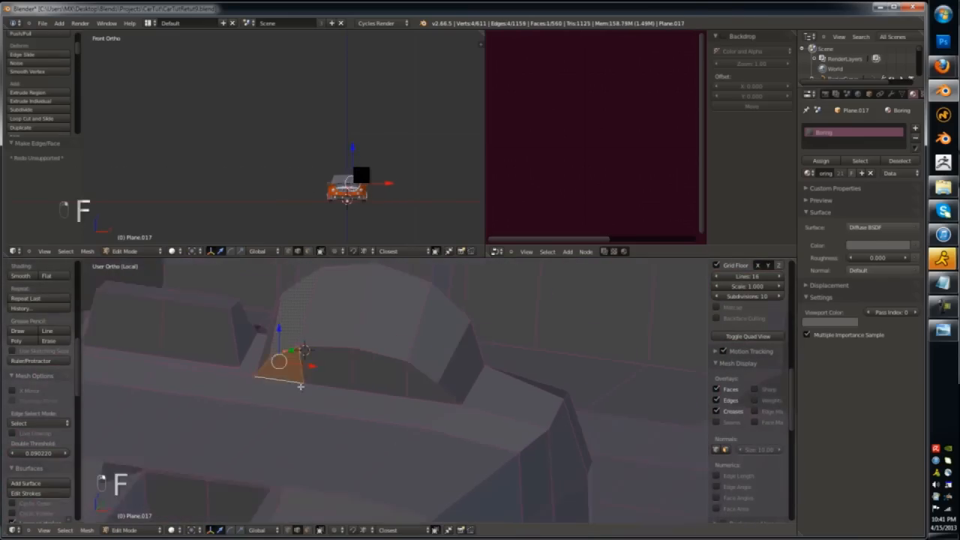
pyautogui.press('Tab')
pyautogui.press('KP_Divide')
pyautogui.press('z')
# - Add an empty near the car's front headlight and move it about 0.122 along X, 0.098 along Y and 0.228 along Z
pyautogui.press('z')
pyautogui.press('z')
pyautogui.press('KP_0')
pyautogui.scroll(-1, 457, 386)
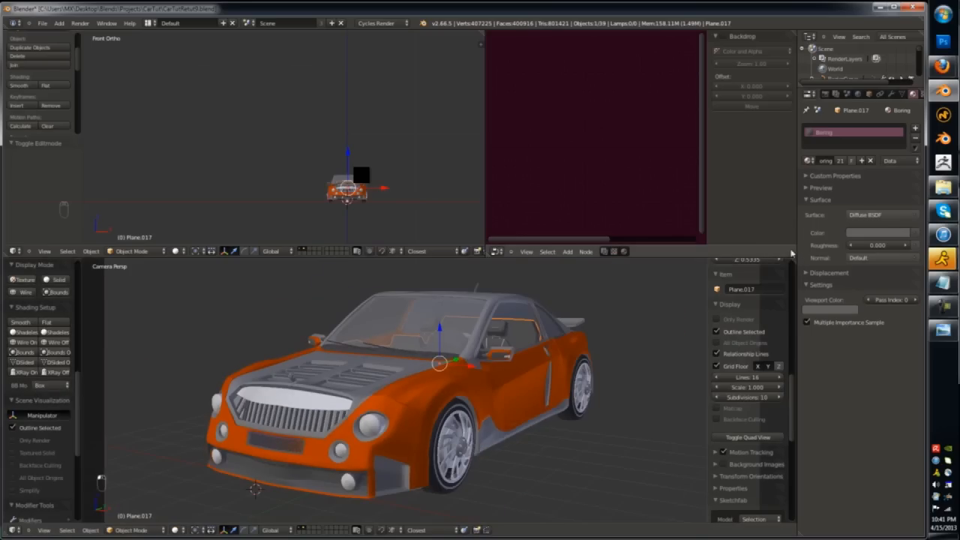
pyautogui.click(597, 342)
pyautogui.scroll(-2, 599, 342)
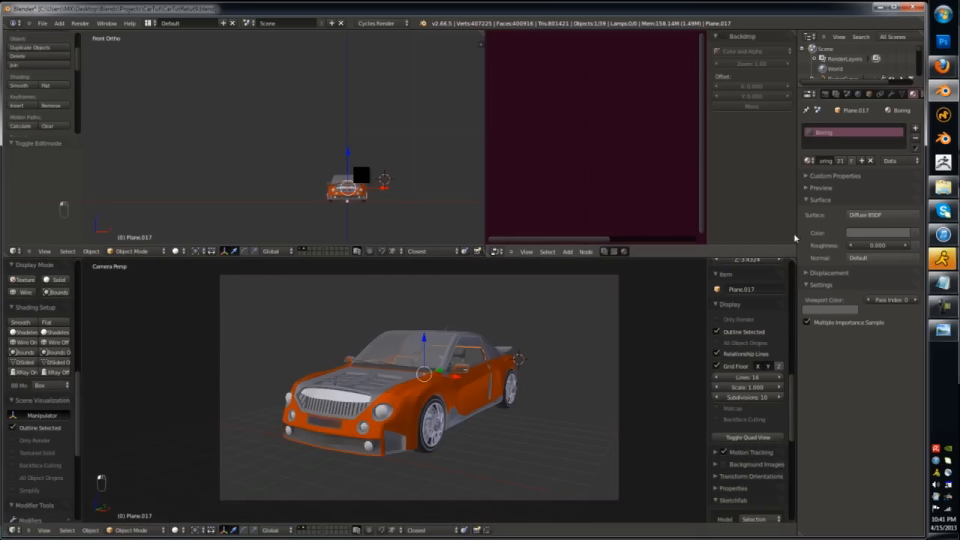
pyautogui.hotkey('ctrl', 'Up')
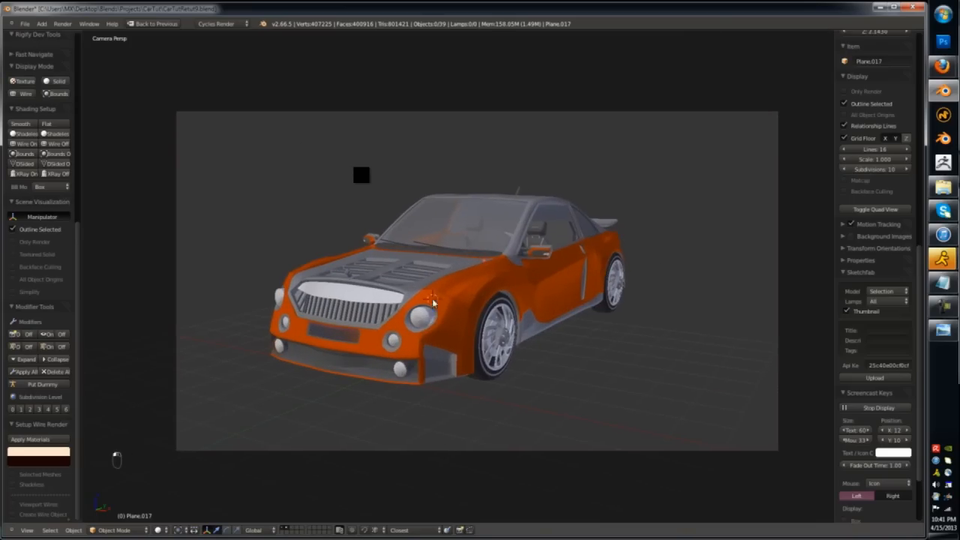
pyautogui.hotkey('shift', 'a')
pyautogui.moveTo(429, 373)
pyautogui.click(463, 374)
pyautogui.press('g')
pyautogui.hotkey('ctrl', 'Up')
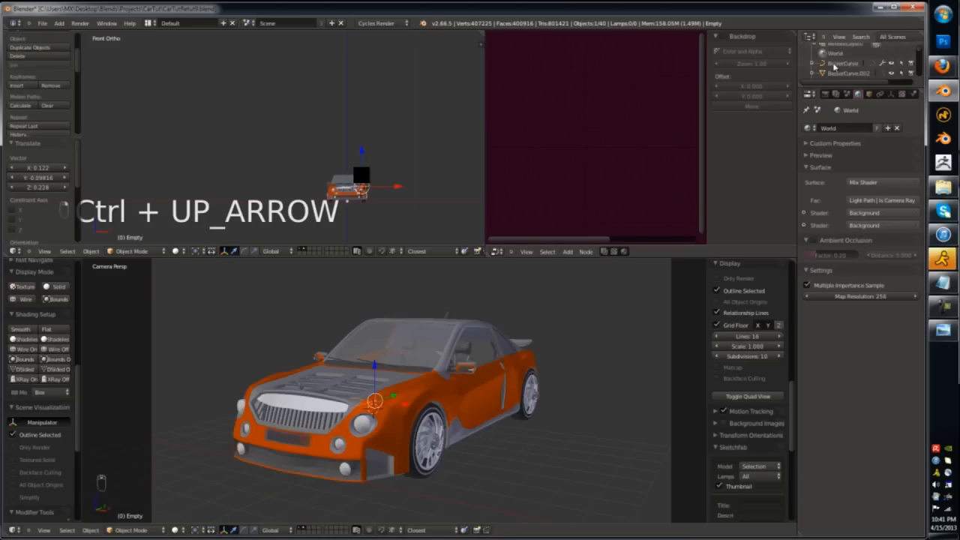
# - Set the camera's depth of field focus object to the Empty
pyautogui.scroll(-2, 836, 65)
pyautogui.click(836, 62)
pyautogui.click(824, 386)
pyautogui.write('em')
pyautogui.click(831, 400)
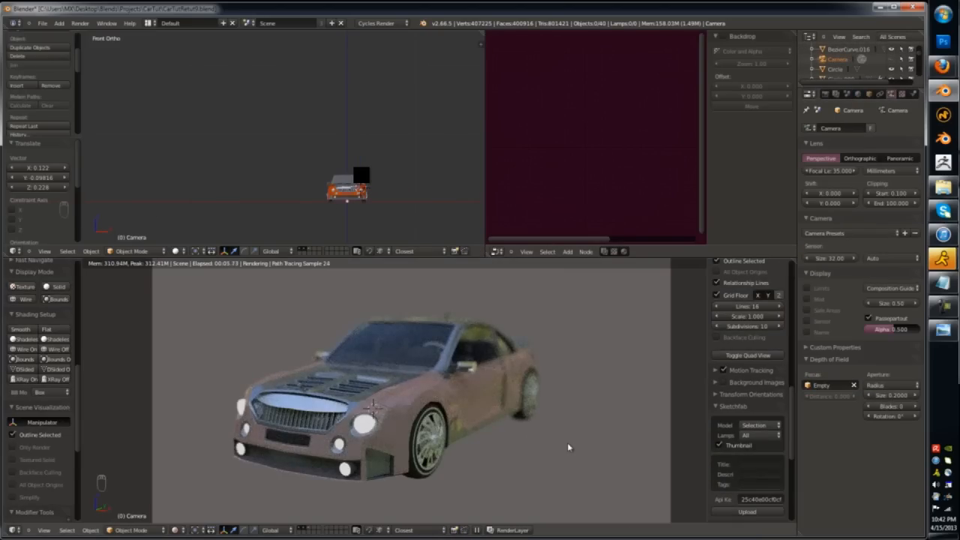
# - Isolate the steering wheel in solid shading and open its mesh for editing
pyautogui.press('z')
pyautogui.press('z')
pyautogui.press('z')
pyautogui.press('z')
pyautogui.press('z')
pyautogui.rightClick(428, 351)
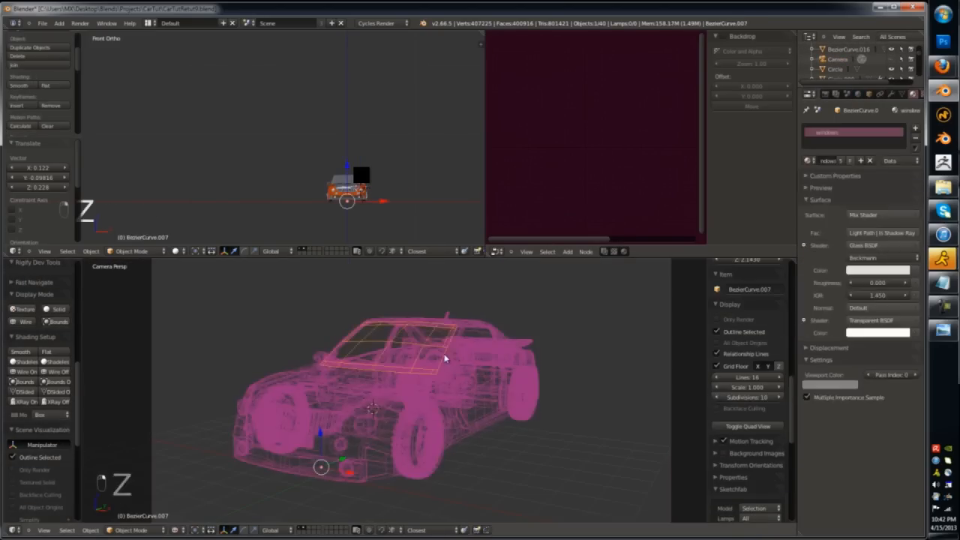
pyautogui.press('KP_Divide')
pyautogui.press('z')
pyautogui.scroll(2, 452, 389)
pyautogui.press('Tab')
# - Give the steering wheel three material slots holding Boring, GREY and Chrome
pyautogui.click(809, 171)
pyautogui.click(821, 186)
pyautogui.click(914, 129)
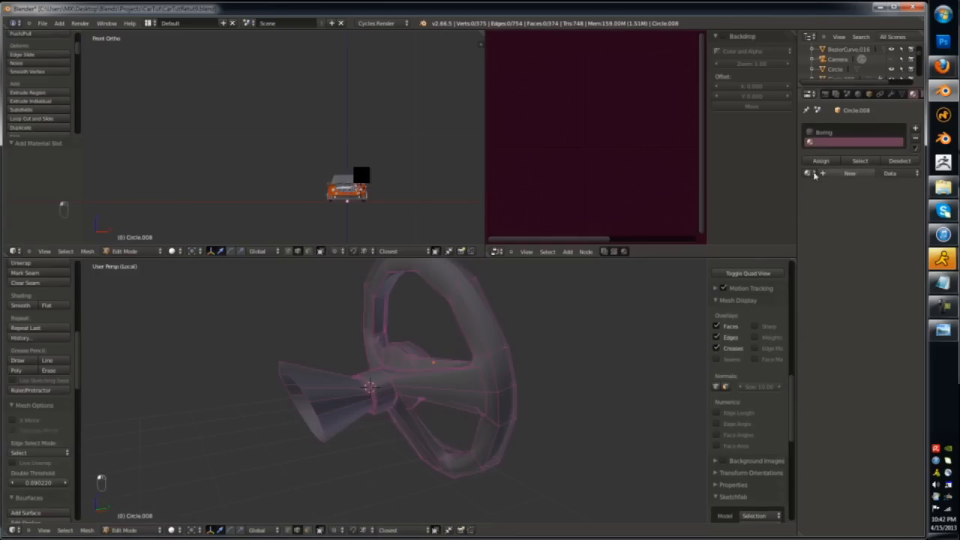
pyautogui.click(810, 171)
pyautogui.click(824, 245)
pyautogui.click(915, 129)
pyautogui.click(814, 227)
# - Assign the Chrome material to the narrow ring of faces where the steering column meets the wheel hub
pyautogui.scroll(5, 355, 424)
pyautogui.hotkey('ctrl', 'Tab')
pyautogui.click(358, 426)
pyautogui.keyDown('alt'); pyautogui.rightClick(385, 428); pyautogui.keyUp('alt')
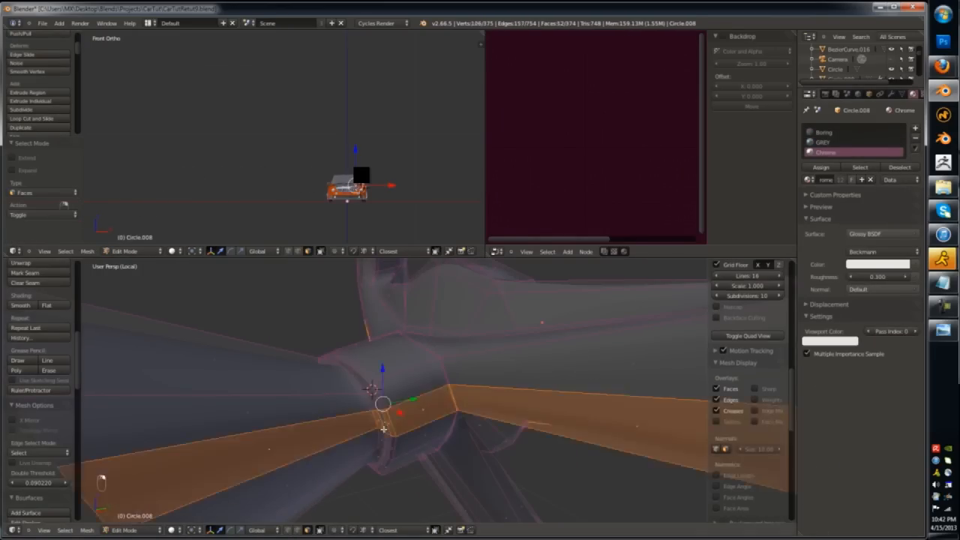
pyautogui.keyDown('alt'); pyautogui.rightClick(385, 430); pyautogui.keyUp('alt')
pyautogui.keyDown('alt'); pyautogui.rightClick(385, 433); pyautogui.keyUp('alt')
pyautogui.press('ctrl+KP_Add')
pyautogui.click(821, 167)
pyautogui.scroll(-3, 491, 394)
pyautogui.press('Tab')
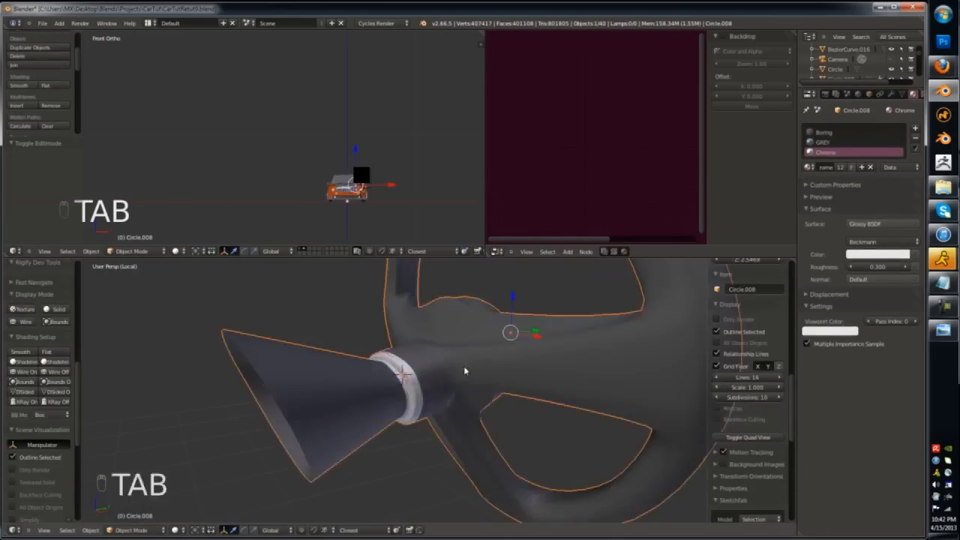
# - Add an edge loop at the hub's centre, assign Chrome to the round cap faces and hide them
pyautogui.moveTo(465, 371); pyautogui.dragTo(405, 374, button='middle')
pyautogui.press('Tab')
pyautogui.scroll(5, 419, 390)
pyautogui.hotkey('ctrl', 'r')
pyautogui.hotkey('ctrl', 'Tab')
pyautogui.keyDown('alt'); pyautogui.rightClick(444, 443); pyautogui.keyUp('alt')
pyautogui.press('ctrl+KP_Add')
pyautogui.press('ctrl+KP_Add')
pyautogui.press('ctrl+KP_Add')
pyautogui.press('ctrl+KP_Add')
pyautogui.press('ctrl+KP_Add')
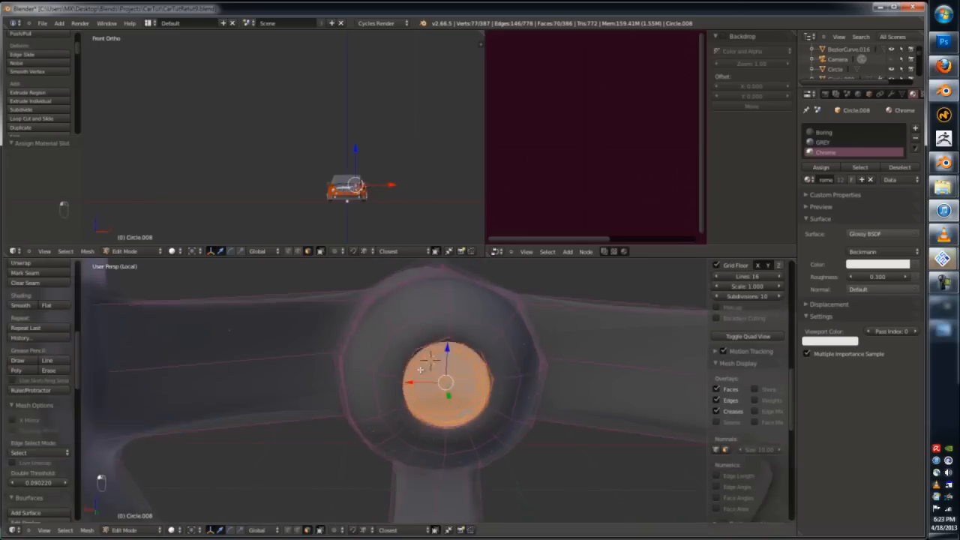
pyautogui.press('h')
# - Select face loops on the steering wheel's rim and make GREY the active material slot
pyautogui.moveTo(401, 375); pyautogui.dragTo(480, 369, button='middle')
pyautogui.keyDown('alt'); pyautogui.rightClick(308, 409); pyautogui.keyUp('alt')
pyautogui.scroll(-1, 308, 405)
pyautogui.keyDown('alt'); pyautogui.rightClick(308, 364); pyautogui.keyUp('alt')
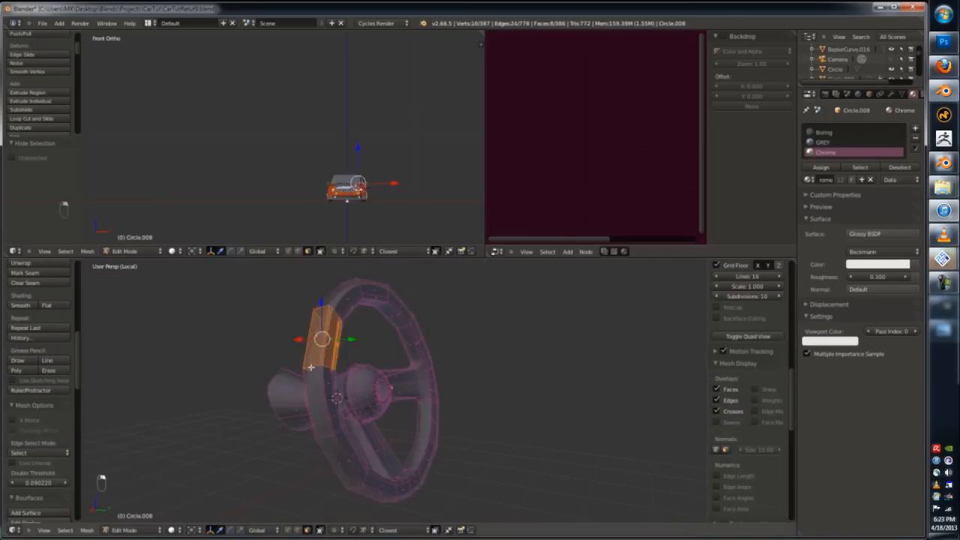
pyautogui.keyDown('alt'); pyautogui.rightClick(312, 367); pyautogui.keyUp('alt')
pyautogui.click(822, 143)
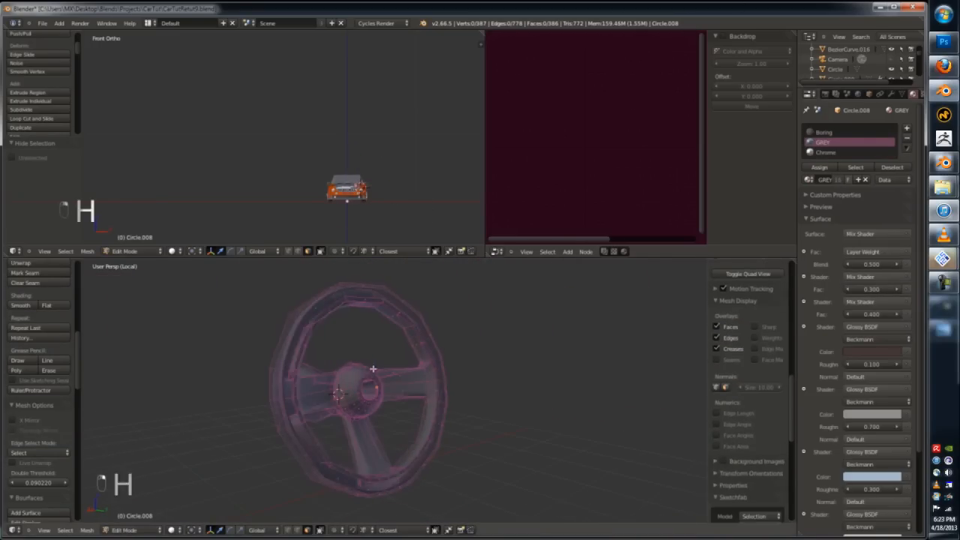
# - Select linked faces and spoke face loops on the steering wheel and hide the selection
pyautogui.press('l')
pyautogui.press('l')
pyautogui.moveTo(370, 370); pyautogui.dragTo(240, 378, button='middle')
pyautogui.keyDown('alt'); pyautogui.keyDown('shift'); pyautogui.rightClick(407, 450); pyautogui.keyUp('shift'); pyautogui.keyUp('alt')
pyautogui.hotkey('alt', 'shift', 'z')
pyautogui.keyDown('alt'); pyautogui.keyDown('shift'); pyautogui.rightClick(573, 354); pyautogui.keyUp('shift'); pyautogui.keyUp('alt')
pyautogui.hotkey('ctrl', 'z')
pyautogui.moveTo(572, 355); pyautogui.dragTo(500, 343, button='middle')
pyautogui.press('h')
pyautogui.press('l')
# - Reveal the steering wheel's hidden faces, clear the selection and select face loops around its rim and spokes
pyautogui.press('Tab')
pyautogui.scroll(3, 358, 392)
pyautogui.moveTo(484, 399); pyautogui.dragTo(303, 377, button='middle')
pyautogui.press('Tab')
pyautogui.hotkey('alt', 'h')
pyautogui.press('a')
pyautogui.keyDown('alt'); pyautogui.rightClick(298, 377); pyautogui.keyUp('alt')
pyautogui.keyDown('alt'); pyautogui.keyDown('shift'); pyautogui.rightClick(541, 408); pyautogui.keyUp('shift'); pyautogui.keyUp('alt')
pyautogui.keyDown('alt'); pyautogui.keyDown('shift'); pyautogui.rightClick(421, 415); pyautogui.keyUp('shift'); pyautogui.keyUp('alt')
pyautogui.moveTo(345, 482); pyautogui.dragTo(488, 398, button='middle')
# - Return from the isolated steering wheel to the whole car in solid shading with nothing selected
pyautogui.press('Tab')
pyautogui.press('KP_Divide')
pyautogui.press('a')
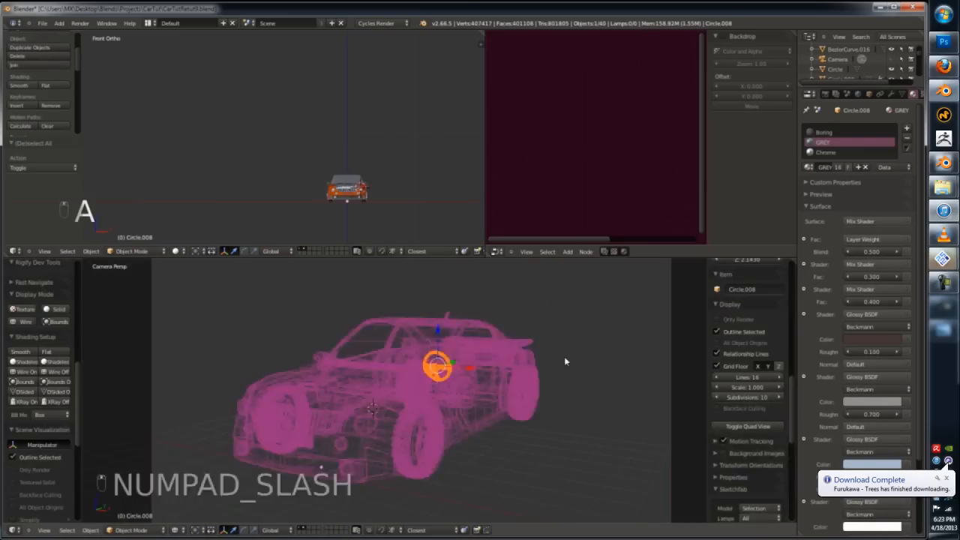
pyautogui.press('z')
pyautogui.press('a')
pyautogui.scroll(-3, 555, 322)
pyautogui.keyDown('shift'); pyautogui.moveTo(569, 323); pyautogui.dragTo(516, 380, button='middle'); pyautogui.keyUp('shift')
pyautogui.scroll(5, 359, 143)
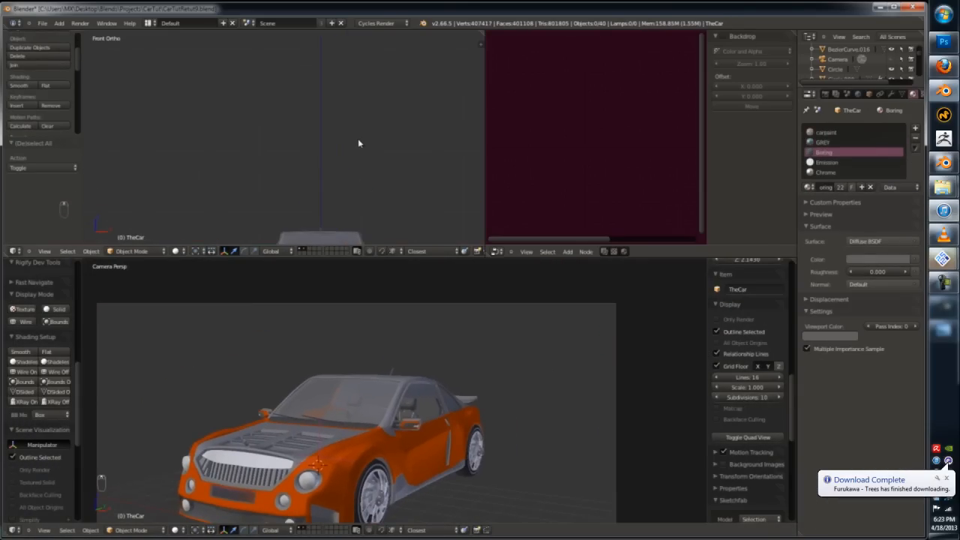
# - Add a plane above the car, split it down the middle with a loop cut and delete one half's vertices
pyautogui.click(358, 139)
pyautogui.hotkey('shift', 'a')
pyautogui.click(388, 66)
pyautogui.press('Tab')
pyautogui.hotkey('ctrl', 'r')
pyautogui.doubleClick(383, 120)
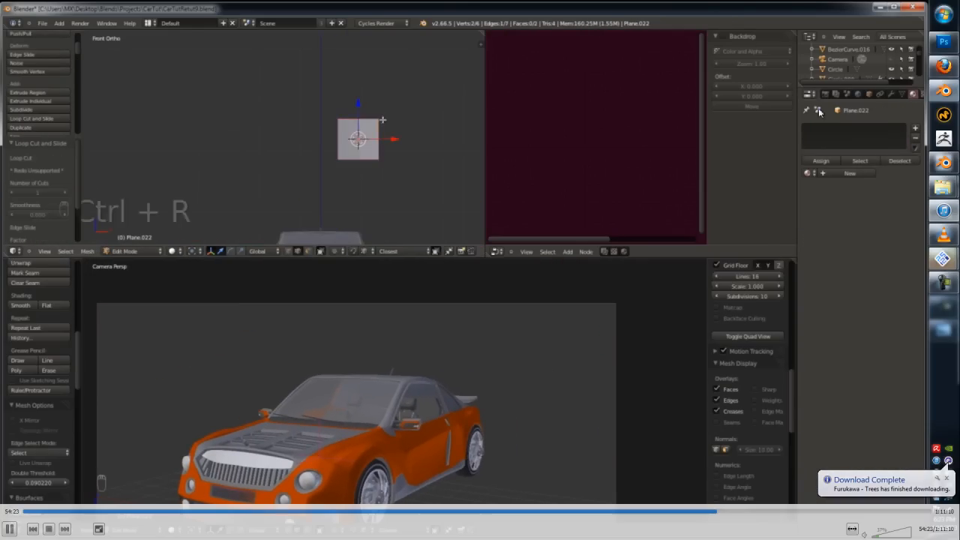
pyautogui.hotkey('ctrl', 'Tab')
pyautogui.press('x')
pyautogui.click(337, 129)
# - Add a Mirror modifier to the half plane
pyautogui.click(890, 94)
pyautogui.click(860, 128)
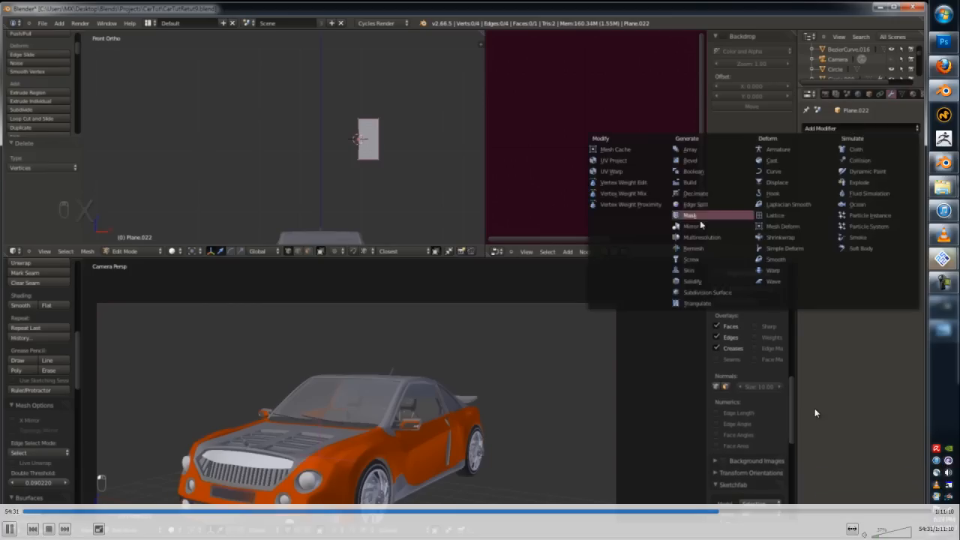
pyautogui.click(701, 216)
# - Flatten the mirrored plane along Z and widen it along X into a long rectangle
pyautogui.press('a')
pyautogui.press('s')
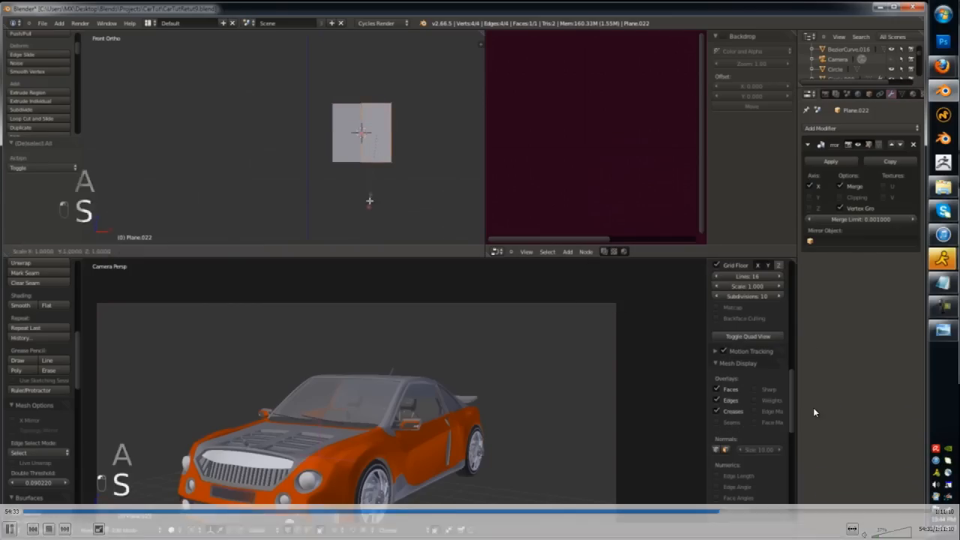
pyautogui.press('z')
pyautogui.click(373, 159)
pyautogui.press('s')
pyautogui.press('x')
pyautogui.click(418, 137)
pyautogui.press('a')
# - Turn on Clipping in the Mirror modifier and move the plane's inner edge about 0.921 along X
pyautogui.click(841, 198)
pyautogui.click(840, 186)
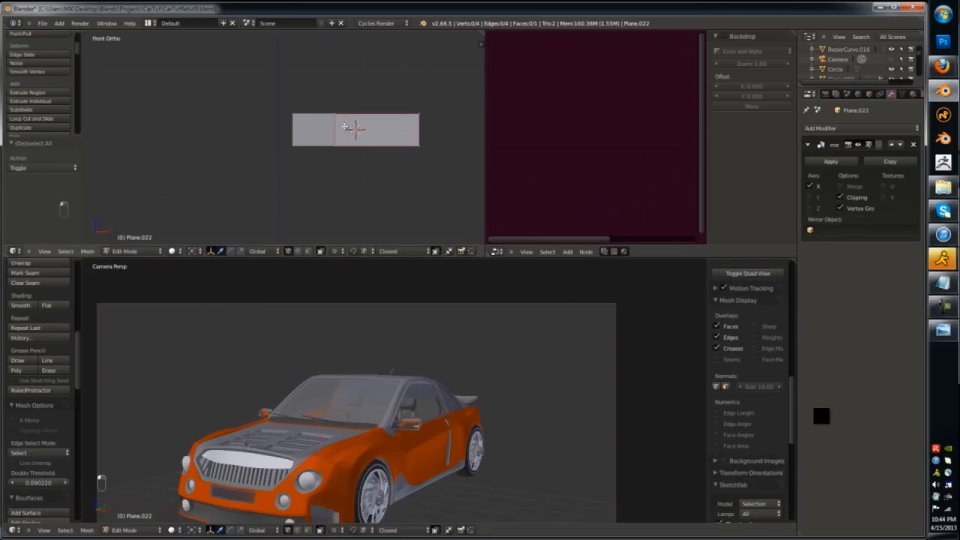
pyautogui.keyDown('shift'); pyautogui.rightClick(335, 143); pyautogui.keyUp('shift')
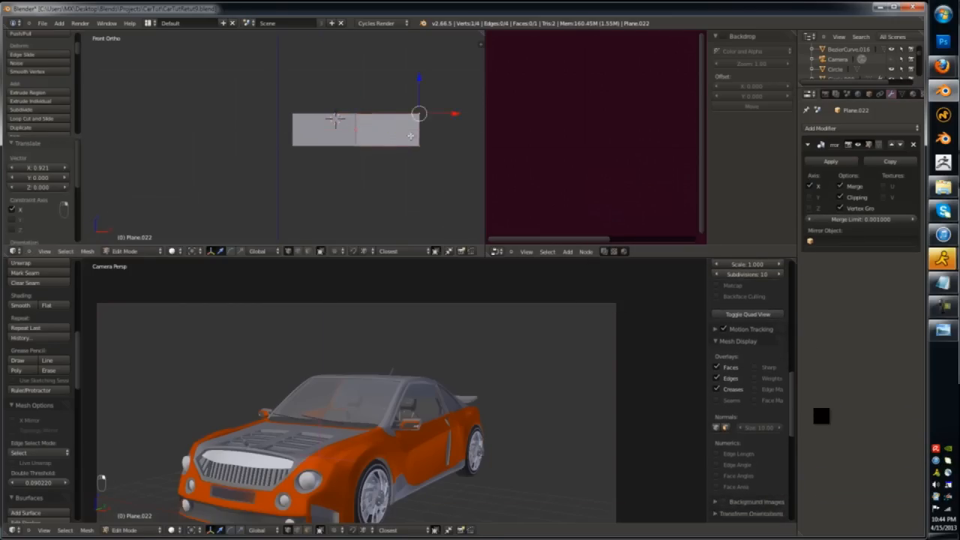
# - Move the plane about 4.929 along Y to the car's windshield and scale it to about 0.44
pyautogui.press('Tab')
pyautogui.scroll(-5, 410, 150)
pyautogui.scroll(4, 375, 395)
pyautogui.press('s')
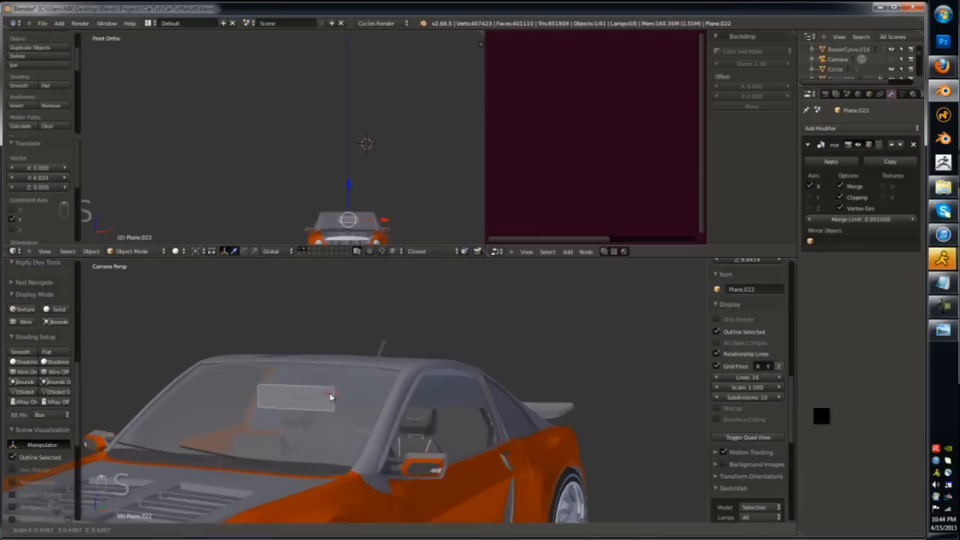
pyautogui.click(332, 397)
# - Raise the plane about 0.301 along Z to the upper edge of the windshield
pyautogui.scroll(5, 315, 403)
pyautogui.keyDown('shift'); pyautogui.moveTo(293, 409); pyautogui.dragTo(429, 408, button='middle'); pyautogui.keyUp('shift')
pyautogui.moveTo(329, 365); pyautogui.dragTo(338, 330)
pyautogui.scroll(2, 334, 324)
pyautogui.click(315, 311)
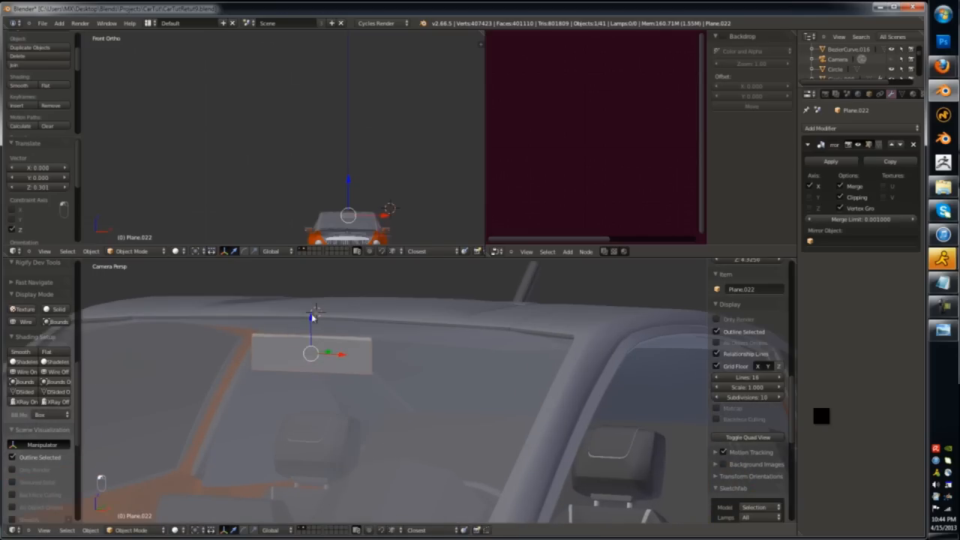
# - In a wireframe side view, shift the plane about 0.138 along Y and -0.18 along Z to sit beneath the roof's front edge
pyautogui.press('Tab')
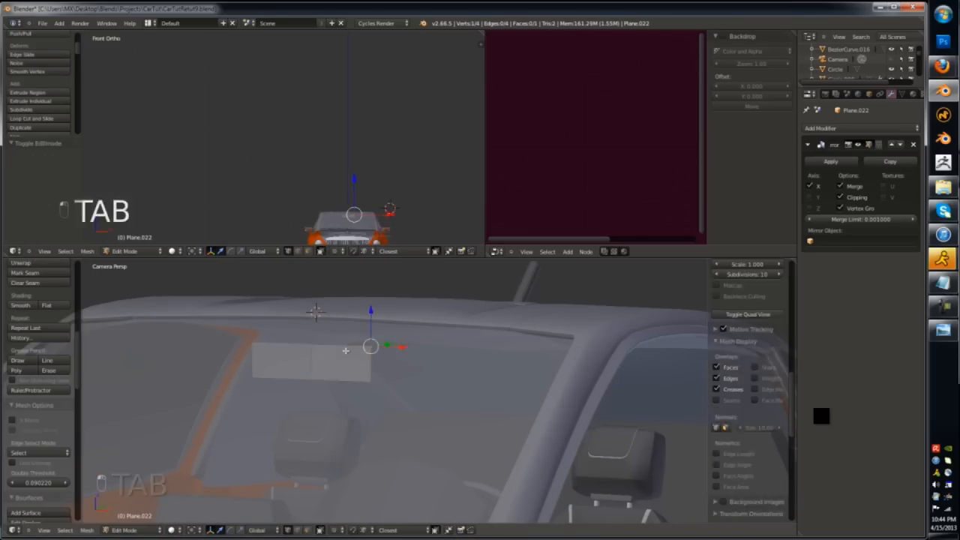
pyautogui.press('KP_3')
pyautogui.press('KP_5')
pyautogui.press('KP_5')
pyautogui.press('z')
pyautogui.scroll(8, 465, 317)
pyautogui.press('Tab')
pyautogui.moveTo(423, 348); pyautogui.dragTo(406, 348)
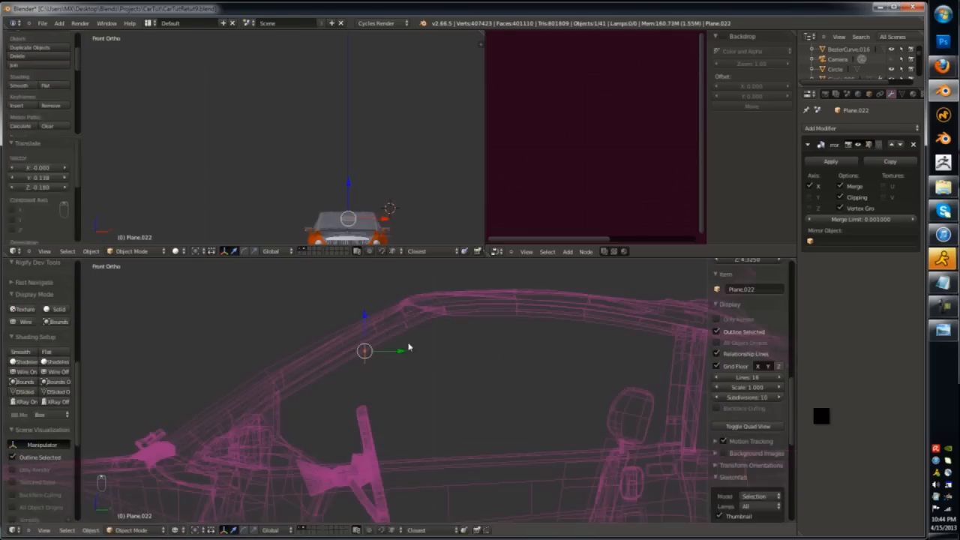
# - Extrude the plane in the side view to give the rear-view mirror body depth
pyautogui.scroll(3, 407, 347)
pyautogui.press('Tab')
pyautogui.press('e')
pyautogui.click(349, 343)
pyautogui.hotkey('ctrl', 'Tab')
pyautogui.moveTo(350, 342)
pyautogui.mouseDown(button='middle')
pyautogui.moveTo(298, 375)
pyautogui.moveTo(381, 352)
pyautogui.moveTo(555, 395)
pyautogui.mouseUp(button='middle')
pyautogui.click(321, 360)
# - Add a loop cut to the mirror body and a Subdivision Surface modifier at level 2
pyautogui.press('z')
pyautogui.scroll(3, 382, 352)
pyautogui.hotkey('ctrl', 'r')
pyautogui.press('Tab')
pyautogui.press('Tab')
pyautogui.press('Tab')
pyautogui.hotkey('ctrl', '1')
pyautogui.hotkey('ctrl', '2')
pyautogui.press('Tab')
pyautogui.press('z')
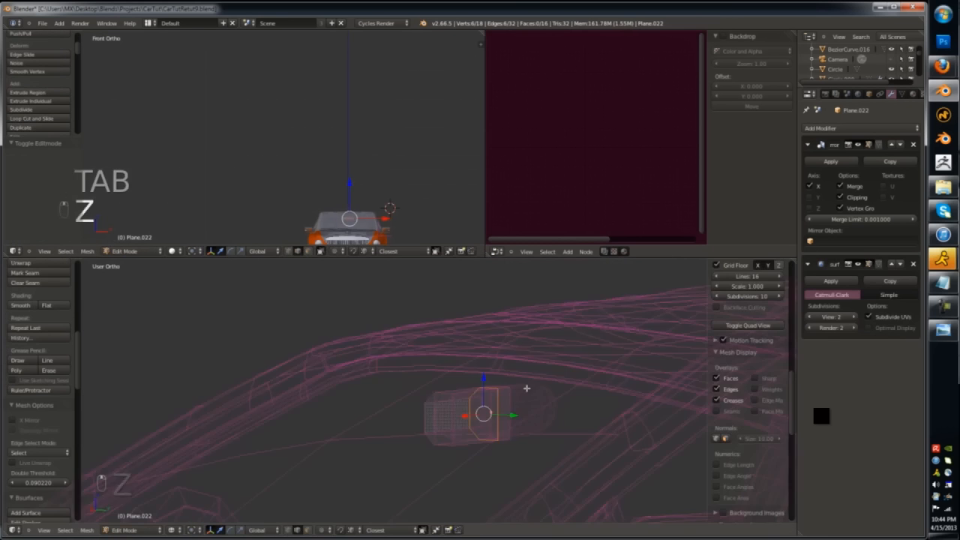
# - Delete the inner faces on the mirror body's centre line in the top view
pyautogui.press('KP_7')
pyautogui.press('a')
pyautogui.press('a')
pyautogui.moveTo(239, 375); pyautogui.dragTo(262, 405)
pyautogui.press('x')
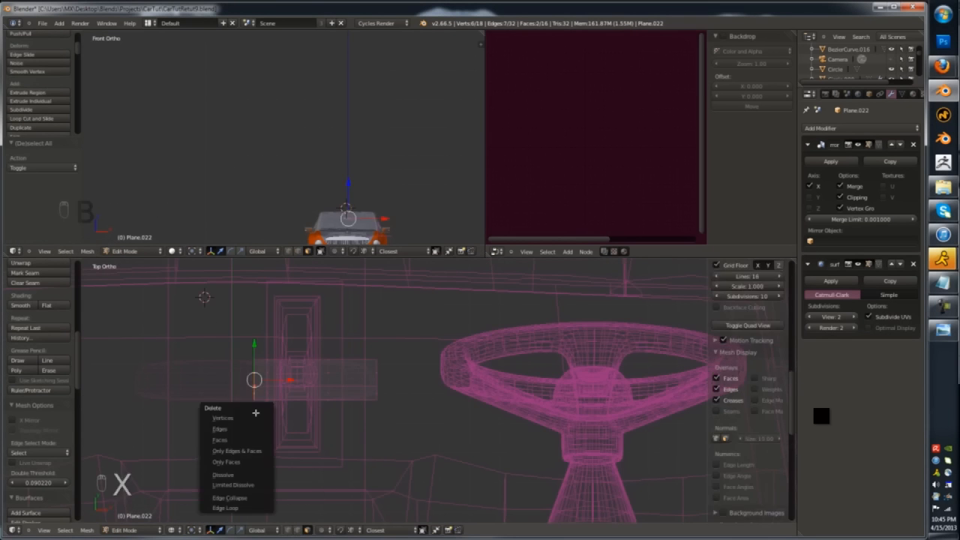
pyautogui.click(255, 439)
pyautogui.press('z')
# - Loop cut the mirror body, extrude its two glass-side faces about -0.034 along Y and isolate the object
pyautogui.press('Tab')
pyautogui.scroll(-3, 415, 332)
pyautogui.moveTo(259, 442)
pyautogui.mouseDown(button='middle')
pyautogui.moveTo(415, 332)
pyautogui.moveTo(386, 353)
pyautogui.moveTo(559, 356)
pyautogui.mouseUp(button='middle')
pyautogui.press('Tab')
pyautogui.scroll(3, 420, 360)
pyautogui.rightClick(373, 368)
pyautogui.keyDown('shift'); pyautogui.rightClick(396, 377); pyautogui.keyUp('shift')
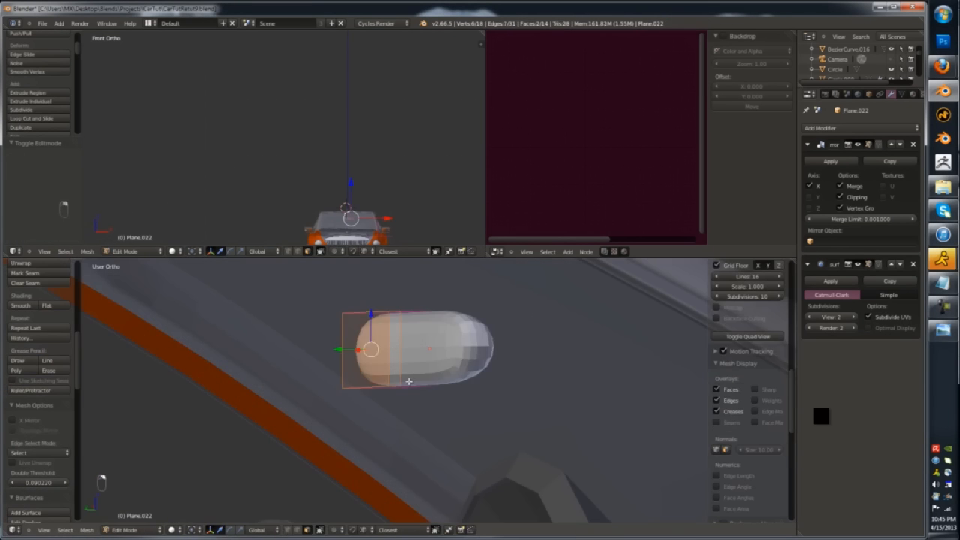
pyautogui.hotkey('ctrl', 'r')
pyautogui.click(392, 377)
pyautogui.rightClick(393, 378)
pyautogui.press('KP_Divide')
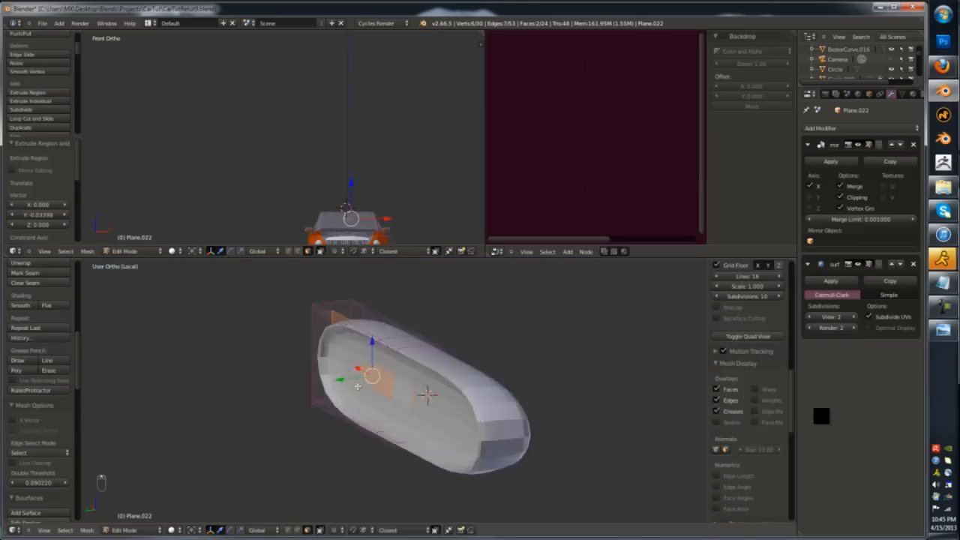
# - Add loop cuts near the front and back edges of the mirror body to tighten its rounded shape
pyautogui.scroll(-6, 313, 410)
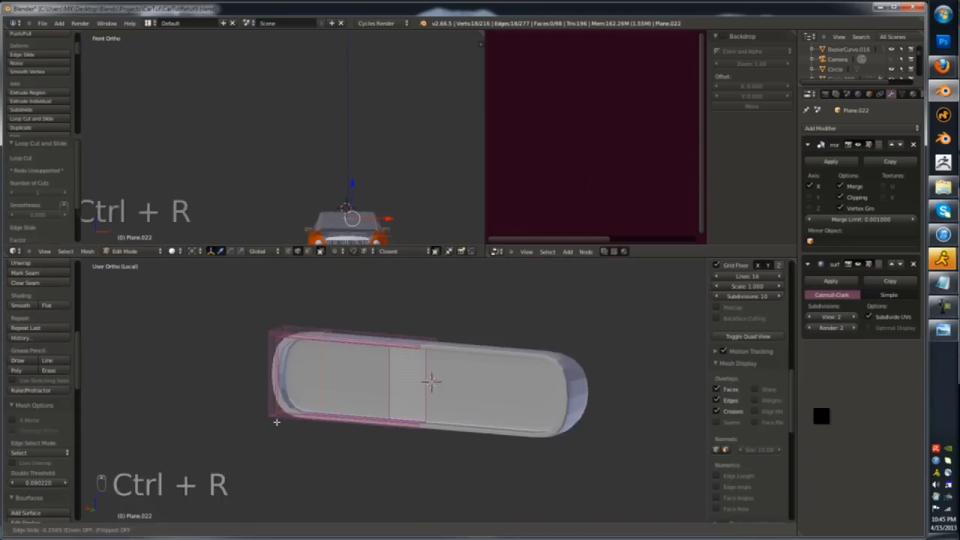
pyautogui.press('Tab')
pyautogui.press('Tab')
pyautogui.moveTo(316, 412); pyautogui.dragTo(425, 439, button='middle')
pyautogui.hotkey('ctrl', 'r')
pyautogui.click(433, 435)
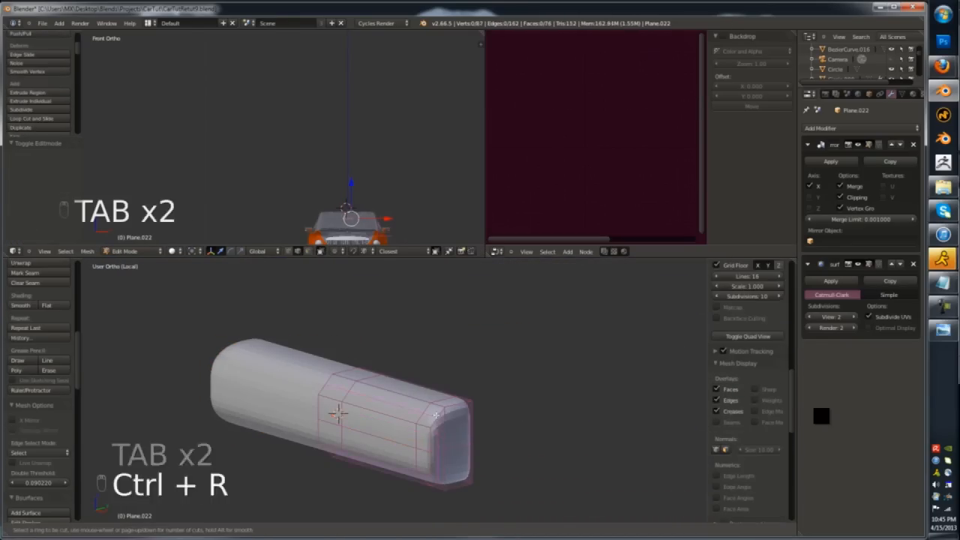
pyautogui.click(430, 420)
# - Set the mirror body to smooth shading
pyautogui.press('Tab')
pyautogui.click(20, 86)
pyautogui.scroll(-6, 315, 411)
pyautogui.press('a')
pyautogui.moveTo(375, 414); pyautogui.dragTo(306, 409, button='middle')
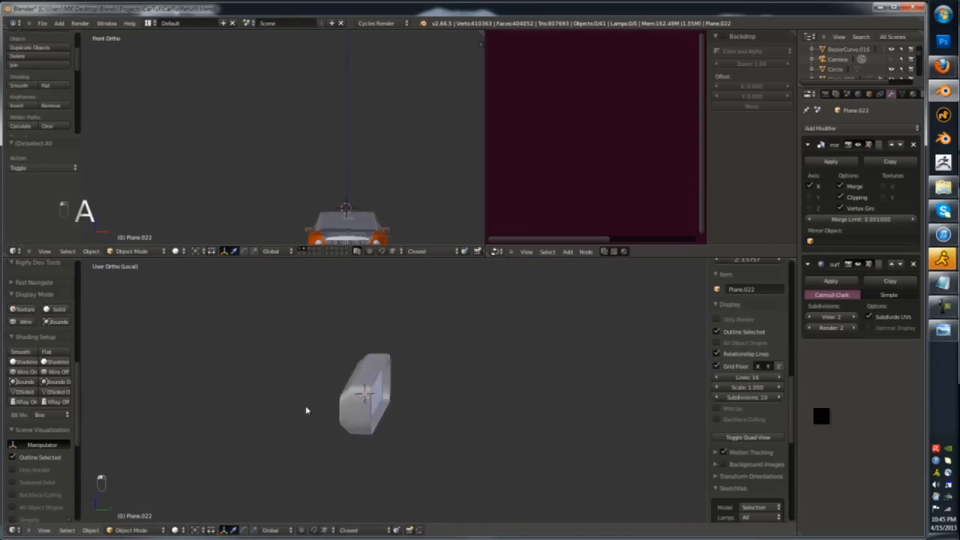
# - Assign the Boring material to the mirror body and leave the isolated view
pyautogui.click(912, 94)
pyautogui.click(809, 160)
pyautogui.click(825, 177)
pyautogui.press('KP_Divide')
# - Extrude a mounting stem -0.982 along Y from the back of the mirror body and add a loop cut to it
pyautogui.press('z')
pyautogui.press('z')
pyautogui.press('Tab')
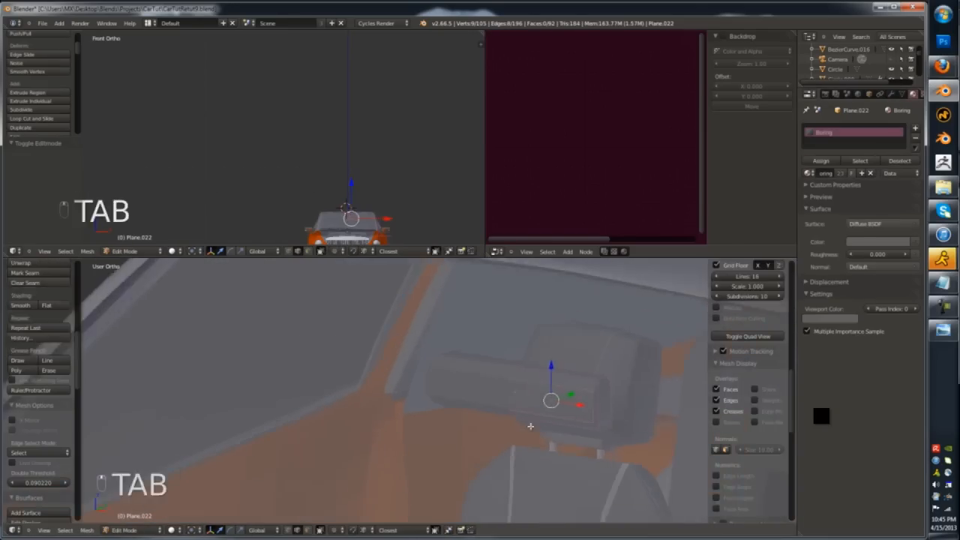
pyautogui.hotkey('ctrl', 'Tab')
pyautogui.click(520, 378)
pyautogui.rightClick(521, 380)
pyautogui.keyDown('shift'); pyautogui.rightClick(525, 372); pyautogui.keyUp('shift')
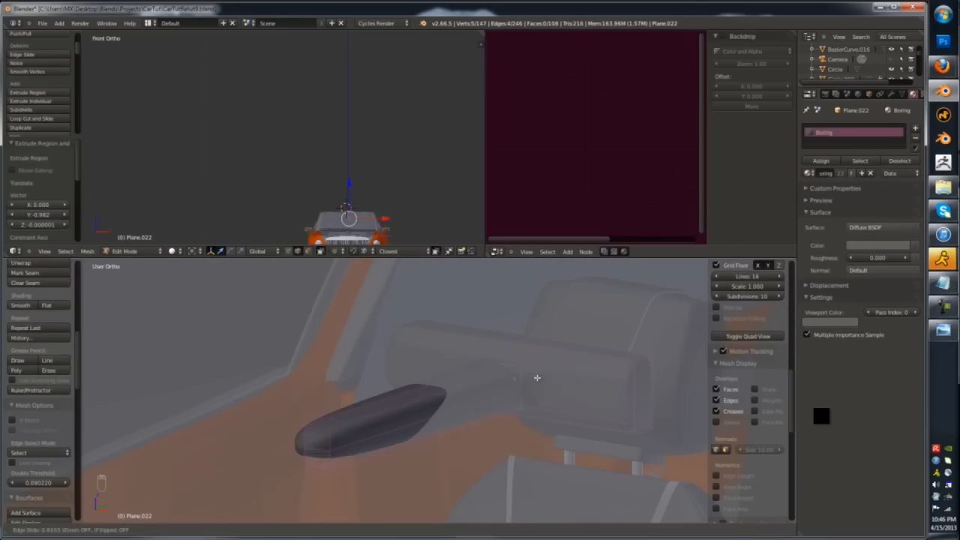
pyautogui.click(326, 437)
# - Isolate the selected stem faces to check them, and reveal the rest of the mirror mesh again
pyautogui.hotkey('shift', 'h')
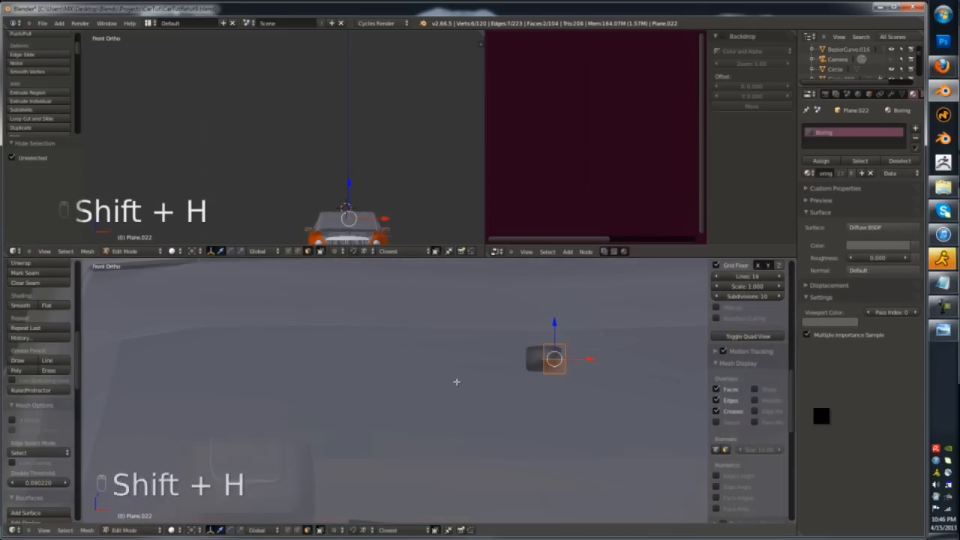
pyautogui.click(555, 356)
pyautogui.press('Tab')
pyautogui.moveTo(556, 356); pyautogui.dragTo(590, 356, button='middle')
pyautogui.press('Tab')
pyautogui.hotkey('alt', 'h')
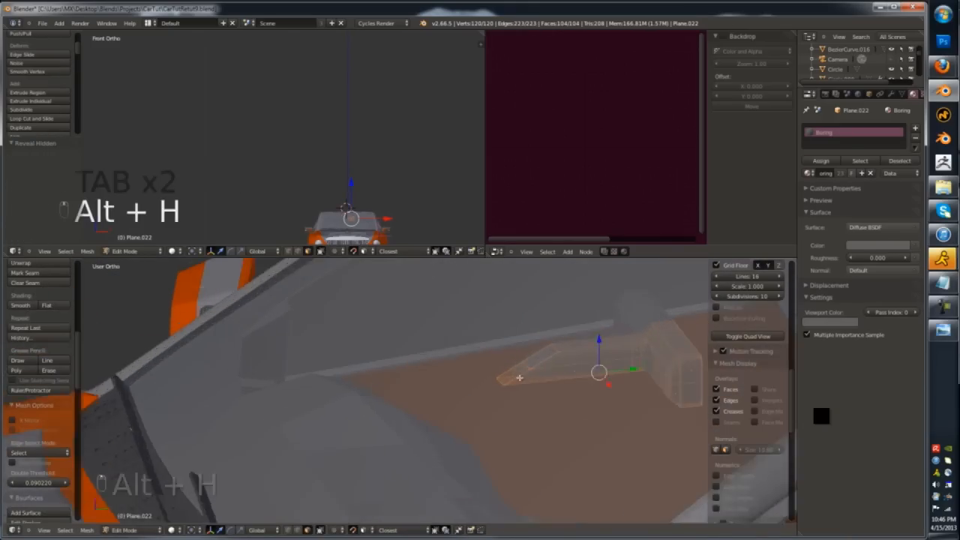
# - Loop cut the mirror stem near its windshield end and move the new loop 0.117 along Y
pyautogui.hotkey('ctrl', 'Tab')
pyautogui.click(519, 357)
pyautogui.hotkey('shift', 'Tab')
pyautogui.click(544, 381)
pyautogui.hotkey('ctrl', 'r')
pyautogui.moveTo(544, 381); pyautogui.dragTo(550, 362, button='middle')
pyautogui.click(559, 345)
pyautogui.click(559, 345)
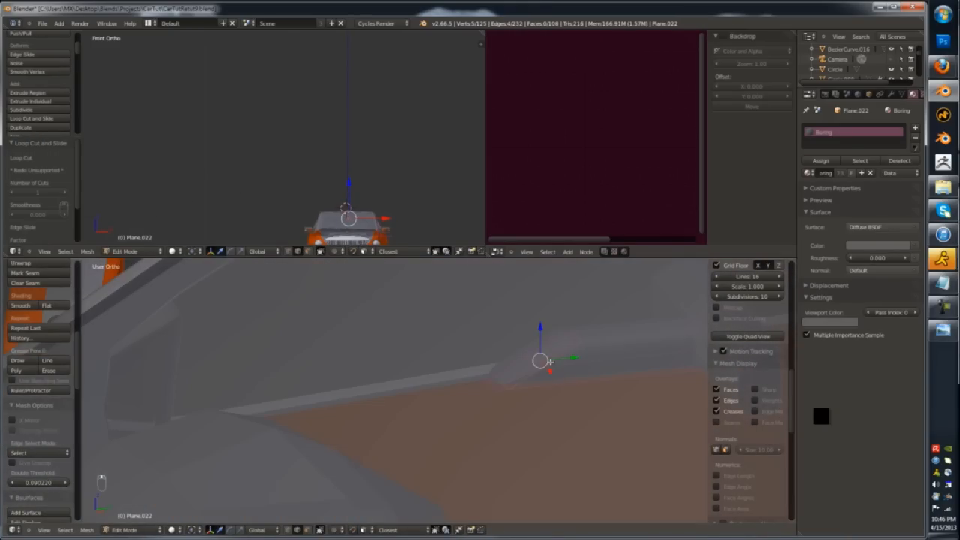
pyautogui.click(618, 349)
pyautogui.press('z')
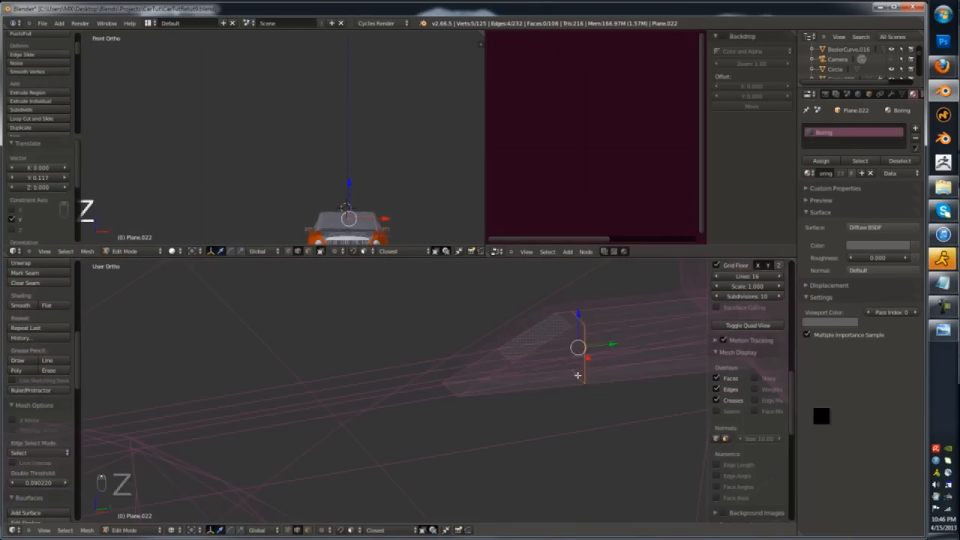
# - Slide the stem's edge loop along the surface and add another loop cut close to the windshield end
pyautogui.press('z')
pyautogui.press('g')
pyautogui.press('g')
pyautogui.hotkey('ctrl', 'r')
pyautogui.click(482, 398)
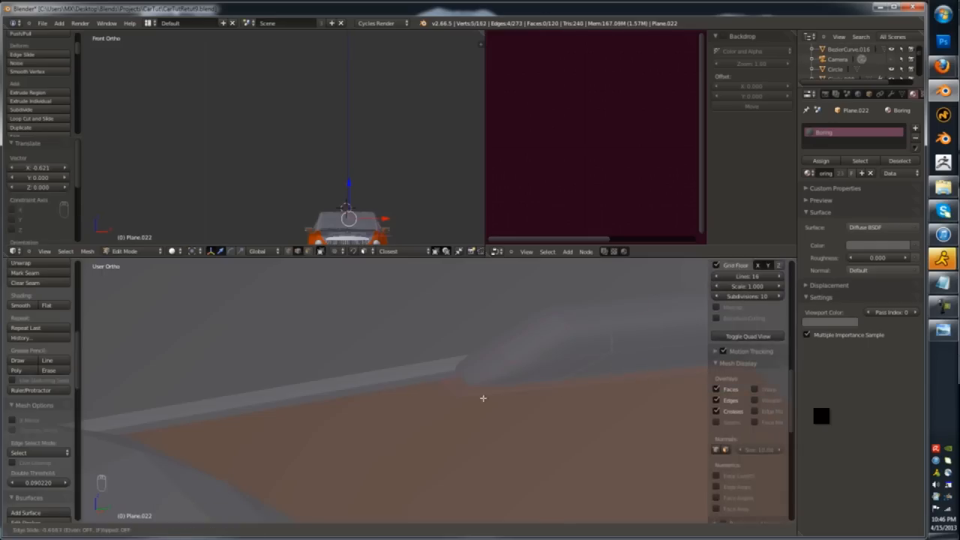
pyautogui.click(533, 386)
# - Adjust the height of the selected stem geometry along Z at the windshield mount
pyautogui.press('z')
pyautogui.press('z')
pyautogui.press('z')
pyautogui.press('g')
pyautogui.press('z')
pyautogui.click(559, 363)
pyautogui.press('z')
pyautogui.moveTo(627, 353); pyautogui.dragTo(623, 356, button='middle')
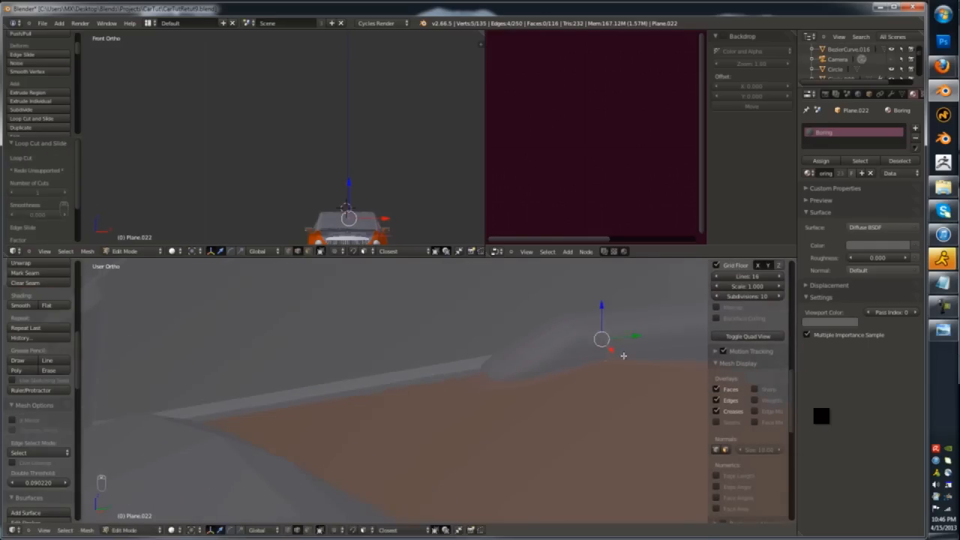
# - Add two more loop cuts to the windshield end of the stem, moving the first one along Y
pyautogui.hotkey('ctrl', 'r')
pyautogui.click(534, 375)
pyautogui.click(529, 375)
pyautogui.press('g')
pyautogui.press('y')
pyautogui.click(512, 375)
pyautogui.scroll(5, 480, 382)
pyautogui.hotkey('ctrl', 'r')
pyautogui.click(351, 401)
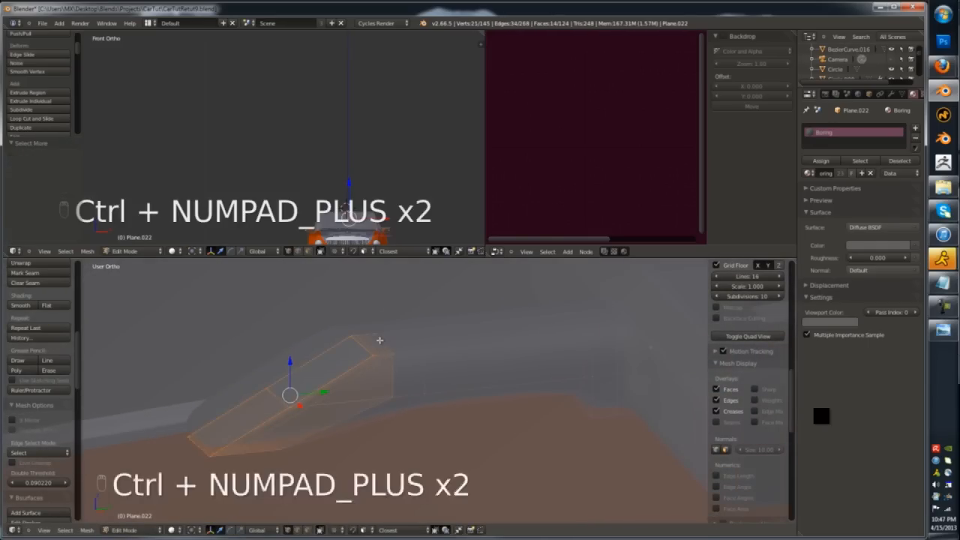
# - Add a second material slot with Chrome and assign it to the selected faces of the stem's windshield mount
pyautogui.click(915, 128)
pyautogui.click(809, 173)
pyautogui.click(817, 217)
pyautogui.click(820, 160)
pyautogui.press('Tab')
pyautogui.scroll(-8, 380, 420)
pyautogui.press('Tab')
# - Try scaling the chrome mount faces, undo it and check the mirror through the camera
pyautogui.press('s')
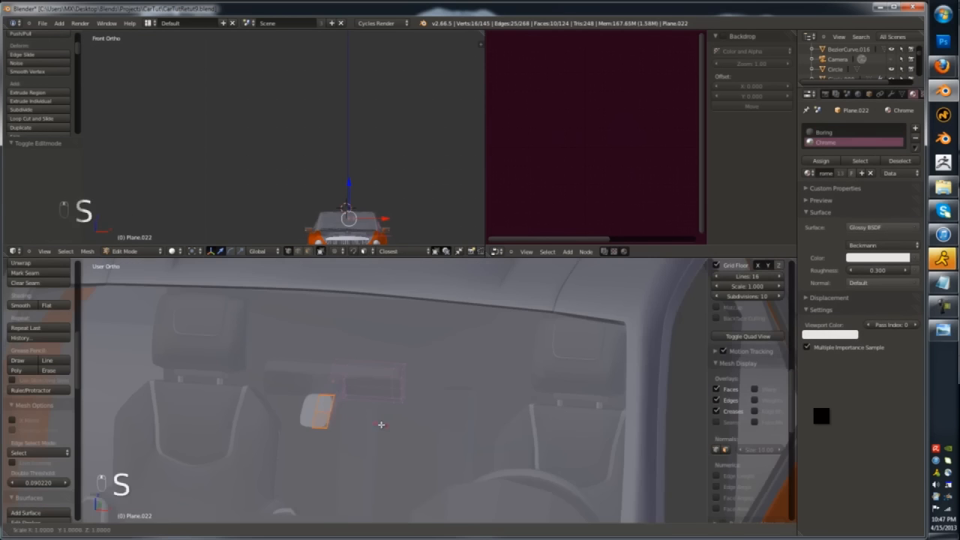
pyautogui.hotkey('ctrl', 'z')
pyautogui.press('Tab')
pyautogui.press('KP_0')
pyautogui.press('a')
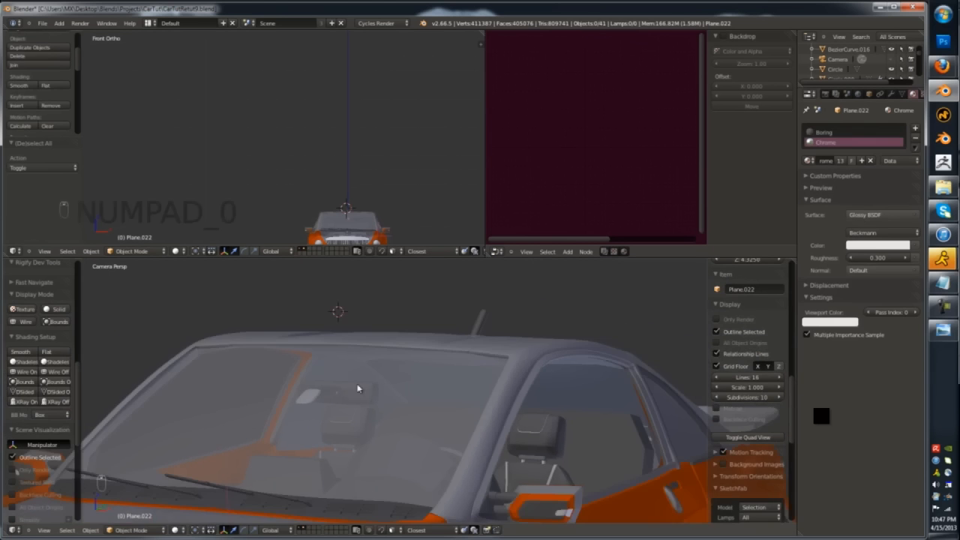
# - Reposition the whole rear-view mirror against the windshield in the wireframe side view
pyautogui.press('KP_3')
pyautogui.scroll(5, 370, 374)
pyautogui.press('z')
pyautogui.press('g')
pyautogui.click(398, 381)
pyautogui.press('Tab')
pyautogui.press('a')
pyautogui.press('a')
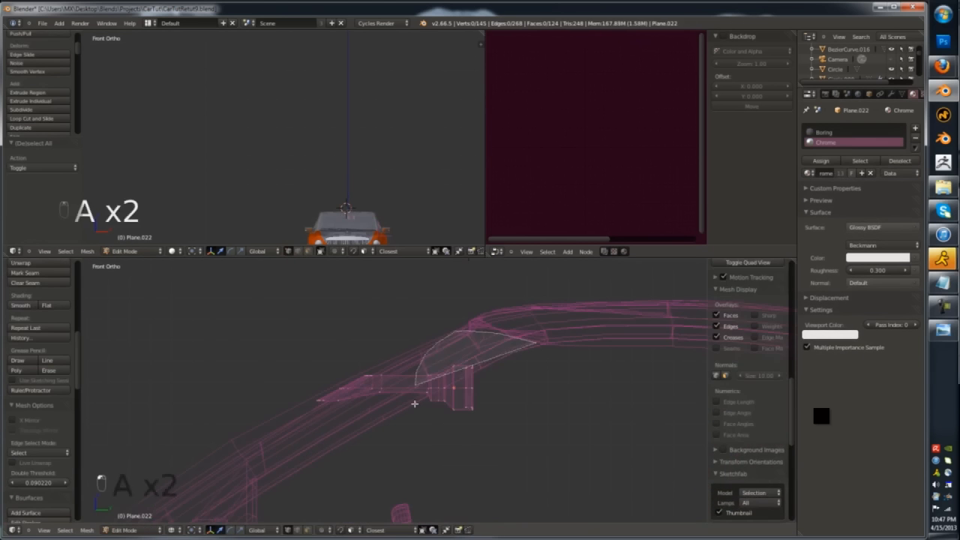
# - Move the mirror body end of the mesh closer to its windshield mount and check it through the camera
pyautogui.press('l')
pyautogui.moveTo(487, 389); pyautogui.dragTo(452, 388)
pyautogui.press('Tab')
pyautogui.press('KP_0')
pyautogui.press('a')
pyautogui.press('a')
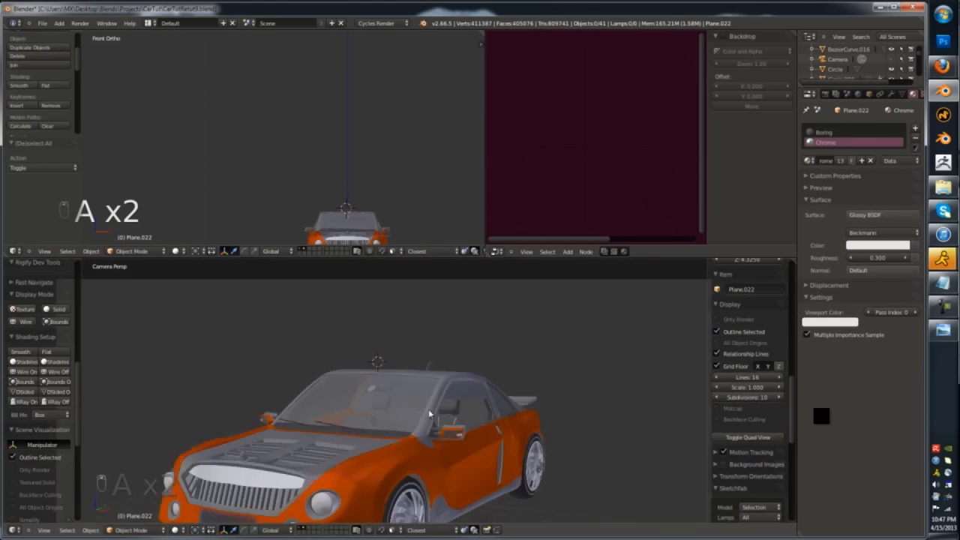
# - Select the camera and set its depth of field aperture size to 0.1
pyautogui.scroll(2, 454, 384)
pyautogui.click(837, 60)
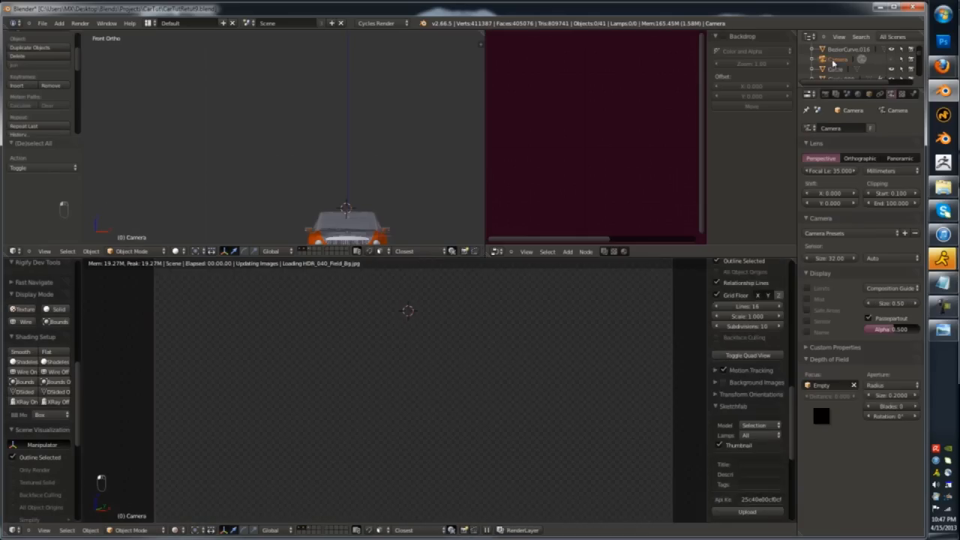
pyautogui.press('Return')
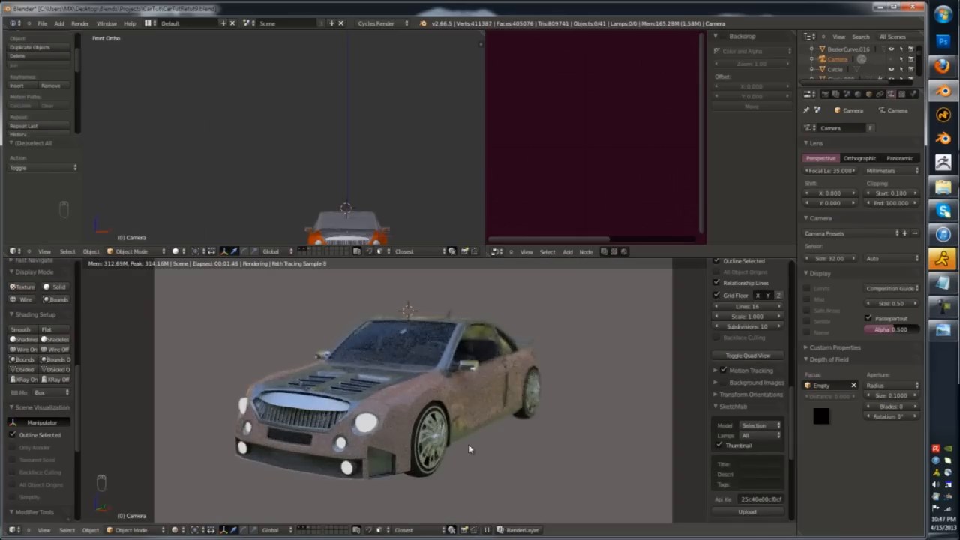
# - Reveal the hidden scene objects, compare shading modes and hide the backdrop around the car
pyautogui.hotkey('alt', 'h')
pyautogui.press('z')
pyautogui.press('z')
pyautogui.press('z')
pyautogui.press('z')
pyautogui.press('z')
pyautogui.press('z')
pyautogui.press('z')
pyautogui.moveTo(443, 415)
pyautogui.mouseDown(button='middle')
pyautogui.moveTo(396, 408)
pyautogui.moveTo(443, 421)
pyautogui.mouseUp(button='middle')
pyautogui.rightClick(390, 399)
pyautogui.press('h')
pyautogui.scroll(-5, 392, 401)
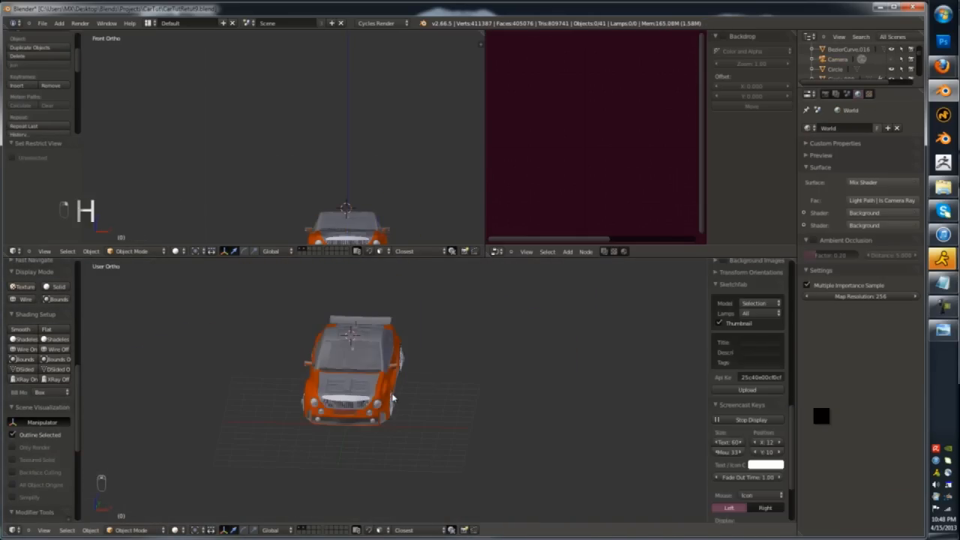
# - Reveal all hidden objects in the scene, including the backdrop and the camera
pyautogui.hotkey('alt', 'h')
pyautogui.press('a')
pyautogui.scroll(4, 392, 401)
pyautogui.moveTo(392, 401); pyautogui.dragTo(345, 375, button='middle')
pyautogui.press('z')
pyautogui.press('z')
# - Hide the dark glass objects covering the car's near-side window
pyautogui.rightClick(359, 326)
pyautogui.rightClick(360, 325)
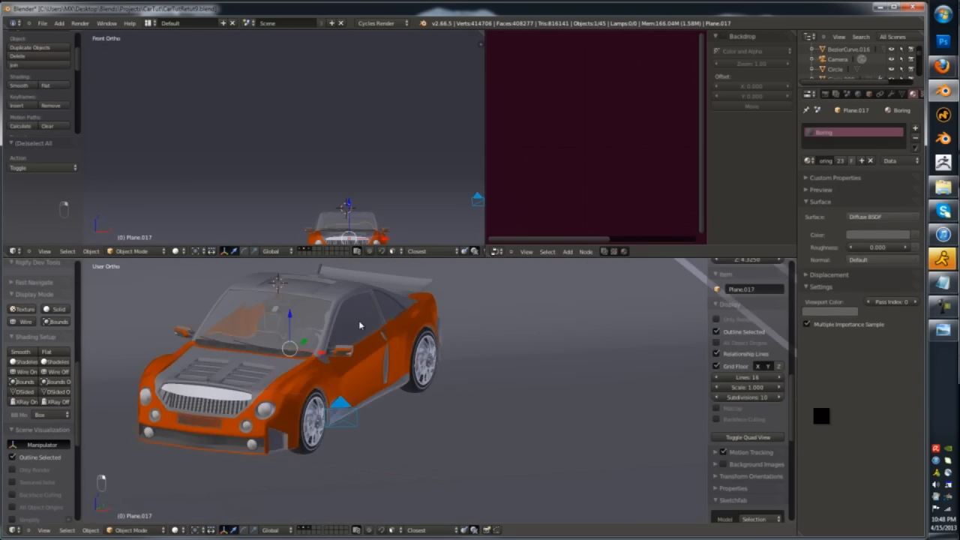
pyautogui.moveTo(360, 325)
pyautogui.mouseDown(button='middle')
pyautogui.moveTo(385, 310)
pyautogui.moveTo(493, 328)
pyautogui.moveTo(356, 326)
pyautogui.mouseUp(button='middle')
pyautogui.rightClick(357, 322)
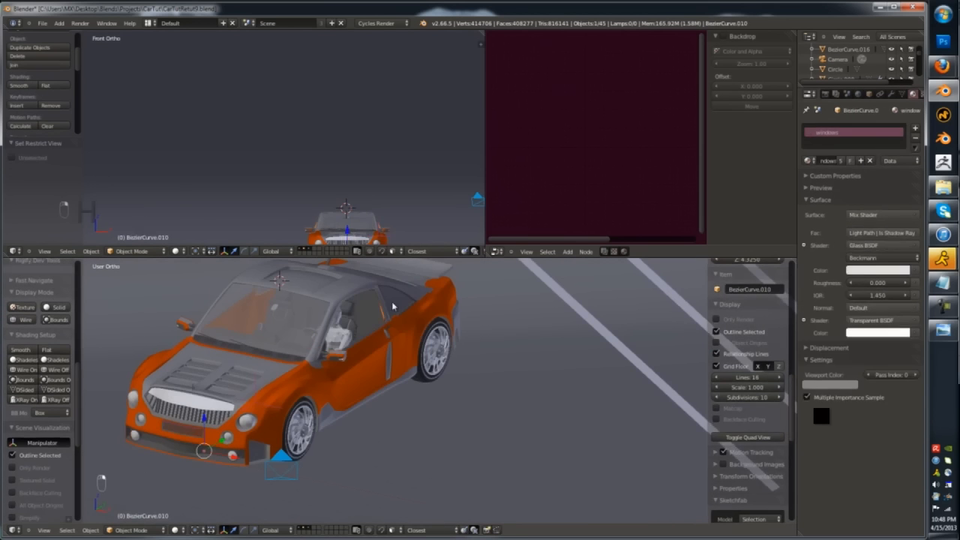
pyautogui.press('h')
pyautogui.rightClick(346, 336)
pyautogui.press('h')
# - Hide the long diagonal strips object floating beside the car
pyautogui.scroll(-2, 363, 347)
pyautogui.rightClick(362, 347)
pyautogui.rightClick(530, 335)
pyautogui.click(869, 93)
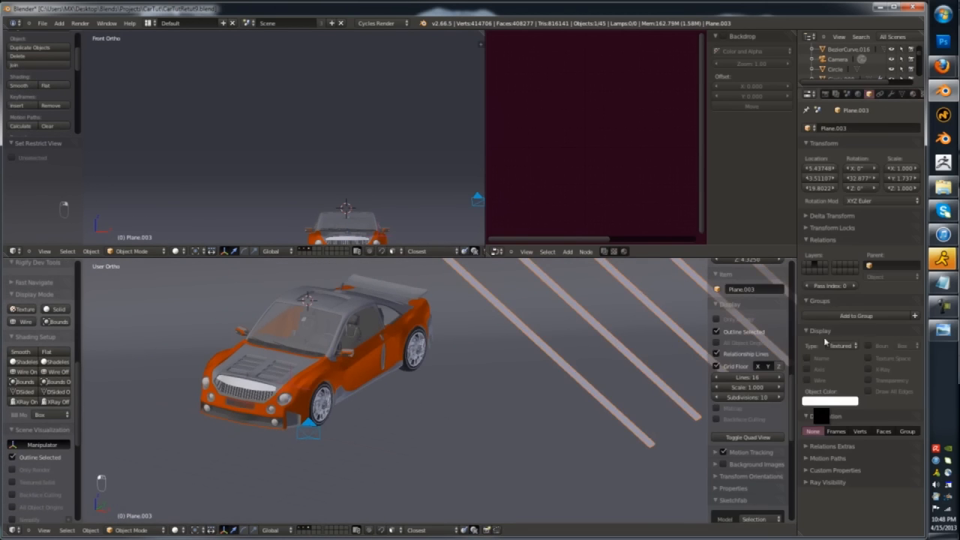
pyautogui.scroll(-4, 450, 371)
pyautogui.press('h')
pyautogui.scroll(4, 517, 381)
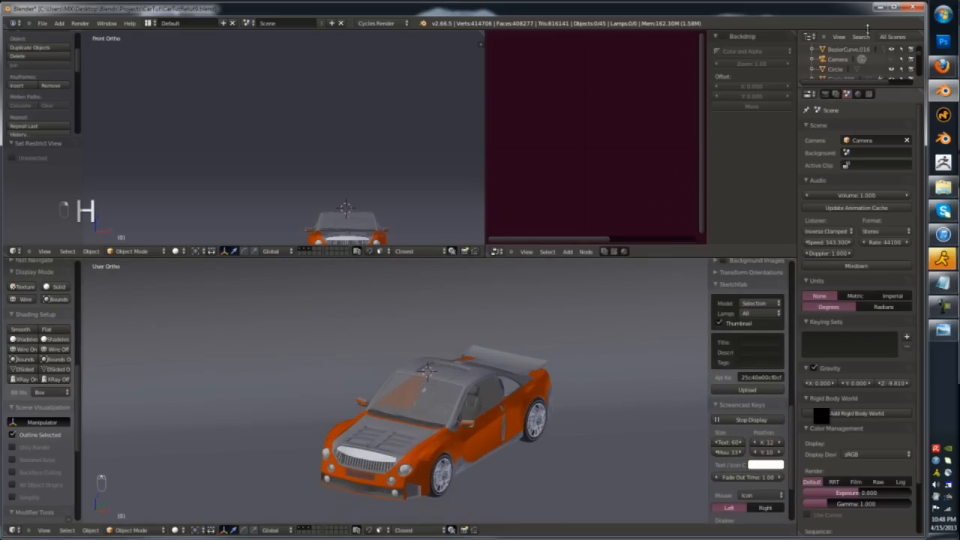
# - Show the world nodes, connect the plain Background node straight to the World Output and preview the render
pyautogui.click(608, 252)
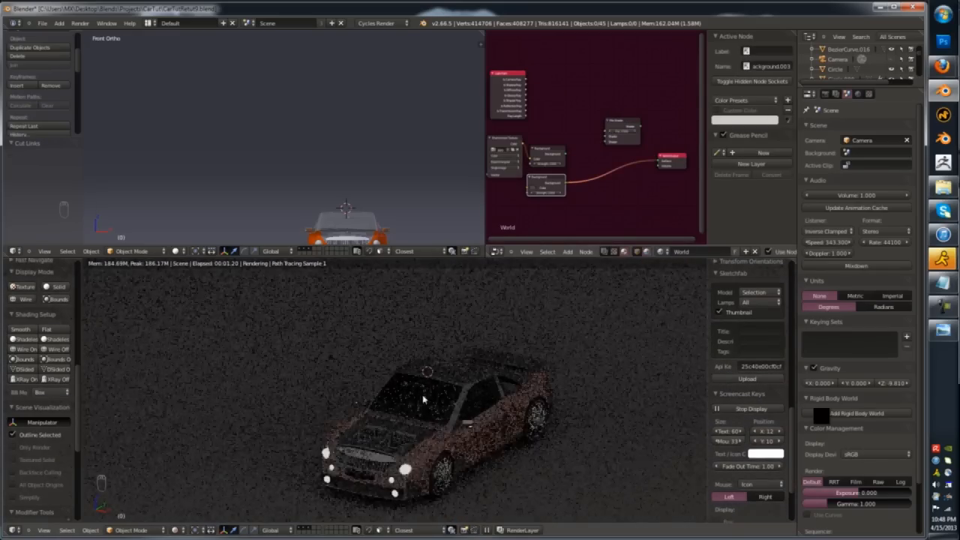
pyautogui.press('z')
pyautogui.press('z')
pyautogui.press('z')
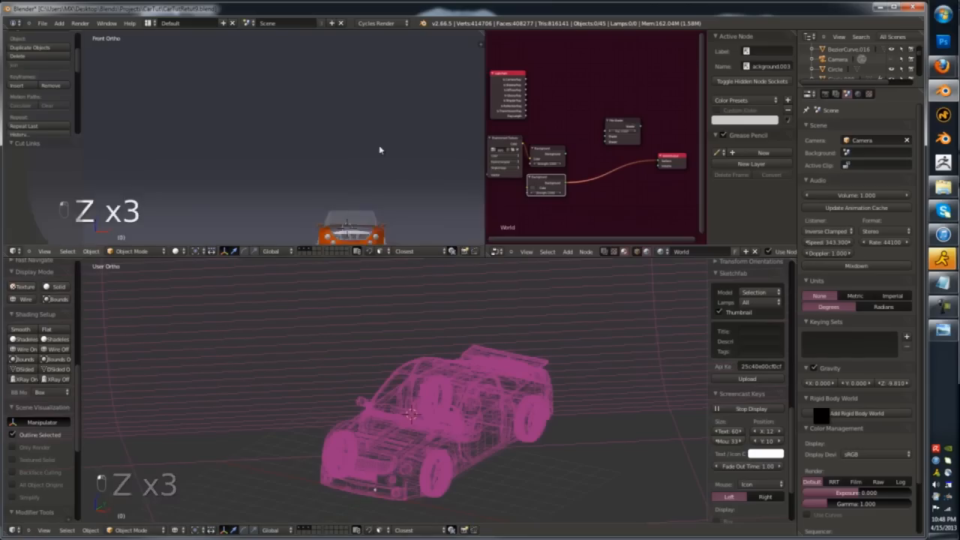
# - Show the camera view in the upper viewport, narrow that viewport and switch it to Rendered shading
pyautogui.press('KP_0')
pyautogui.moveTo(486, 142); pyautogui.dragTo(424, 142)
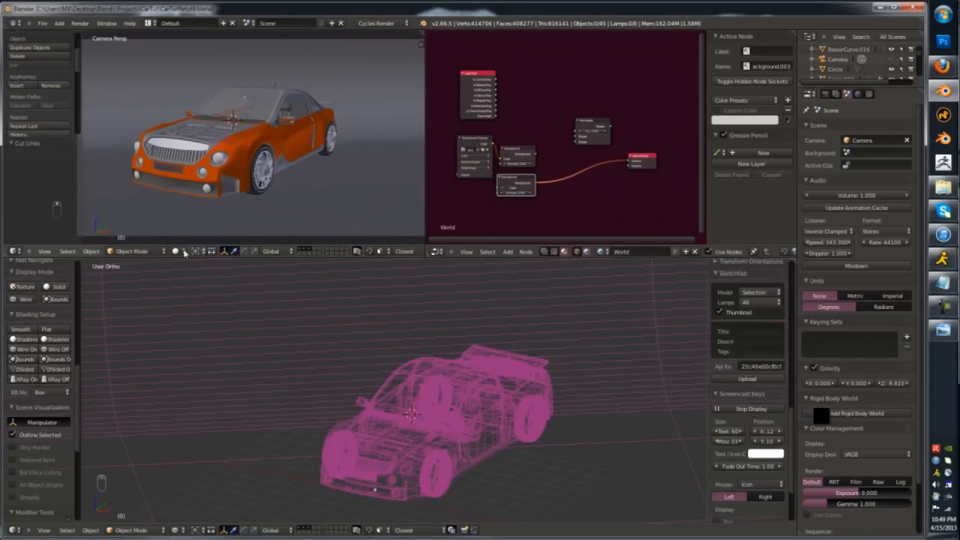
pyautogui.click(193, 186)
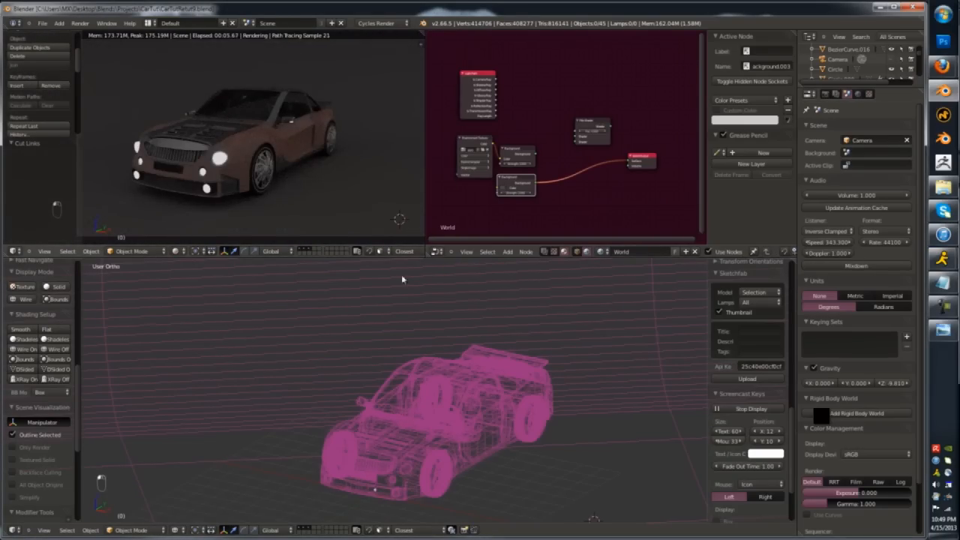
# - Turn off double-sided shading for all objects in the scene
pyautogui.press('KP_1')
pyautogui.scroll(-3, 459, 423)
pyautogui.press('z')
pyautogui.hotkey('shift', 'a')
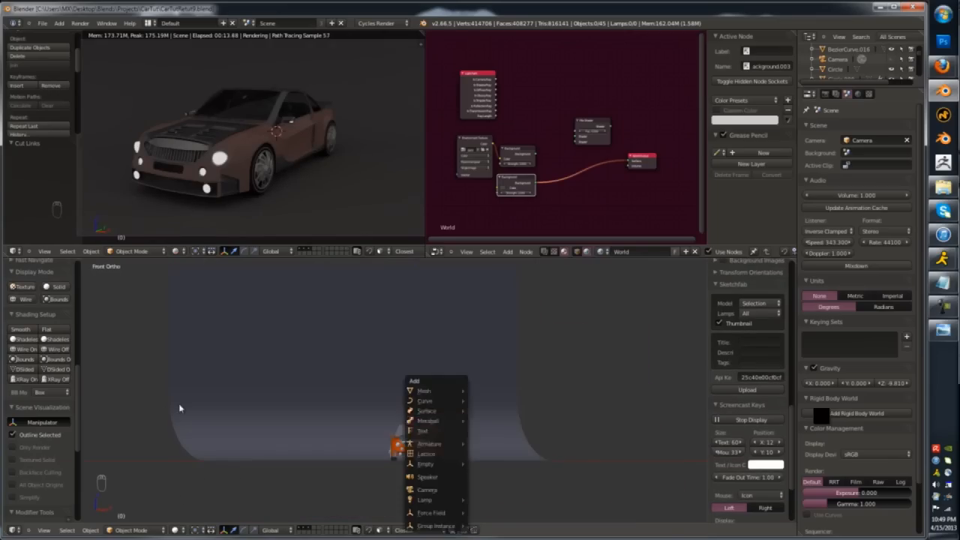
pyautogui.press('a')
pyautogui.press('a')
pyautogui.click(58, 370)
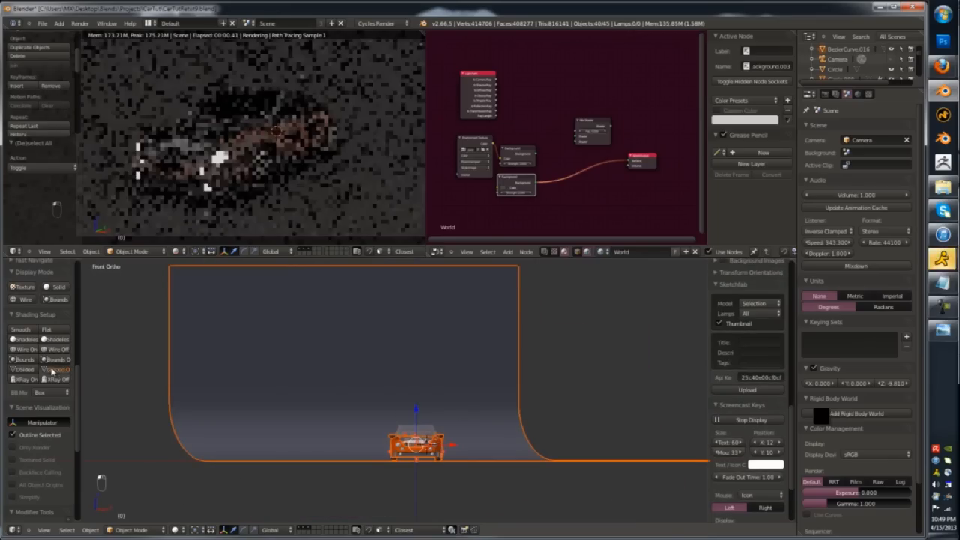
pyautogui.press('a')
# - Add a Sun lamp and rotate it about -10.5° in the front view
pyautogui.hotkey('shift', 'a')
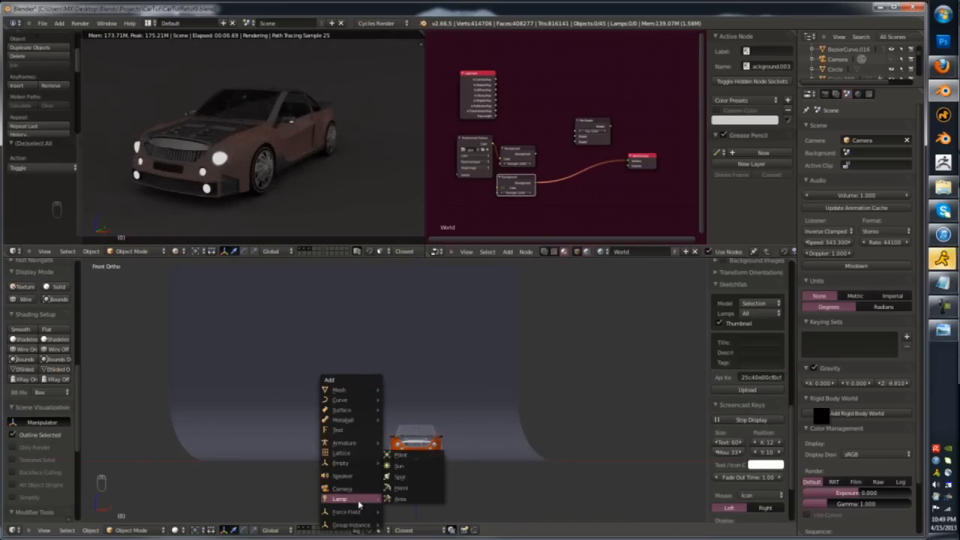
pyautogui.click(401, 467)
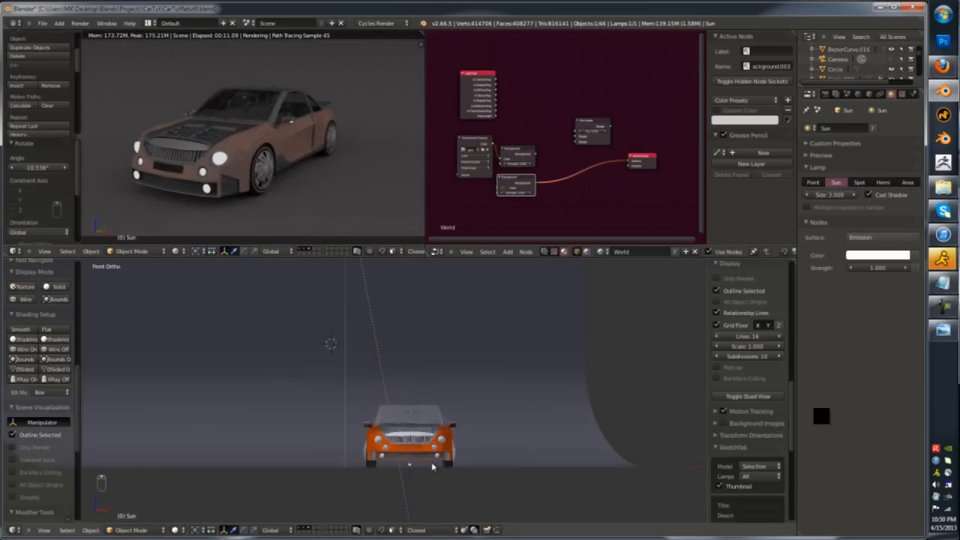
# - Duplicate the lower car body object TheCar.001 and move the copy slightly down along Z
pyautogui.press('KP_Decimal')
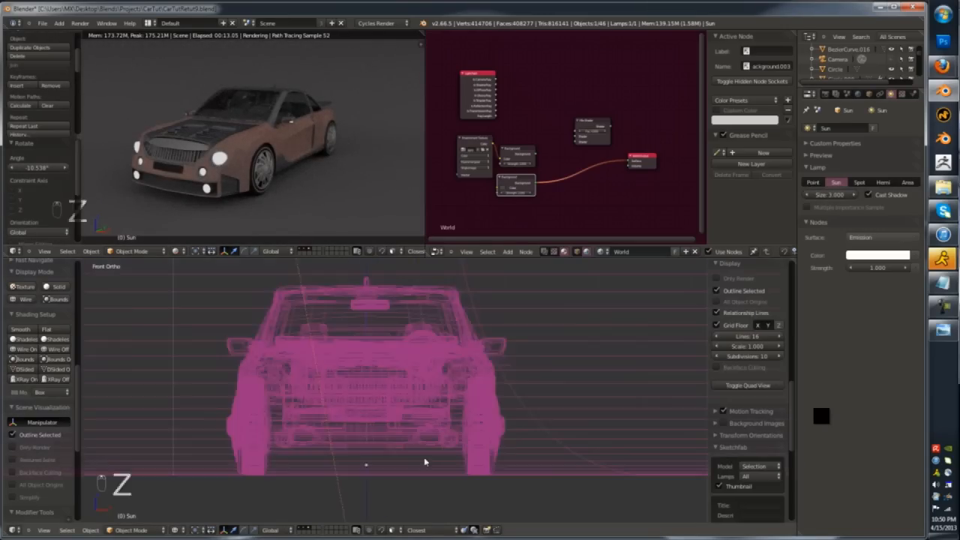
pyautogui.press('z')
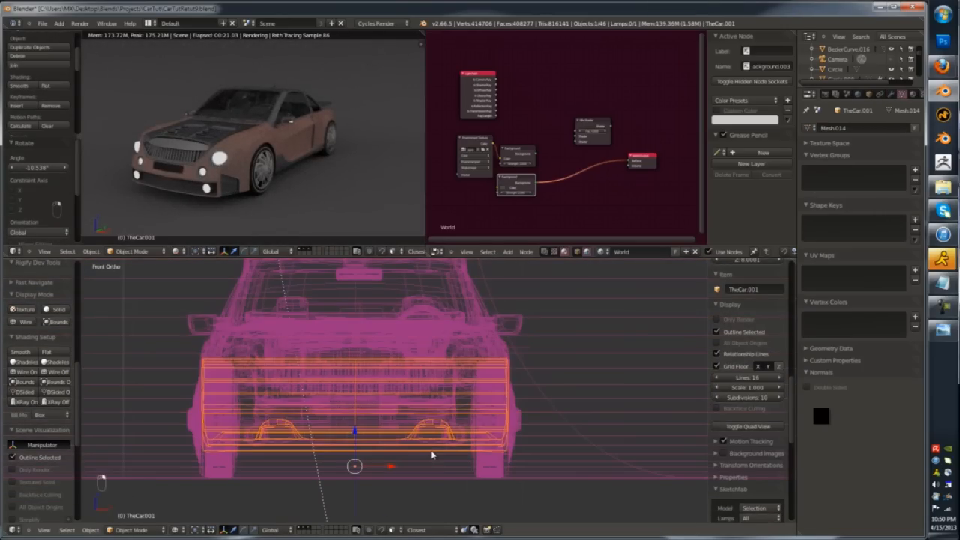
pyautogui.press('Tab')
pyautogui.press('Tab')
pyautogui.hotkey('shift', 'd')
pyautogui.rightClick(434, 449)
pyautogui.press('g')
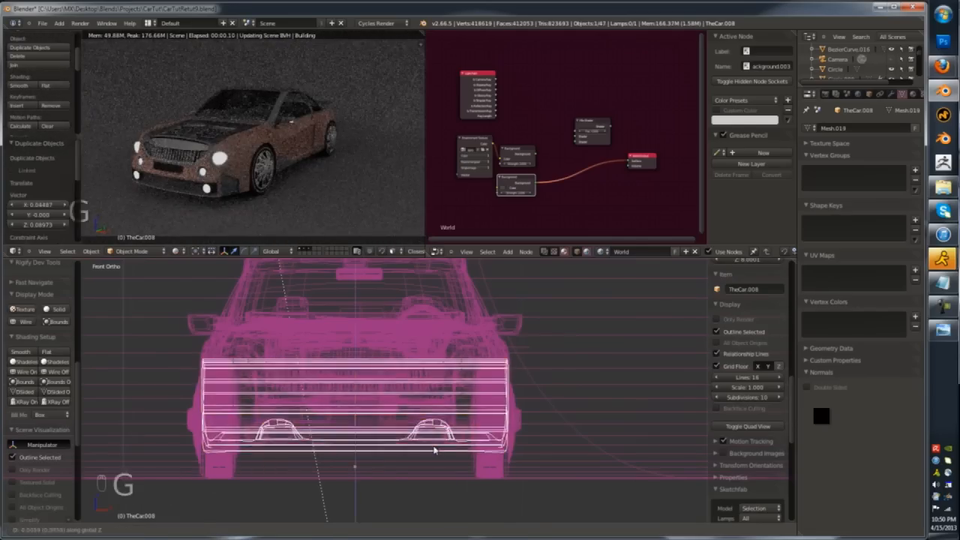
pyautogui.press('z')
pyautogui.click(435, 453)
# - Remove the material slot from the duplicated body object
pyautogui.click(912, 94)
pyautogui.click(915, 139)
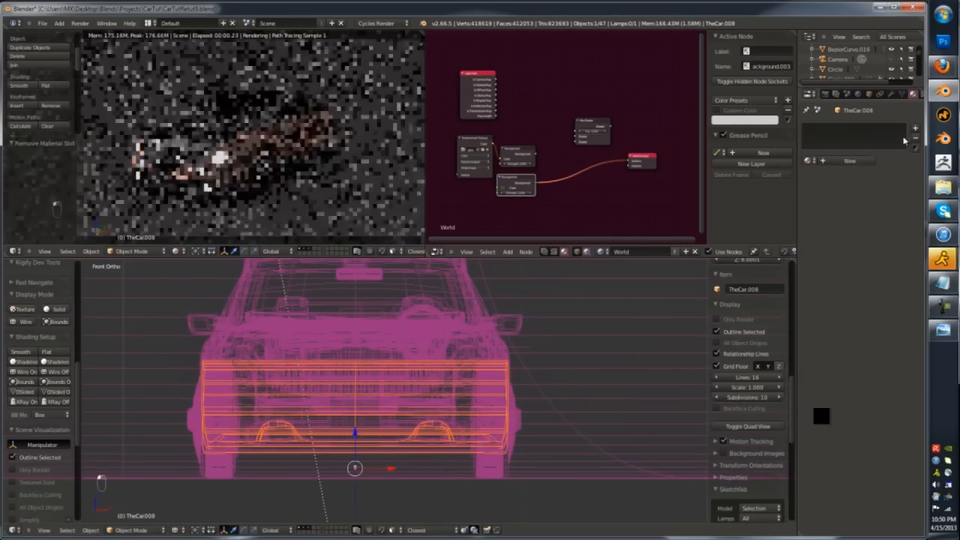
# - Create a new material named underlithgt on the duplicated car body, using an Emission surface with strength 0.2
pyautogui.click(860, 161)
pyautogui.click(834, 161)
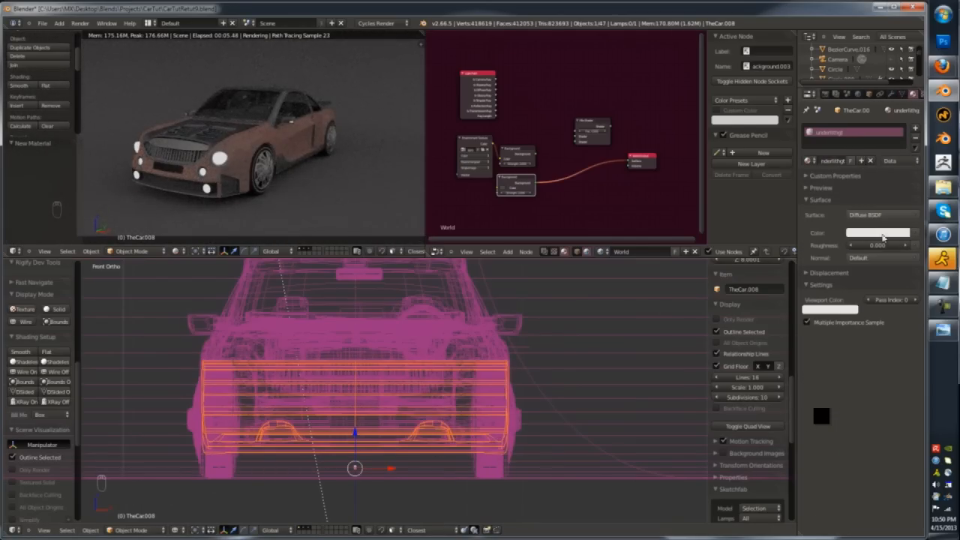
pyautogui.click(877, 215)
pyautogui.click(804, 291)
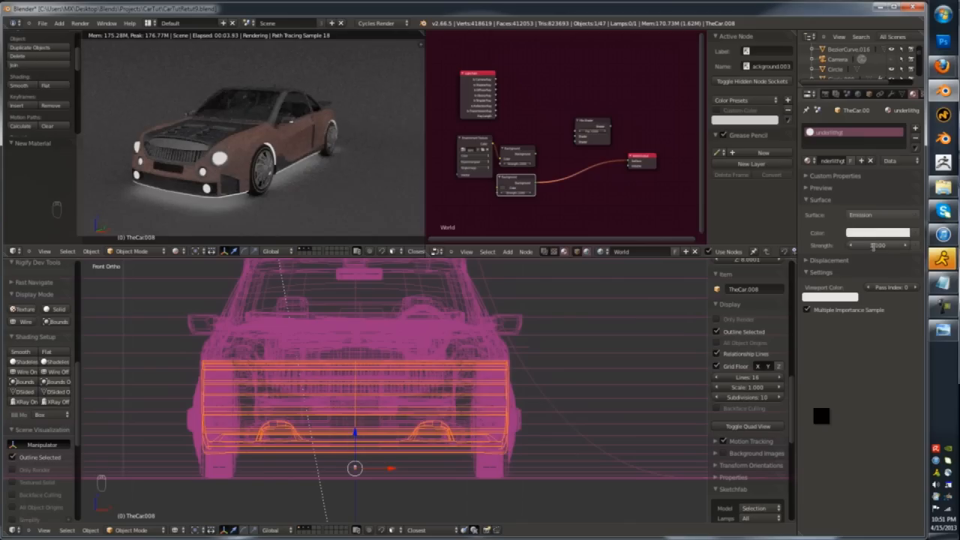
pyautogui.write('0.2')
pyautogui.press('Return')
# - Disable camera ray visibility for the duplicated body, try emission strength 1, and settle on a strength of 0.3
pyautogui.click(869, 95)
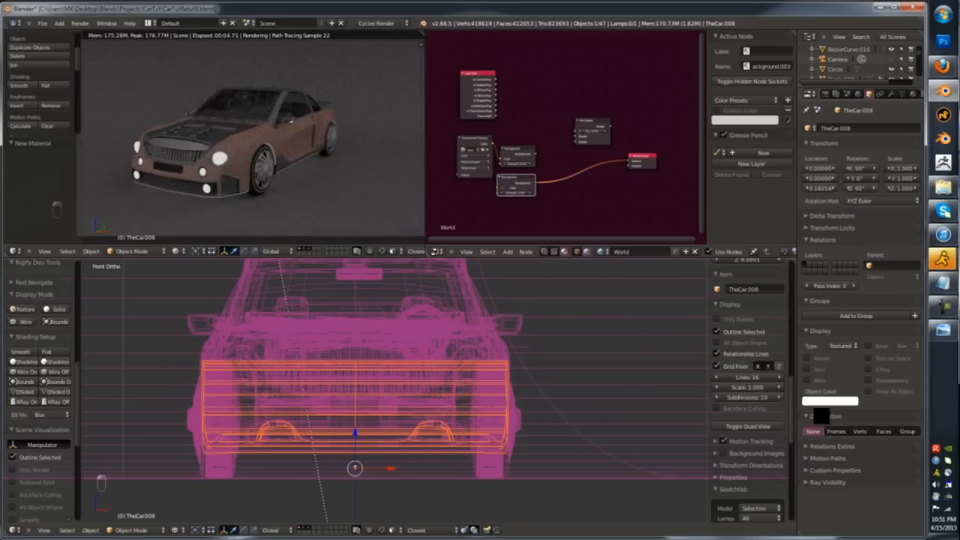
pyautogui.click(823, 498)
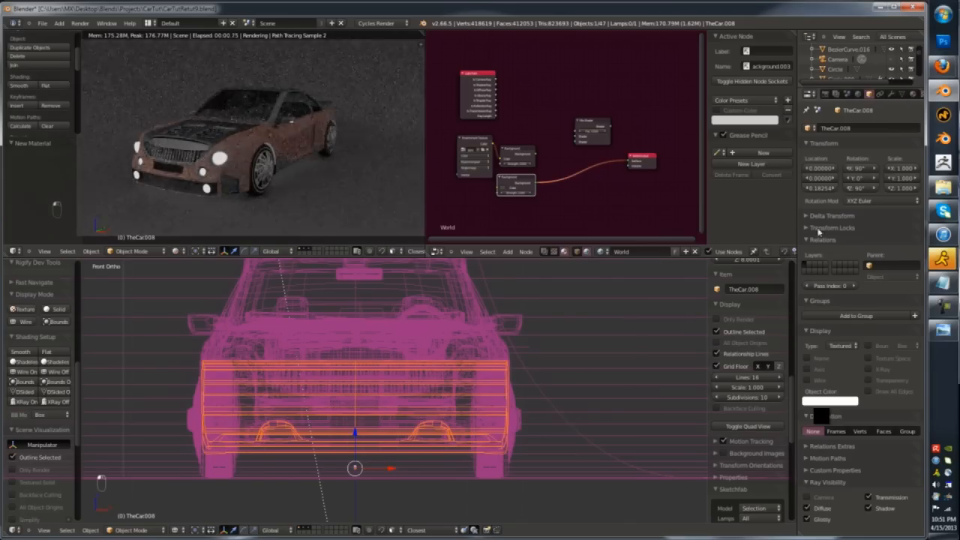
pyautogui.click(912, 94)
pyautogui.click(877, 245)
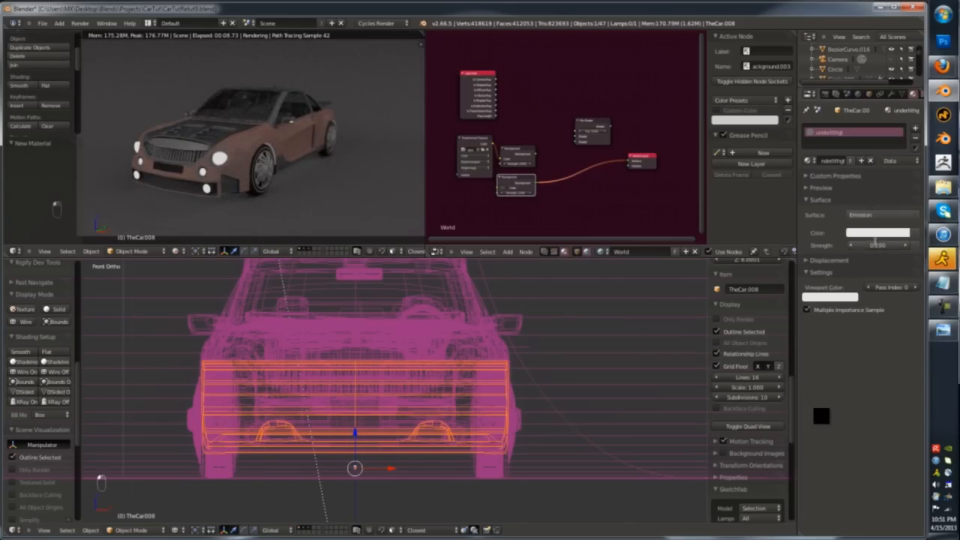
pyautogui.write('1')
pyautogui.press('Return')
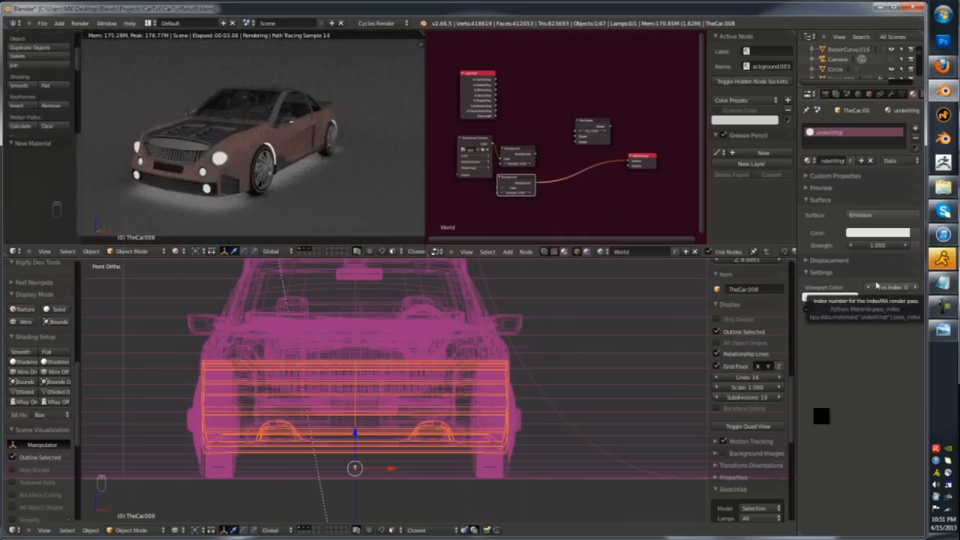
pyautogui.click(884, 245)
pyautogui.write('.3')
pyautogui.press('Return')
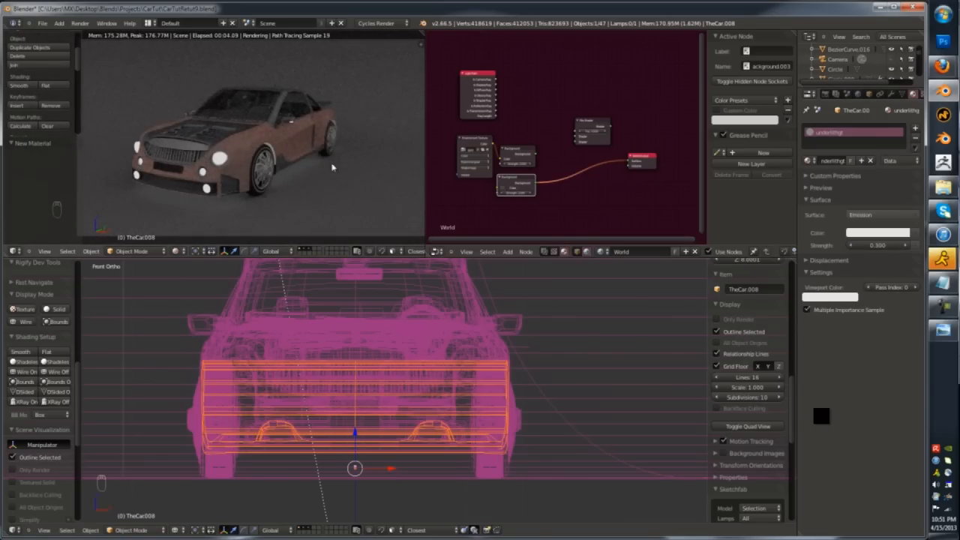
# - Add a Hemi lamp above and beside the car, rotate it about 53° in the front view, and make it an Area lamp
pyautogui.scroll(-5, 450, 390)
pyautogui.hotkey('shift', 'a')
pyautogui.moveTo(491, 356)
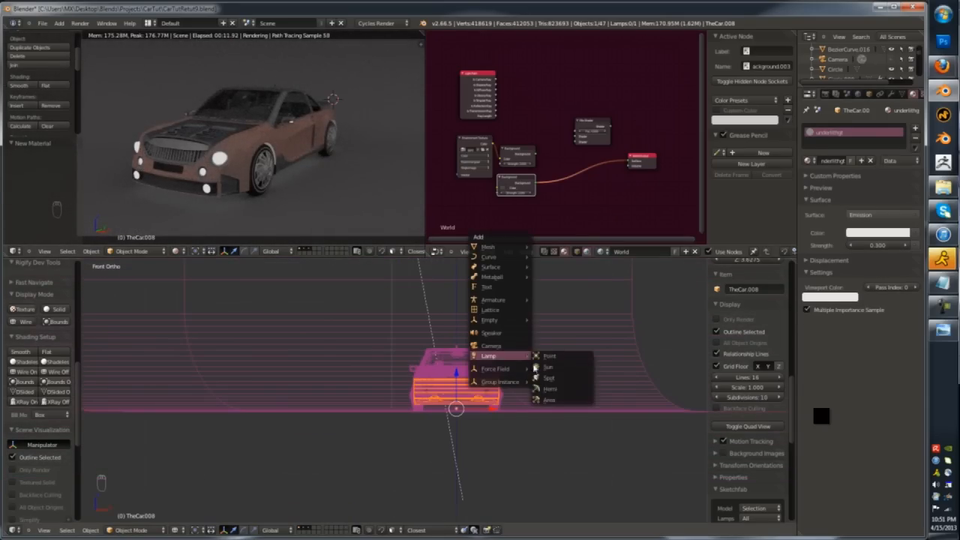
pyautogui.click(546, 389)
pyautogui.press('g')
pyautogui.click(611, 316)
pyautogui.press('r')
pyautogui.click(555, 351)
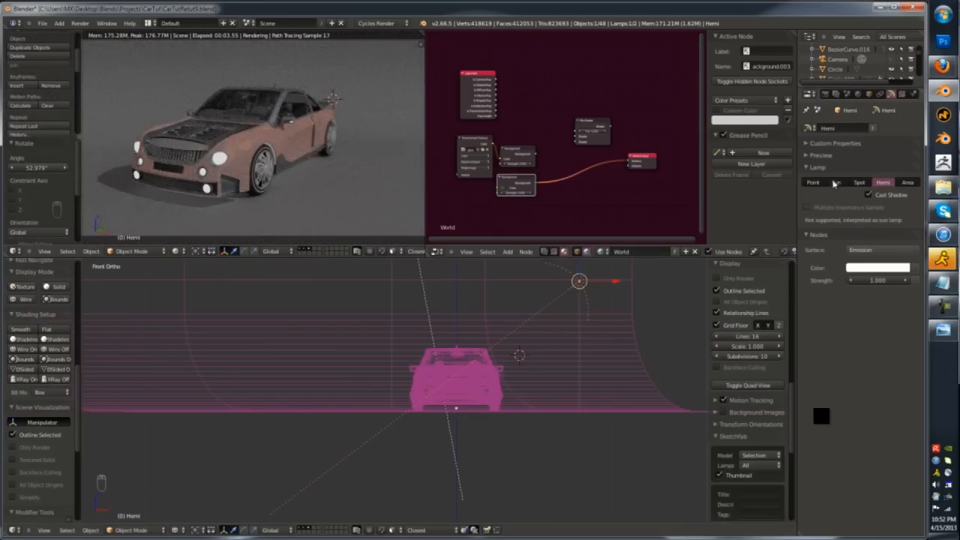
pyautogui.click(860, 183)
pyautogui.click(903, 183)
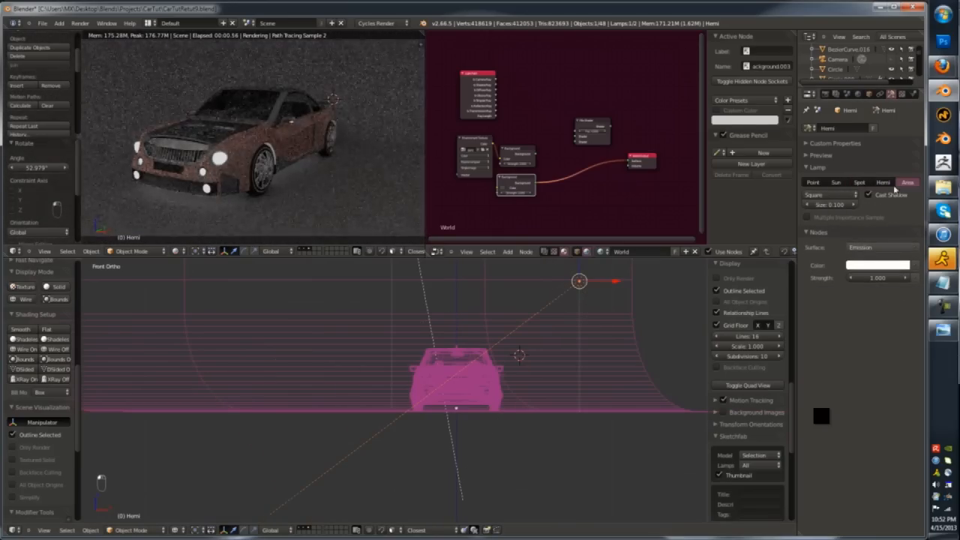
# - Unhide all hidden objects, select the main car body TheCar in solid shading, and save over the existing file
pyautogui.hotkey('alt', 'h')
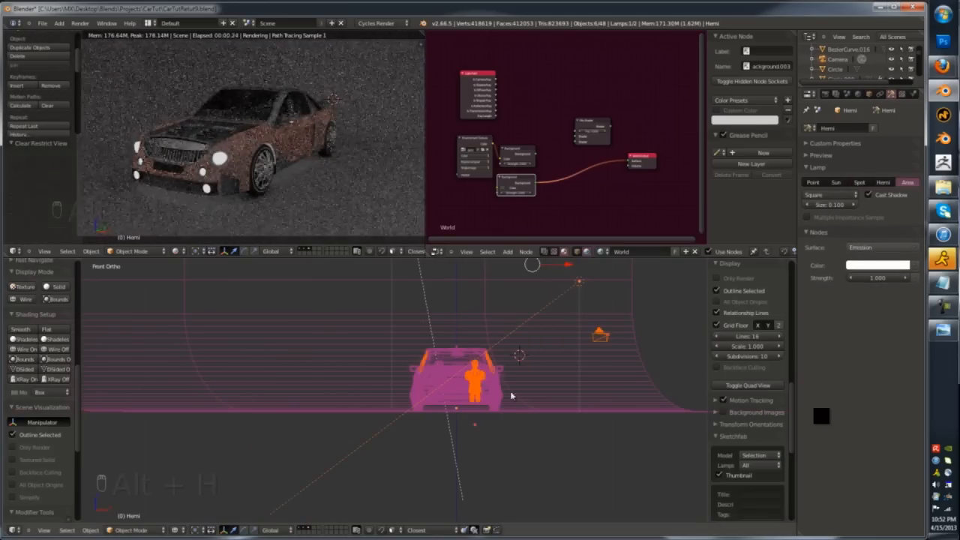
pyautogui.scroll(5, 489, 365)
pyautogui.rightClick(482, 360)
pyautogui.rightClick(480, 360)
pyautogui.press('z')
pyautogui.moveTo(479, 360); pyautogui.dragTo(509, 434, button='middle')
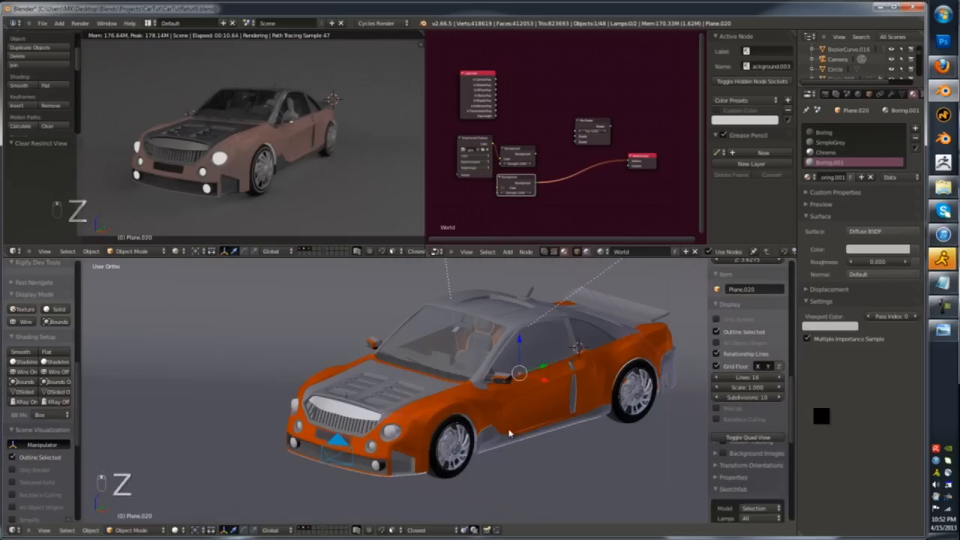
pyautogui.rightClick(455, 403)
pyautogui.rightClick(455, 403)
pyautogui.press('z')
pyautogui.hotkey('ctrl', 's')
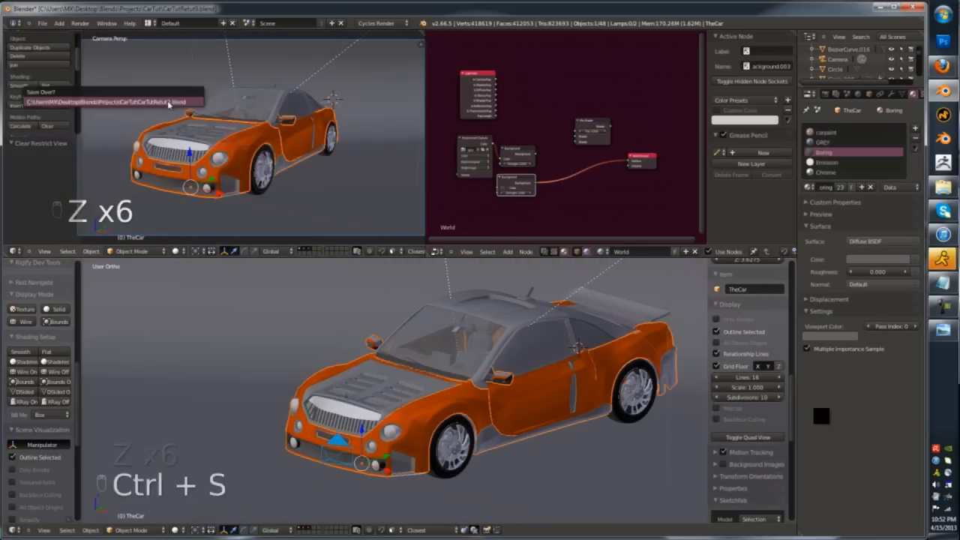
pyautogui.click(169, 103)
# - Append a paint material from paint_materials.blend in the BlendSwap folder
pyautogui.click(43, 23)
pyautogui.click(57, 160)
pyautogui.click(34, 244)
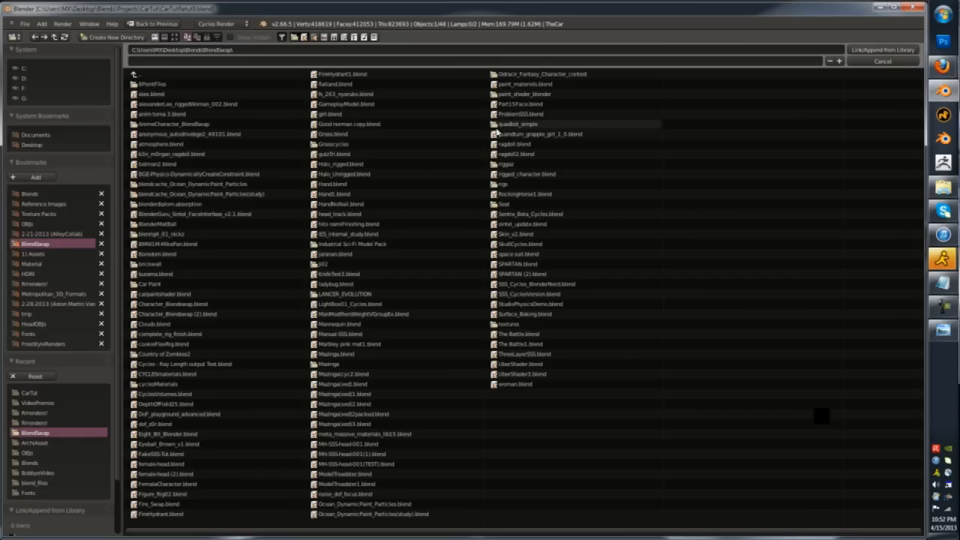
pyautogui.click(525, 84)
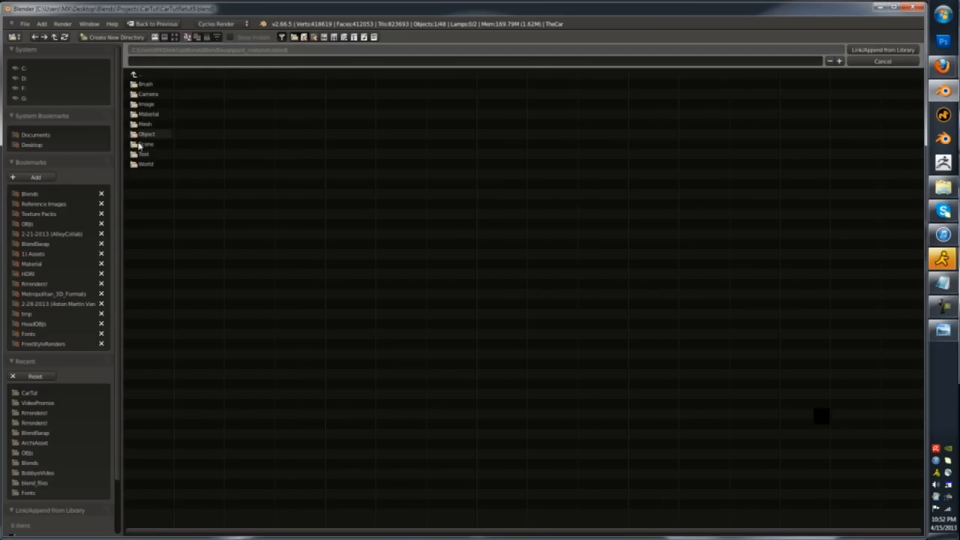
pyautogui.click(146, 114)
pyautogui.click(150, 149)
pyautogui.click(882, 50)
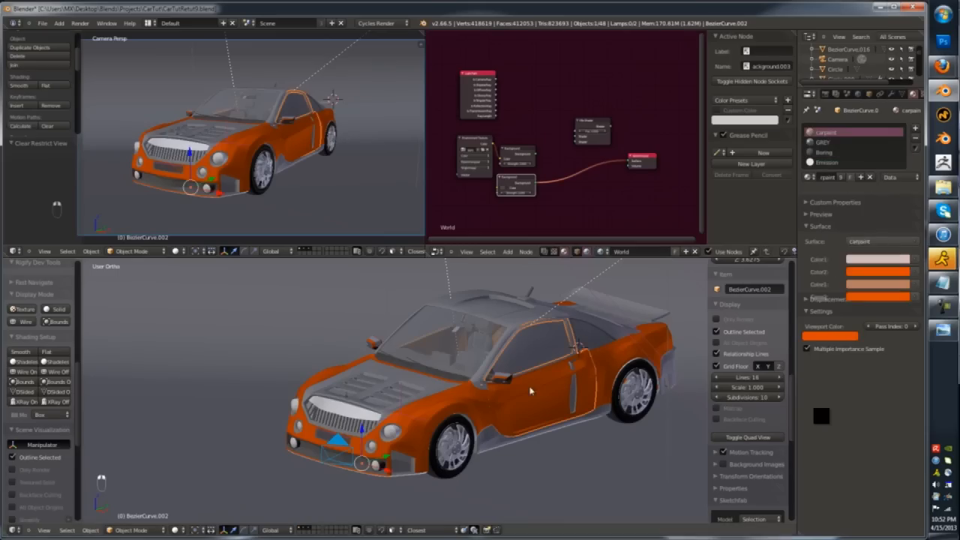
# - Replace the carpaint material on the door and on the main body TheCar with the appended dark blue paint
pyautogui.click(809, 177)
pyautogui.scroll(-6, 827, 262)
pyautogui.click(827, 262)
pyautogui.rightClick(651, 344)
pyautogui.click(826, 133)
pyautogui.click(809, 188)
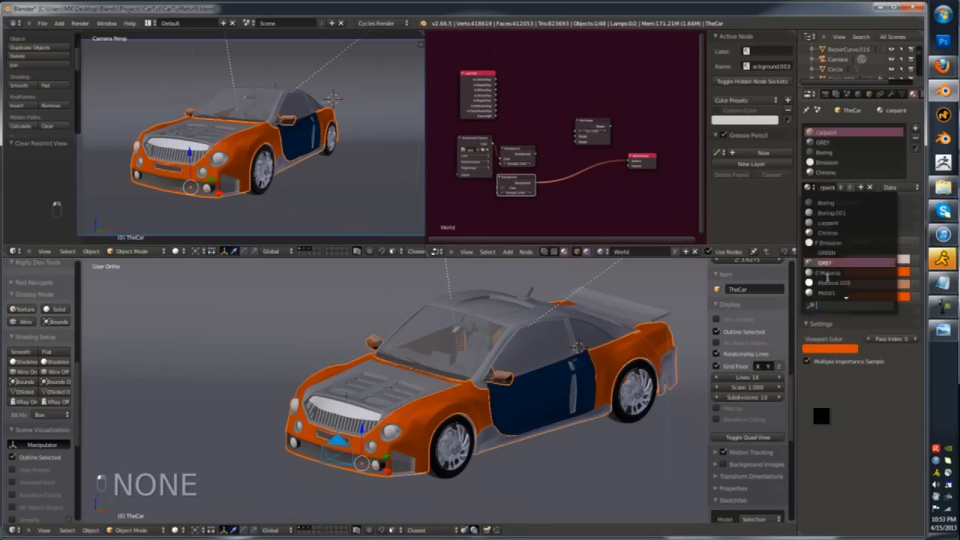
pyautogui.click(828, 273)
# - Deselect everything and hide the side-window glass of the car in the camera view
pyautogui.press('a')
pyautogui.press('a')
pyautogui.press('KP_0')
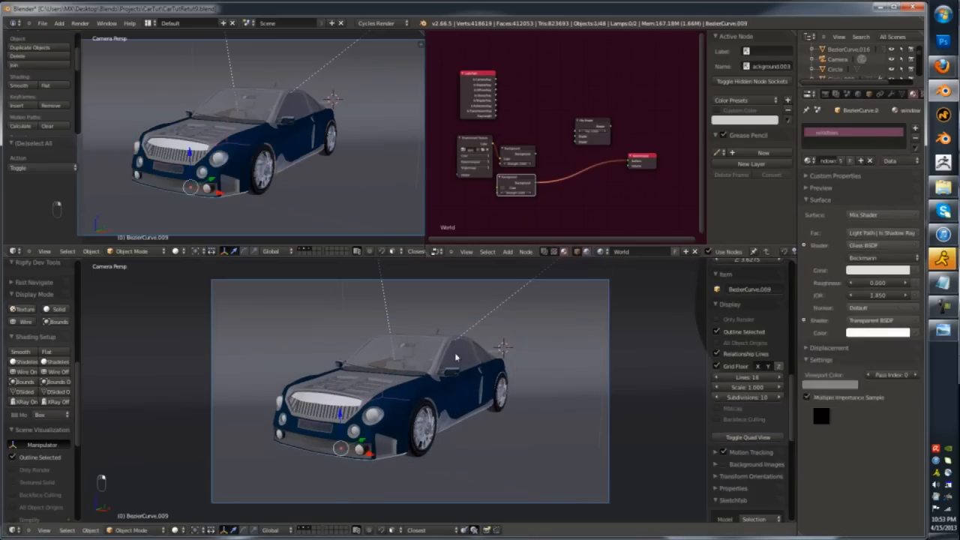
pyautogui.press('h')
pyautogui.rightClick(468, 357)
pyautogui.rightClick(478, 357)
pyautogui.press('h')
pyautogui.rightClick(483, 359)
pyautogui.hotkey('ctrl', 'z')
pyautogui.hotkey('ctrl', 'z')
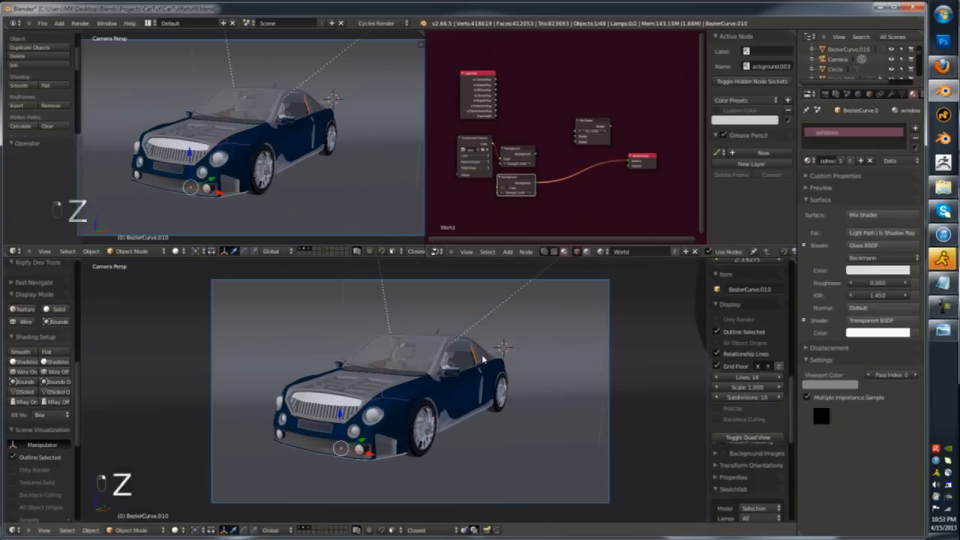
pyautogui.press('h')
# - Switch to rendered shading, set the camera's depth of field aperture radius to 0.1, and inspect the car in a maximized viewport
pyautogui.click(175, 529)
pyautogui.click(194, 469)
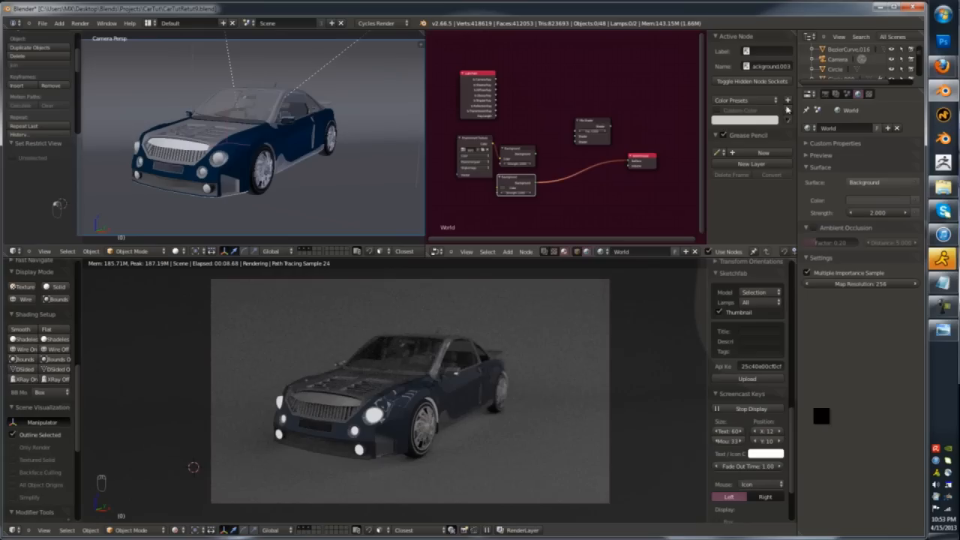
pyautogui.click(838, 59)
pyautogui.click(894, 393)
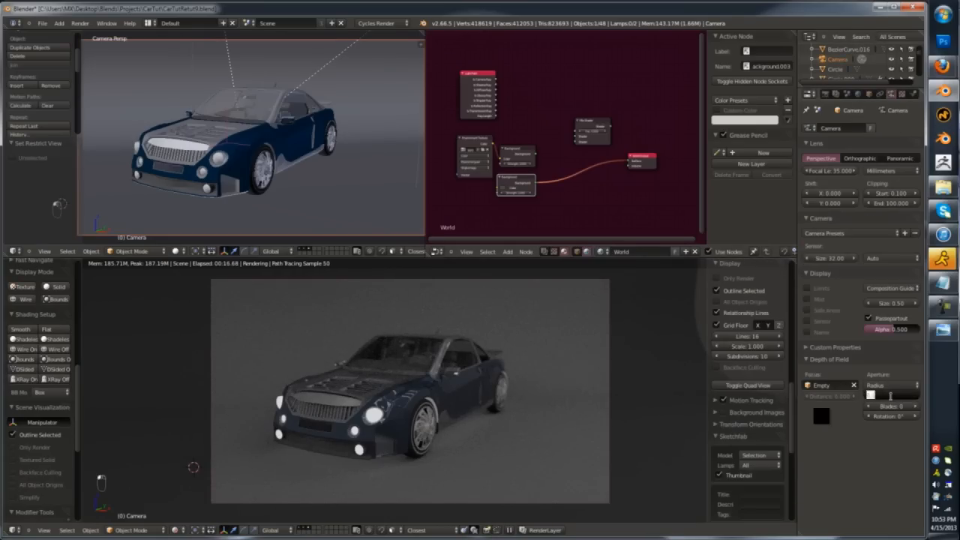
pyautogui.write('0.1')
pyautogui.press('Return')
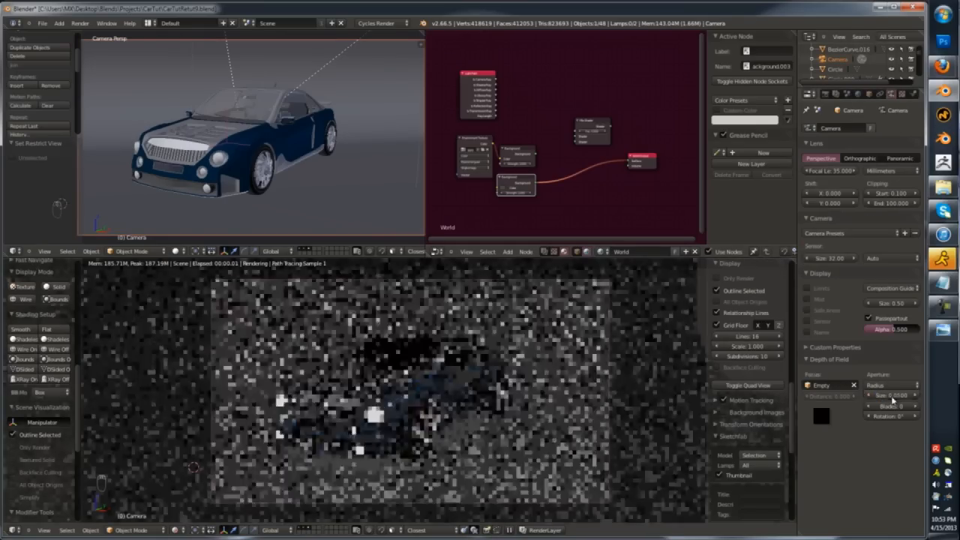
pyautogui.hotkey('ctrl', 'Up')
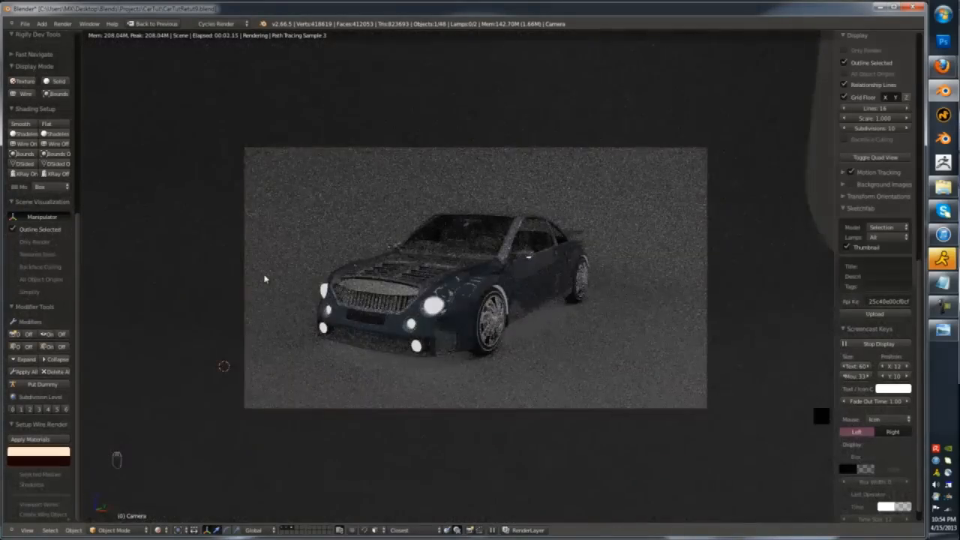
pyautogui.scroll(4, 265, 274)
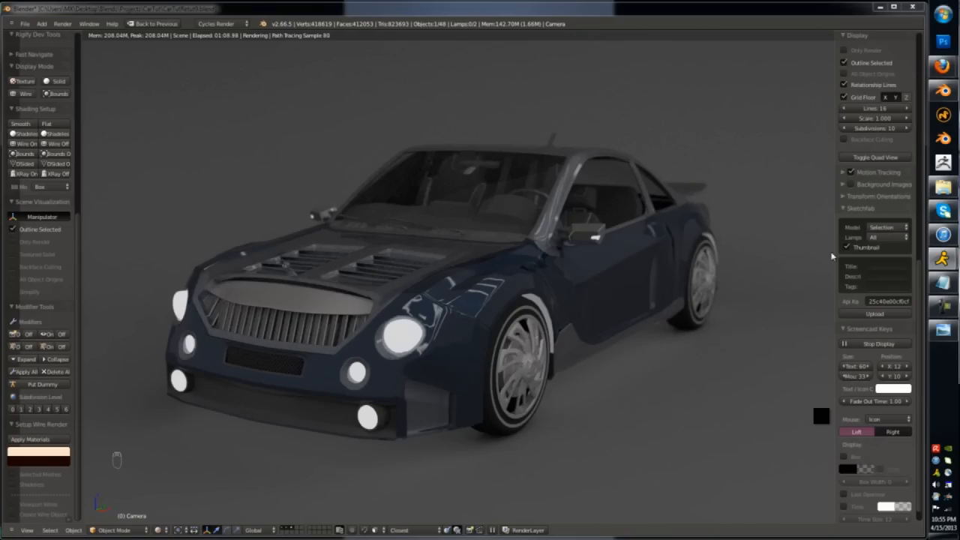
# - Select the car body in solid shading and shift its edge loop behind the door slightly in Edit Mode
pyautogui.press('z')
pyautogui.press('z')
pyautogui.scroll(2, 688, 244)
pyautogui.press('z')
pyautogui.keyDown('shift'); pyautogui.moveTo(688, 245); pyautogui.dragTo(611, 275, button='middle'); pyautogui.keyUp('shift')
pyautogui.scroll(4, 611, 274)
pyautogui.rightClick(746, 200)
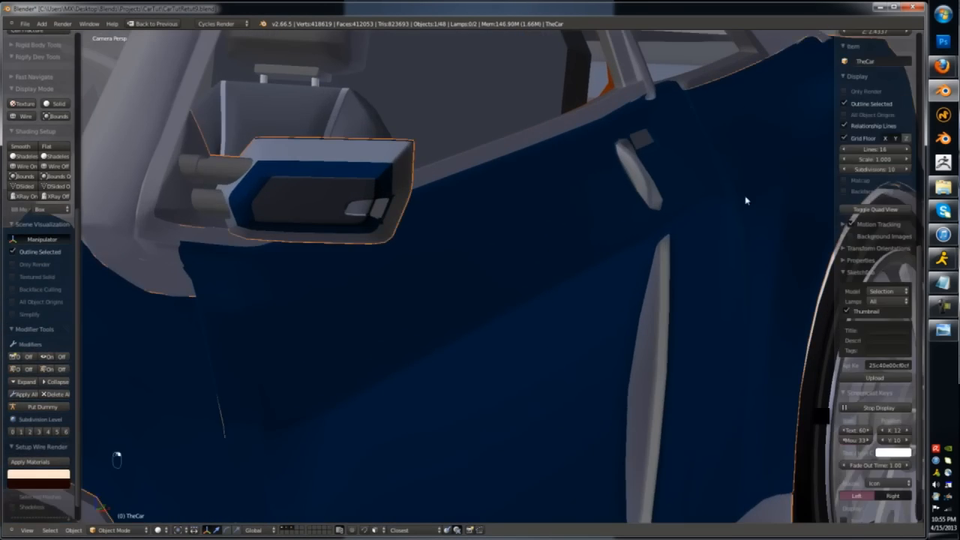
pyautogui.press('Tab')
pyautogui.keyDown('shift'); pyautogui.moveTo(746, 200); pyautogui.dragTo(658, 230, button='middle'); pyautogui.keyUp('shift')
pyautogui.scroll(2, 681, 247)
pyautogui.keyDown('alt'); pyautogui.rightClick(746, 231); pyautogui.keyUp('alt')
pyautogui.moveTo(670, 255); pyautogui.dragTo(652, 253)
# - Select the two connected body edges near the door's rear edge and move them slightly along X
pyautogui.keyDown('alt'); pyautogui.rightClick(682, 186); pyautogui.keyUp('alt')
pyautogui.rightClick(683, 186)
pyautogui.keyDown('shift'); pyautogui.rightClick(686, 186); pyautogui.keyUp('shift')
pyautogui.press('KP_0')
pyautogui.press('KP_Decimal')
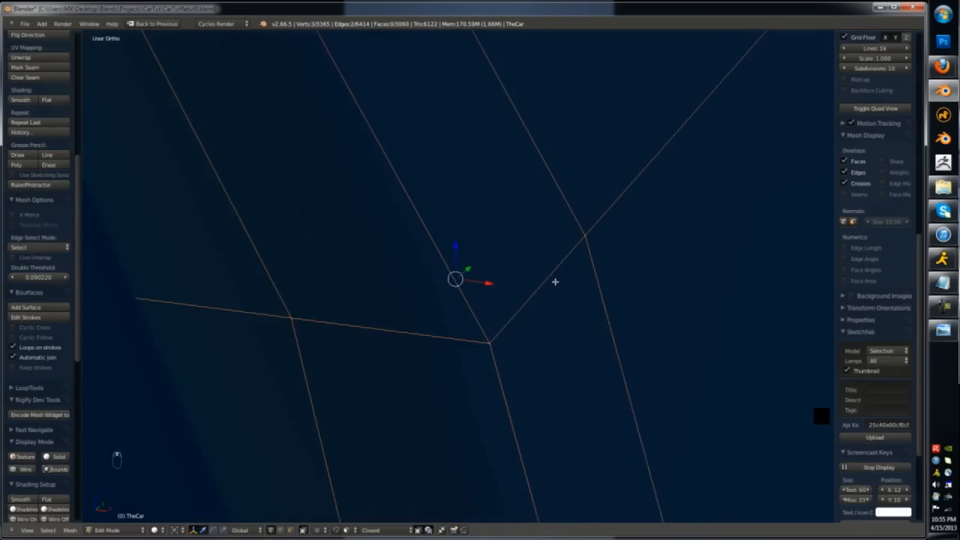
pyautogui.scroll(-4, 554, 282)
pyautogui.moveTo(492, 281); pyautogui.dragTo(448, 275)
pyautogui.scroll(-5, 495, 291)
pyautogui.press('Tab')
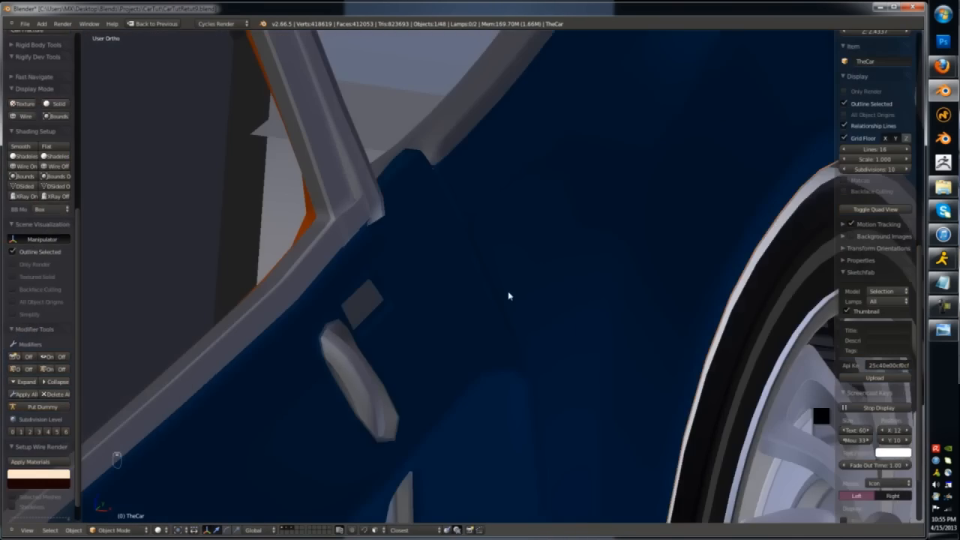
# - Lasso-select the body vertices along the door's rear seam in wireframe
pyautogui.press('Tab')
pyautogui.scroll(4, 476, 226)
pyautogui.press('z')
pyautogui.press('a')
pyautogui.press('z')
pyautogui.moveTo(503, 225)
pyautogui.keyDown('ctrl'); pyautogui.mouseDown()
pyautogui.moveTo(472, 244)
pyautogui.moveTo(483, 224)
pyautogui.mouseUp(); pyautogui.keyUp('ctrl')
pyautogui.press('a')
pyautogui.moveTo(474, 143)
pyautogui.keyDown('ctrl'); pyautogui.mouseDown()
pyautogui.moveTo(427, 166)
pyautogui.moveTo(420, 143)
pyautogui.mouseUp(); pyautogui.keyUp('ctrl')
pyautogui.press('z')
pyautogui.press('z')
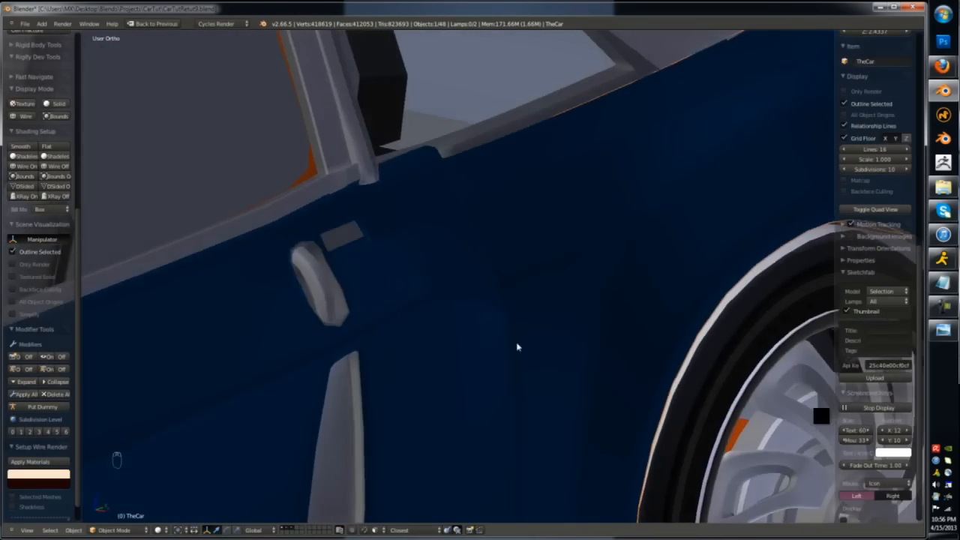
# - Isolate the door and window-frame object BezierCurve.014 and replace its carpaint material with Boring
pyautogui.scroll(-6, 520, 344)
pyautogui.press('a')
pyautogui.press('KP_0')
pyautogui.scroll(5, 388, 405)
pyautogui.scroll(-5, 387, 404)
pyautogui.keyDown('shift'); pyautogui.moveTo(492, 157); pyautogui.dragTo(504, 148, button='middle'); pyautogui.keyUp('shift')
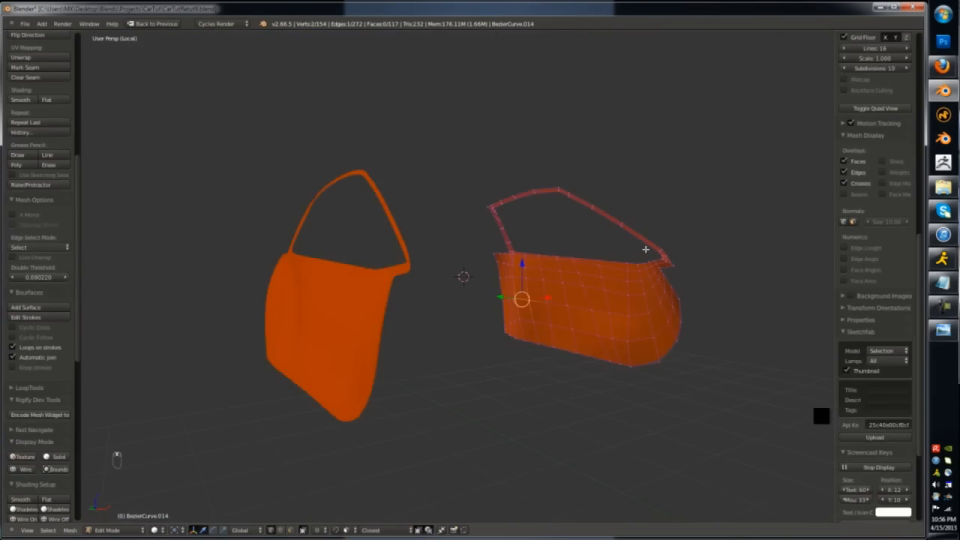
pyautogui.hotkey('ctrl', 'Up')
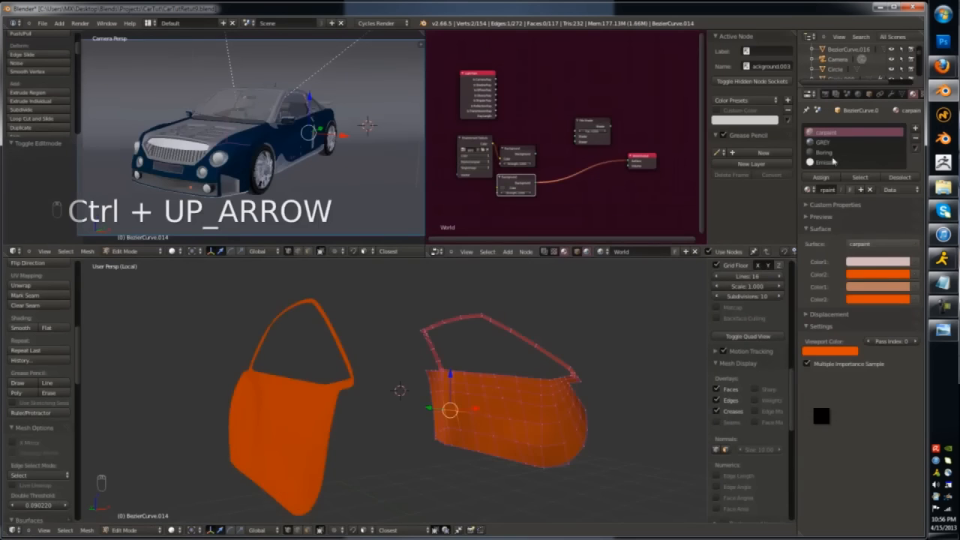
pyautogui.click(828, 162)
pyautogui.press('Tab')
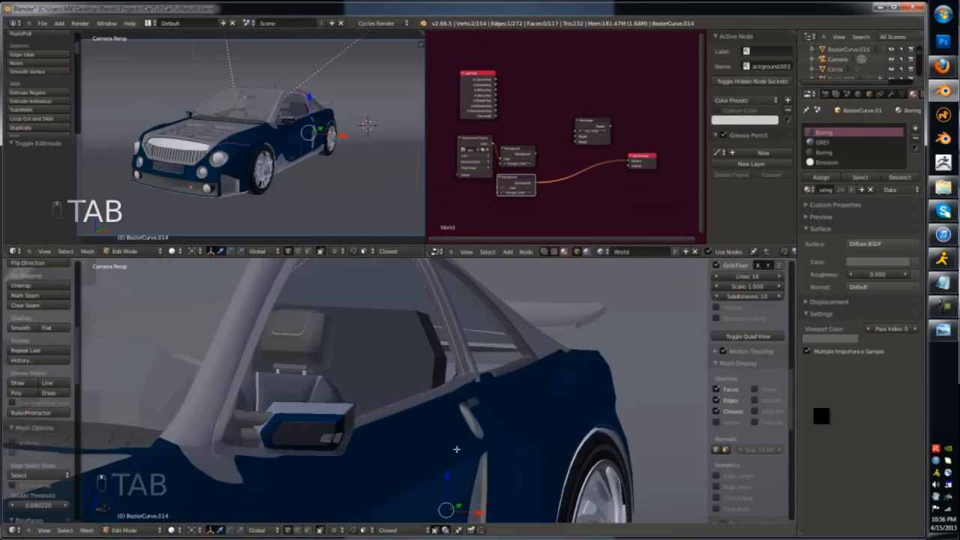
# - Add a loop cut to the door's window frame near the rear pillar and move its vertices about 0.026 down along Z
pyautogui.hotkey('ctrl', 'r')
pyautogui.click(497, 447)
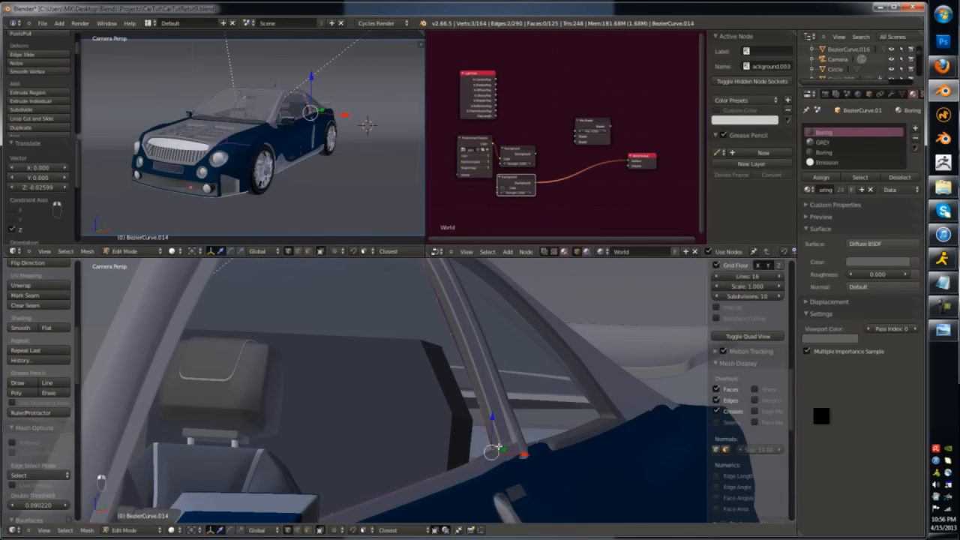
pyautogui.press('Tab')
pyautogui.press('a')
pyautogui.press('a')
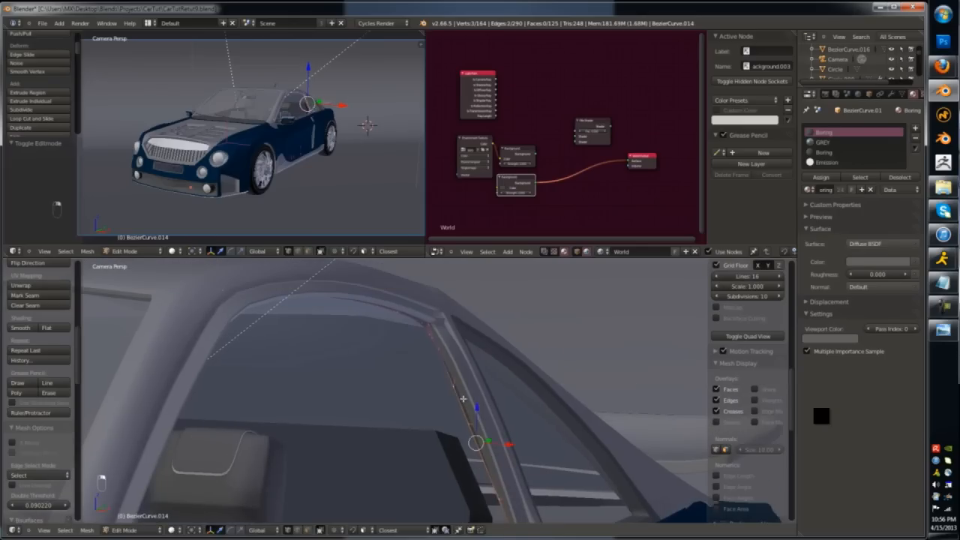
pyautogui.press('Tab')
pyautogui.press('Tab')
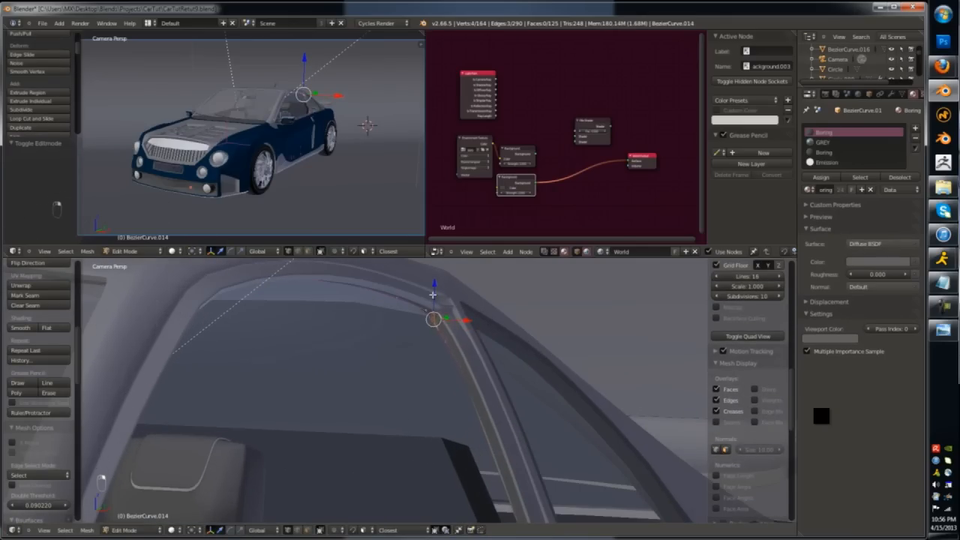
pyautogui.press('Tab')
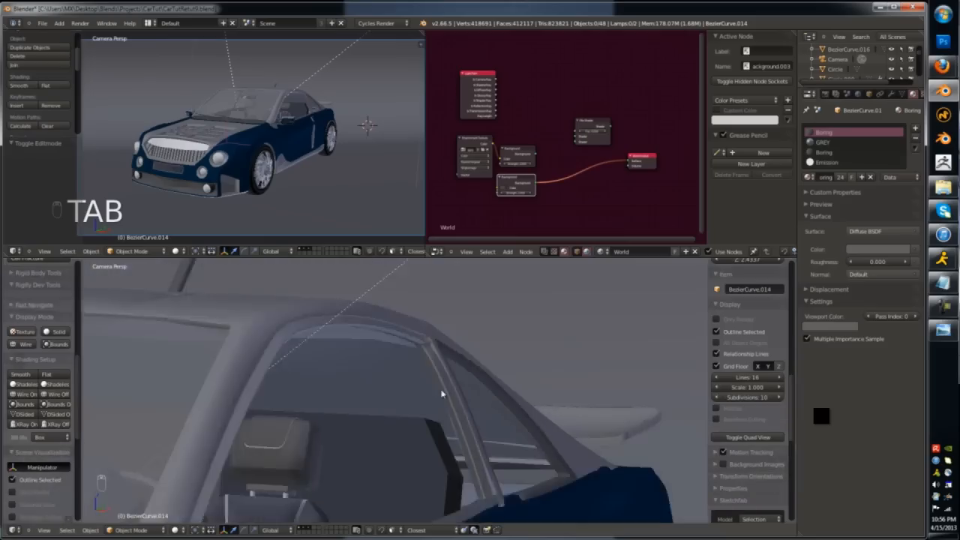
# - Connect the environment texture's Background shader to the World Output surface and cut the unneeded node link
pyautogui.scroll(-10, 441, 394)
pyautogui.keyDown('shift'); pyautogui.moveTo(441, 393); pyautogui.dragTo(531, 334, button='middle'); pyautogui.keyUp('shift')
pyautogui.moveTo(536, 154)
pyautogui.mouseDown()
pyautogui.moveTo(575, 137)
pyautogui.moveTo(654, 163)
pyautogui.mouseUp()
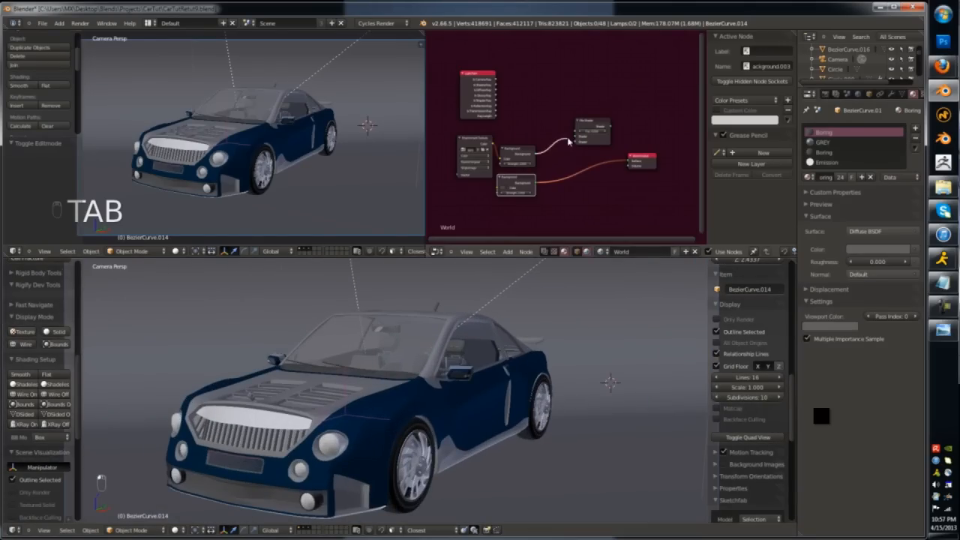
pyautogui.scroll(4, 552, 152)
pyautogui.keyDown('ctrl'); pyautogui.moveTo(592, 169); pyautogui.dragTo(603, 185); pyautogui.keyUp('ctrl')
# - Preview the car in rendered shading with the viewport's tool and property shelves hidden
pyautogui.click(177, 530)
pyautogui.click(196, 466)
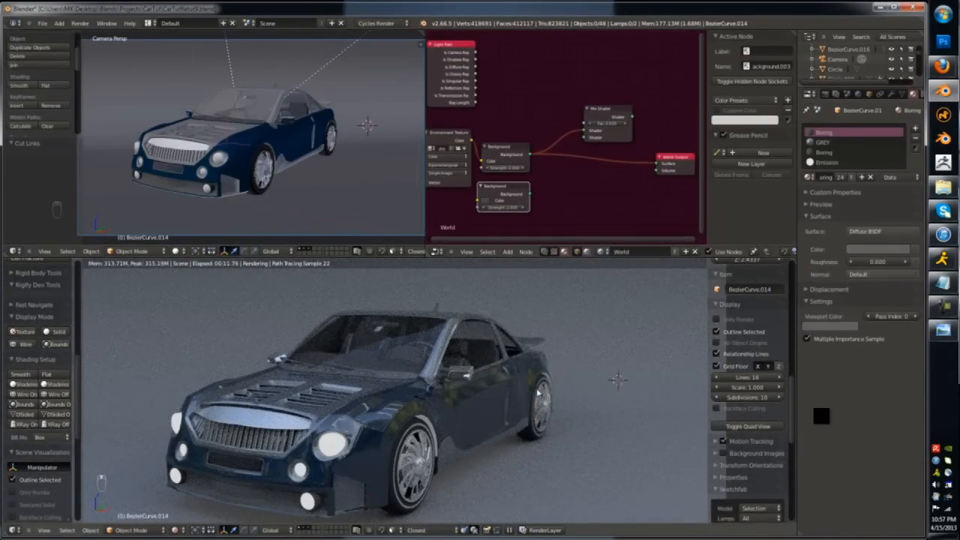
pyautogui.moveTo(519, 397); pyautogui.dragTo(674, 463, button='middle')
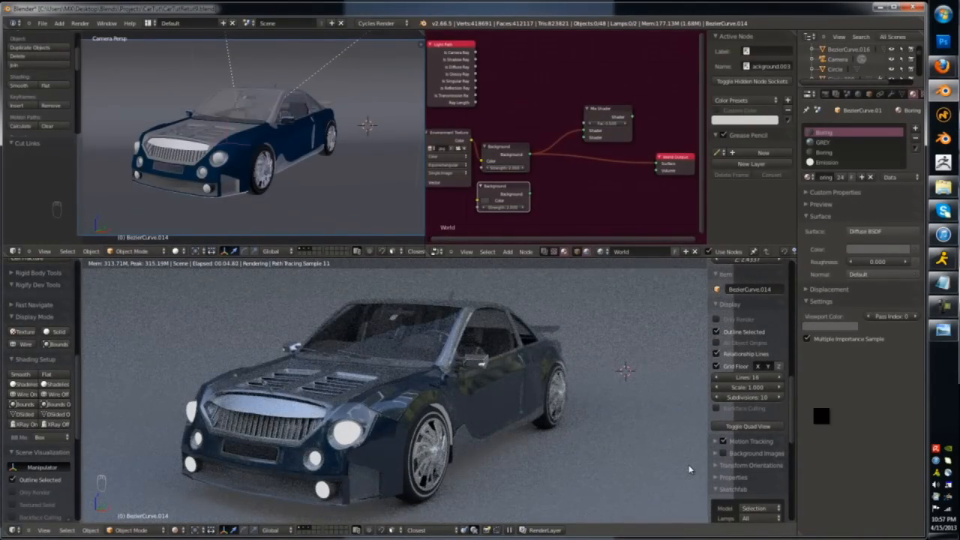
pyautogui.press('t')
pyautogui.press('n')
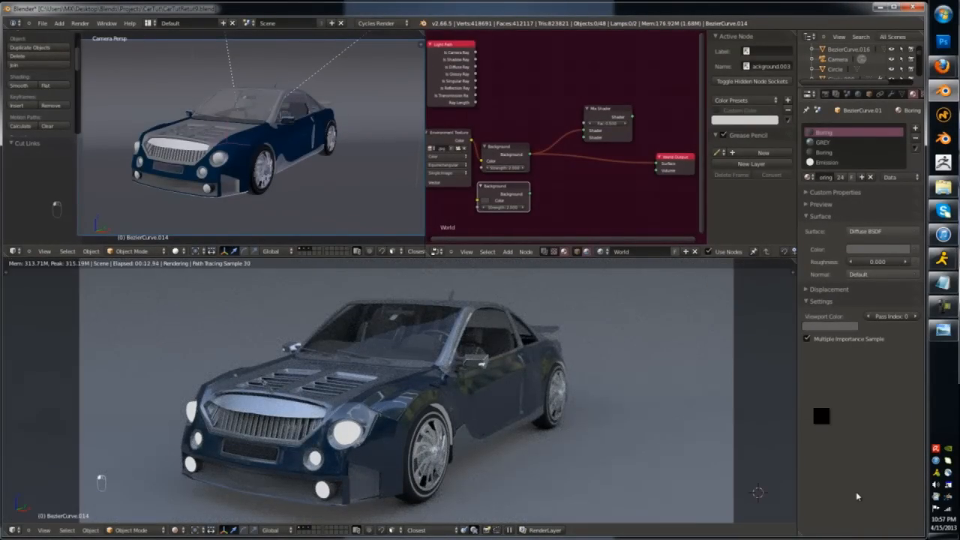